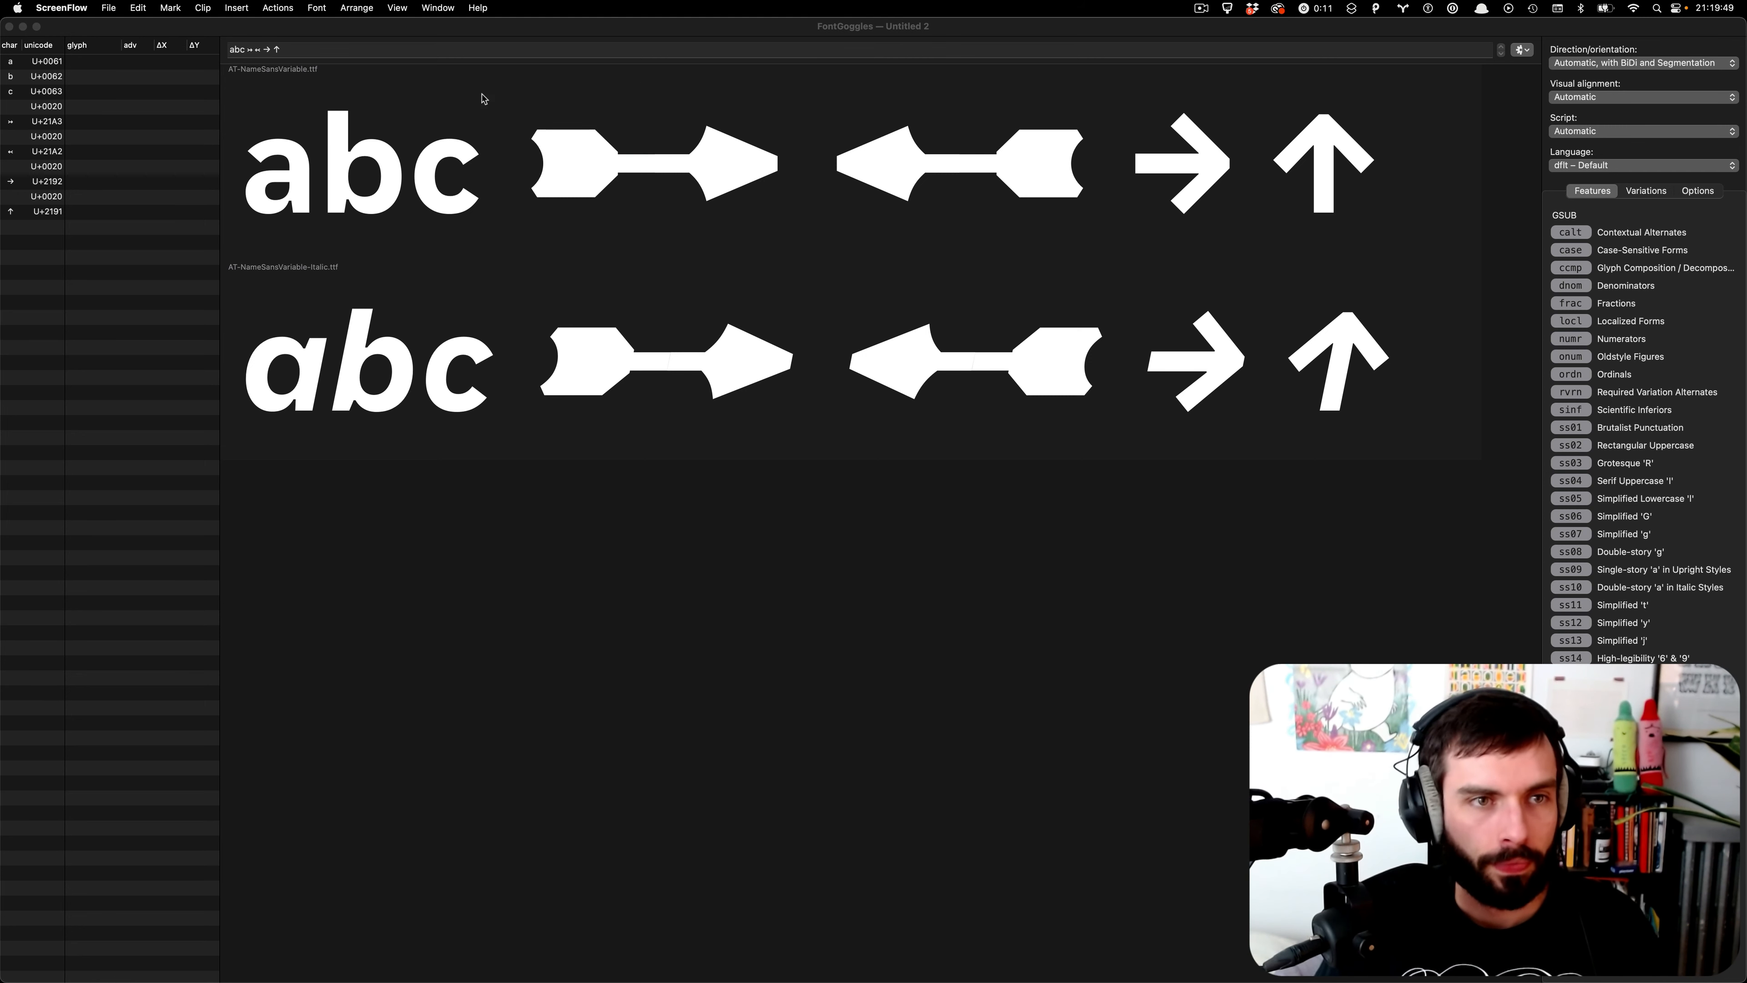
- Compare the sample text at both optical size extremes, leaving optical size at 72, and set the weight axis to about 518
click(362, 59)
click(609, 147)
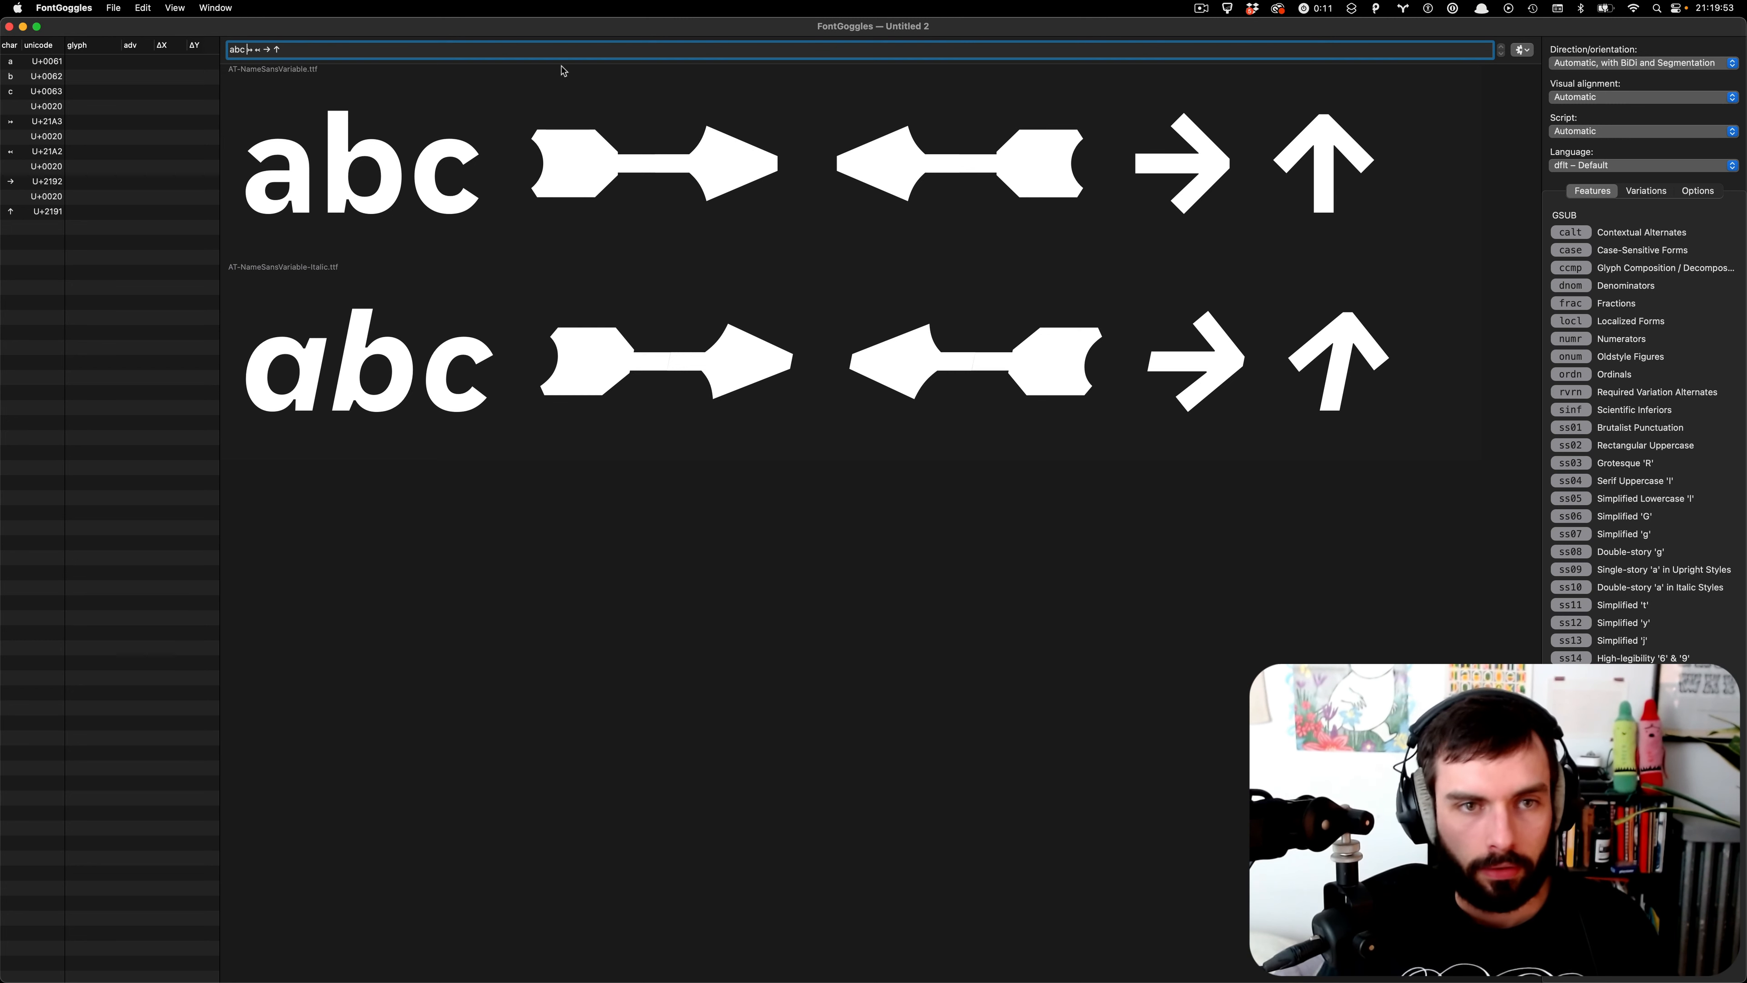
click(1646, 190)
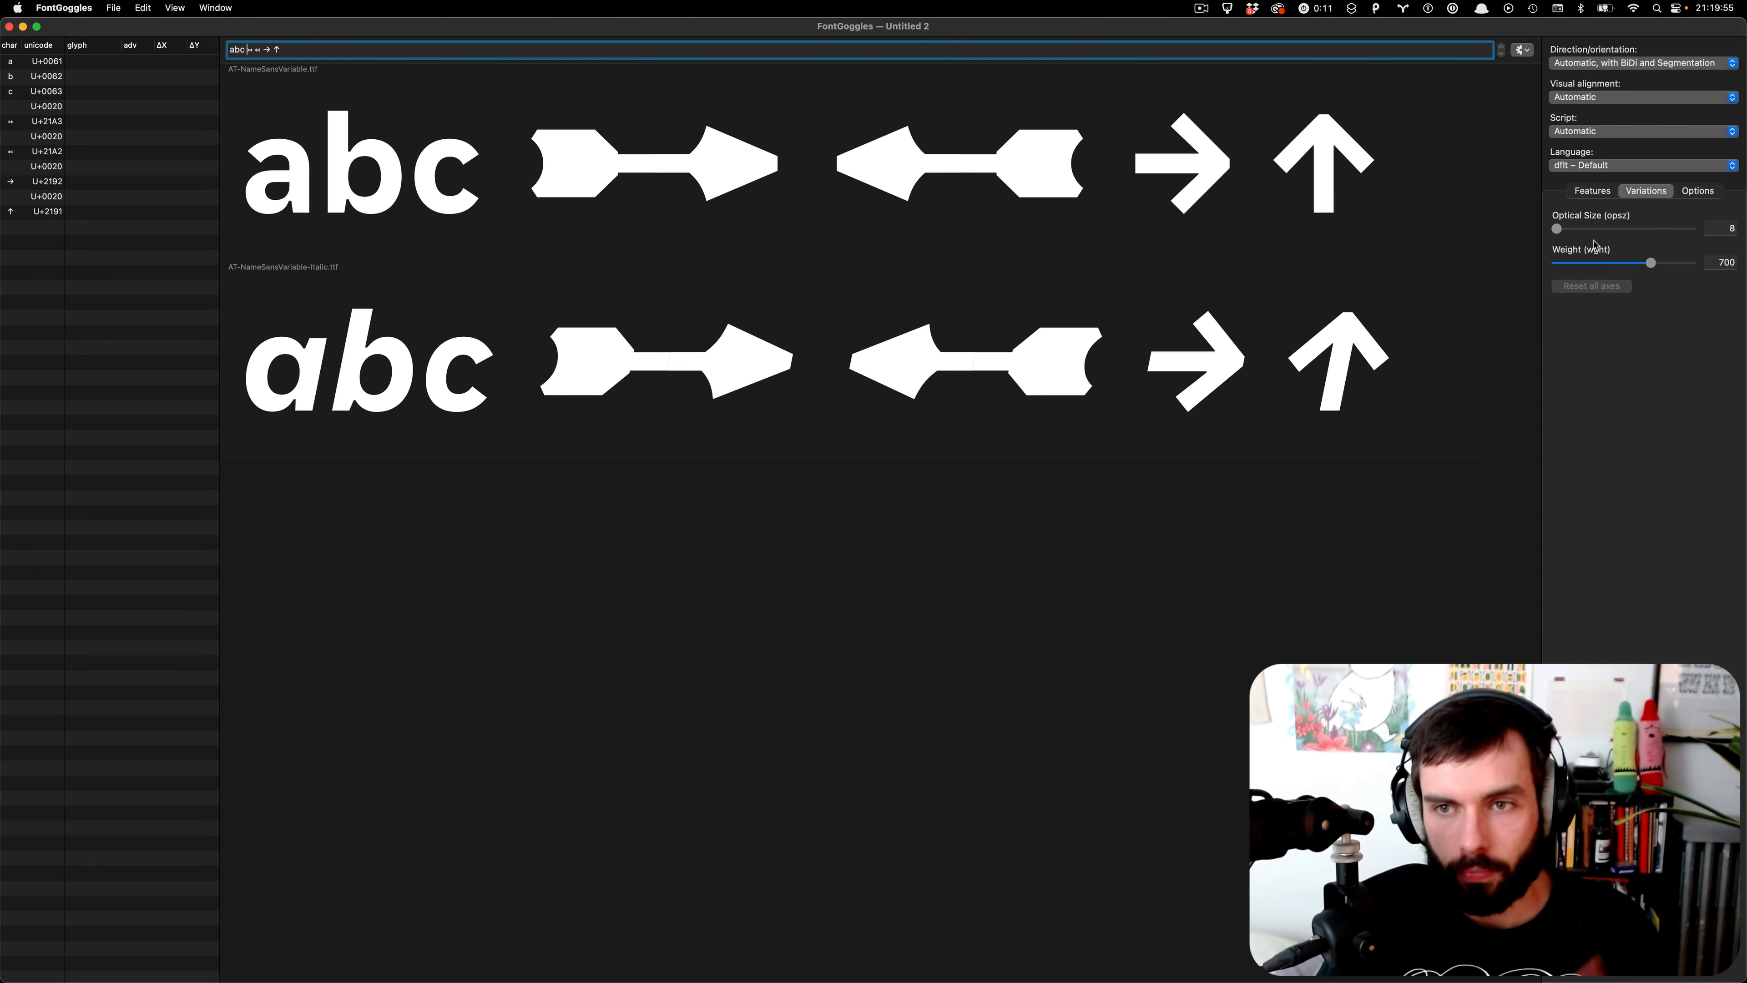
drag(1557, 228, 1745, 228)
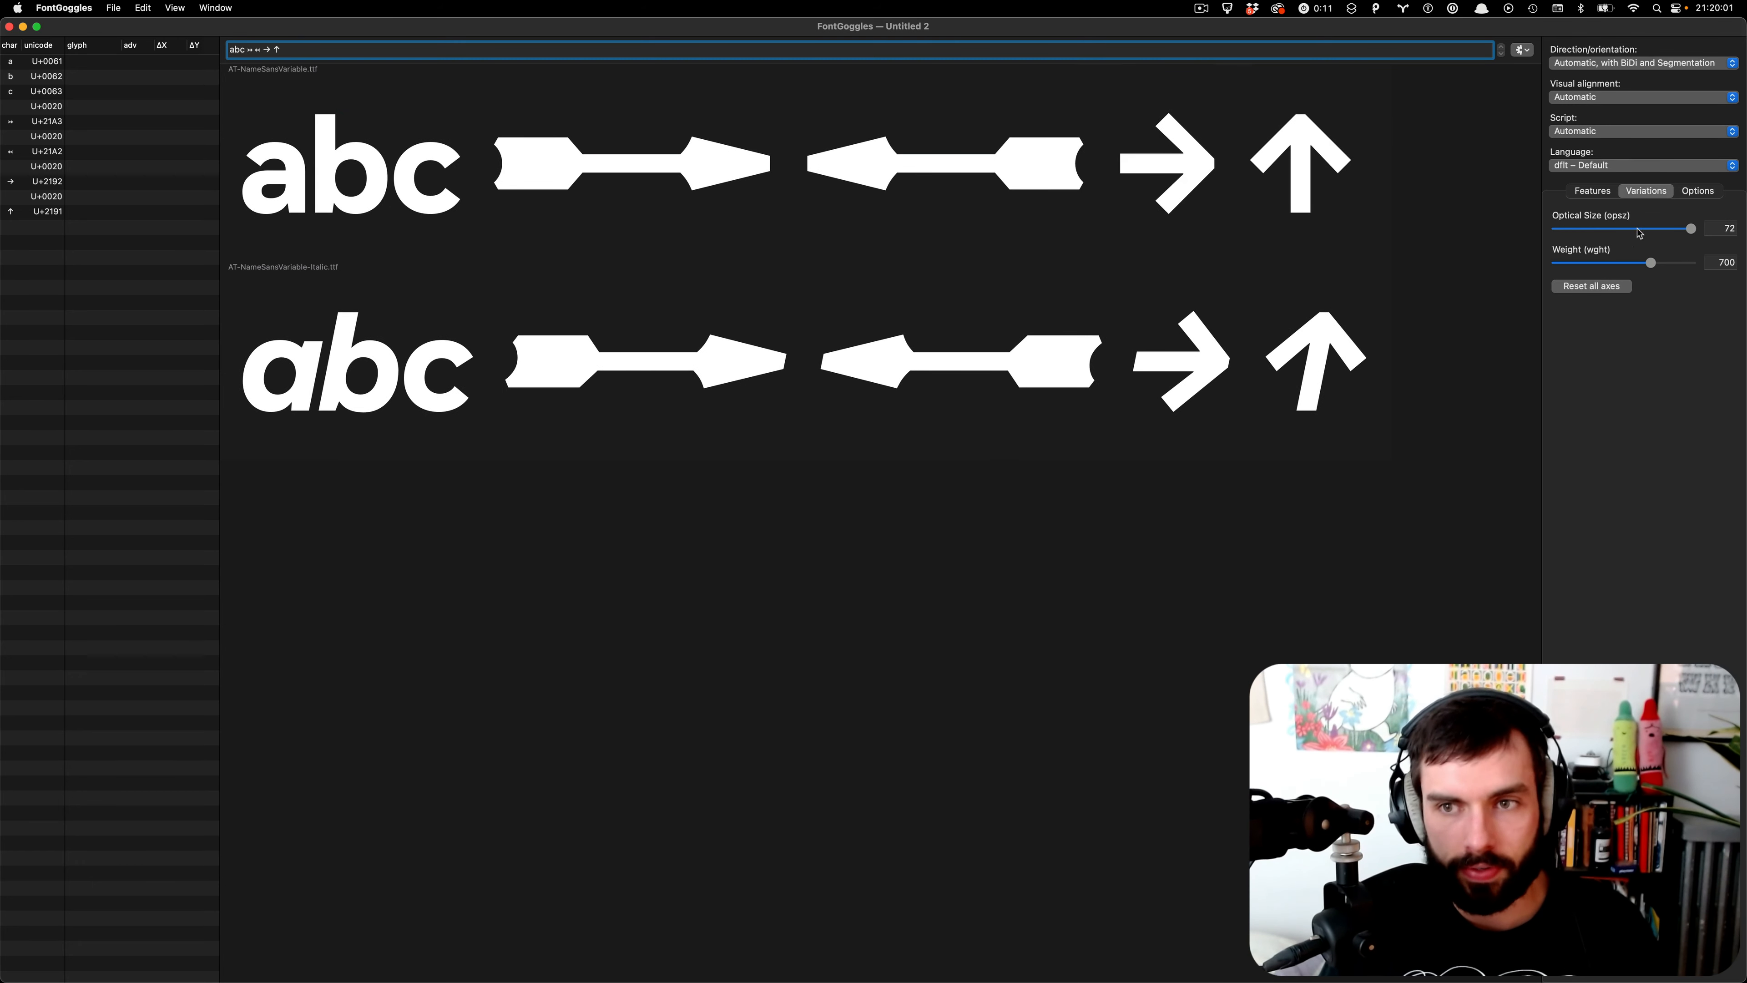
drag(1691, 232, 1454, 236)
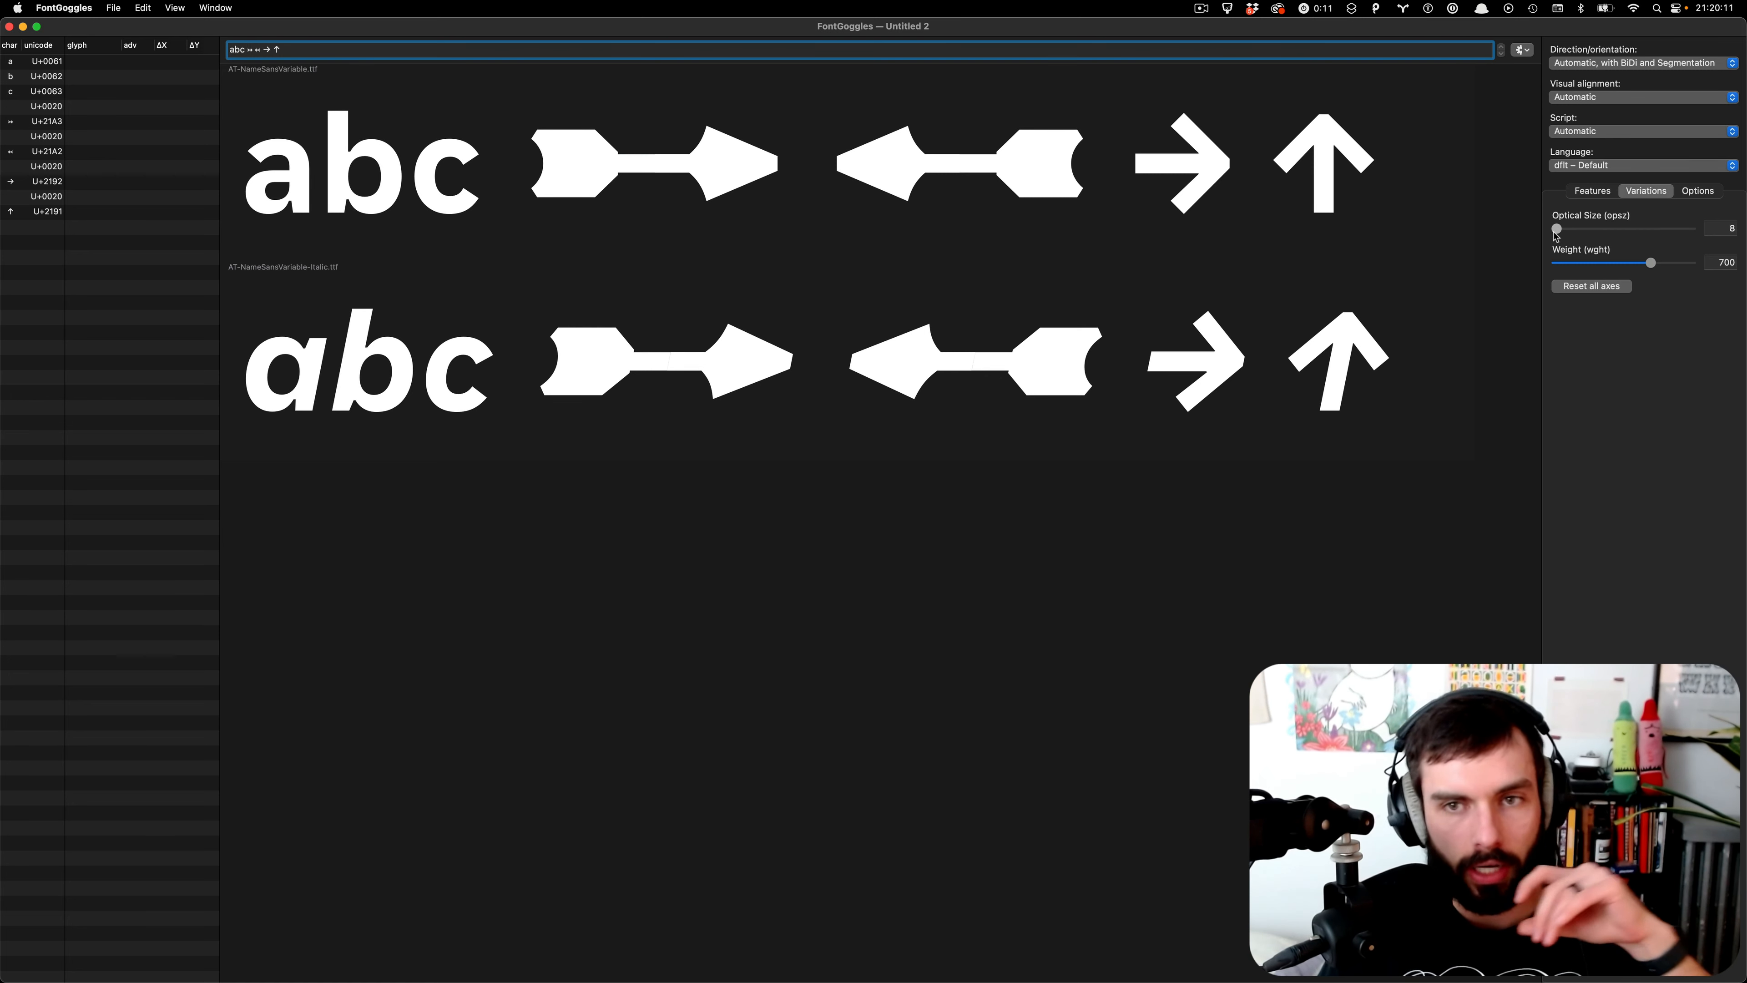
drag(1557, 229, 1745, 231)
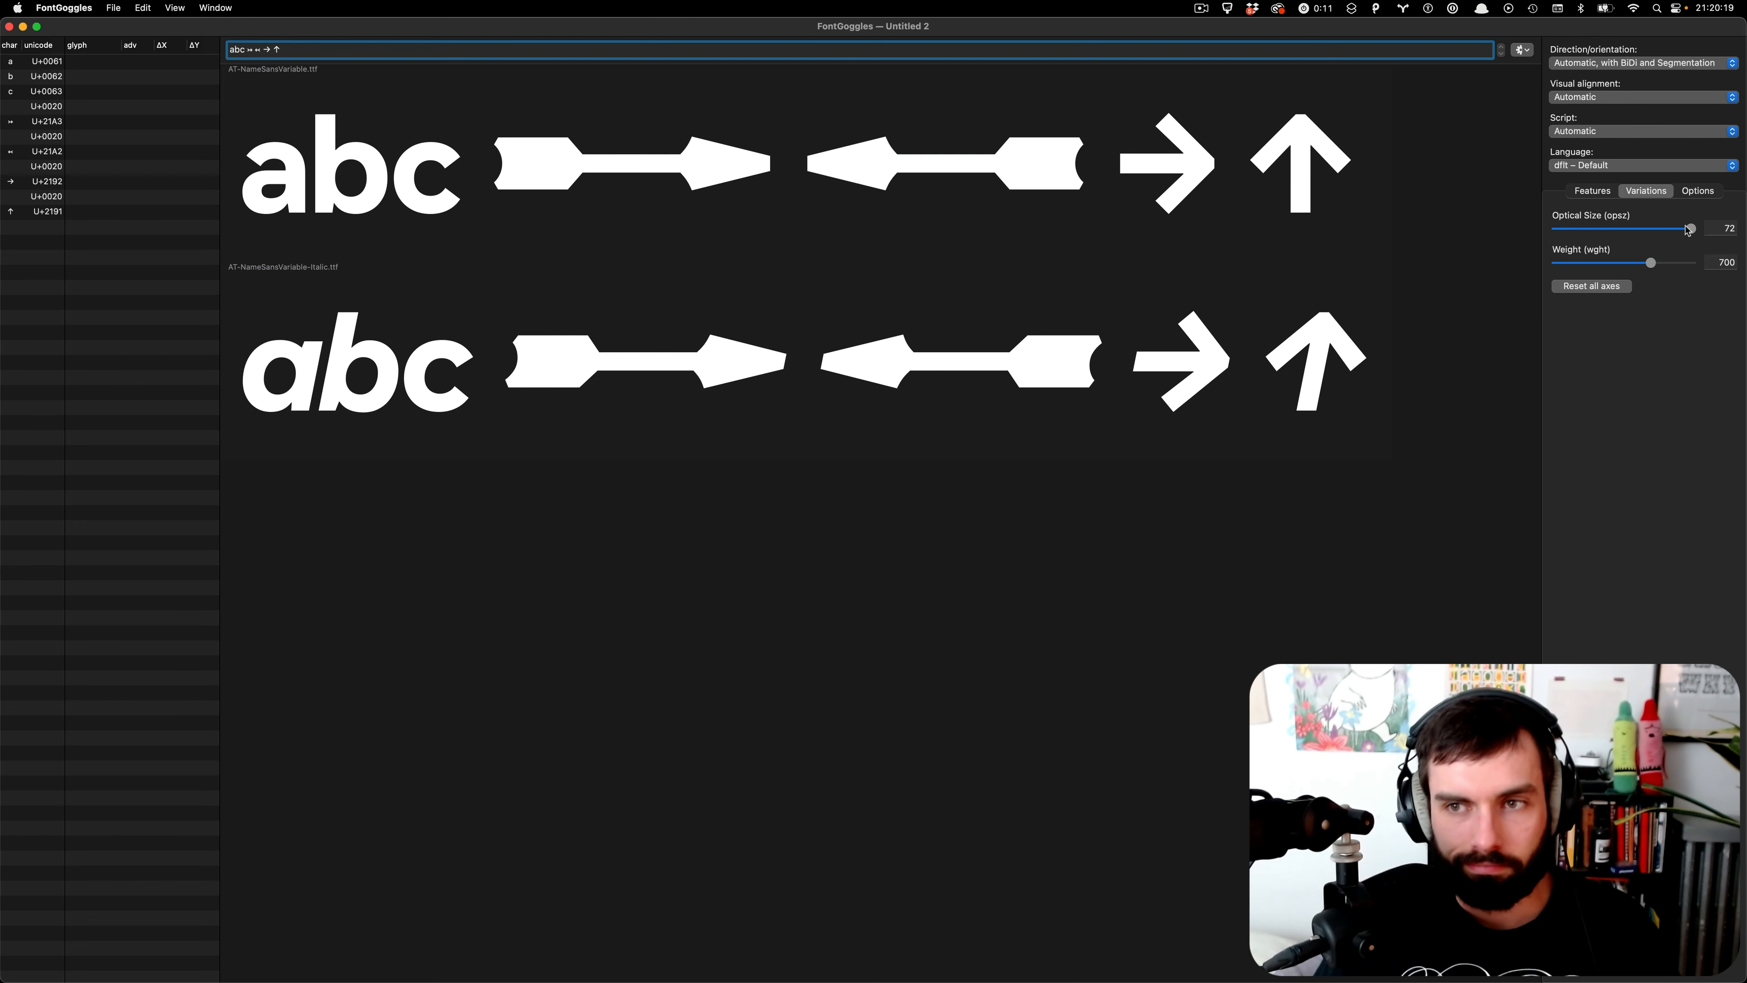
drag(1691, 229, 1744, 234)
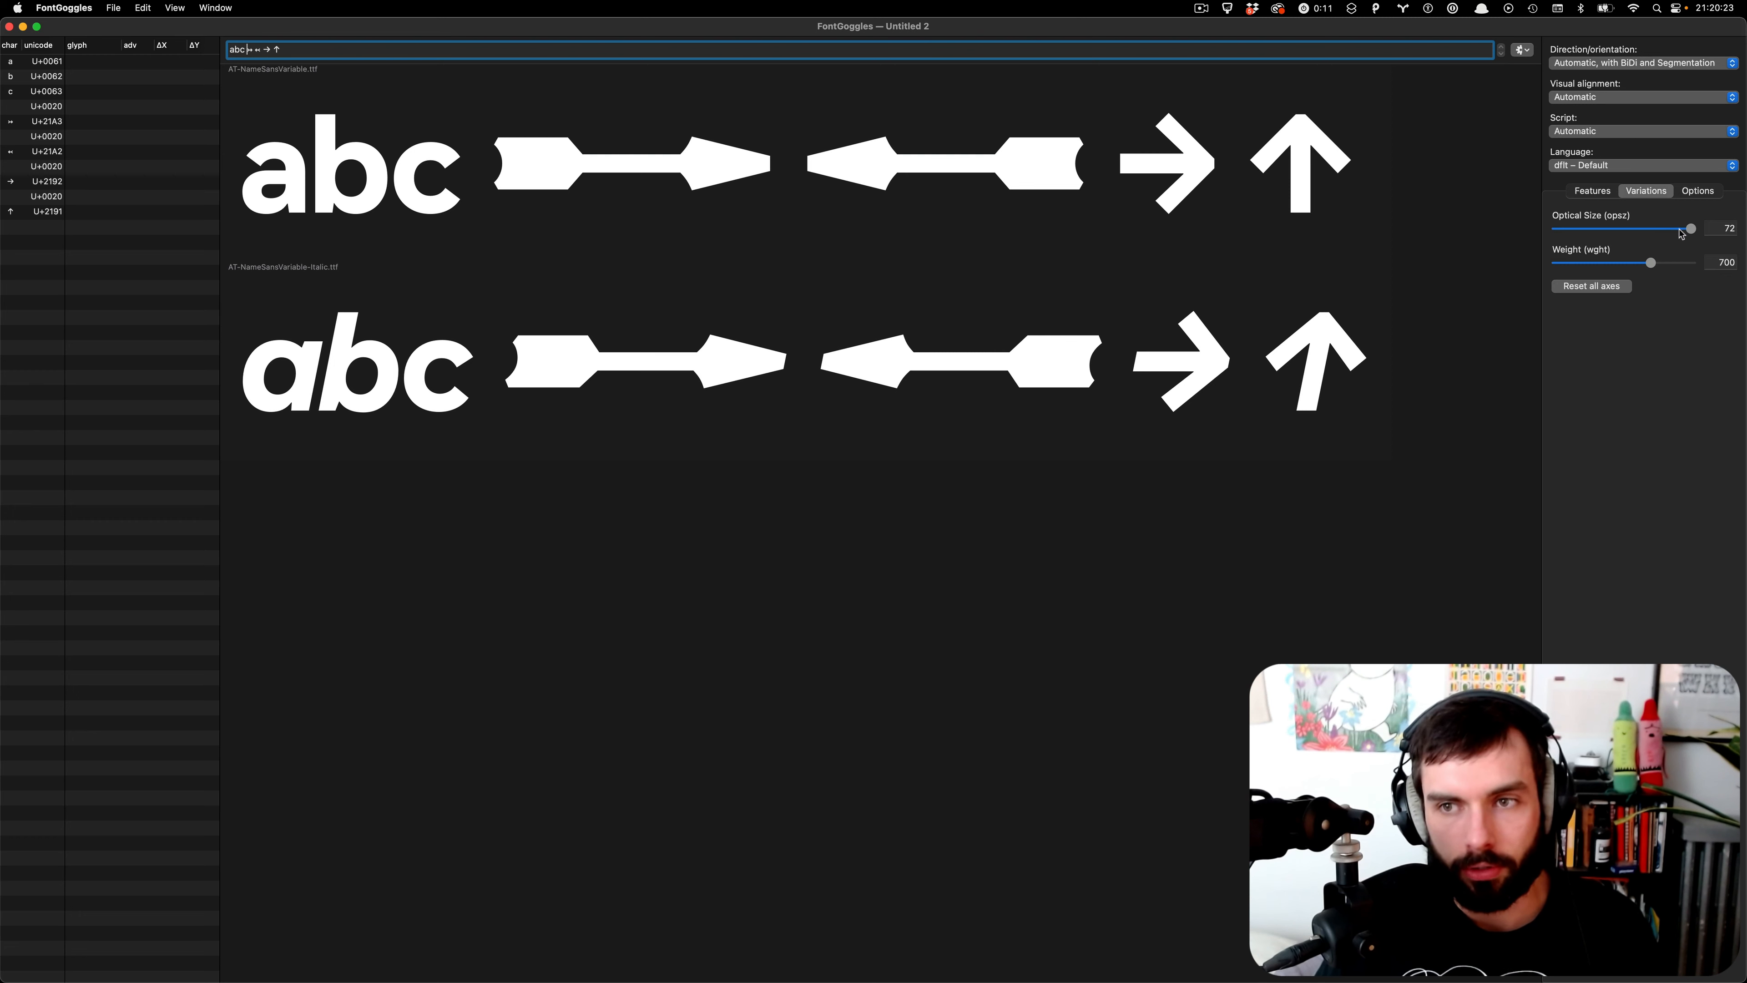
mouse_move(1651, 263)
mouse_down()
mouse_move(1499, 272)
mouse_move(1707, 268)
mouse_move(1601, 269)
mouse_move(1627, 267)
mouse_up()
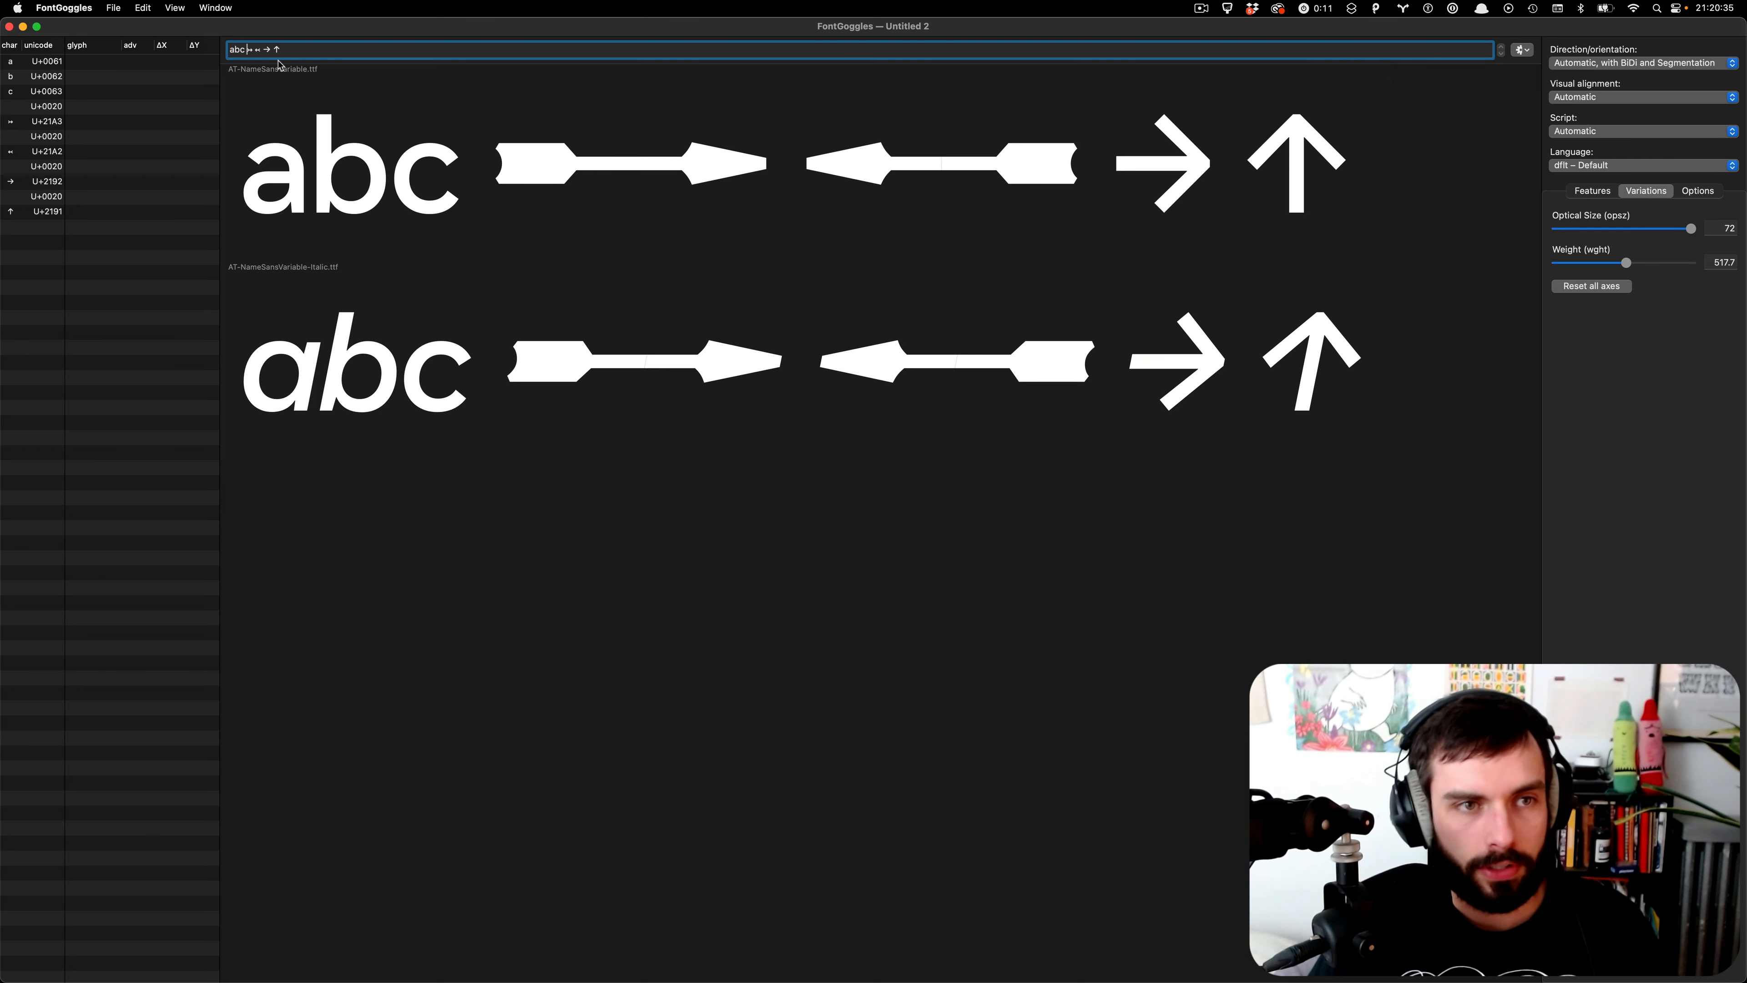
- Replace the word abc before the arrows in the sample text, first with EXIT and finally with BUILDING
key(alt+shift+Left)
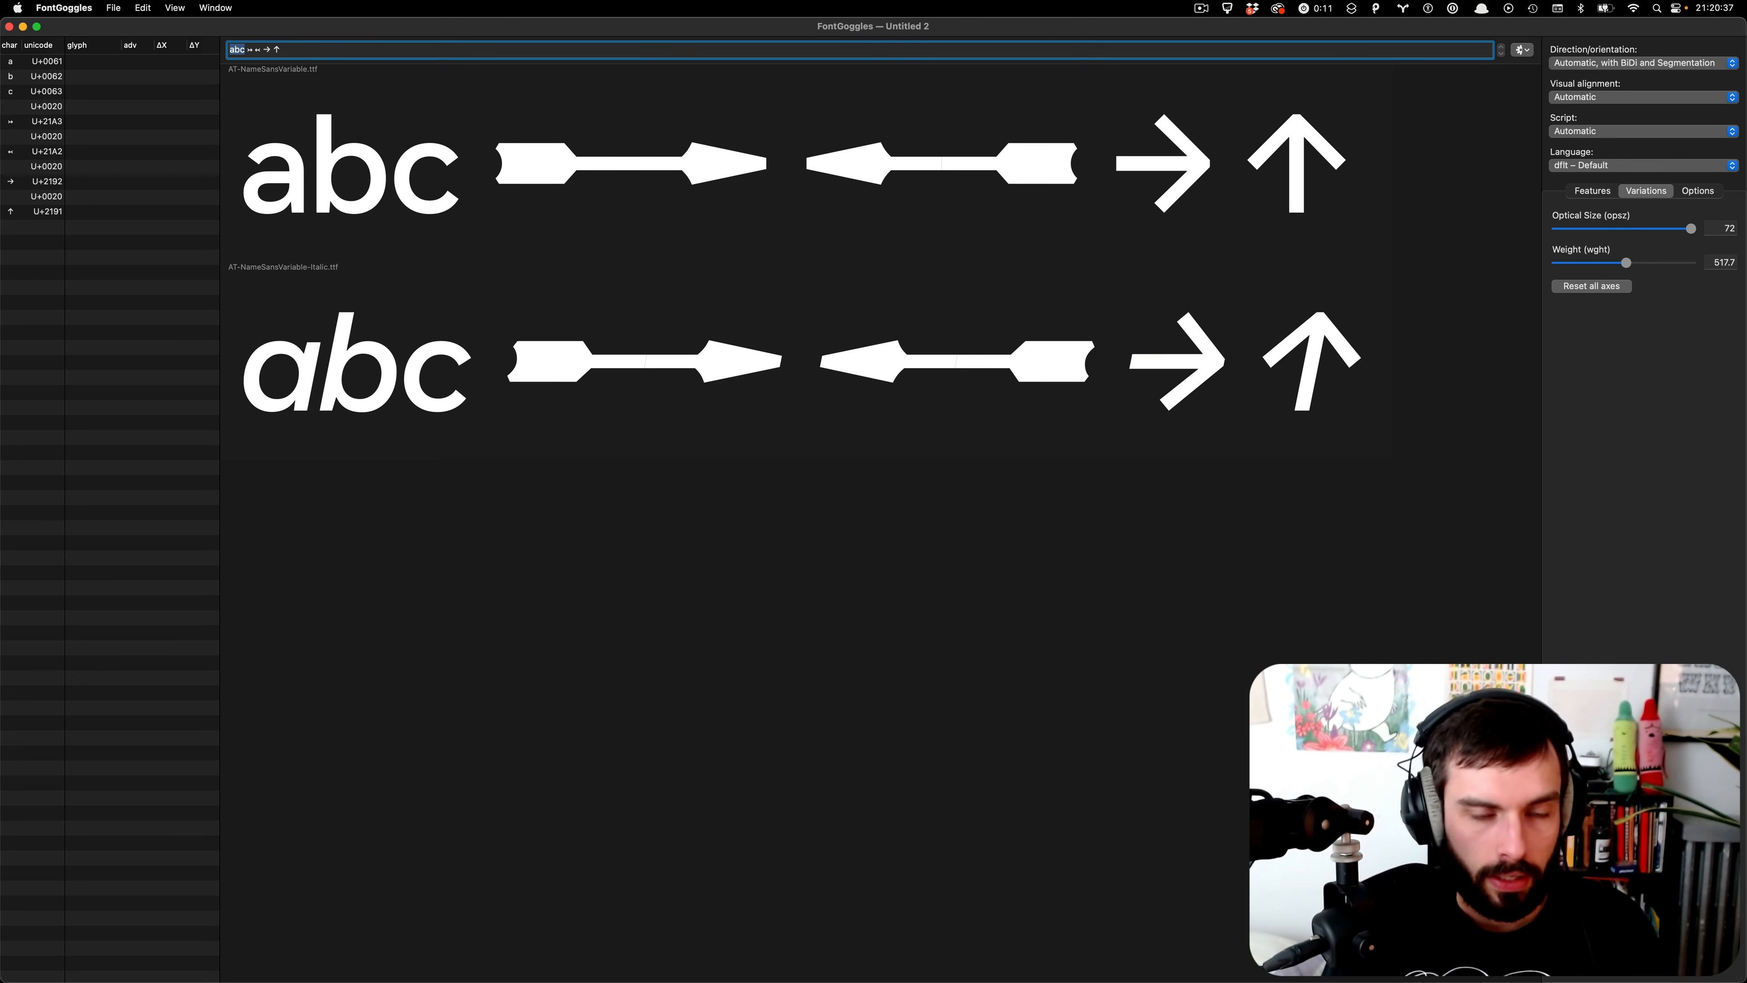
text(EXIT)
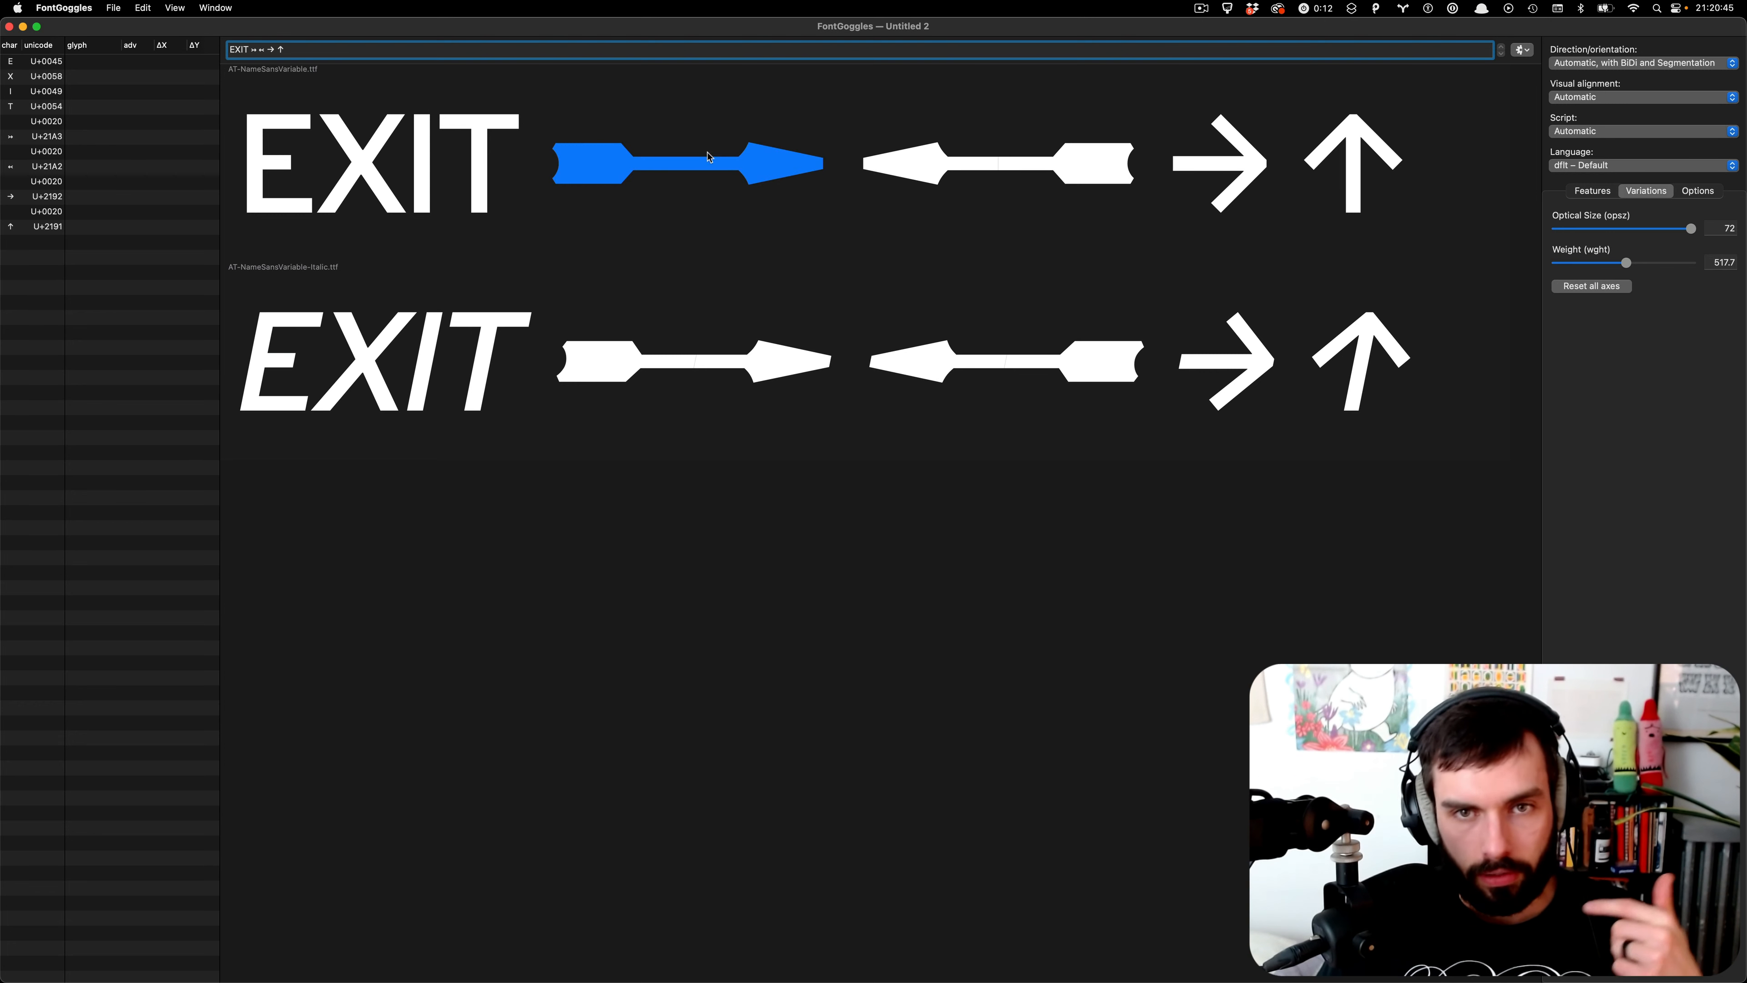
key(Left)
key(alt+shift+Left)
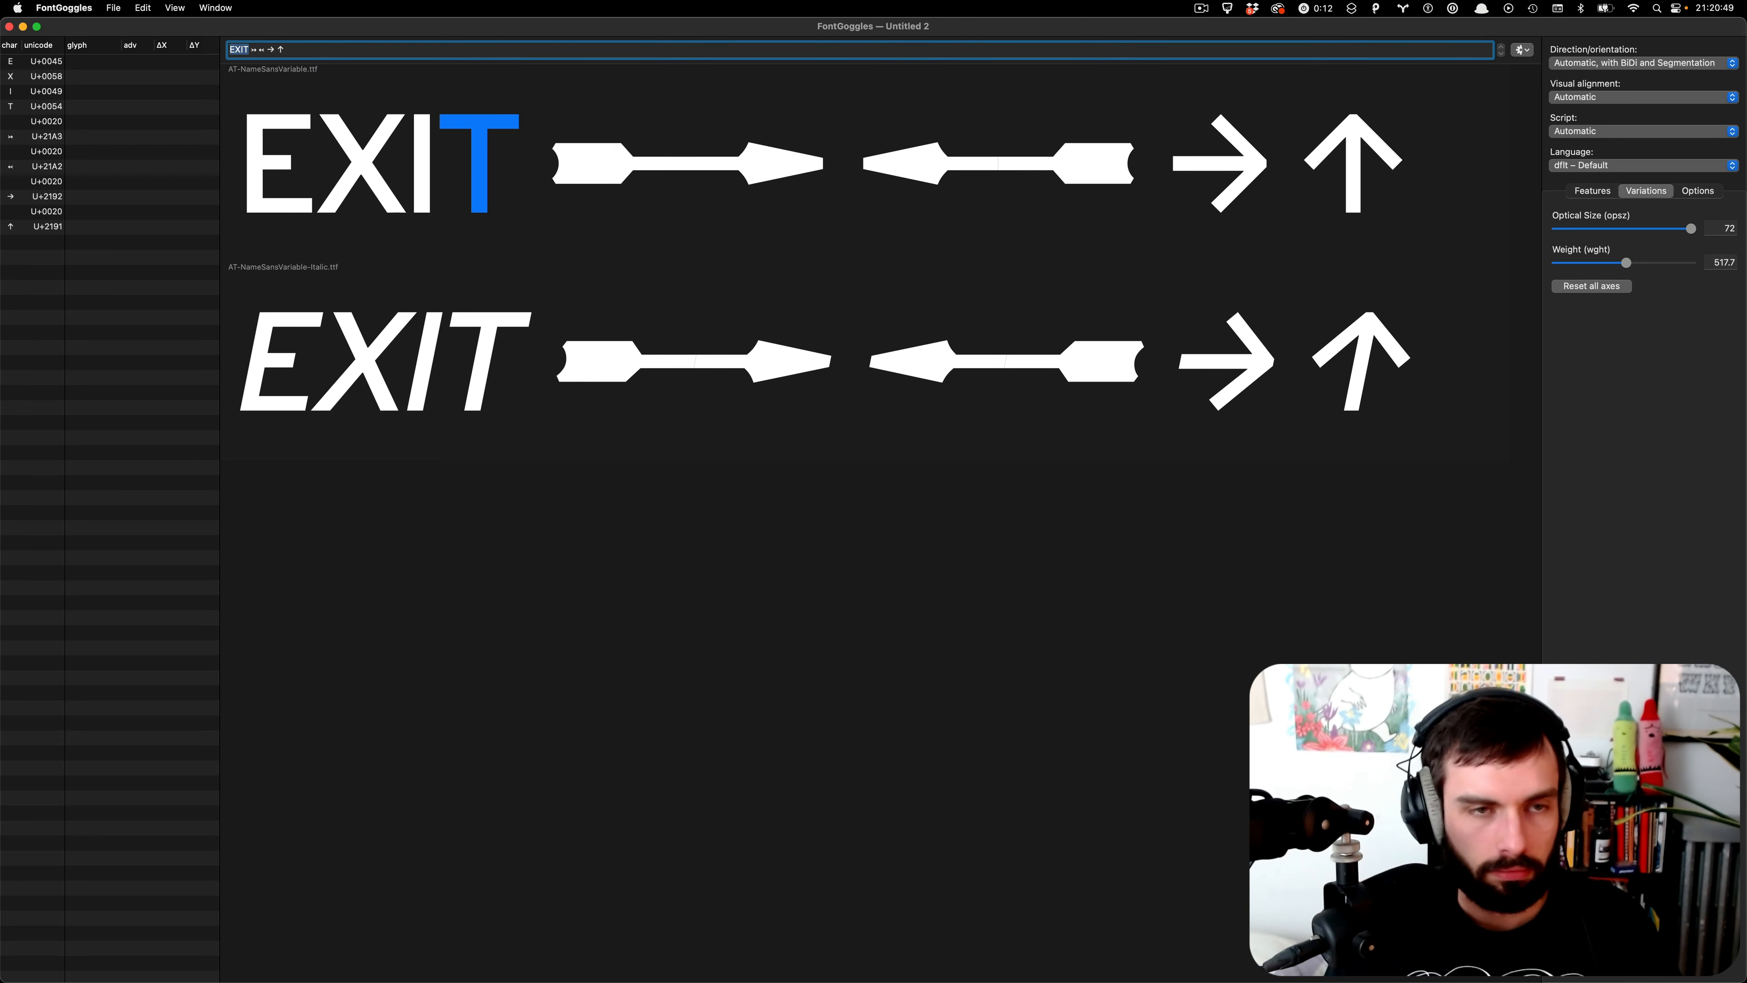
text(BUILDING)
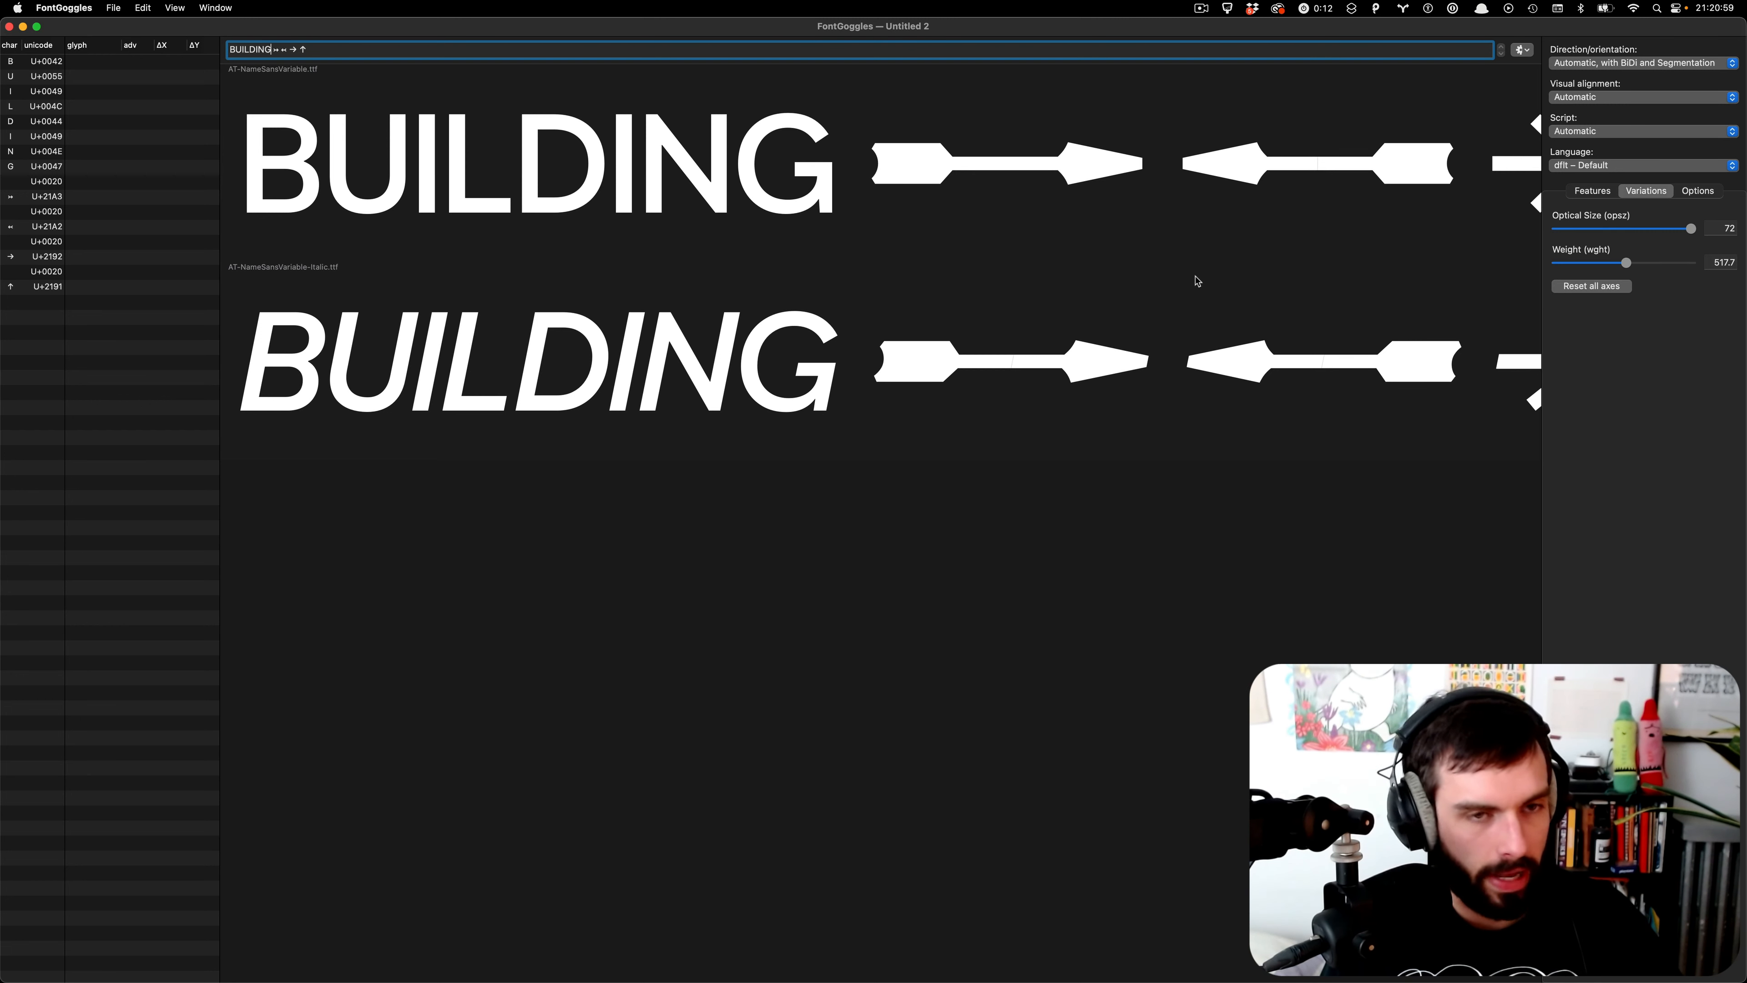
- Bring up the emoji and symbols viewer after BUILDING and look through its compact and expanded forms
key(ctrl+super+space)
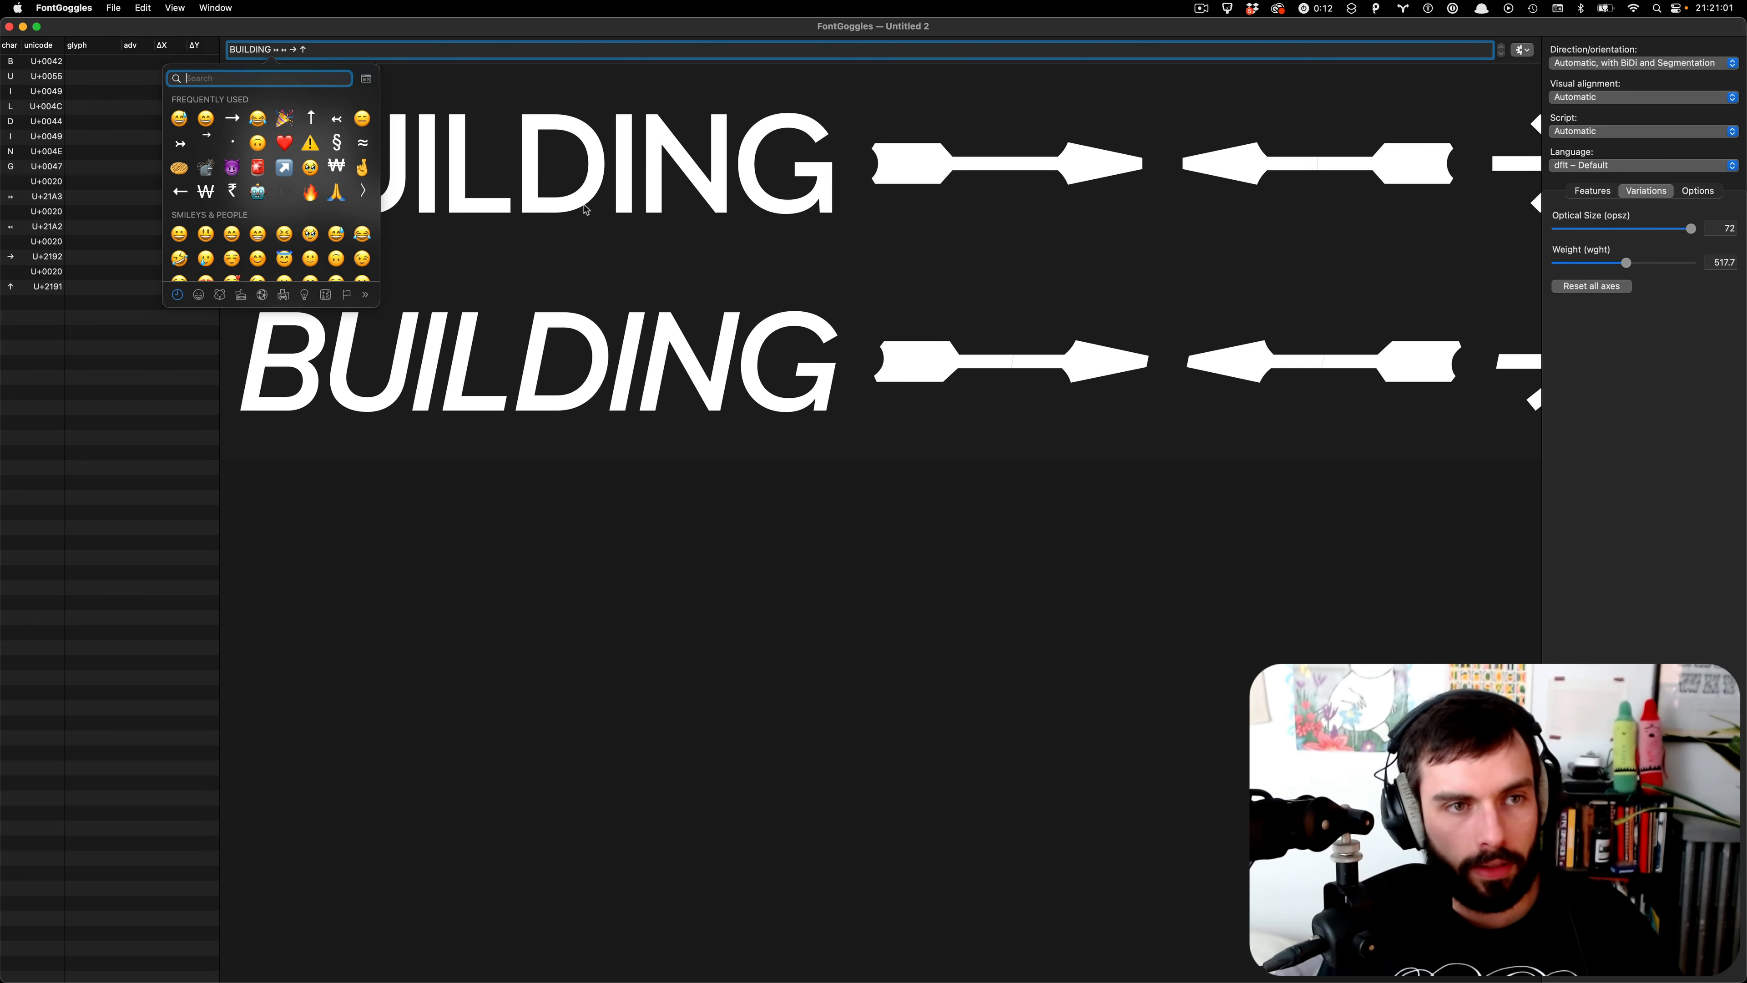
scroll(282, 273, down, 10)
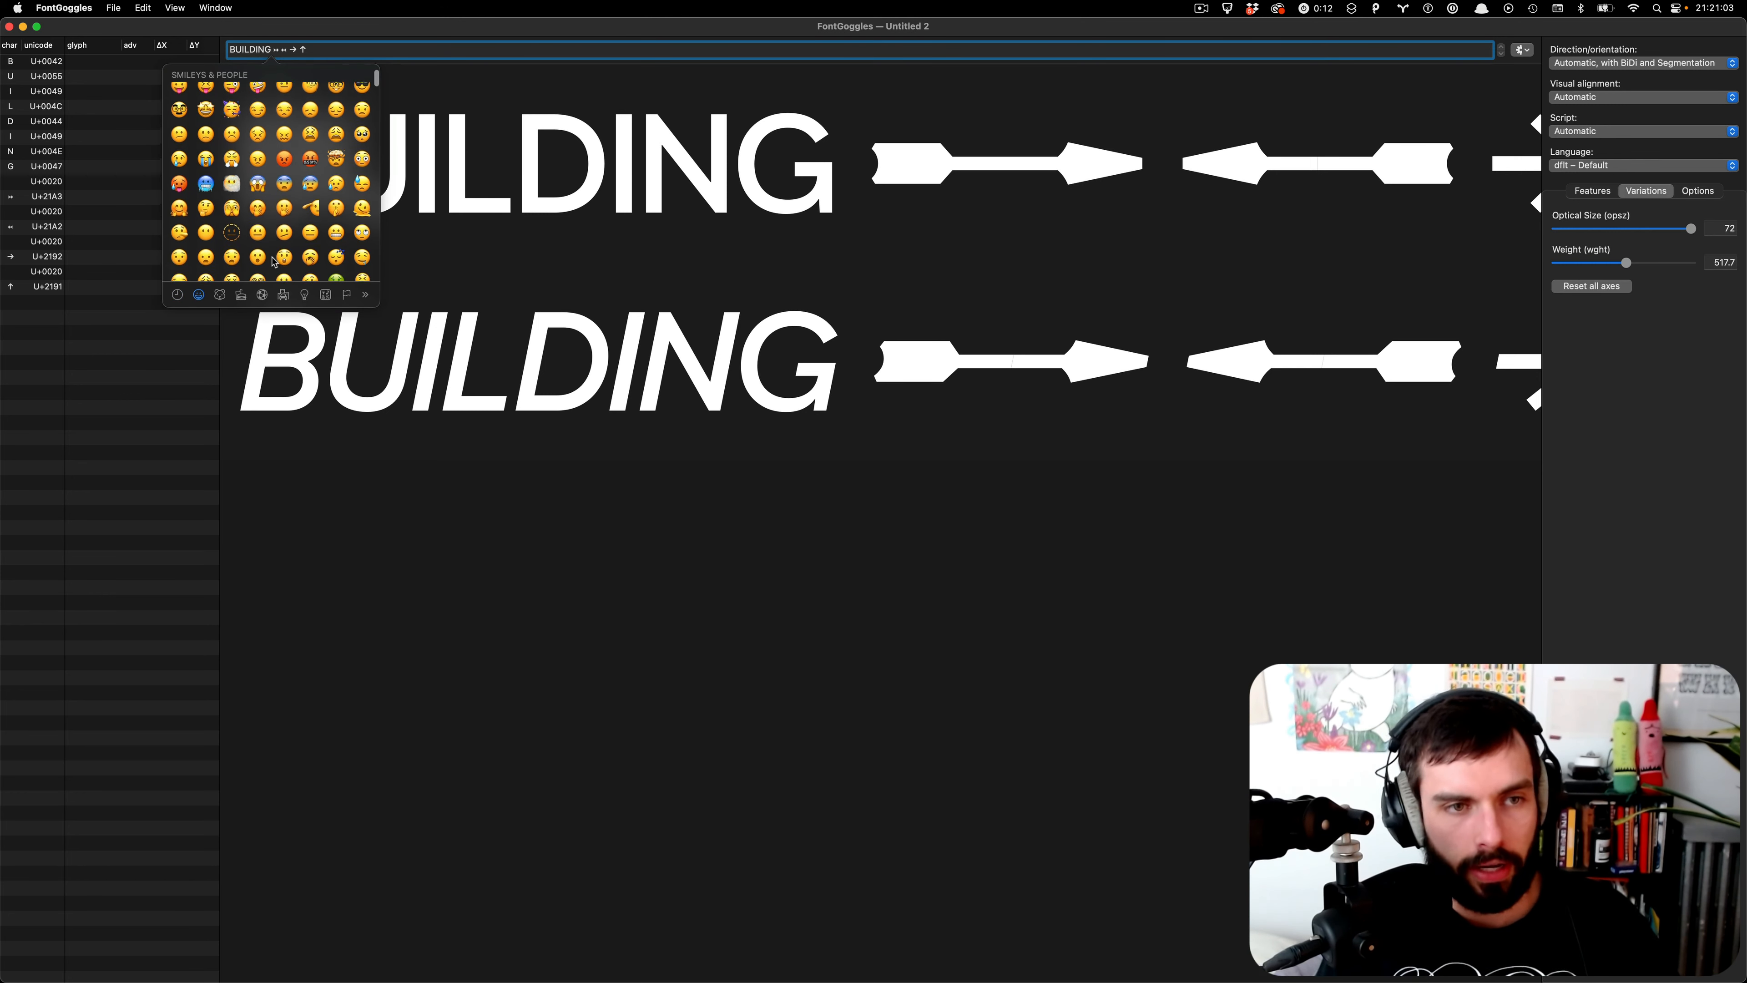
scroll(274, 256, up, 10)
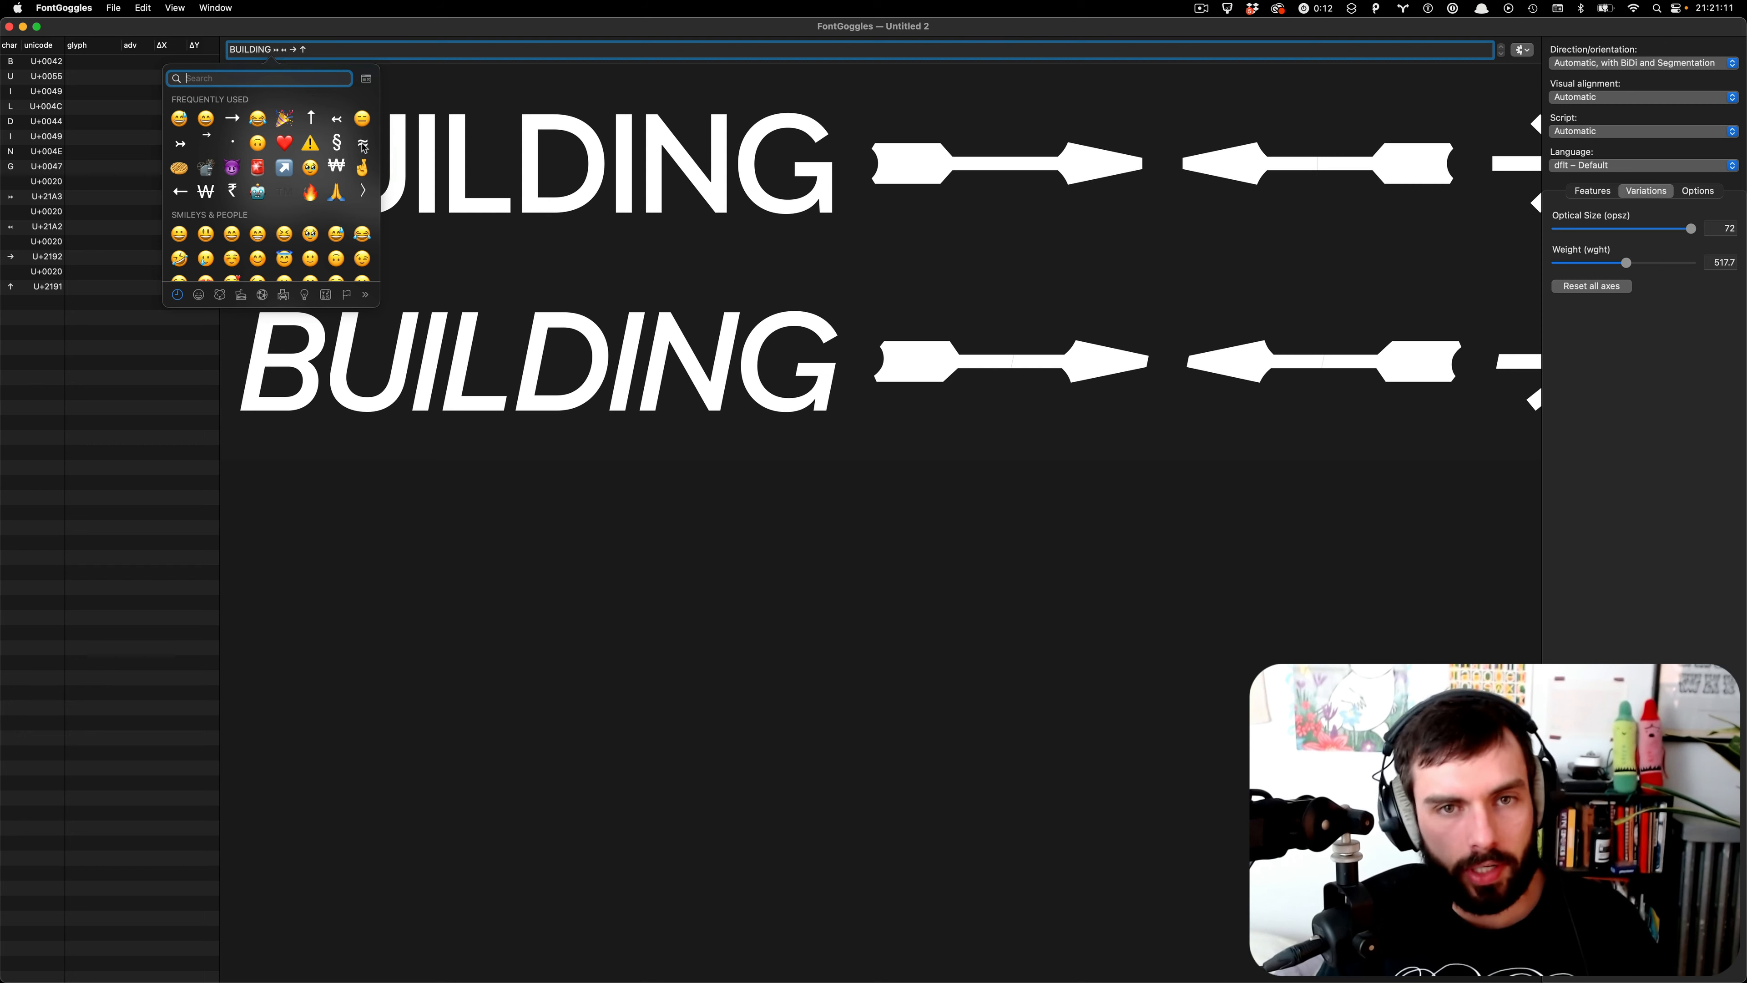
click(367, 81)
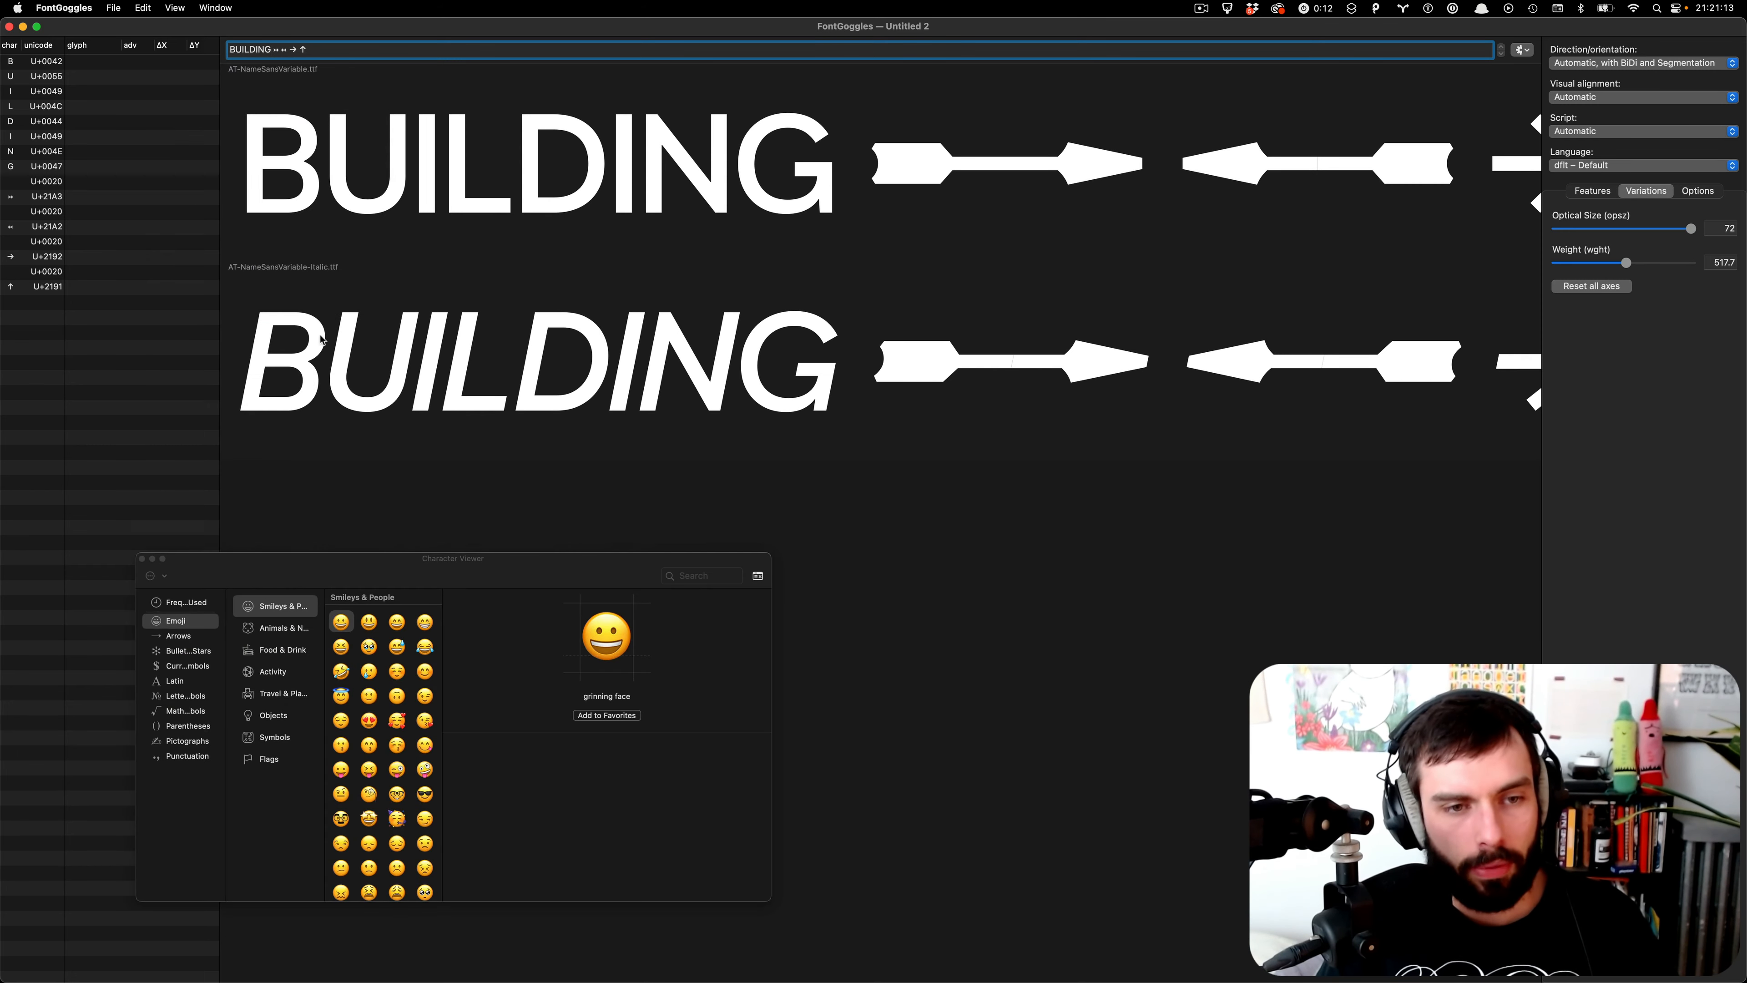
click(758, 575)
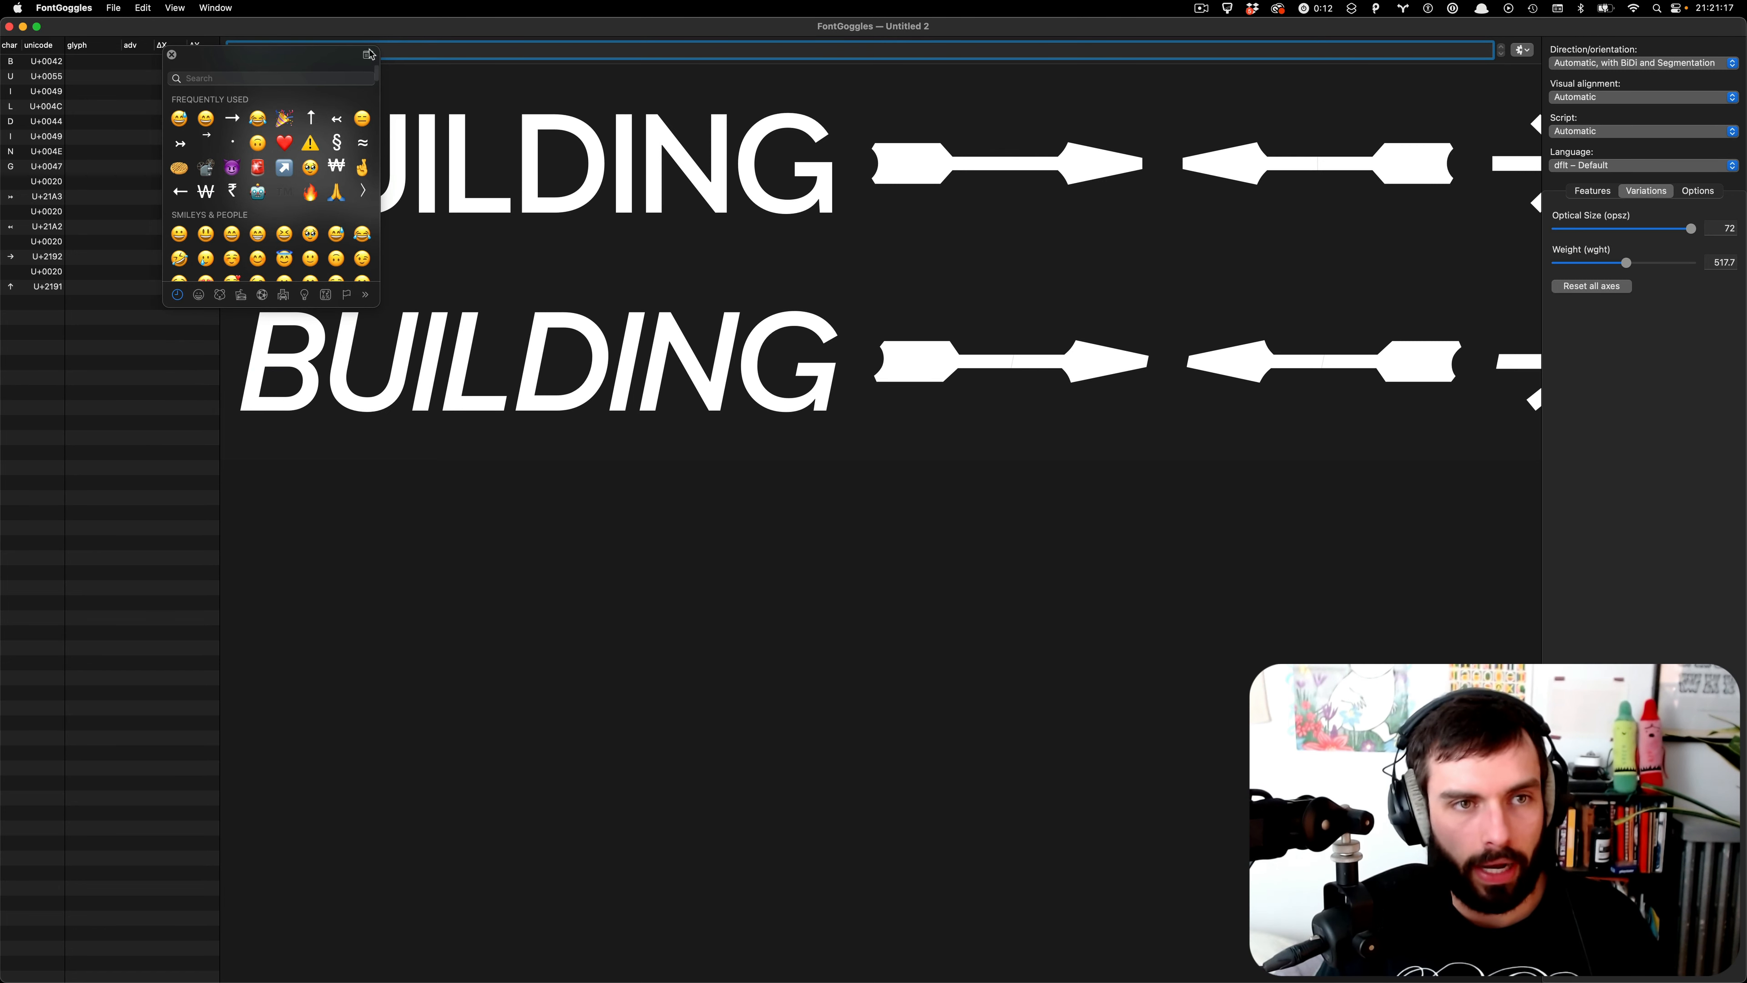
- Search the character viewer for crying, arrow and pilcrow
click(293, 81)
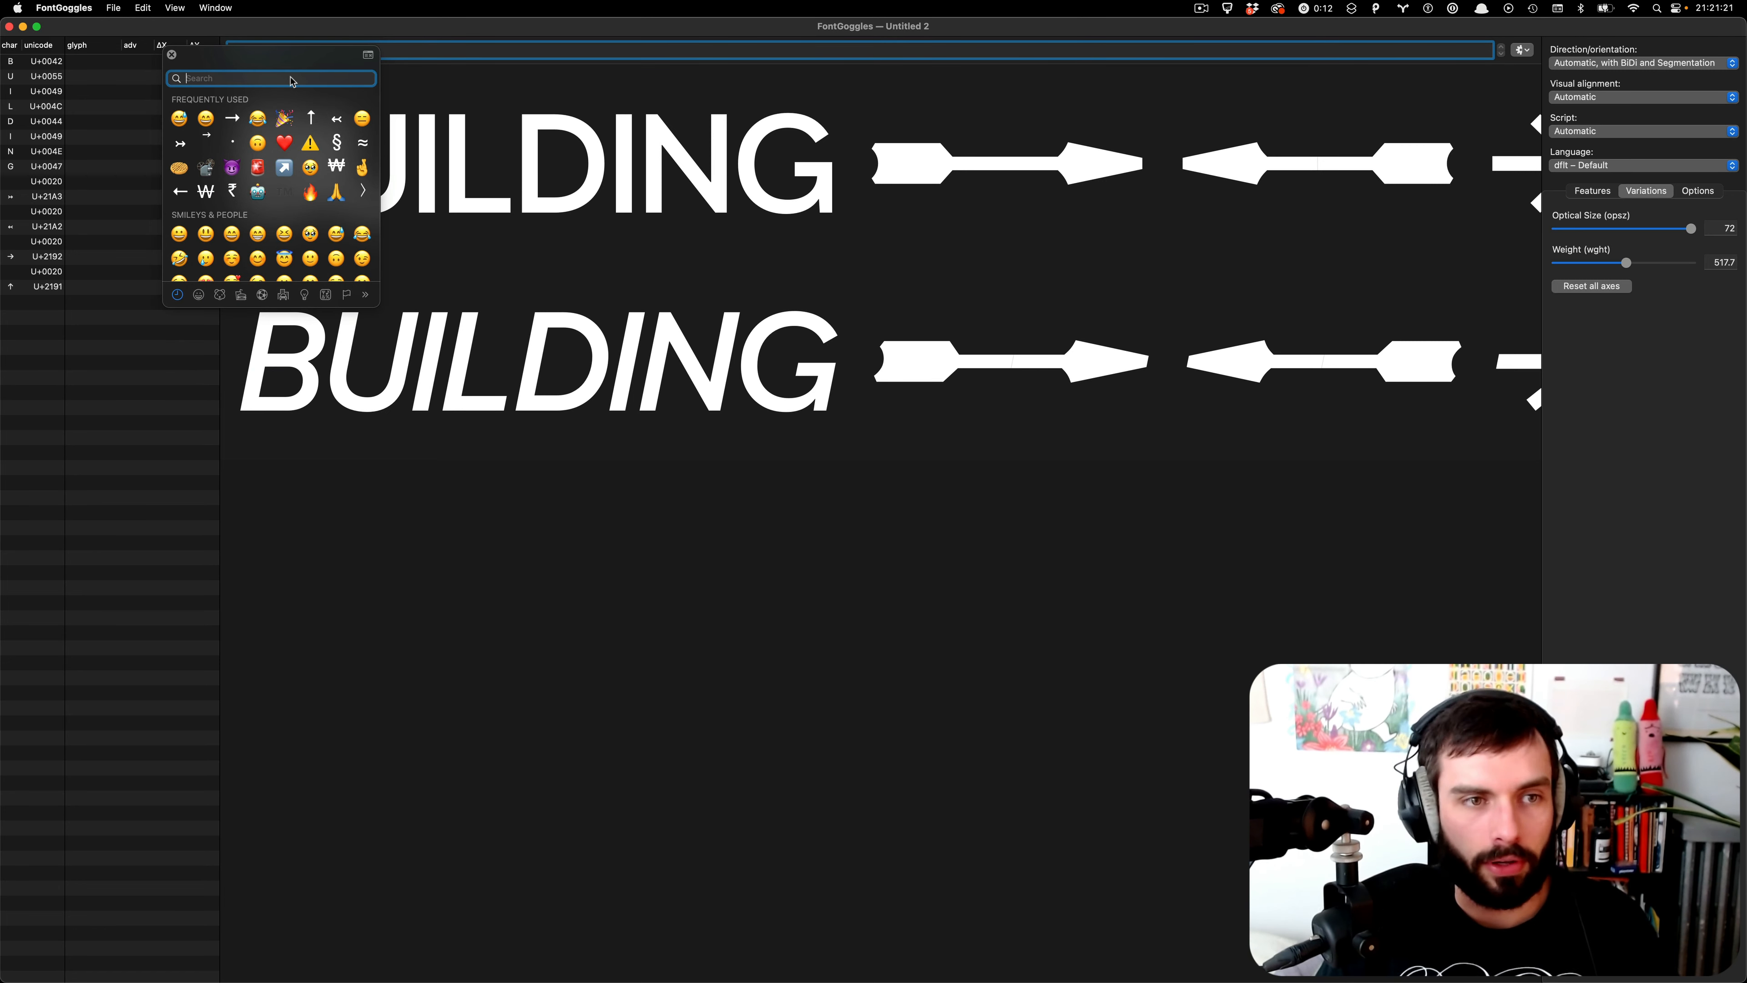
text(crying)
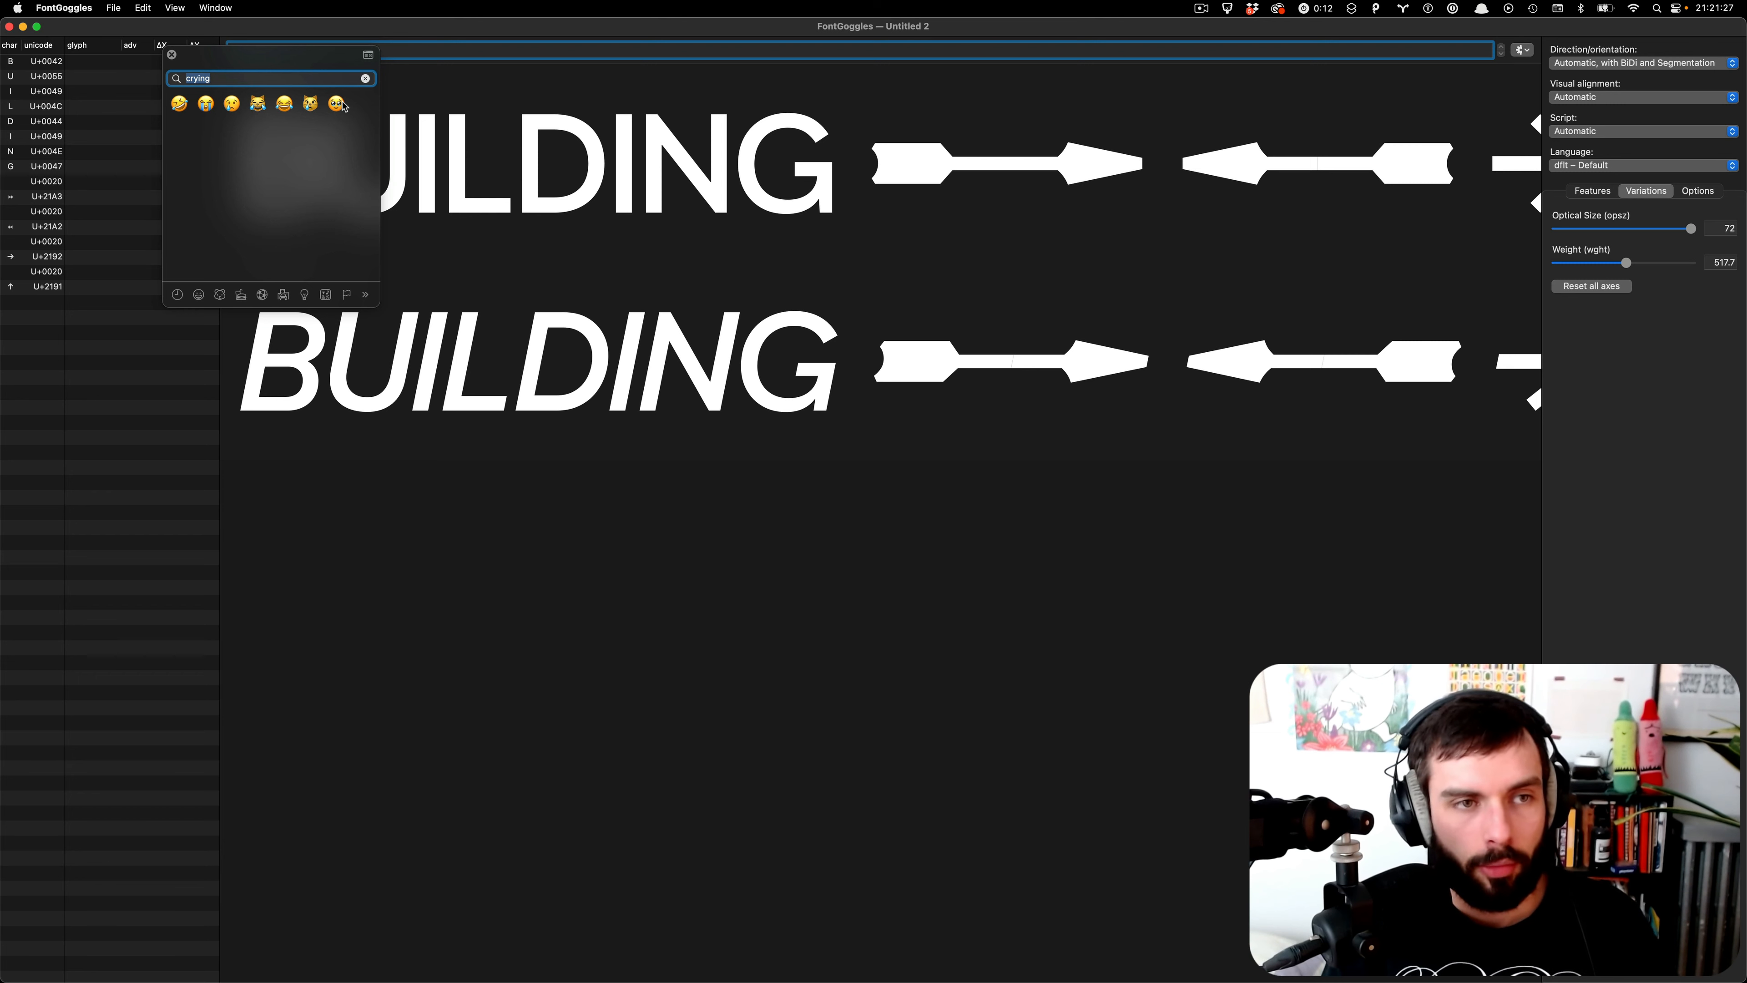
text(arrow)
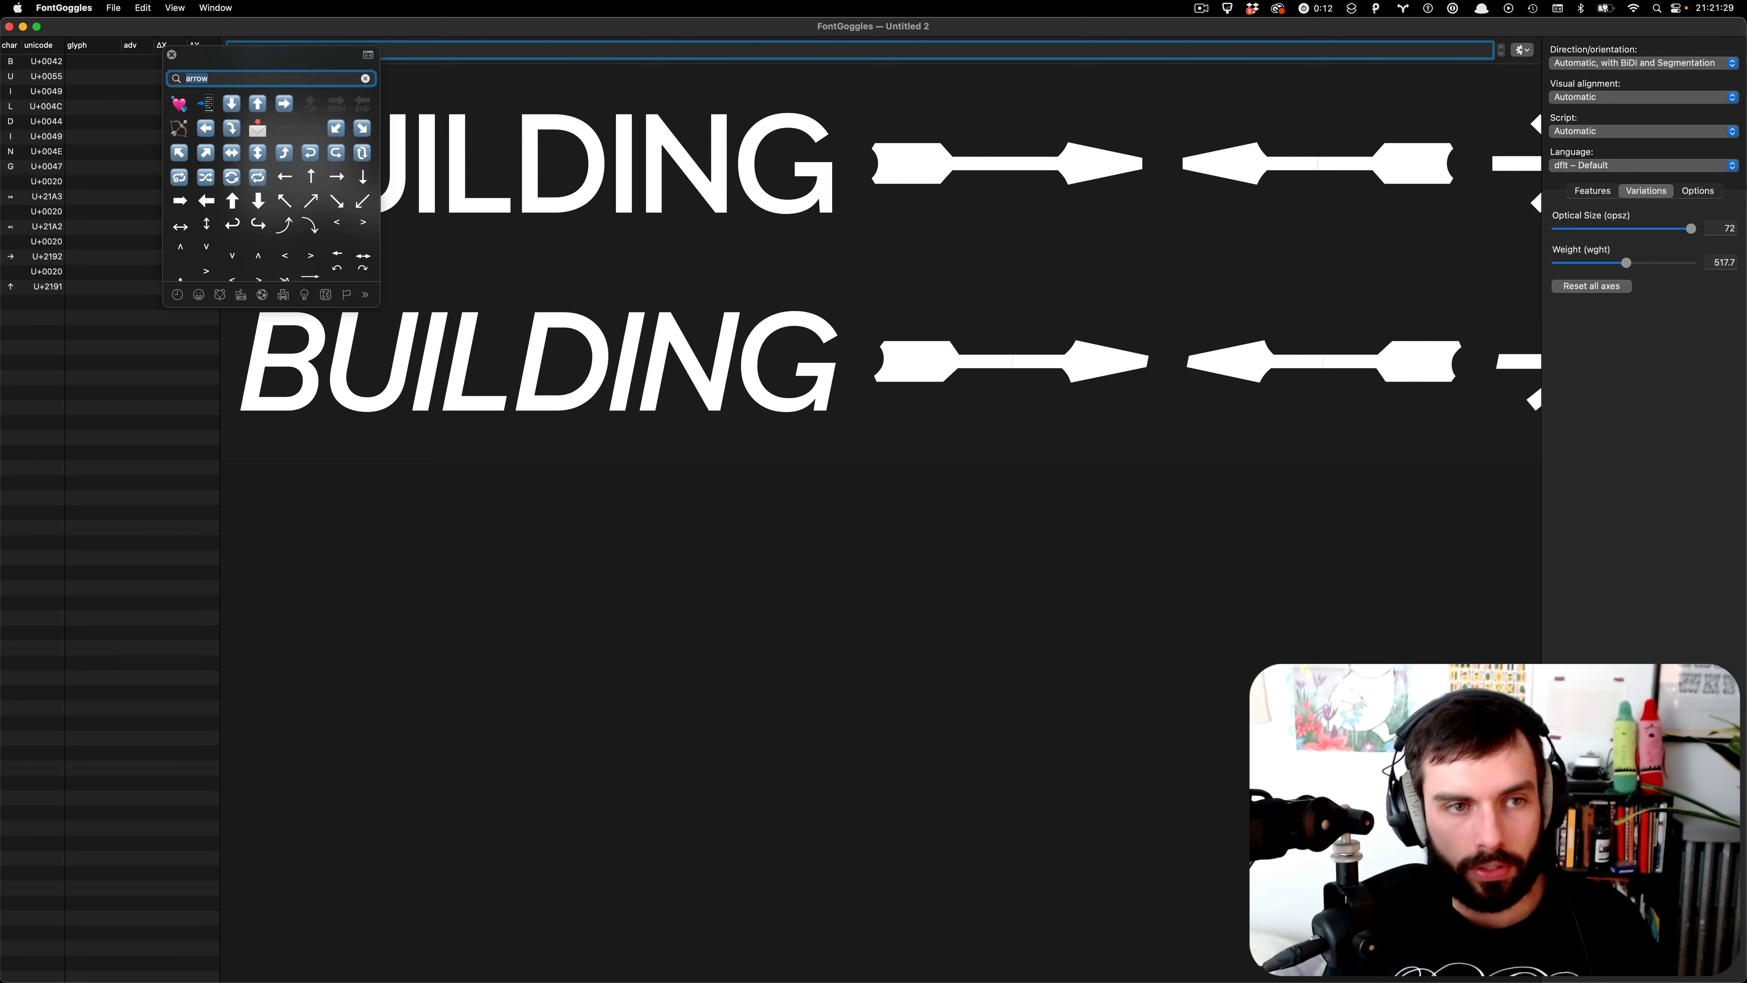
text(pilc)
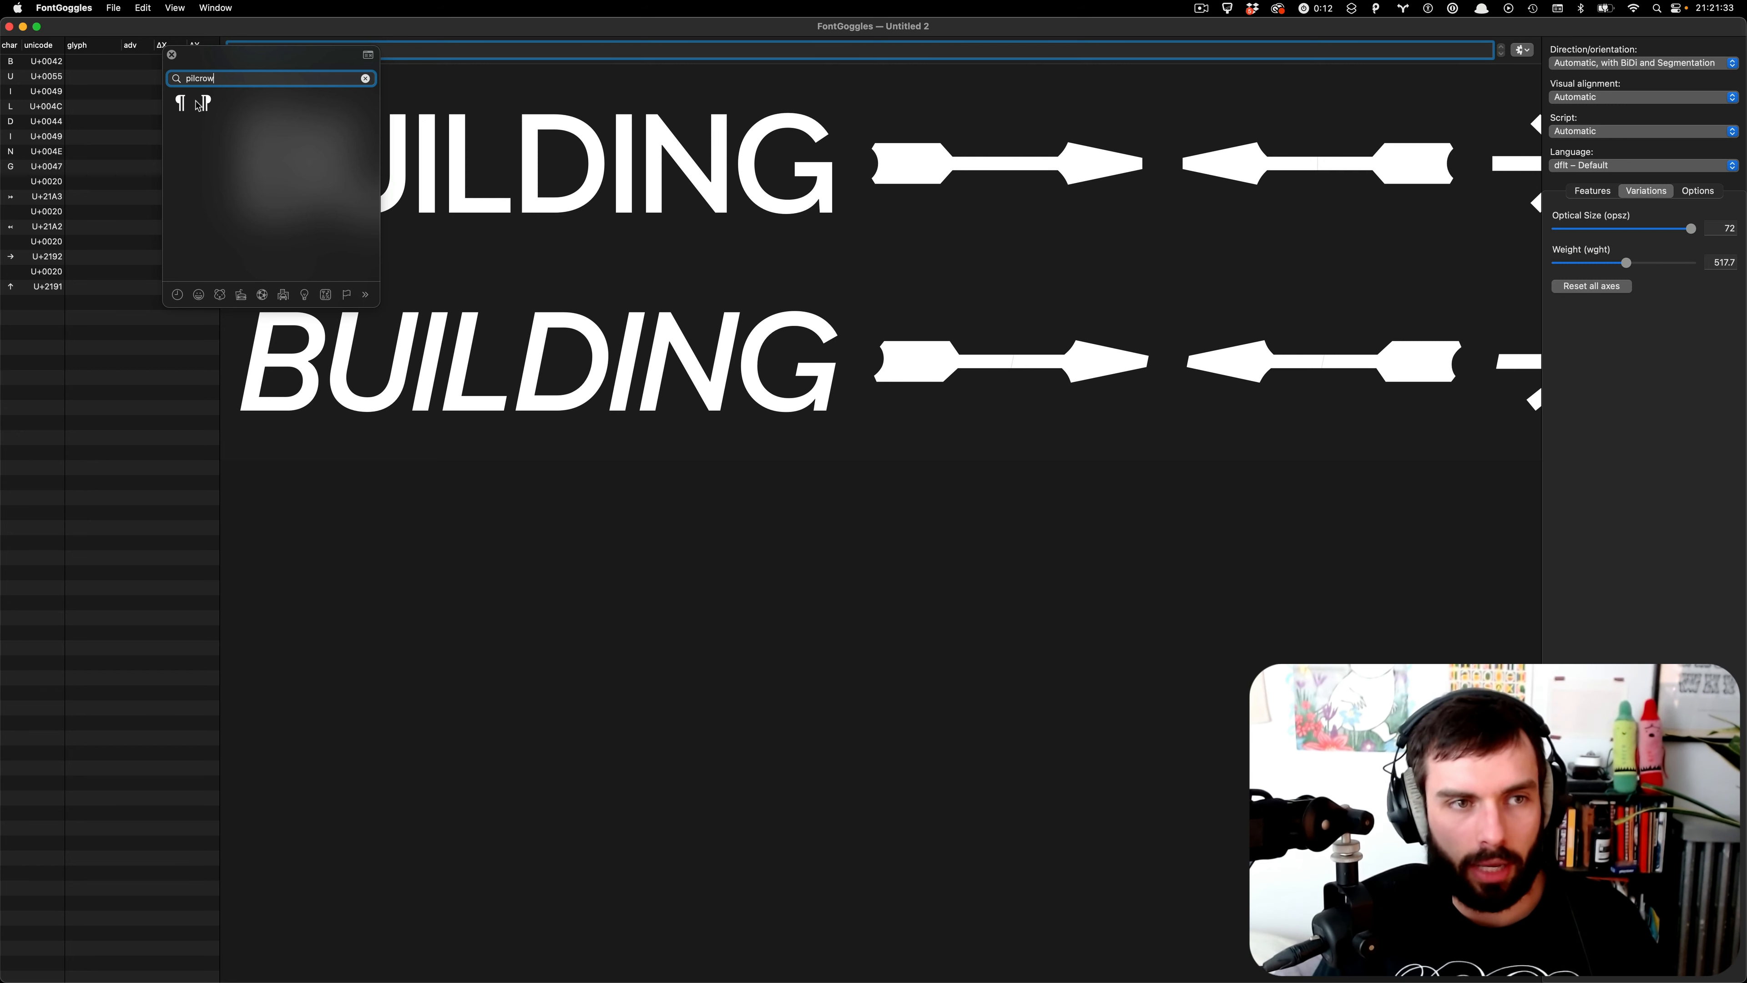
key(super+a)
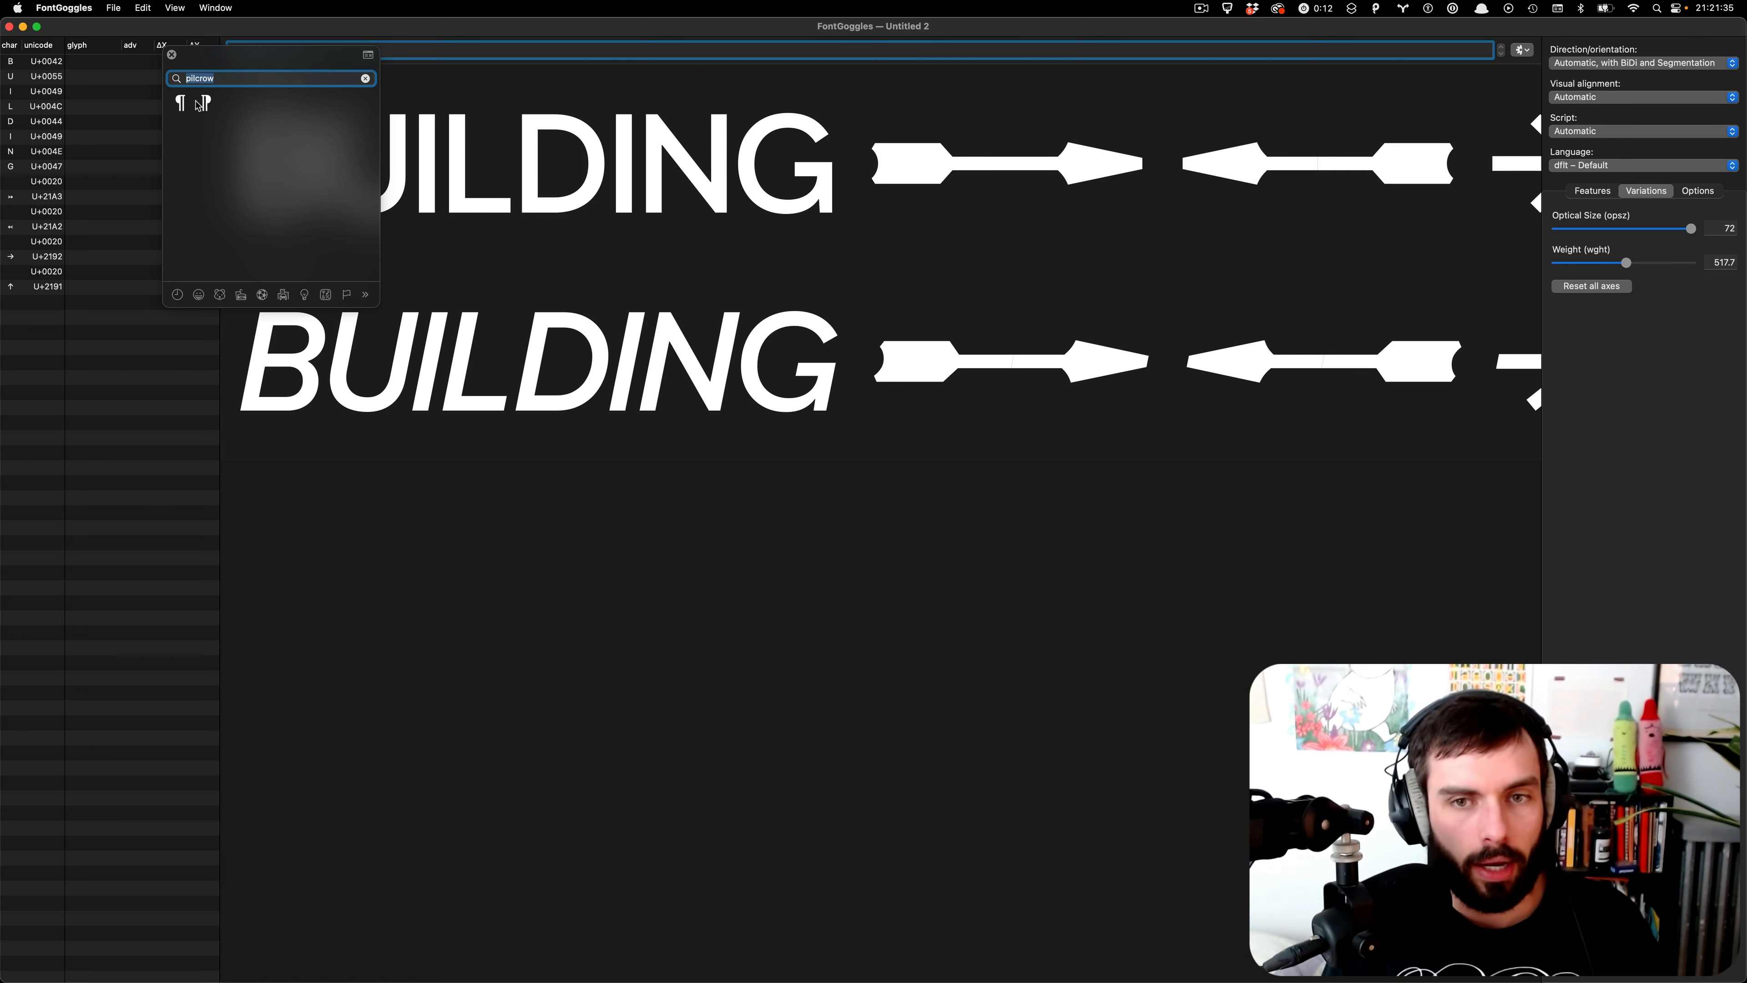
- Search the character viewer for arrow and insert two U+21A0 and two U+21A3 arrows directly after BUILDING, closing the viewer when done
text(arrow)
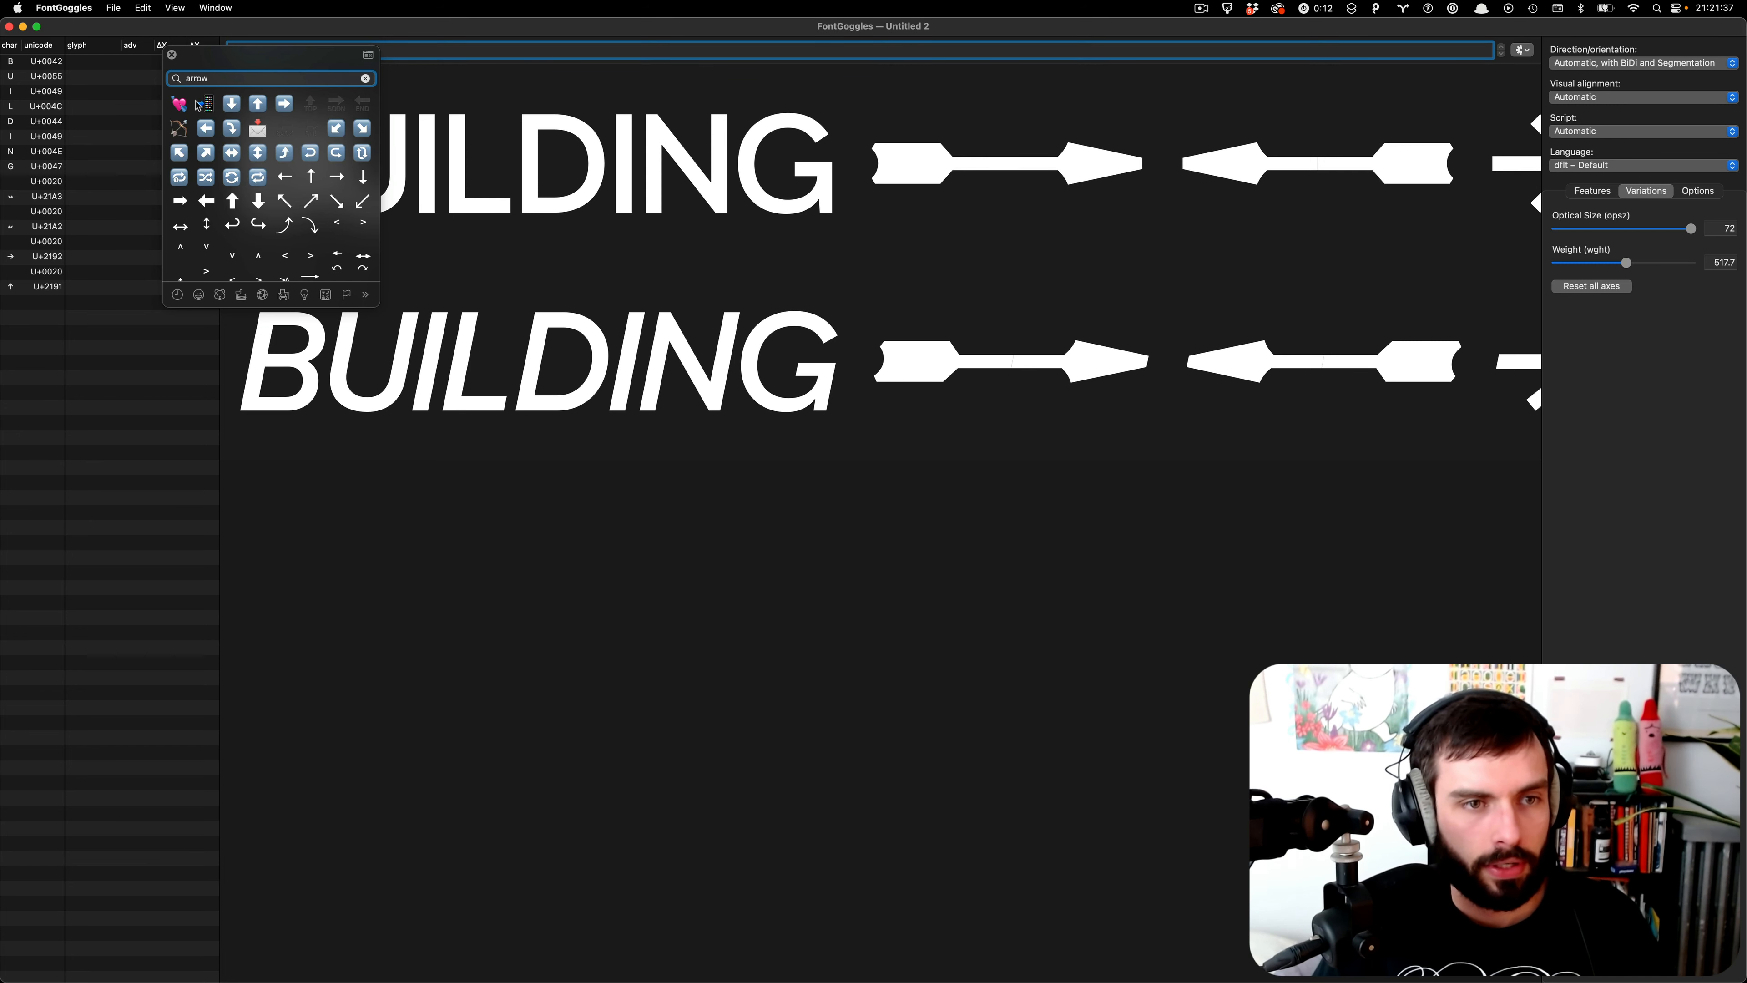
scroll(313, 200, down, 3)
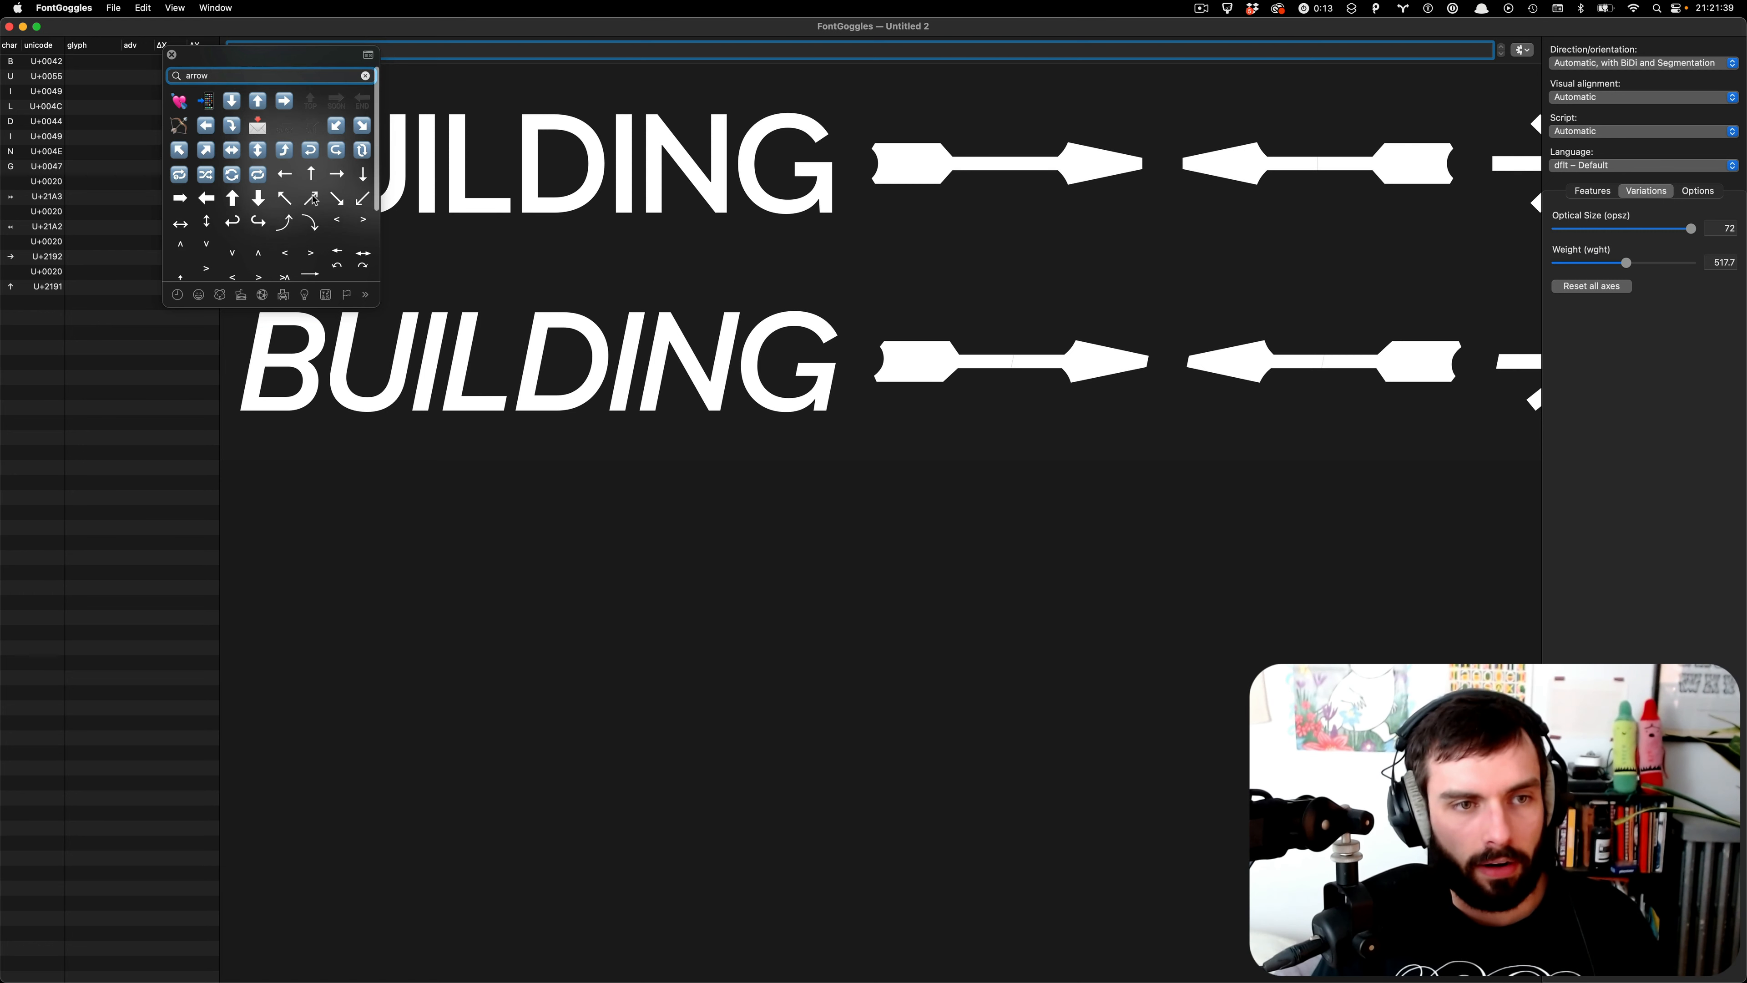
scroll(313, 200, down, 1)
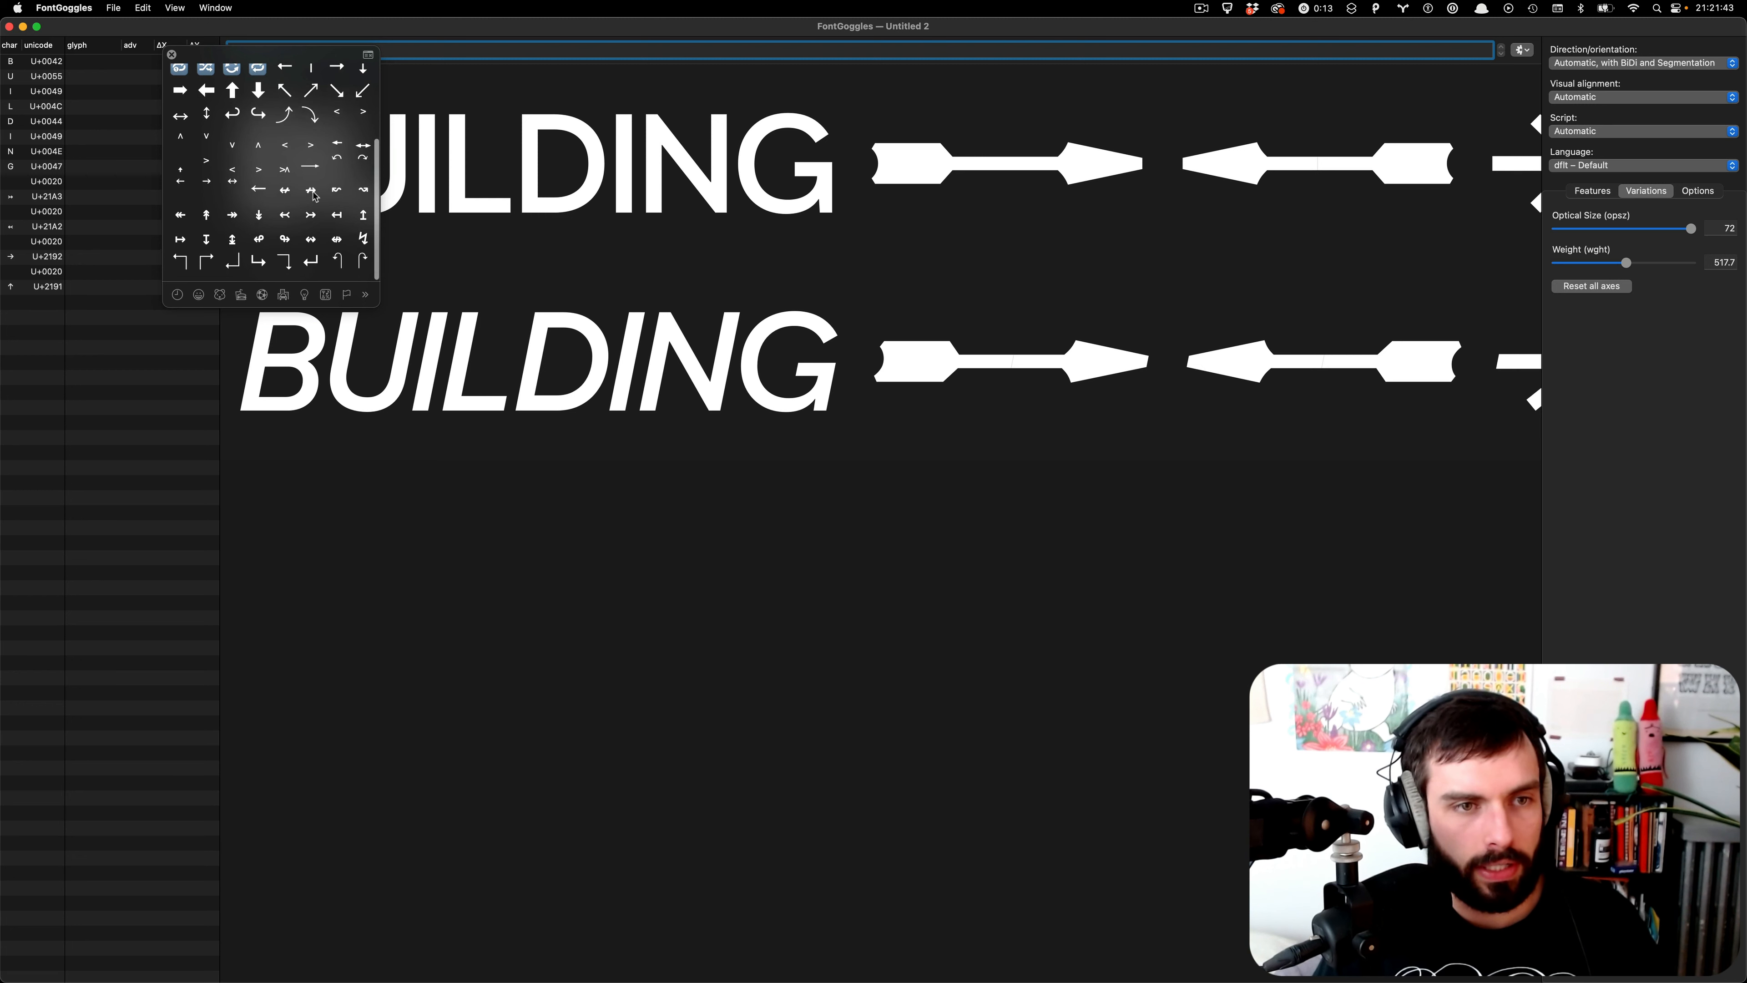
scroll(317, 198, down, 1)
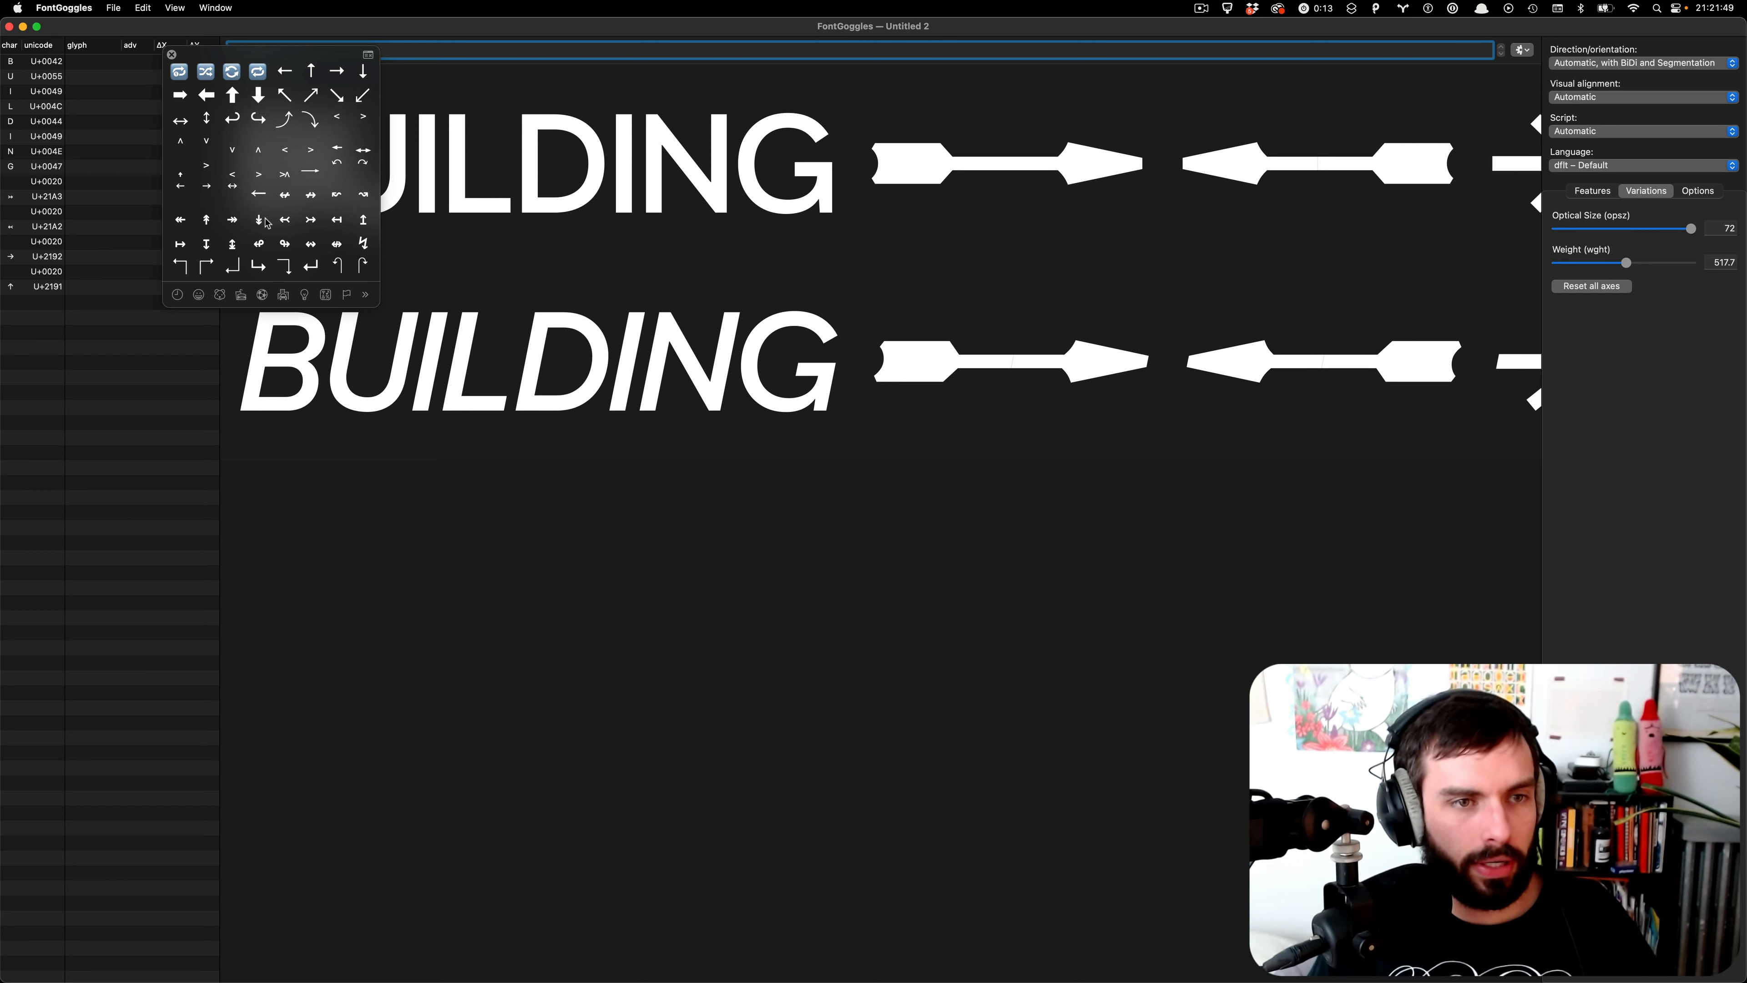
double_click(235, 220)
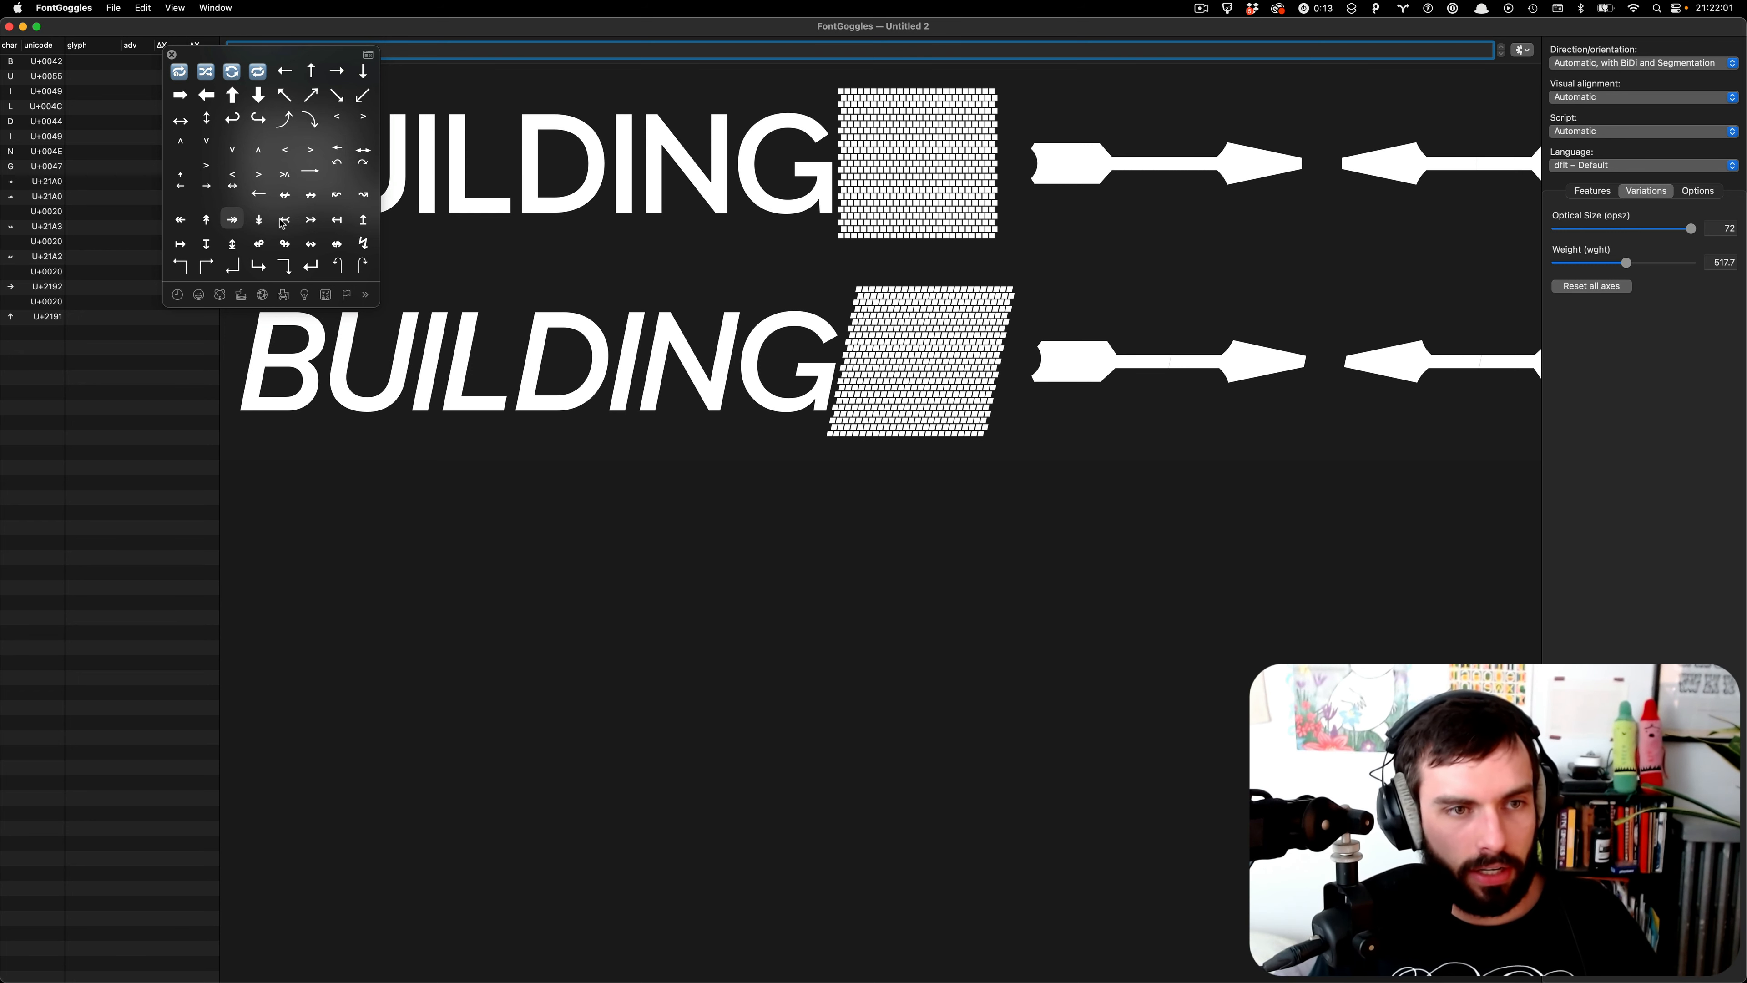
click(310, 220)
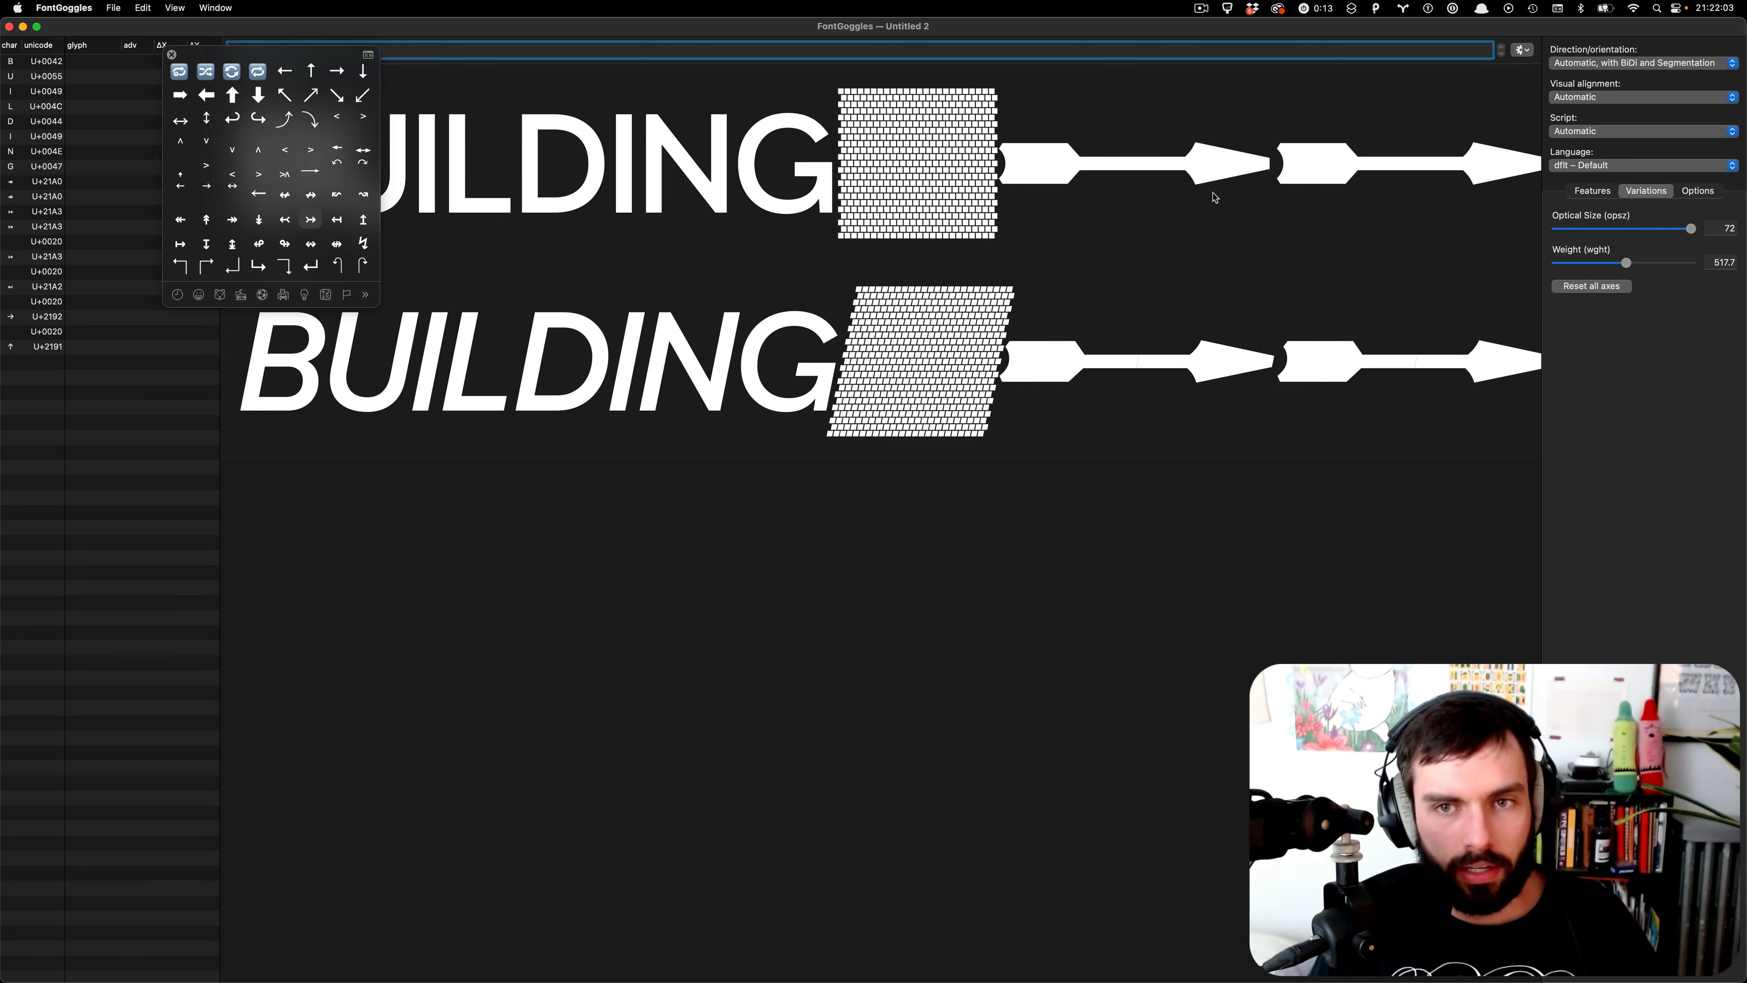
click(1126, 642)
scroll(805, 375, down, 1)
scroll(805, 375, down, 3)
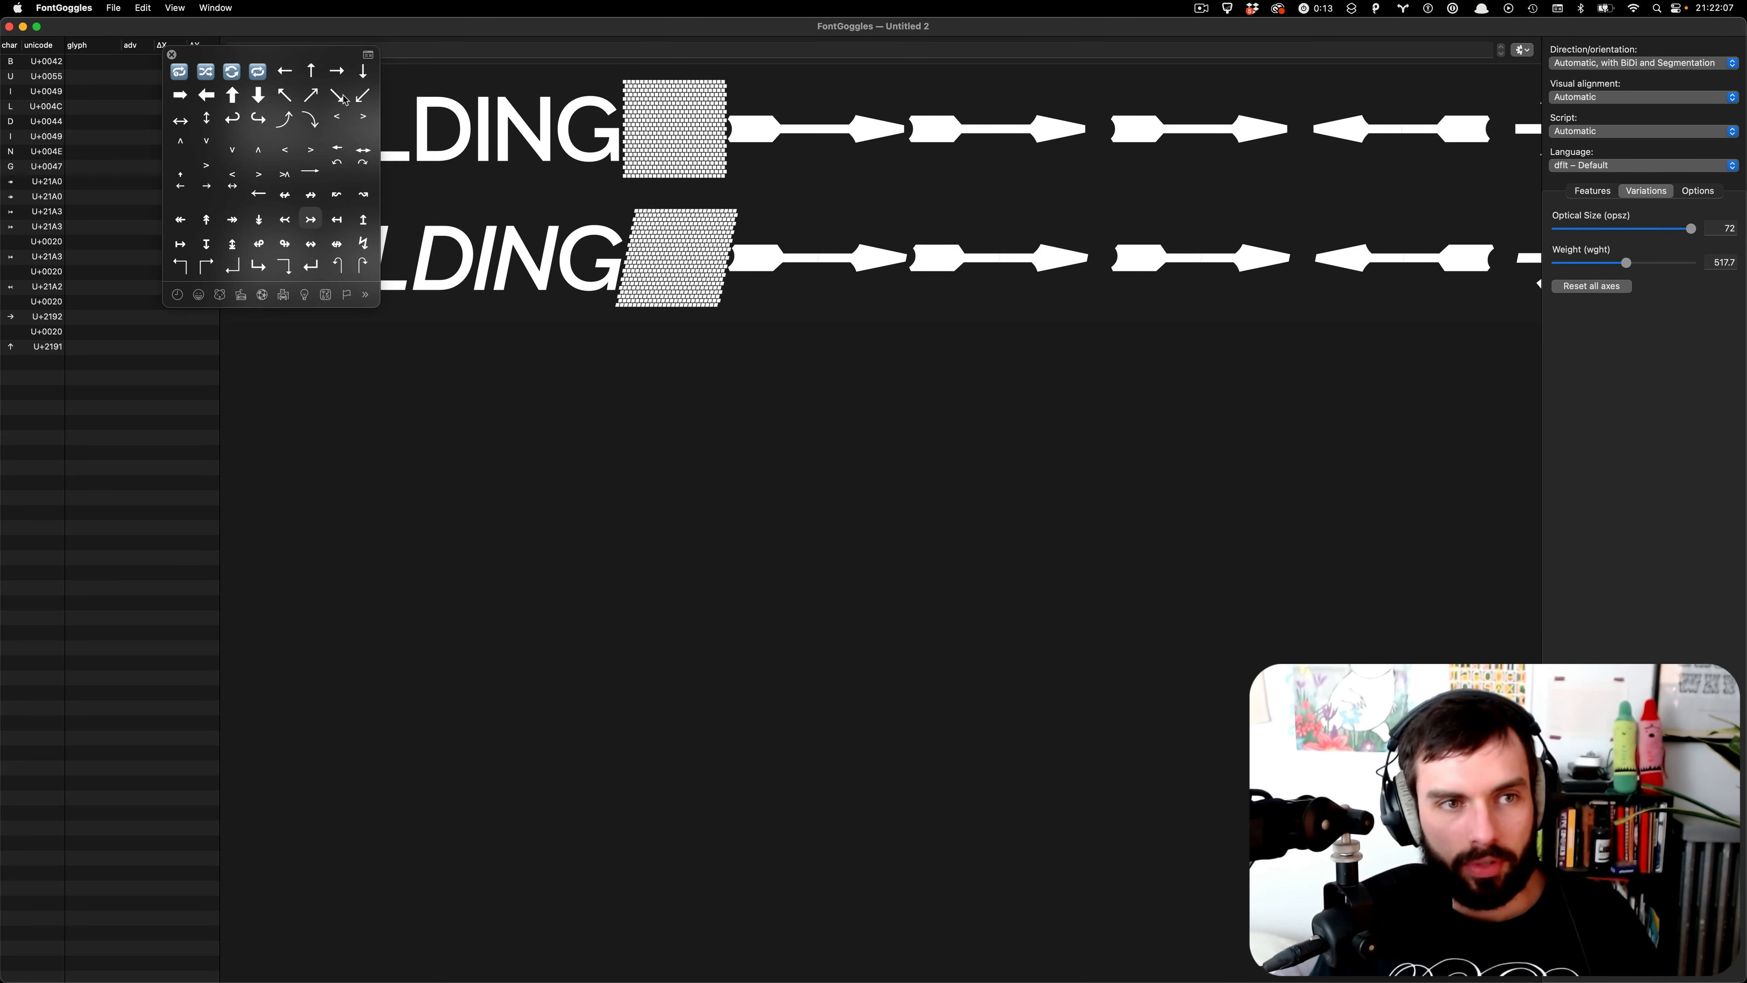
click(172, 54)
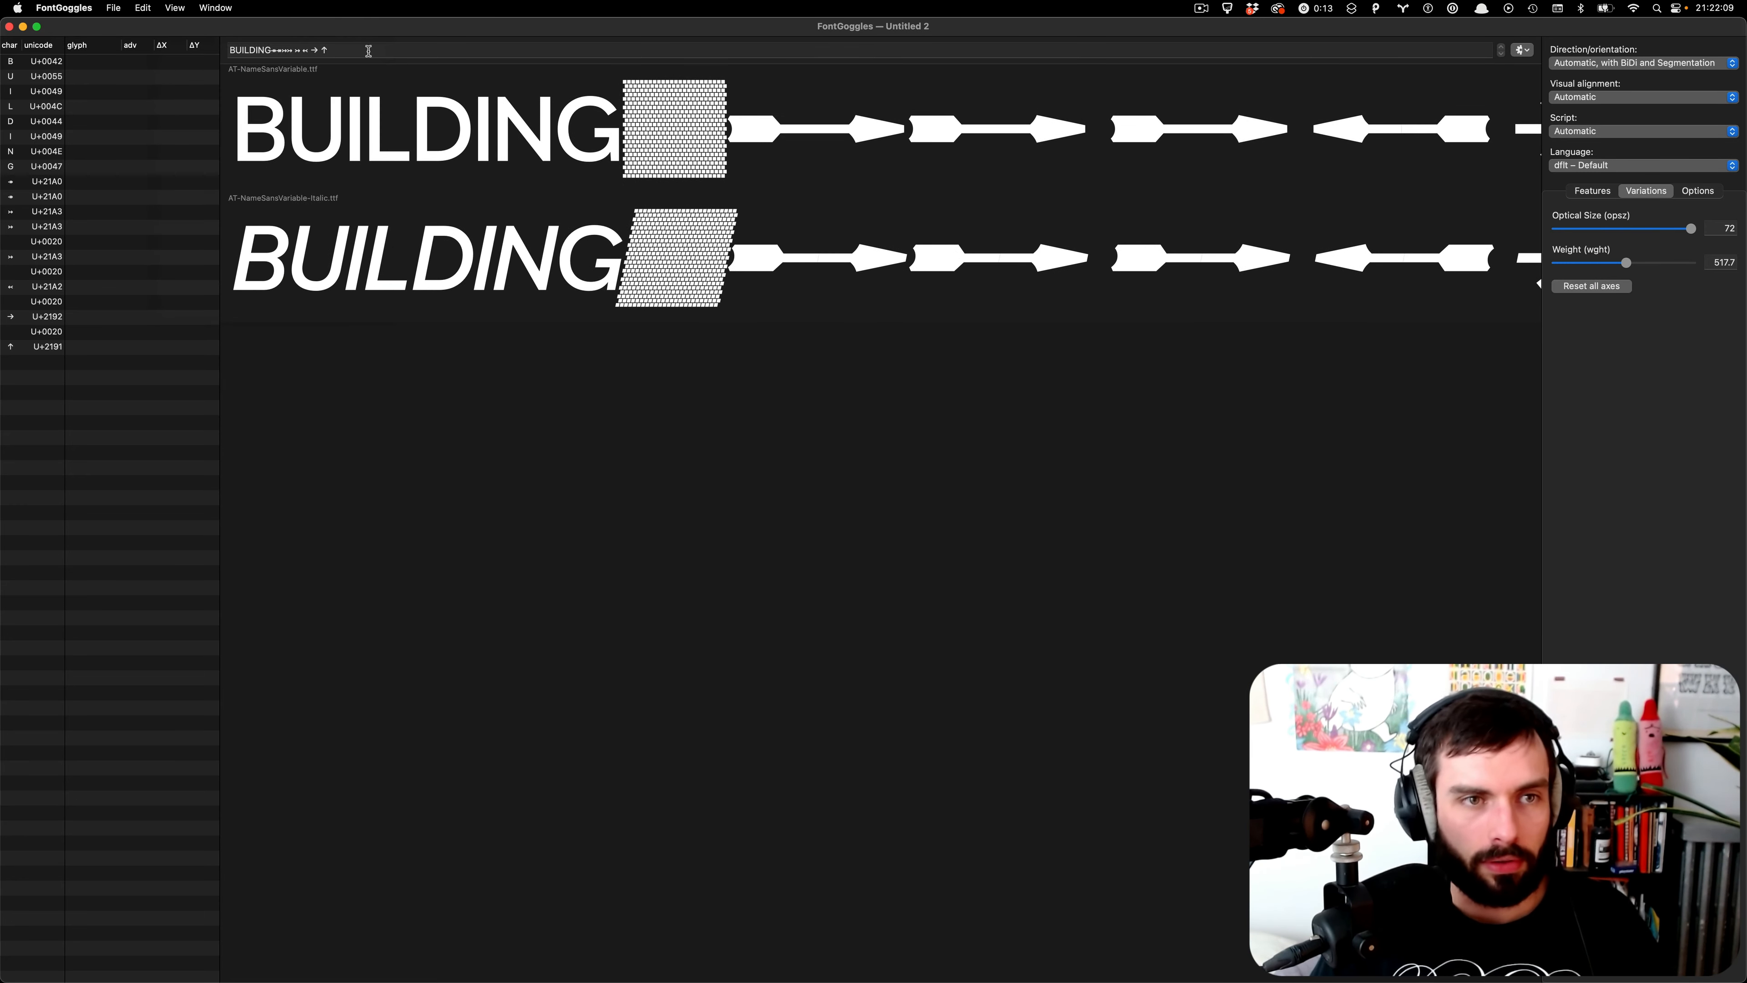
- Replace the entire sample text with the character sequence >--> to represent a right-pointing arrow
drag(367, 51, 127, 39)
text(>)
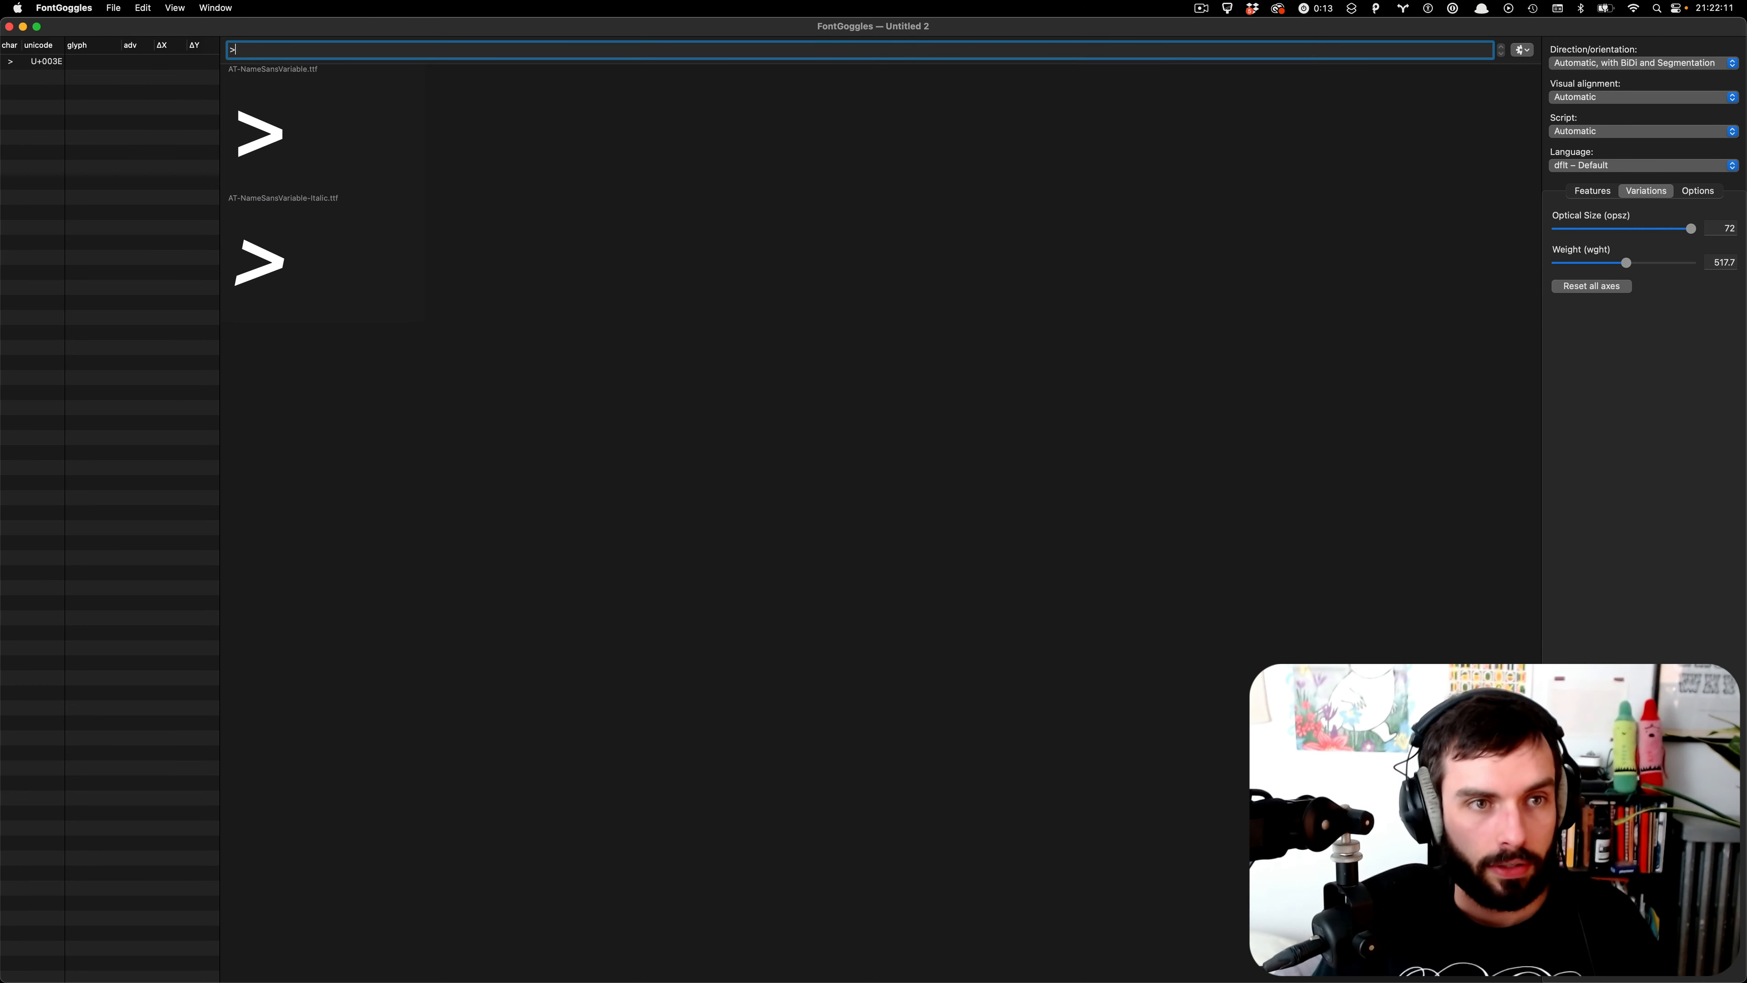
text(->)
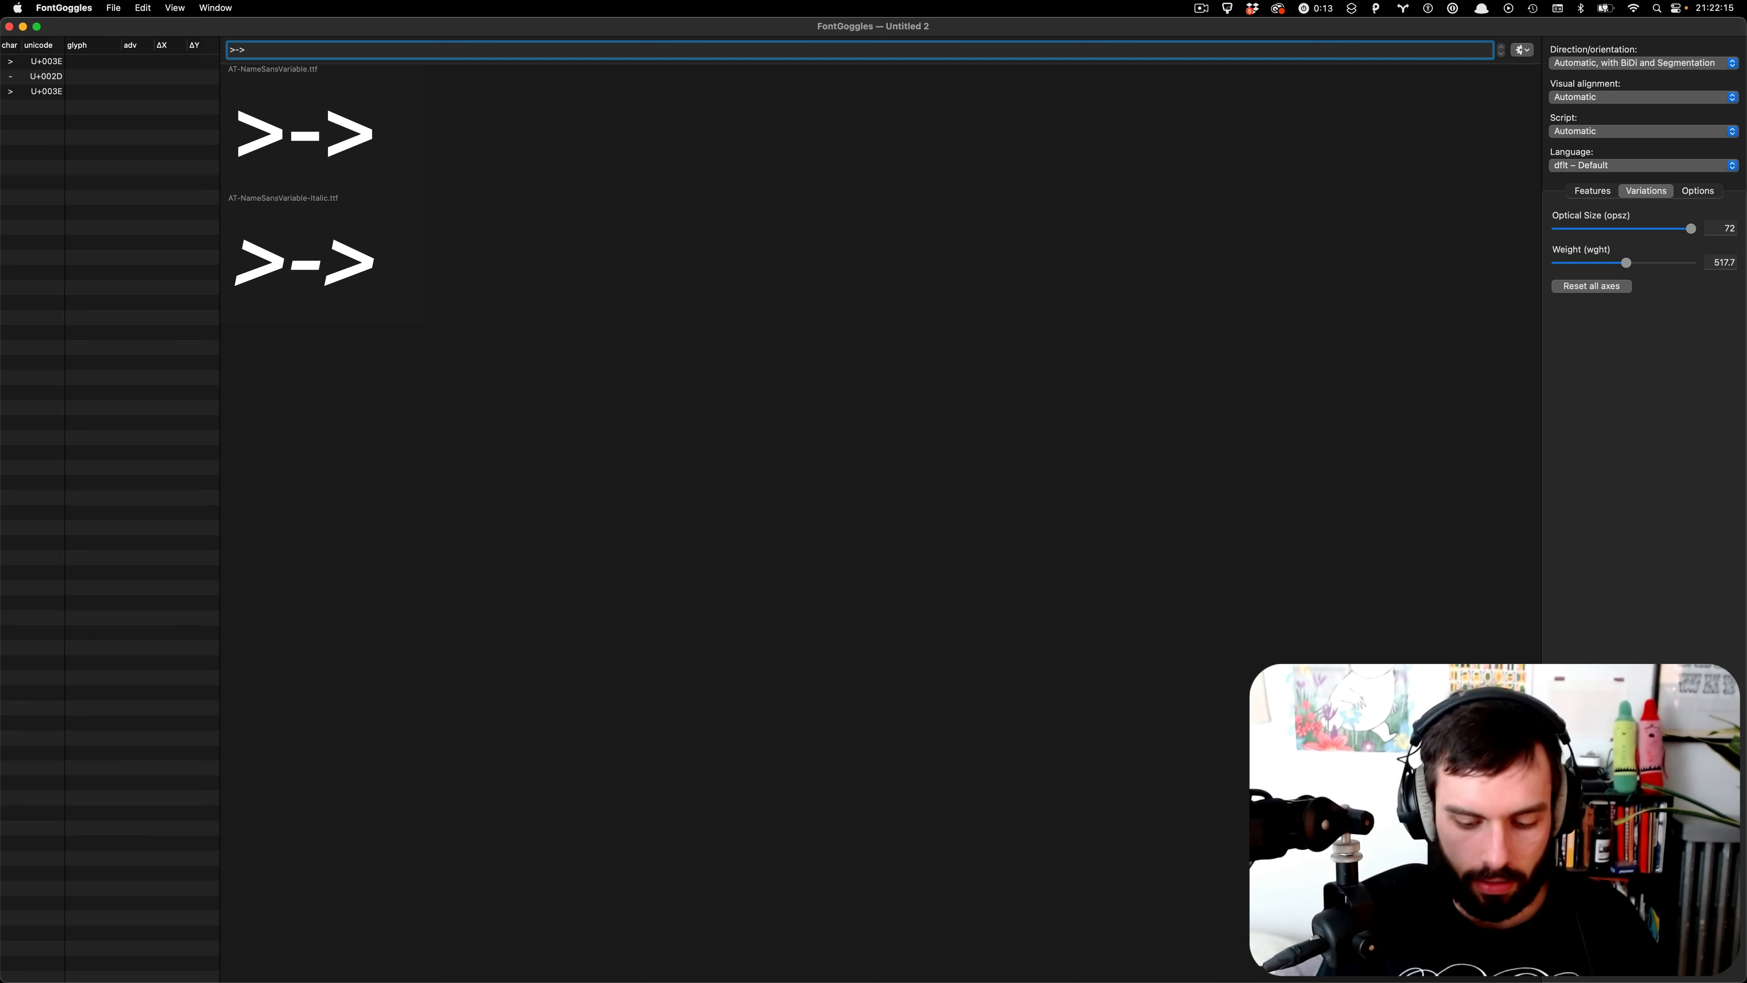
click(241, 49)
text(-)
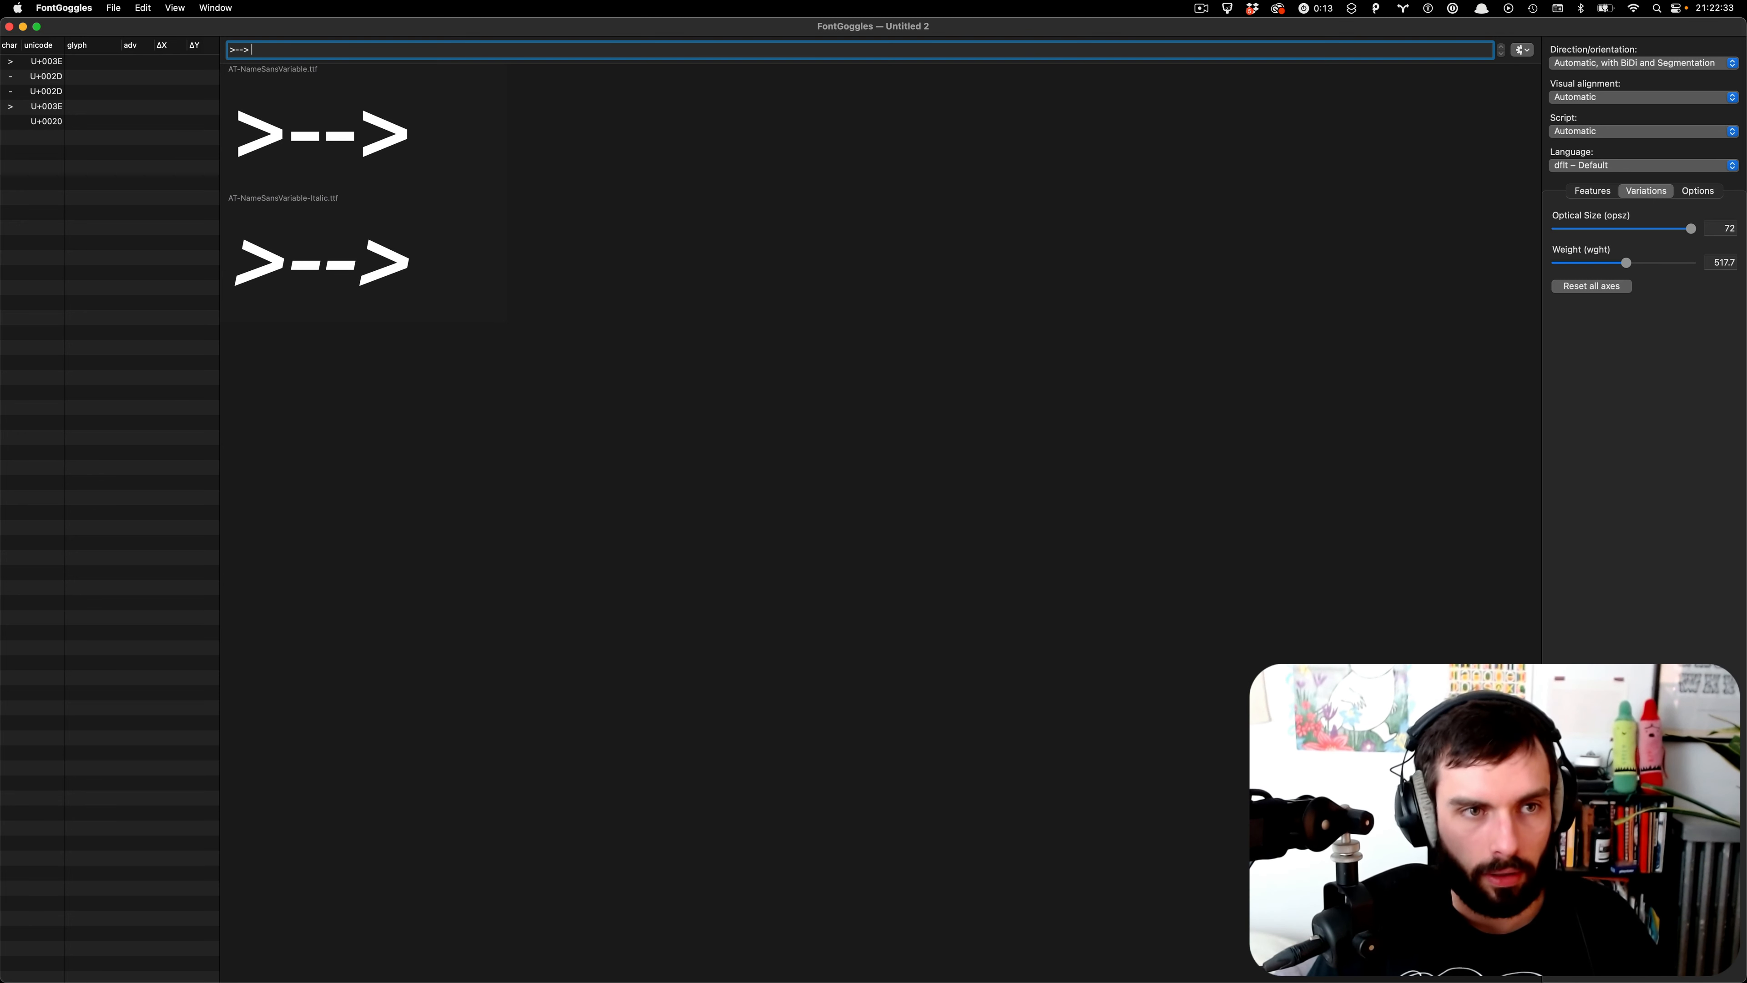
- Append the sequences <--<, >-- and --> after the first arrow sequence in the sample text, separated by spaces
text(<)
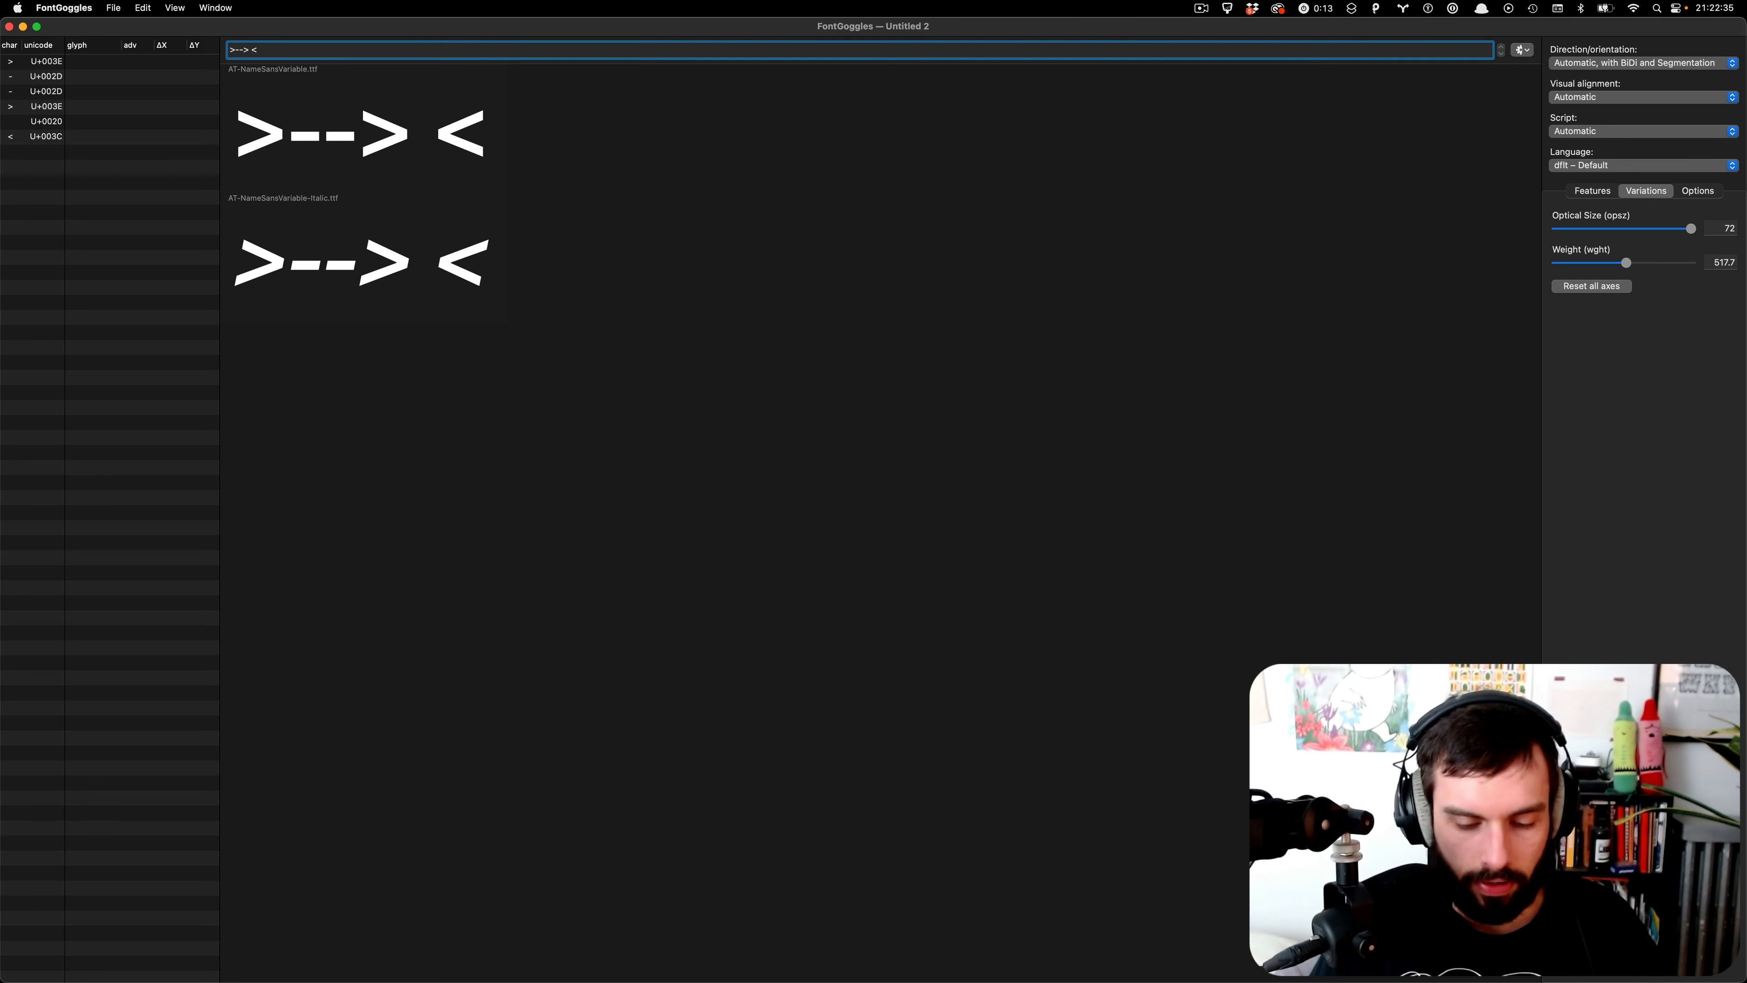
text(--<)
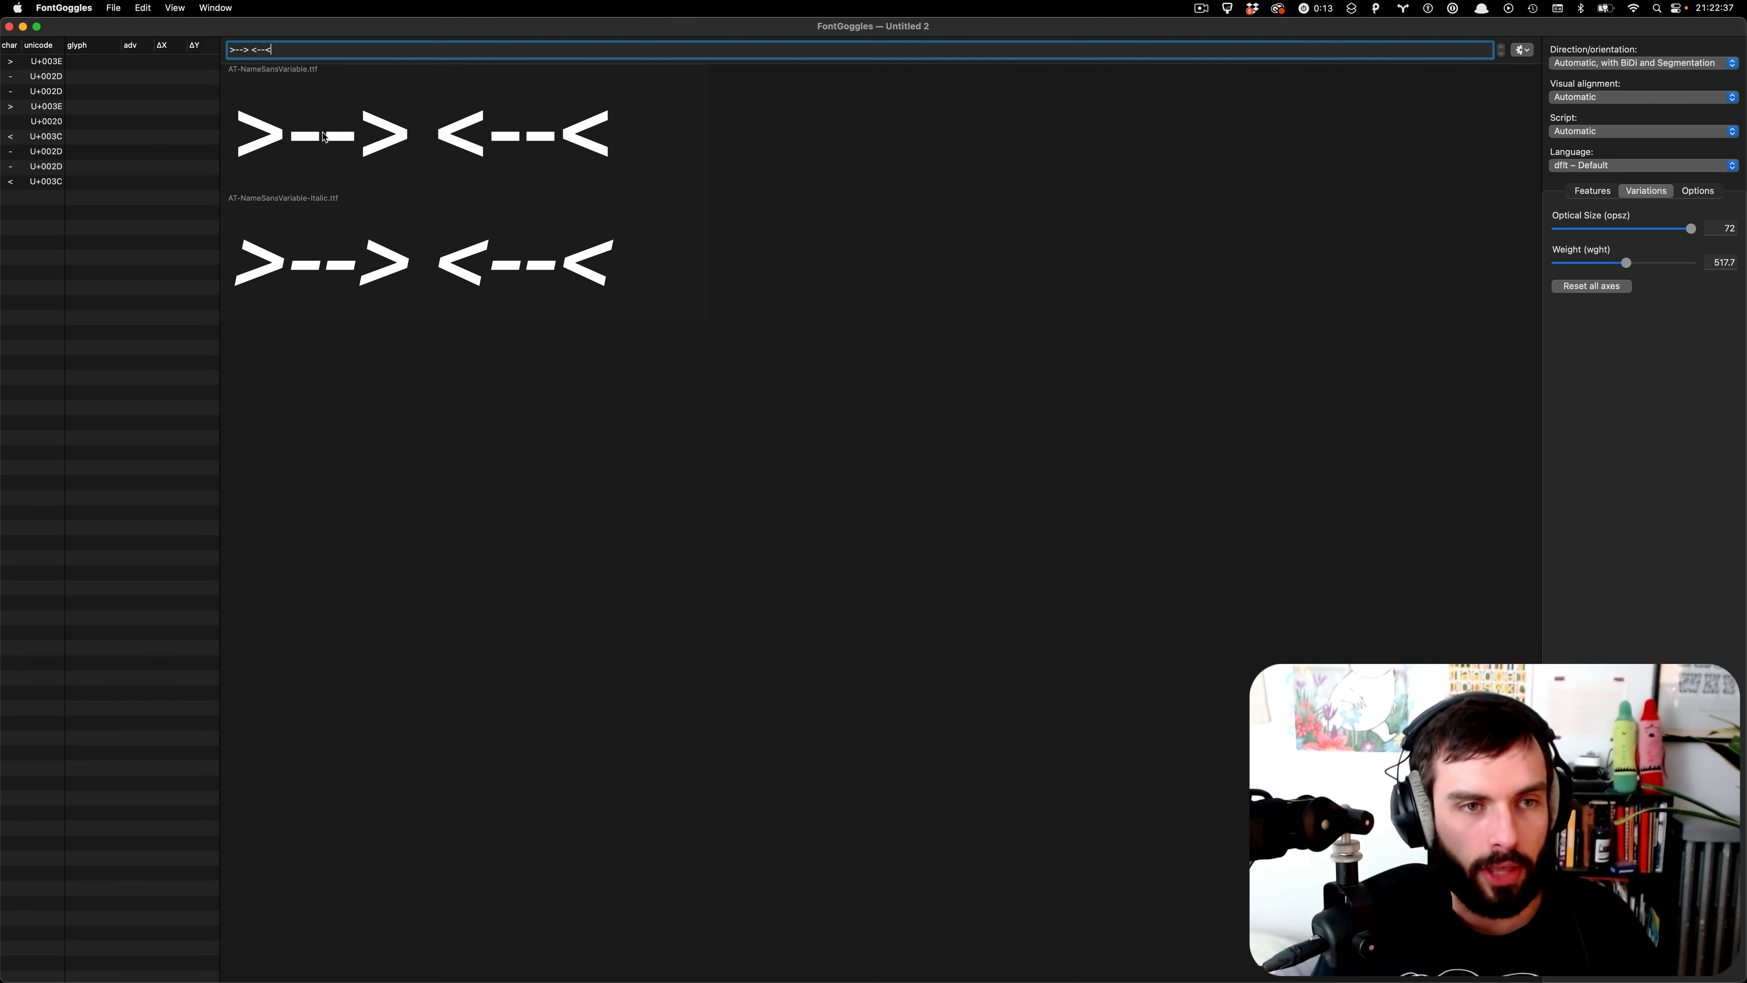
text( >)
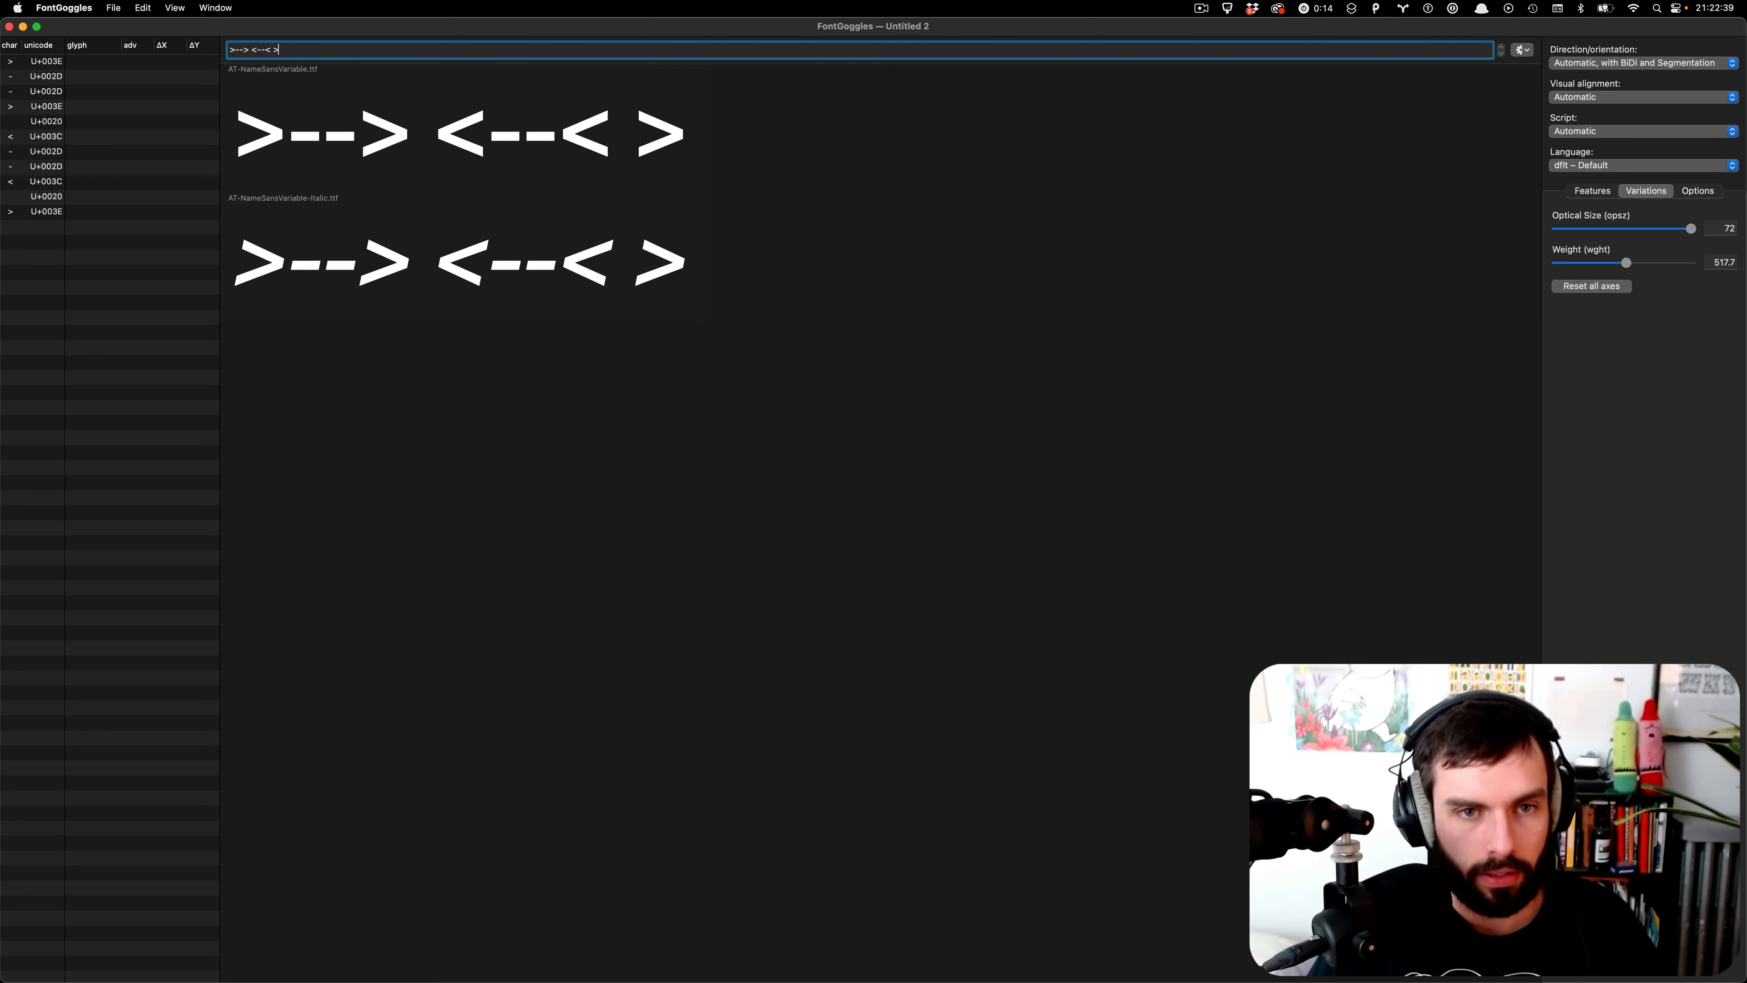
text(--)
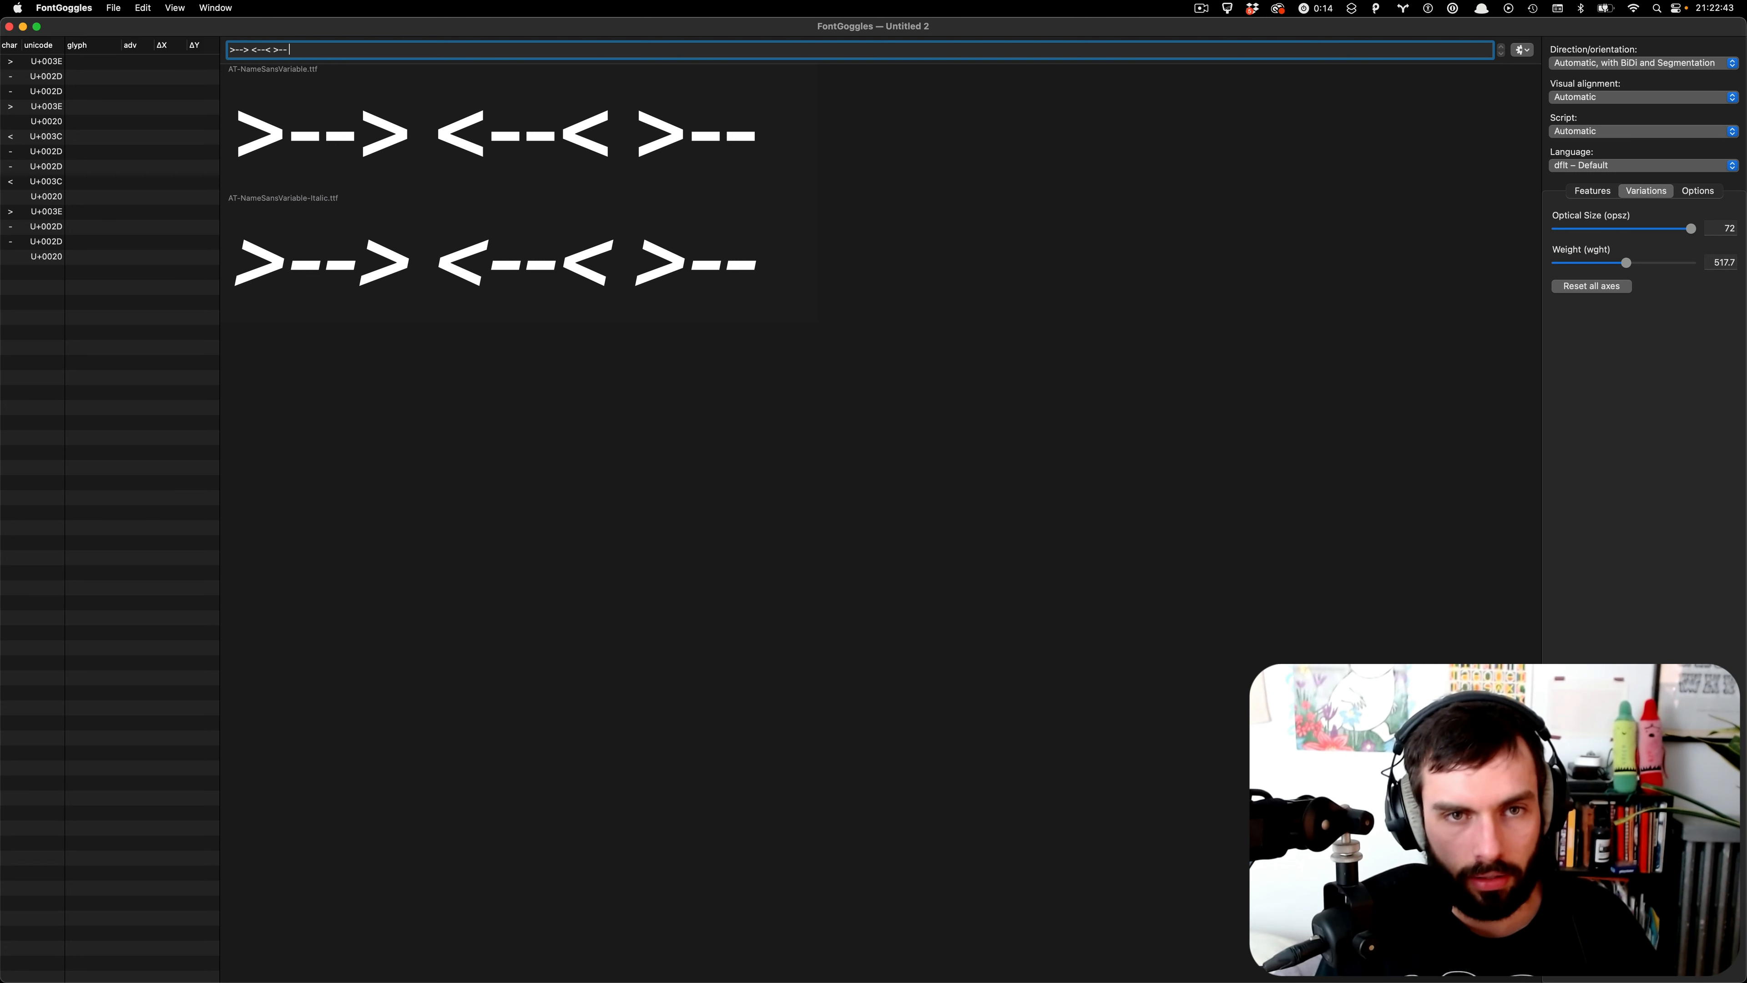
text( --)
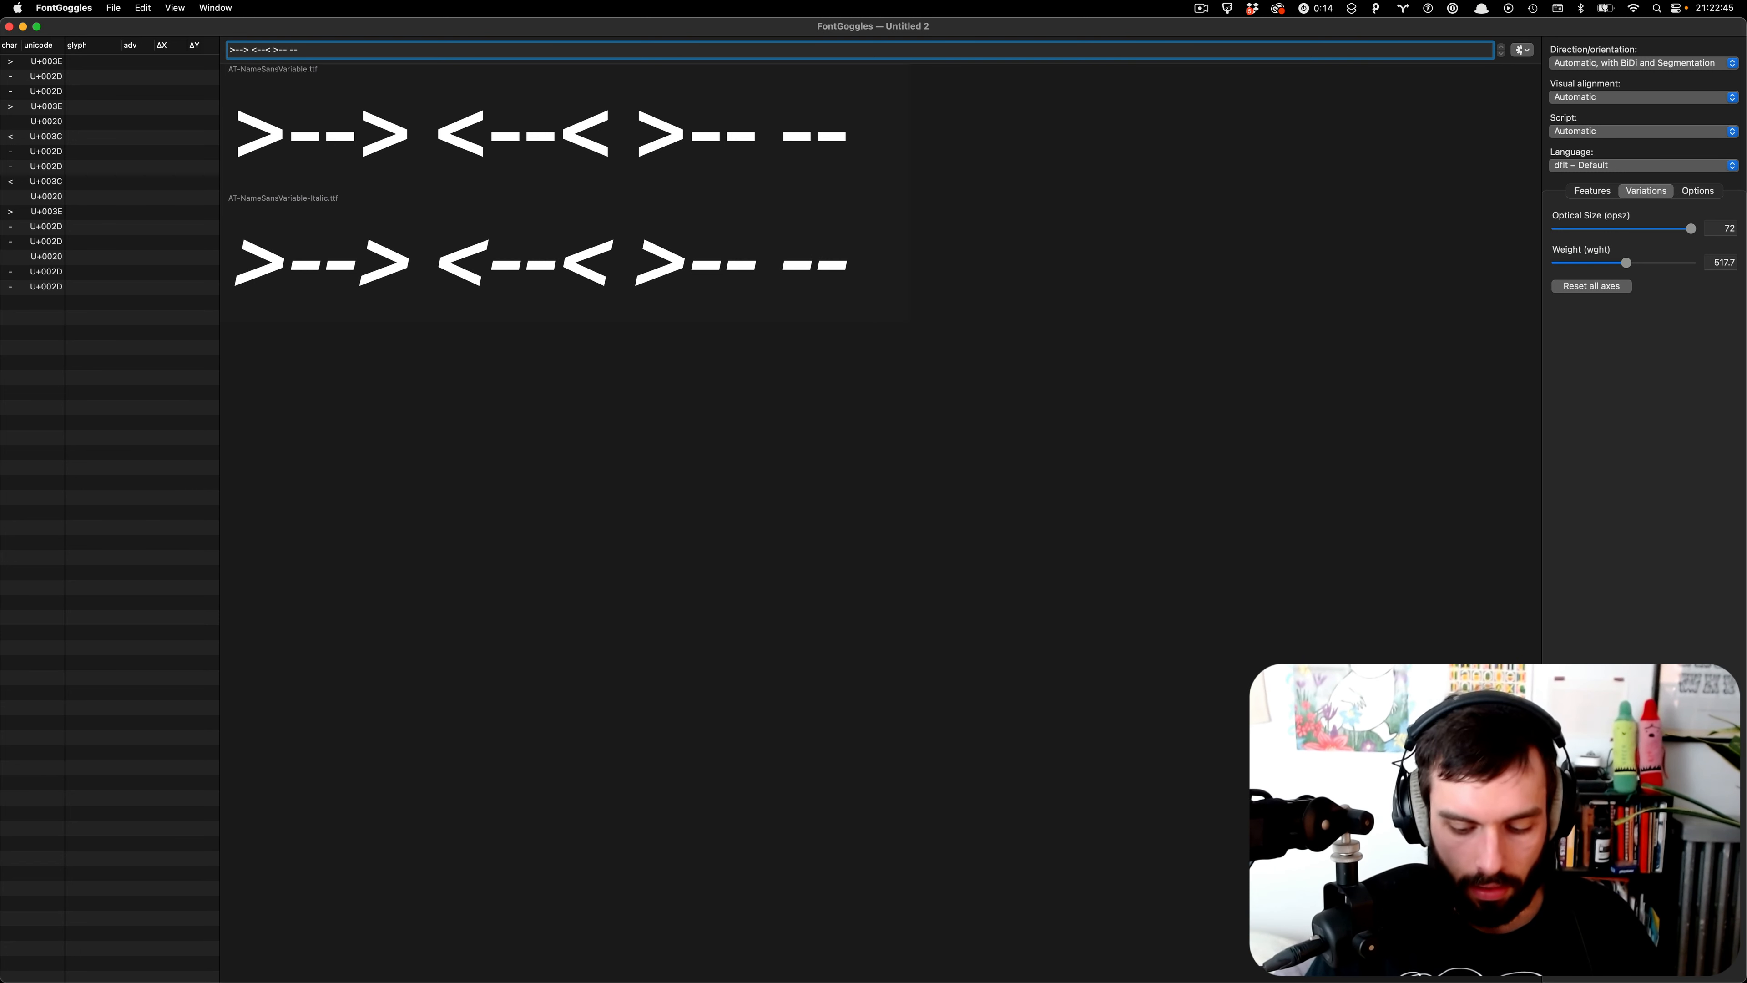
text(>)
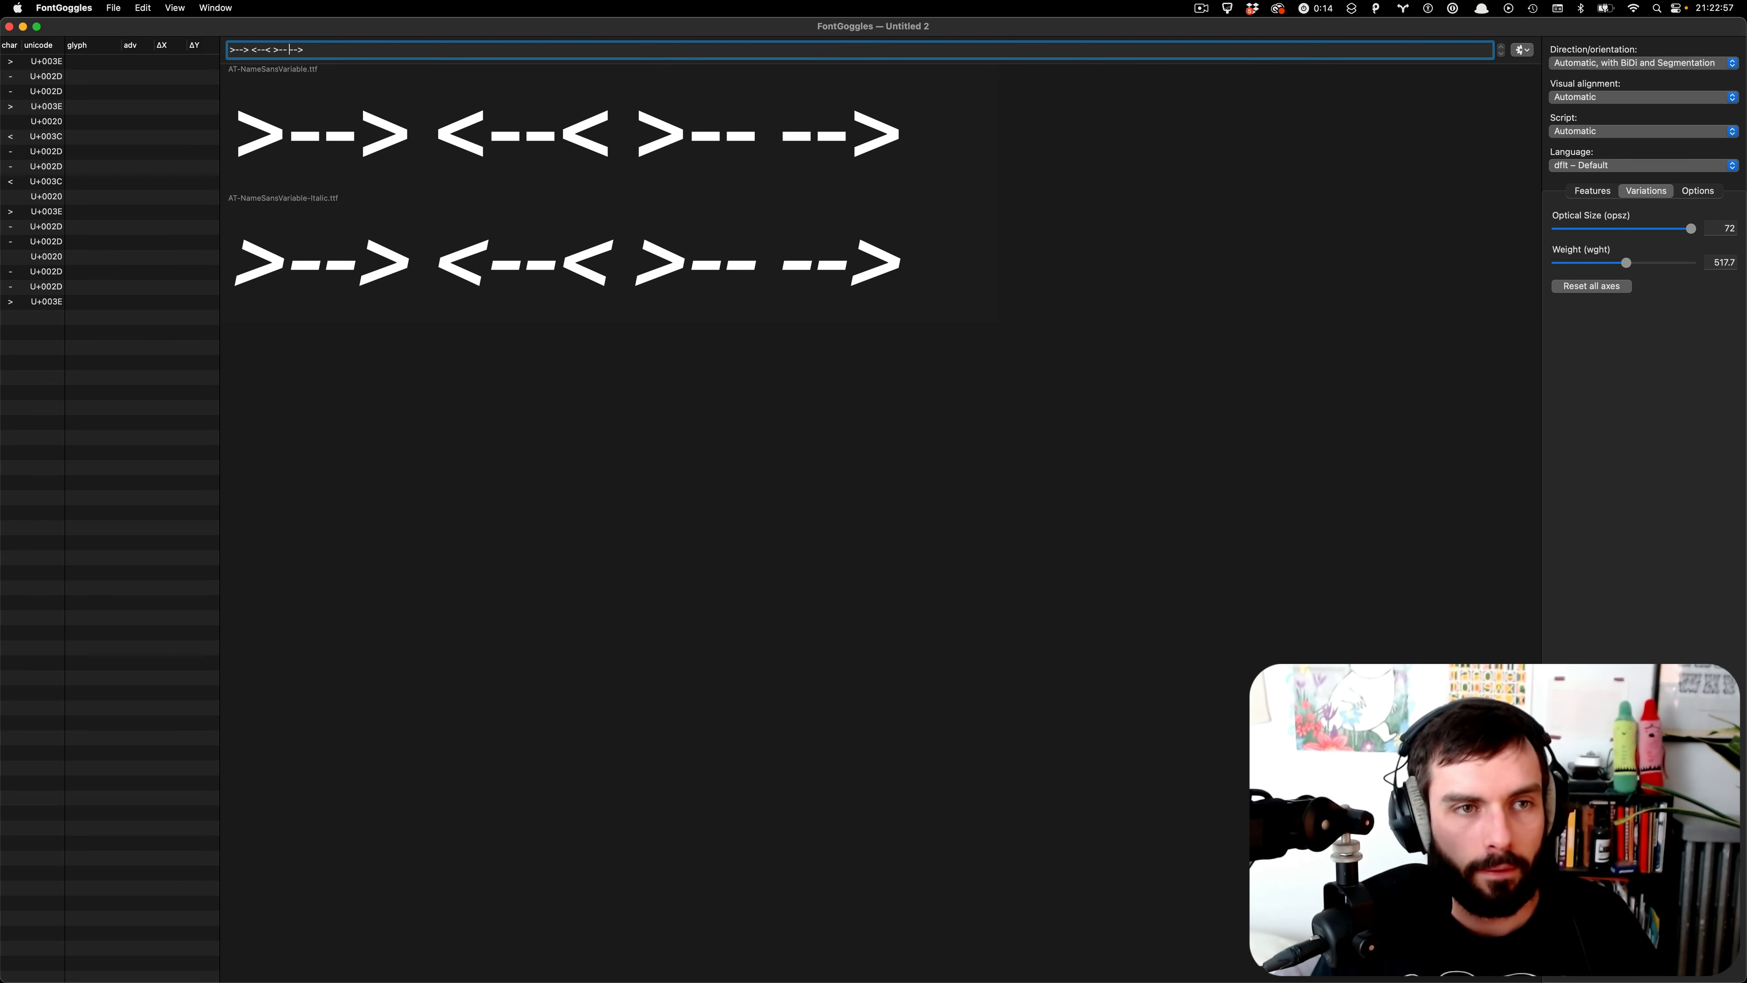
- Replace the inner hyphens of the last two sequences with colons so they read >-: and :->
key(BackSpace)
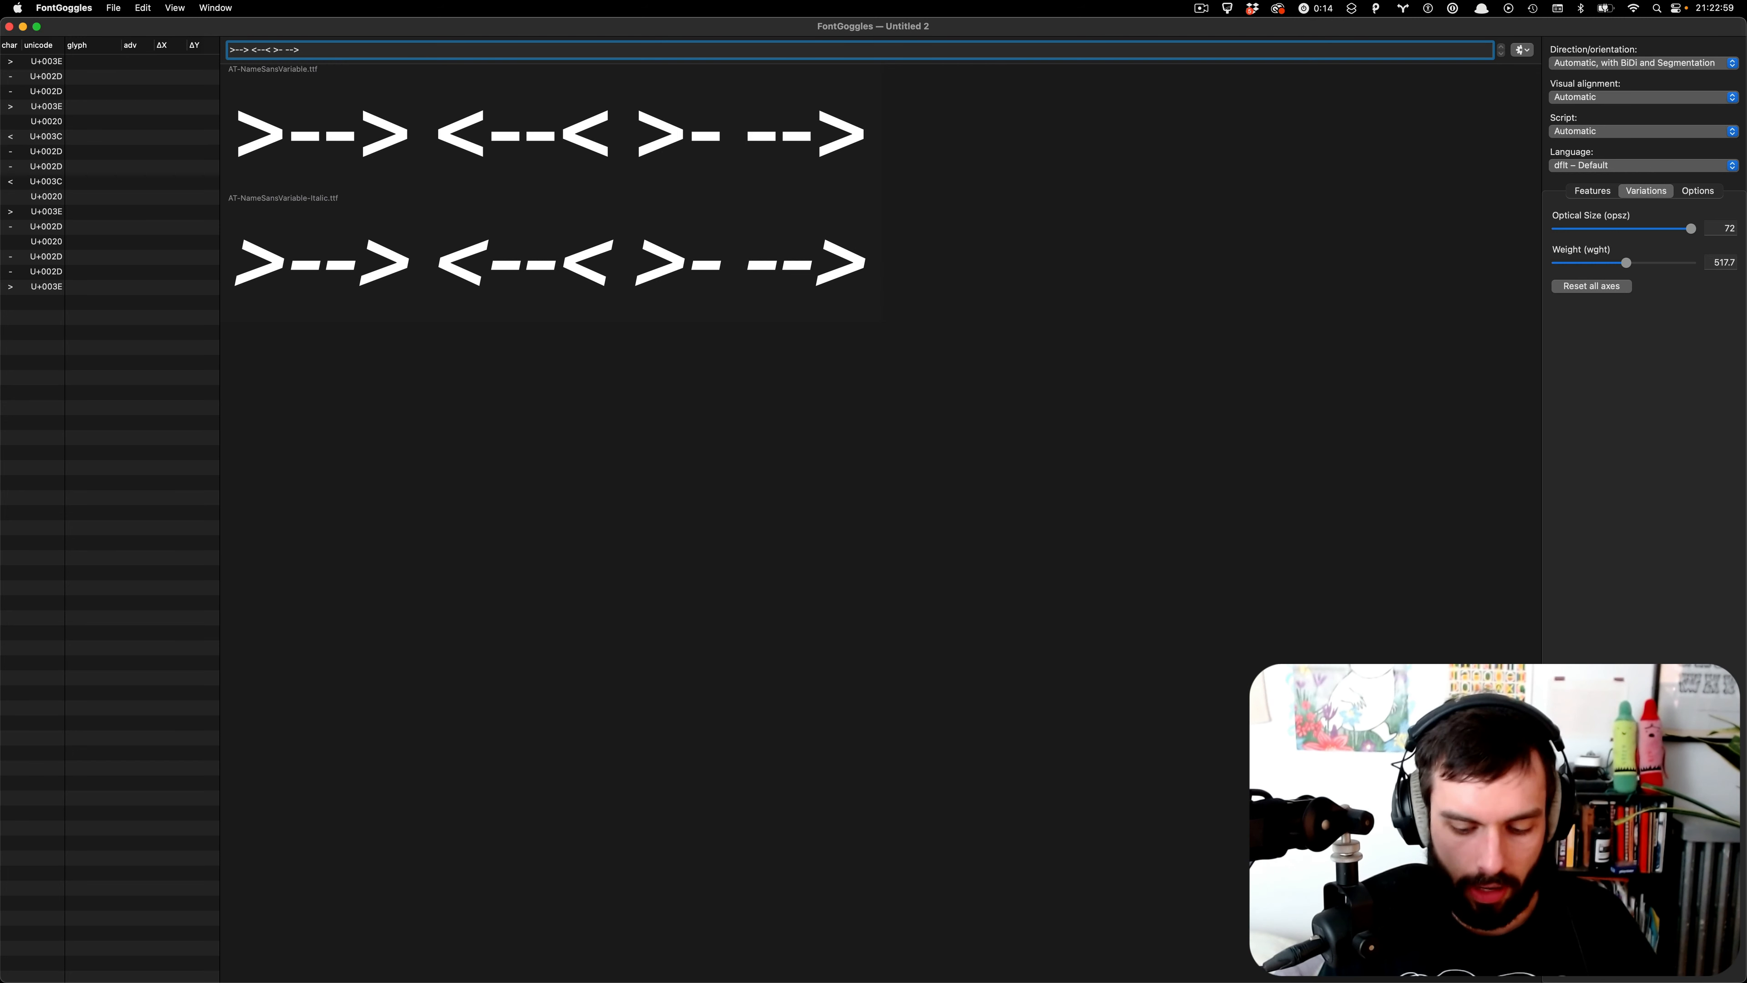
text(:)
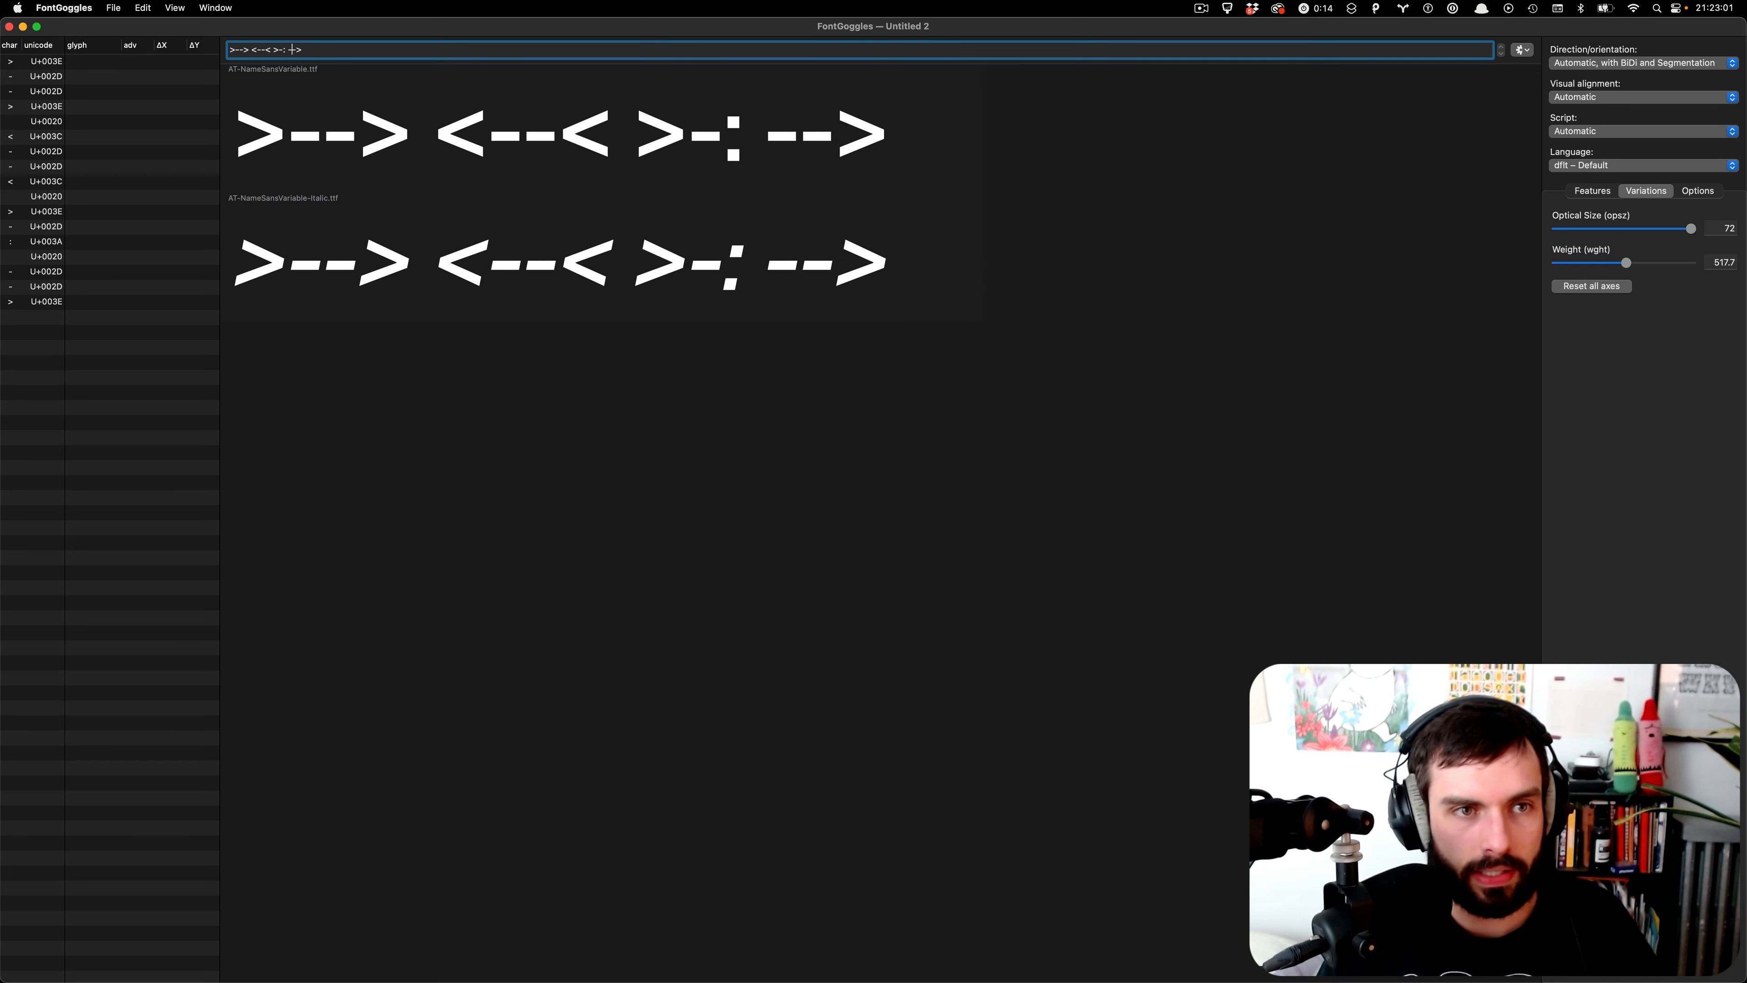
key(BackSpace)
text(:)
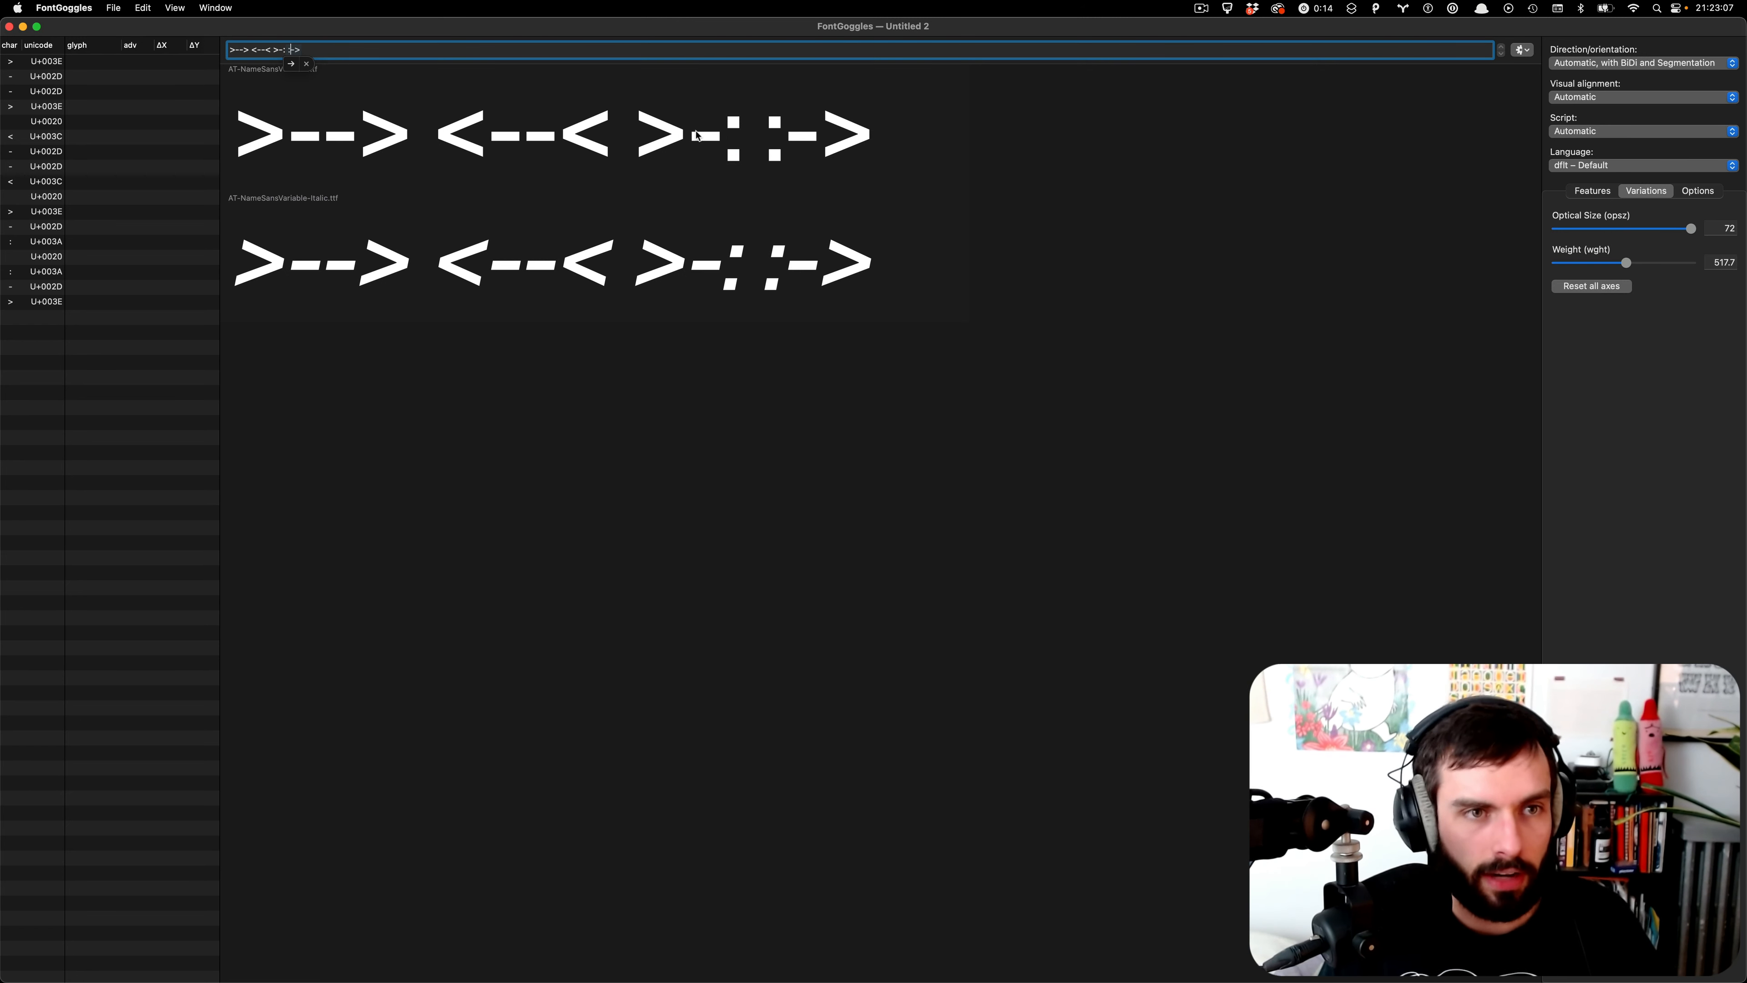
- Delete the >--> and <--< sequences and insert FULTON ST between the remaining >-: and :-> sequences
key(Left)
key(shift+super+Left)
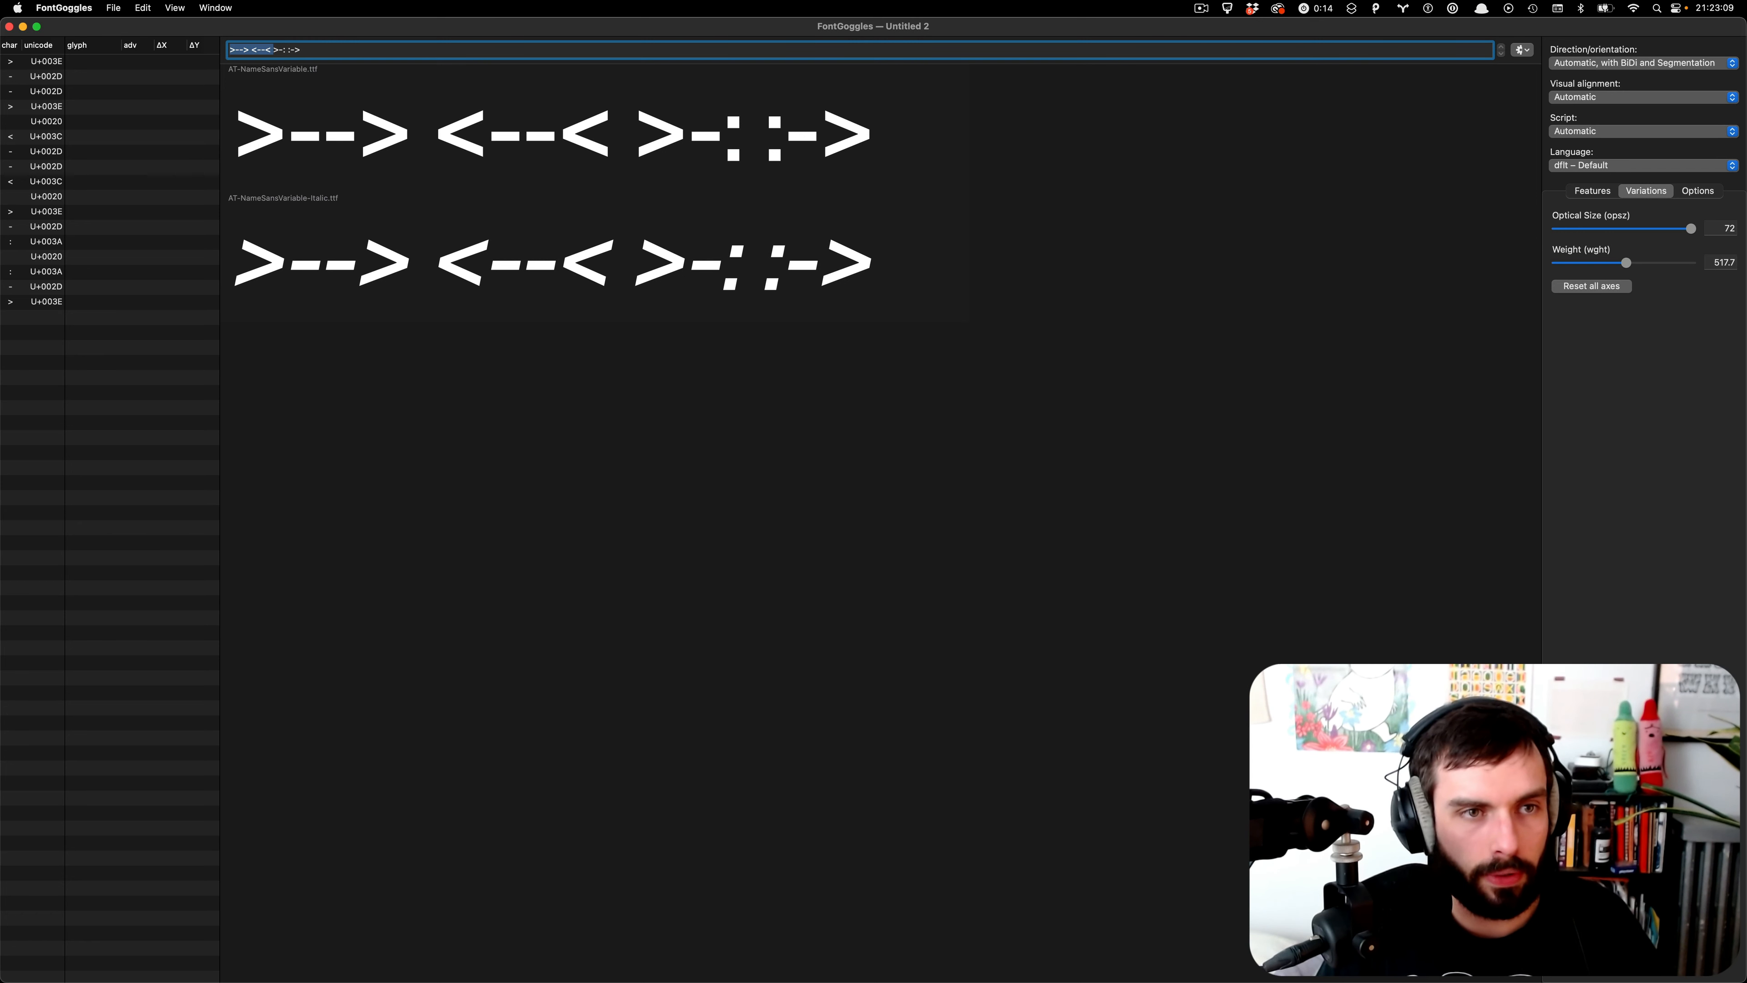
key(BackSpace)
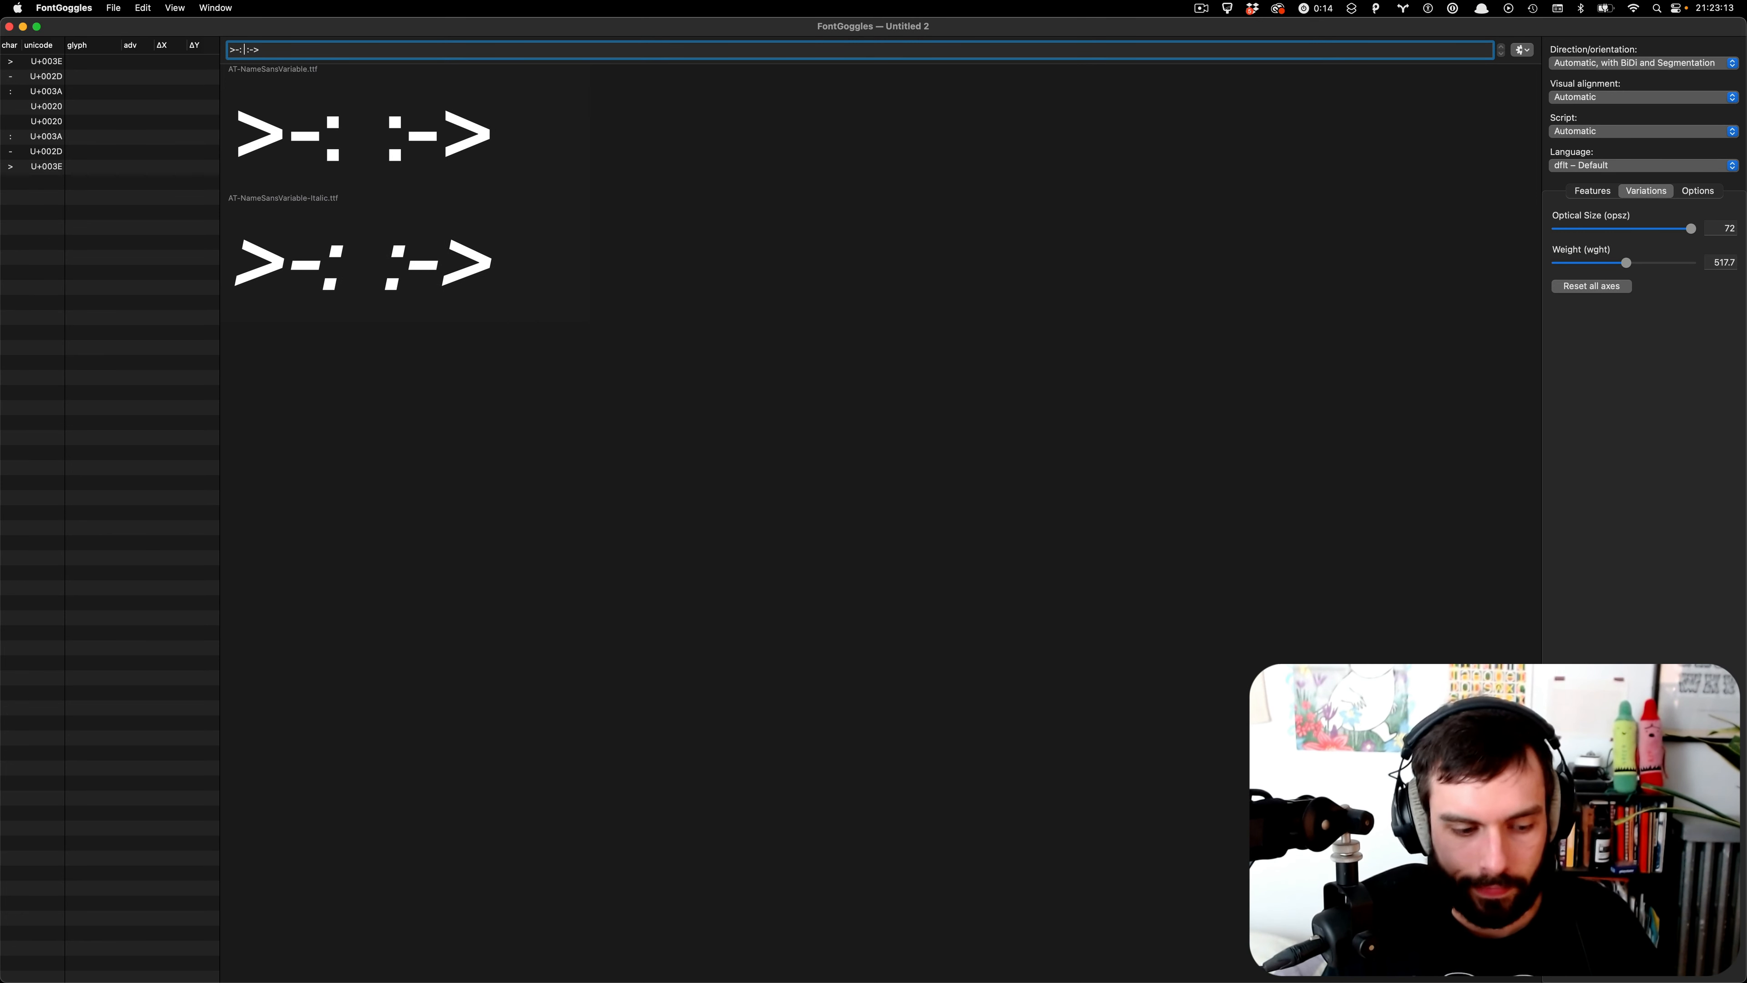
text(FULTON ST)
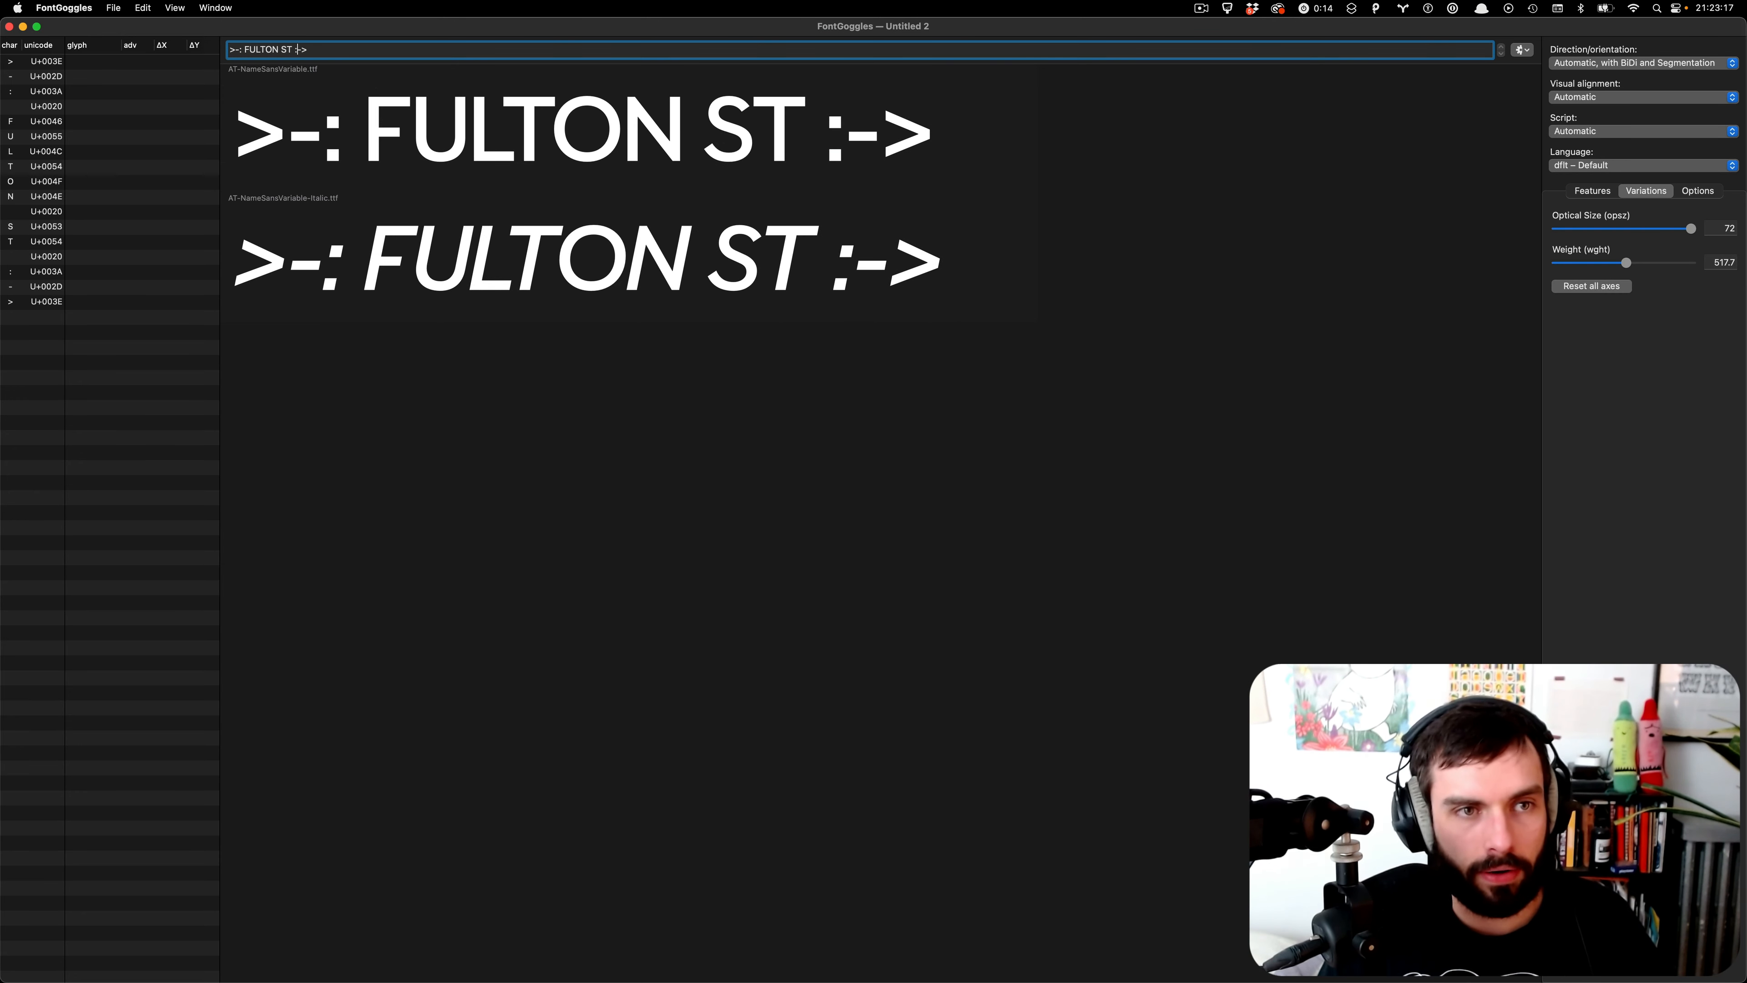
- Remove both colons from the sample text so it reads >- FULTON ST ->
key(Delete)
key(Right)
key(Right)
key(Delete)
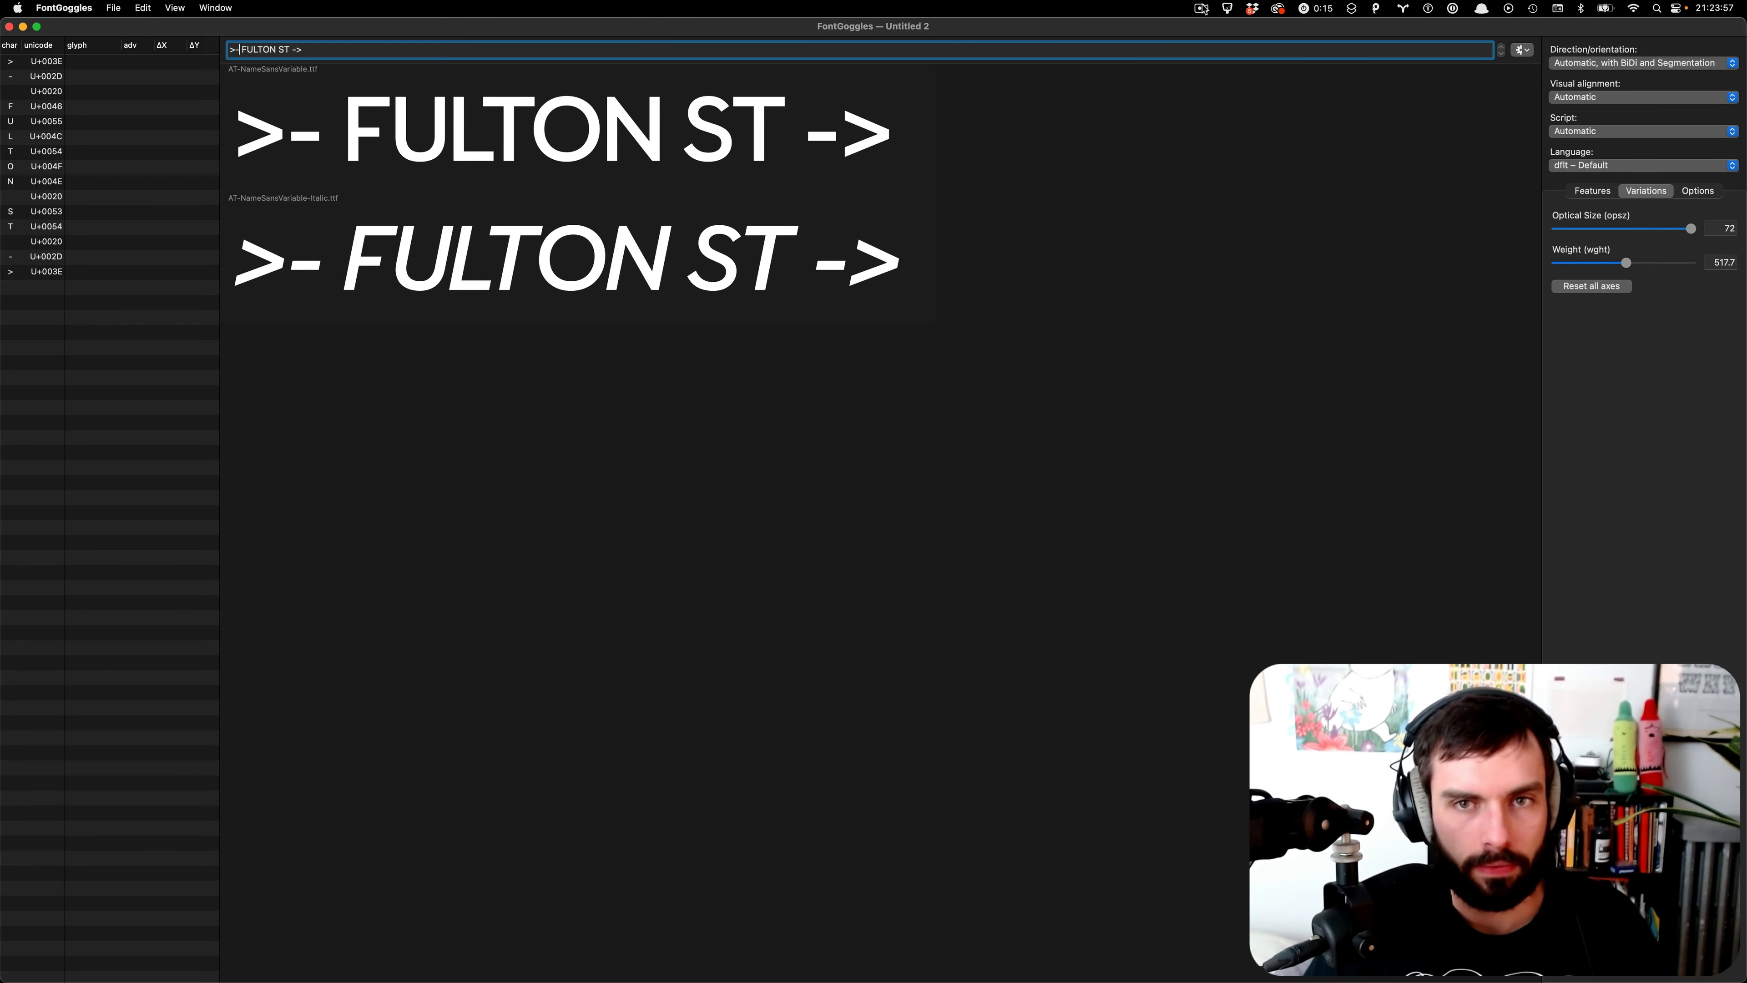
- Switch to Visual Studio Code and open features.fea from the source features folder, showing the beginnings of its lines
key(super+Tab)
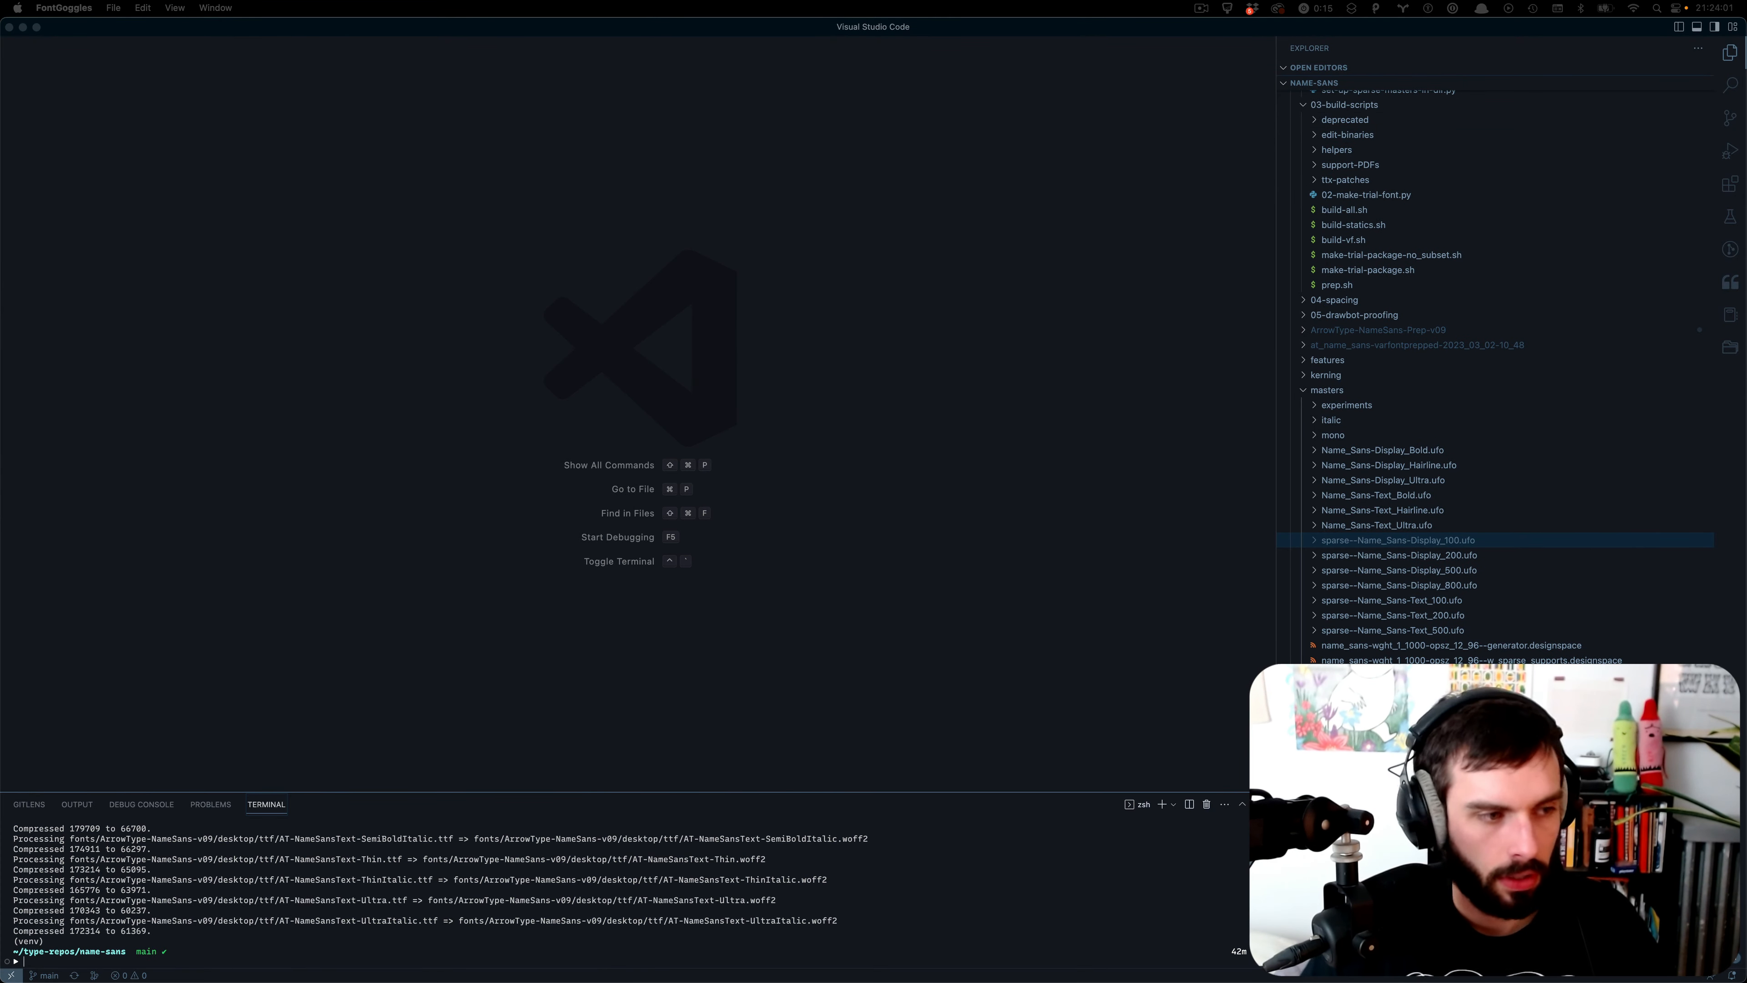
click(777, 527)
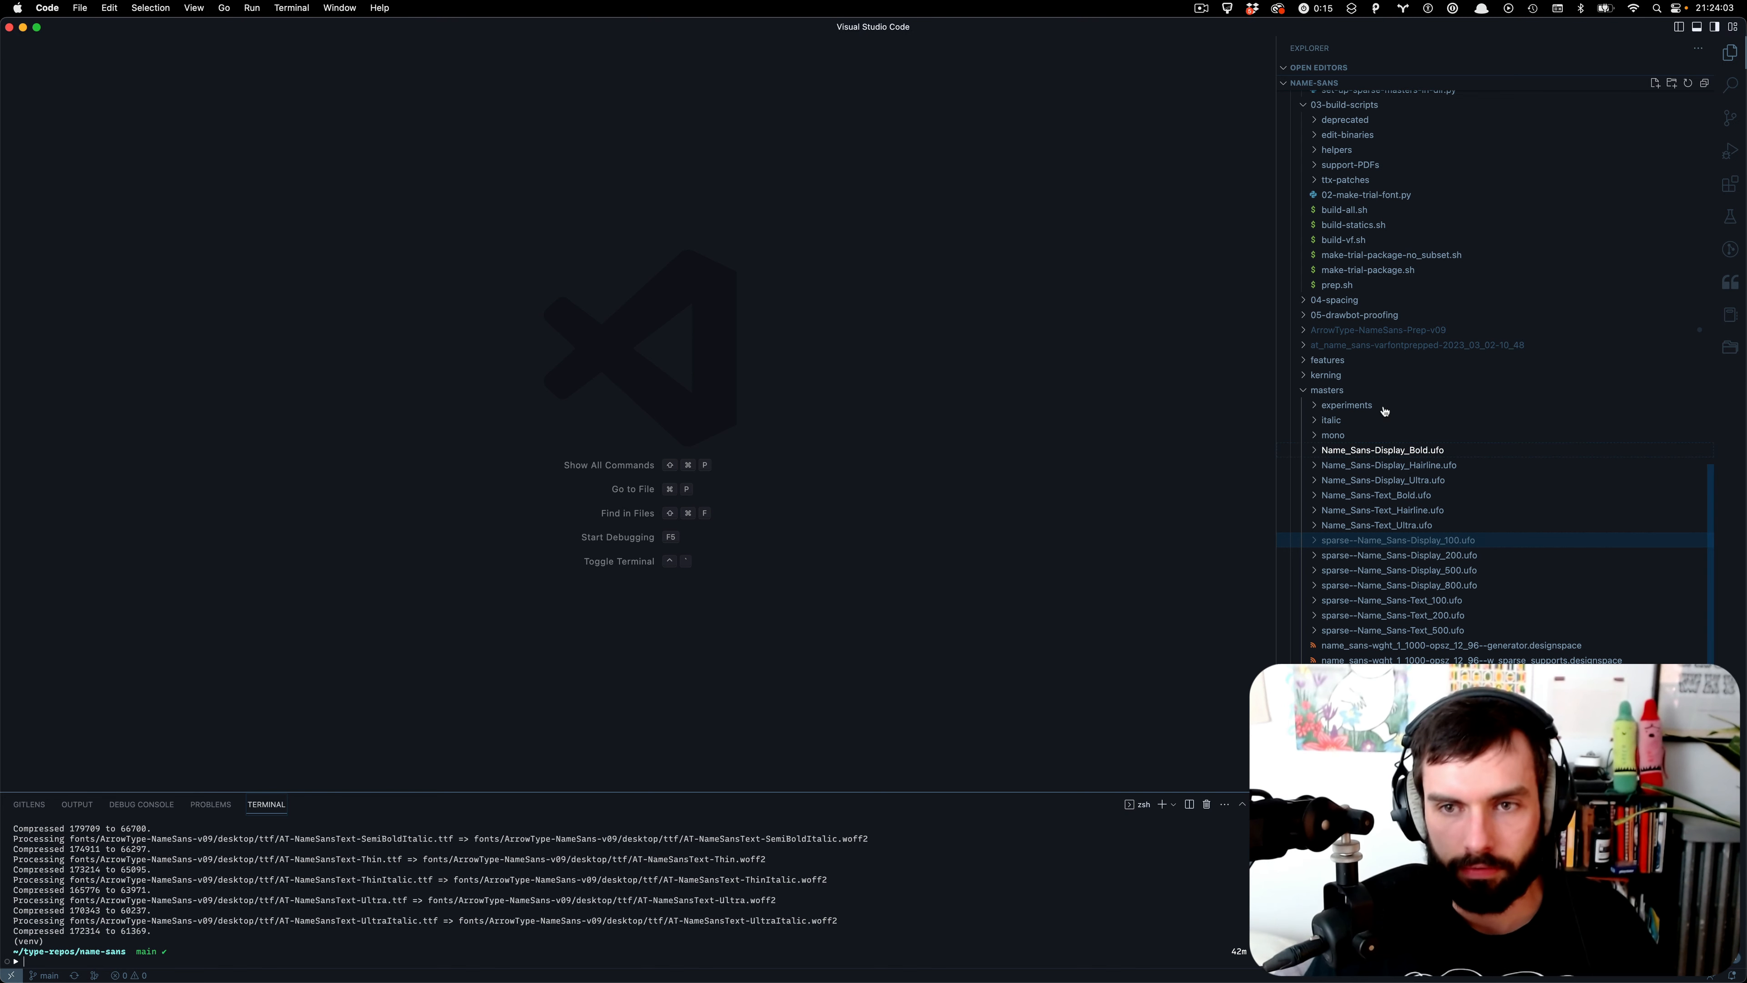
click(1355, 366)
click(1355, 363)
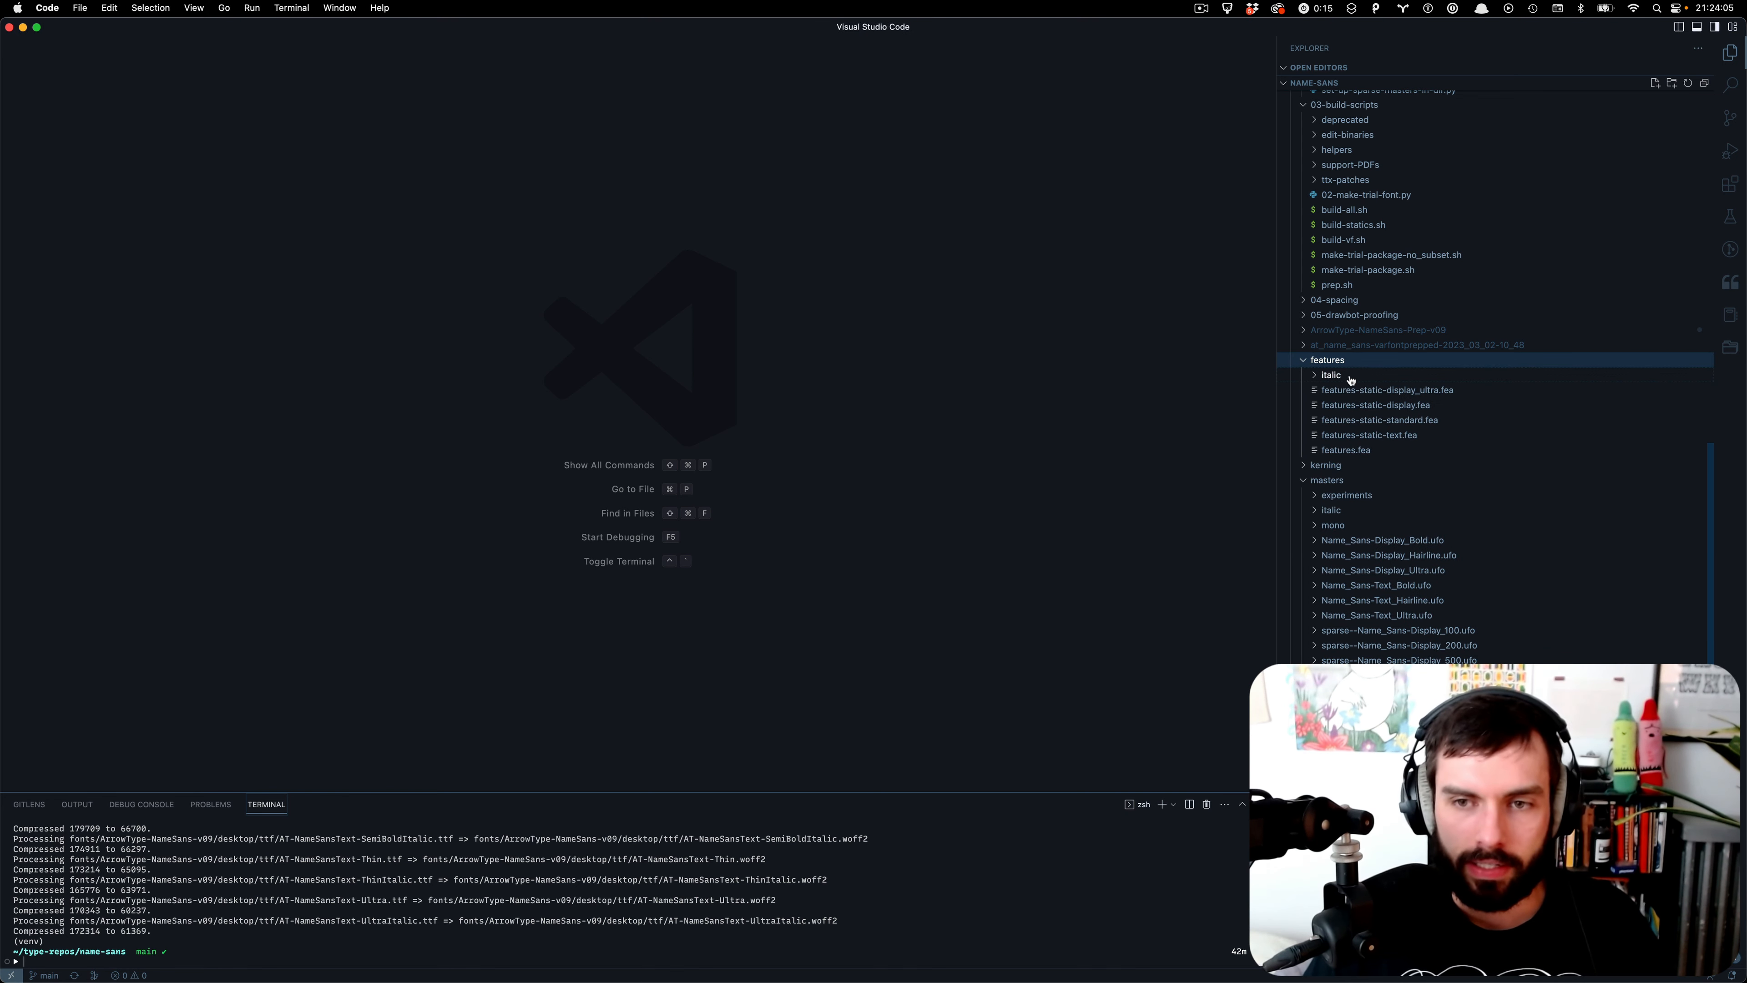
click(1365, 453)
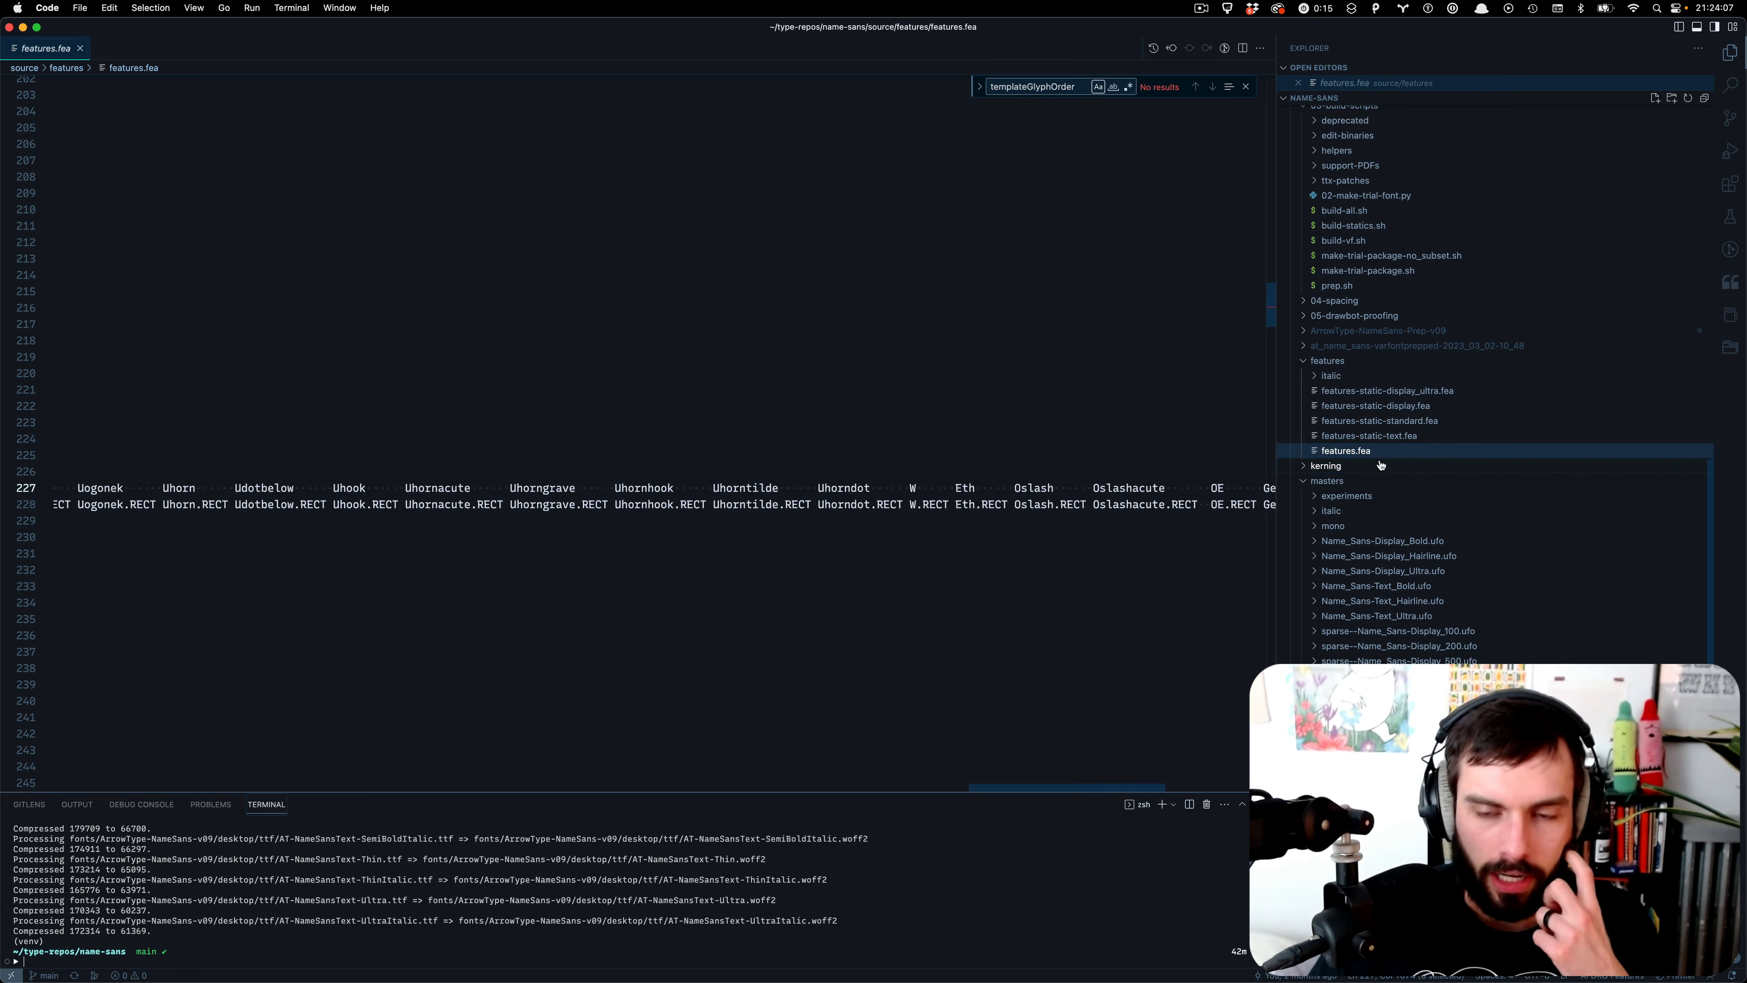
scroll(846, 454, left, 15)
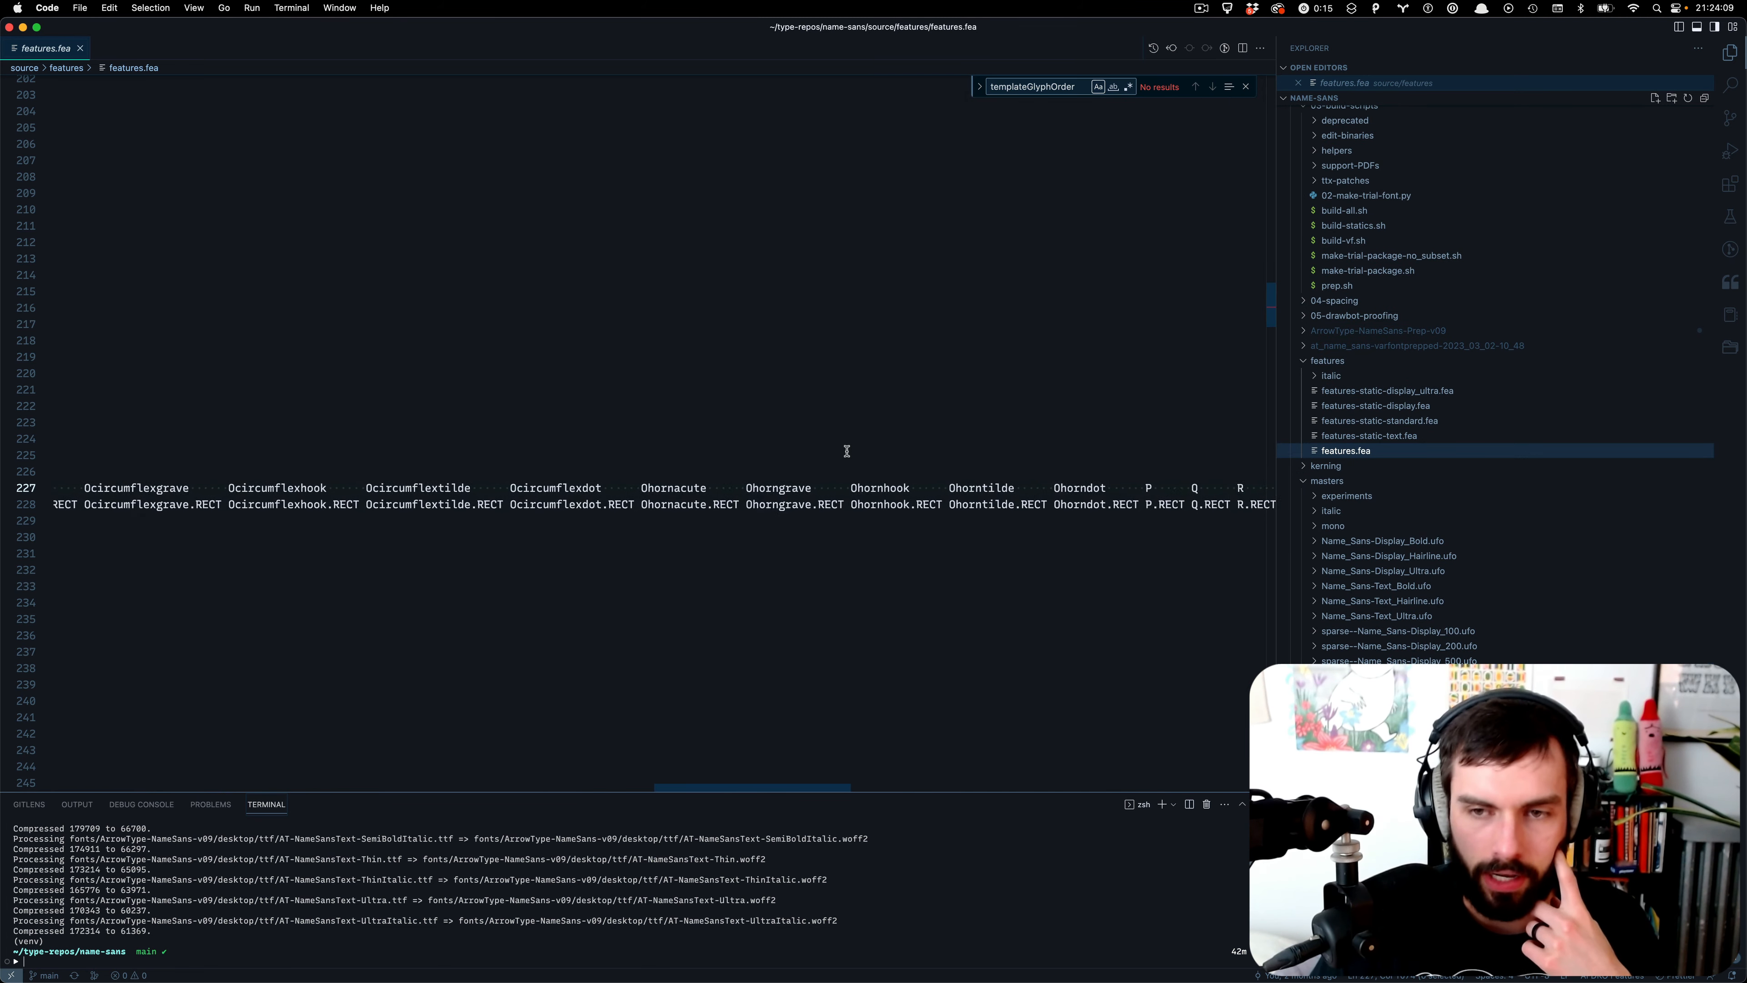
scroll(842, 451, left, 10)
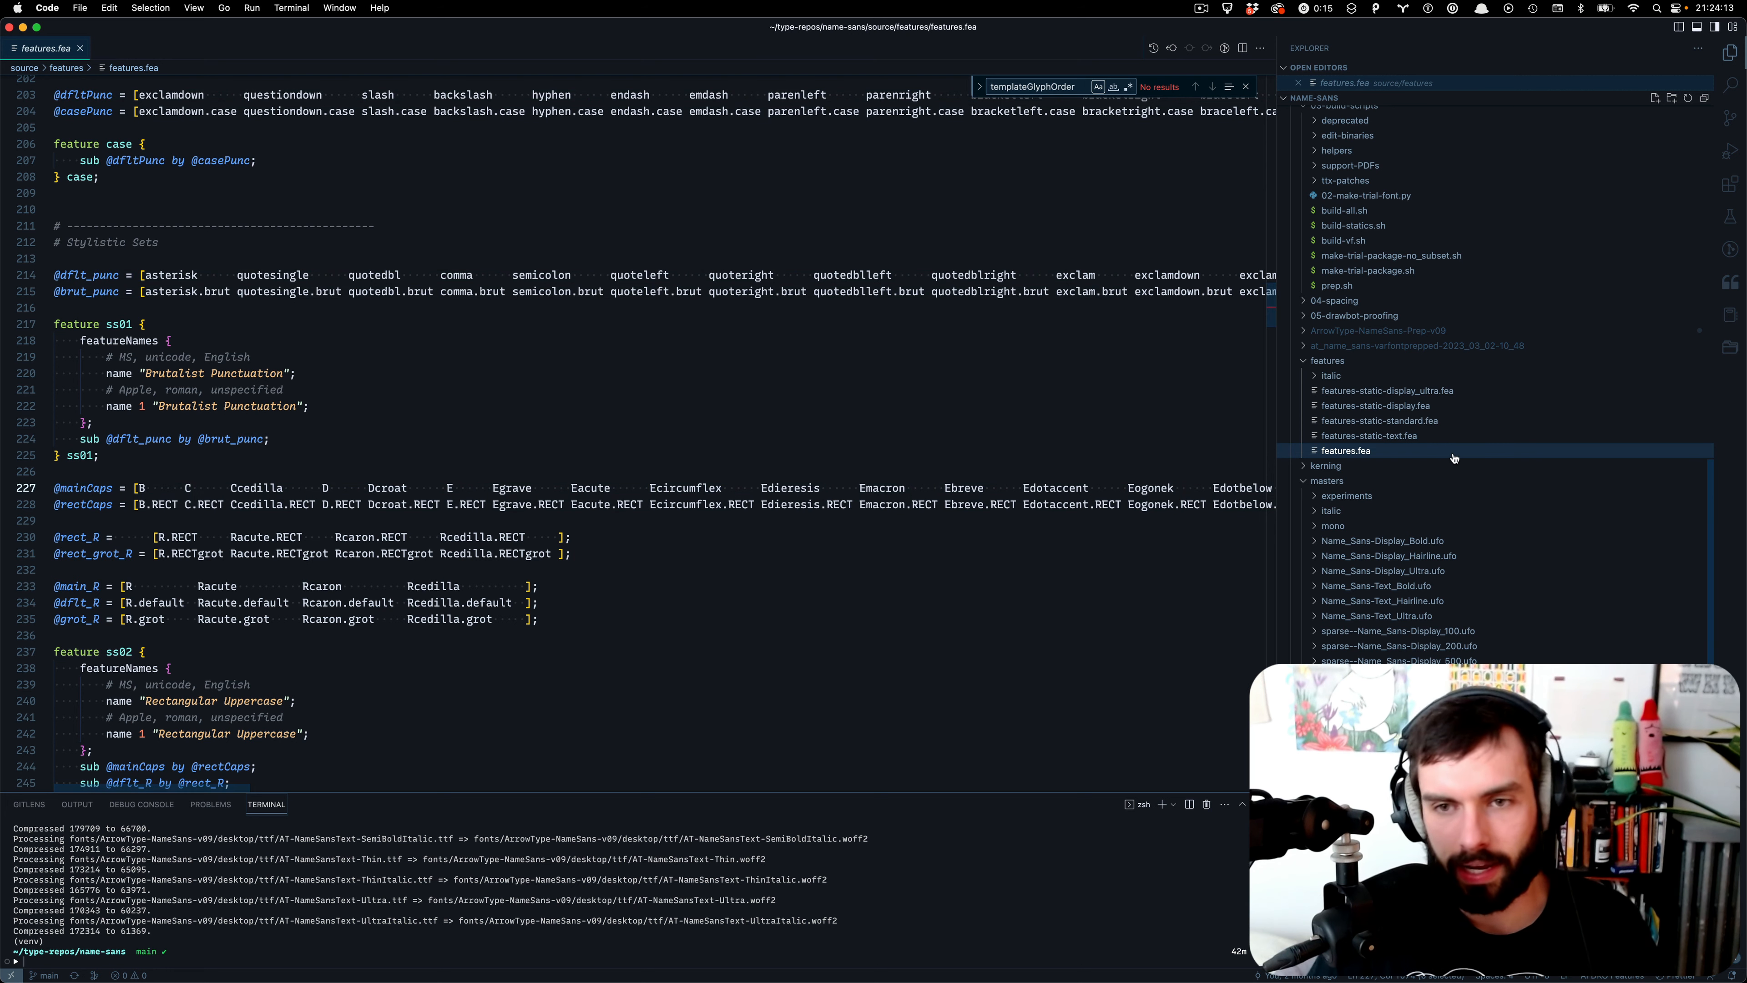
- Dismiss the old templateGlyphOrder search and search features.fea from its beginning for liga
scroll(1328, 482, up, 5)
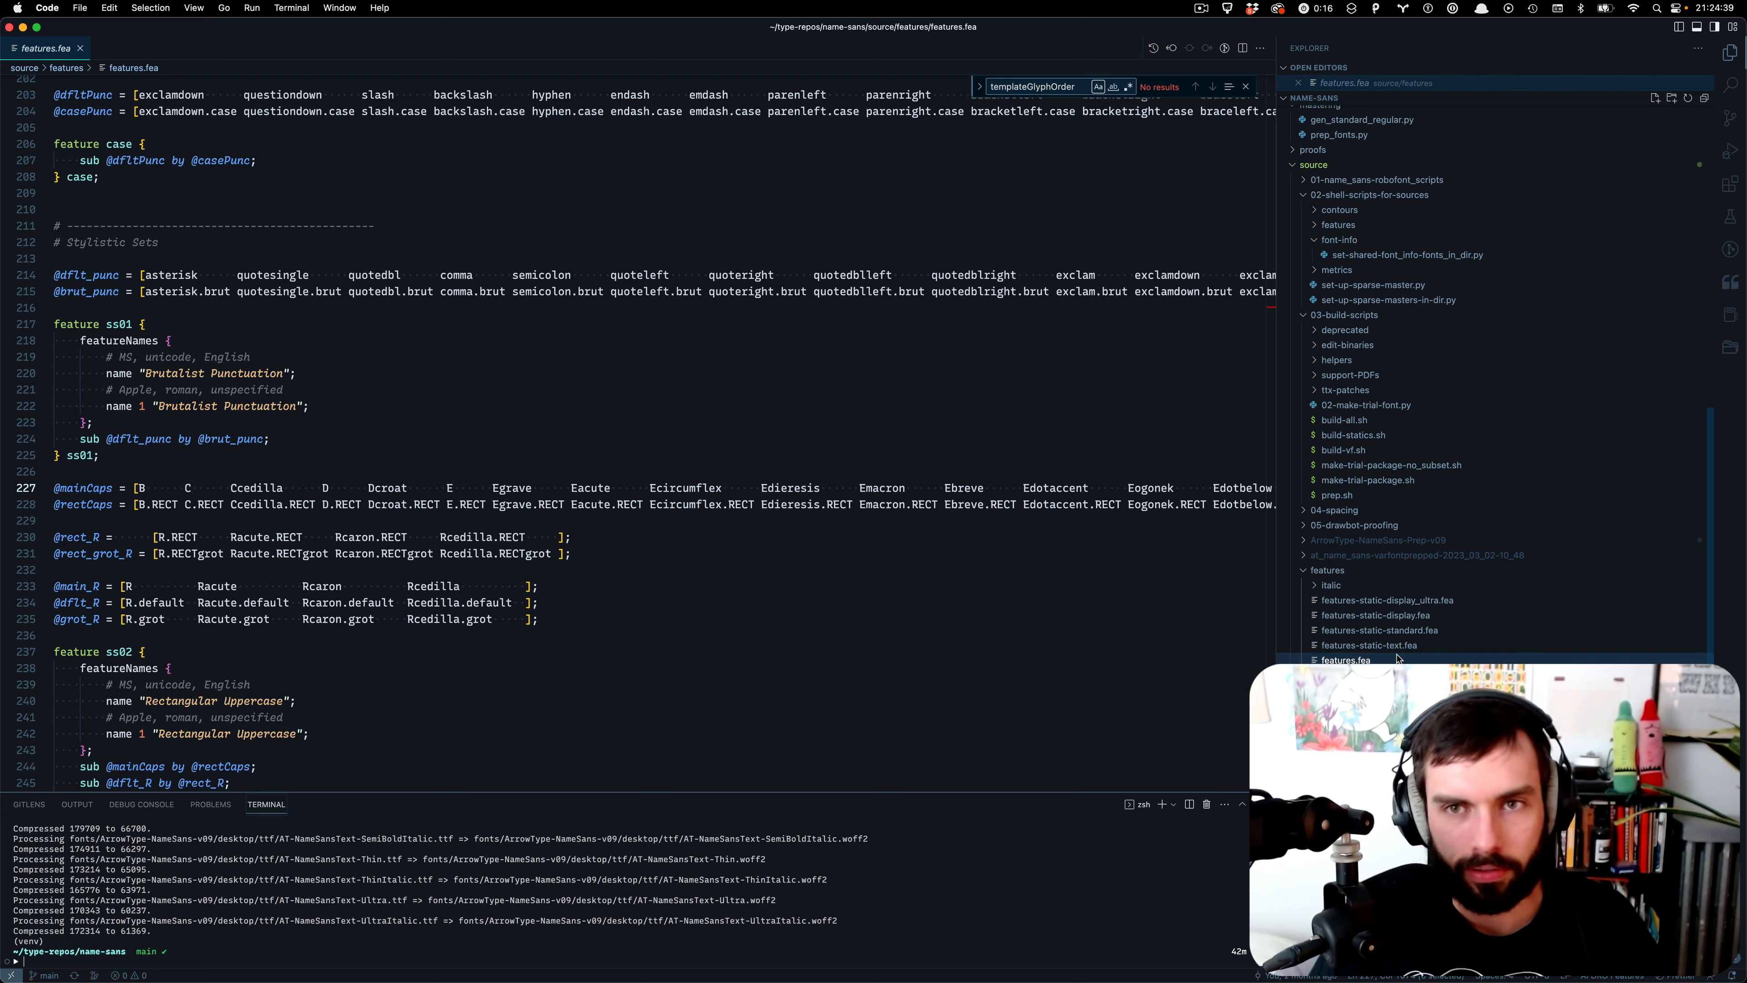
click(1245, 86)
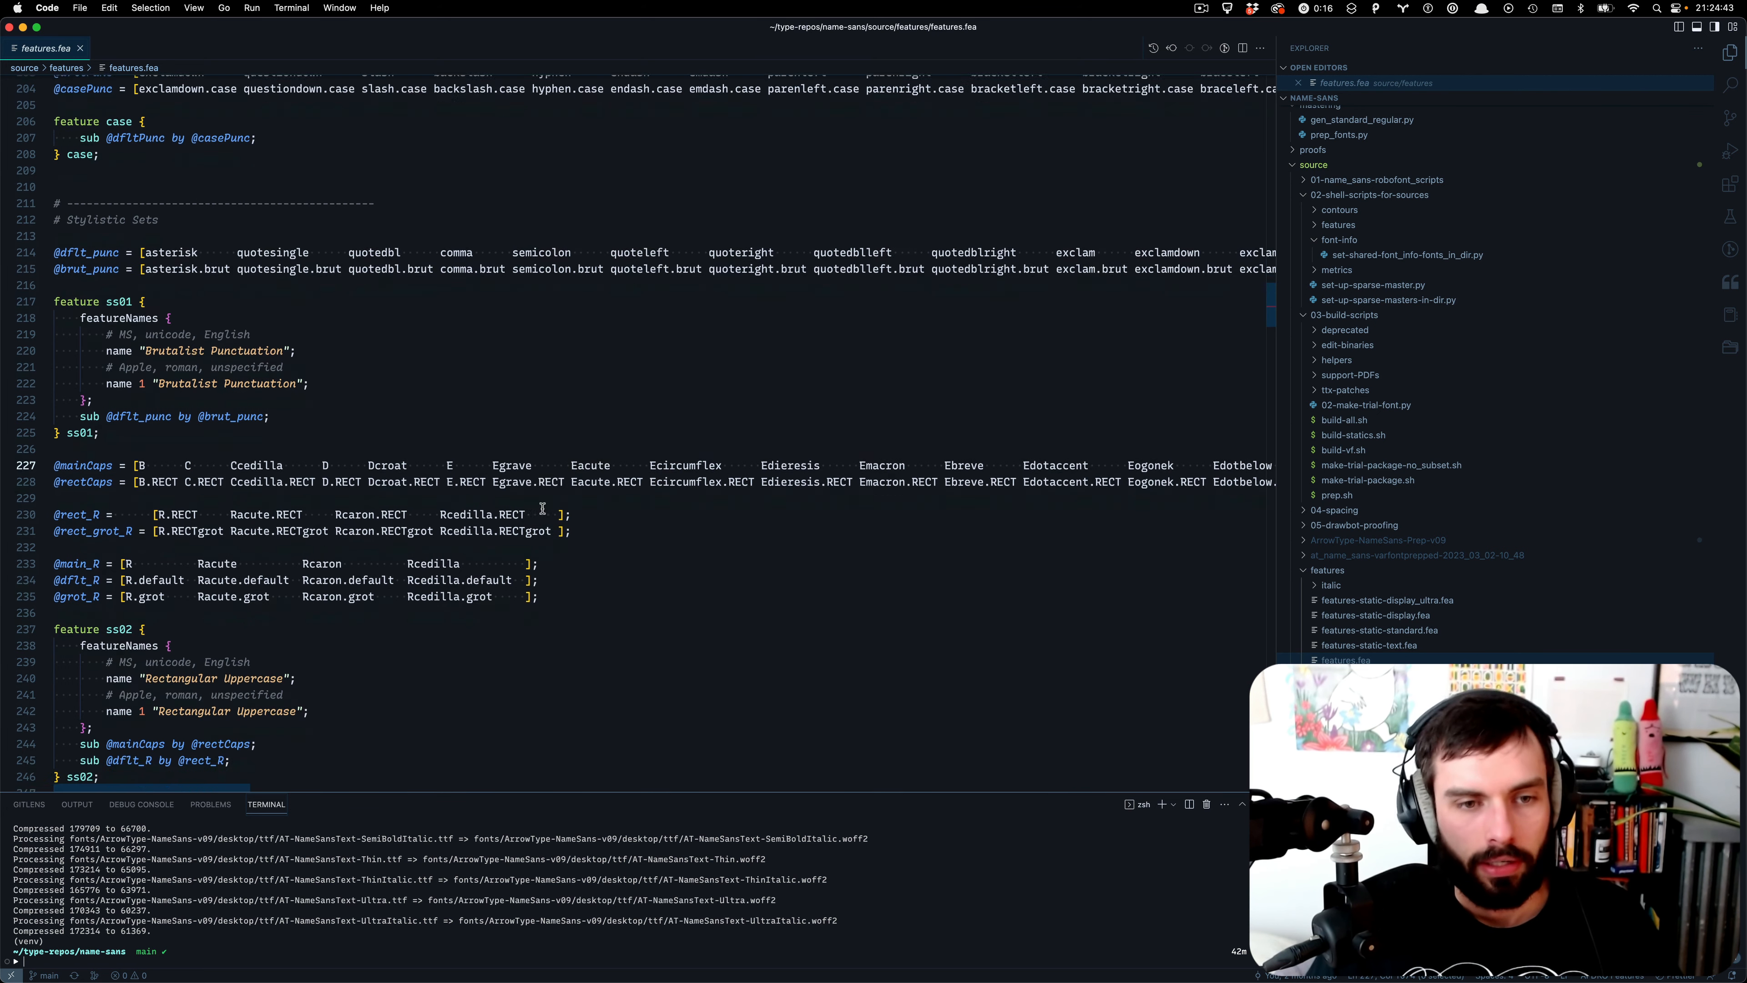
scroll(560, 508, down, 3)
scroll(557, 508, down, 5)
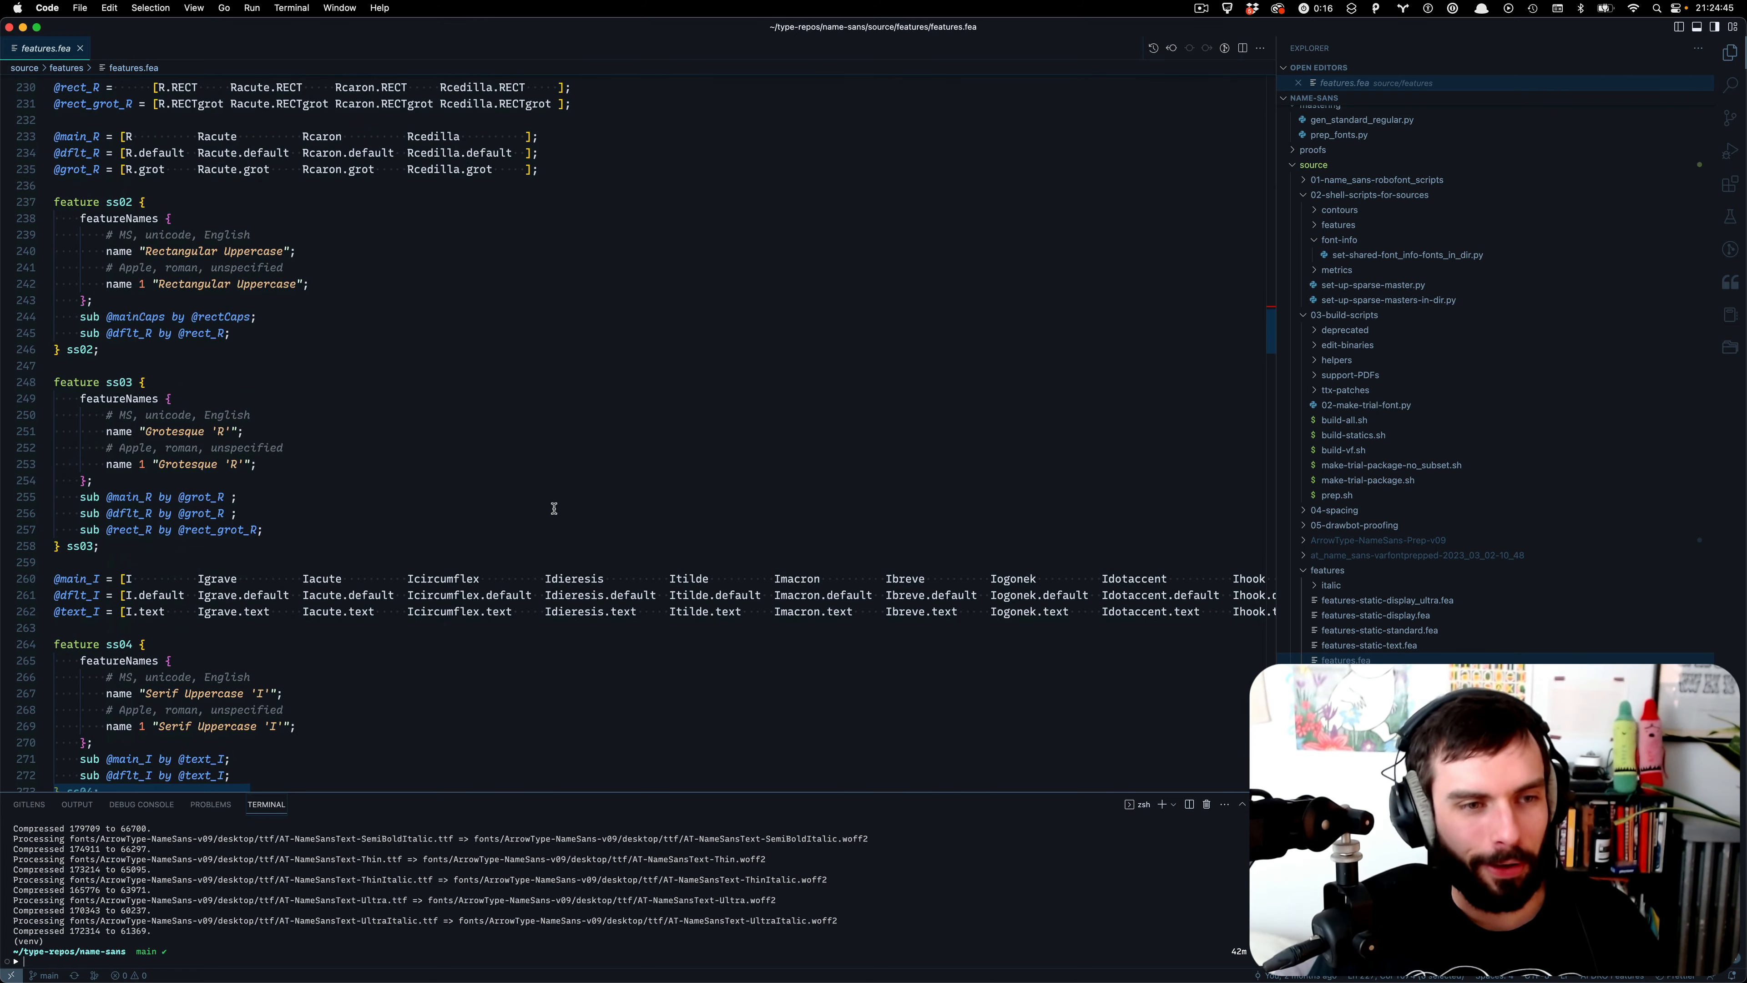
scroll(554, 508, up, 15)
scroll(682, 445, up, 10)
double_click(610, 313)
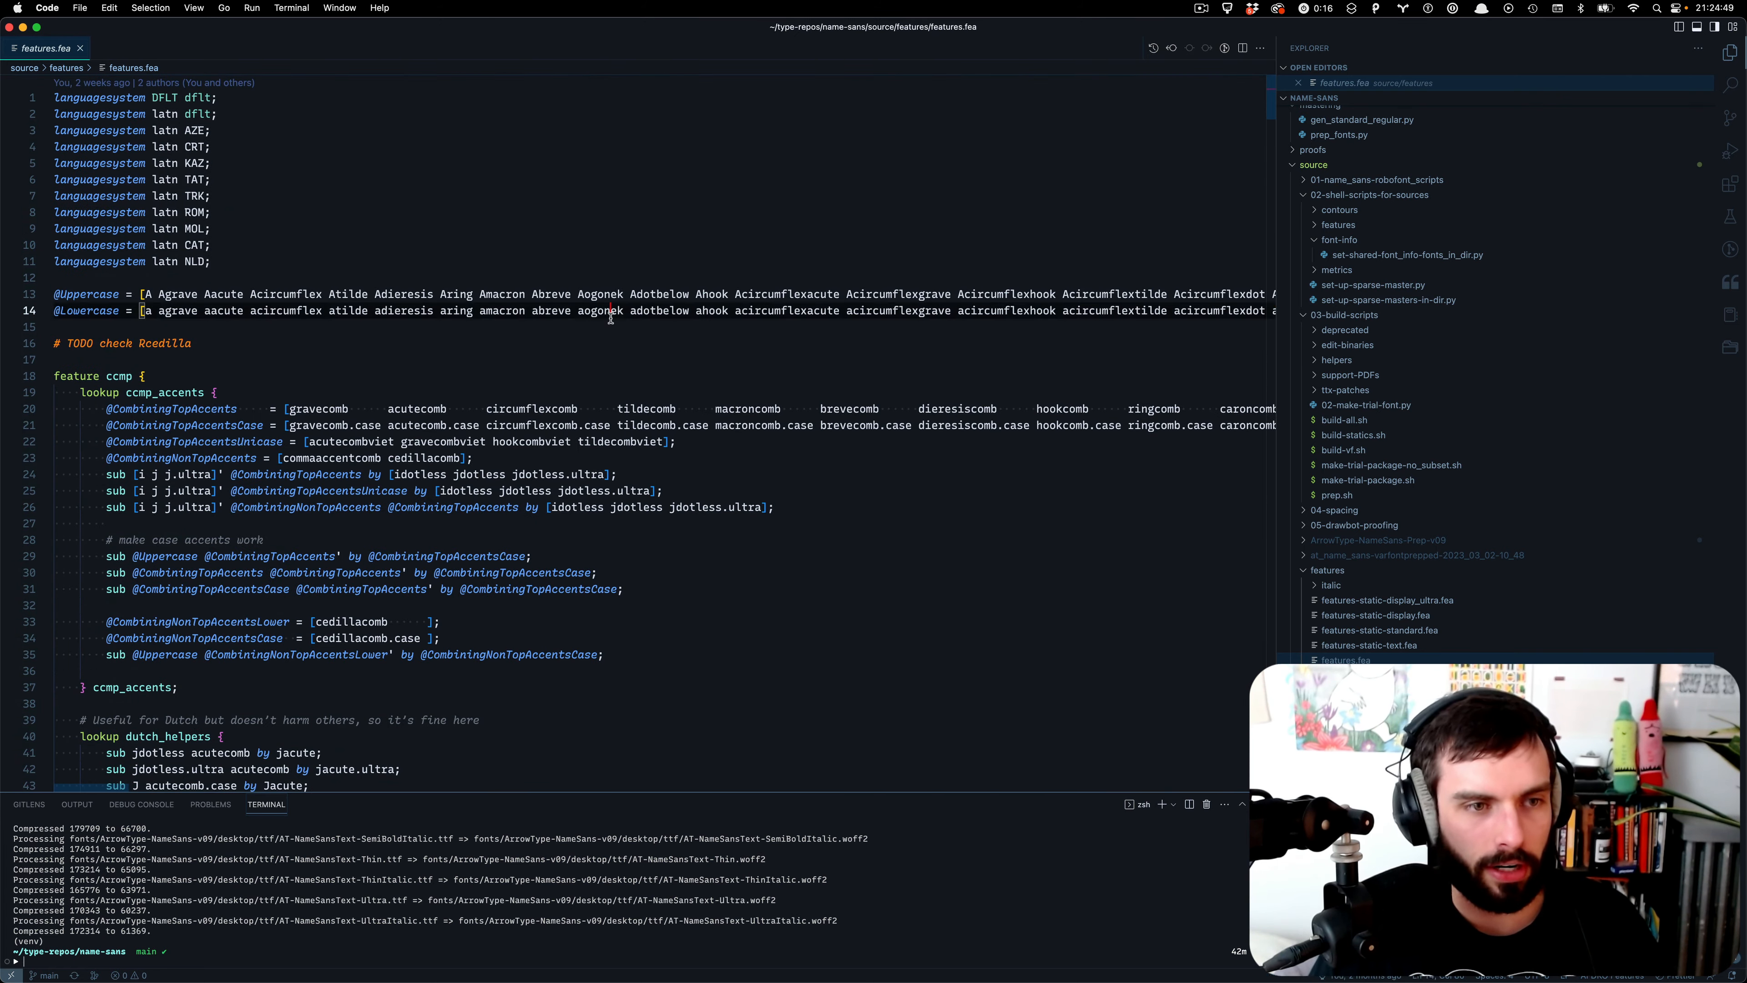
key(super+f)
text(liga)
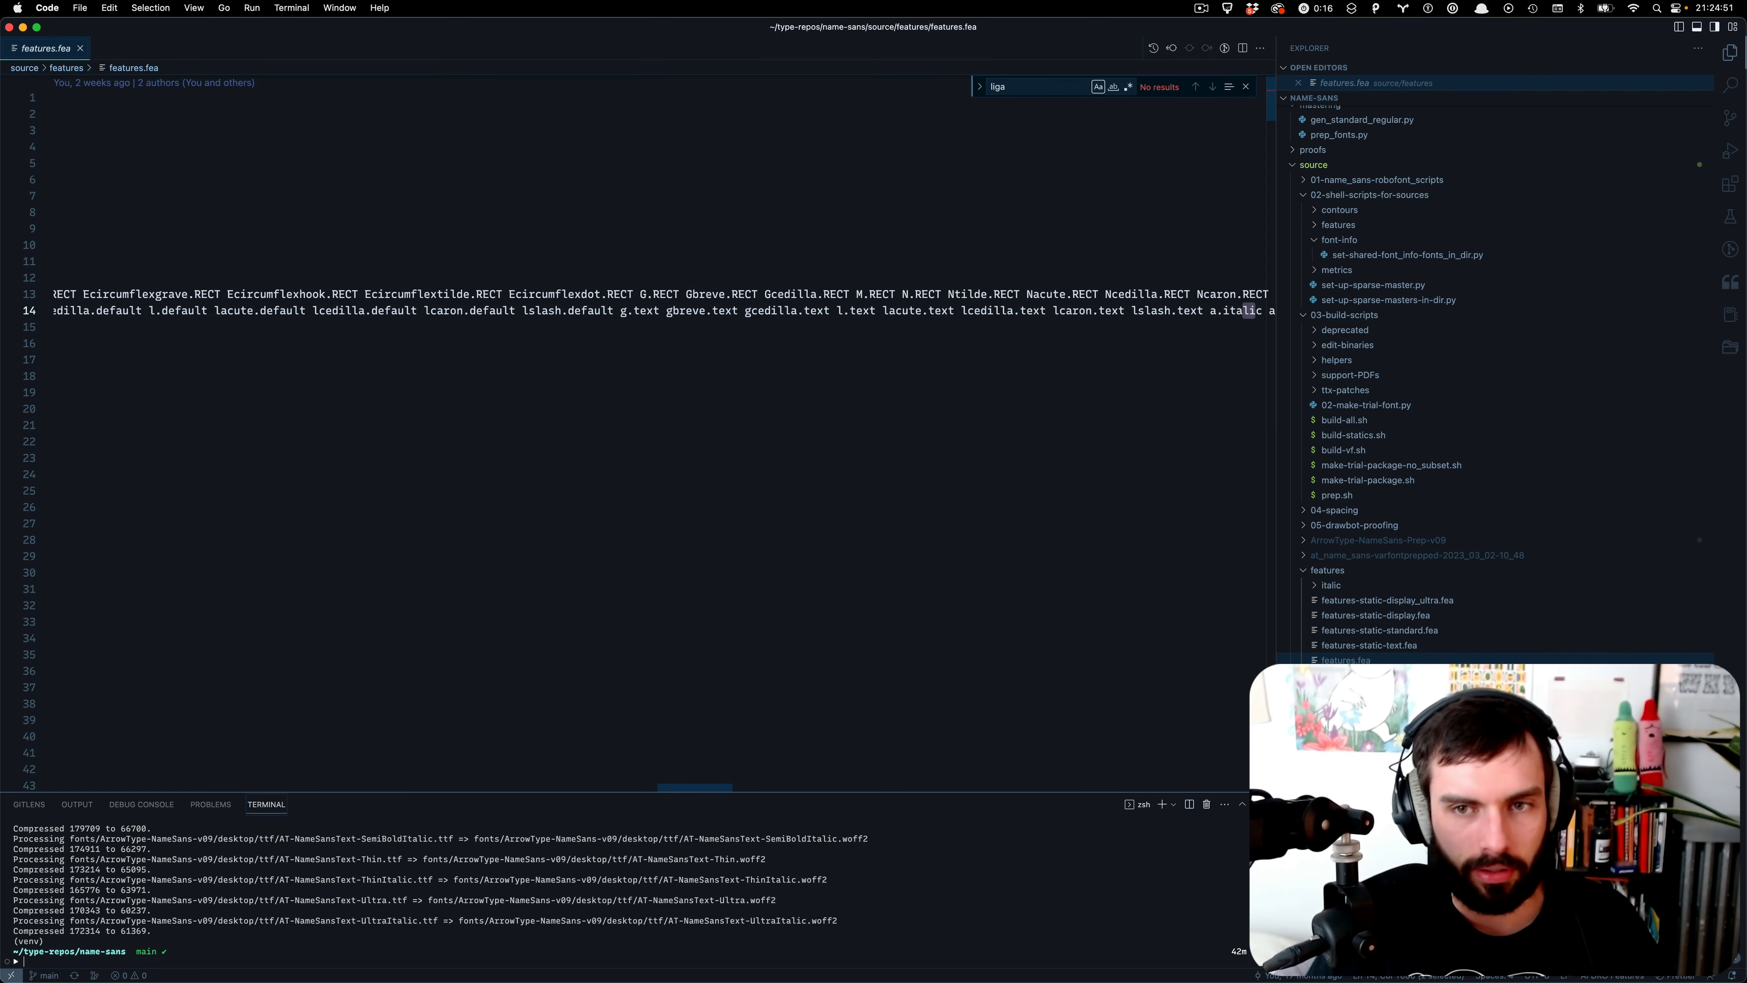
- Examine the feature definitions in features.fea, from the stylistic sets through contextual alternates and figures to the ordinals
scroll(448, 272, left, 20)
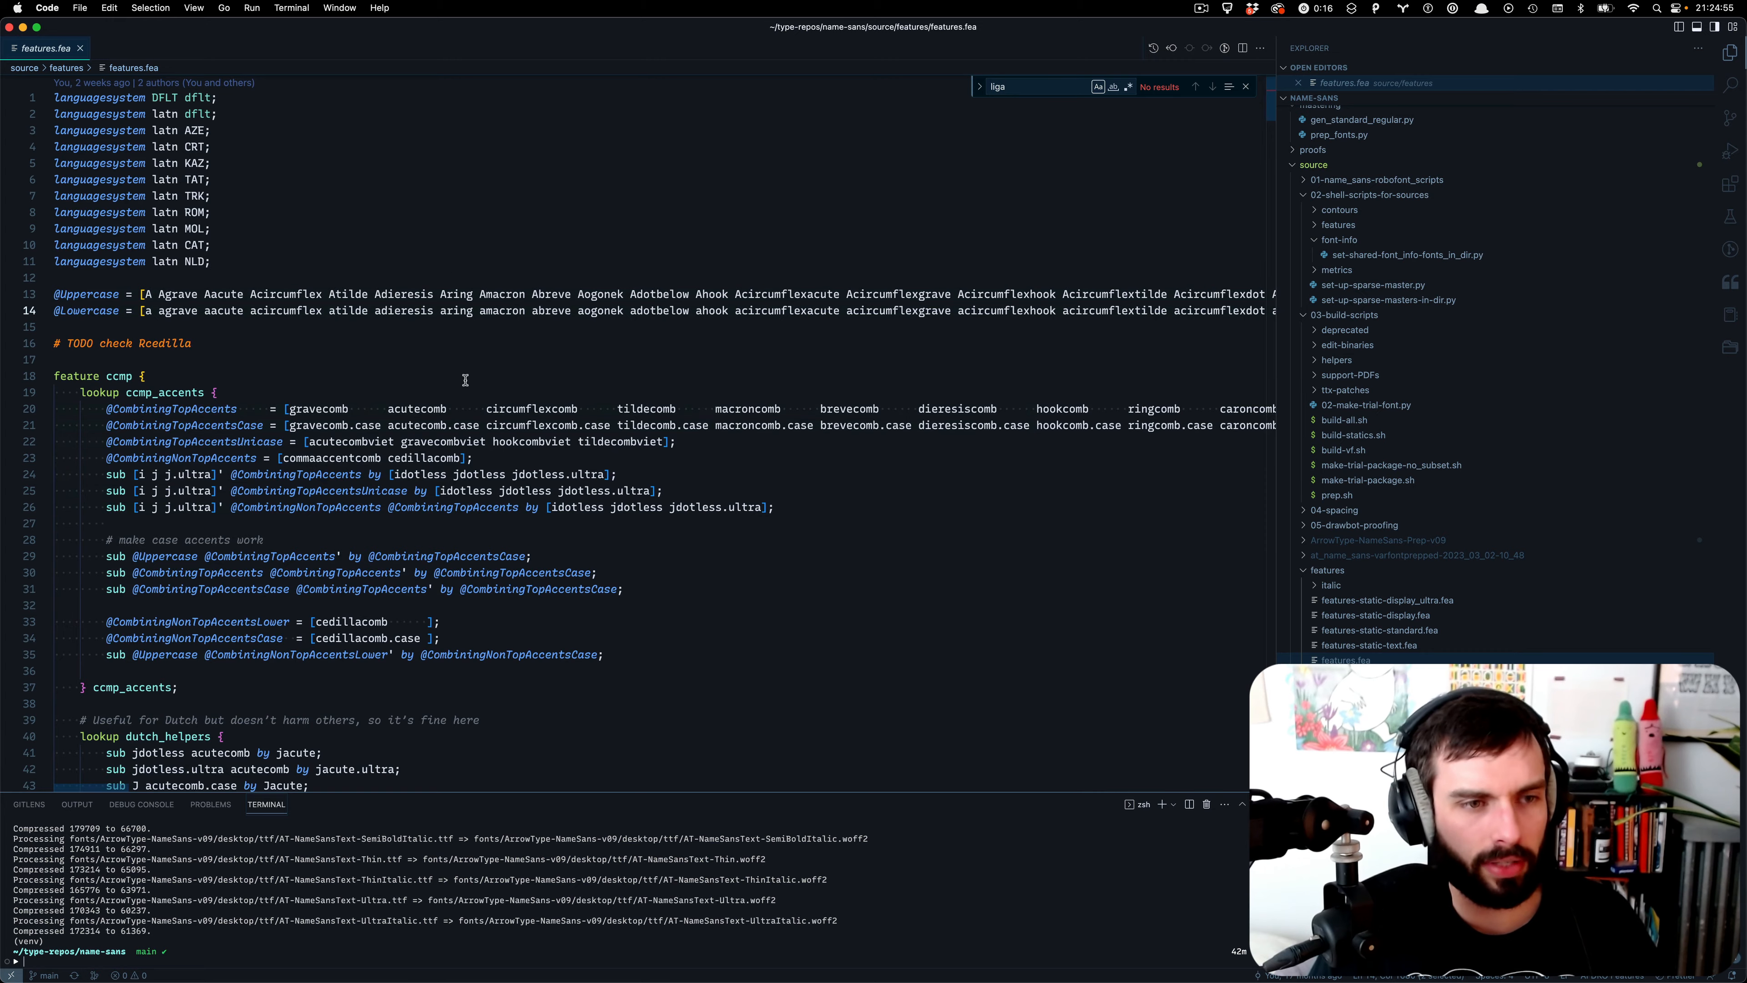
scroll(465, 380, down, 20)
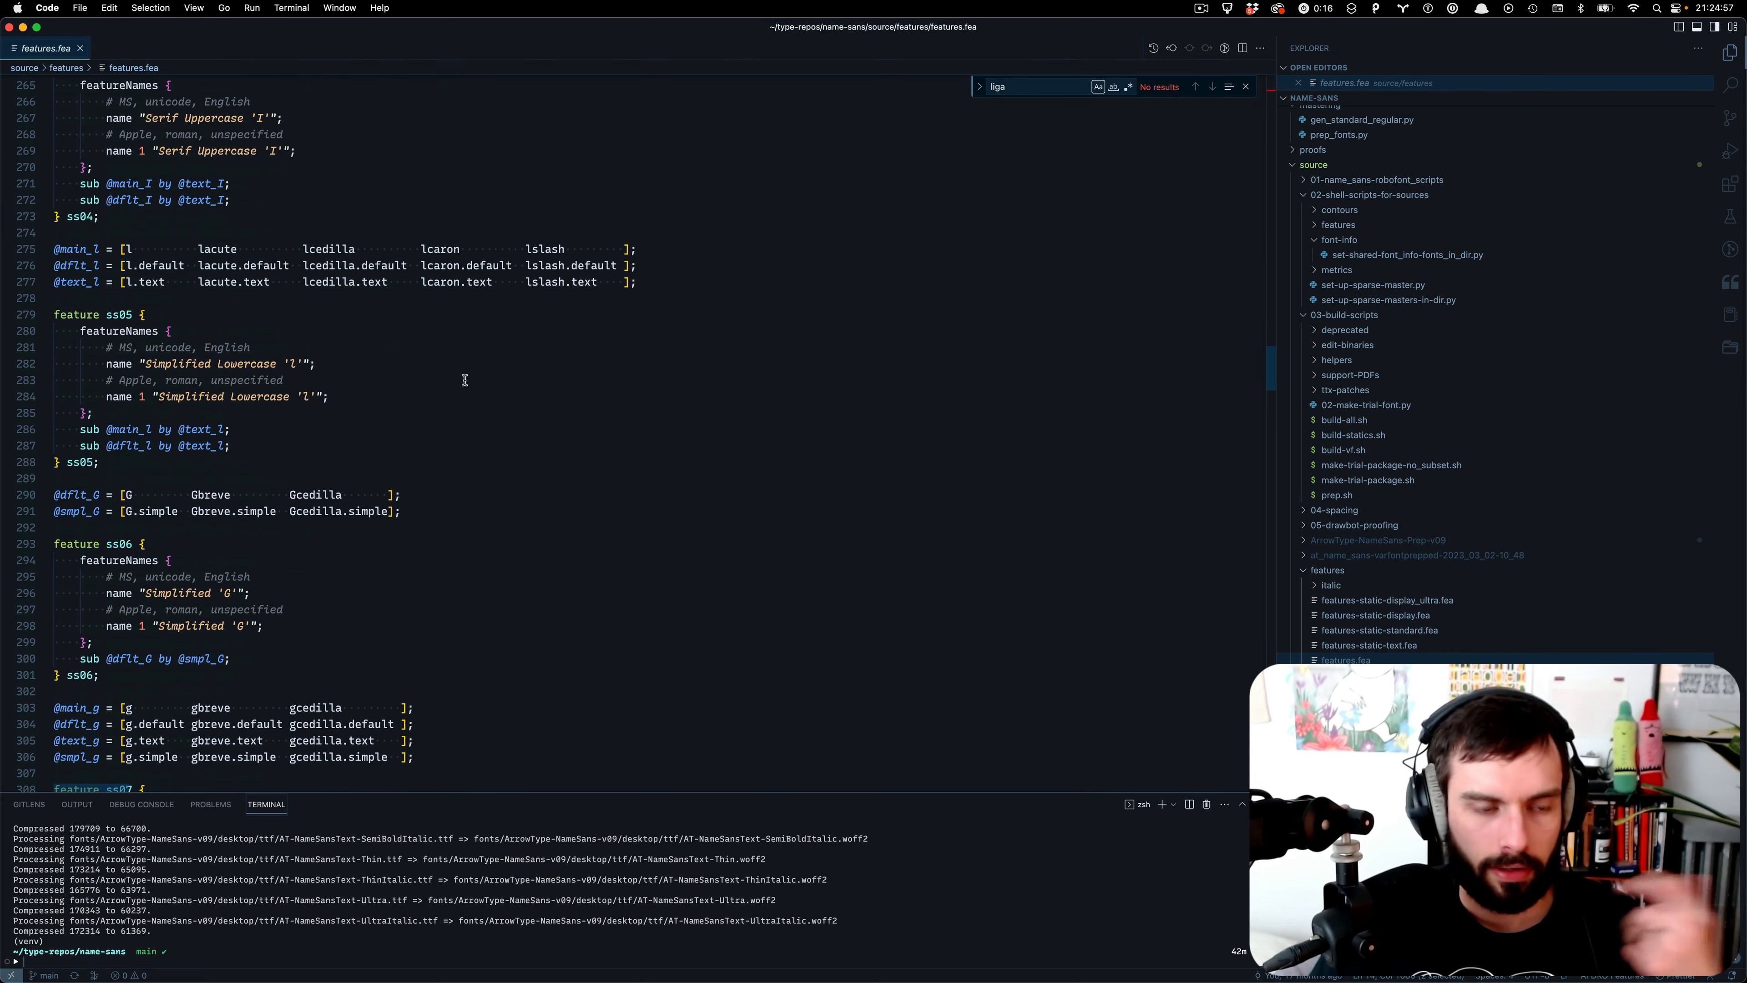
scroll(465, 380, down, 12)
scroll(465, 380, down, 6)
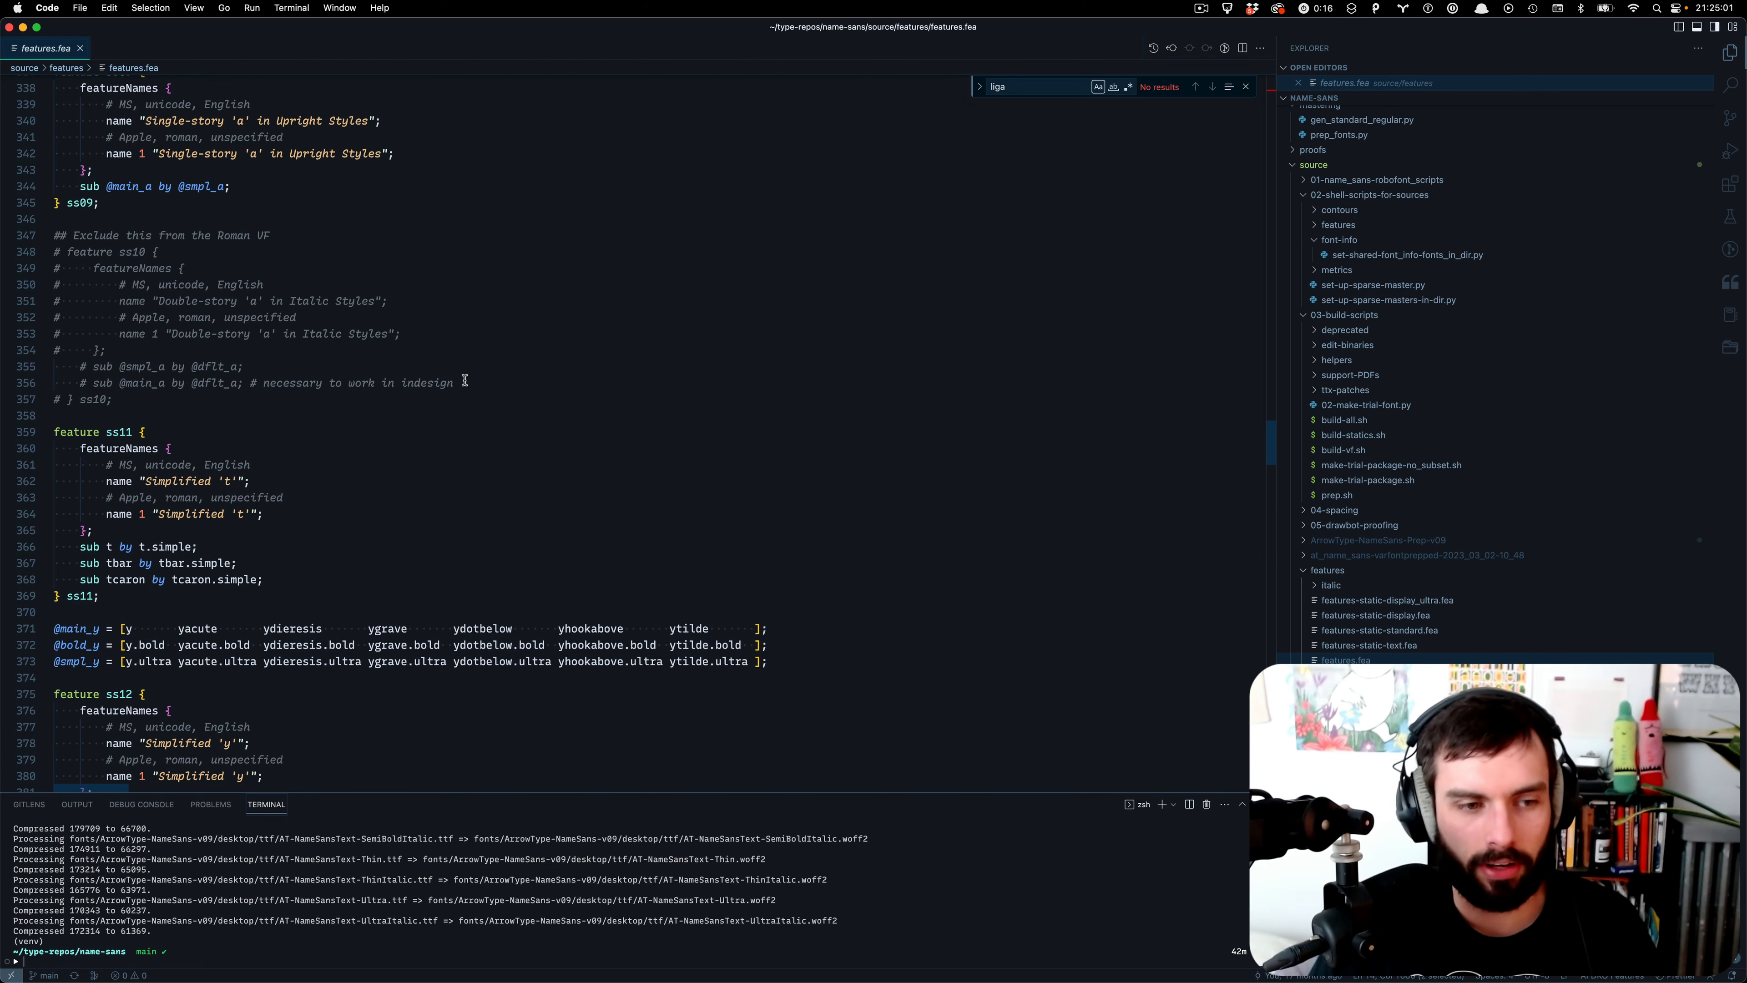
scroll(465, 380, down, 11)
scroll(465, 380, down, 15)
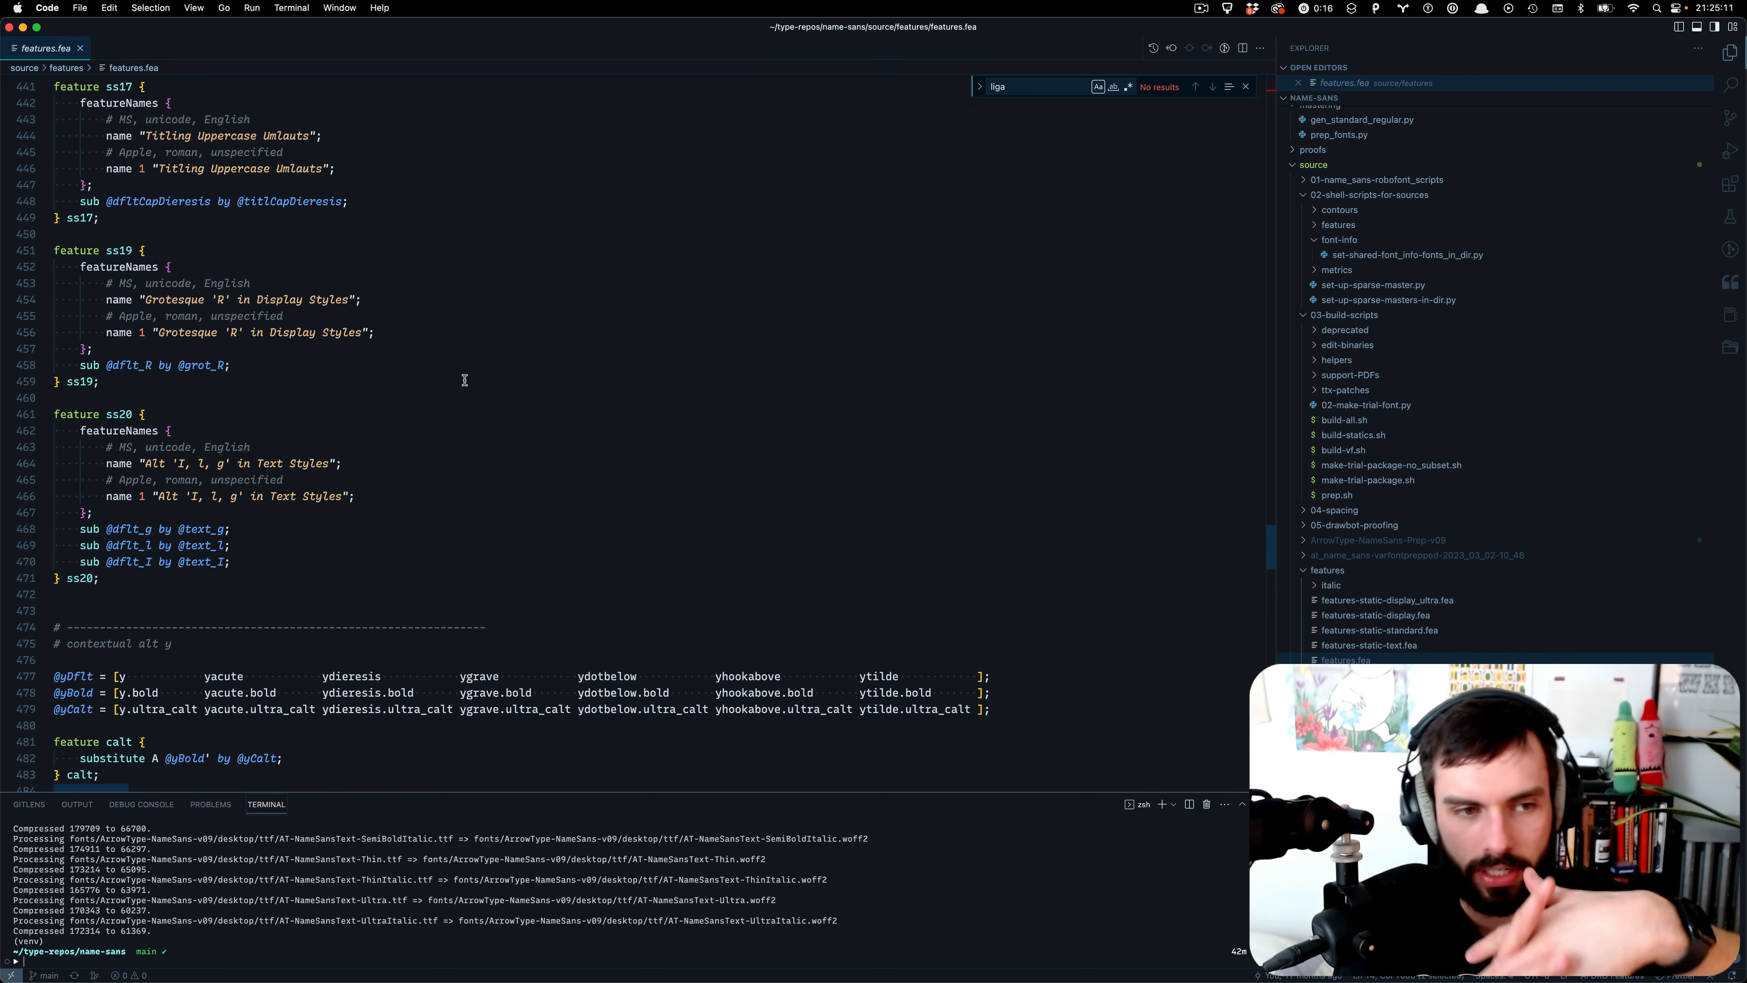
scroll(465, 380, down, 8)
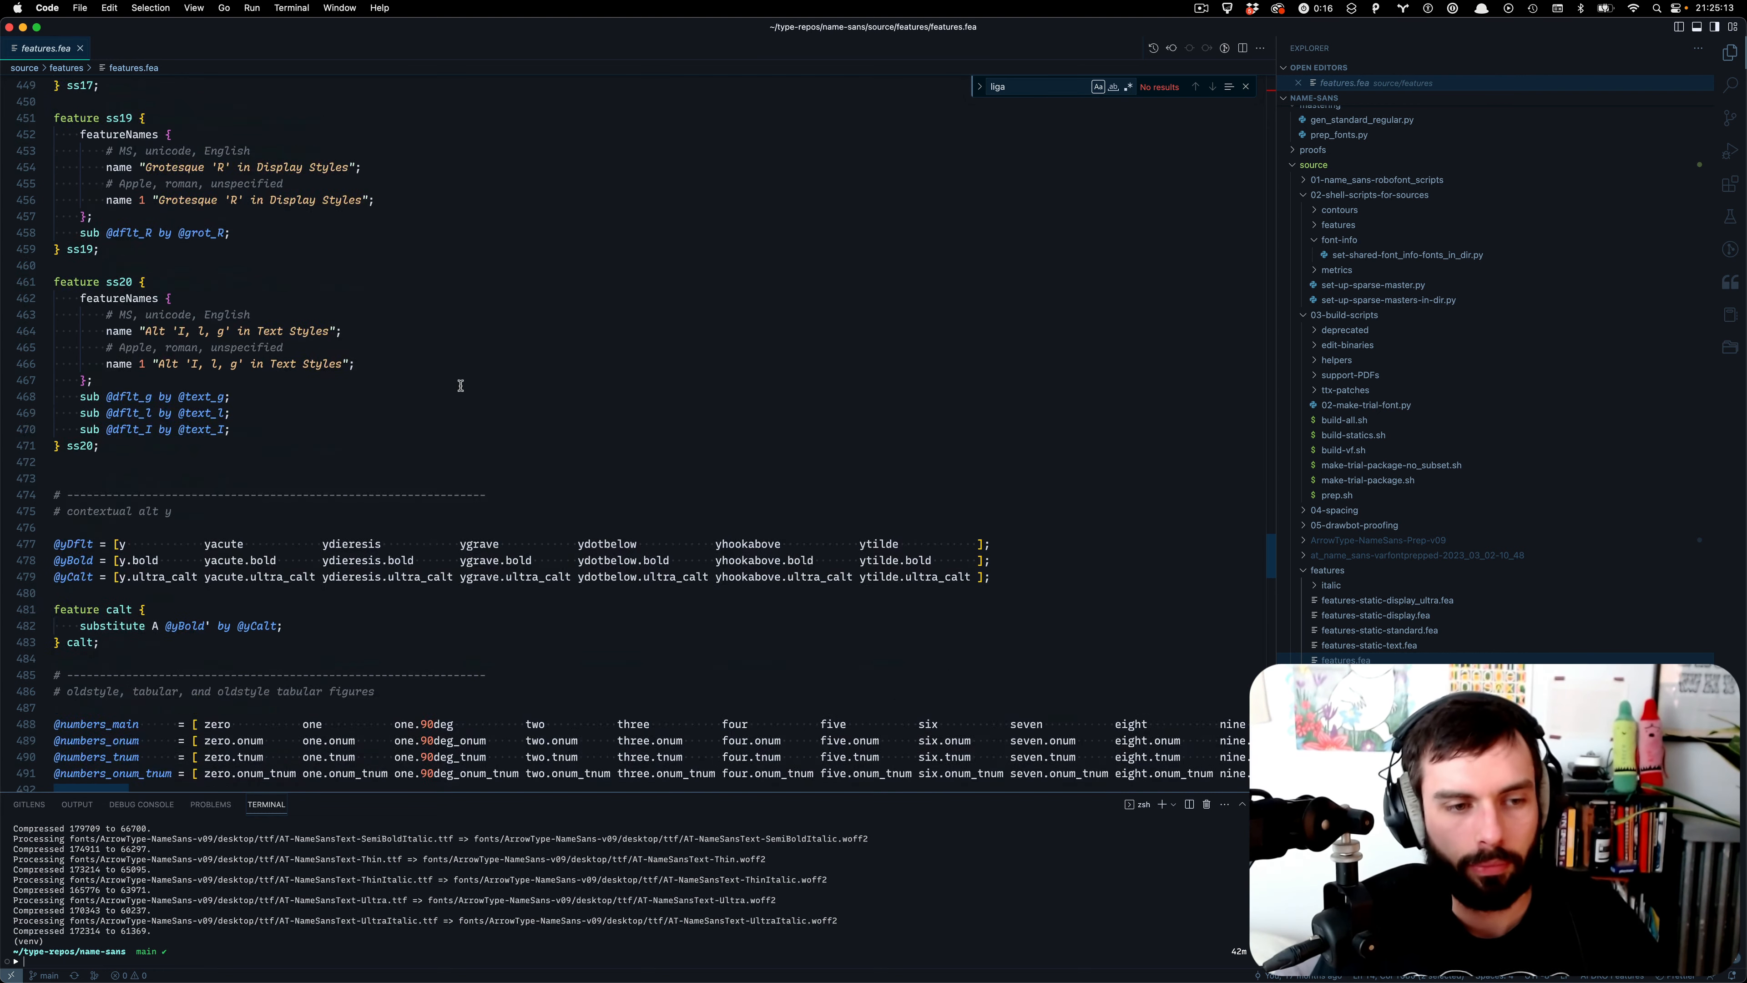
scroll(448, 378, down, 9)
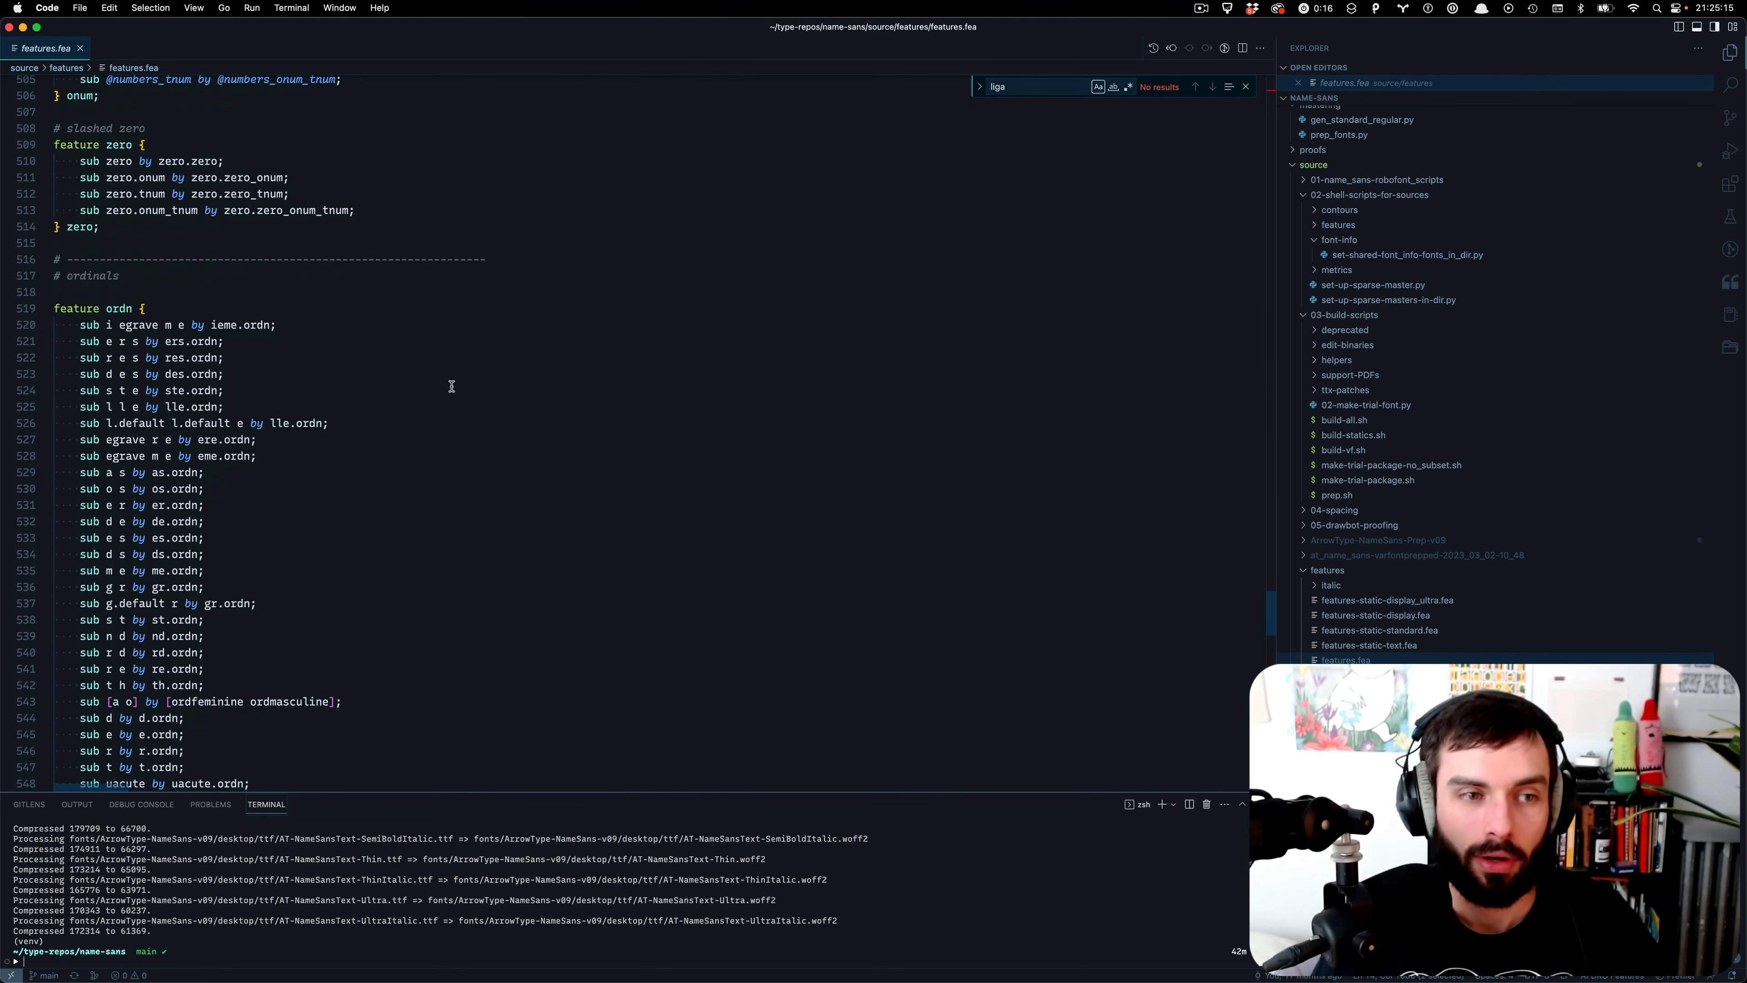
scroll(451, 386, up, 7)
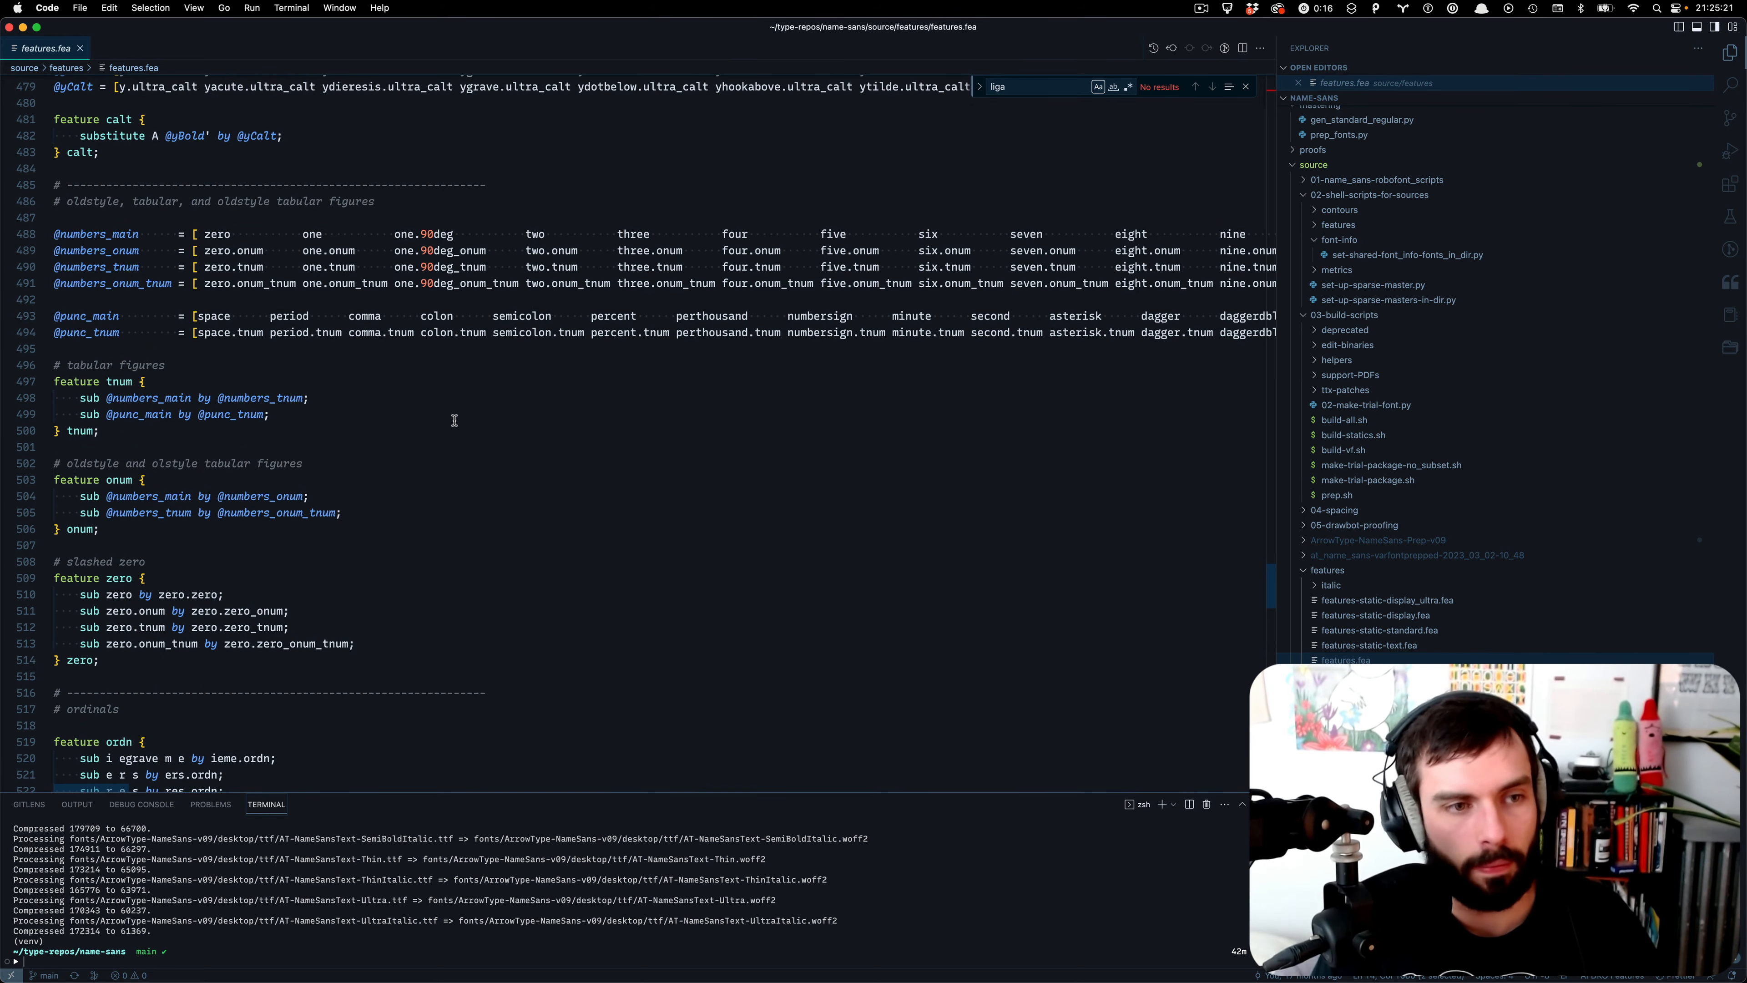
scroll(459, 419, up, 8)
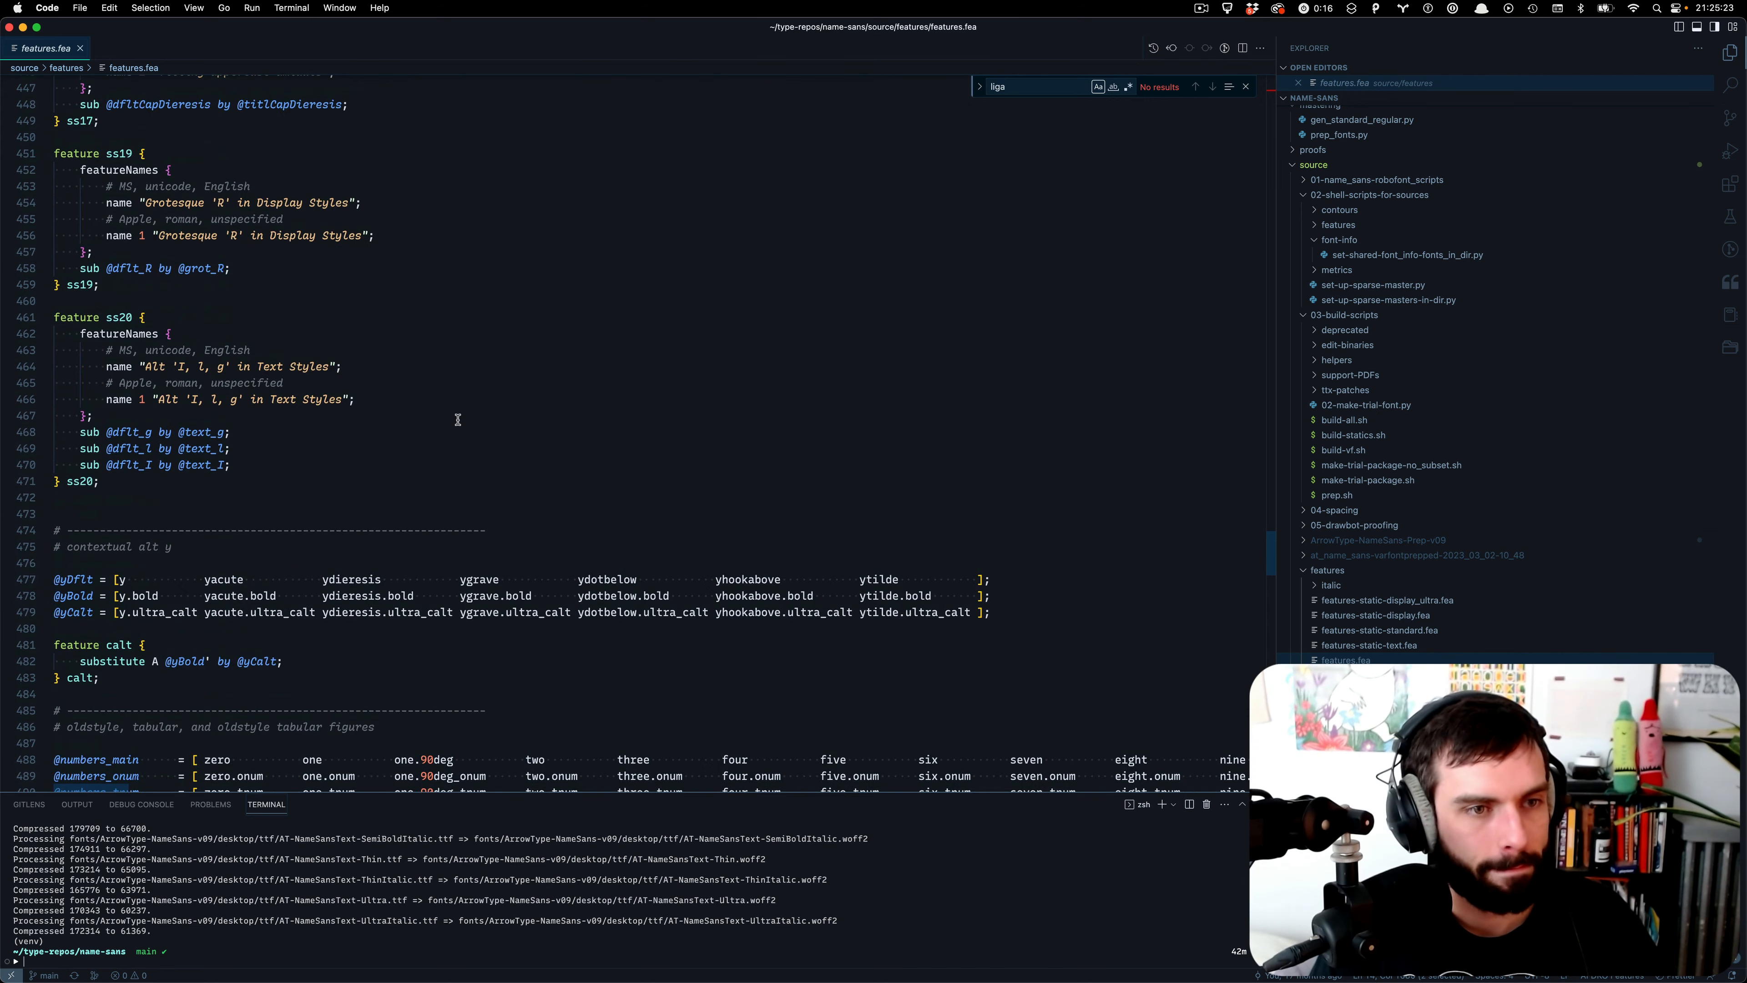
- Switch to Safari and open the OpenType Cookbook site, opentypecookbook.com, in a new tab
mouse_move(467, 973)
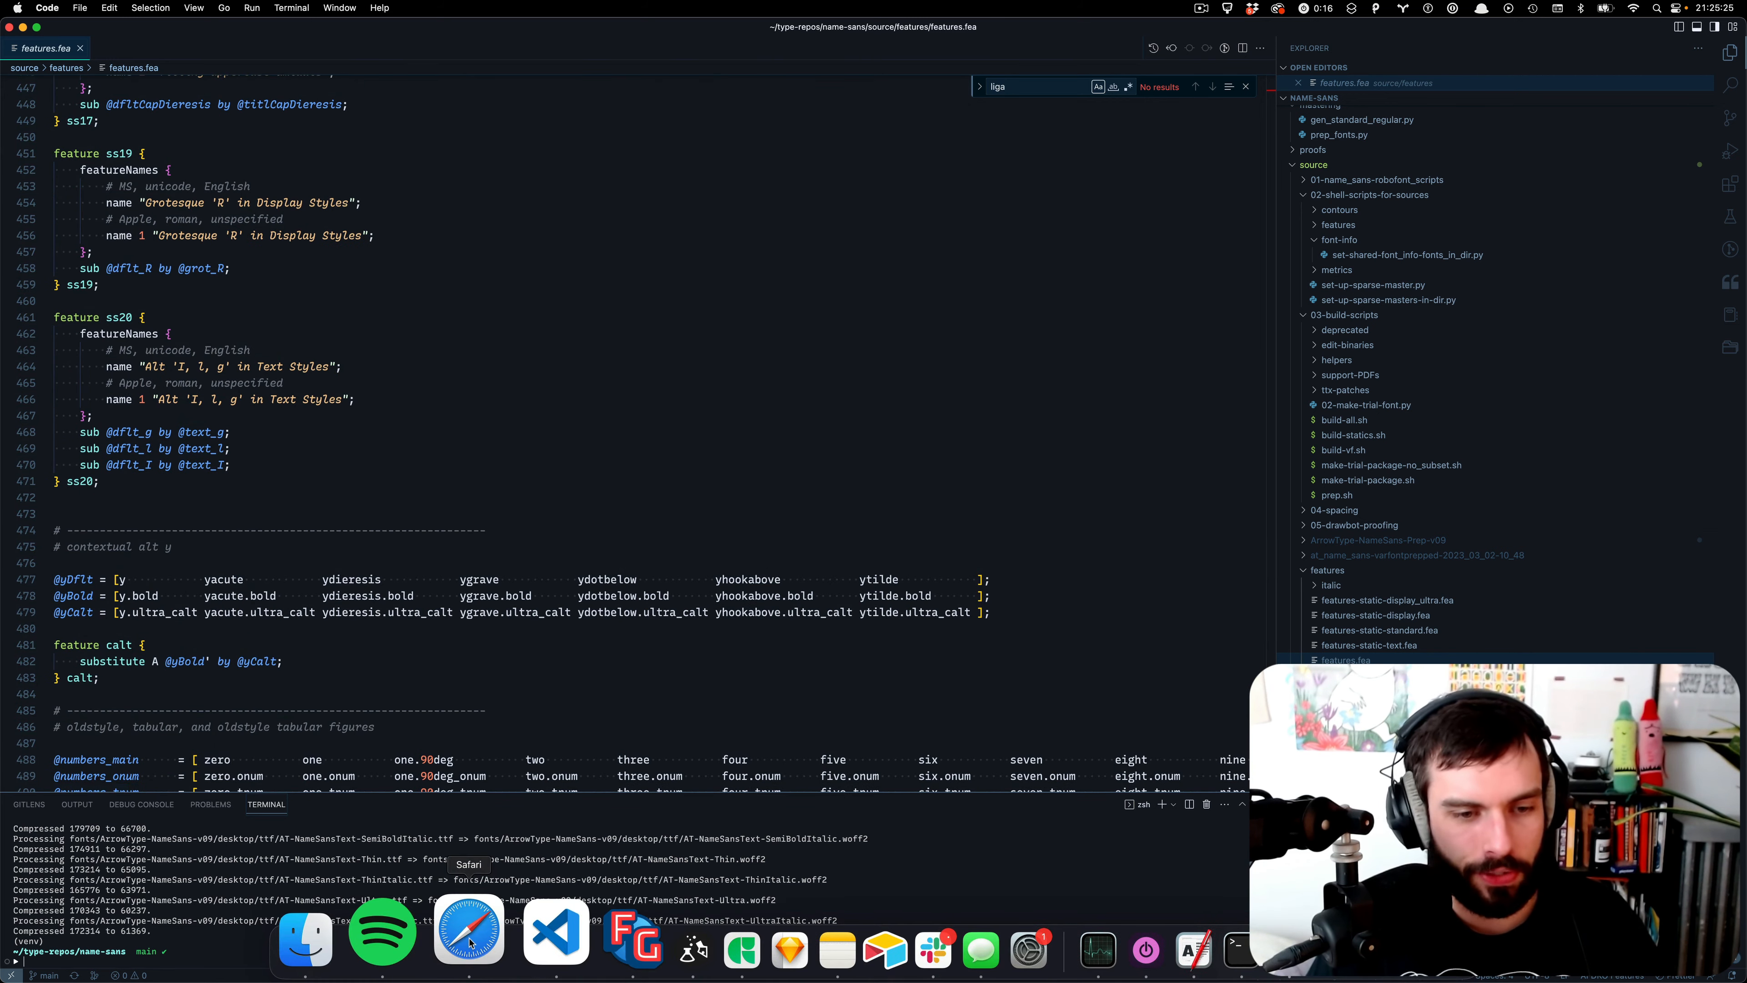
click(470, 940)
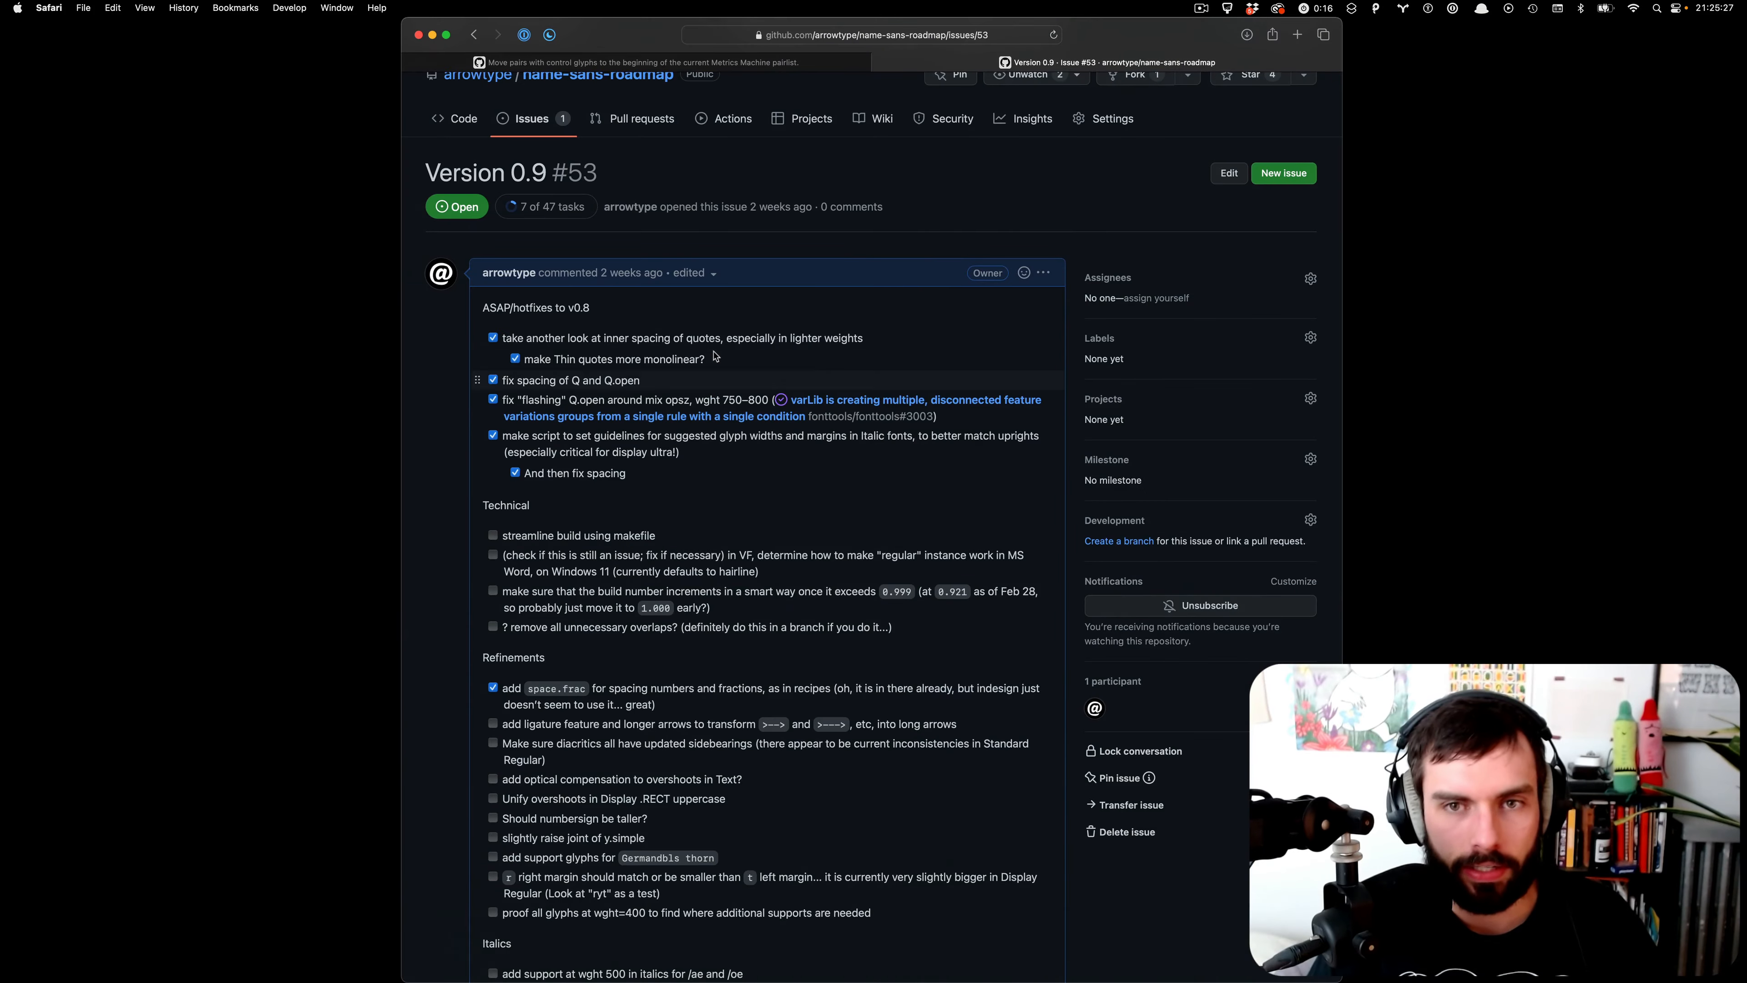
key(super+t)
text(opentypecook)
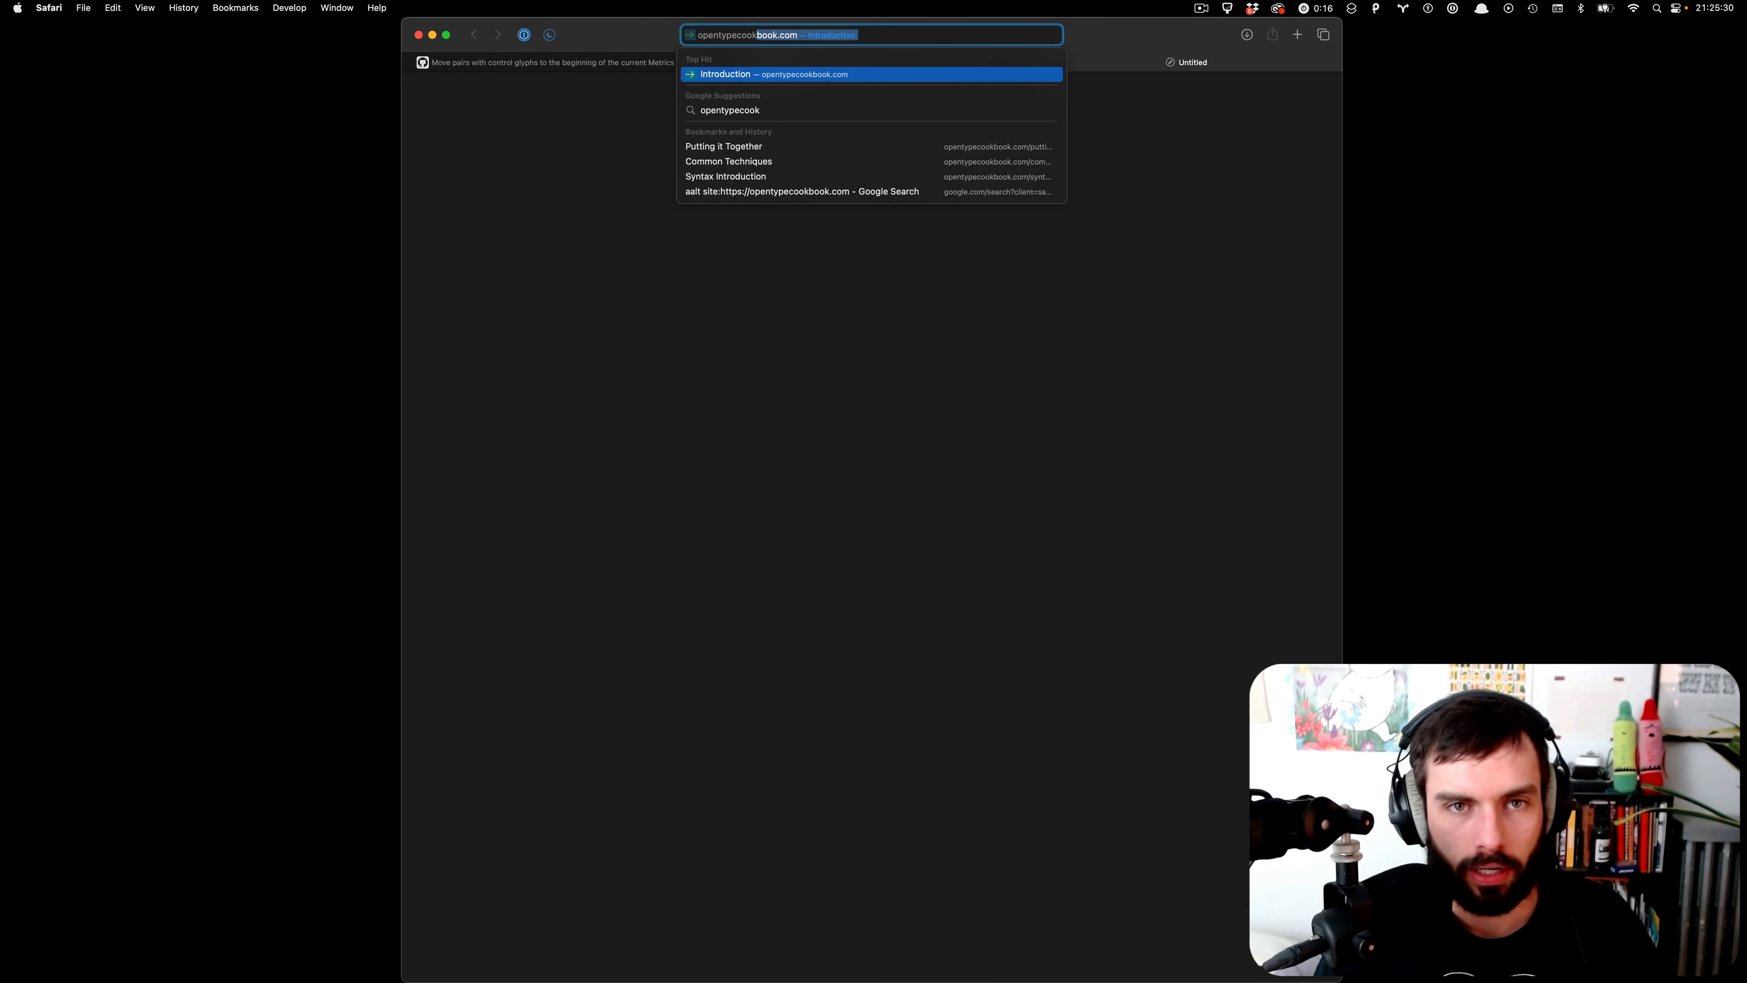
key(Return)
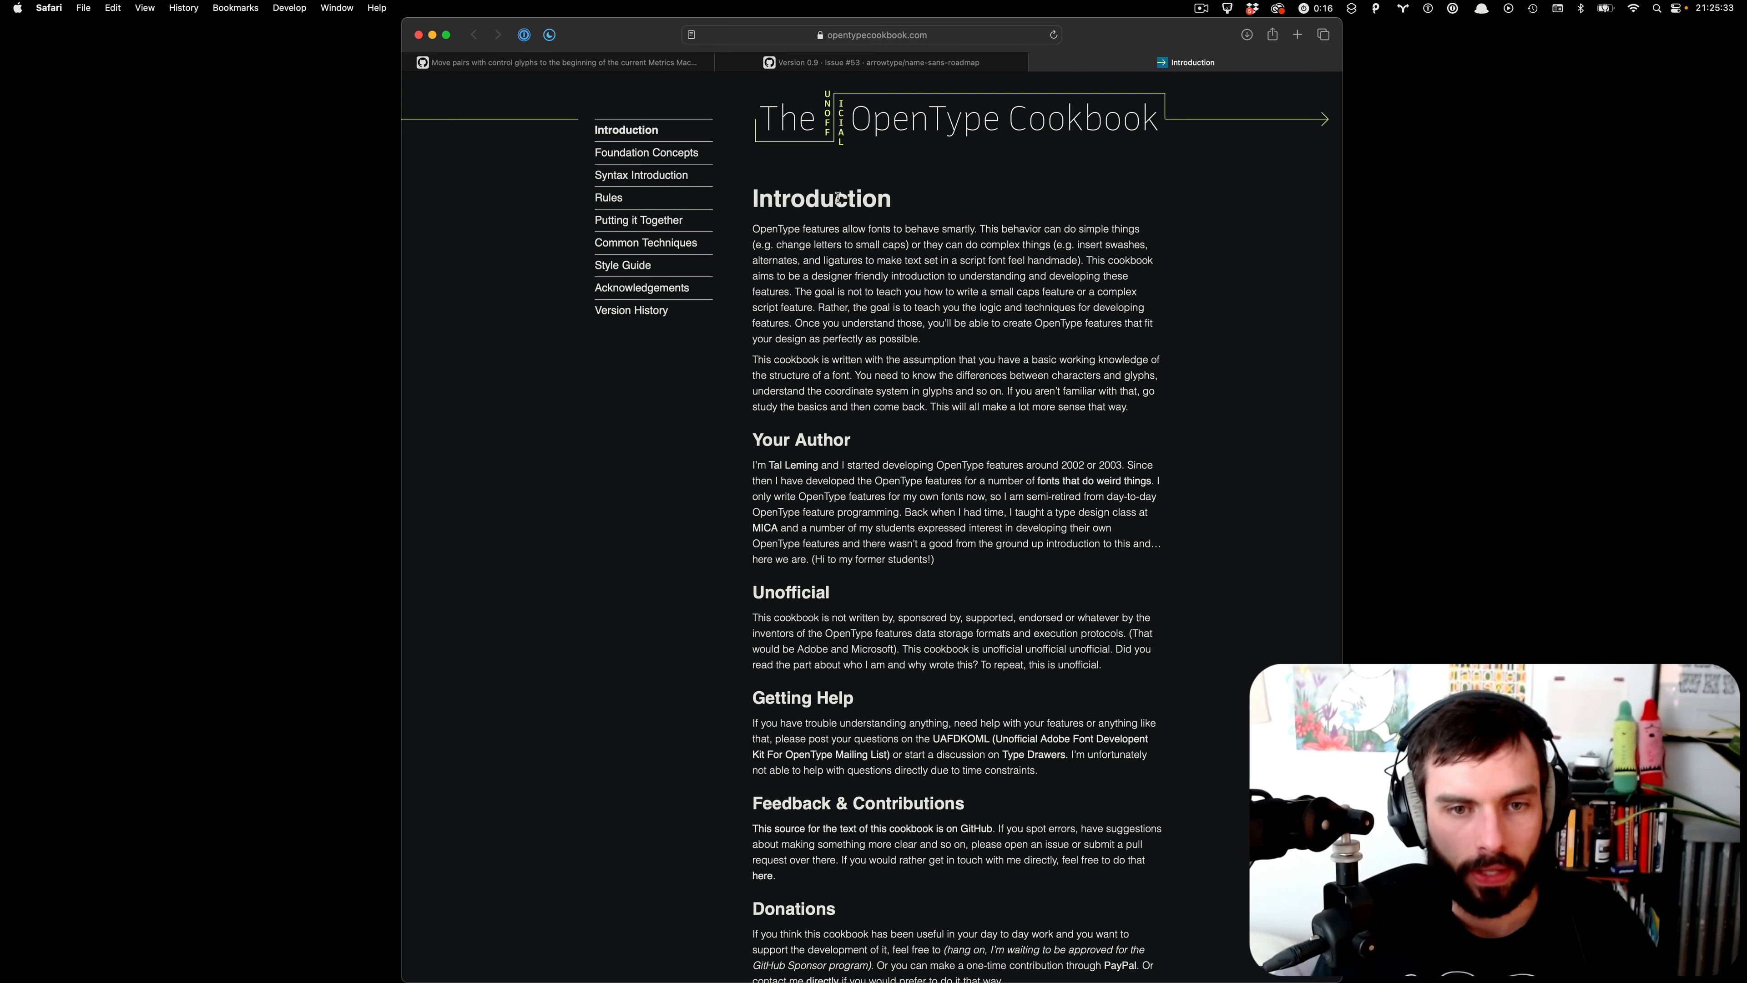
drag(832, 467, 732, 466)
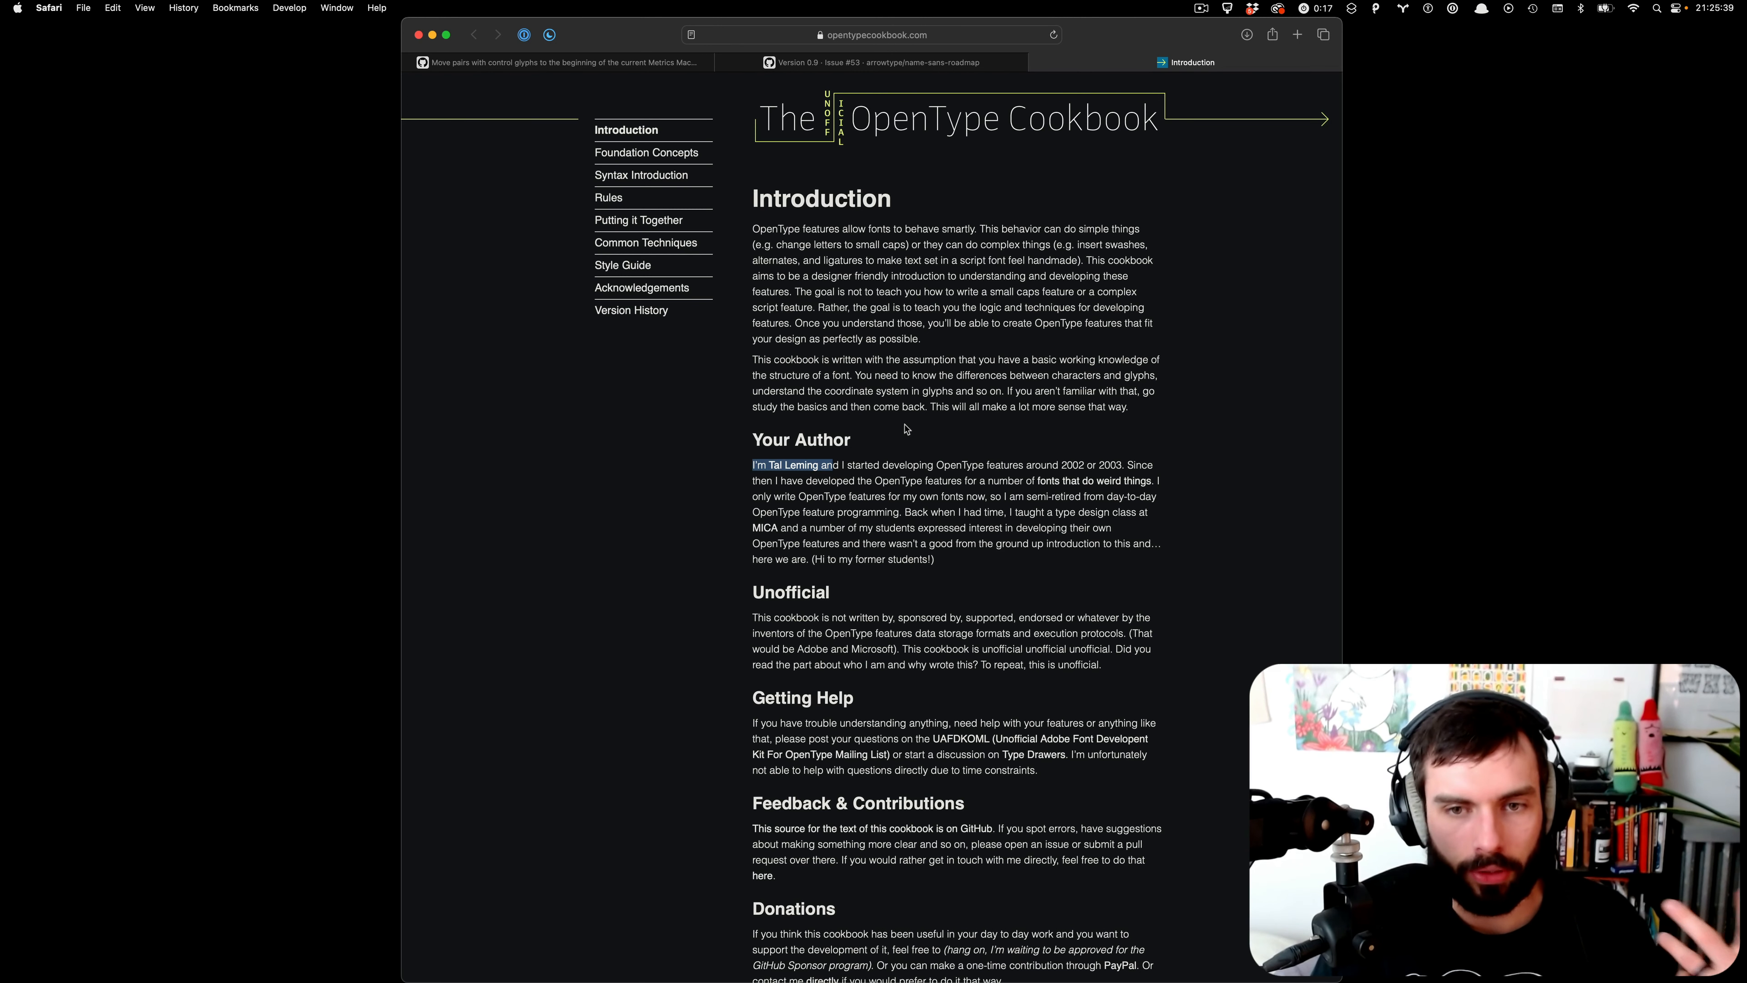
- Open the cookbook's Putting it Together chapter and examine the recommended Feature Order list, especially where ligatures belong relative to alternates
click(645, 219)
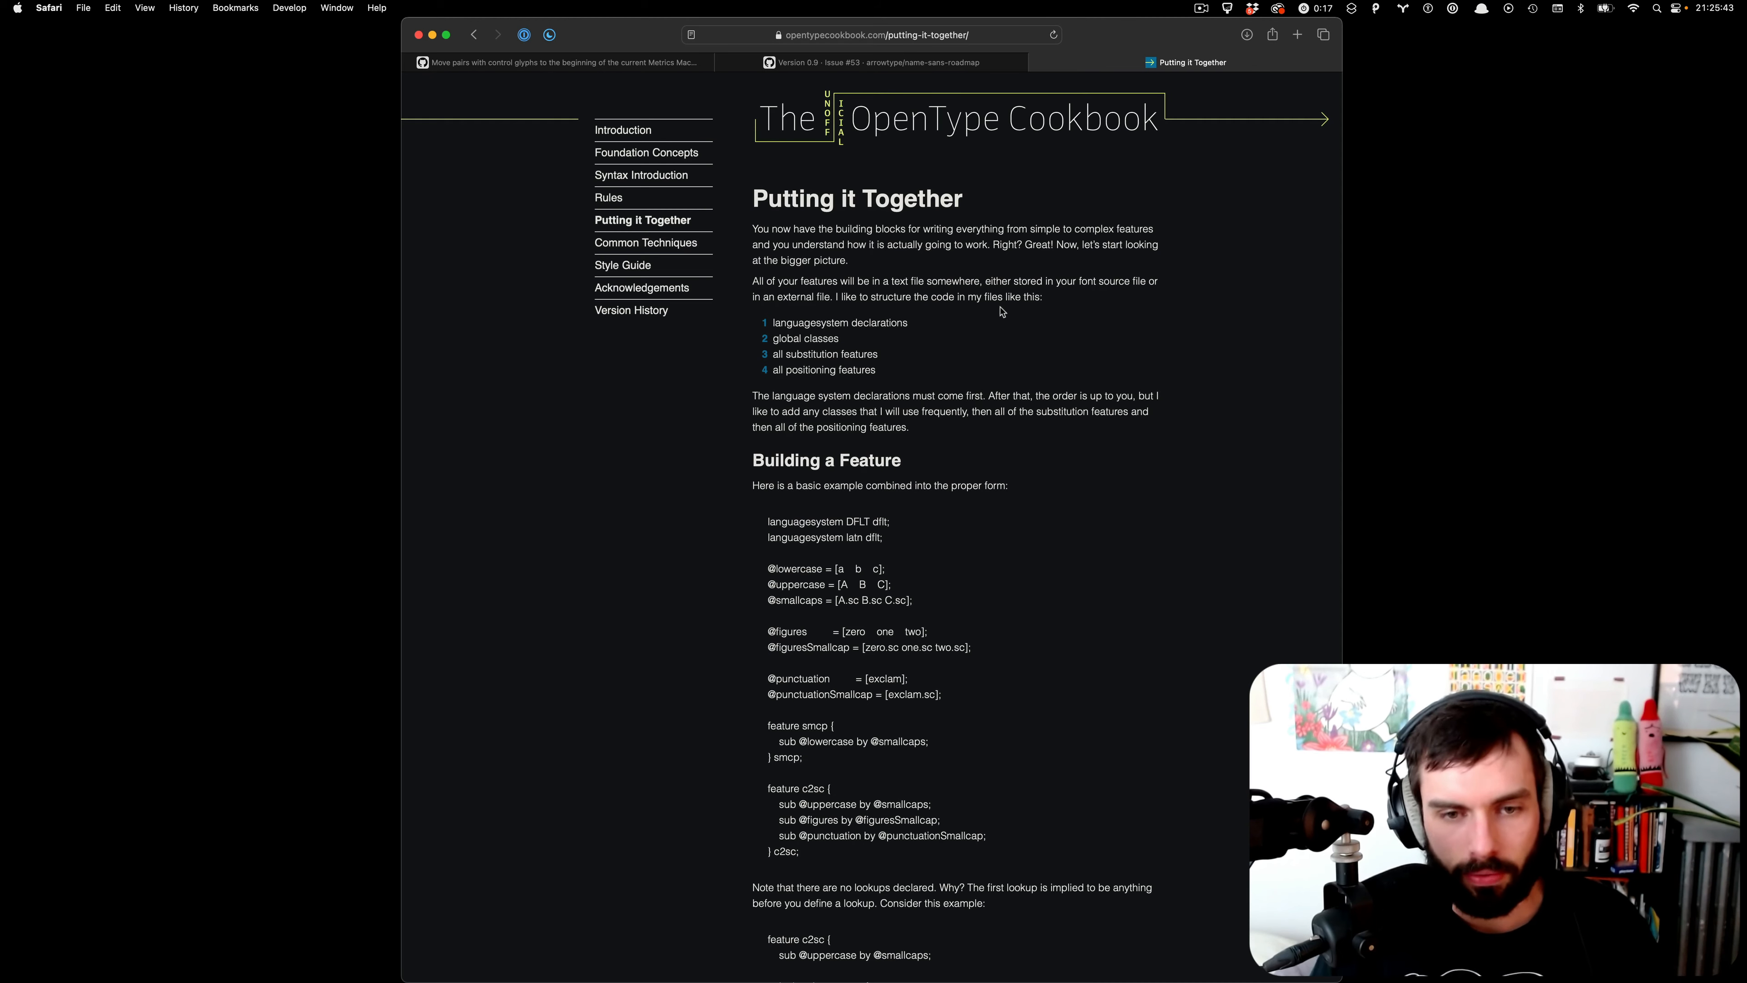
scroll(1001, 312, down, 5)
scroll(995, 316, down, 7)
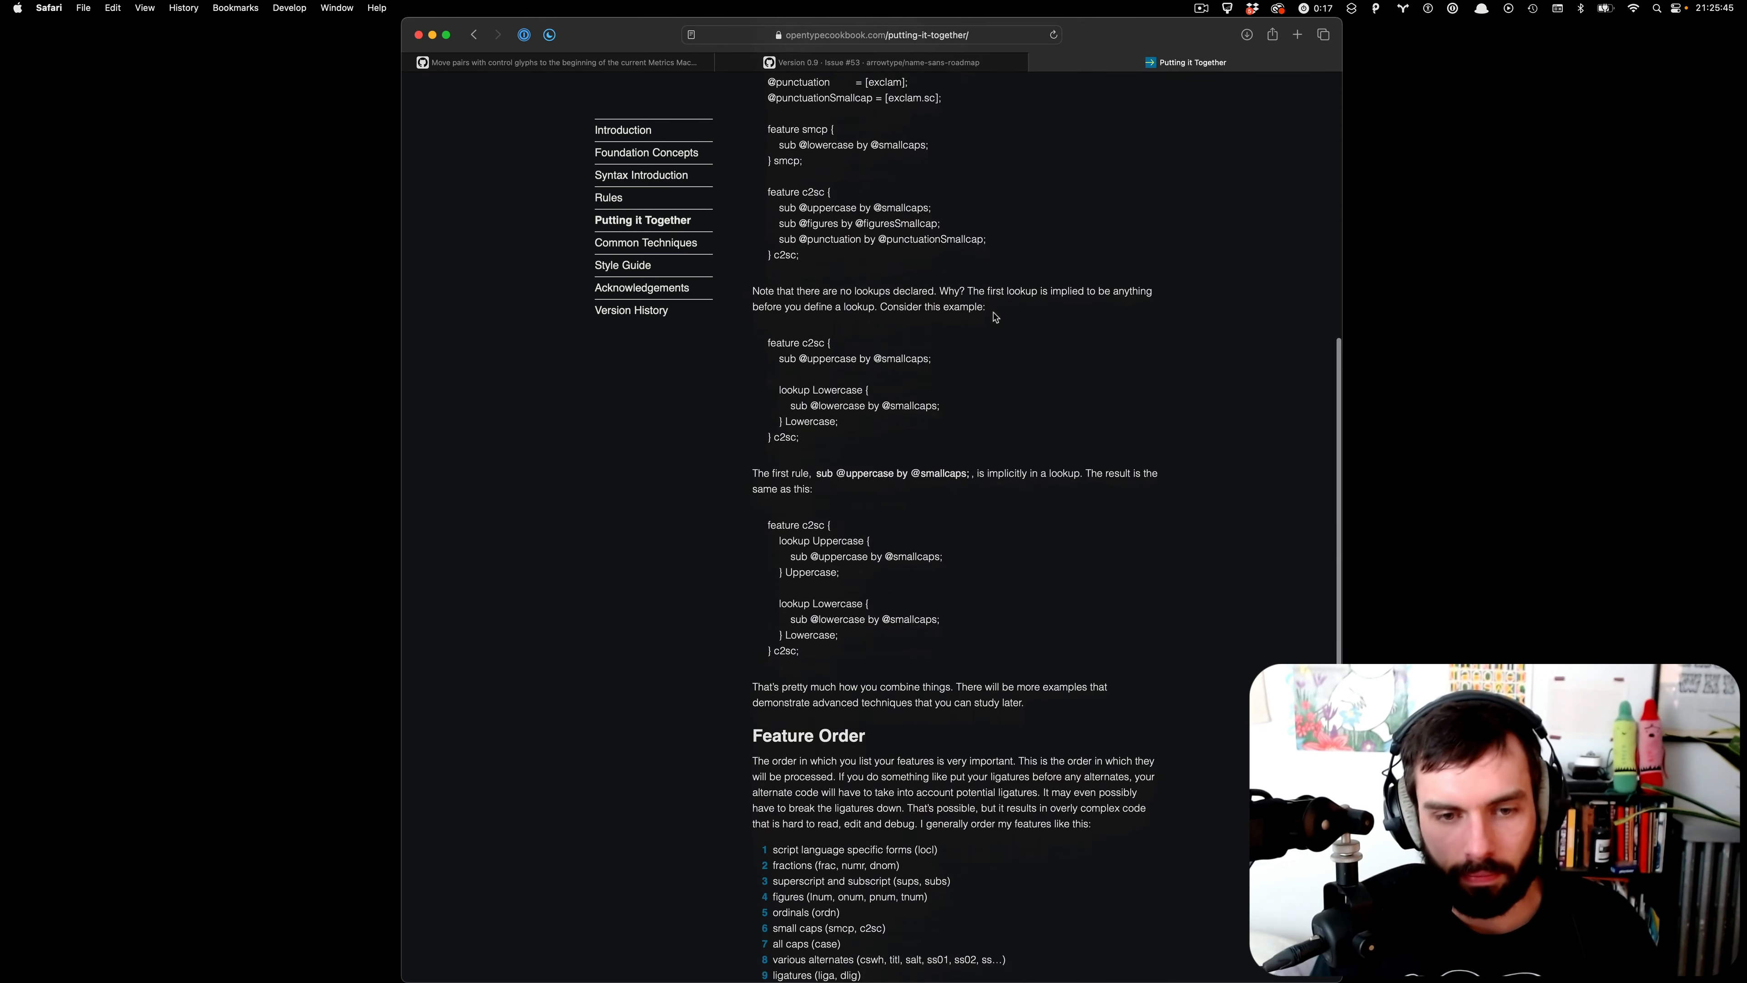
scroll(994, 317, down, 2)
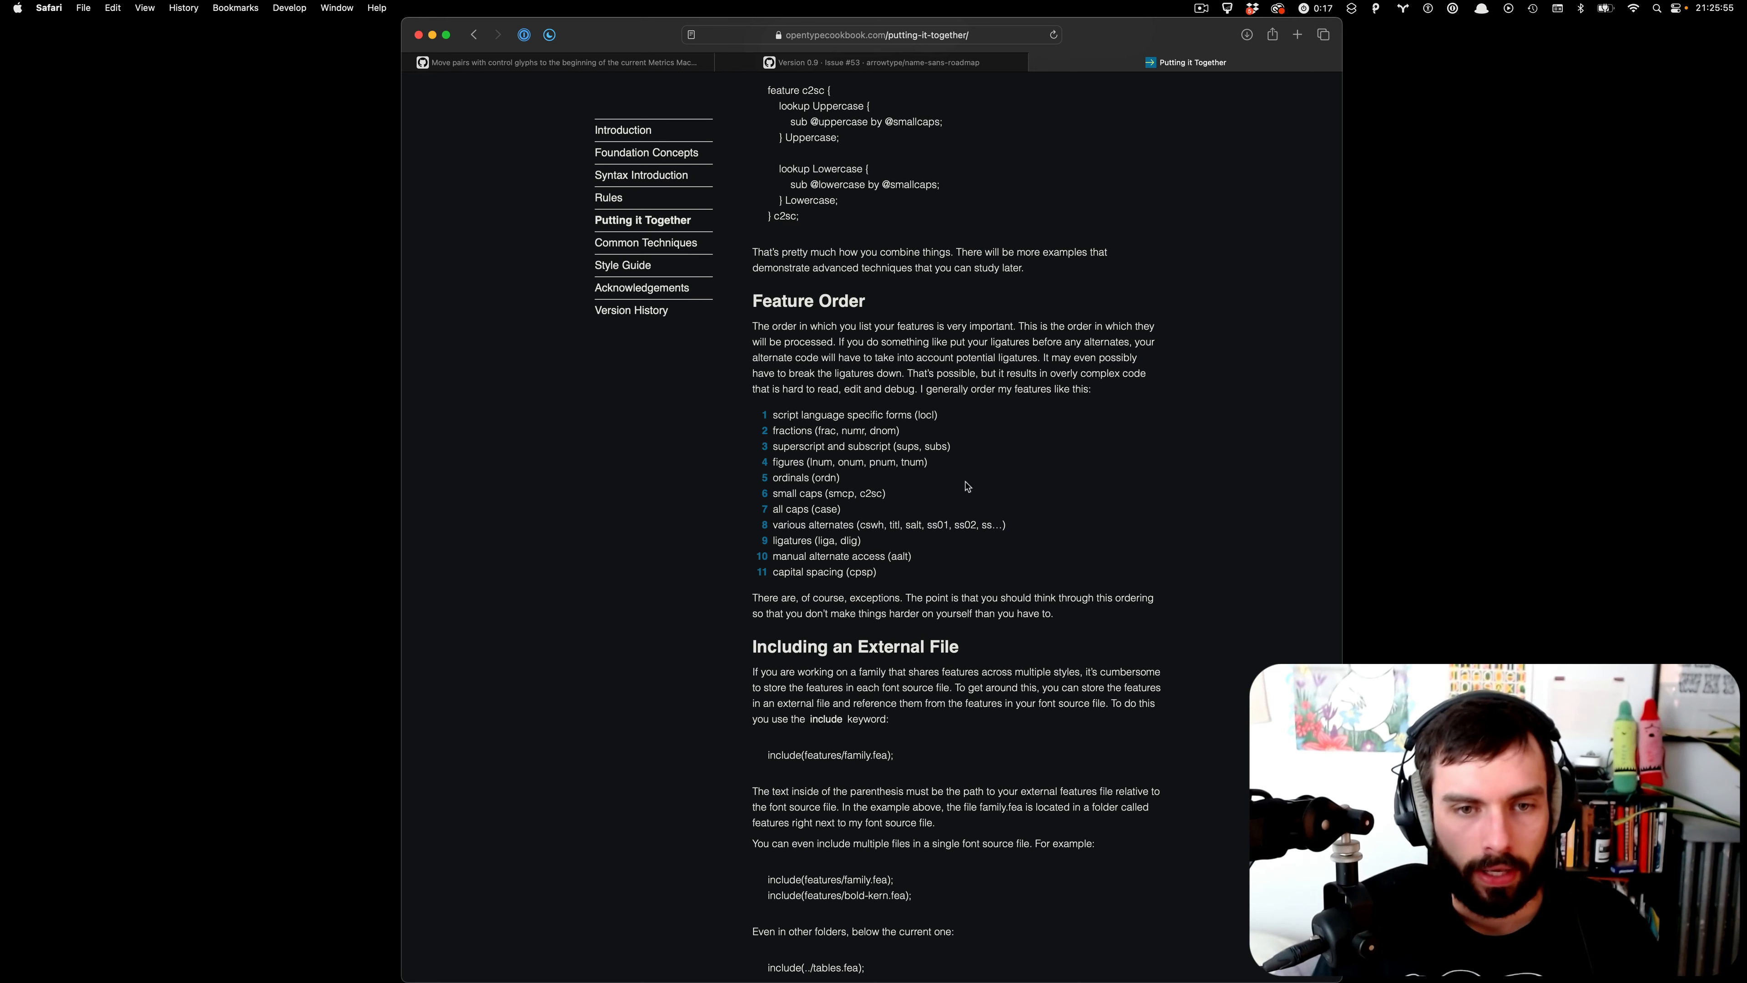
drag(938, 563, 733, 423)
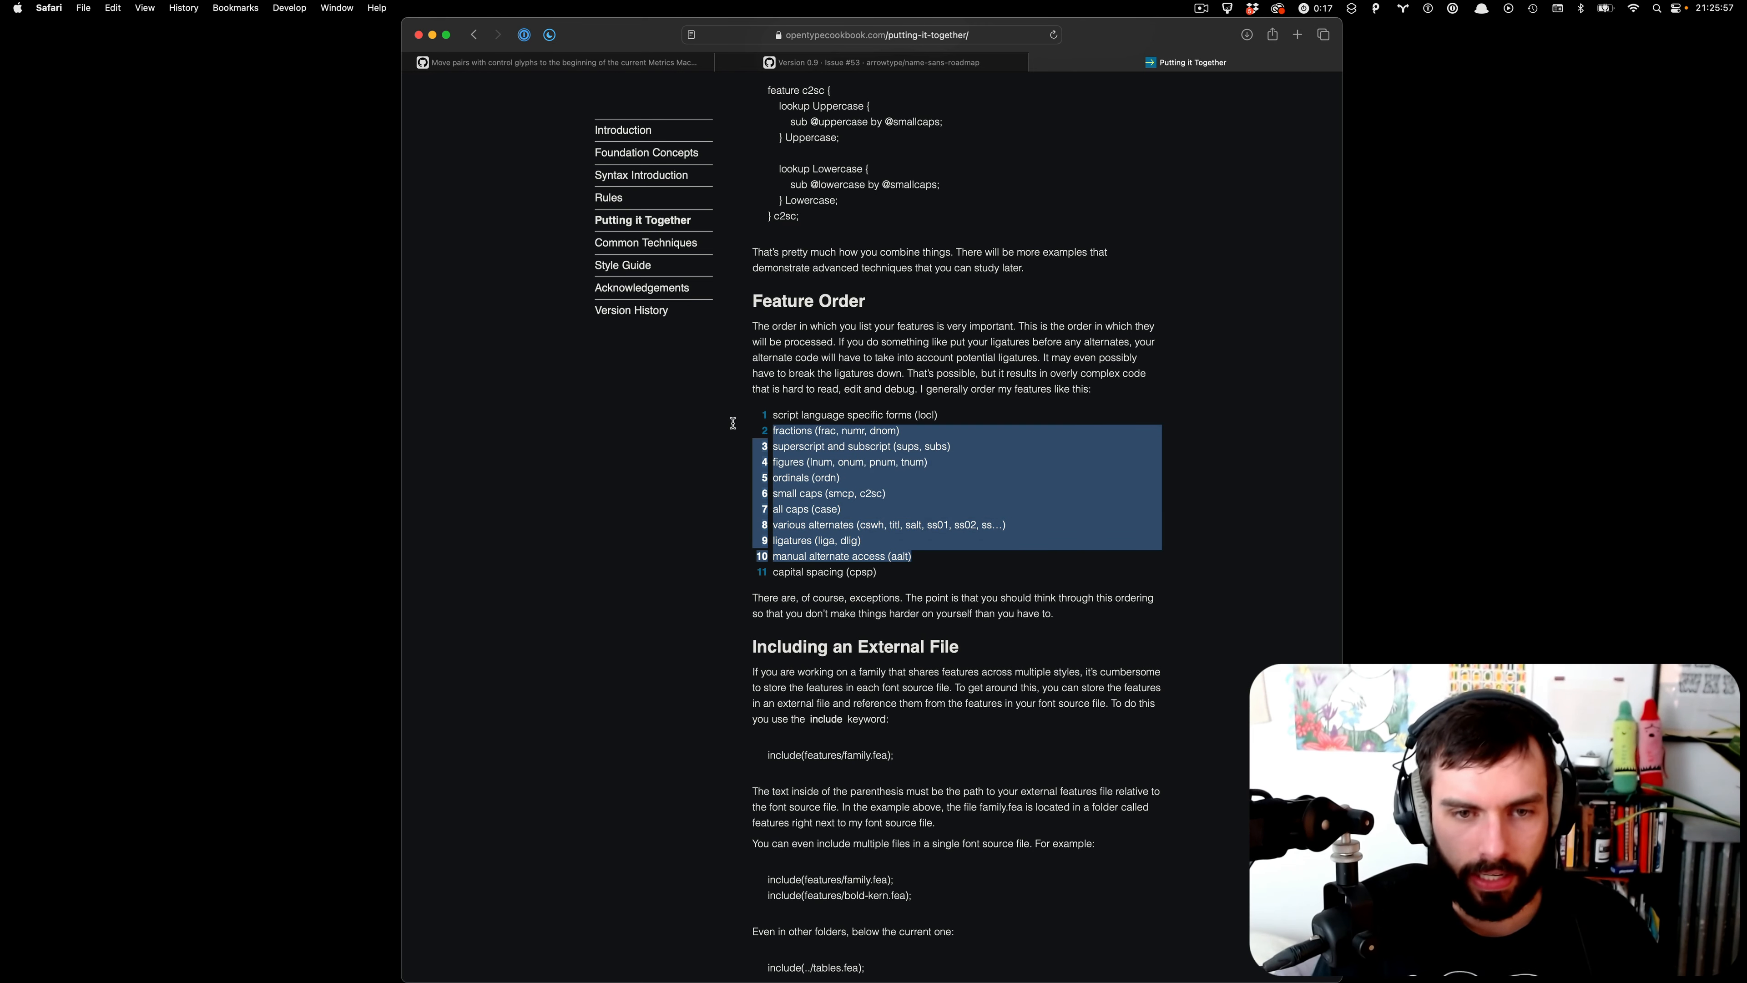
click(987, 450)
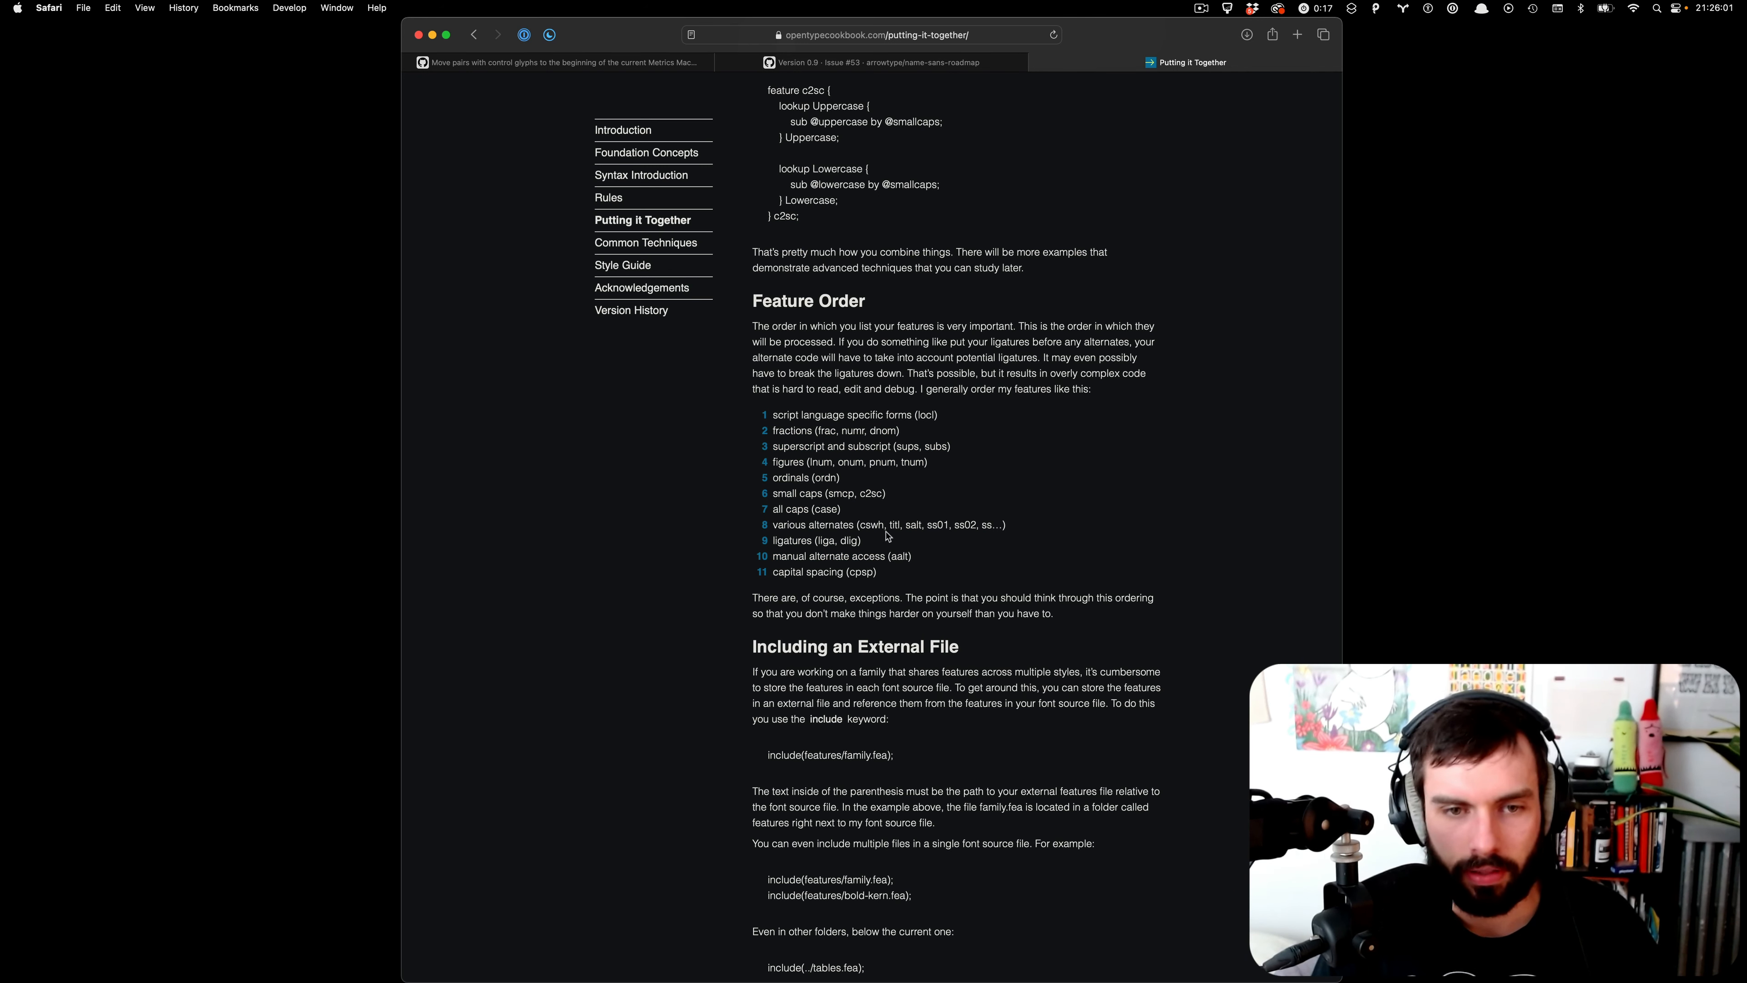
drag(880, 541, 752, 528)
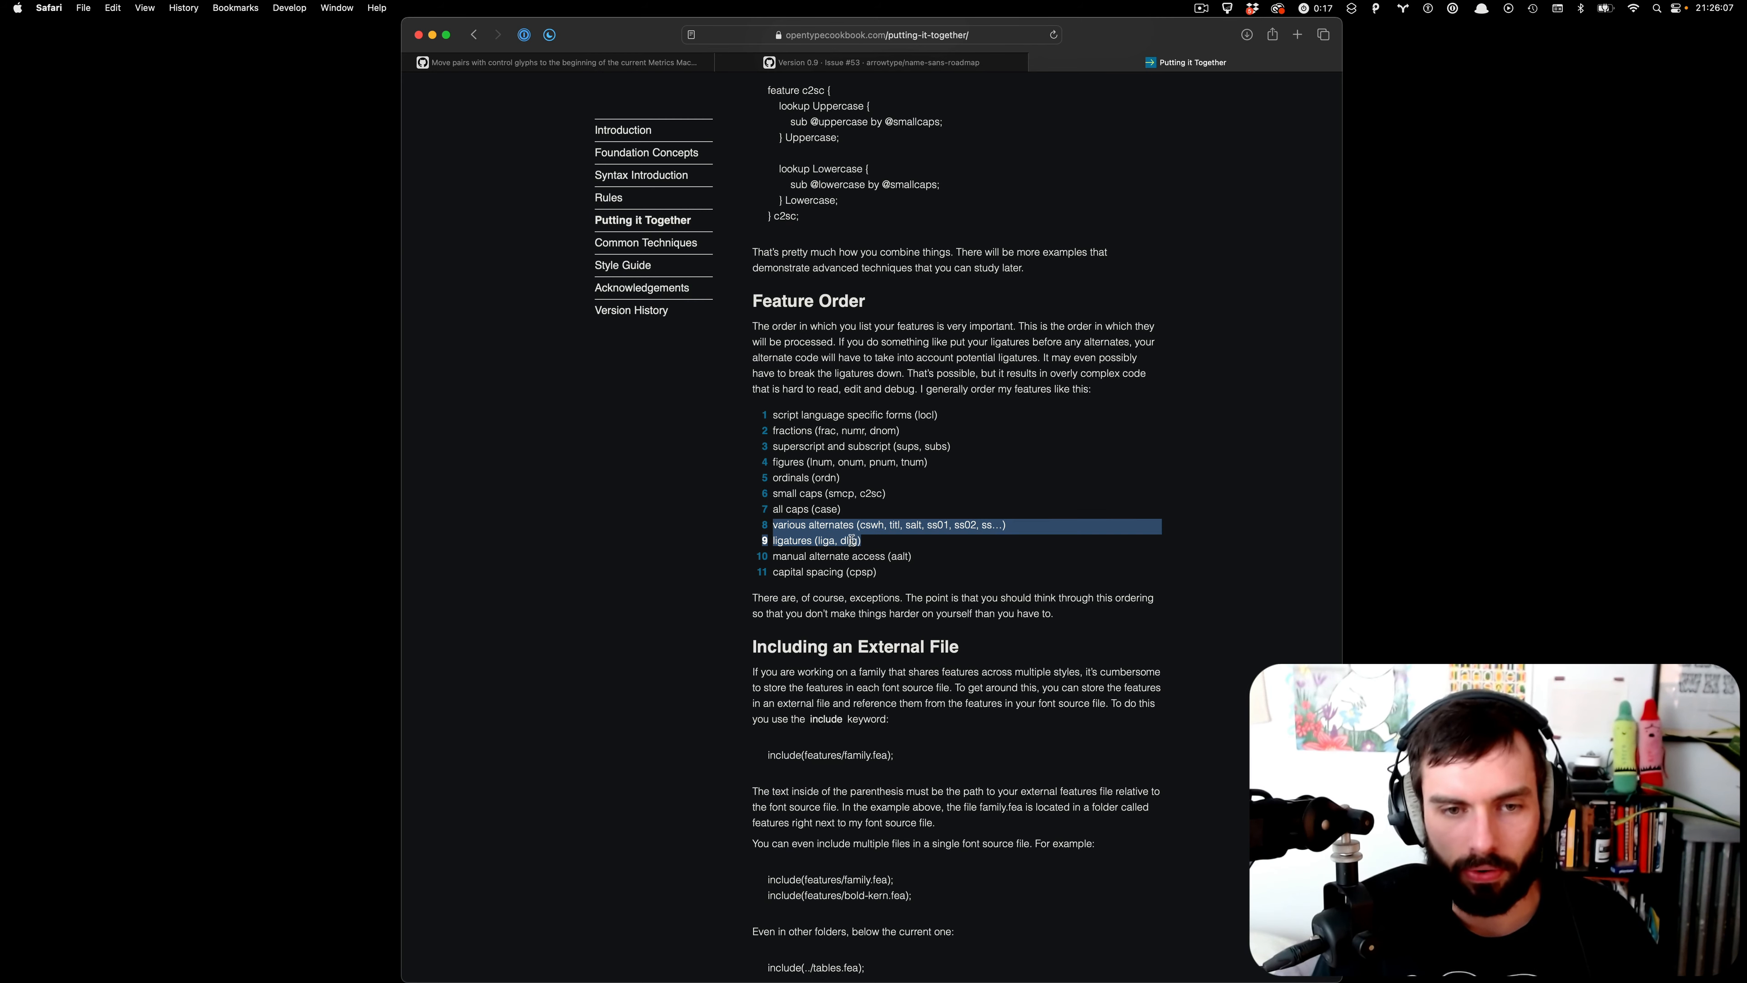
- Switch back to Visual Studio Code and duplicate the titling alt caps comment header near the end of features.fea, separating the copies with a blank line
key(super+Tab)
scroll(546, 523, down, 10)
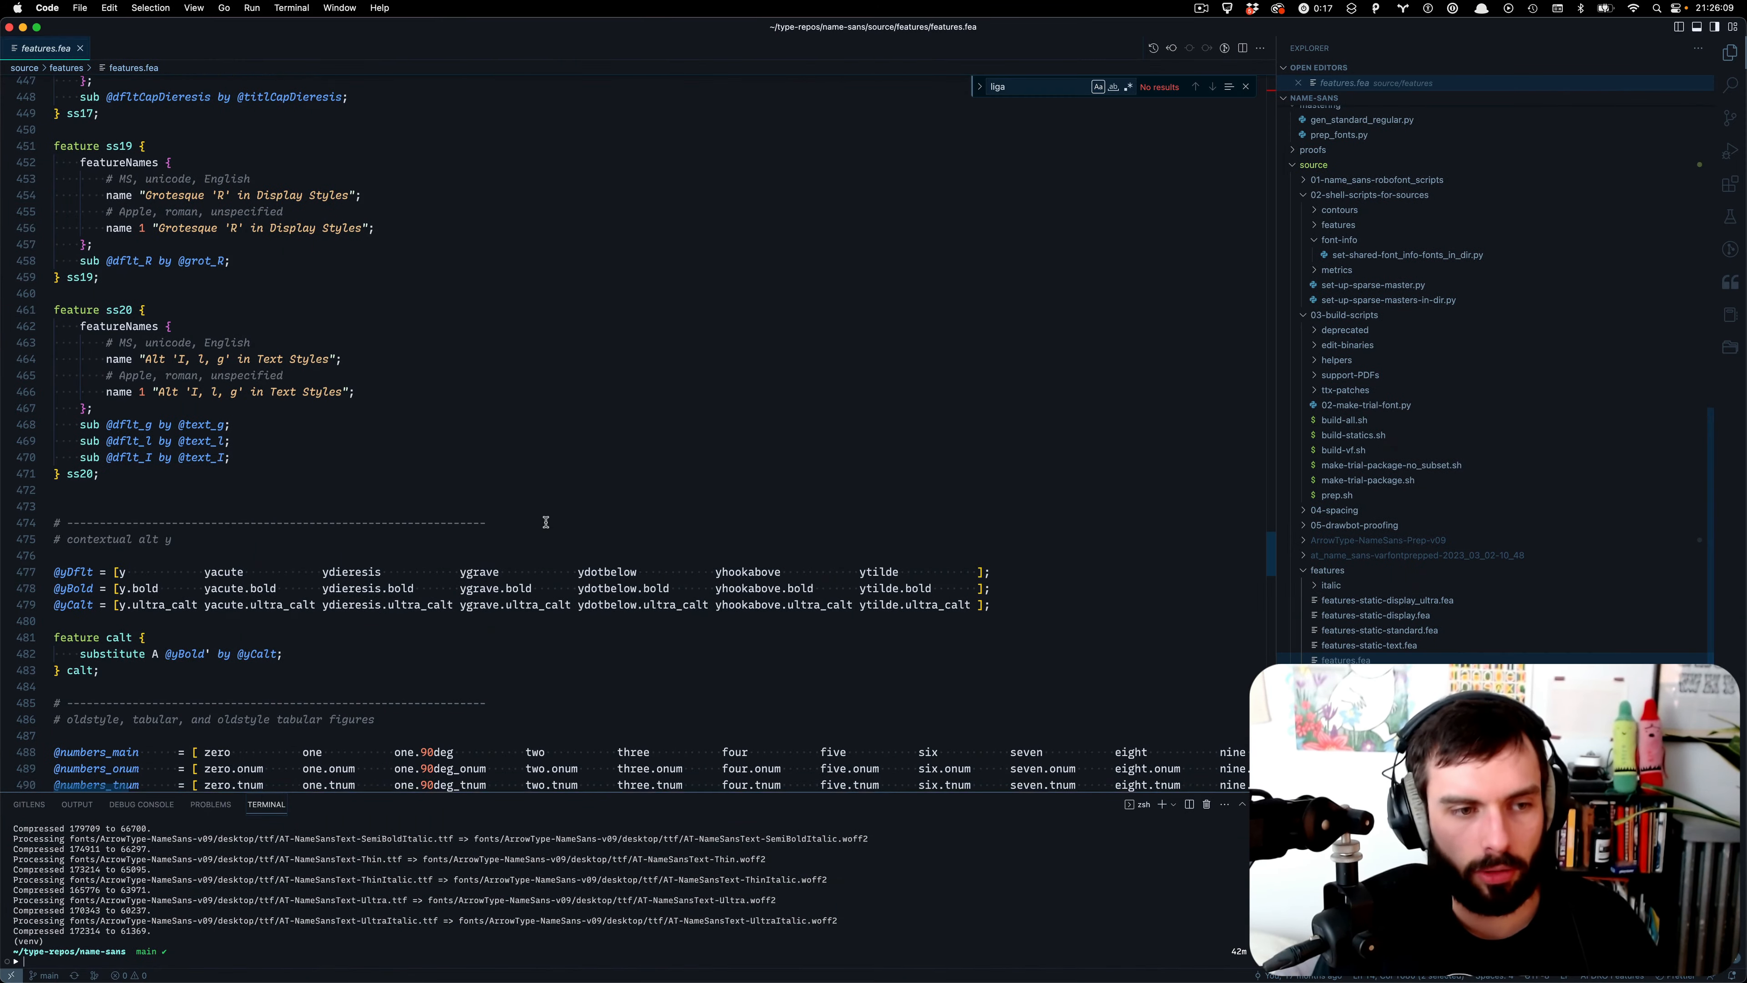
scroll(546, 522, down, 10)
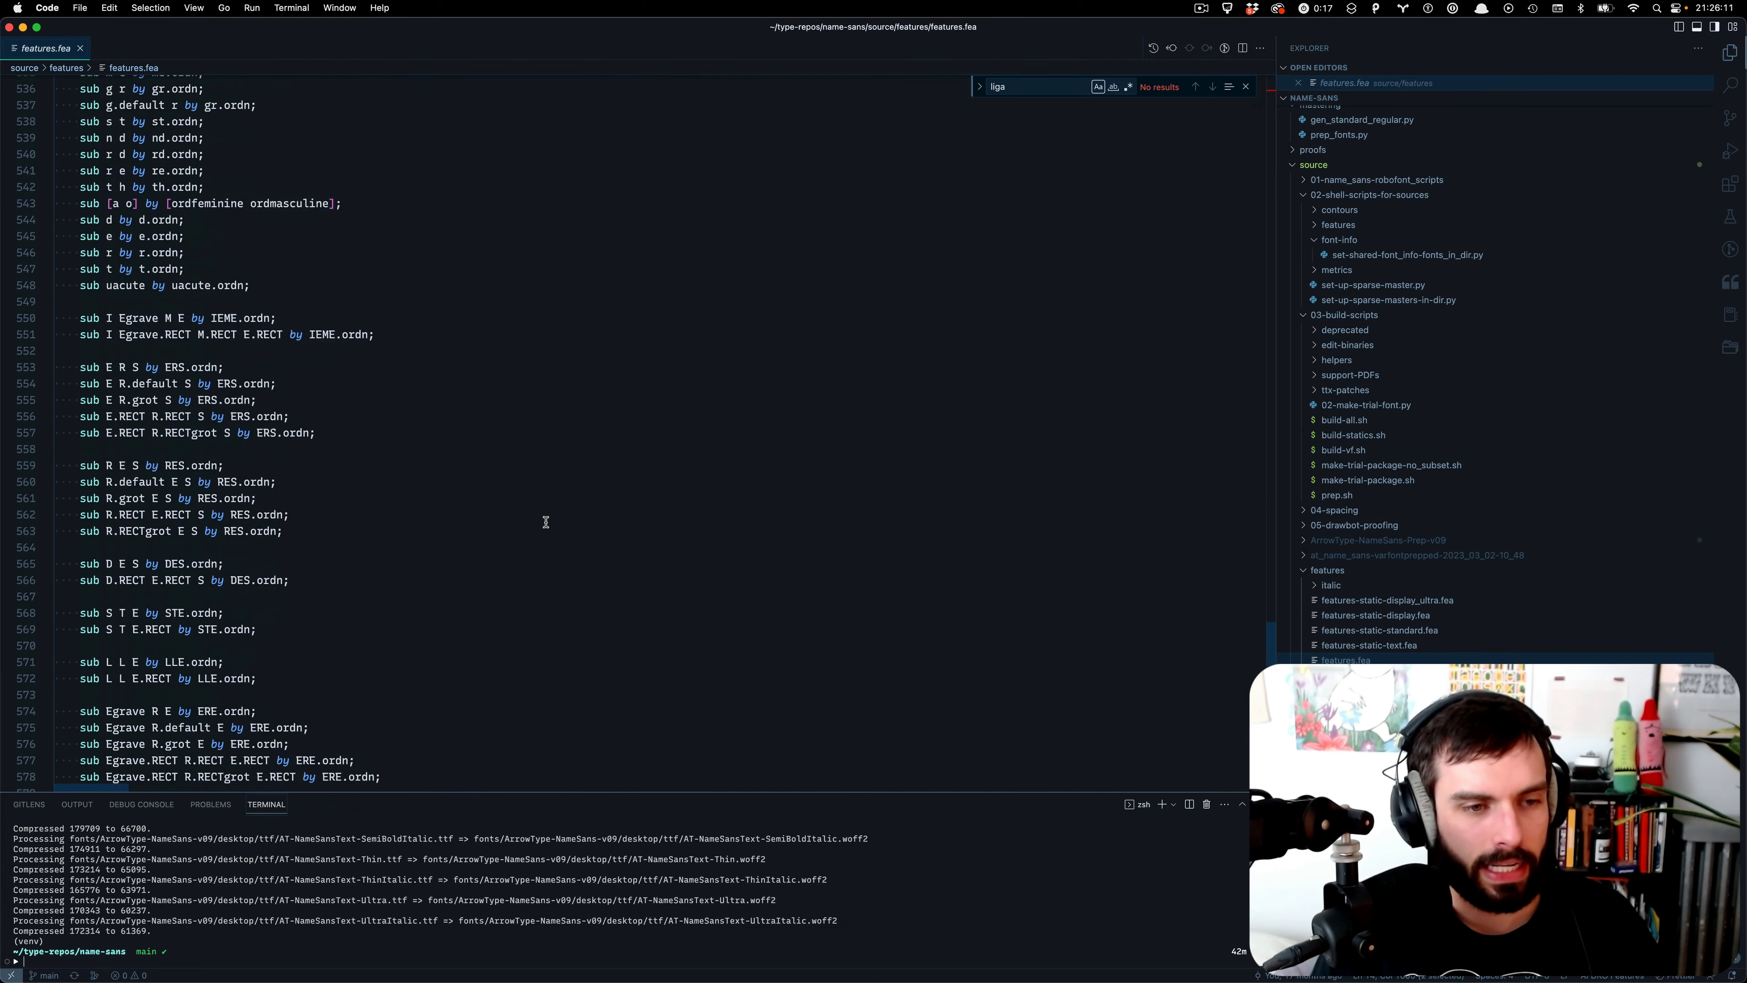
scroll(546, 523, down, 10)
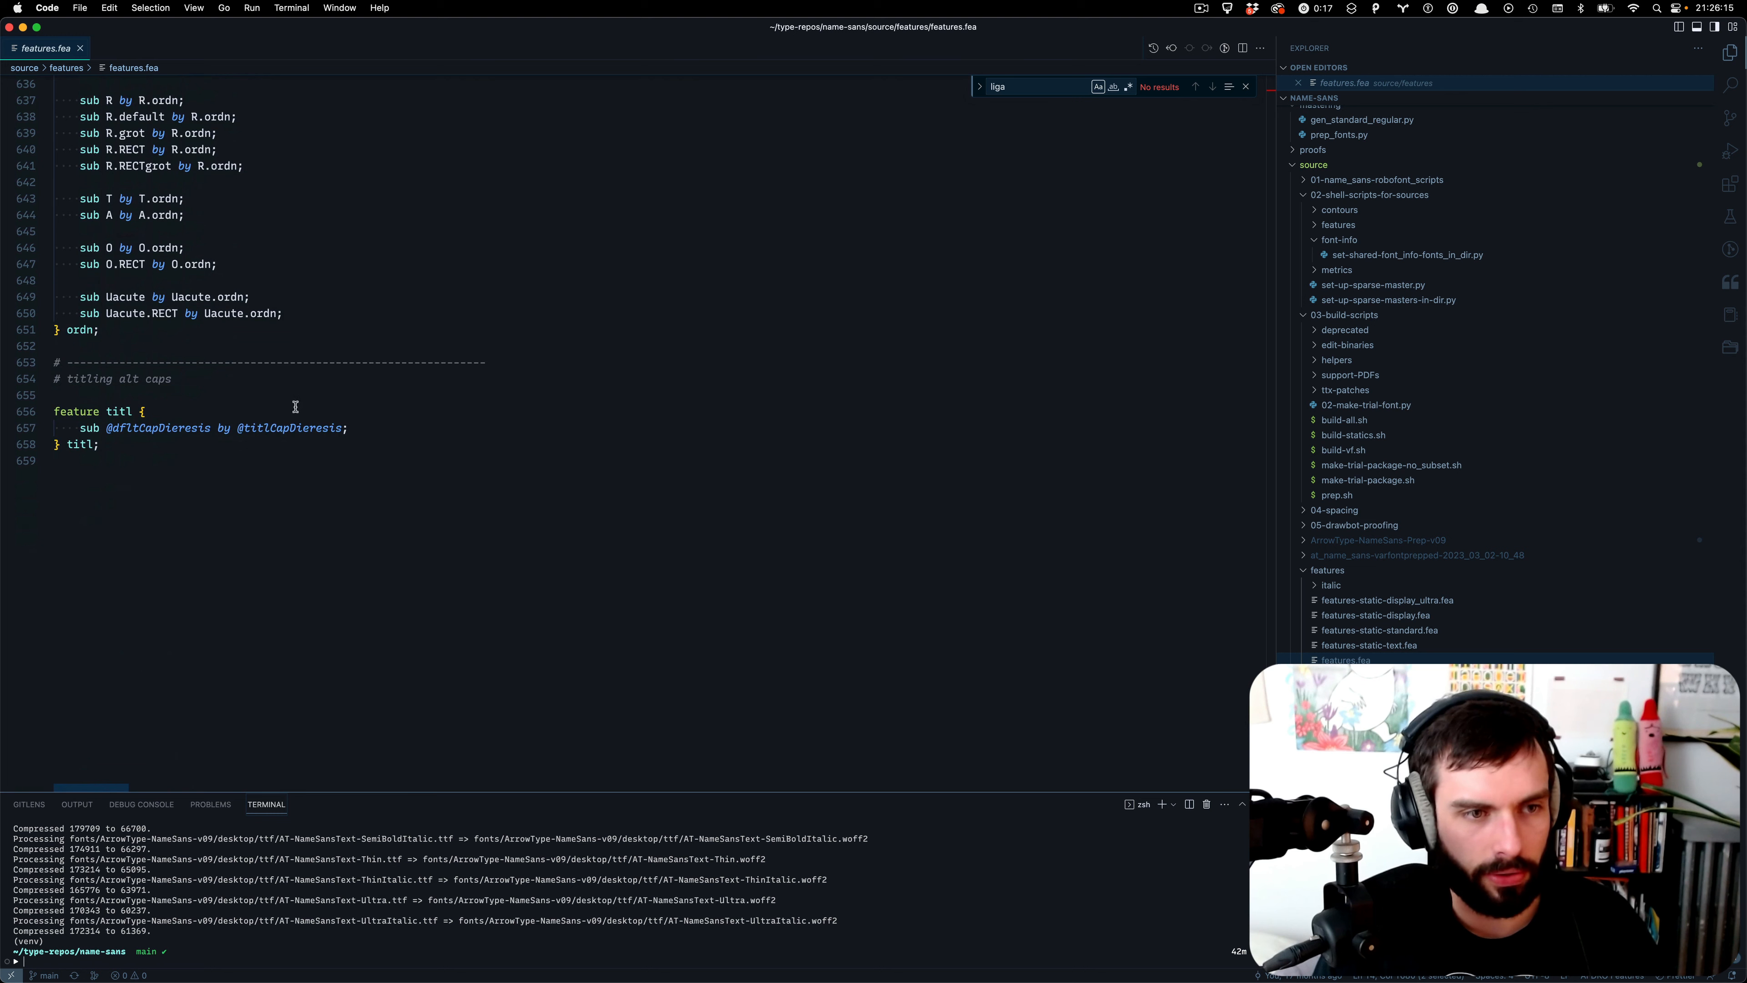
drag(241, 384, 2, 361)
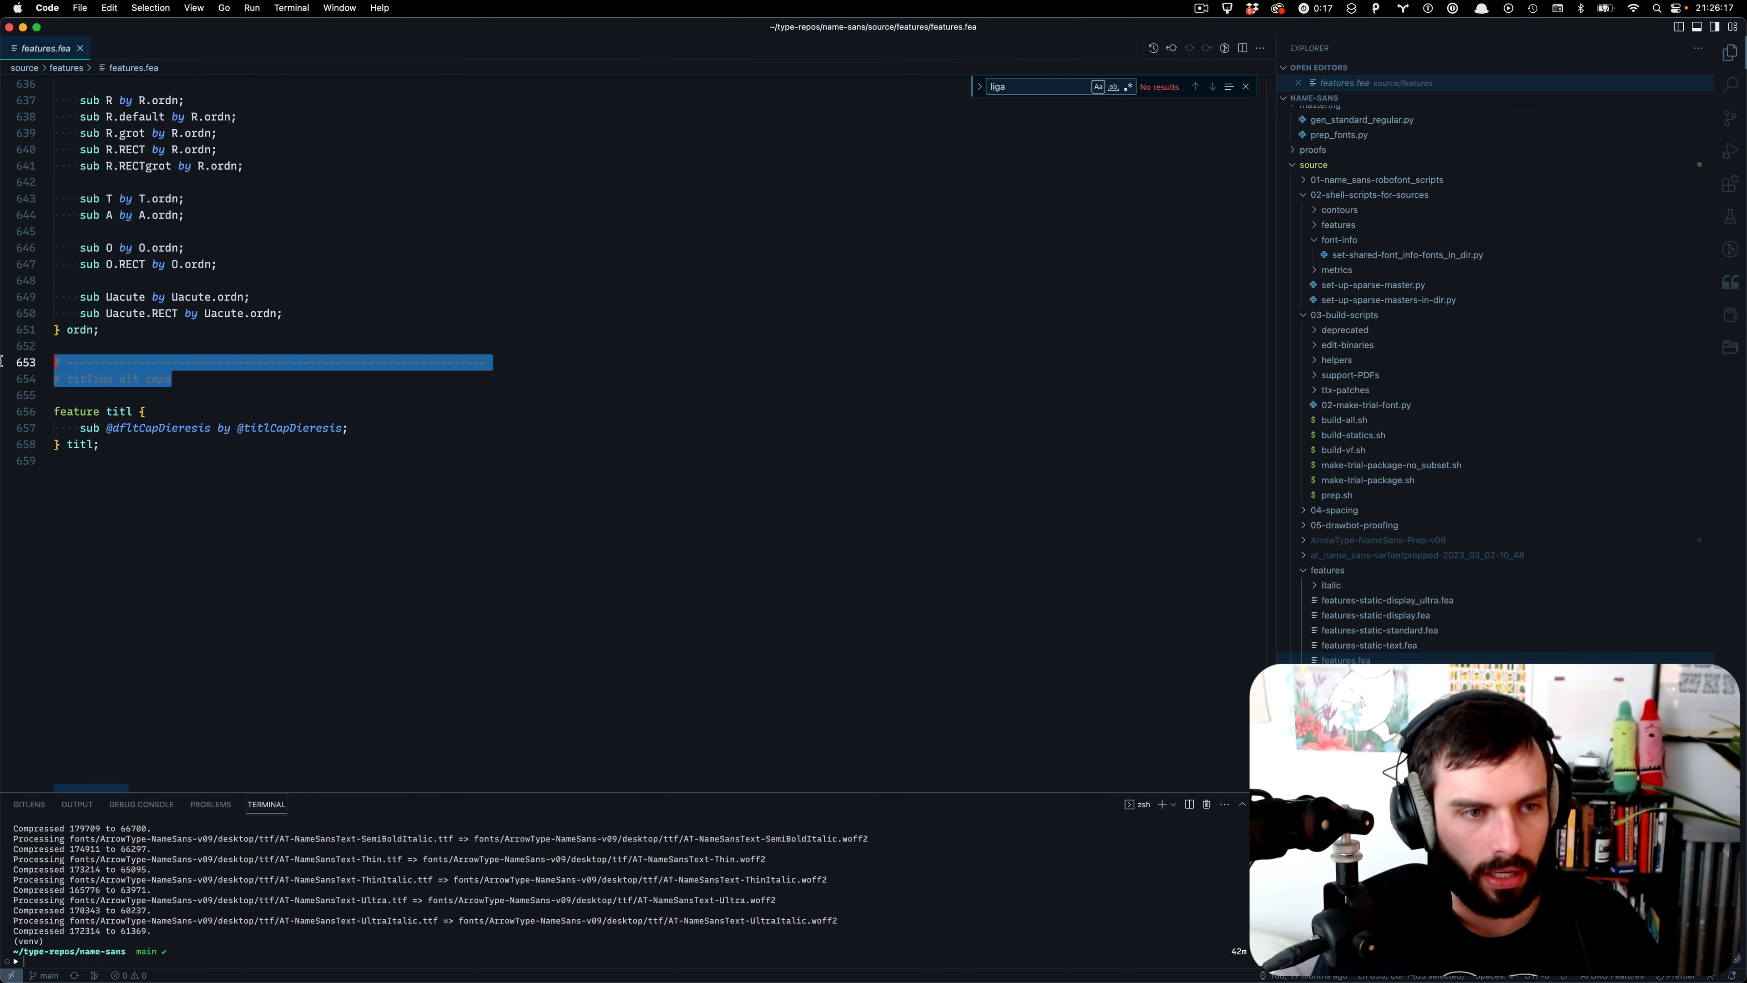
key(shift+alt+Up)
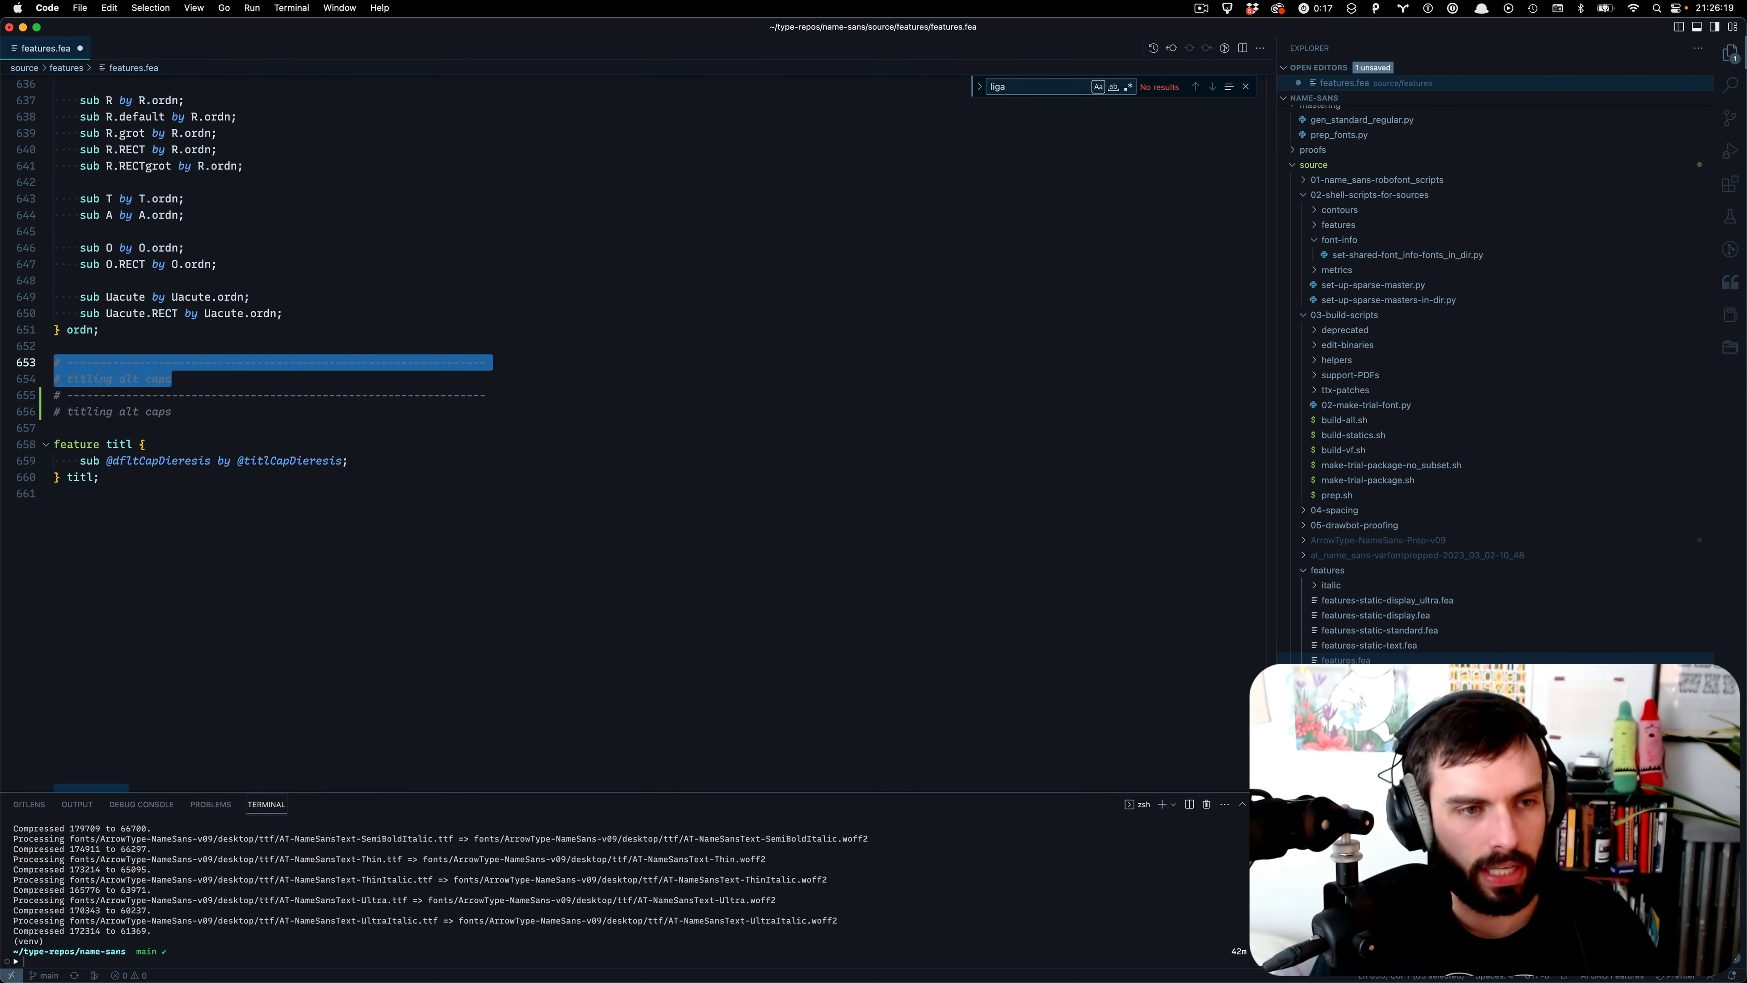
key(Right)
key(Return)
- Recheck the cookbook's feature order, retitle the upper comment header in features.fea as "arrow ligatures", and add an empty line below it
scroll(215, 375, up, 1)
drag(230, 376, 68, 392)
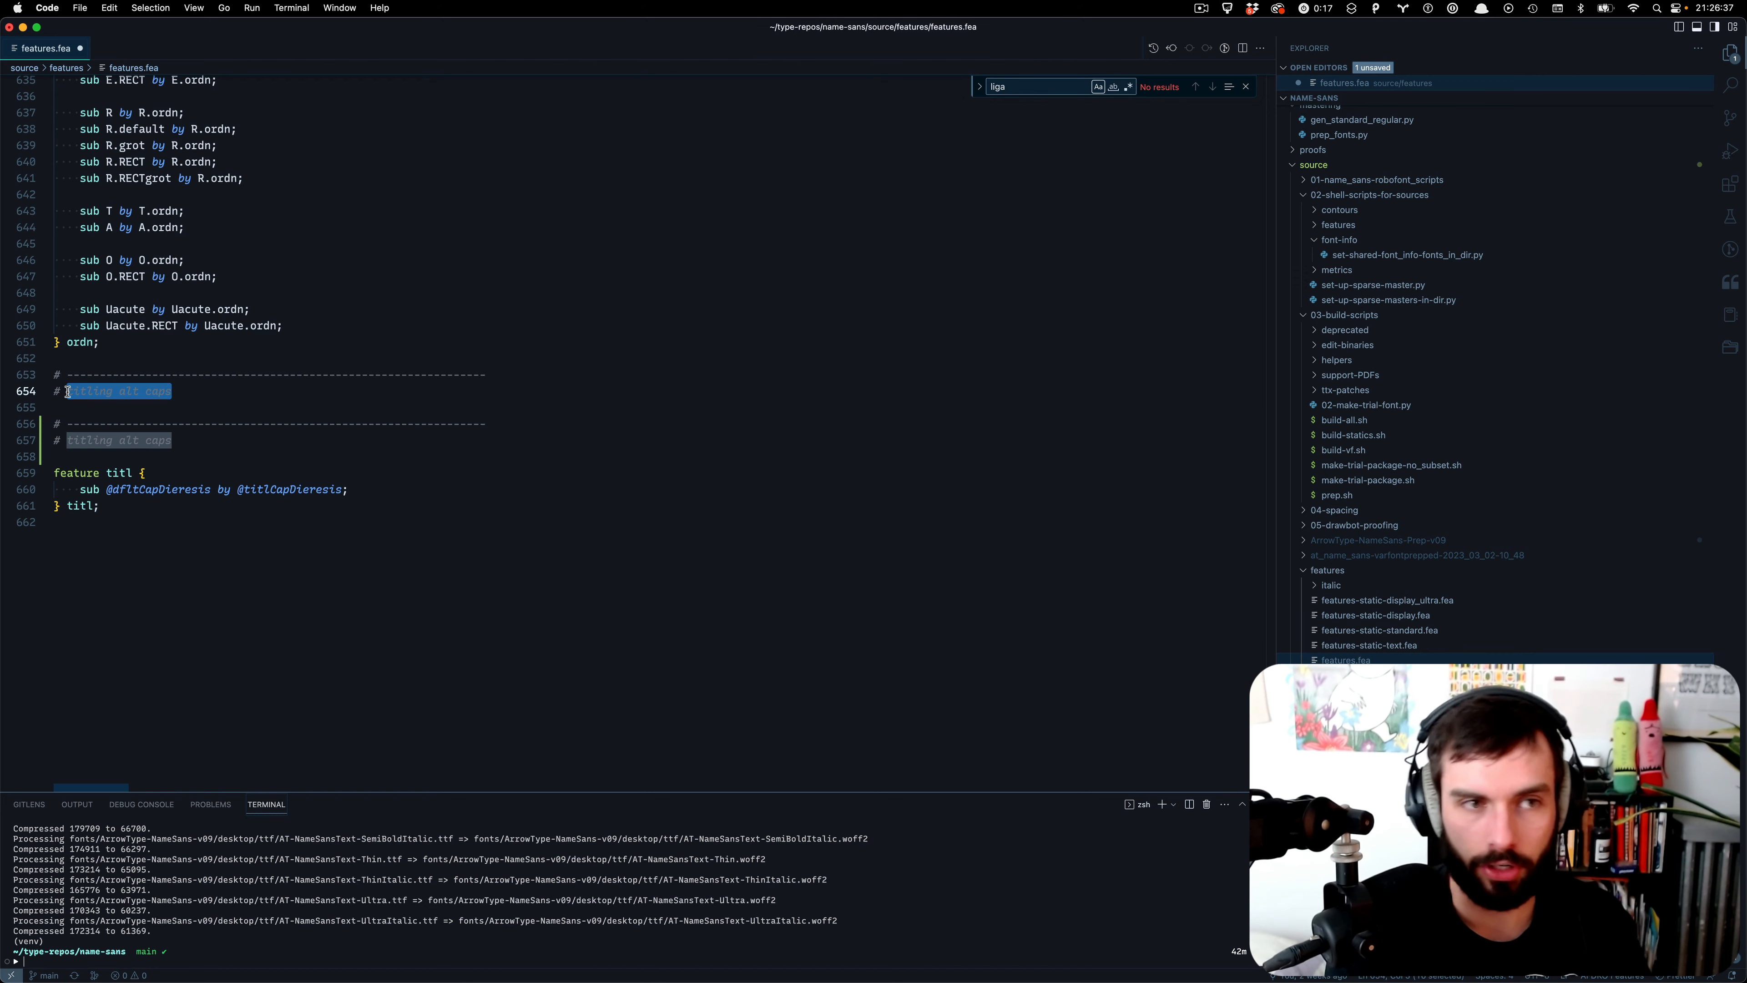
key(super+Tab)
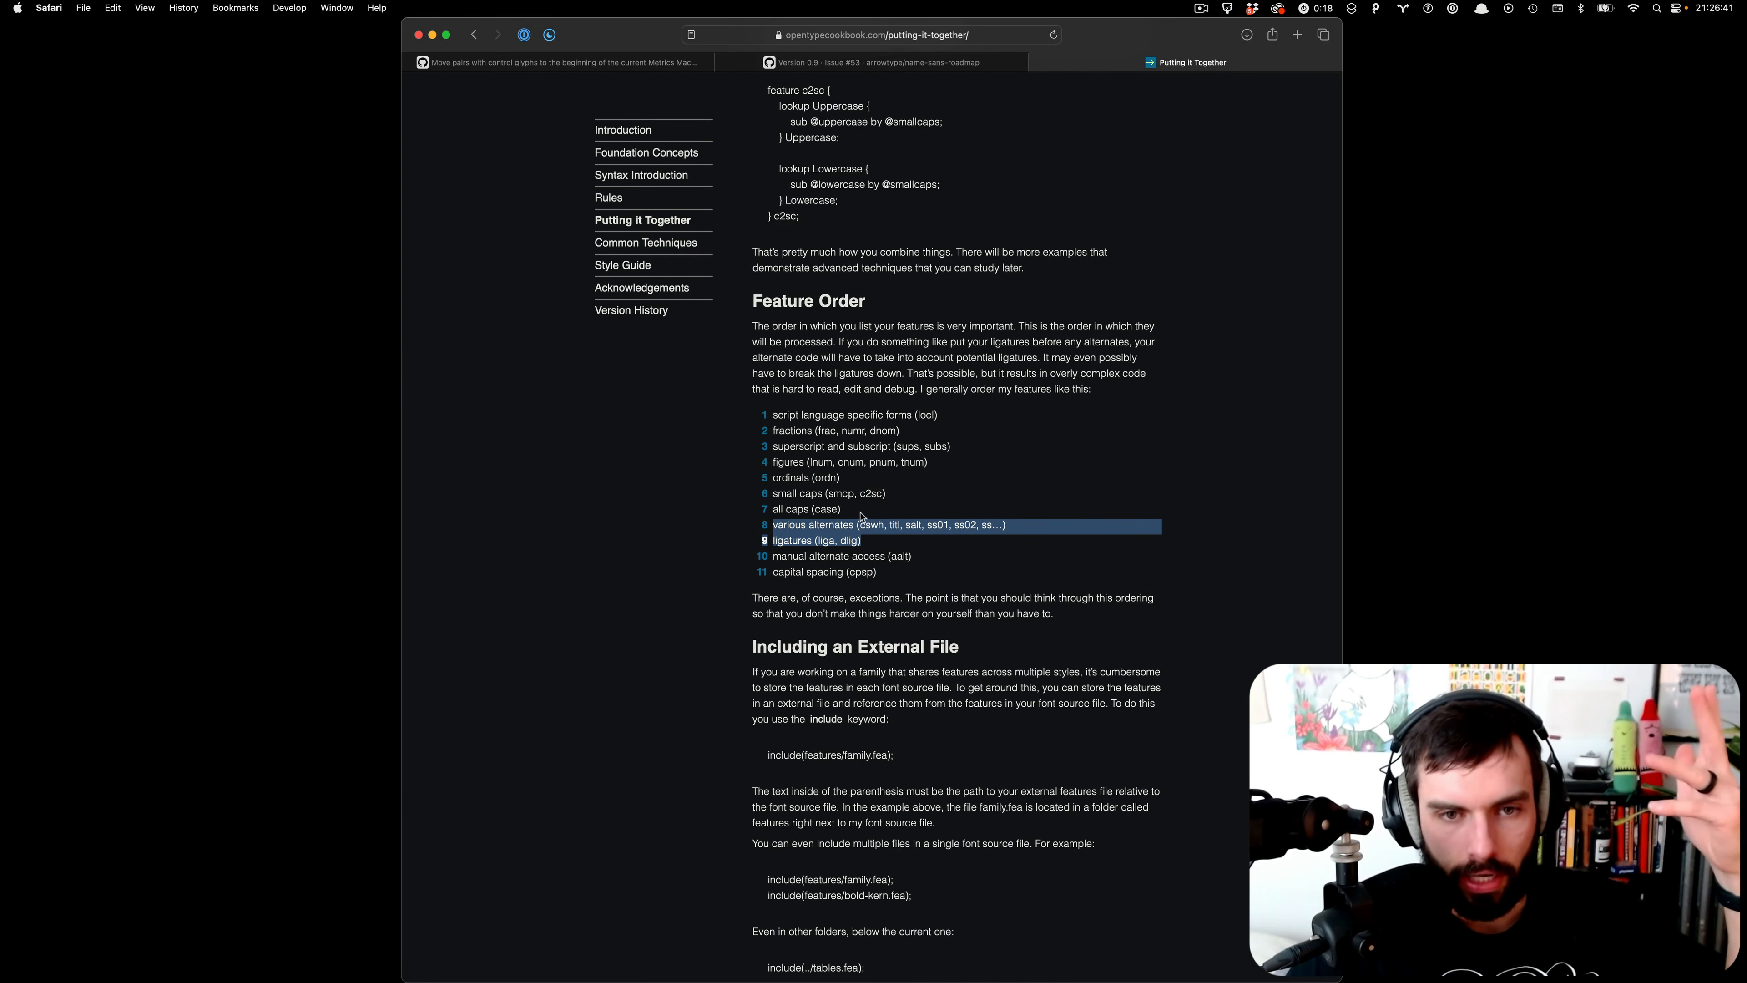
click(1030, 484)
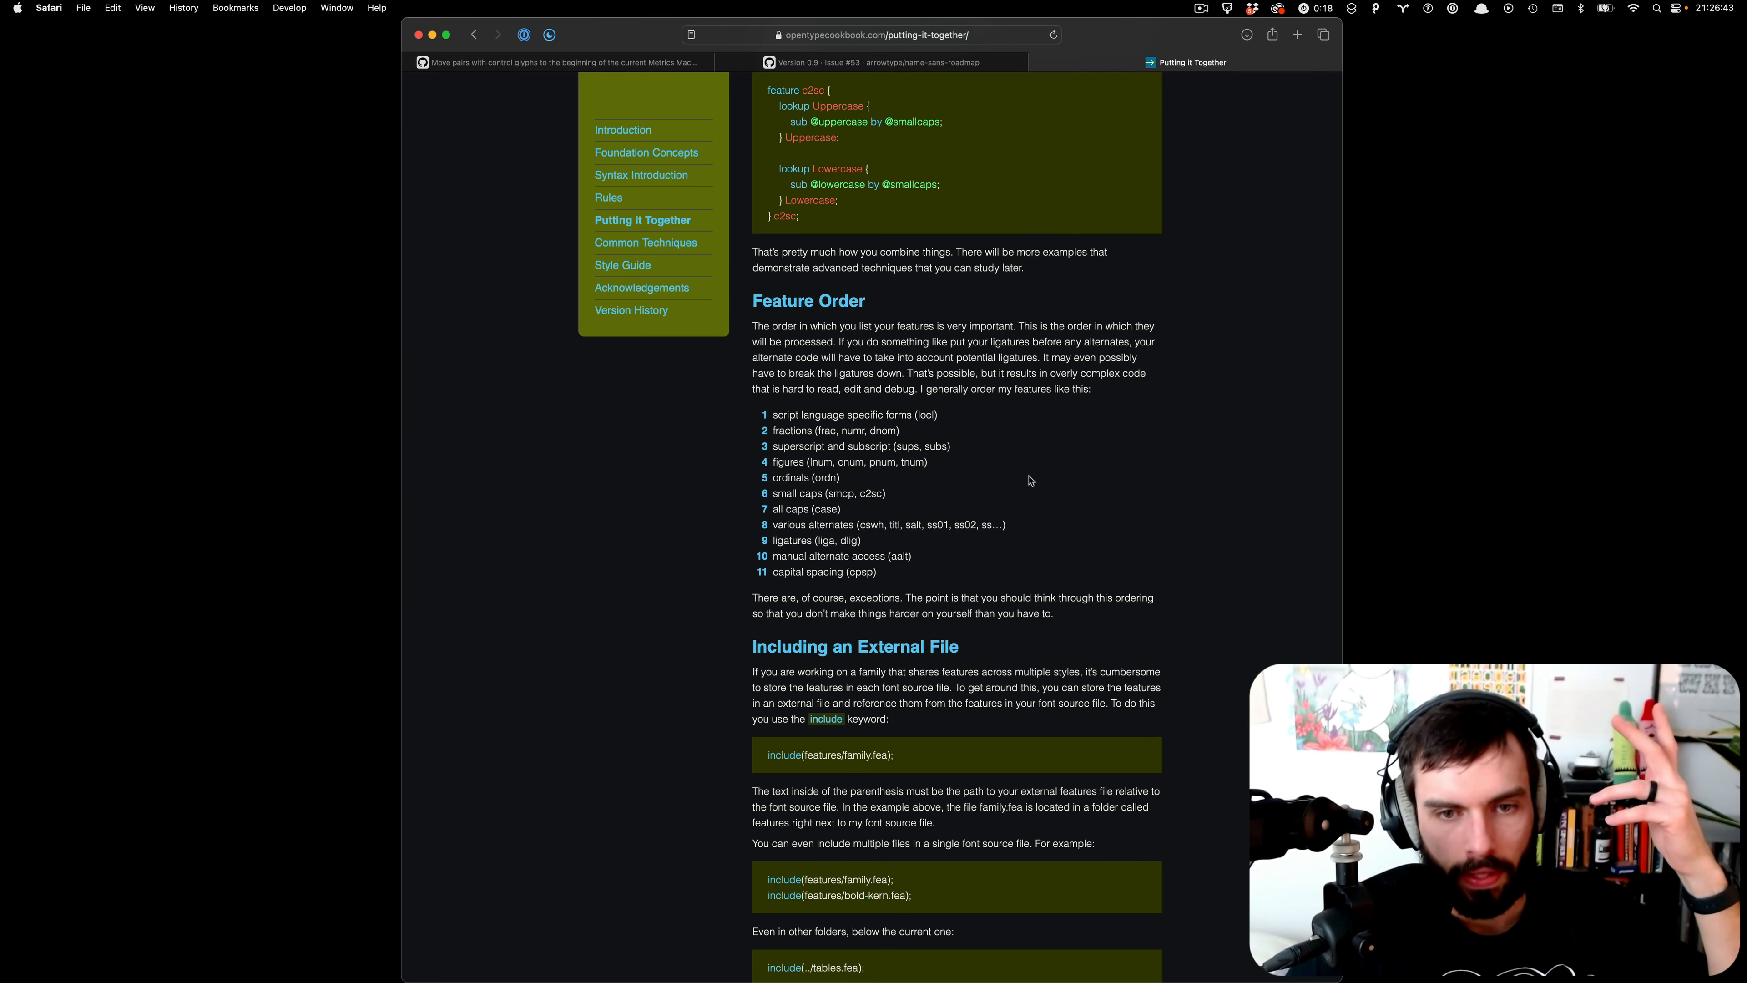
key(super+Tab)
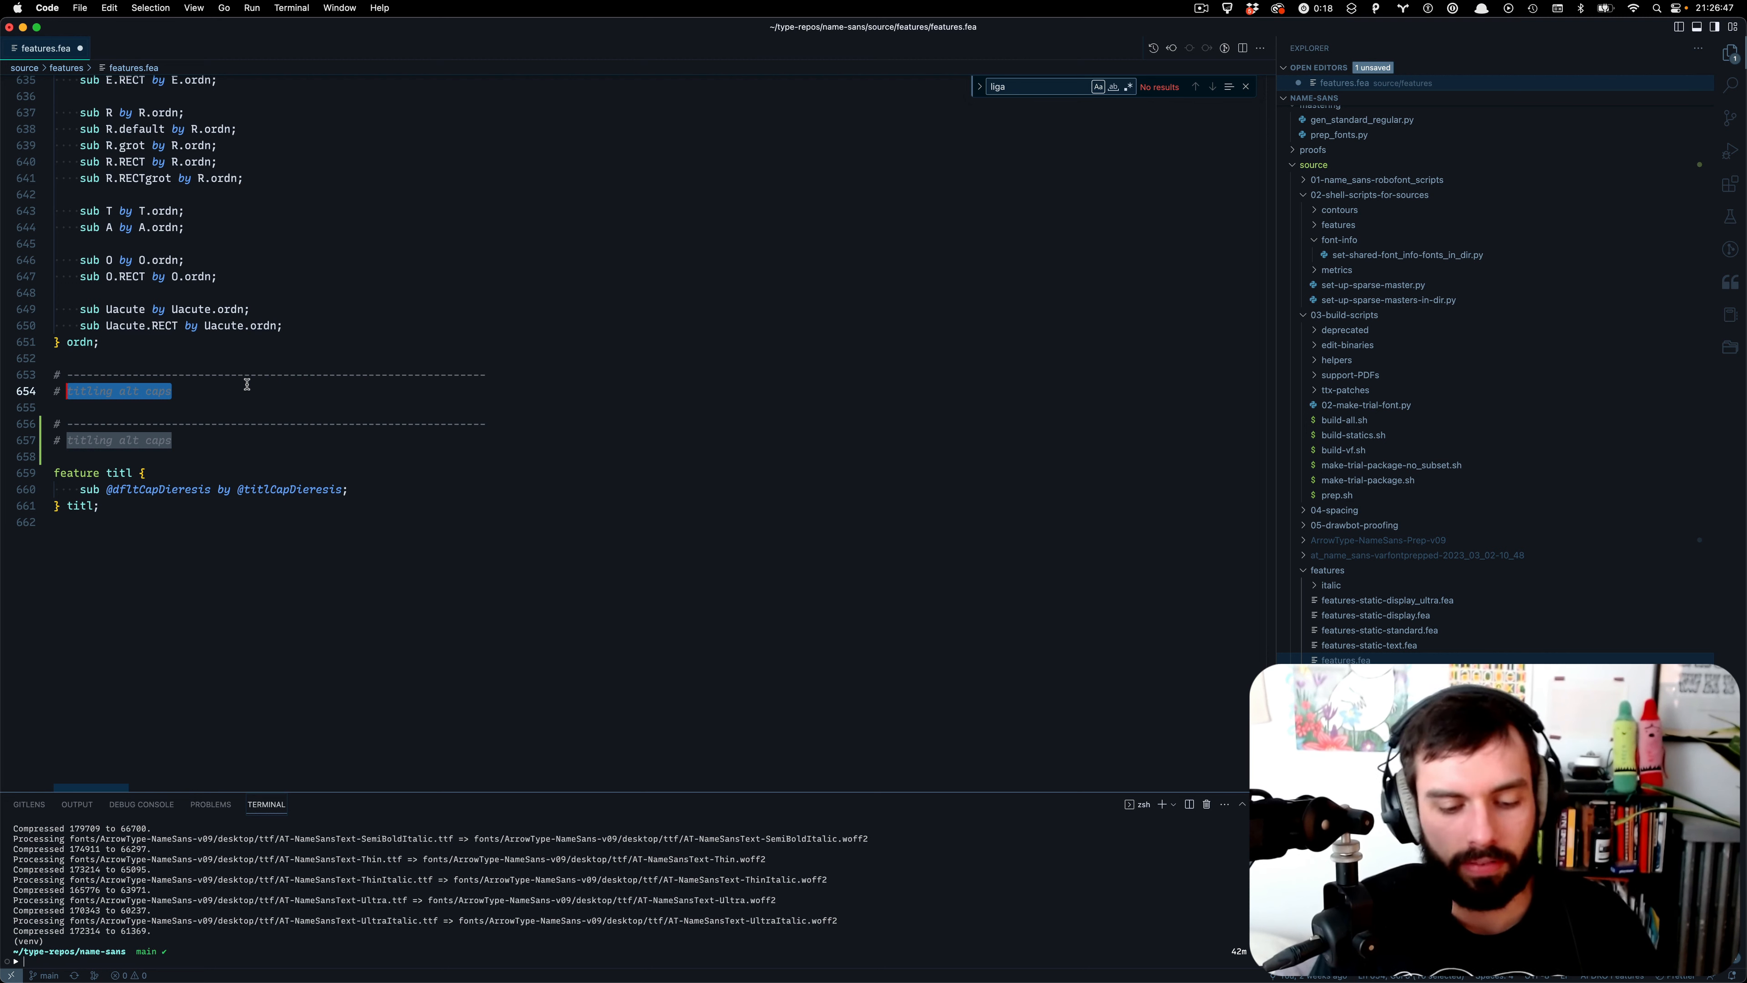
text(ar)
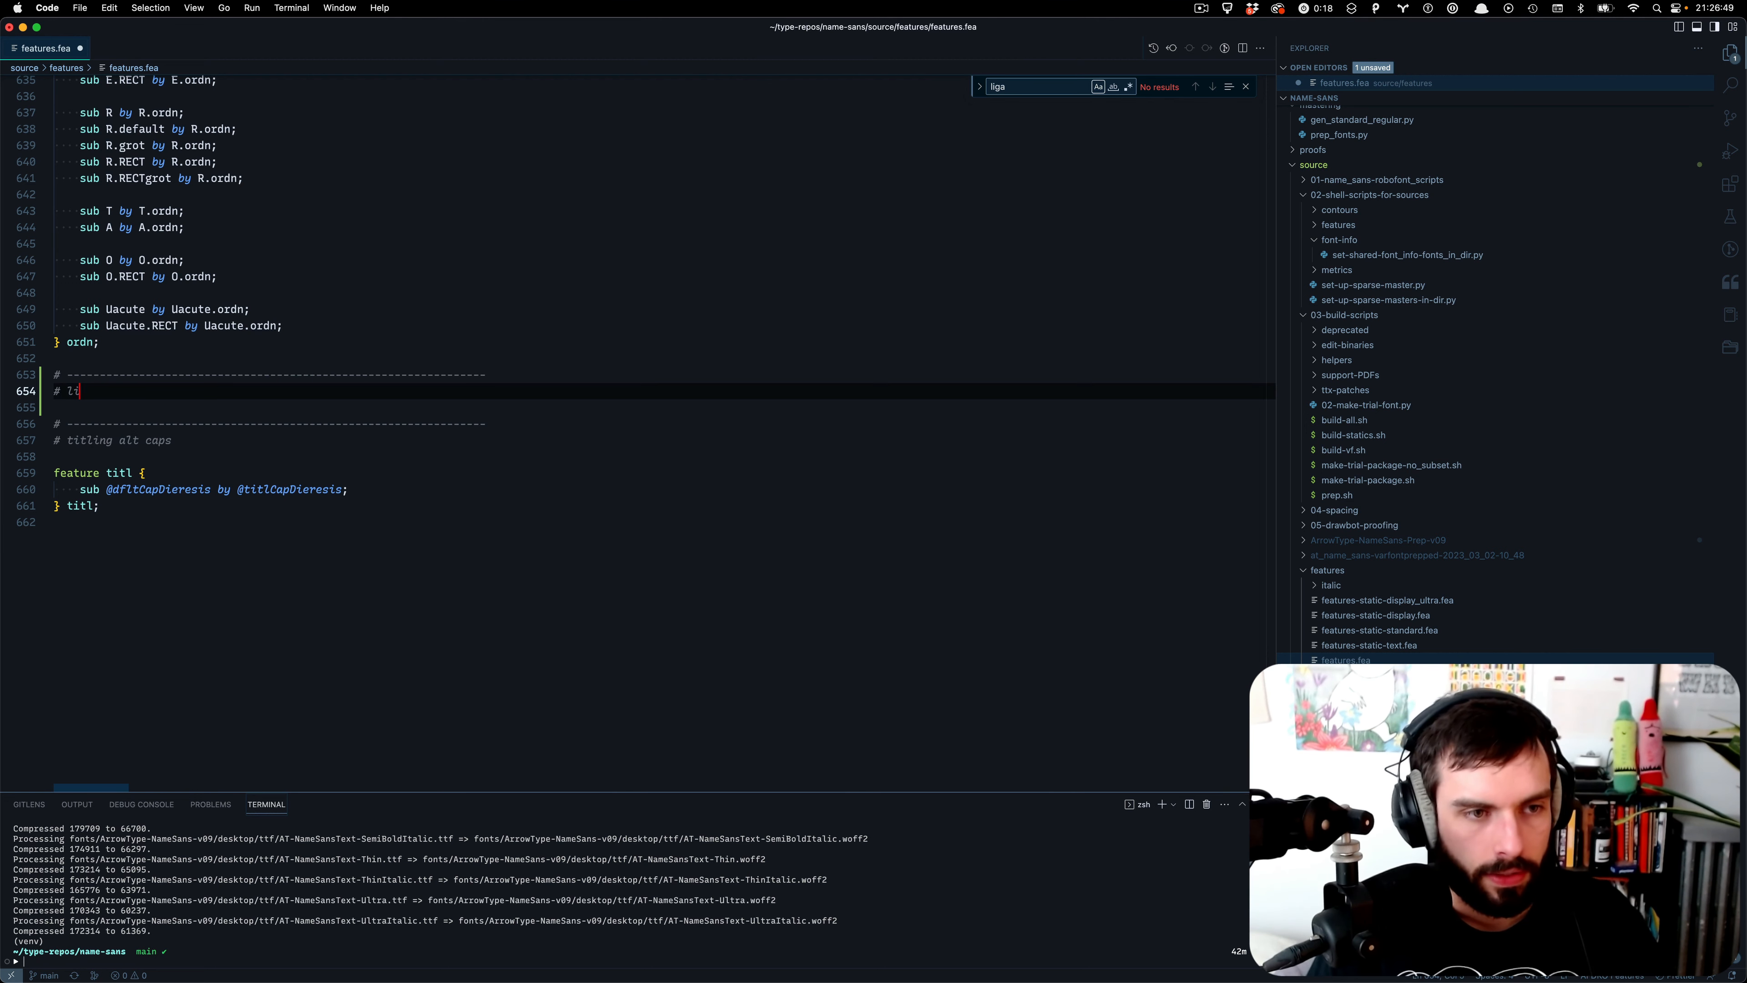
text(row ligatures)
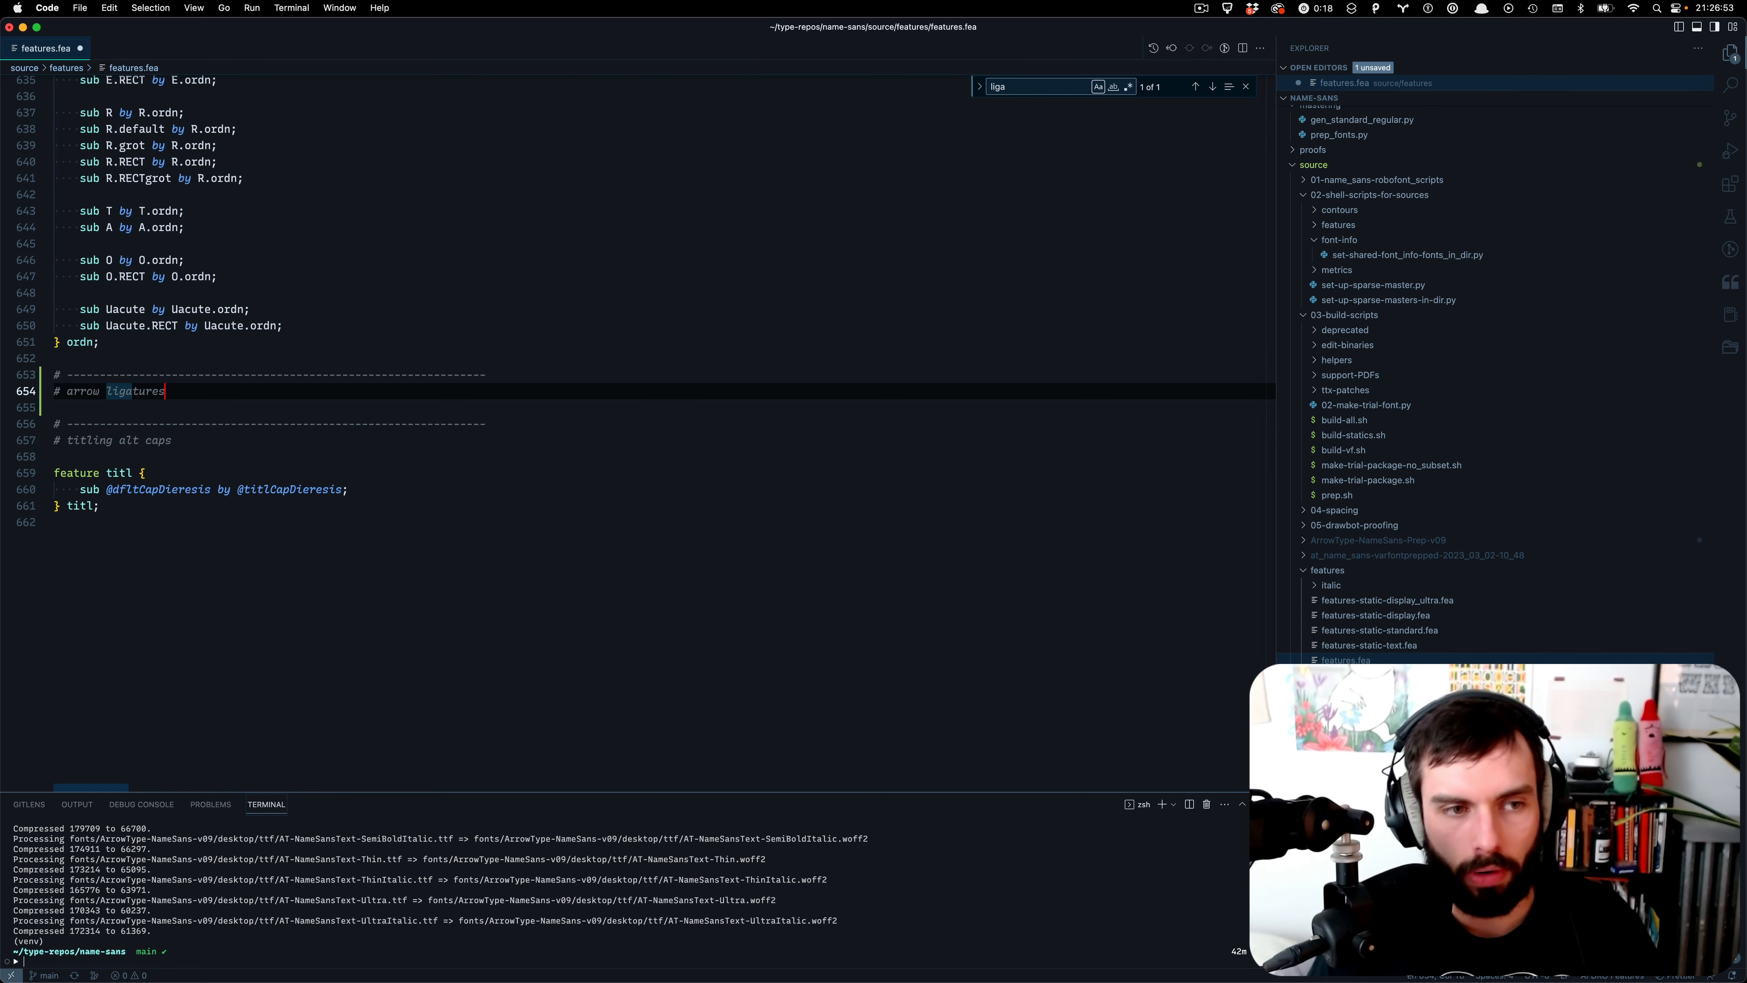
key(Return)
key(Return)
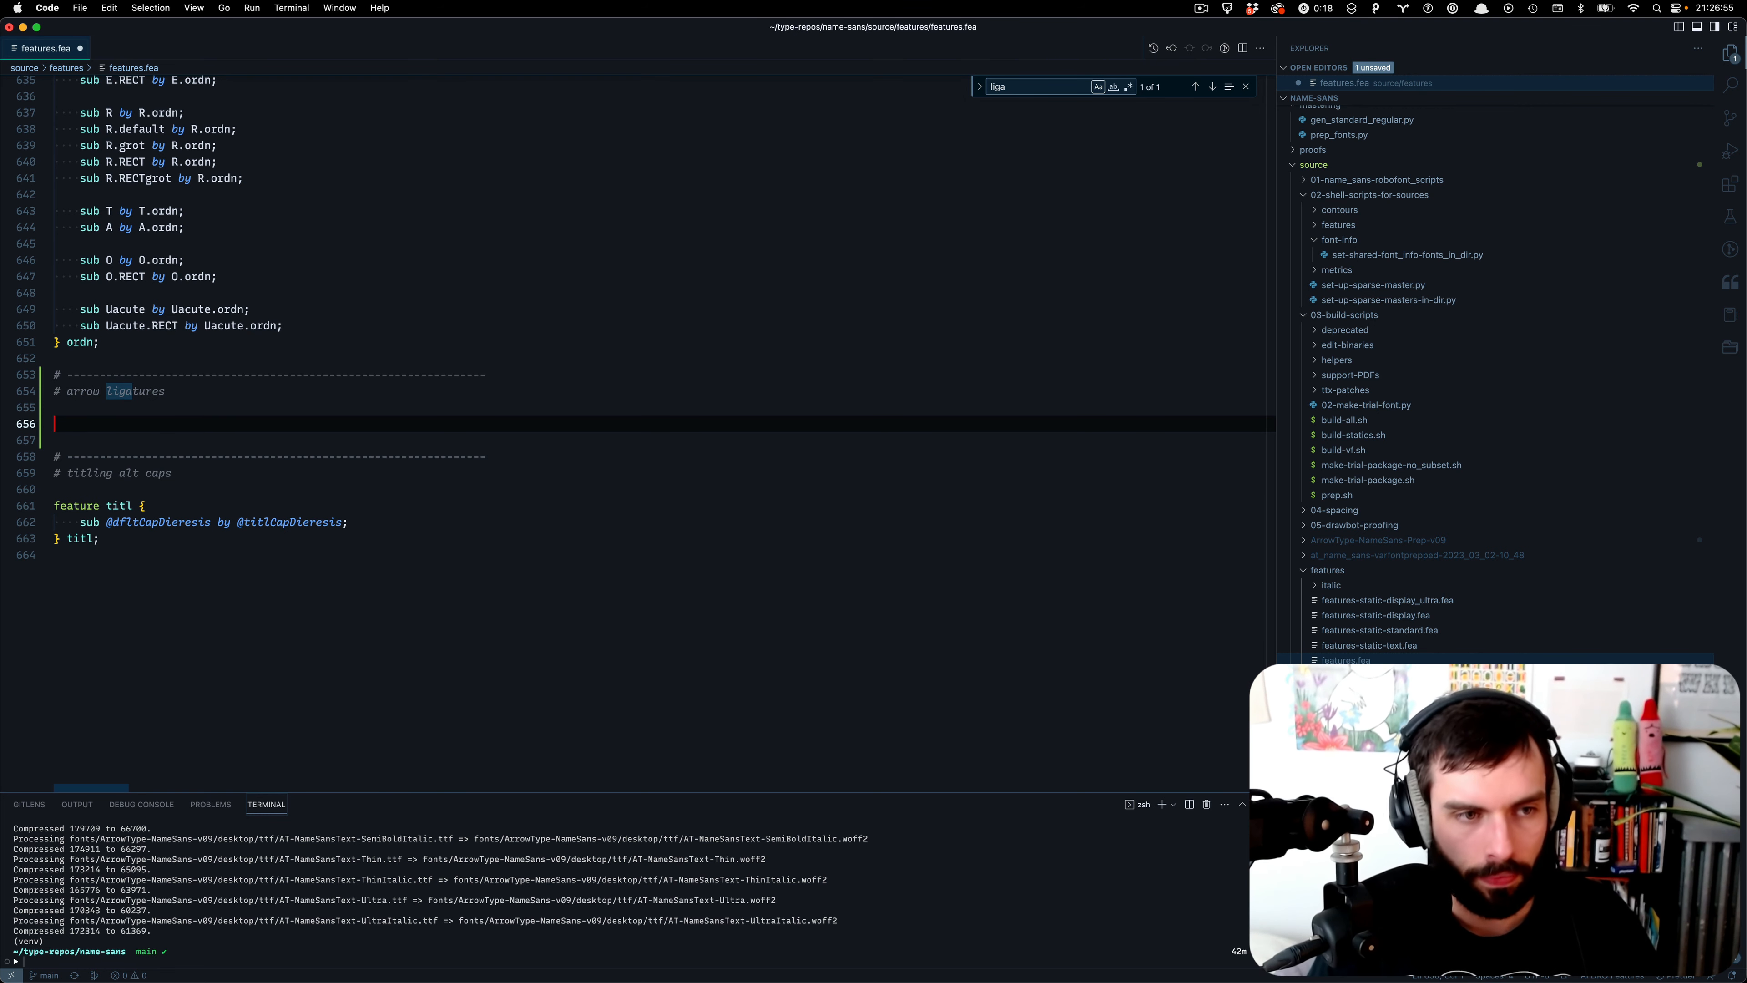
key(Delete)
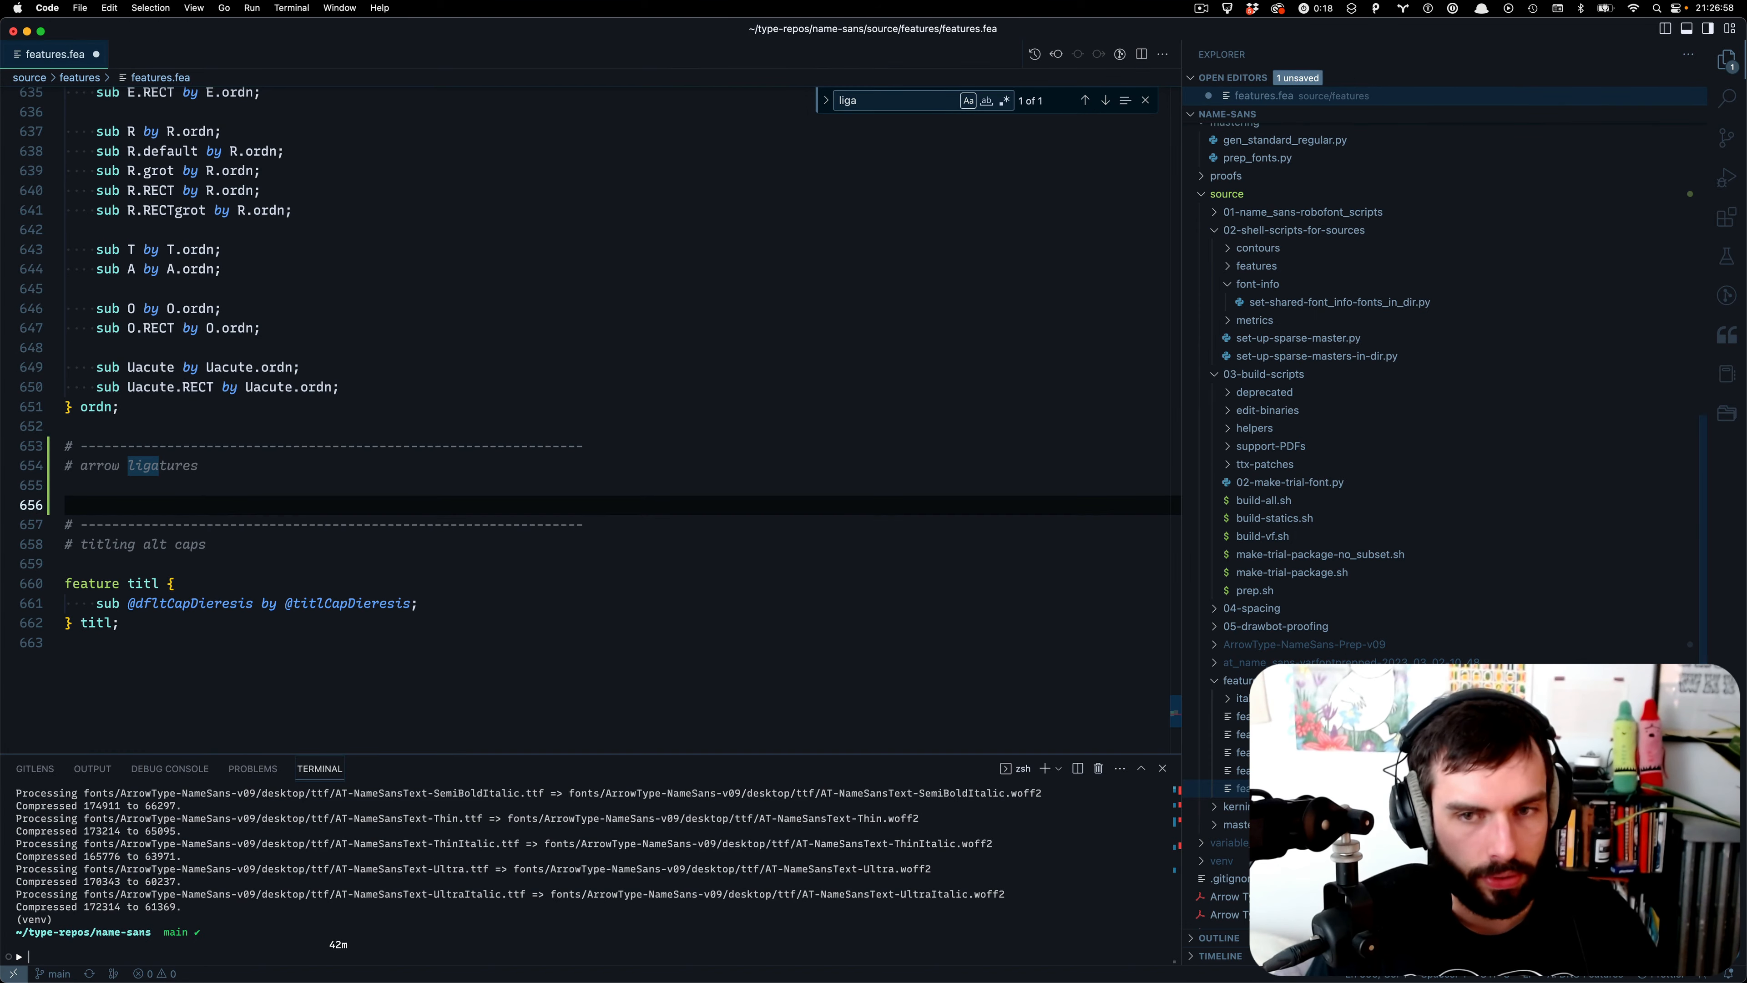
- Enlarge the editor's display, hide the file explorer and terminal, and add a blank line before the titling alt caps header
key(super+equal)
key(super+b)
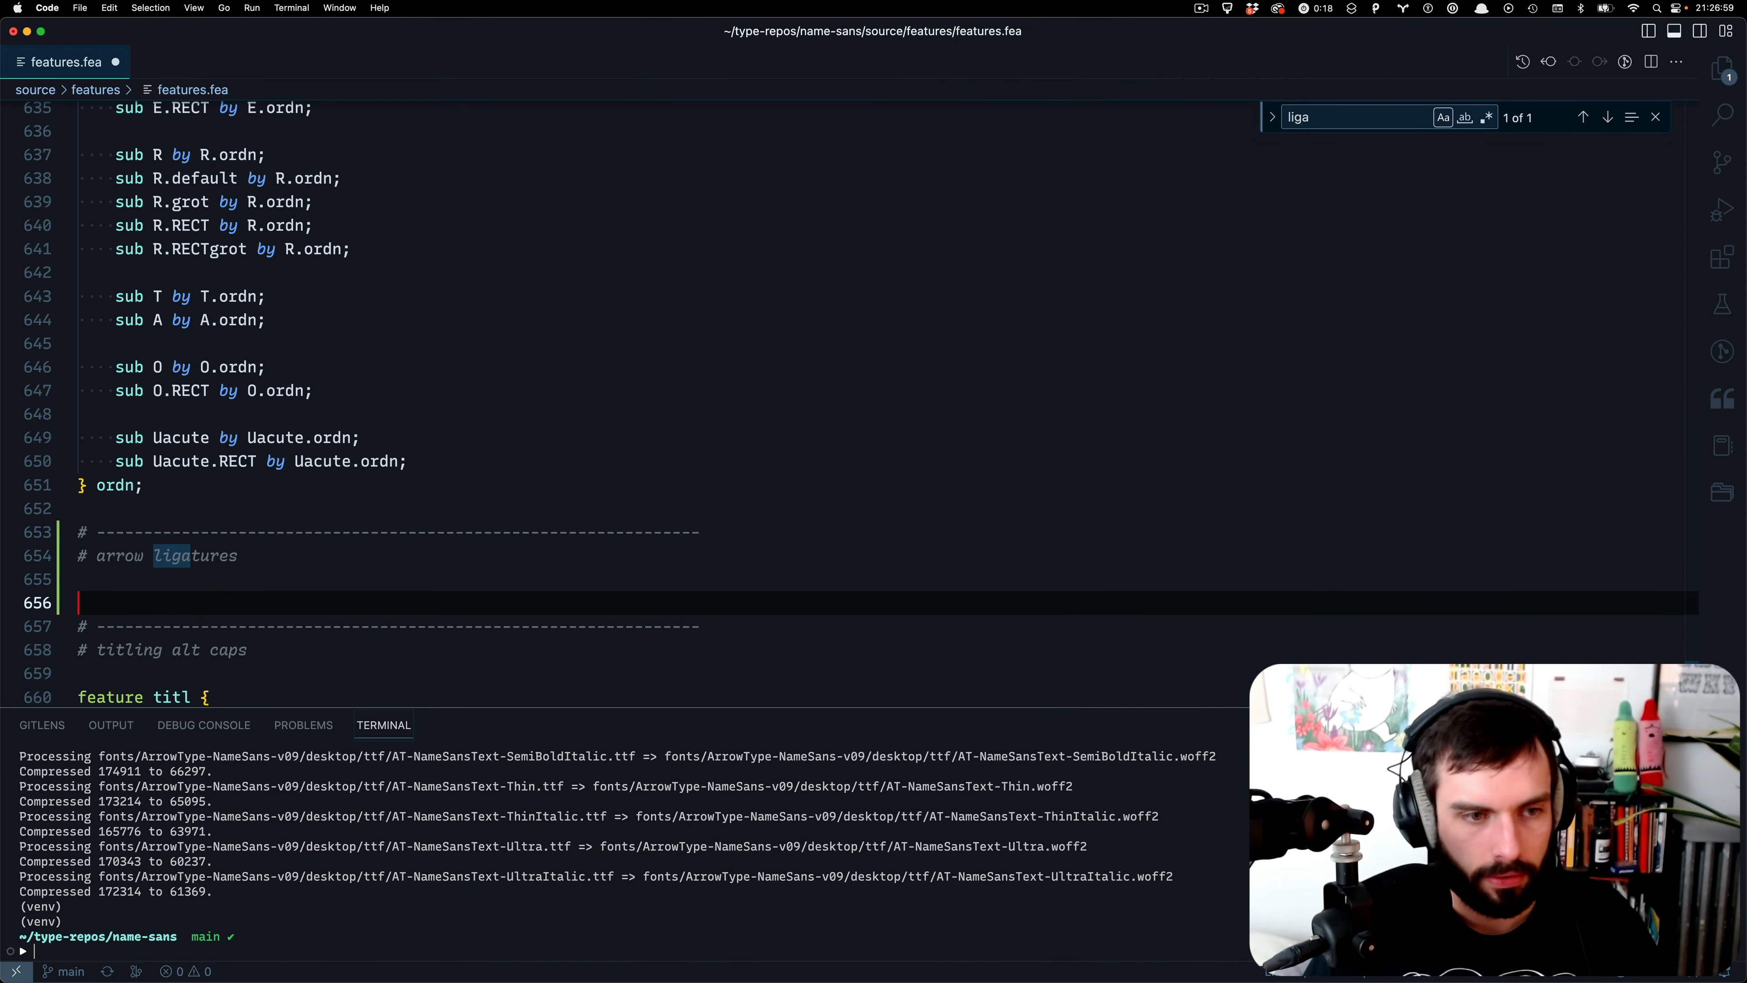
scroll(769, 608, down, 5)
scroll(846, 526, up, 2)
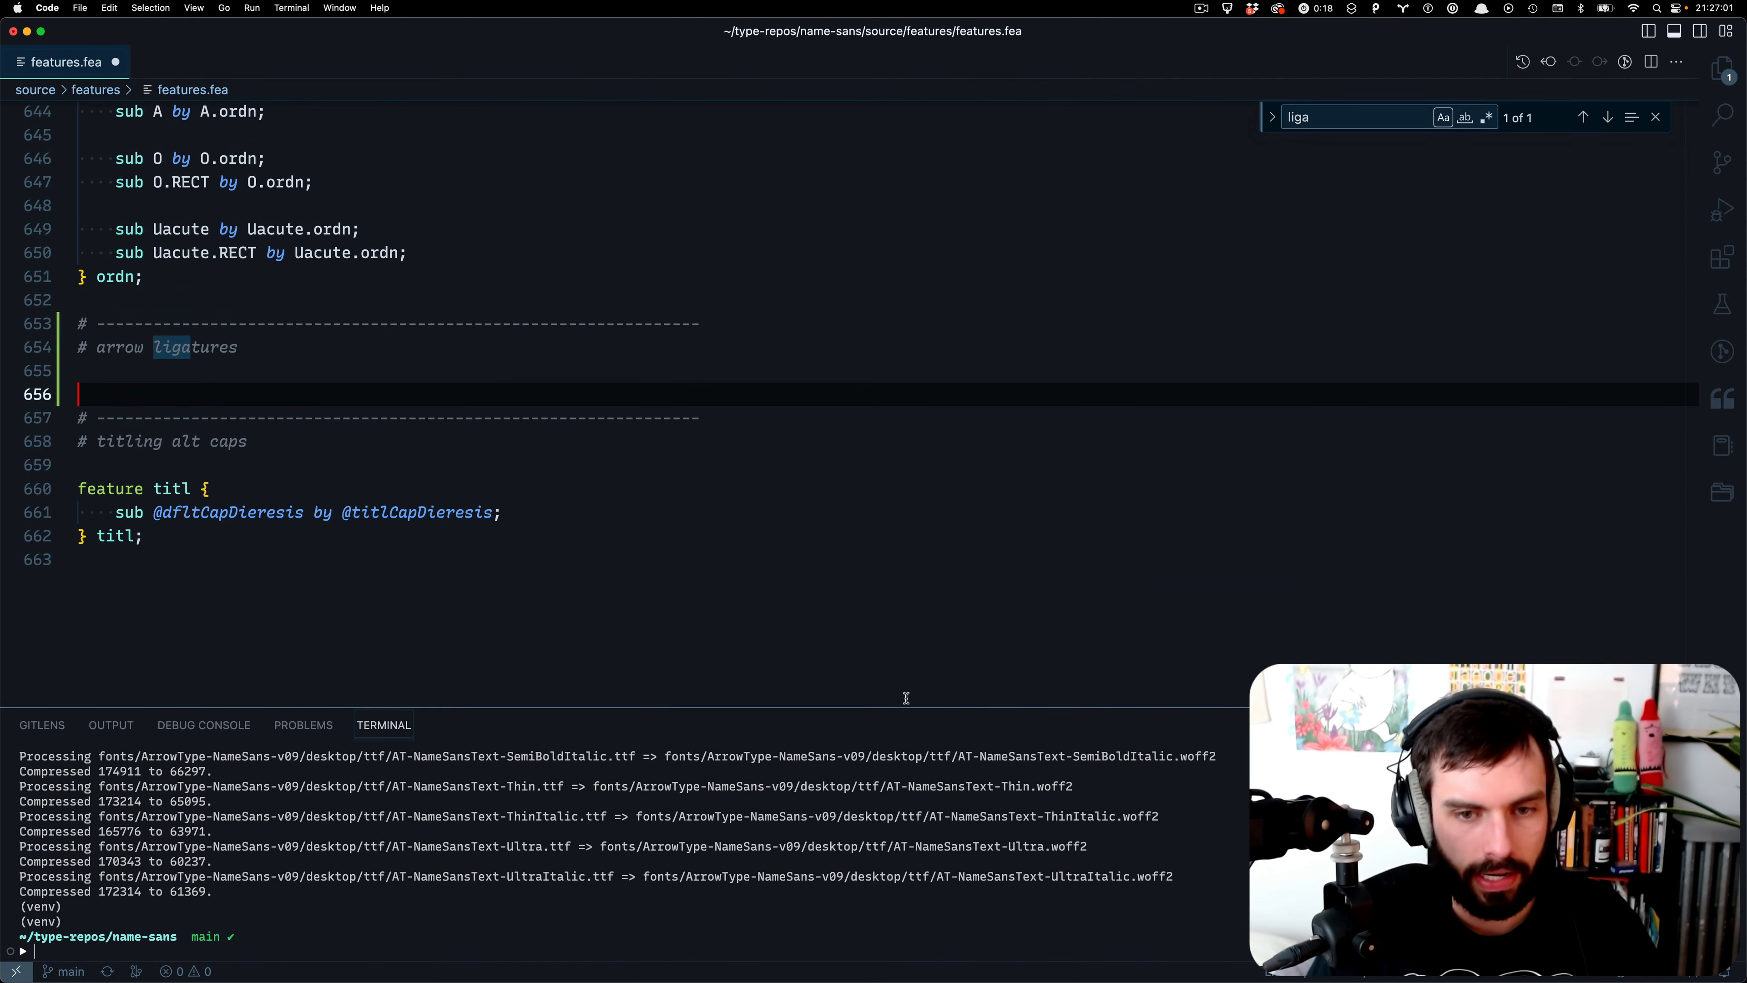
drag(905, 706, 904, 754)
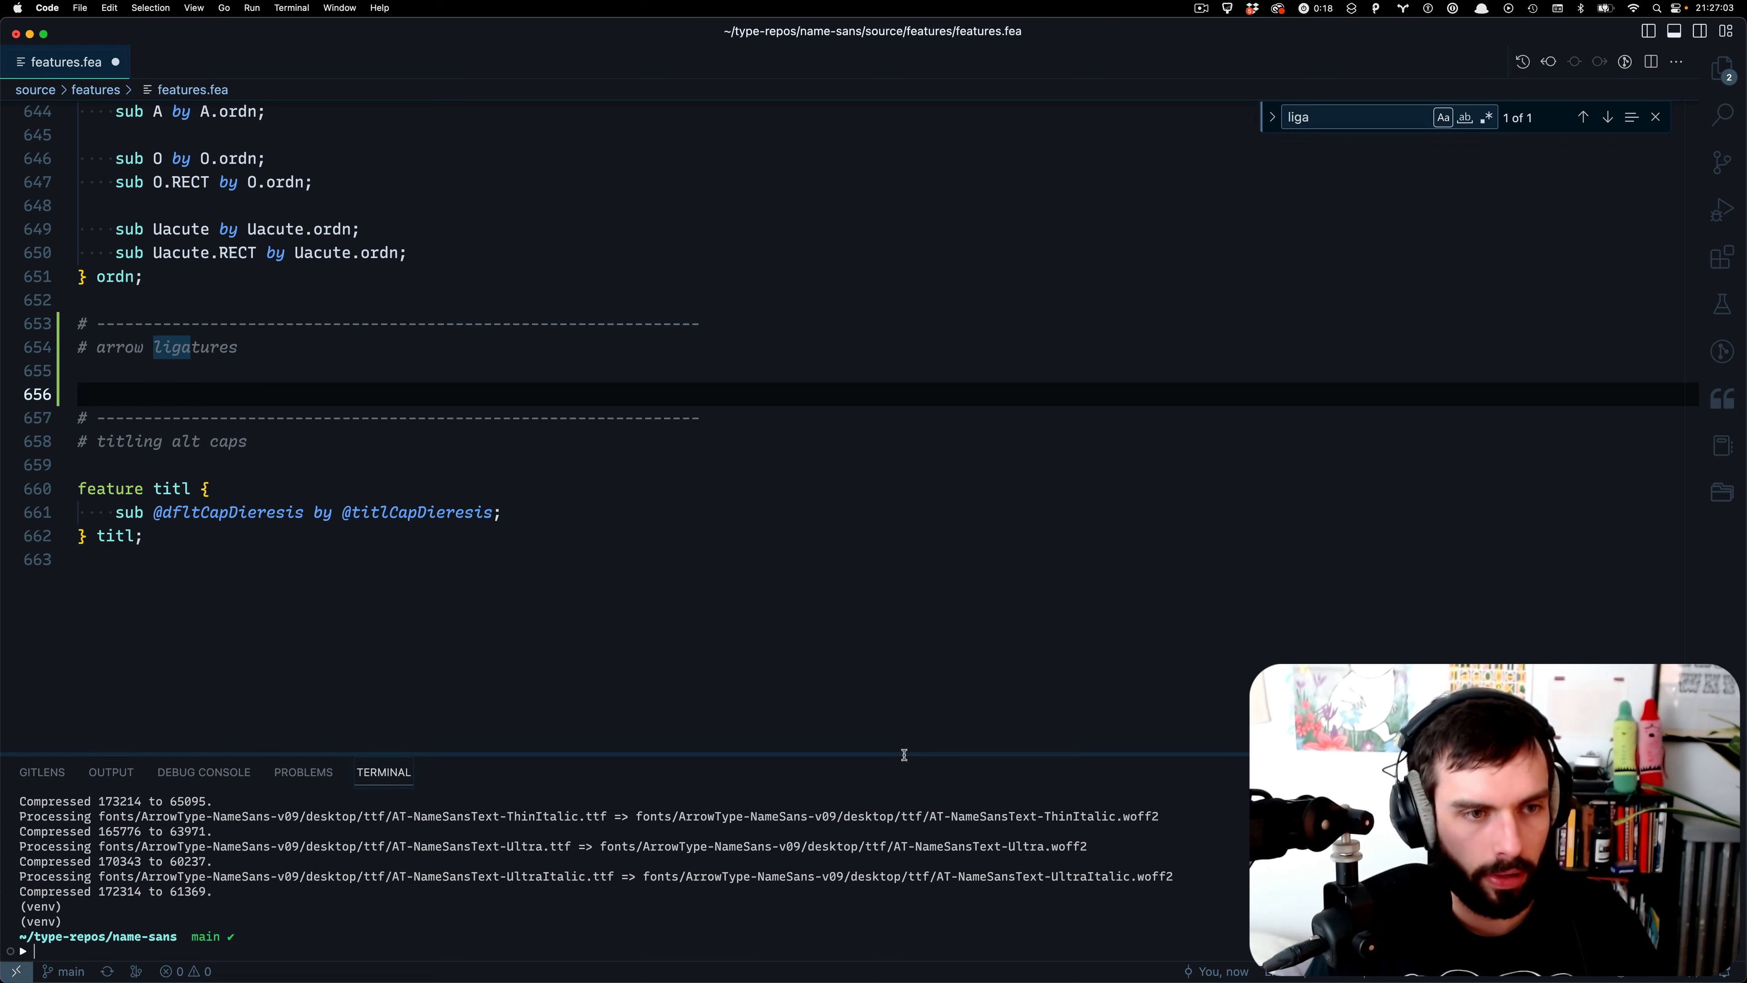
key(super+equal)
key(Return)
key(Up)
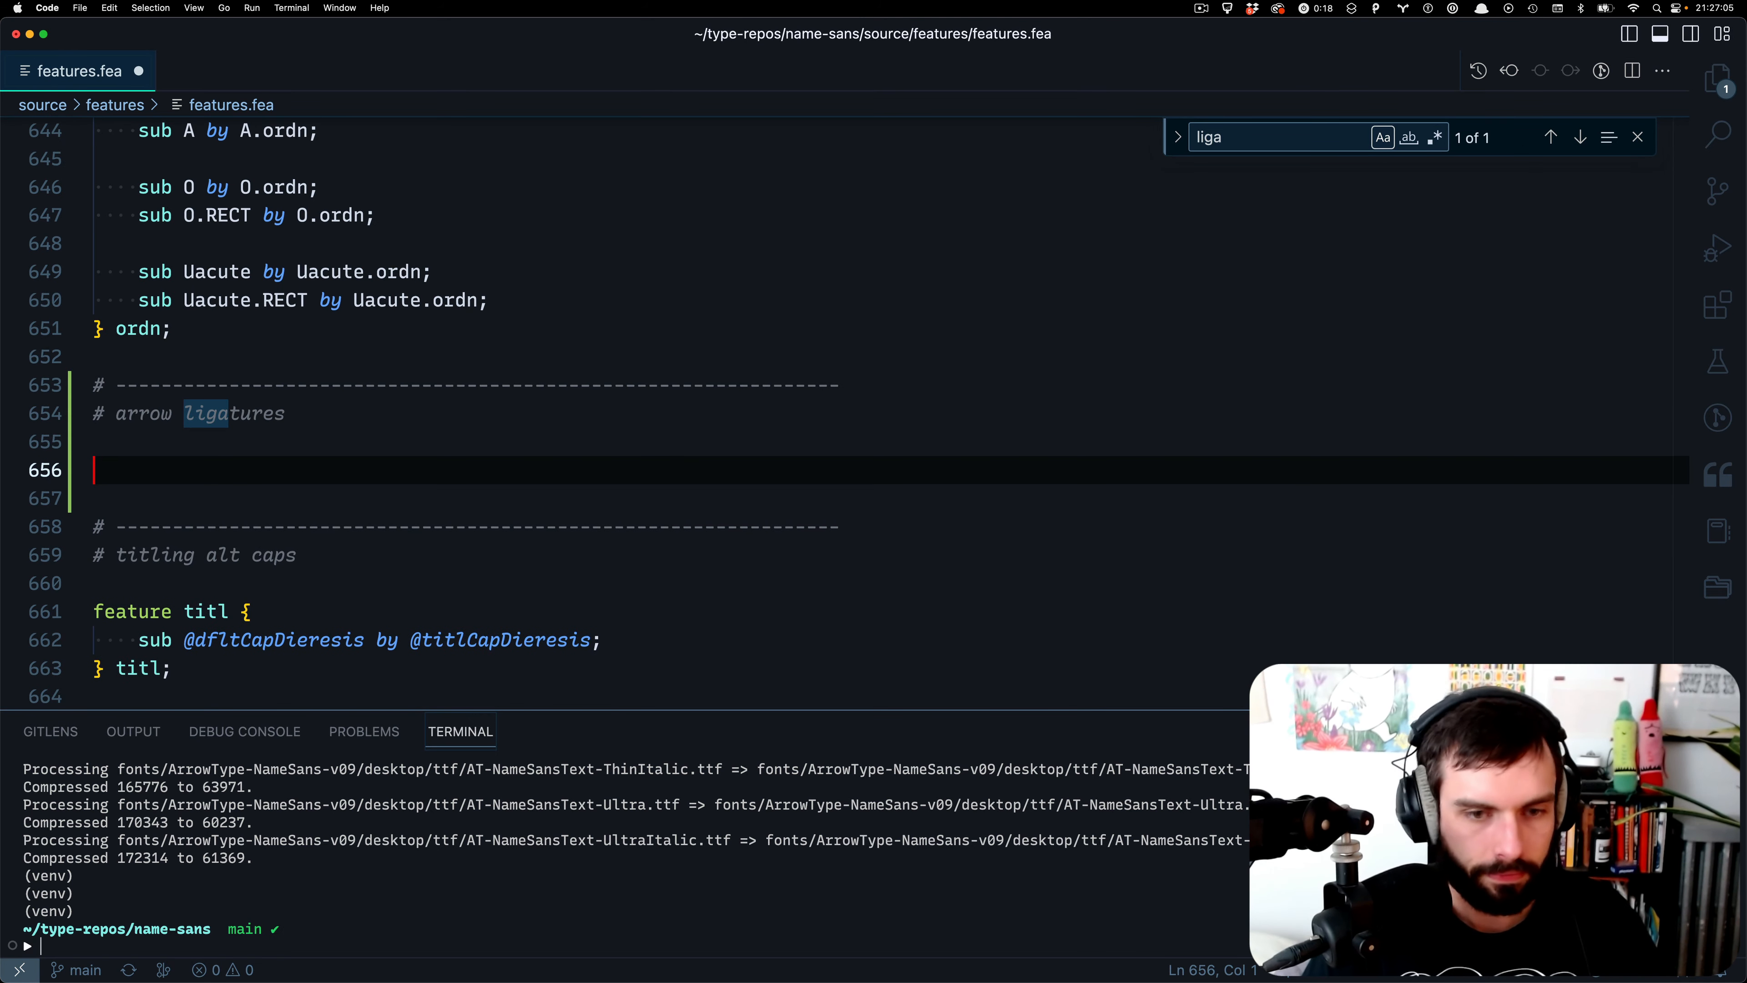
key(super+j)
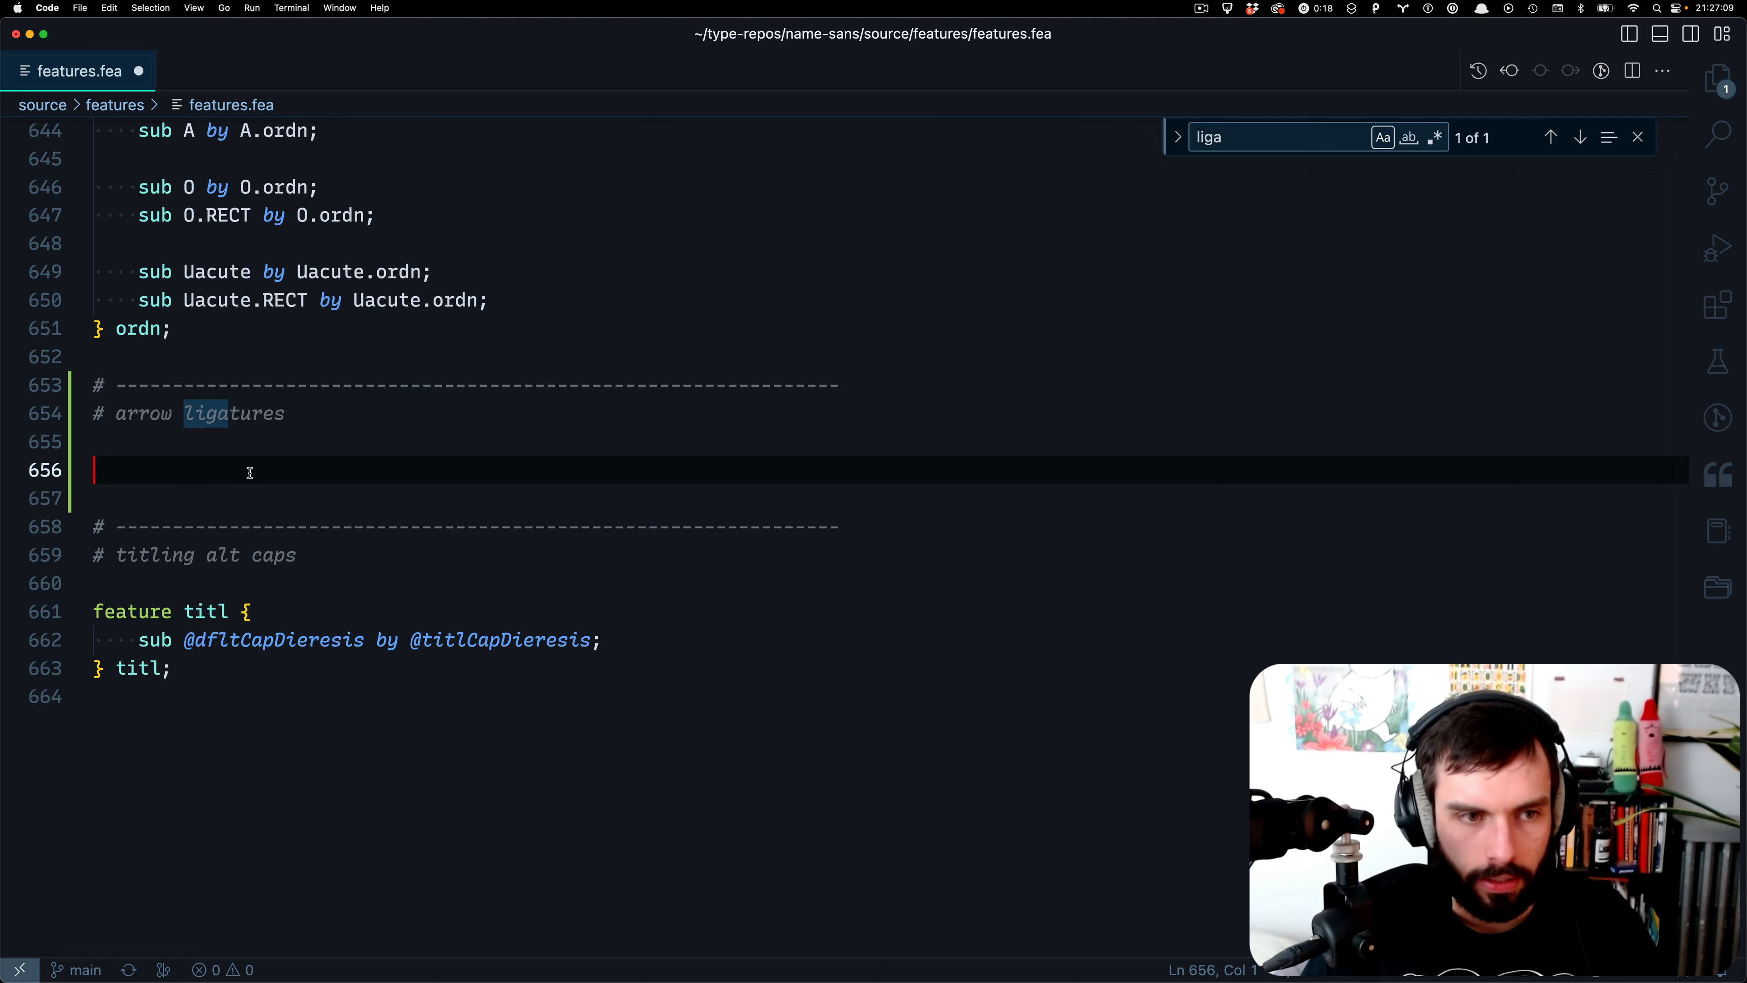
- Write an empty liga block under the arrow ligatures comment, from "liga {" to "} liga;"
text(liga {)
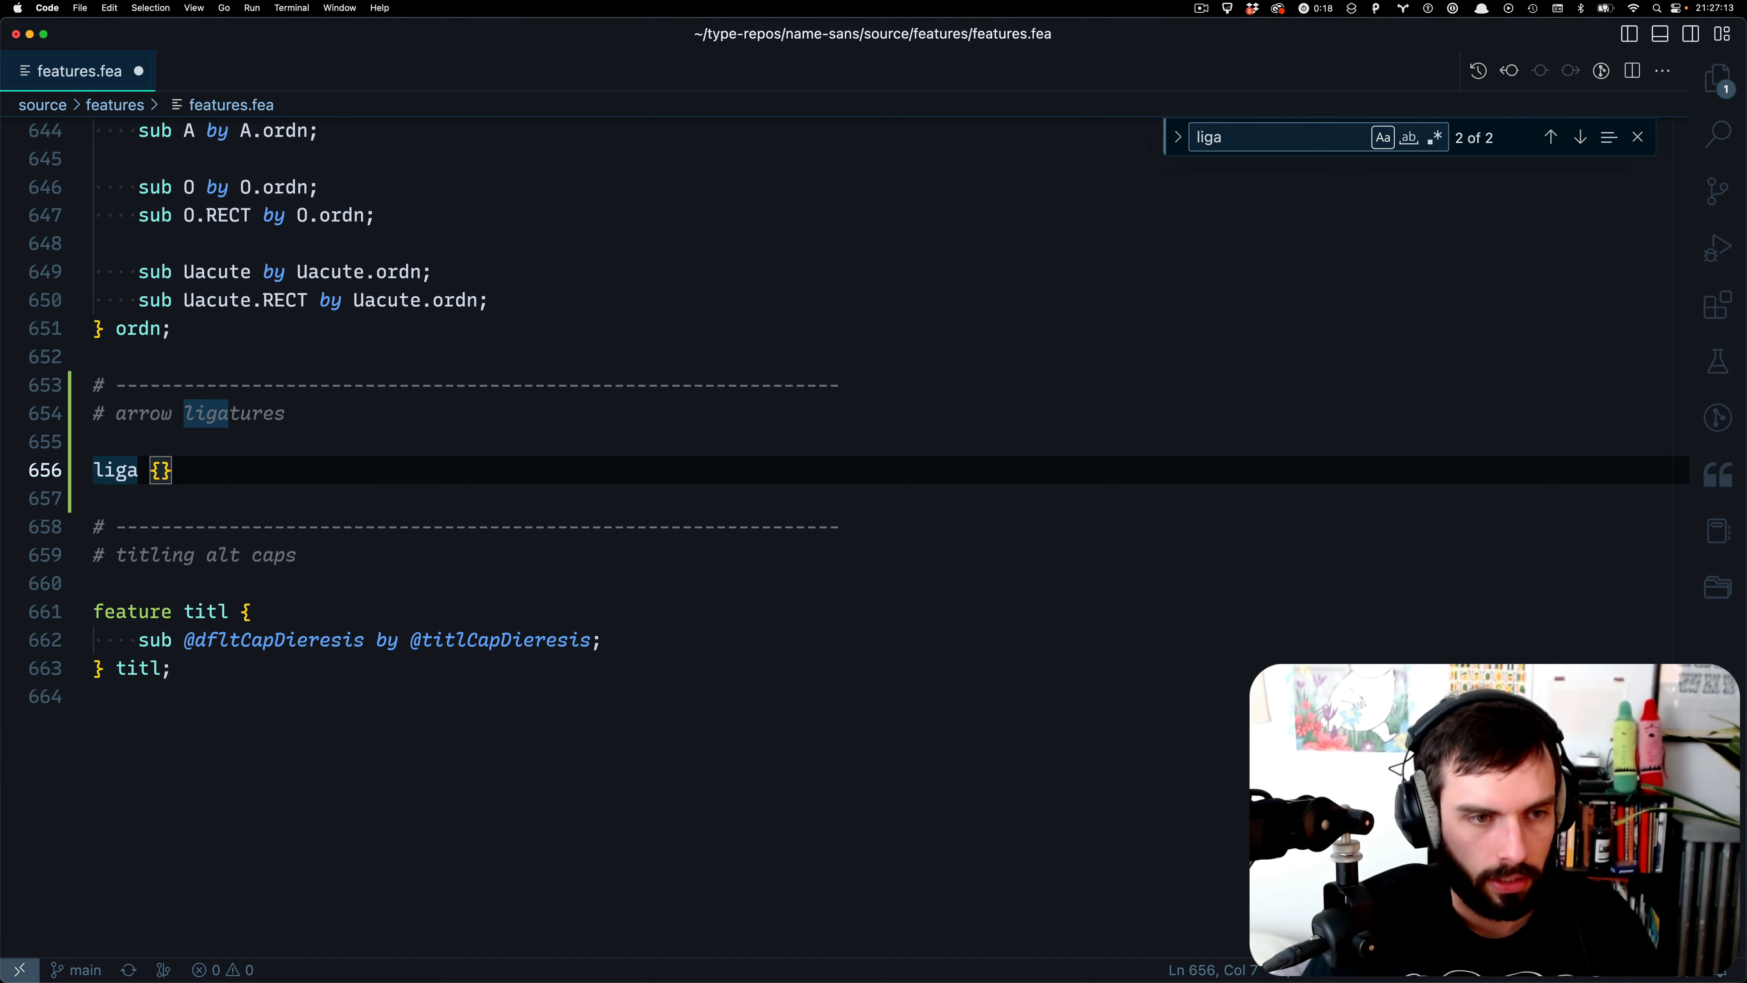
key(Return)
key(Down)
text(liga;)
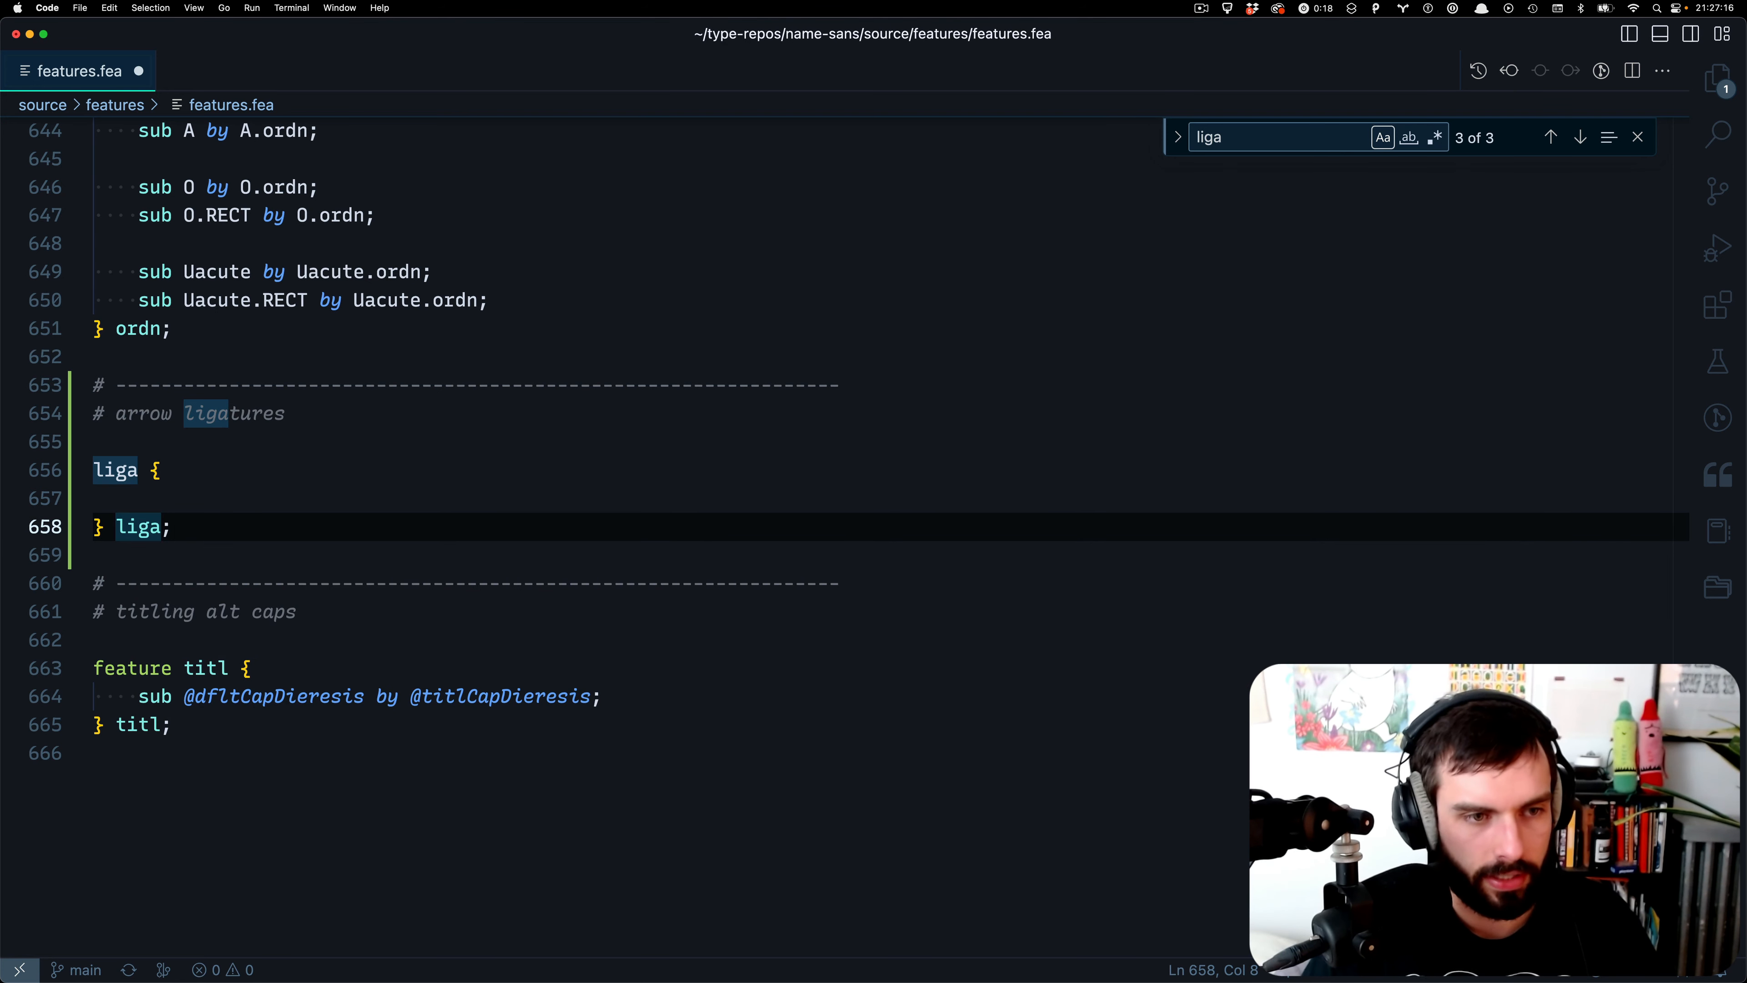
- Start a substitution rule inside the liga block reading "sub hyphen hyphen greater by"
key(Up)
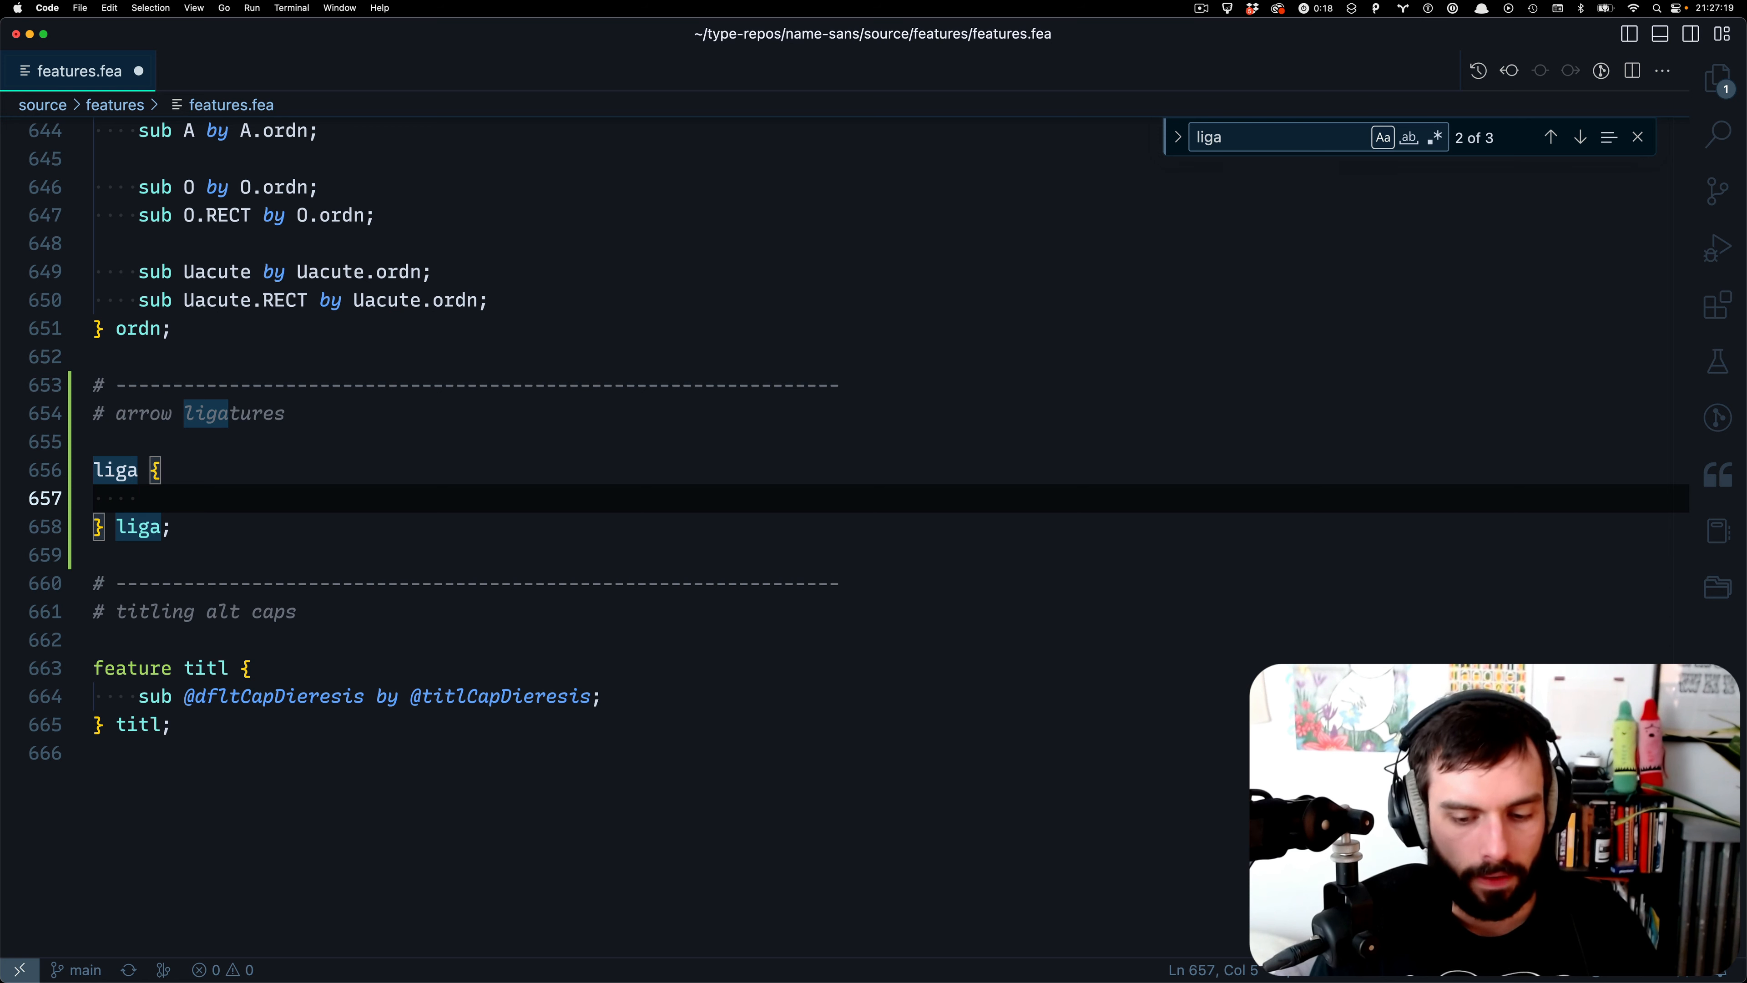
text(sub )
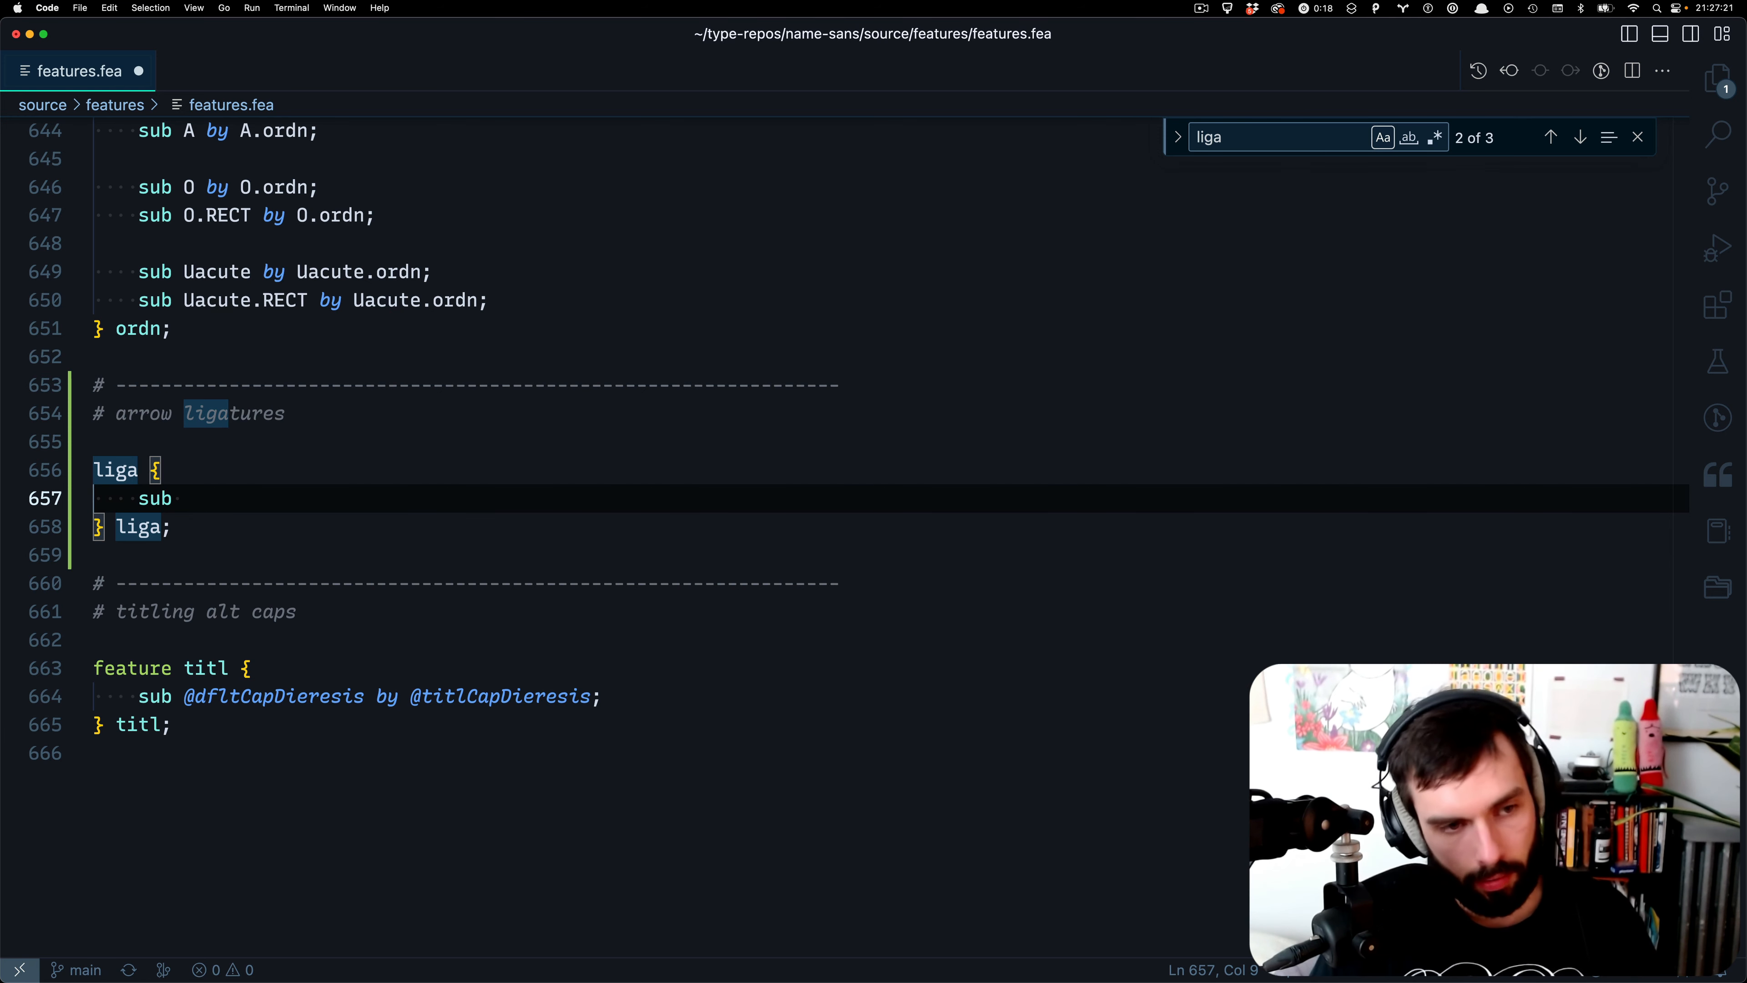
text(hyphen hpy)
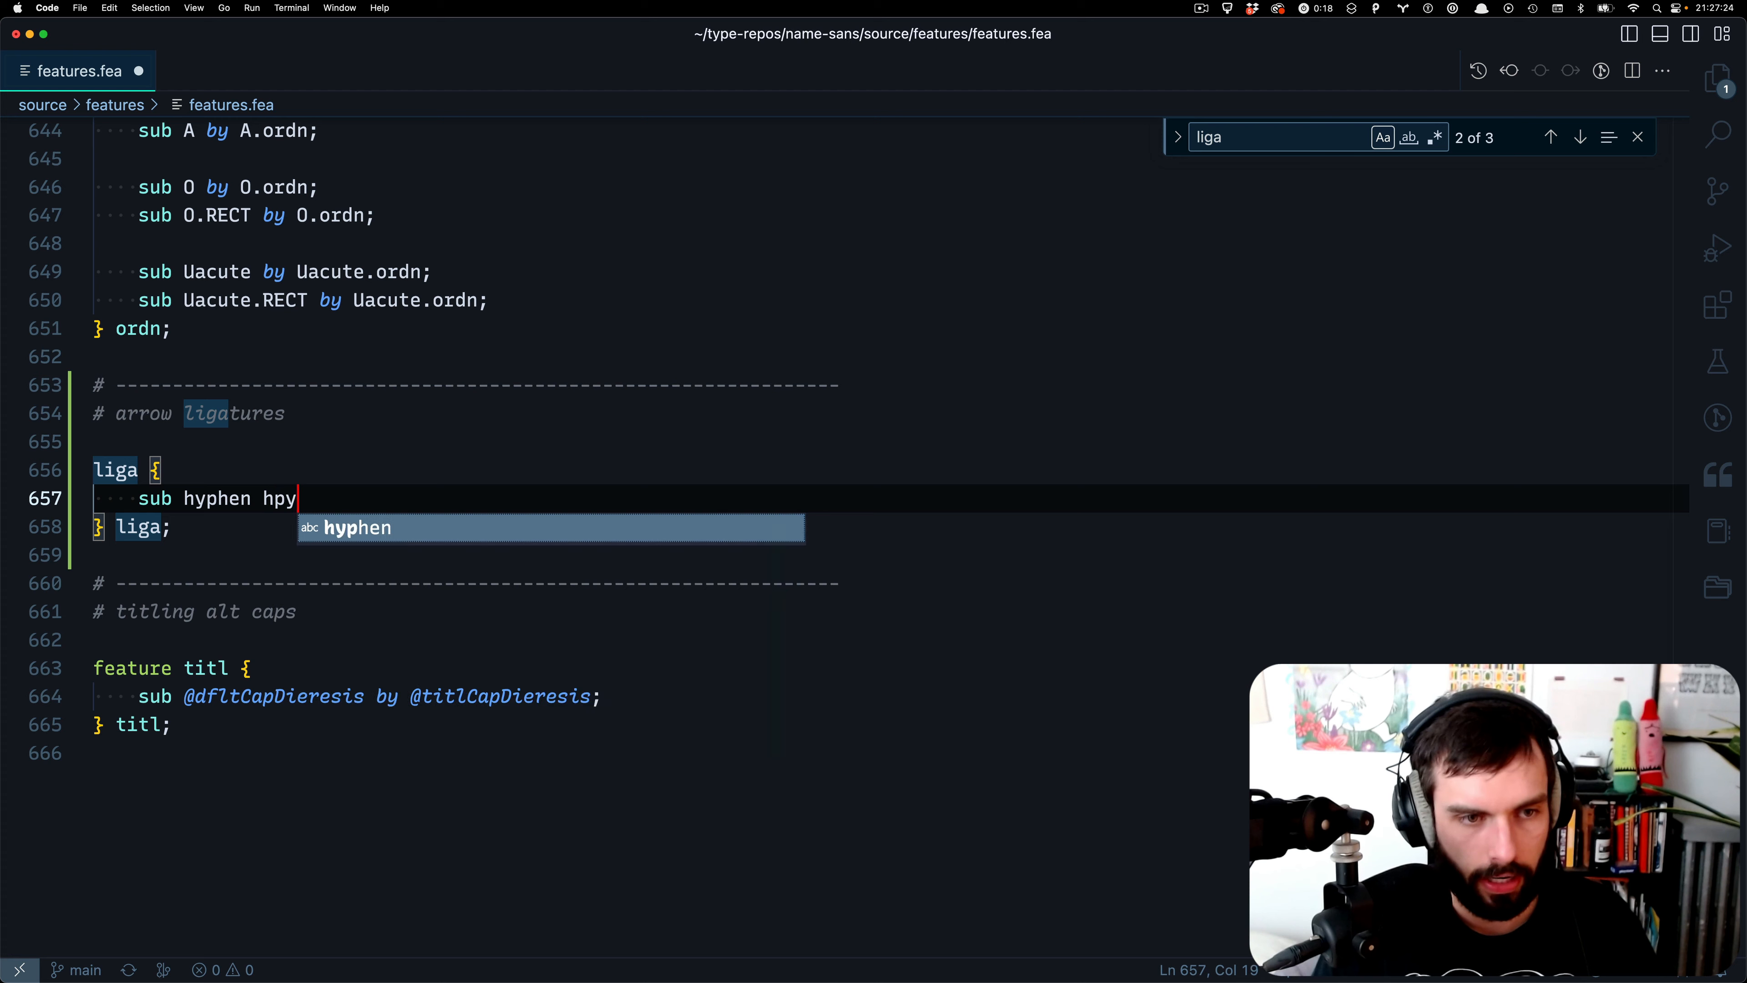
key(BackSpace)
key(BackSpace)
text(yphen hyphen)
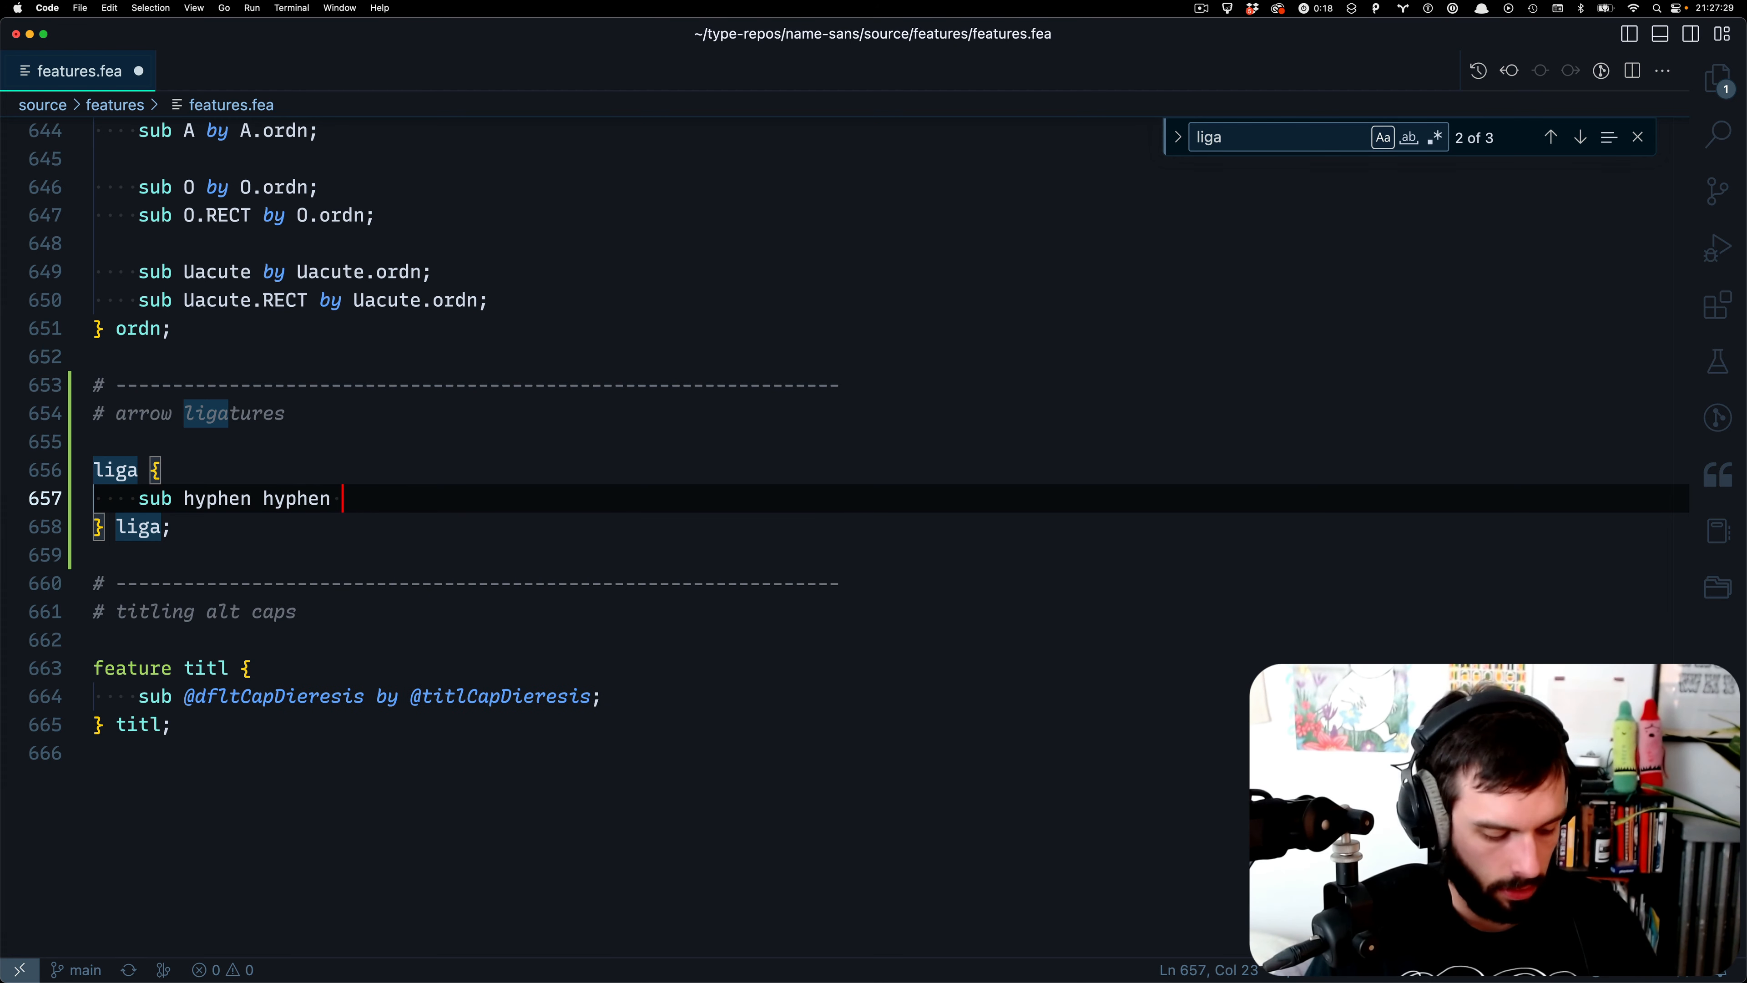
text(gra)
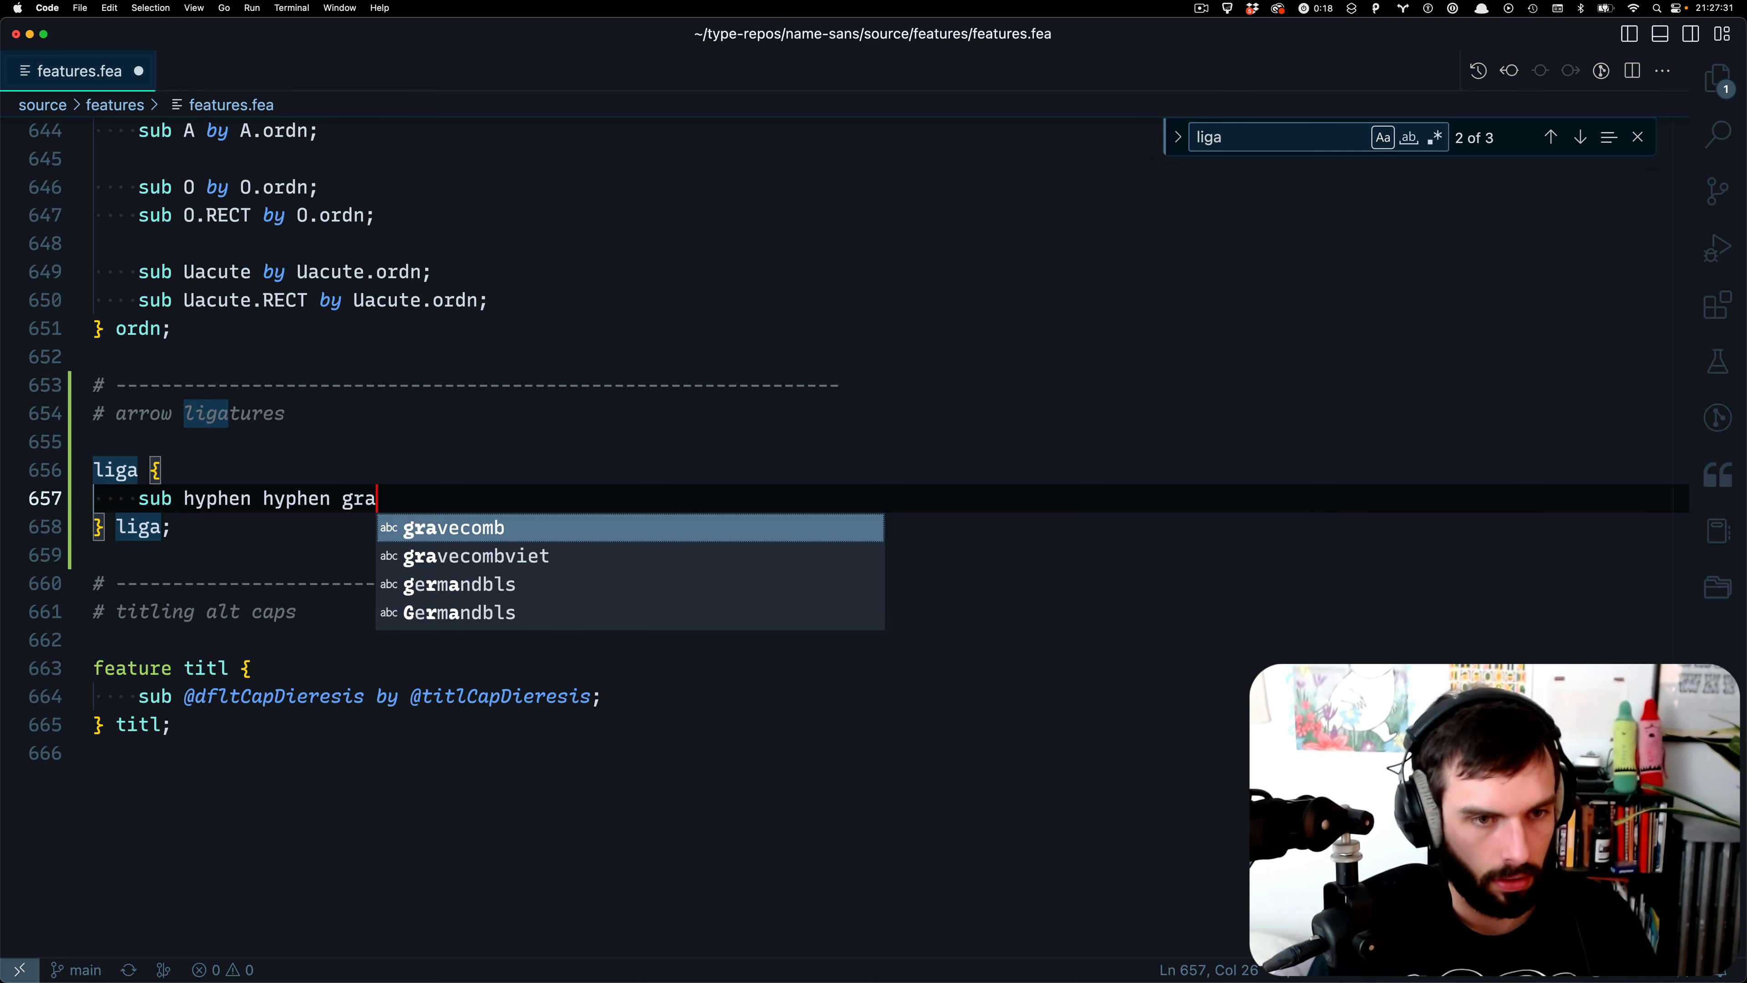
key(BackSpace)
text(eater)
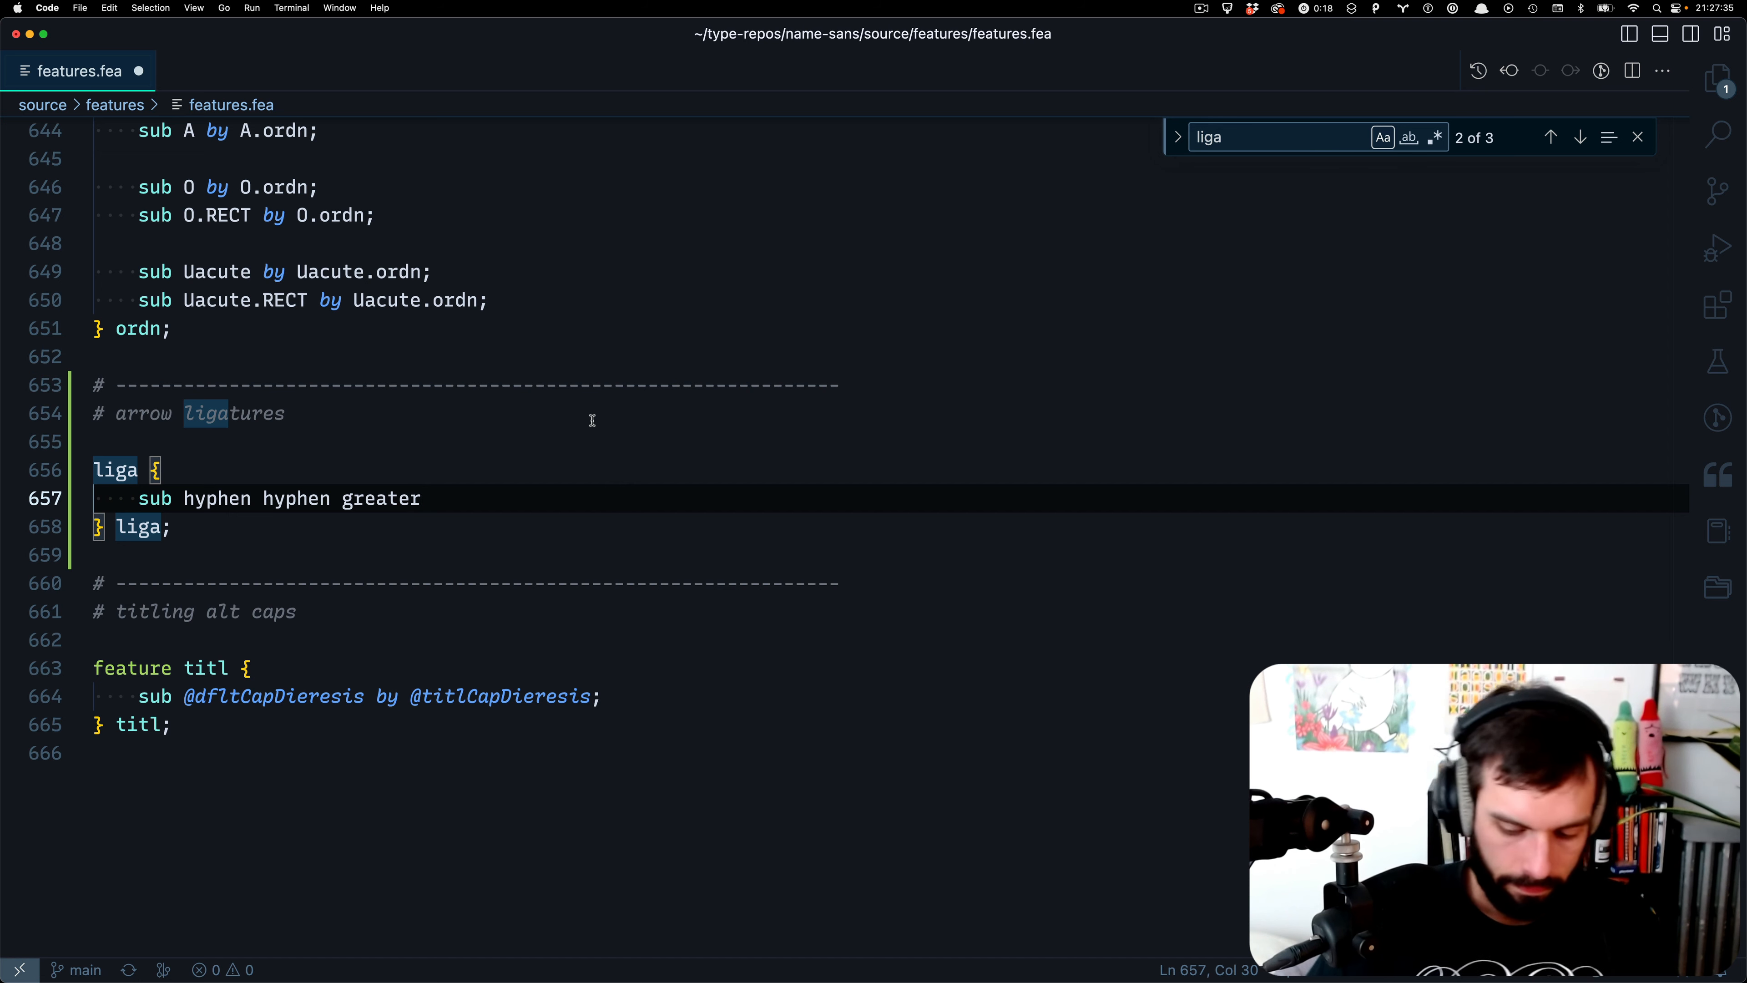
text( by)
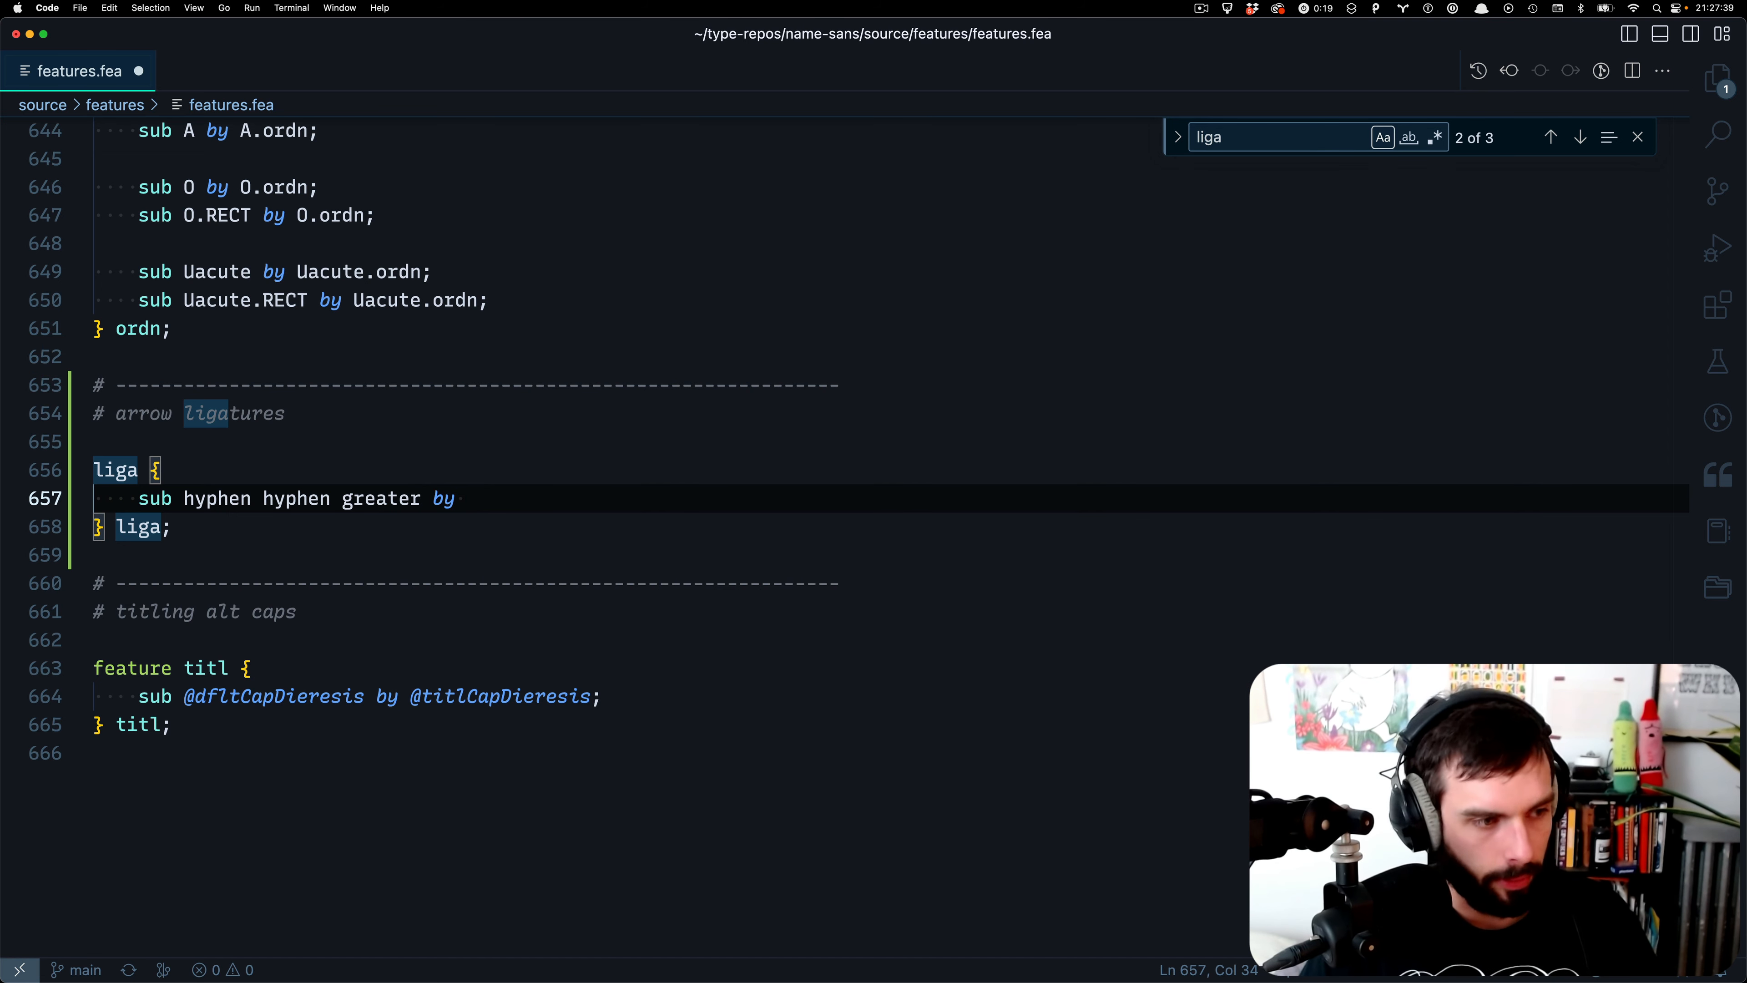
- Check the glyph names of the final hyphen and angle bracket in FontGoggles, then return to the unfinished substitution line in Visual Studio Code
key(super+Tab)
drag(1104, 172, 1174, 136)
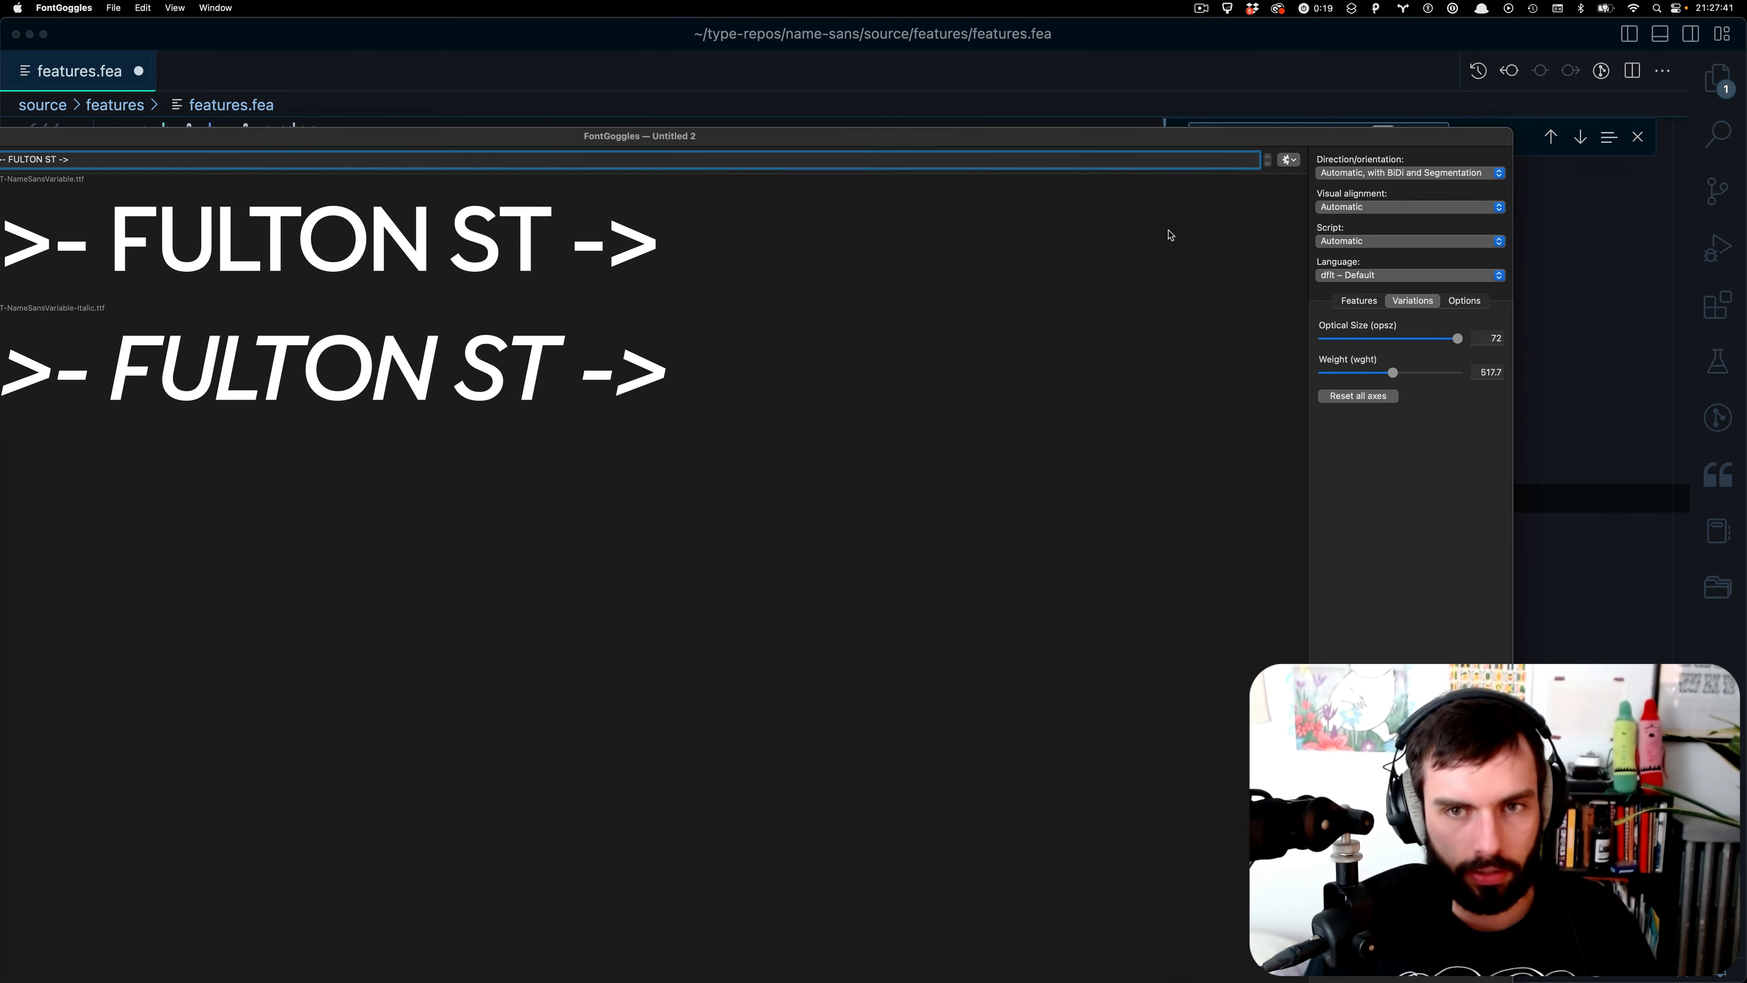
drag(723, 136, 1136, 46)
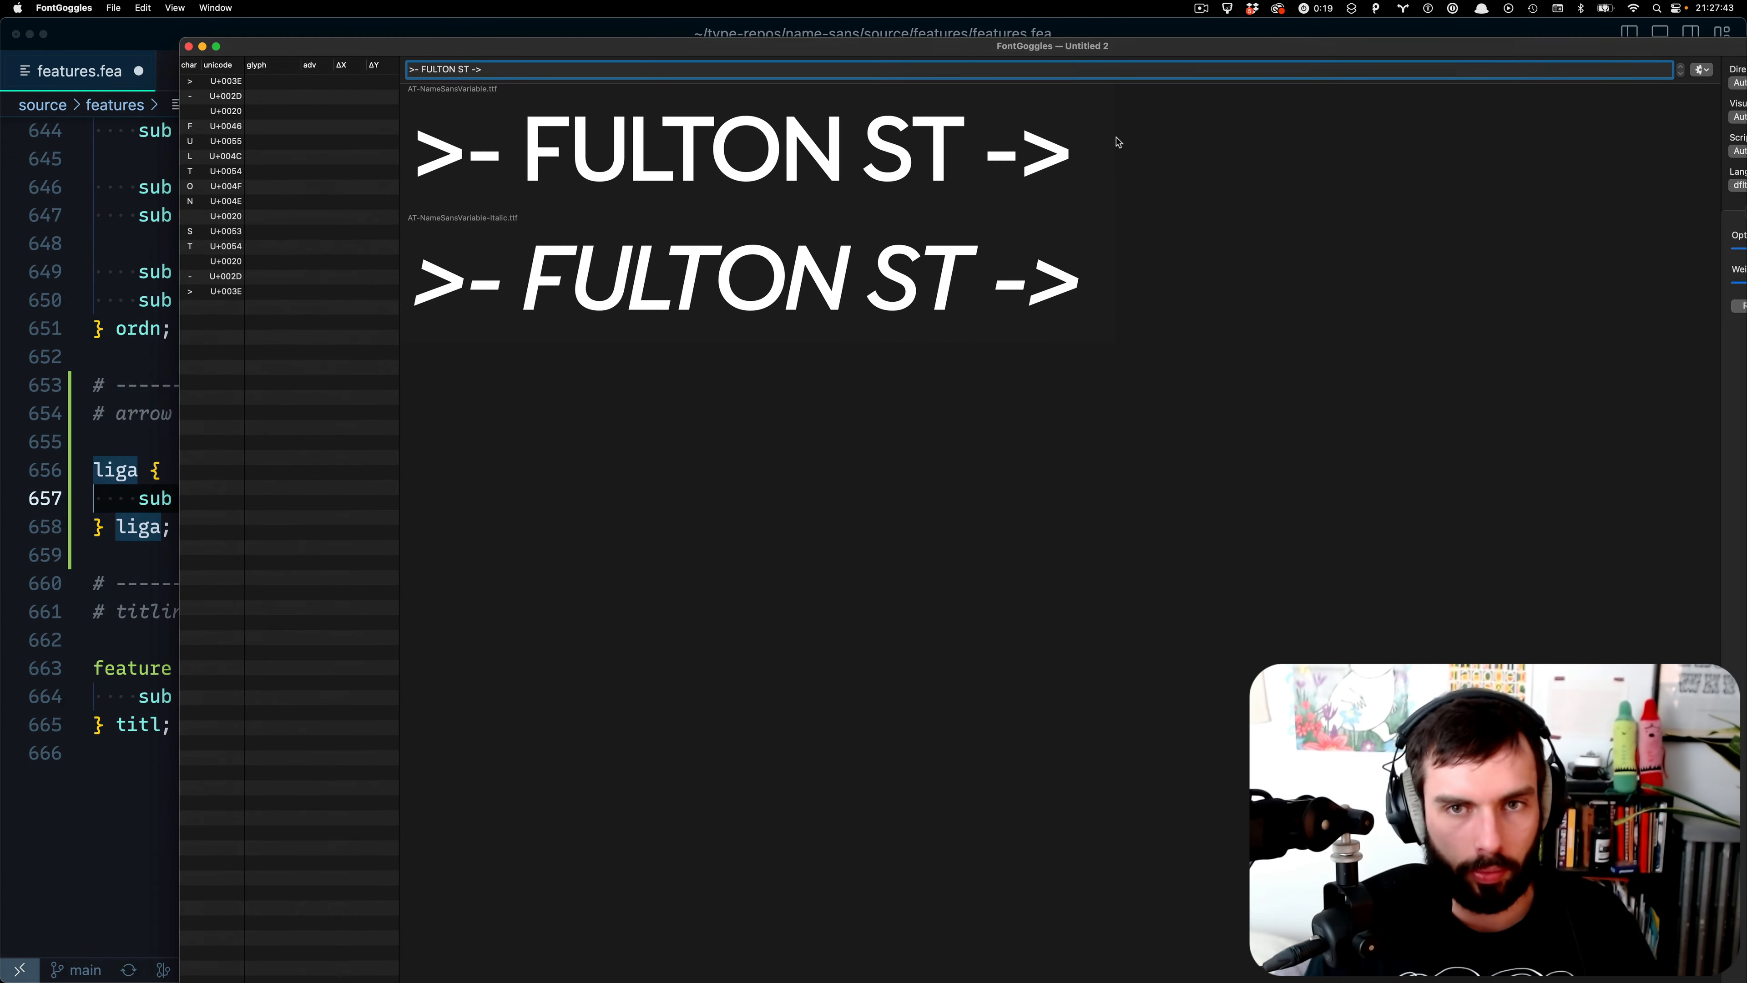
click(1066, 149)
click(1047, 161)
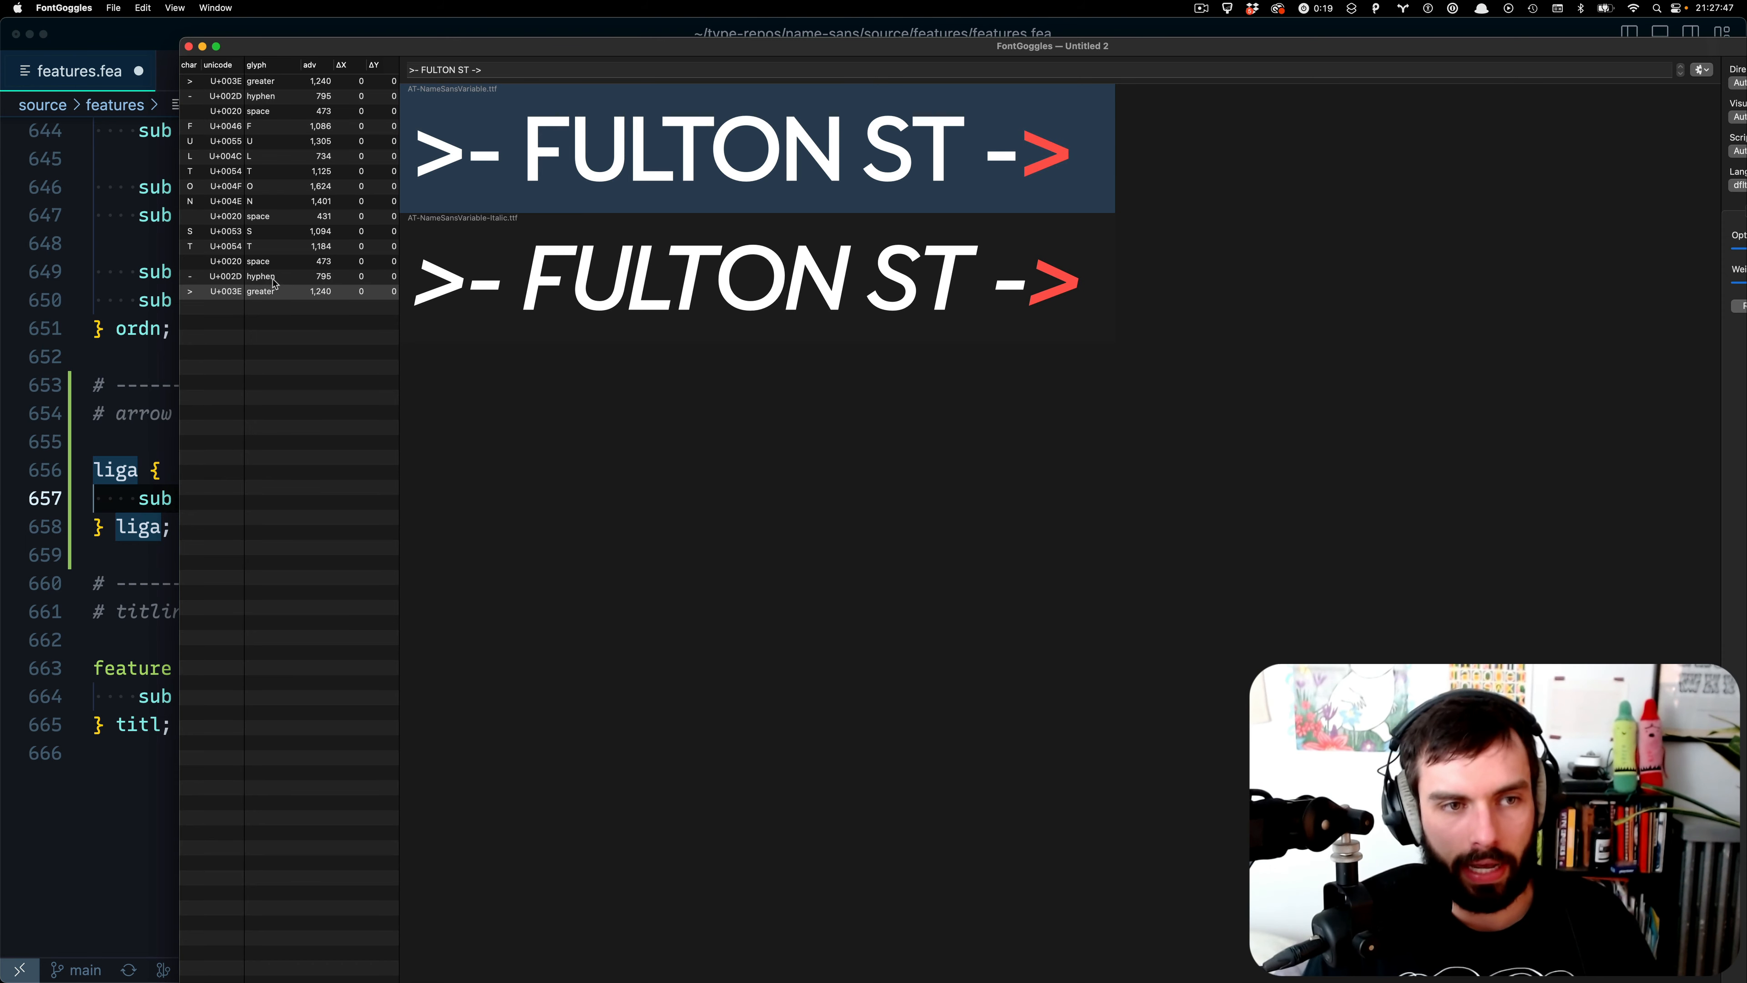
drag(1132, 49, 0, 419)
click(729, 529)
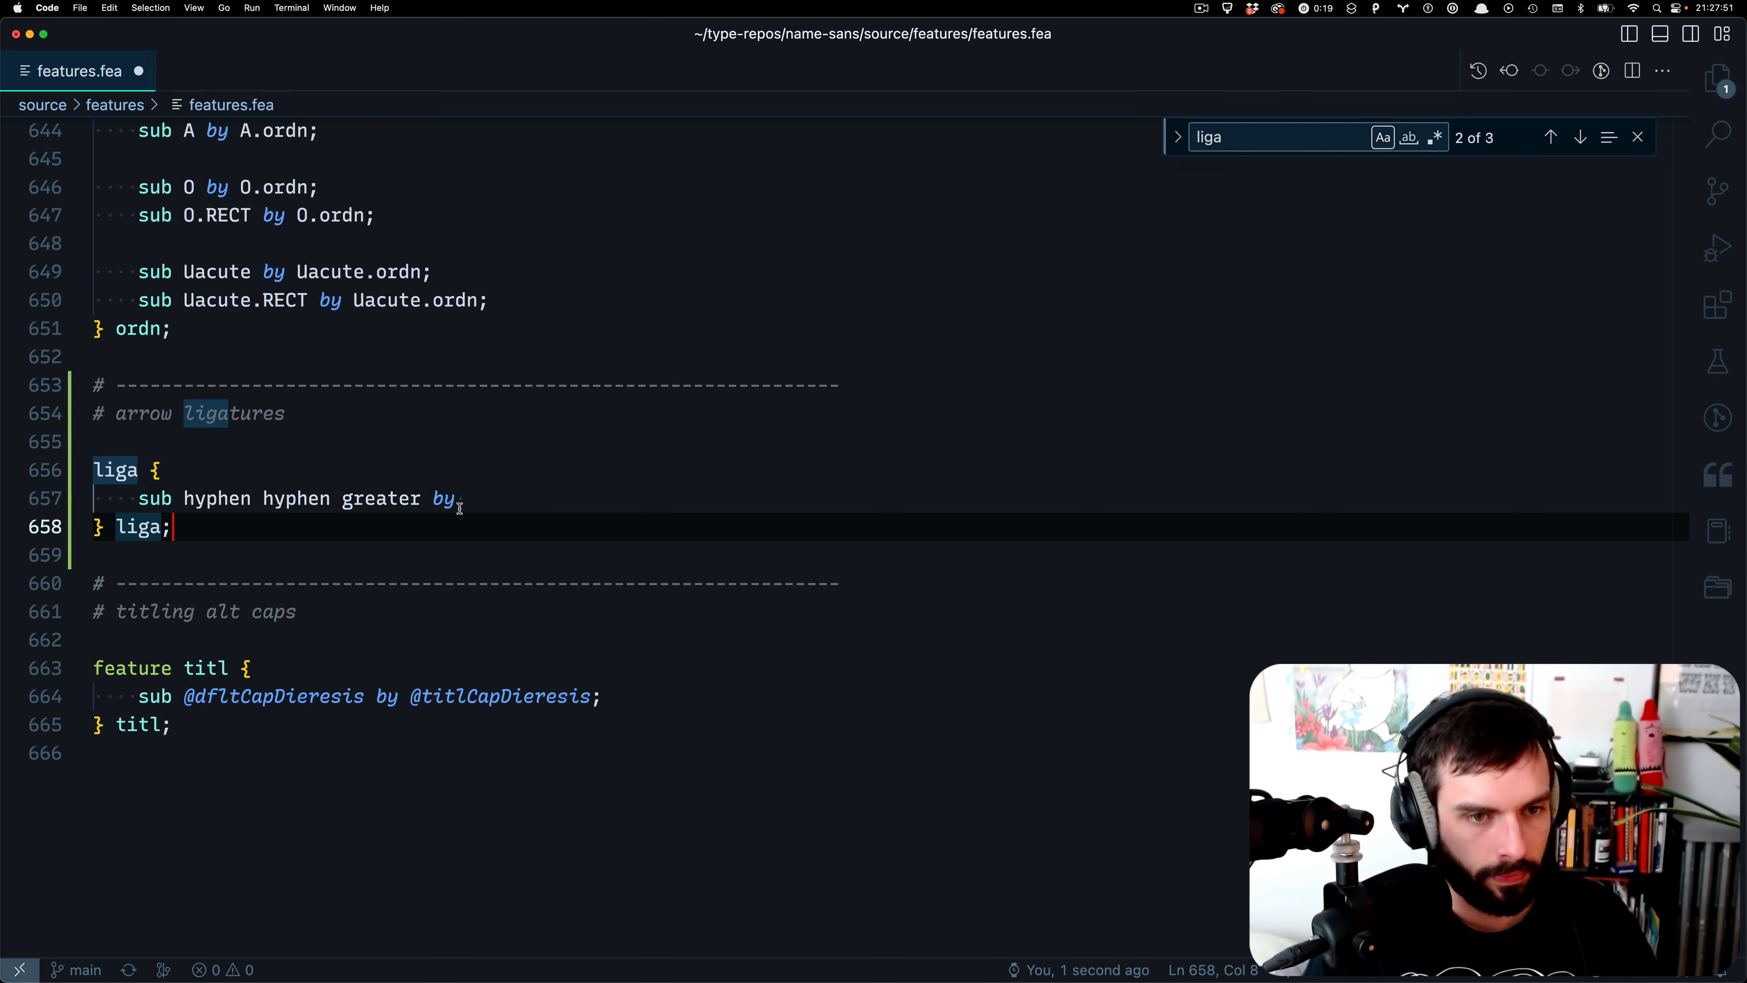
click(527, 495)
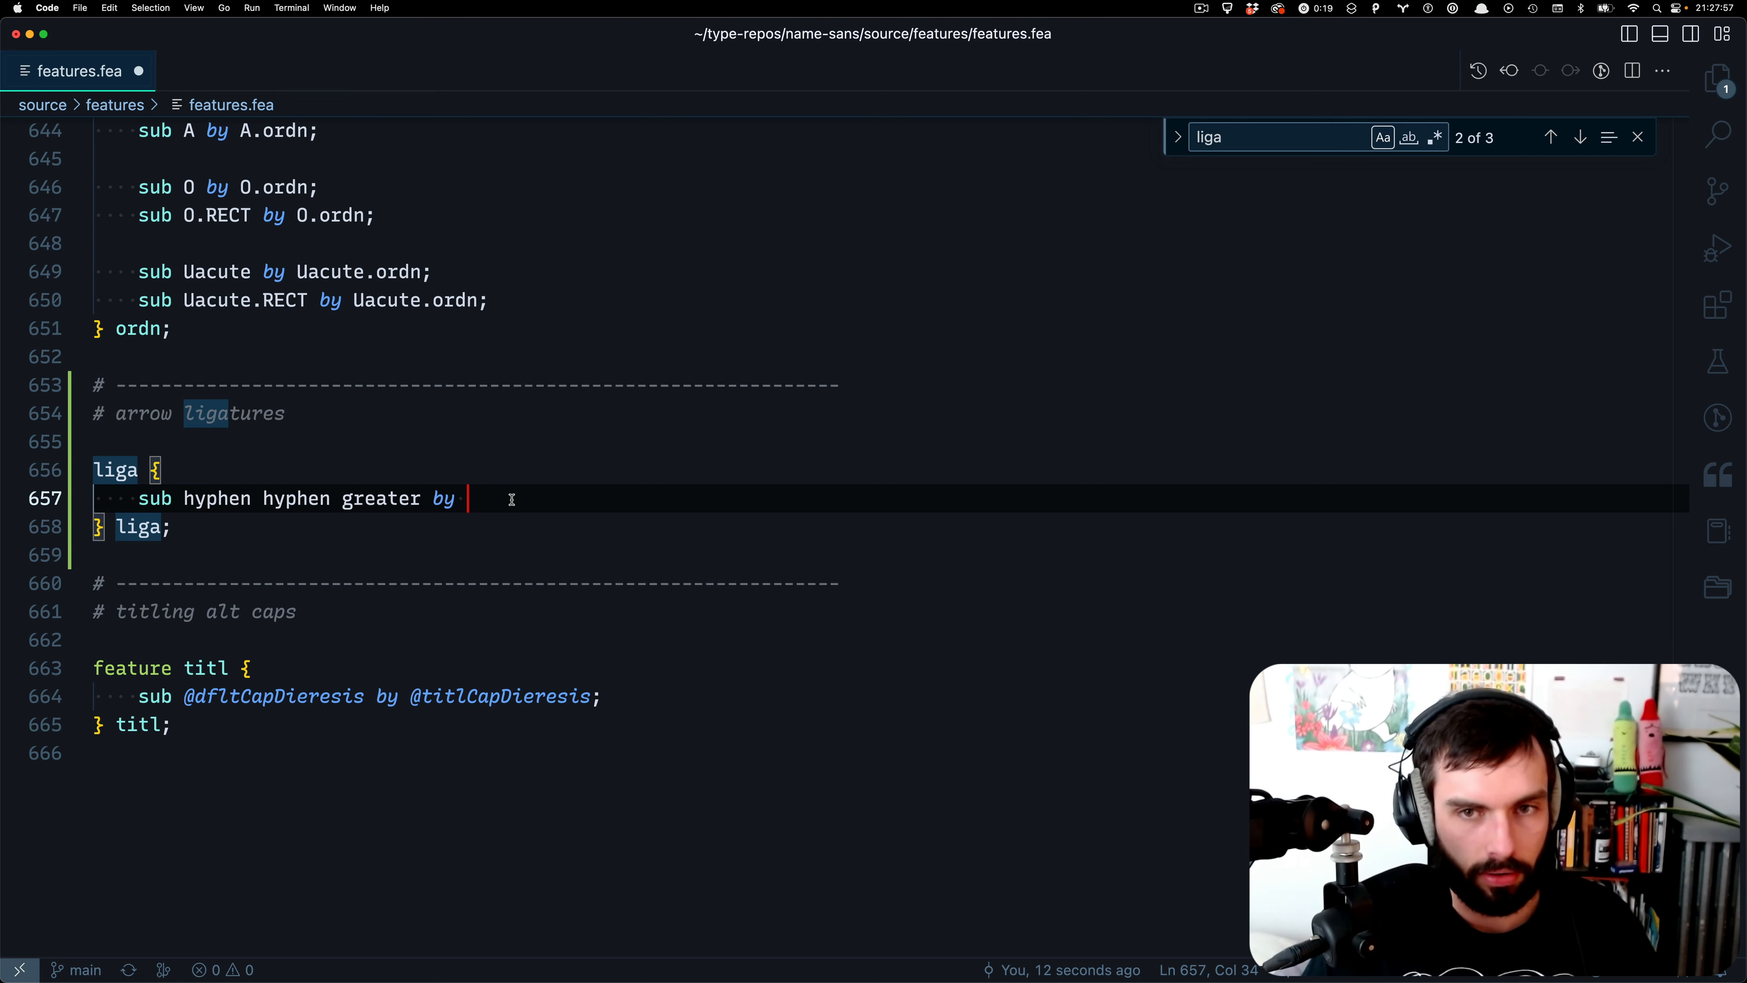
- Search the project's files for "arrow" and look through the matching .glif files for the arrow glyph names
key(super+p)
text(ap)
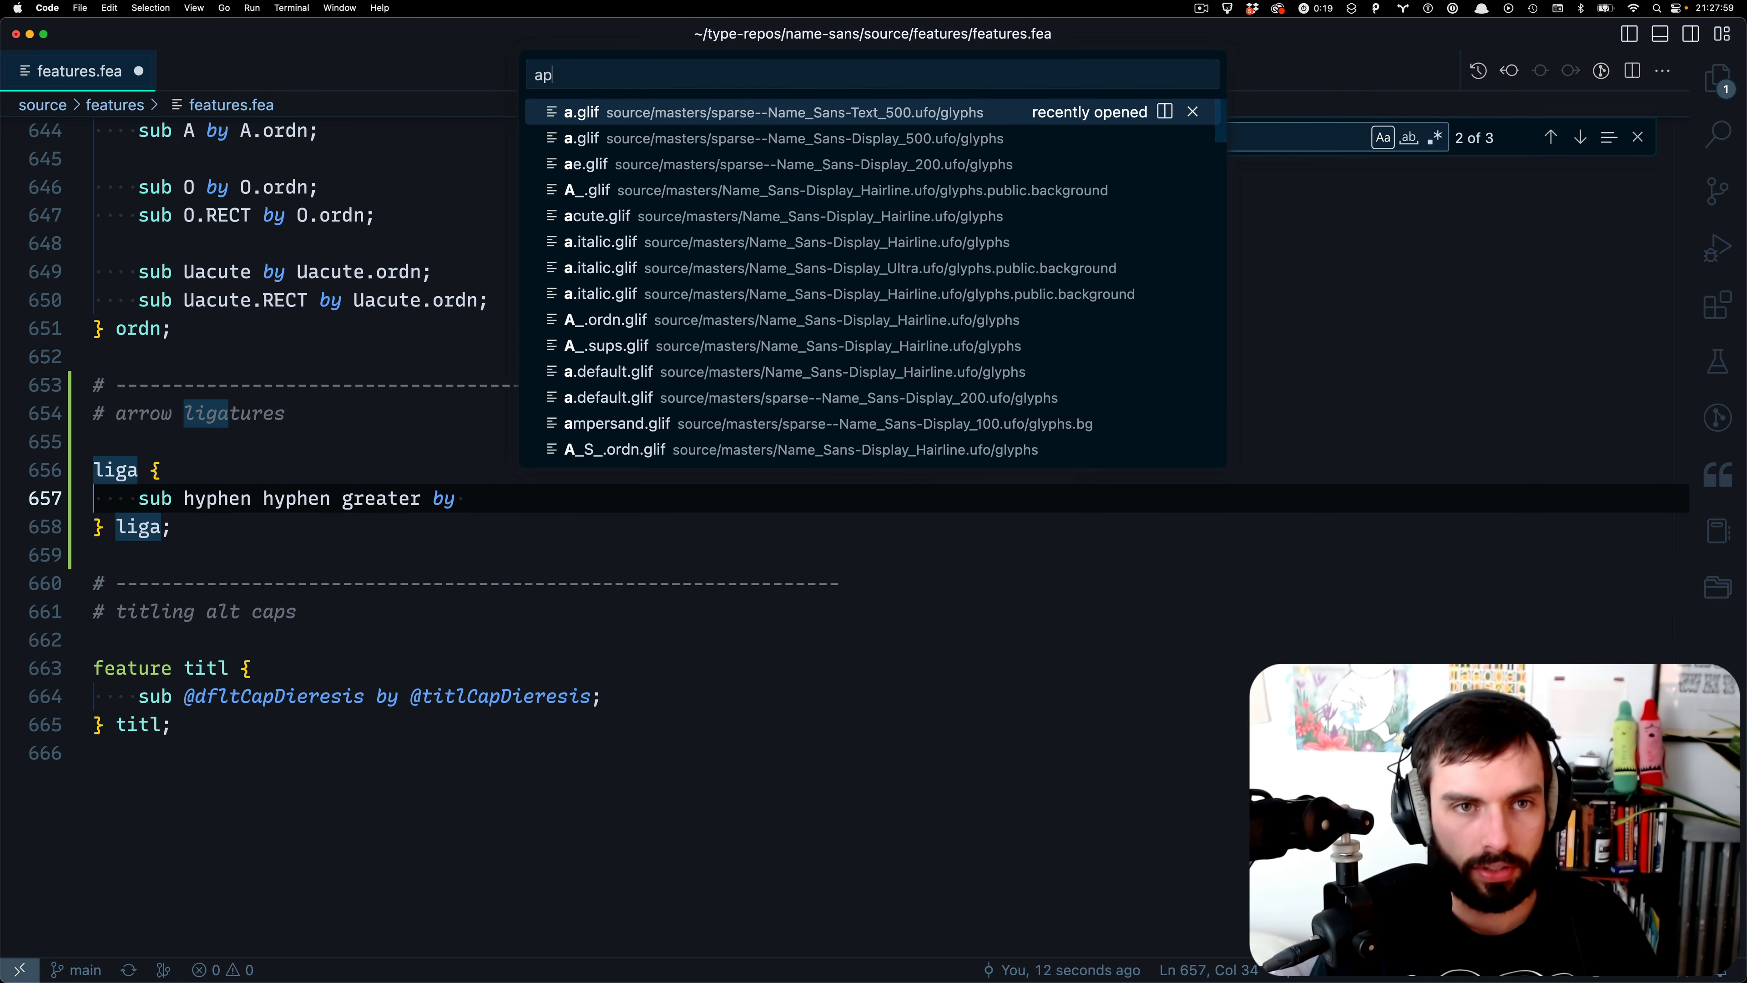
key(BackSpace)
text(rrow)
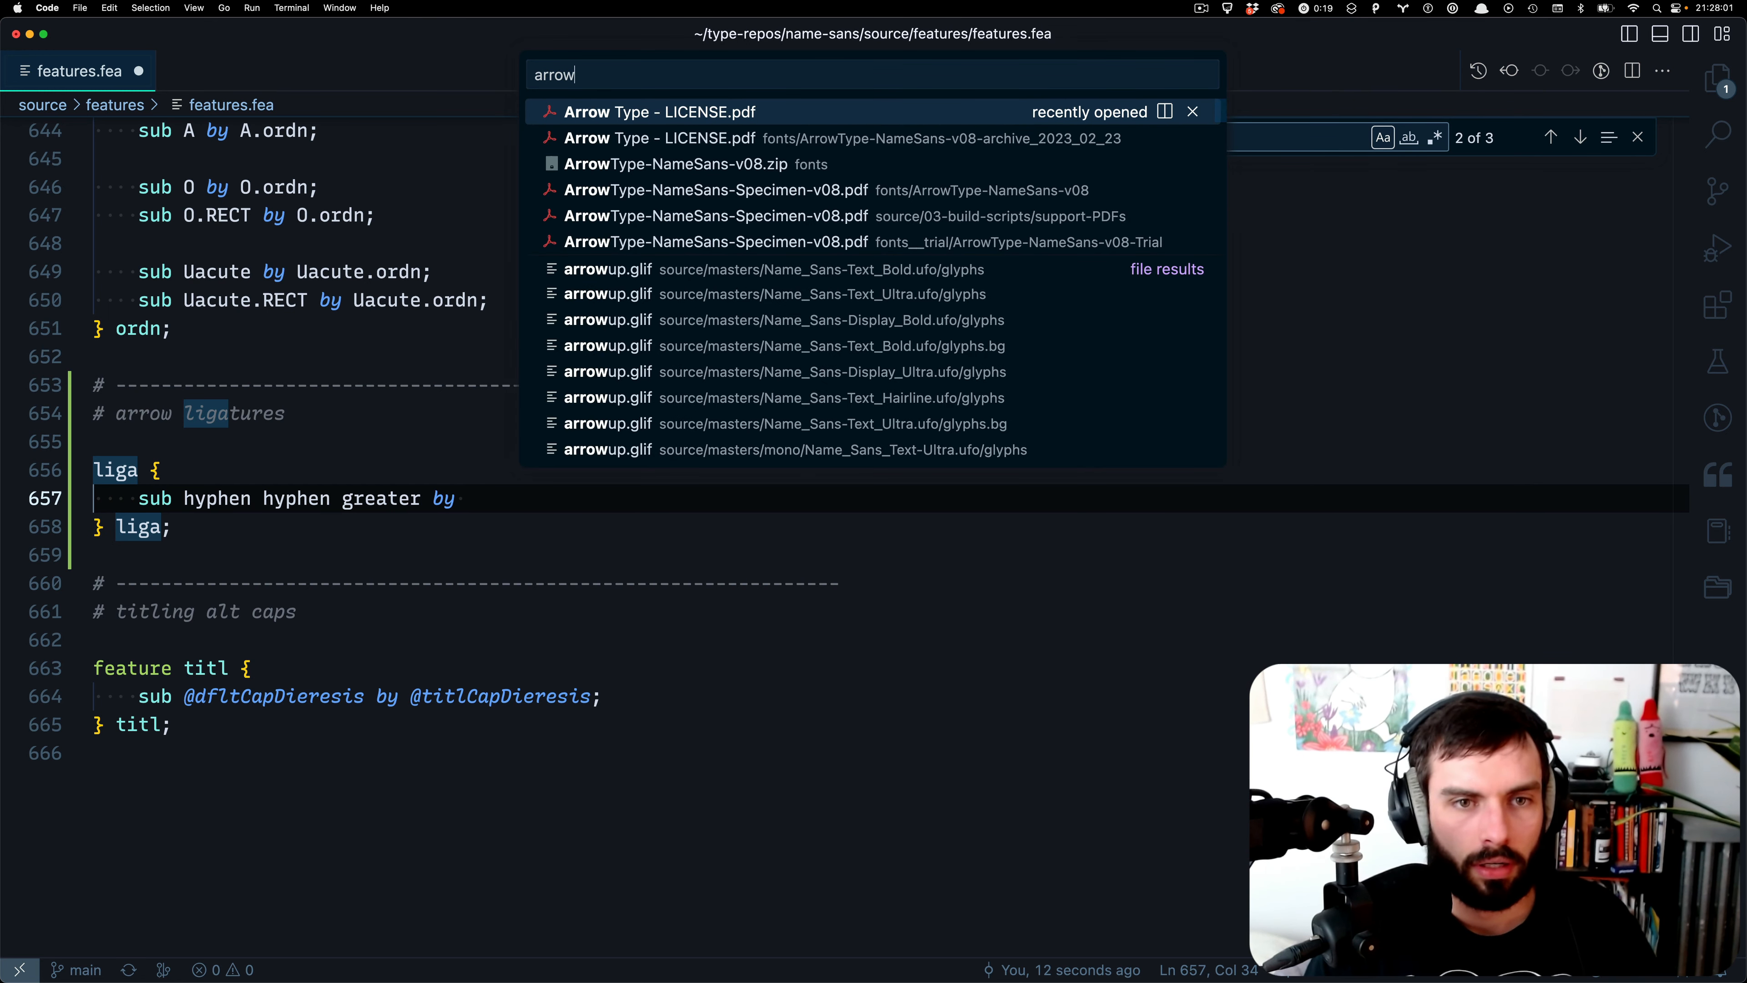
scroll(661, 348, down, 10)
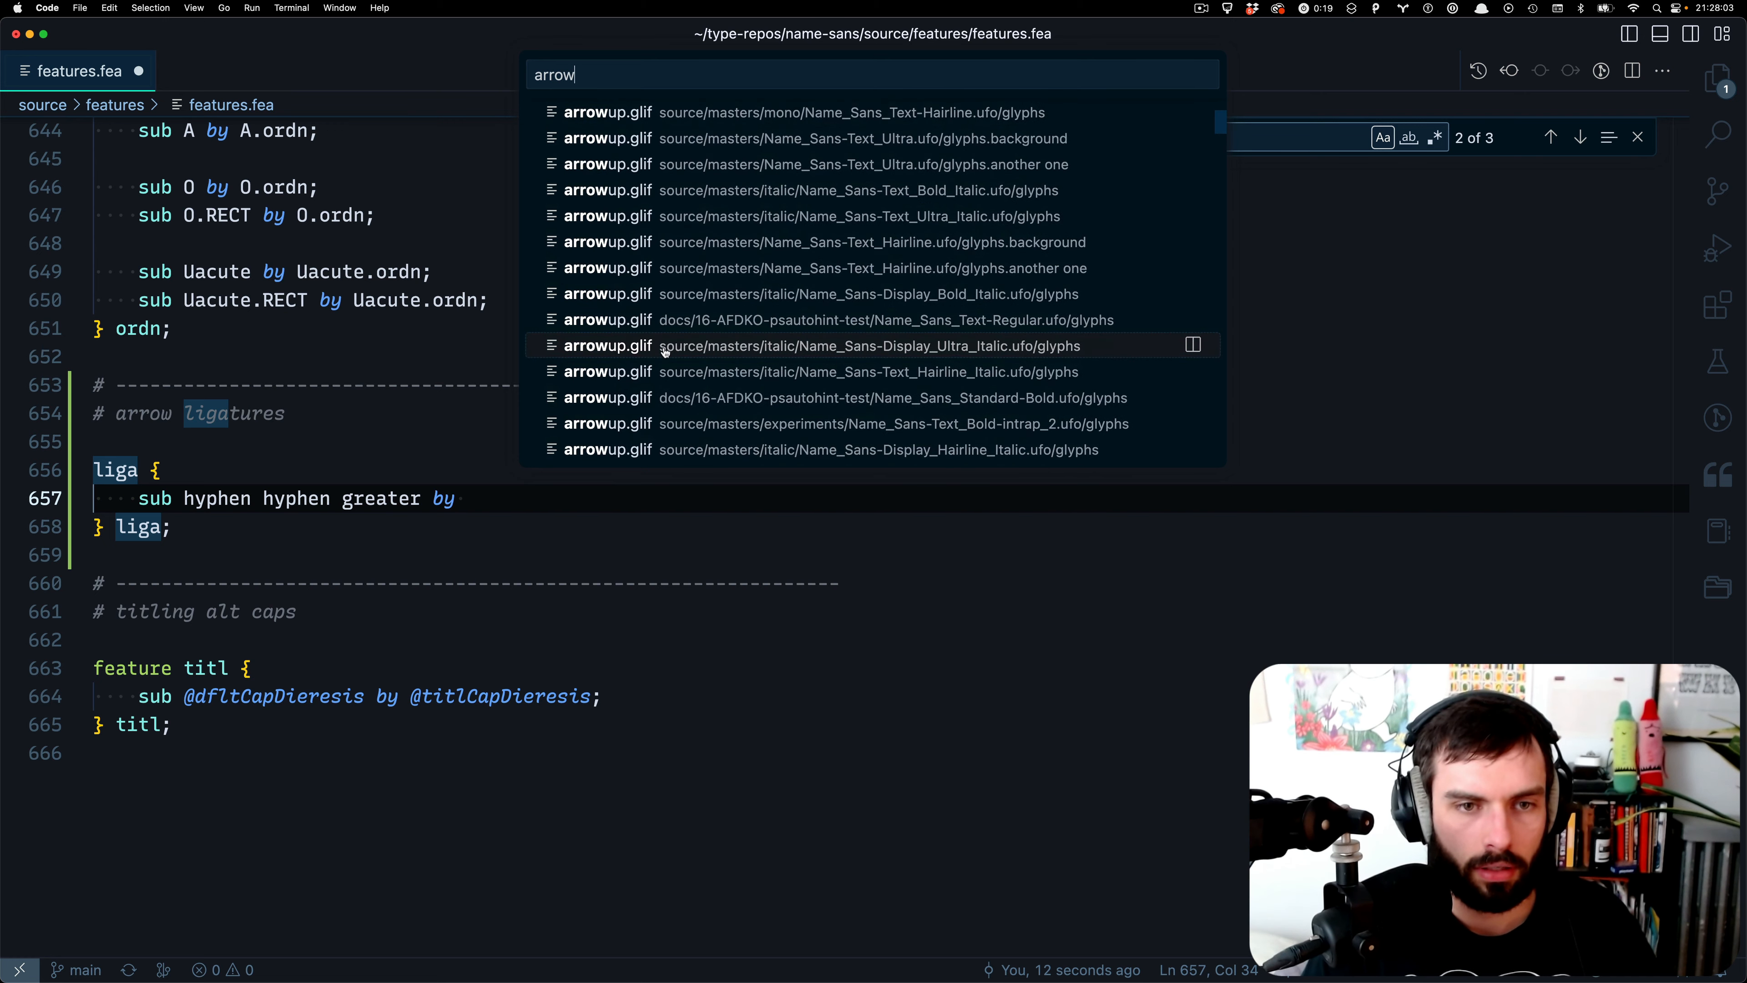
scroll(665, 352, down, 10)
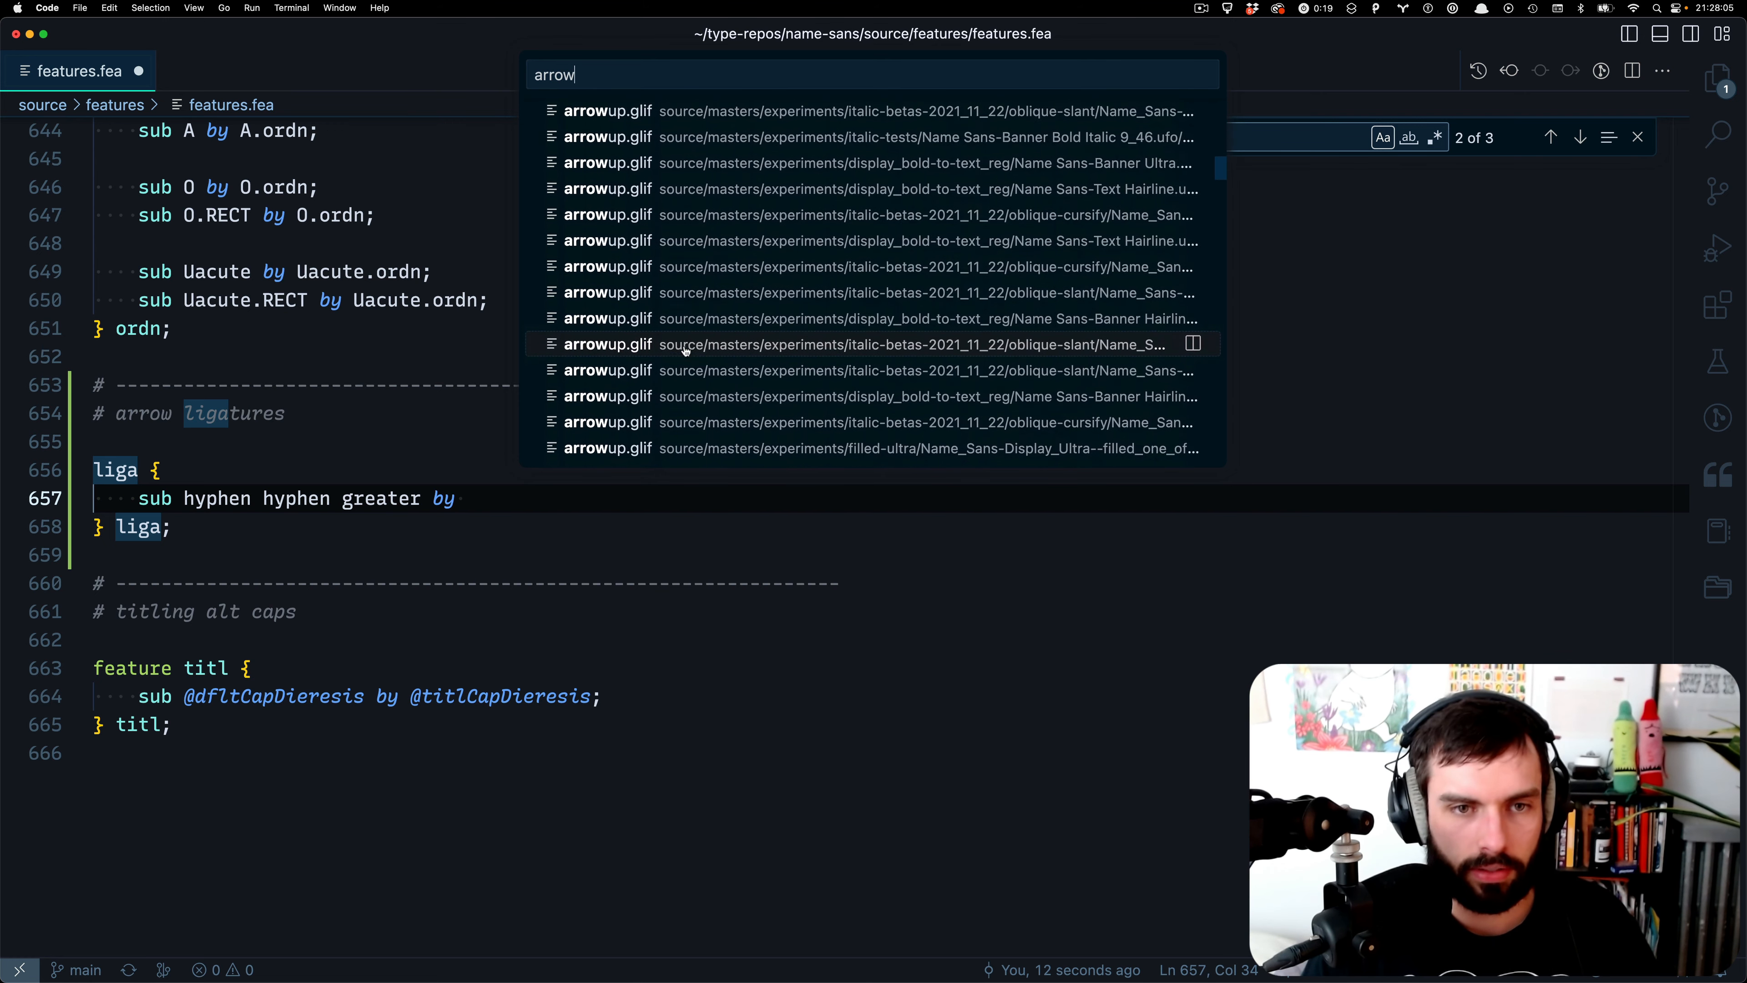
scroll(686, 352, down, 10)
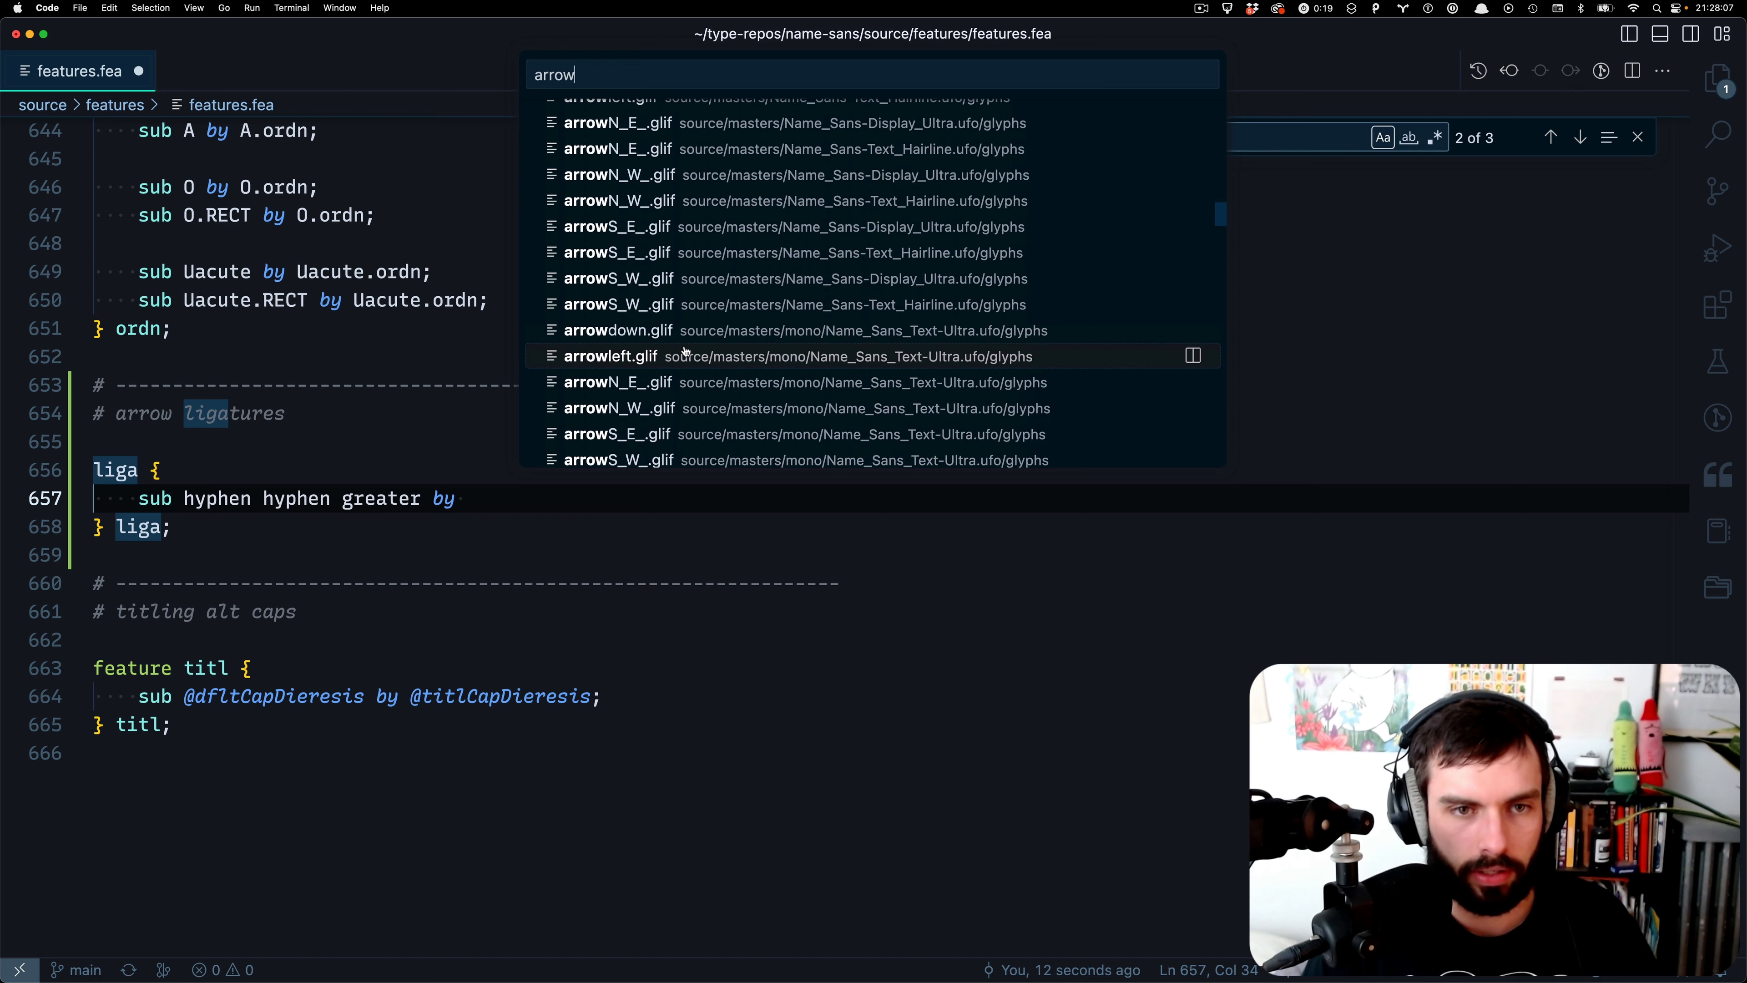
scroll(687, 352, up, 5)
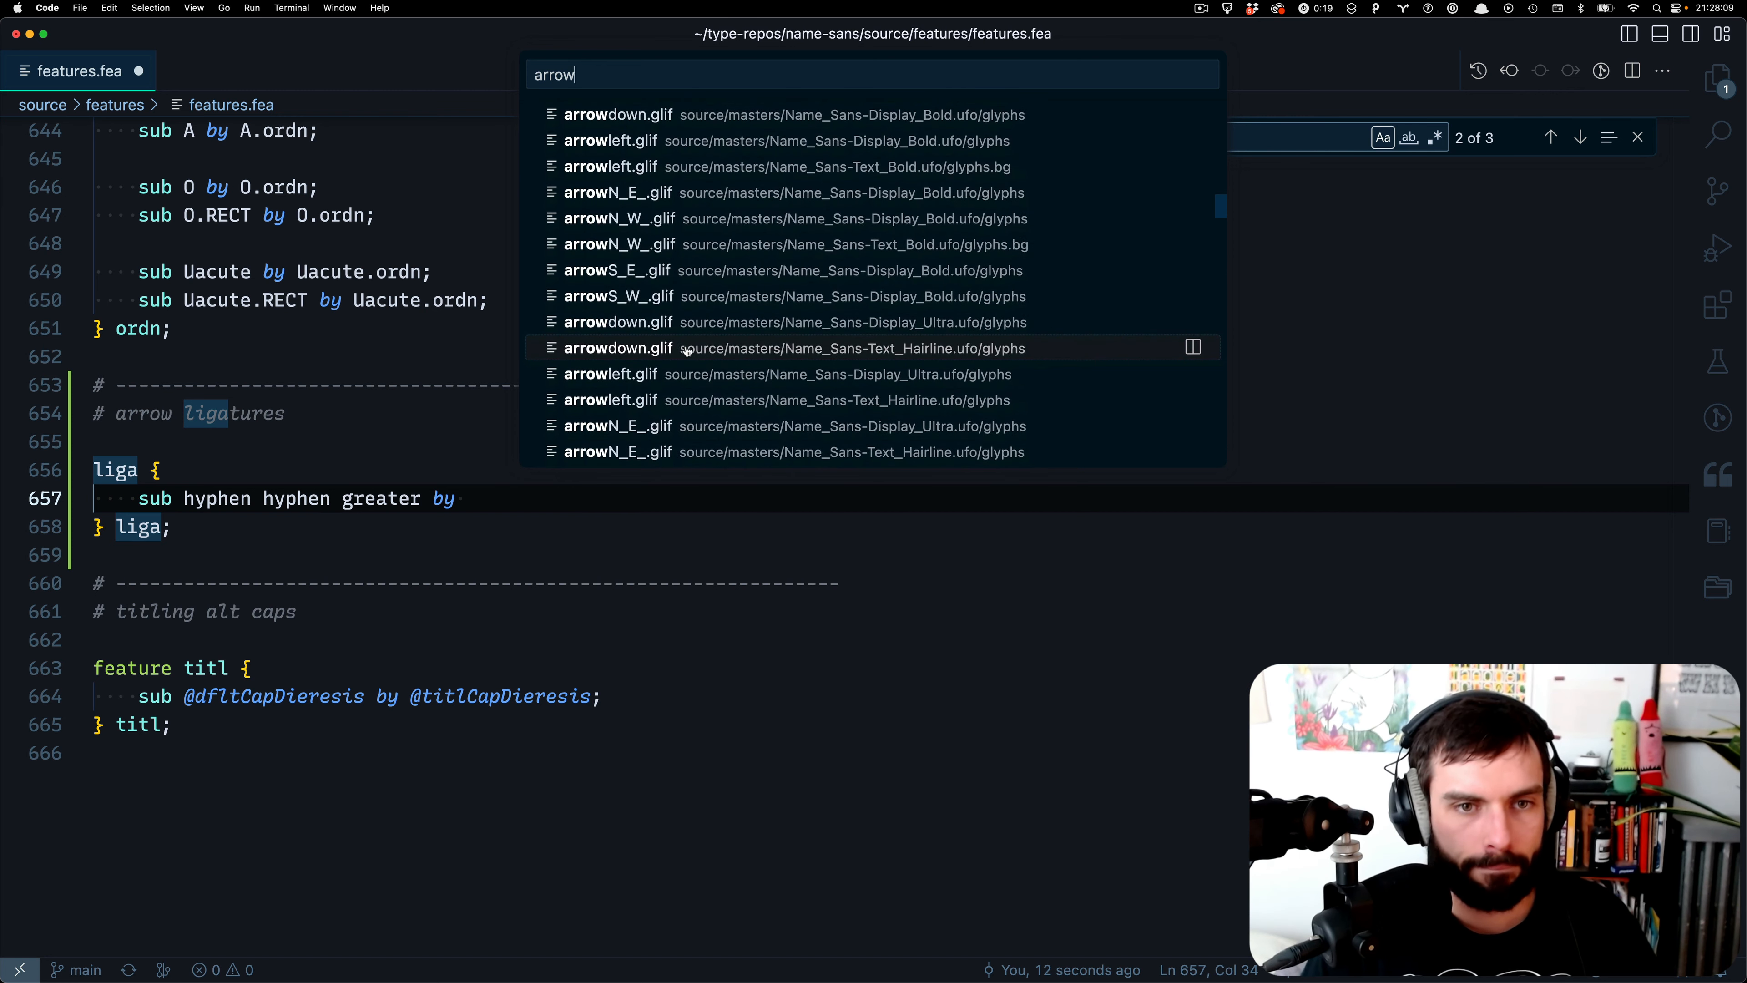
scroll(687, 352, down, 10)
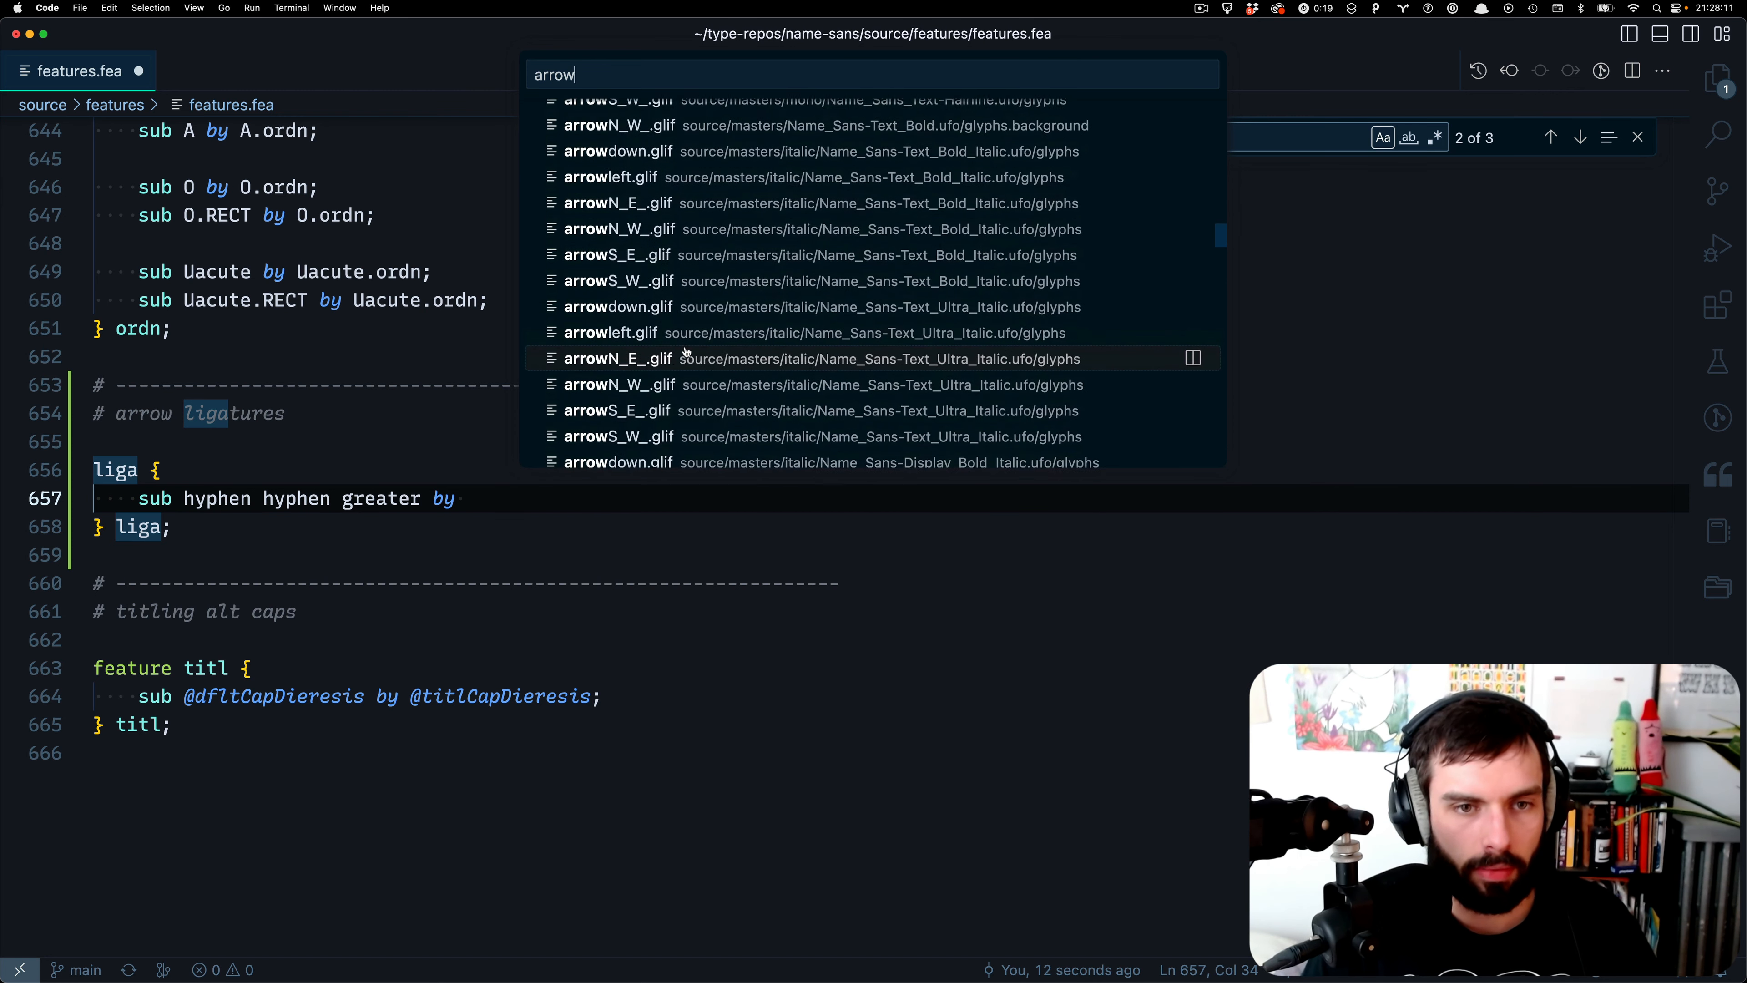
scroll(686, 352, down, 5)
scroll(690, 337, down, 5)
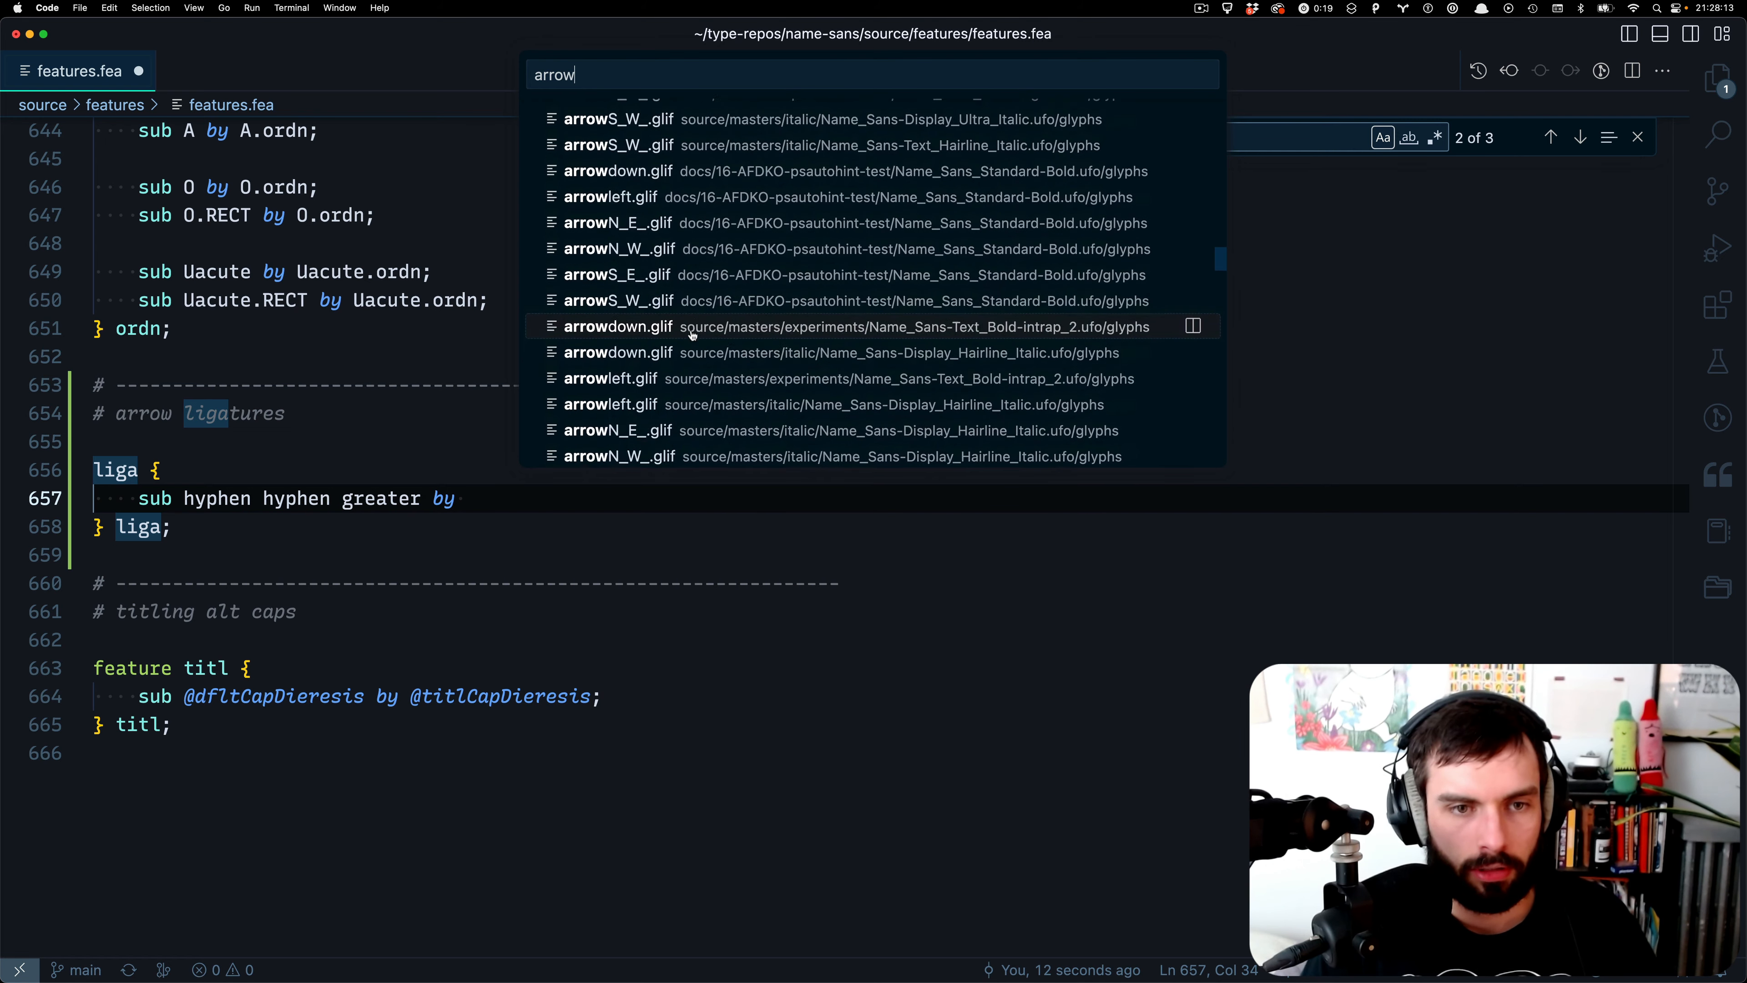
scroll(692, 335, down, 10)
double_click(274, 612)
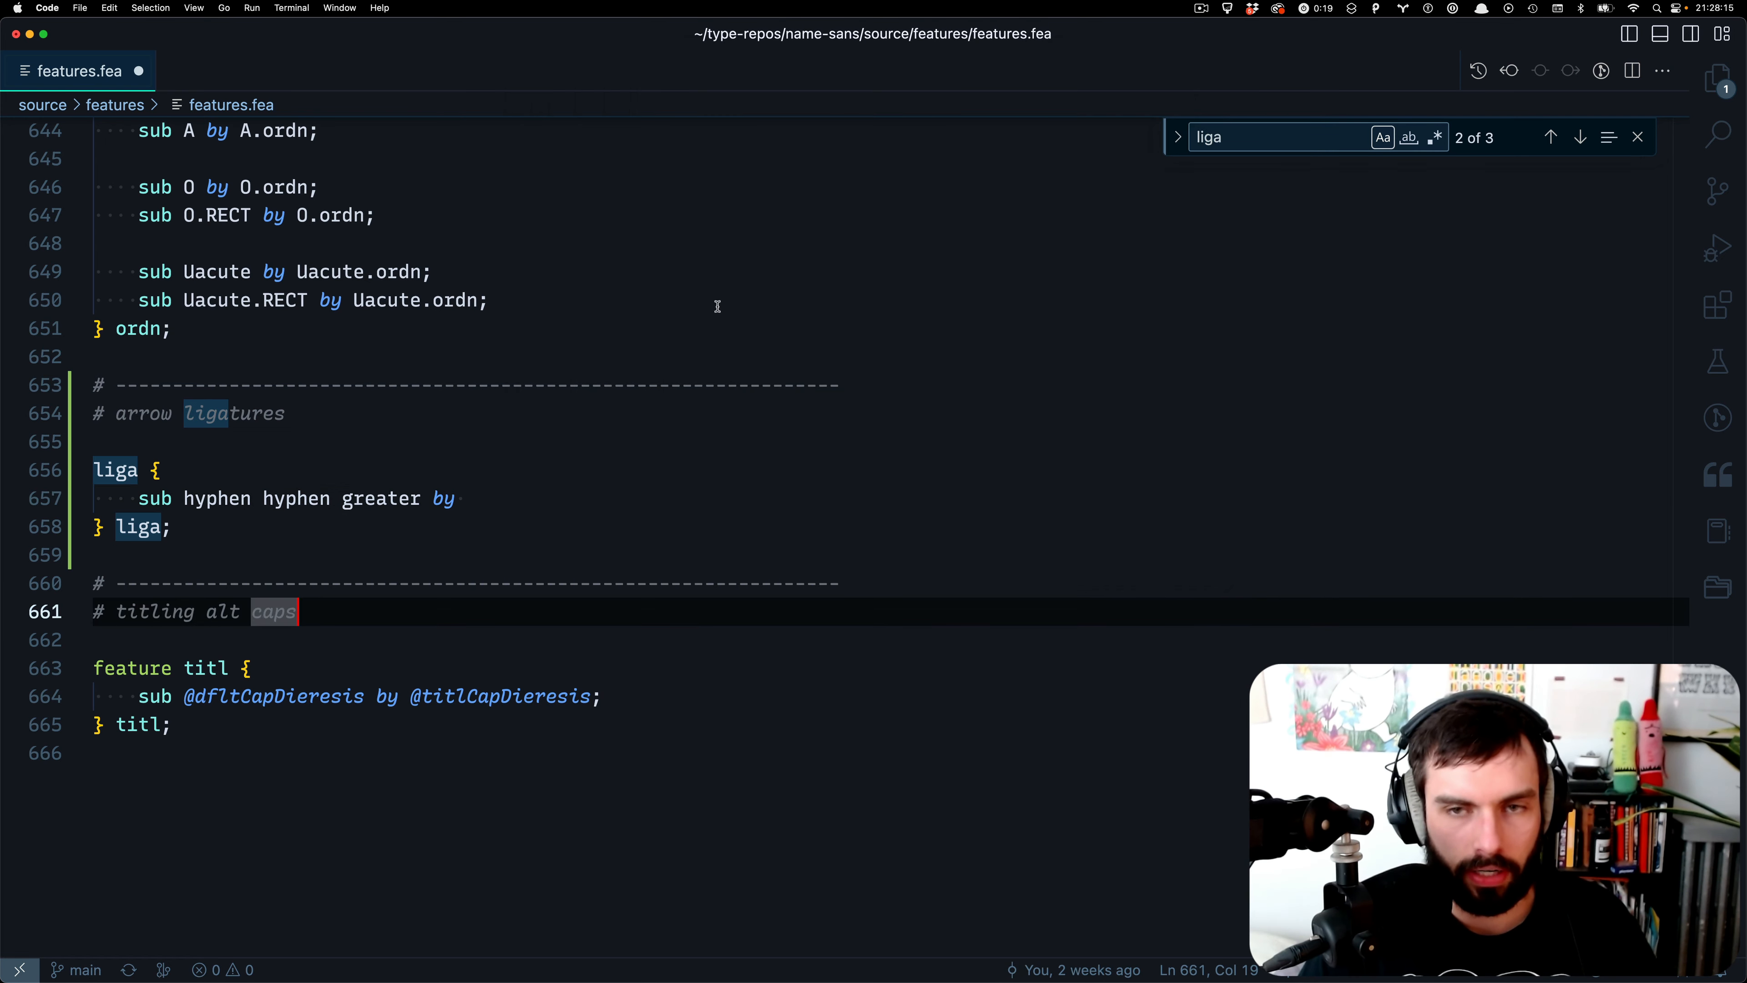
- Switch to RoboFont and open the recent font Name_Sans-Text_Bold.ufo
key(ctrl+Right)
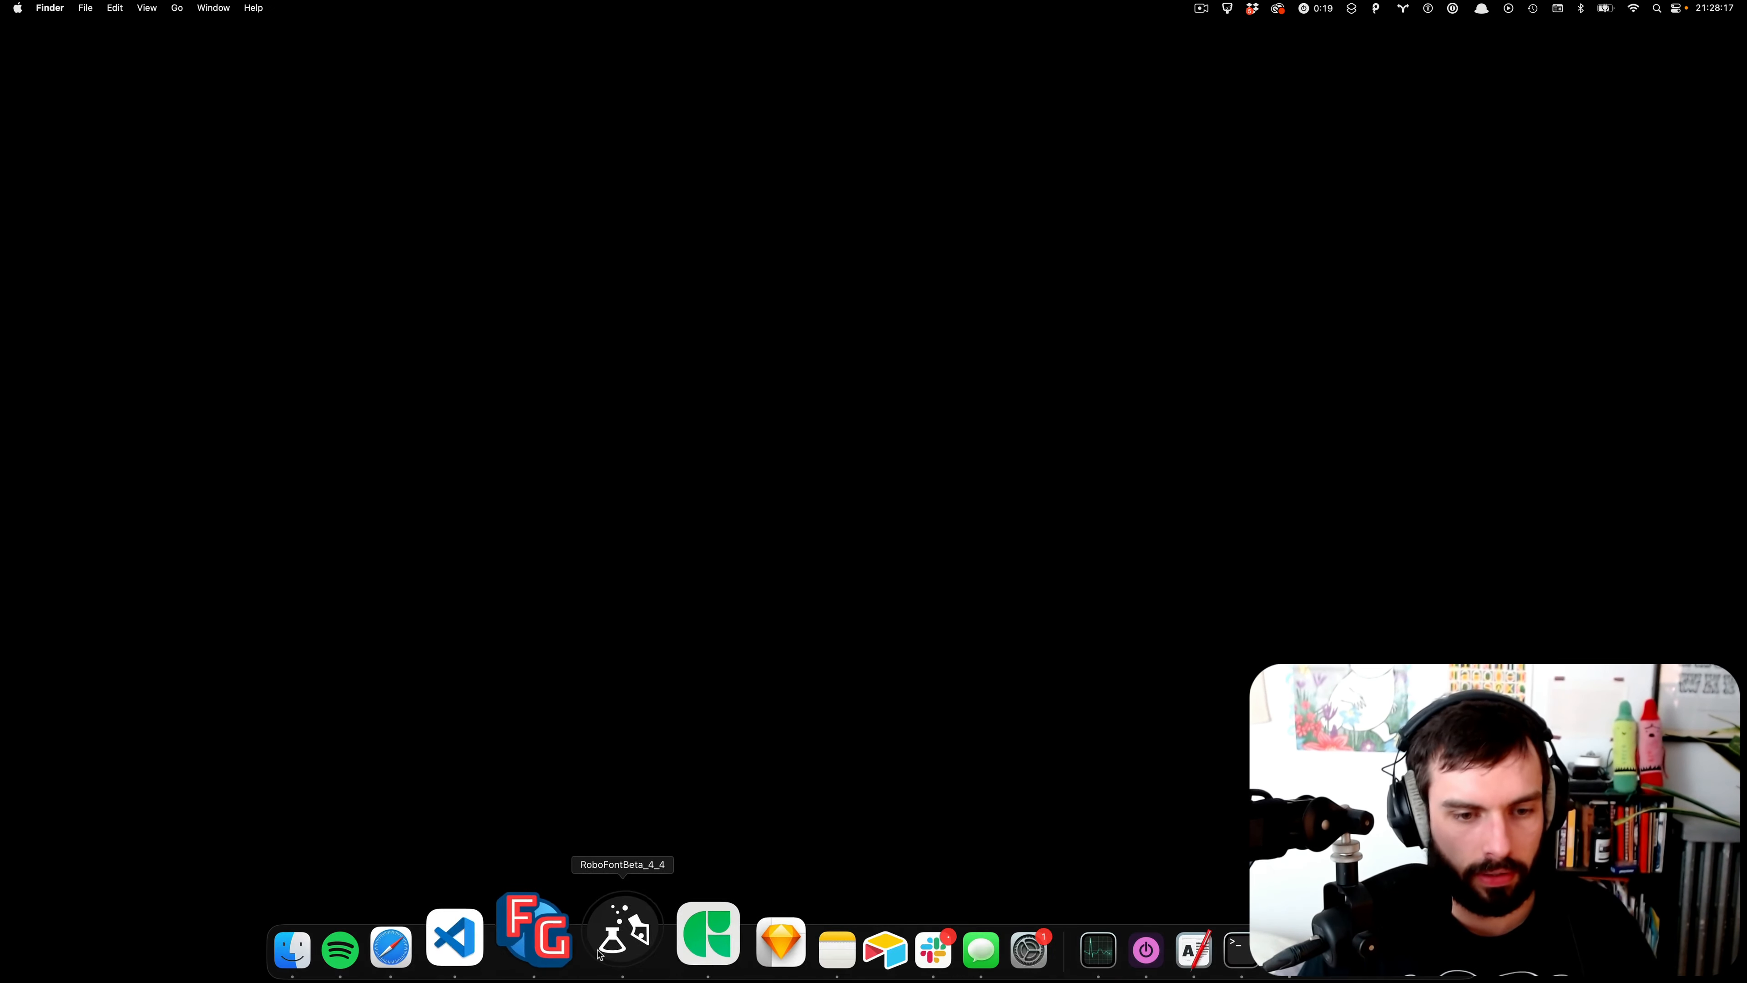
click(606, 944)
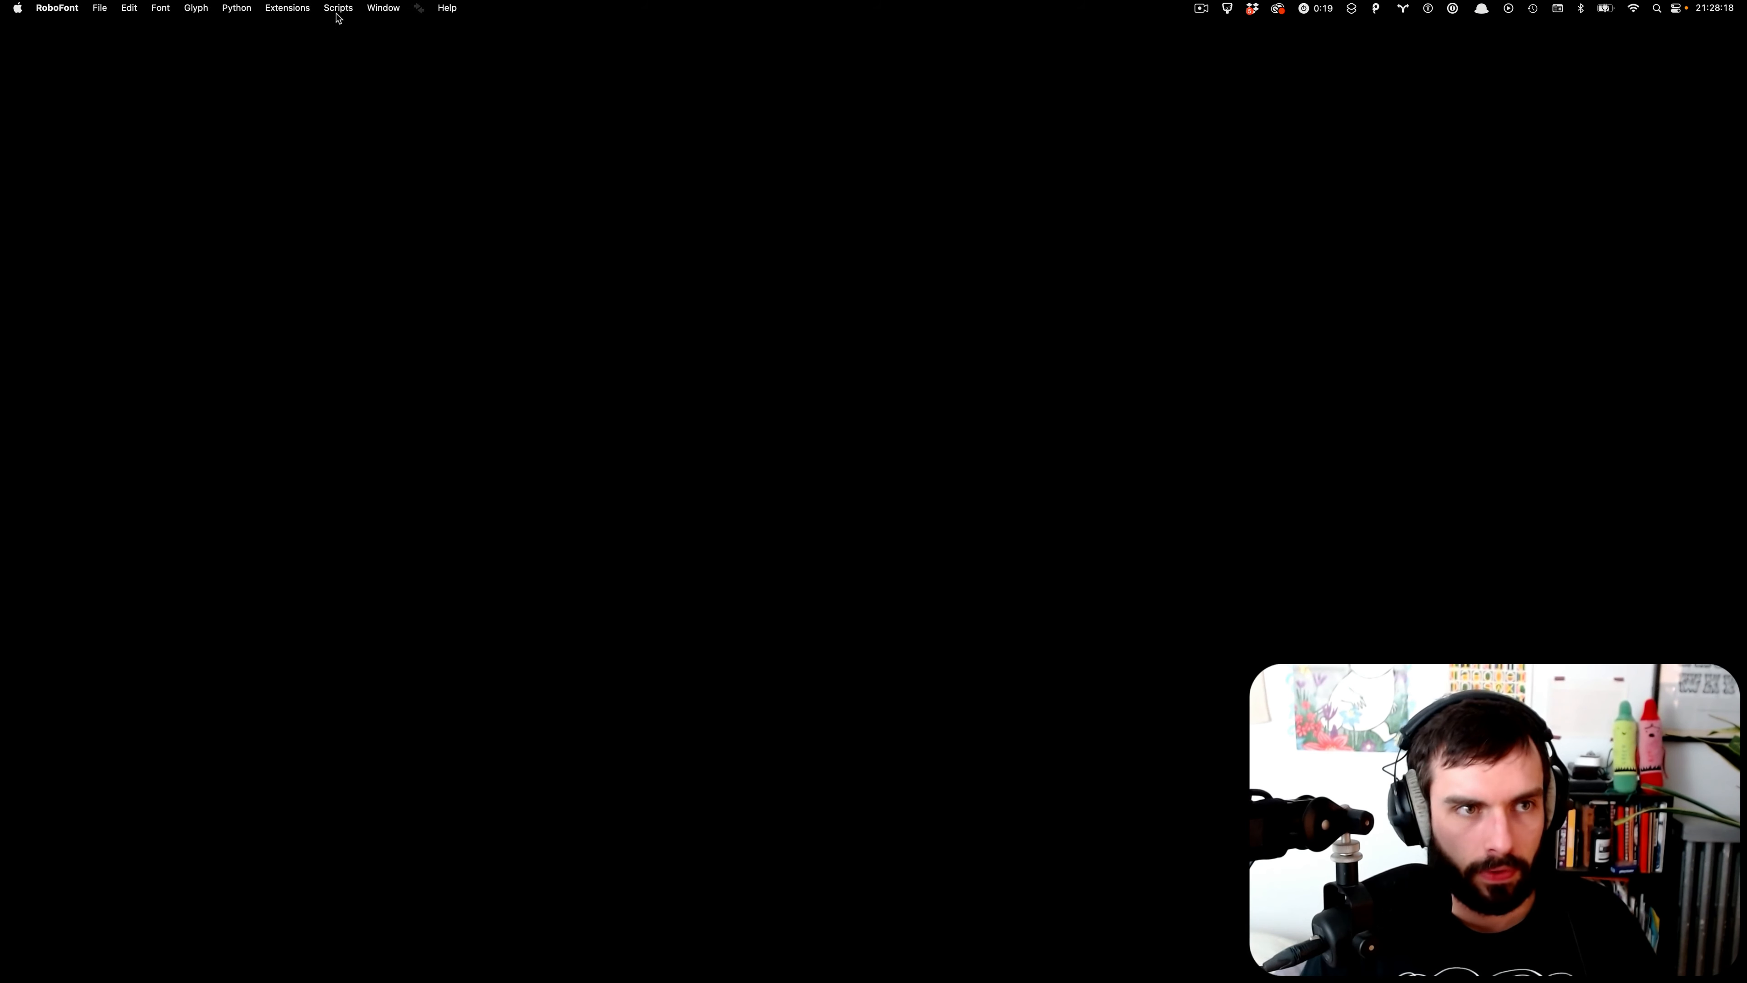
click(97, 6)
mouse_move(155, 59)
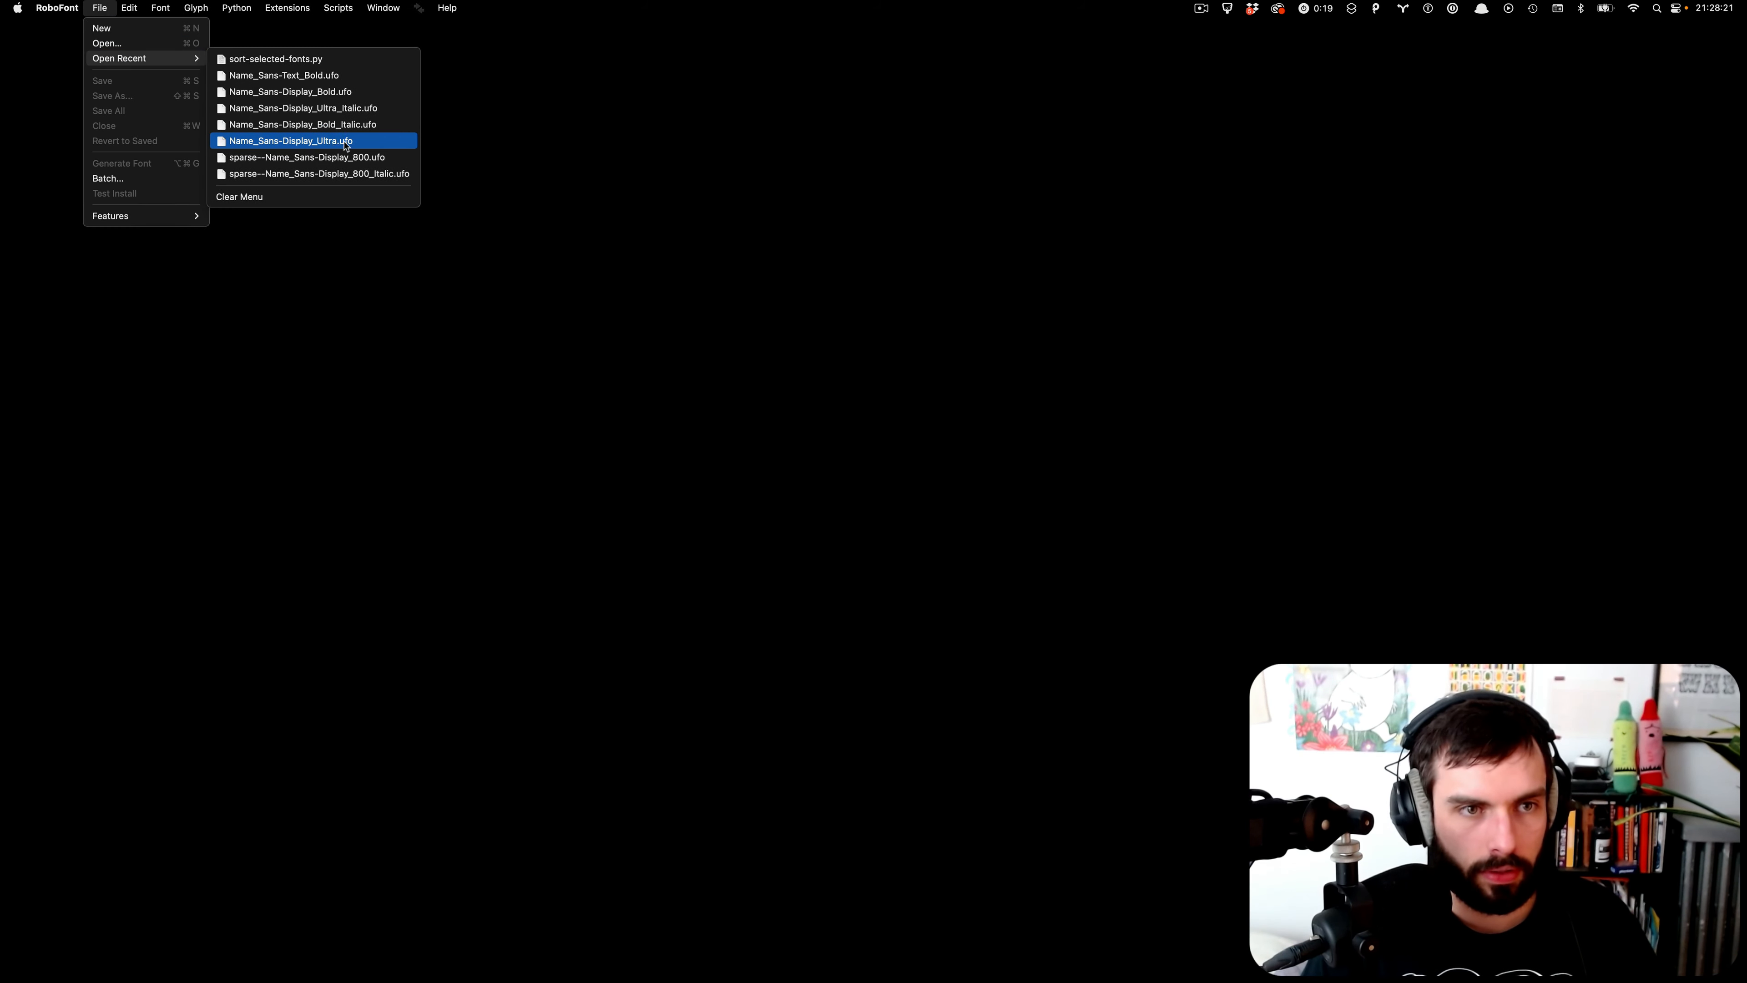
click(332, 75)
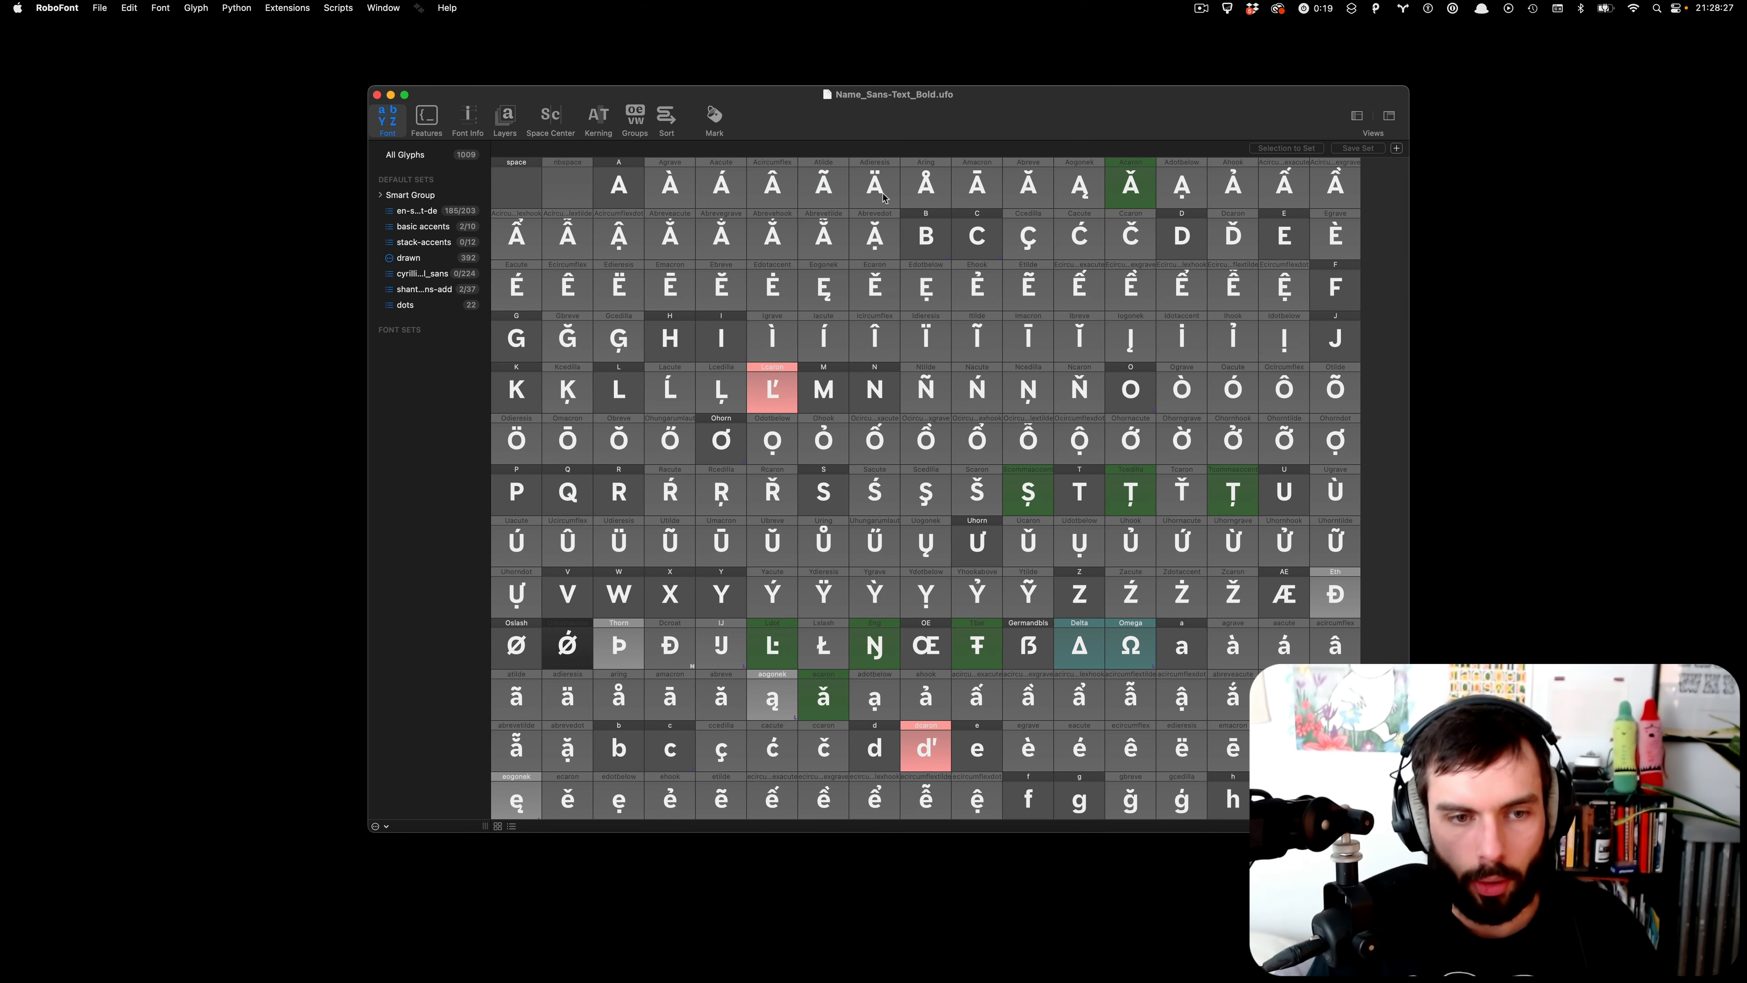
- Switch to Spotify and play the track "Remember" from the Weval album
mouse_move(1155, 978)
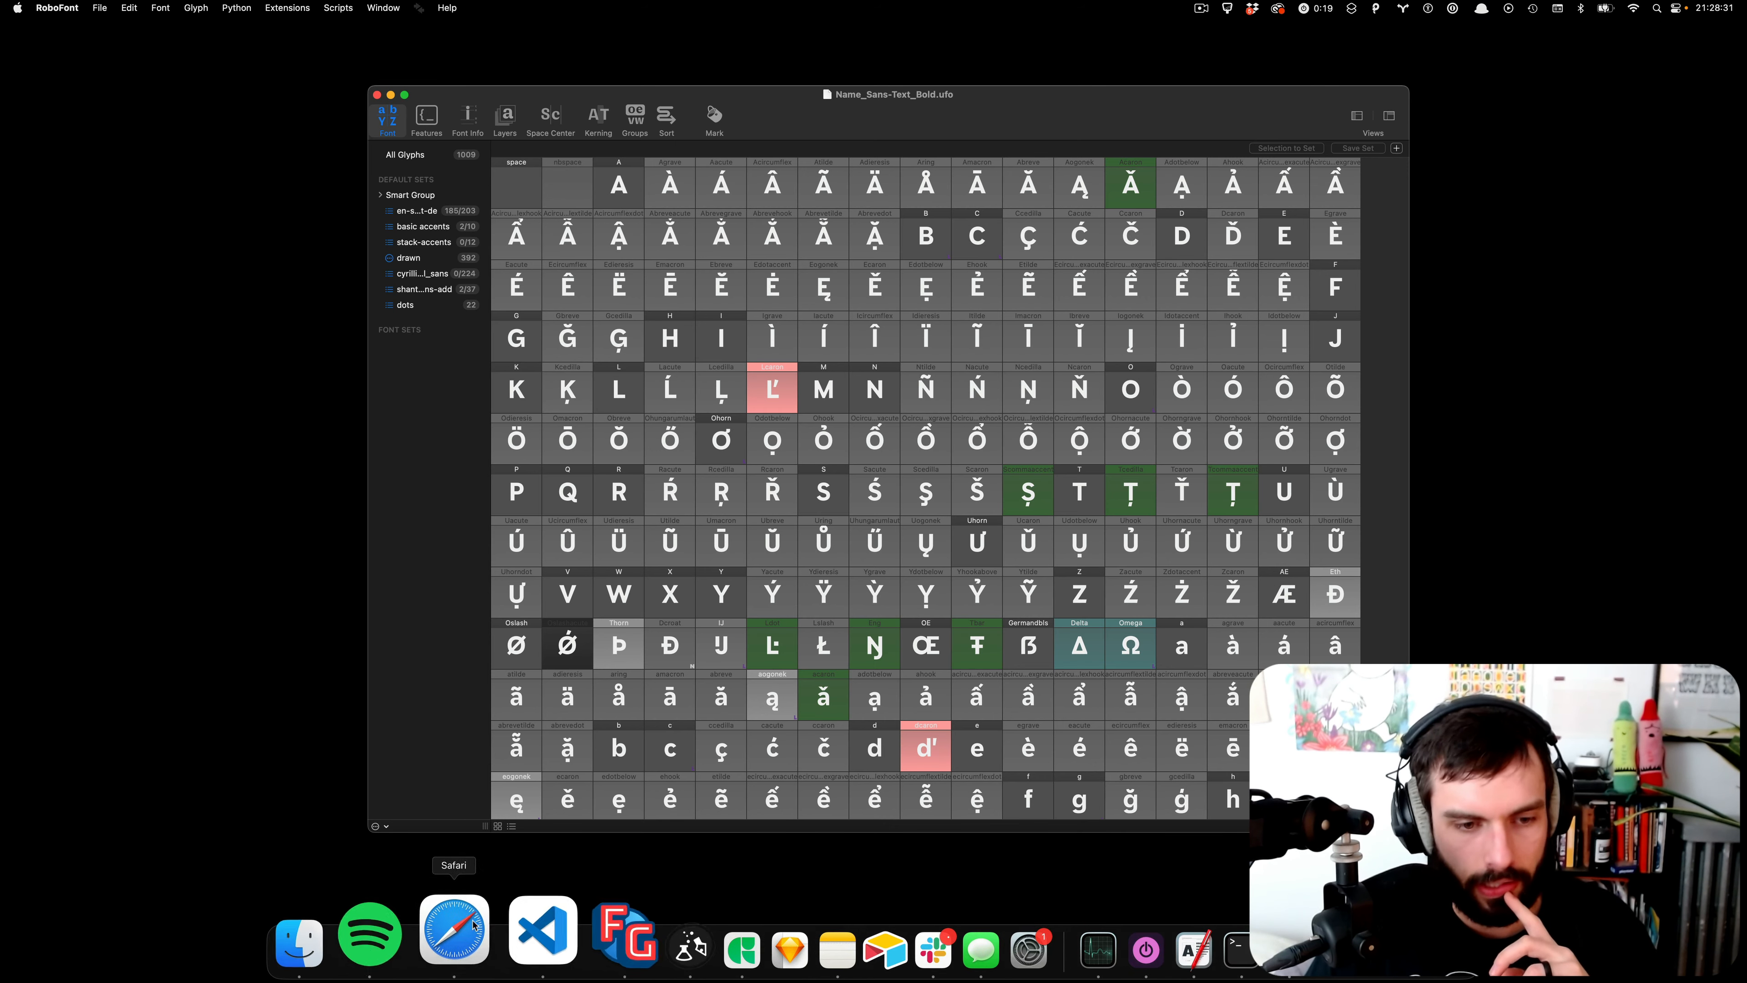
click(431, 929)
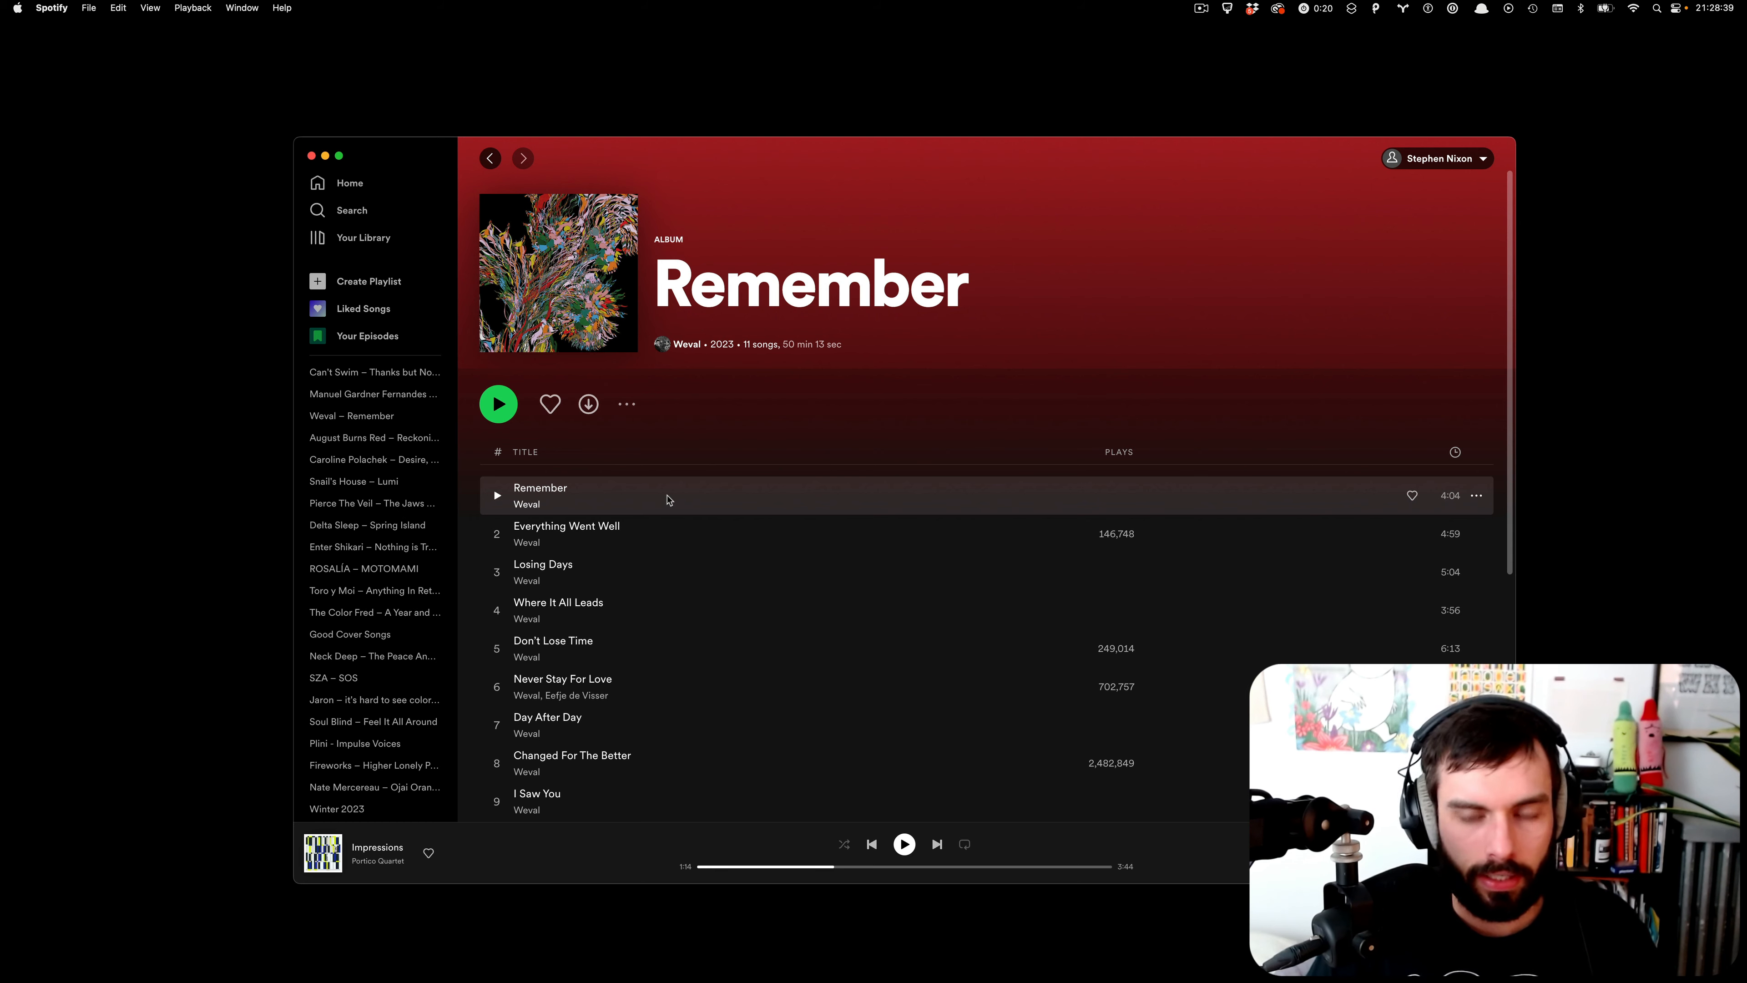
scroll(894, 501, down, 2)
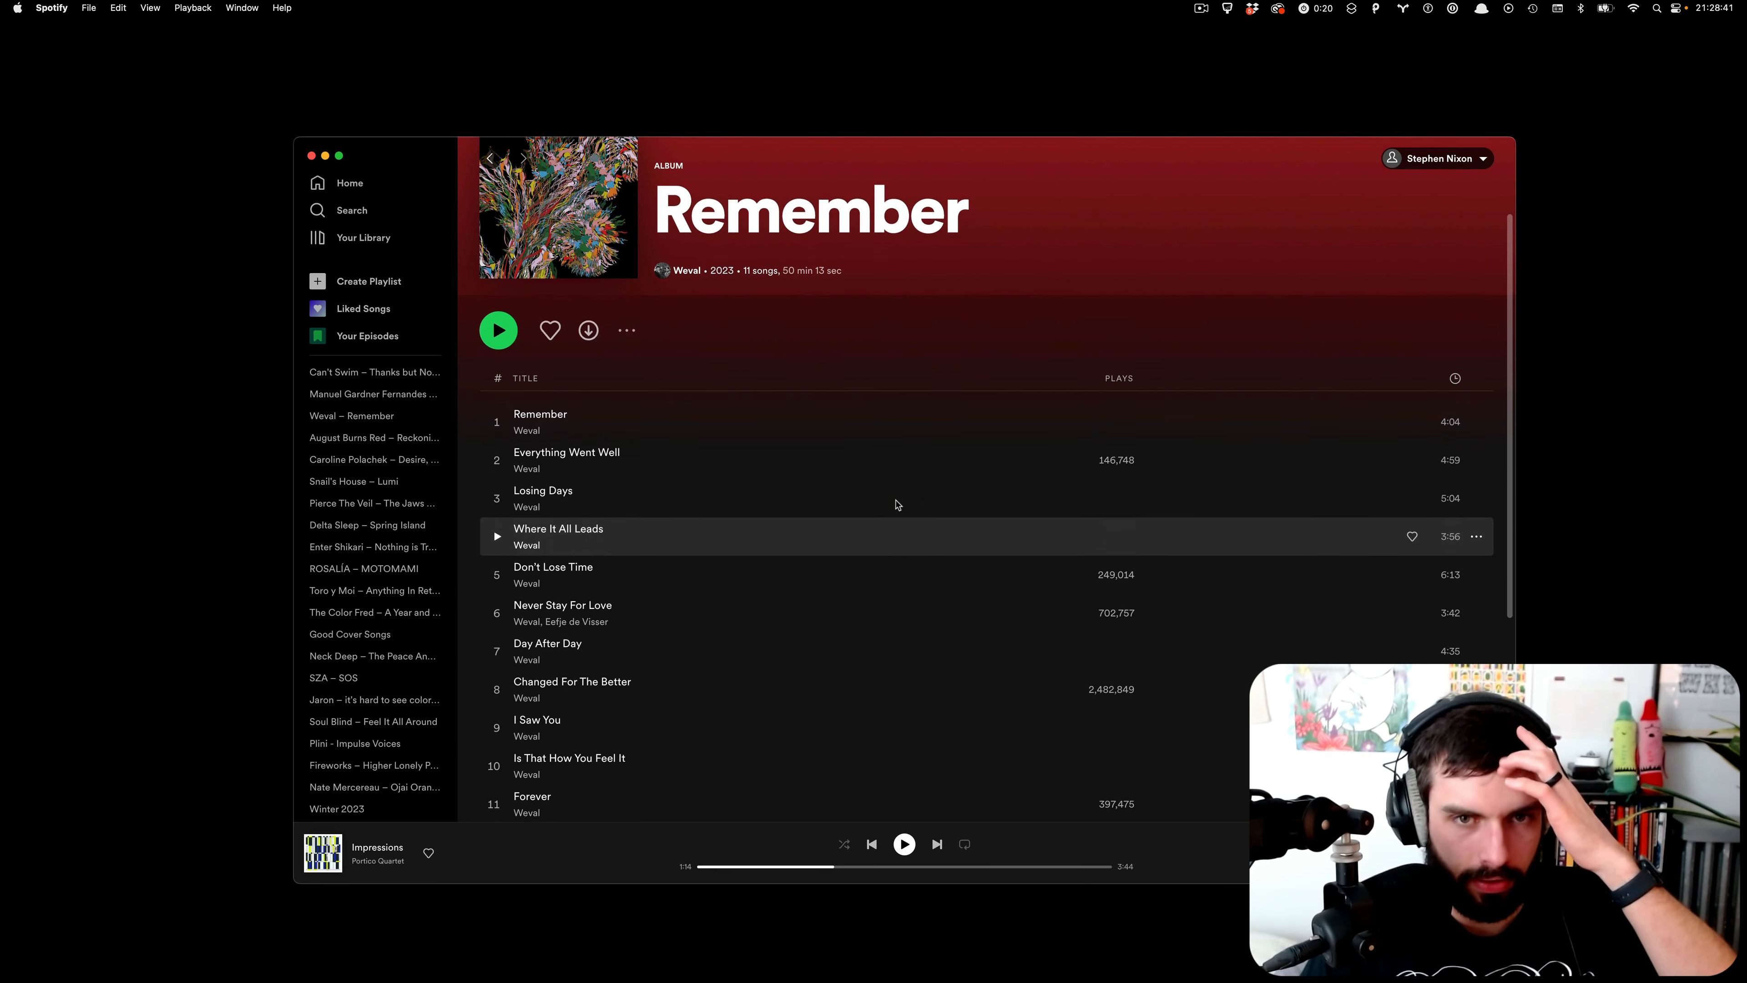
scroll(897, 504, up, 2)
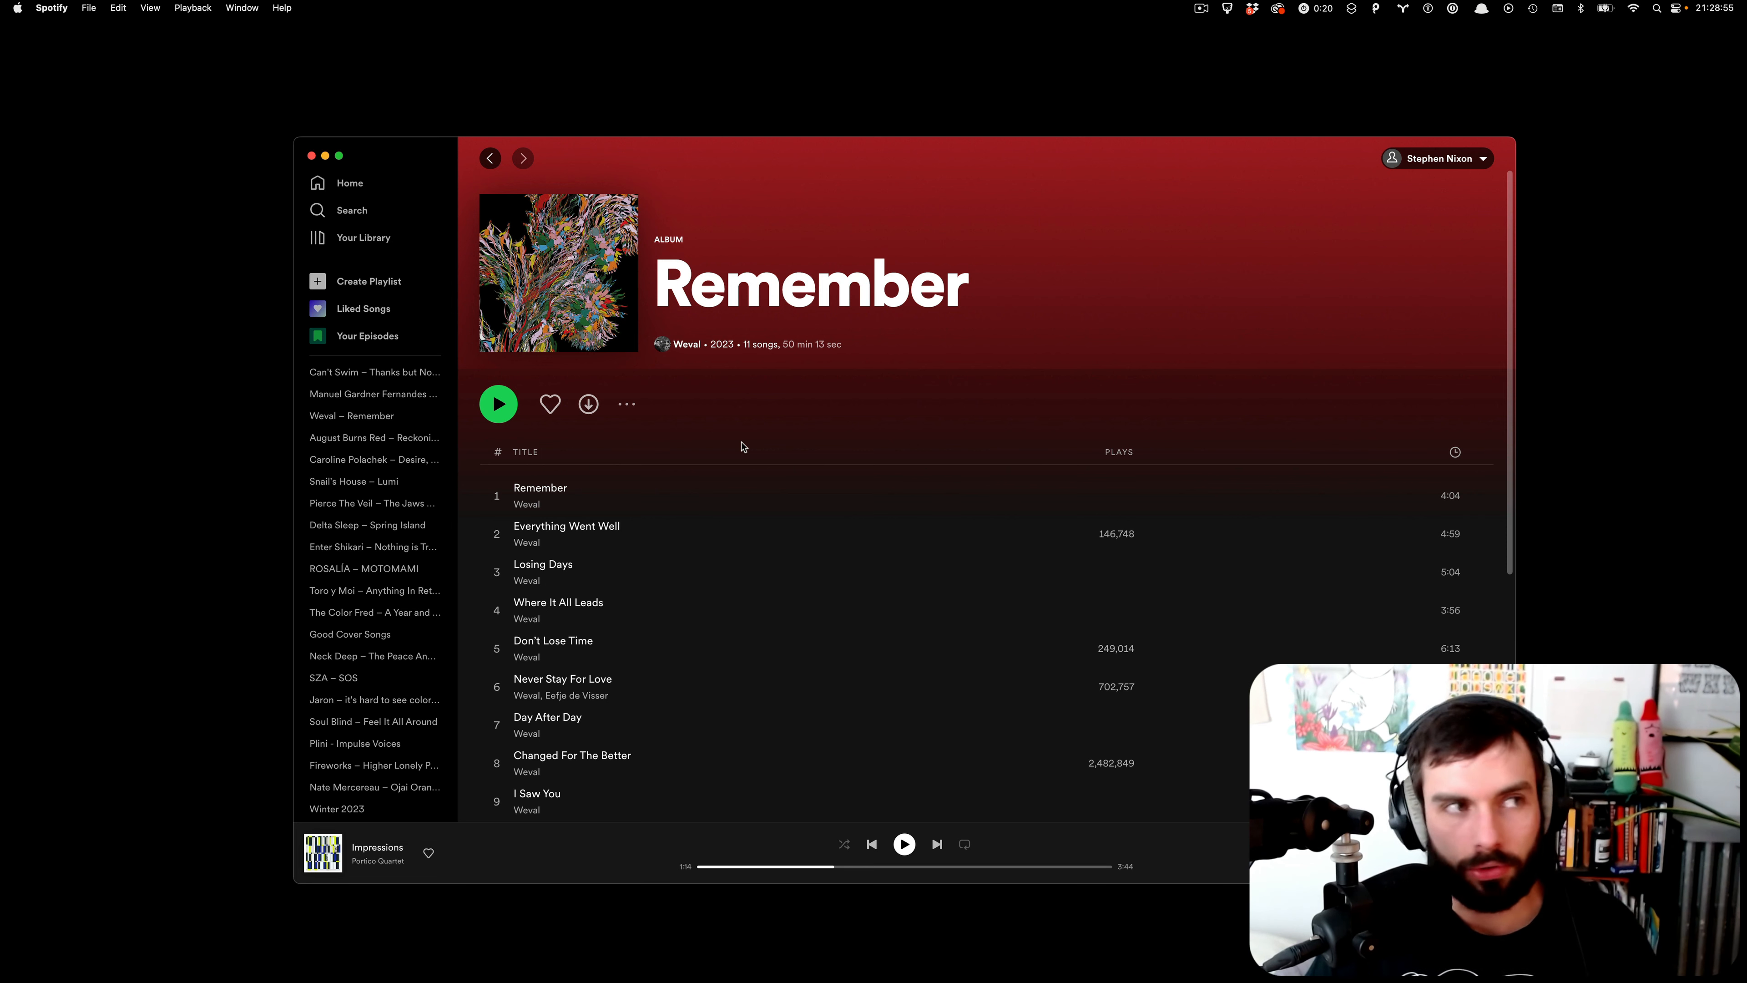
click(497, 497)
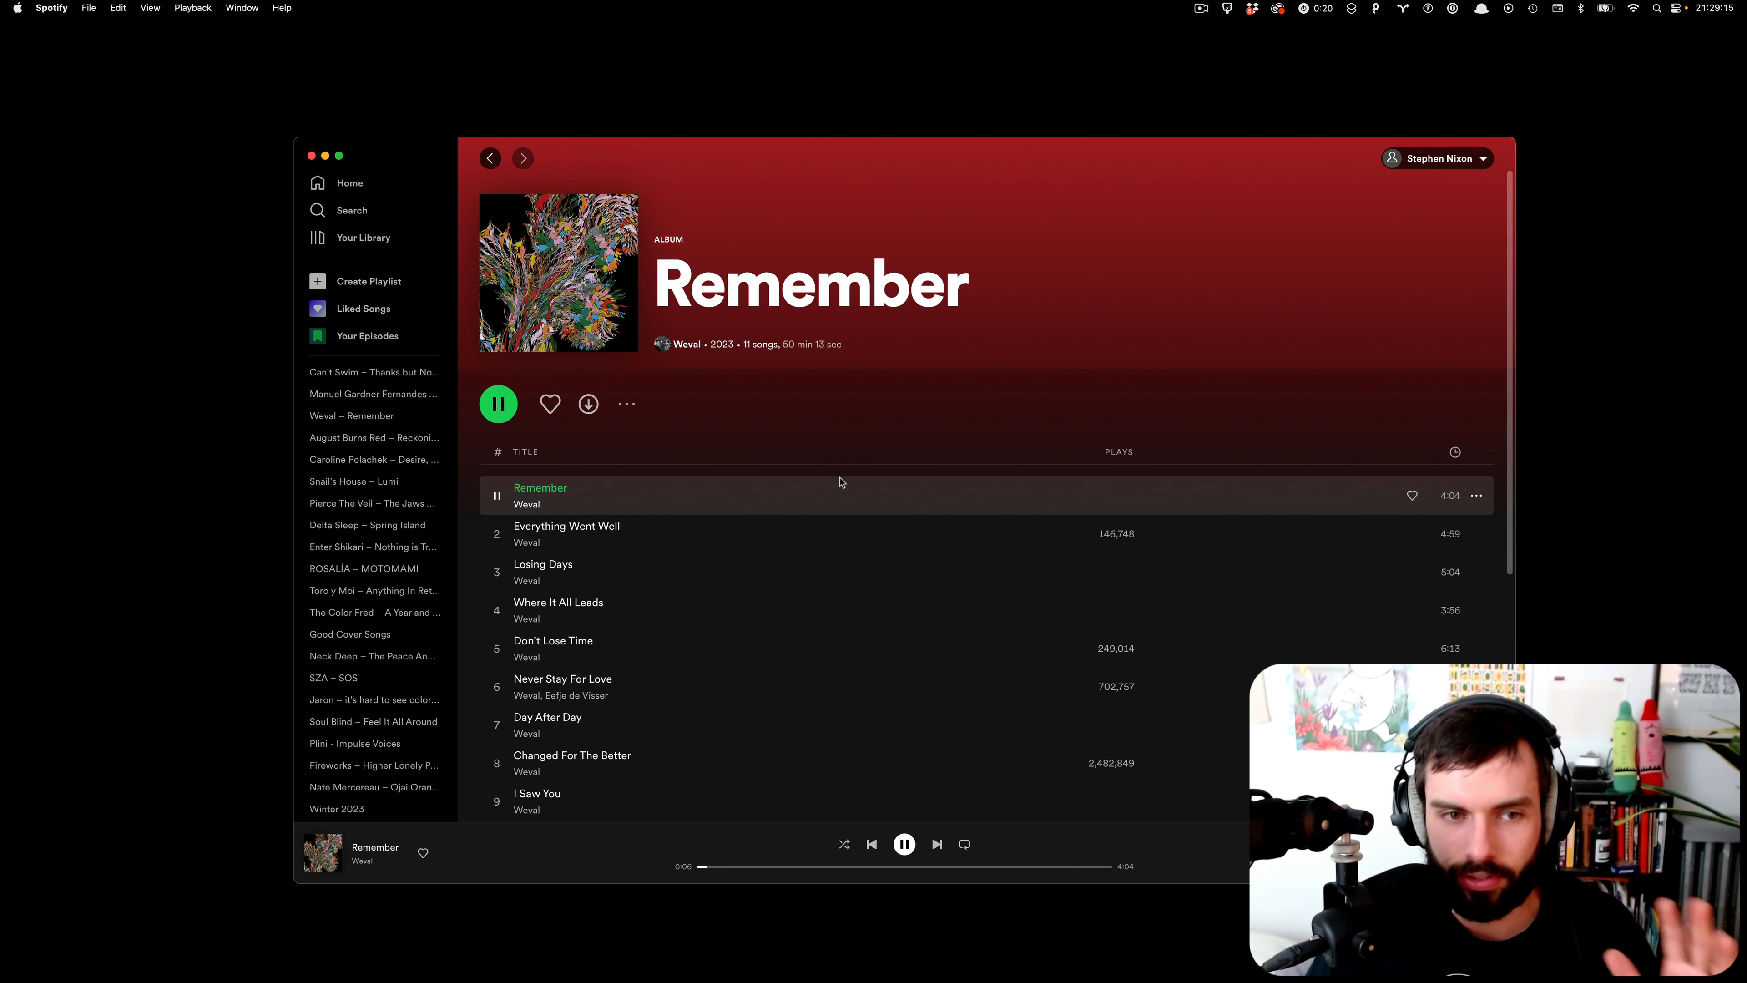
- Return to RoboFont, filter the glyphs to names containing "arrow", and select the long feathered right arrow to read its name
key(super+Tab)
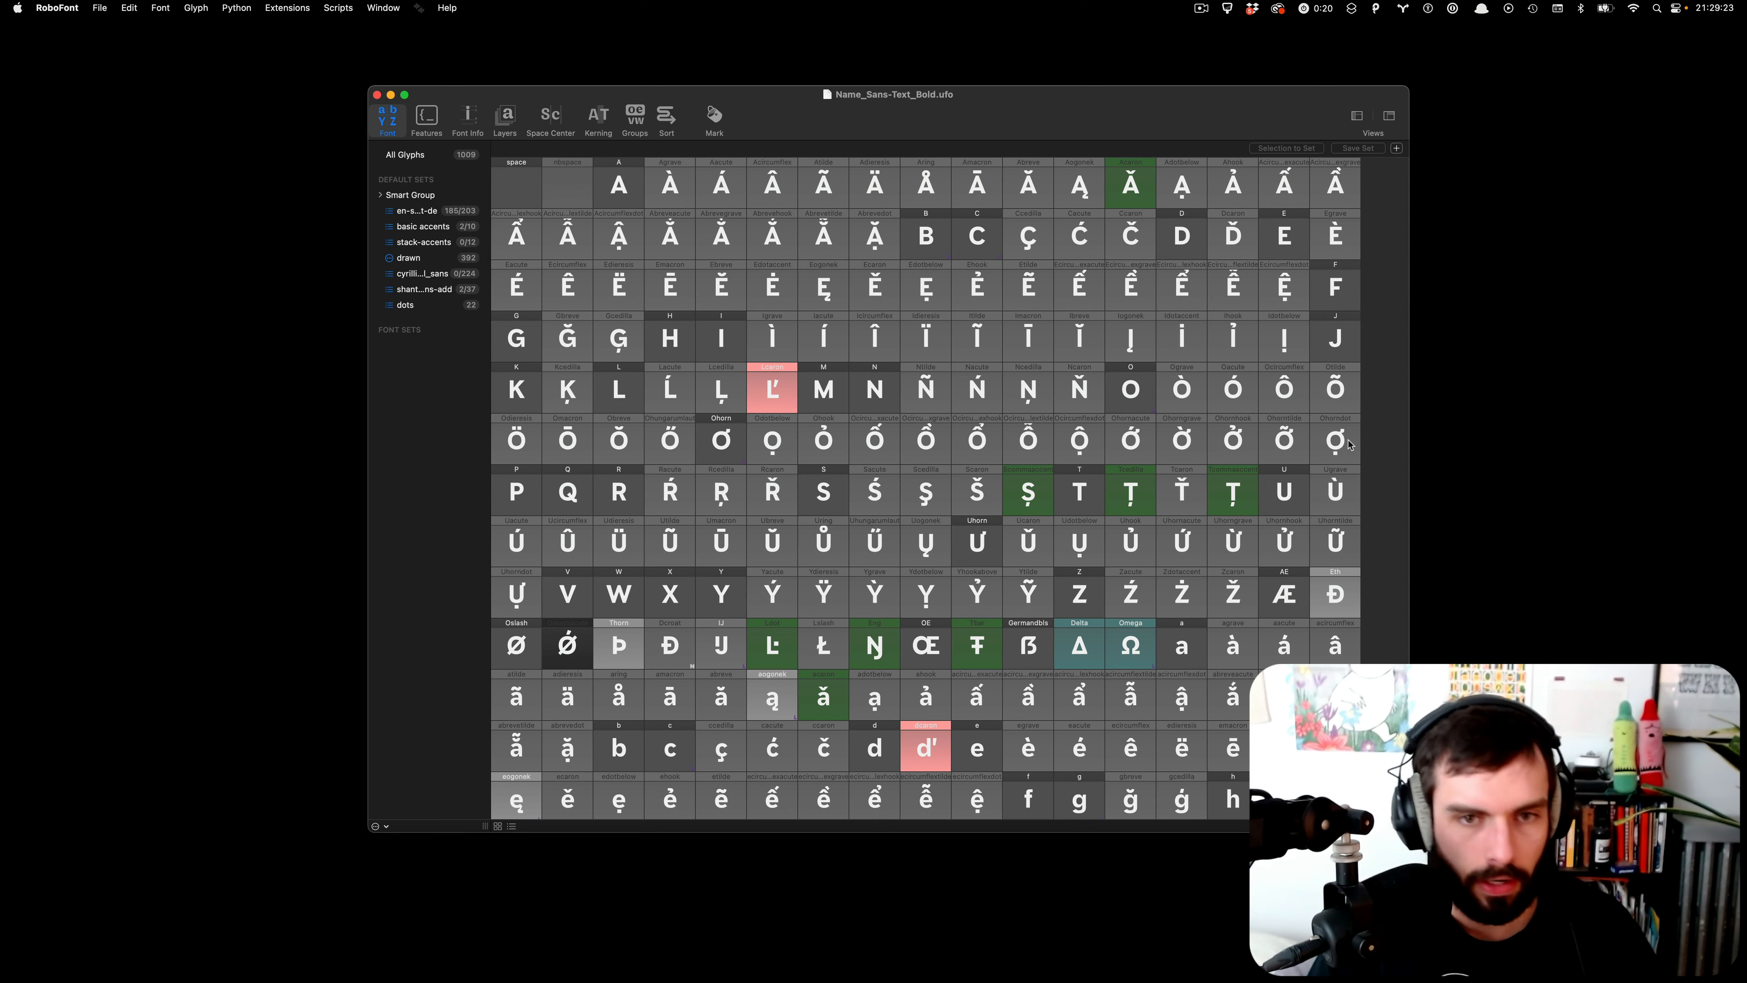
key(super+f)
text(a)
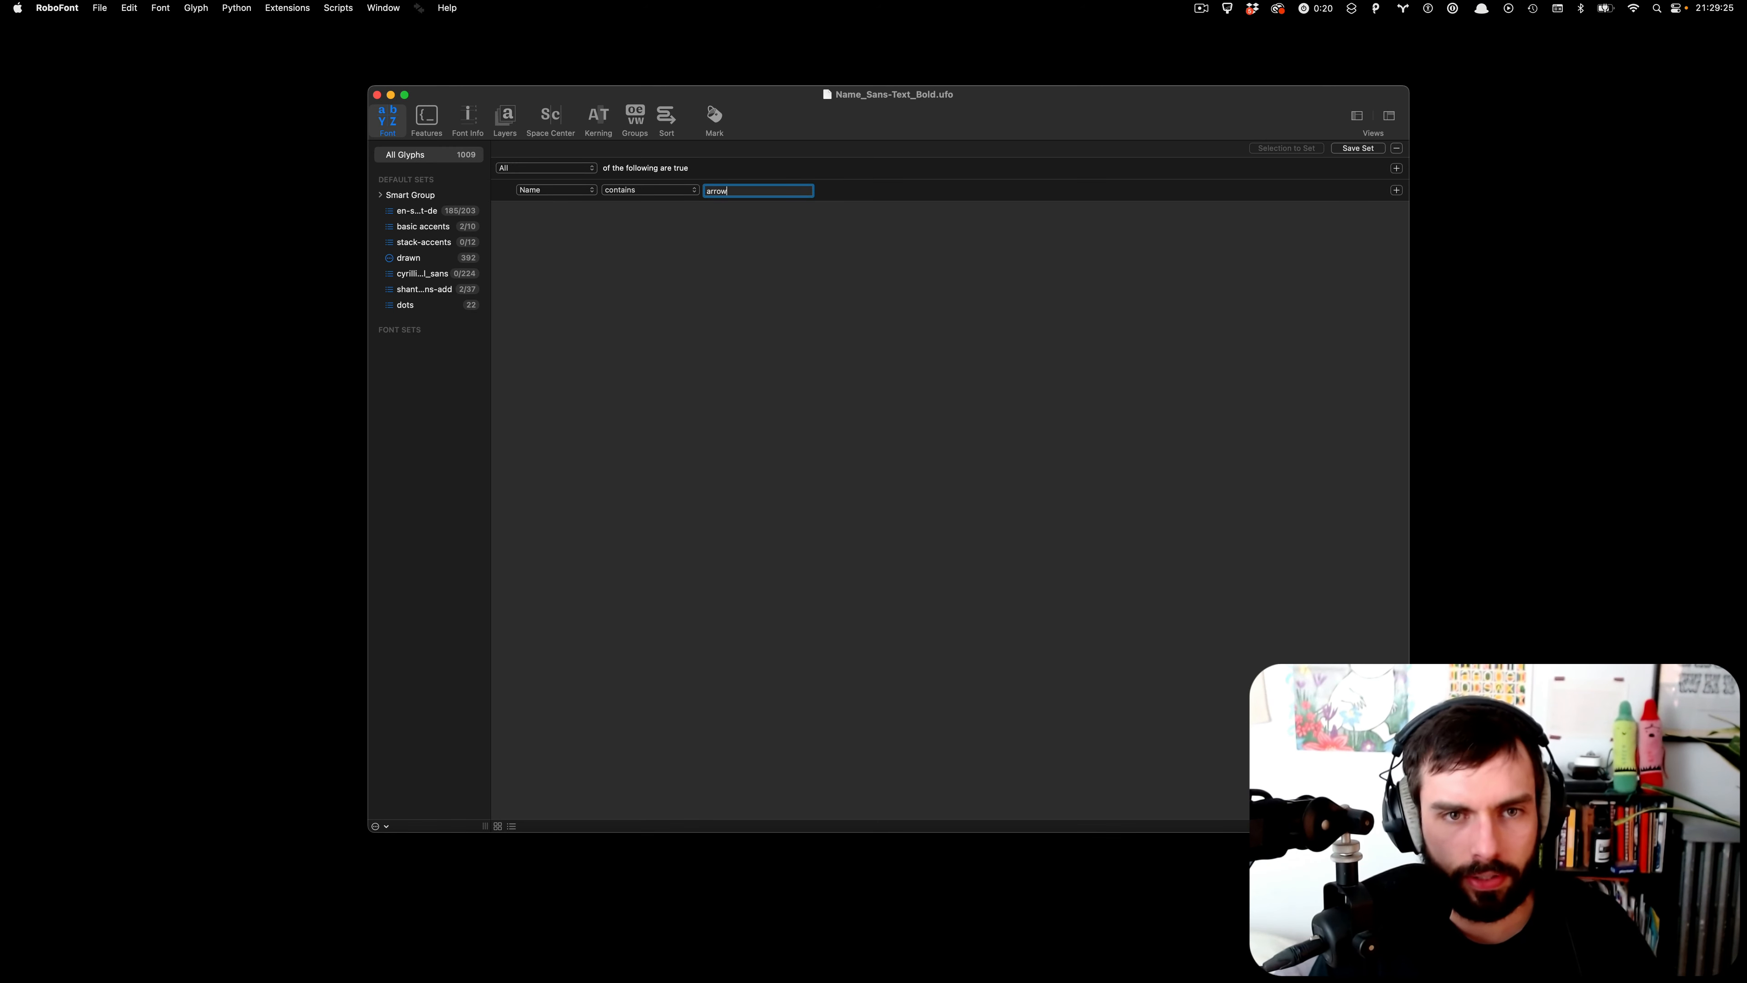
text(rrow)
key(Return)
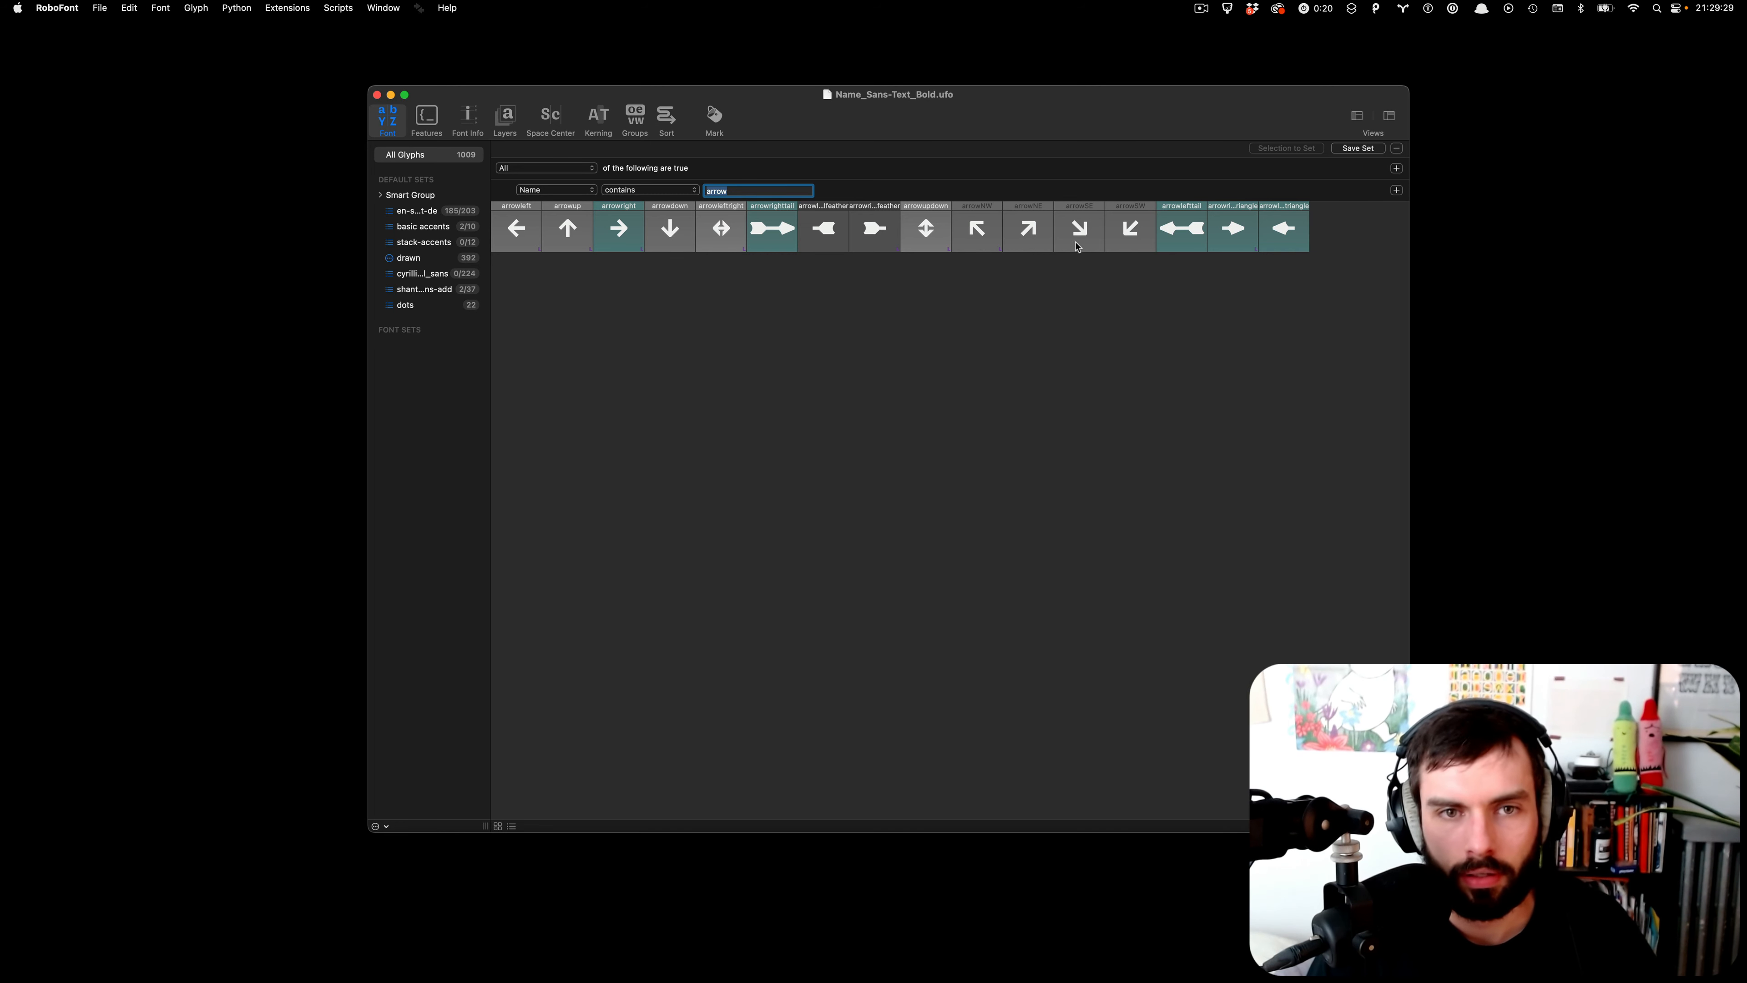
click(757, 231)
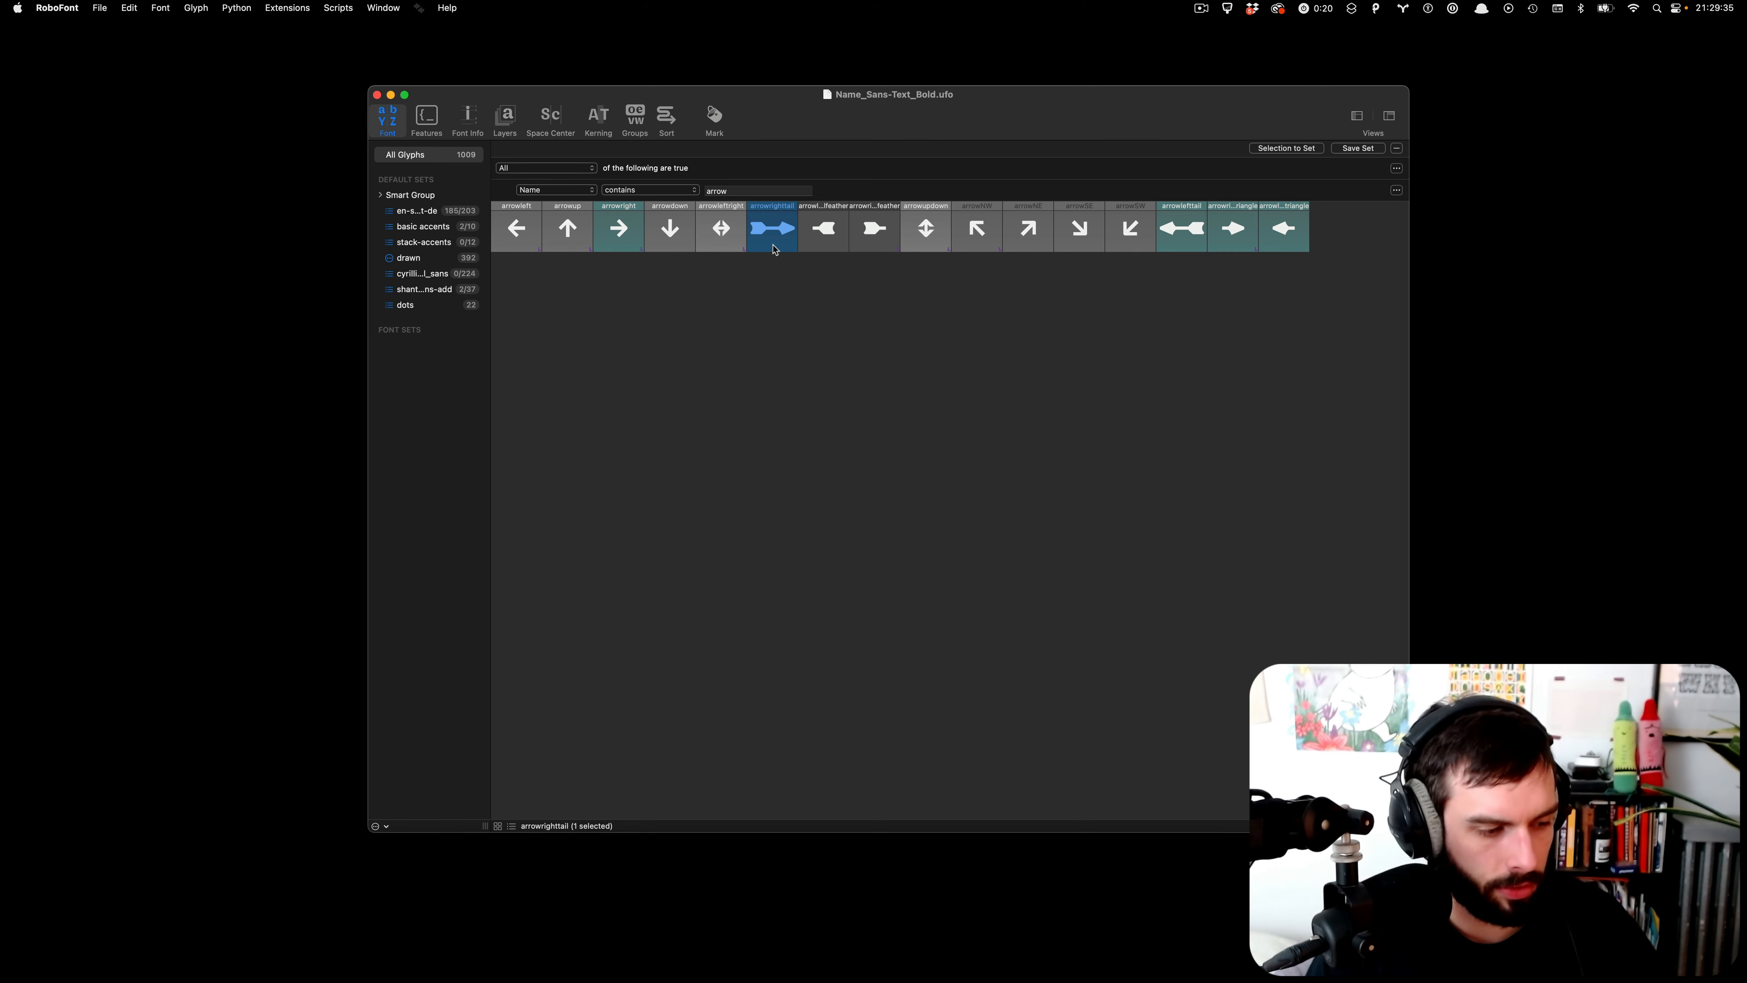
key(super+Tab)
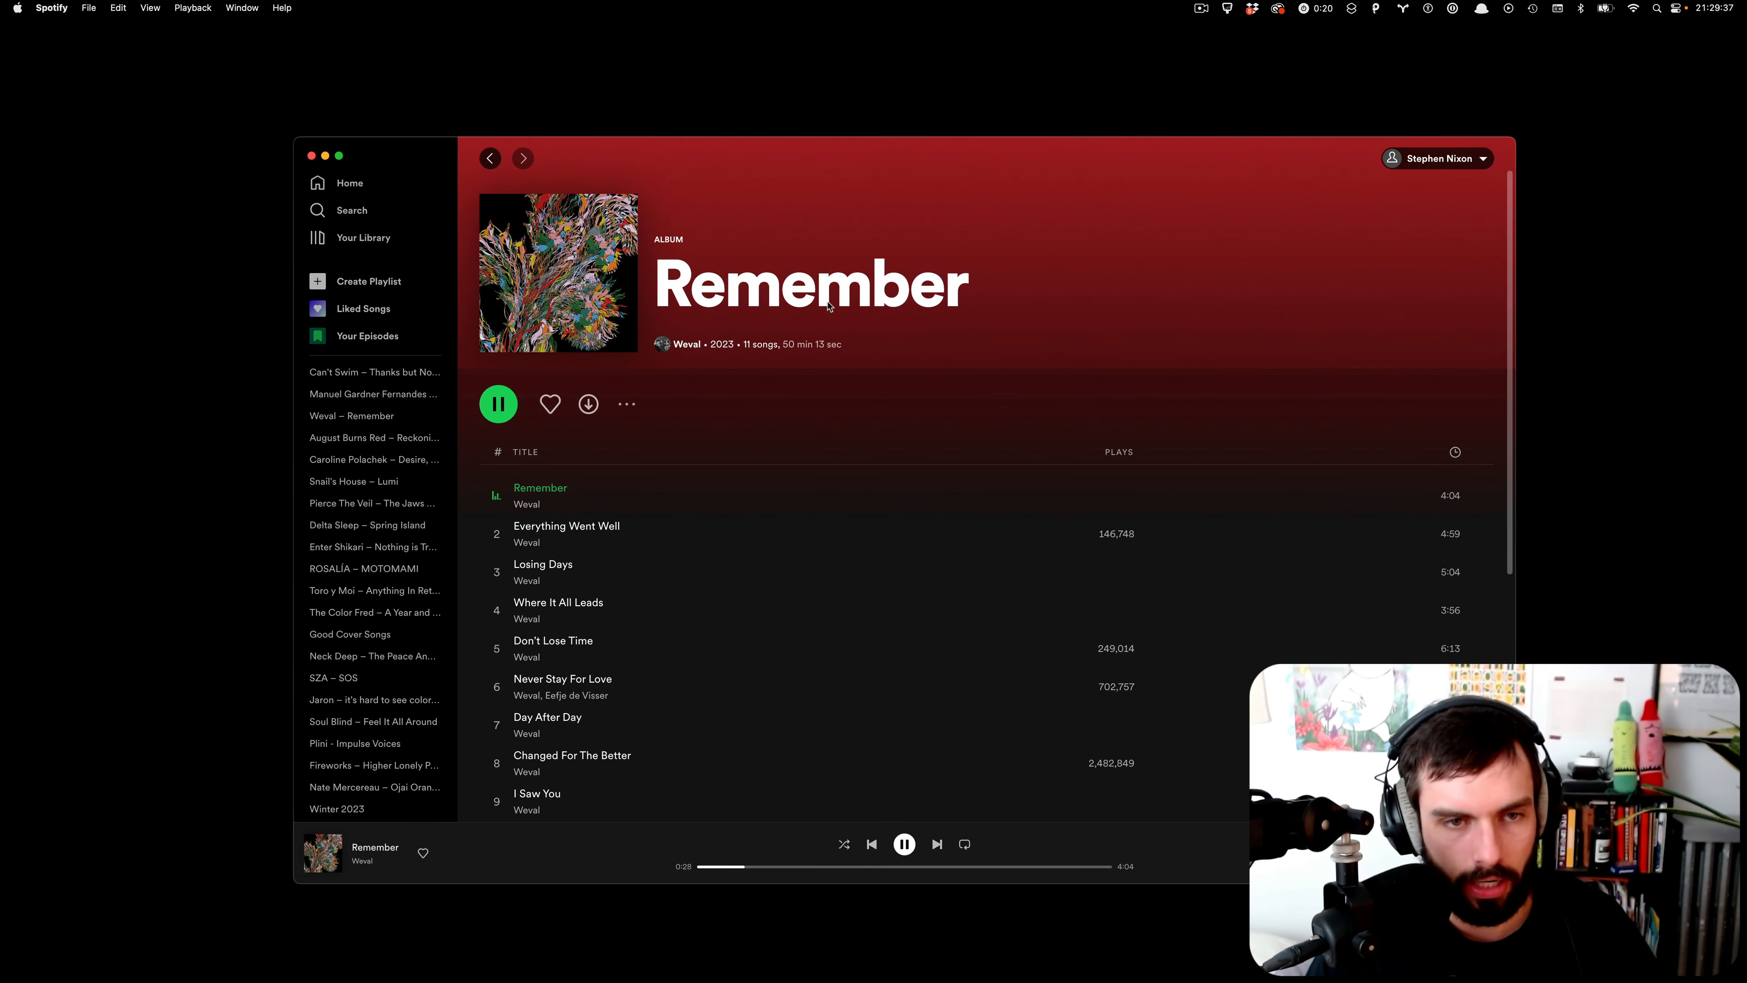
- Return to features.fea in VS Code and complete the hyphen hyphen greater substitution with "arrowrighttail;"
key(super+Tab)
key(super+Tab)
key(super+Tab)
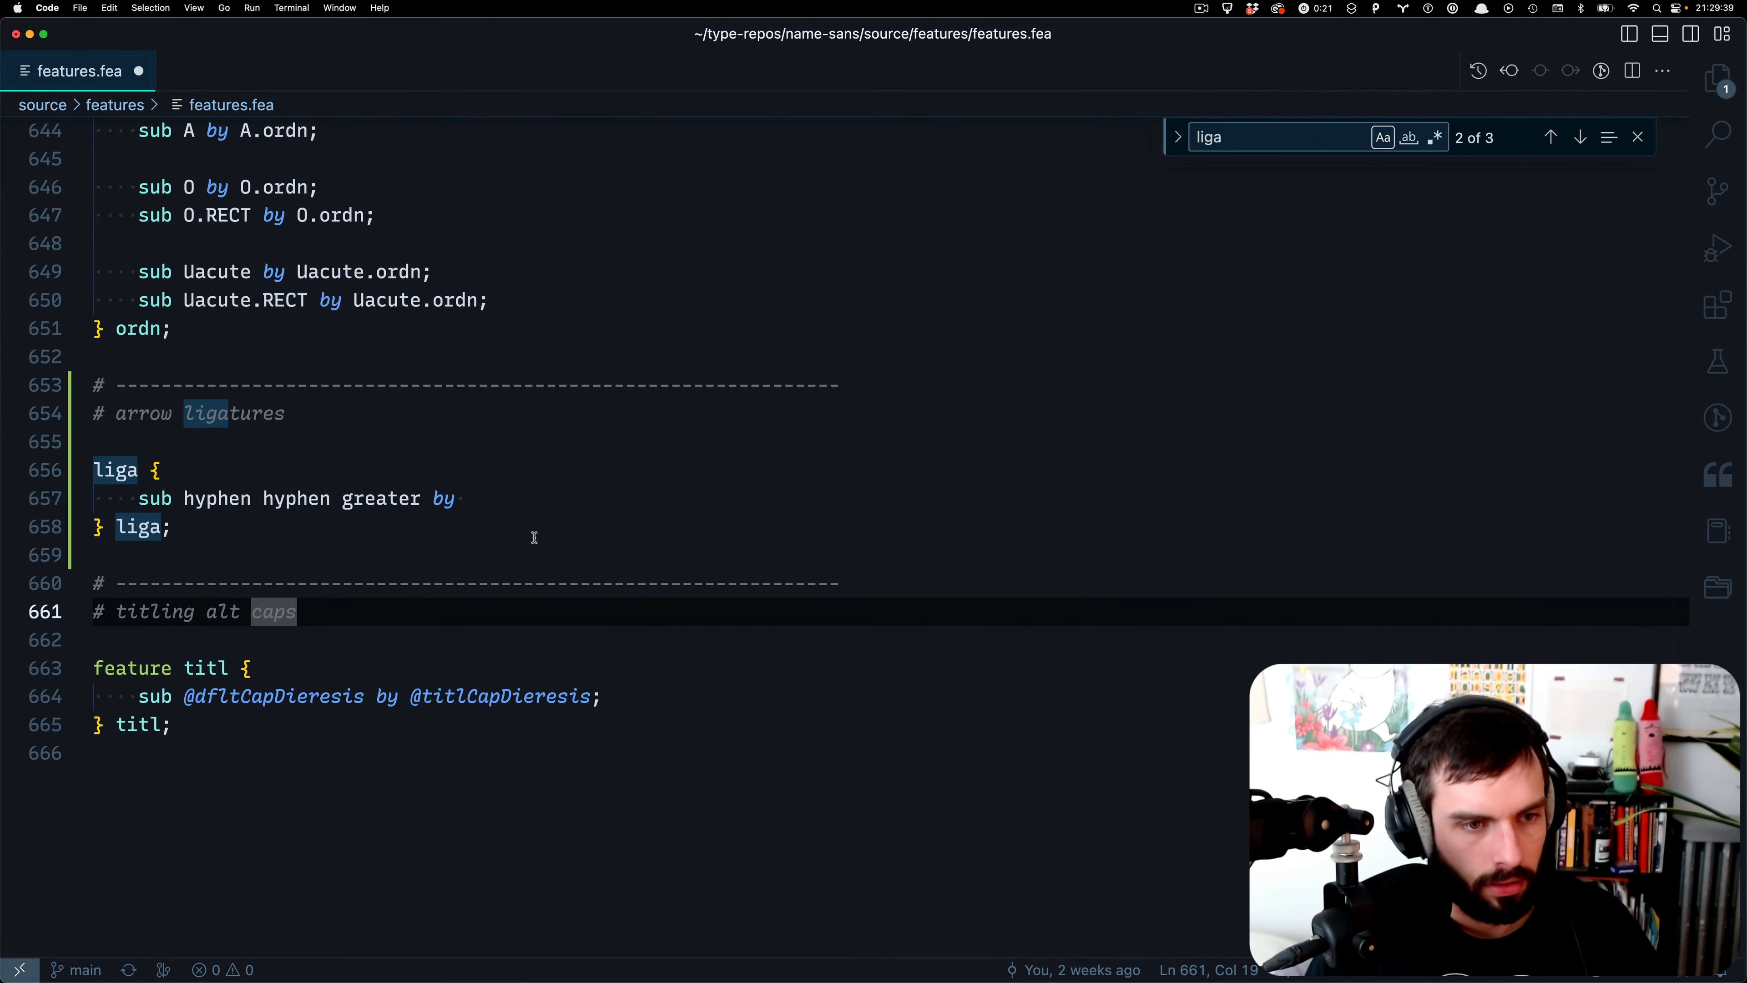
click(536, 491)
text(arrowrighttail;)
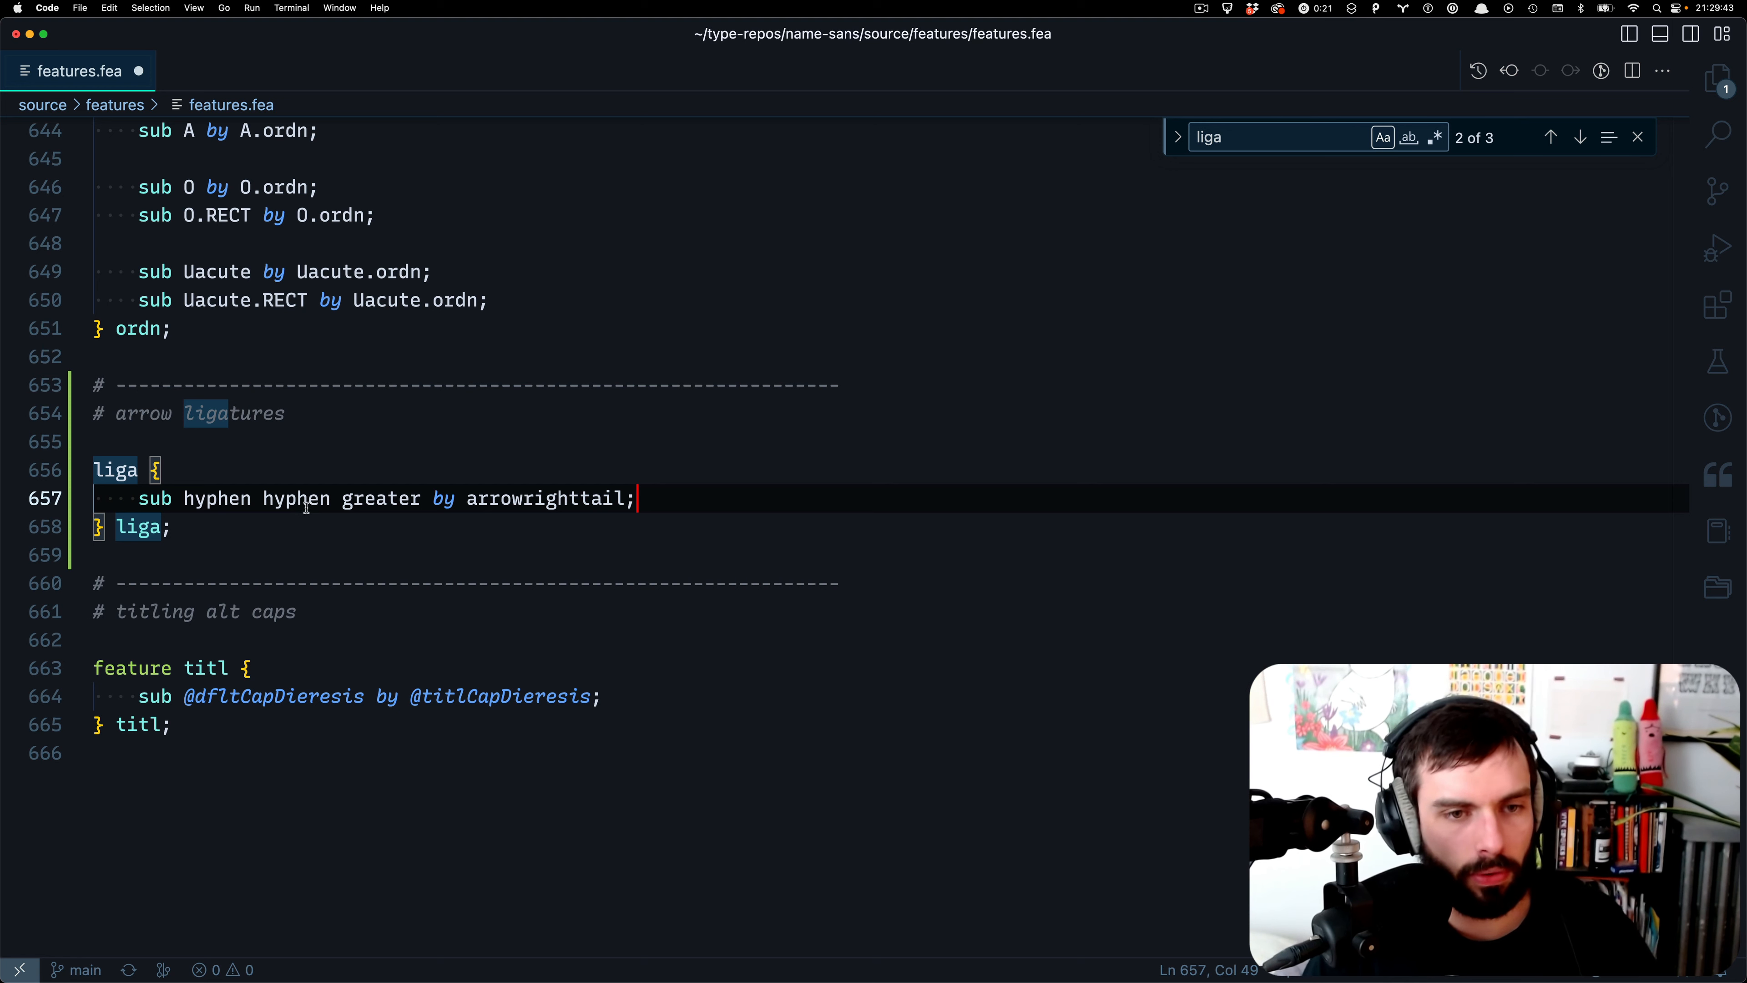
- Change the arrowrighttail substitution's input sequence to "greater hyphen greater" and save features.fea
double_click(348, 501)
key(super+c)
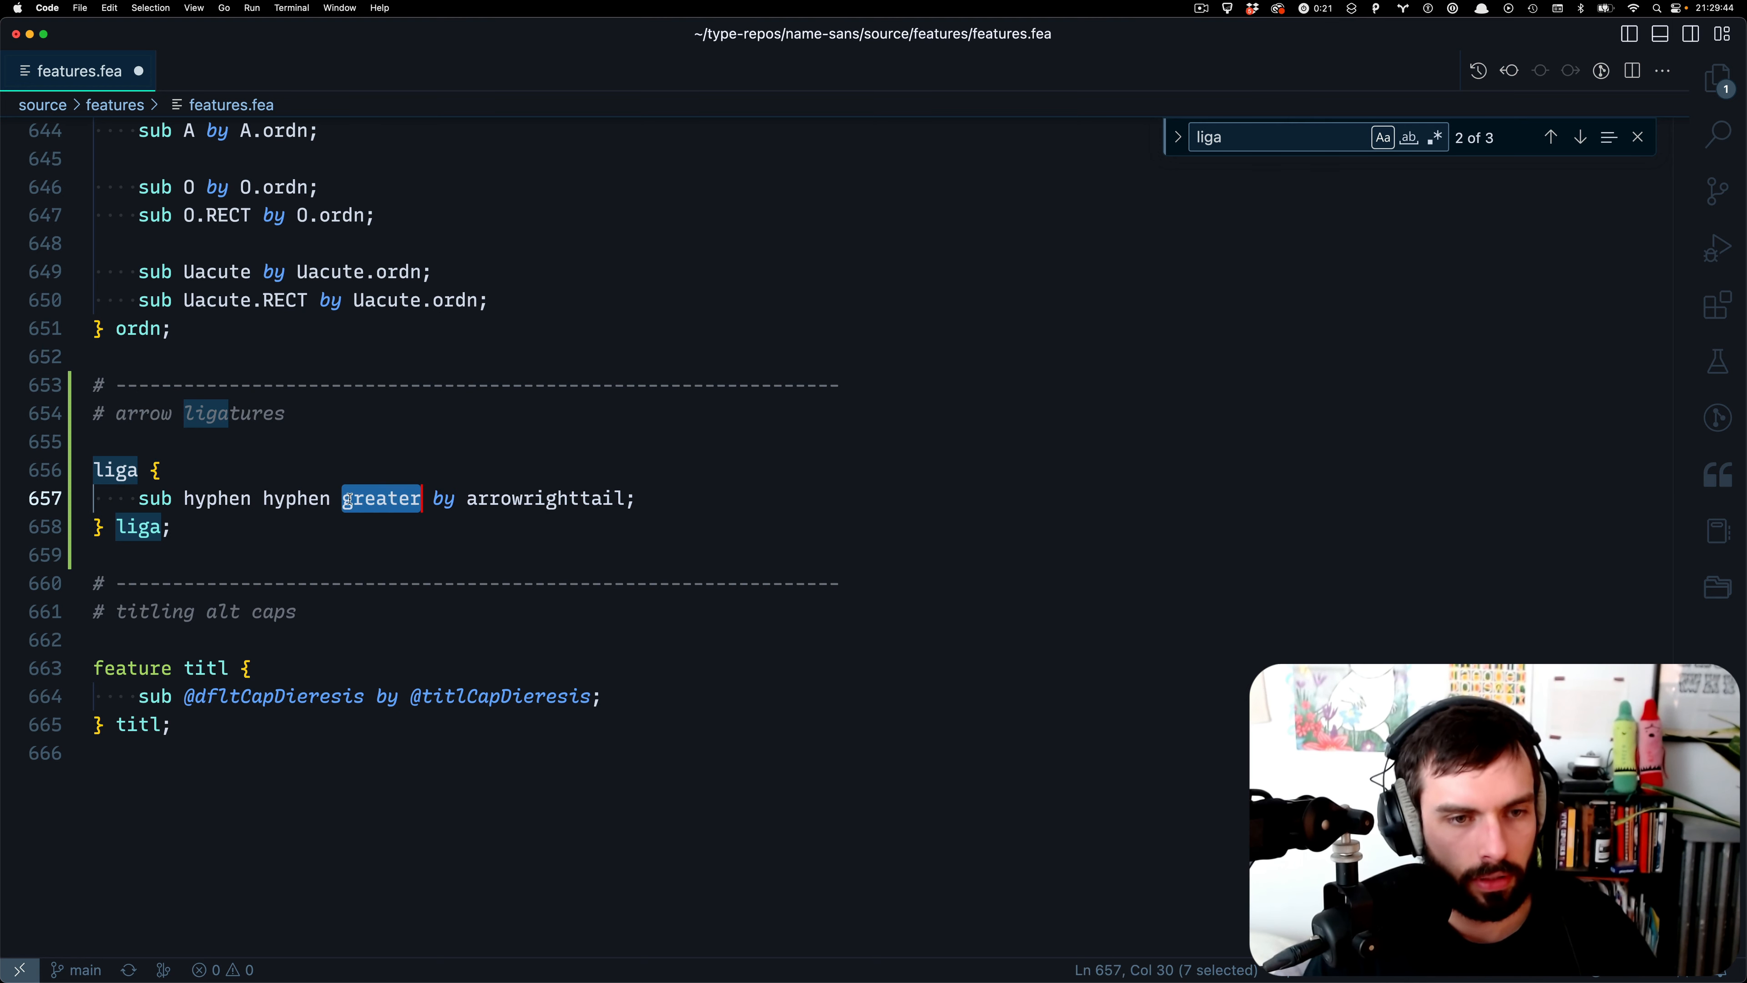
click(184, 498)
key(super+v)
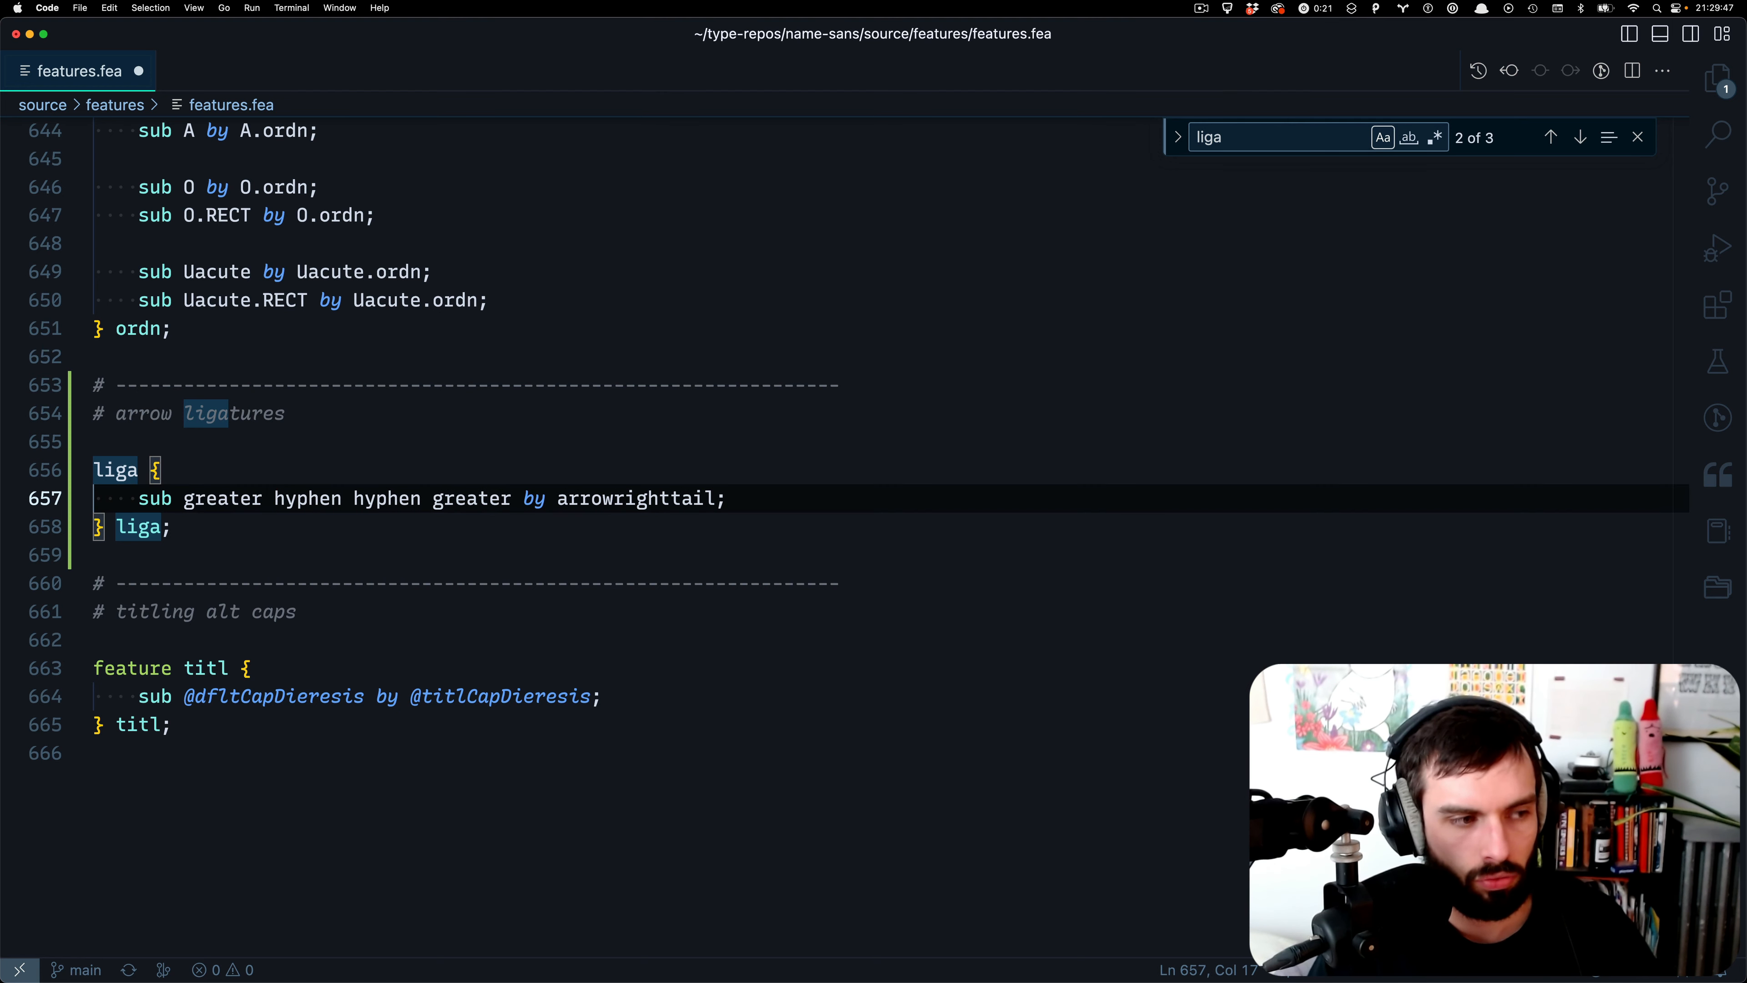
key(alt+shift+Right)
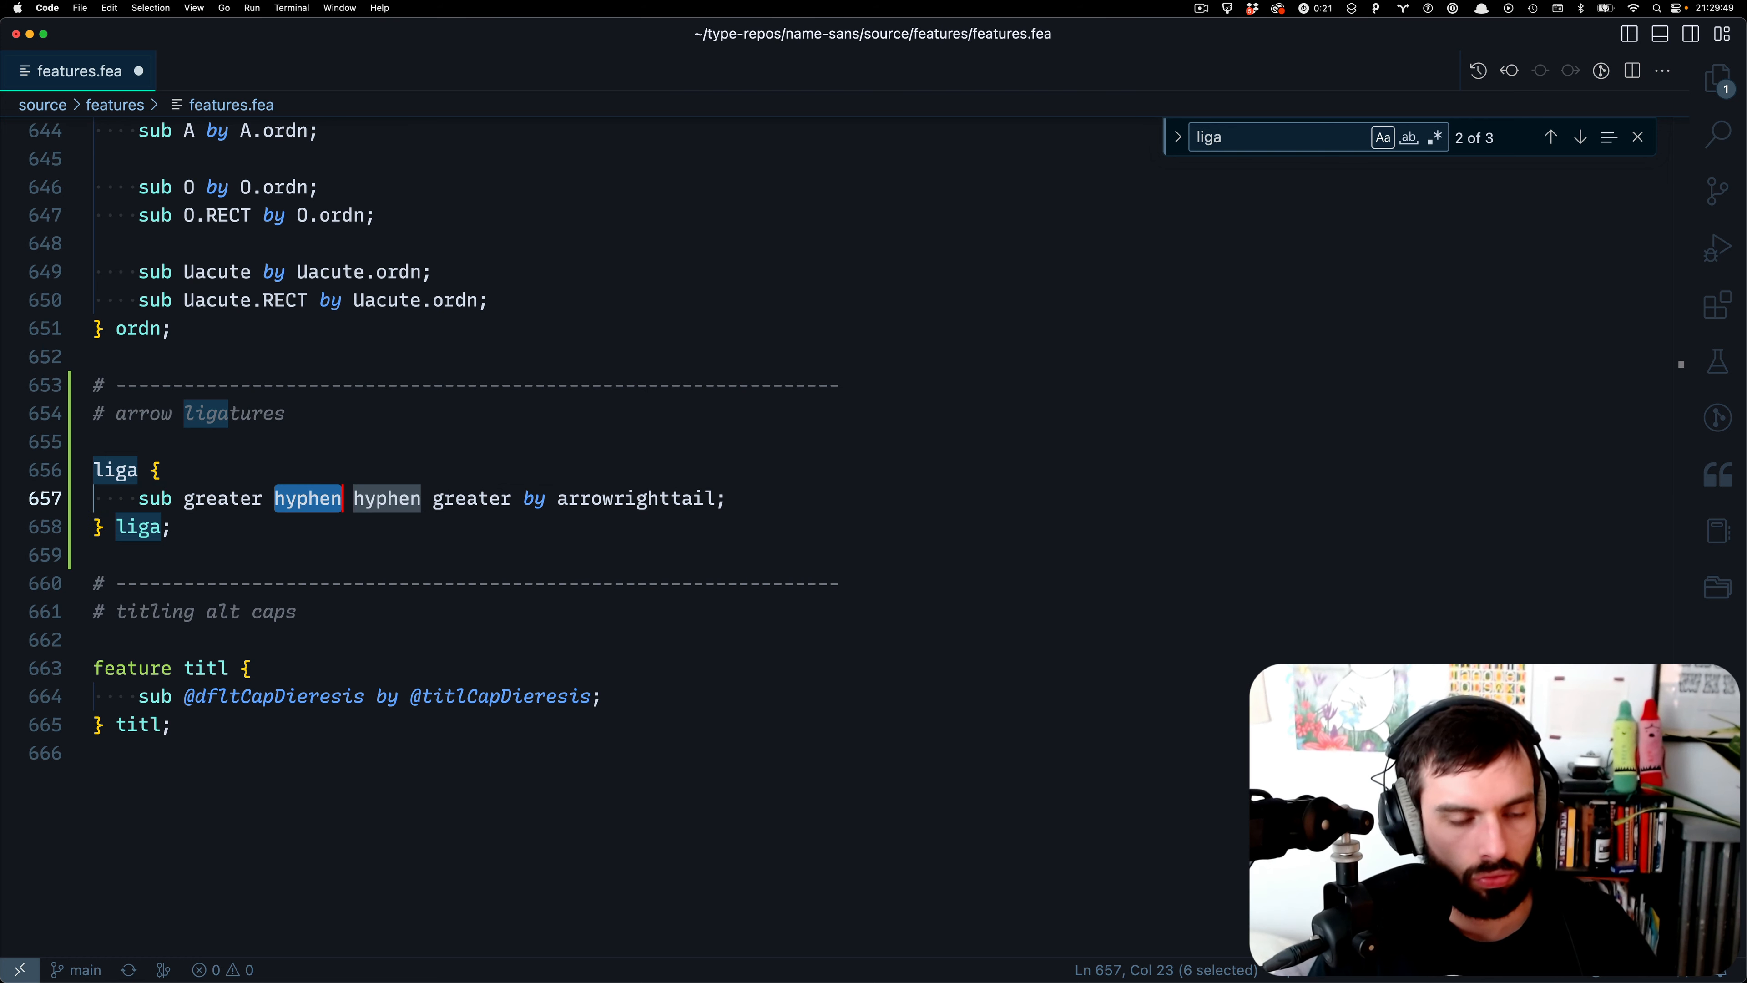
key(BackSpace)
key(BackSpace)
key(super+s)
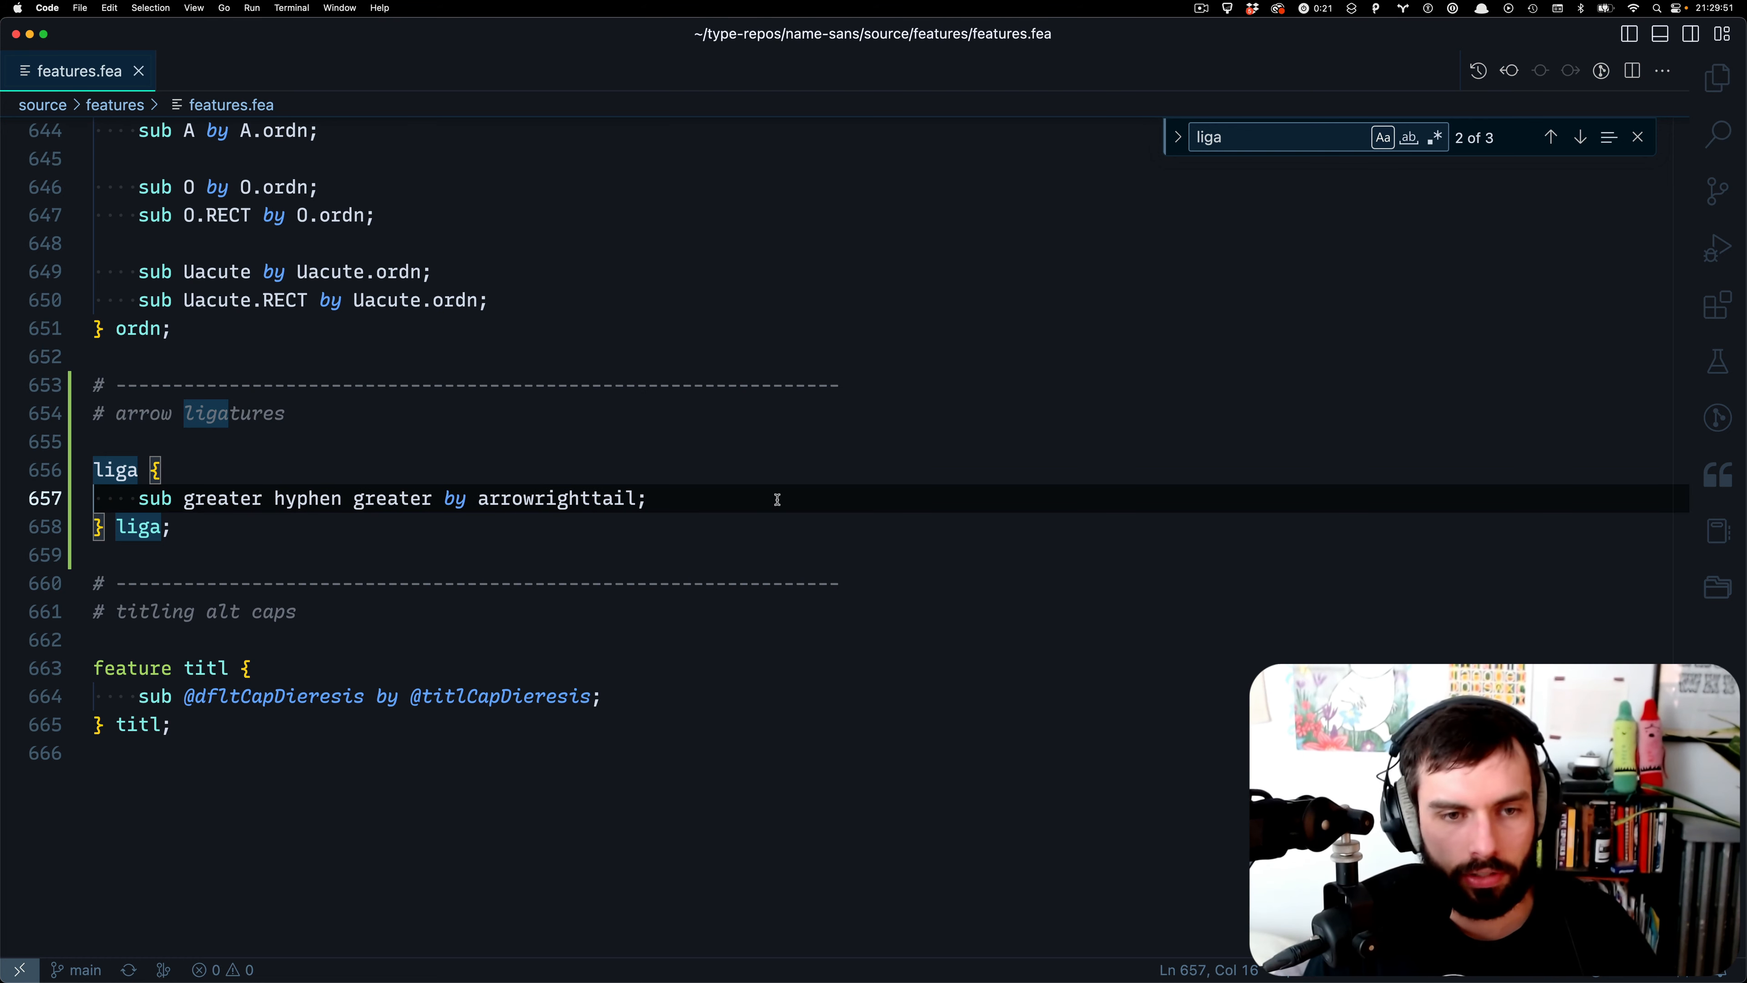
drag(773, 495, 257, 497)
click(320, 554)
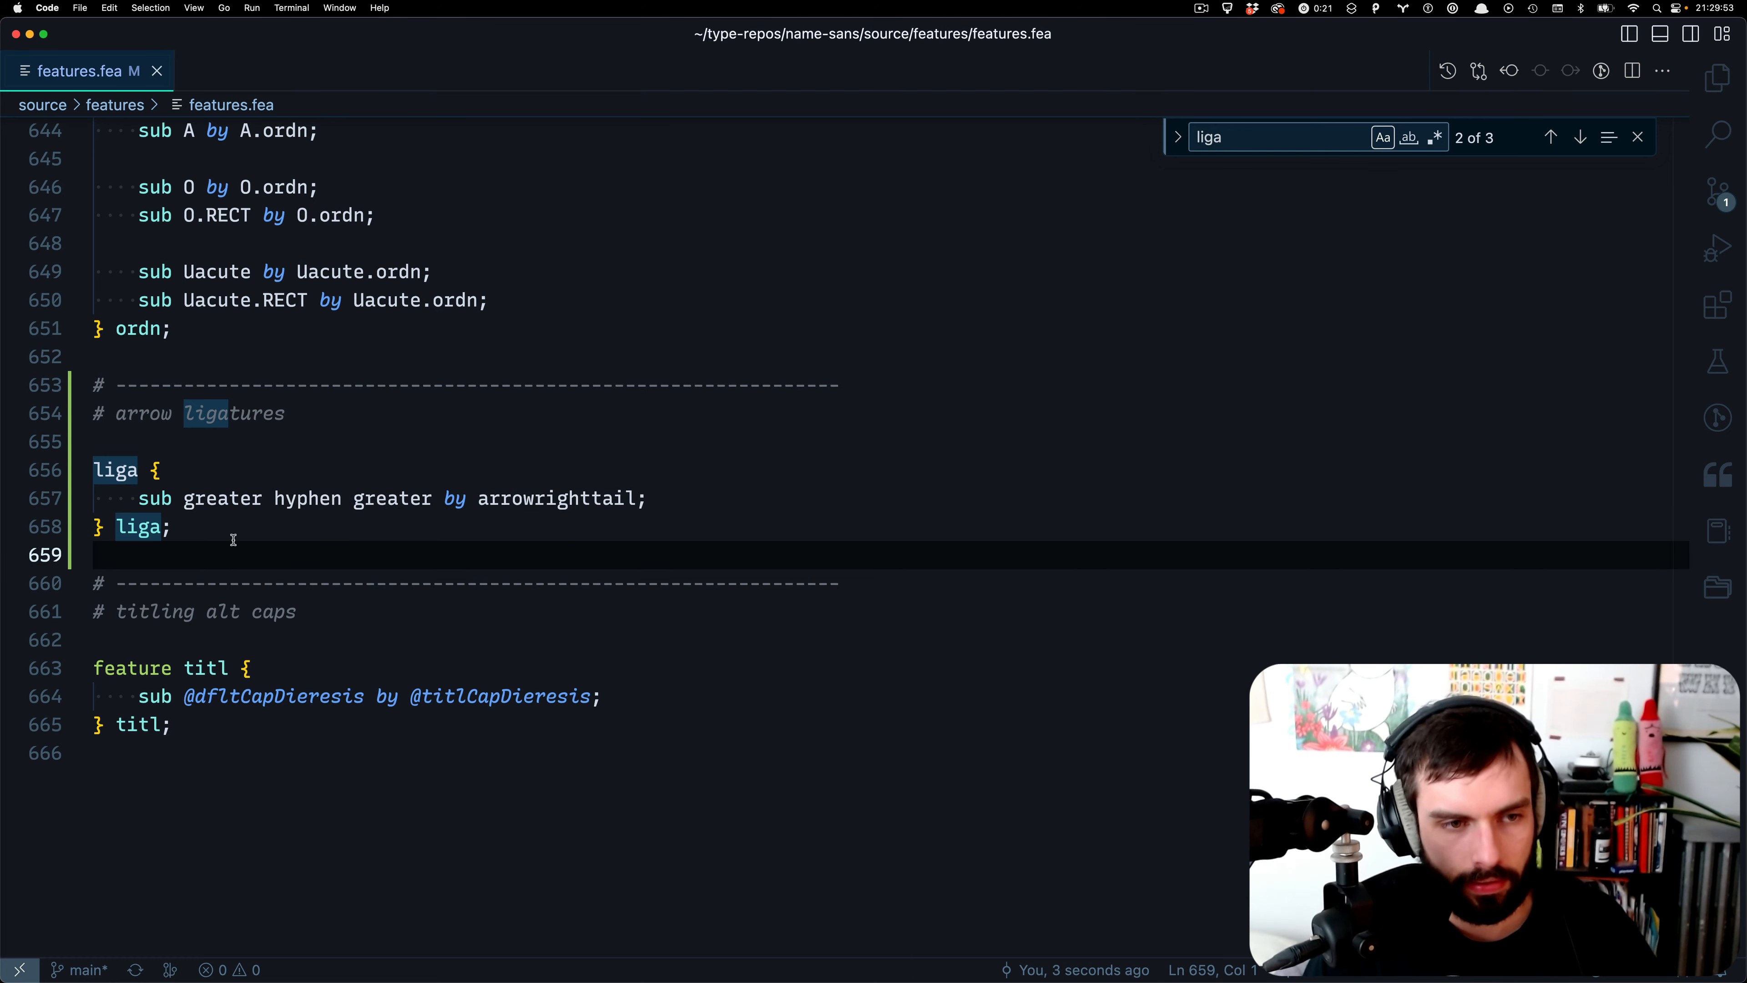
drag(432, 499, 199, 502)
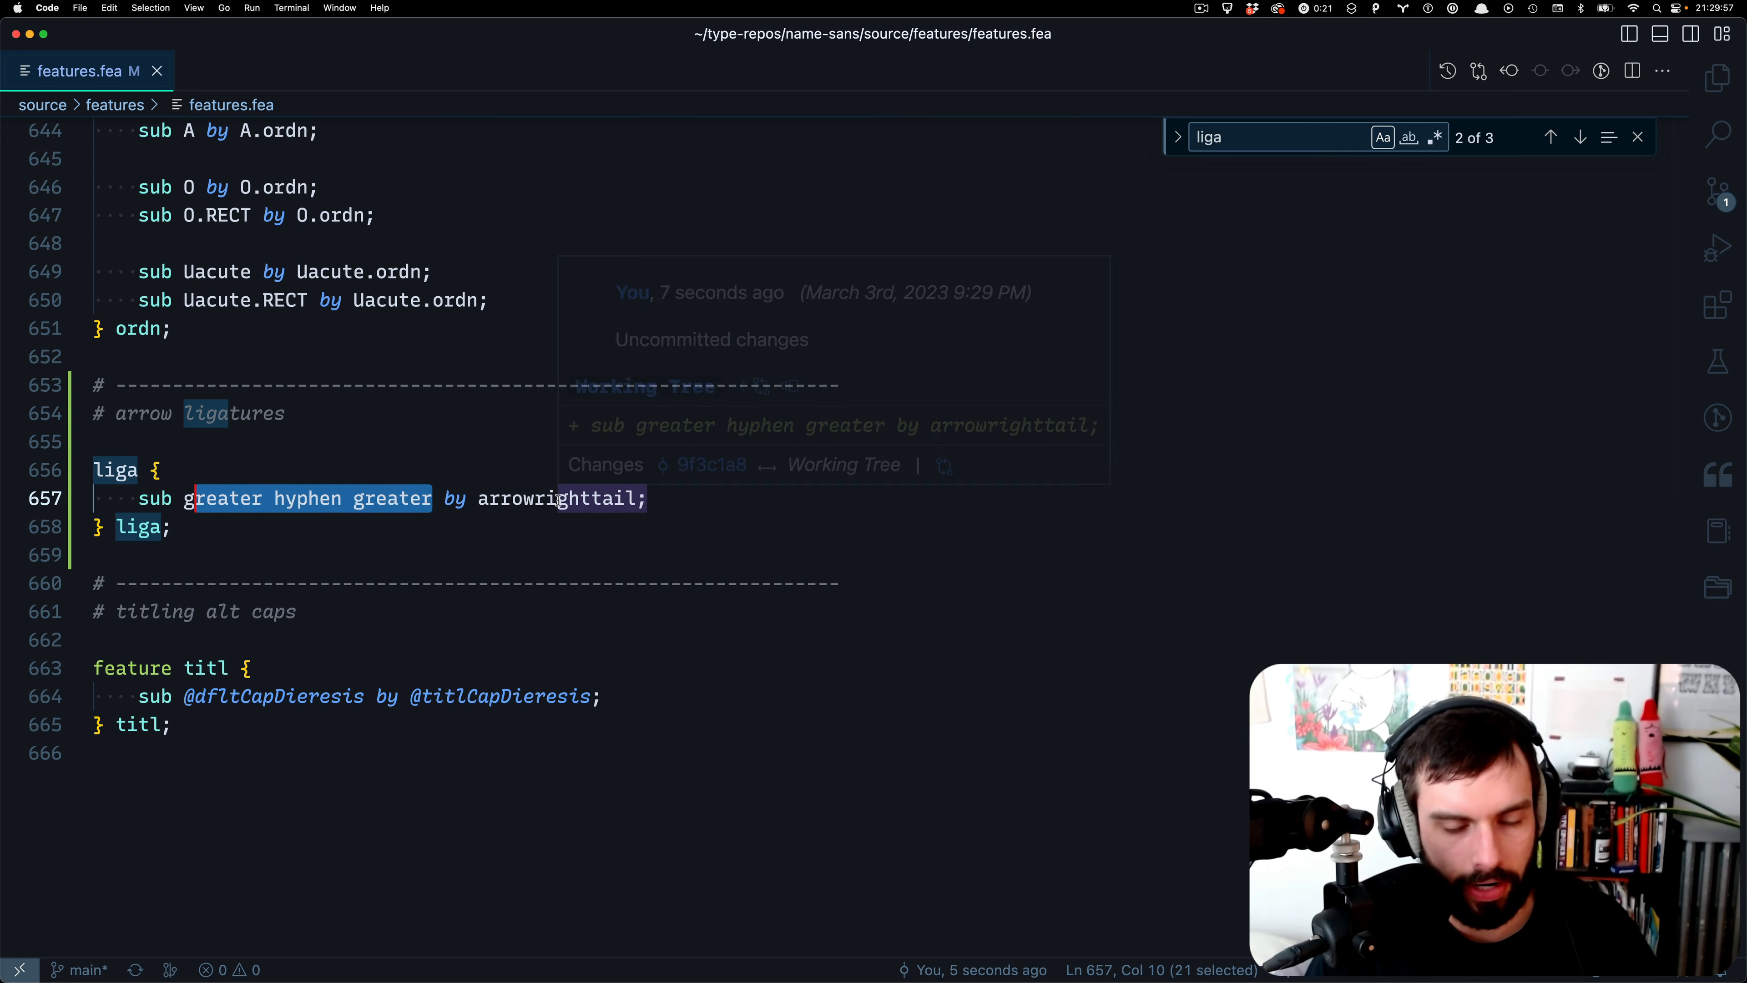
click(636, 533)
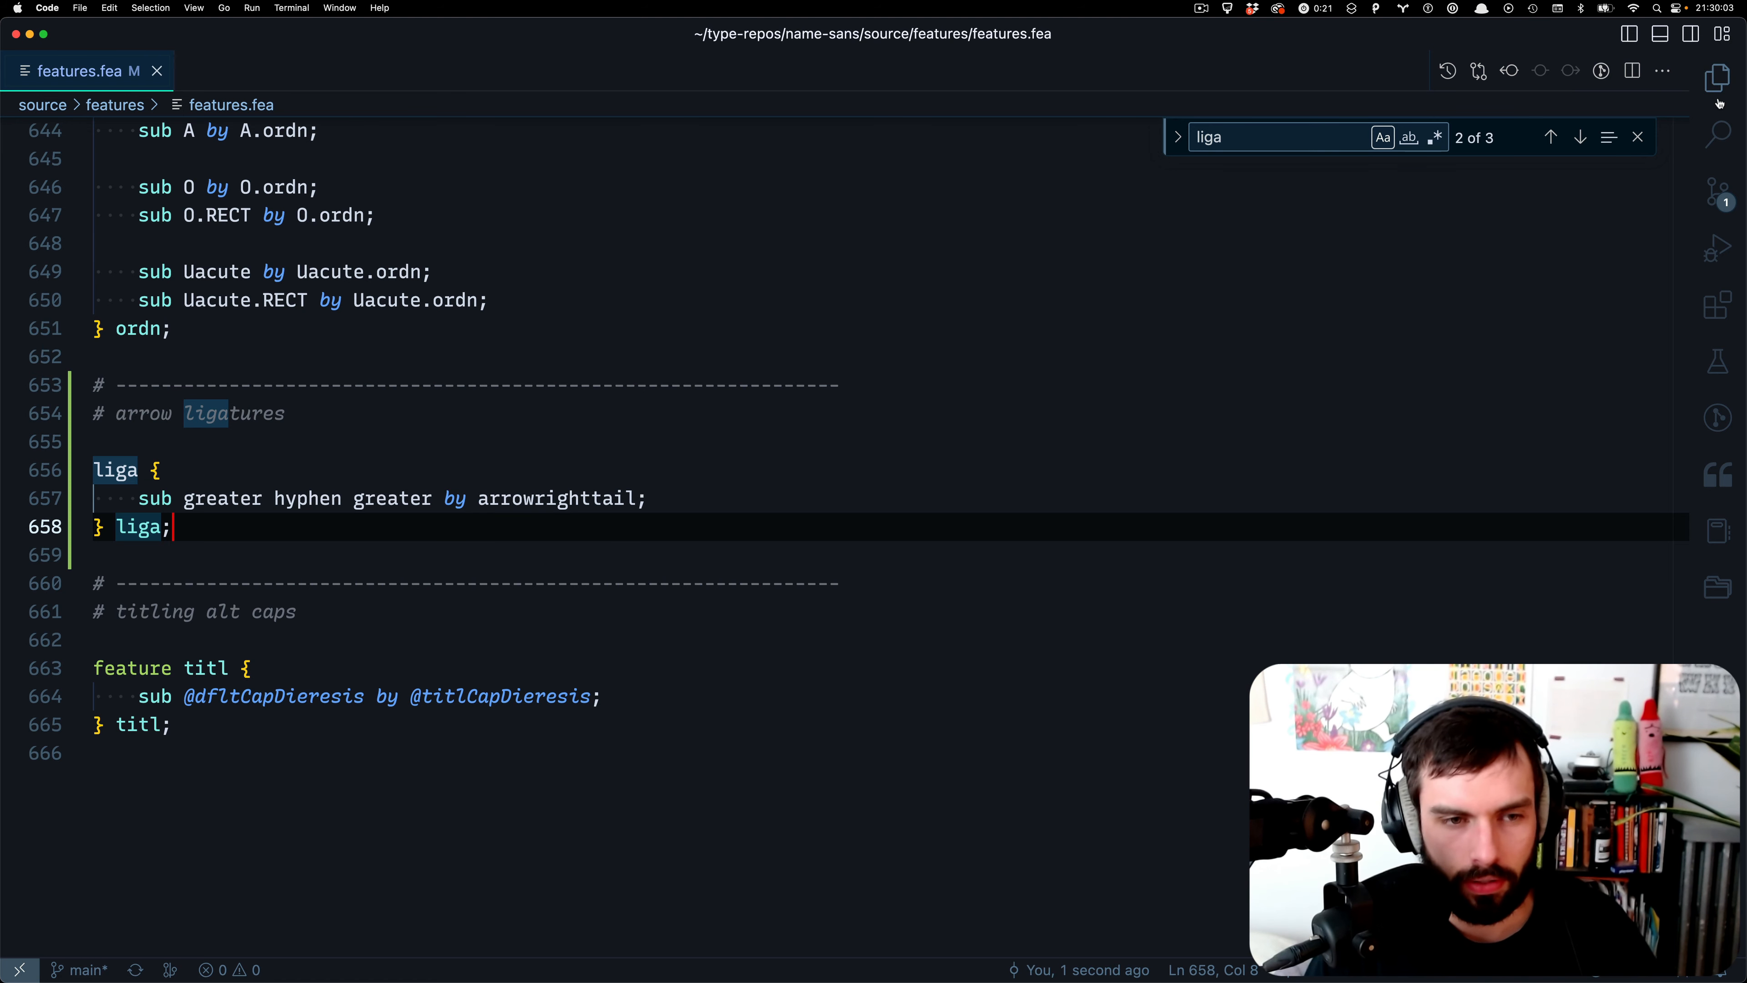
- Locate the roman-and-italic "w_sparse_supports--full.designspace" file in the masters folder and reveal it in Finder
click(1718, 82)
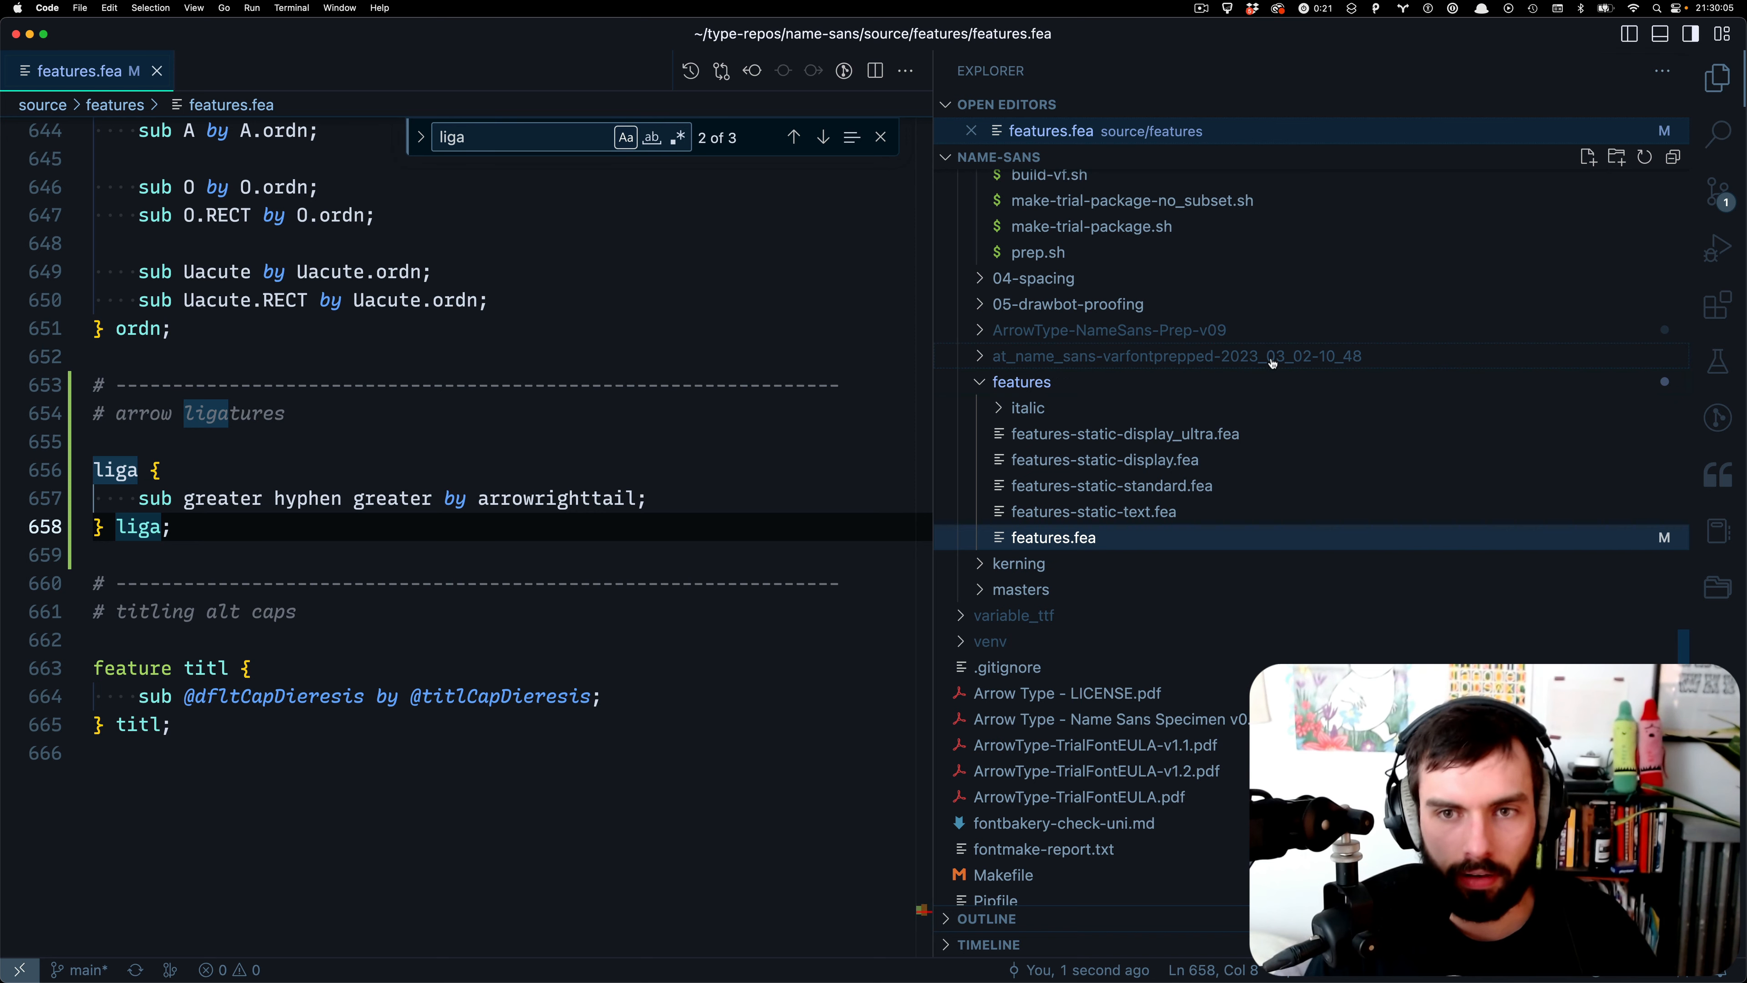
click(1207, 337)
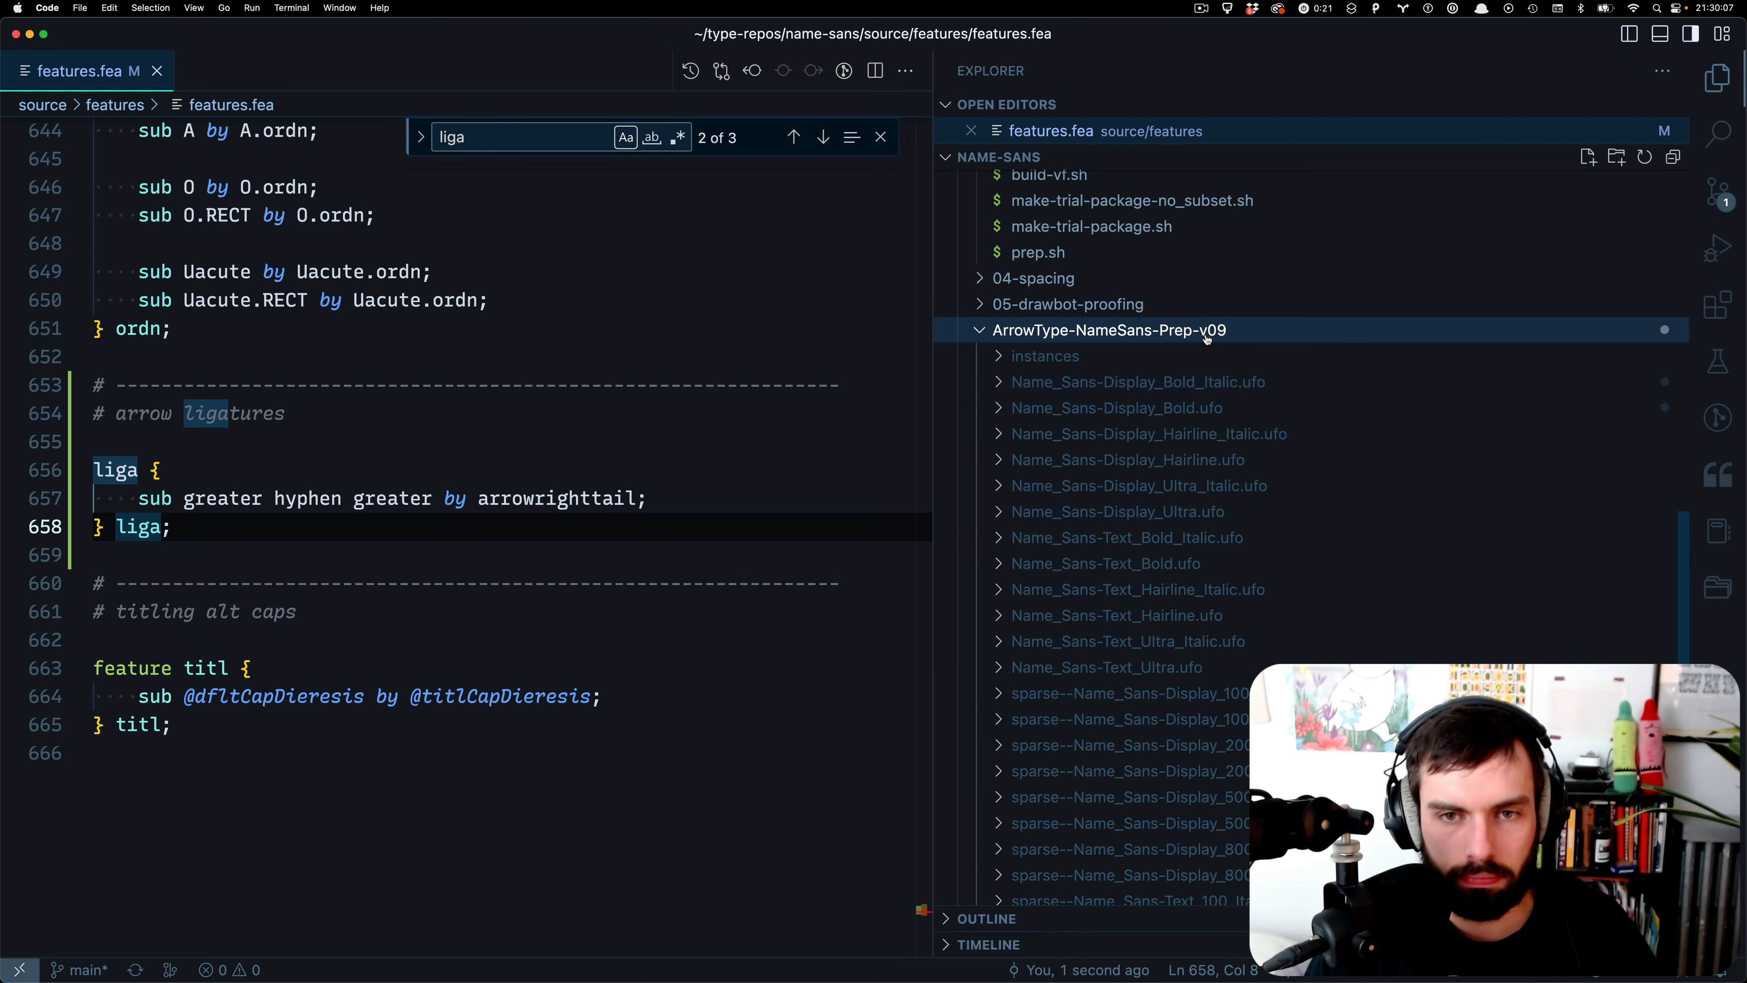
click(1207, 337)
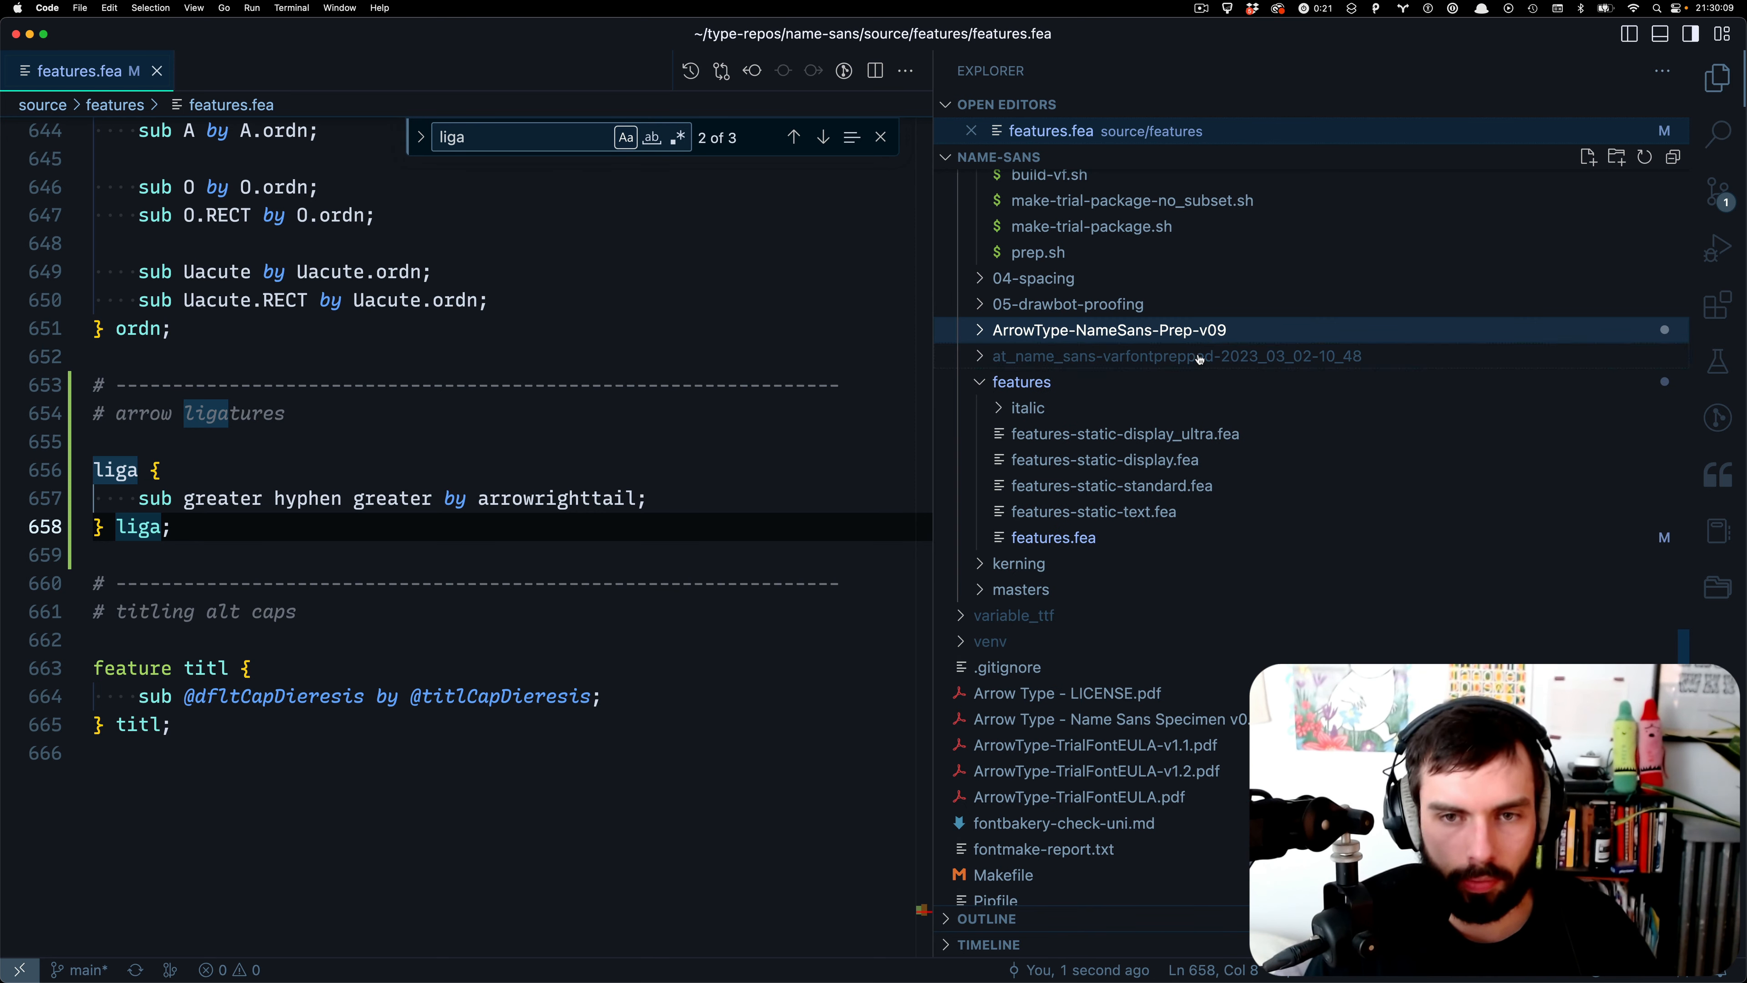
click(1039, 589)
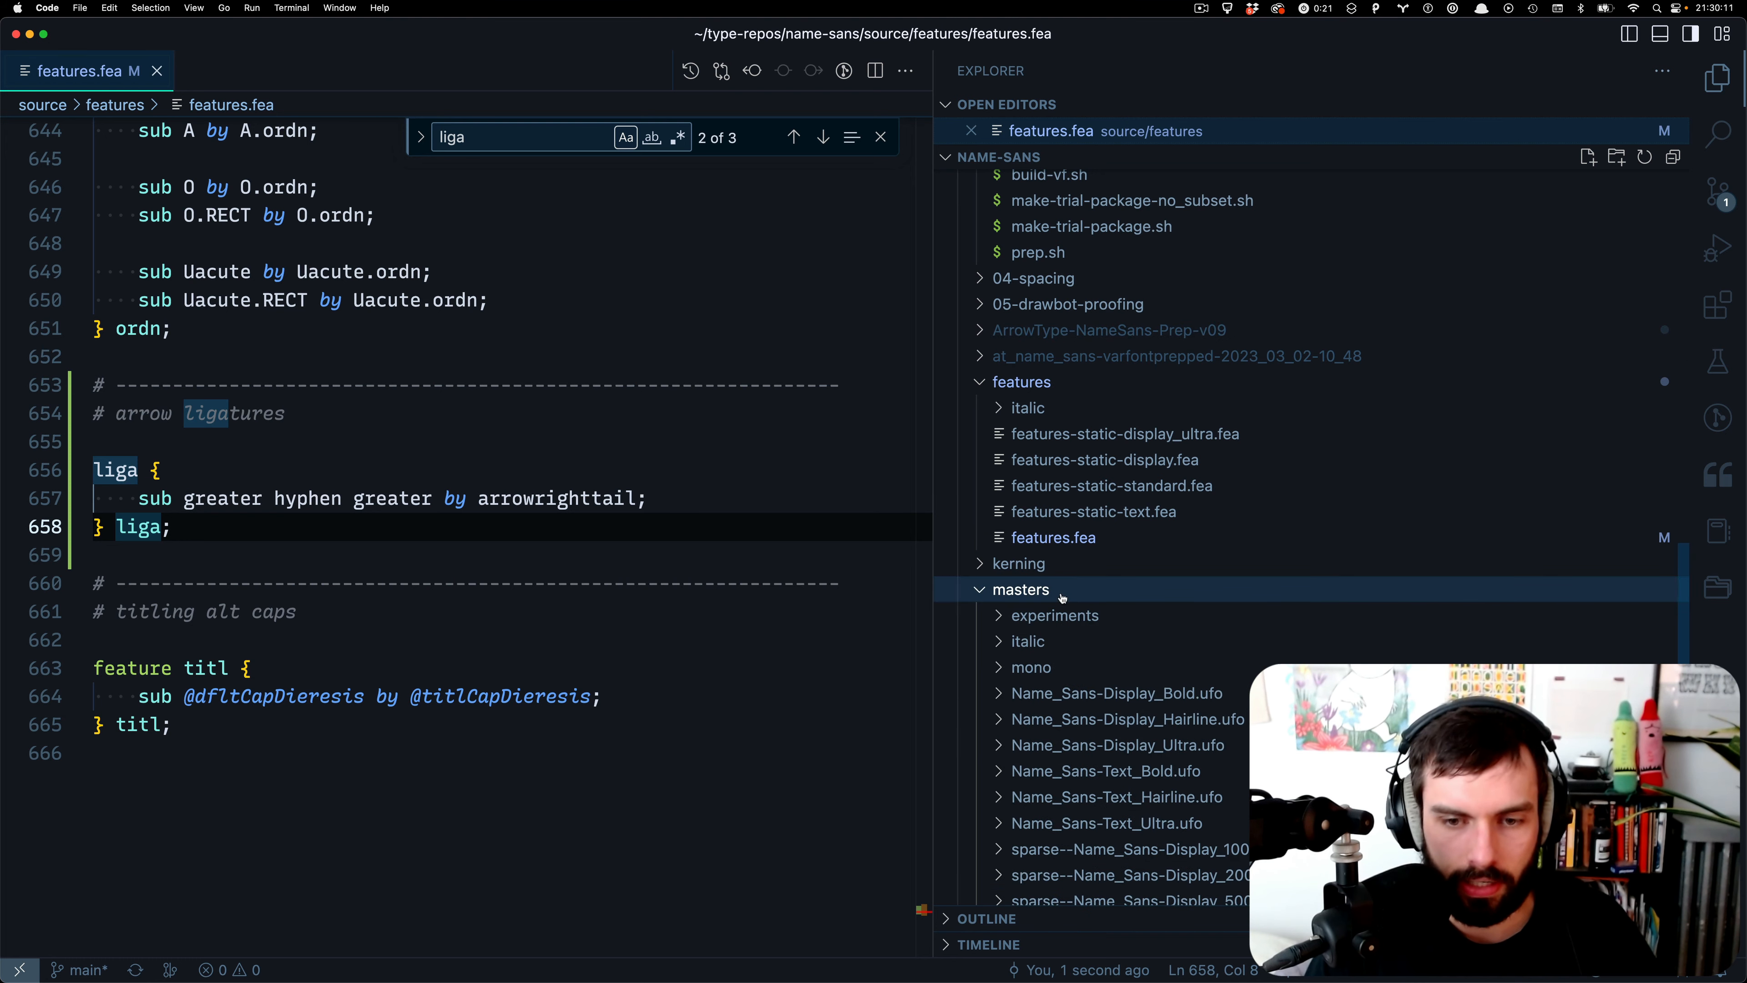
scroll(1063, 598, down, 10)
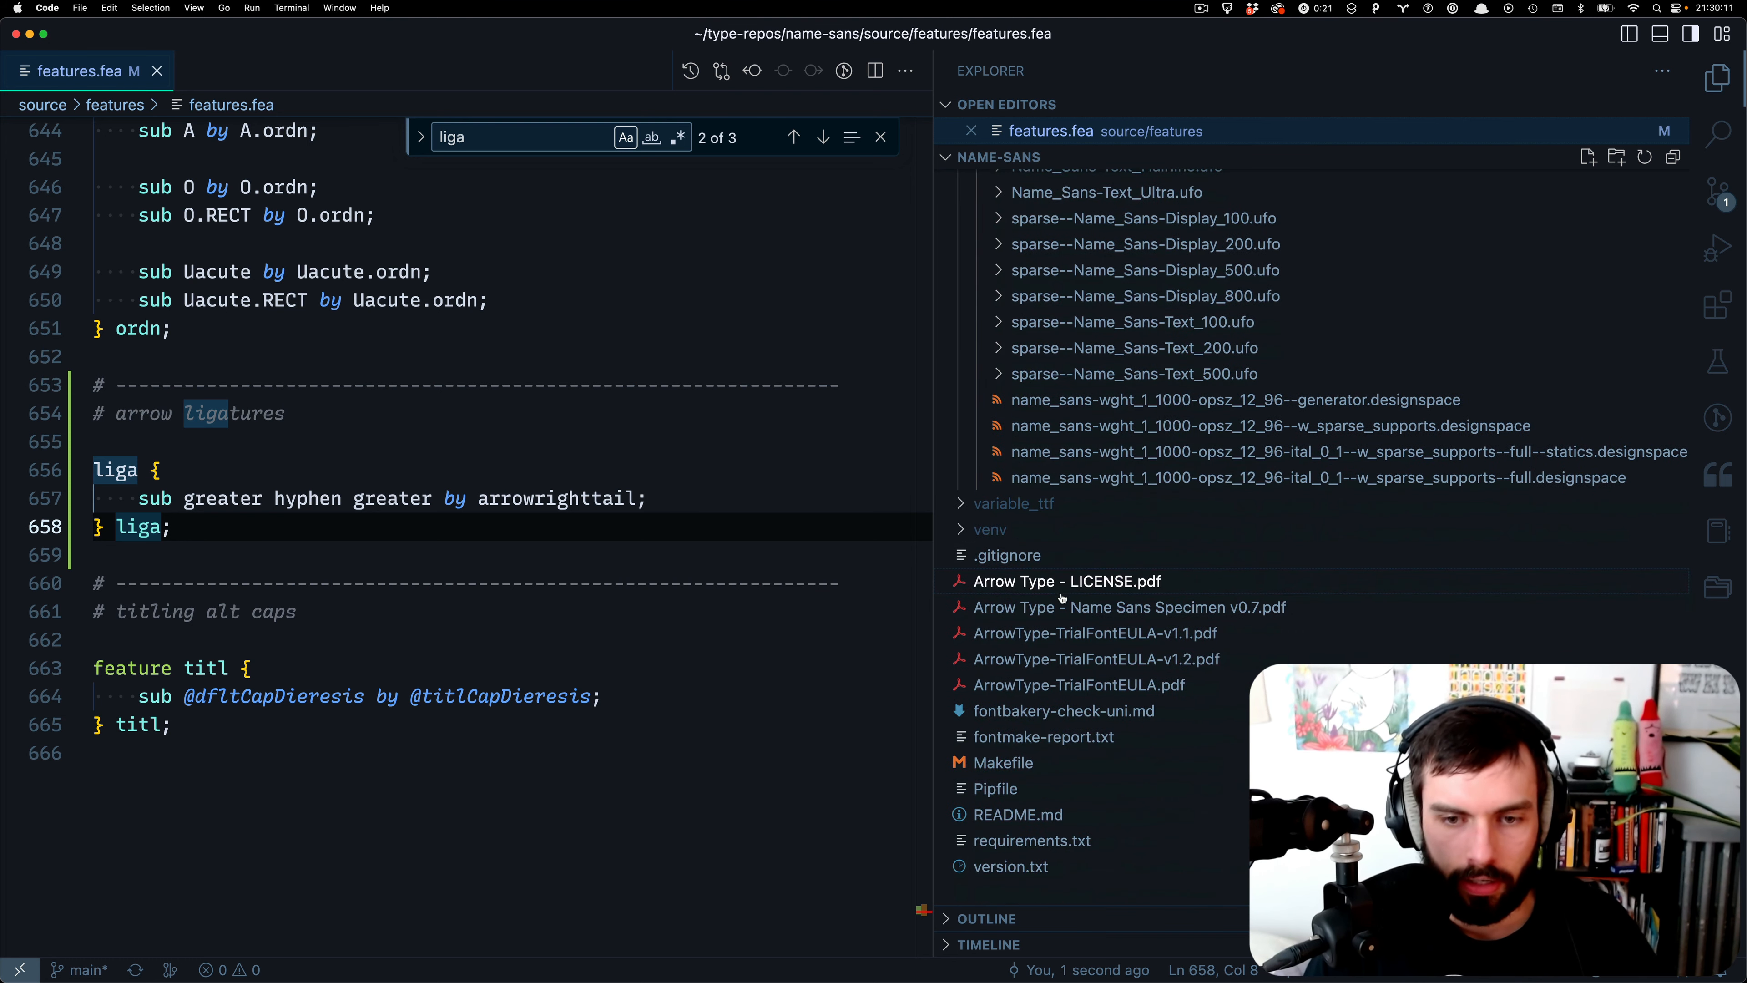
click(1496, 478)
key(super+alt+r)
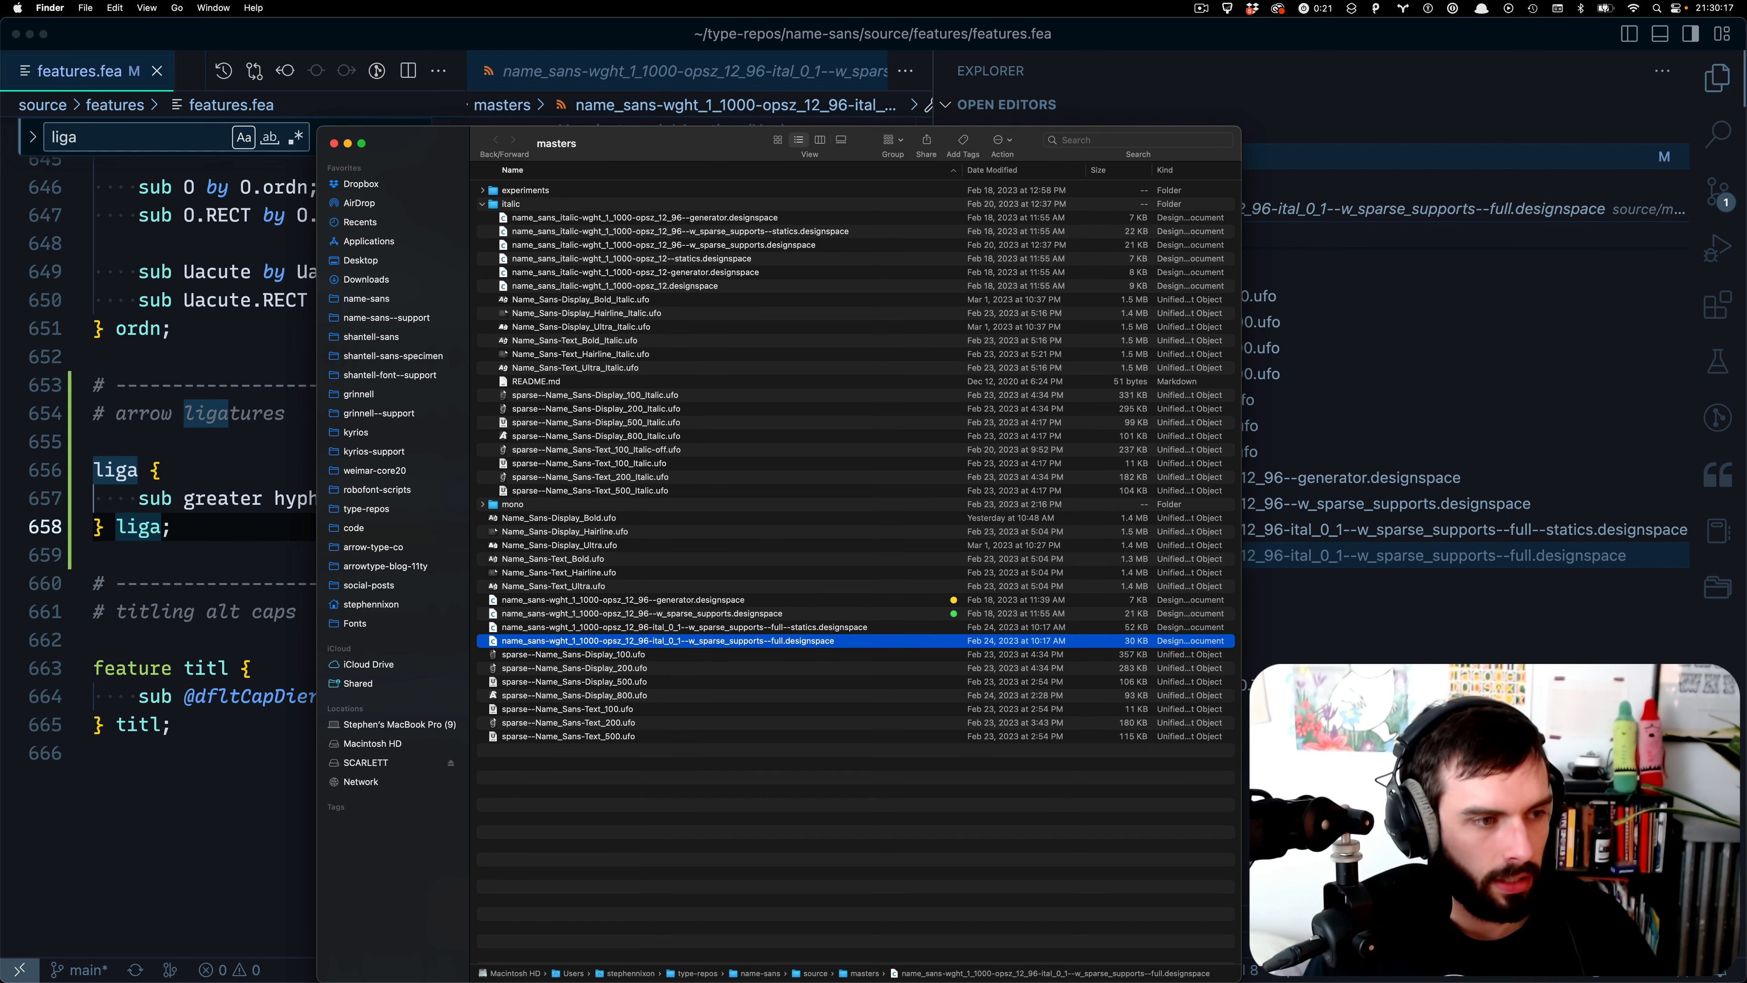
- Try to preview the masters' full designspace in FontGoggles, then close the preview and the masters Finder window
drag(879, 113, 1130, 67)
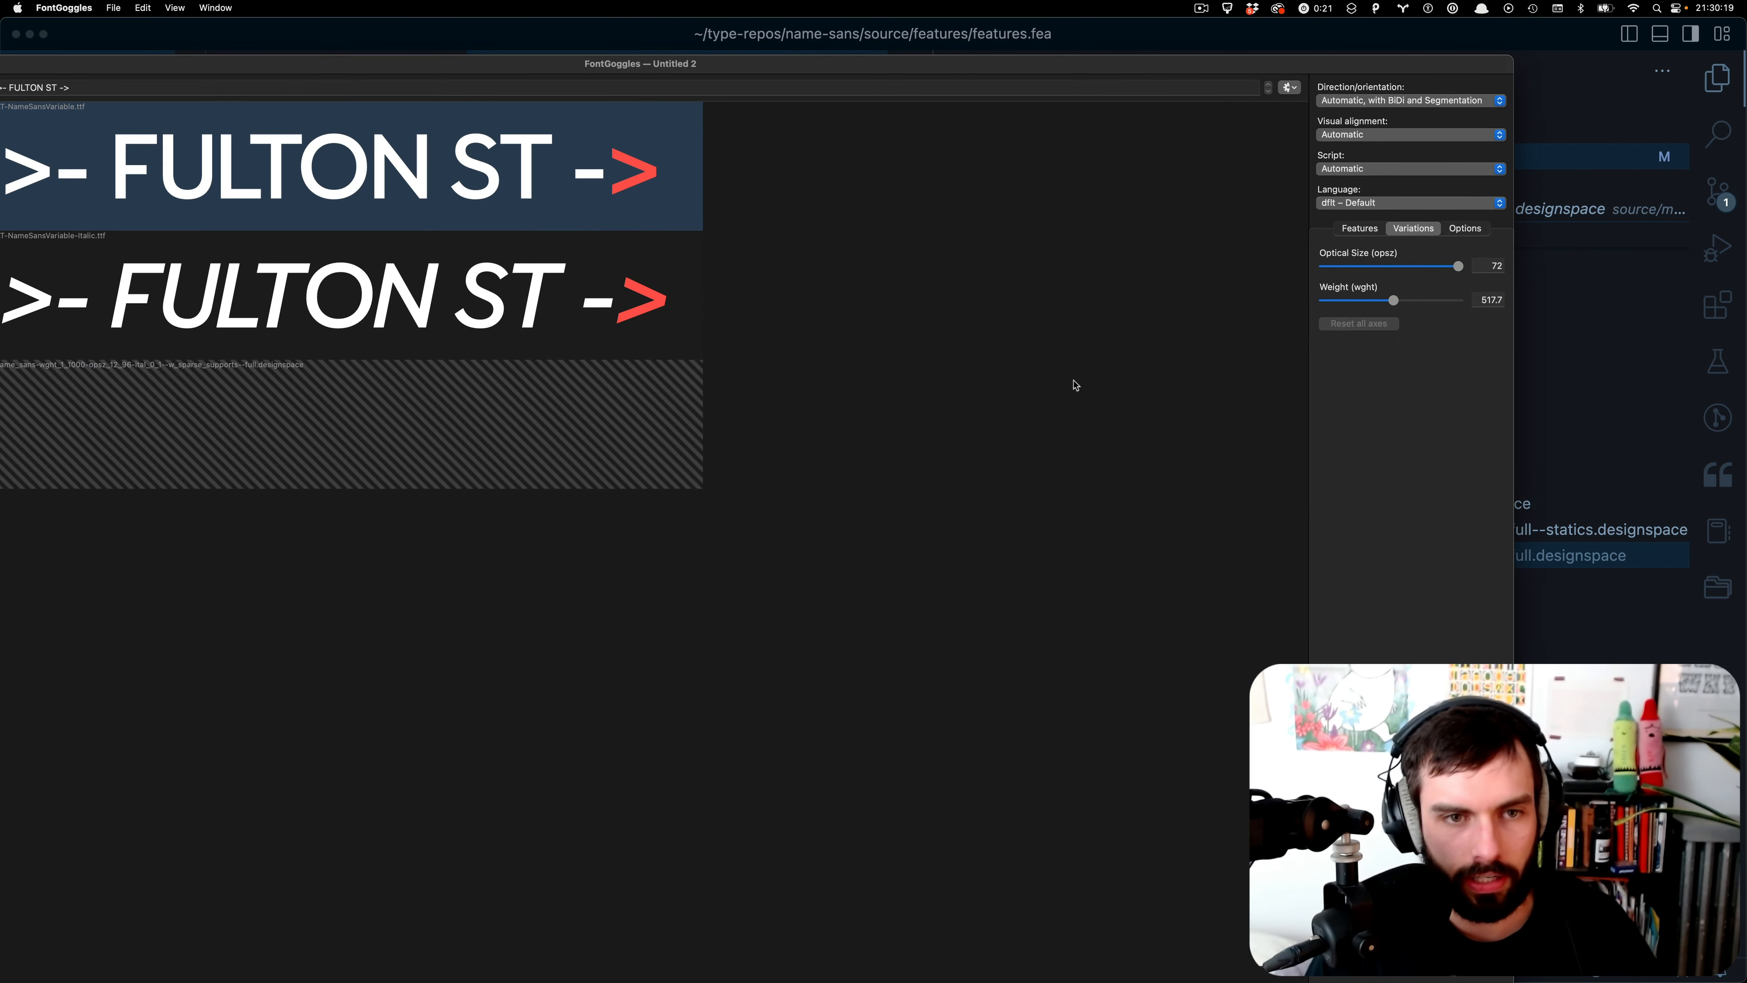
drag(1001, 68, 1219, 20)
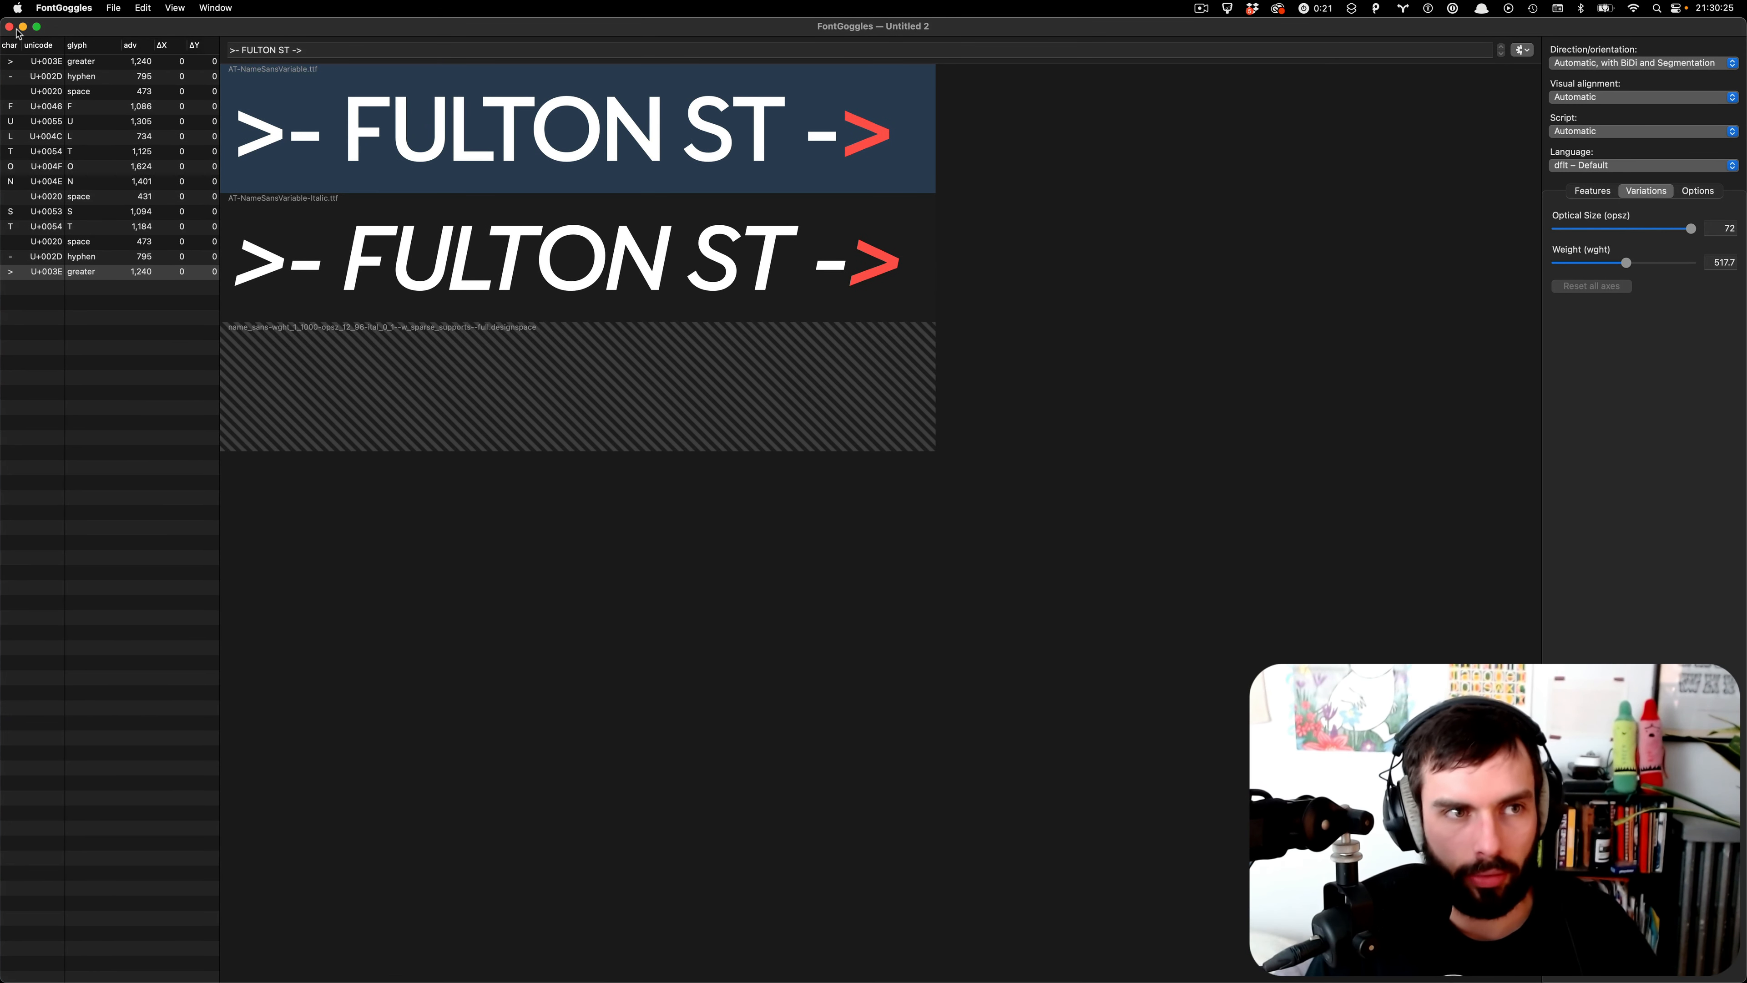
click(379, 429)
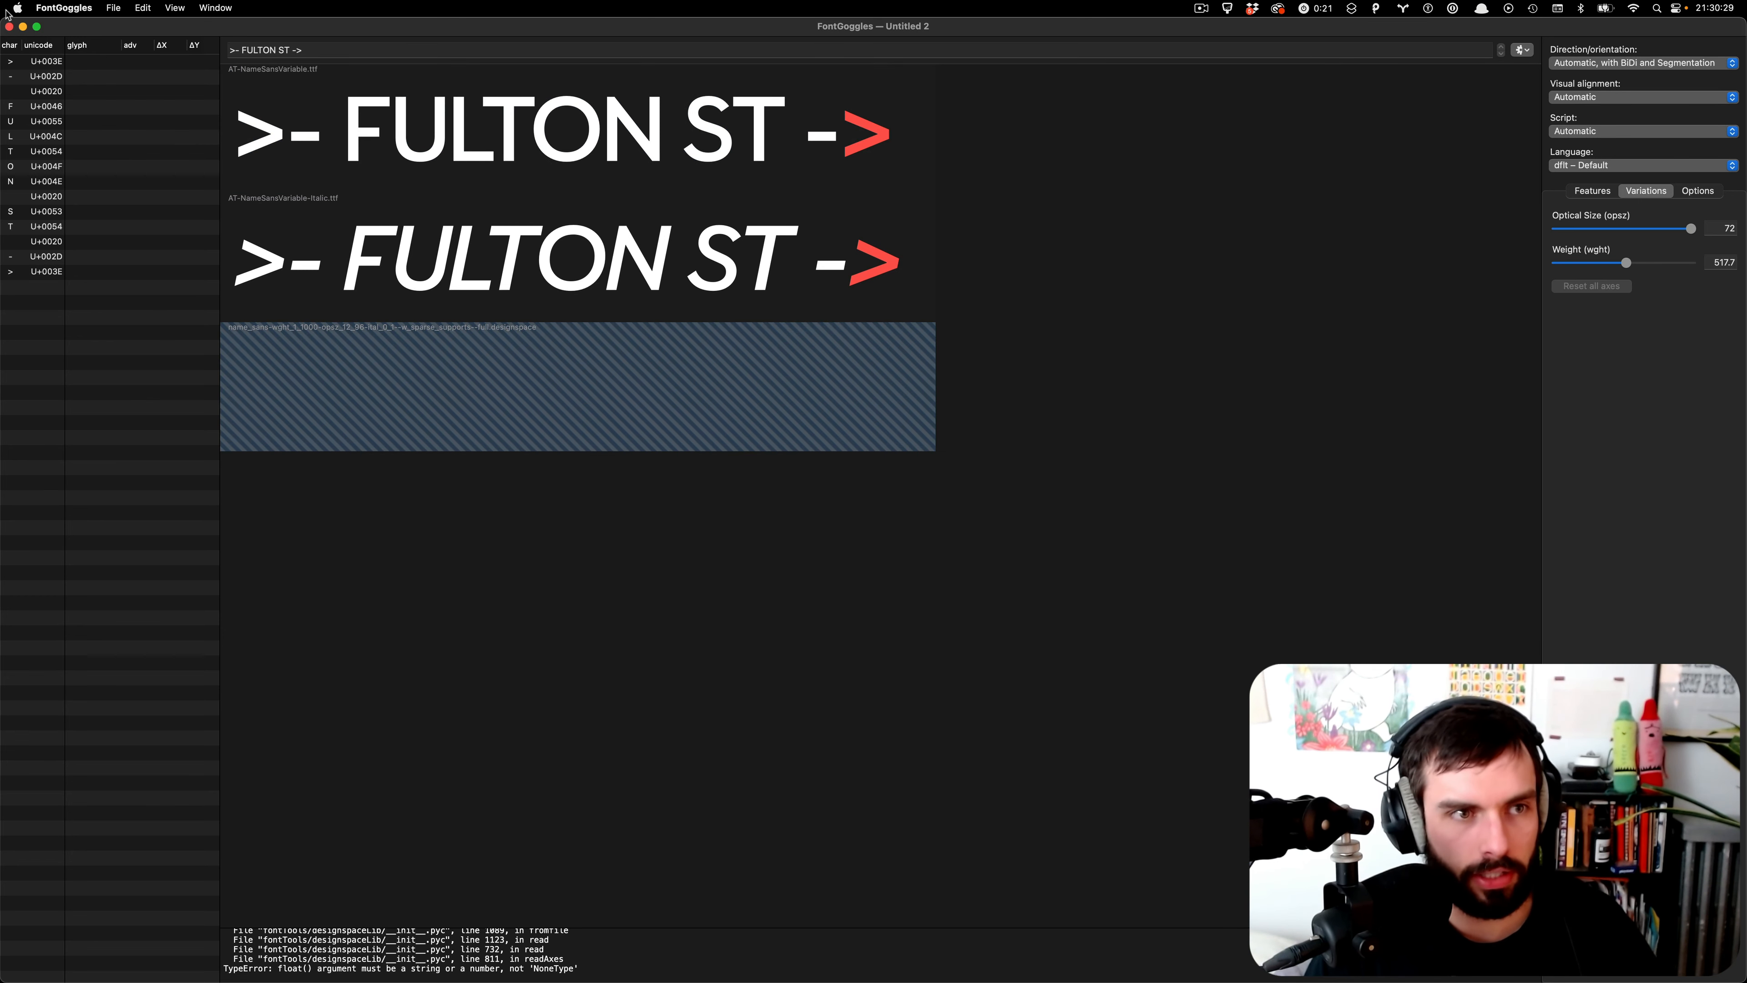
click(9, 26)
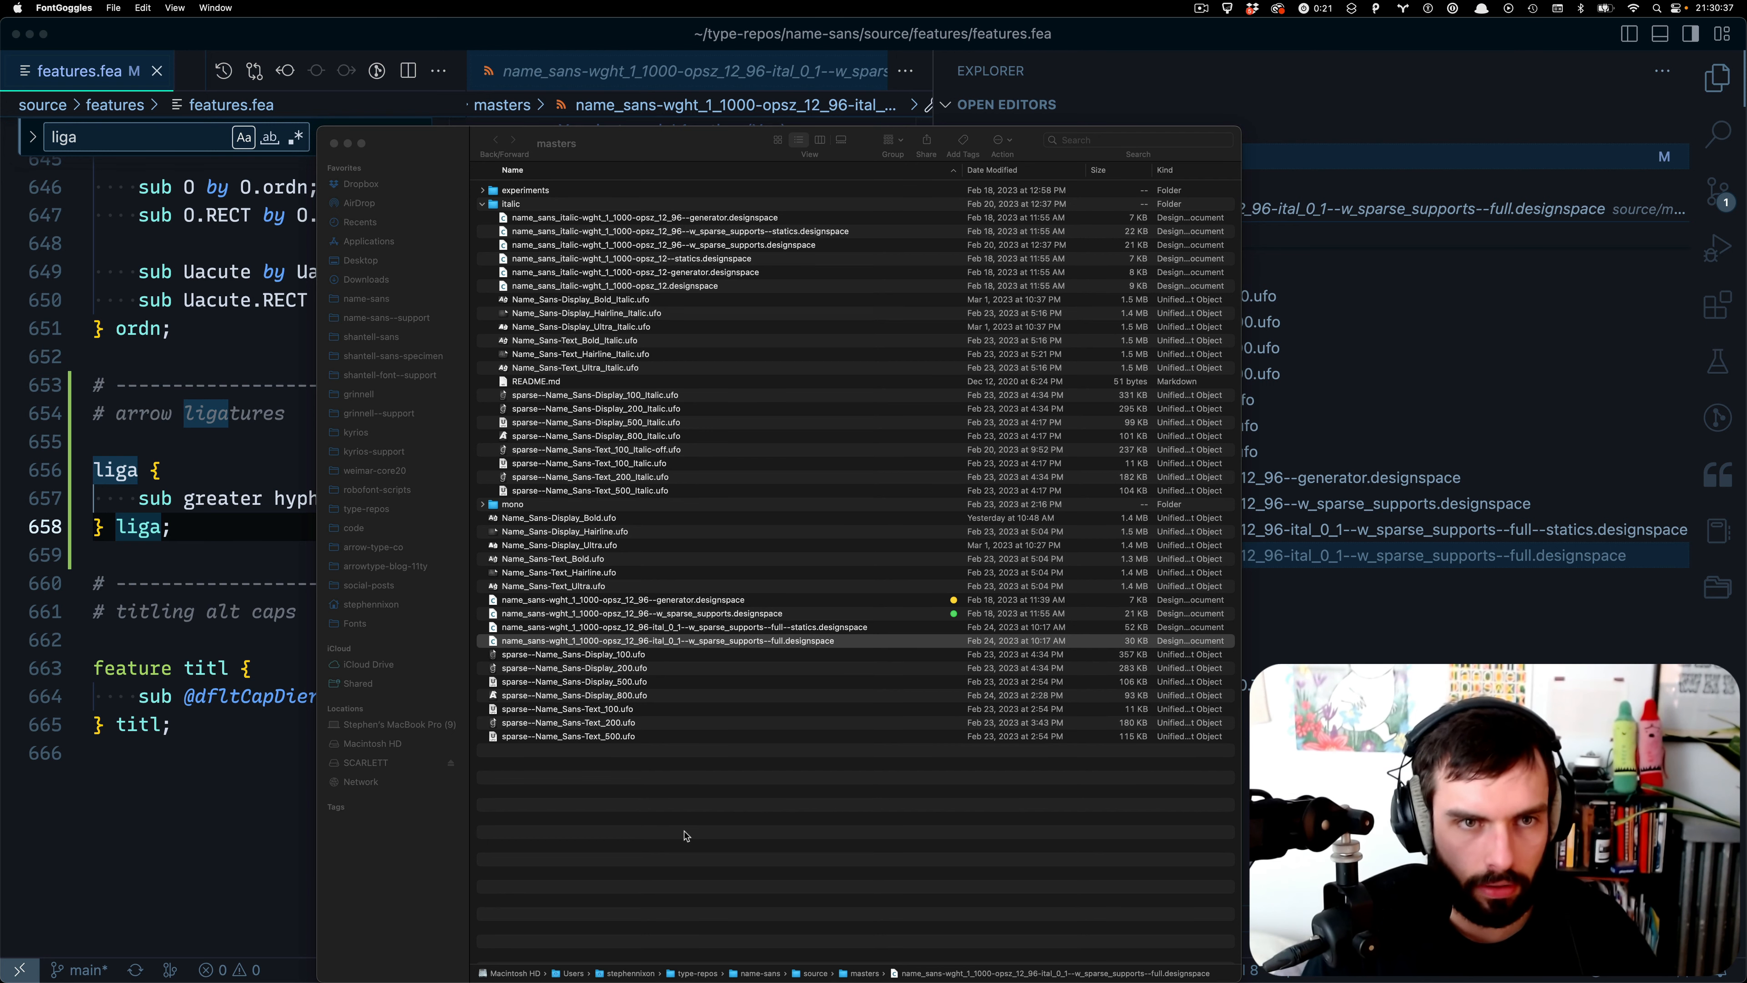
click(334, 145)
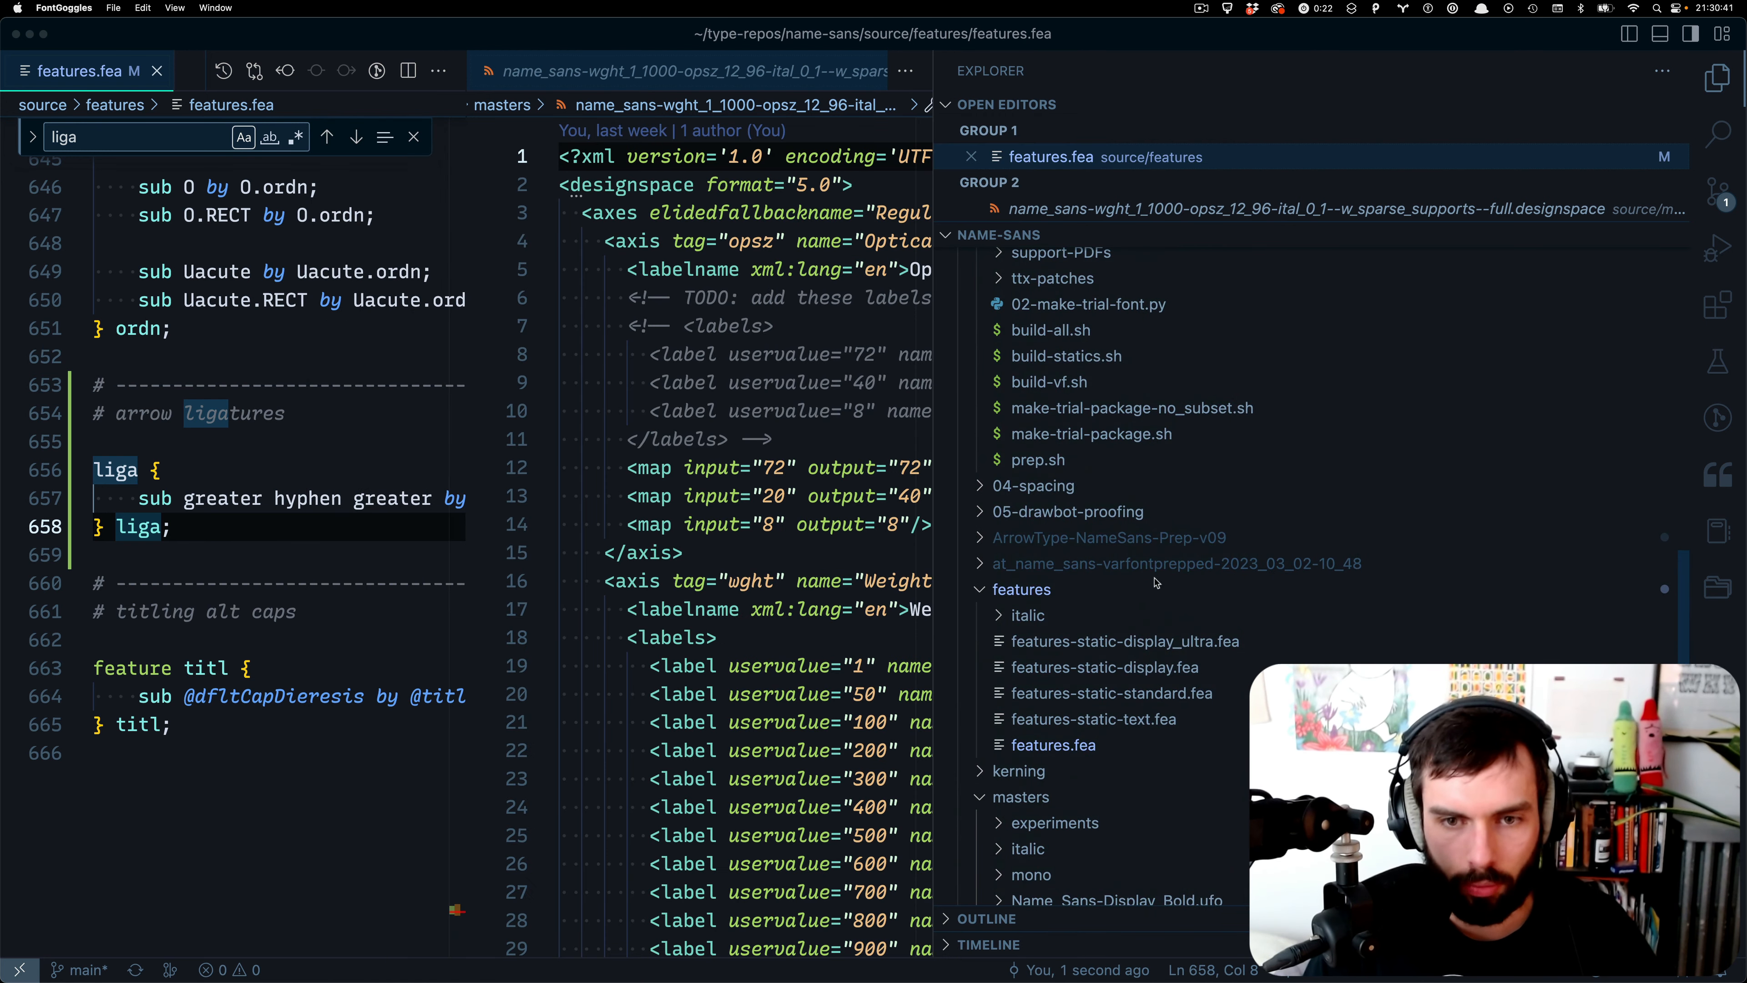
- Reveal the ArrowType-NameSans-Prep-v09 folder in Finder, try opening its "w_sparse_supports--full.designspace" in FontGoggles, and enlarge the error output
click(1147, 544)
key(alt+super+r)
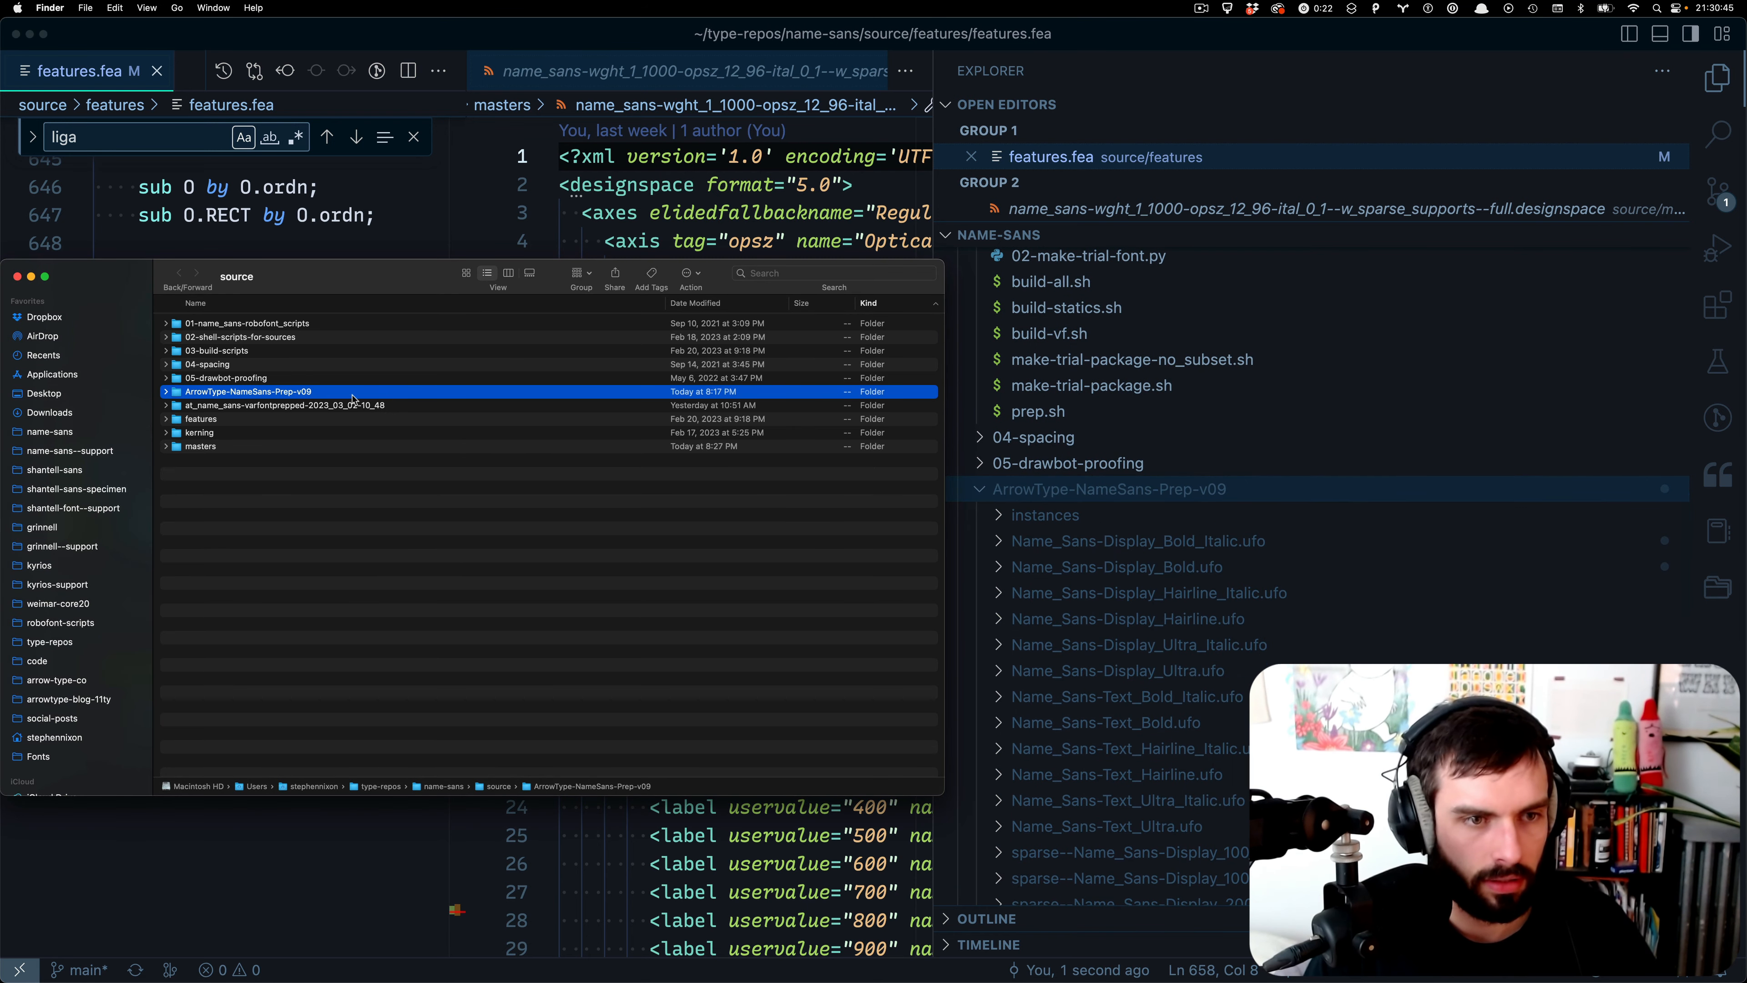
double_click(353, 395)
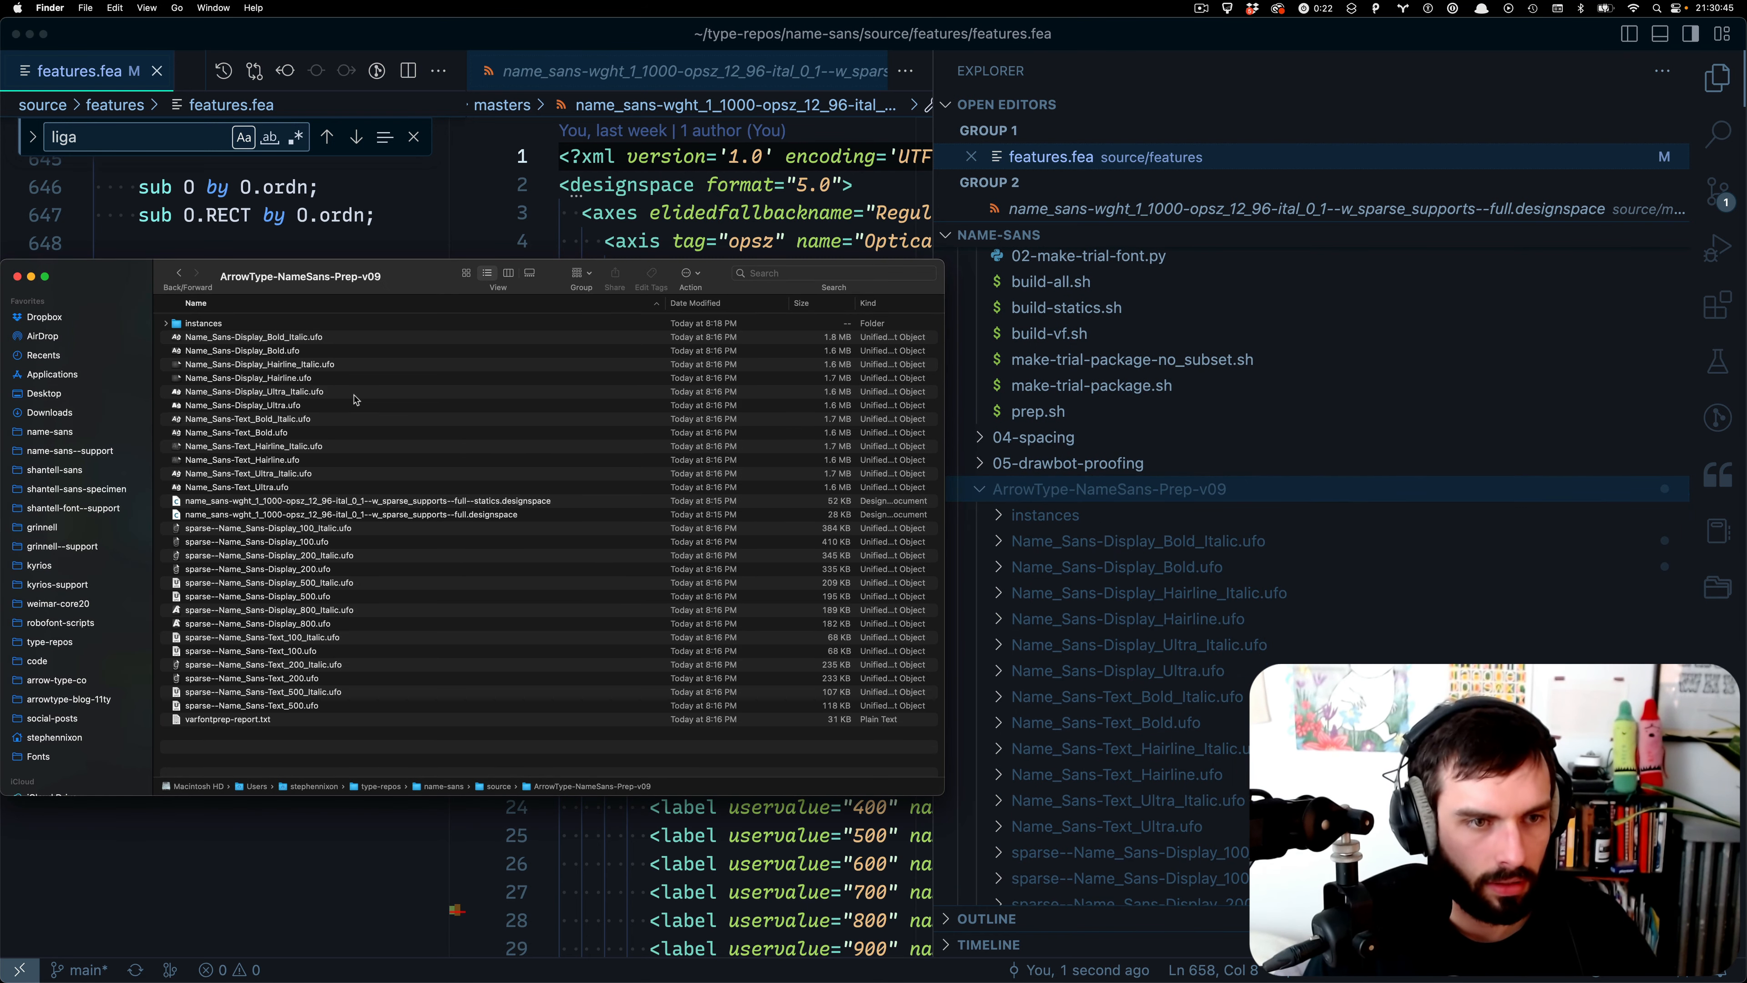
click(463, 516)
drag(463, 517, 566, 923)
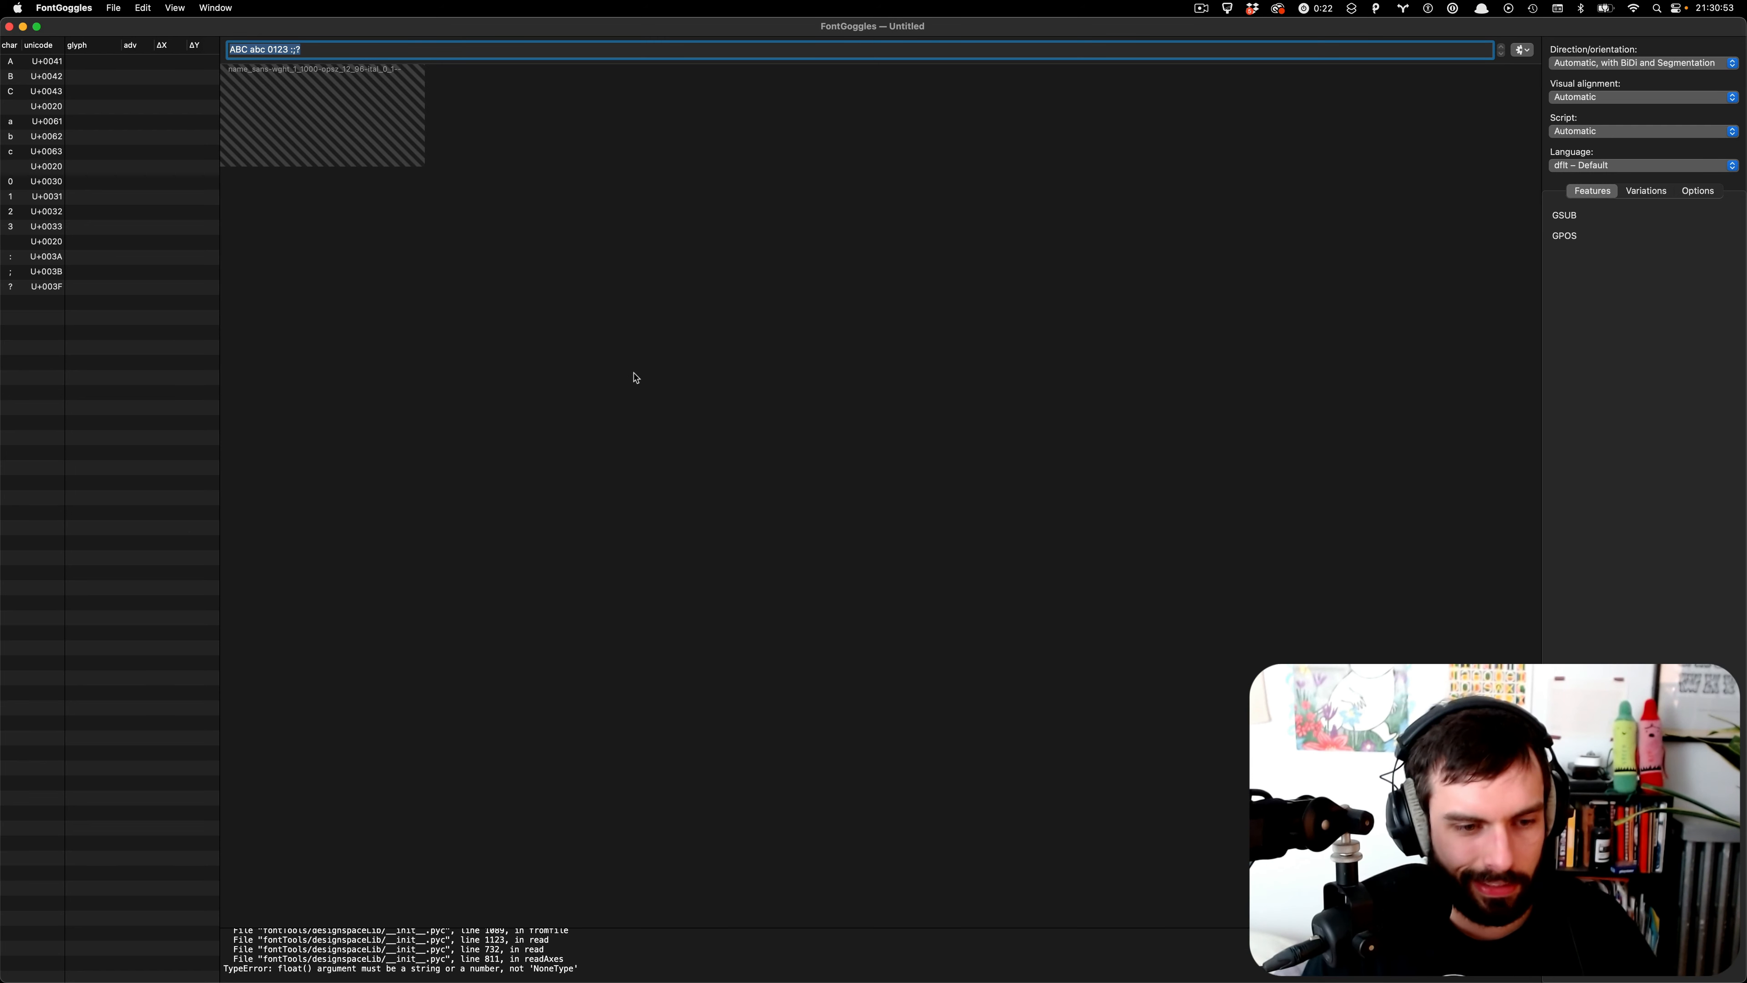
drag(731, 929, 720, 563)
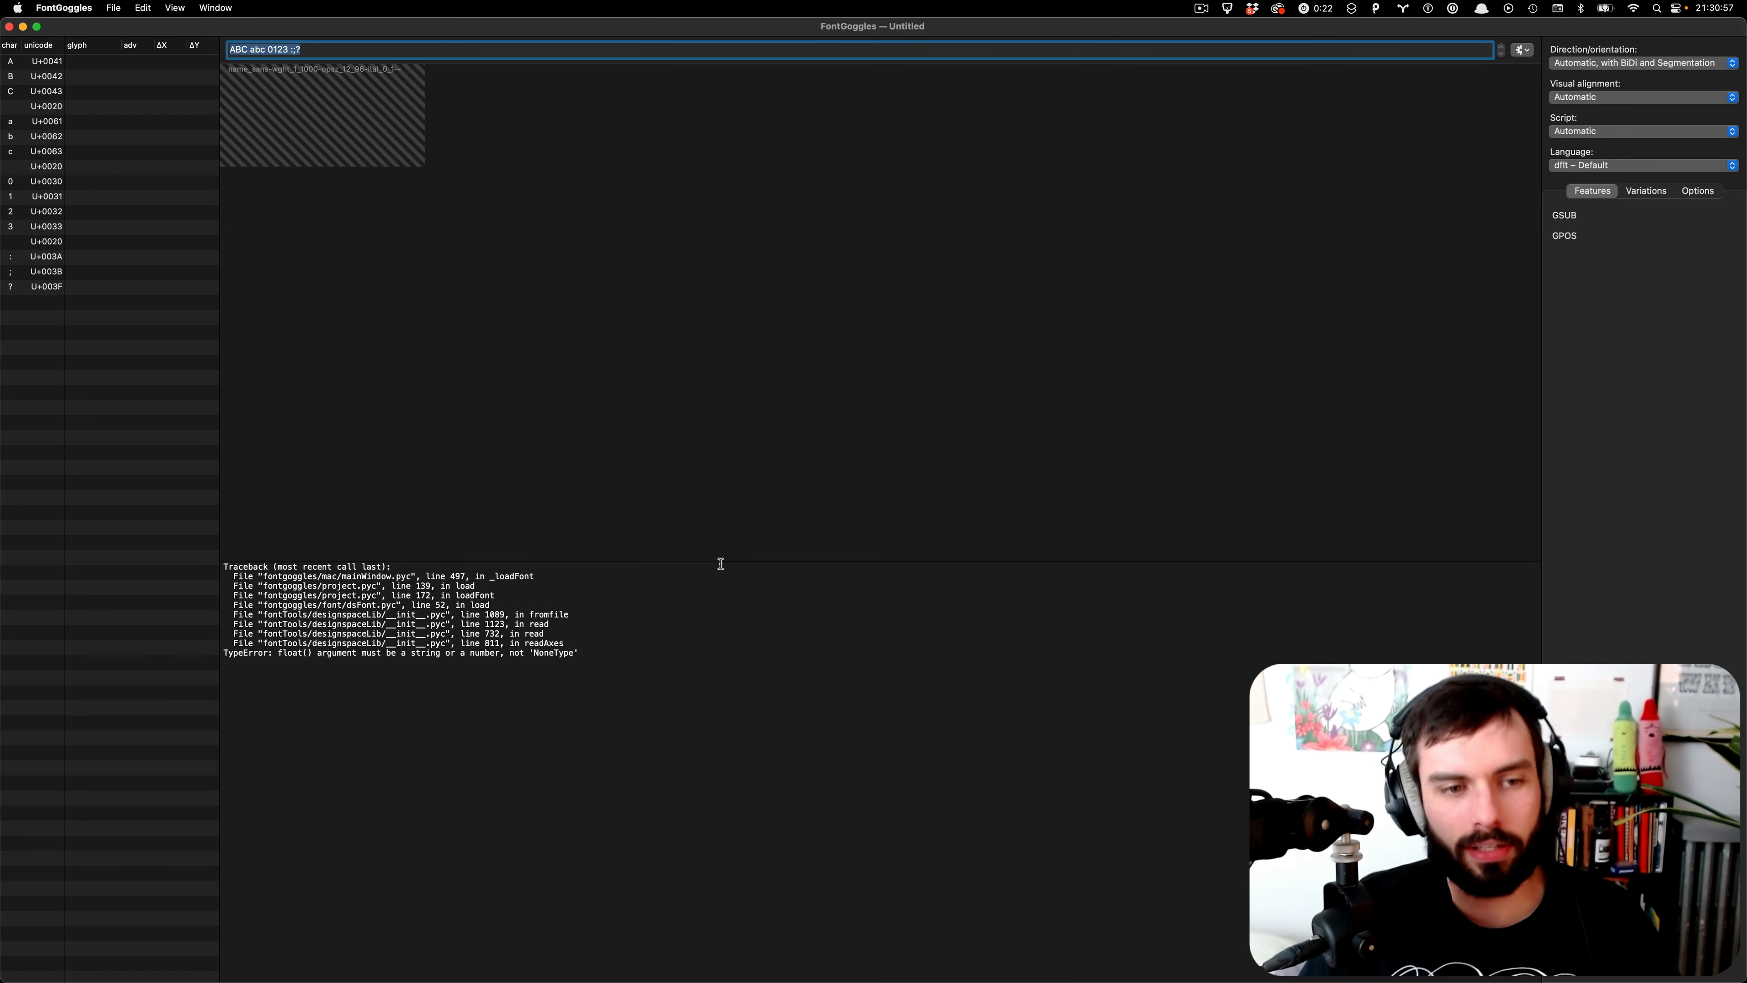
- Close the FontGoggles preview, the Finder window and the designspace file, leaving only features.fea open
key(super+w)
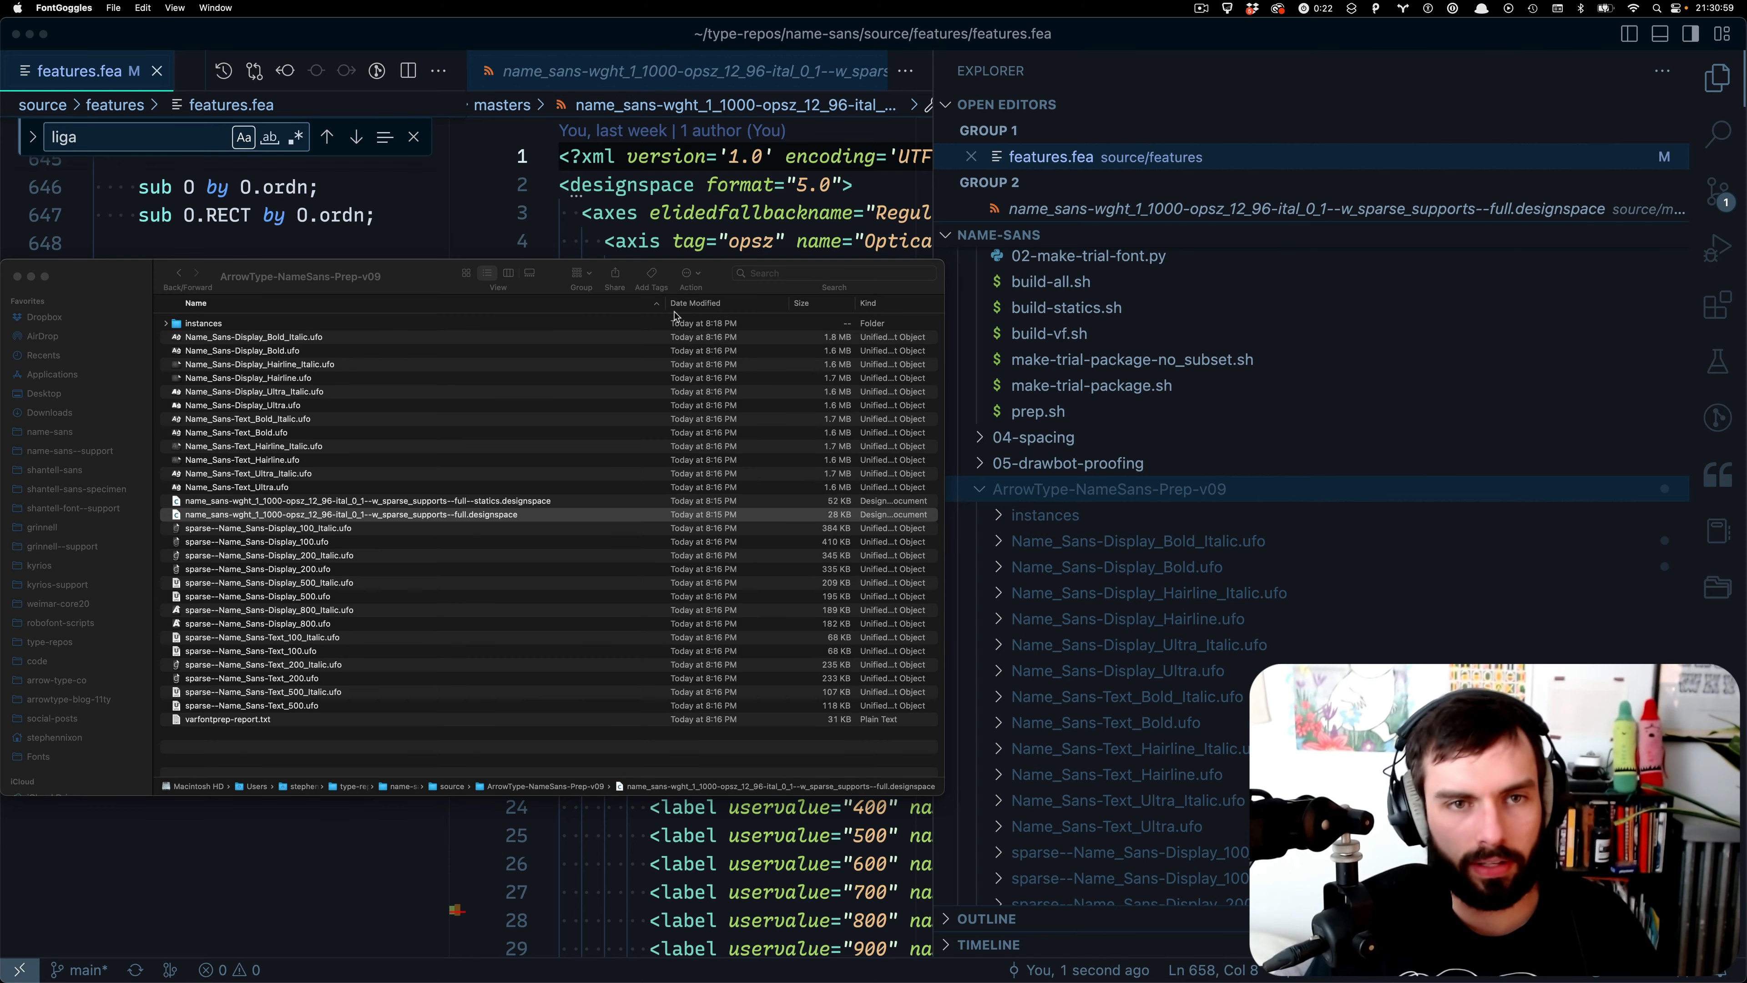
click(423, 283)
key(super+w)
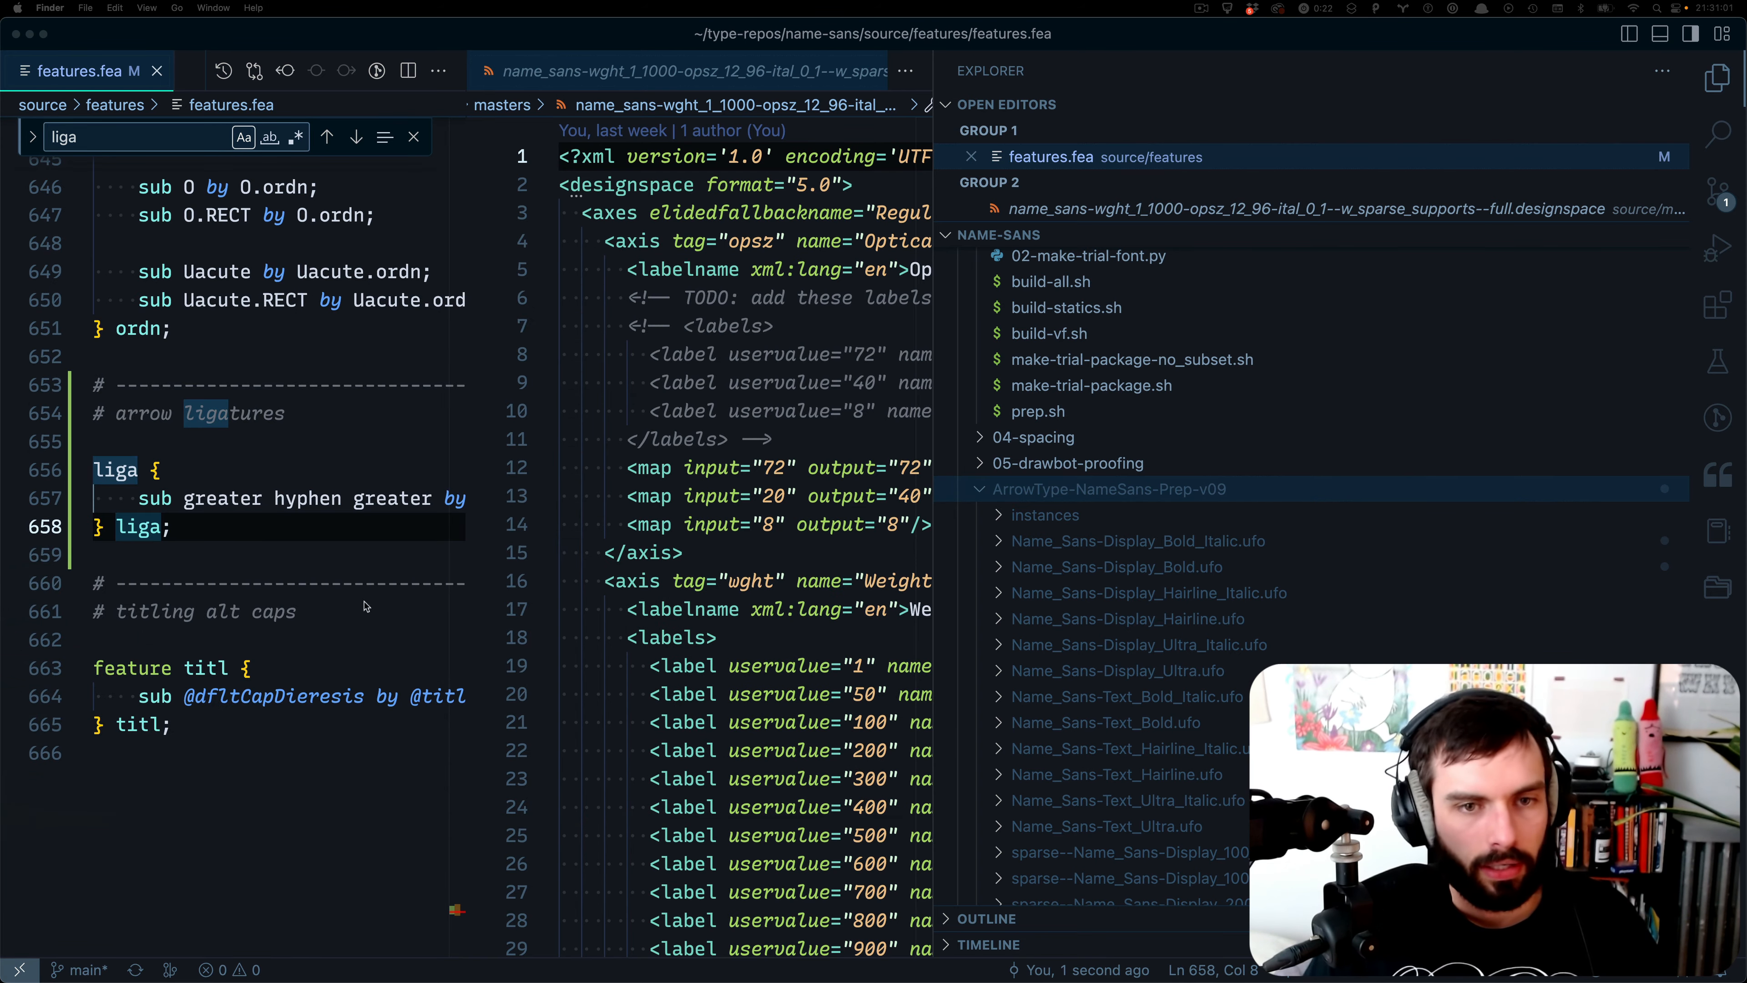
click(867, 77)
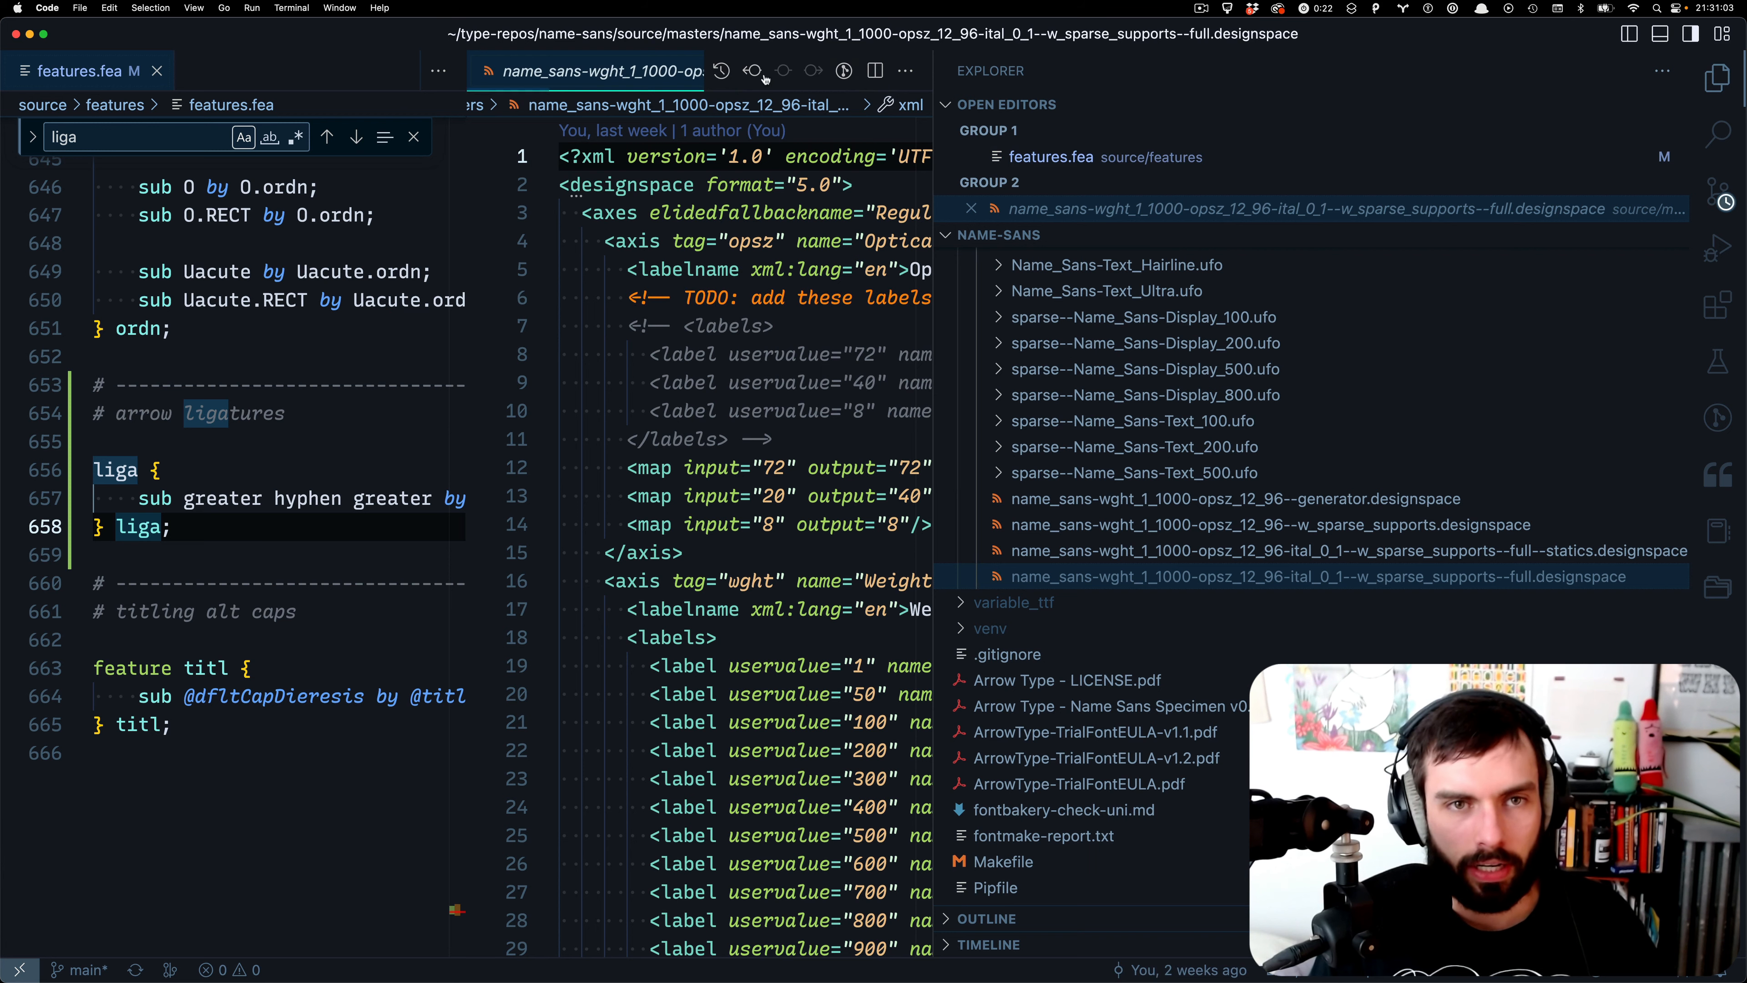
key(super+w)
click(671, 764)
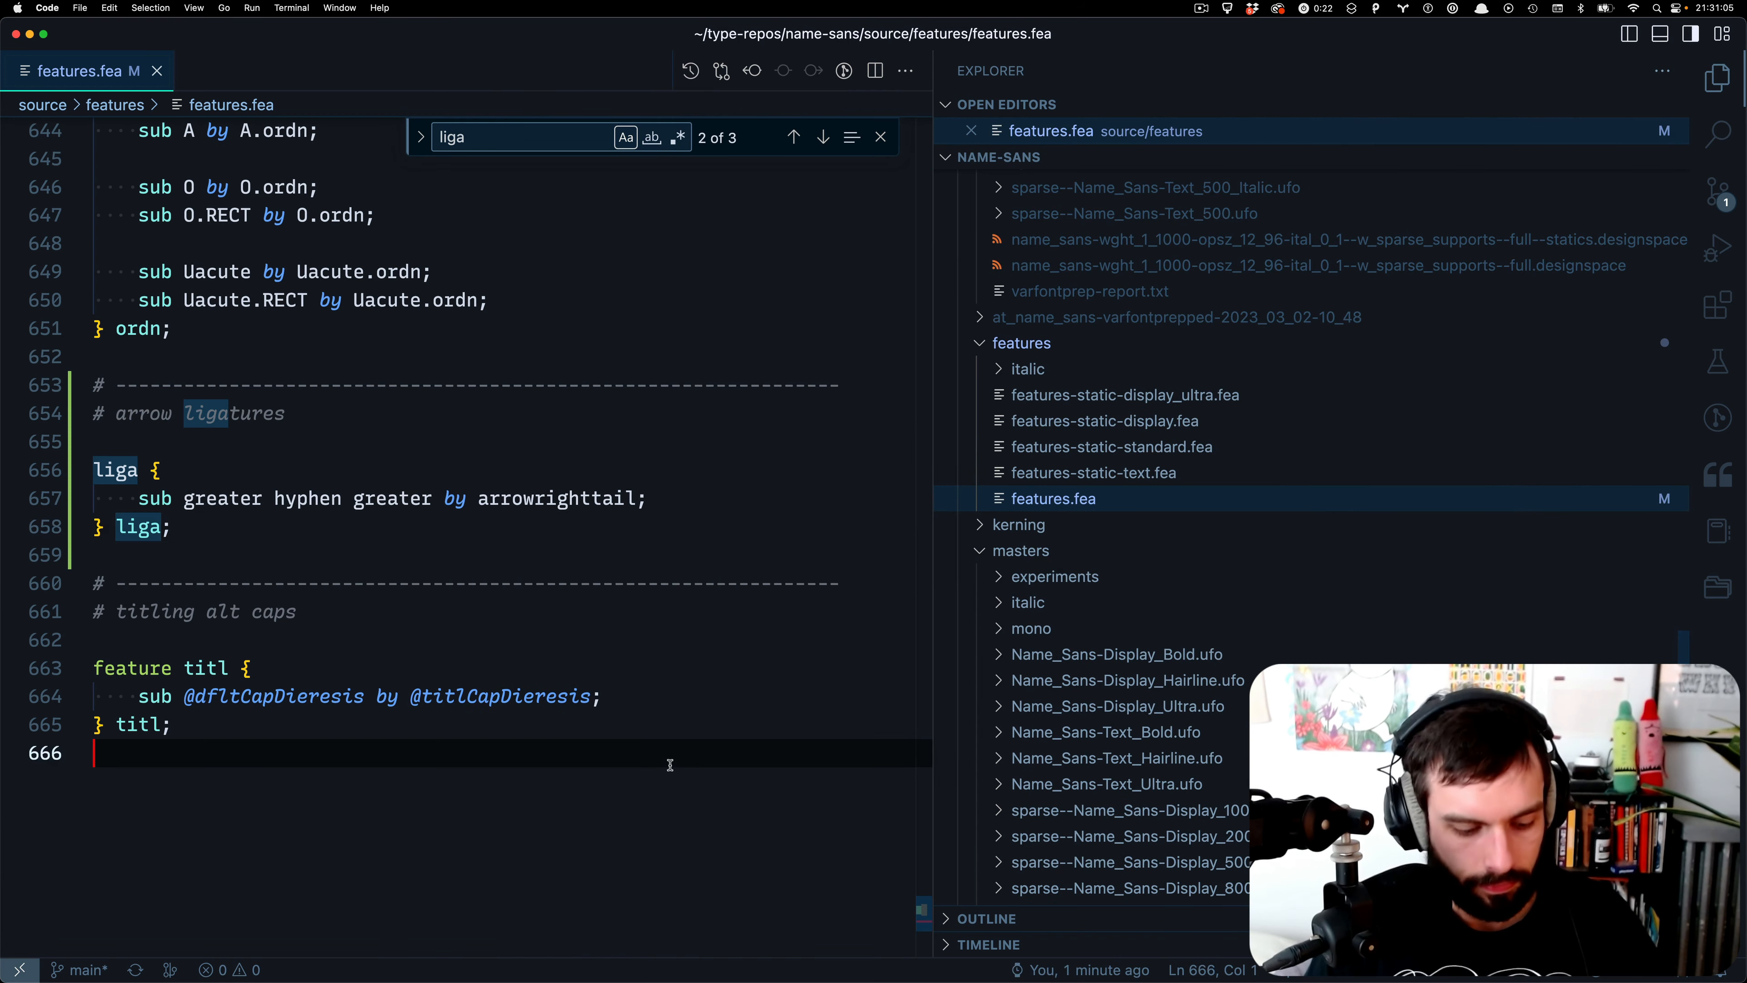
- Build the variable font by running "make vf" in the integrated terminal, and hide the file explorer
key(ctrl+grave)
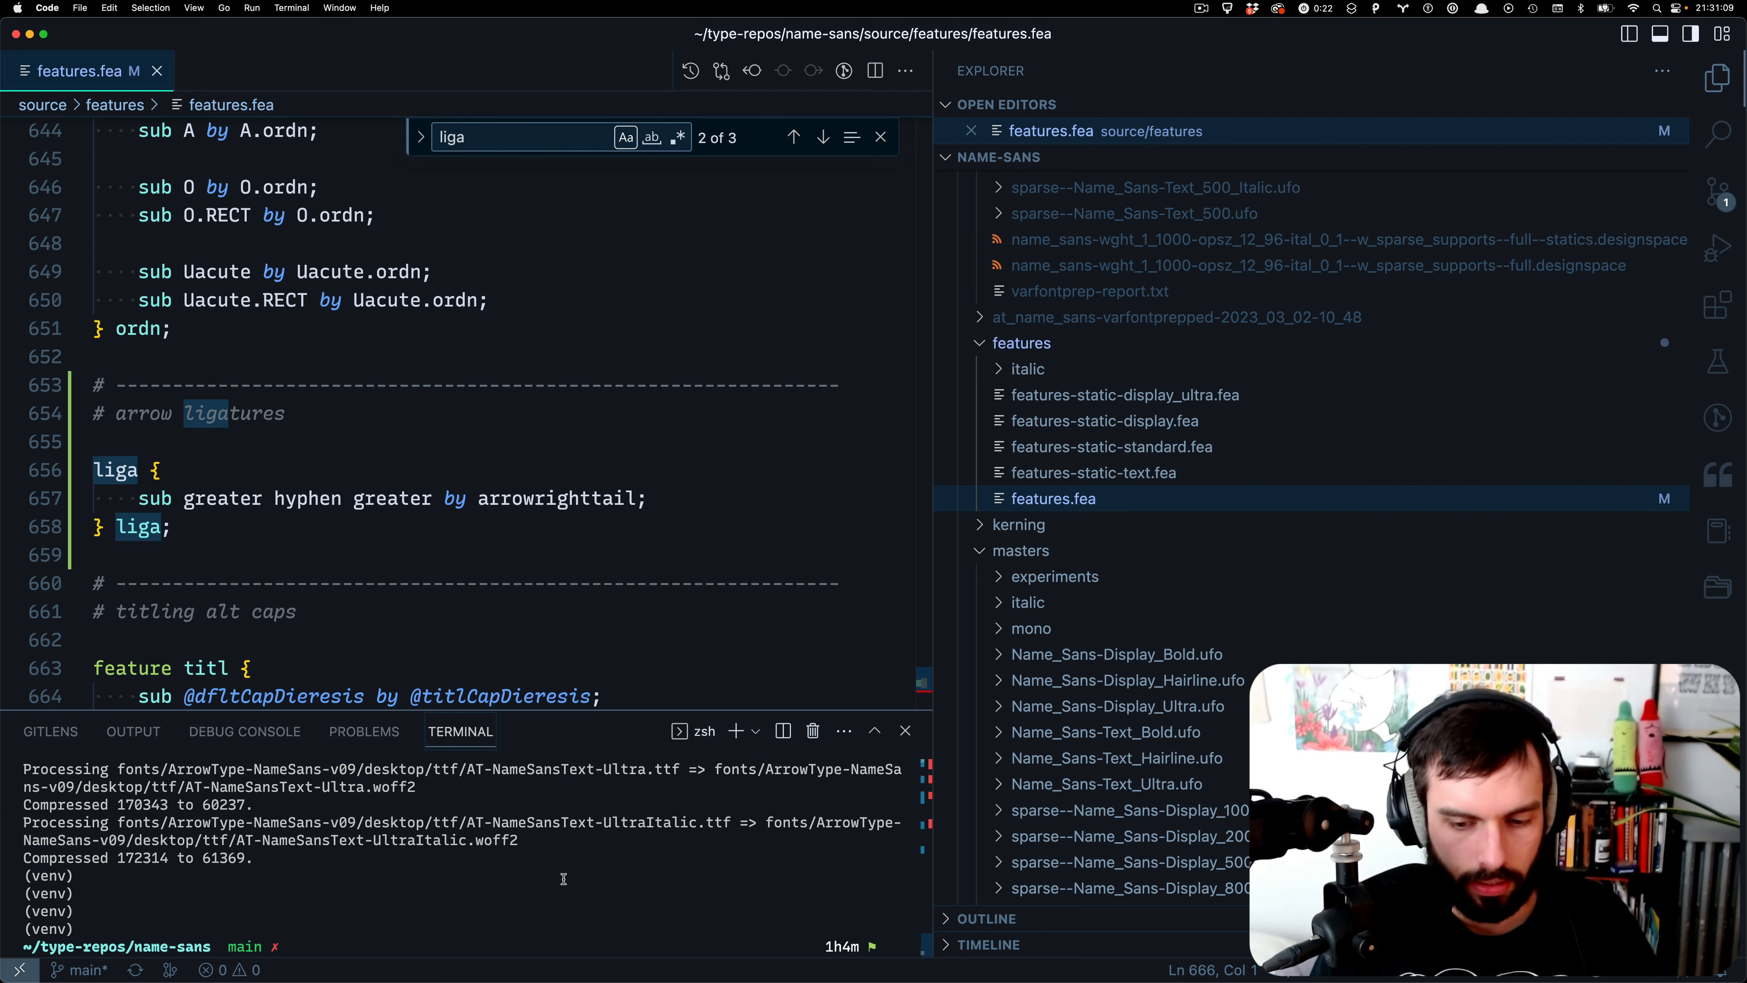
text(buil)
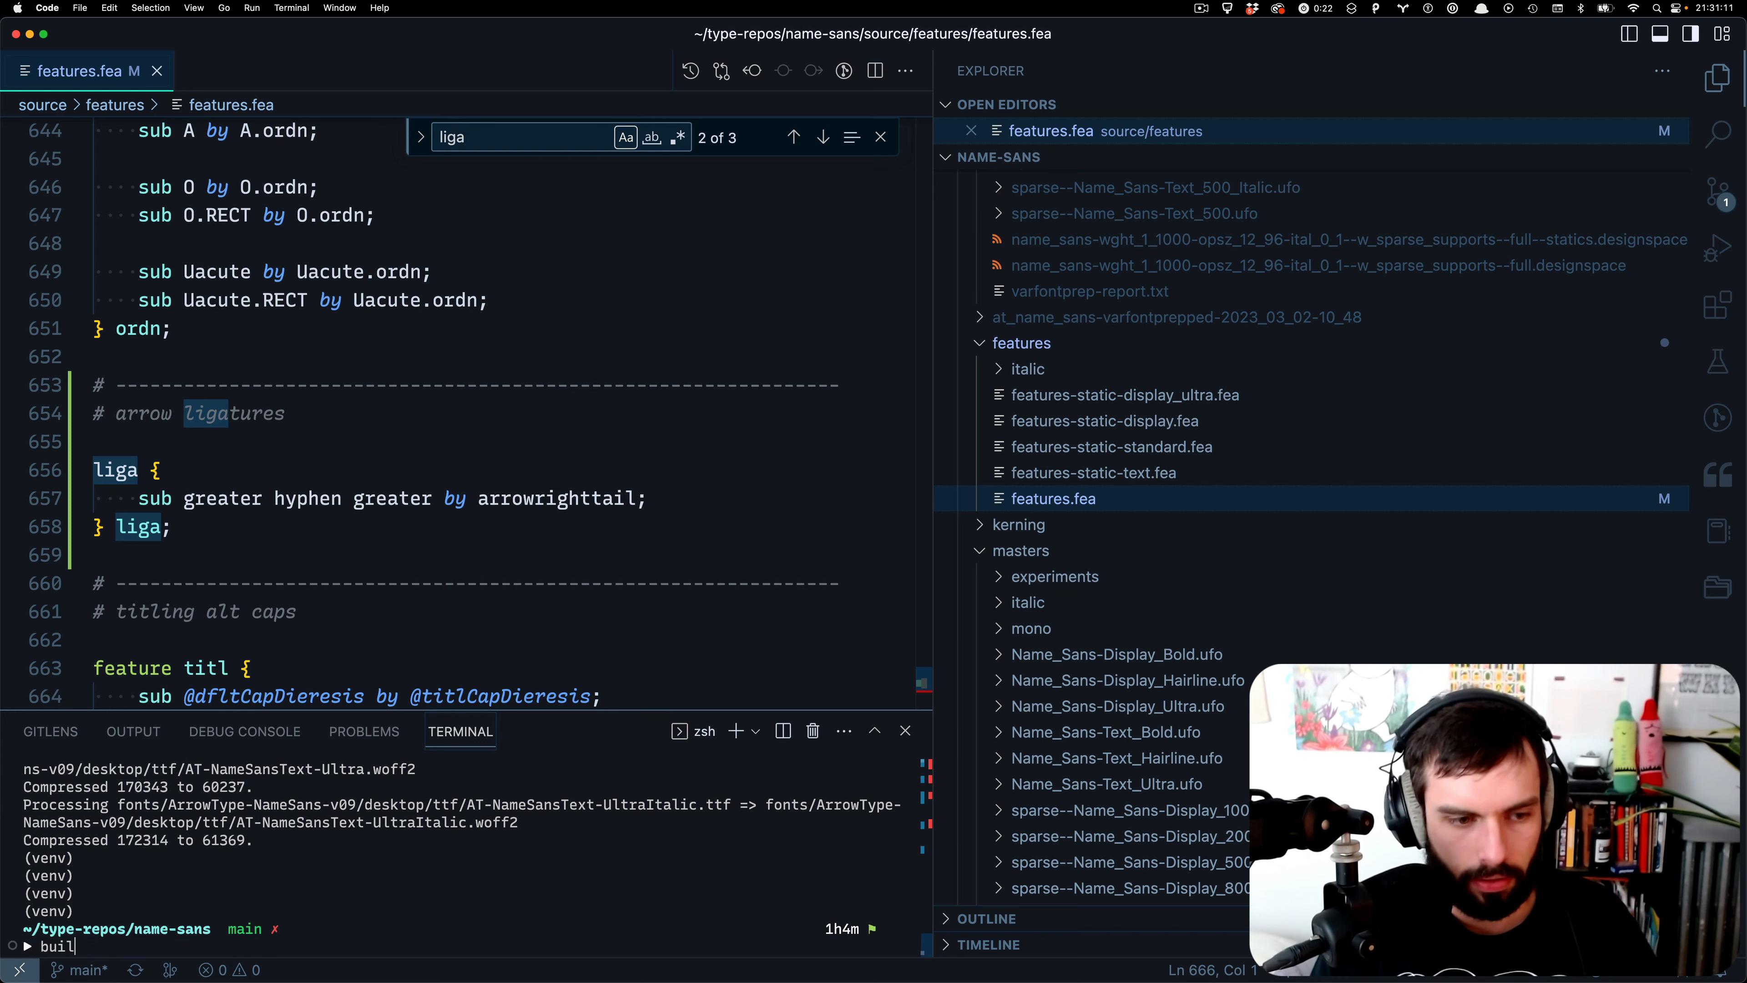
key(BackSpace)
key(BackSpace)
key(BackSpace)
key(BackSpace)
text(make vf)
key(Return)
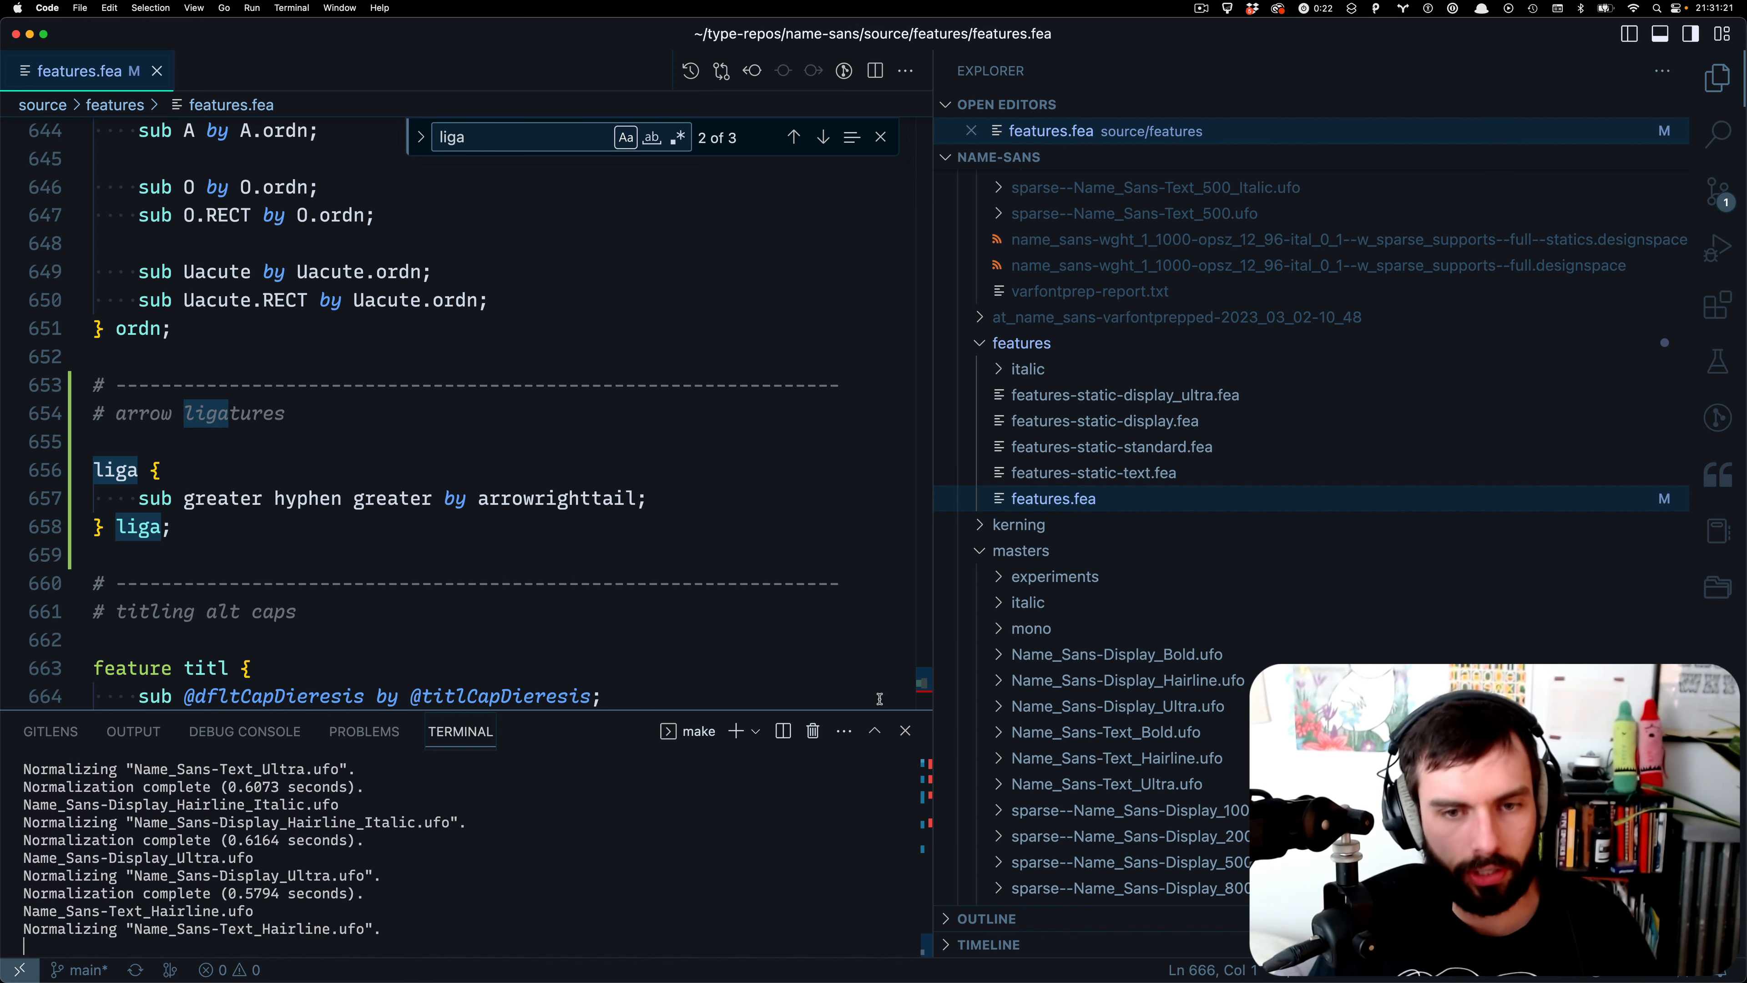
scroll(901, 703, up, 1)
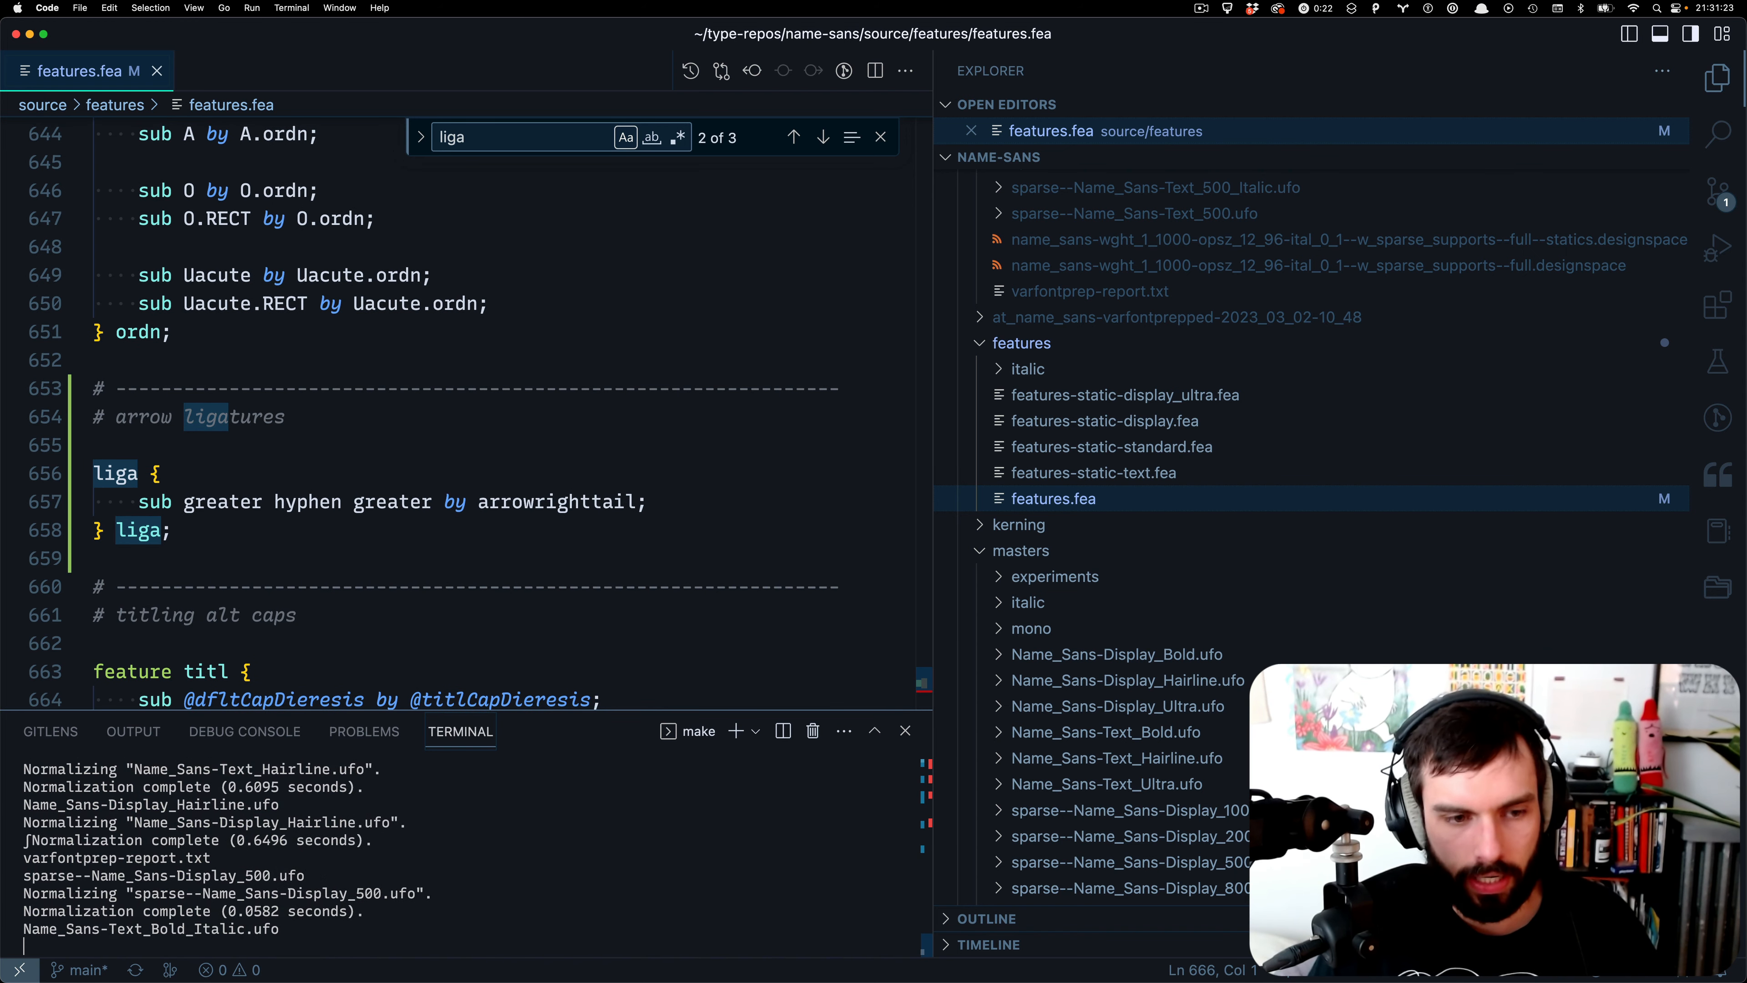
key(super+b)
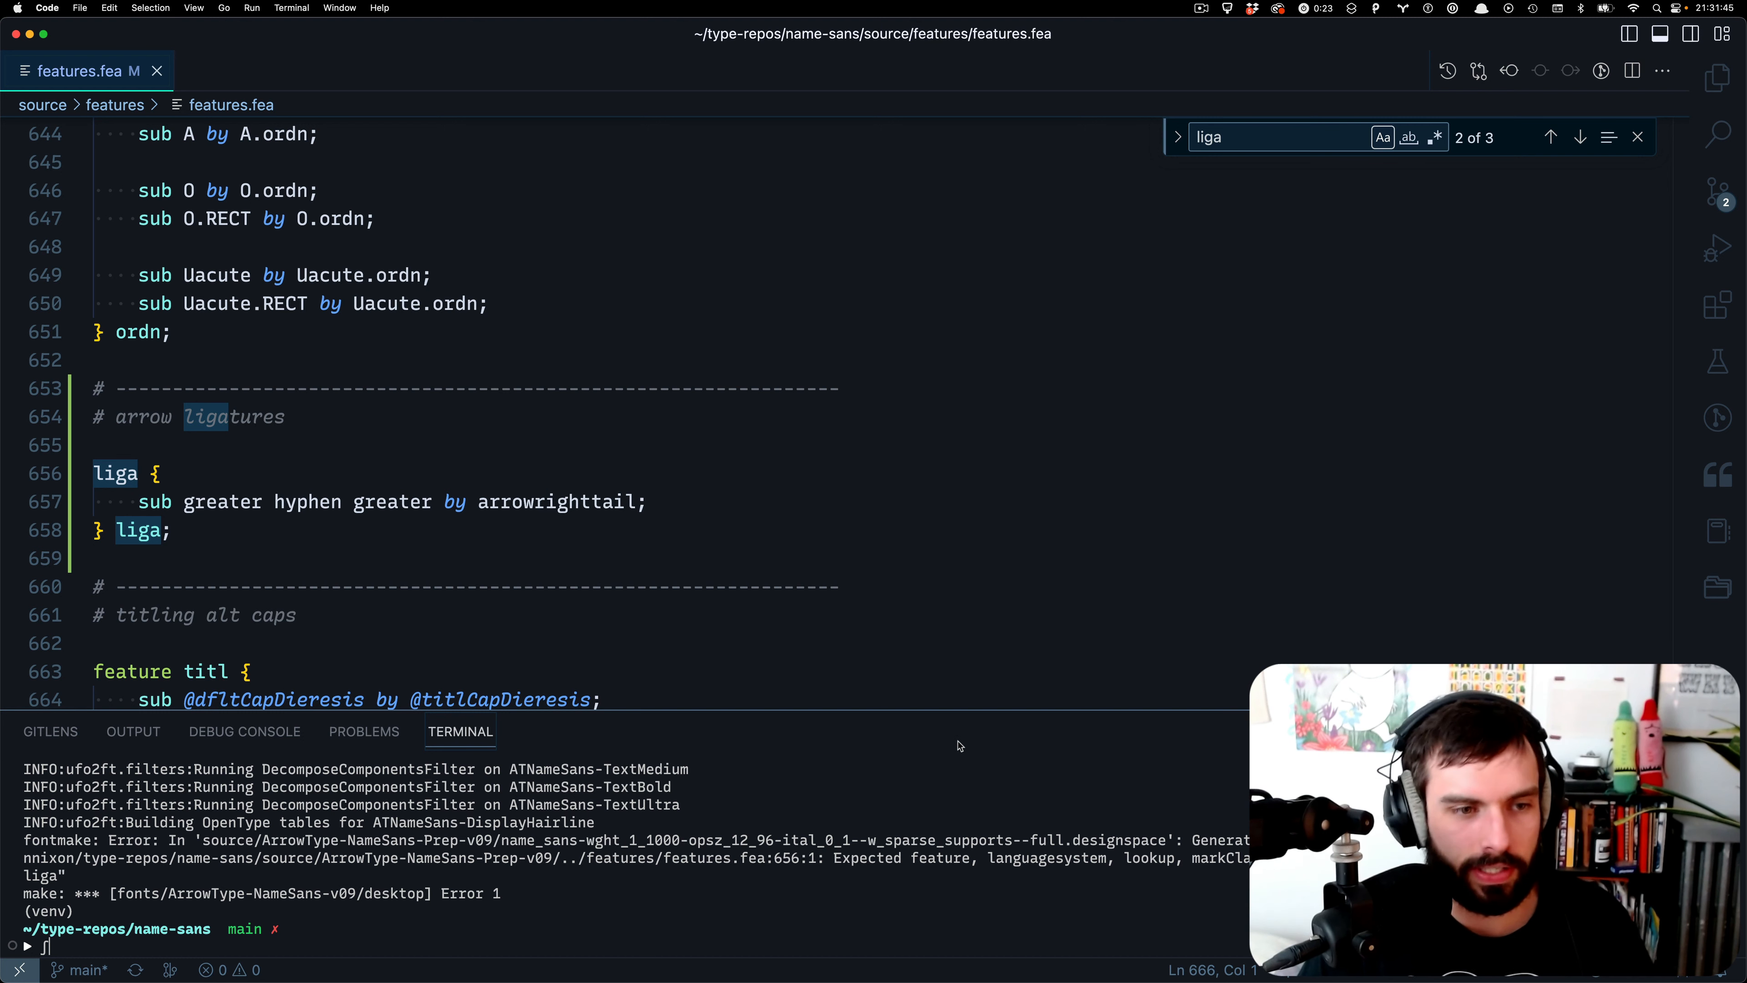
- Insert the "feature" keyword before the liga block in features.fea, reusing it from the titl feature, and save the file
click(261, 671)
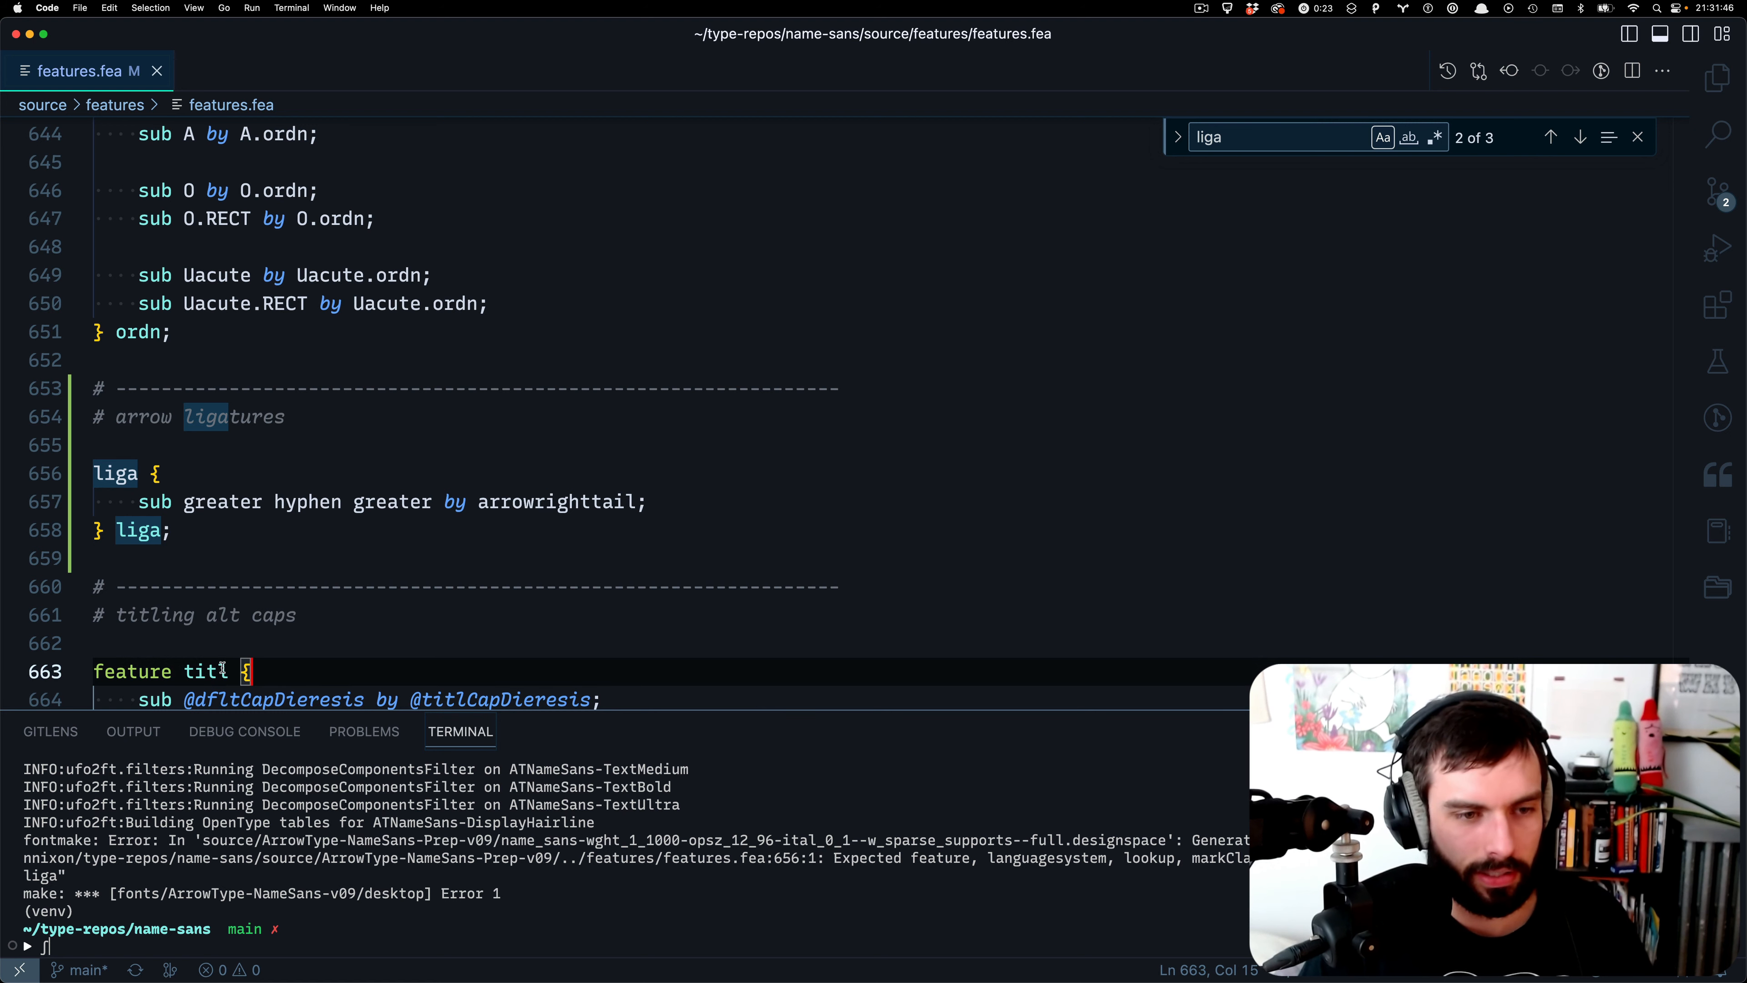
double_click(178, 671)
key(super+c)
click(188, 480)
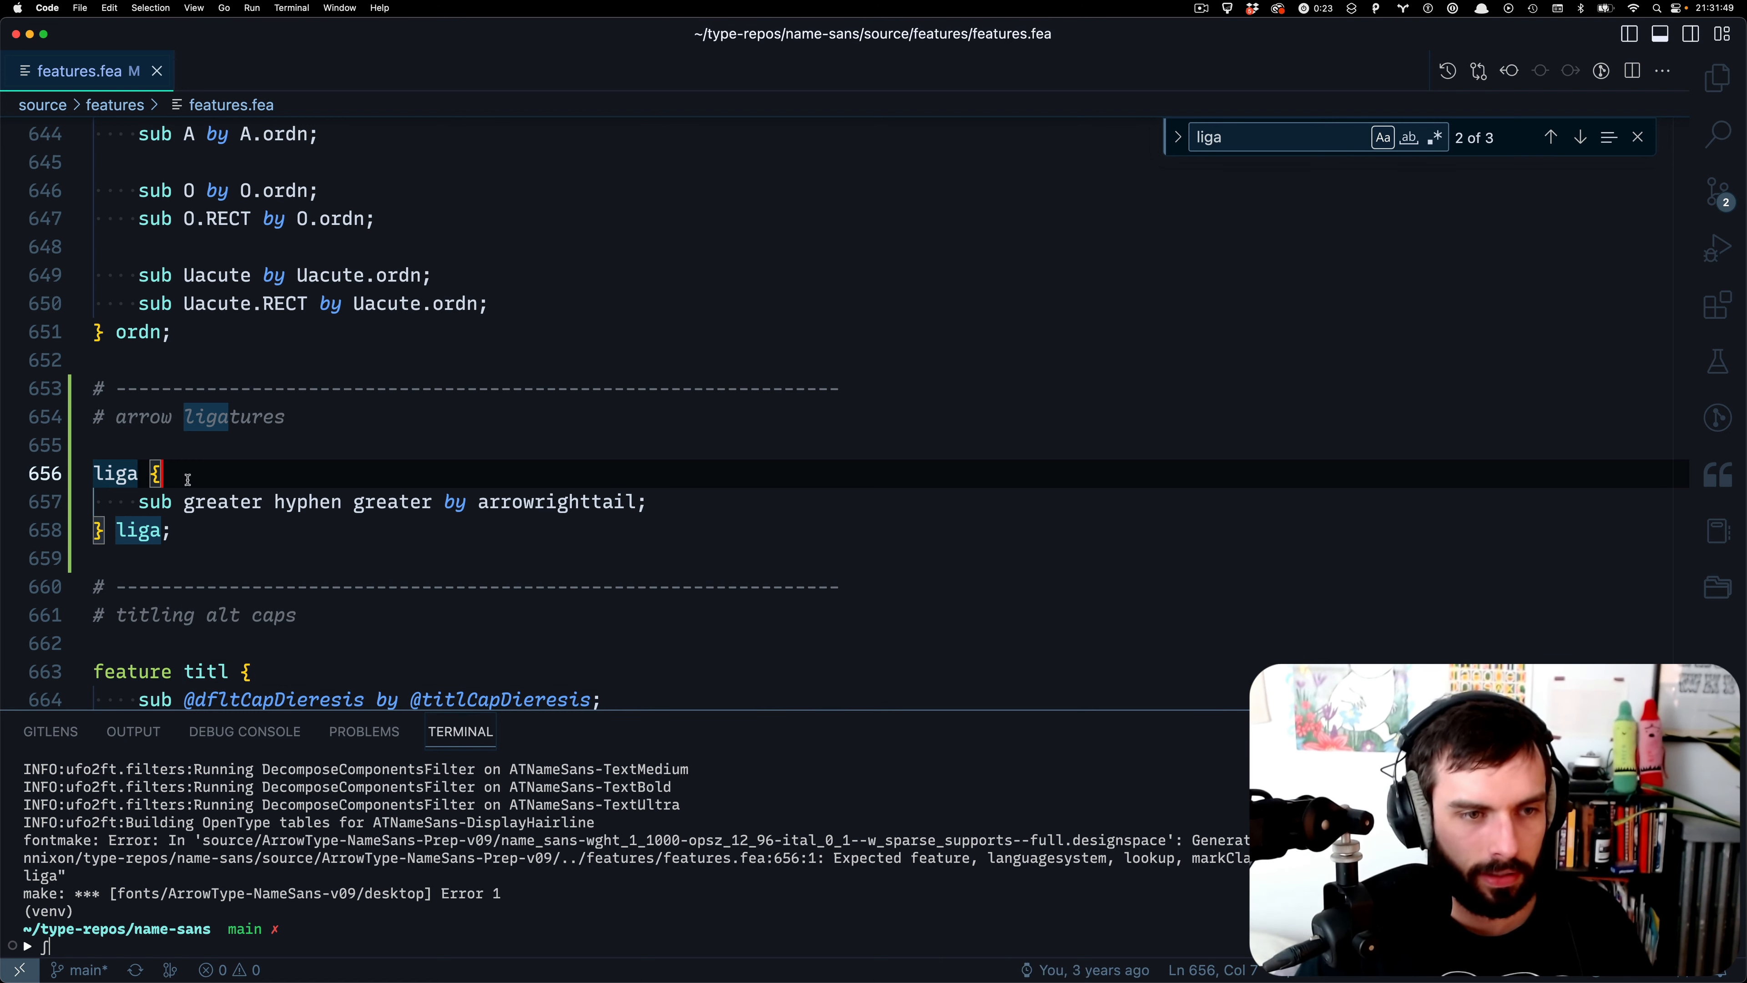
key(super+Left)
key(super+v)
key(super+s)
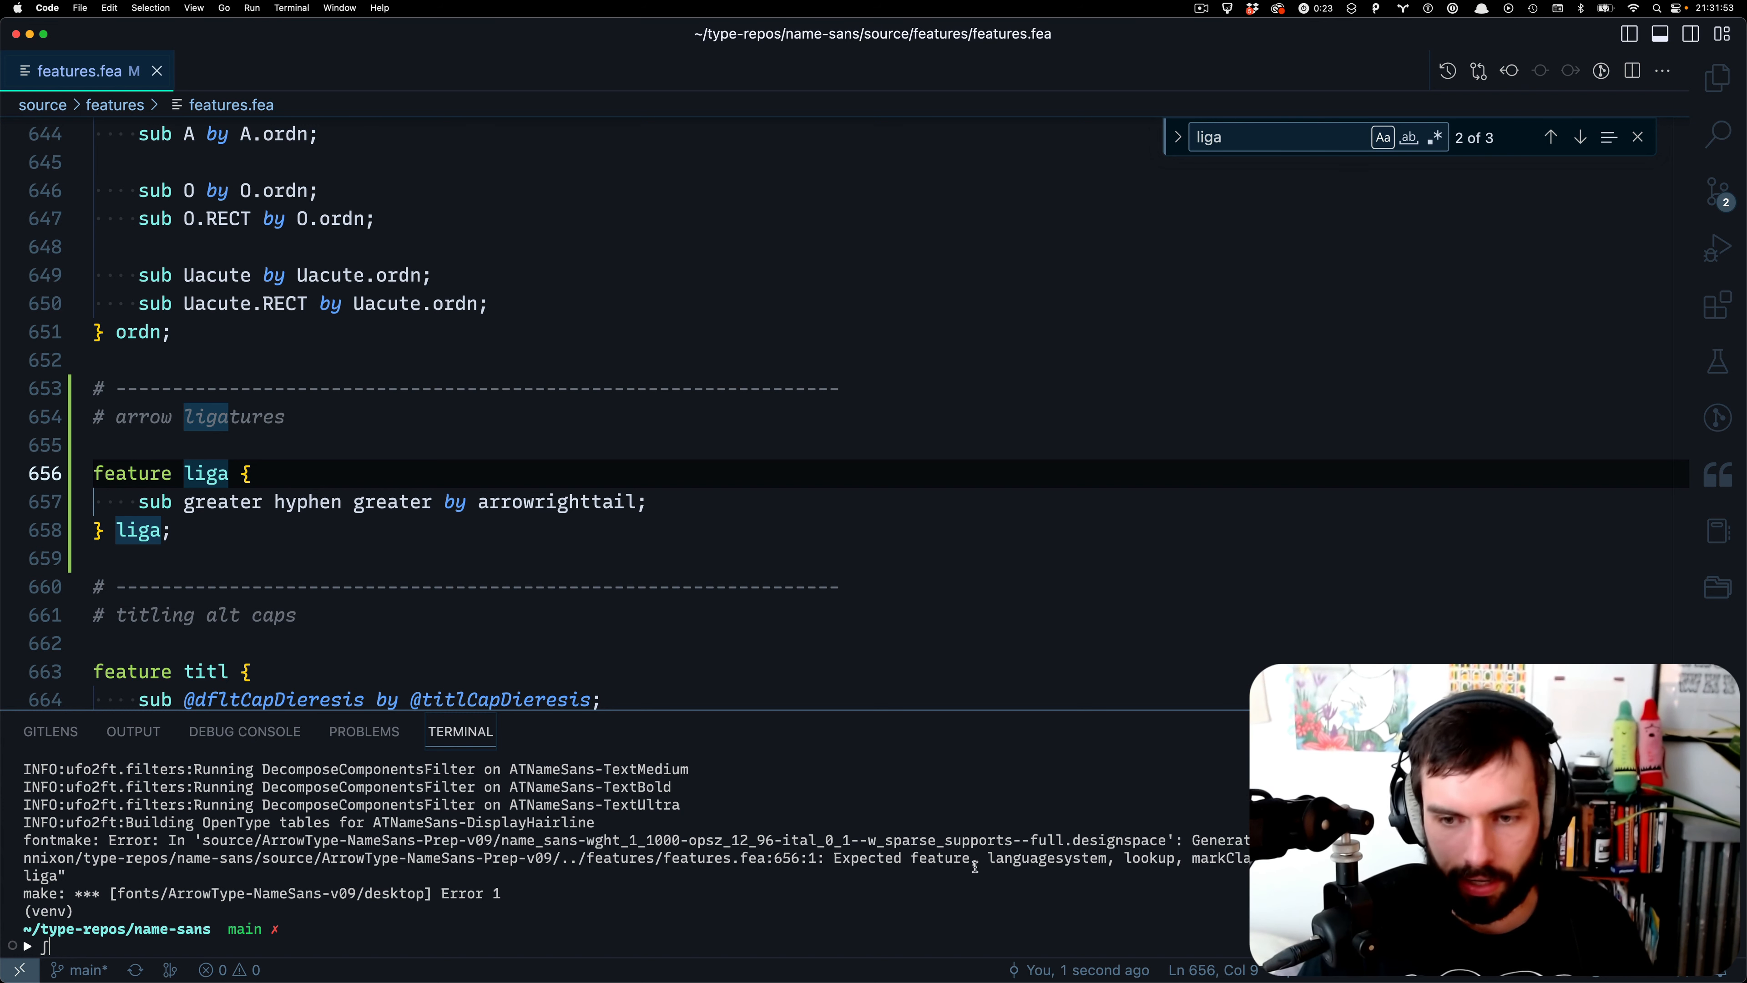
- Review the build error, try rebuilding the font with "make vf" in the terminal, and enlarge the terminal to read the output
drag(969, 872, 1012, 837)
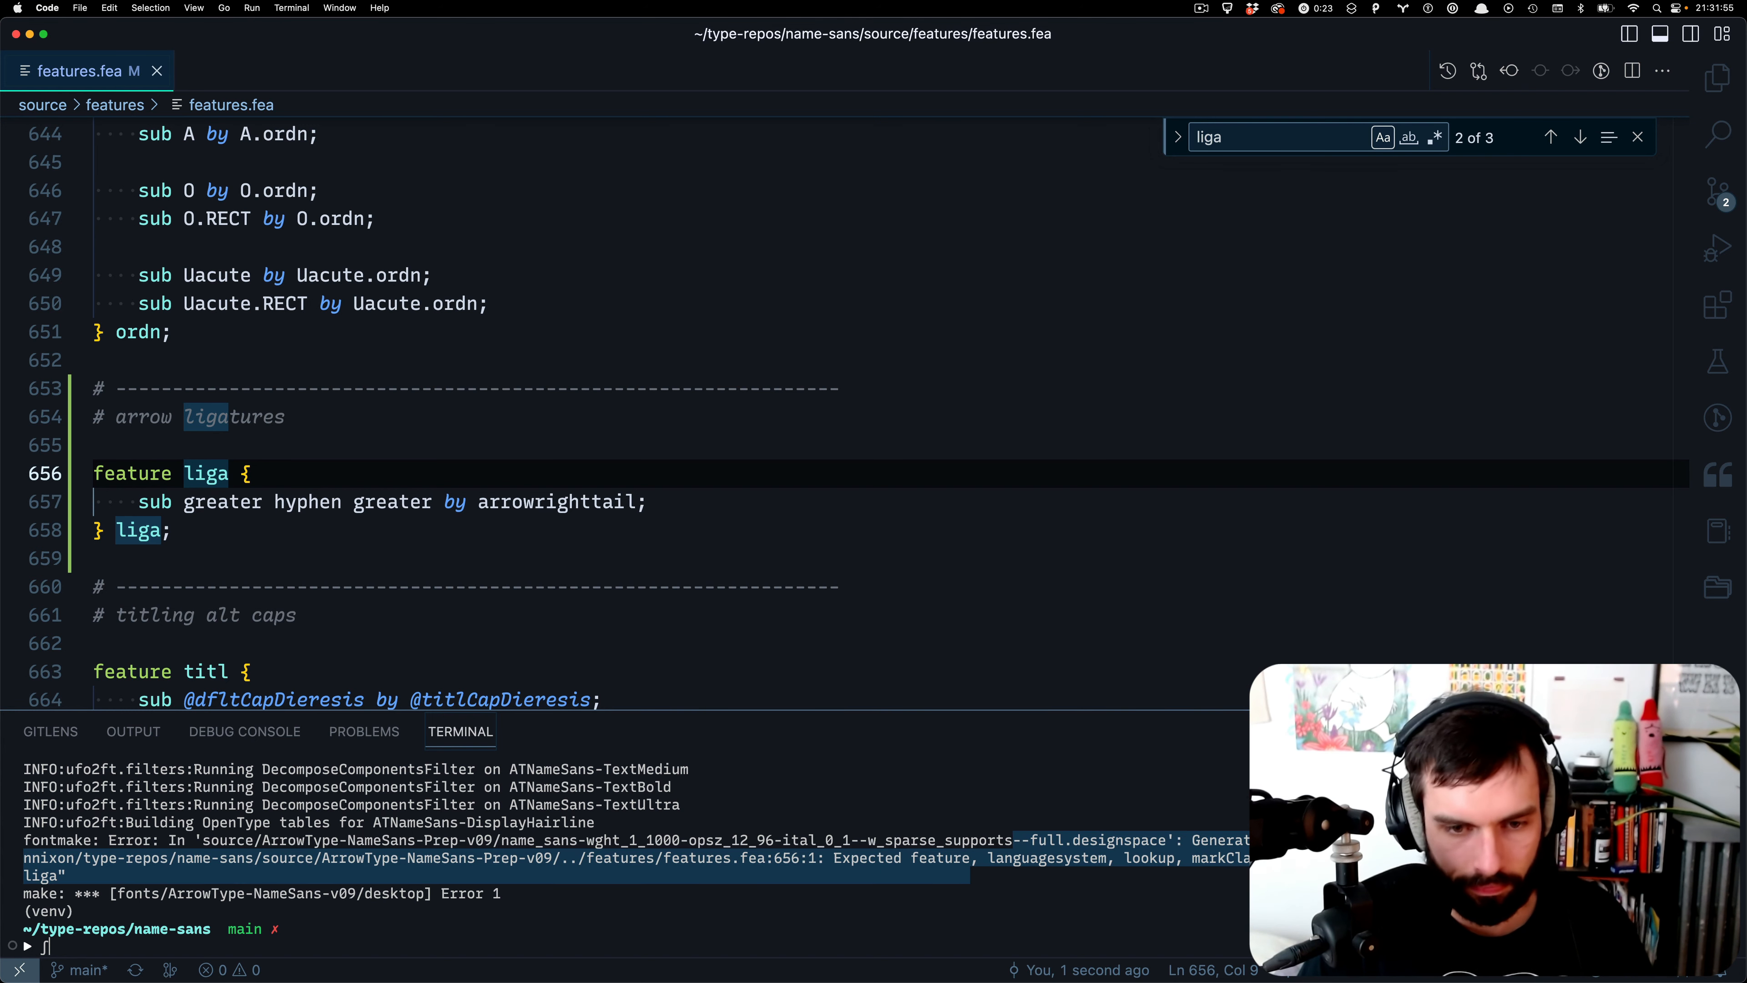
click(891, 873)
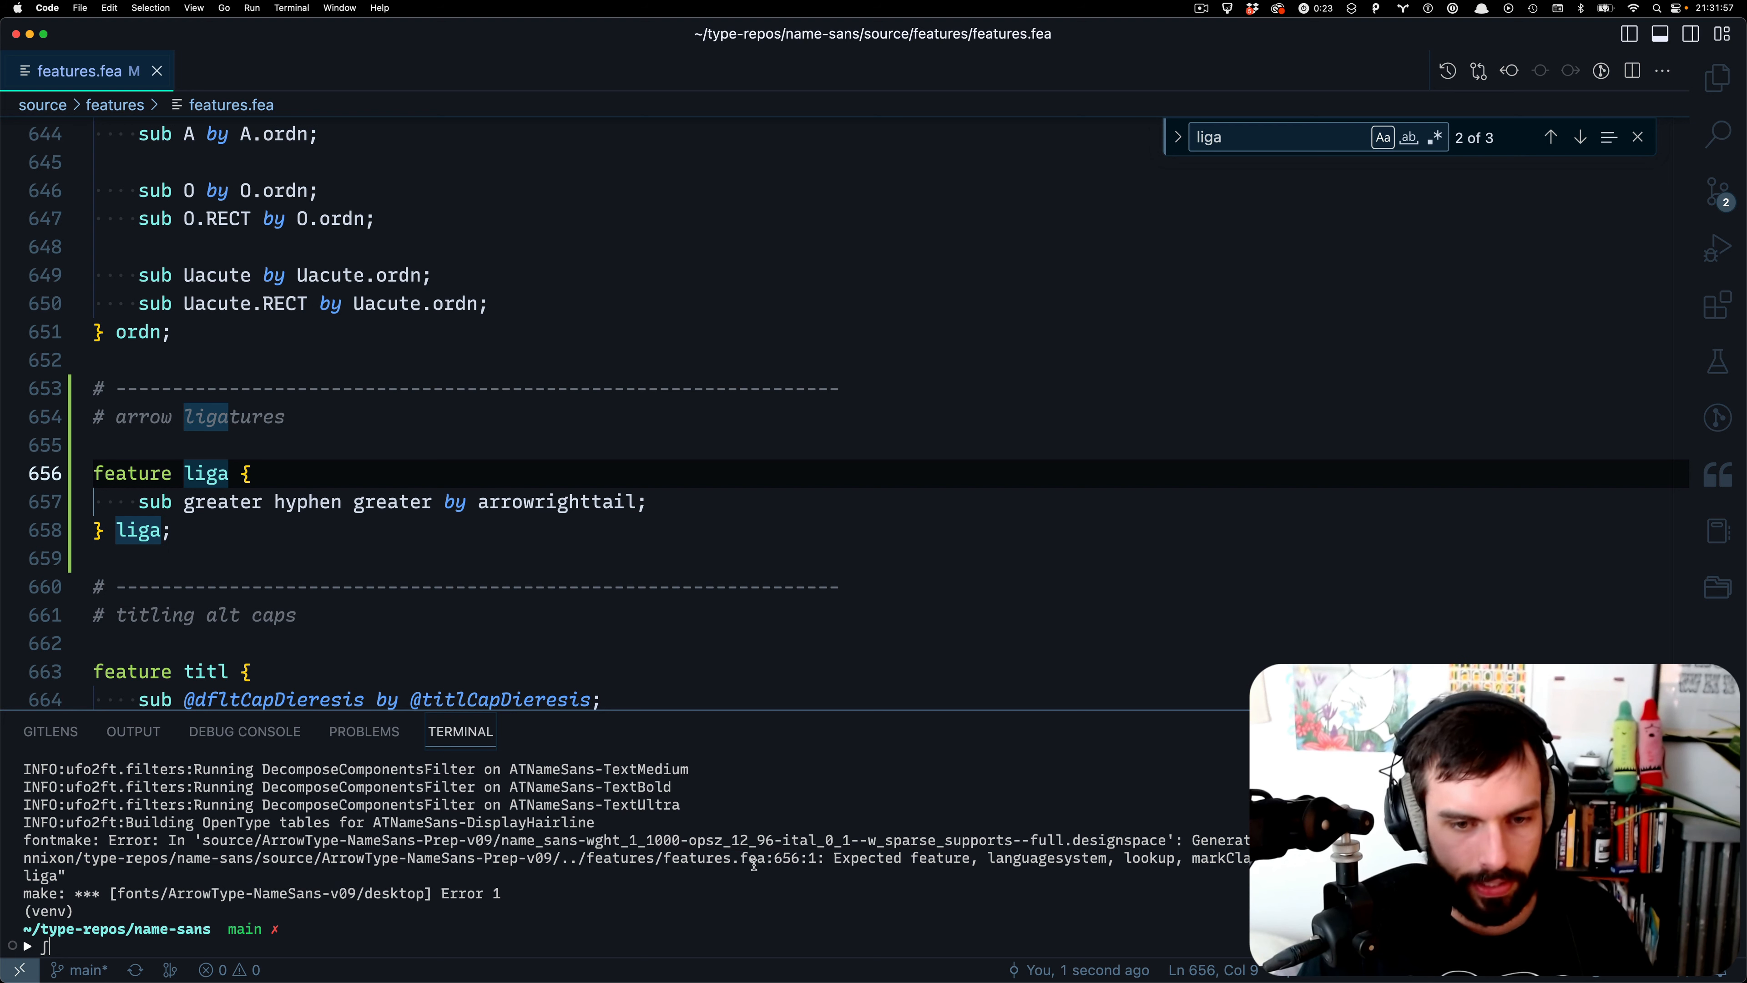
drag(817, 859, 632, 865)
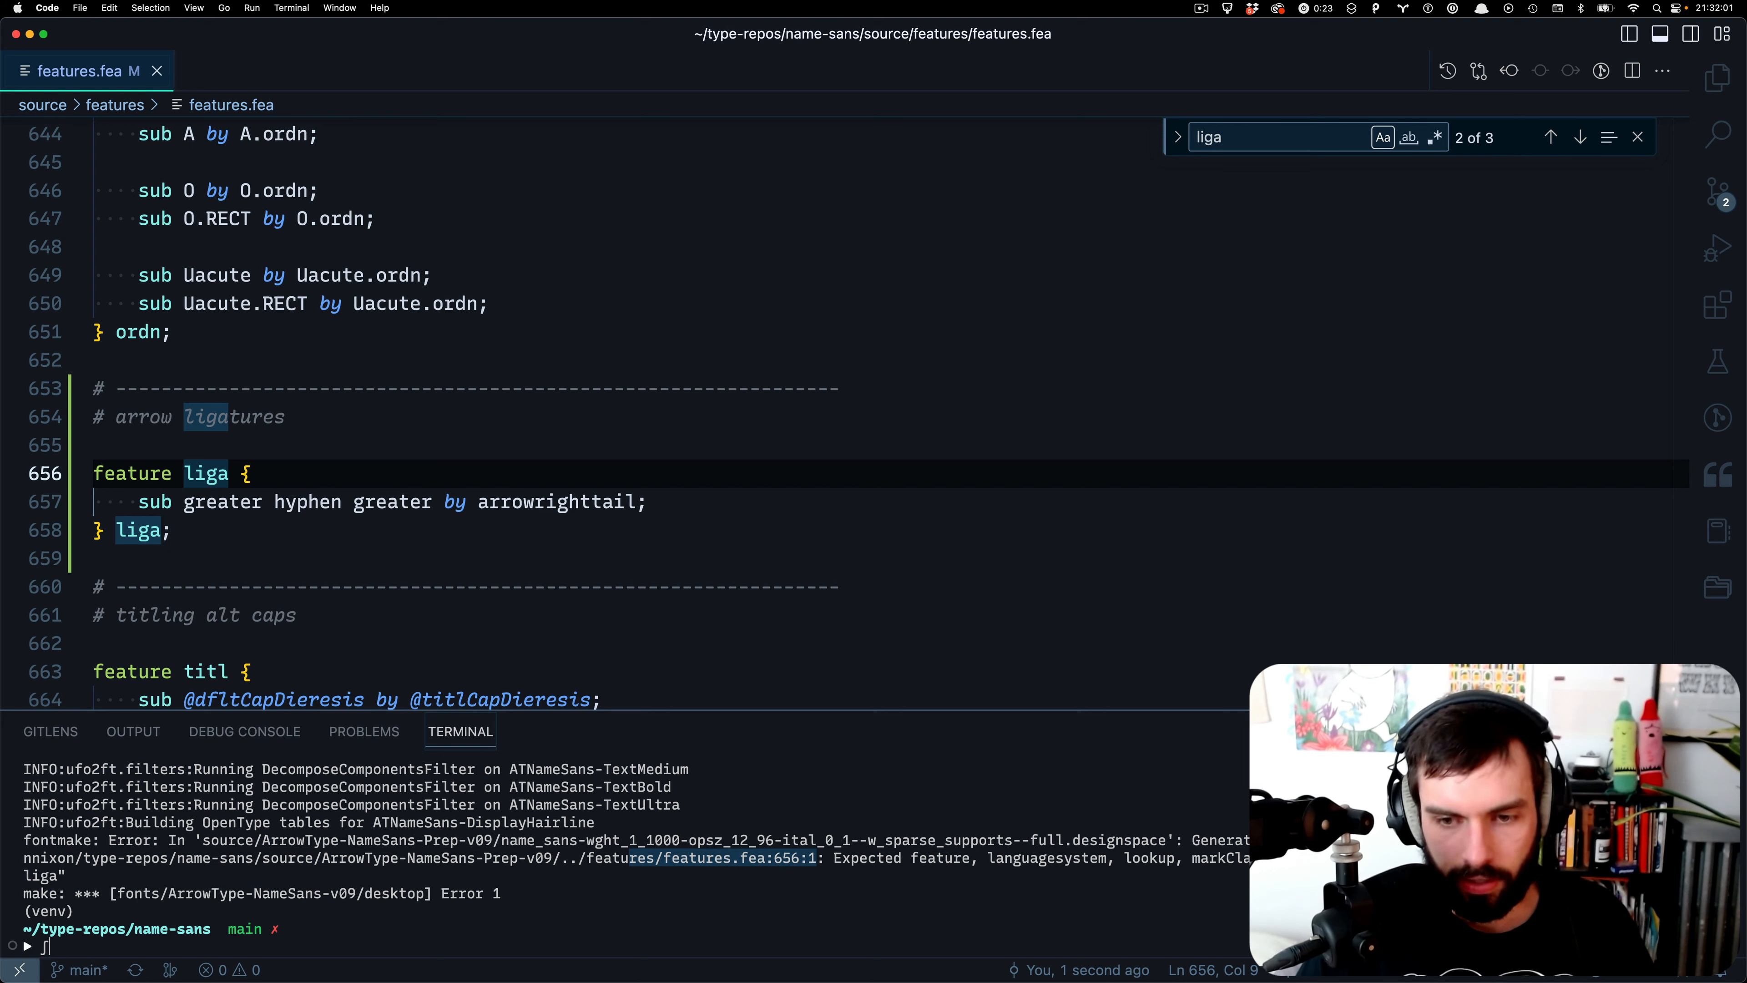
drag(102, 879, 23, 880)
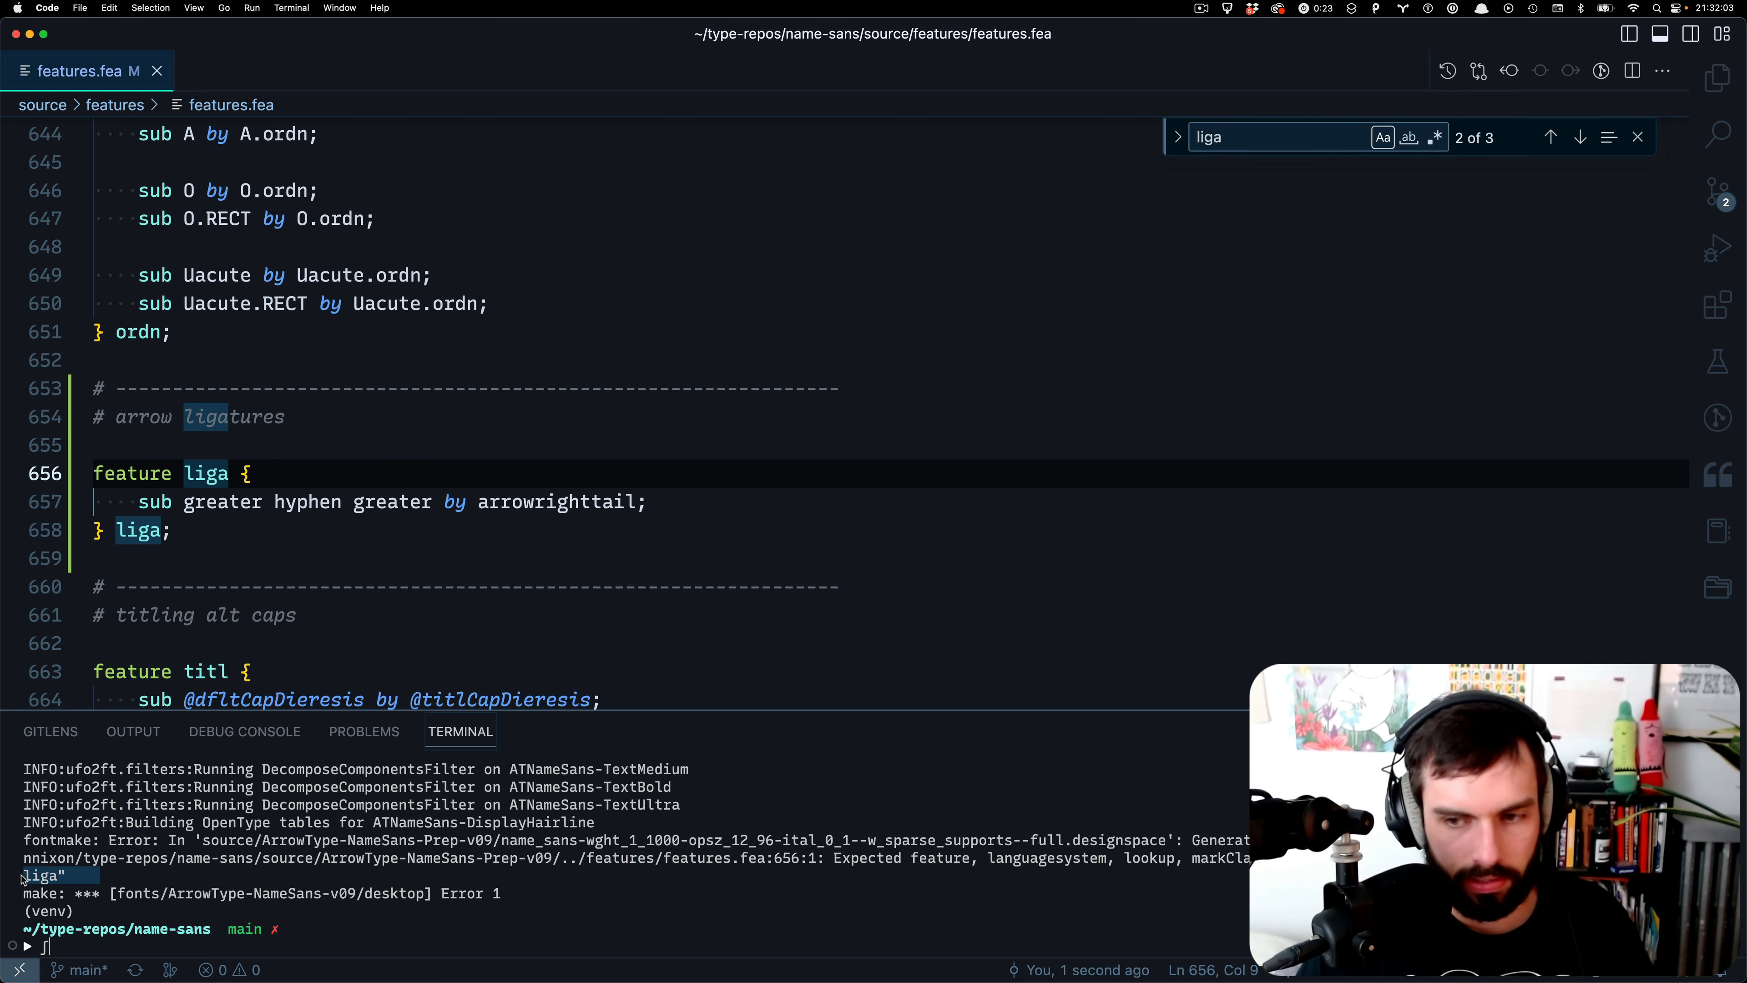
click(907, 915)
text(make vf)
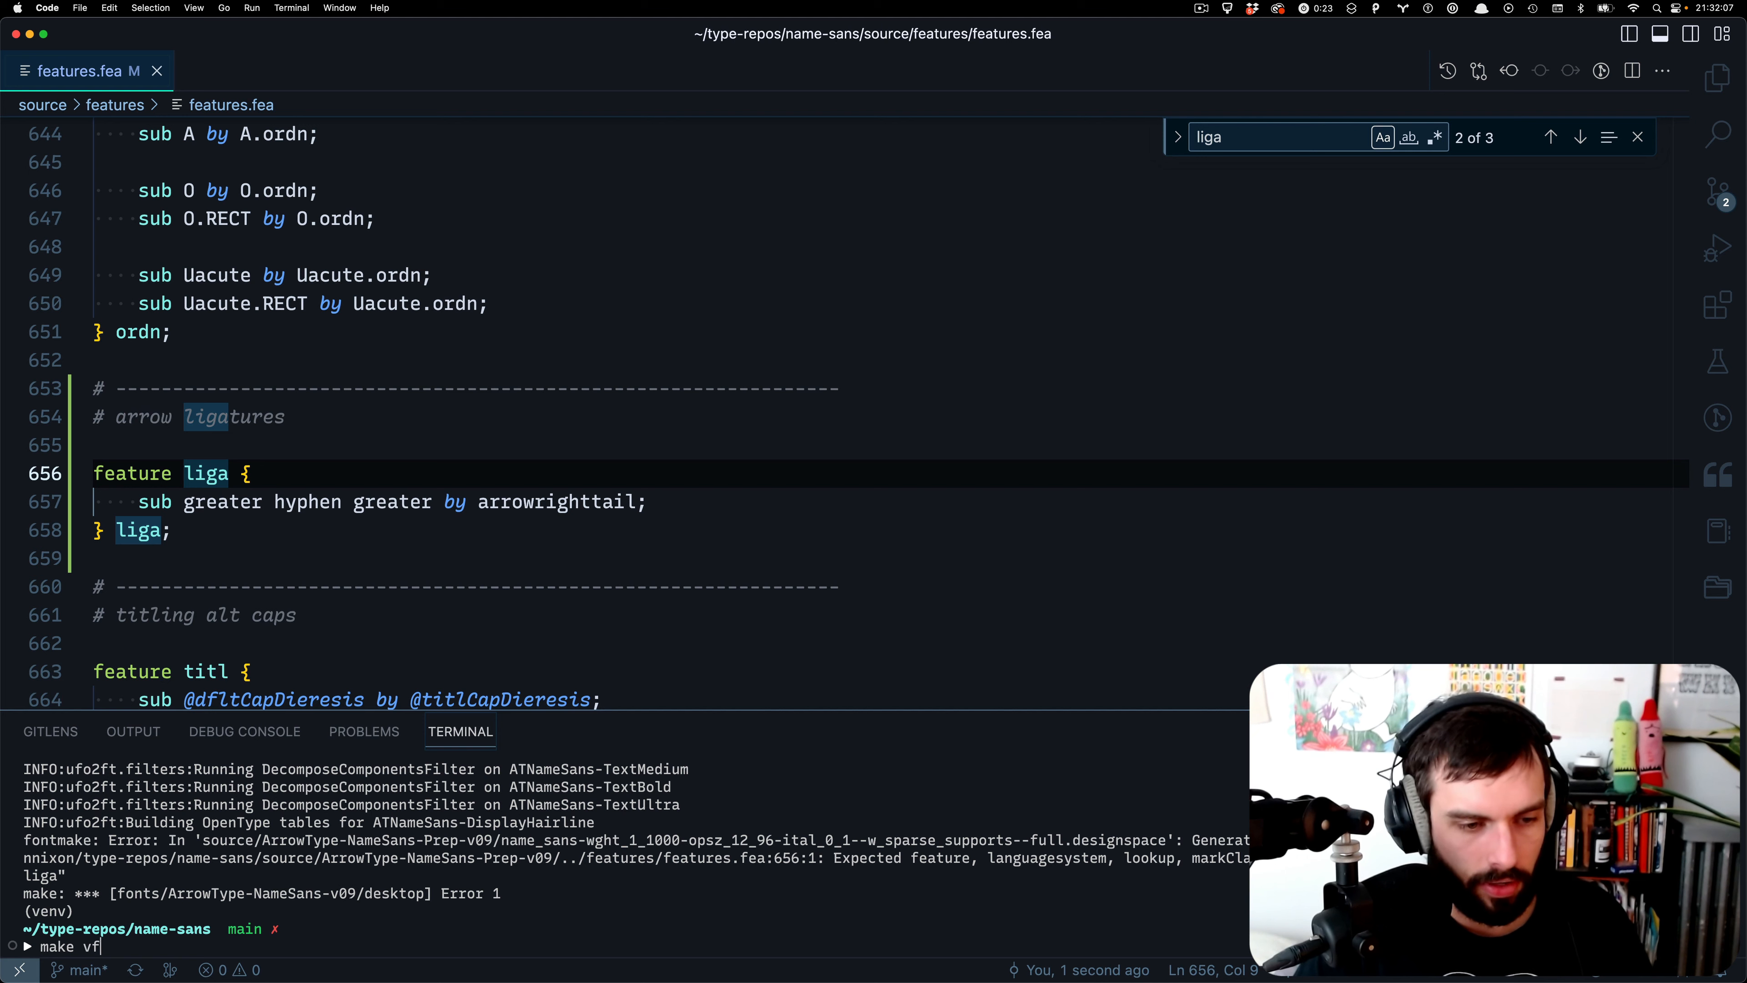
key(Return)
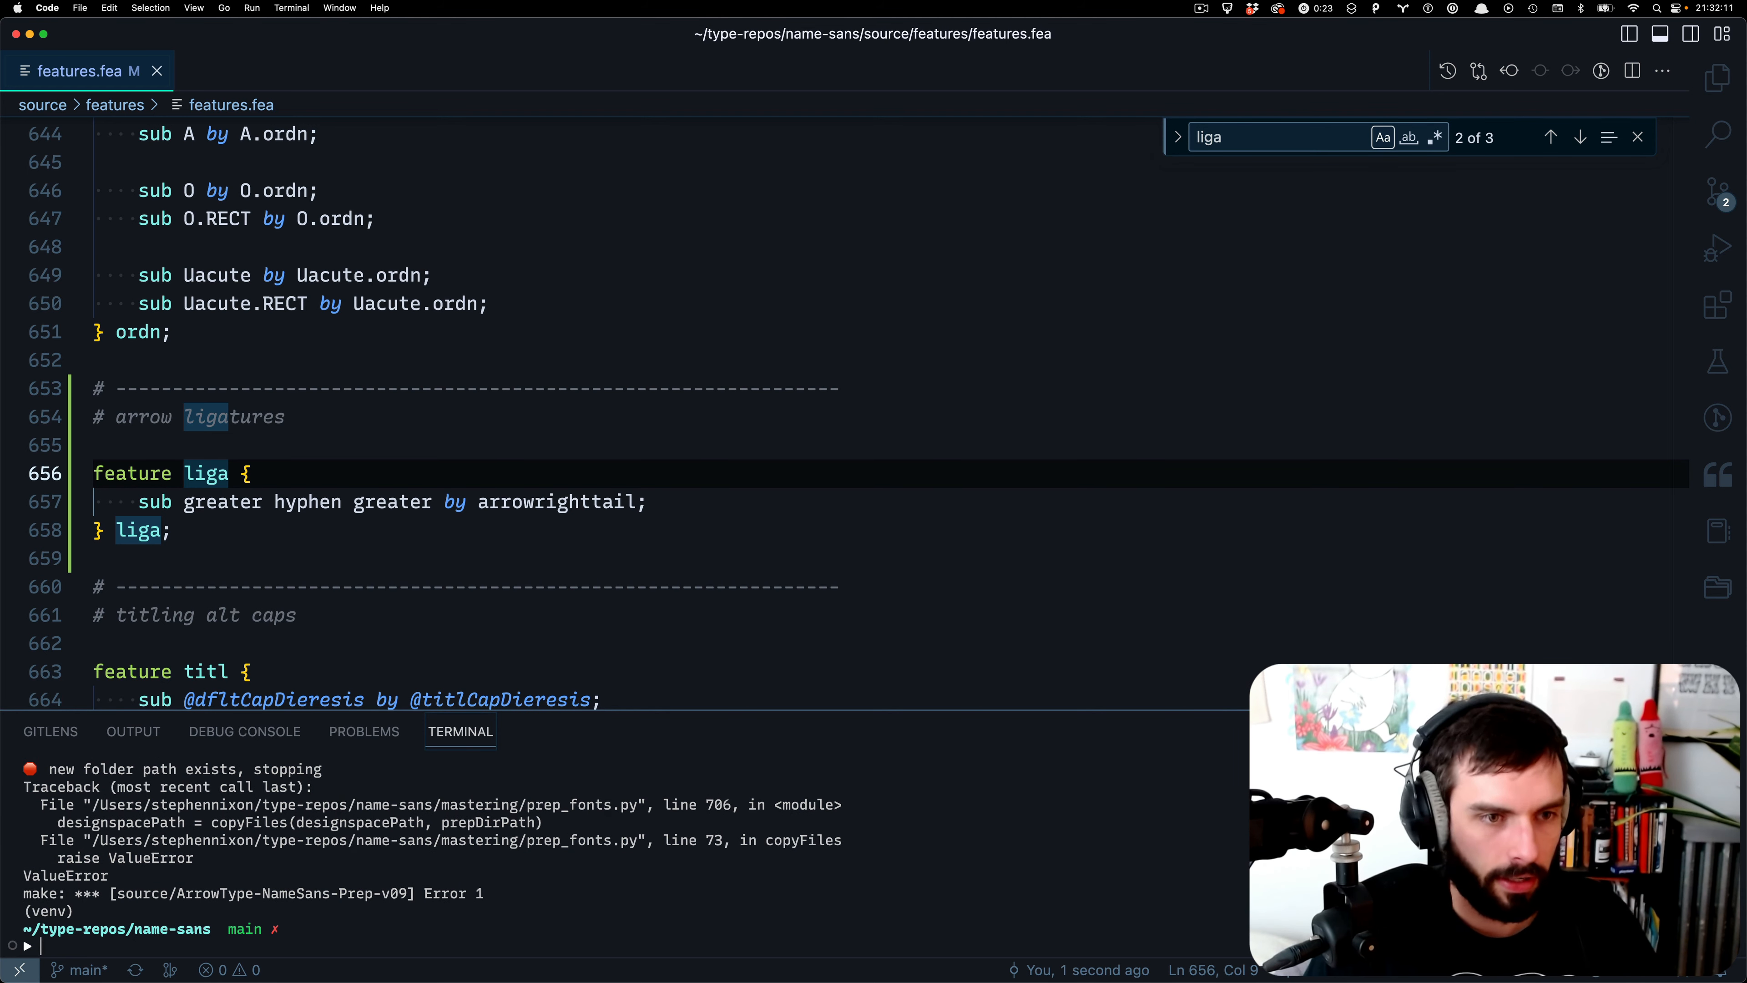
scroll(851, 840, up, 2)
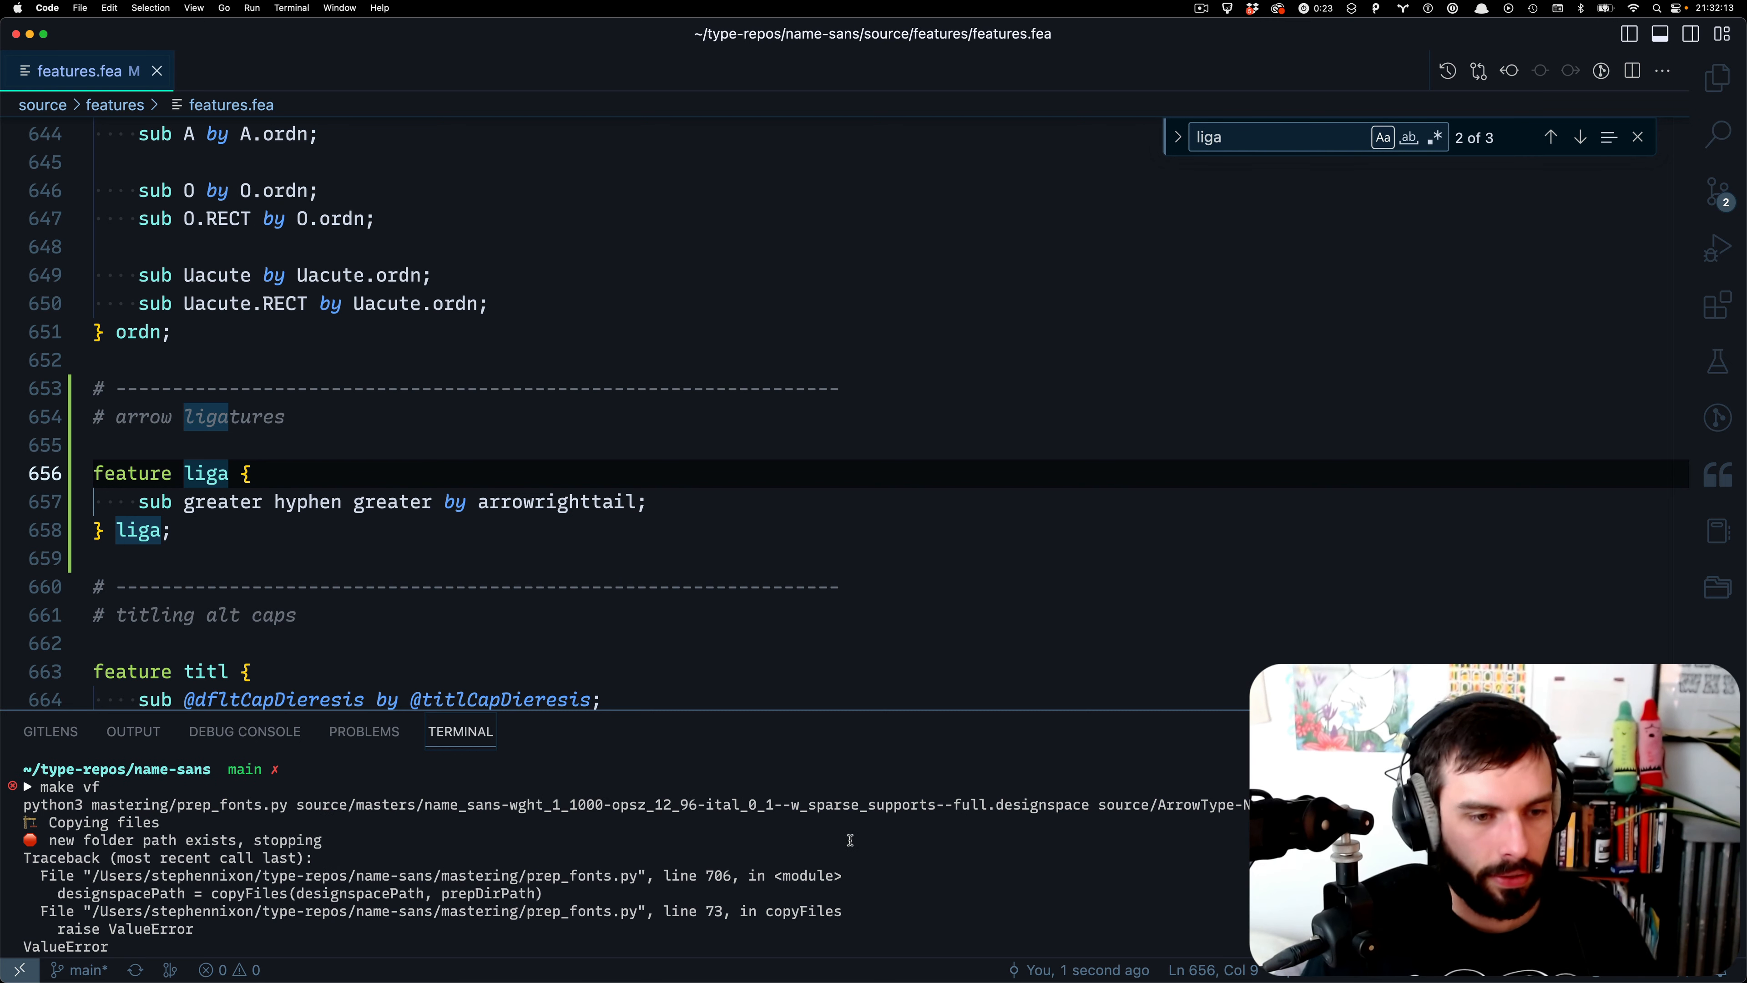
drag(846, 710, 851, 468)
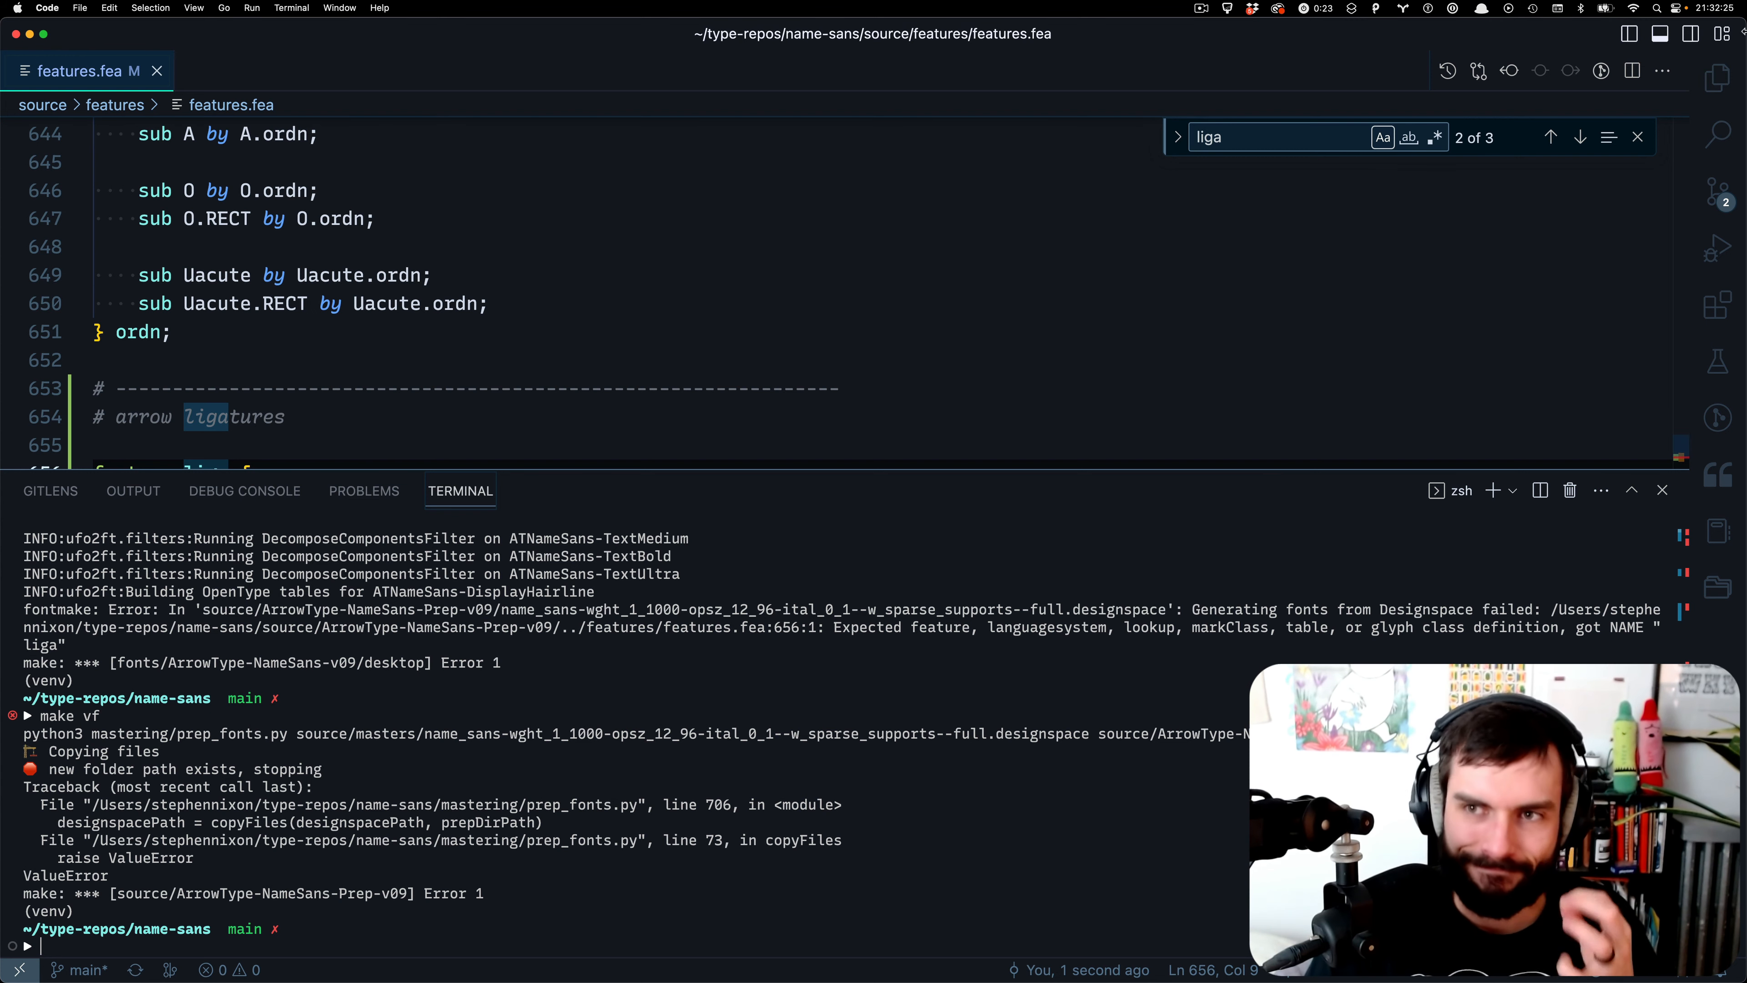
- Show the file explorer, collapse the masters folder and locate the full designspace file inside the ArrowType-NameSans-Prep-v09 folder
click(1717, 78)
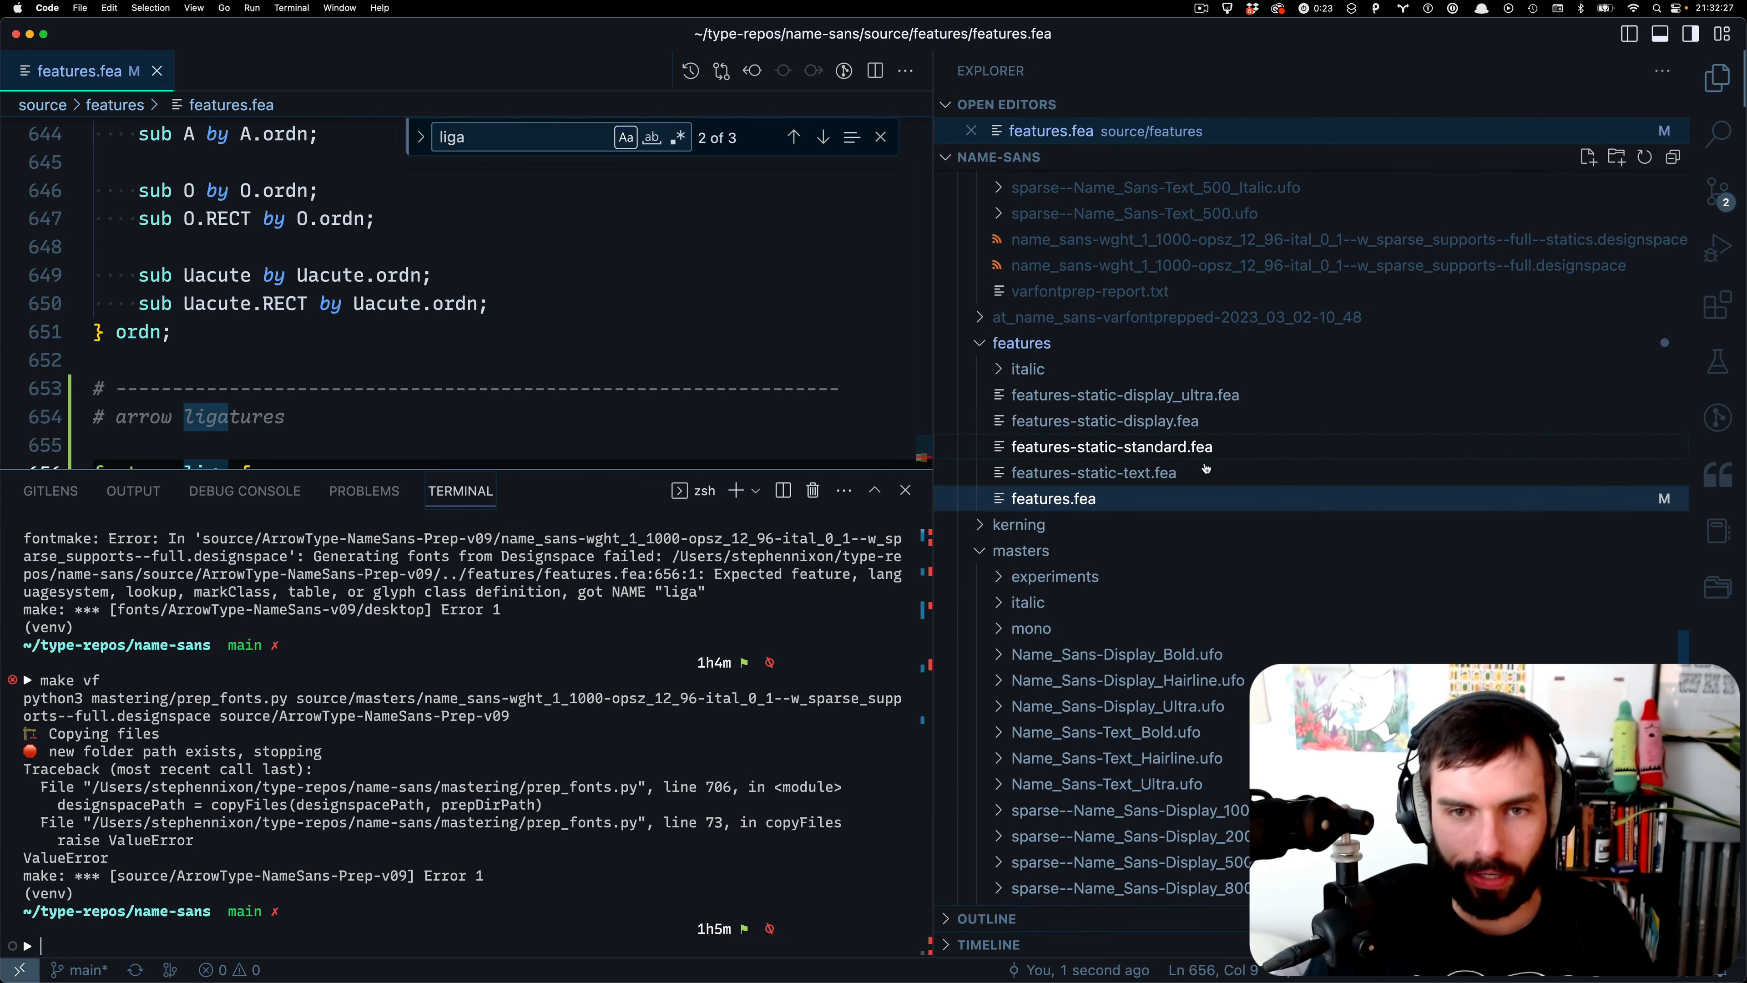
scroll(1016, 819, up, 5)
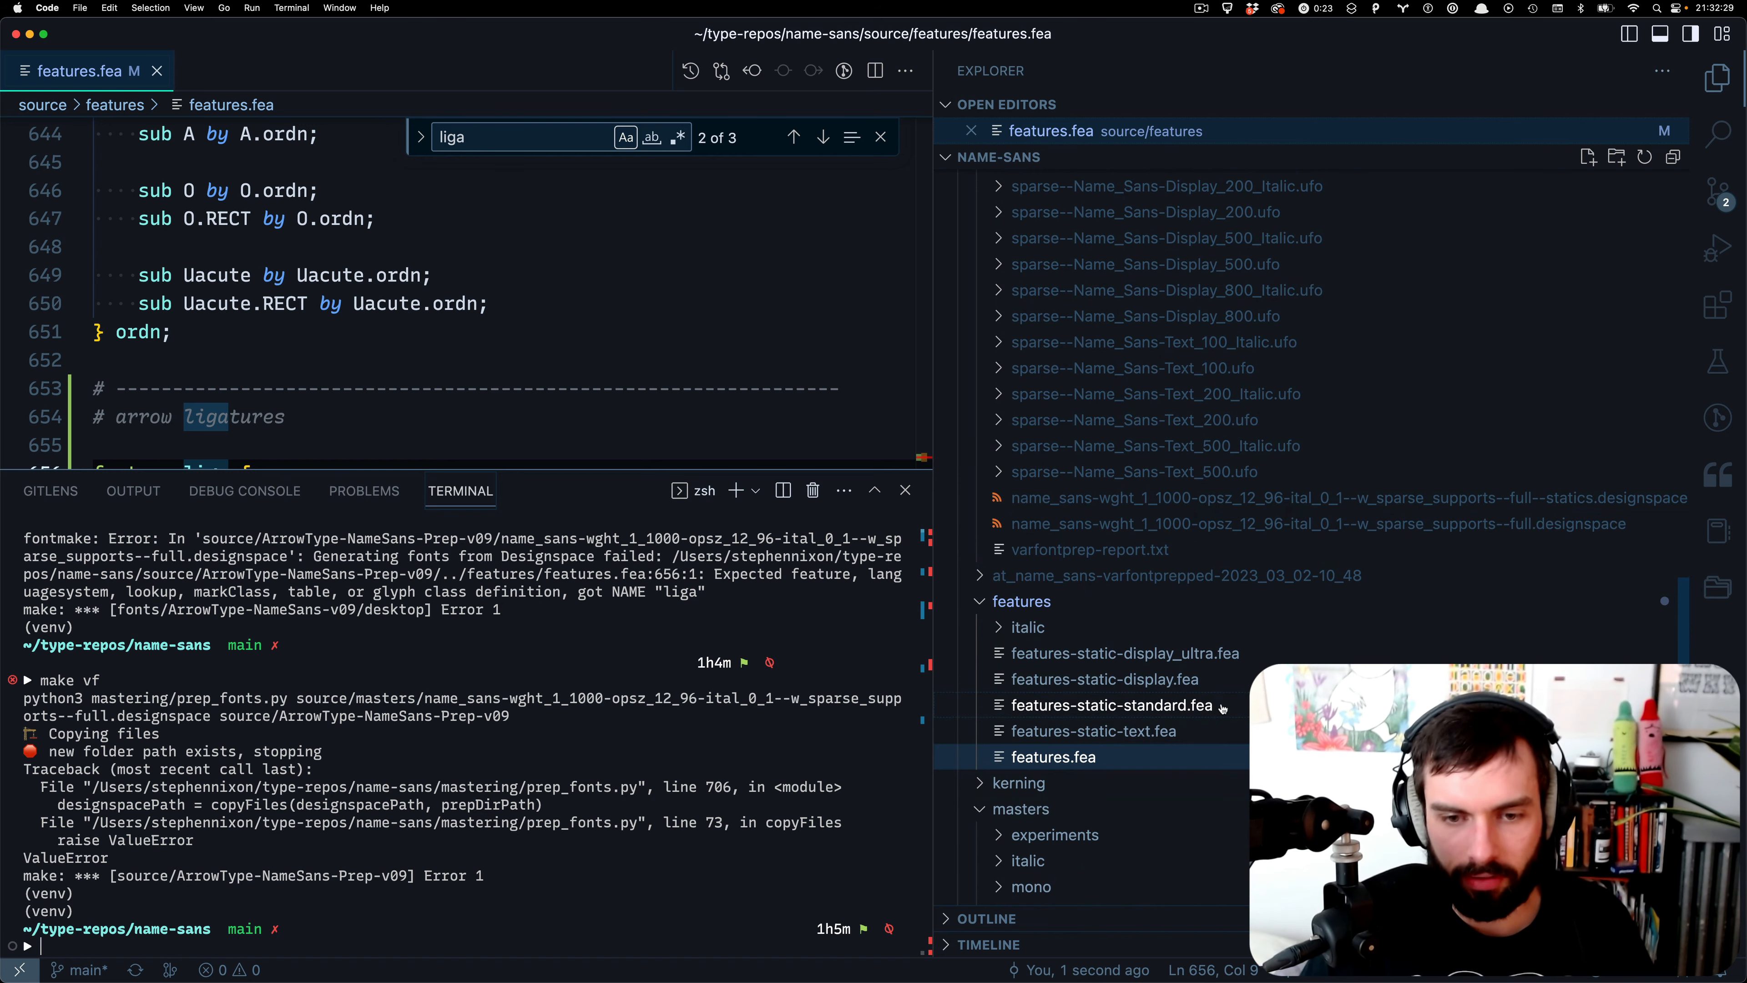
scroll(1073, 709, down, 9)
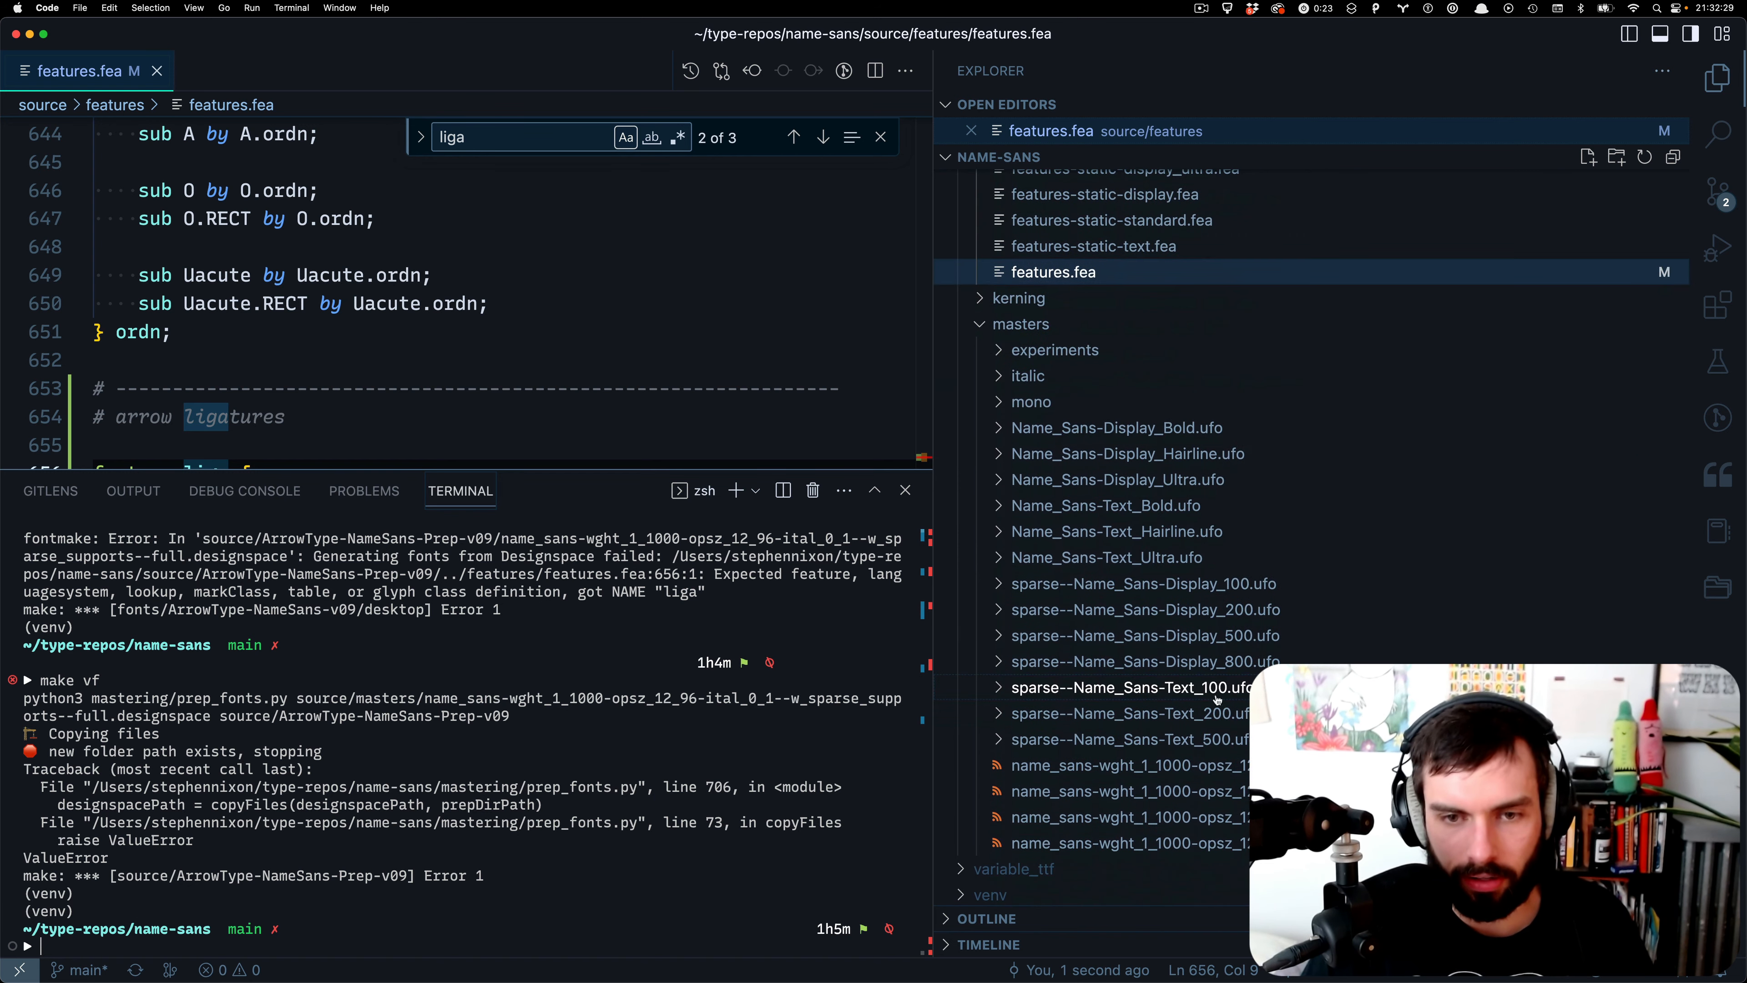
click(1027, 324)
scroll(1059, 578, up, 3)
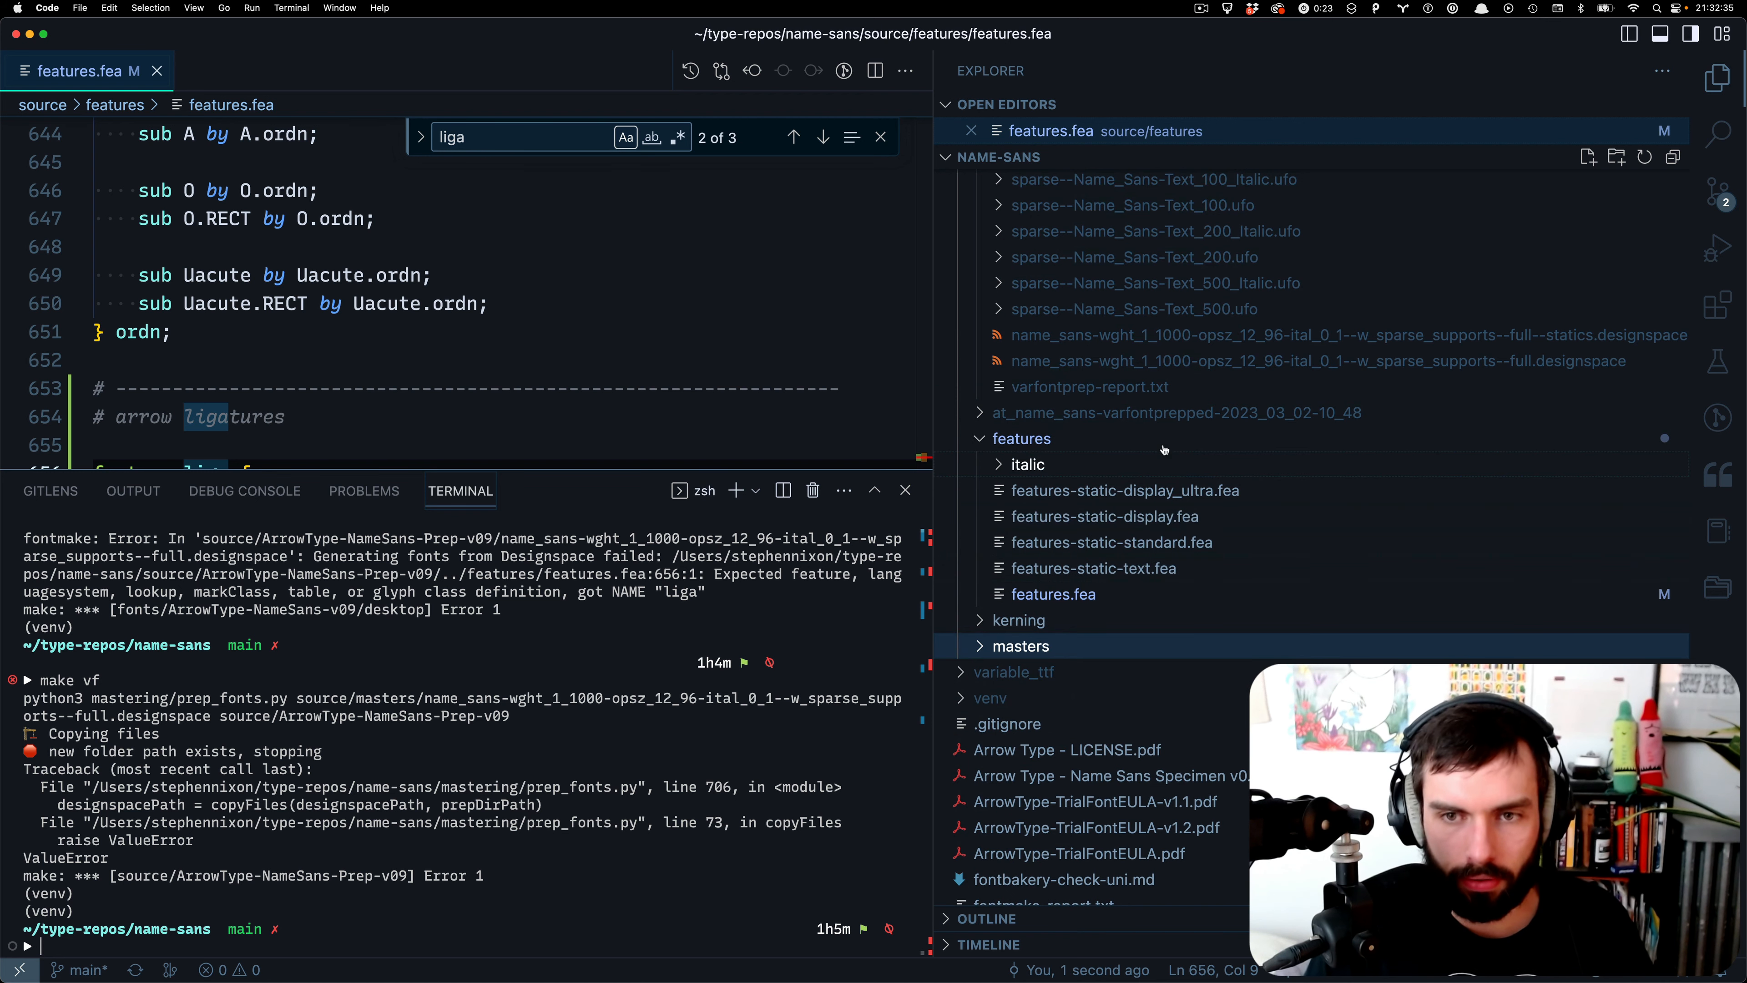
scroll(1383, 647, up, 5)
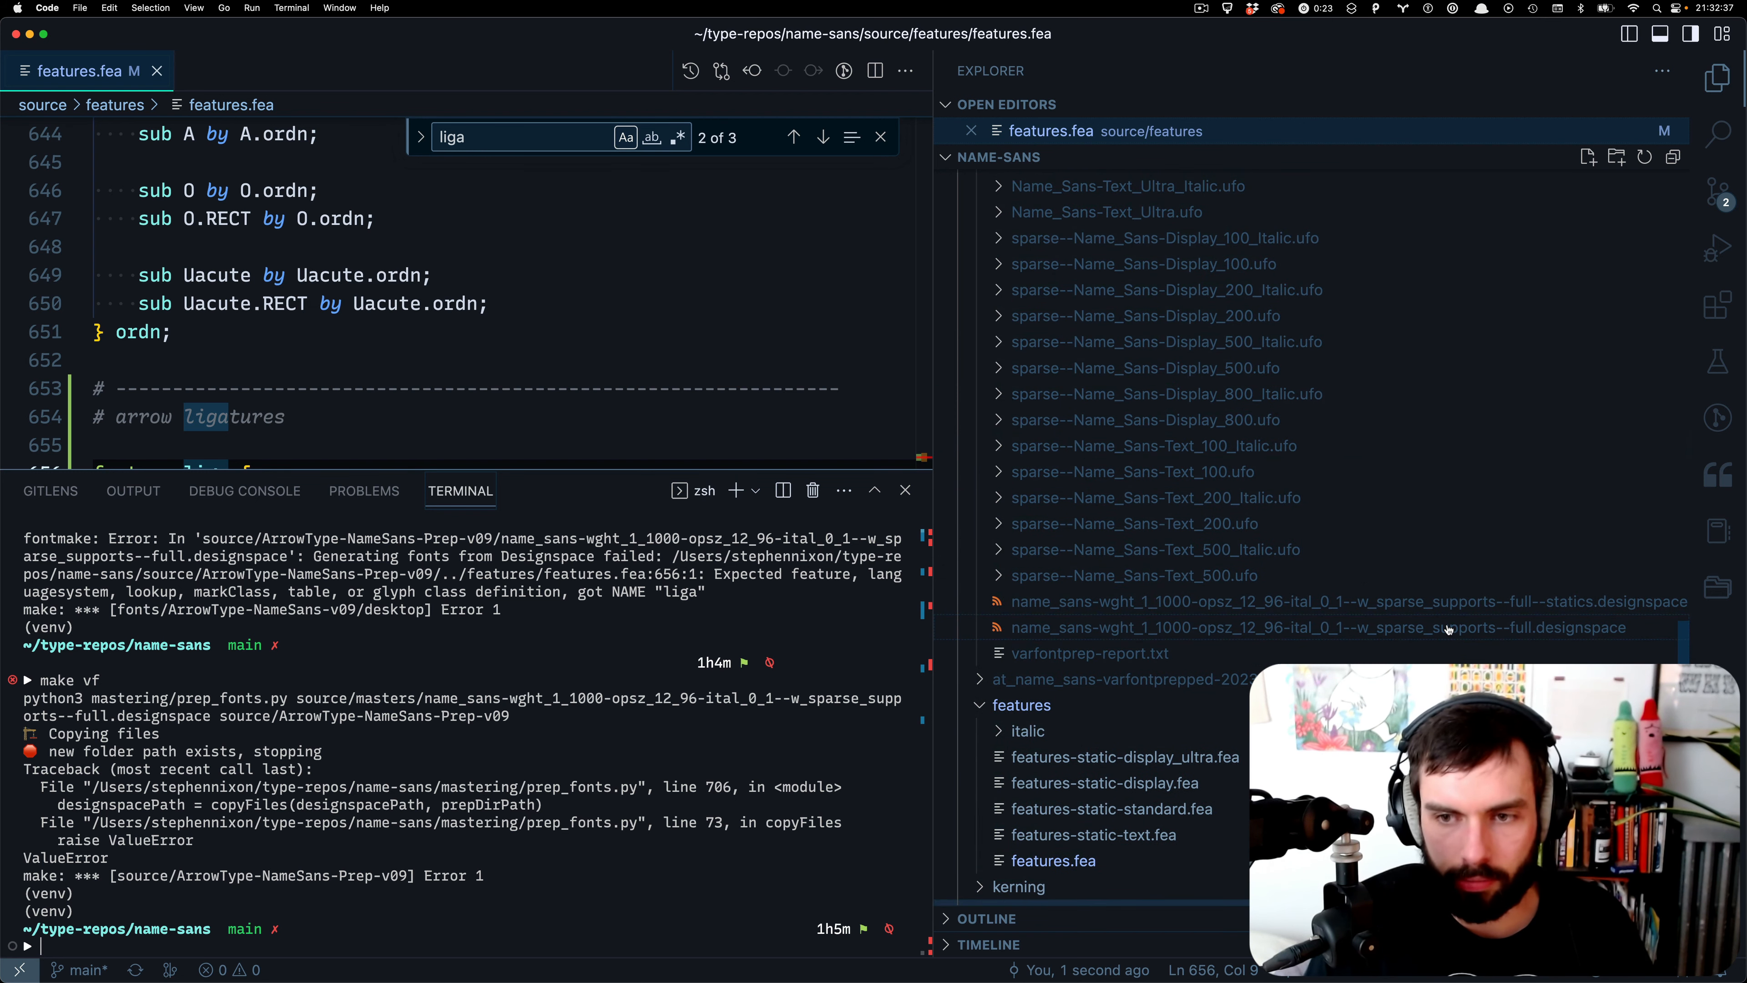
- Run "build-vf source/ArrowType-NameSans-Prep-v09/name_sans-wght_1_1000-opsz_12_96-ital_0_1--w_sparse_supports--full.designspace" in the terminal, hide the file explorer and shrink the terminal
click(597, 845)
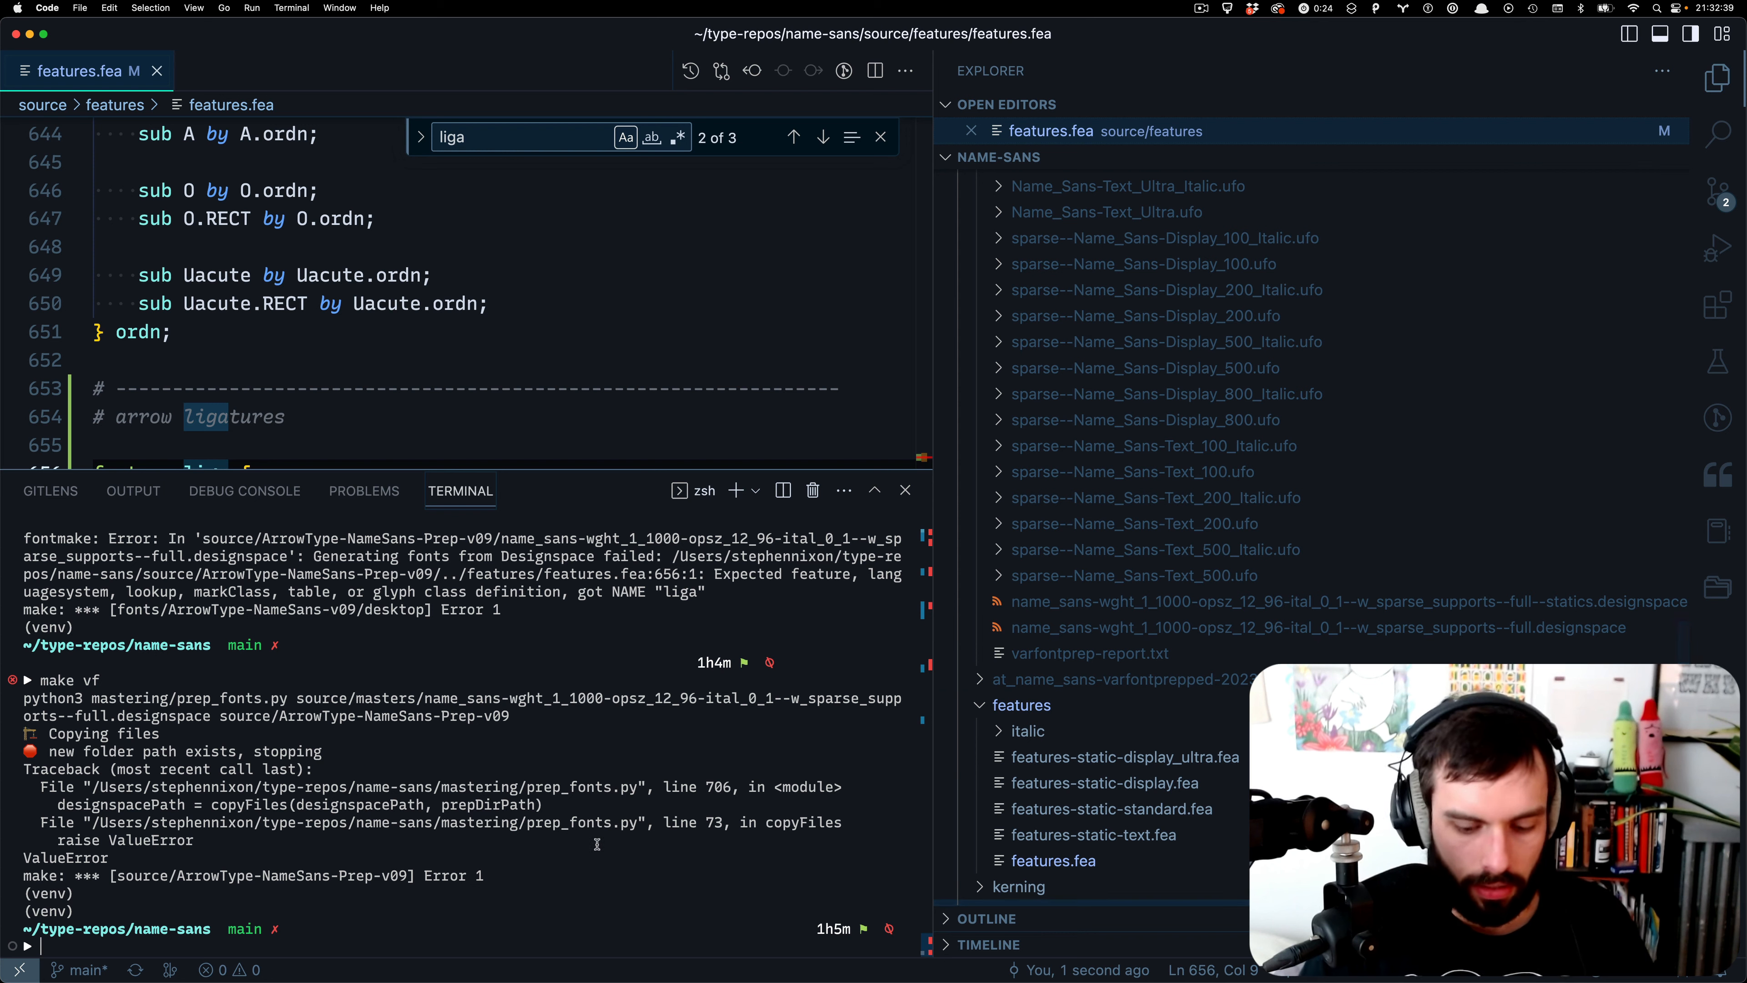
text(build-vf)
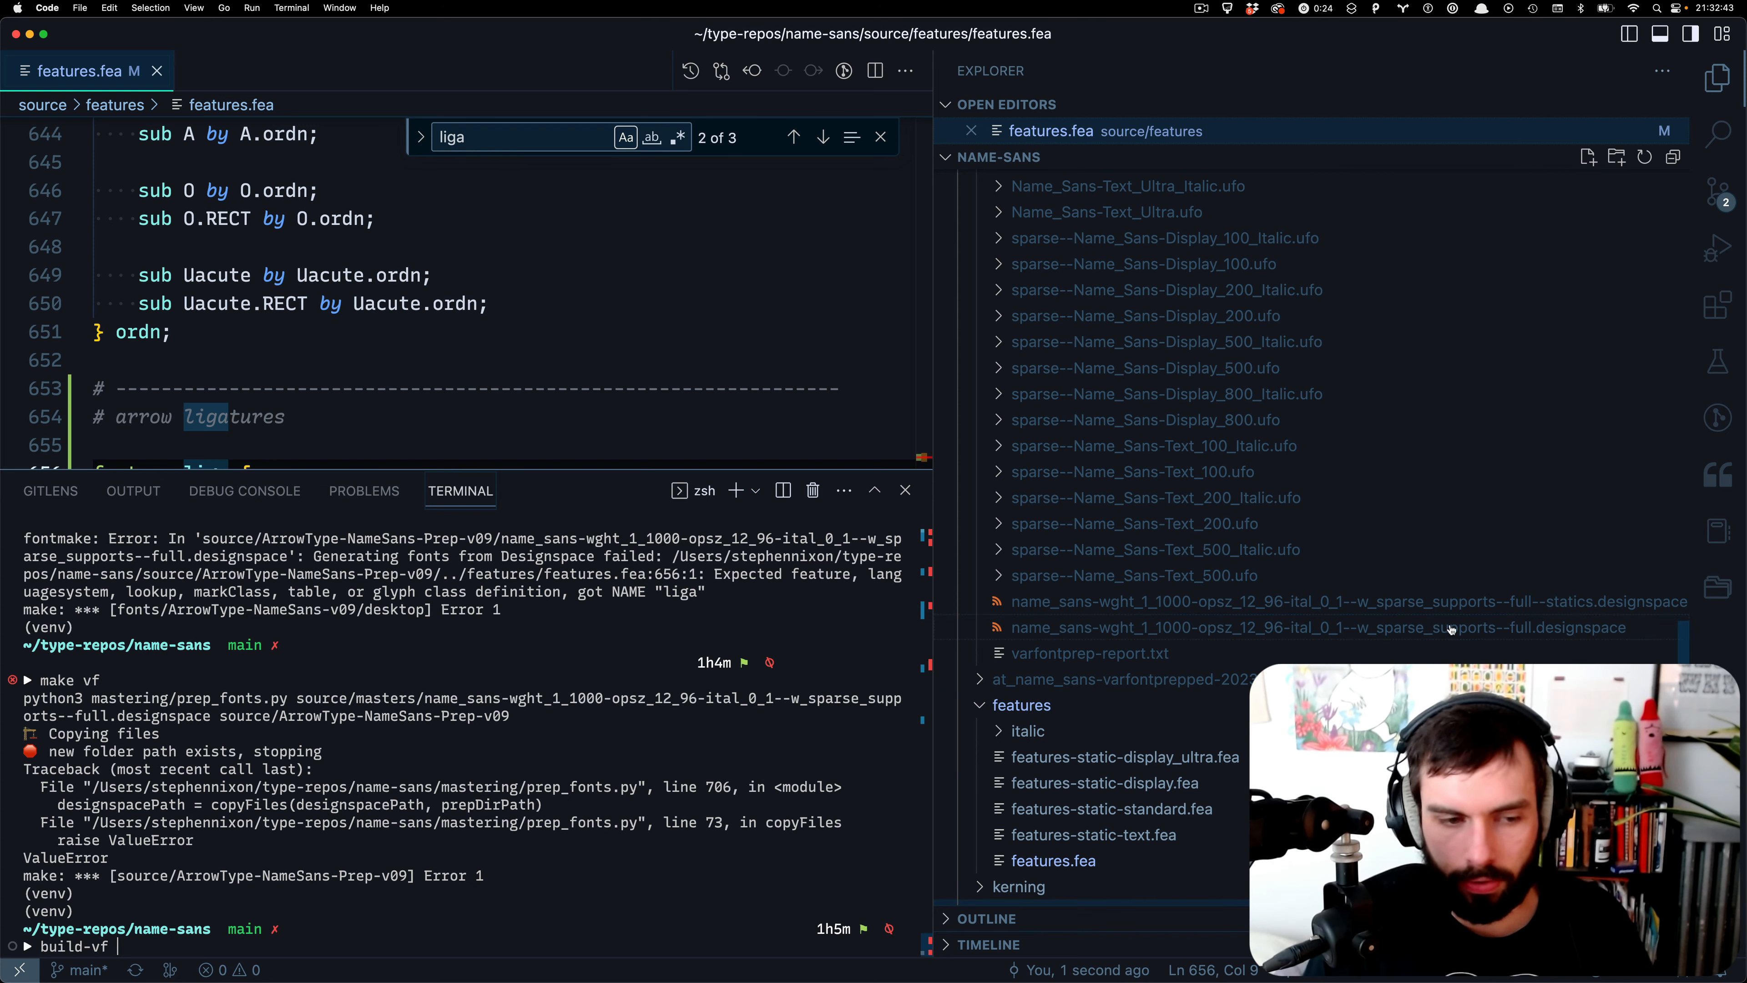
right_click(1421, 630)
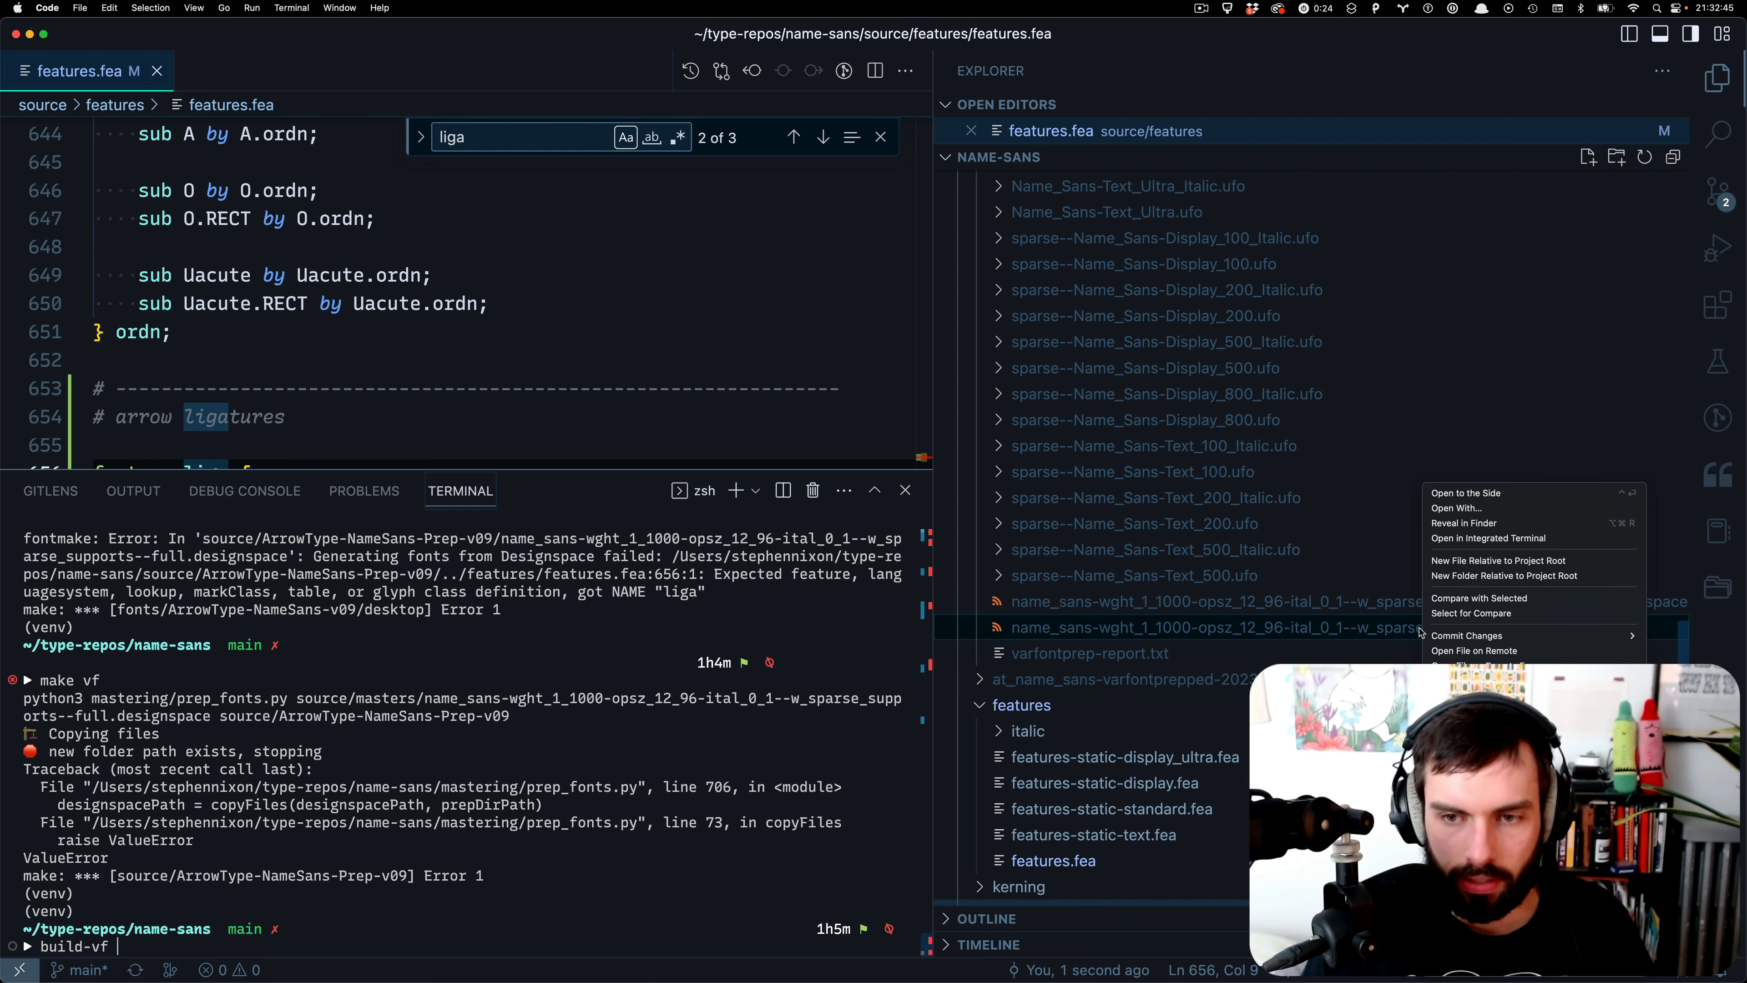
click(1472, 812)
click(671, 898)
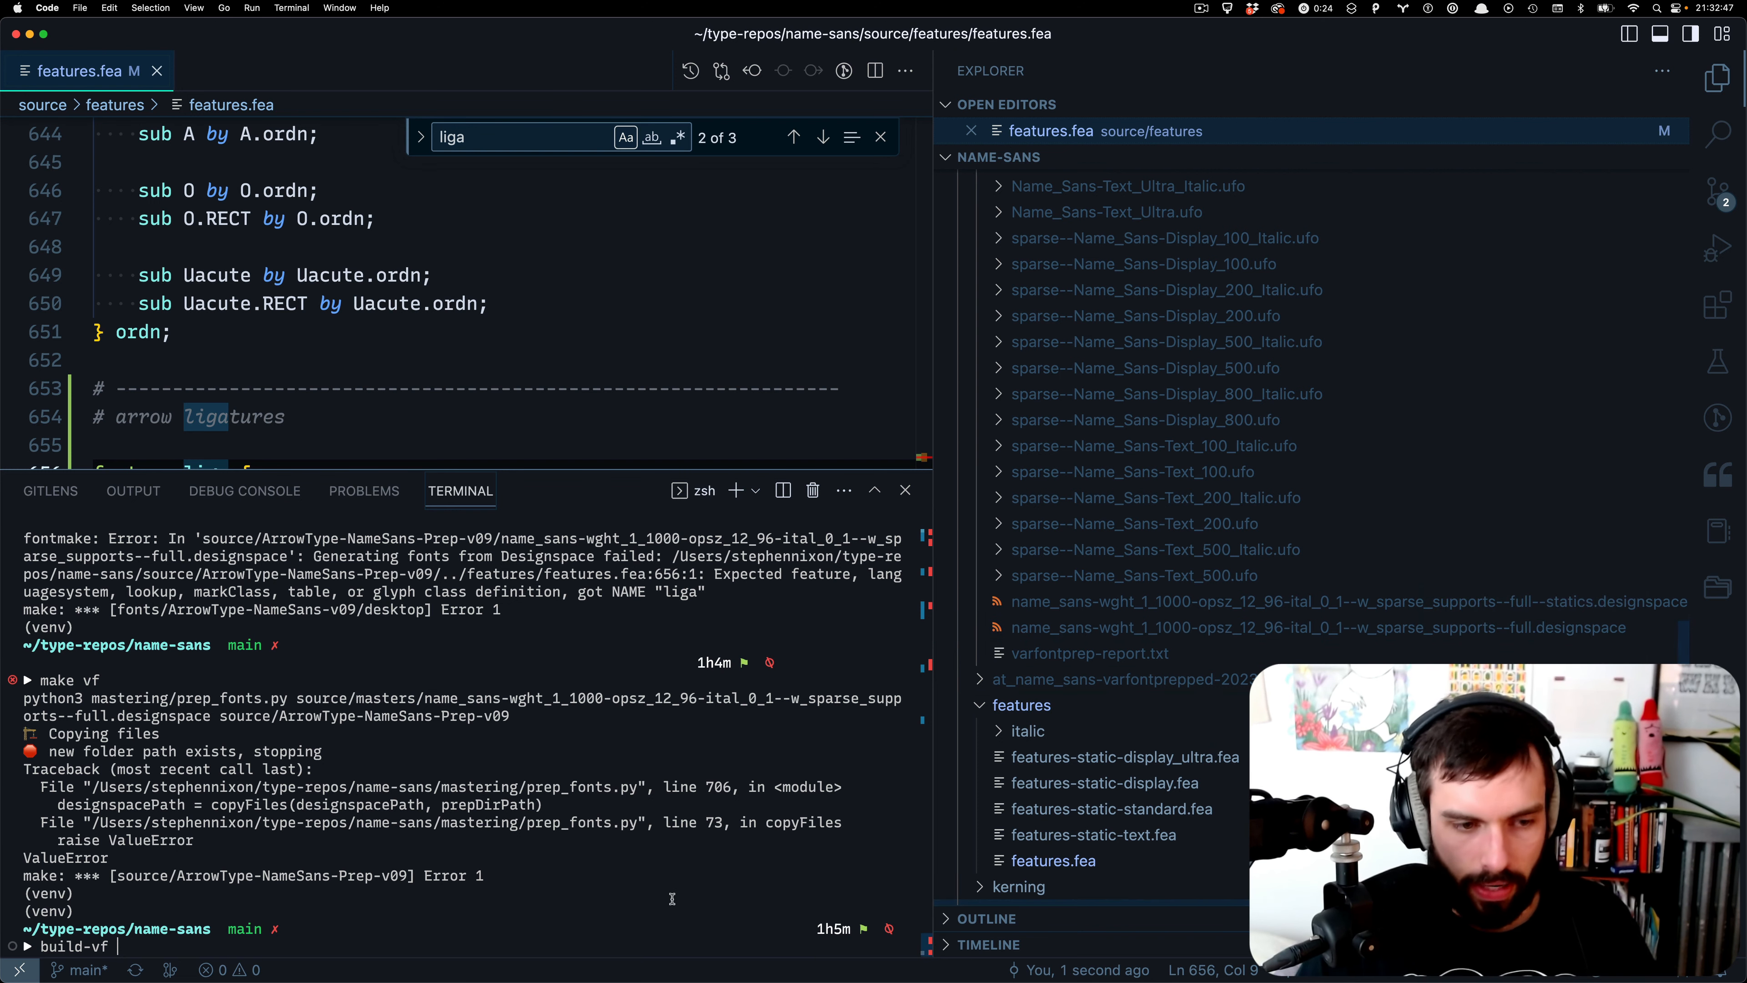
text(source/ArrowType-NameSans-Prep-v09/name_sans-wght_1_1000-opsz_12_96-ital_0_1--w_sparse_supports--full.designspace)
key(Return)
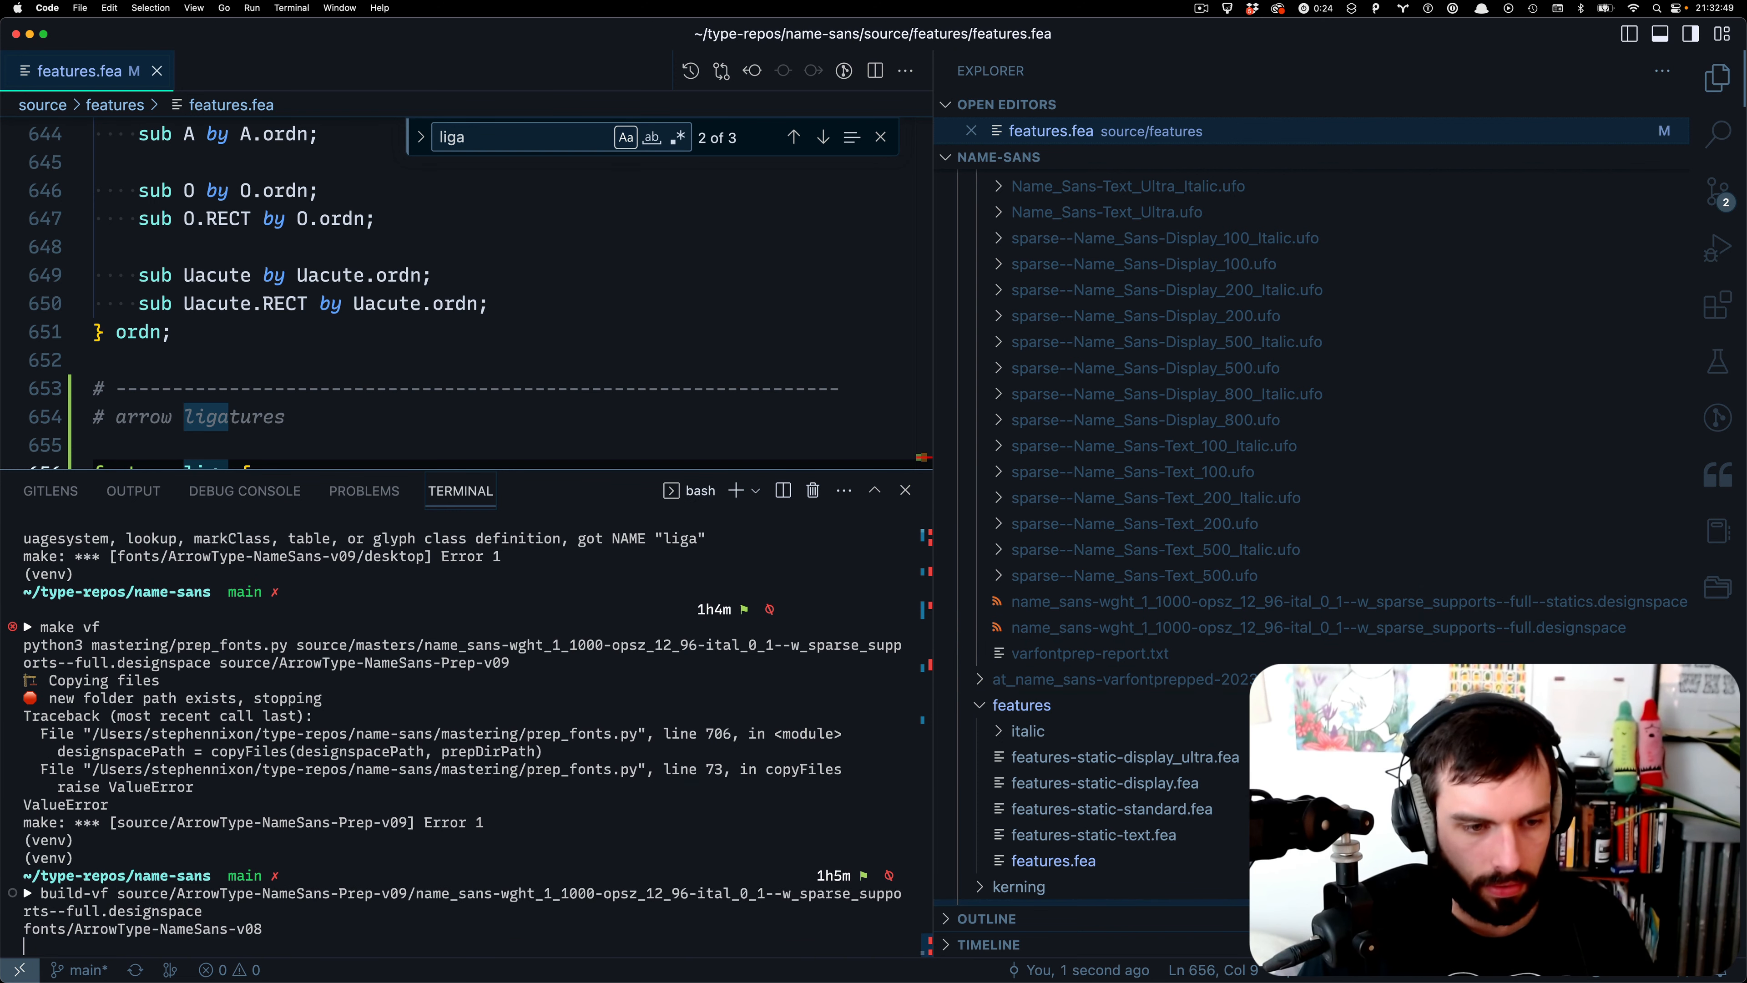
key(super+b)
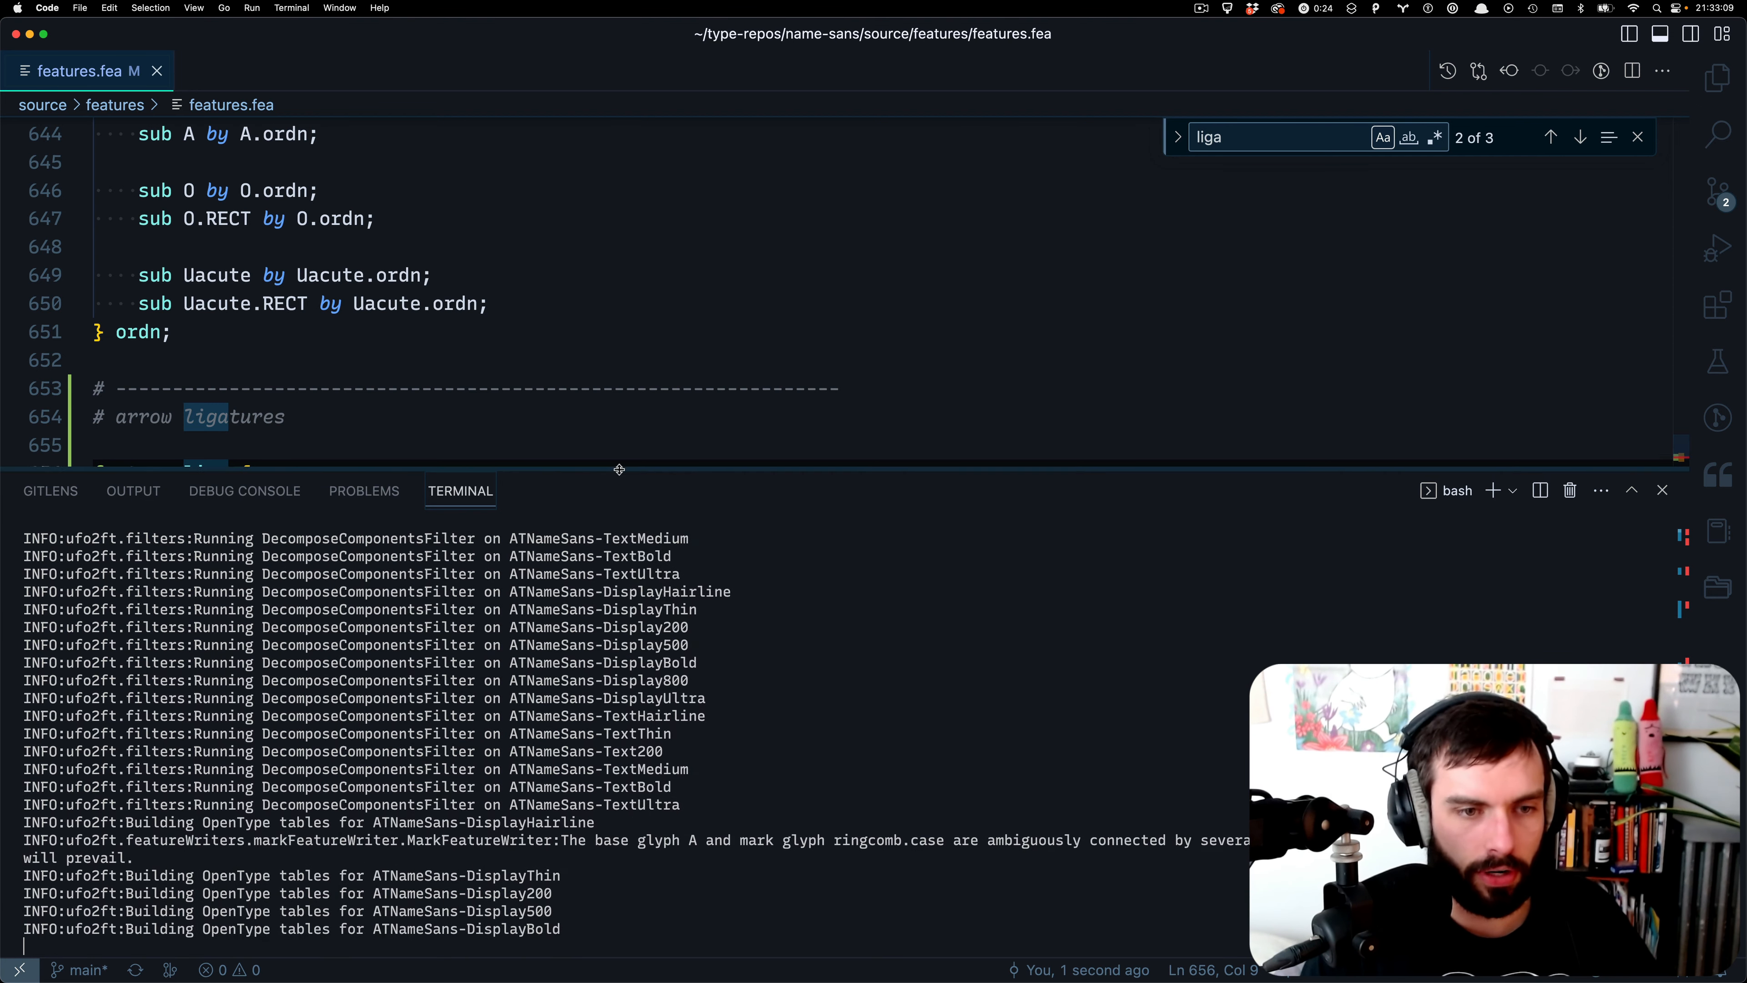
drag(619, 470, 613, 665)
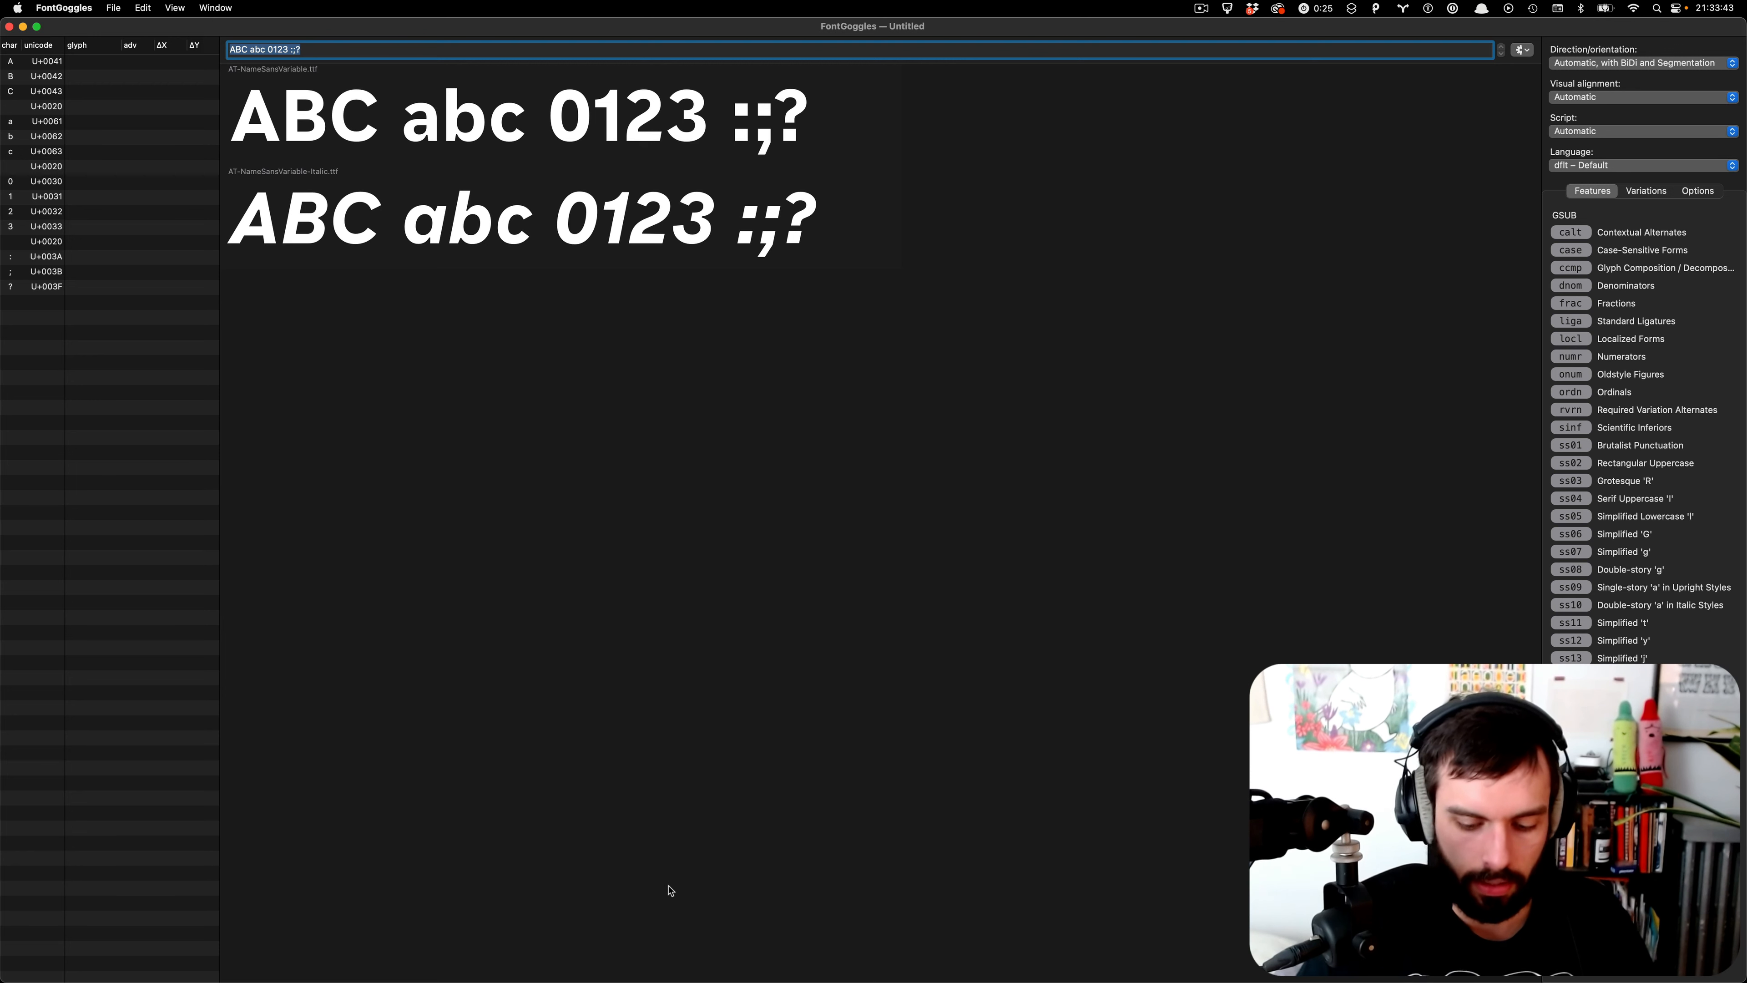
- In FontGoggles, set the preview text to "testing >->", enlarge the preview and select the arrow glyph to inspect the liga substitution
text(testing )
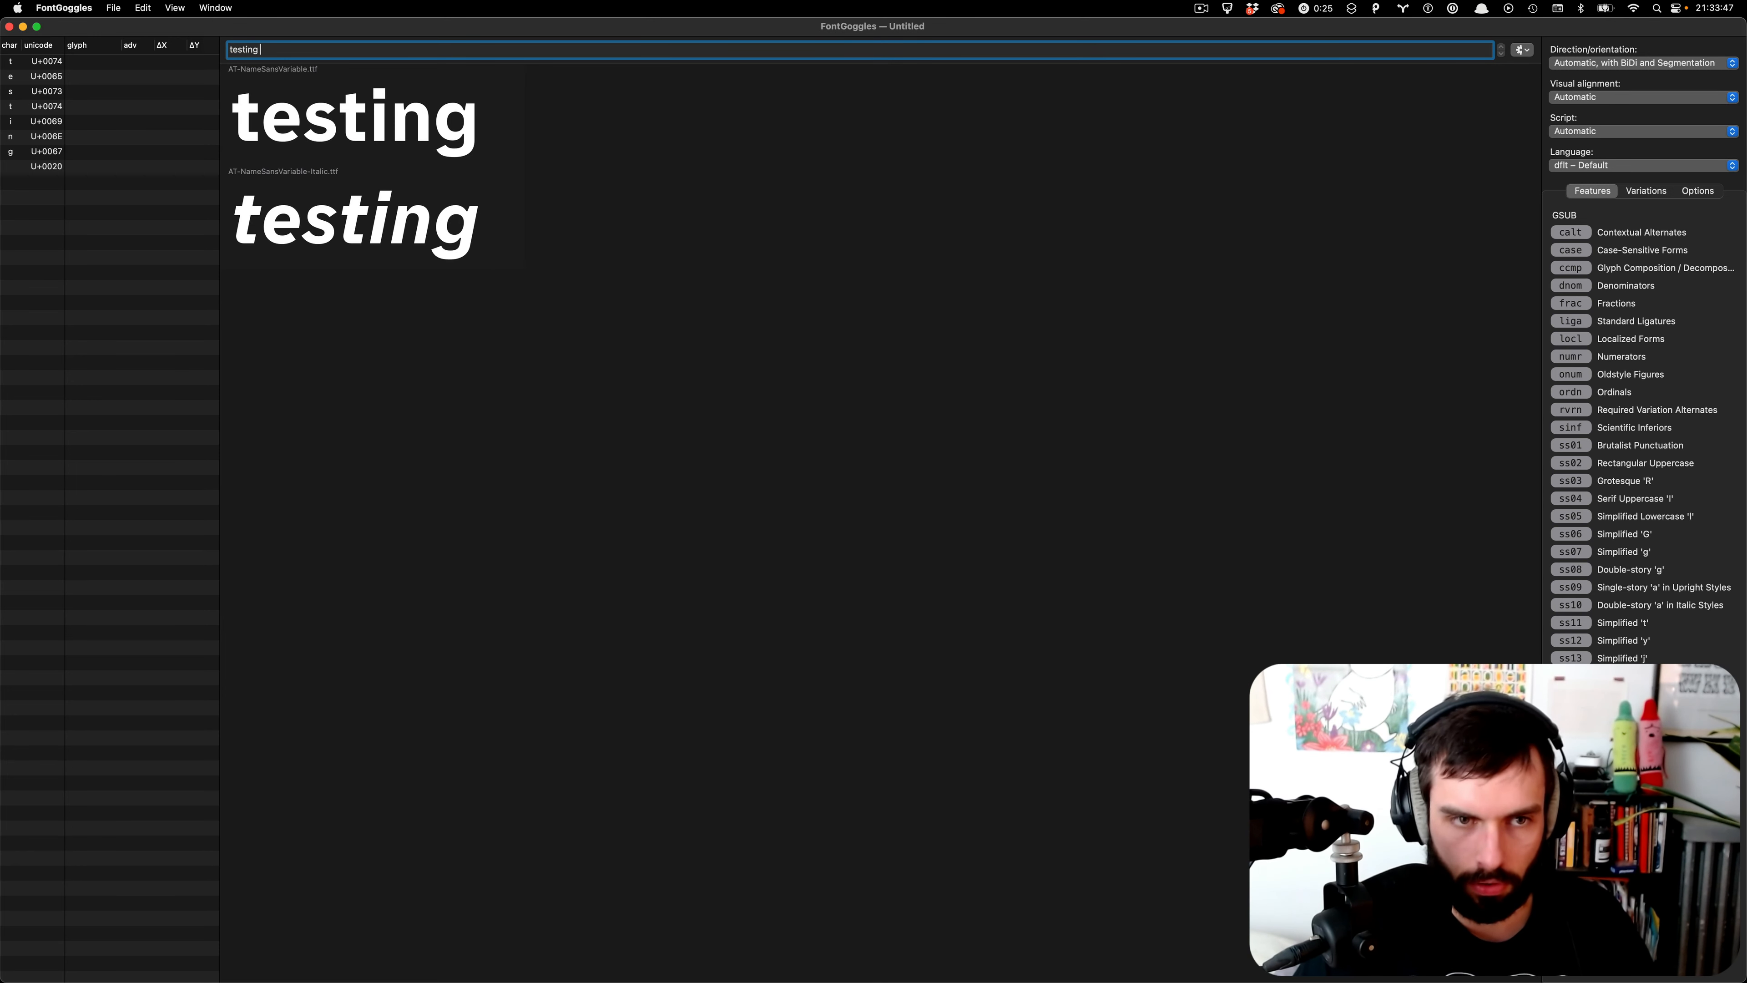
text(<)
key(BackSpace)
text(>-->)
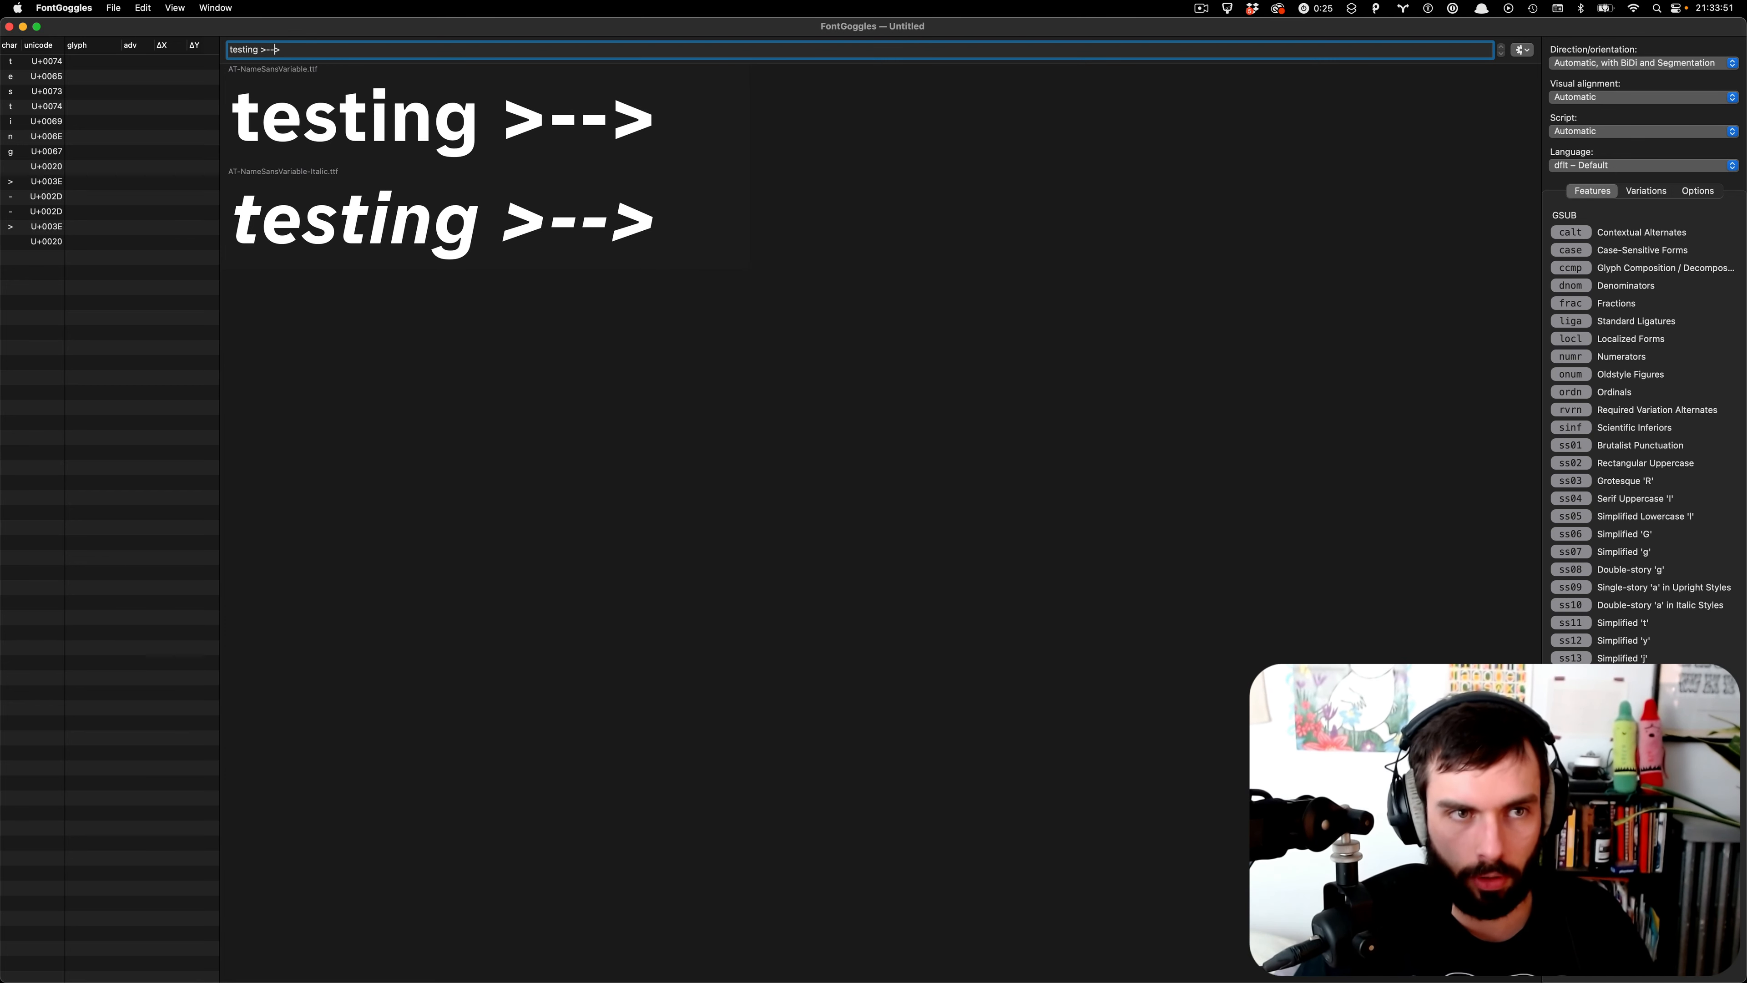
key(BackSpace)
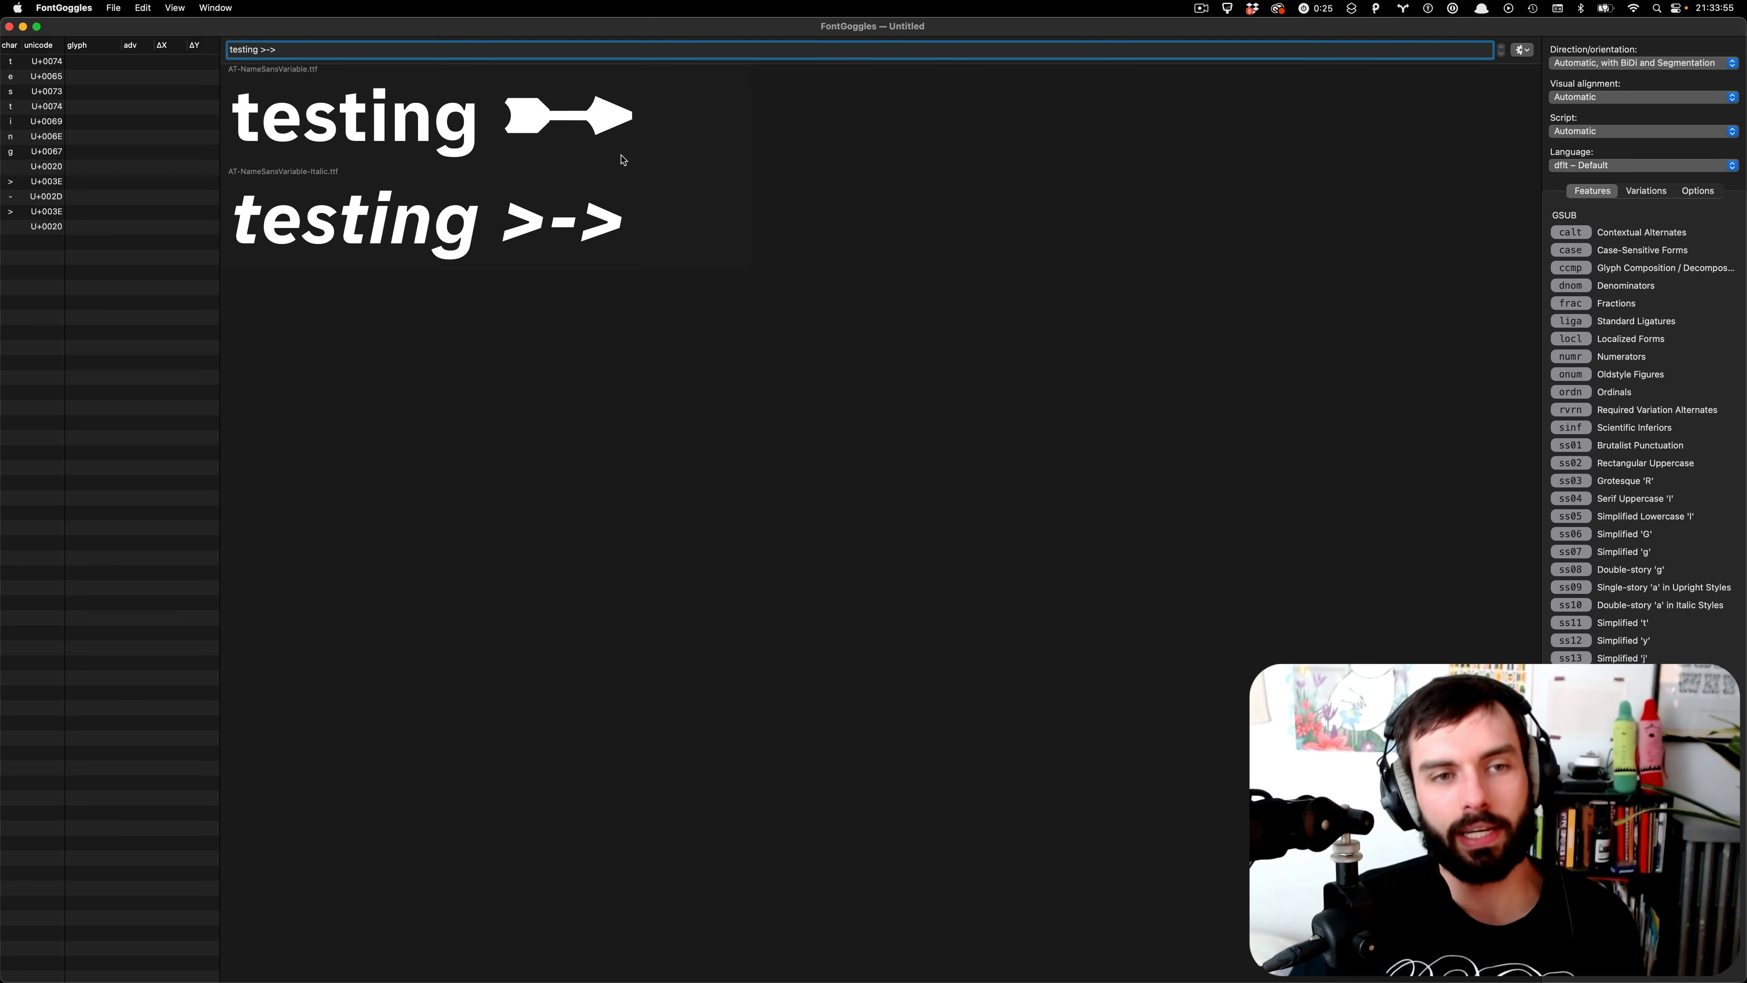
scroll(565, 142, up, 5)
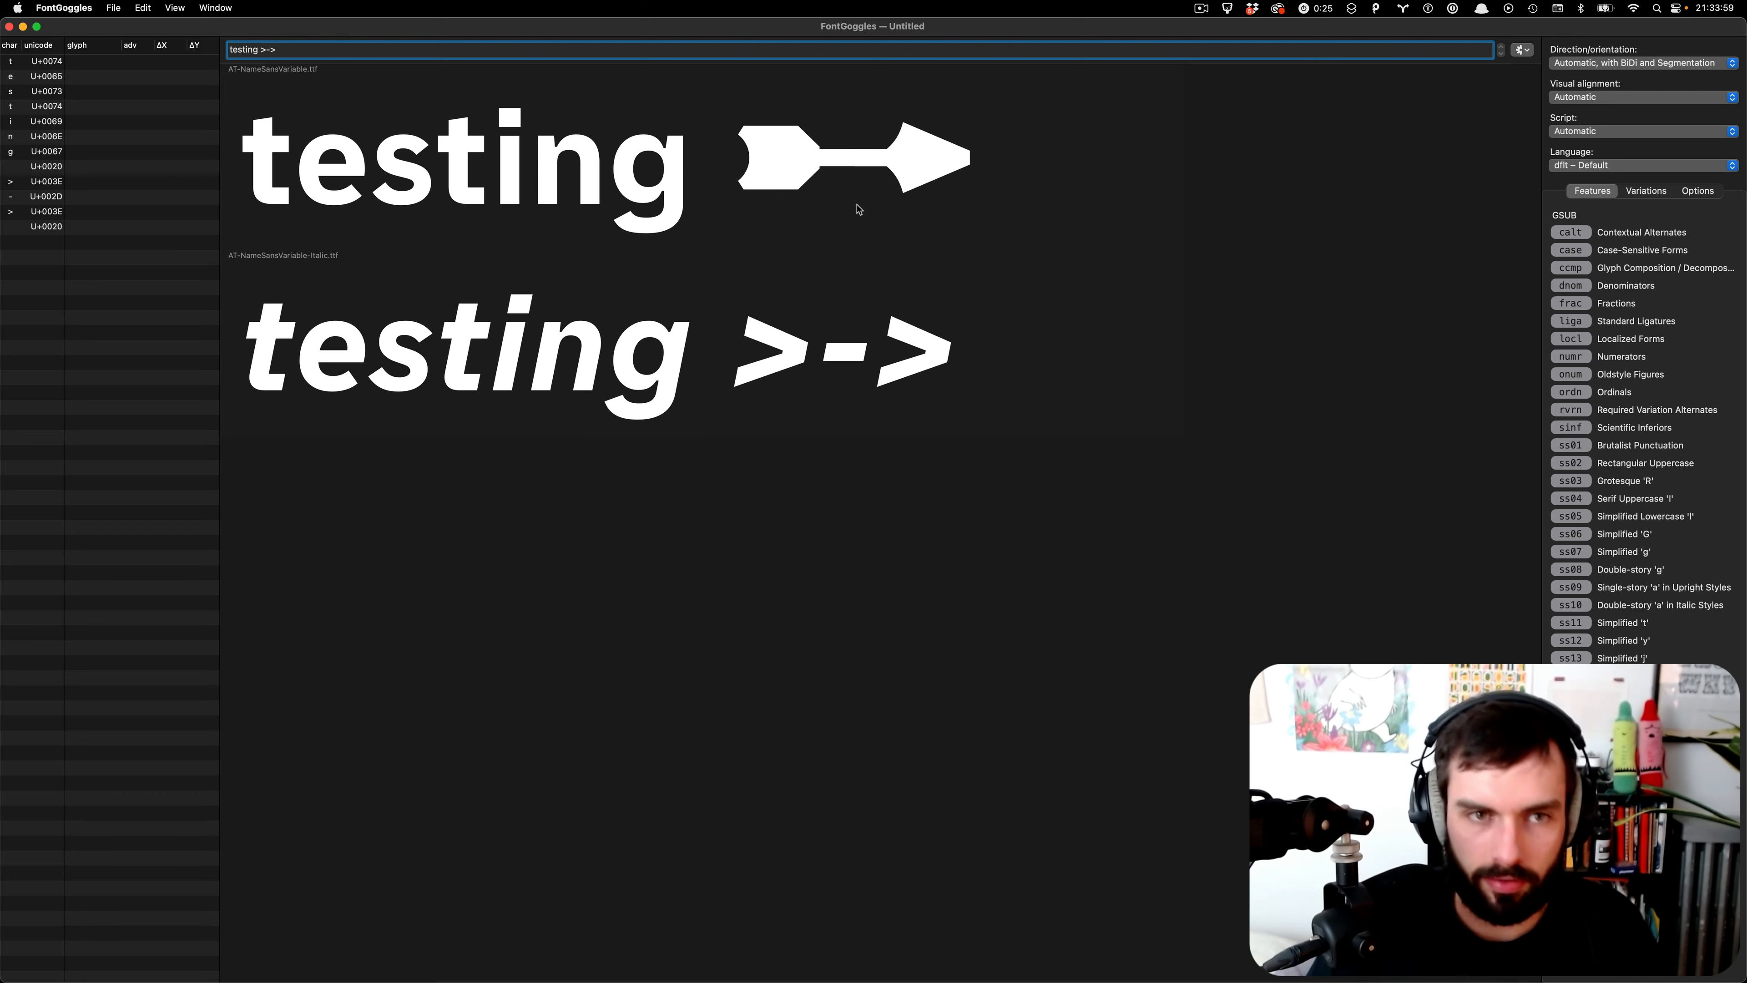
click(834, 145)
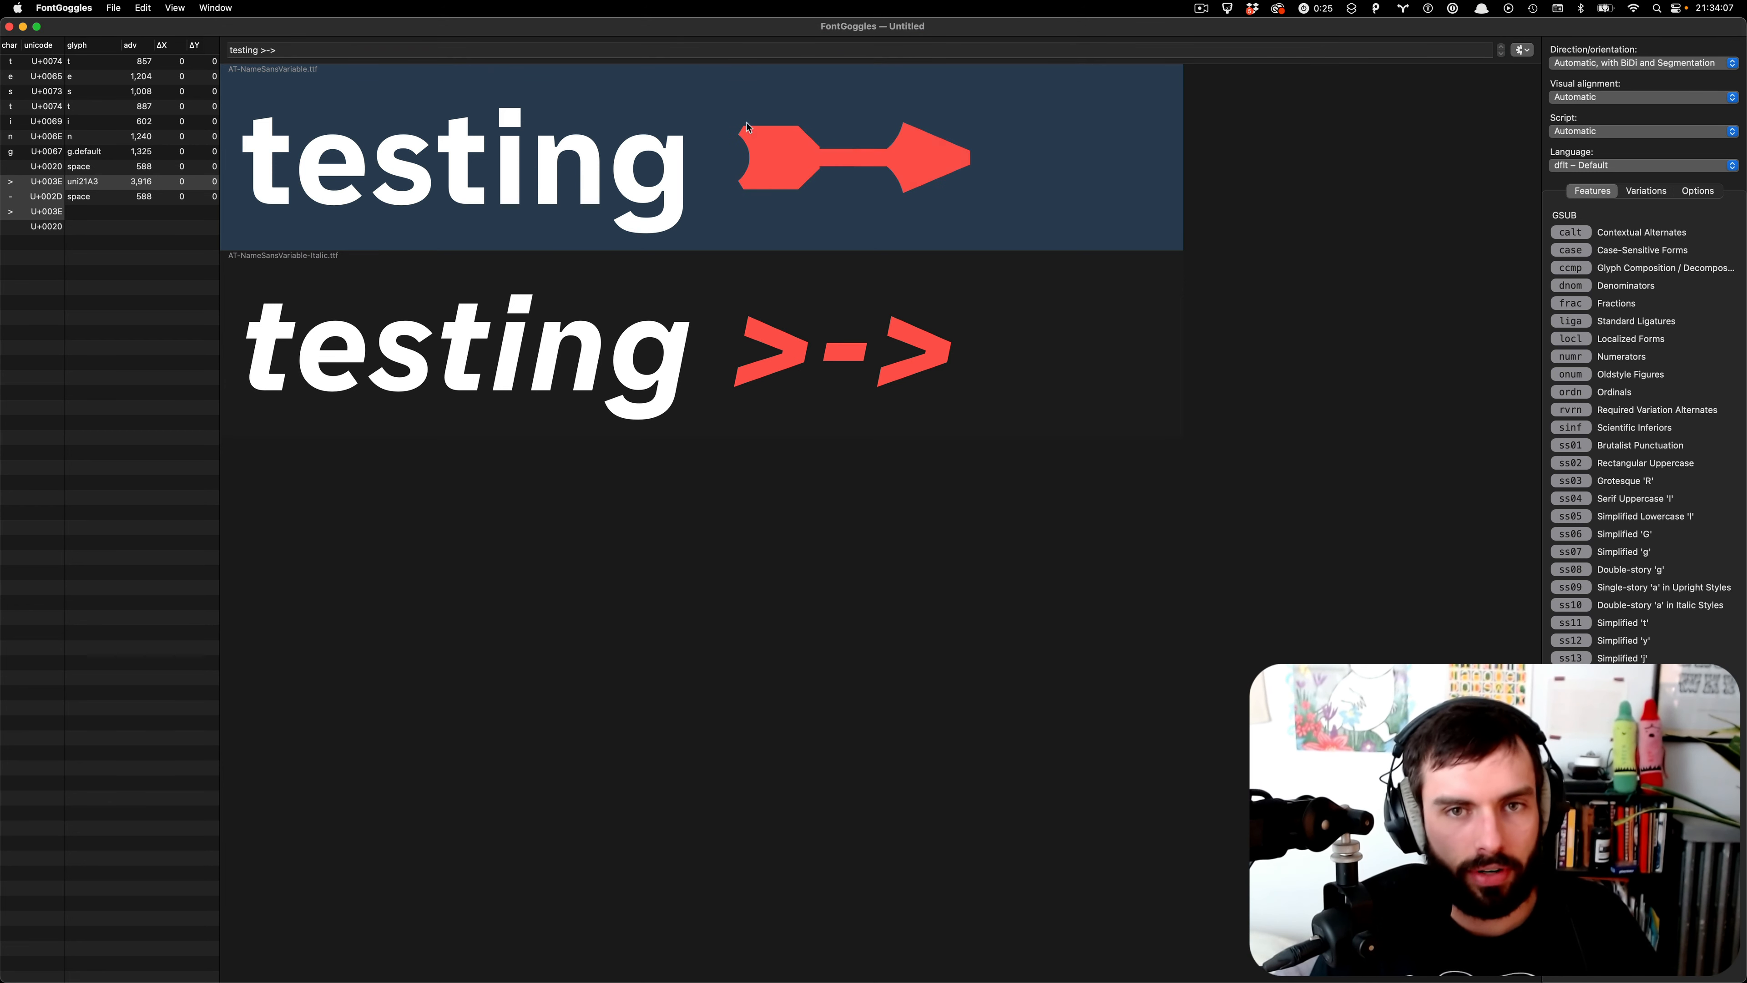
- Change the preview text to "testing >-->" to test a double-hyphen sequence, and select the end of the text
click(305, 56)
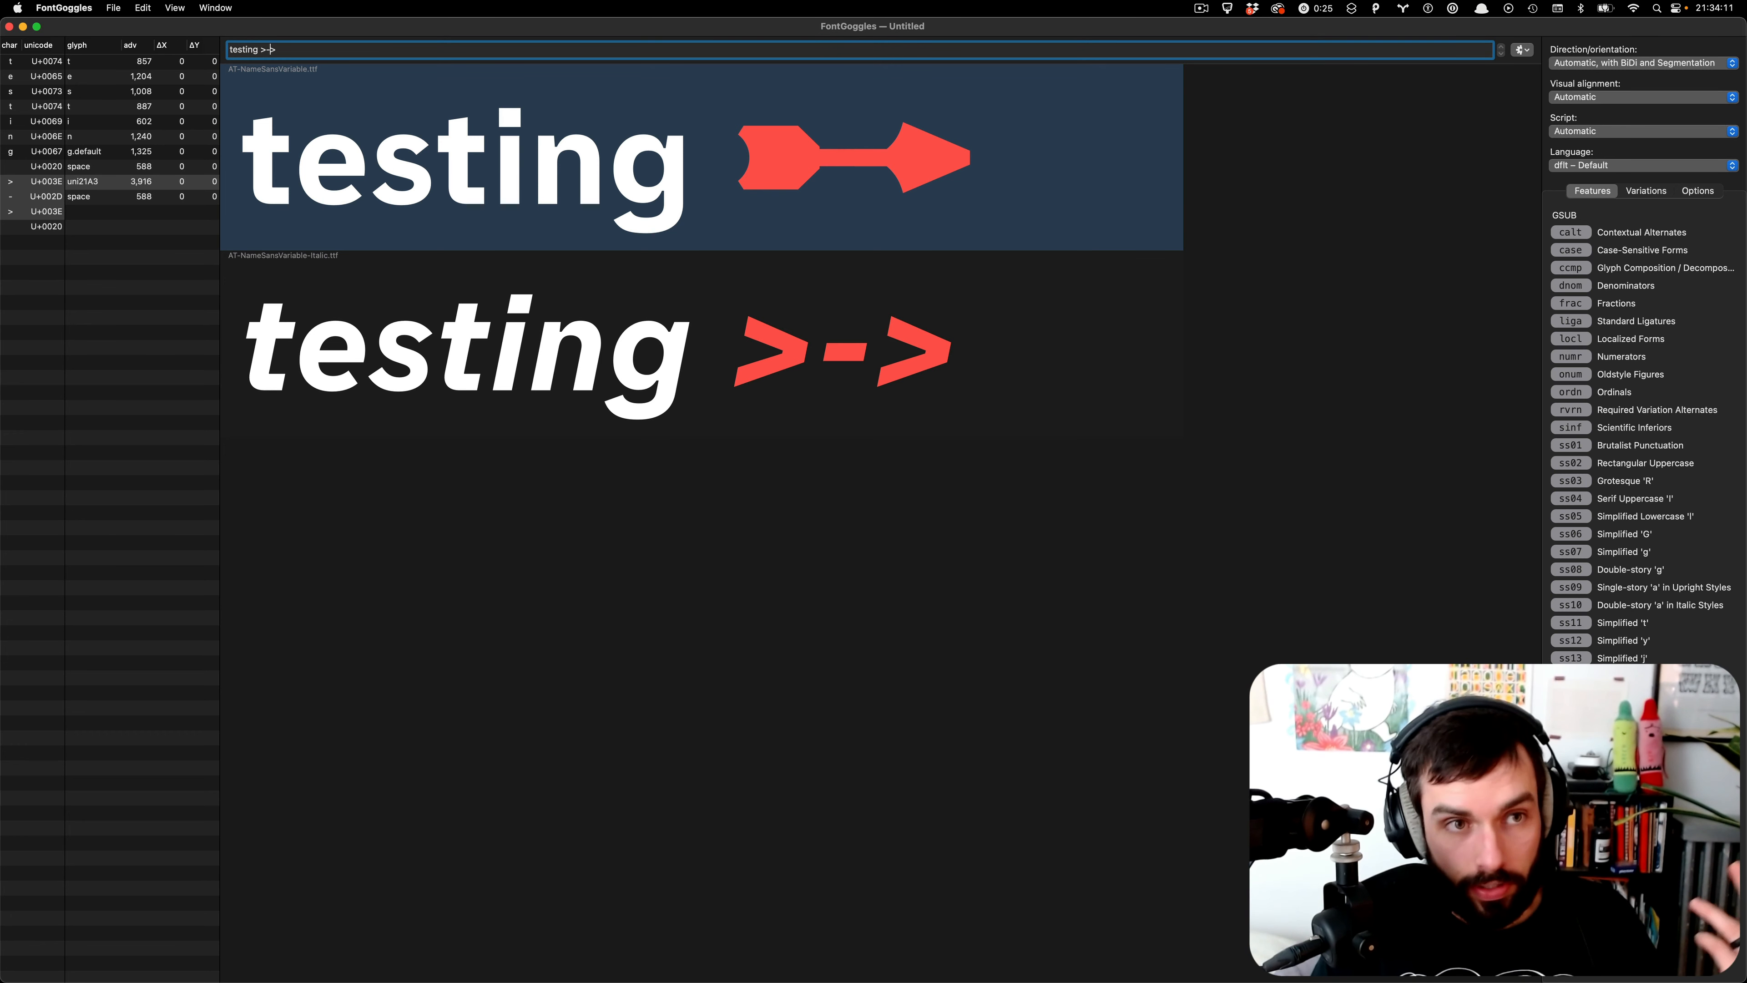
key(Left)
key(Left)
text(-)
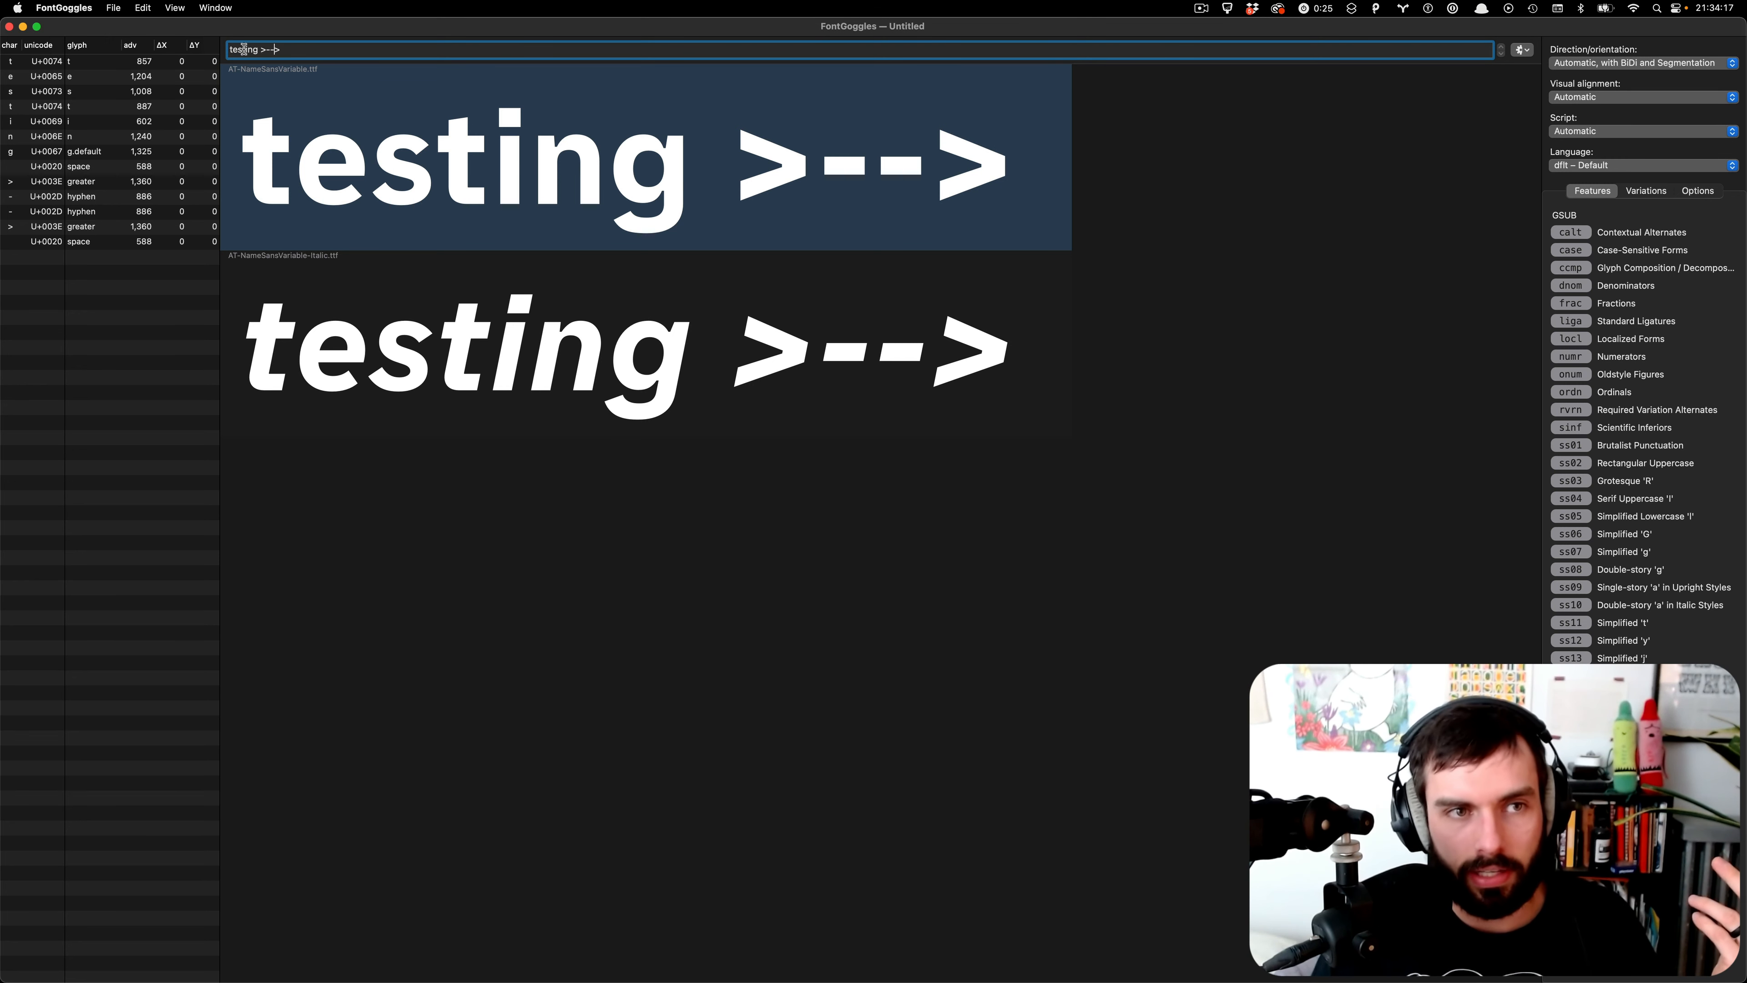
drag(258, 48, 323, 50)
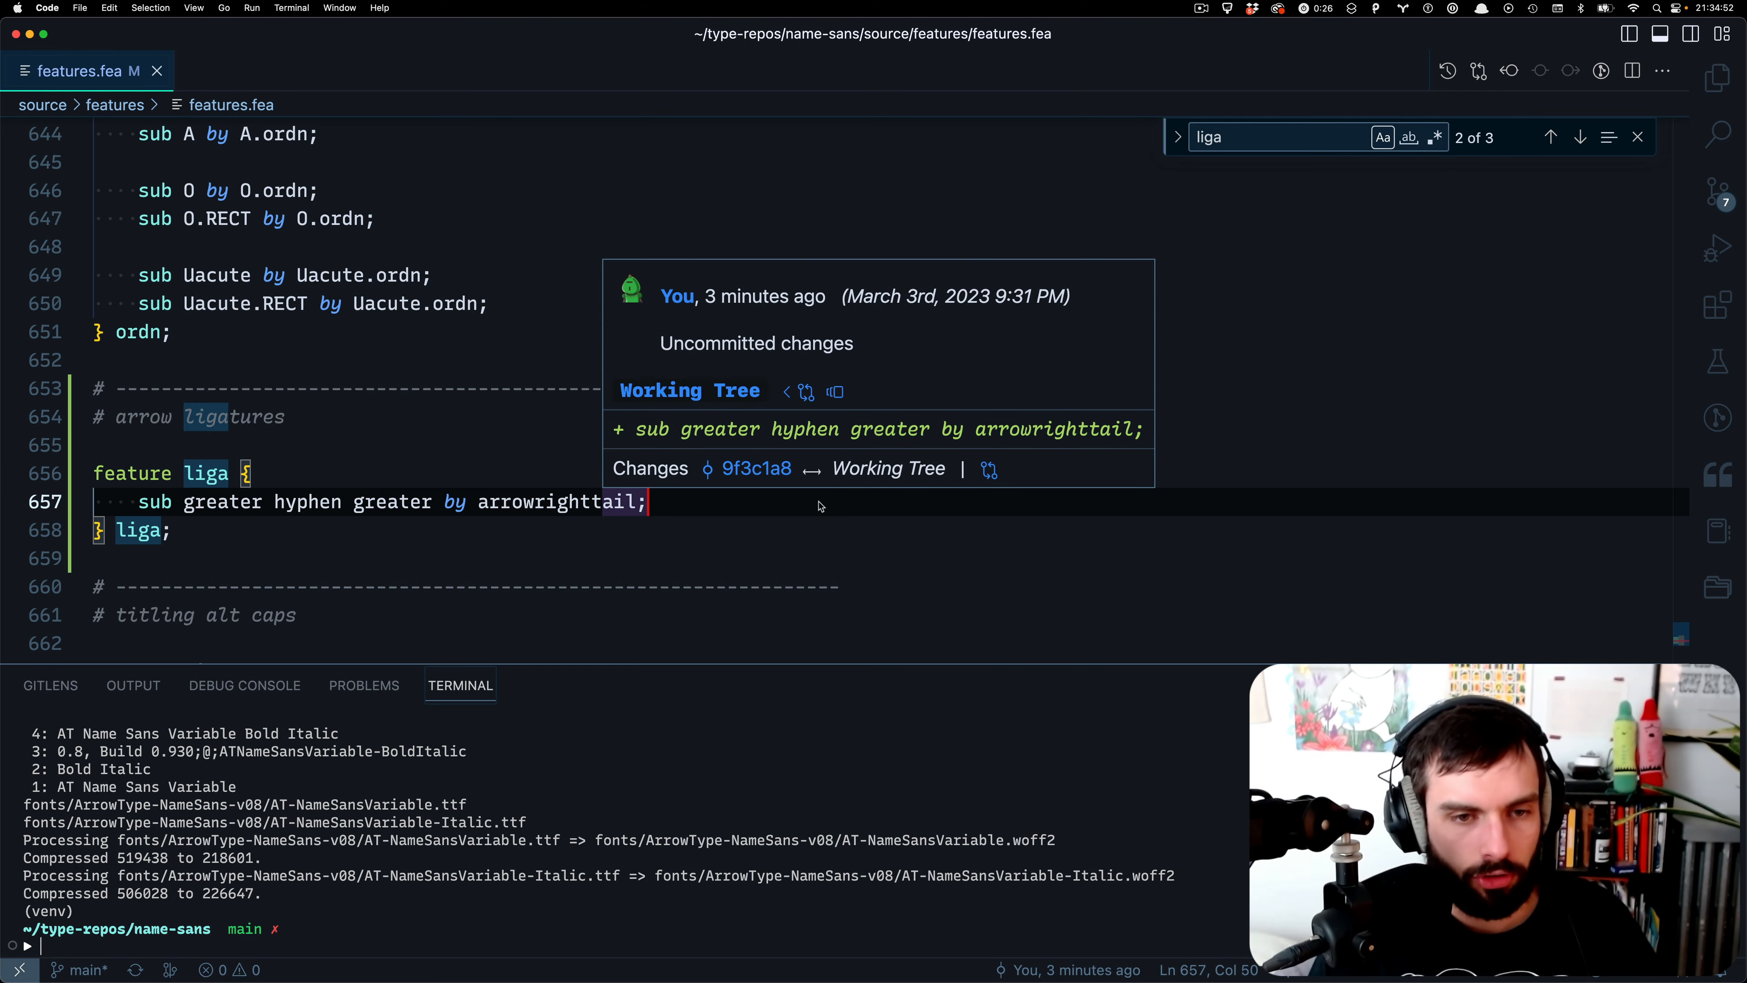
- Duplicate the "sub greater hyphen greater" rule in the liga feature and change both "greater" glyph names in the copy to "less"
key(shift+alt+Down)
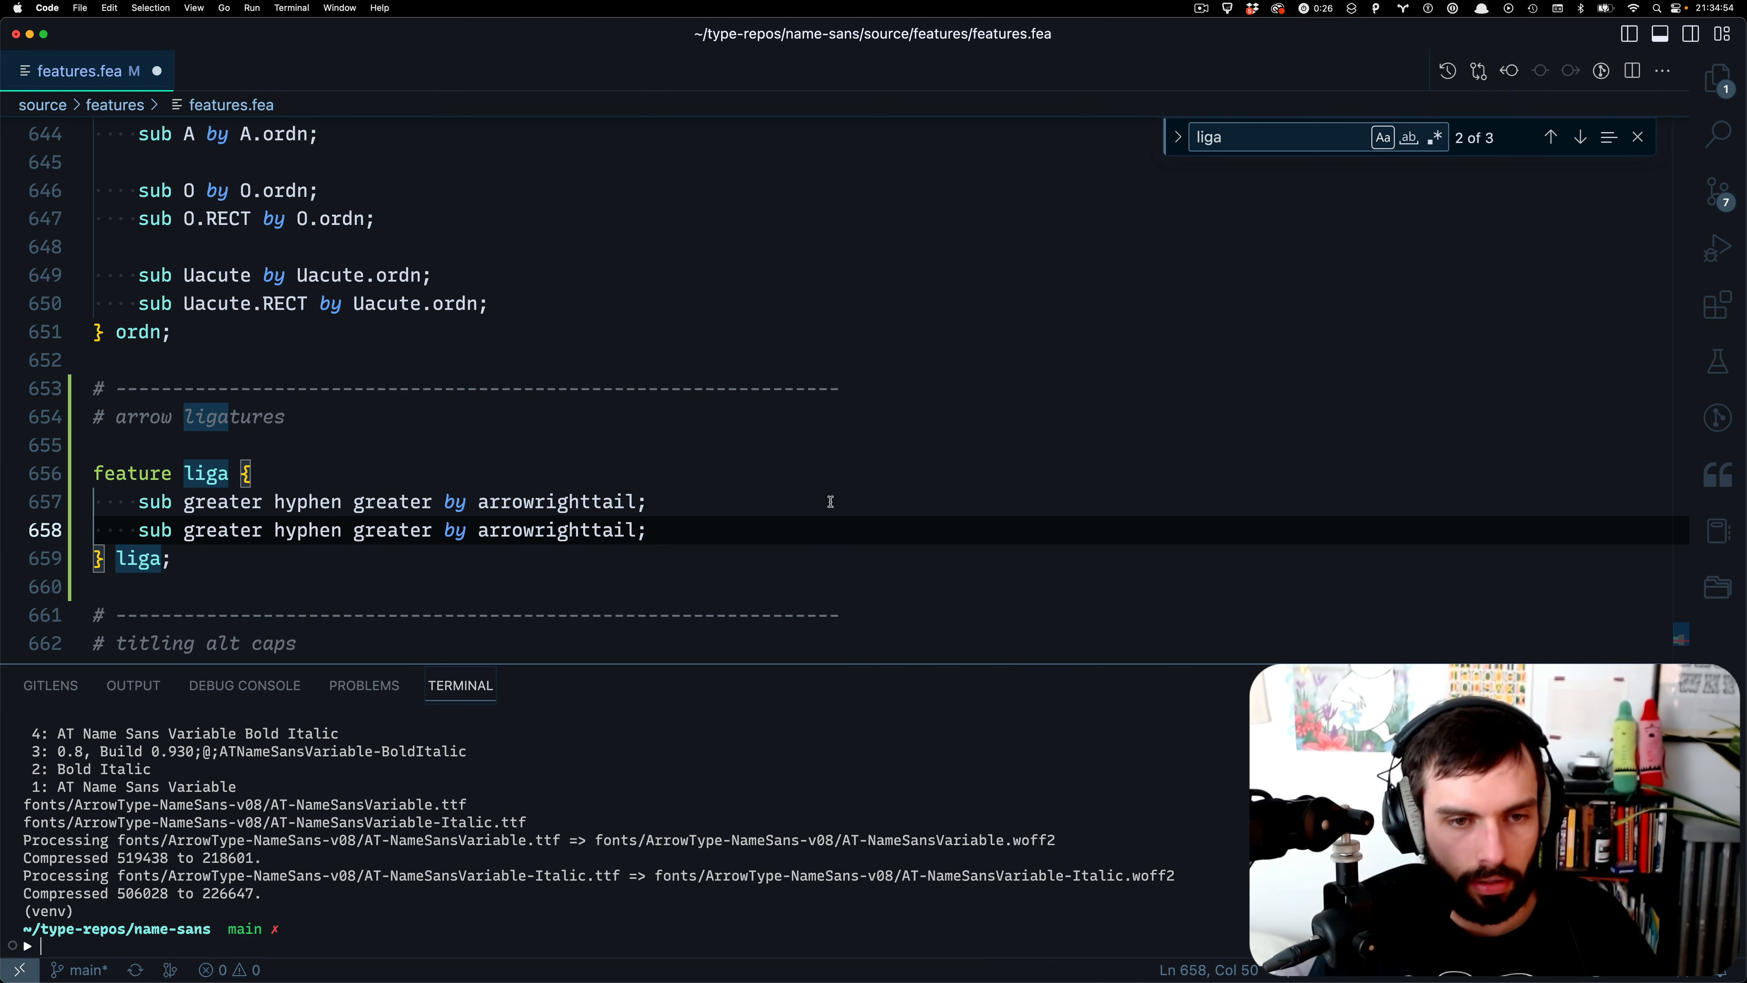
double_click(225, 537)
text(less)
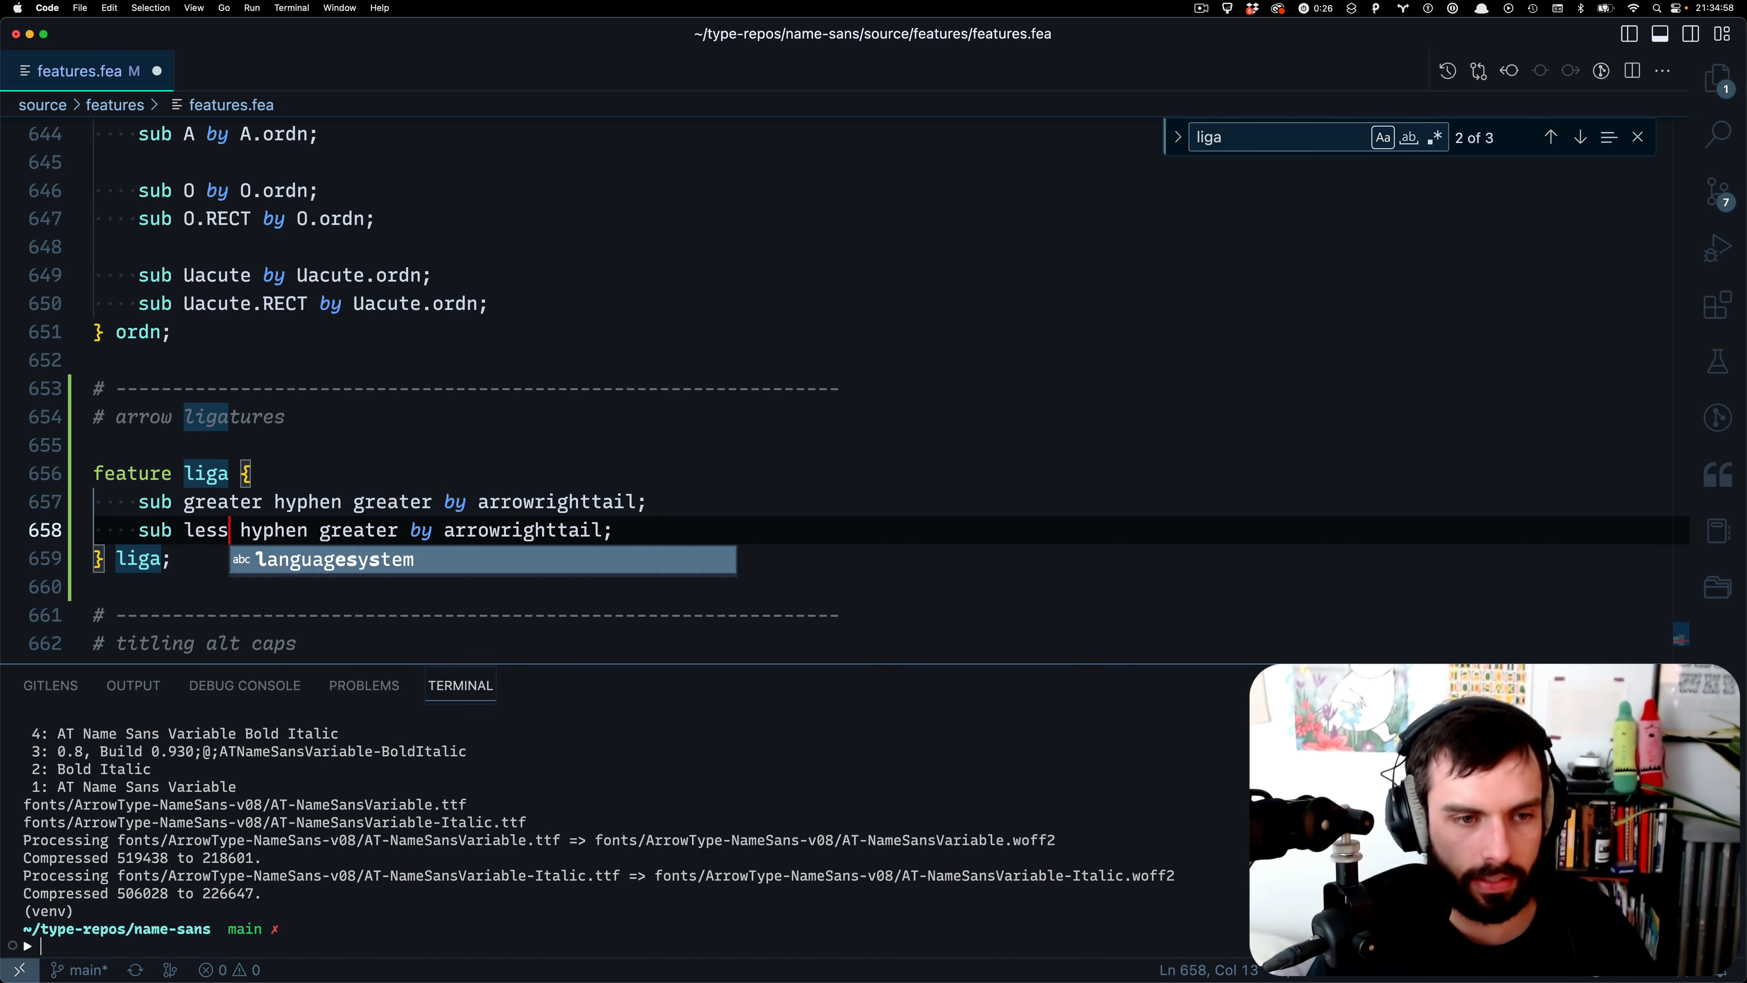
double_click(359, 530)
text(less)
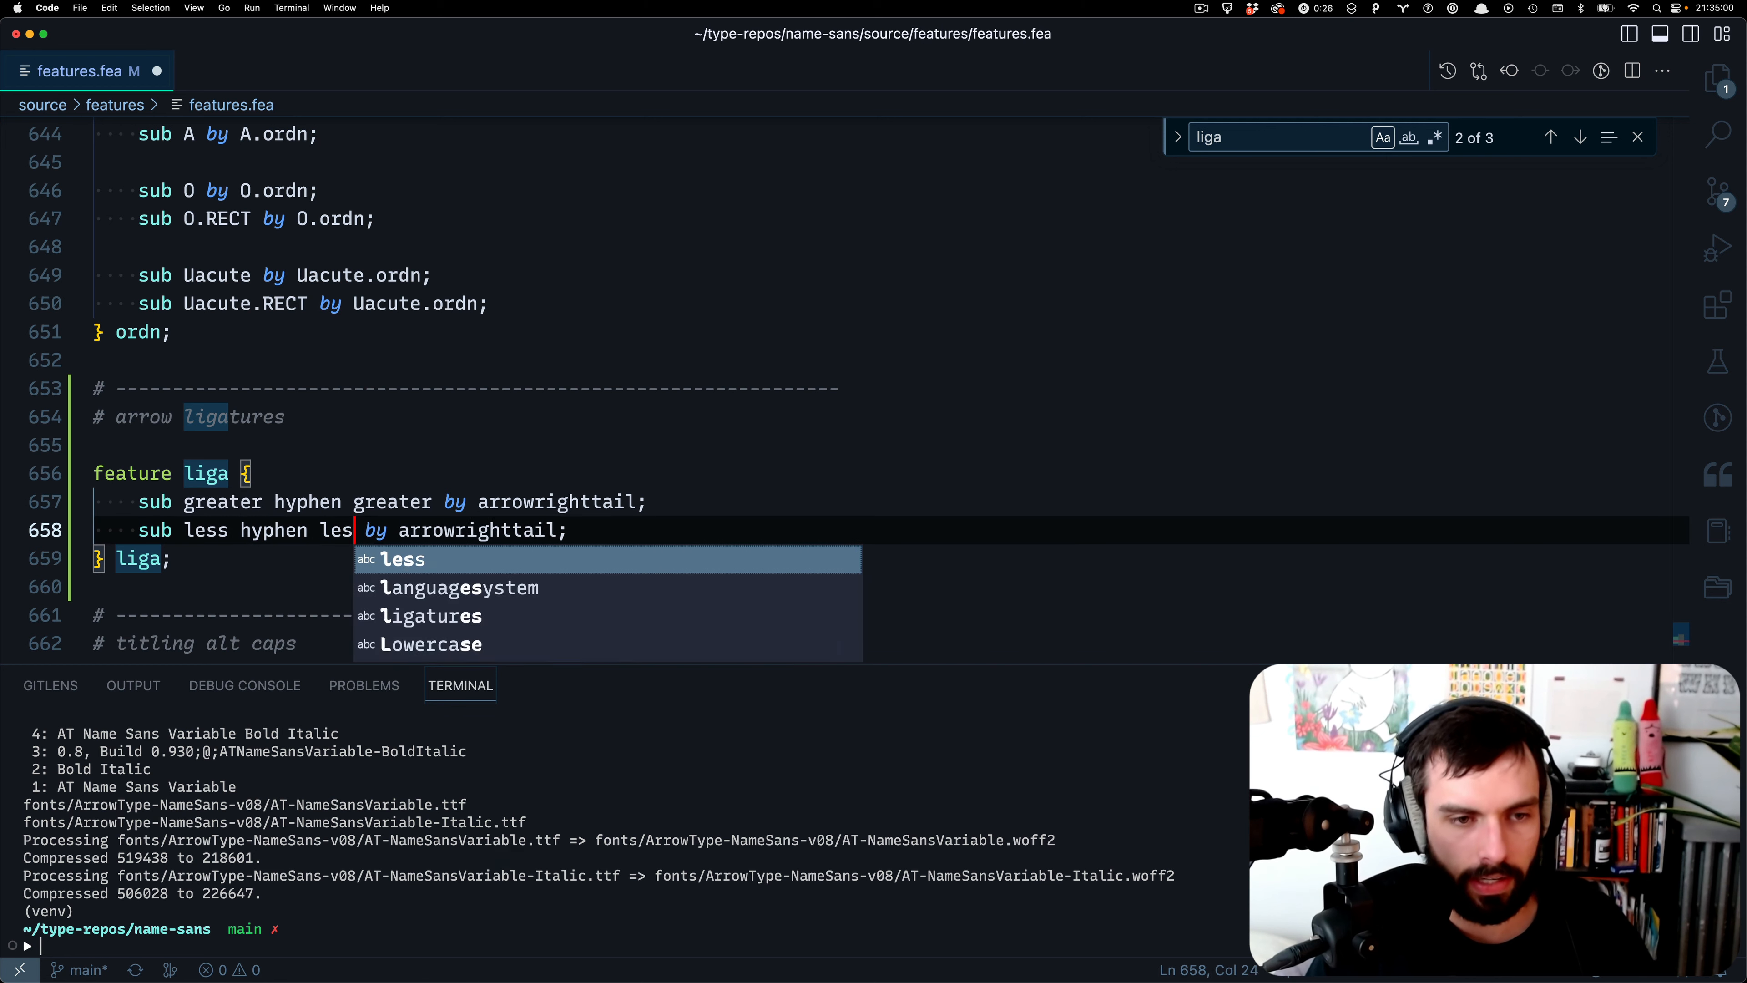
- Change the less-hyphen-less rule's replacement glyph to "arrowleftttail" and save features.fea
key(super+Right)
key(Left)
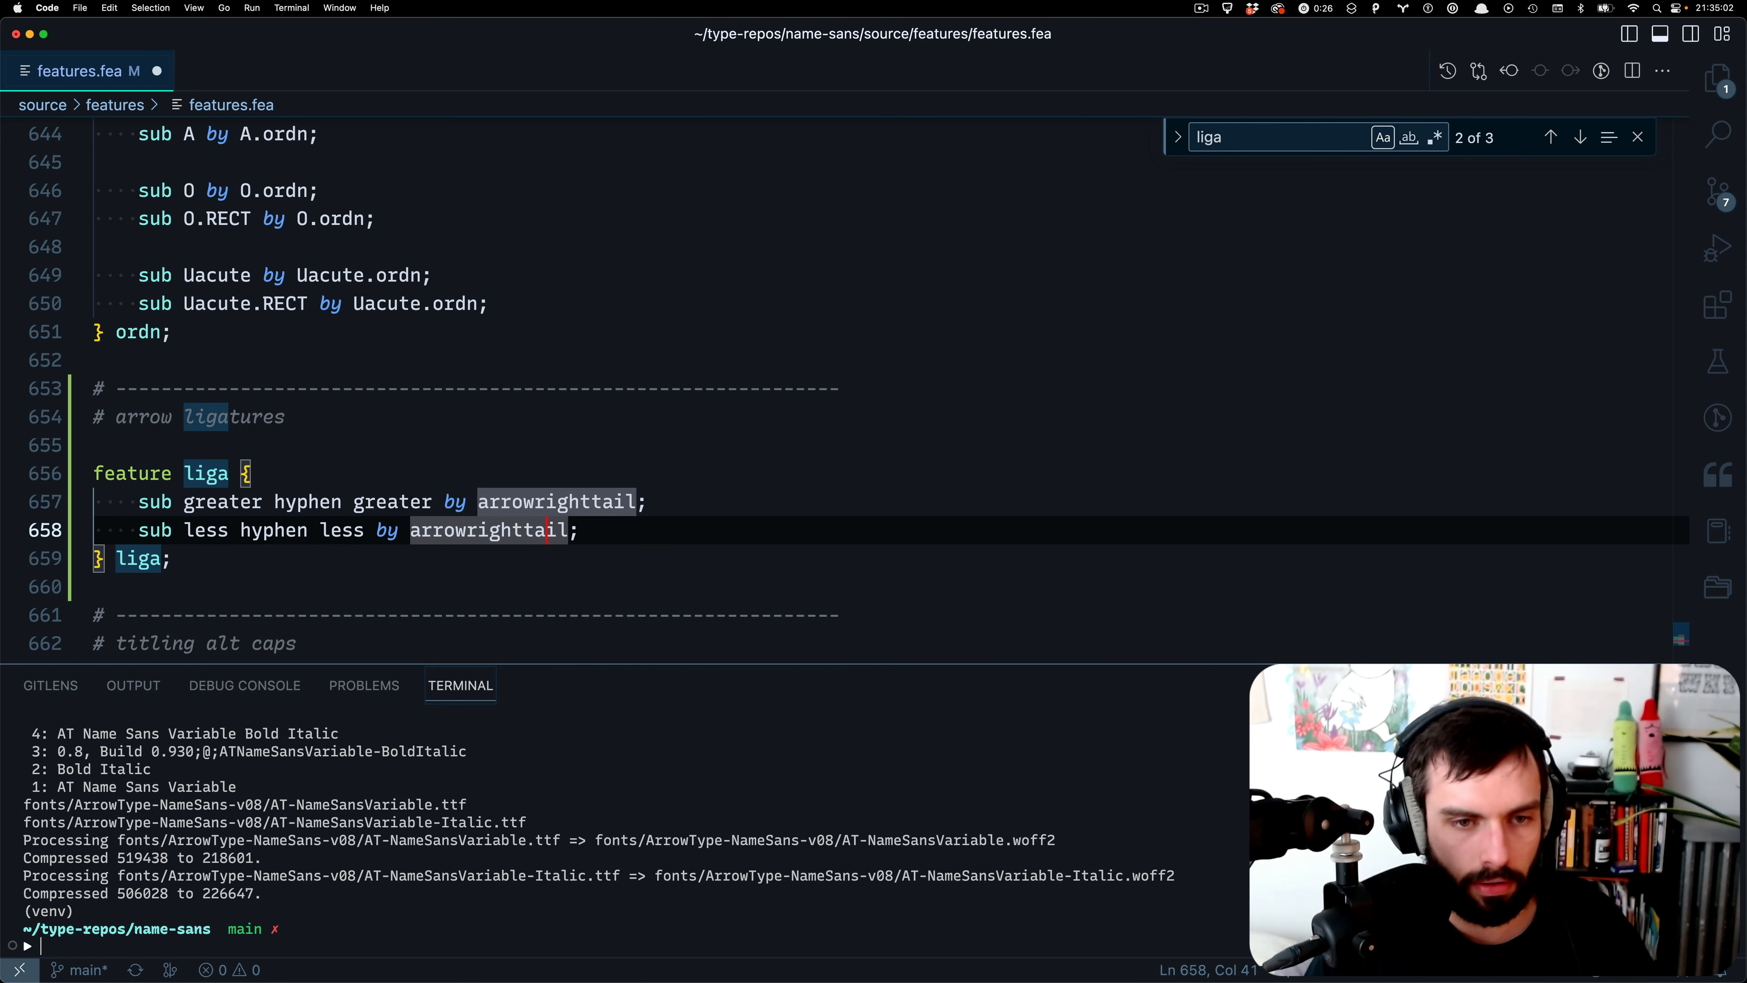
key(shift+Left)
key(shift+Left)
key(shift+Left)
key(shift+Left)
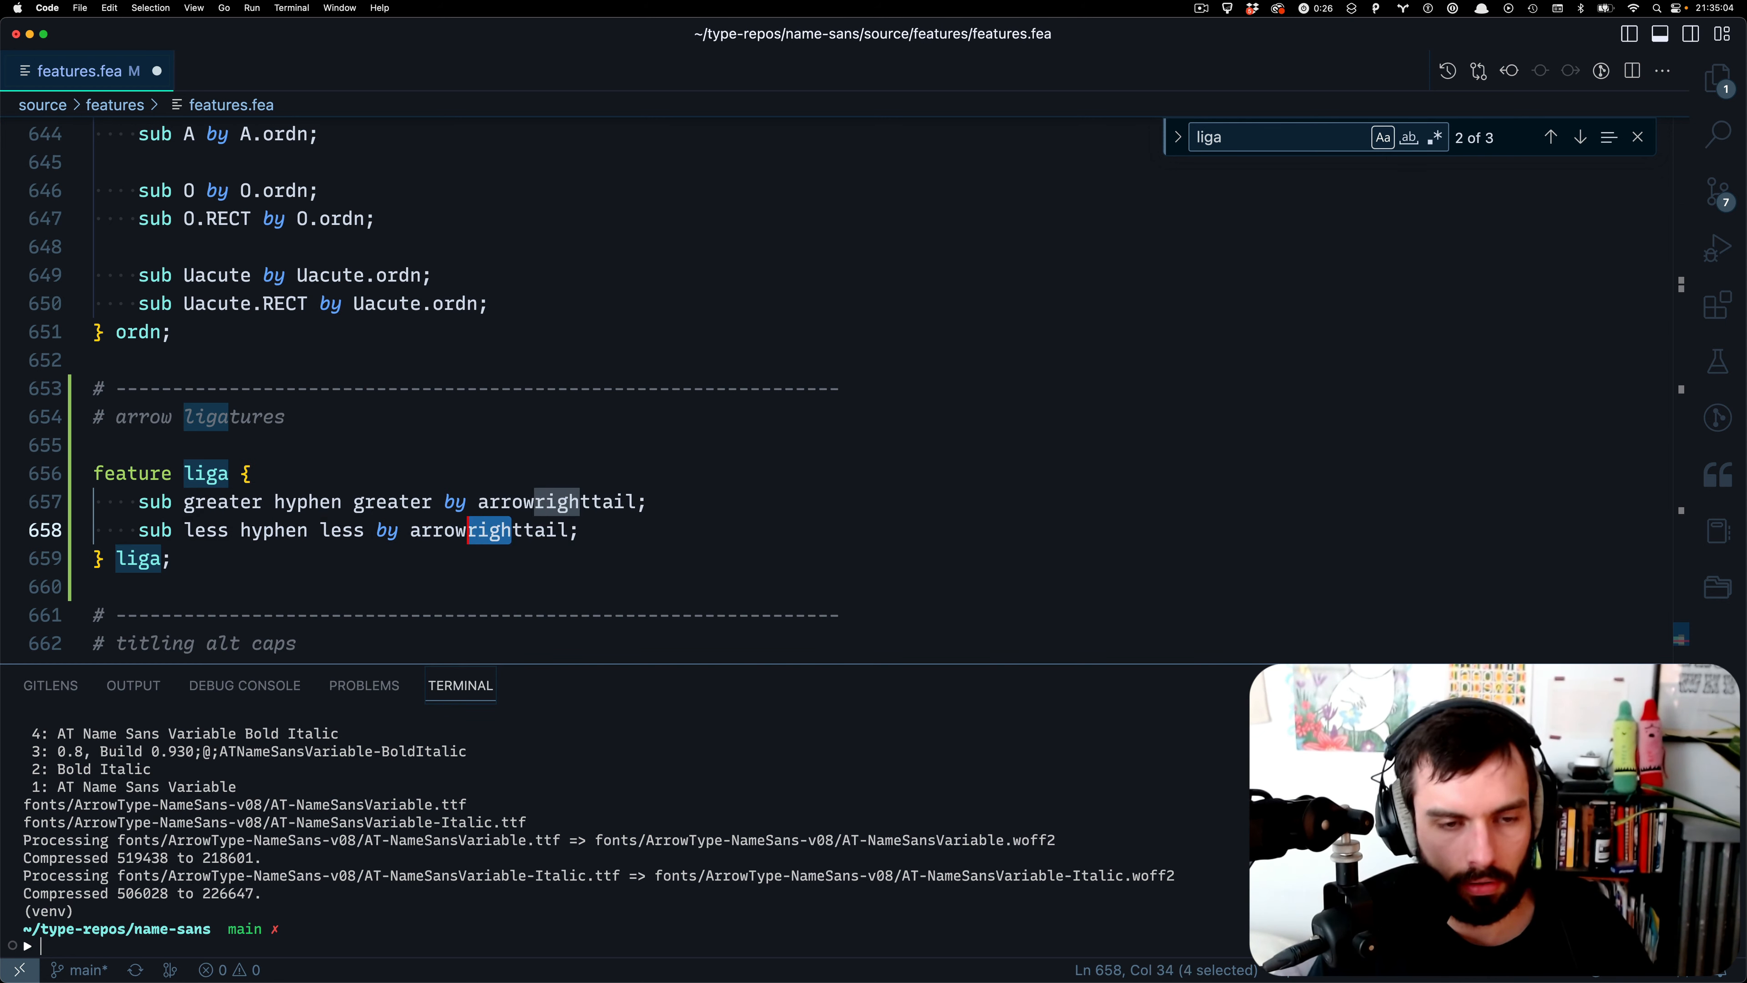
text(left)
key(super+s)
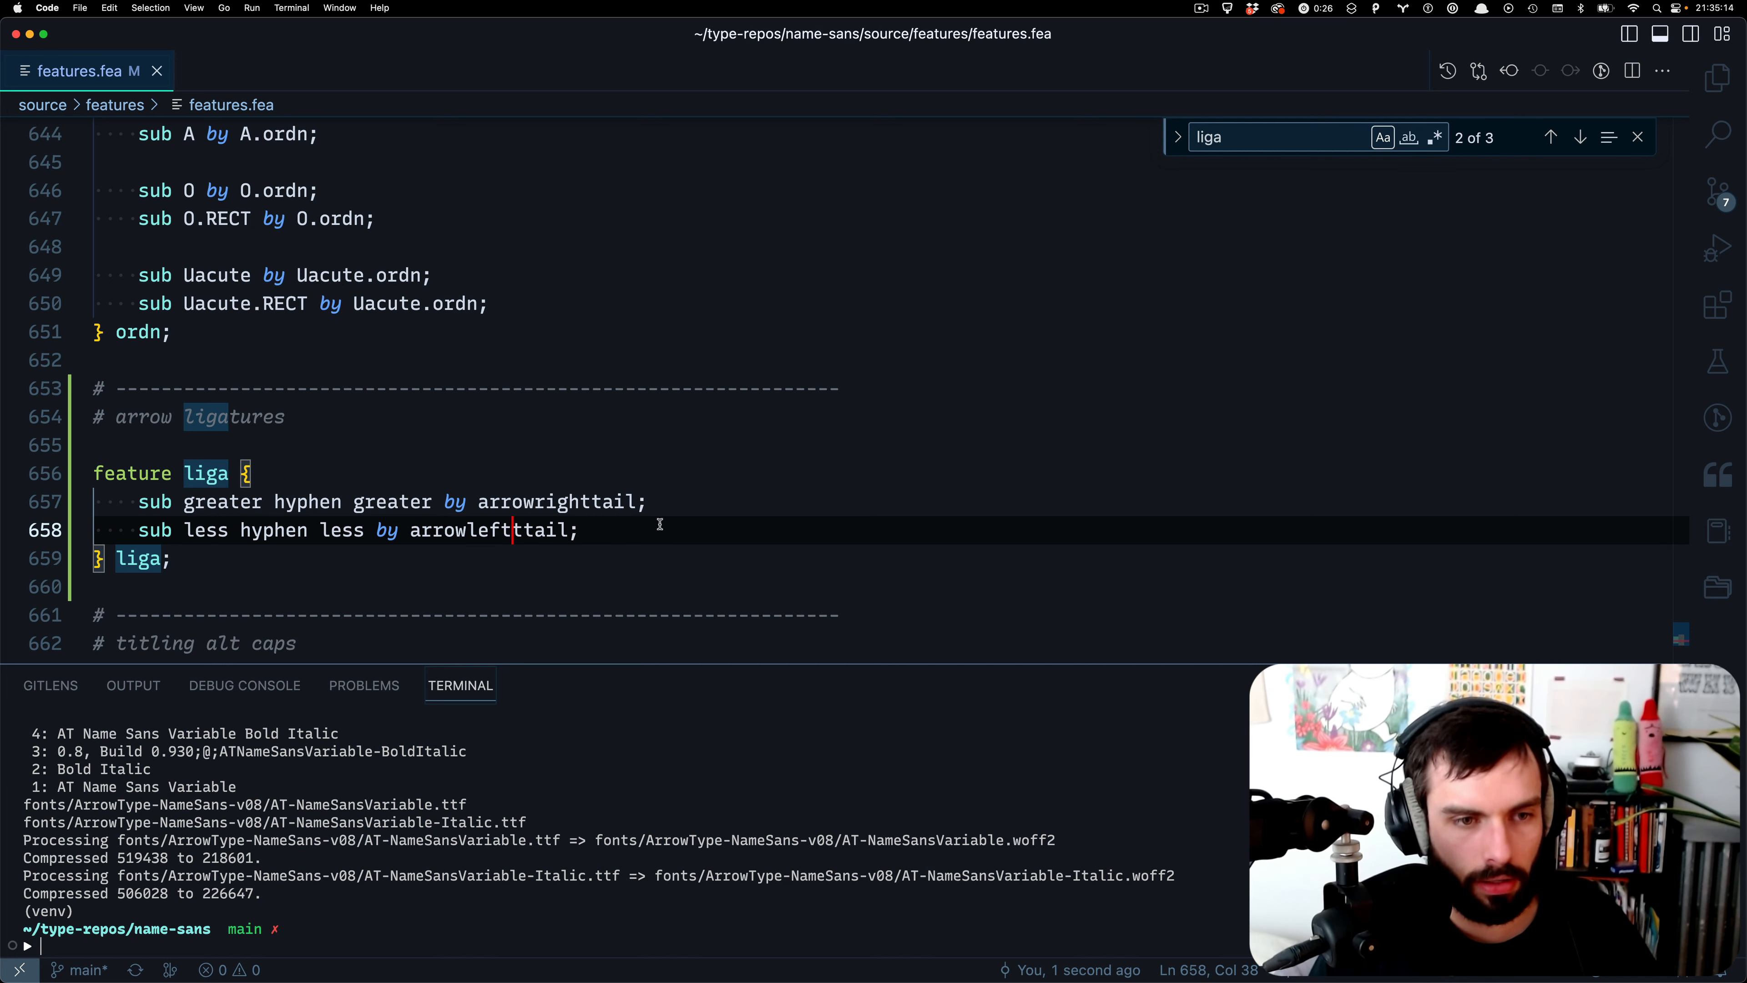
- Copy the greater-hyphen-greater rule below the less rule, separate it with a blank line, and change its first glyph to "colon"
click(681, 502)
key(shift+alt+Down)
key(alt+Down)
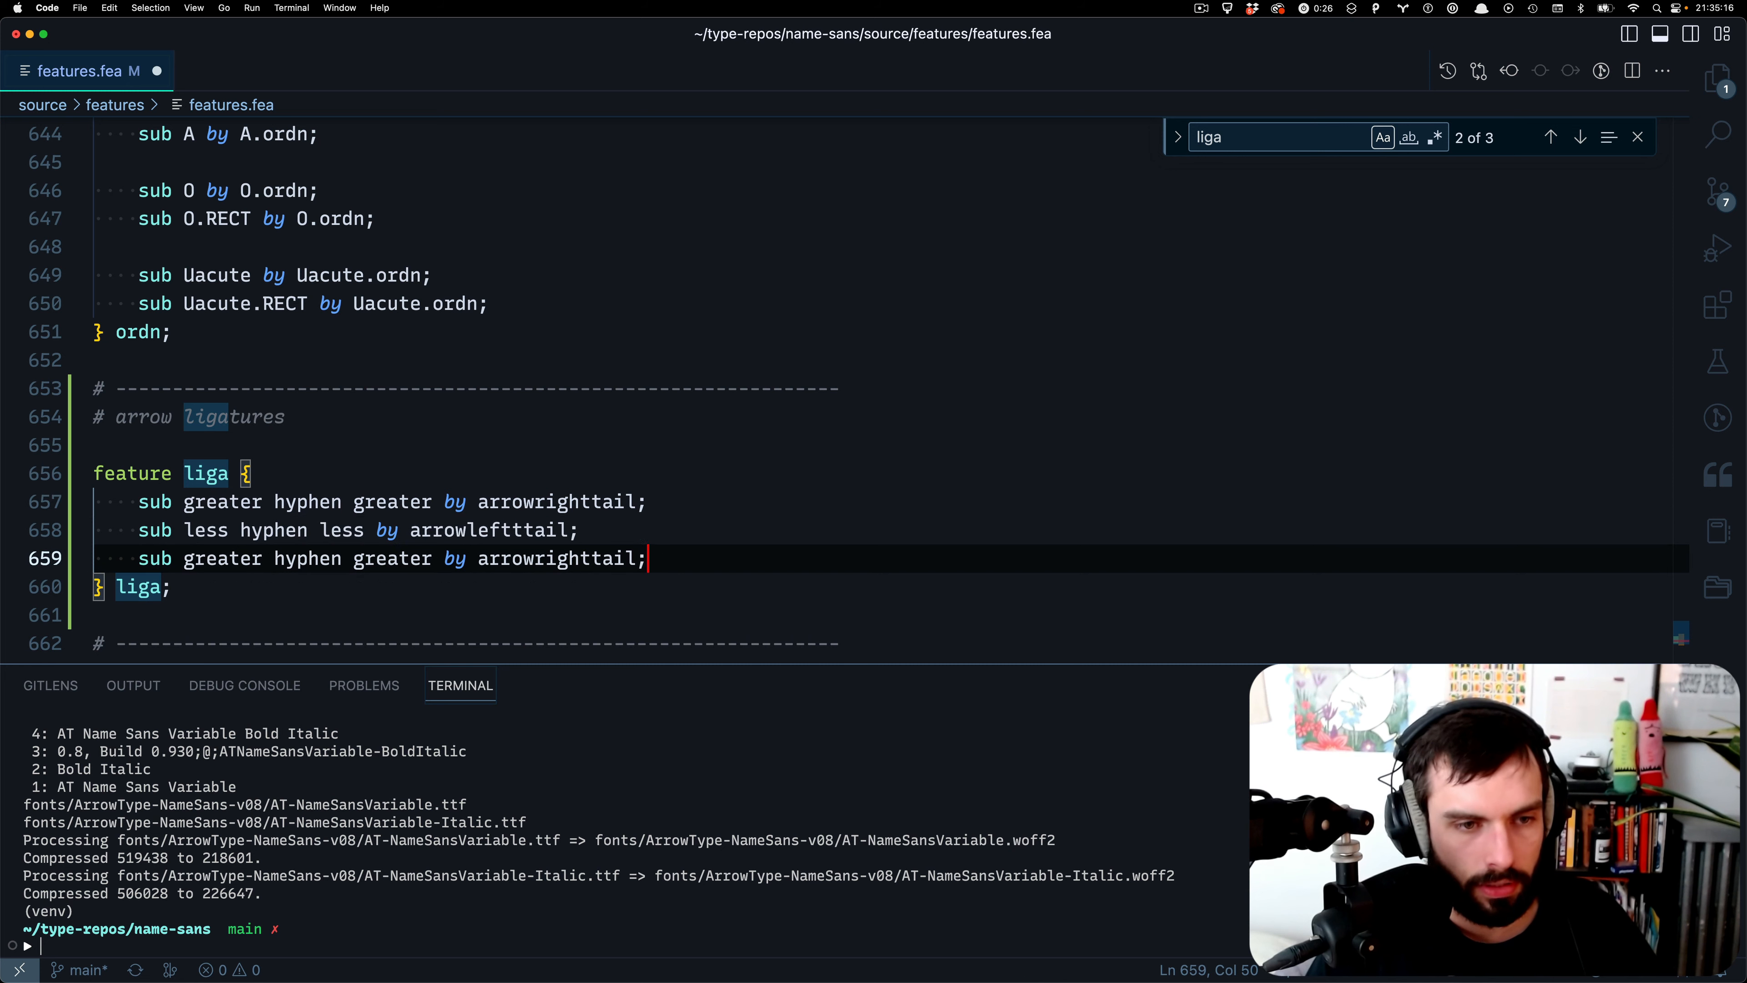
key(Up)
key(Return)
key(Down)
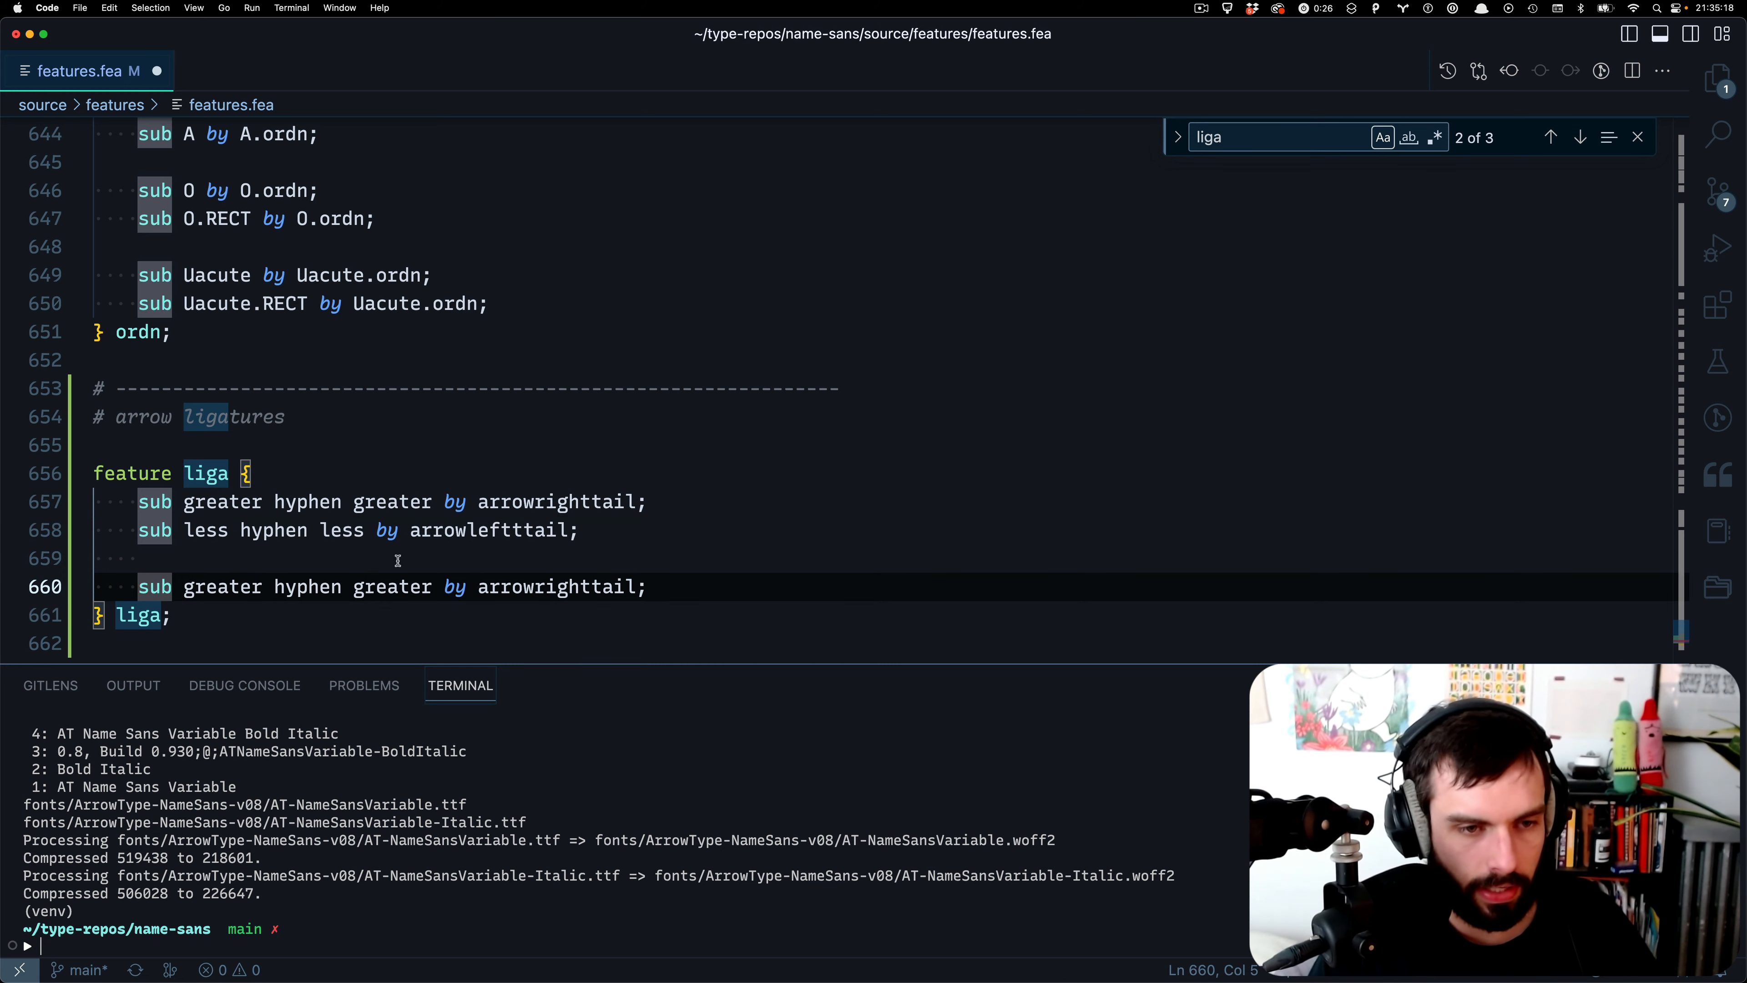
double_click(228, 584)
text(colon)
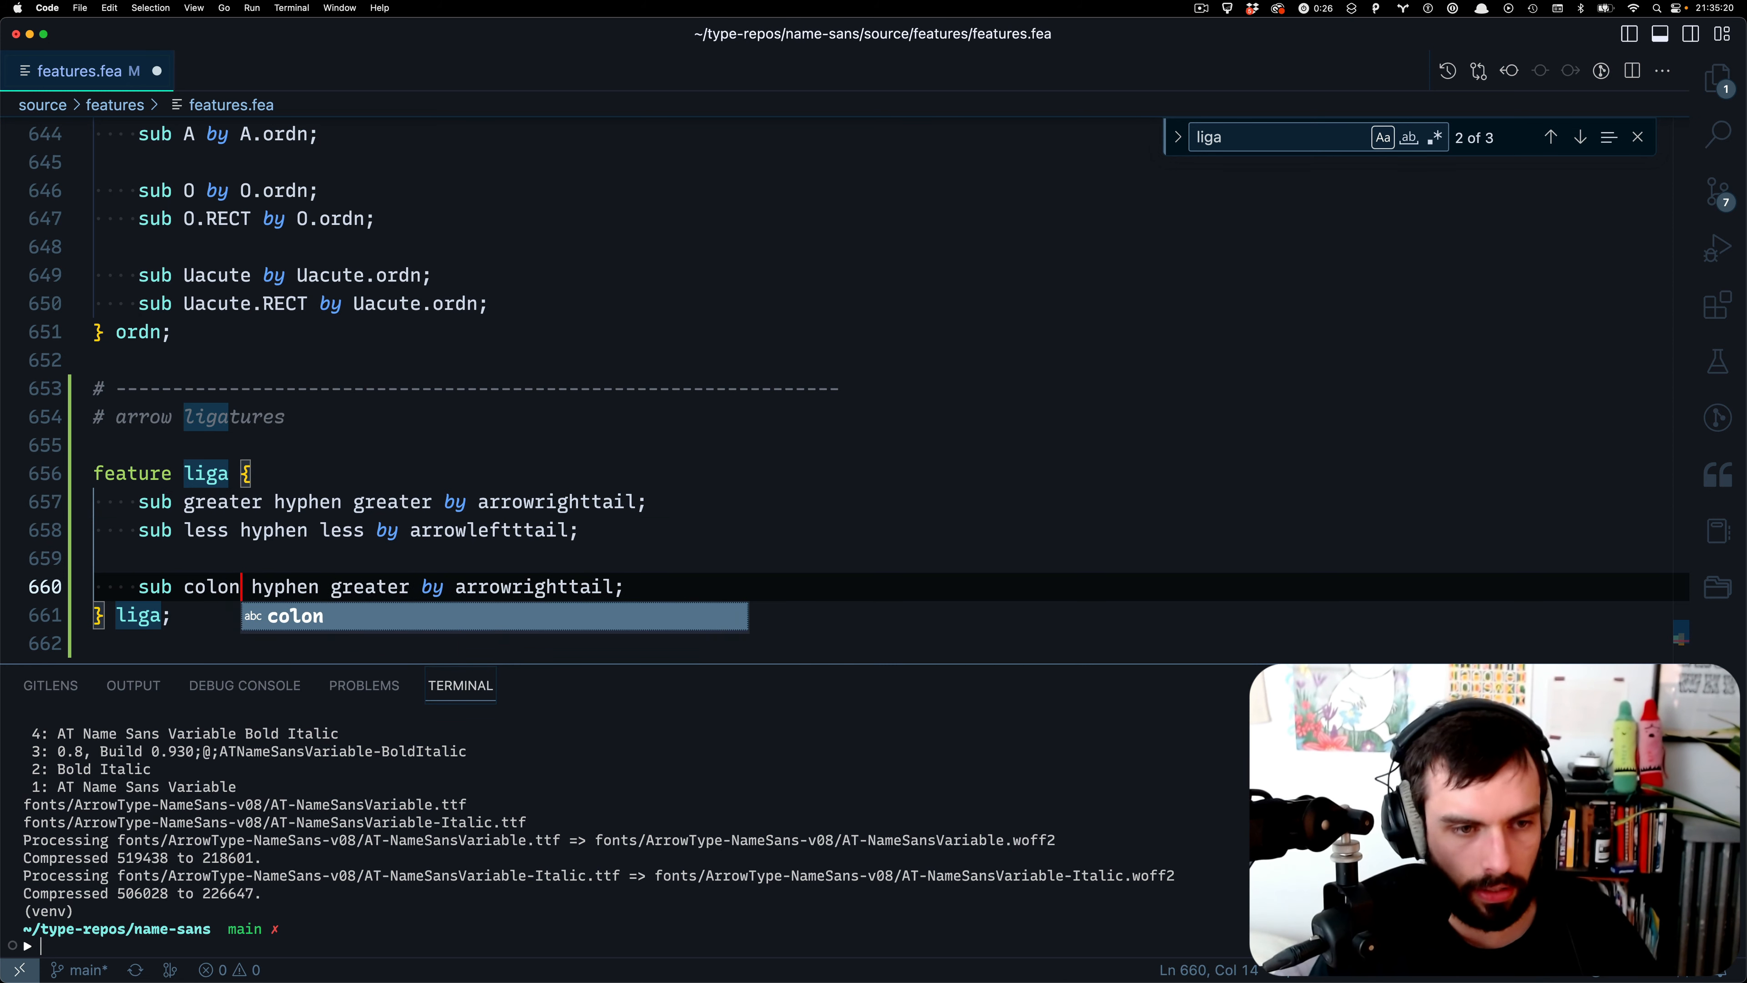
- Look up the right triangle arrow's glyph name in RoboFont, set "arrowrighttriangle" as the colon rule's replacement in features.fea, and save
key(super+Tab)
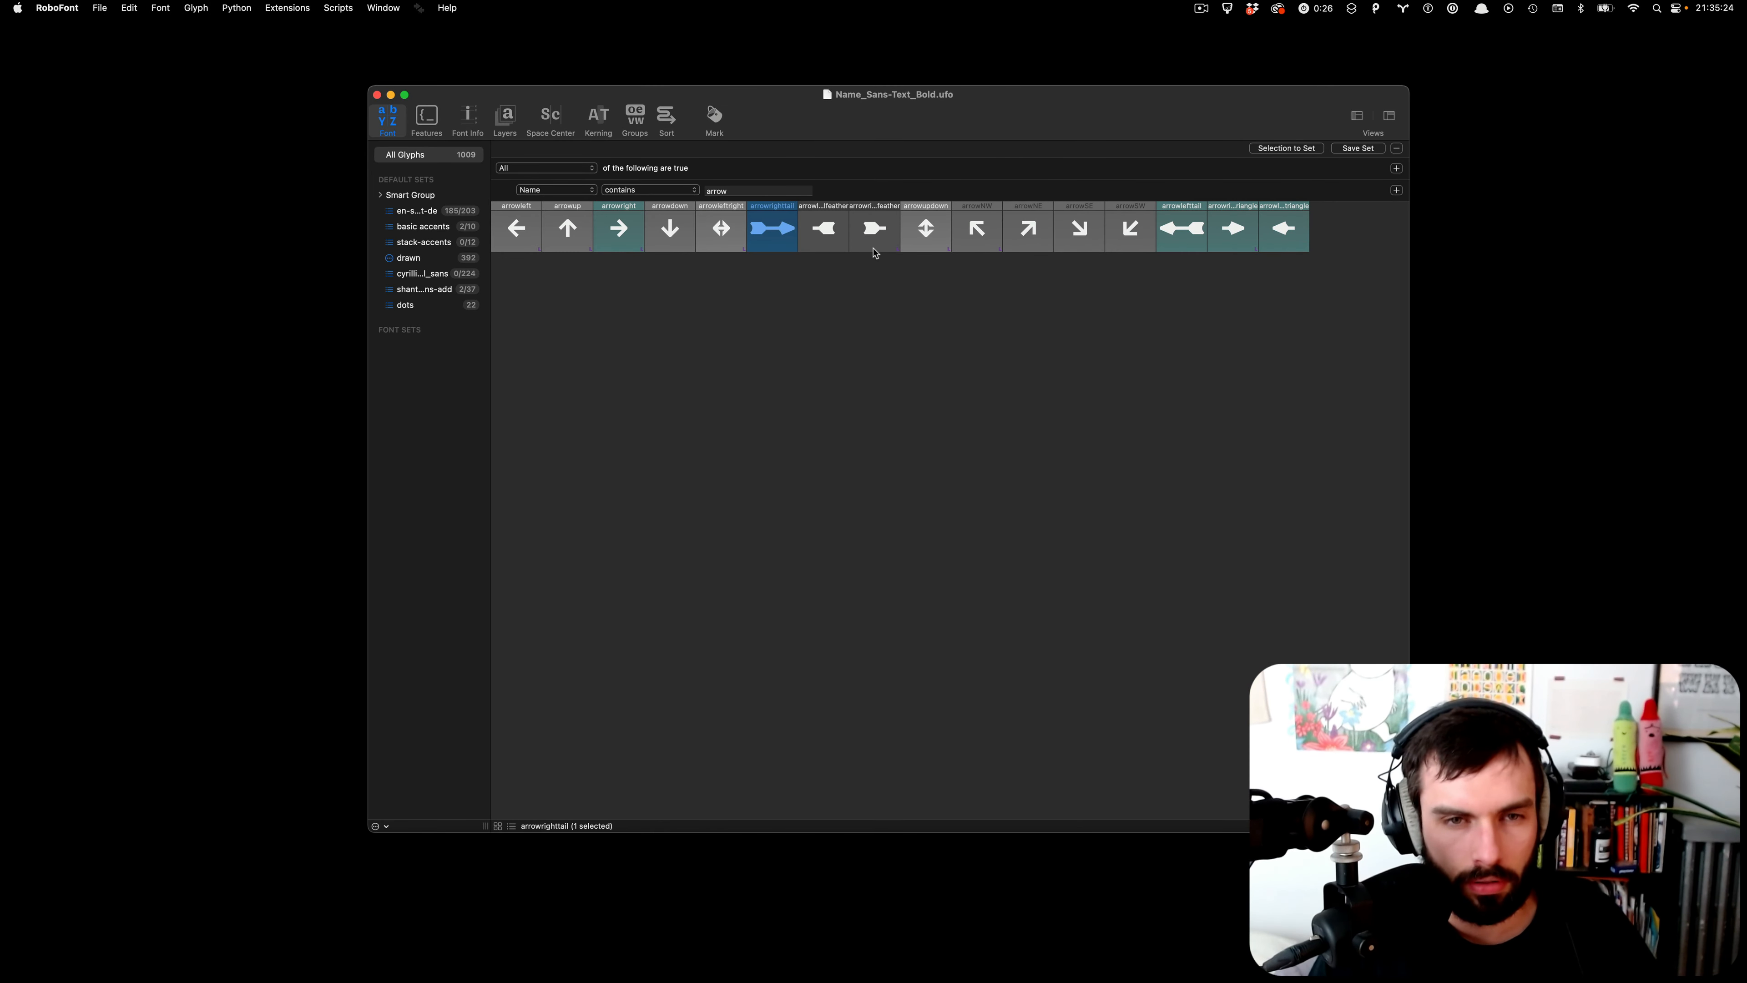
click(1231, 230)
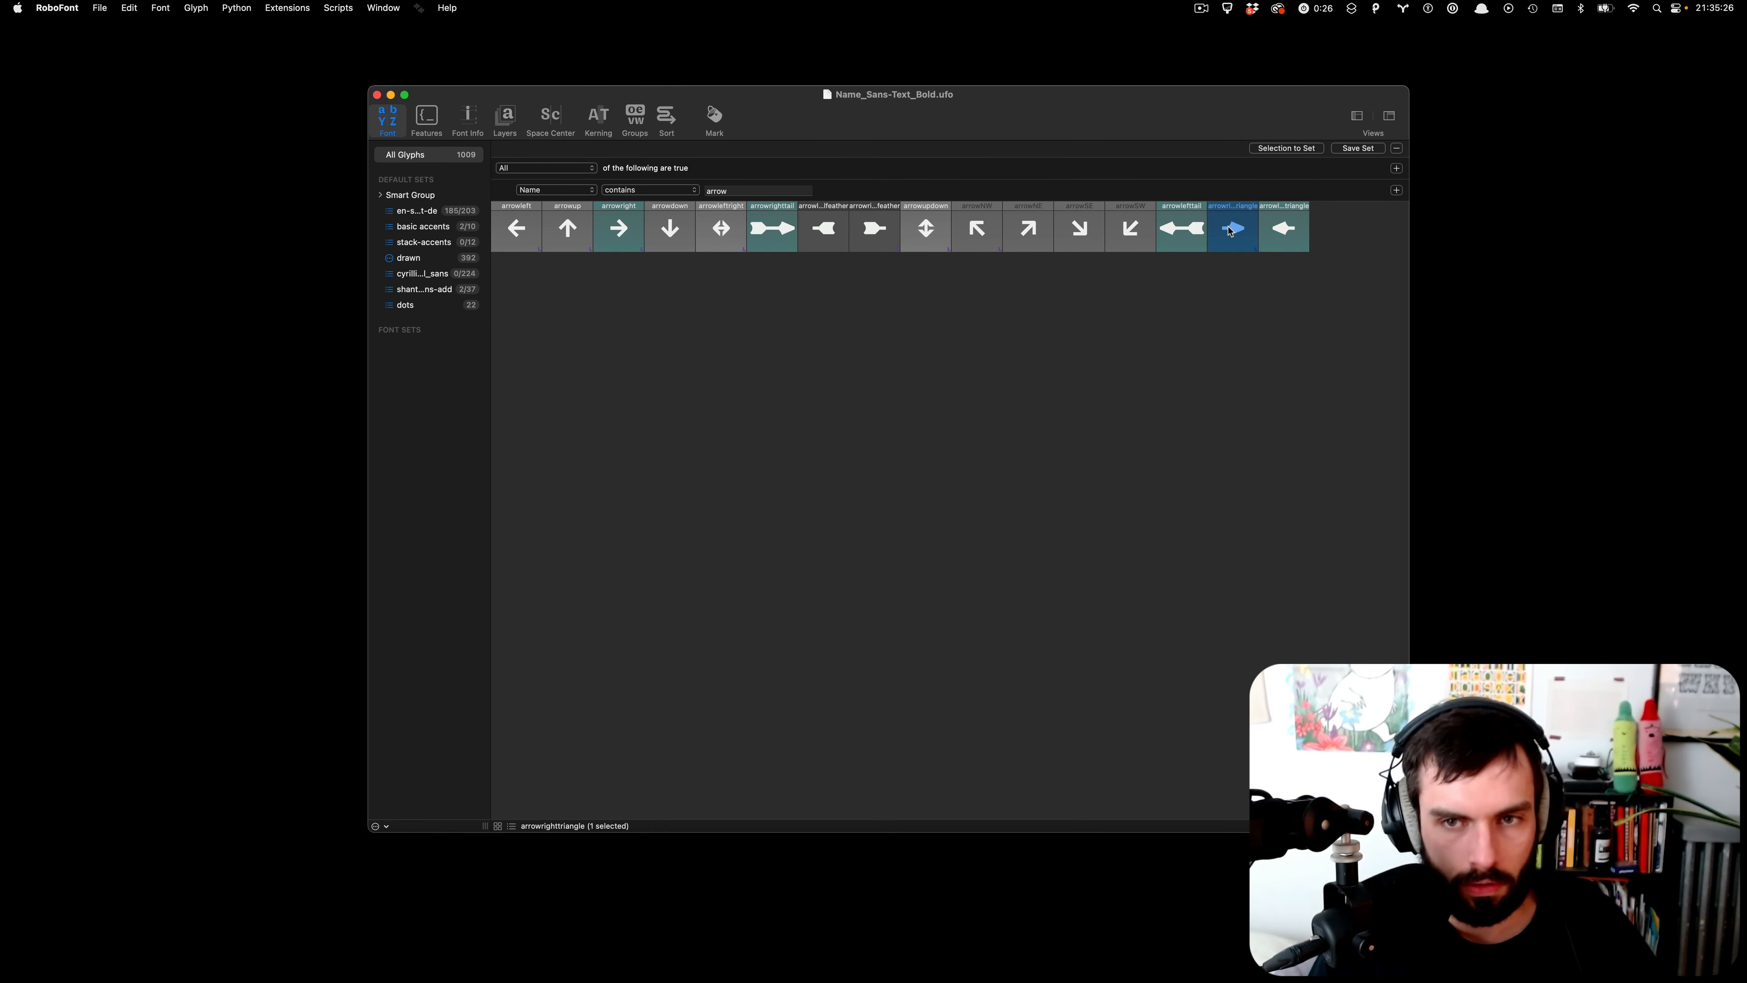
key(super+Tab)
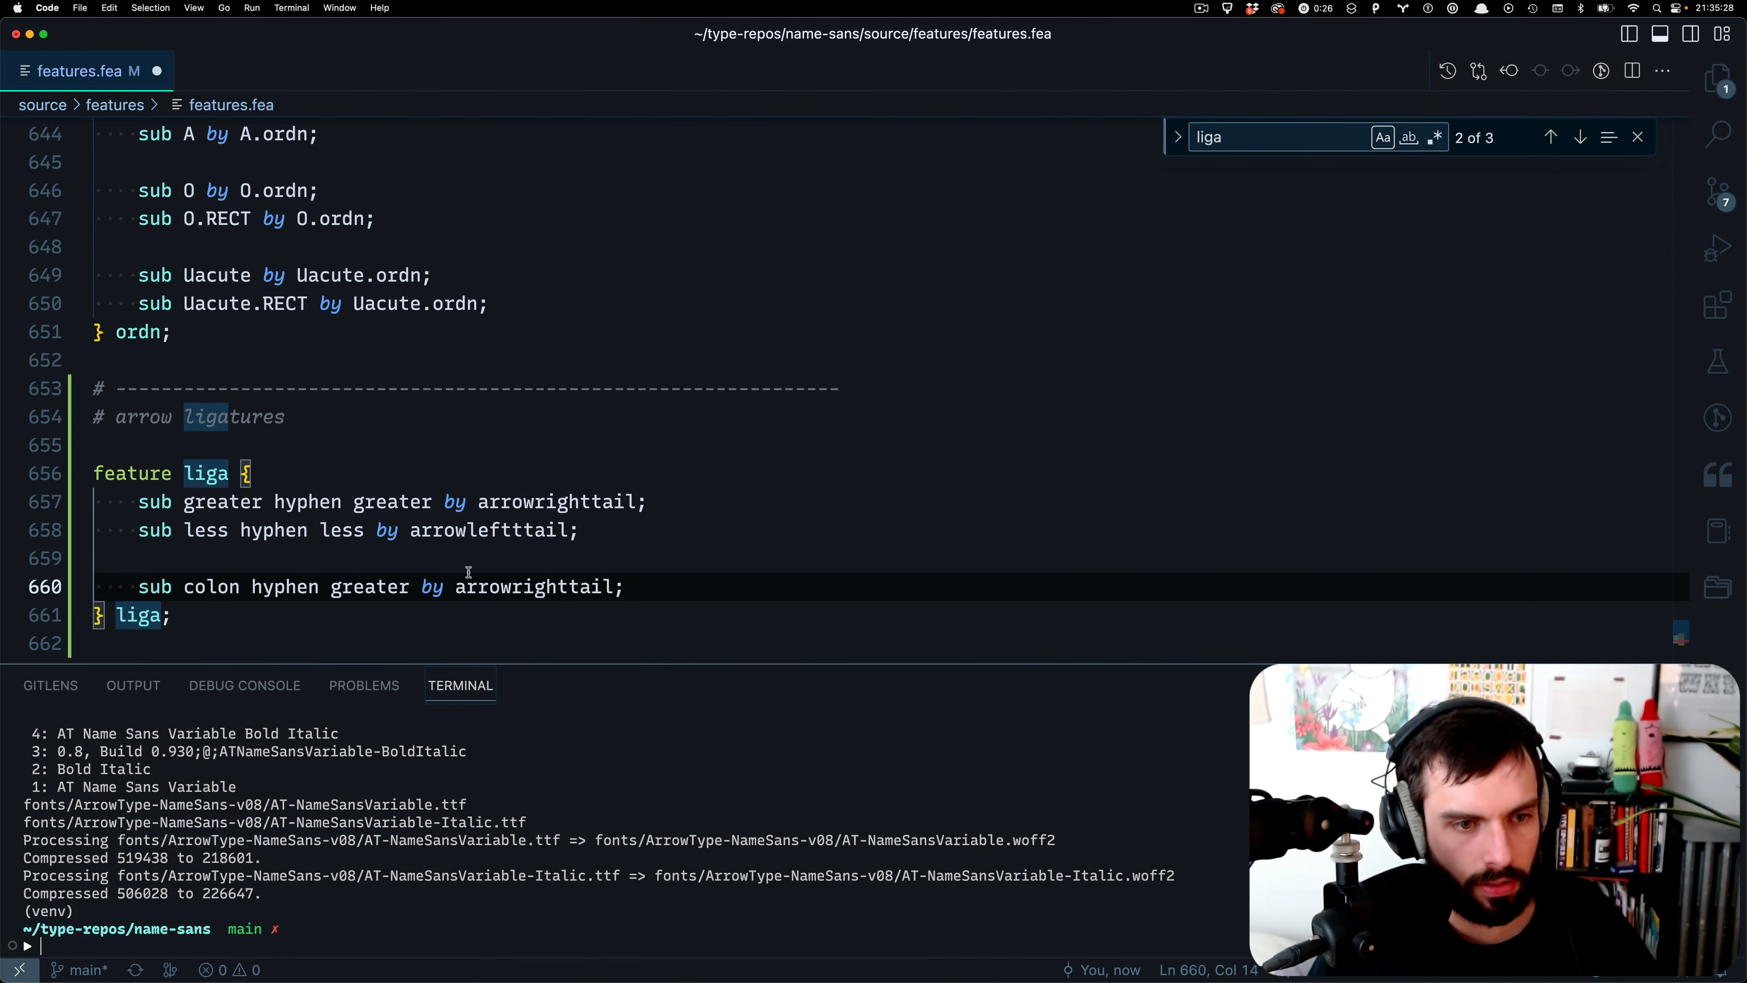
double_click(548, 584)
text(arrowrighttriangle)
key(super+s)
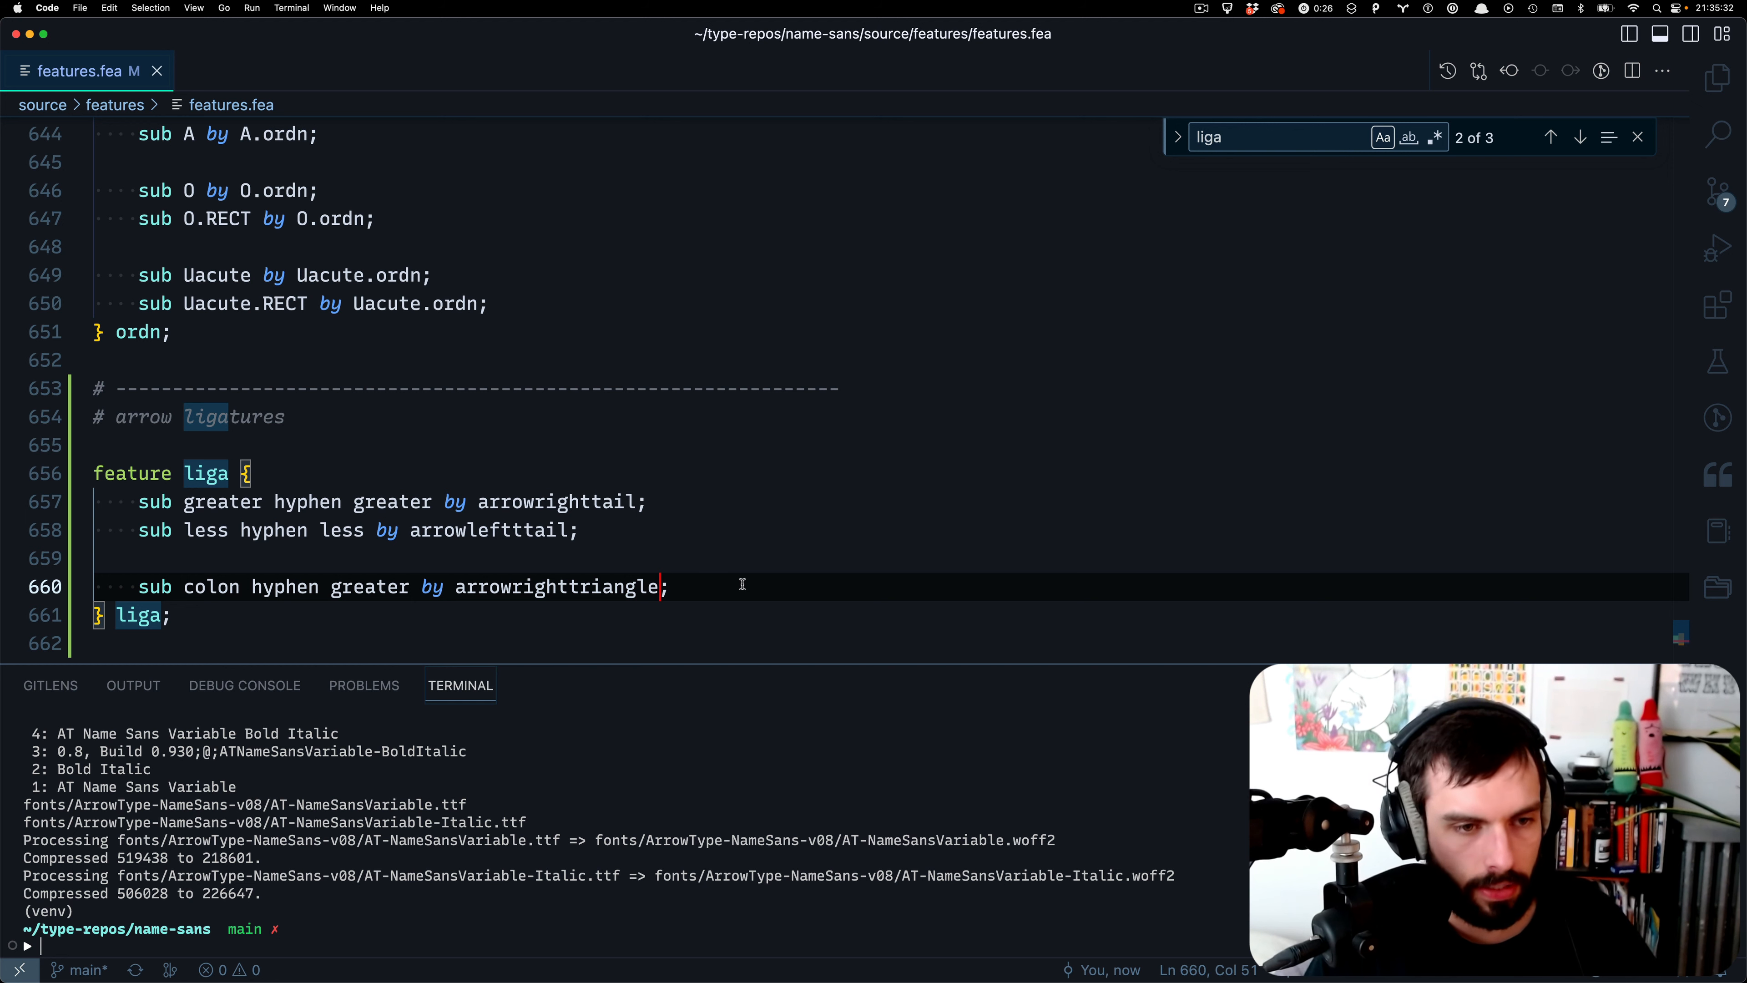
- Duplicate the colon rule and change the upper copy's input sequence to "greater hyphen colon"
key(shift+alt+Up)
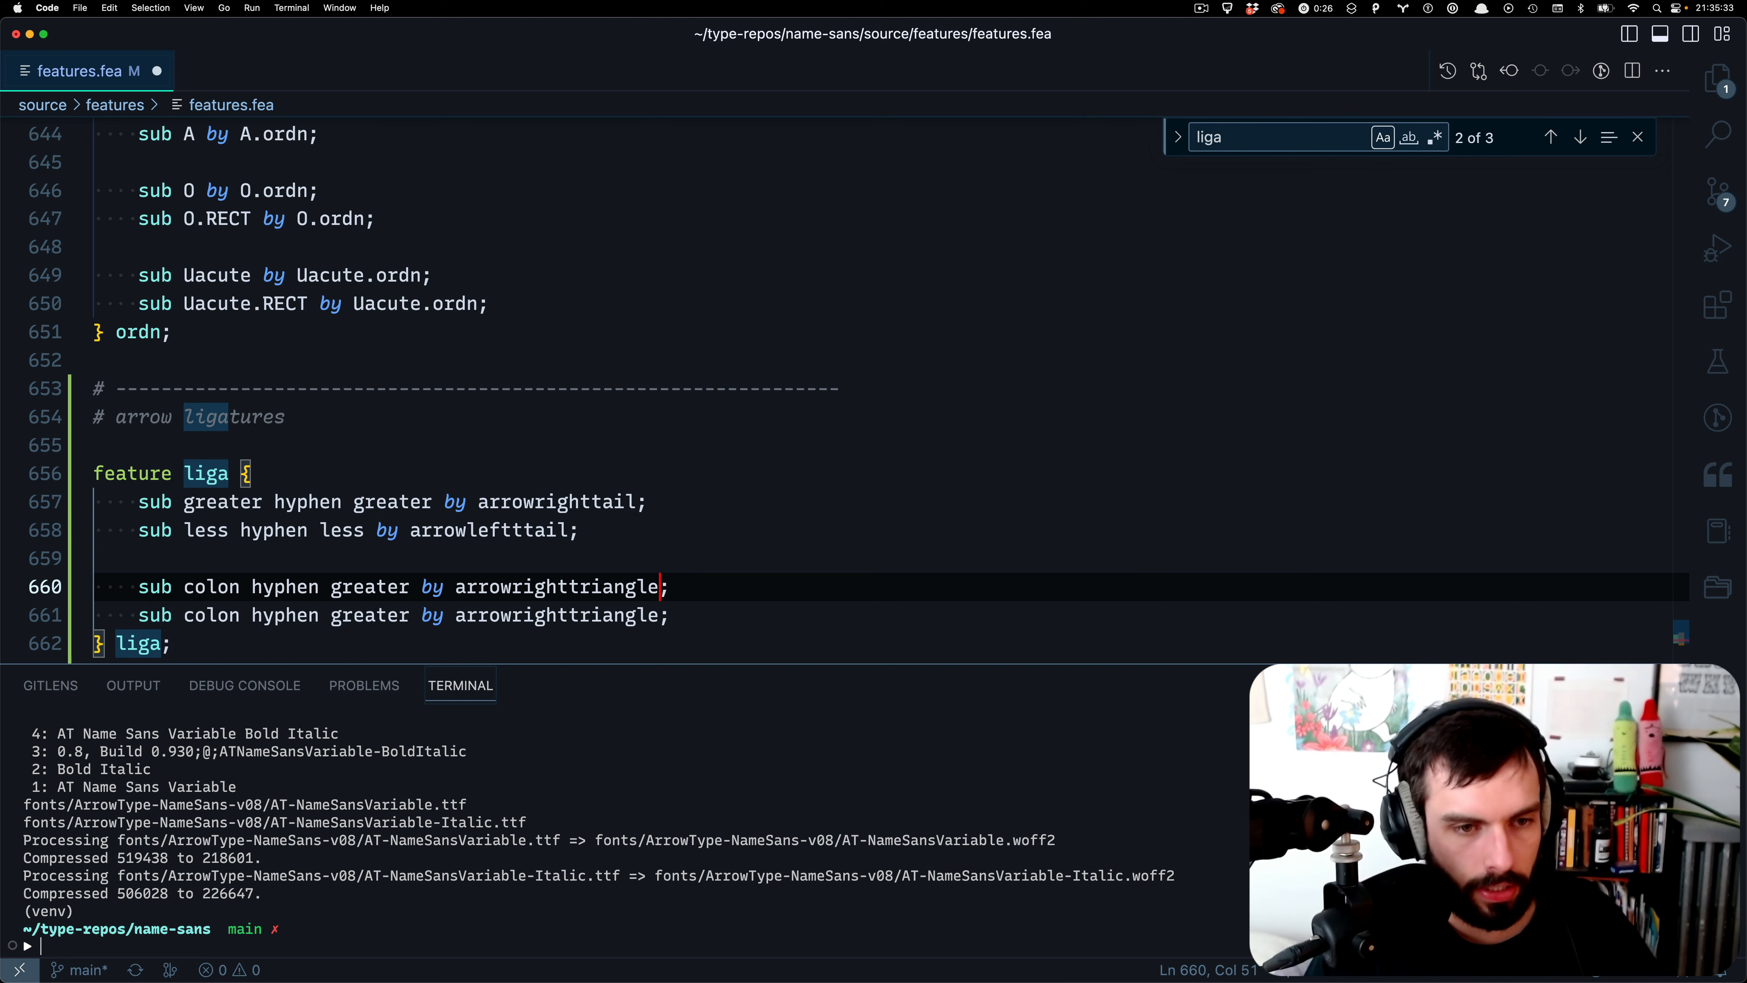
double_click(228, 584)
key(BackSpace)
text(greater)
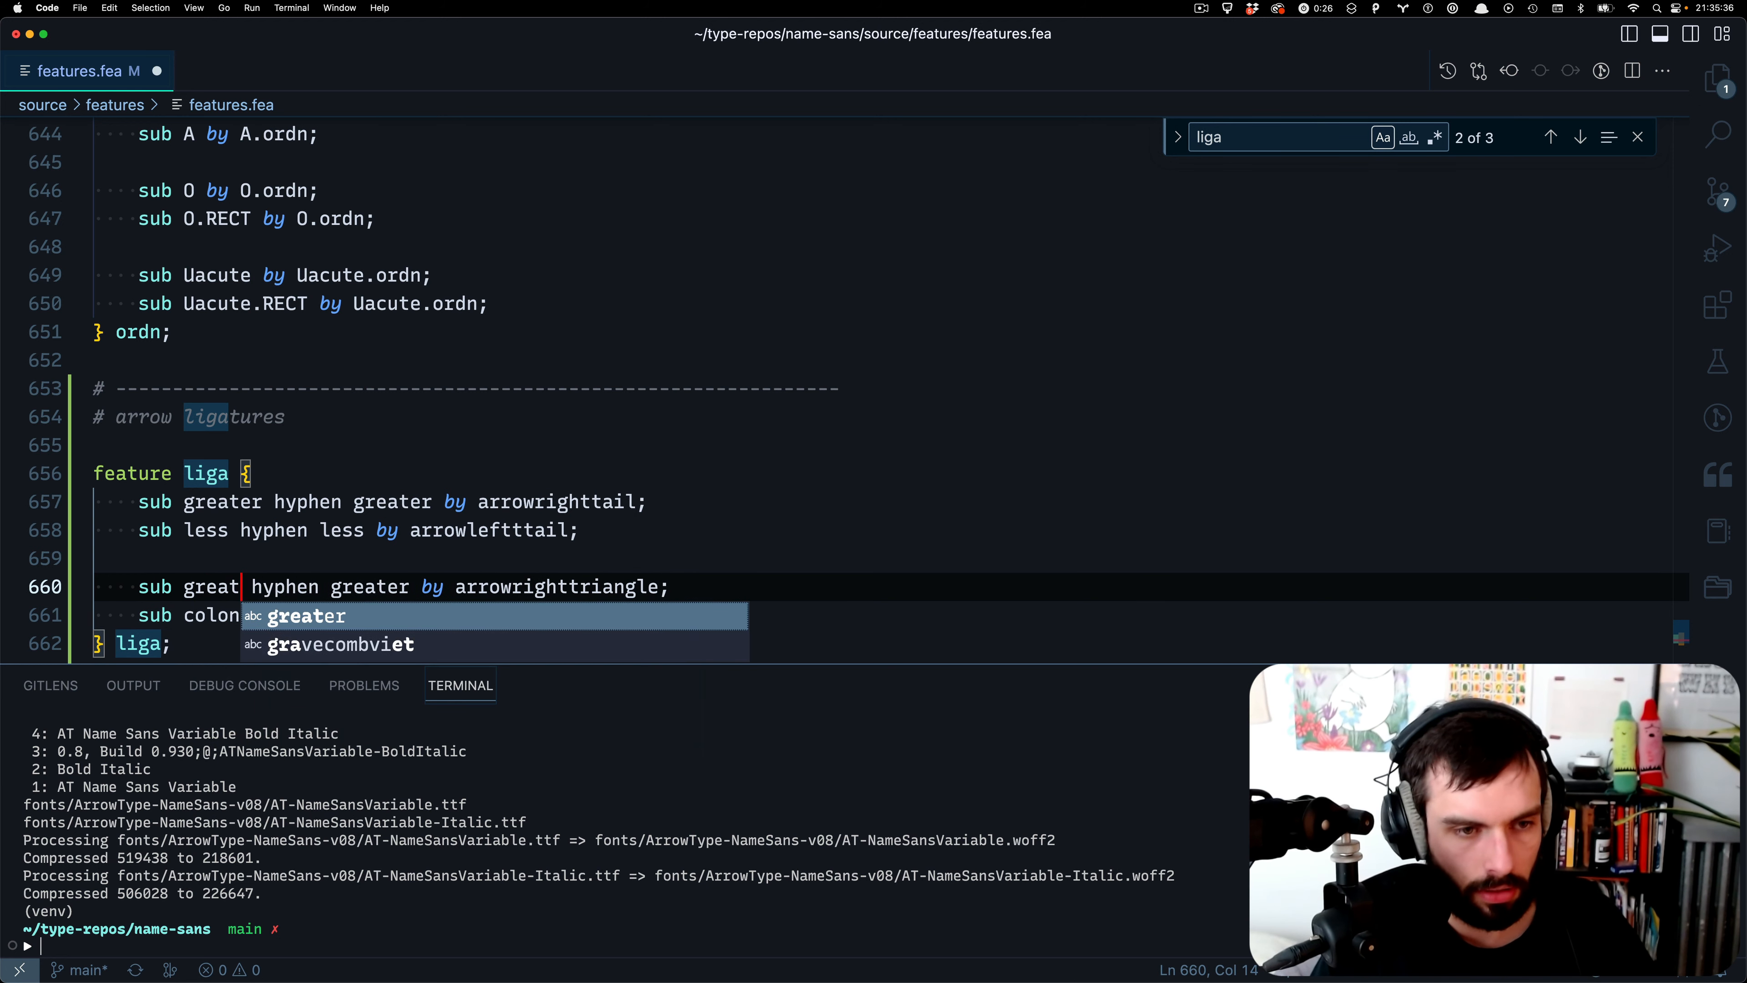
key(alt+Right)
key(alt+Right)
key(alt+shift+Left)
text(colon)
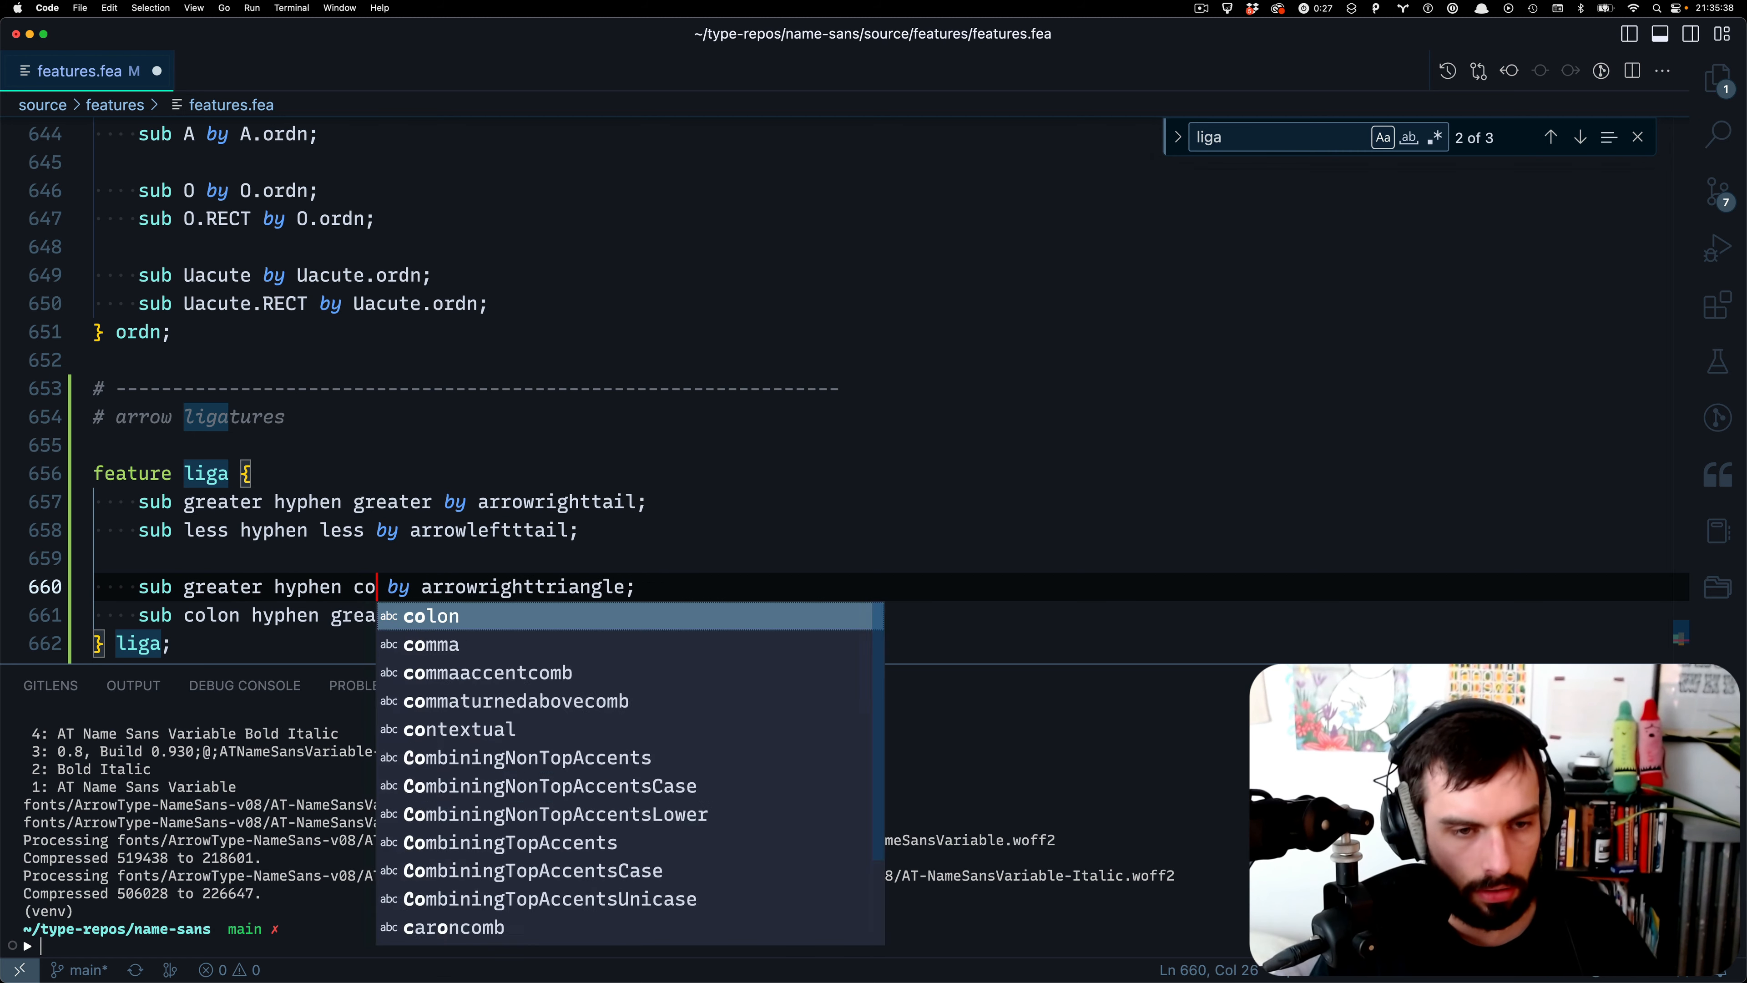
- Copy the arrowrighttailfeather glyph name from RoboFont and paste it as the replacement in the greater-hyphen-colon rule
key(super+Tab)
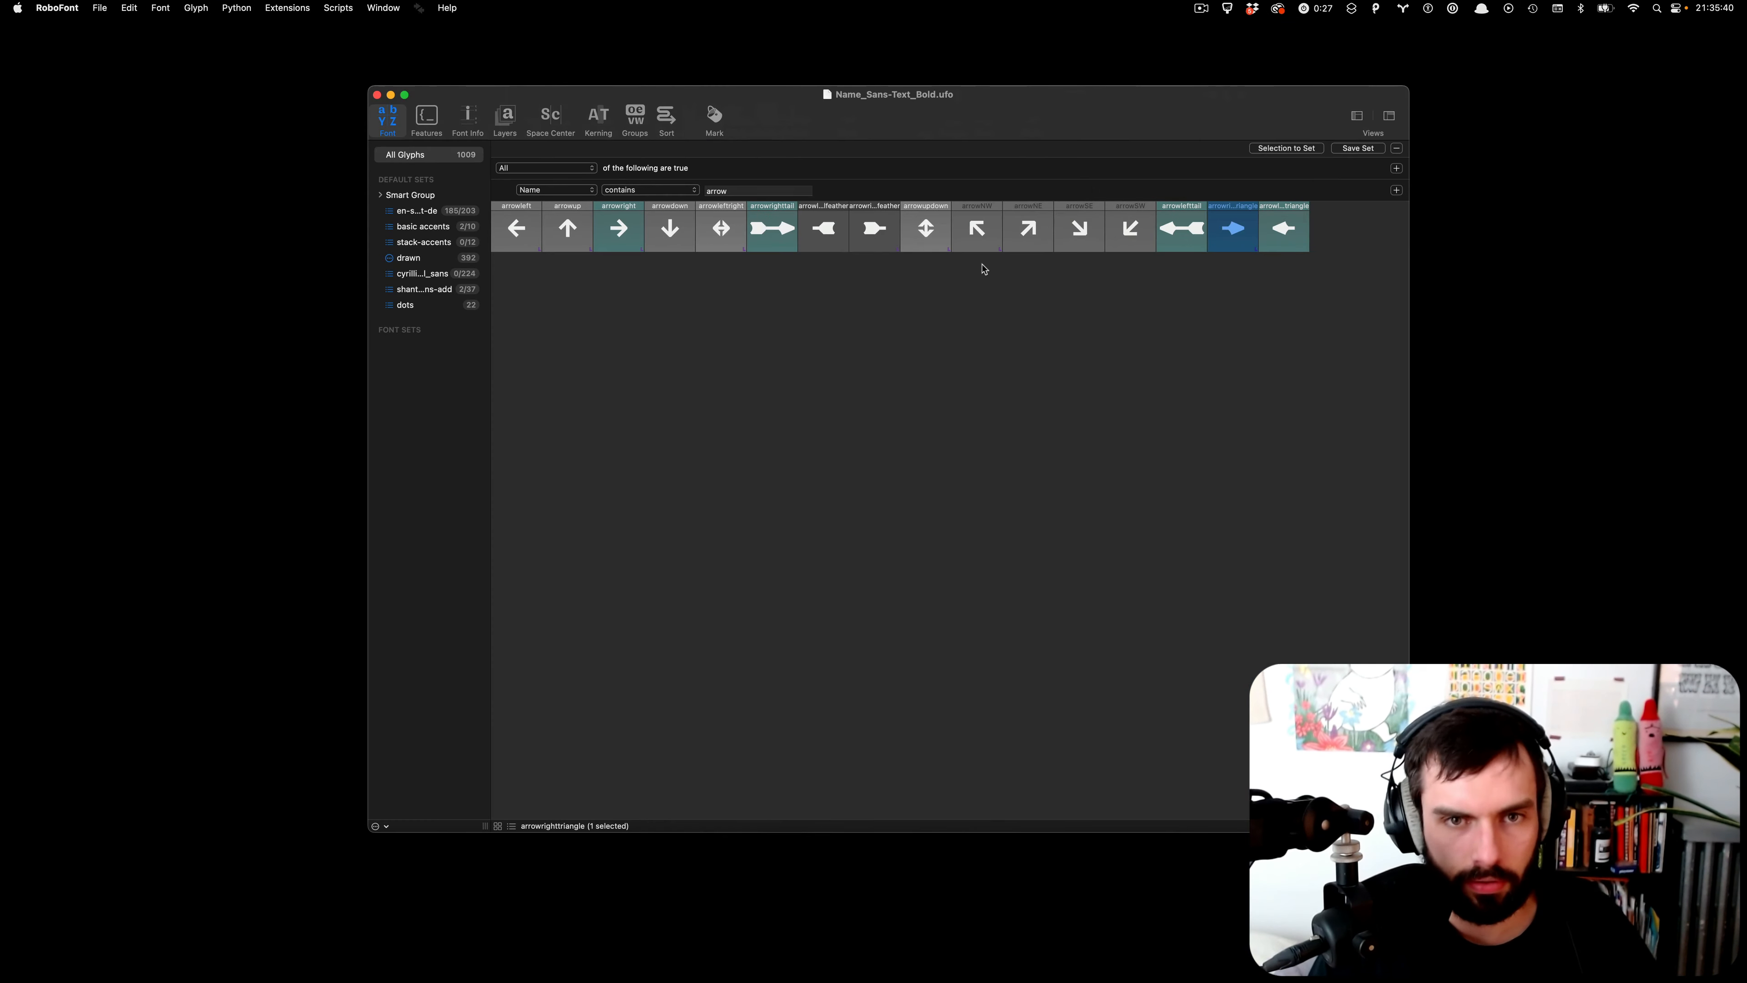
click(875, 227)
key(super+c)
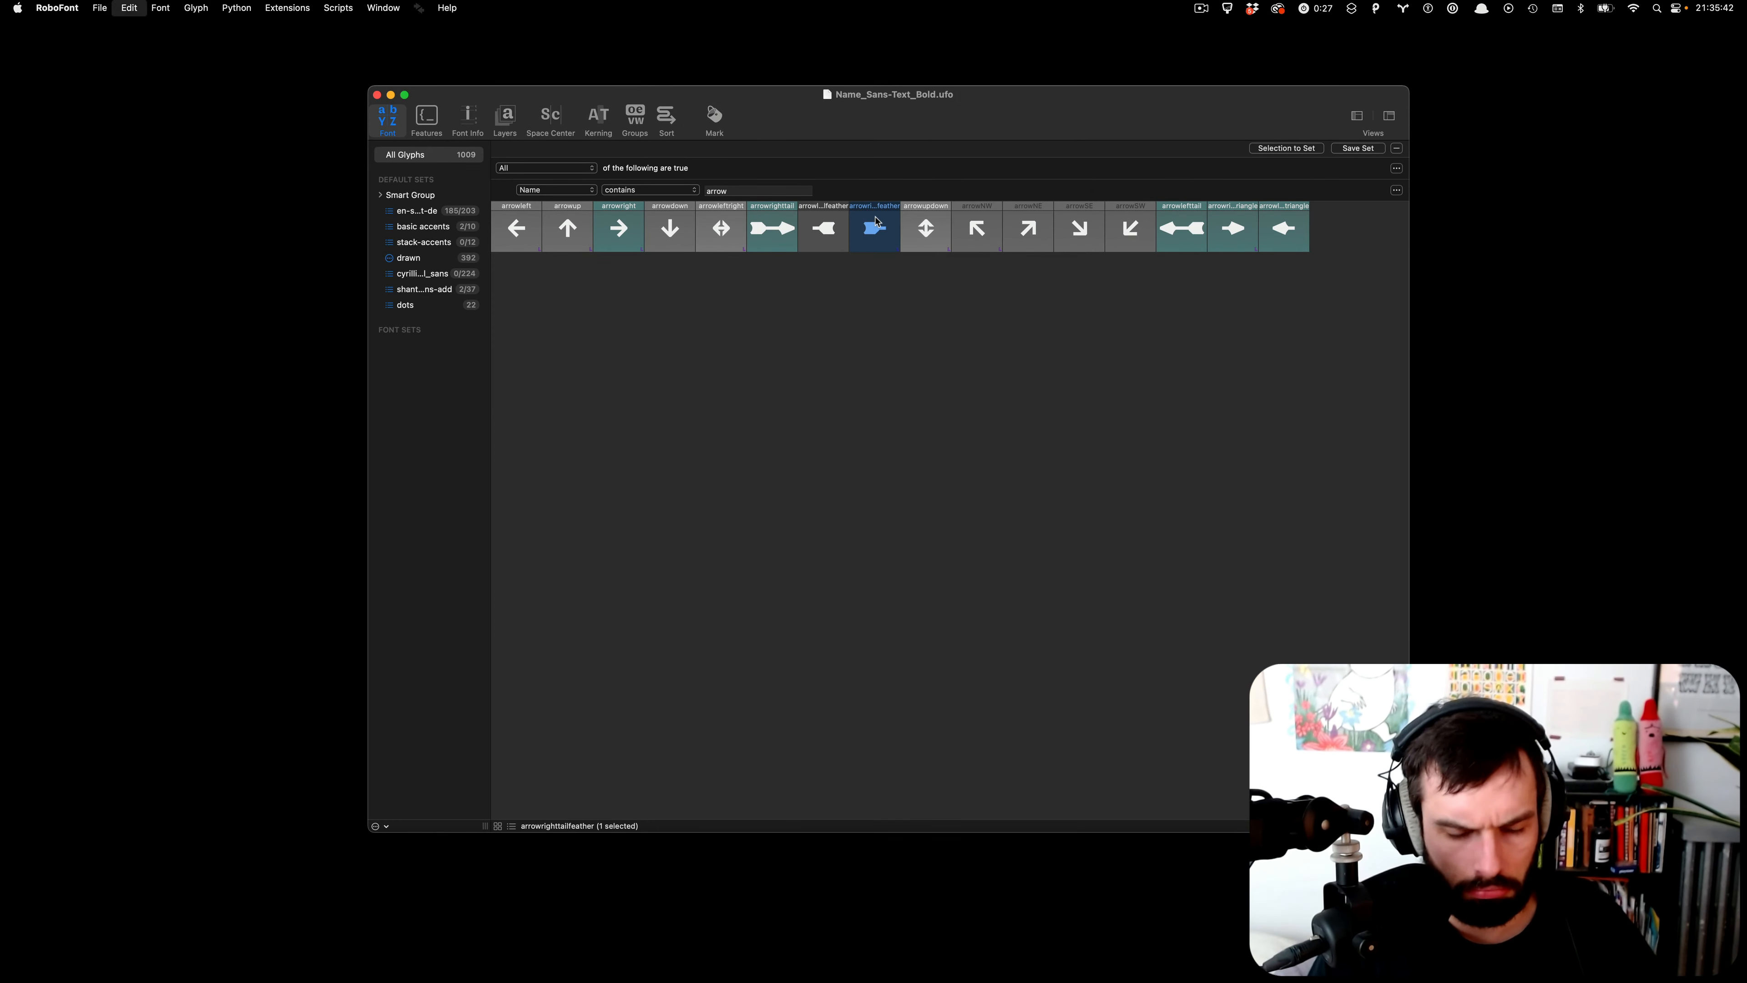
key(super+Tab)
double_click(492, 591)
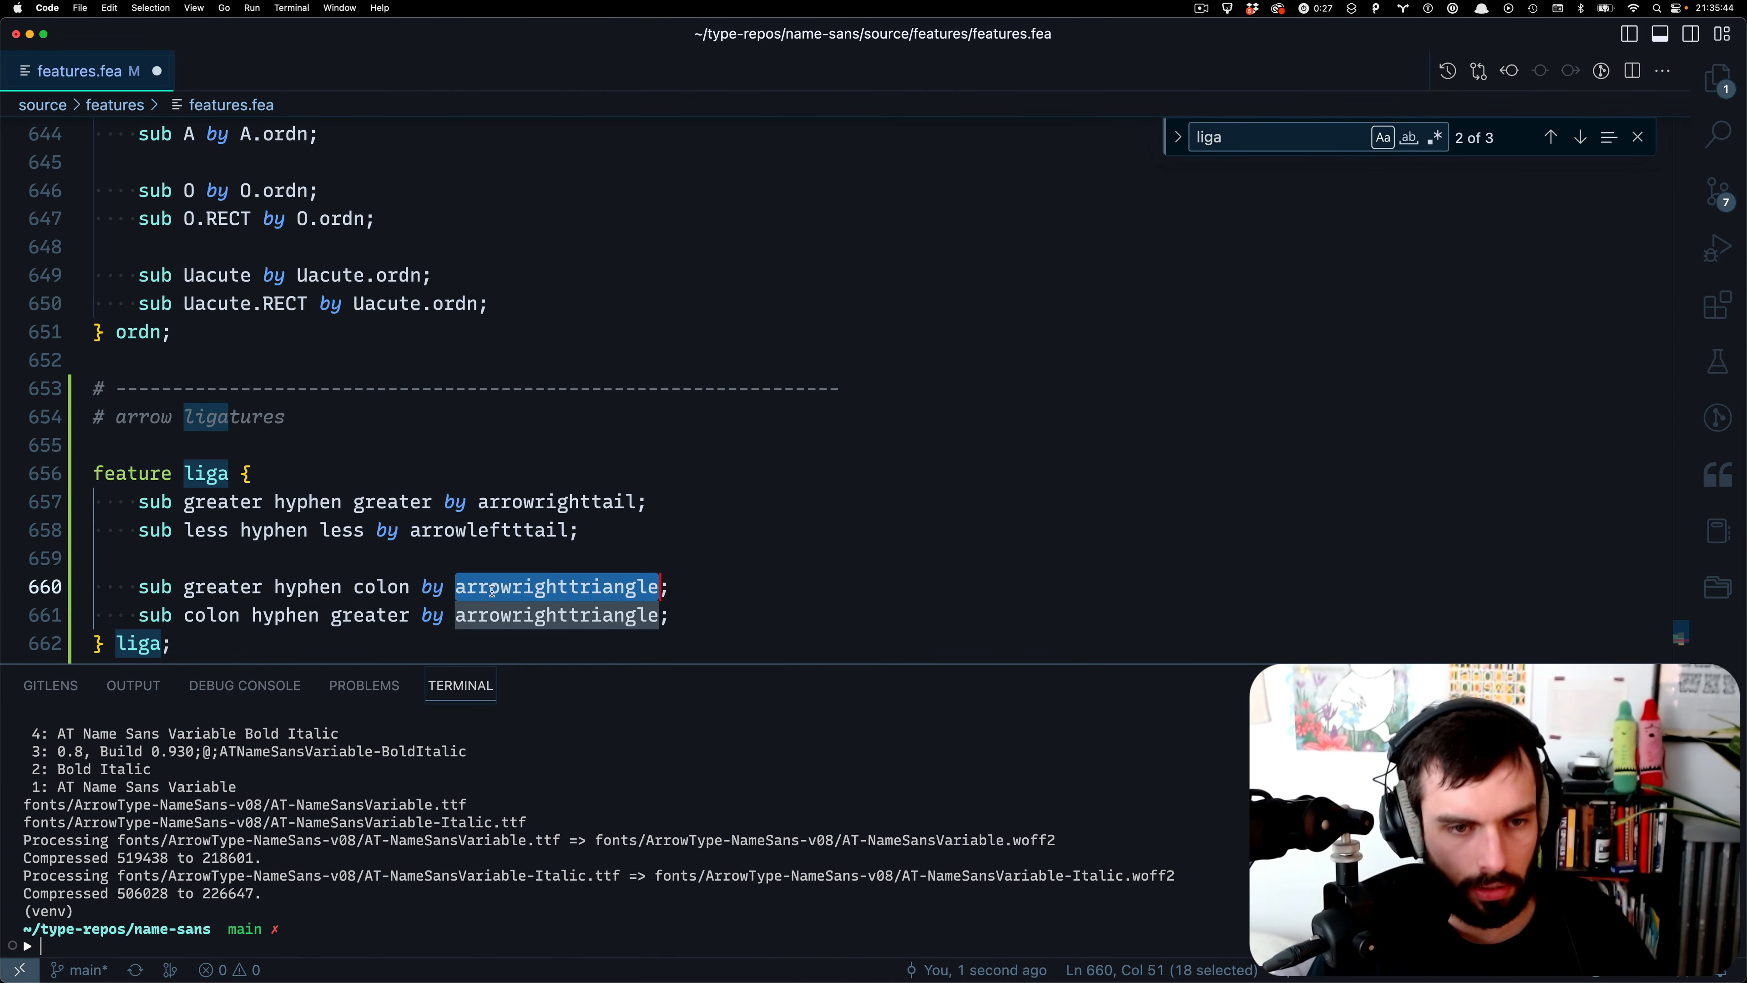
key(super+v)
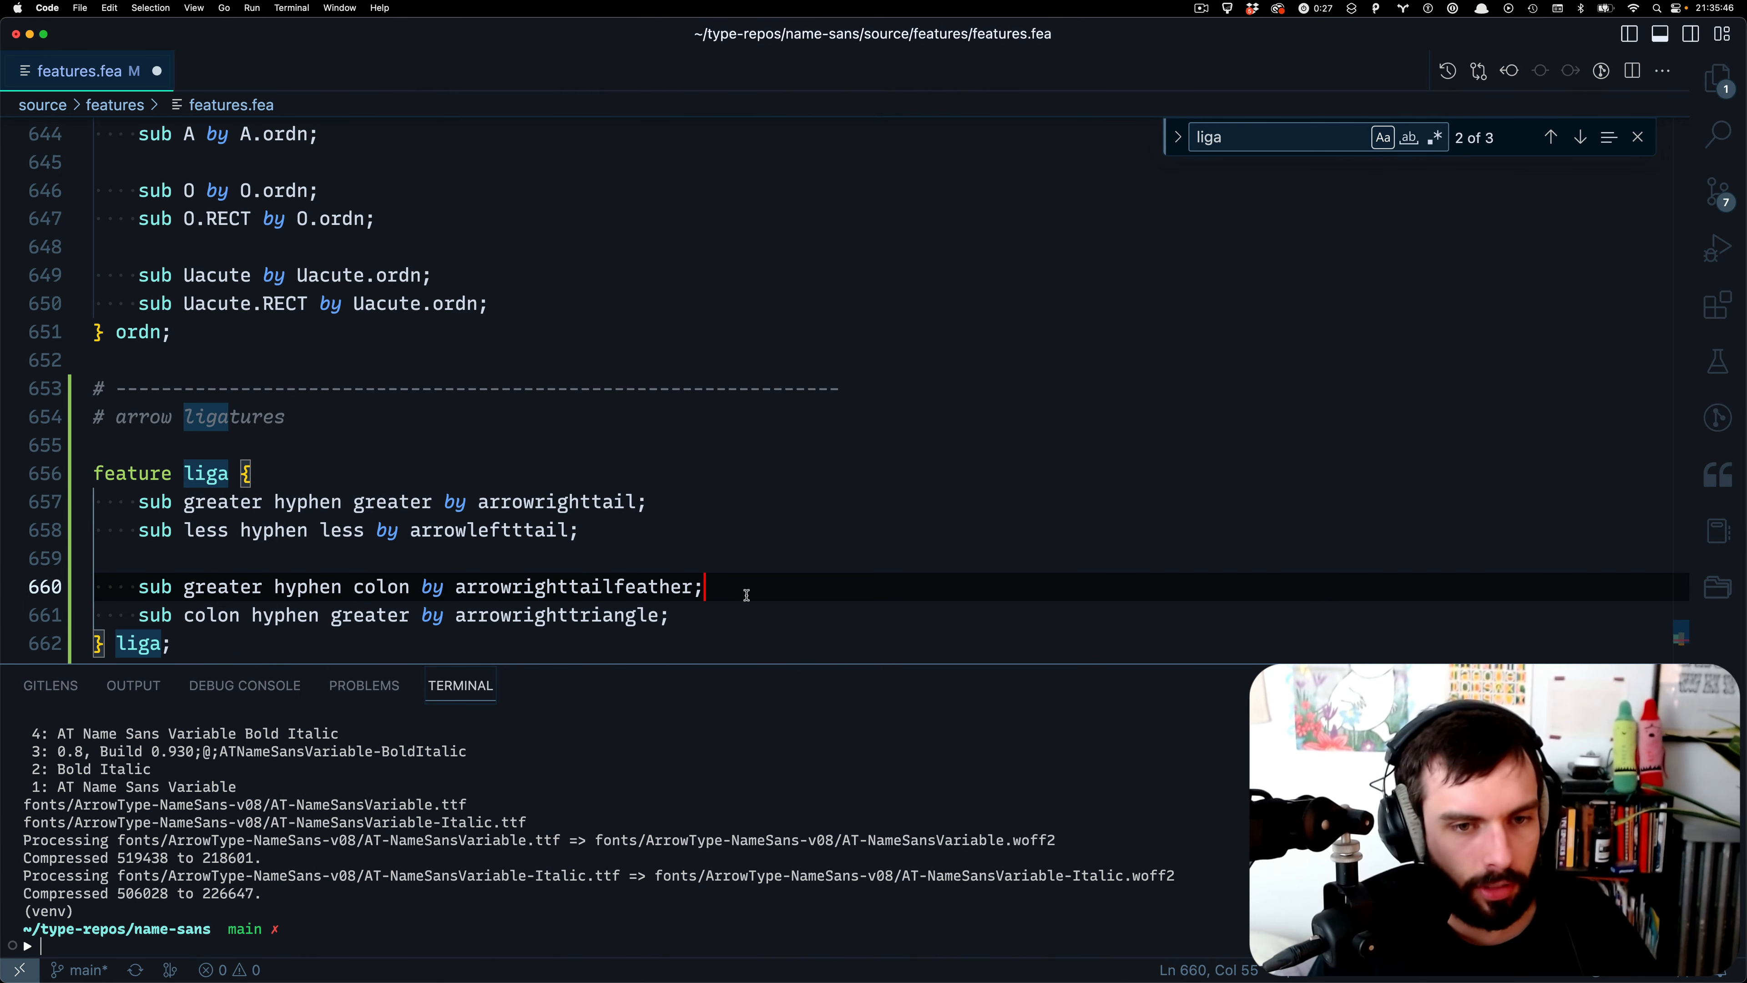
- Add the comment "# >-:" on its own line above the greater-hyphen-colon rule, keeping a blank line before it
click(710, 611)
scroll(712, 605, down, 2)
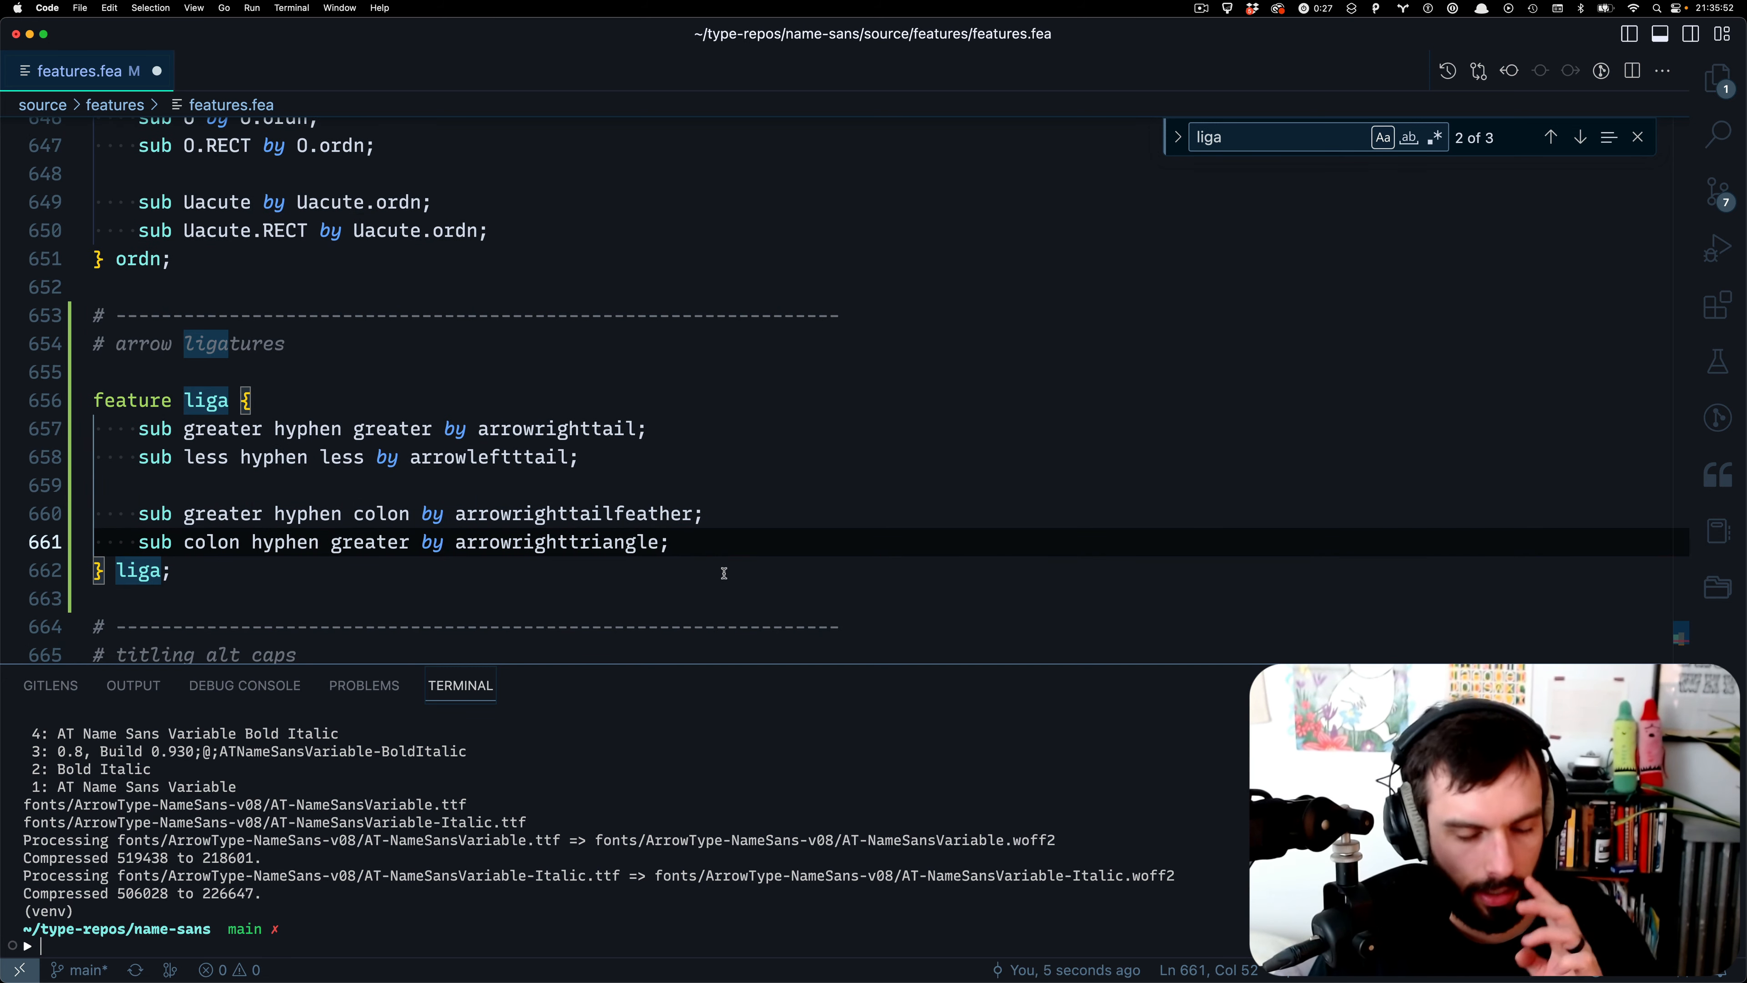
click(716, 492)
key(Tab)
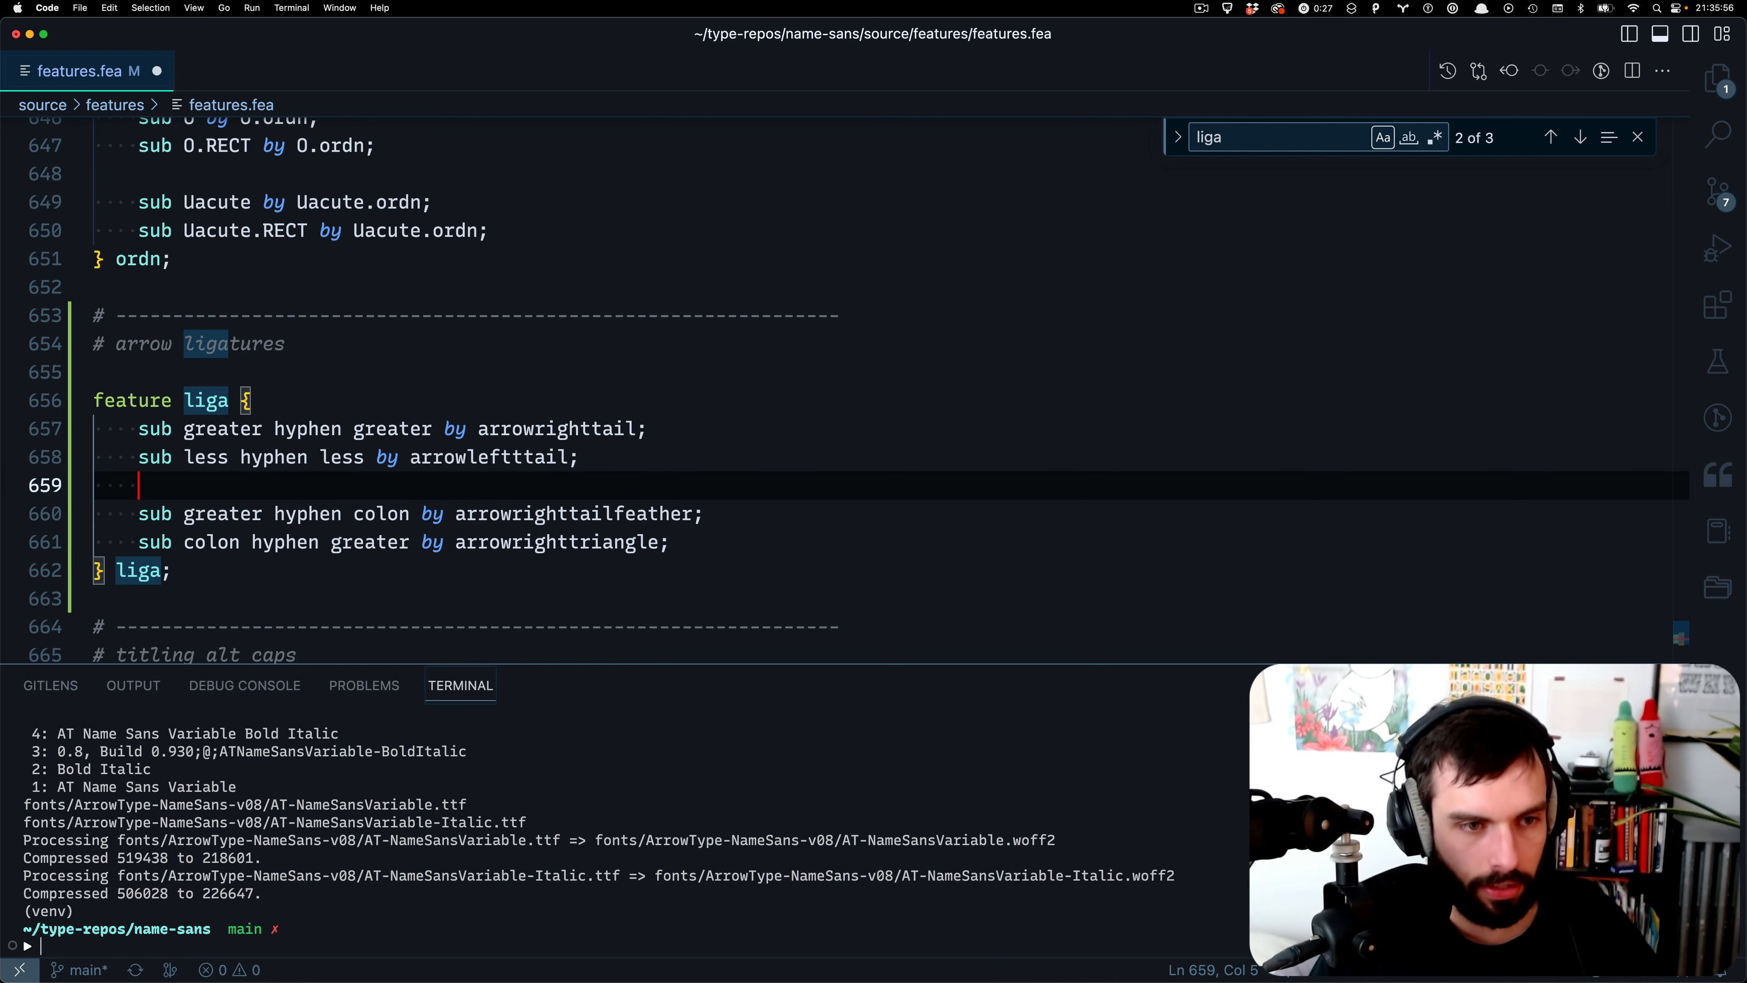
key(Return)
text(# )
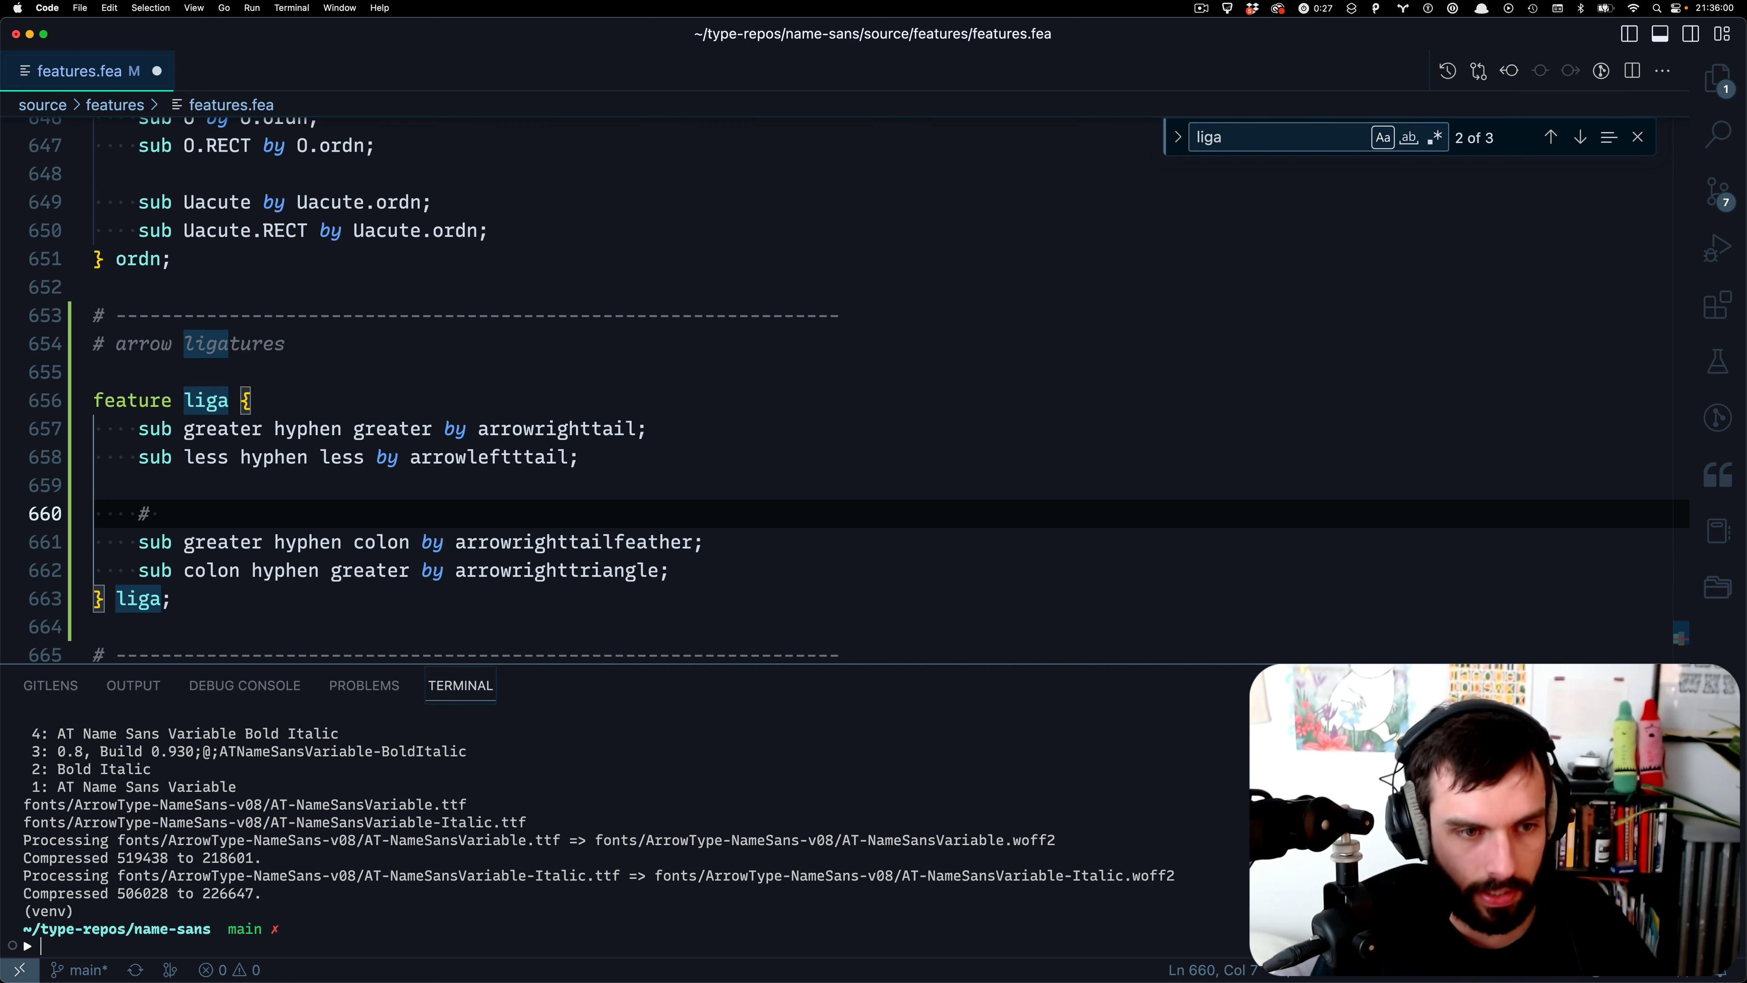
text(>-)
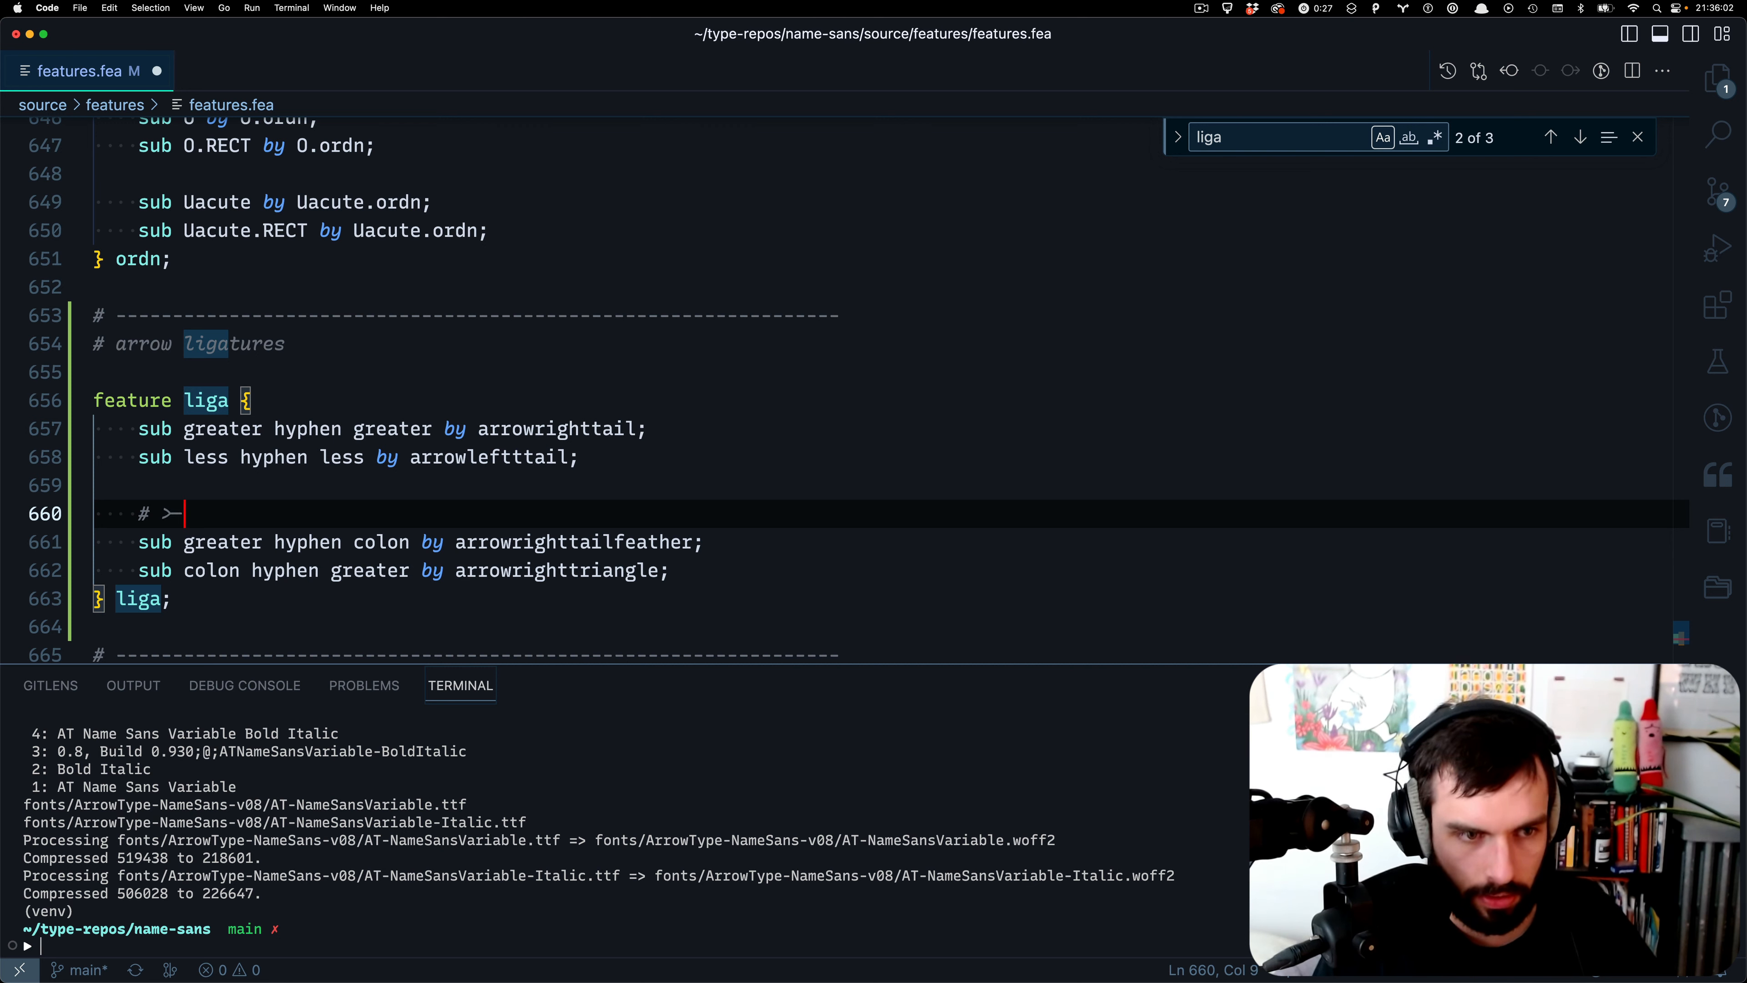
text(:)
- Add the comment "# :->" above the colon-hyphen-greater rule, insert a blank line before it, and save the file
key(shift+alt+Down)
key(alt+Down)
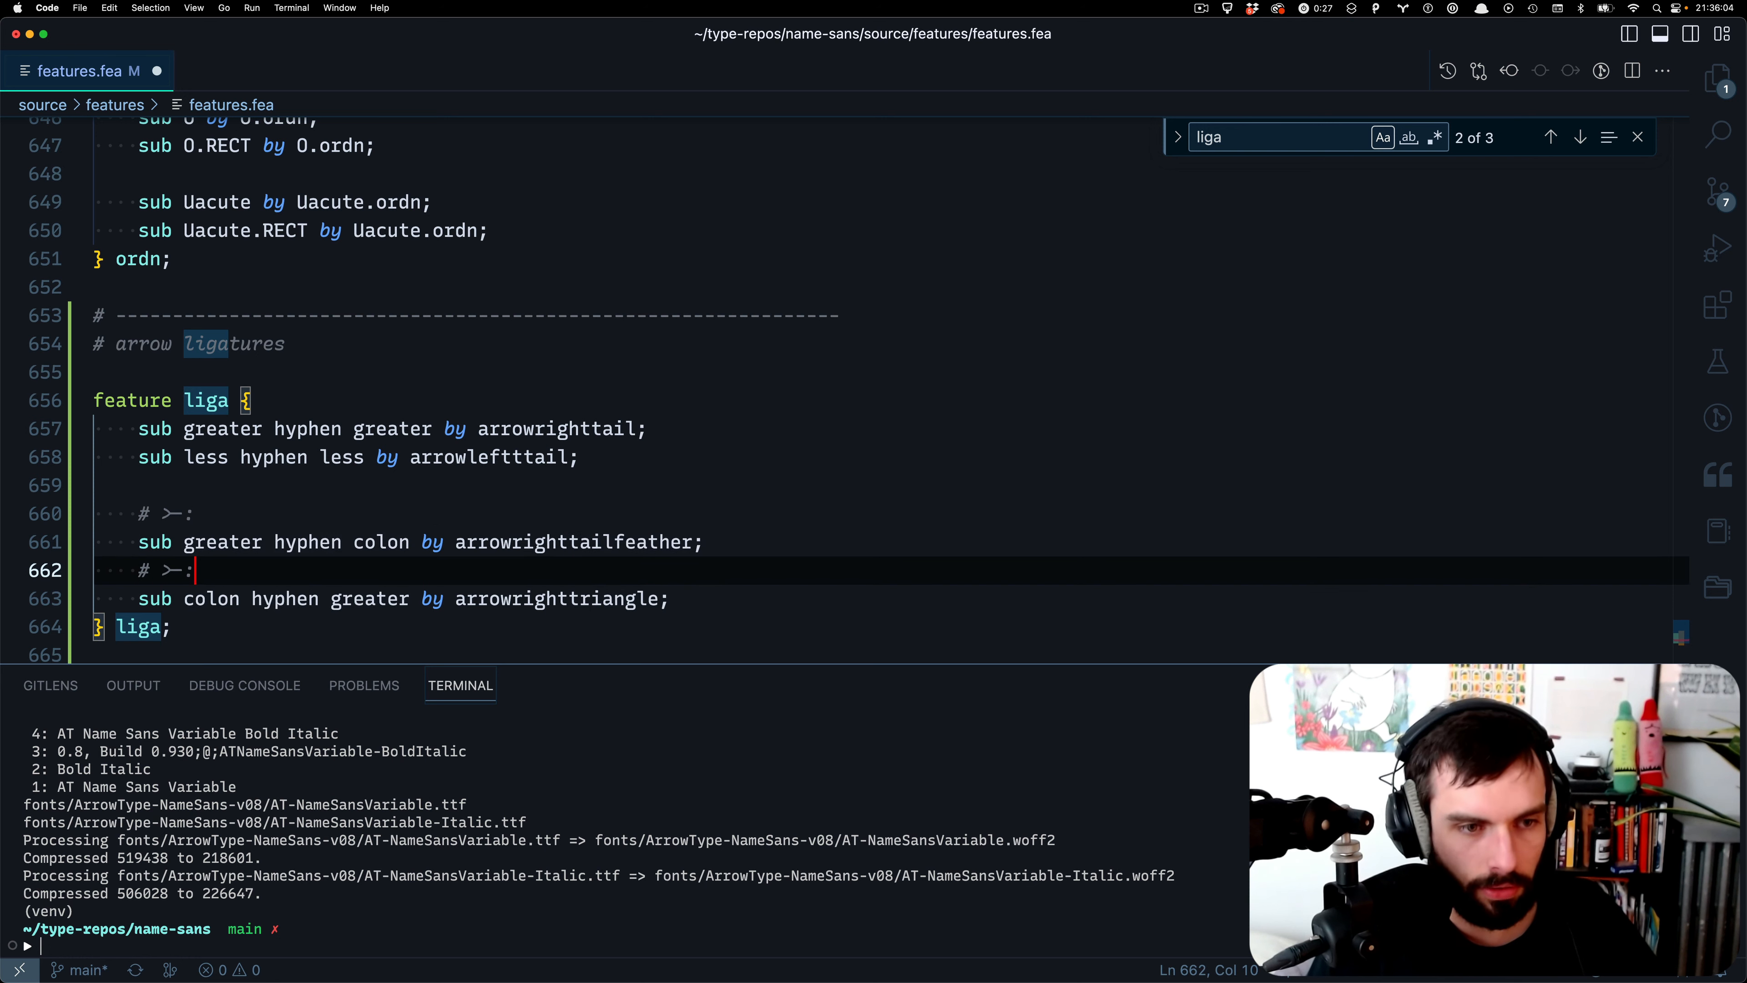
key(BackSpace)
key(BackSpace)
key(BackSpace)
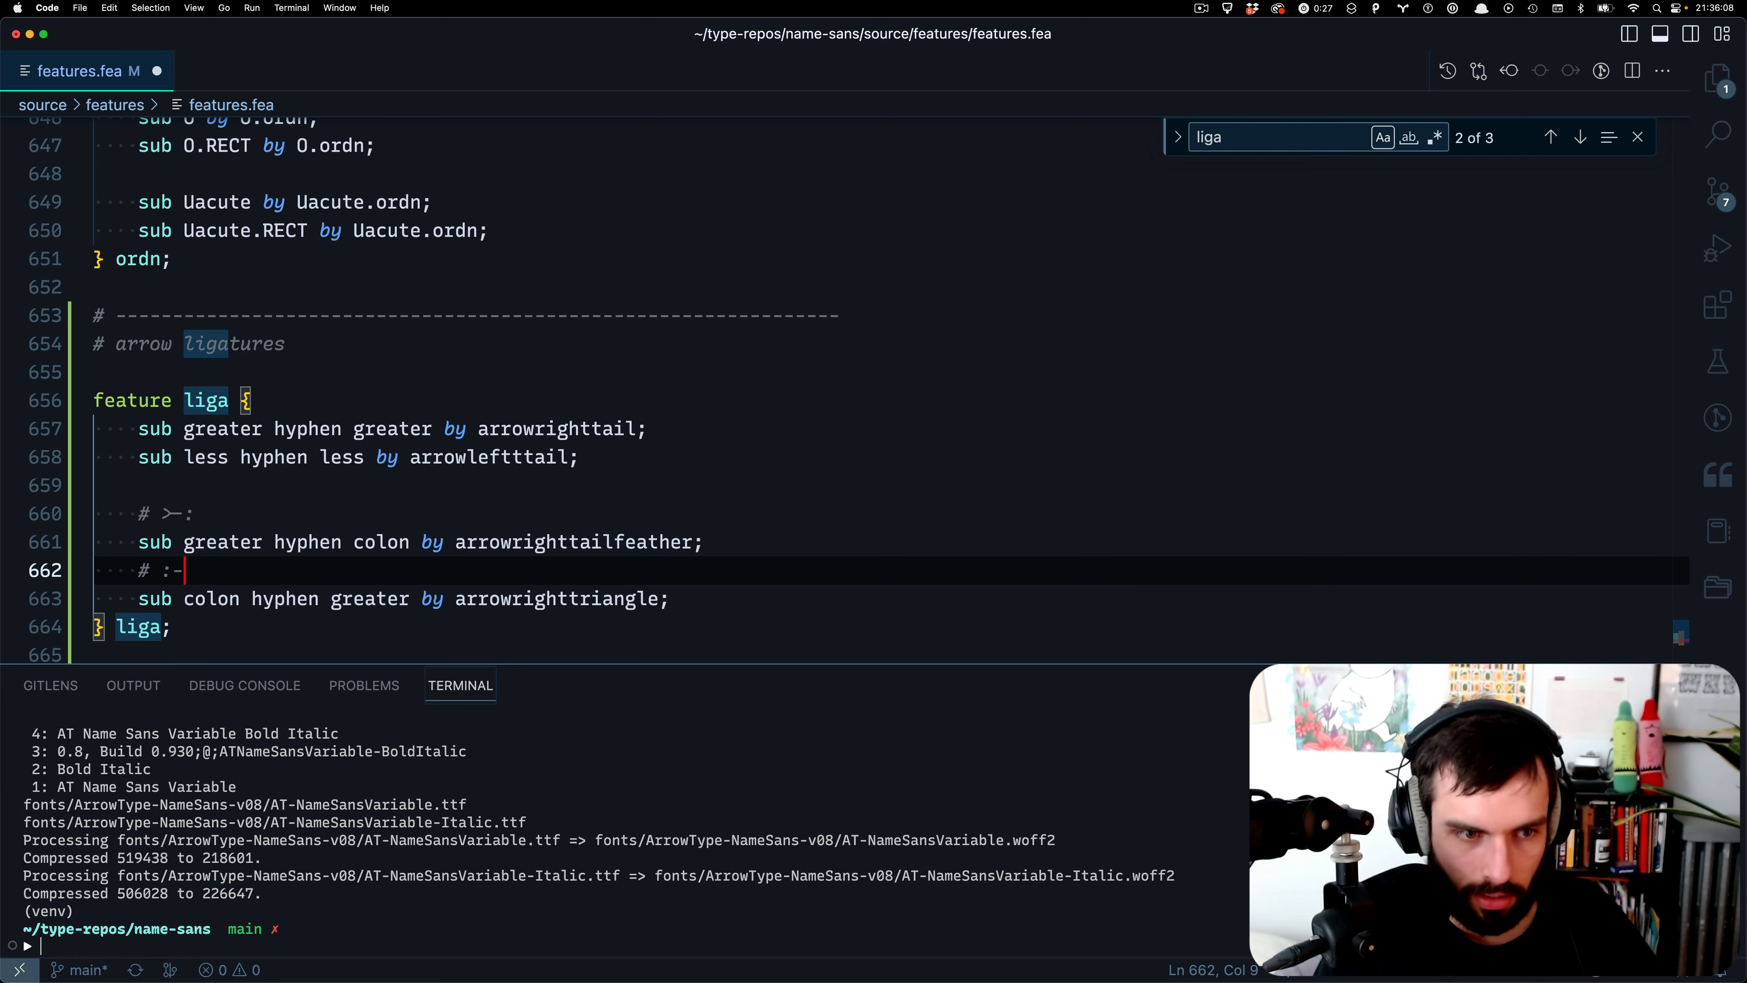
text(:->)
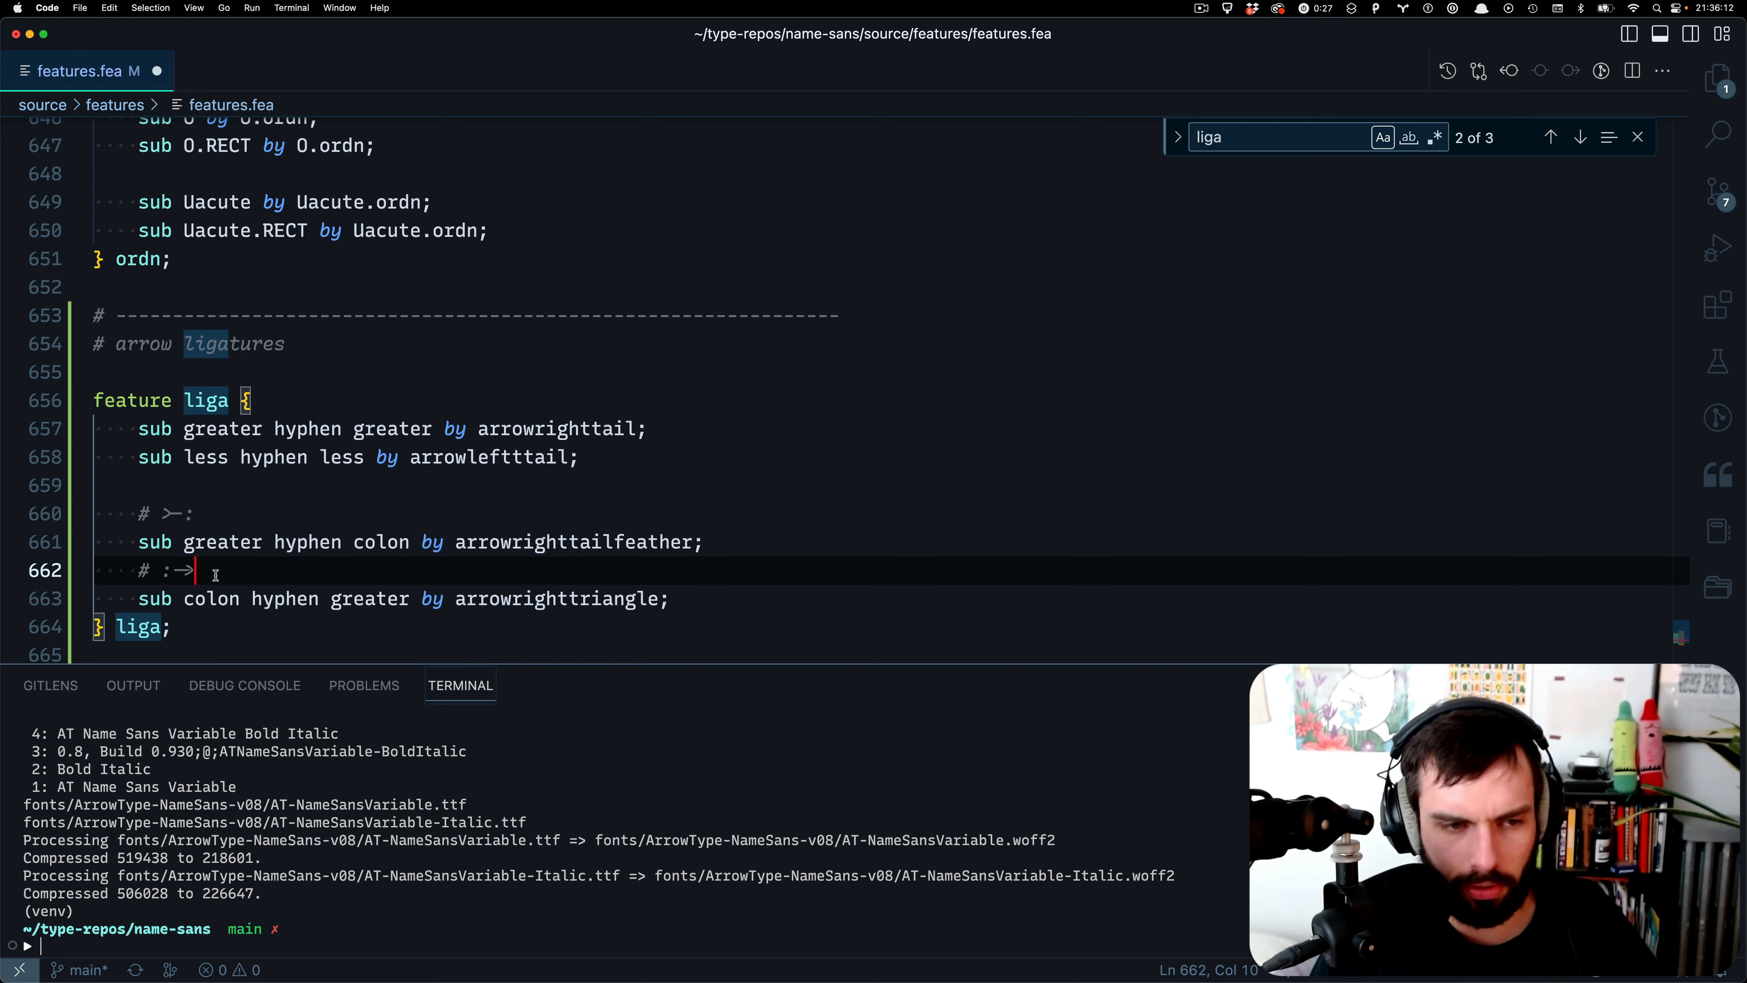
drag(213, 576, 43, 564)
key(Left)
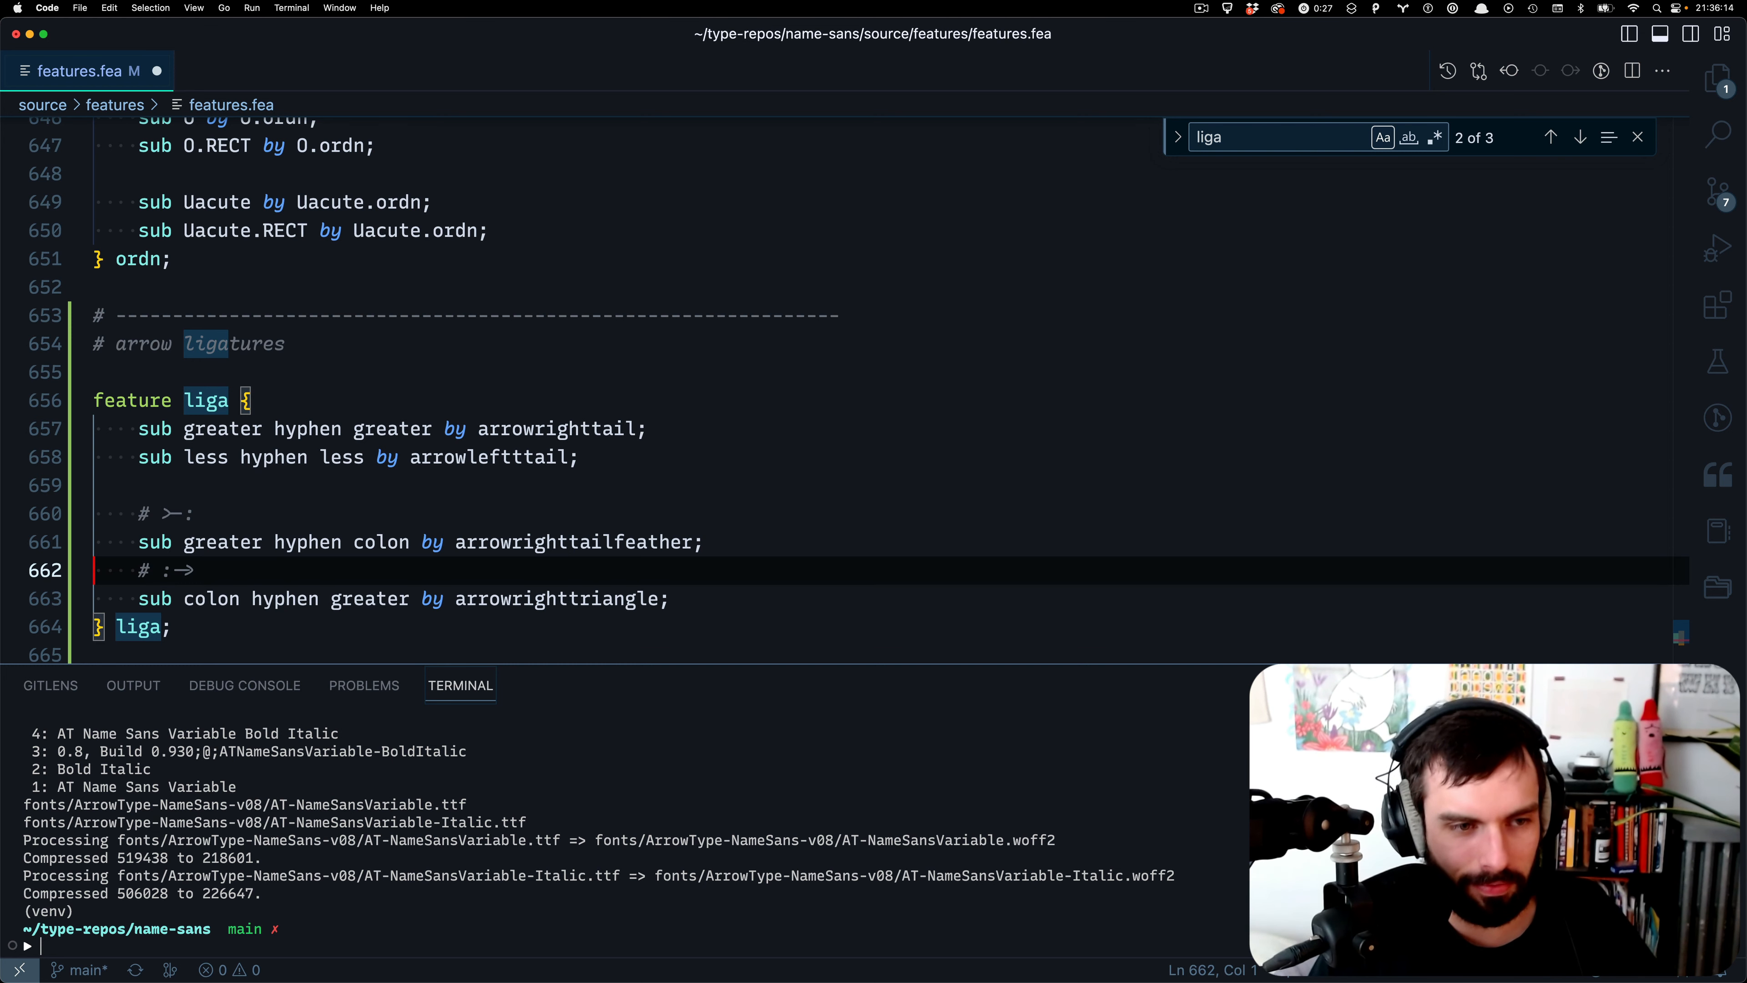
key(Return)
key(super+s)
- In the editor's user settings.json, set the primary editor.fontFamily font to "IBM Plex Mono" and save
key(super+comma)
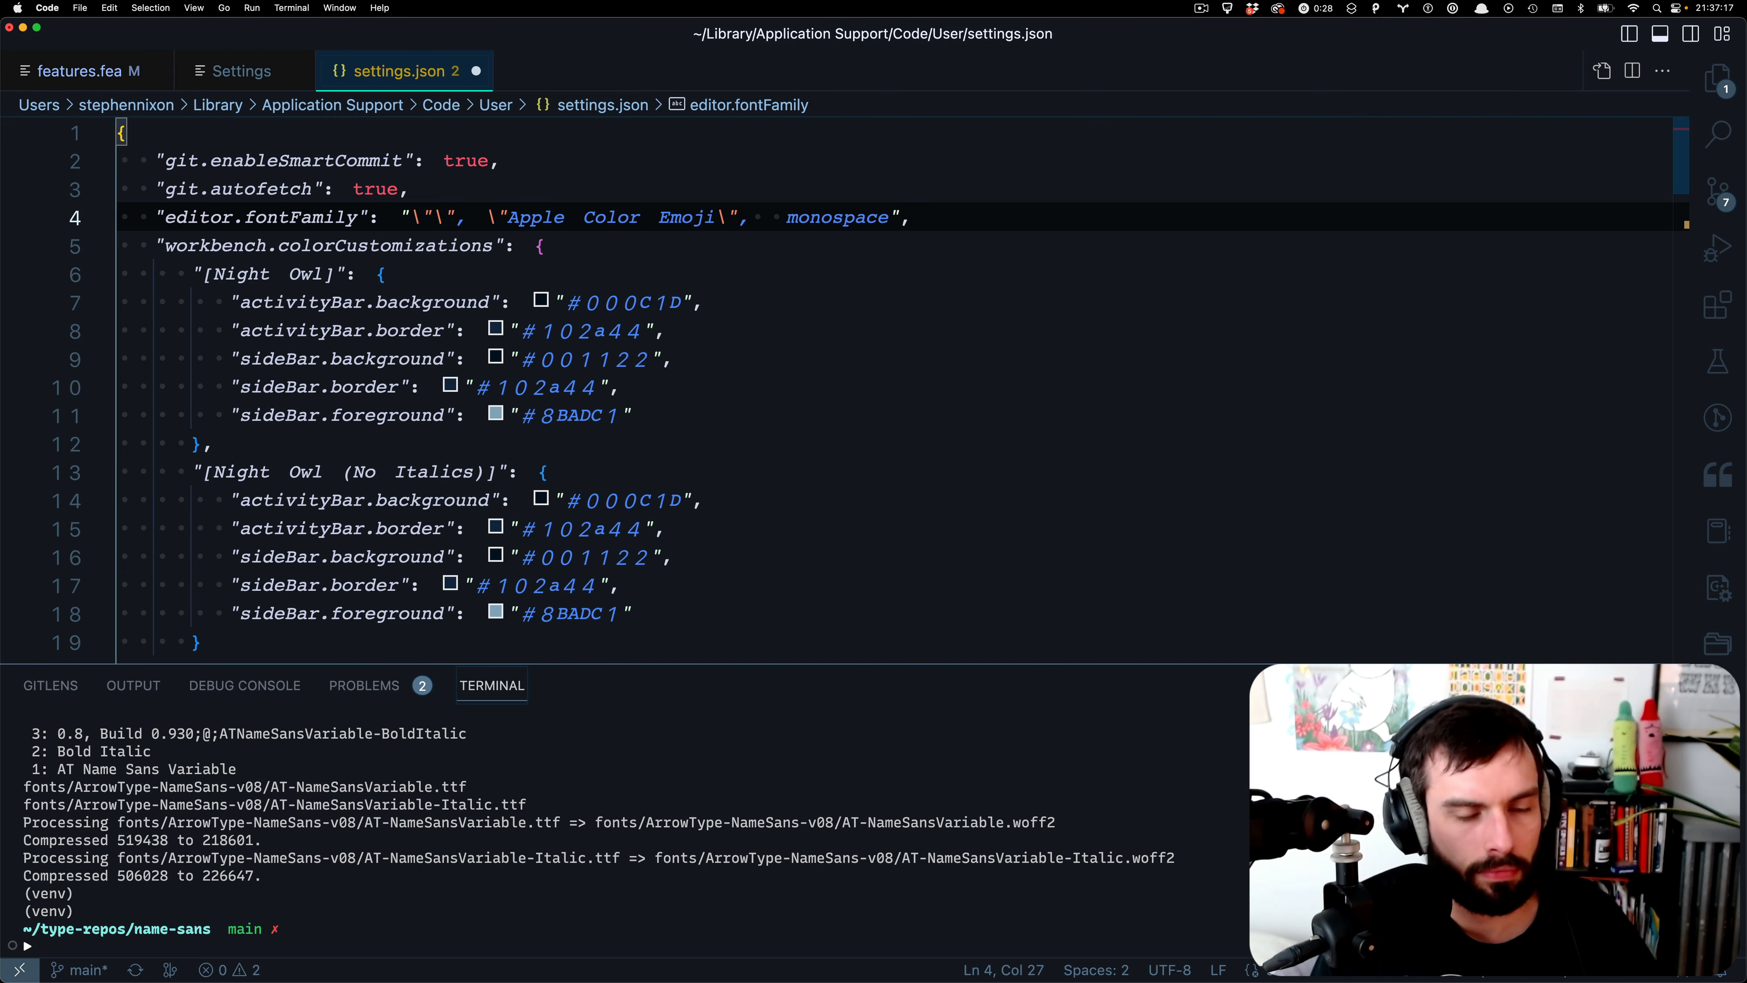
text(Recursive \", \"Apple Color Emoji\",  monospace",)
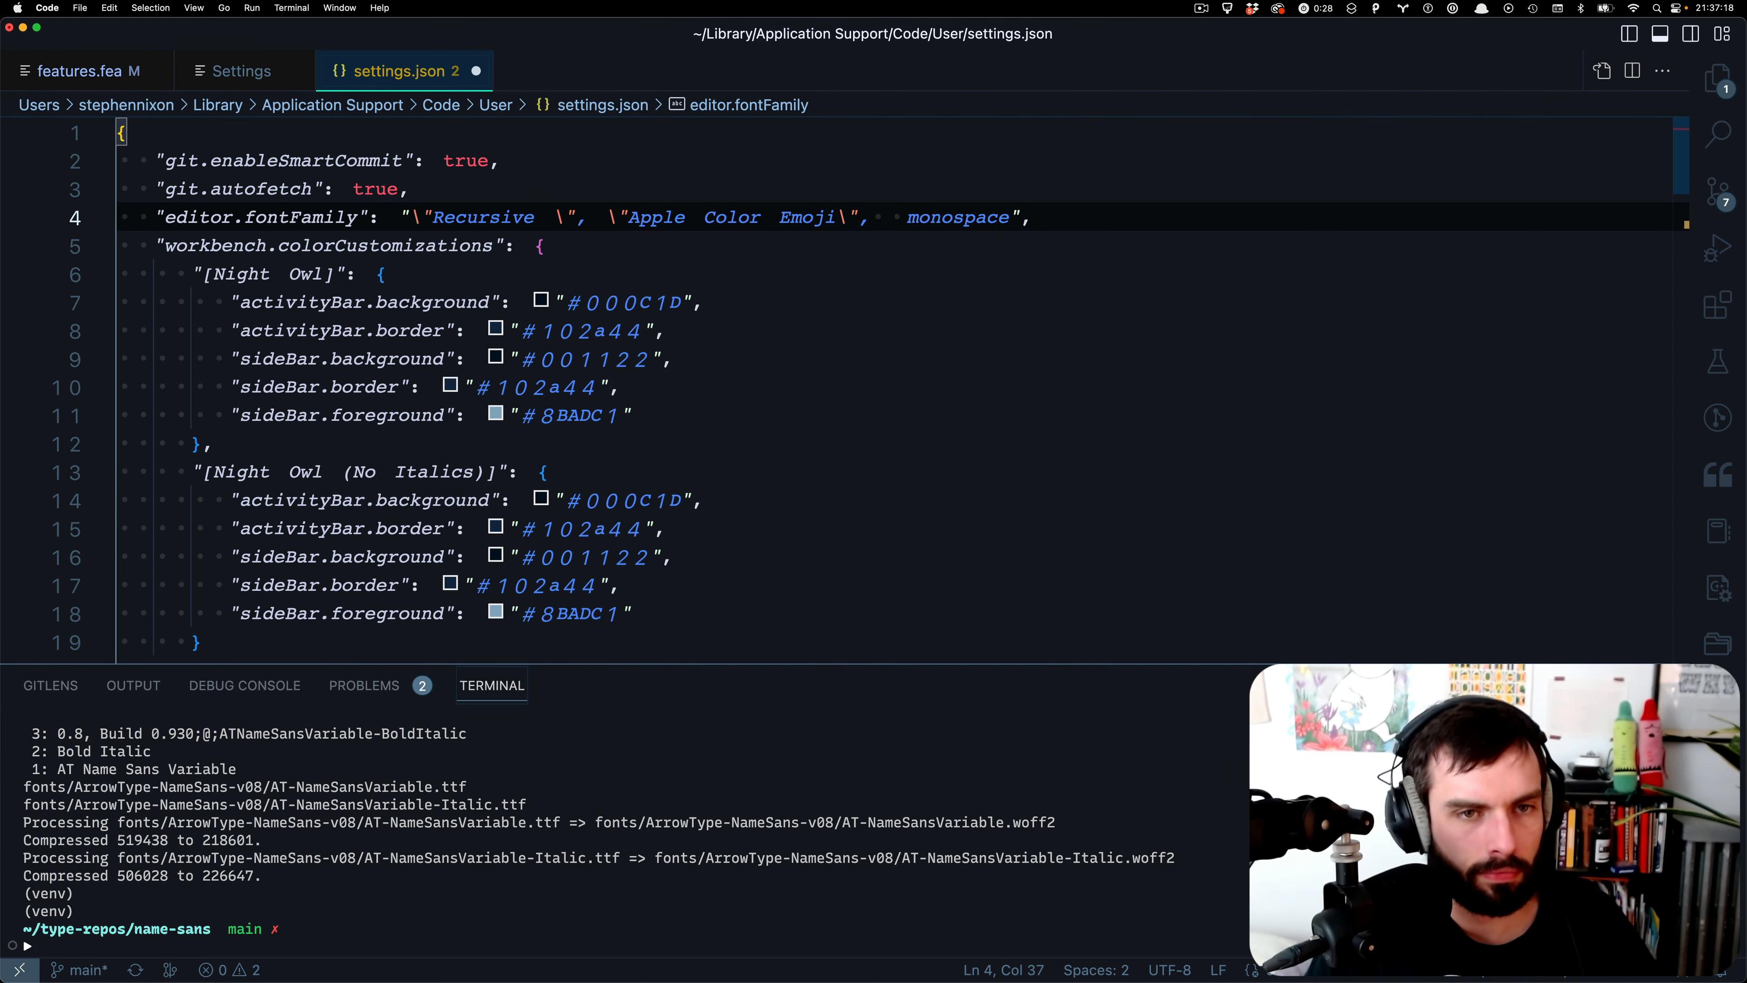
key(alt+shift+Left)
key(BackSpace)
text(IB)
text(M Plex Mono)
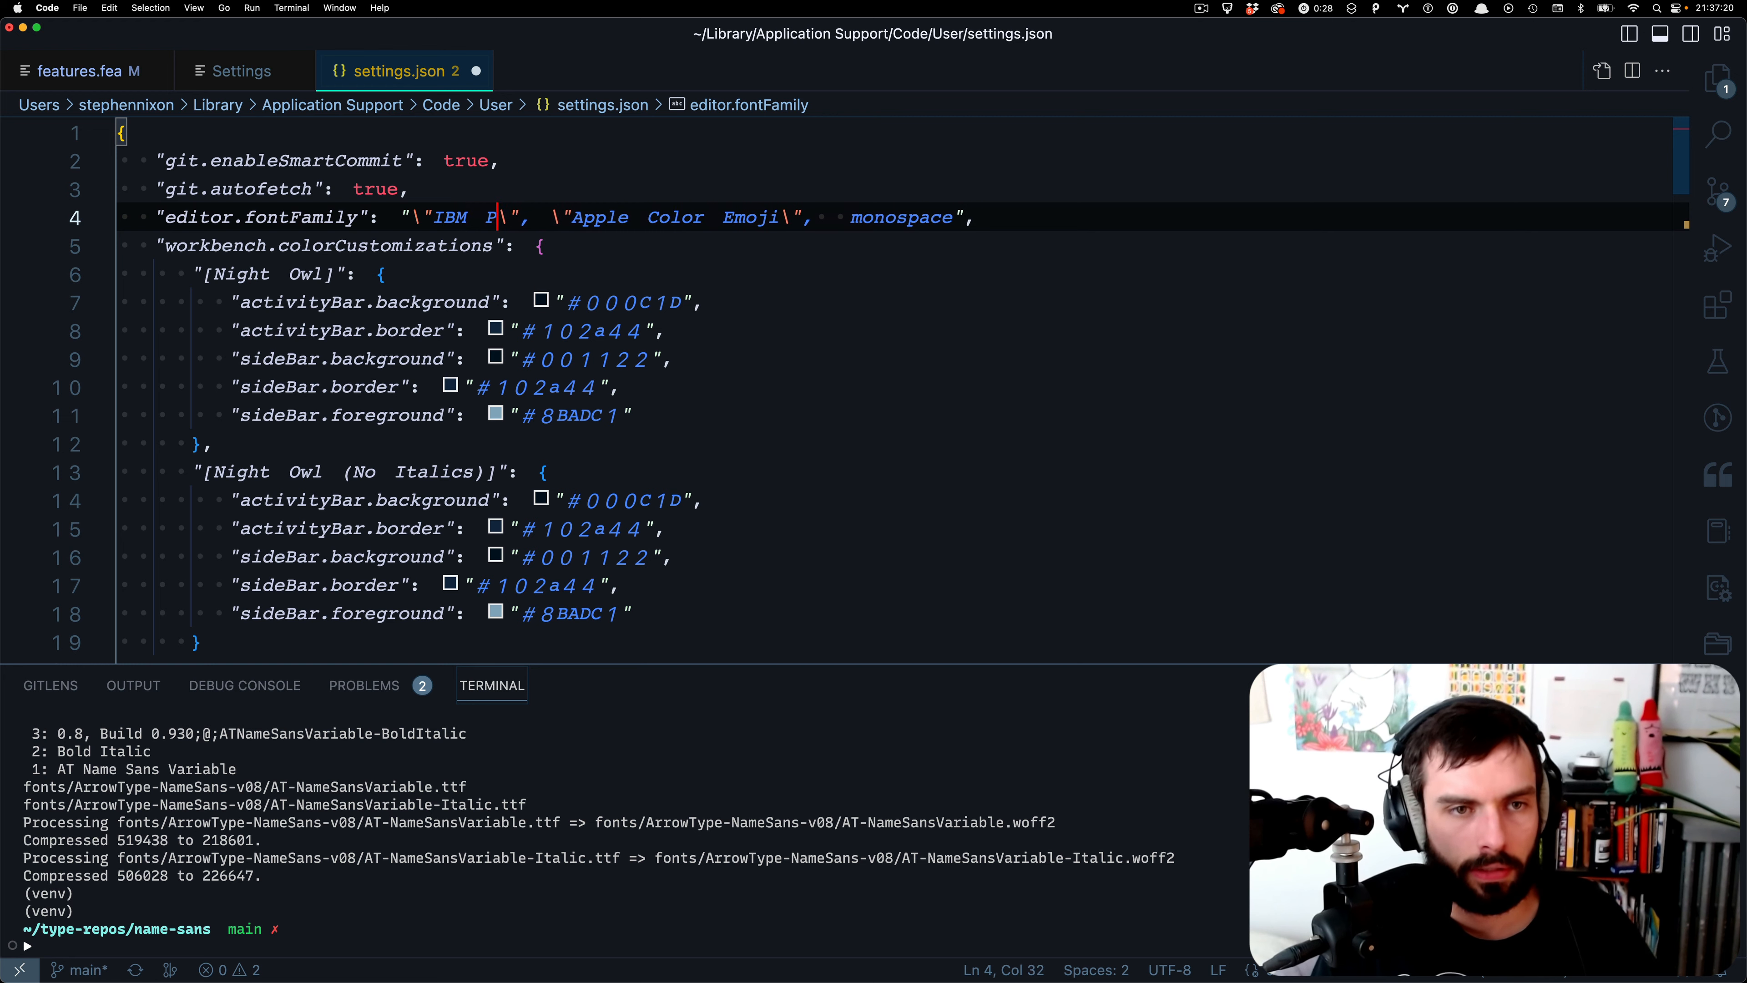
key(super+s)
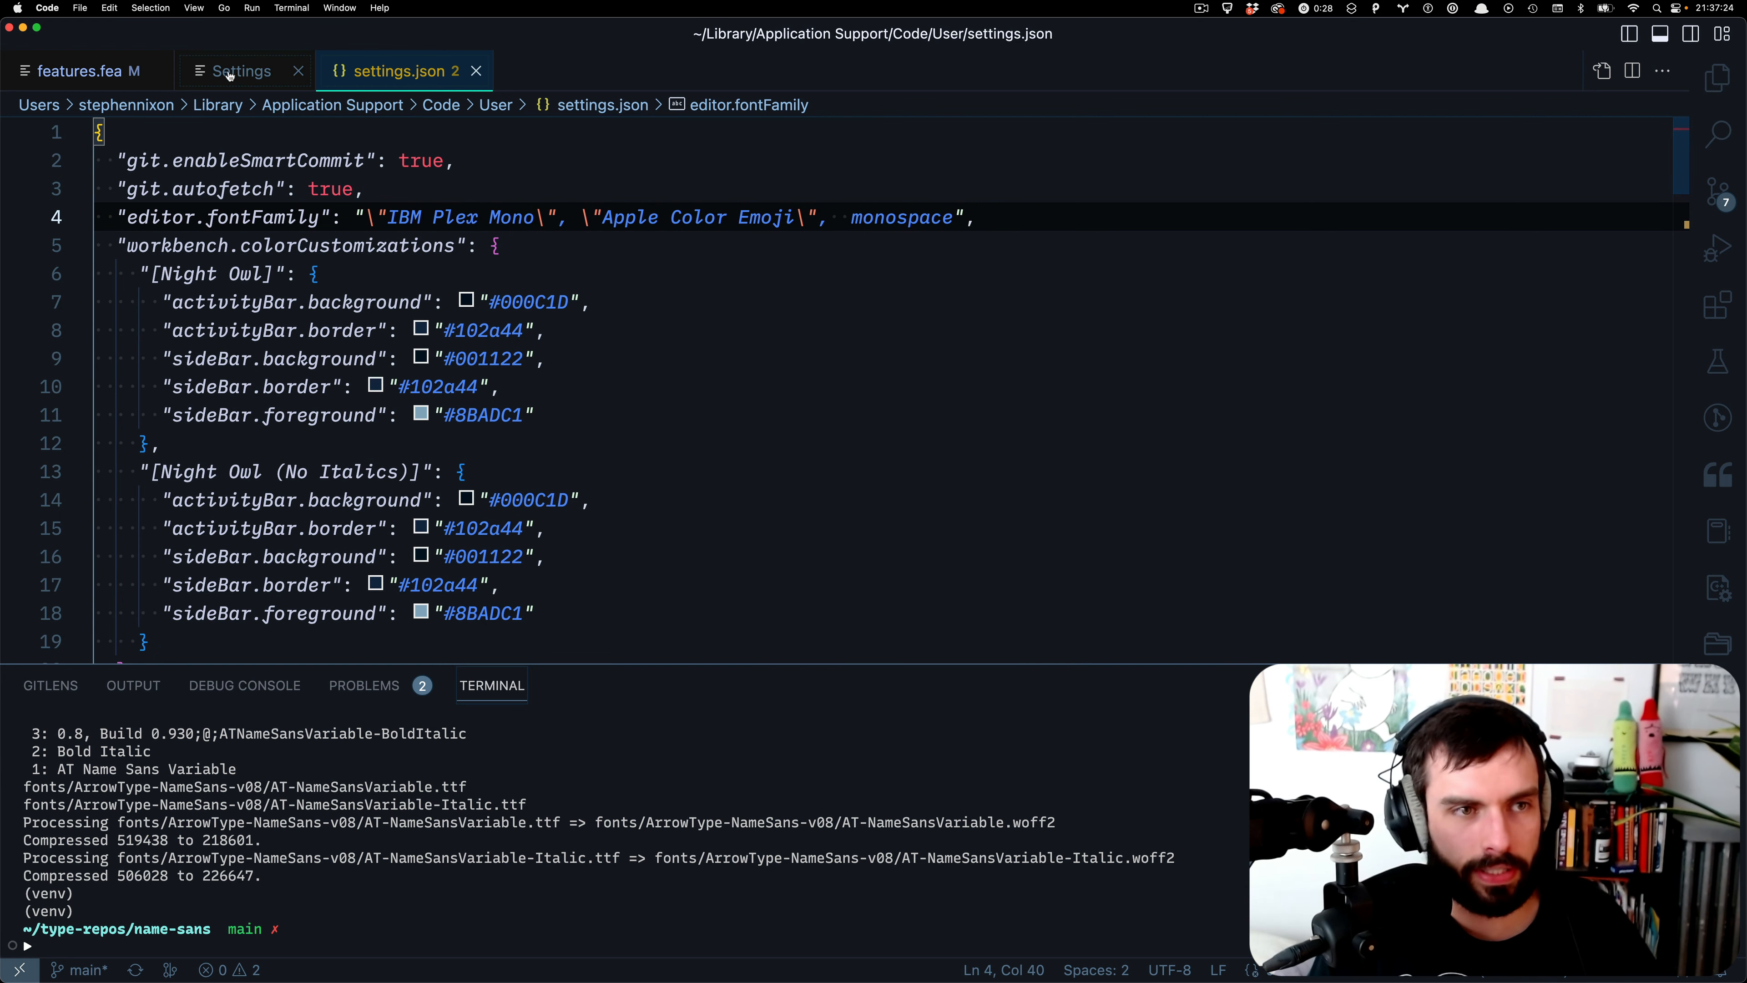
- Return to features.fea and examine the ">-:" comment within the liga feature
click(97, 75)
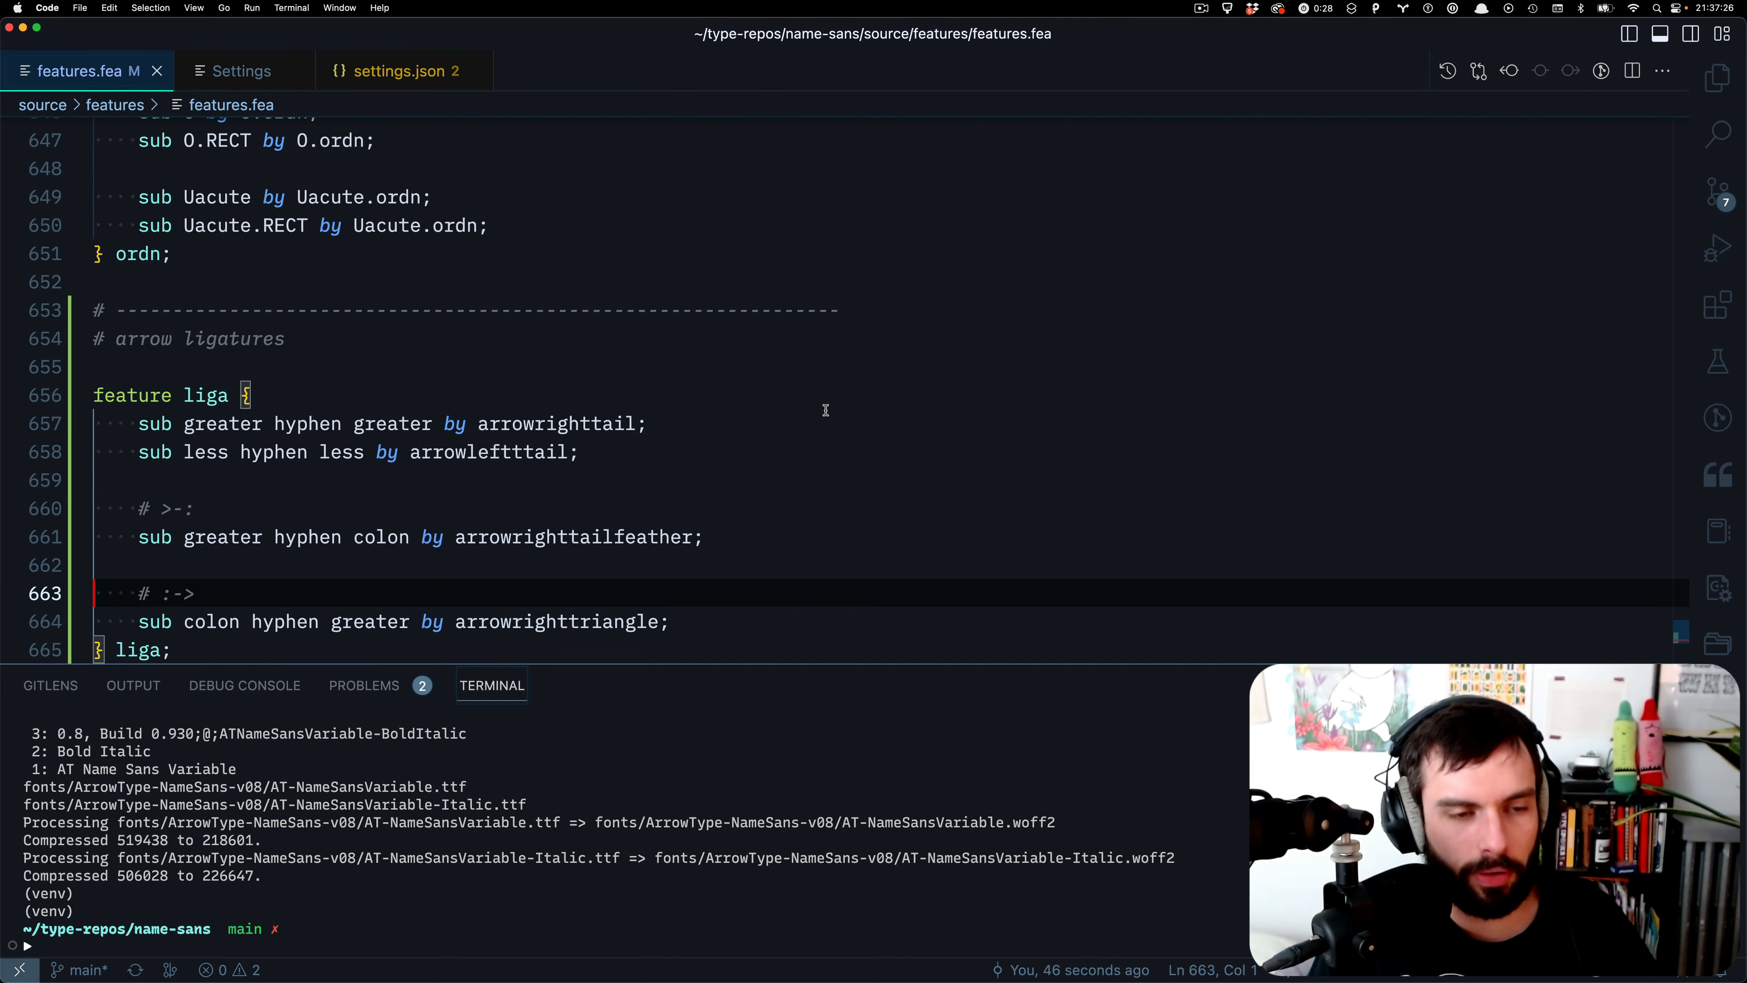
scroll(827, 410, down, 4)
scroll(362, 321, up, 1)
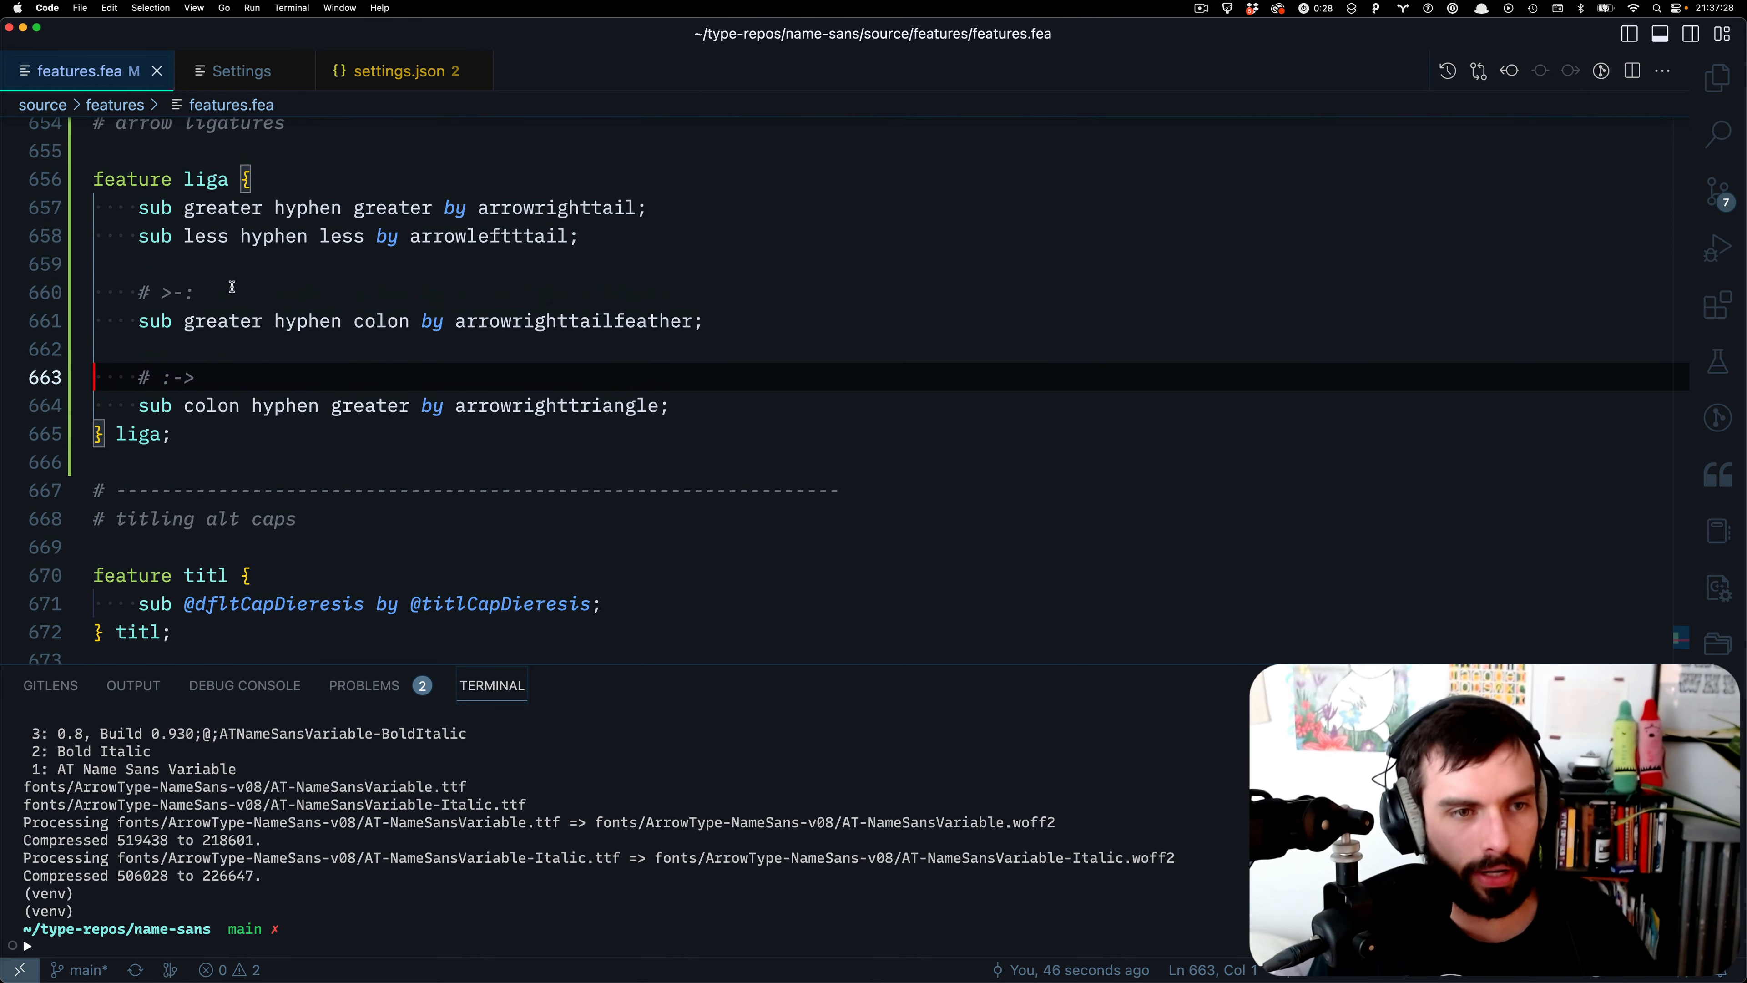
drag(233, 295, 95, 303)
scroll(485, 387, up, 1)
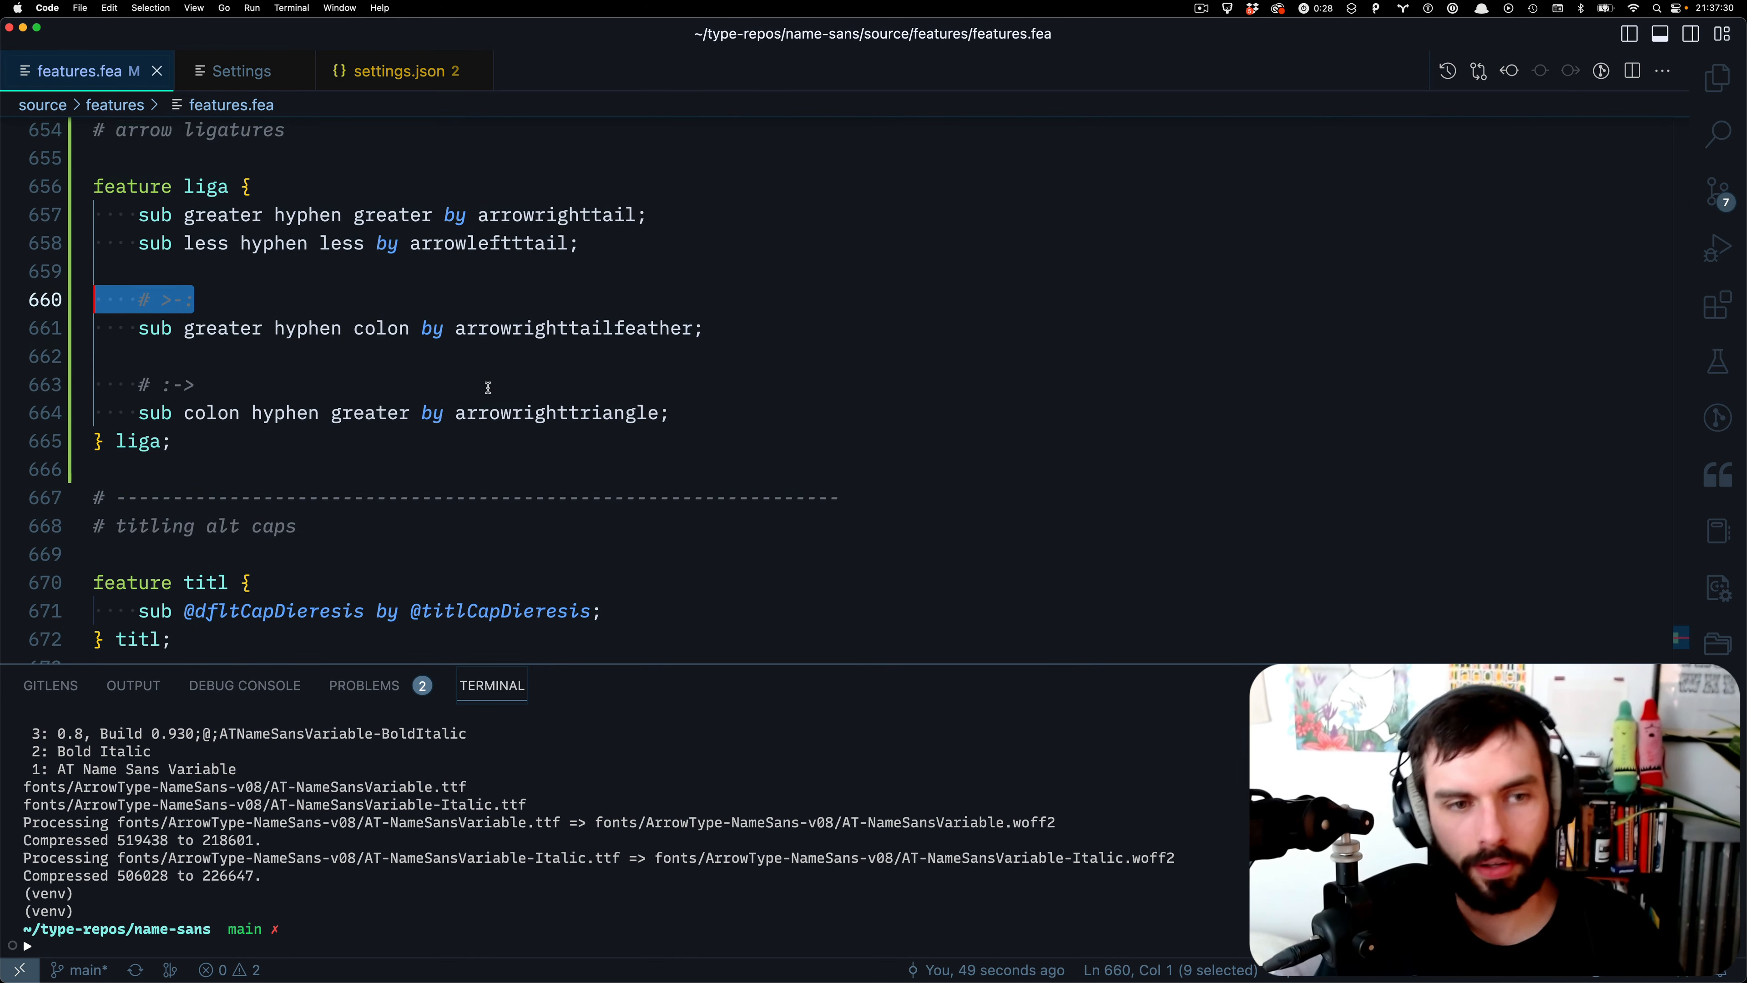
- At the start of the liga feature, add a blank line and the comment "# >->" above the greater-hyphen-greater rule
click(485, 387)
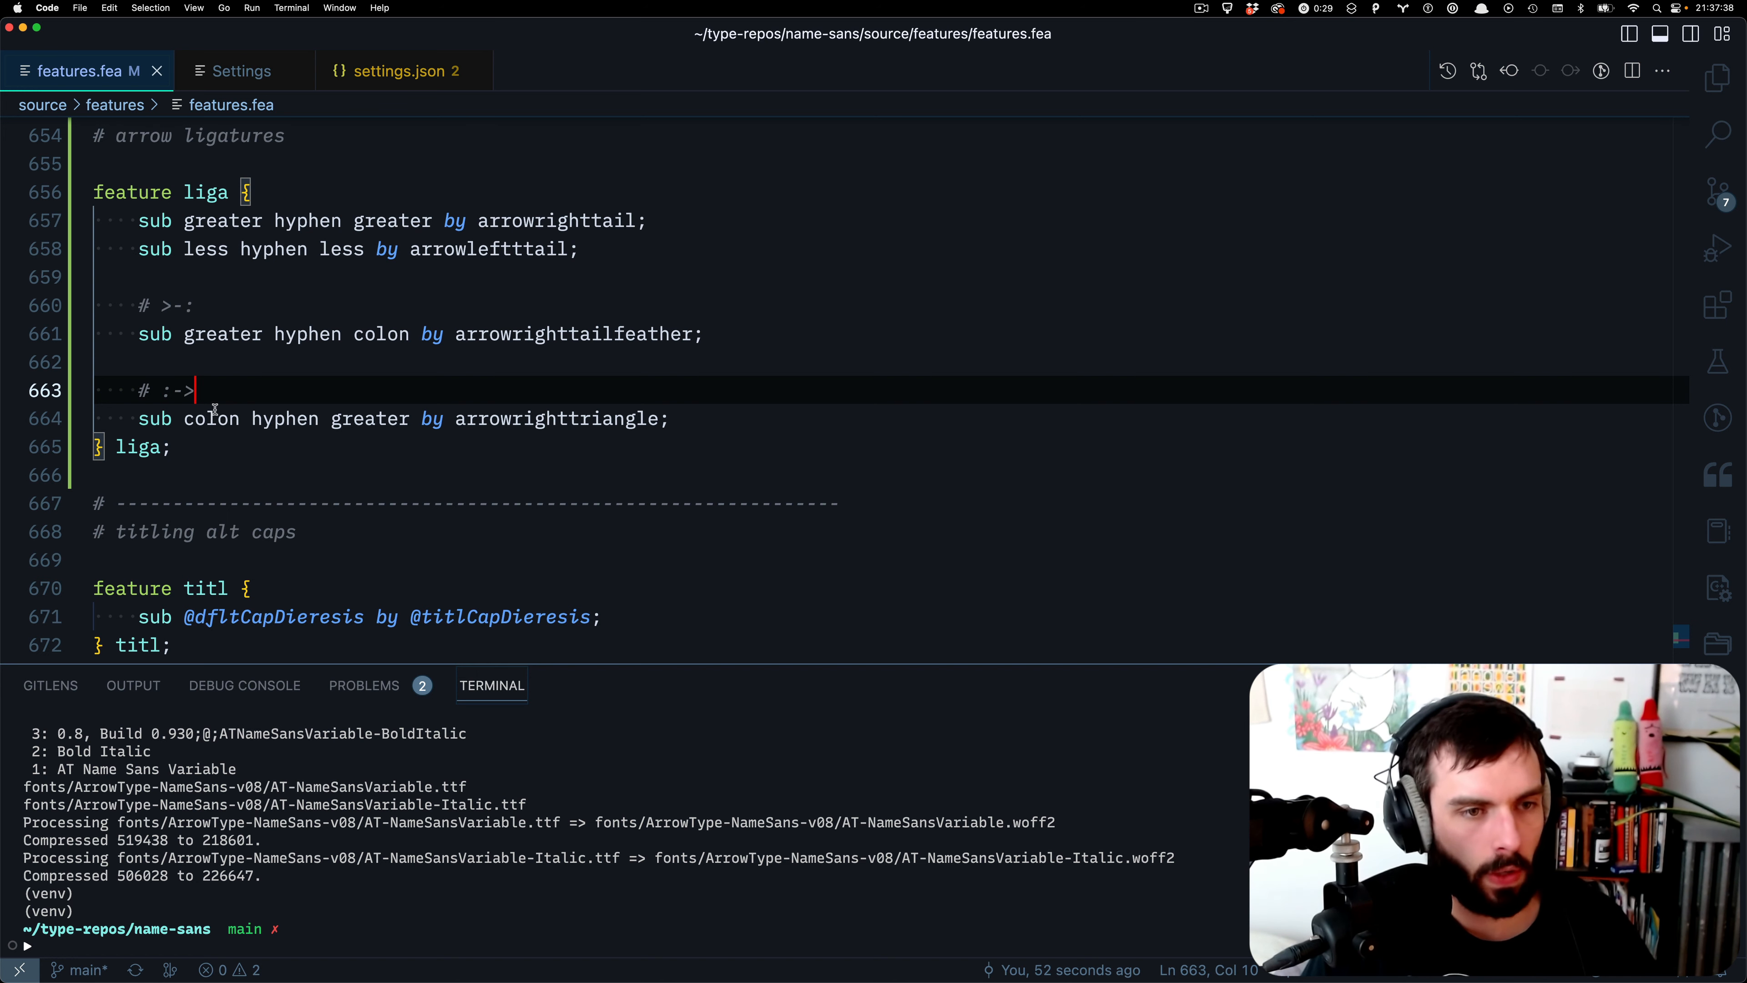
click(283, 199)
key(Return)
key(Return)
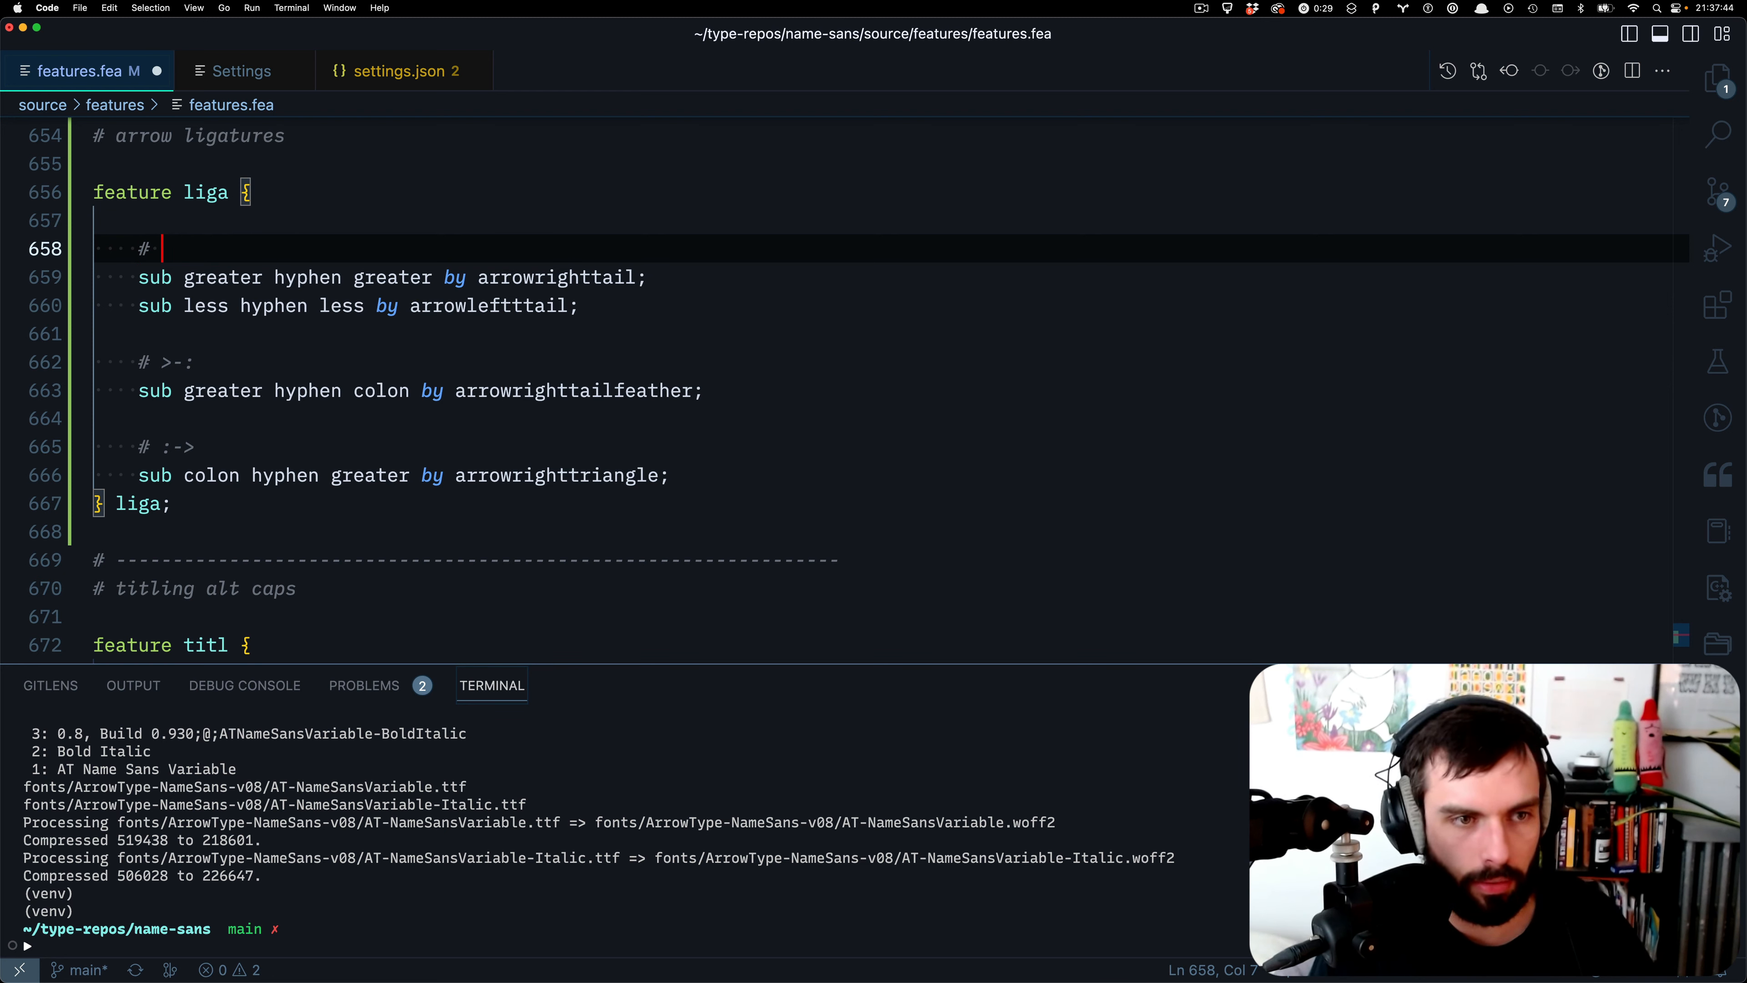
text(>->)
- Duplicate the "# >->" comment above the less-hyphen-less rule, change the copy to "# <-<", and insert a blank line before it
key(shift+alt+Down)
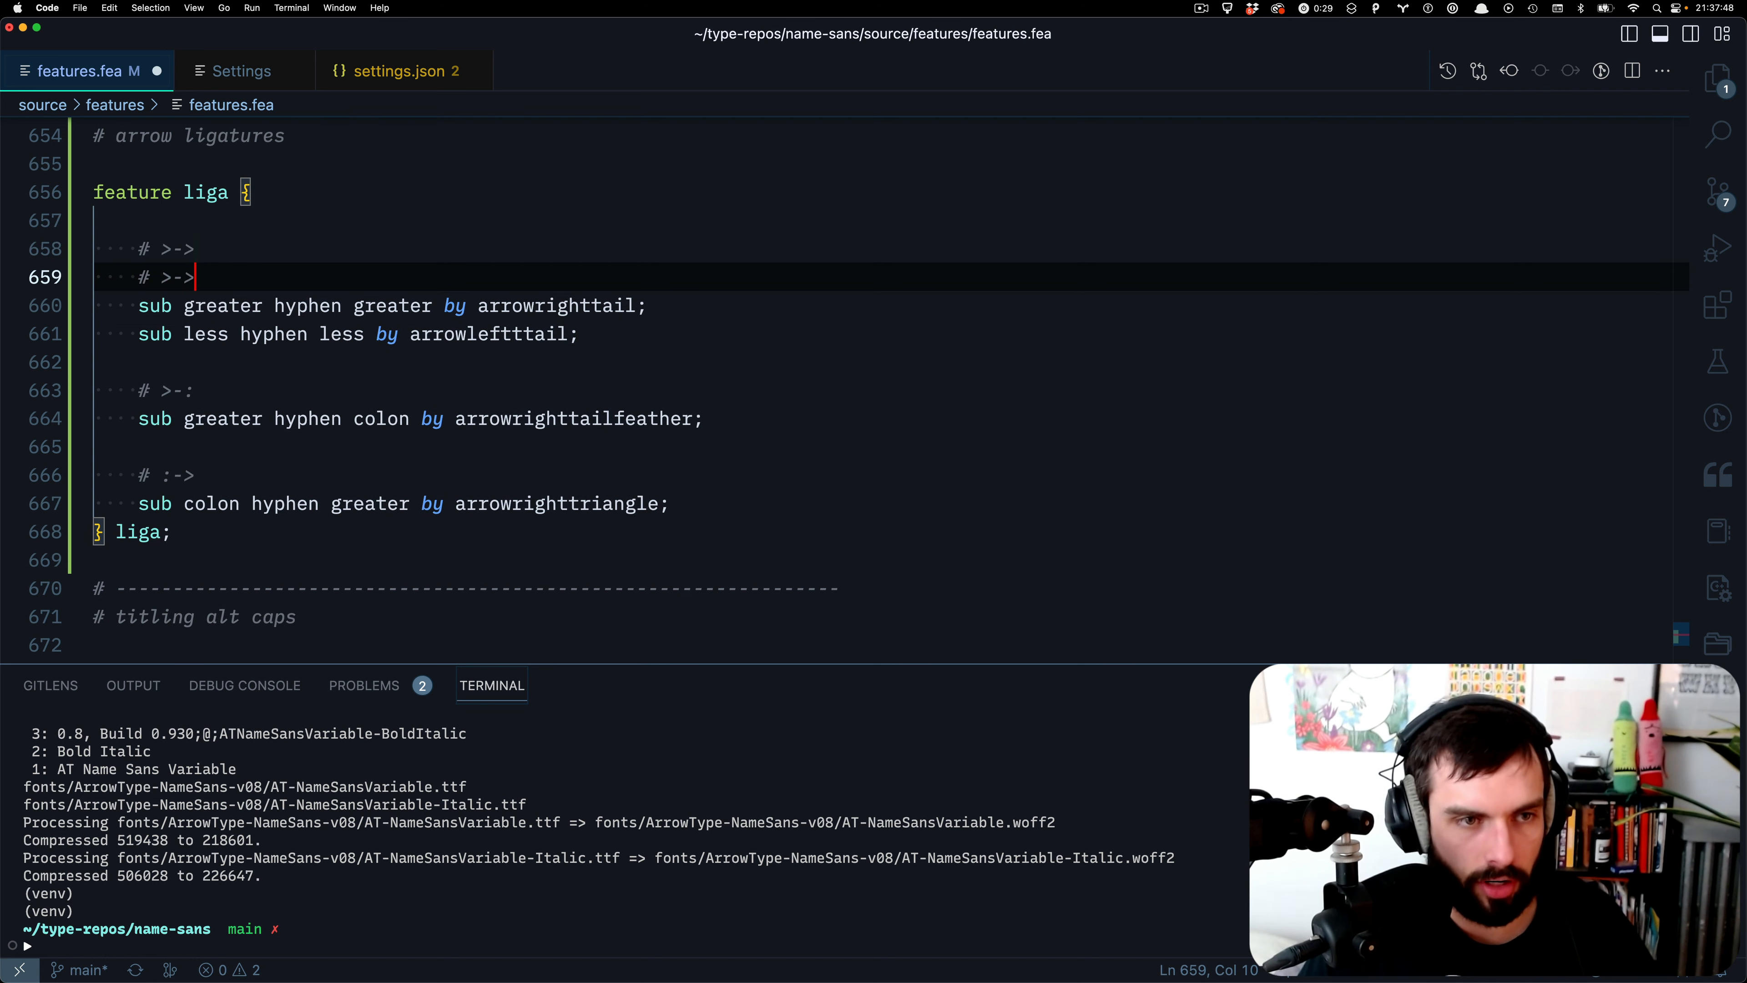
key(alt+Down)
key(Left)
key(Left)
key(BackSpace)
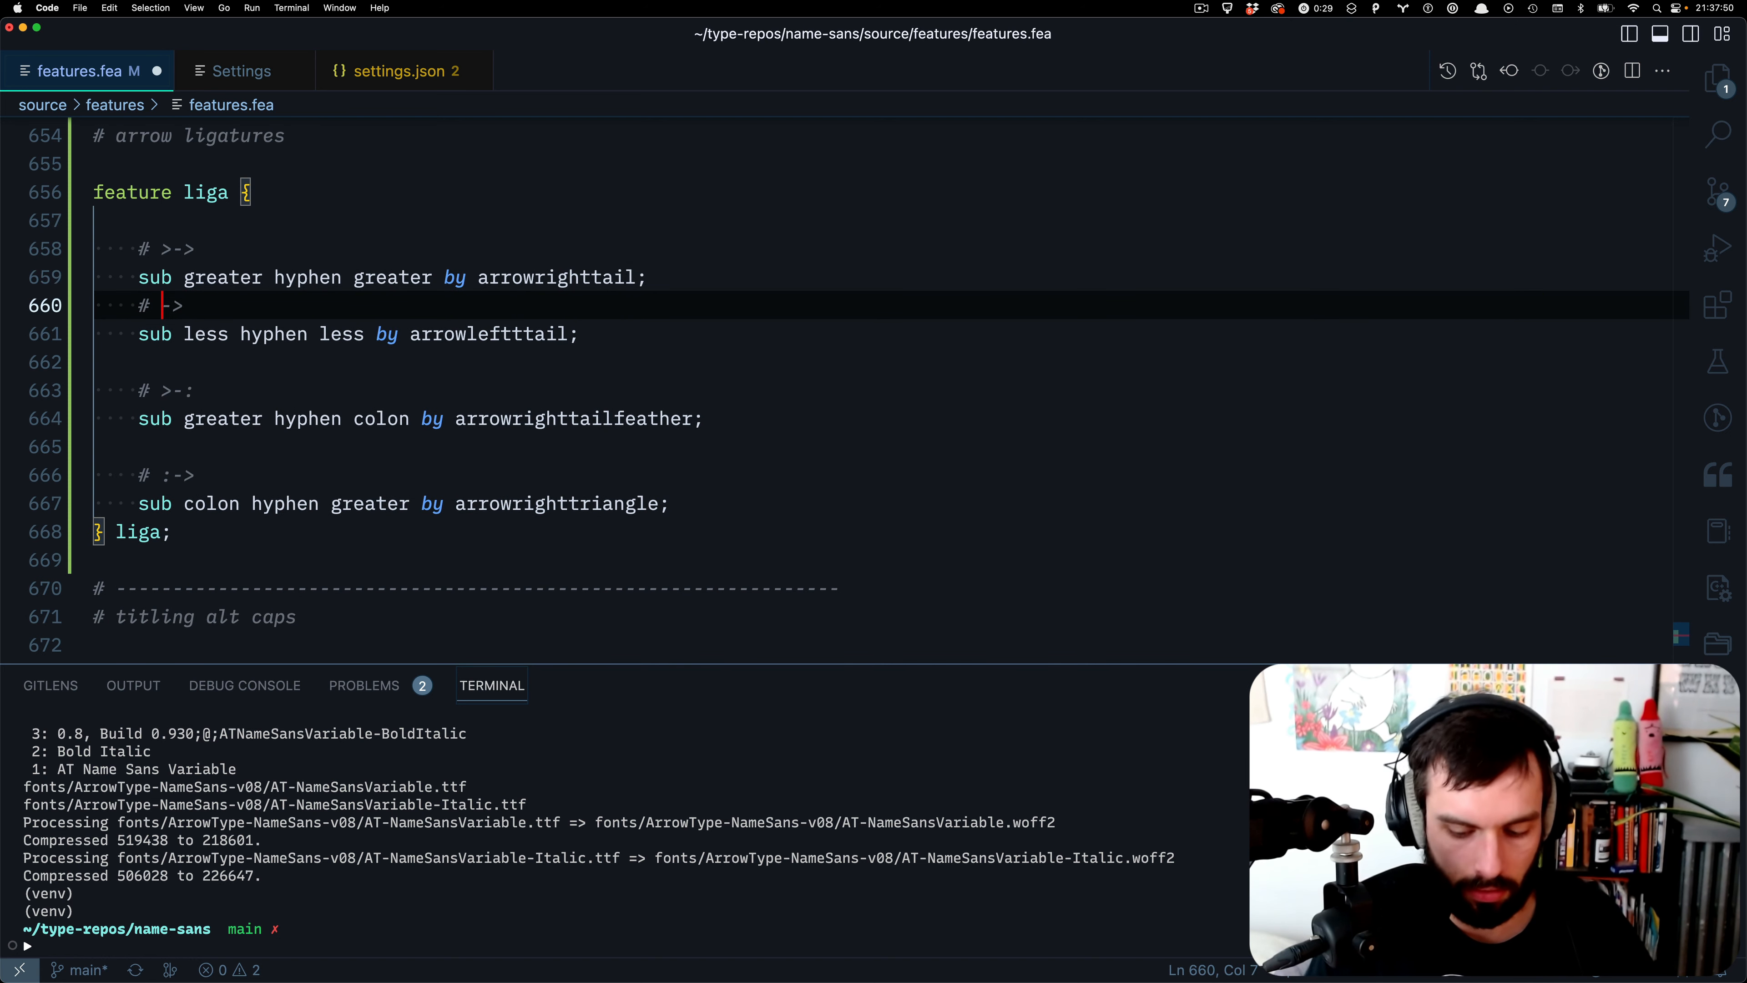
text(<)
key(Right)
key(Right)
key(BackSpace)
text(<)
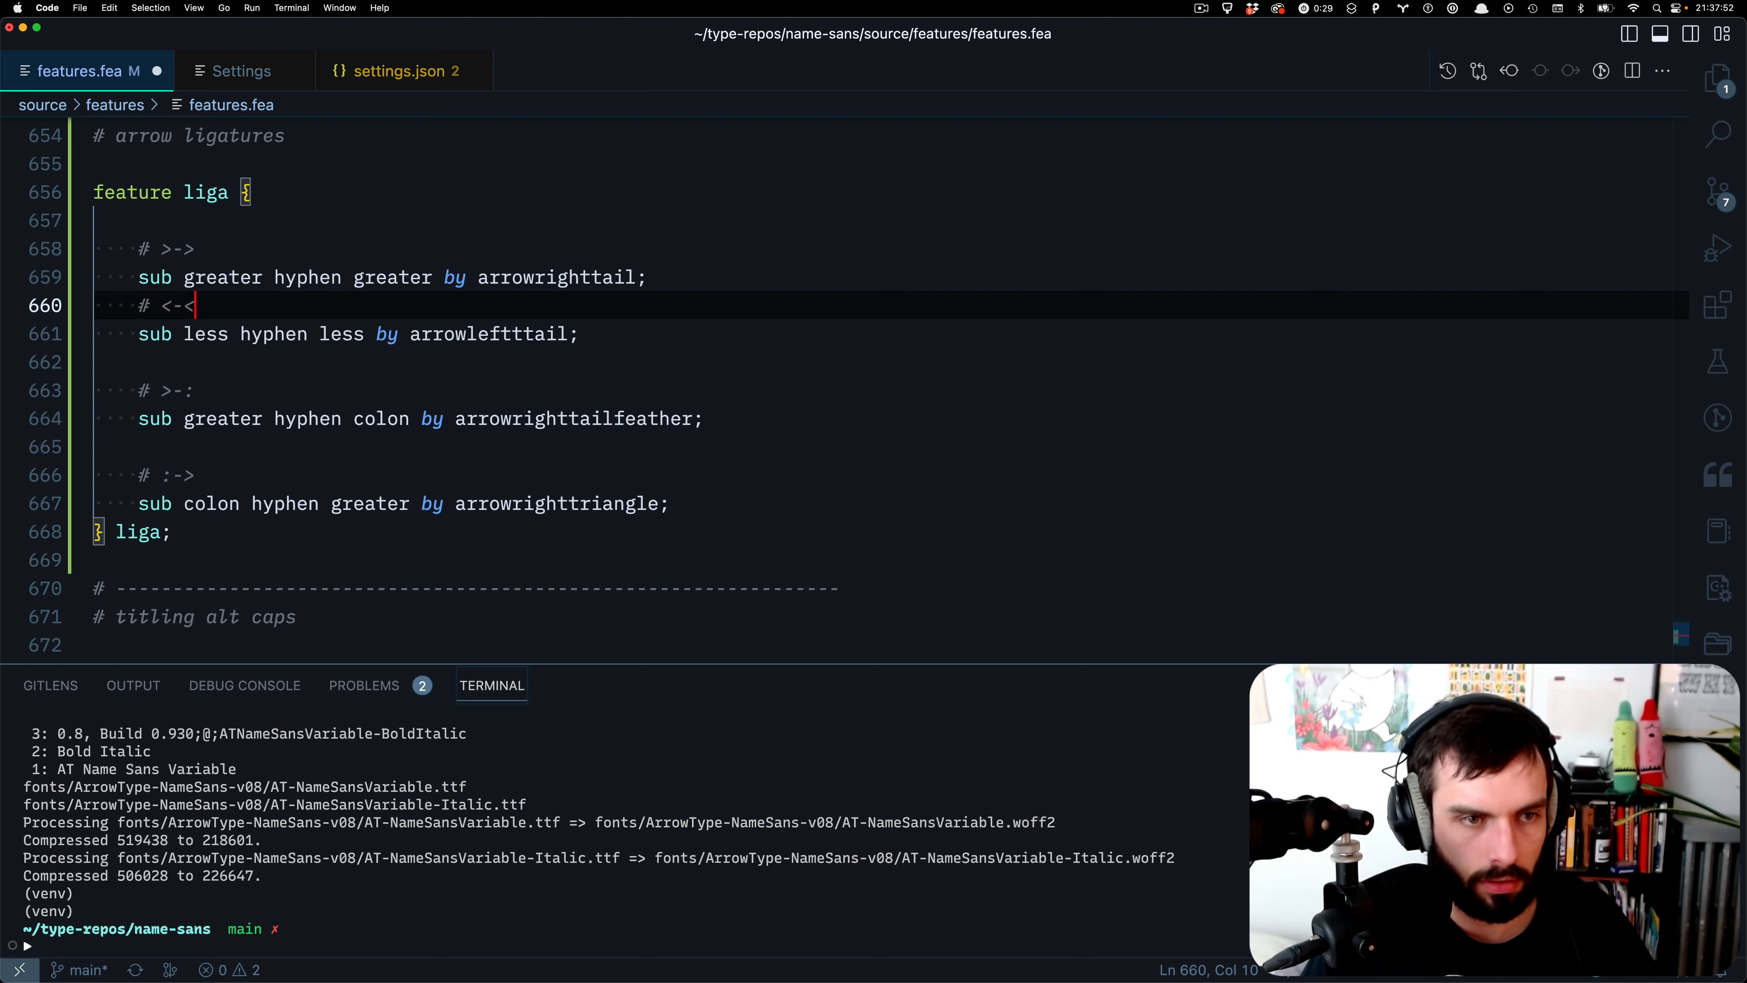
key(Up)
key(super+Return)
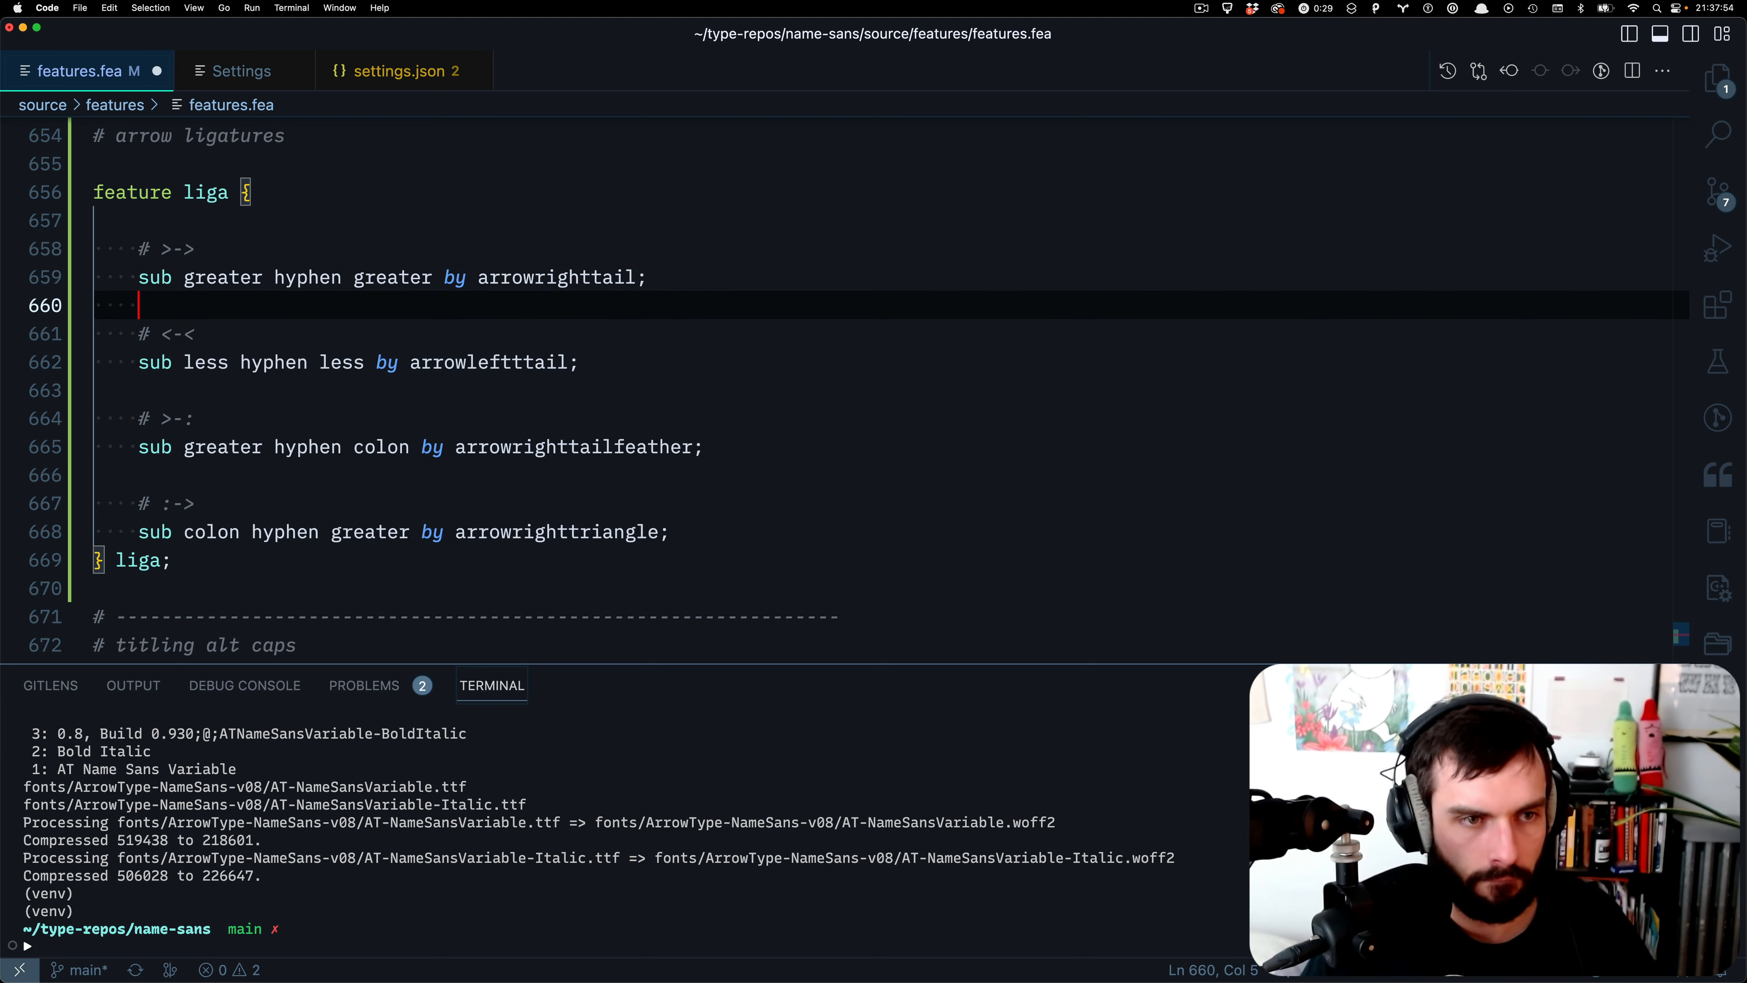
- Move the commented greater-hyphen-colon and colon-hyphen-greater rules up, directly below the greater-hyphen-greater rule
scroll(732, 453, up, 1)
click(726, 472)
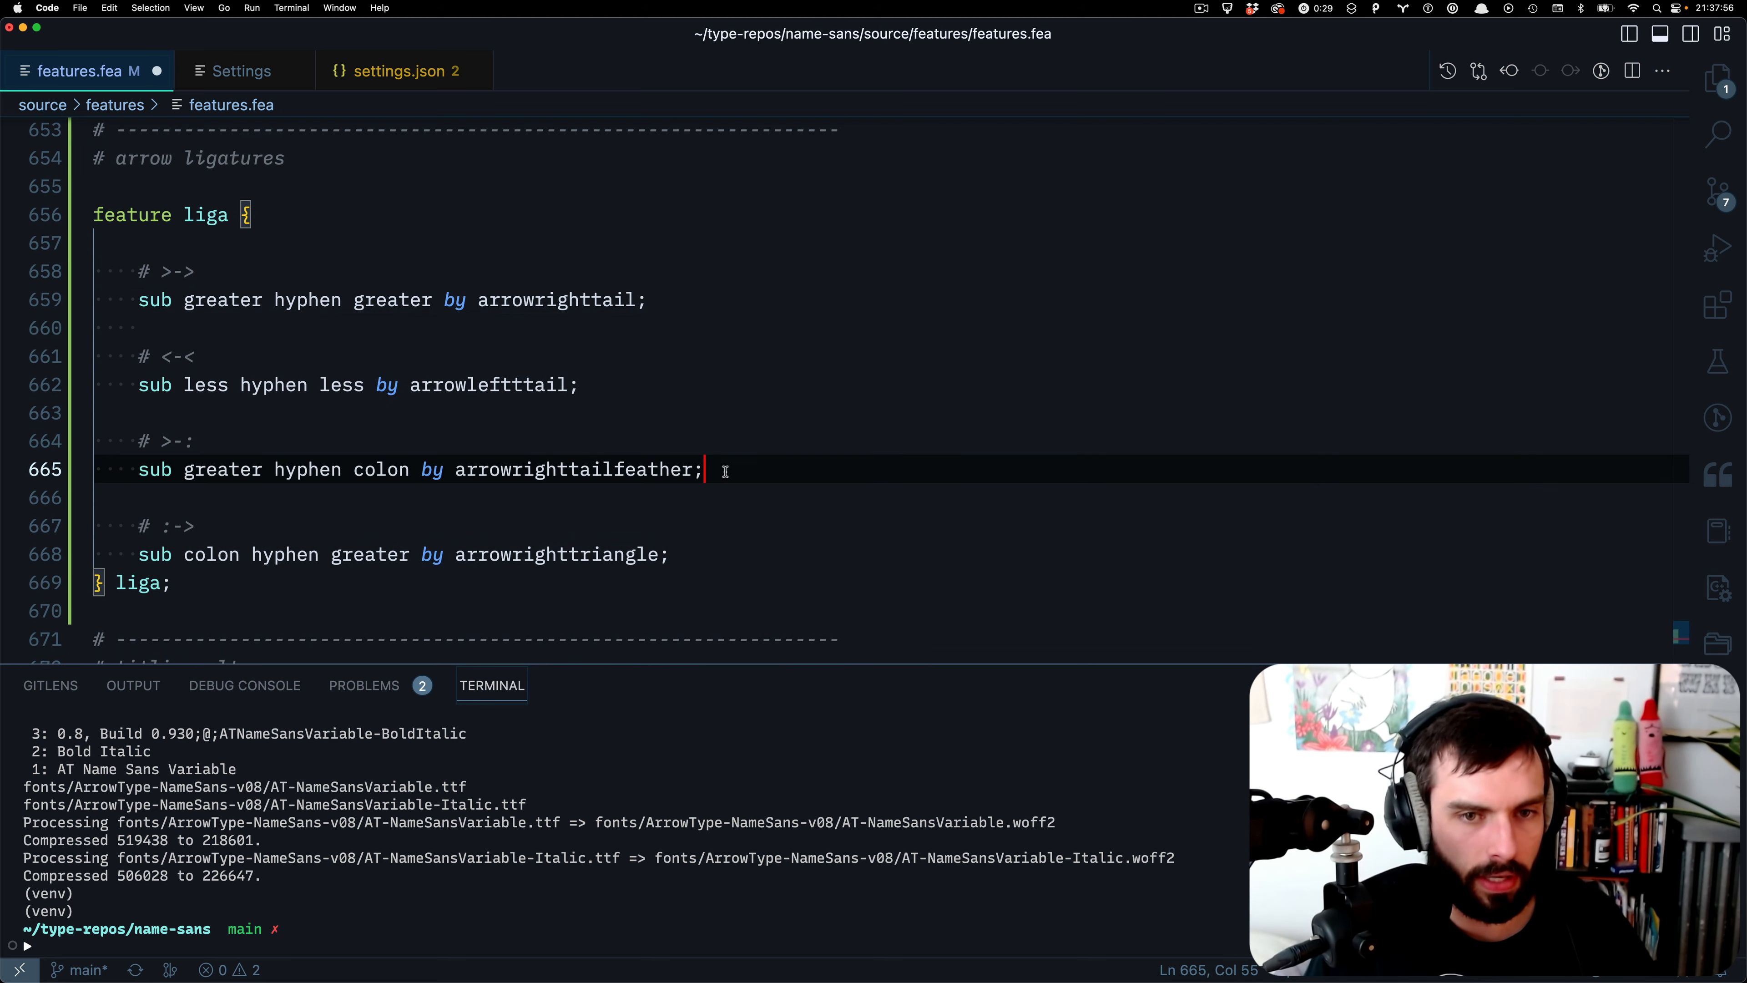
key(shift+Up)
key(Down)
key(Down)
key(Down)
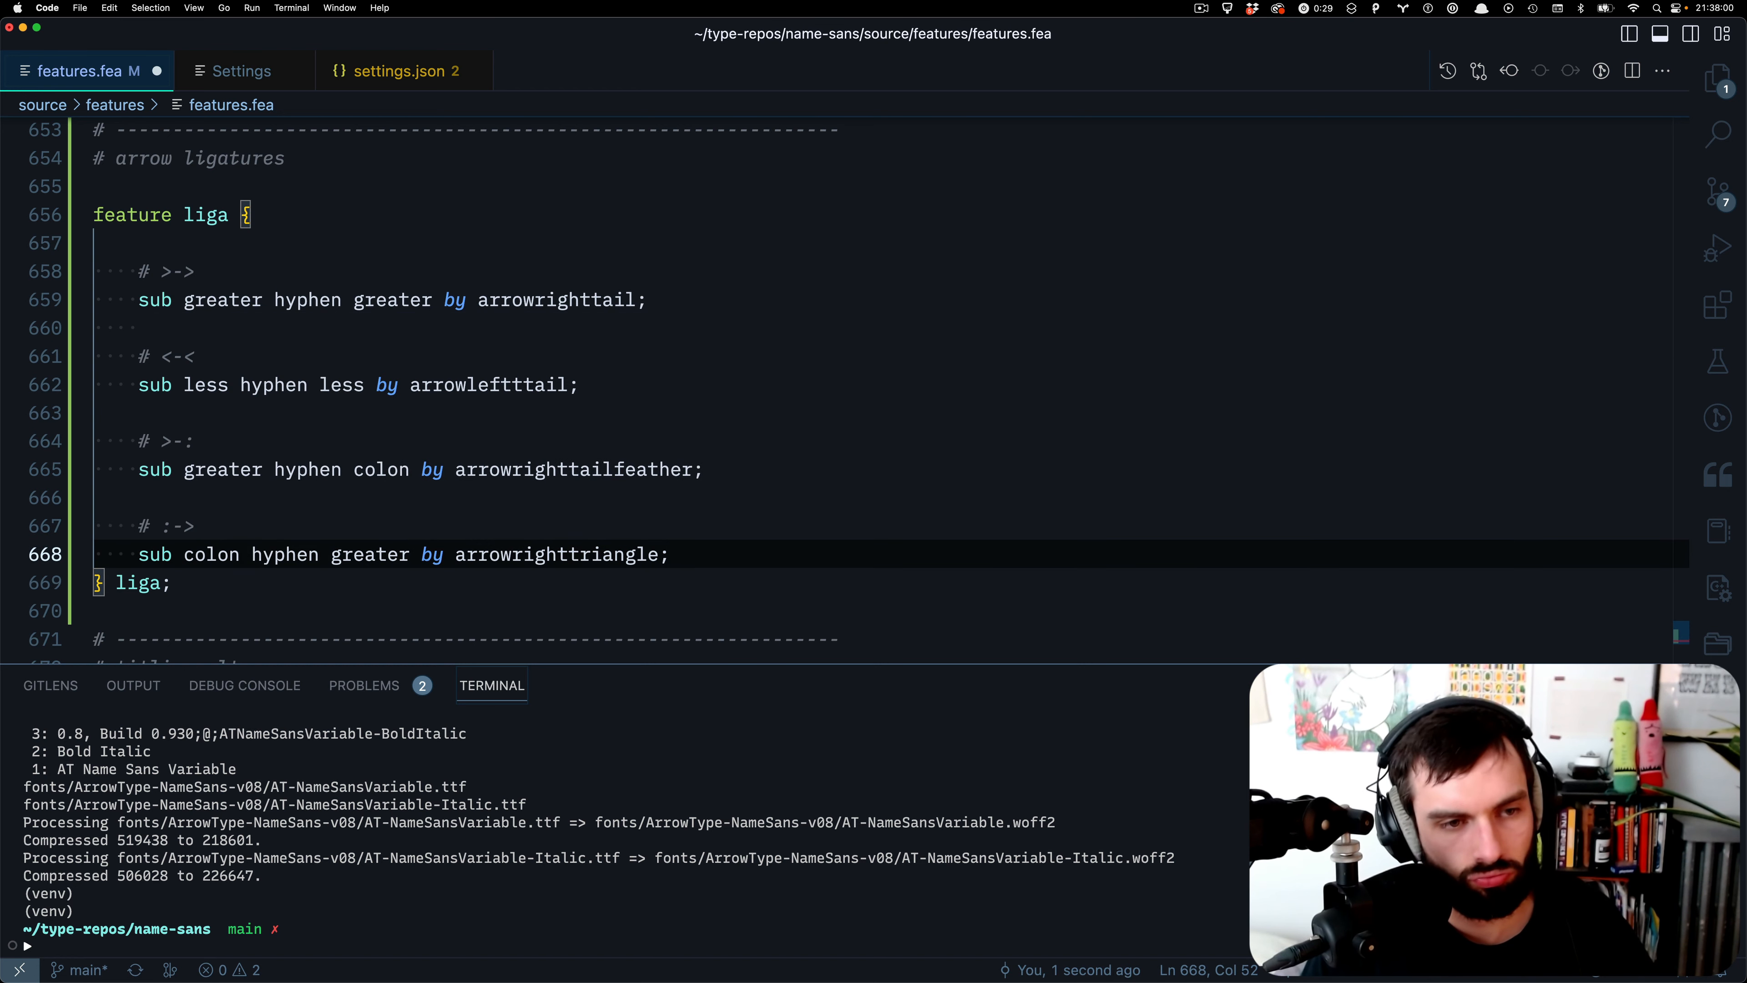
key(shift+Up)
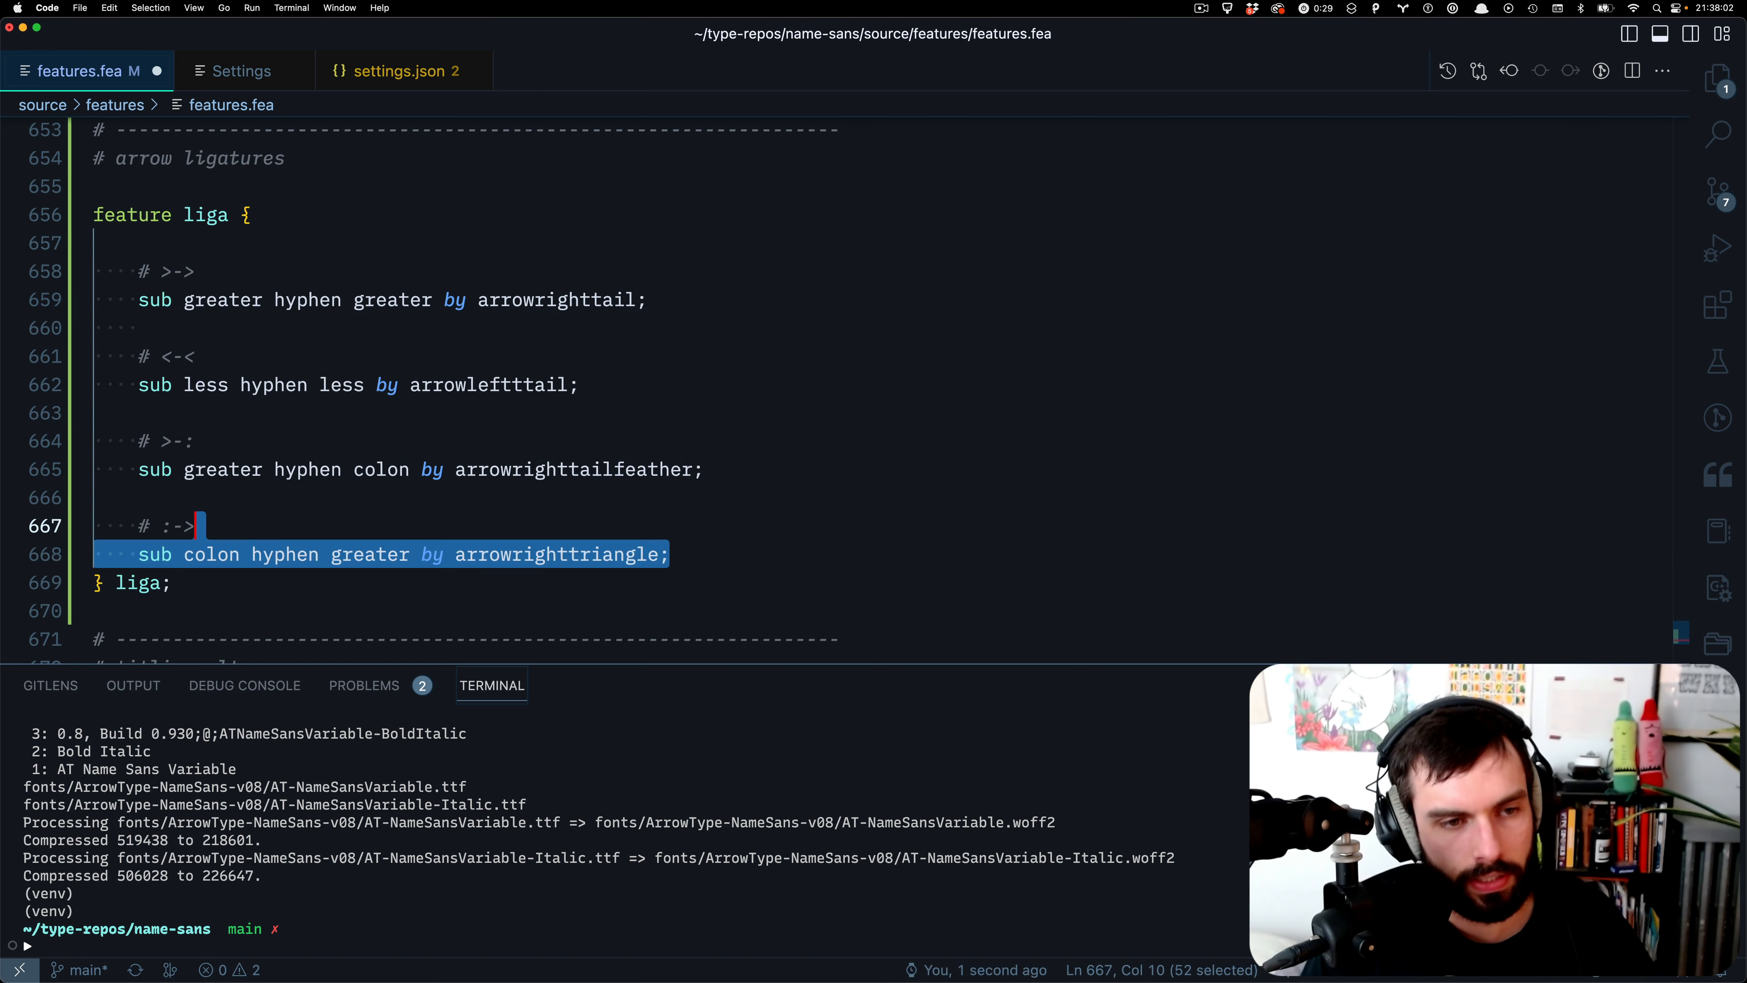
key(shift+Up)
key(shift+Up)
key(shift+Up)
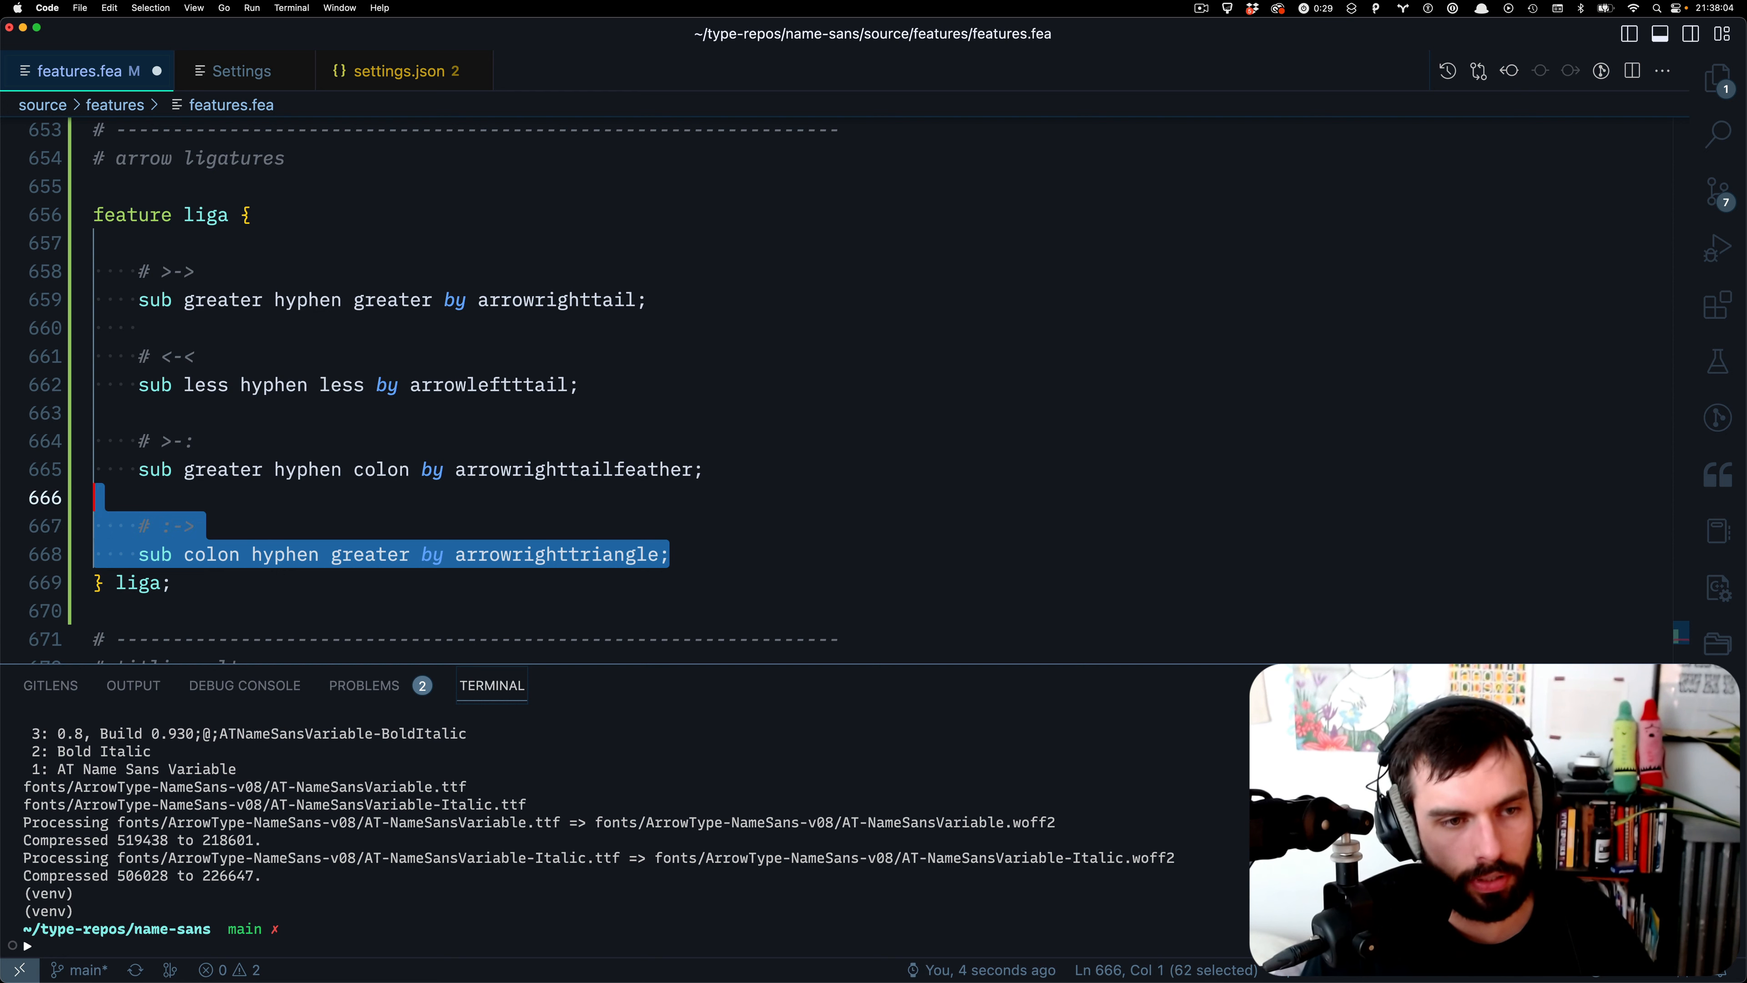
key(alt+Up)
key(alt+Up)
key(alt+Up)
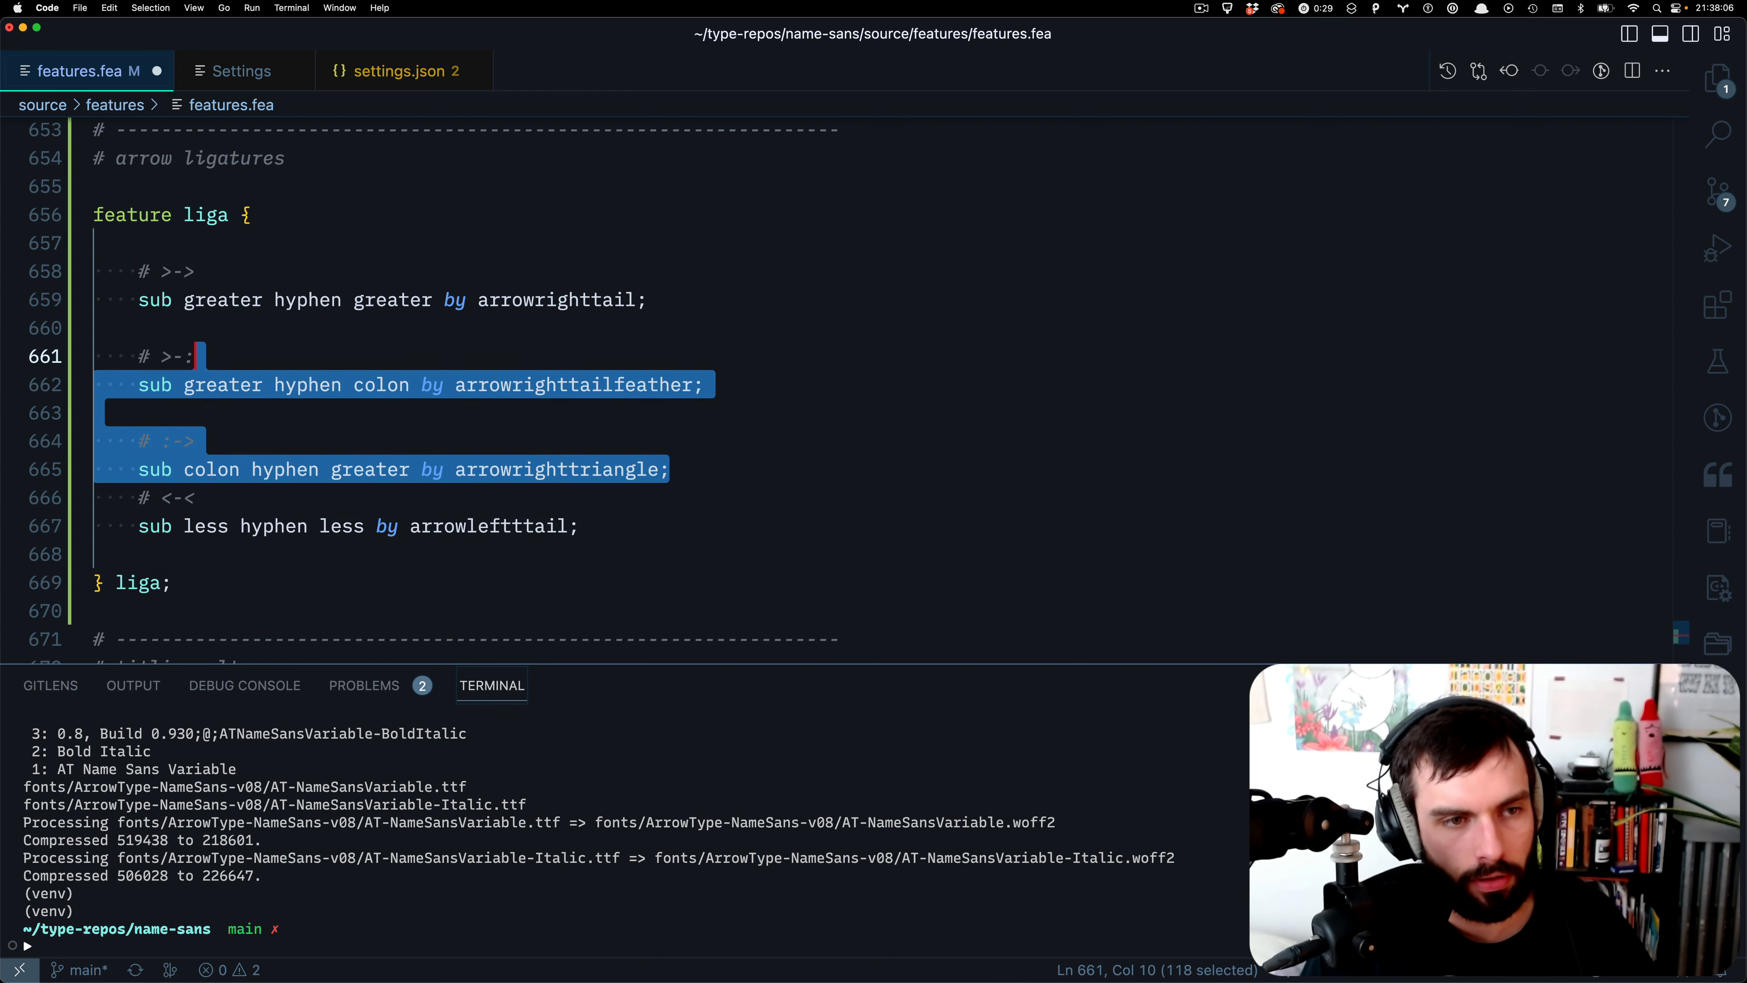
key(alt+Up)
- Remove the blank line between the greater-hyphen-colon rule and the "# :->" comment
key(Down)
key(Up)
key(Up)
key(Up)
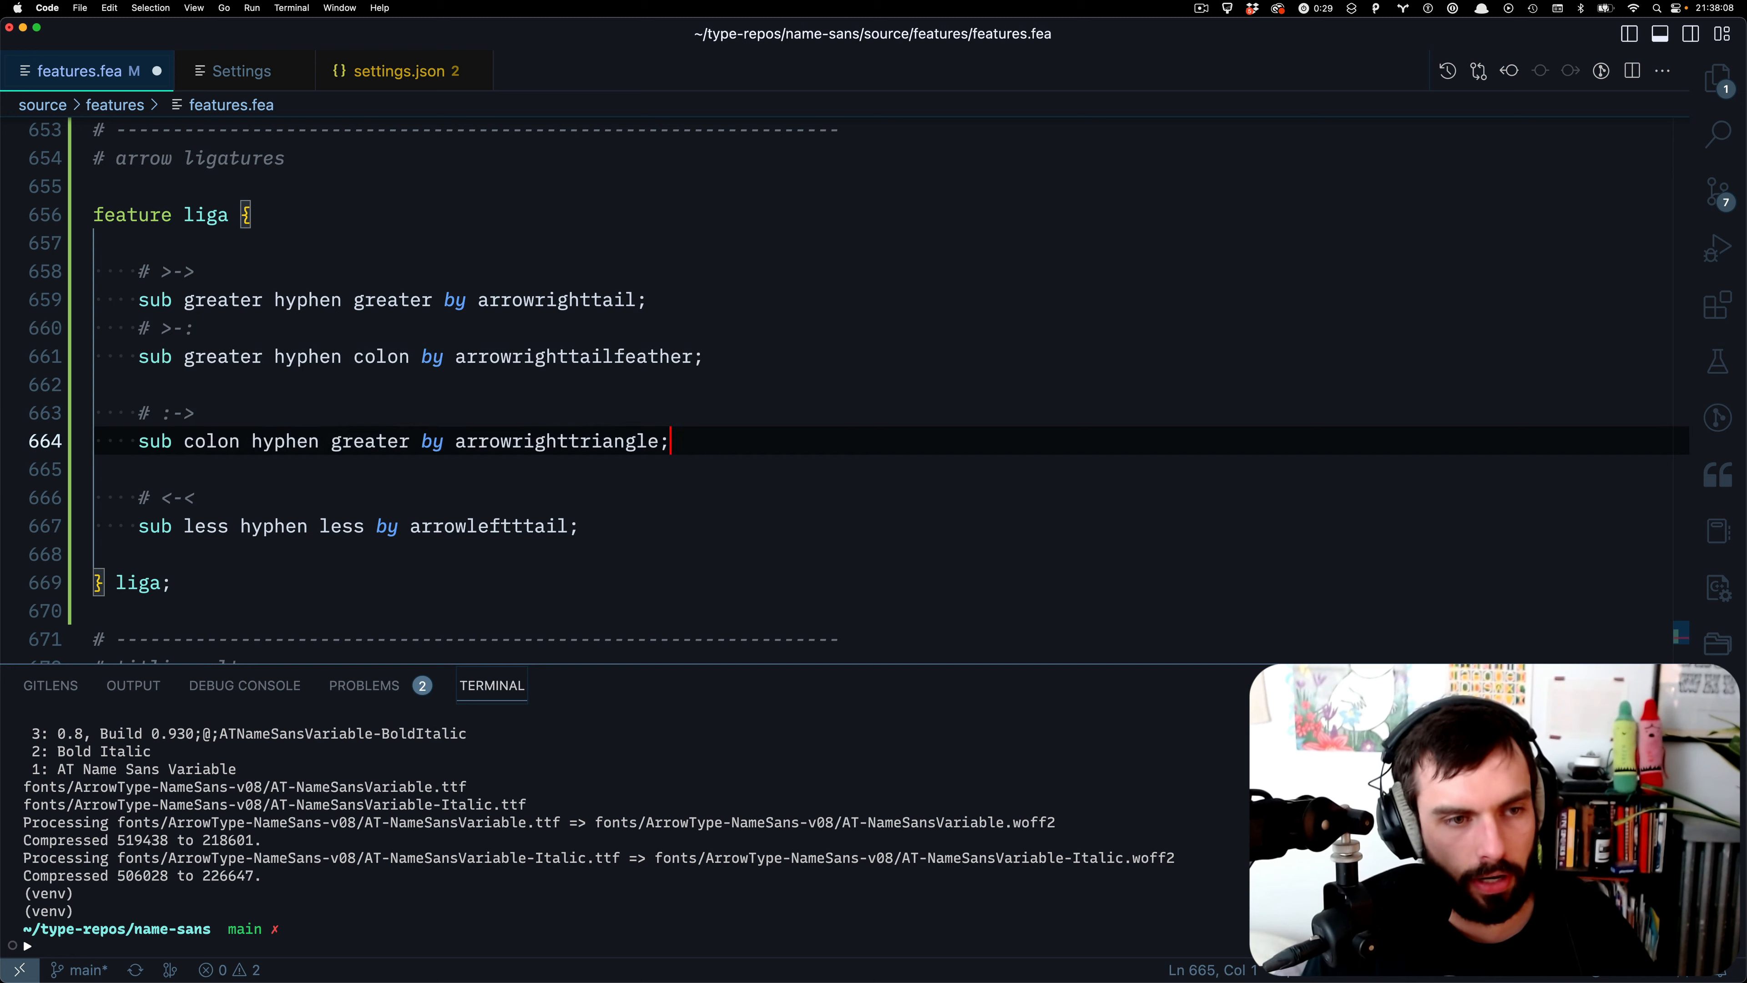
key(BackSpace)
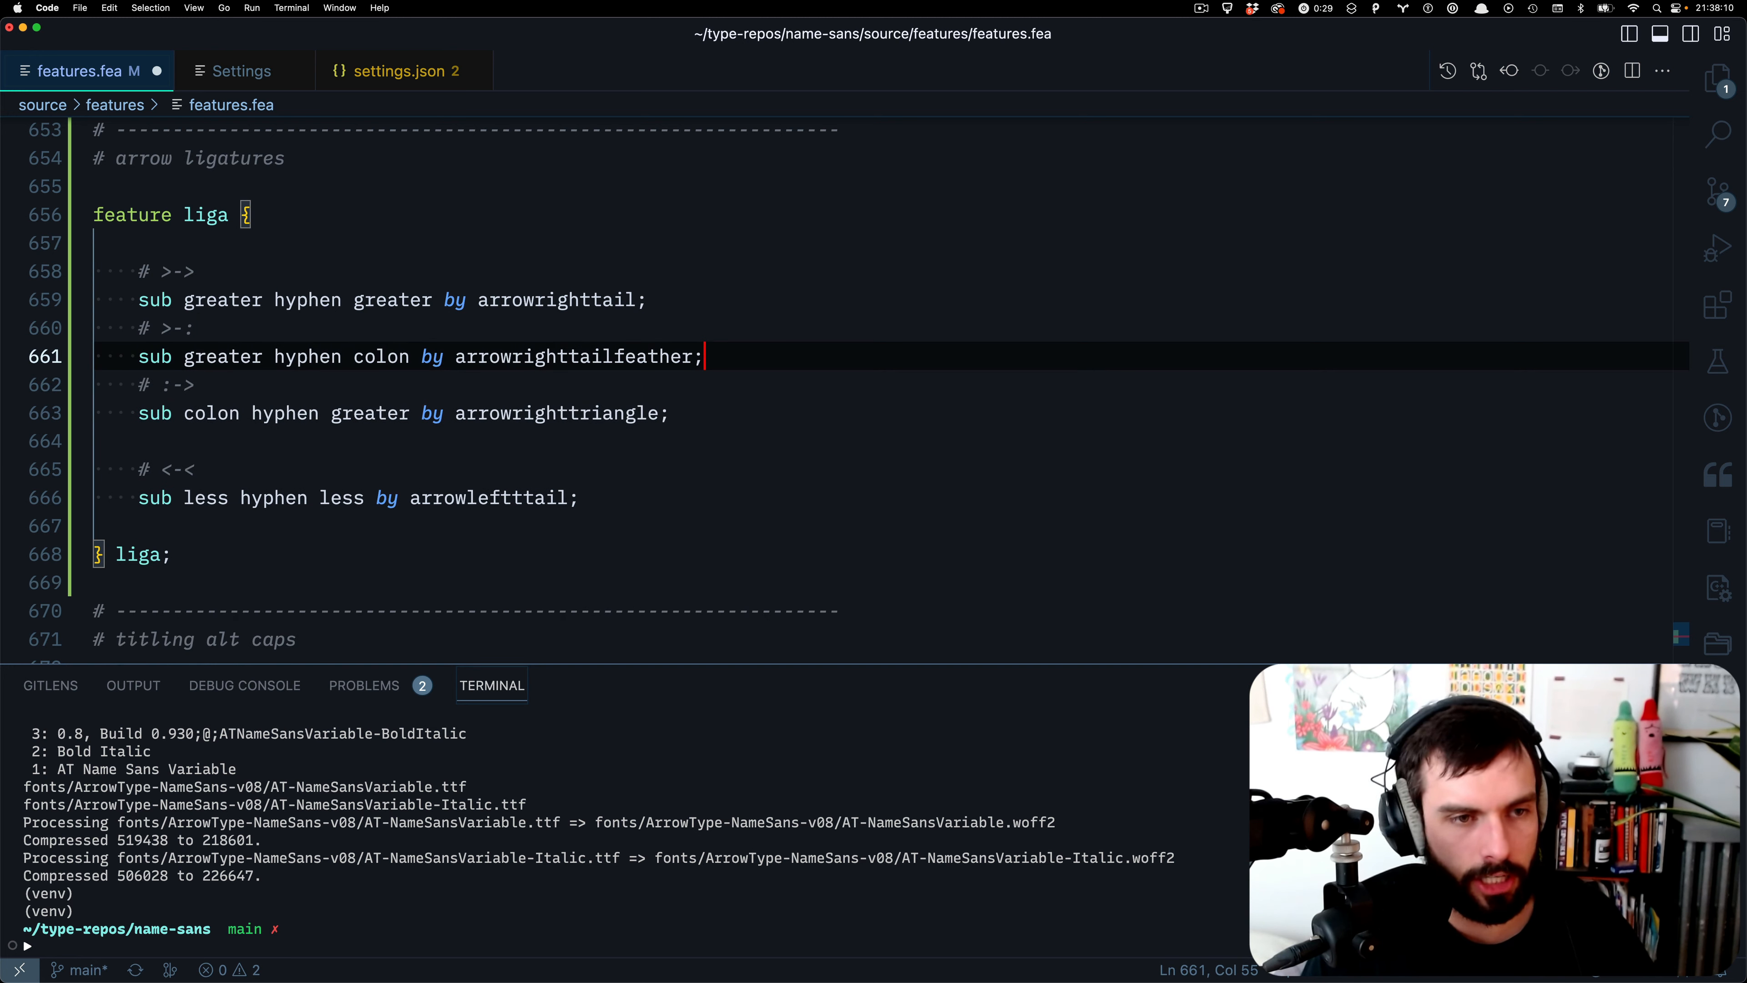
- Duplicate the ">-:" and ":->" comments with their rules and move the copies directly below the less-hyphen-less rule
key(Up)
key(Home)
key(shift+Down)
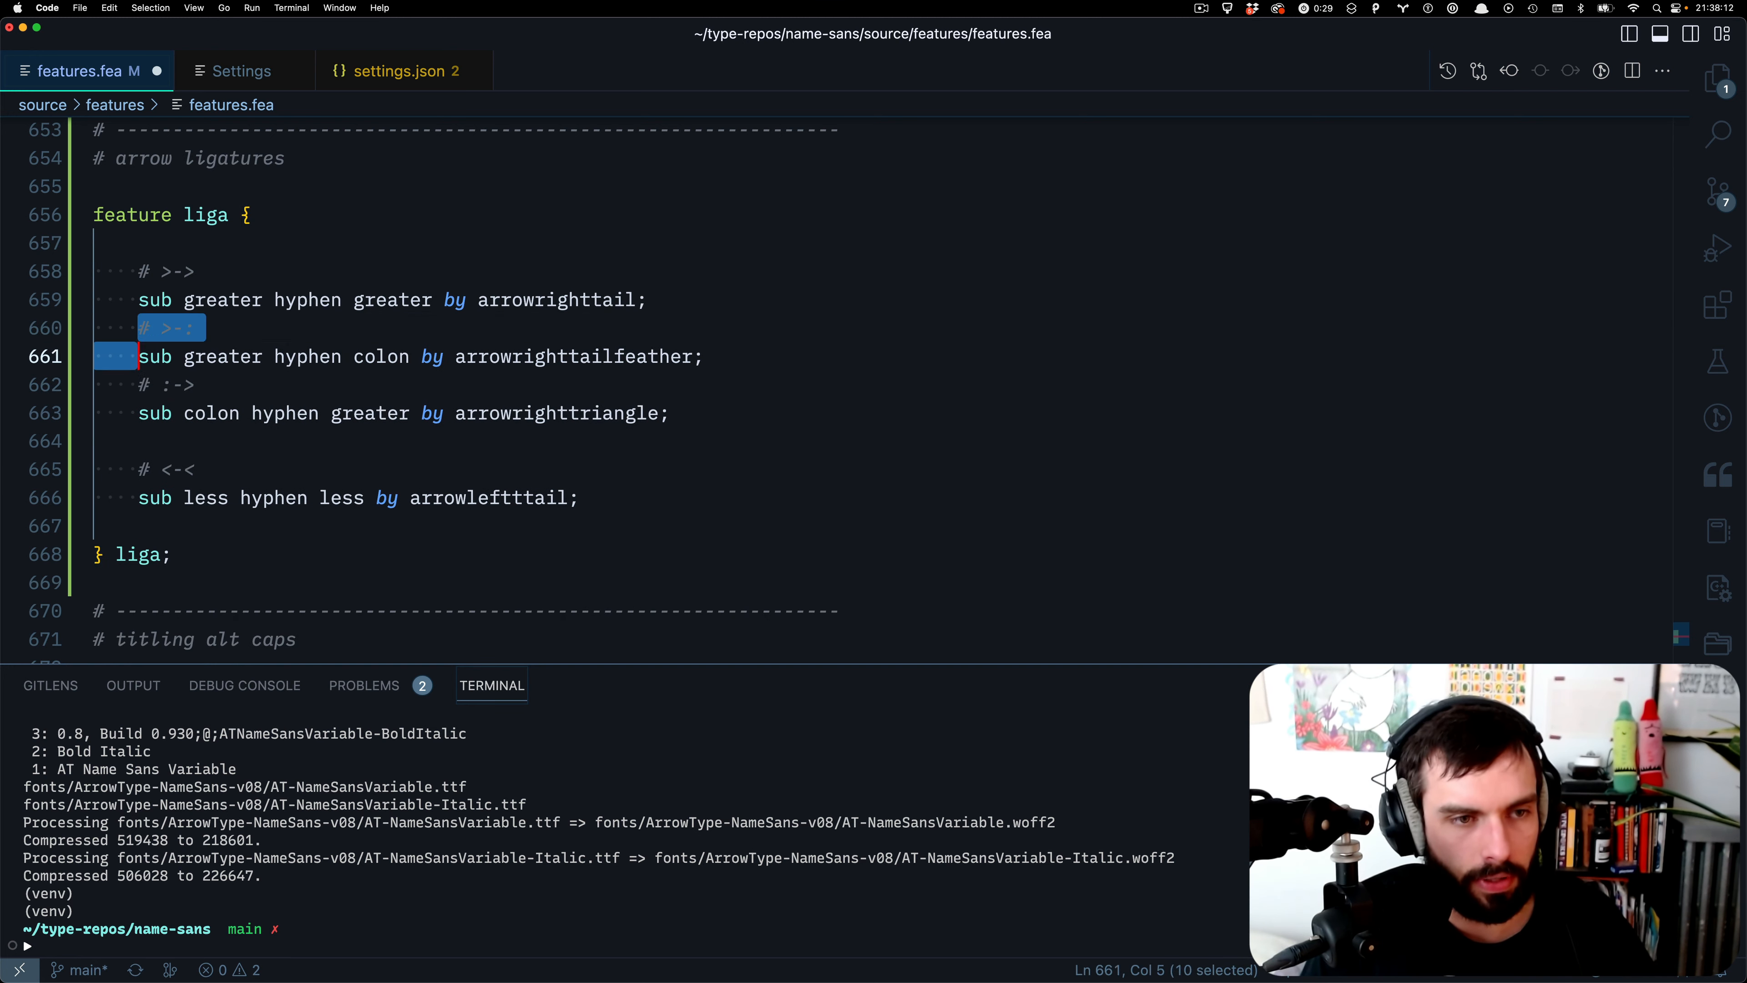
key(shift+Down)
key(shift+Down)
key(alt+shift+Right)
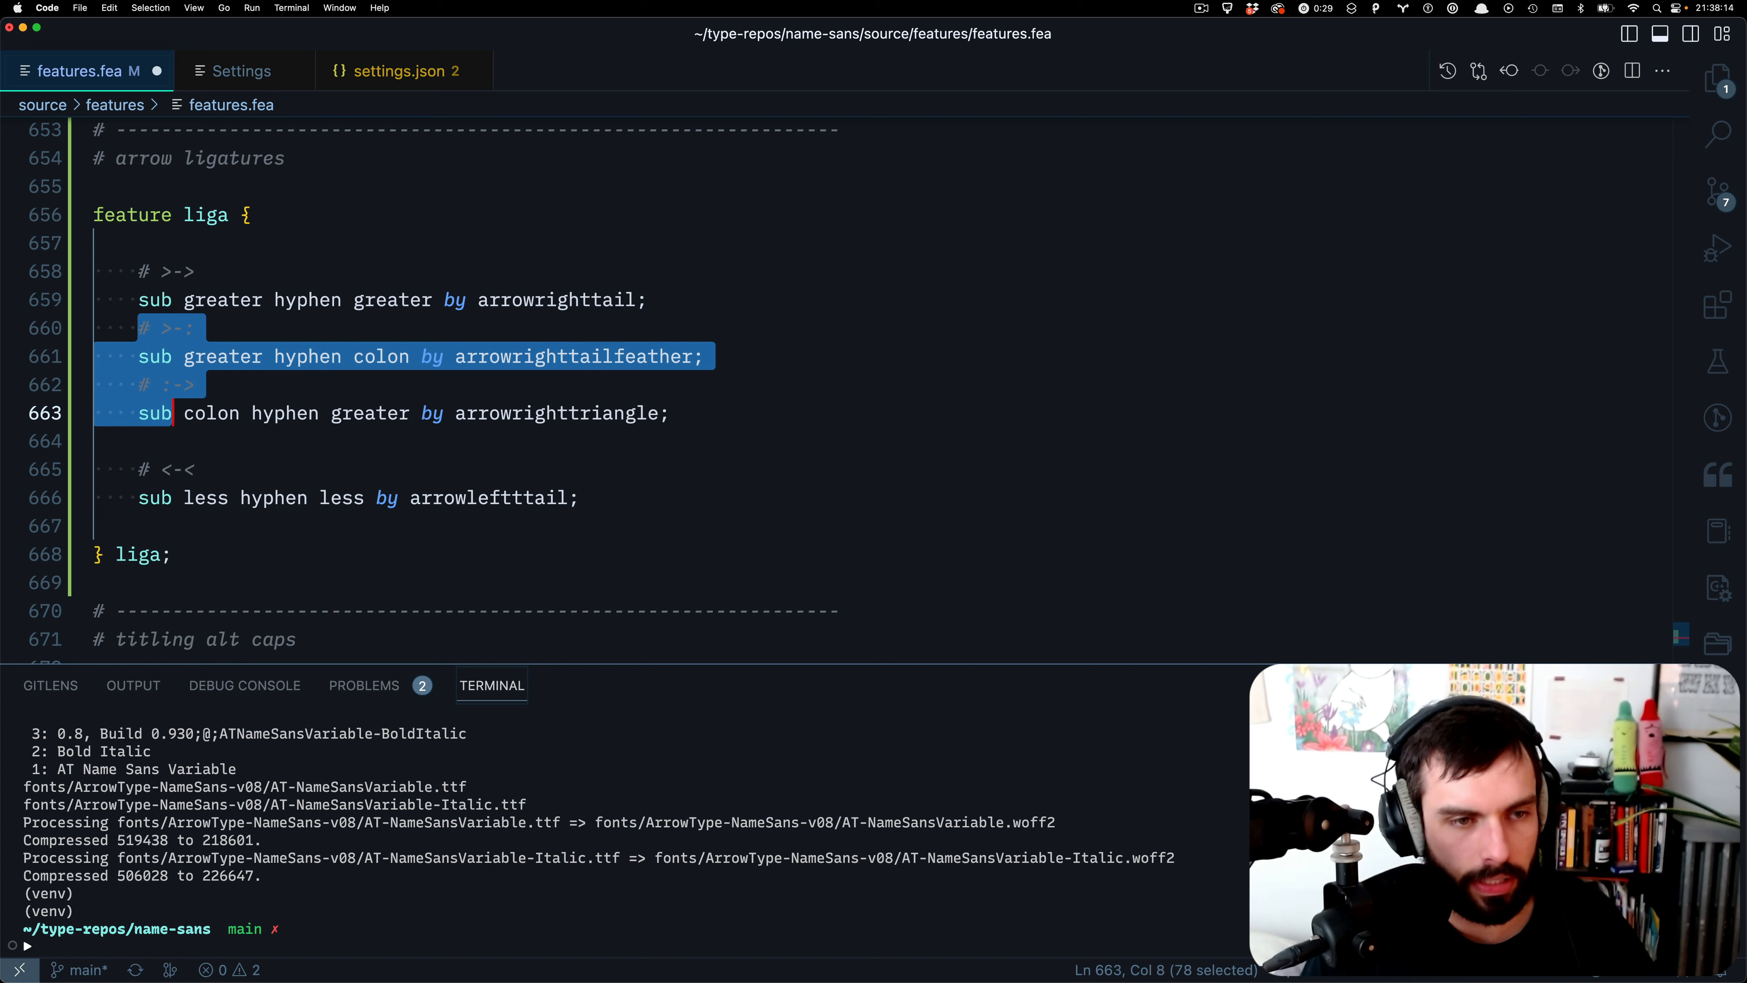
key(alt+Down)
key(alt+Down)
key(alt+Up)
key(alt+Up)
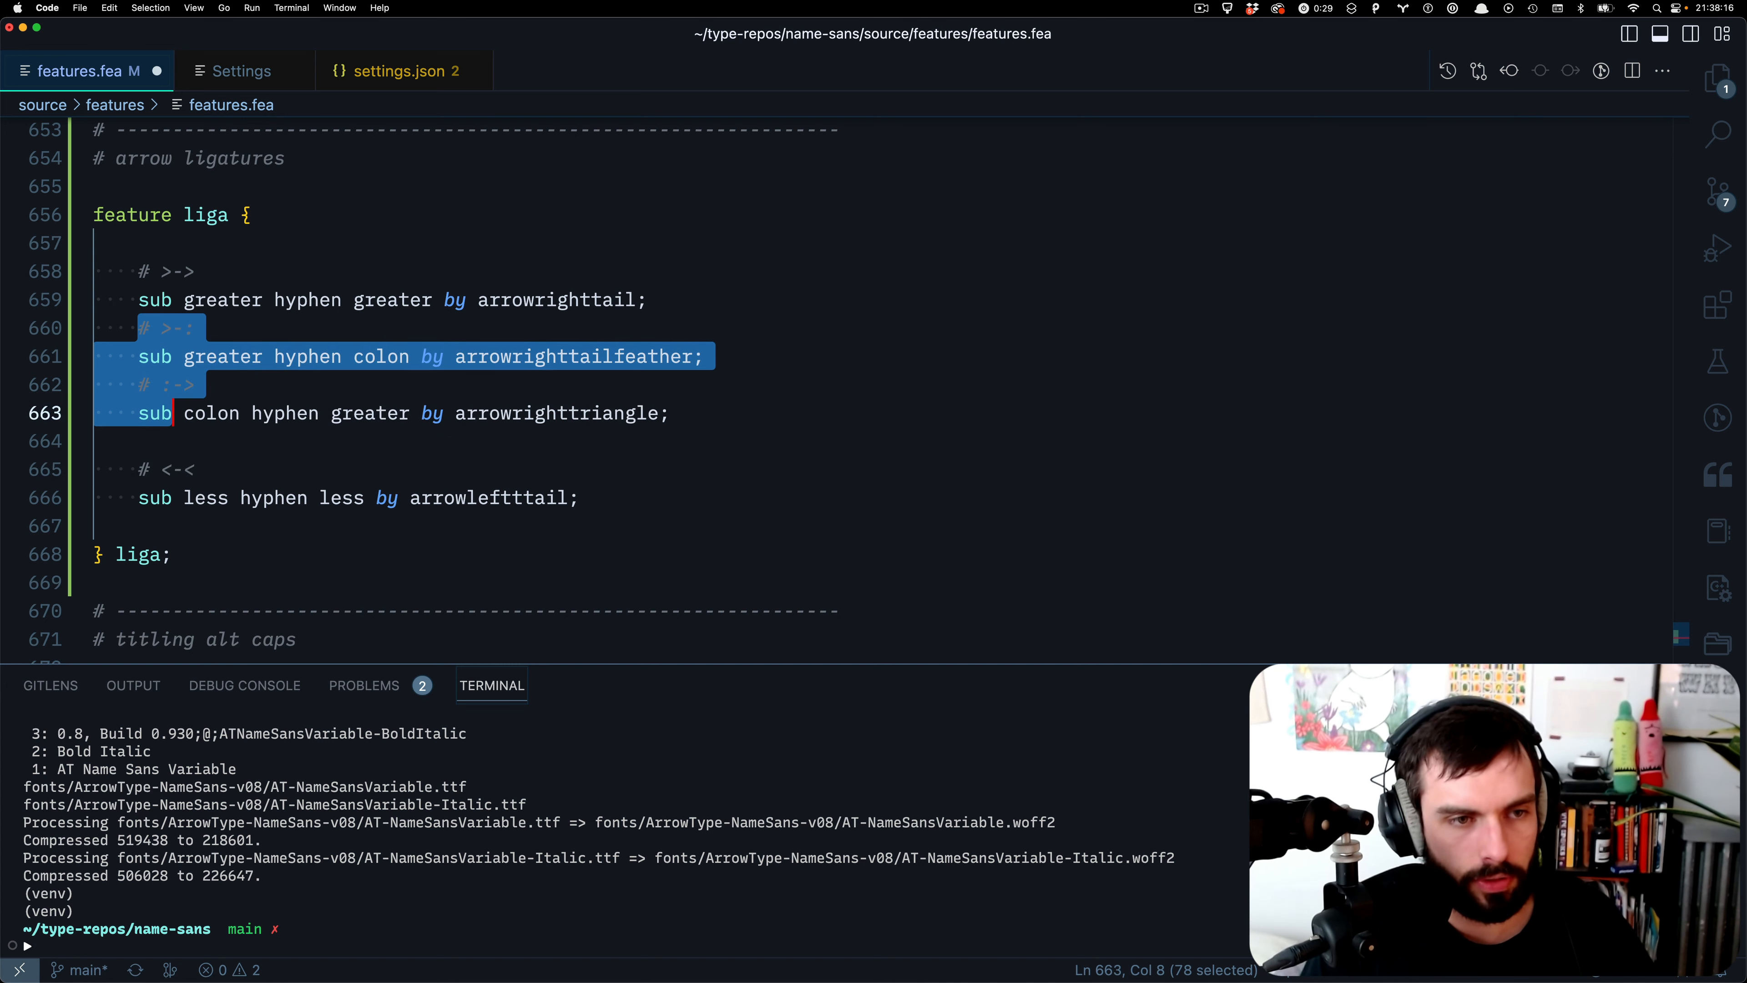
key(shift+alt+Down)
key(alt+Down)
key(alt+Down)
key(alt+Down)
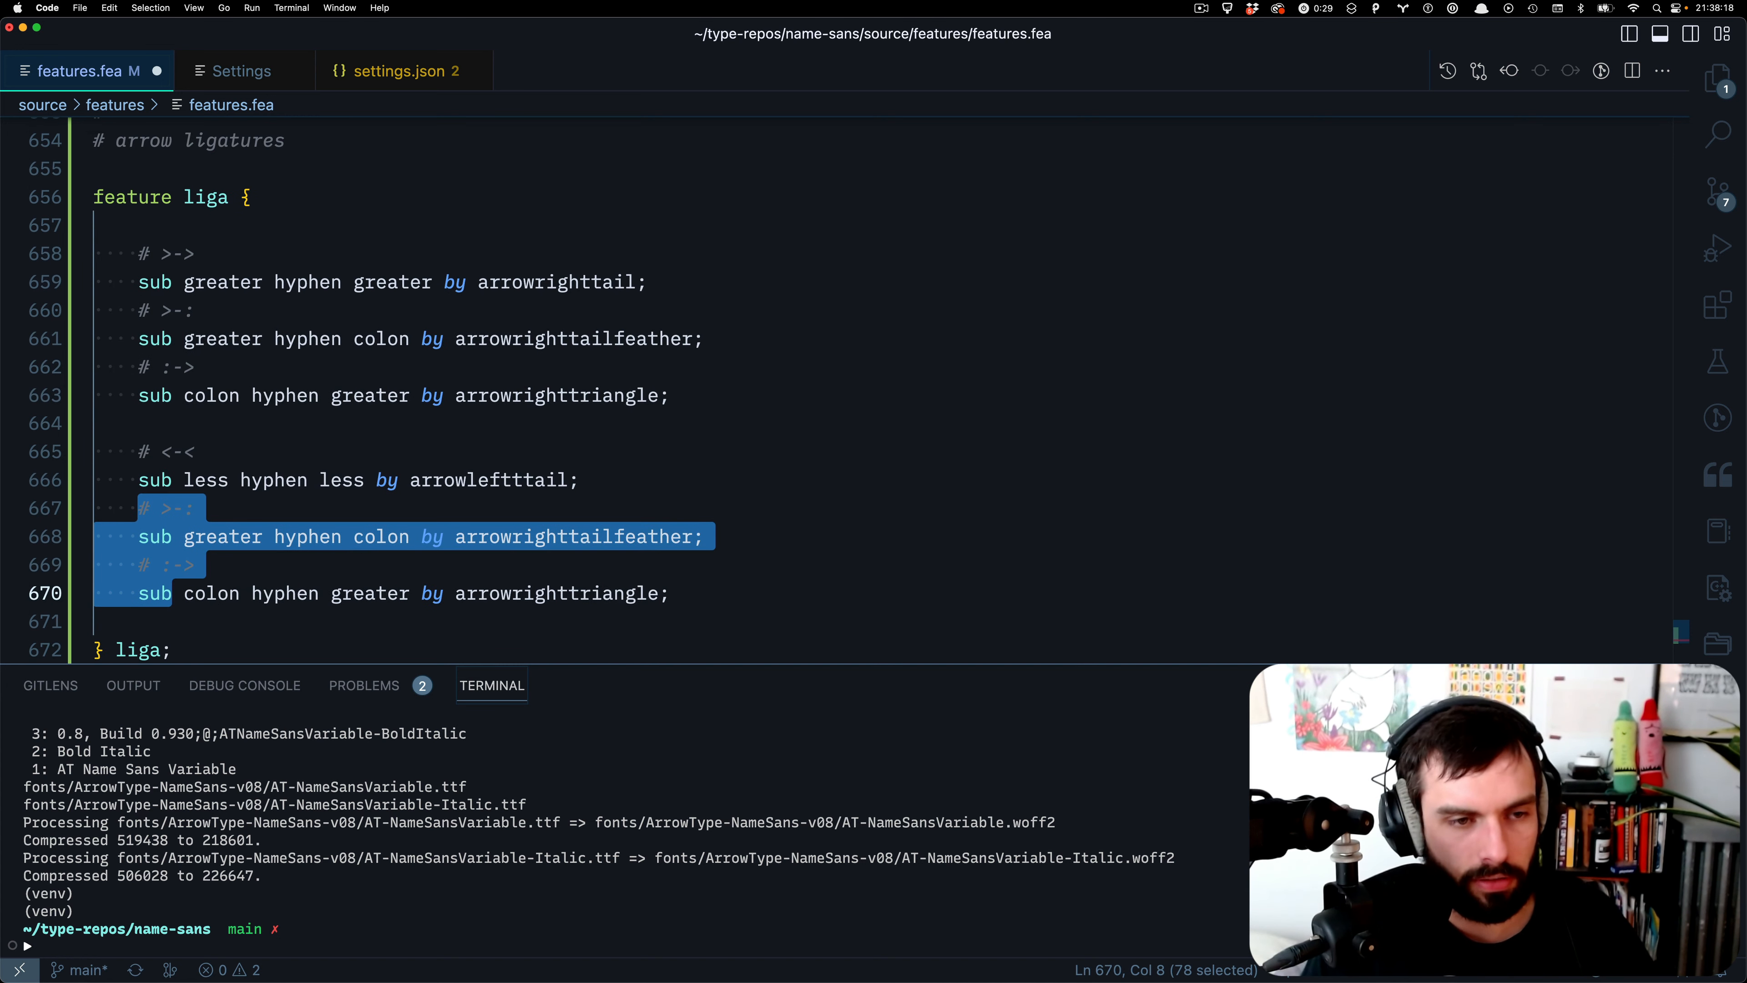
click(893, 475)
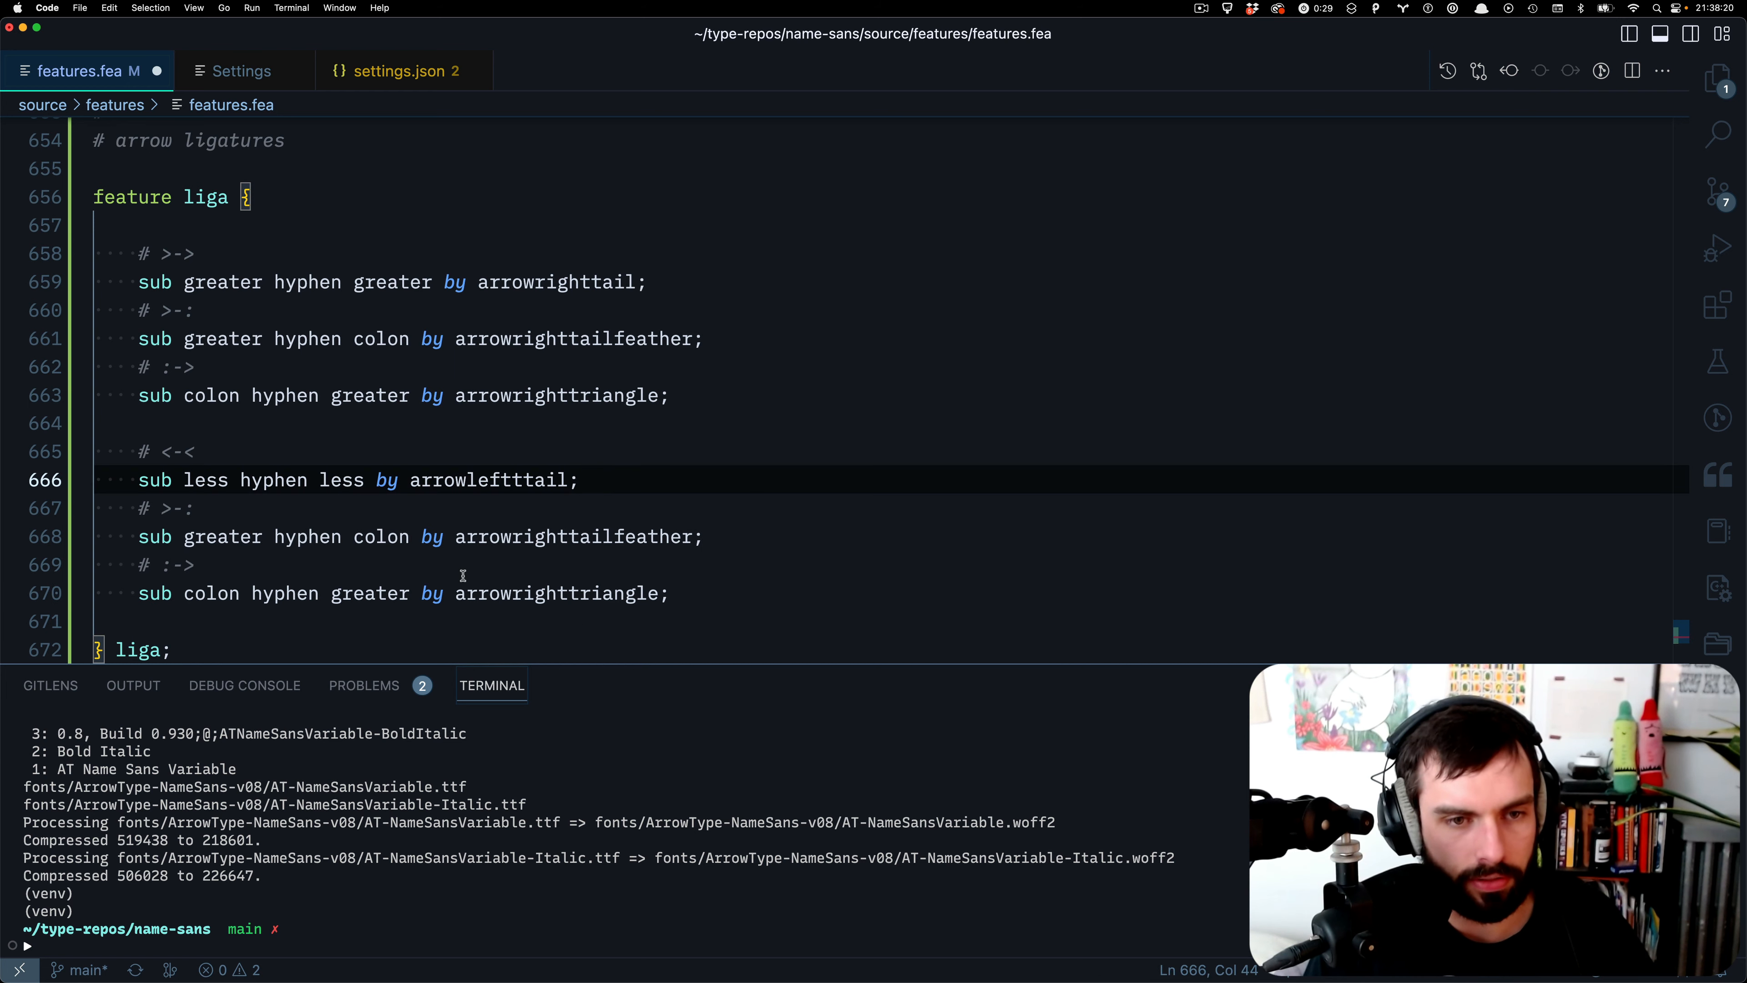
scroll(481, 550, down, 3)
key(super+shift+Left)
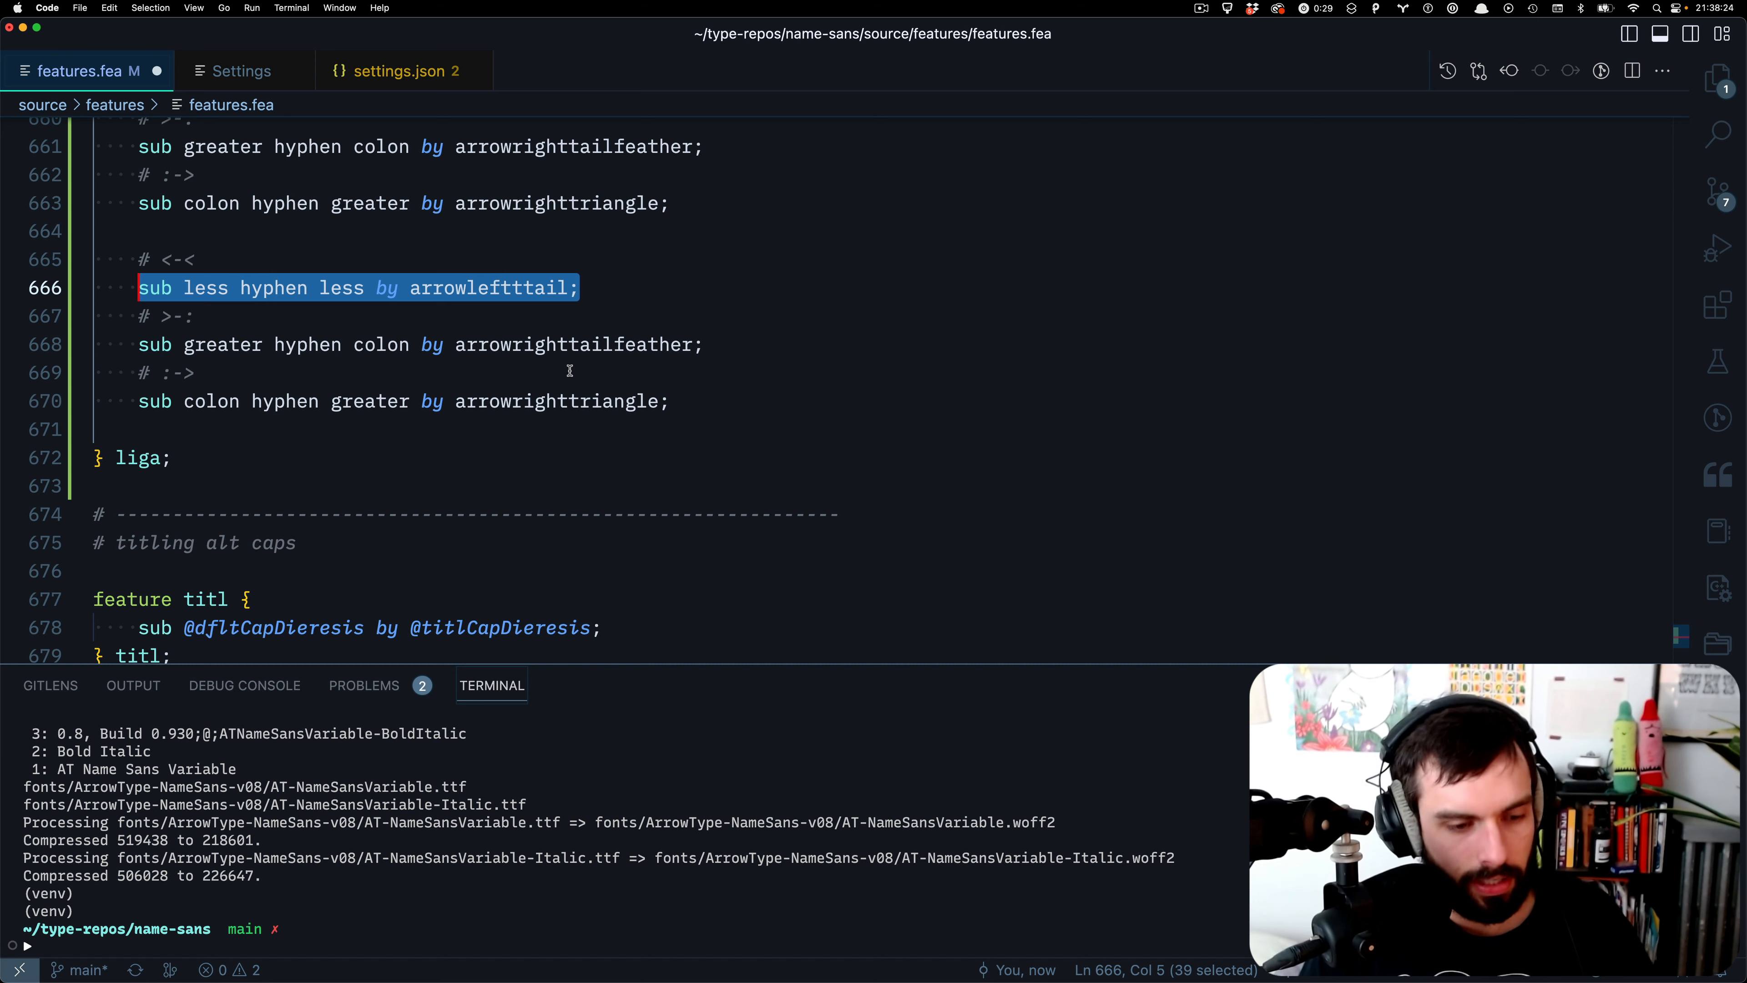
key(Left)
key(shift+Right)
key(shift+Right)
key(shift+Right)
key(shift+Right)
key(shift+Right)
key(shift+Right)
key(shift+Right)
key(shift+Right)
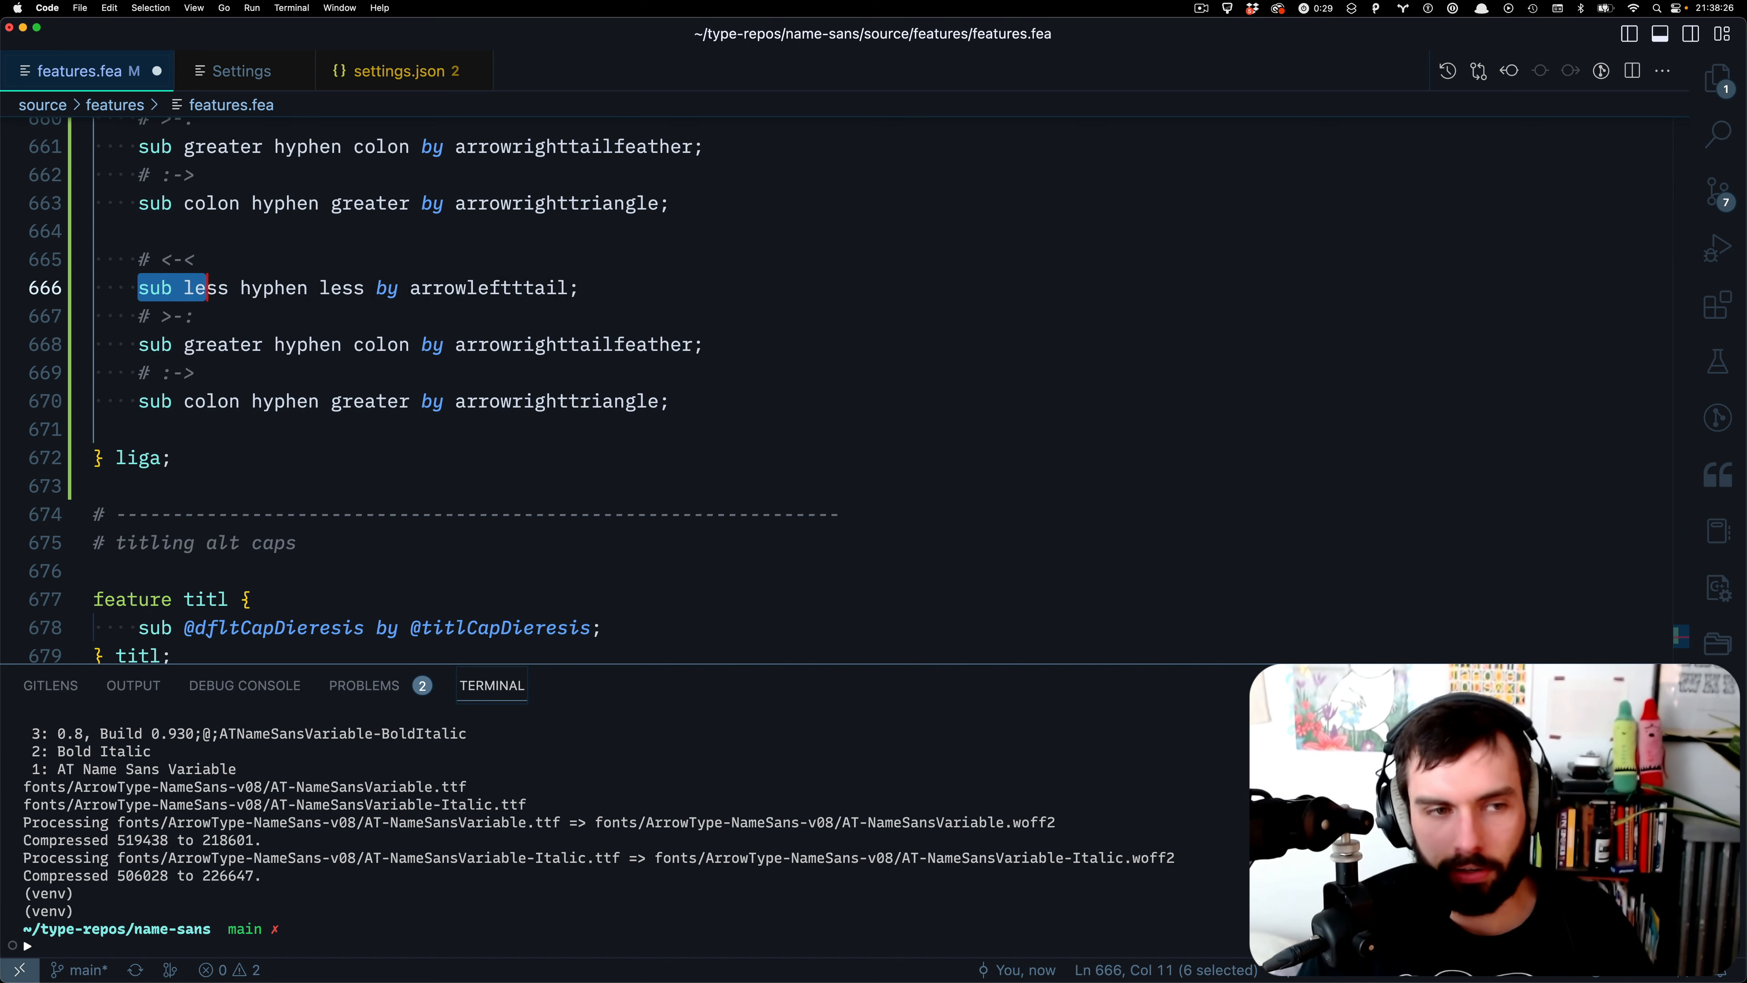
key(shift+Right)
key(shift+Right)
key(shift+Right)
key(shift+Right)
key(shift+Right)
key(shift+Right)
key(shift+Right)
key(shift+Right)
key(shift+Right)
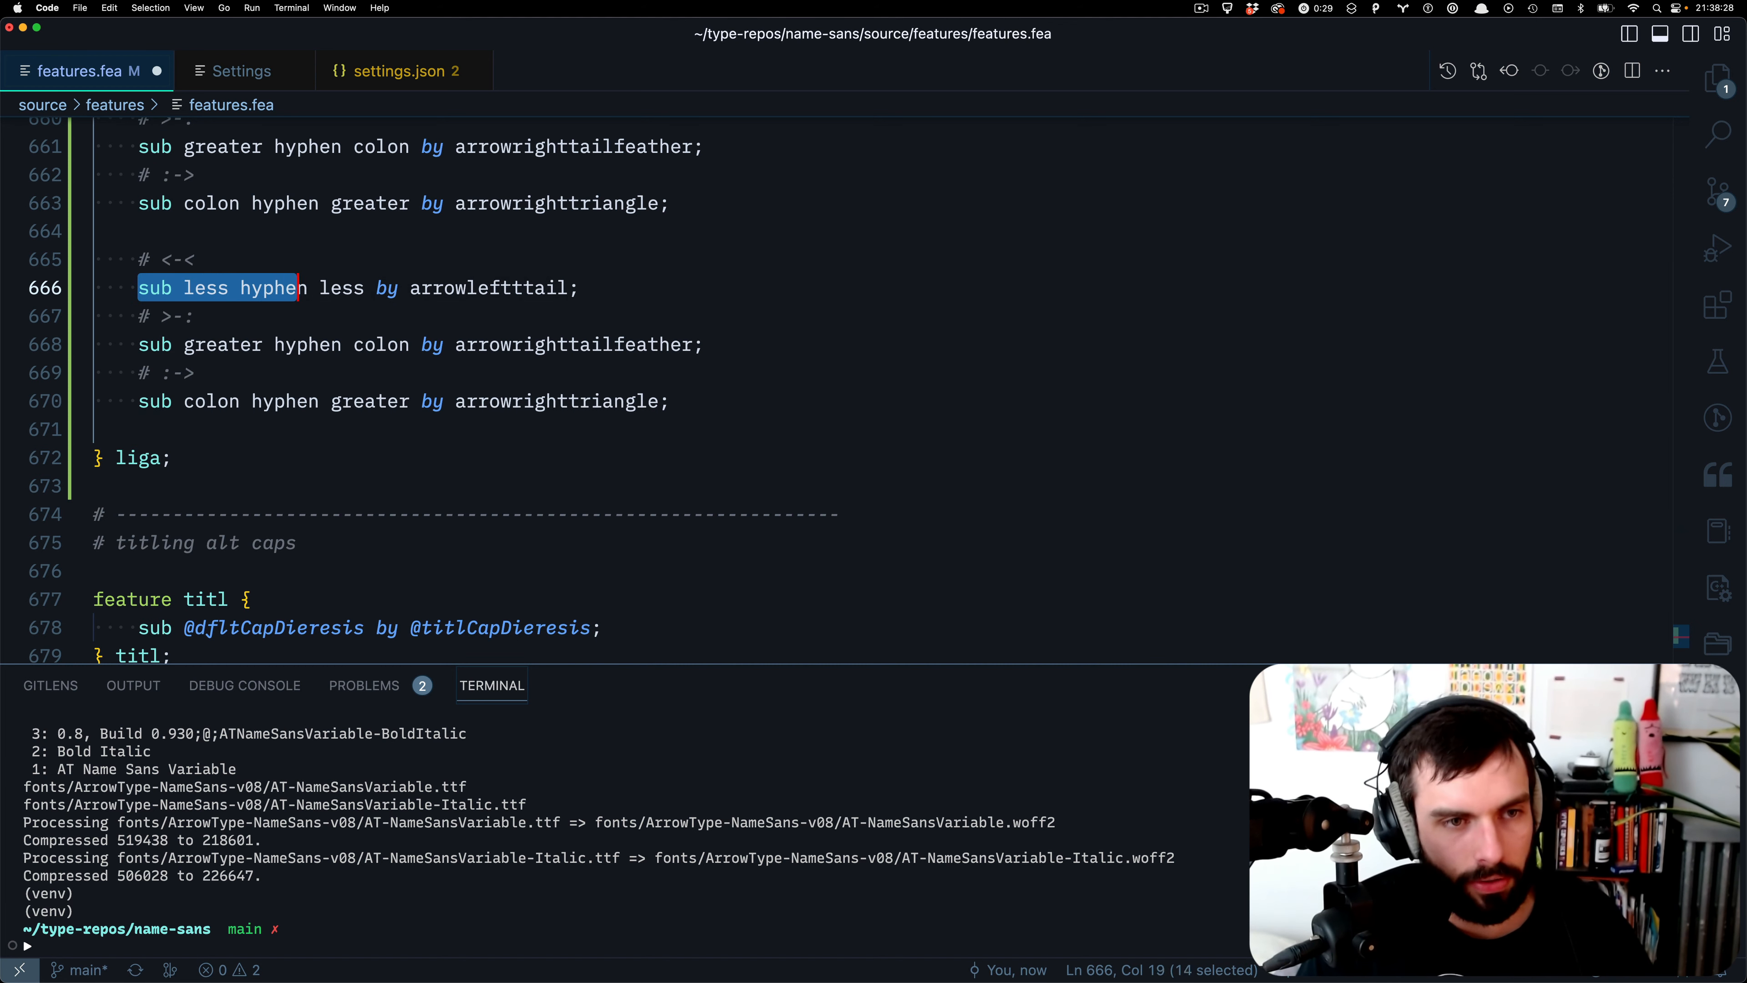
key(Right)
key(shift+Left)
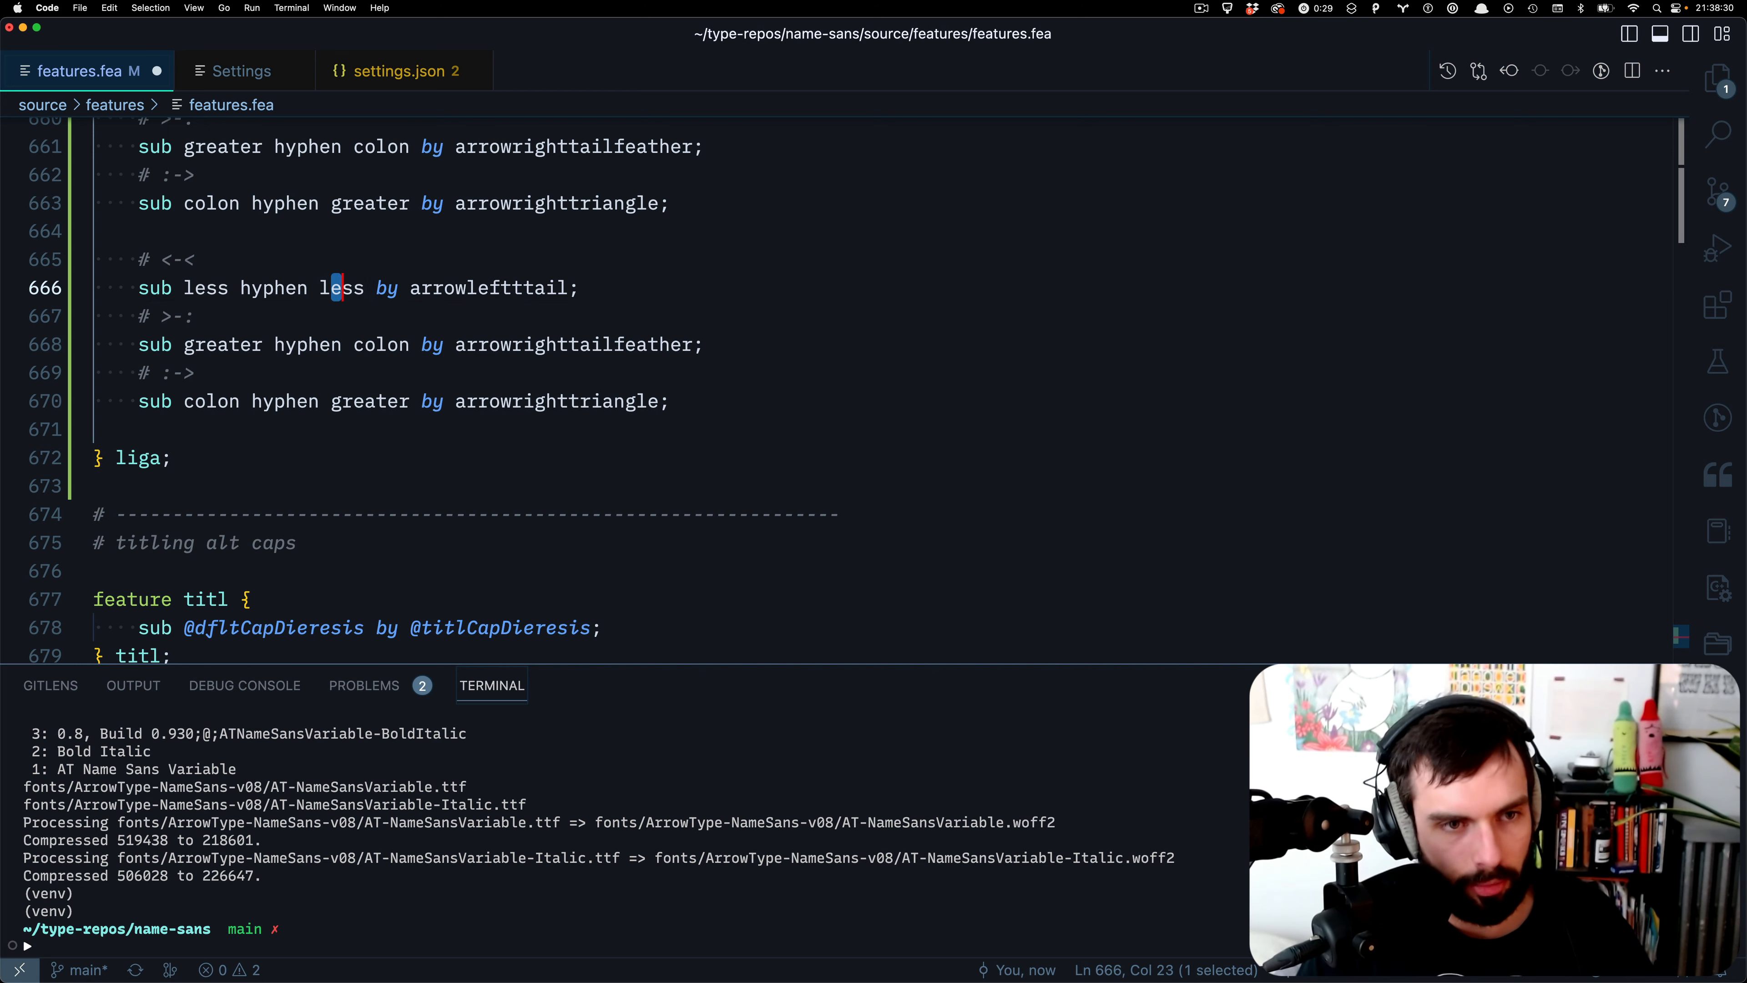
key(alt+shift+Left)
key(alt+shift+Left)
key(alt+shift+Left)
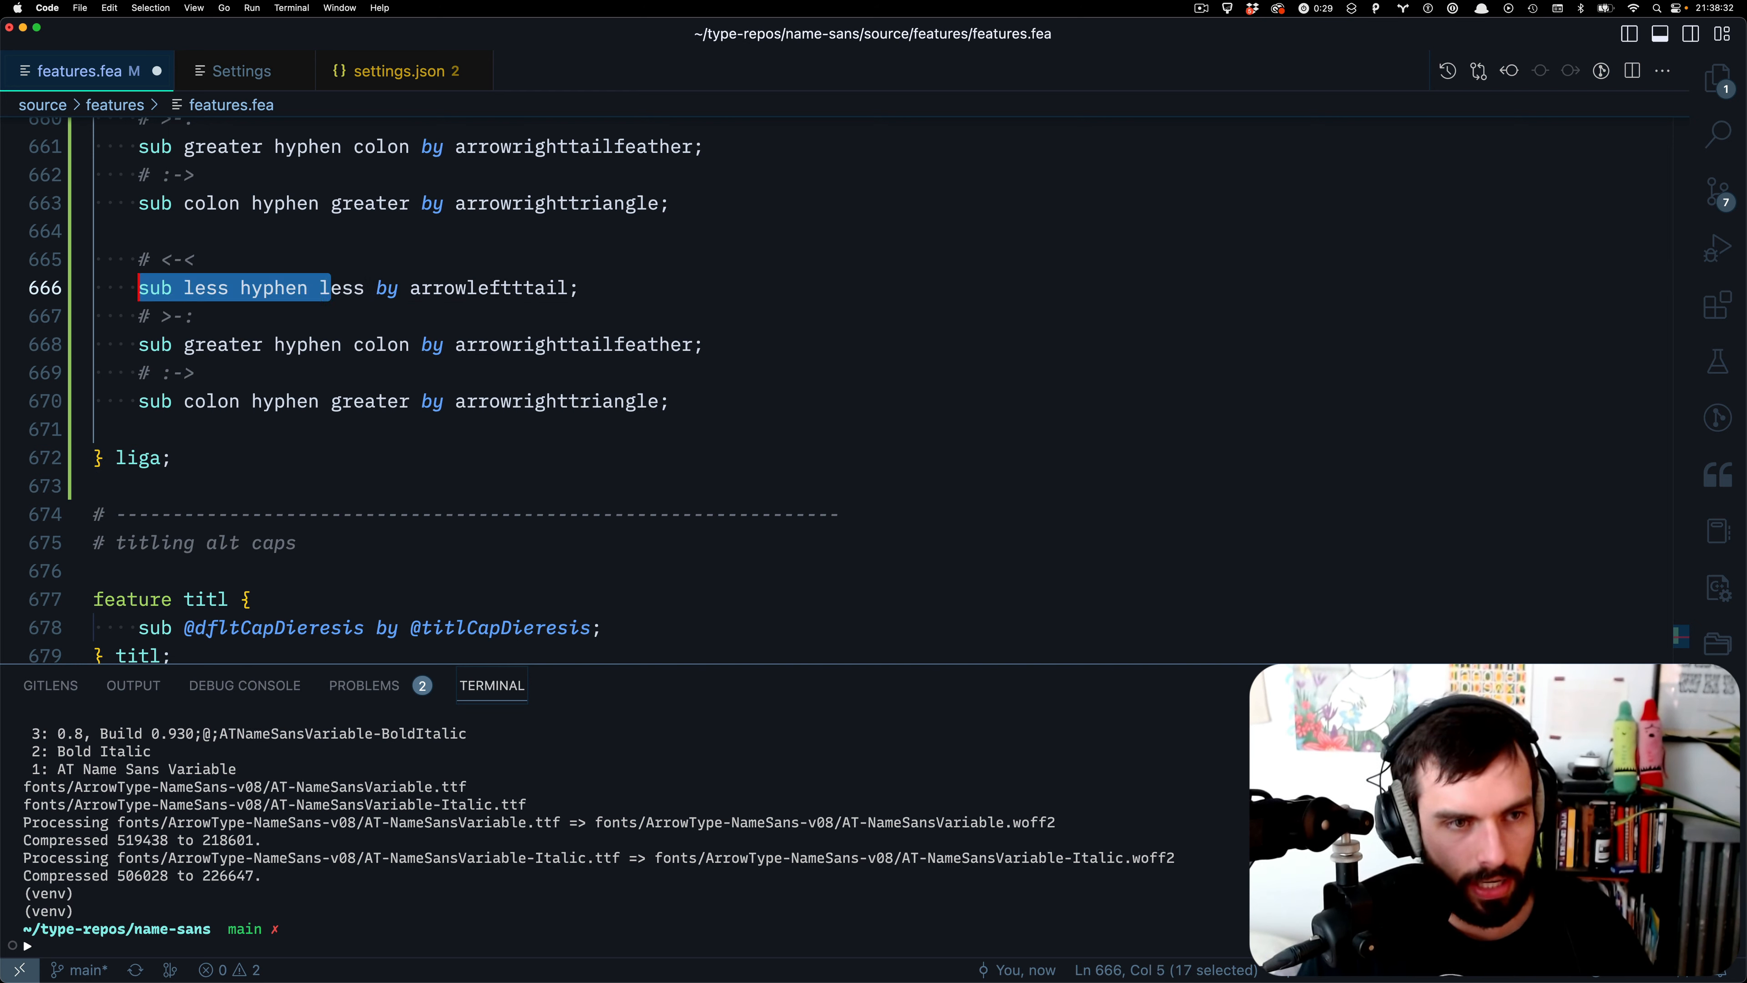
key(Left)
key(alt+shift+Right)
key(alt+shift+Right)
key(alt+shift+Right)
key(Left)
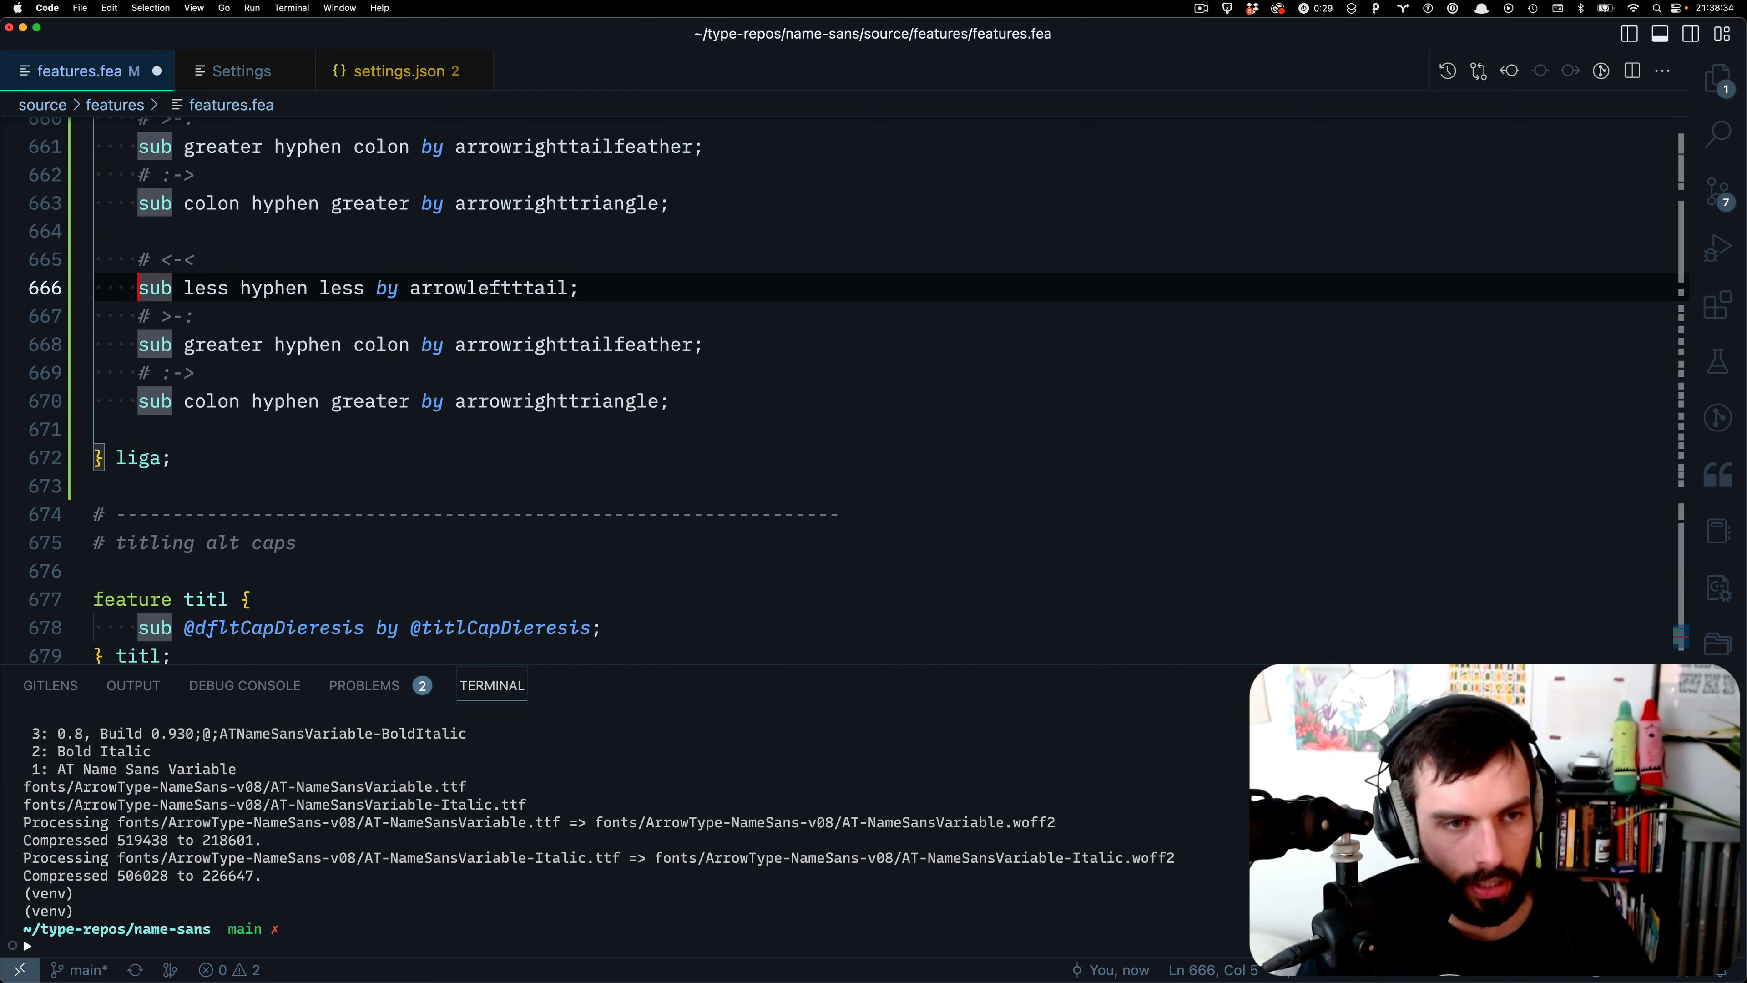
key(super+shift+Right)
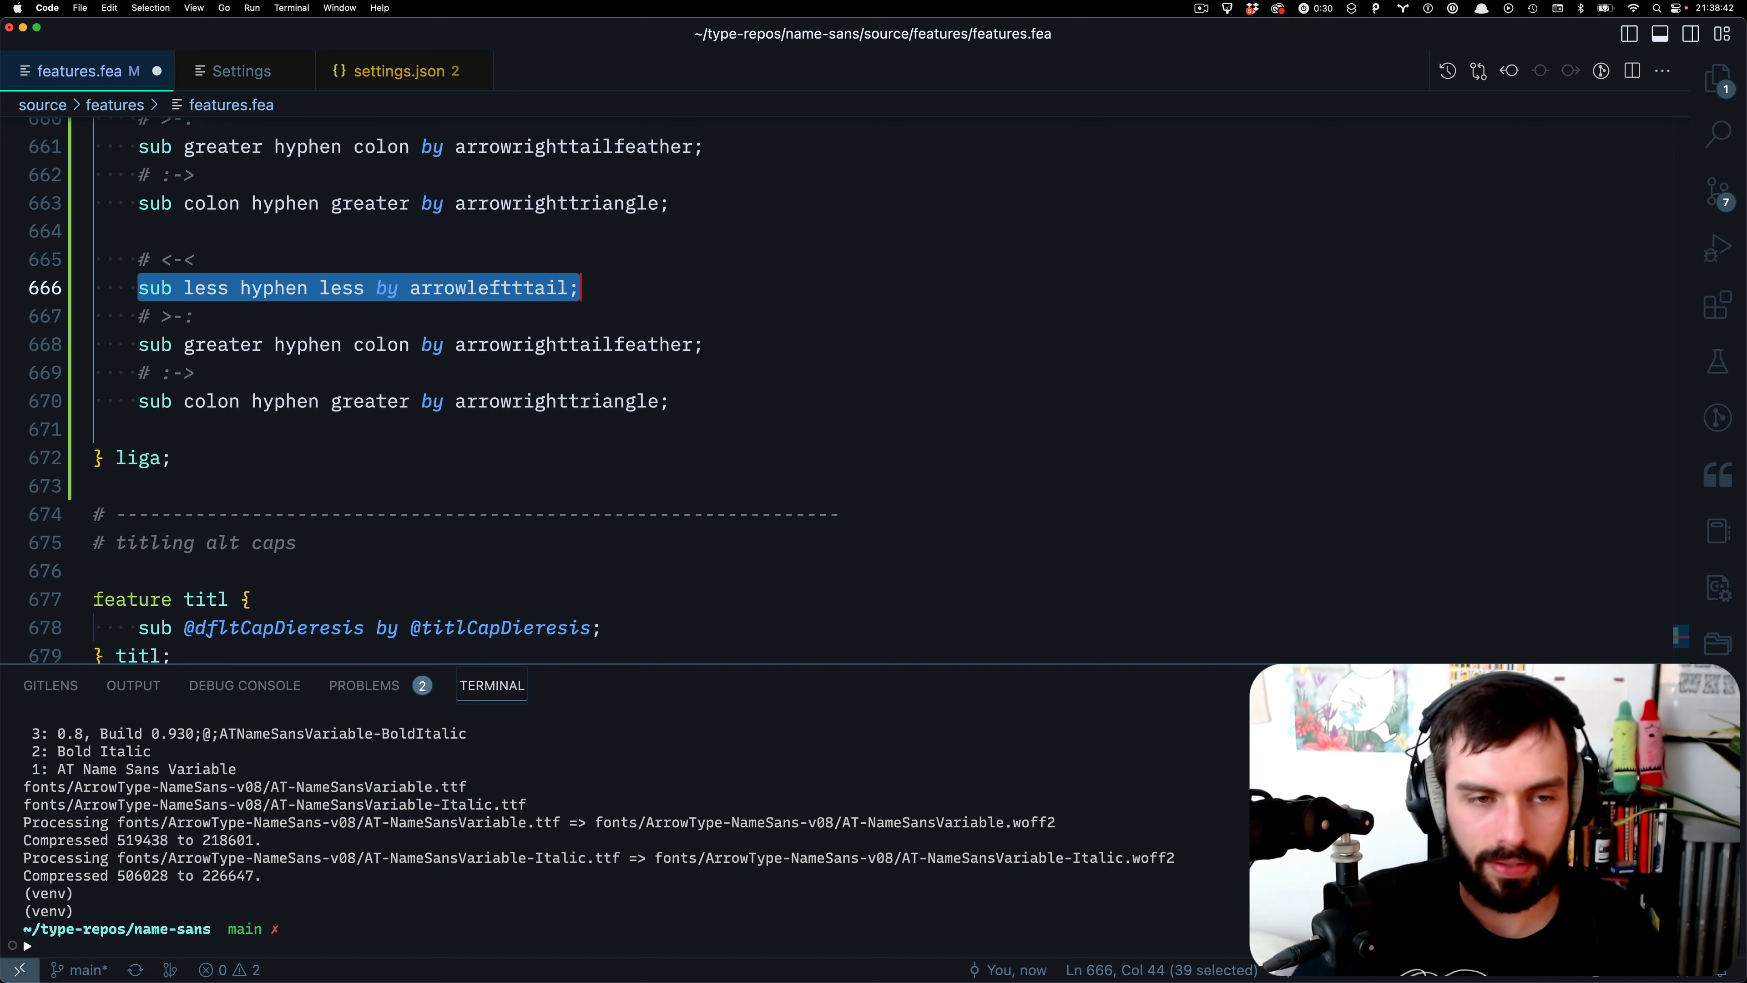
key(Escape)
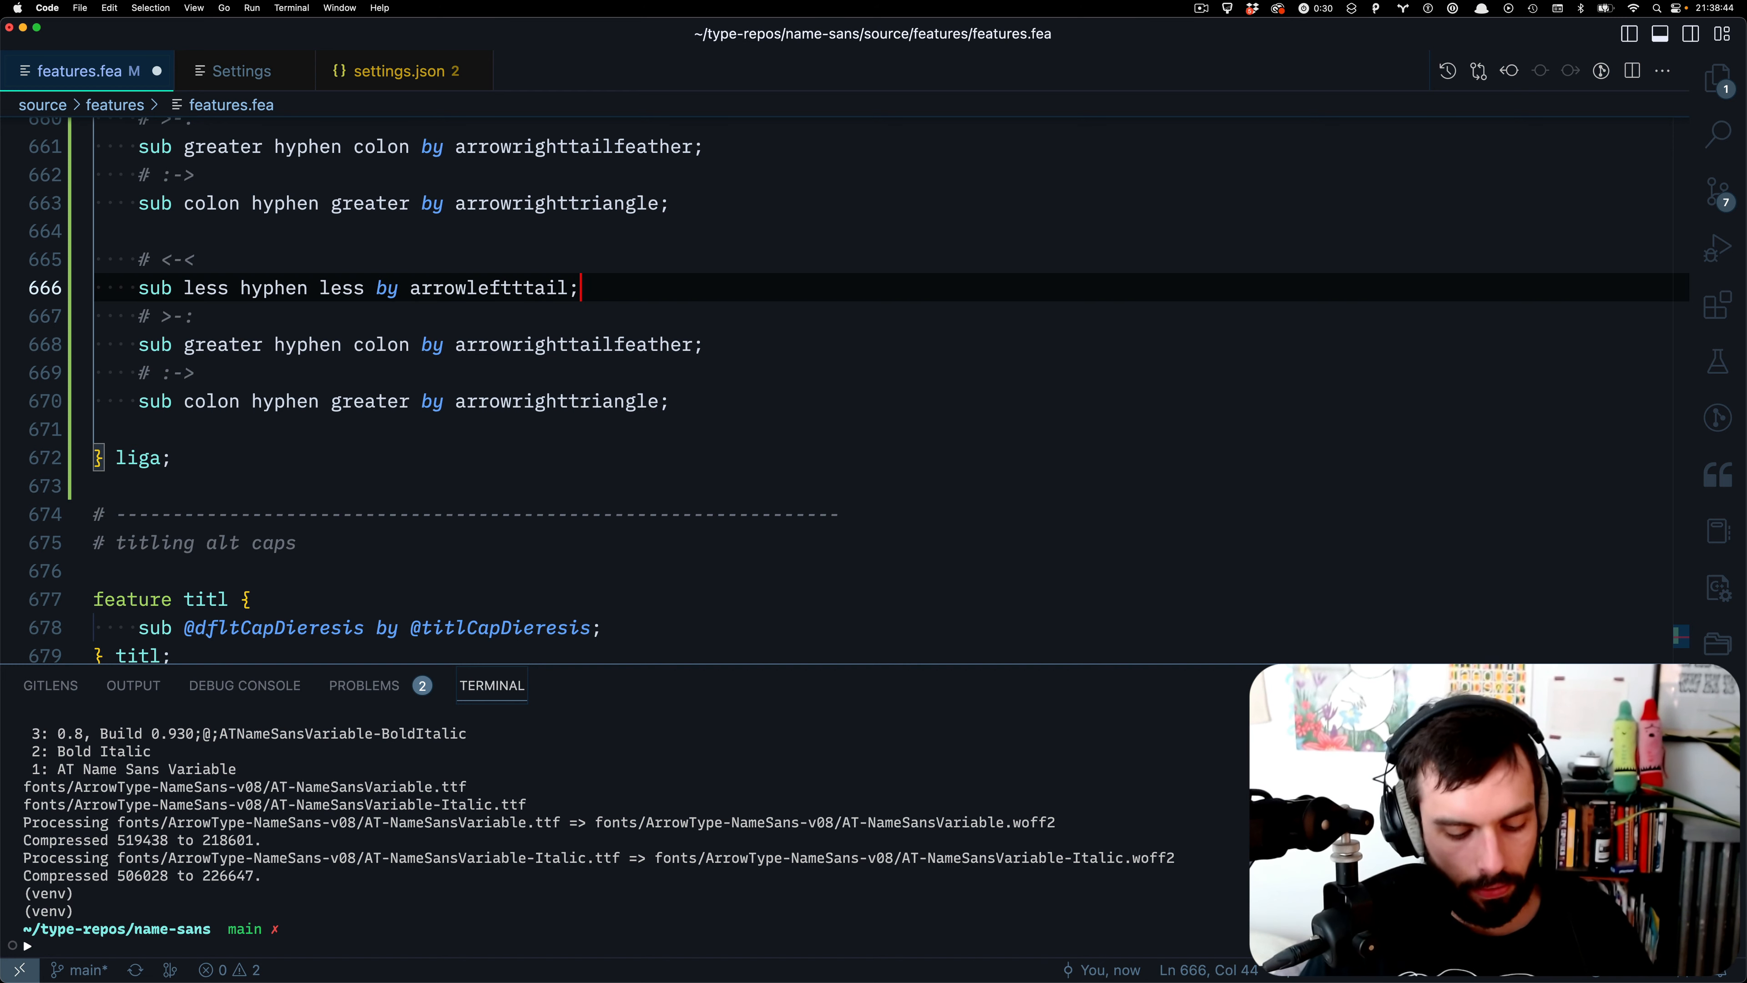
- Try moving the less-hyphen-less rule up and down, return it to its place, and undo a duplicate of it
key(Up)
key(Down)
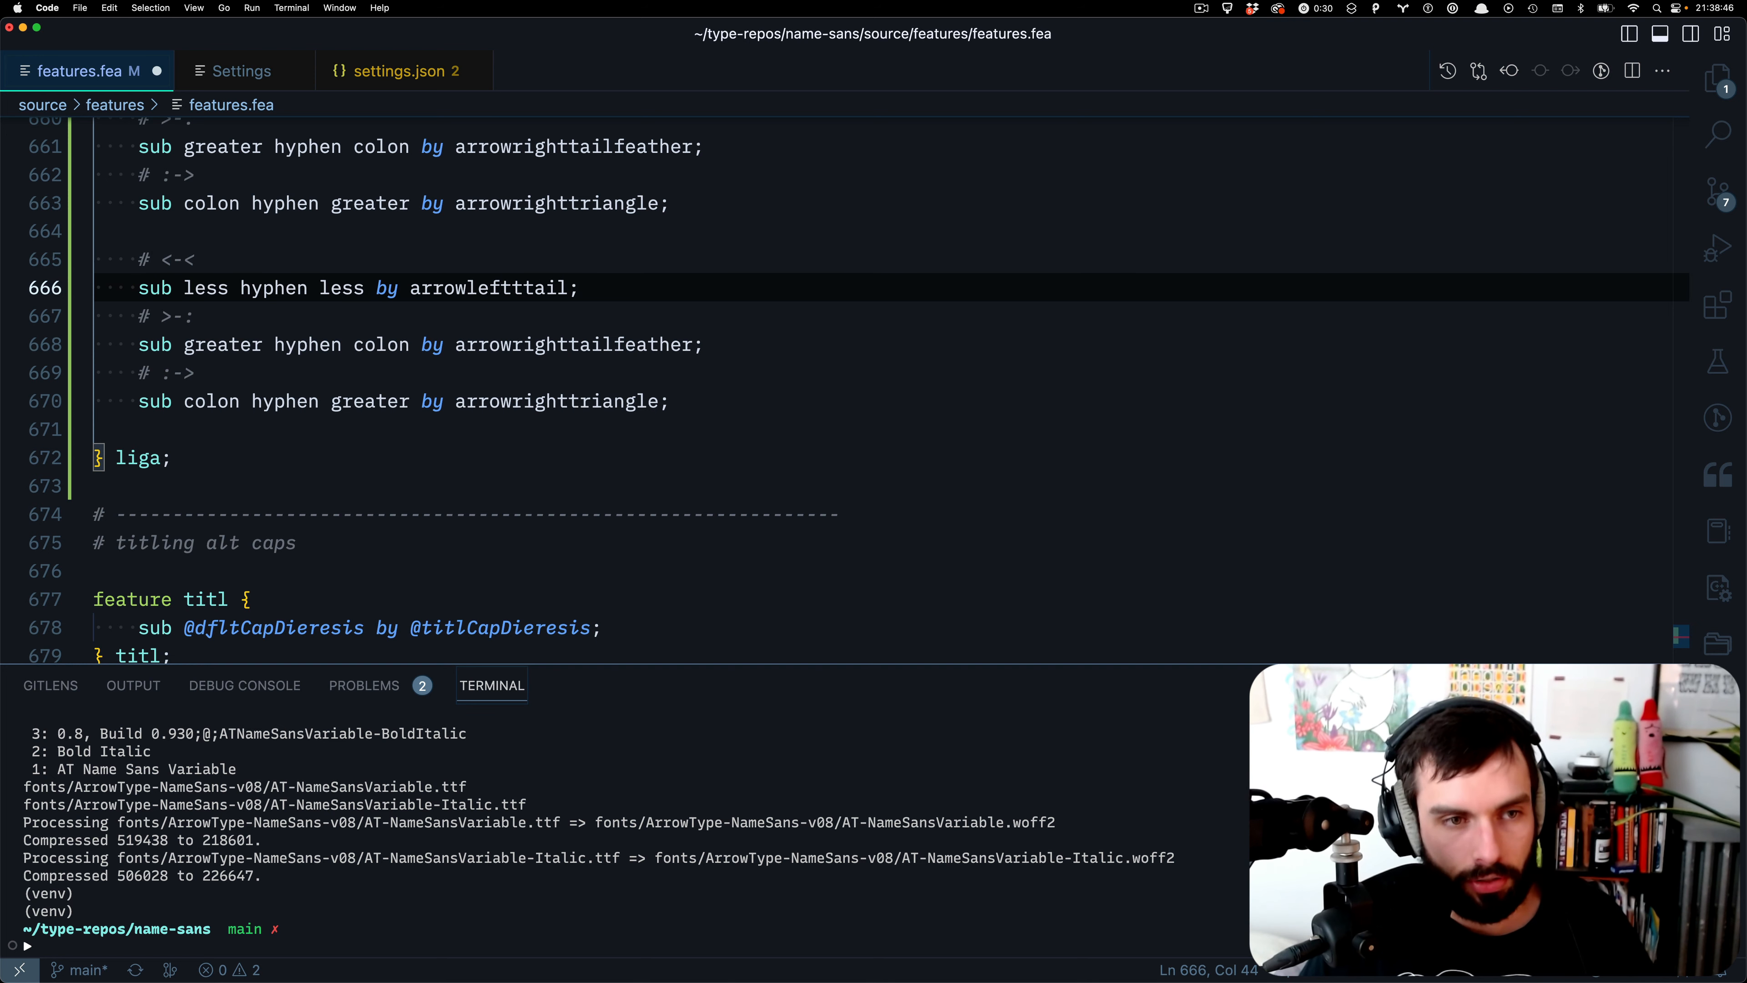
key(alt+Up)
key(alt+Down)
key(alt+Down)
key(alt+Down)
key(alt+Up)
key(alt+Up)
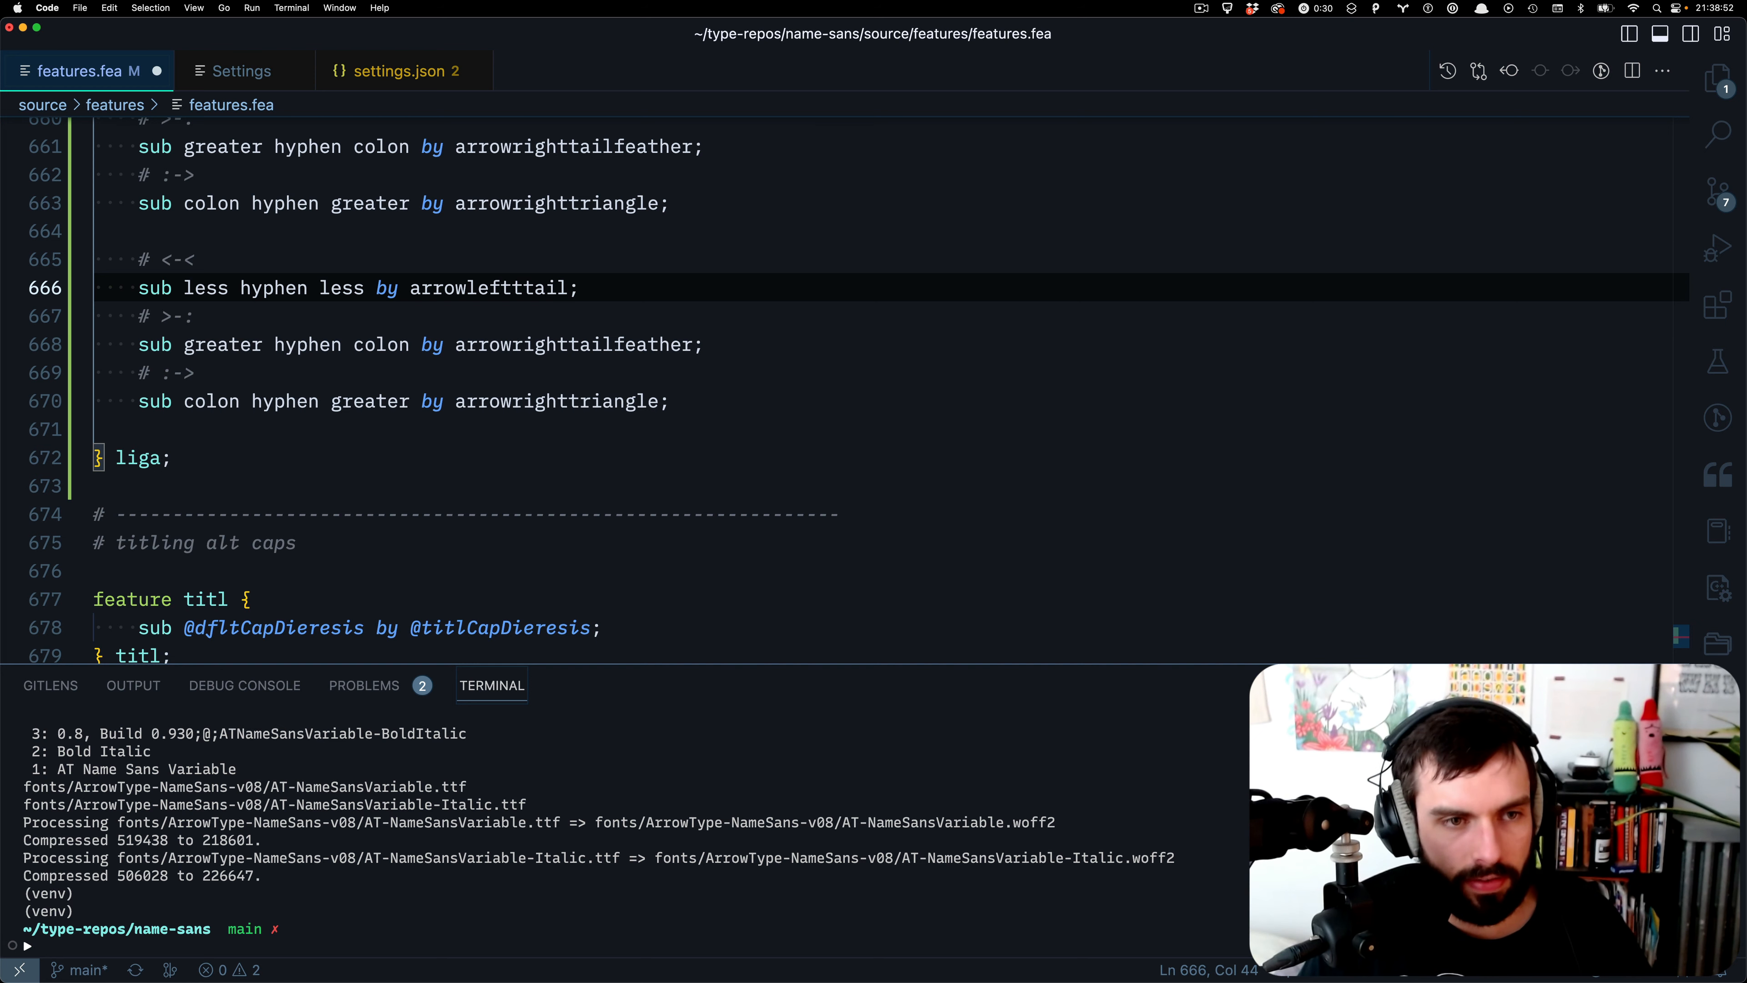
key(alt+shift+Up)
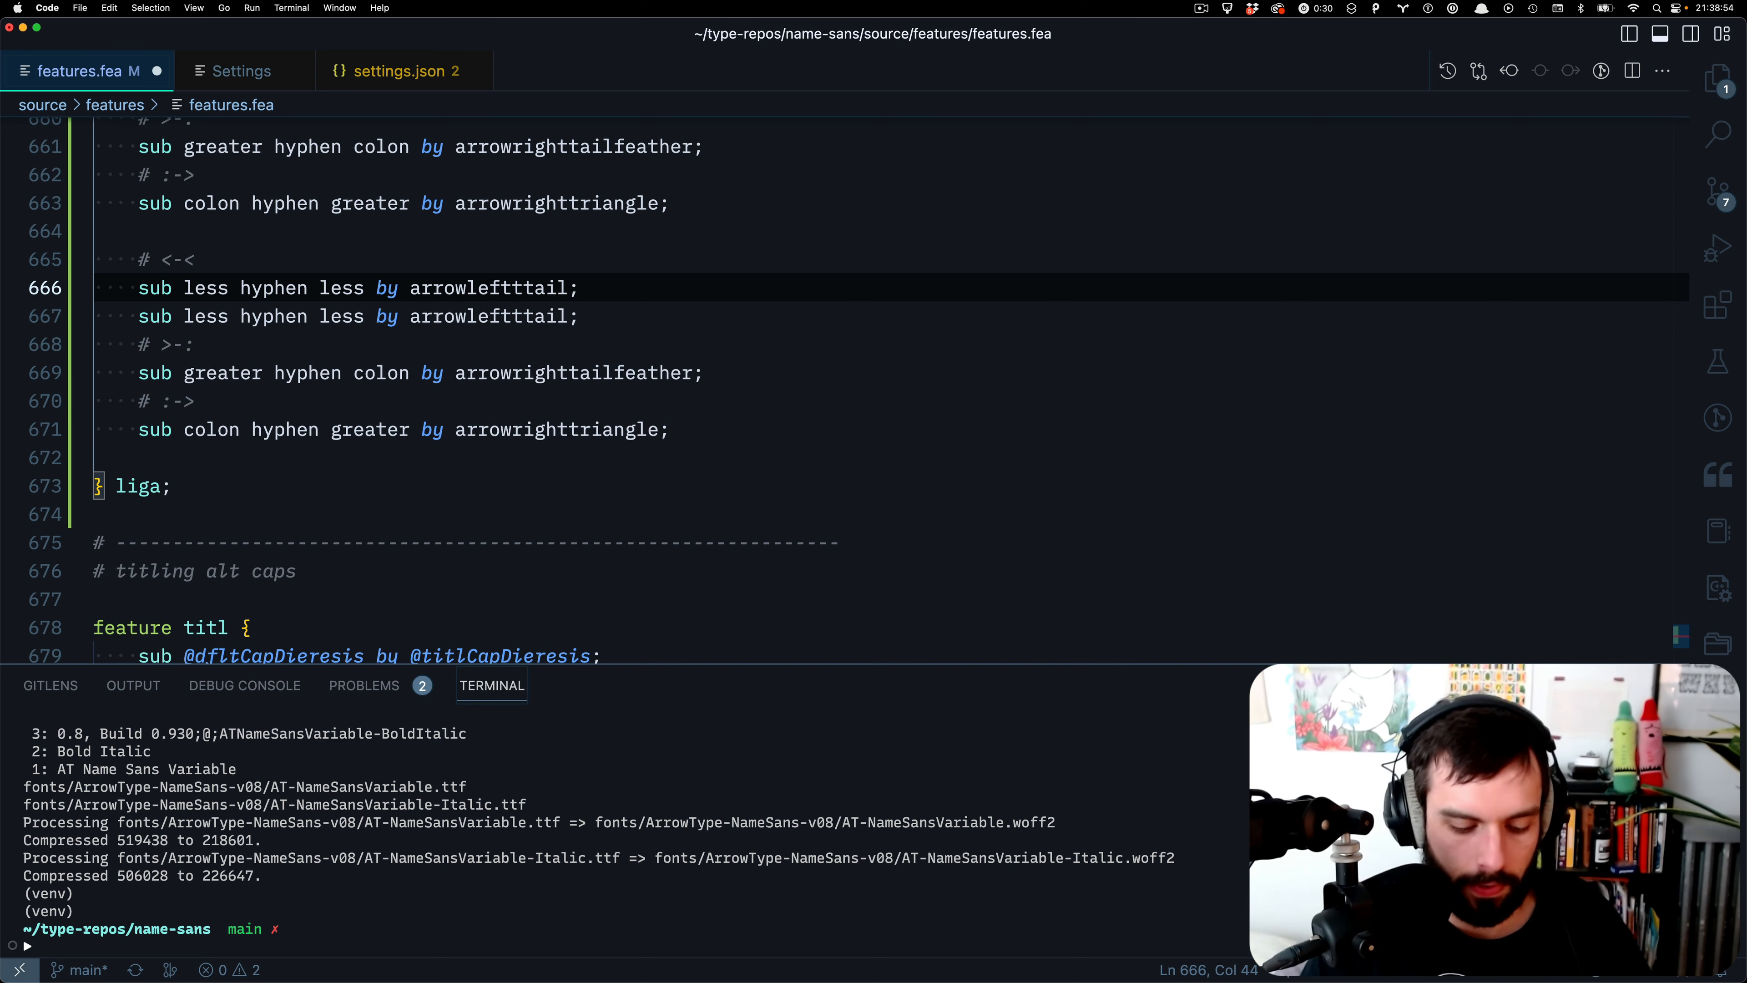
key(super+z)
key(Up)
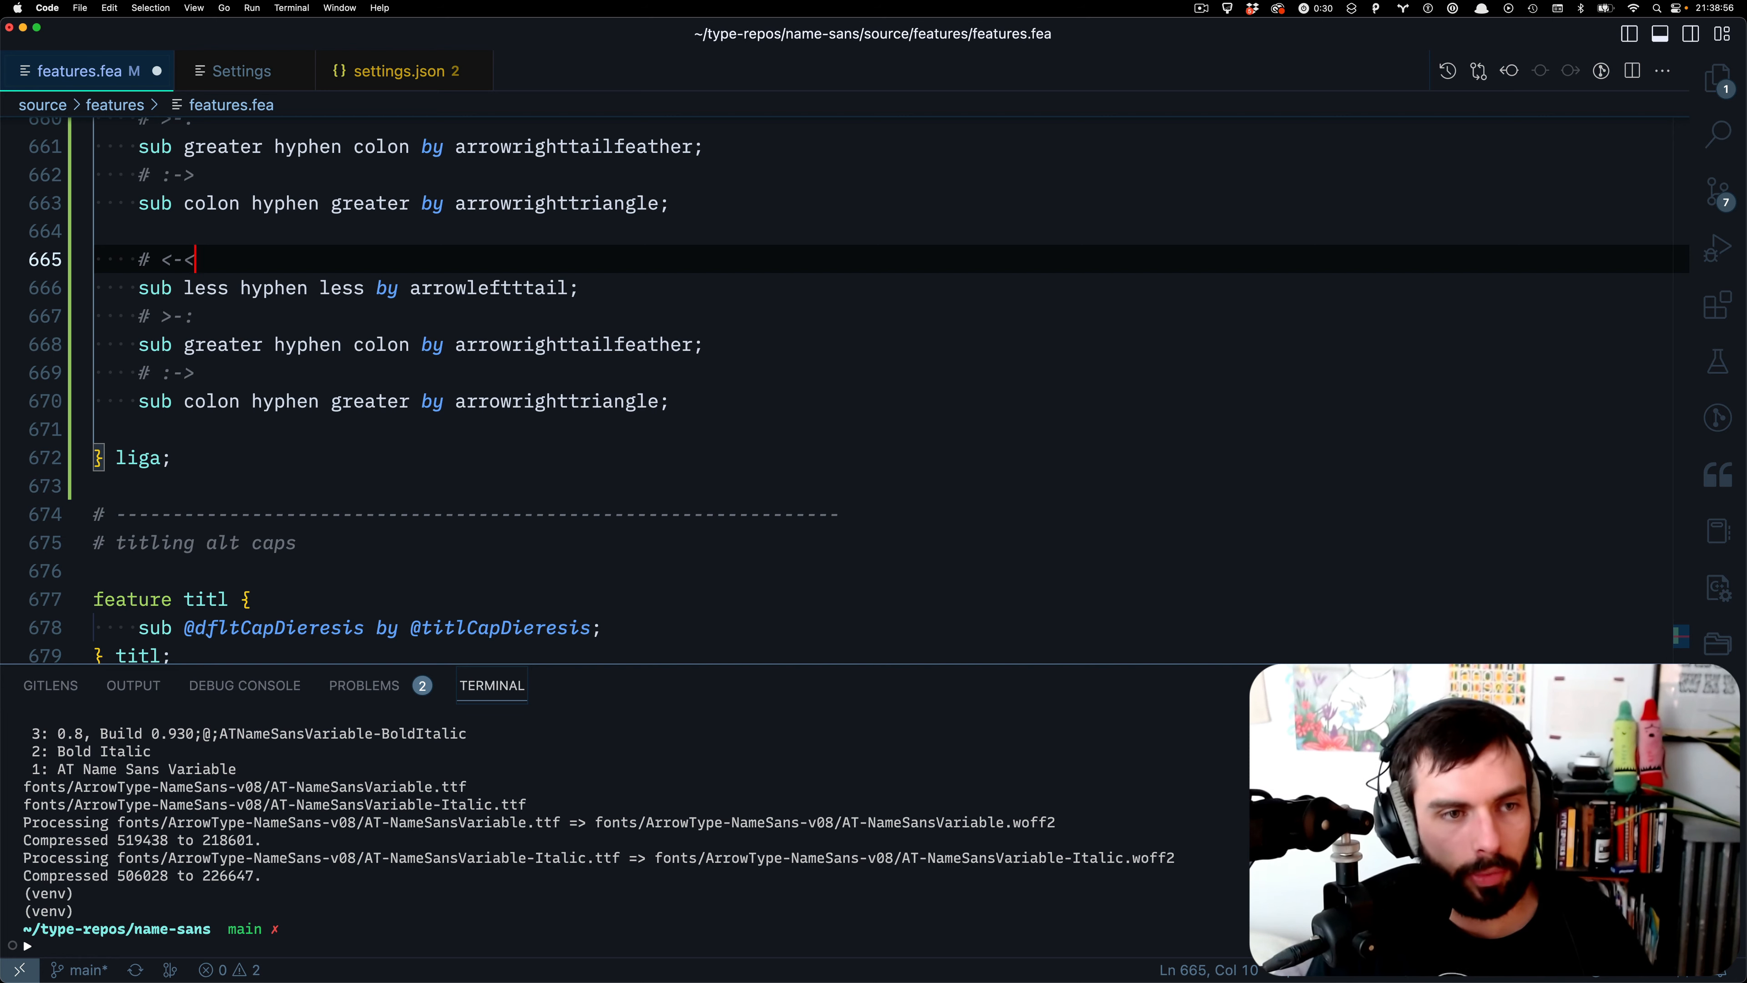
- In the copied greater-hyphen-colon rule, change the comment to "# <-:" and replace the glyph name greater with less
scroll(559, 370, up, 3)
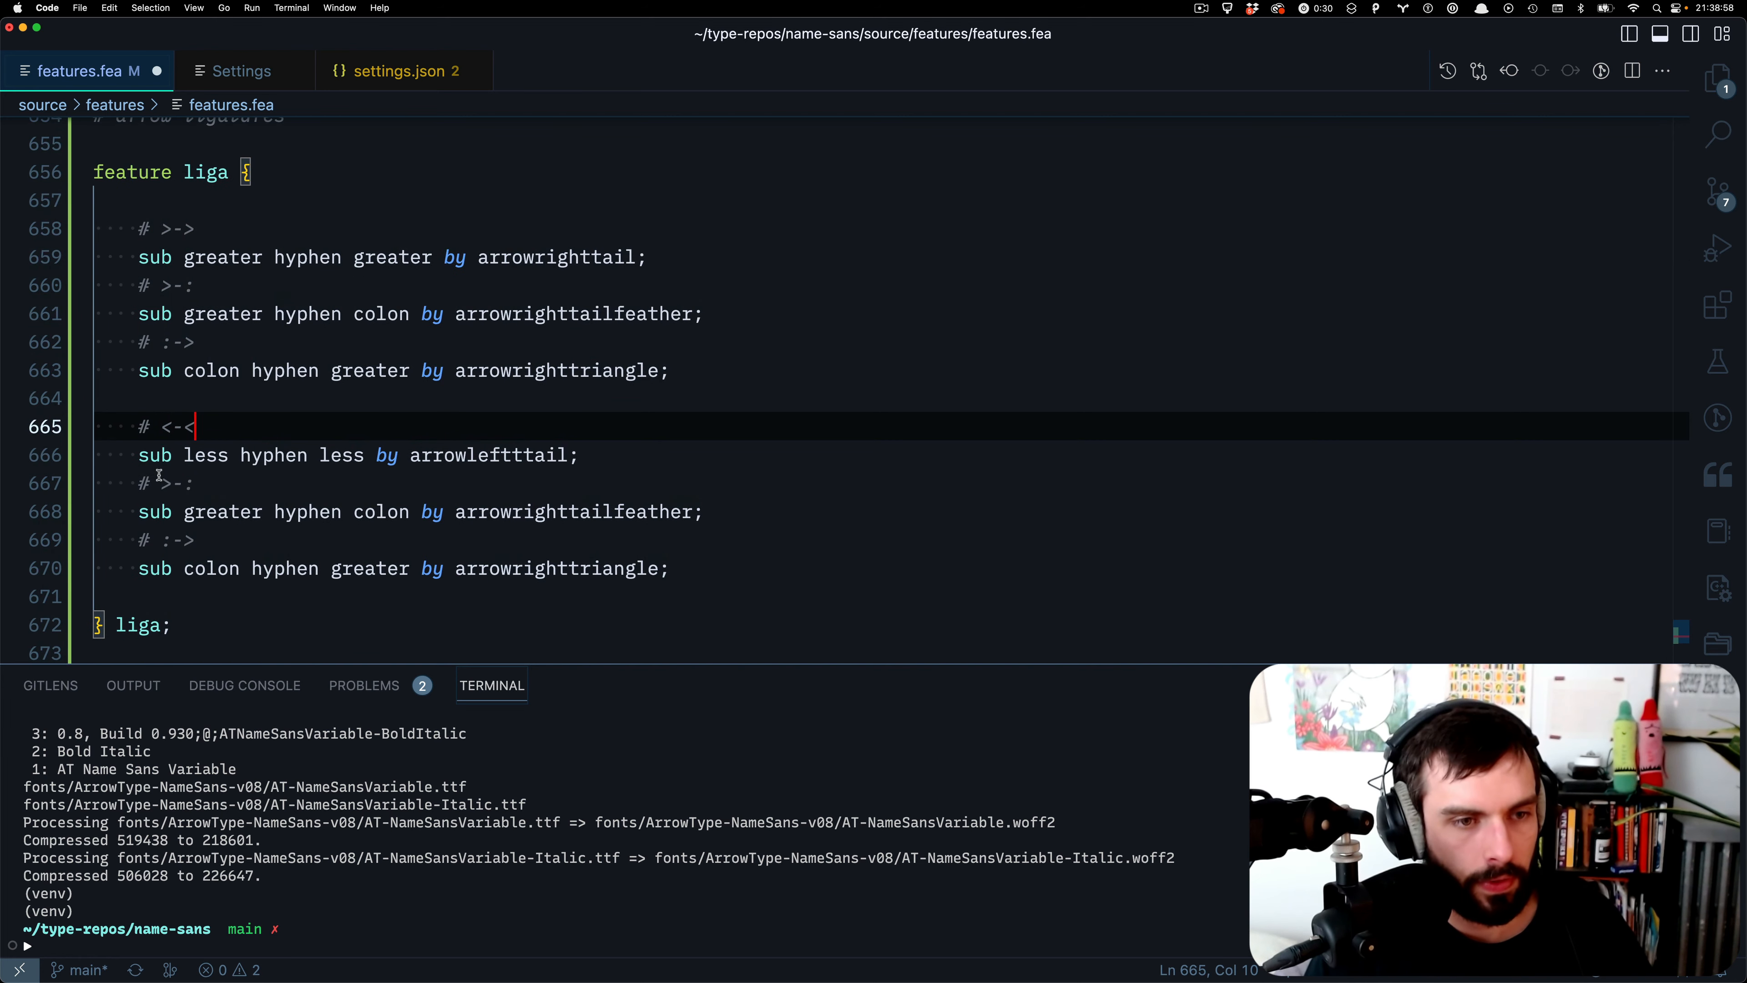
click(173, 483)
key(BackSpace)
text(<)
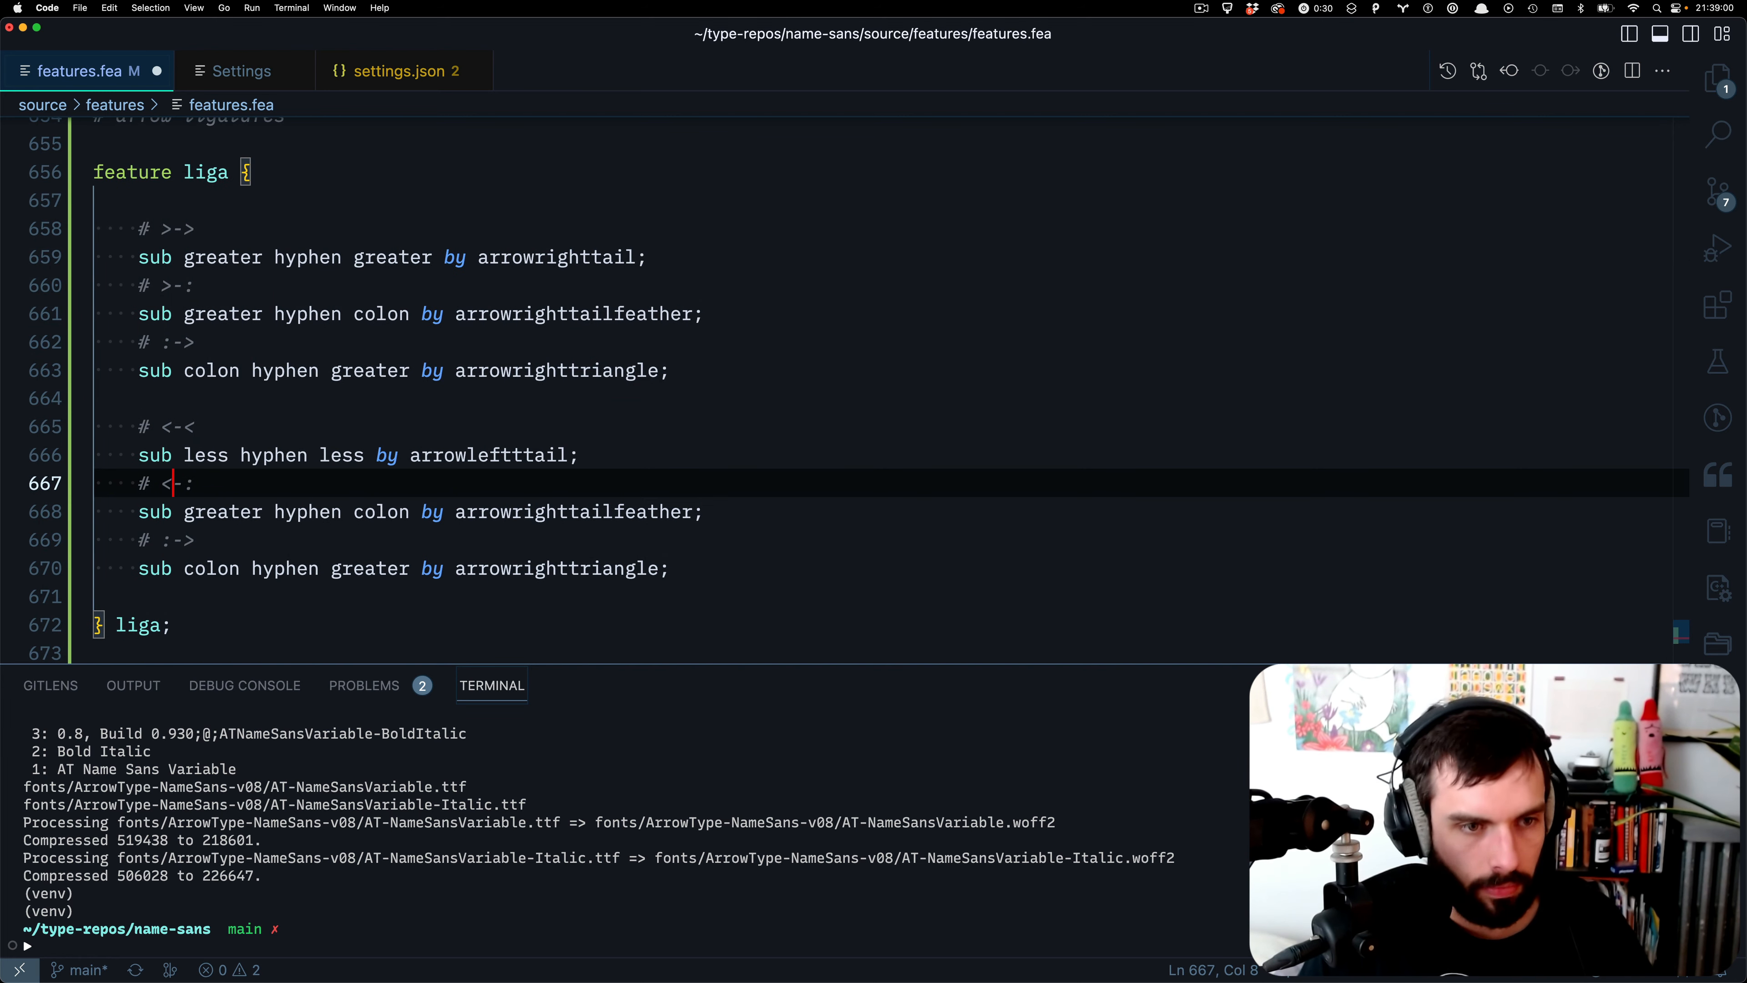
key(Down)
key(alt+Right)
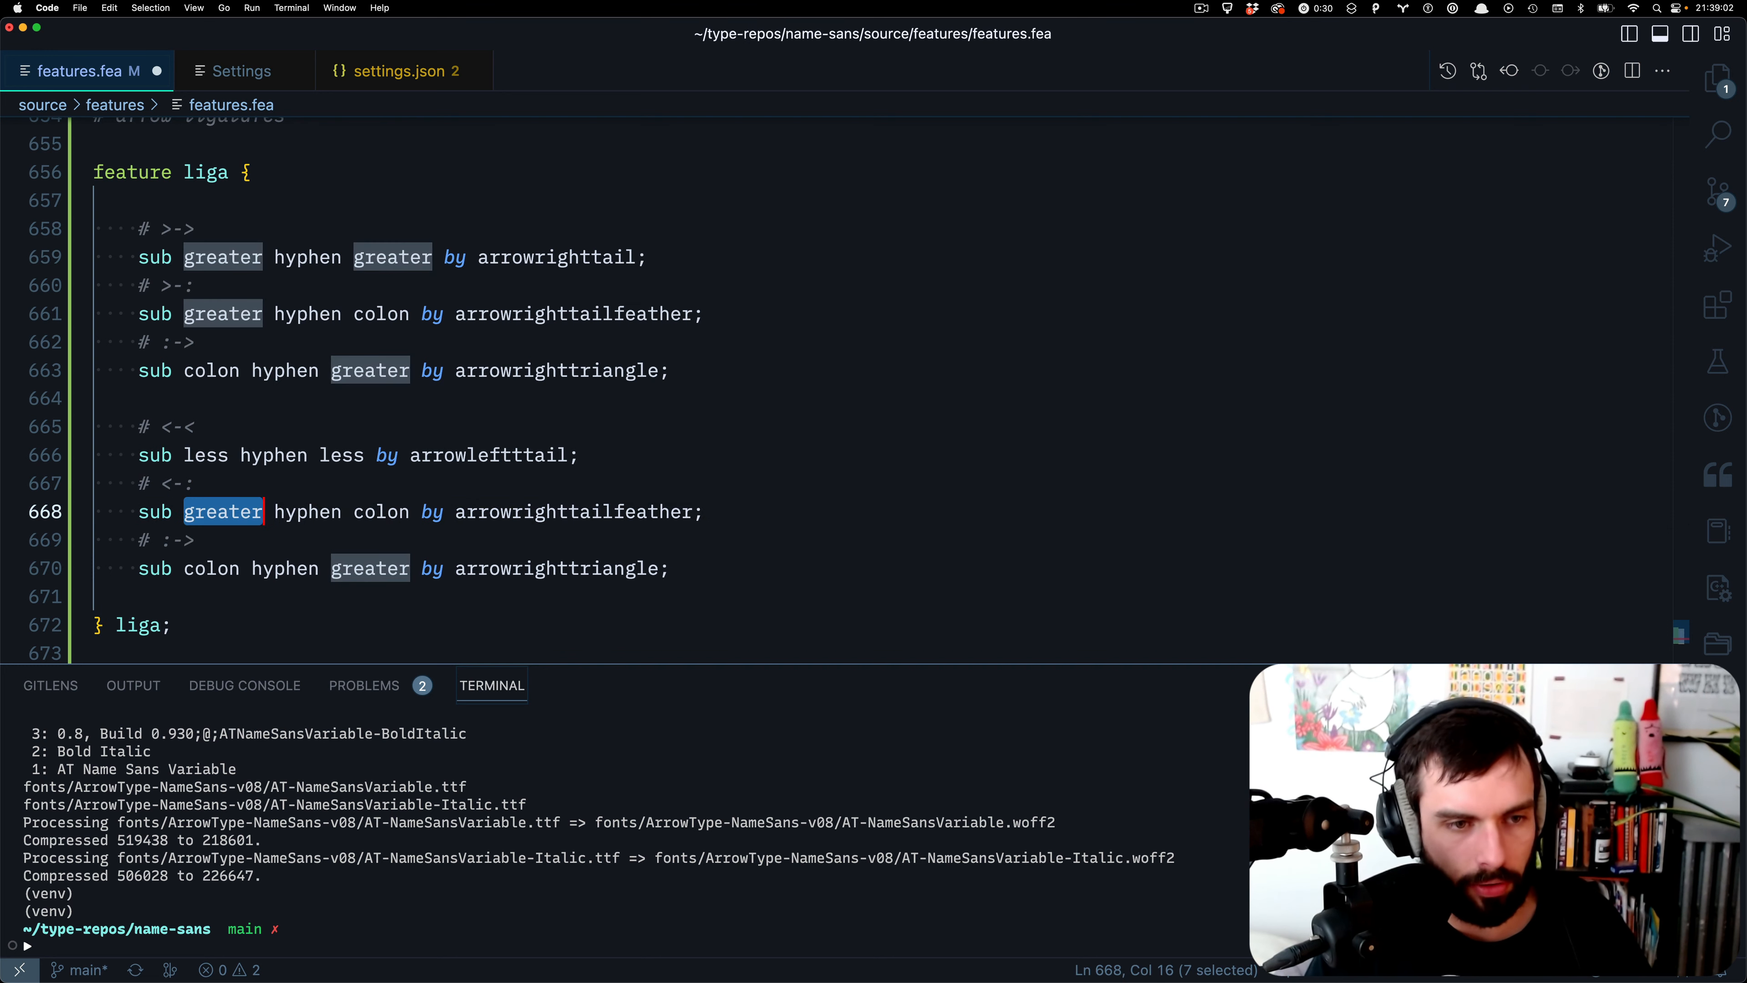
key(alt+BackSpace)
text(less)
key(Escape)
- In the copied colon-hyphen-greater rule, replace the glyph name greater with less and change its comment to "# :-<"
key(Down)
key(Down)
key(End)
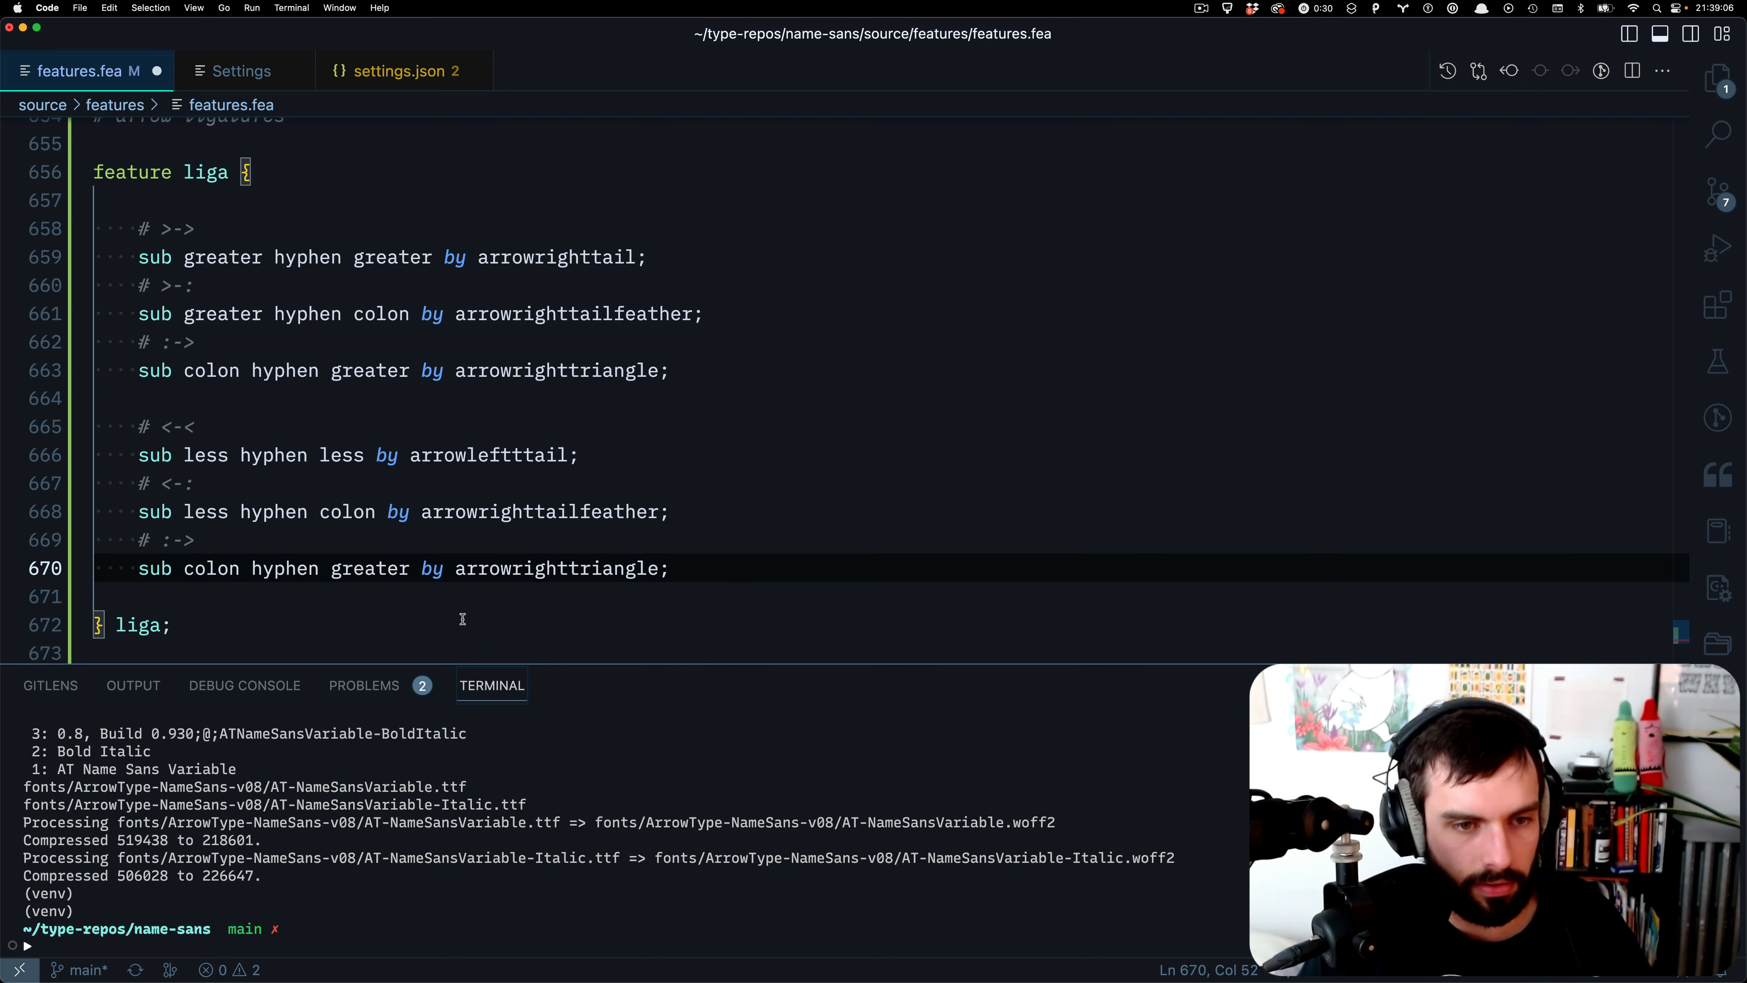
double_click(370, 569)
scroll(370, 569, up, 1)
text(less)
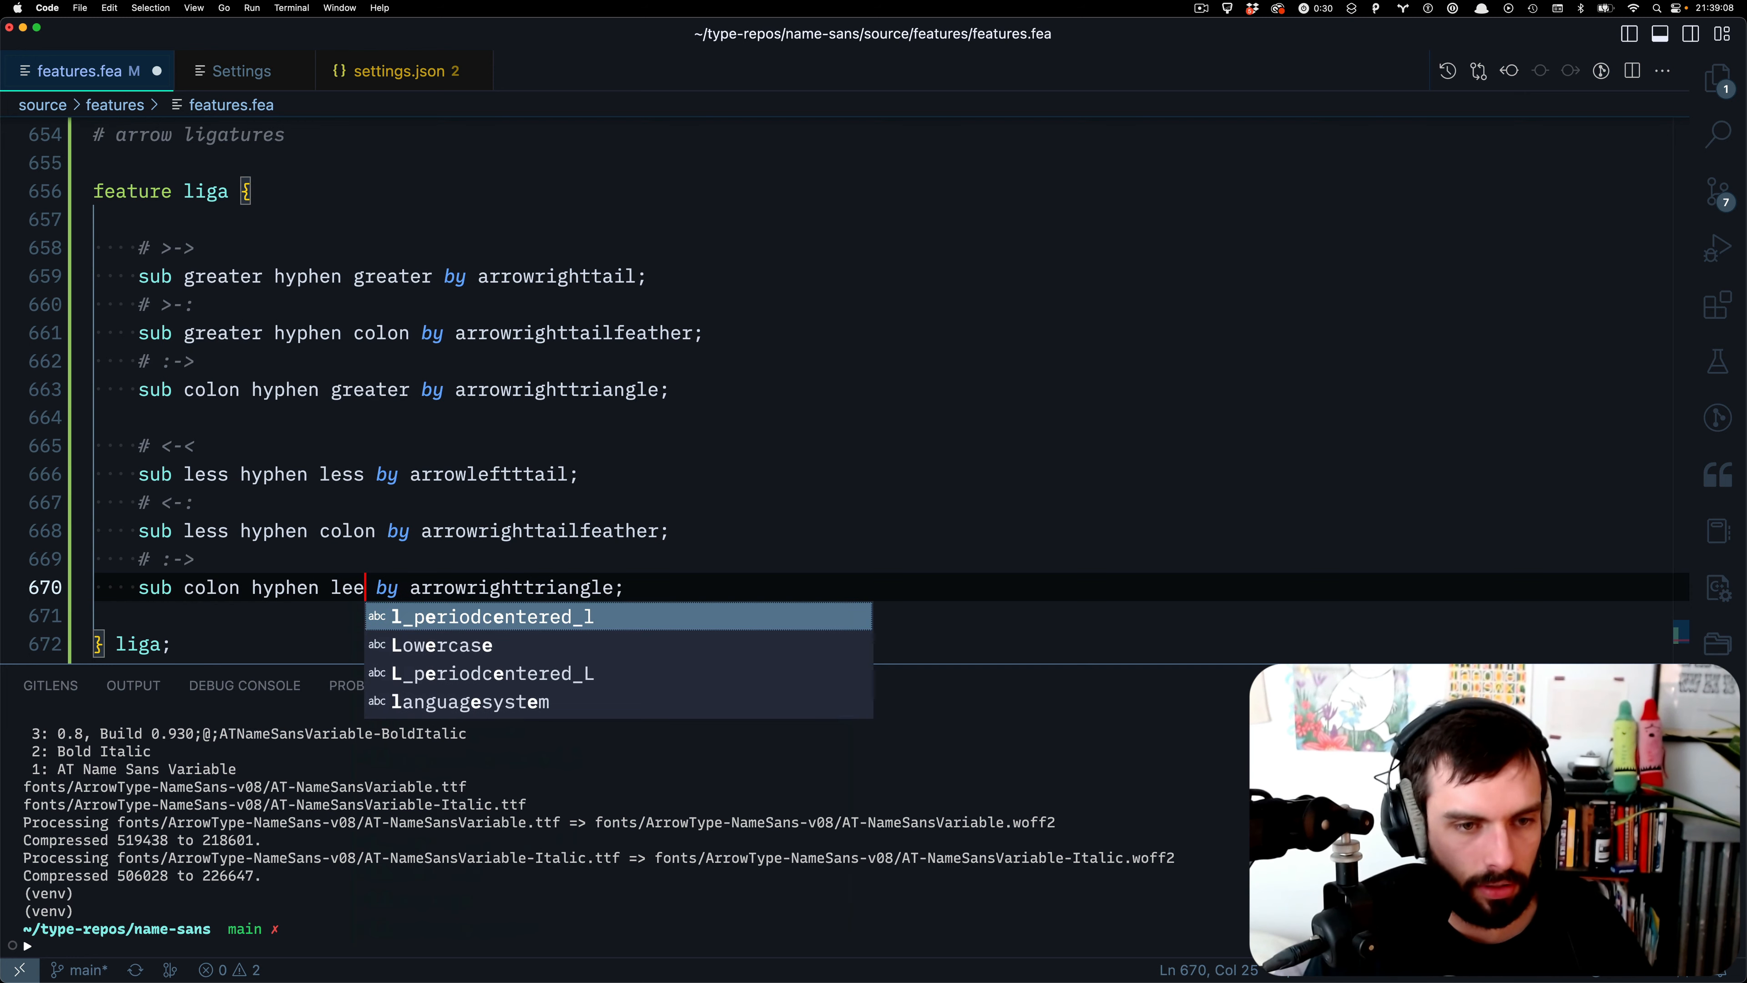
click(355, 564)
key(BackSpace)
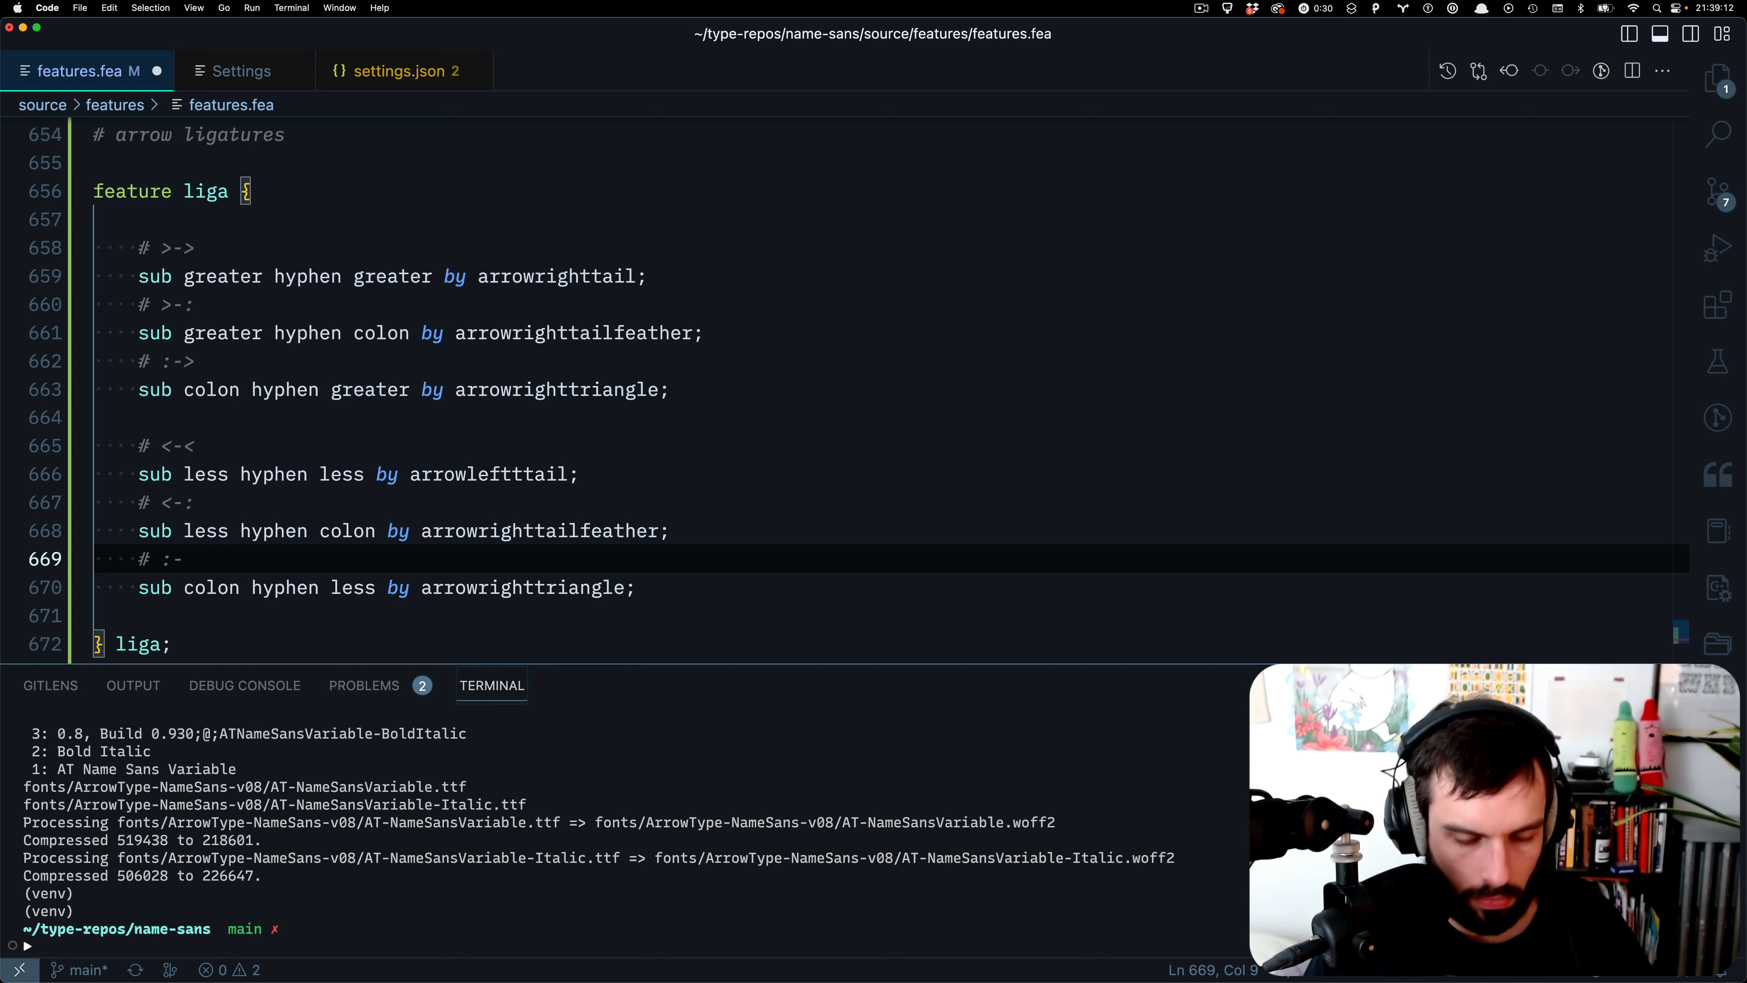
text(<)
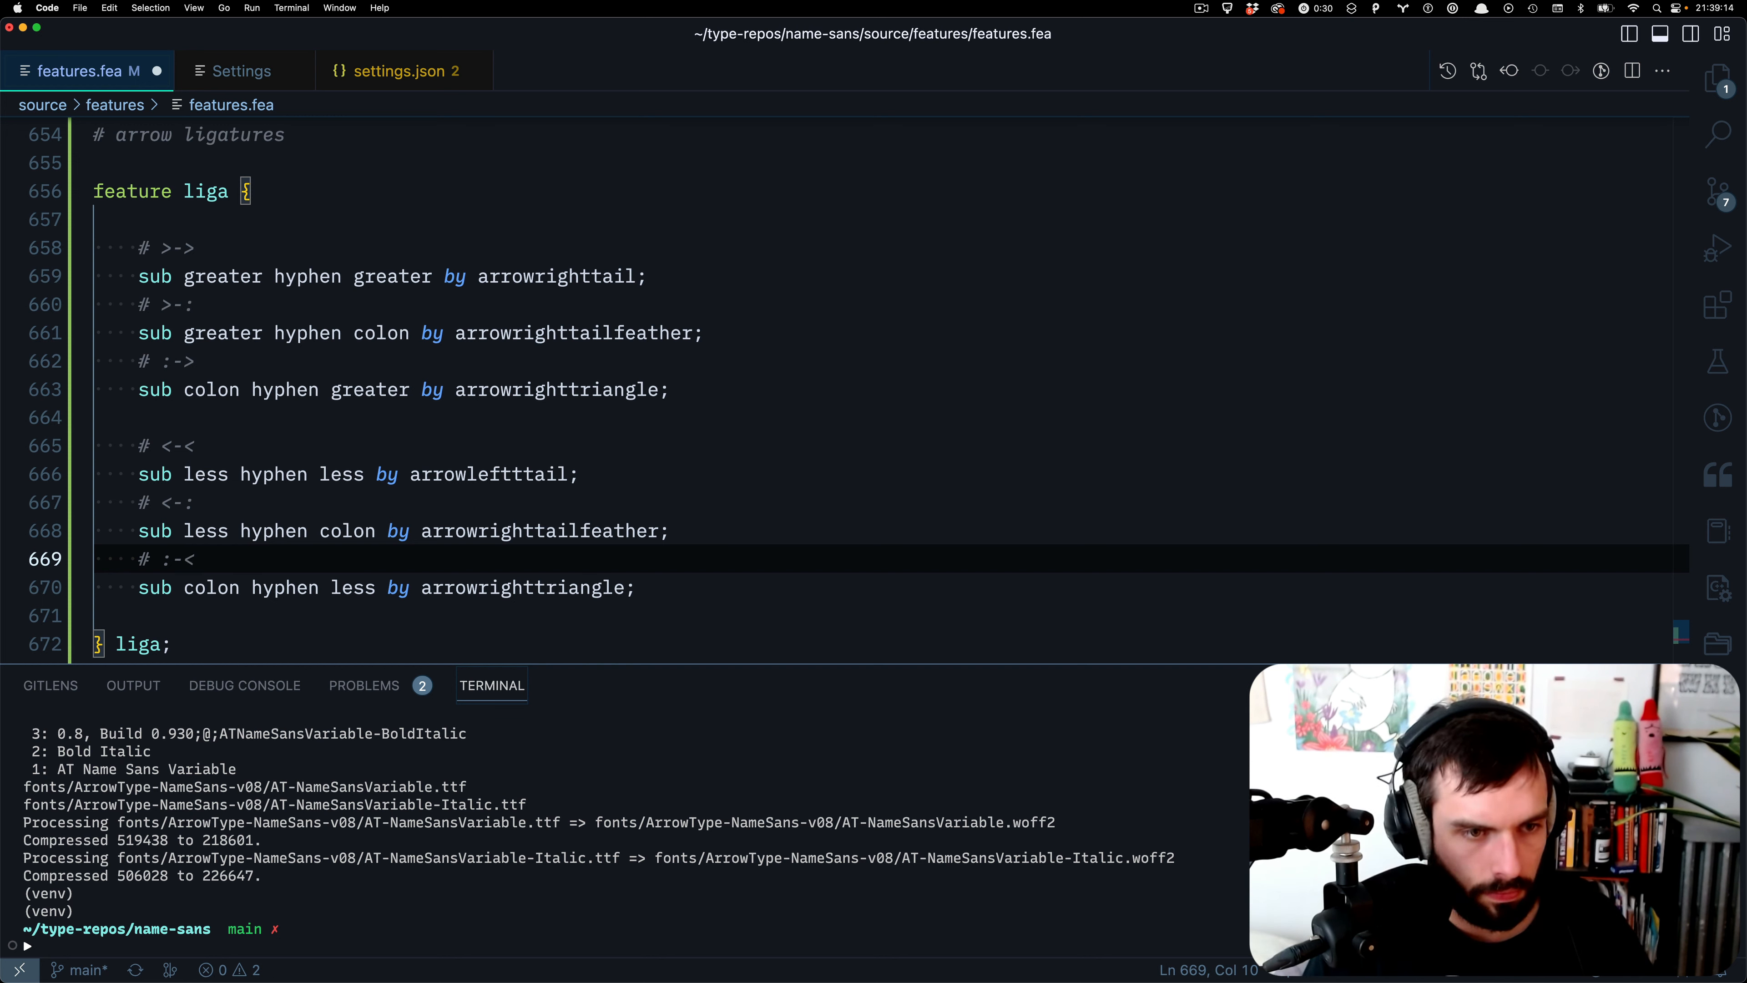
- Move the "# :-<" comment and its rule above the "# <-:" comment, directly below the less-hyphen-less rule
key(shift+Down)
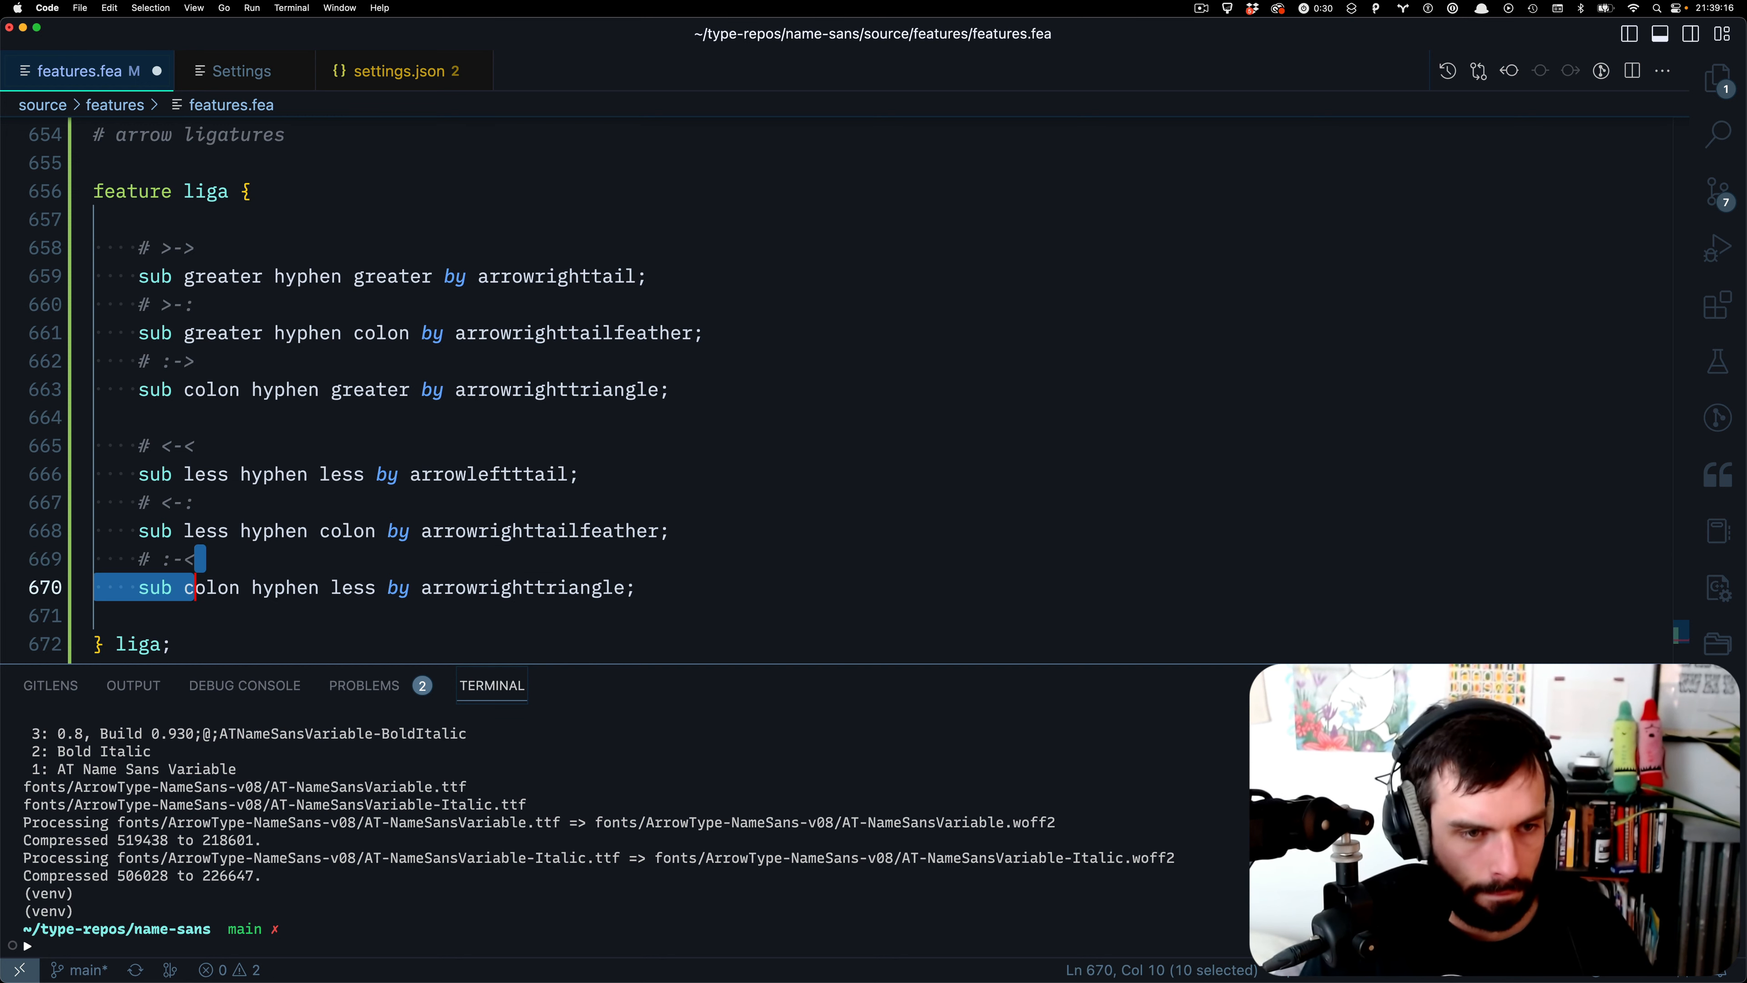
key(alt+Up)
key(alt+Up)
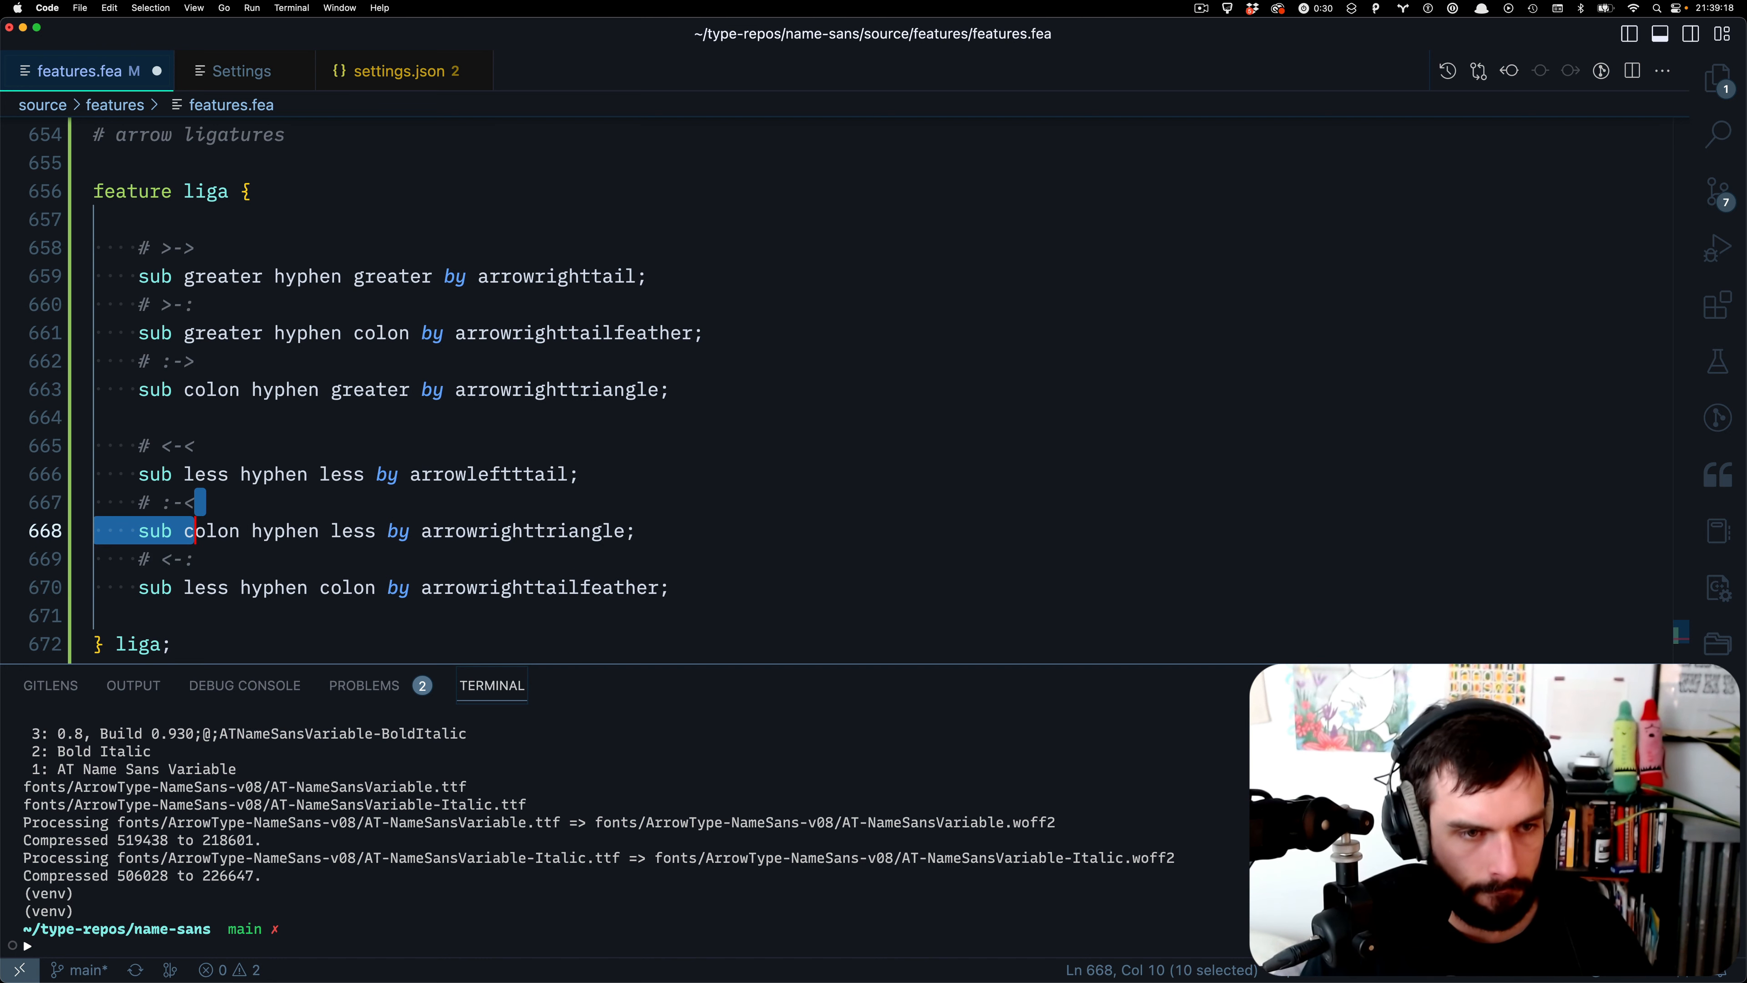
click(470, 510)
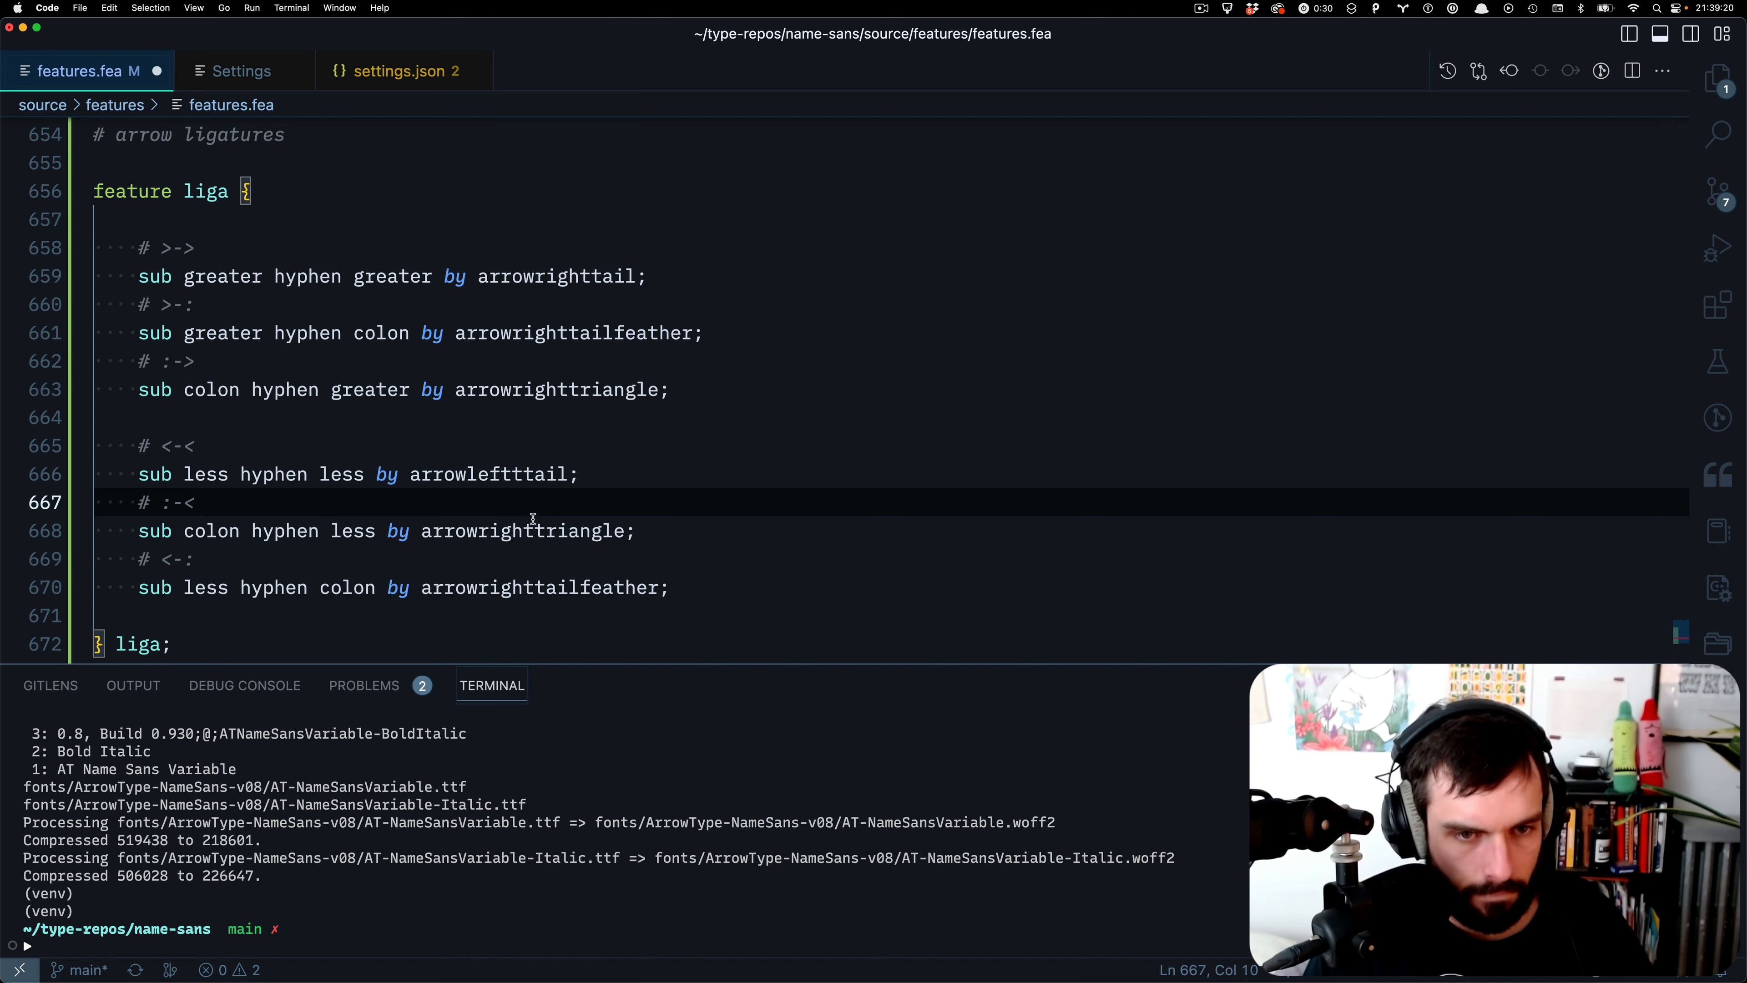
- Rename the replacement glyphs in the two copied less rules to arrowlefttriangle and arrowlefttailfeather, and save features.fea
drag(533, 525, 481, 531)
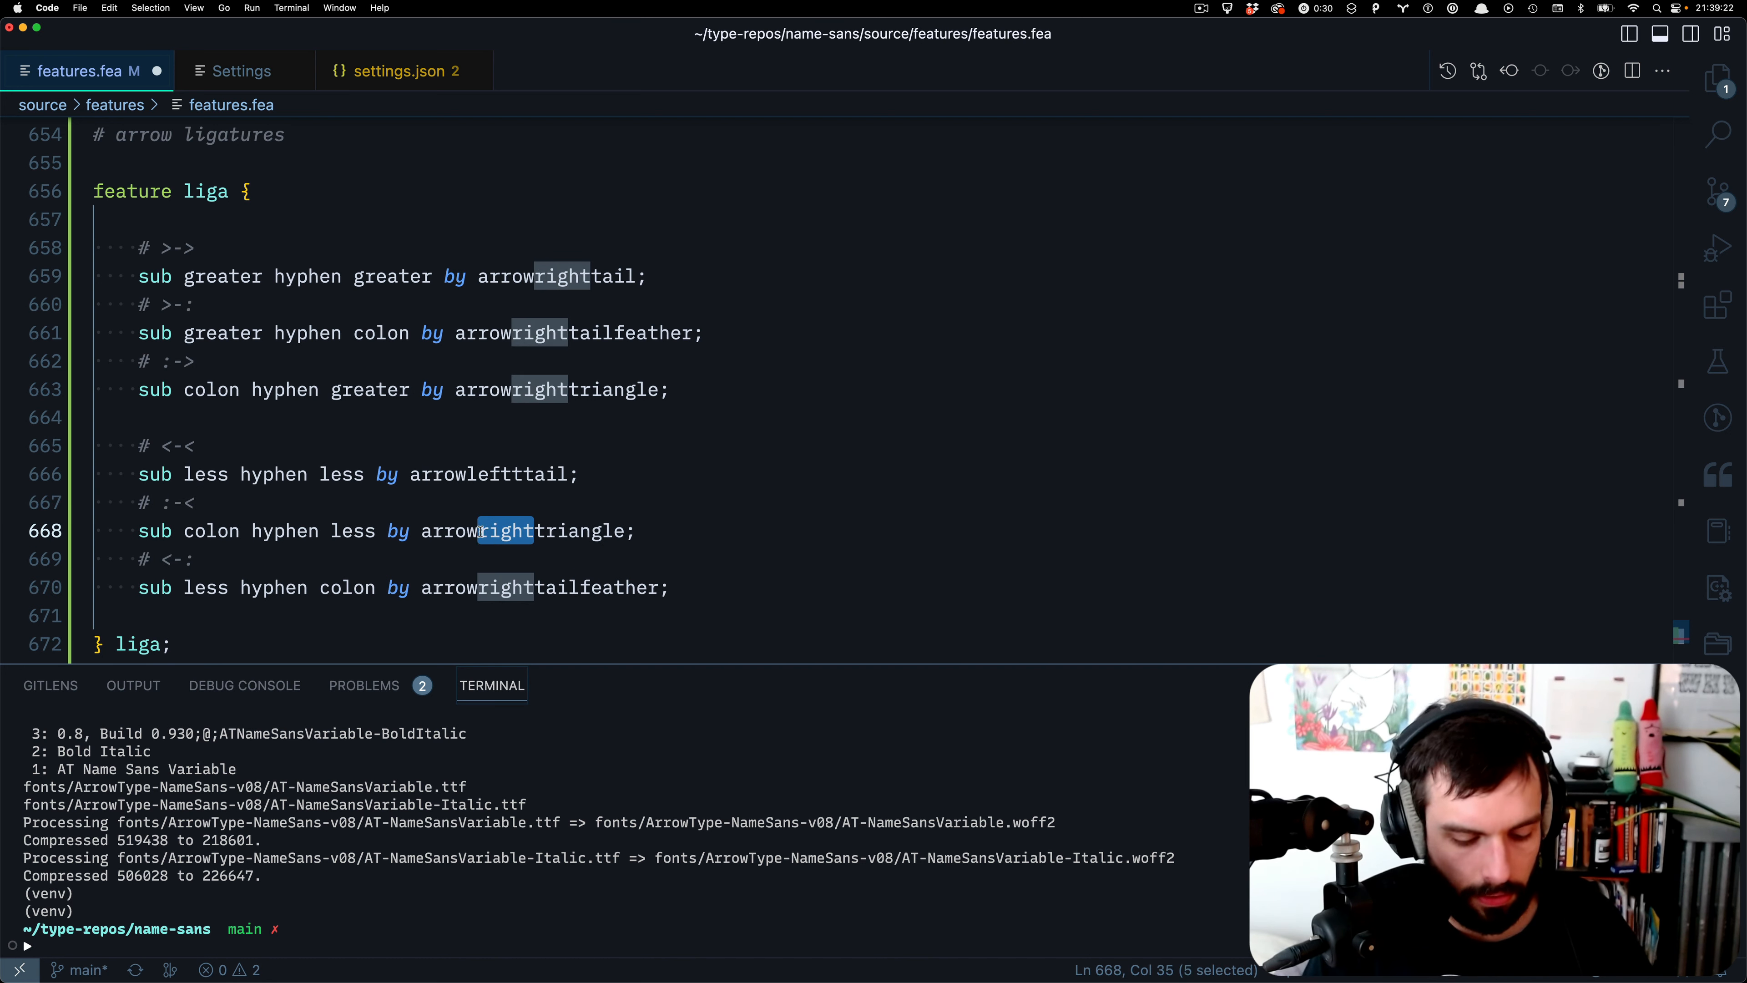
key(super+d)
text(left)
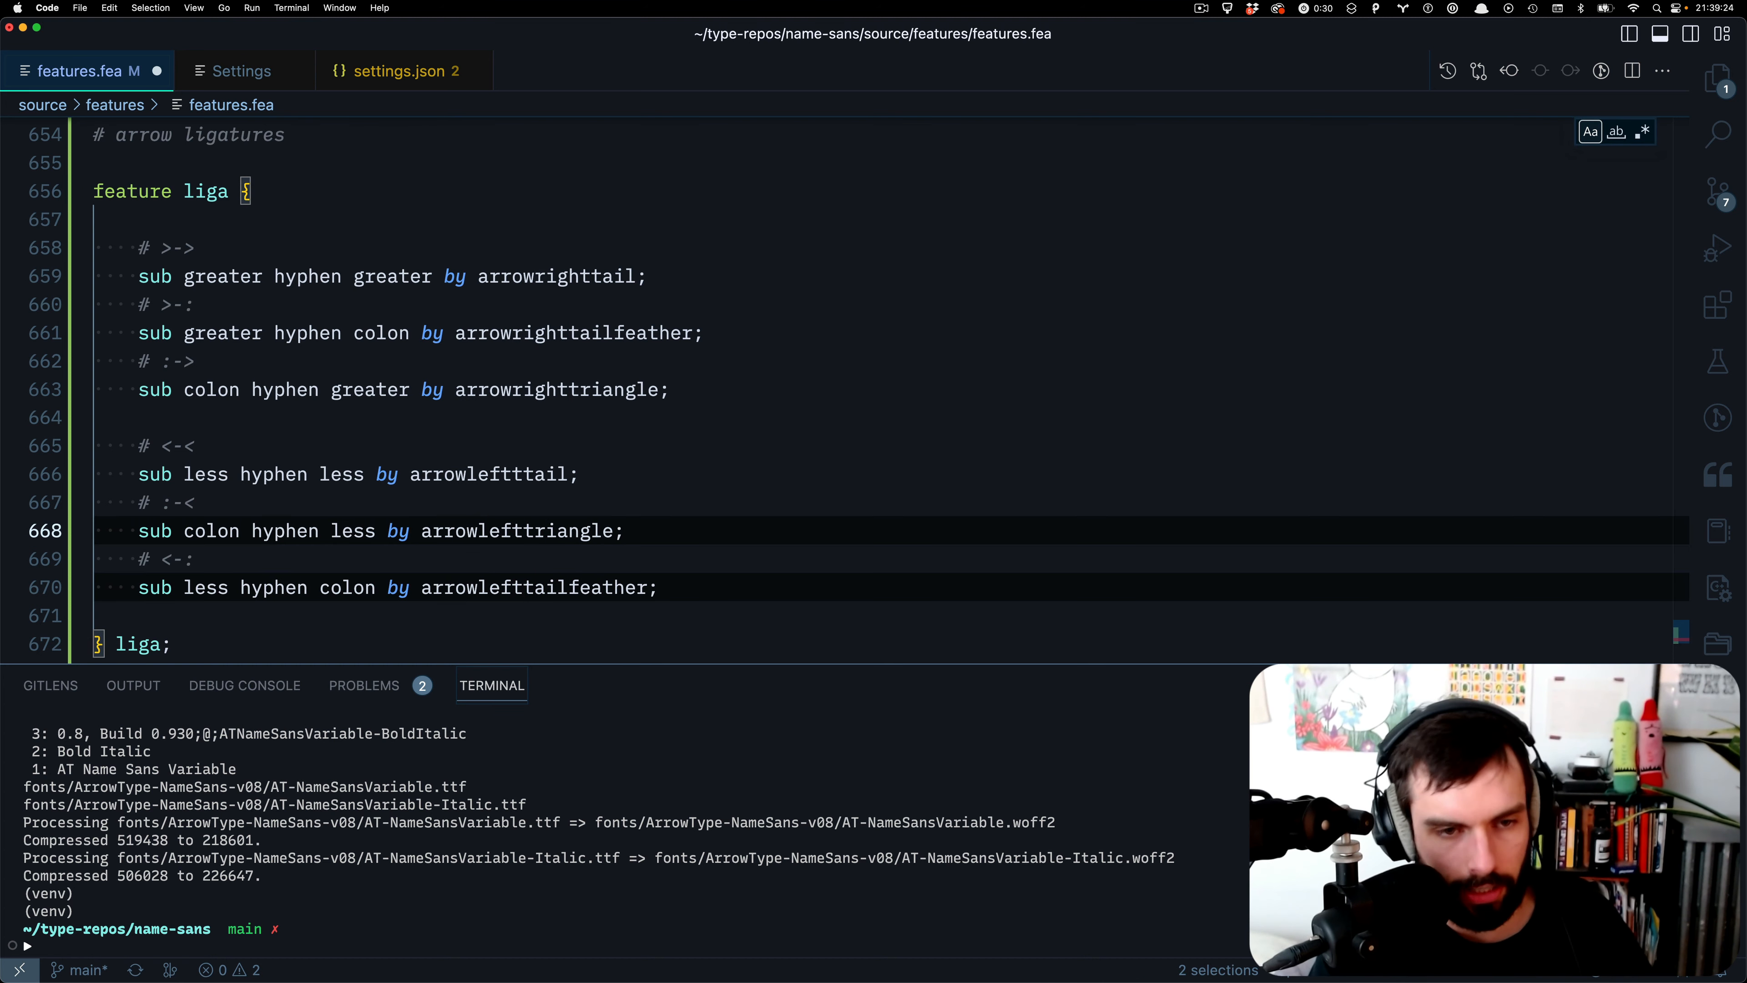
key(super+s)
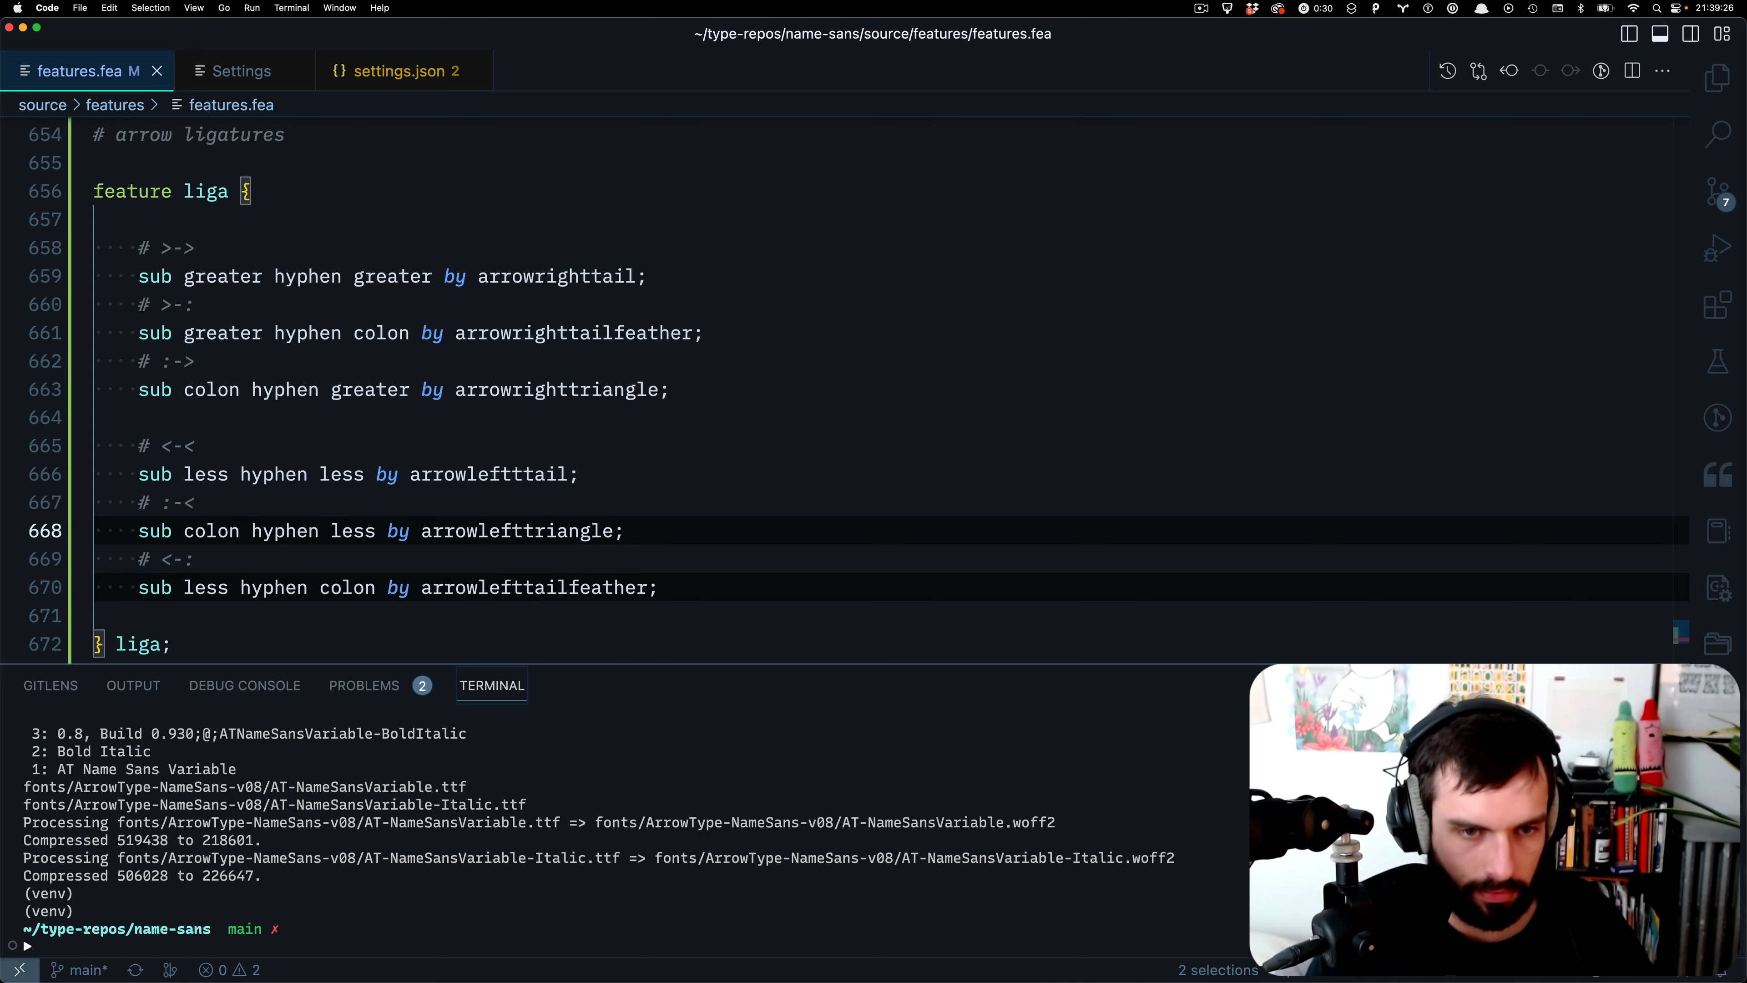
click(531, 529)
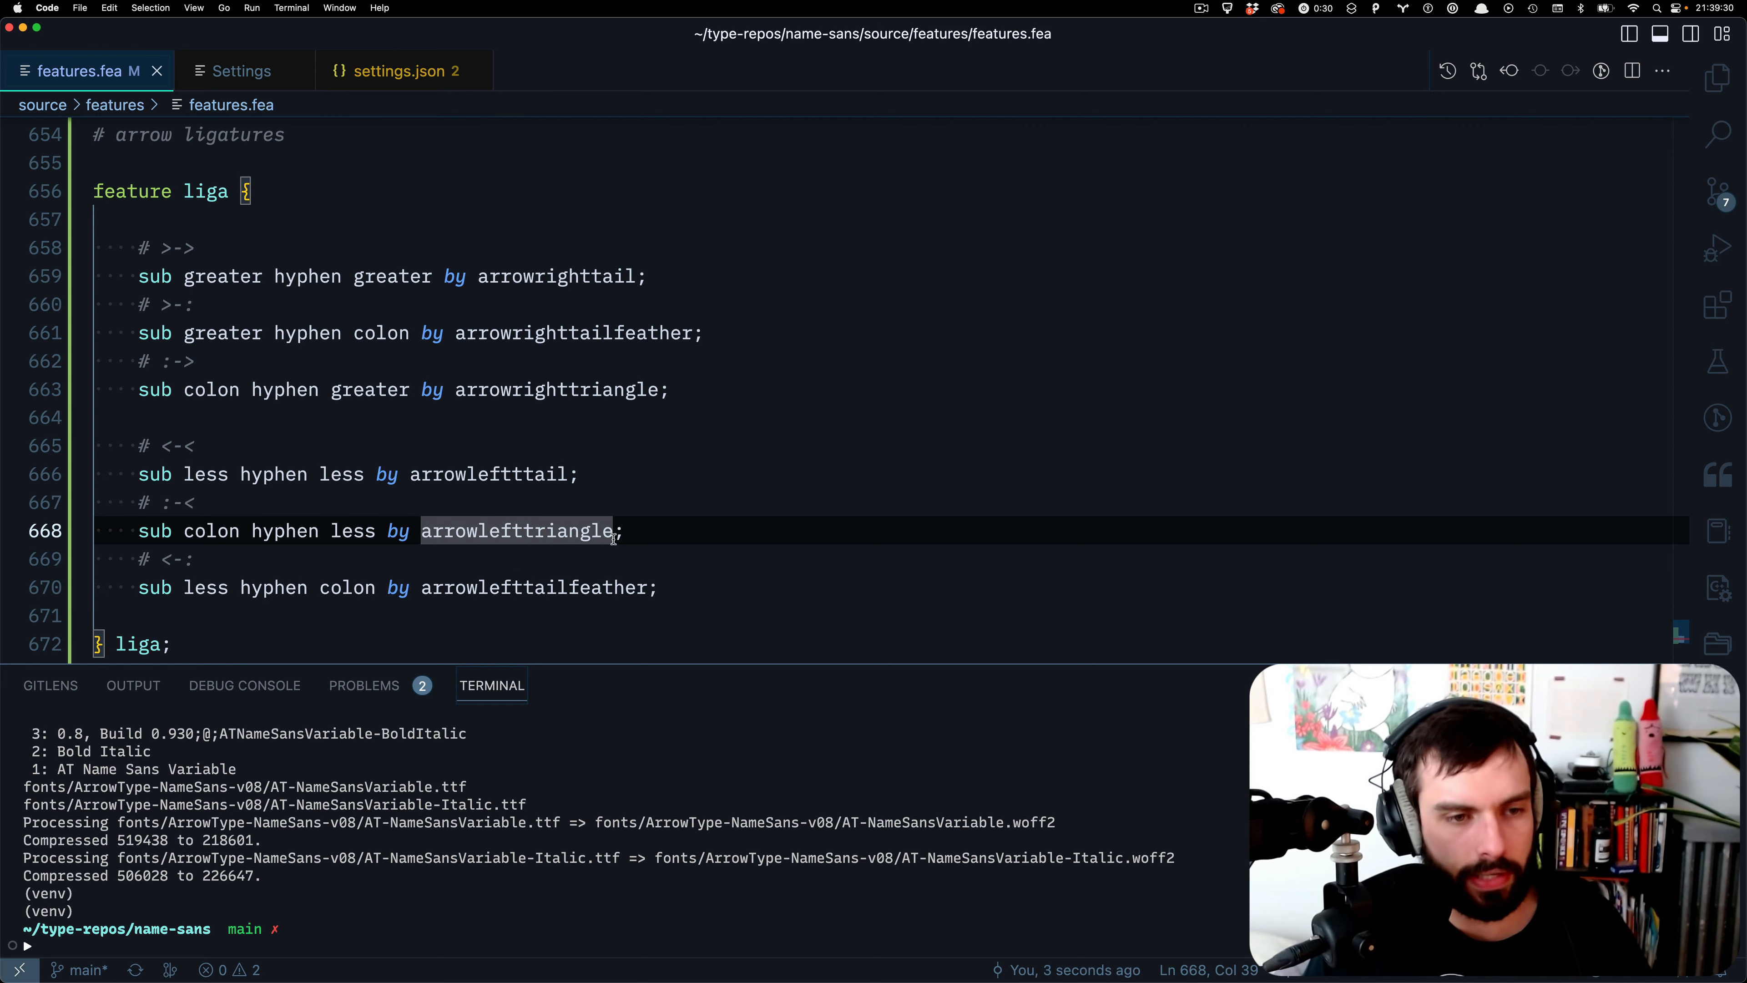
click(683, 517)
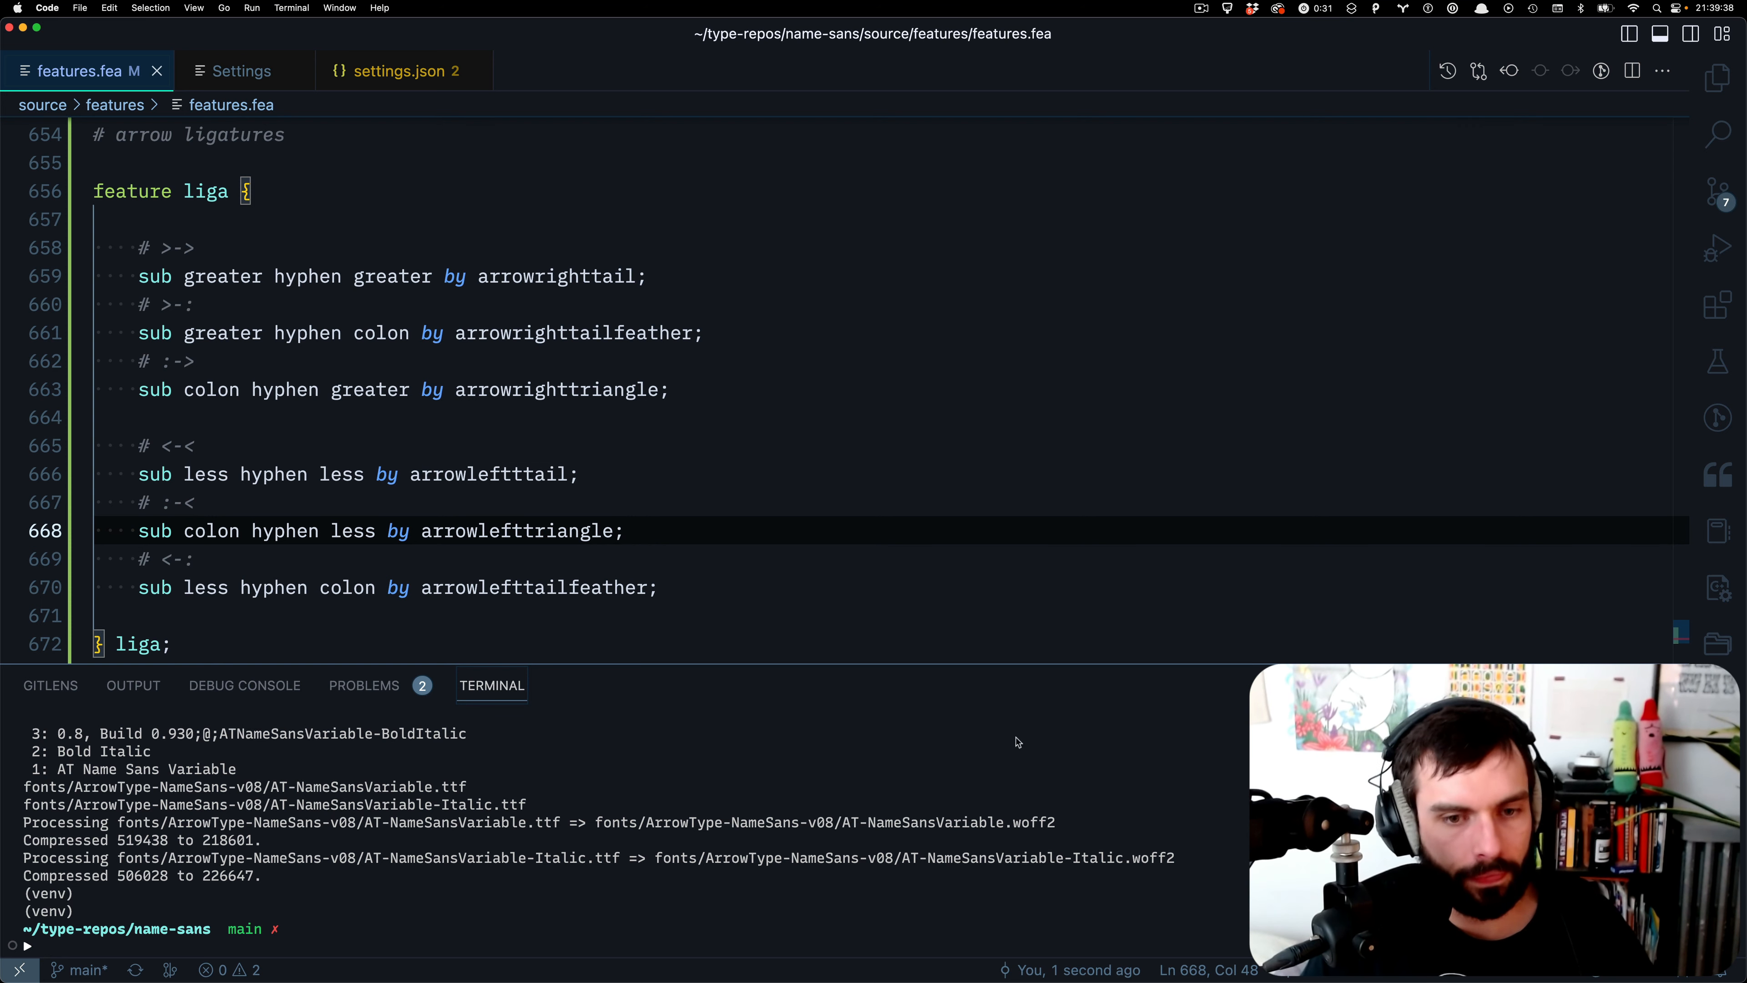
- Rerun the previous build-vf command on the ArrowType-NameSans-Prep-v09 full designspace in the terminal
click(1218, 766)
key(Up)
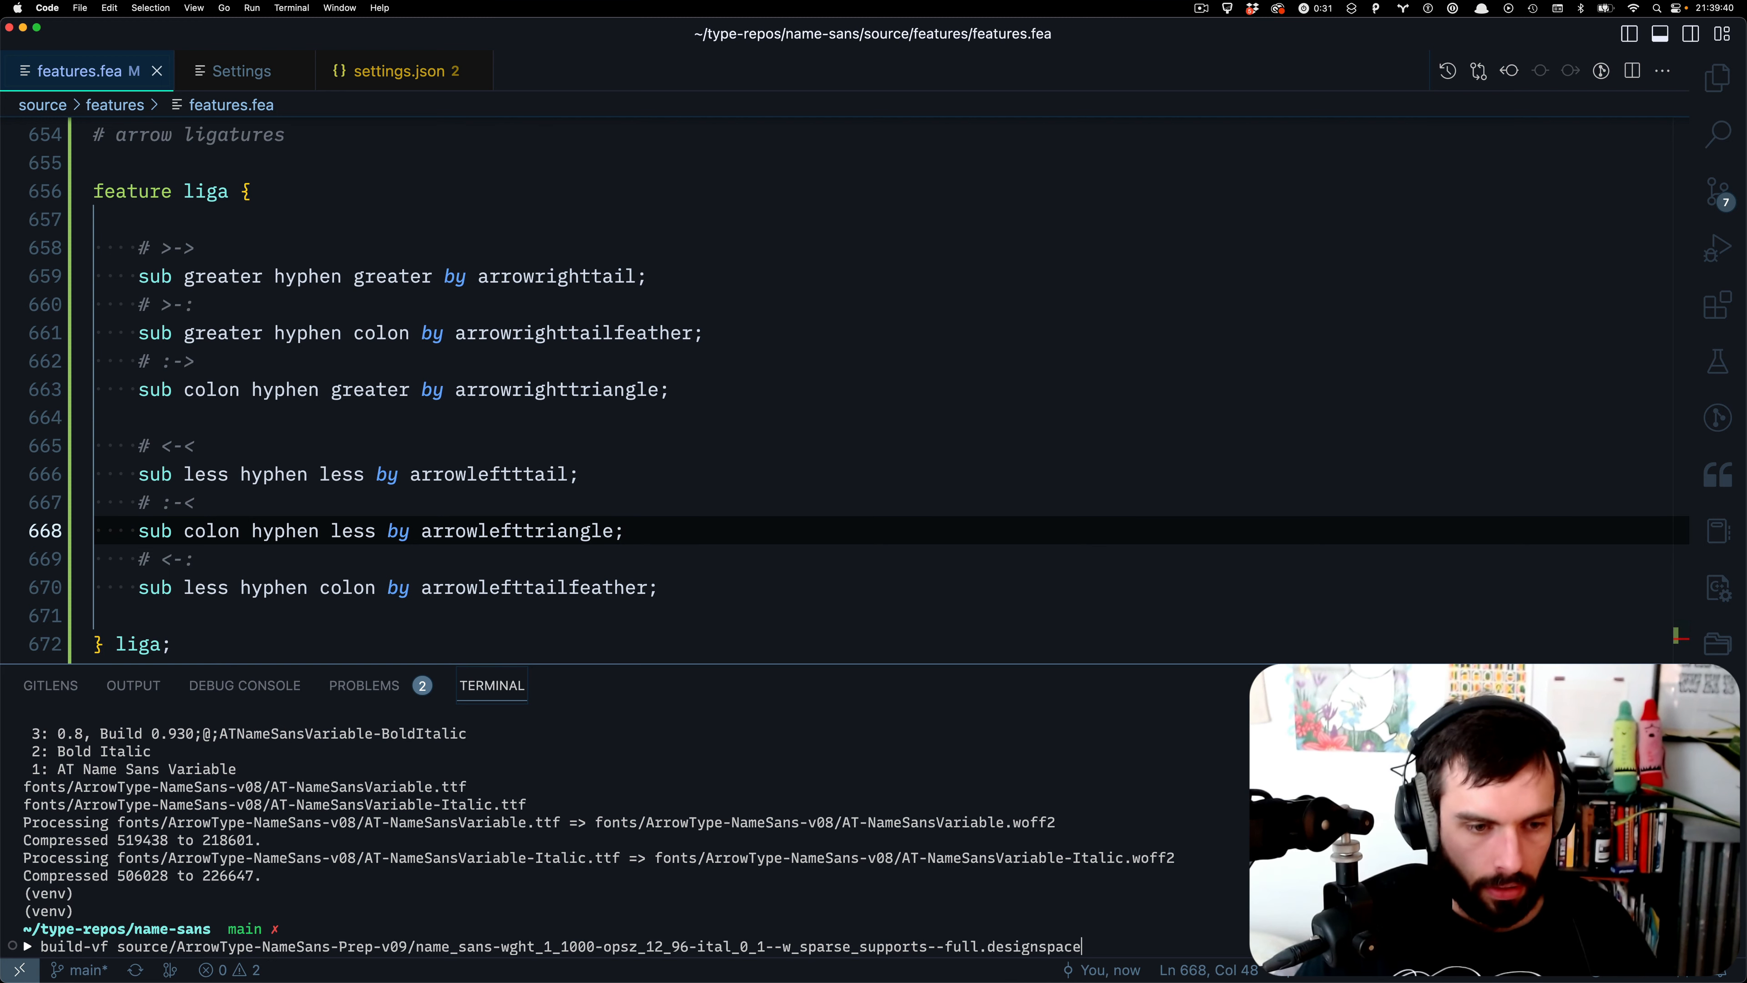
key(Return)
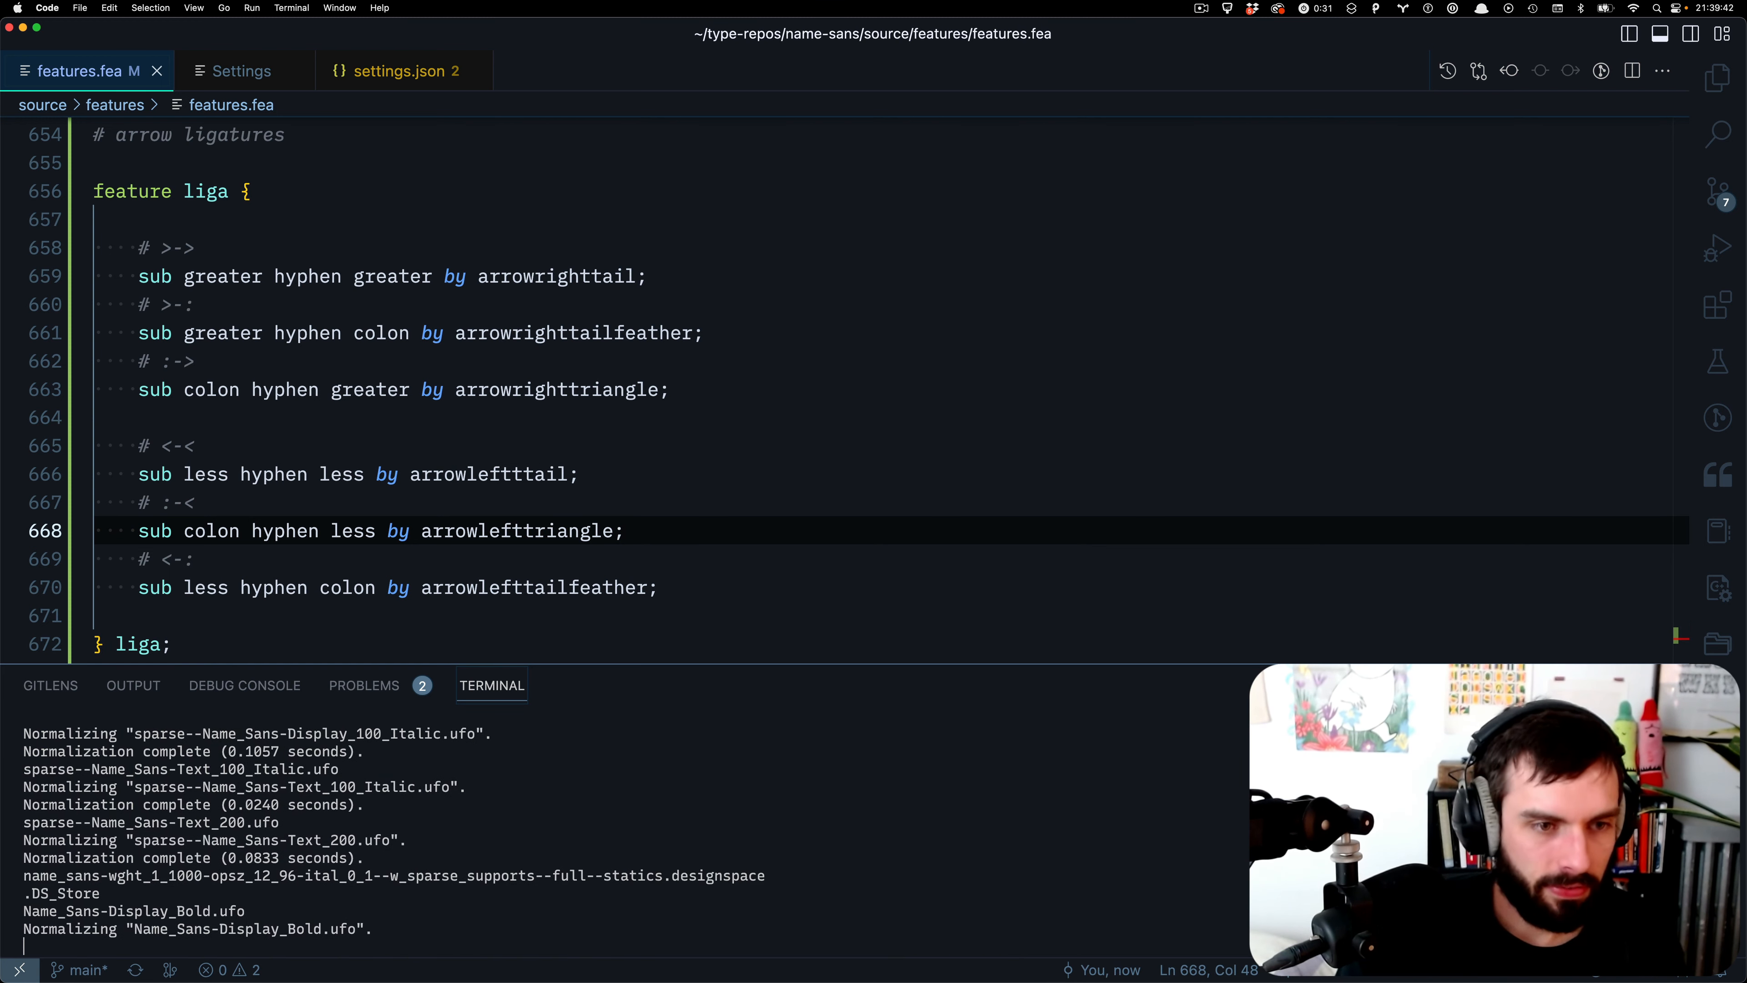
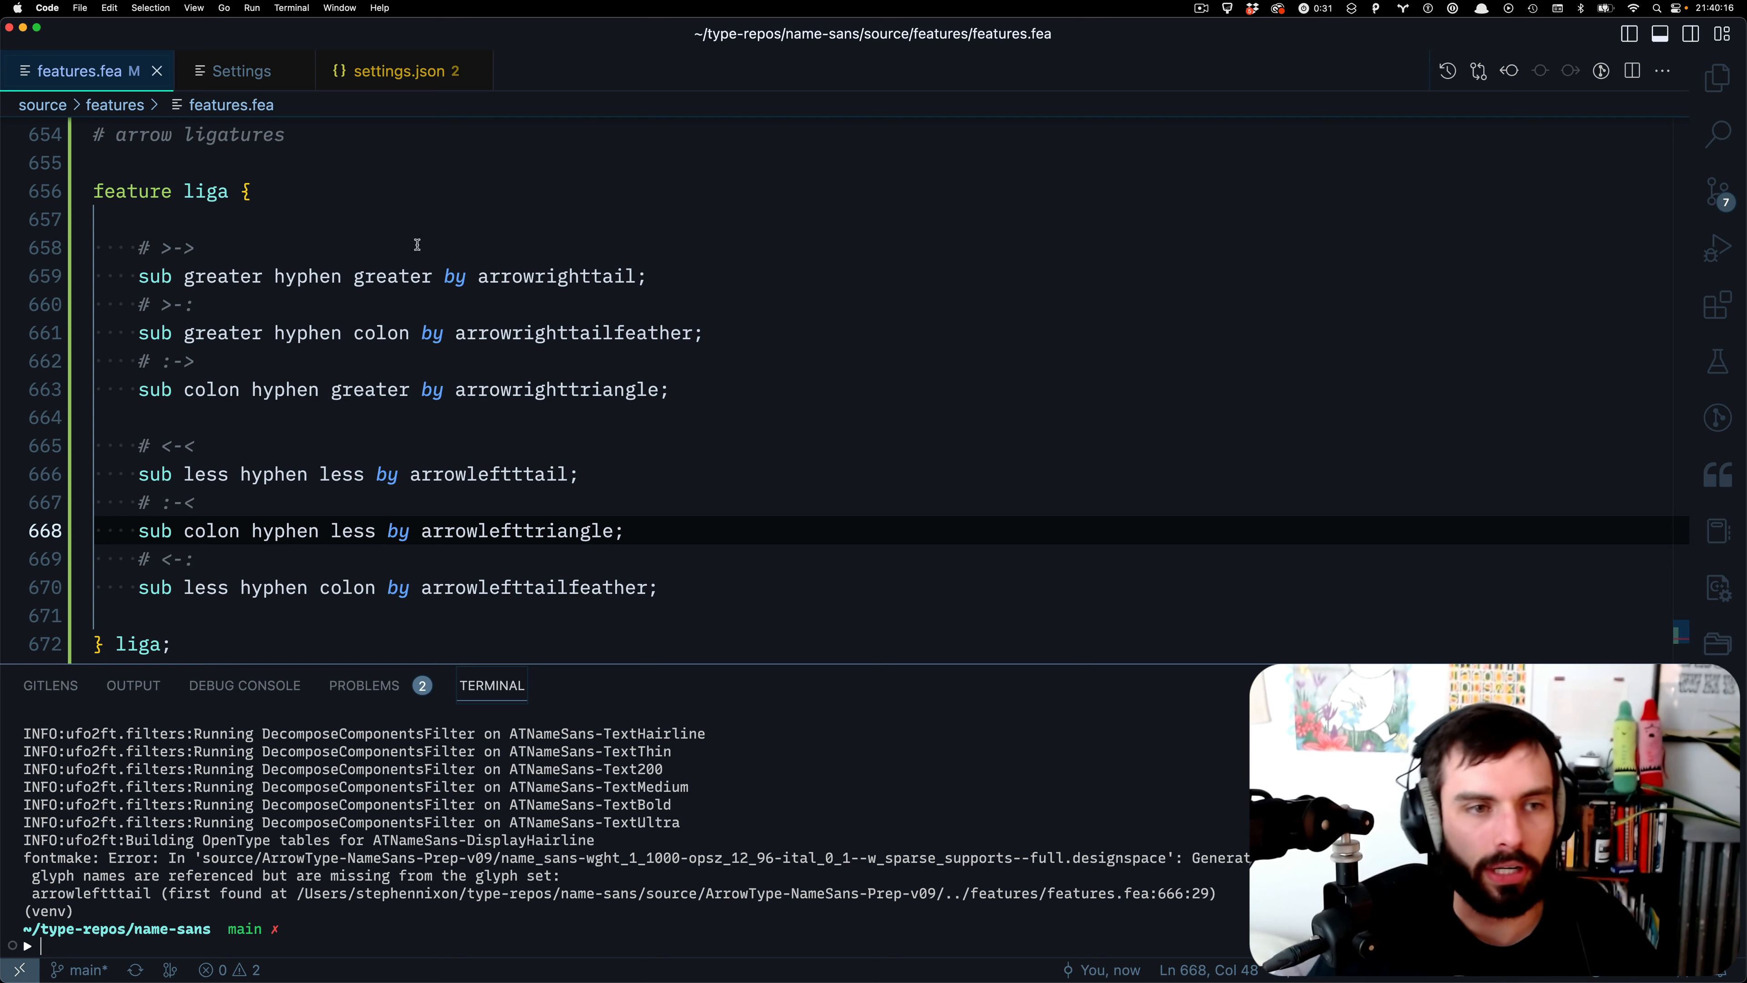
- Try adding a long-arrow comment, "# >-------->", at the start of the liga feature, shorten it, and delete it again
click(417, 192)
key(Return)
key(Return)
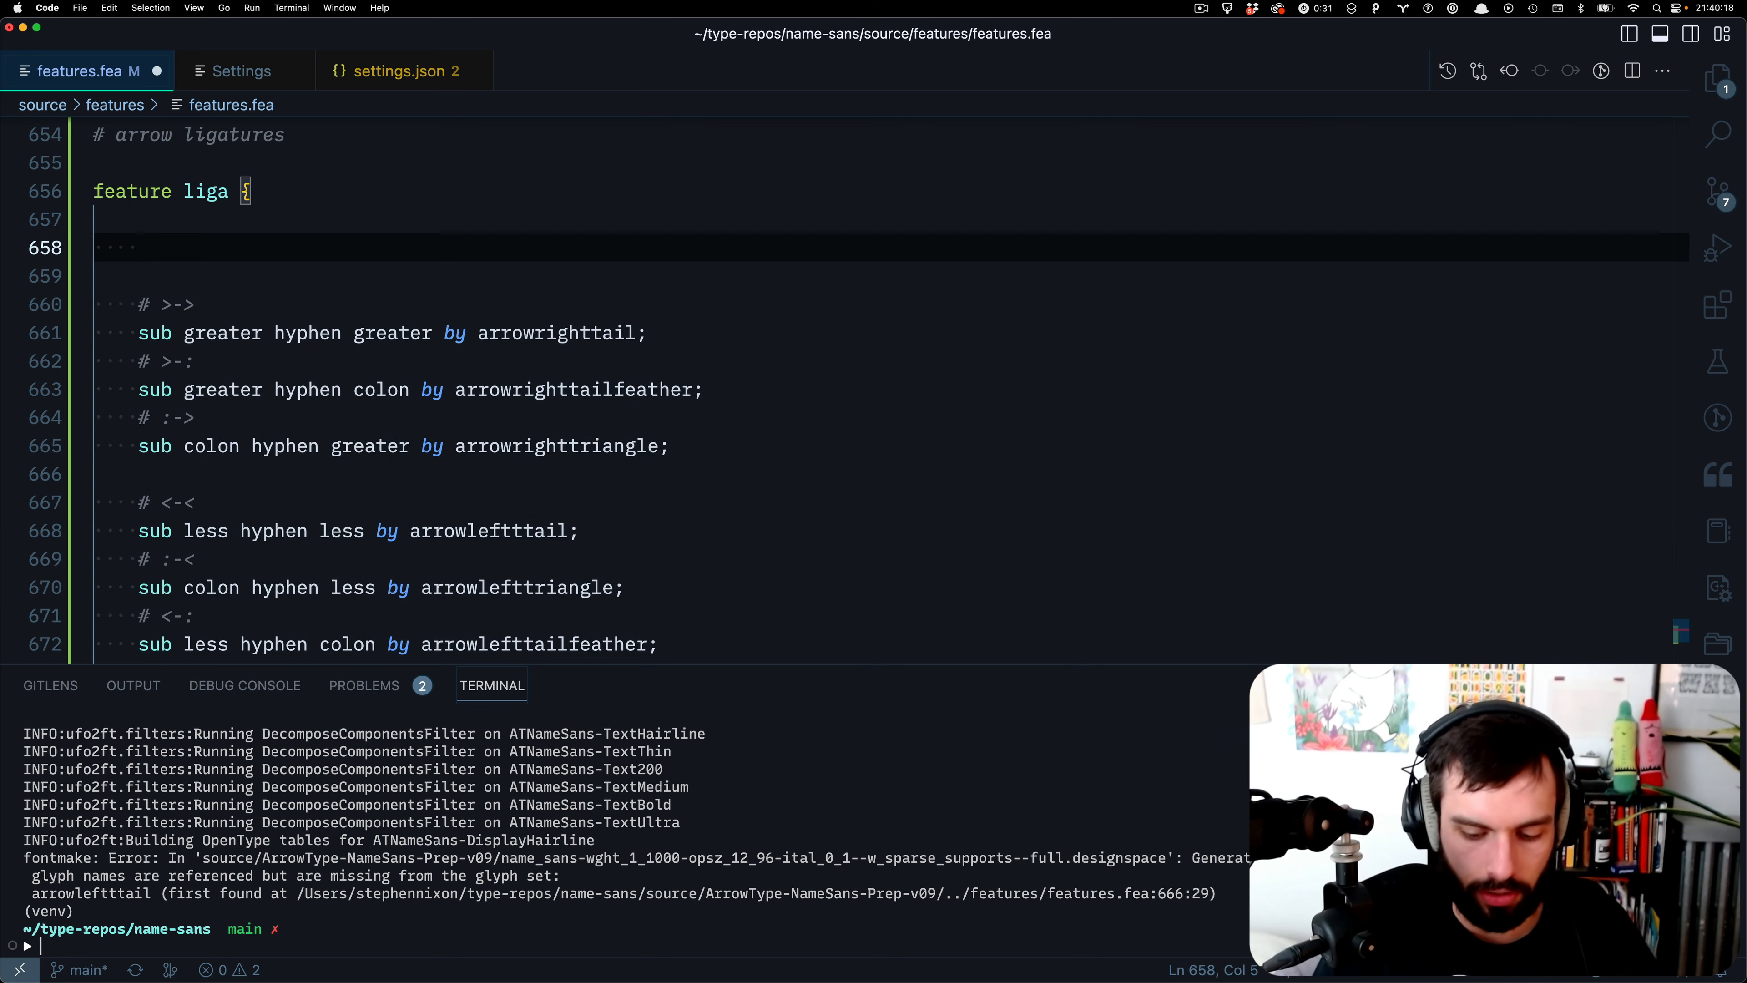
text(# )
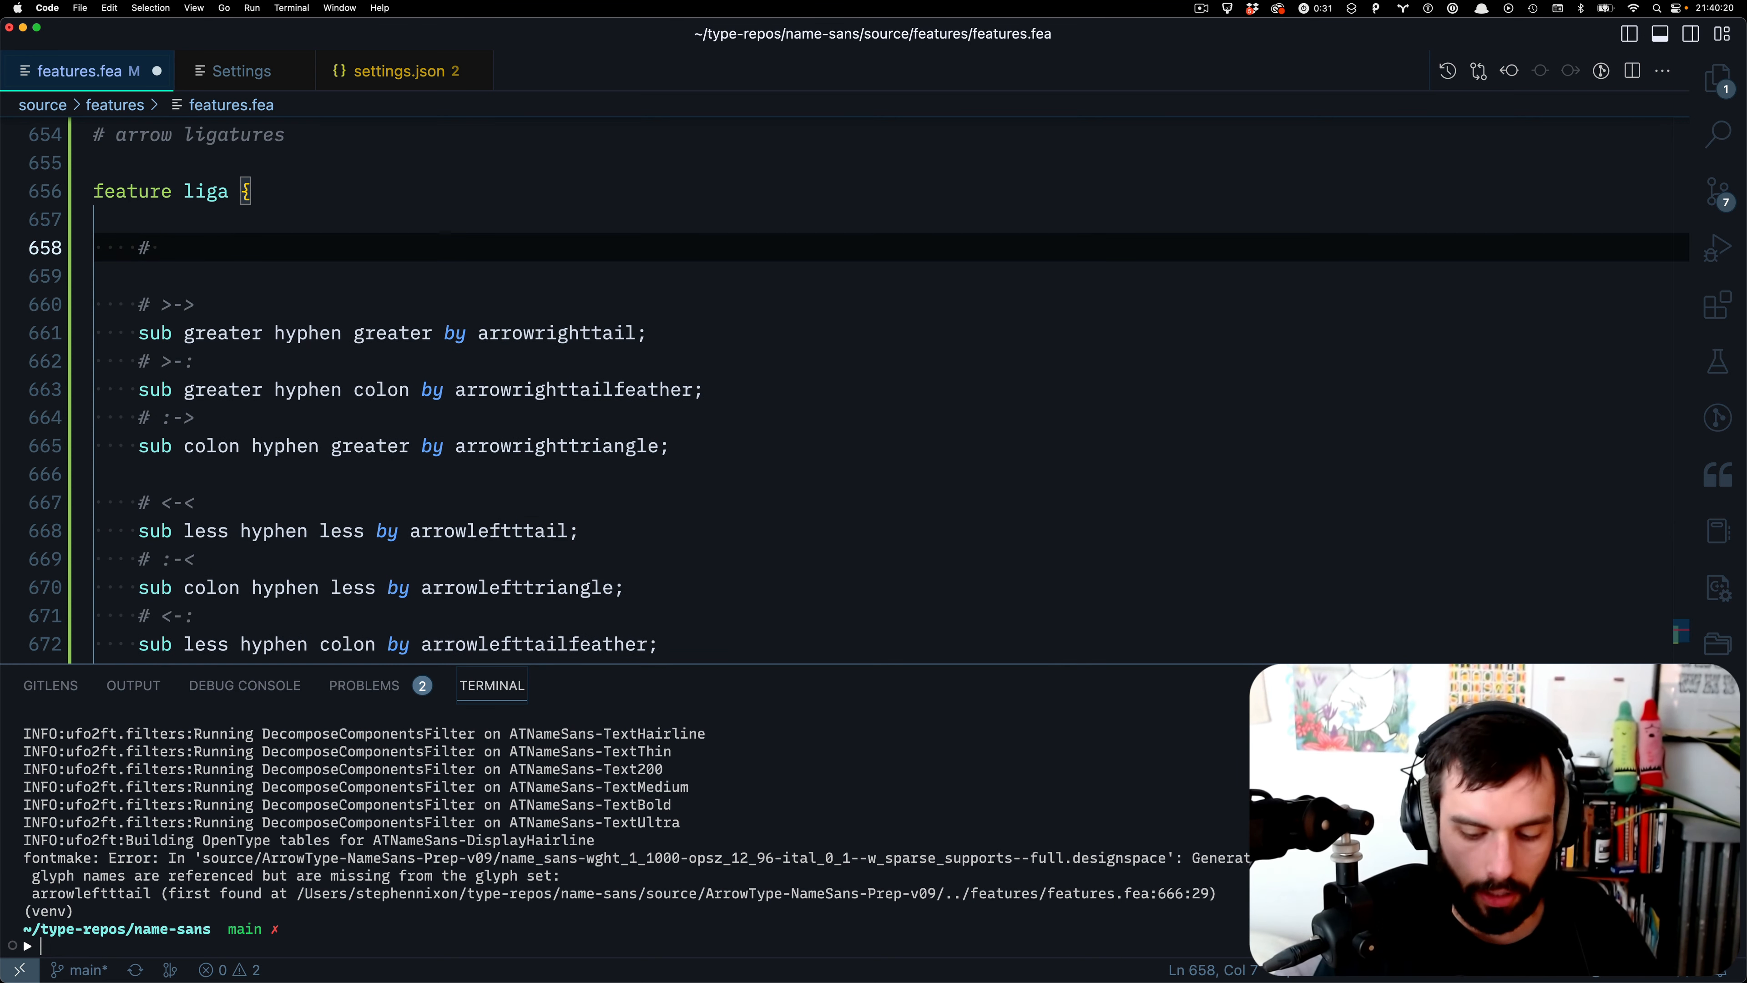
text(>-------->)
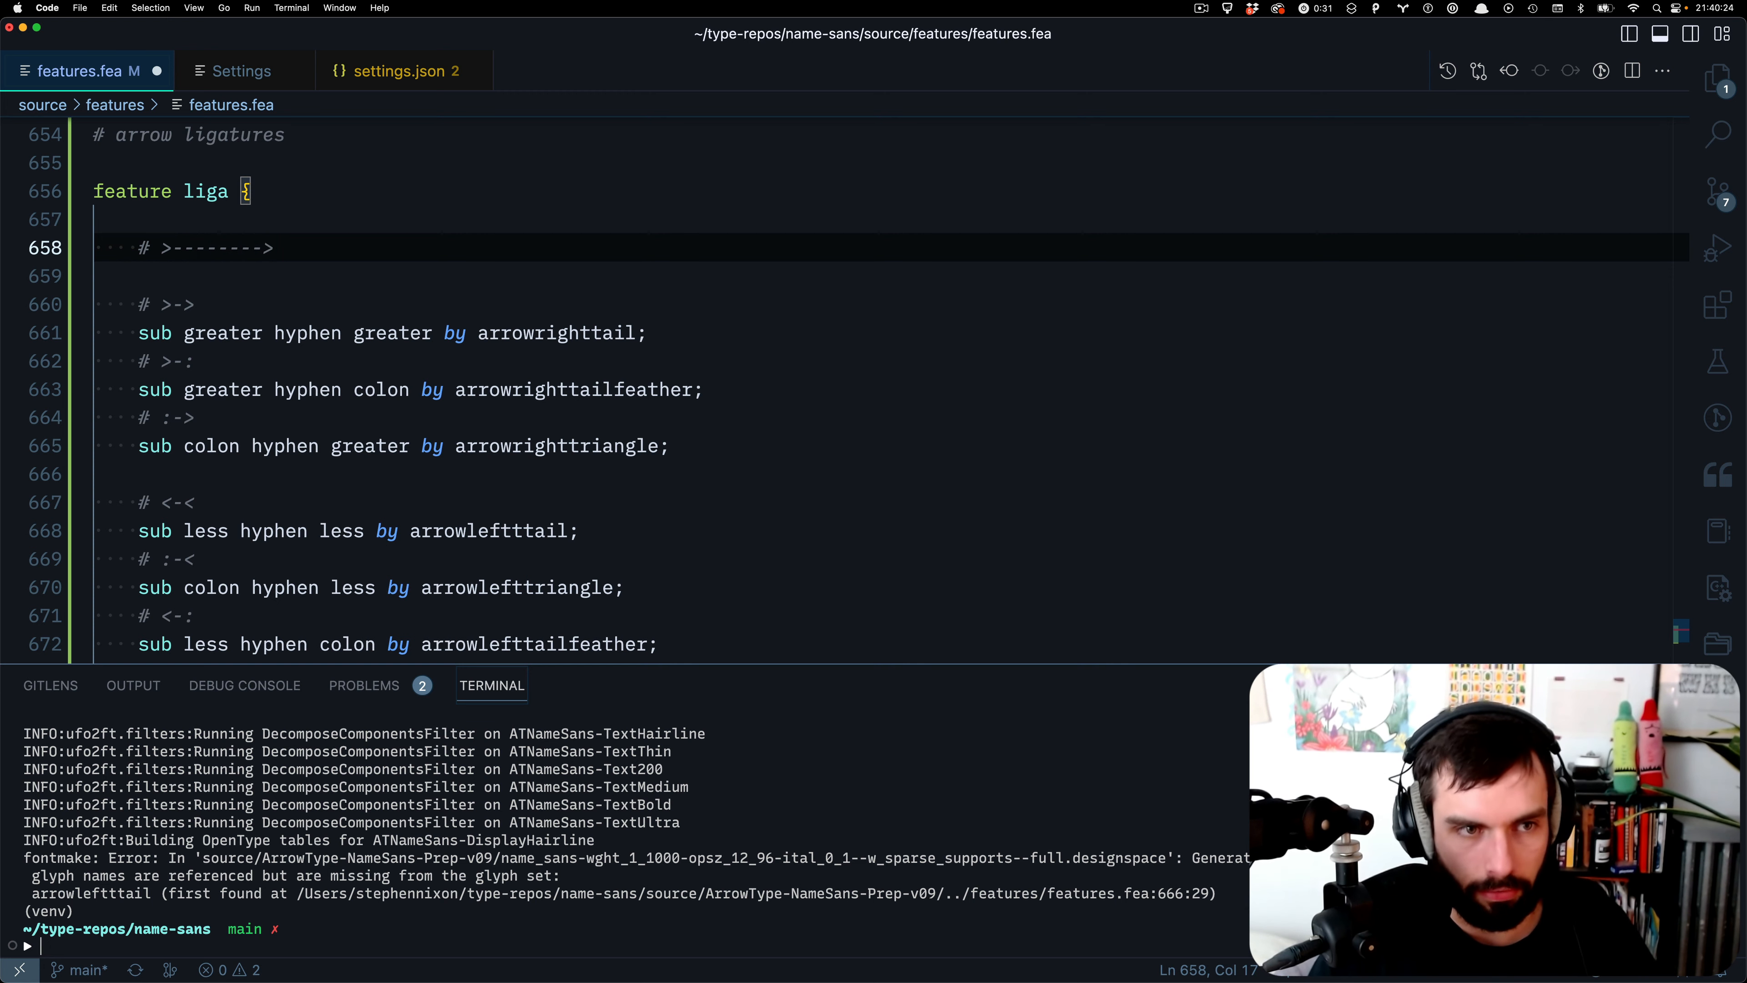
key(Left)
key(BackSpace)
key(BackSpace)
key(BackSpace)
key(BackSpace)
key(BackSpace)
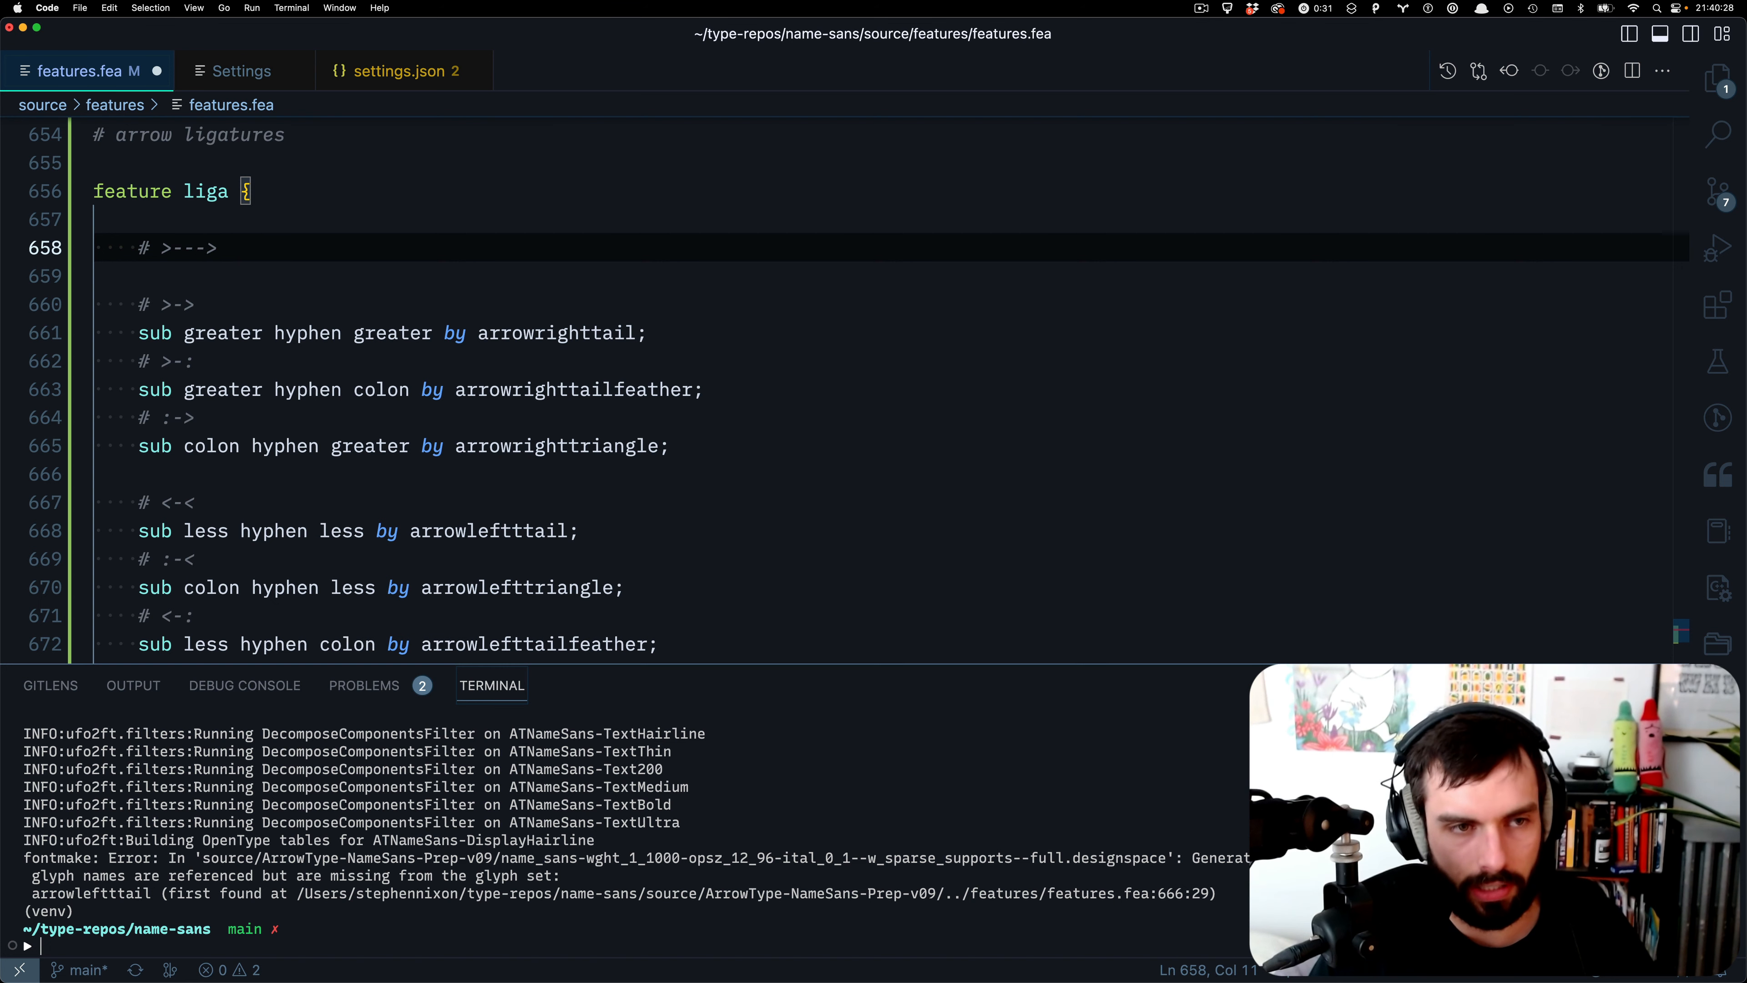
text(--)
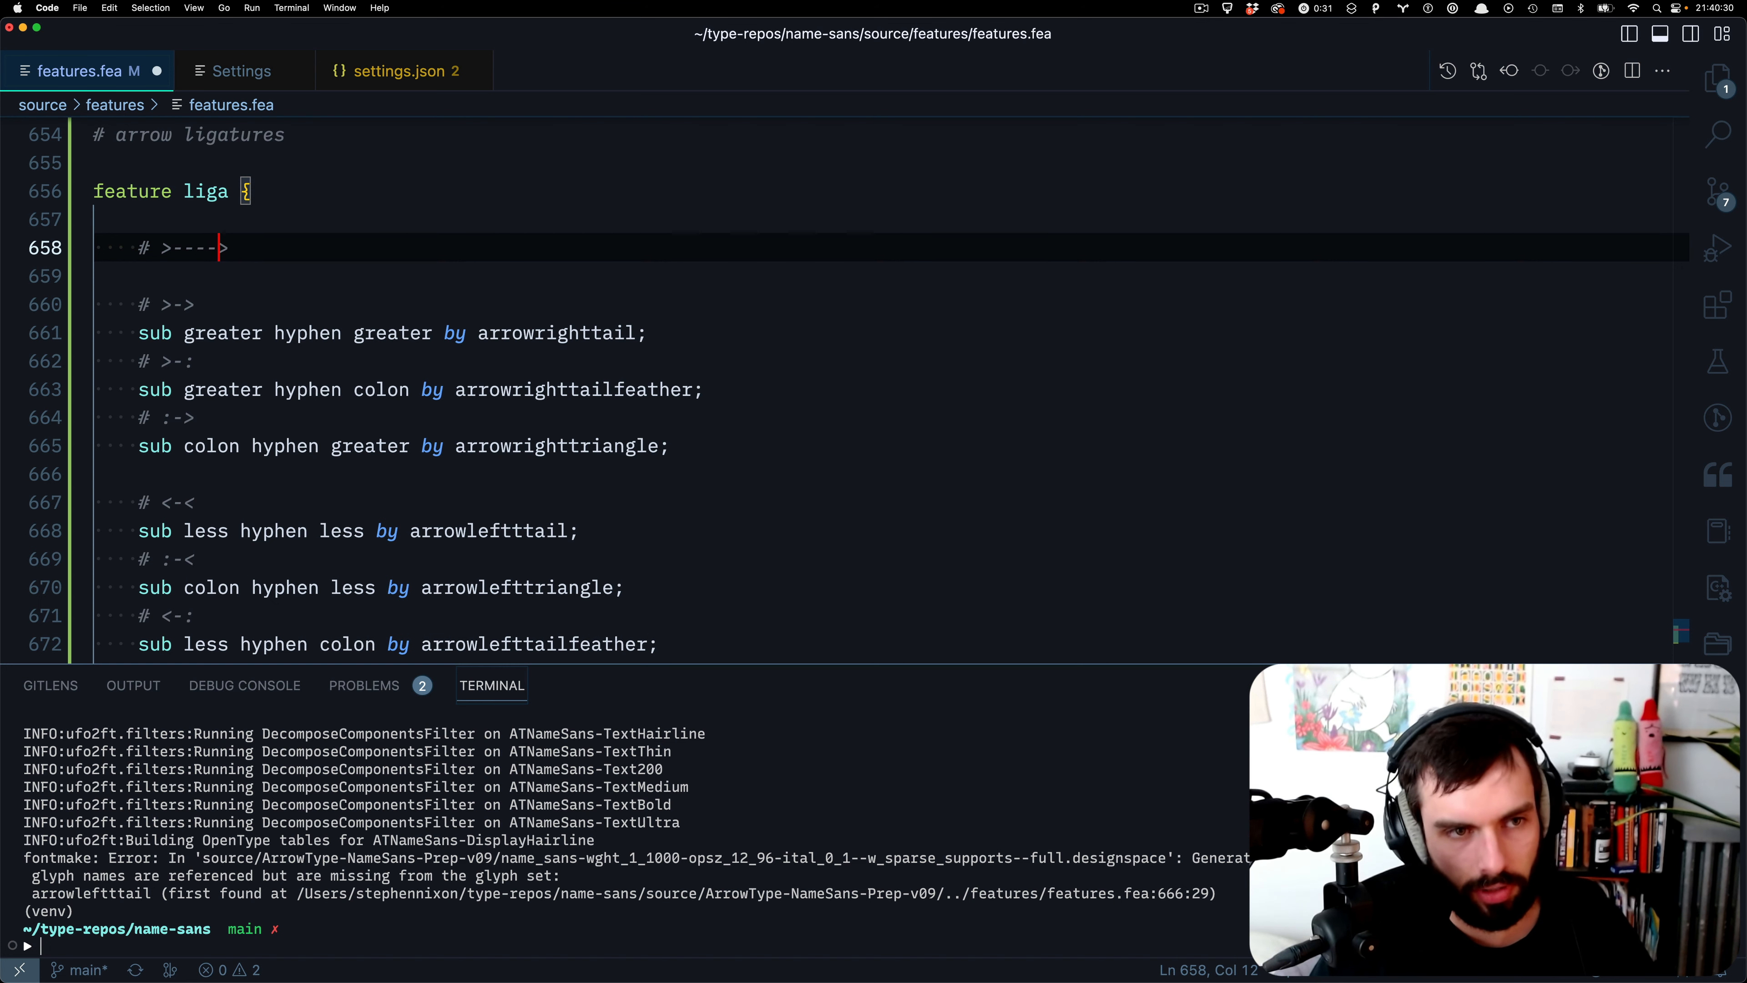
key(BackSpace)
key(BackSpace)
key(BackSpace)
key(BackSpace)
key(BackSpace)
key(BackSpace)
key(BackSpace)
key(BackSpace)
key(BackSpace)
key(BackSpace)
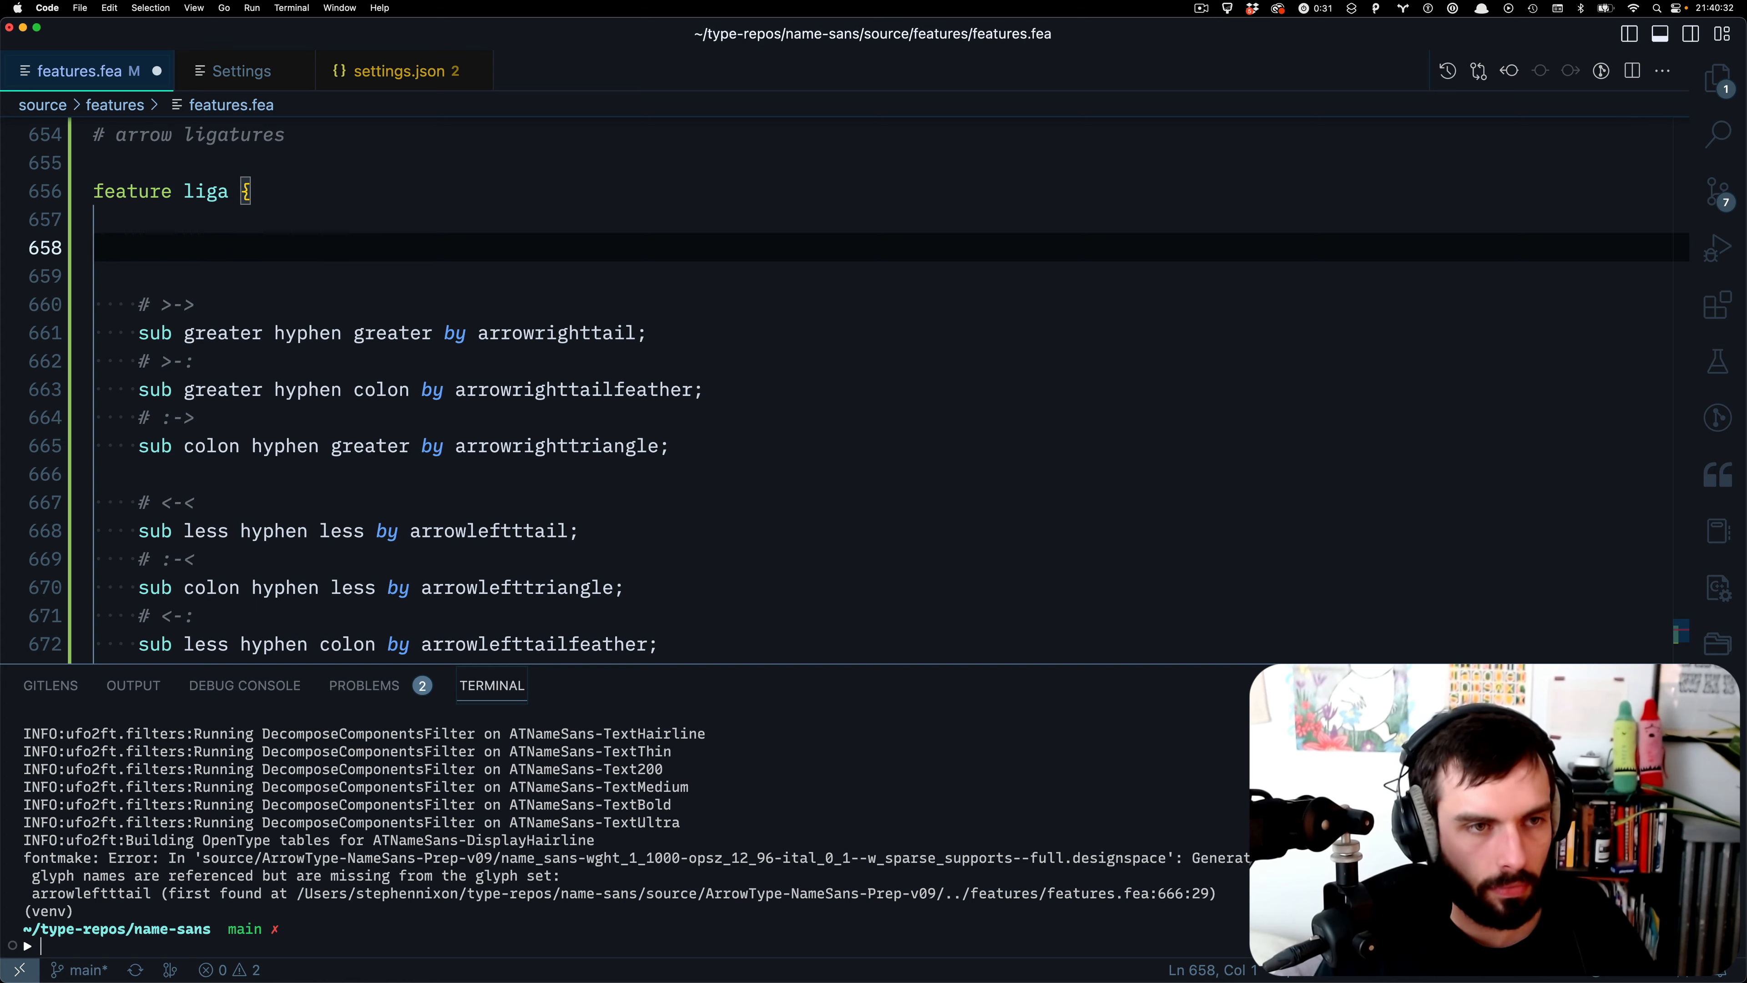
key(BackSpace)
key(BackSpace)
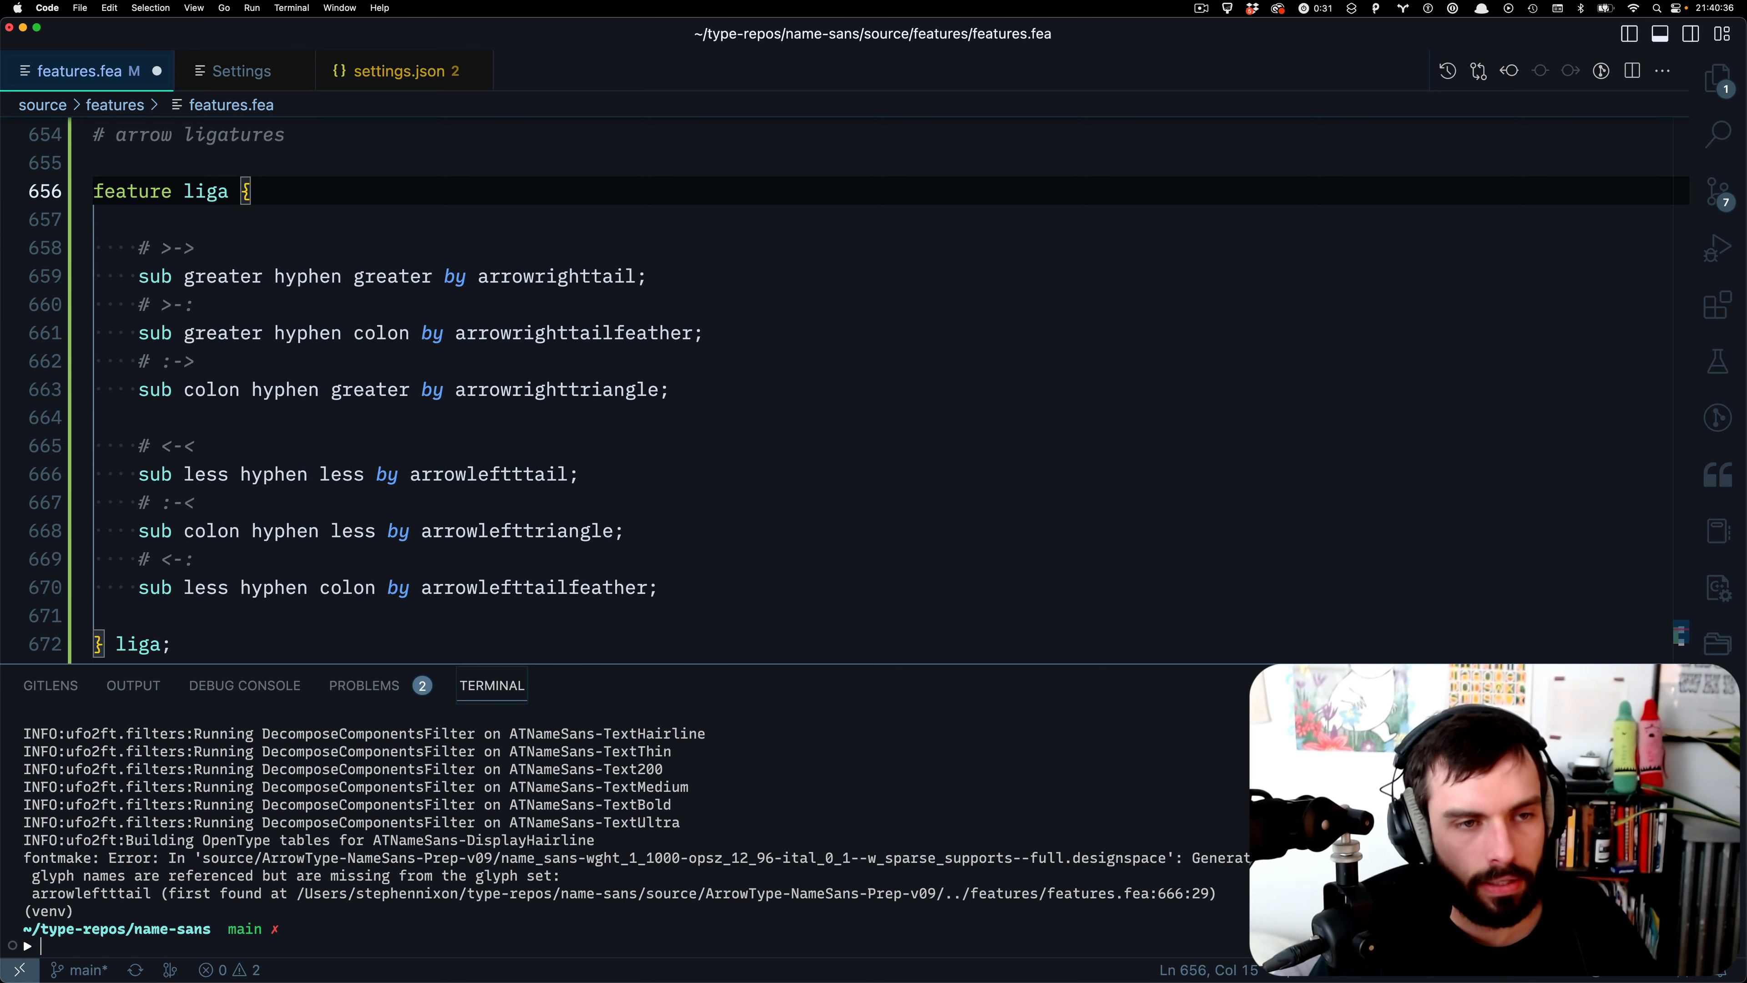
- Add blank lines at the start of the liga feature, and select the arrowleft through arrowdown glyphs in RoboFont to review them
key(Return)
key(Return)
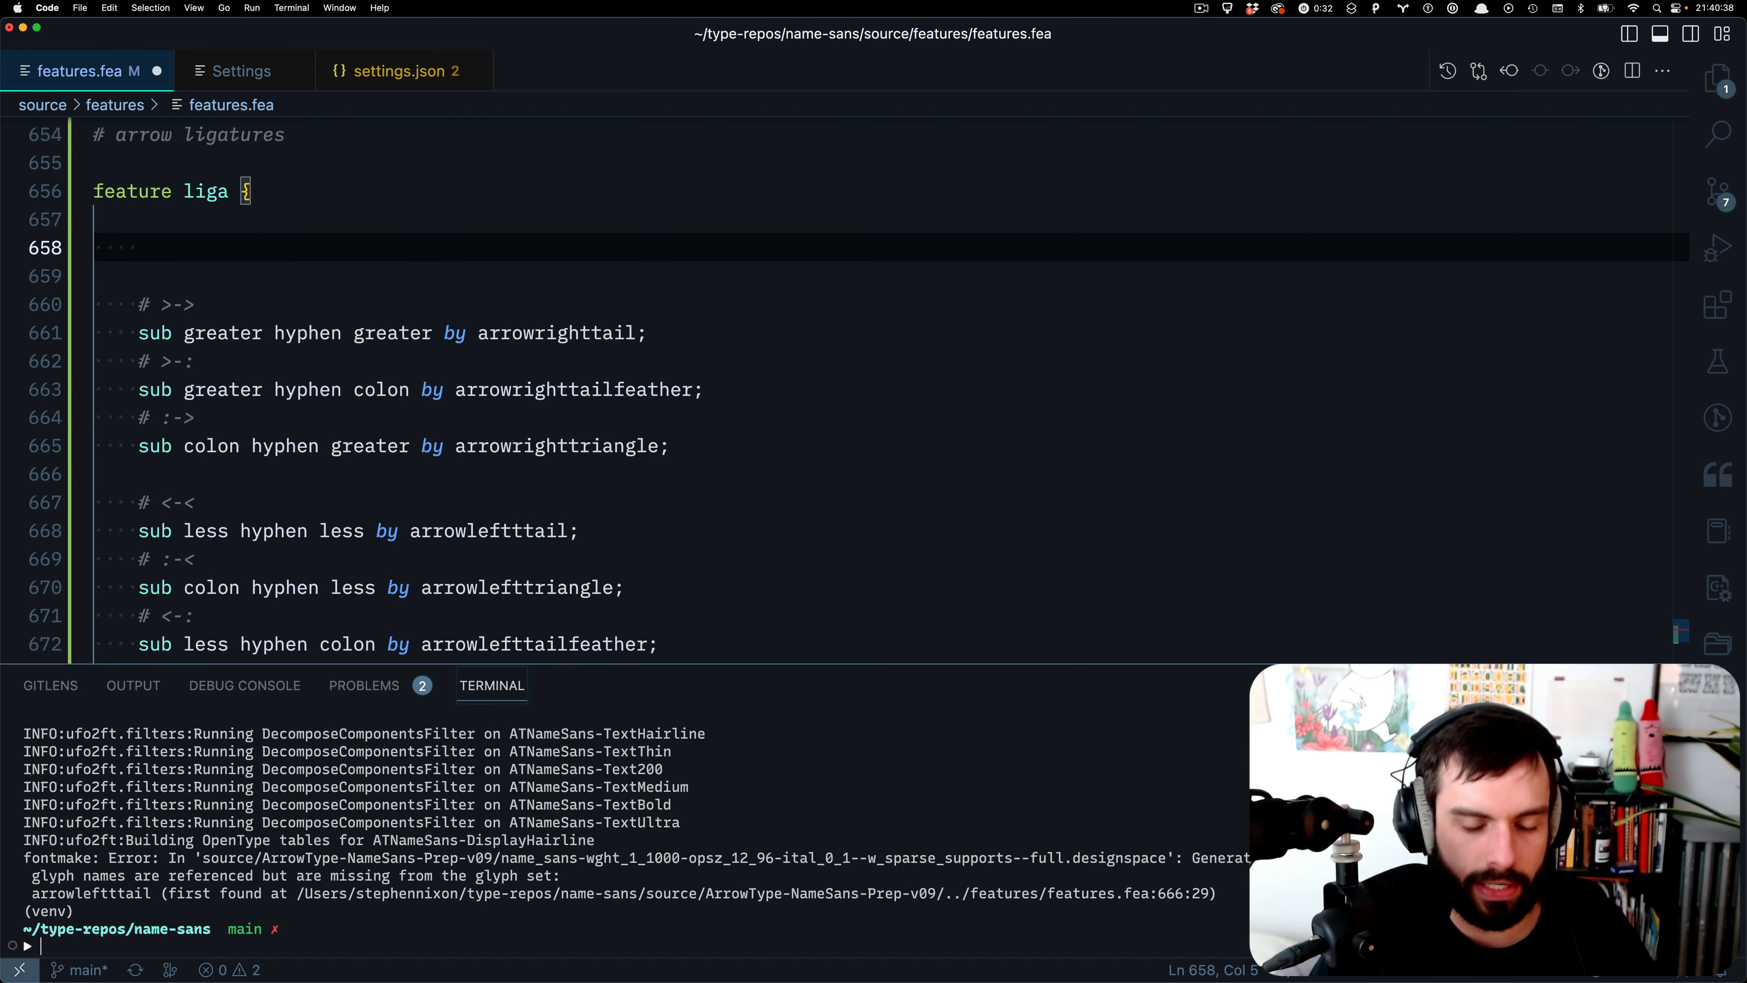
key(super+Tab)
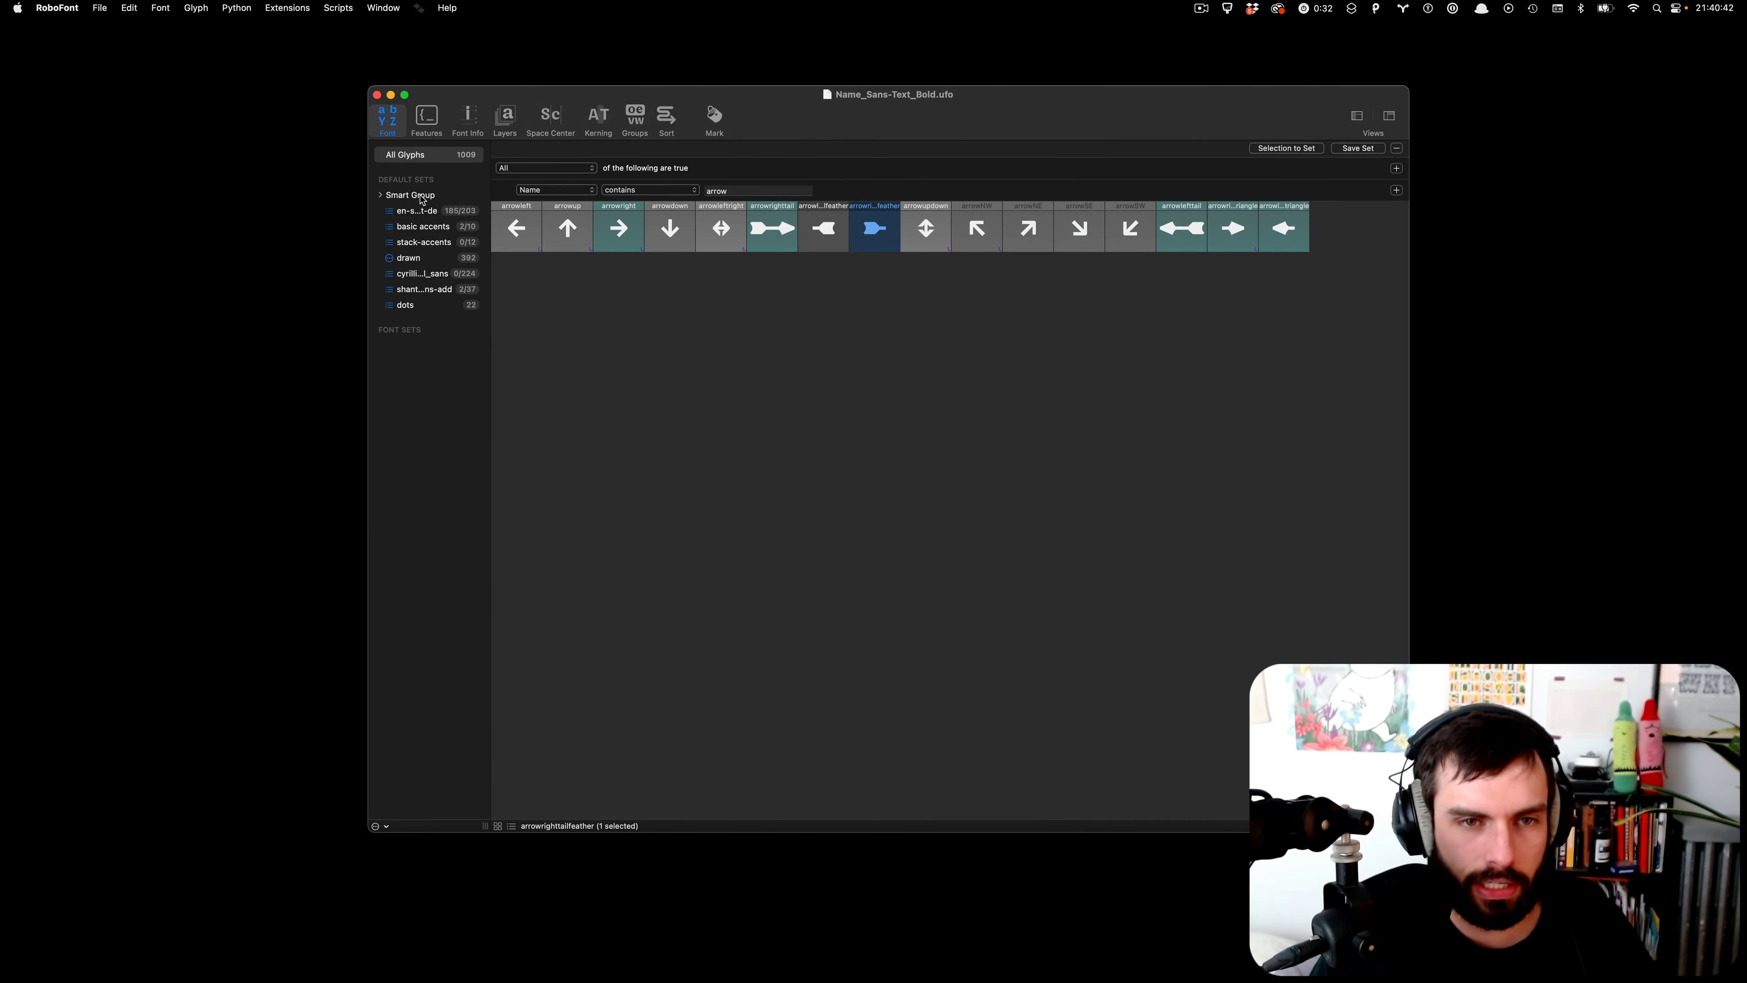
key(super+Tab)
key(super+Tab)
click(536, 221)
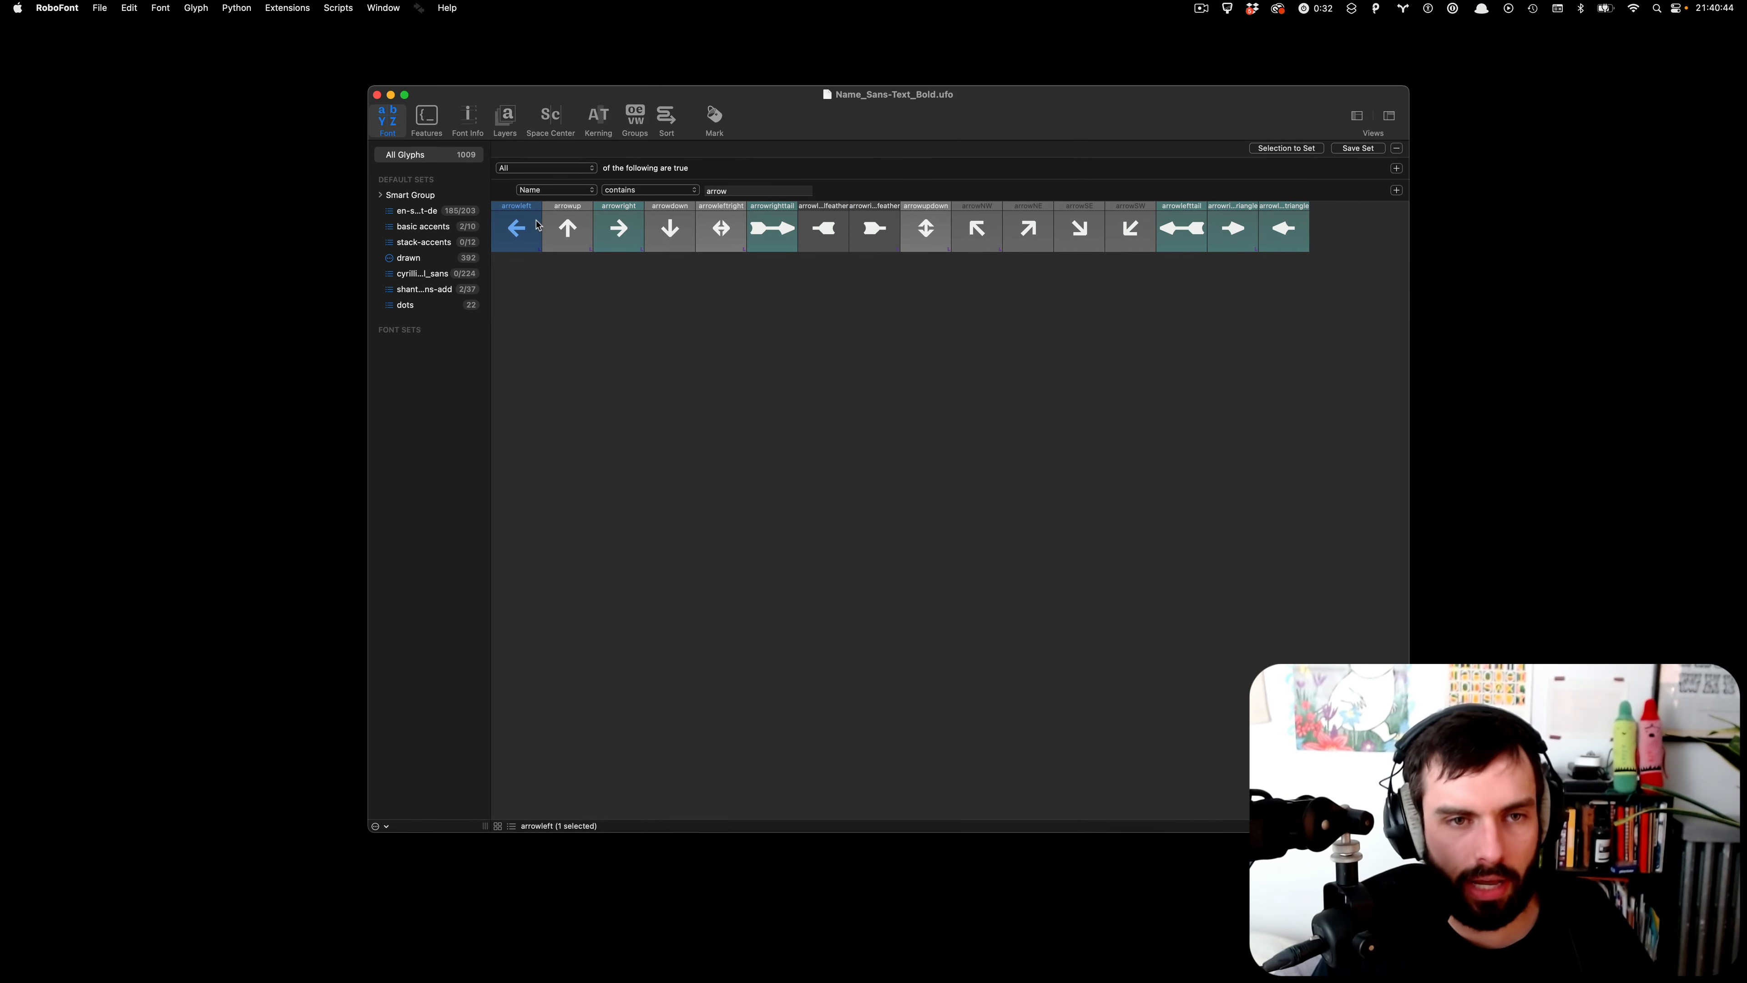
shift+click(659, 231)
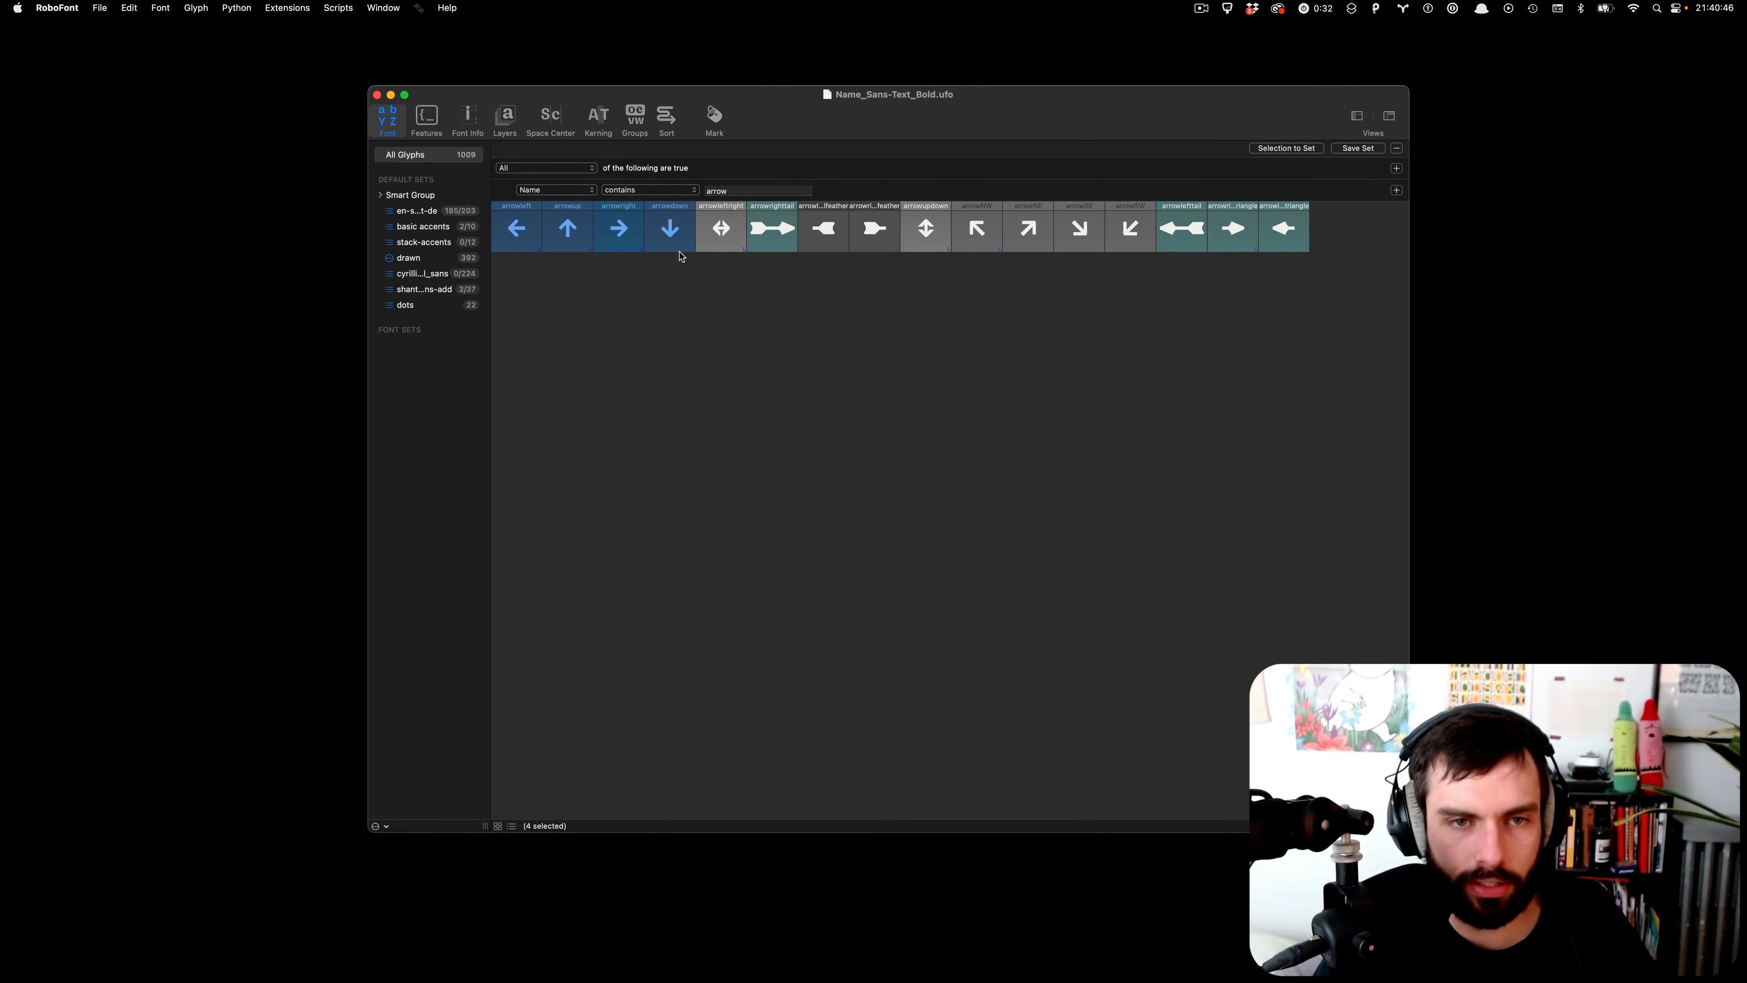
key(super+Tab)
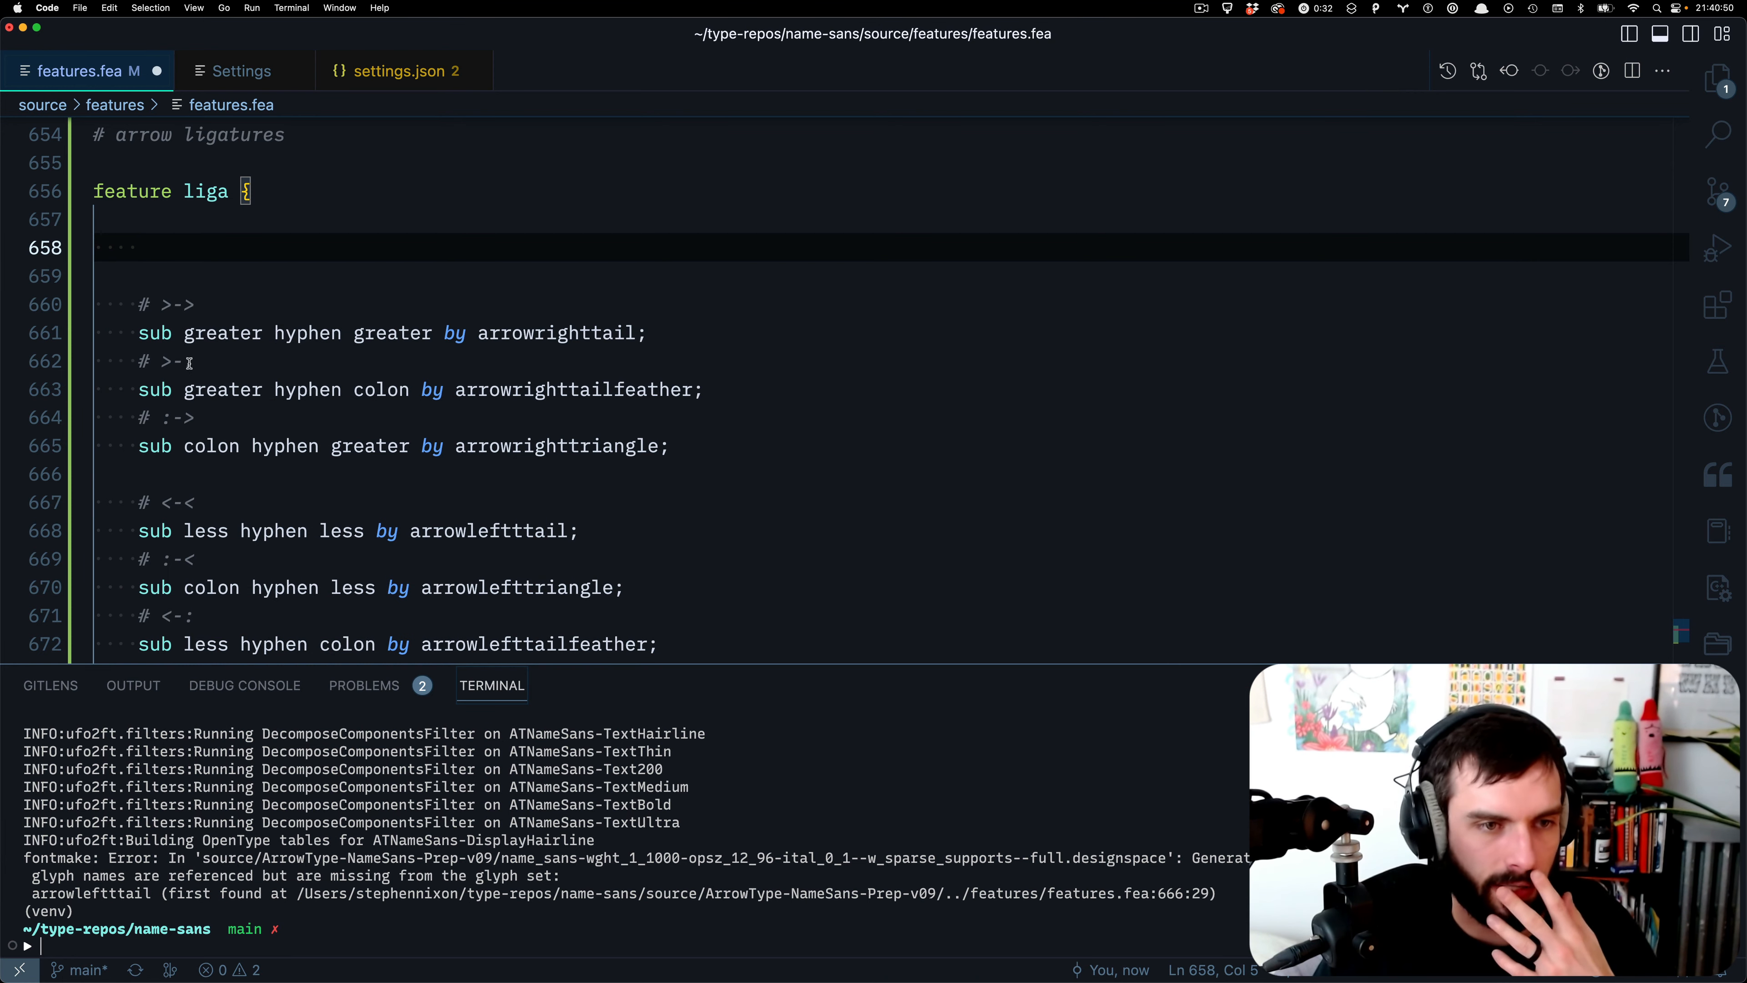
- Duplicate the "# :->" comment and its colon-hyphen-greater rule directly below the original
drag(196, 421, 172, 419)
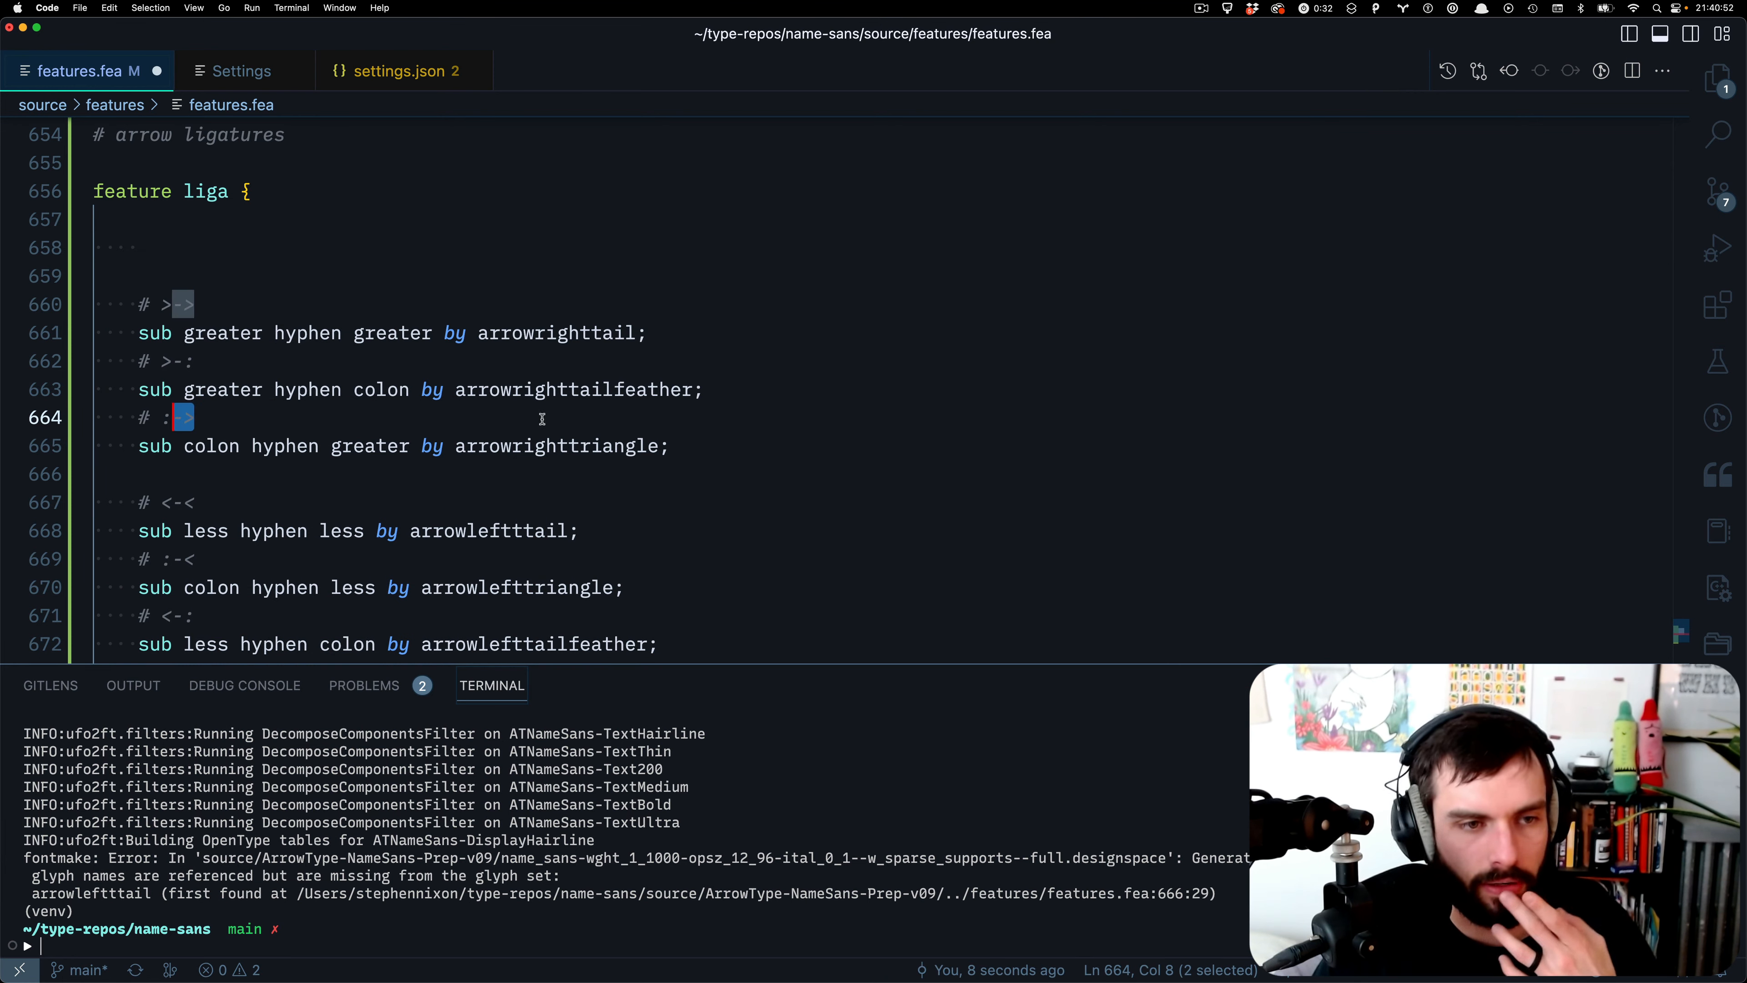
click(716, 438)
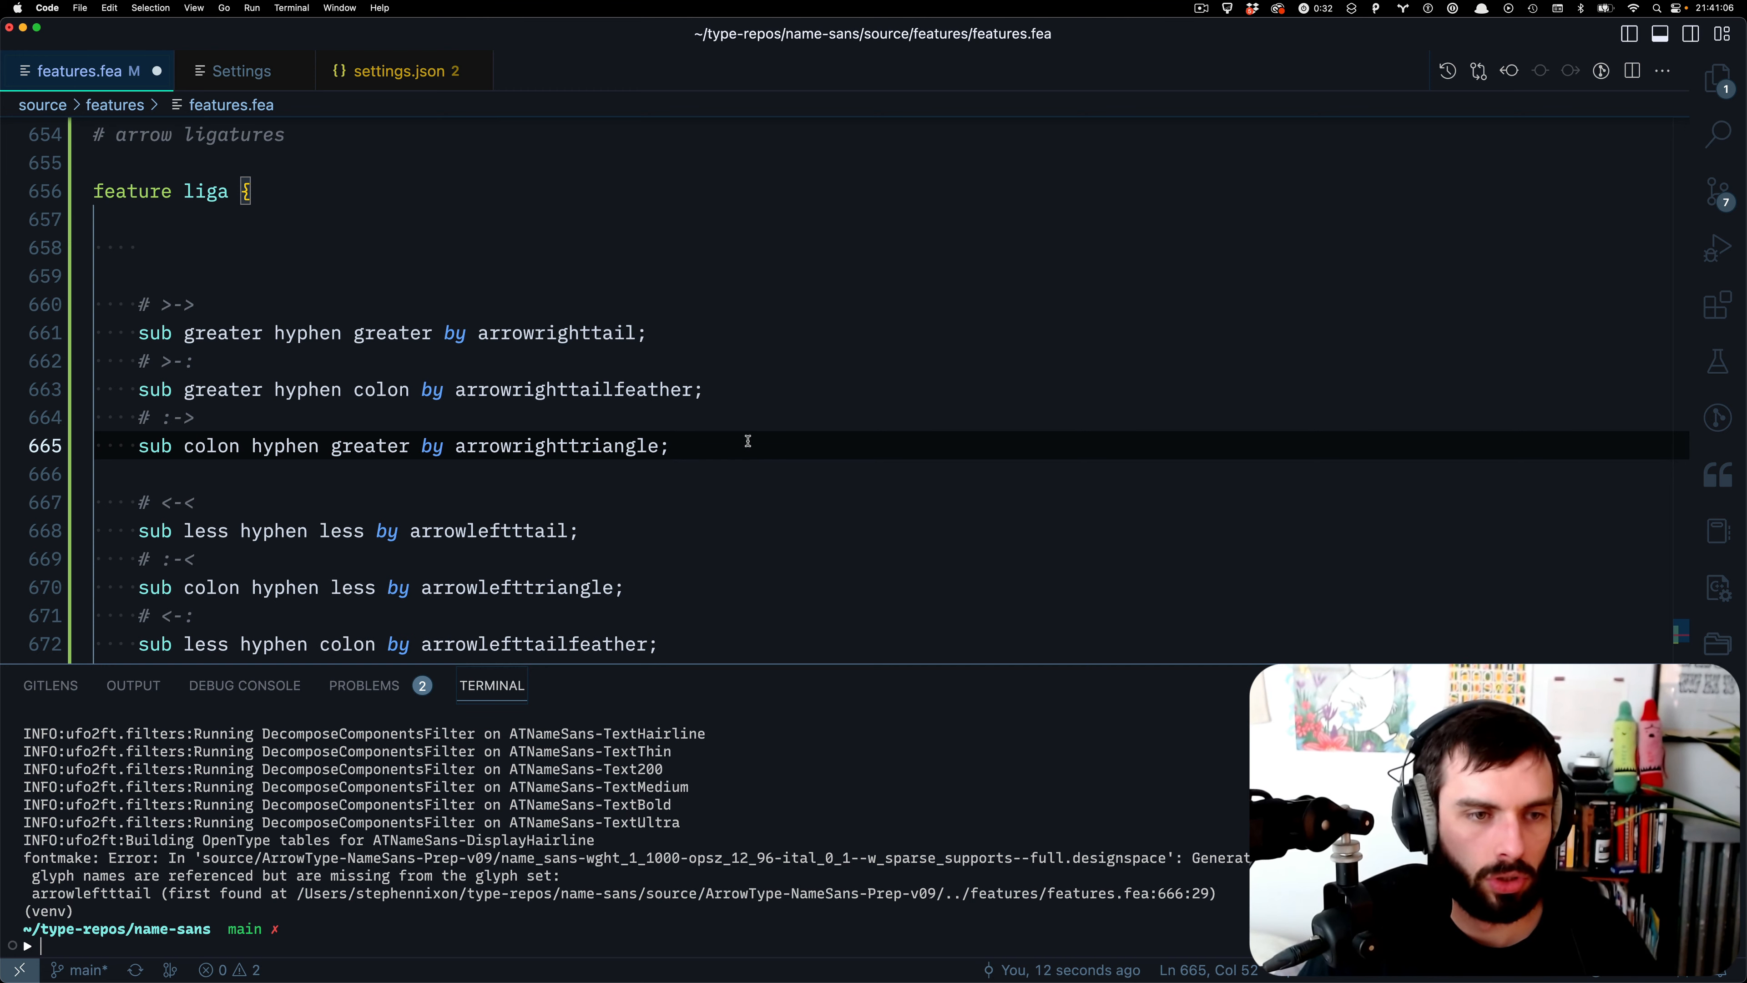
key(shift+Up)
key(shift+alt+Down)
- Check the plain right arrow's glyph name in RoboFont and set the duplicated rule's replacement glyph to arrowright
key(ctrl+Right)
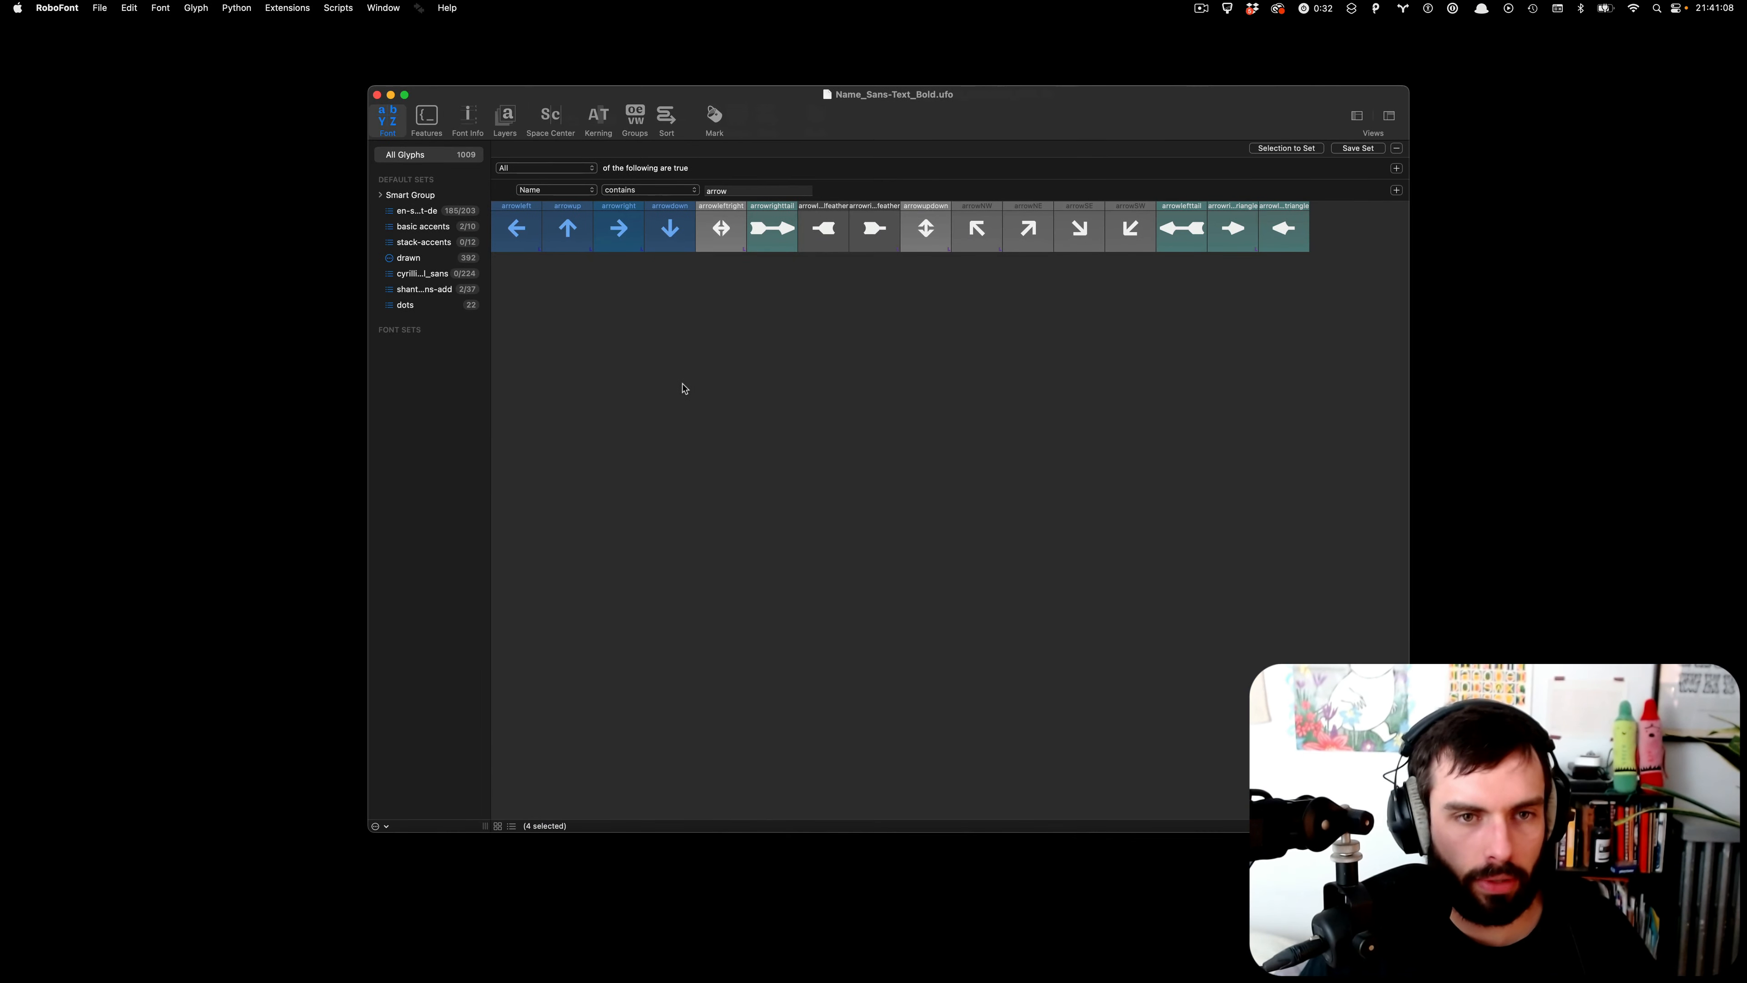
click(680, 362)
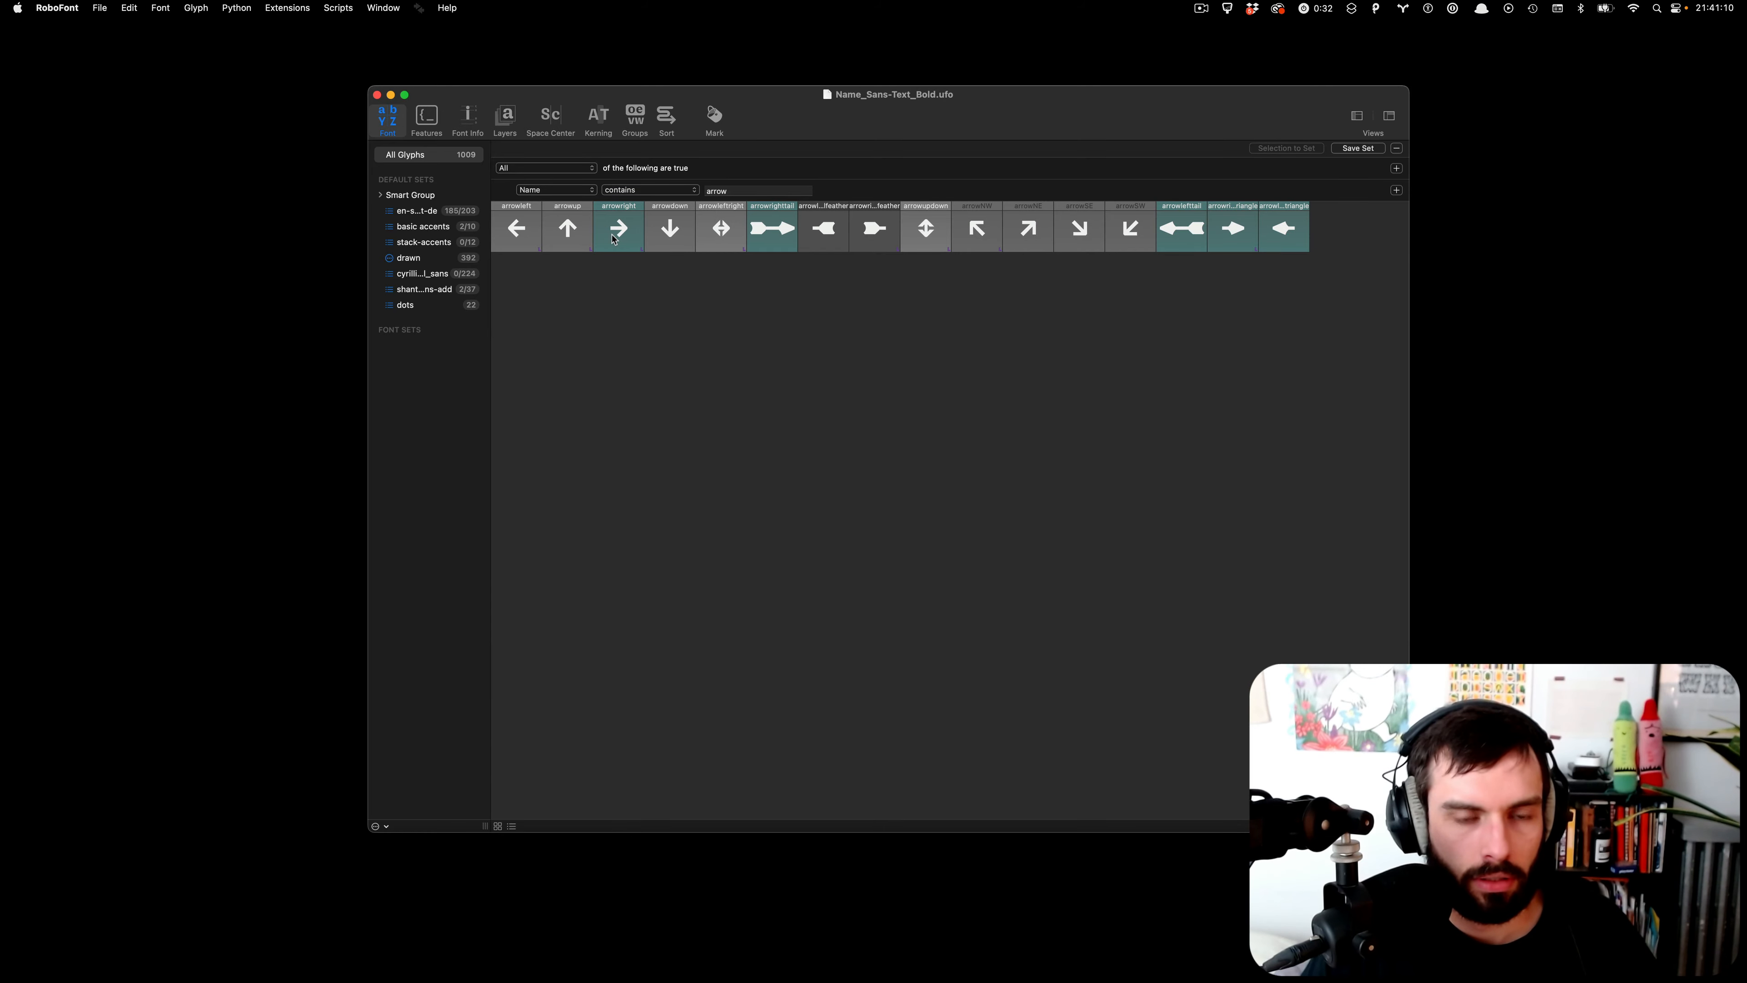
click(614, 233)
key(ctrl+Left)
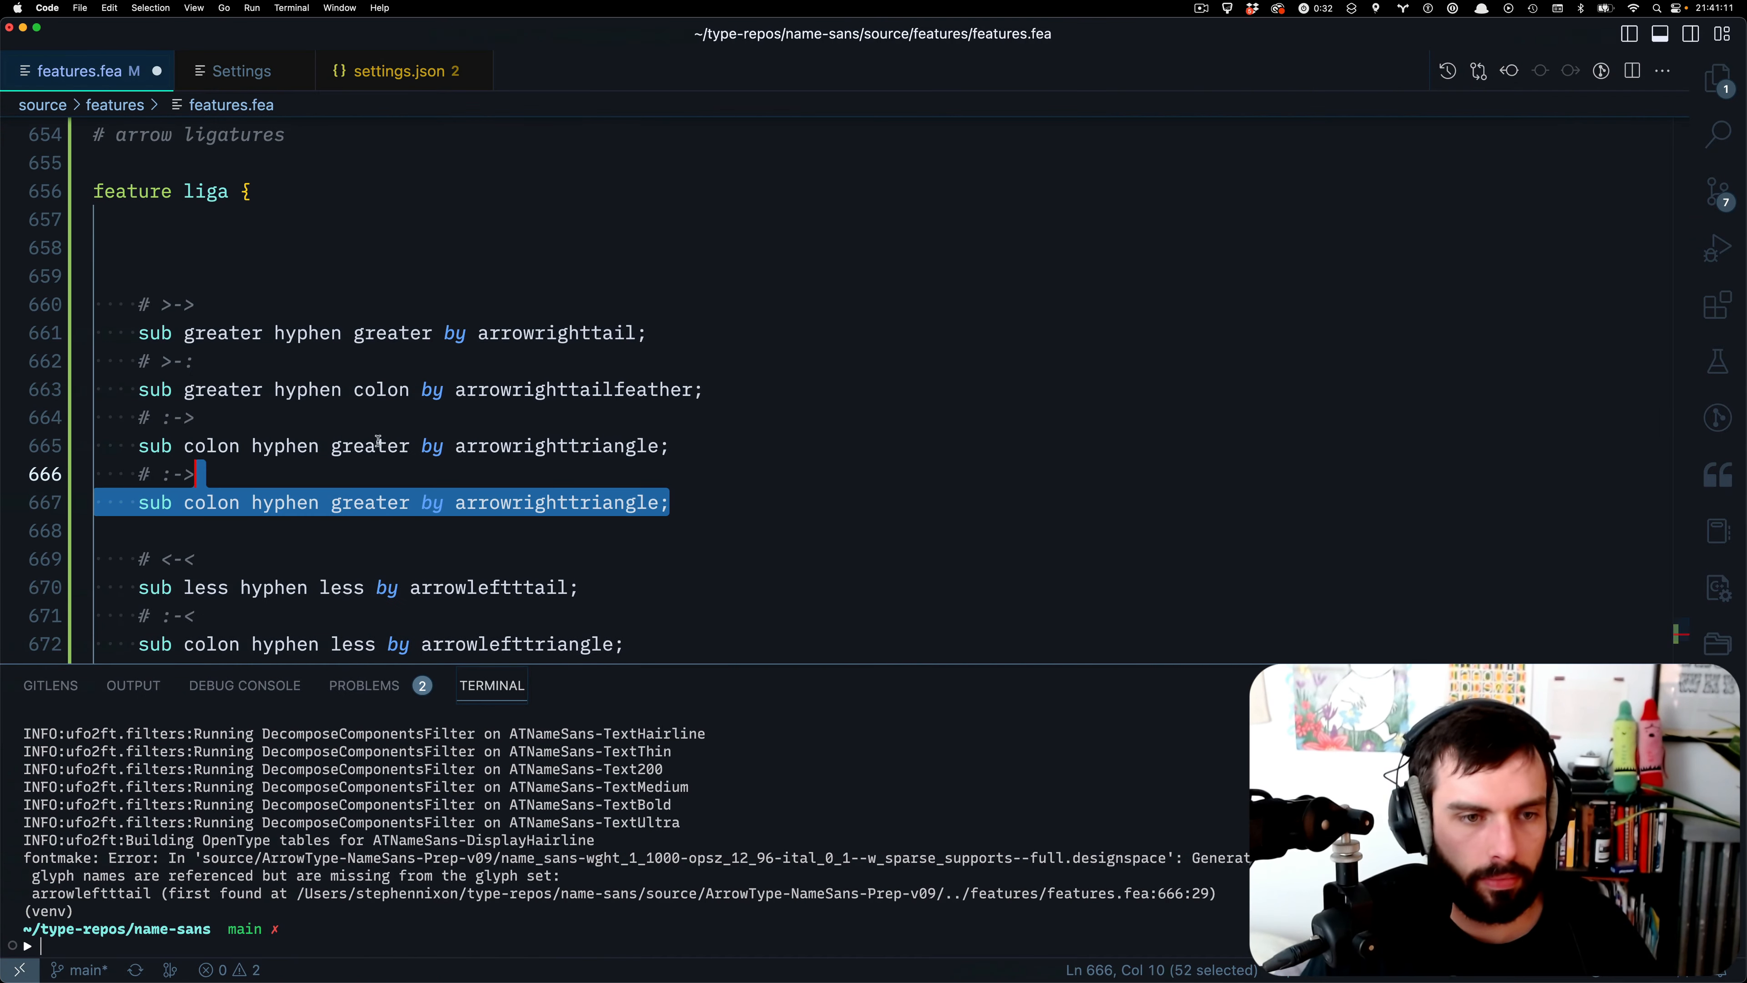
click(601, 490)
double_click(581, 505)
text(arrowright)
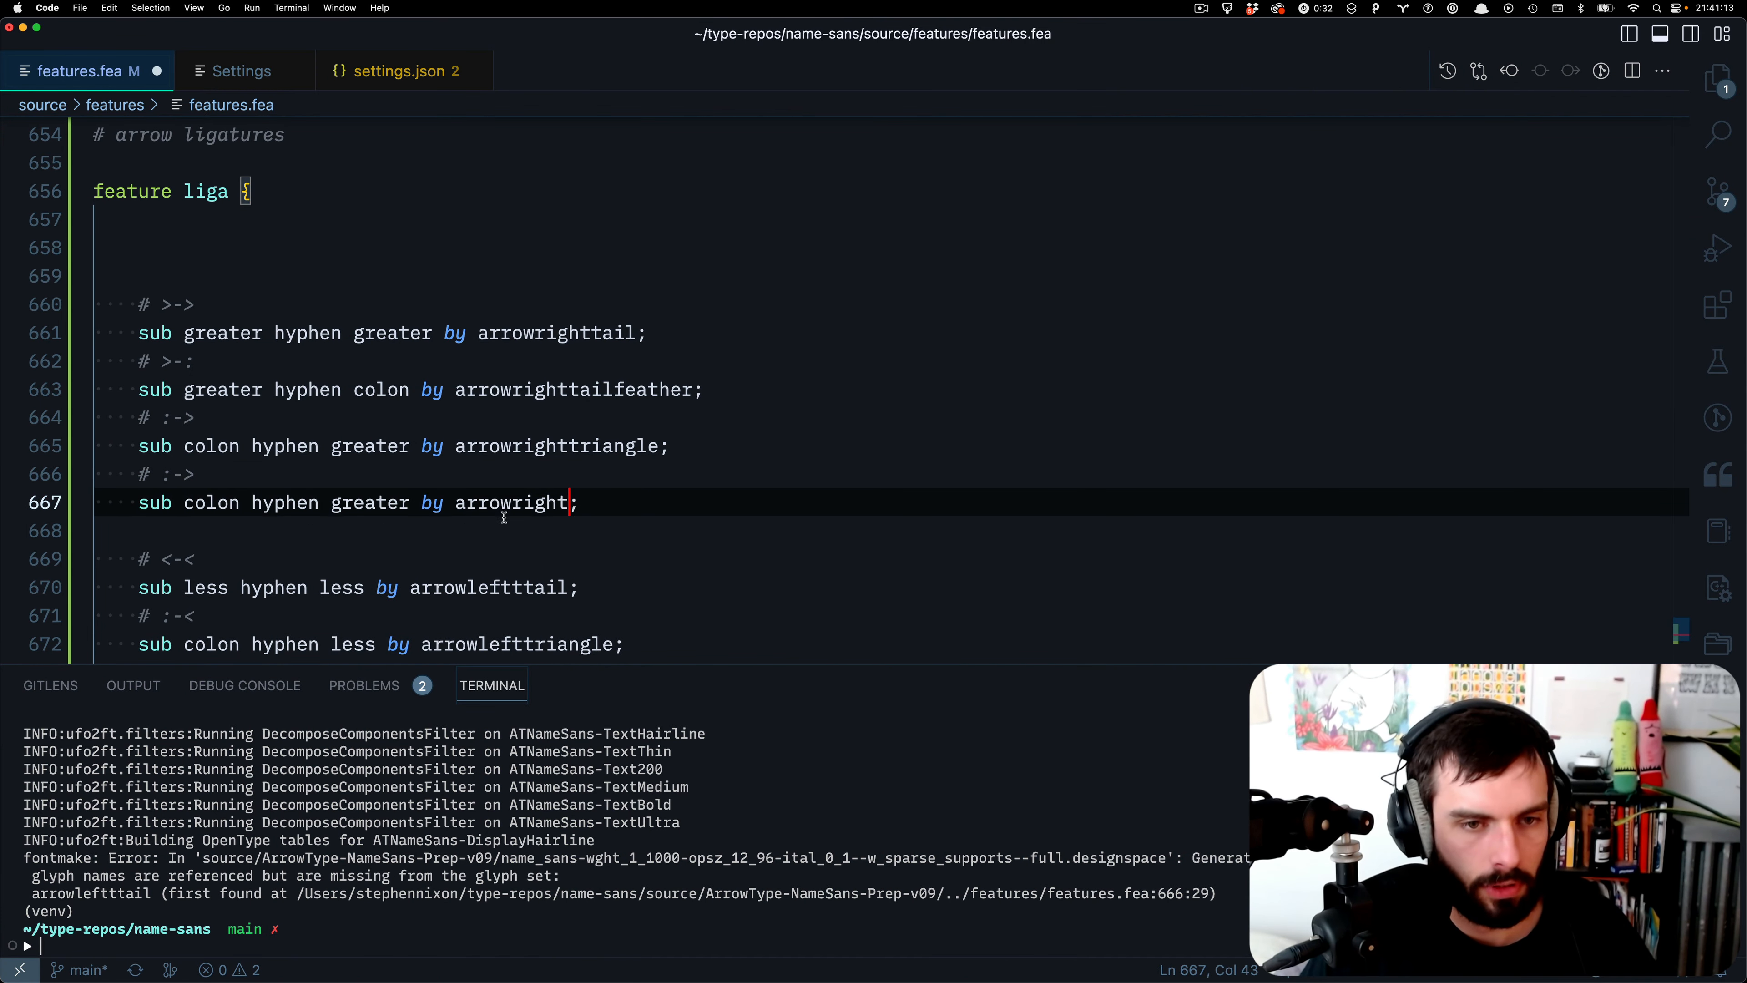
- Change the comment above the arrowright rule to "# -->"
click(210, 479)
key(Left)
key(Left)
key(BackSpace)
text(-)
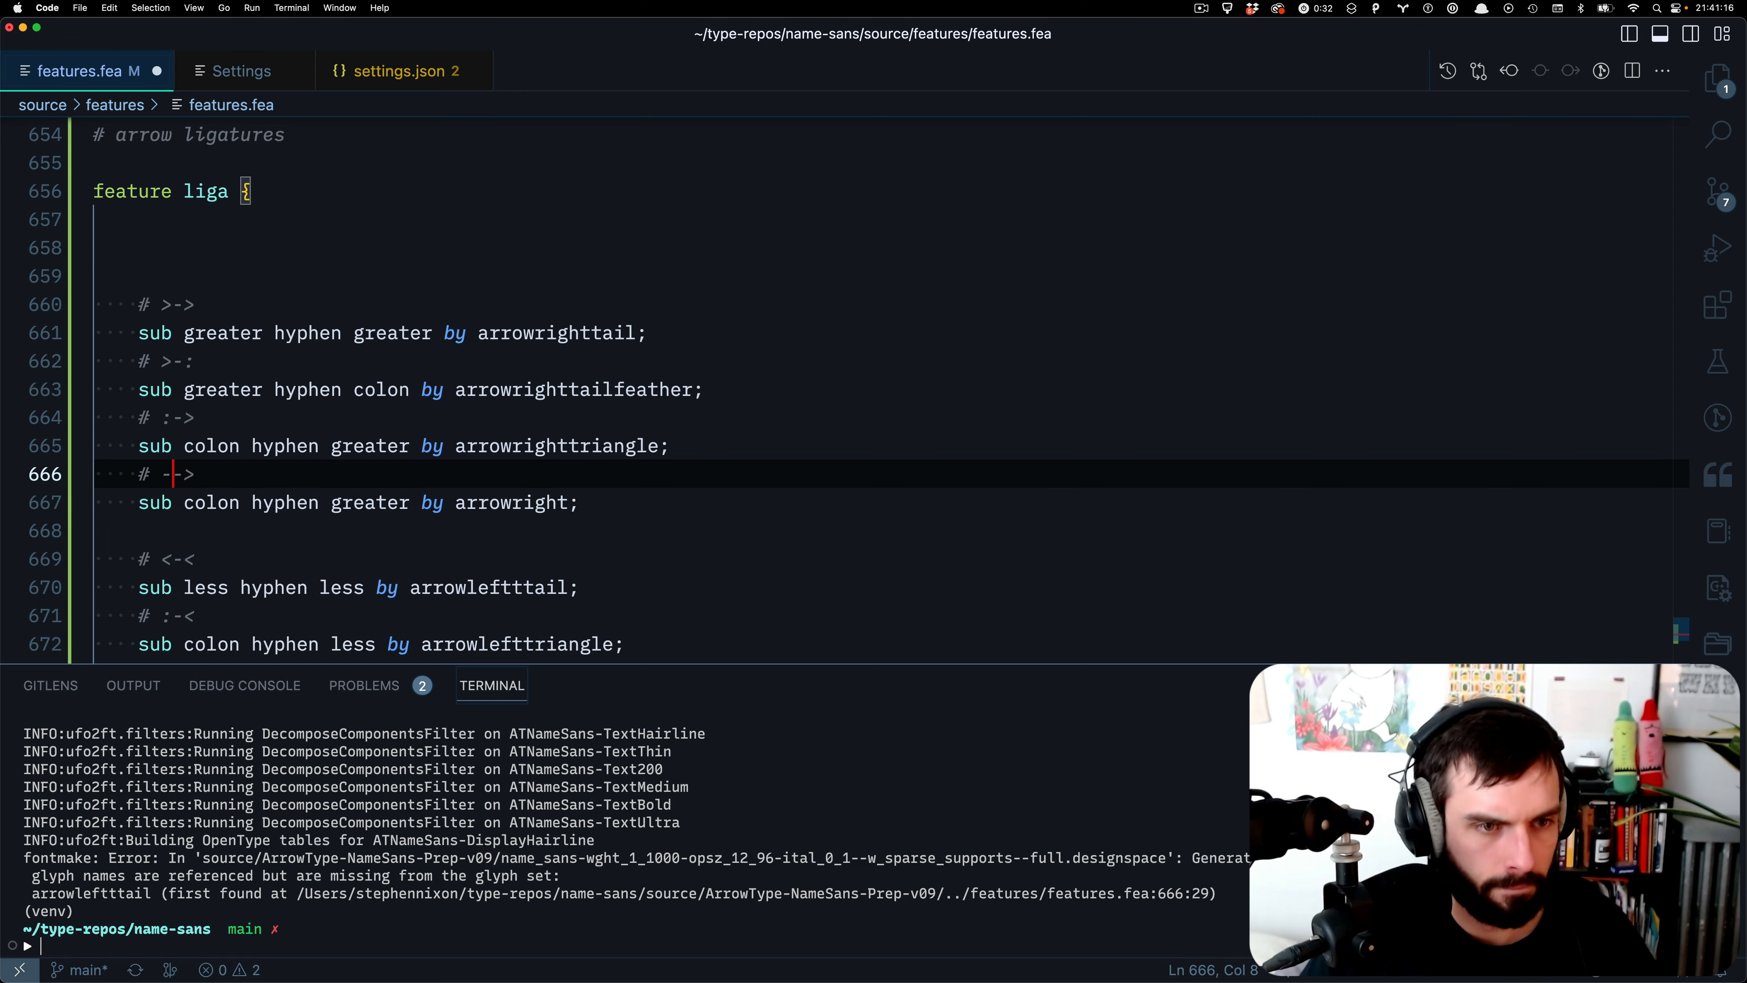
click(282, 502)
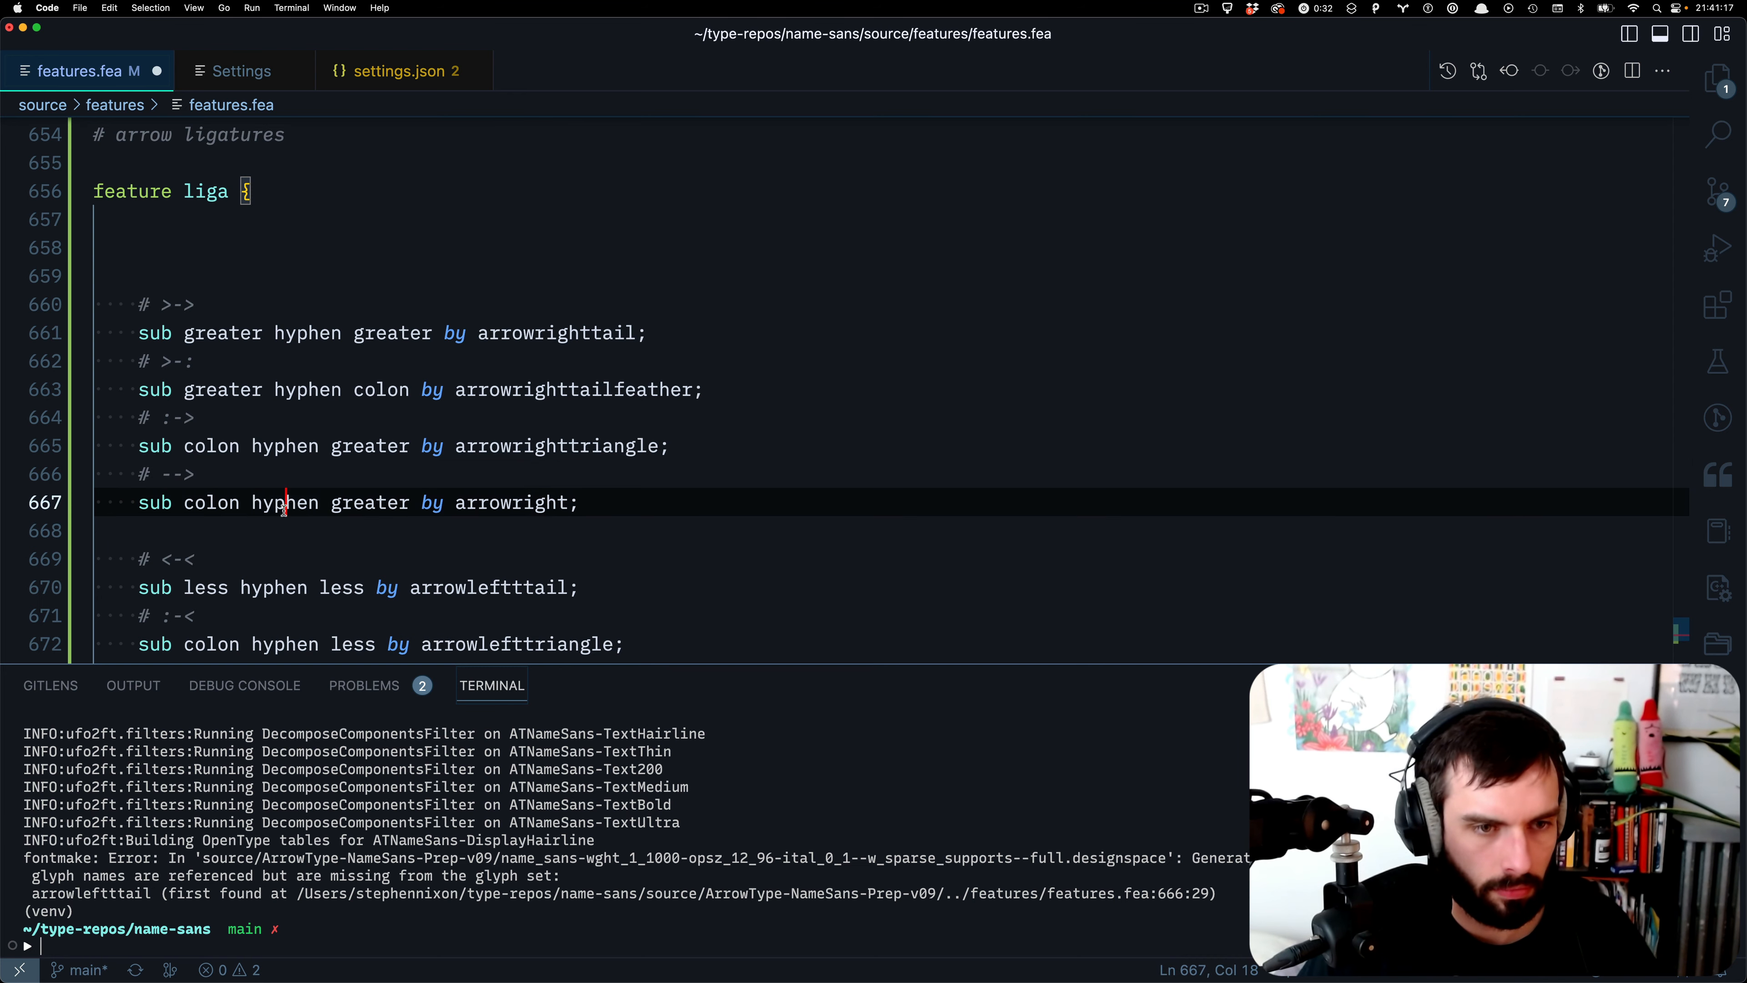
- Change the first input glyph of the arrowright rule from colon to hyphen
double_click(189, 503)
text(hyphen)
scroll(558, 328, down, 3)
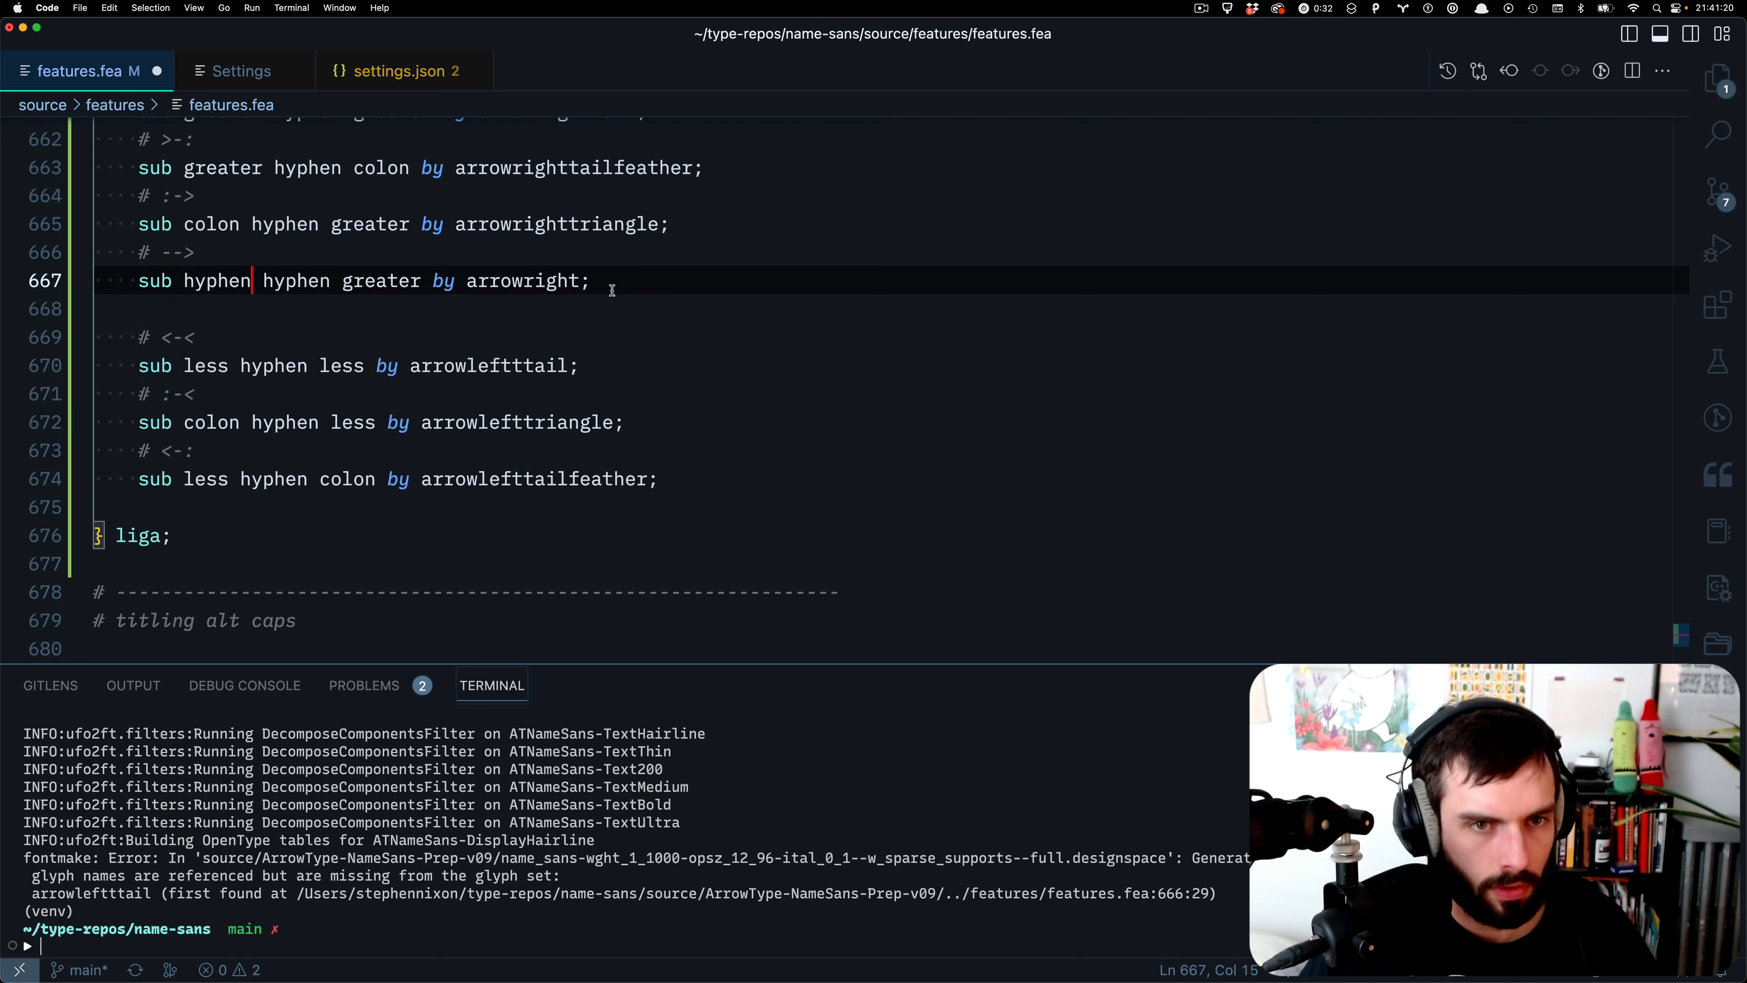
- Duplicate the "# -->" comment and its arrowright rule, and move the copy below the arrowlefttailfeather rule
drag(593, 280, 95, 252)
key(shift+alt+Down)
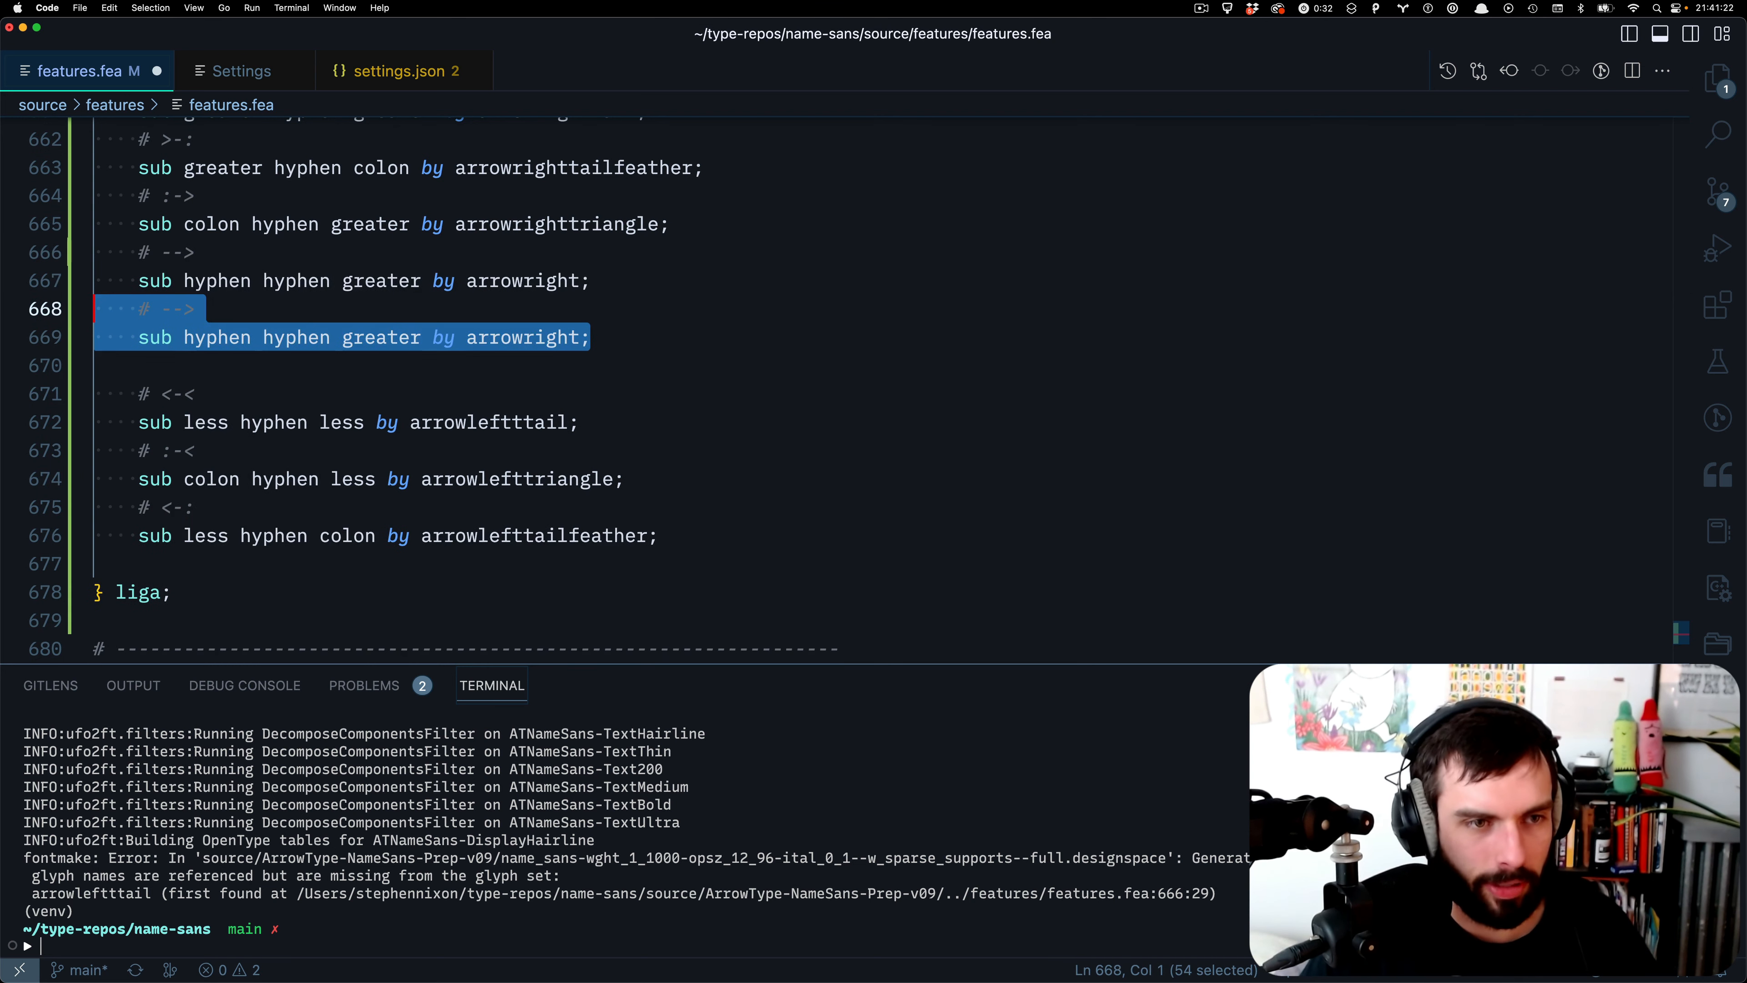
key(alt+Down)
key(alt+Down)
key(alt+Down)
key(alt+Down)
key(alt+Down)
key(alt+Down)
key(alt+Down)
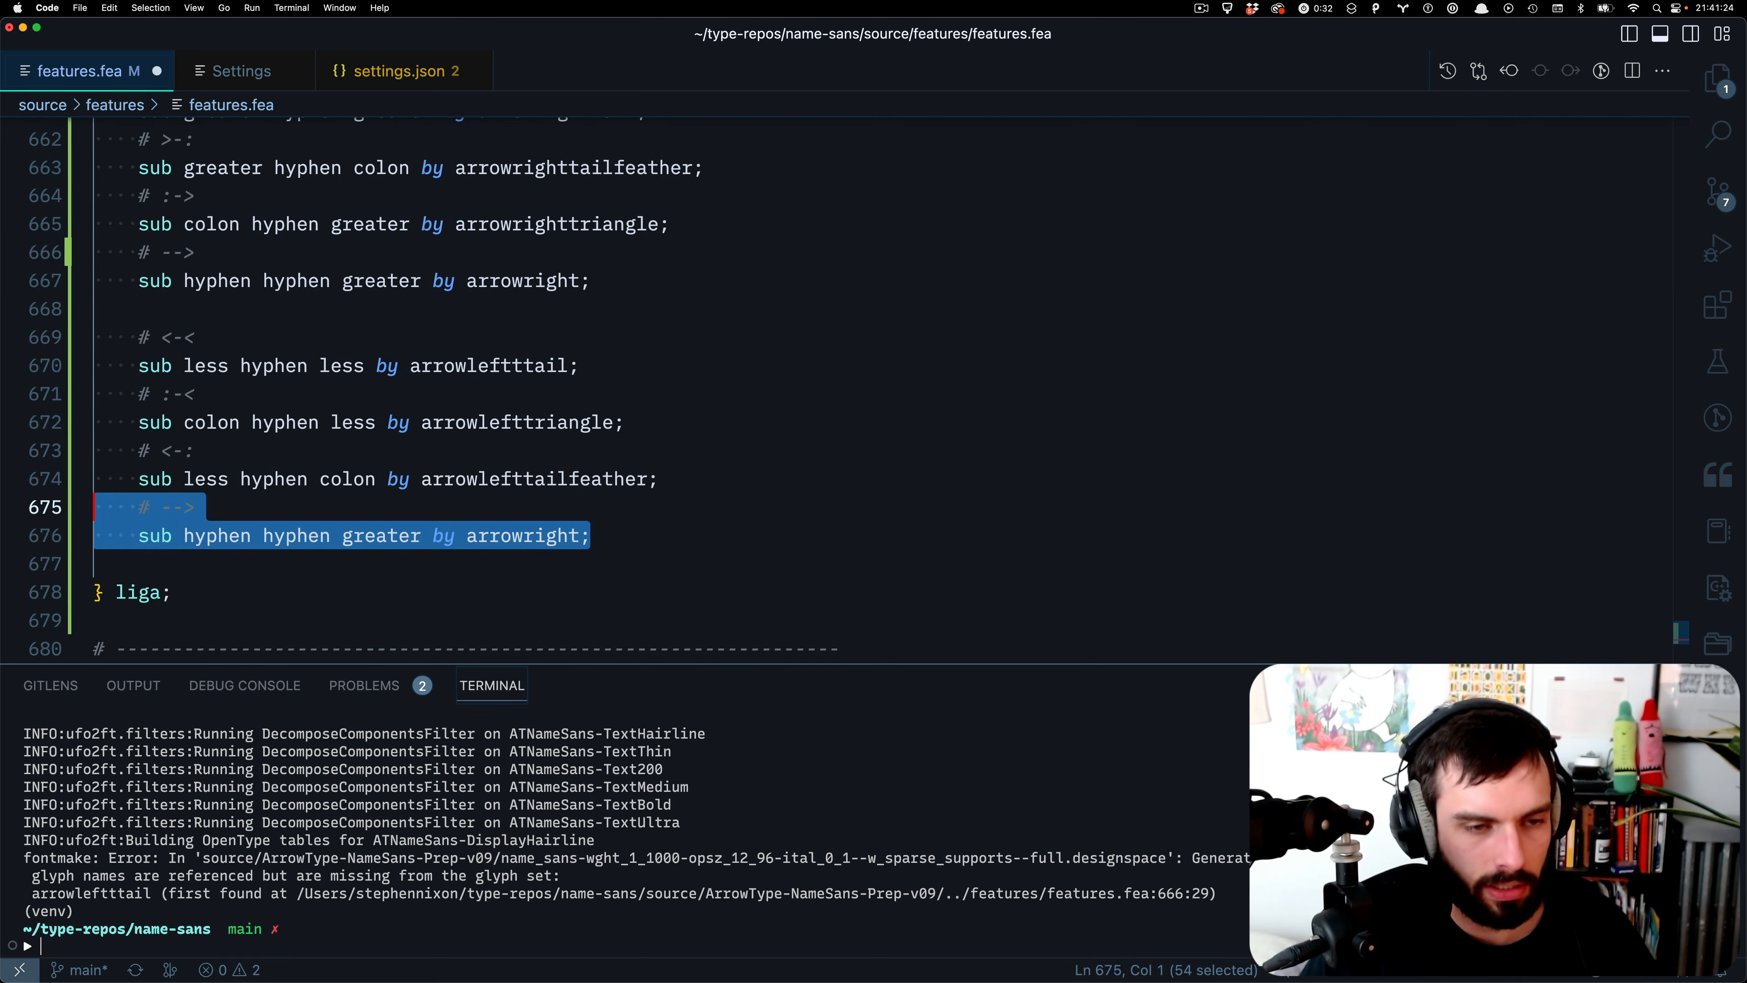
- Change the comment above the copied rule to "# <--"
click(223, 510)
key(BackSpace)
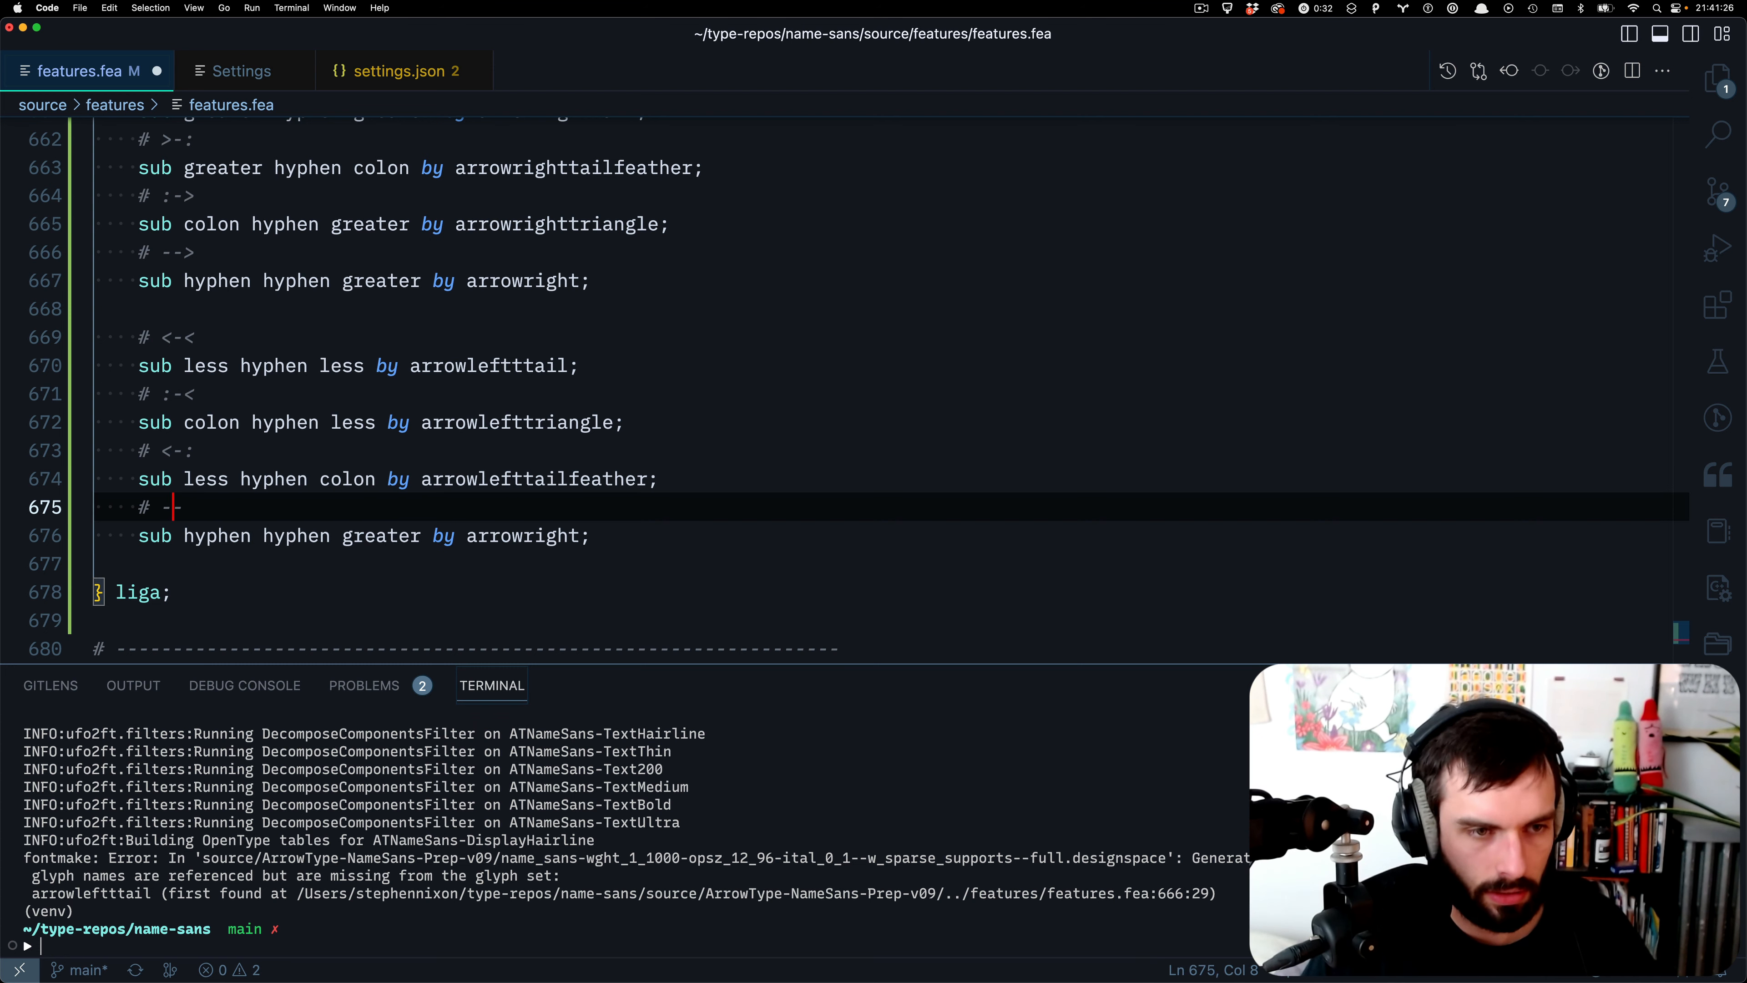
text(<)
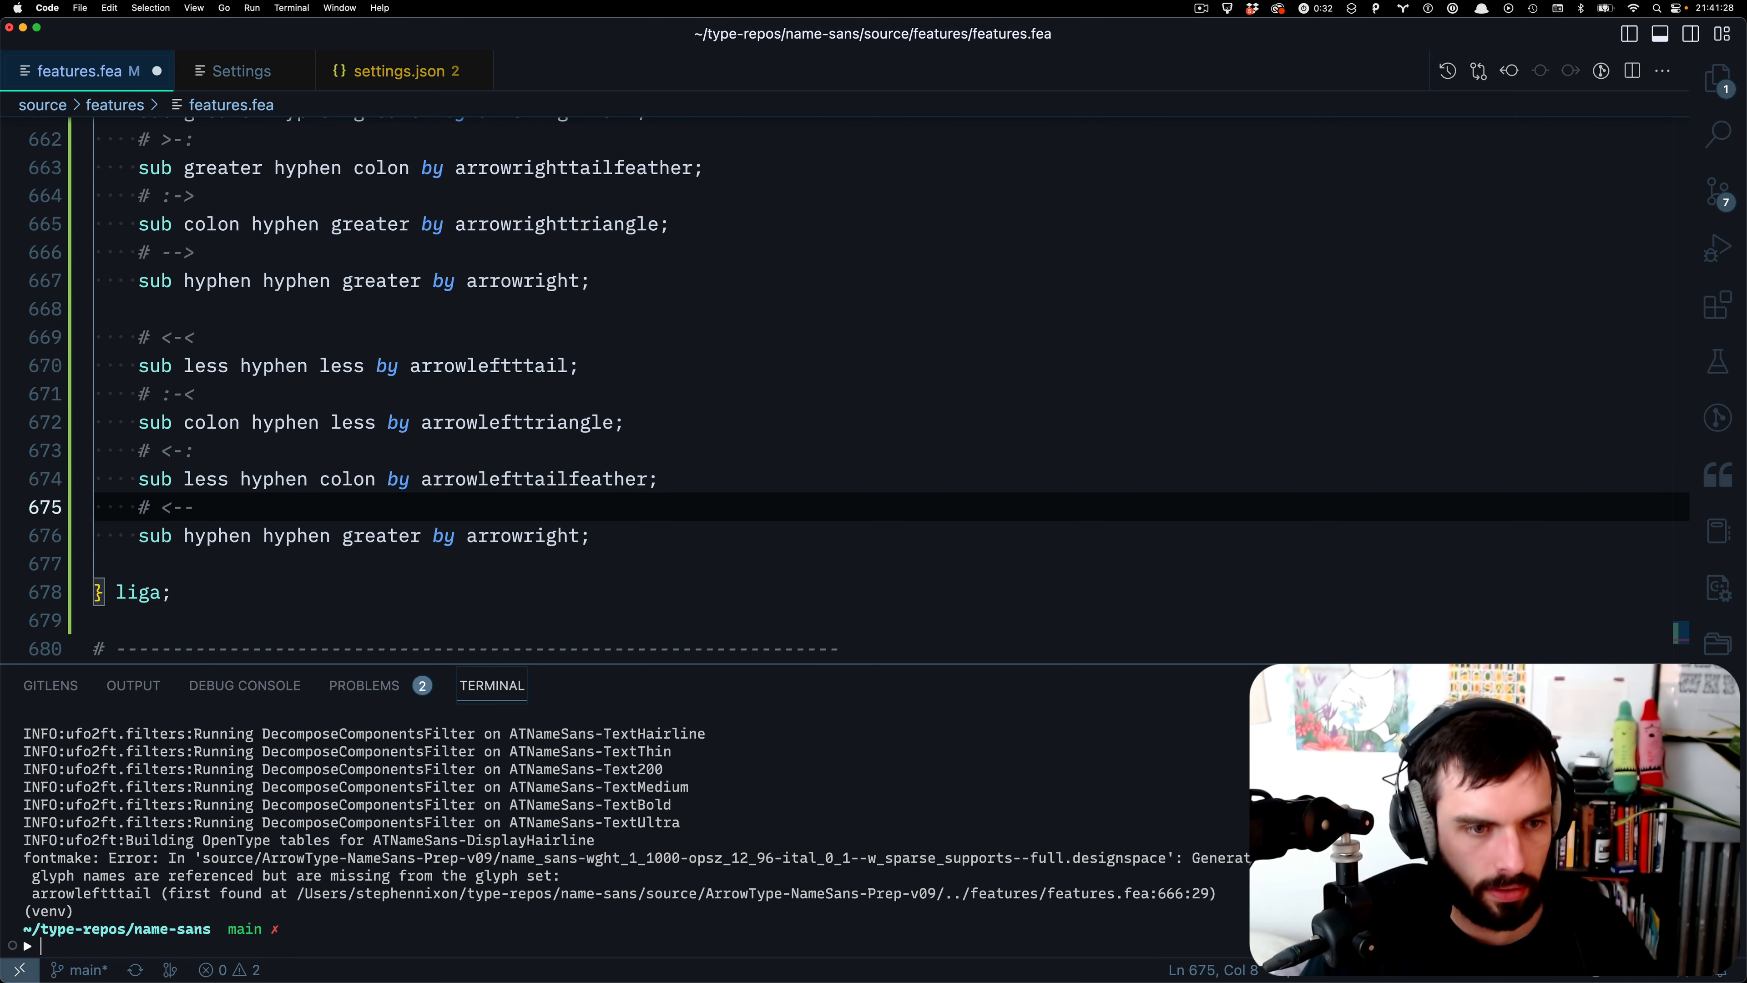
- Change the copied rule's input sequence to less hyphen hyphen
key(Down)
key(alt+Right)
key(alt+Right)
key(alt+Right)
key(alt+shift+Left)
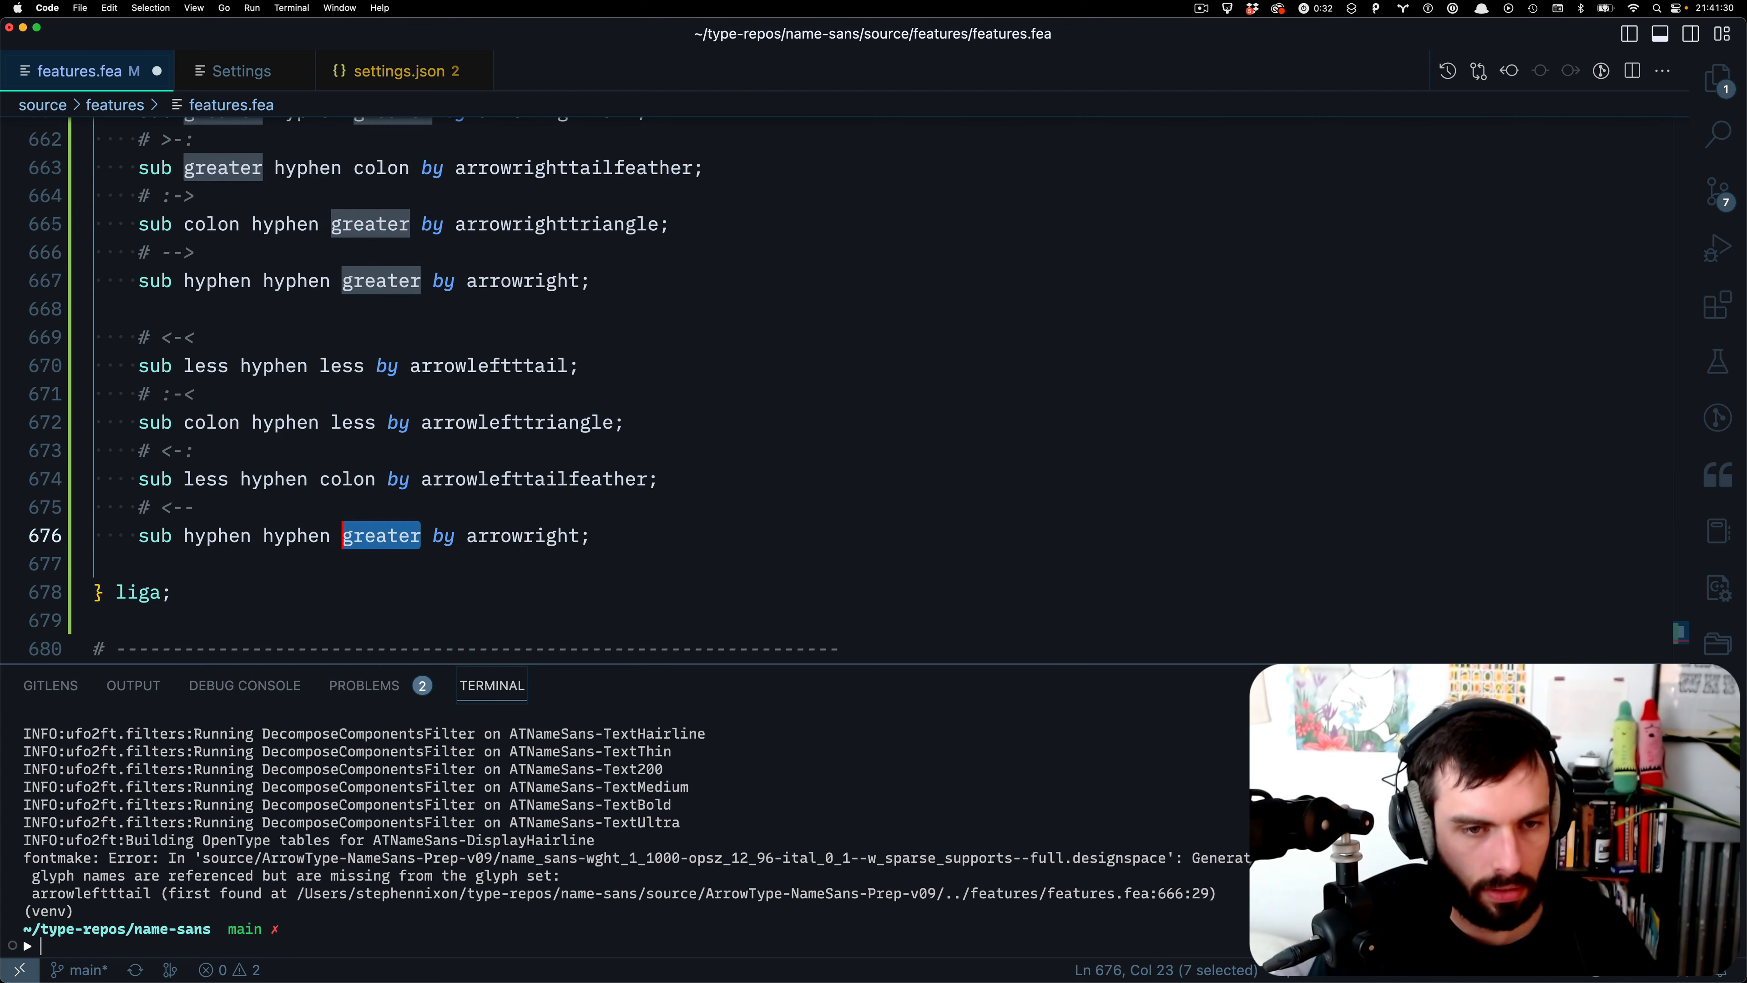
key(BackSpace)
key(BackSpace)
key(alt+Left)
key(alt+Left)
text(less)
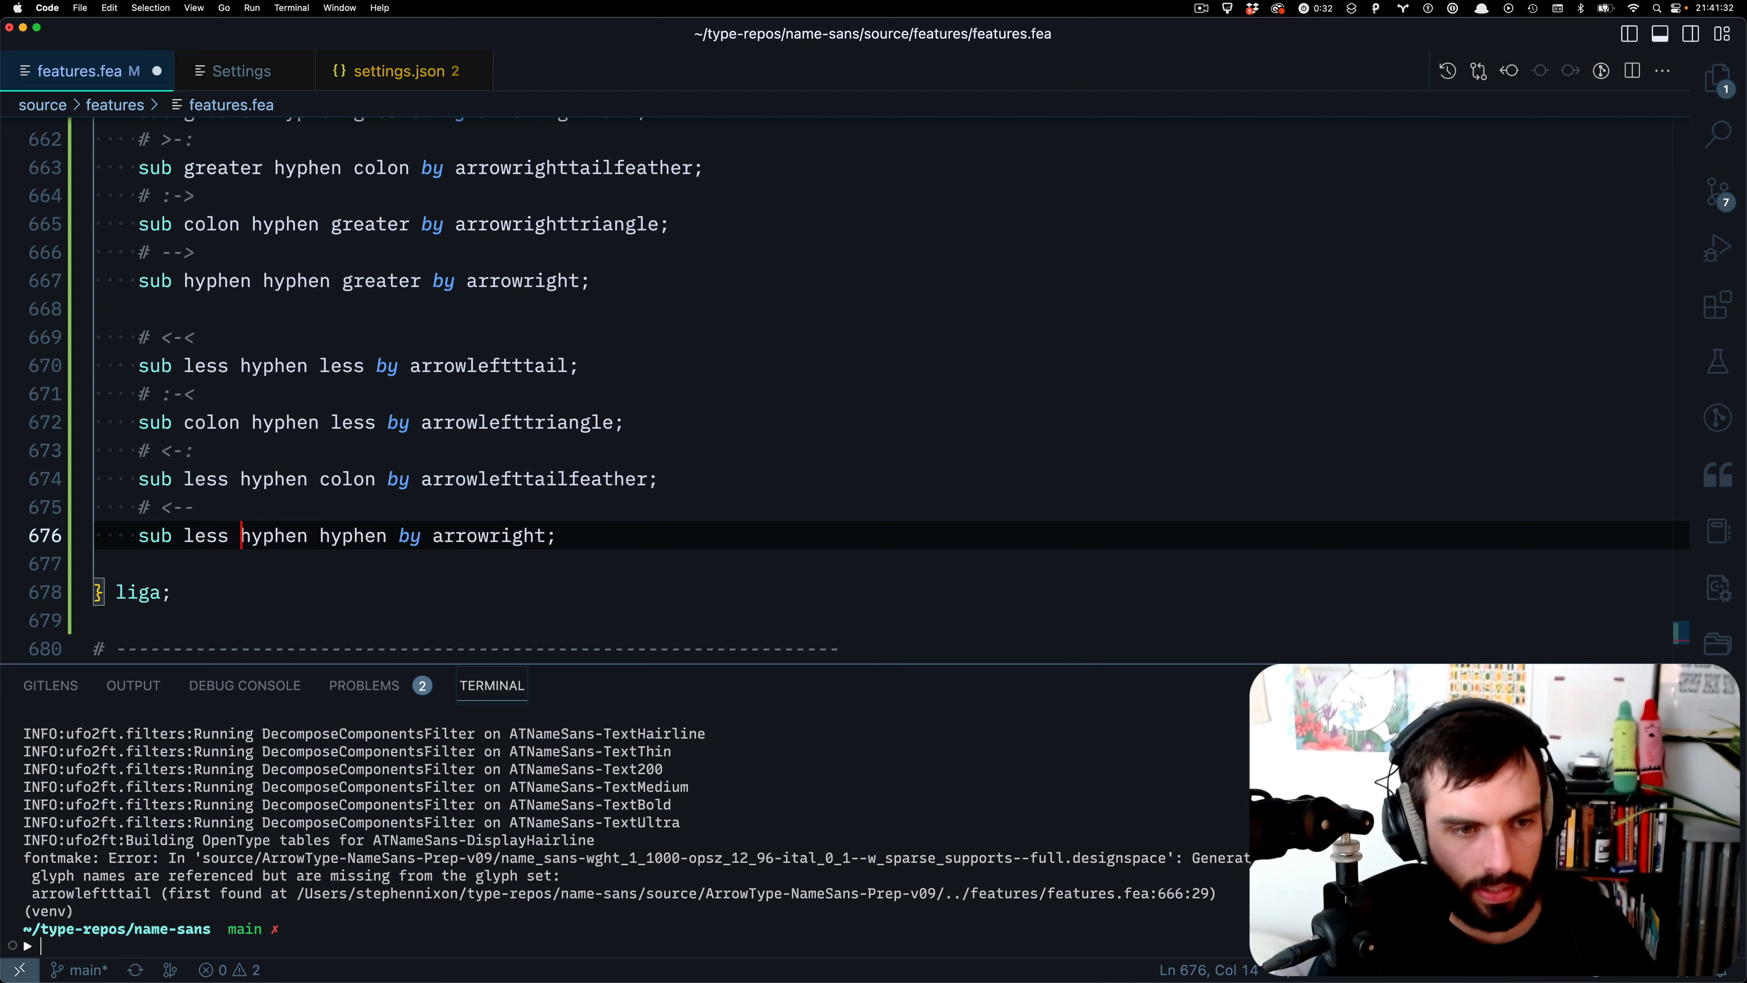
- Set the less-hyphen-hyphen rule's replacement glyph to arrowleft and save the file
key(Left)
key(shift+Left)
key(shift+Left)
key(shift+Left)
key(shift+Left)
key(shift+Left)
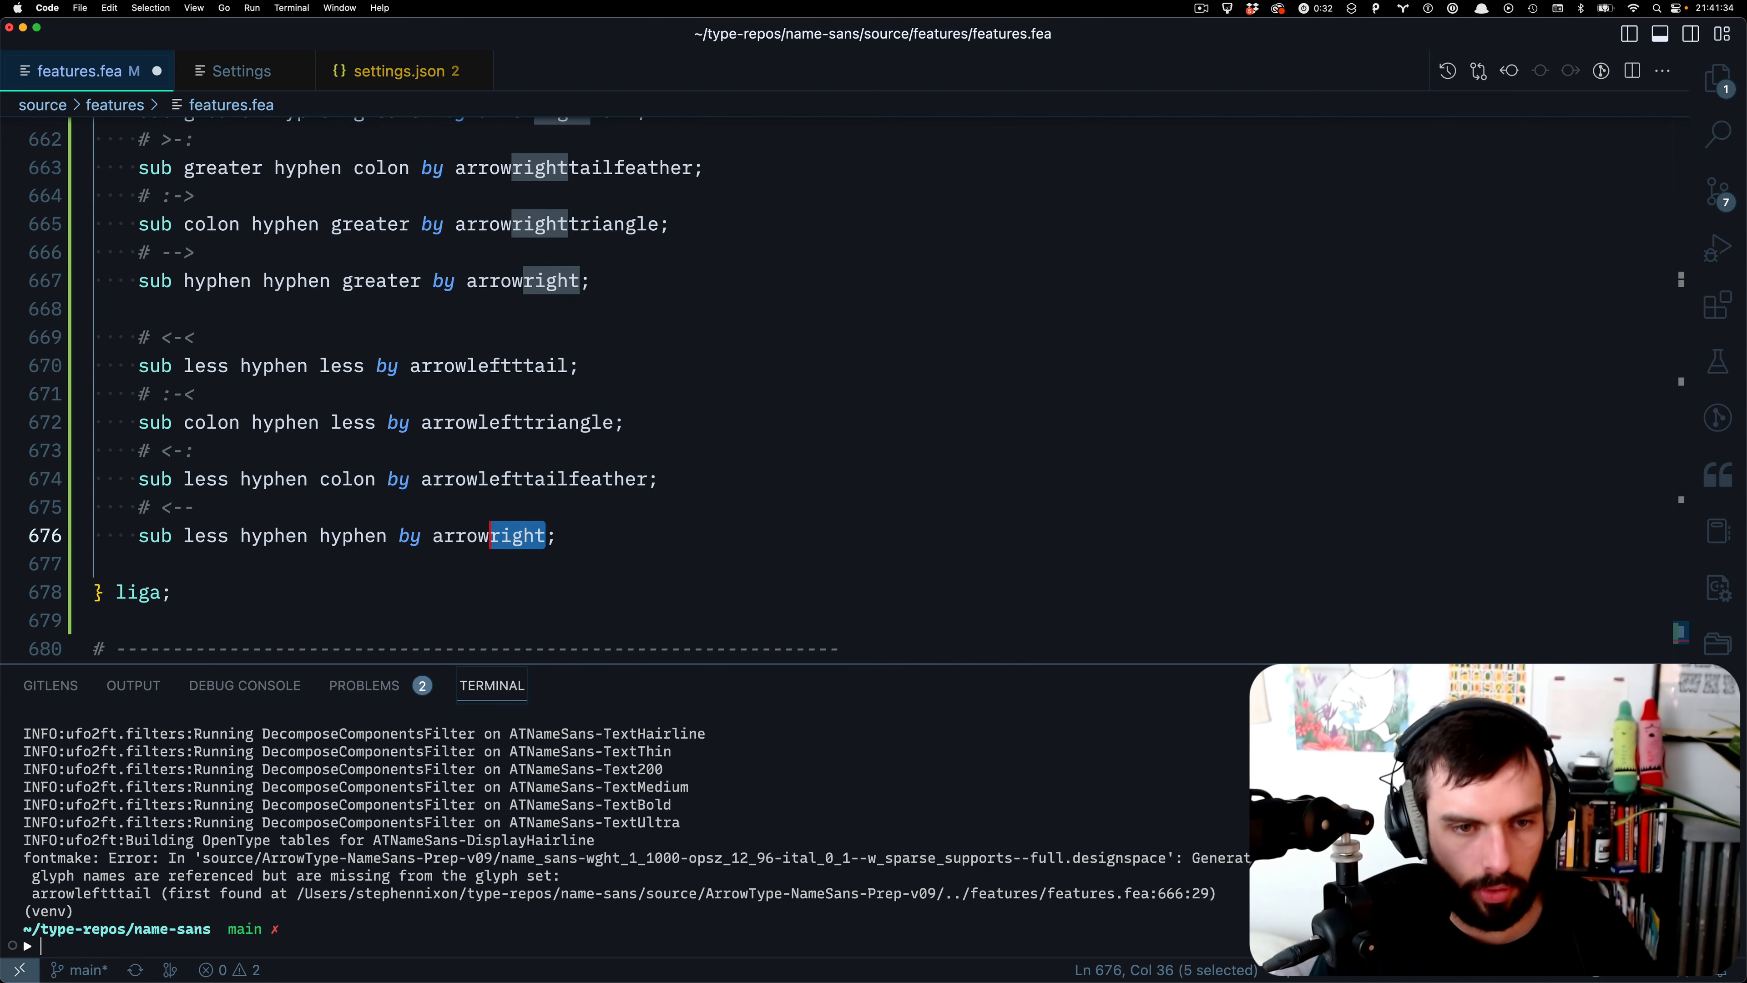
text(left)
key(super+s)
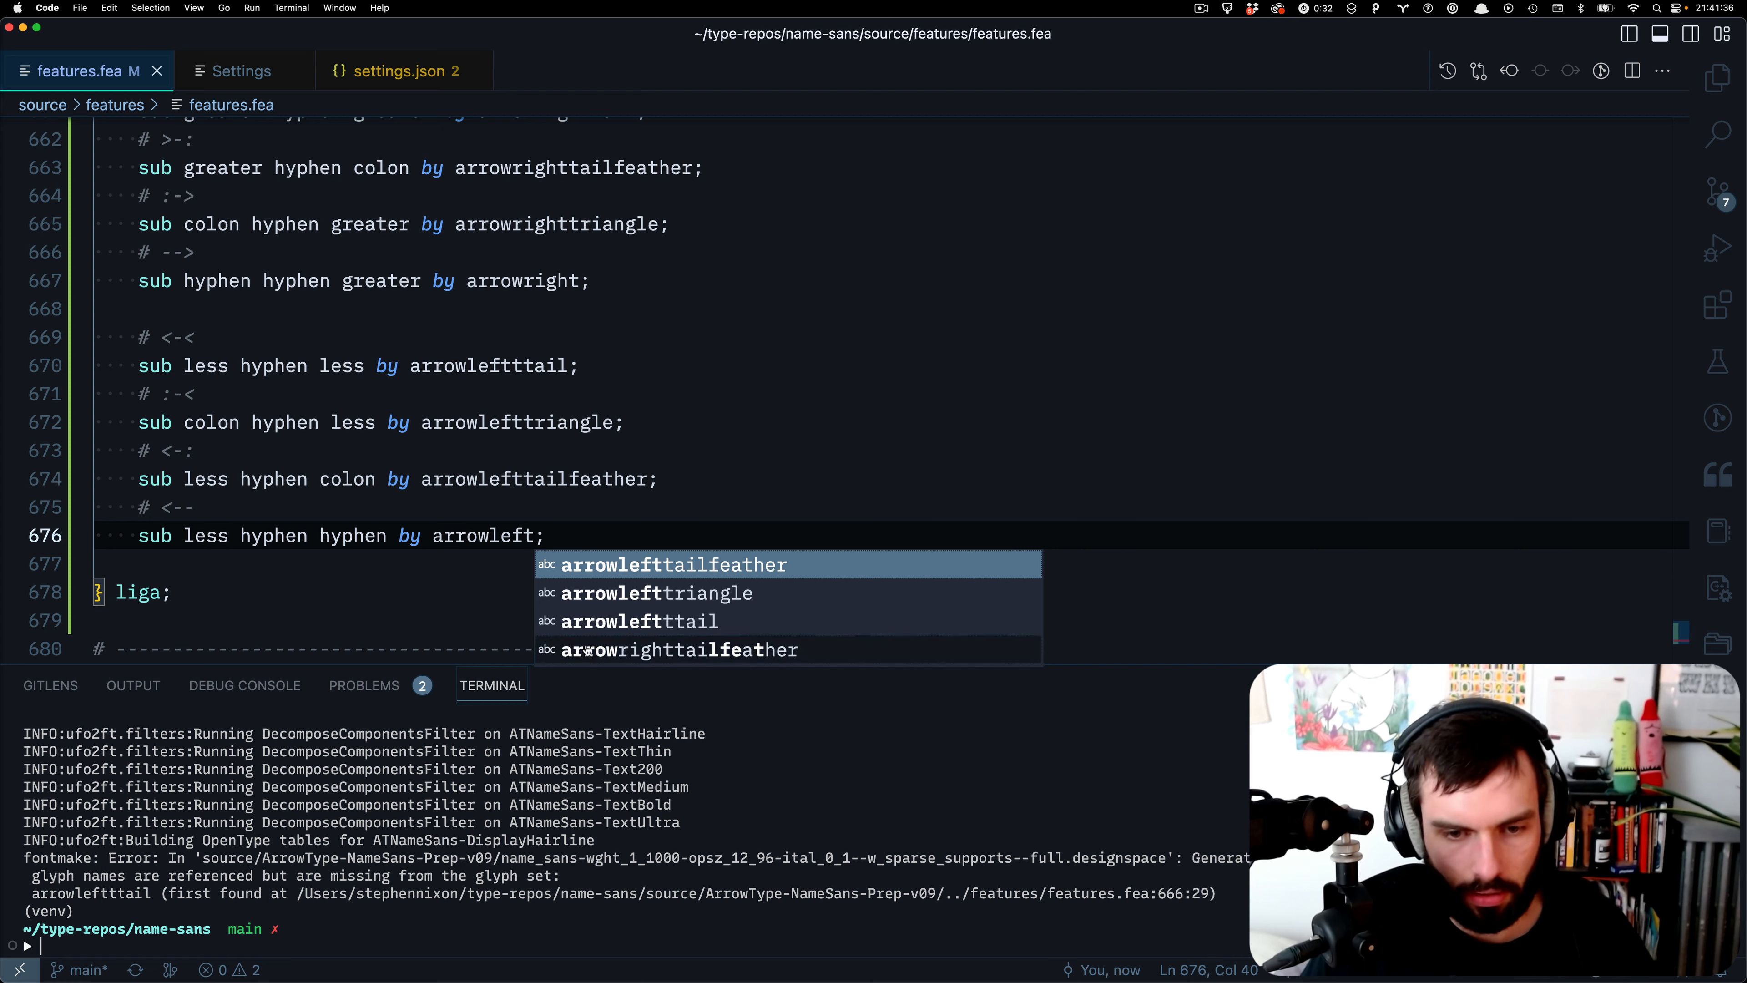
key(Escape)
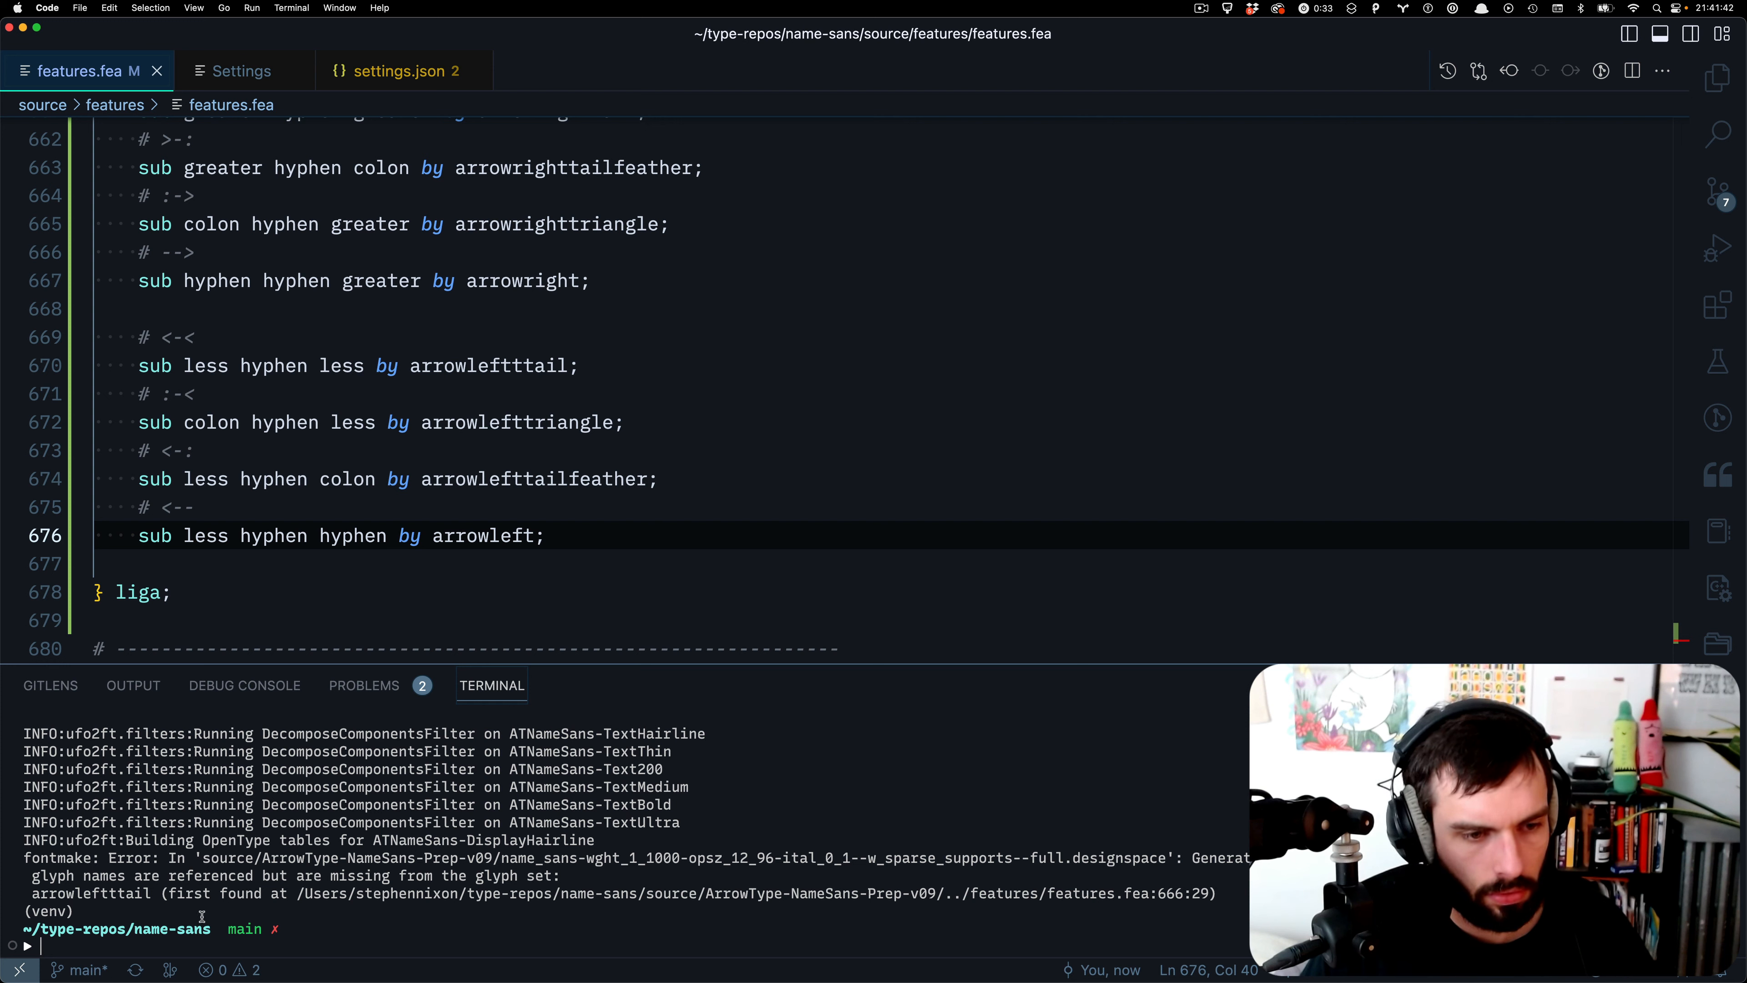
- Correct the replacement glyph name in the less-hyphen-less rule to arrowlefttail
click(506, 365)
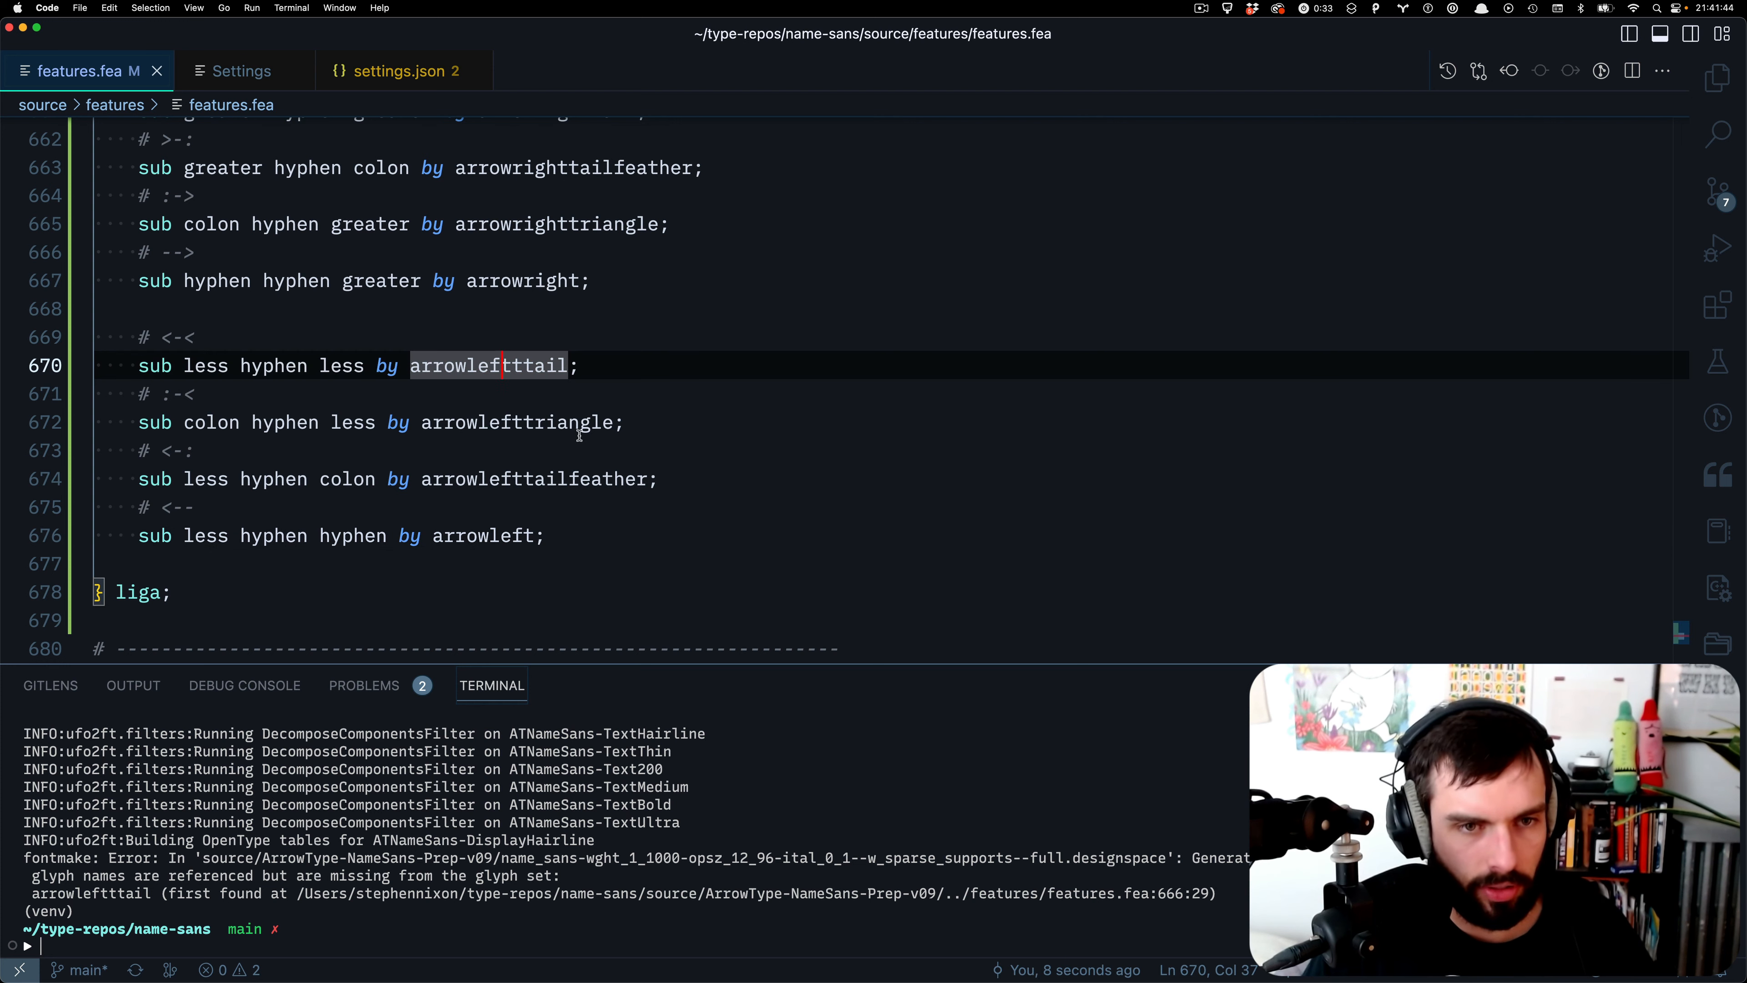
key(BackSpace)
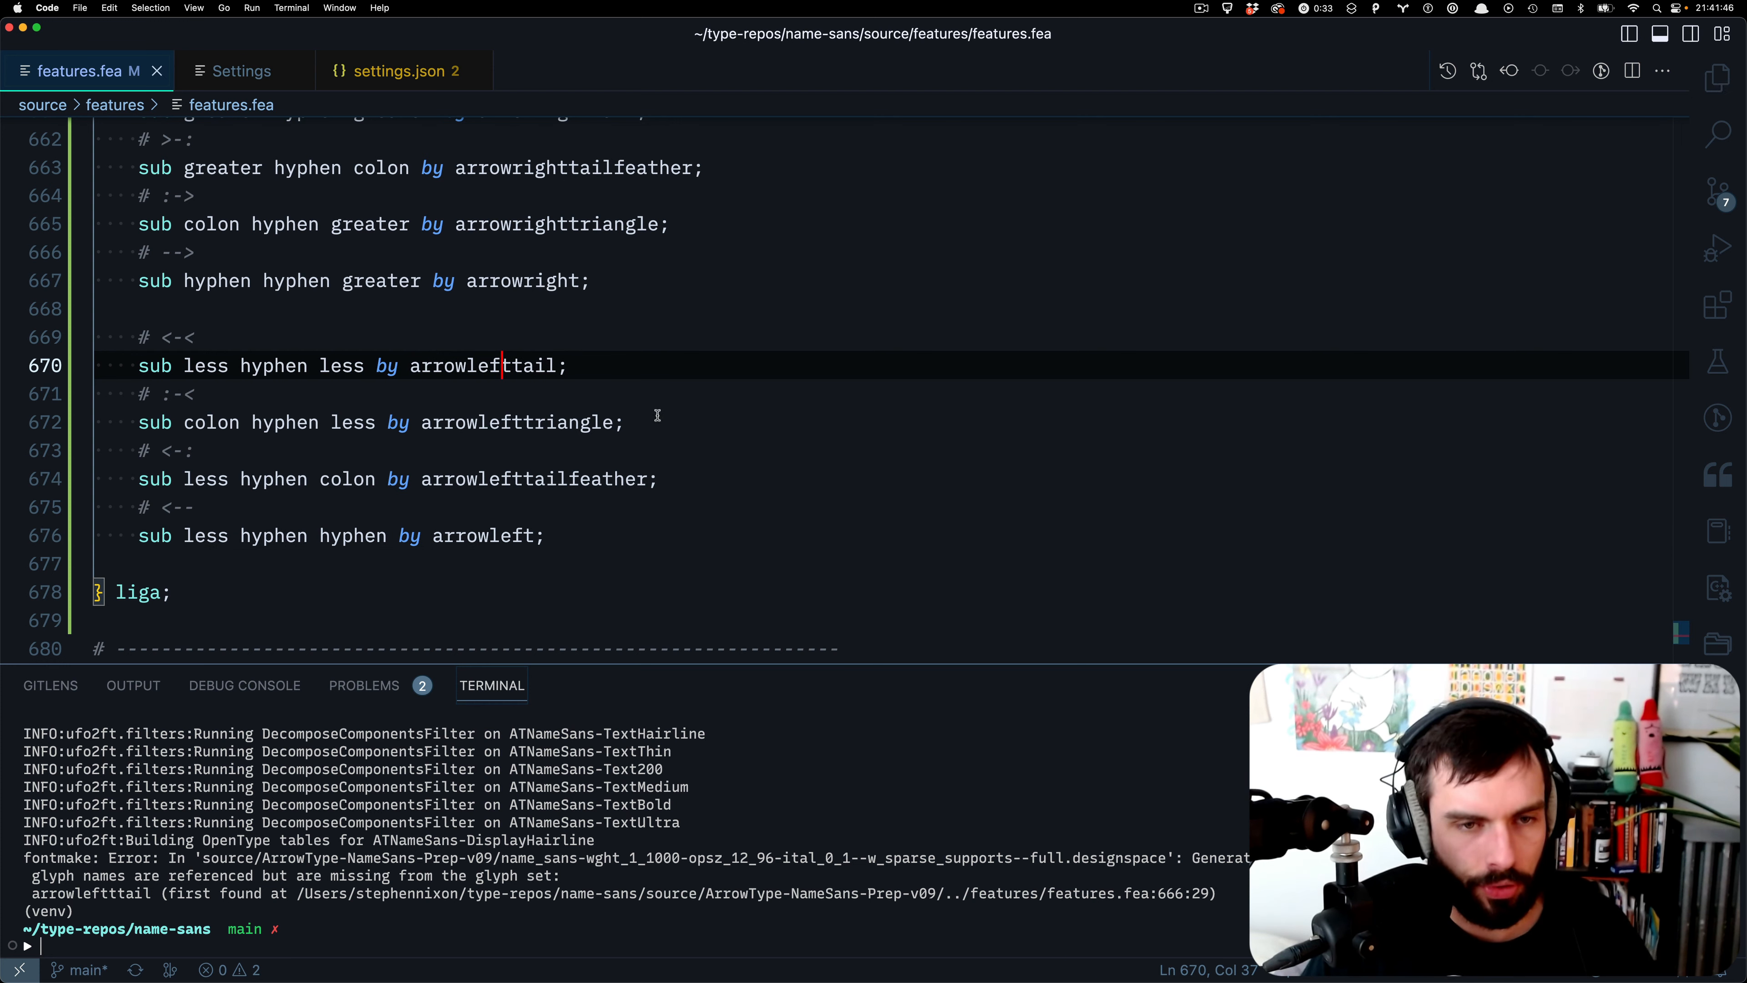
click(535, 422)
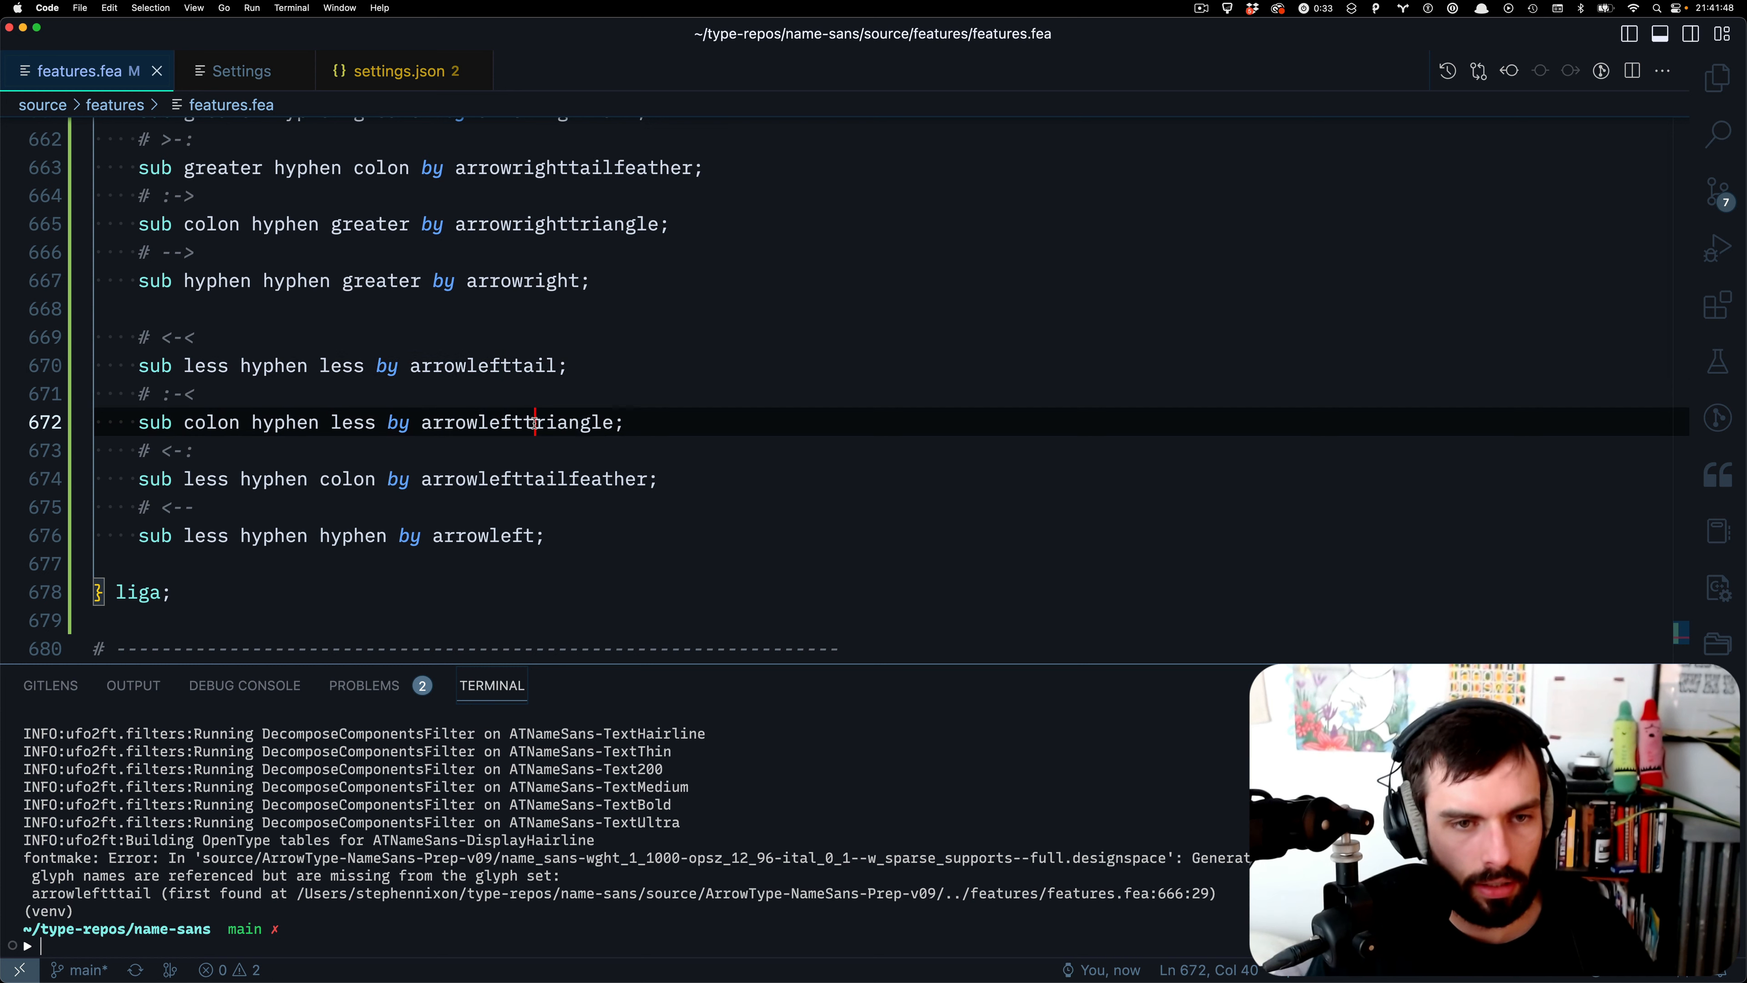
key(BackSpace)
click(720, 447)
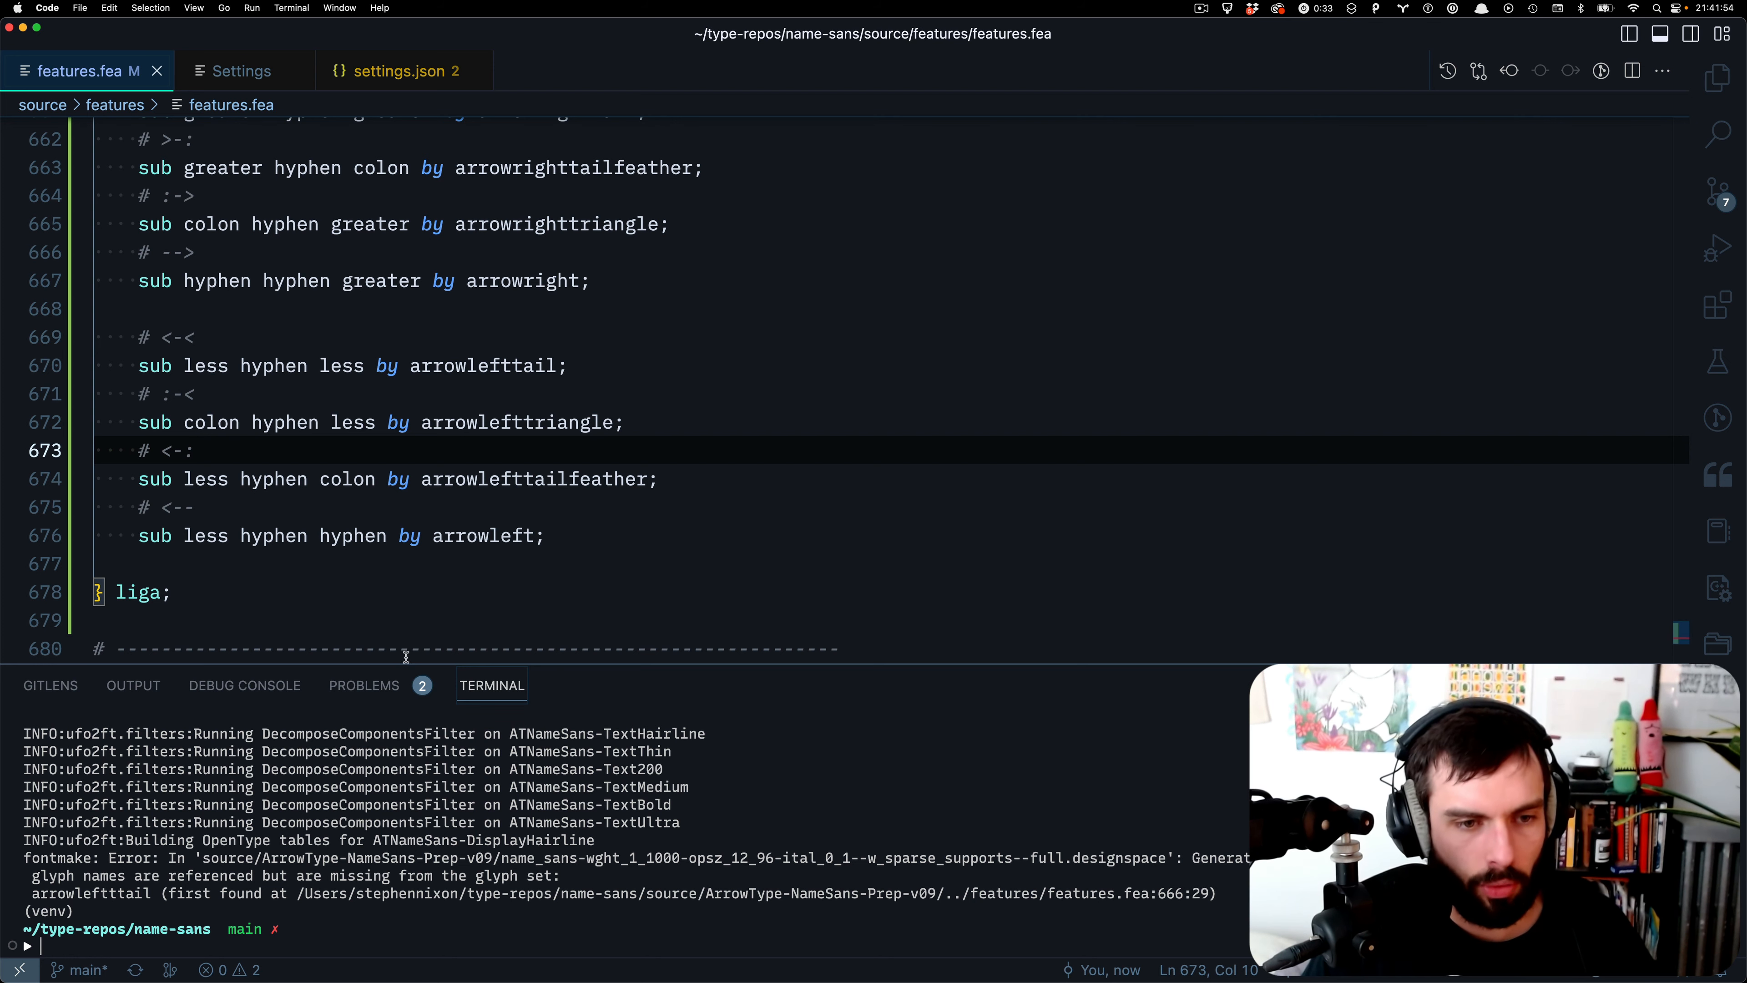
- Enlarge the editor area and remove the blank lines at the start of the liga feature
drag(401, 664, 383, 742)
scroll(318, 590, up, 3)
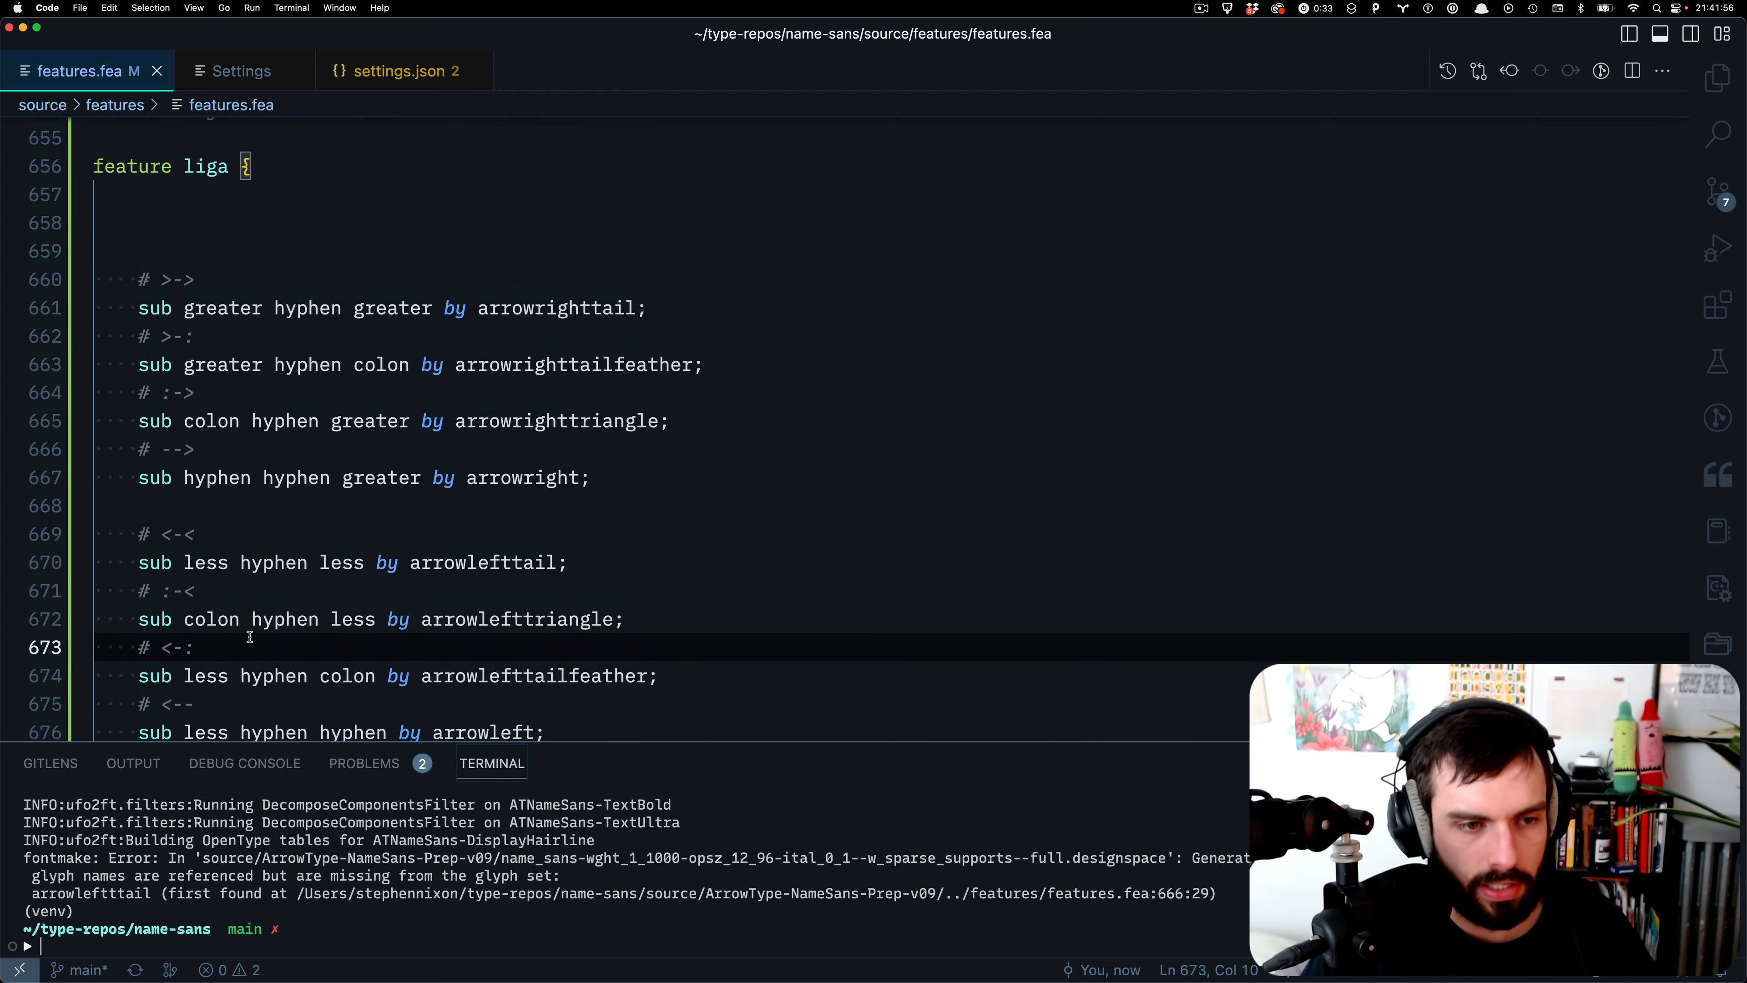
scroll(240, 640, down, 2)
scroll(206, 482, up, 5)
click(170, 423)
key(BackSpace)
key(BackSpace)
key(Down)
key(BackSpace)
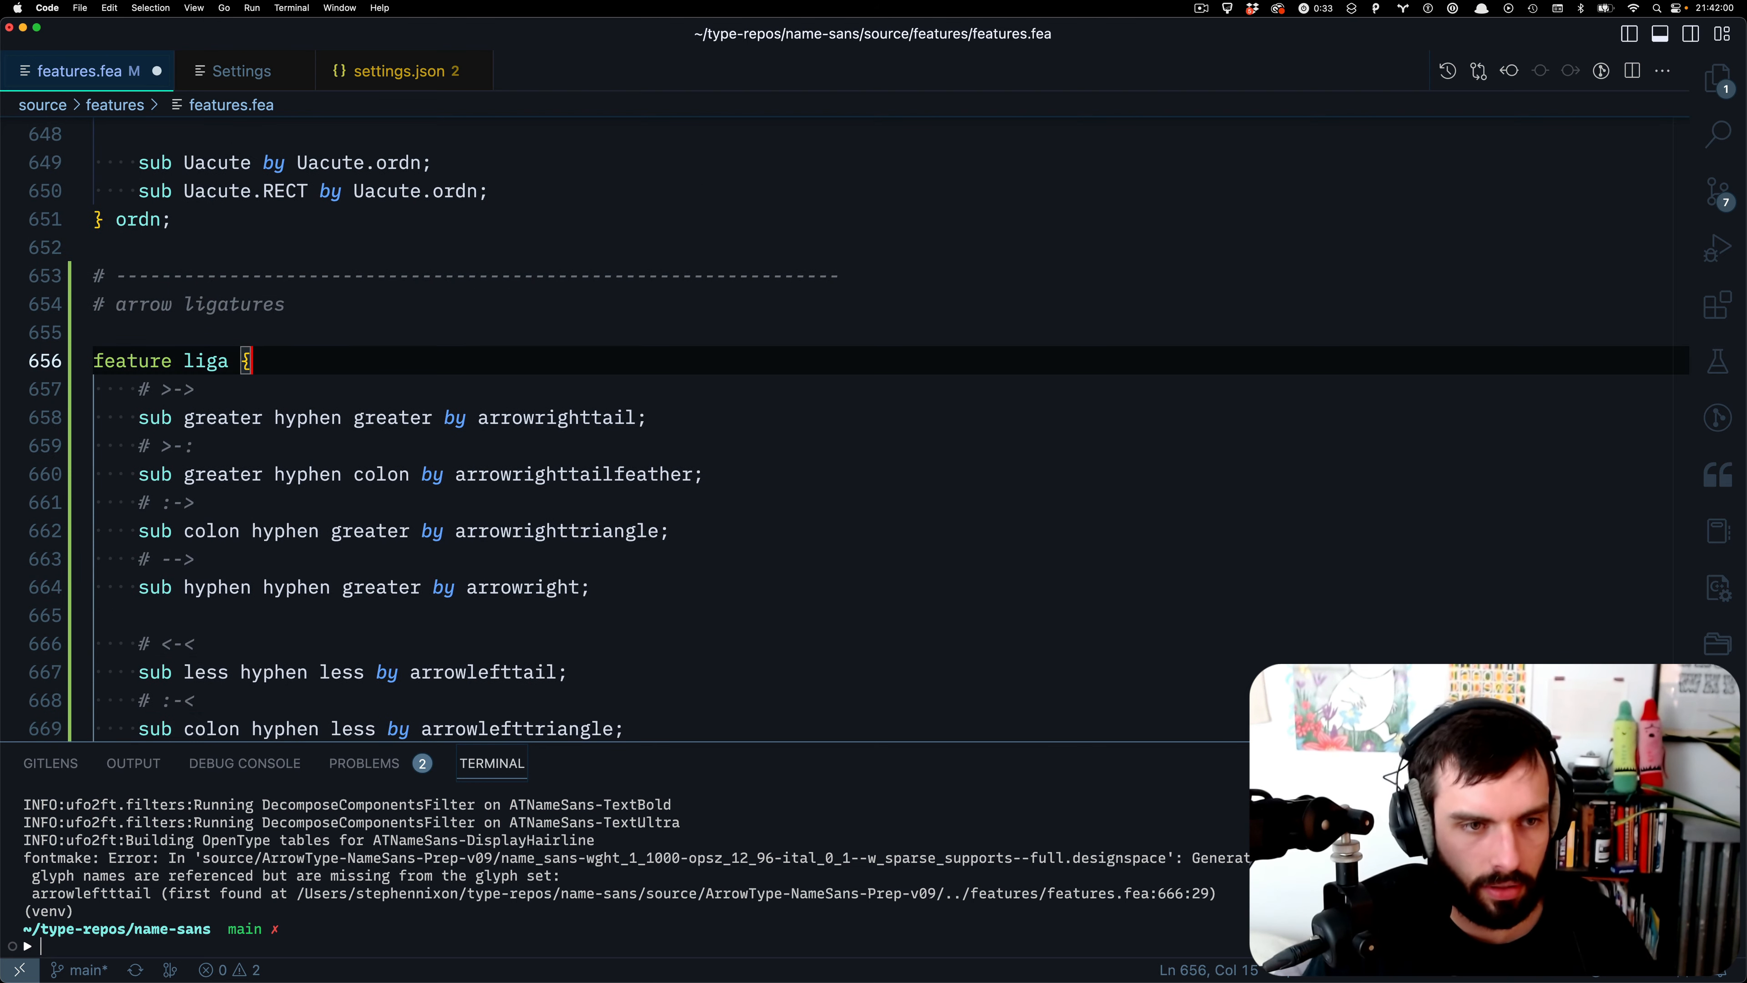
- Select the entire liga feature block, from its opening line to its closing line, and copy it
scroll(193, 619, down, 3)
click(205, 649)
drag(171, 541, 150, 252)
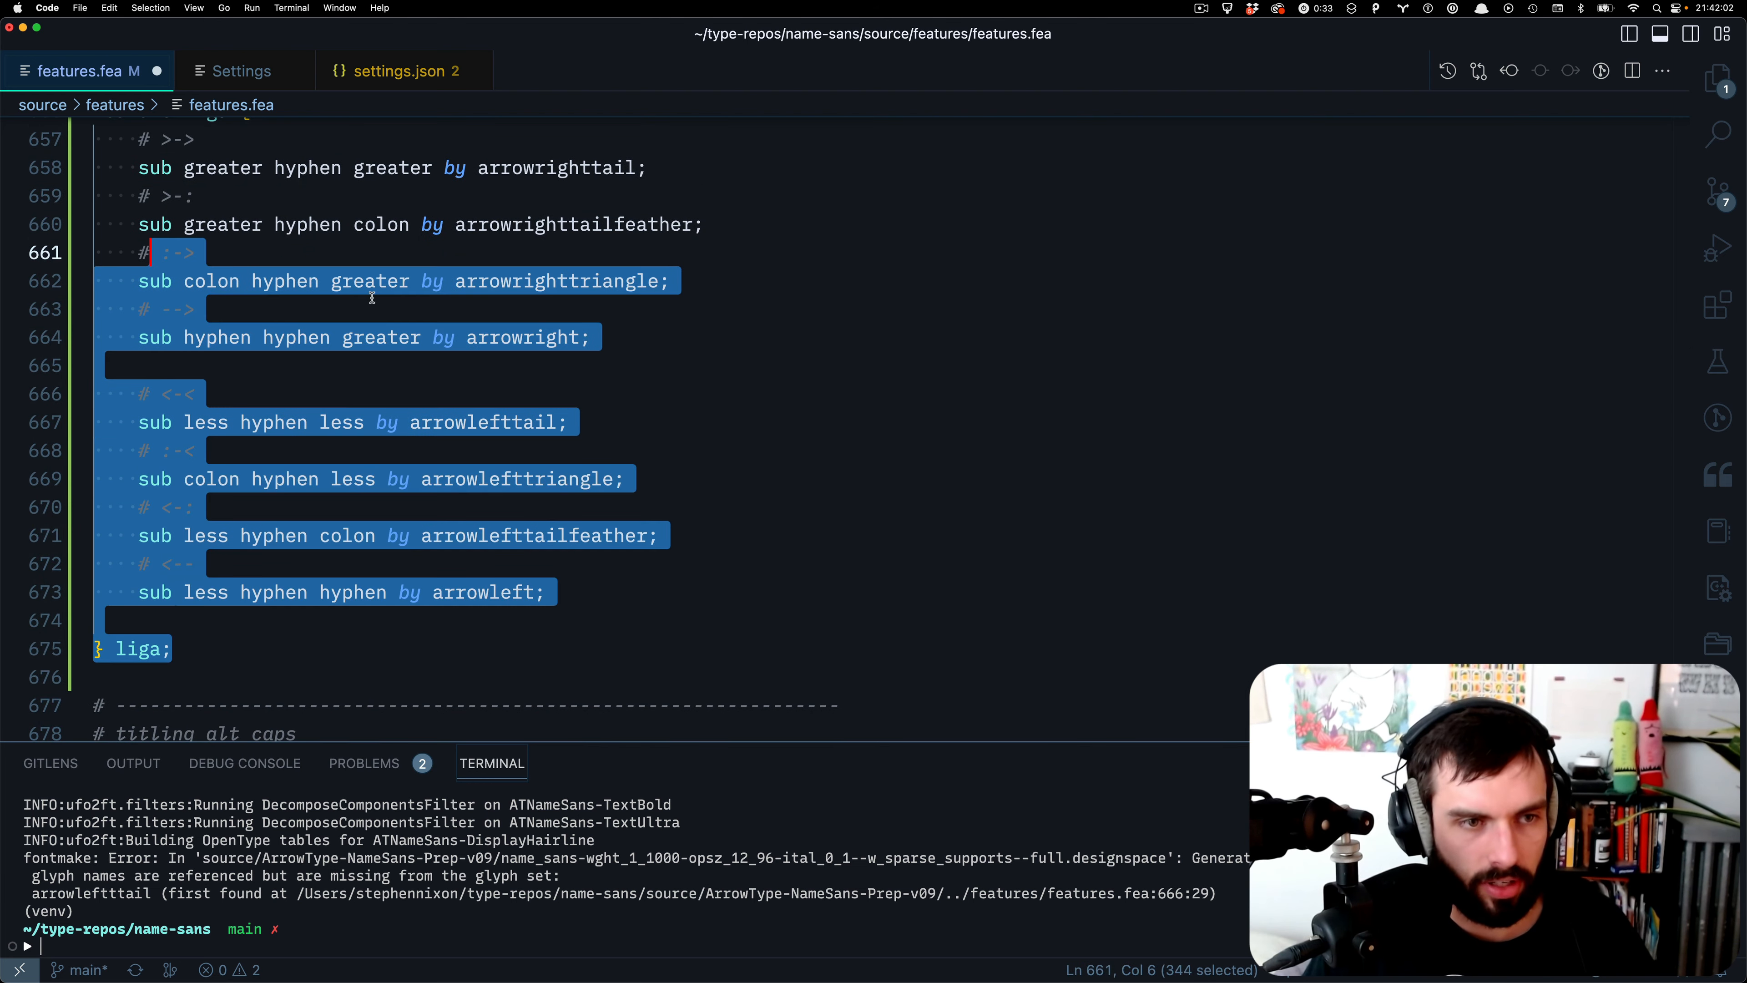
scroll(371, 286, up, 5)
key(shift+Up)
key(shift+Up)
key(shift+Up)
key(shift+Up)
key(shift+Up)
key(shift+Home)
key(super+c)
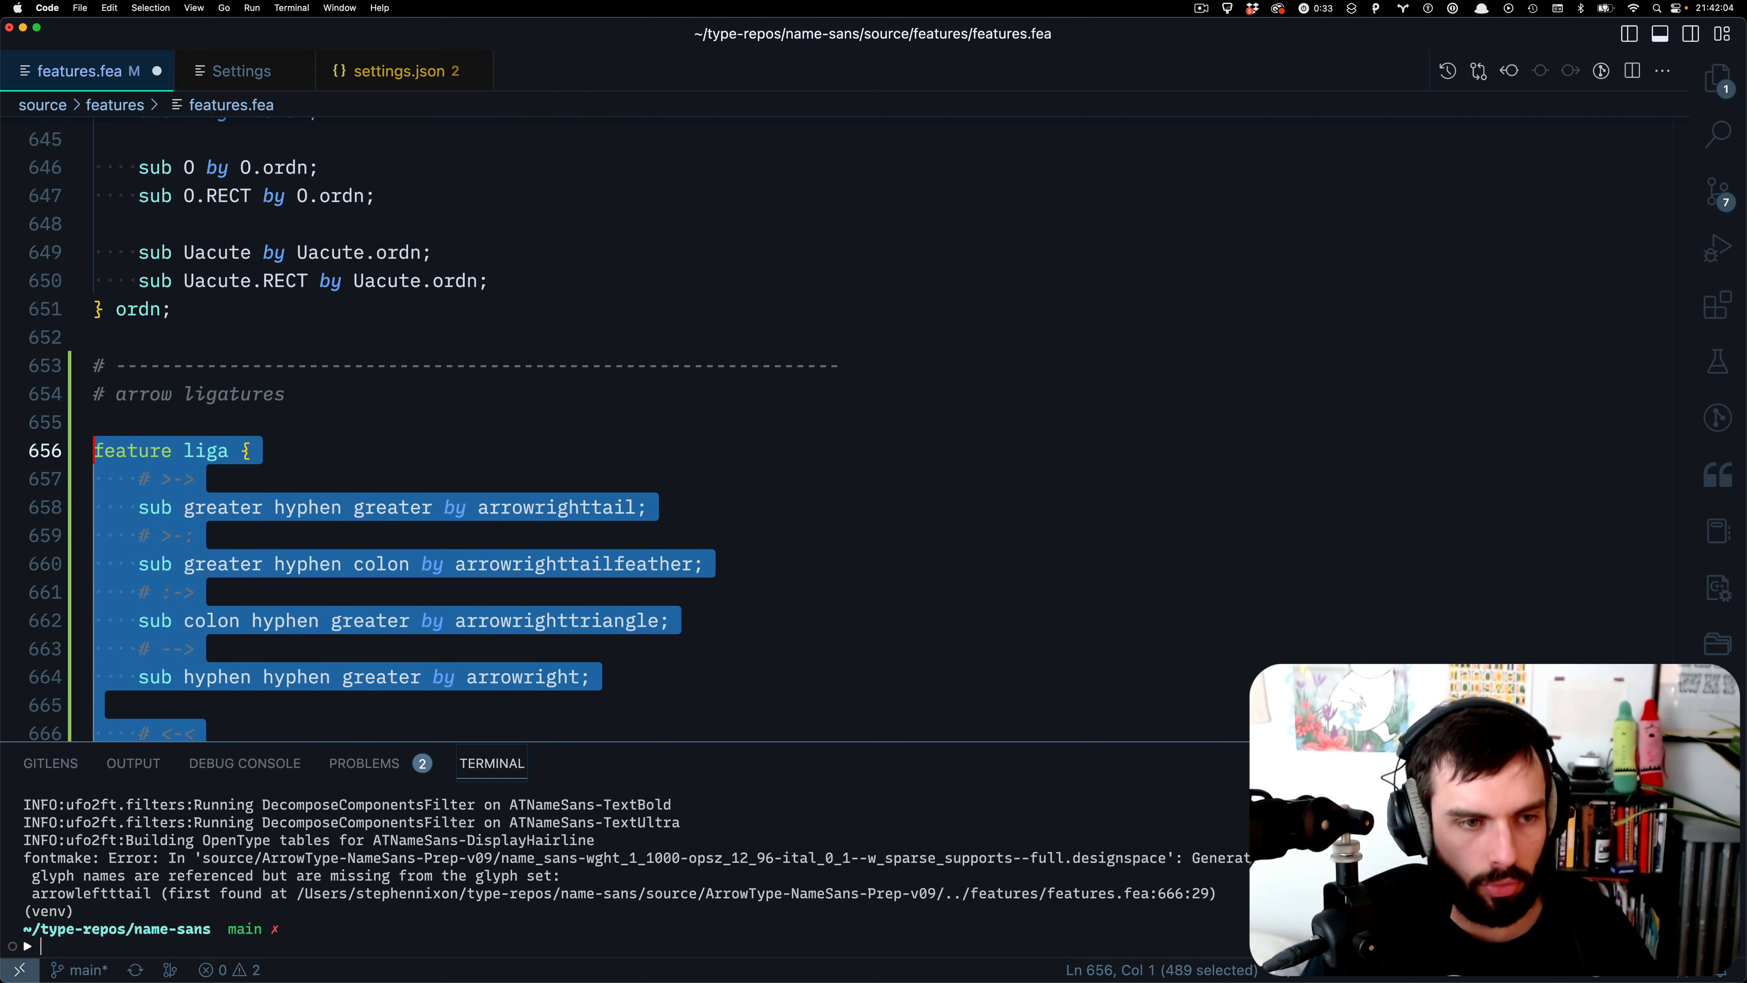
- Open features.fea from the features/italic folder and look through its ordn feature
click(1719, 74)
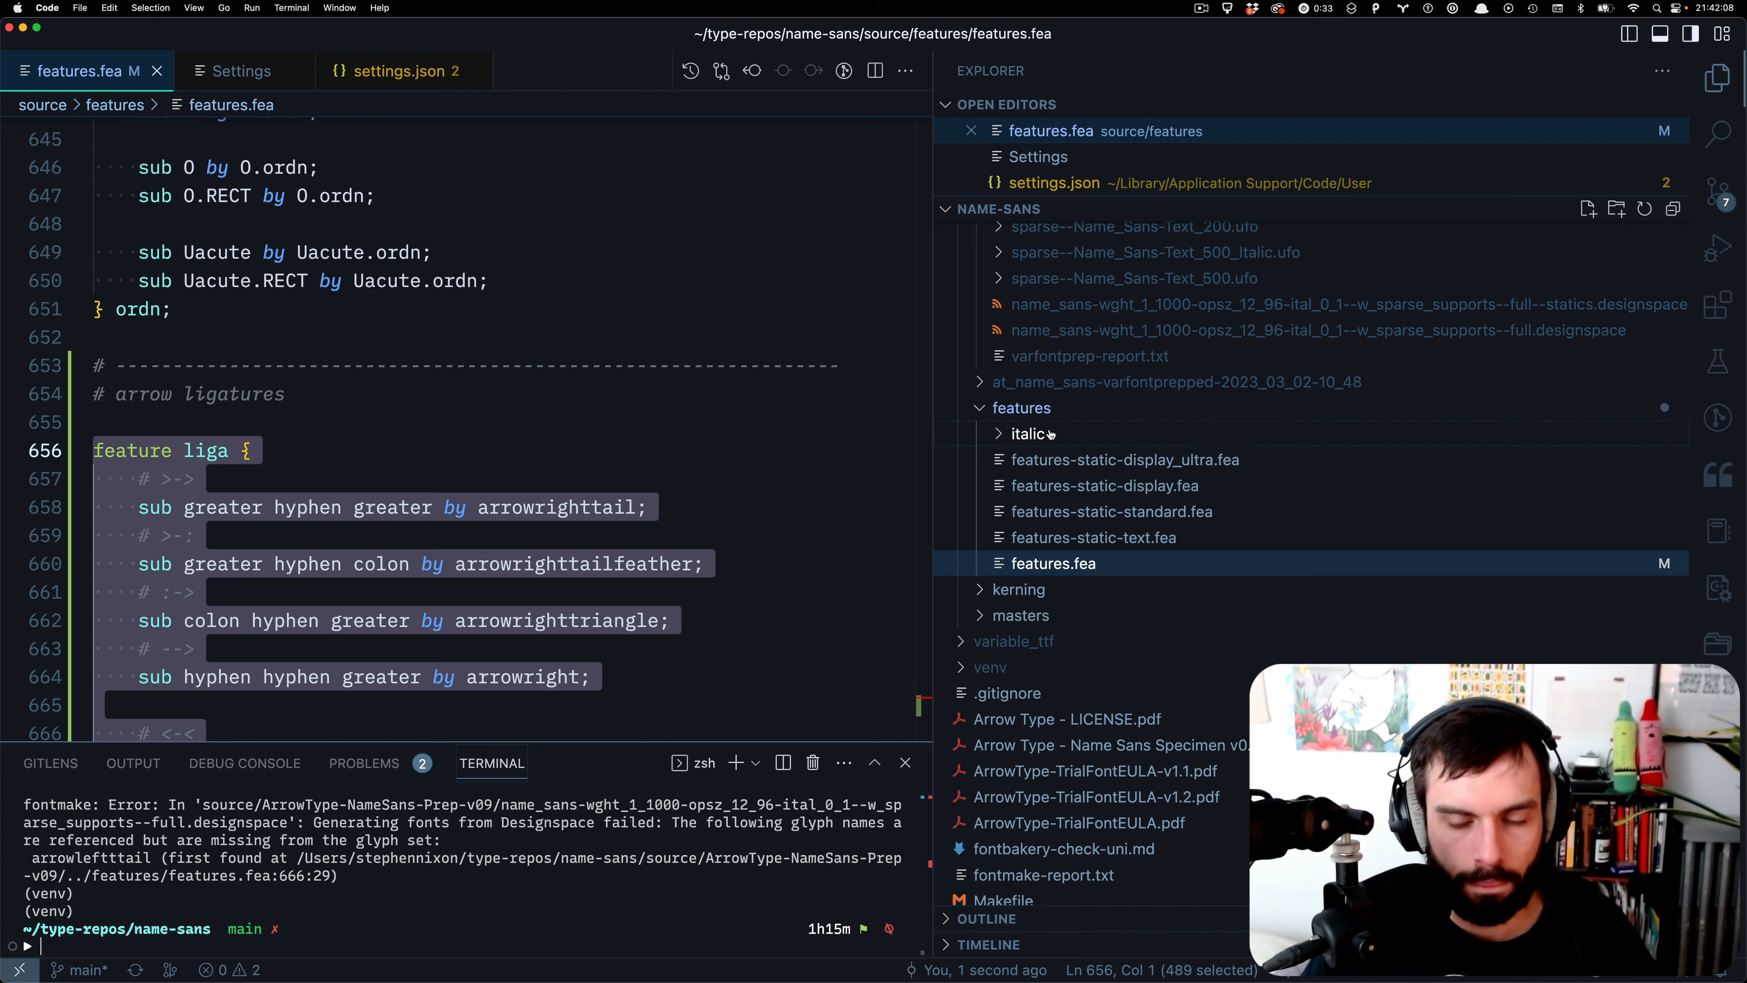
click(1046, 435)
click(1063, 563)
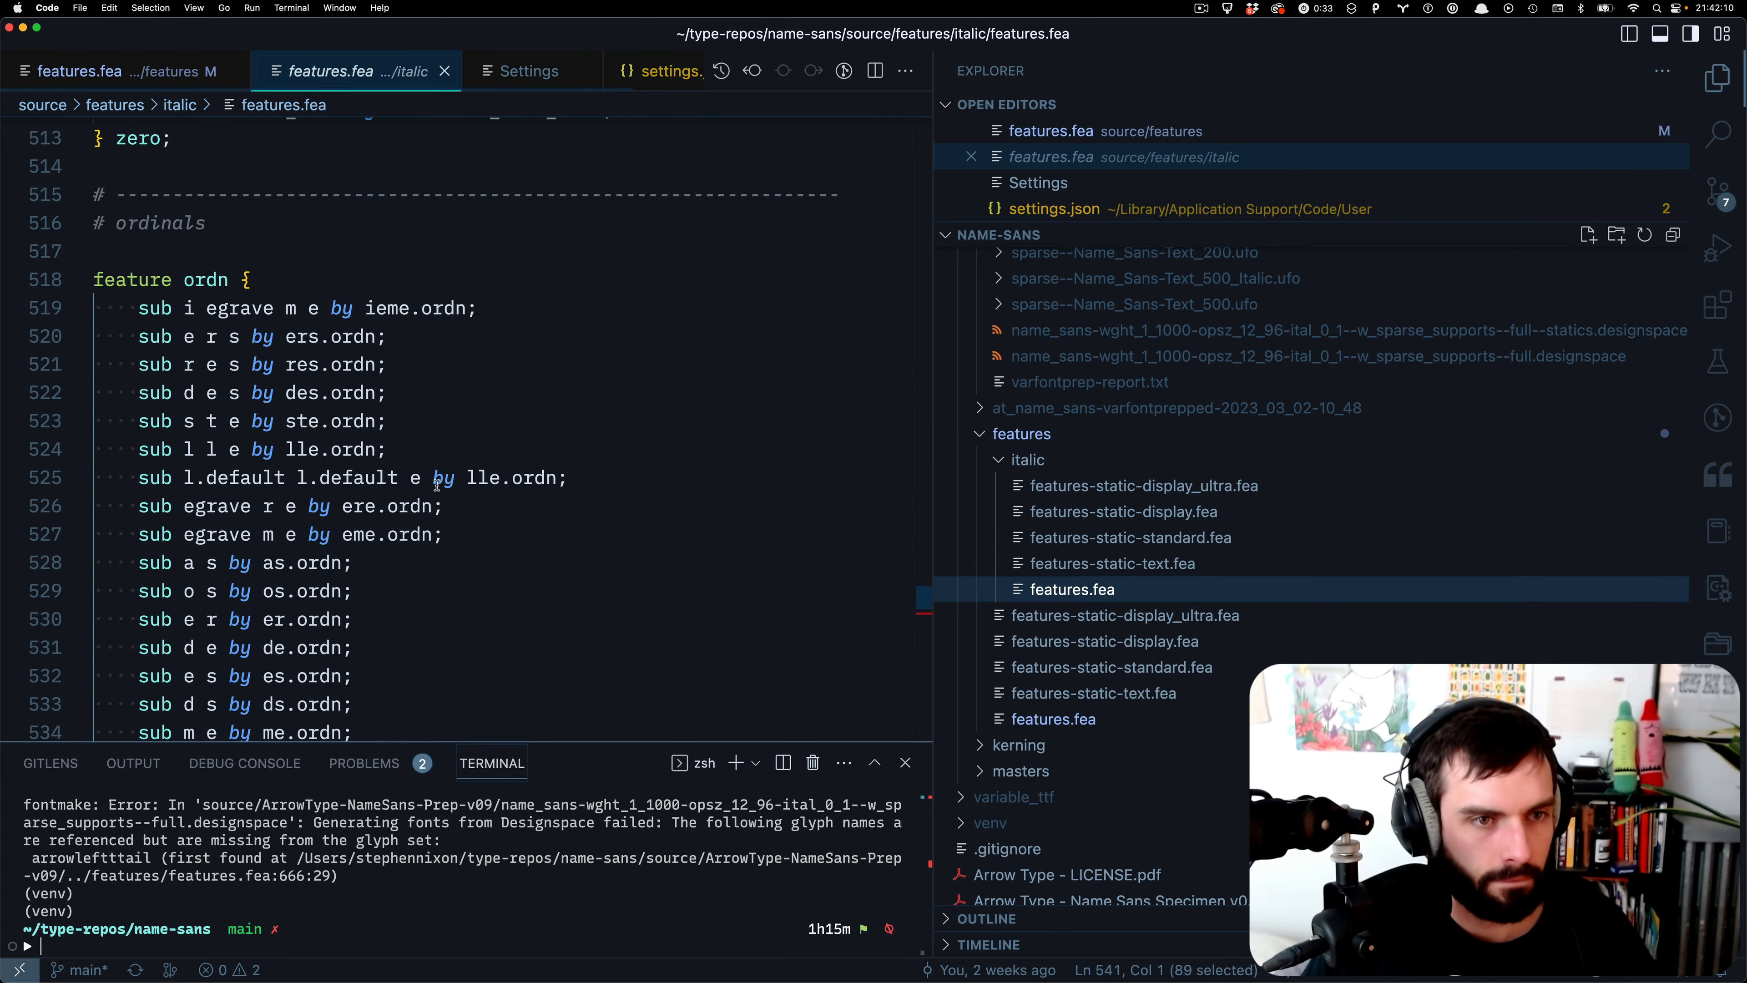
scroll(562, 483, down, 10)
scroll(561, 484, up, 1)
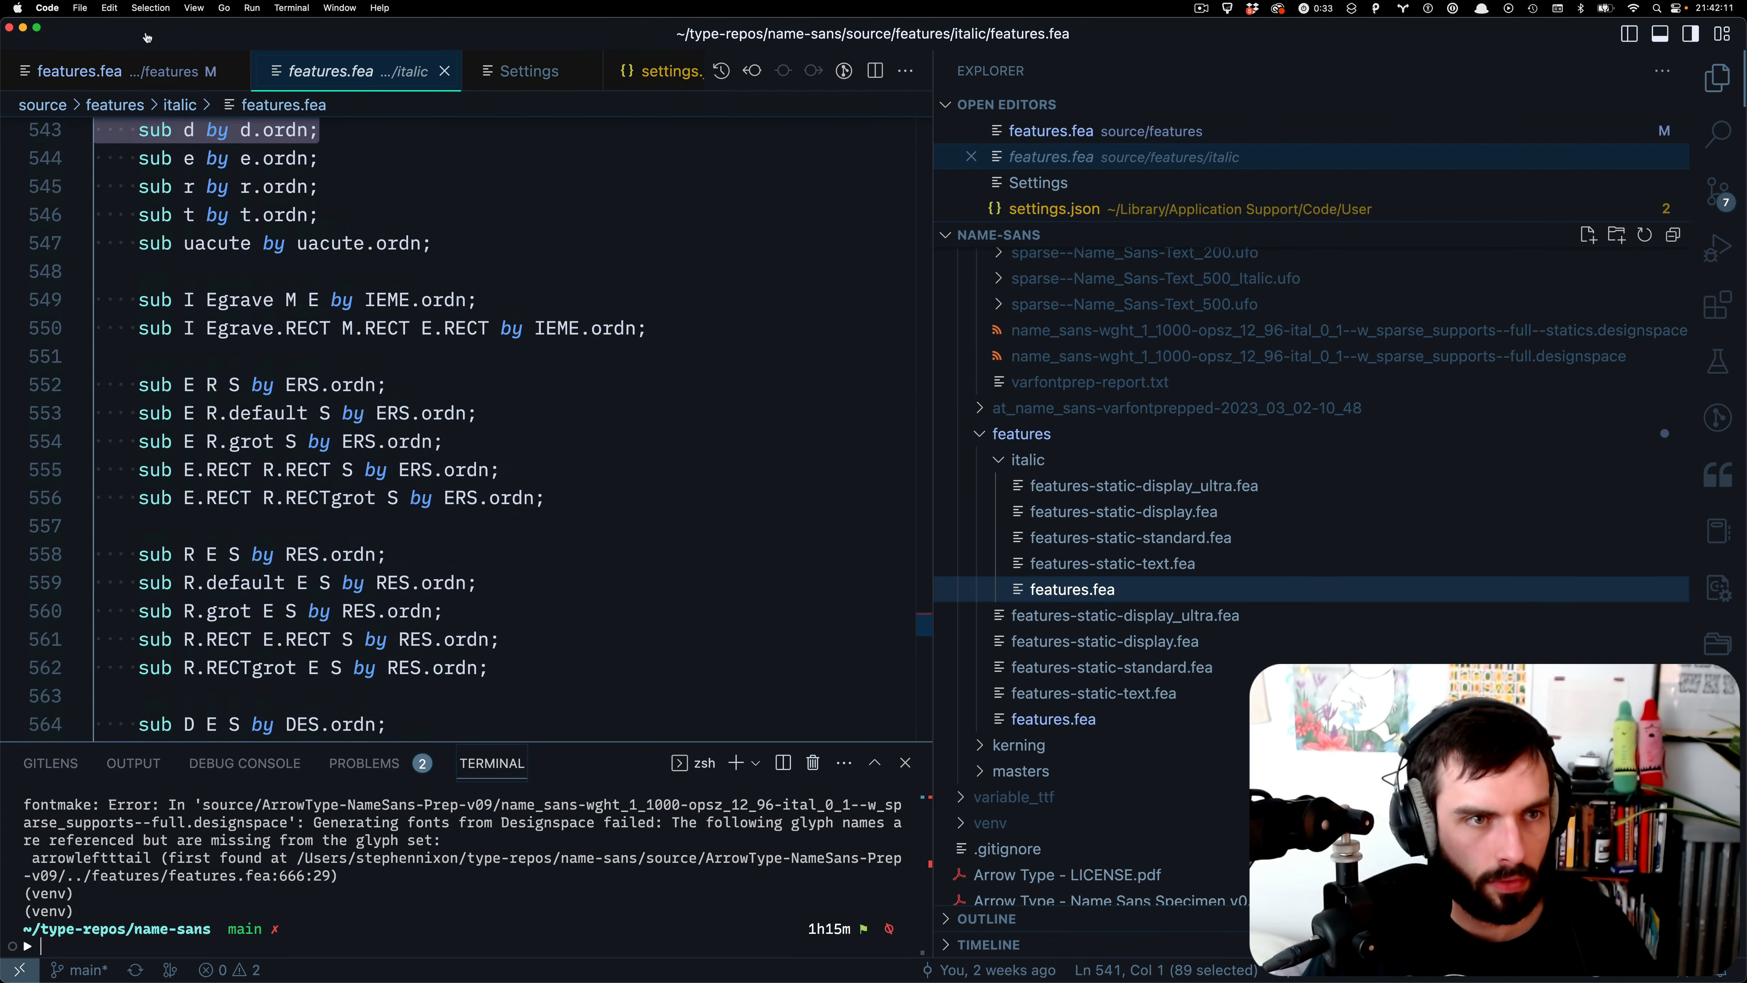
- Return to the upright features.fea and extend the copied selection to include the divider and "# arrow ligatures" comment above liga
click(69, 71)
scroll(197, 443, down, 3)
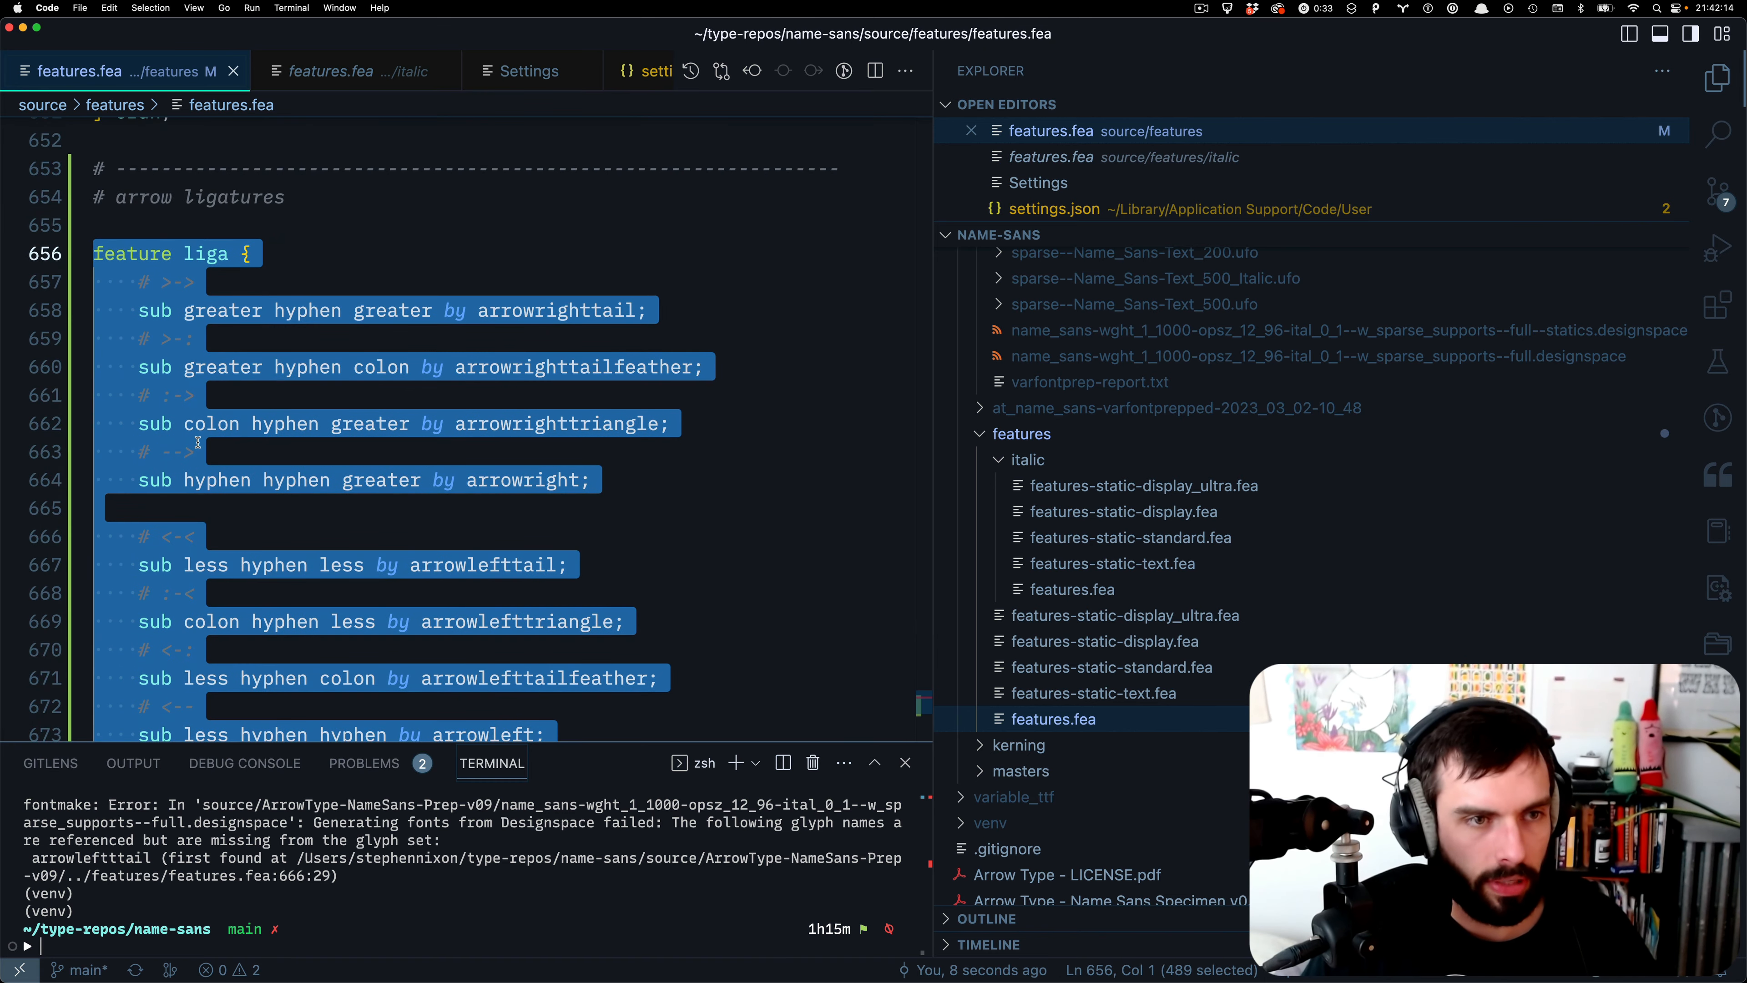
key(shift+Up)
key(shift+Up)
key(shift+Up)
scroll(198, 443, up, 1)
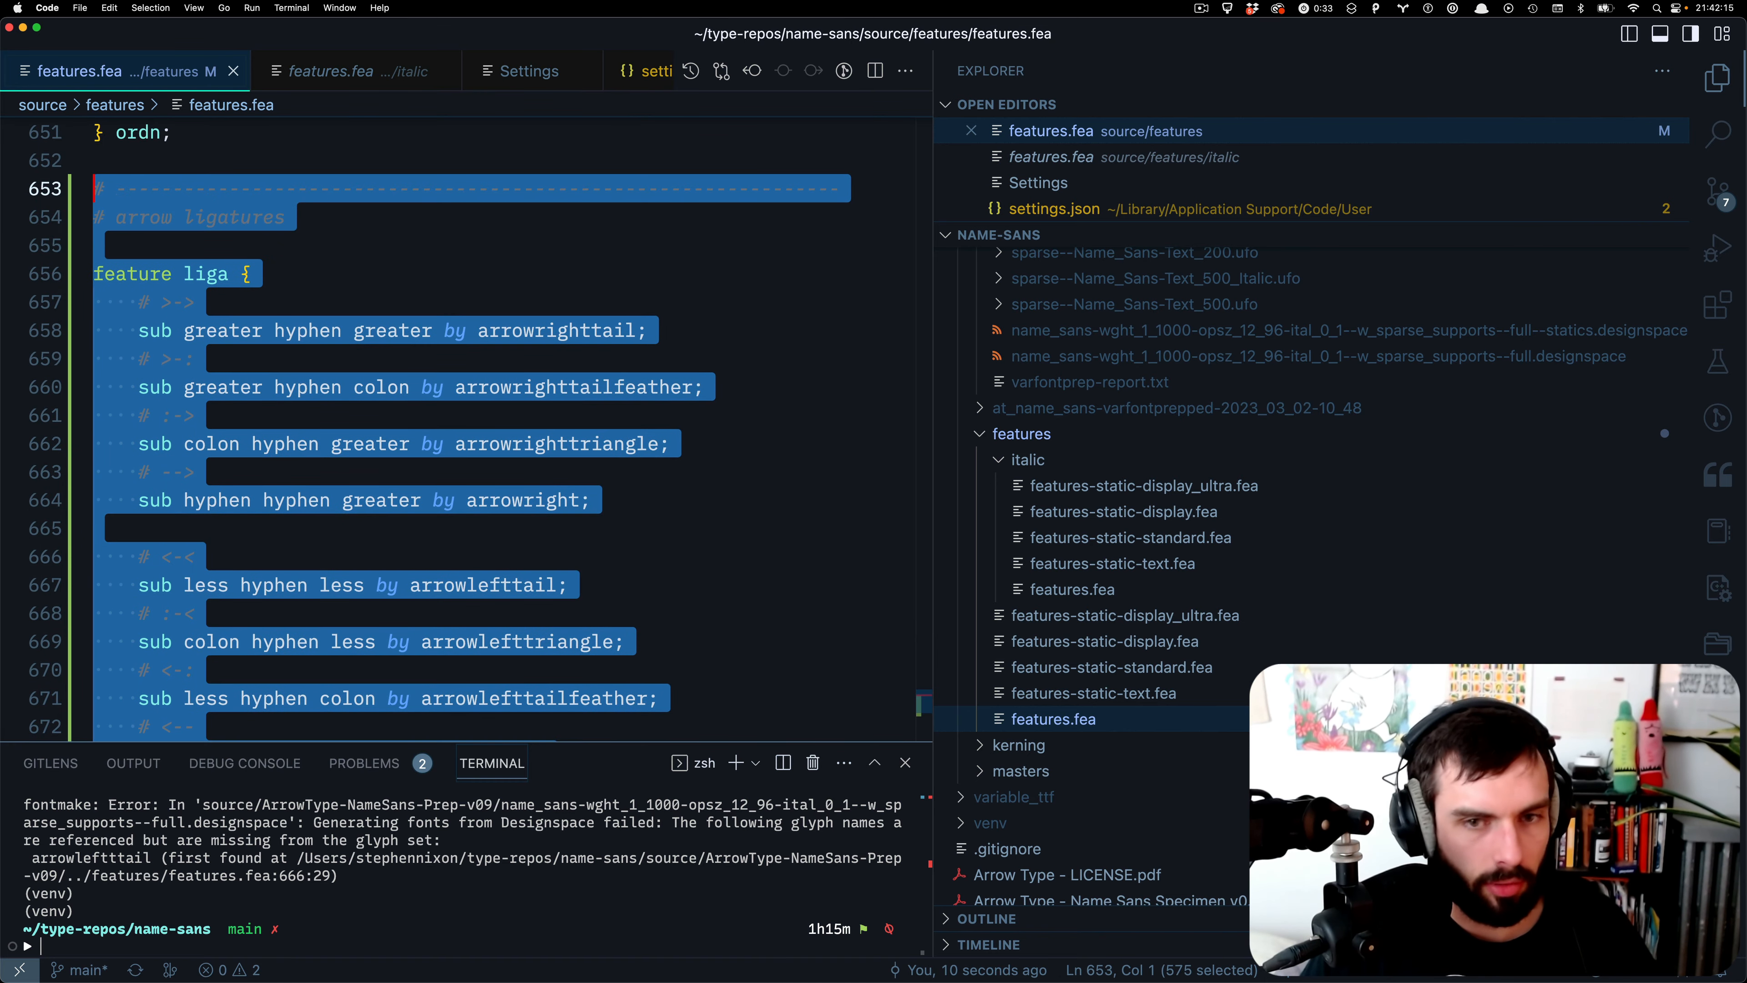
- Paste the arrow ligatures block into the italic features.fea after the ordn feature and save the file
click(1110, 592)
scroll(373, 339, down, 15)
scroll(373, 339, down, 15)
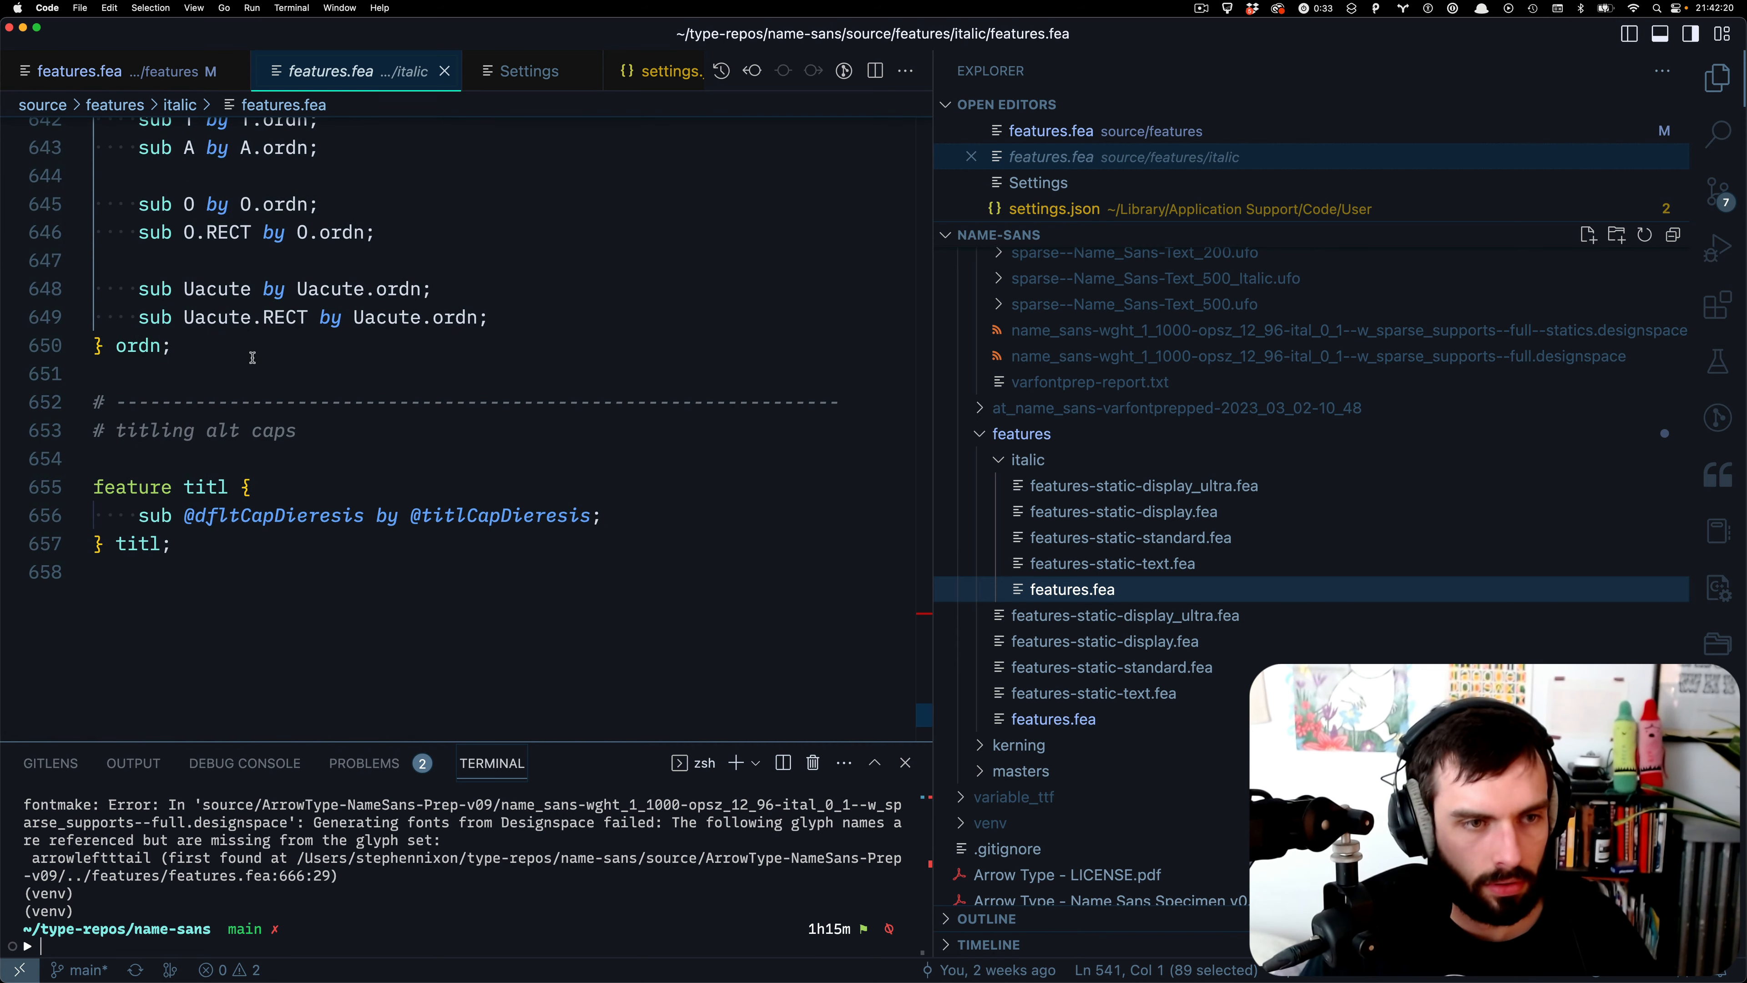
click(253, 357)
key(super+v)
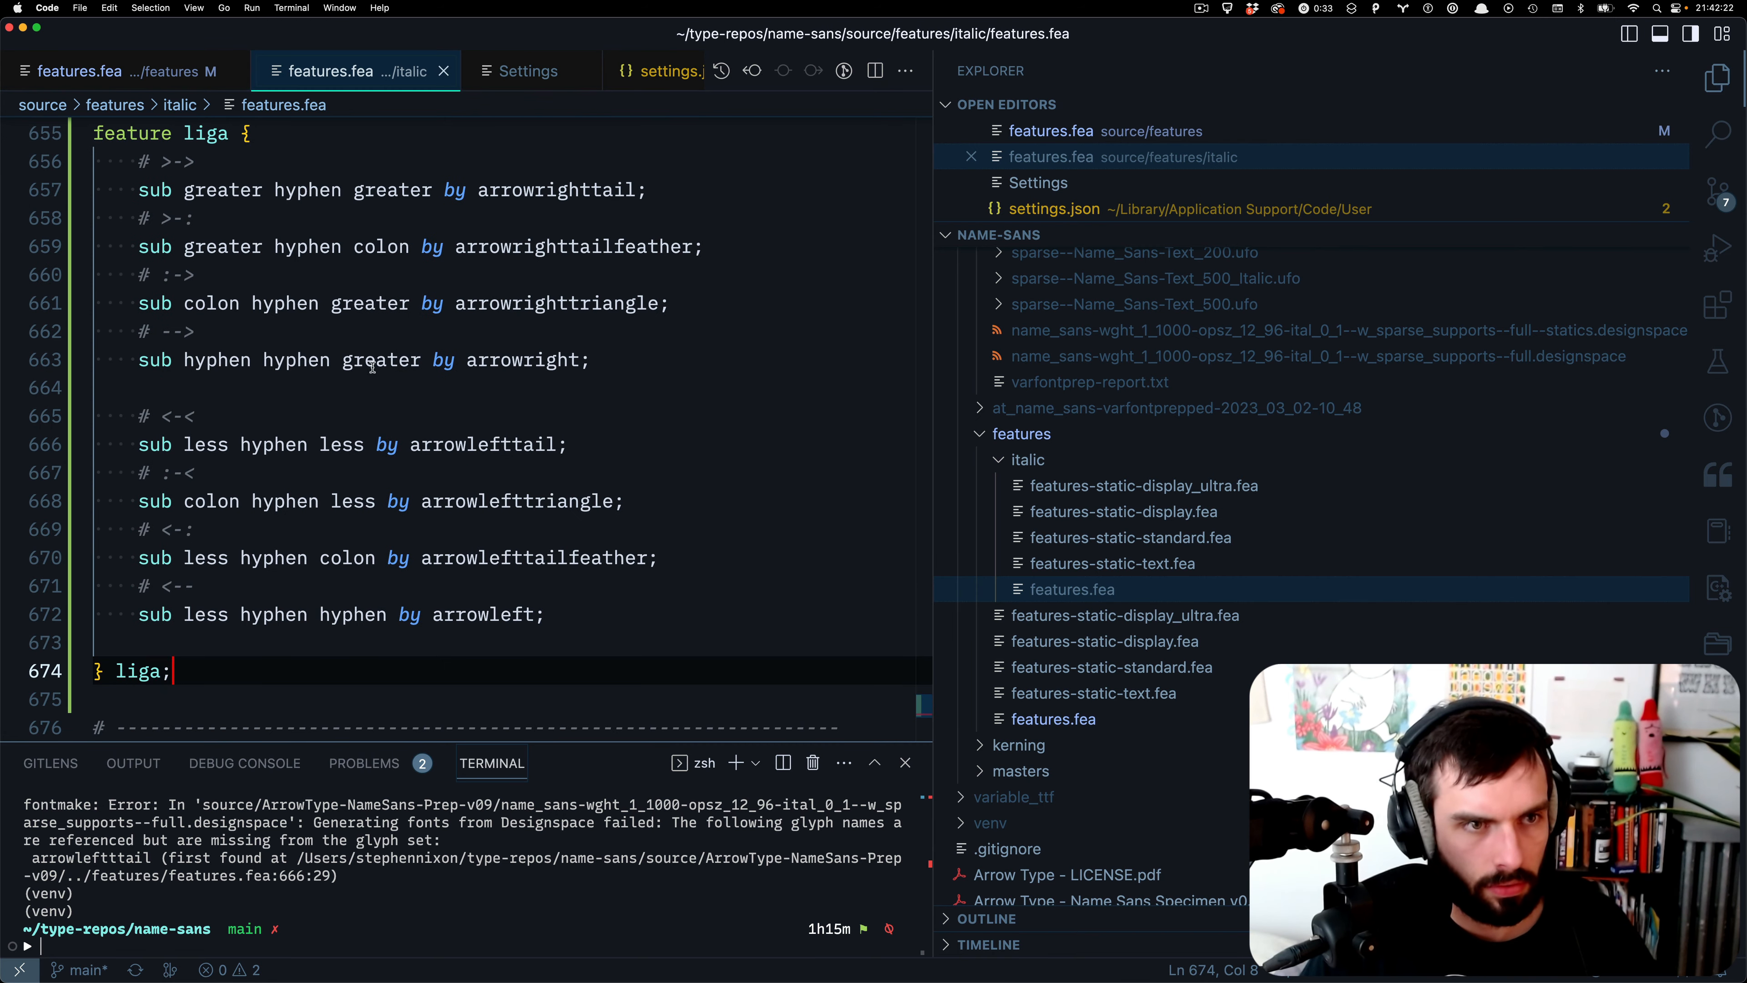
scroll(372, 366, up, 3)
key(super+s)
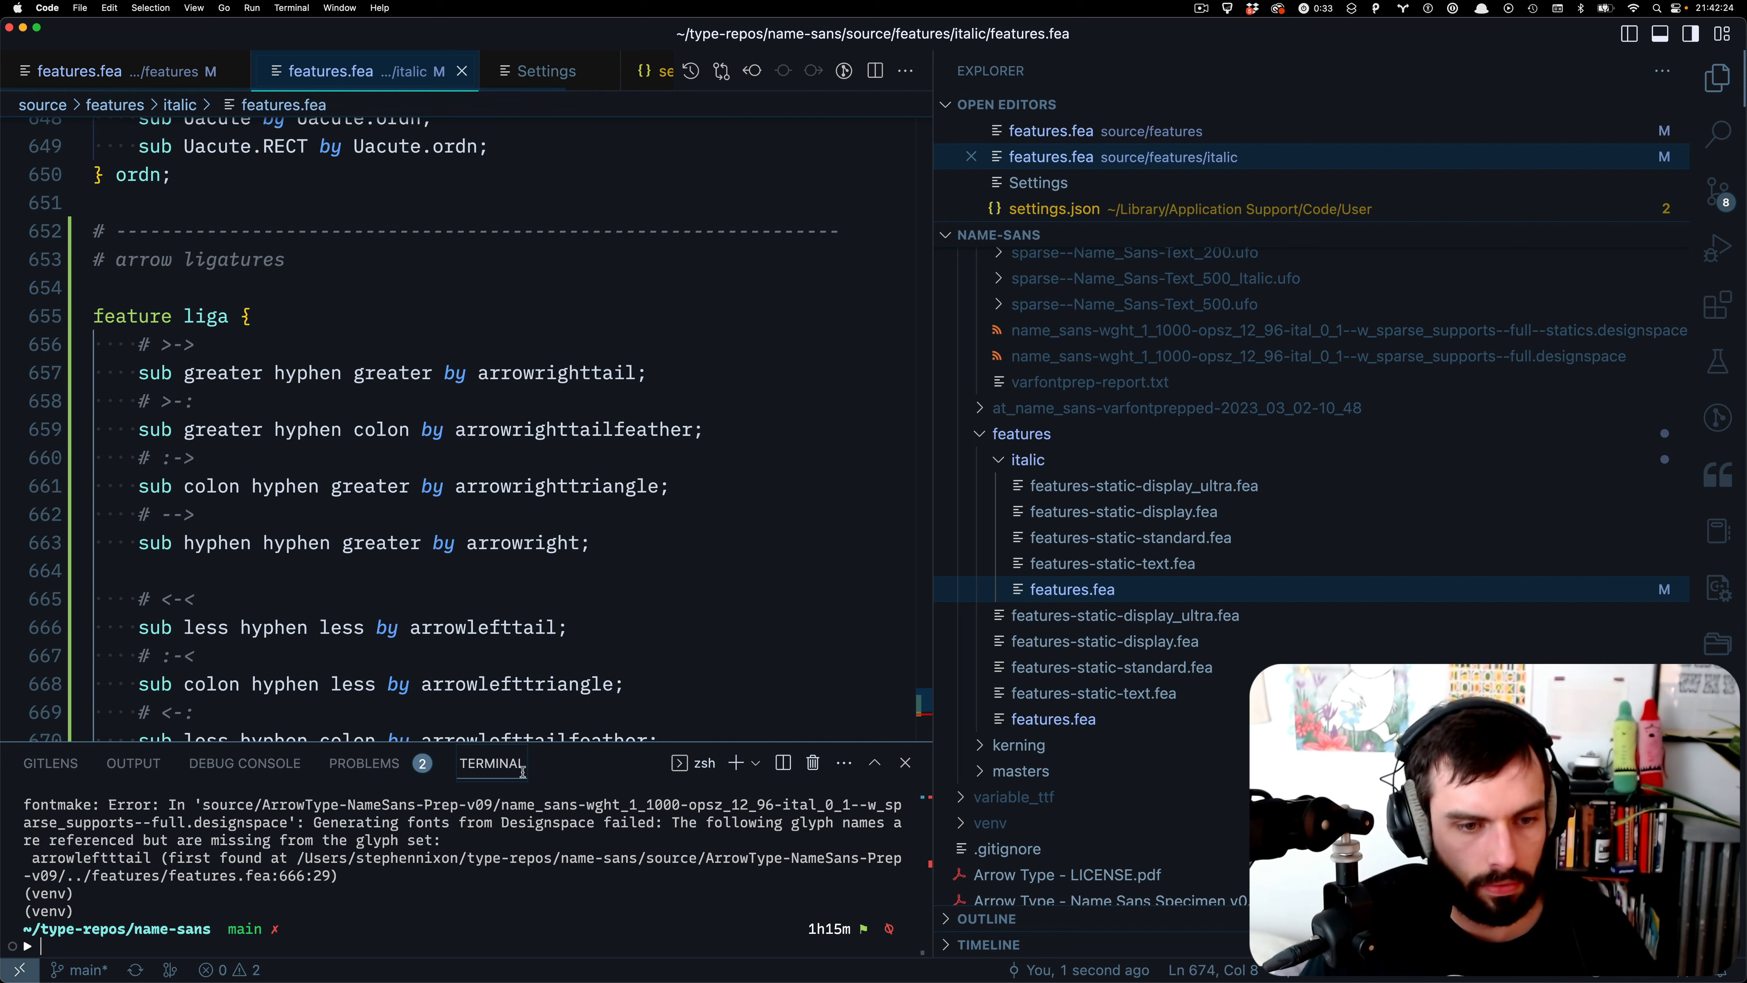
- Rerun the build-vf command on the sparse-supports full designspace, hide the file explorer and enlarge the terminal
key(Up)
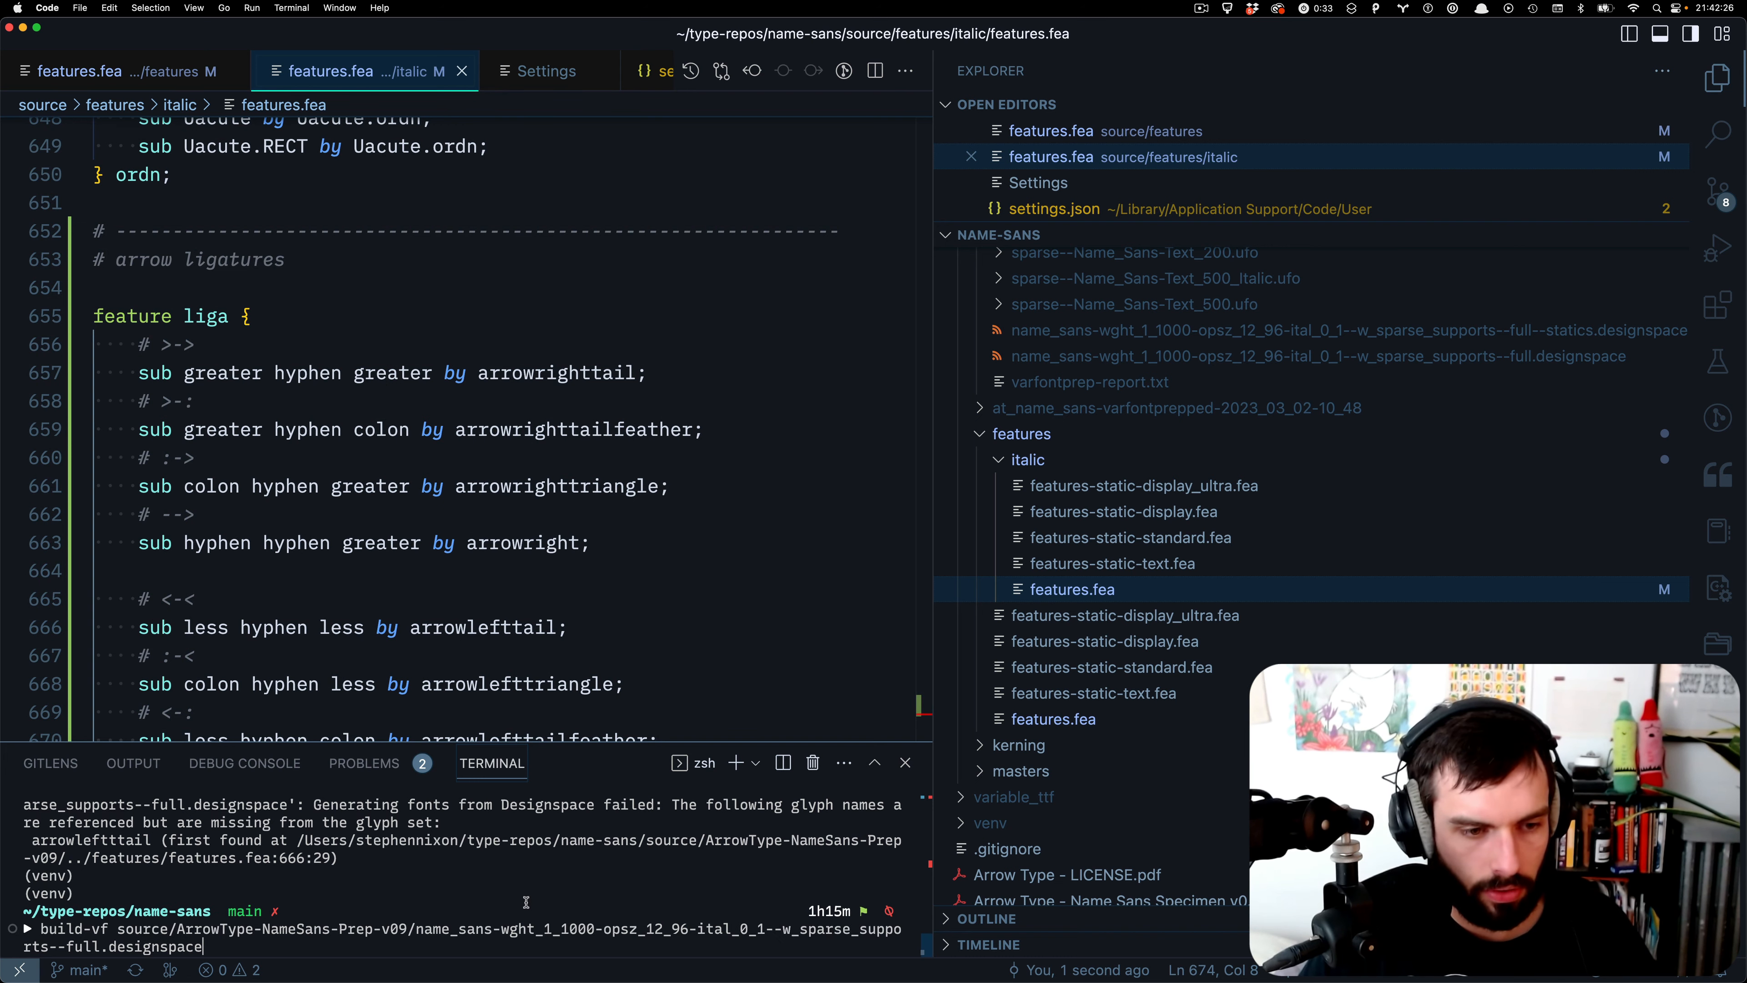
key(Return)
key(super+b)
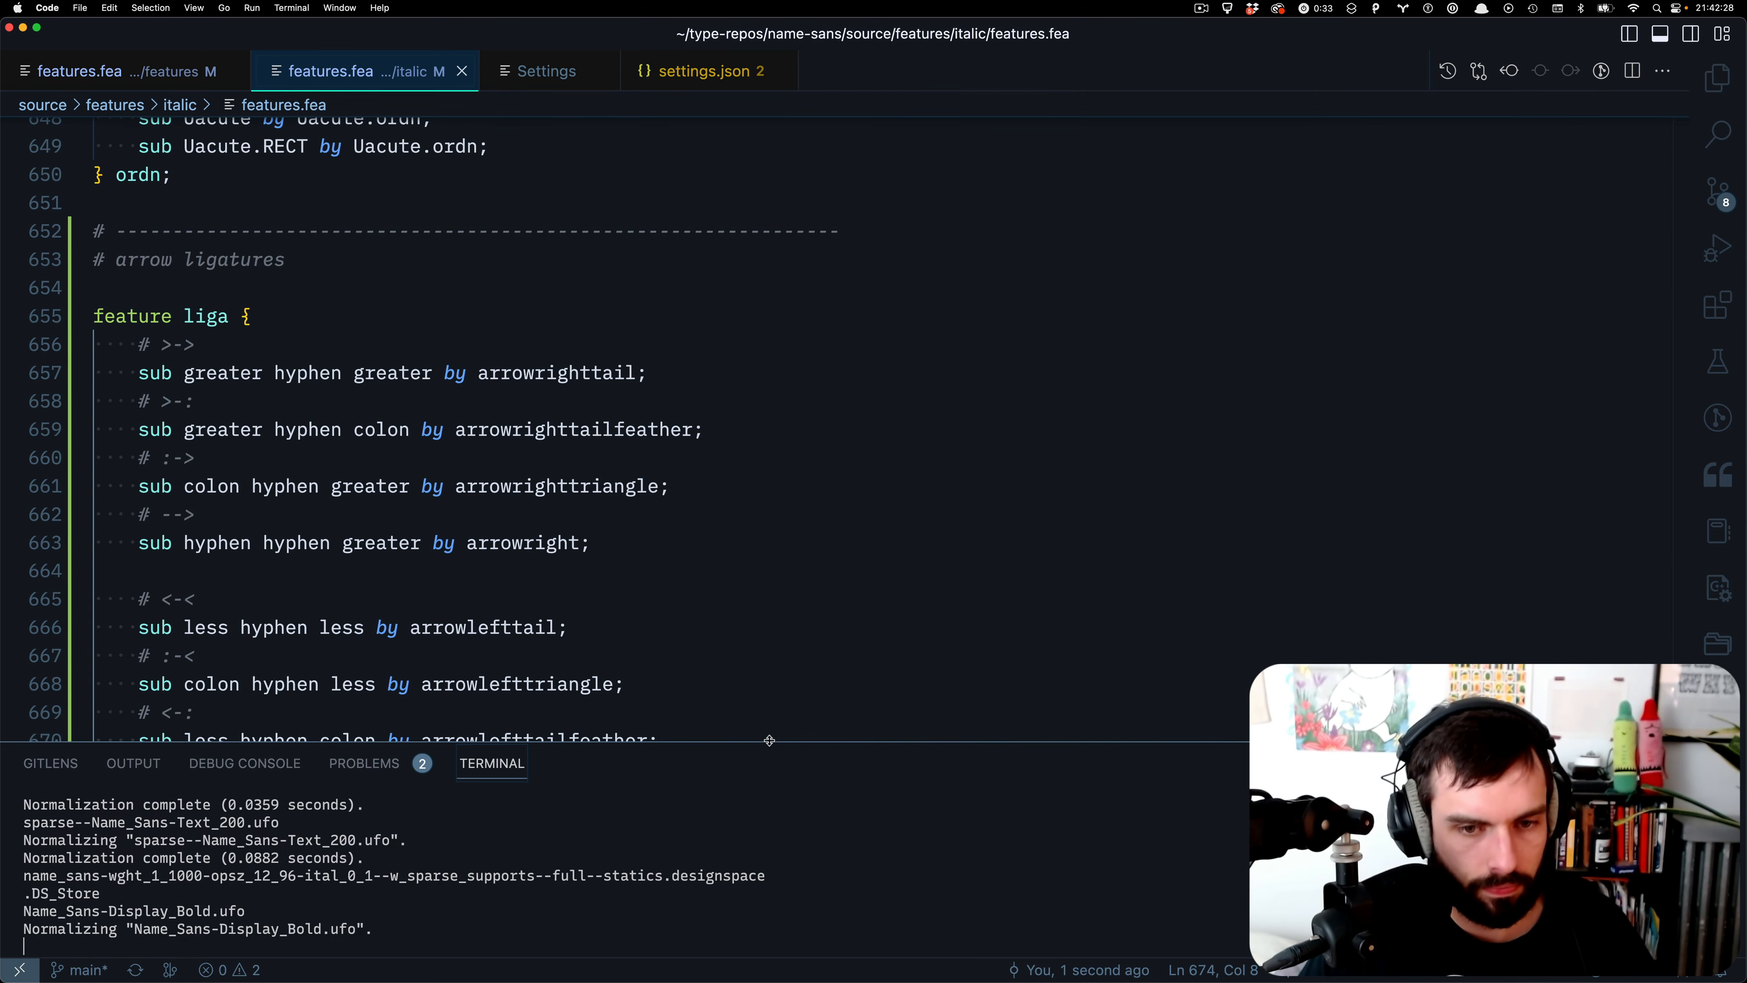
drag(769, 740, 750, 195)
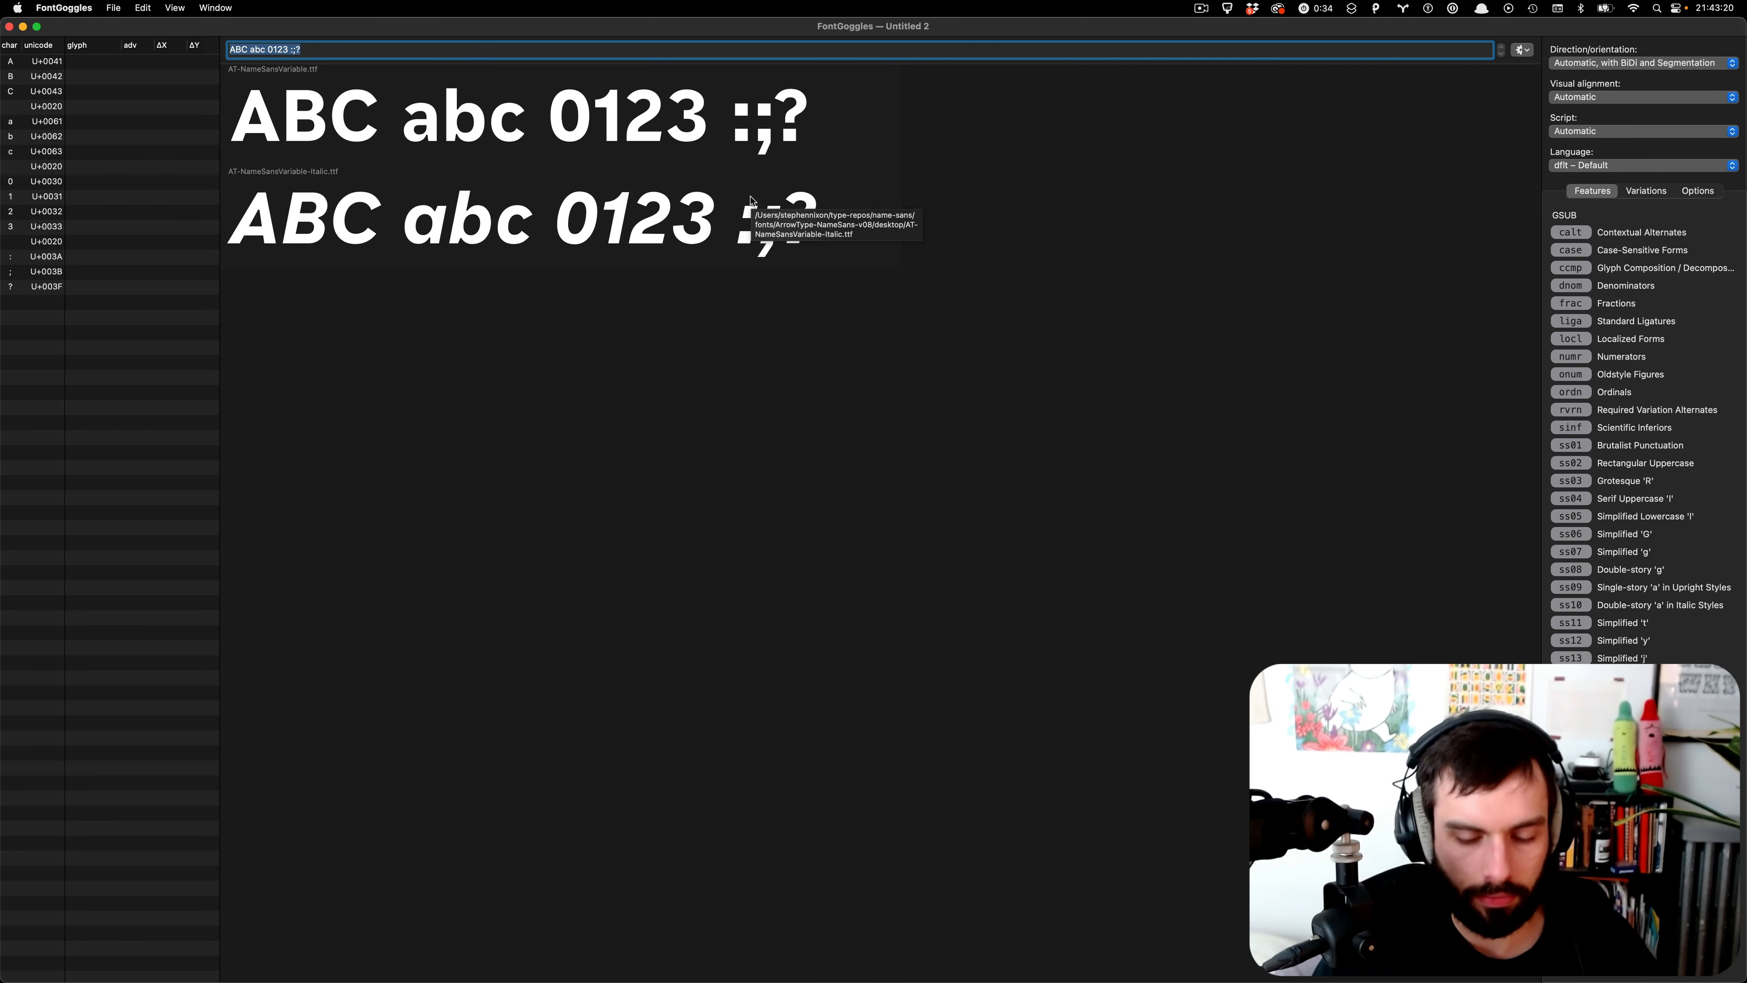
- Switch to FontGoggles and enter the sample text "name >-> :->" to test the arrow ligatures in both variable fonts
text(name )
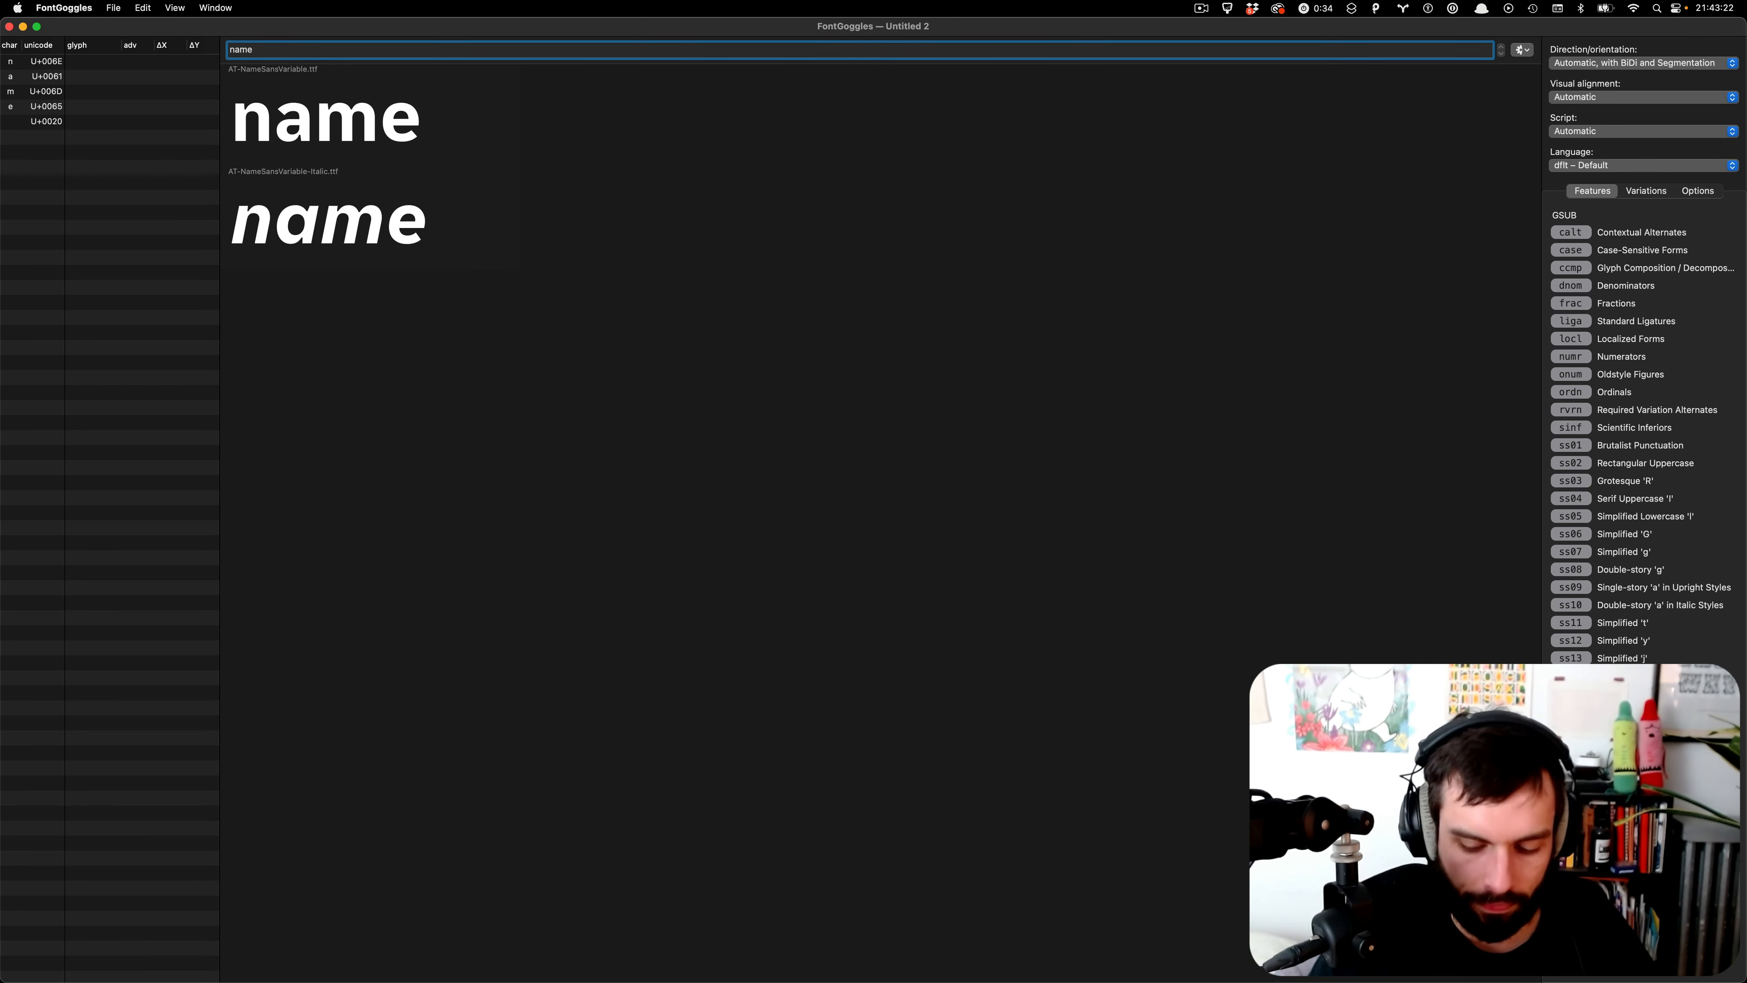
text(>->)
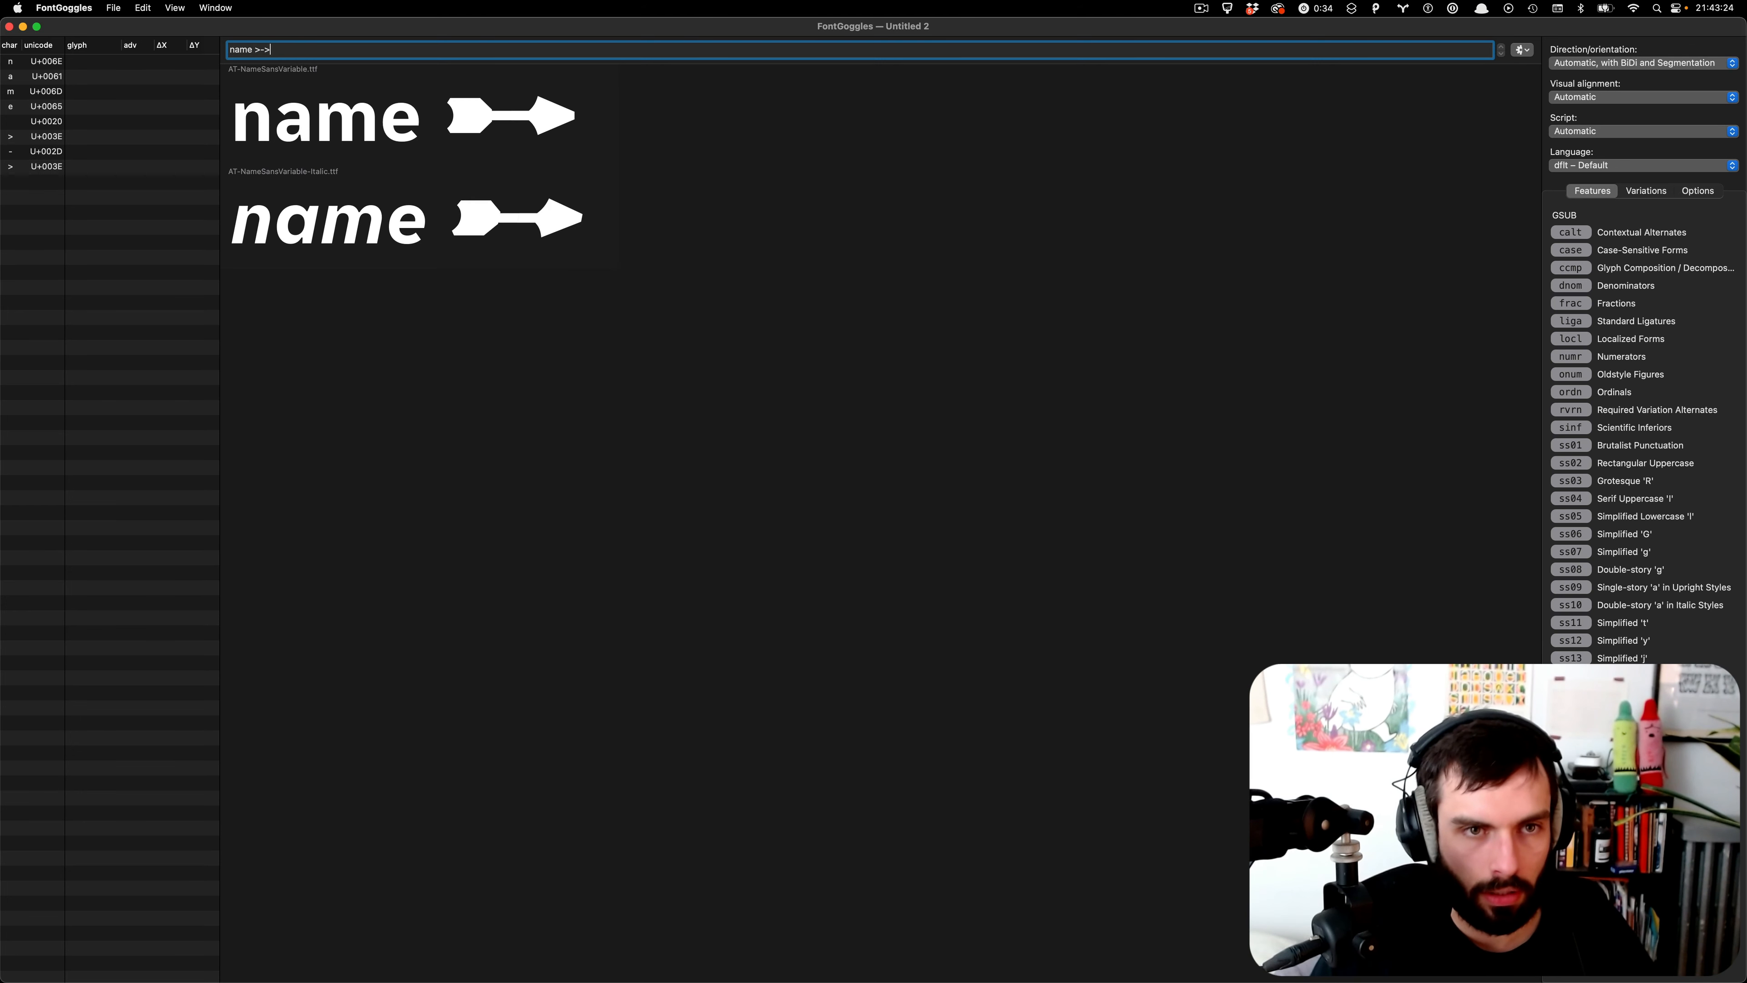
text( :)
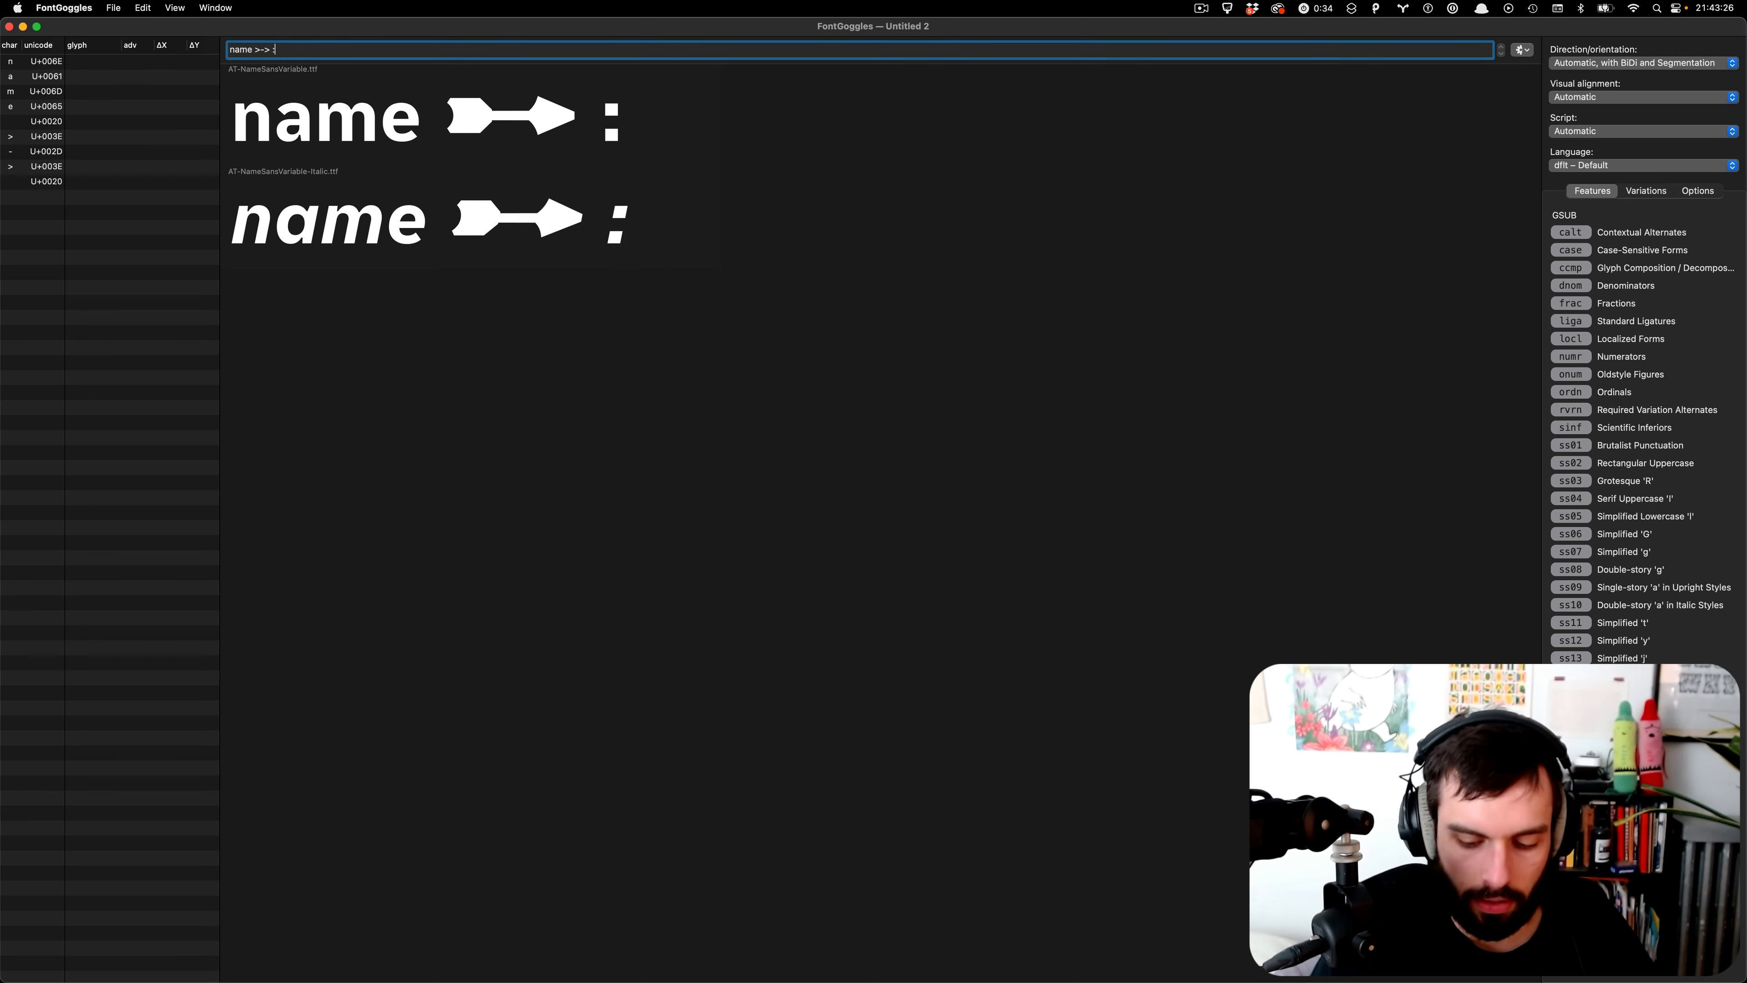
text(->)
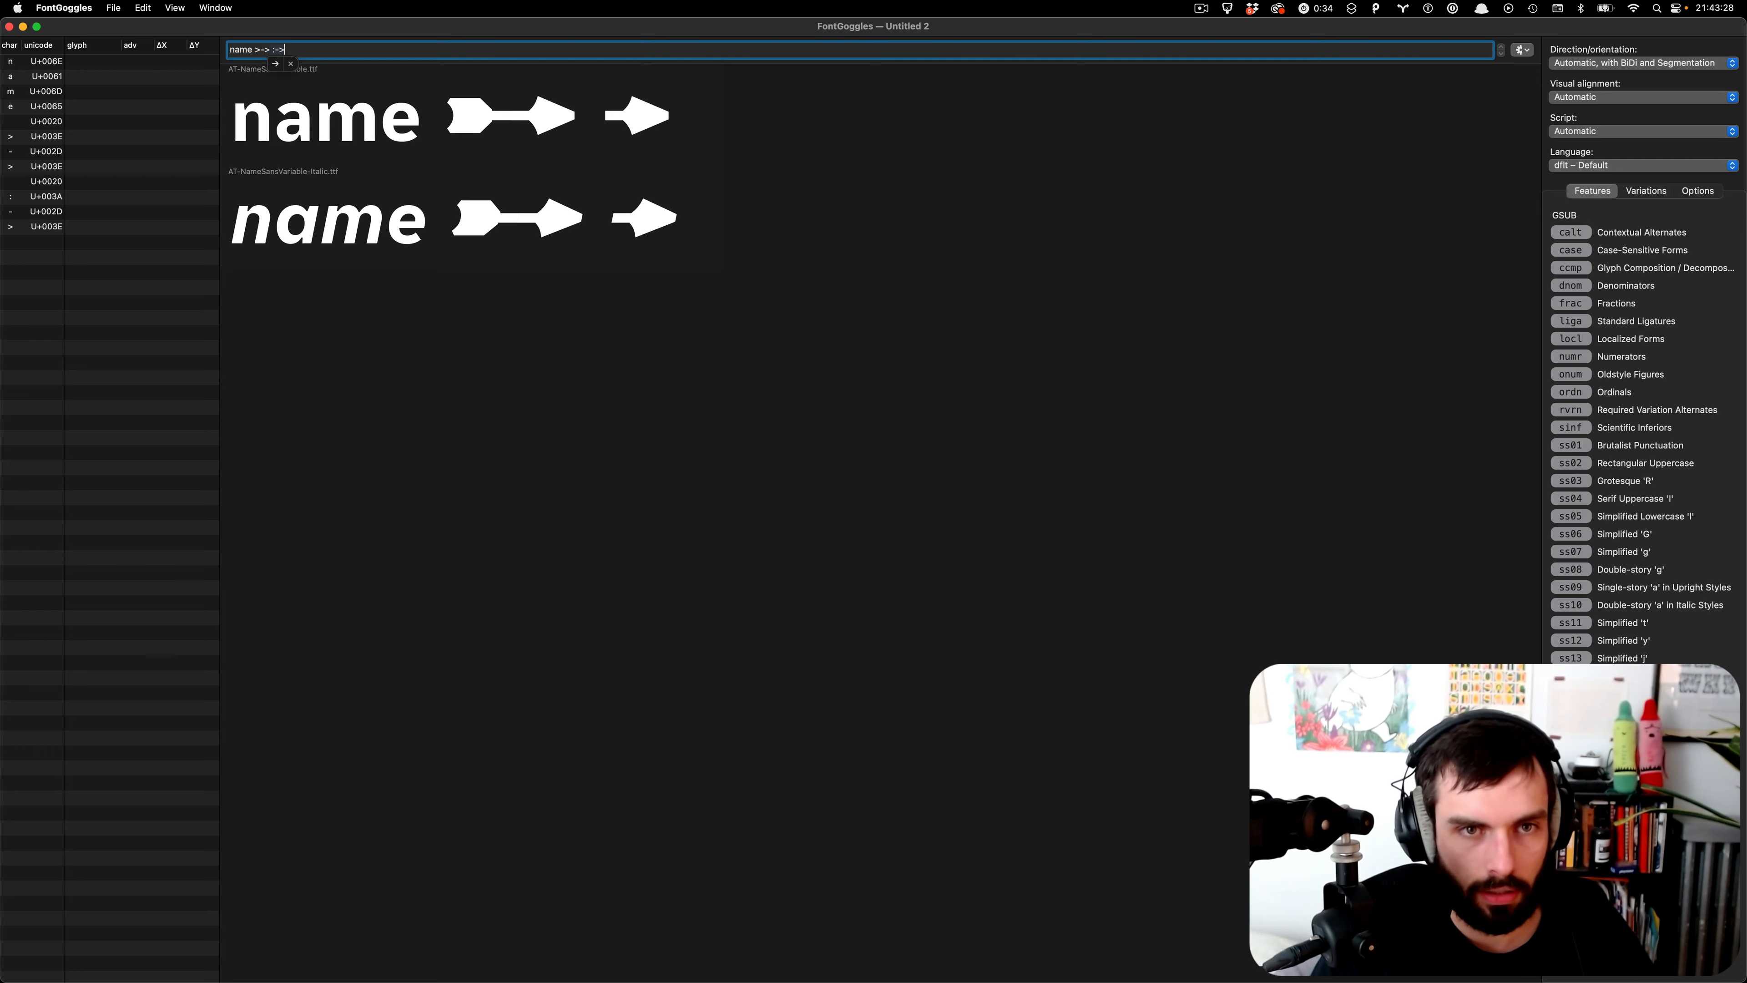
- Replace the trailing ":->" in the preview text with ">-: FIND THESE THINGS -->" to test the arrow ligatures
click(275, 50)
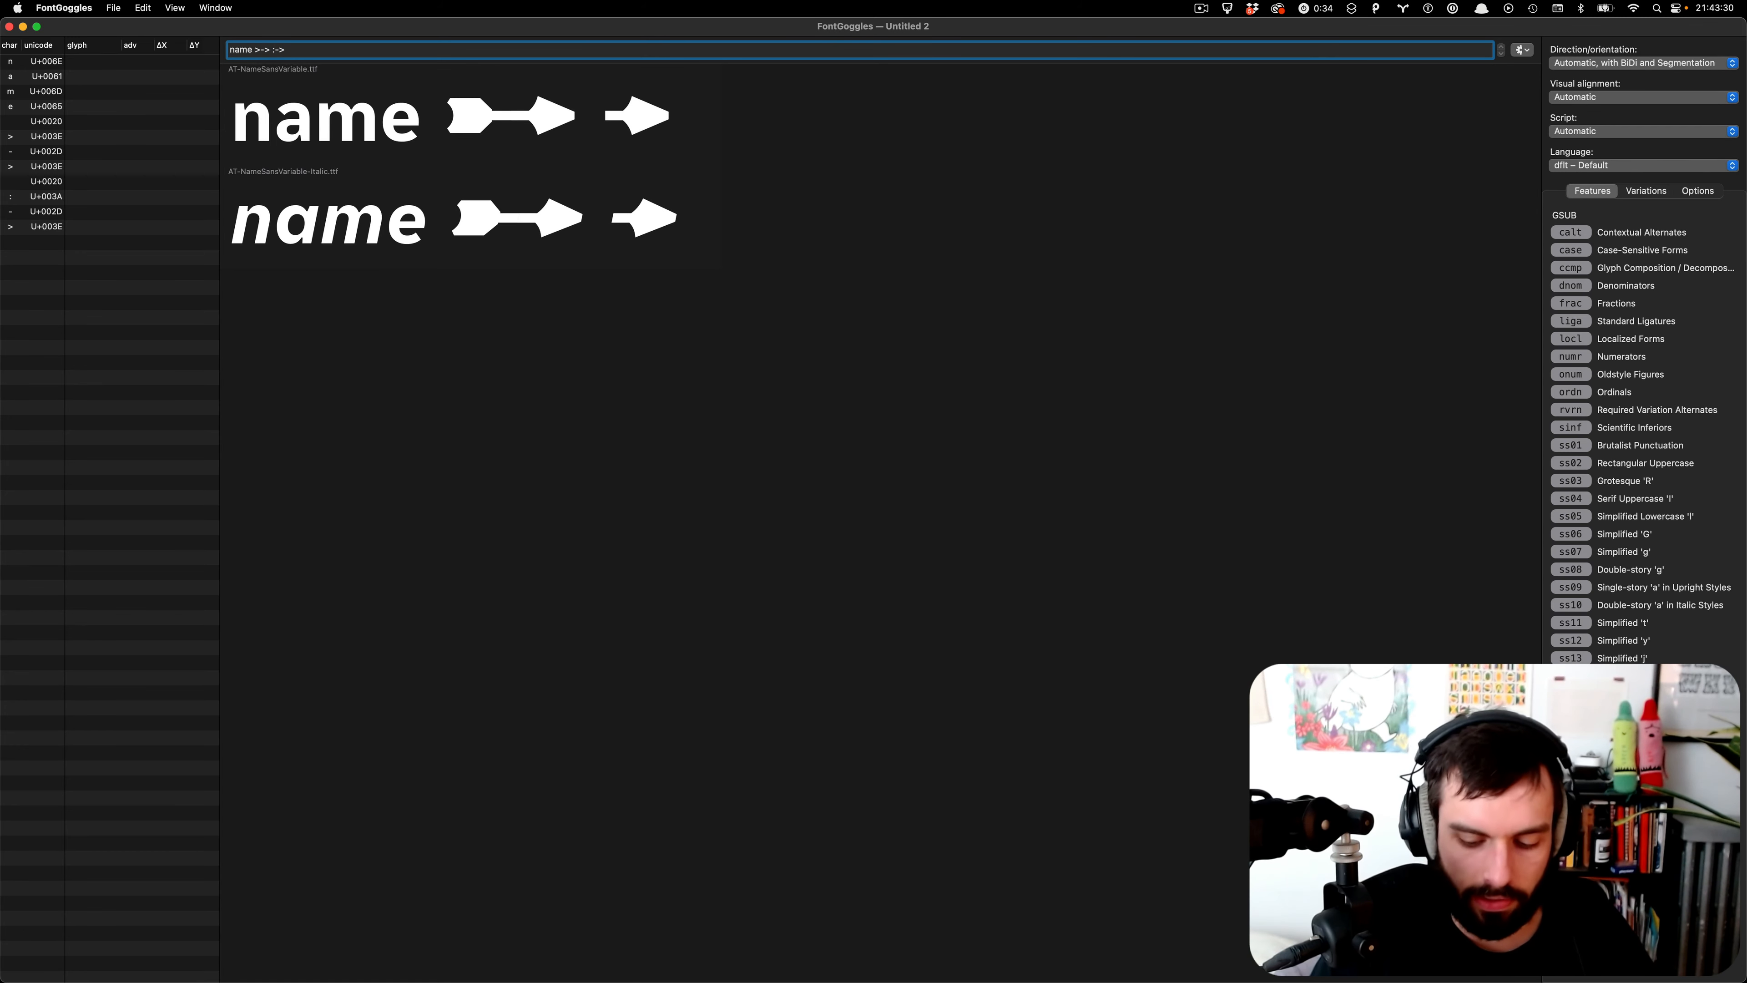
text(>)
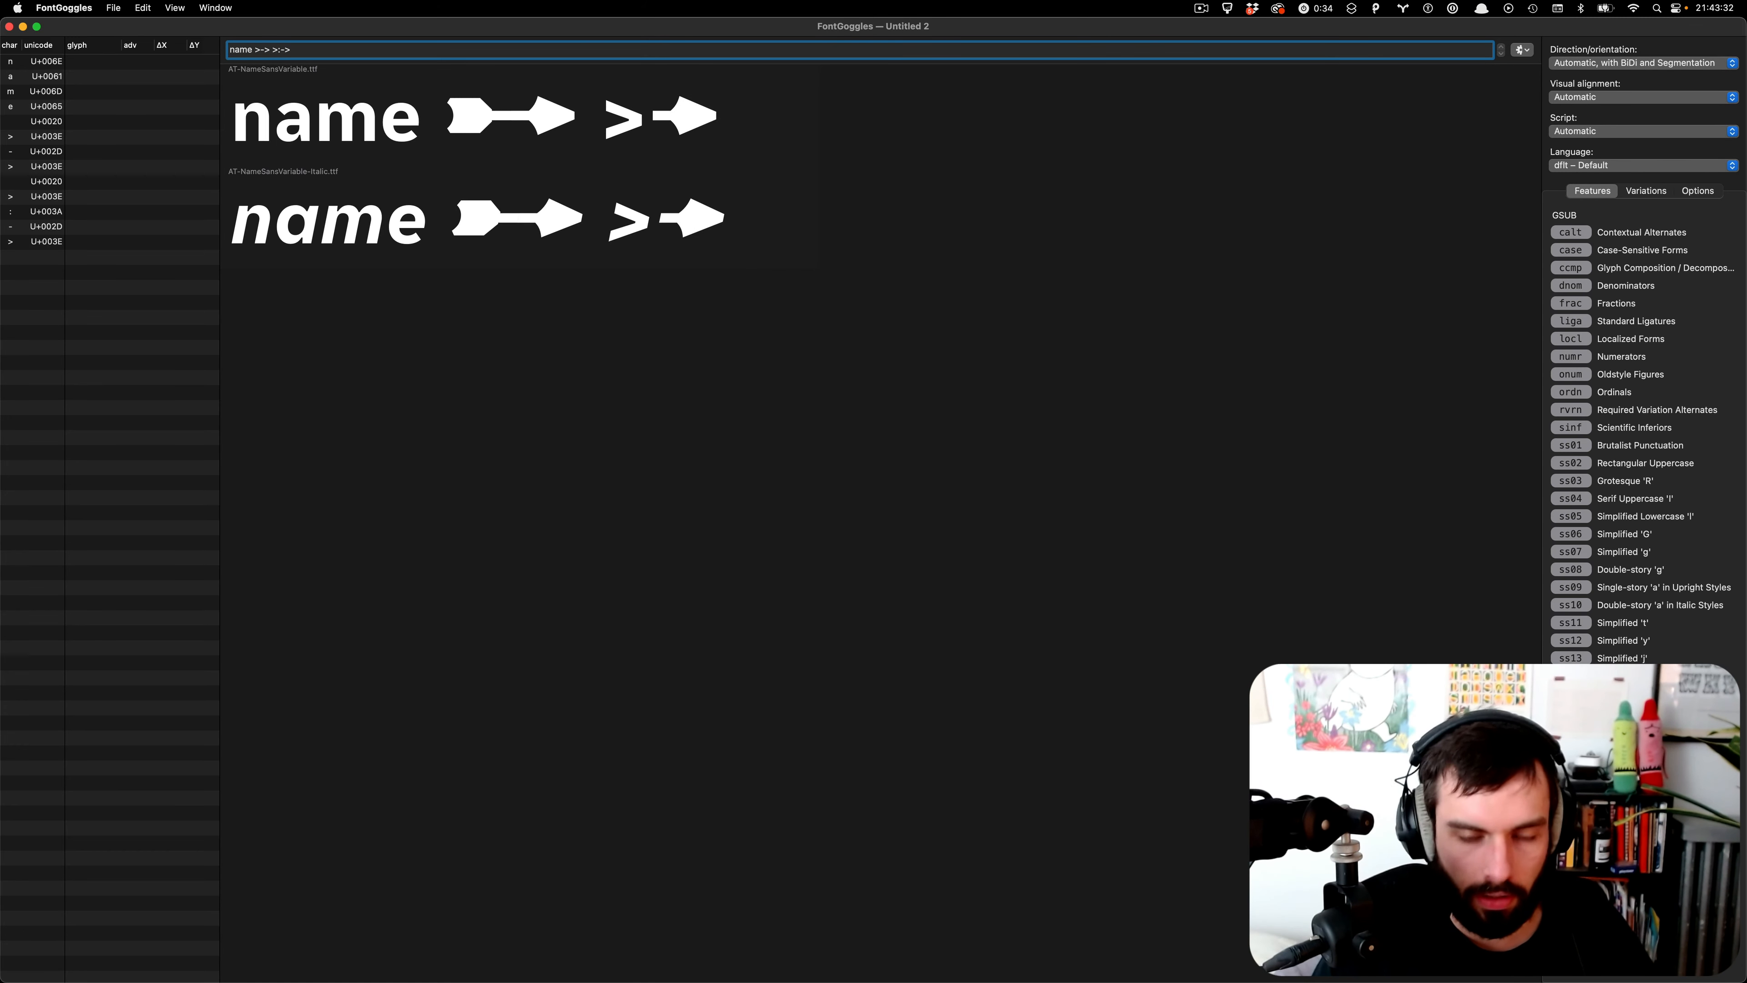
text(-:)
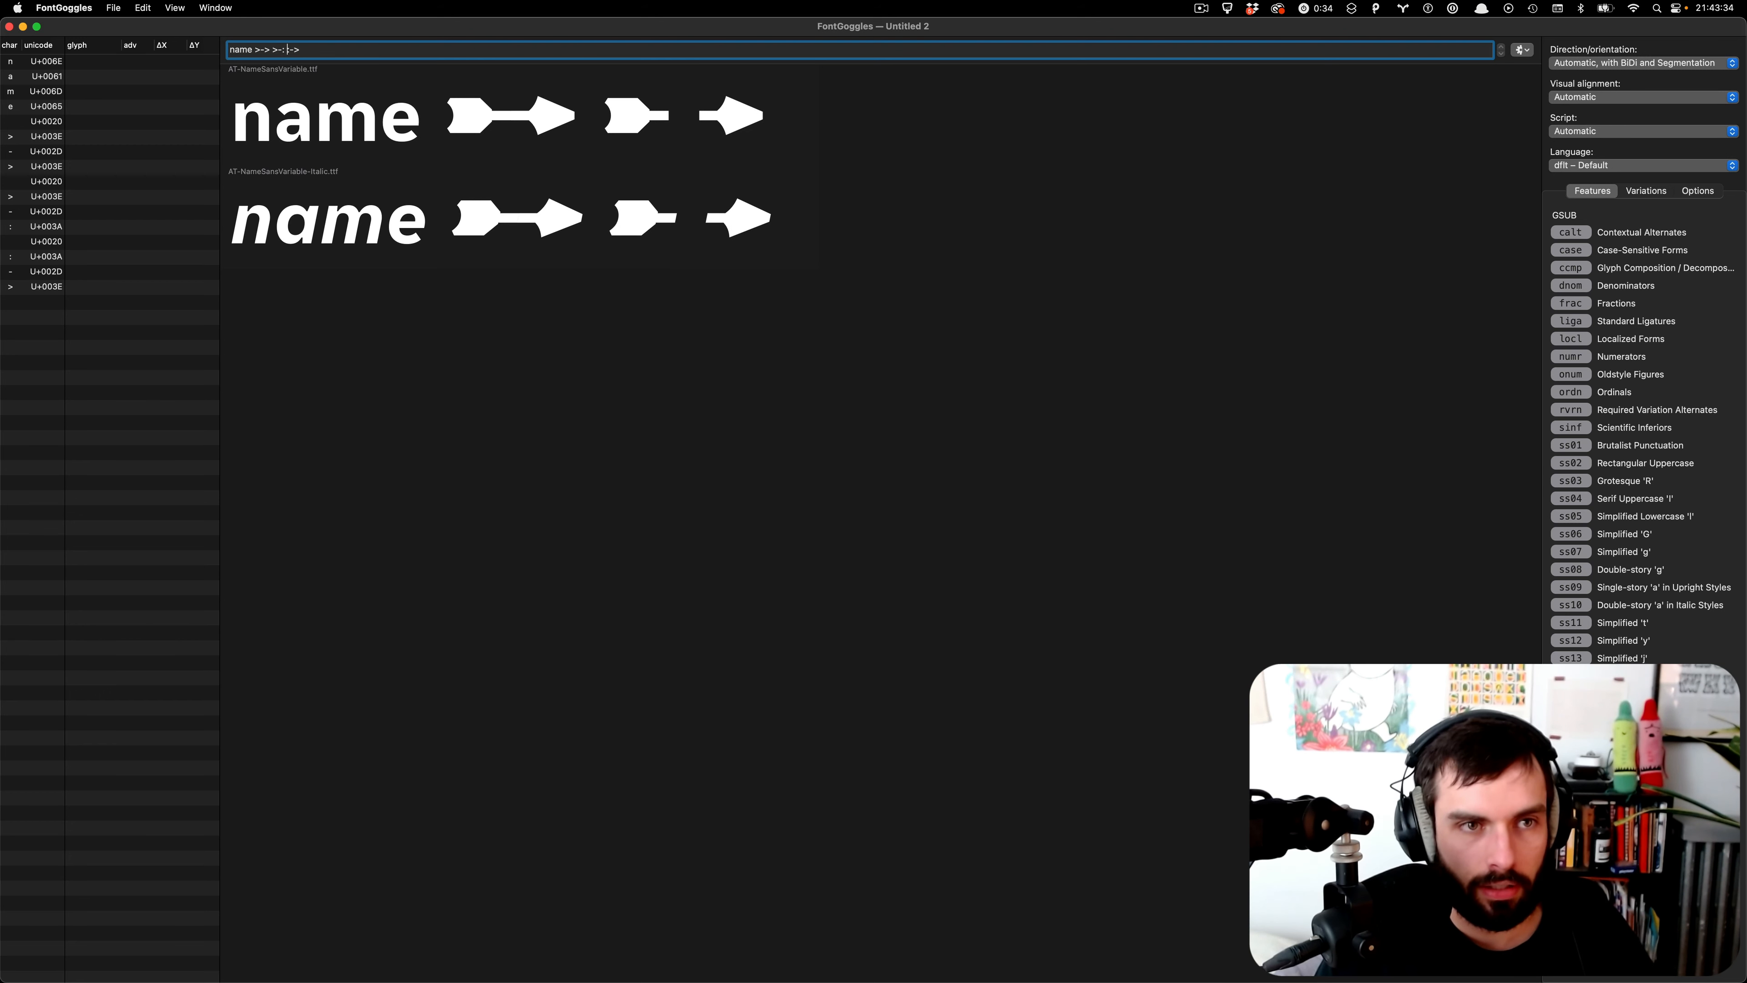
text( FIND TH)
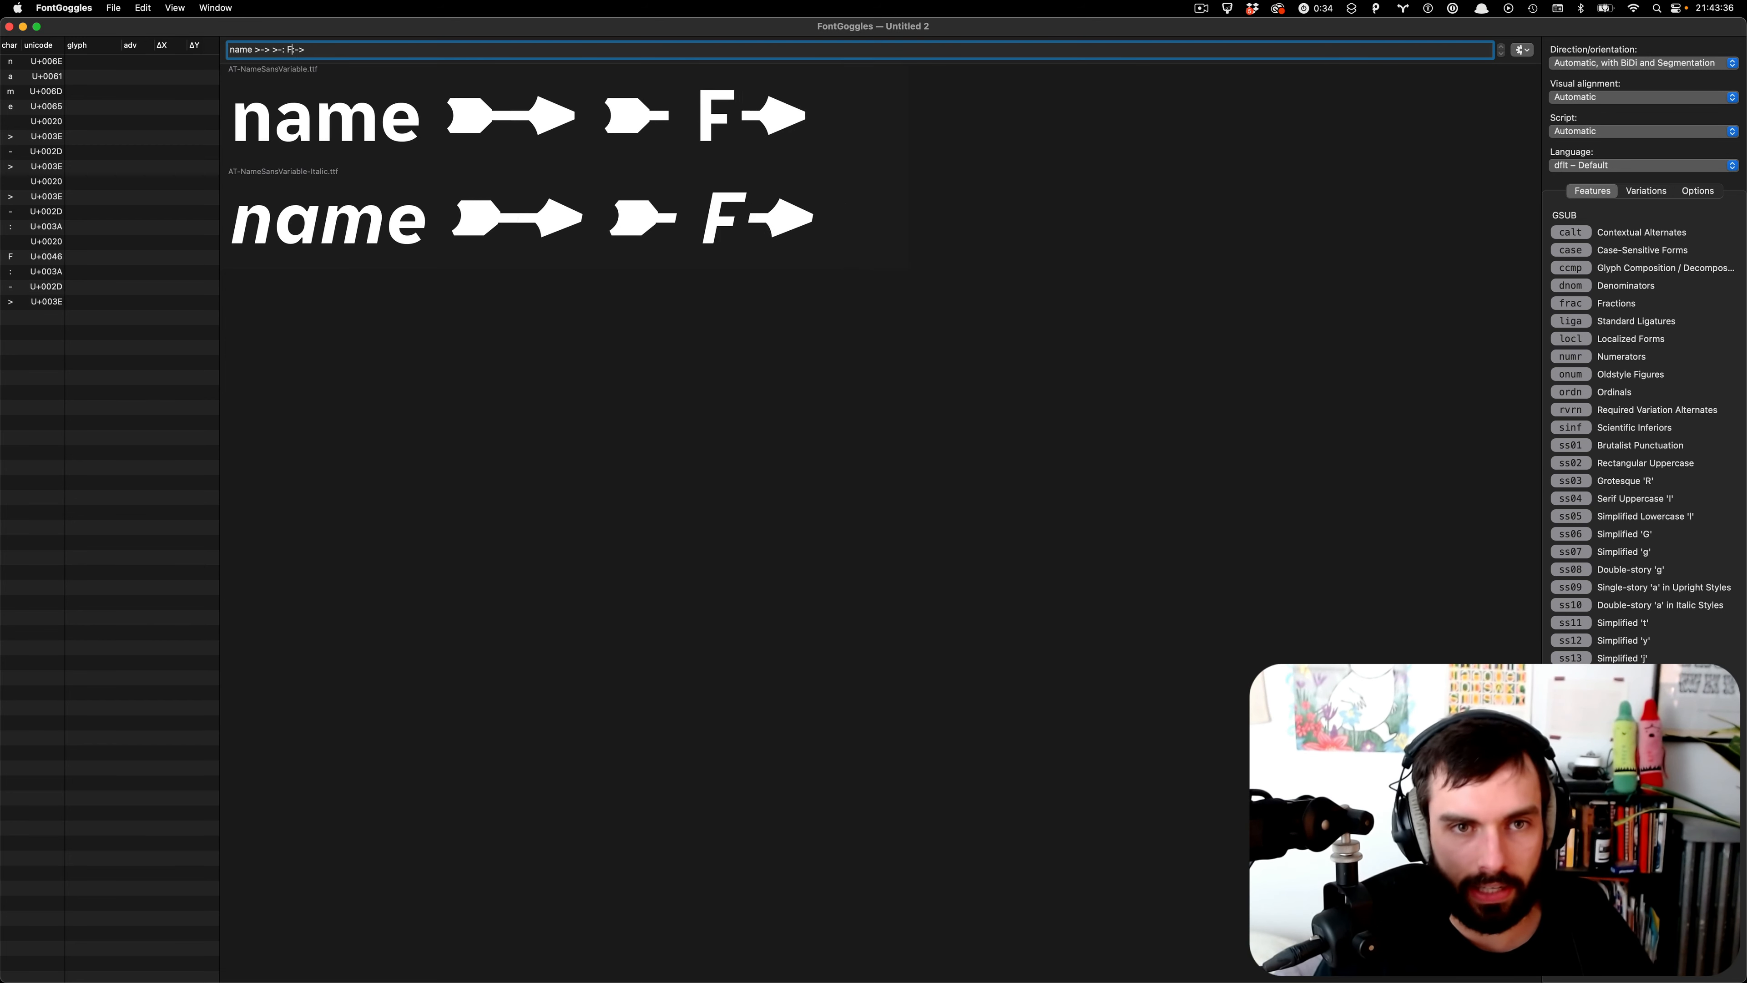
text(ESE THINGS)
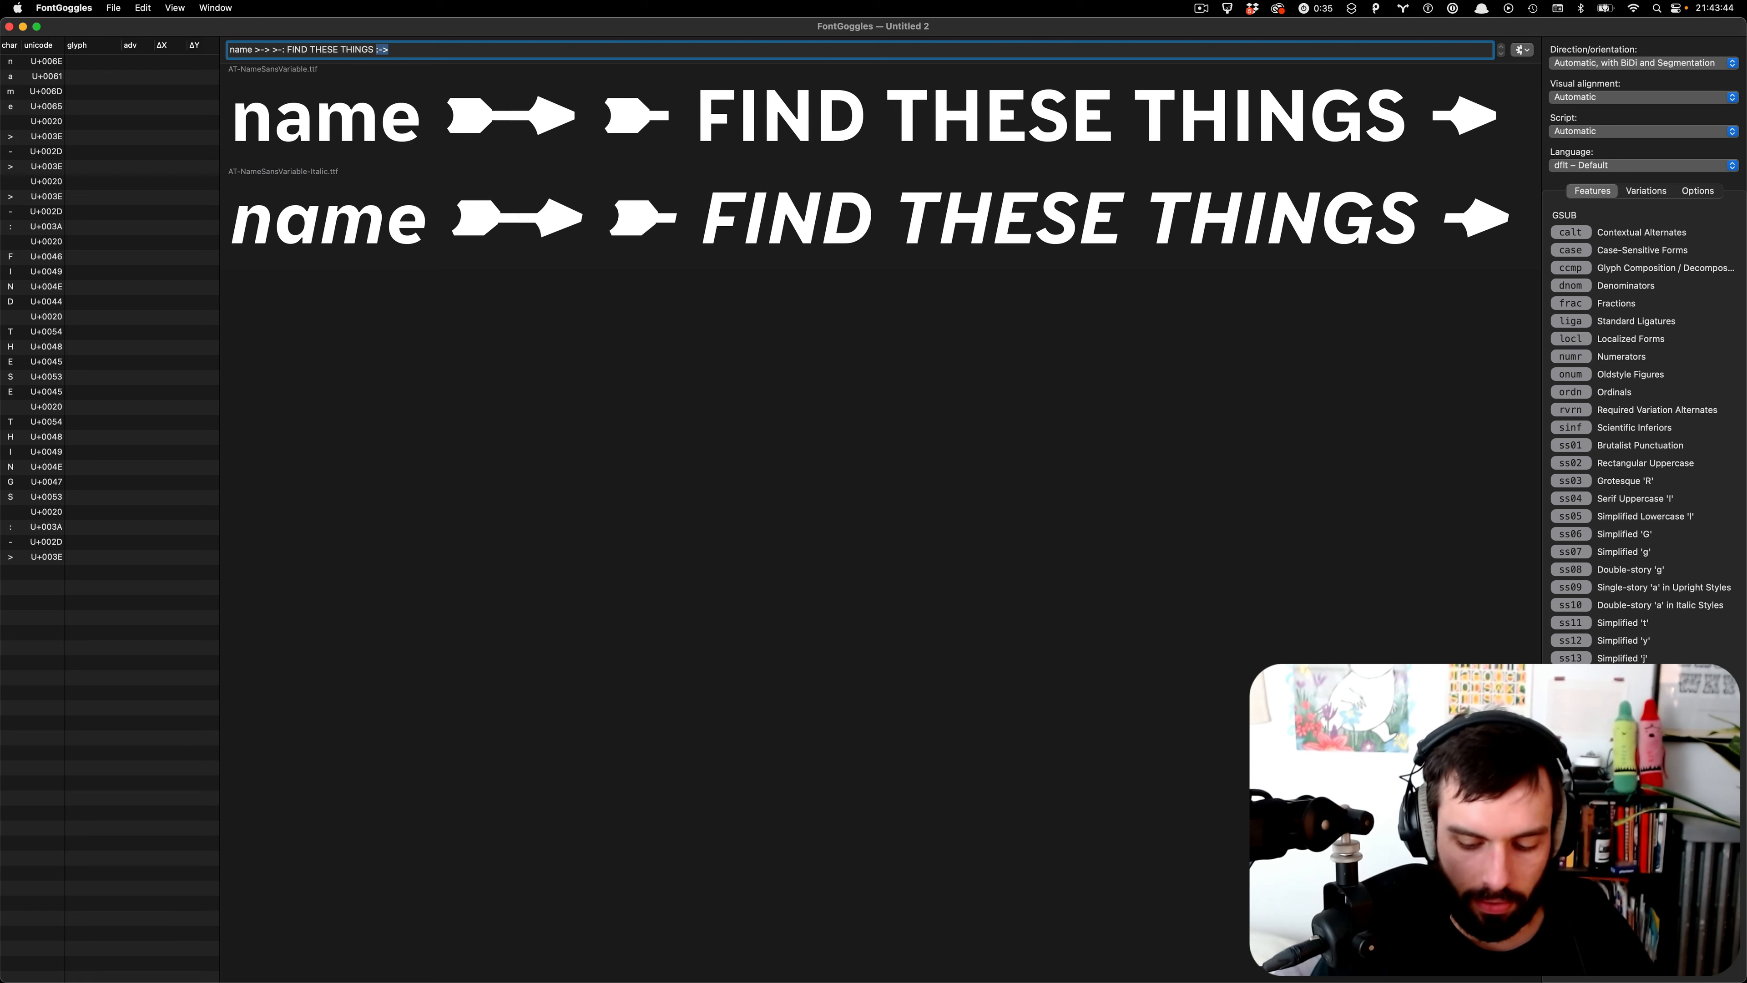
text( -->)
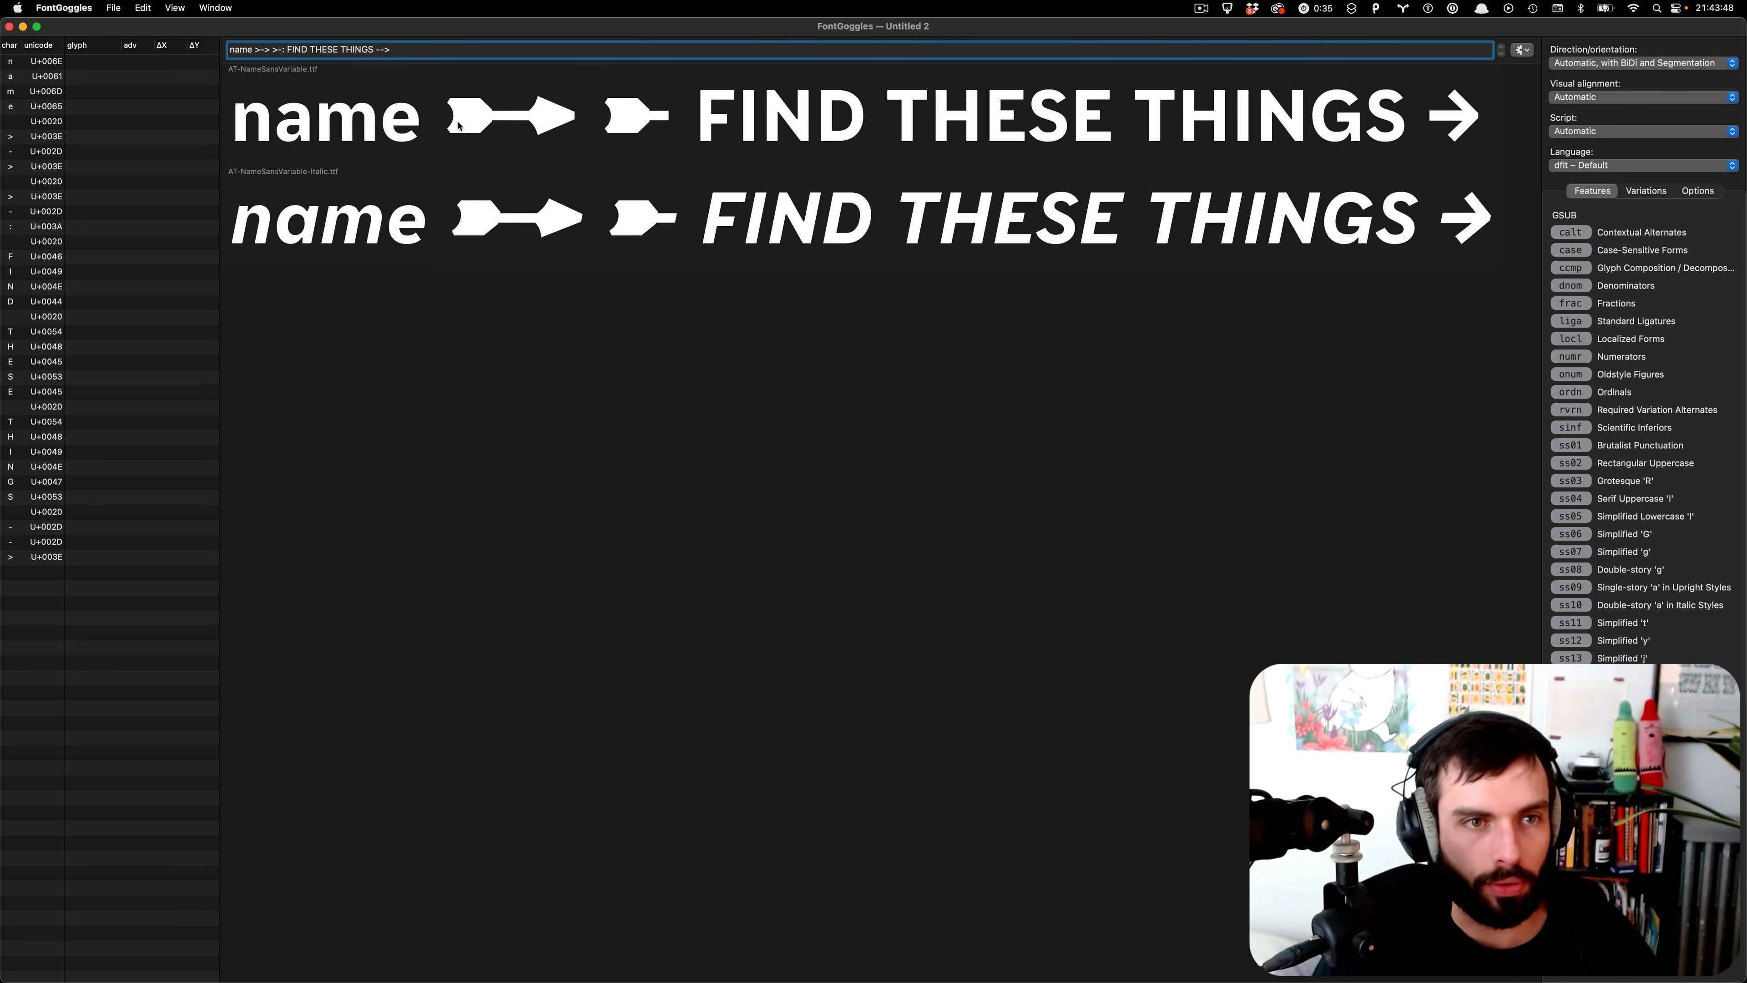
- Replace the words "FIND THESE THINGS" in the preview text with "G TRAIN", keeping the arrow sequences around them
double_click(365, 49)
key(BackSpace)
key(alt+BackSpace)
key(alt+BackSpace)
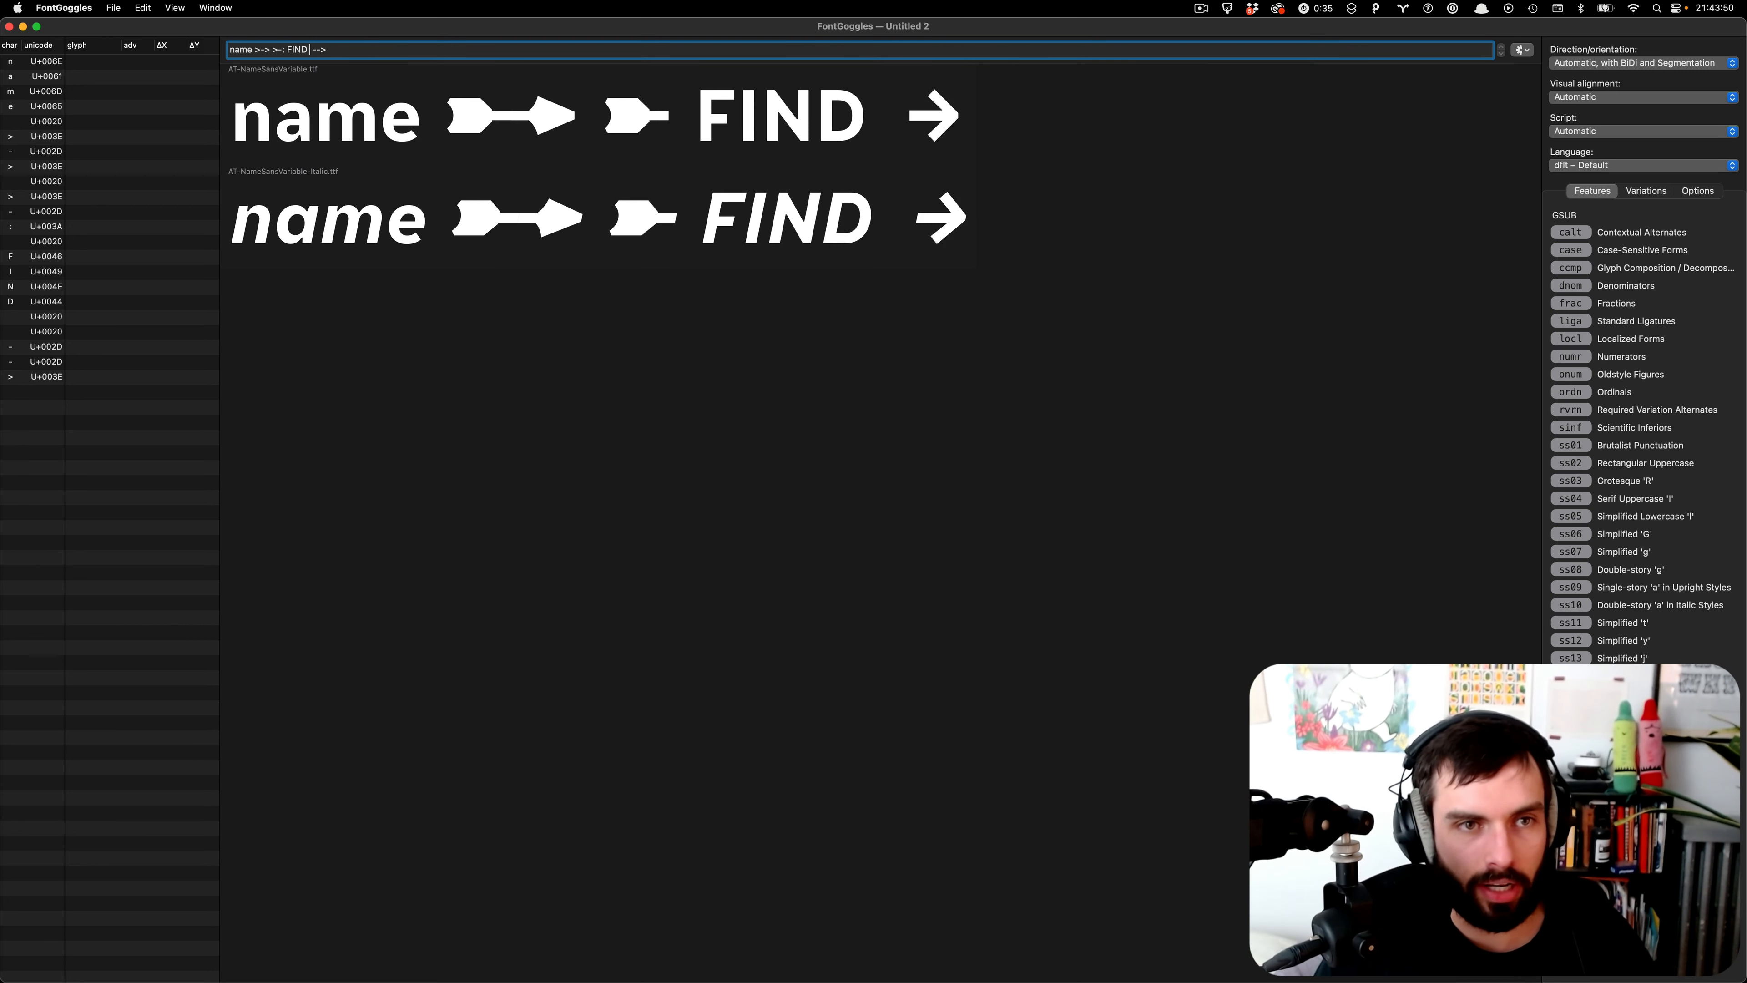
text(SUBWAY)
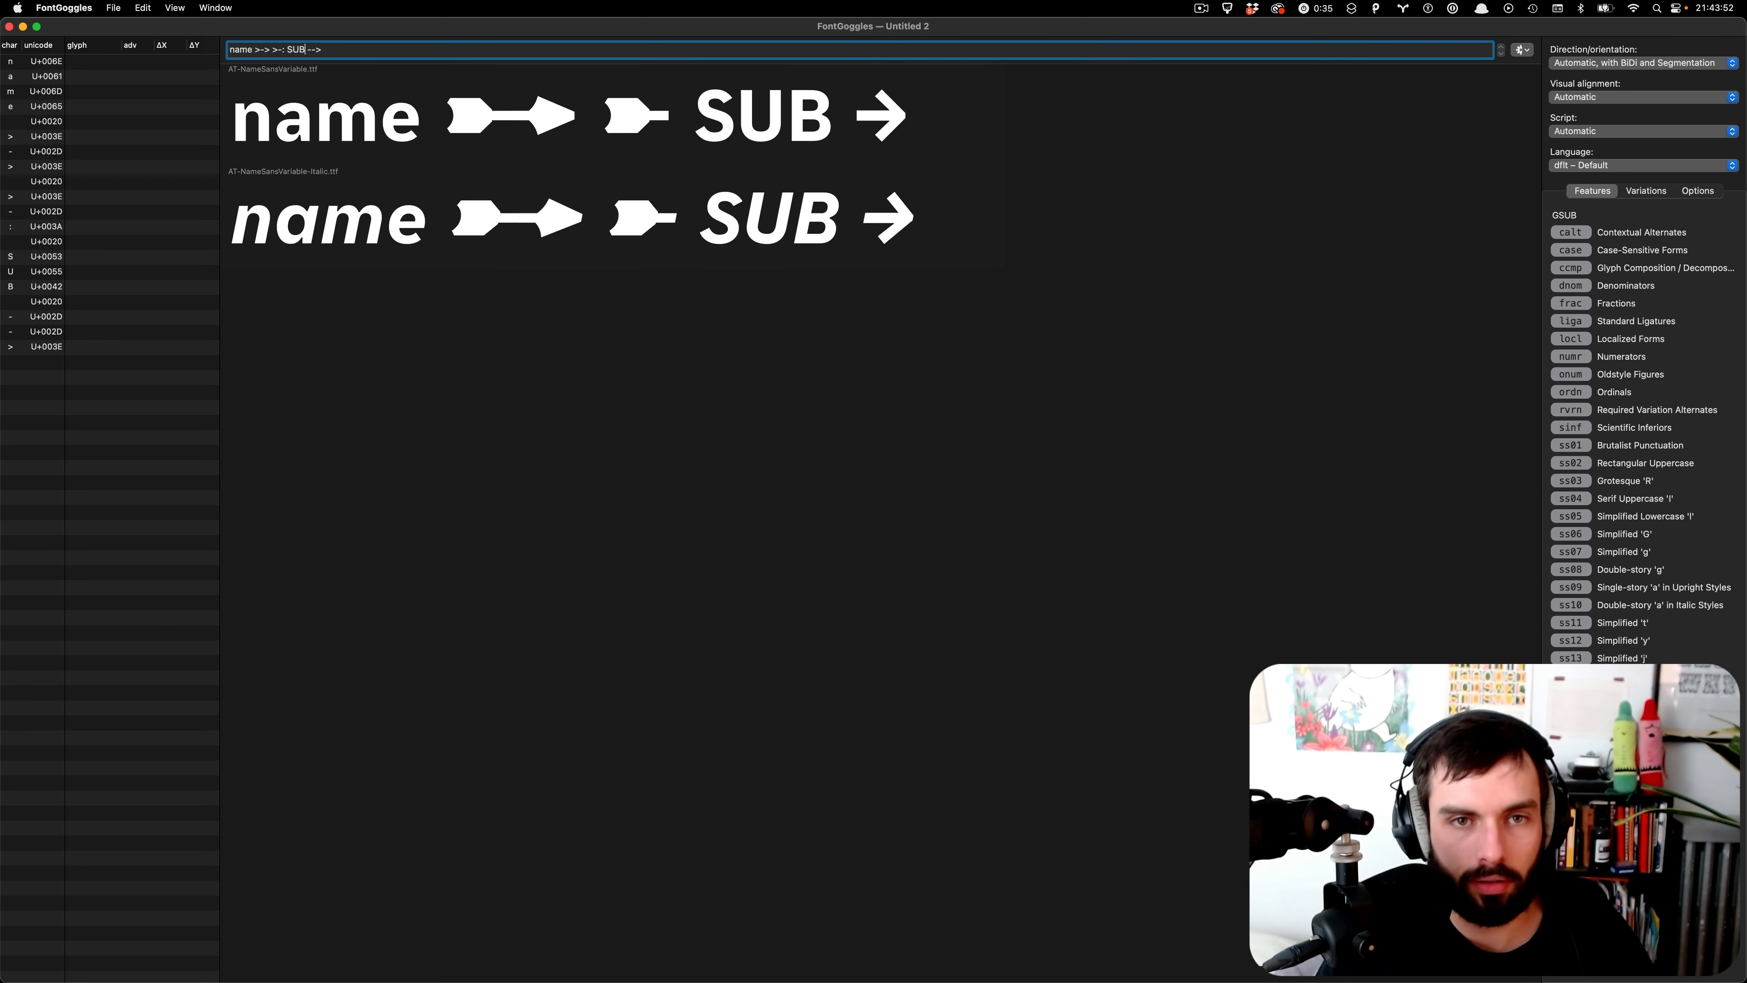
key(alt+shift+Left)
text(G TRAING)
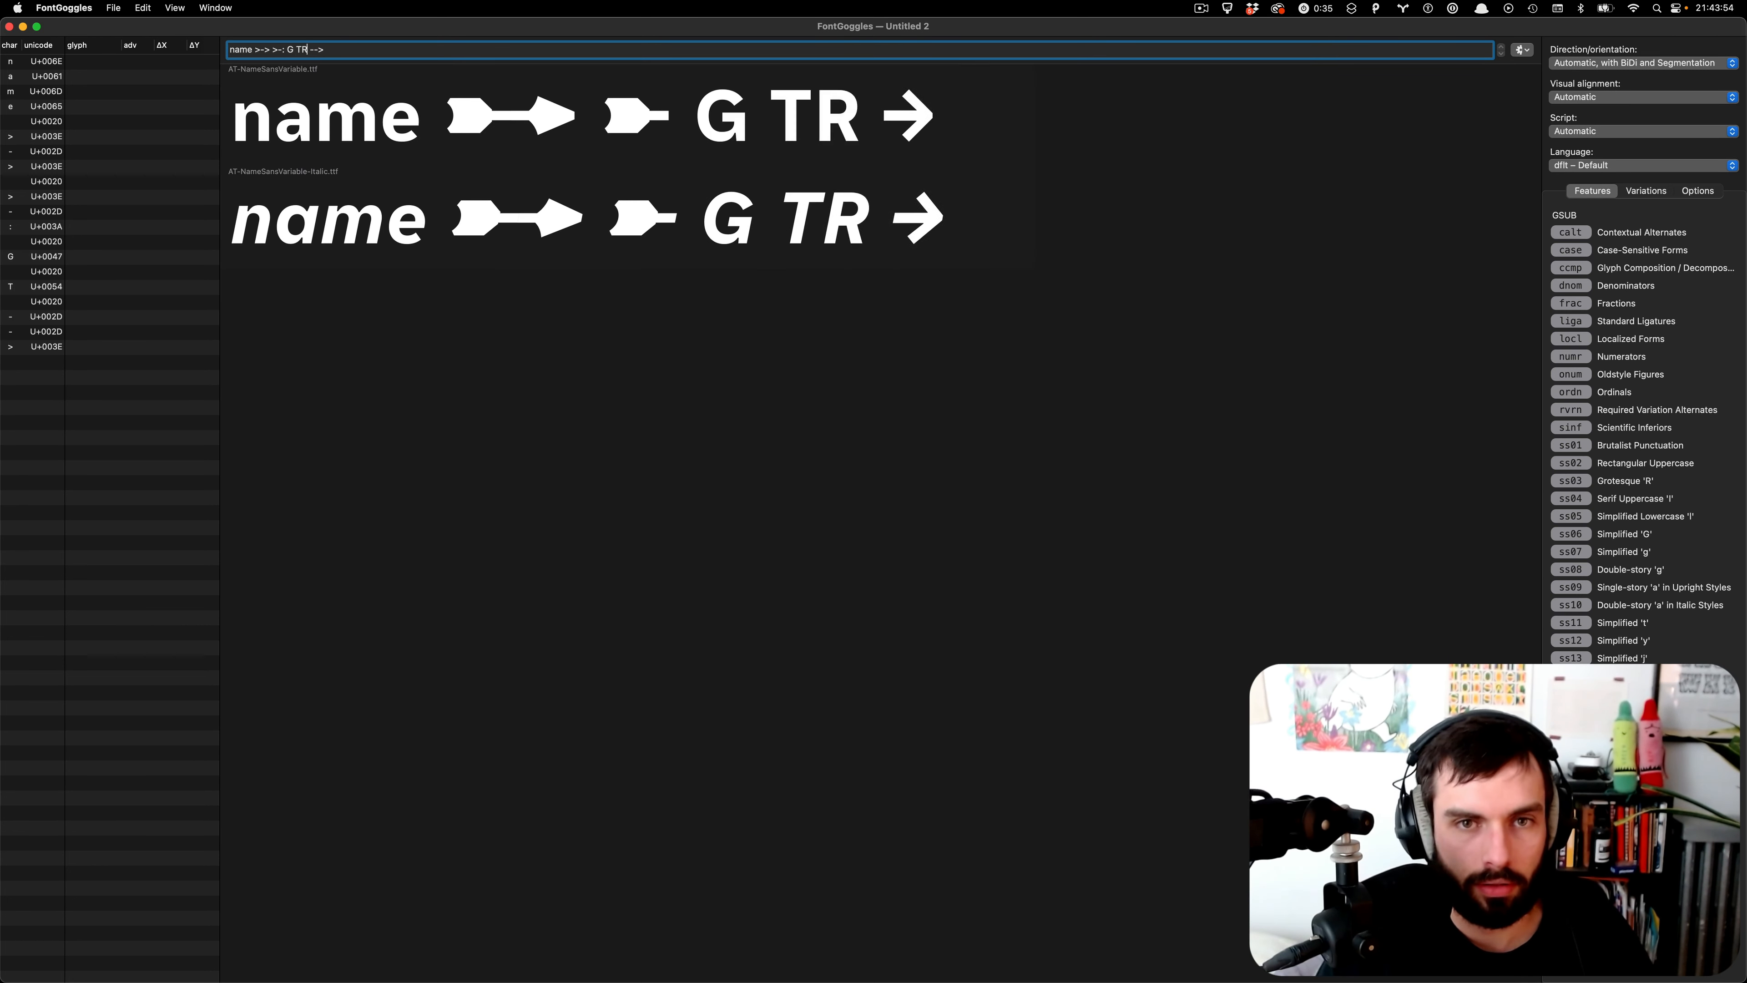
key(BackSpace)
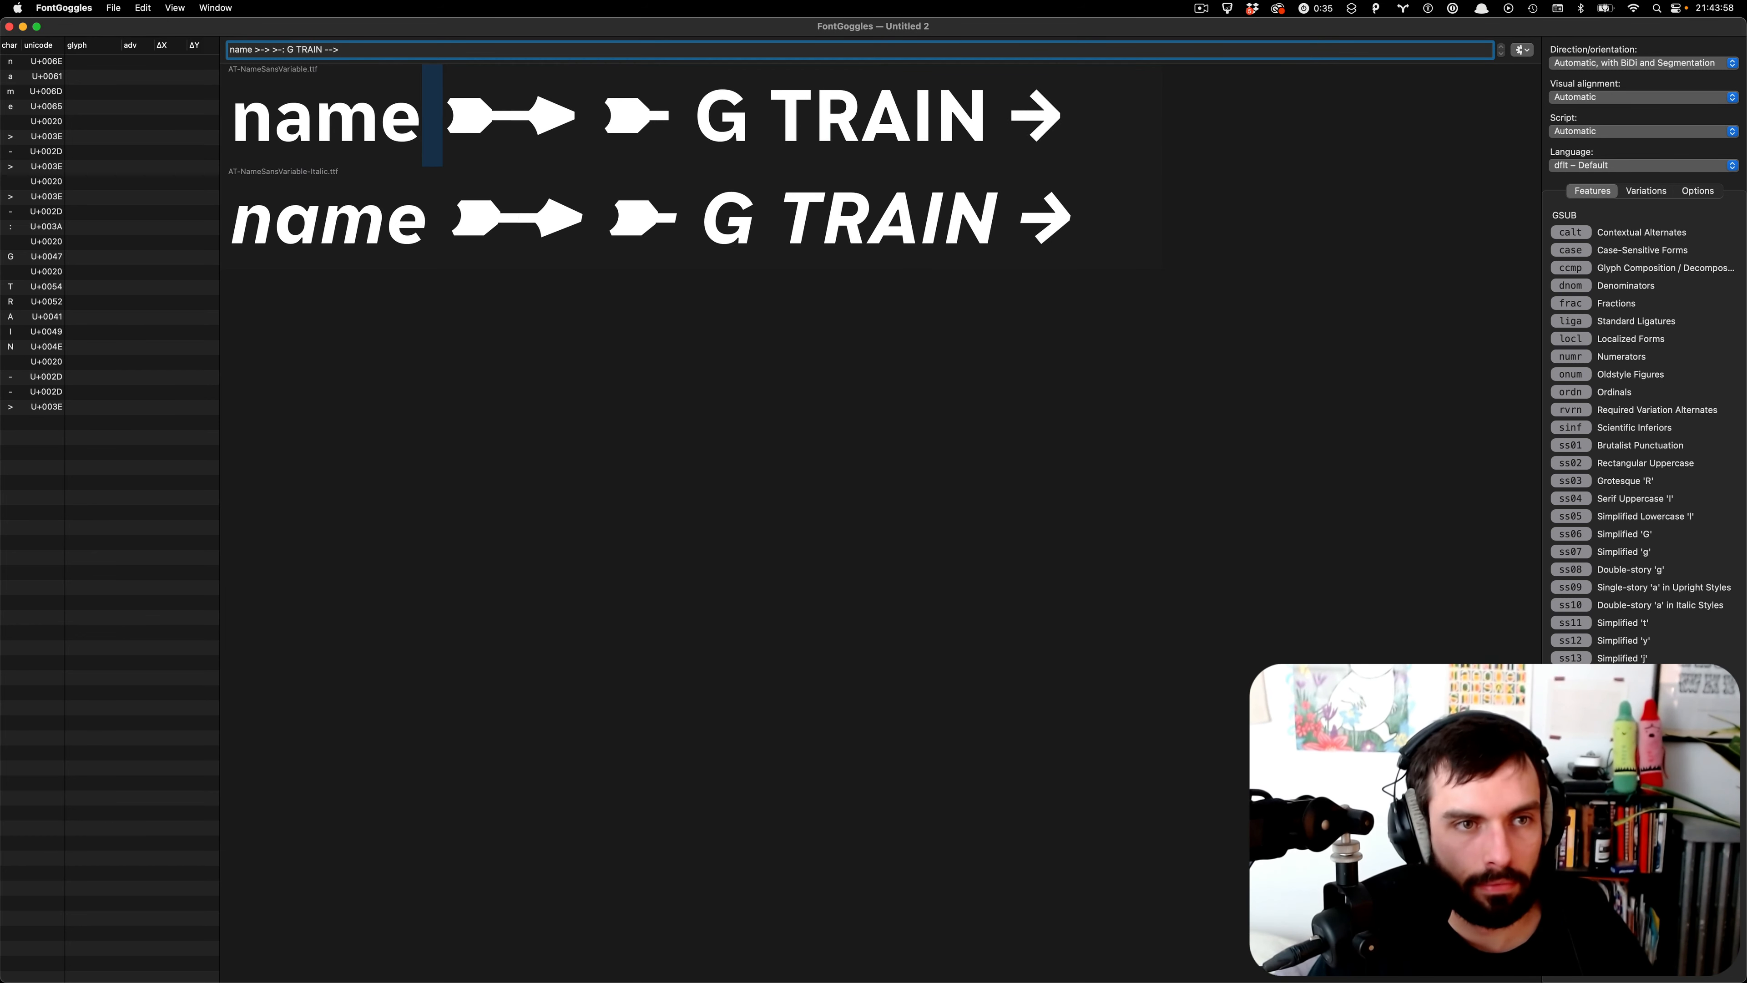
- Remove "name >->" from the start of the preview text and enlarge the font preview
key(alt+shift+Right)
key(alt+shift+Right)
key(shift+Left)
key(shift+Left)
key(shift+Left)
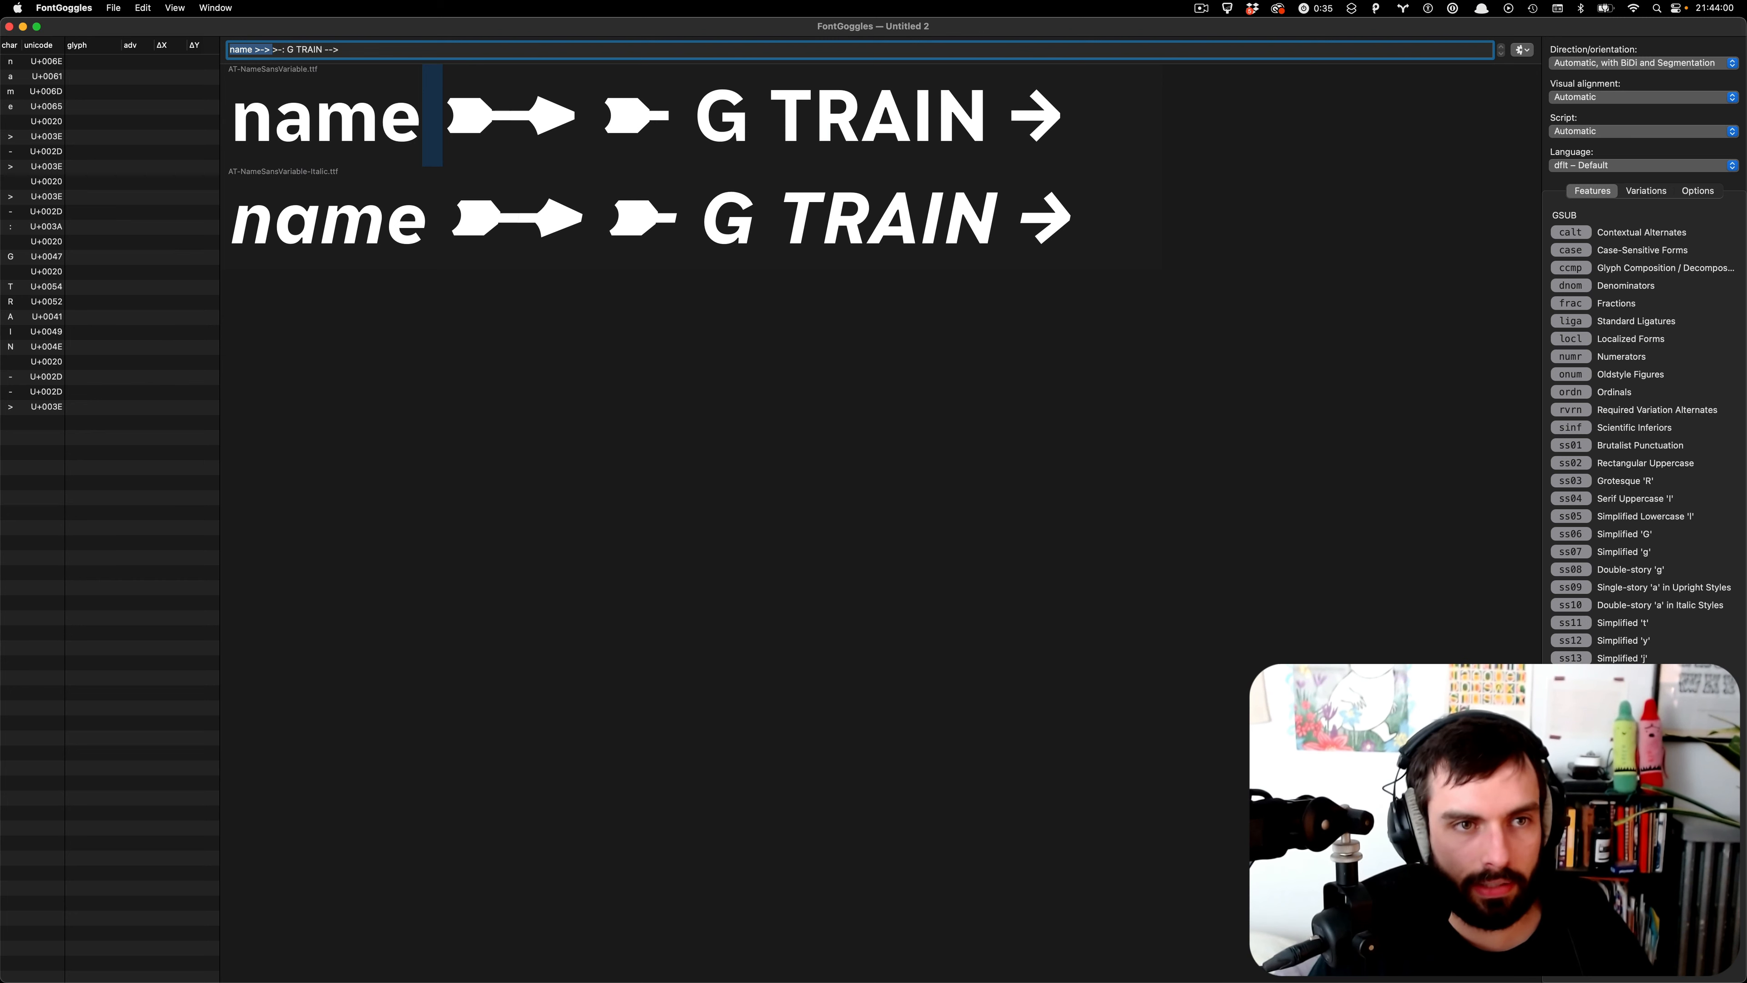
key(BackSpace)
scroll(295, 141, up, 5)
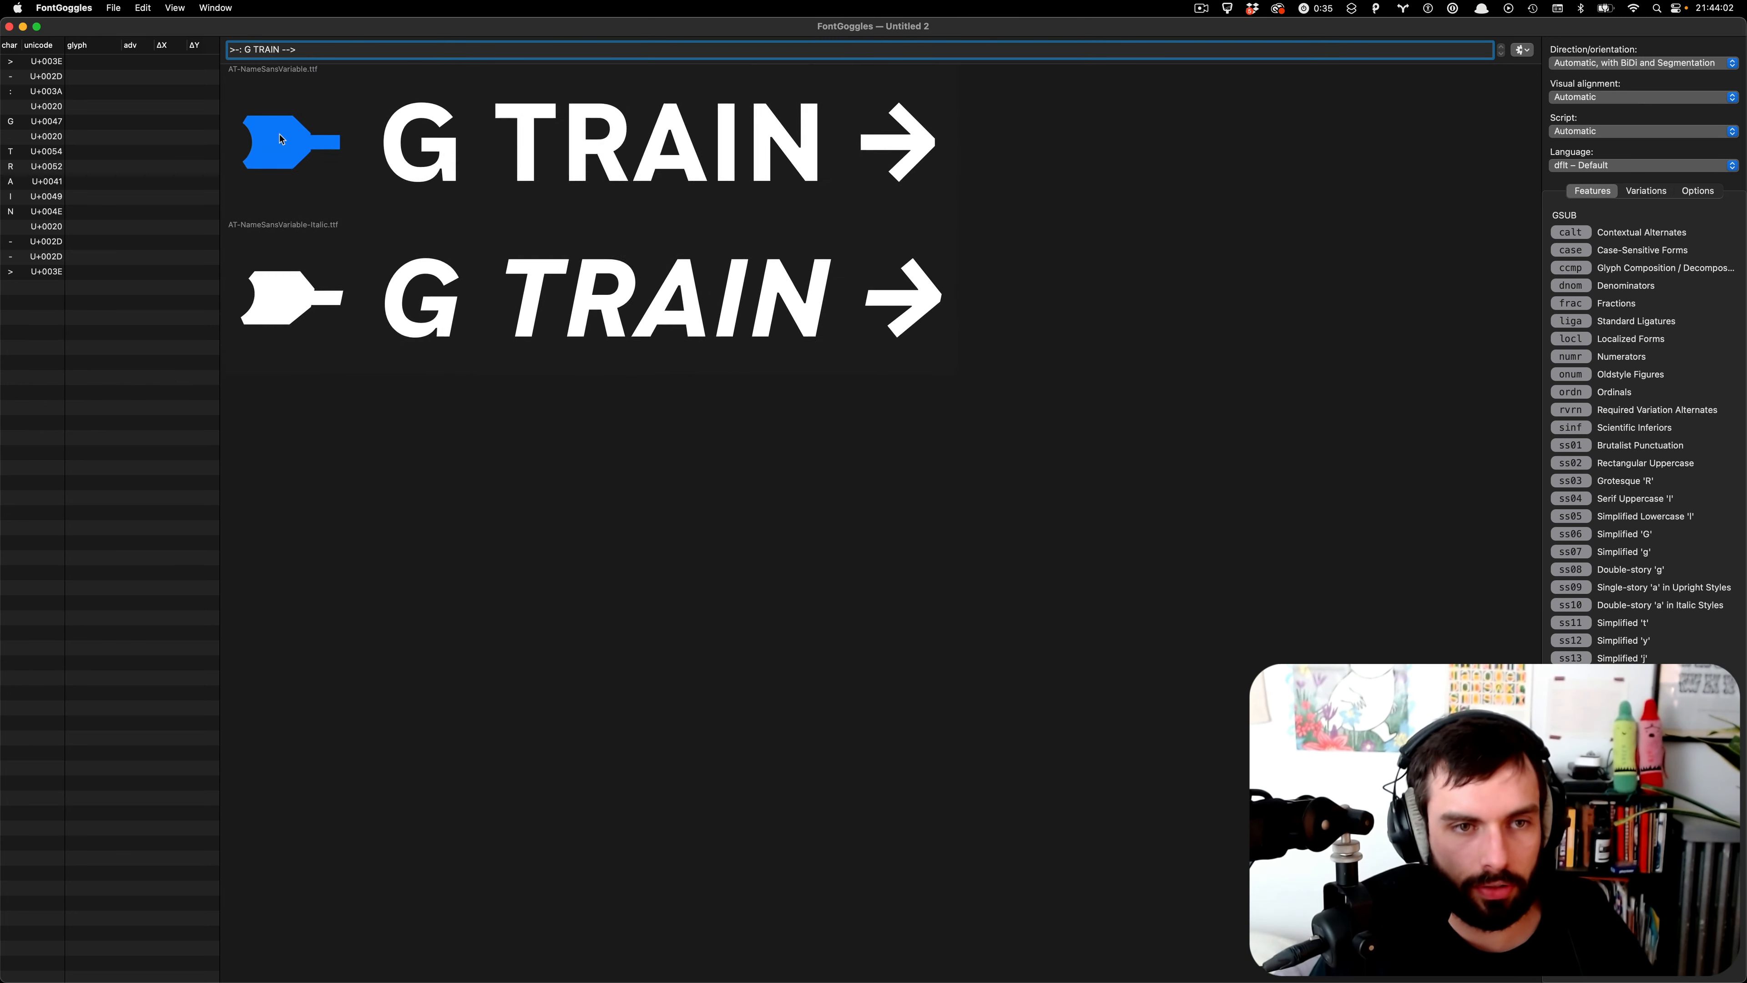
scroll(593, 173, up, 1)
click(1165, 318)
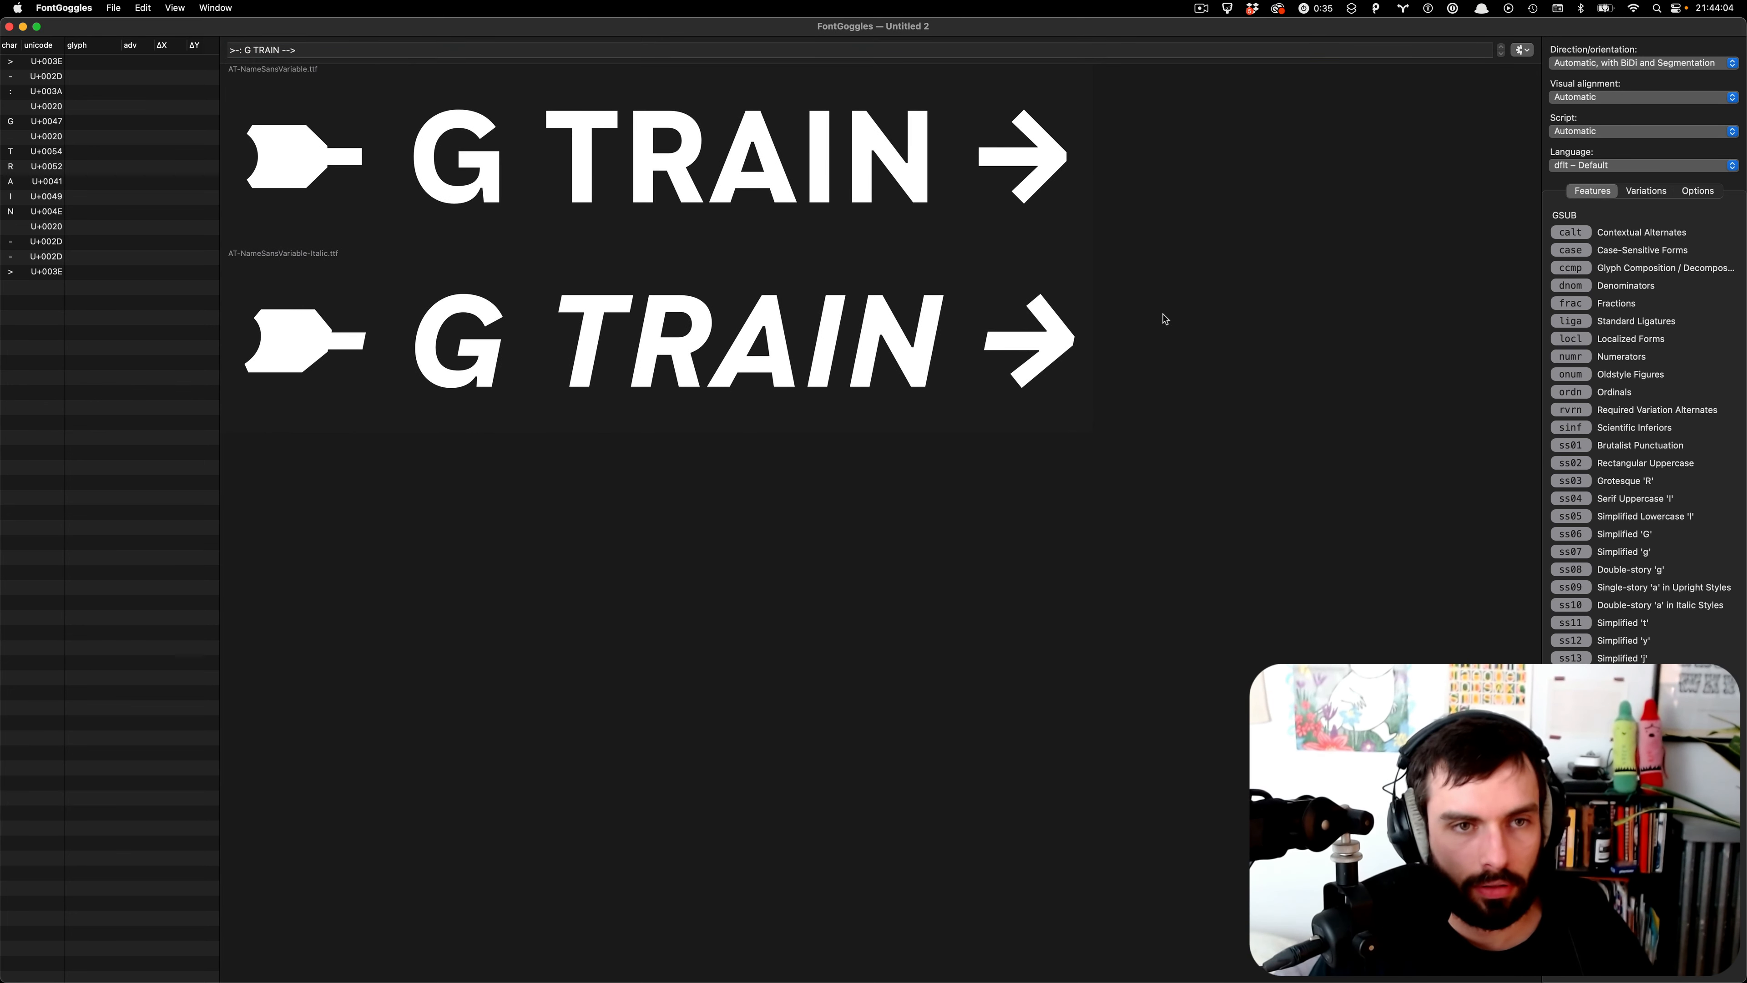
- Test left-pointing ligatures by replacing the leading ">-:" in the preview text first with "<-:" and finally with "<--"
click(313, 51)
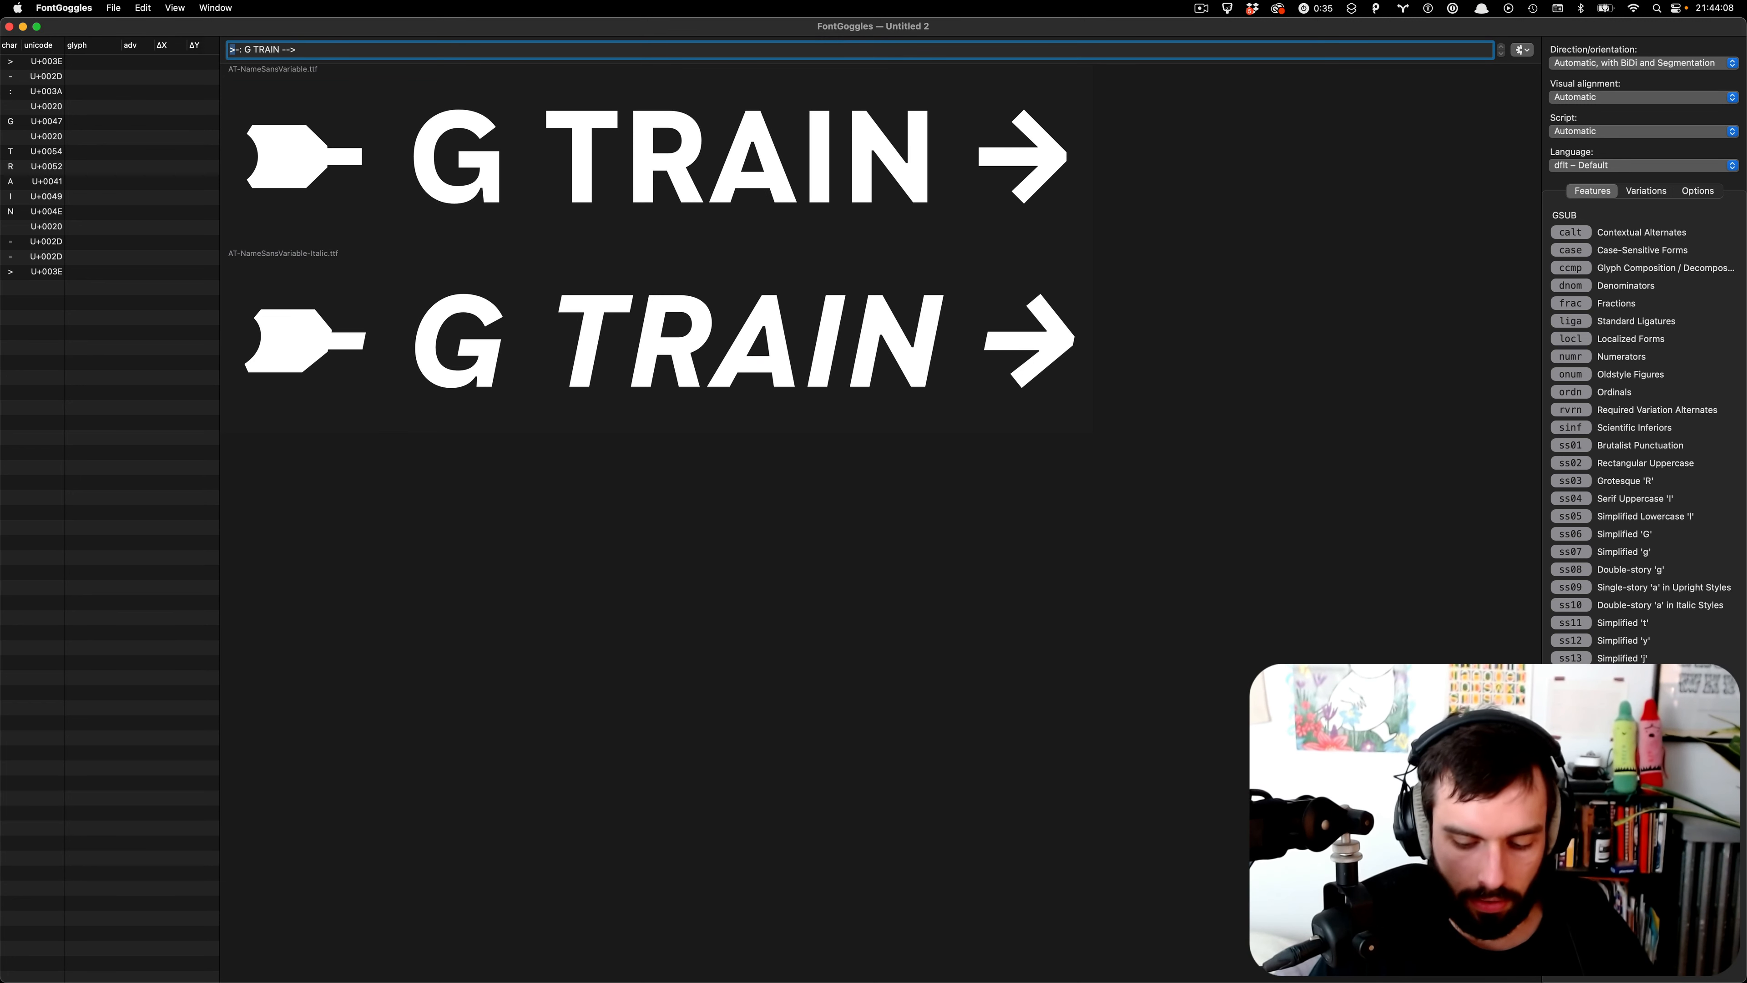
text(<)
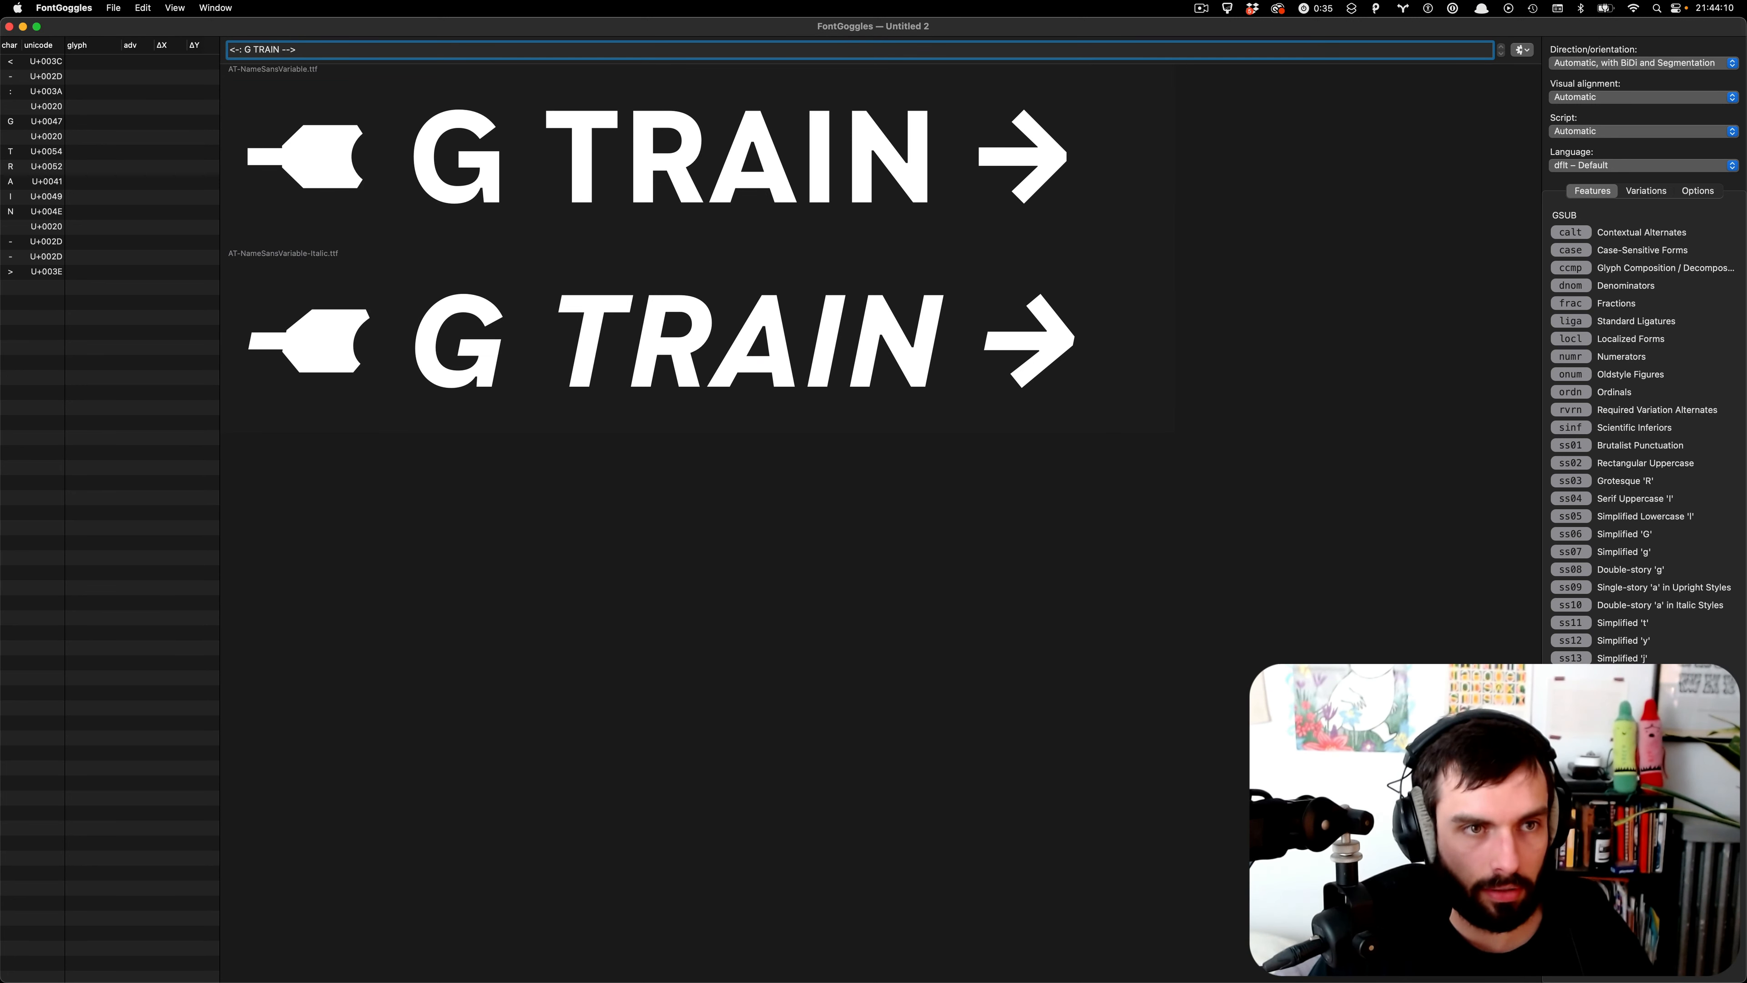
key(BackSpace)
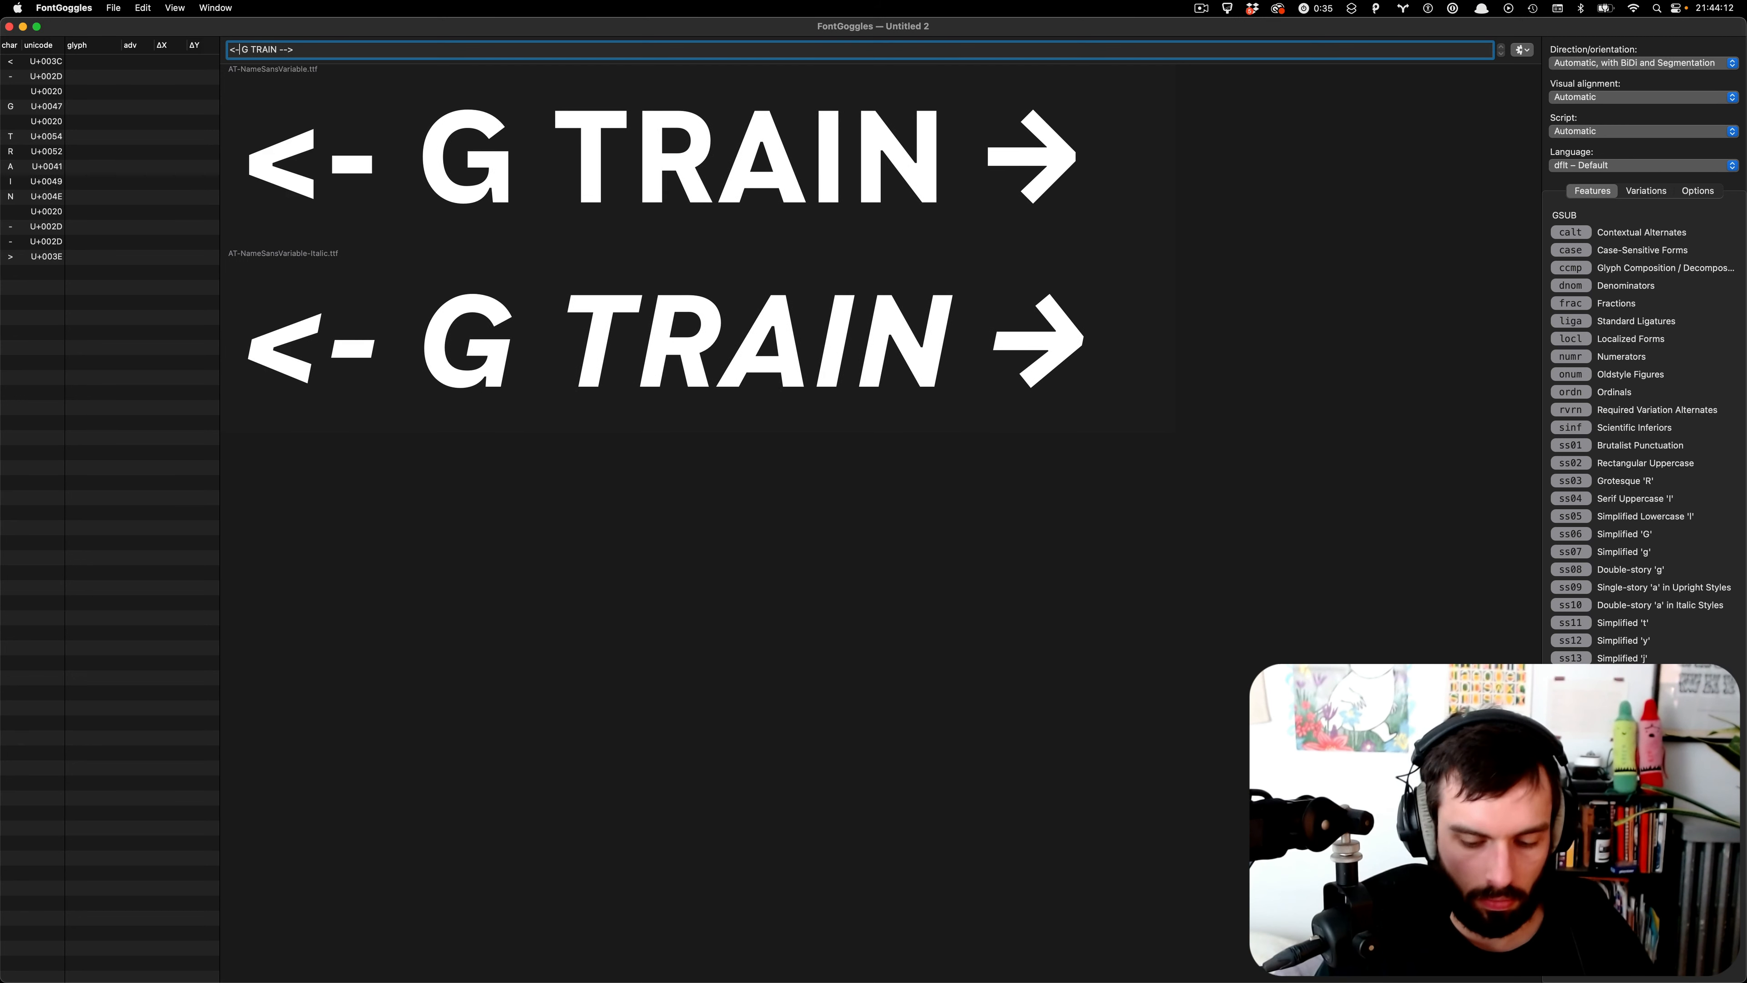
text(-)
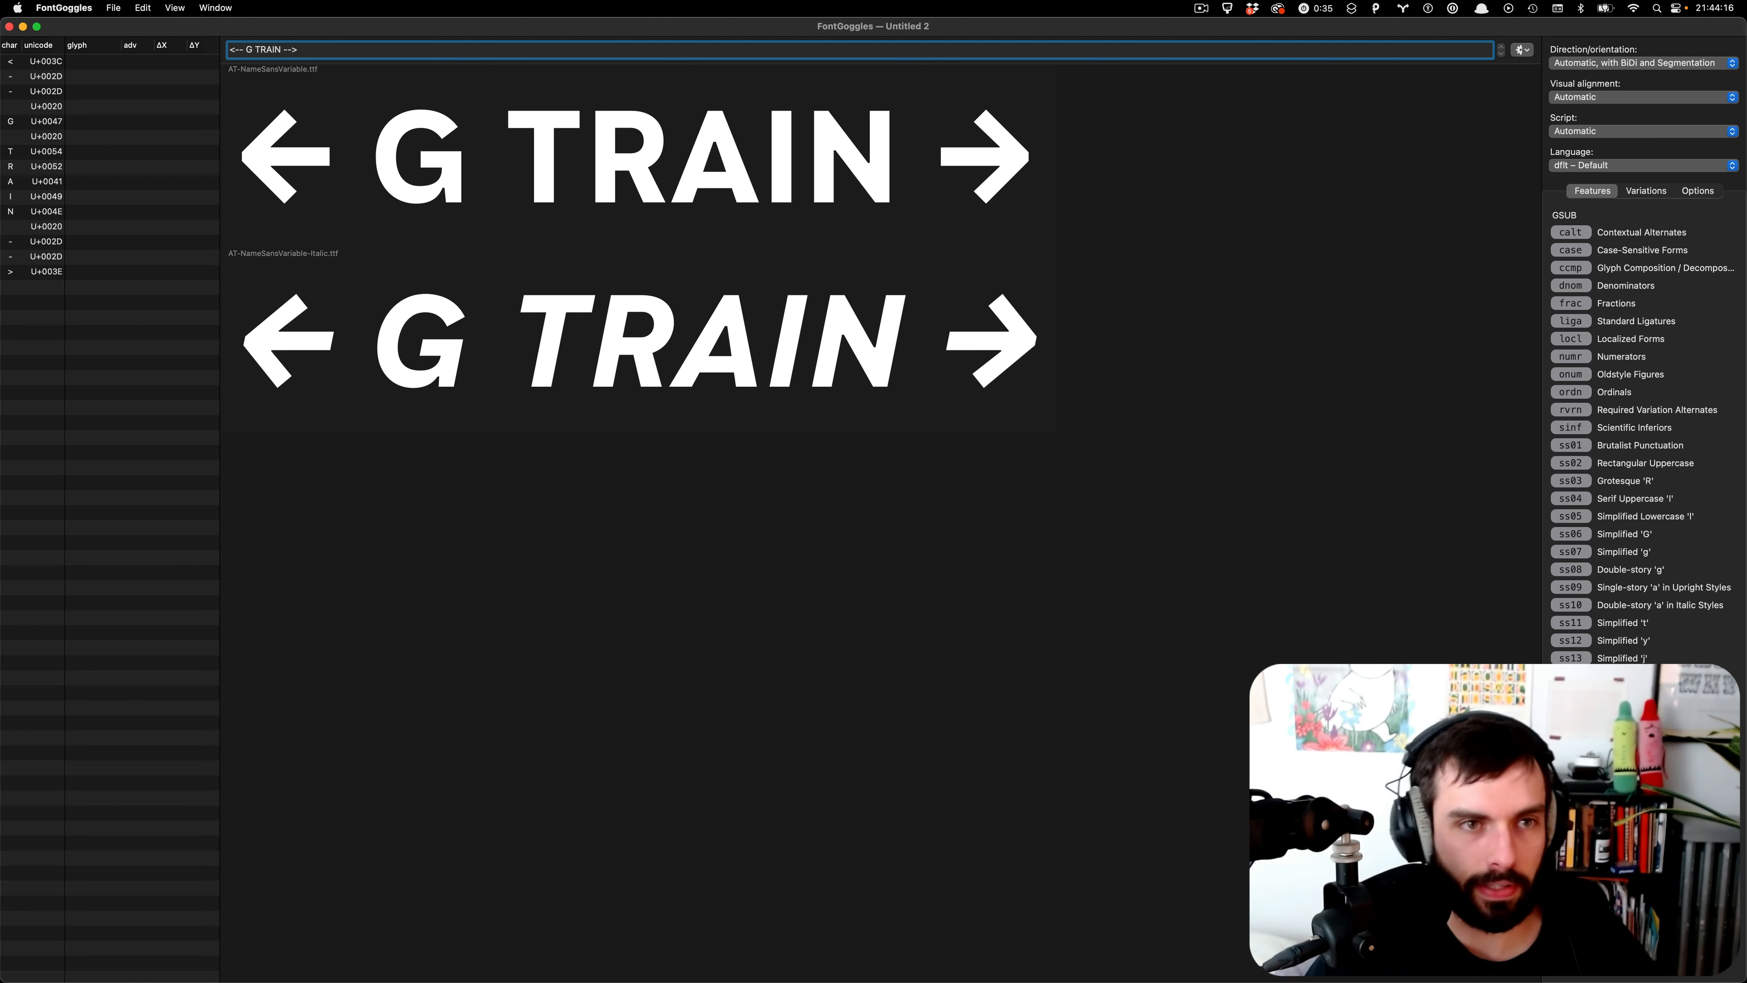
- Replace the trailing "-->" after G TRAIN in the preview text with ":-<"
key(BackSpace)
key(BackSpace)
key(BackSpace)
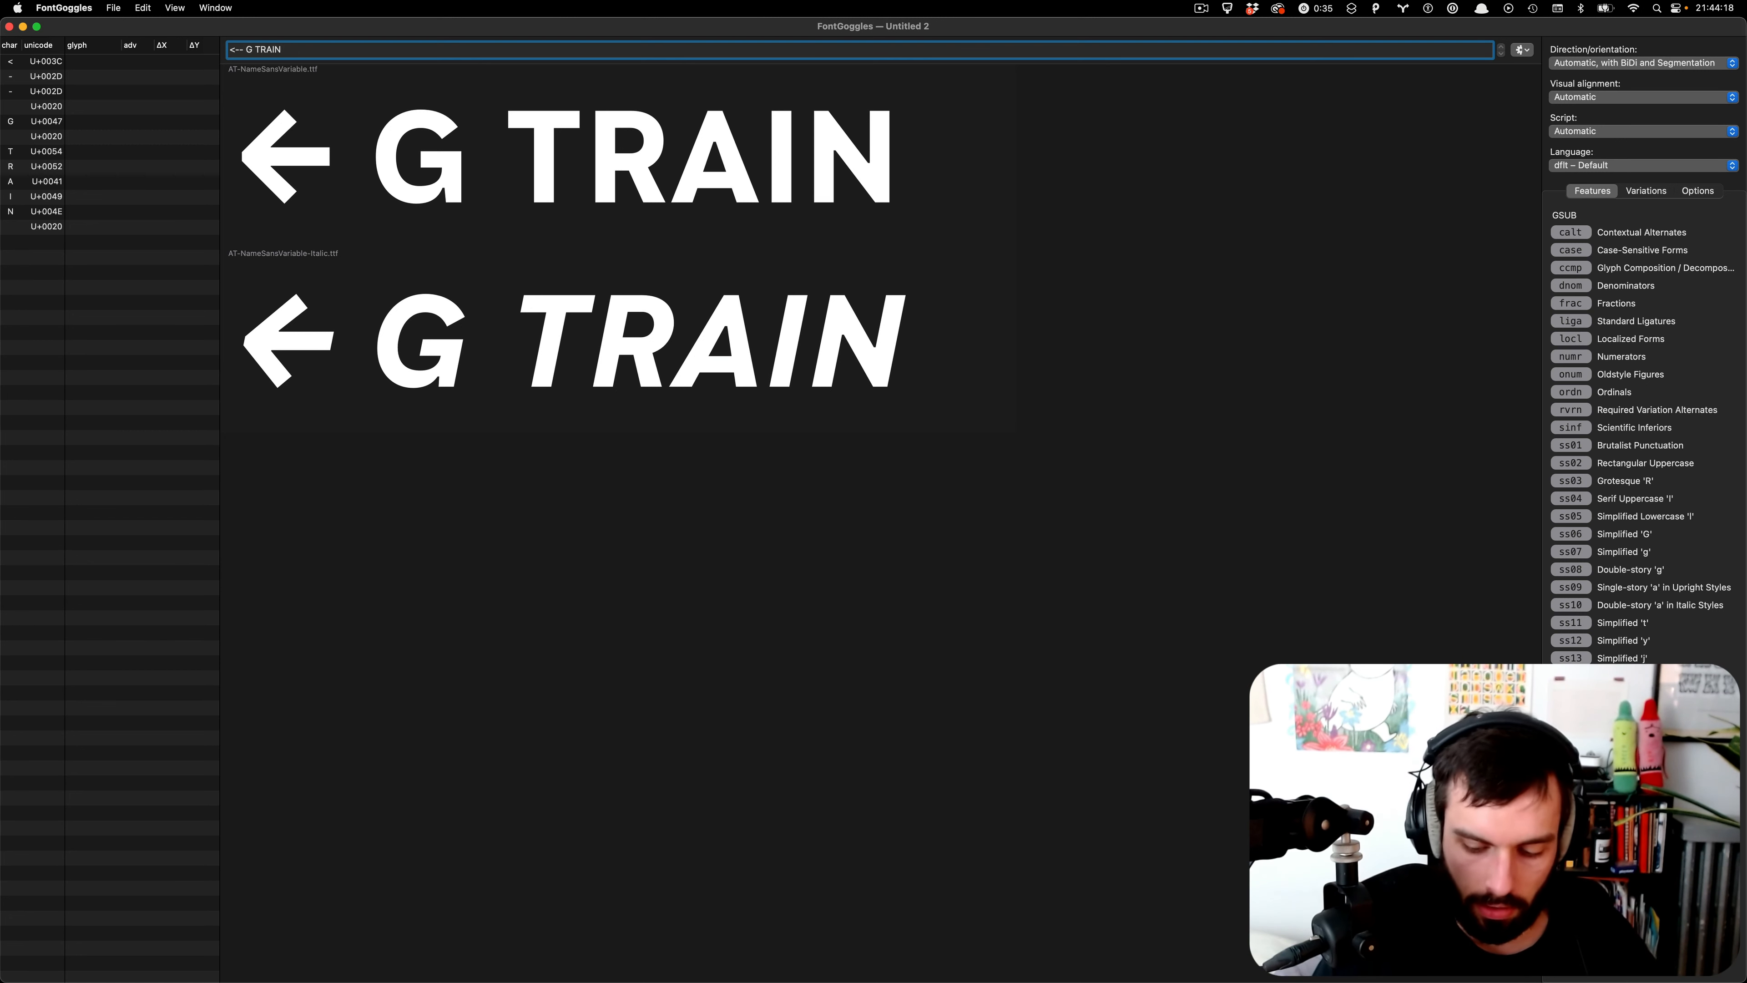
text(:-<)
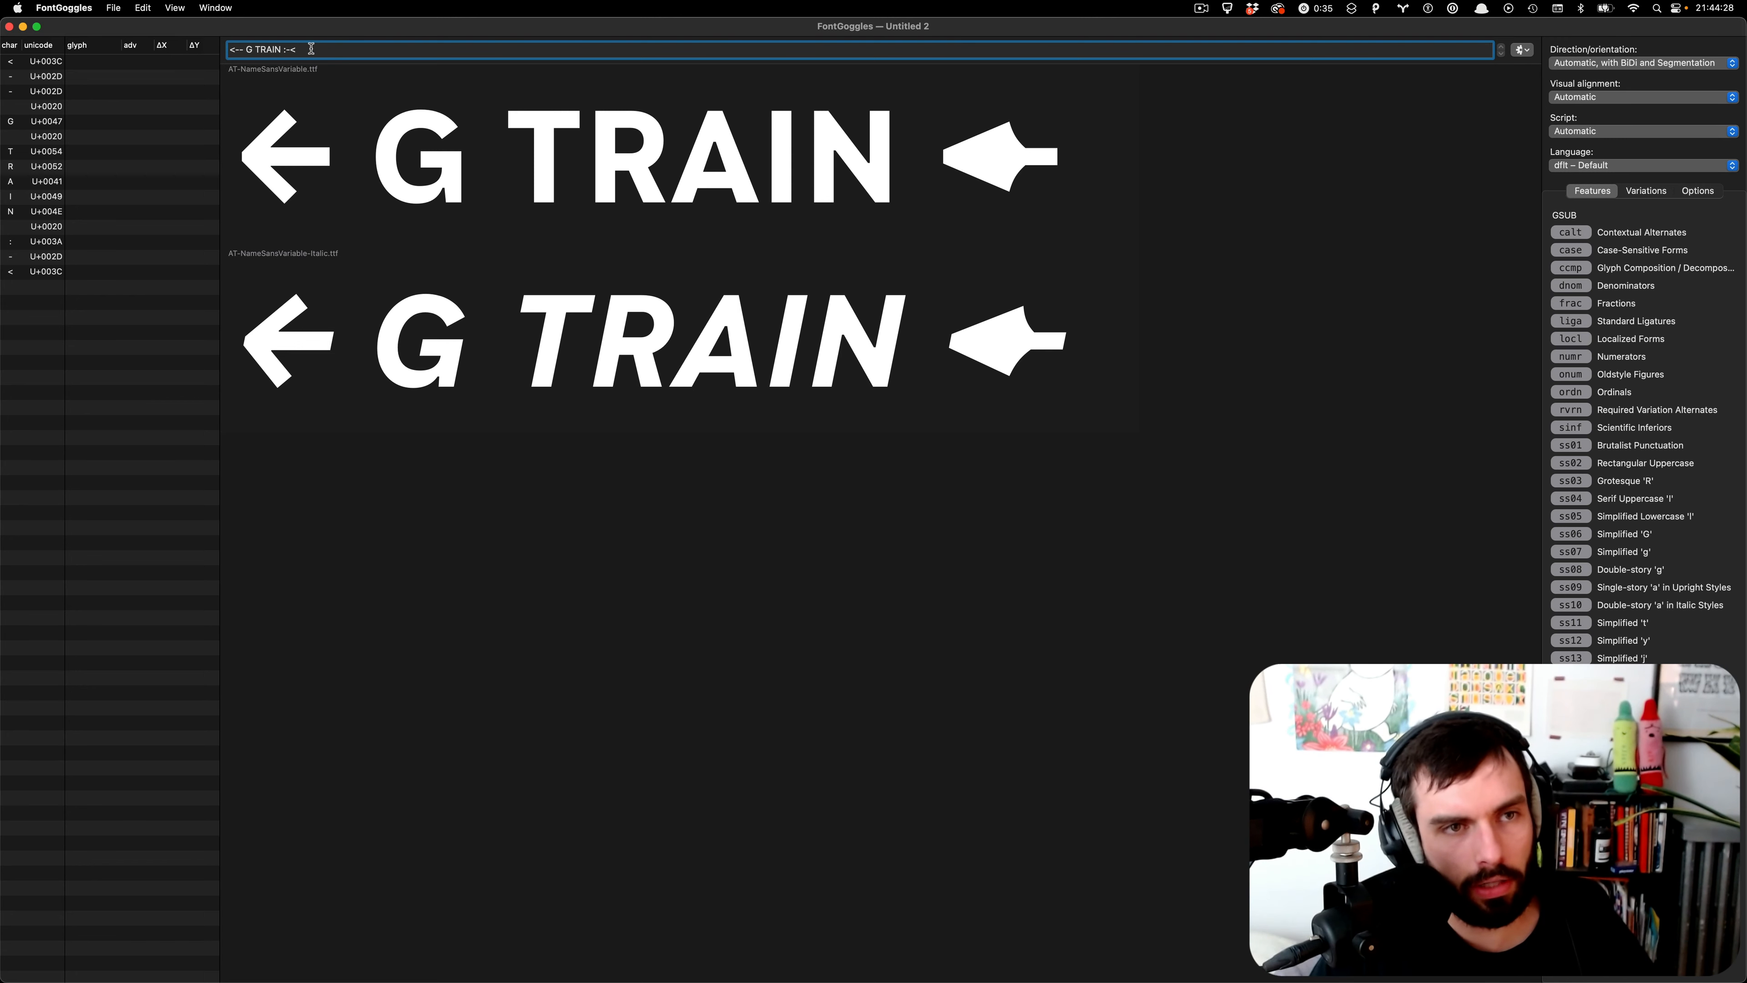
- Switch to Visual Studio Code, shrink the terminal area, and open the left-arrow liga rules in source/features/features.fea
drag(307, 49, 284, 48)
key(super+Tab)
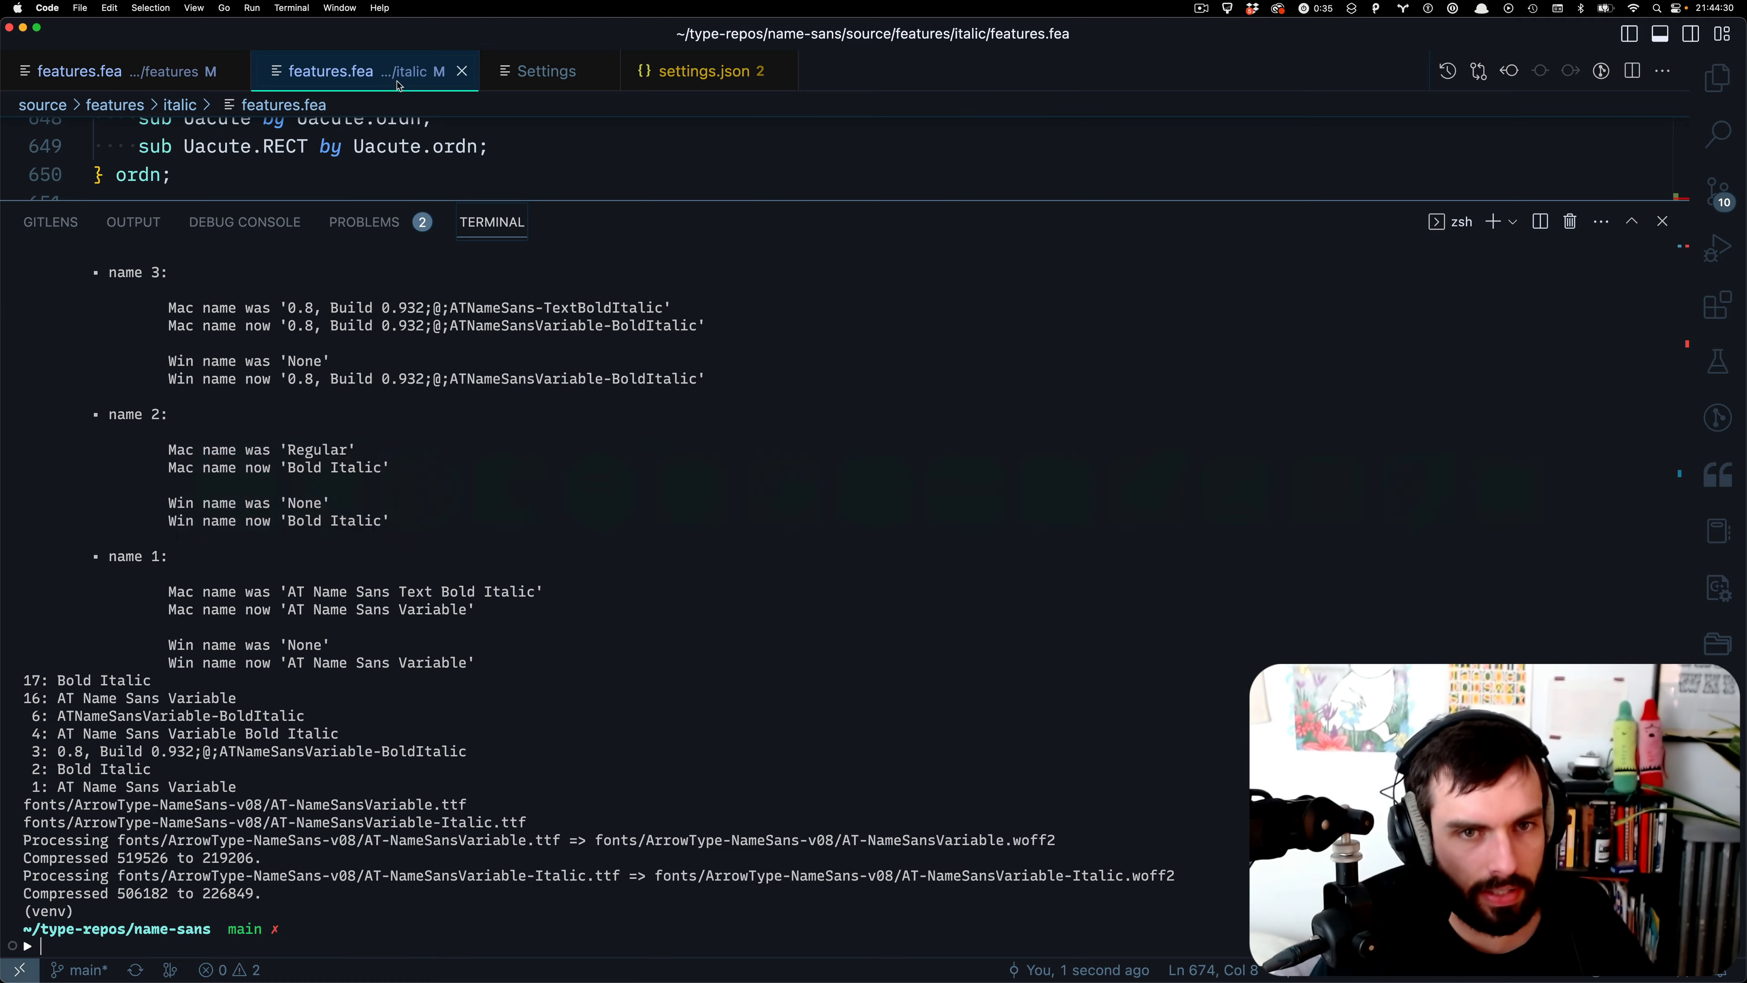
drag(545, 202, 545, 672)
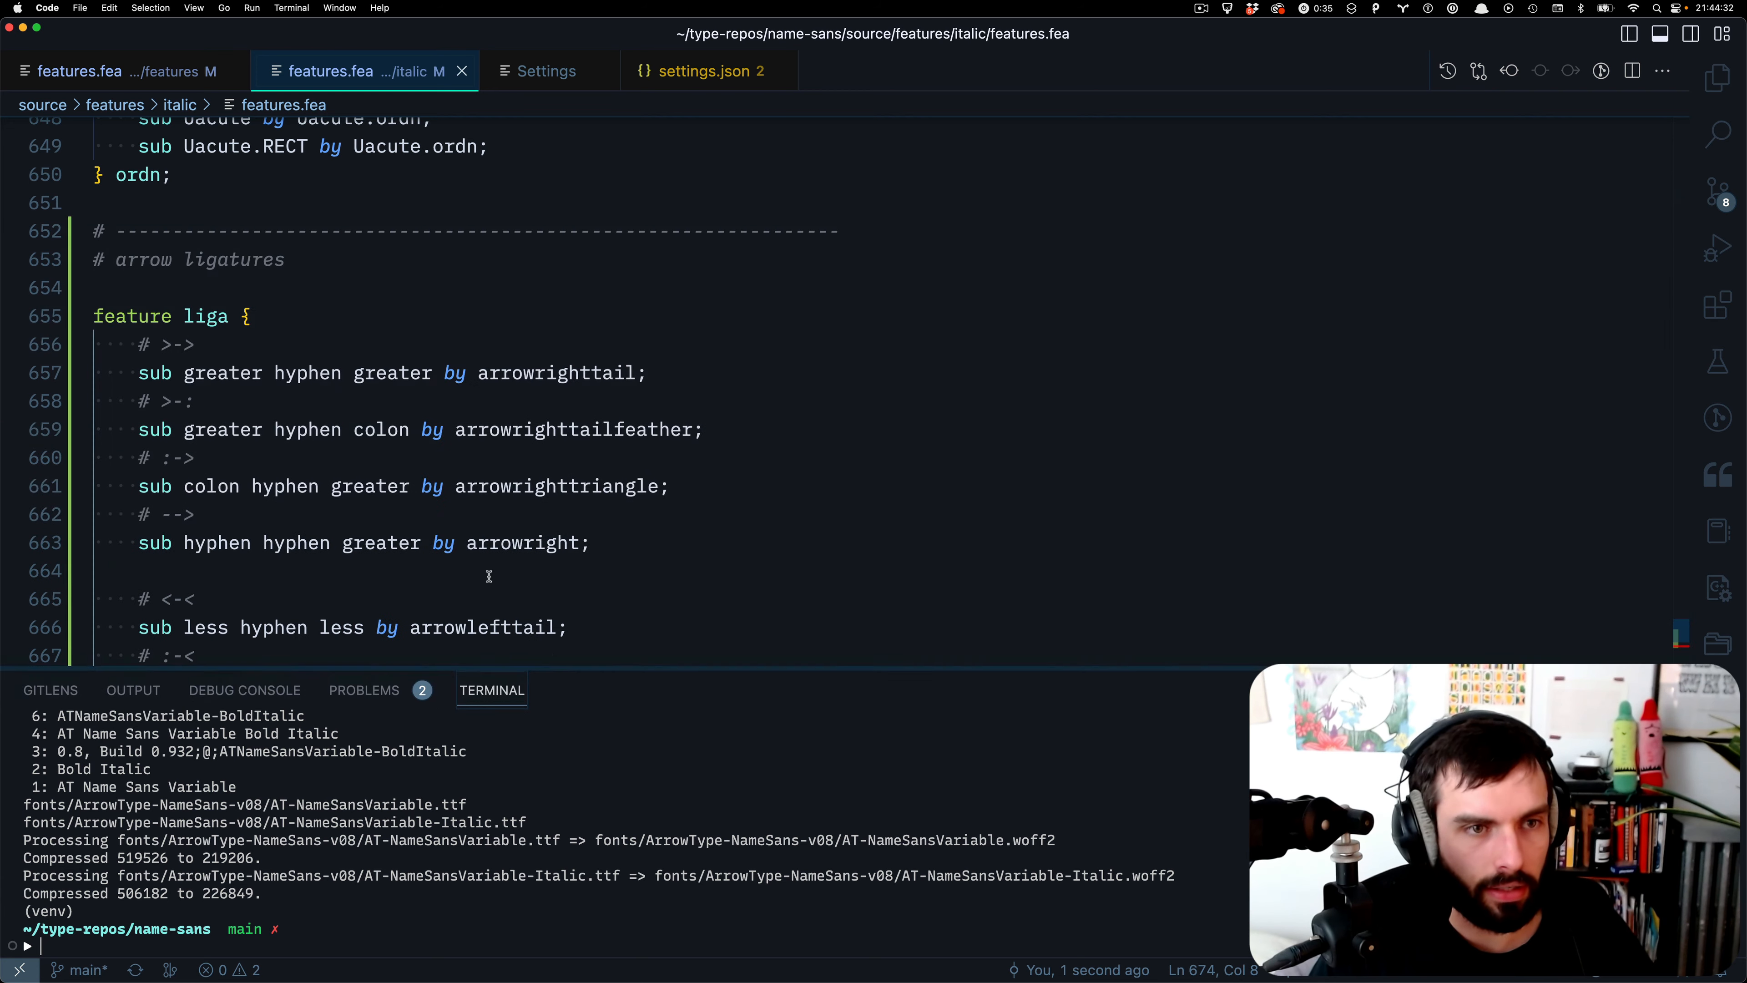
click(149, 71)
scroll(593, 497, down, 10)
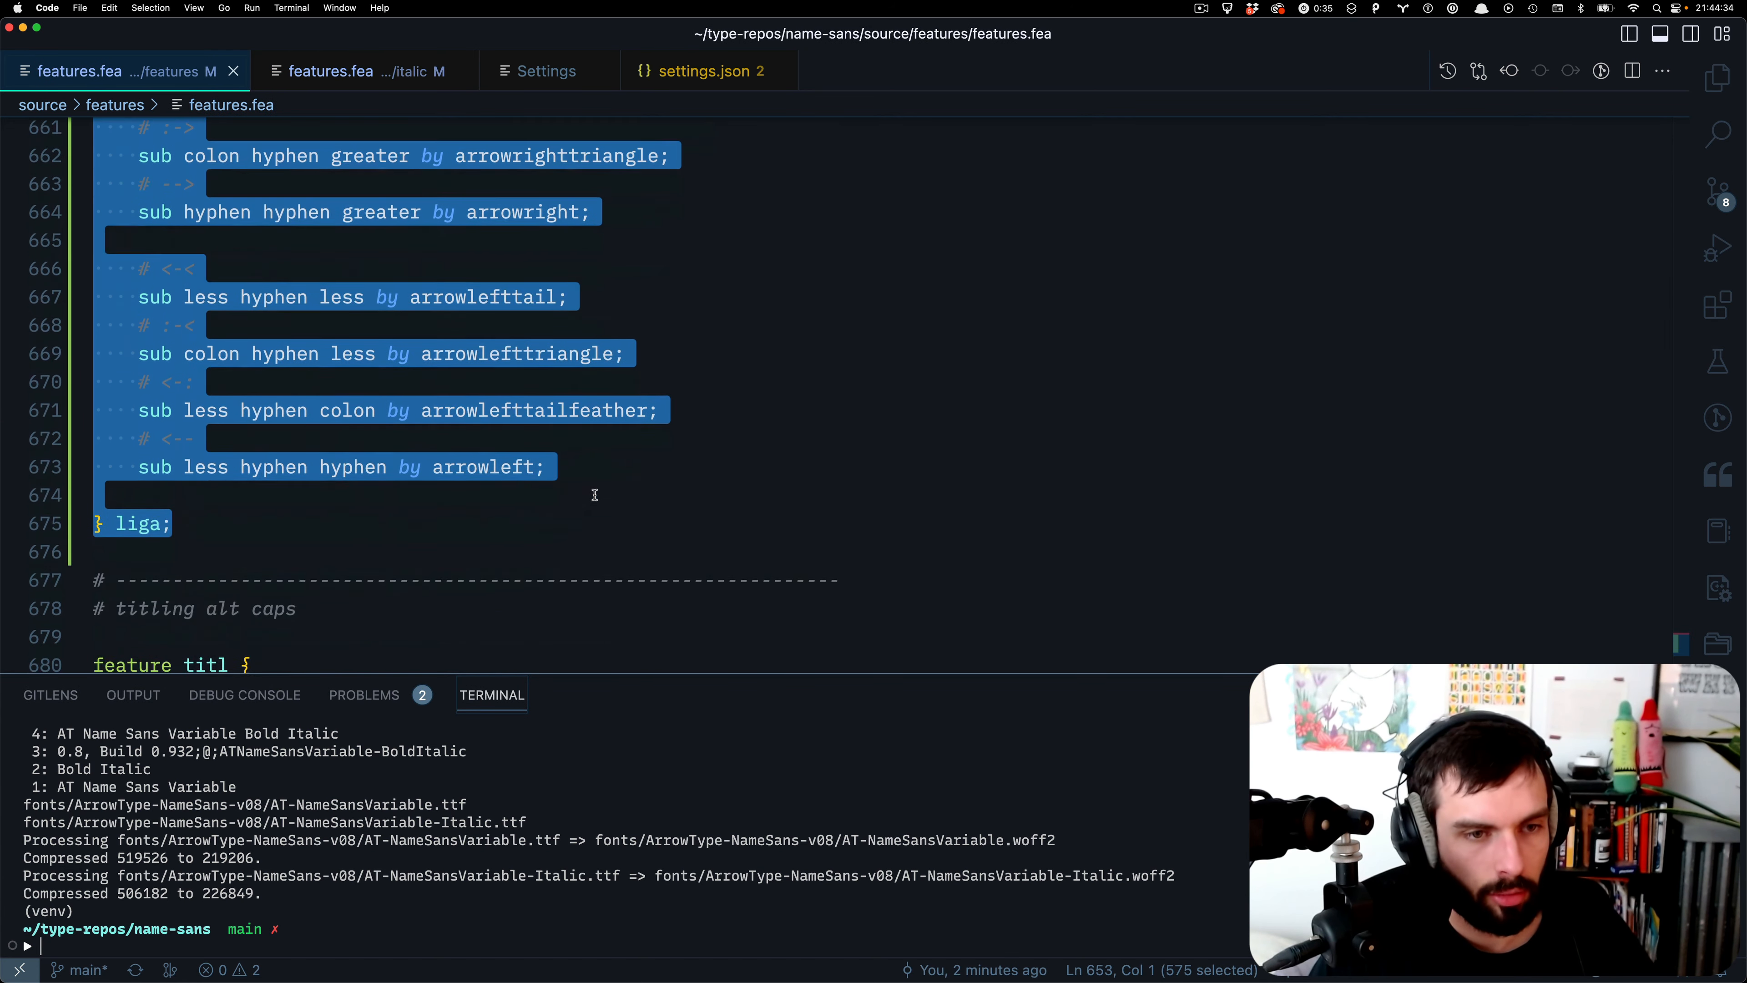
click(745, 413)
scroll(506, 375, up, 3)
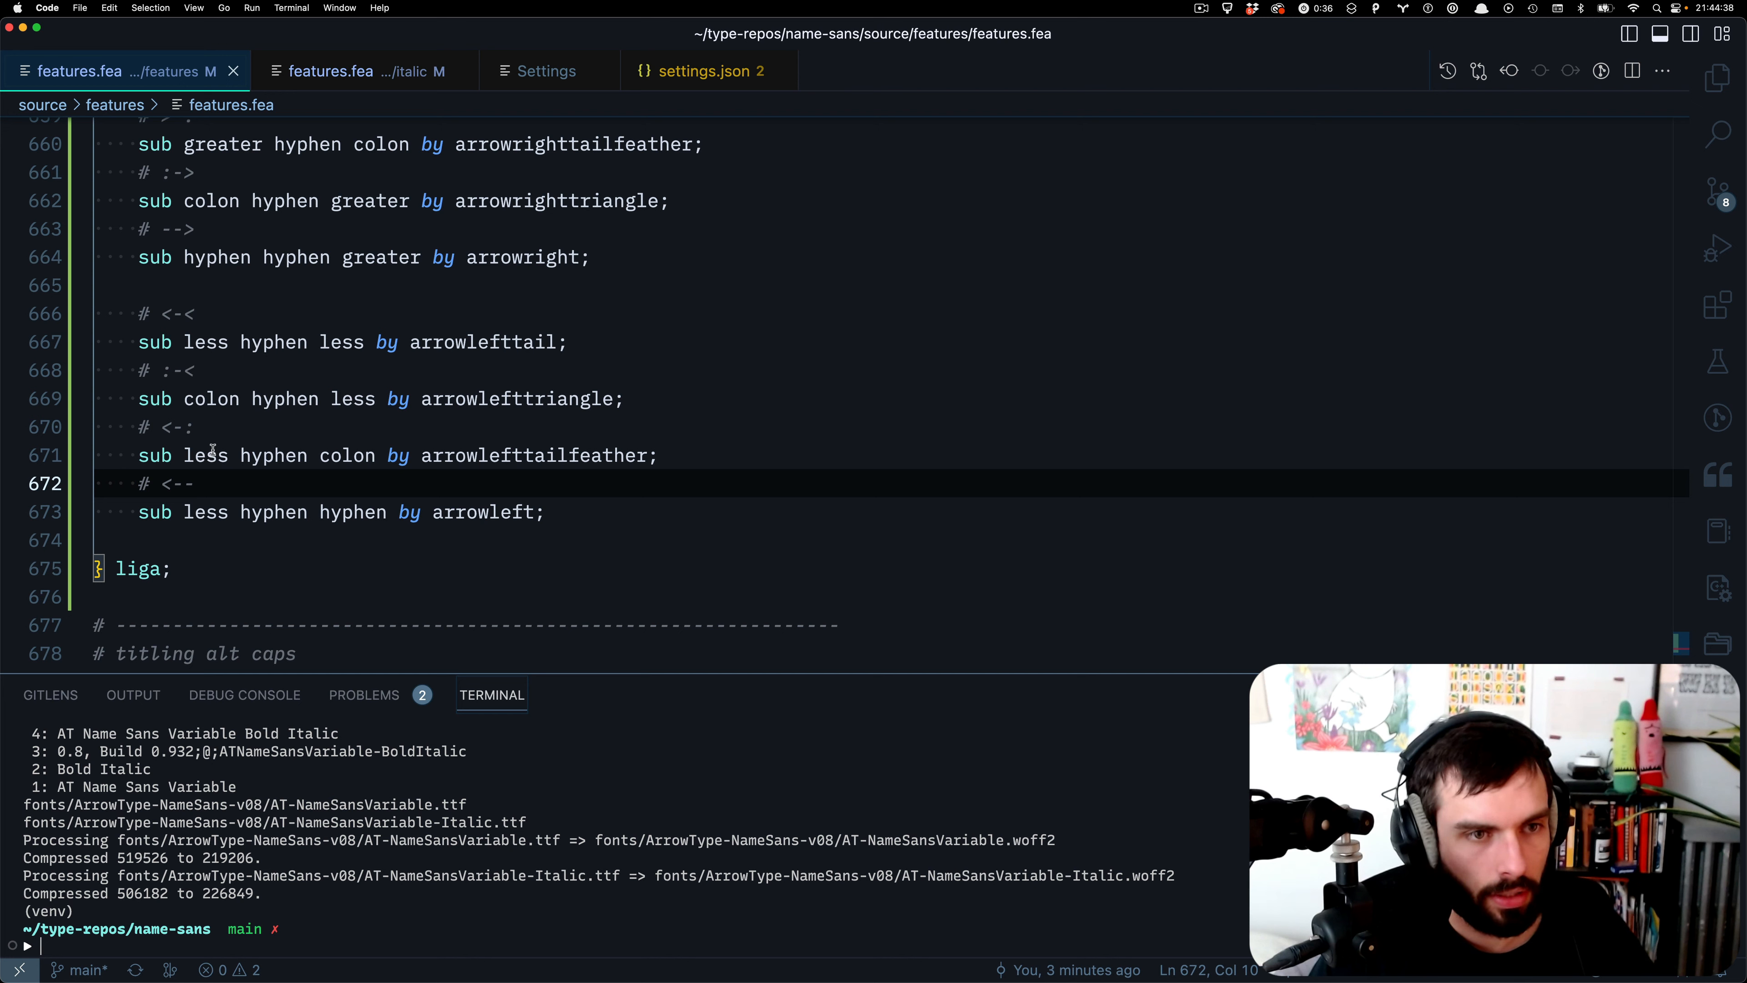
- Change the comment above the arrowlefttriangle substitution to "# <-:"
double_click(333, 454)
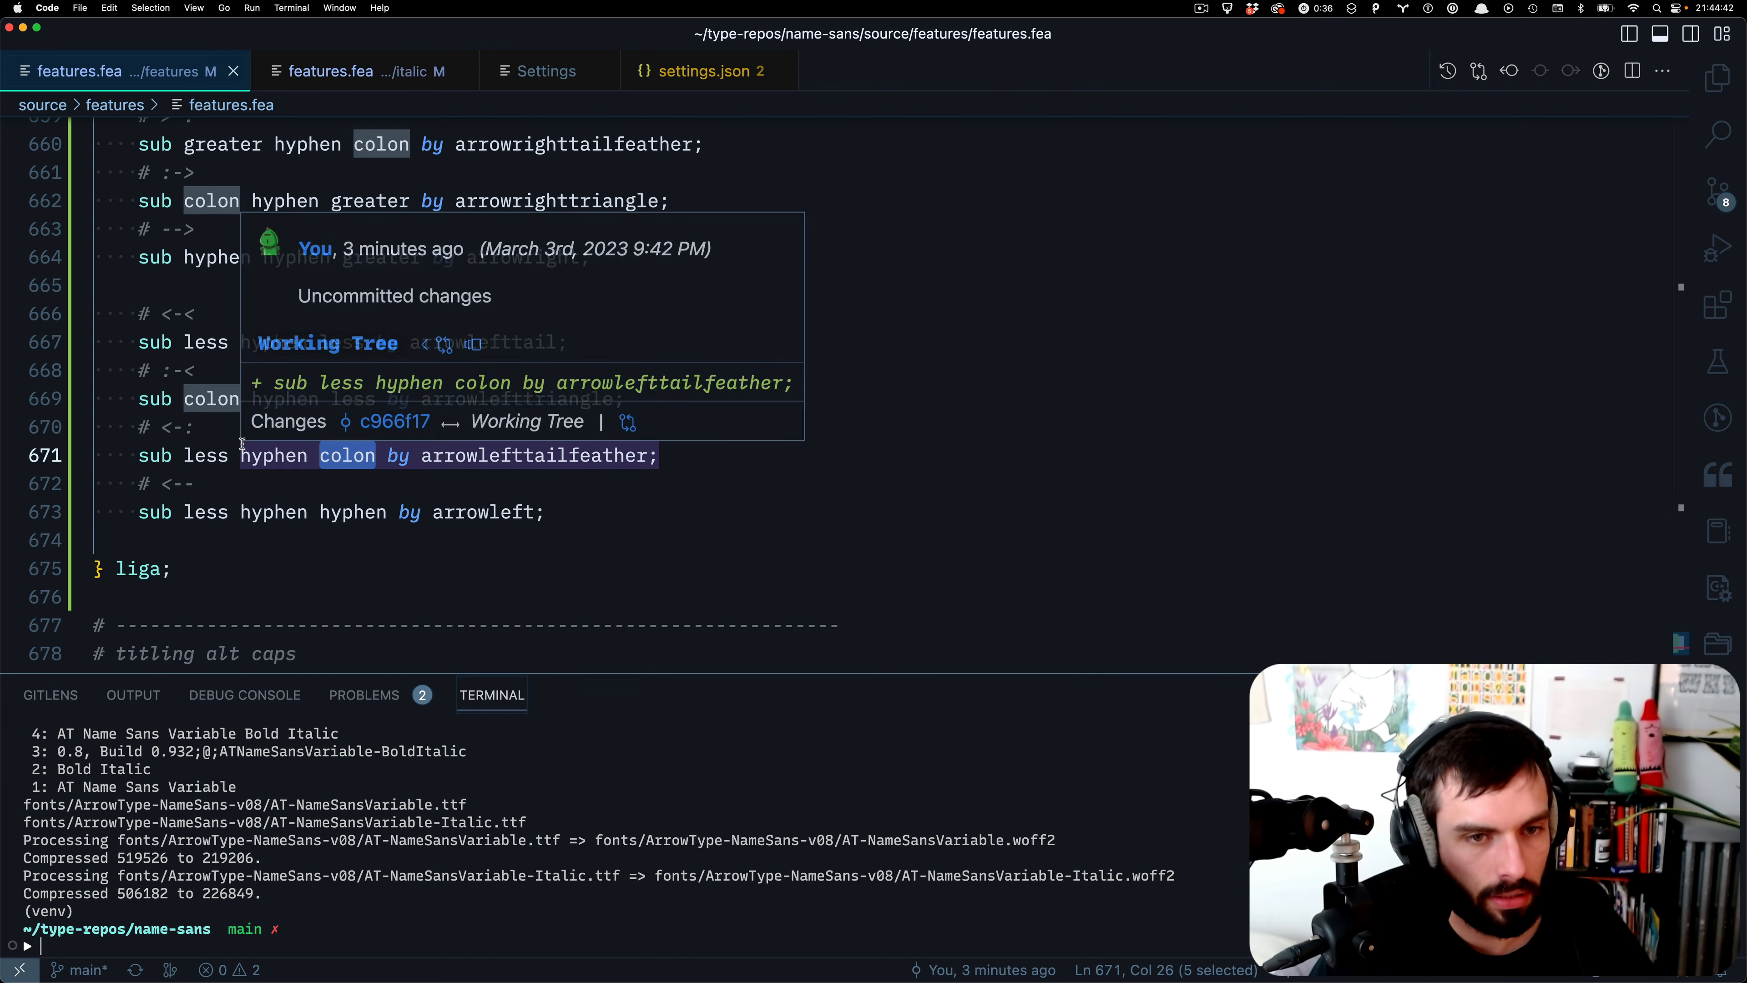
click(180, 427)
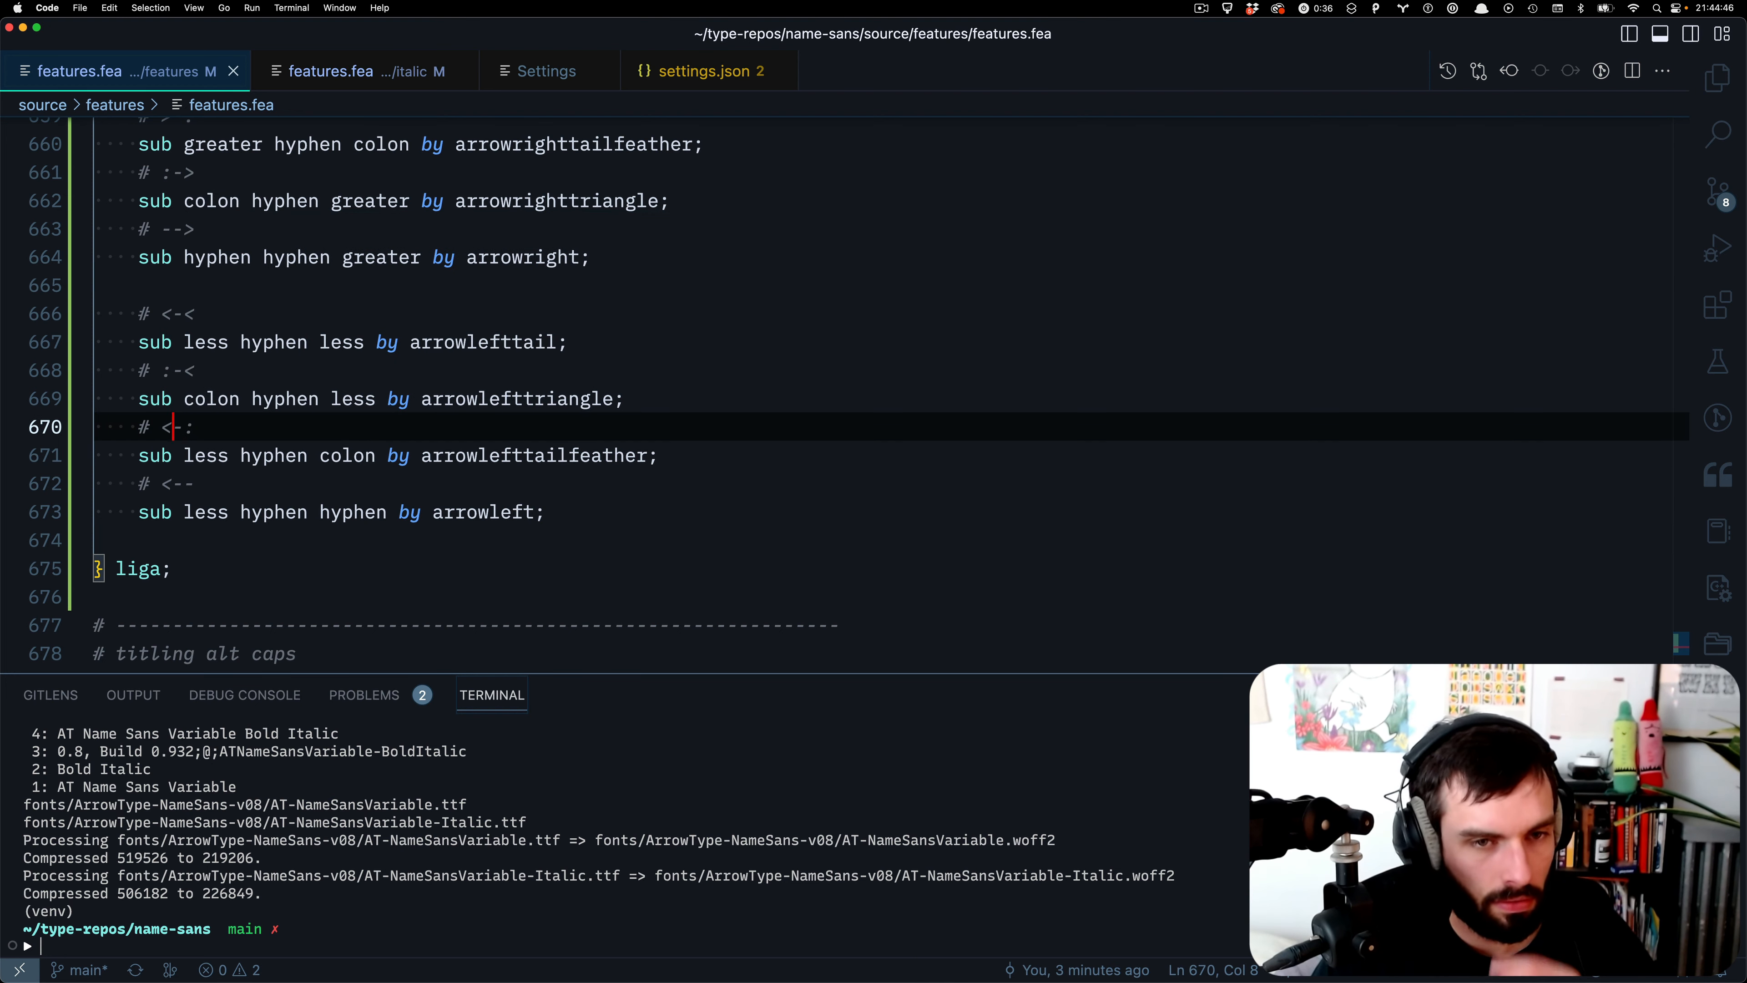
click(173, 370)
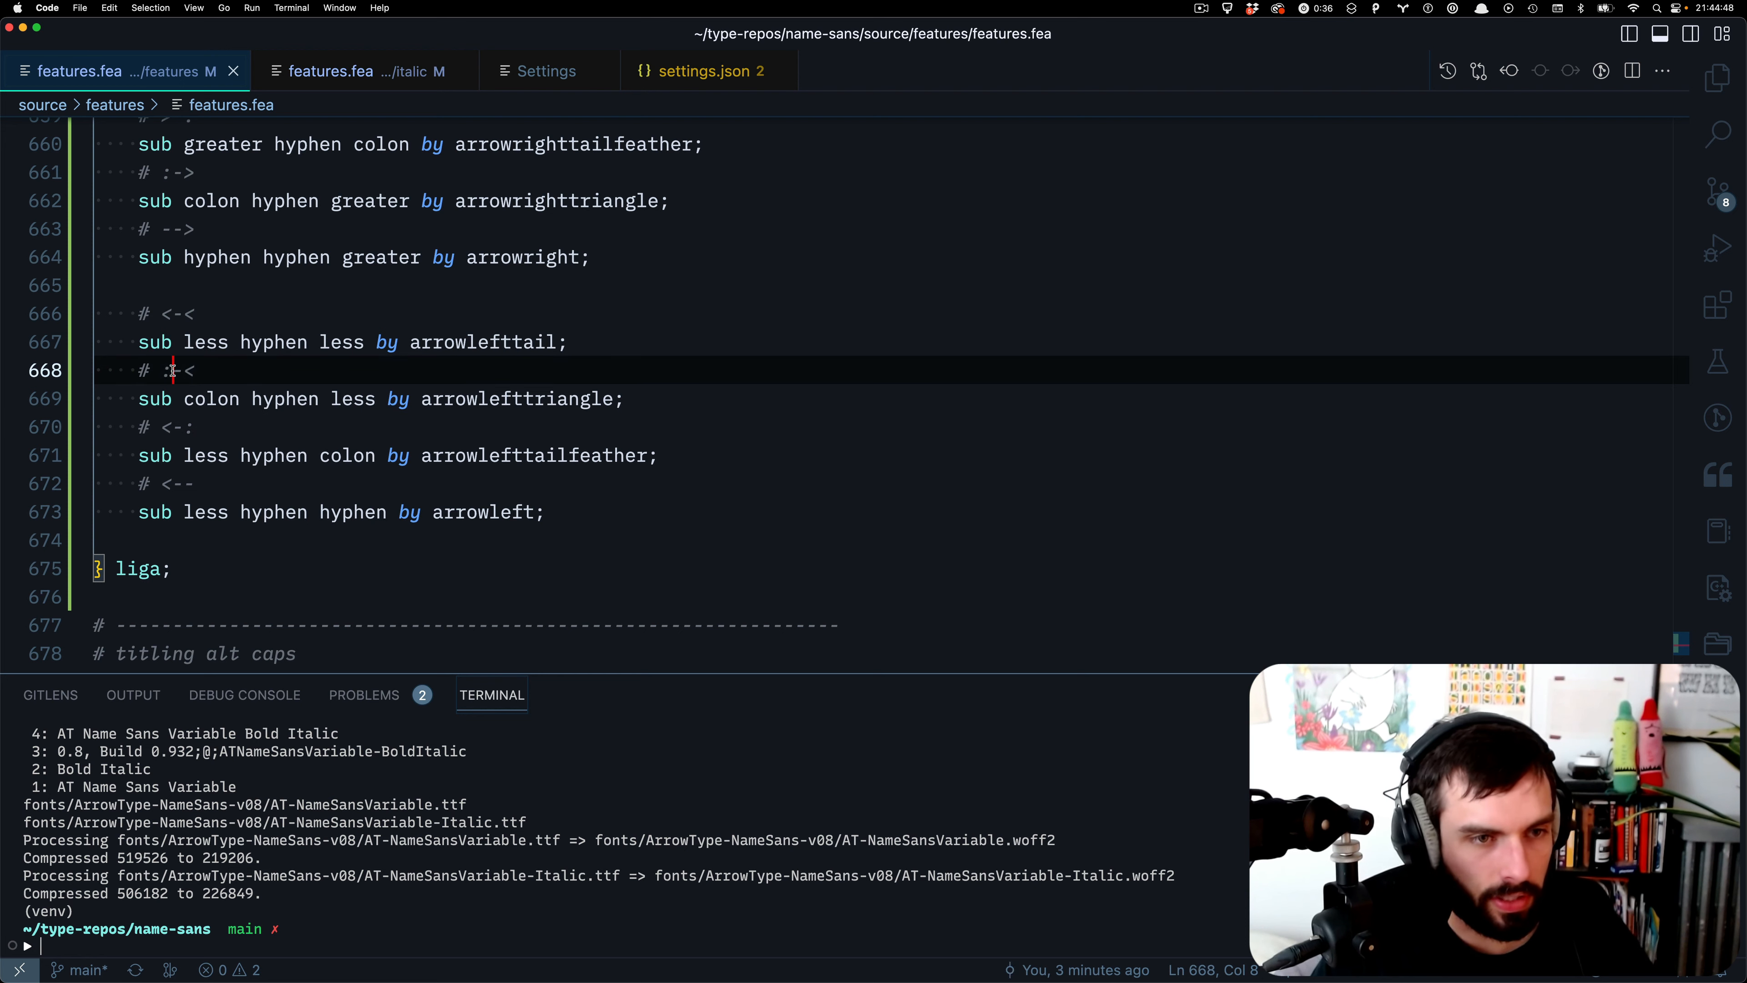
key(BackSpace)
key(BackSpace)
text(-)
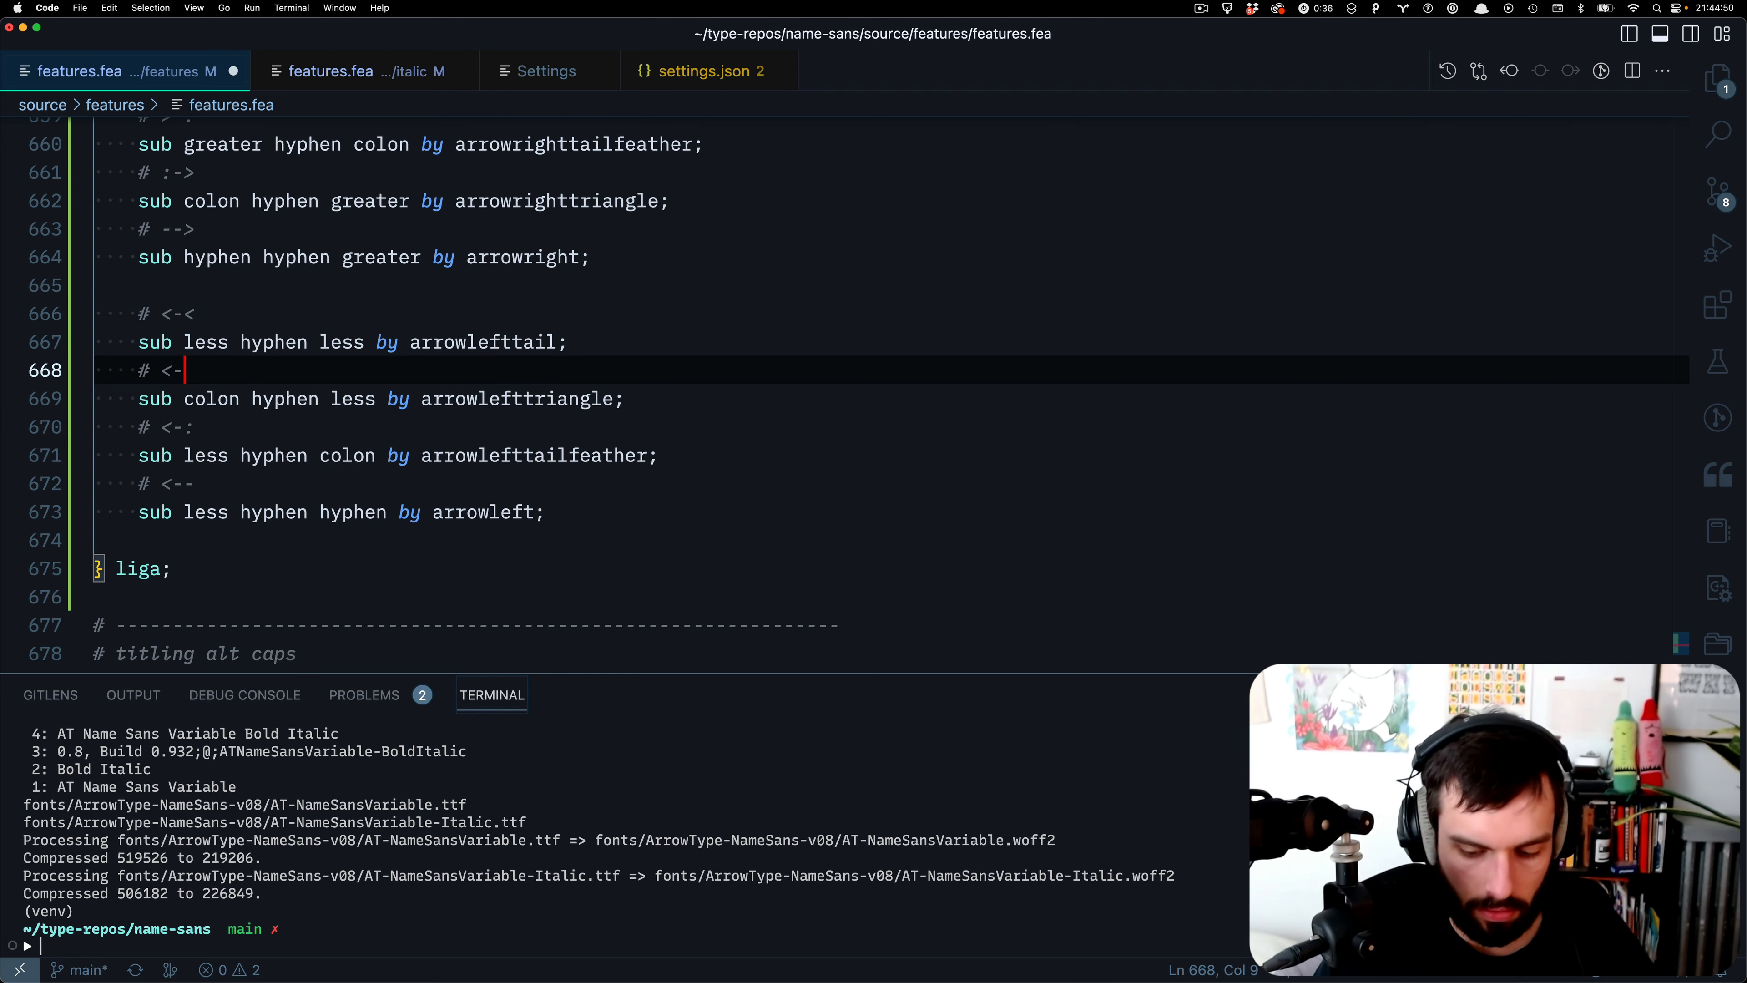
text(:)
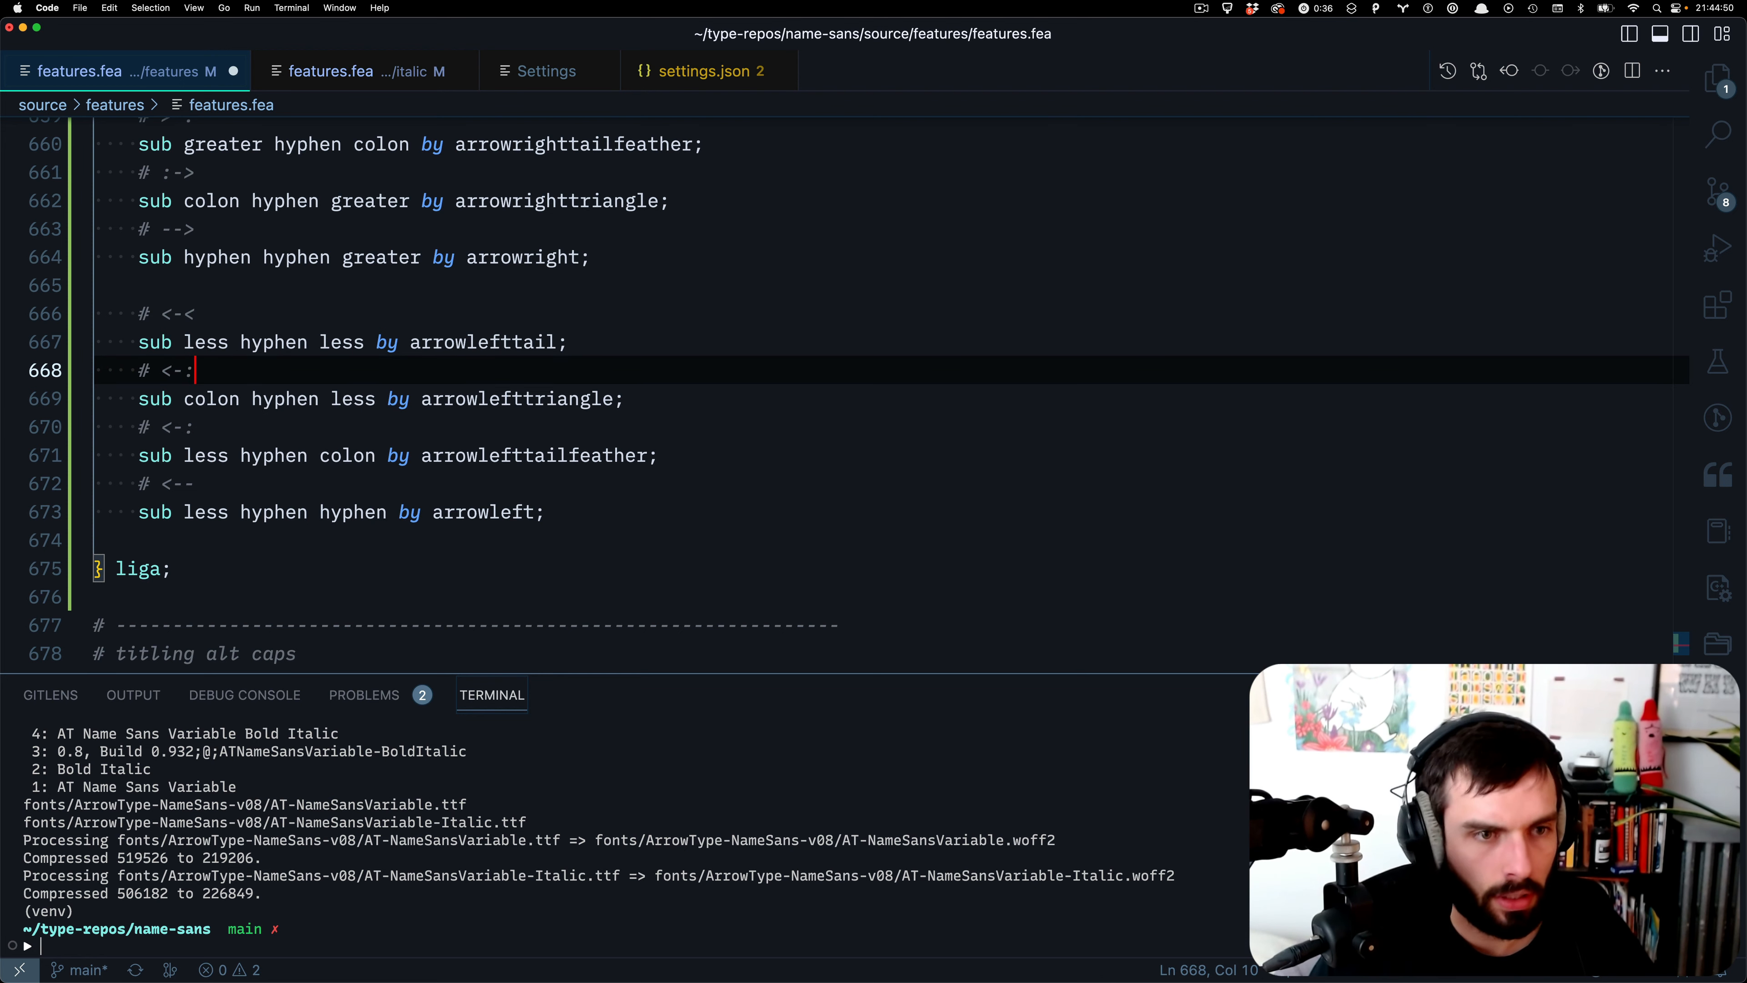
- Rewrite the arrowlefttriangle substitution so its input sequence is "less hyphen colon"
double_click(347, 398)
key(BackSpace)
click(185, 398)
text(less hyphen)
key(alt+Right)
key(shift+alt+Right)
key(BackSpace)
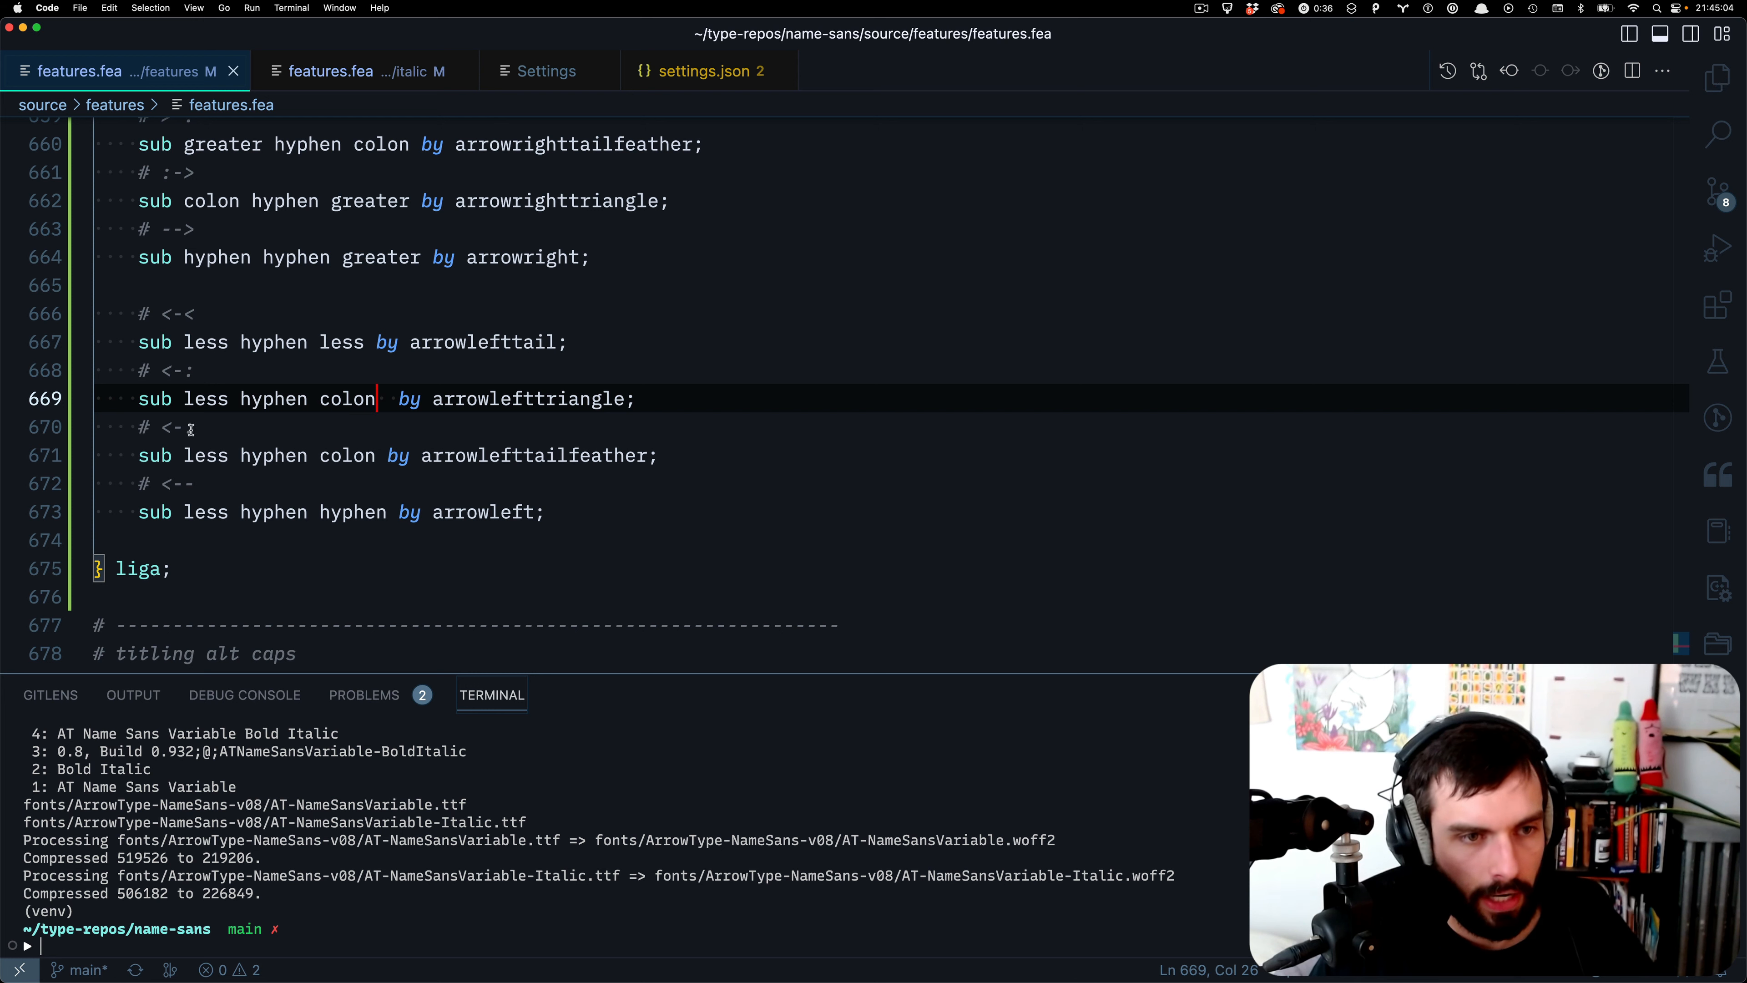
- Change the comment above the arrowlefttailfeather substitution to "# :-<"
drag(194, 427, 162, 427)
text(:)
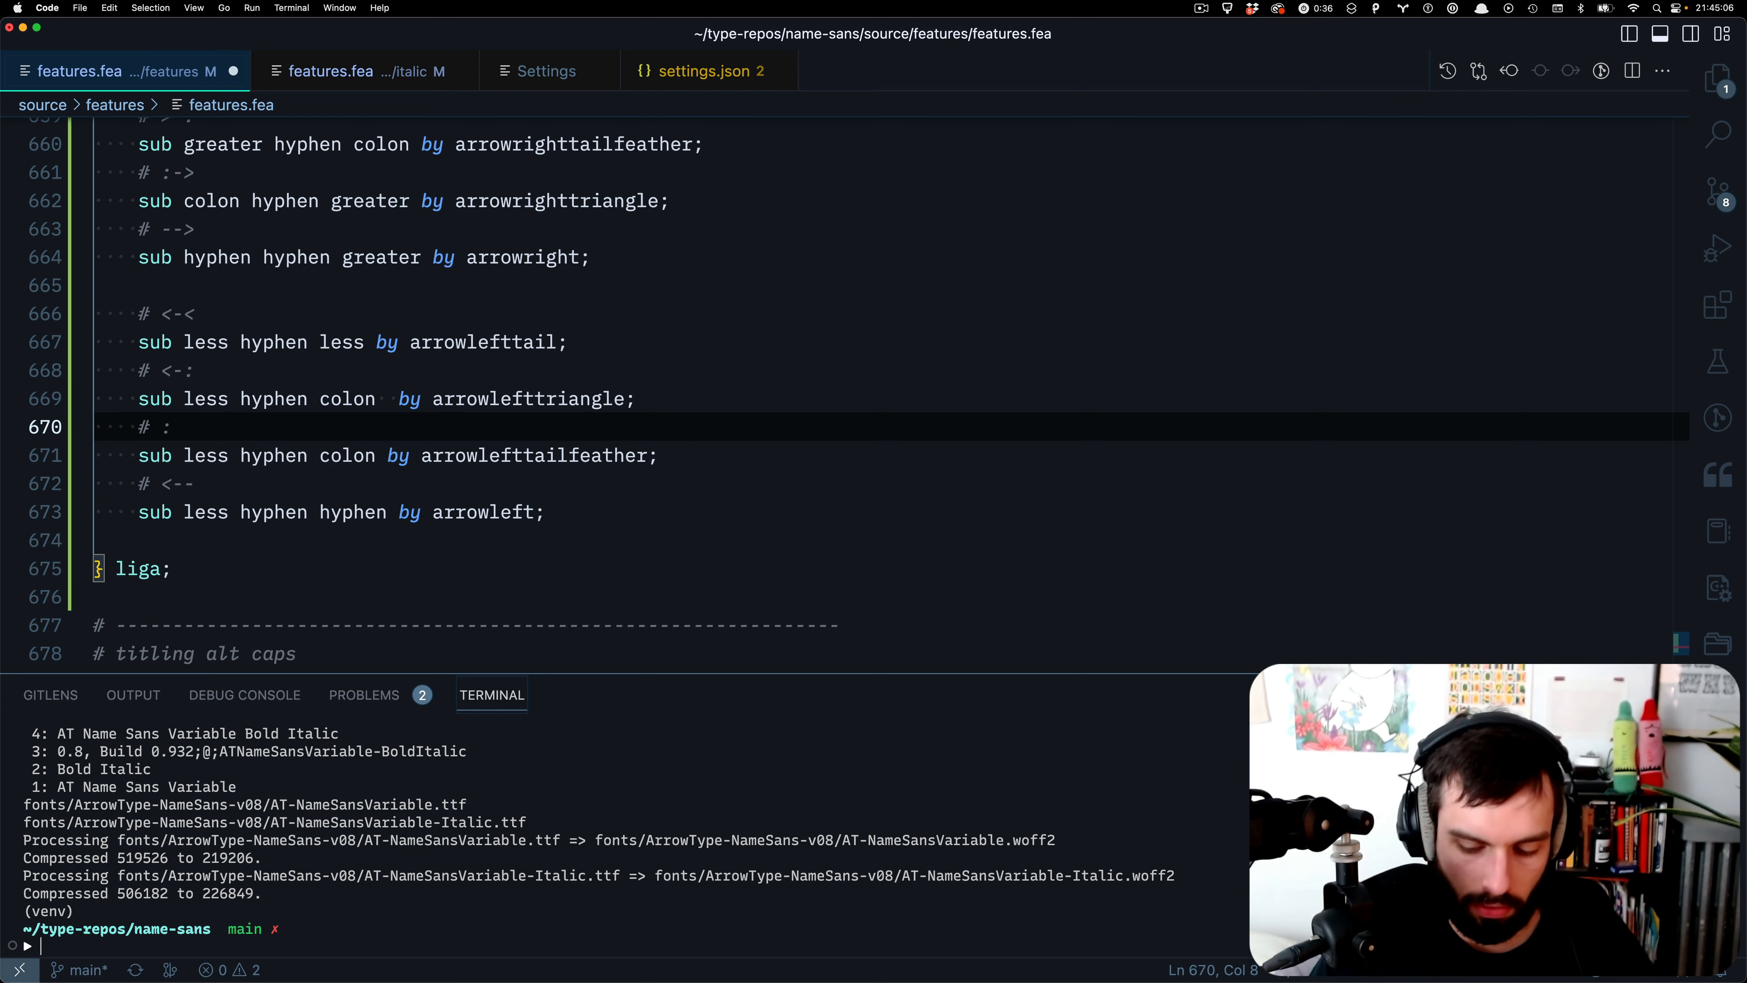
text(-<)
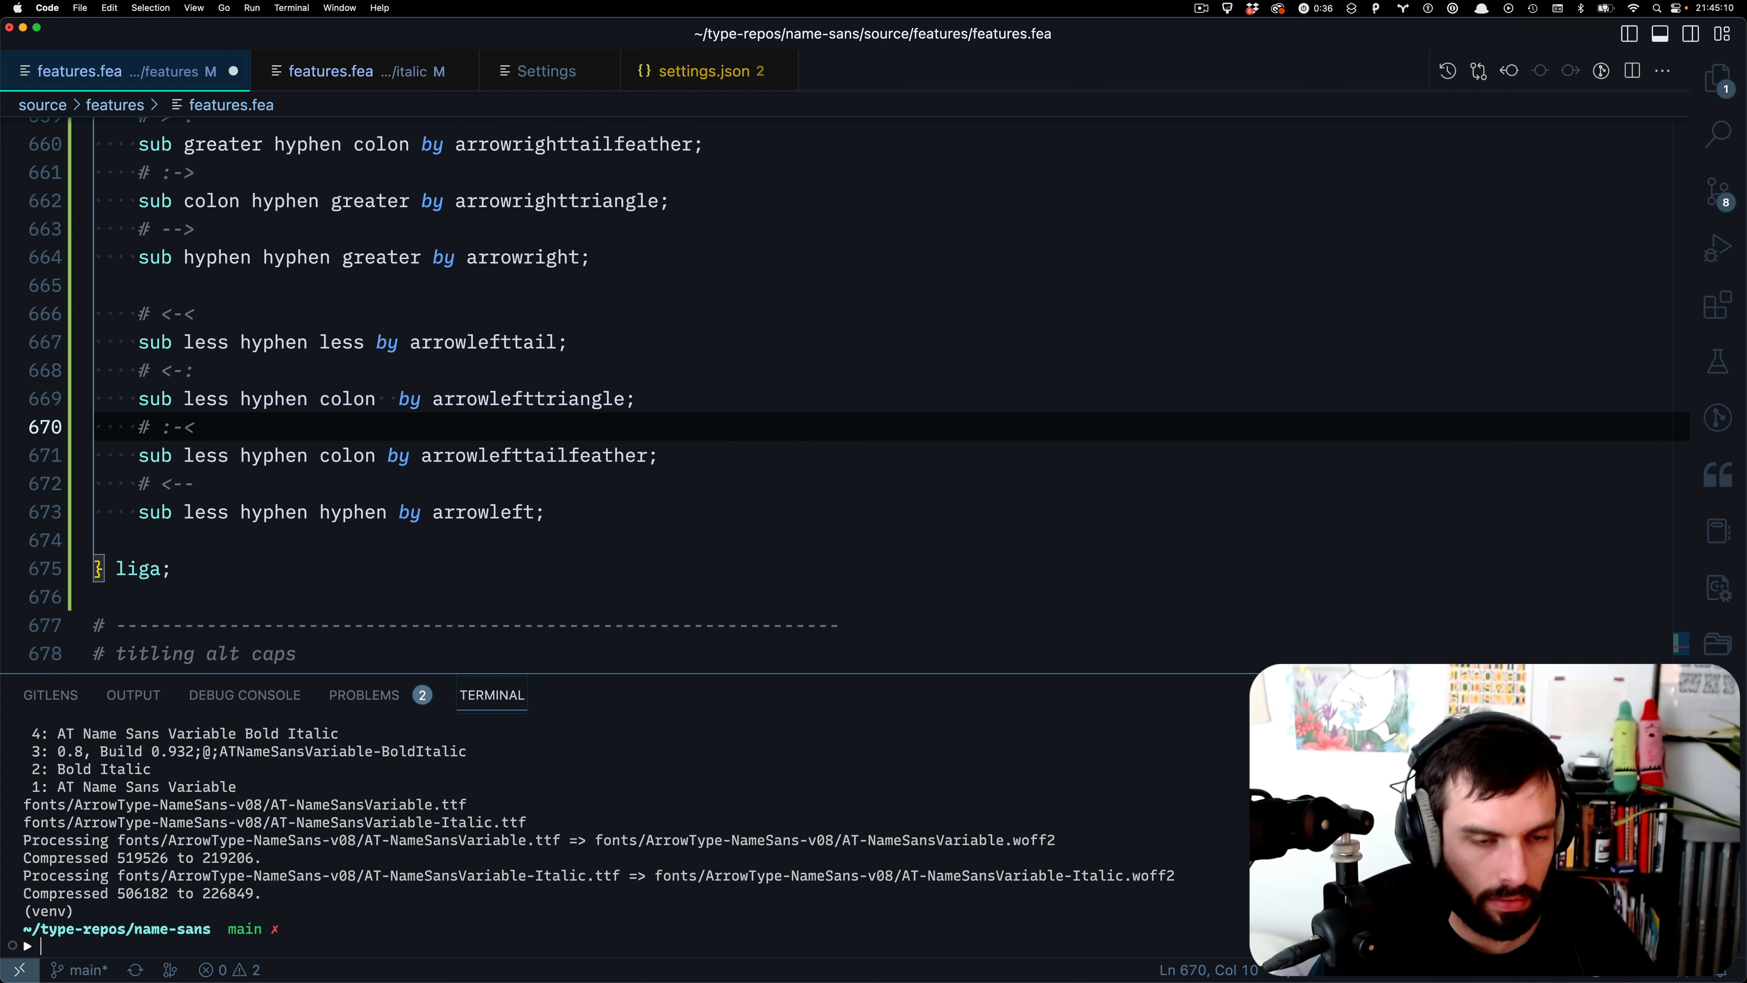
- Reorder the arrowlefttailfeather substitution so its input sequence is "colon hyphen less"
double_click(328, 456)
key(super+x)
key(alt+Left)
key(alt+Left)
key(super+v)
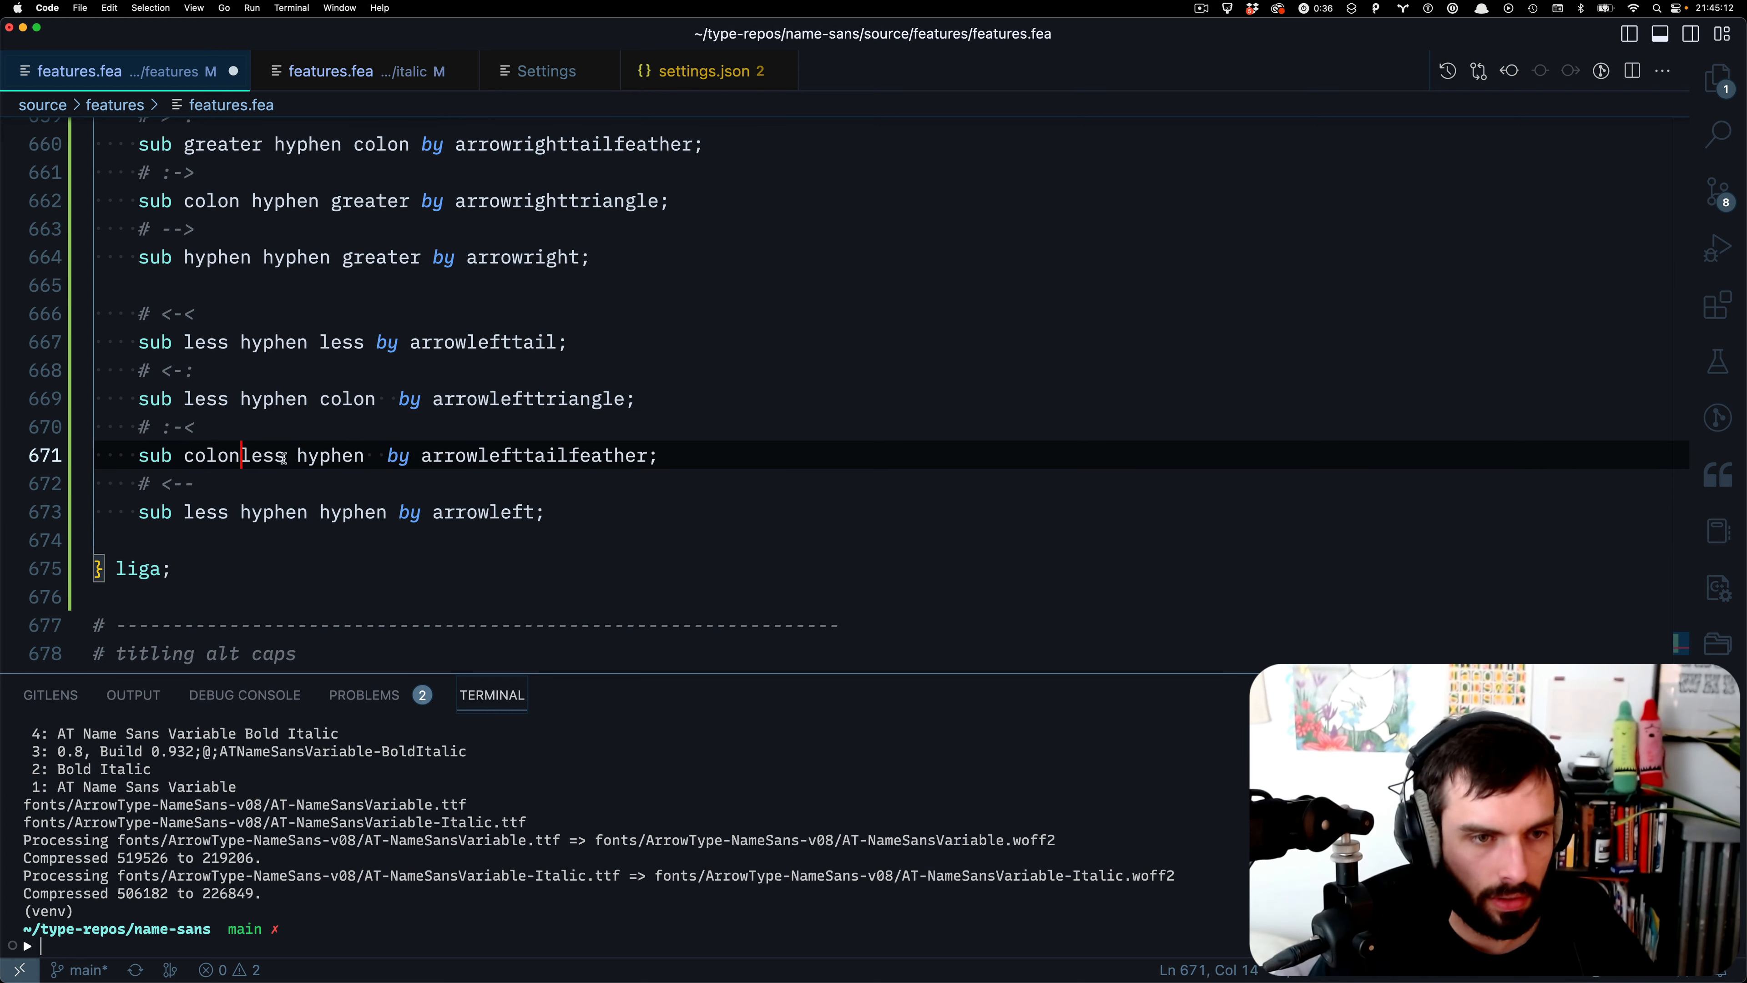
double_click(316, 456)
key(super+x)
key(Left)
key(Left)
key(Left)
key(Left)
key(Left)
key(super+v)
drag(195, 427, 167, 431)
click(693, 417)
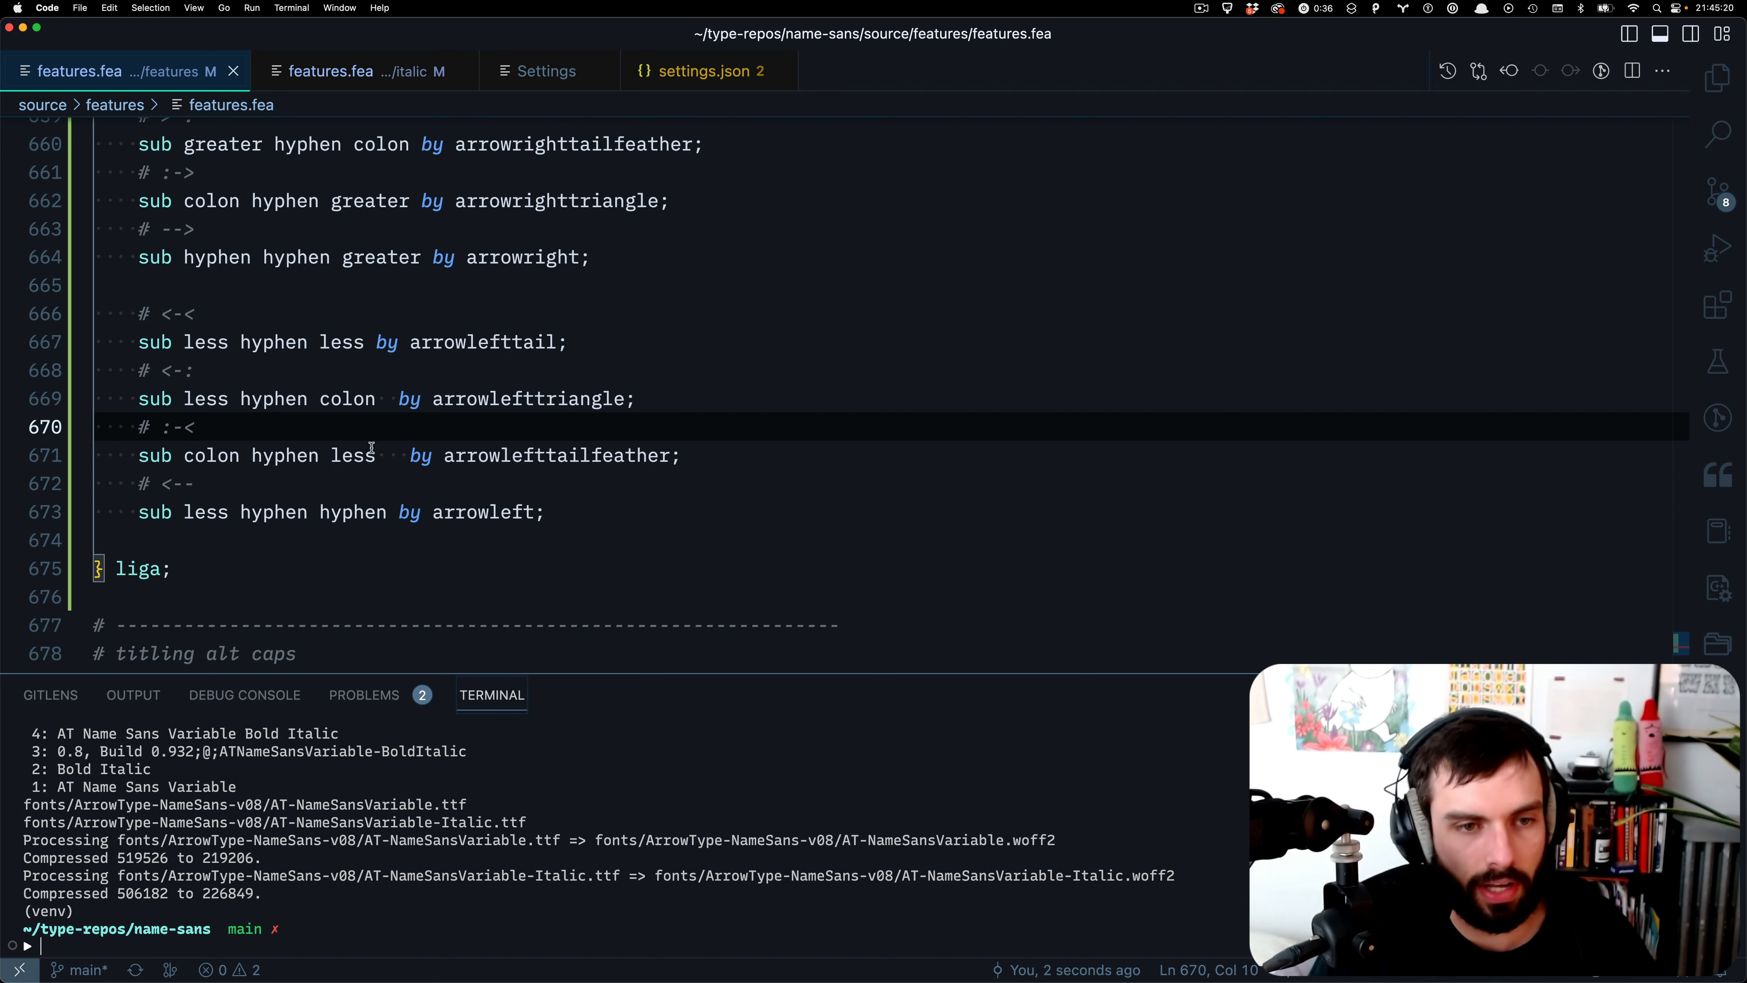
- Remove the extra spaces before "by" in the arrowlefttailfeather and arrowlefttriangle substitutions
click(408, 455)
key(BackSpace)
key(BackSpace)
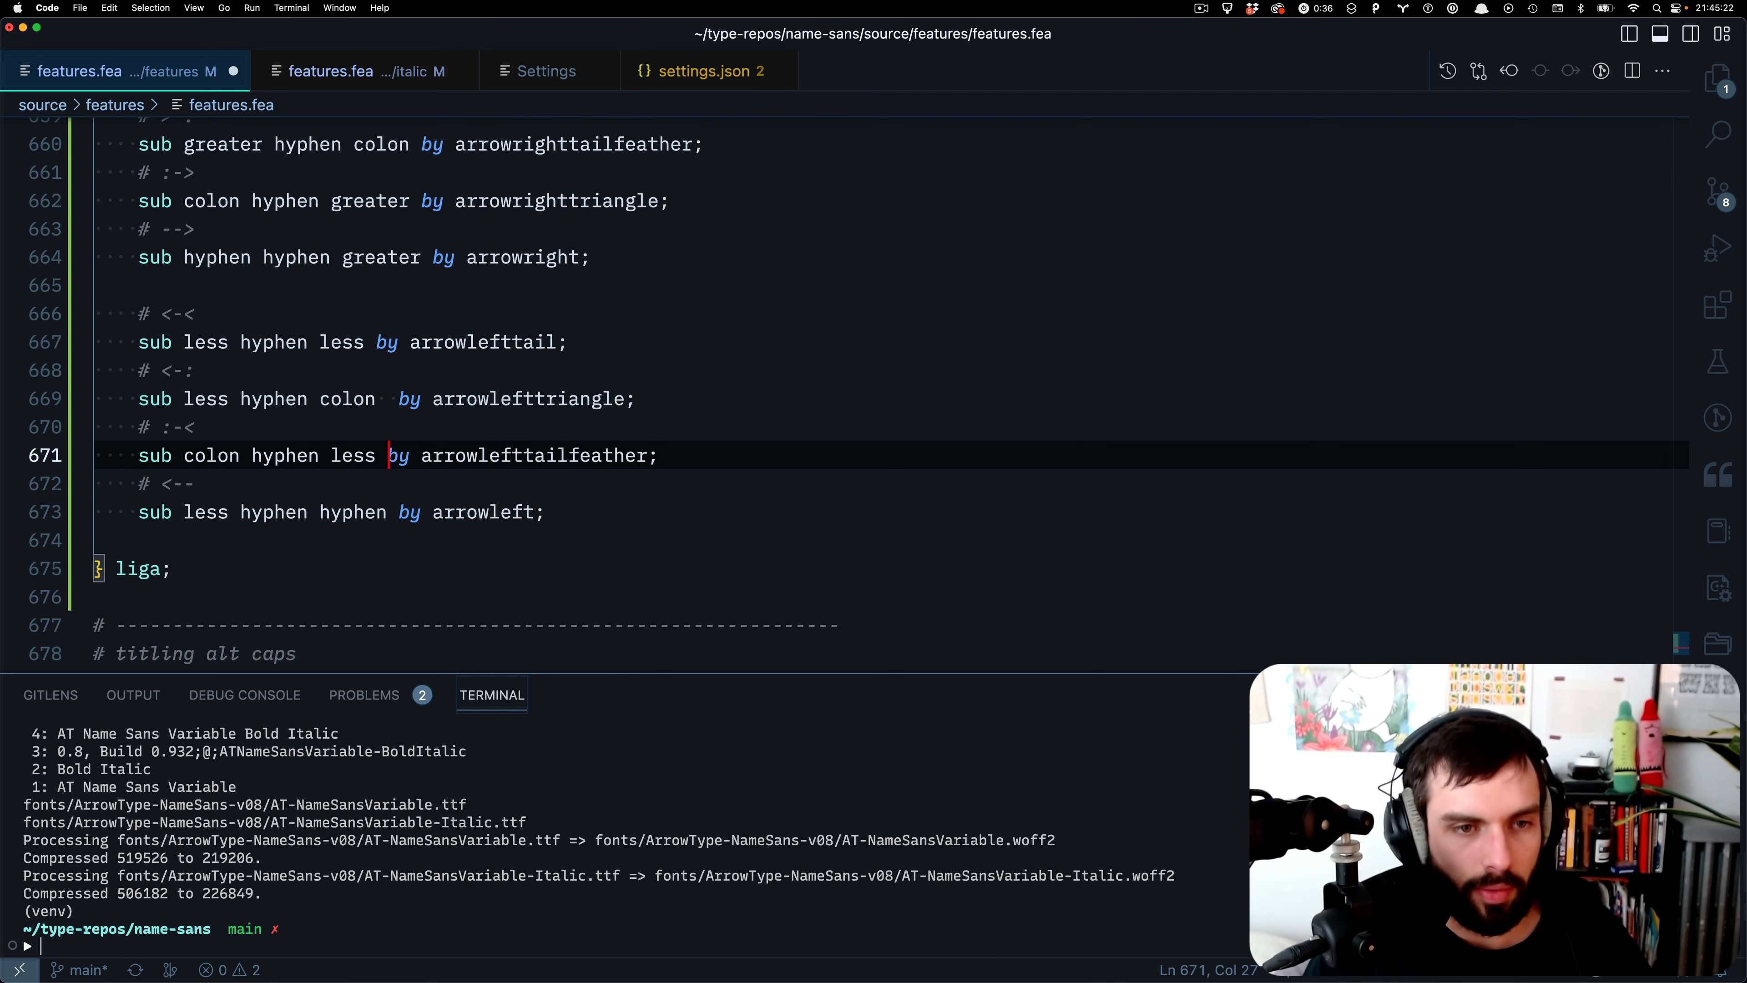
click(399, 399)
key(BackSpace)
key(BackSpace)
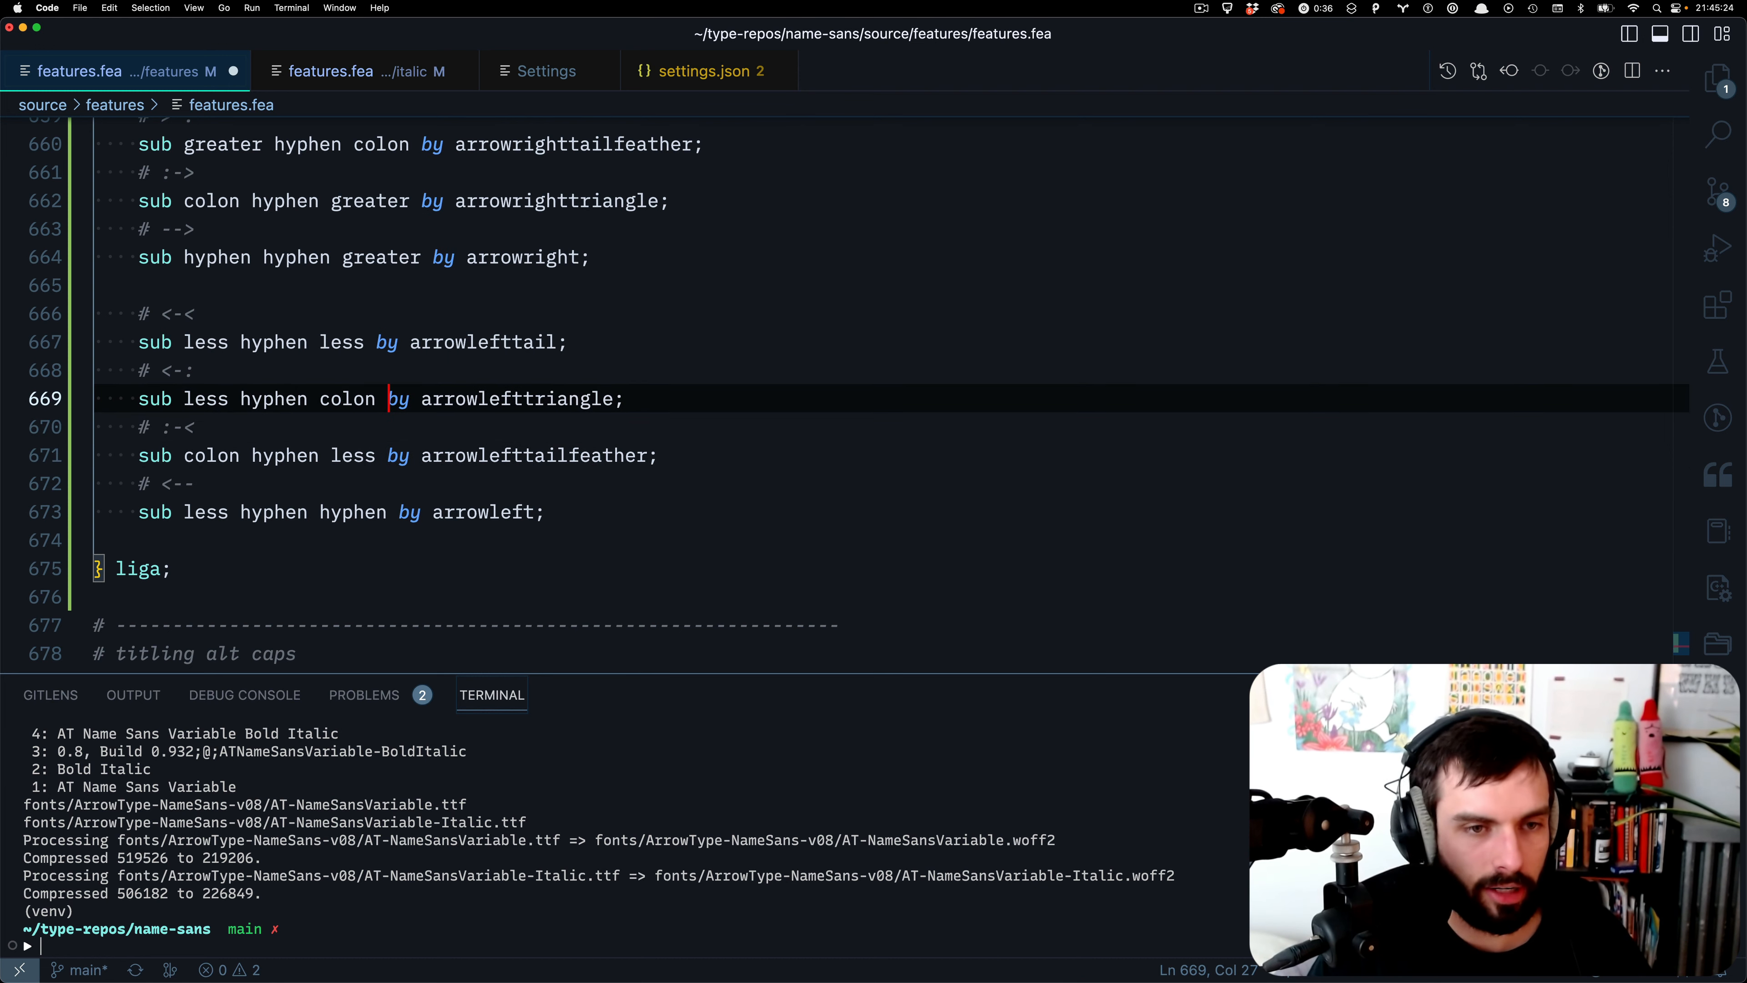
- Save the upright features.fea and copy its entire liga feature block
key(super+s)
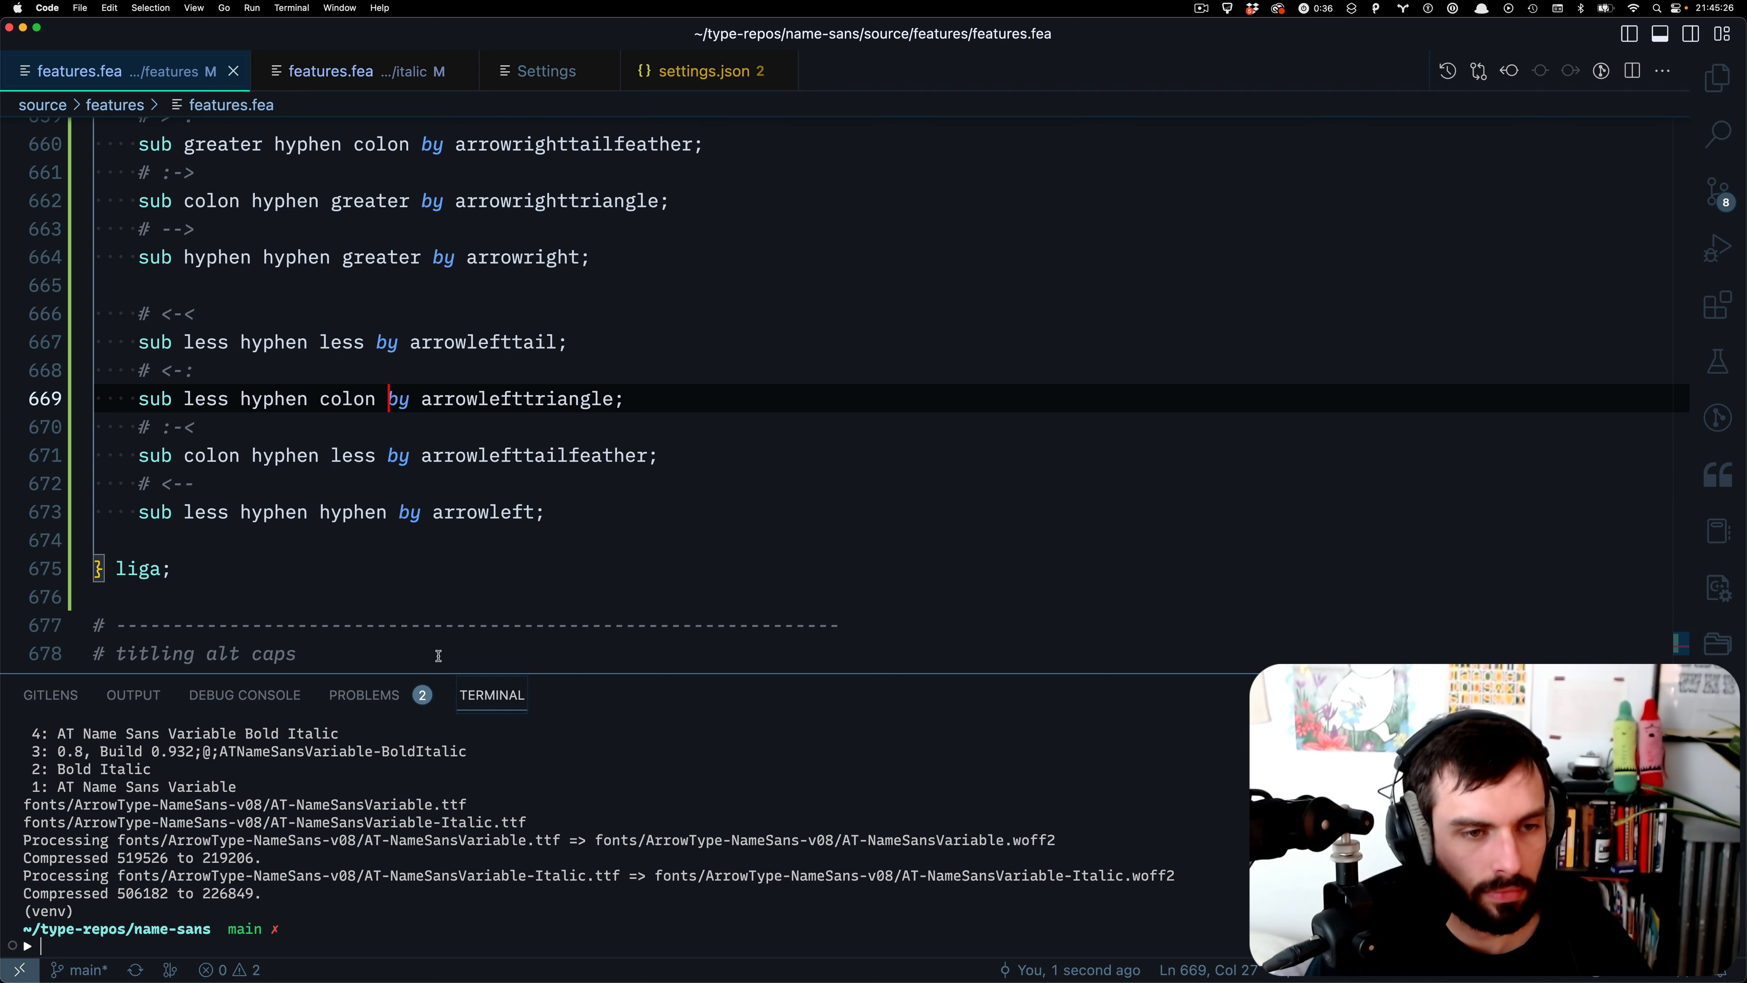
drag(435, 671, 432, 784)
scroll(429, 668, up, 3)
scroll(429, 667, down, 2)
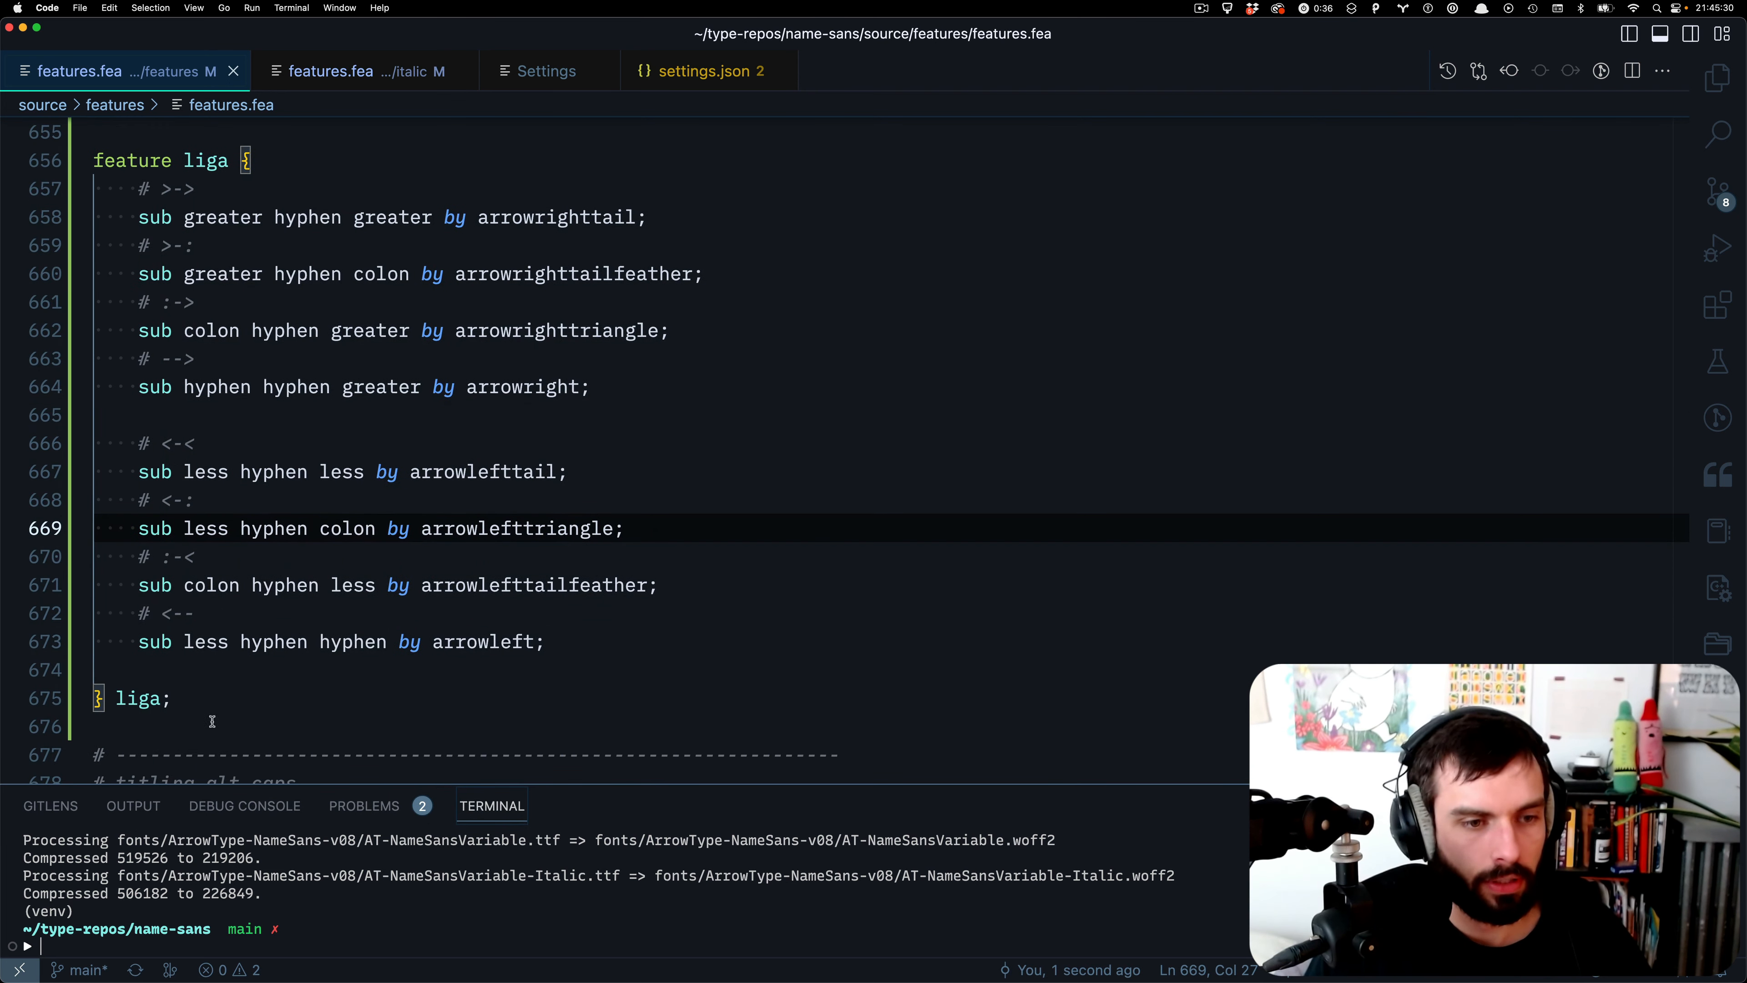
drag(245, 720, 47, 150)
- Replace the liga feature block in the italic features.fea with the copied block and save the file
click(366, 71)
scroll(275, 481, down, 3)
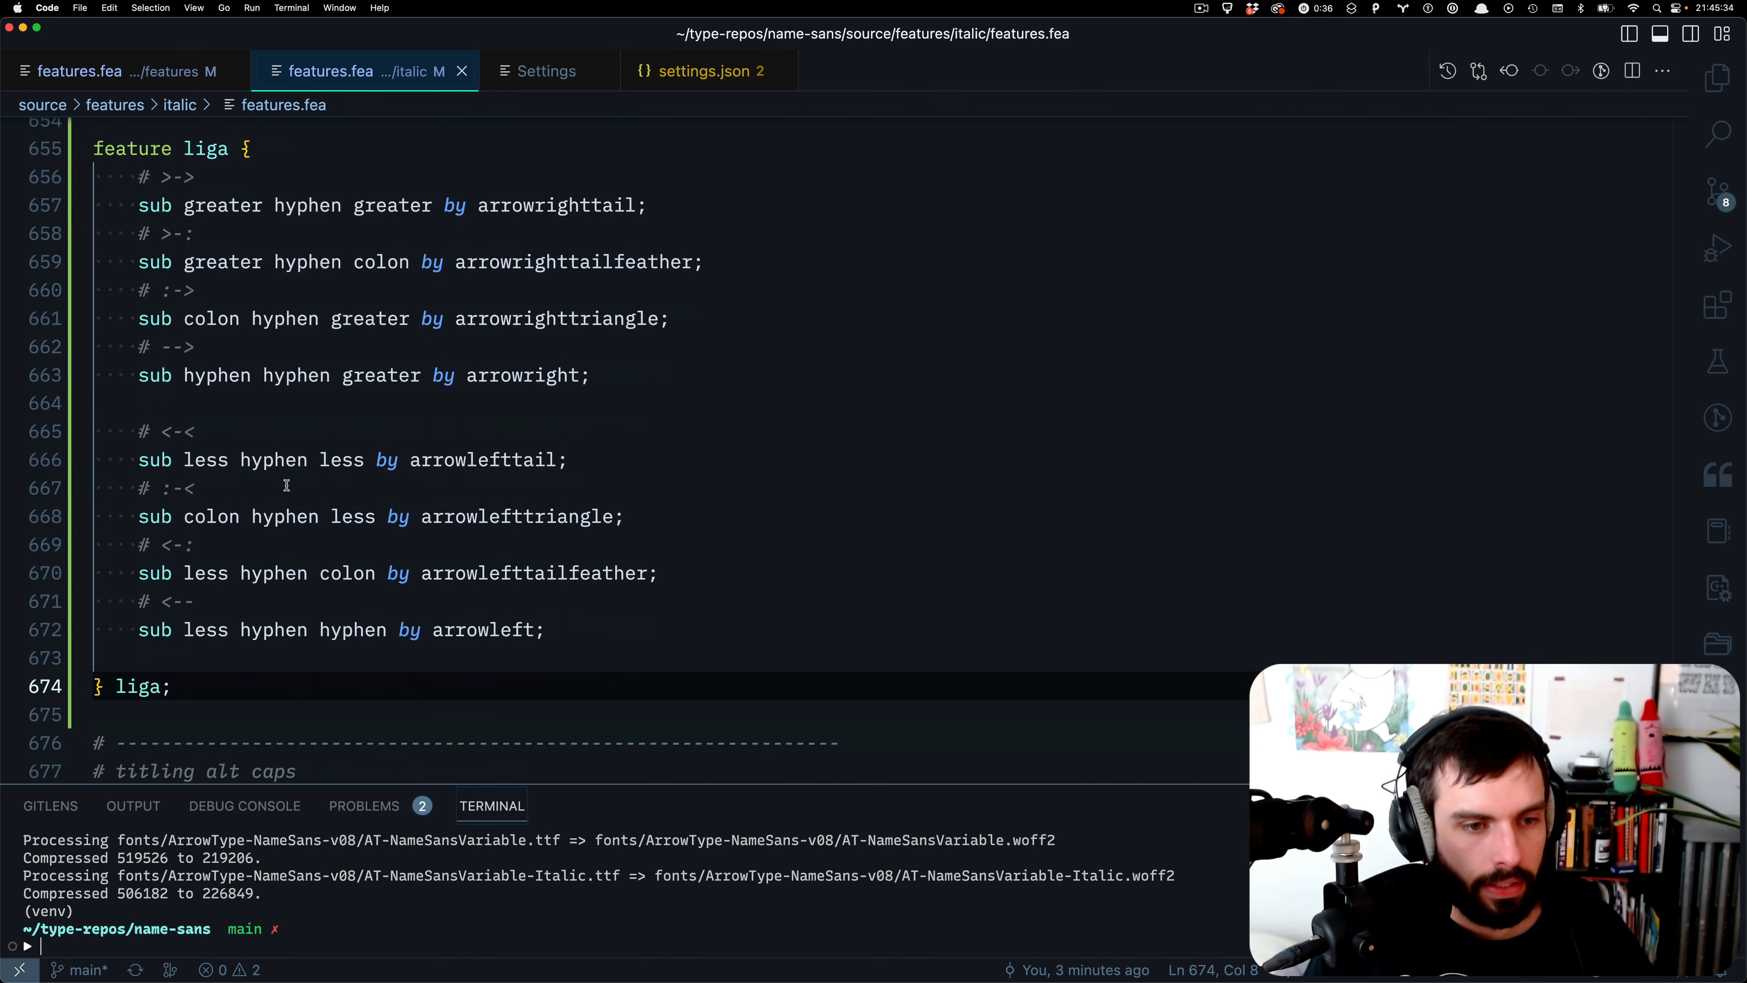
click(267, 684)
drag(268, 685, 86, 141)
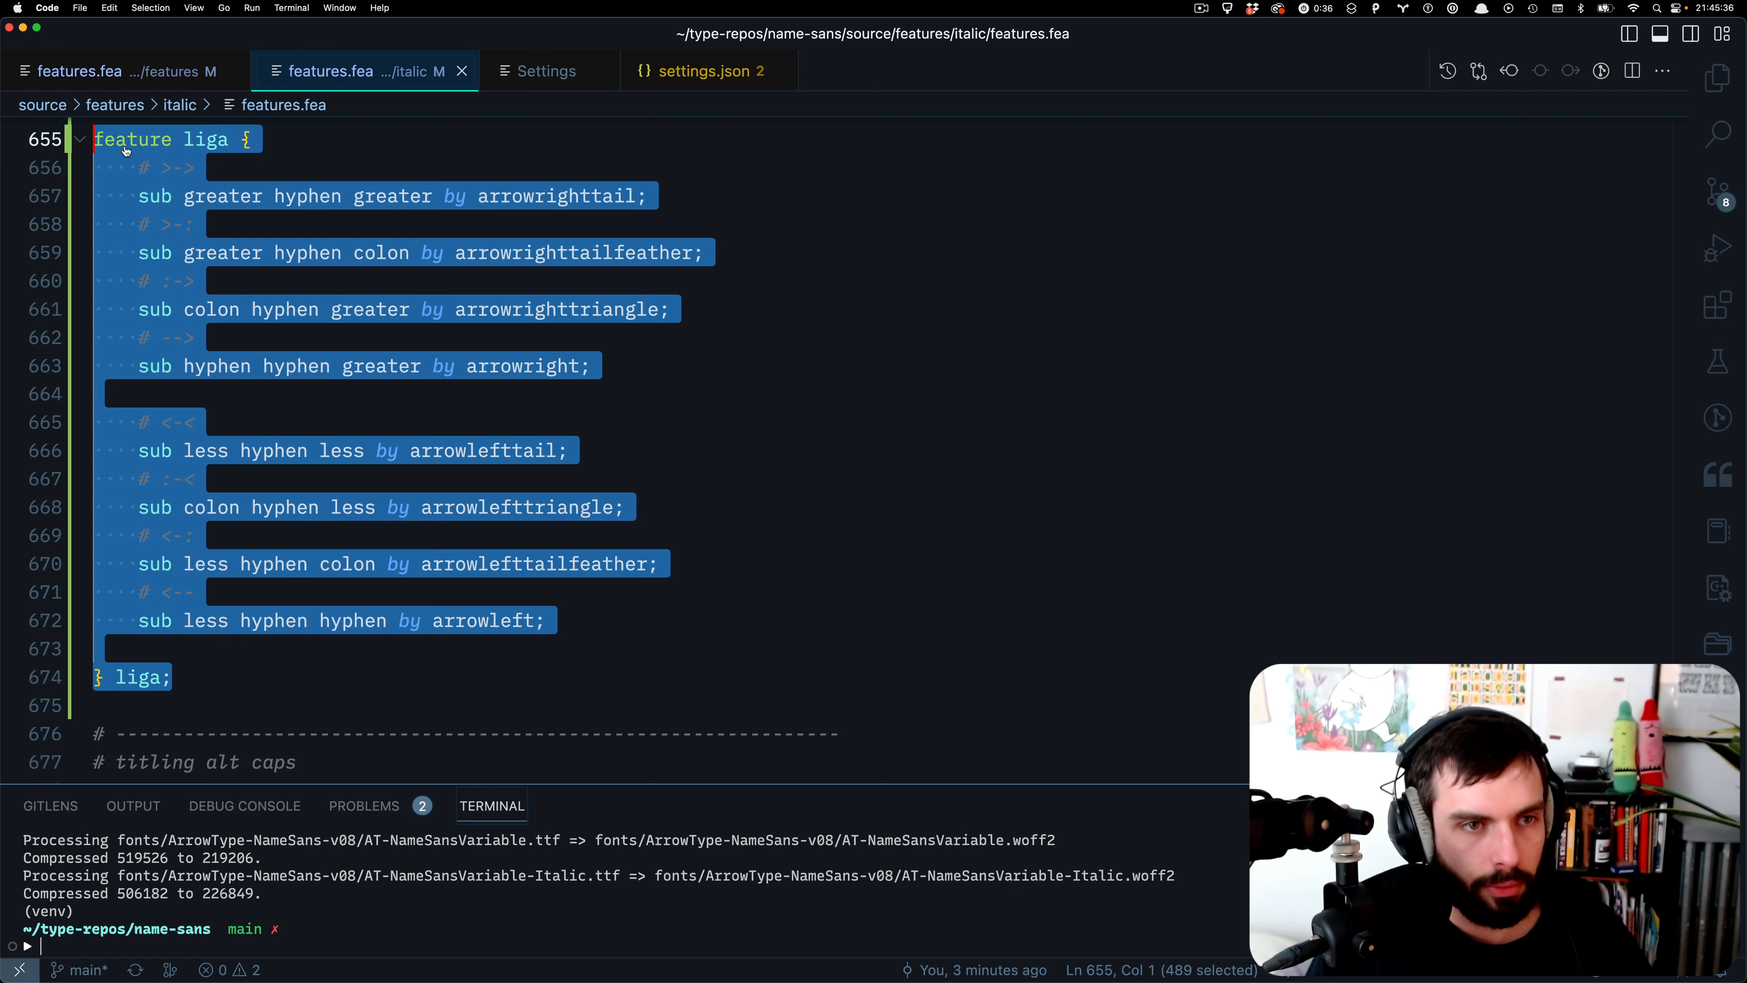
key(super+v)
key(super+s)
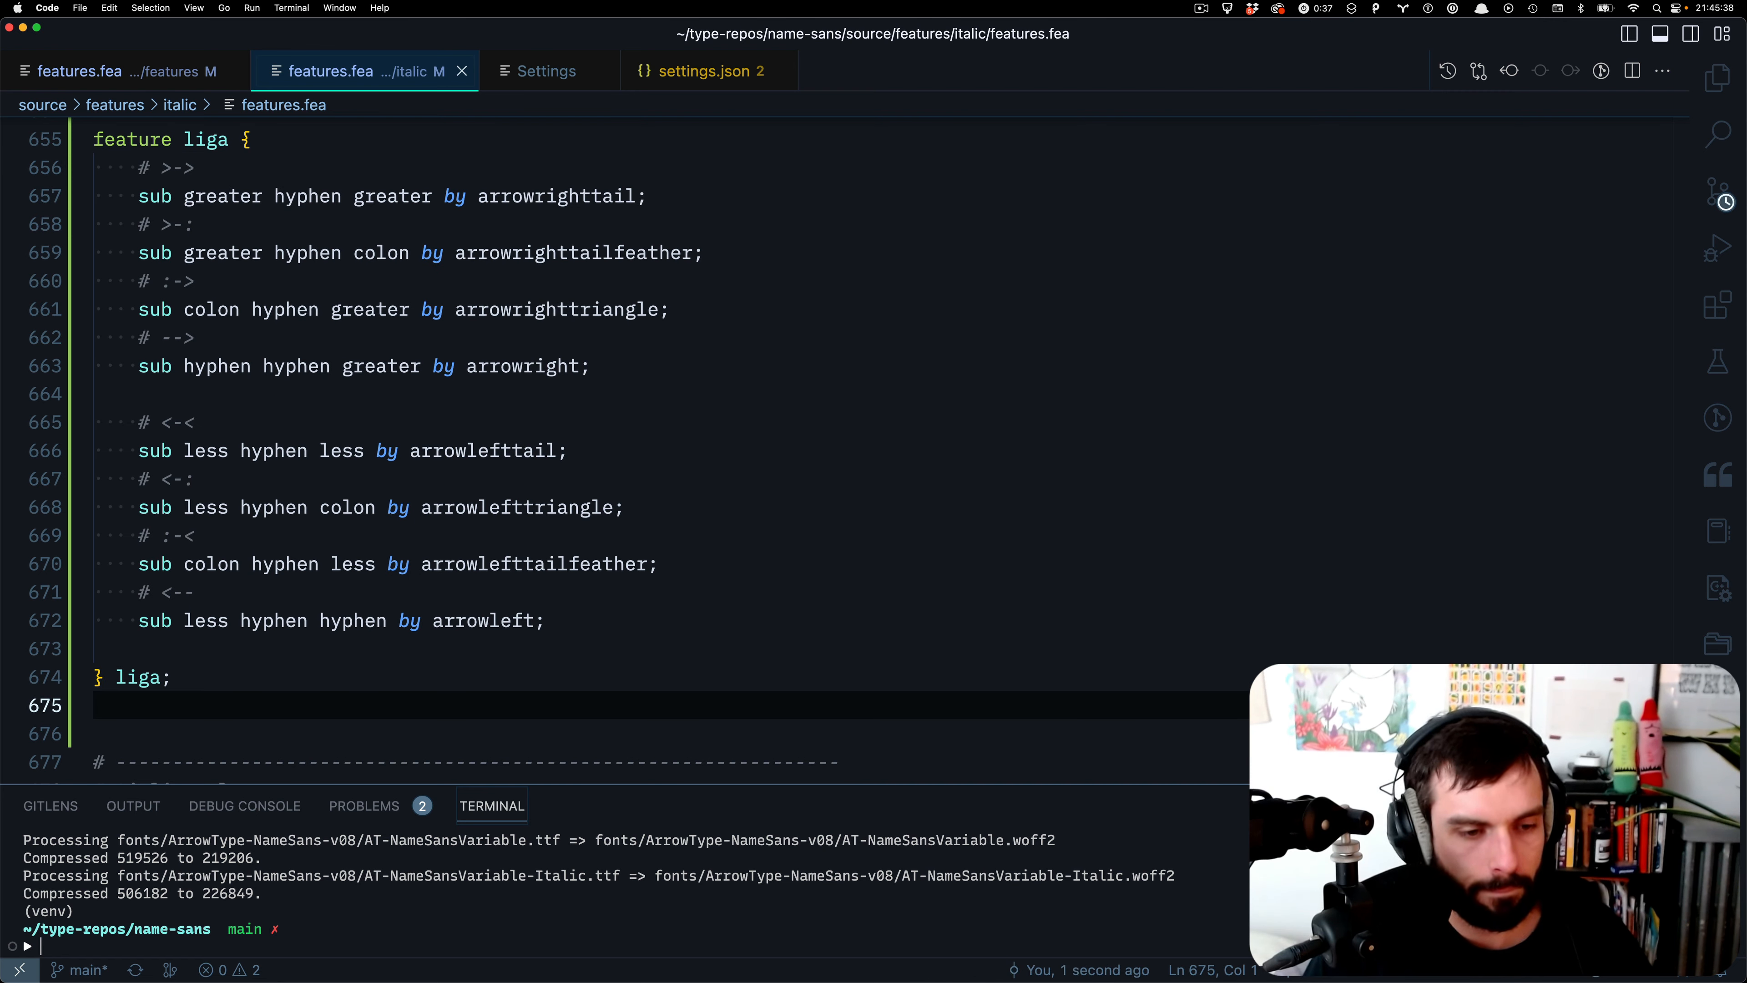
- Rerun the previous font build command in the terminal and enlarge the terminal area to follow its output
key(Up)
key(Return)
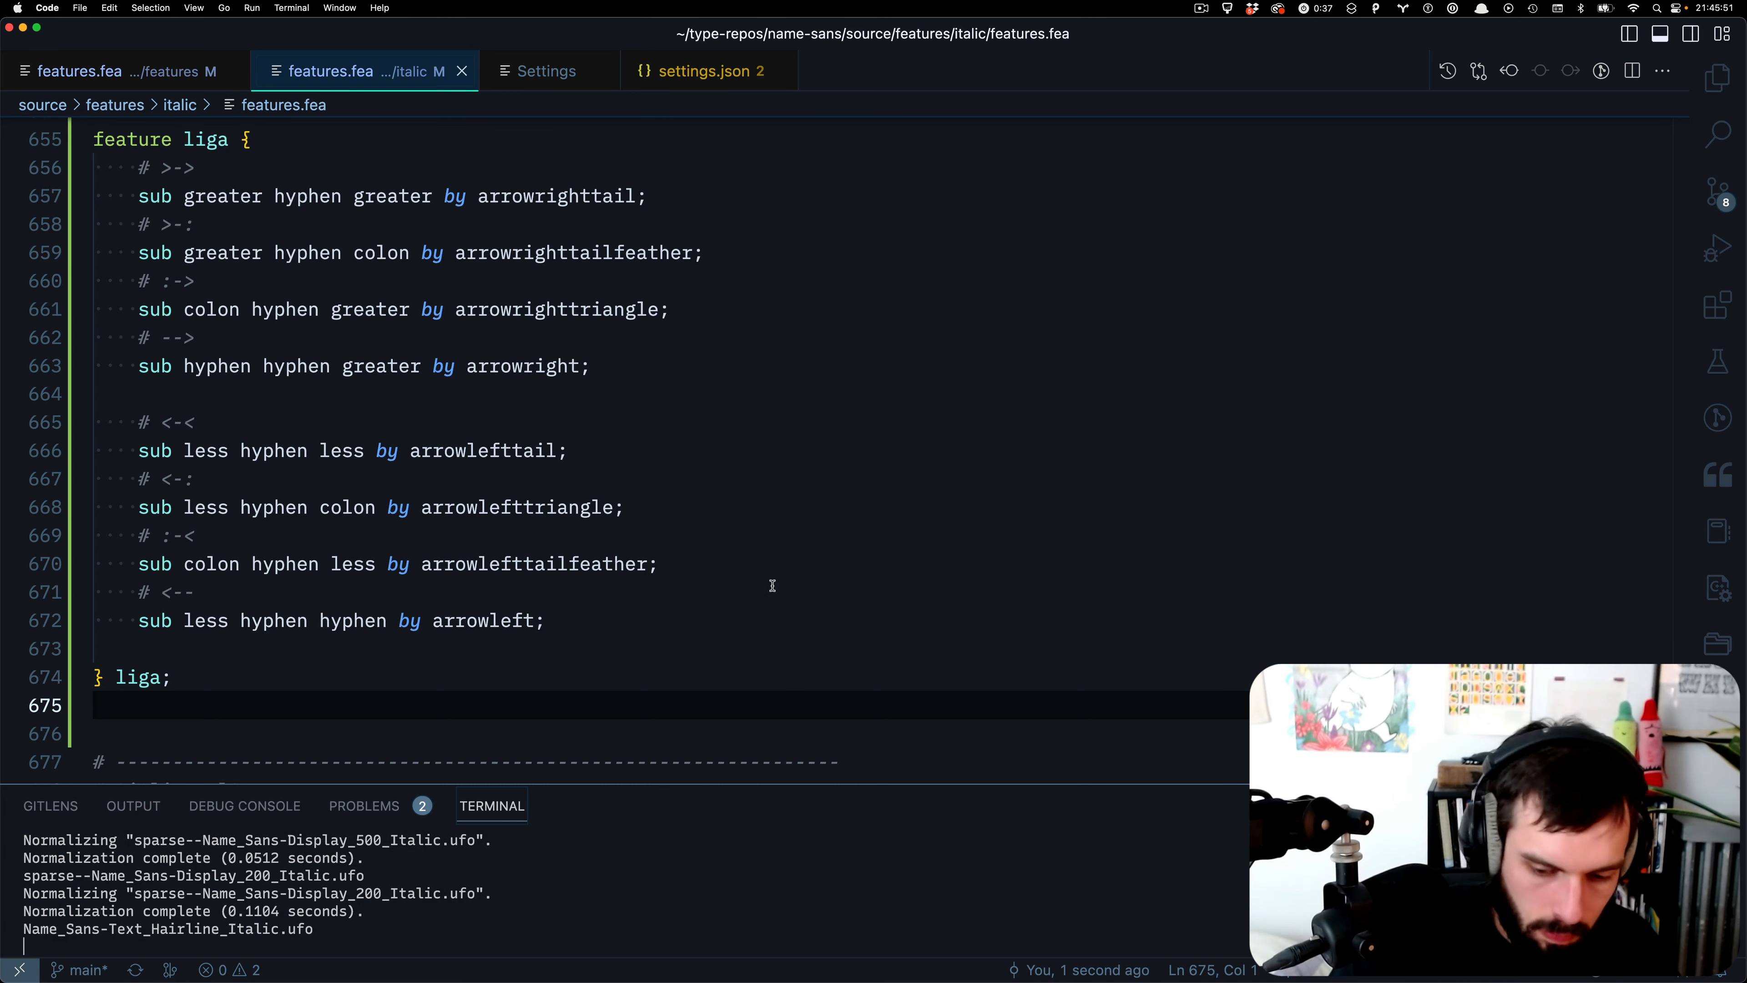
click(972, 316)
key(ctrl+Right)
key(ctrl+Left)
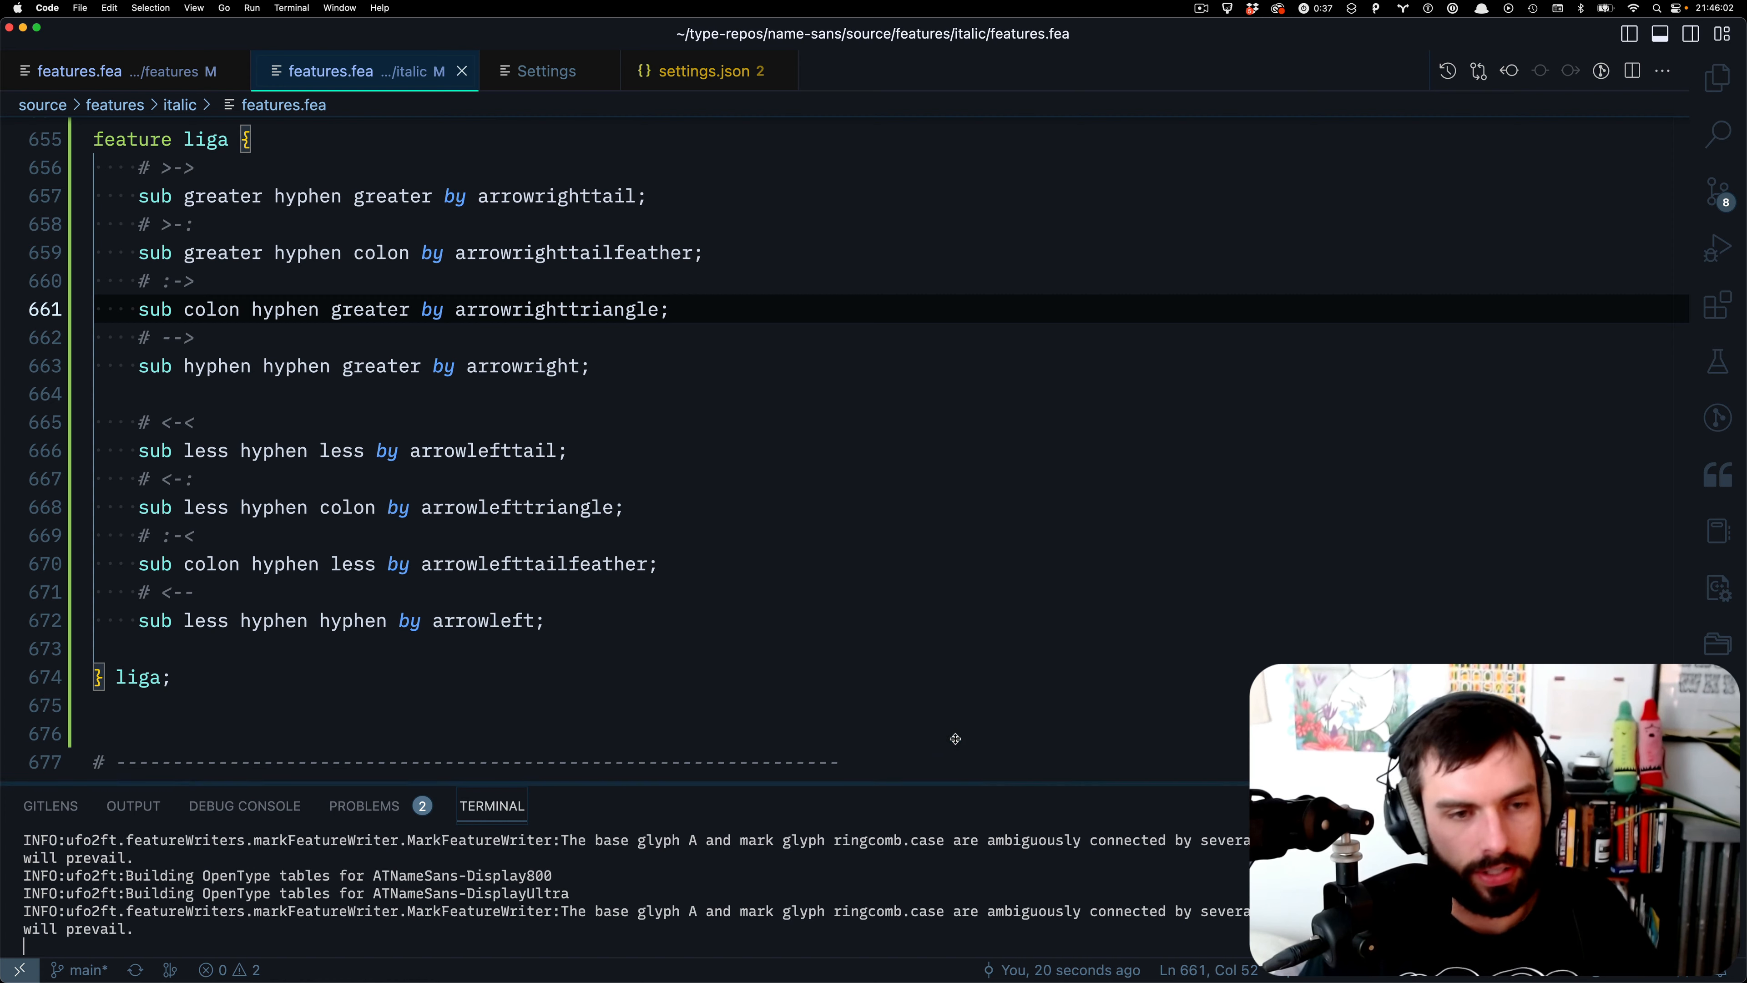
drag(956, 782, 932, 606)
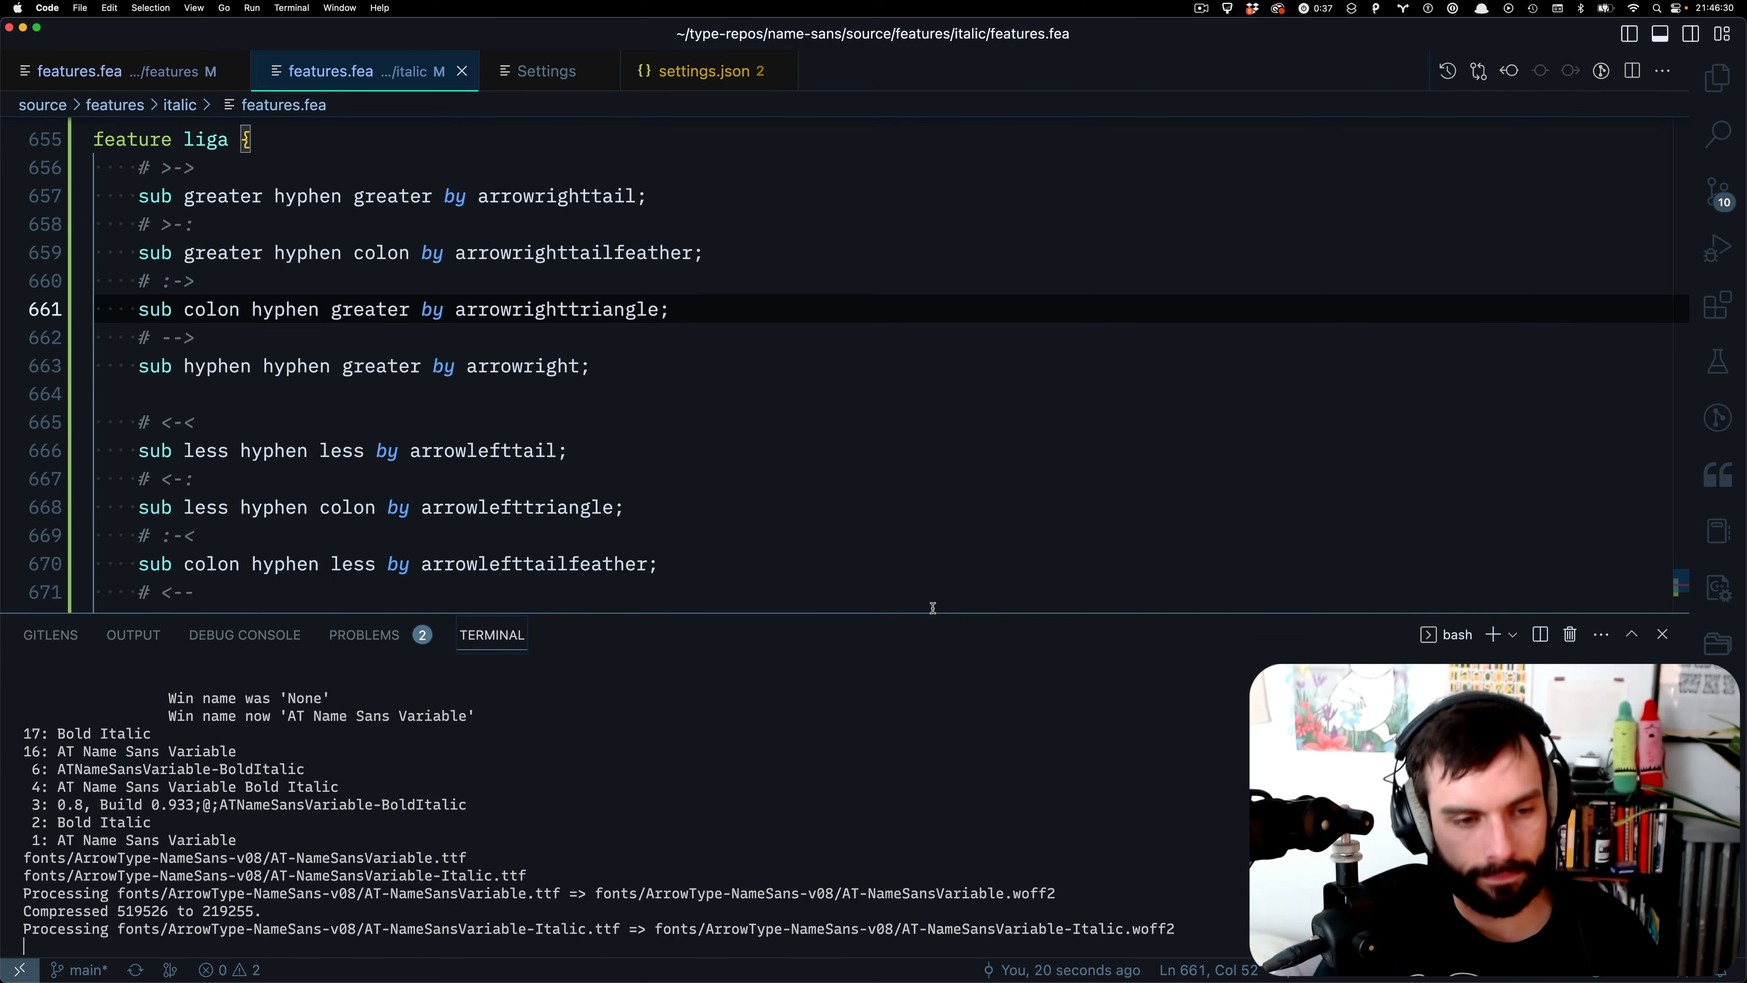
- Switch to FontGoggles, move the Untitled 3 window aside, and add "<-<" to the end of the G TRAIN sample text in Untitled 2
key(super+Tab)
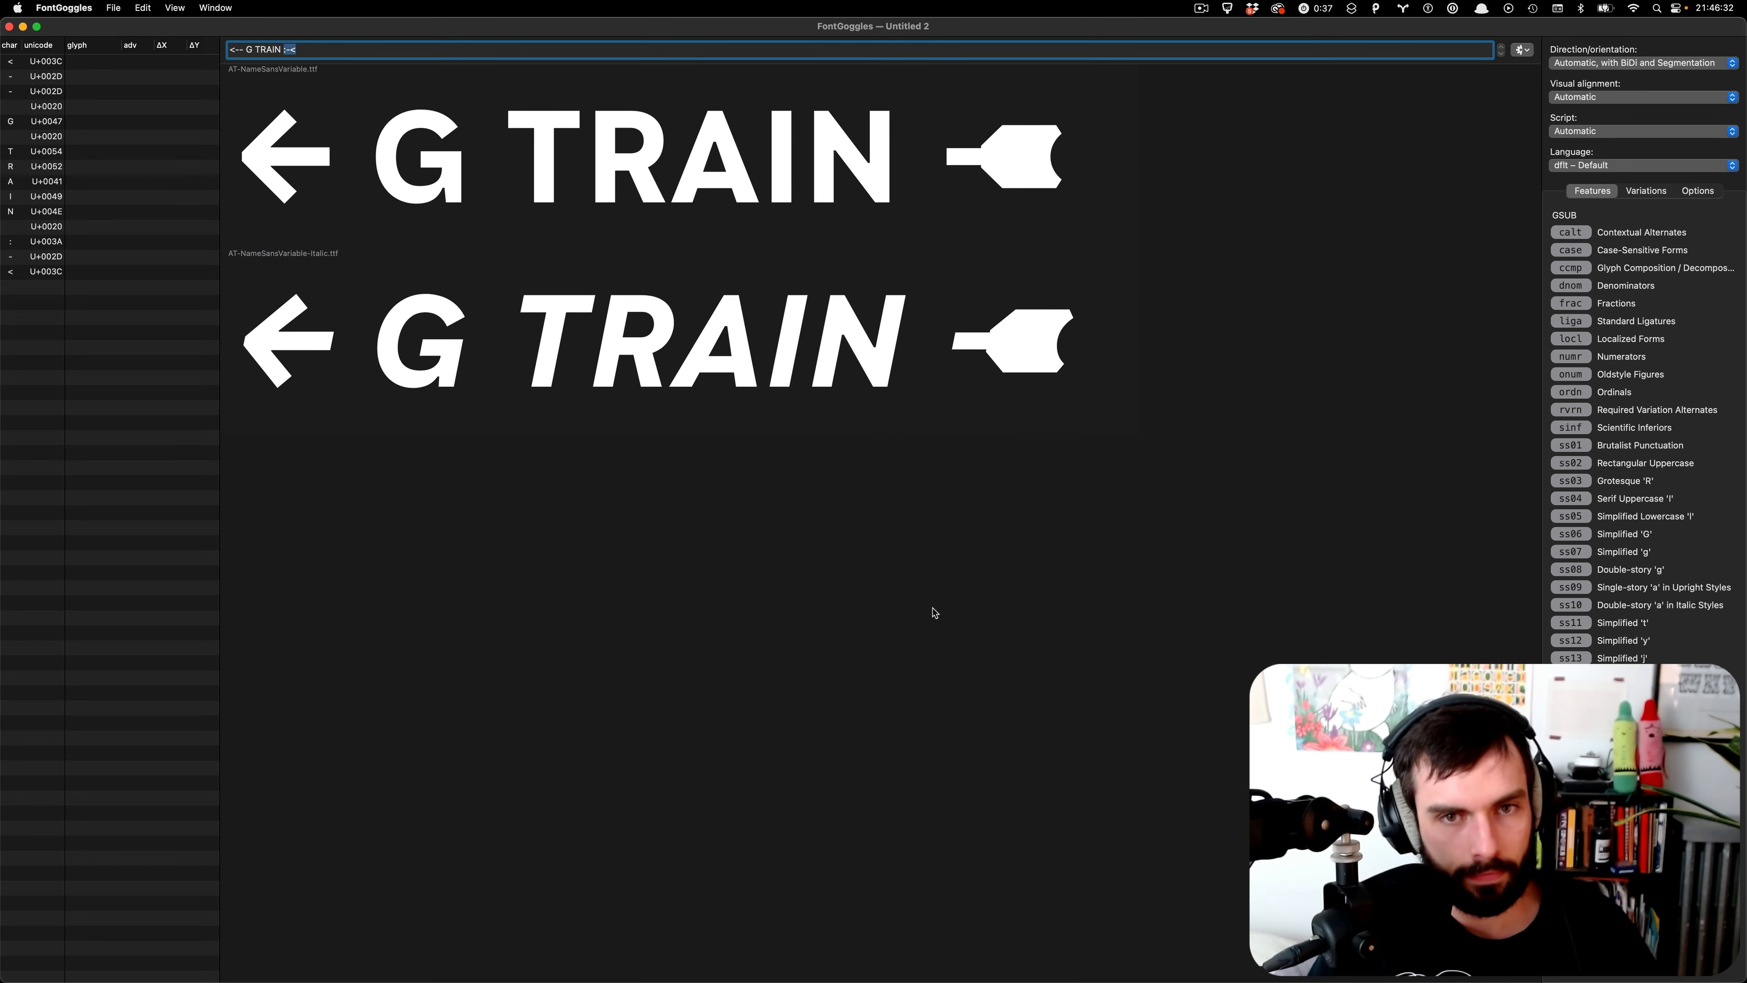
key(super+grave)
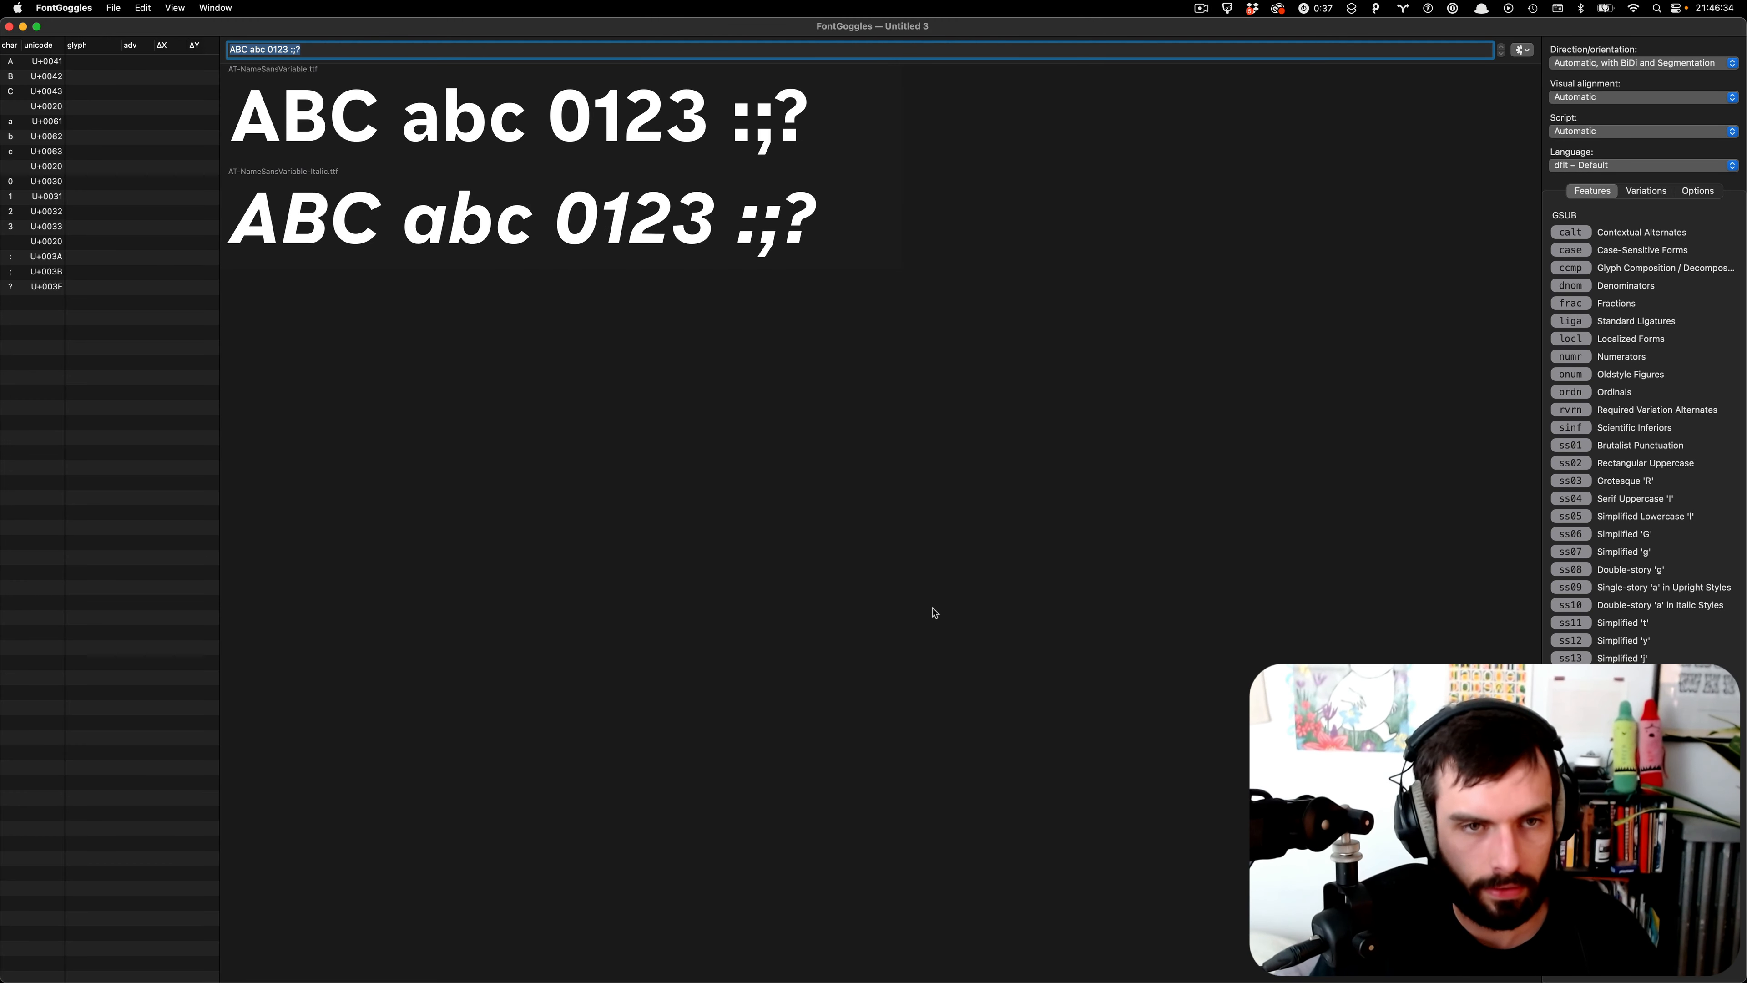
drag(980, 29, 1025, 552)
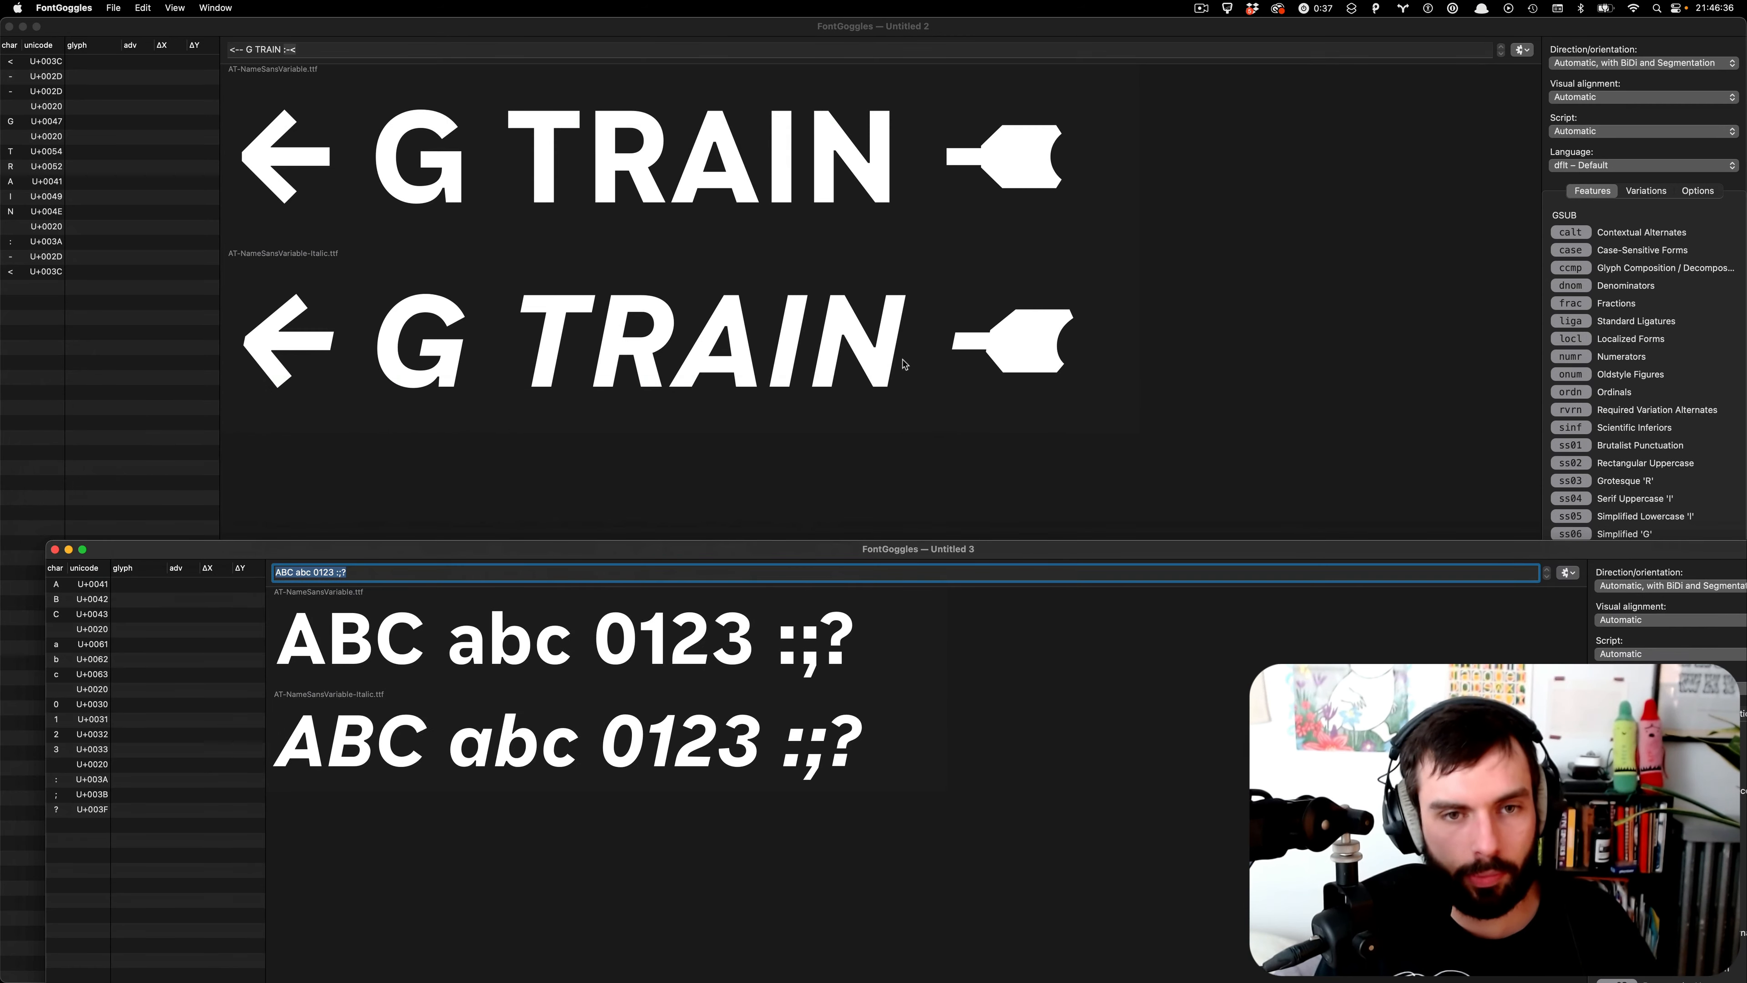
key(super+grave)
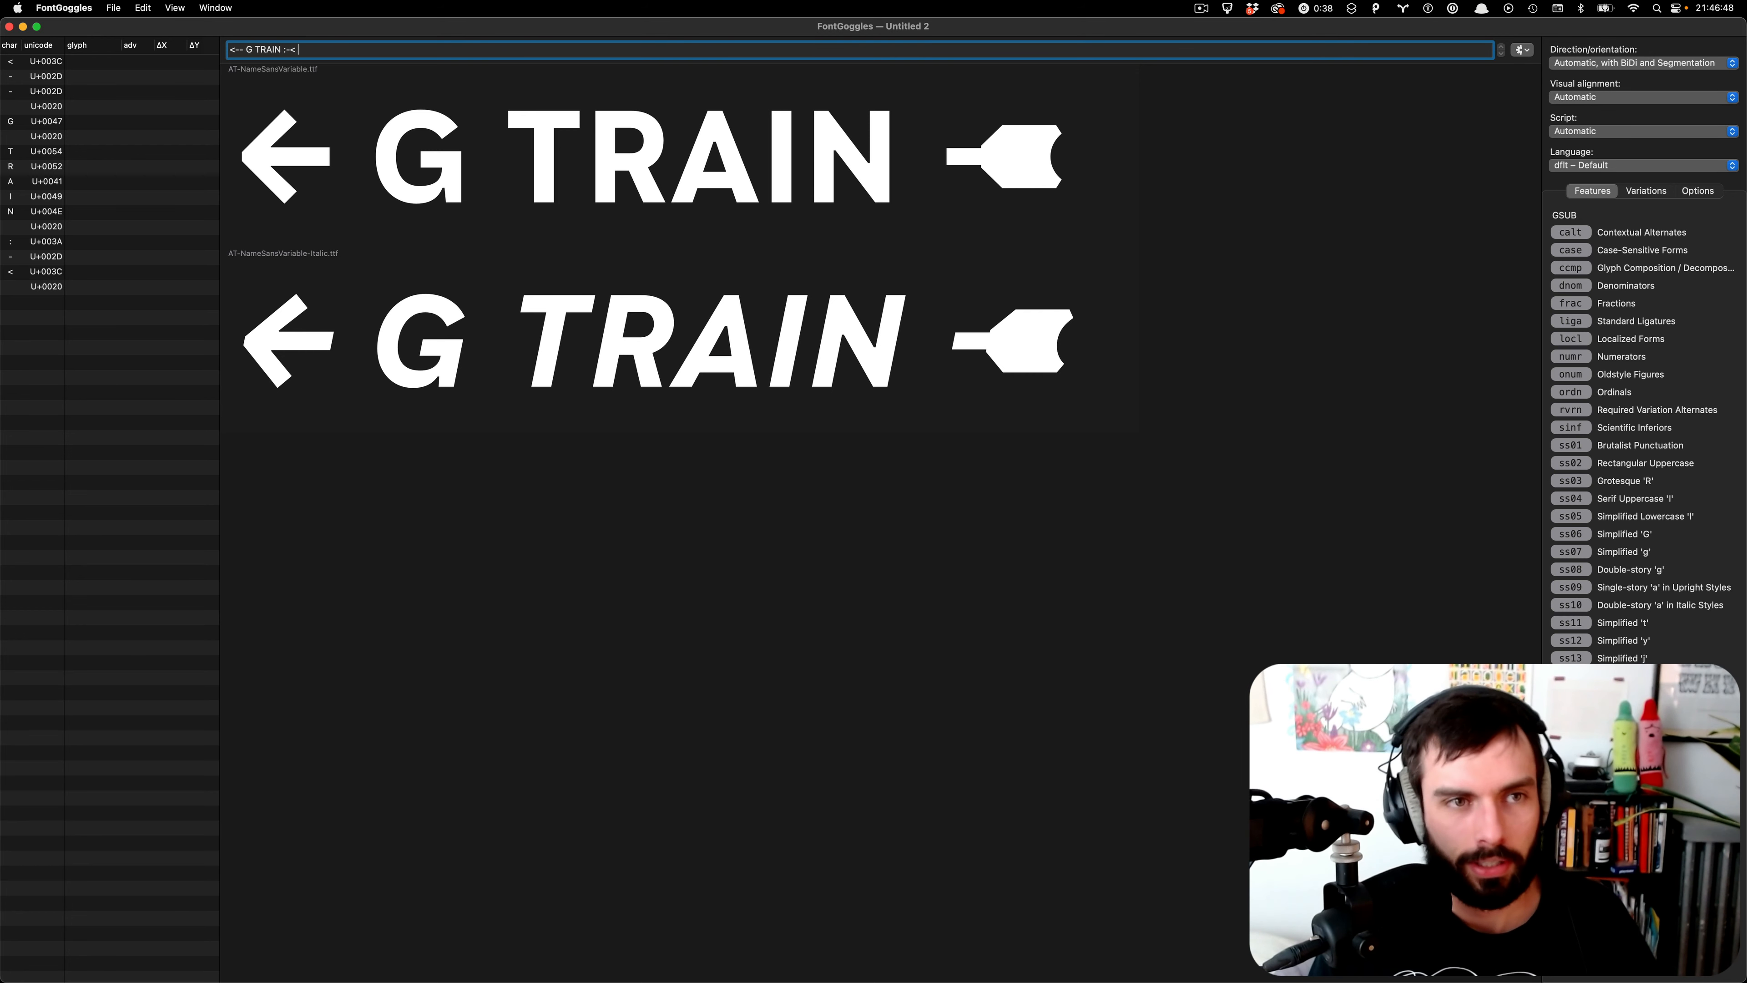
text(<-<)
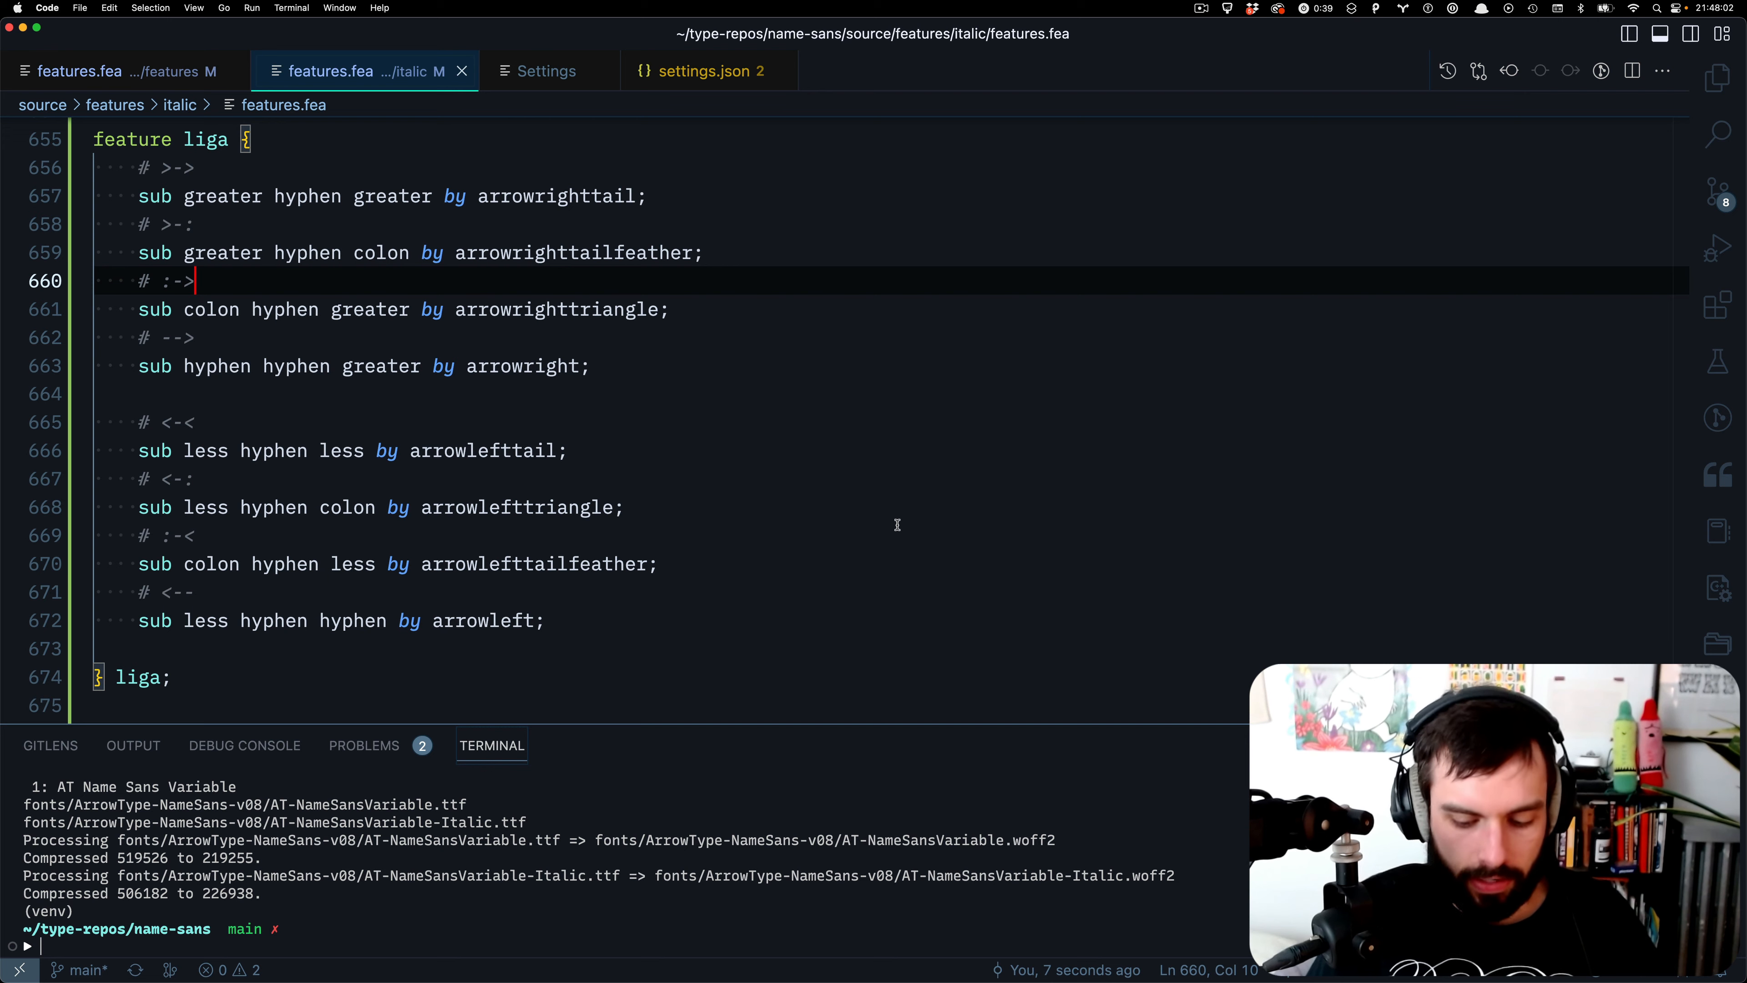
- Switch to RoboFont and examine the arrow glyphs in Name_Sans-Text_Bold.ufo, including arrowup, arrowleft and arrowrighttail
key(super+minus)
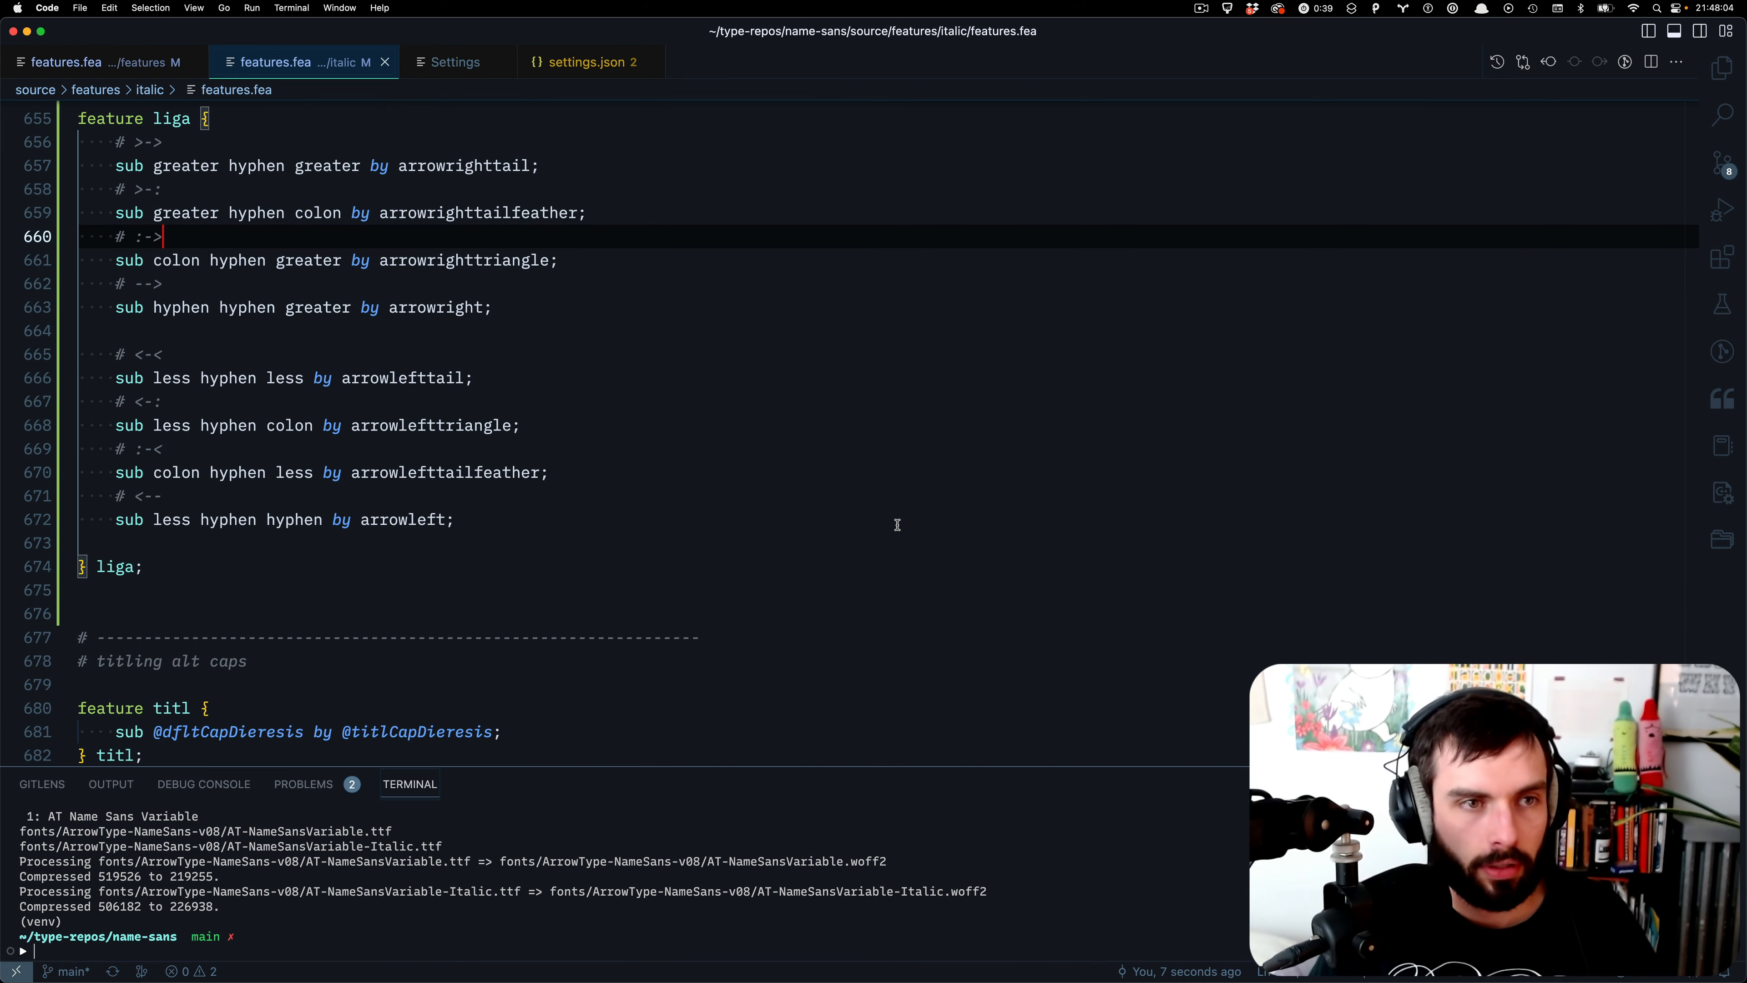
scroll(898, 525, up, 3)
key(super+Tab)
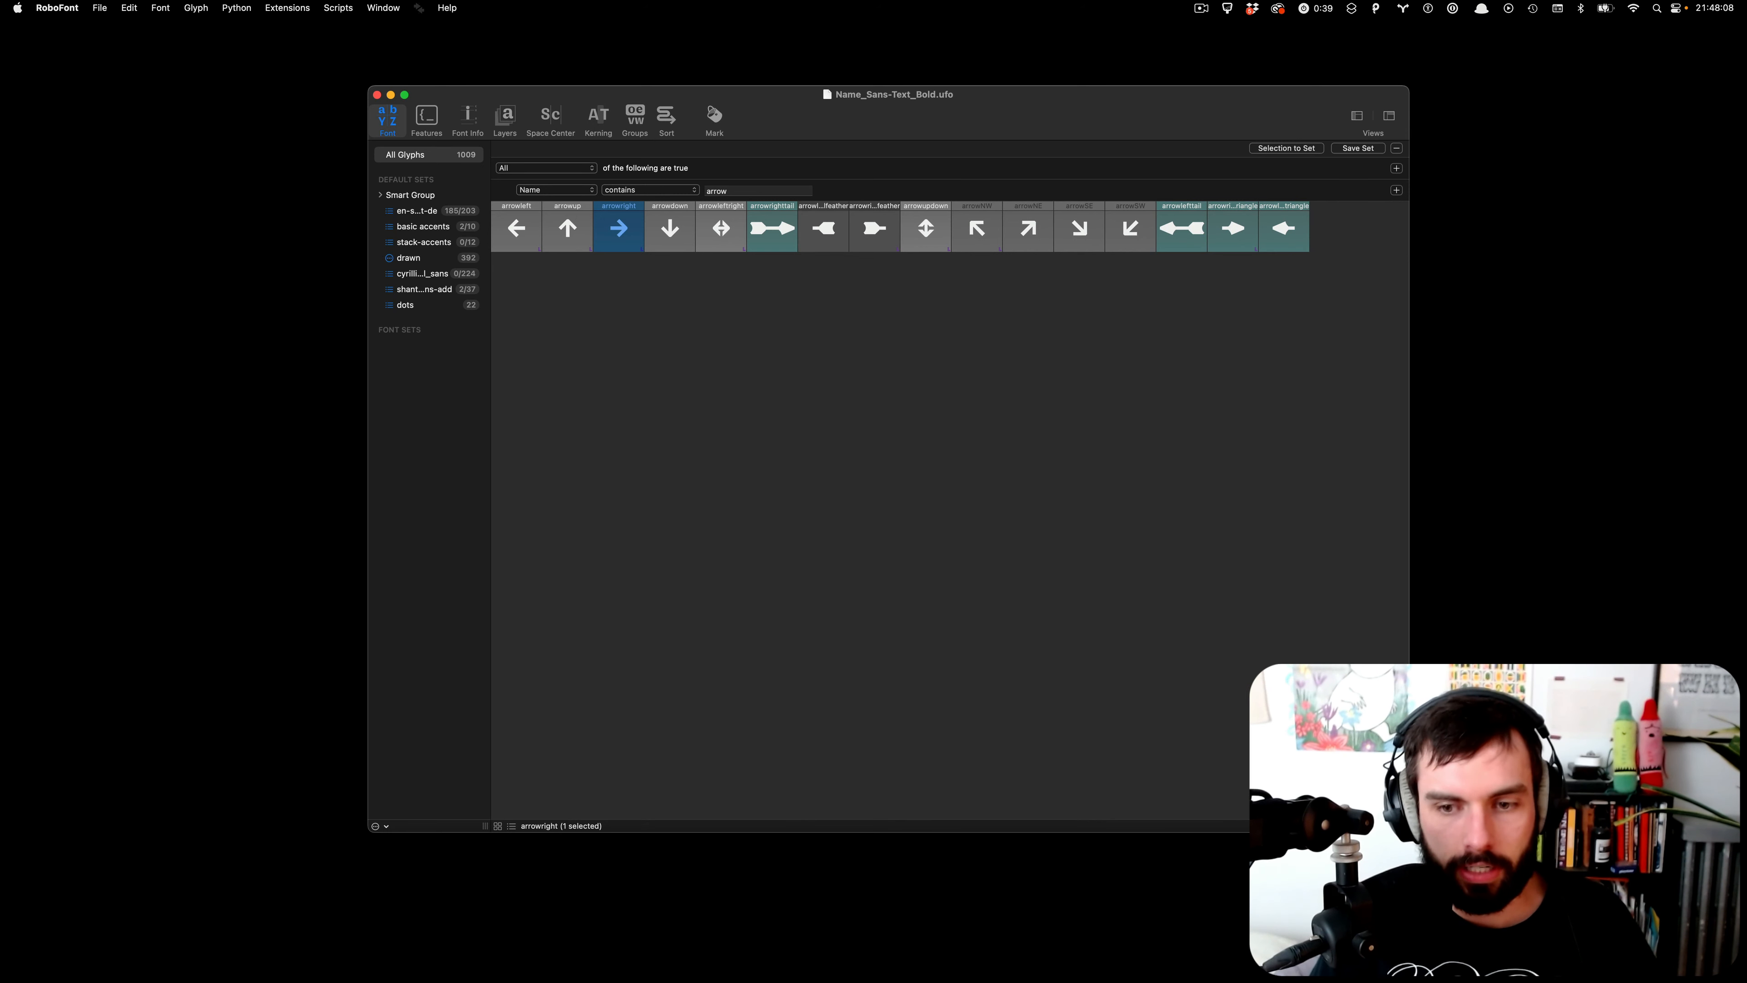
key(super+plus)
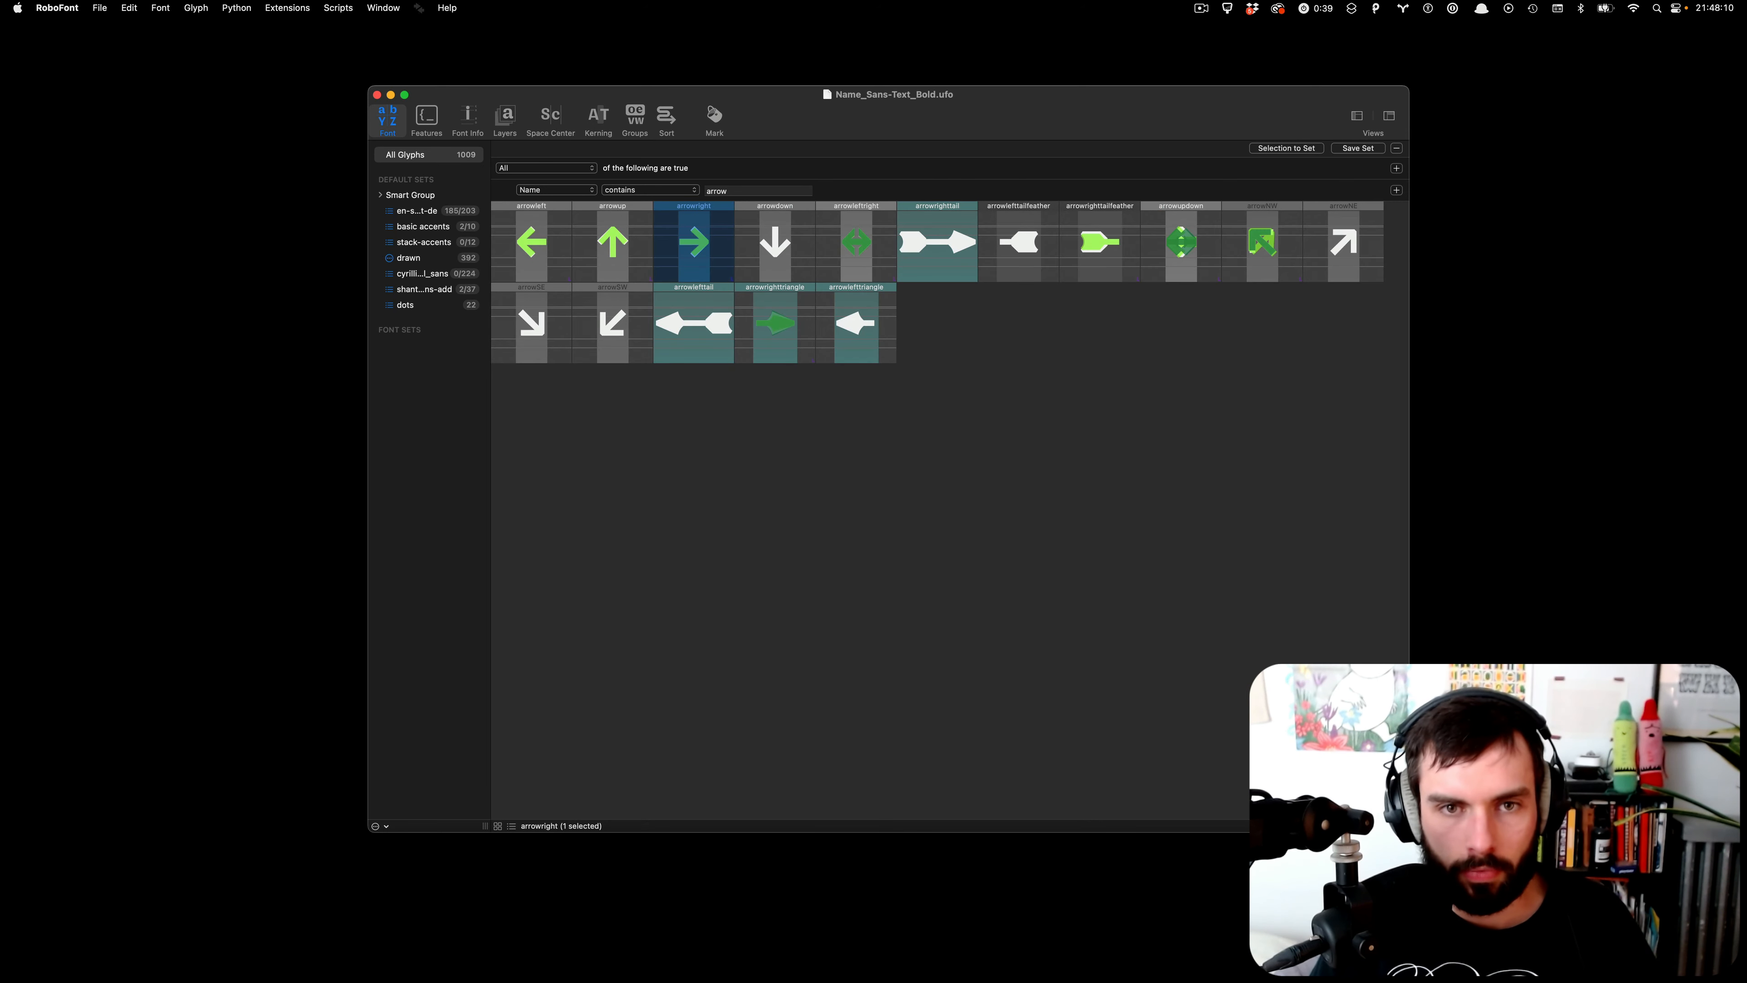
key(super+minus)
click(1304, 587)
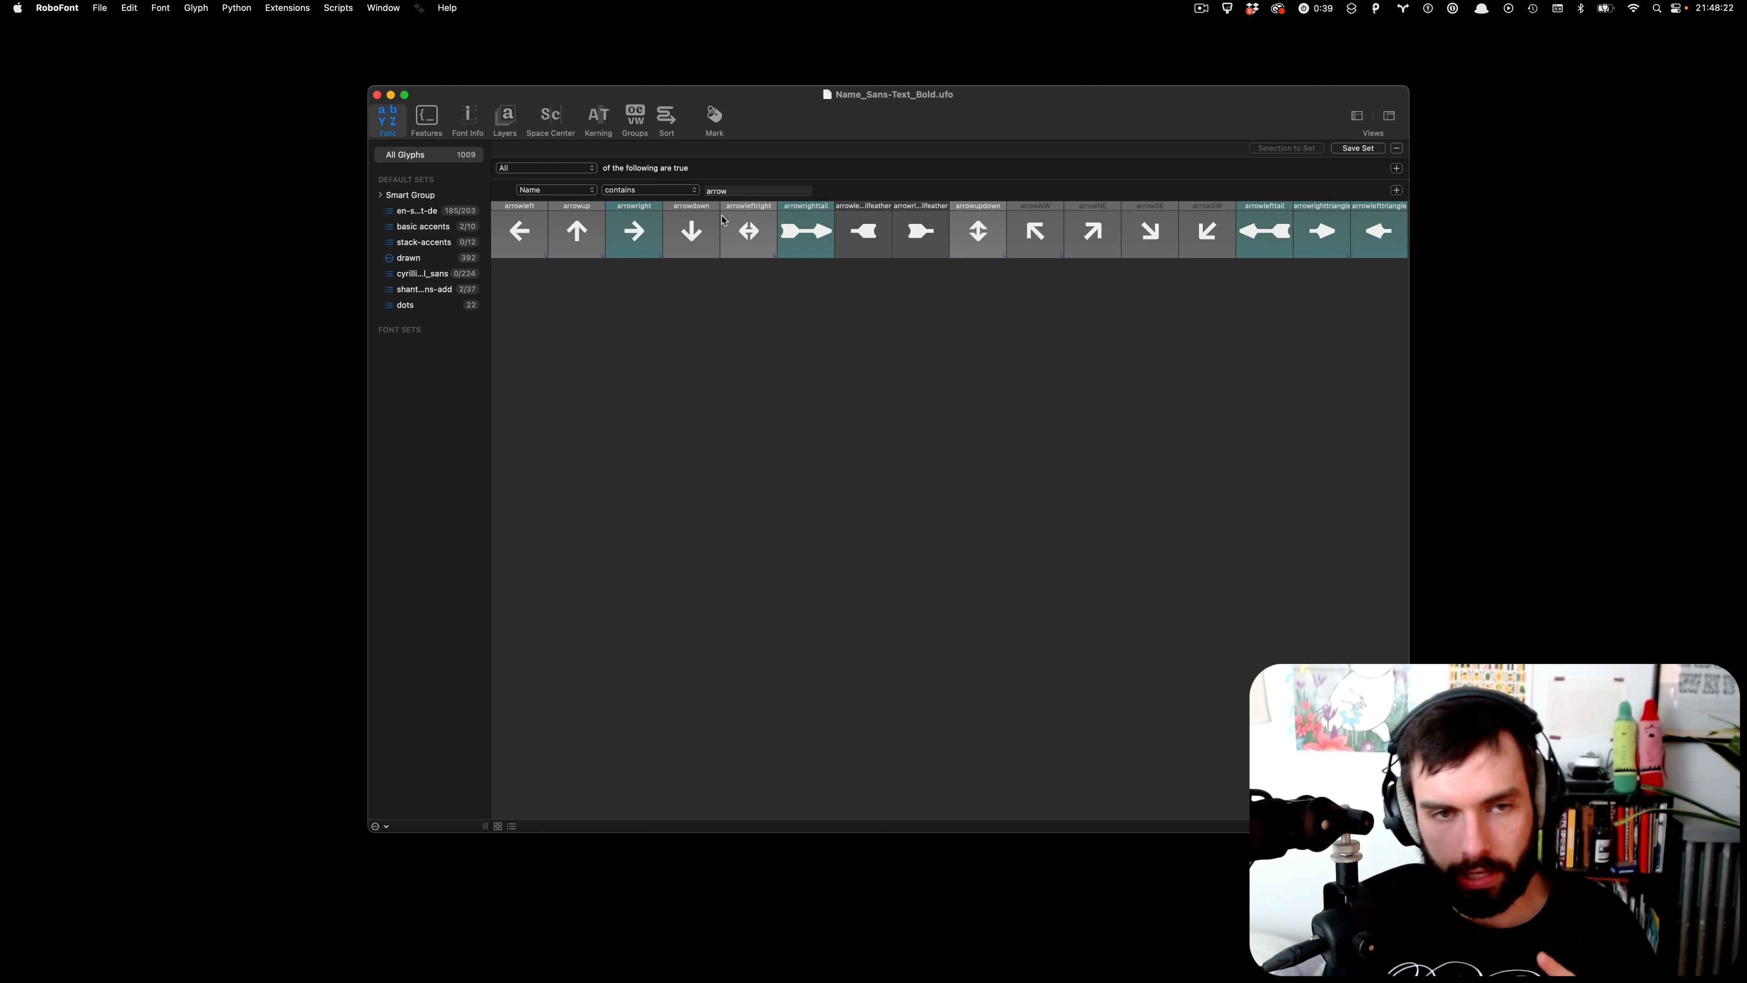
click(603, 239)
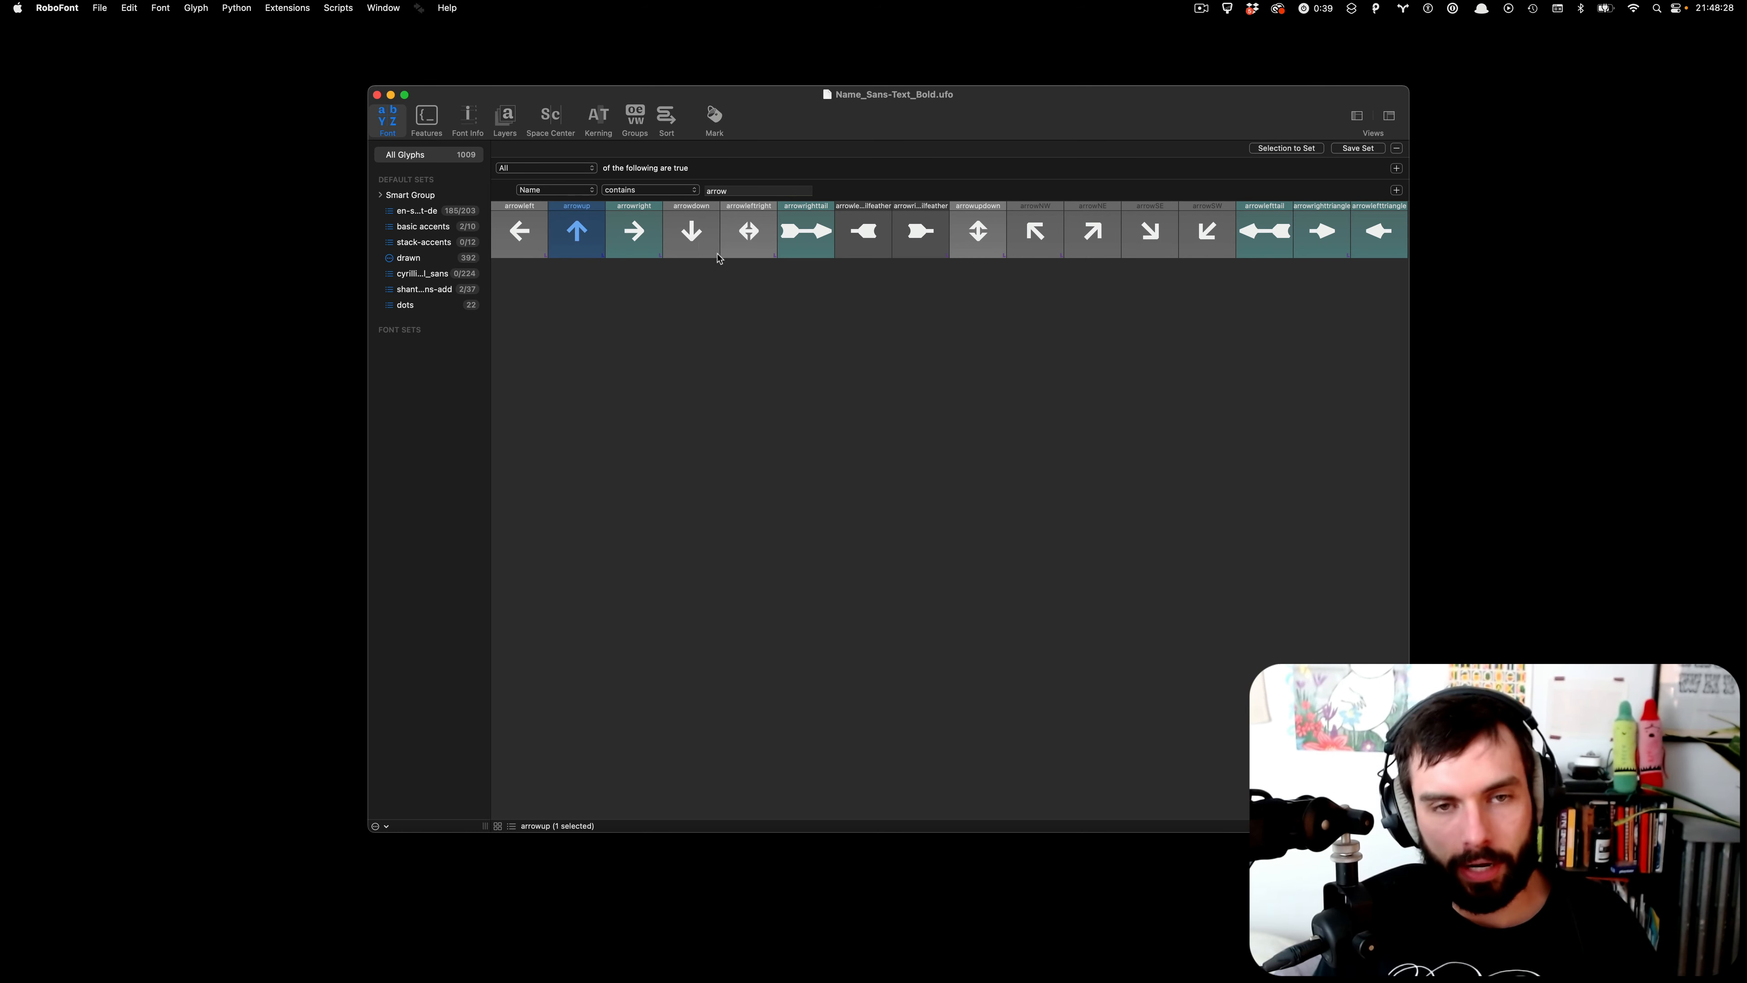
click(650, 248)
key(Left)
key(Left)
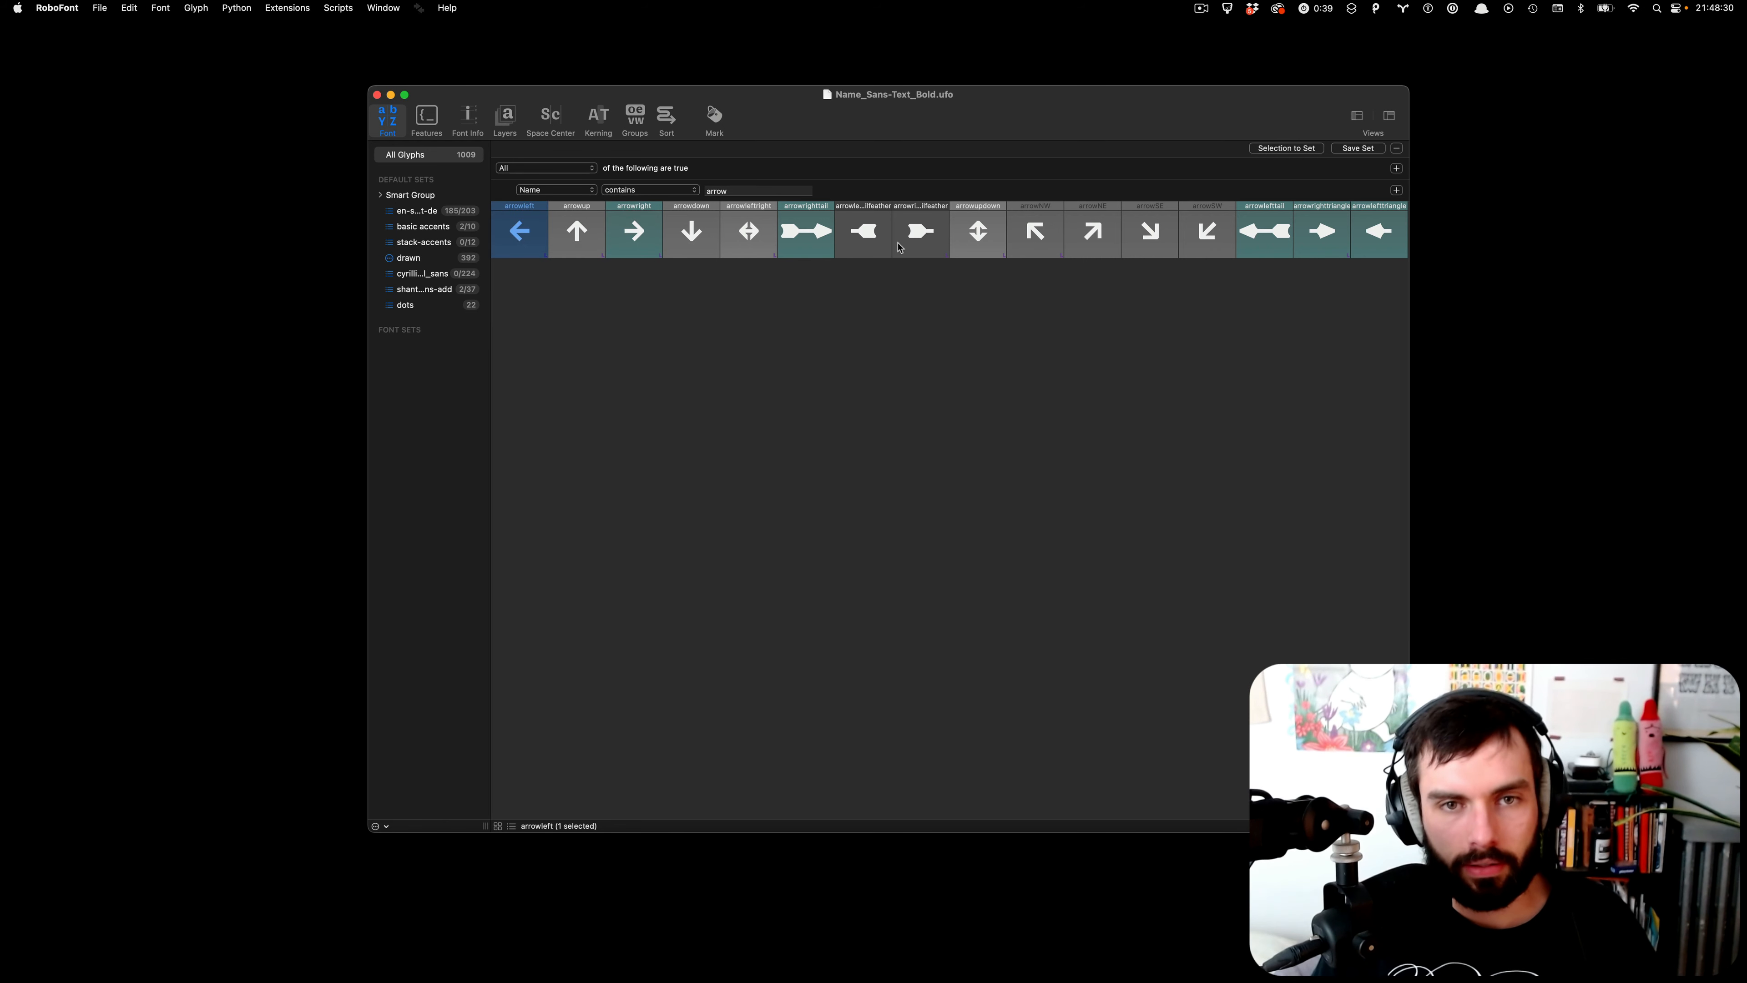
click(800, 247)
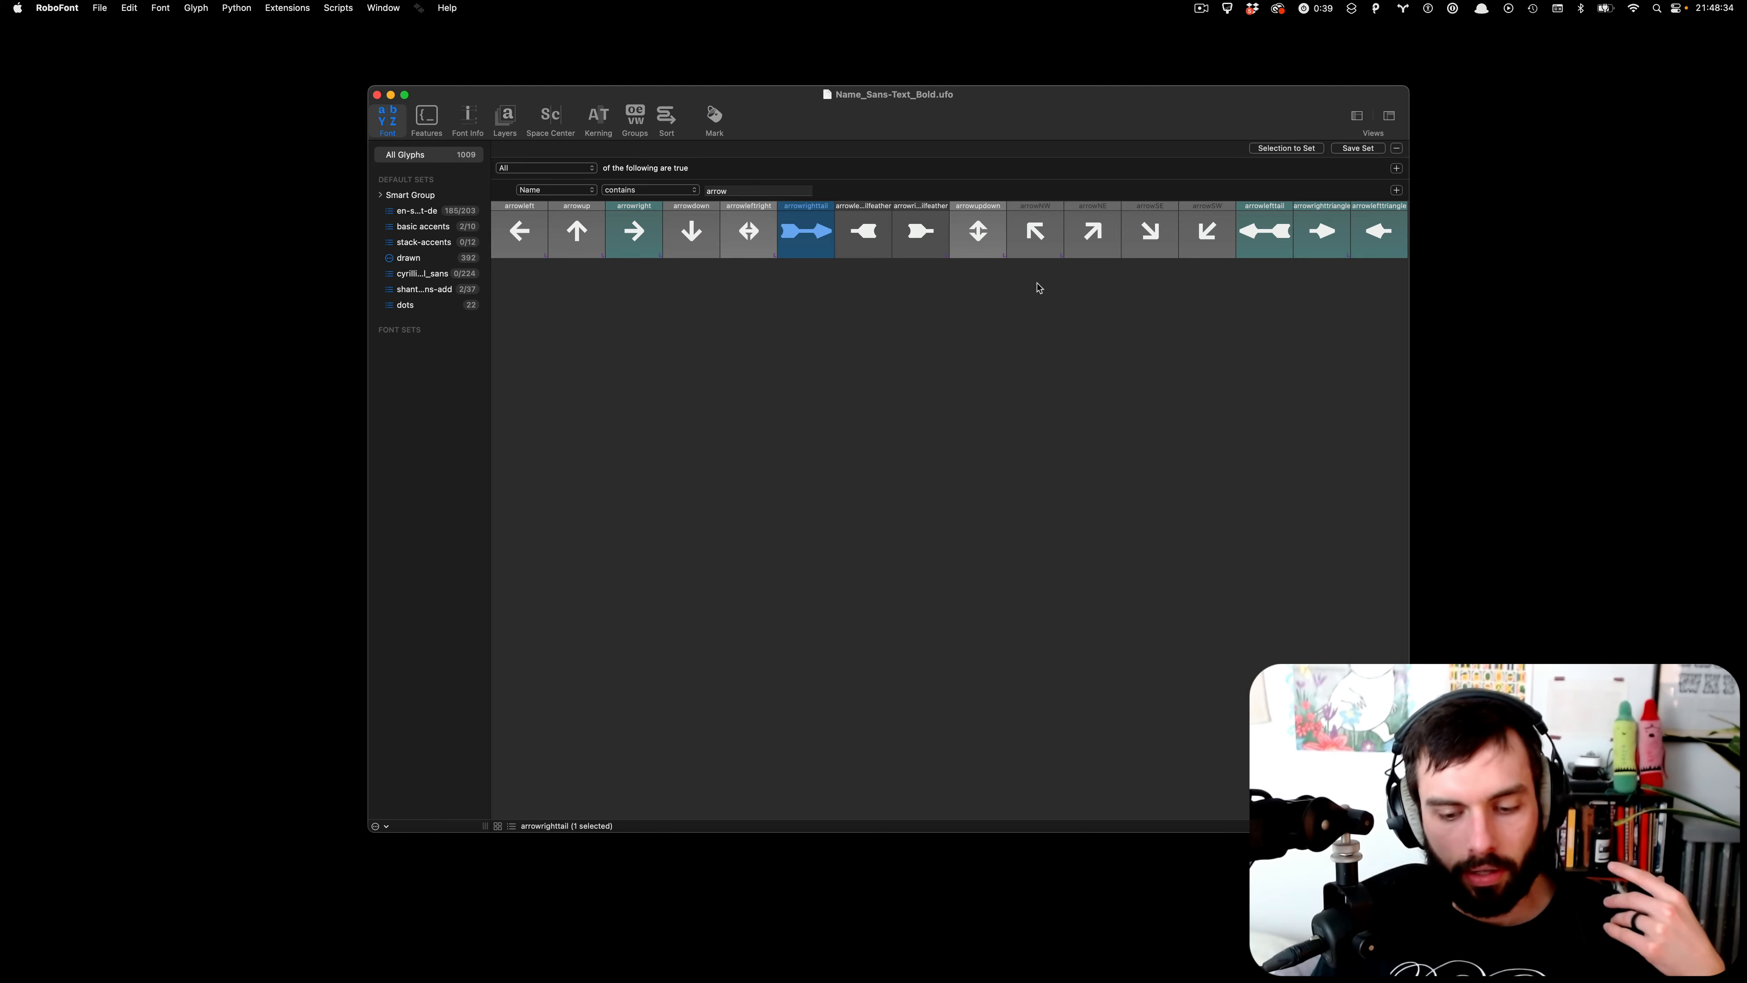
- Return to VS Code and review the ">->" ligature sequence in the italic features.fea against the arrowrighttail glyph in RoboFont
key(super+Tab)
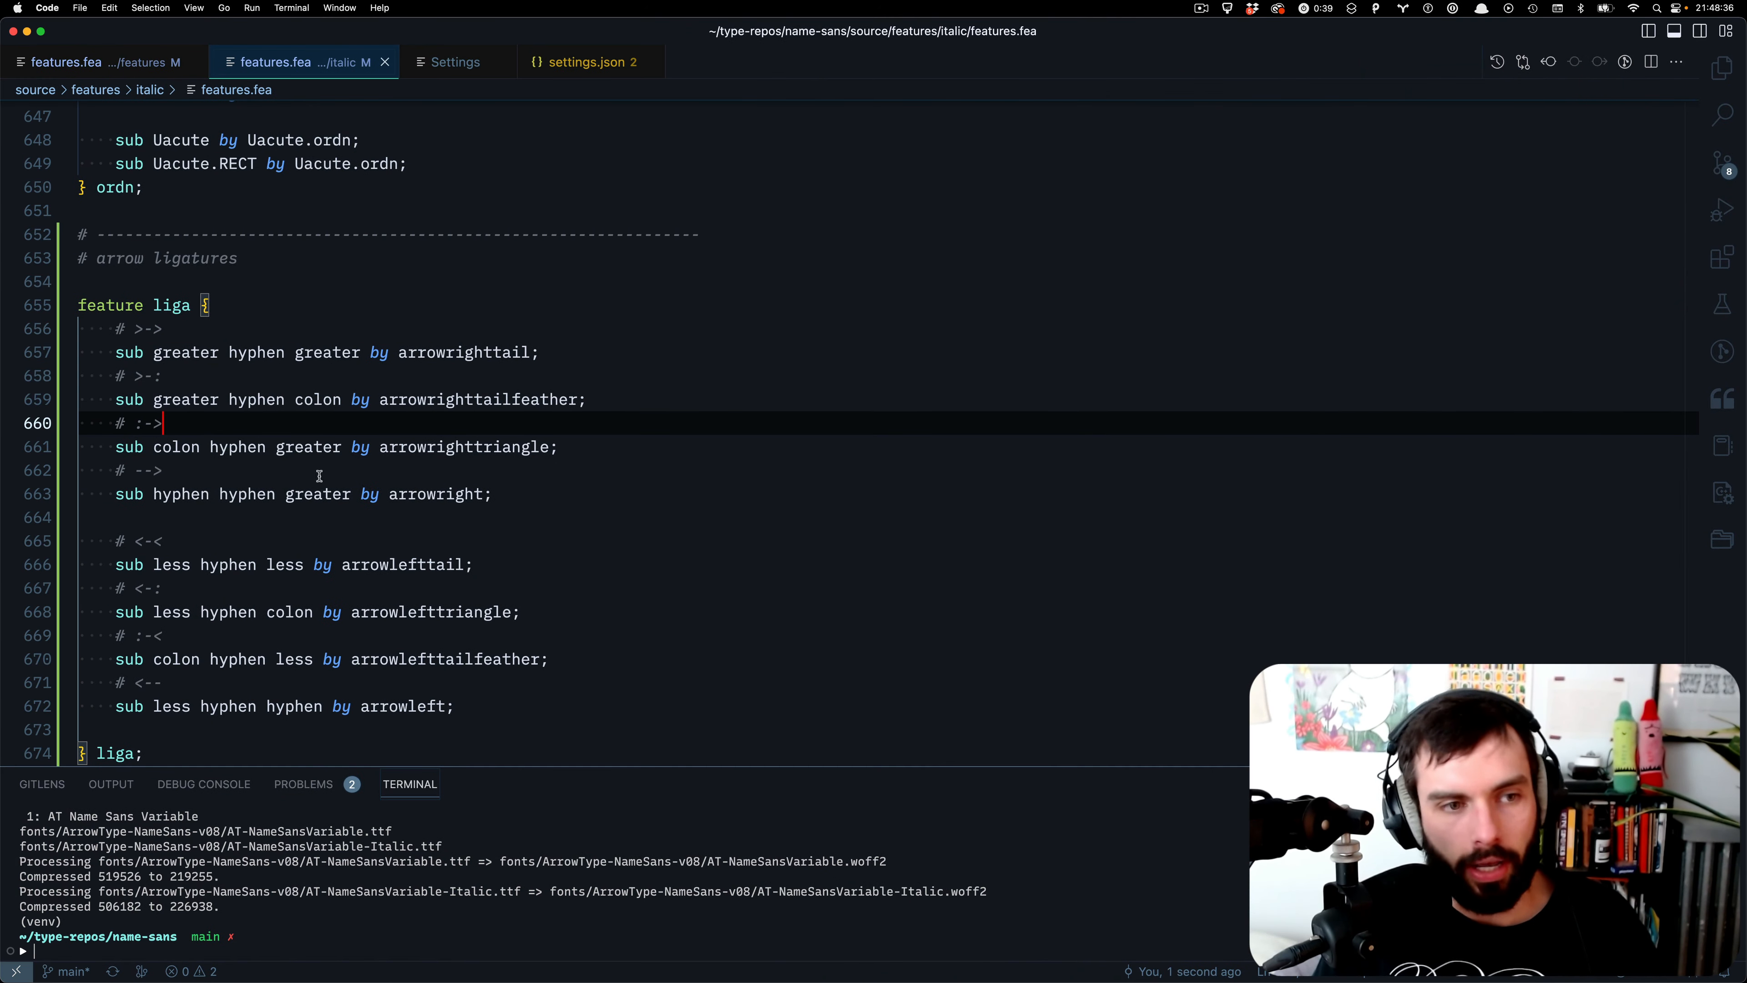
click(184, 376)
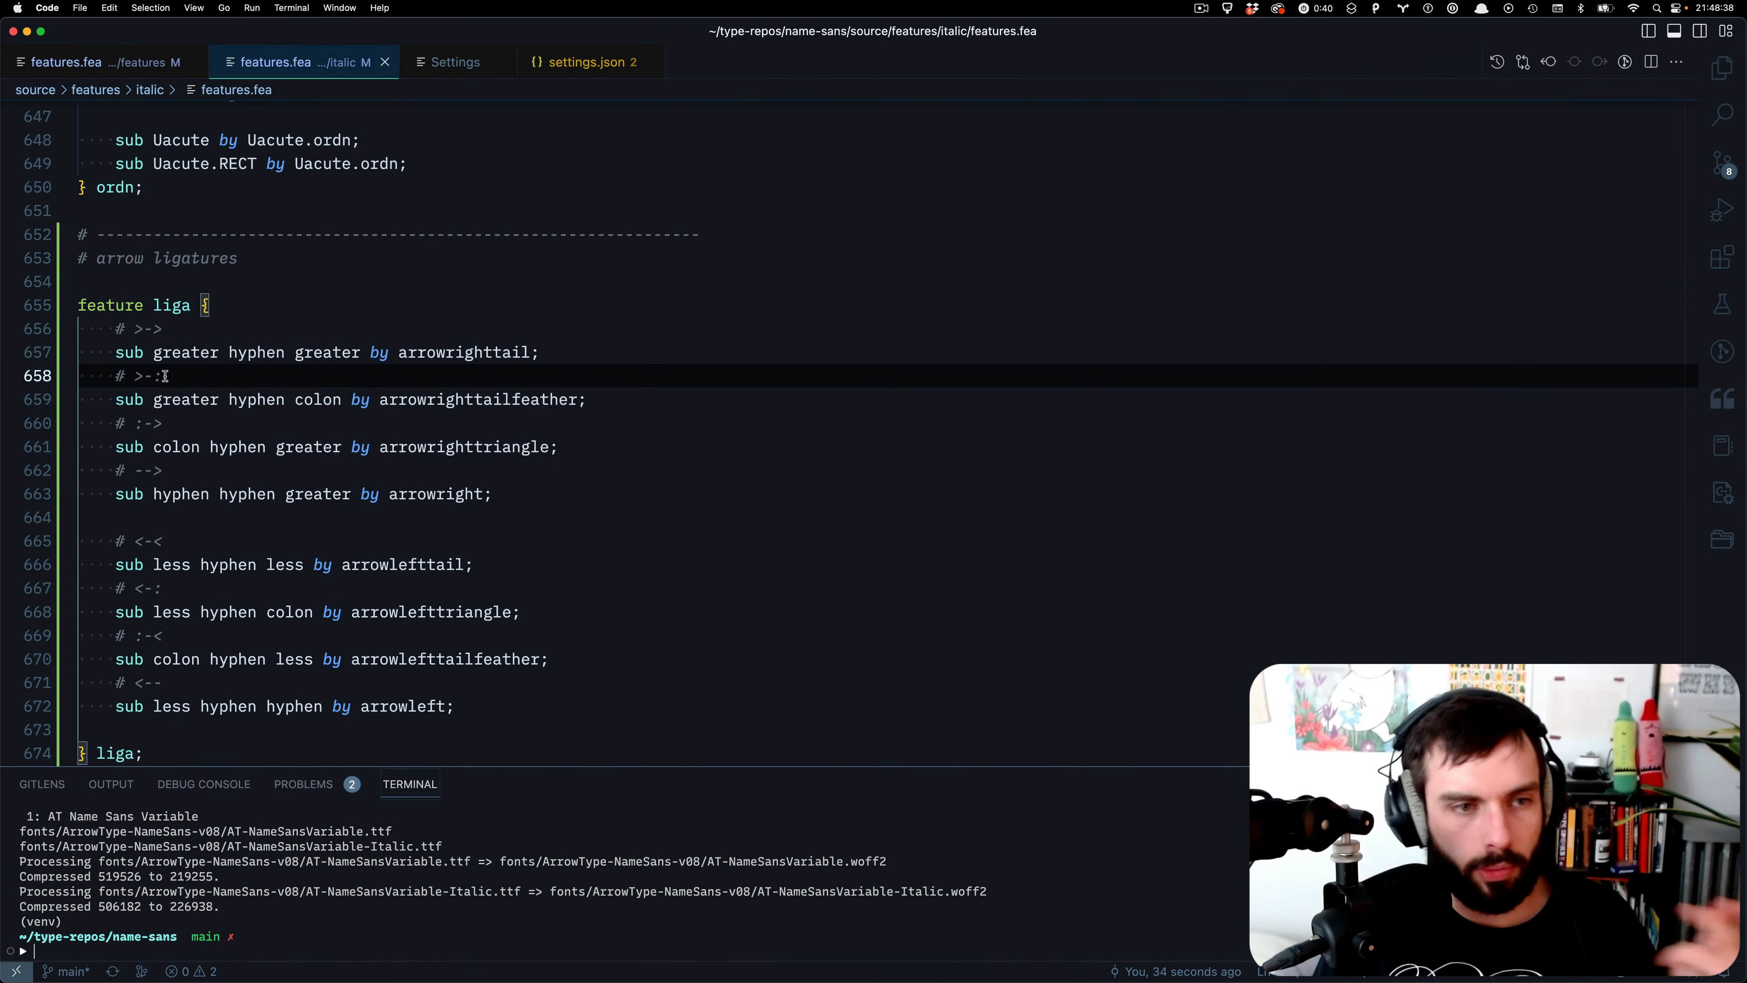
double_click(164, 329)
click(245, 335)
scroll(255, 348, down, 1)
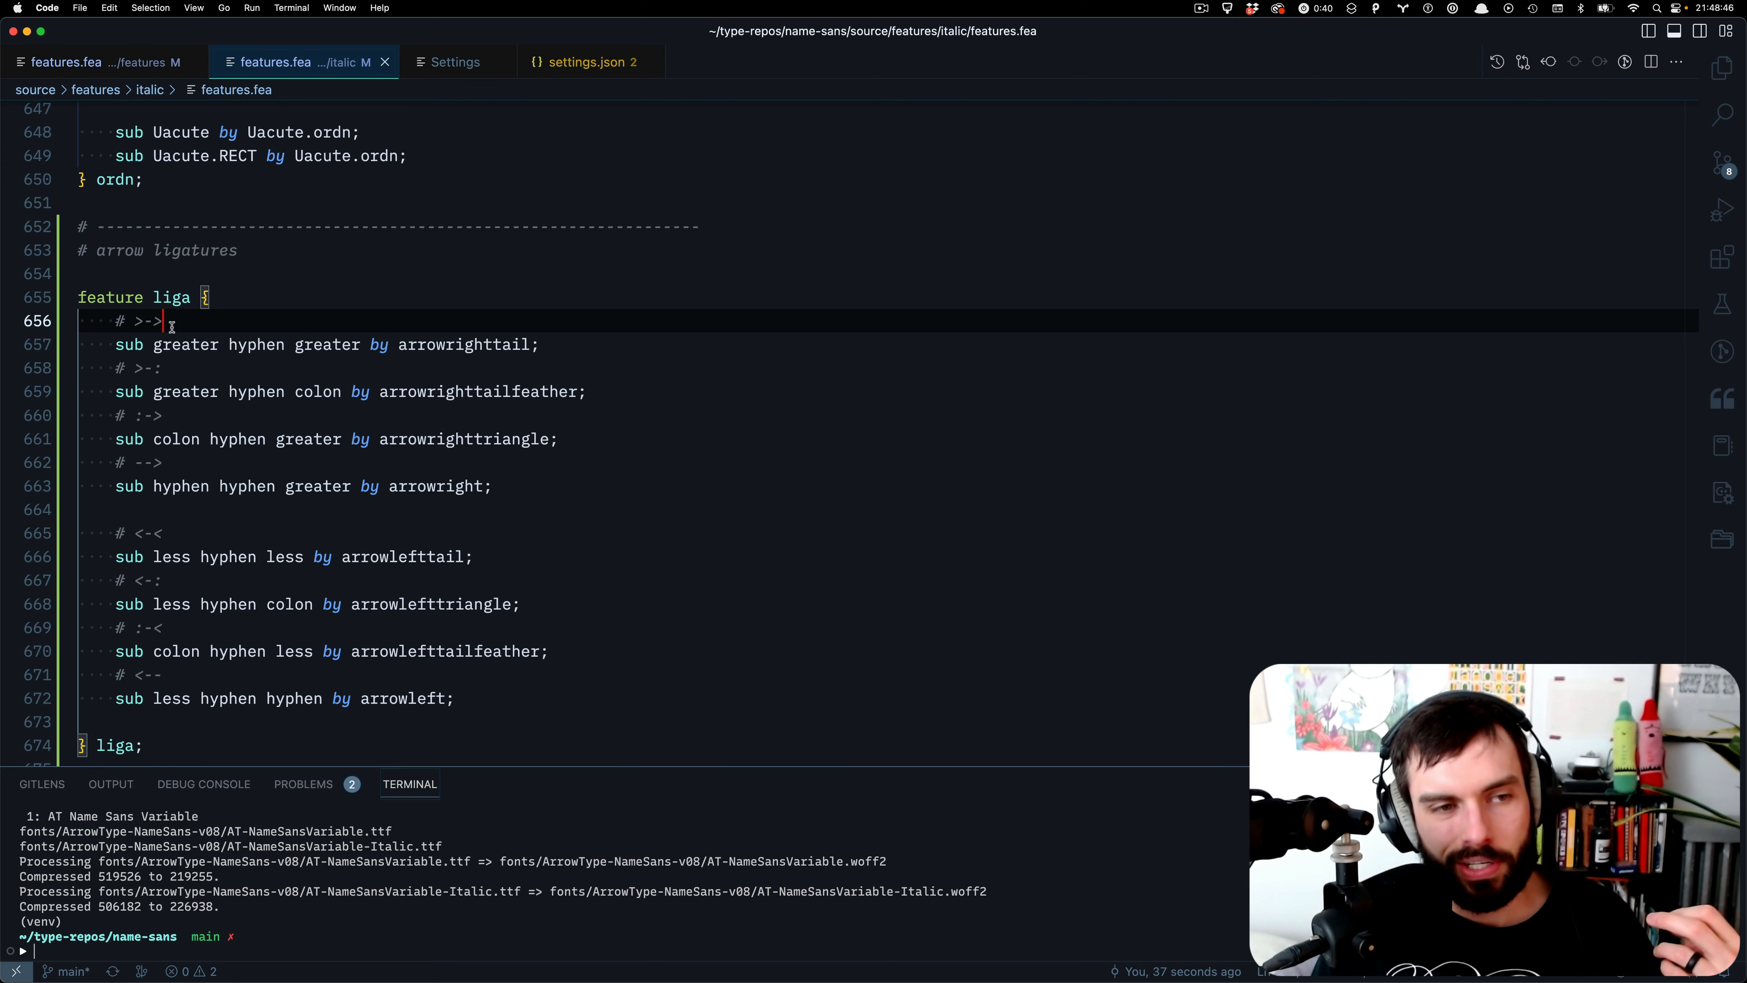
drag(159, 322, 128, 322)
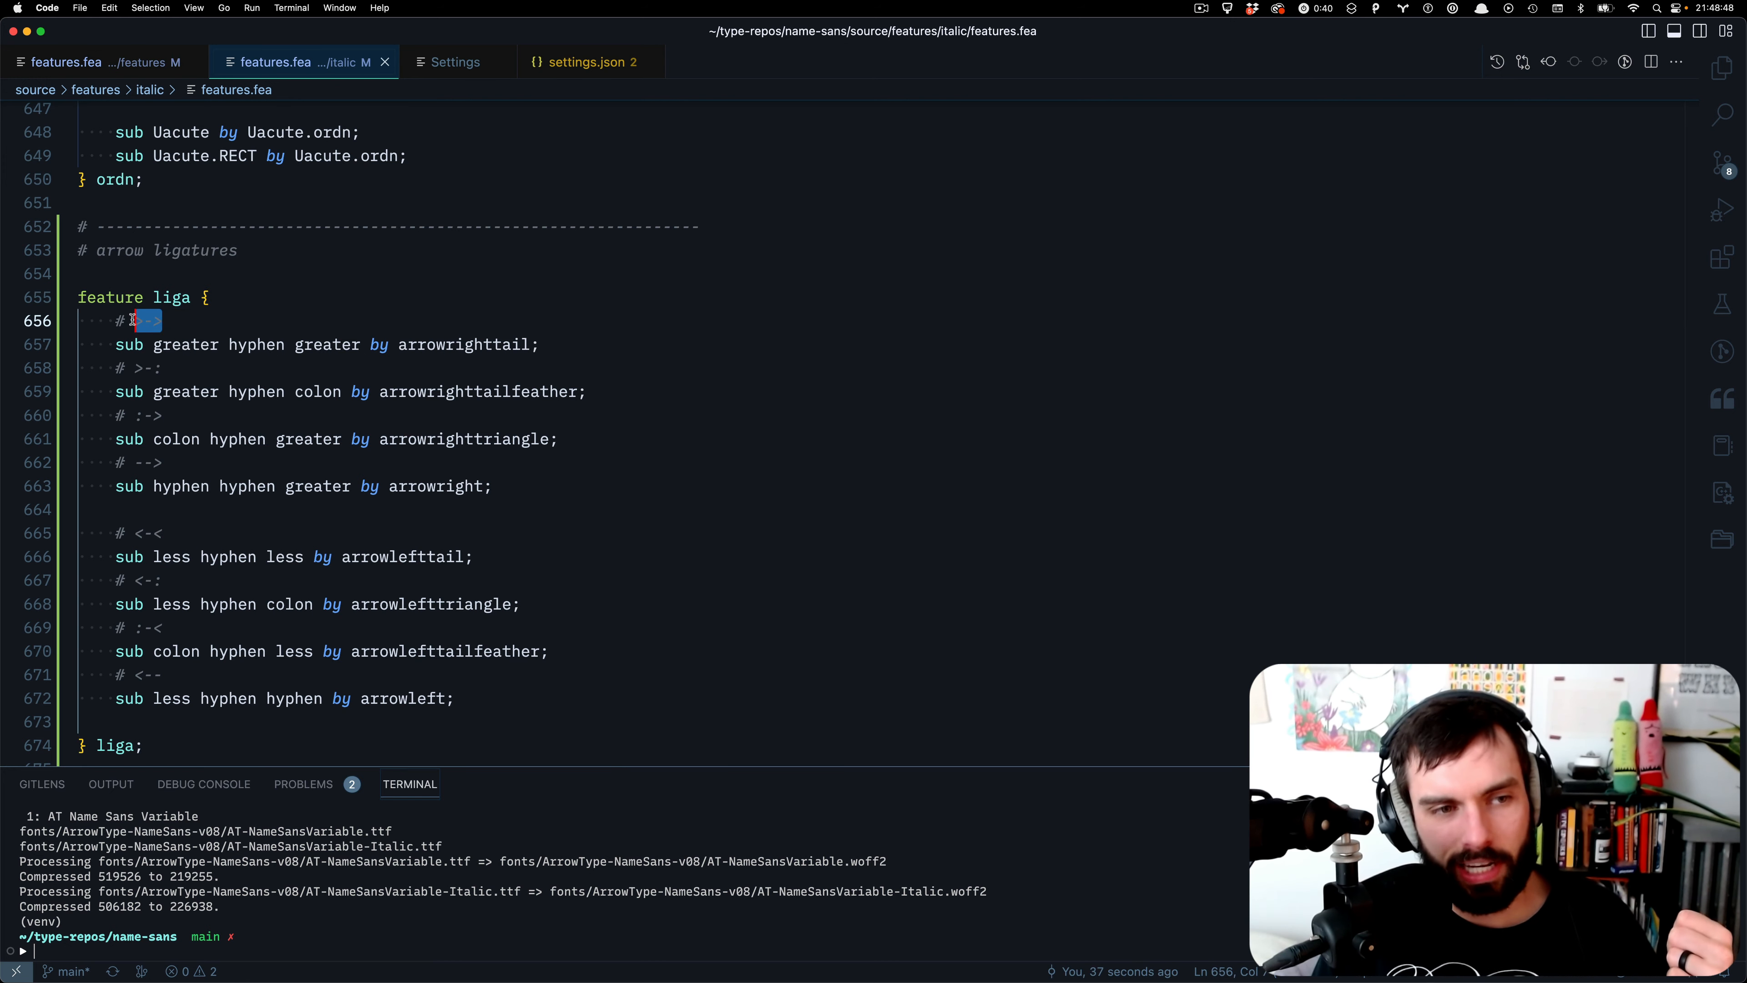
key(super+Tab)
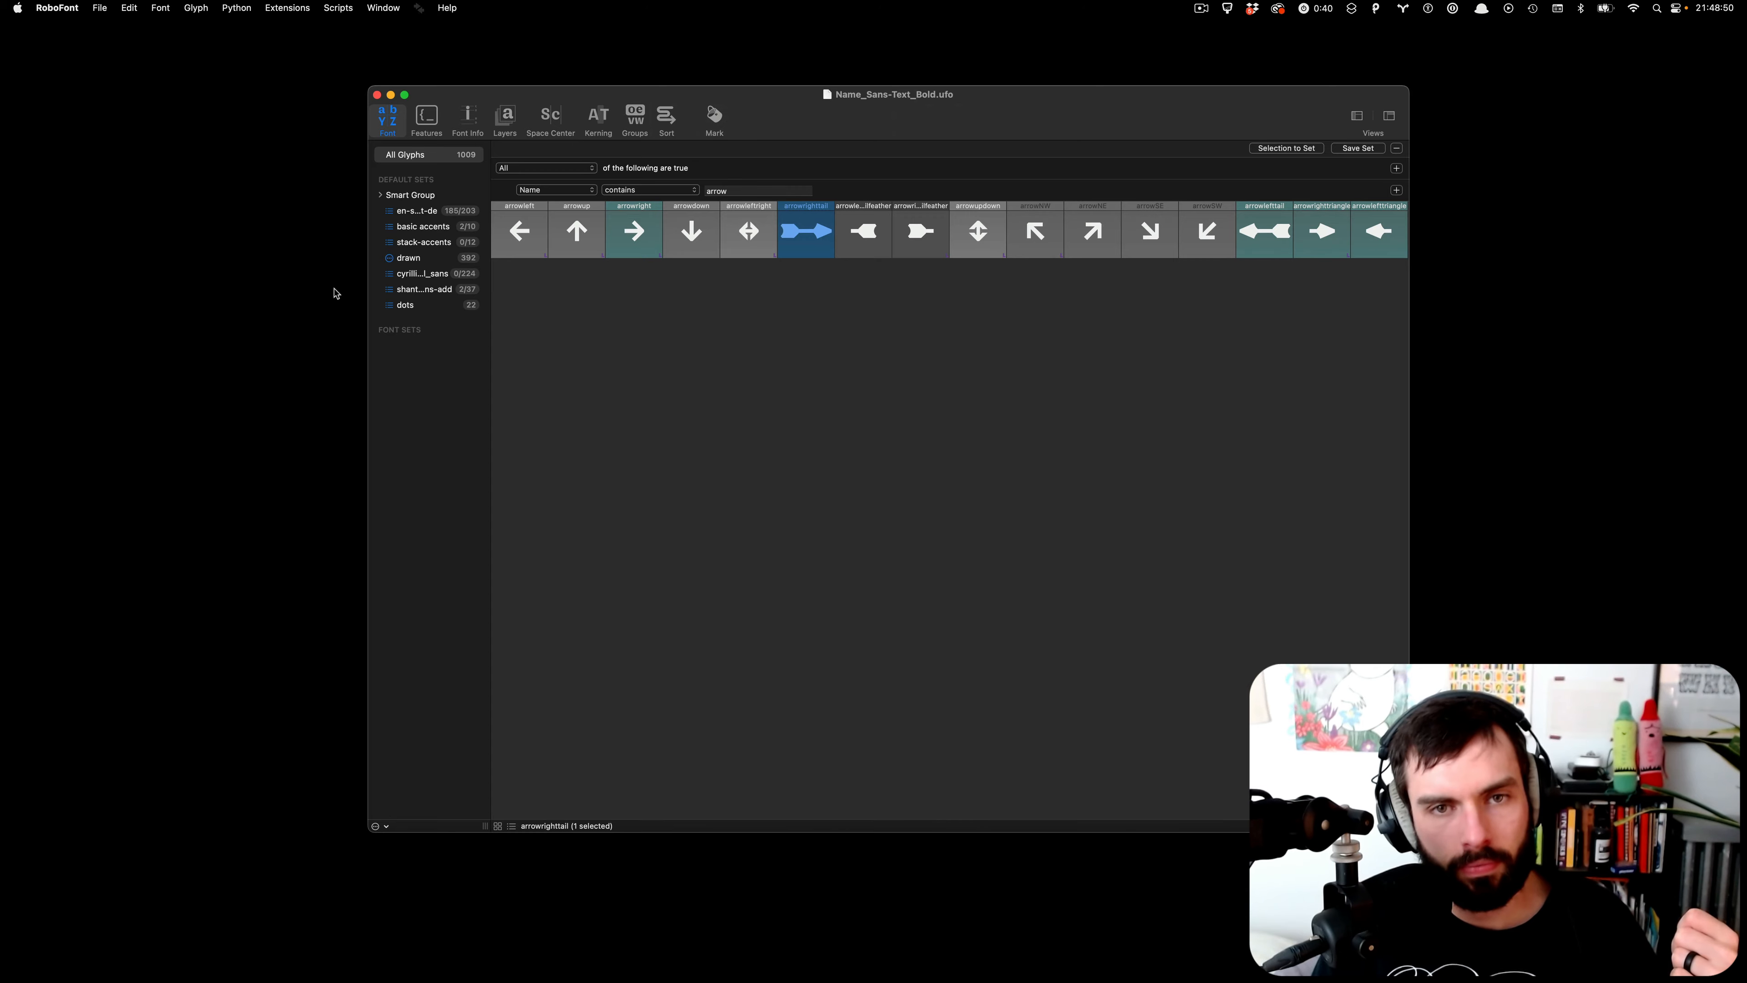
key(super+Tab)
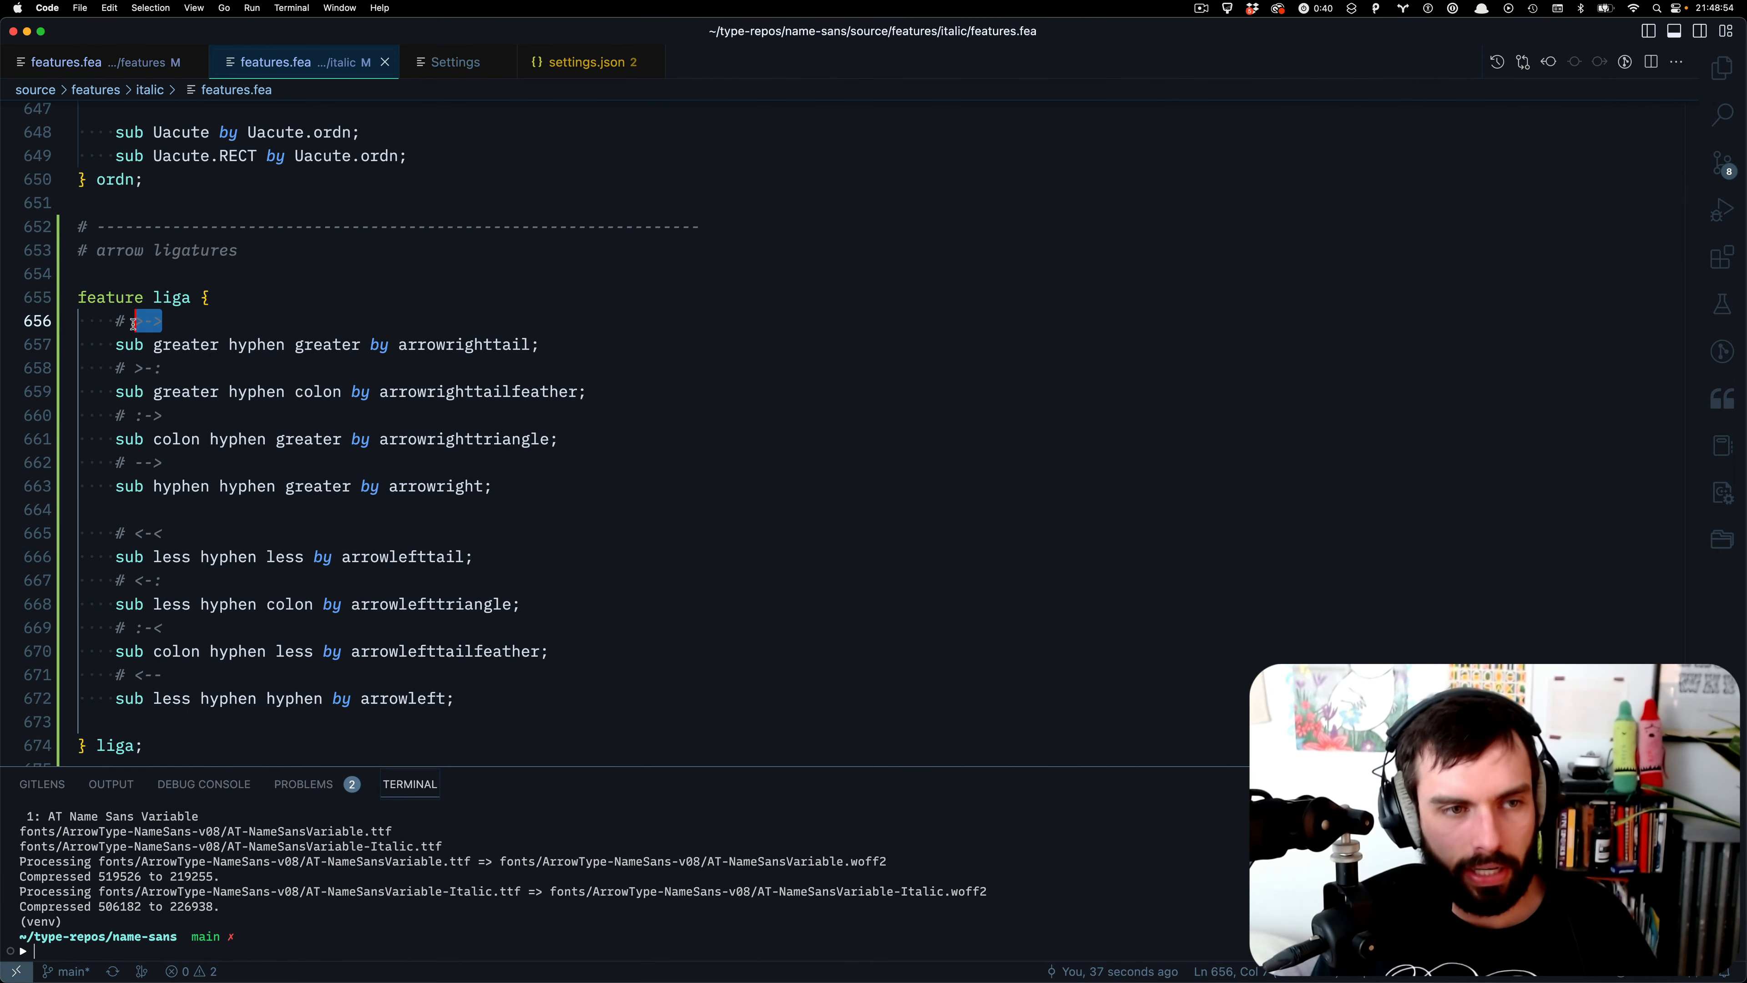
click(179, 322)
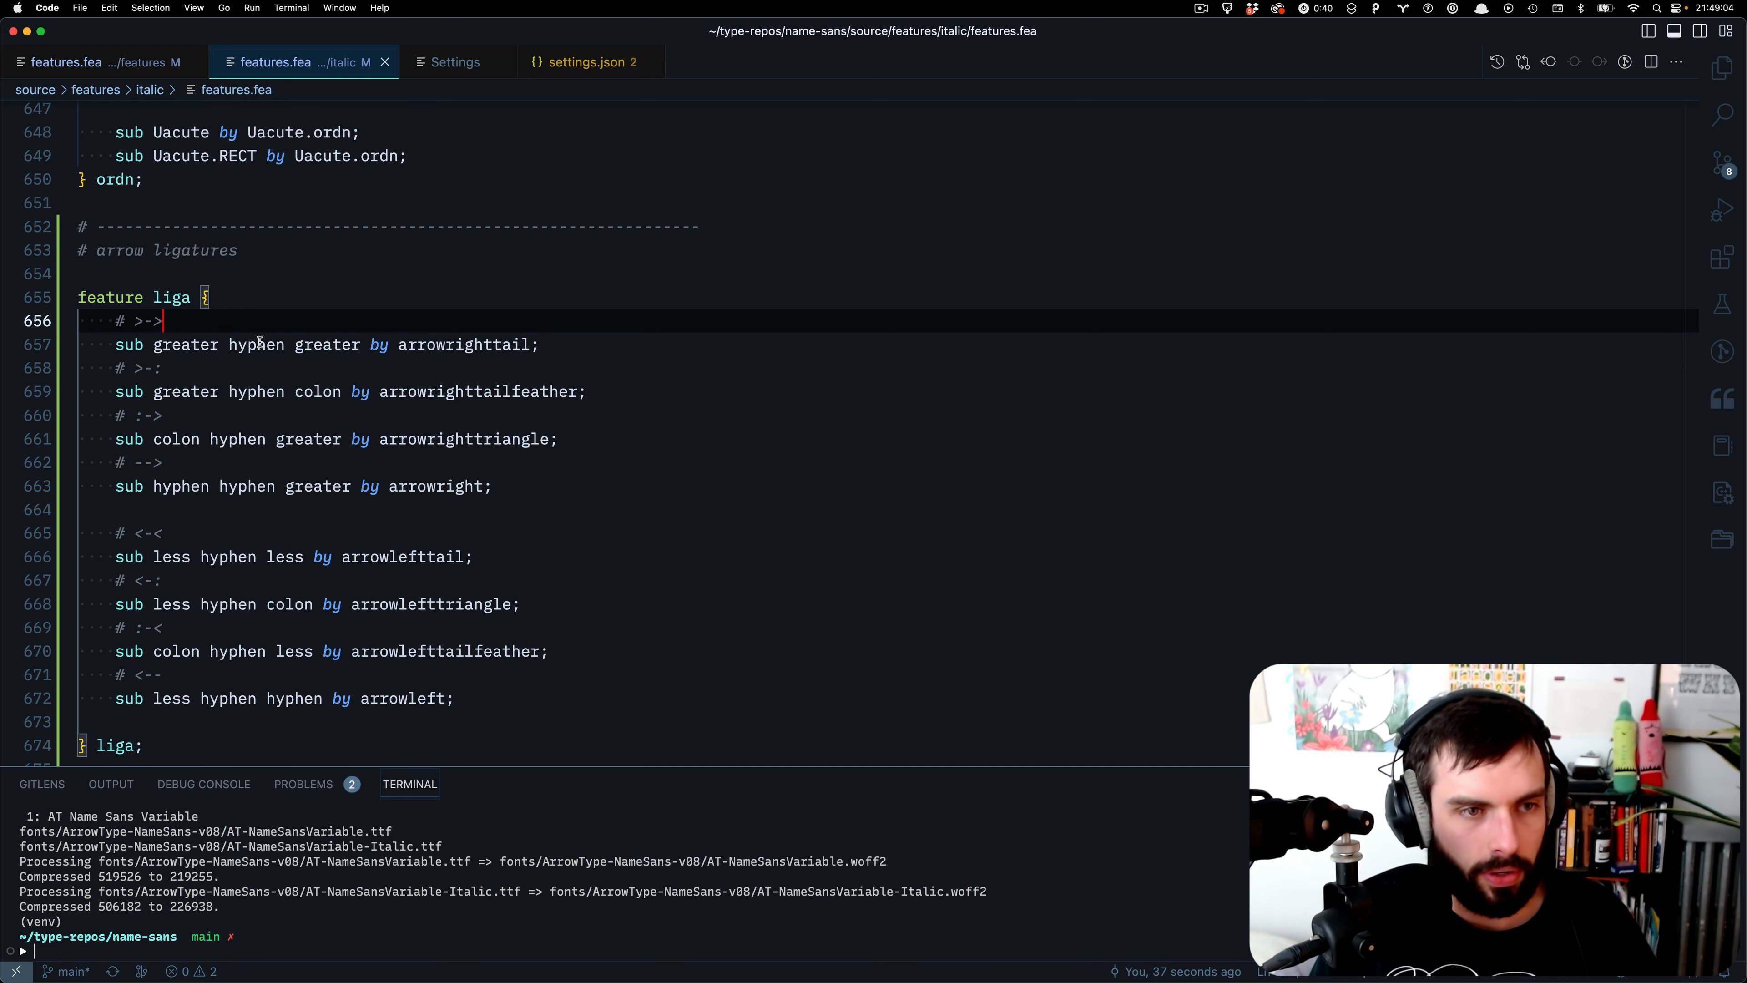
text(-)
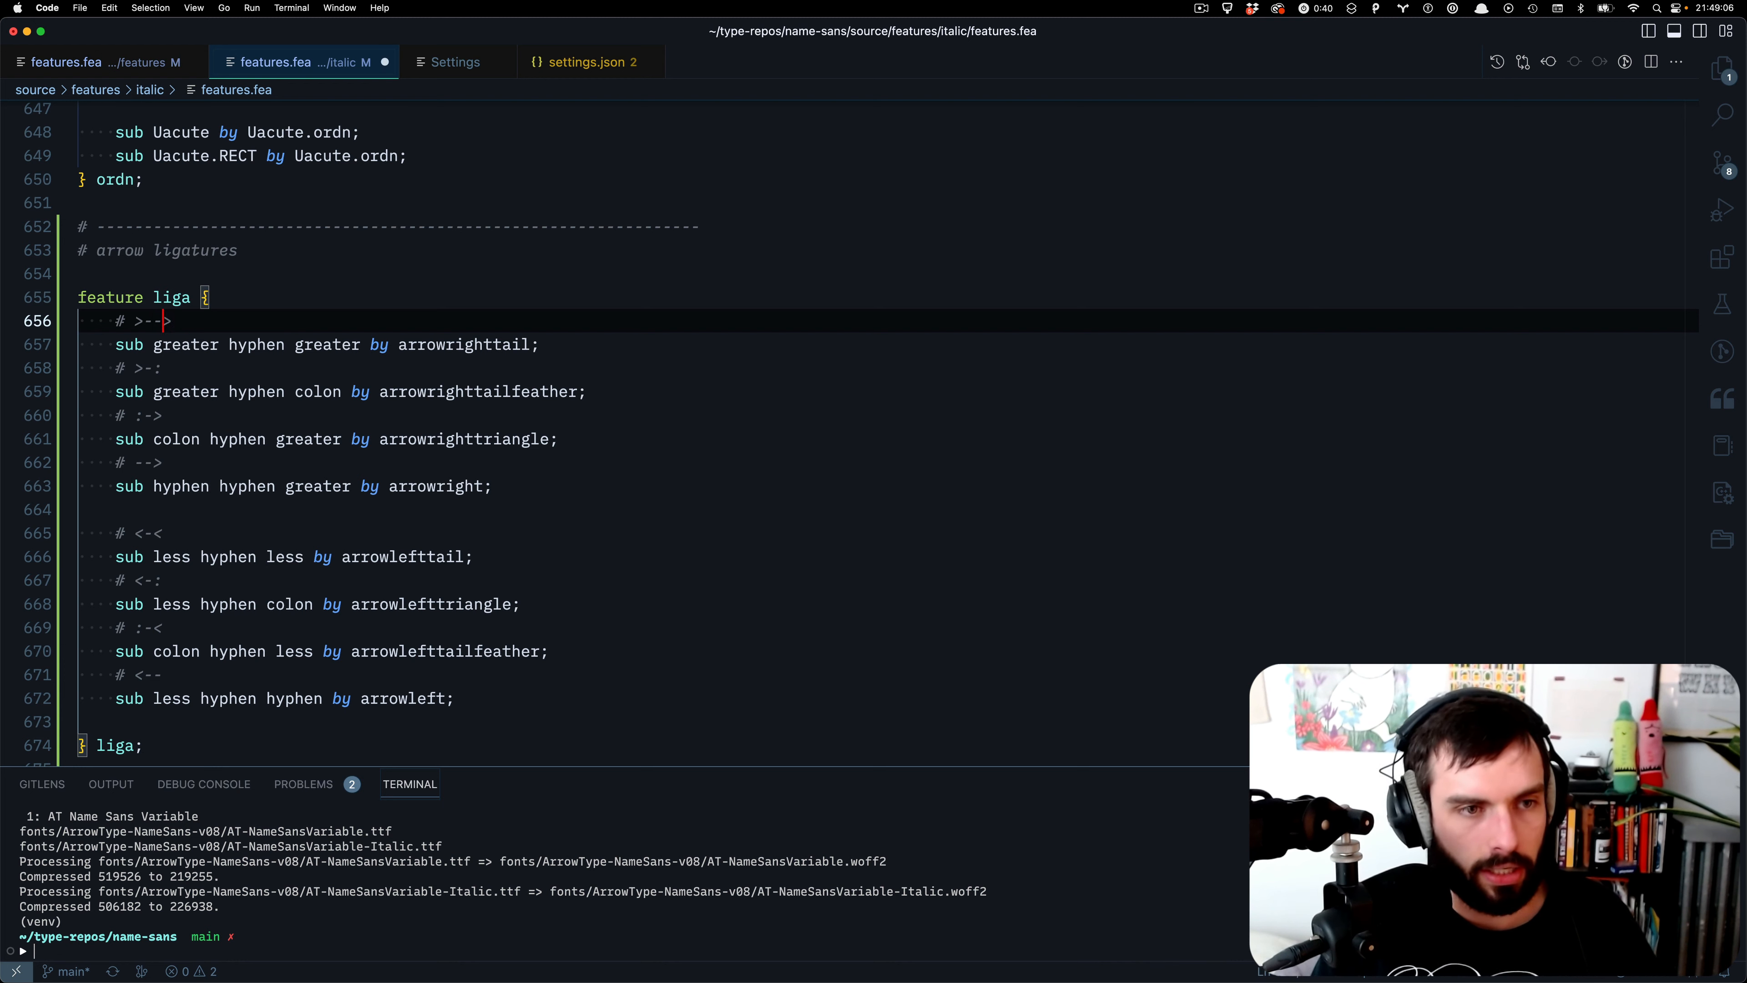
key(super+s)
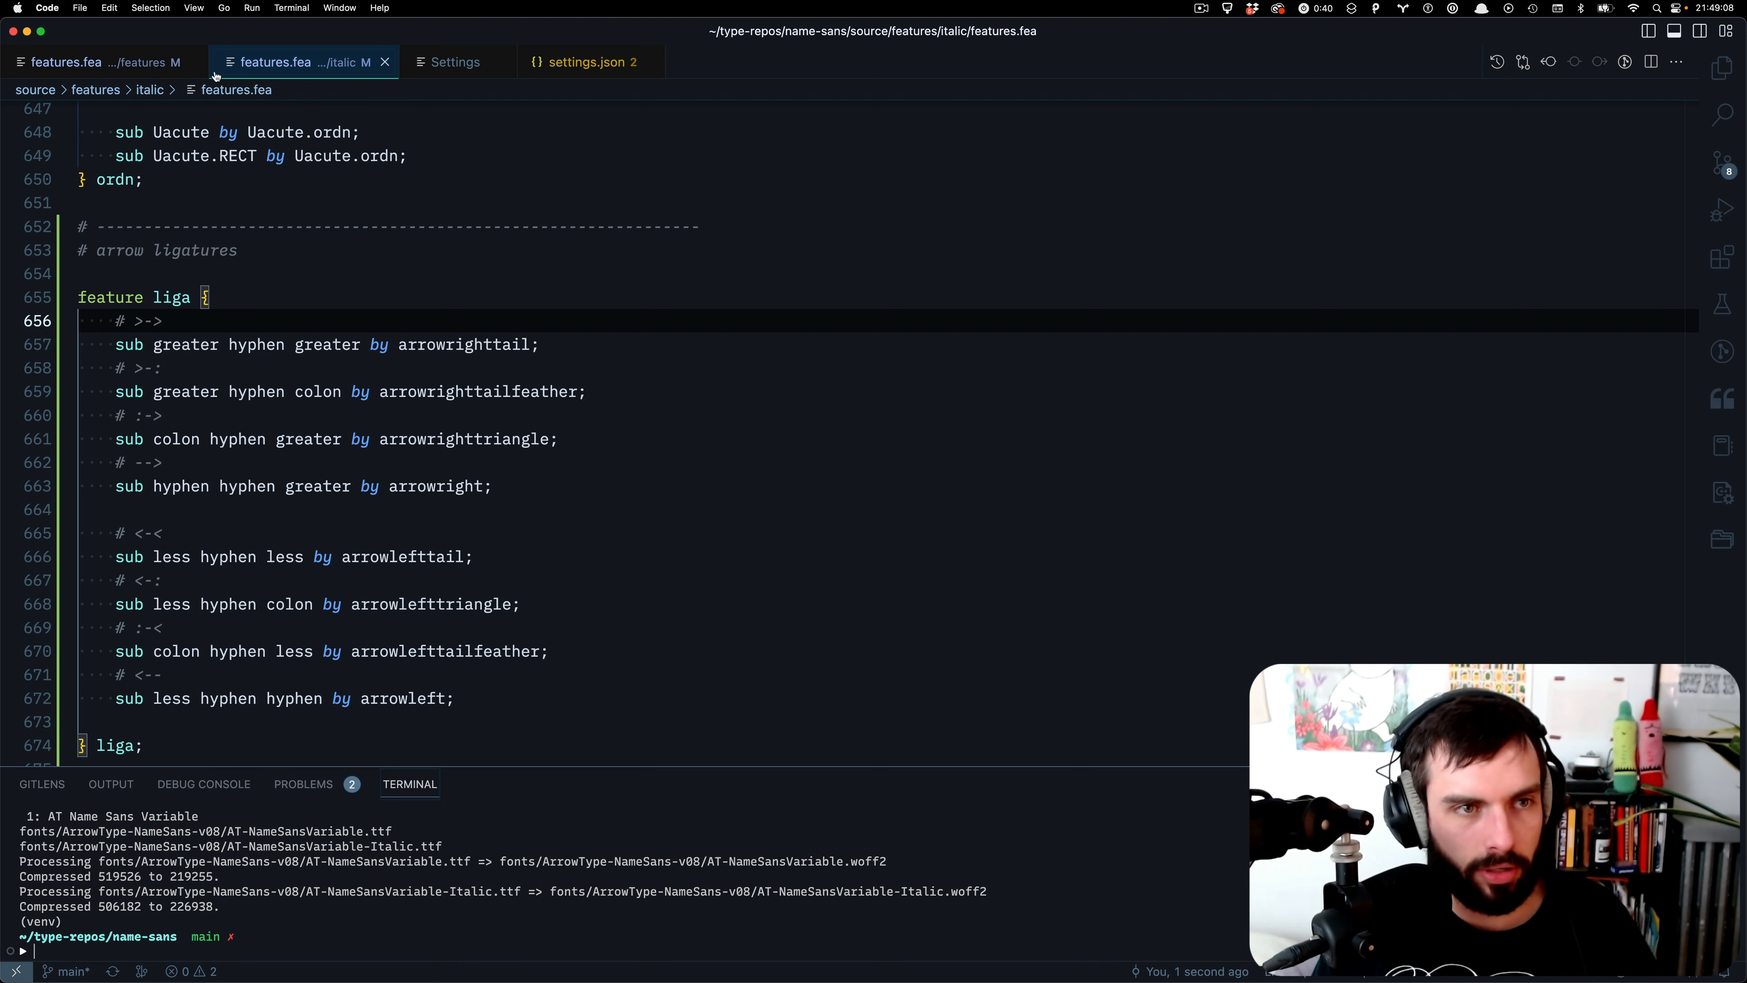
- In the upright features.fea, change the arrowrighttail comment to "# >-->" and its input sequence to "greater hyphen hyphen greater"
click(164, 69)
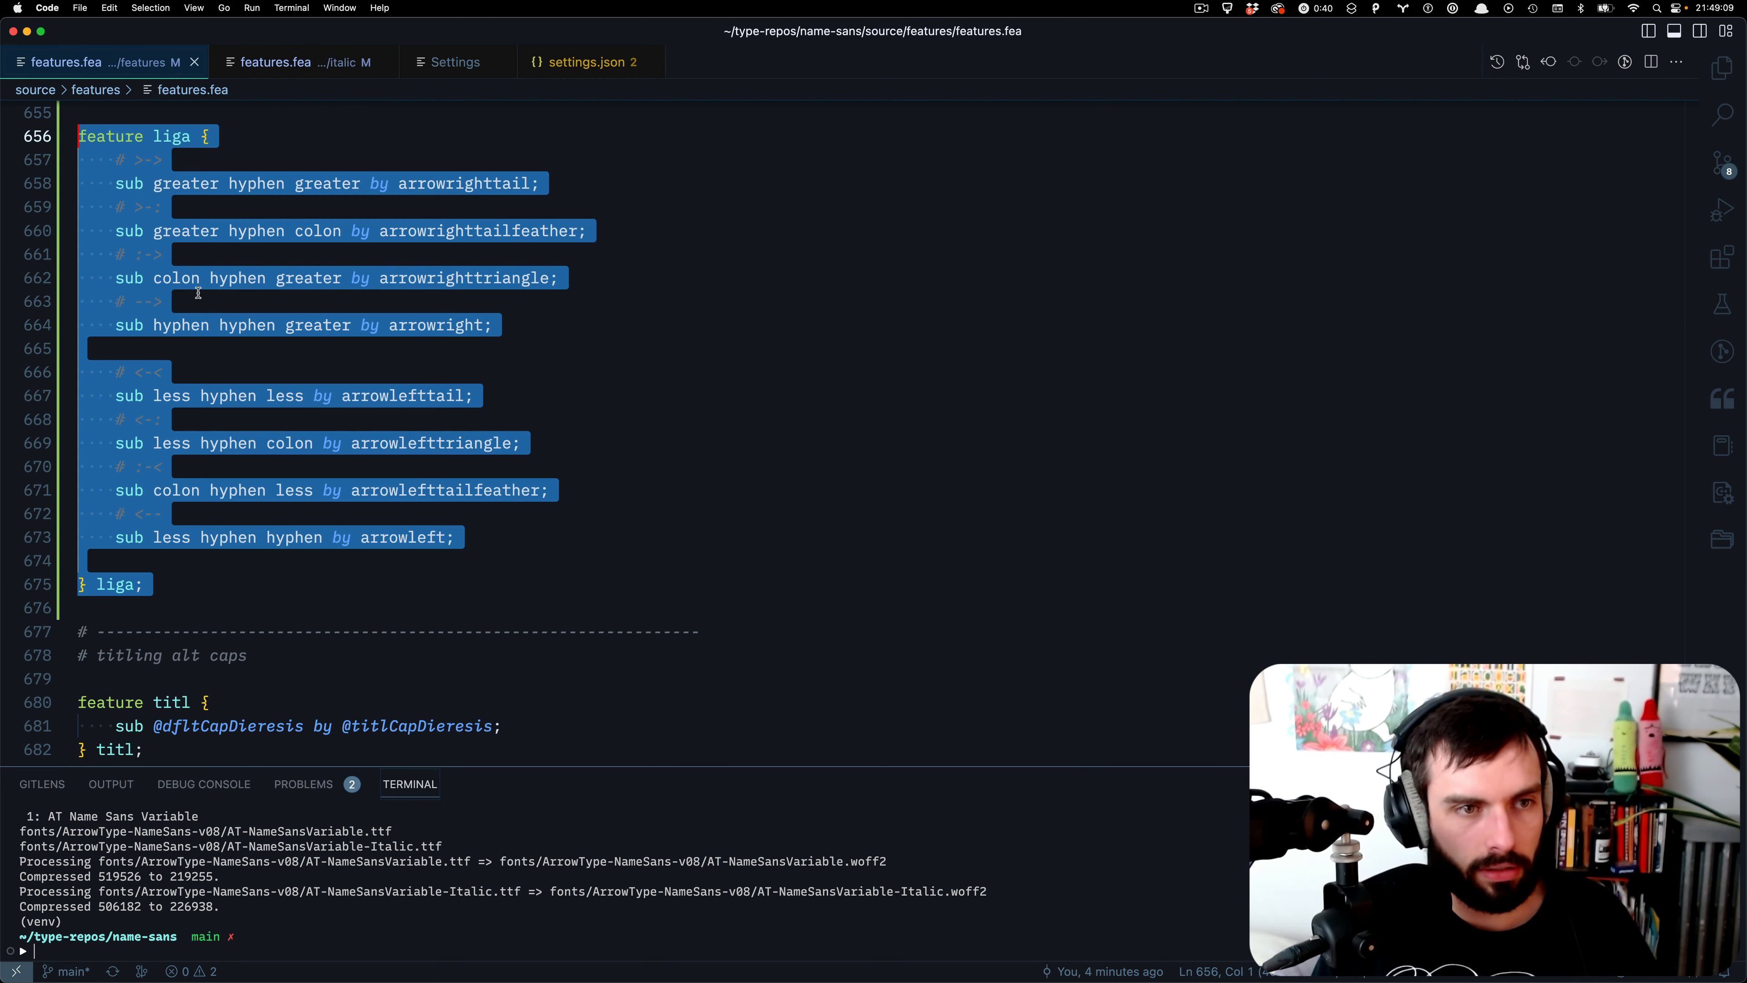
click(157, 161)
text(-)
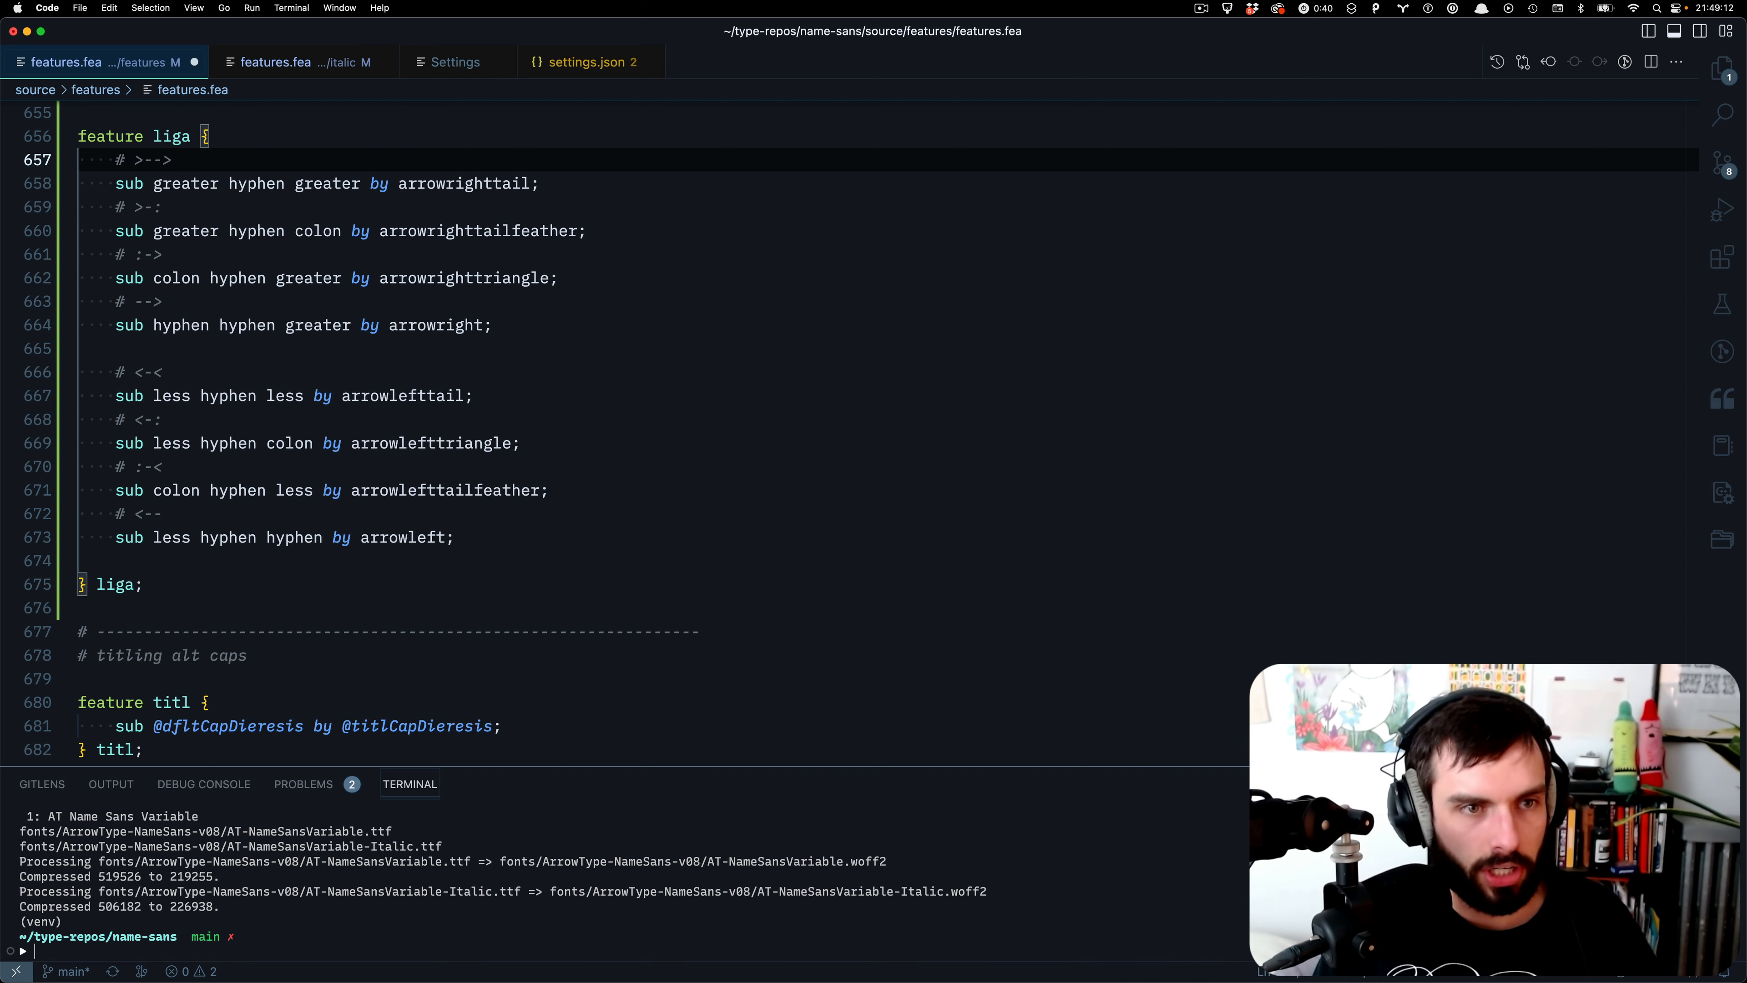
drag(283, 181, 223, 185)
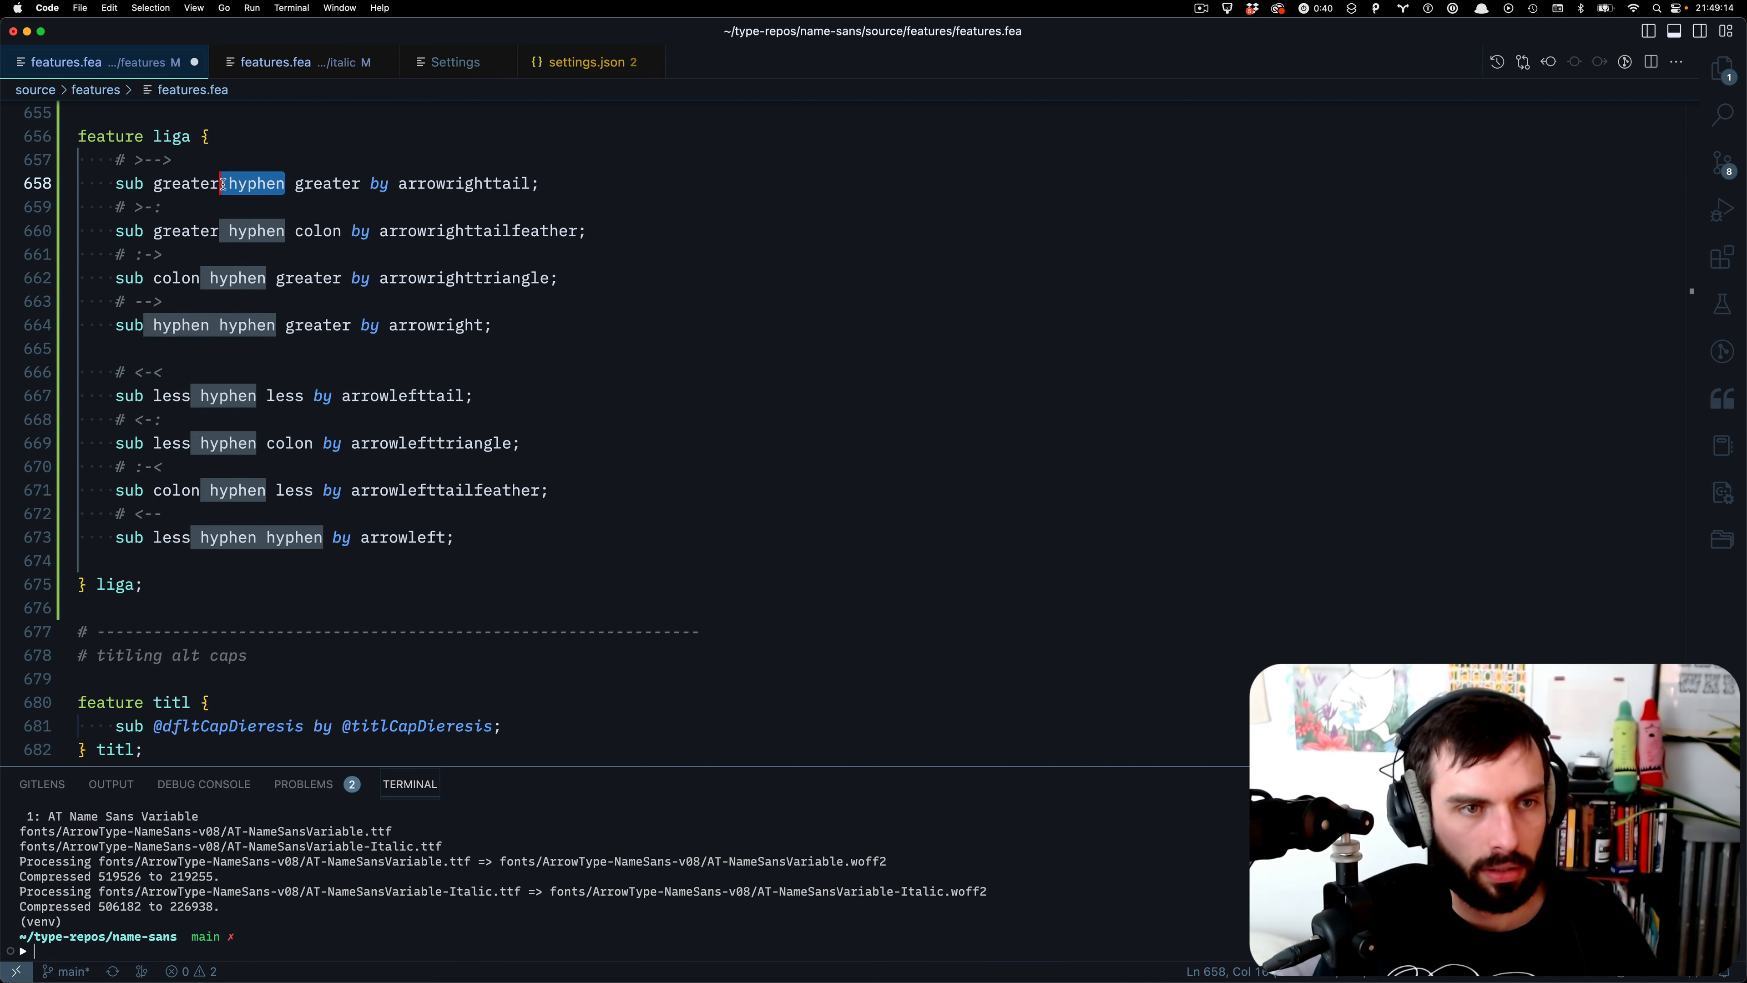
text(hyphen hyphen)
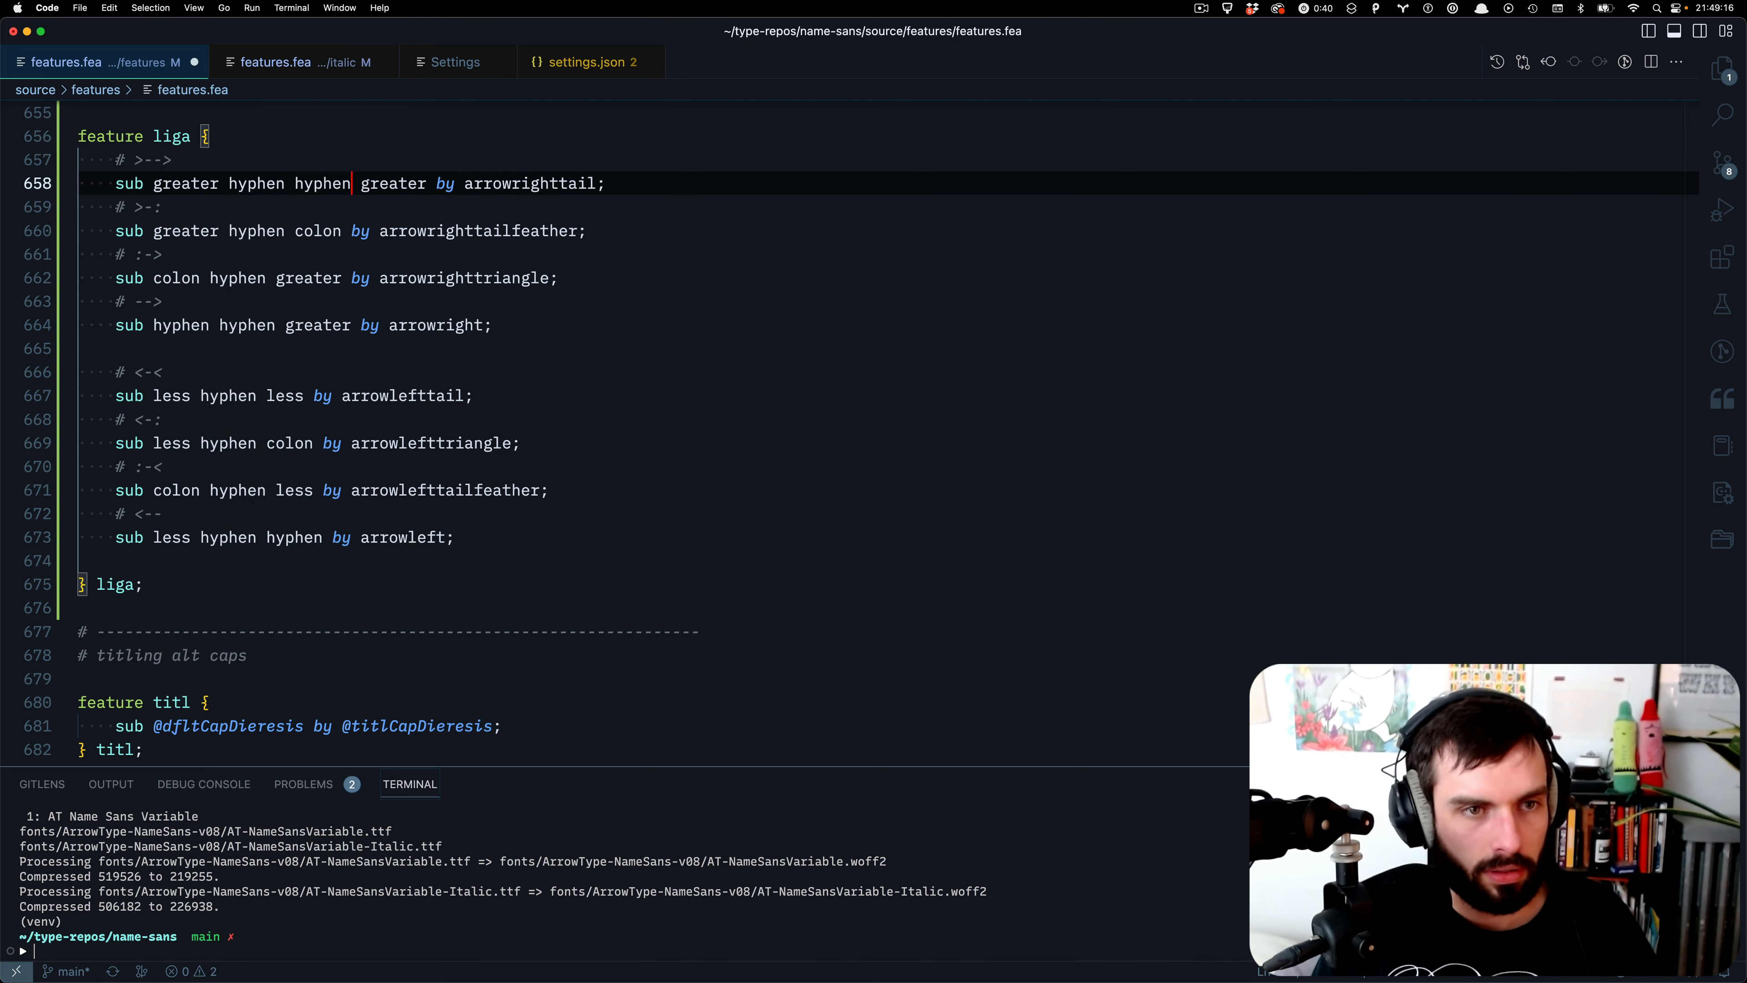
- Change the arrowlefttail input sequence to "less hyphen hyphen less" and its comment to "# <--<", and save the file
double_click(251, 396)
text(hyphen hyphen)
click(153, 372)
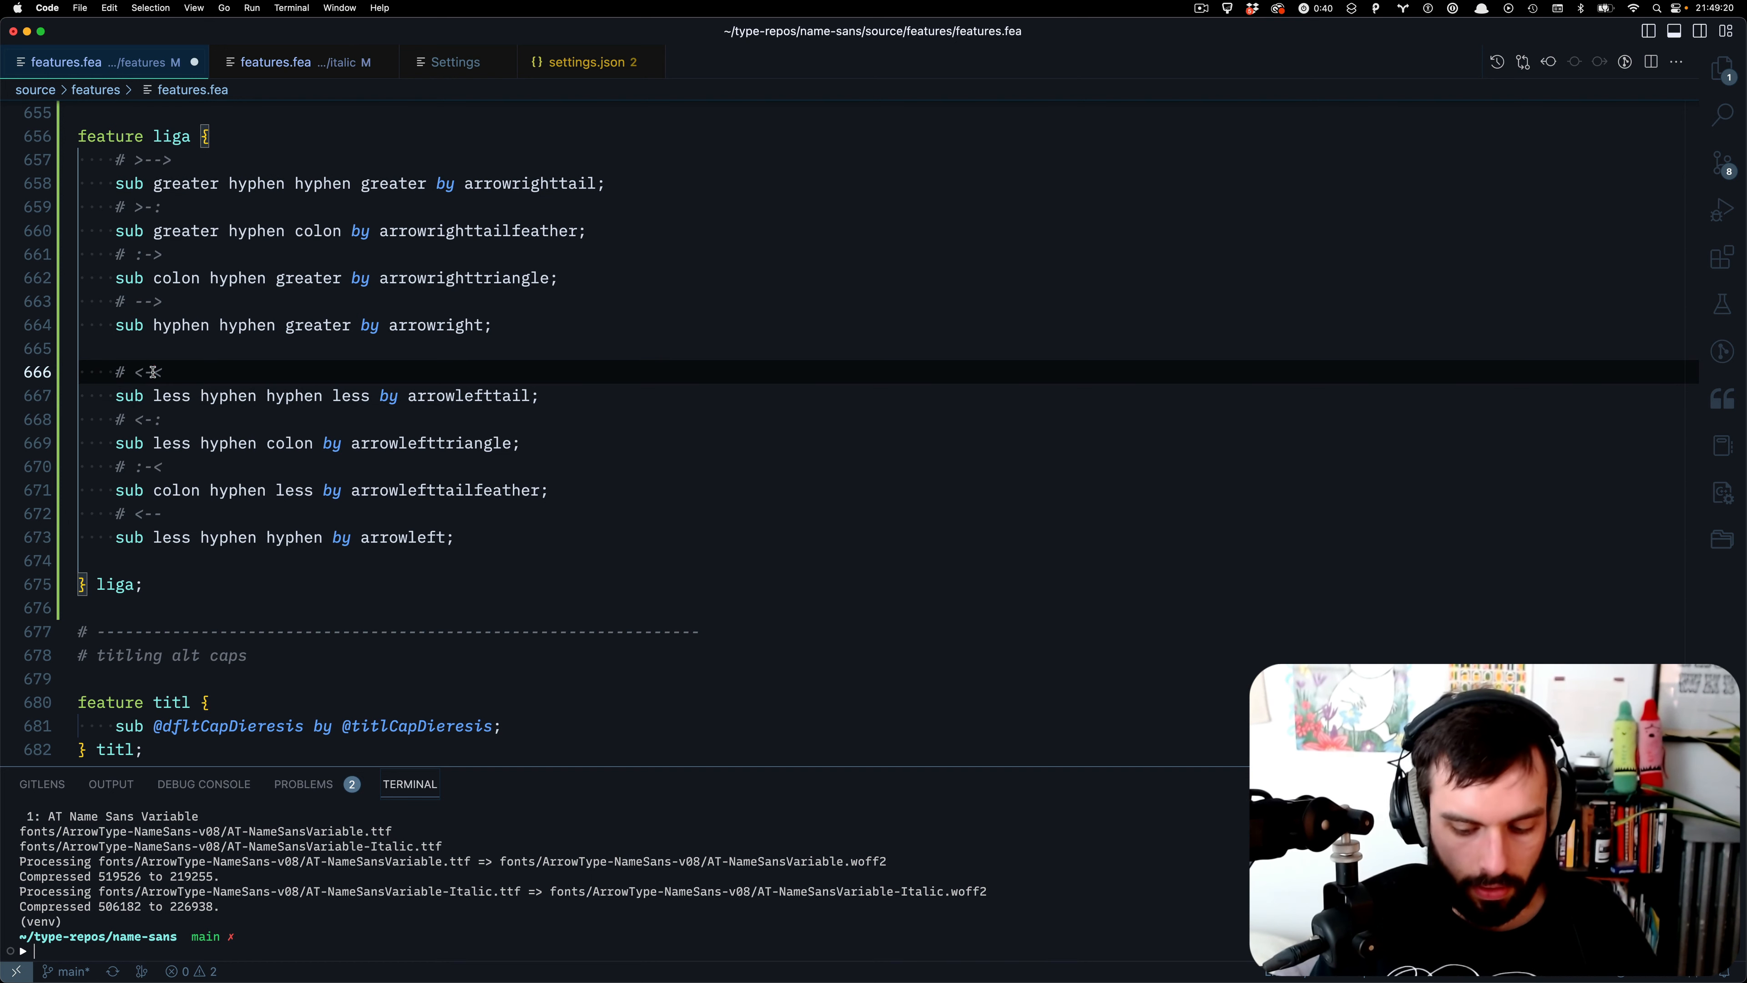
text(--)
key(super+s)
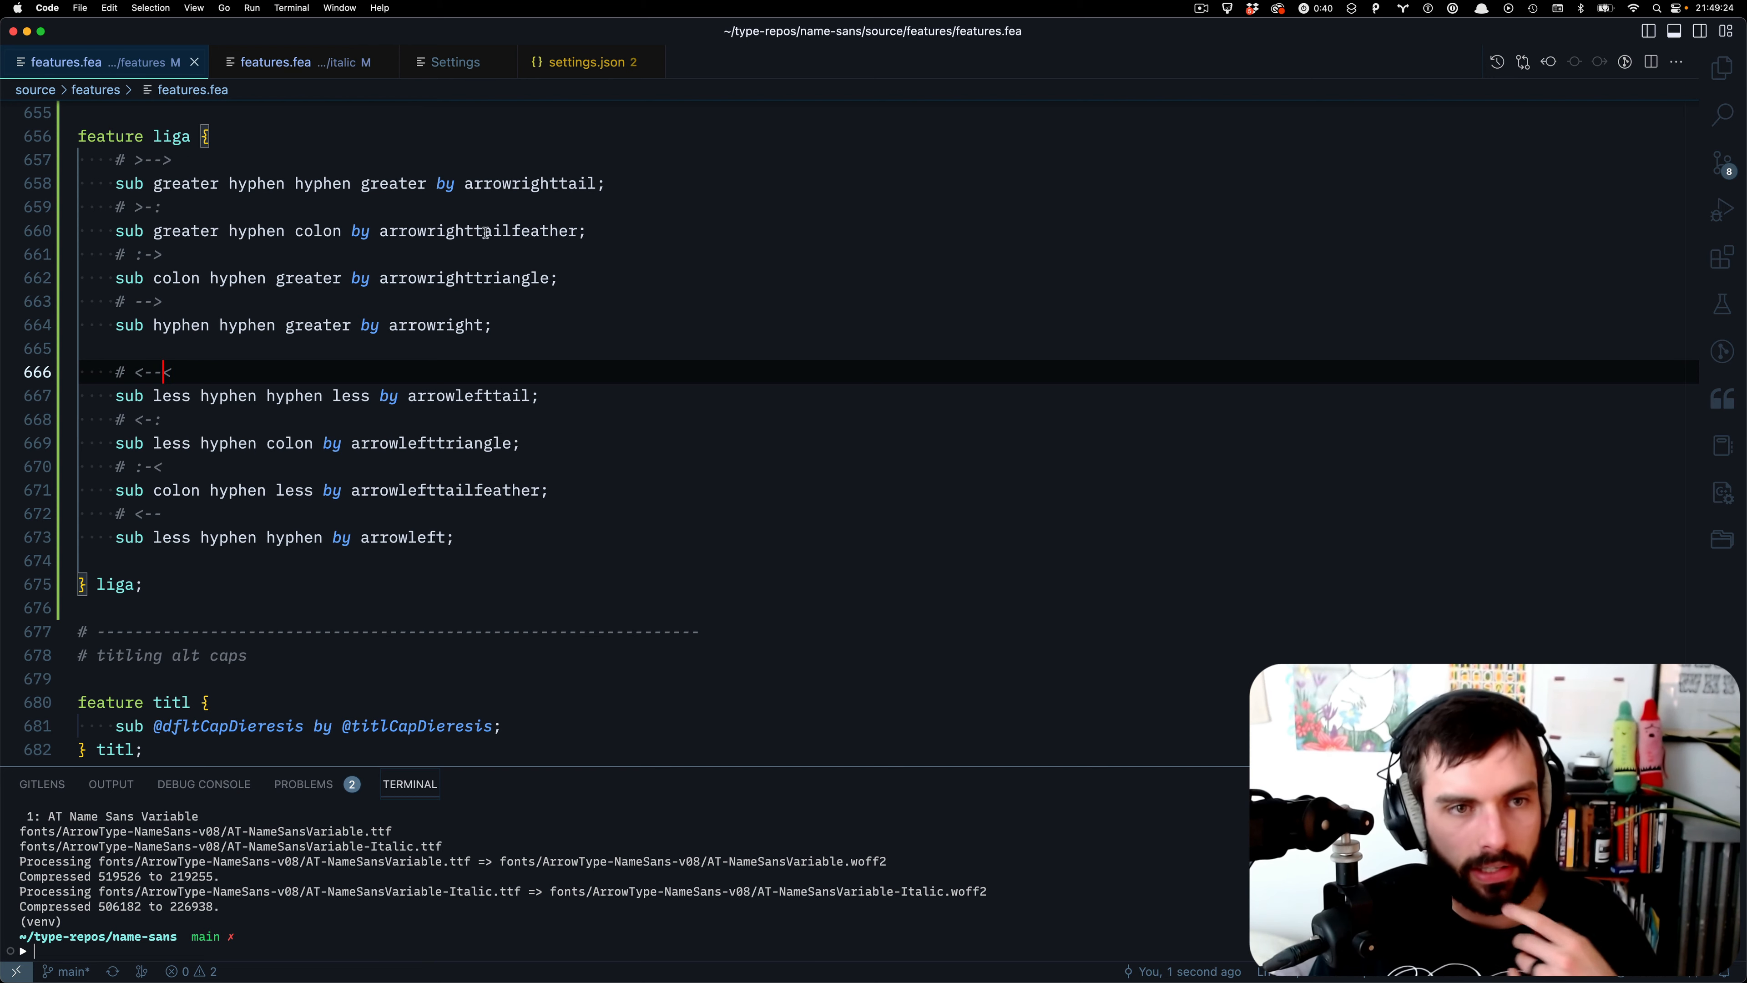
- Compare the "<--<" and "<-:" ligature rules in the upright features.fea with the arrow glyphs in RoboFont
key(super+Tab)
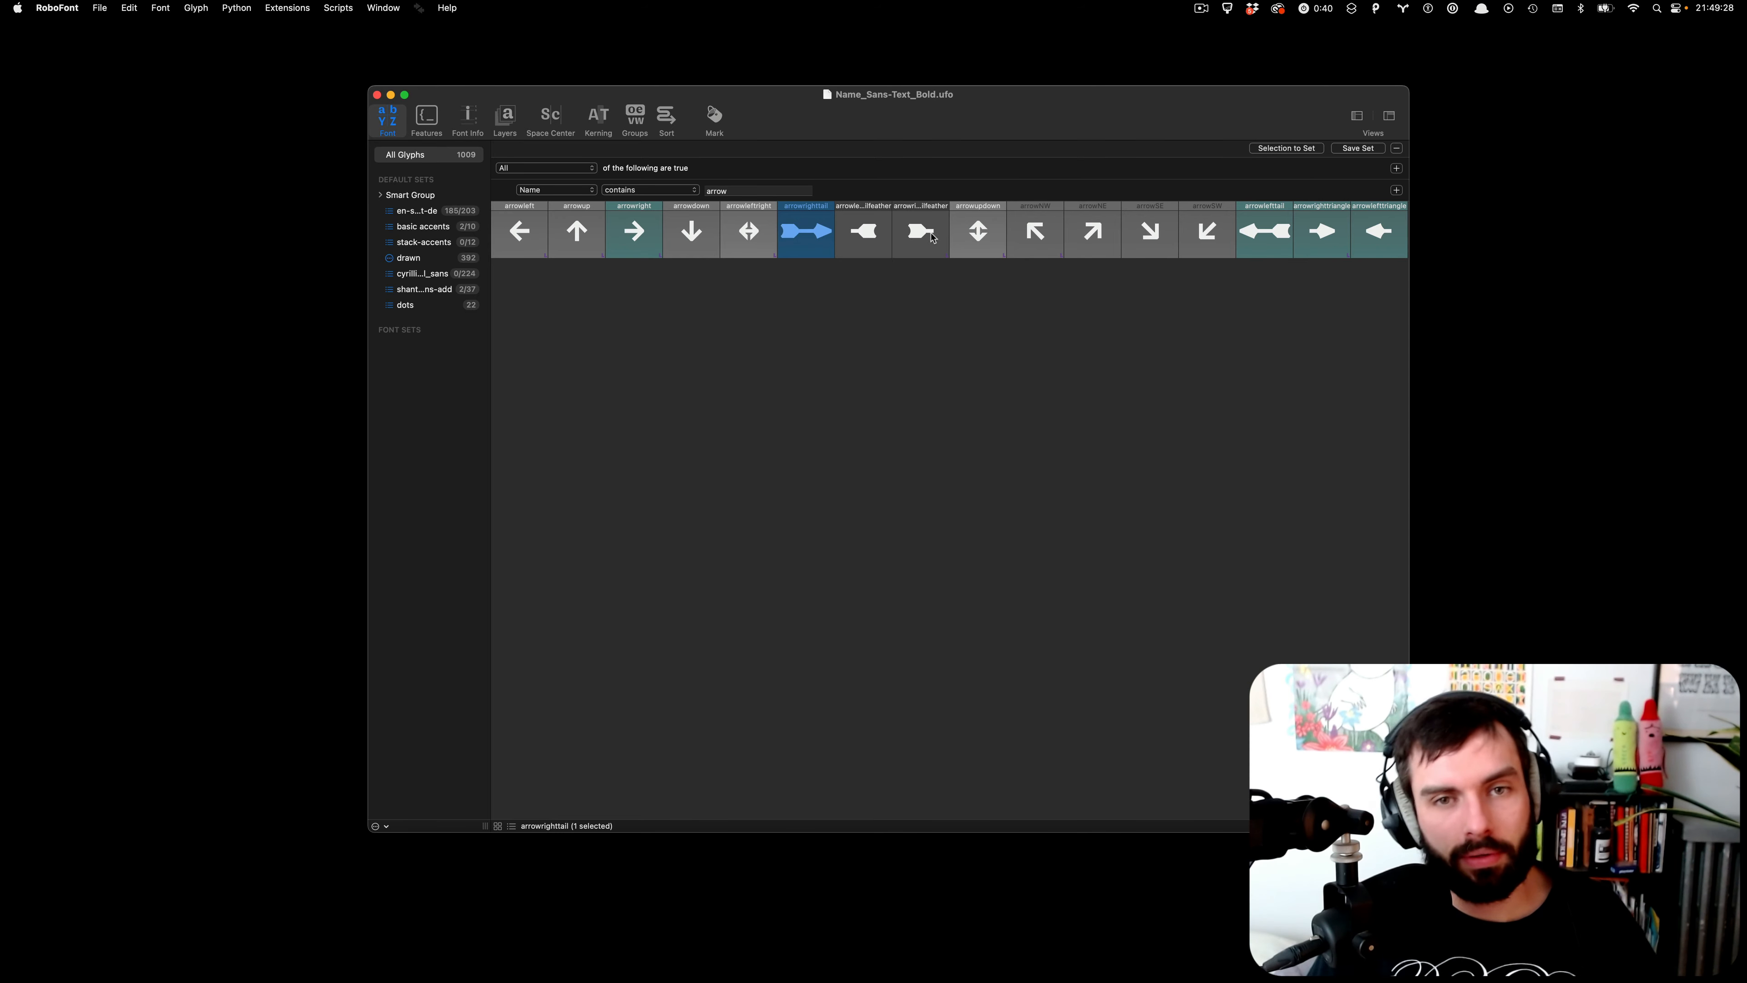
key(super+Tab)
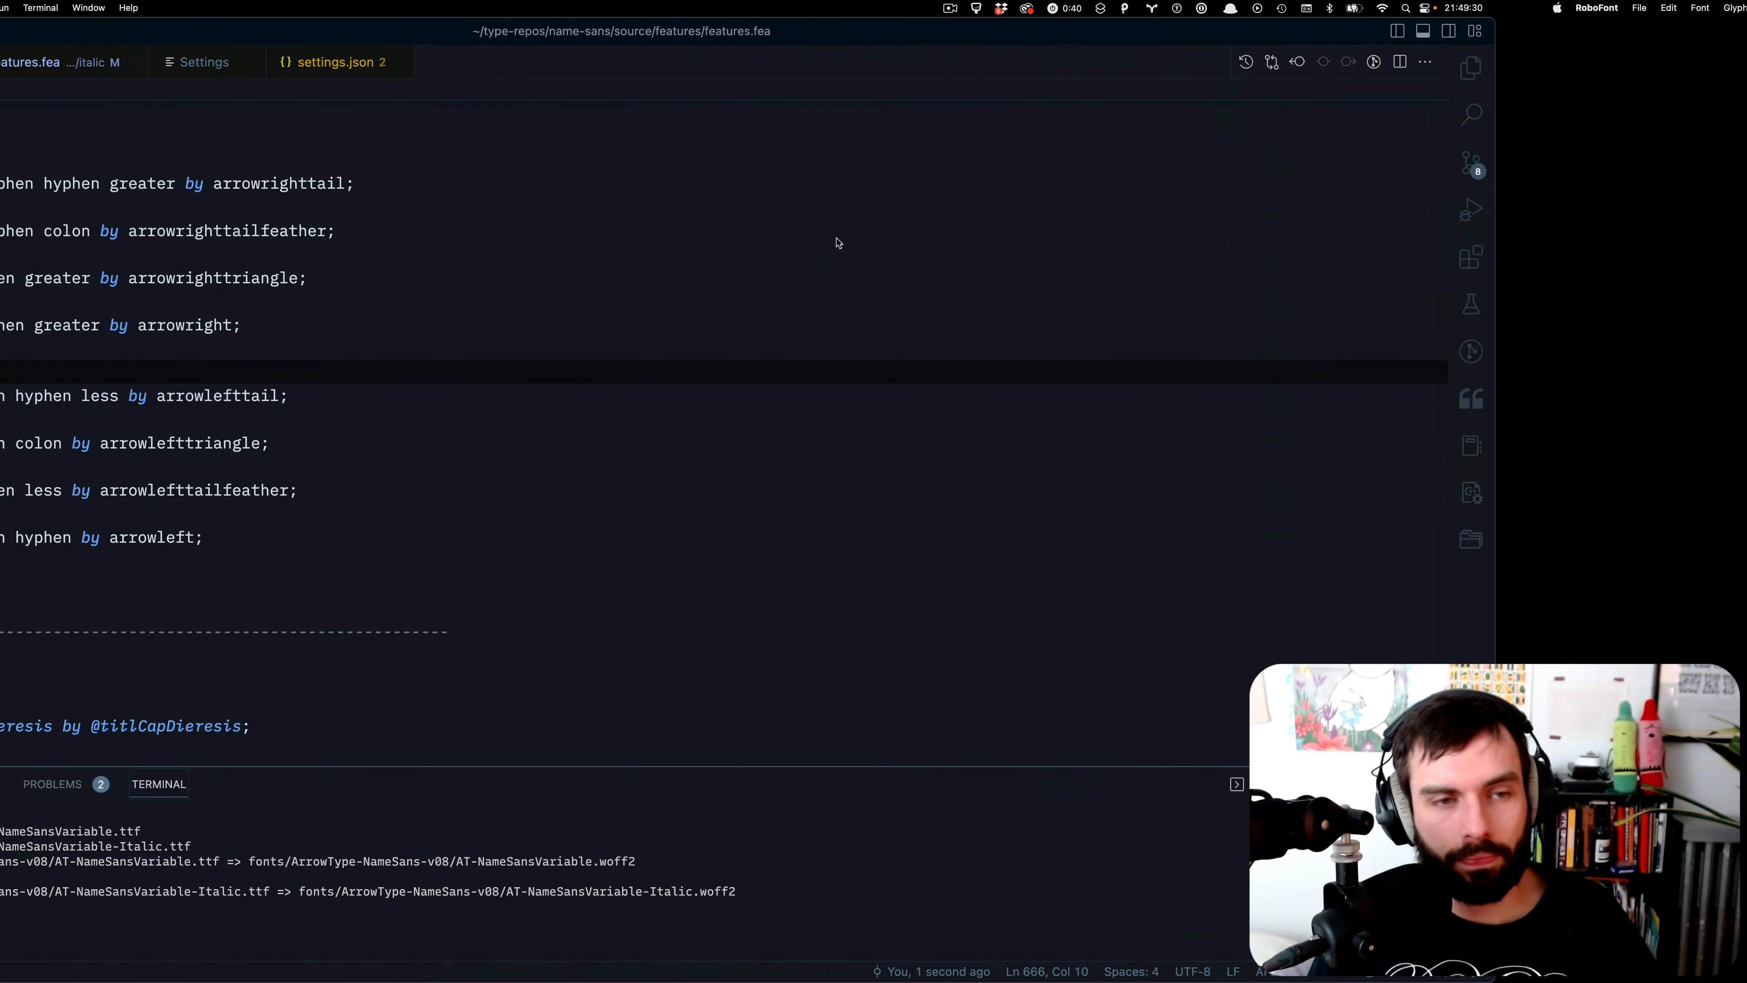
drag(184, 372, 134, 371)
click(272, 369)
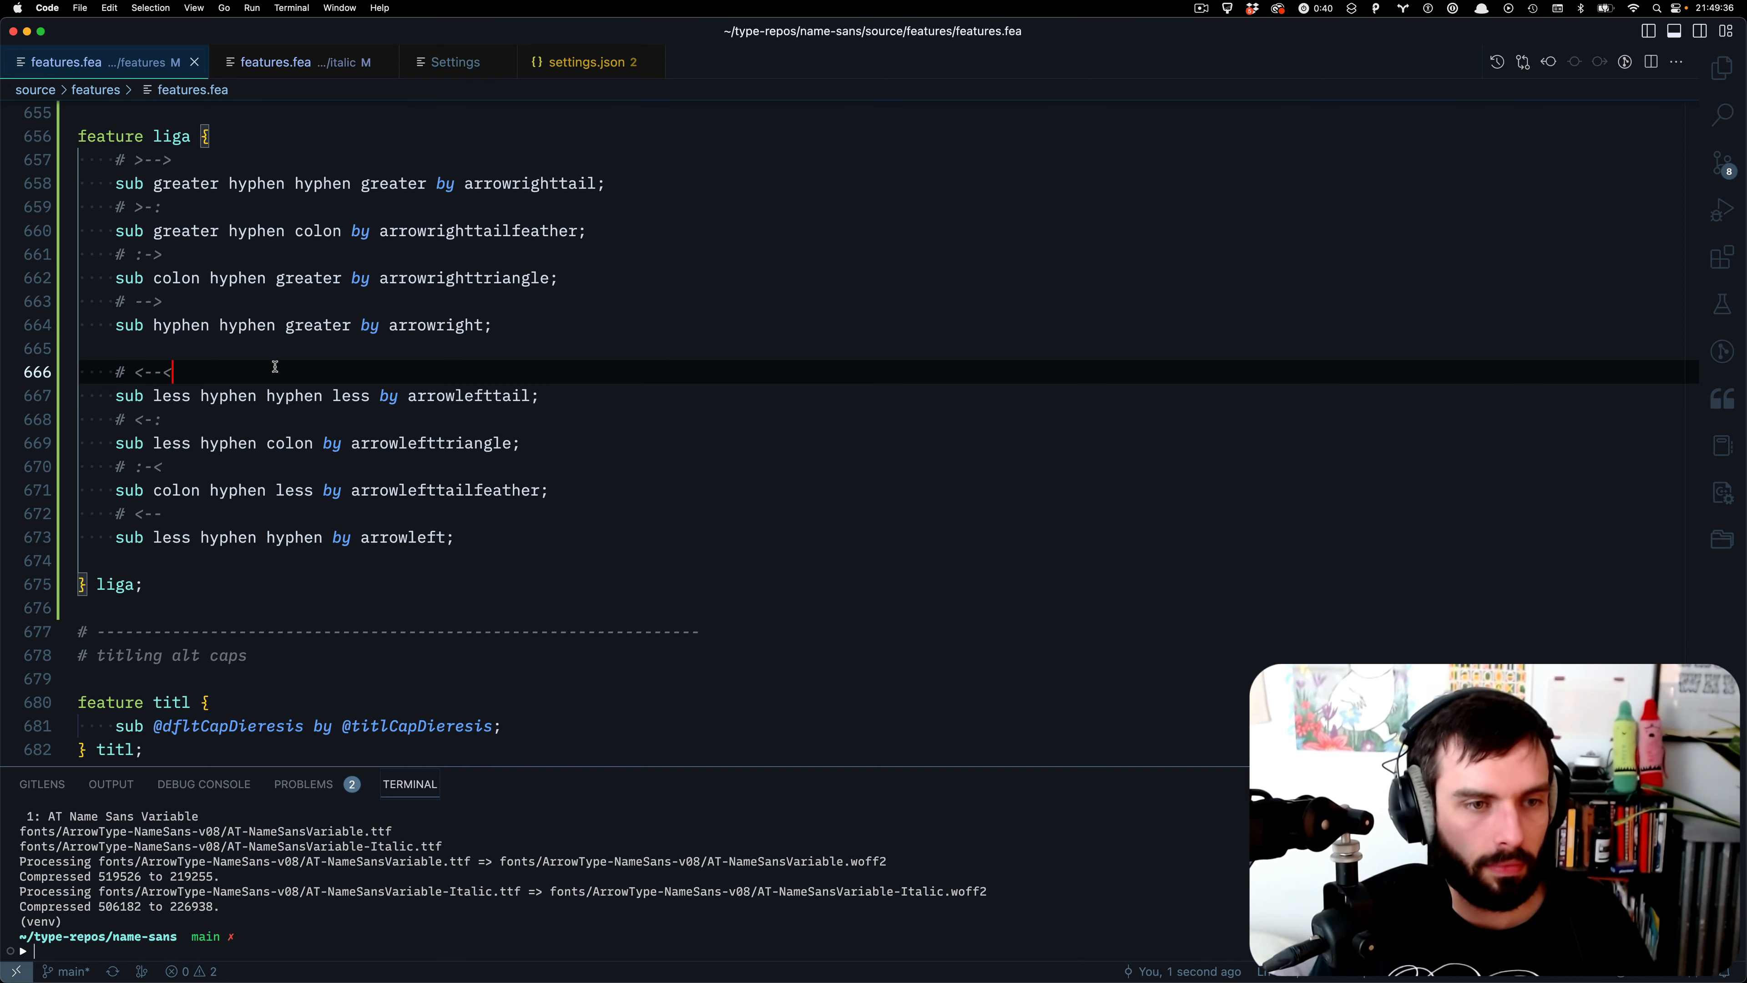
drag(172, 420, 135, 419)
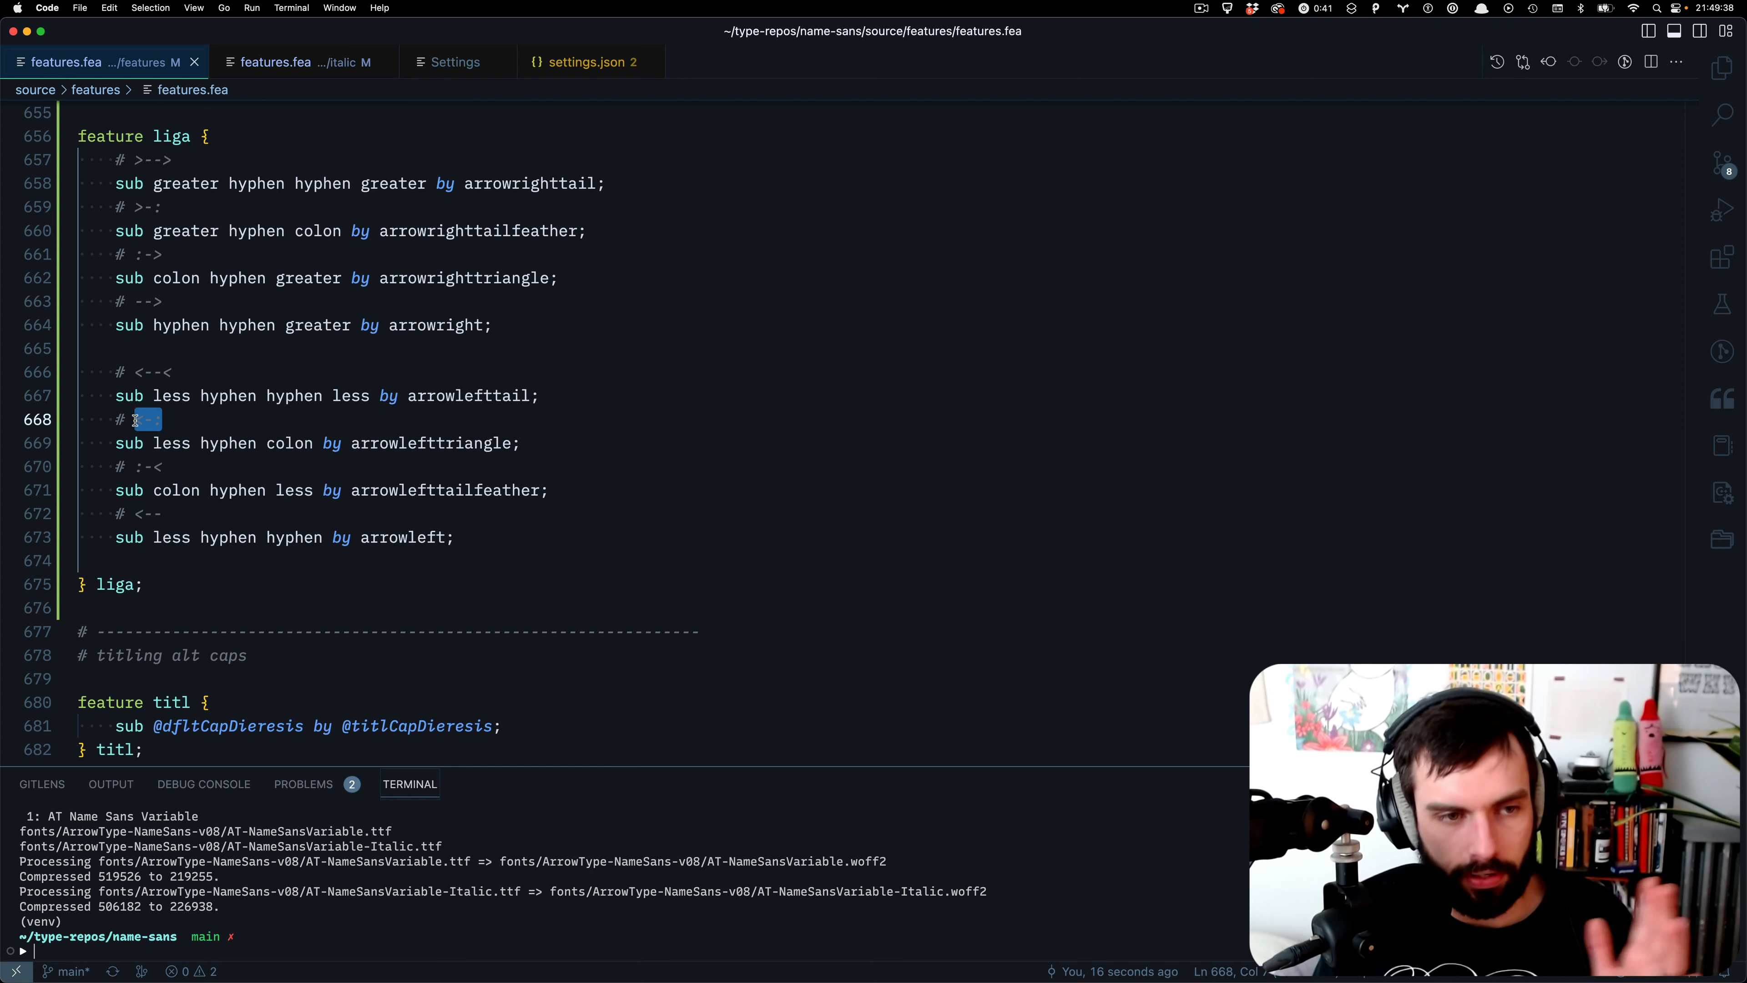
drag(308, 371, 136, 370)
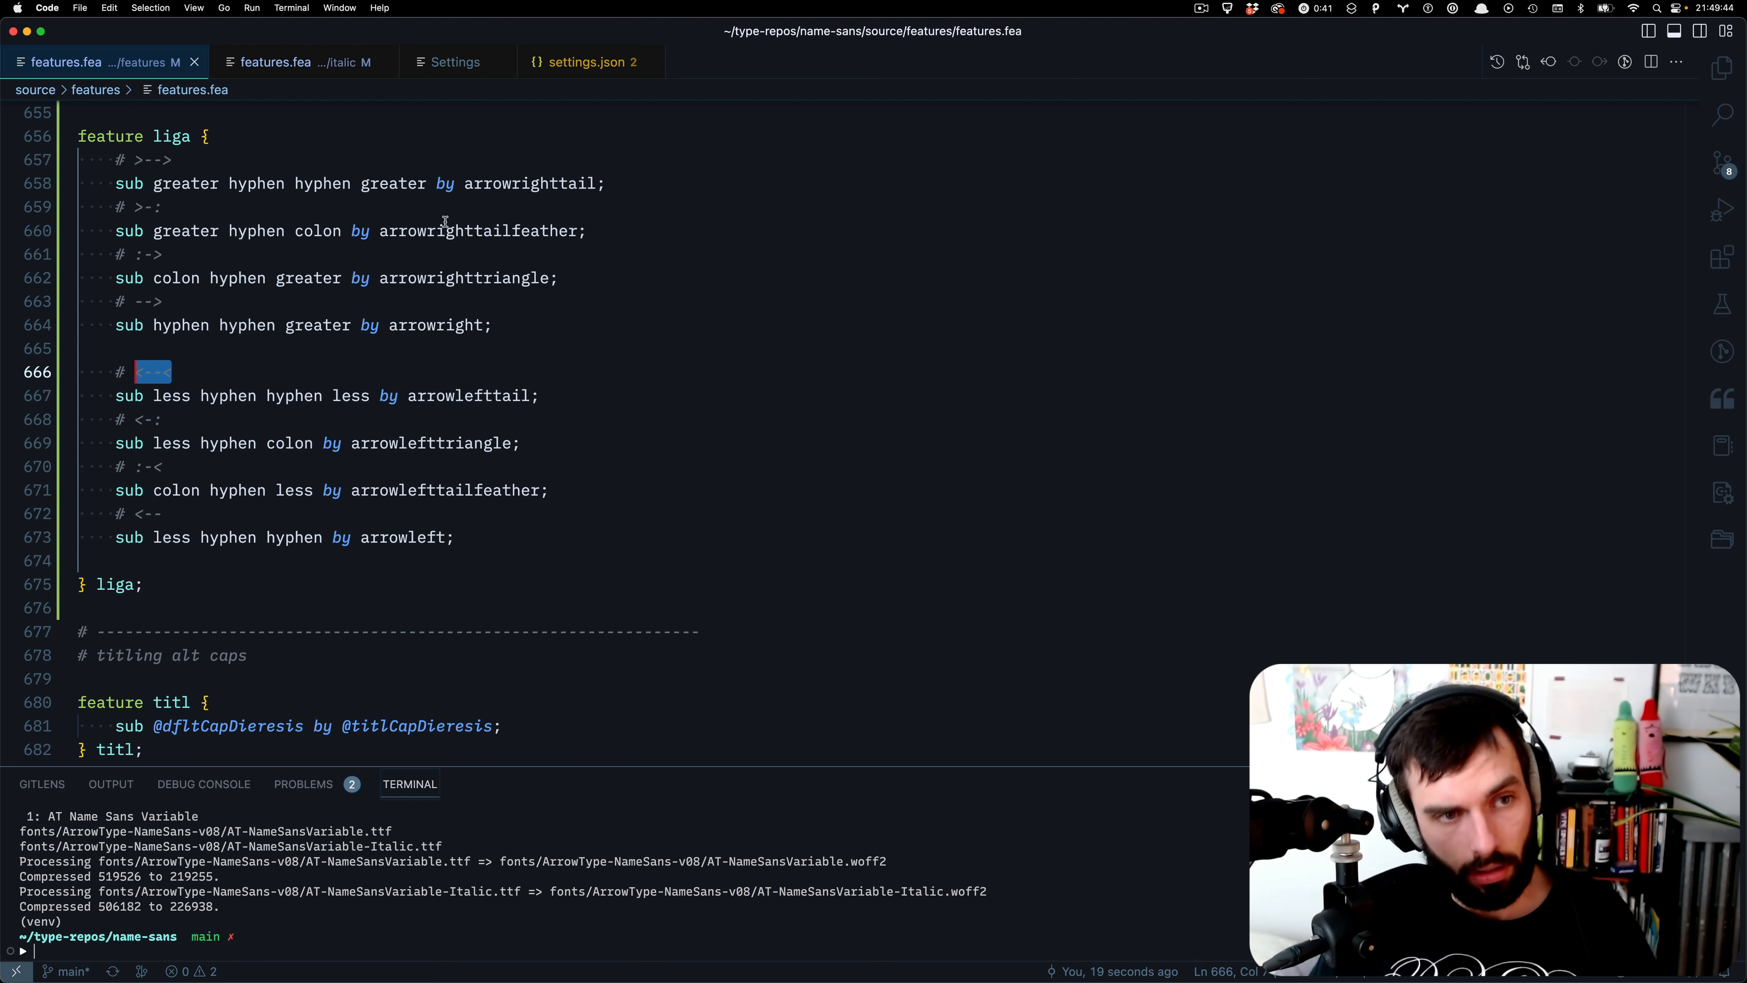
- Replace the liga feature block in the italic features.fea with a copy of the updated block from the upright features.fea
drag(171, 590, 60, 310)
key(super+c)
click(293, 69)
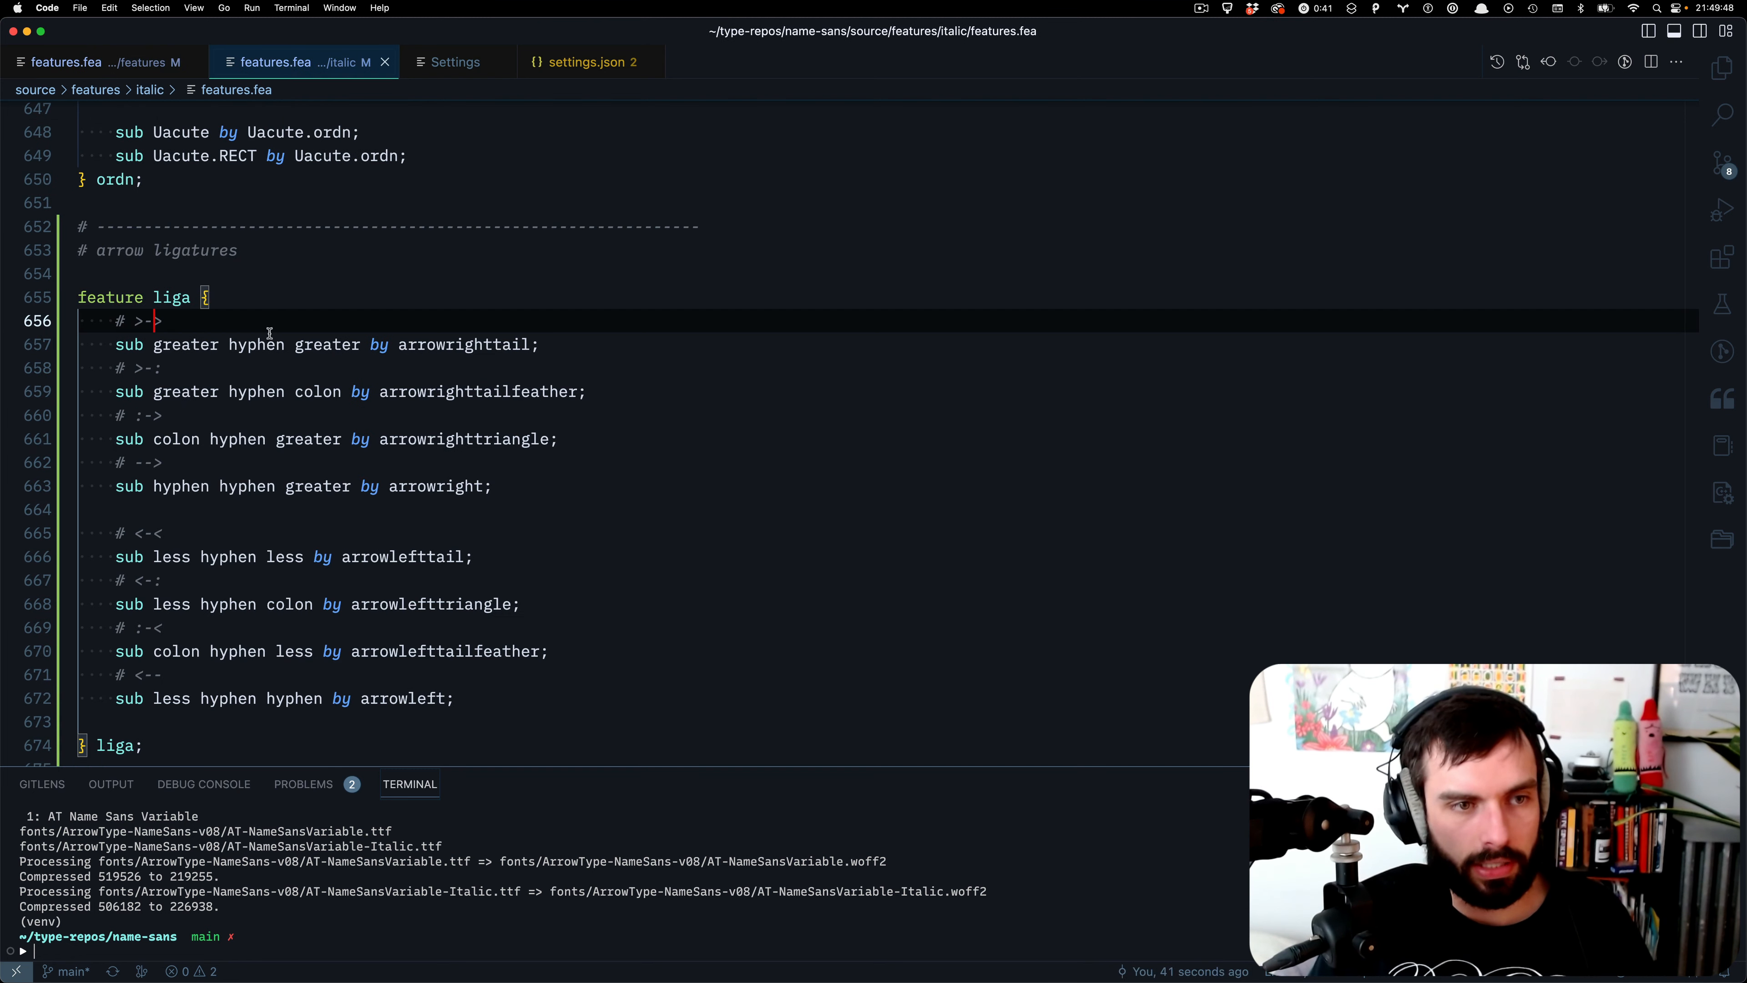
drag(186, 749, 35, 292)
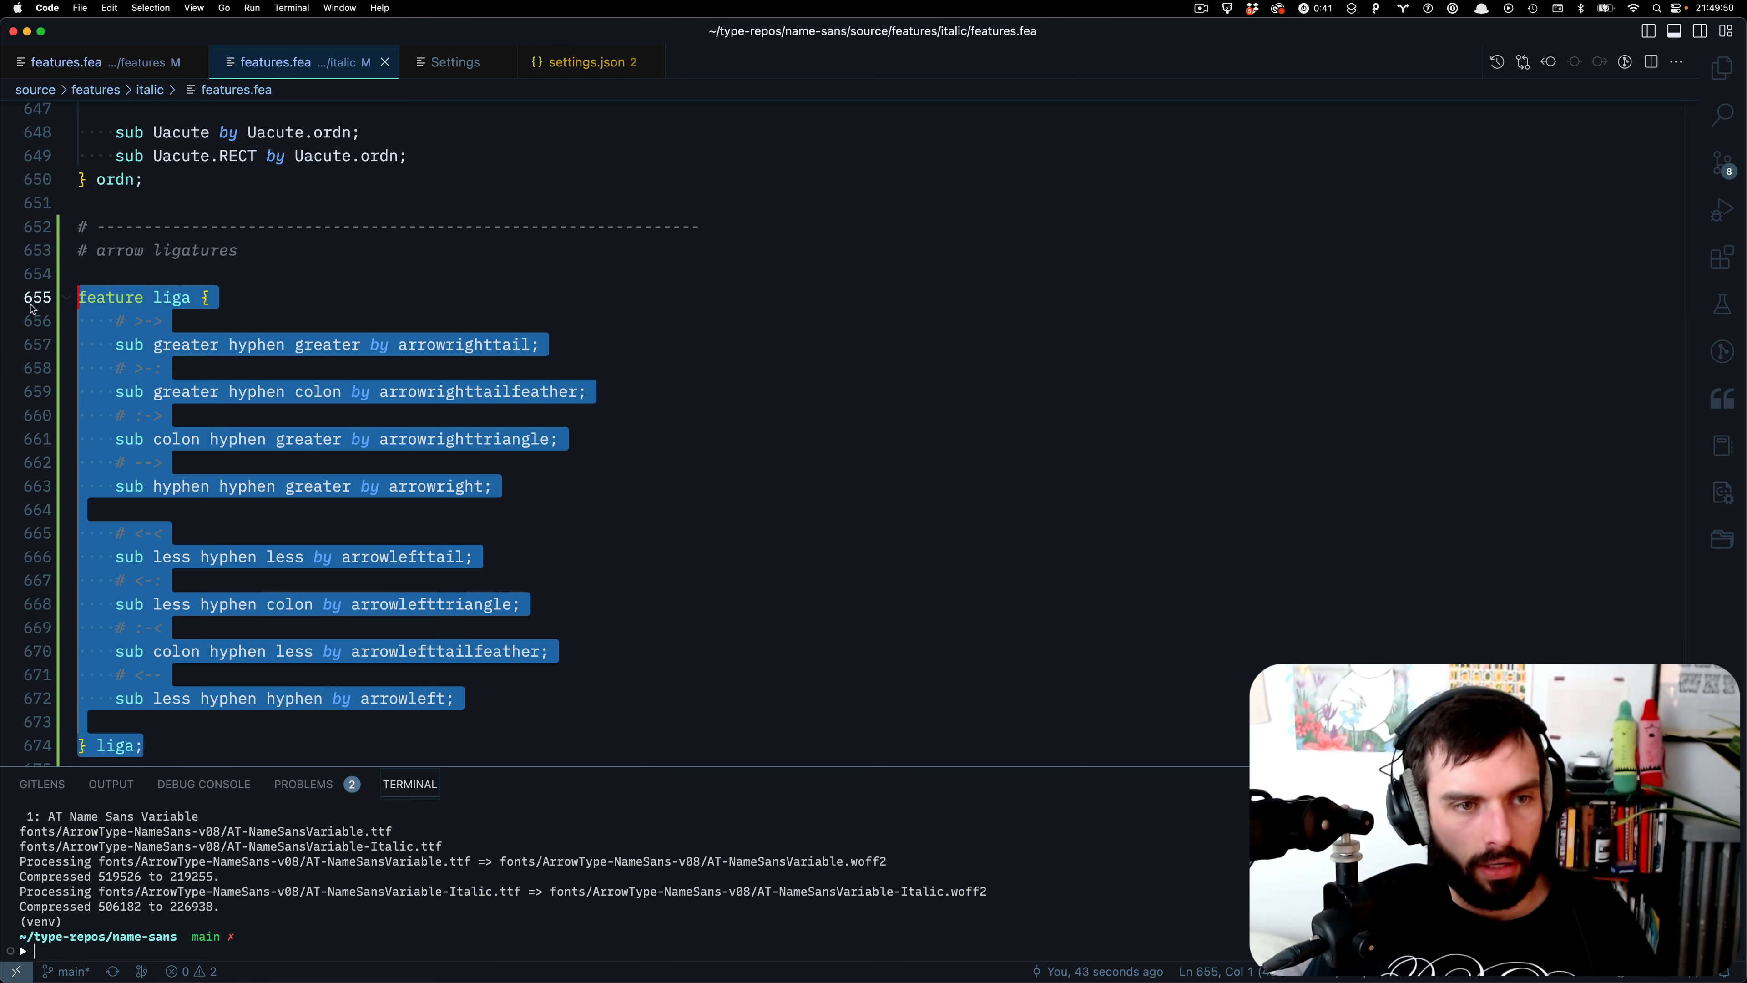
key(super+v)
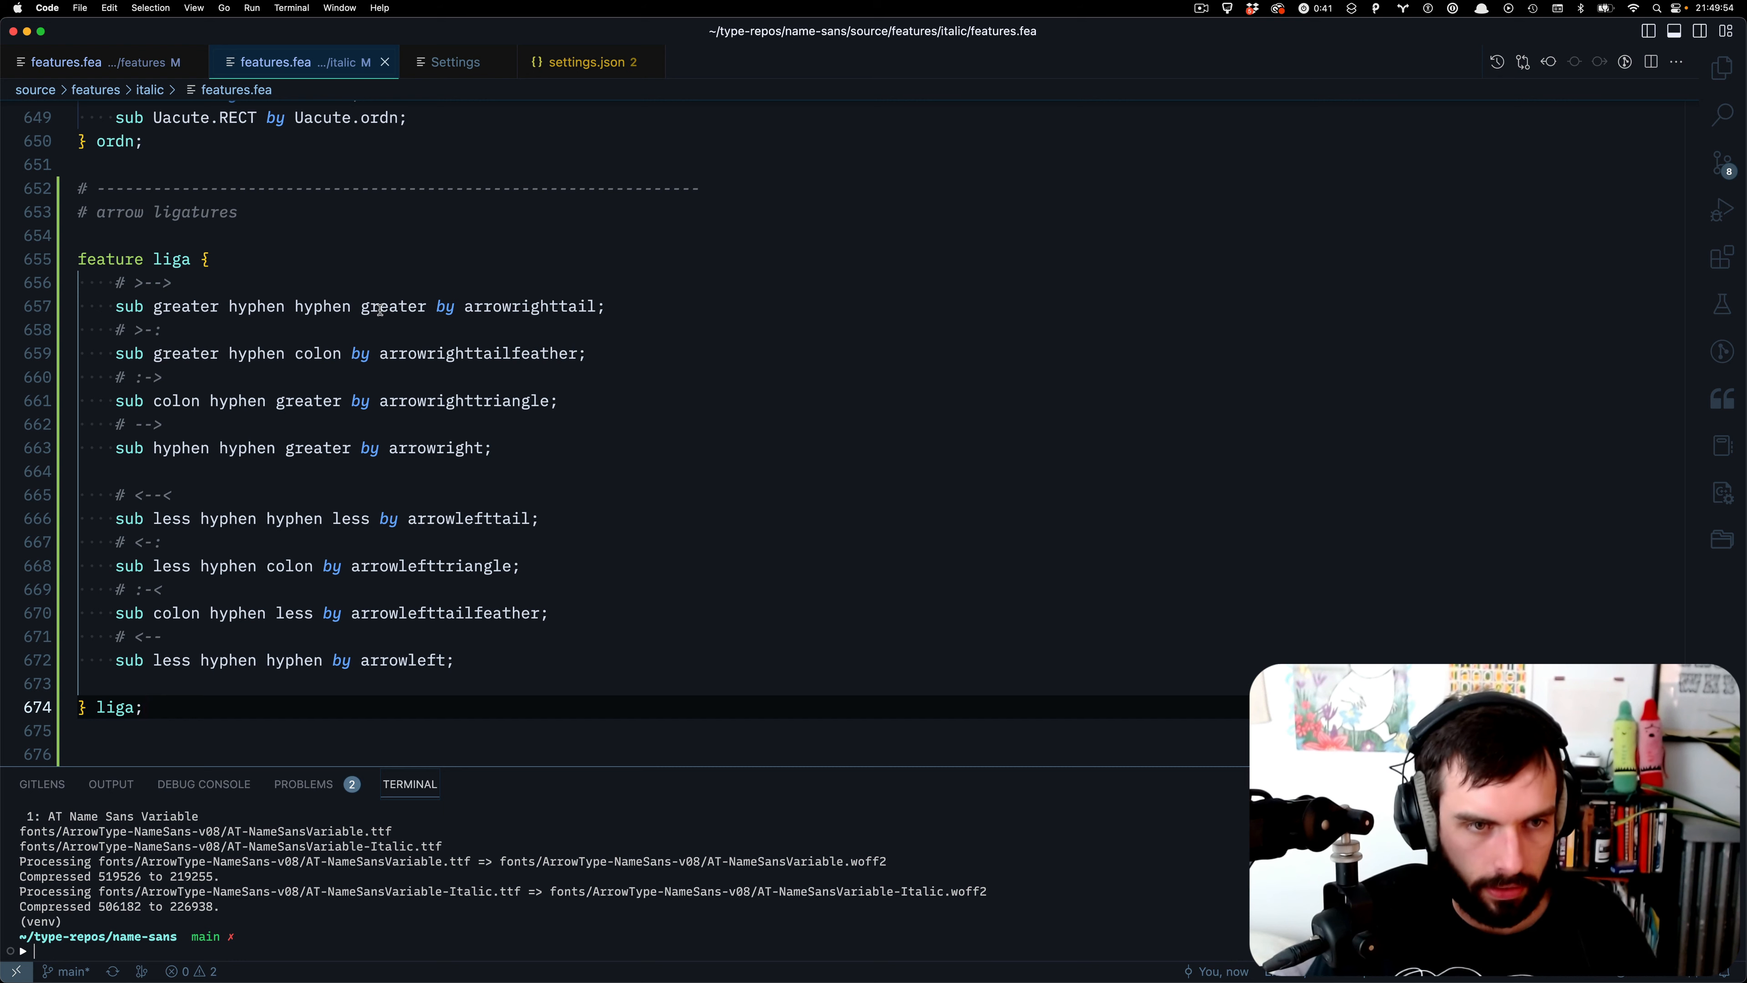
- Return to the upright features.fea and check its ">-->" arrowrighttail rule against the arrowrighttail glyph in RoboFont
click(98, 74)
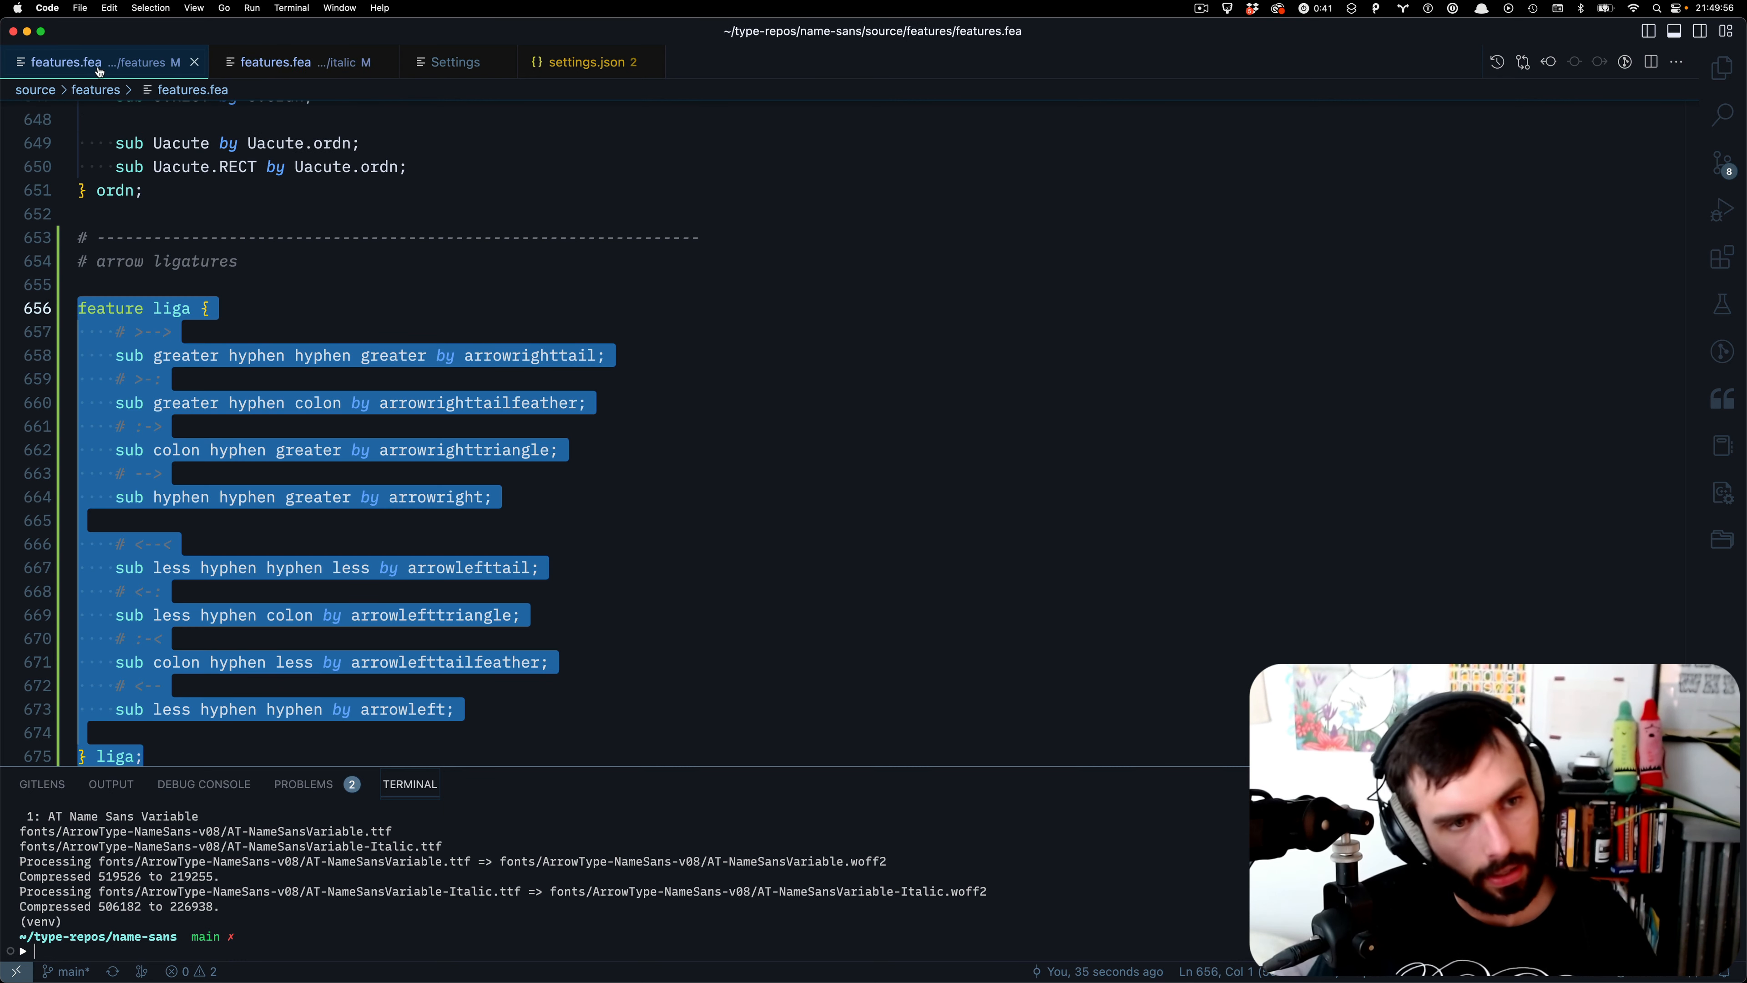
scroll(536, 263, down, 2)
click(708, 238)
drag(664, 256, 1, 236)
key(super+Tab)
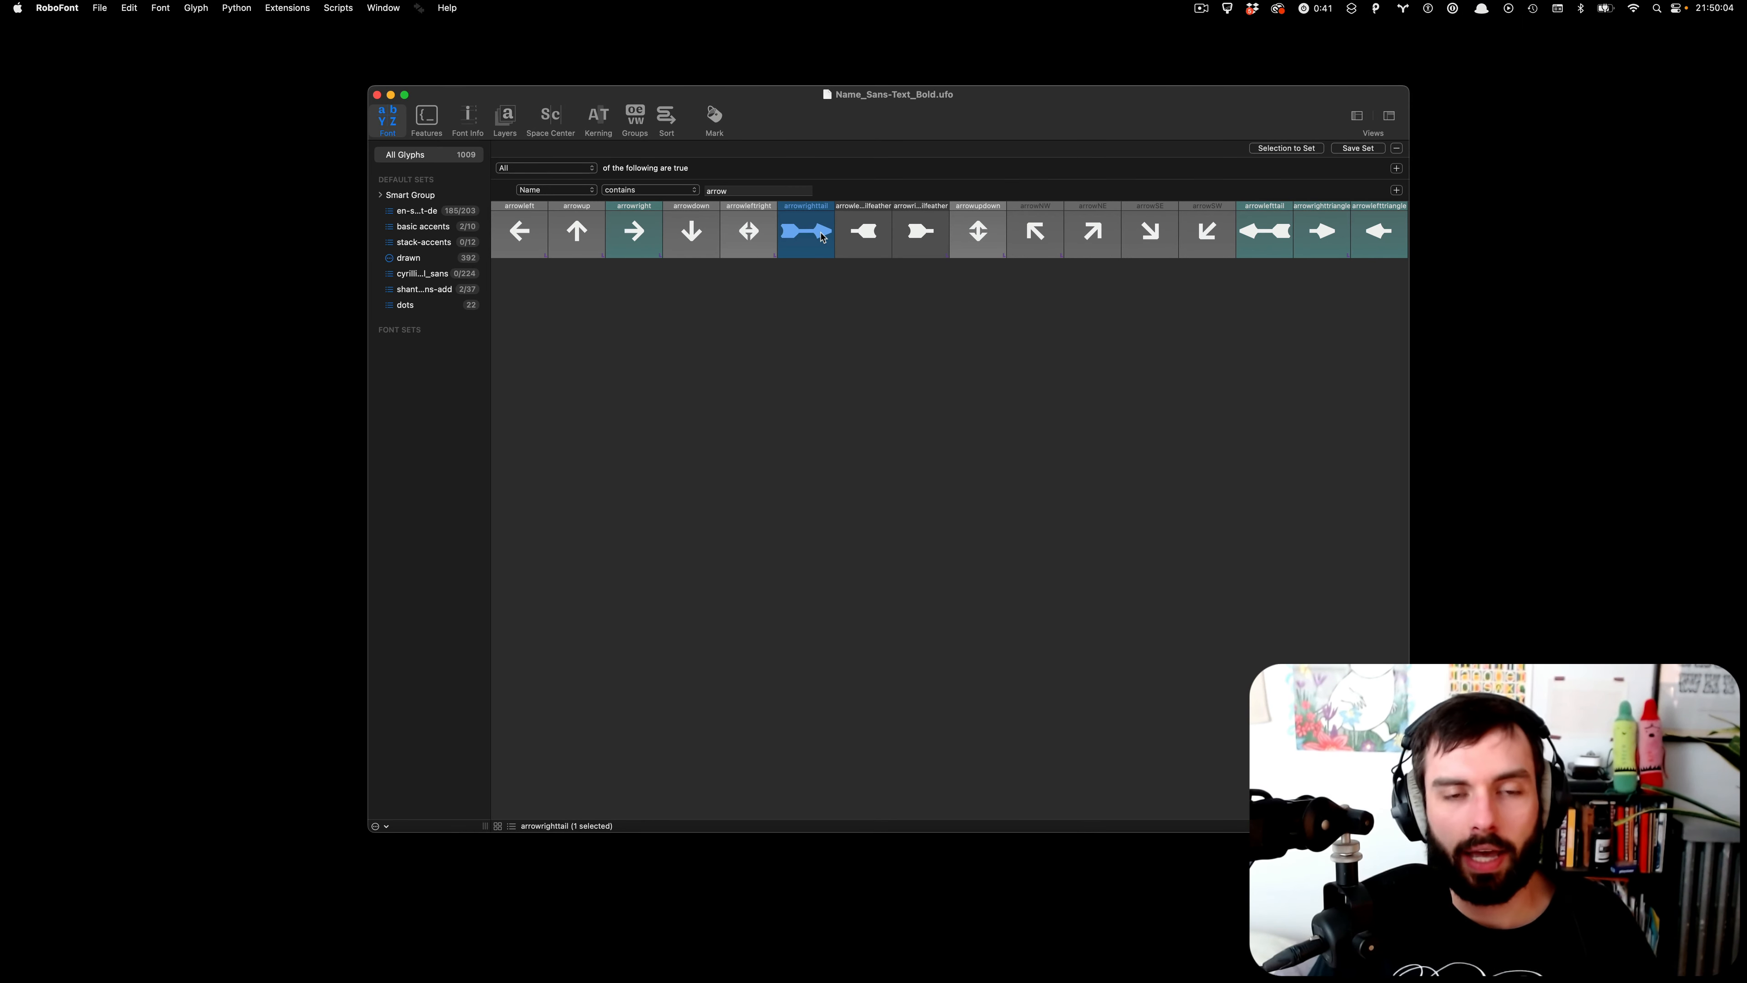
key(super+Tab)
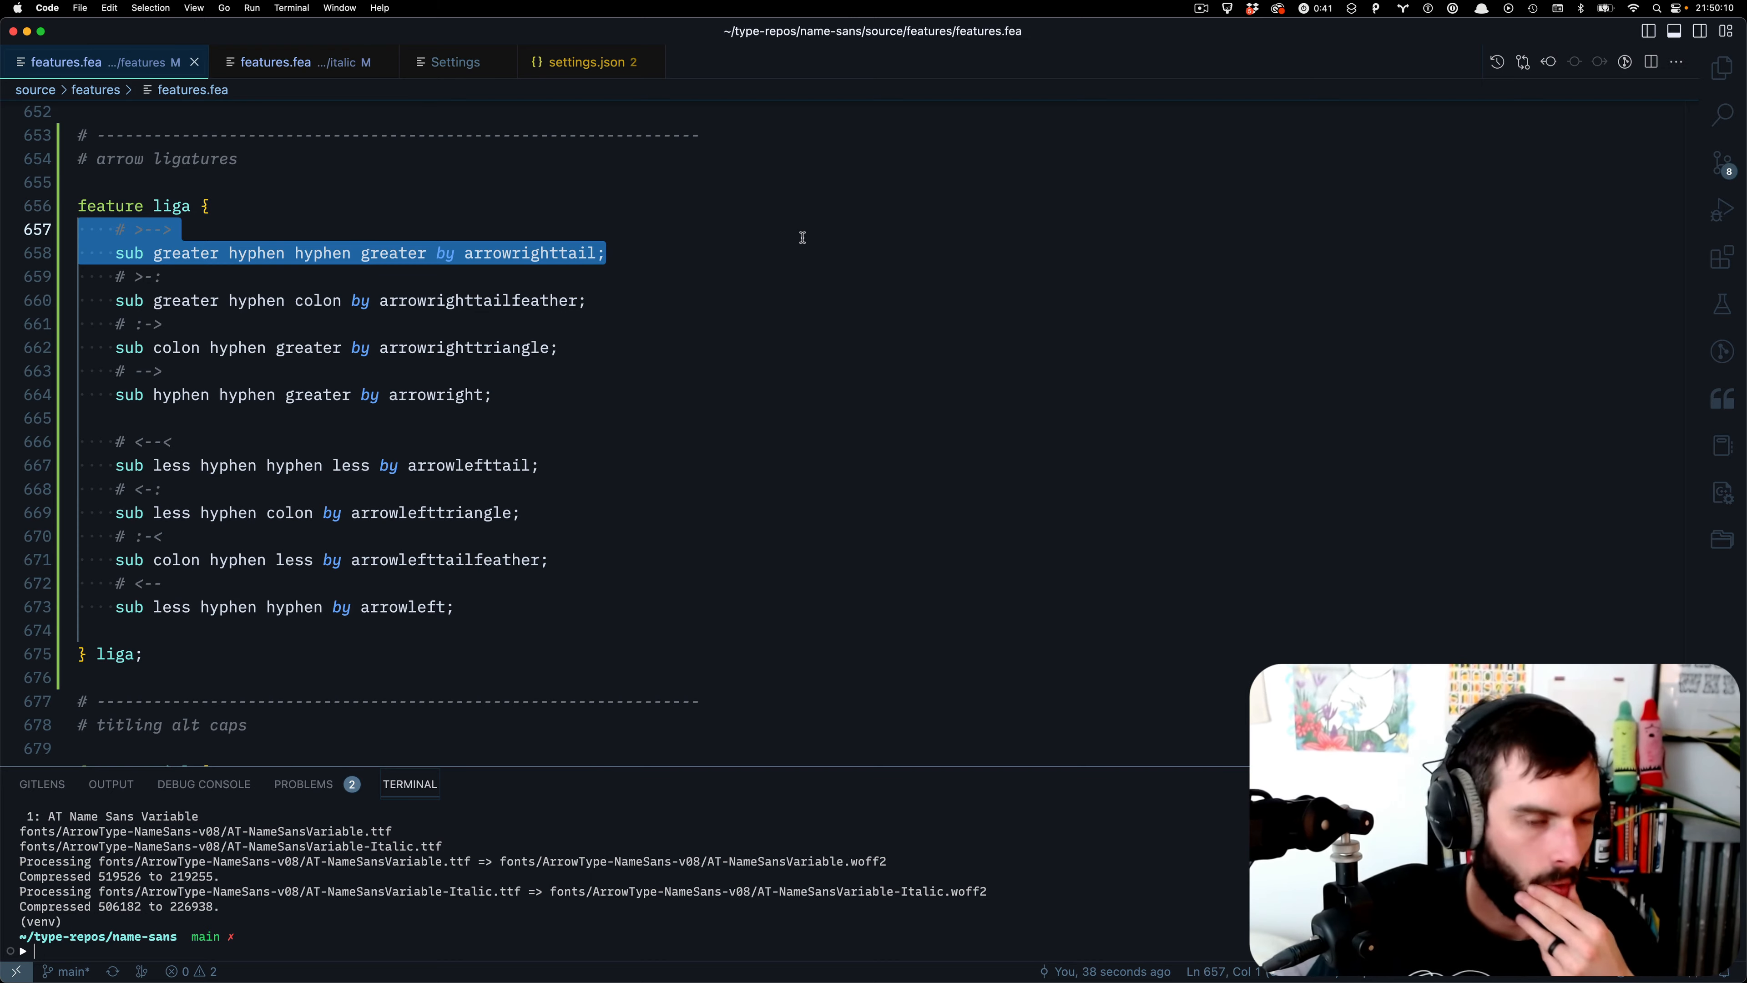
- Switch to Safari, open the Name Sans page on futurefonts.xyz in a new tab, and view its mosaic name tablets slide
key(super+Tab)
key(super+Tab)
key(super+Tab)
key(super+Tab)
key(super+Tab)
key(super+Tab)
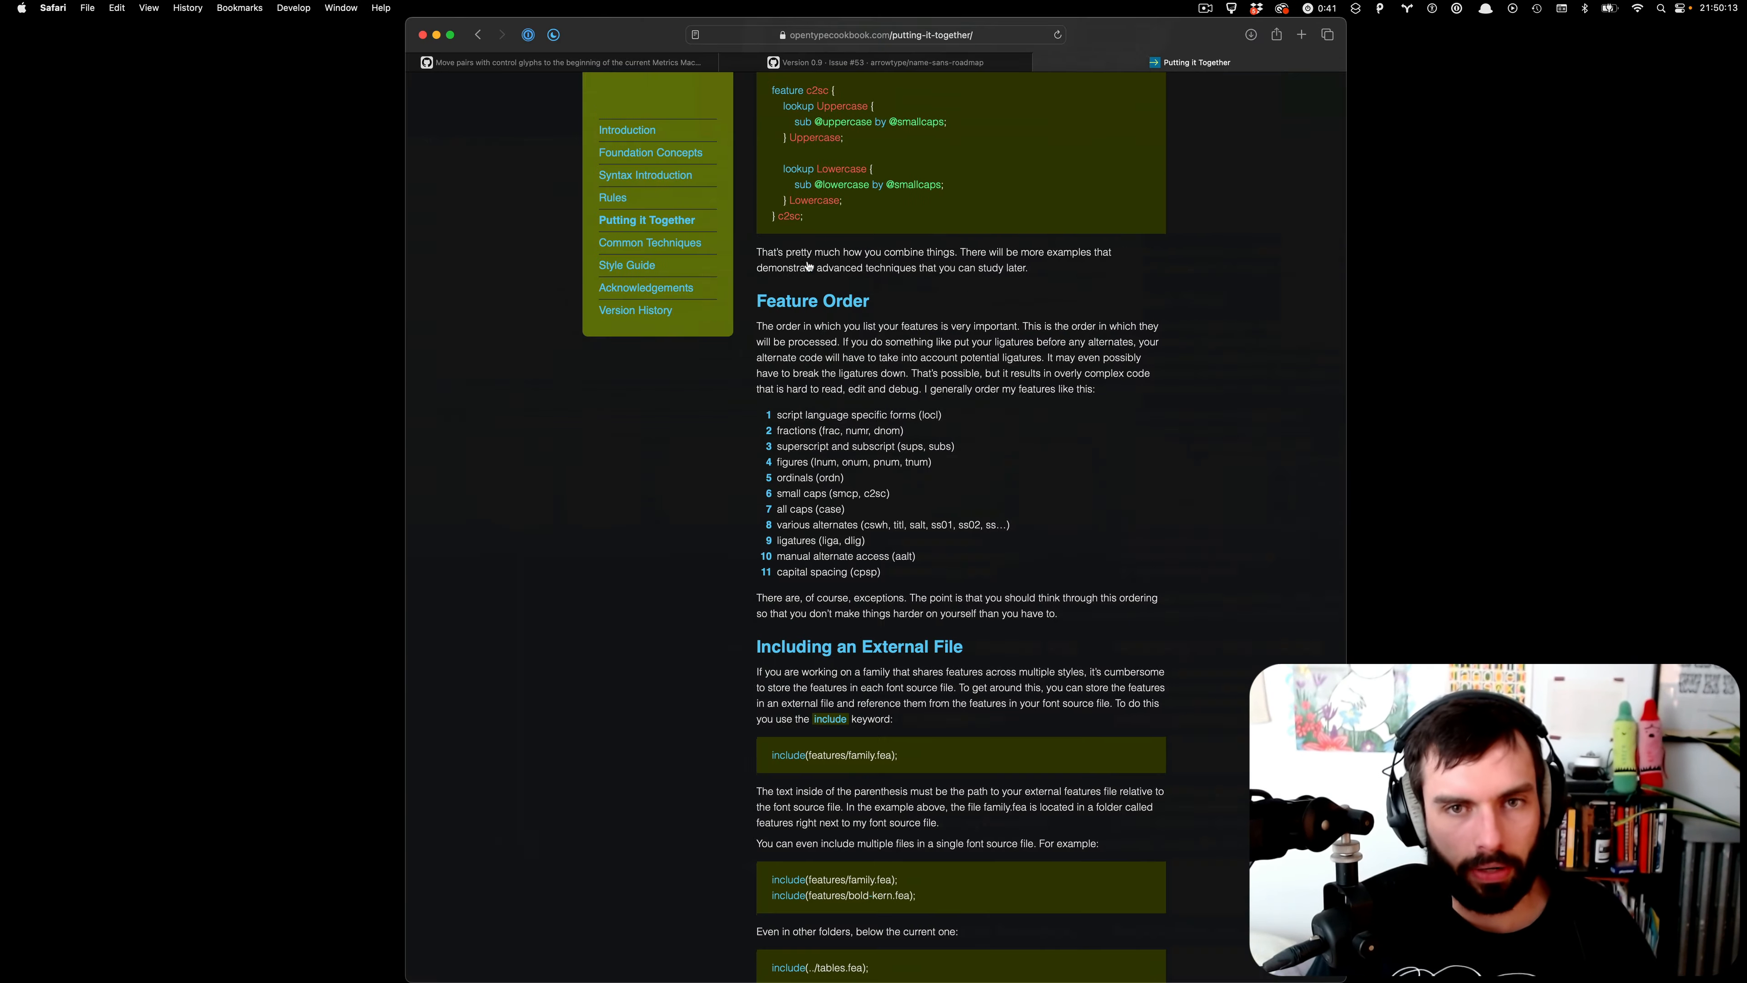
key(super+t)
text(future)
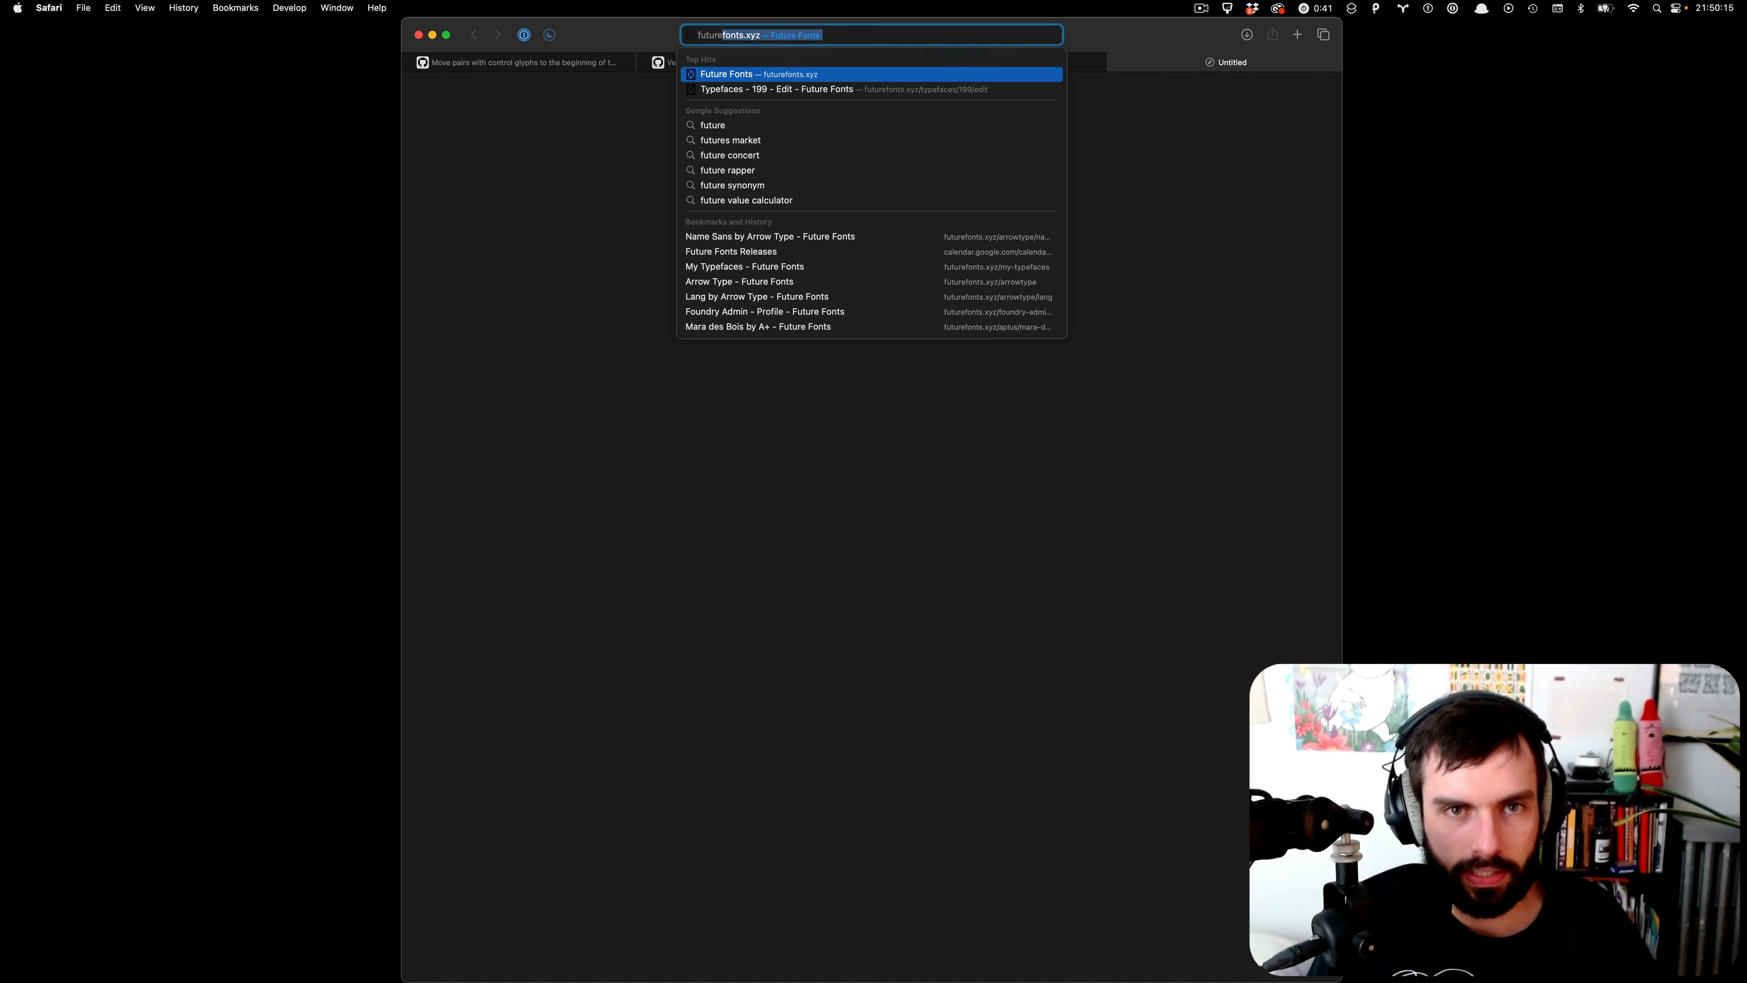
key(Right)
text(/)
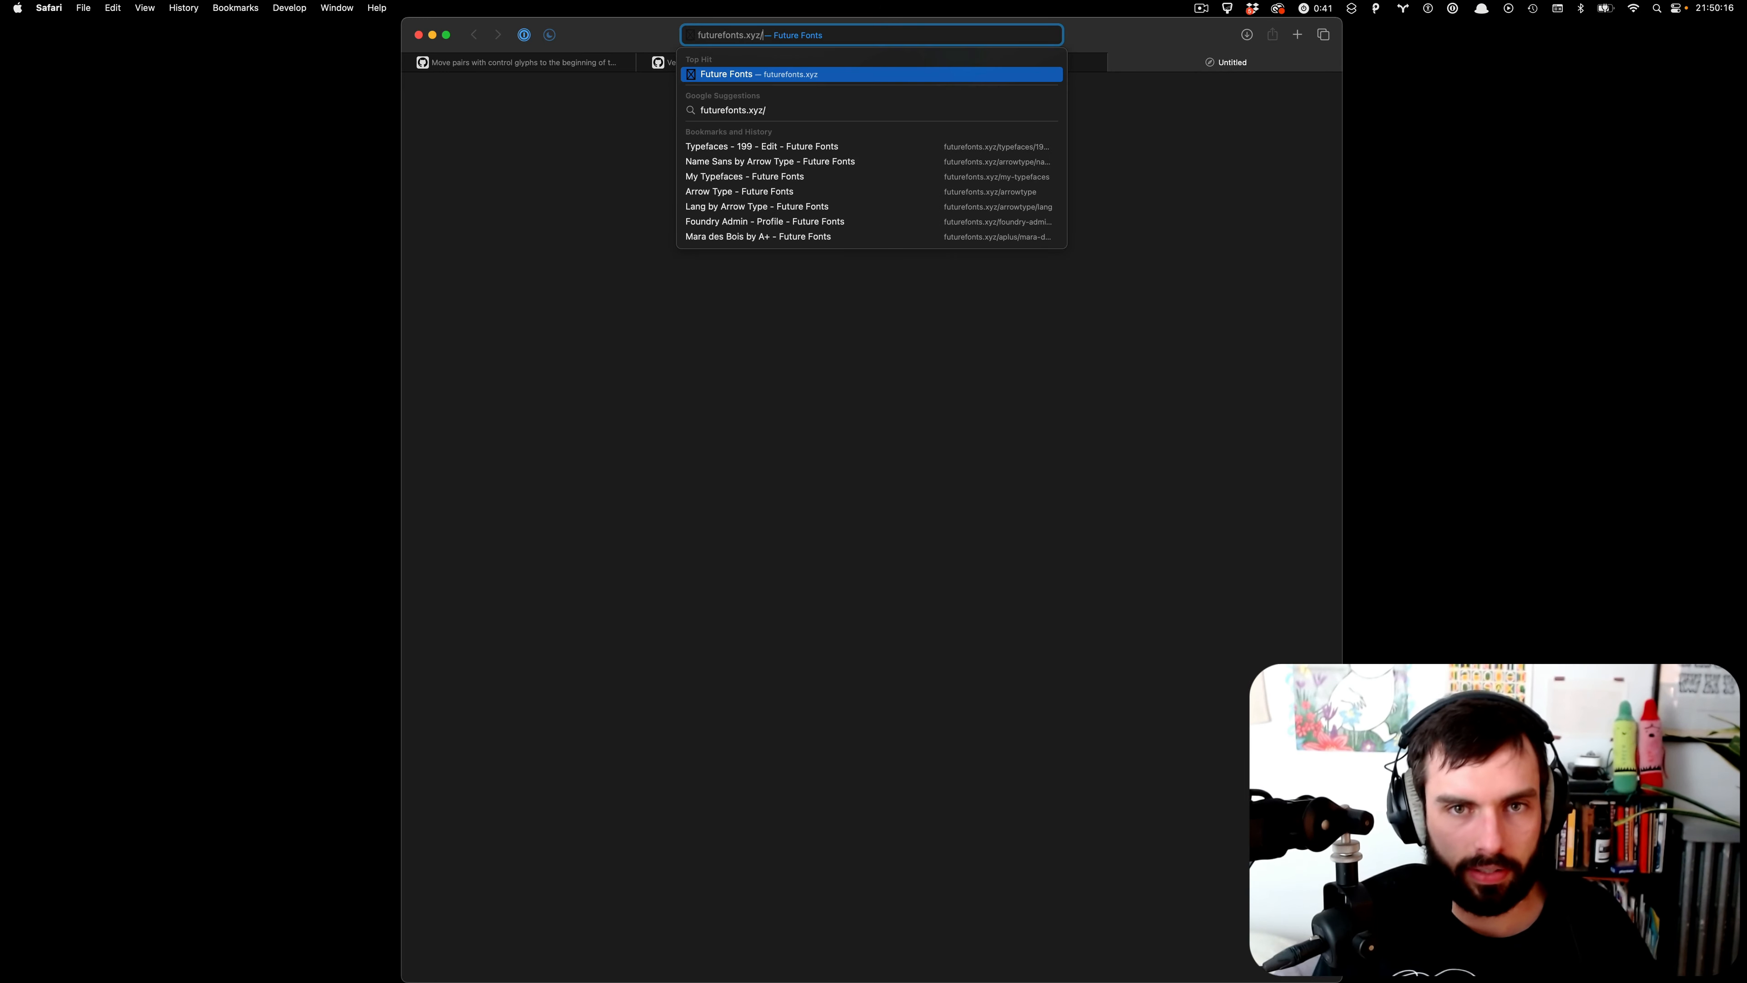
text(arr)
key(Return)
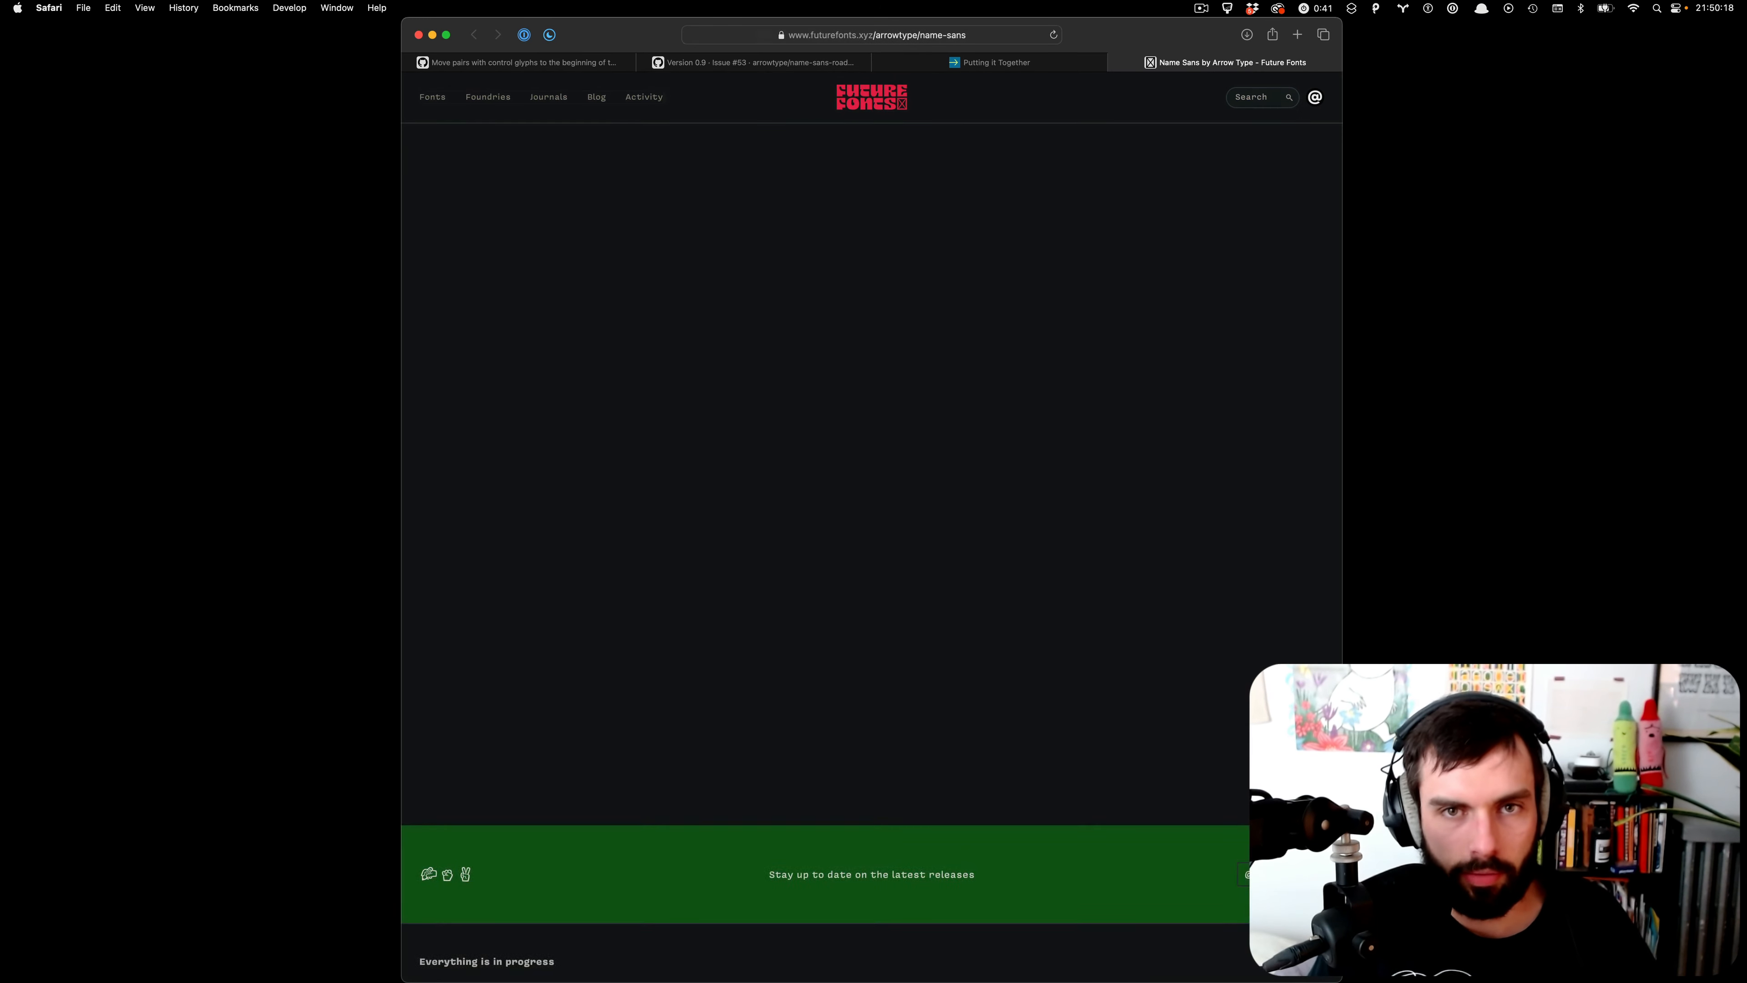
key(Right)
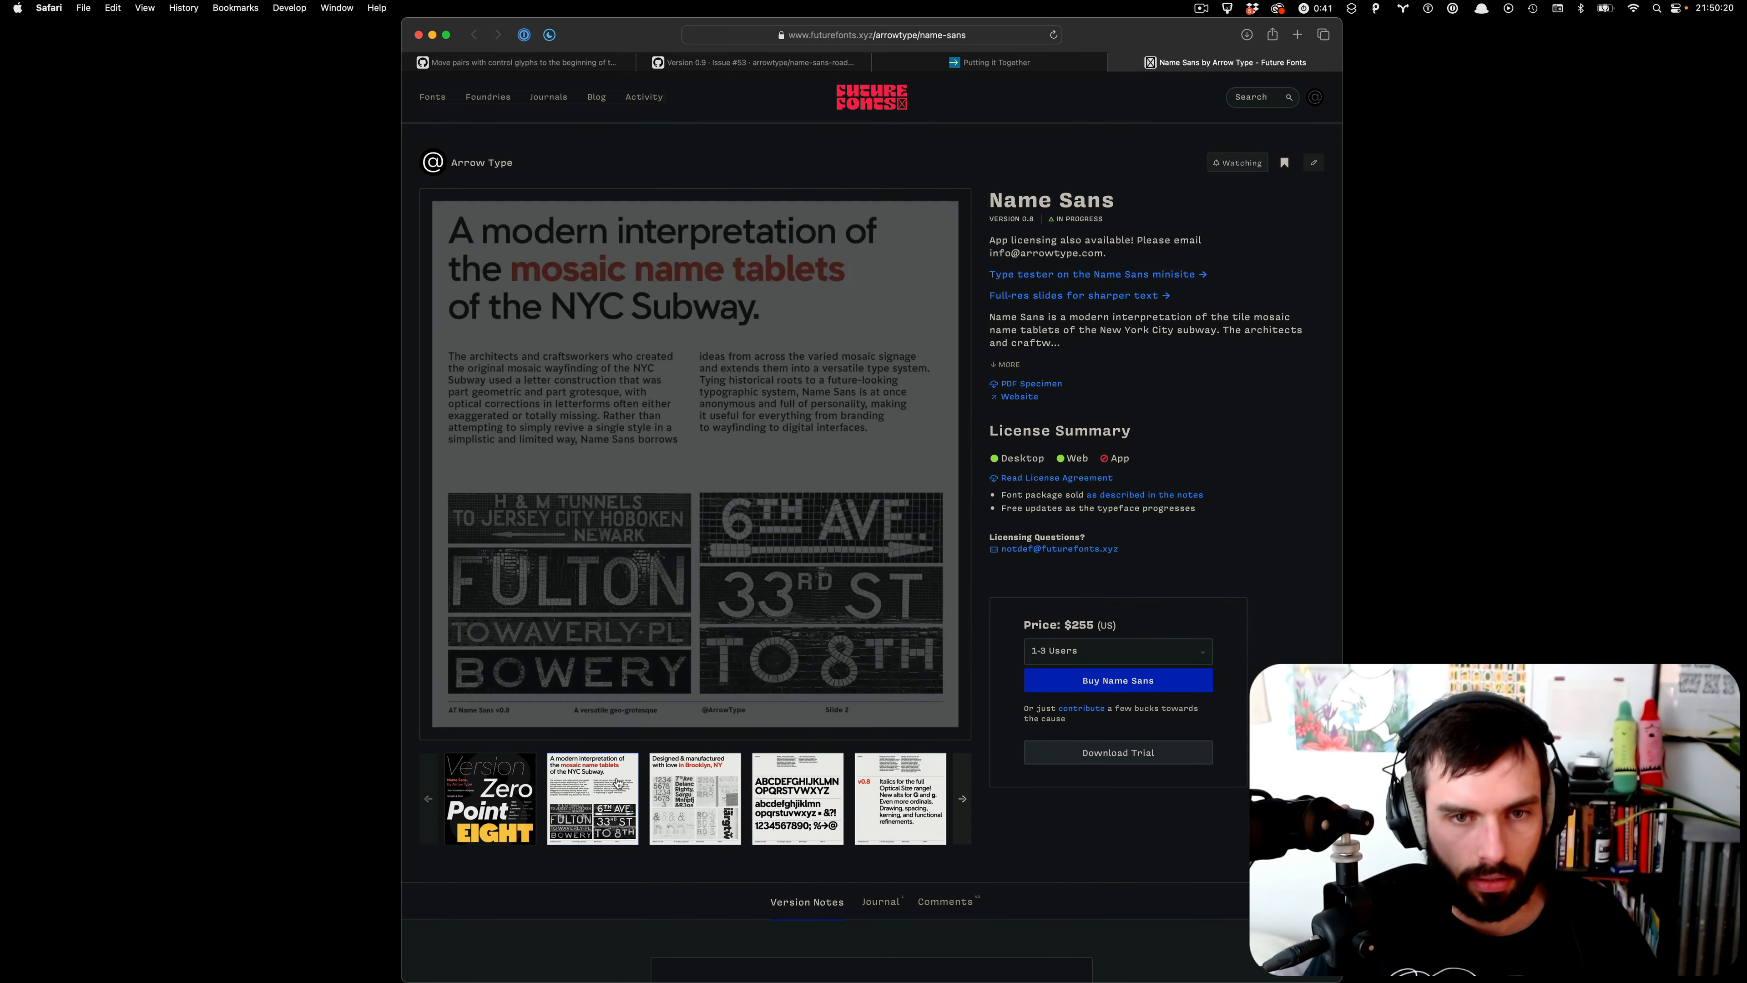
click(869, 522)
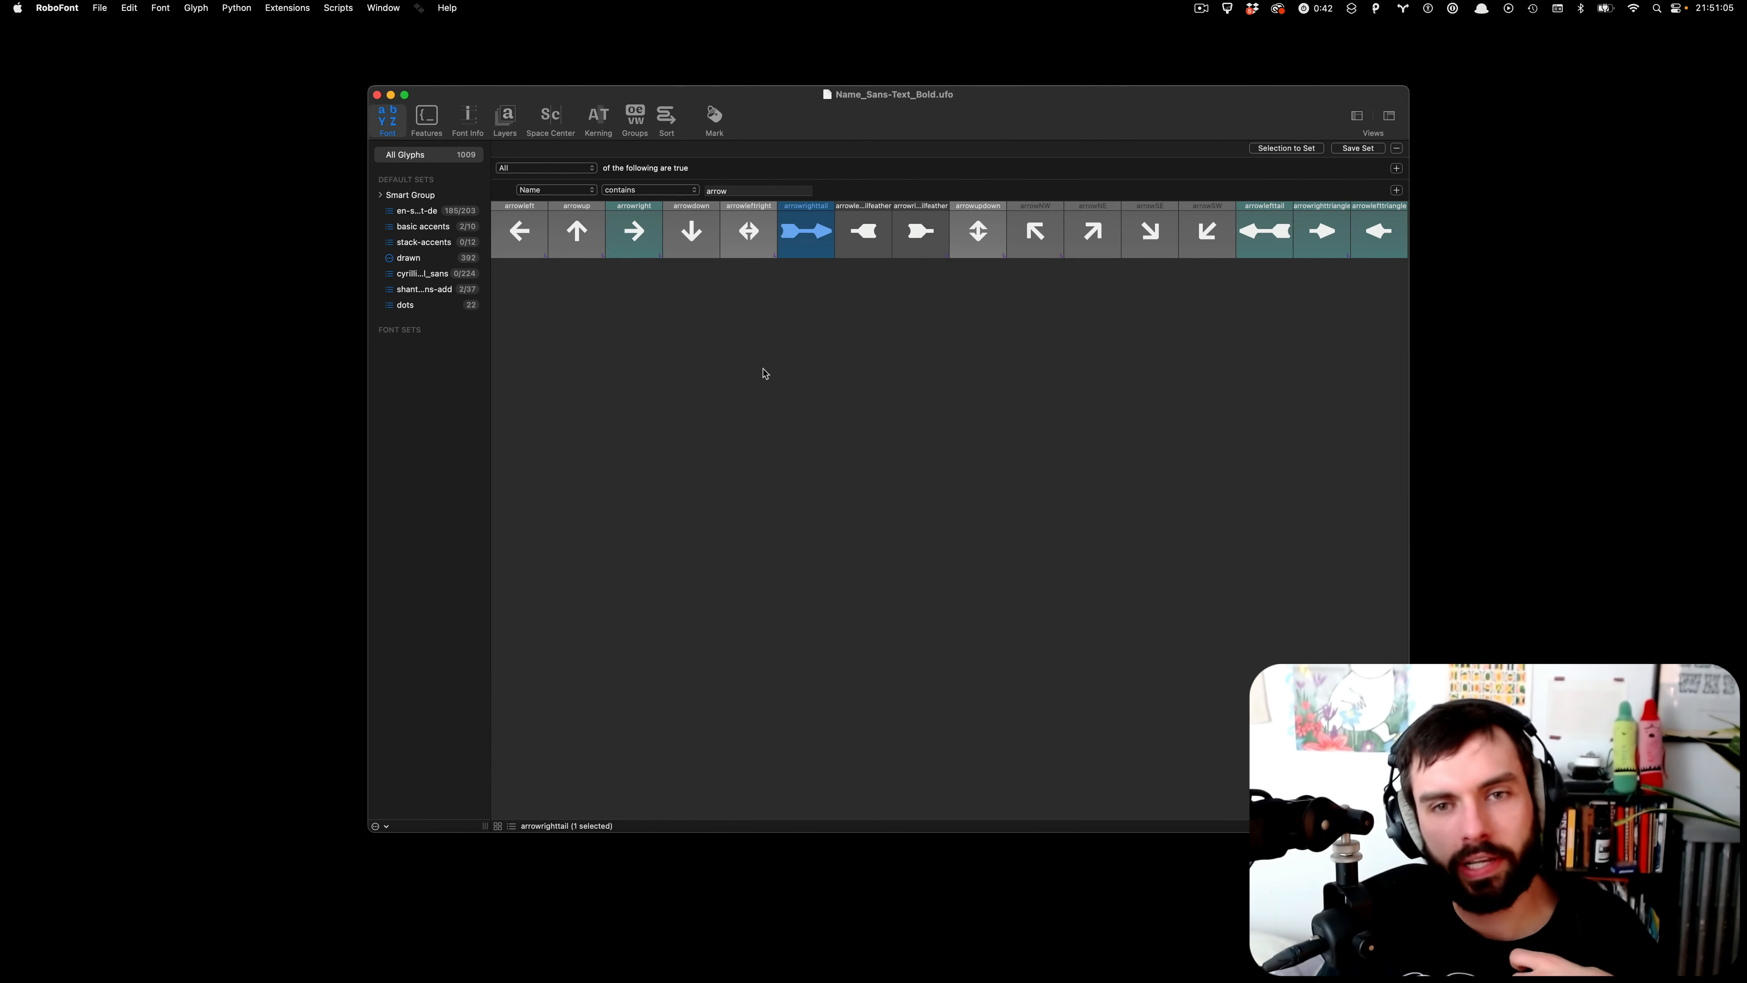
- In RoboFont, clear the glyph selection and filter the font to glyph names containing "a"
click(812, 301)
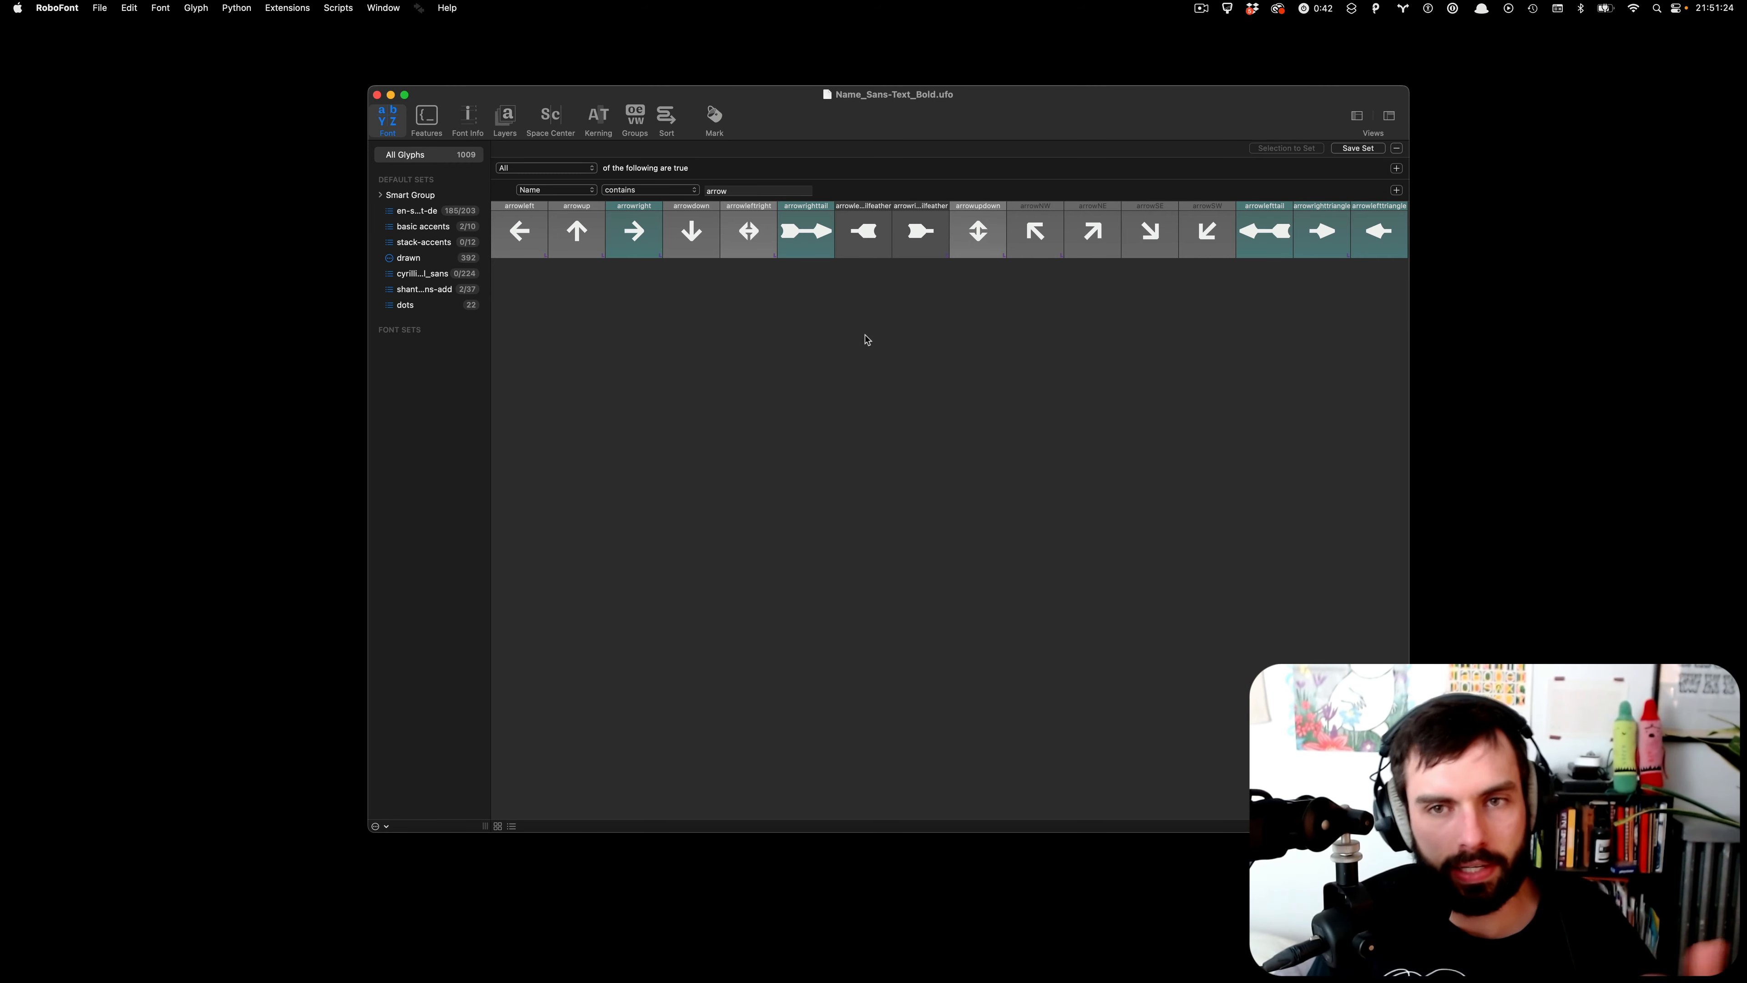
key(super+Tab)
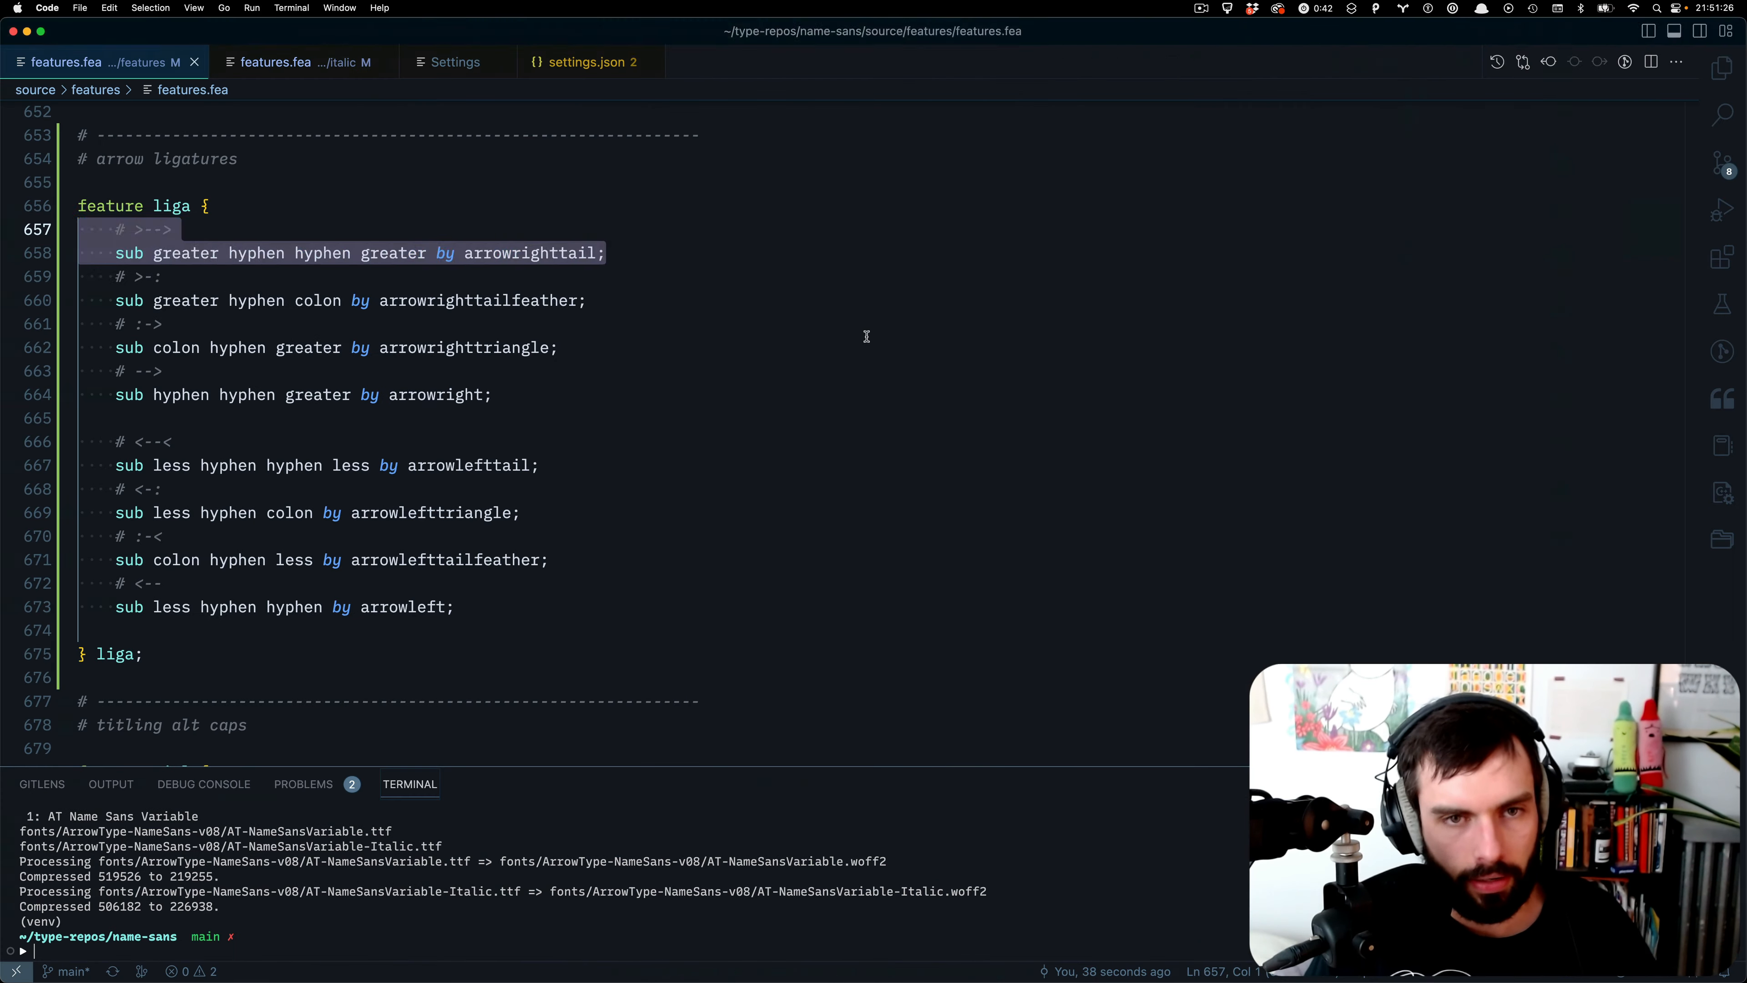
key(super+Tab)
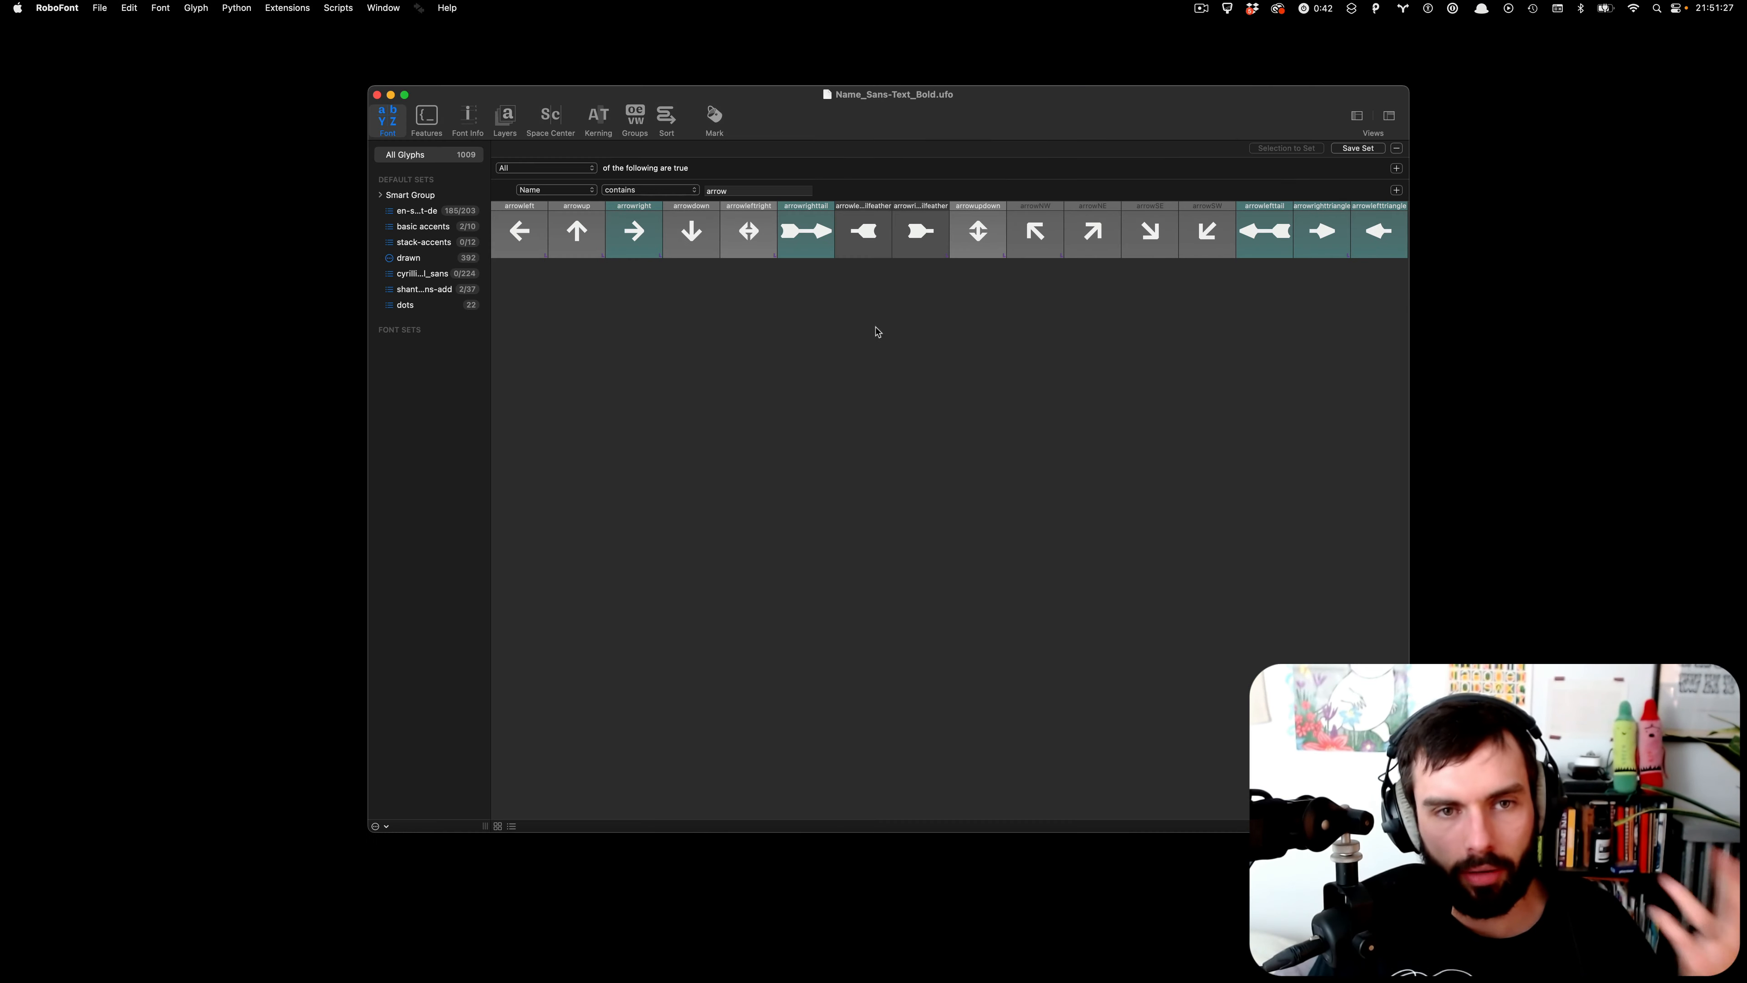
double_click(747, 191)
text(s)
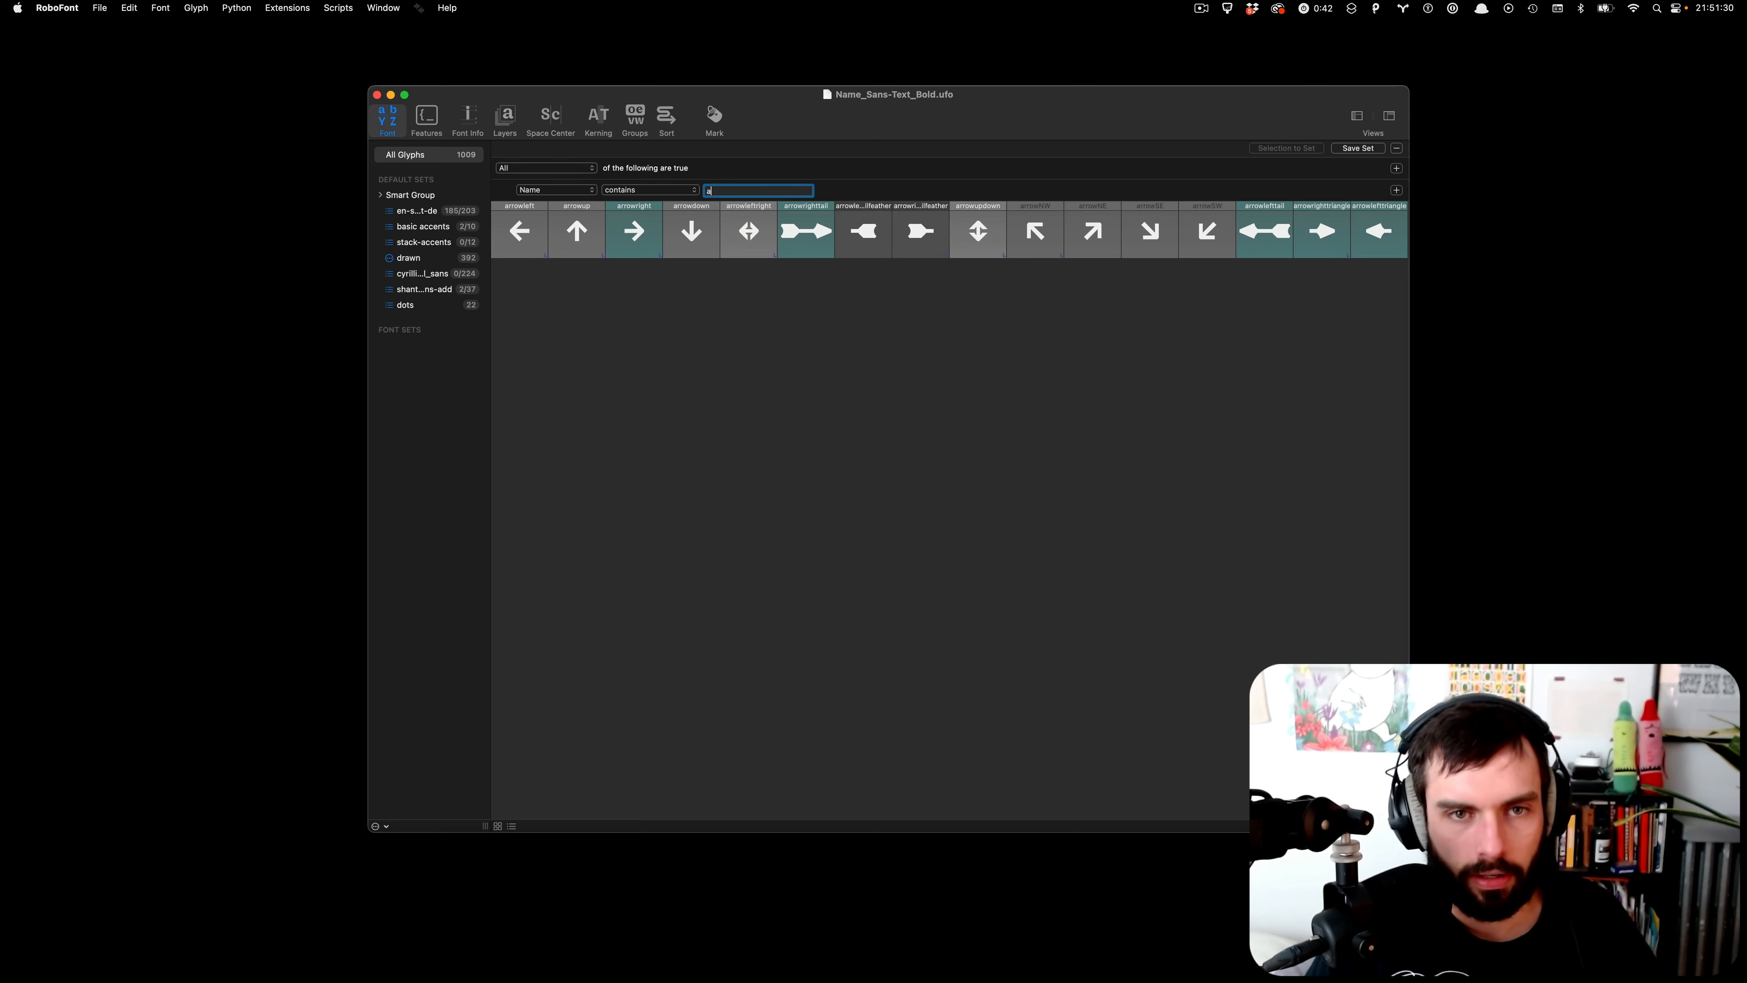
key(Return)
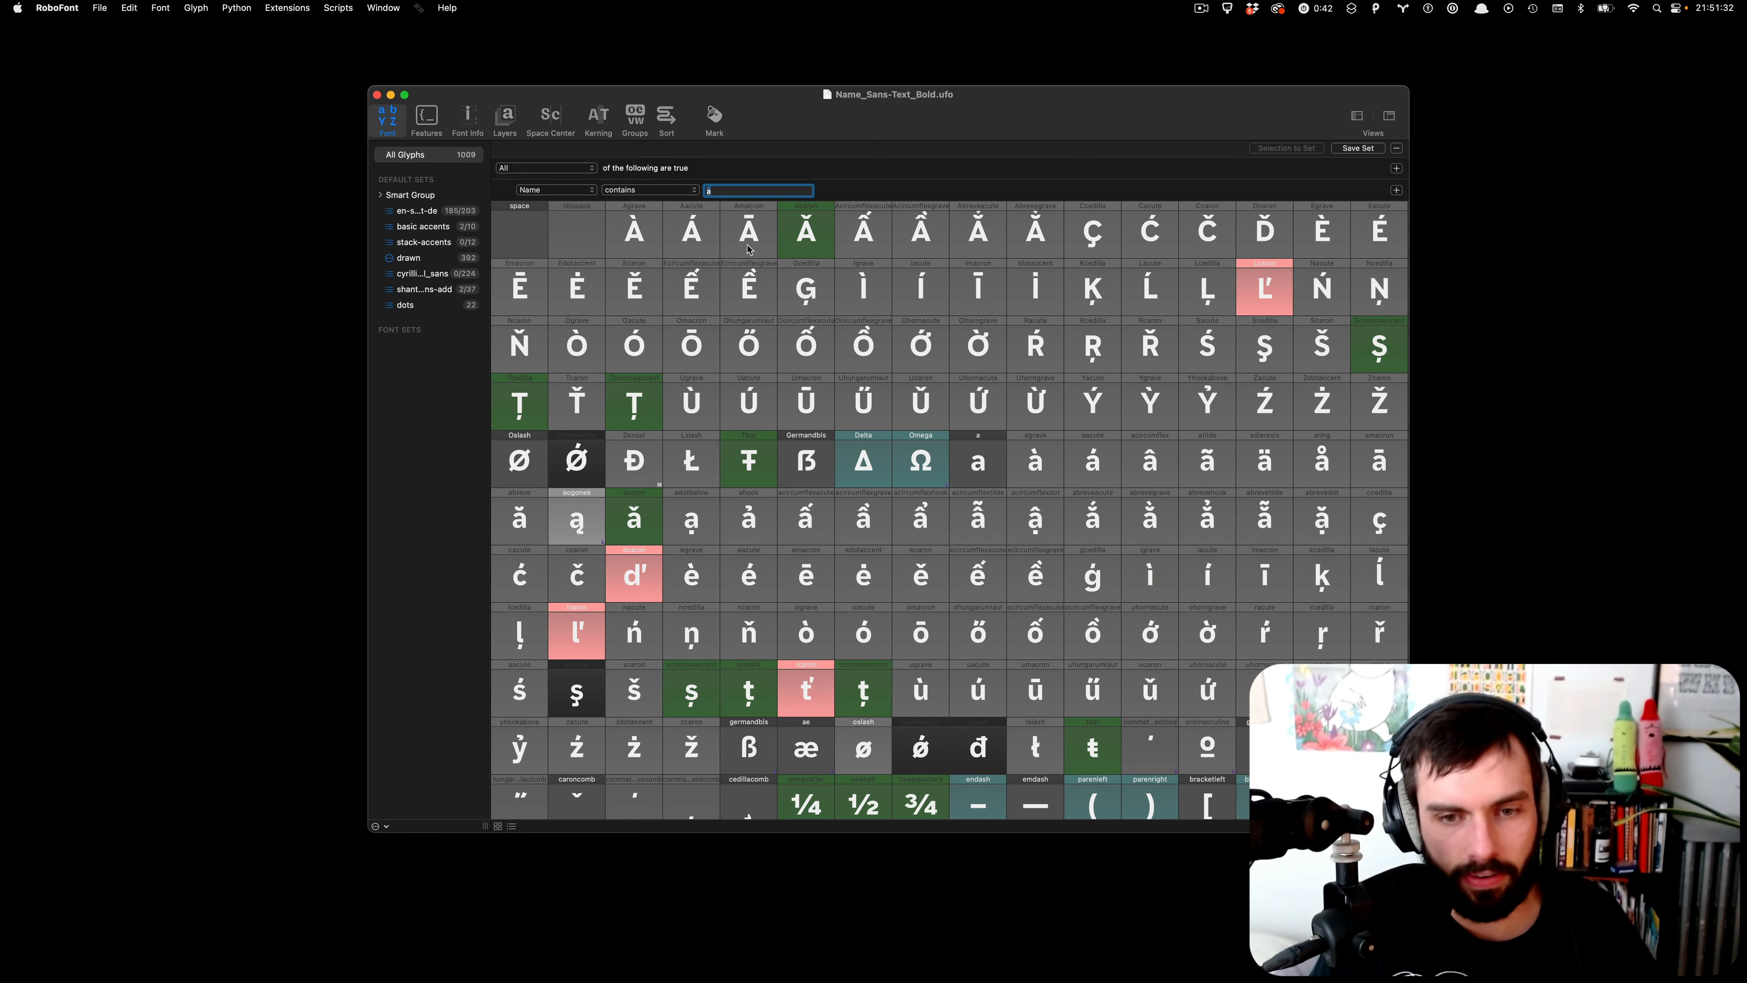
- Open the lowercase a glyph and inspect its Unicode value, then close it and inspect abreveacute
double_click(994, 469)
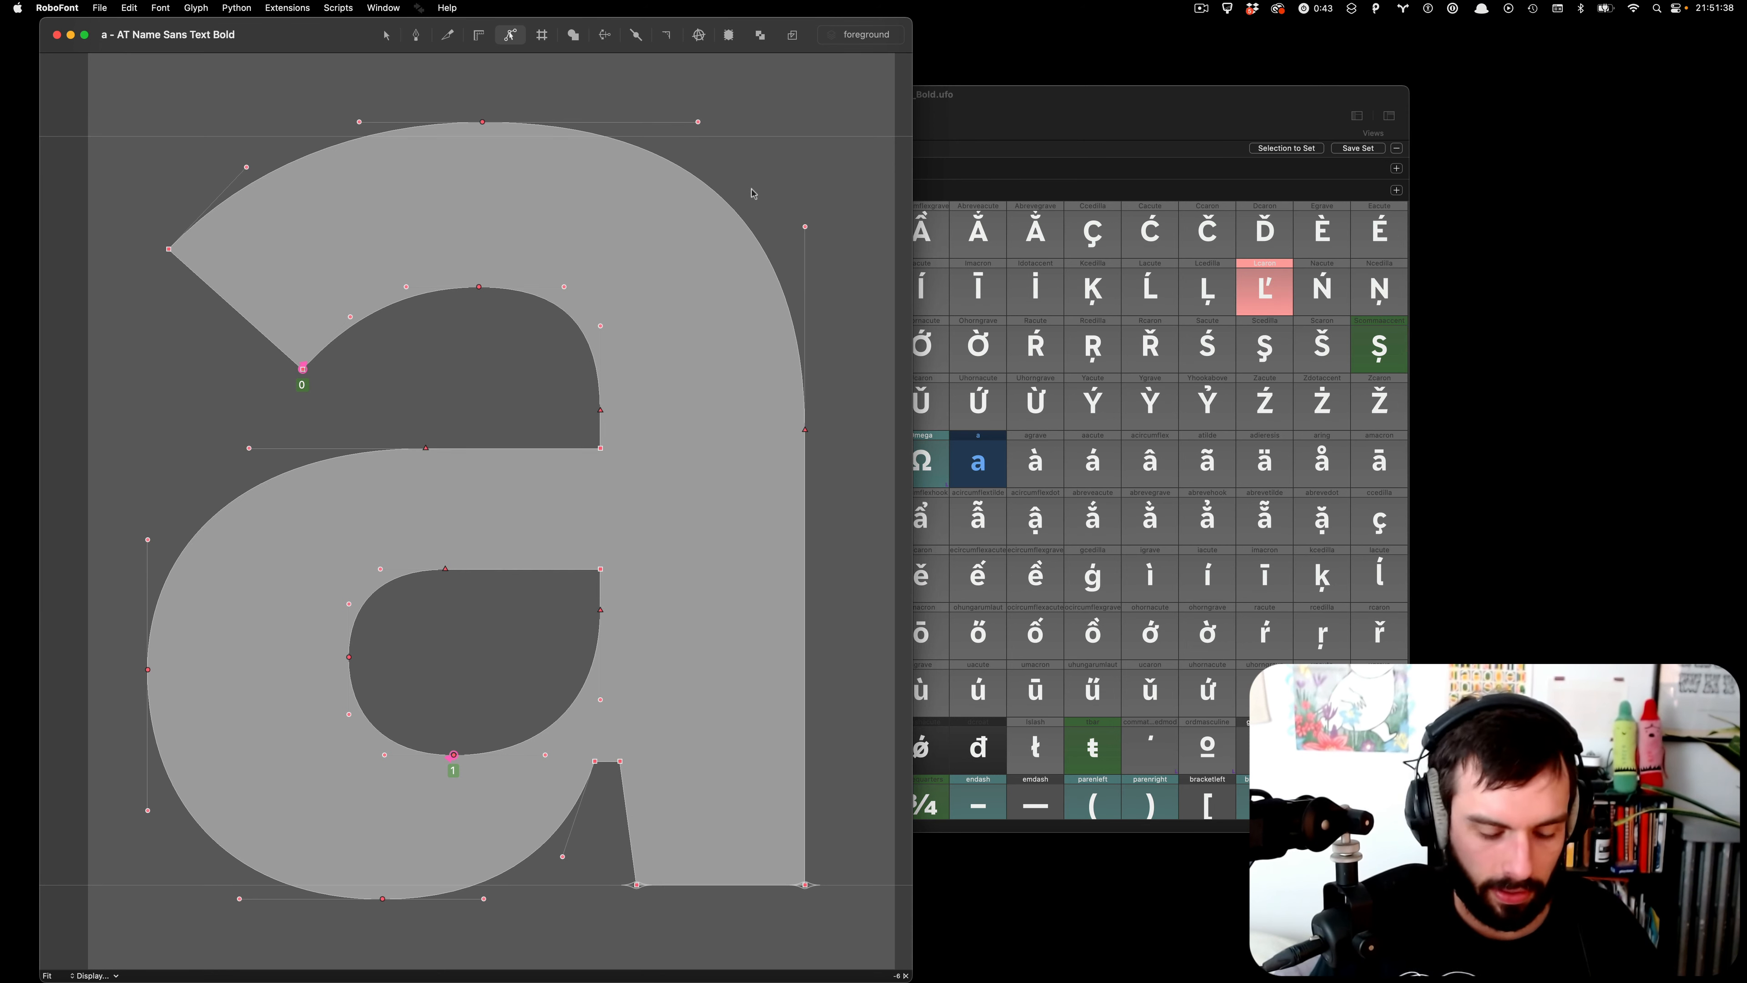
key(super+i)
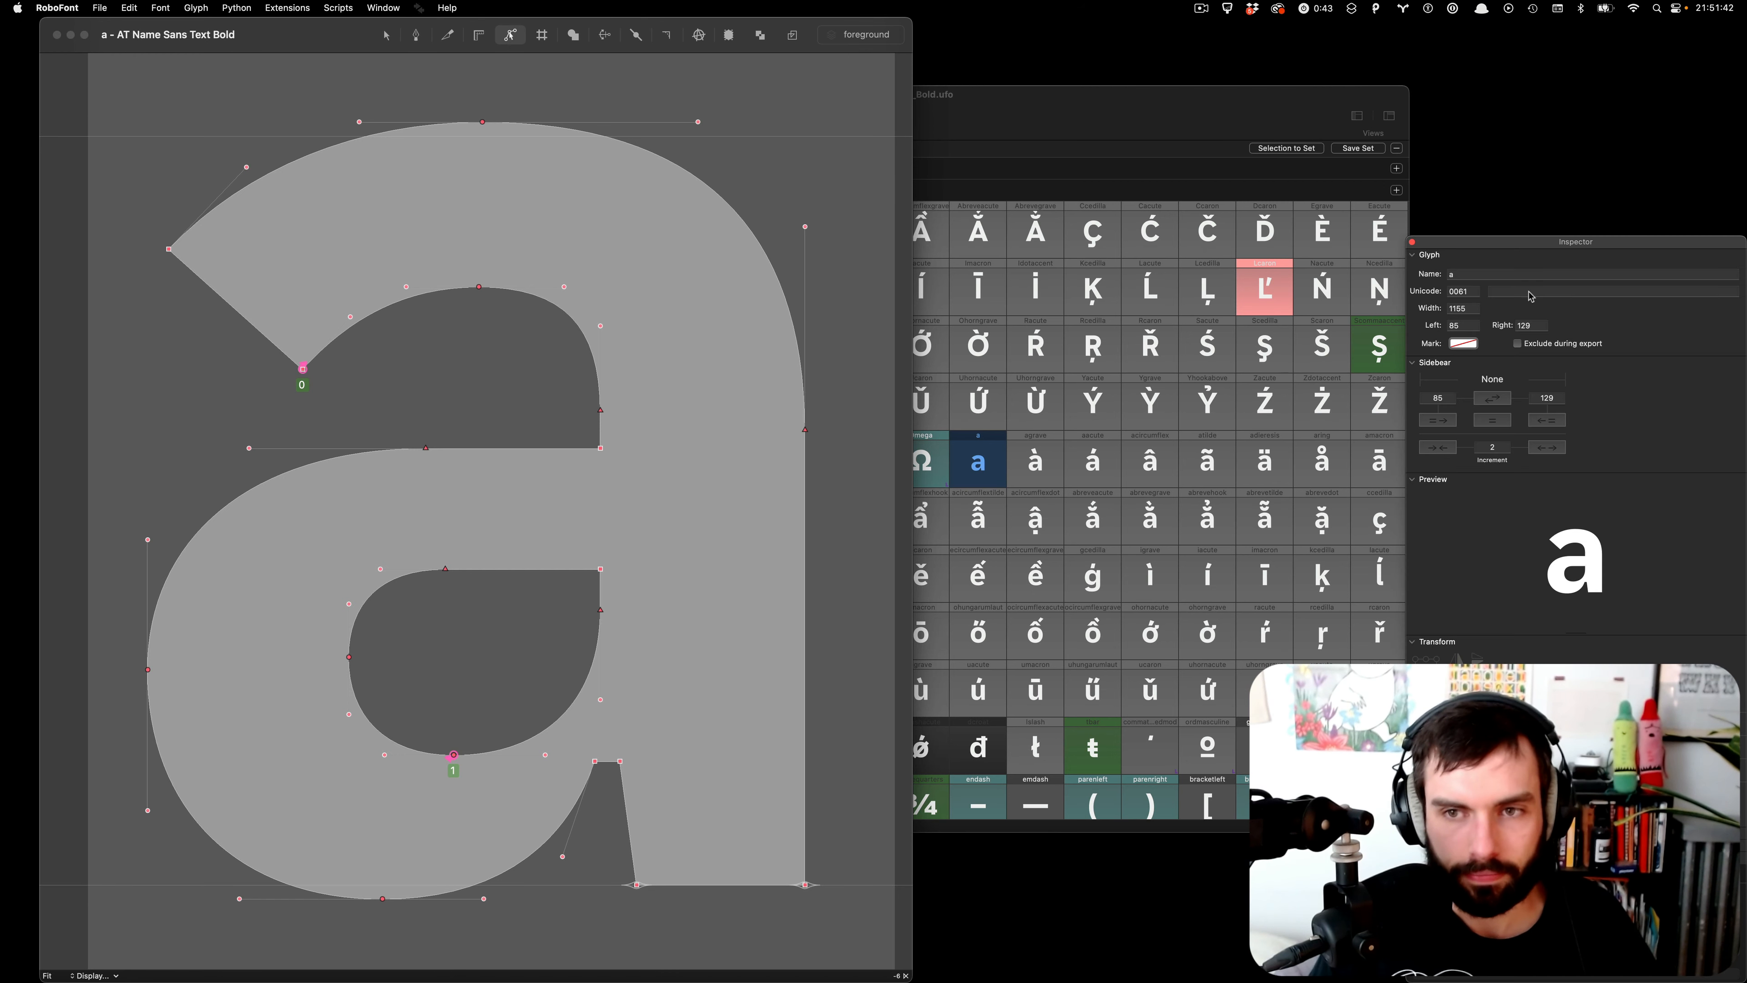
double_click(1468, 292)
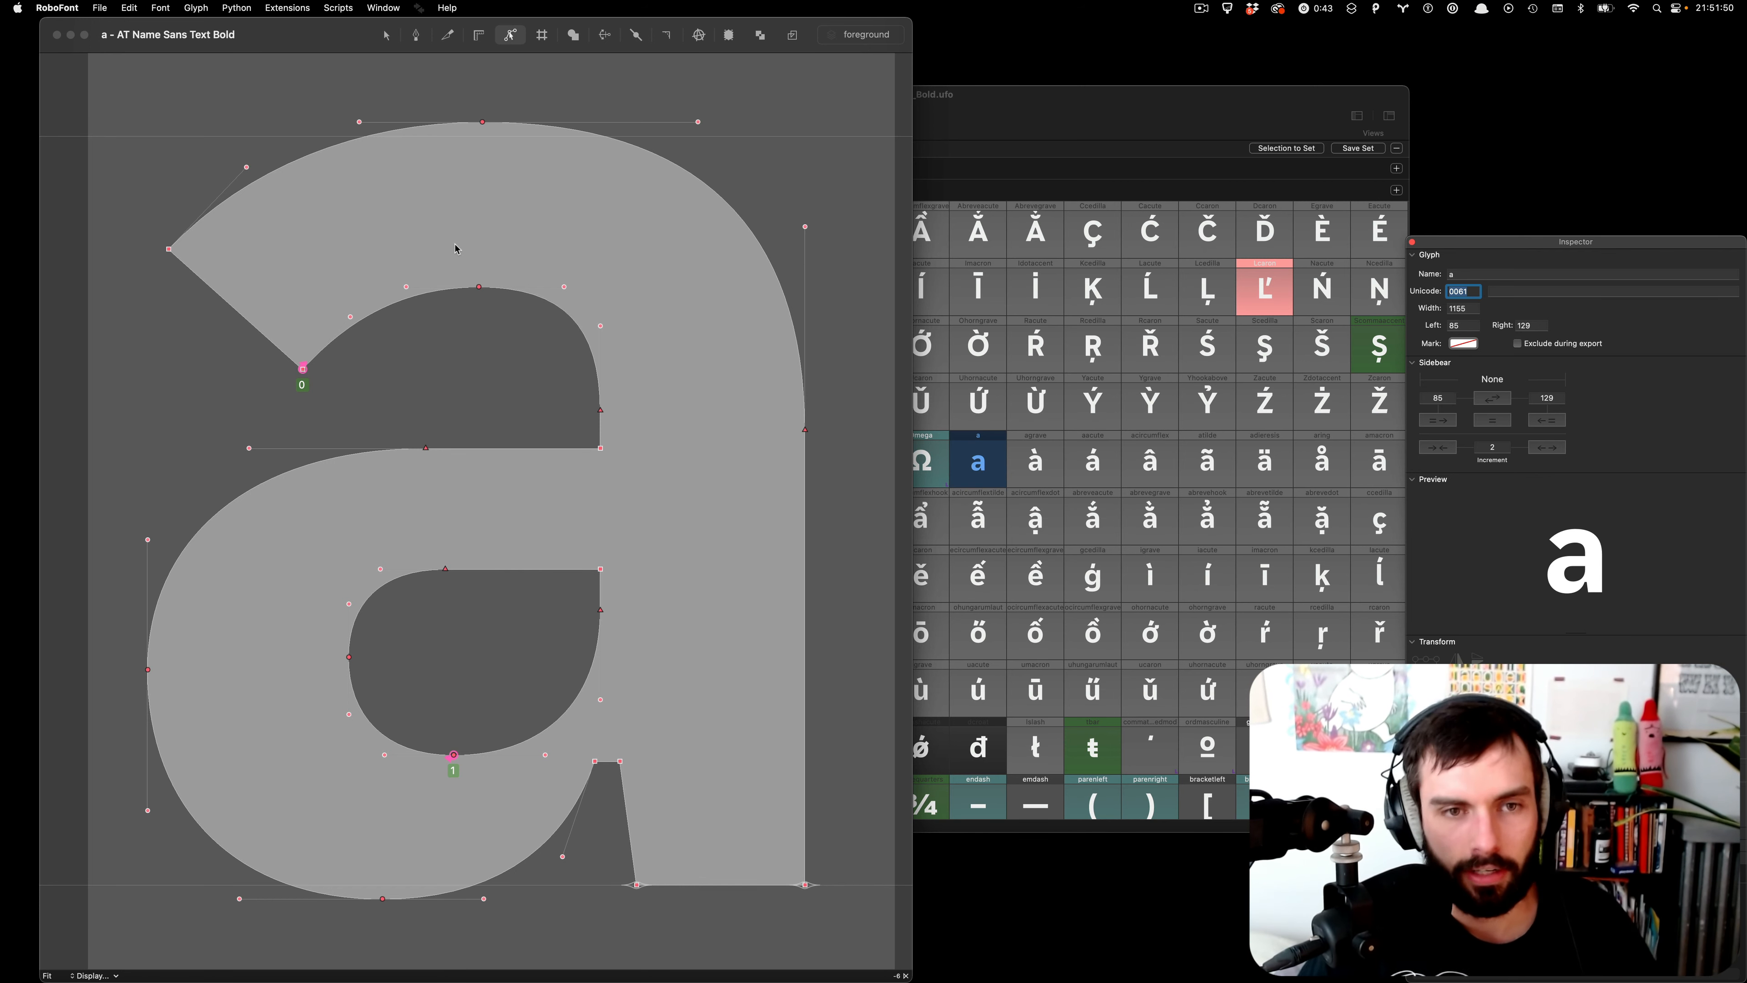
key(super+w)
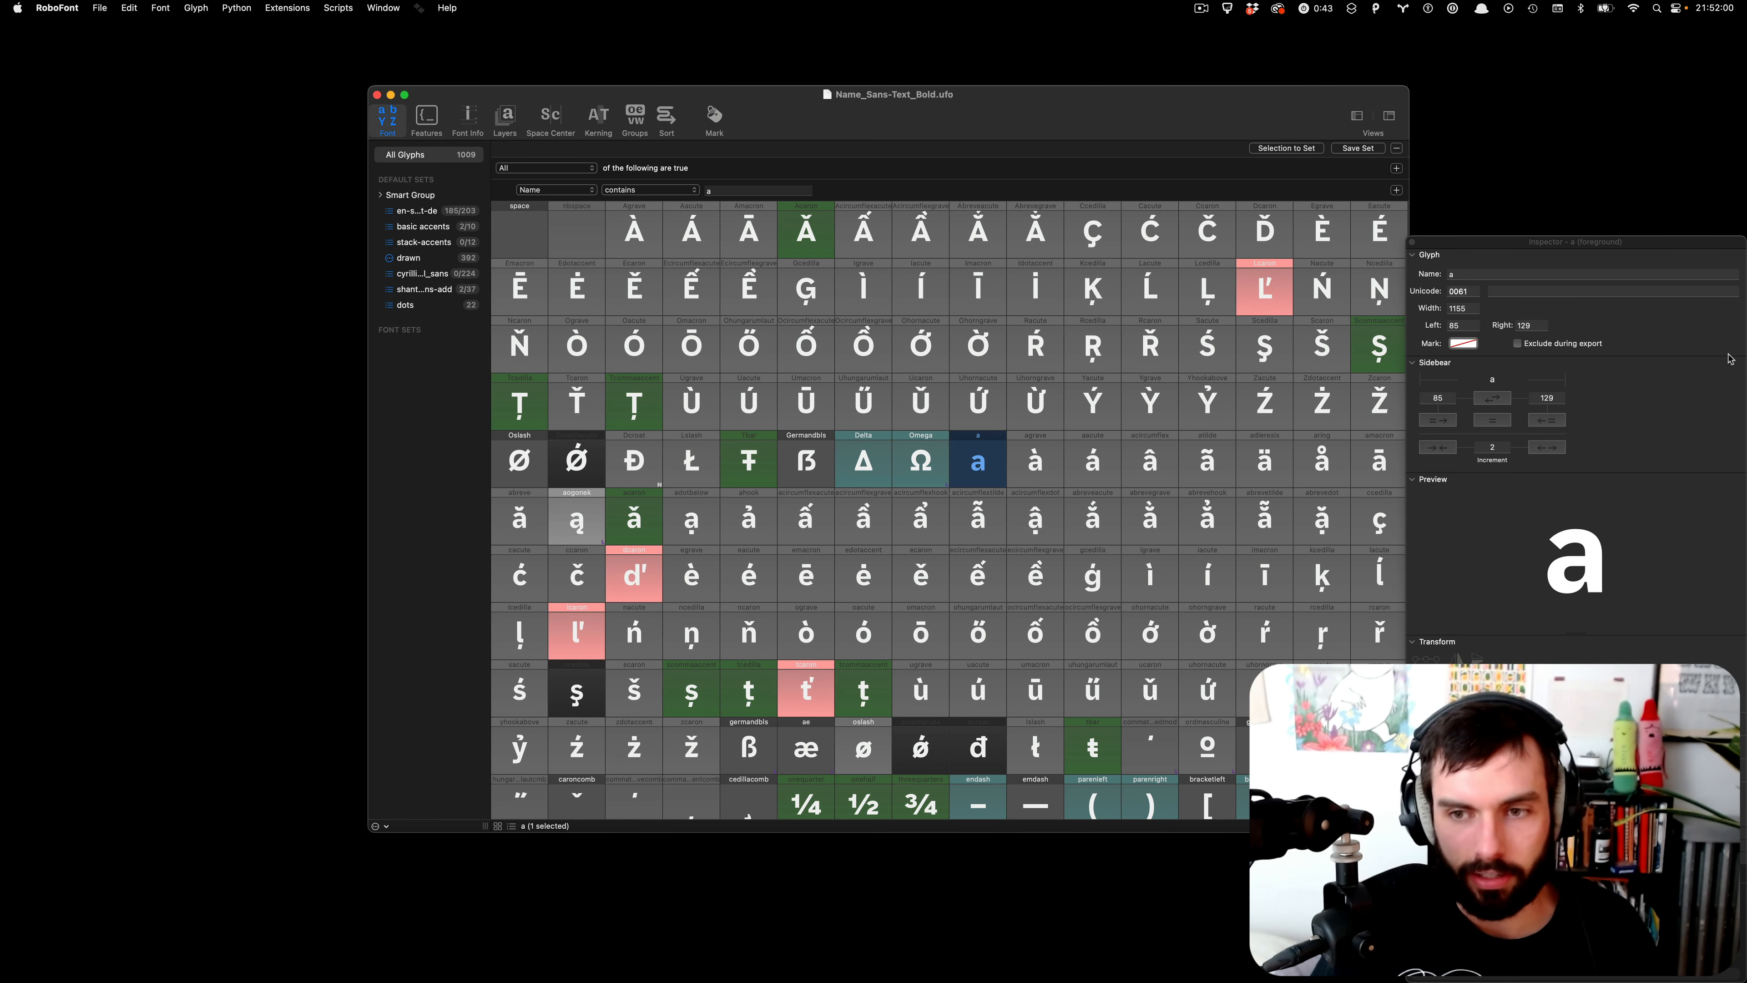
click(1093, 519)
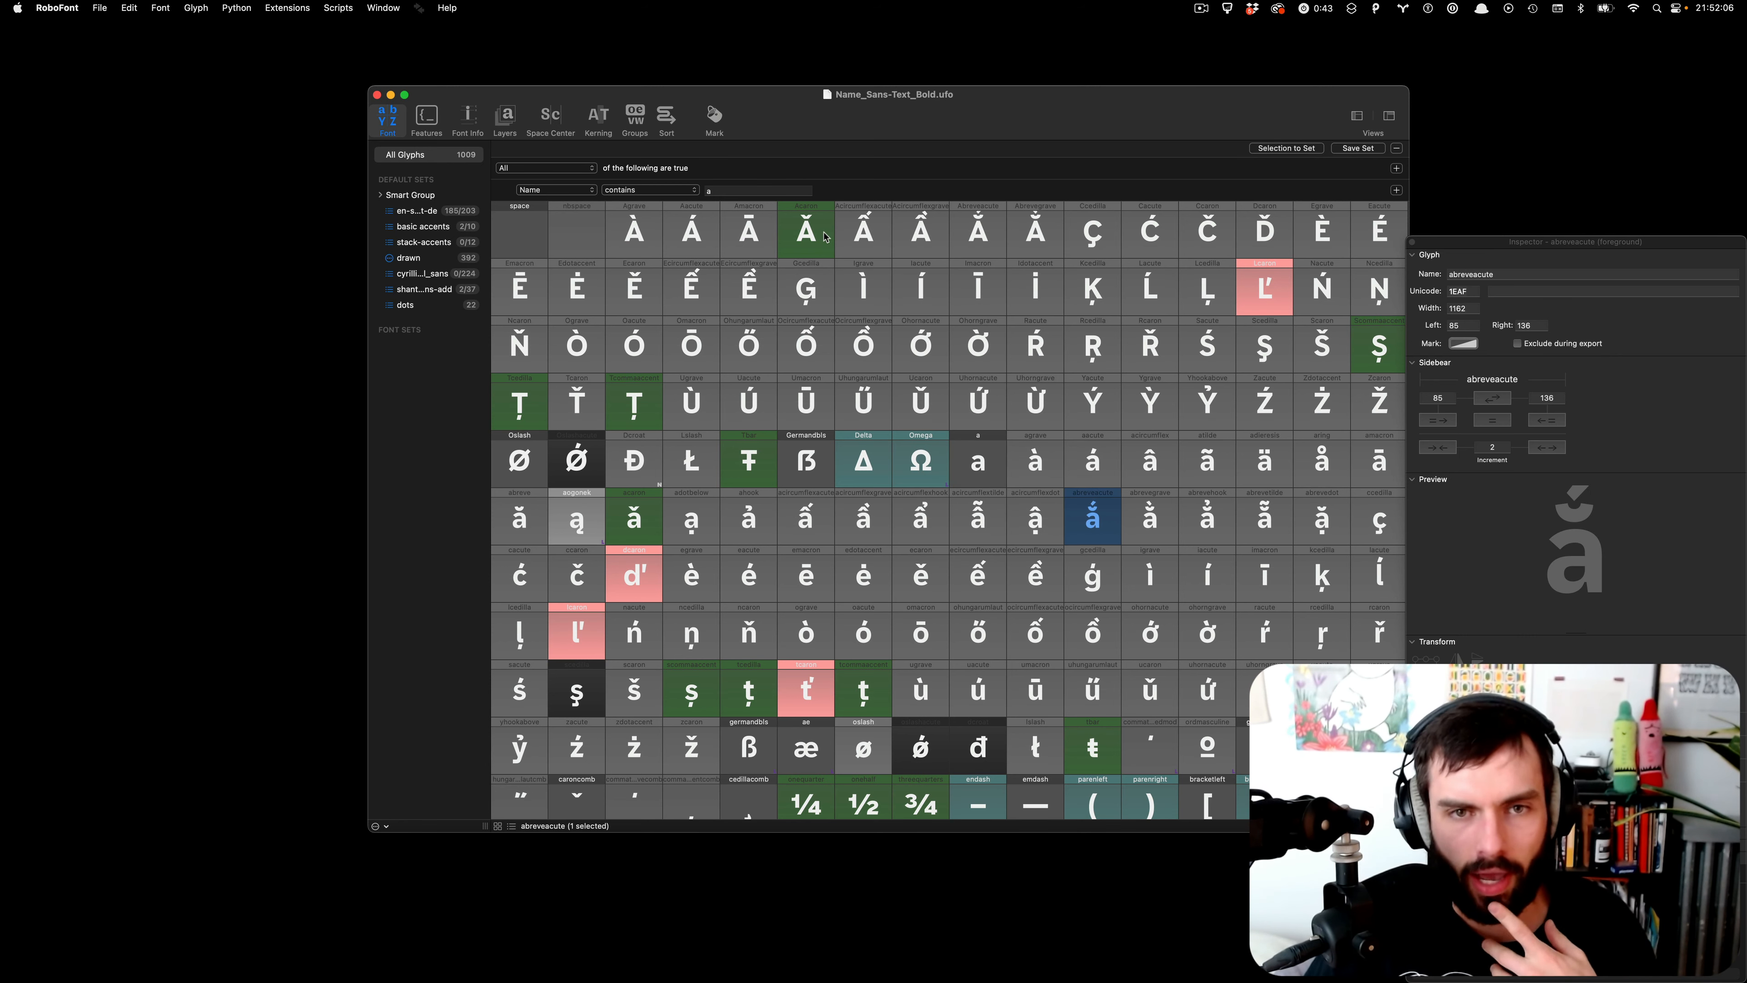
- Filter the font to glyph names containing "A" and inspect the capital A glyph's Unicode value
click(751, 188)
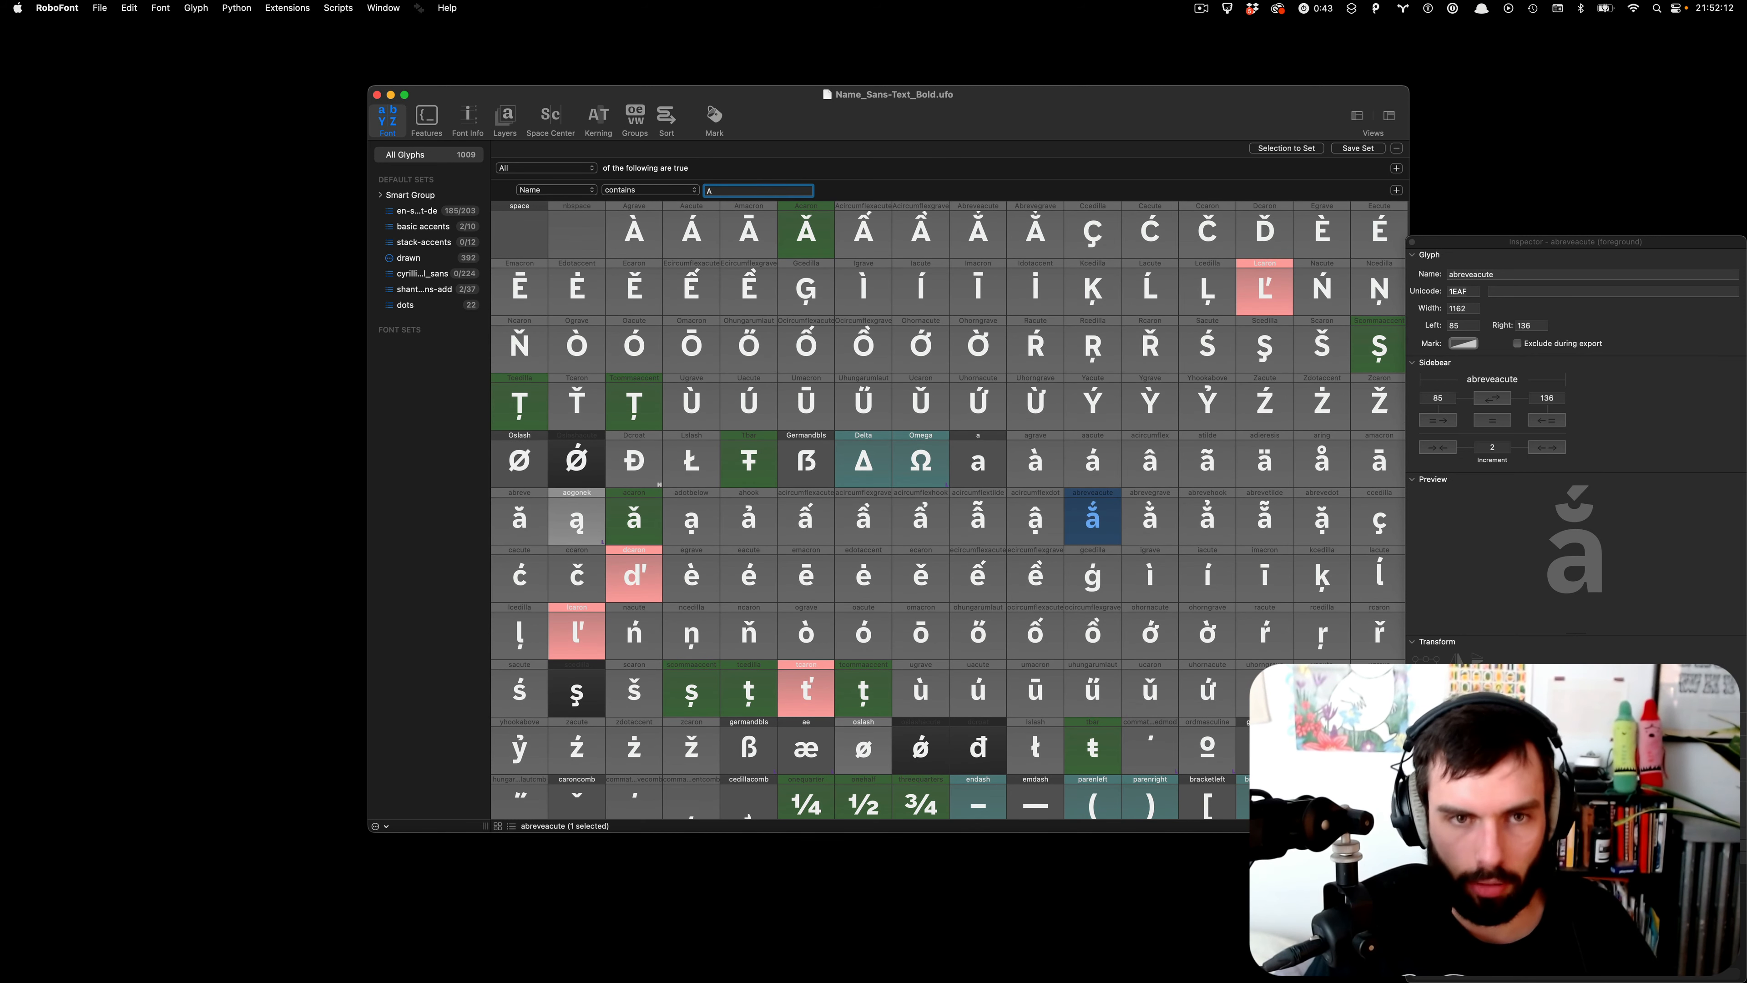
key(Return)
click(536, 235)
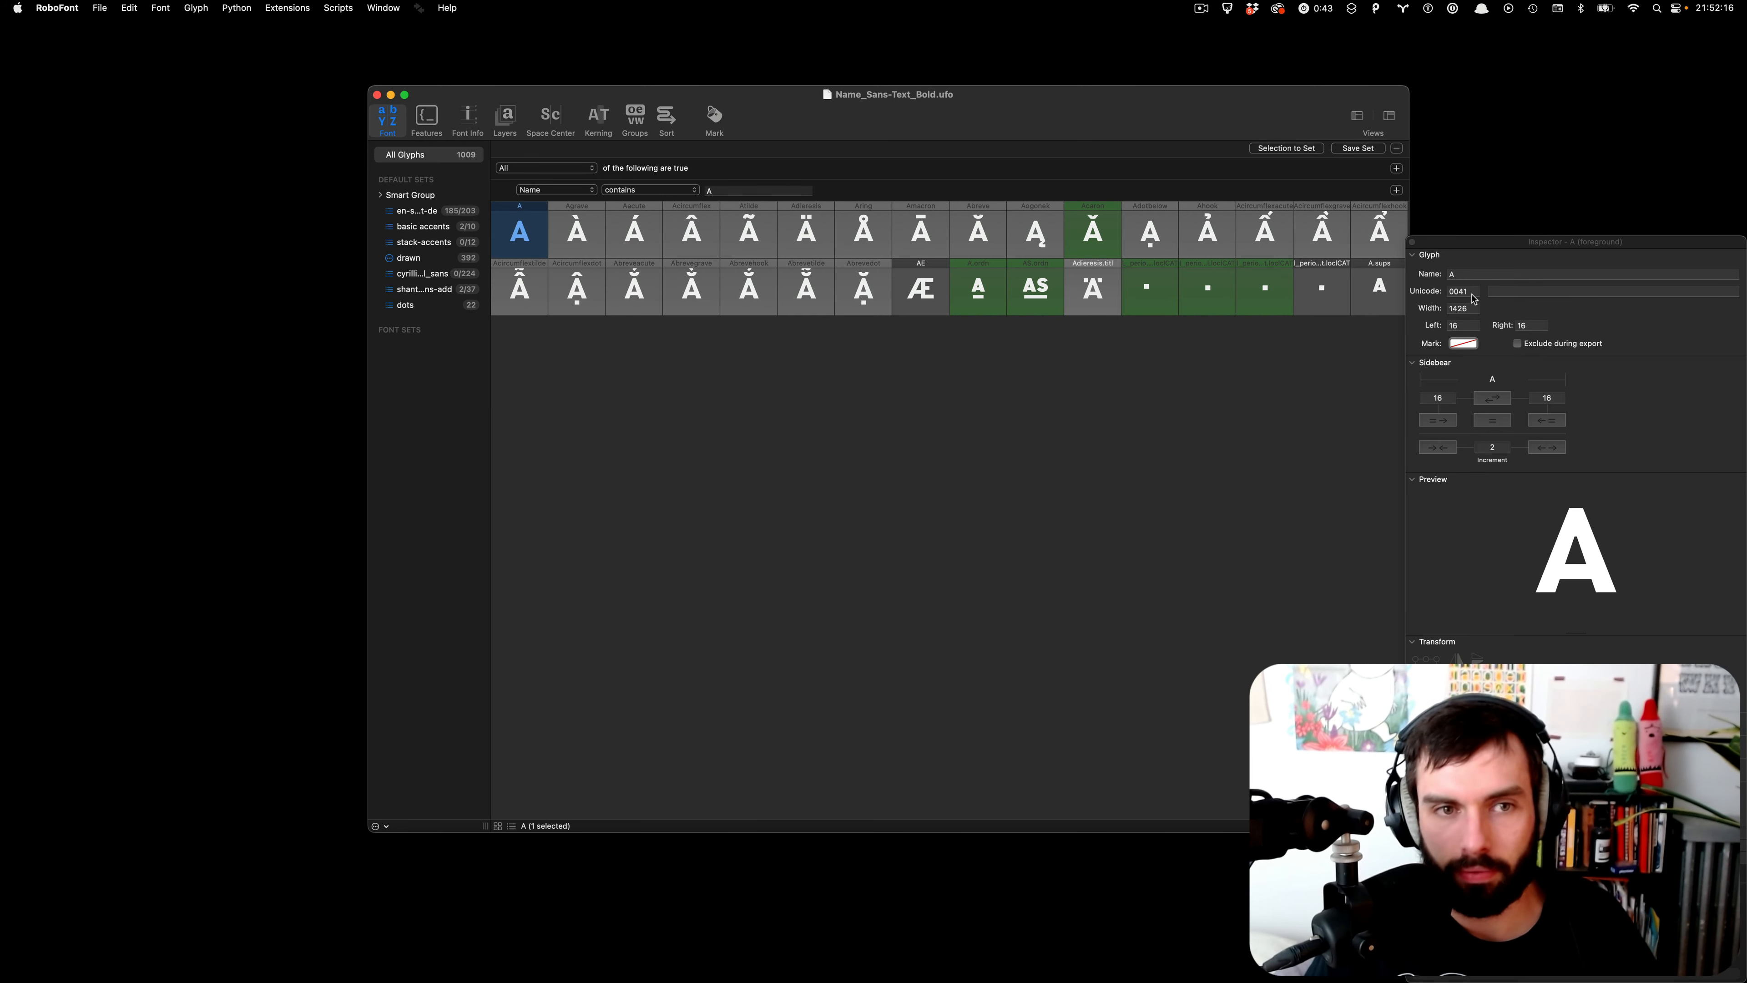
click(1009, 417)
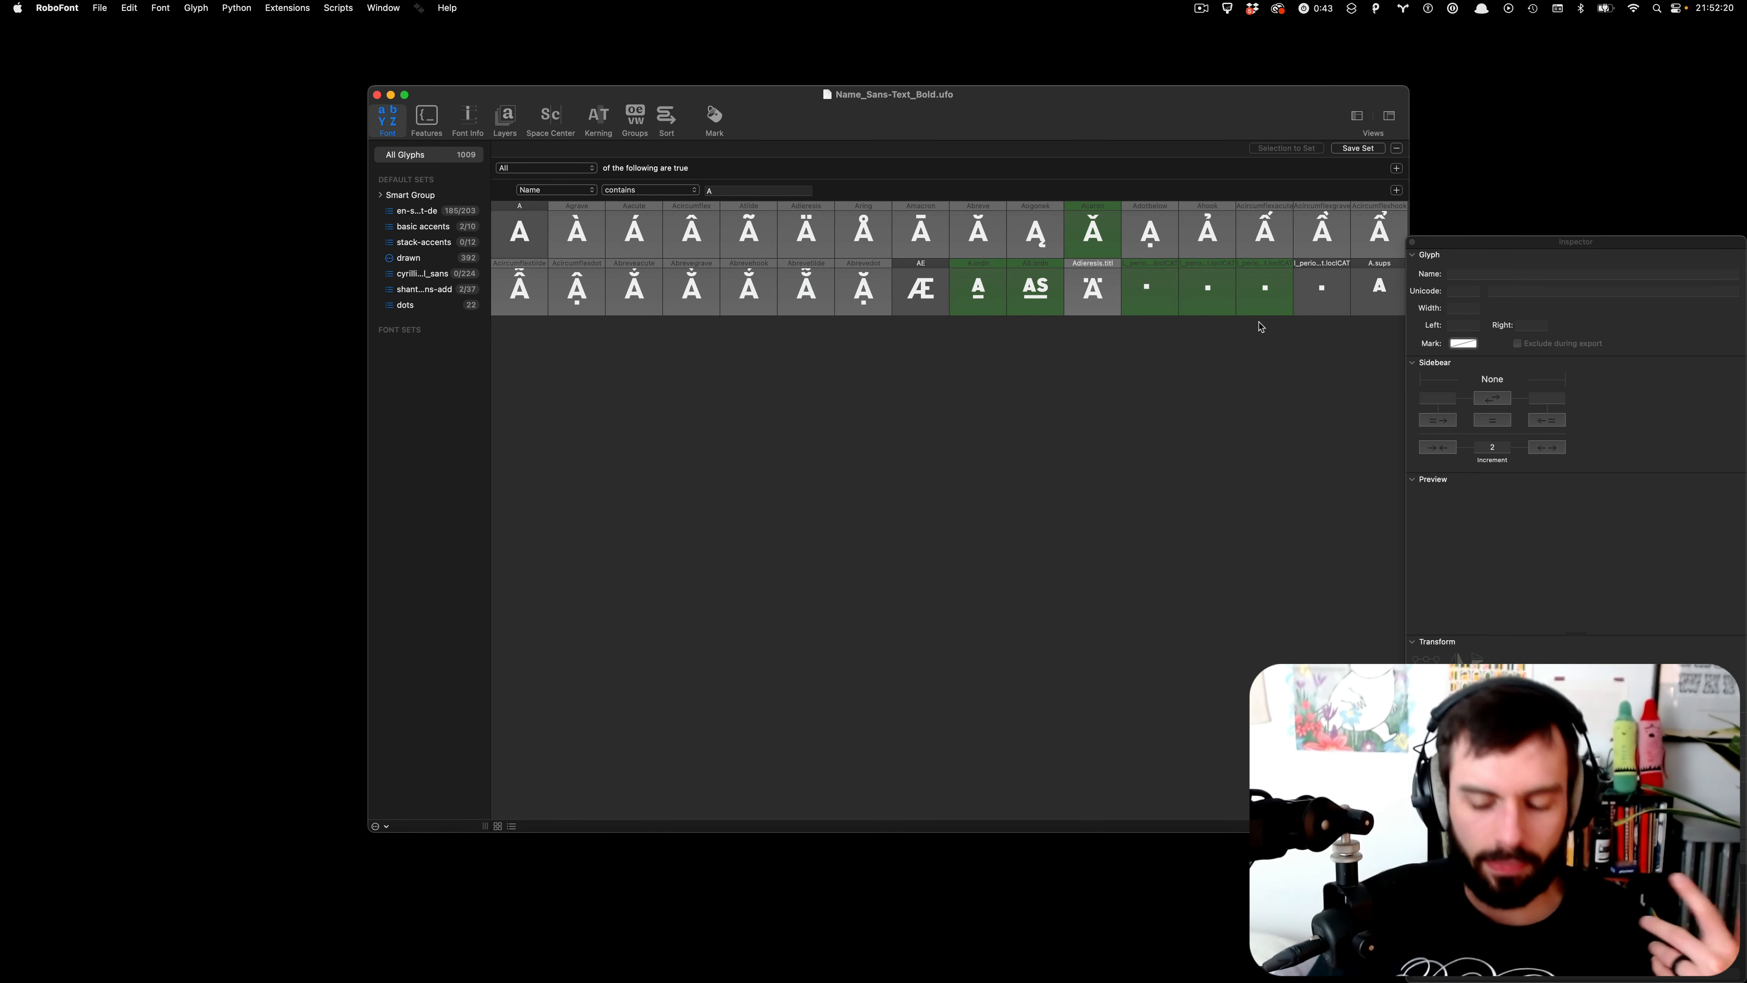
- Open the GlyphBrowser extension, move its window clear of the Inspector, and search it for "arrow"
click(310, 7)
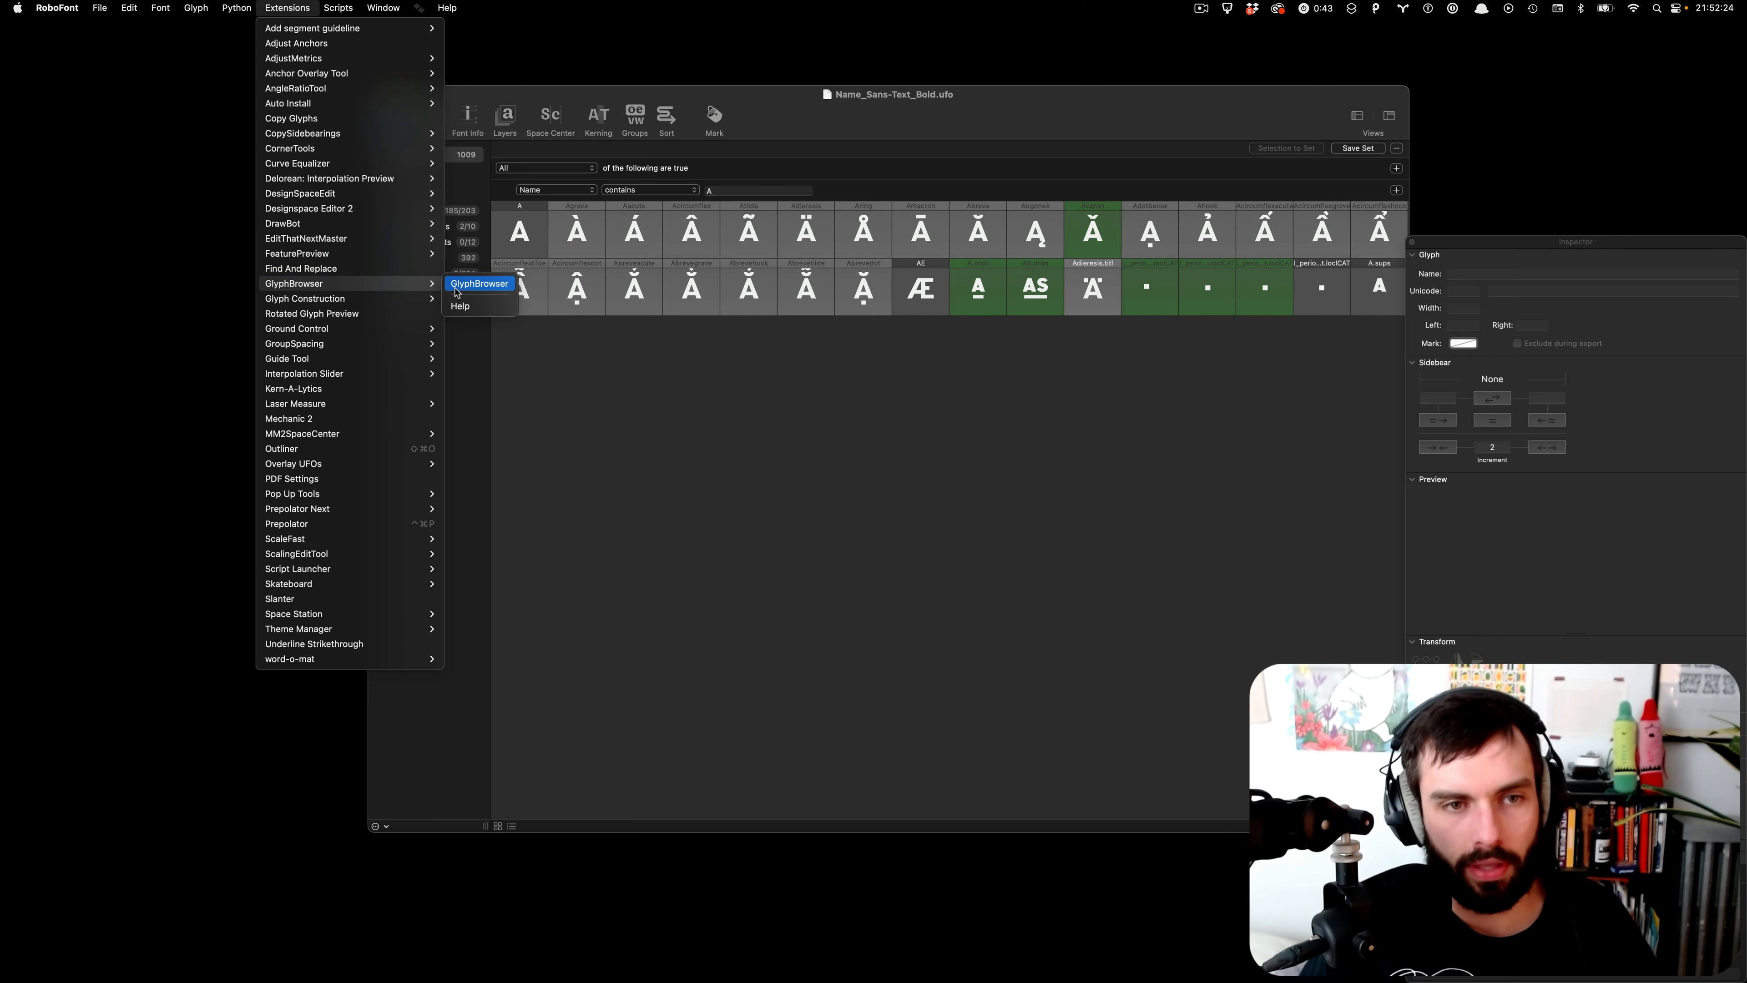
click(457, 286)
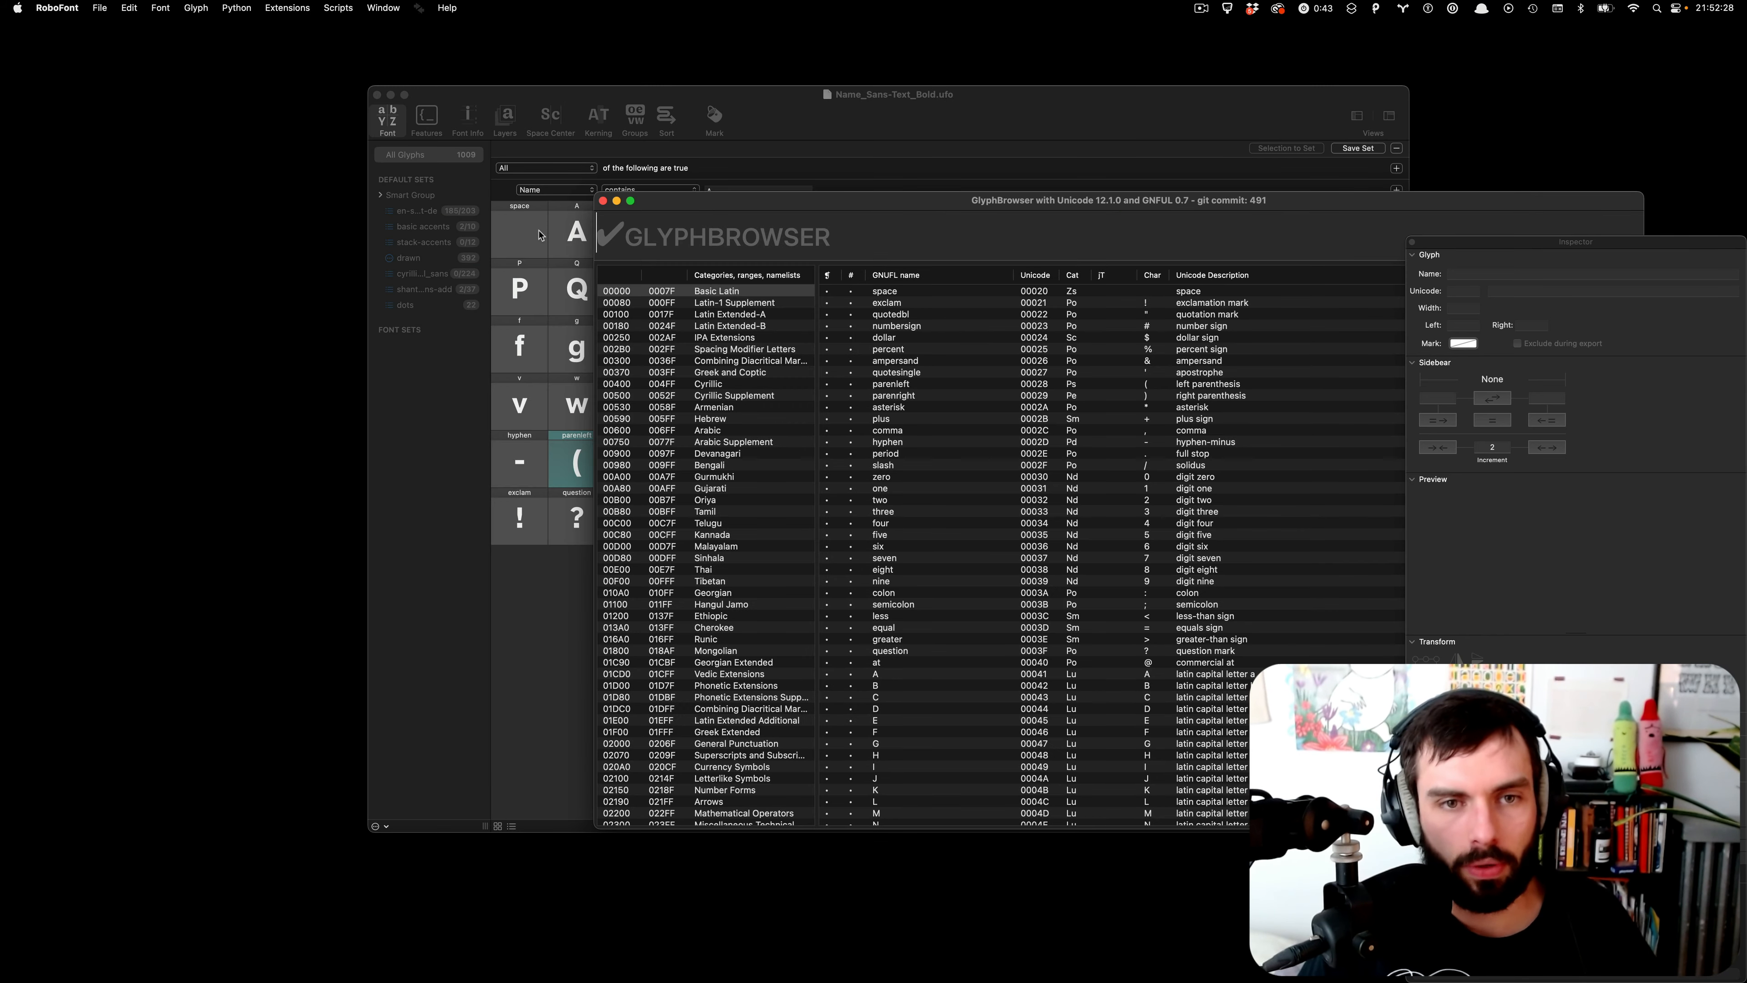
drag(884, 212, 439, 150)
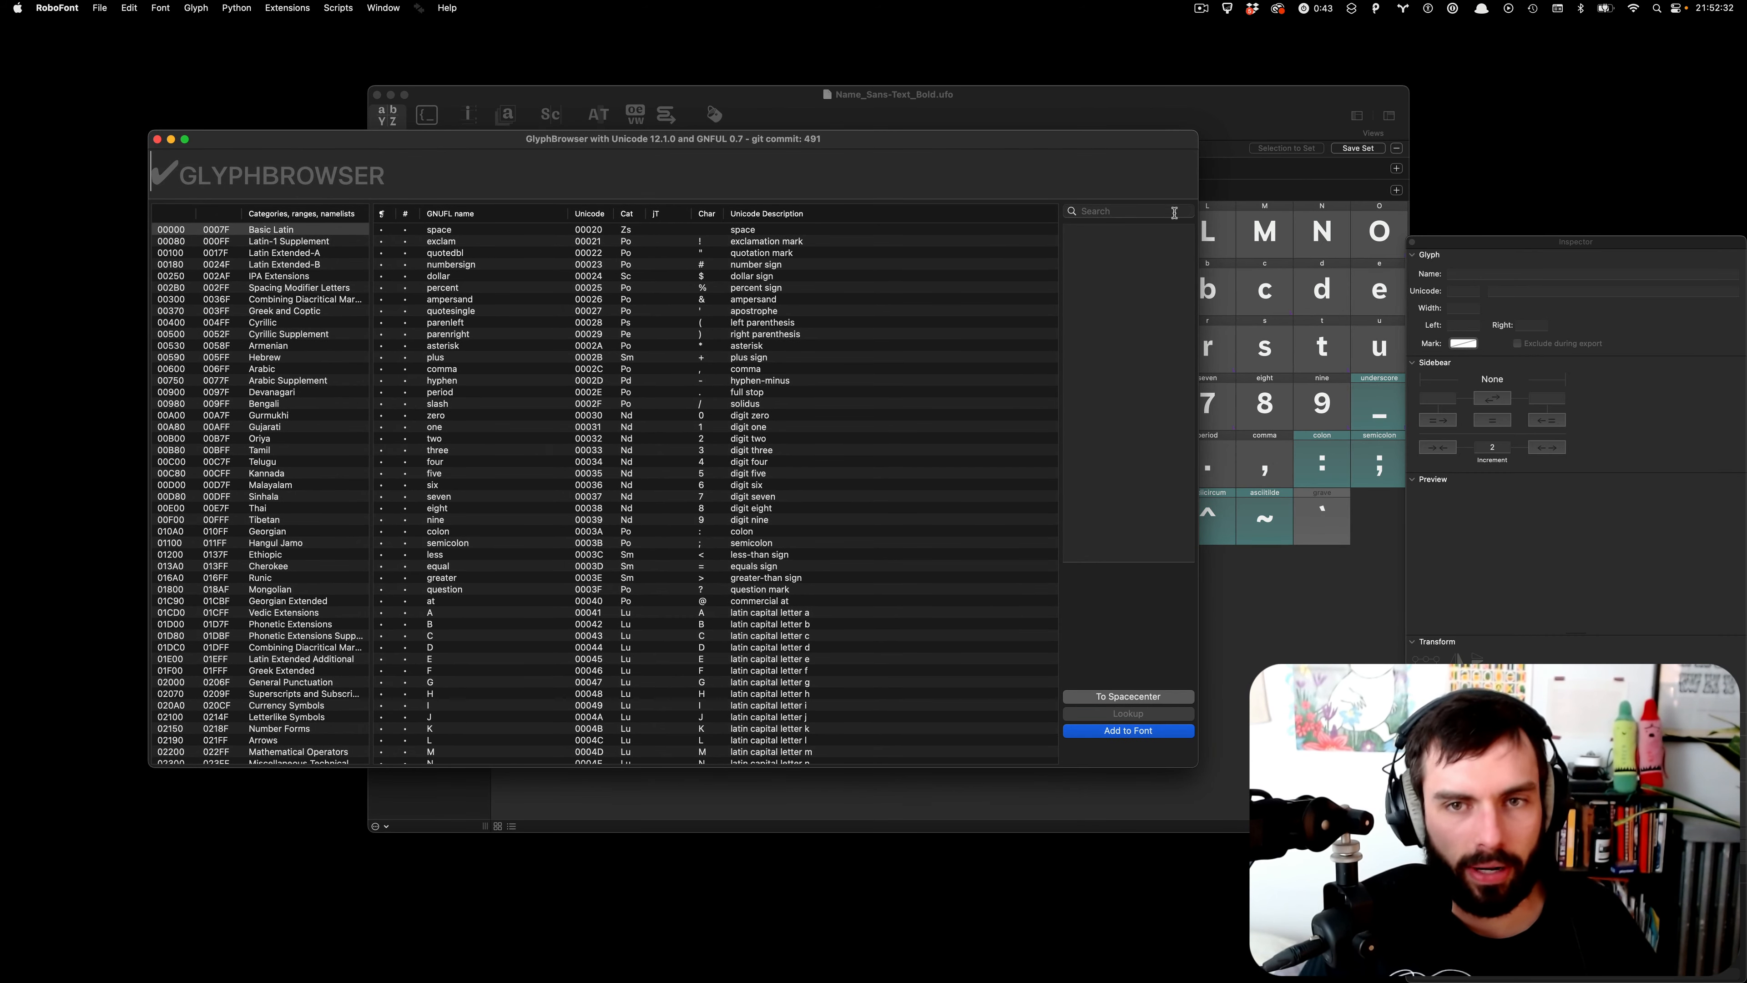
click(1145, 210)
text(arrowtyp)
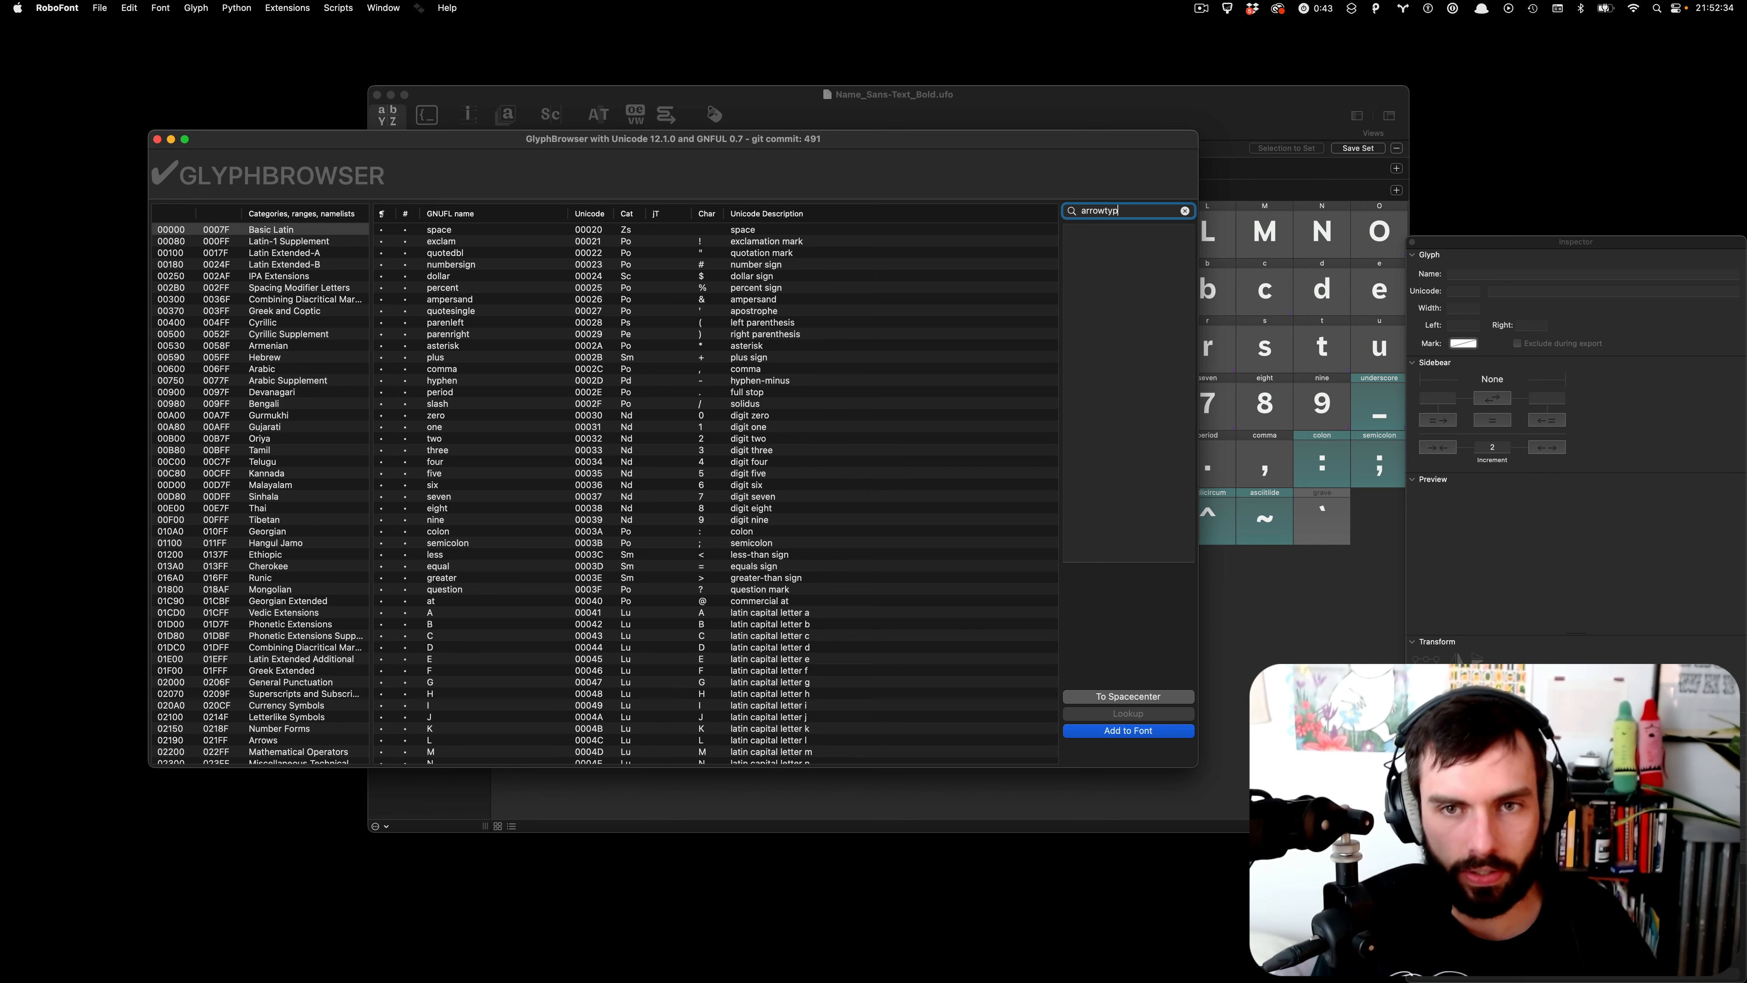
key(BackSpace)
key(BackSpace)
key(BackSpace)
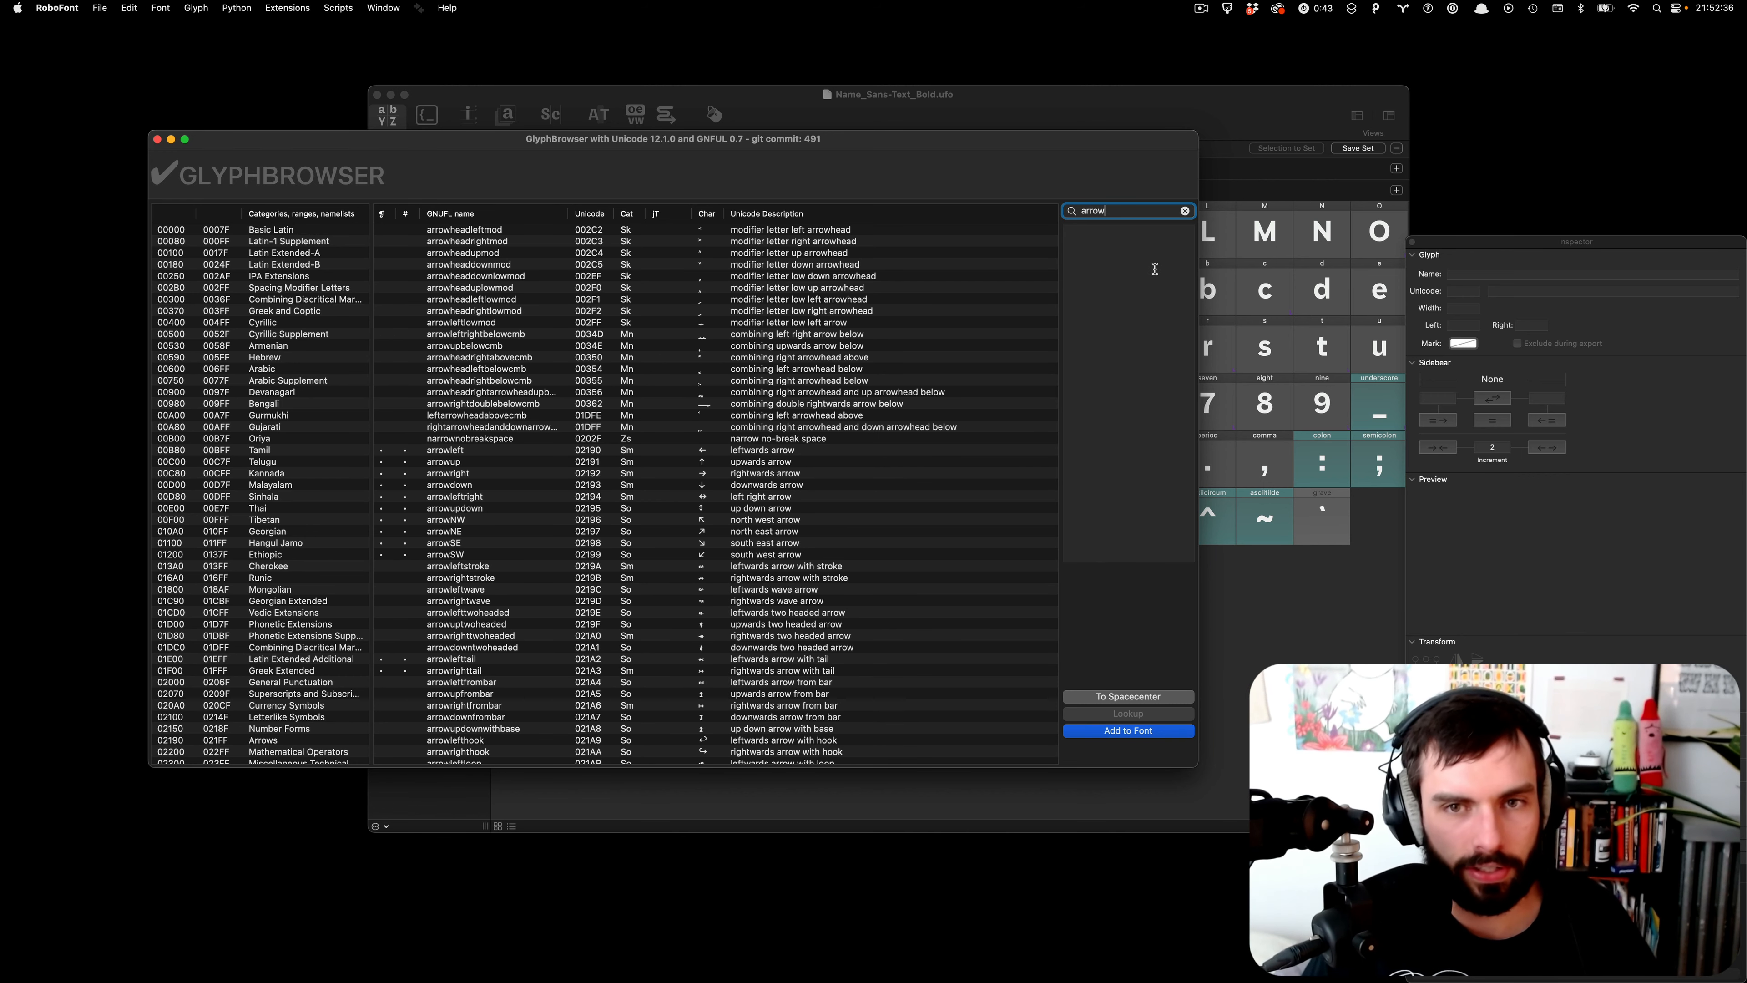
- Look up the bullet character "•" in GlyphBrowser, and return to the results for "arrow"
click(584, 161)
text(•)
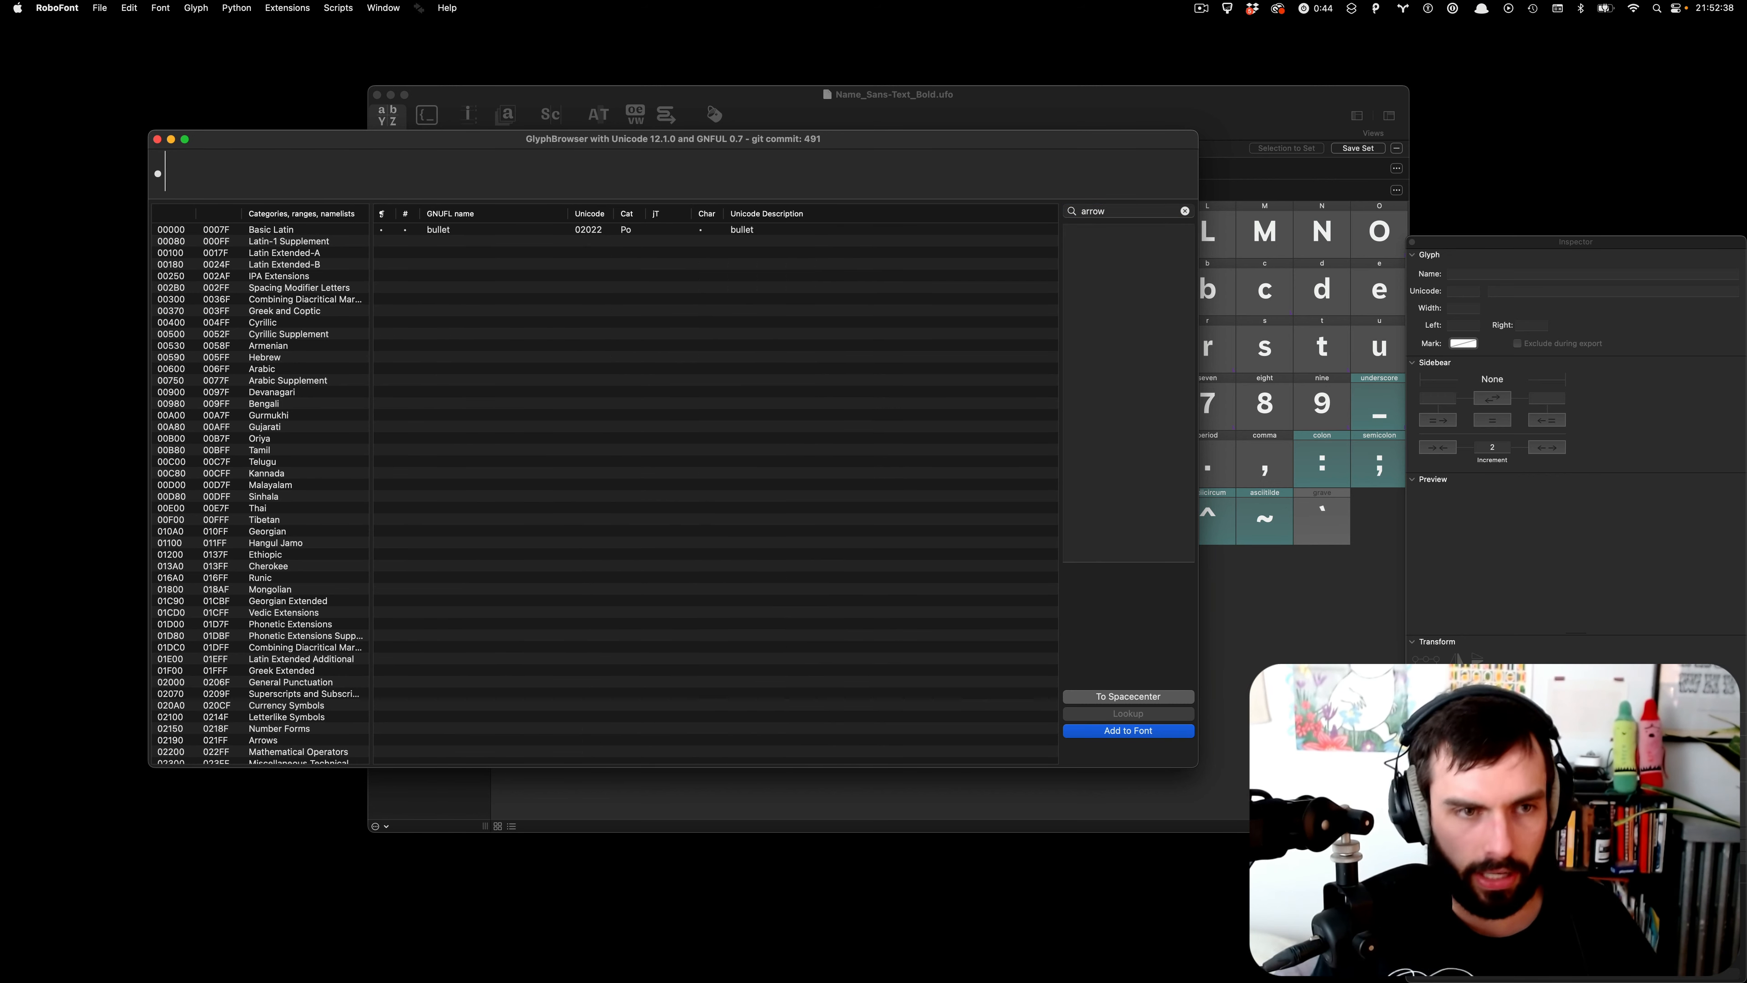
key(Return)
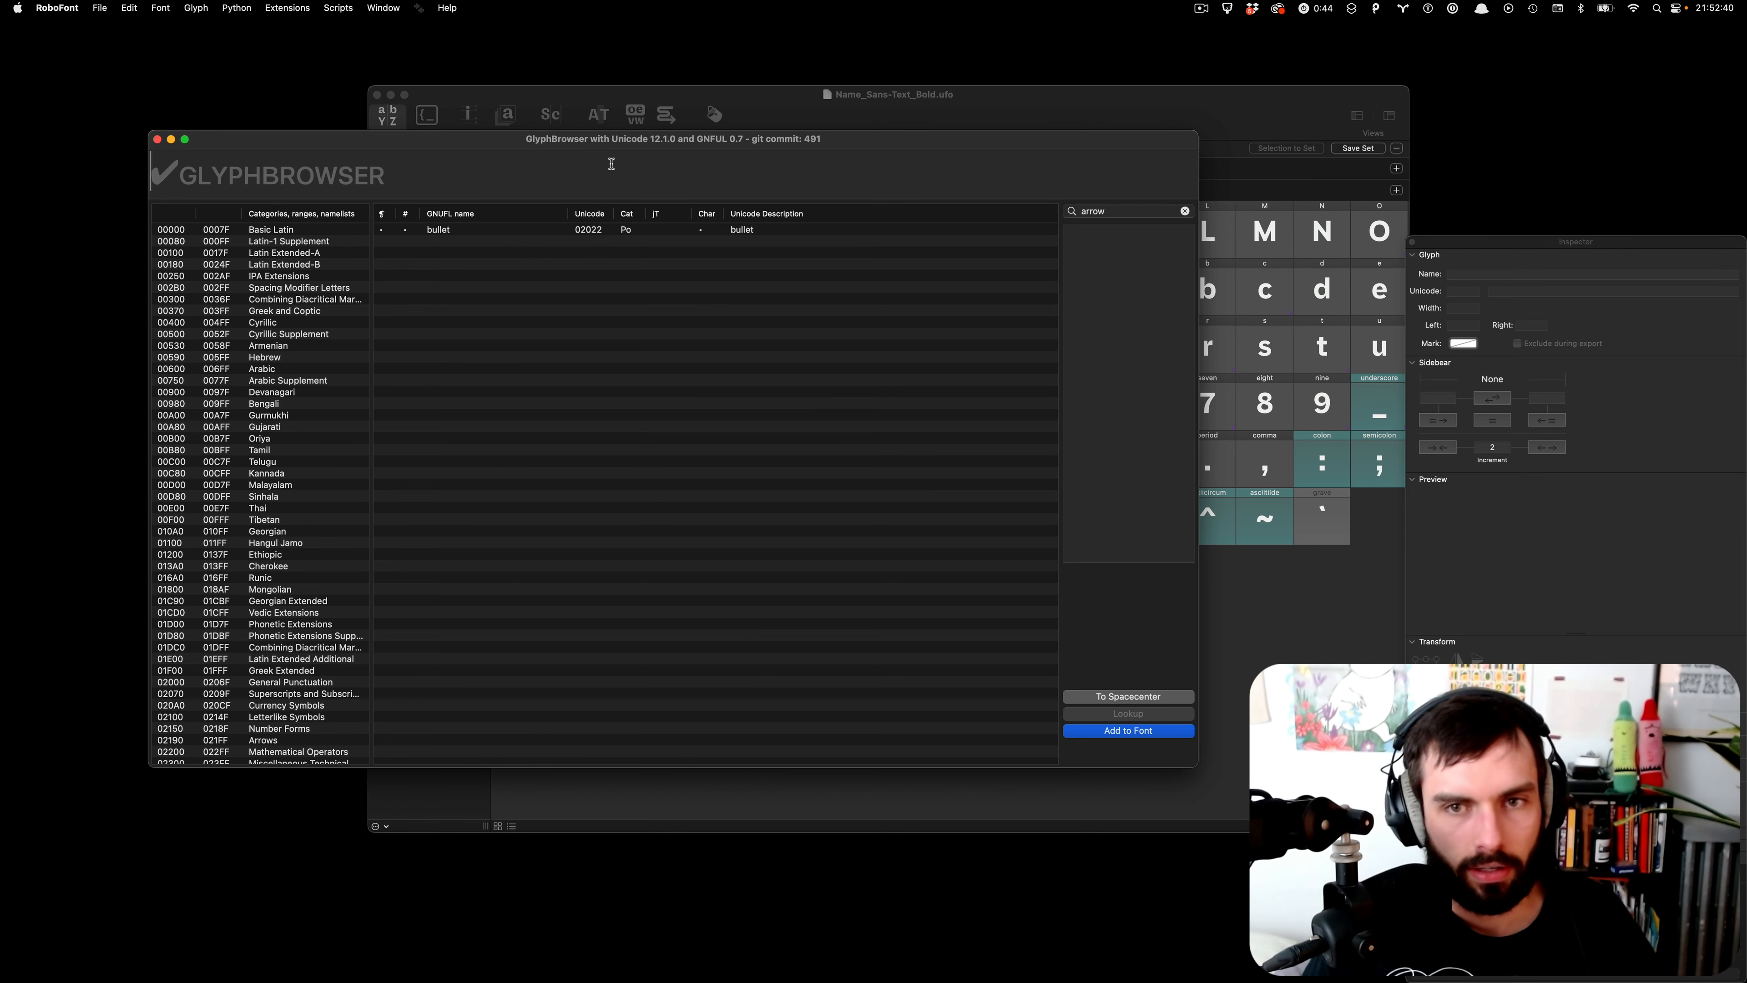
click(1125, 210)
key(Return)
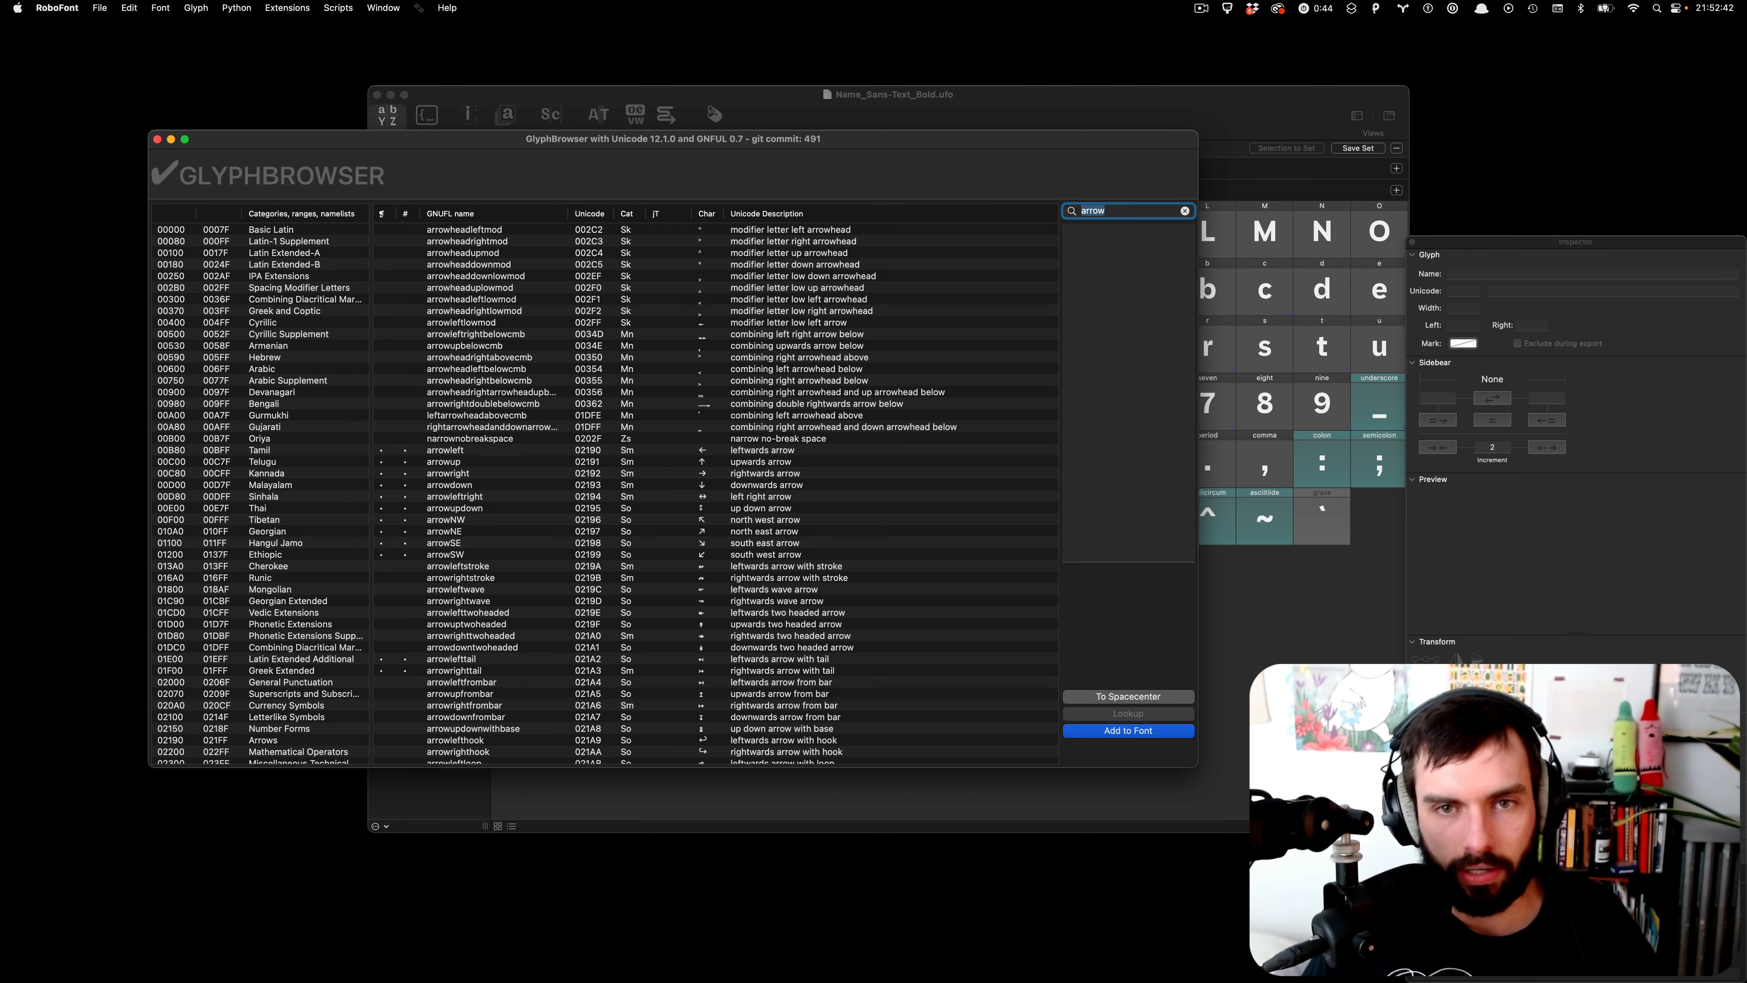
- Examine the full list of arrow results, comparing their glyph names, Unicode values and descriptions
scroll(543, 268, down, 1)
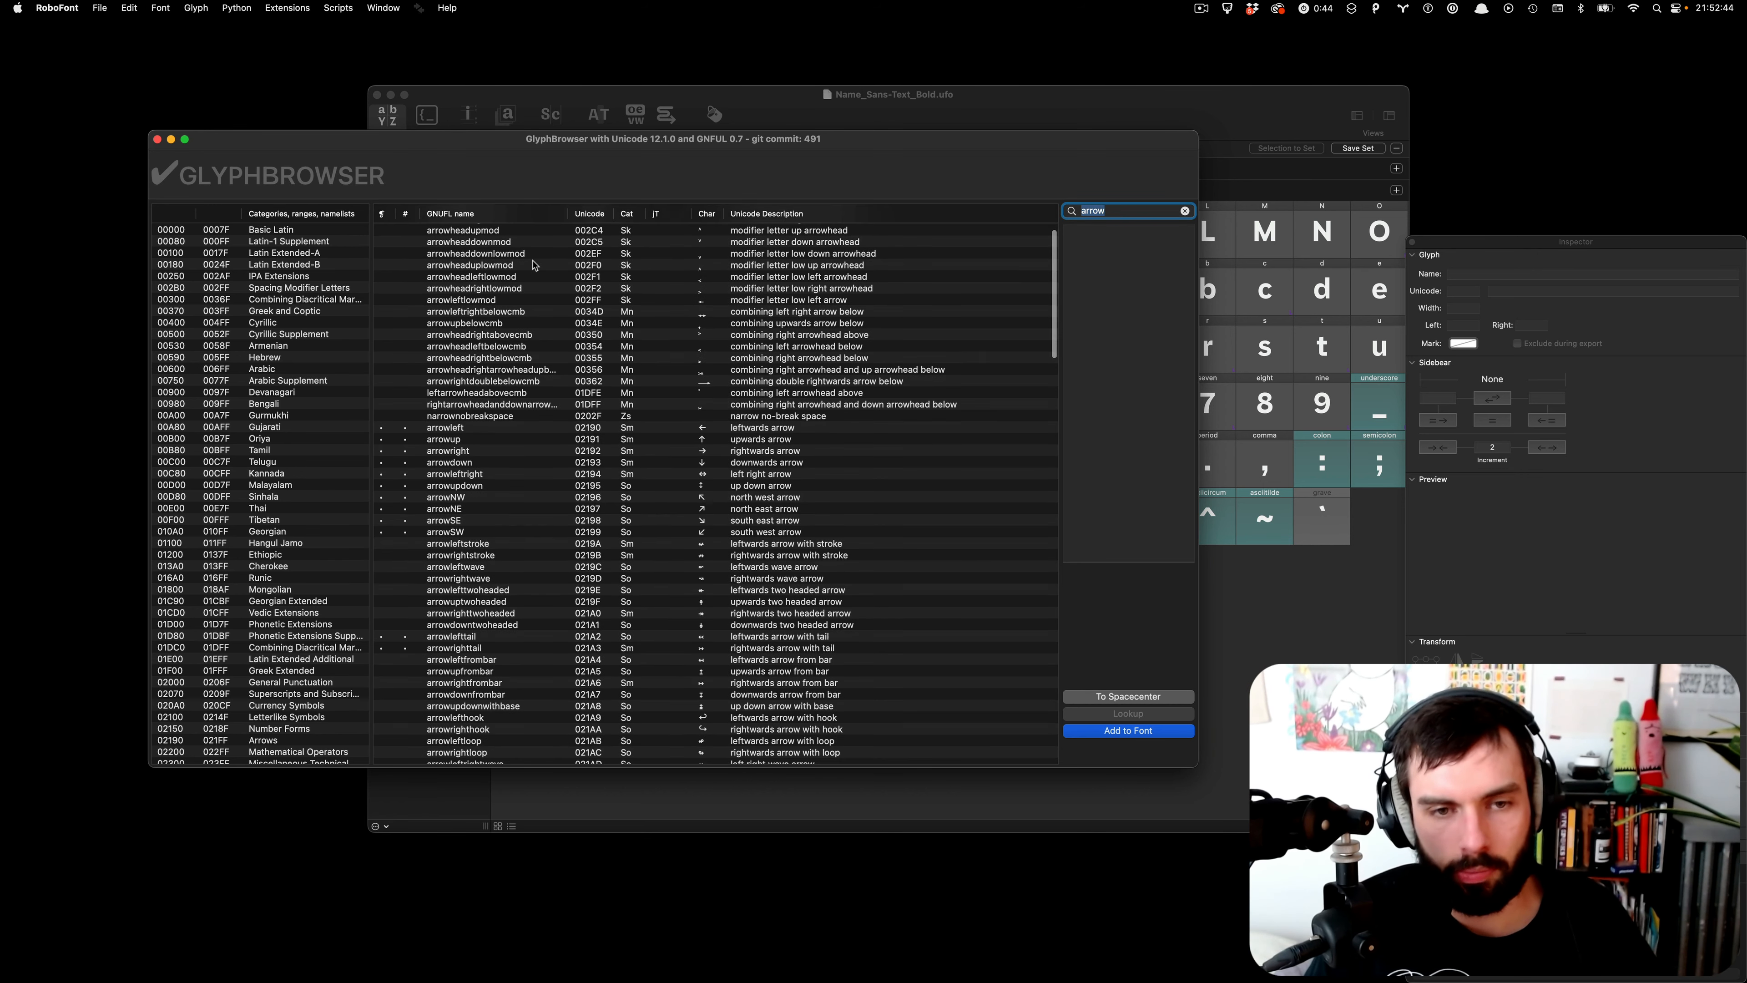
scroll(597, 352, down, 5)
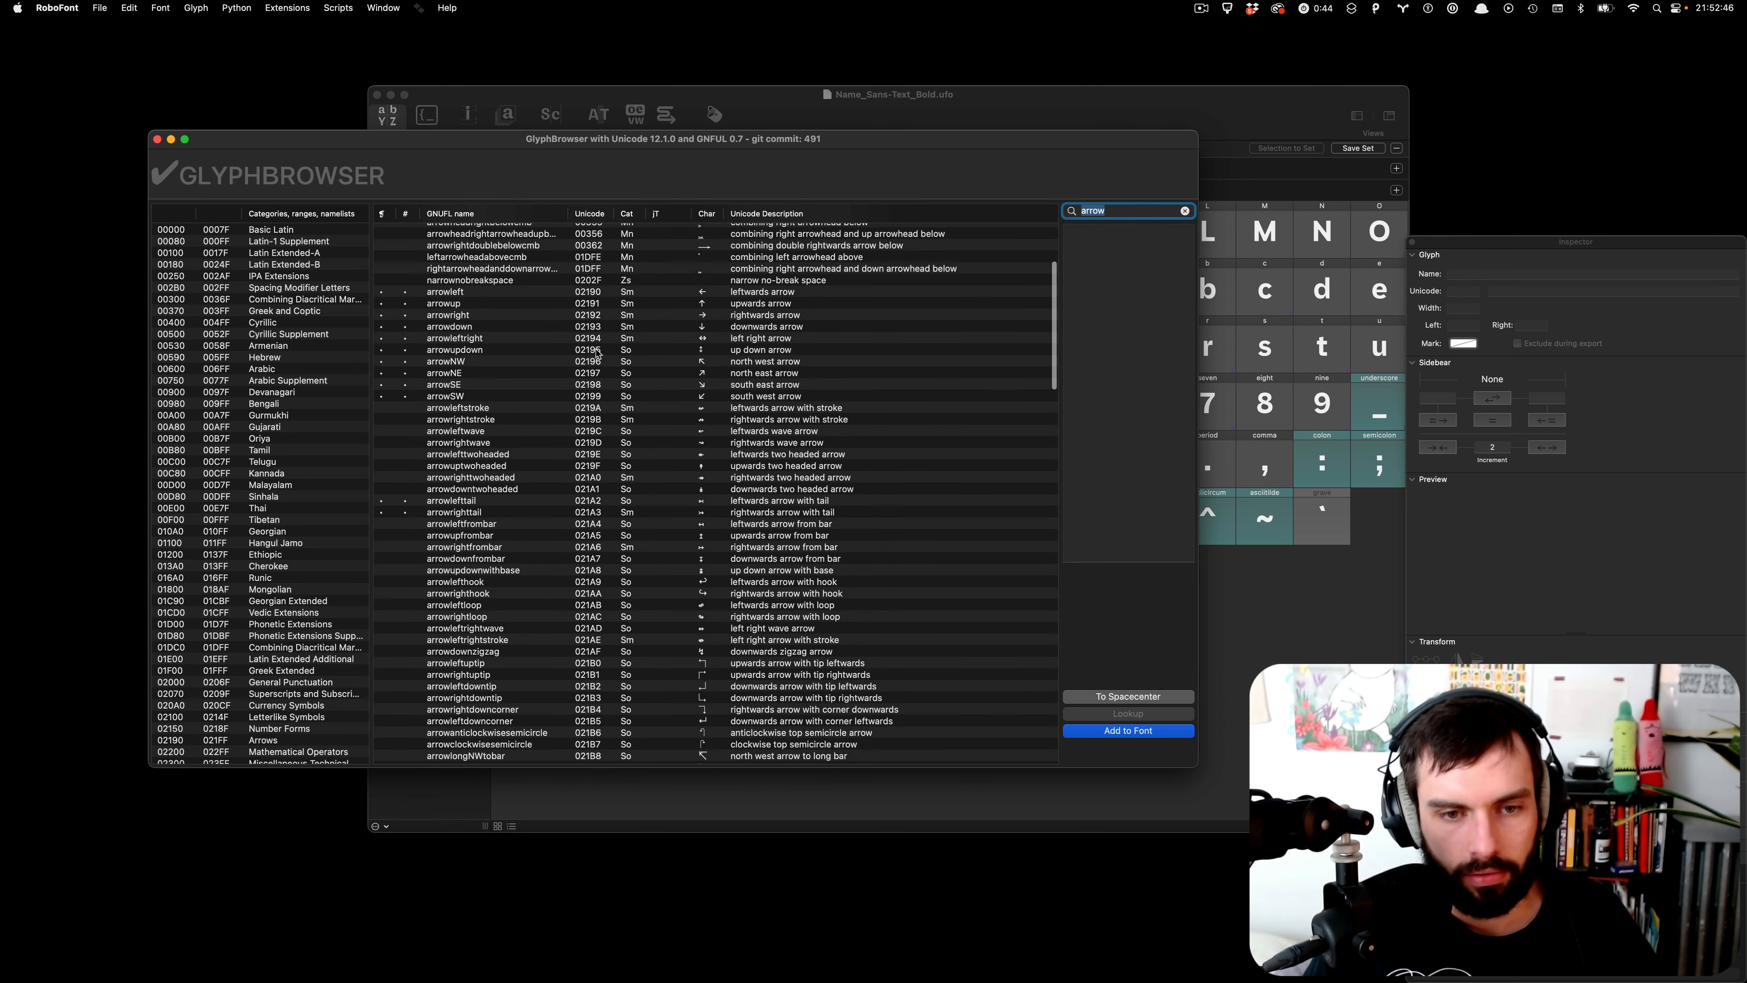
scroll(619, 544, down, 10)
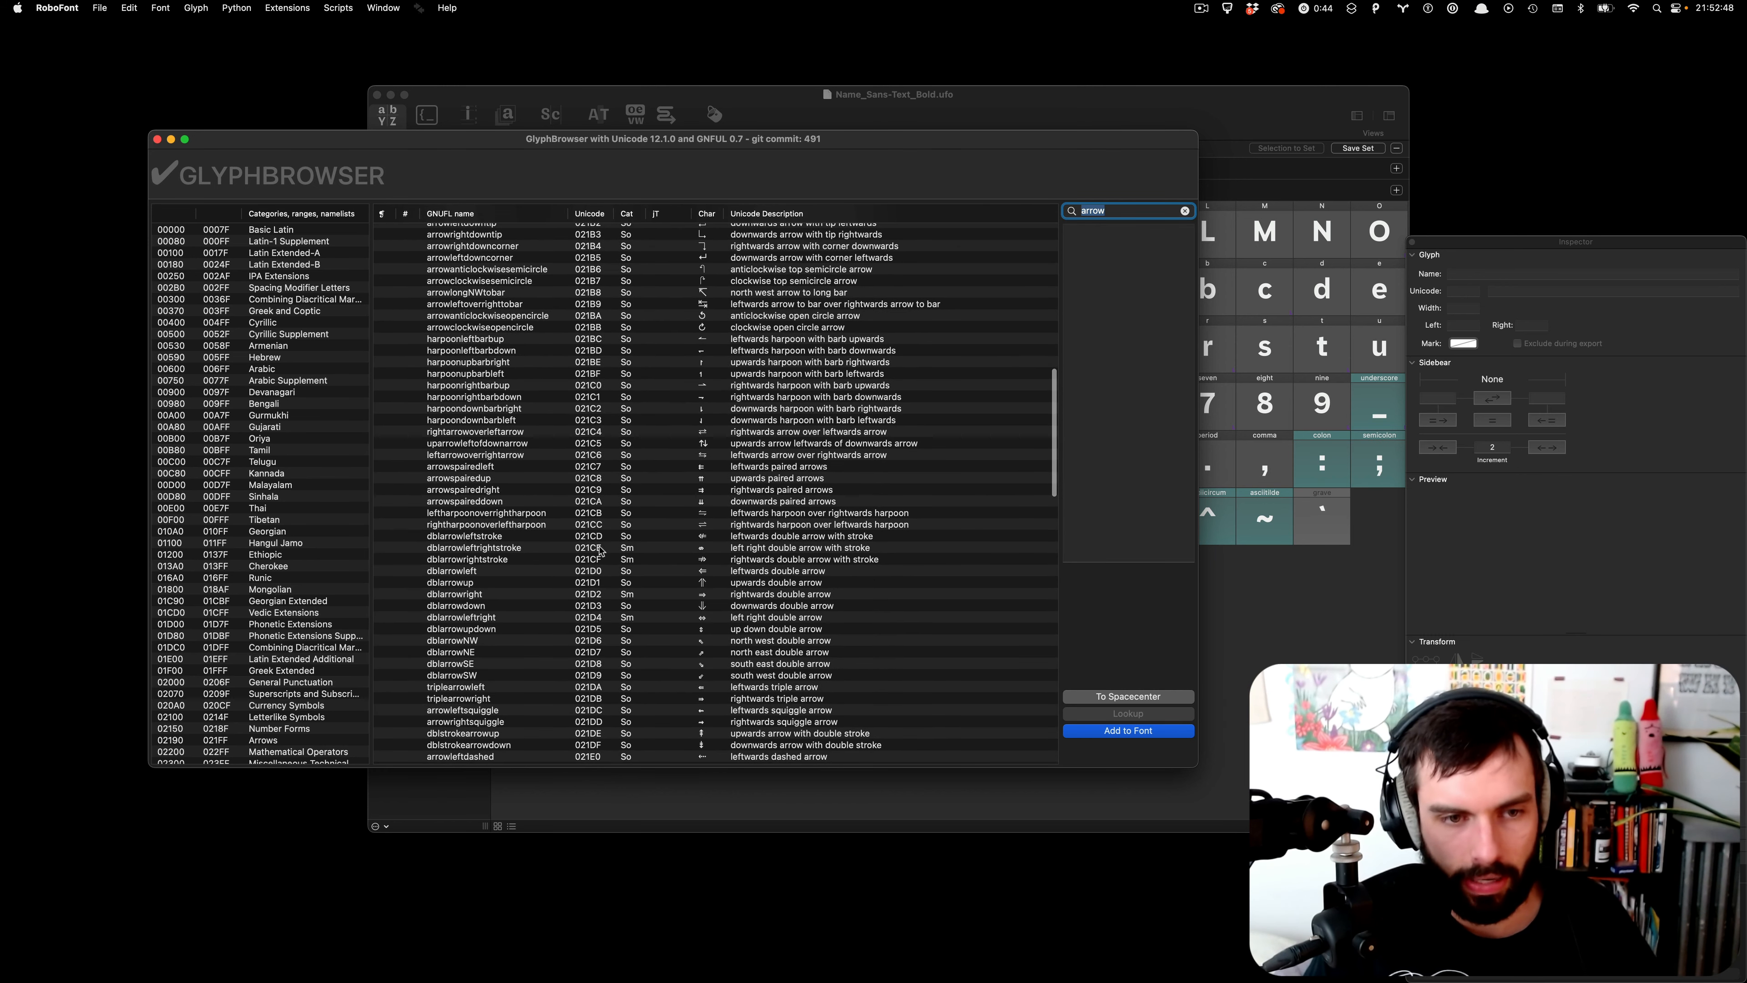
scroll(550, 560, down, 15)
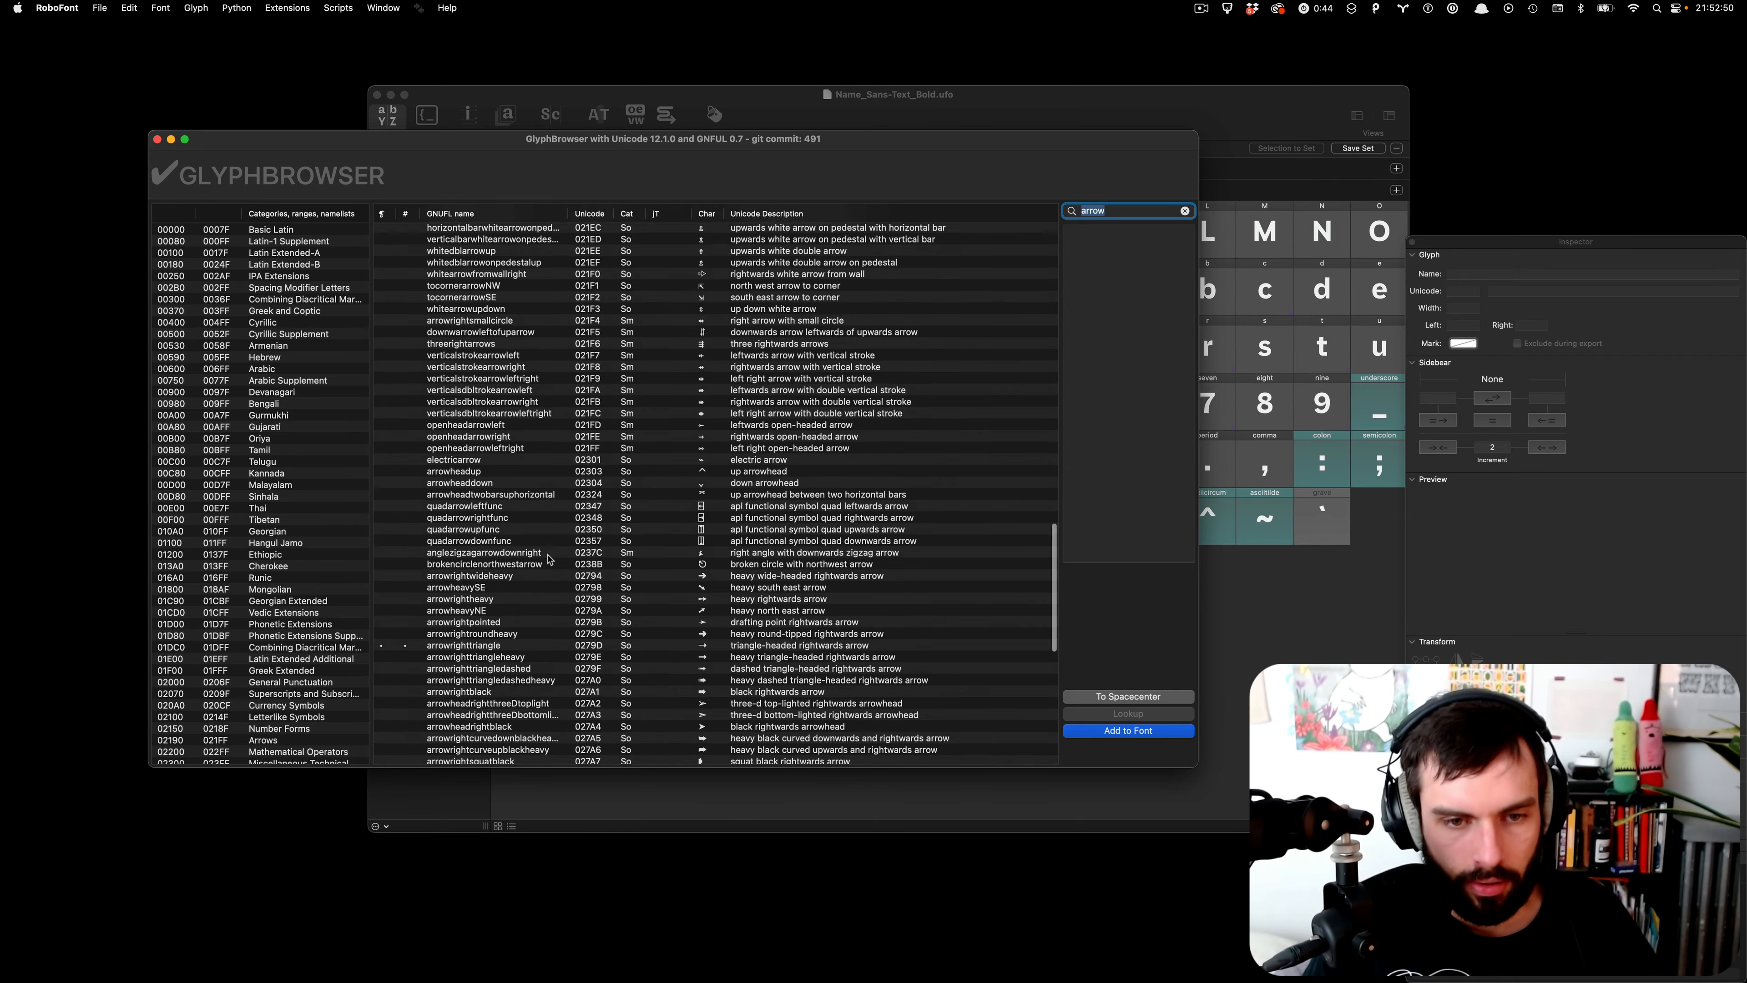
scroll(659, 572, down, 10)
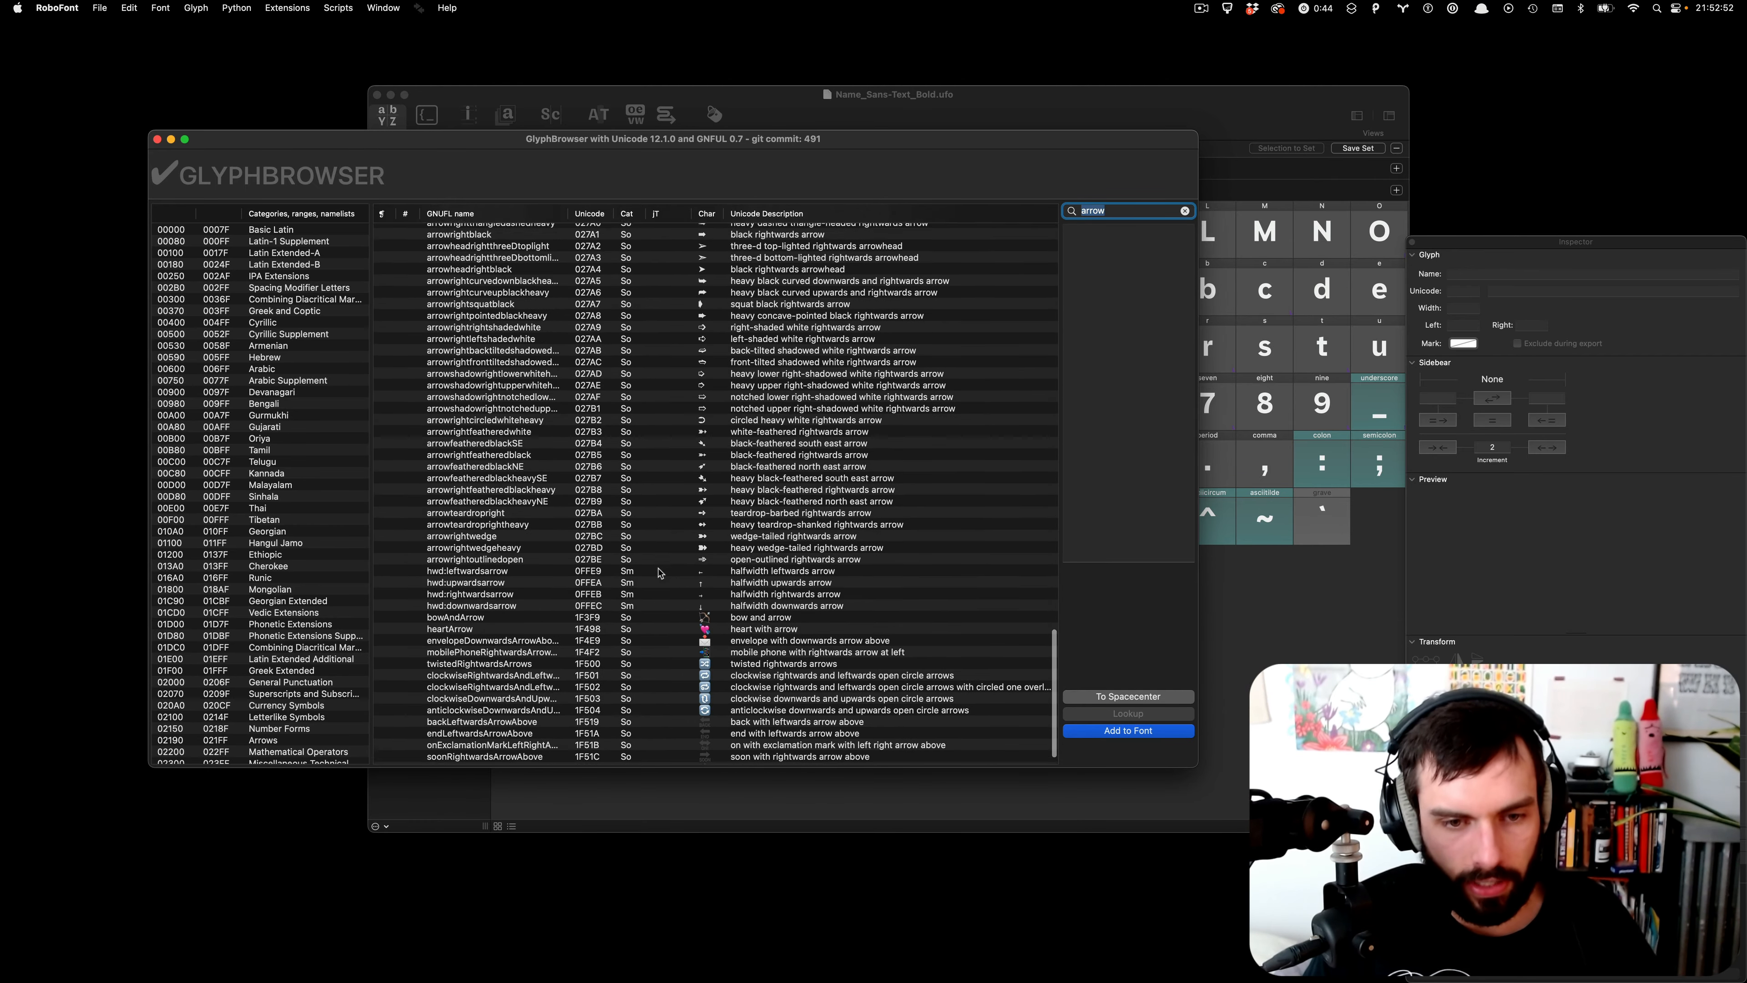
scroll(516, 561, up, 12)
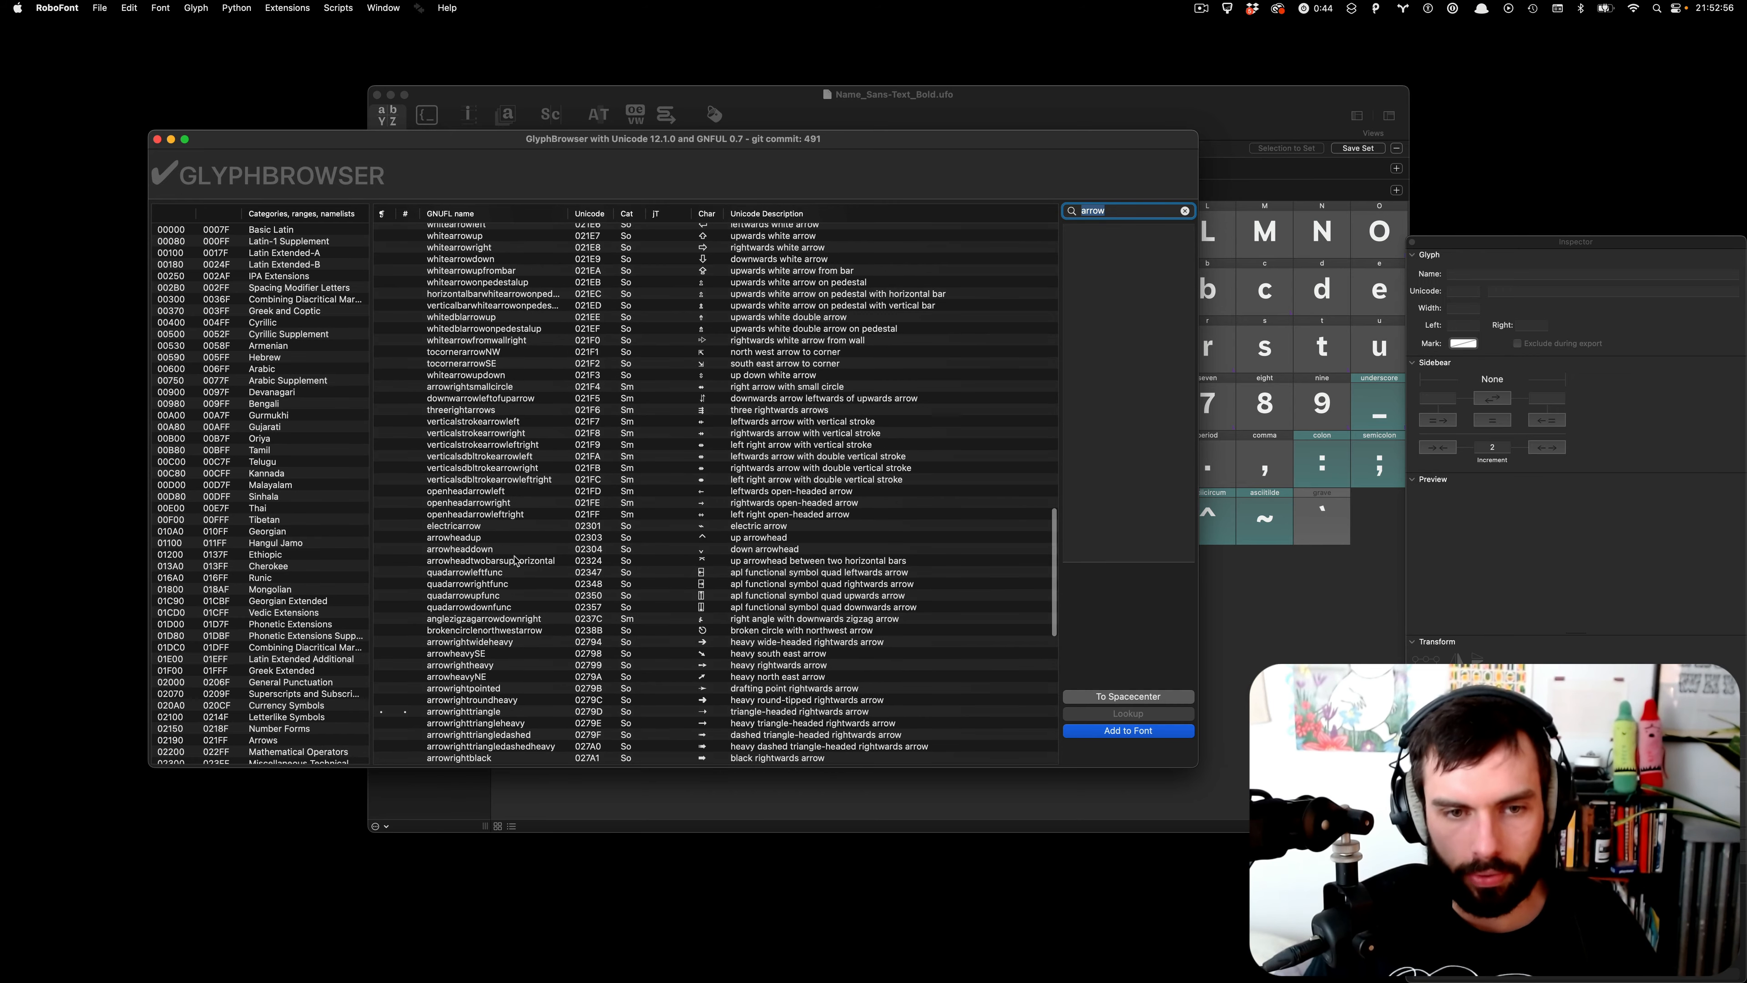
scroll(516, 561, up, 12)
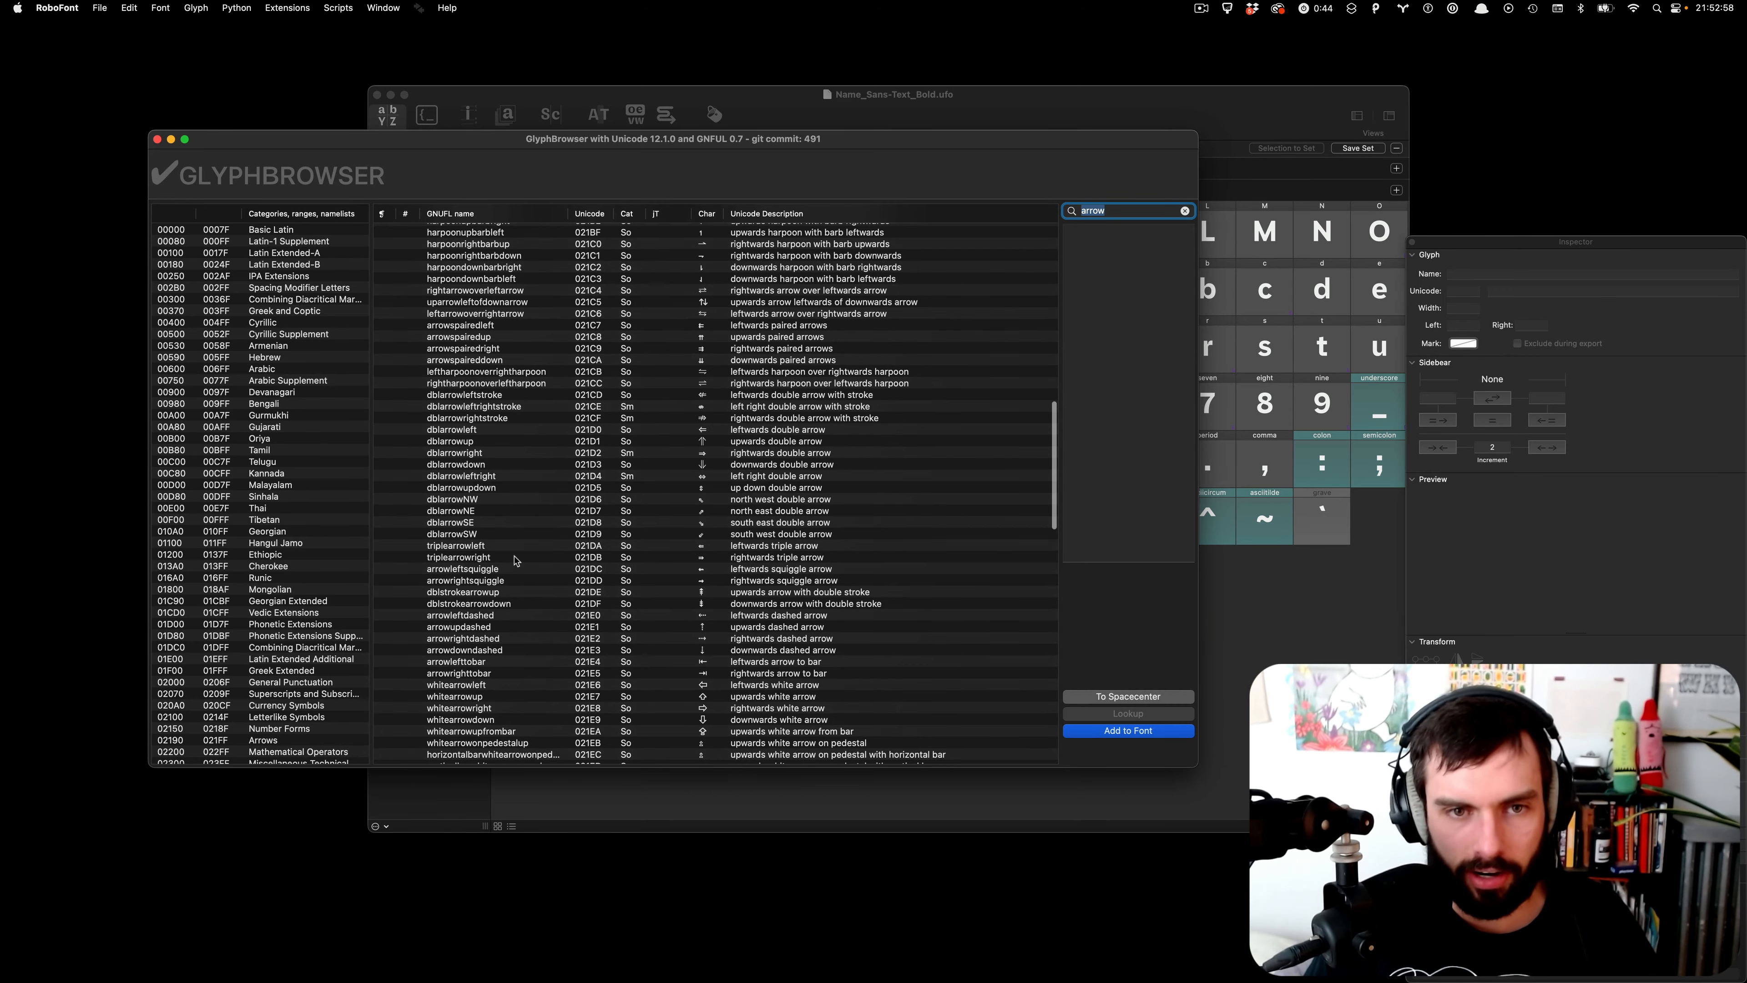
scroll(516, 561, up, 10)
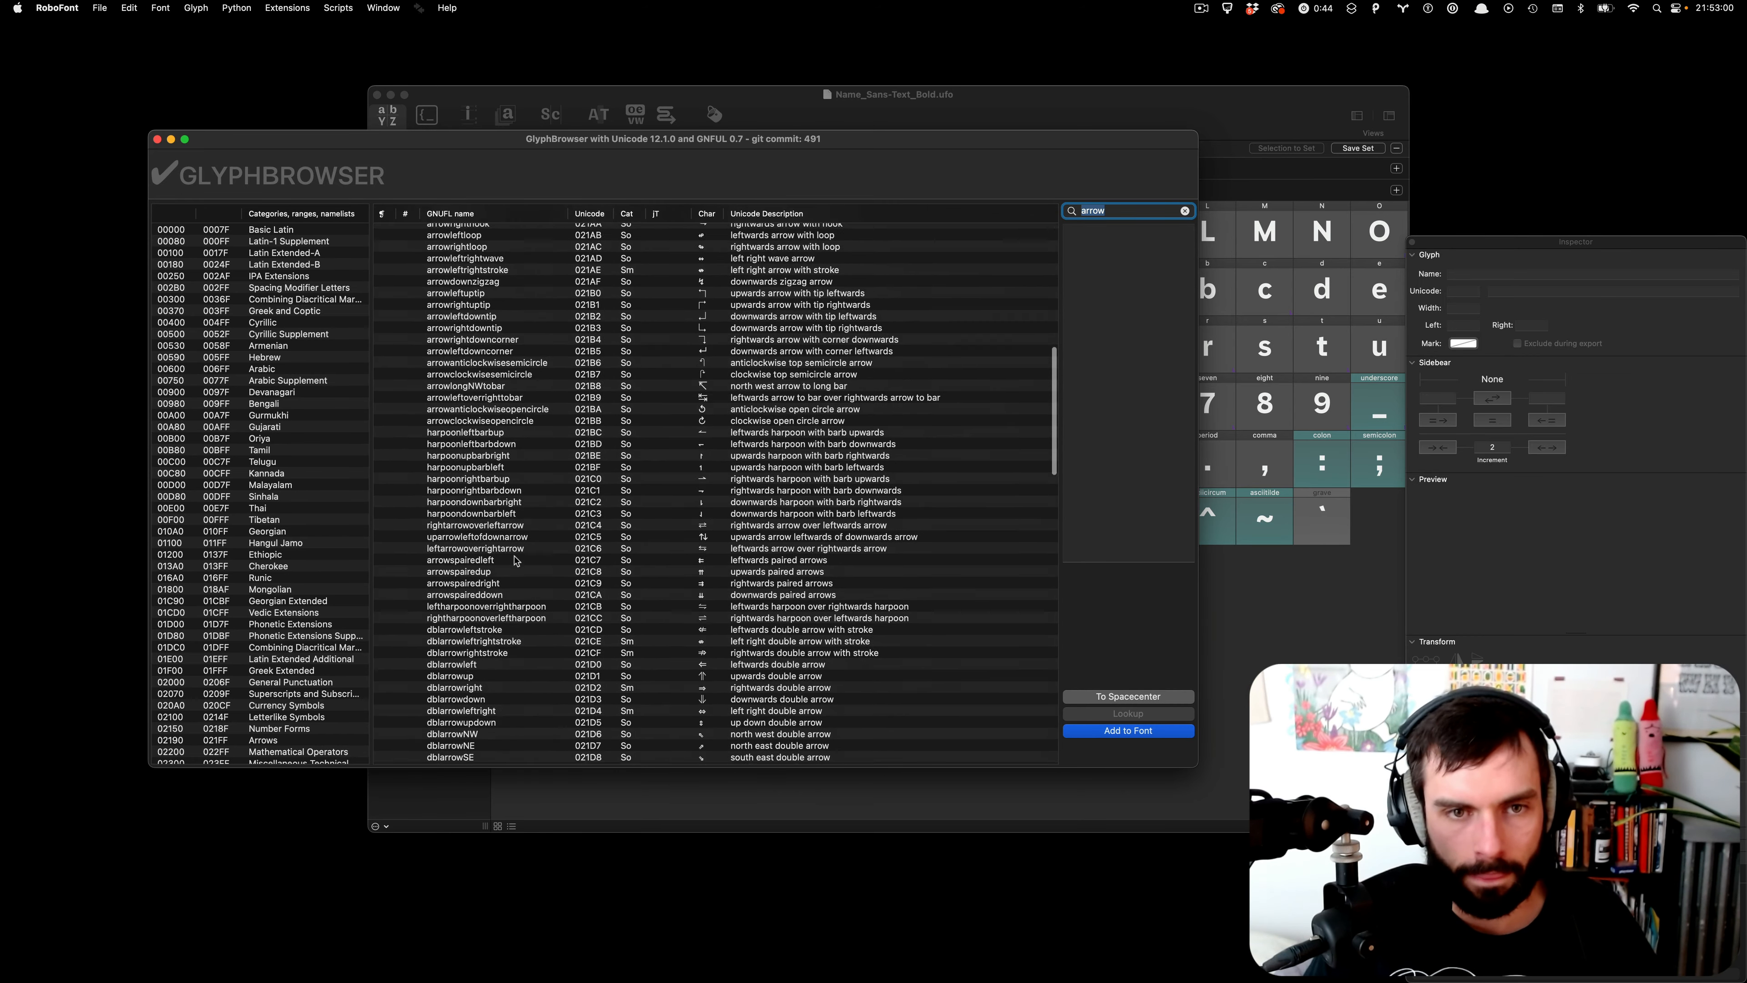
scroll(516, 561, up, 4)
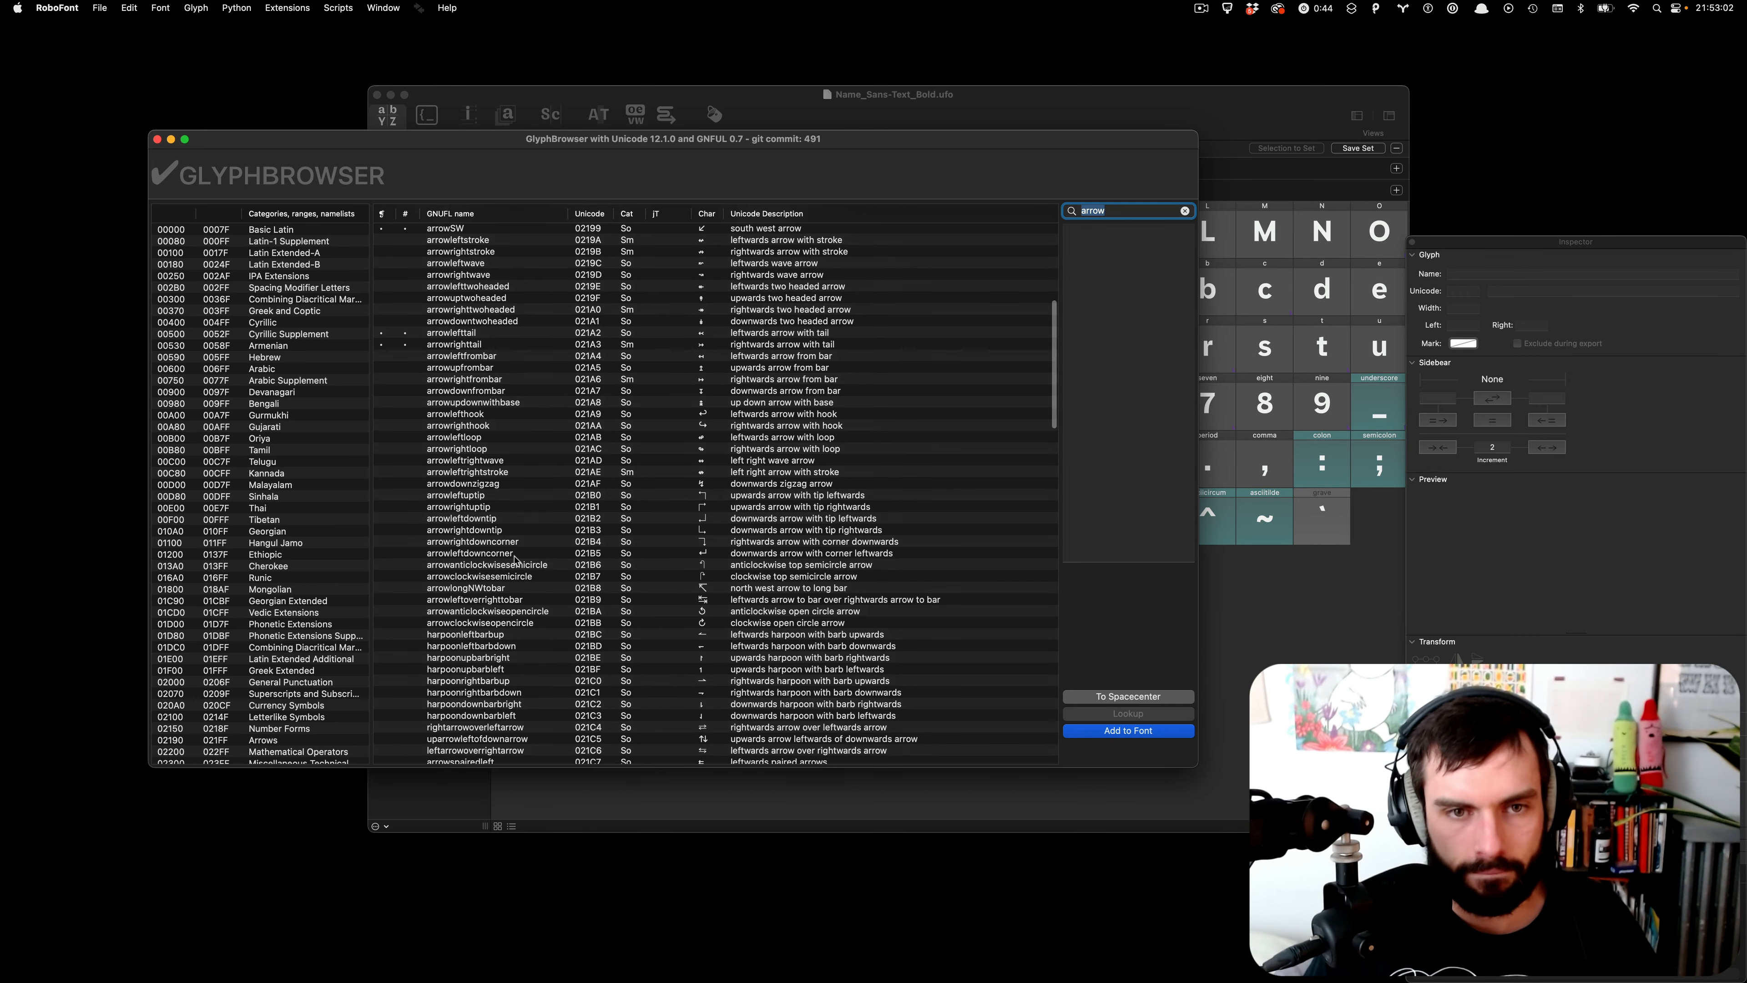
scroll(722, 482, up, 2)
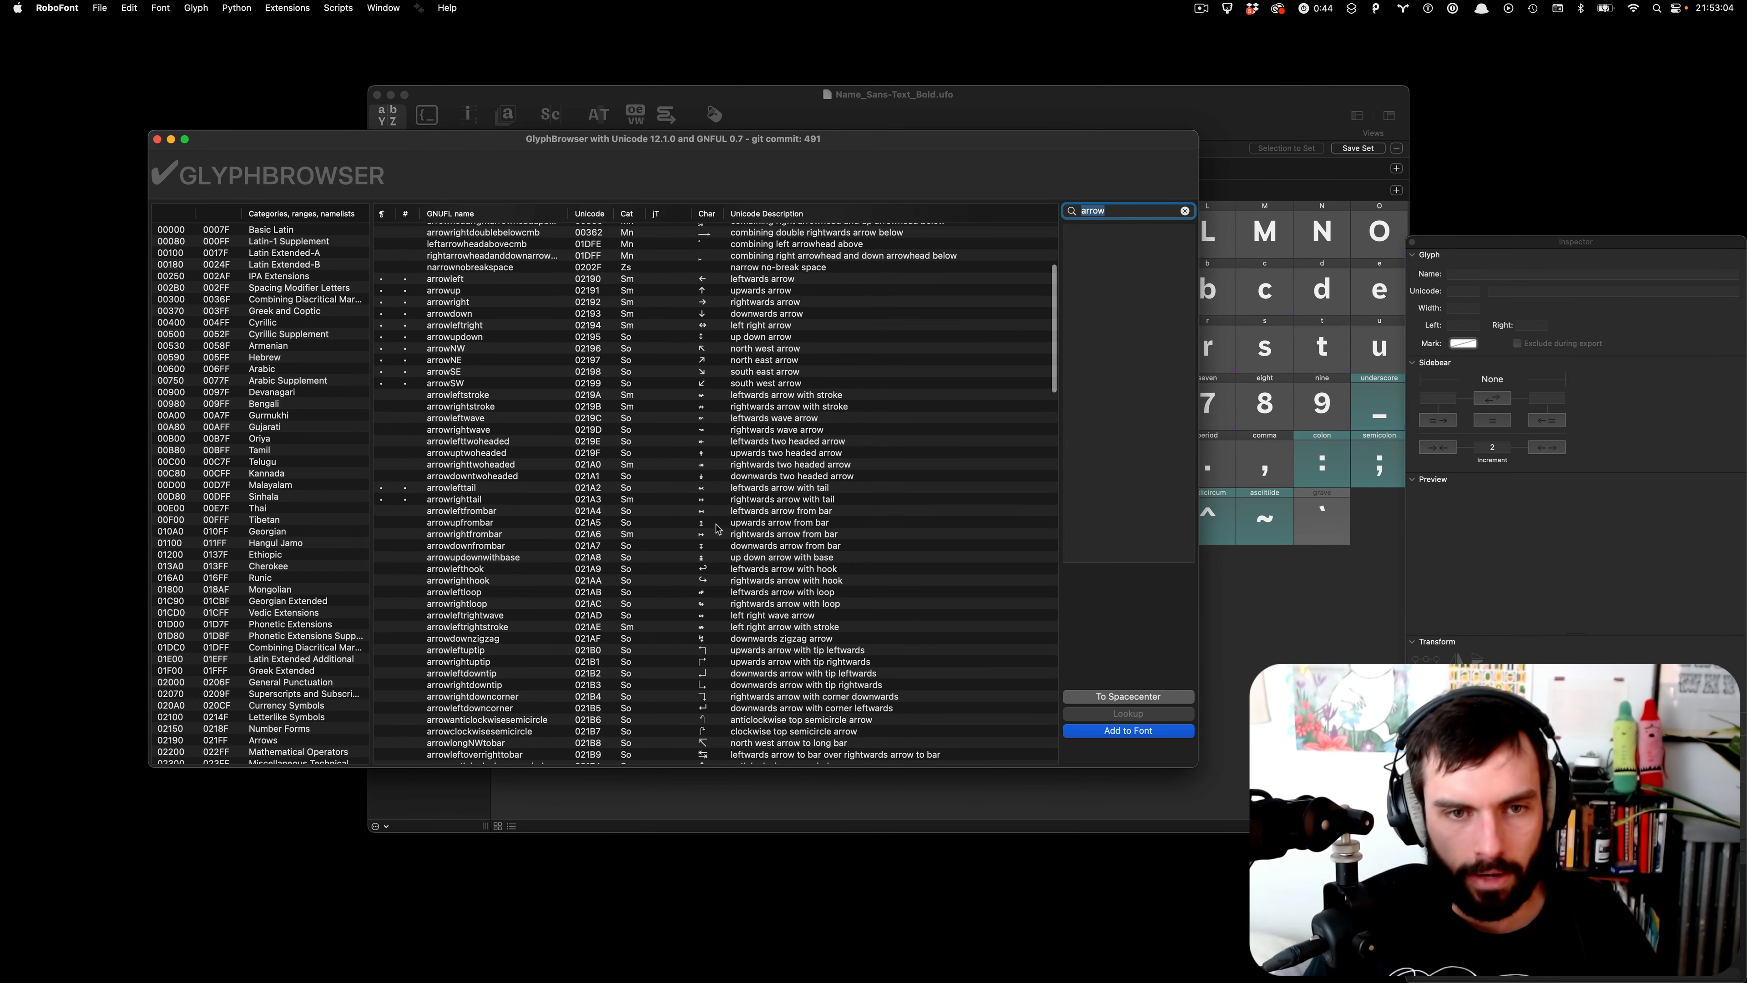
scroll(711, 476, up, 1)
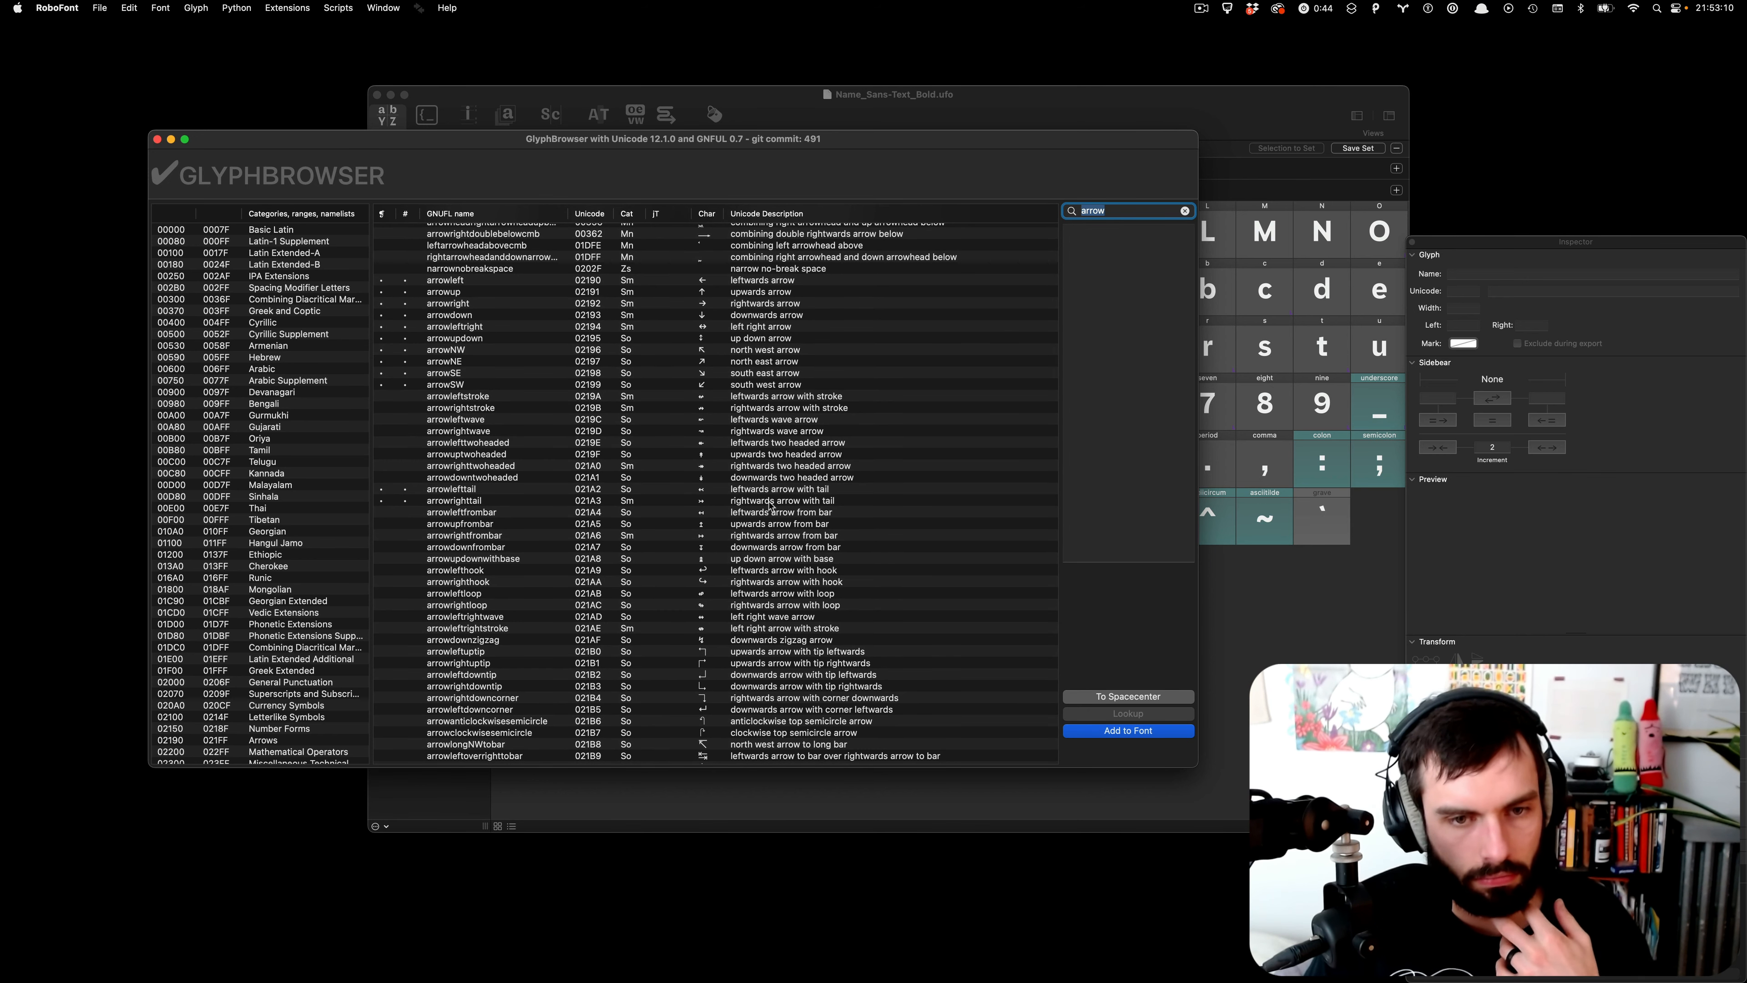
scroll(772, 506, up, 5)
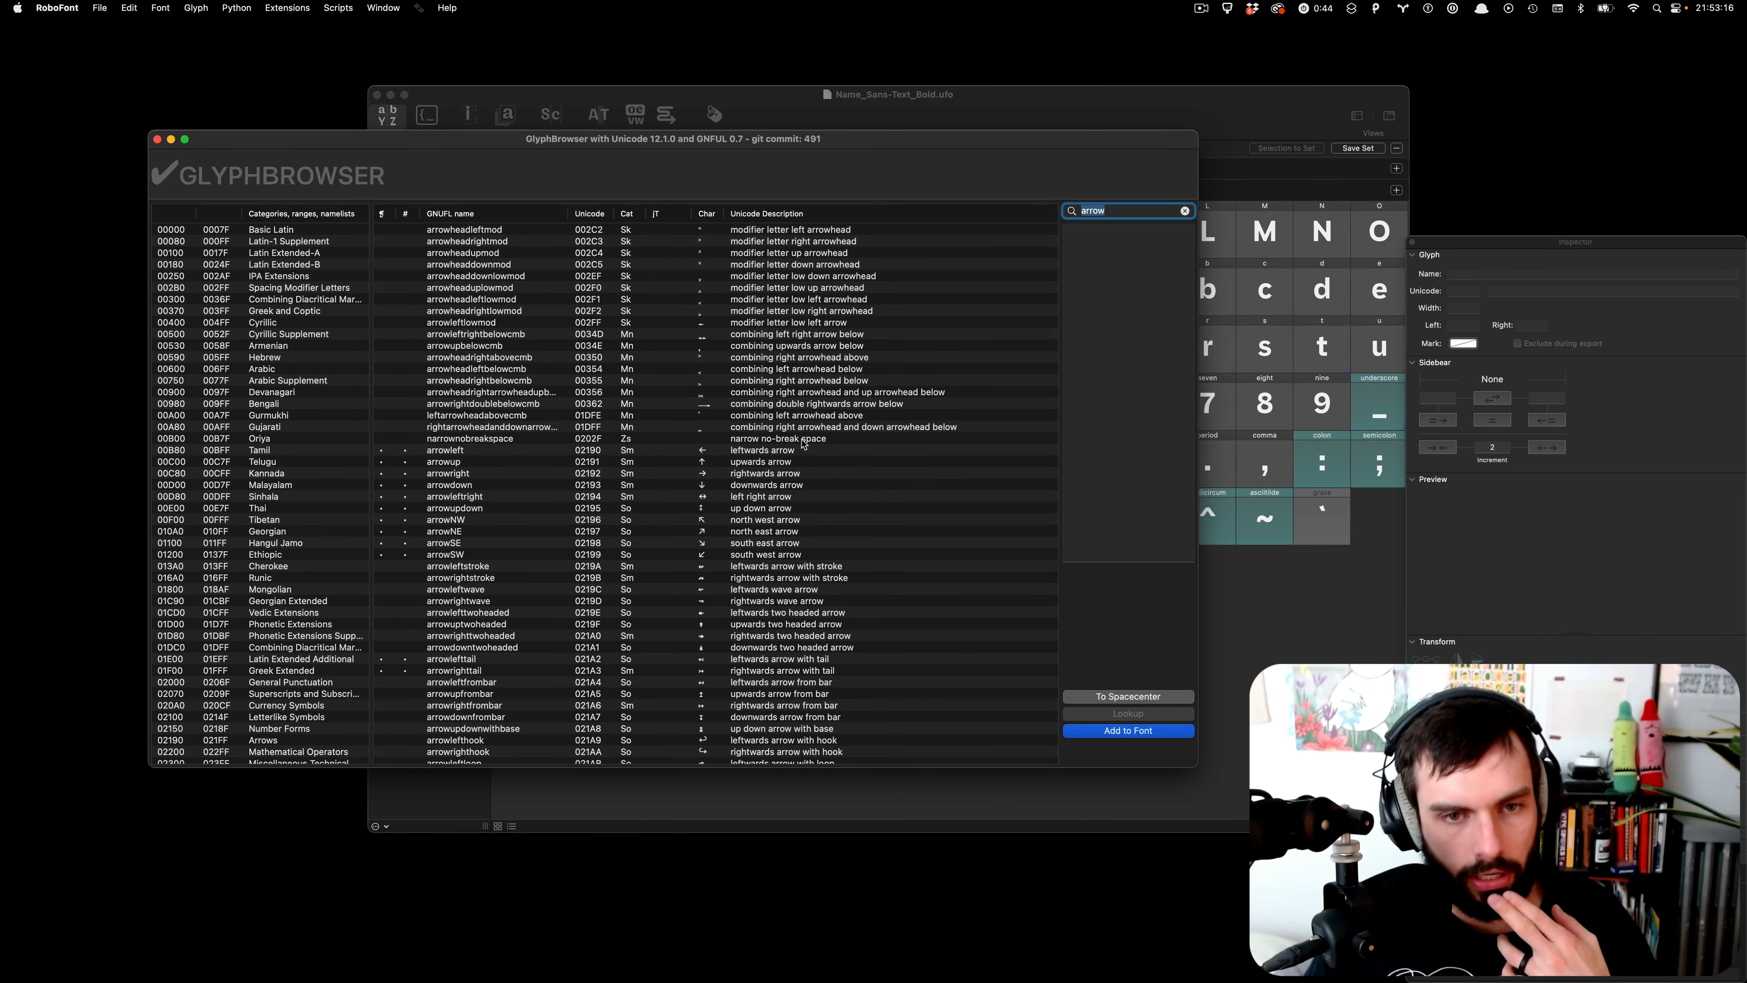
- Preview the combining double rightwards arrow below and review the remaining arrow results, closing GlyphBrowser when done
click(816, 409)
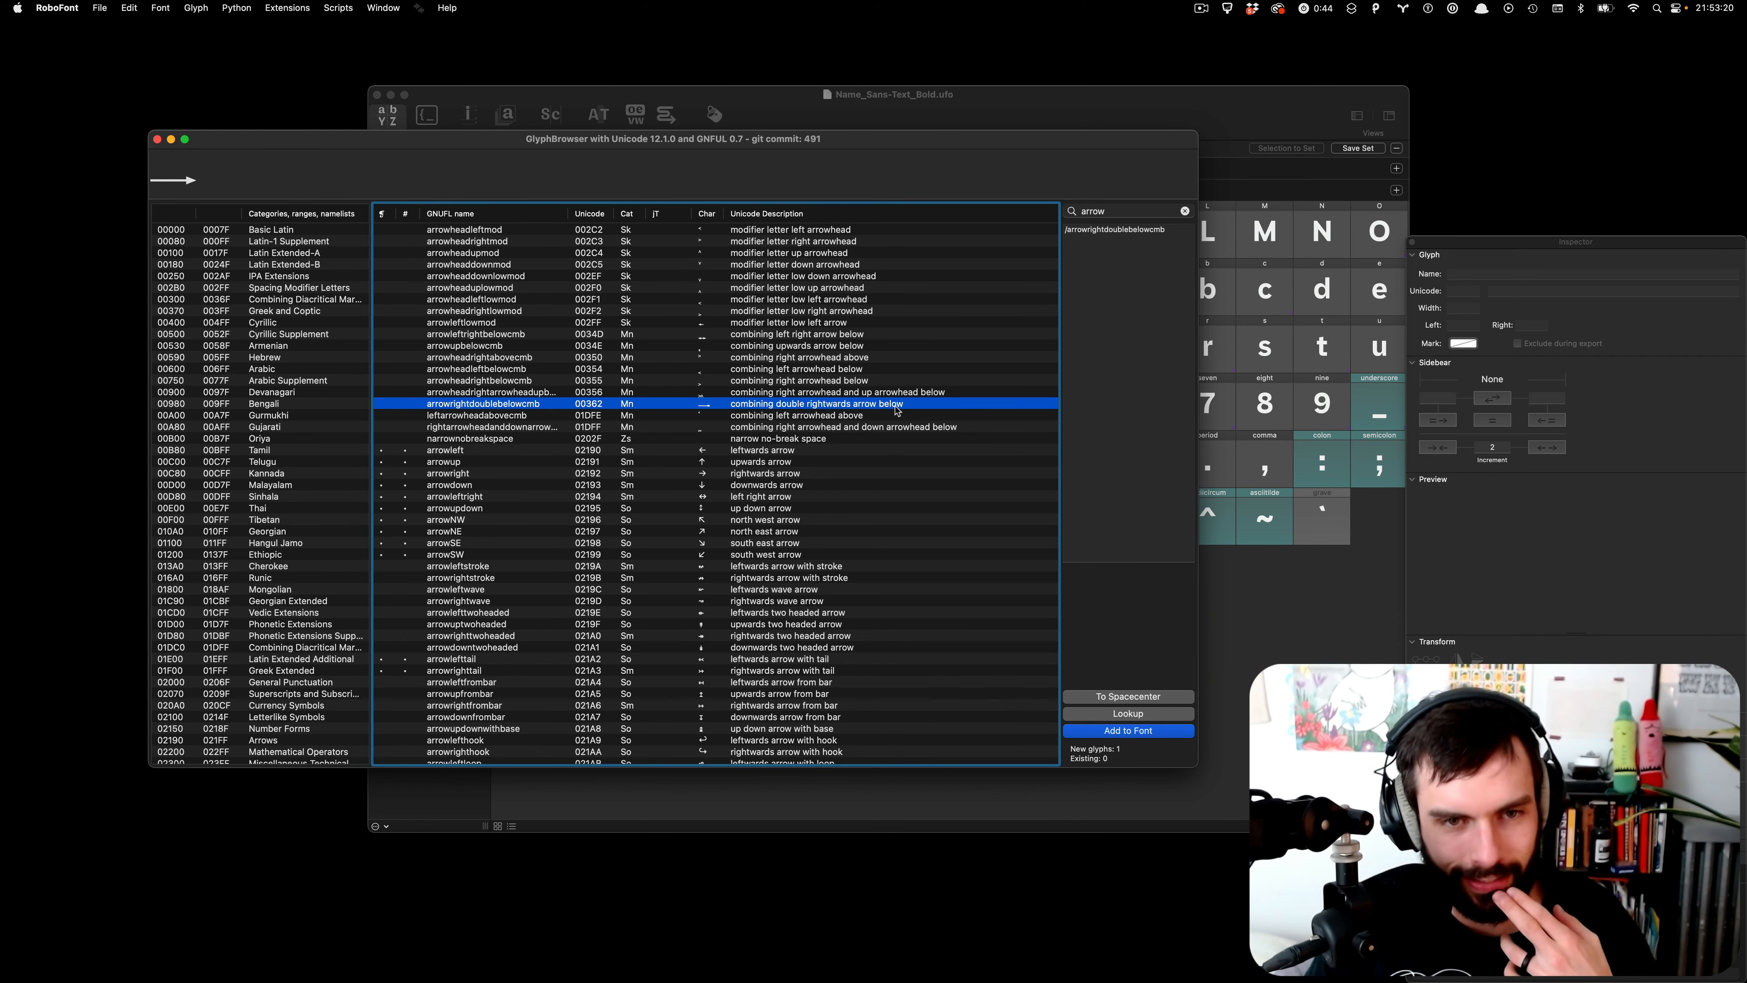
scroll(897, 411, down, 5)
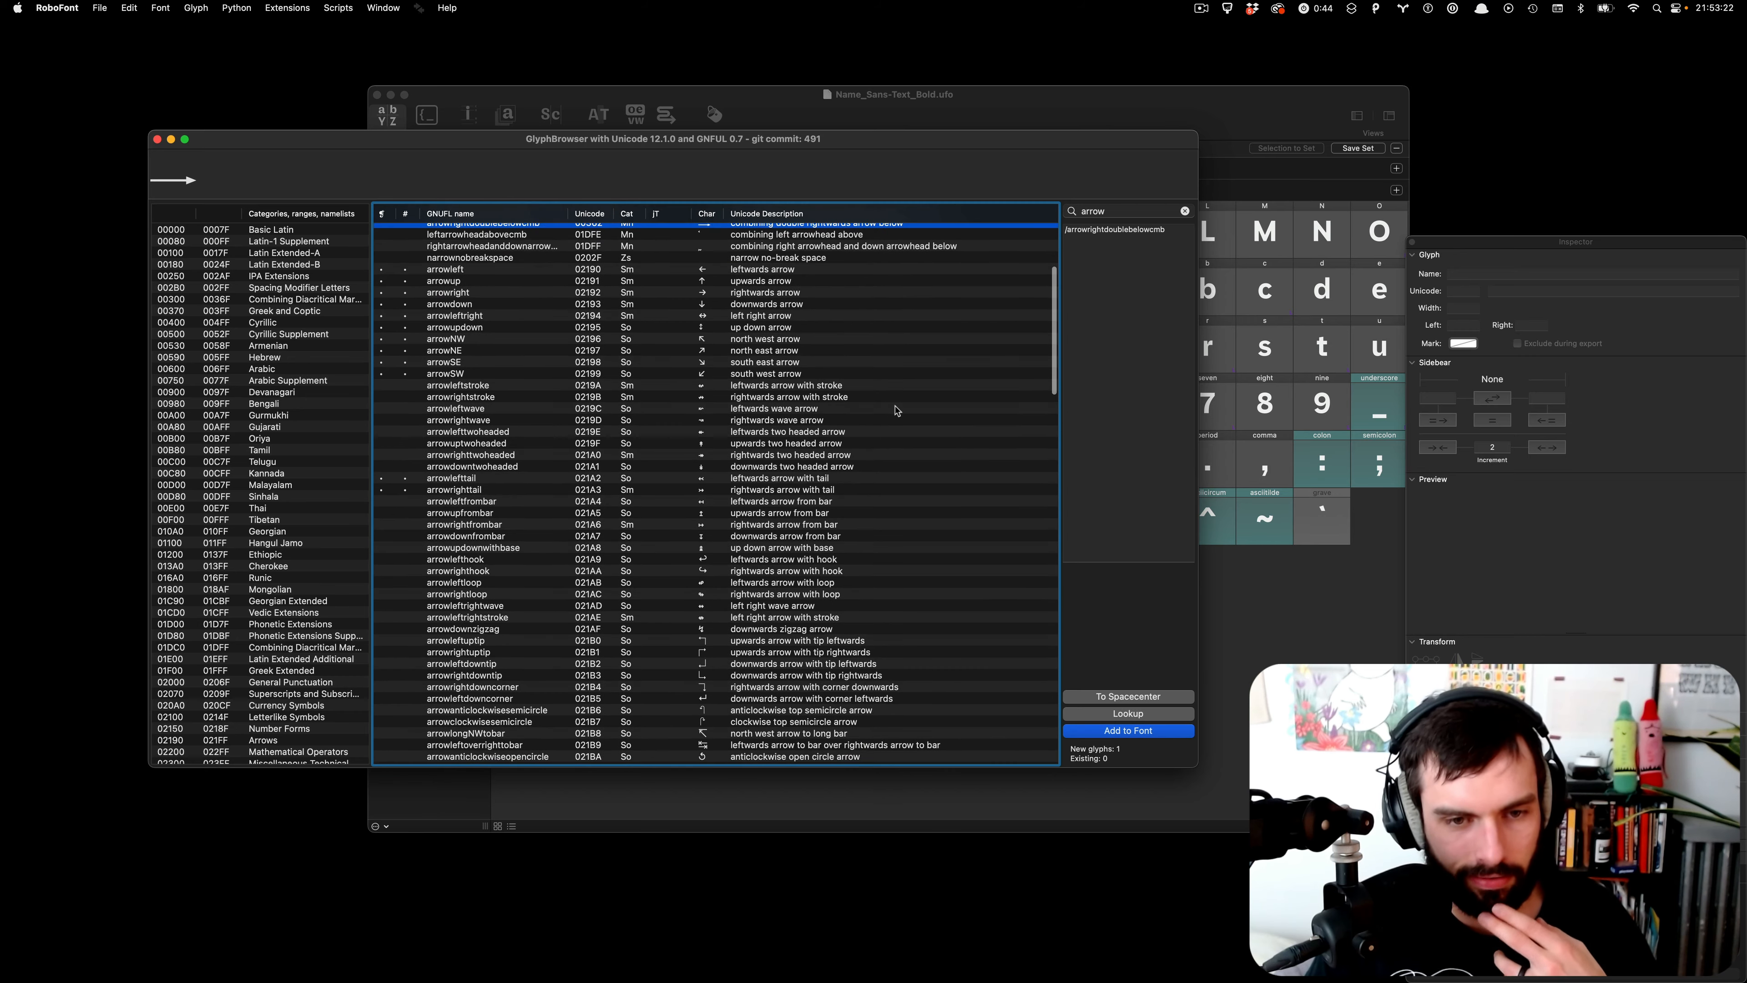
scroll(898, 411, down, 6)
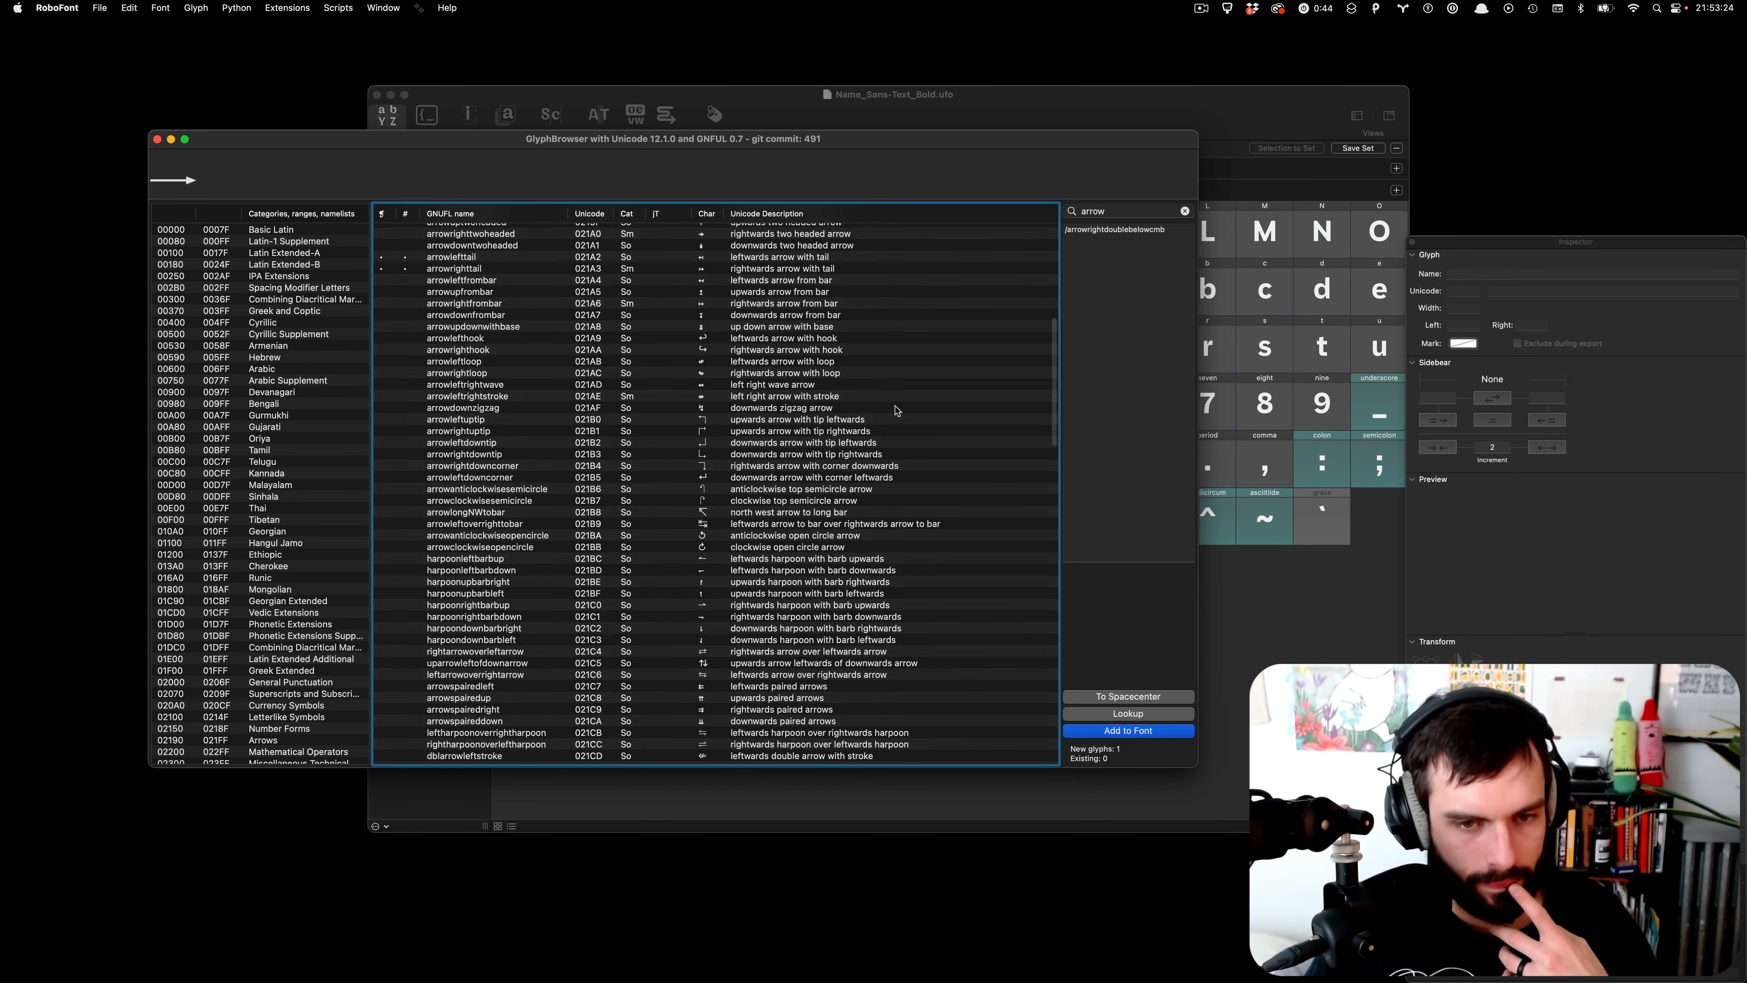
scroll(898, 411, down, 8)
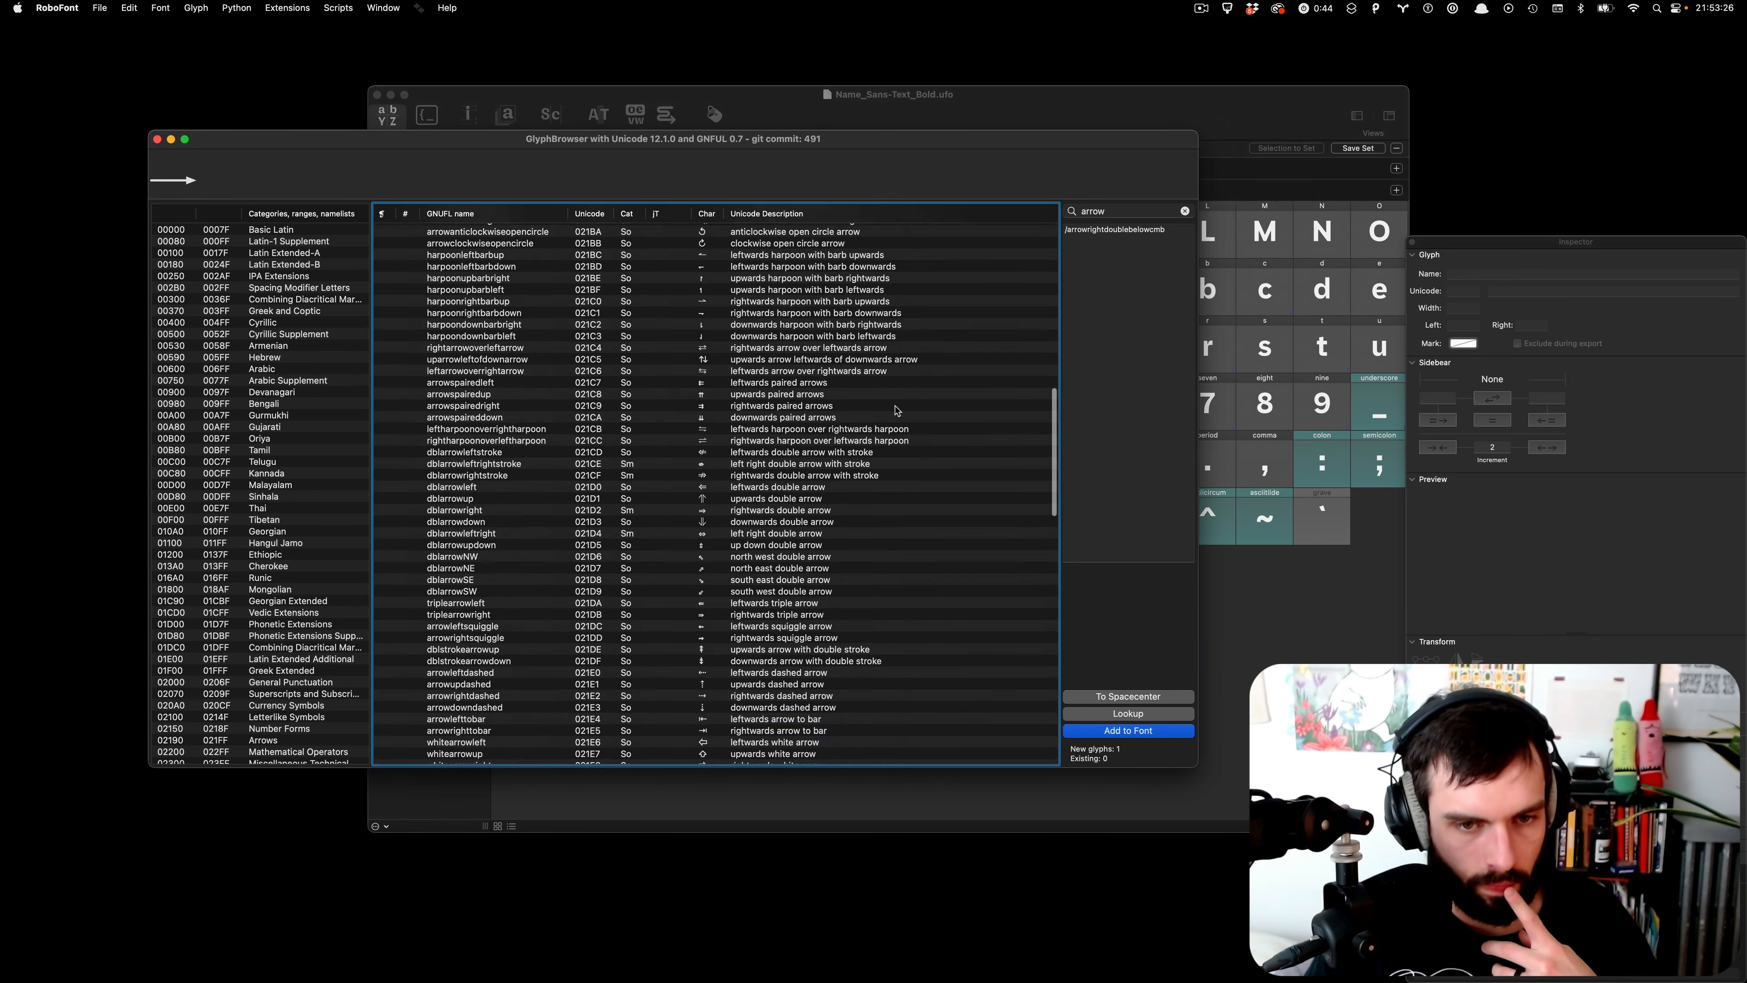
scroll(897, 411, down, 12)
scroll(898, 411, down, 8)
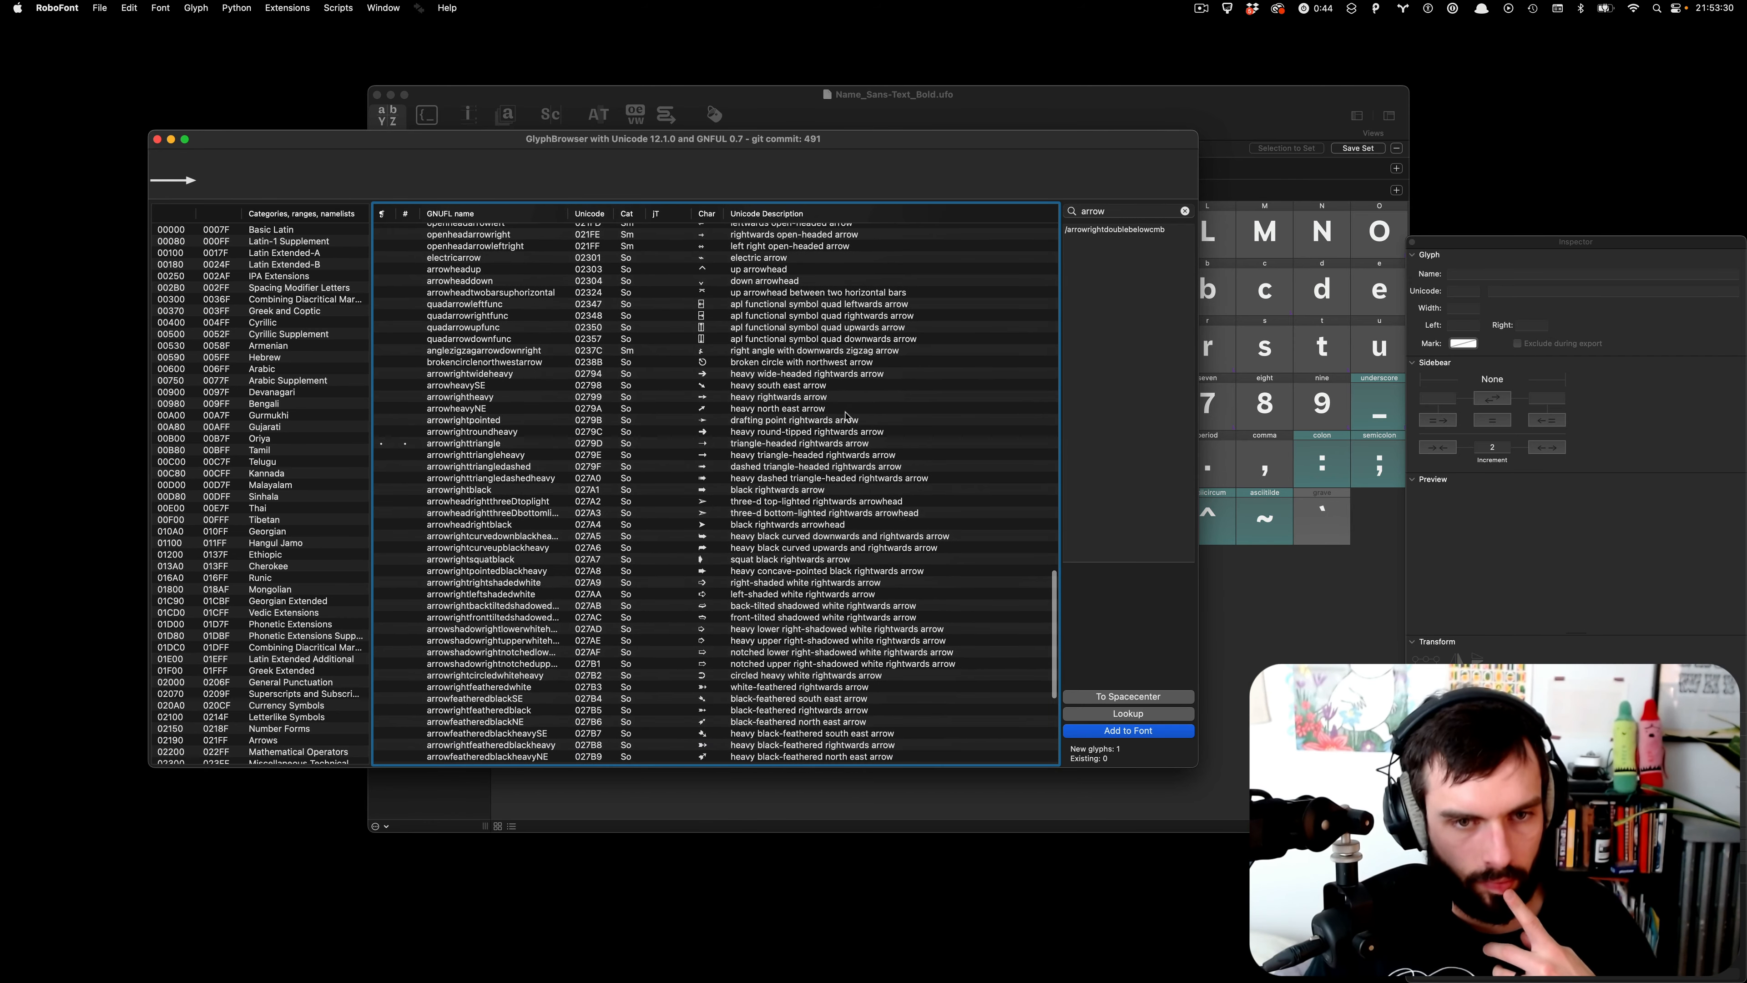
scroll(848, 417, down, 6)
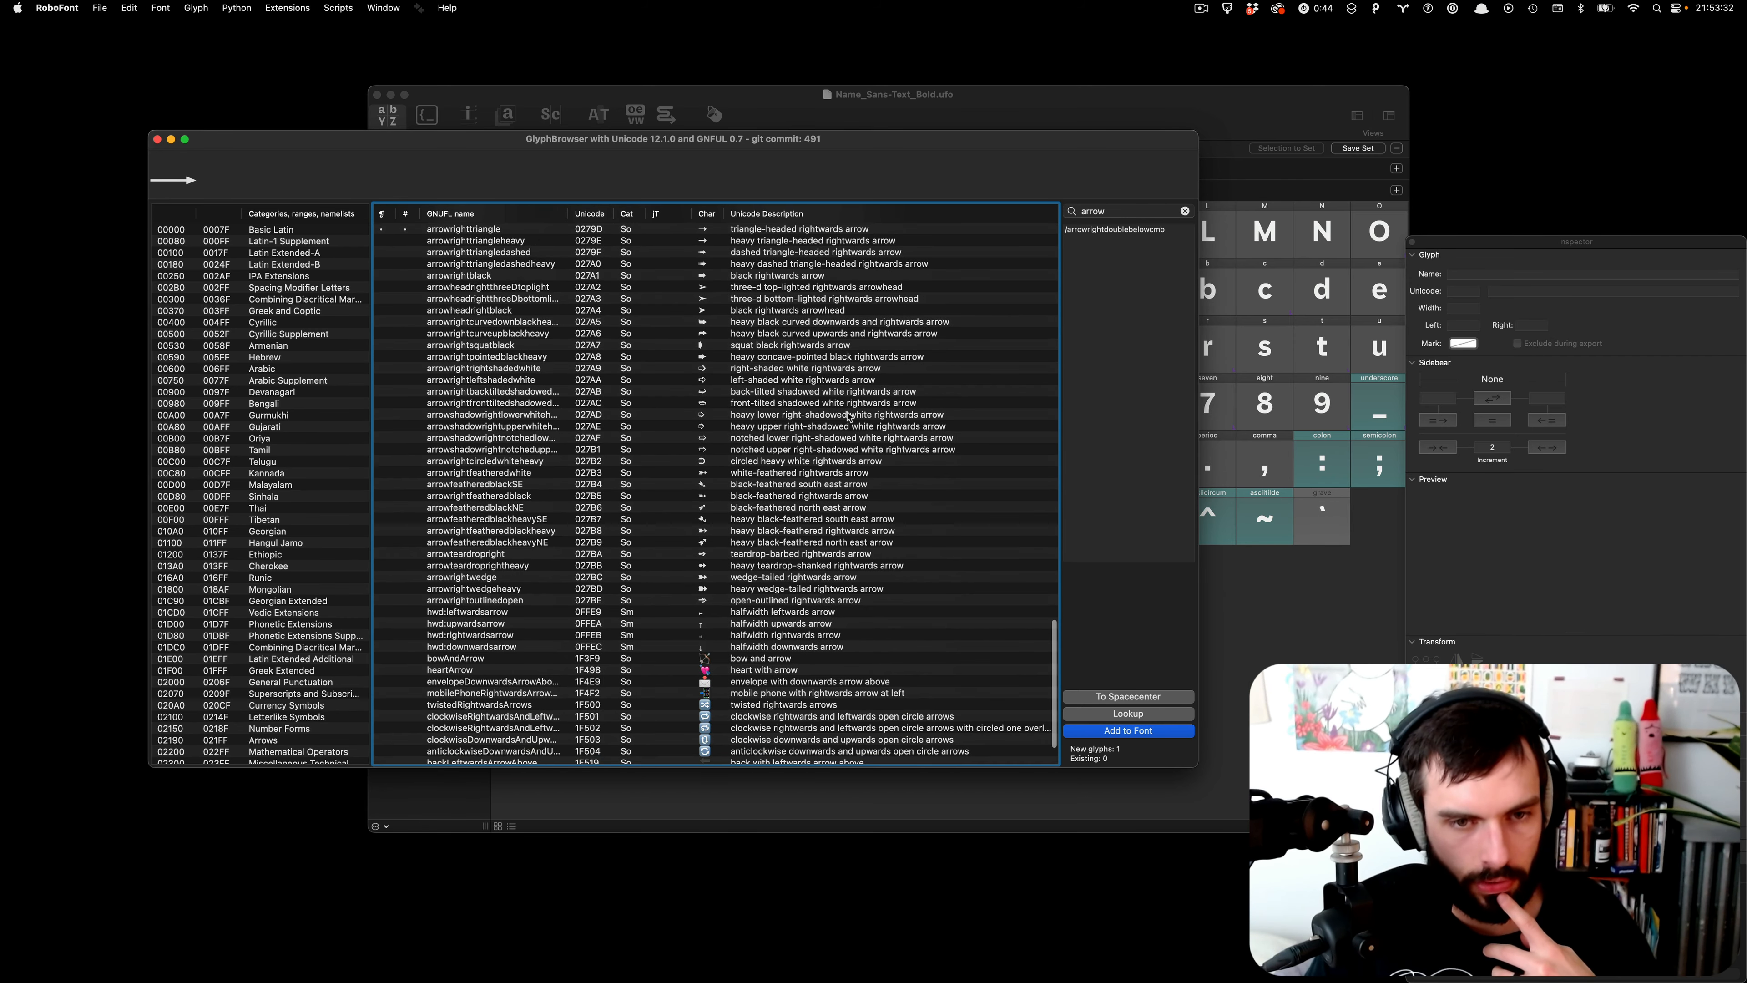
scroll(847, 416, down, 2)
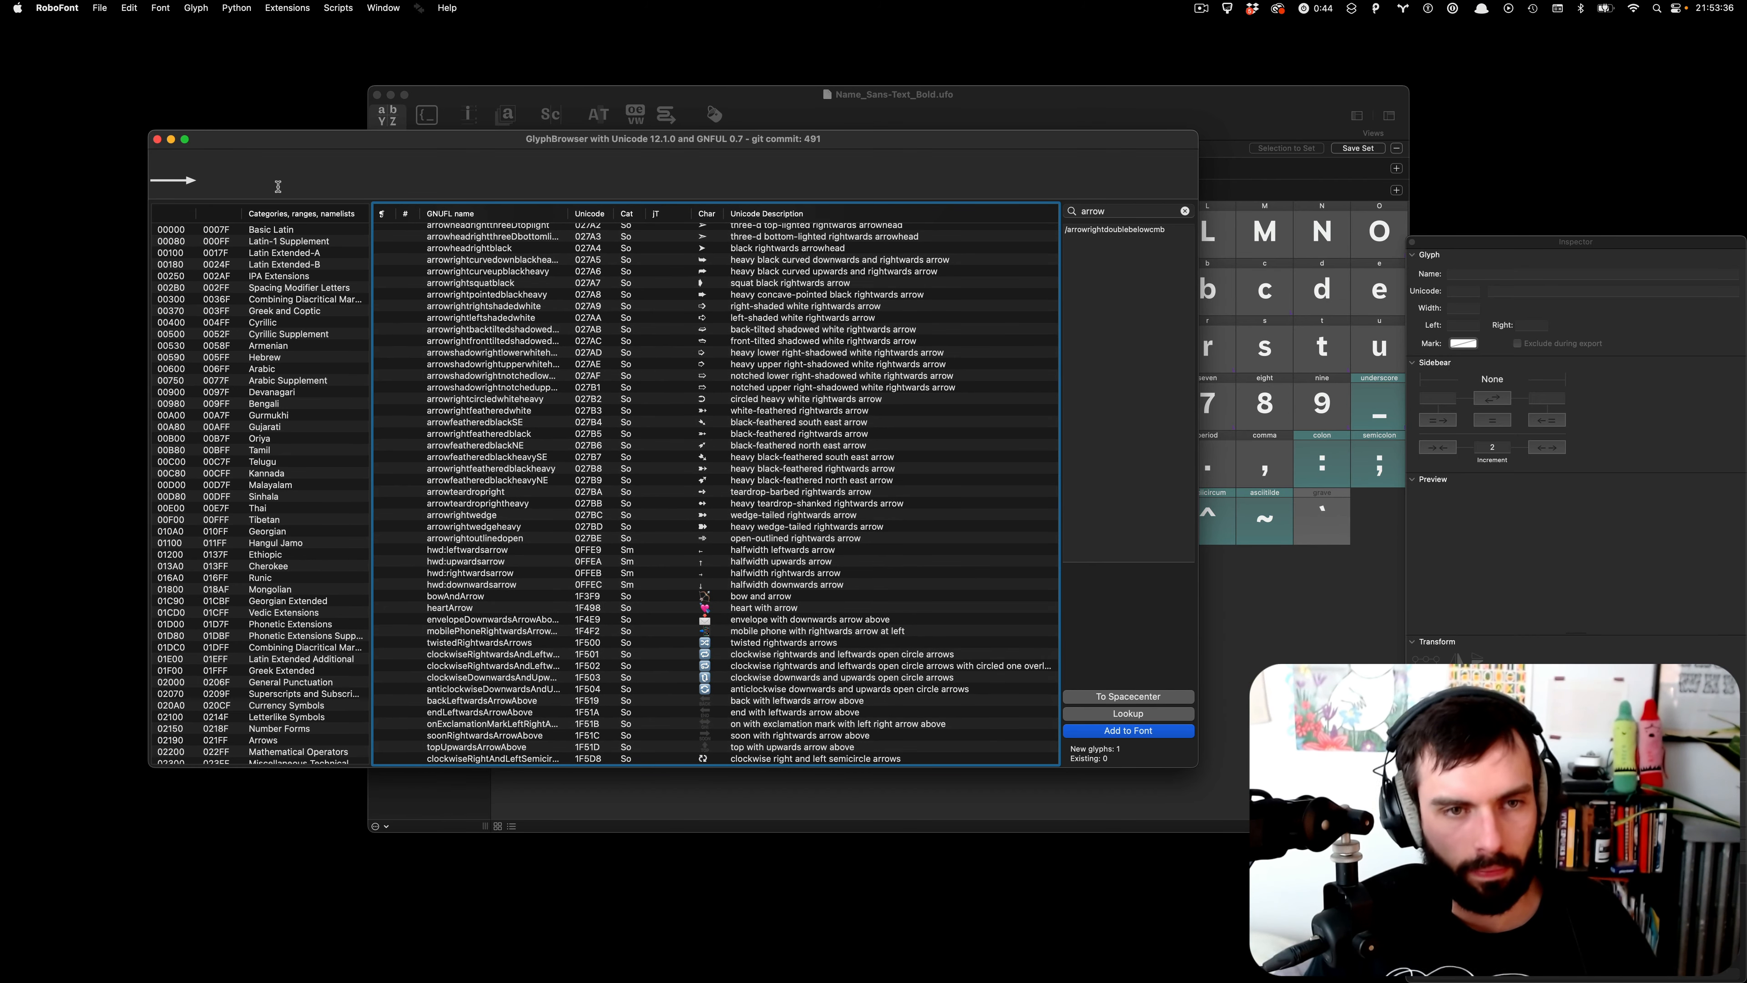
click(157, 139)
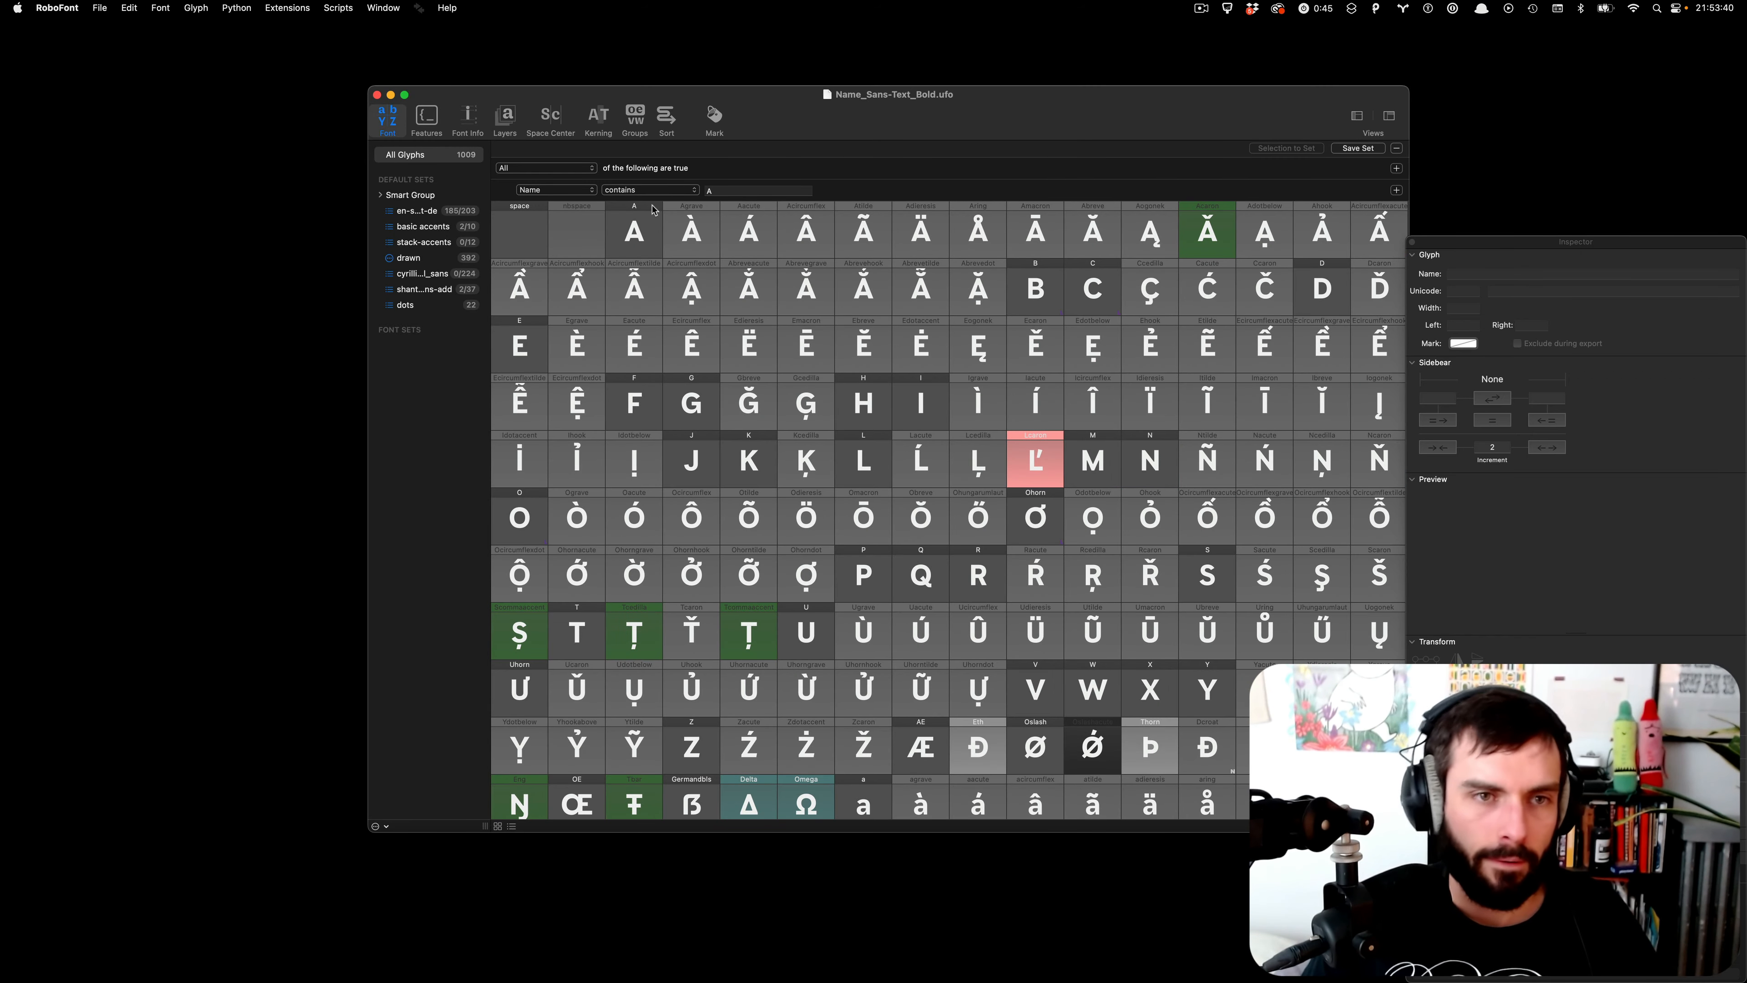
- Filter the Name Sans Text Bold font to glyph names containing "arrow"
click(769, 192)
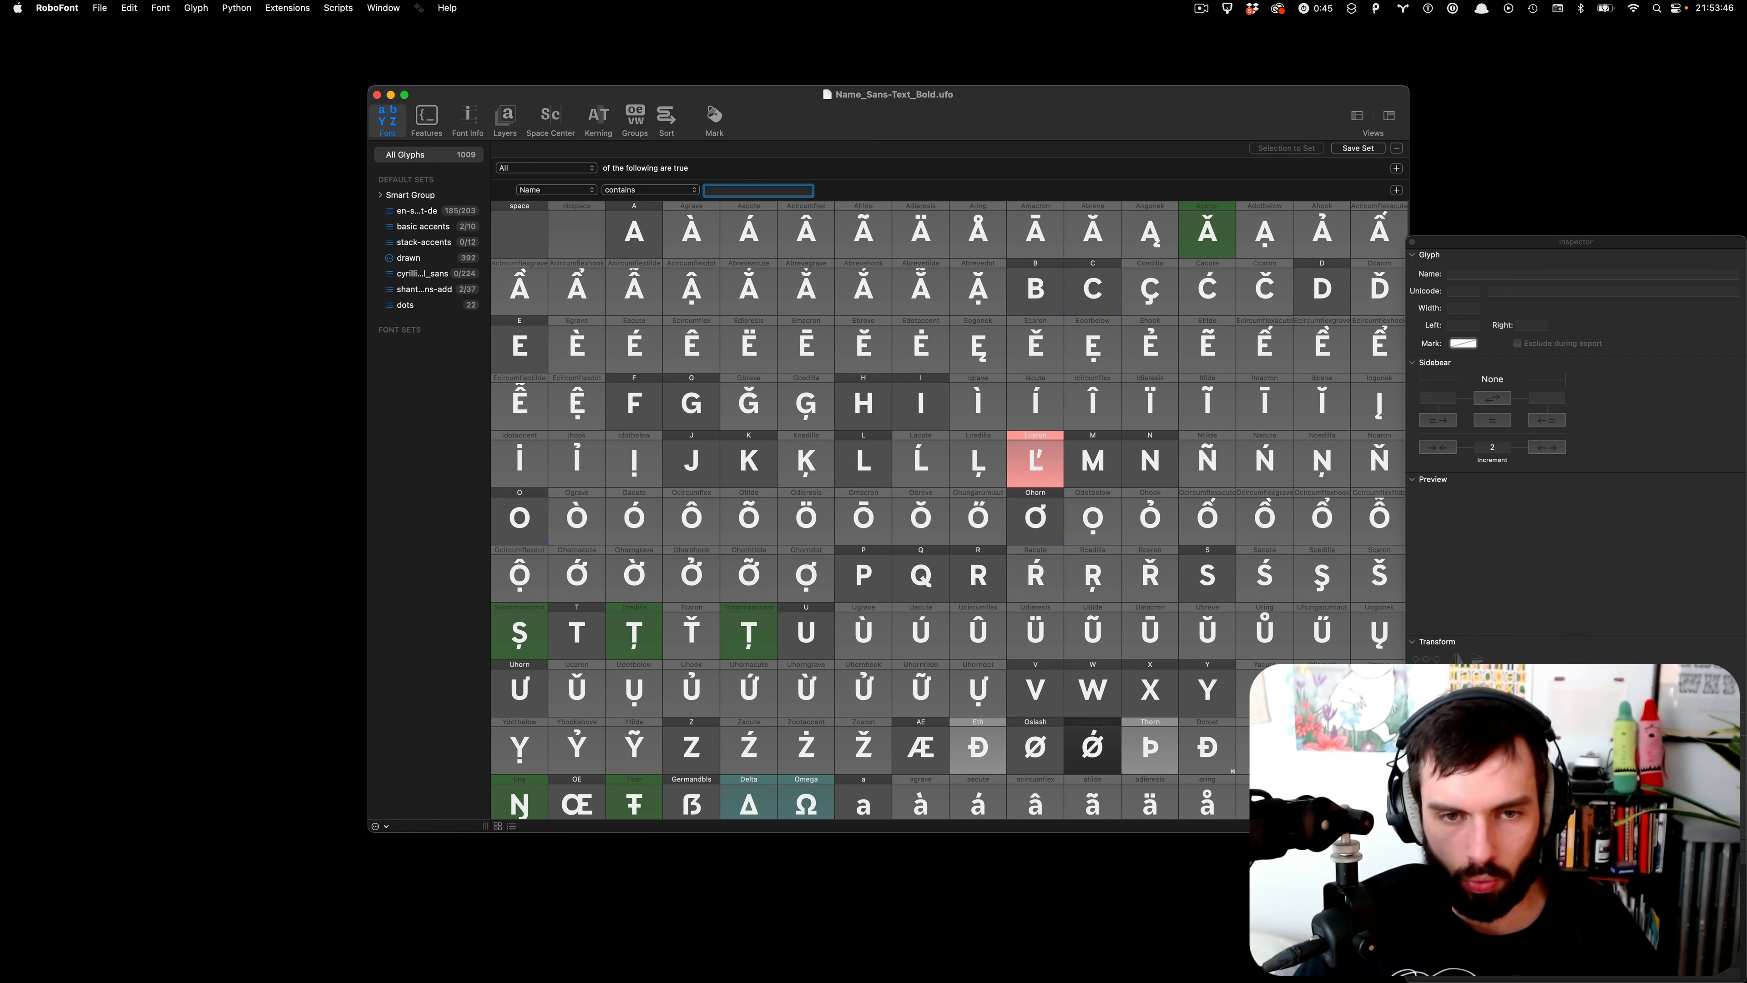
text(arrow)
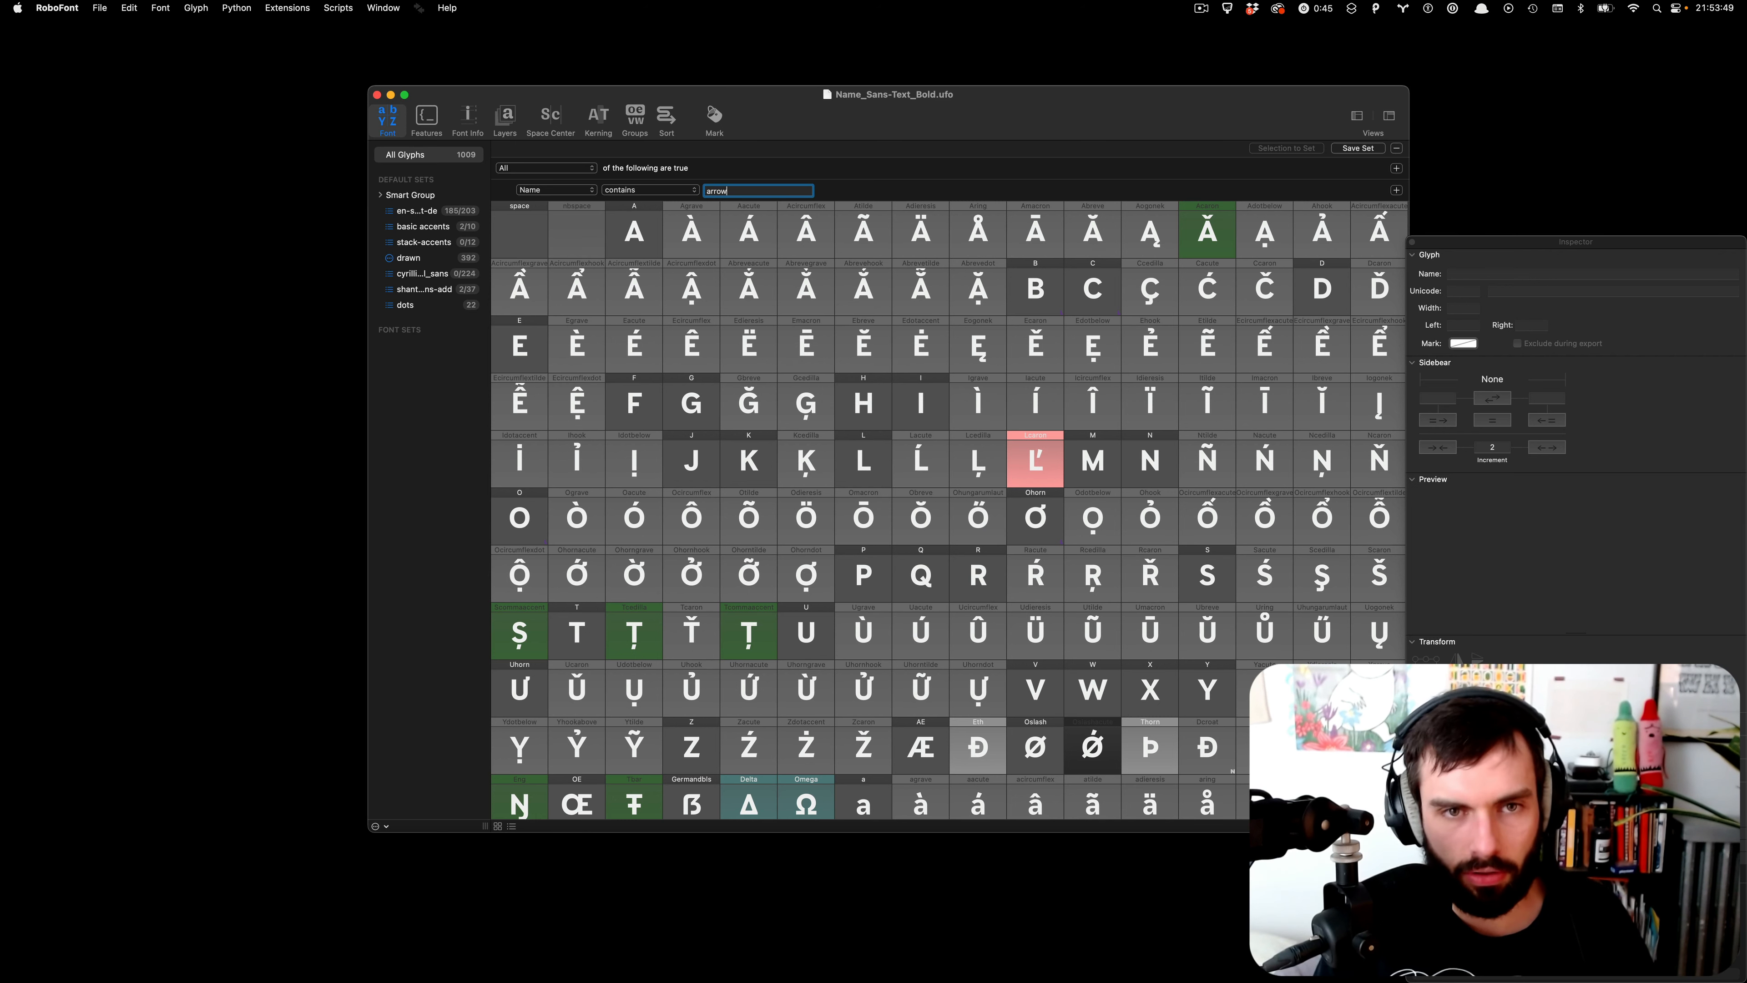
key(Return)
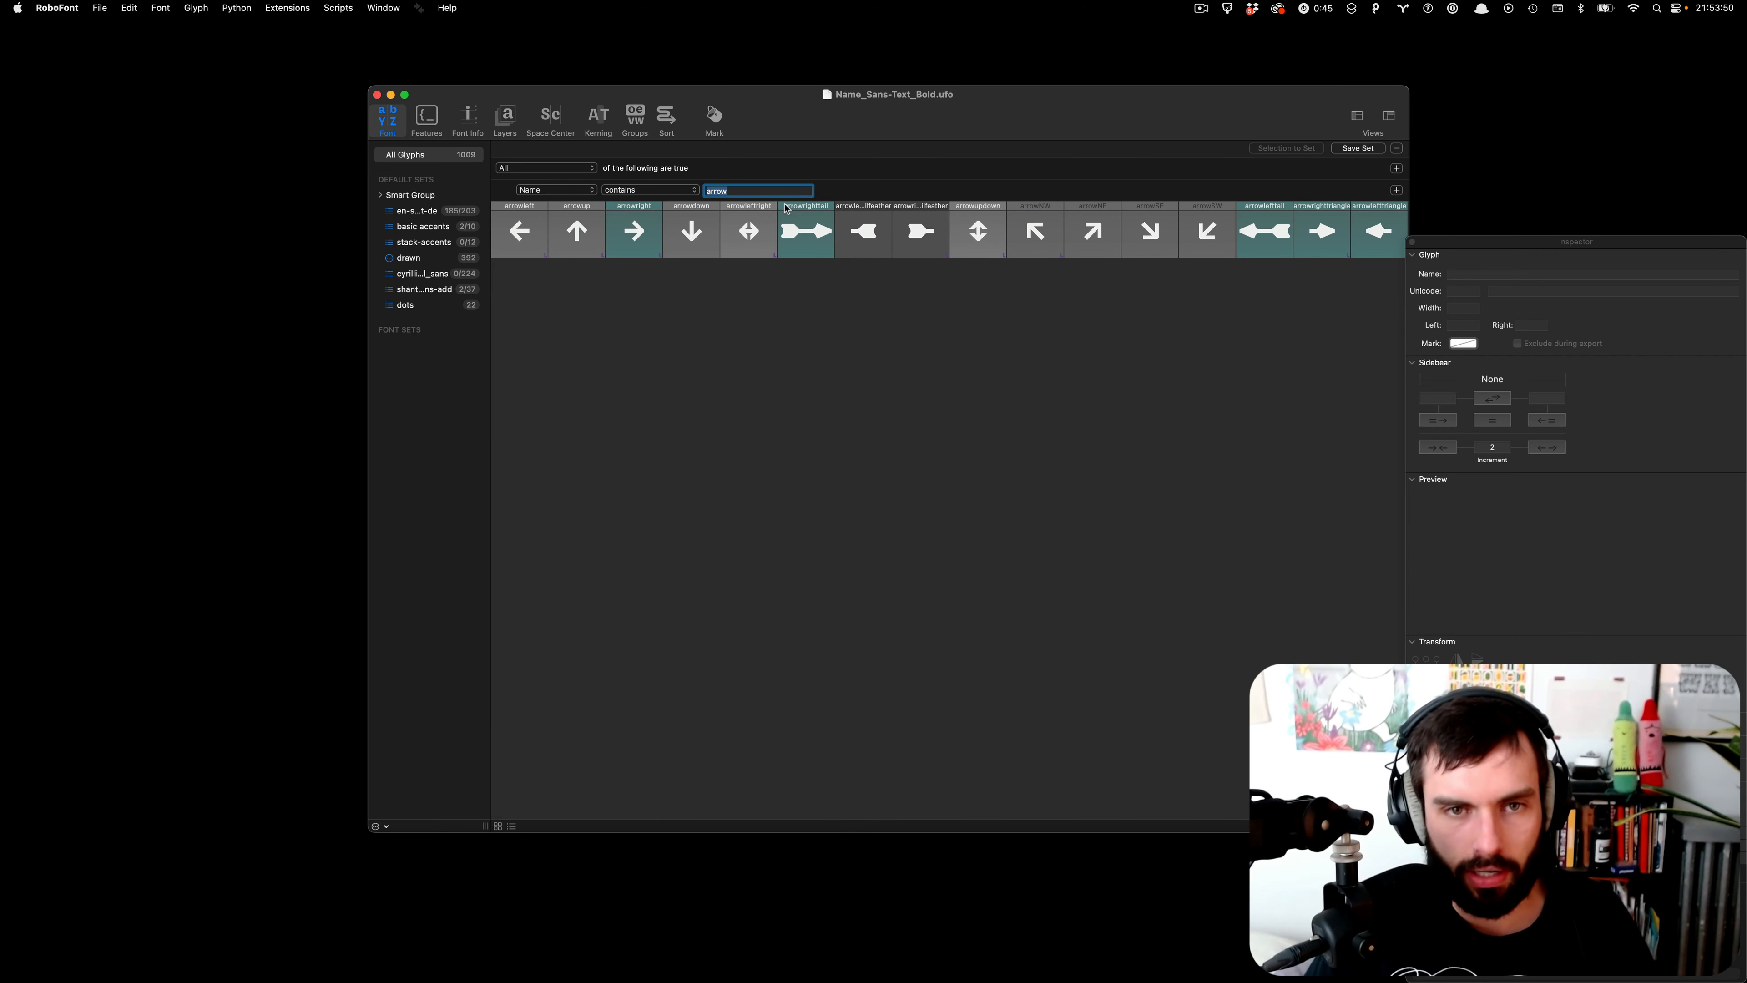
- Inspect the arrowrighttail glyph's Unicode value and open its drawing, then close the glyph window
click(803, 244)
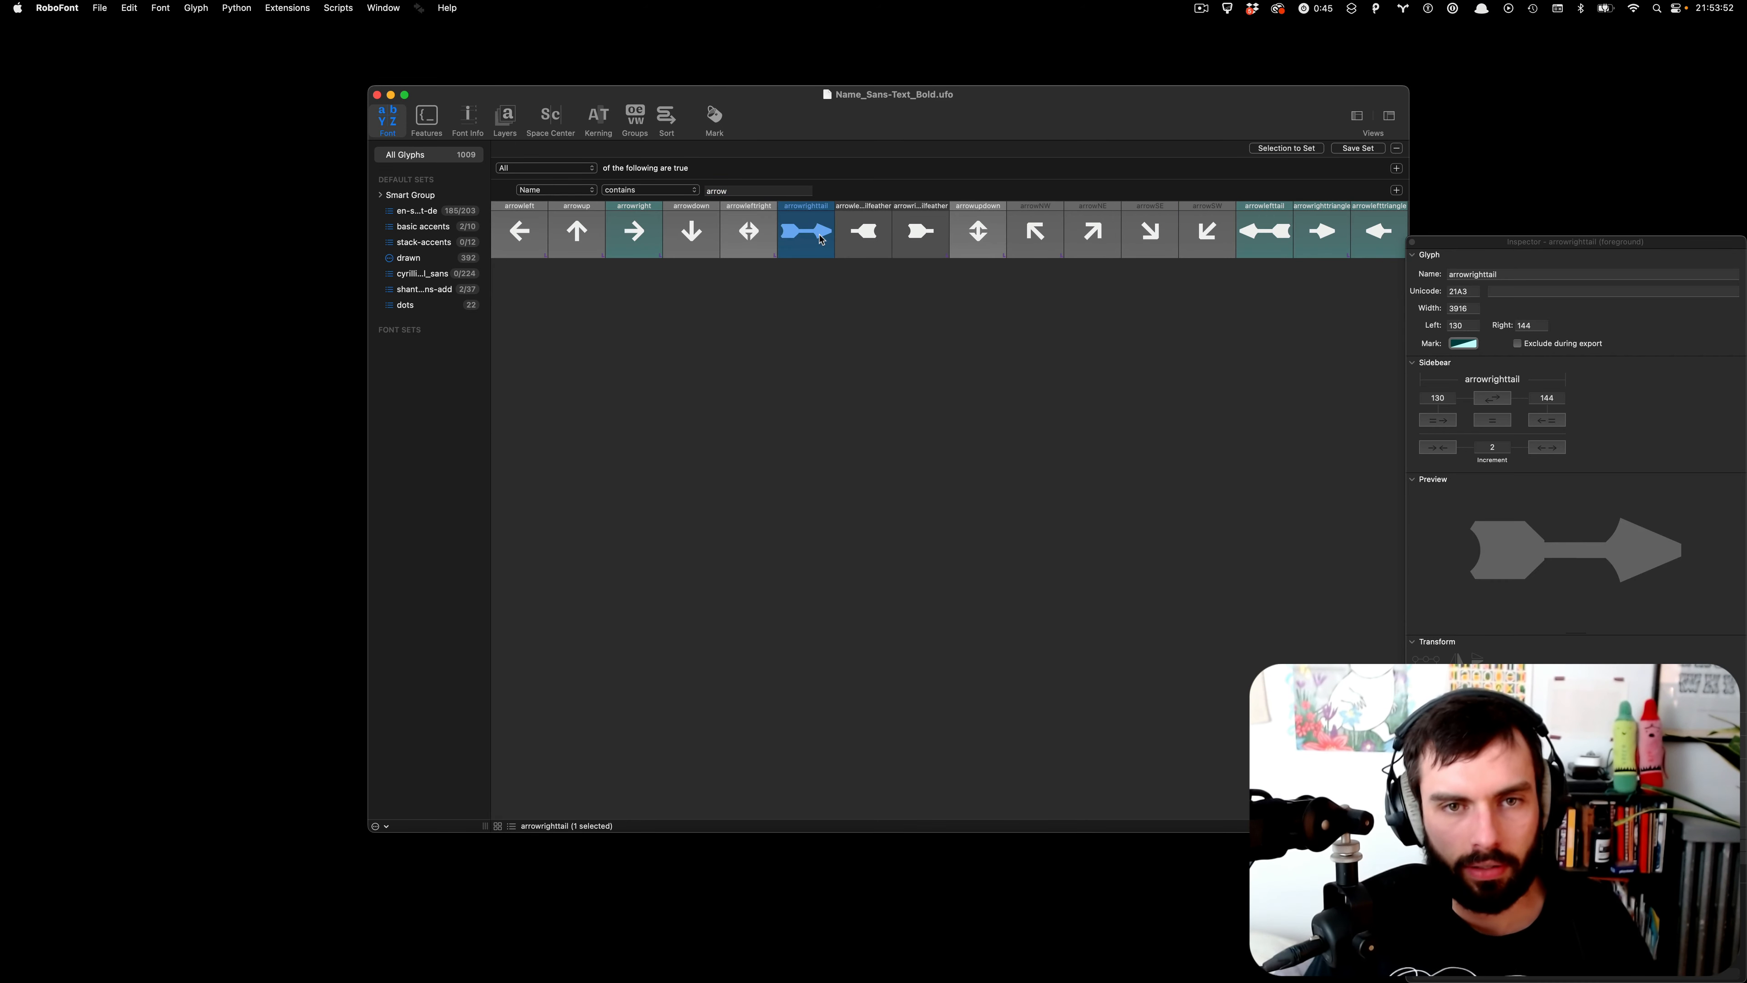
double_click(821, 239)
key(super+w)
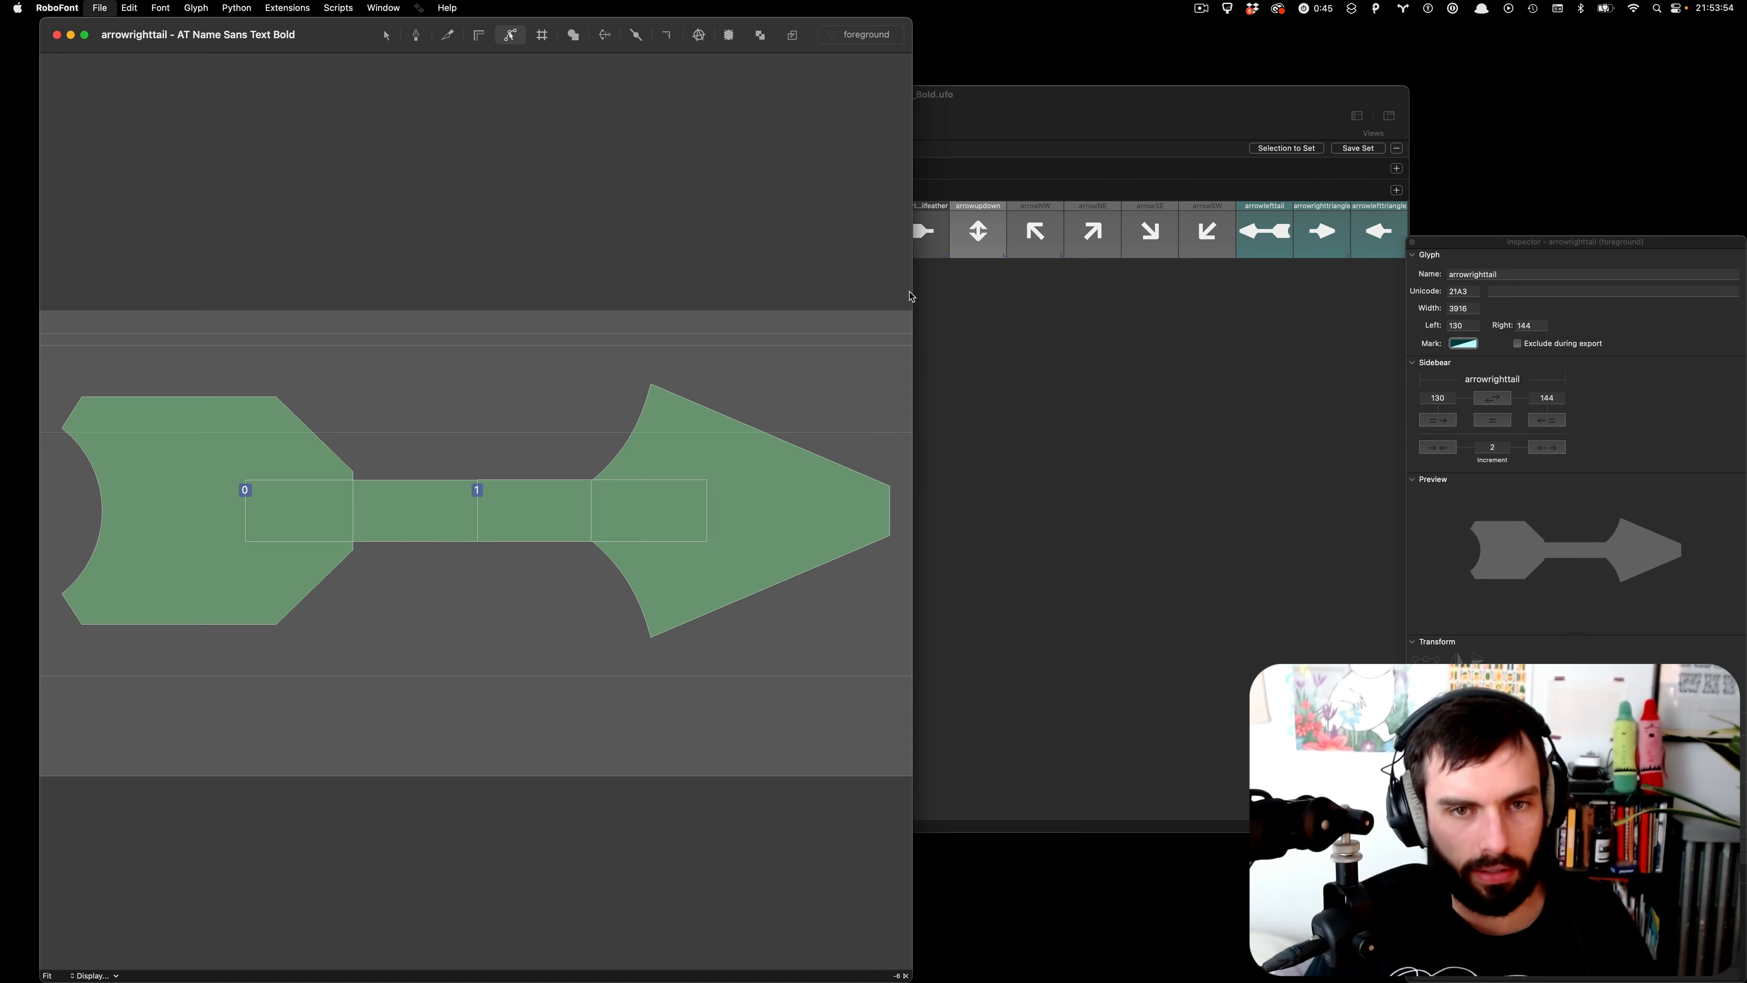
- Open the arrowrighttailfeather glyph and inspect its shaft contour, then return to the font overview
double_click(915, 235)
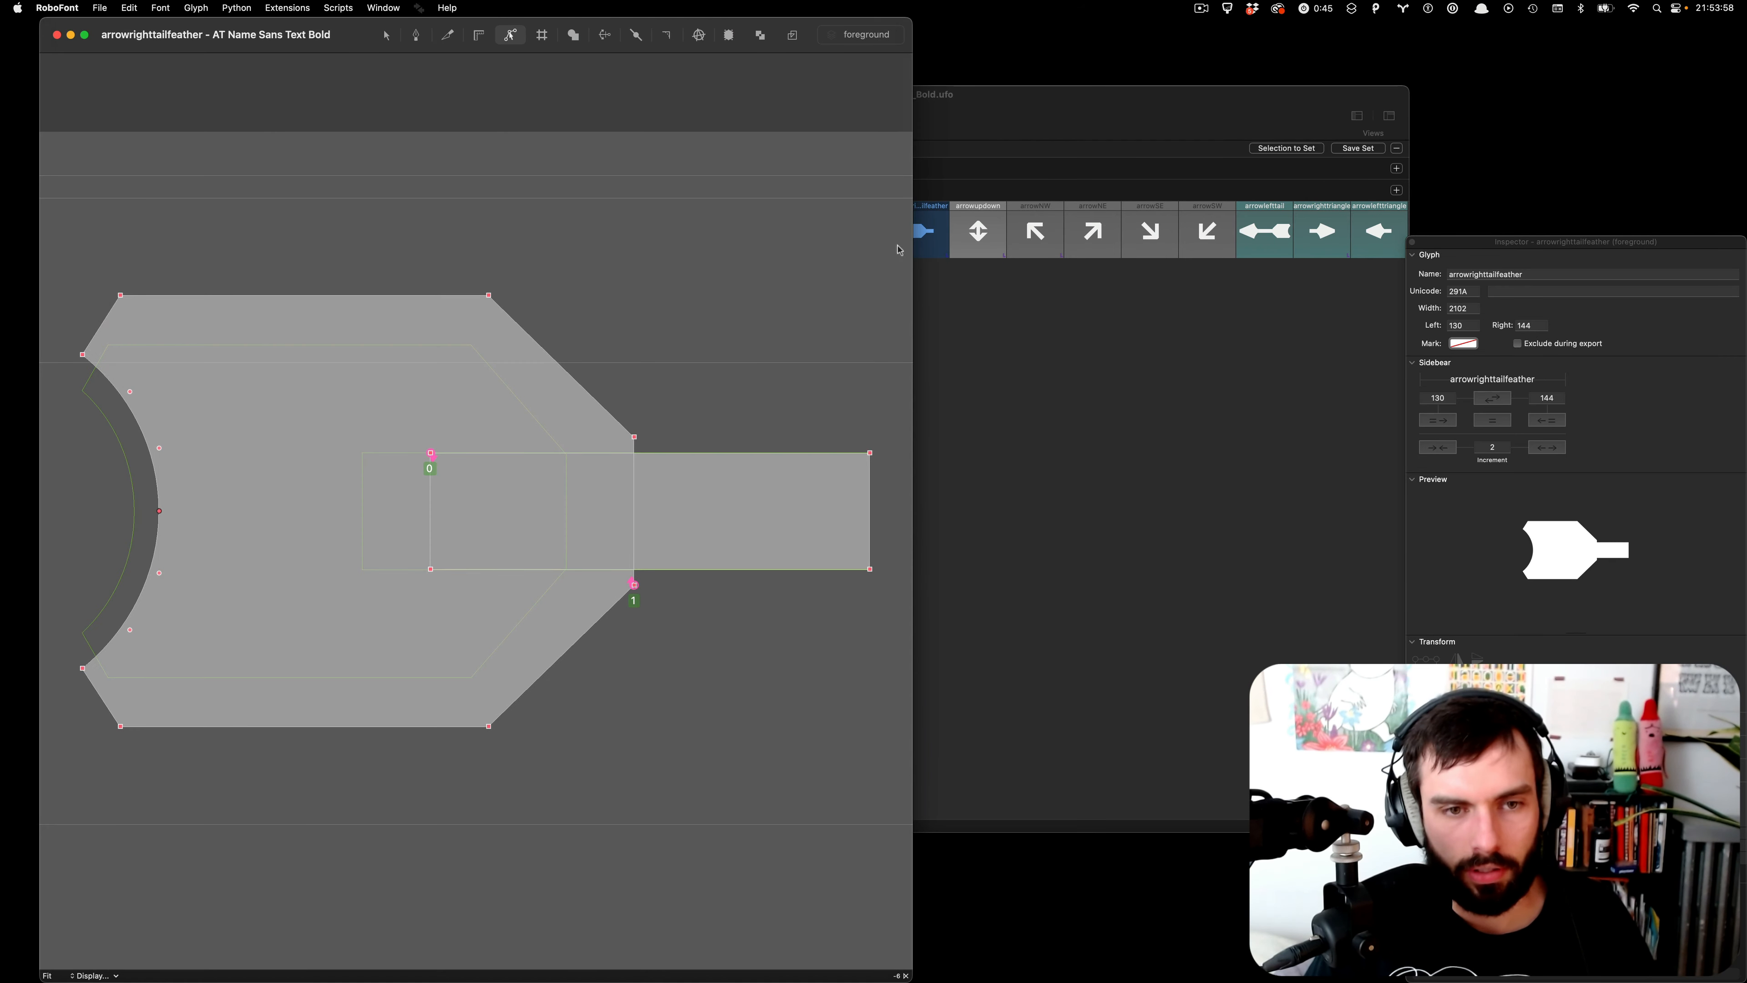
click(762, 479)
key(super+minus)
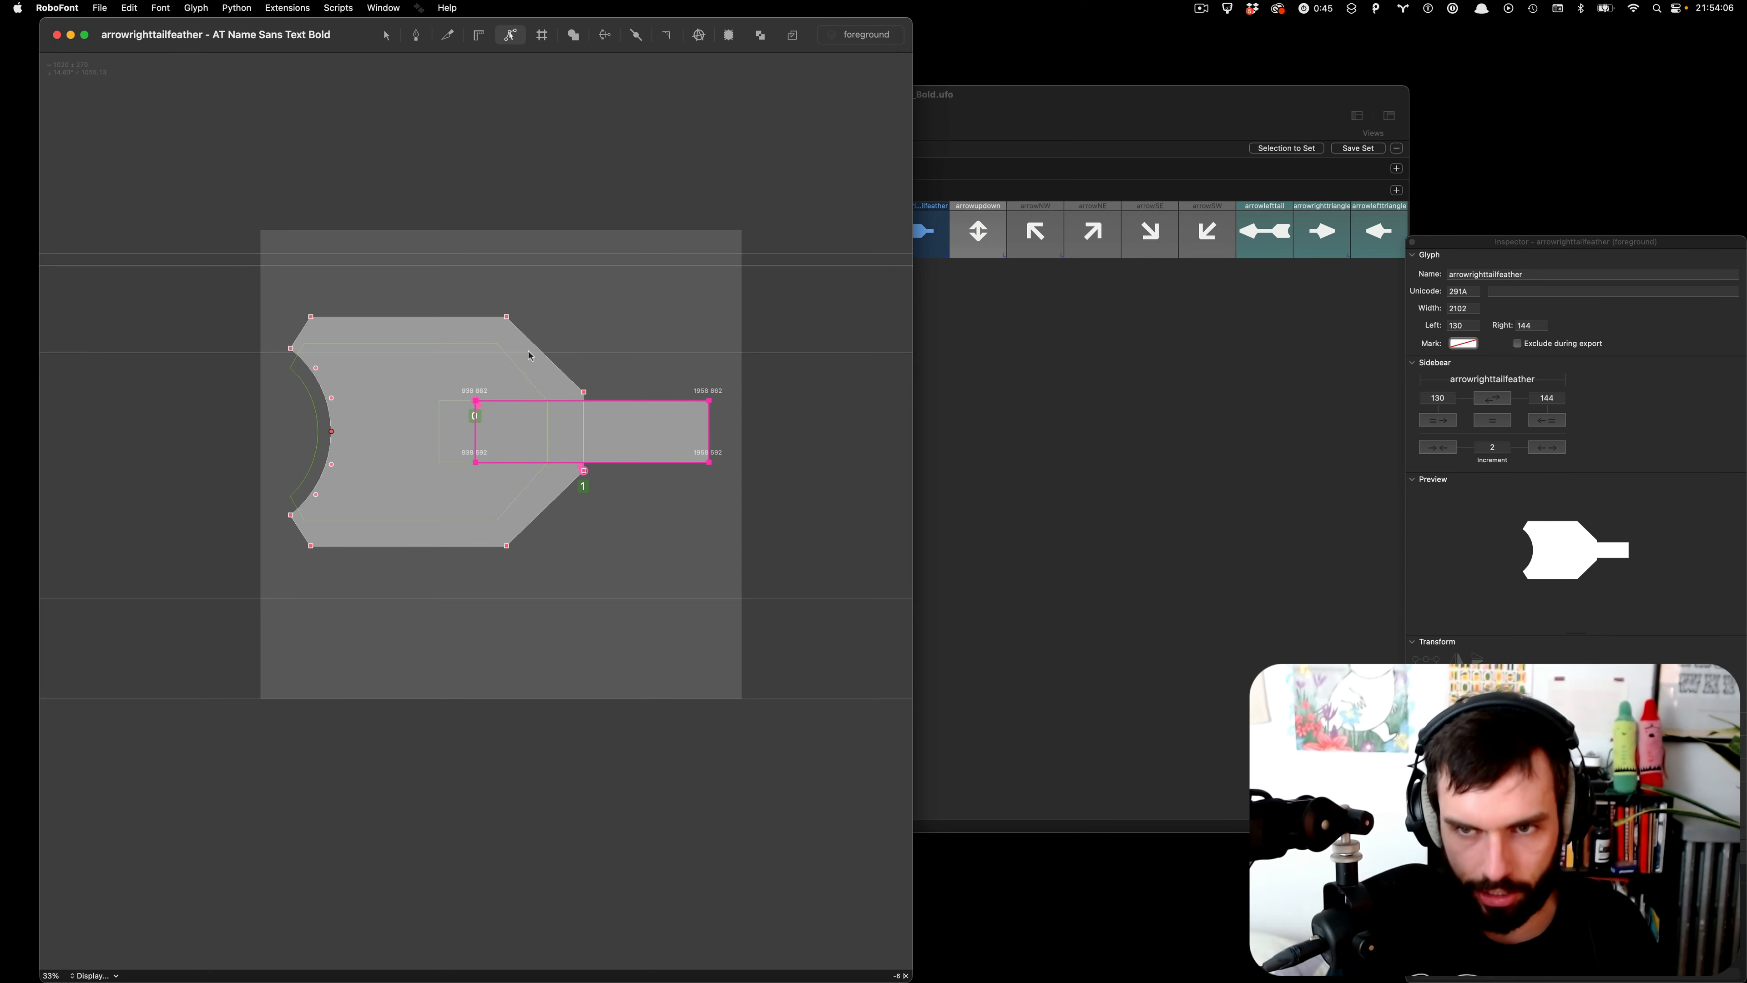
click(1029, 337)
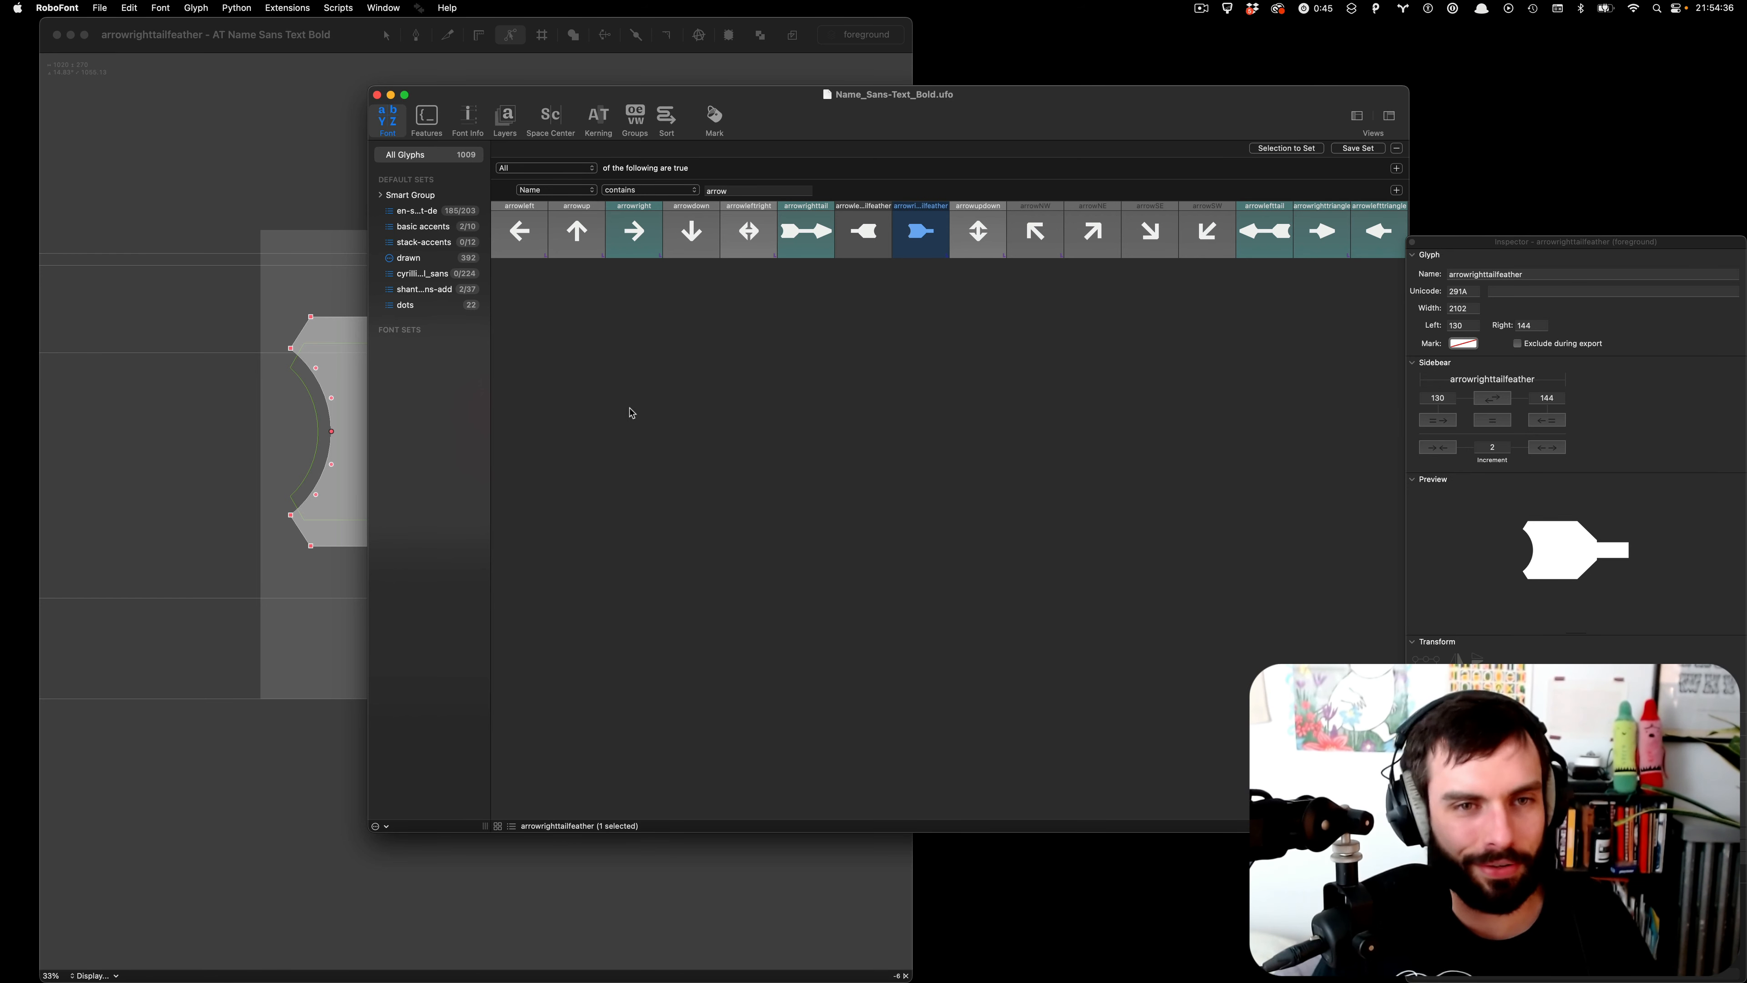
- Start a new script in the scripting window, close the Inspector, and add the line f = CurrentFont()
key(alt+super+r)
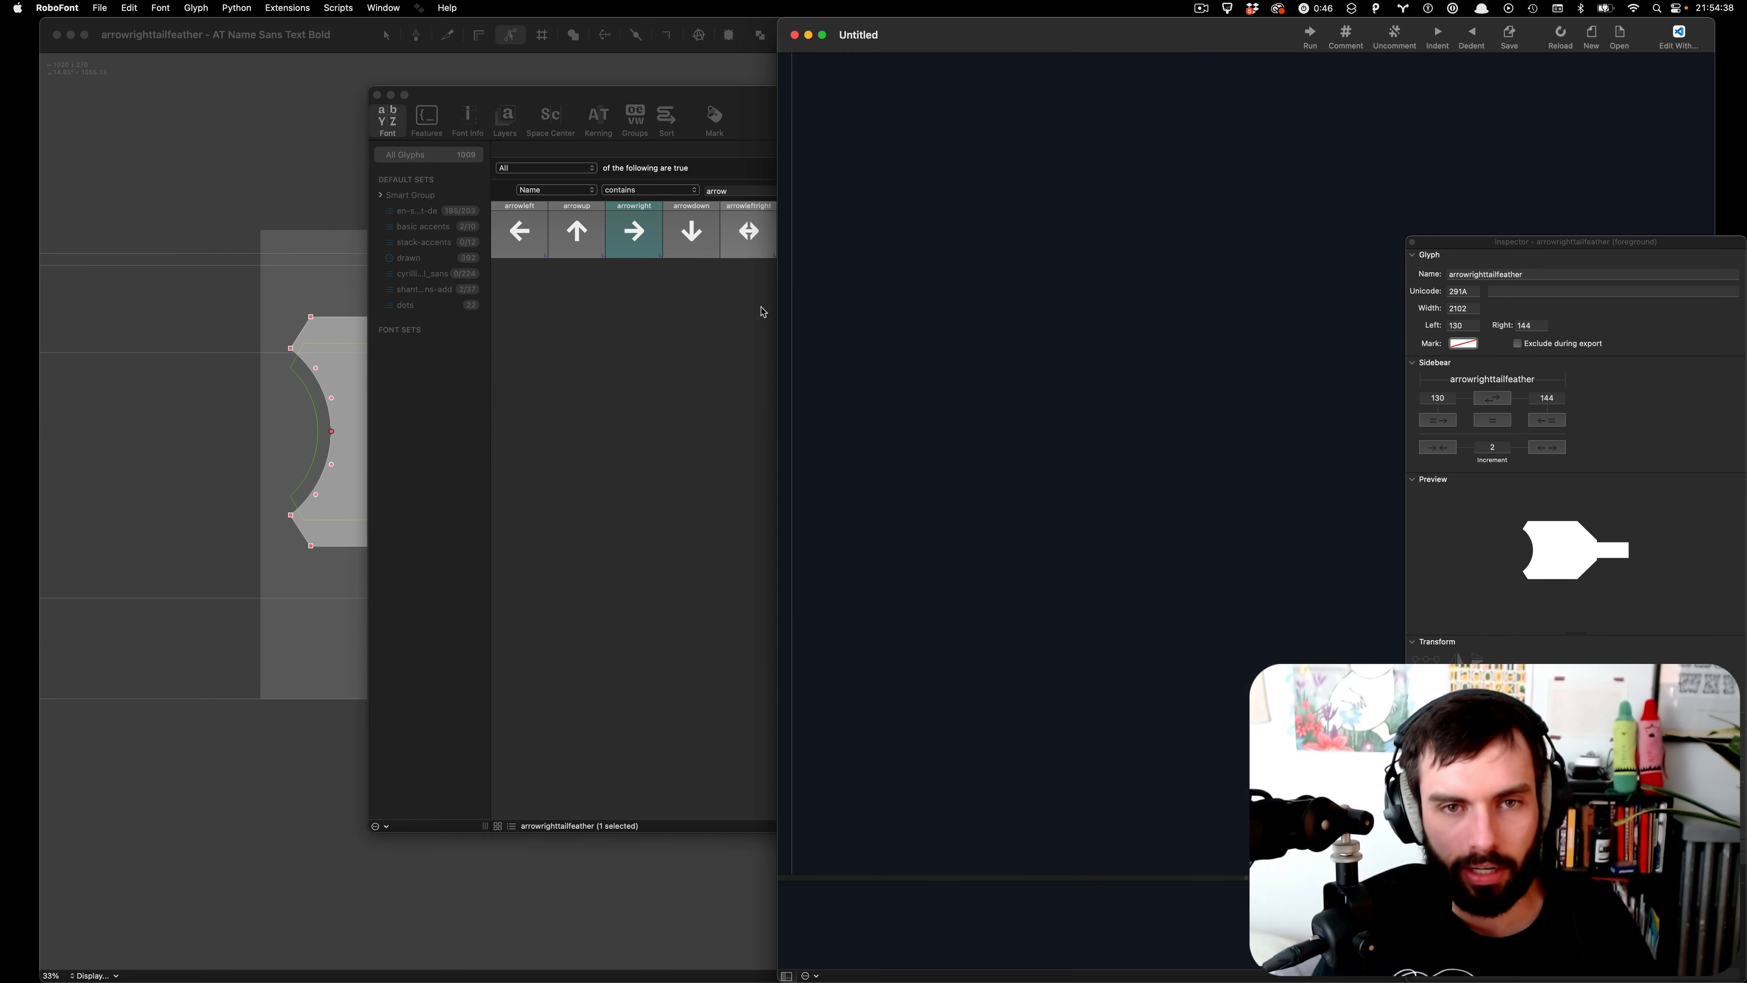
drag(1090, 39, 902, 33)
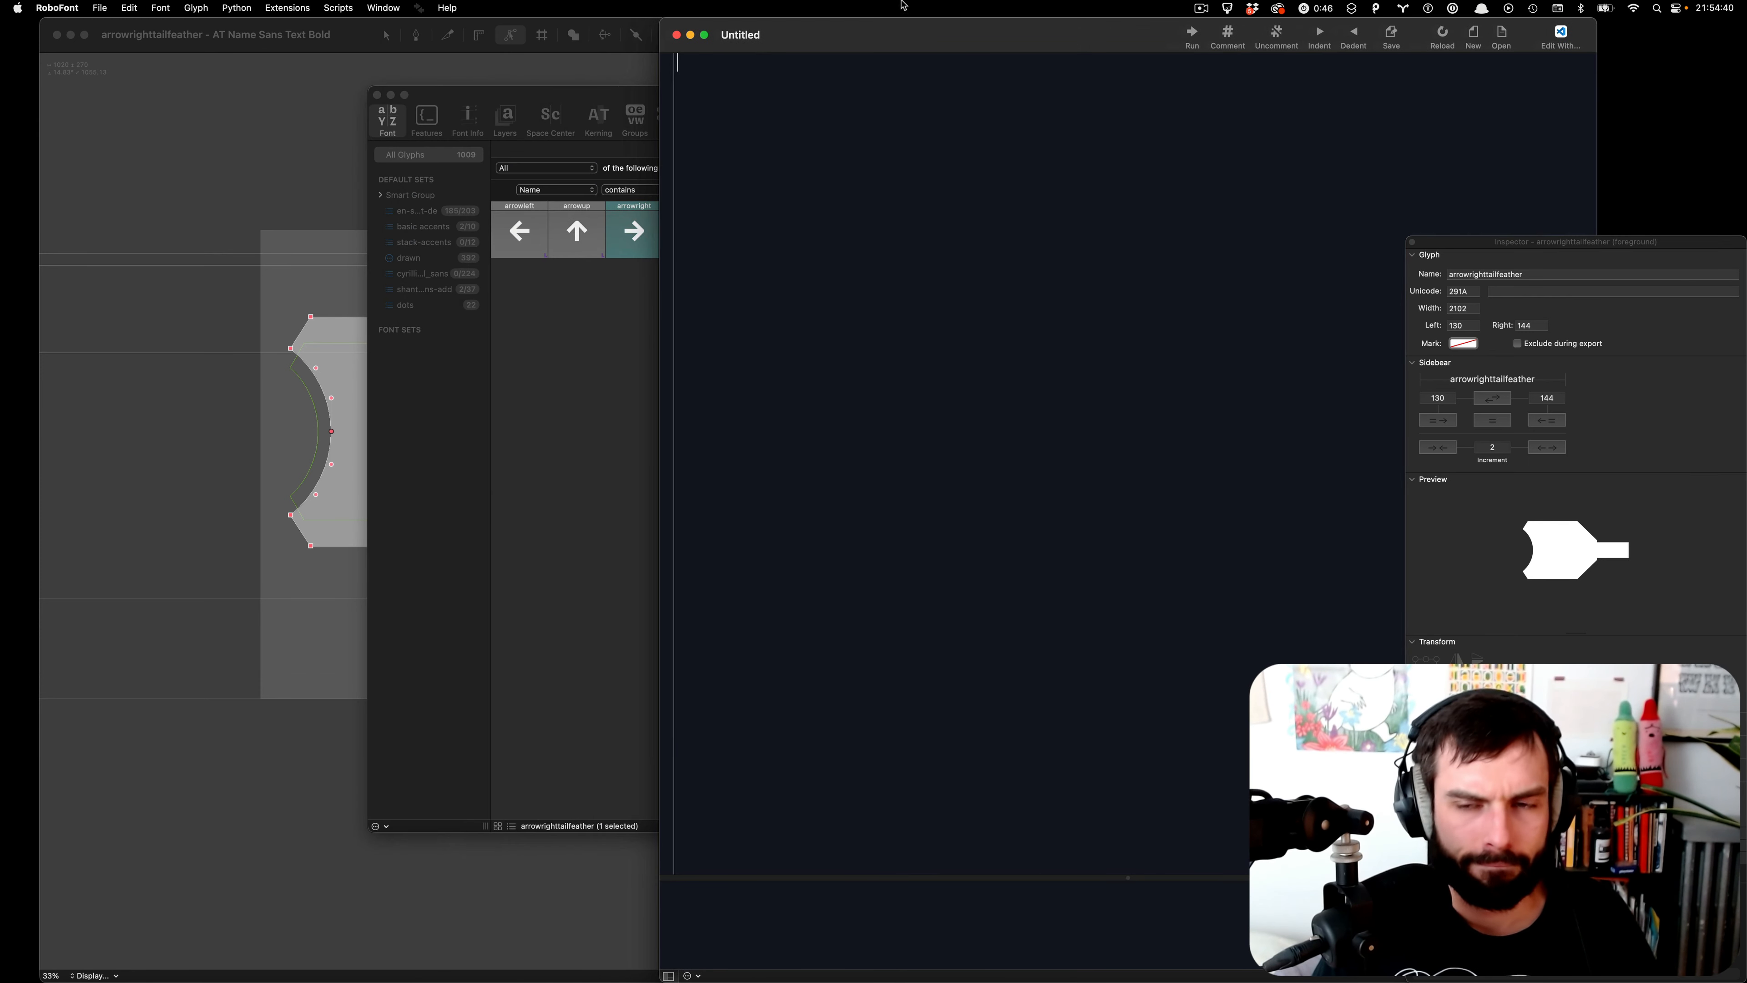
click(1413, 240)
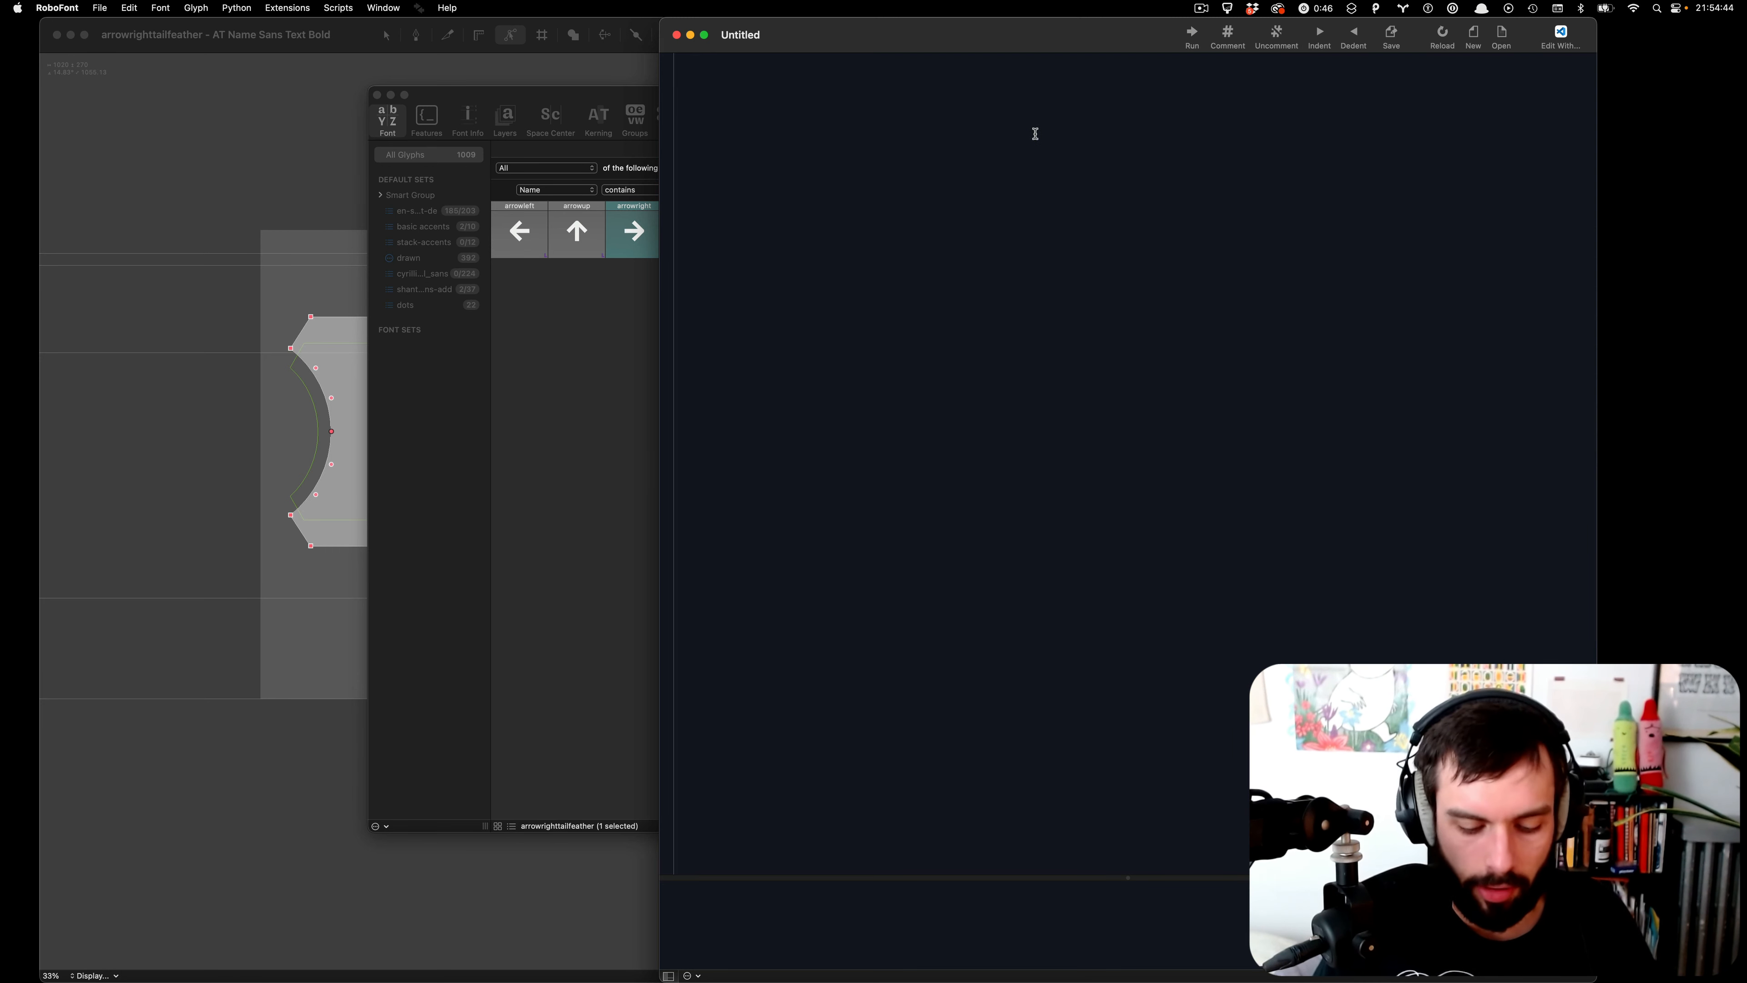
text(f =)
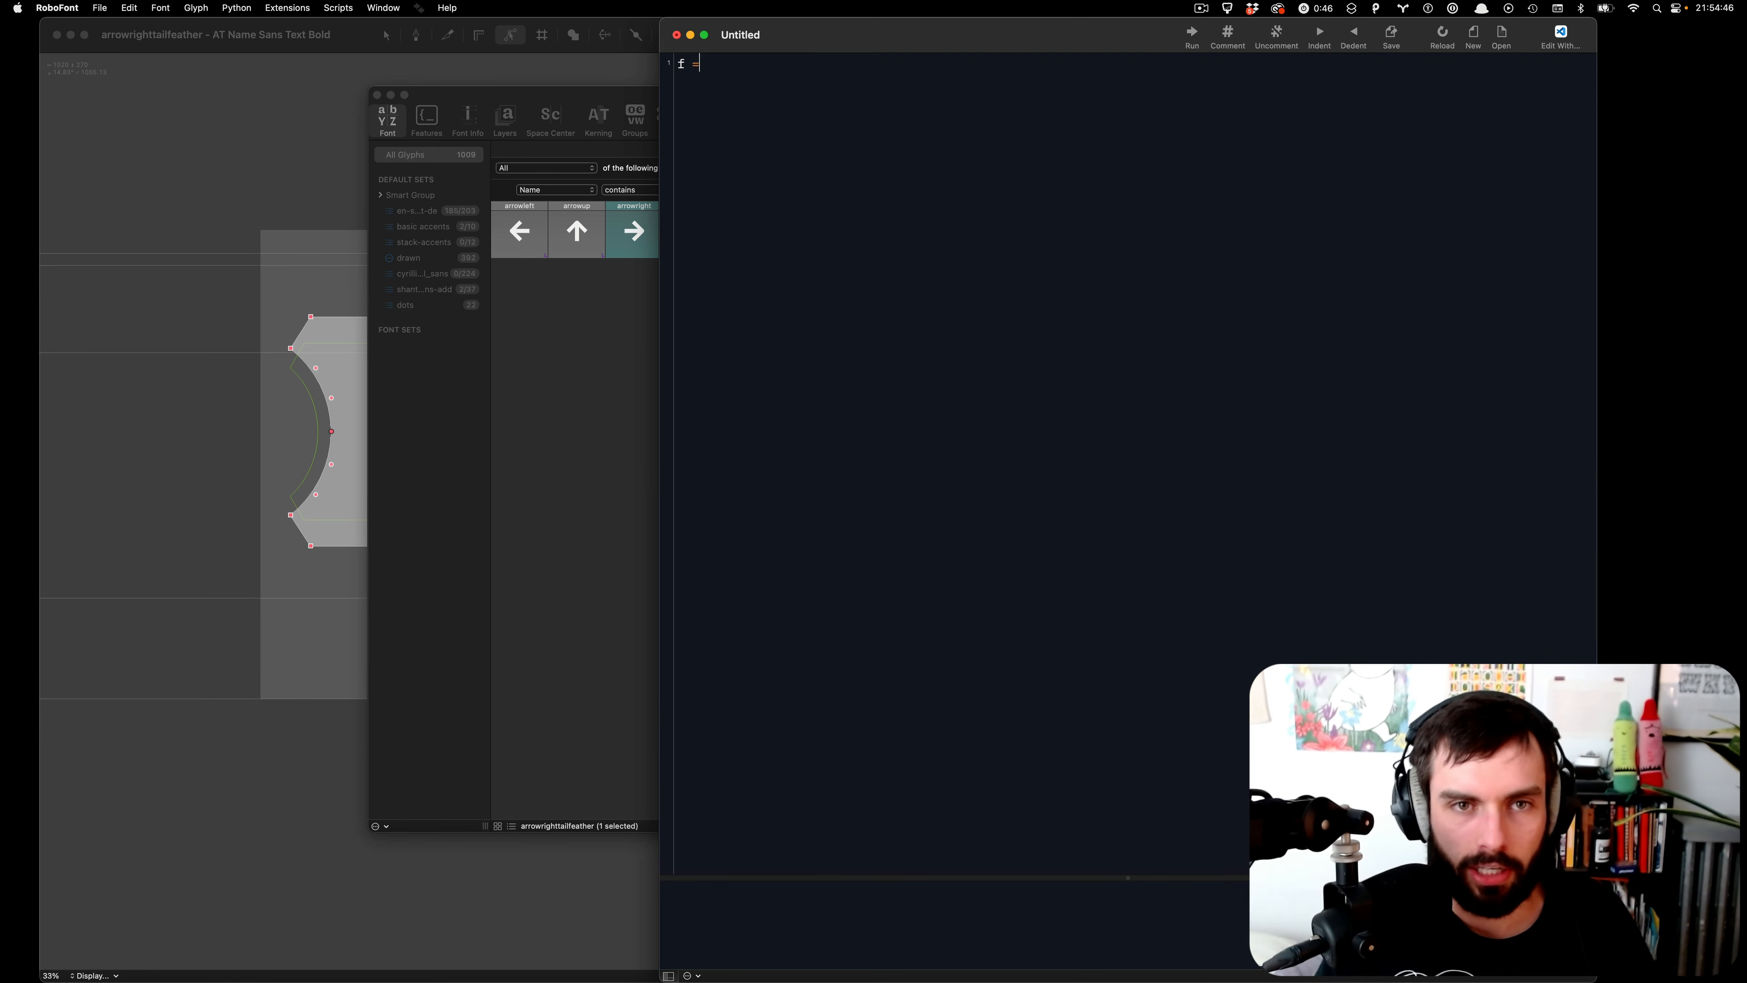
text( CurrentFont)
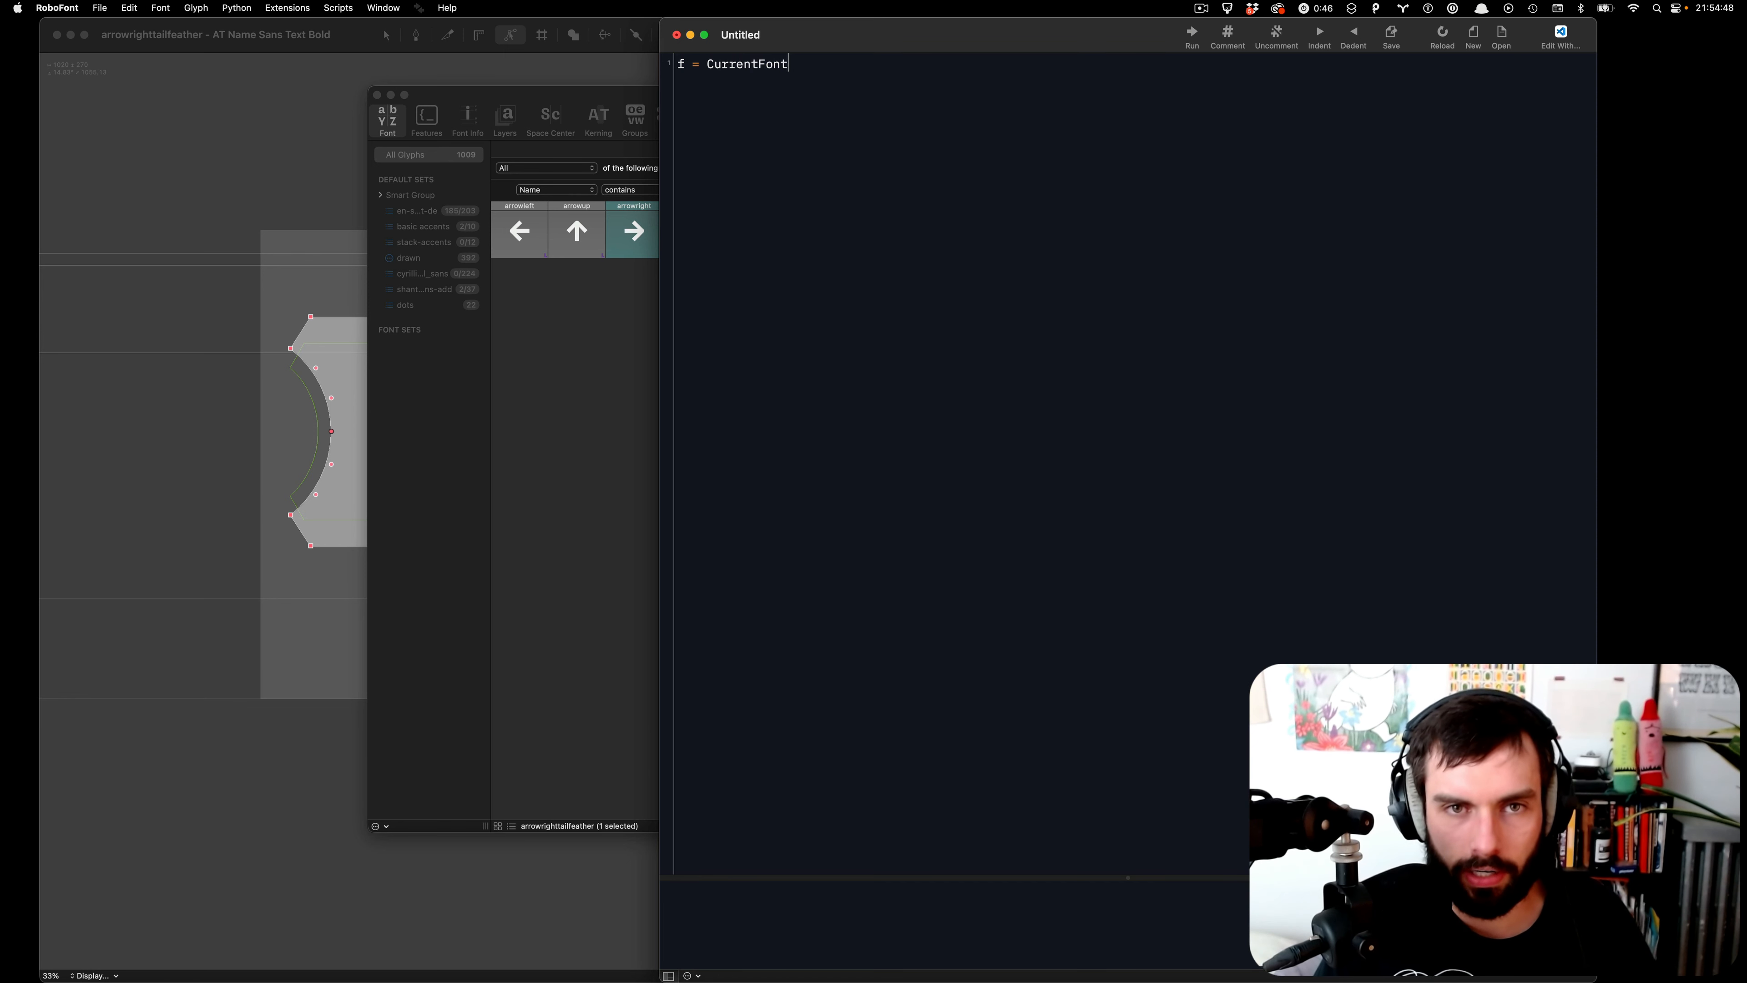
text(())
key(Return)
key(Return)
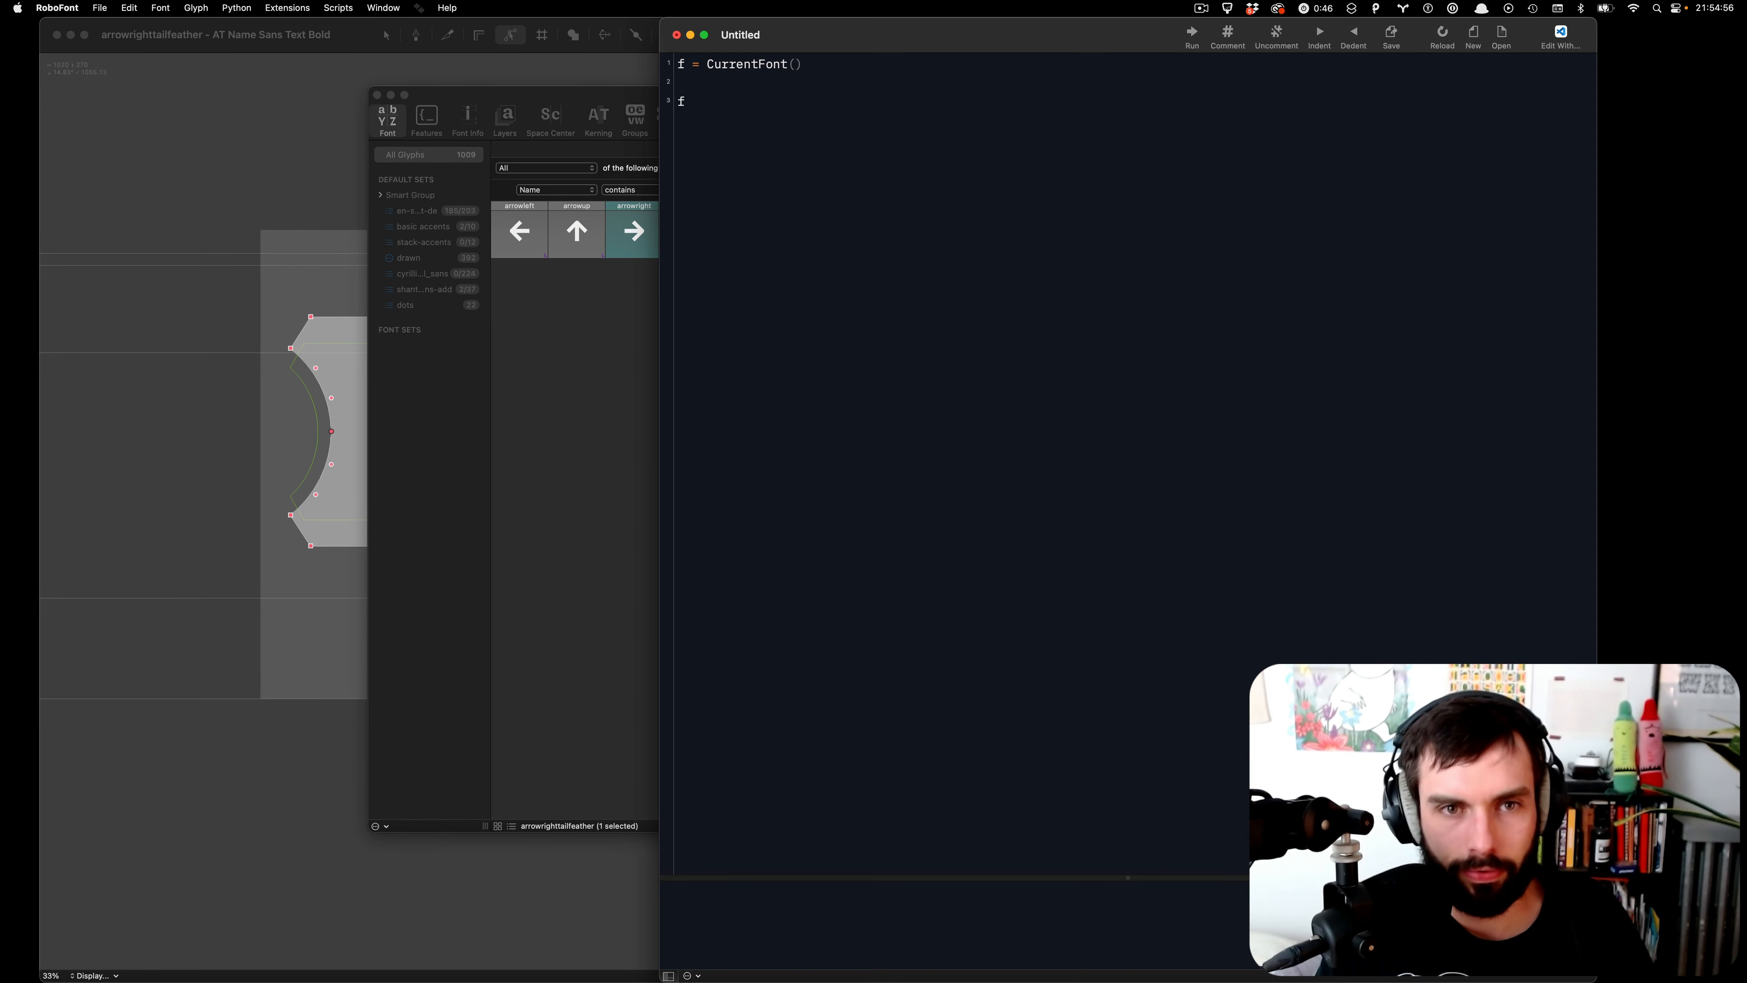
key(super+Tab)
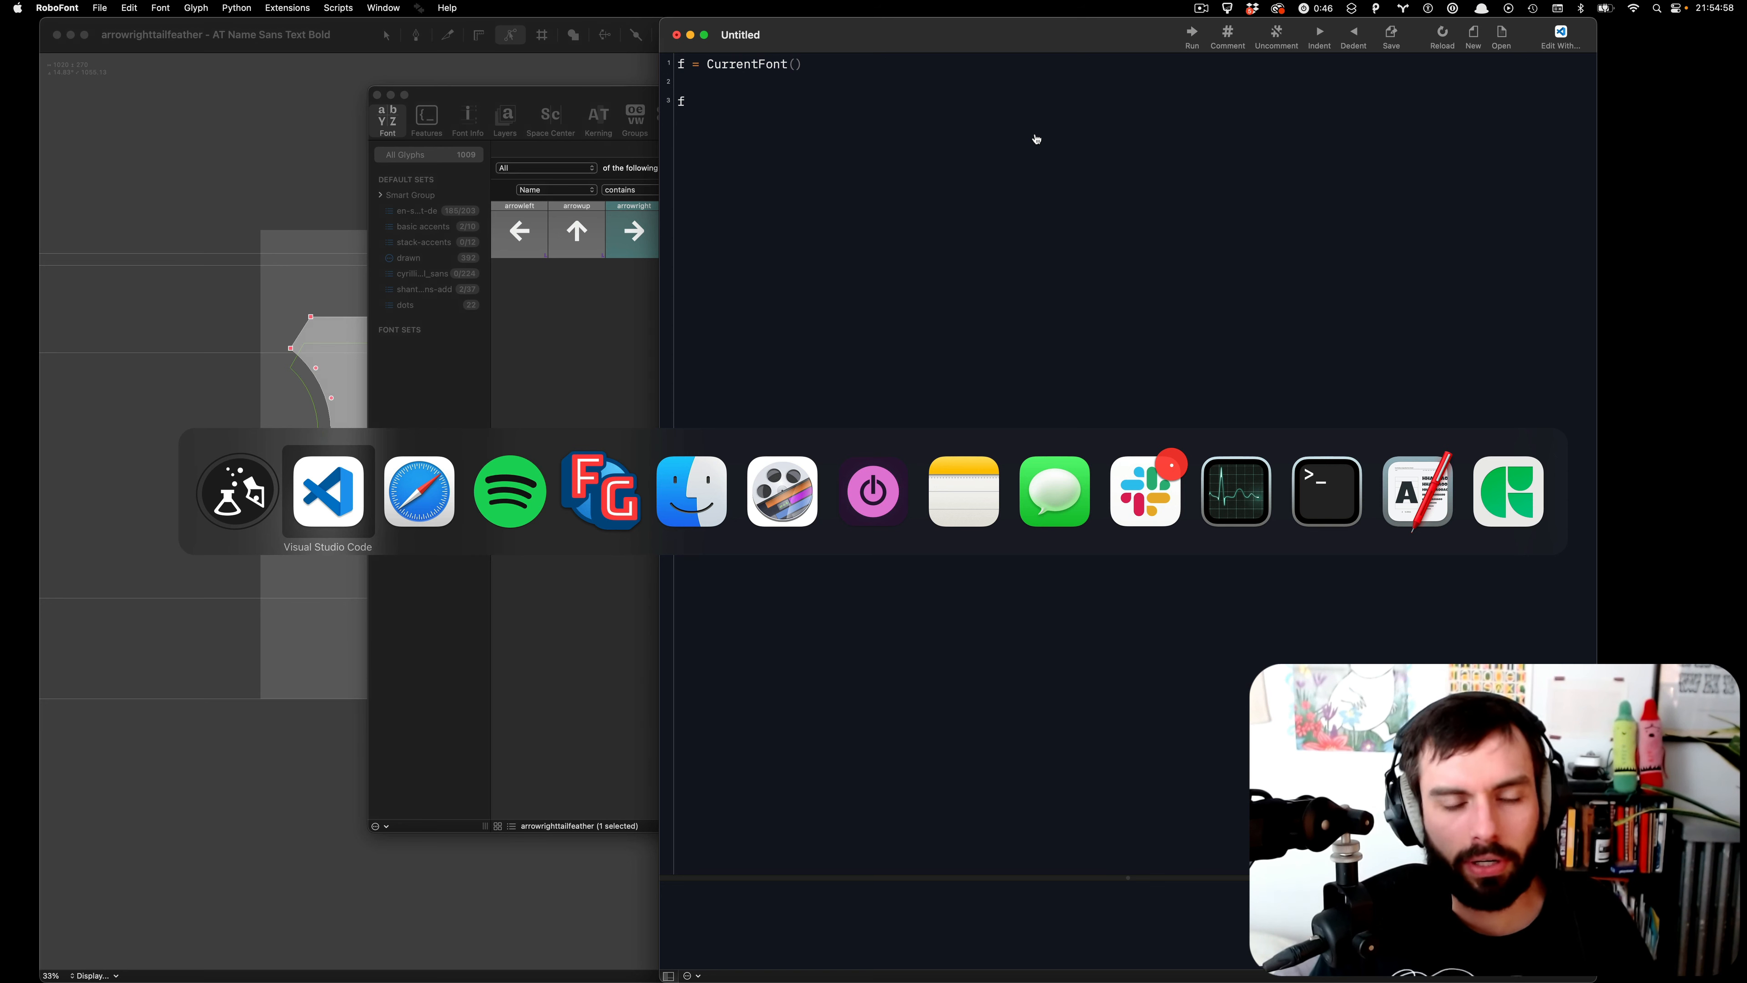
key(Escape)
click(546, 375)
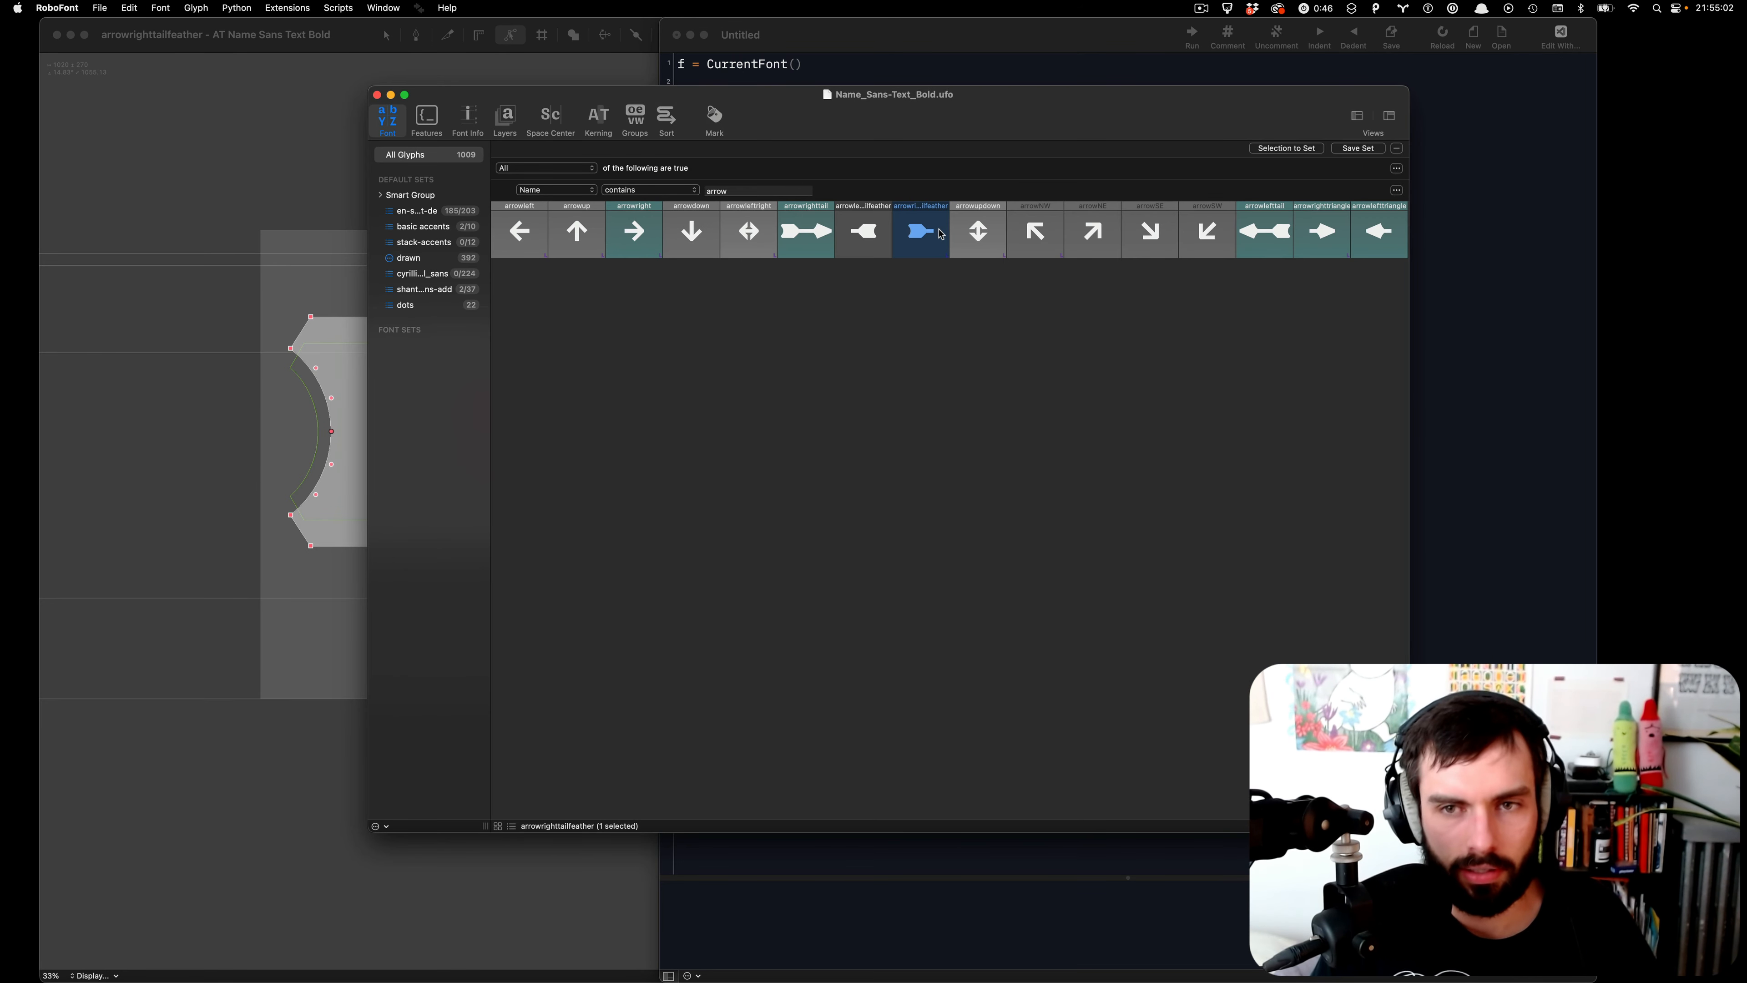
click(1472, 268)
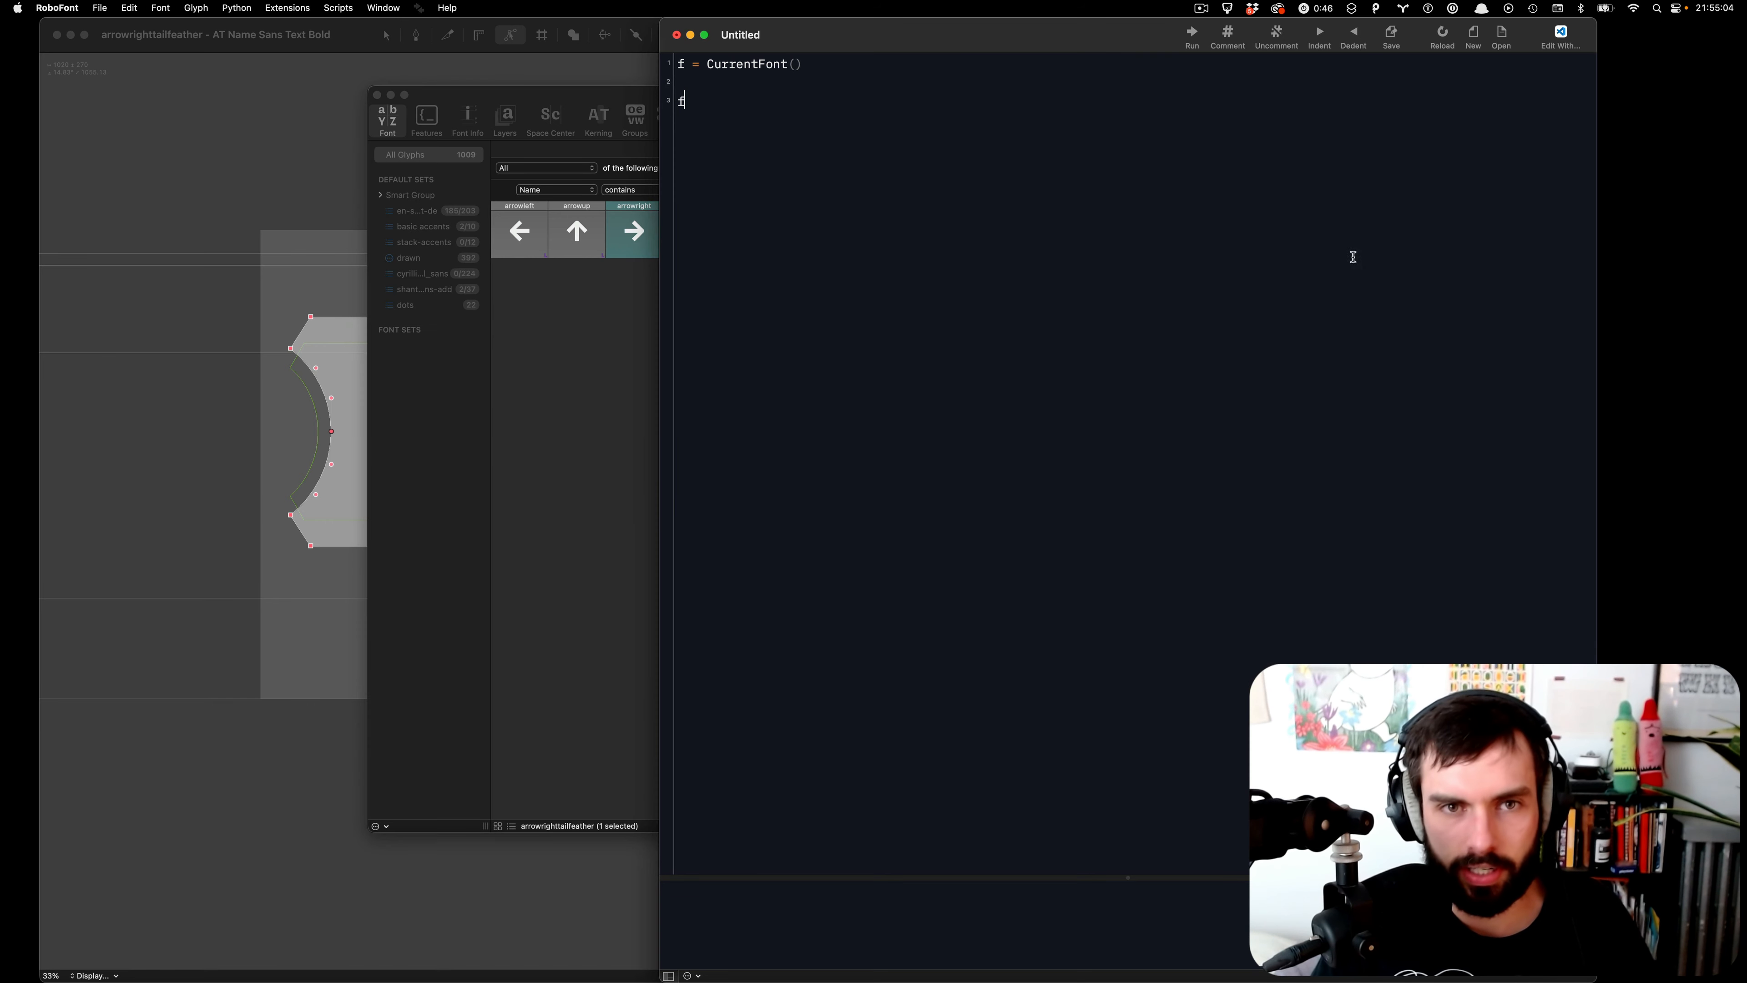
- Replace the stray f on line 3 with the comment "# make new glyph as a copy of /arrowrighttailfeather"
key(BackSpace)
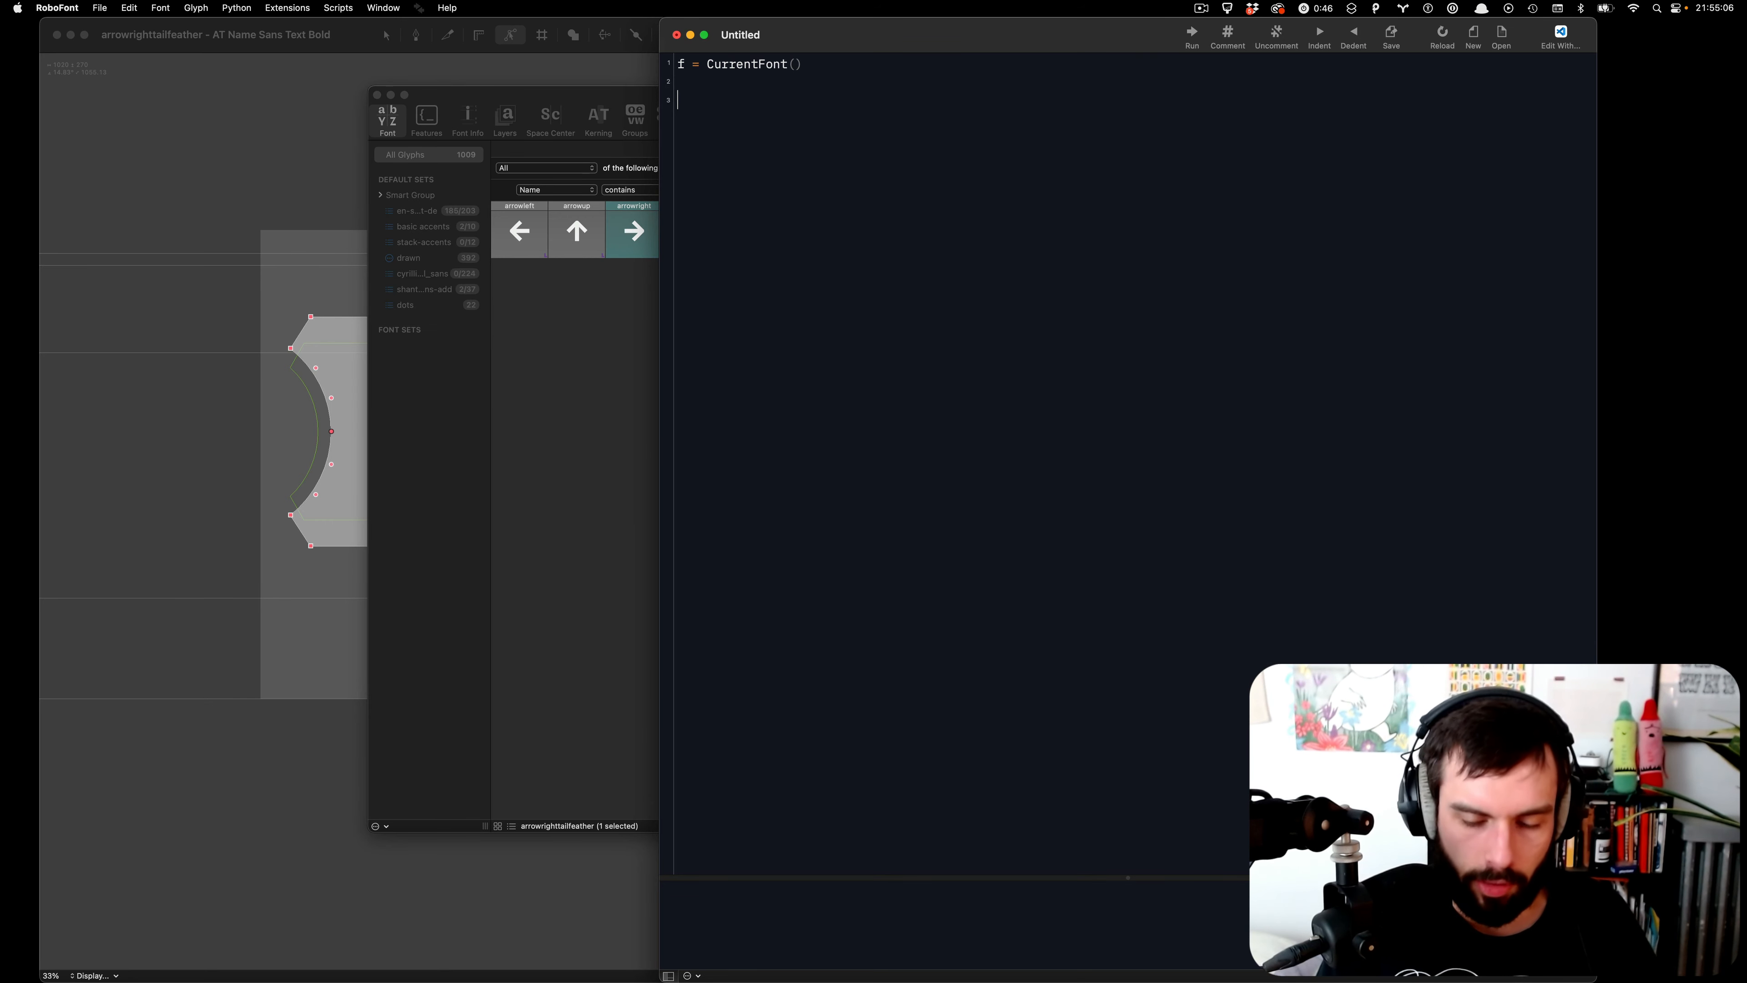
text(# )
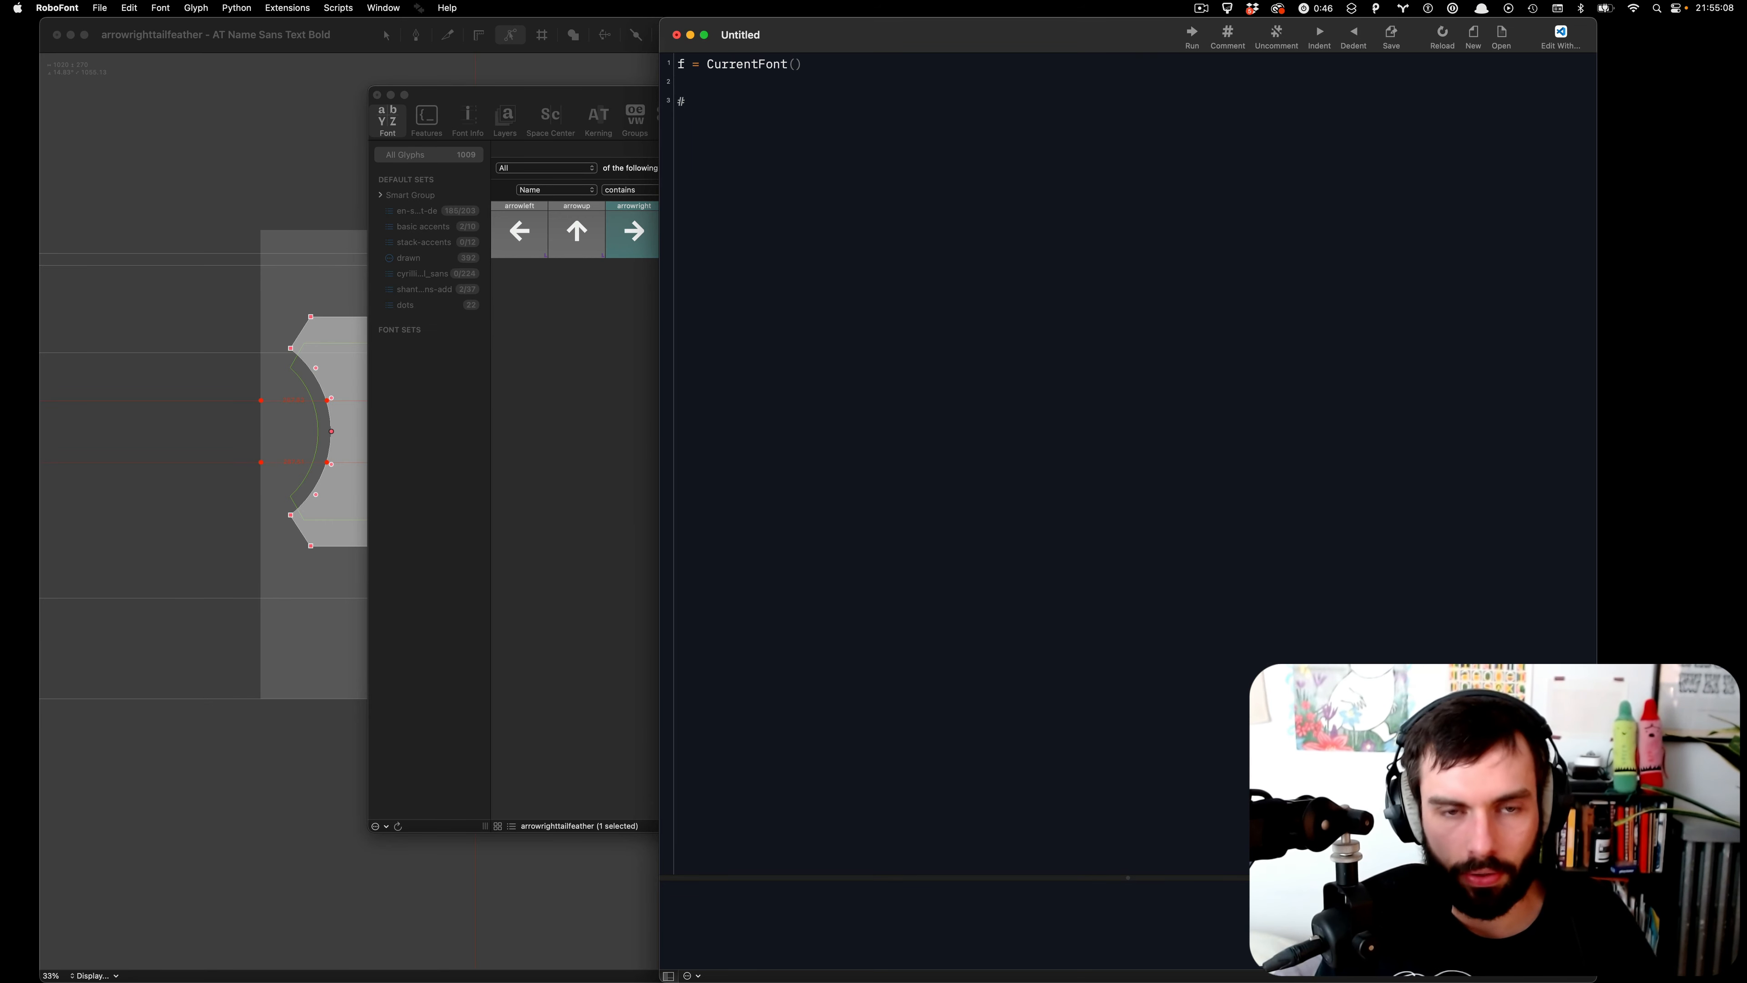
text(make new glyph)
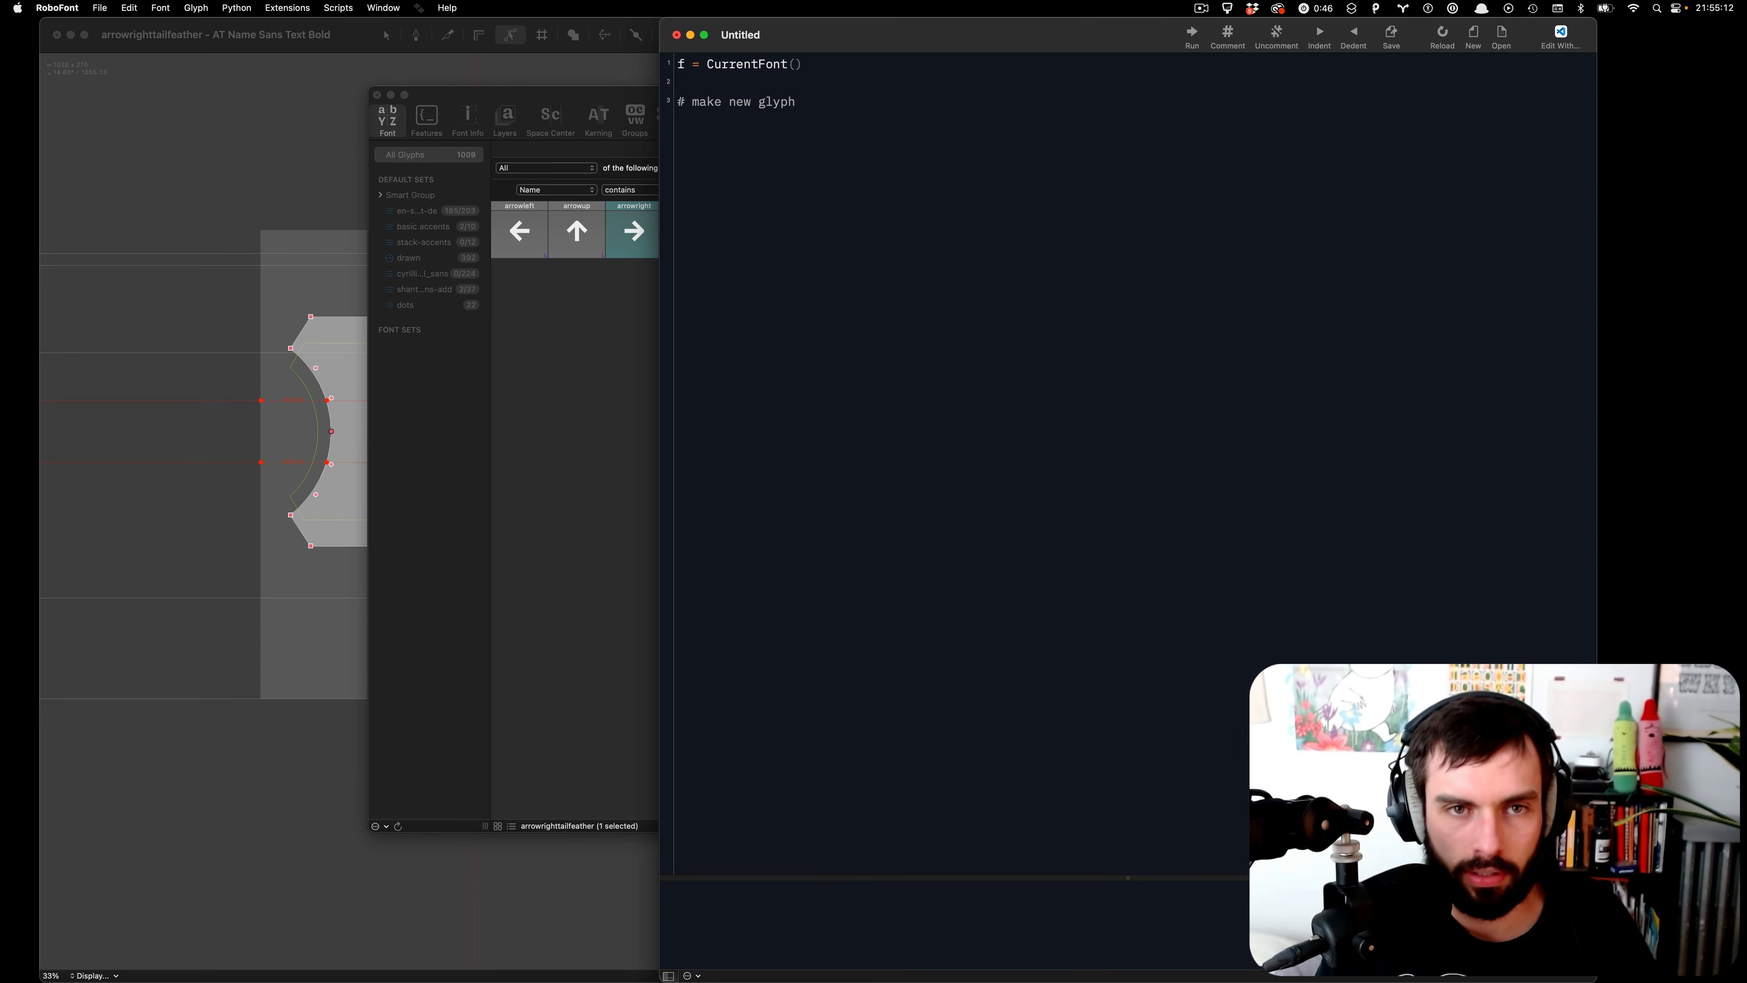
text( as a c)
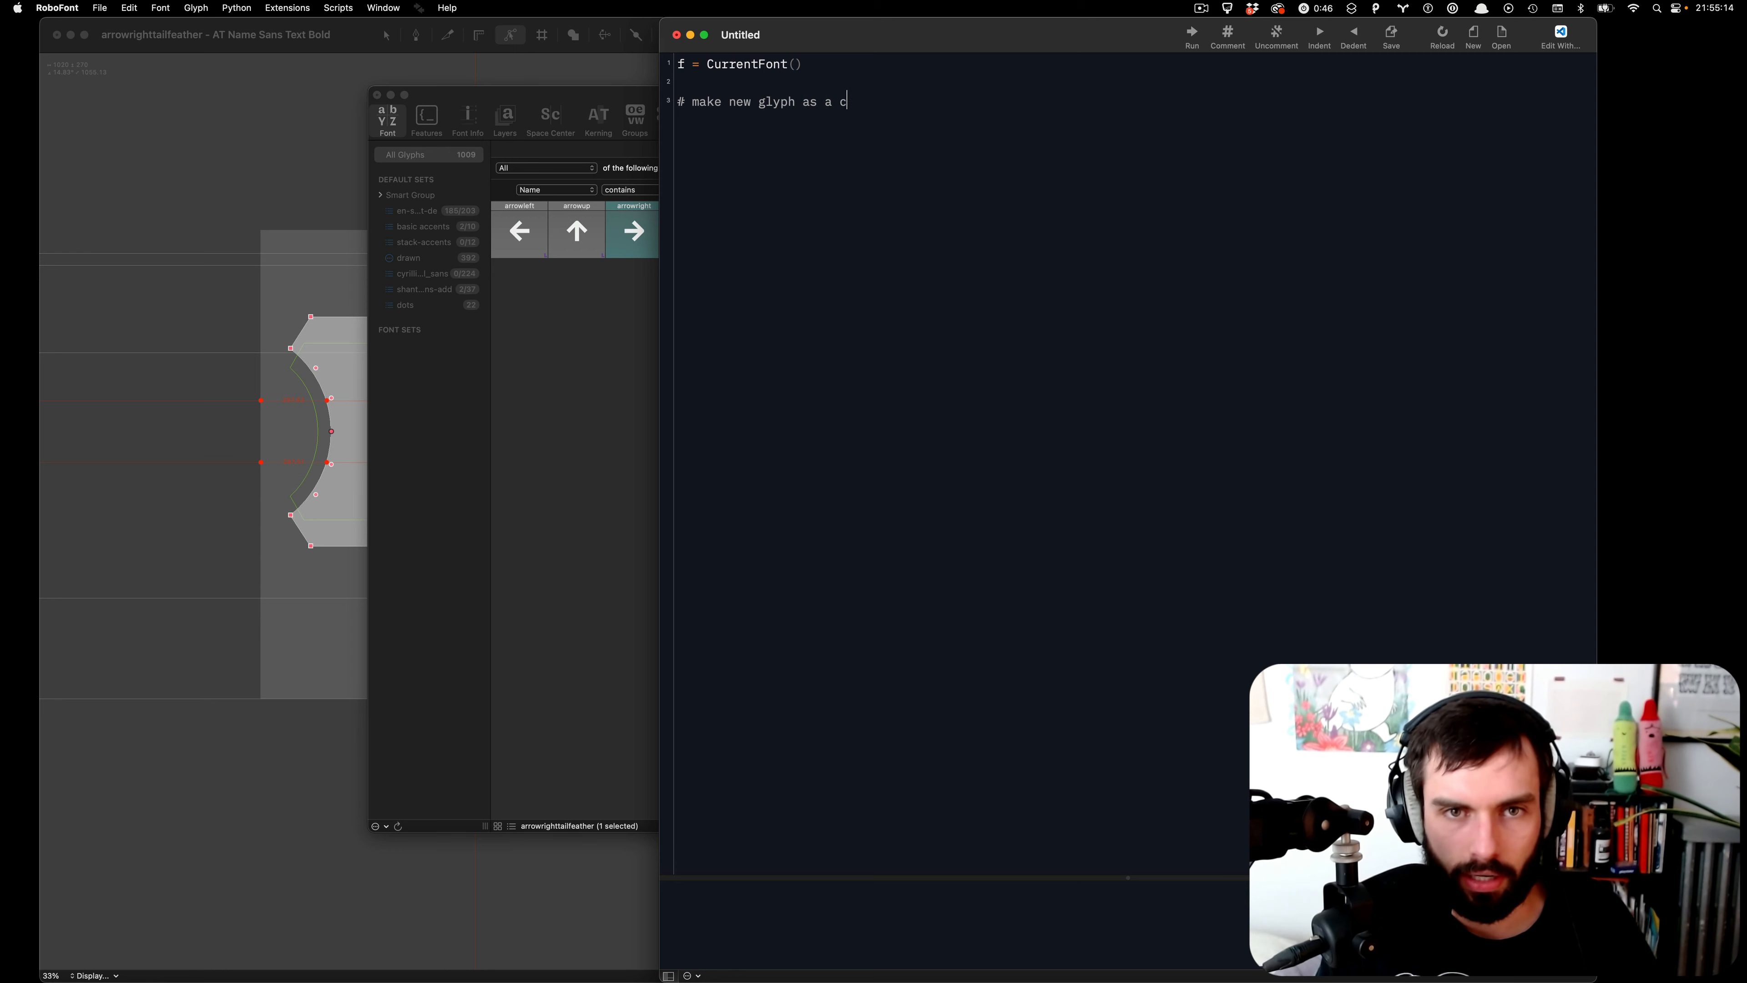
text(opy of)
text(arrowrighttailfeather)
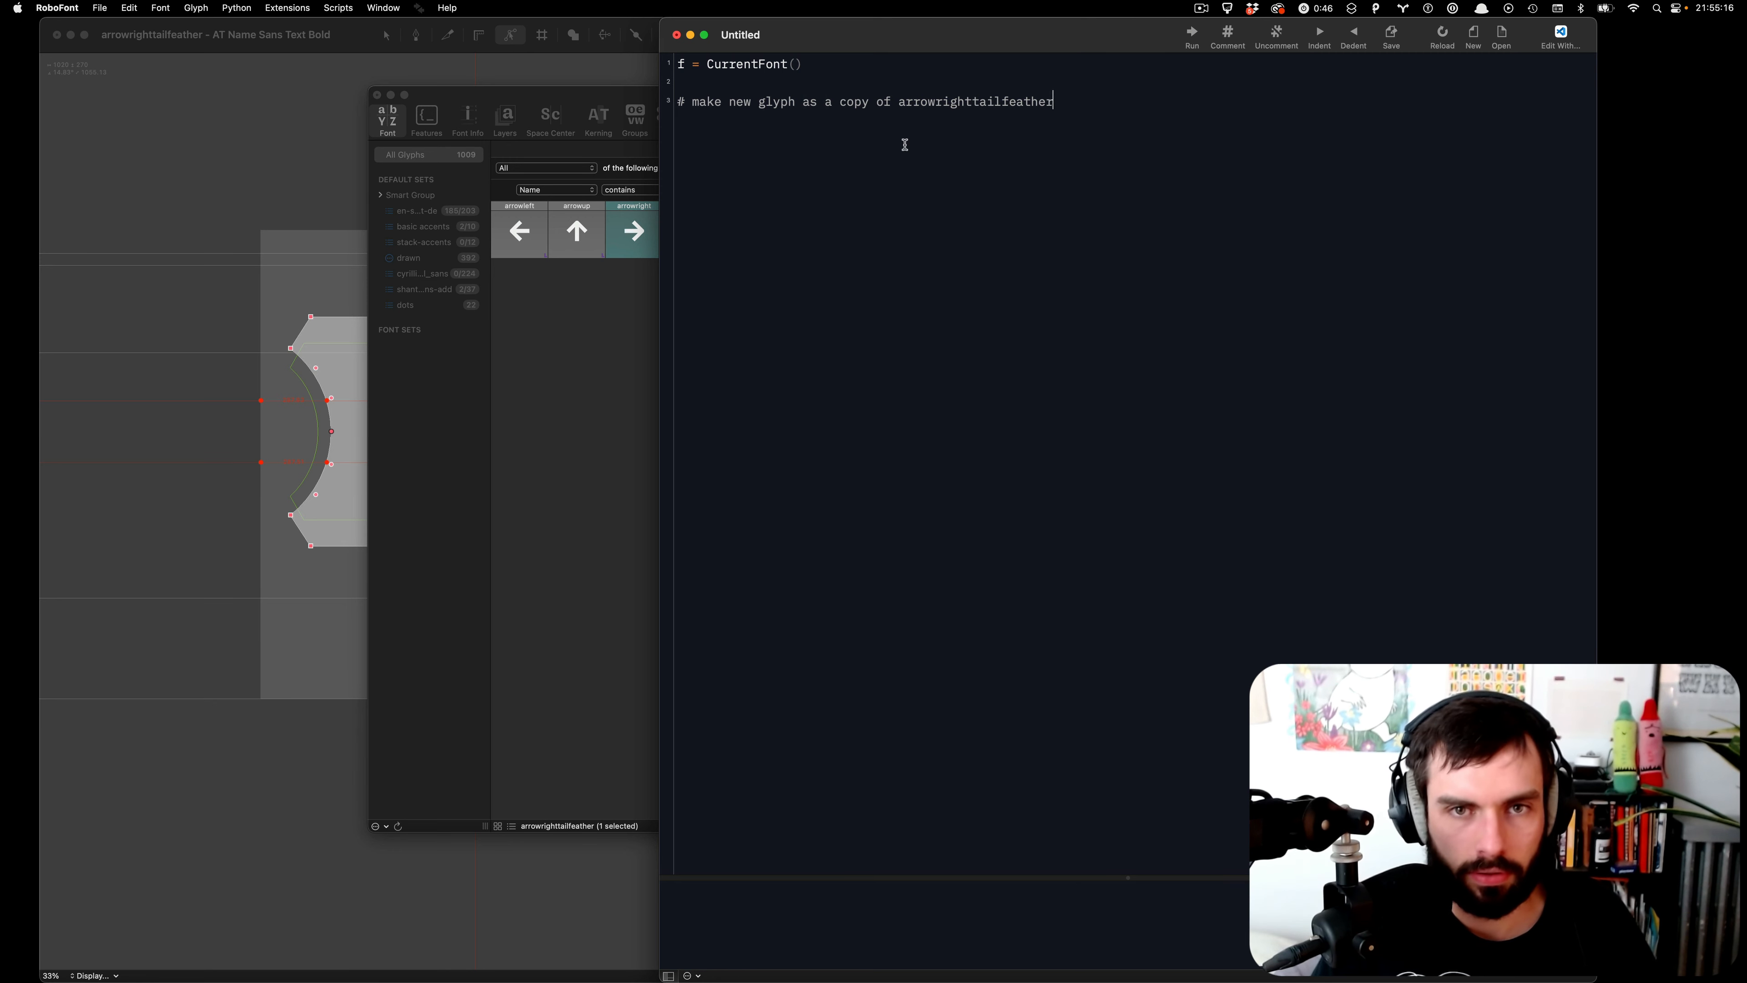
click(899, 97)
text(/)
key(super+s)
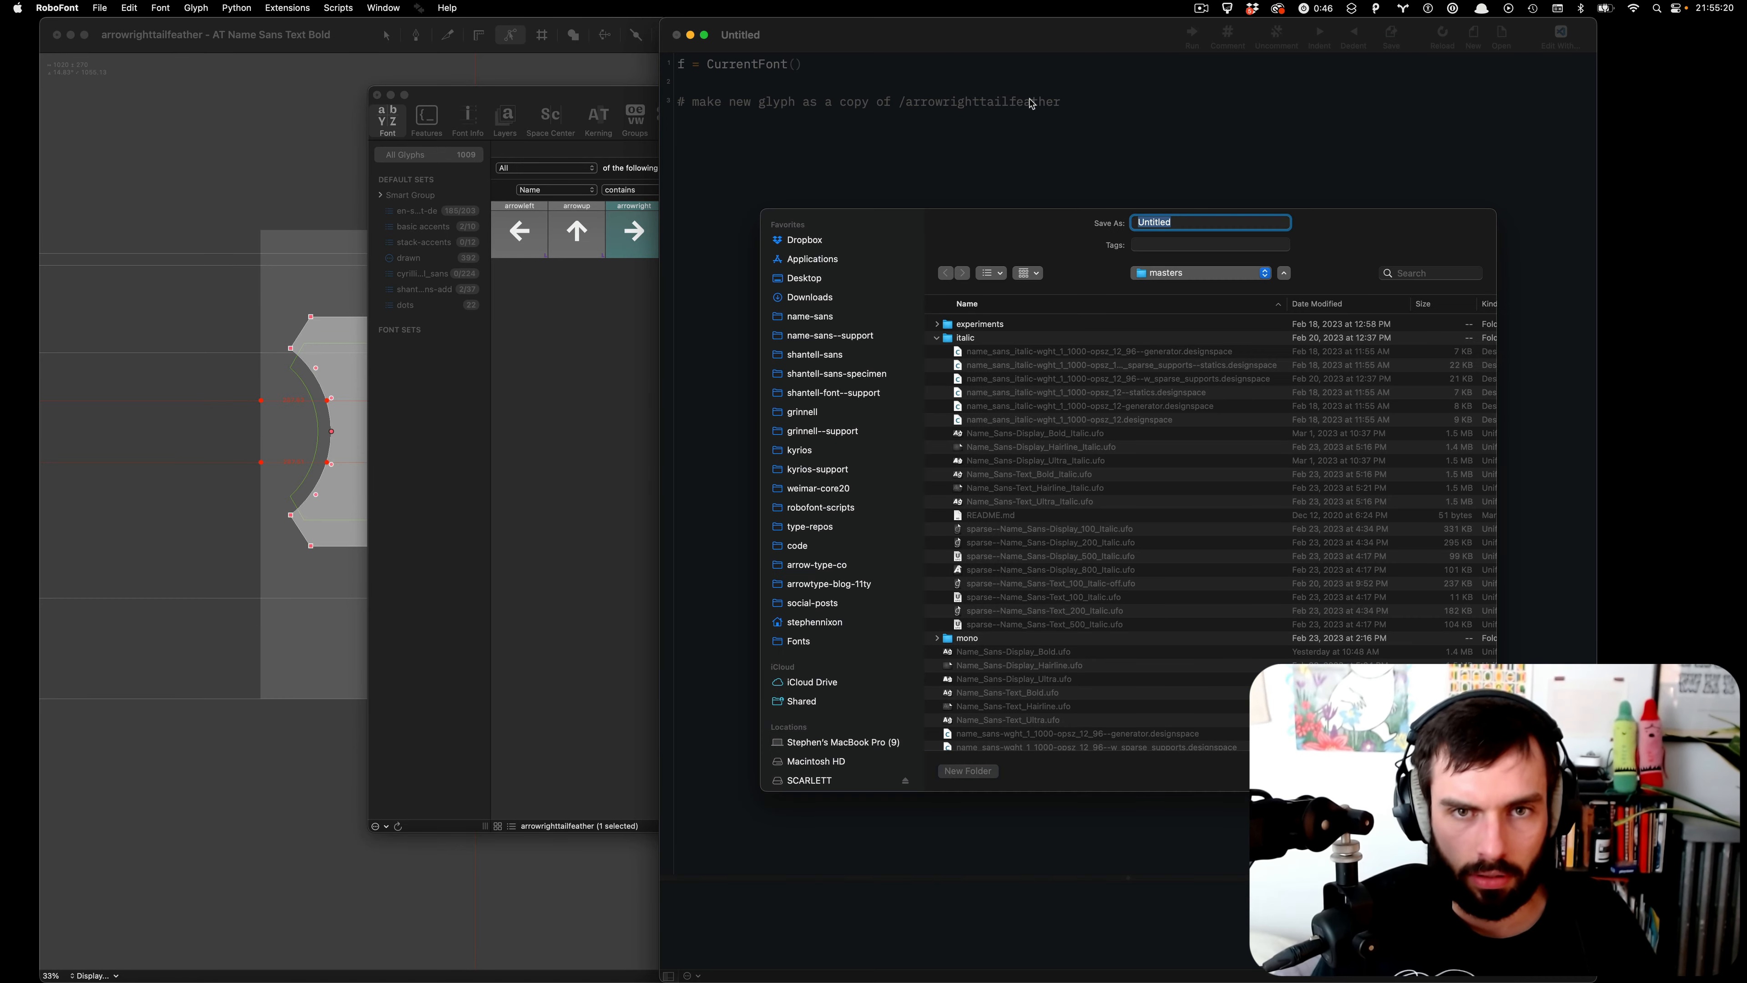
key(Escape)
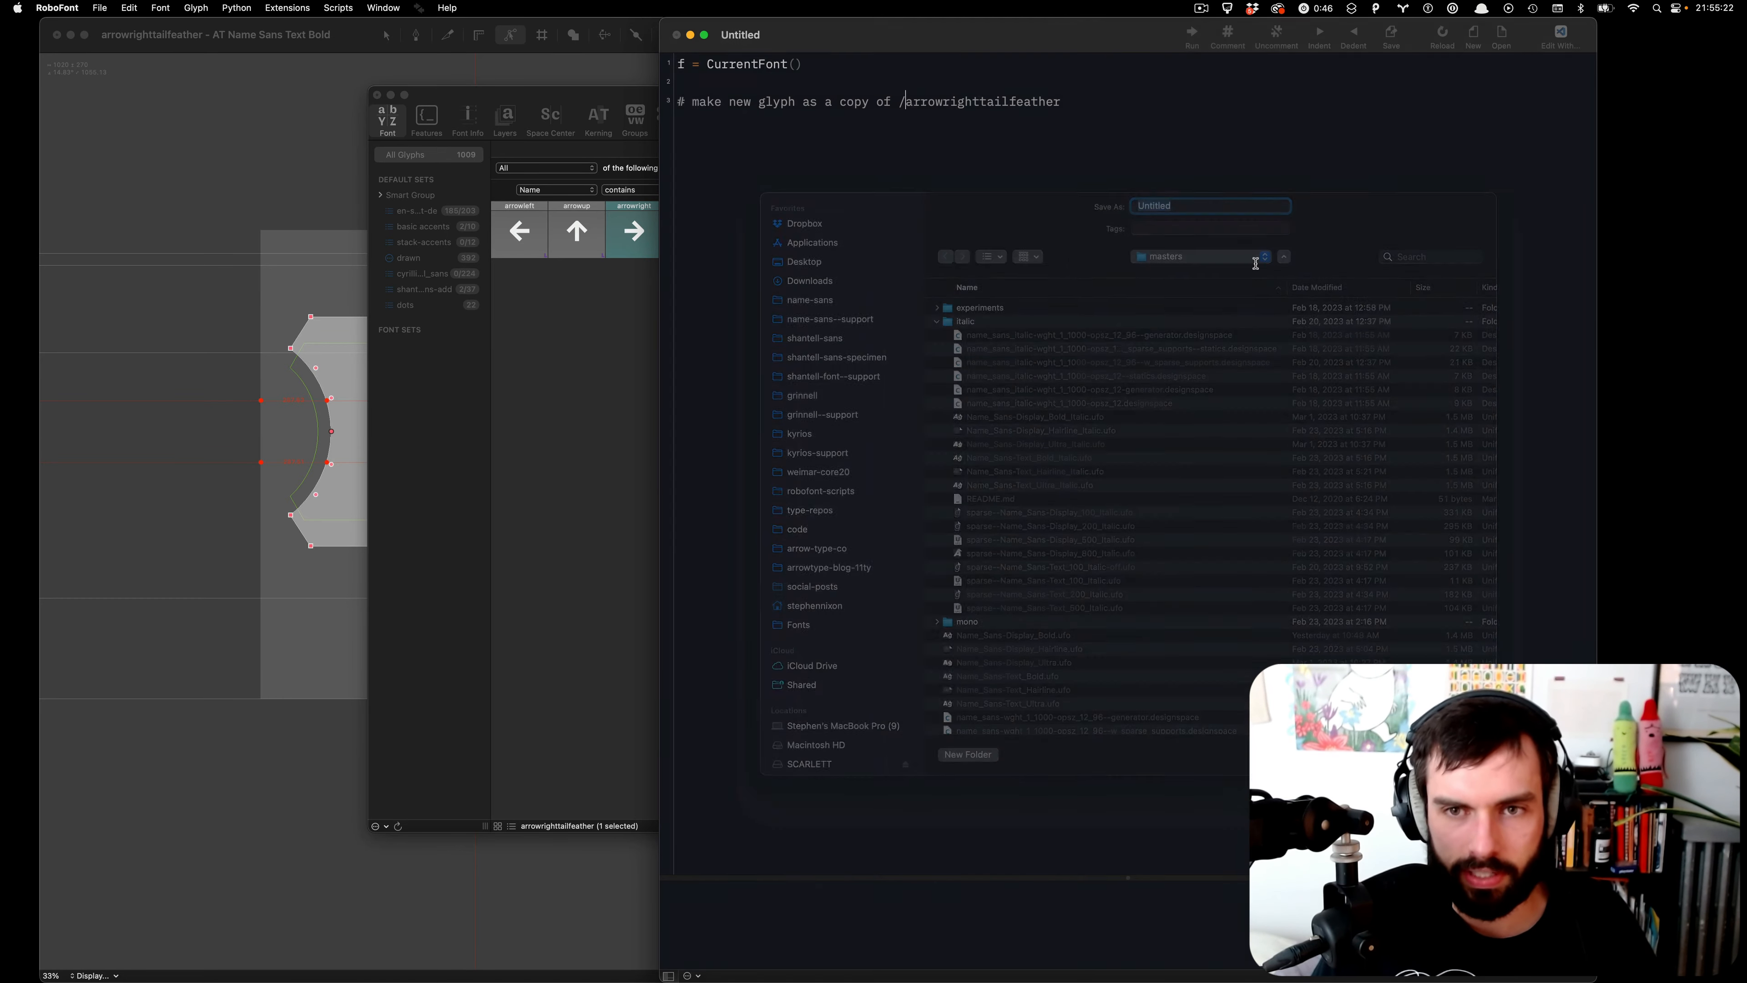
- Switch to Safari, open the FontParts documentation at fontparts.robotools.dev in a new tab, and widen the window
key(super+Tab)
key(super+Tab)
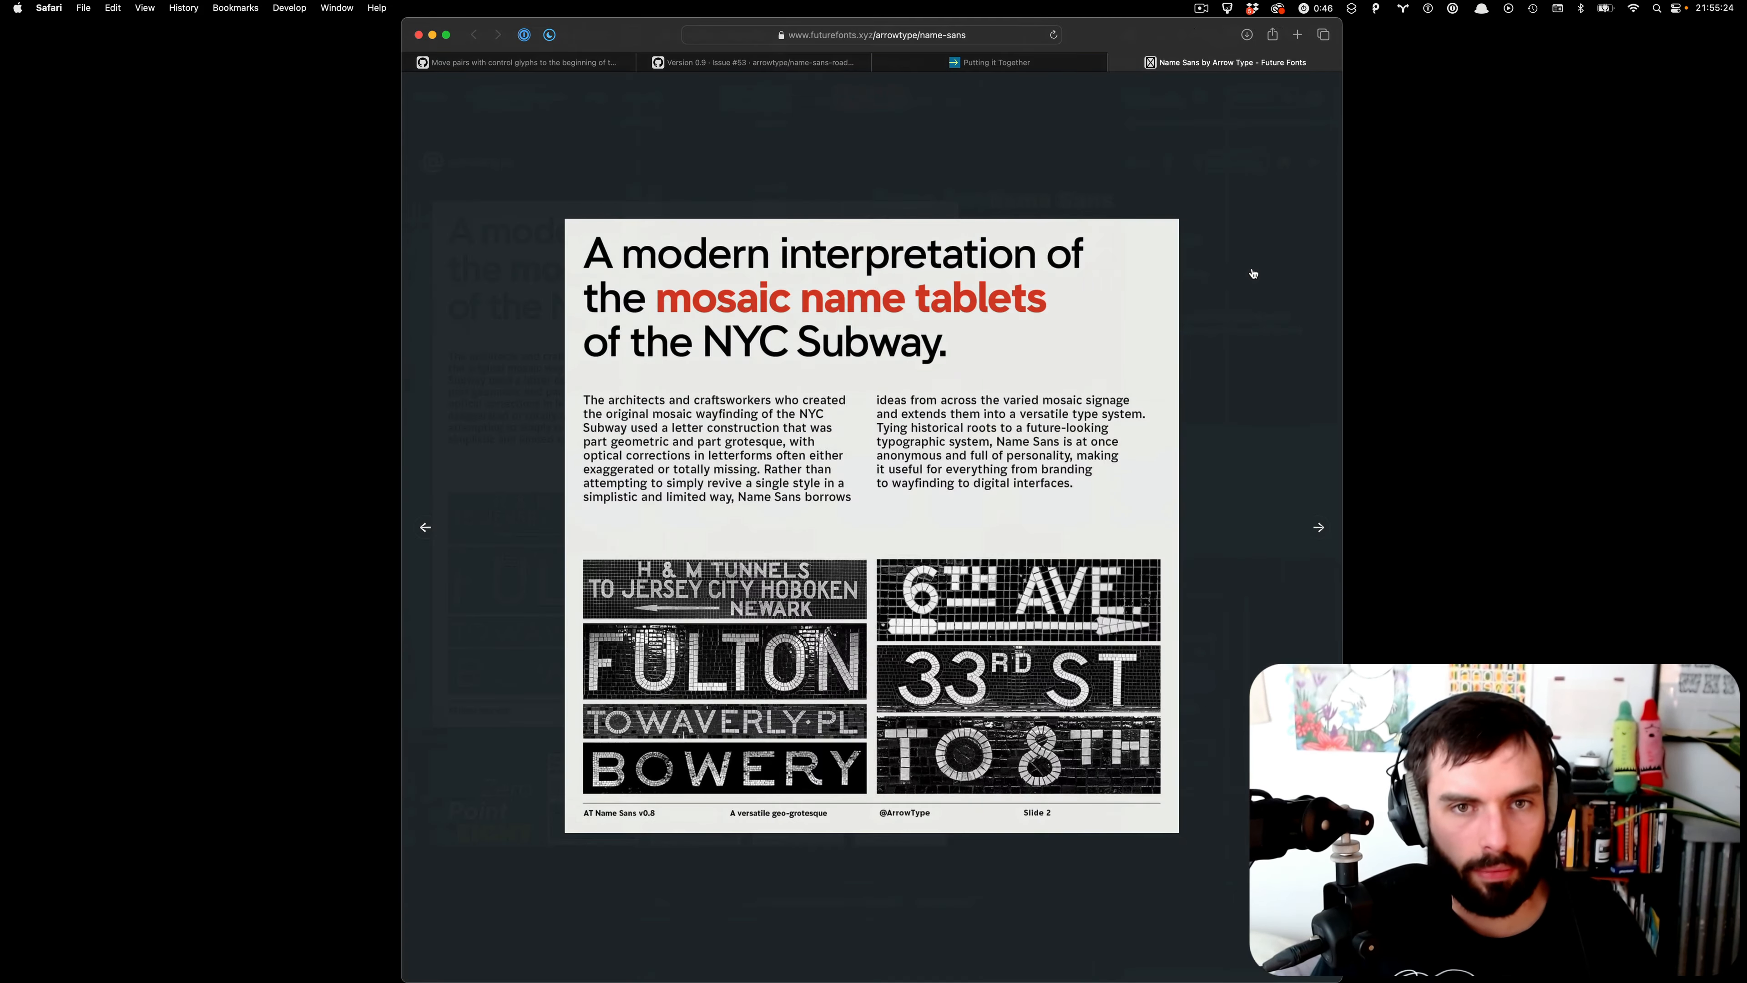
key(super+t)
text(fontparts)
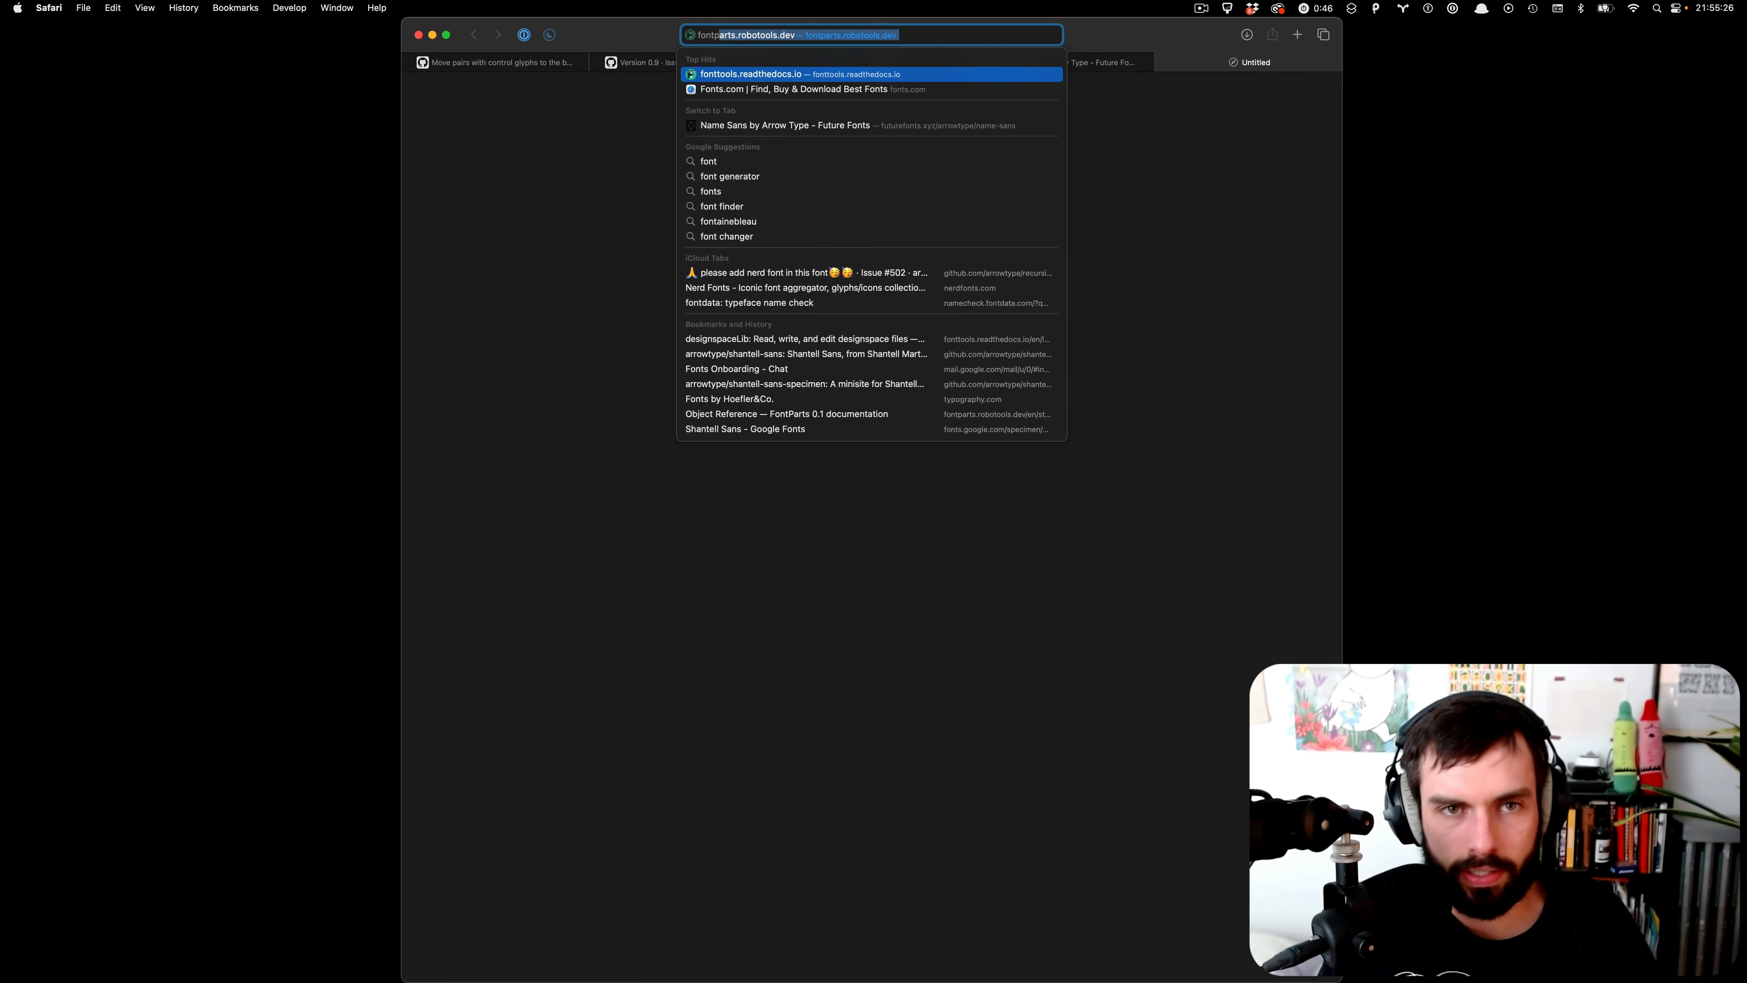
key(Return)
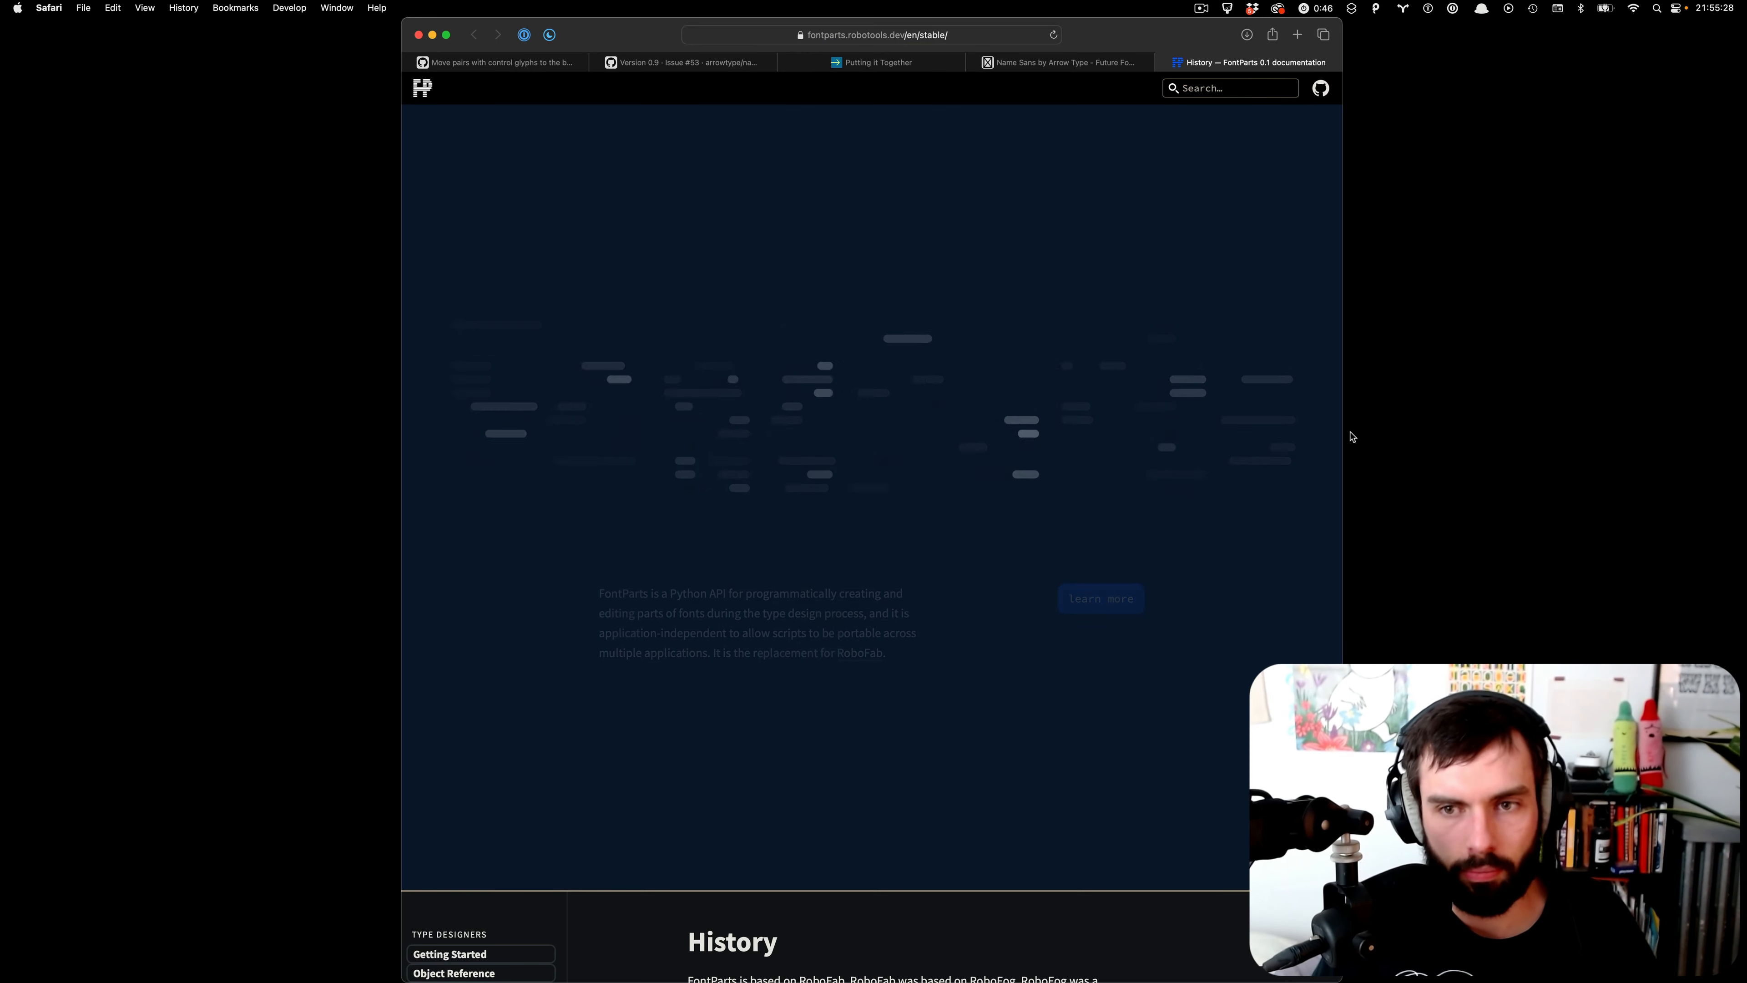
drag(1345, 433, 1519, 435)
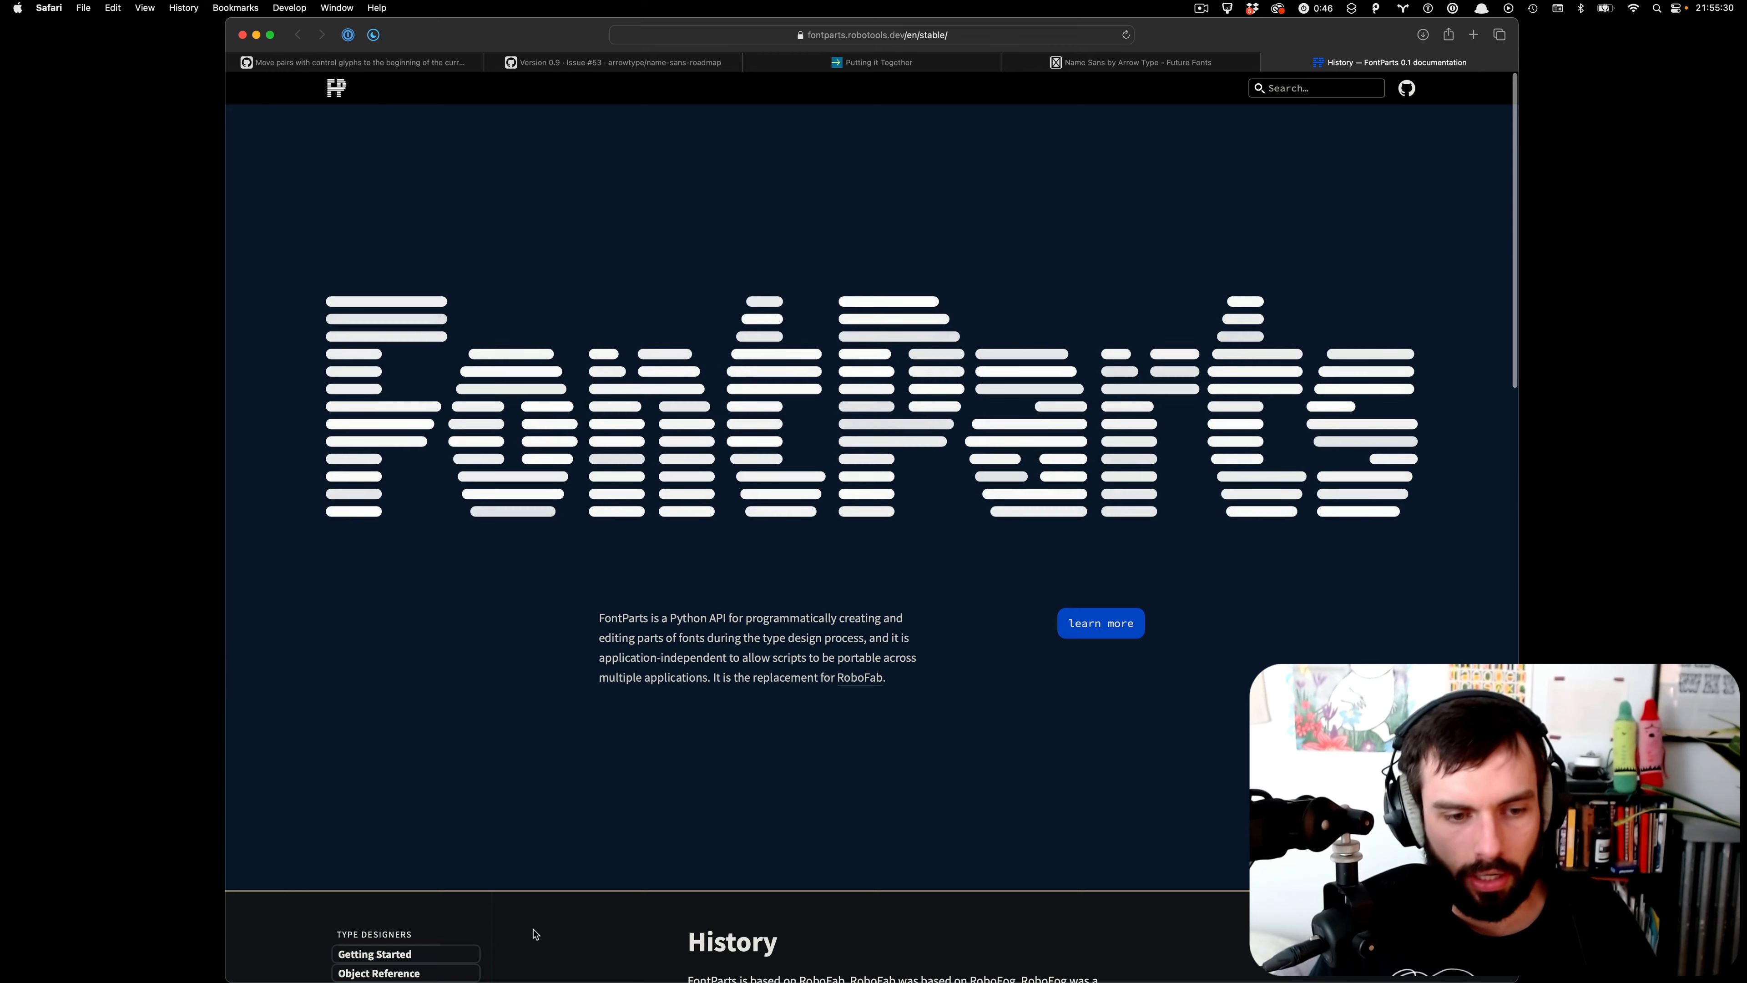
- Open the Glyph page of the FontParts object reference and look through its methods for one that copies a glyph
scroll(535, 929, down, 2)
click(415, 923)
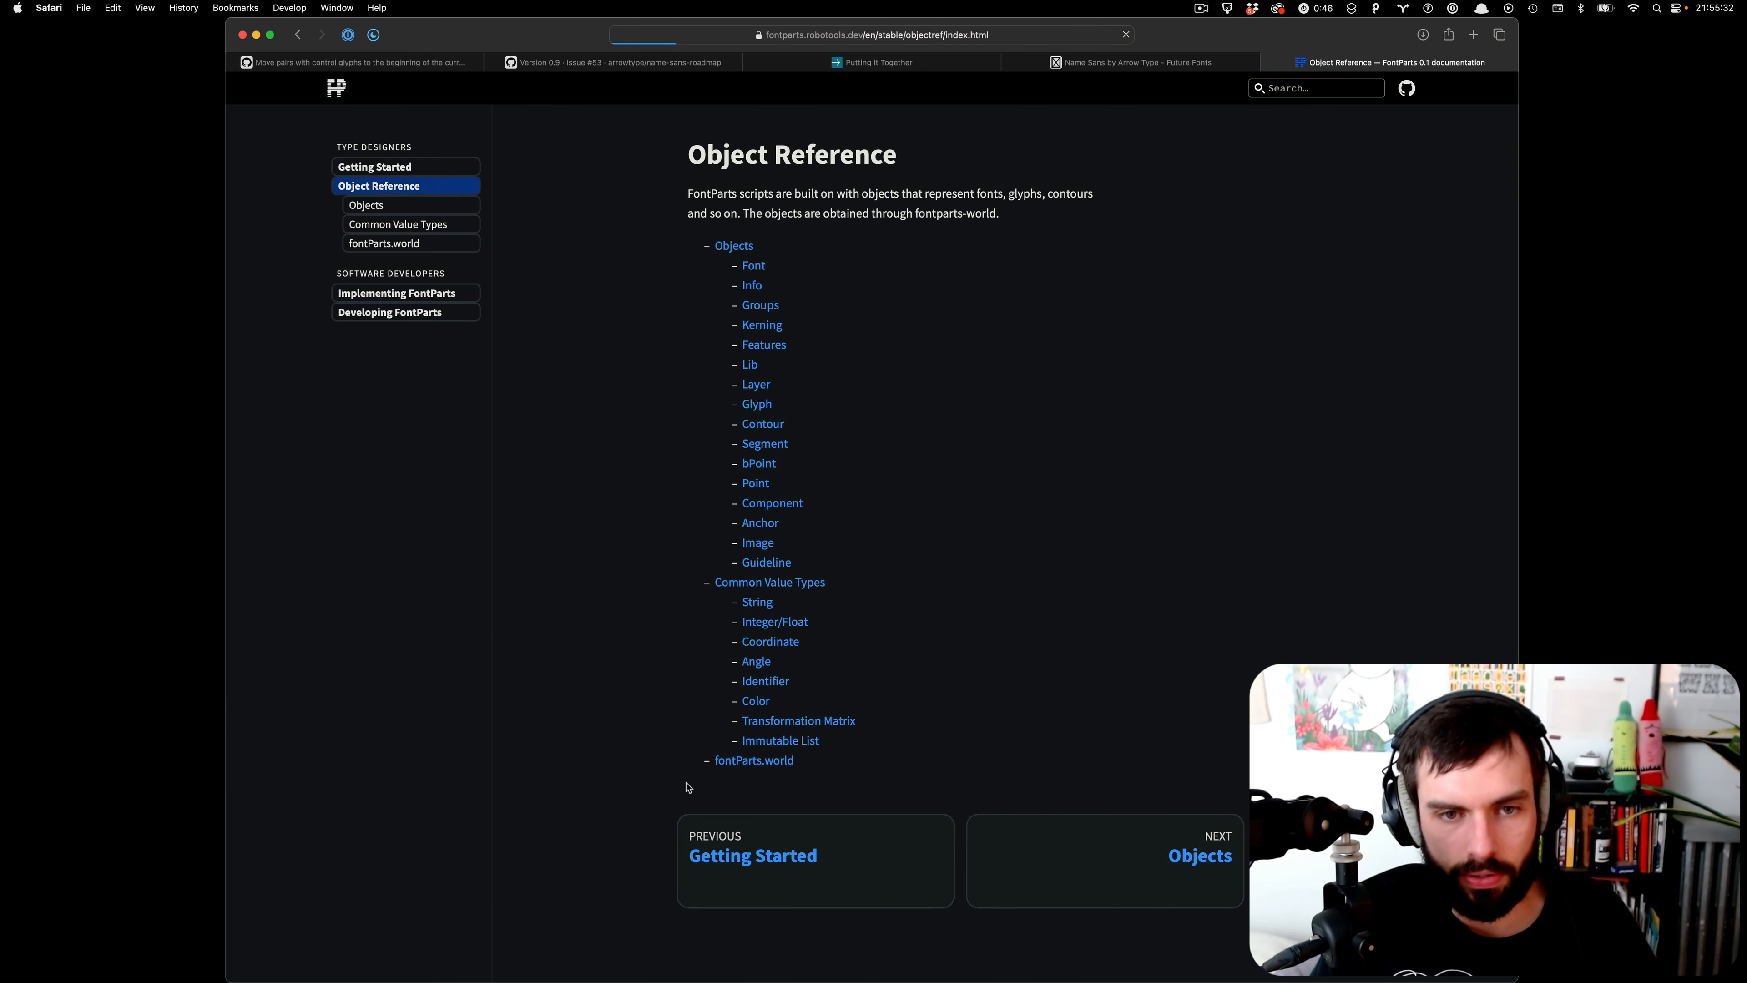
click(755, 404)
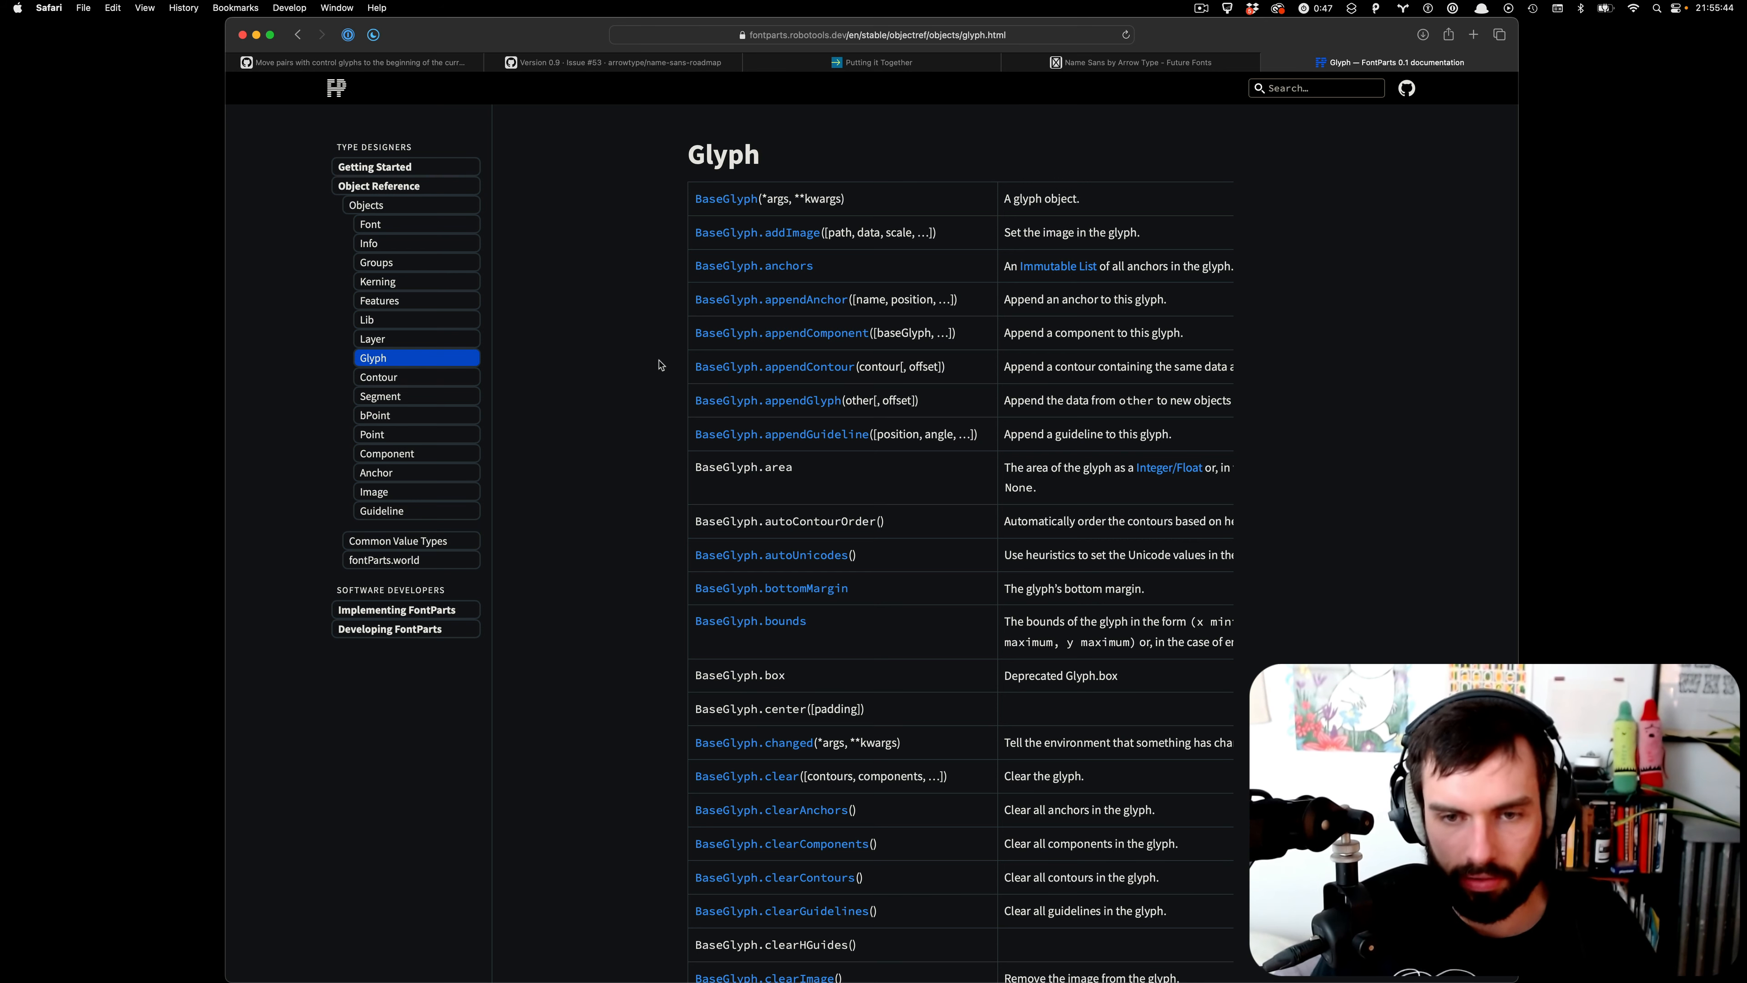
scroll(659, 364, down, 3)
scroll(580, 370, down, 8)
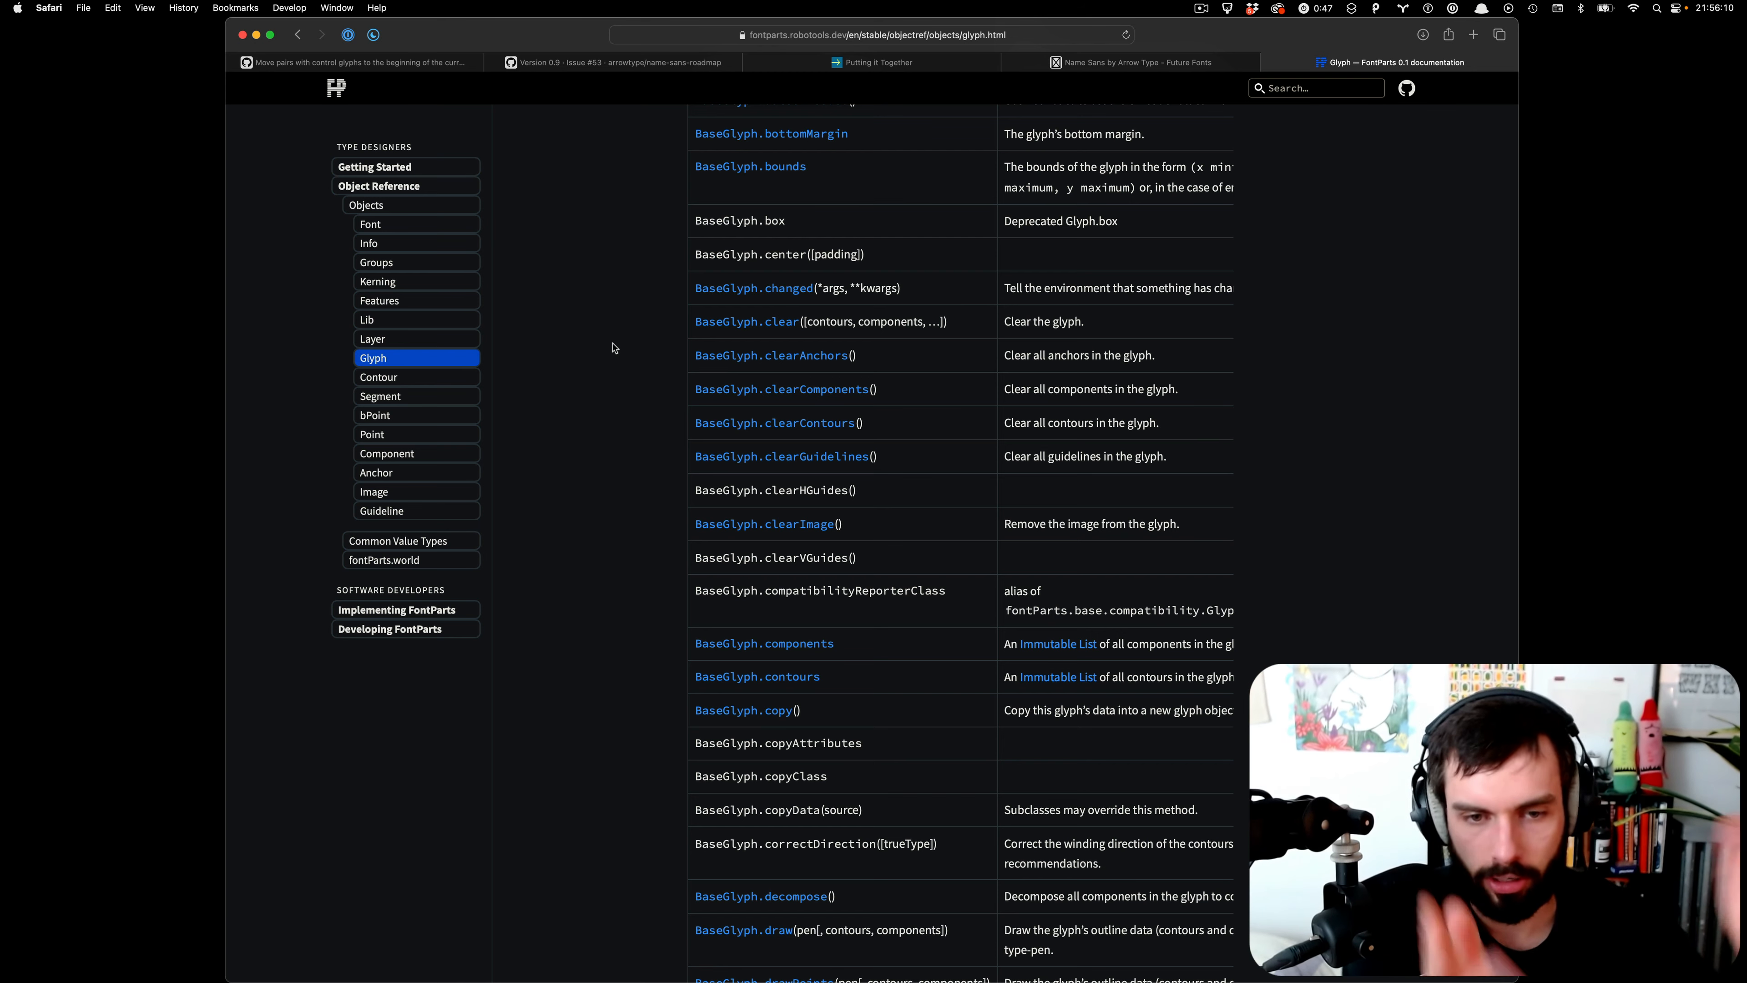
scroll(612, 371, down, 10)
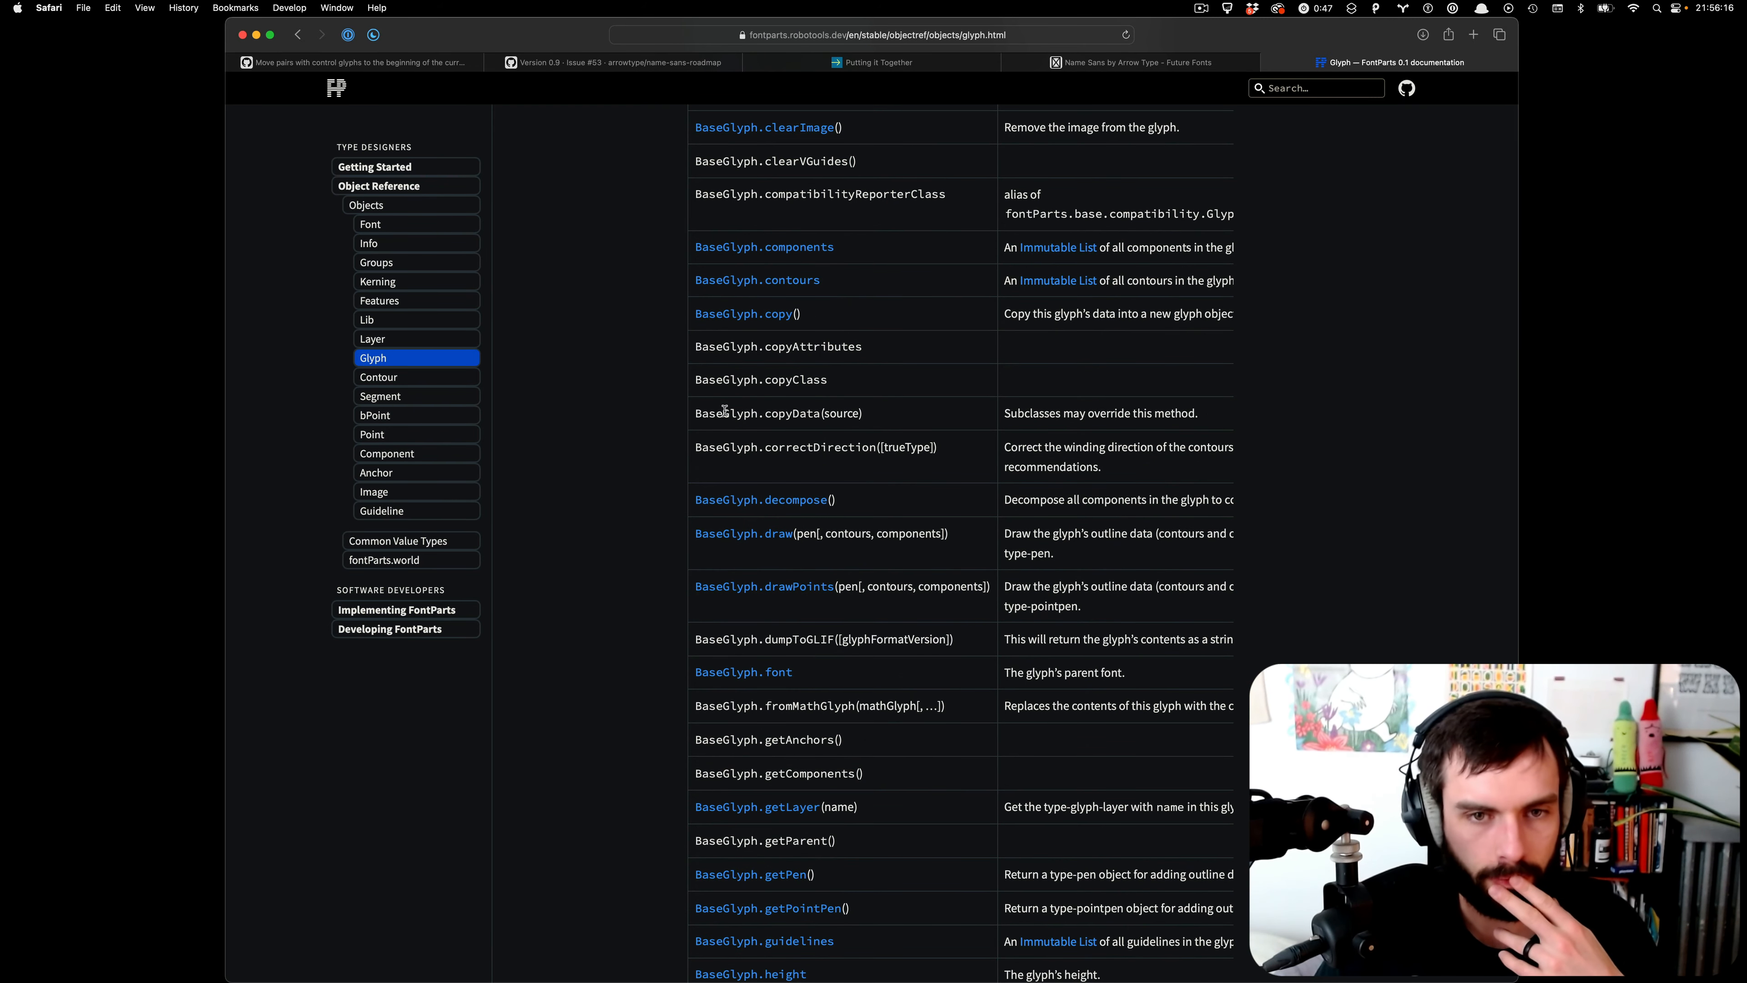
scroll(1092, 308, right, 2)
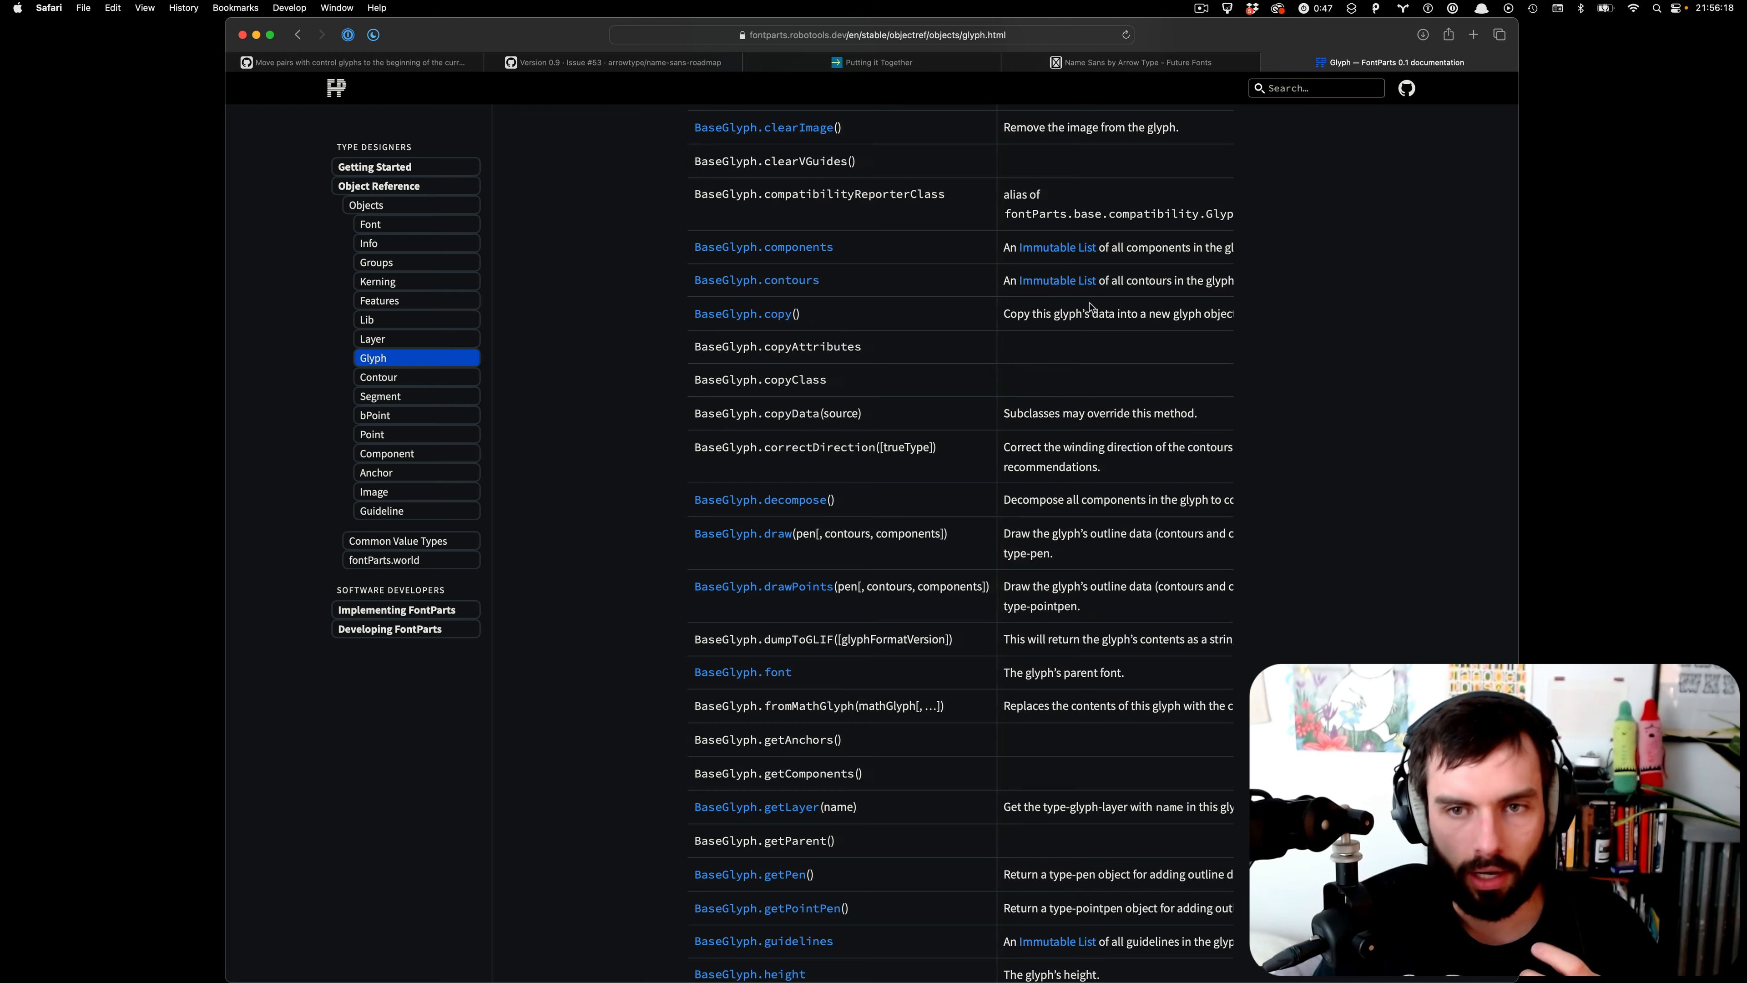
scroll(1092, 309, left, 2)
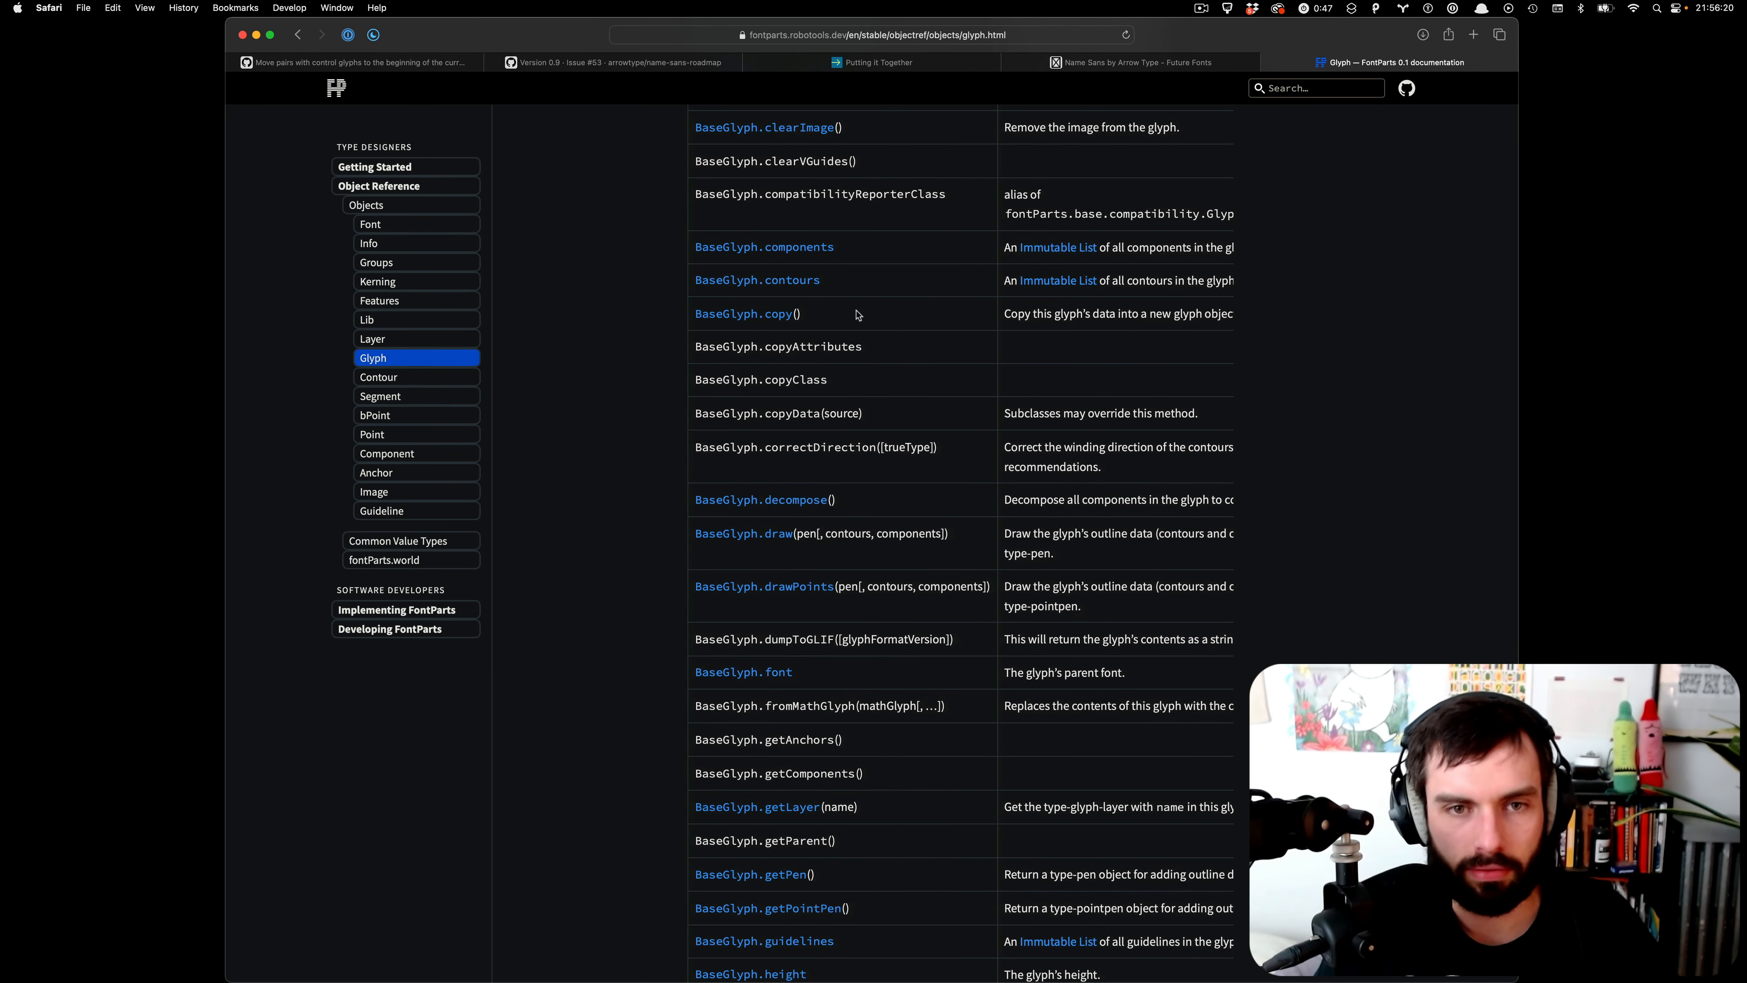
drag(798, 315, 759, 315)
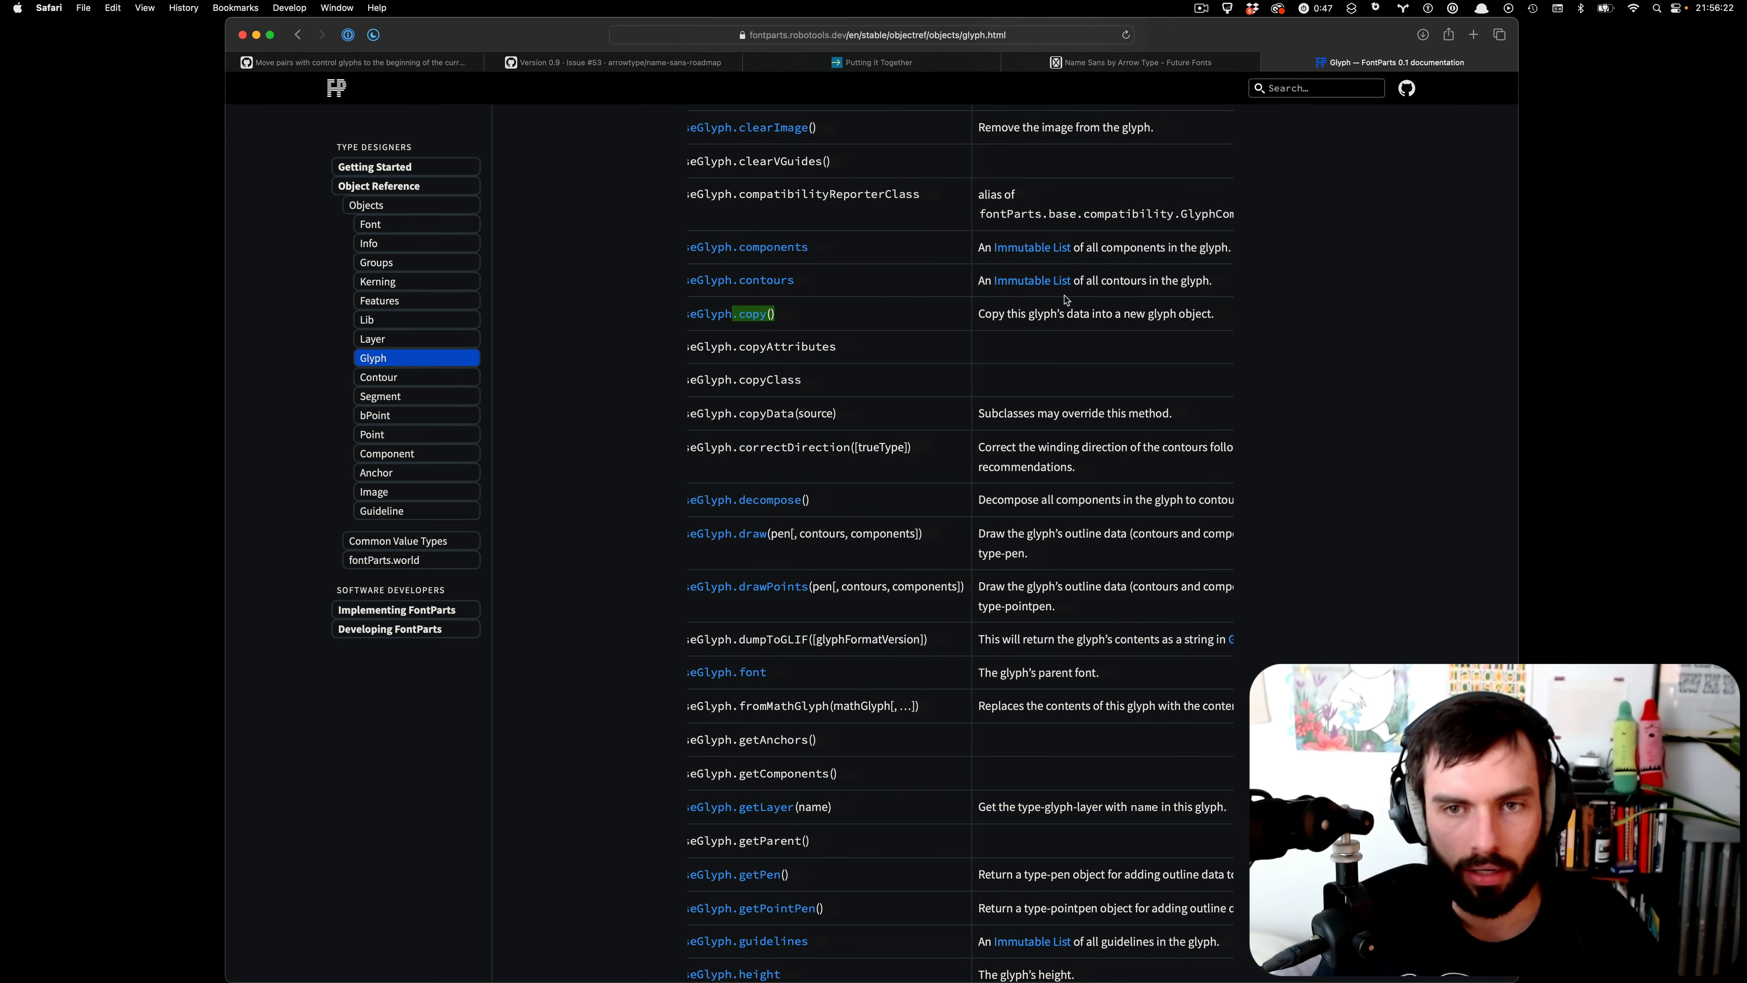
scroll(1044, 303, right, 2)
scroll(1059, 308, left, 2)
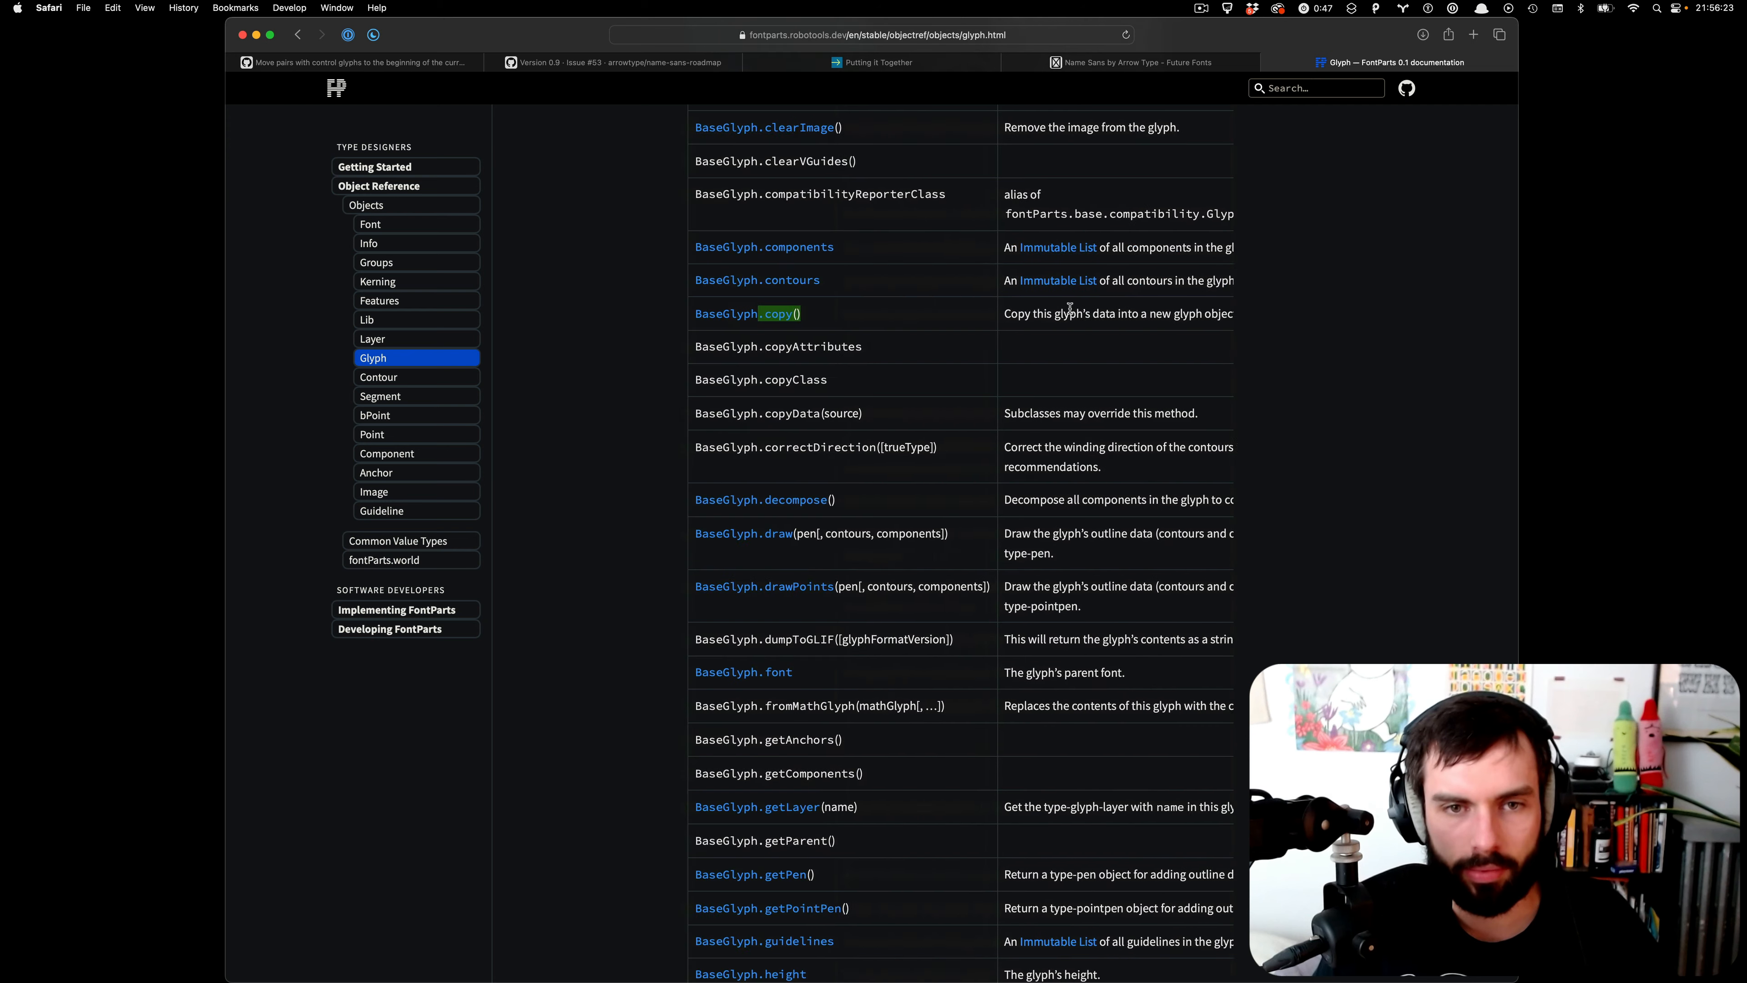
- Open the BaseGlyph.copy() entry and read its description, usage example and list of copied attributes
click(719, 315)
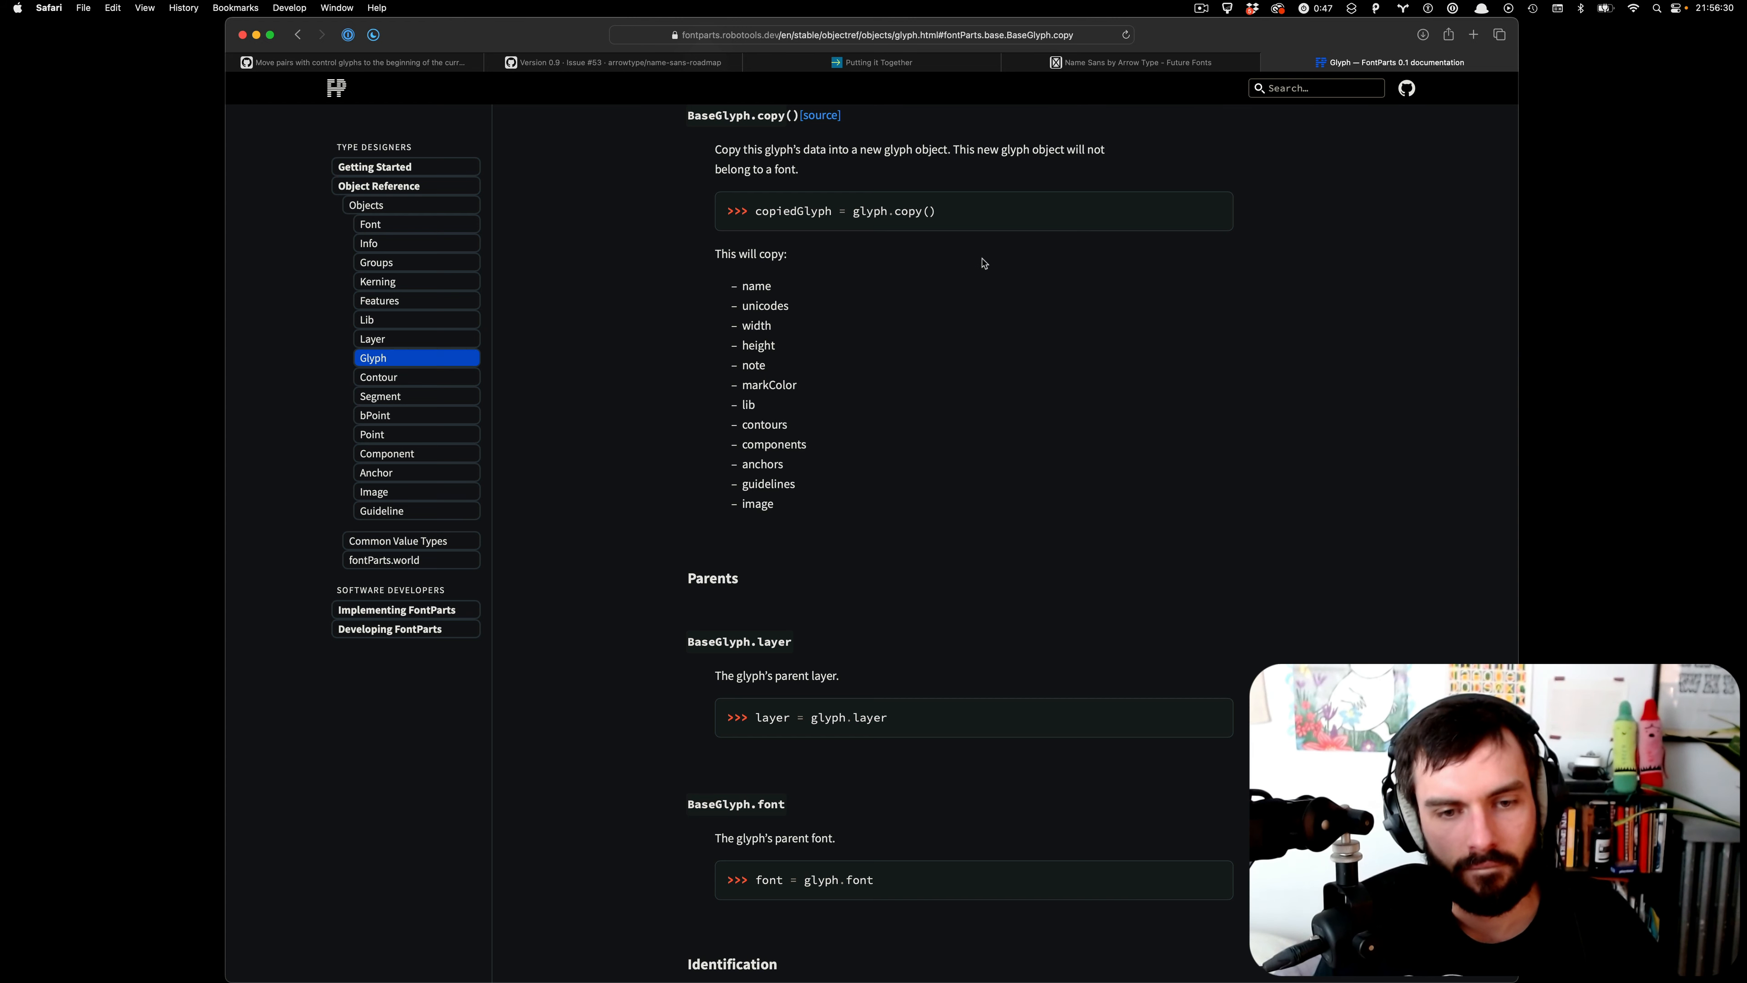
scroll(1014, 283, up, 5)
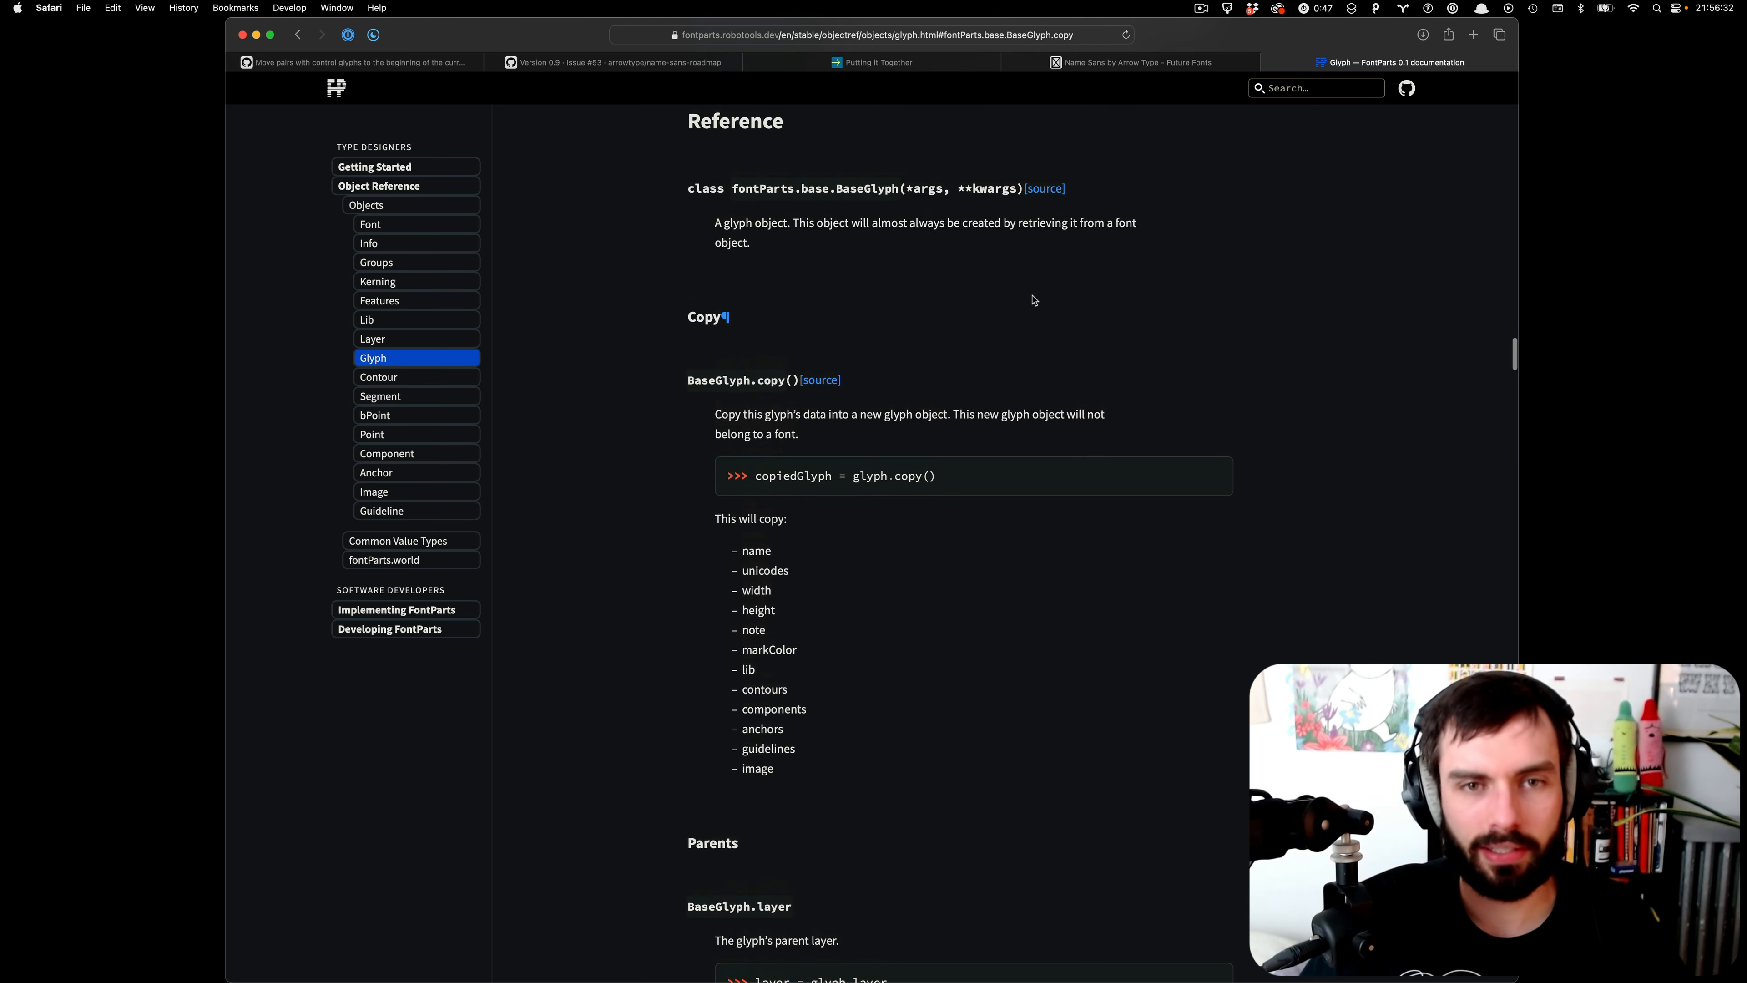
scroll(995, 298, up, 3)
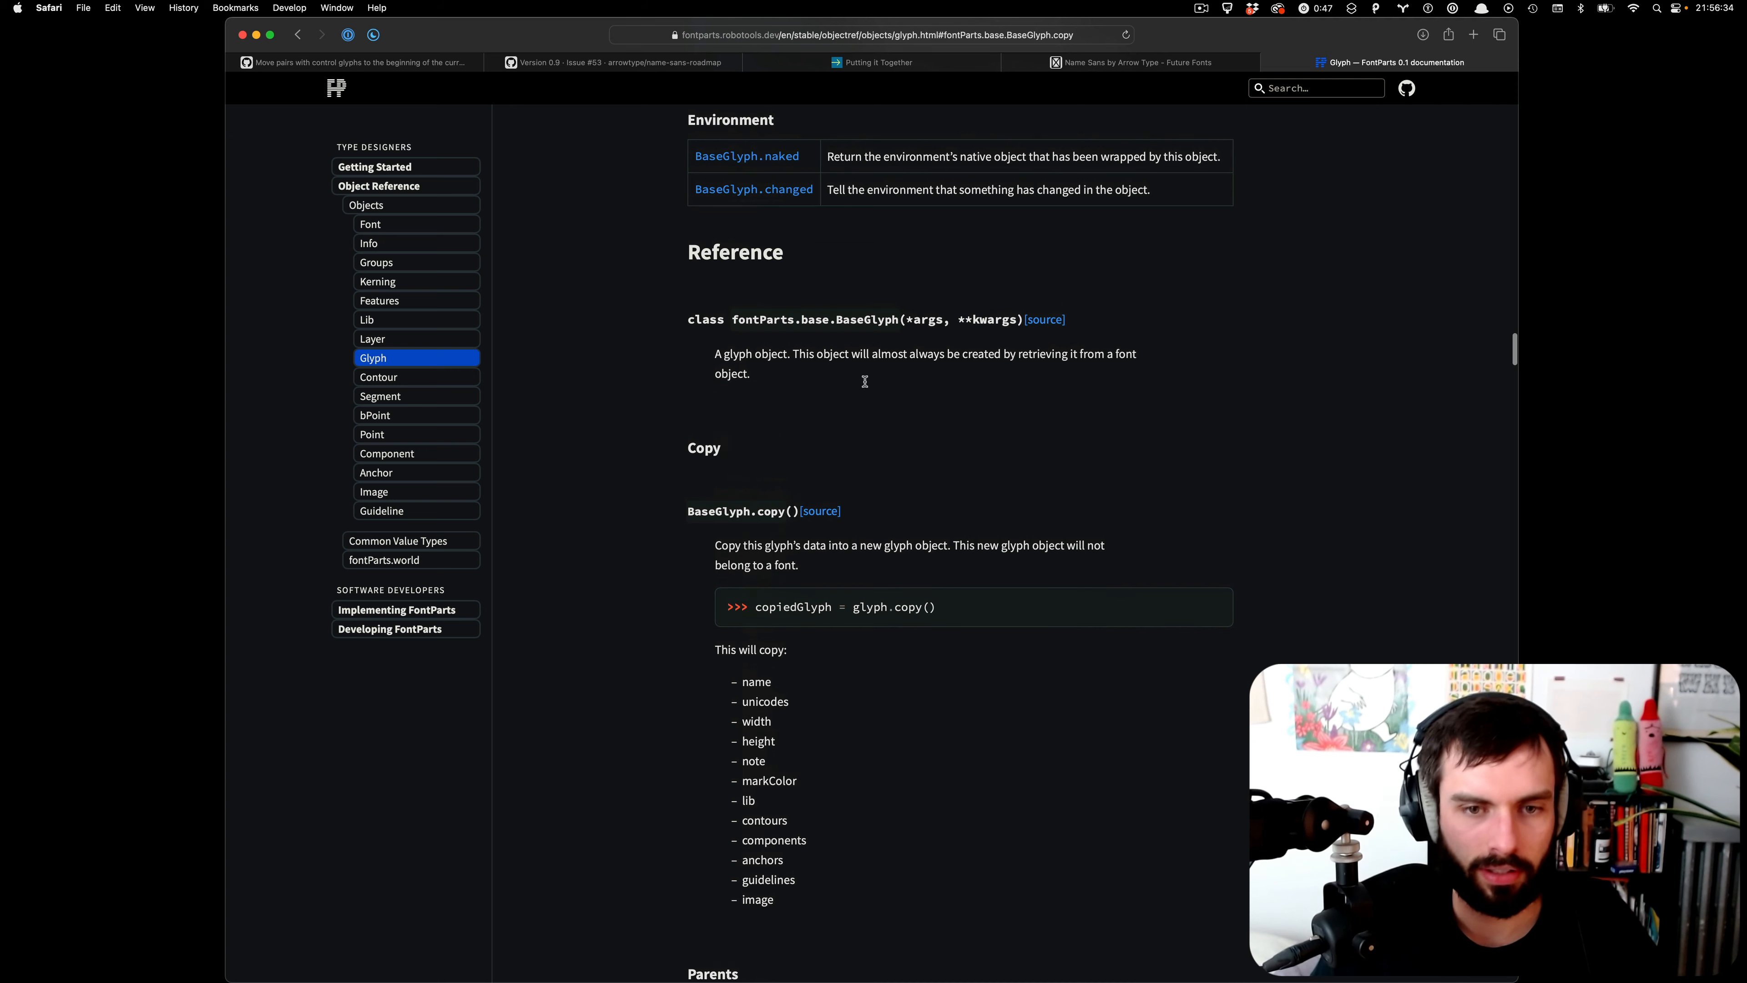
- Copy the documentation's example copiedGlyph = glyph.copy() and paste it below the comment in the RoboFont script
drag(939, 607, 765, 609)
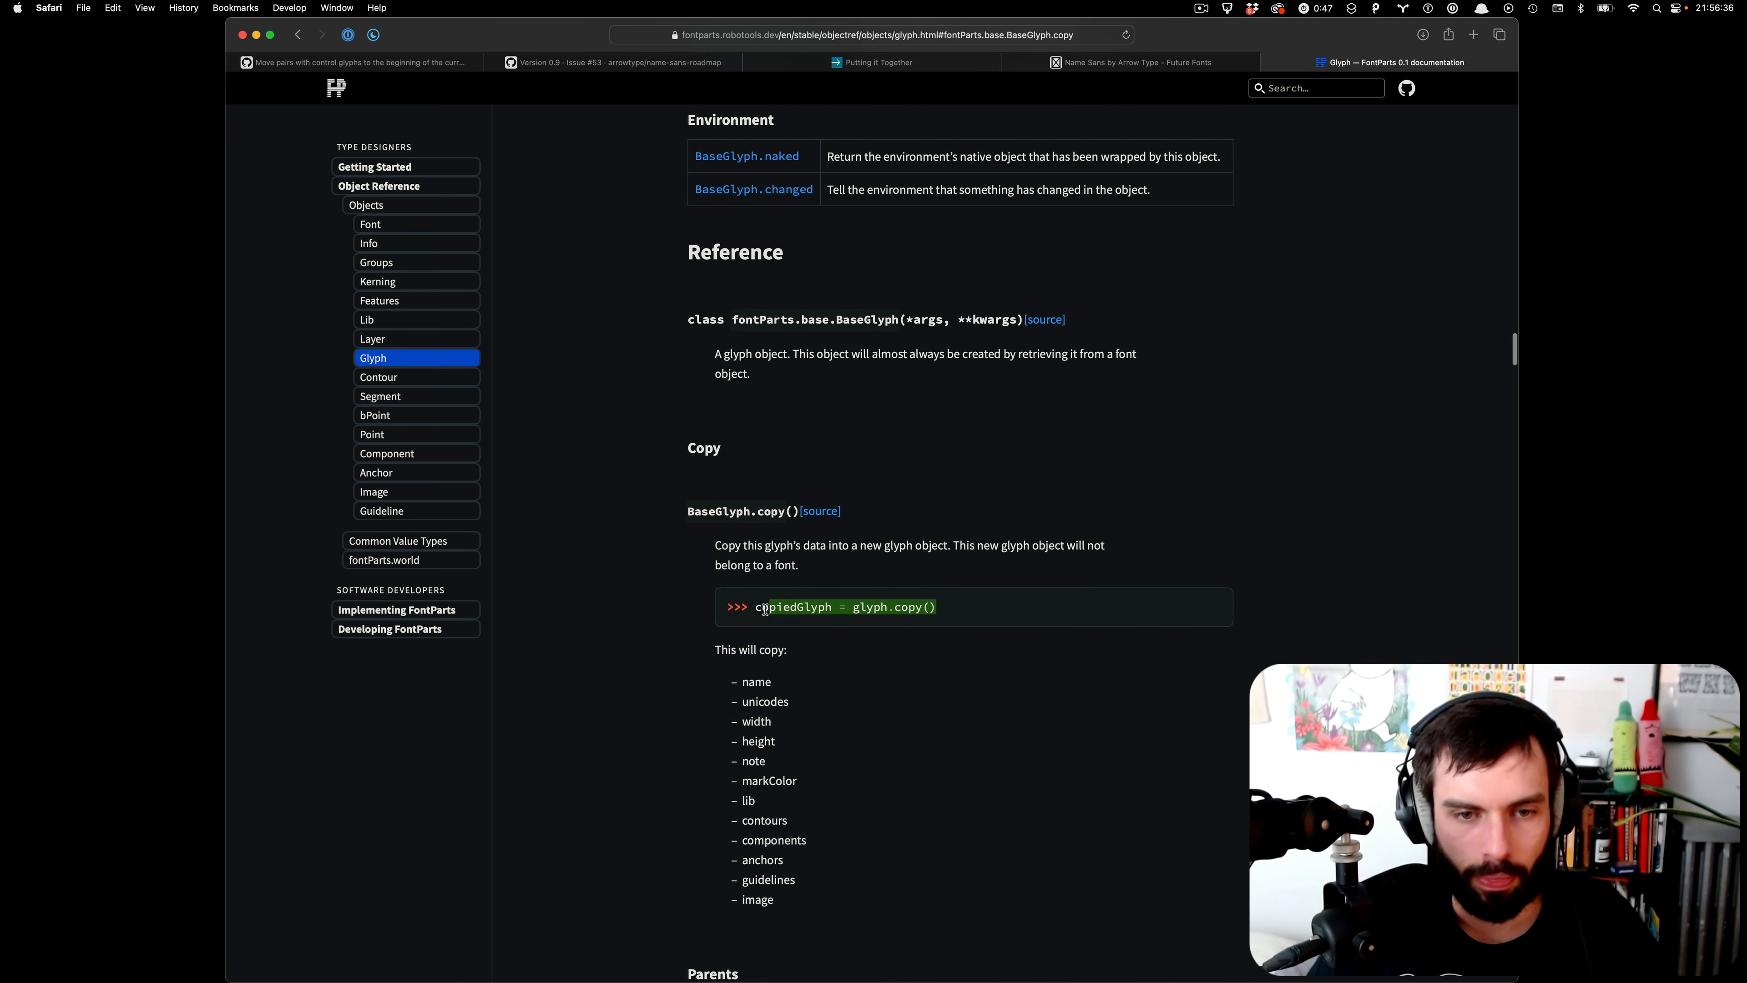
key(super+c)
key(super+Tab)
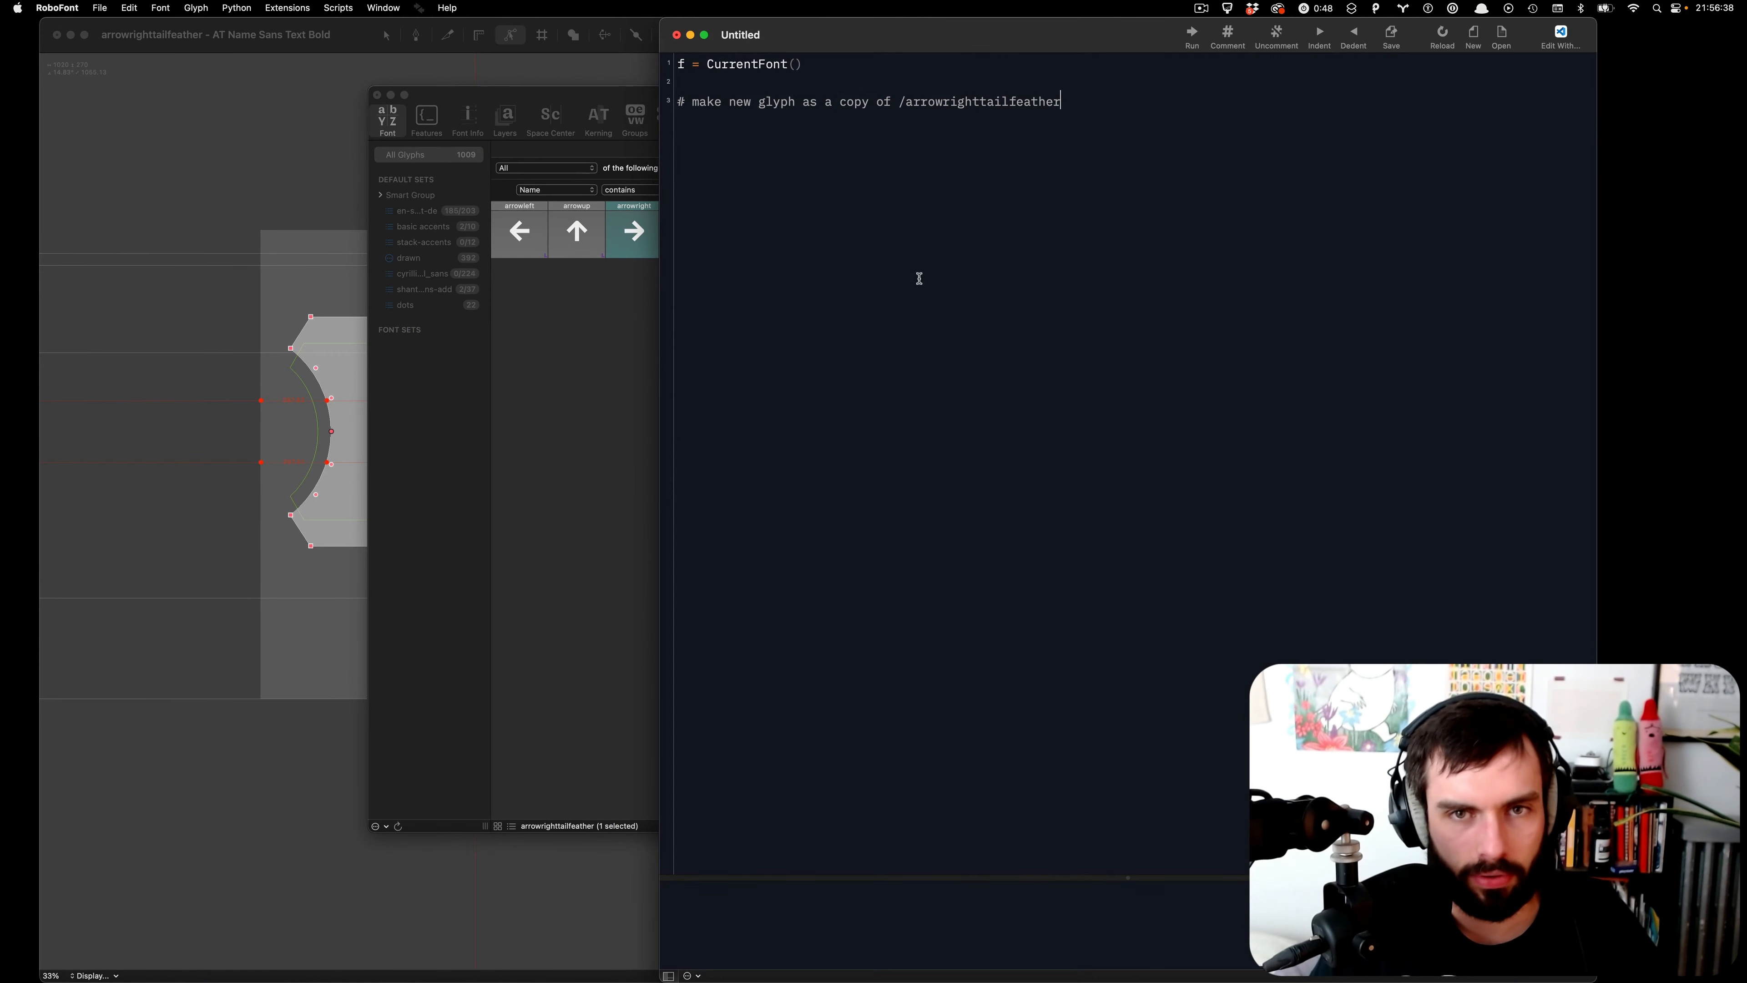
key(Return)
key(Return)
key(super+v)
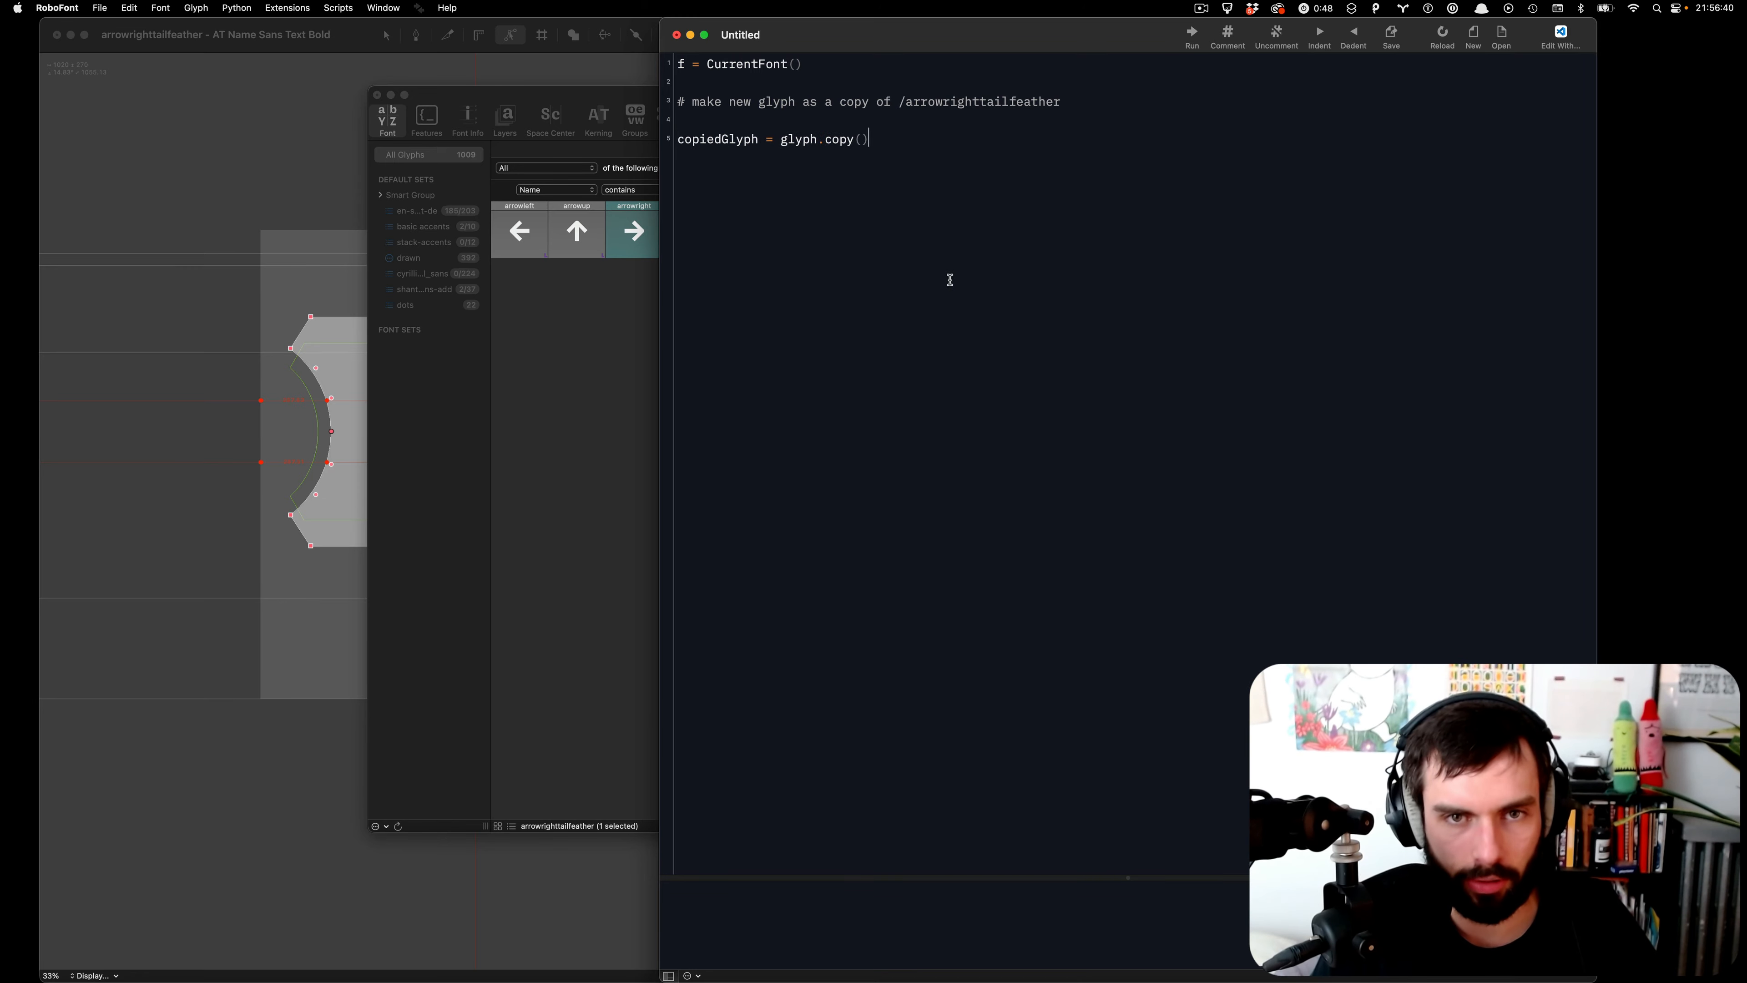
key(super+Tab)
key(super+Tab)
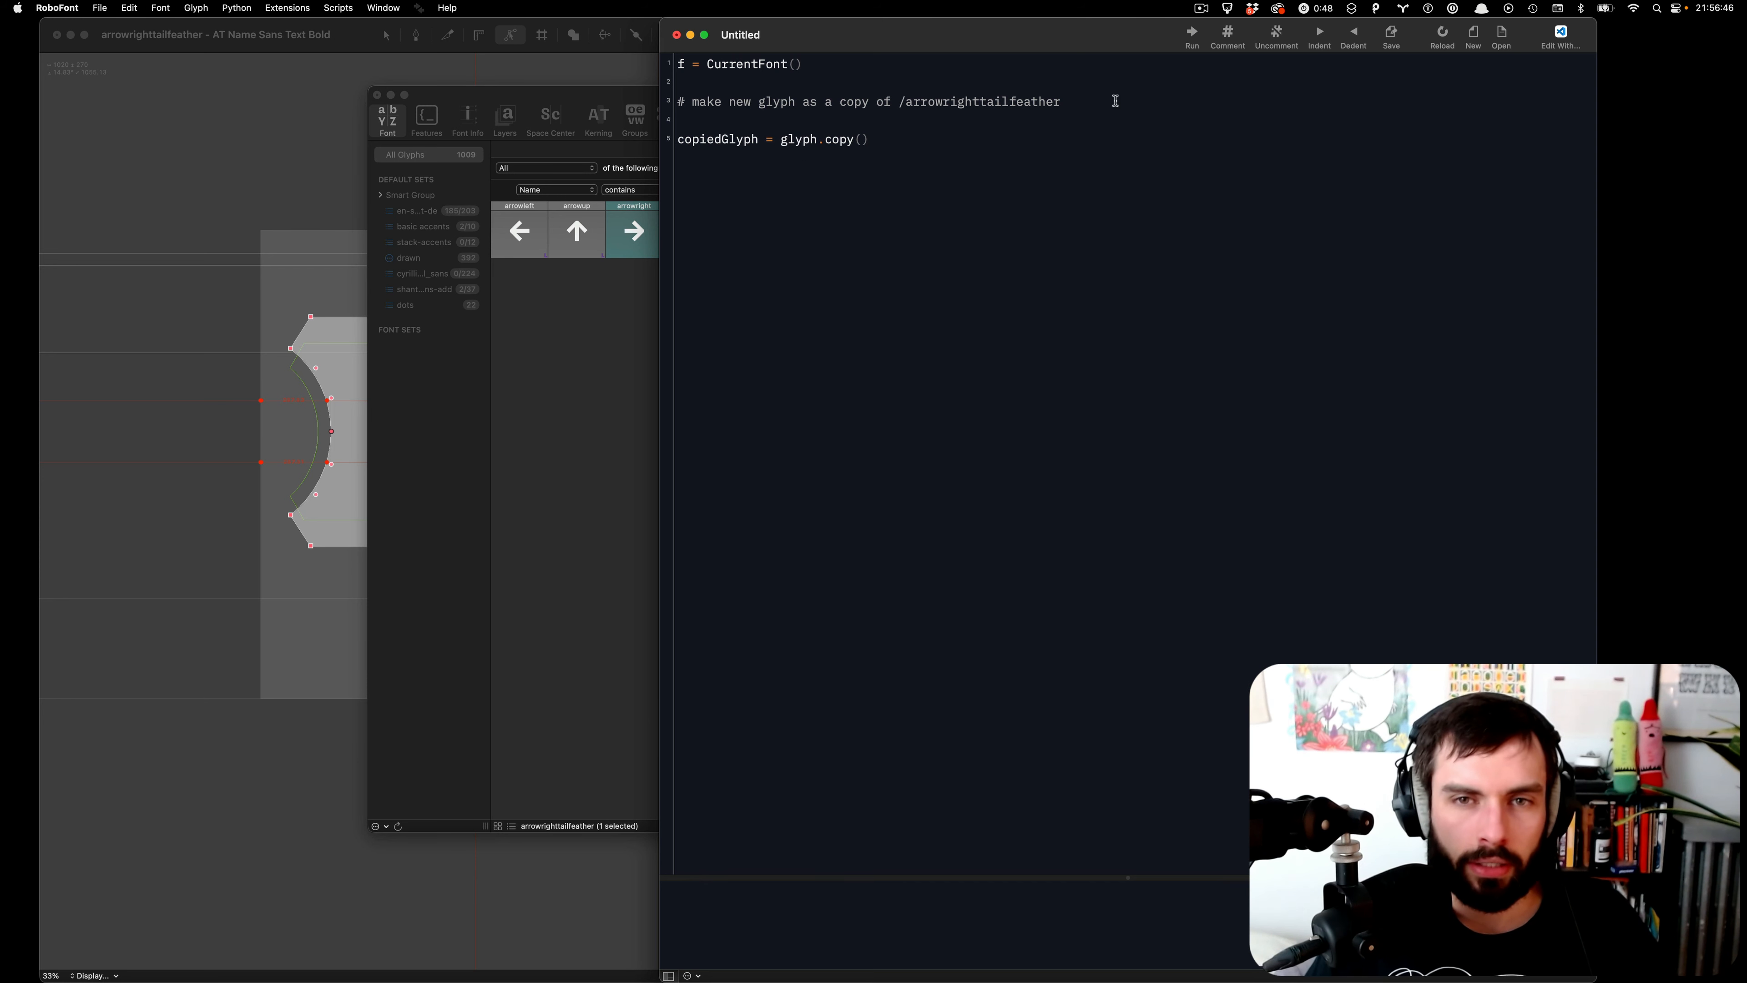
- Add the line glyphToCopy = f["arrowrighttailfeather"] between the comment and the copiedGlyph line, with blank lines around it
key(Return)
key(Return)
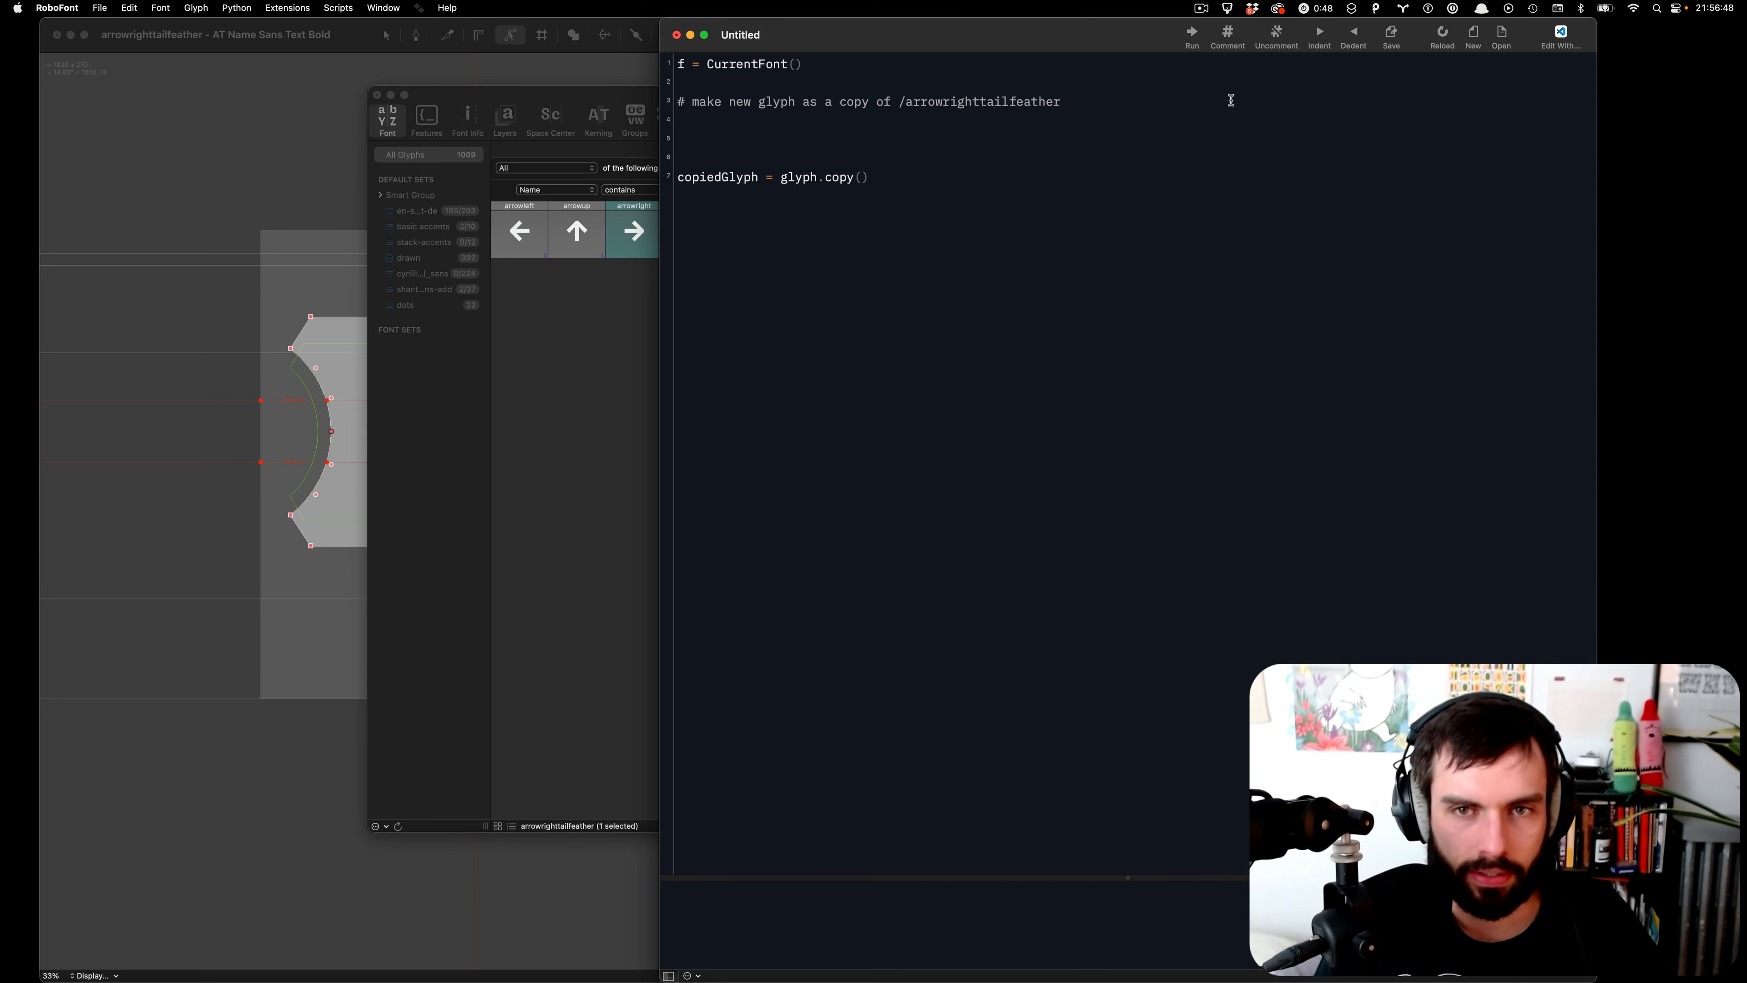
drag(1231, 101, 905, 102)
click(1143, 121)
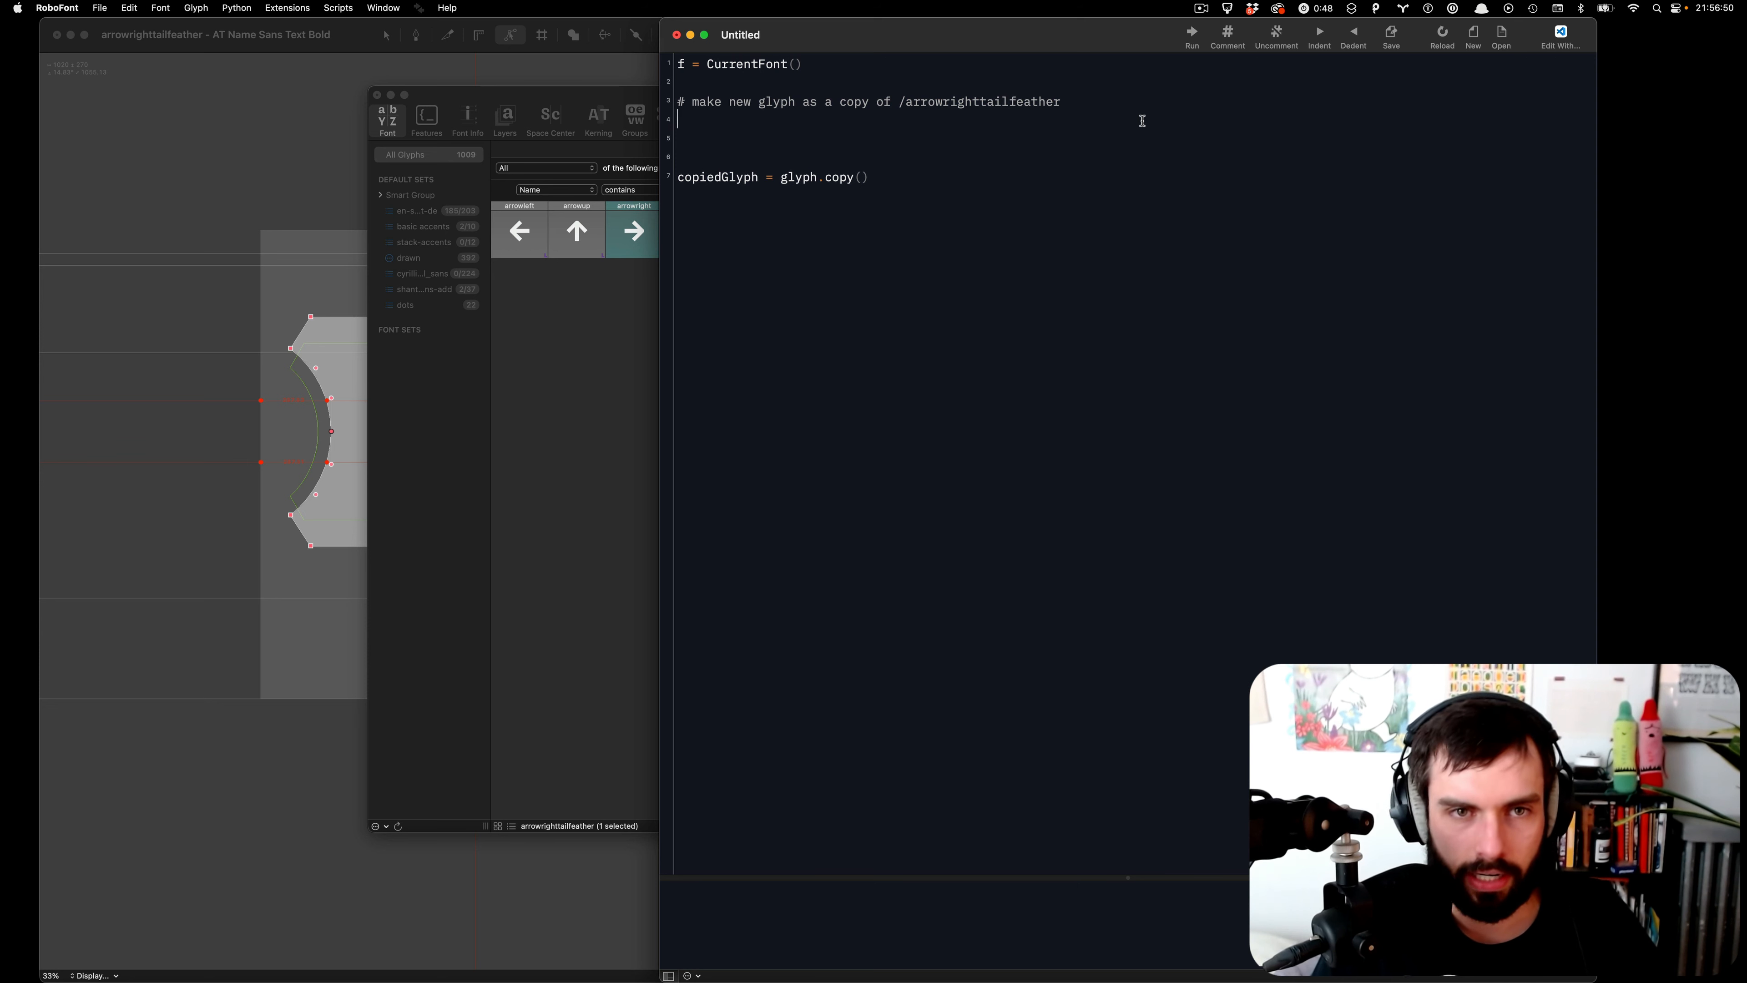
key(Return)
text(glyphT)
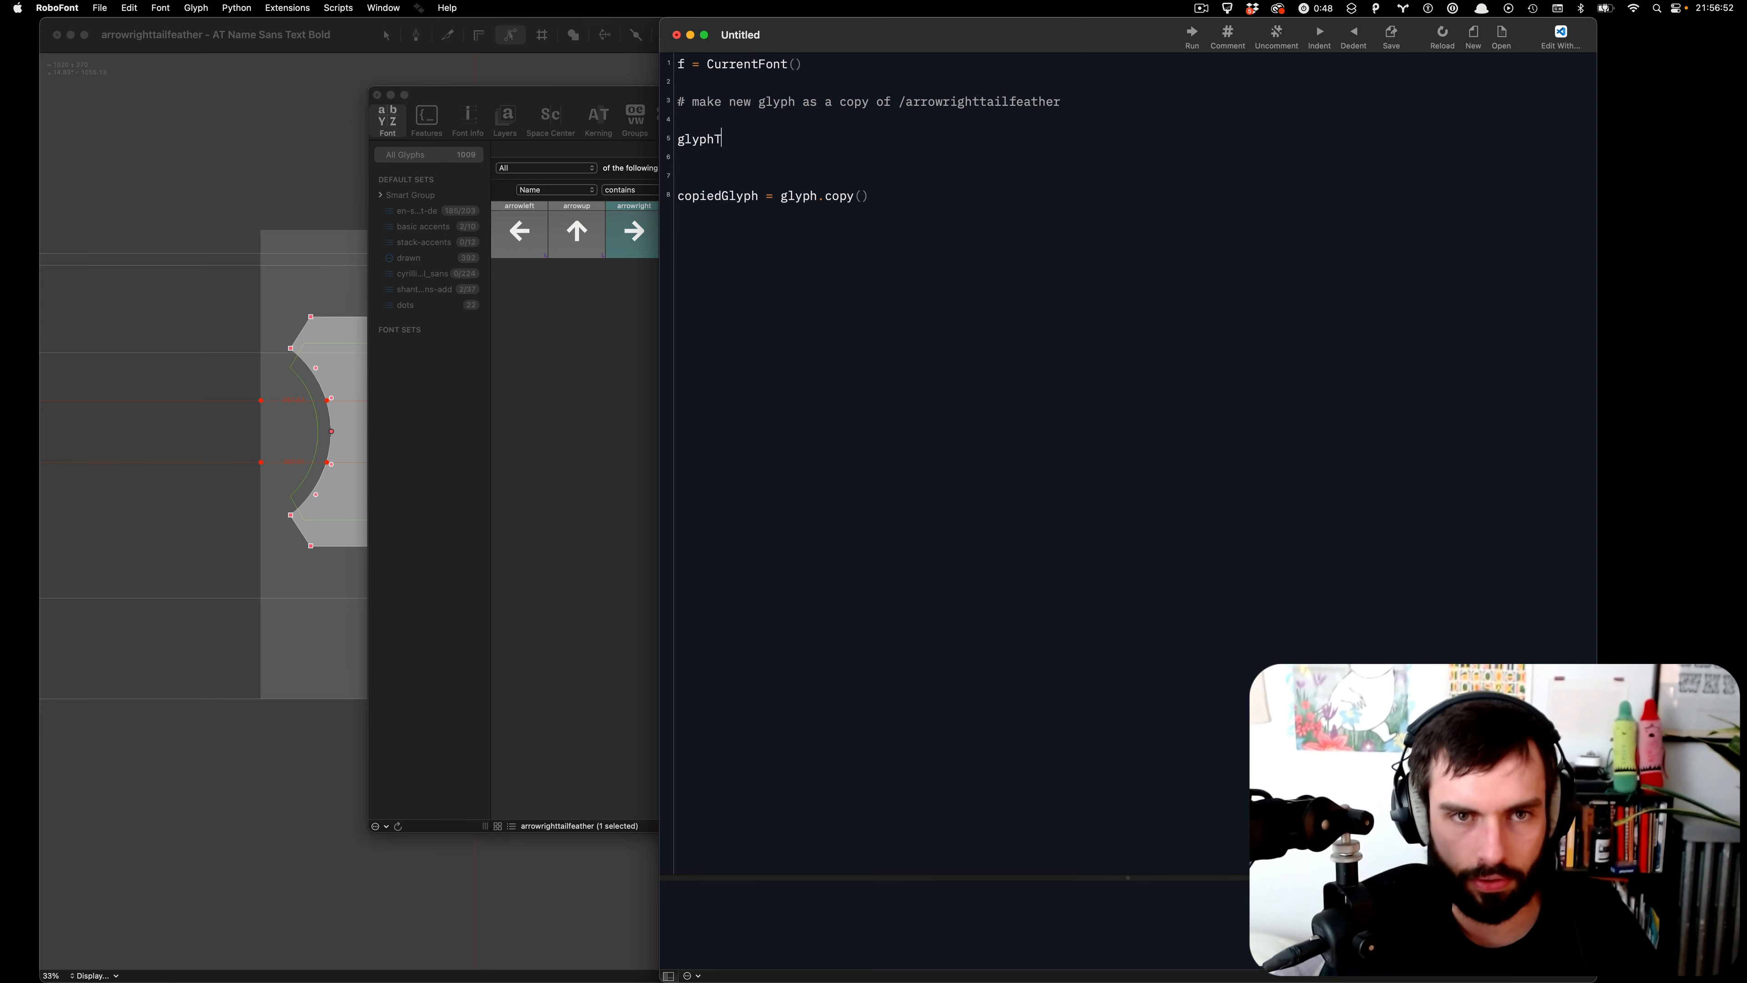
text(oCopy)
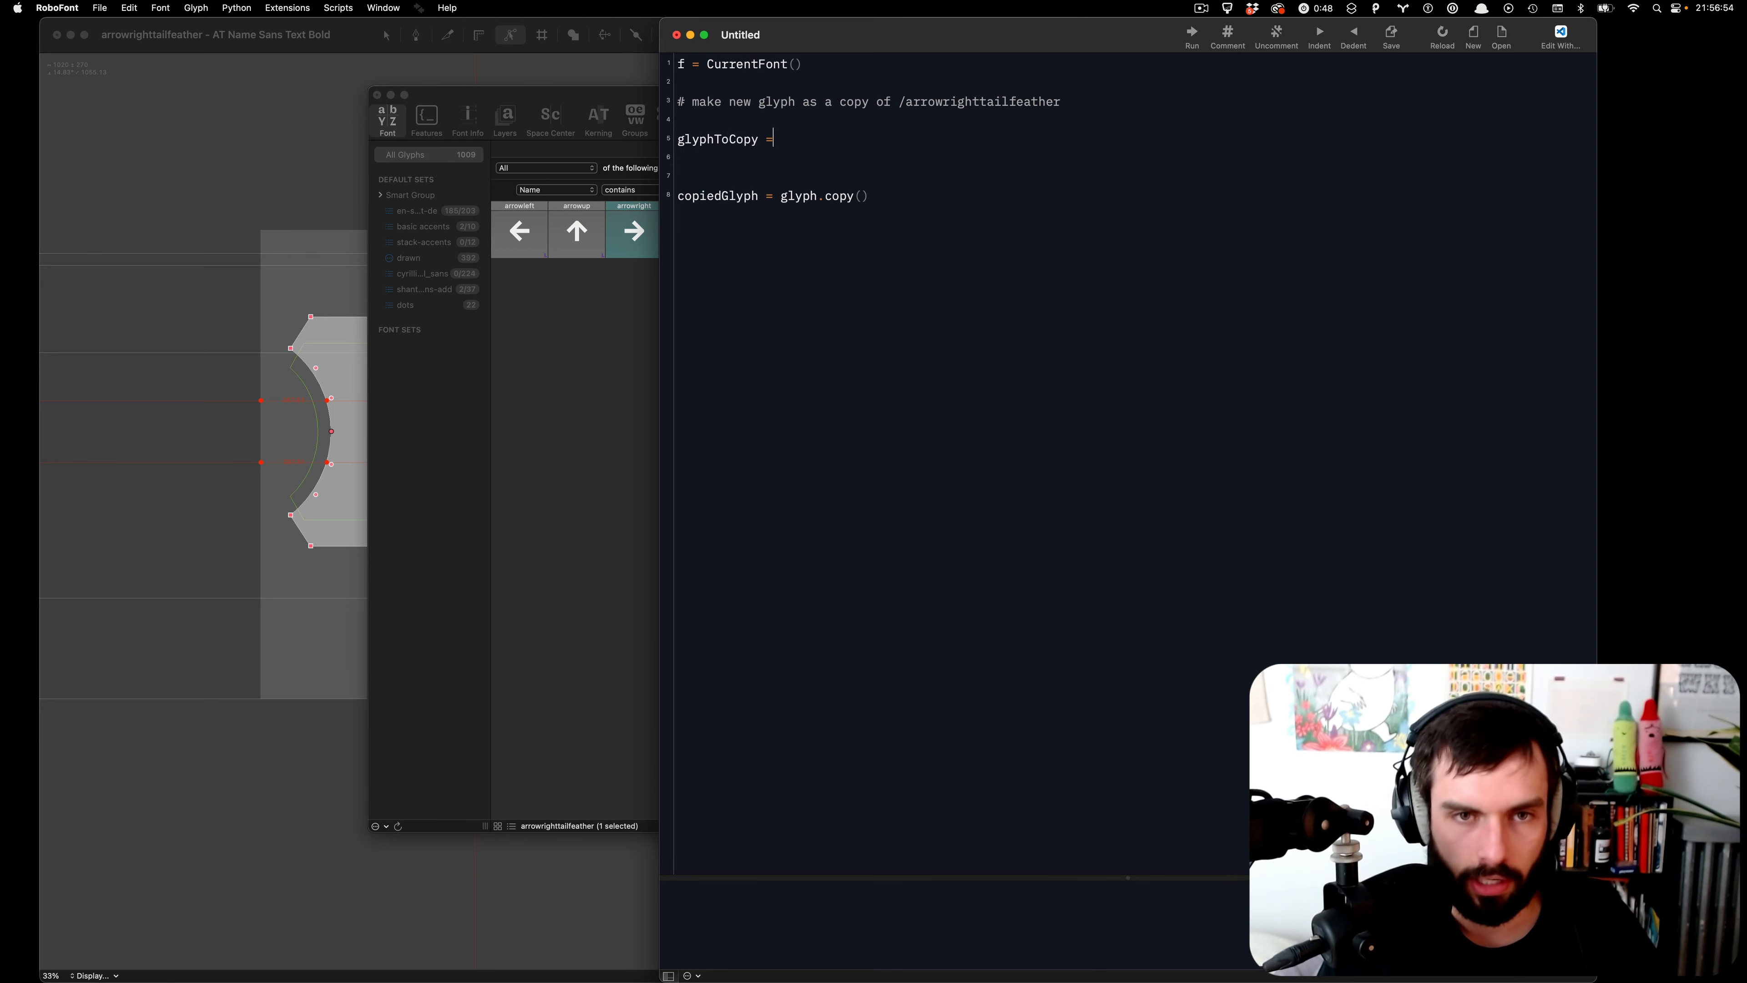
text( = f[)
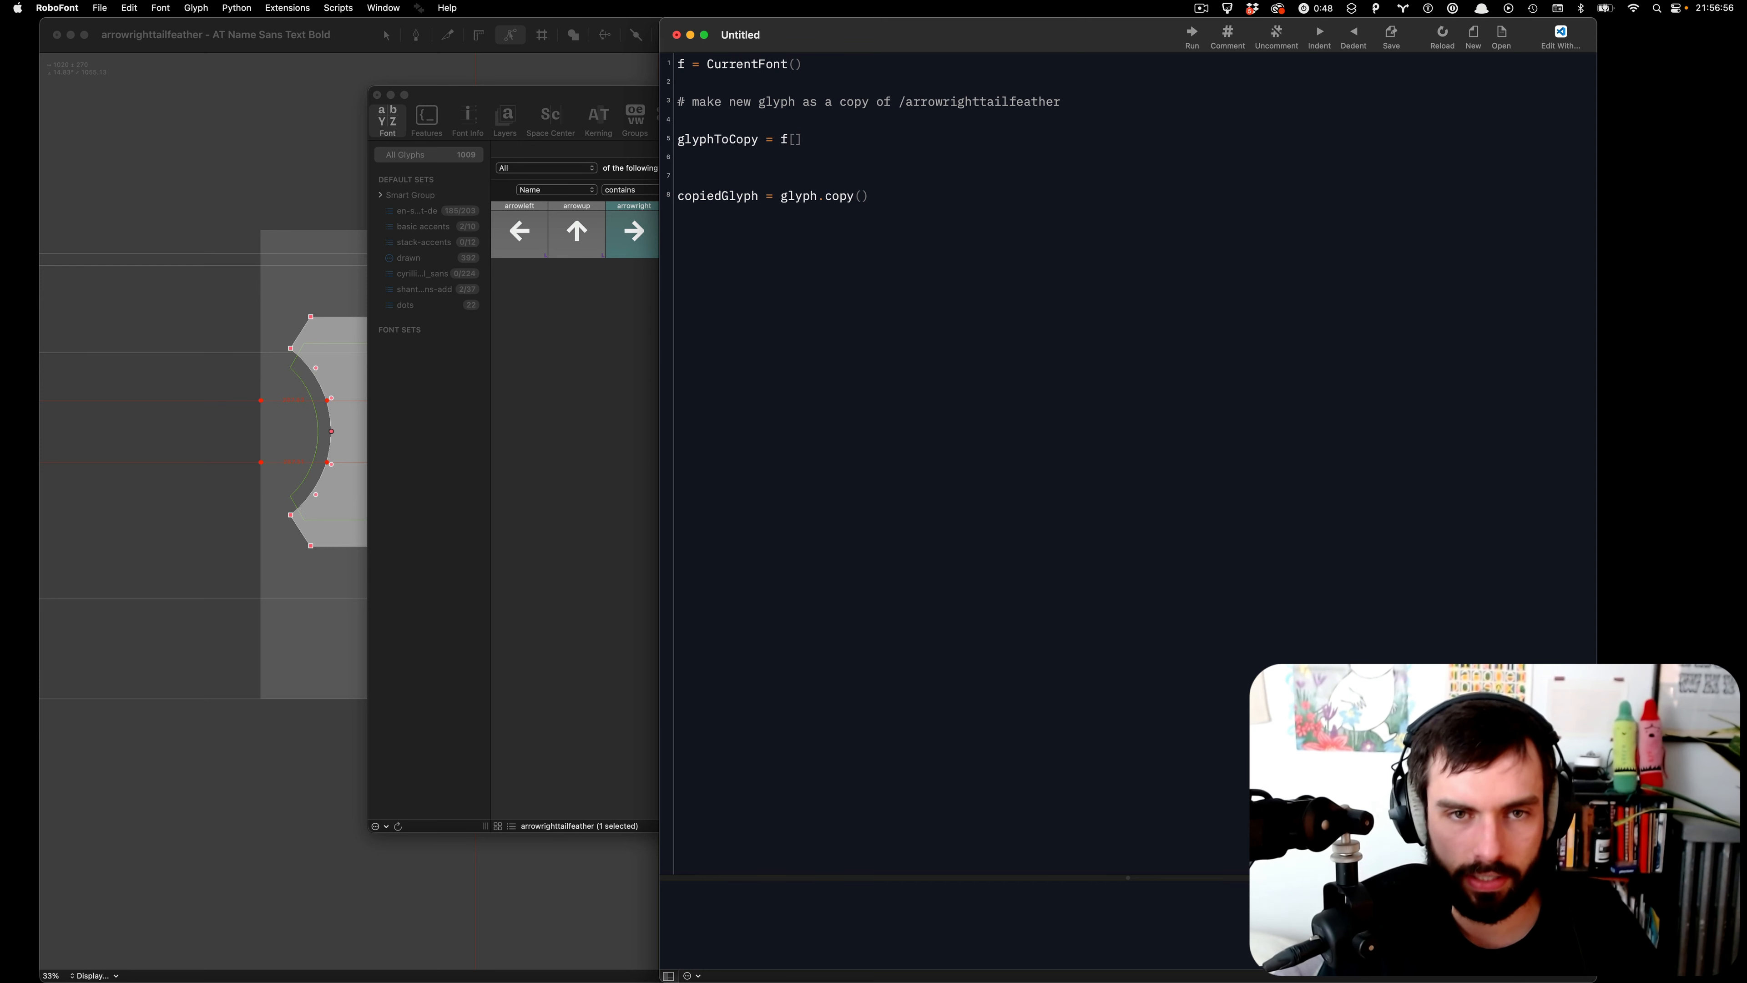
text(")
key(super+v)
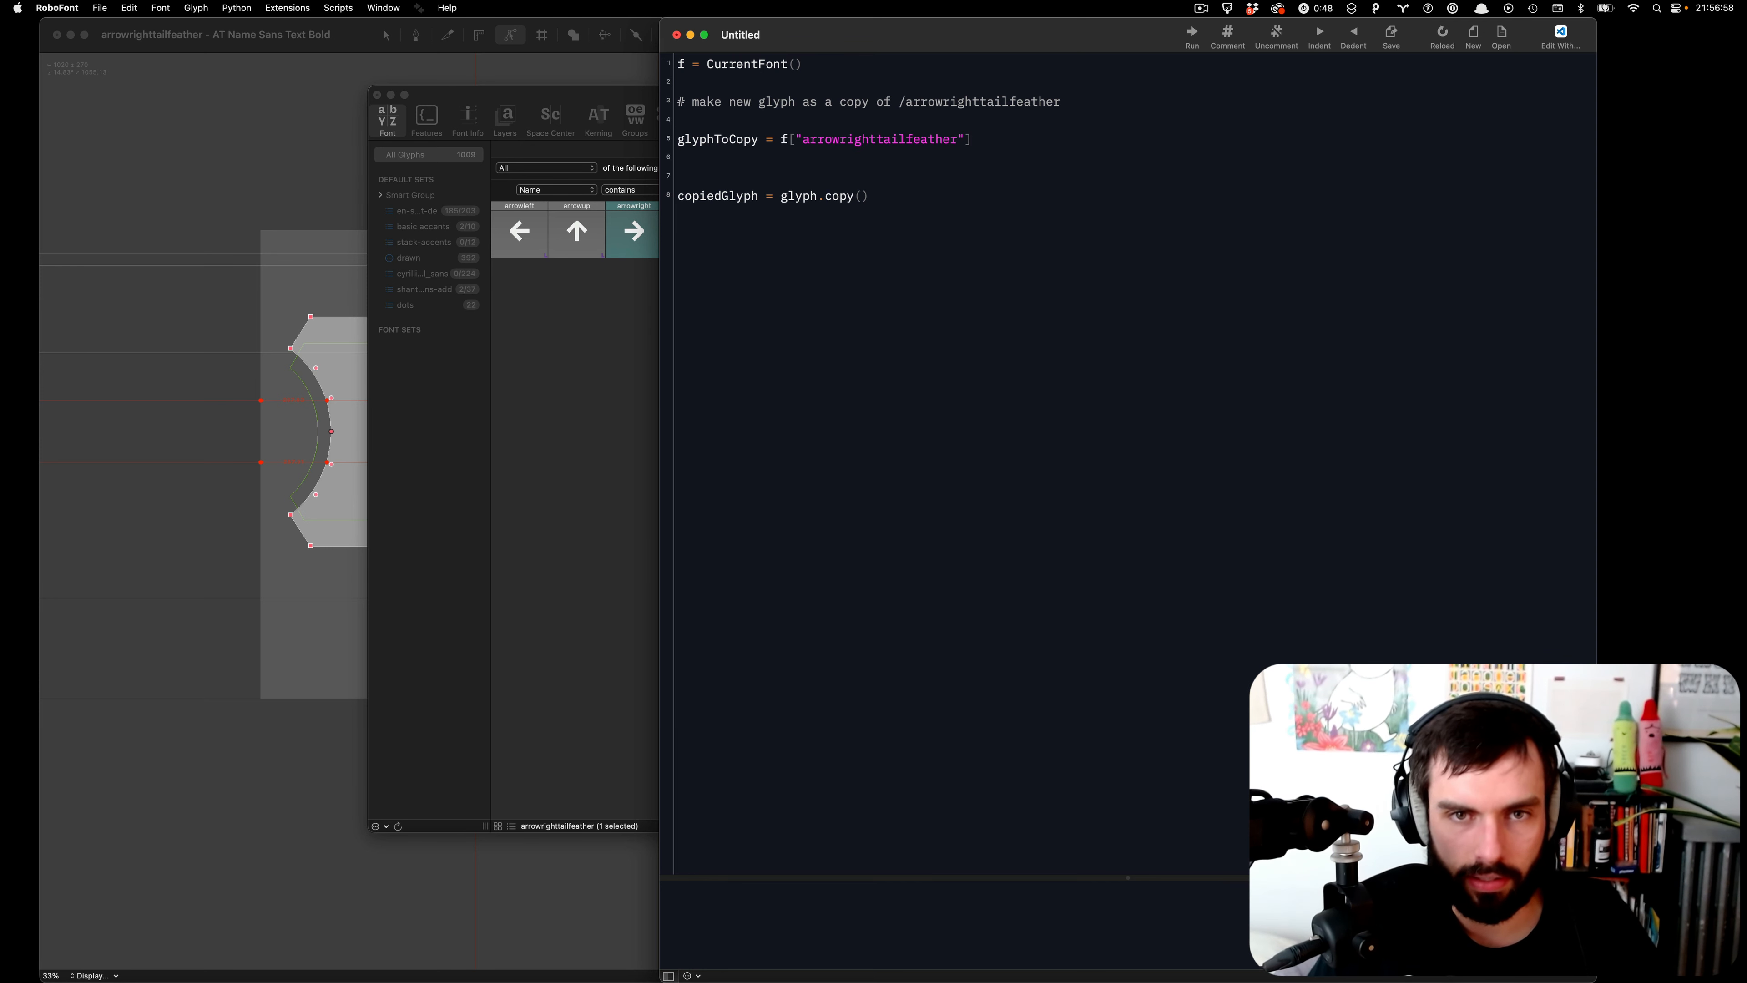
drag(958, 138, 801, 141)
click(988, 163)
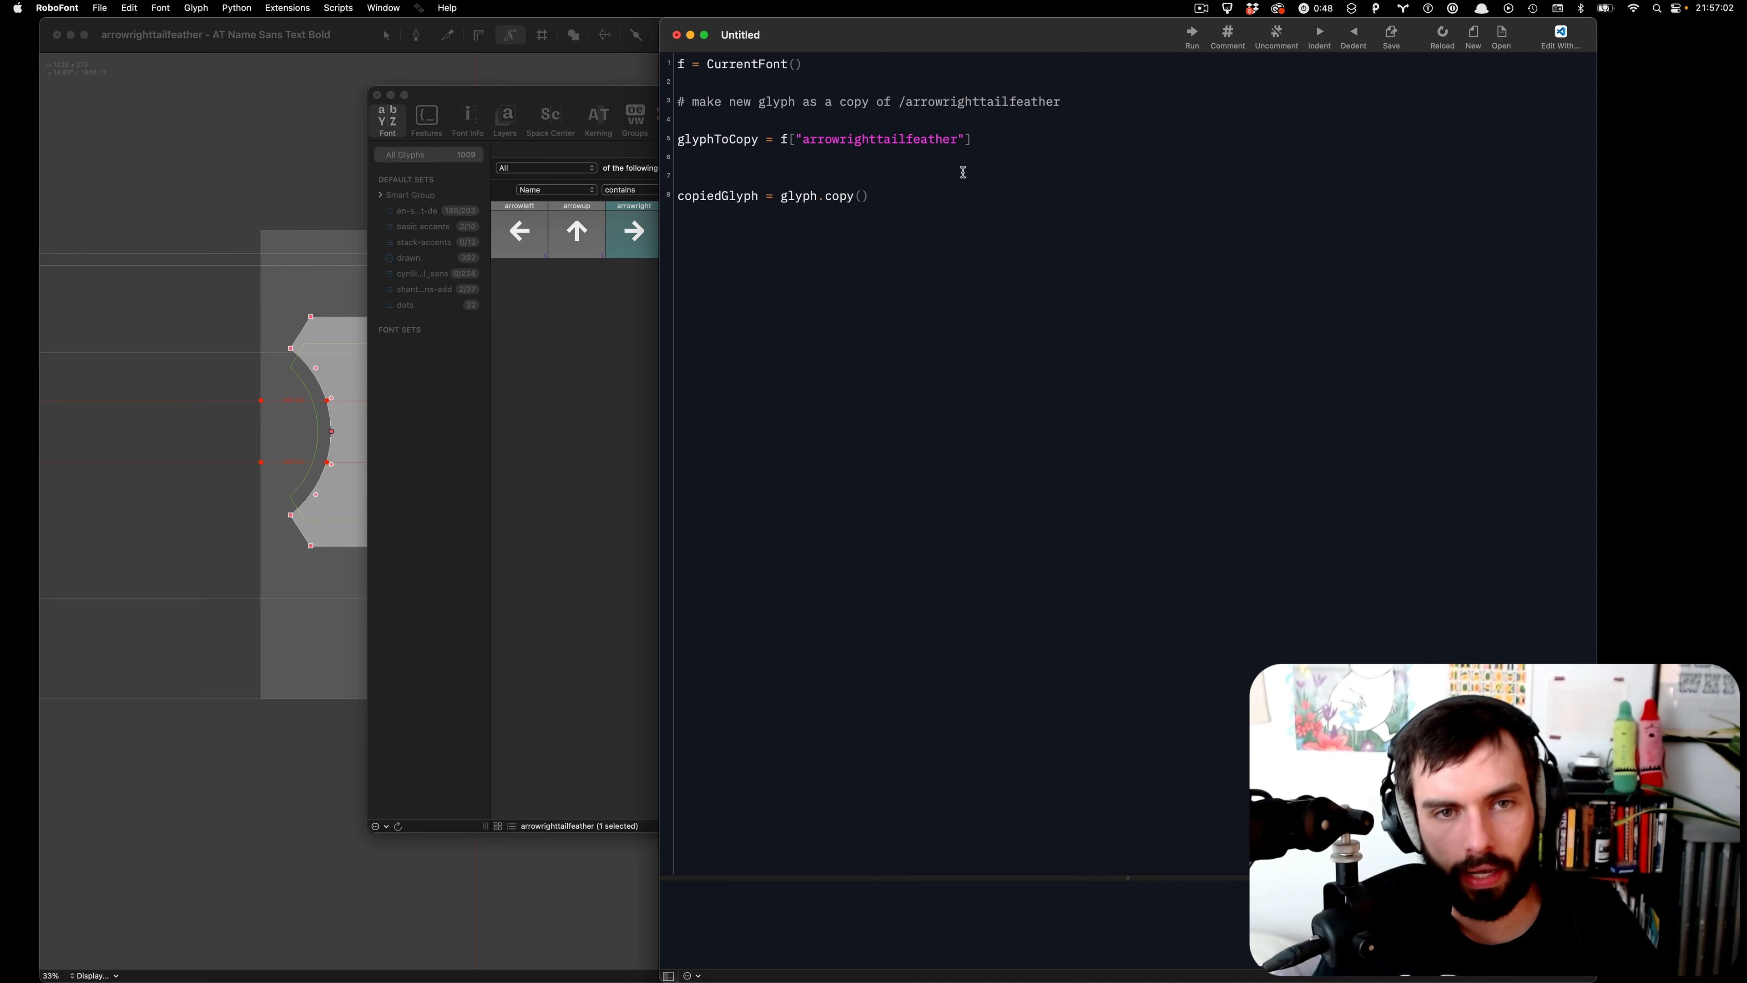
key(Return)
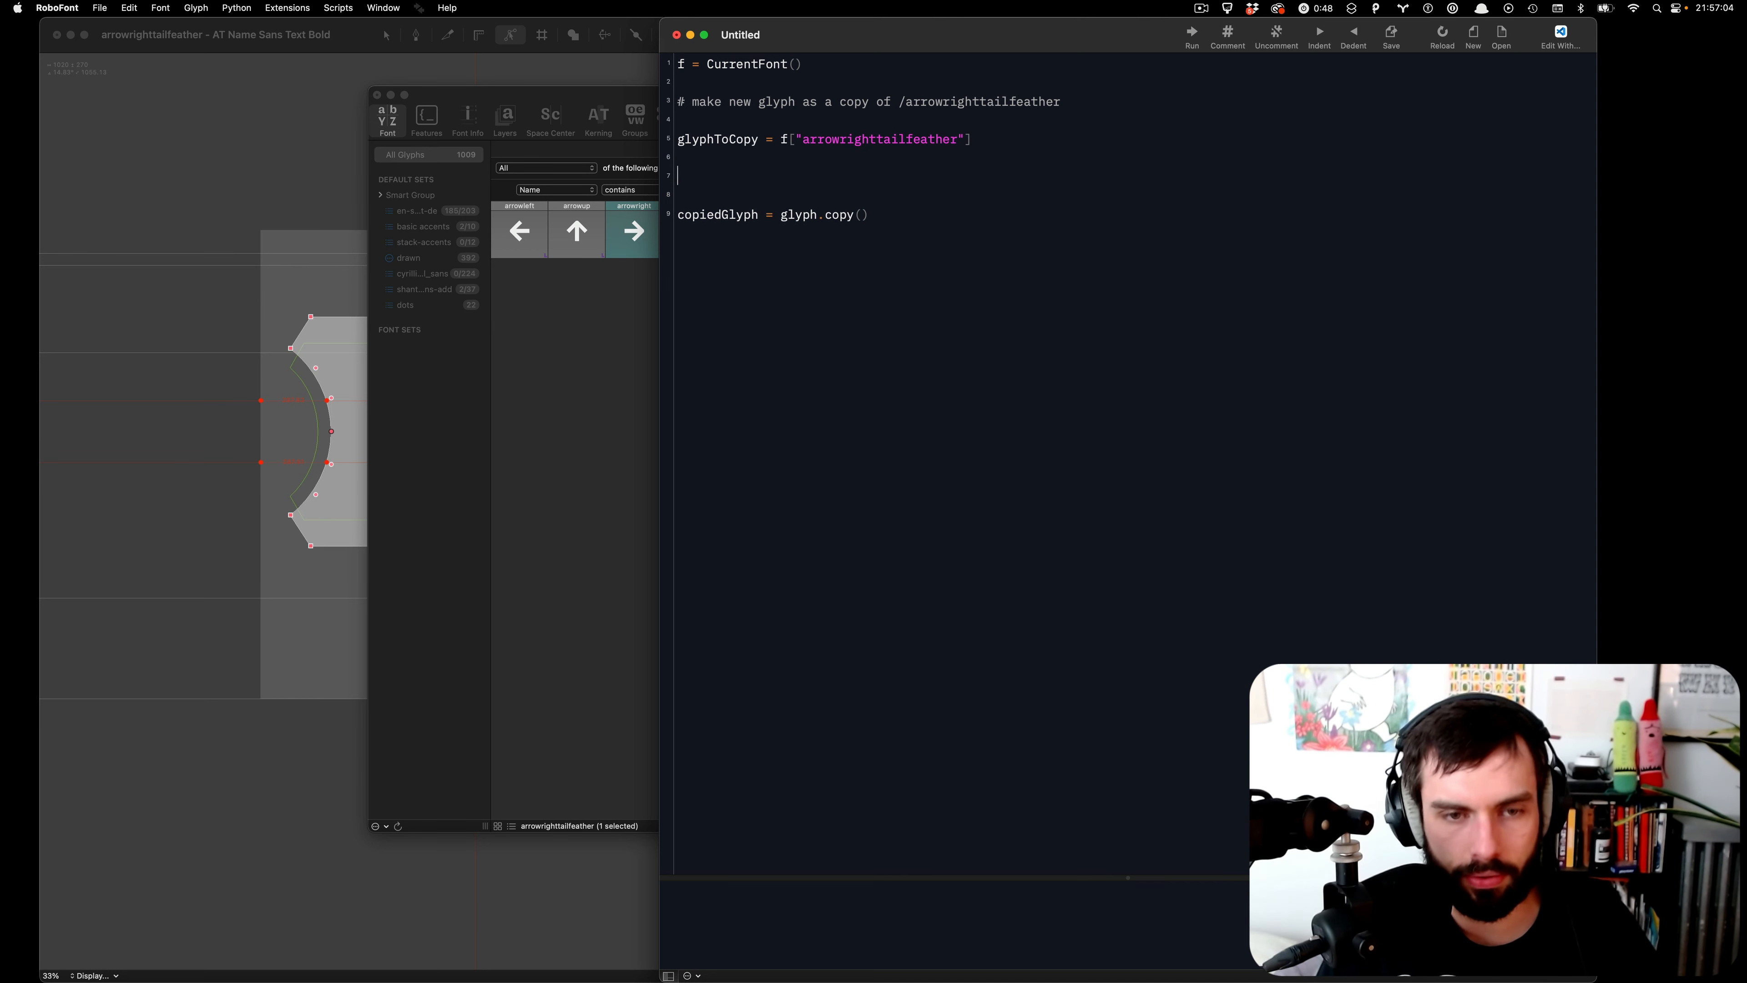
- Switch to Safari, open the Font page of the FontParts object reference, and go to its BaseFont.newGlyph entry
key(super+Tab)
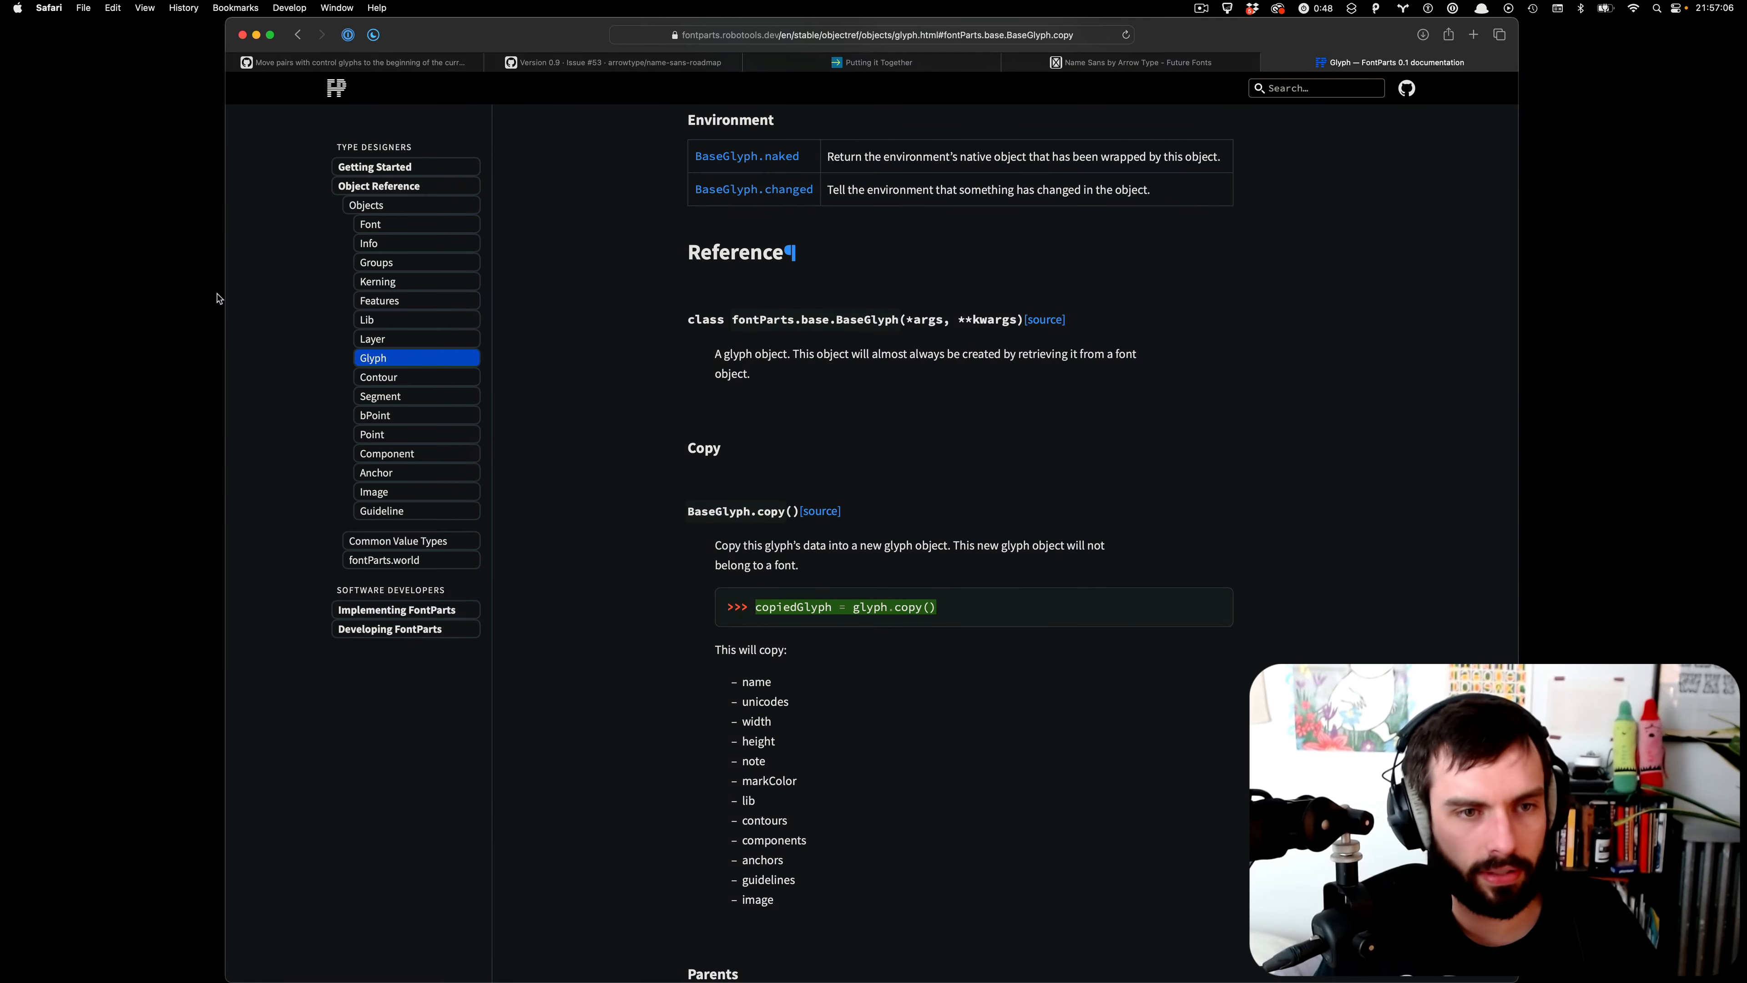
click(384, 225)
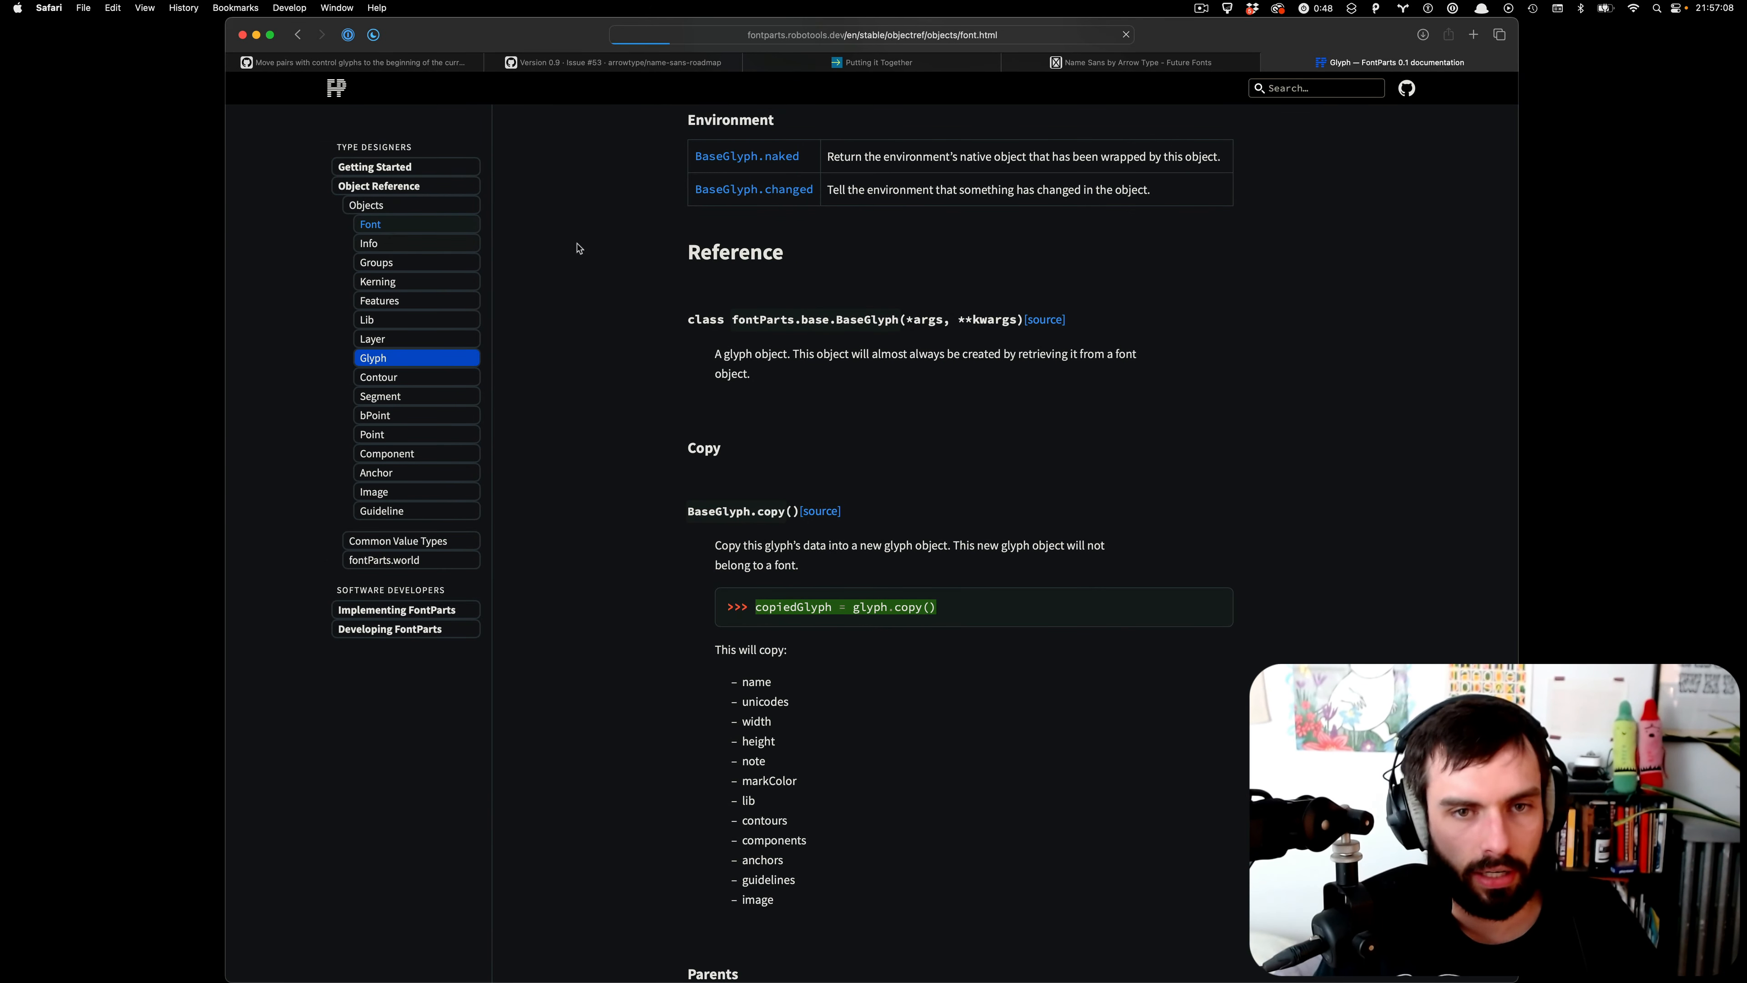
scroll(1075, 455, down, 10)
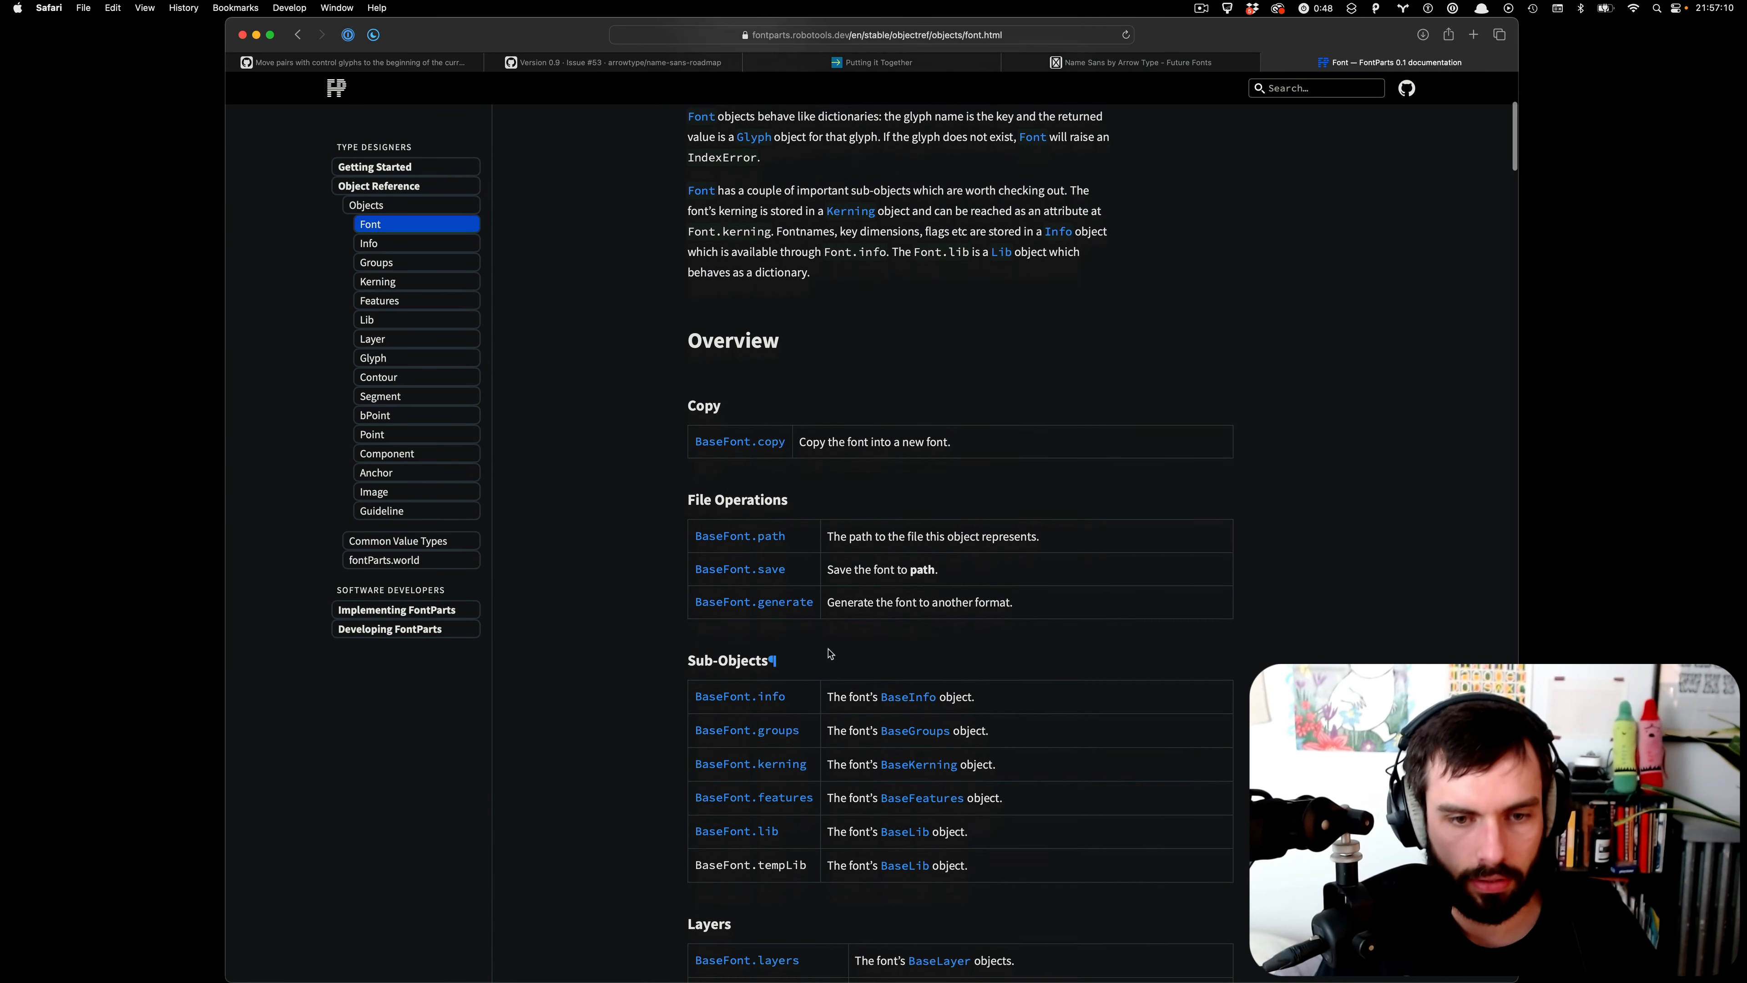
scroll(825, 648, down, 6)
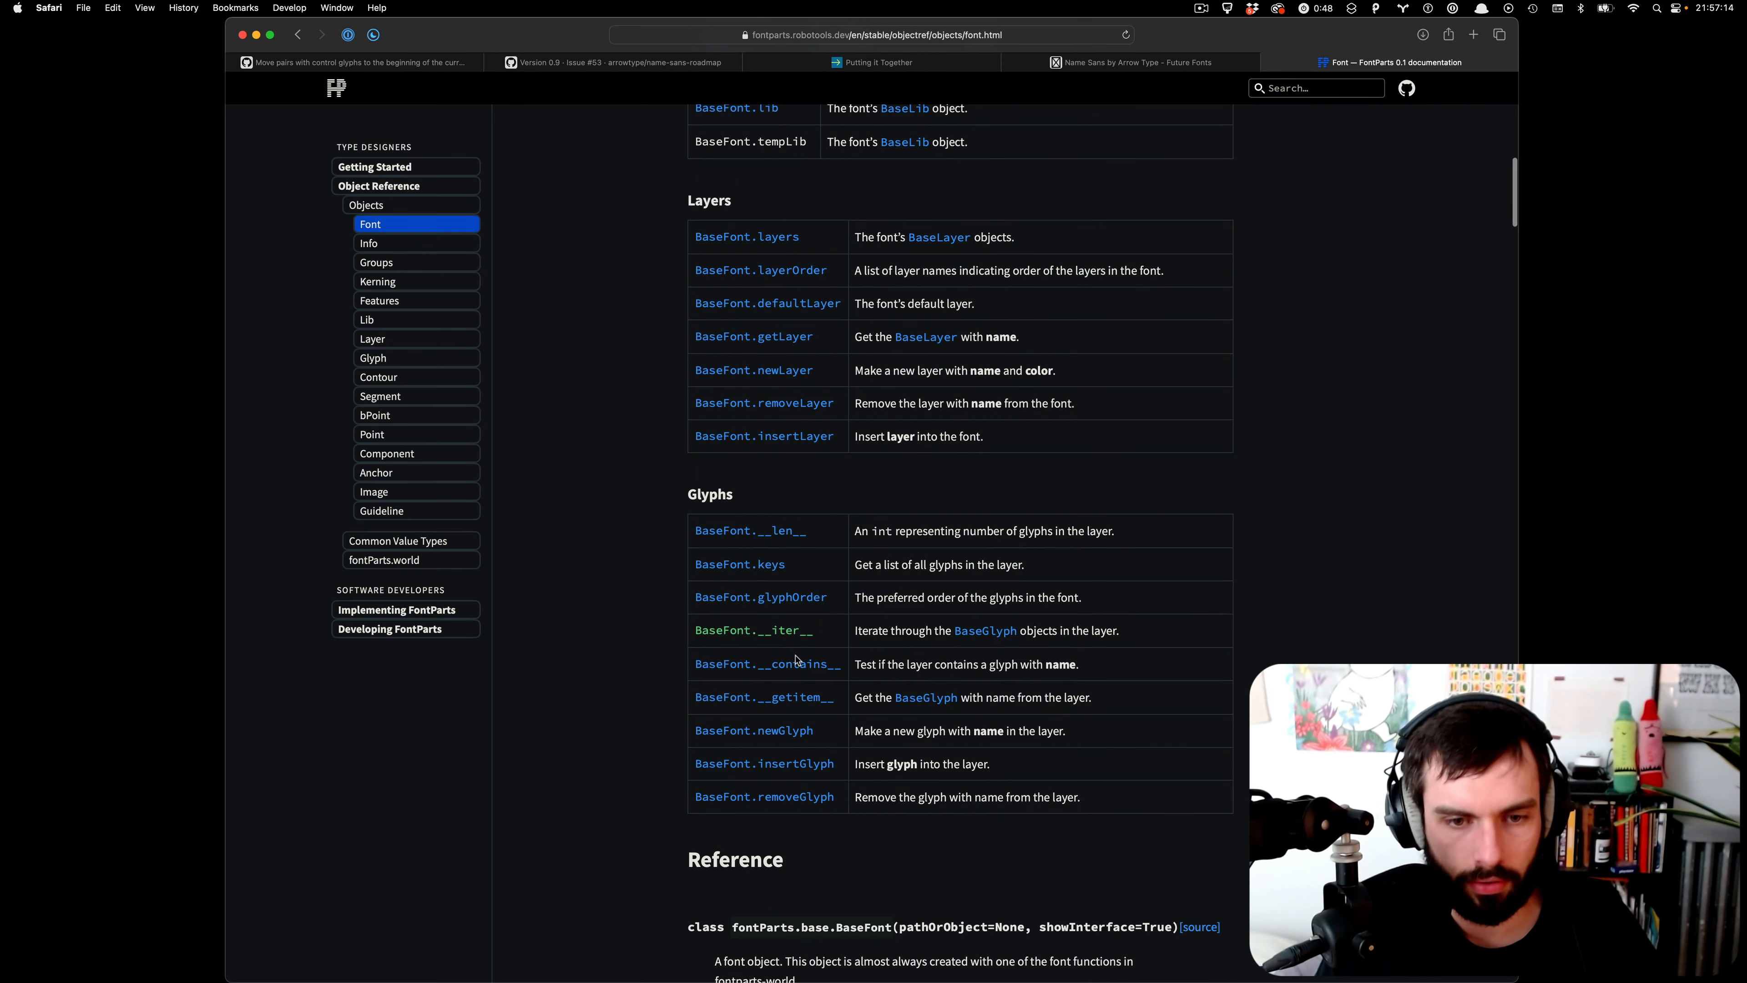
click(796, 731)
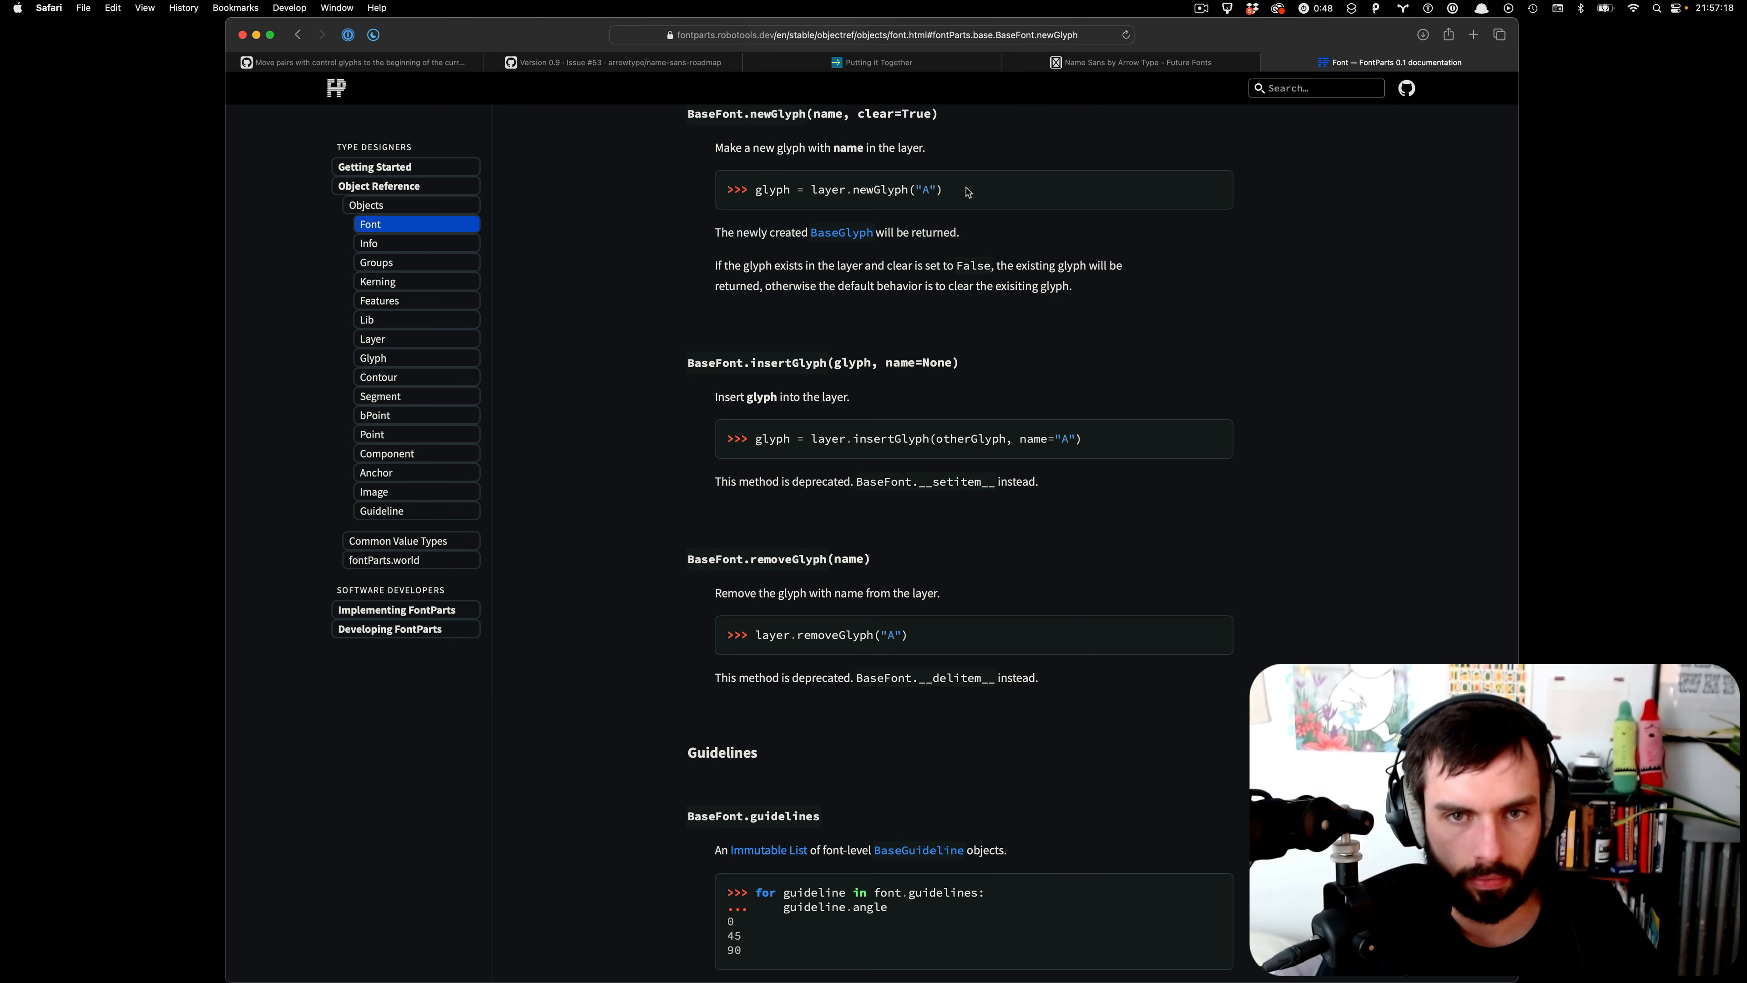
- Read the newGlyph usage example and the neighbouring glyph method entries to see how layer is used
drag(945, 190, 758, 190)
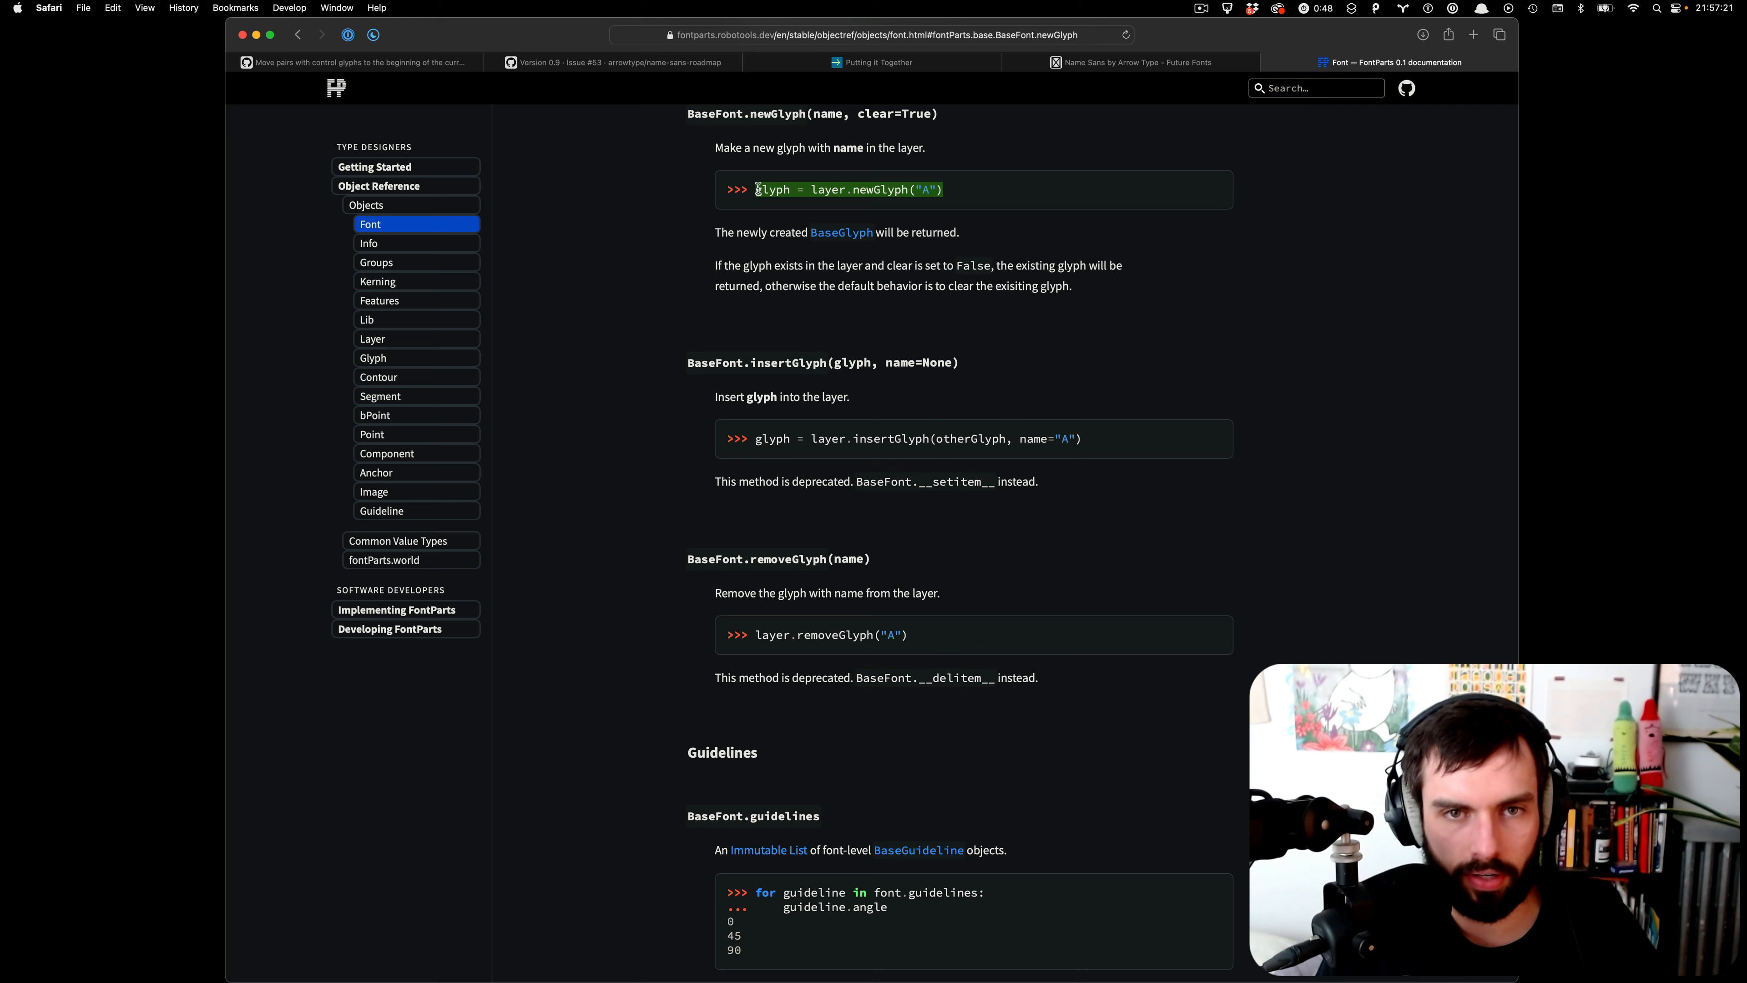
scroll(1001, 209, up, 1)
click(1001, 218)
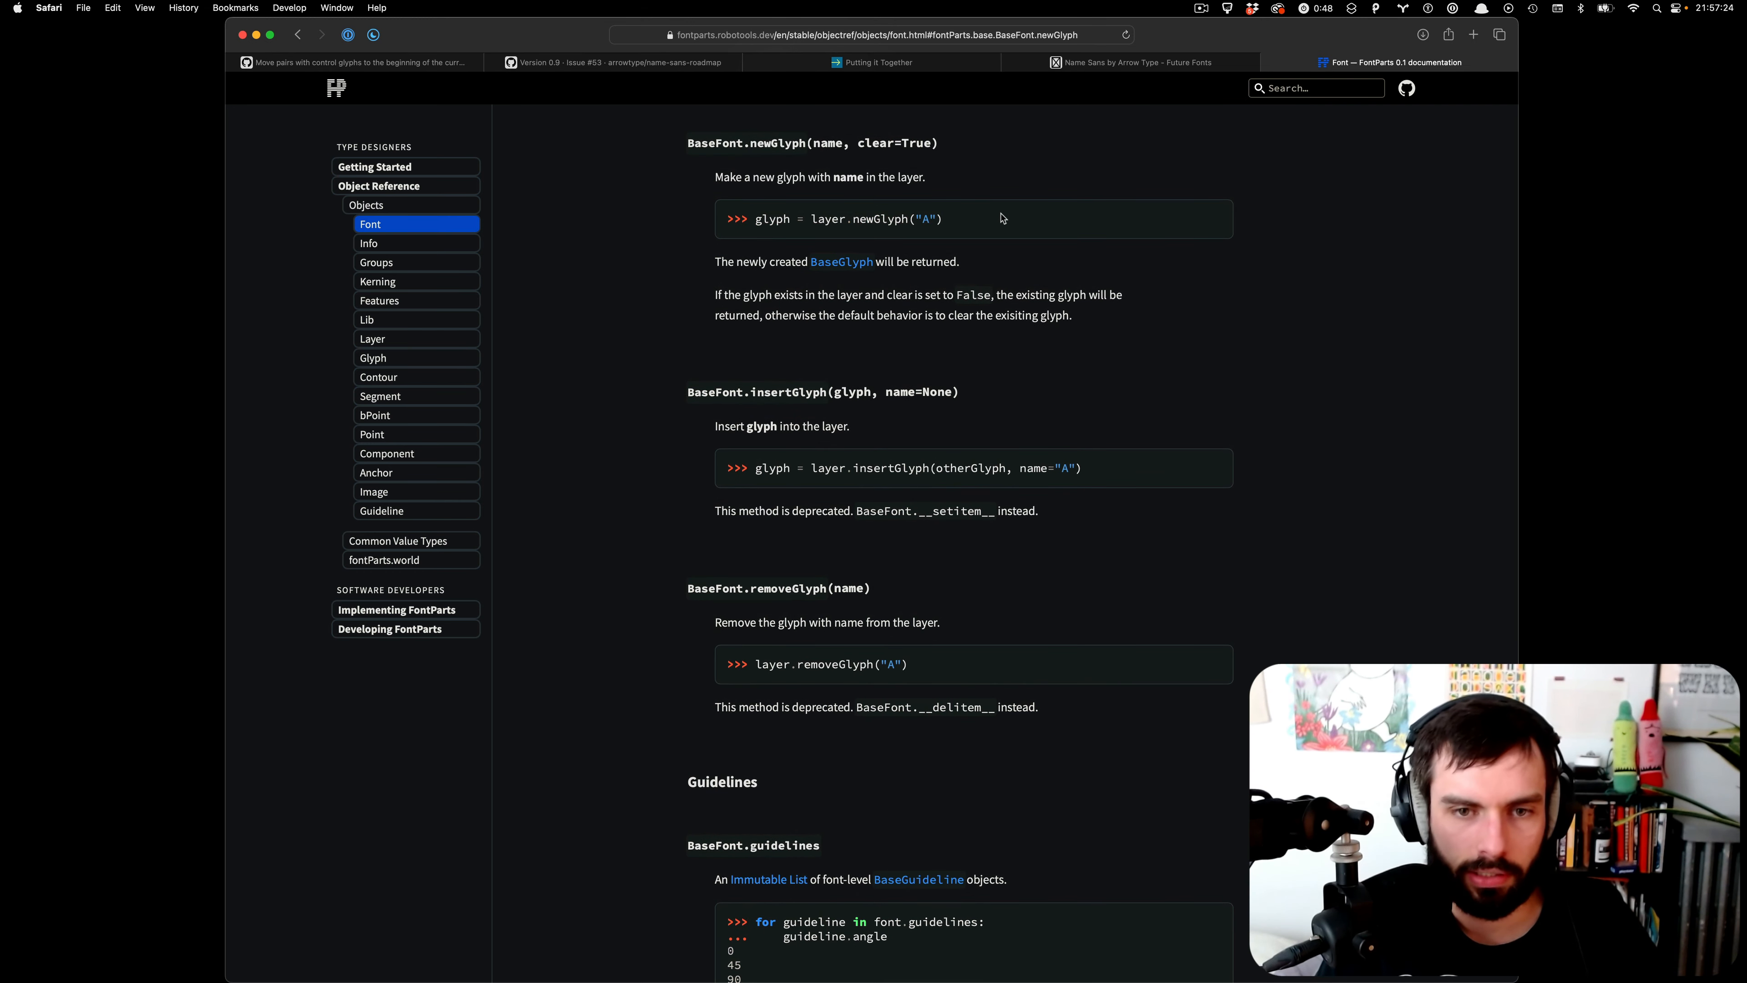
scroll(1002, 218, up, 8)
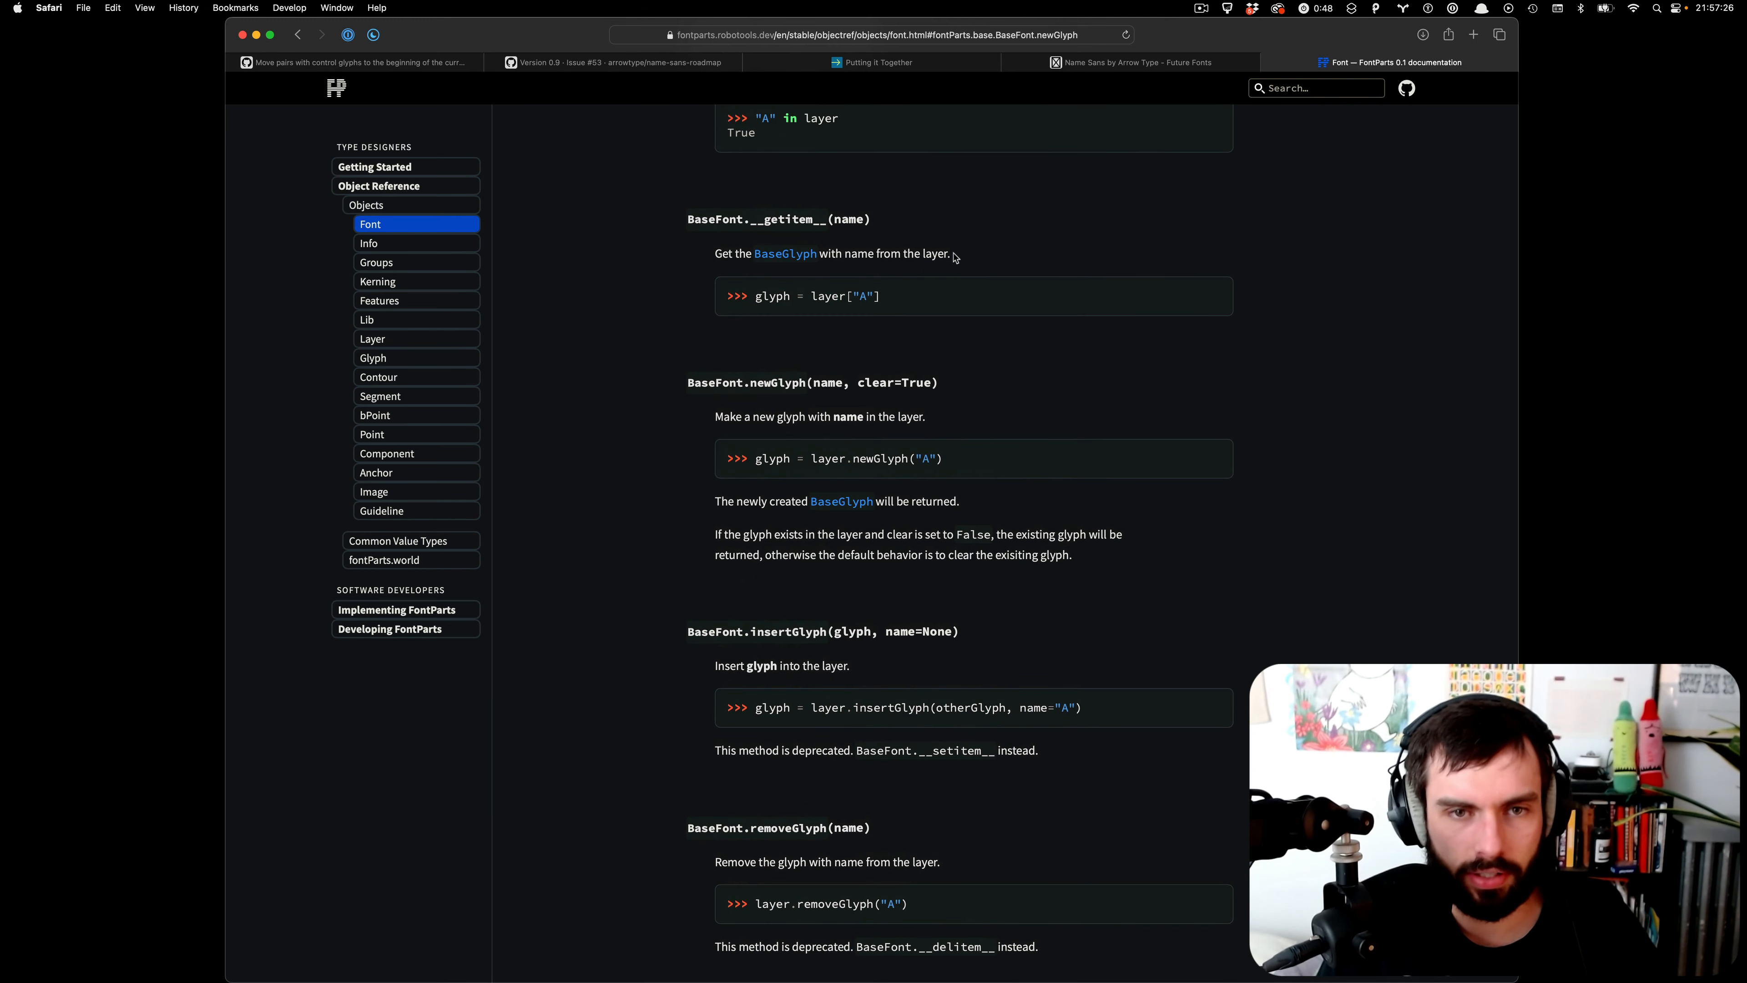
scroll(952, 292, up, 2)
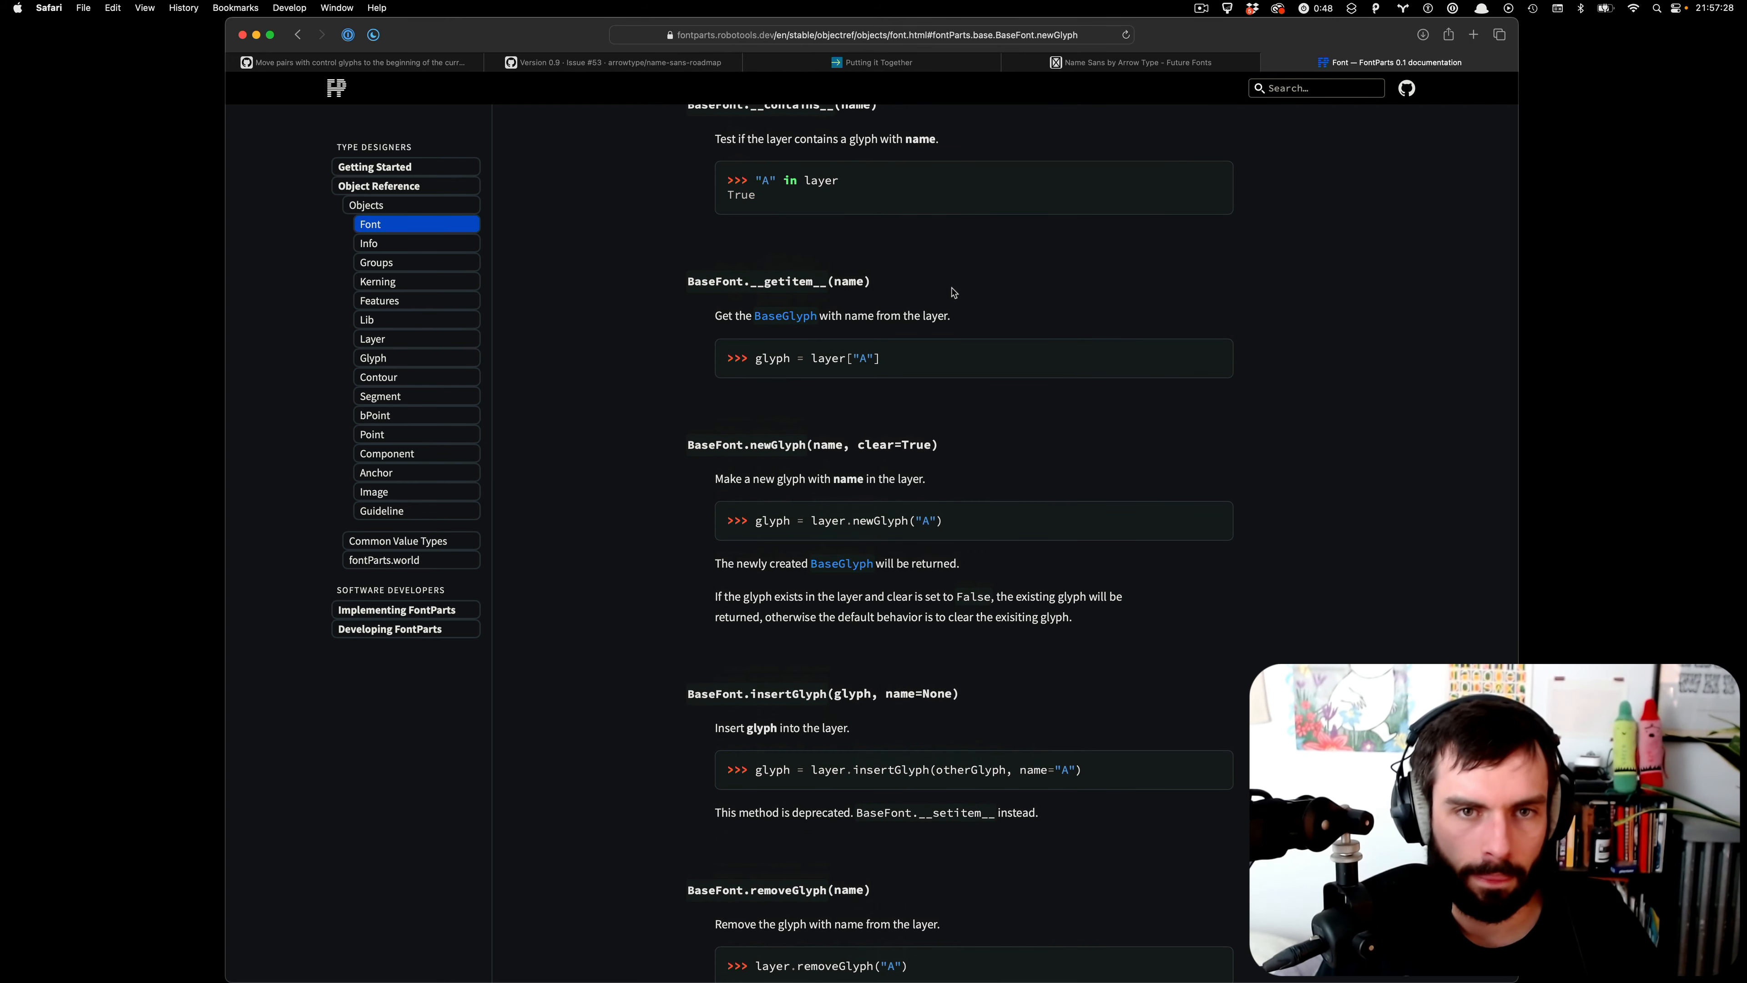
scroll(952, 293, up, 4)
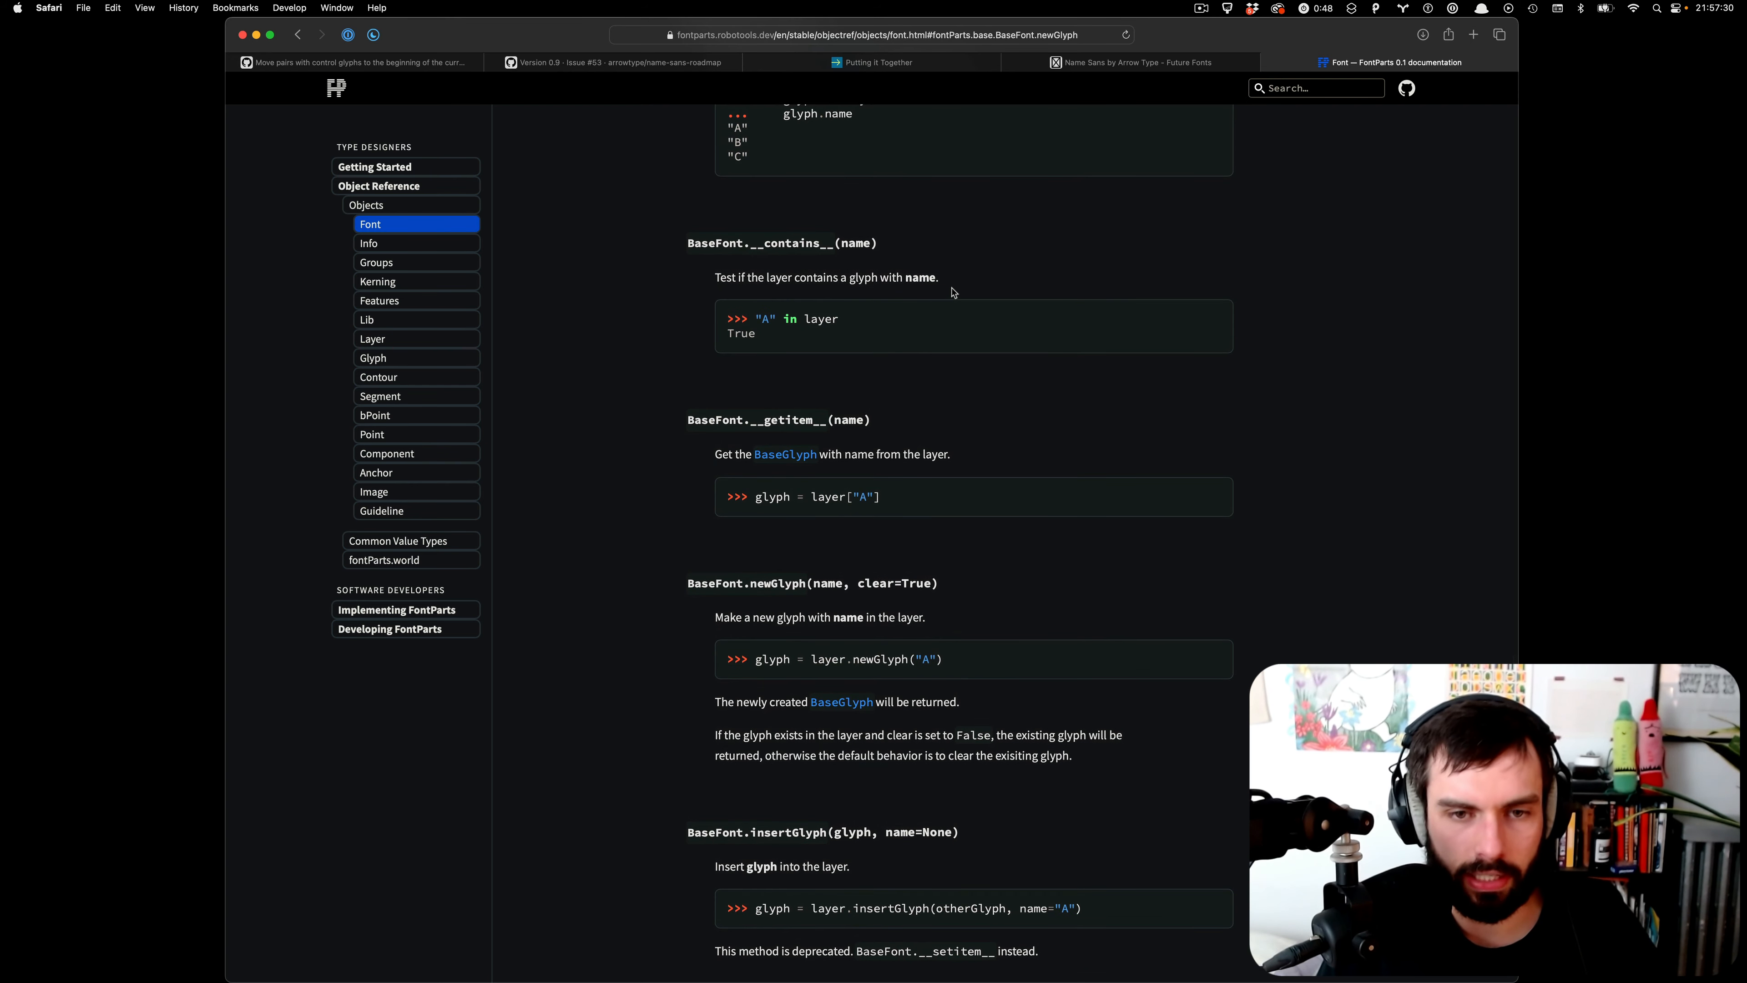
scroll(953, 292, up, 10)
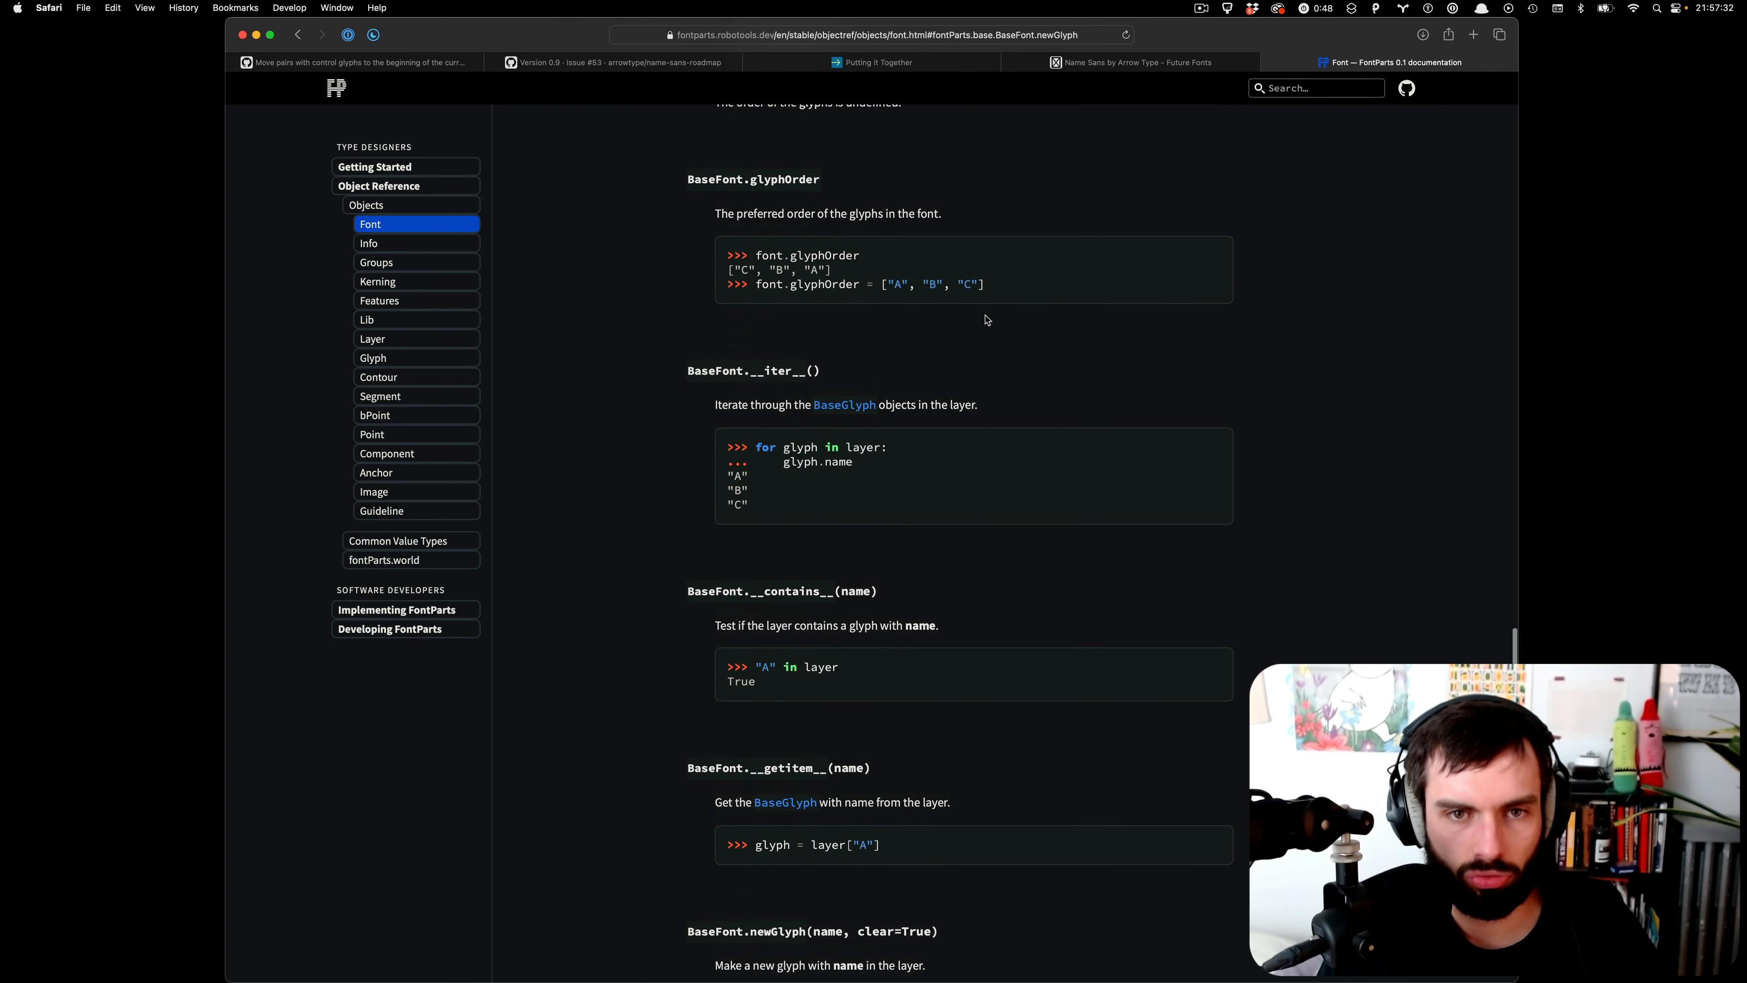
scroll(987, 320, up, 6)
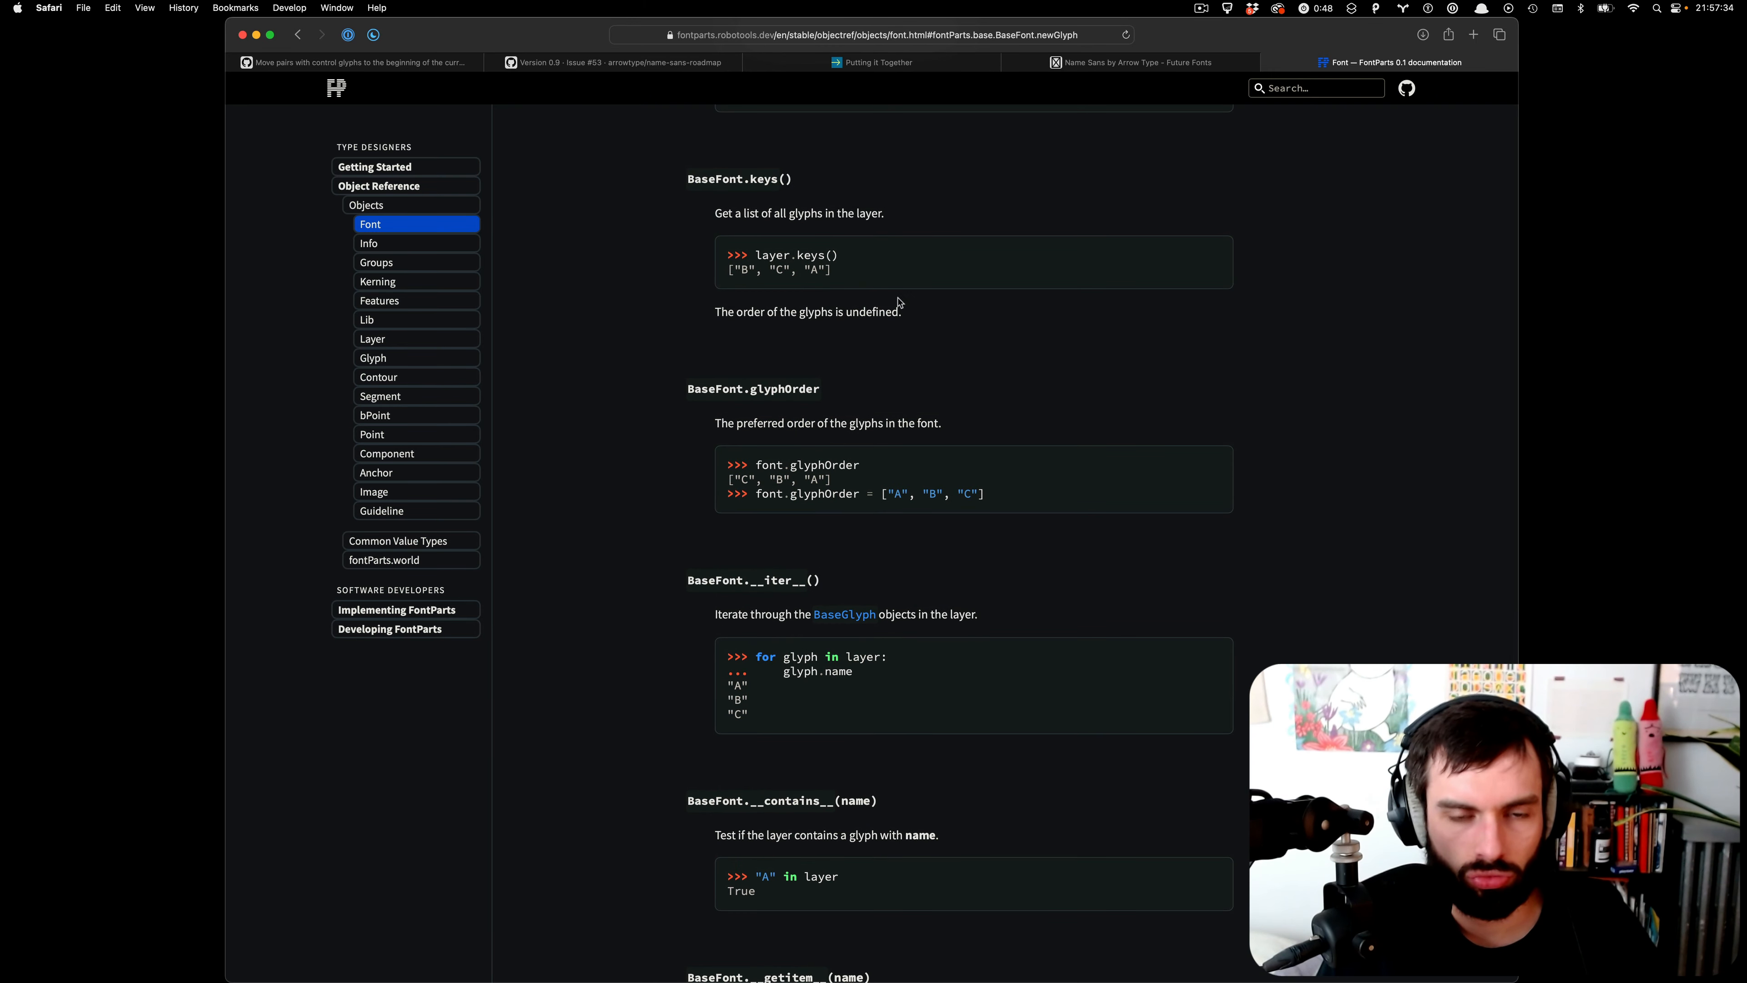
- Return to the RoboFont script and start a loop below glyphToCopy with for layer in f.layers:
key(super+Tab)
click(993, 167)
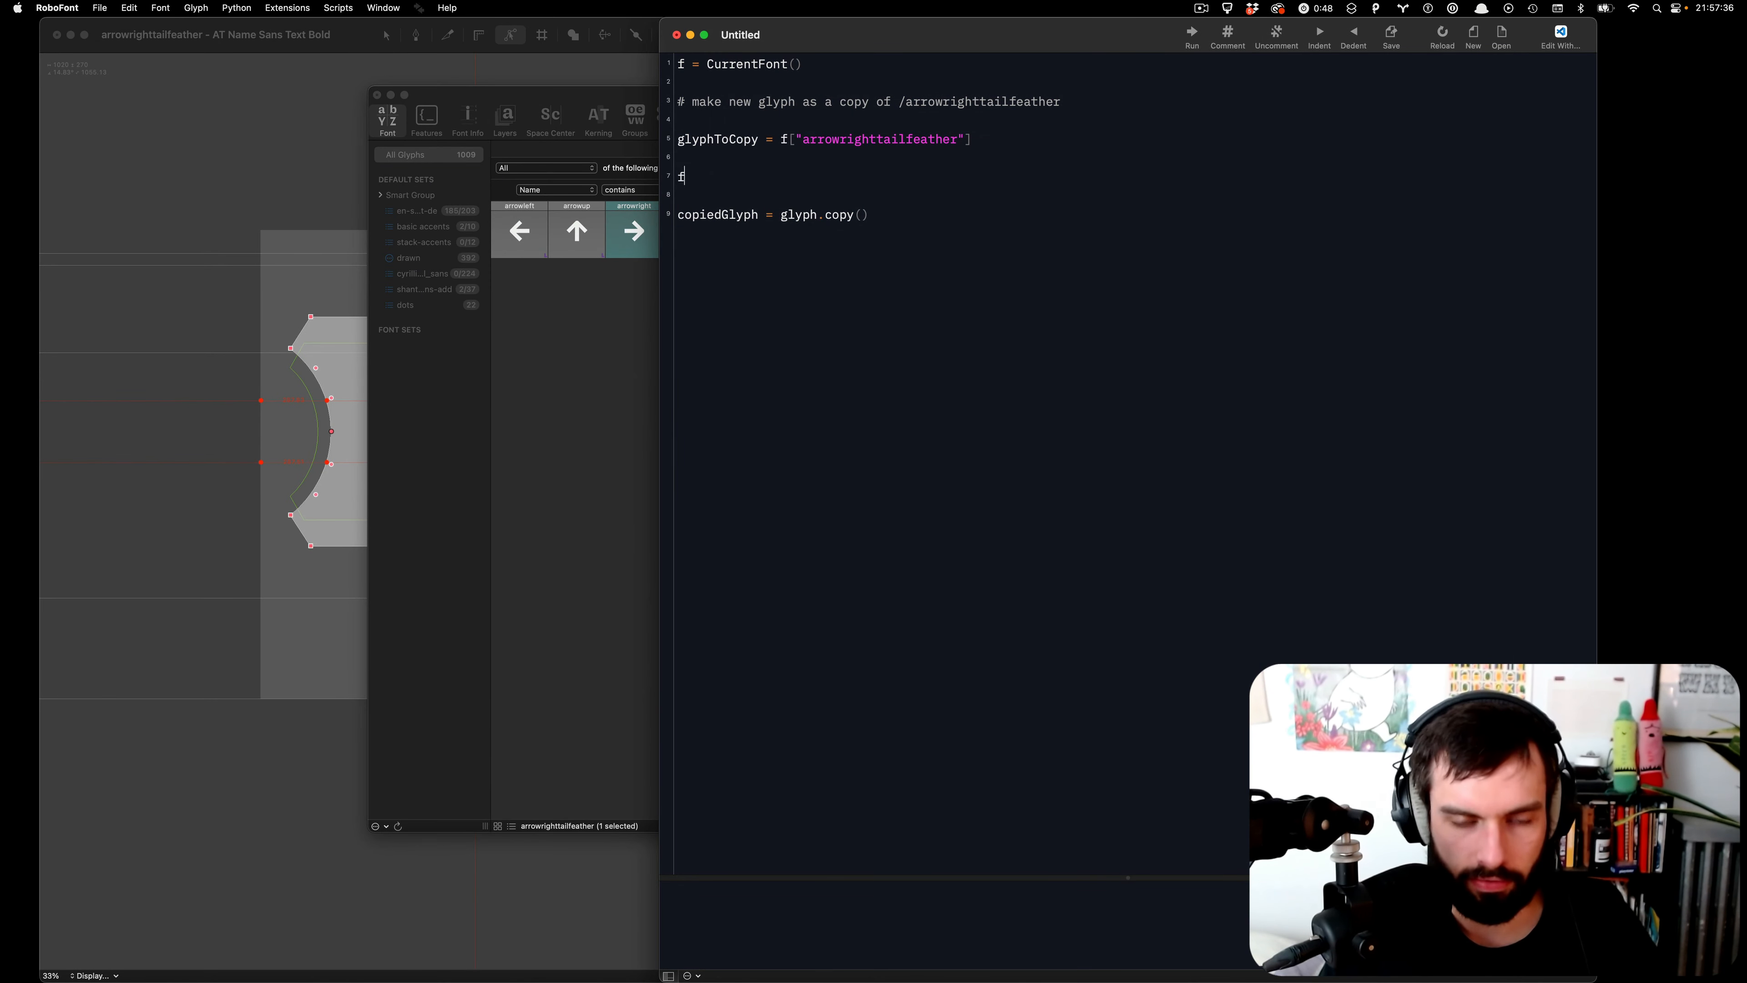
text(for layer in f.)
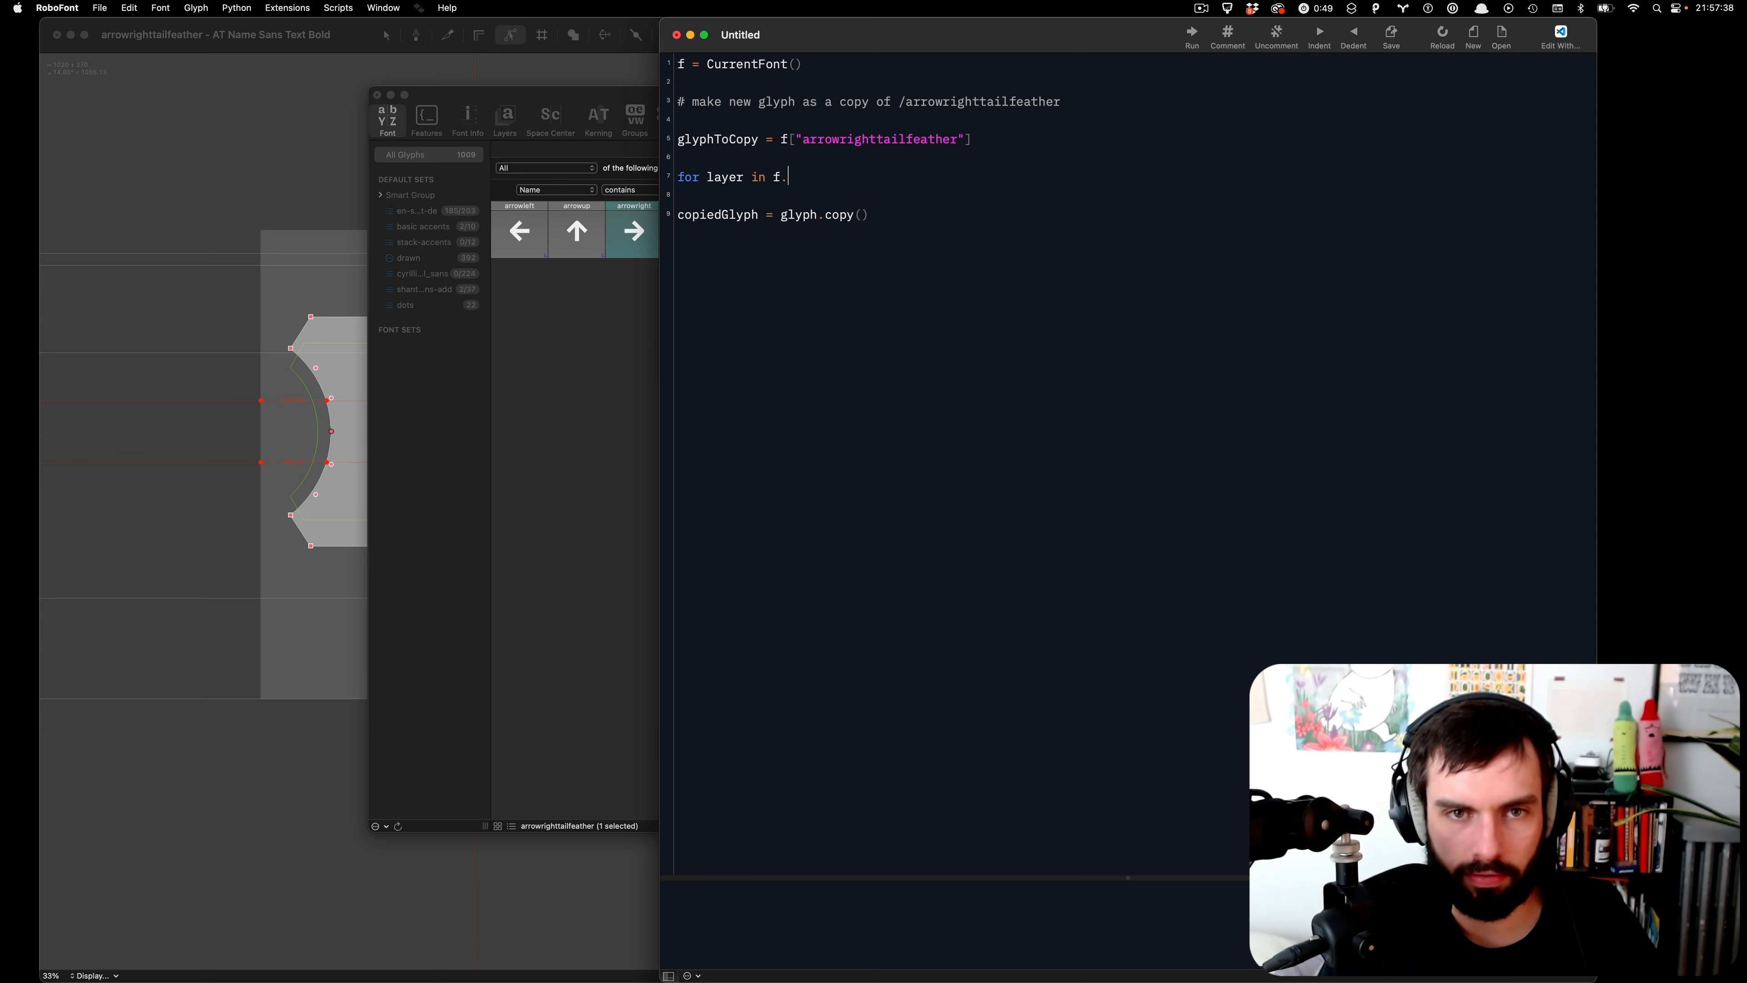
text(layers)
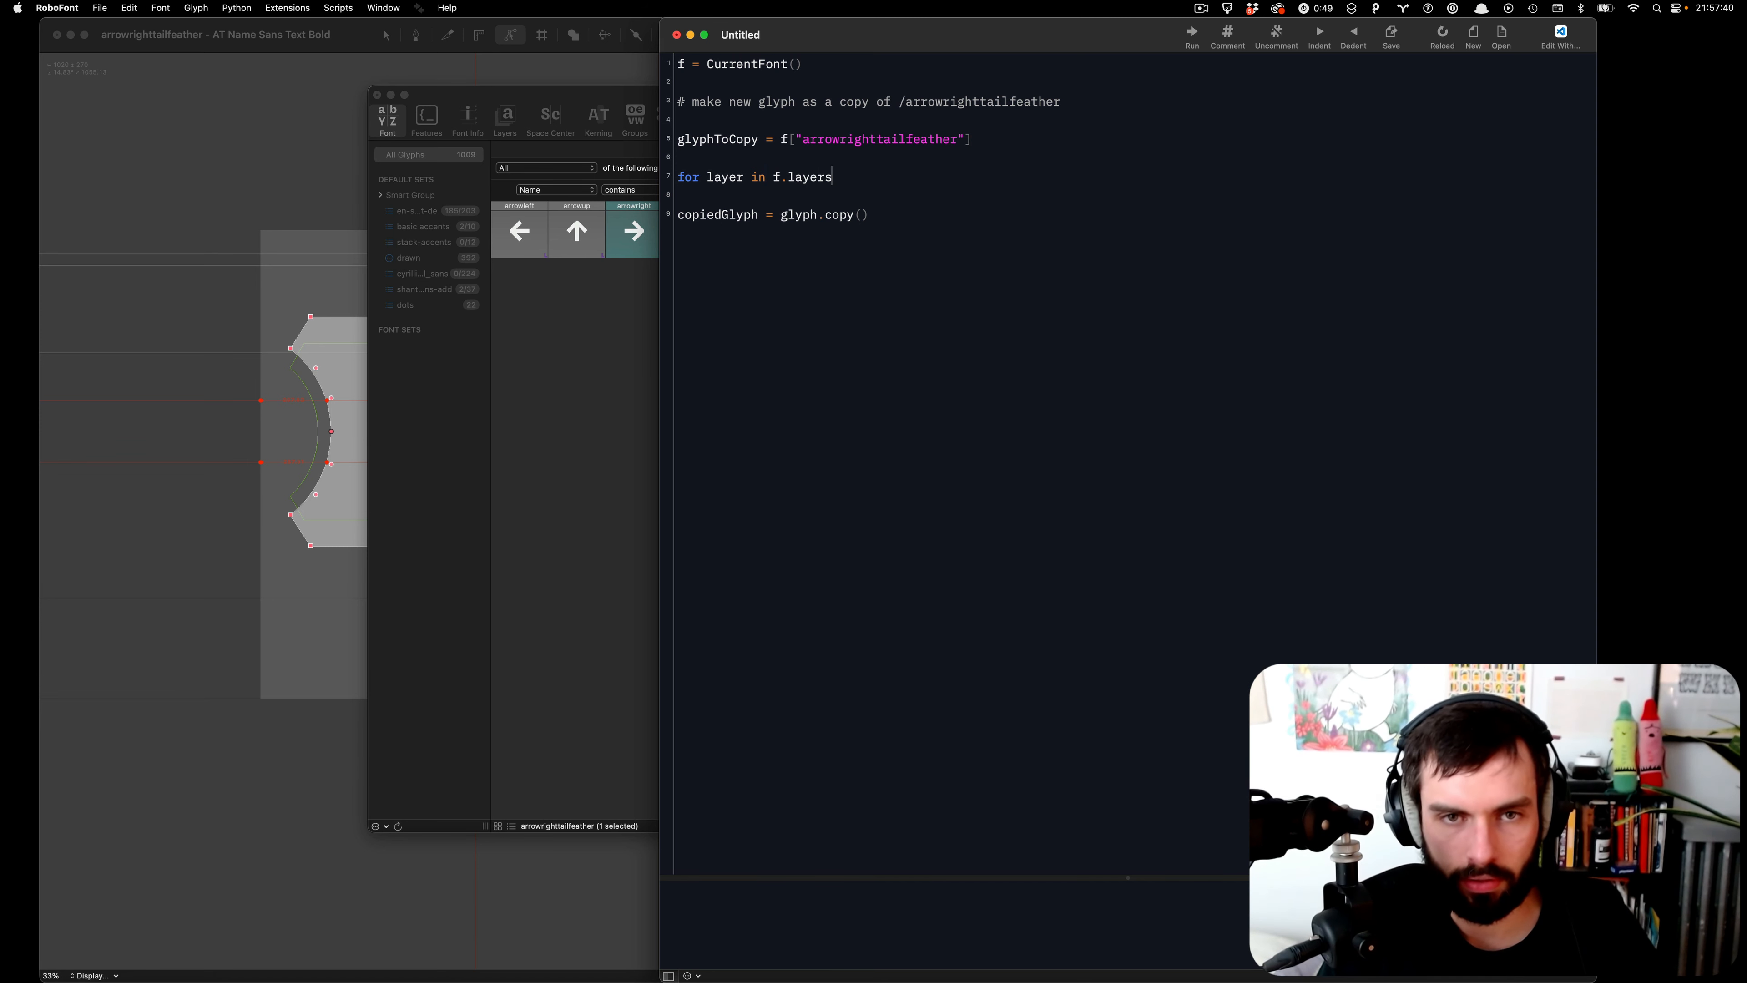
text(:)
key(Return)
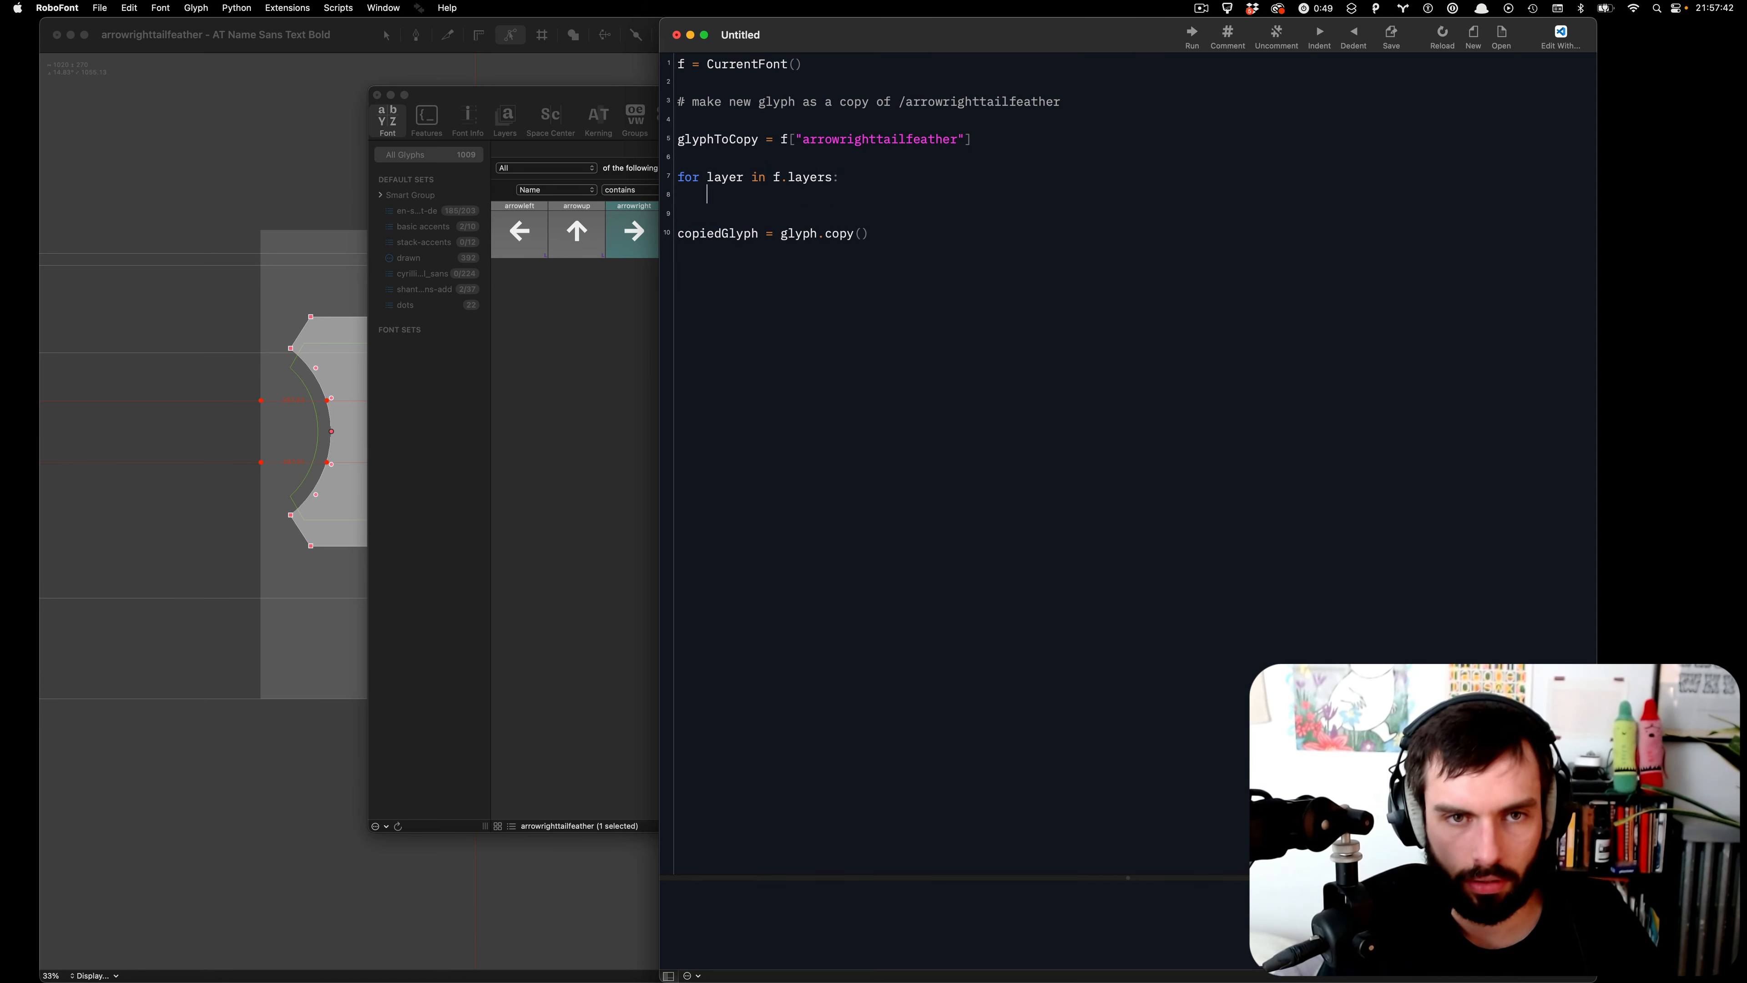
- Strip the loop syntax from that line and index the first layer so it reads f.layers[0]
drag(773, 178, 554, 184)
key(BackSpace)
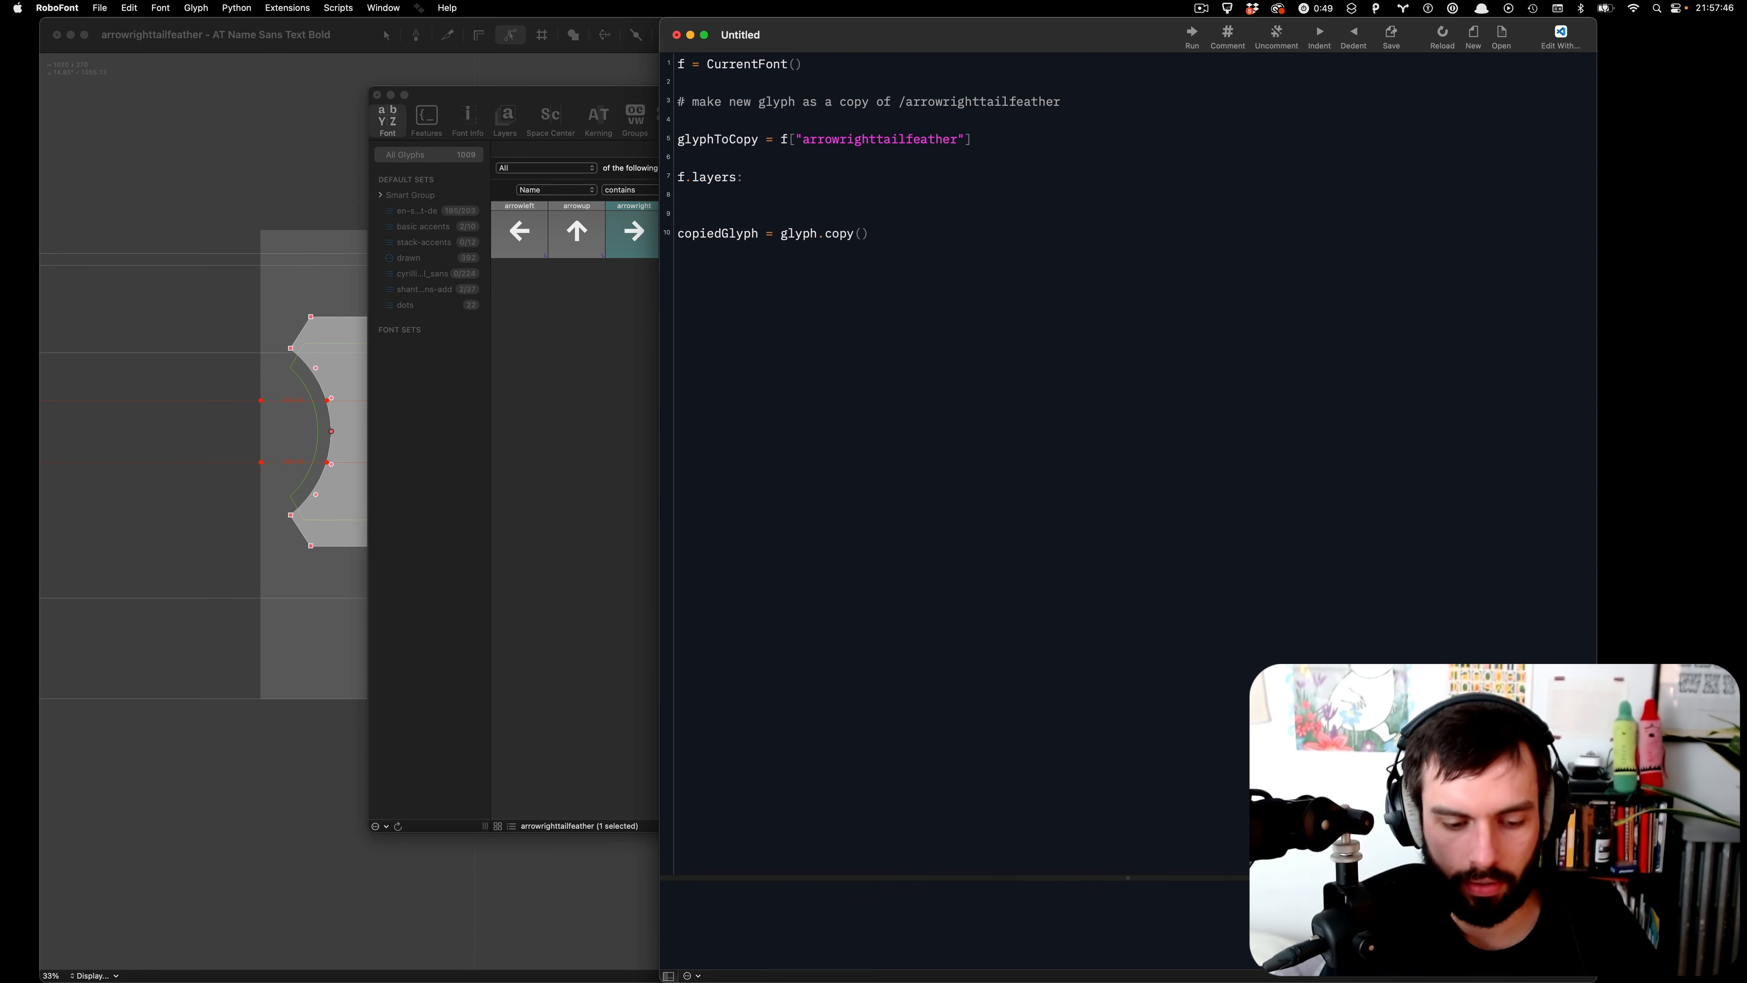
click(836, 172)
key(BackSpace)
text([0)
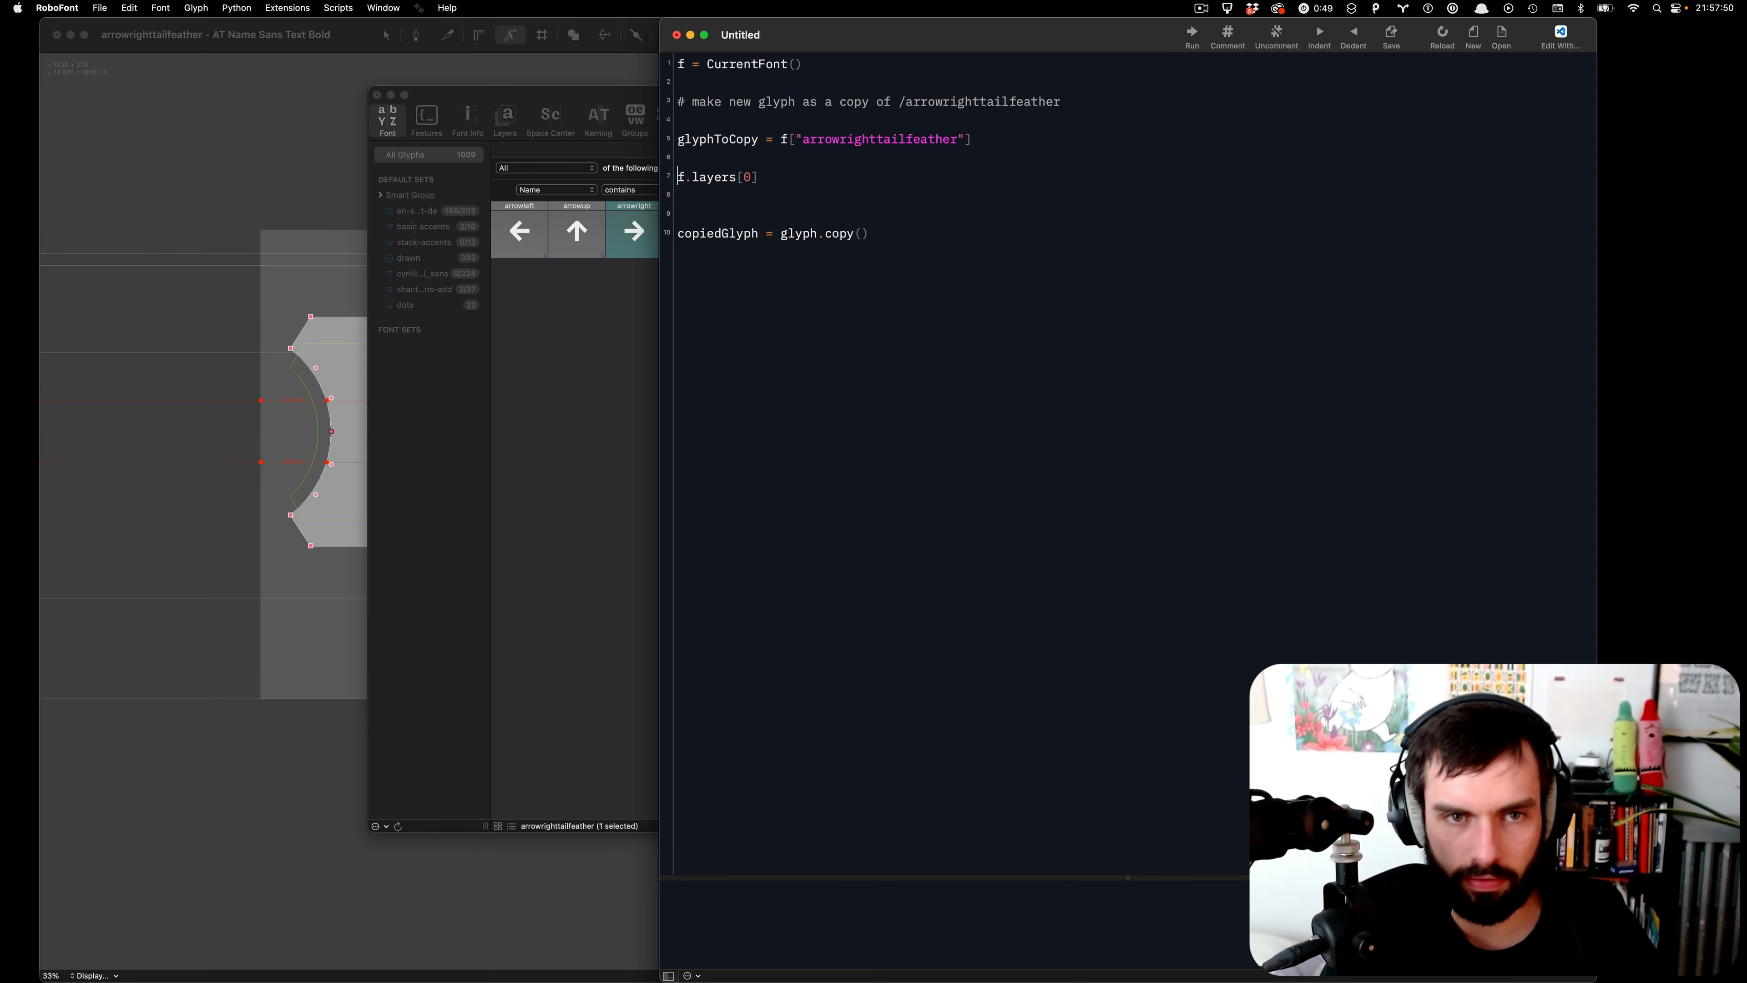
- Run the script with f.layers[0] wrapped in print() and the copiedGlyph line commented out
text(print()
key(End)
text()())
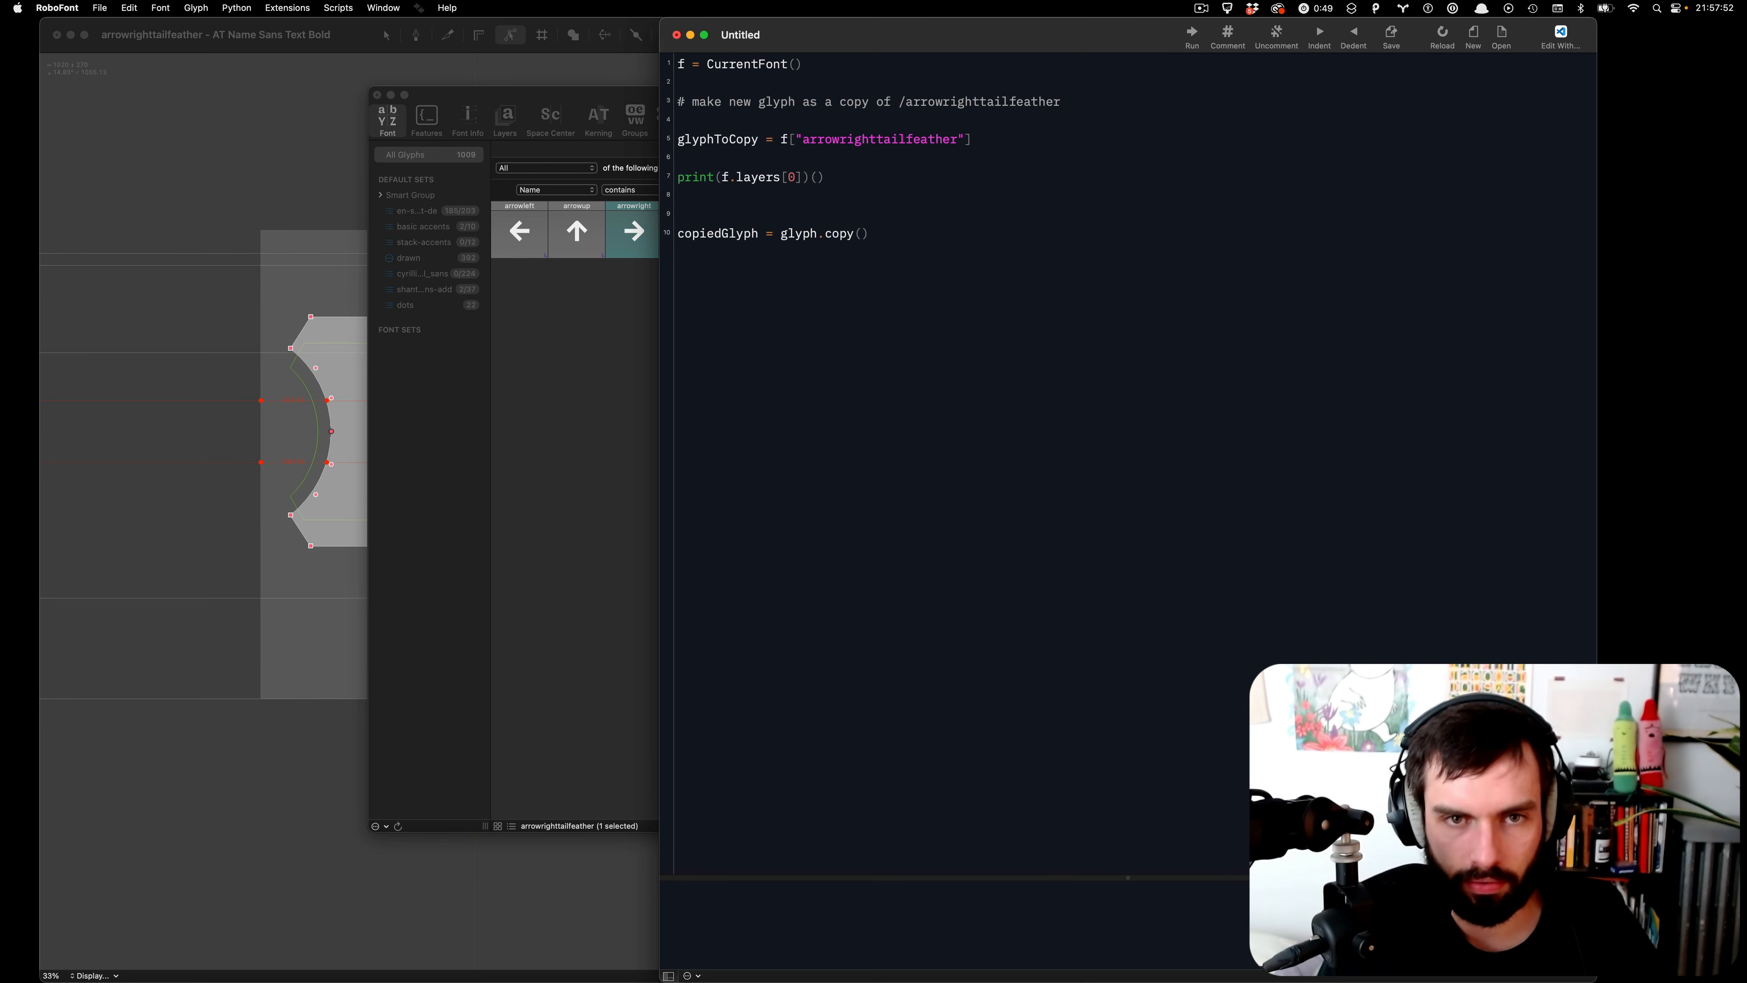
key(BackSpace)
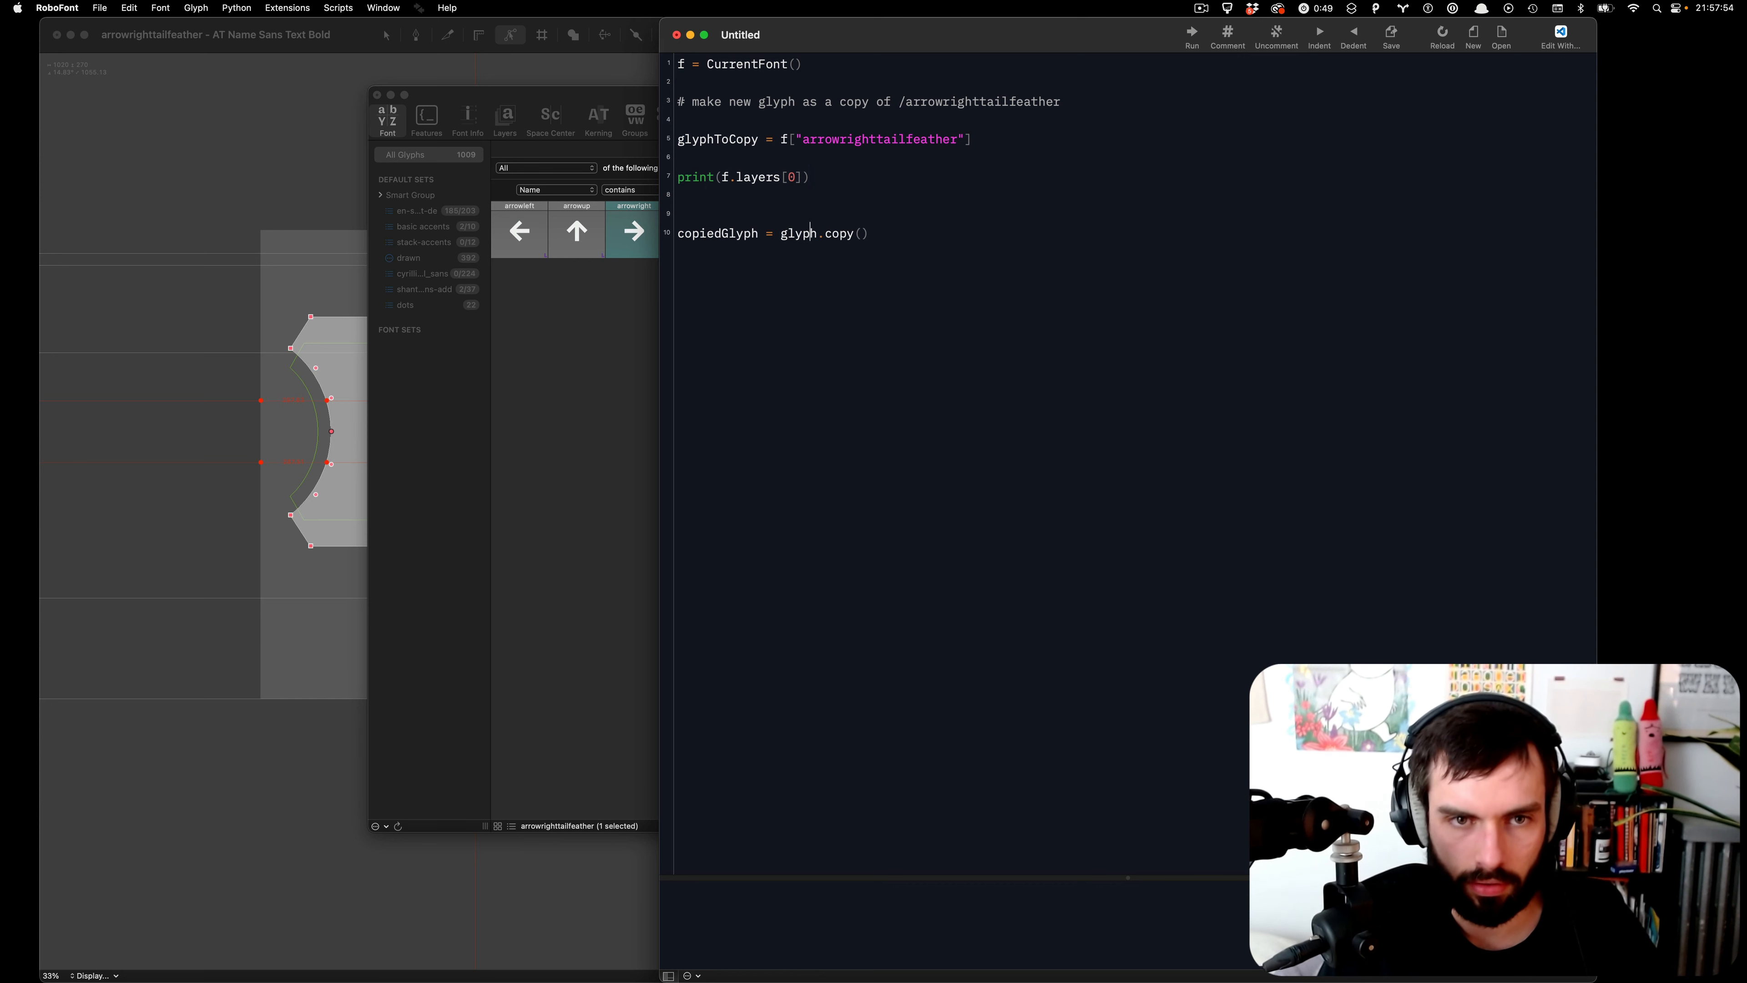
text(#)
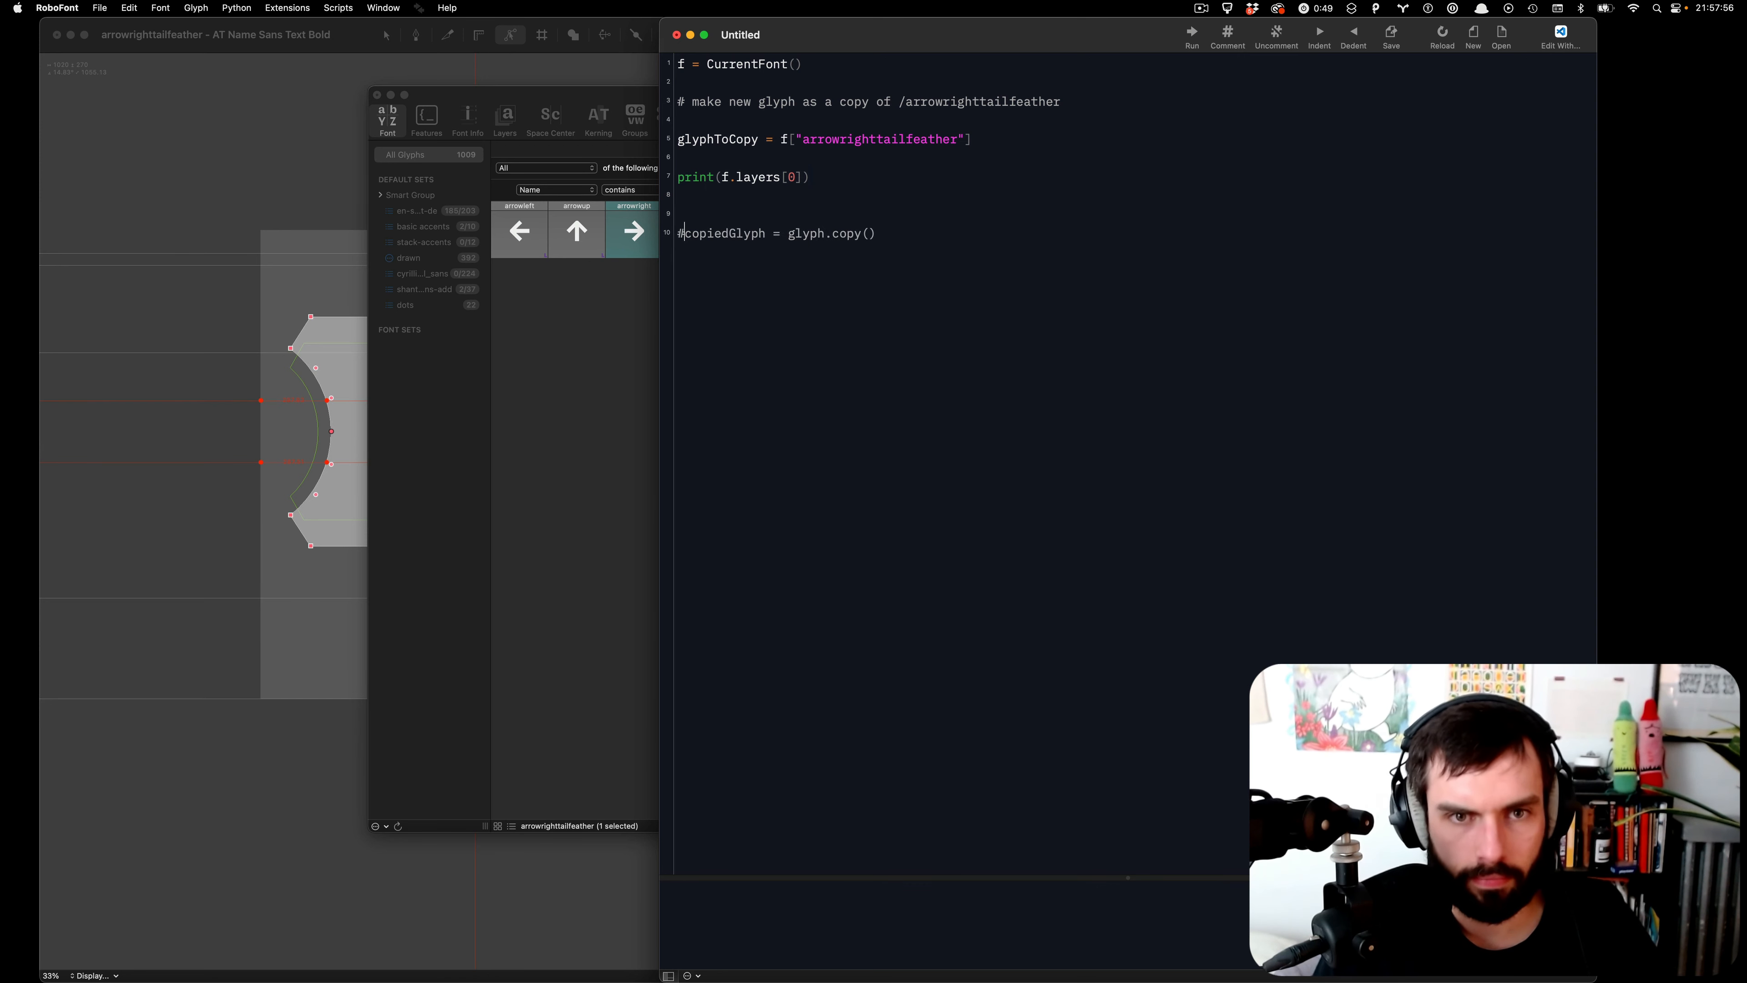
key(super+r)
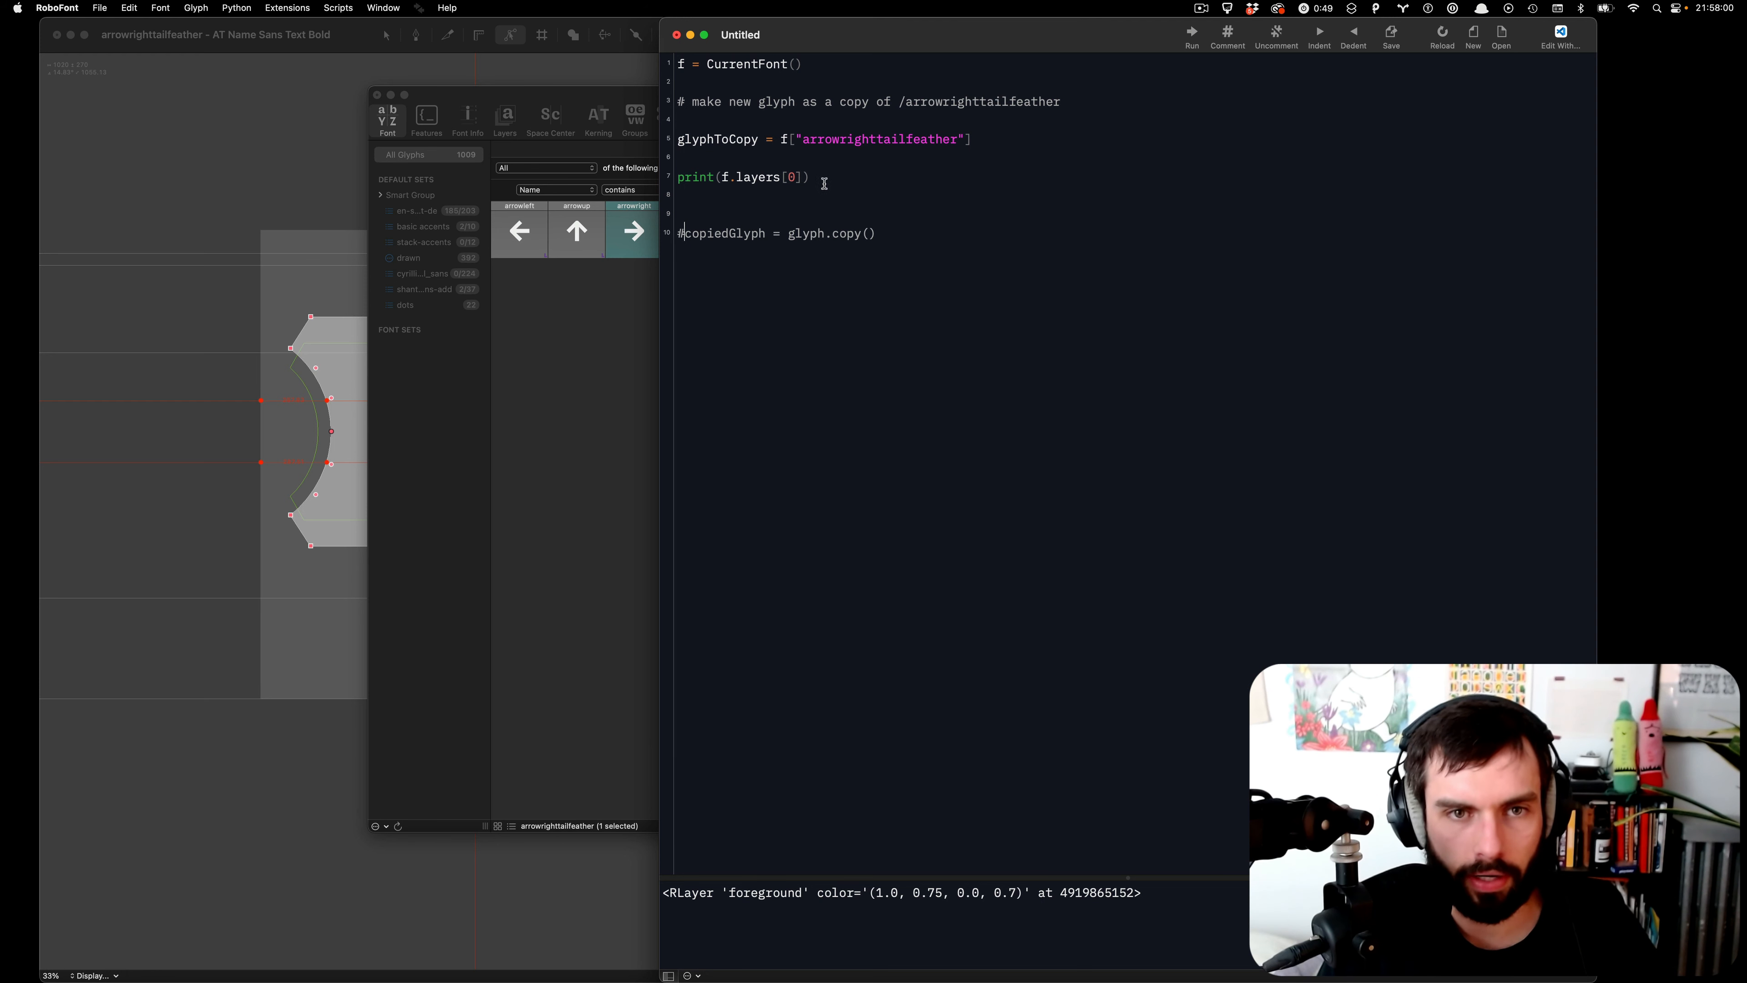
- Replace the print statement with the assignment layer = f.layers[0]
double_click(694, 177)
text(layer =)
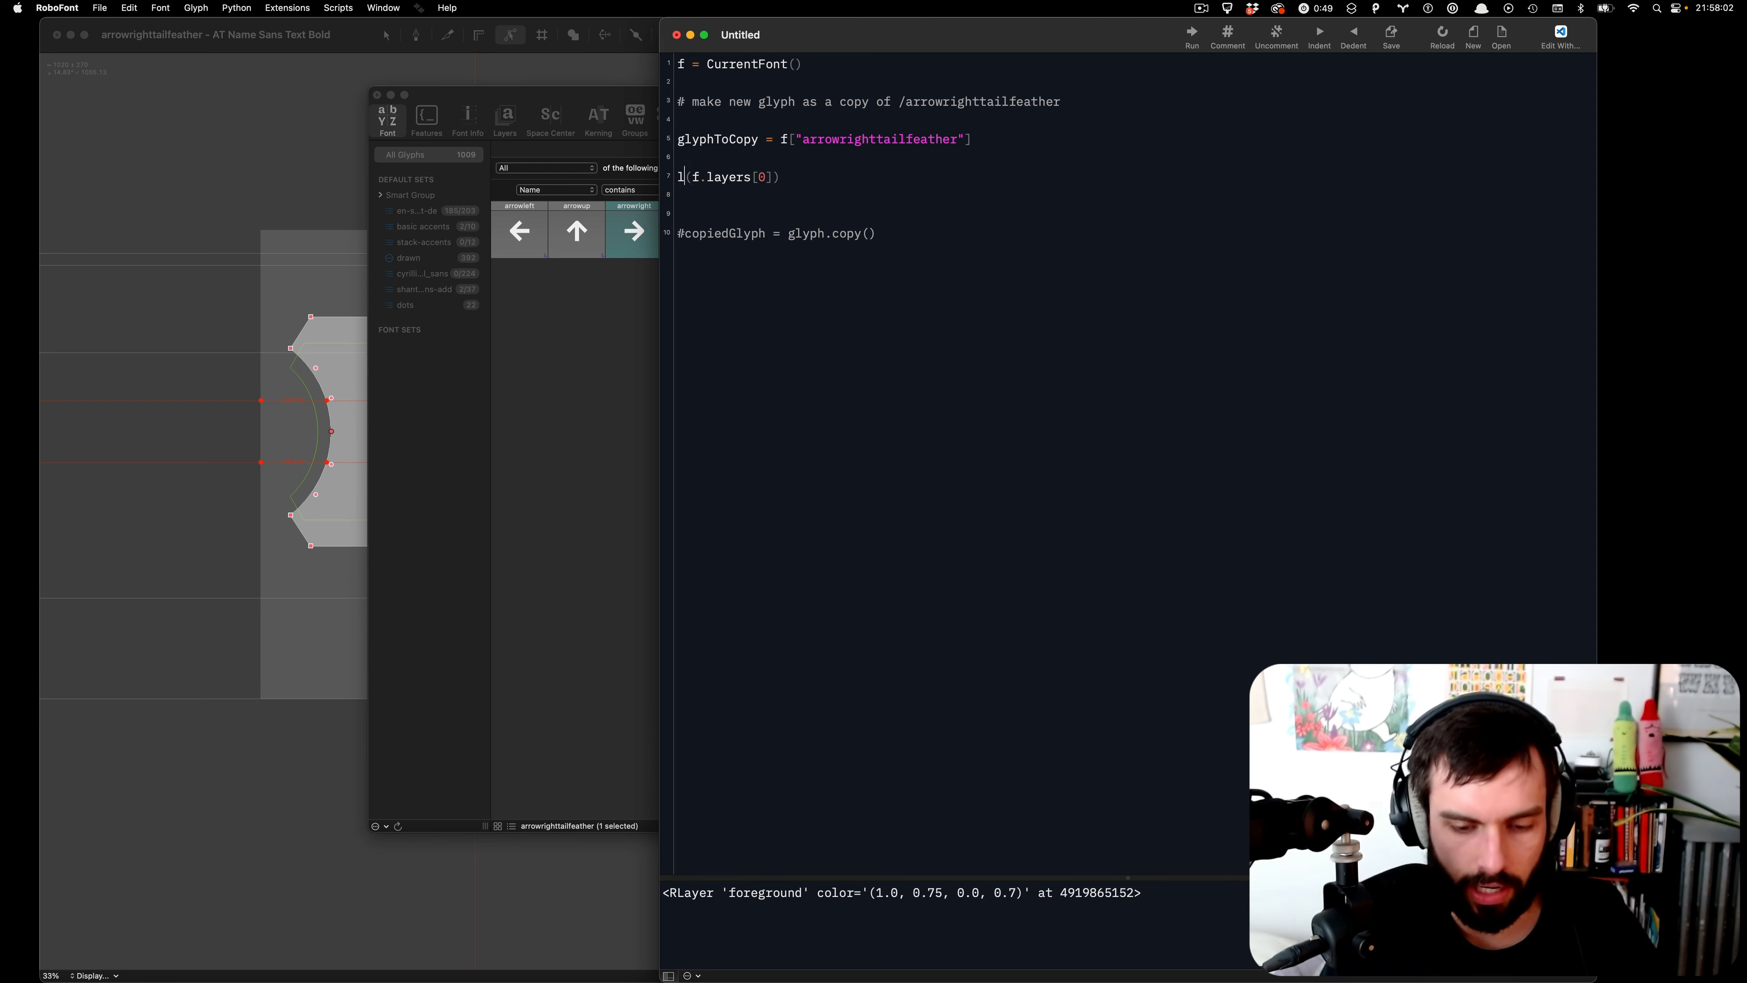
key(BackSpace)
key(super+Right)
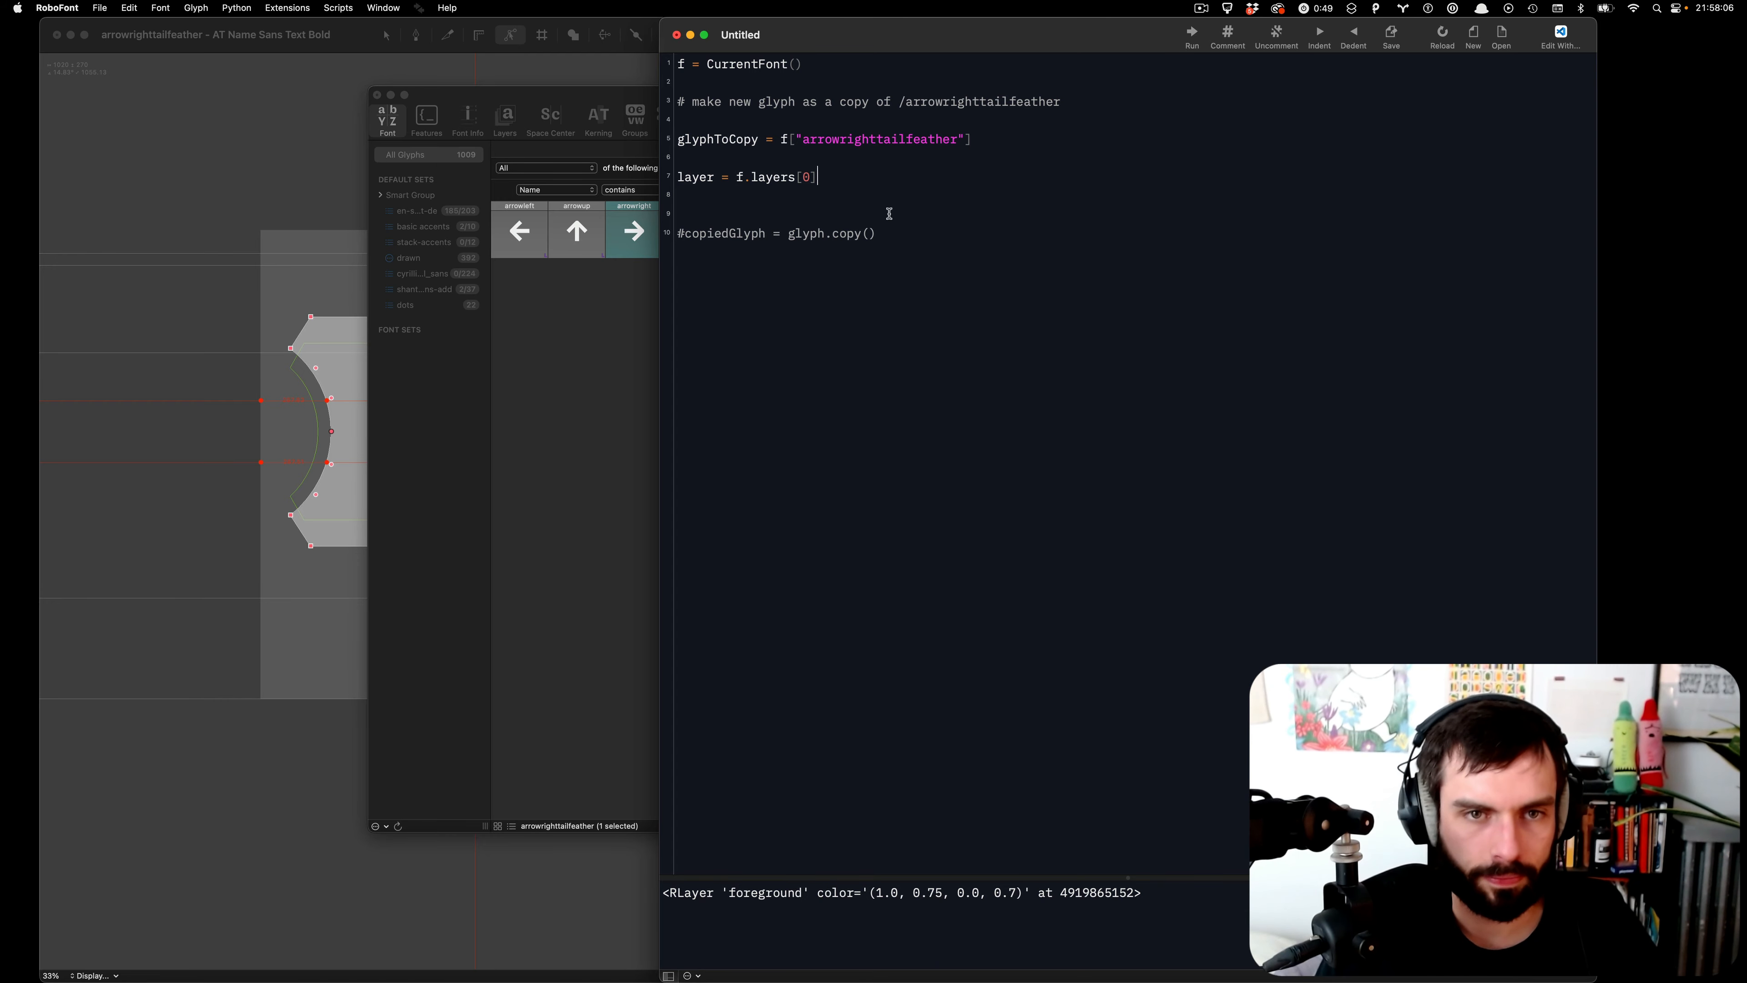
- Copy the example glyph = layer.newGlyph("A") from the FontParts documentation in Safari and return to the RoboFont script
key(super+Tab)
scroll(814, 390, down, 8)
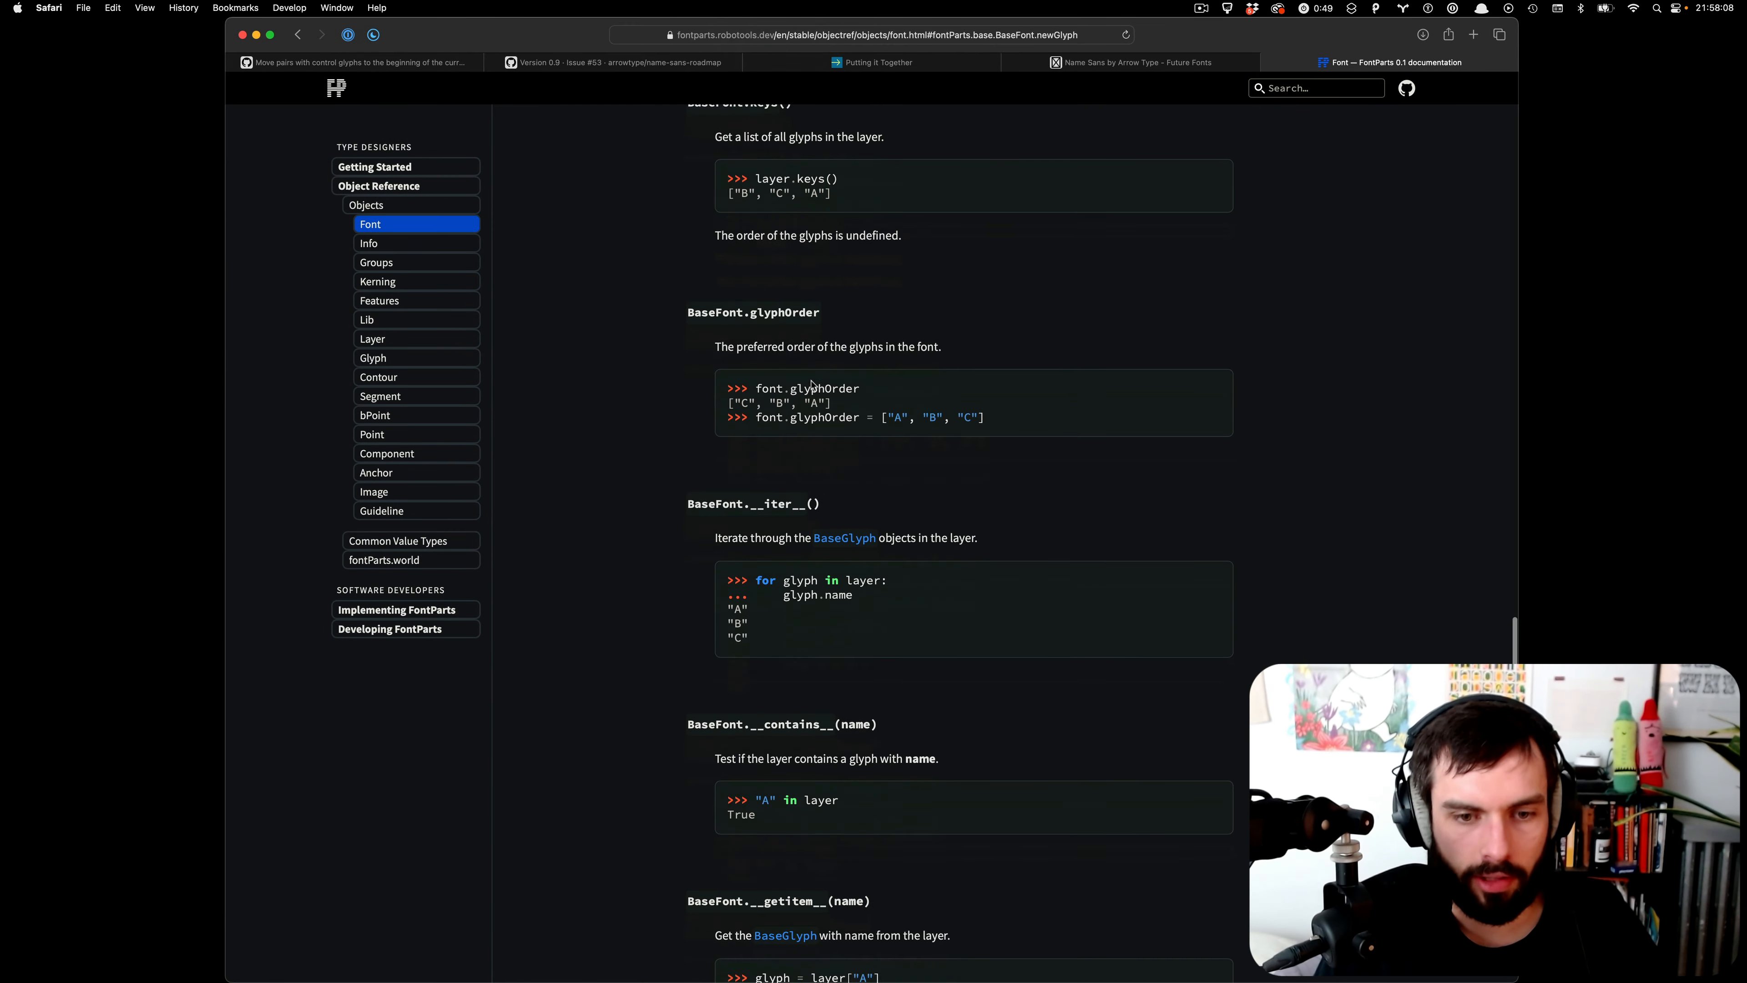
scroll(885, 508, down, 2)
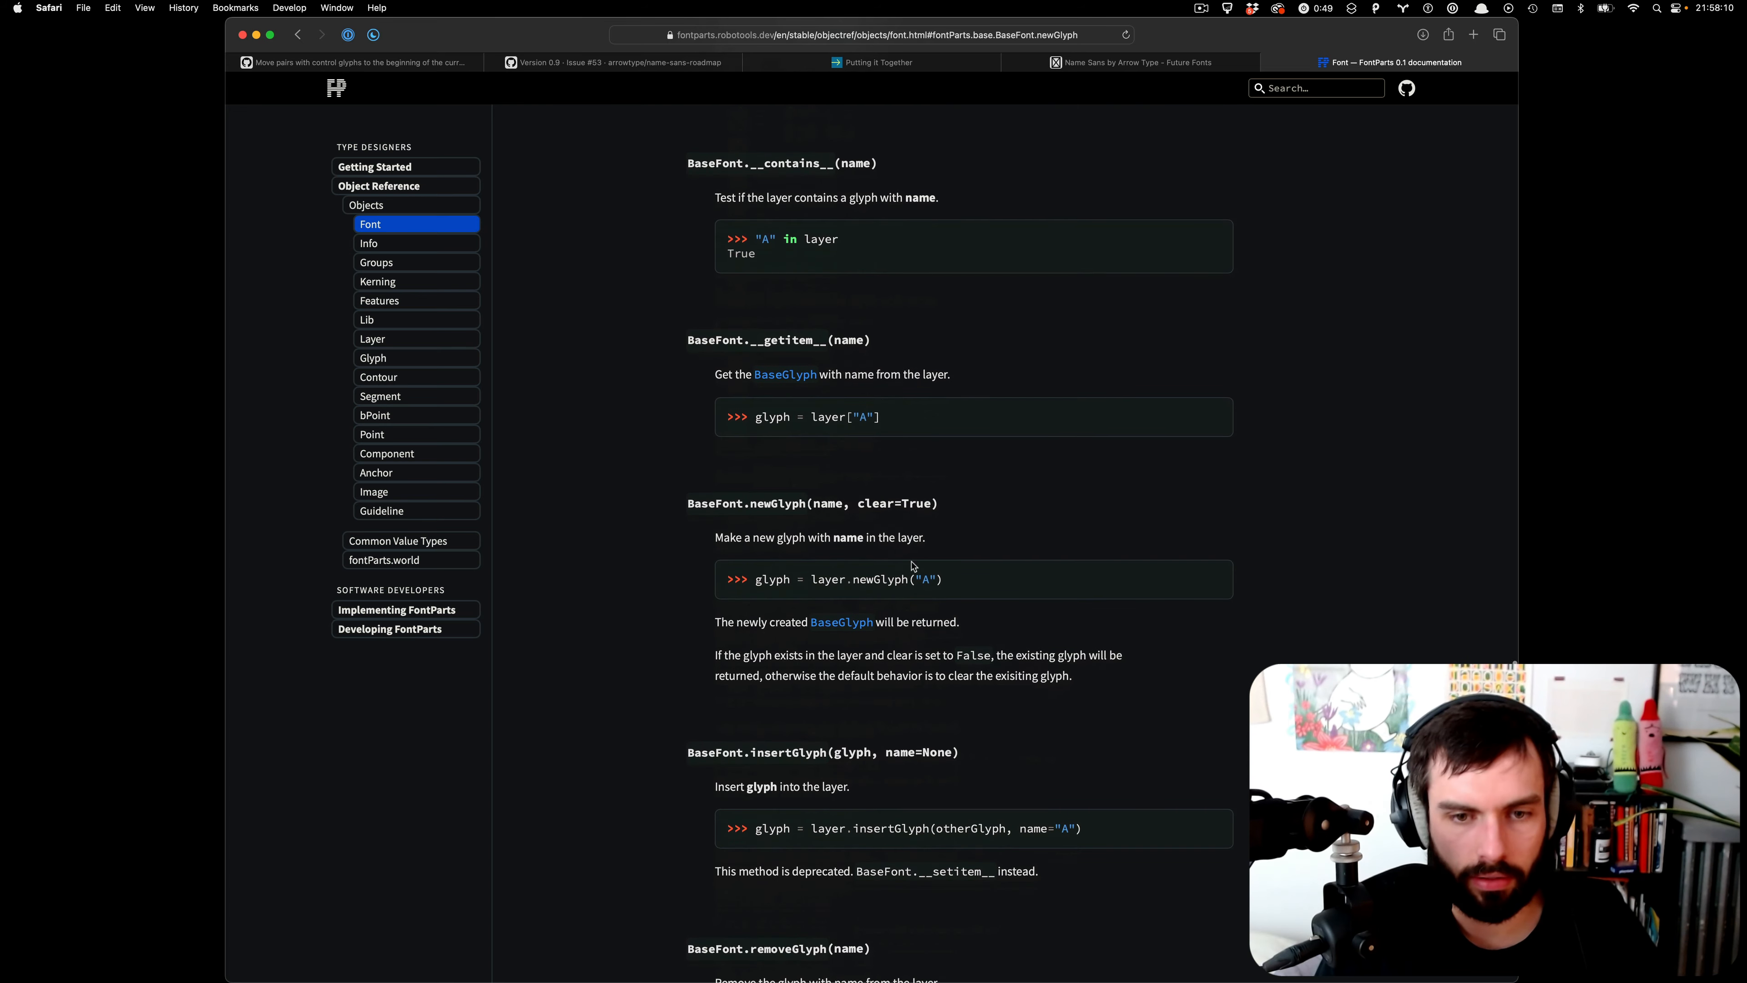
drag(958, 588, 756, 583)
key(super+c)
key(super+Tab)
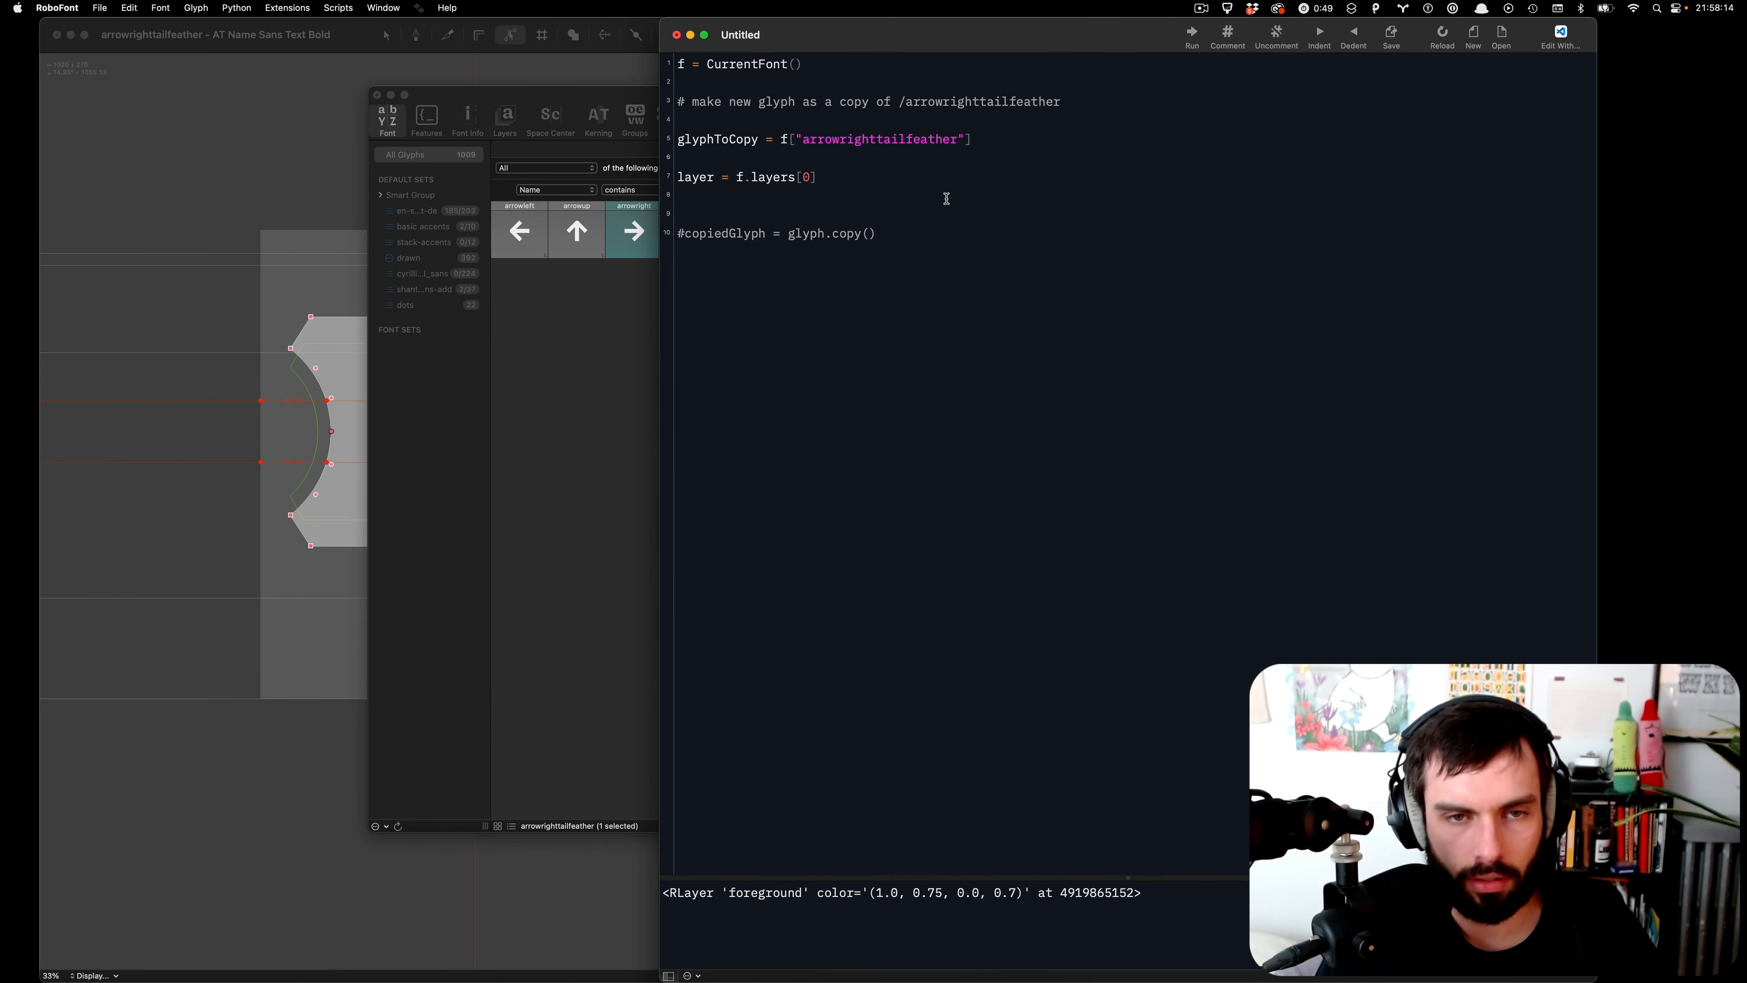
- Add the line newGlyph = layer.newGlyph("A") below the layer assignment, reusing the copied documentation example without its glyph = prefix
key(Return)
key(Return)
text(newGlyph =)
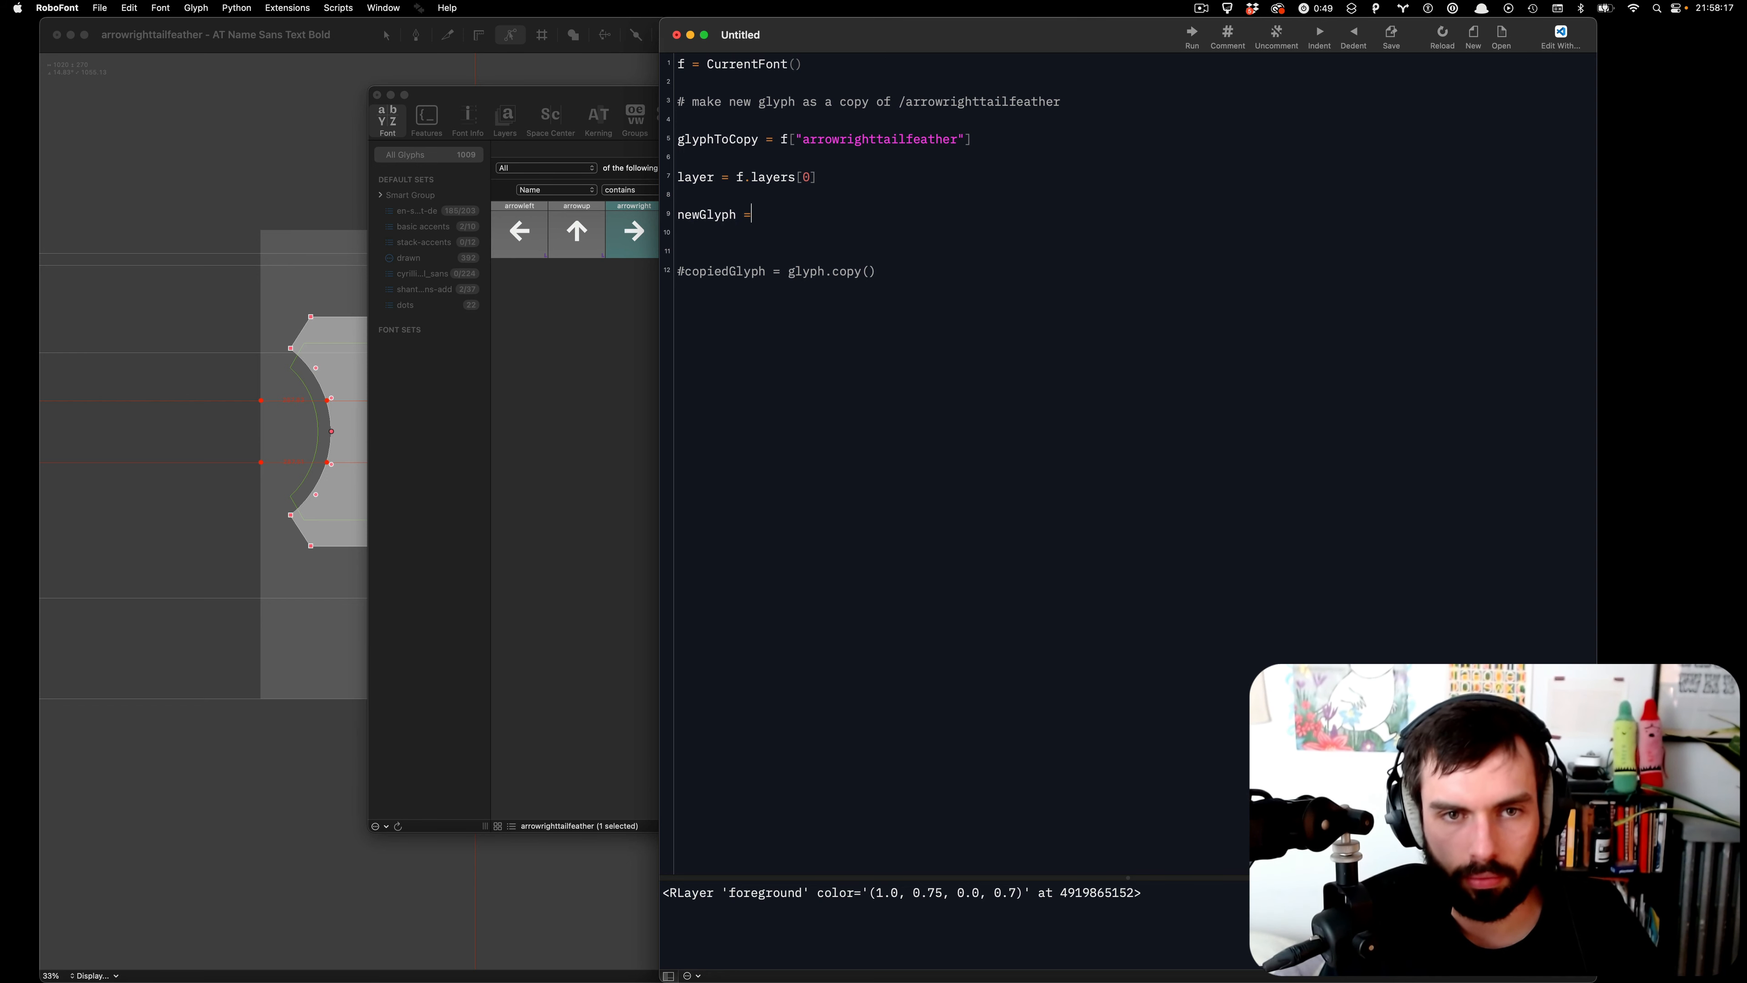
key(super+space)
key(super+v)
key(Escape)
key(Escape)
key(super+v)
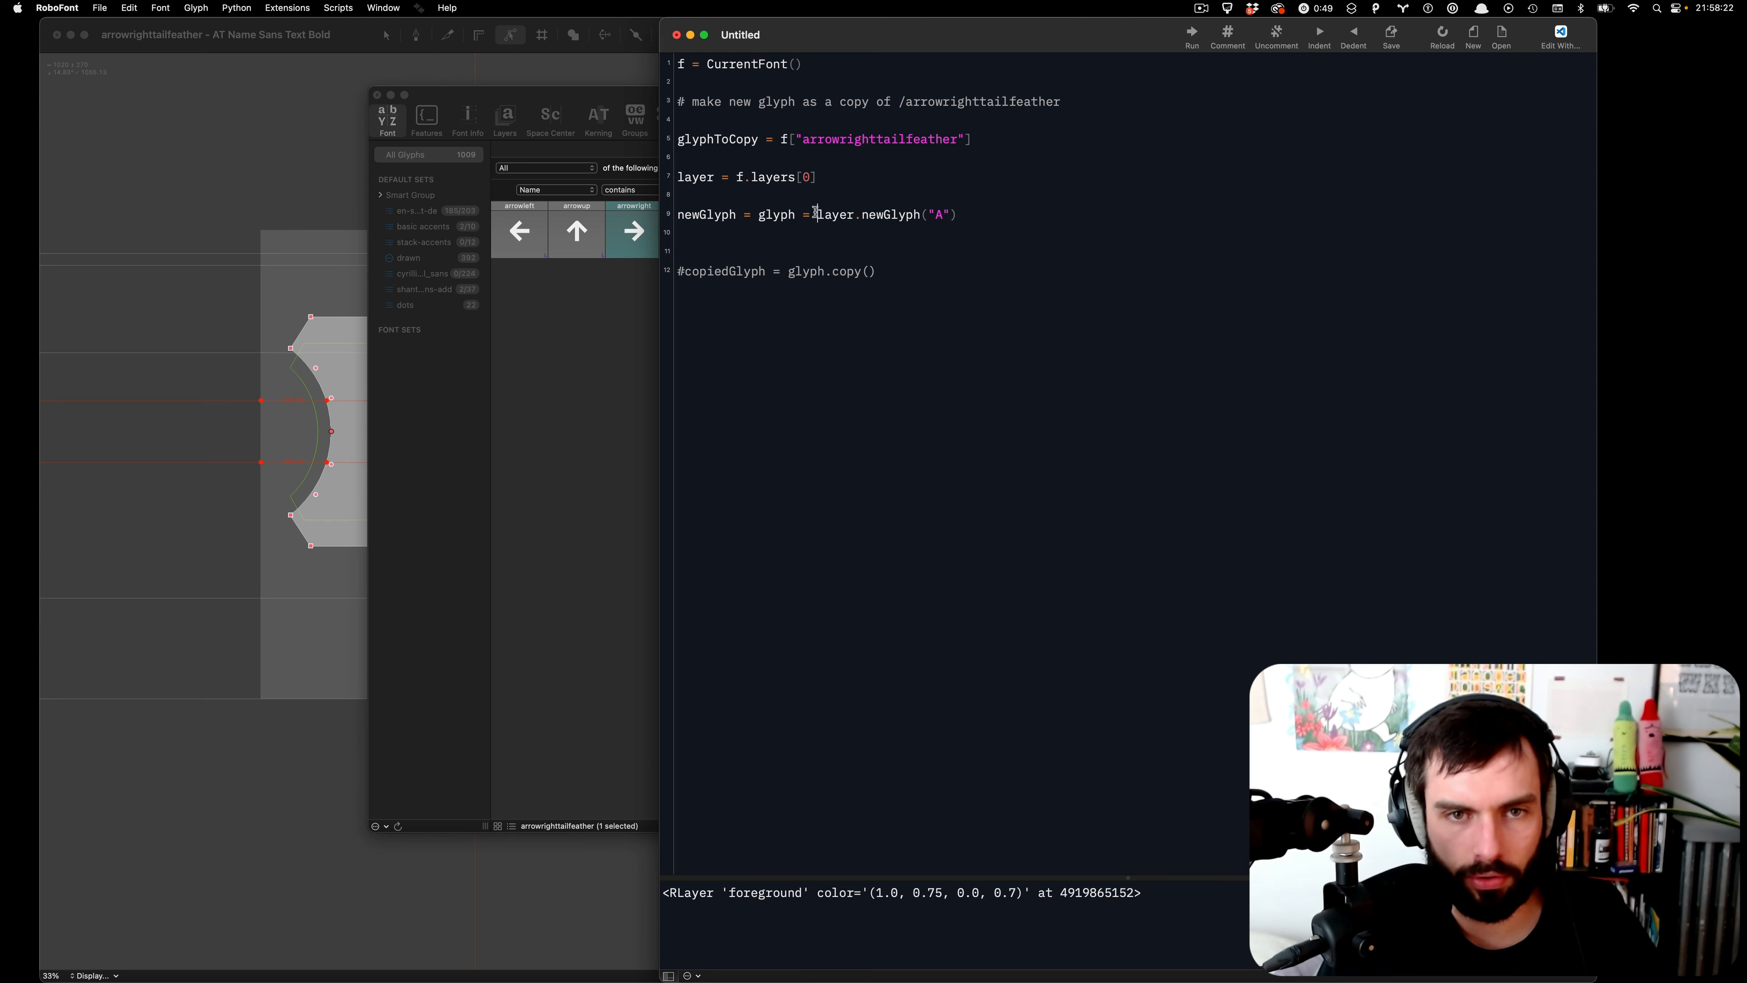
drag(816, 214, 751, 215)
key(BackSpace)
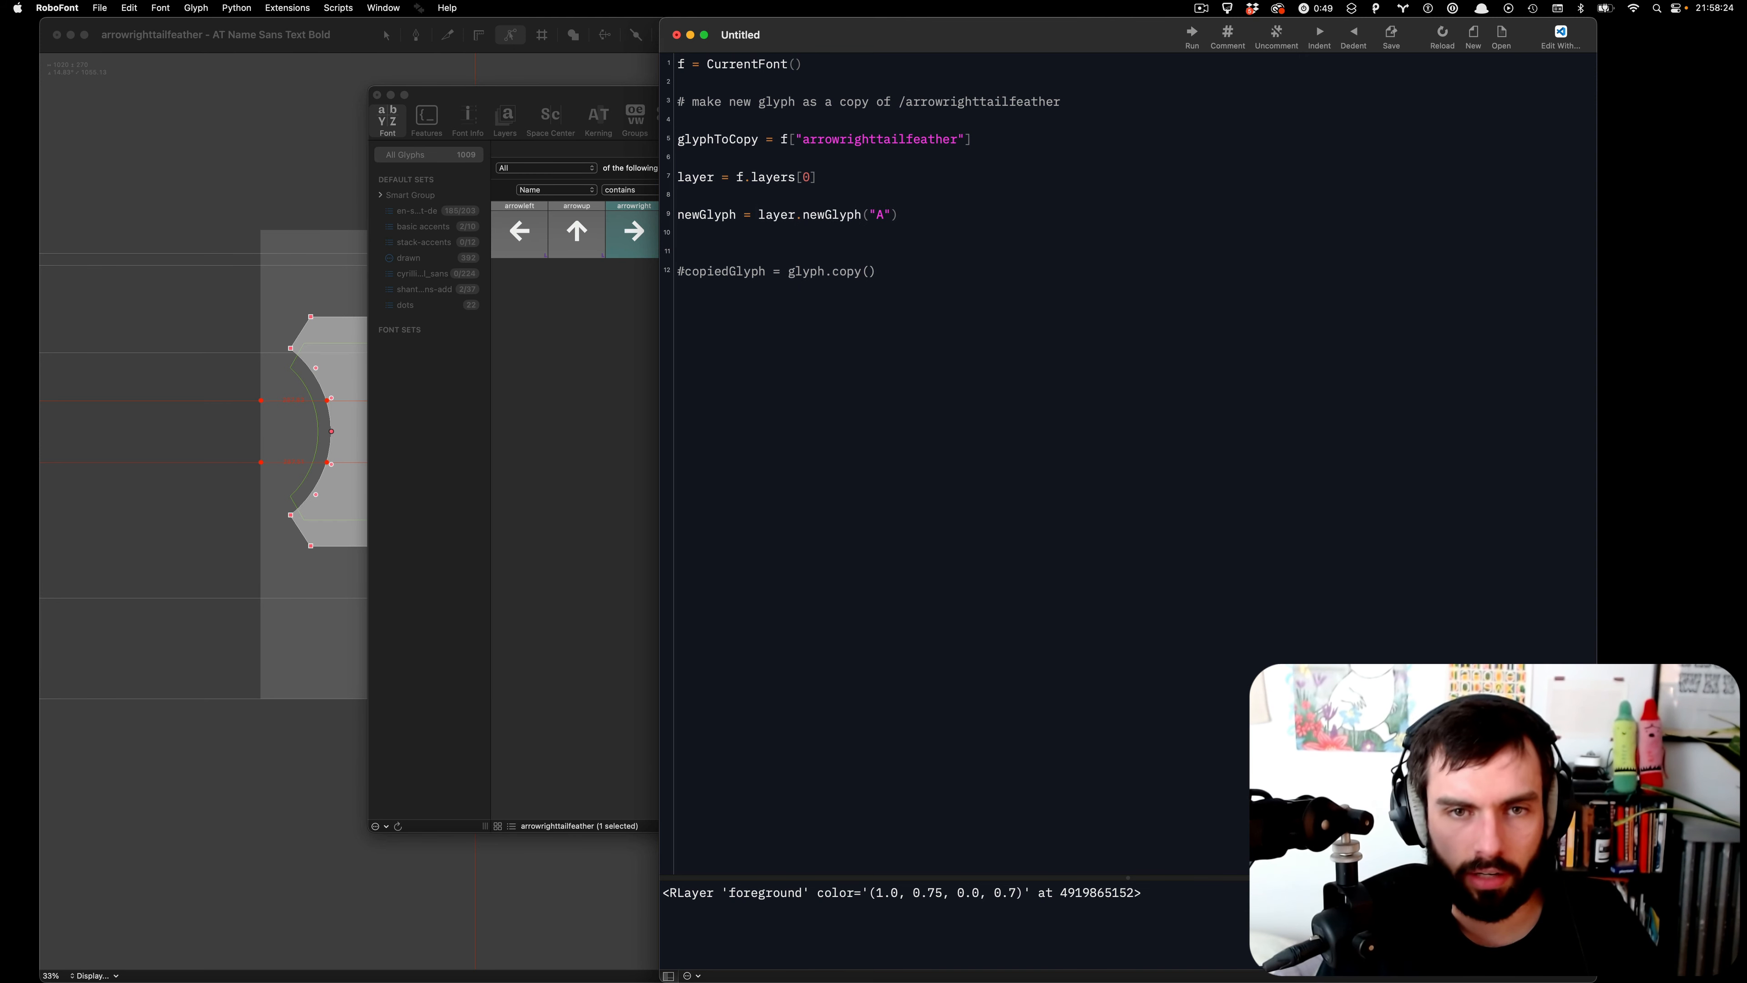
- Replace the glyph name "A" in the layer.newGlyph call with "arrowmiddlebar"
click(888, 212)
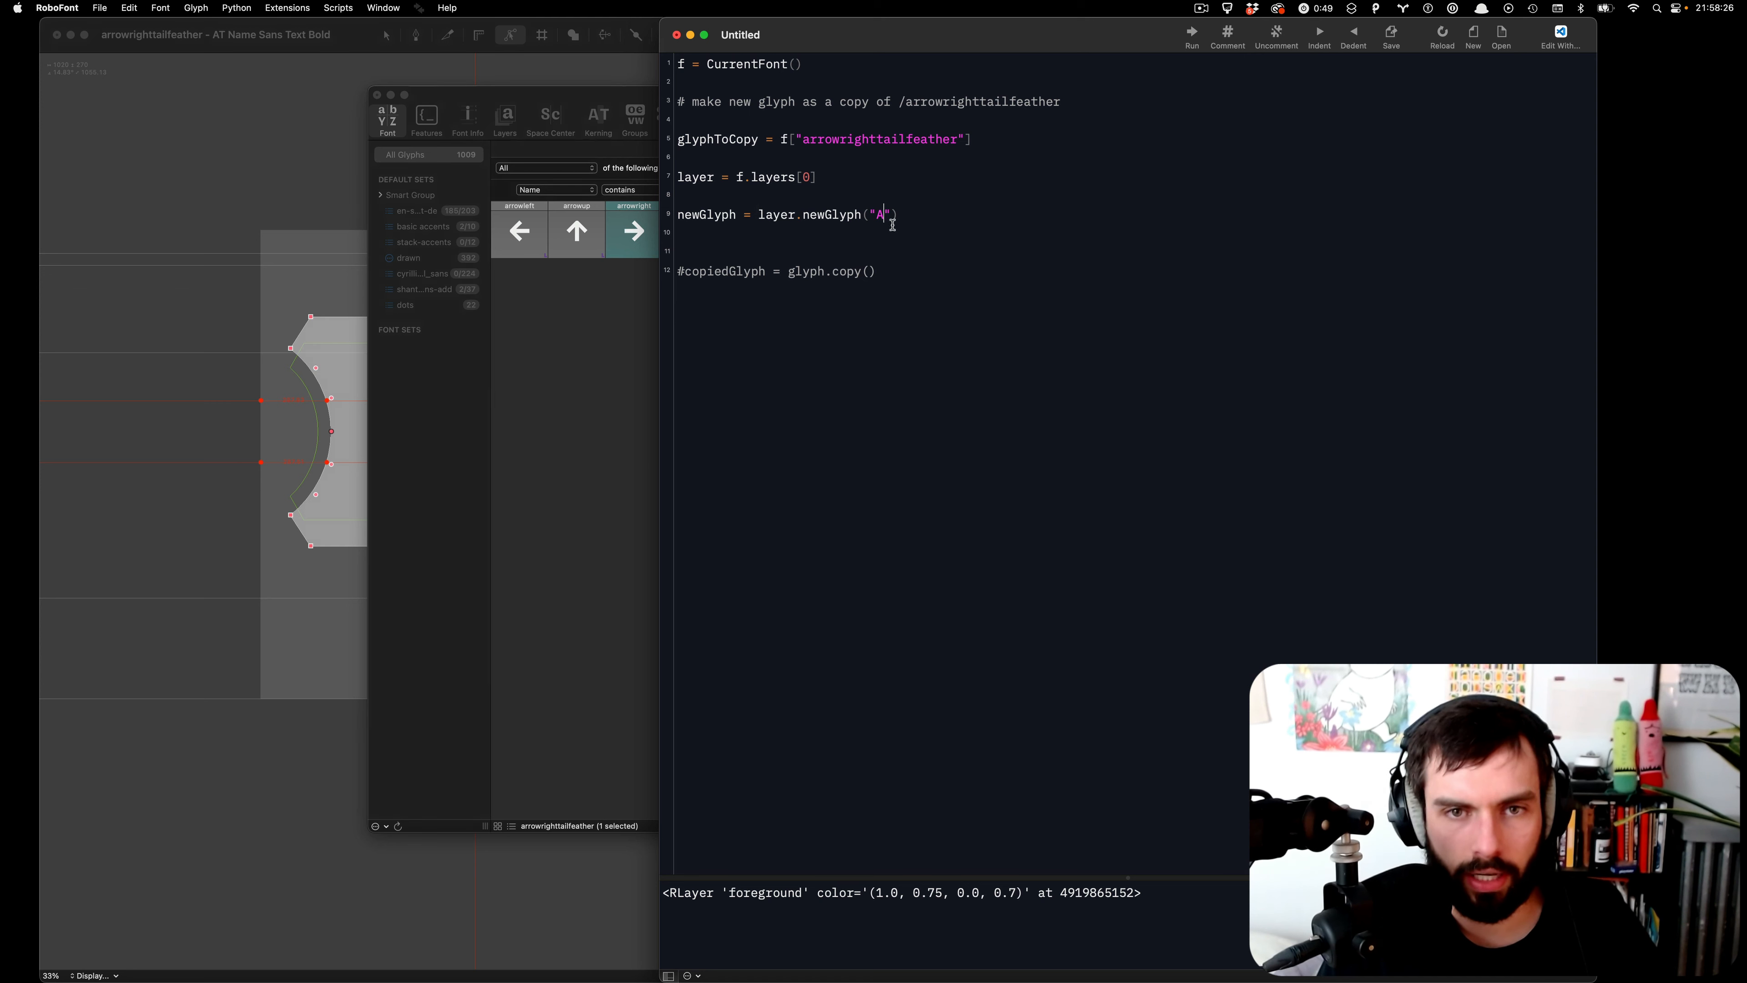
key(BackSpace)
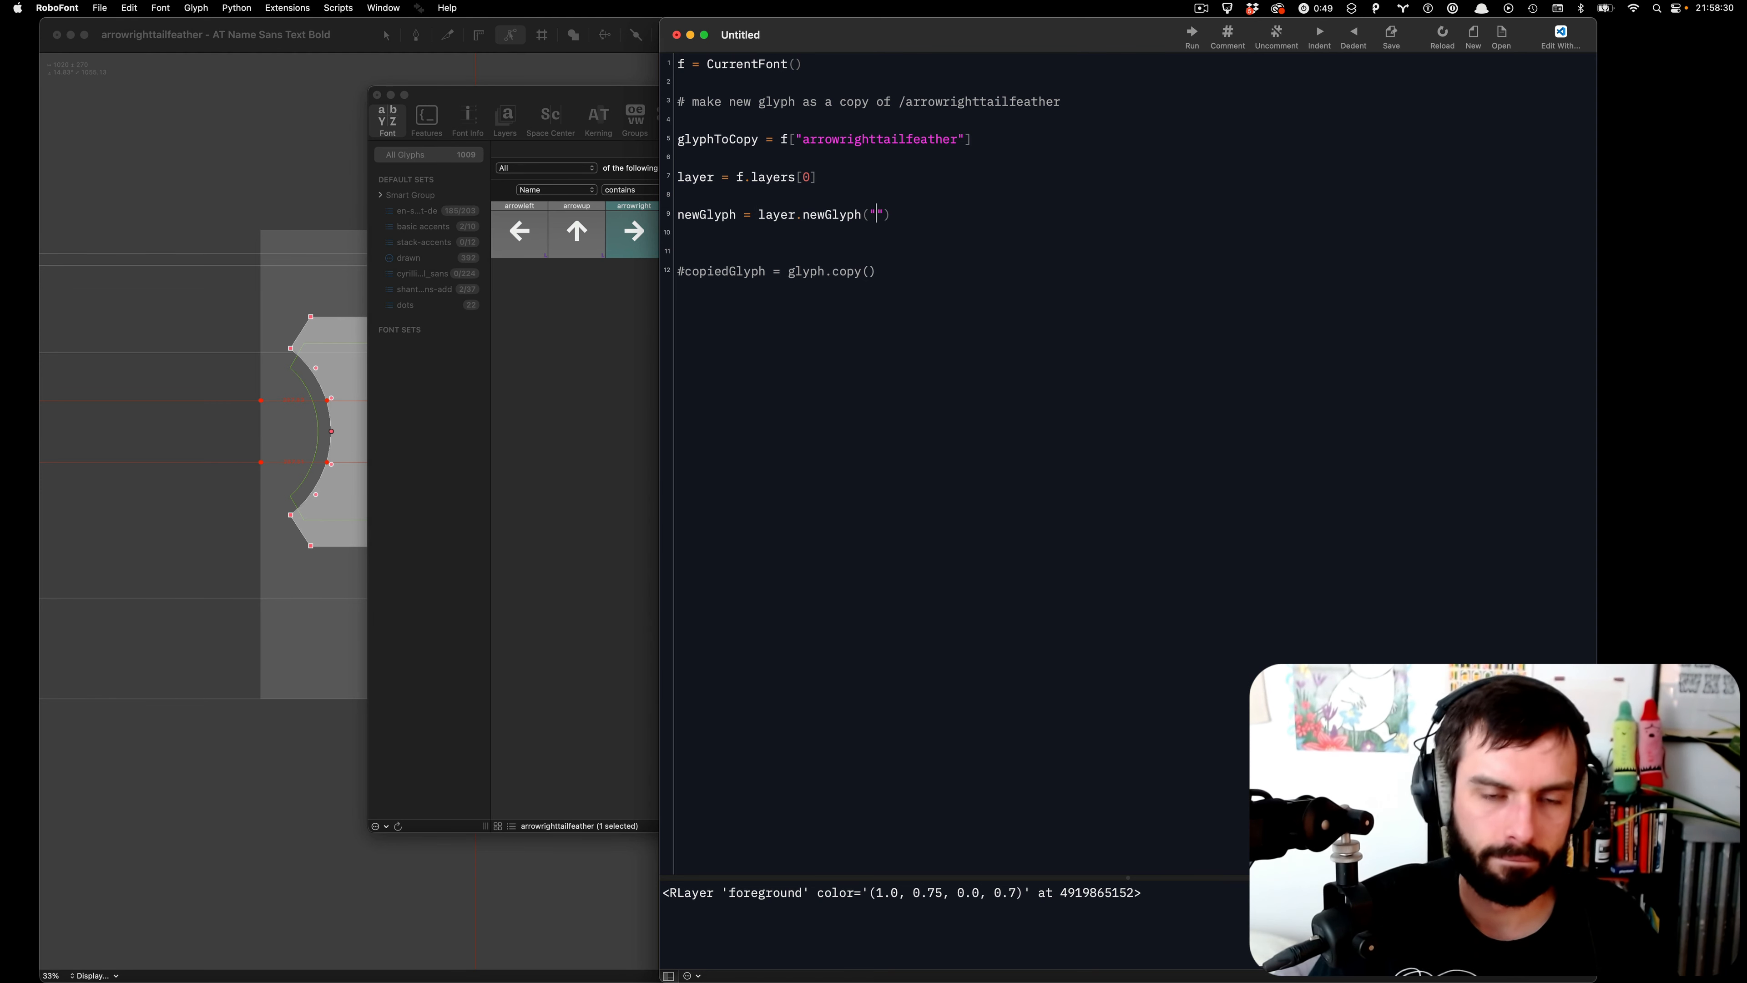
text(arrow)
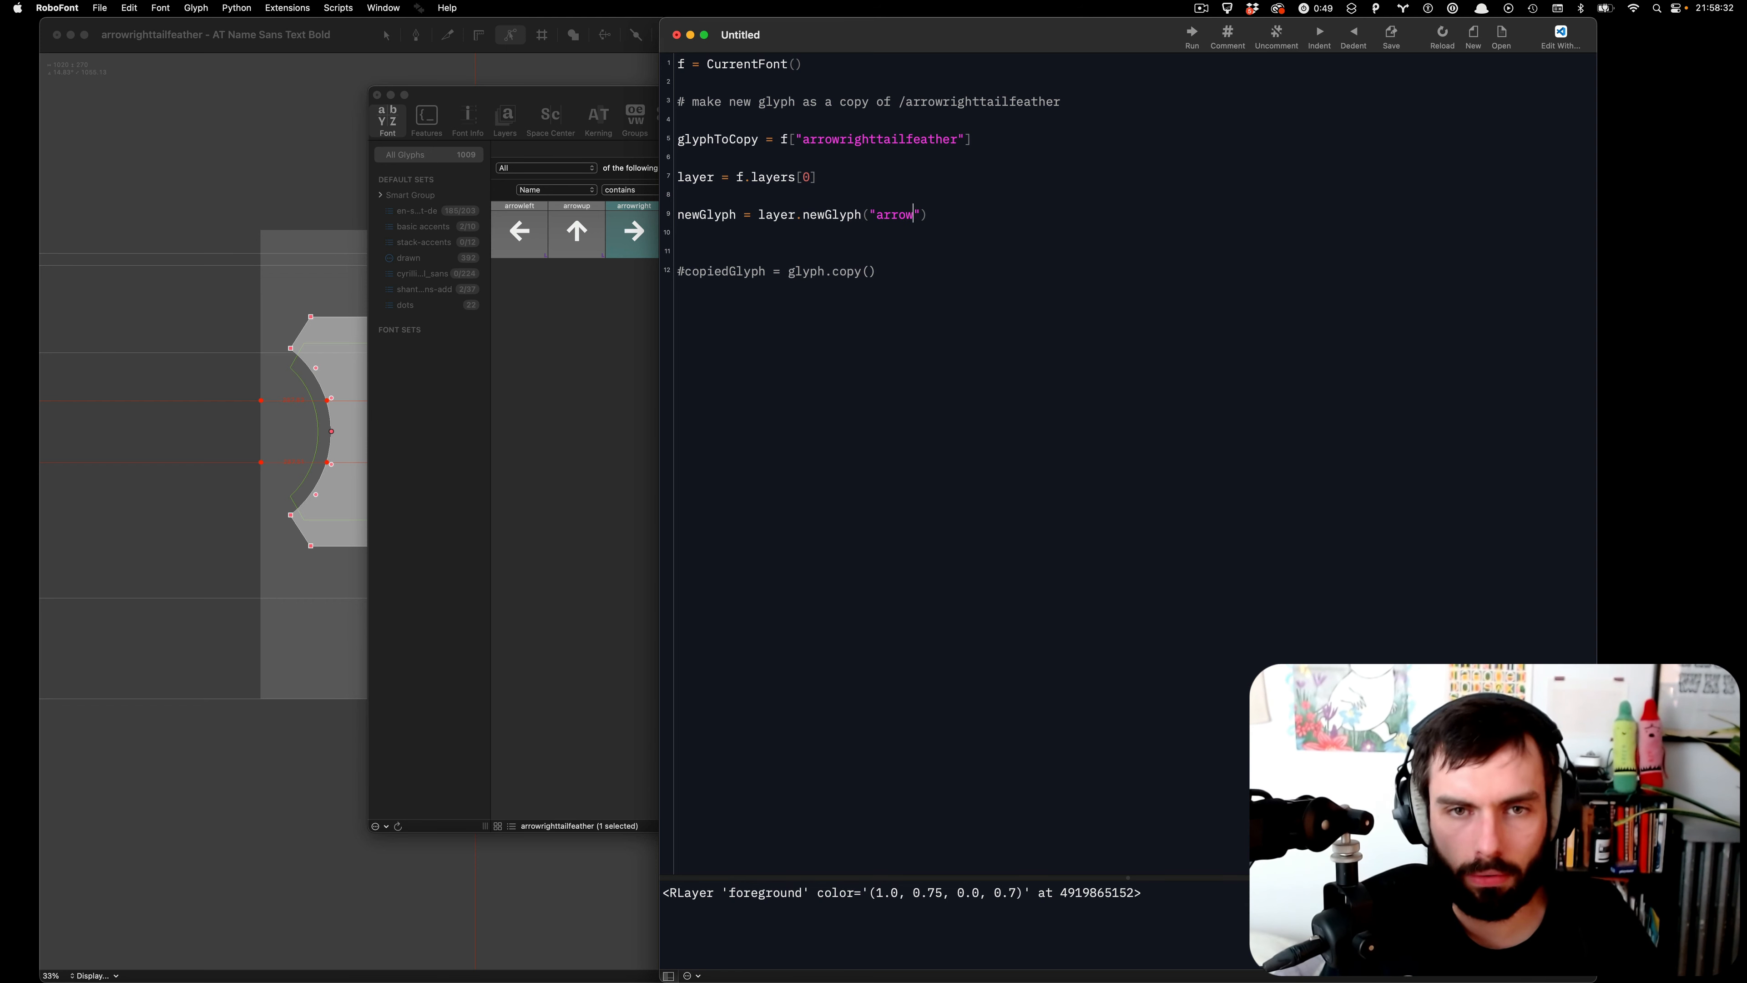
text(middlebar)
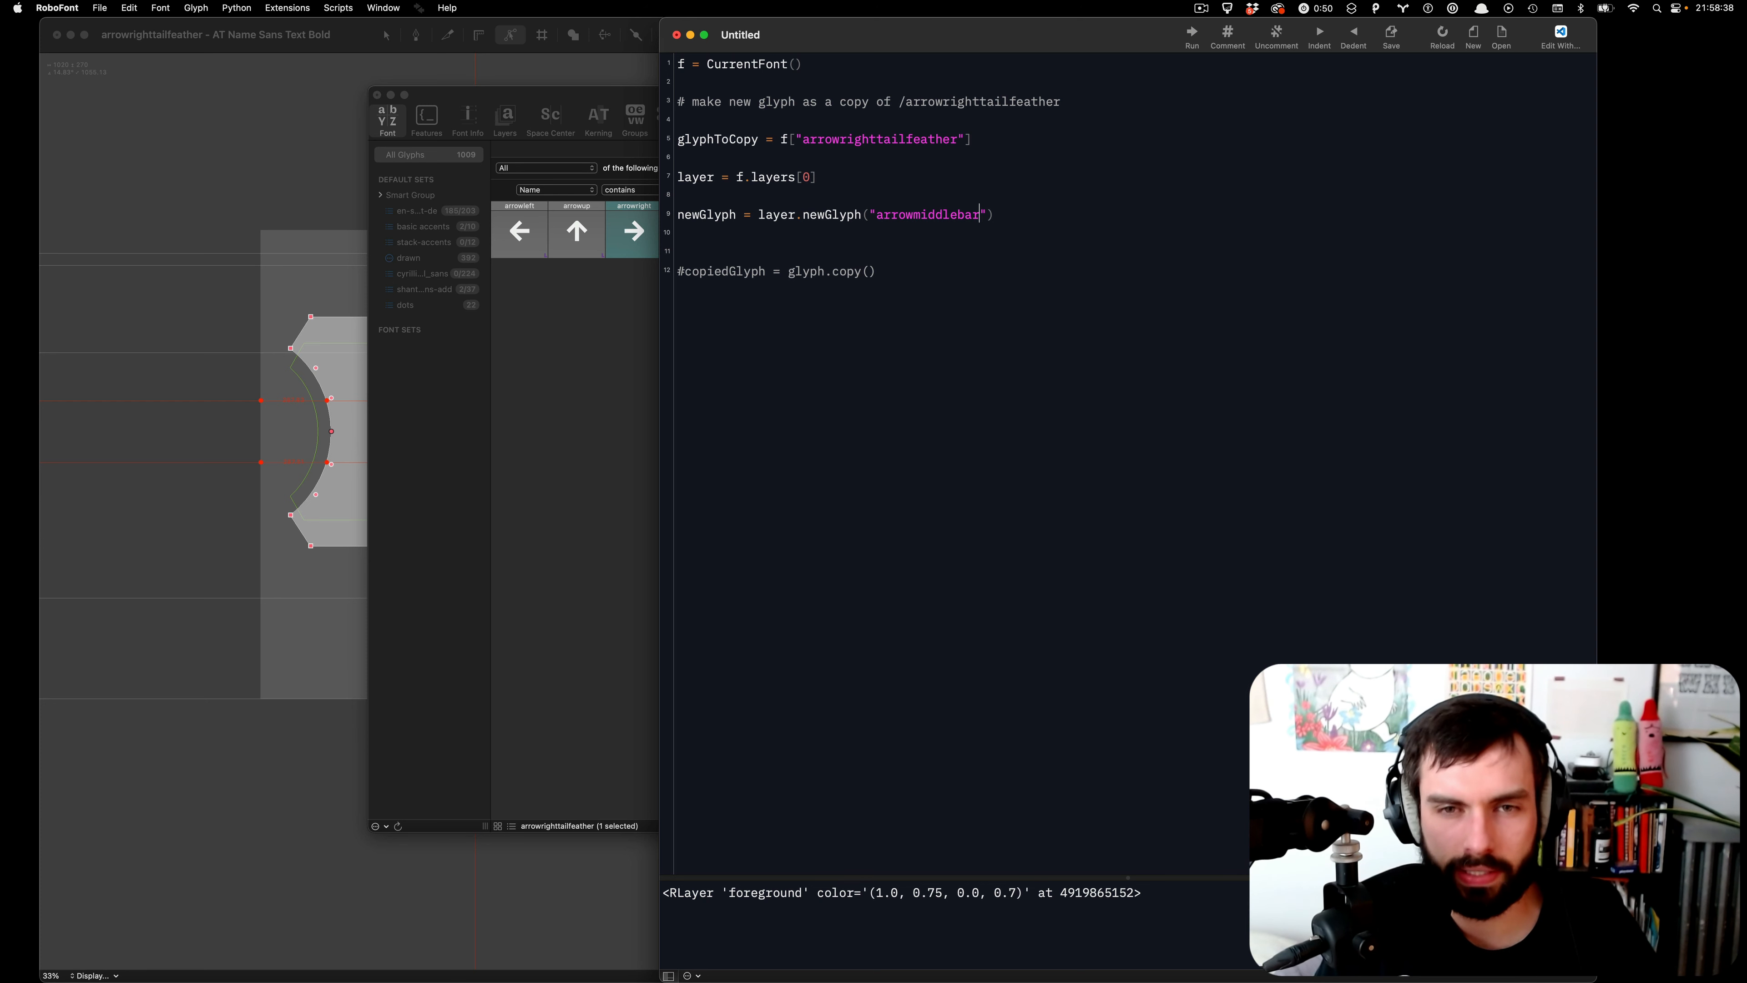
key(alt+shift+Left)
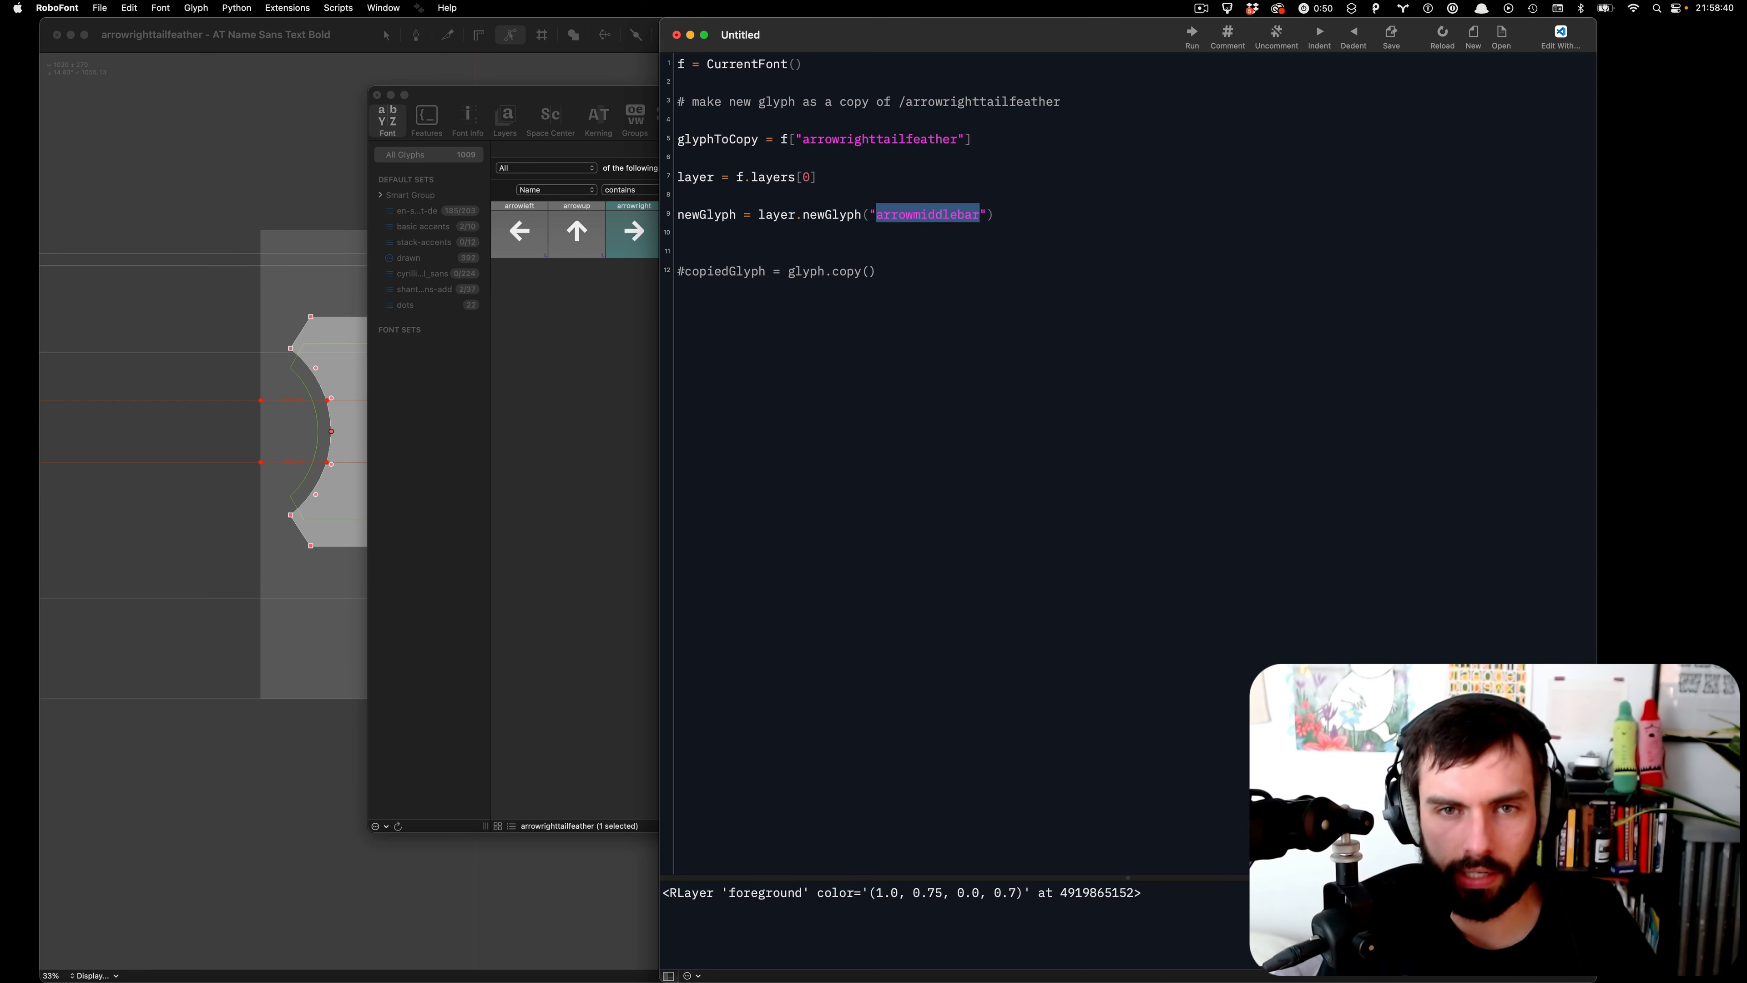
key(Right)
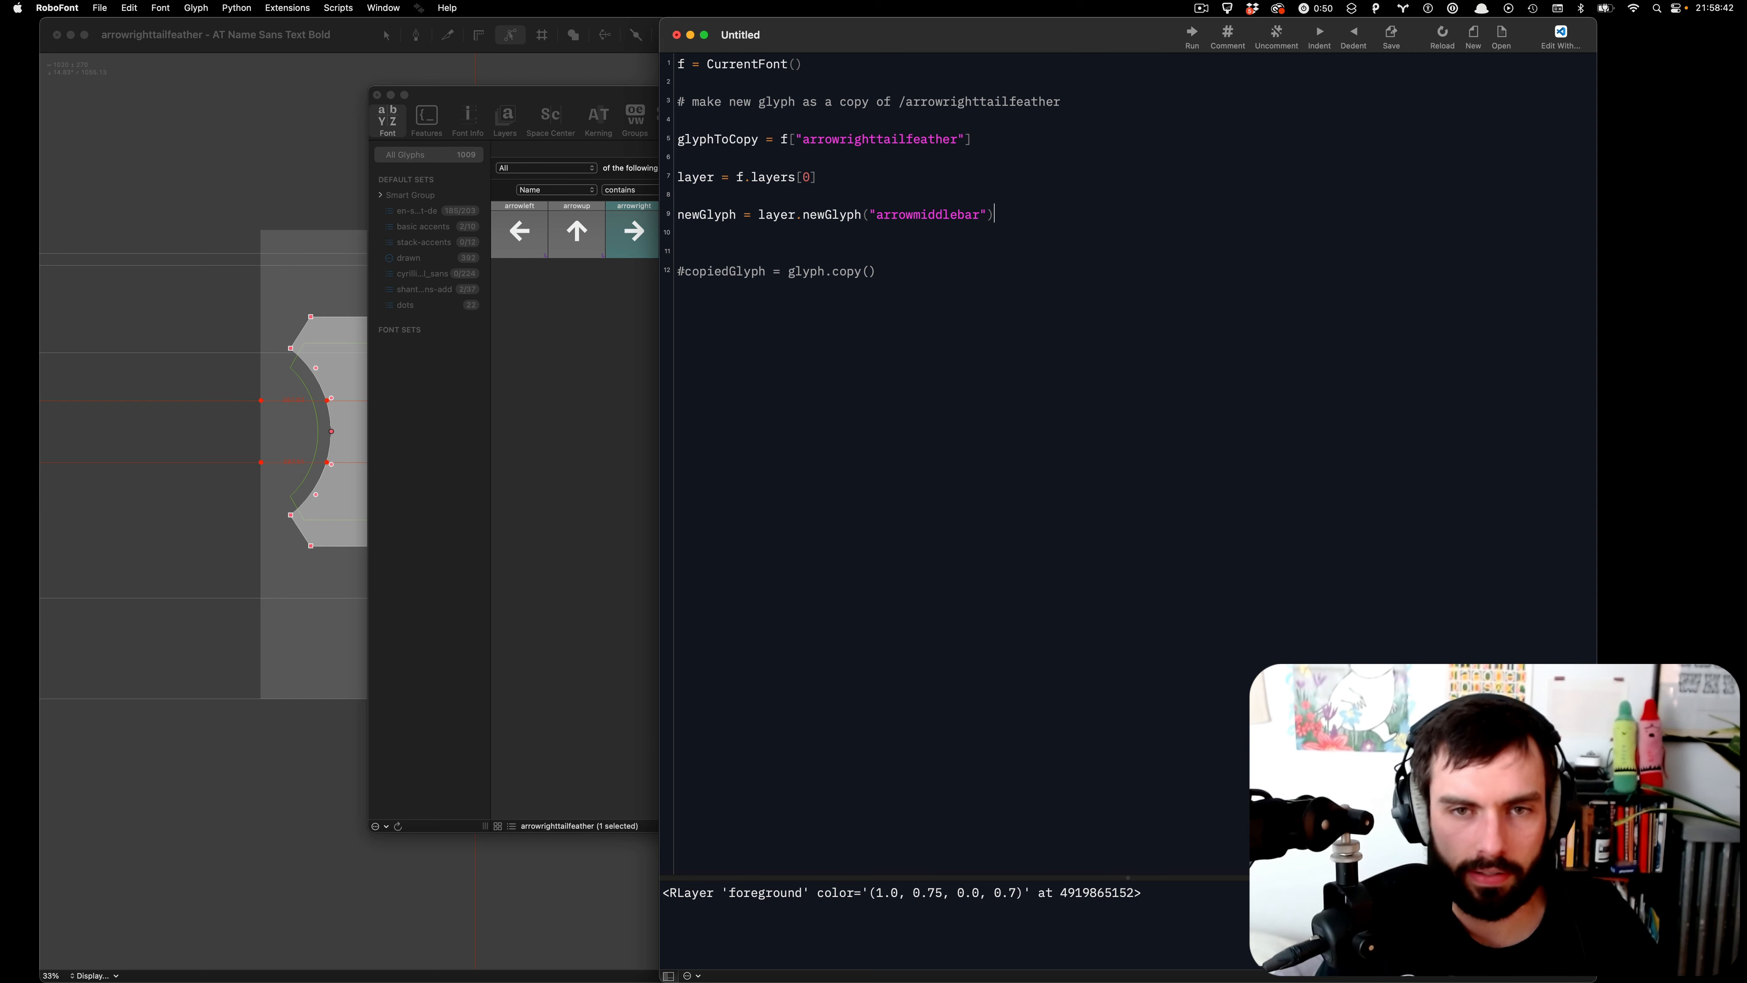
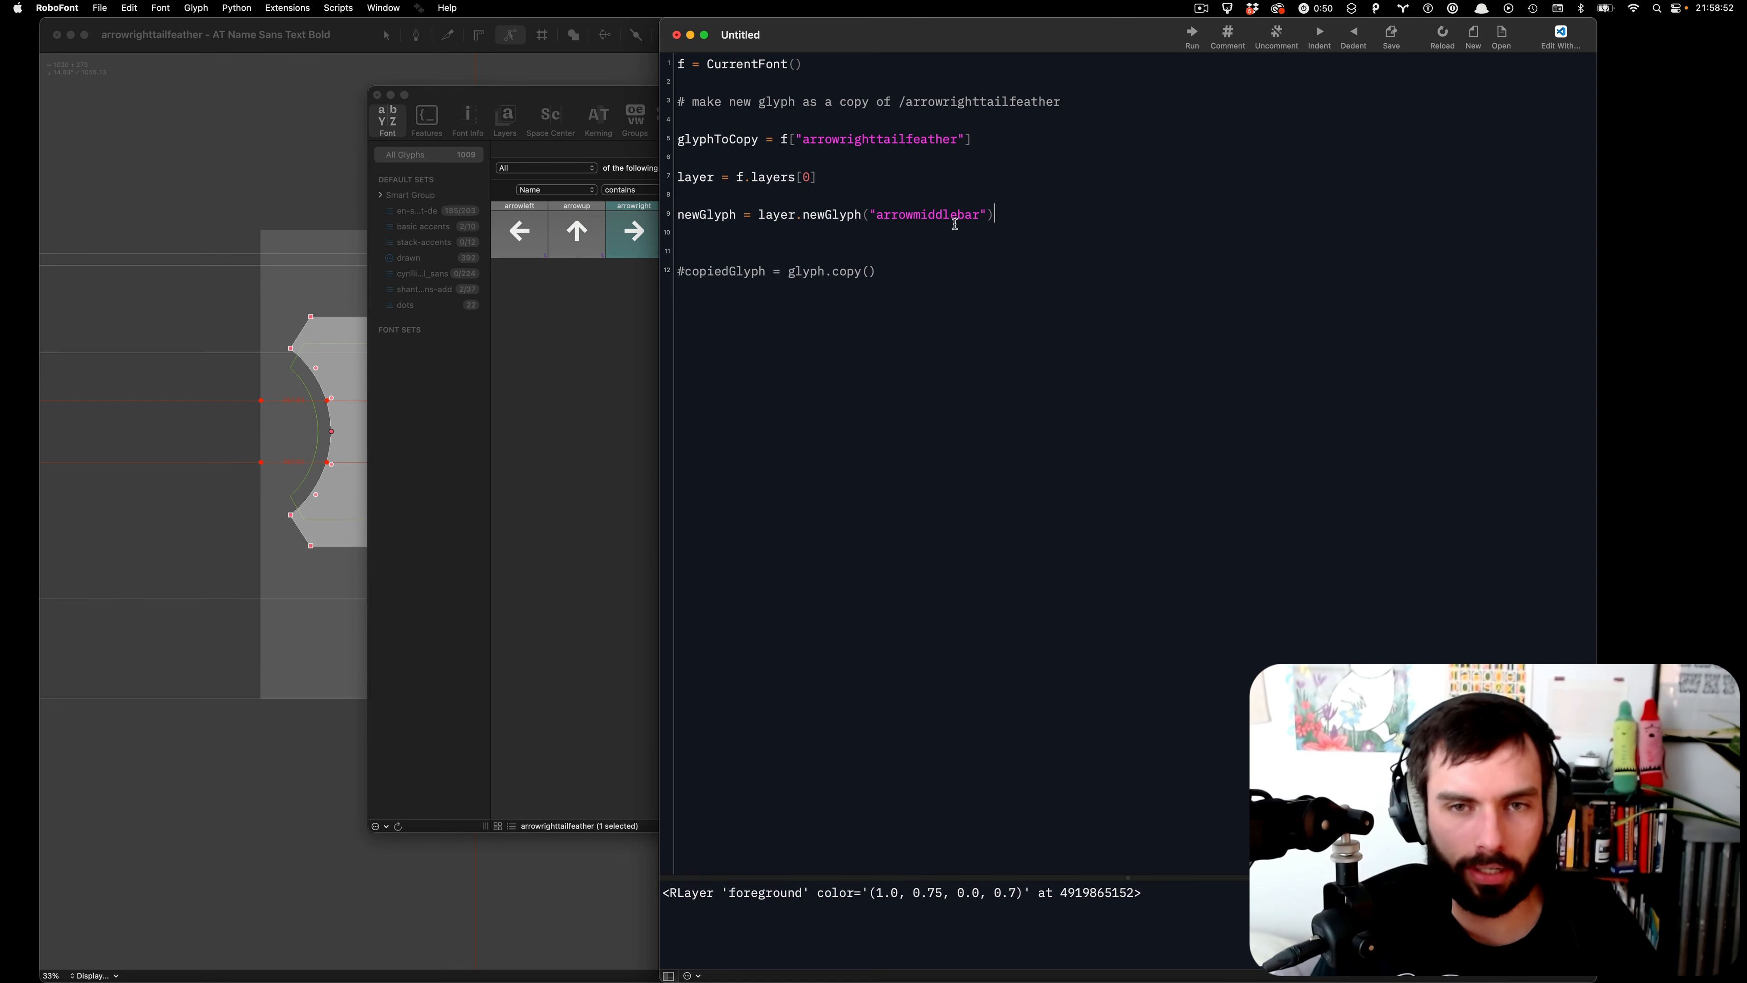
double_click(939, 210)
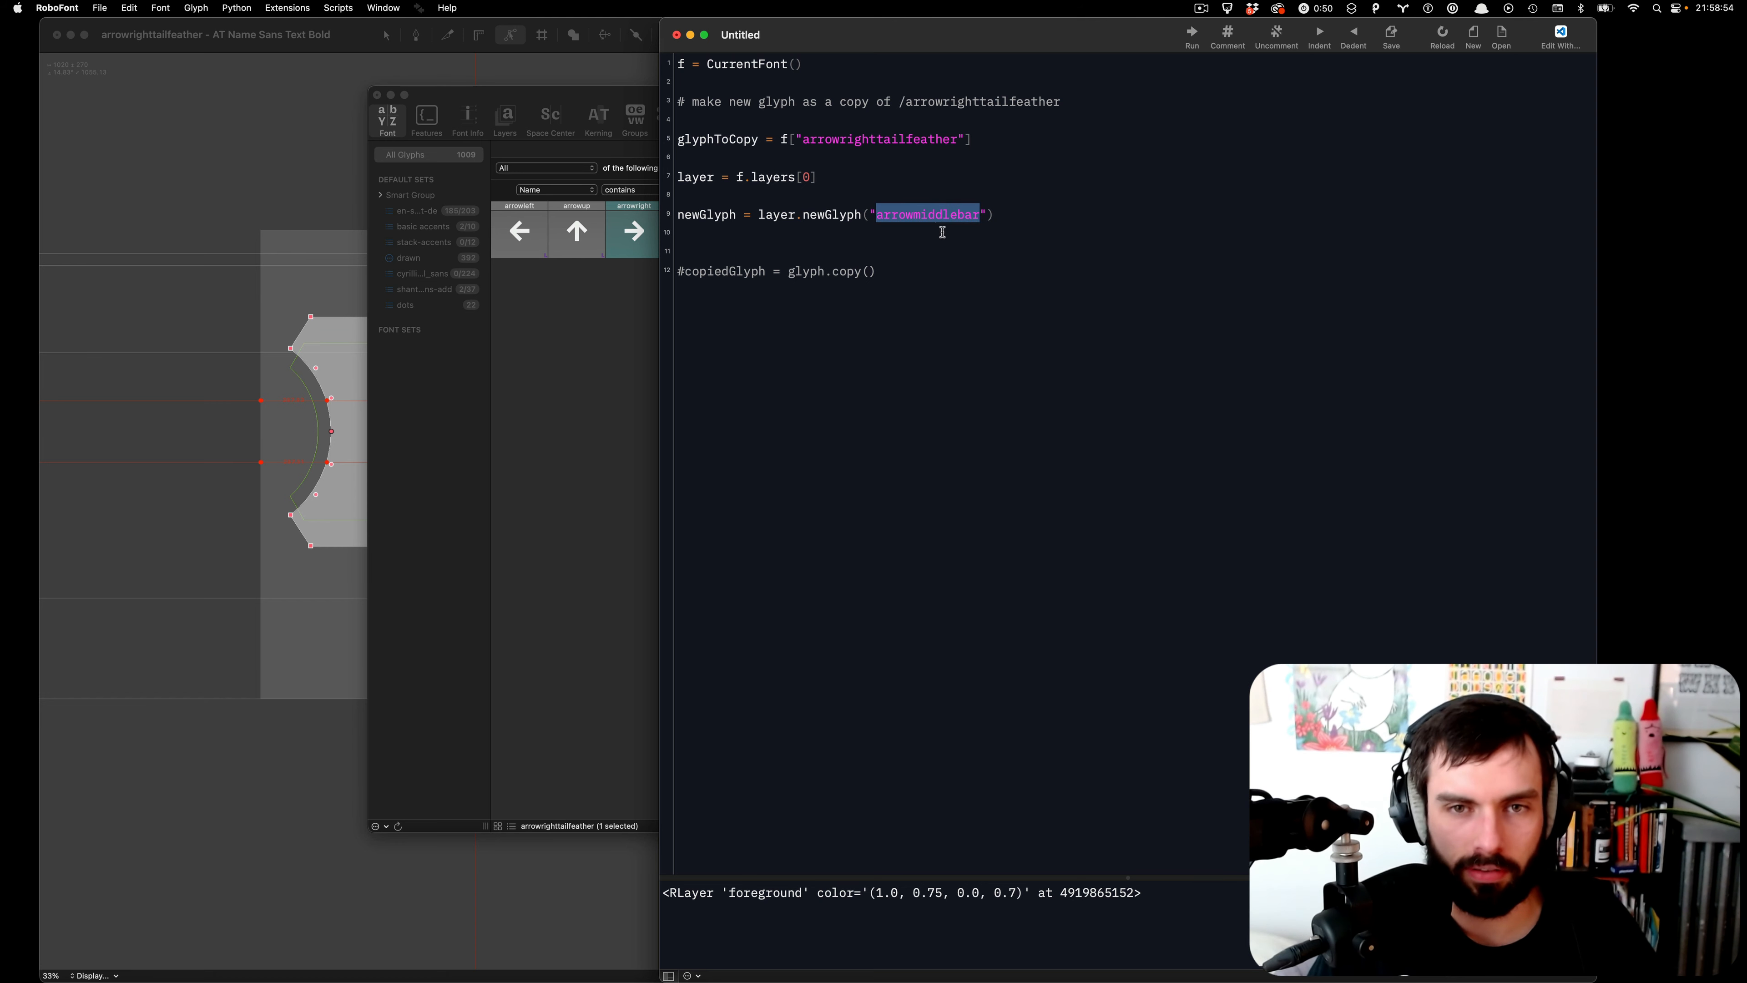
click(997, 251)
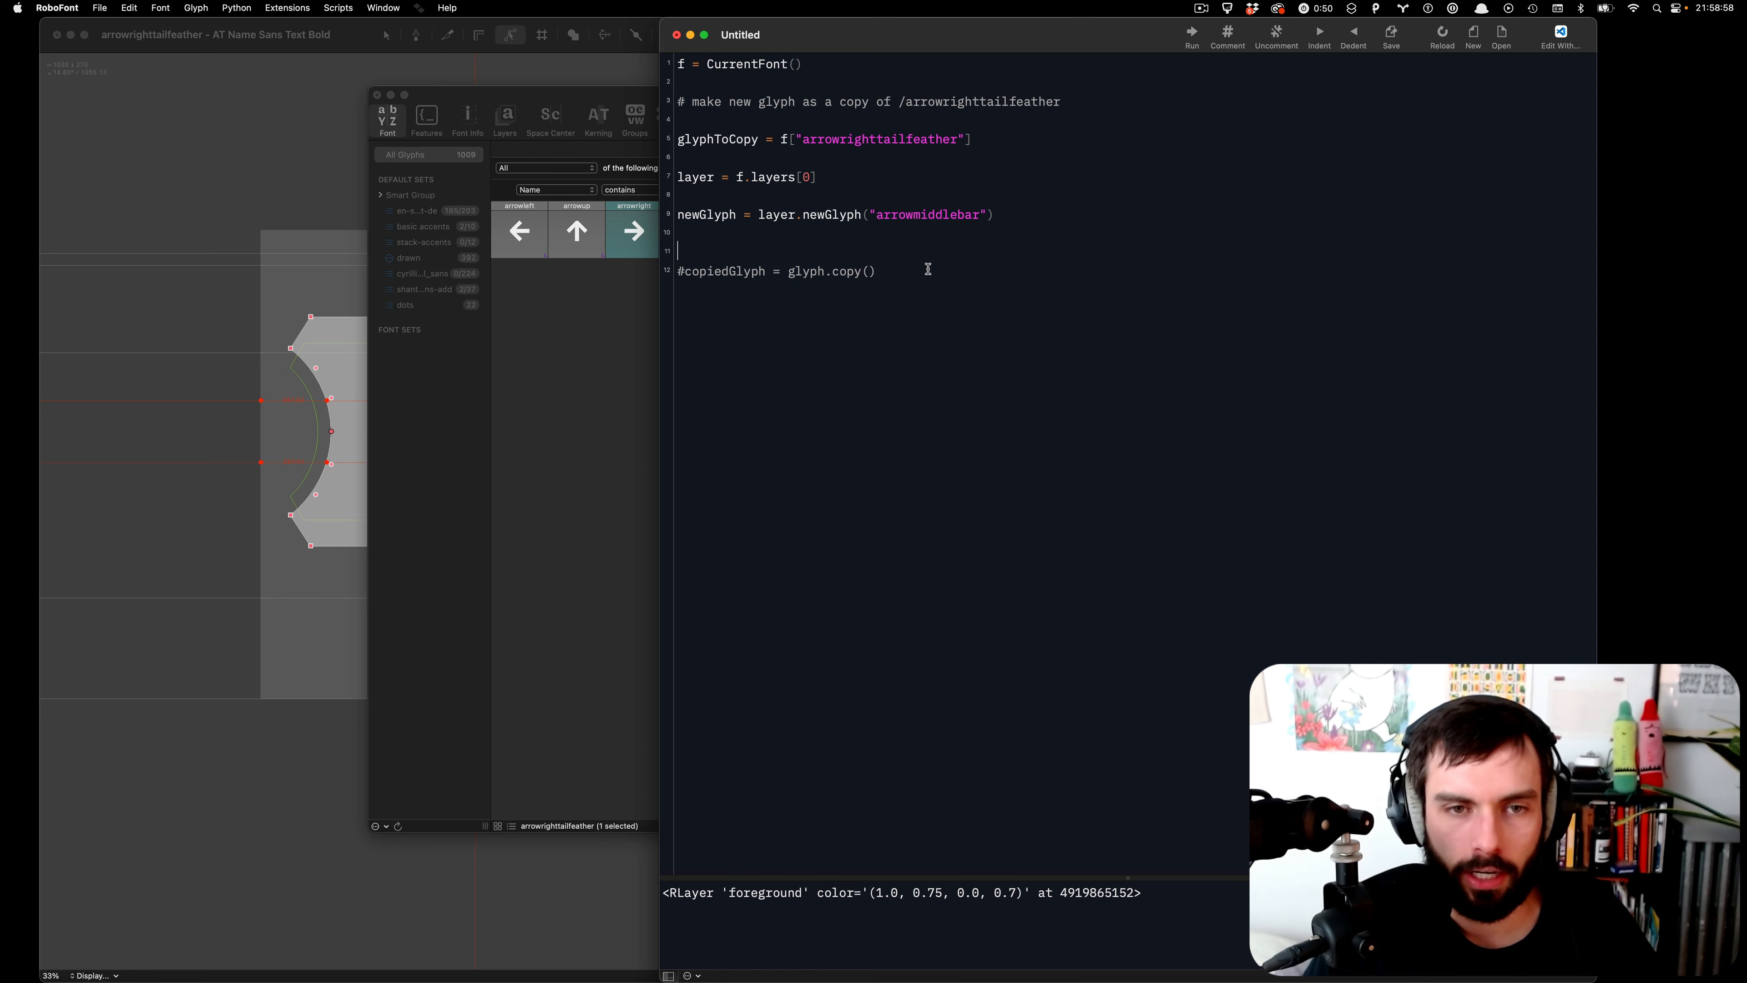
key(Down)
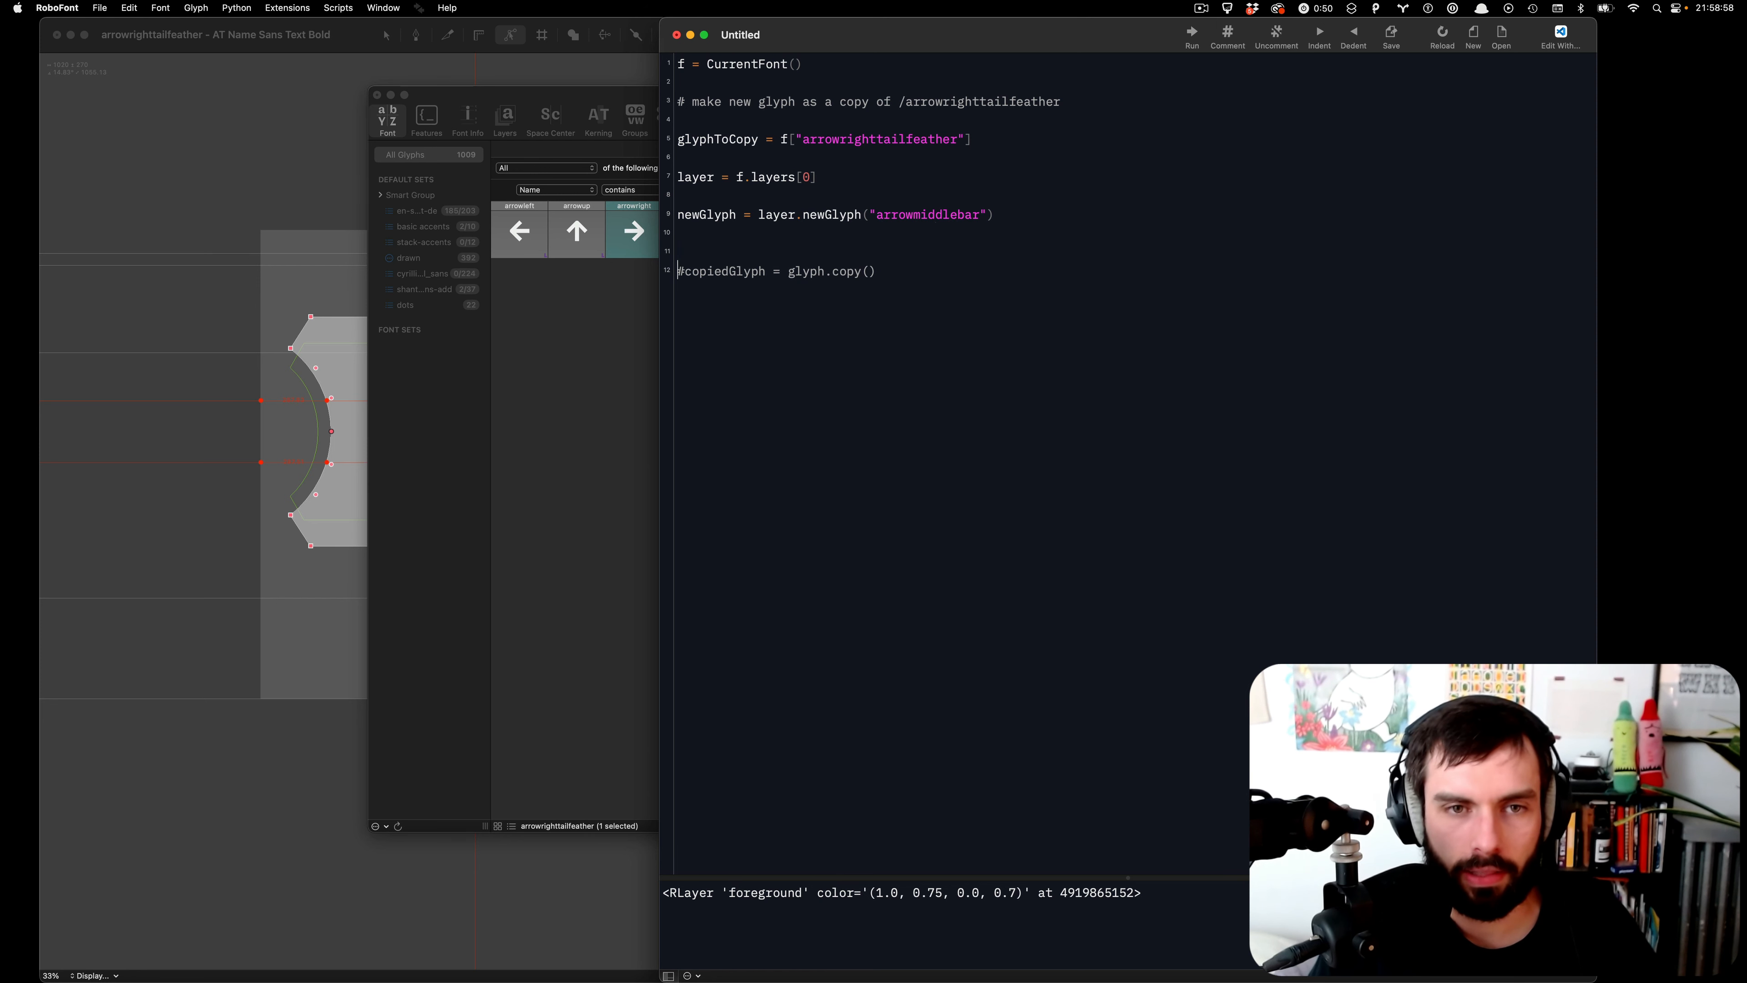
- Start an unindented assignment reading newGlyph = below the layer.newGlyph line
double_click(725, 218)
key(super+c)
click(723, 232)
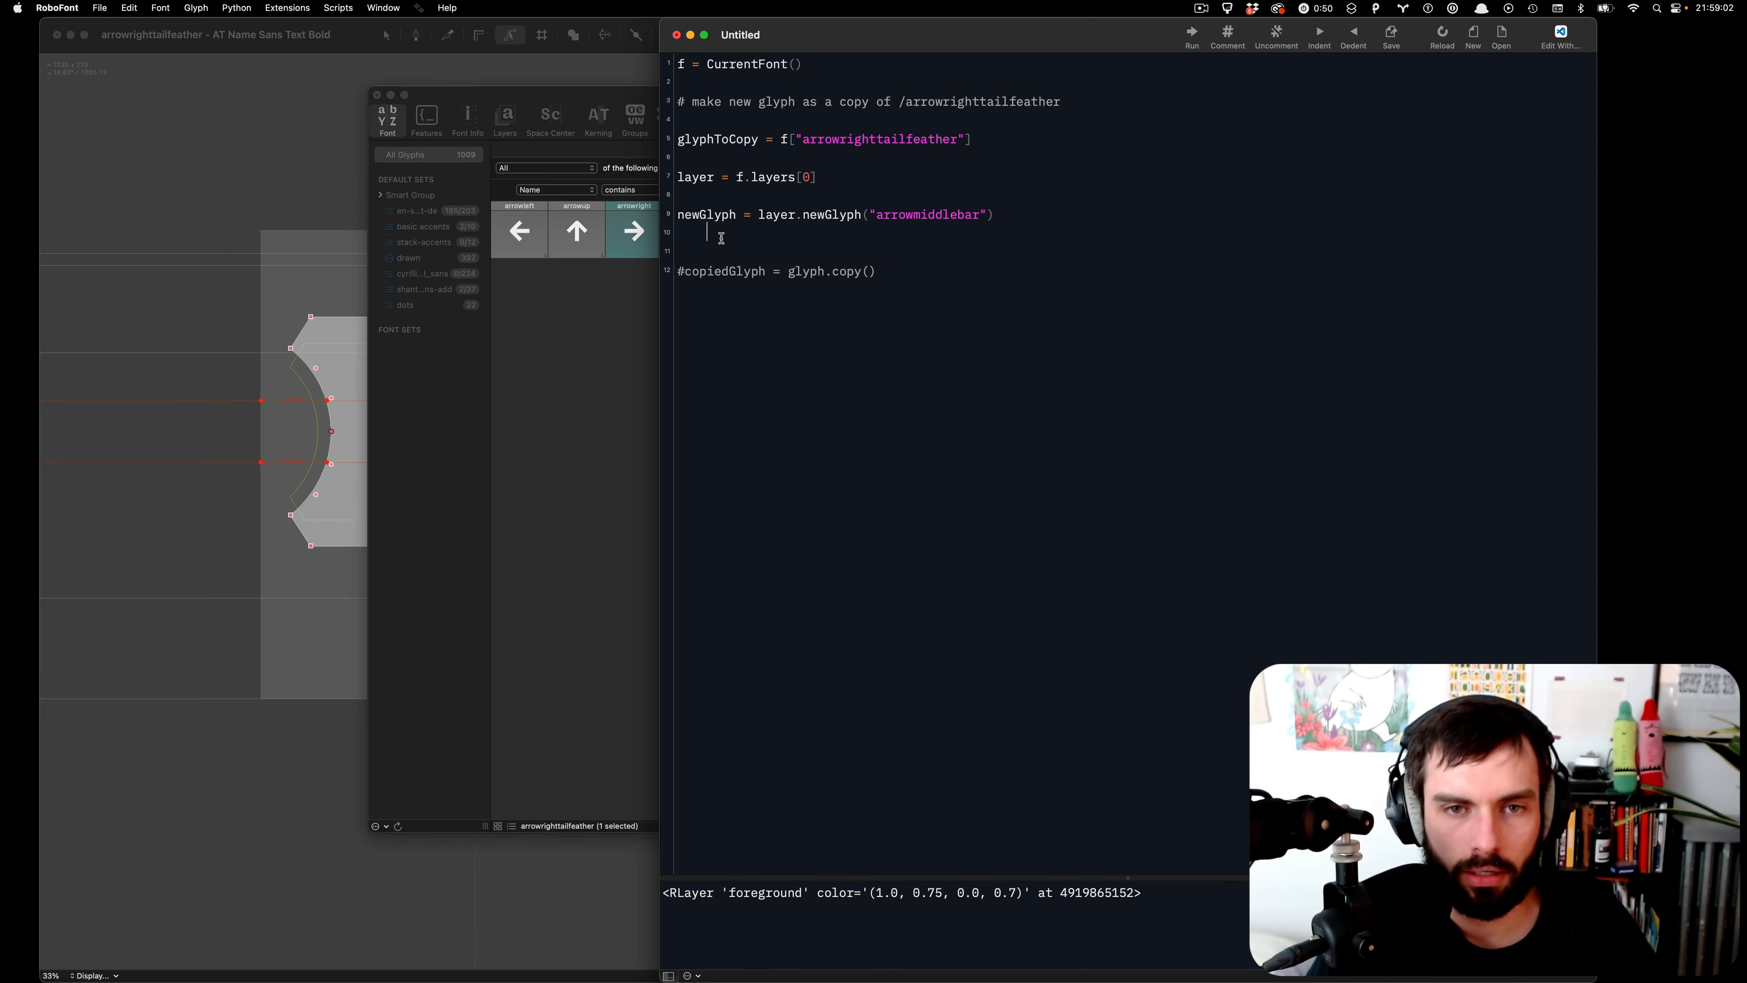
key(Return)
key(super+v)
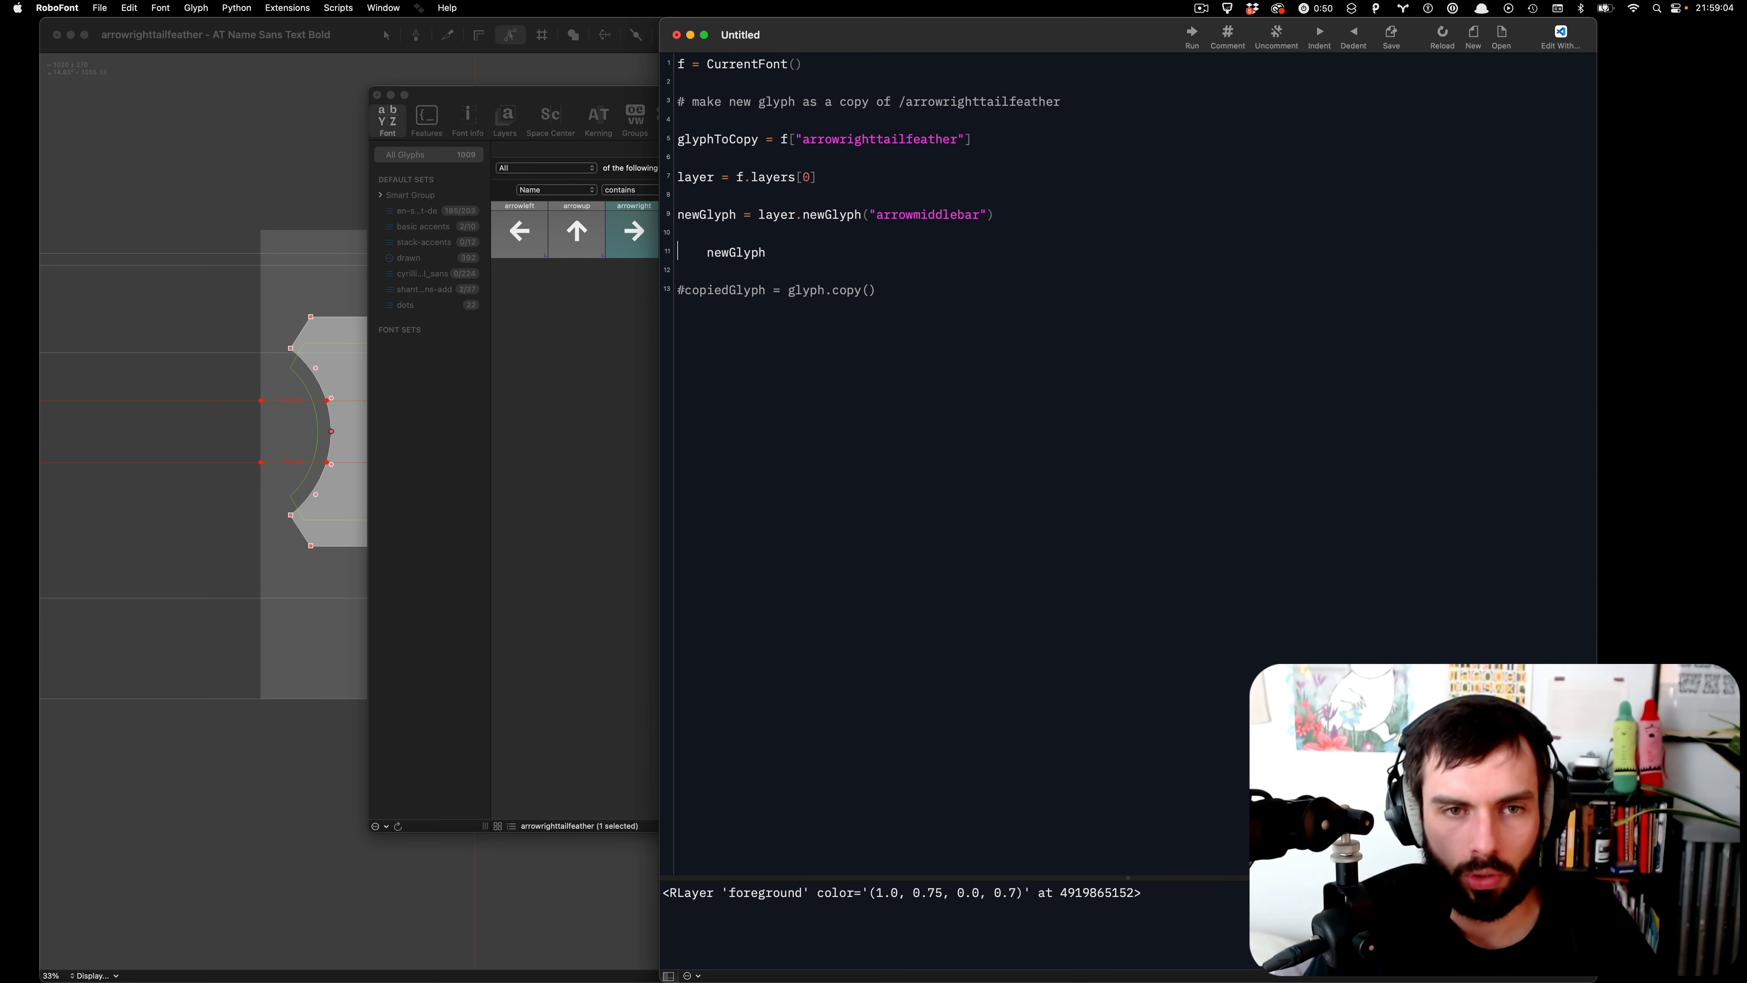
key(shift+Right)
key(BackSpace)
key(super+Right)
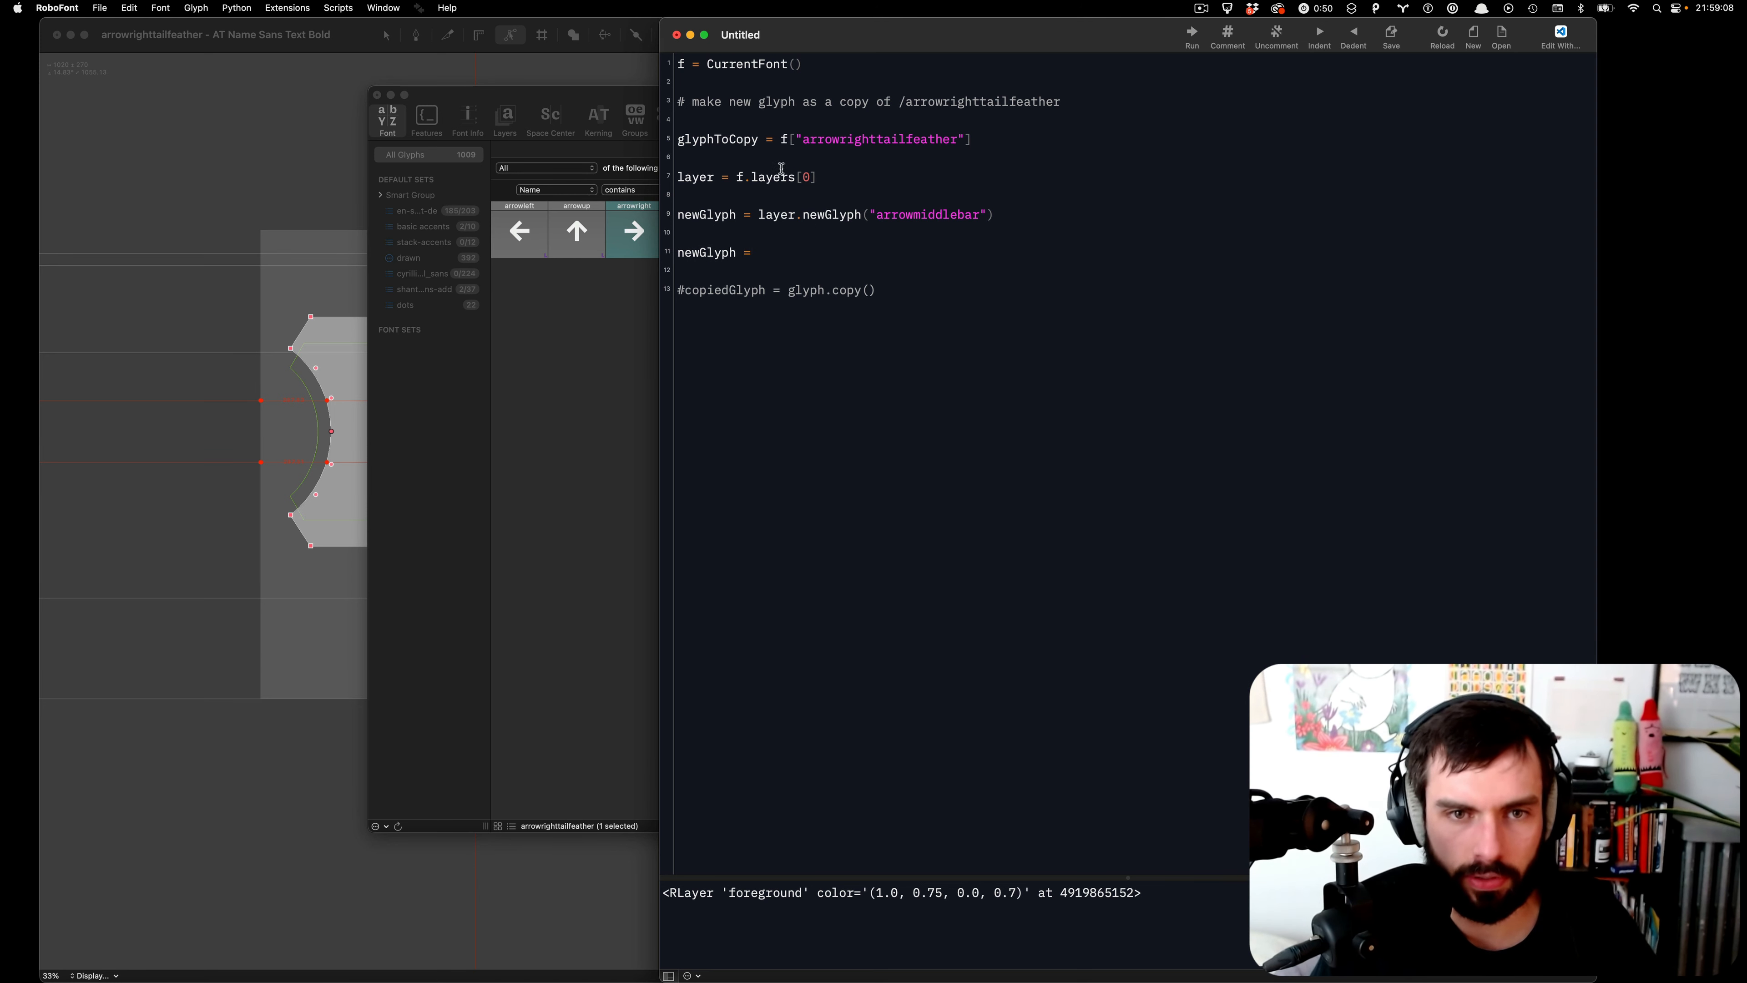
- Complete the assignment with glyphToCopy.copy() and delete the commented-out copiedGlyph line
double_click(711, 138)
key(super+c)
click(826, 251)
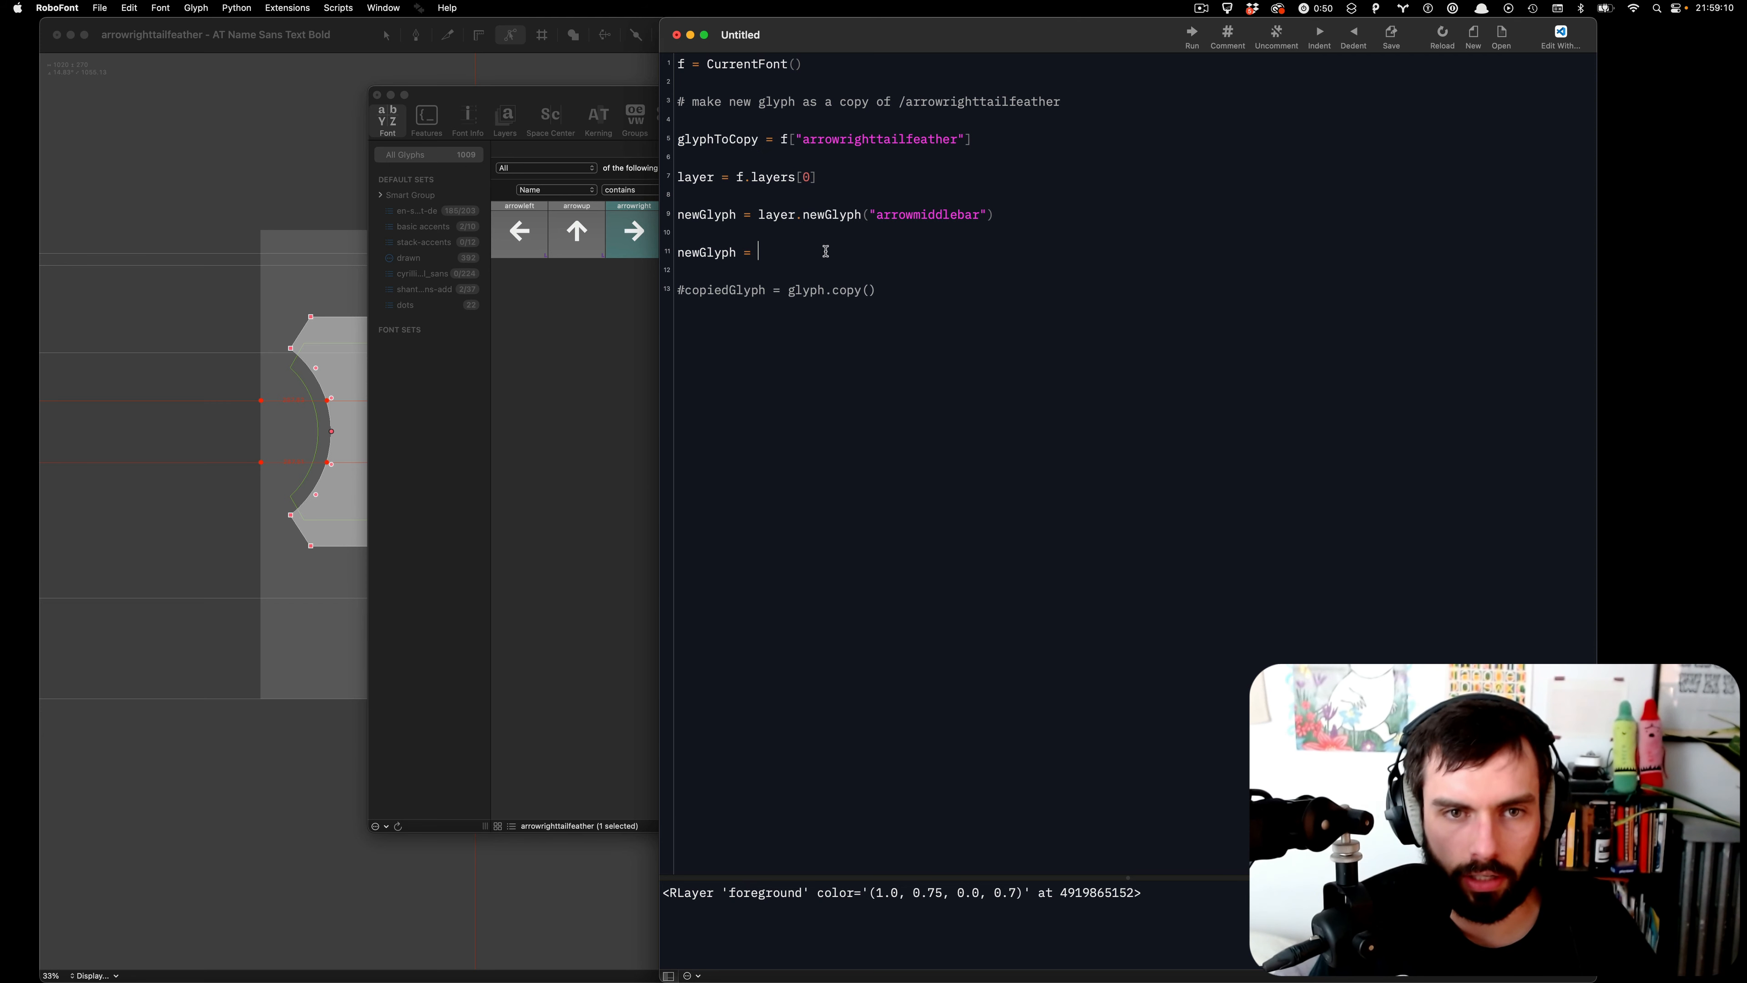
key(super+v)
text(.copy()
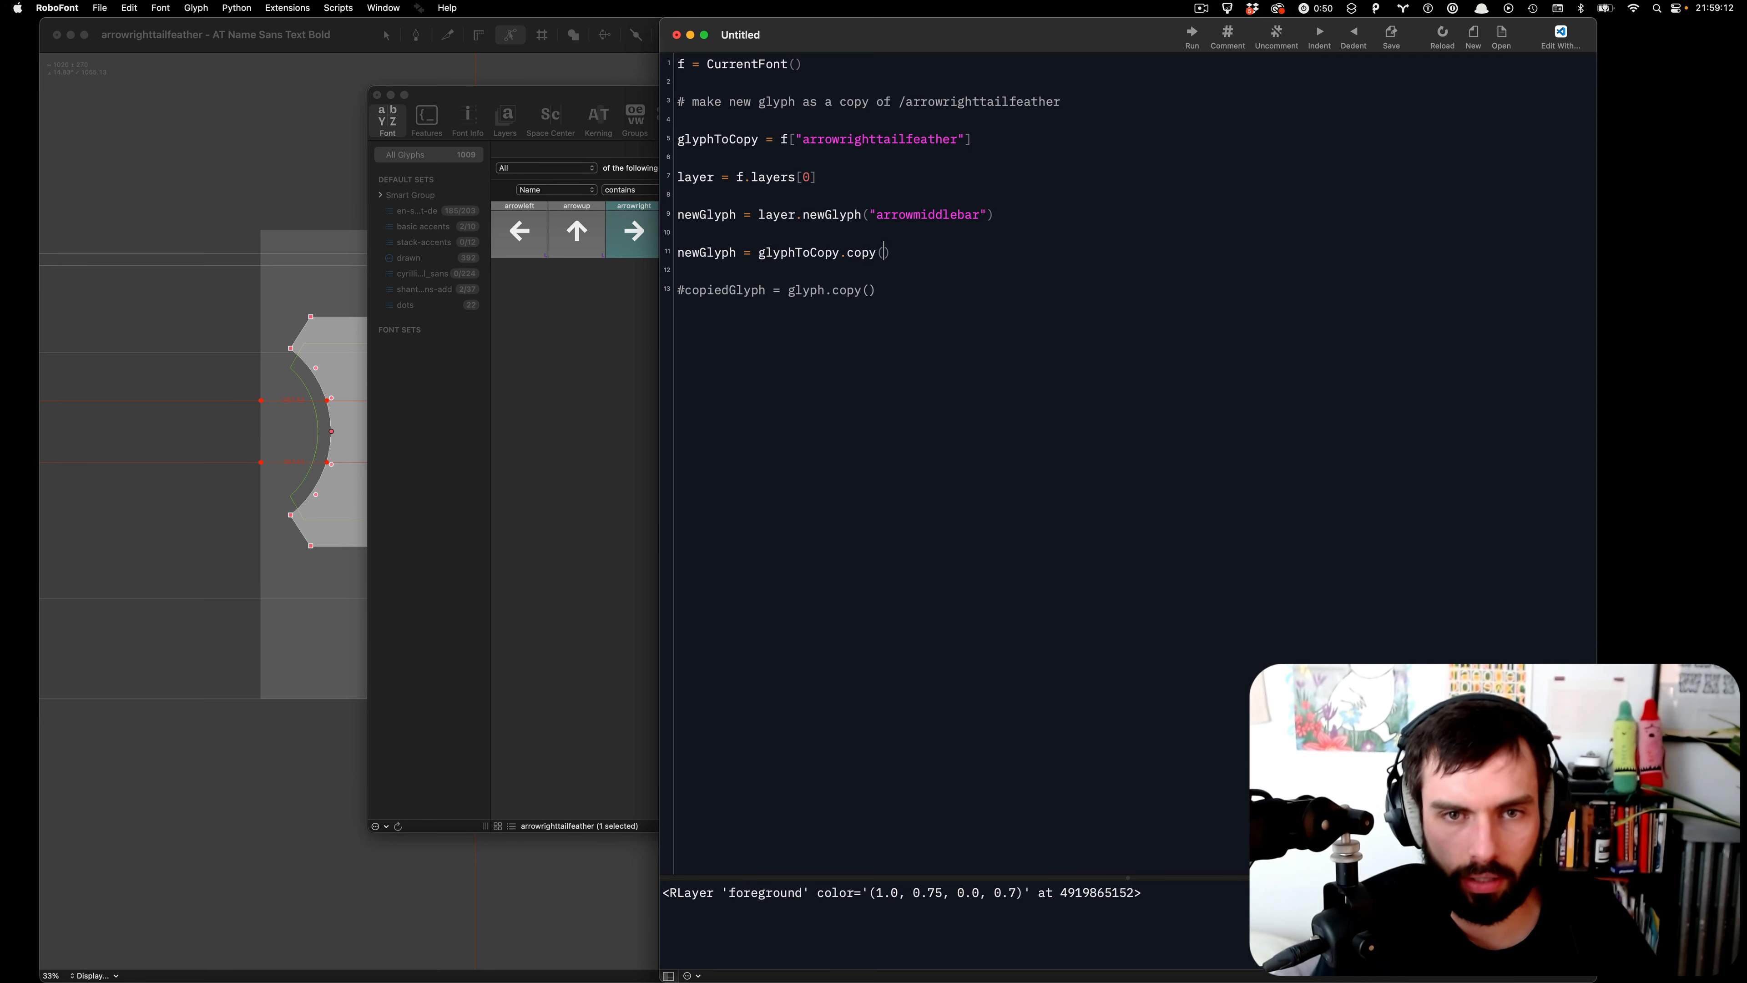
click(932, 289)
key(super+BackSpace)
key(BackSpace)
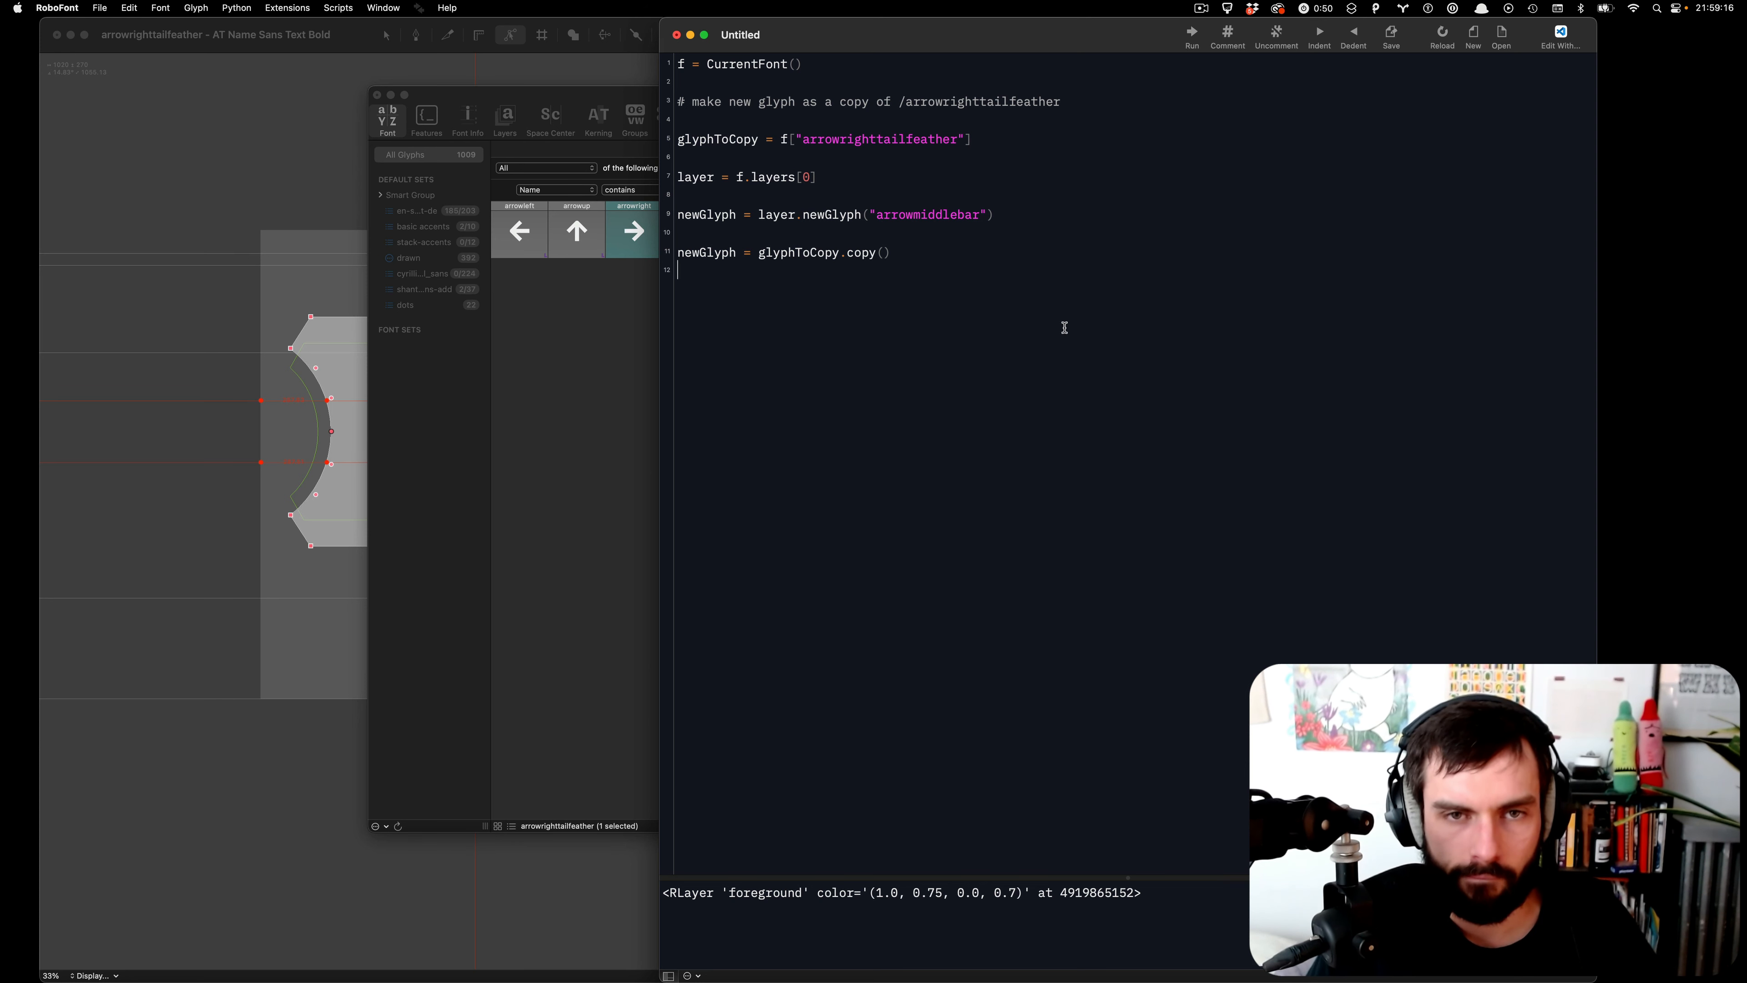
- Check the arrow glyphs in the font overview and the newGlyph entry of the FontParts documentation in Safari, and return to the script
click(571, 283)
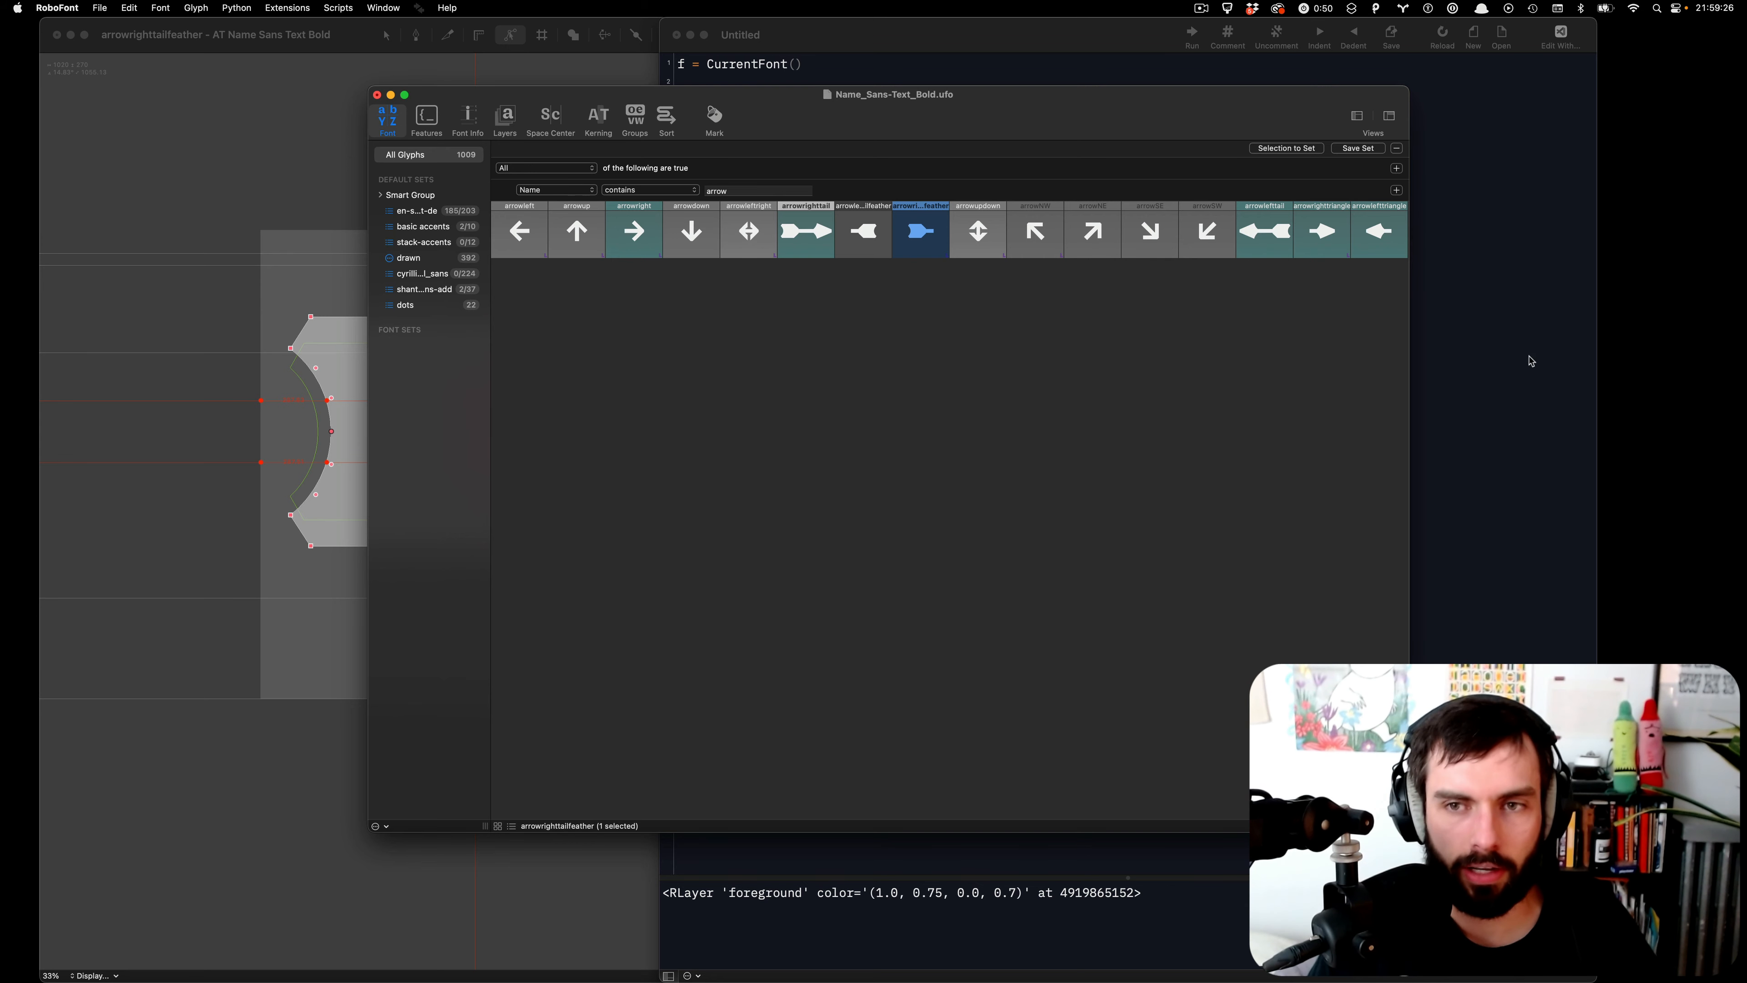
click(1358, 347)
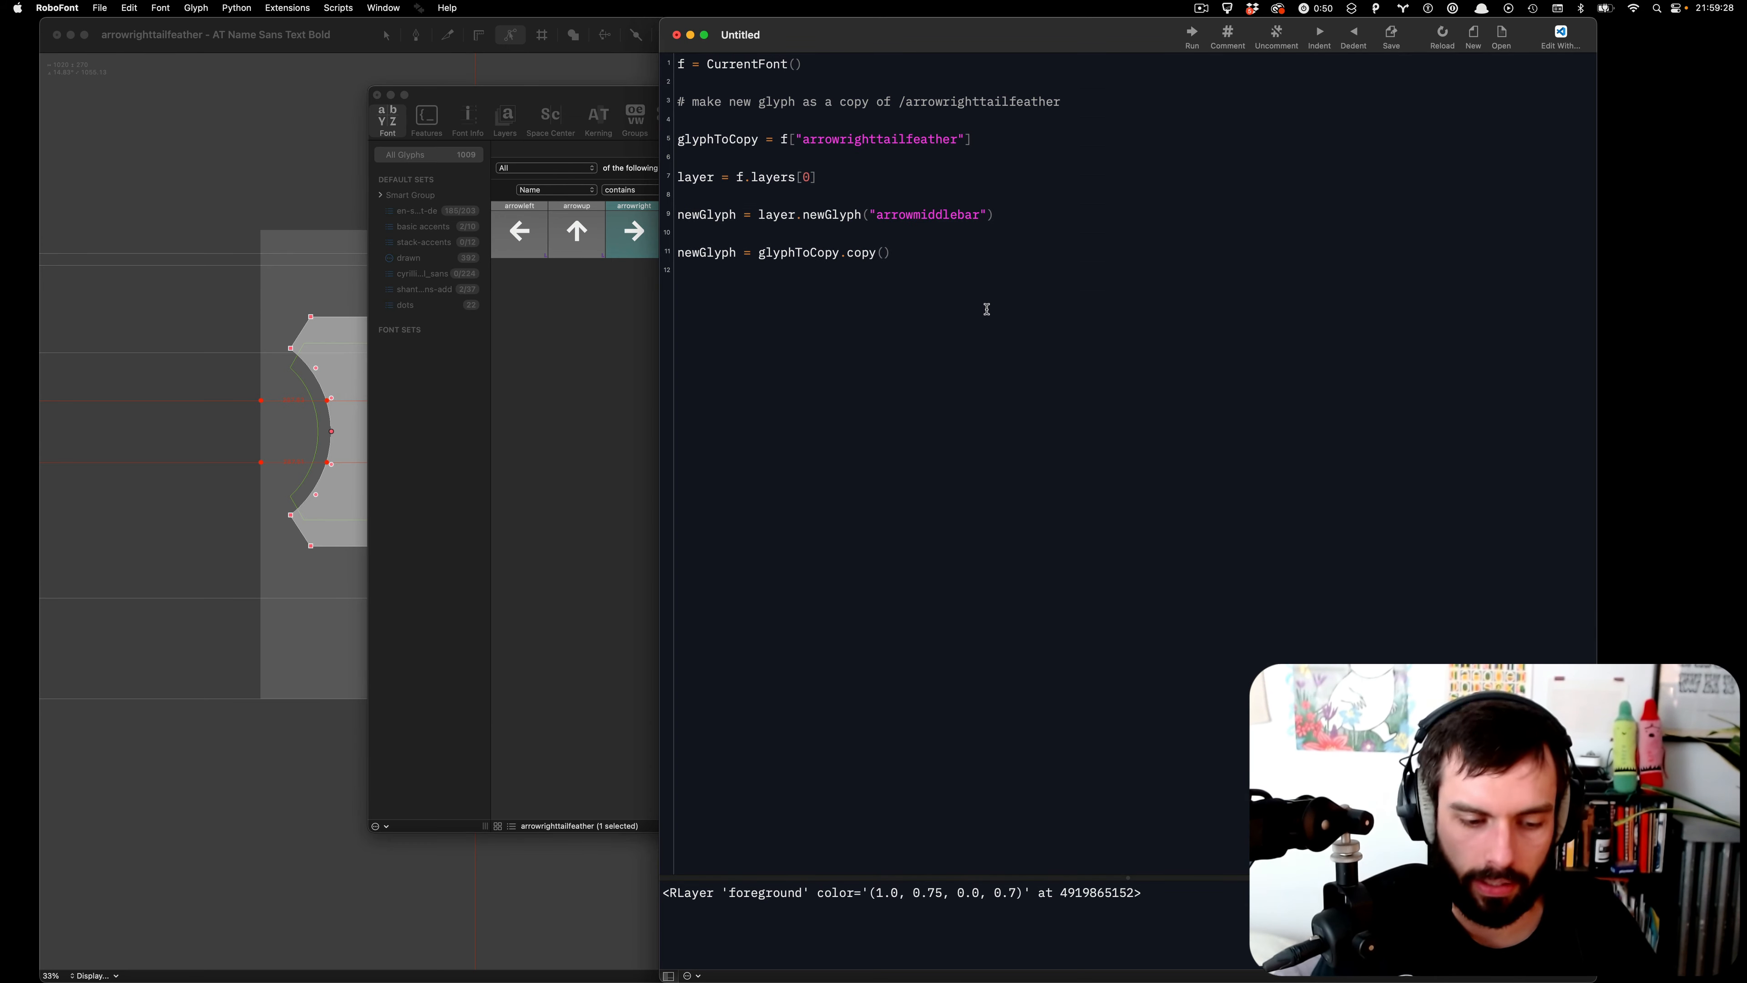
key(super+Tab)
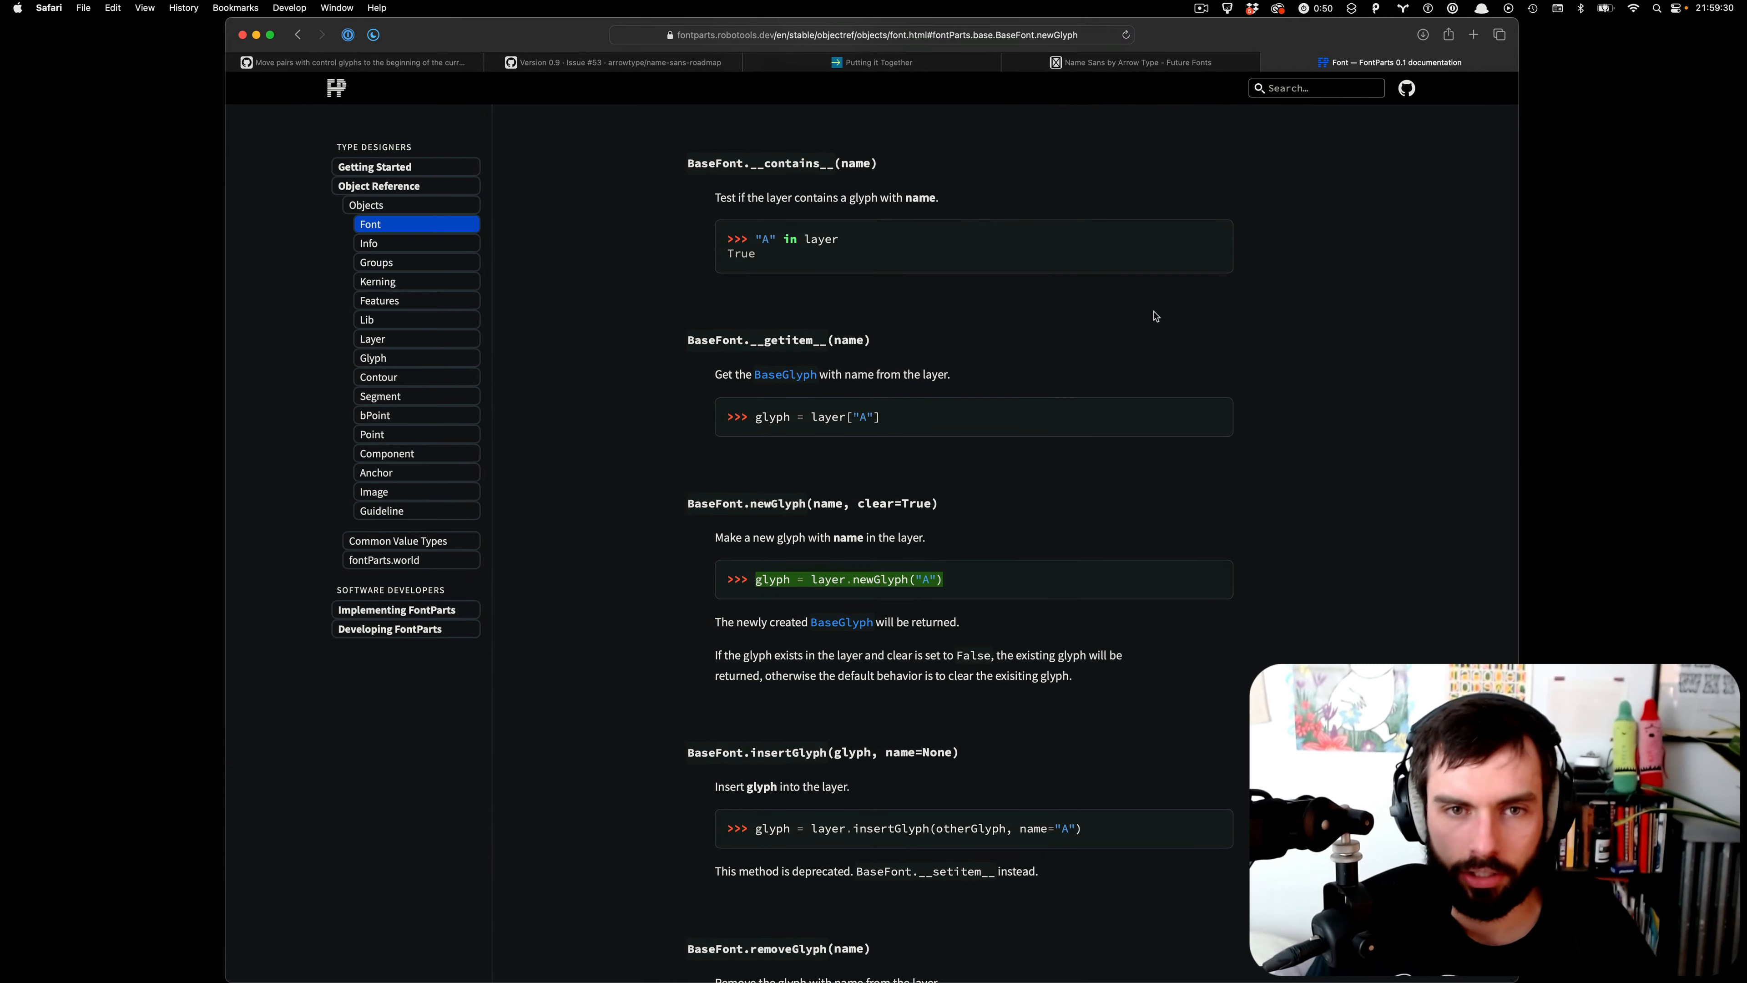
key(super+Tab)
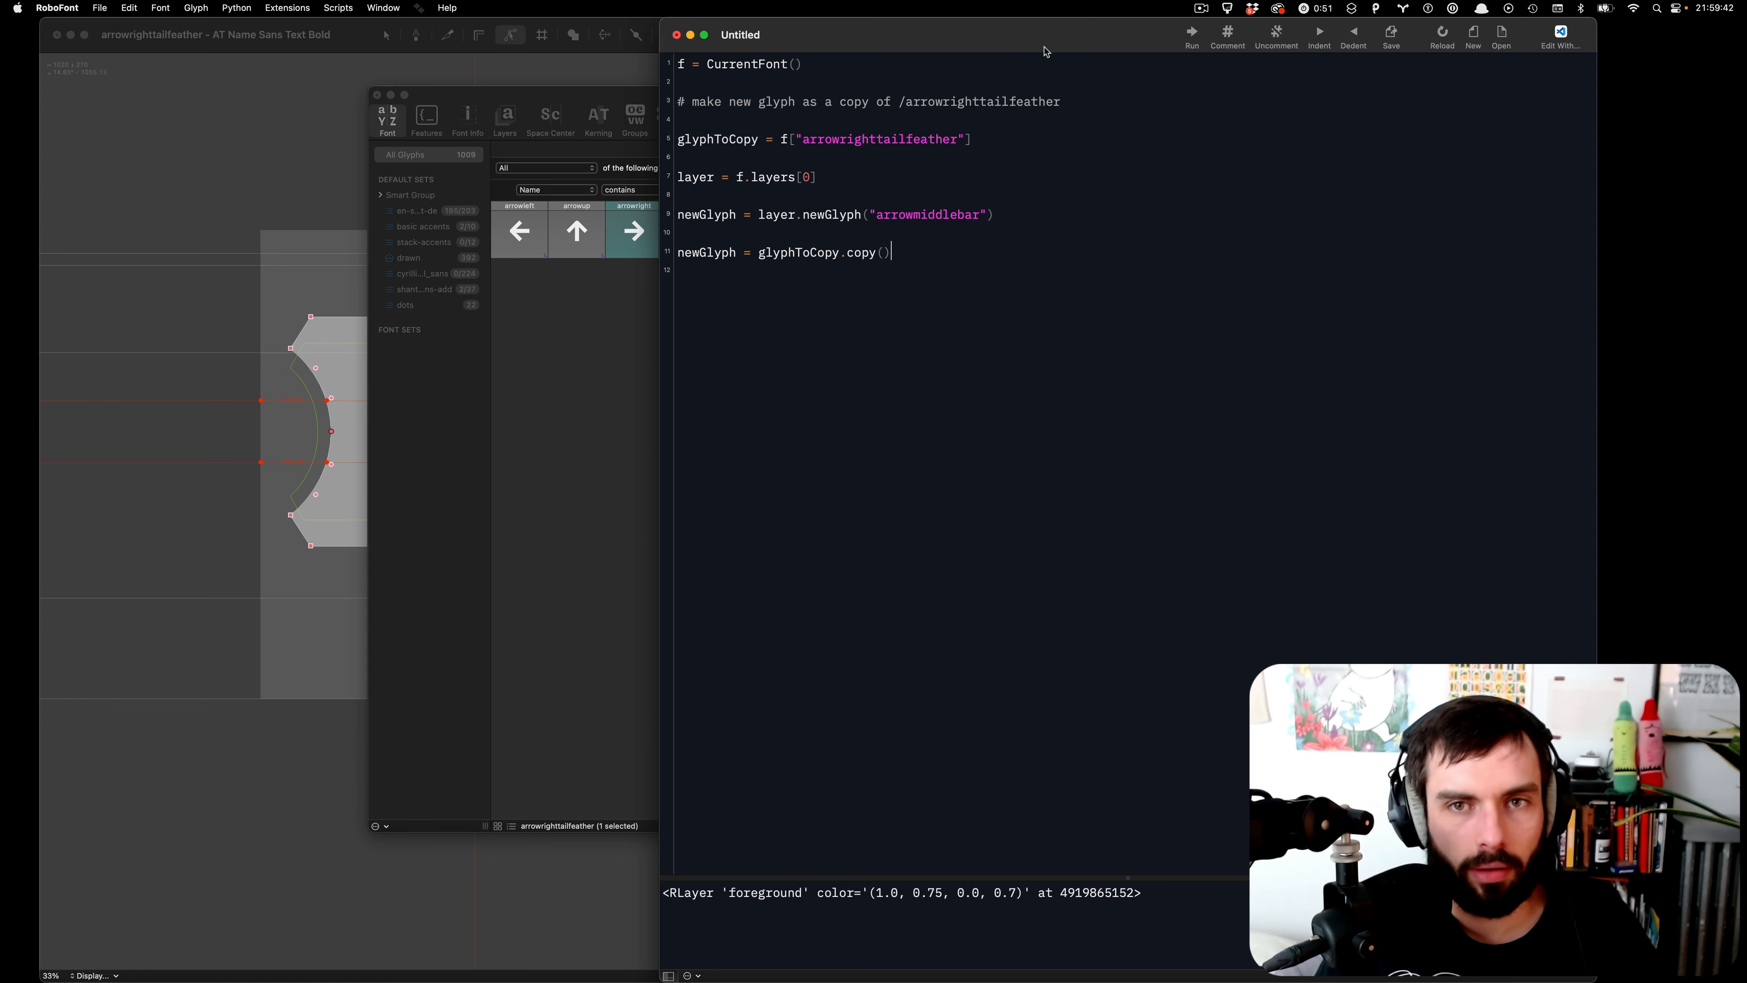
- Move the script window aside to uncover more of the font overview
drag(1047, 47, 1138, 42)
drag(1033, 244, 714, 102)
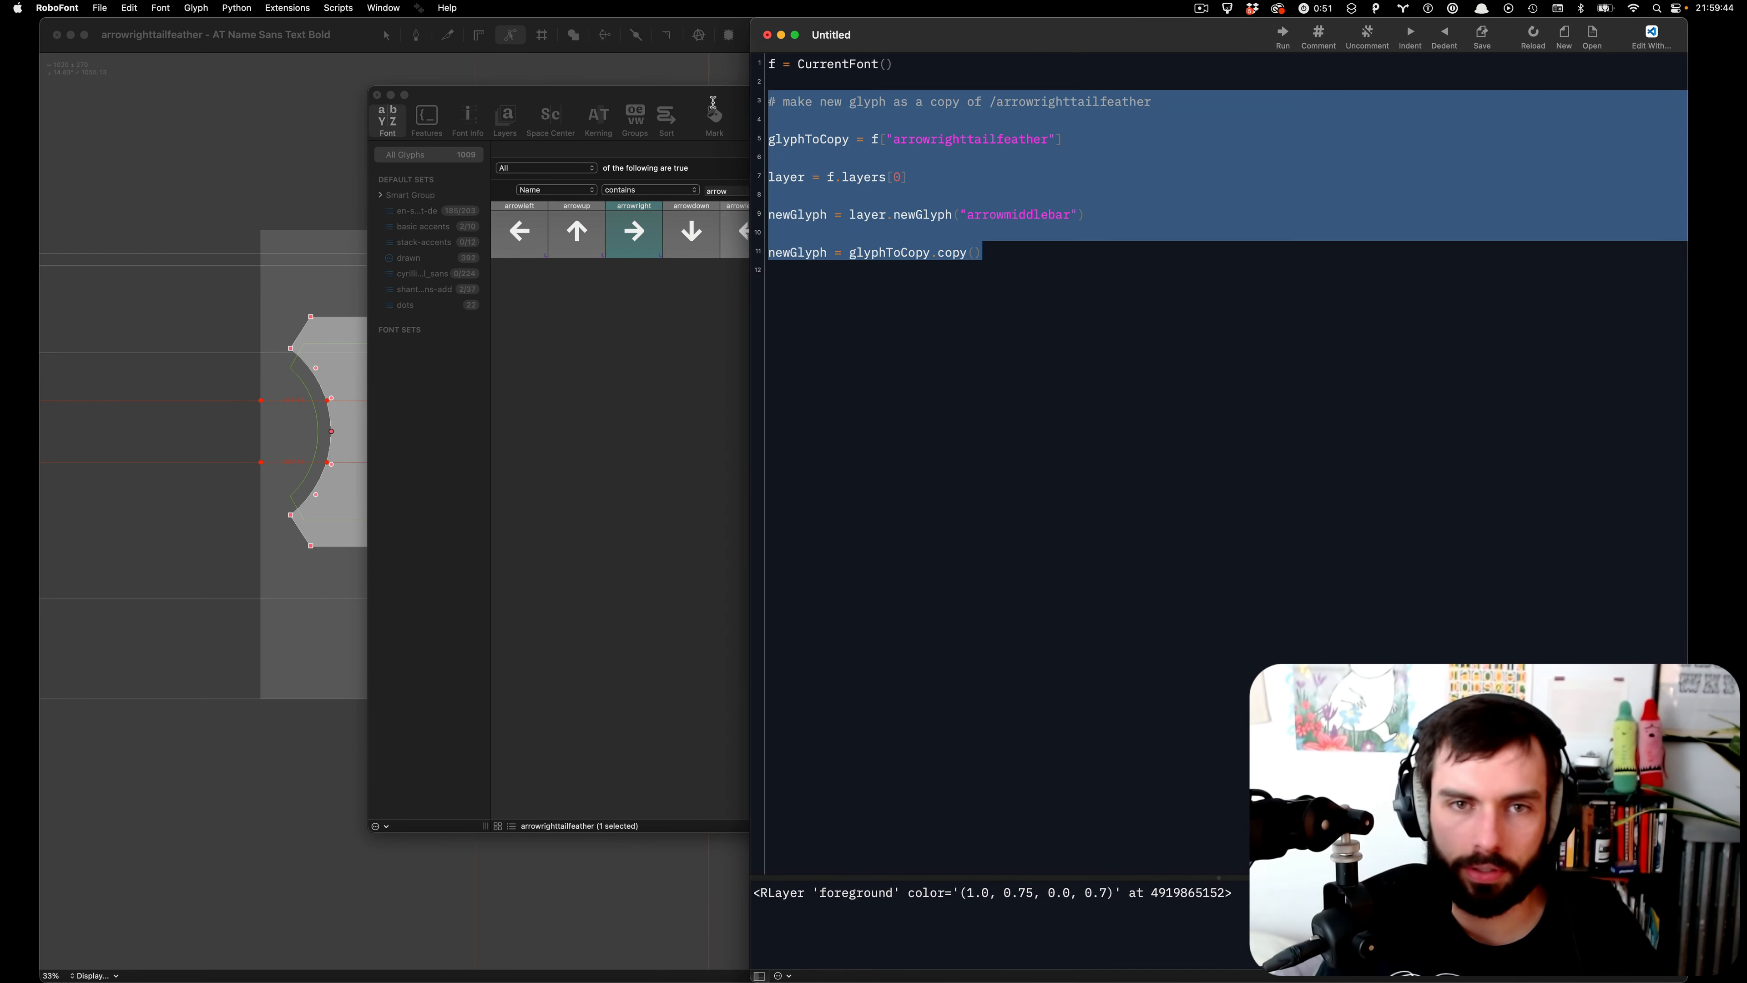
click(1128, 316)
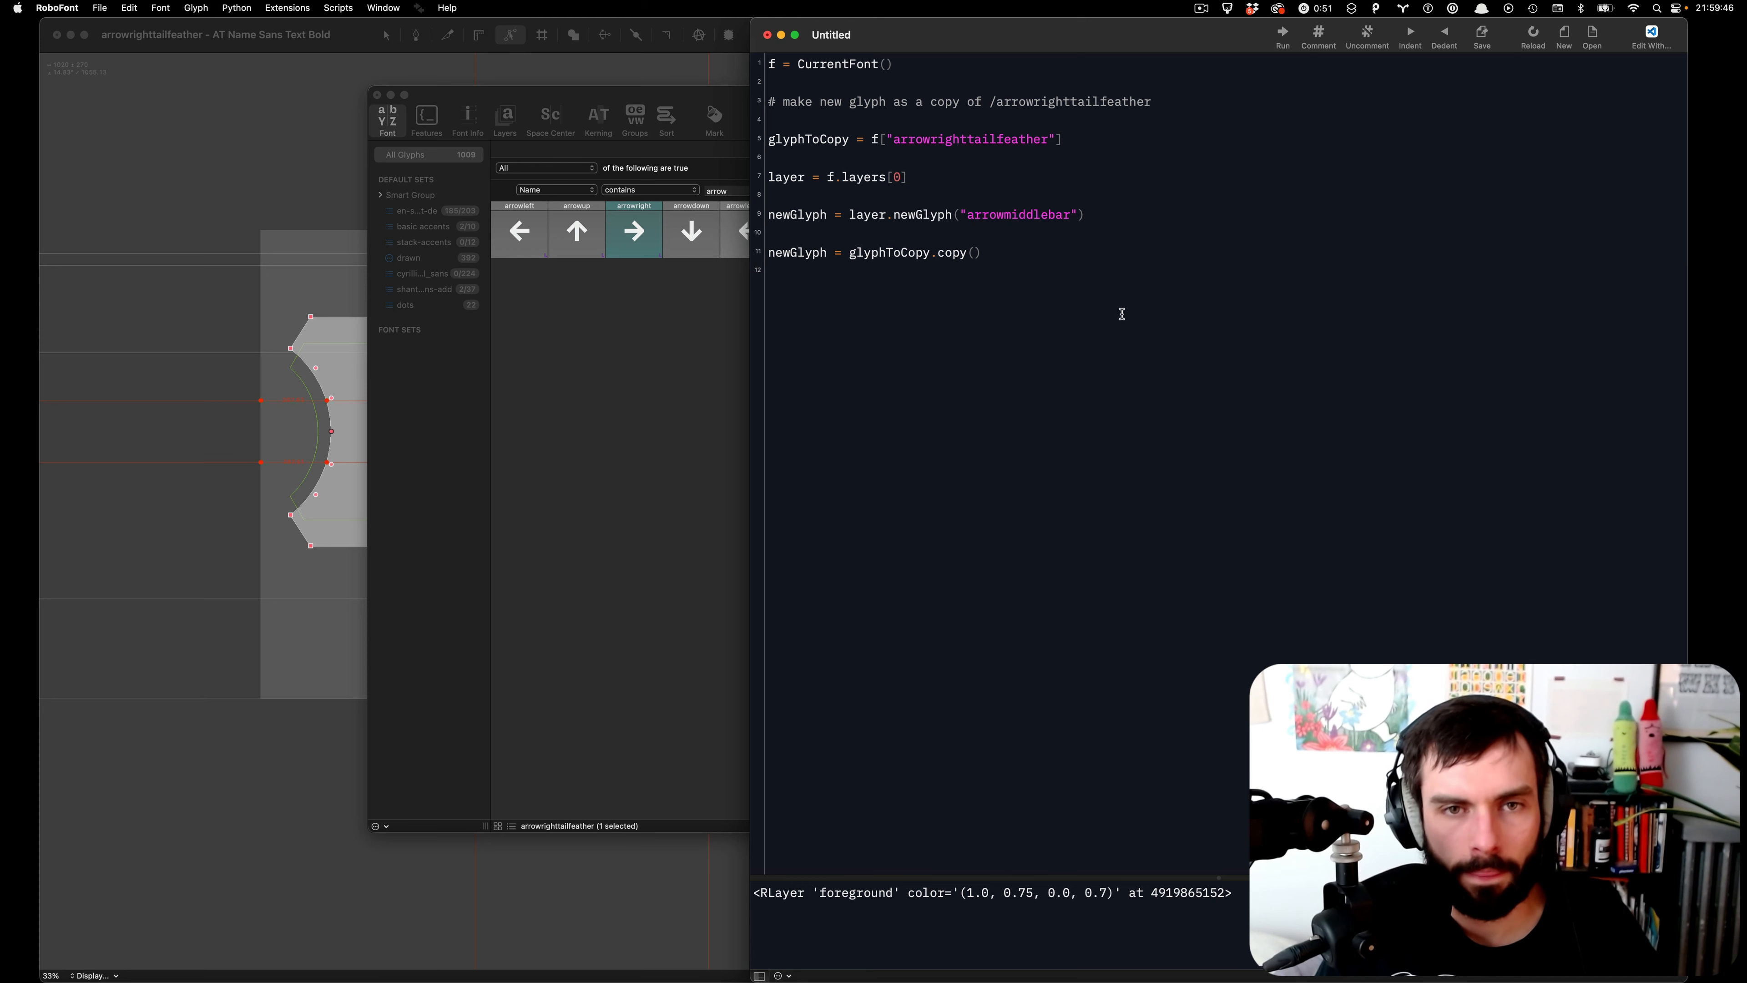
- Save the script as make-arrowmiddle-bar.py in the drawing folder inside 01-name_sans-robofont_scripts
key(super+s)
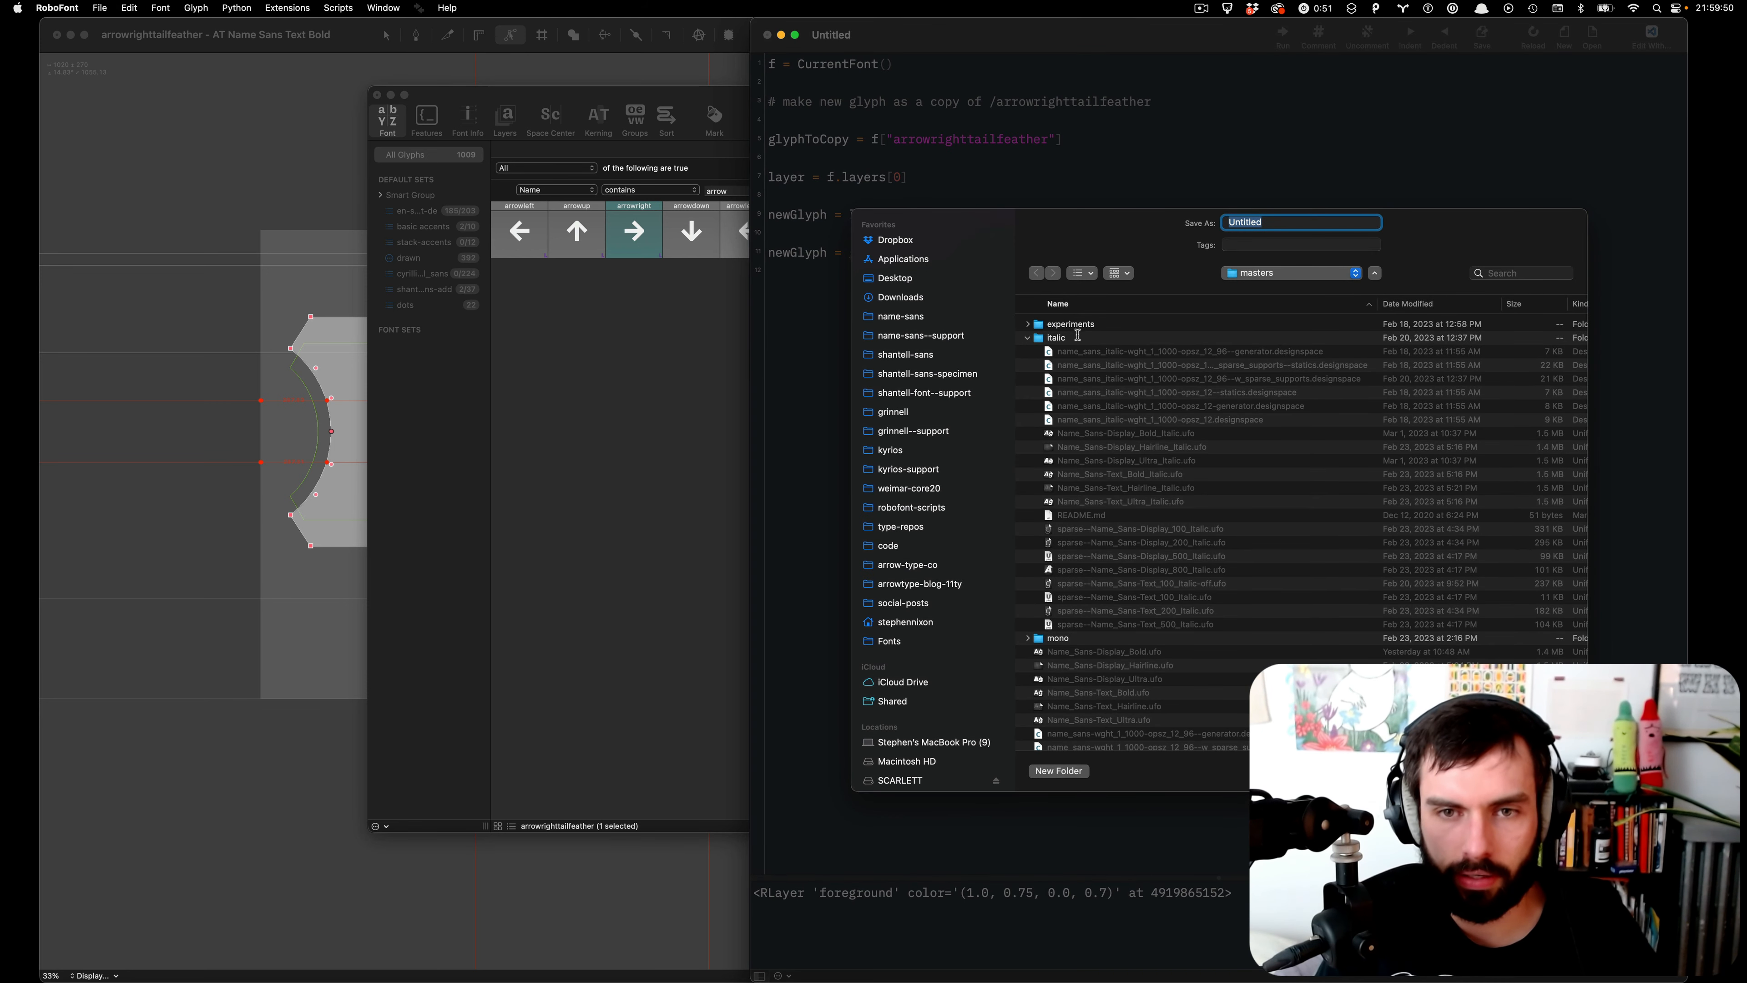
click(1027, 338)
key(super+Up)
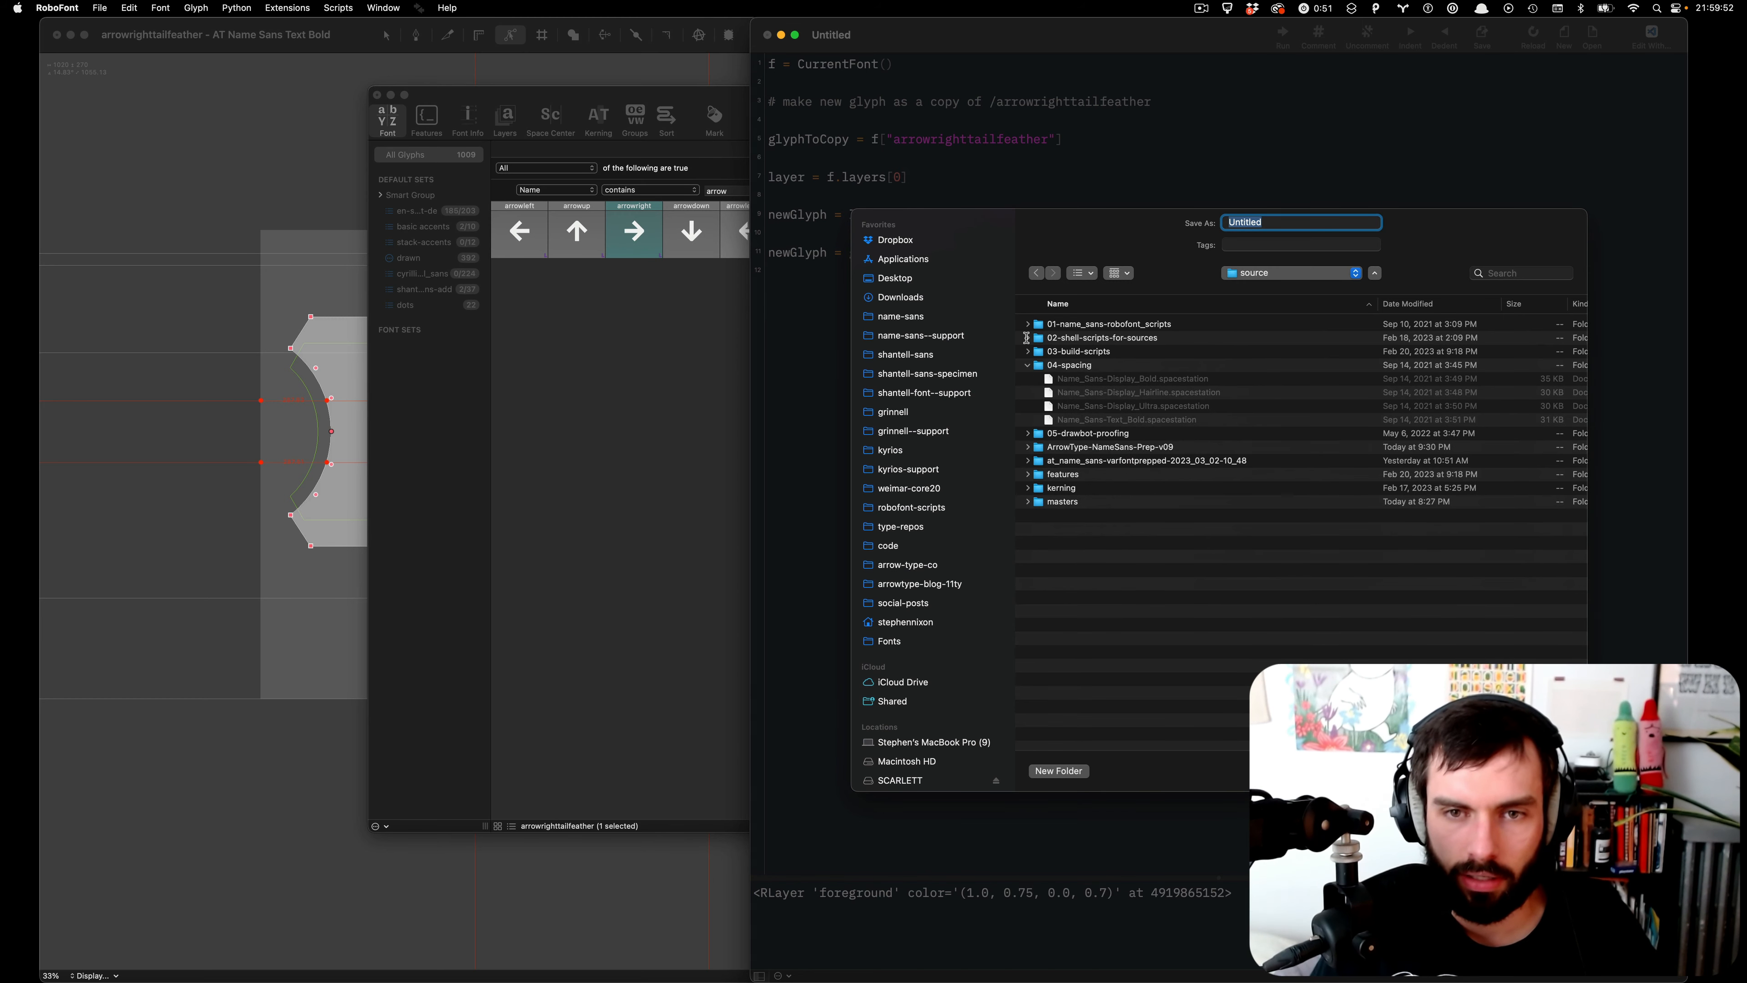
double_click(1105, 324)
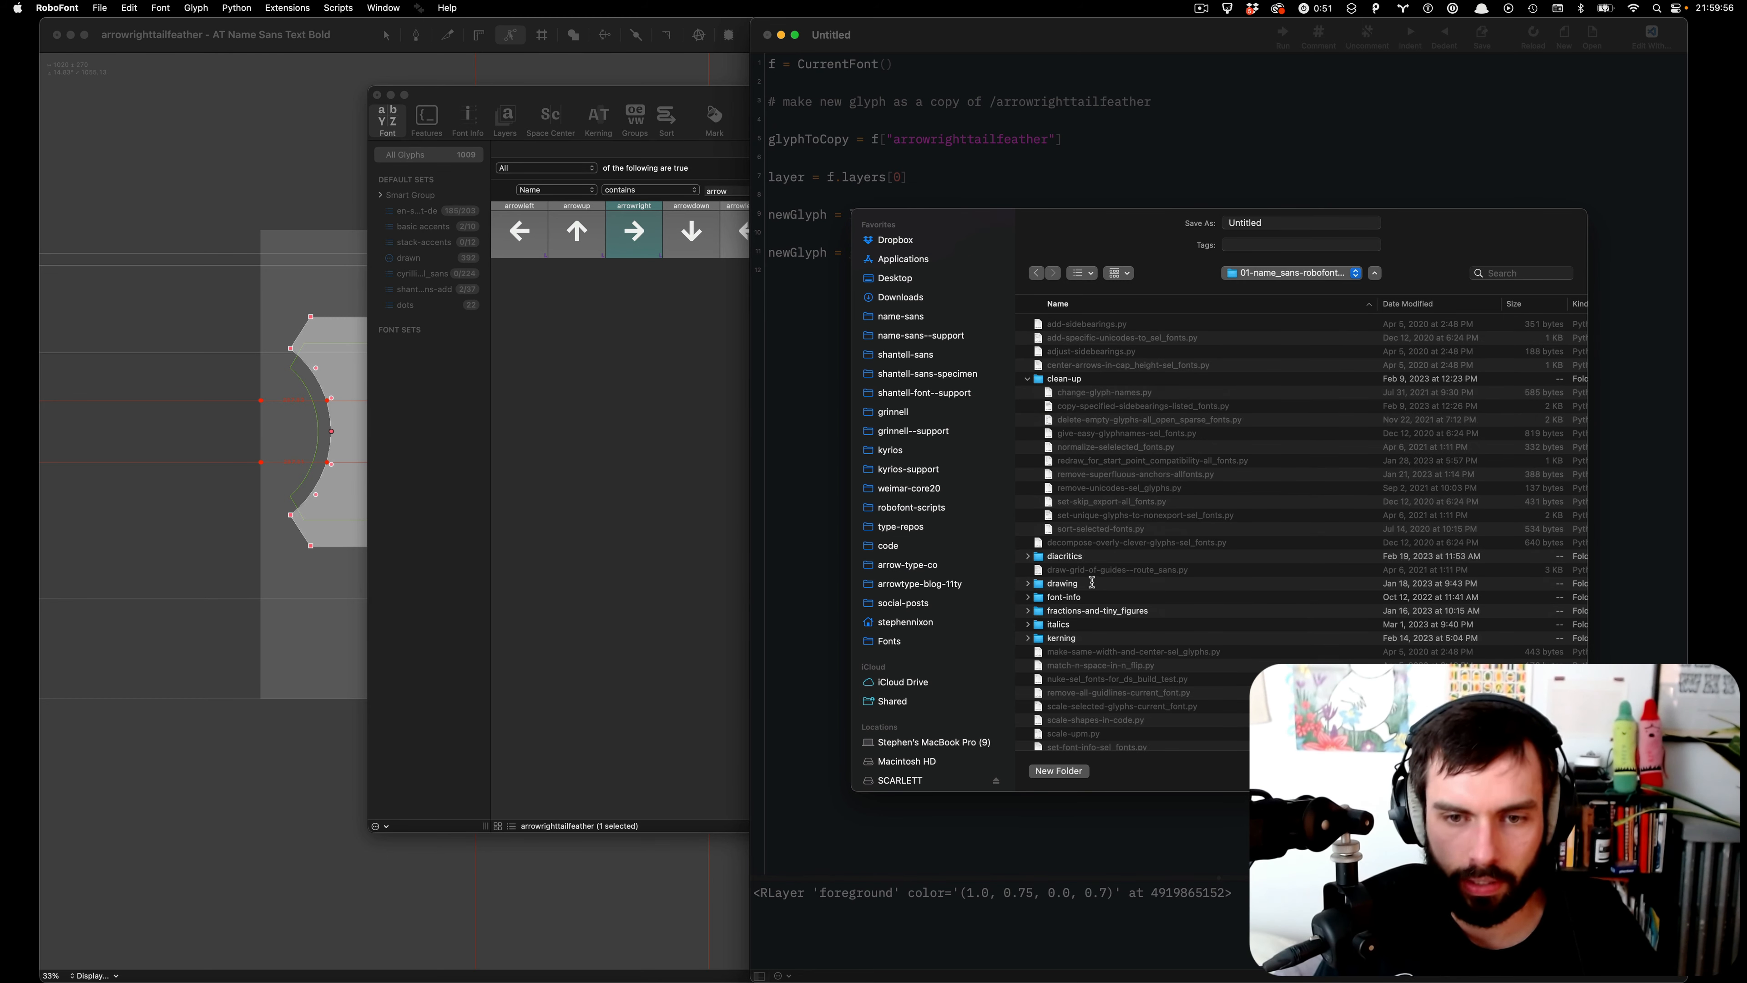
scroll(1087, 584, down, 4)
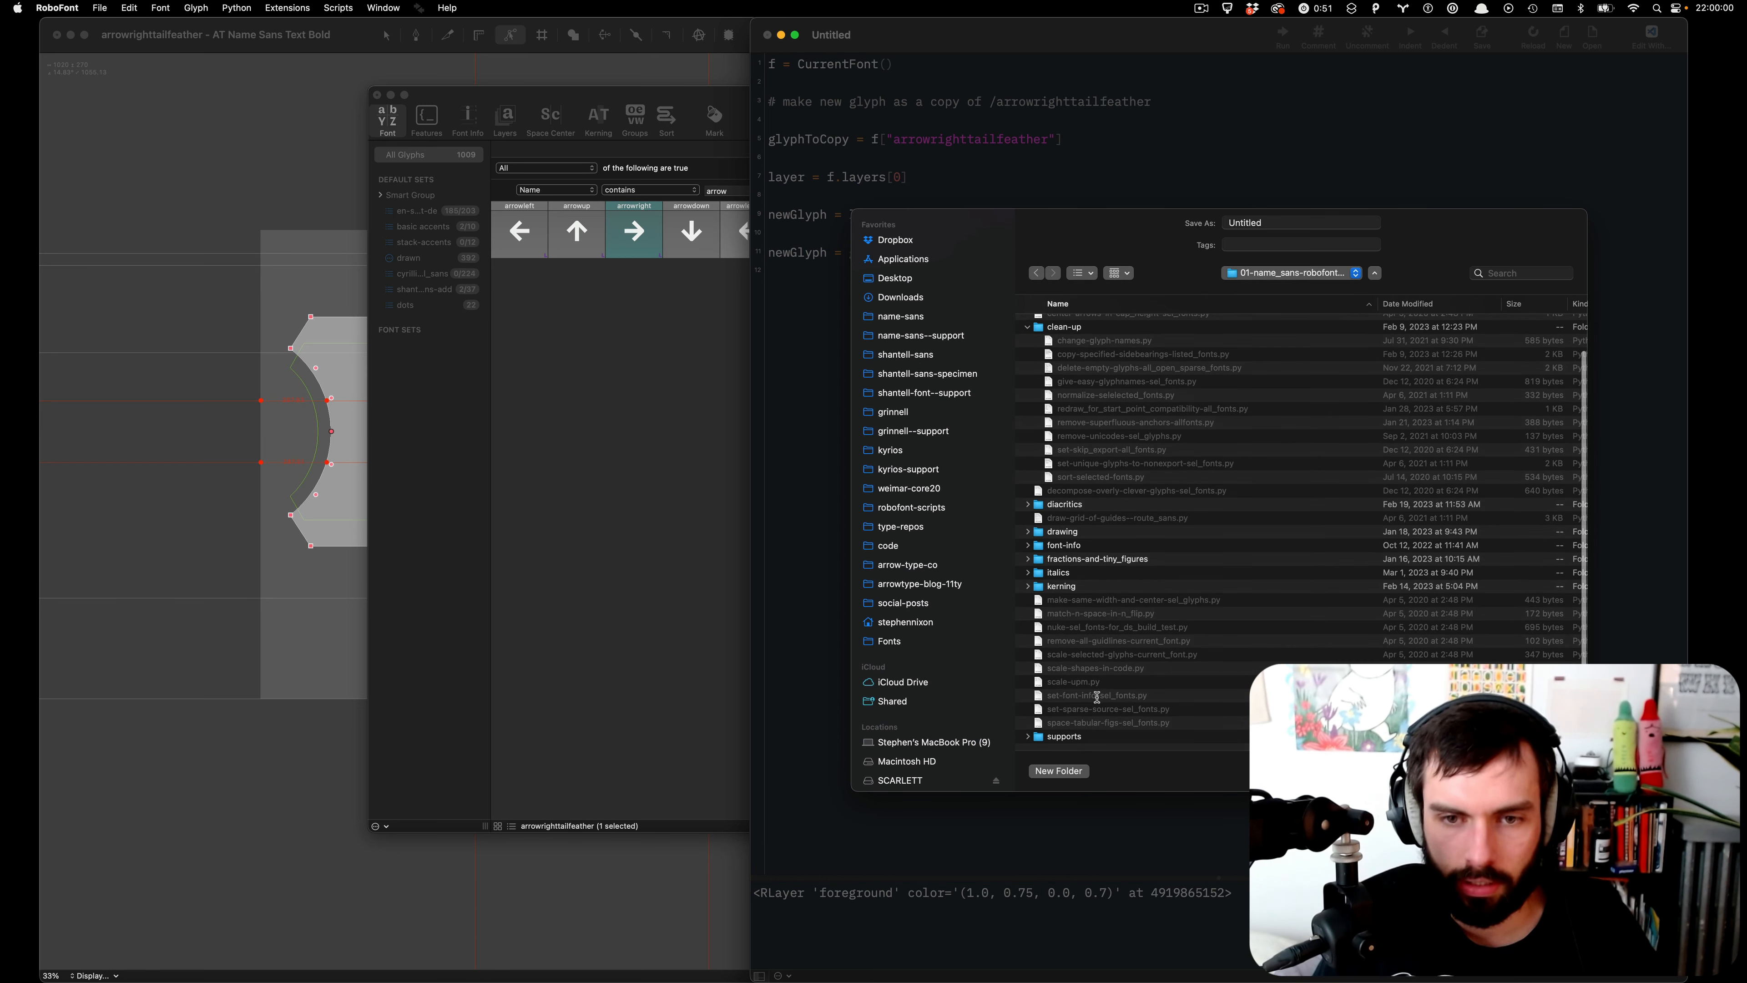
double_click(1066, 532)
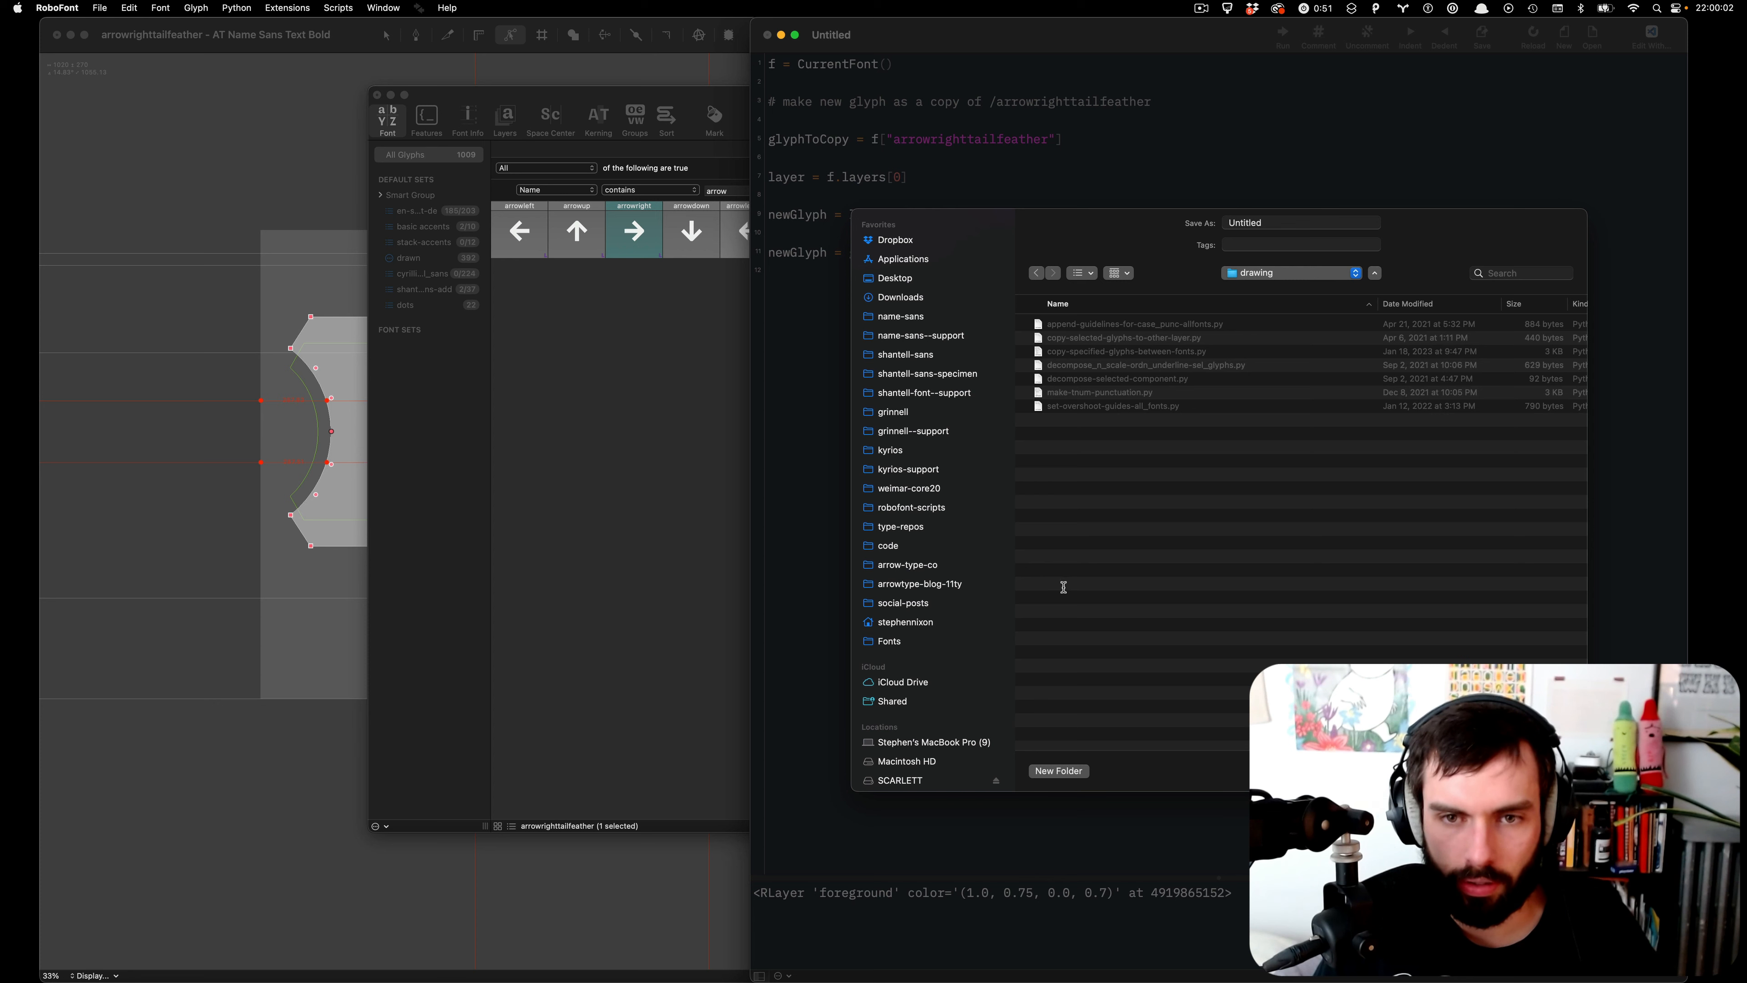
click(1277, 222)
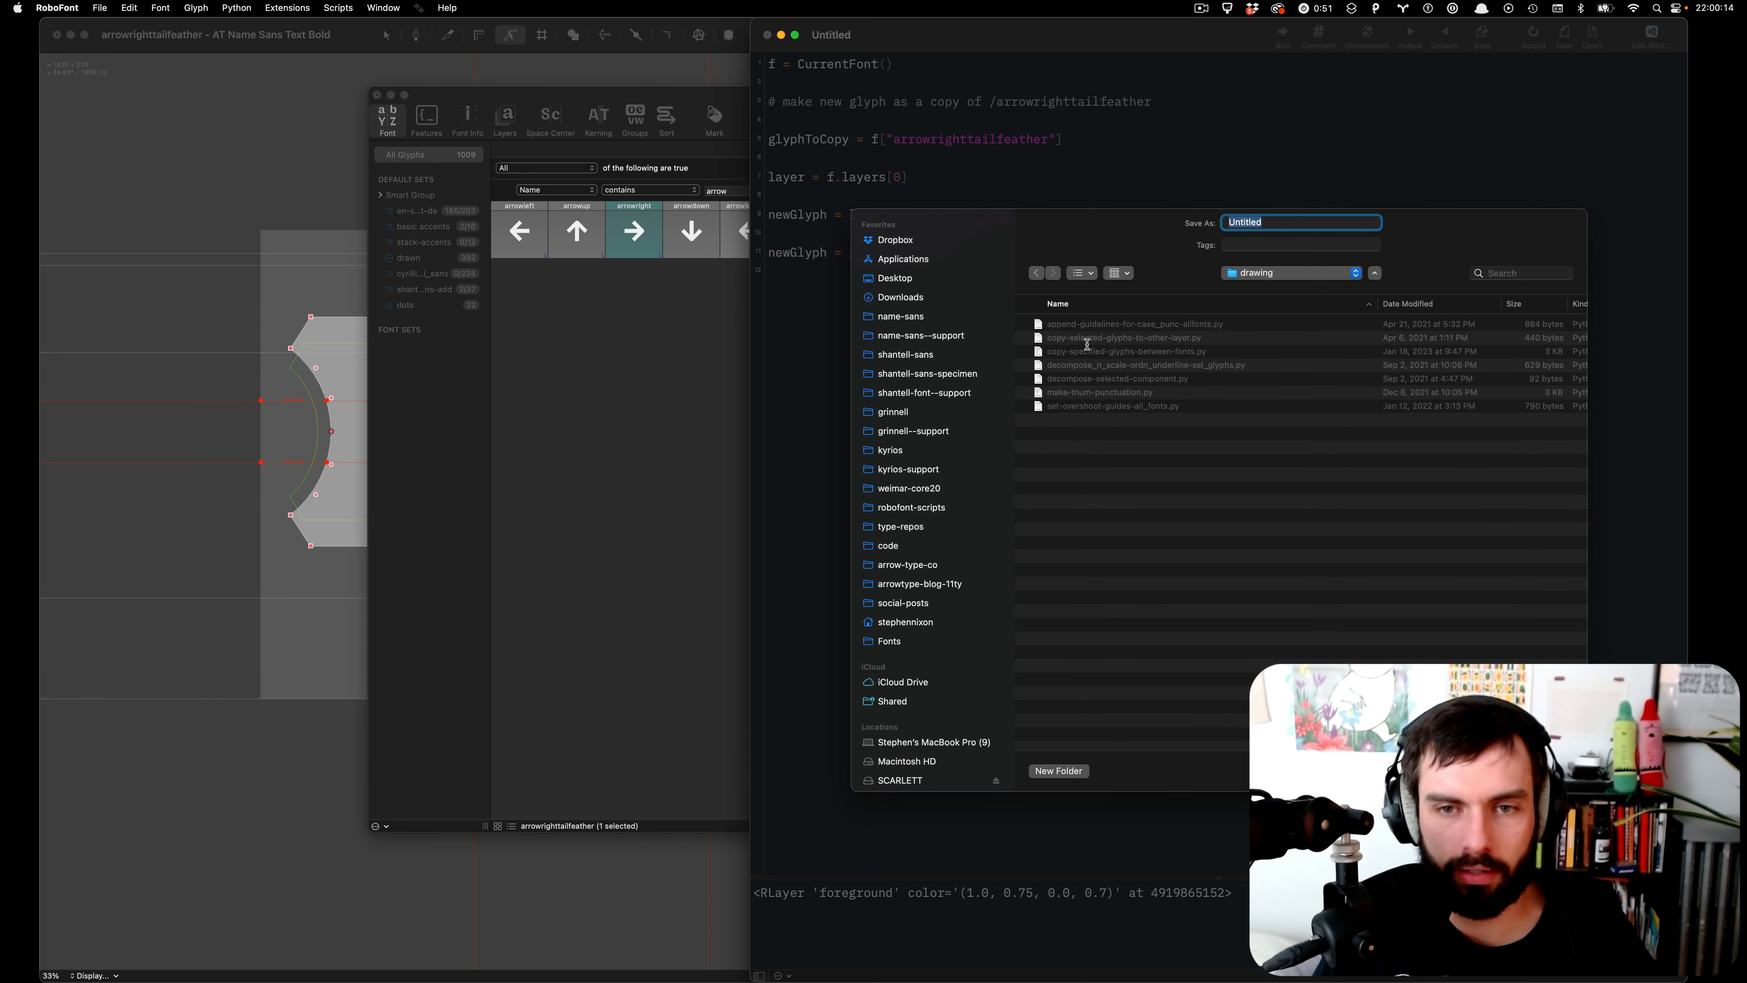
text(make-arrowmiddle-bar.py)
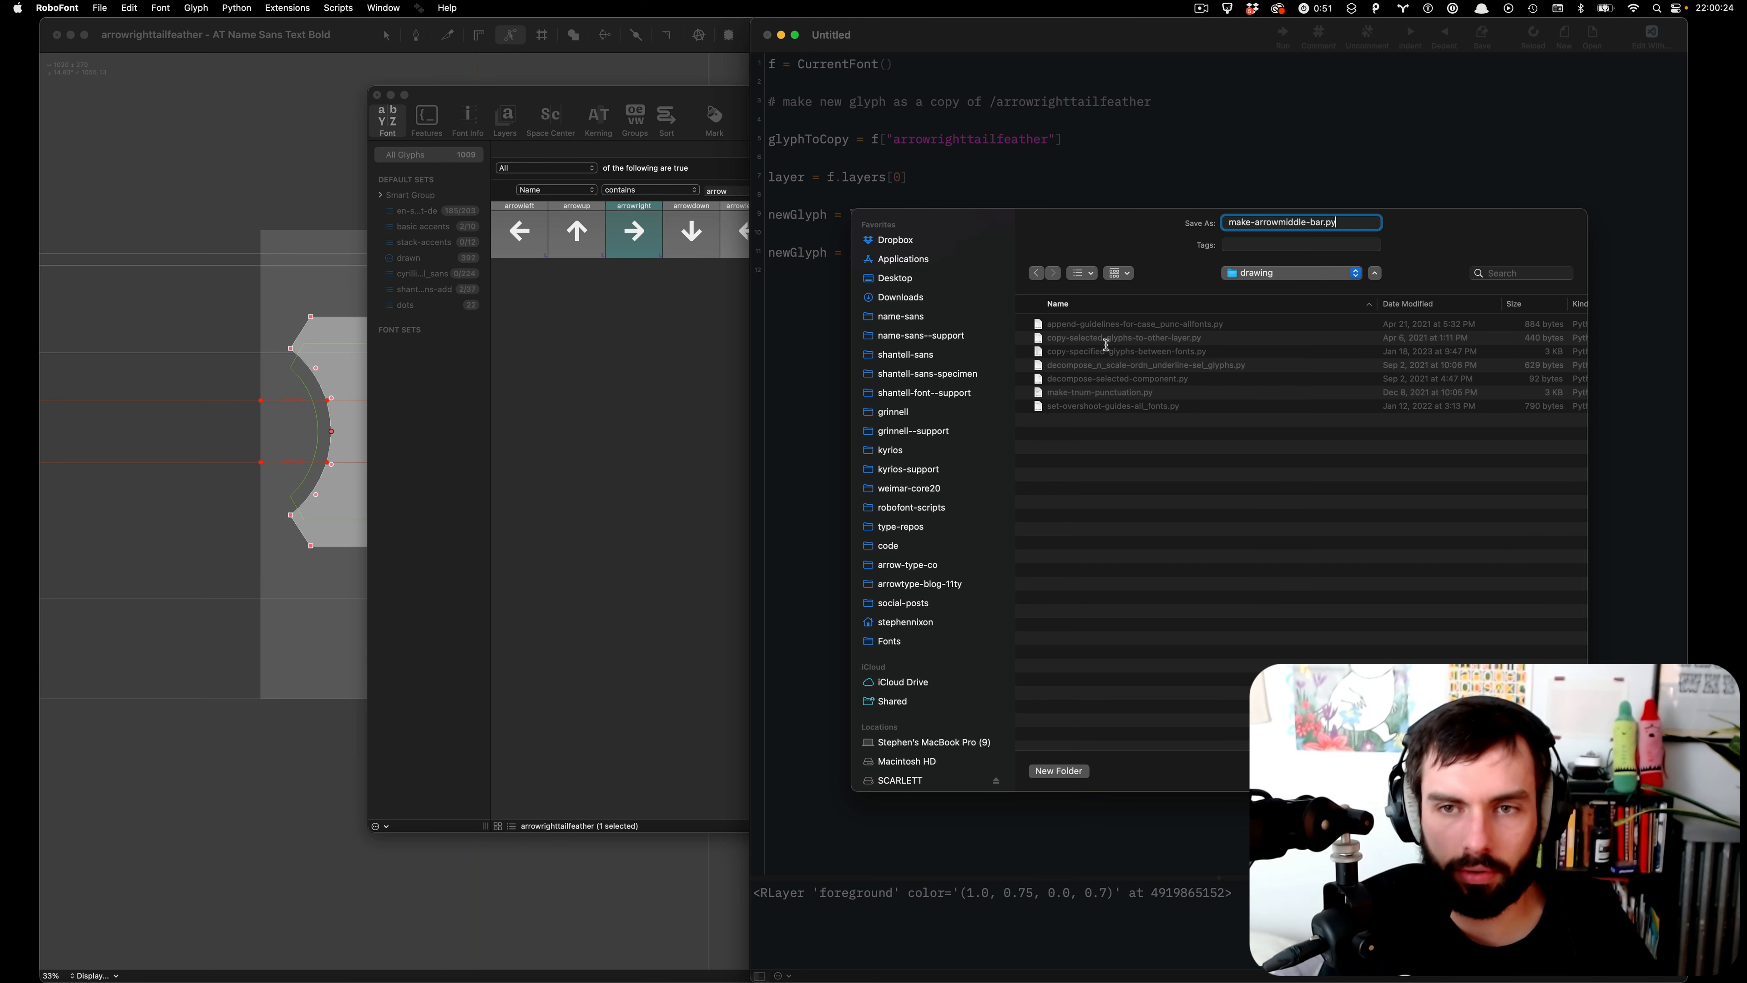
key(Return)
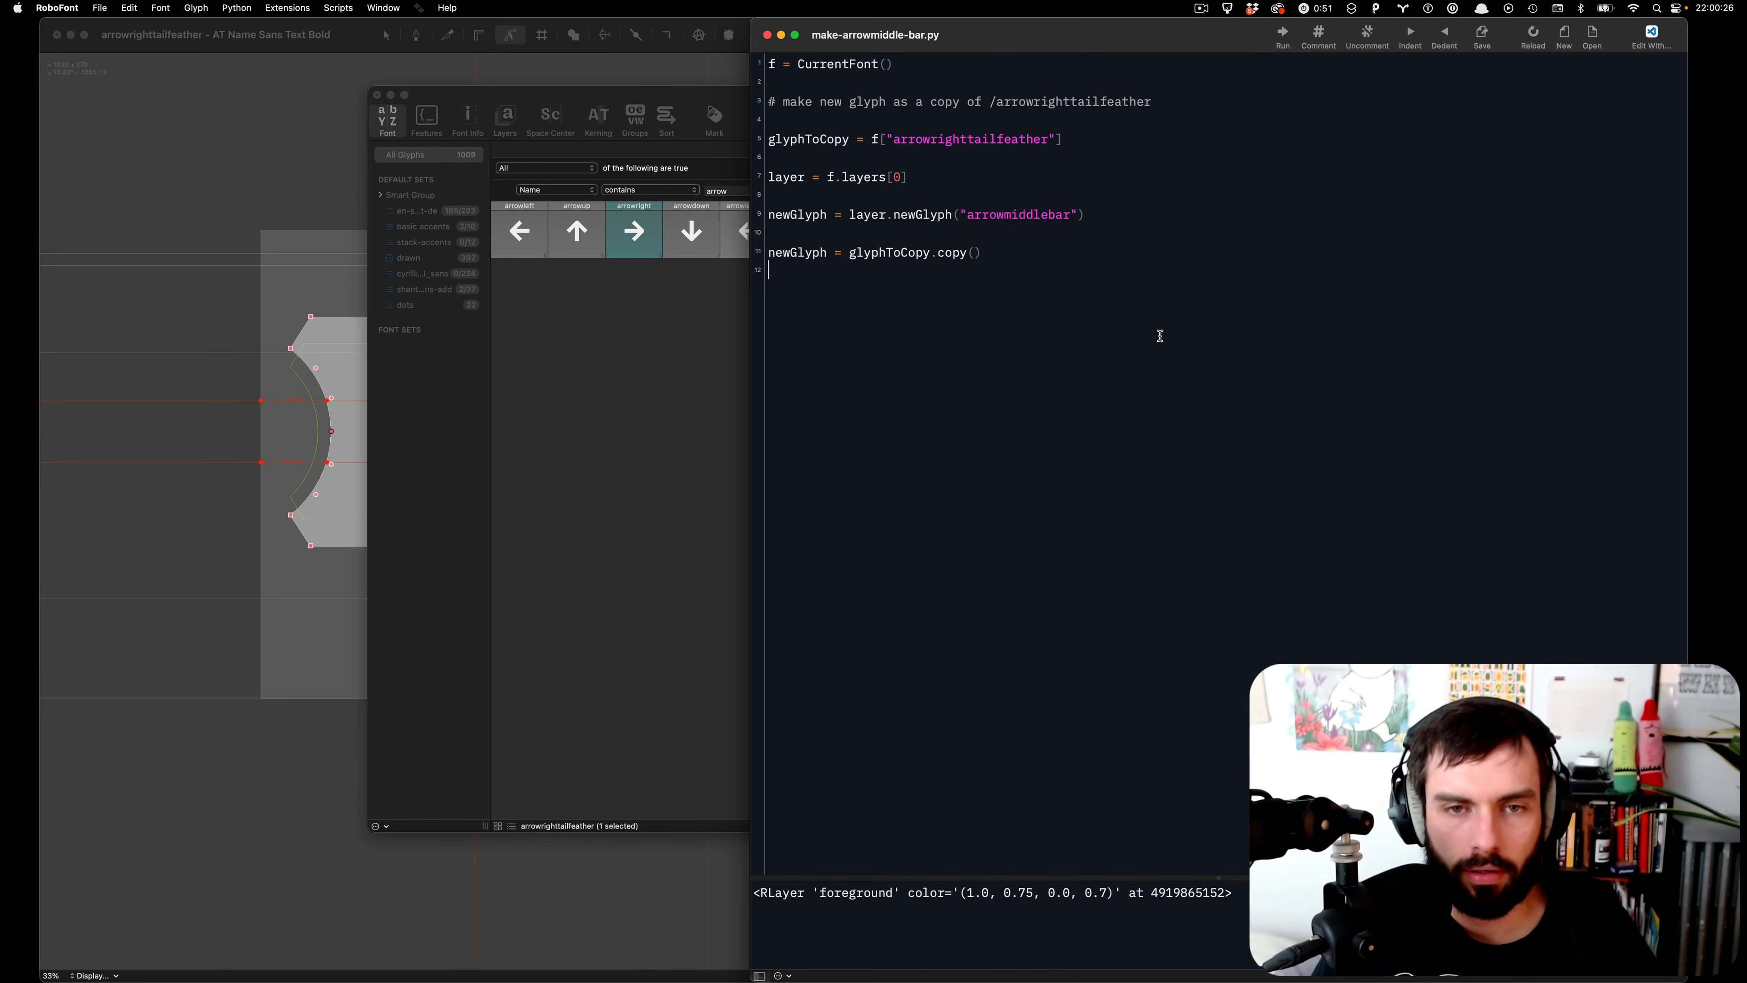
- Run the script, filter the font overview for names containing "arrow", open the arrowmiddlebar glyph to check it, and return to the script
key(super+r)
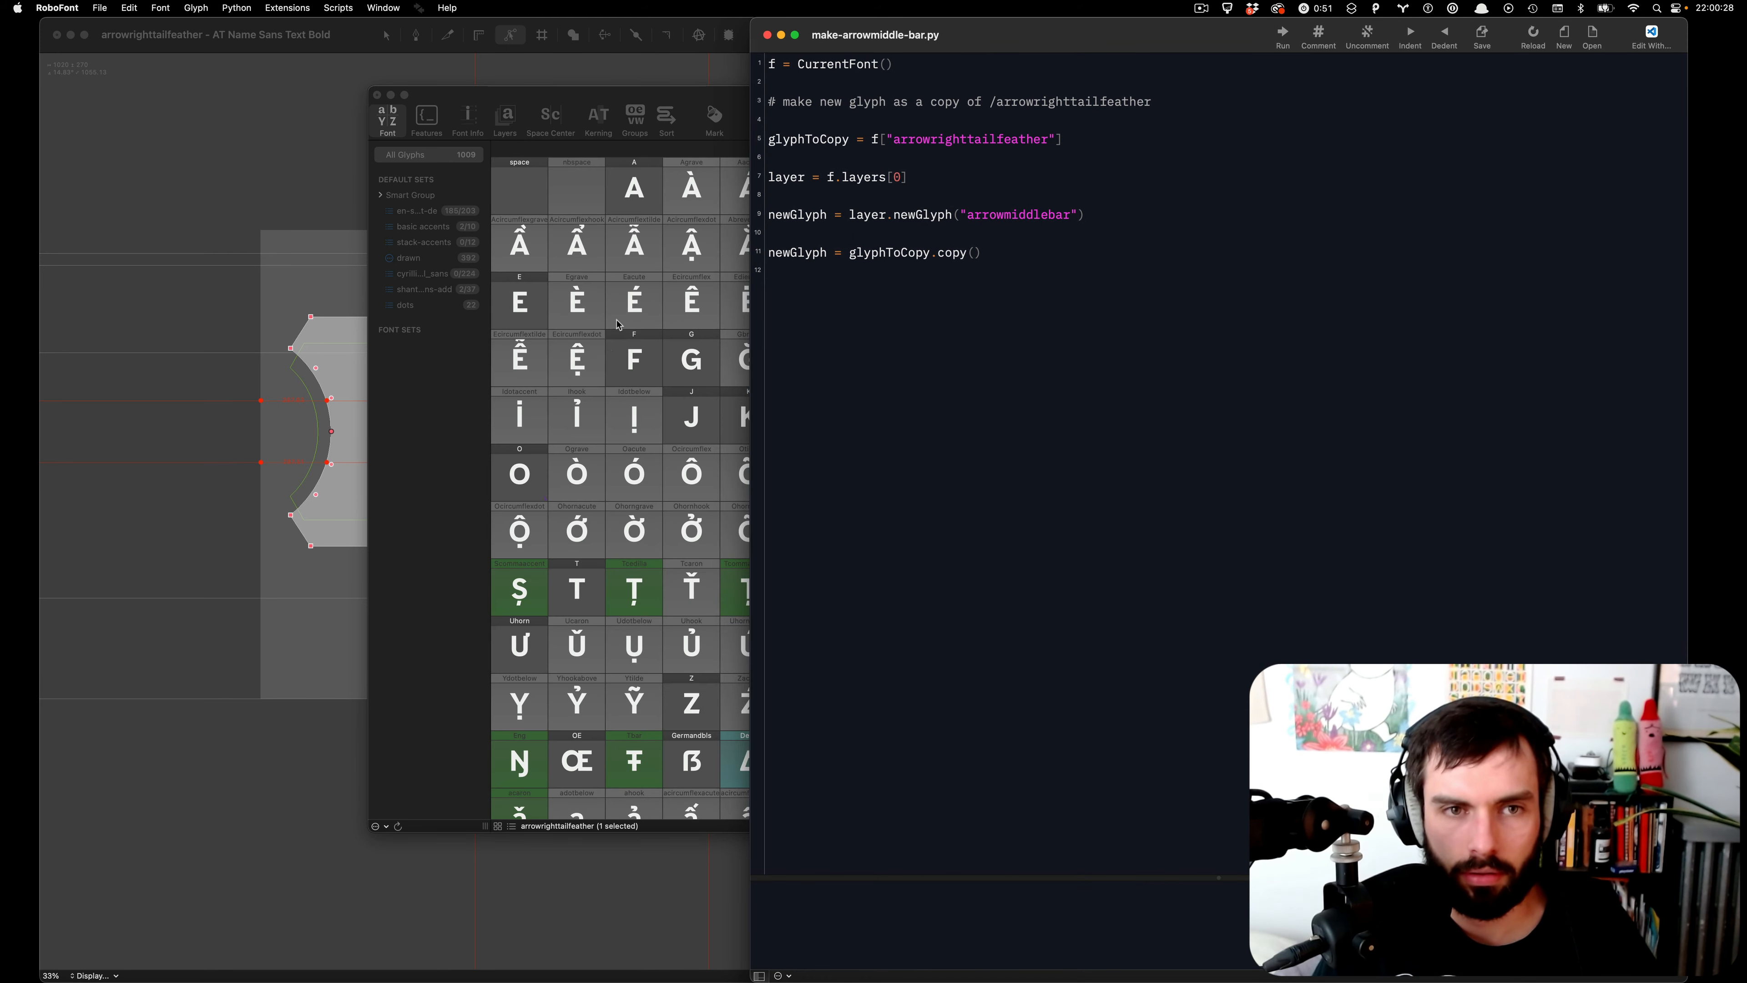
click(691, 94)
key(super+f)
text(arro)
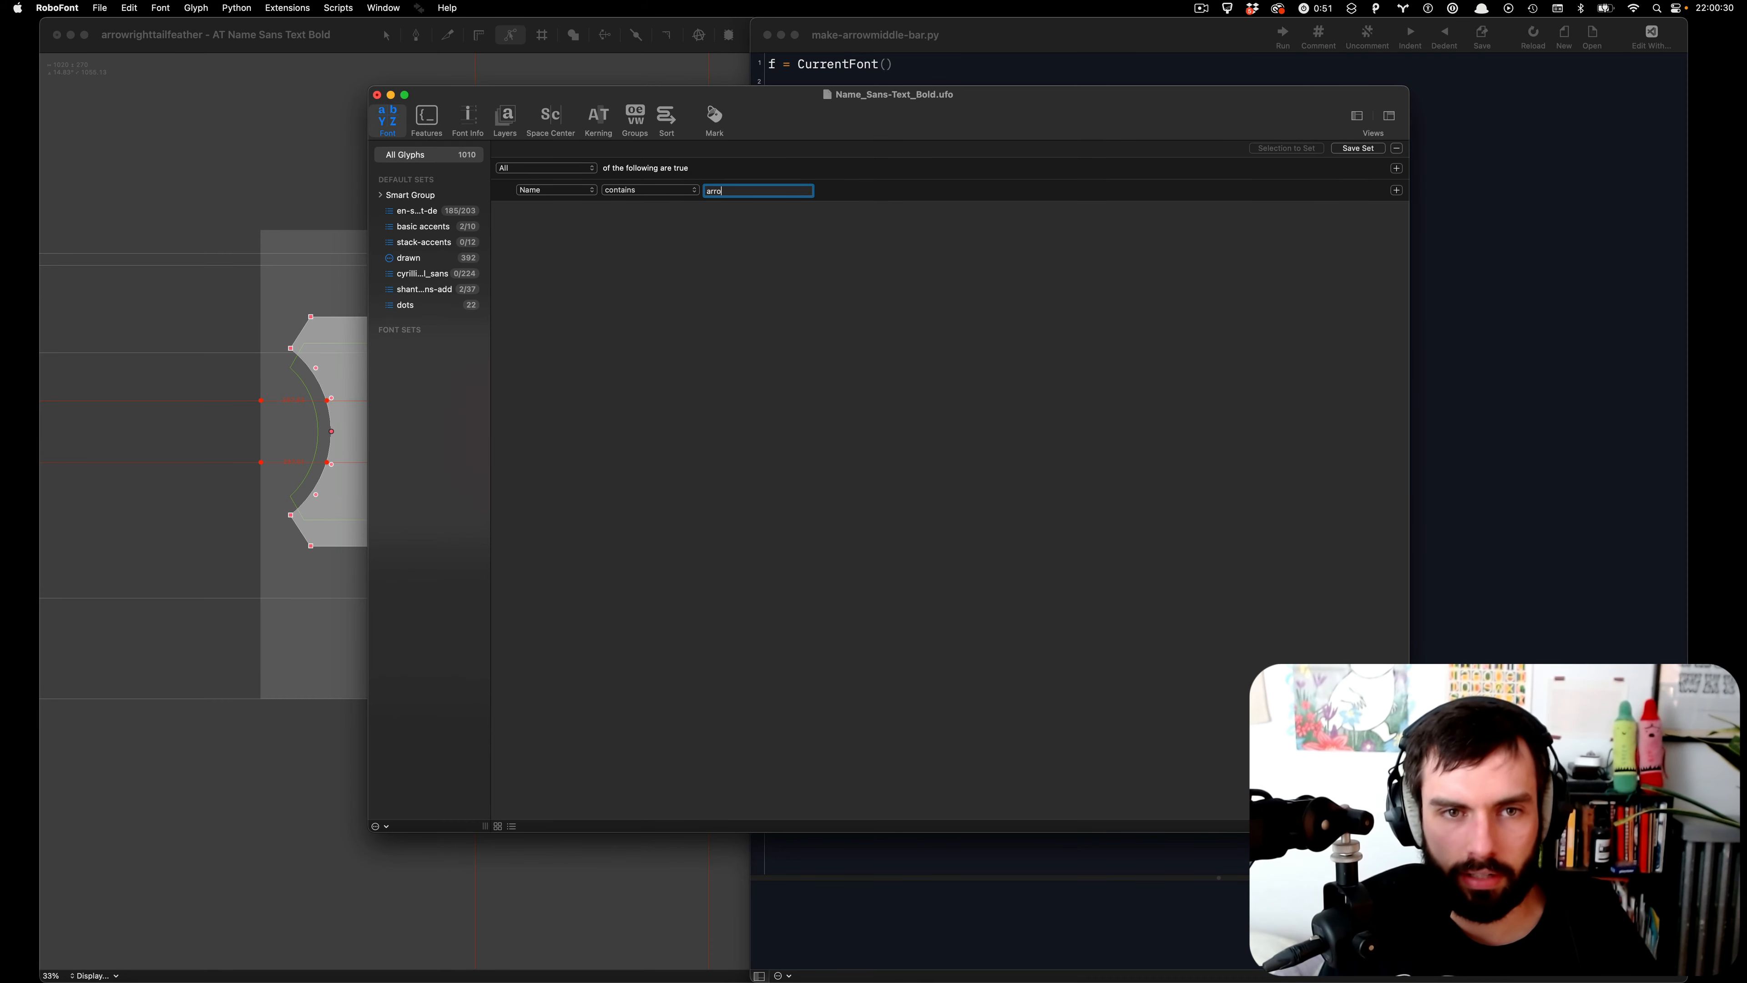
text(w)
double_click(539, 279)
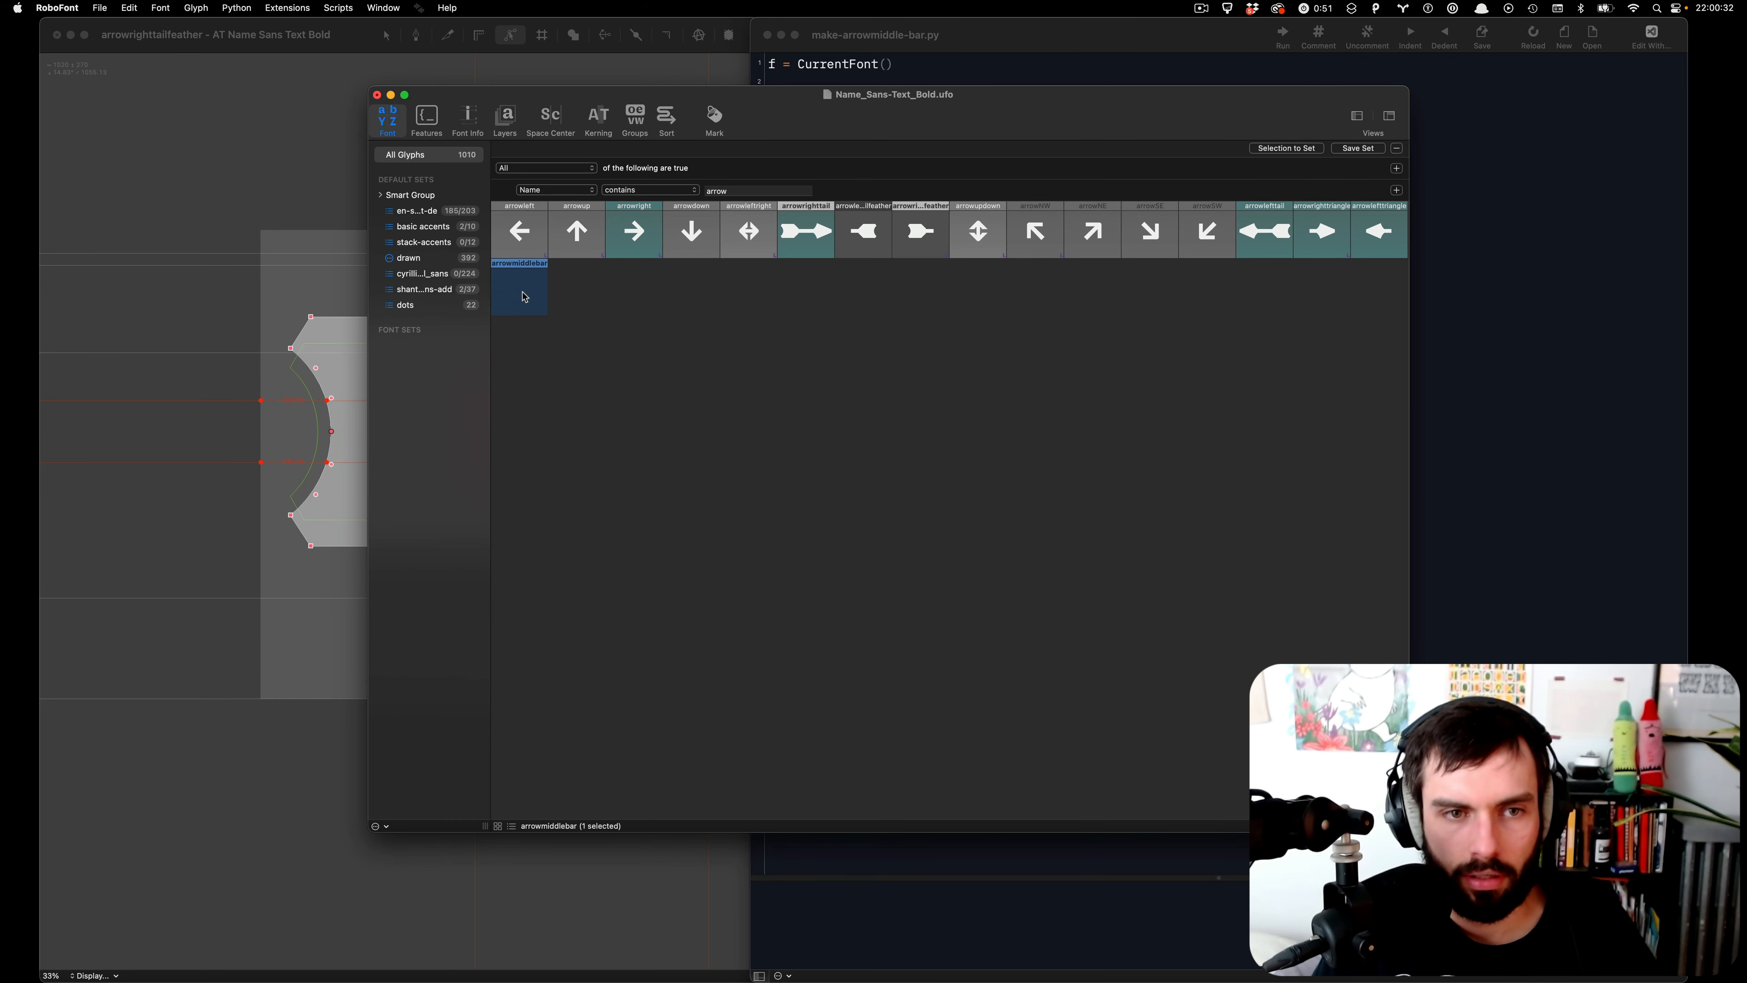
scroll(636, 304, down, 3)
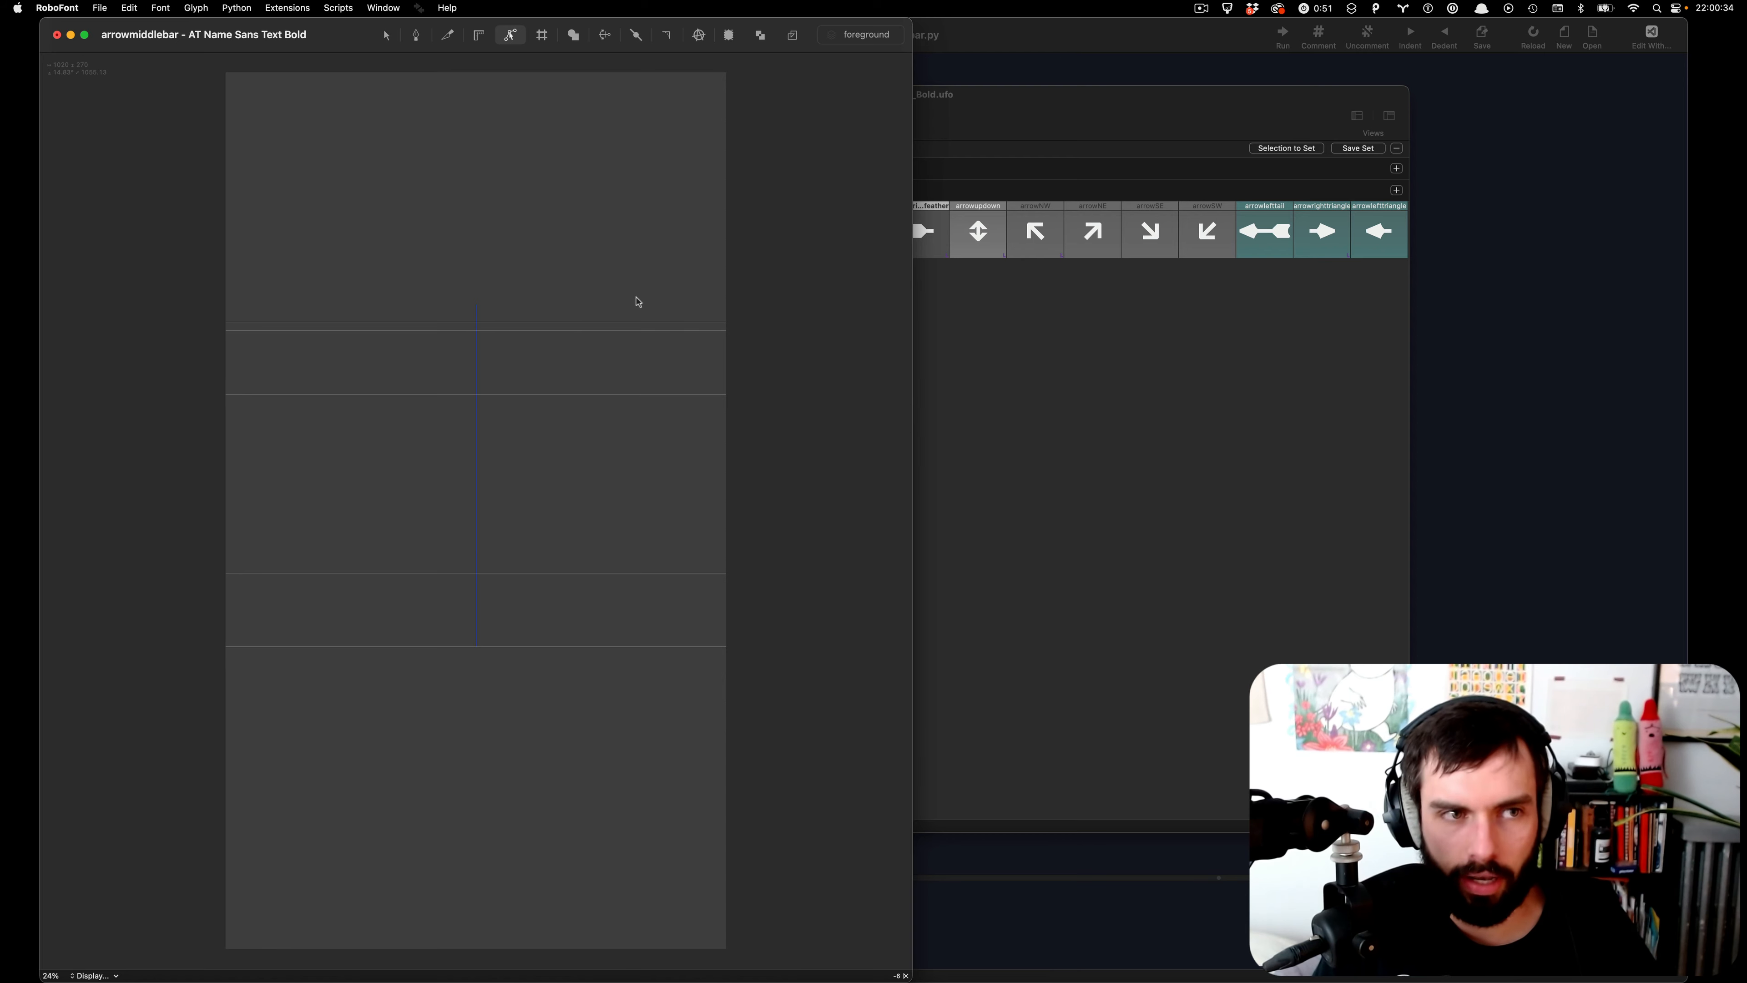
key(super+w)
click(1474, 325)
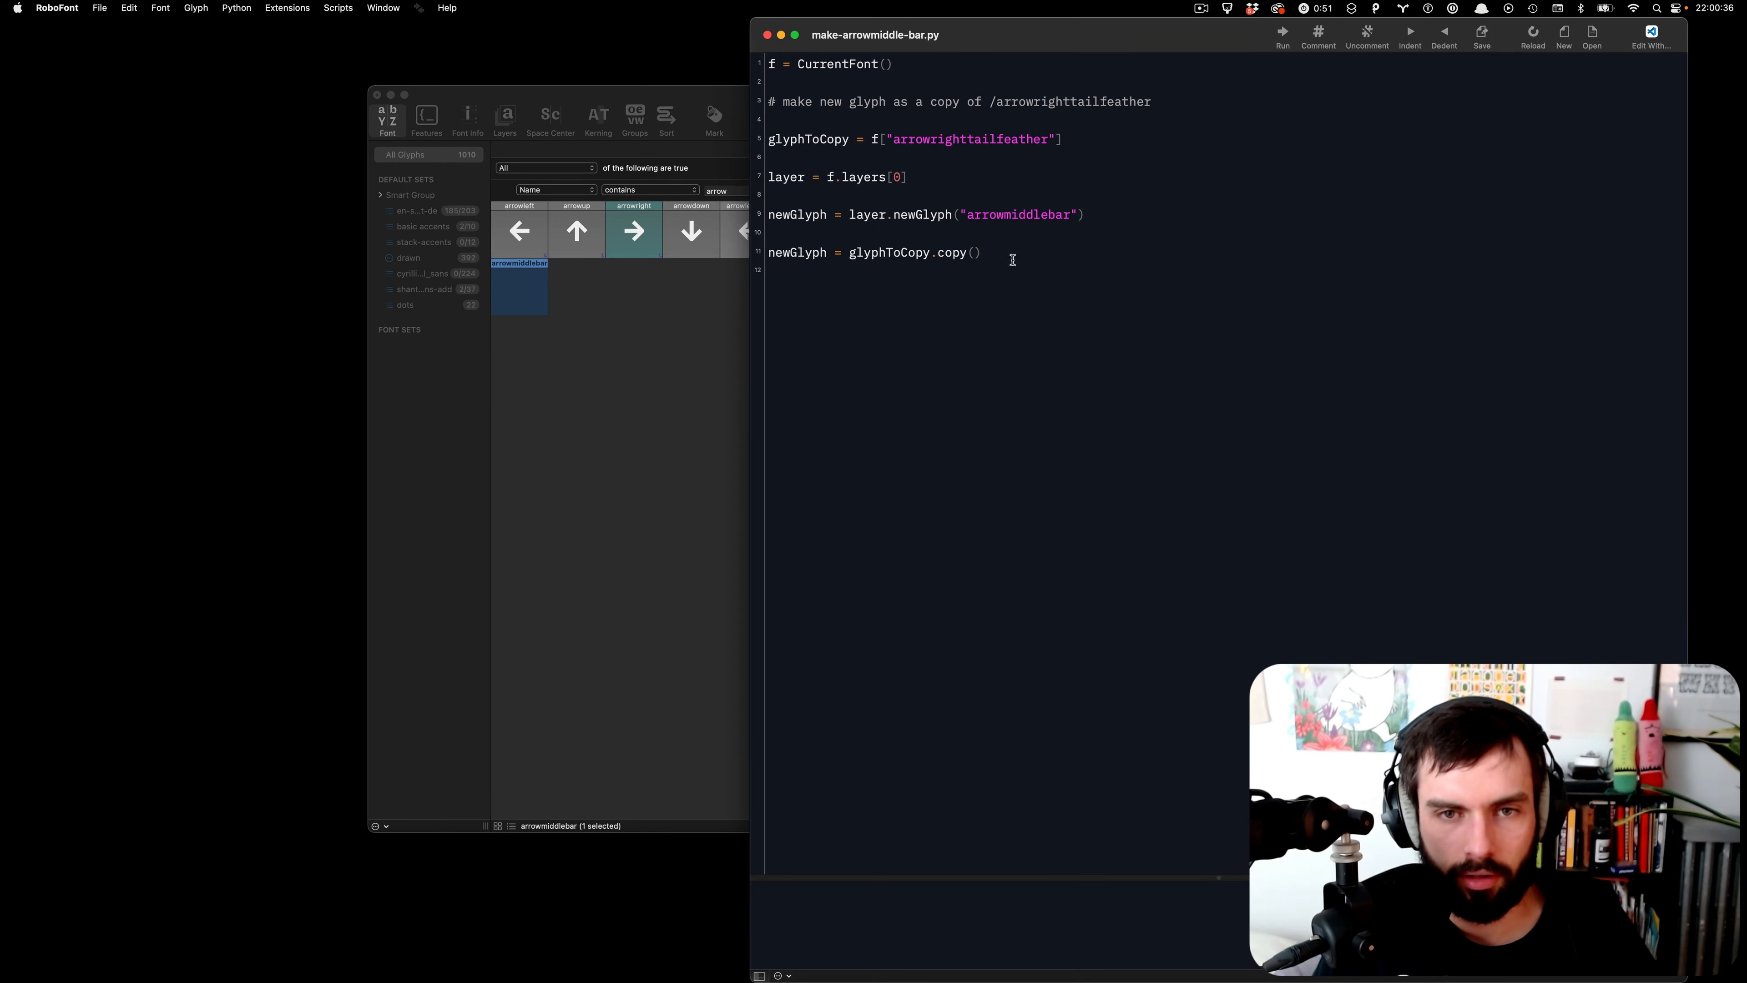
- Replace glyphToCopy with f["arrowrighttailfeather"] in the copy() line, delete the glyphToCopy assignment, and save the script
drag(982, 254, 857, 257)
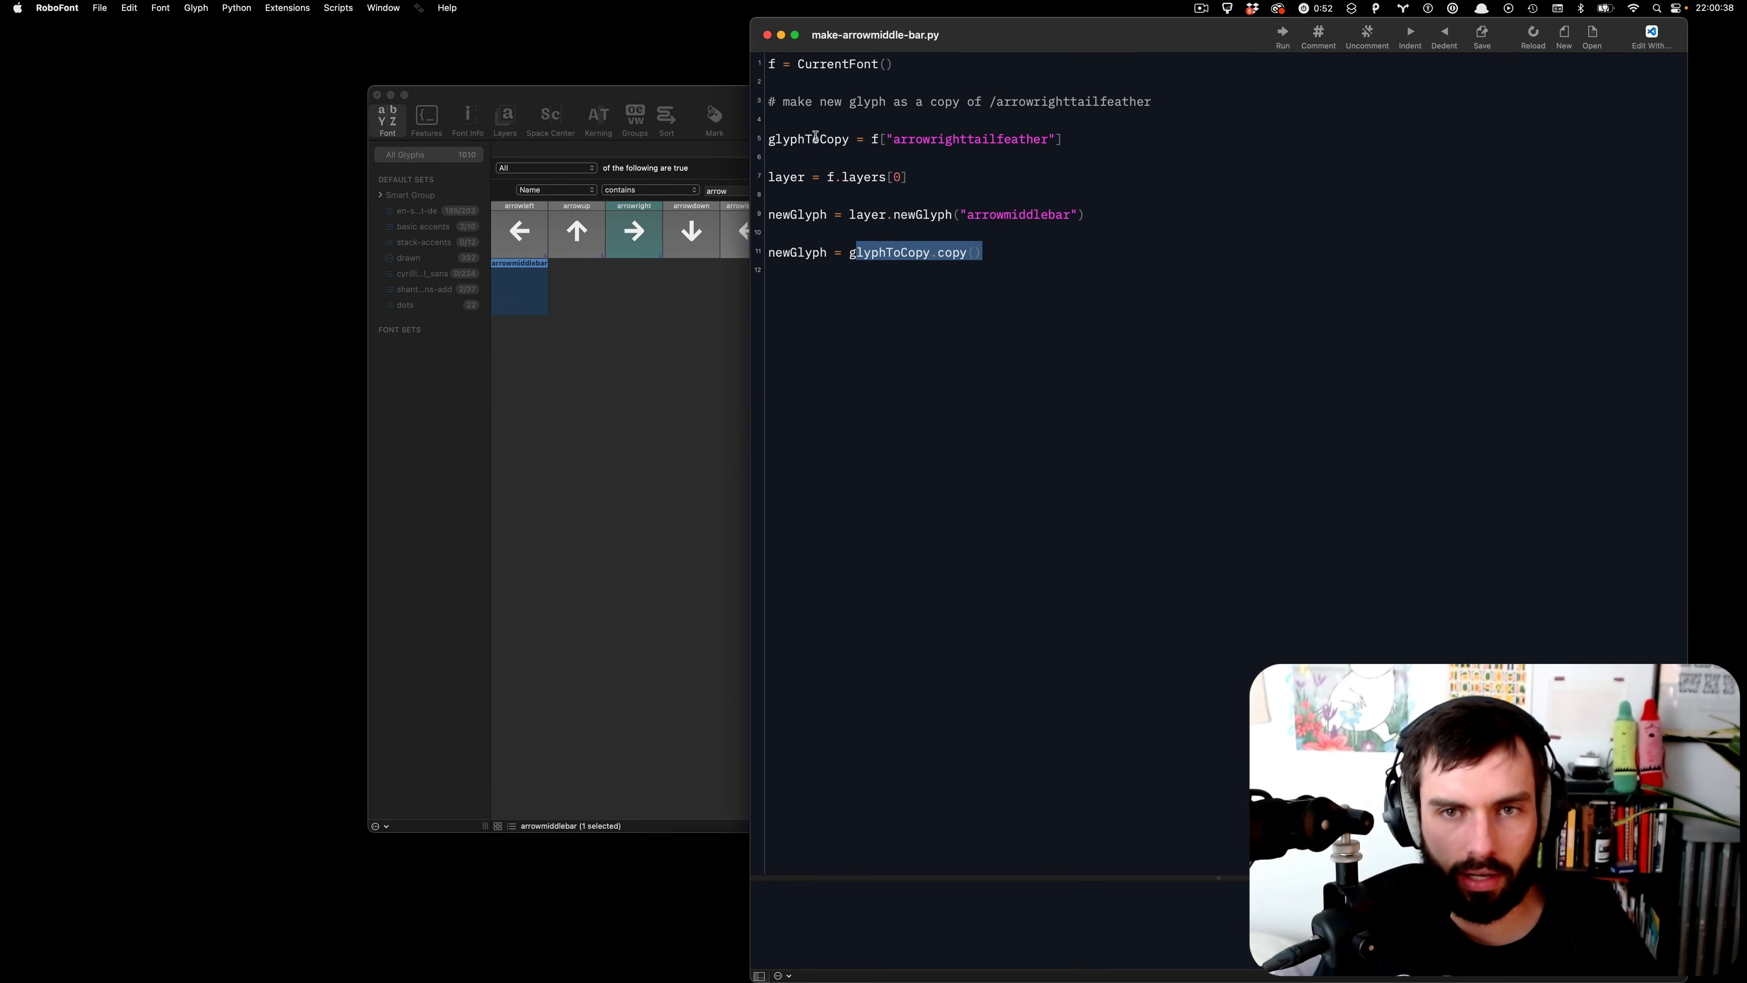
click(996, 152)
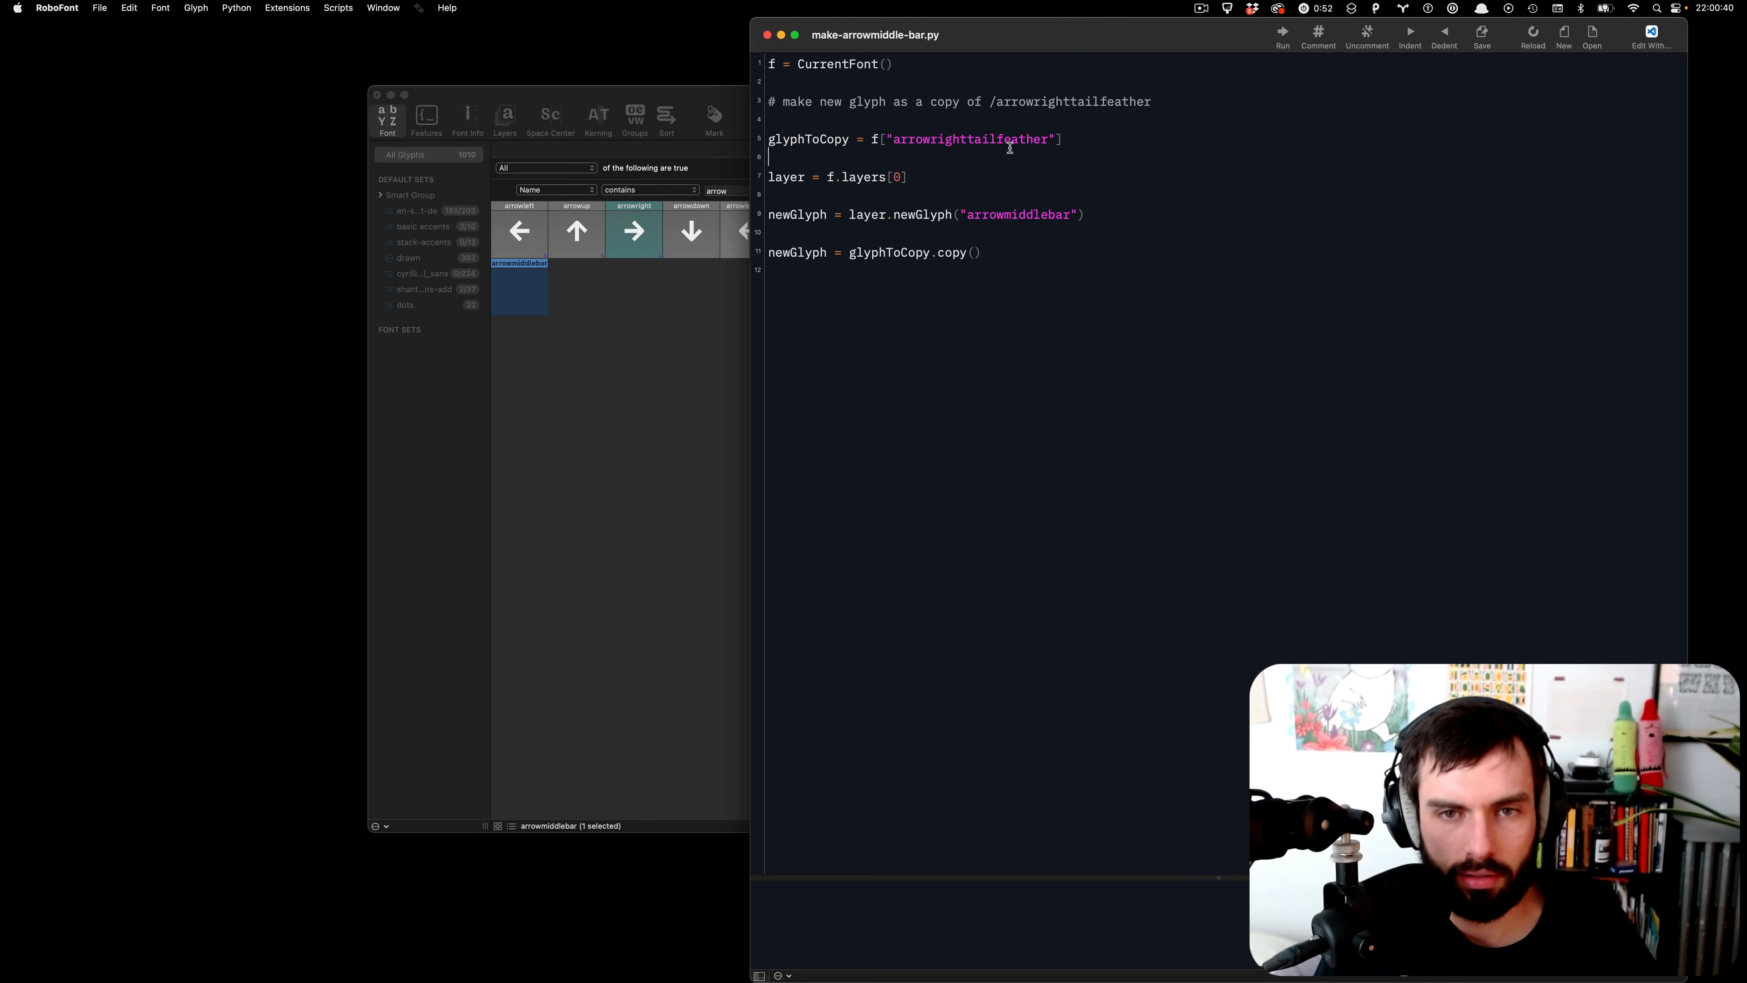
drag(1063, 138, 869, 140)
key(super+c)
double_click(882, 253)
key(super+v)
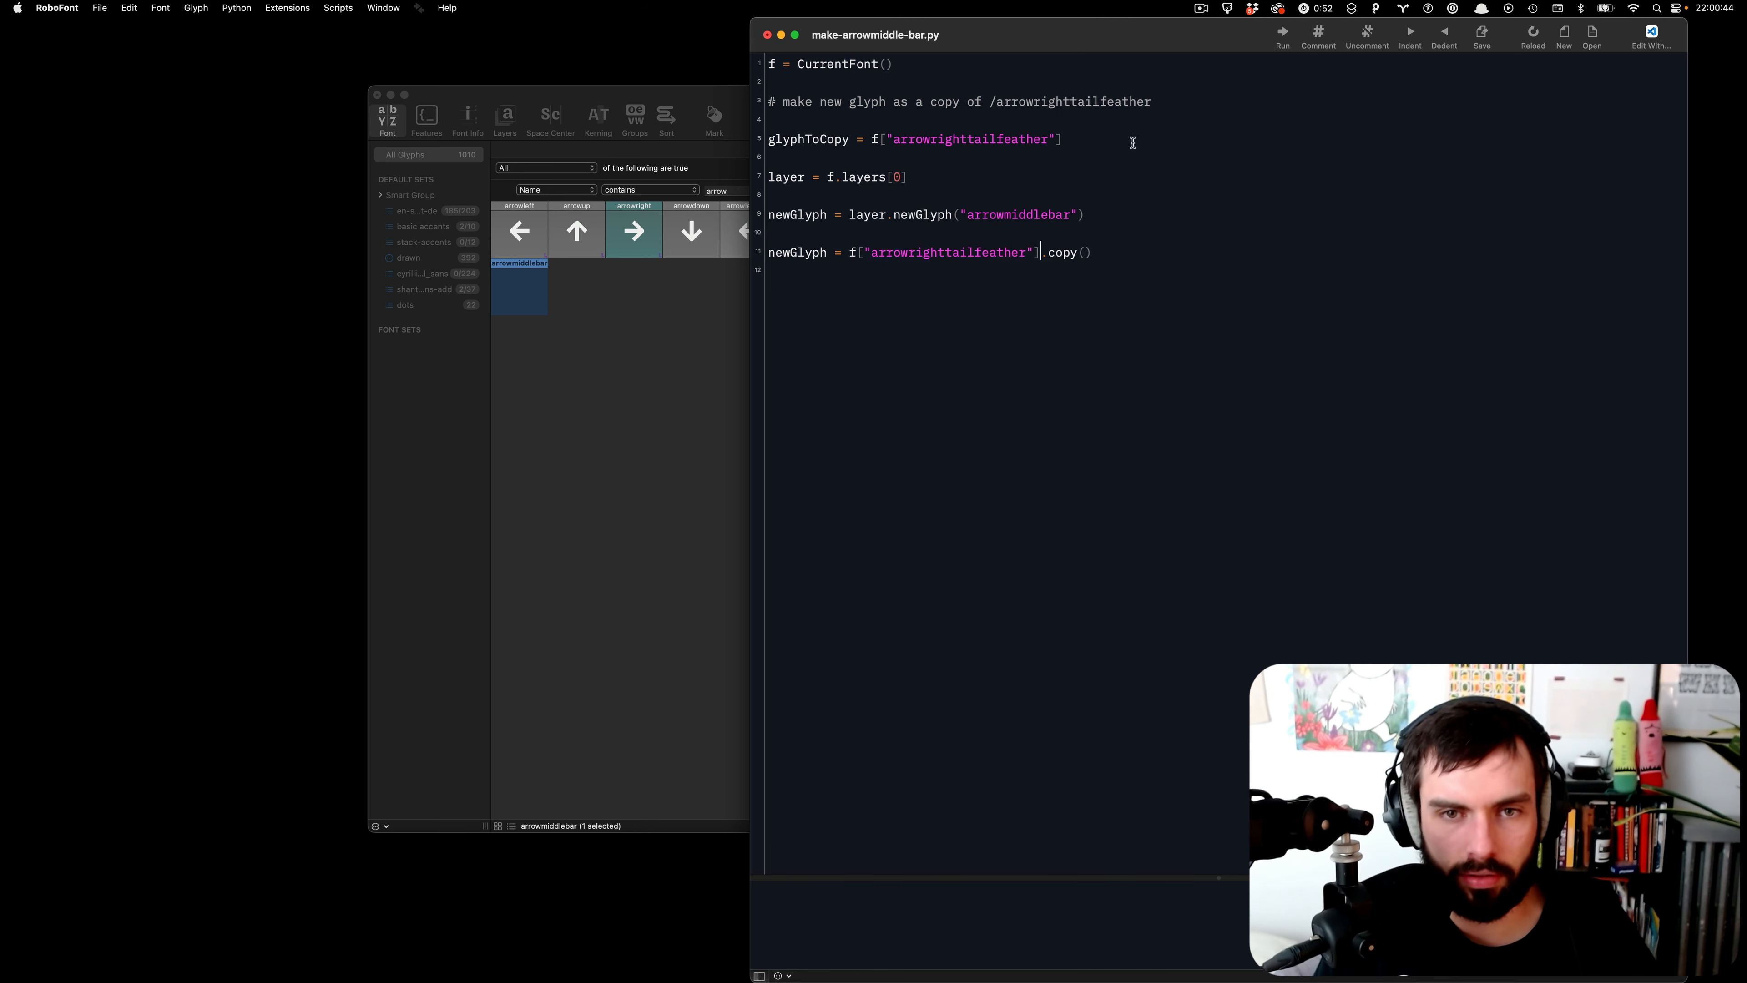
key(super+BackSpace)
key(BackSpace)
key(BackSpace)
key(super+s)
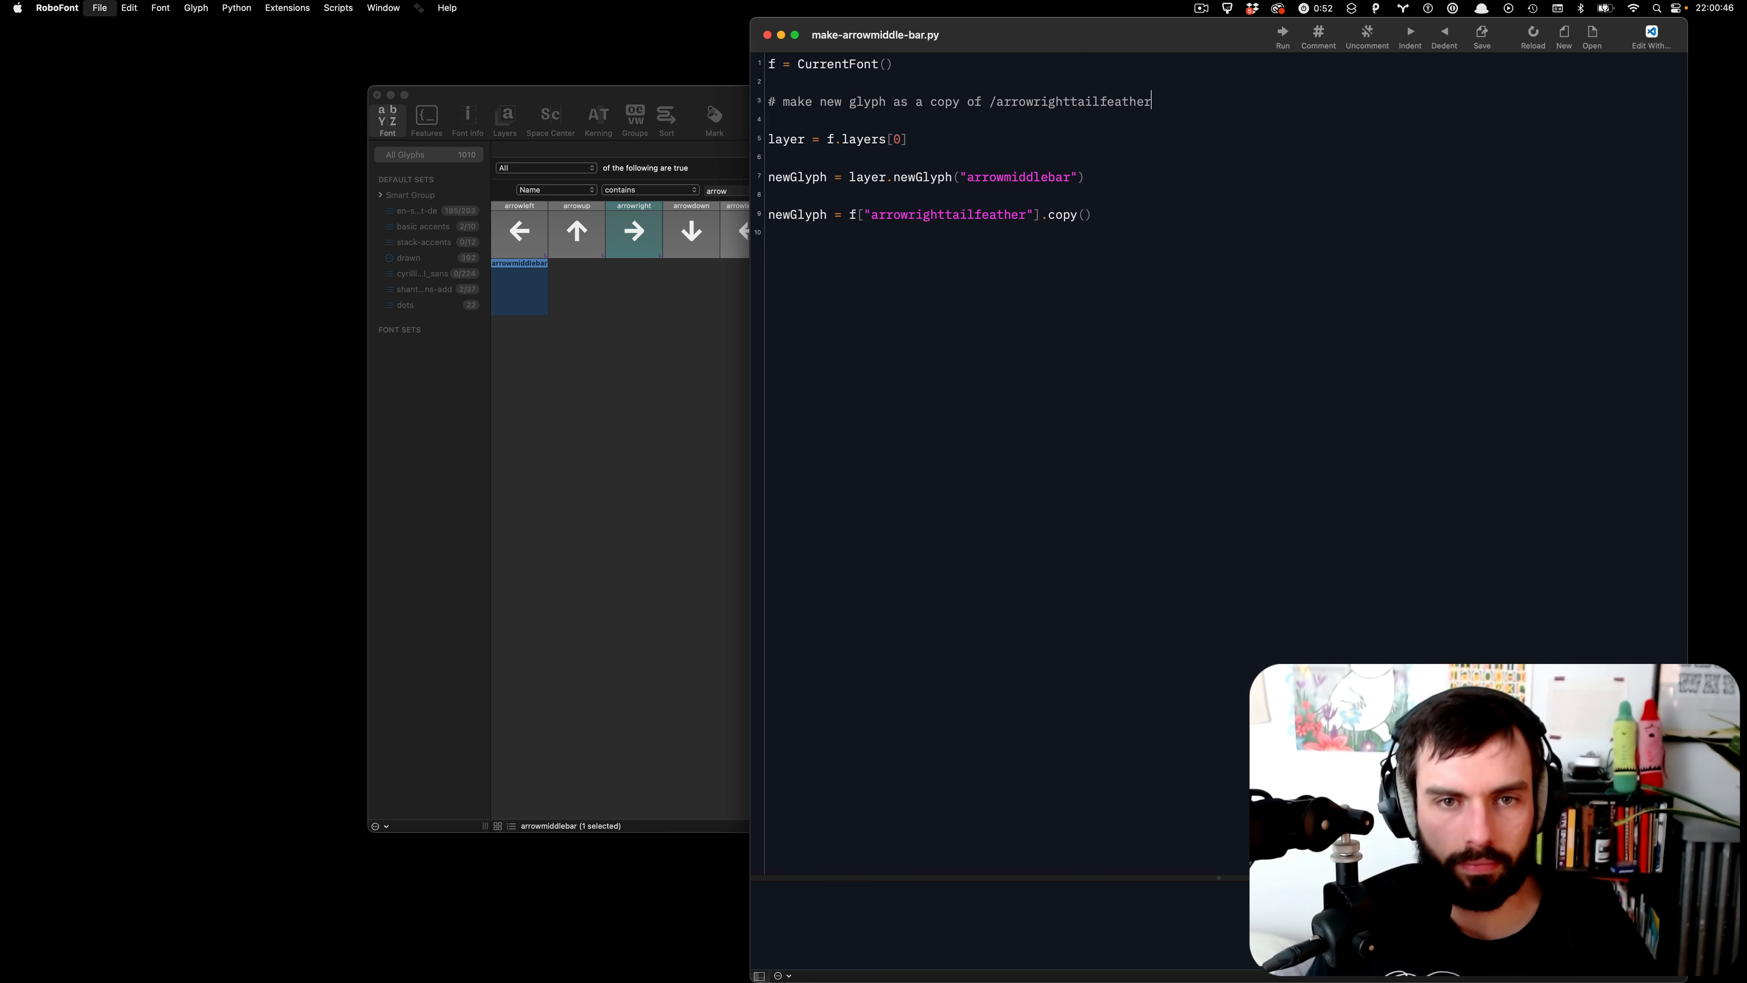
- Read the BaseGlyph.copy() entry on the Glyph page of the FontParts documentation in Safari, including what it copies, and return to RoboFont
key(ctrl+Left)
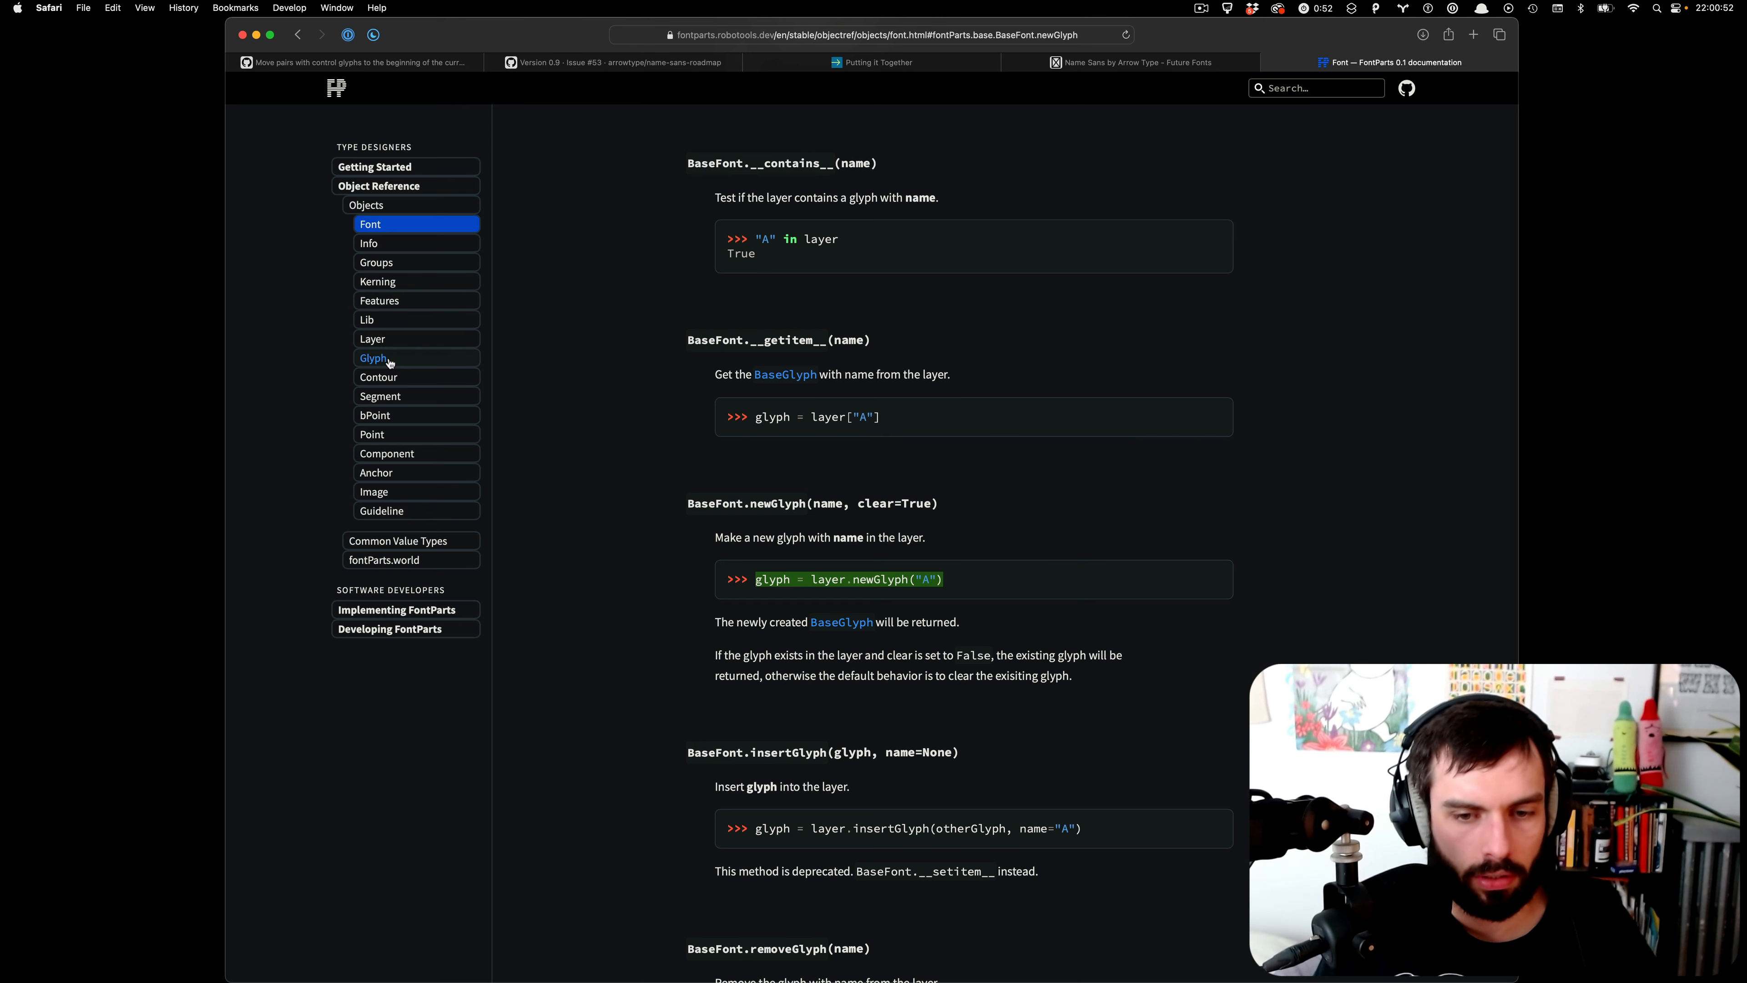
click(374, 359)
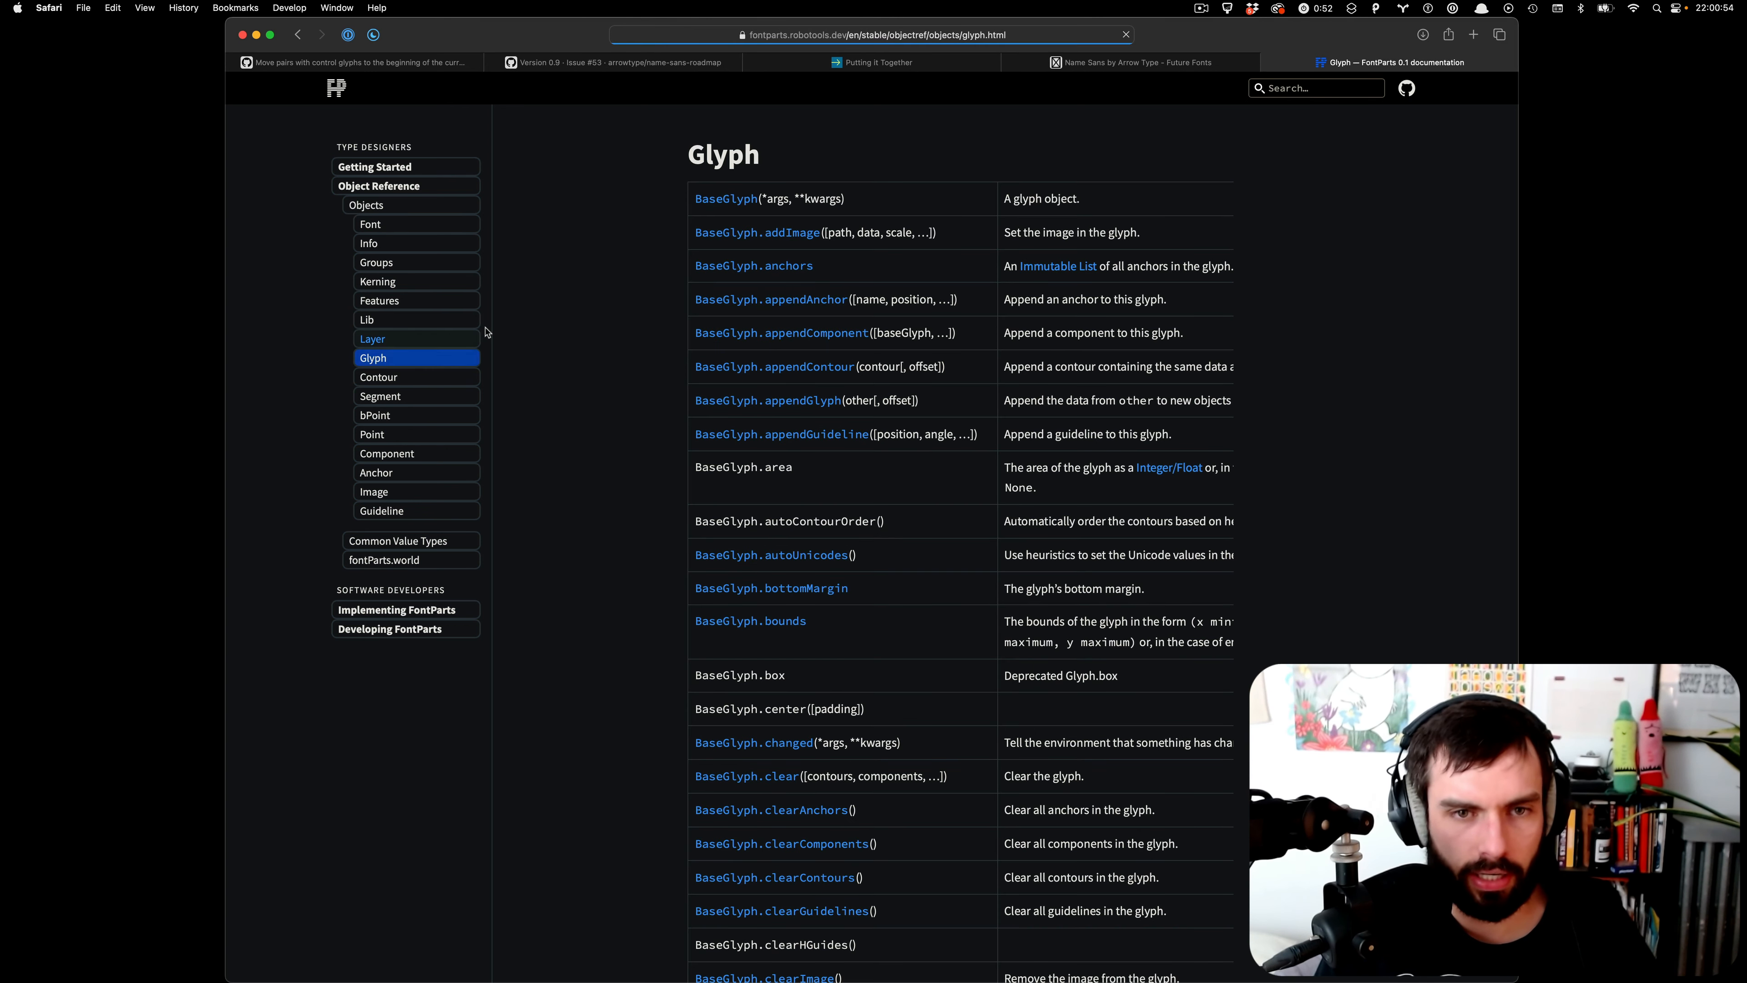
scroll(839, 613, down, 5)
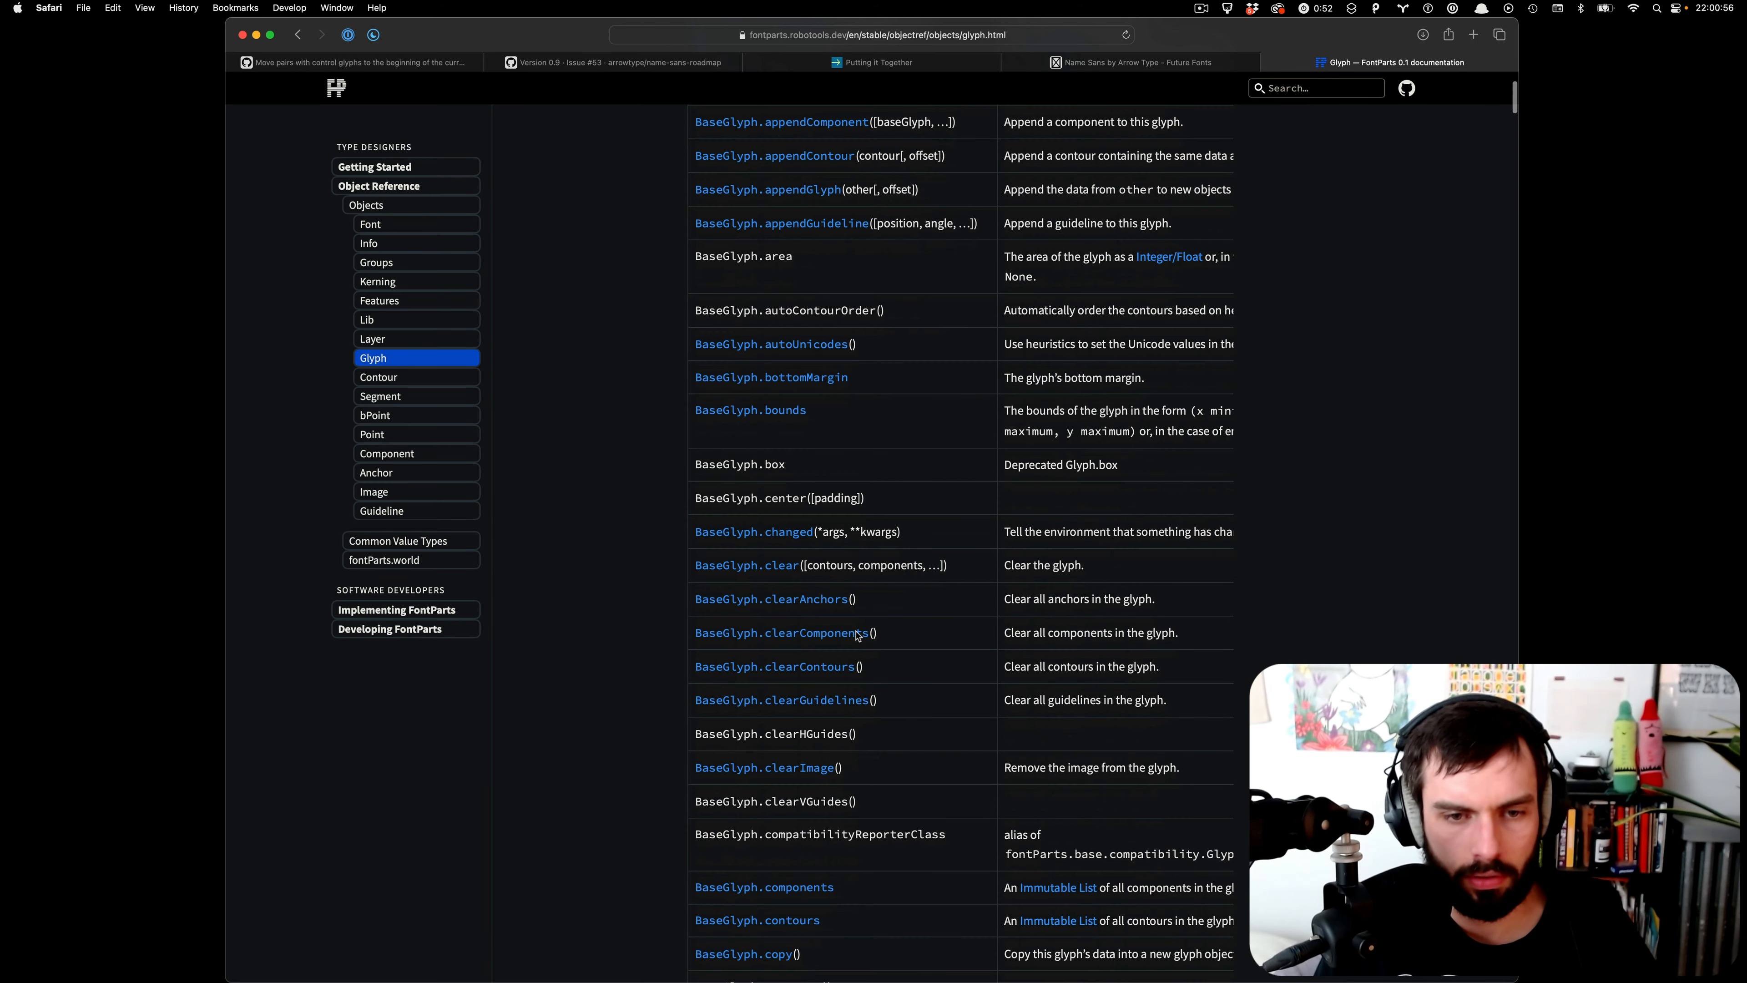
scroll(892, 678, down, 5)
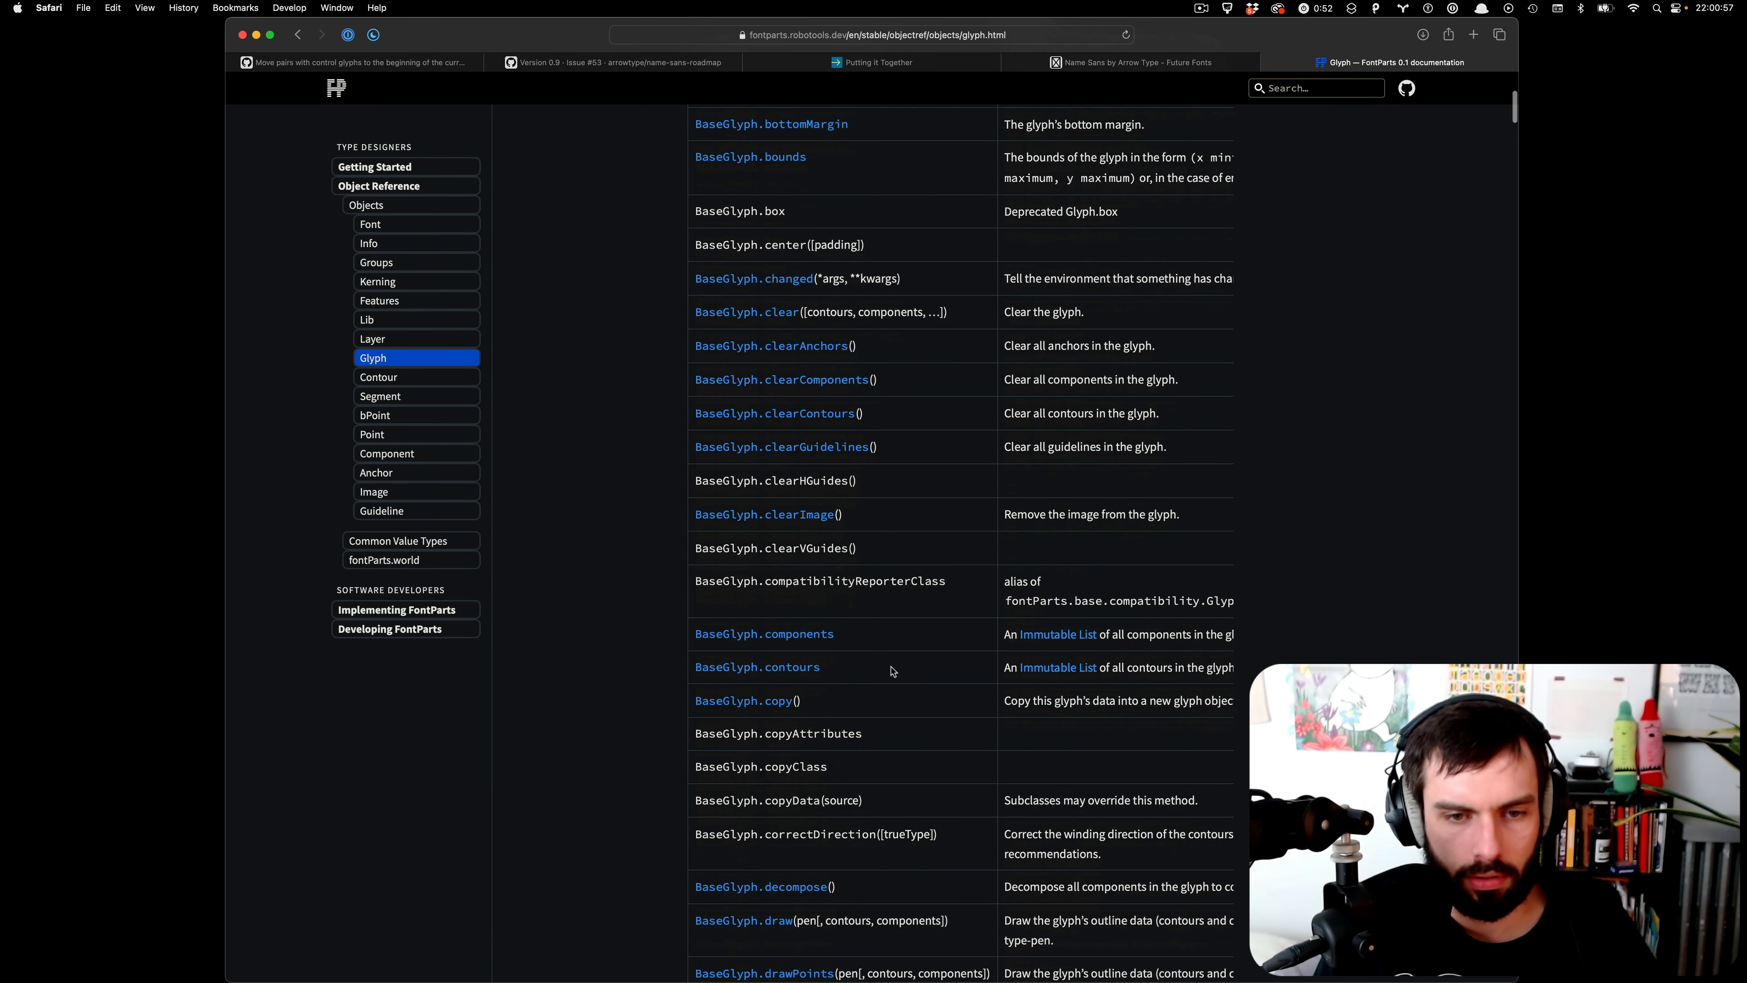
click(770, 702)
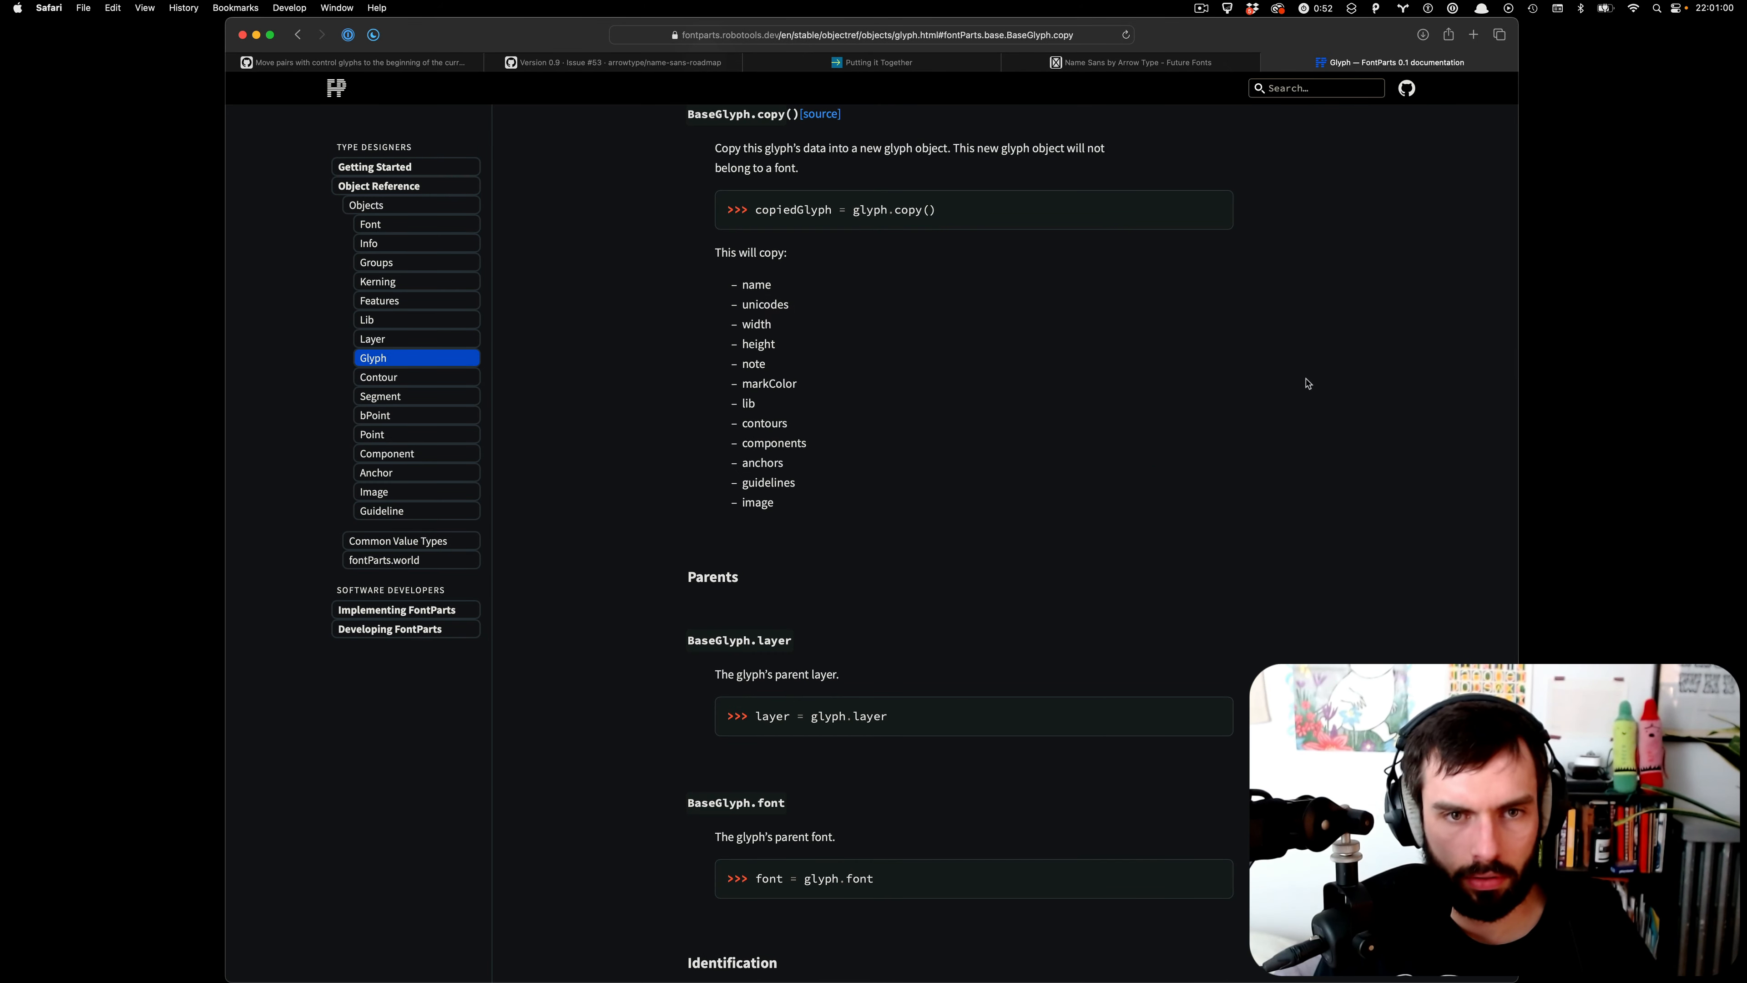
drag(962, 510, 702, 253)
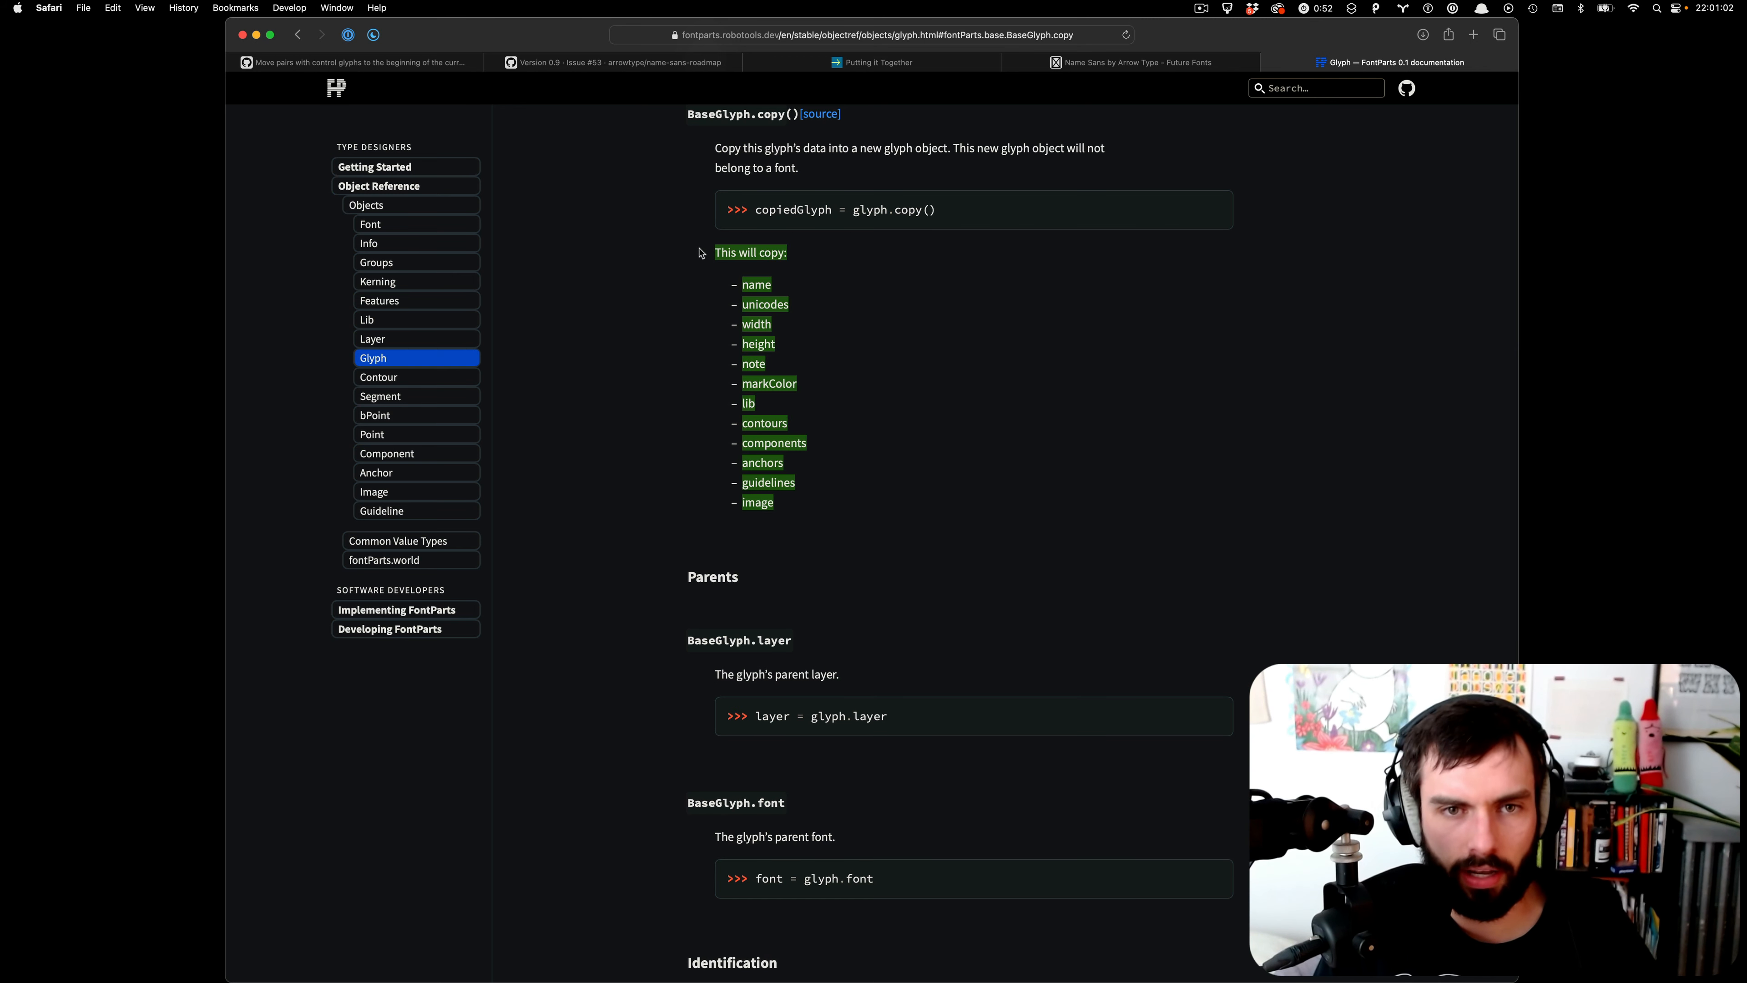
drag(801, 305, 690, 307)
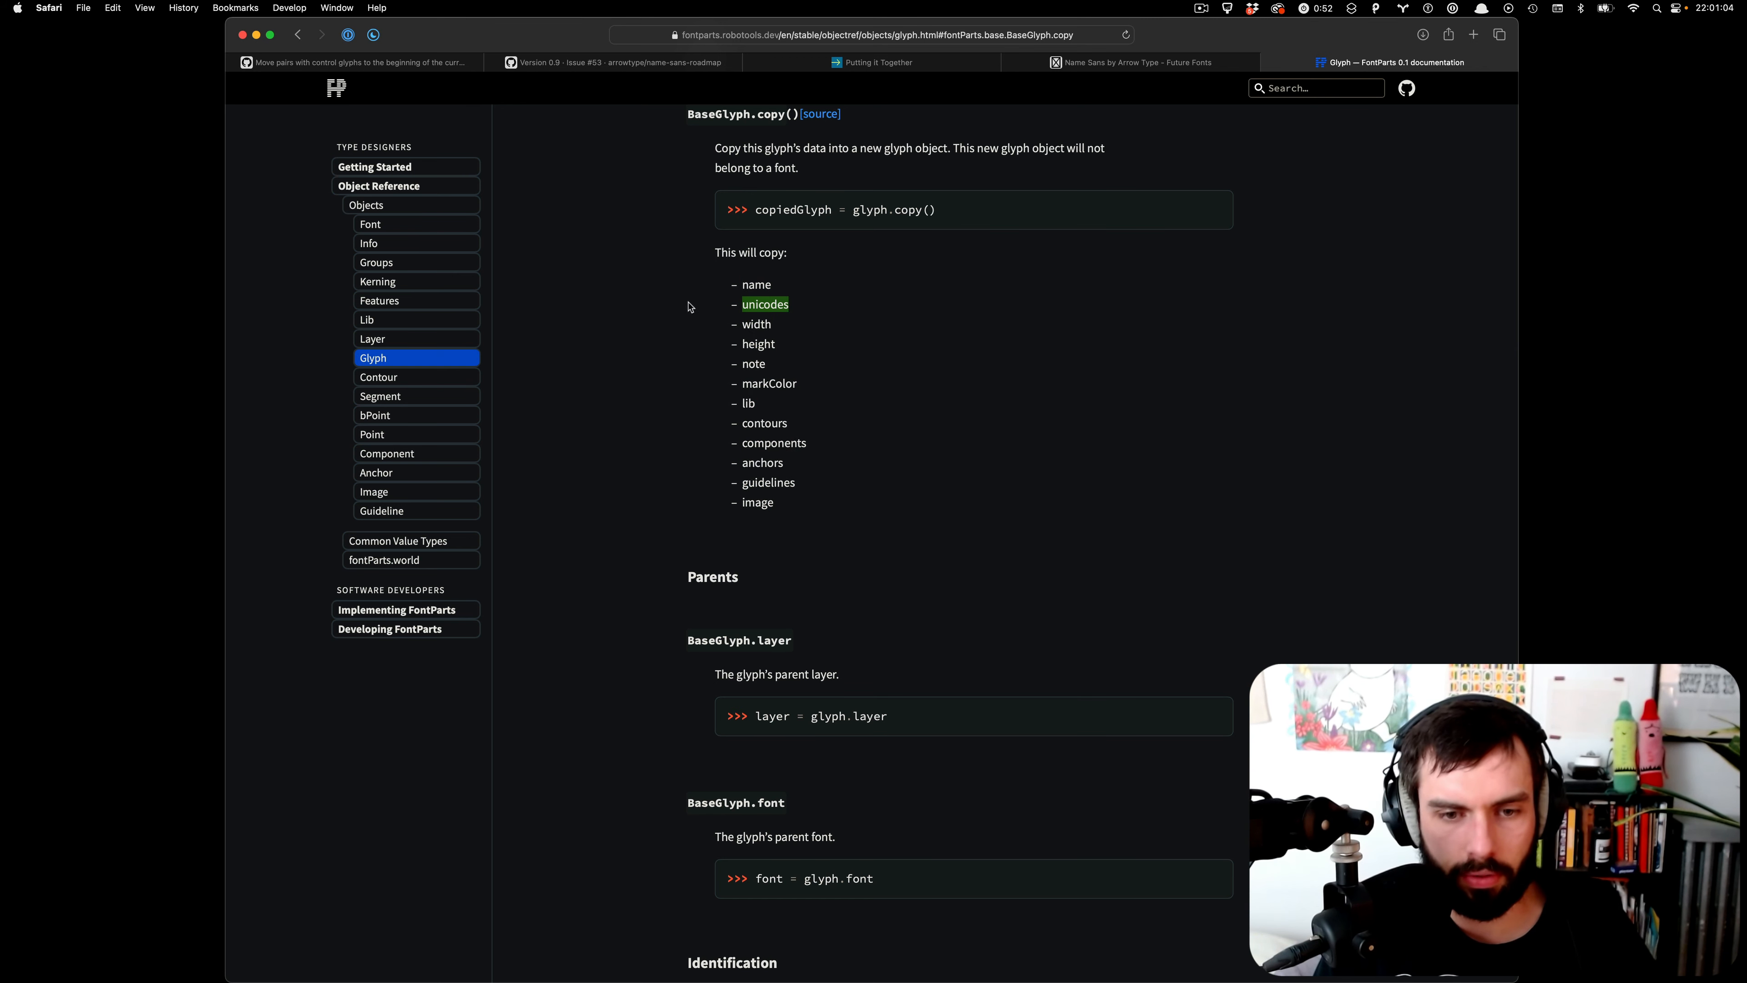
scroll(888, 285, down, 10)
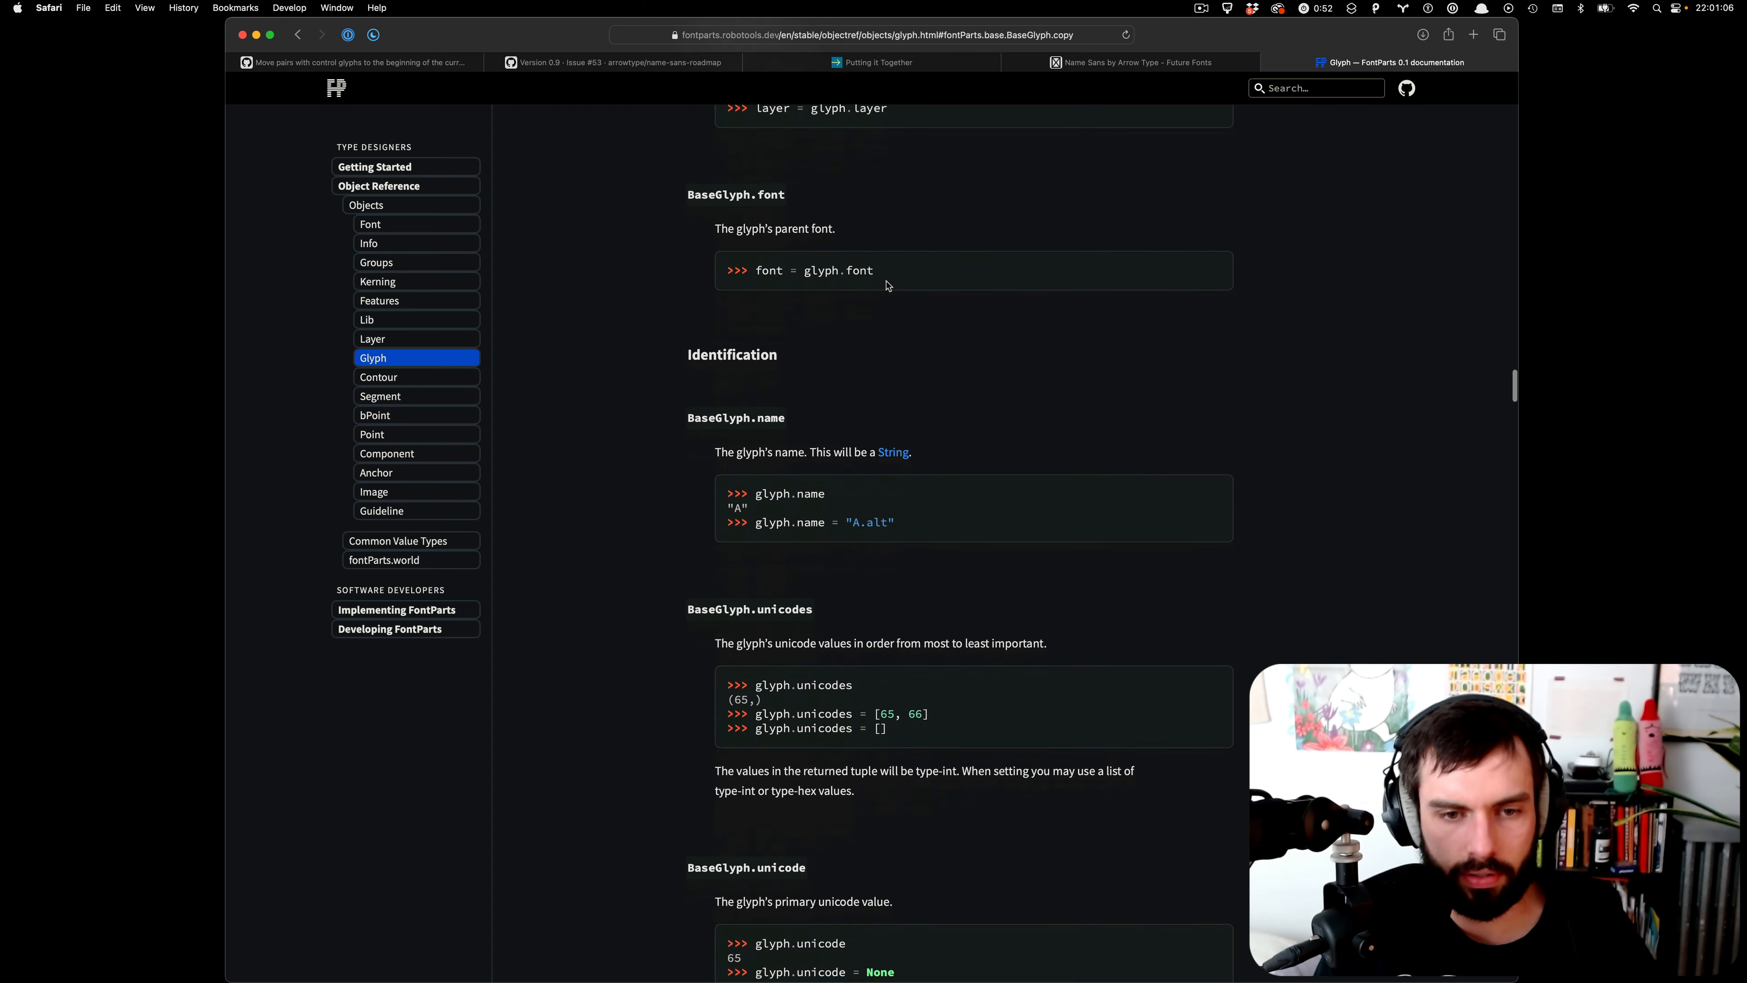
scroll(889, 285, up, 11)
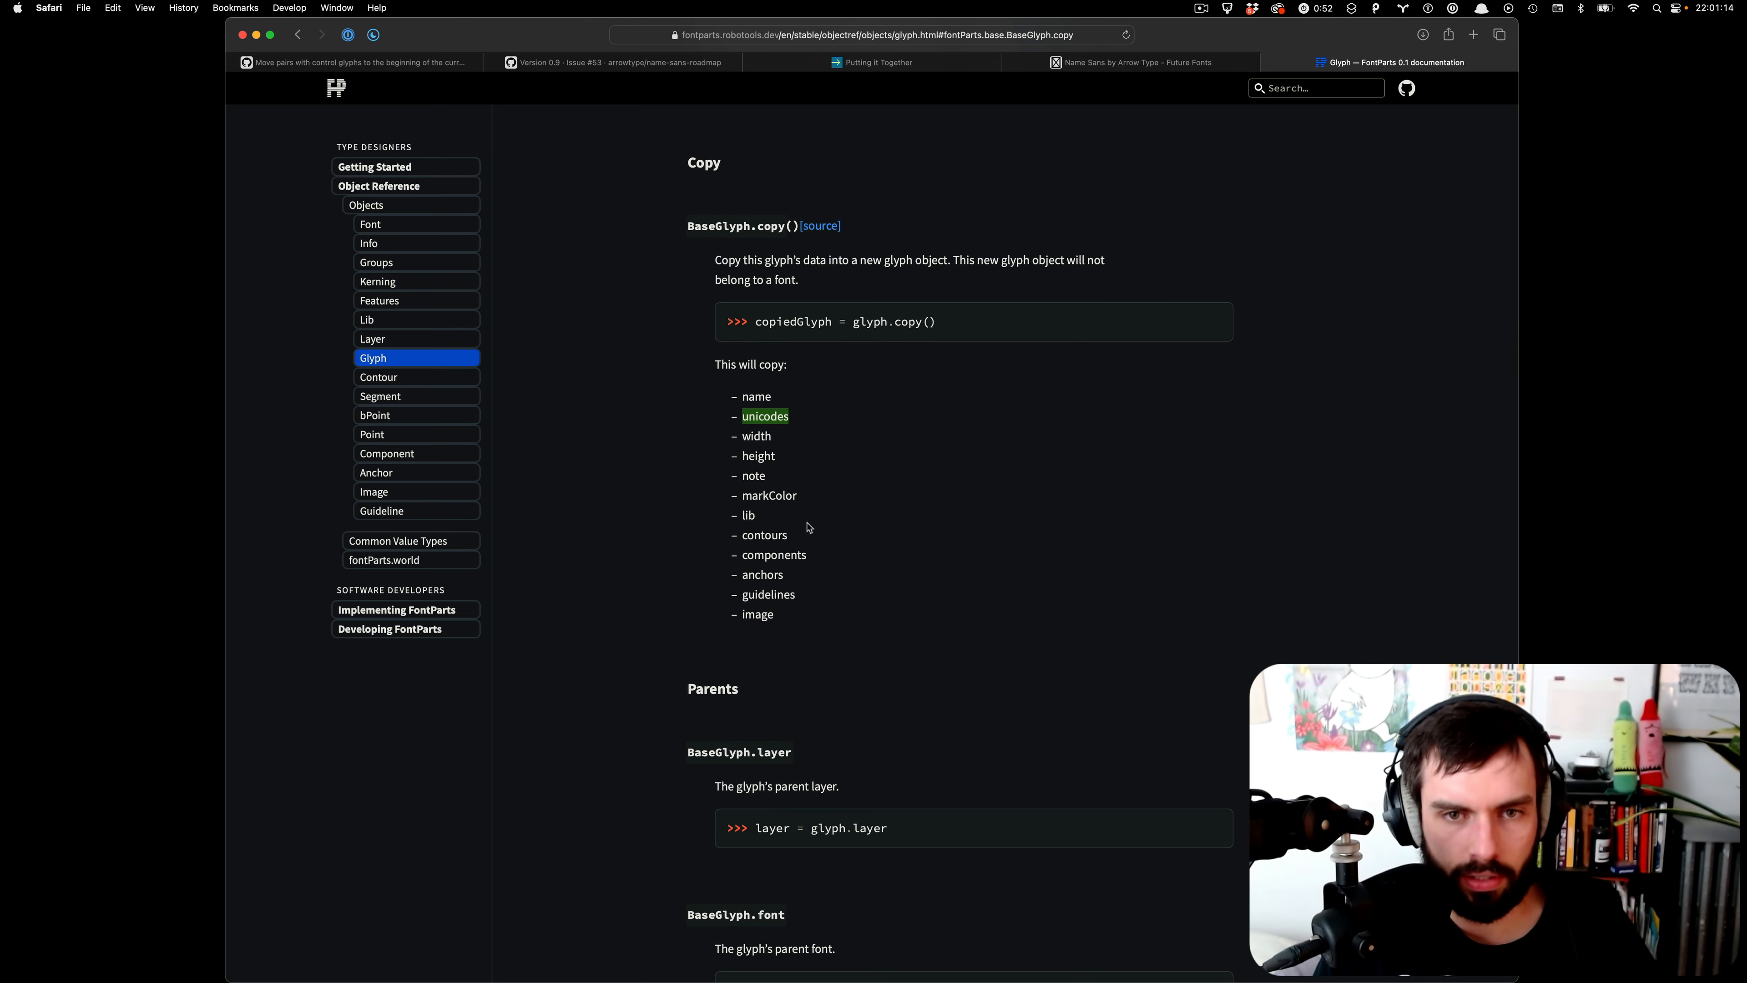
scroll(808, 527, up, 3)
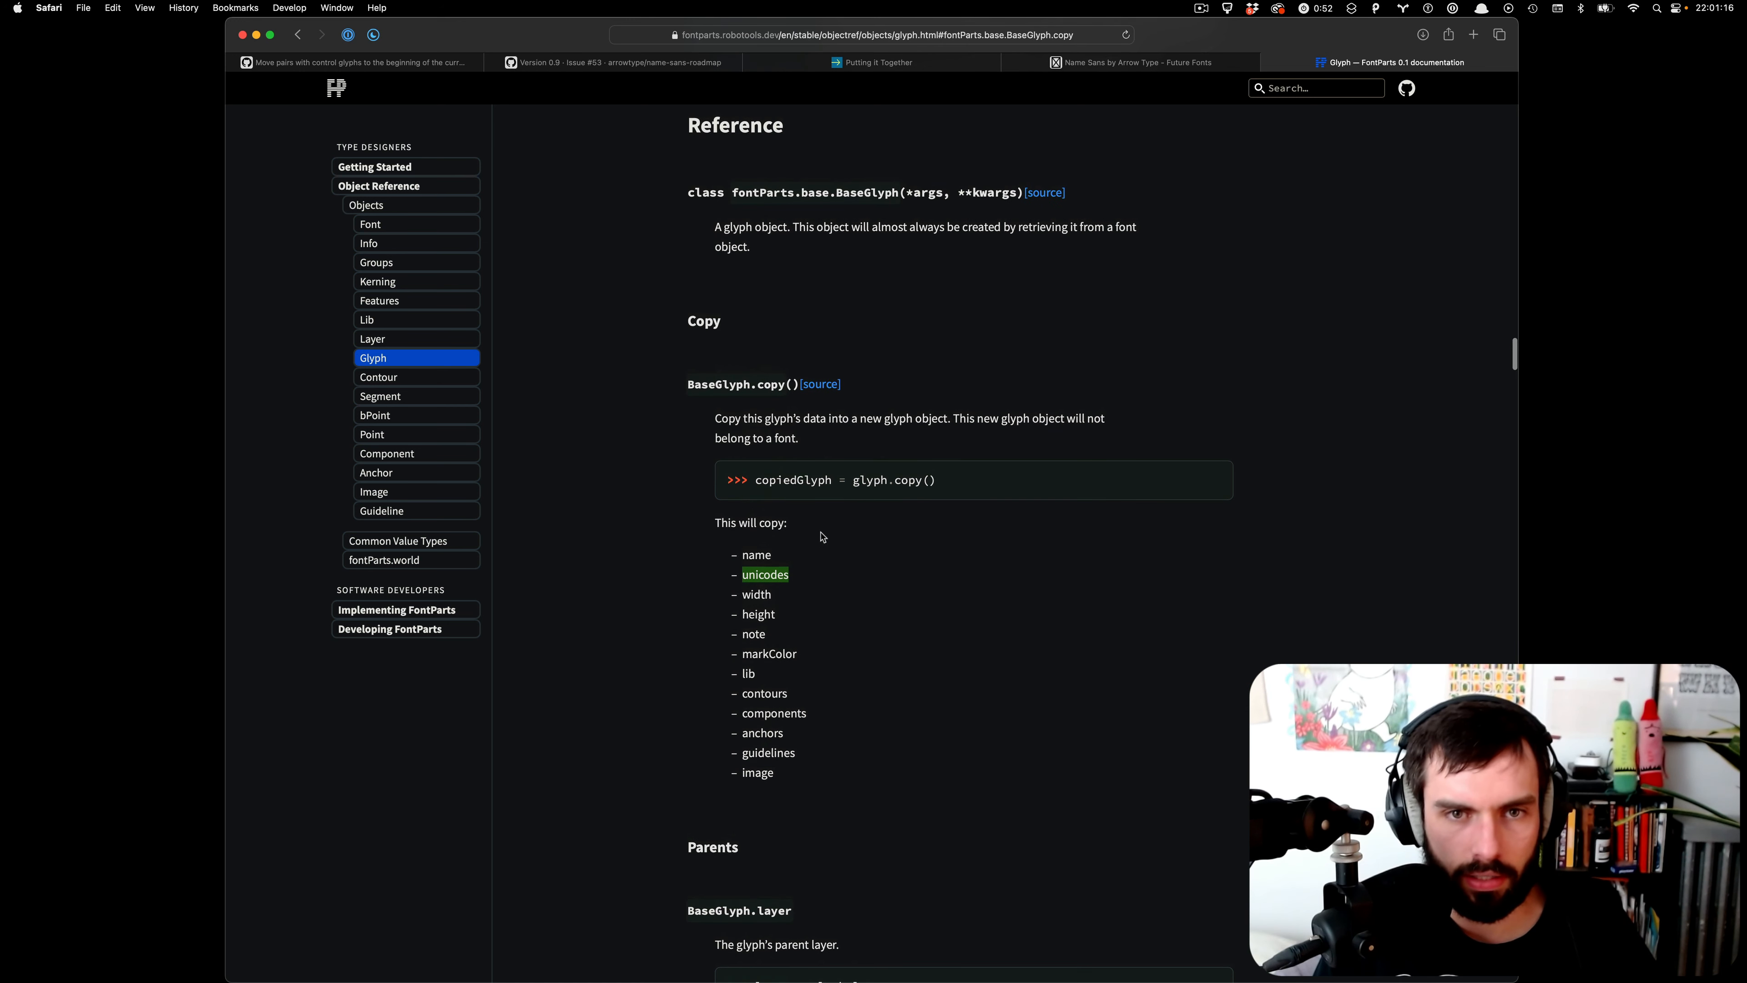
scroll(822, 537, up, 5)
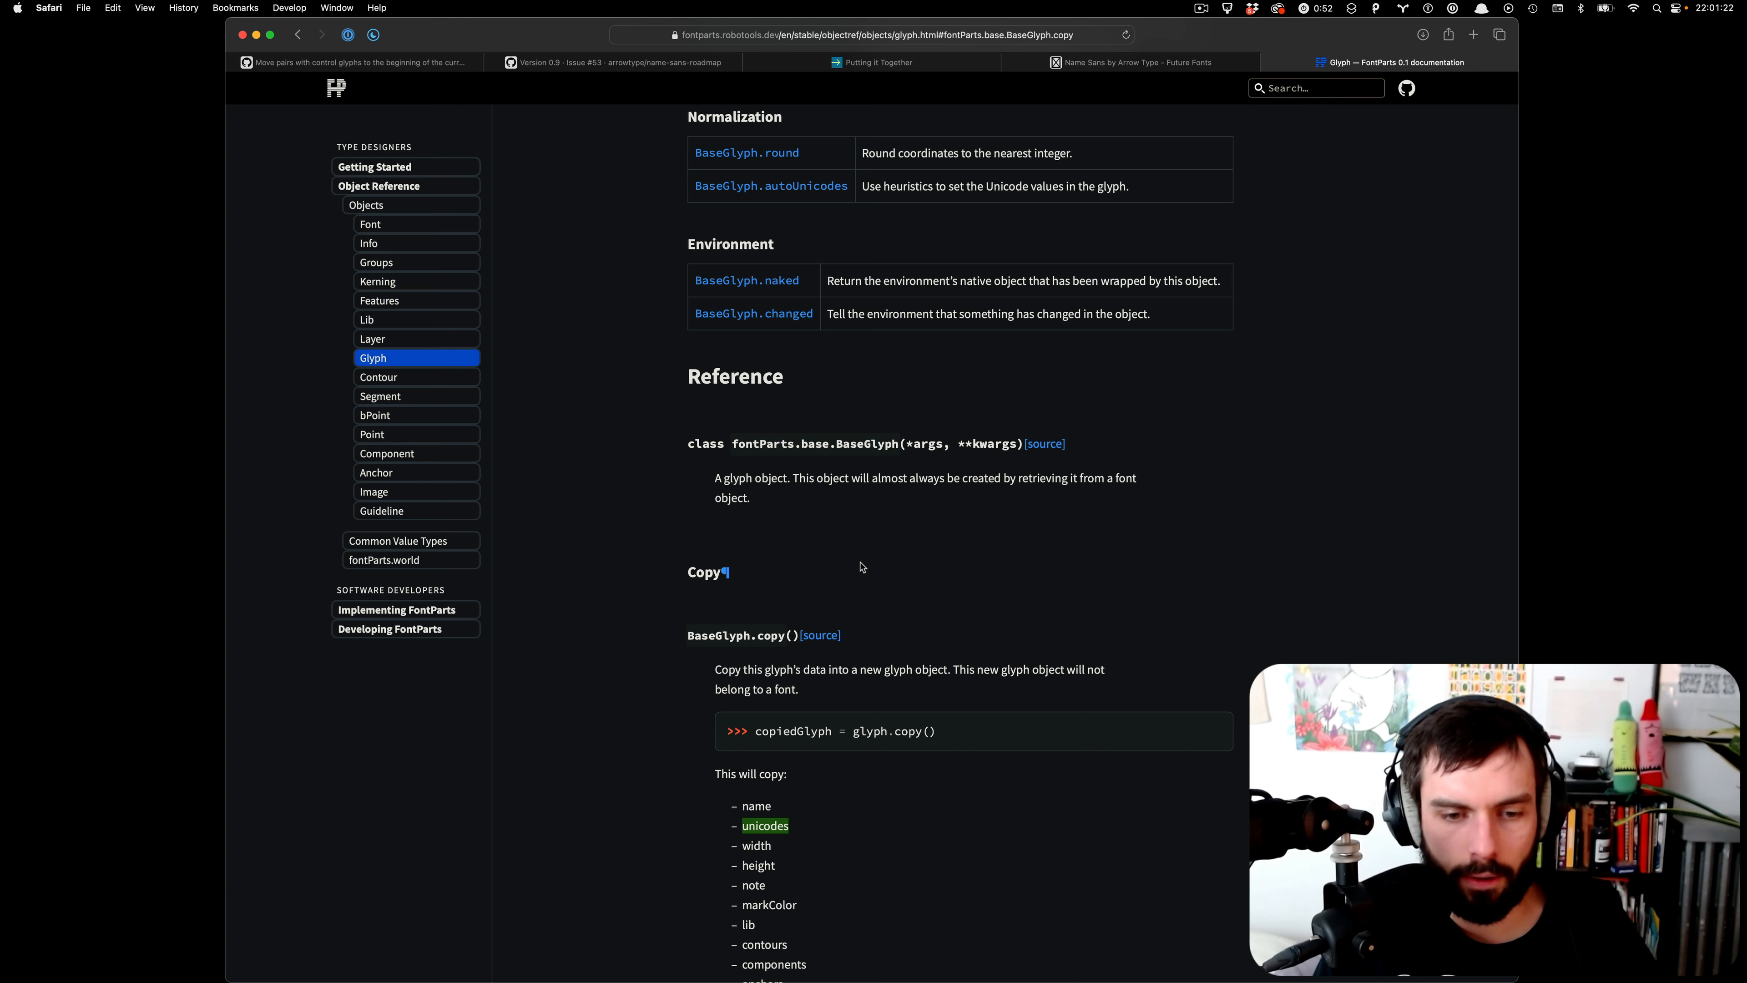
scroll(861, 567, up, 4)
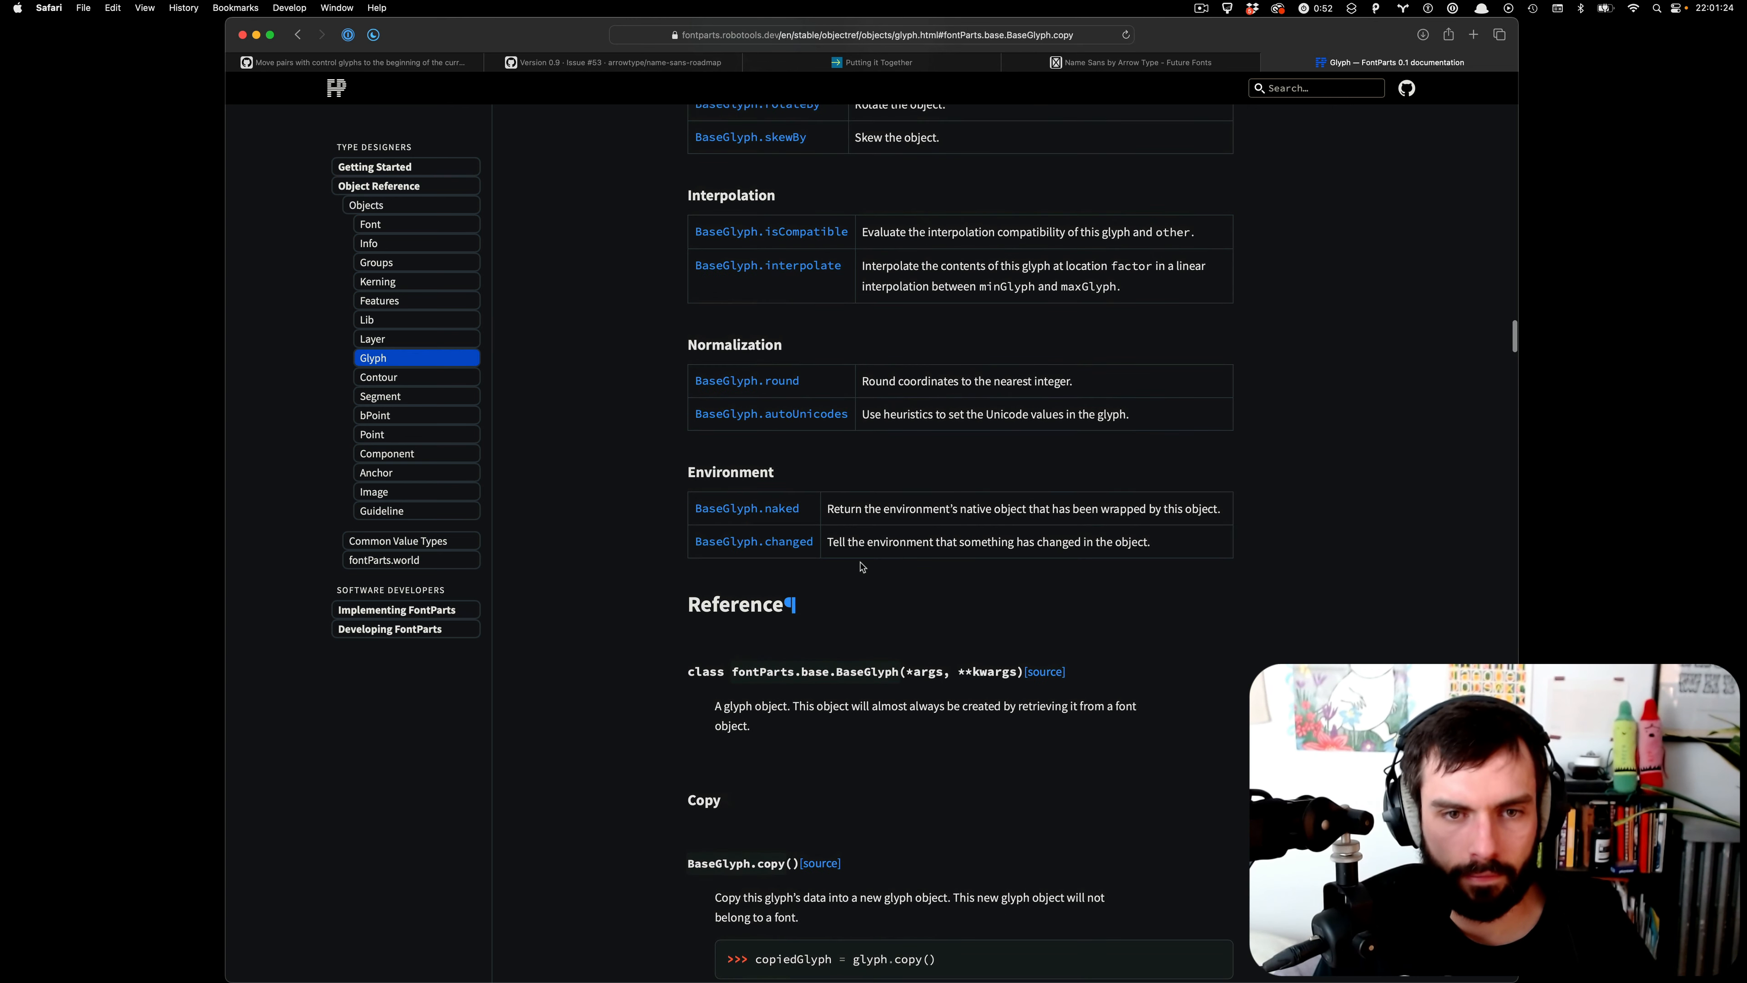
scroll(861, 567, down, 5)
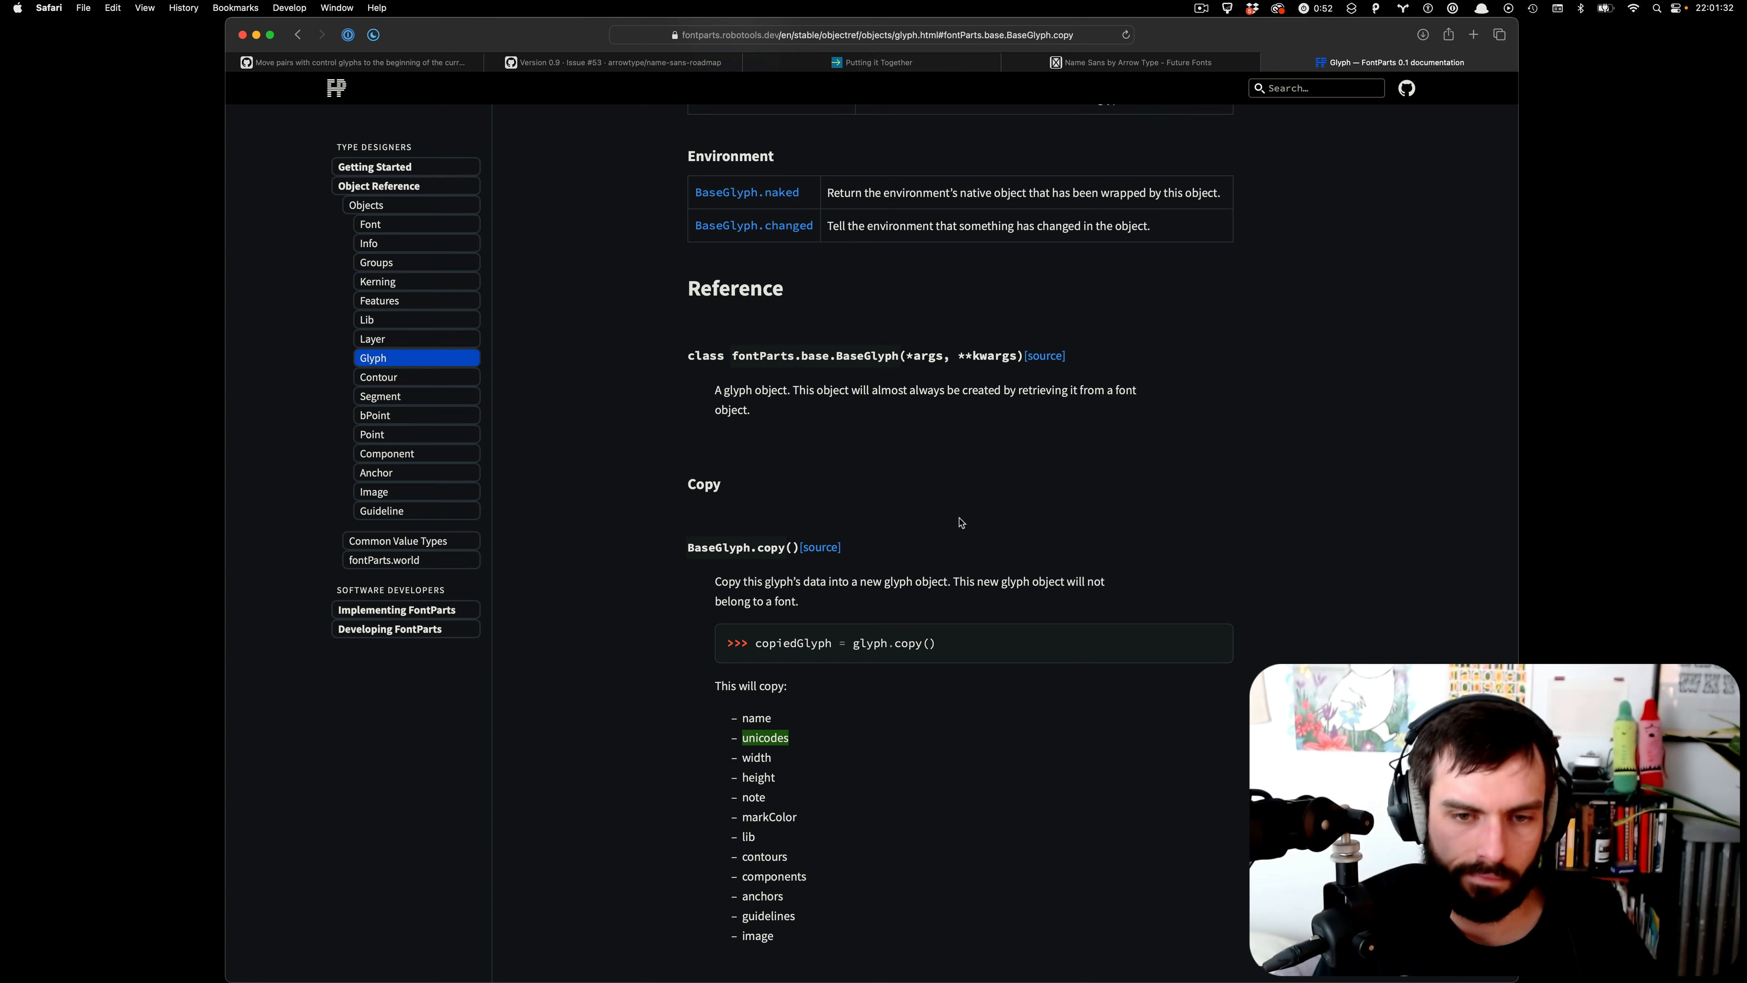
key(super+Tab)
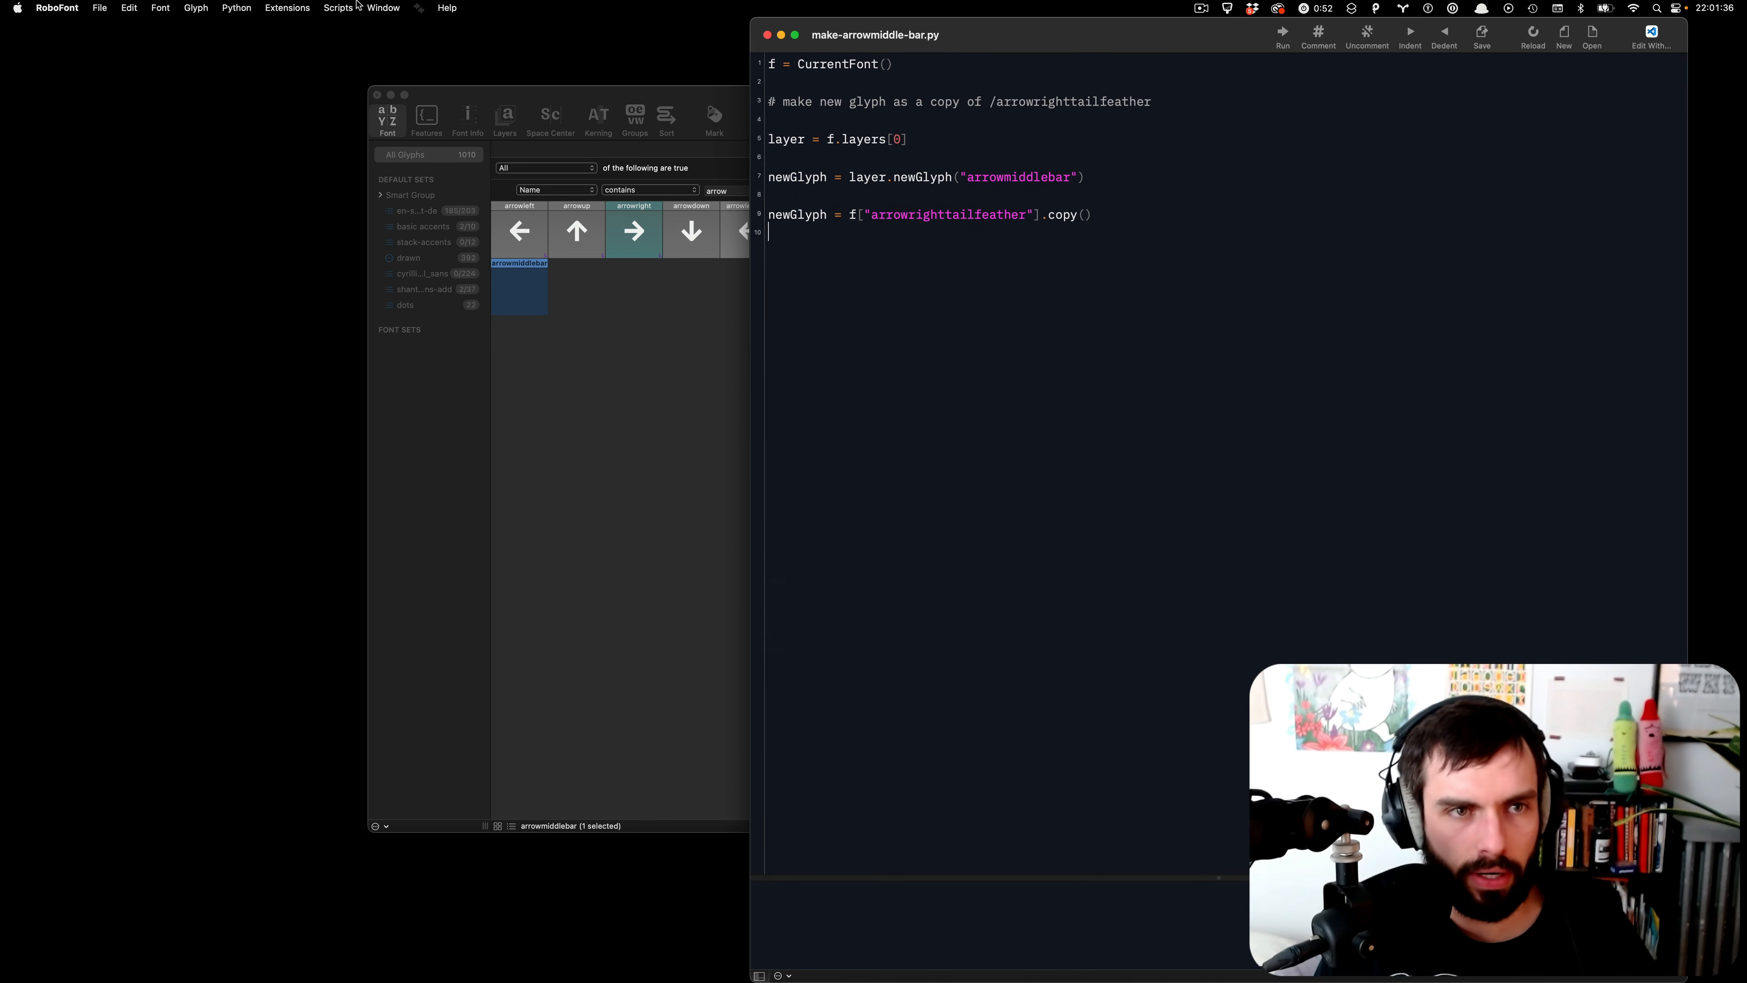
- Open the copy-specified-glyphs-between-fonts script from the drawing folder of 01-name_sans-robofont_scripts for editing and place it beside make-arrowmiddle-bar.py
click(340, 9)
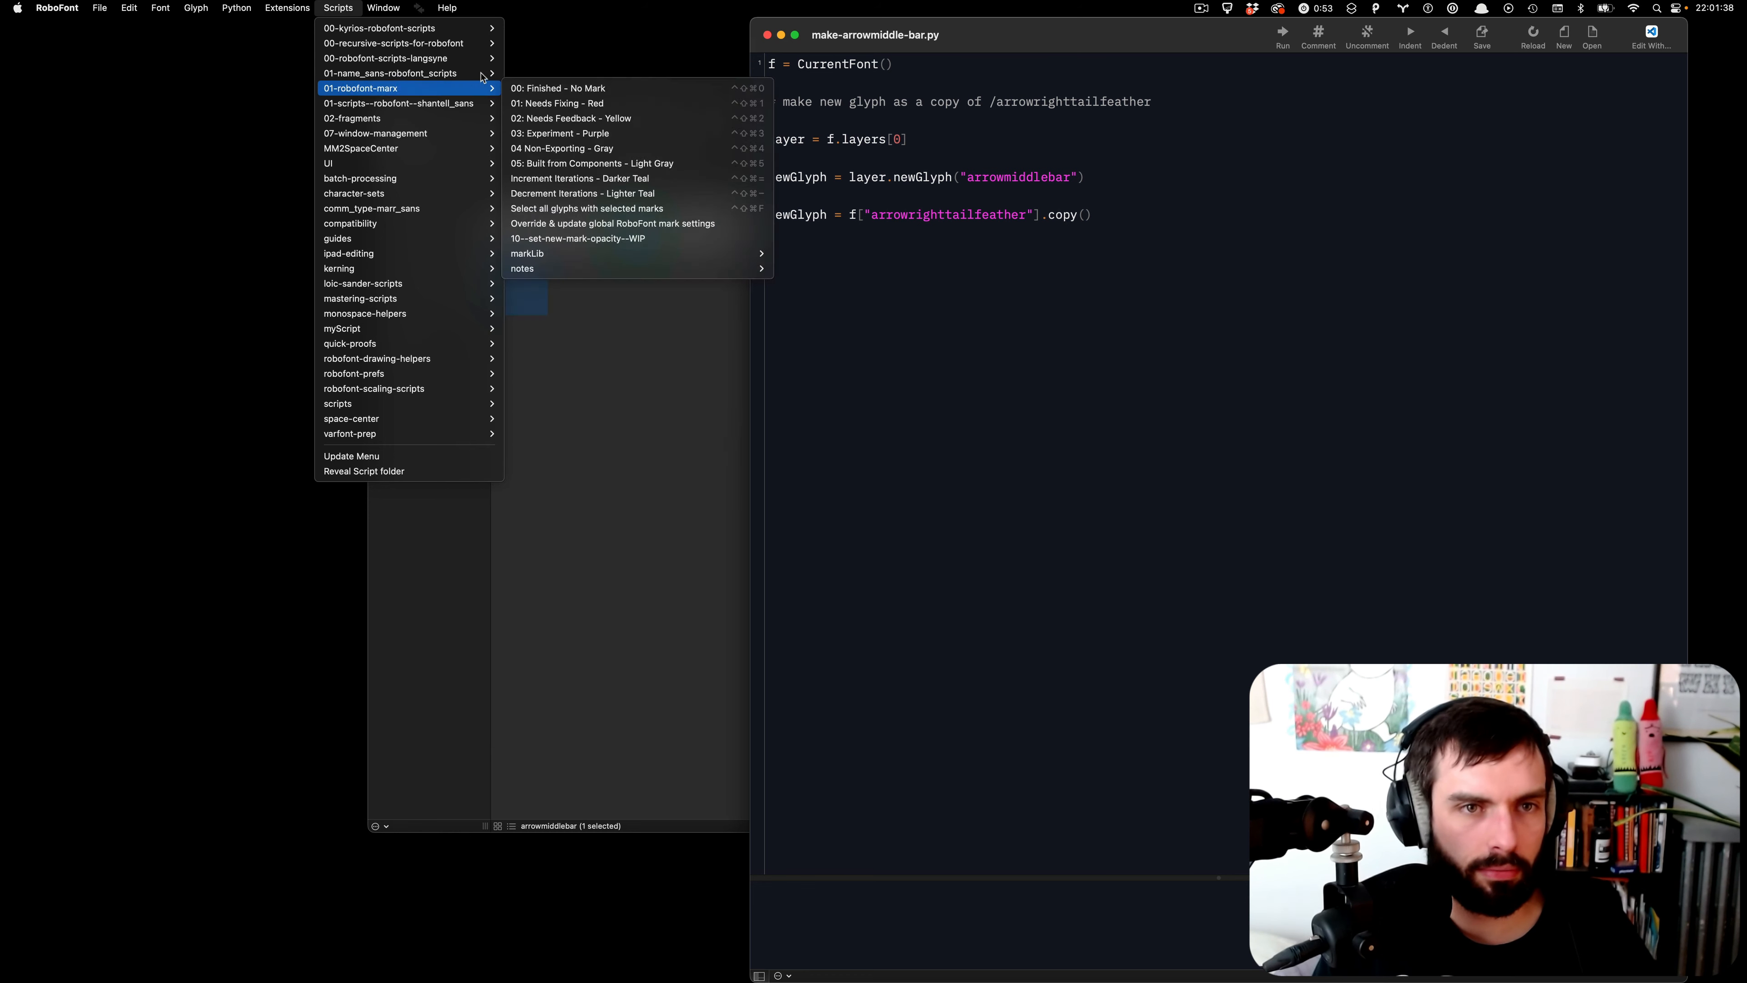
mouse_move(483, 74)
mouse_move(588, 193)
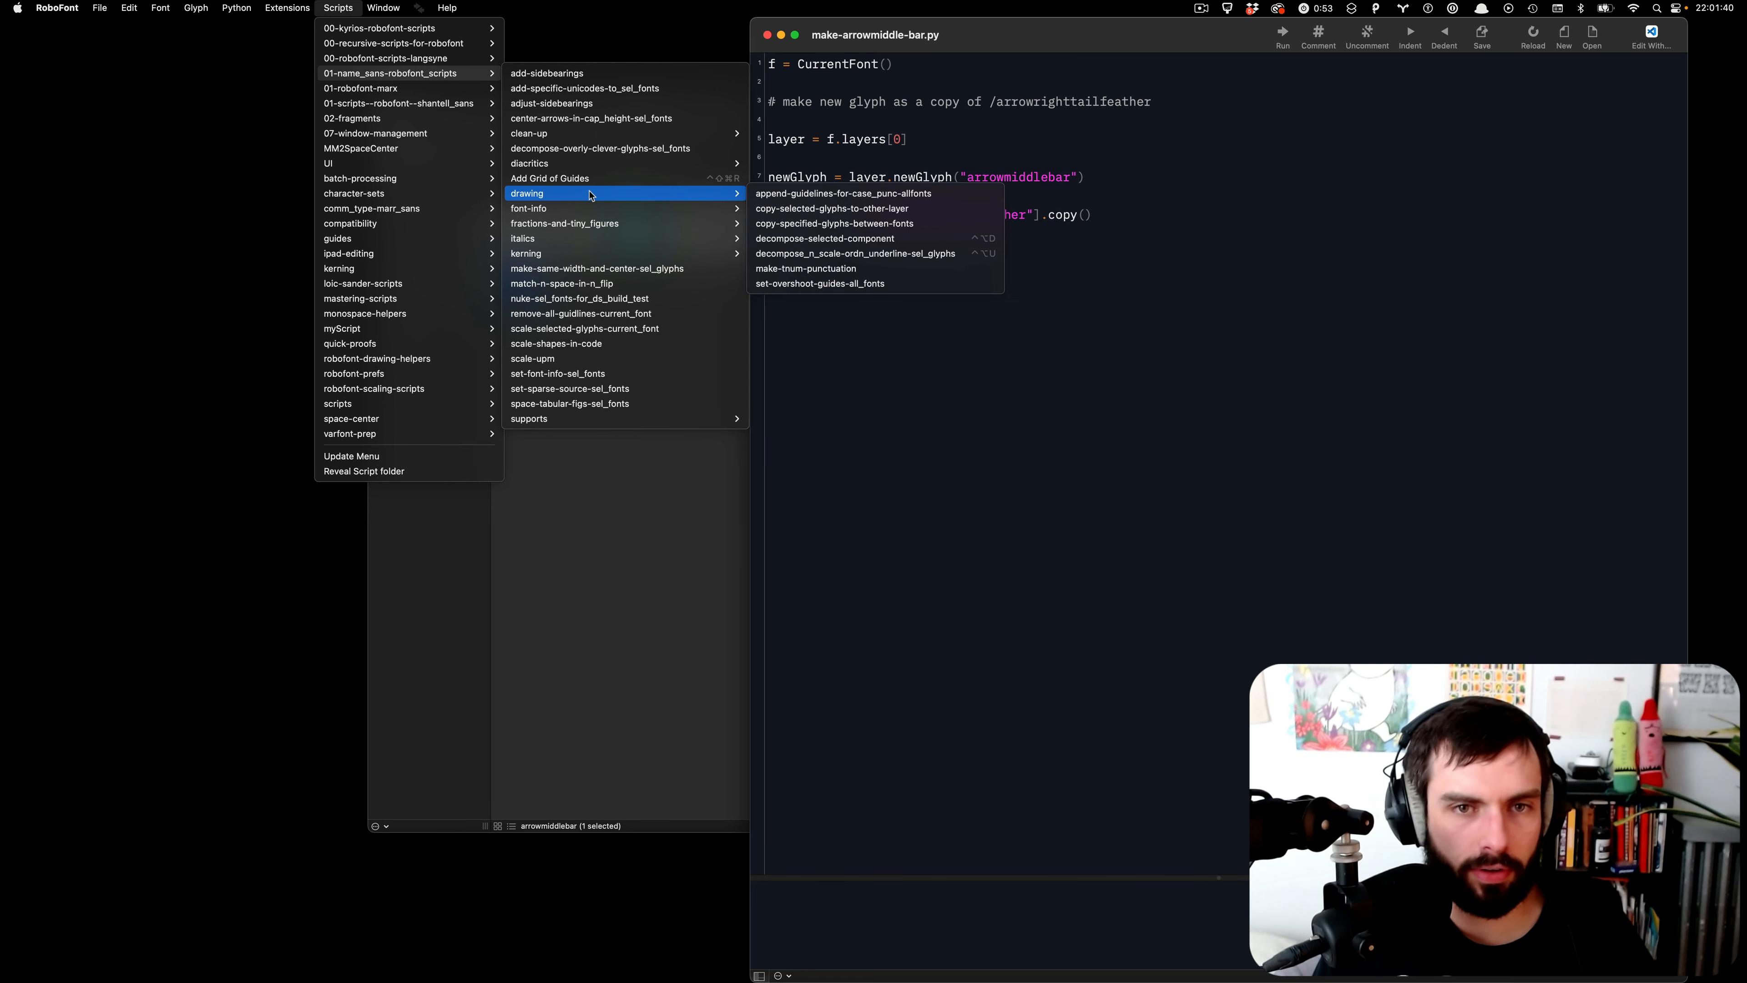
key(alt)
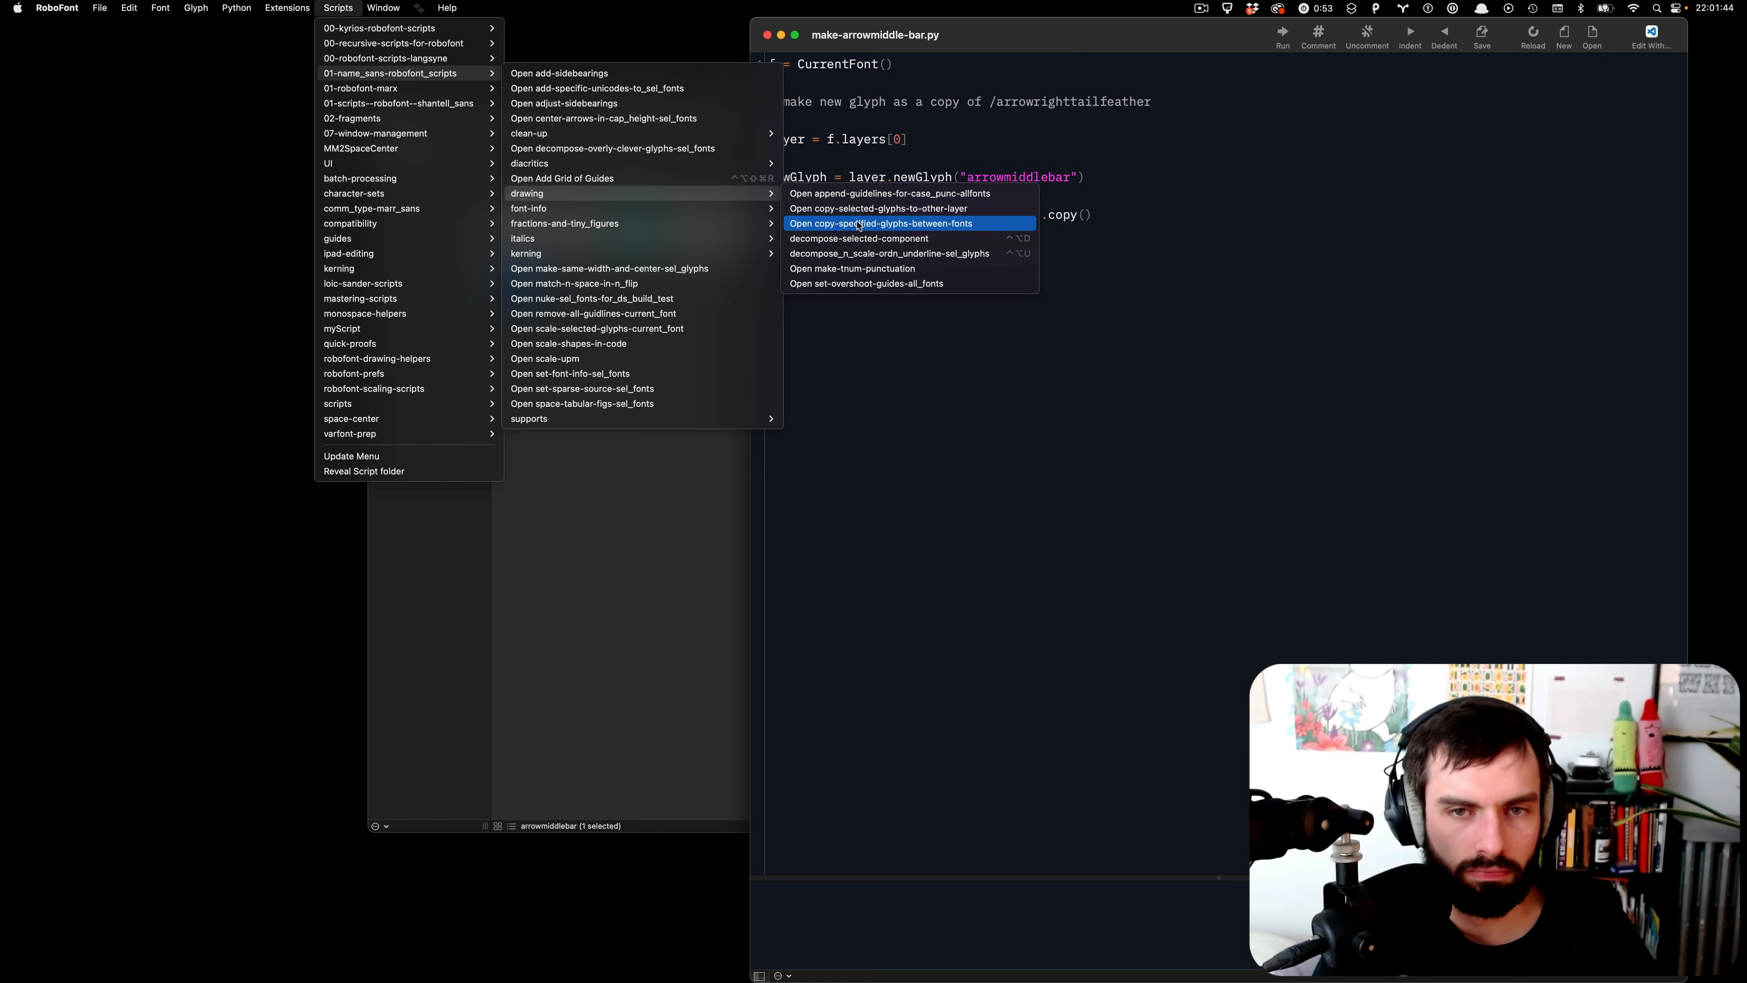
click(859, 226)
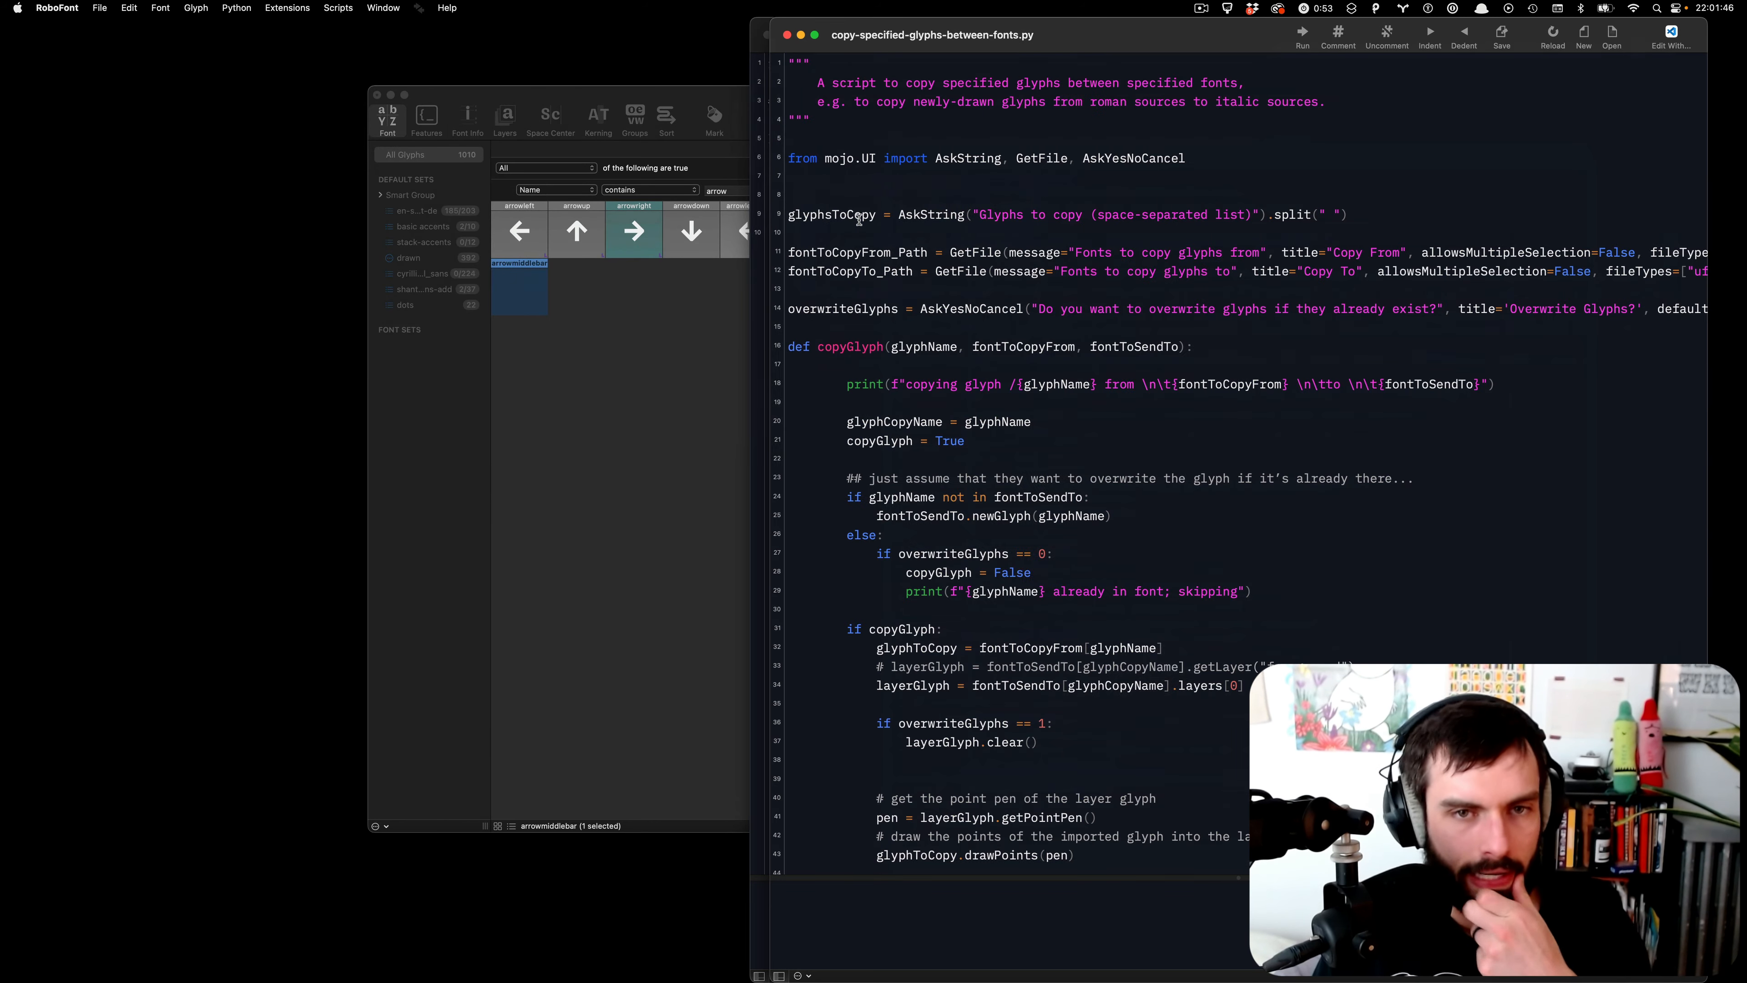
drag(1154, 40, 547, 42)
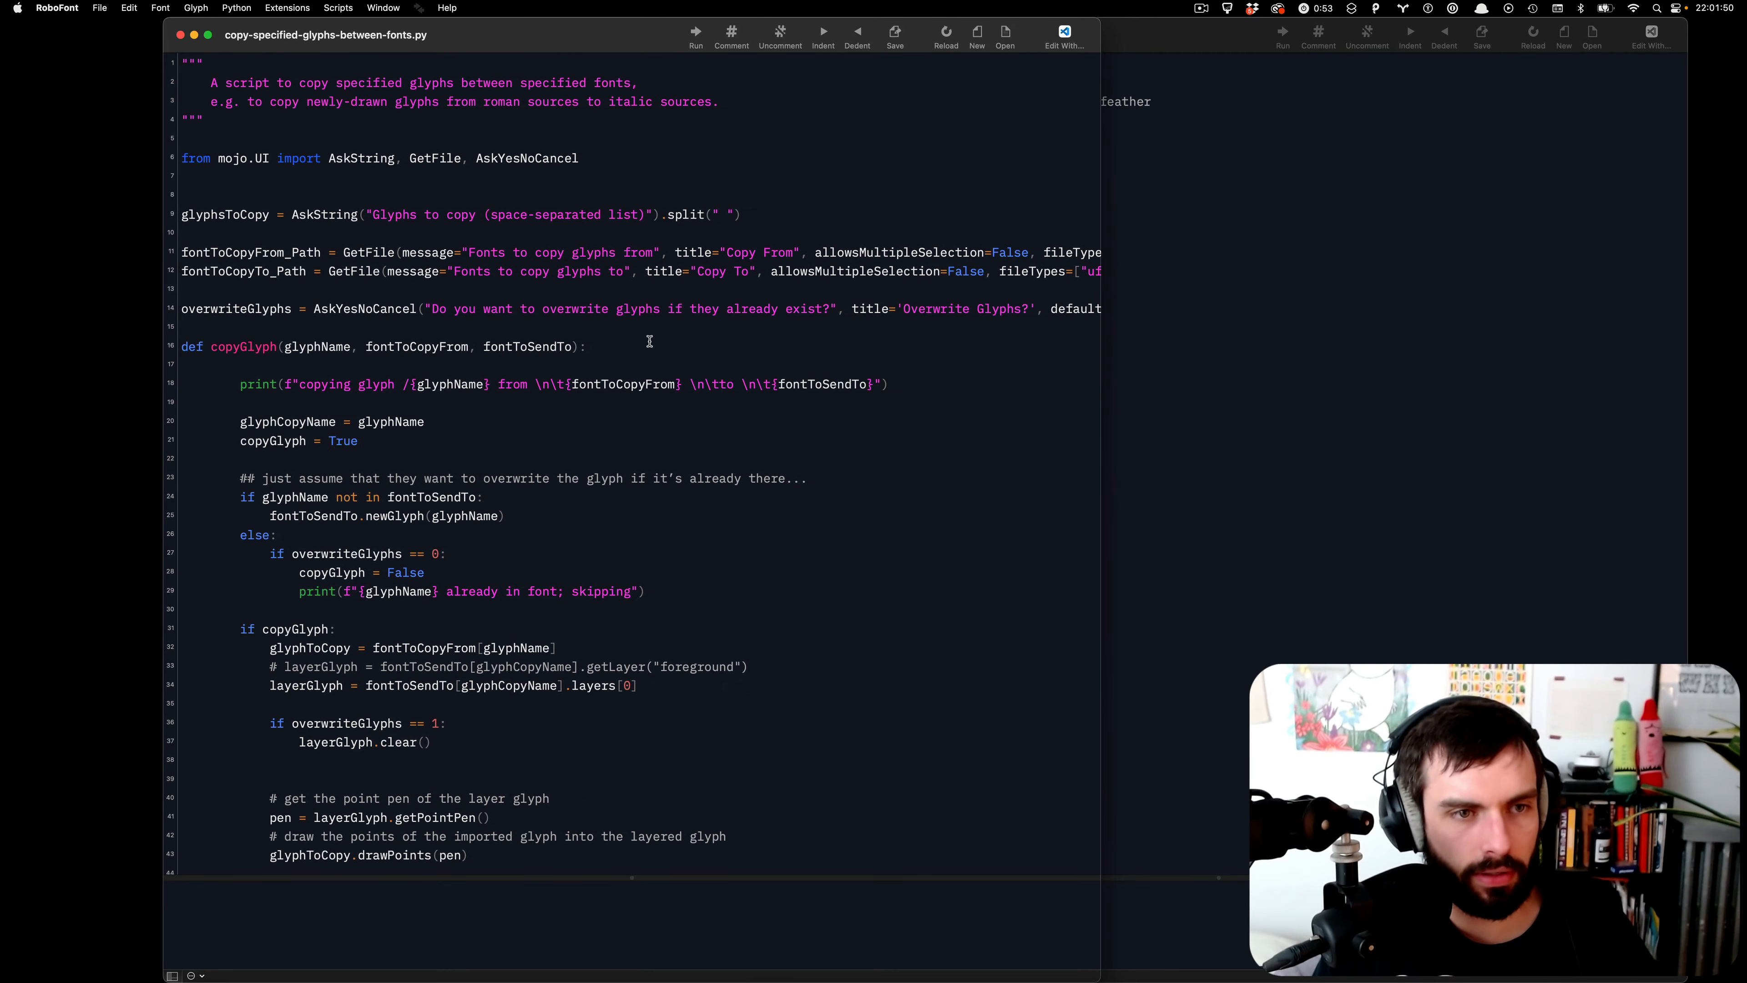
- Copy the commented getPointPen and drawPoints lines from copy-specified-glyphs-between-fonts.py to the end of make-arrowmiddle-bar.py
scroll(649, 341, down, 5)
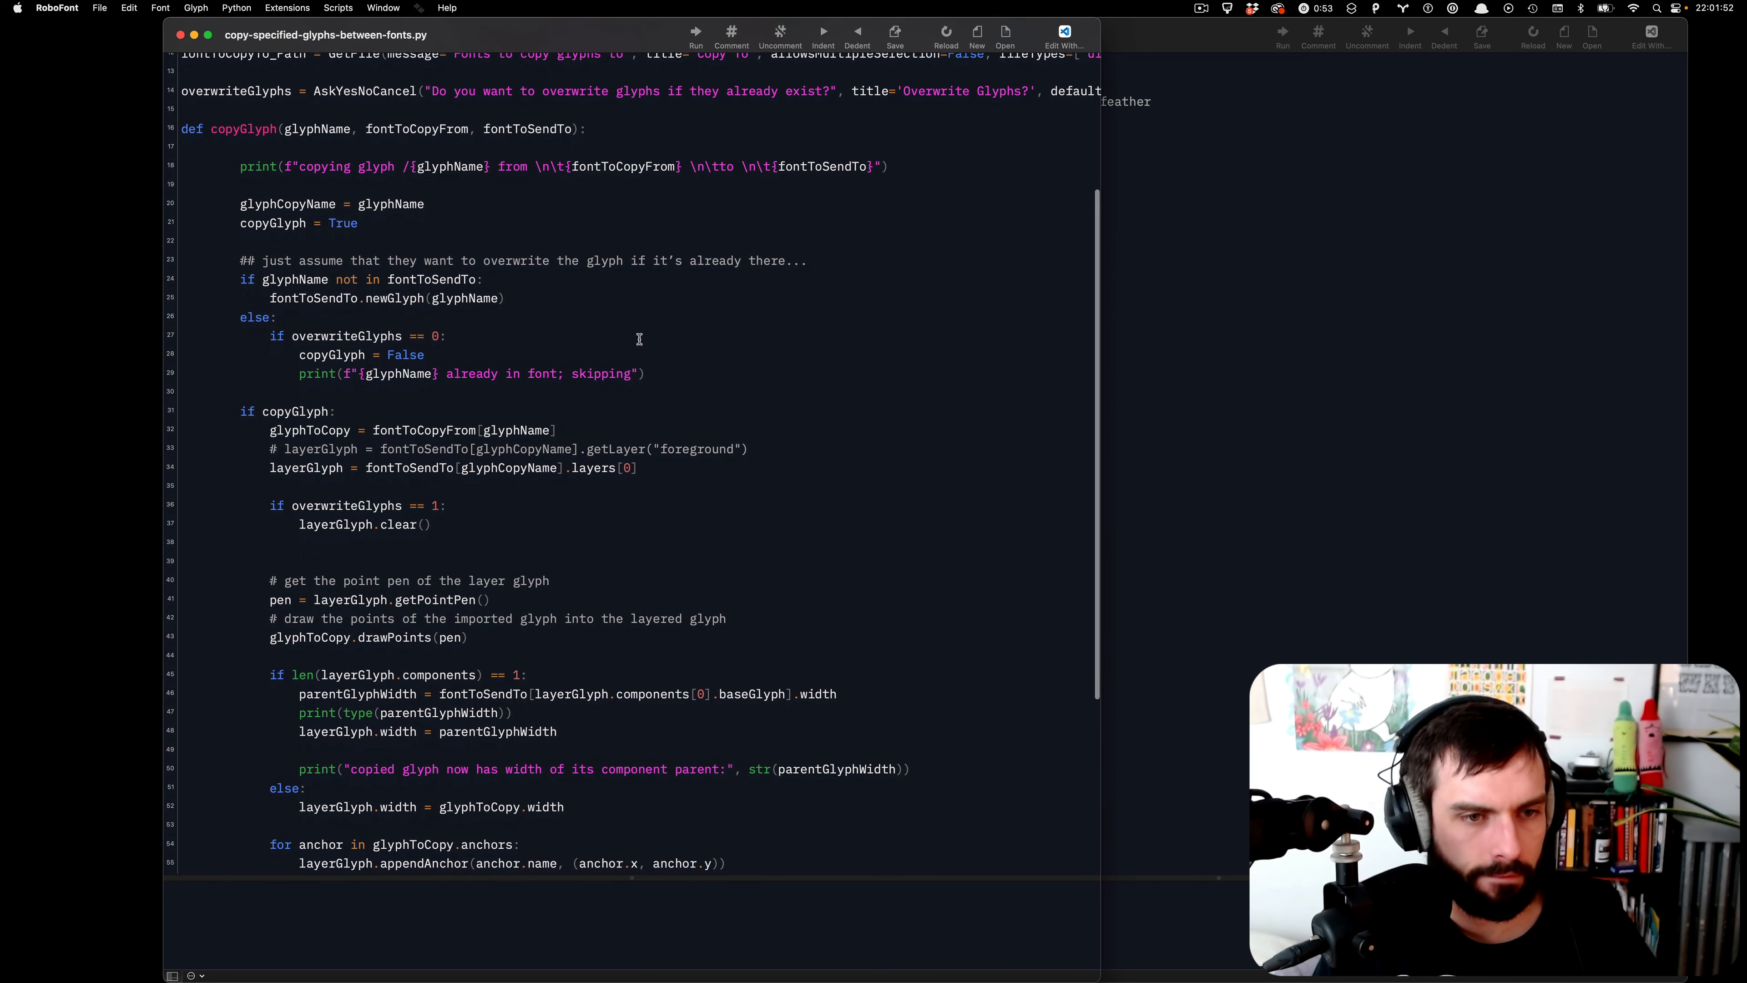
scroll(640, 339, down, 2)
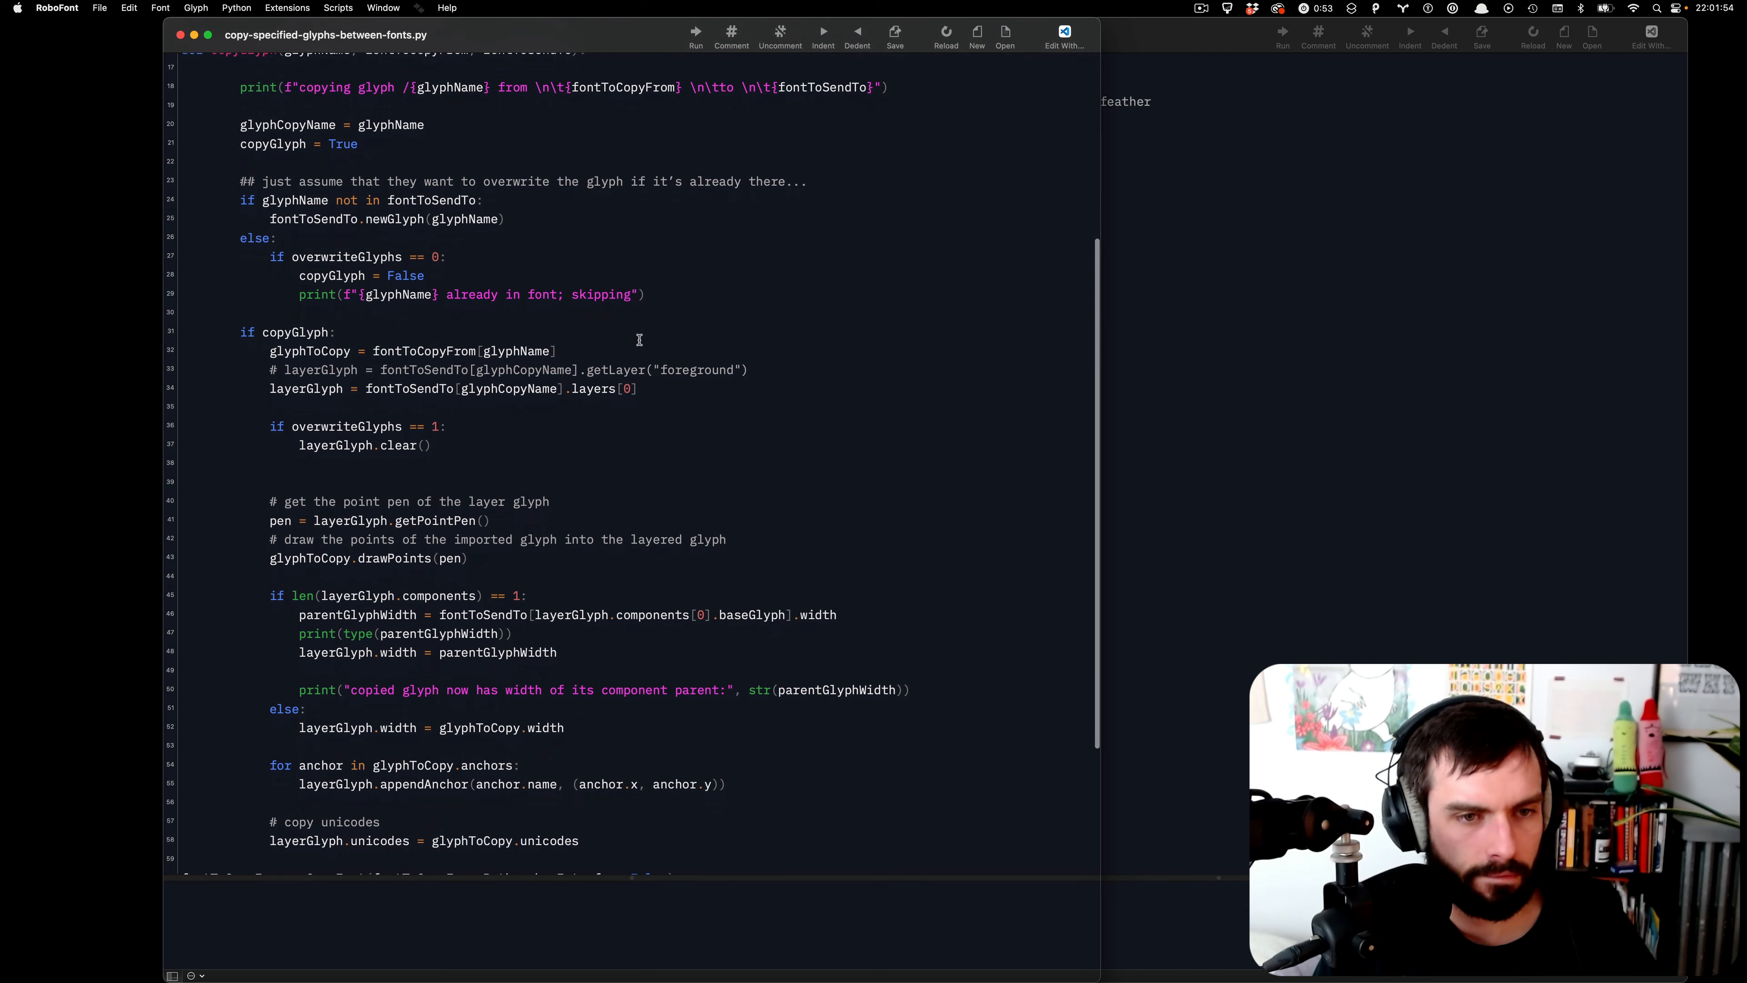
scroll(613, 321, down, 2)
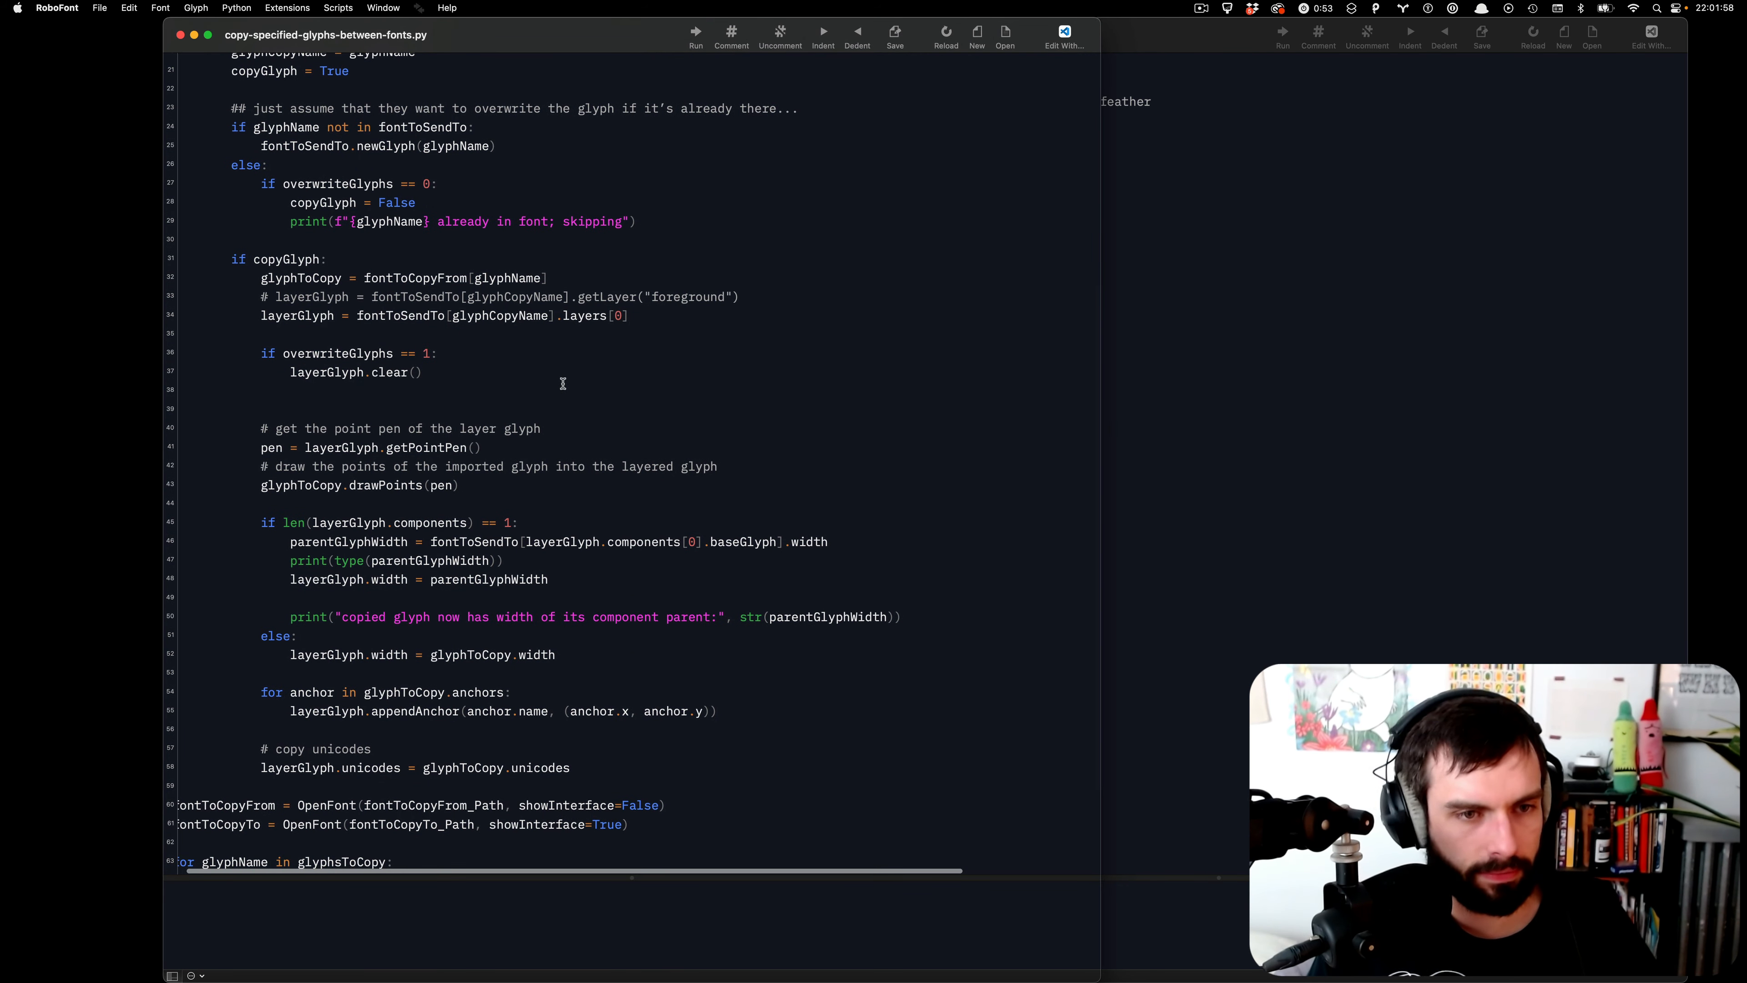
drag(458, 485, 31, 429)
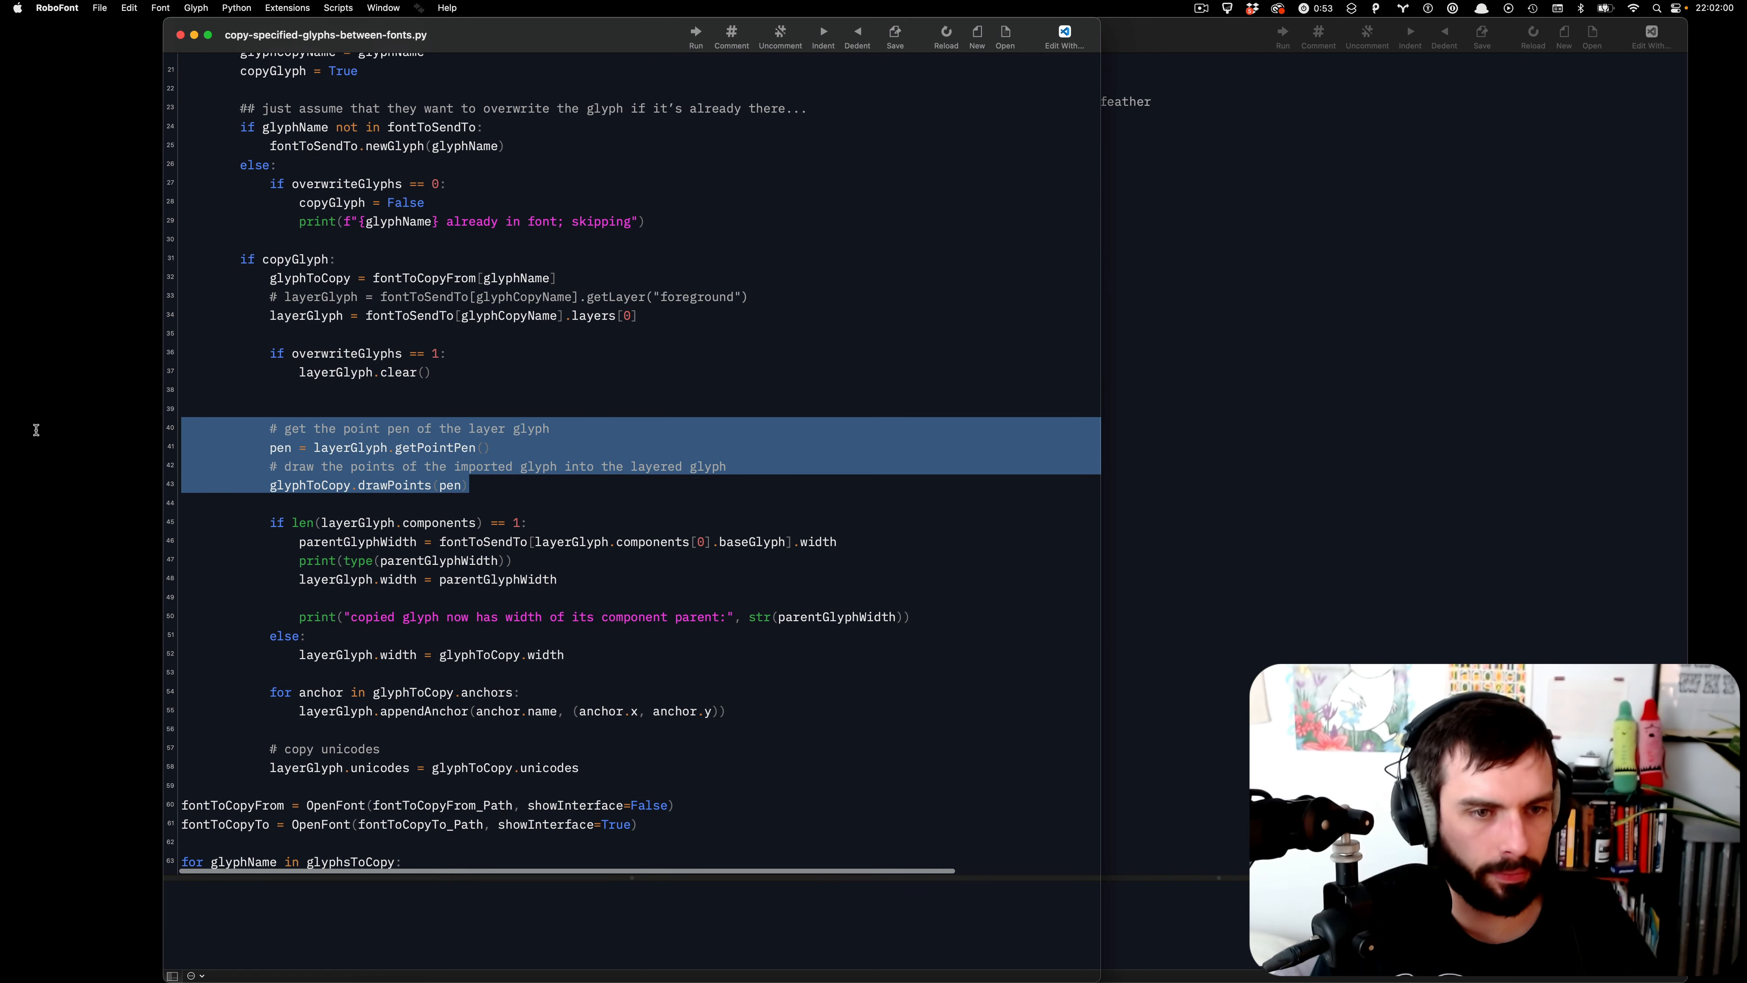
click(1400, 395)
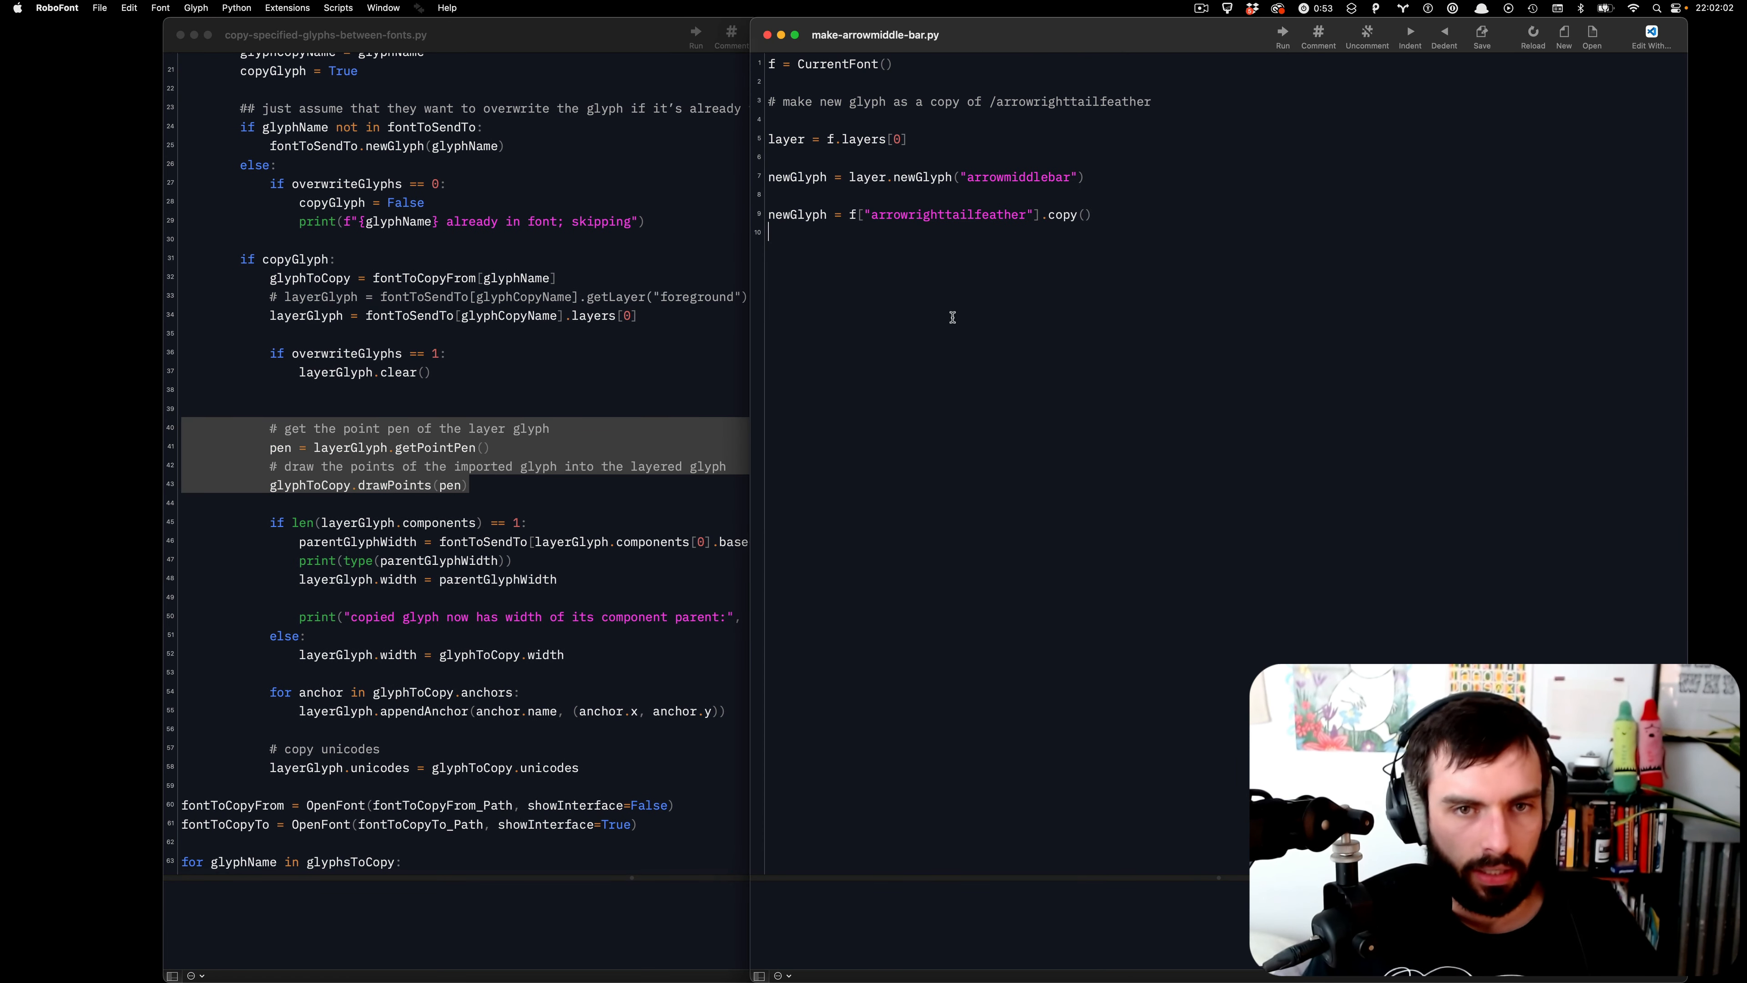
key(Return)
key(super+v)
- Dedent the four copied point pen lines to the margin and separate the getPointPen line from the drawing comment with a blank line
drag(1094, 319, 600, 252)
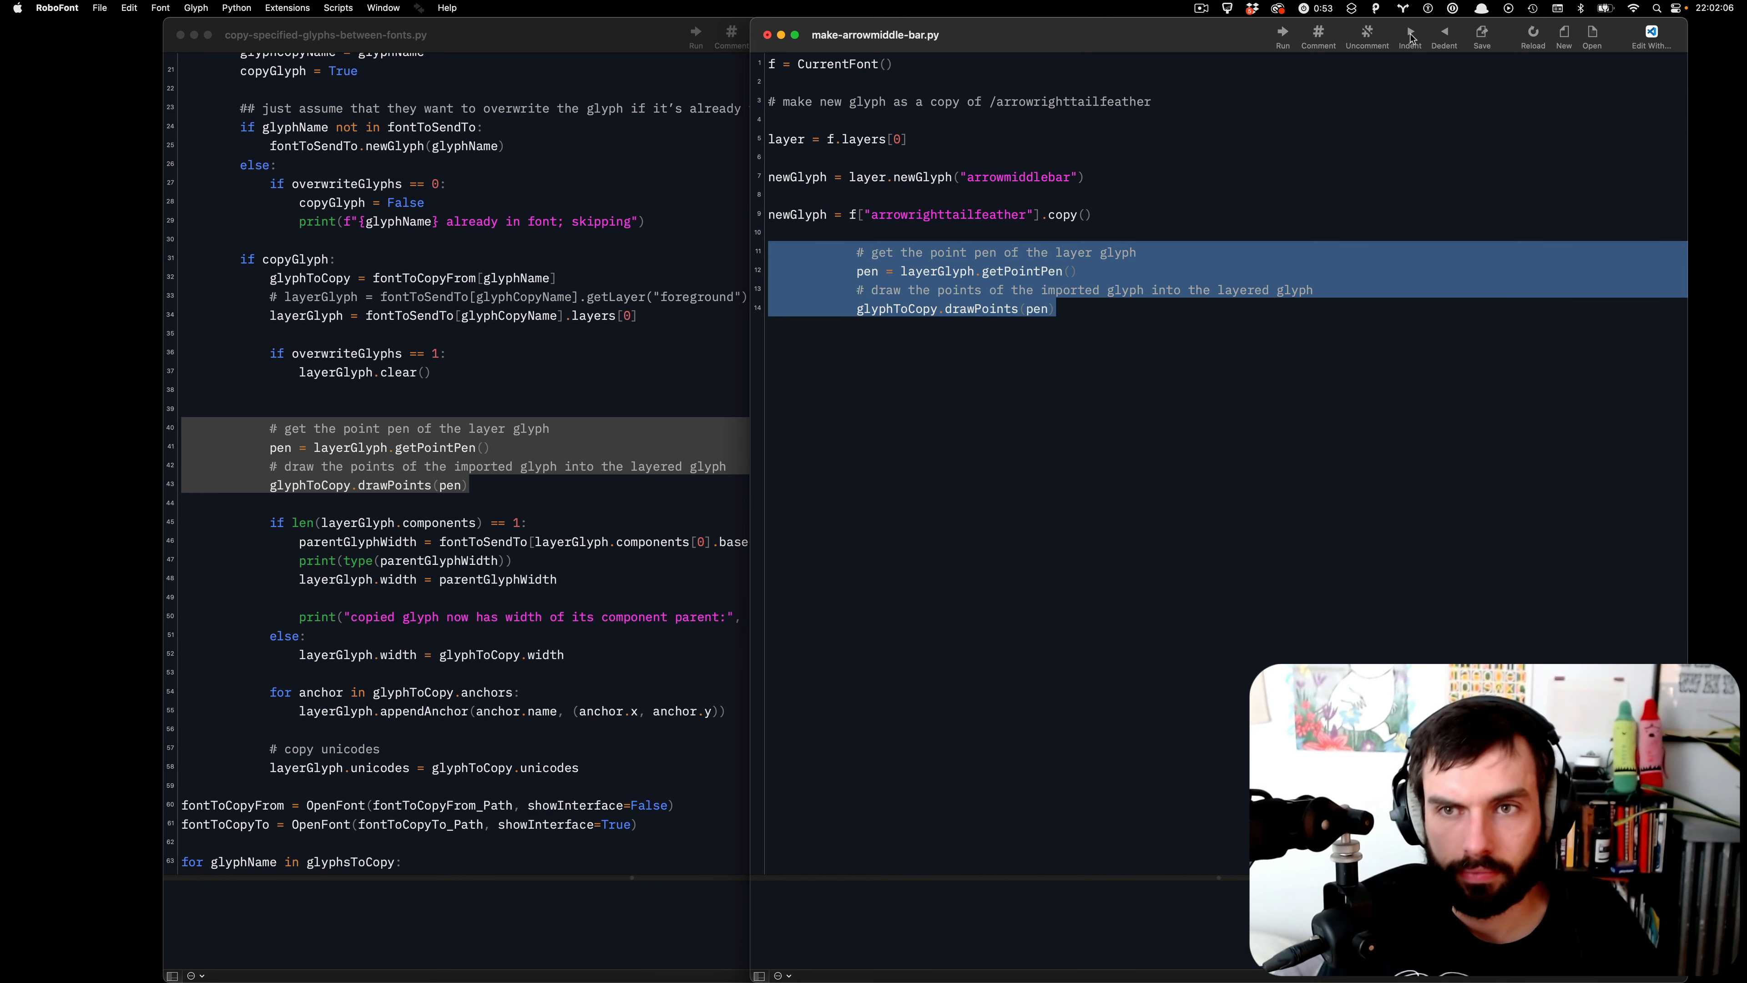
click(1448, 35)
click(1447, 35)
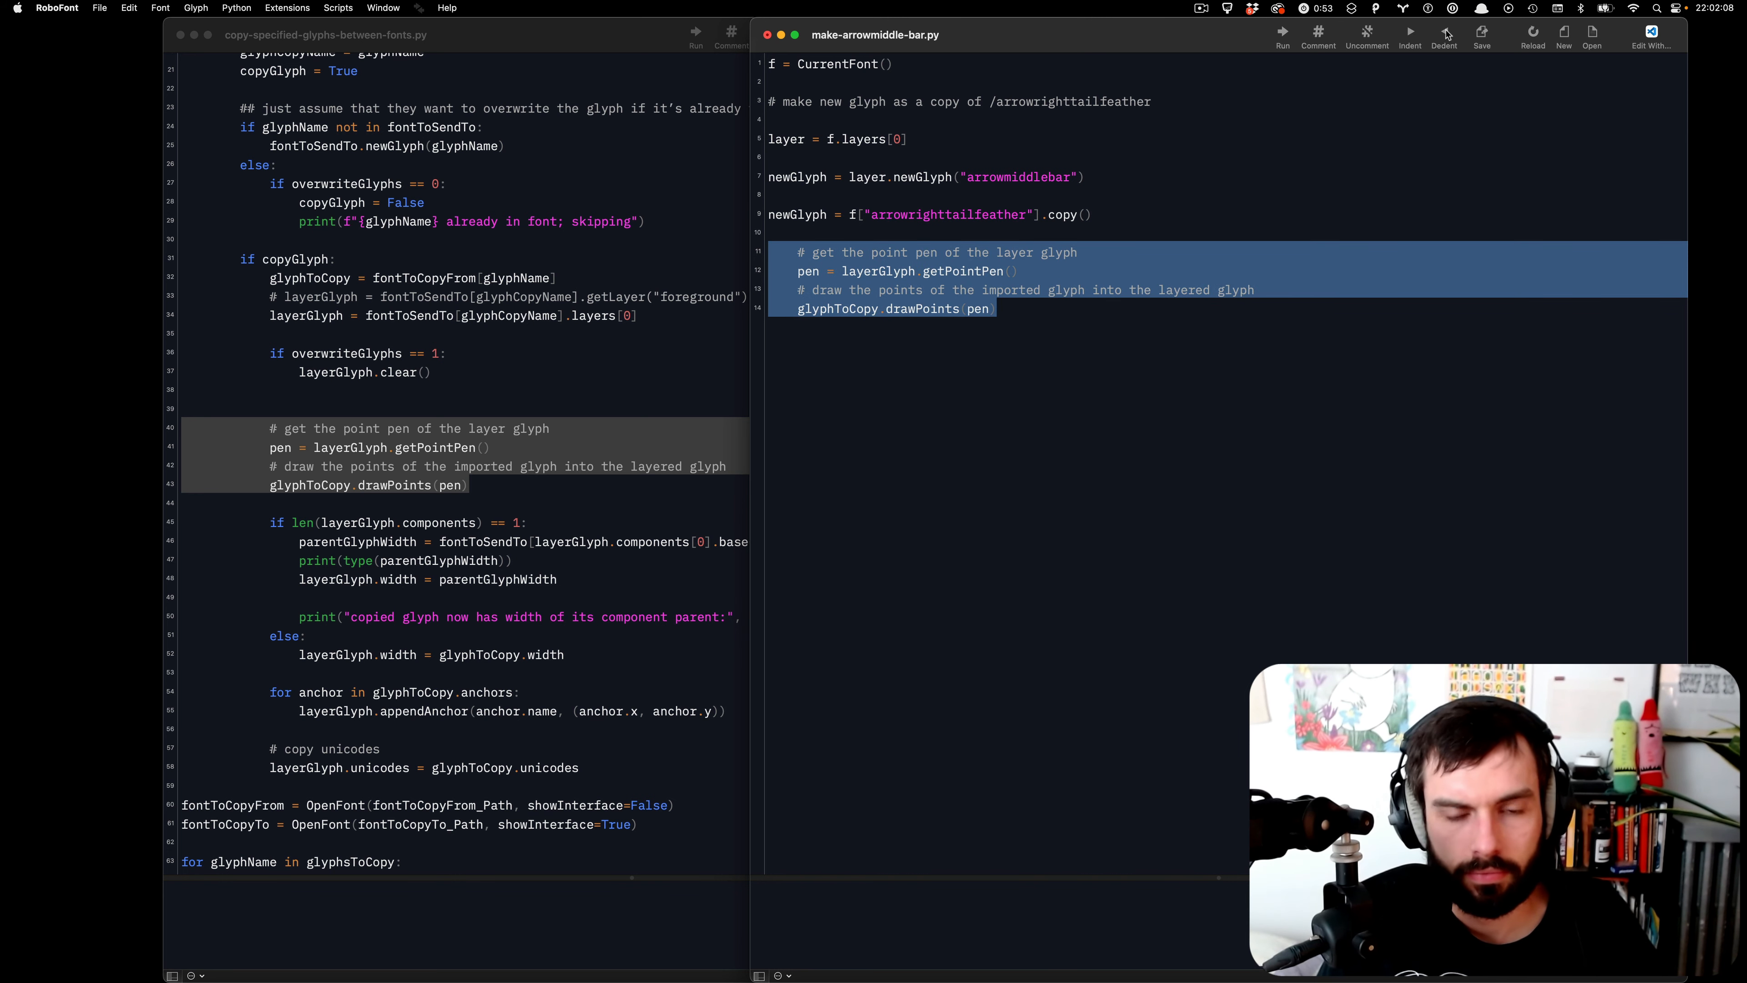
click(1448, 34)
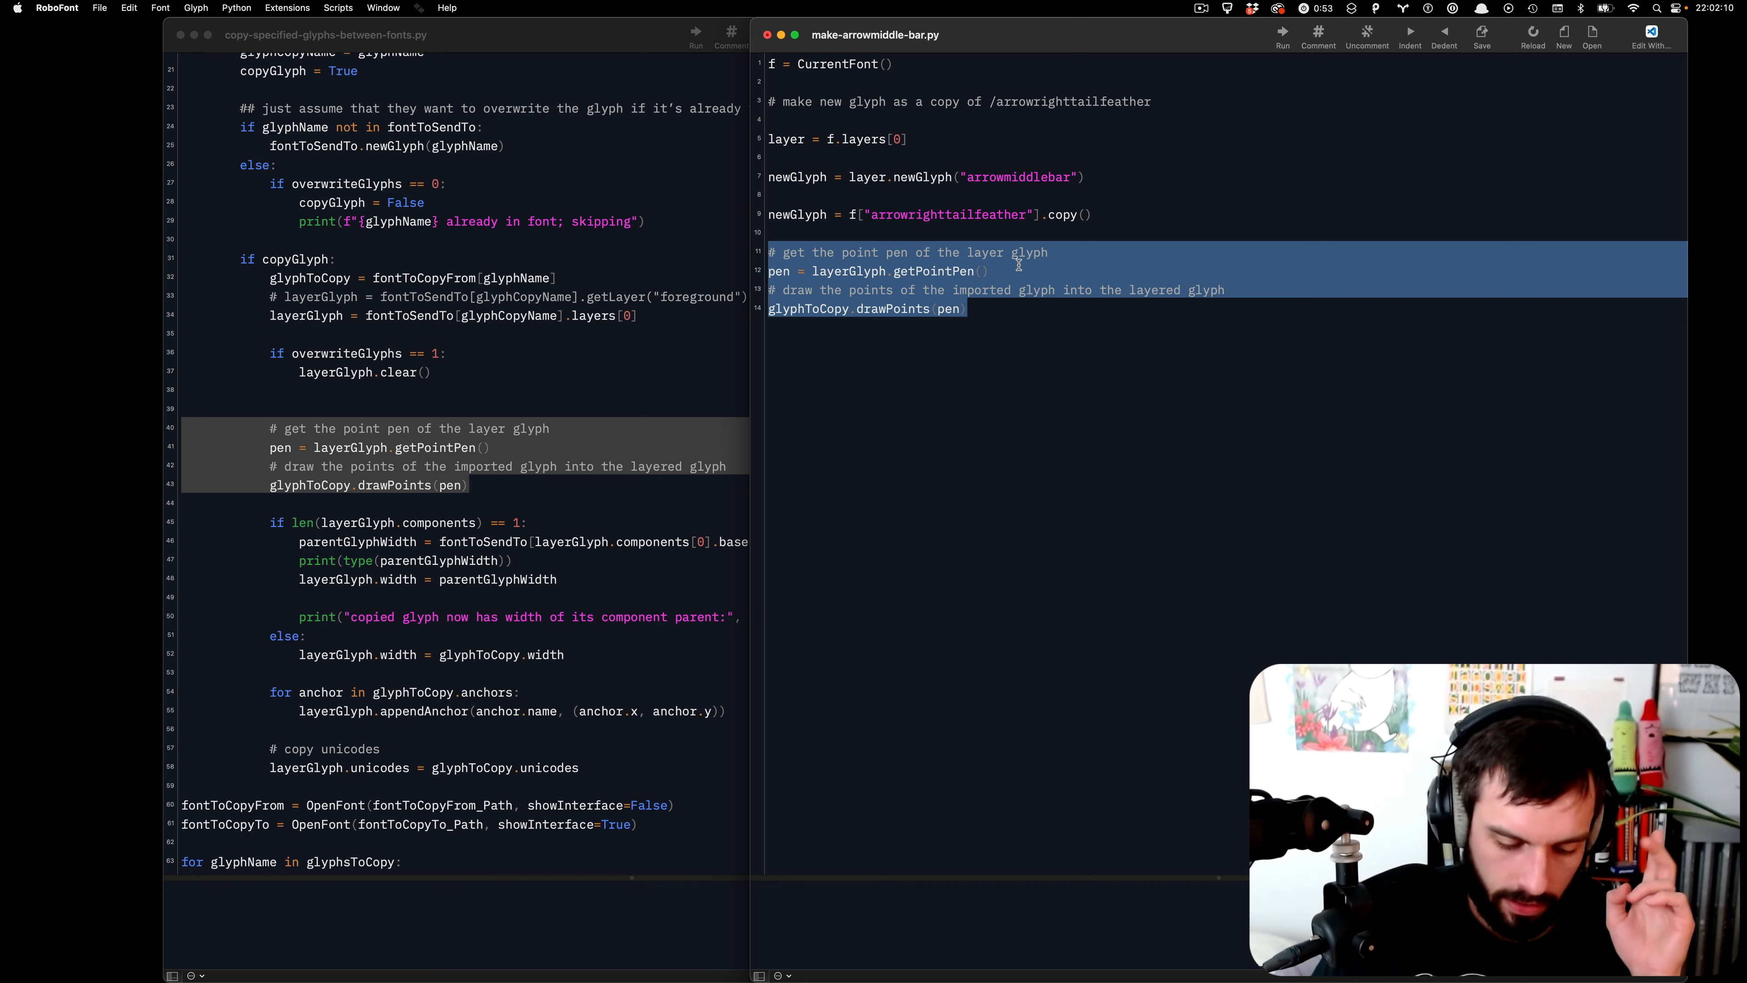
click(1019, 266)
key(Return)
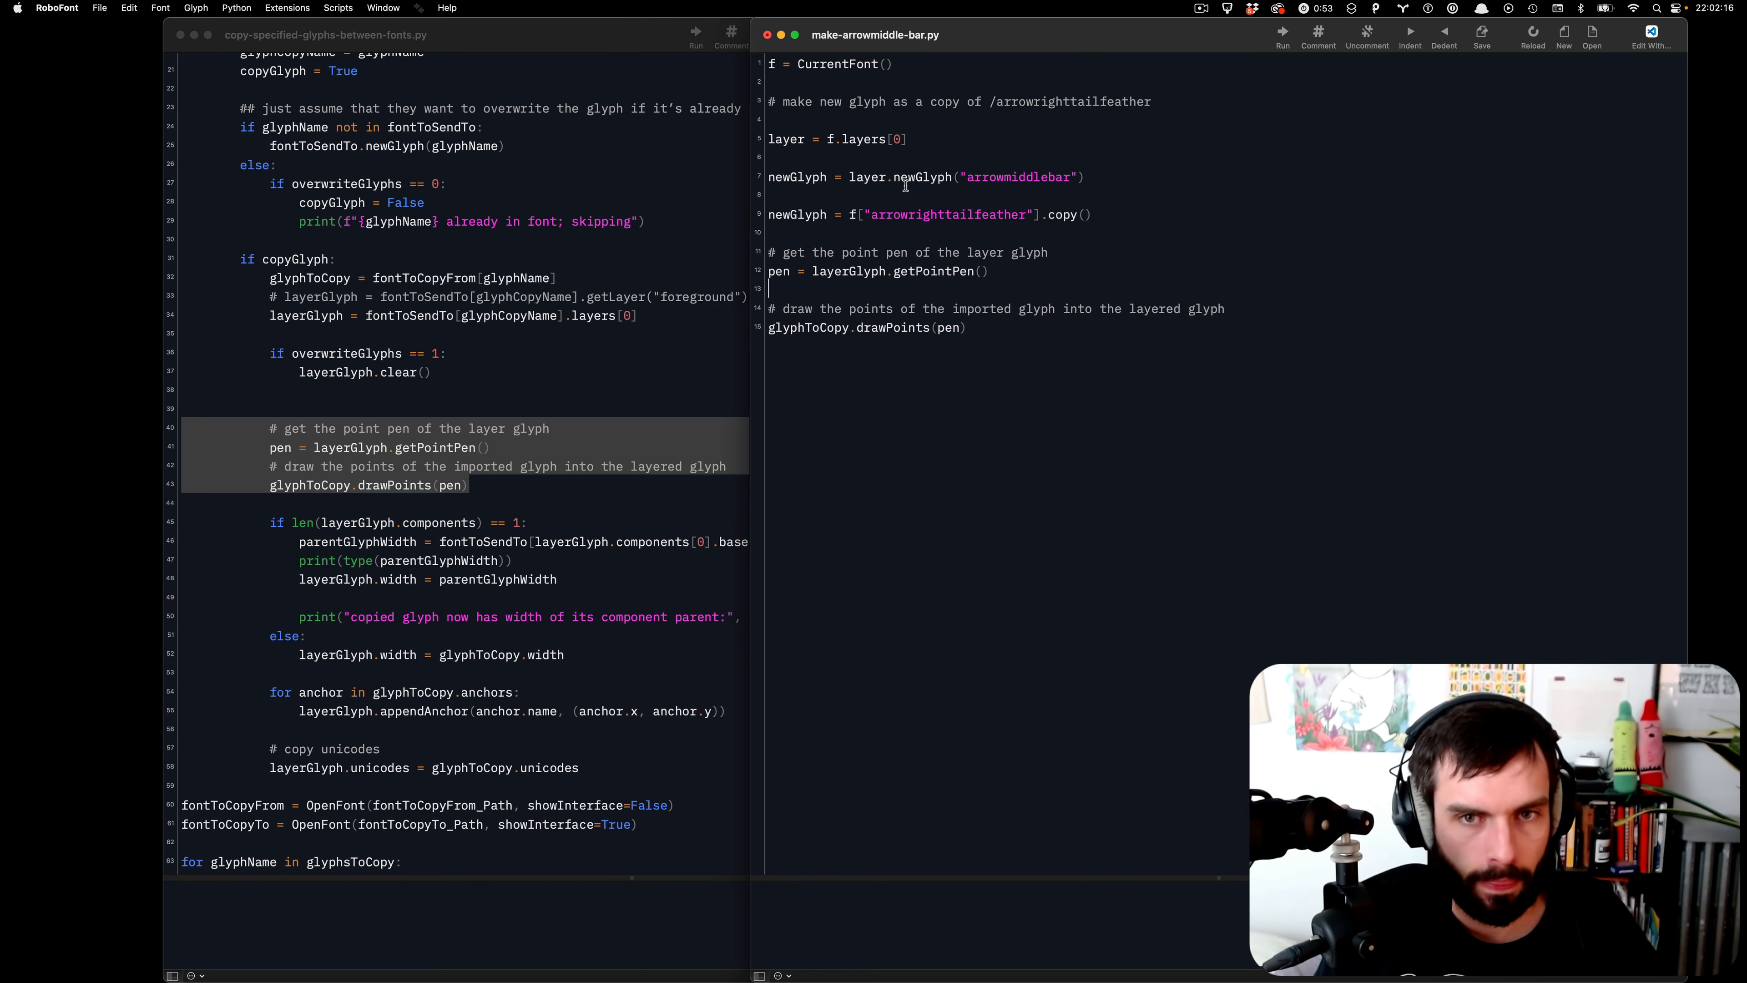
- Comment out the newGlyph = f["arrowrighttailfeather"].copy() line
drag(1040, 214, 851, 214)
key(super+c)
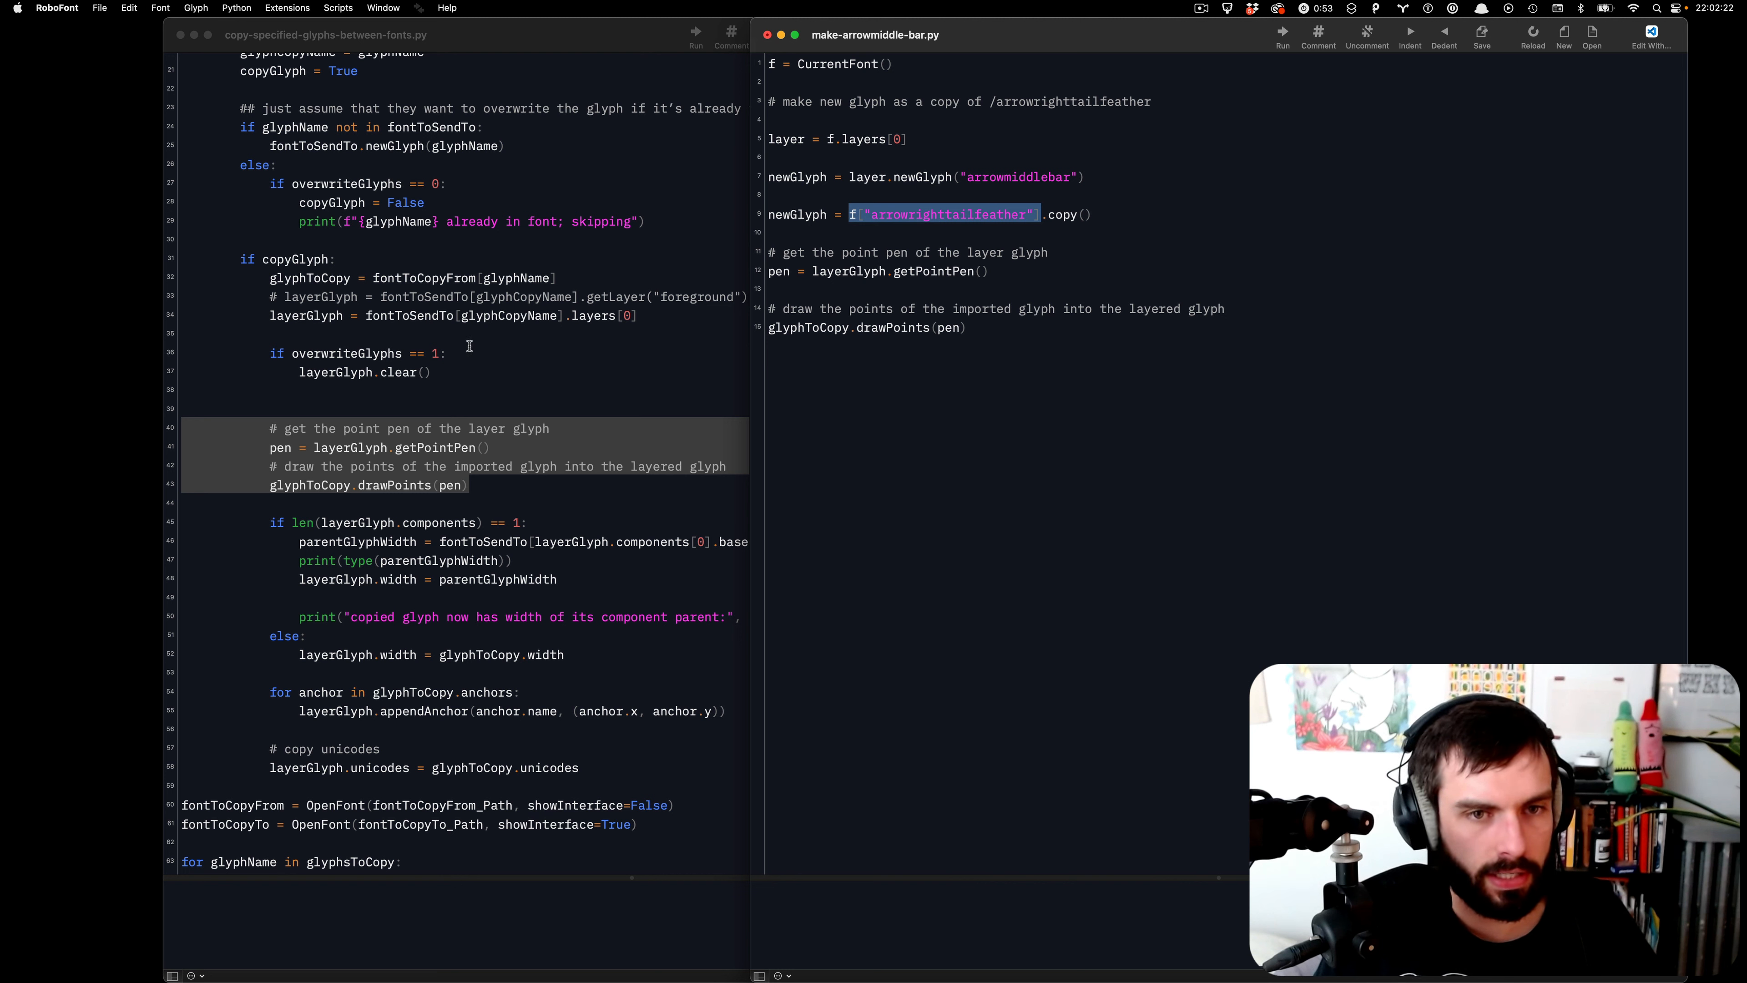
key(super+v)
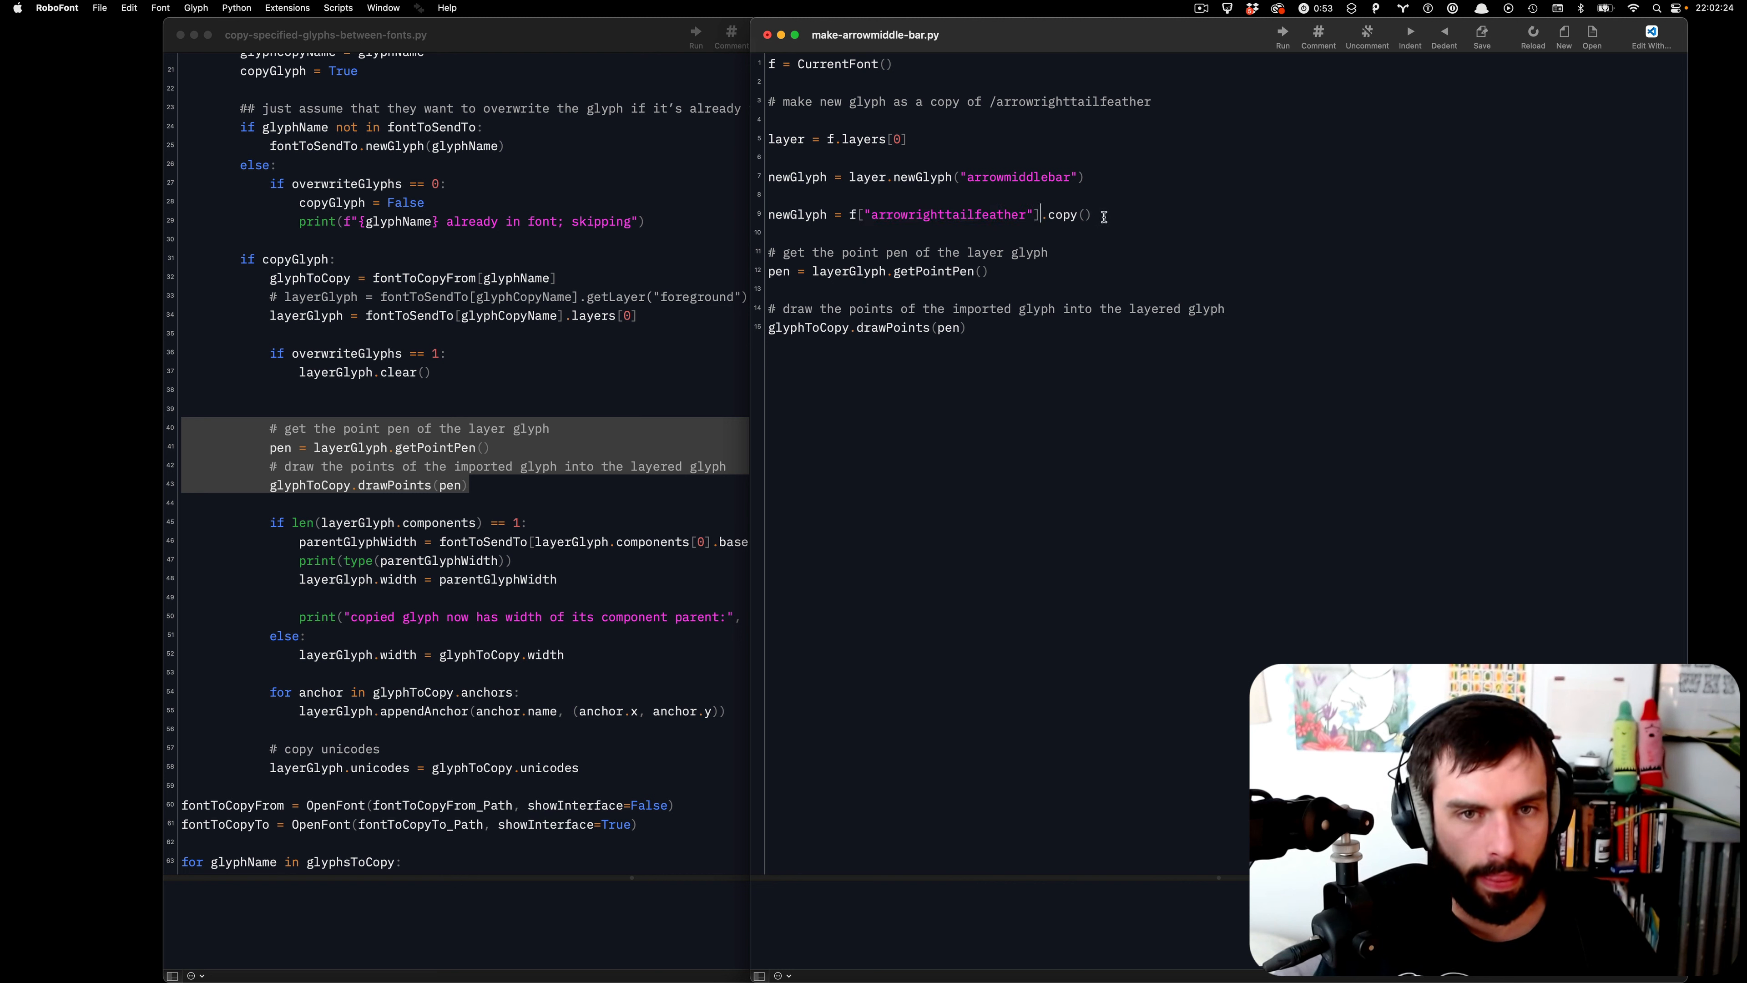
double_click(864, 272)
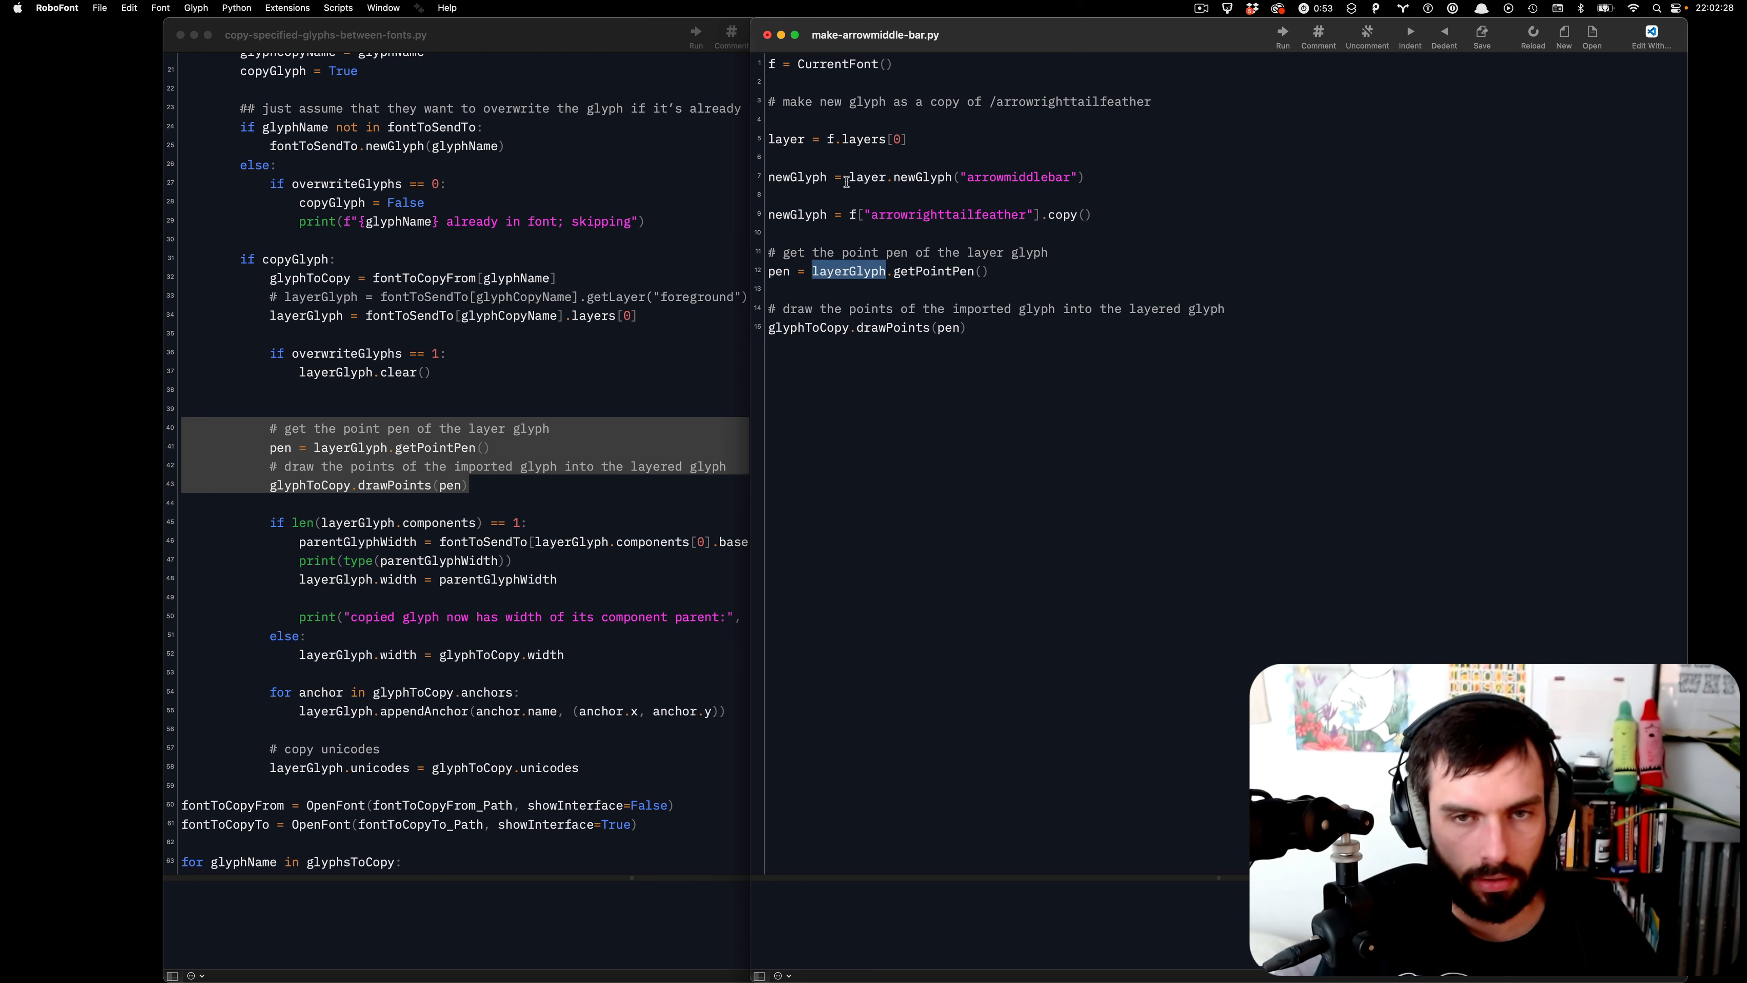
click(1117, 218)
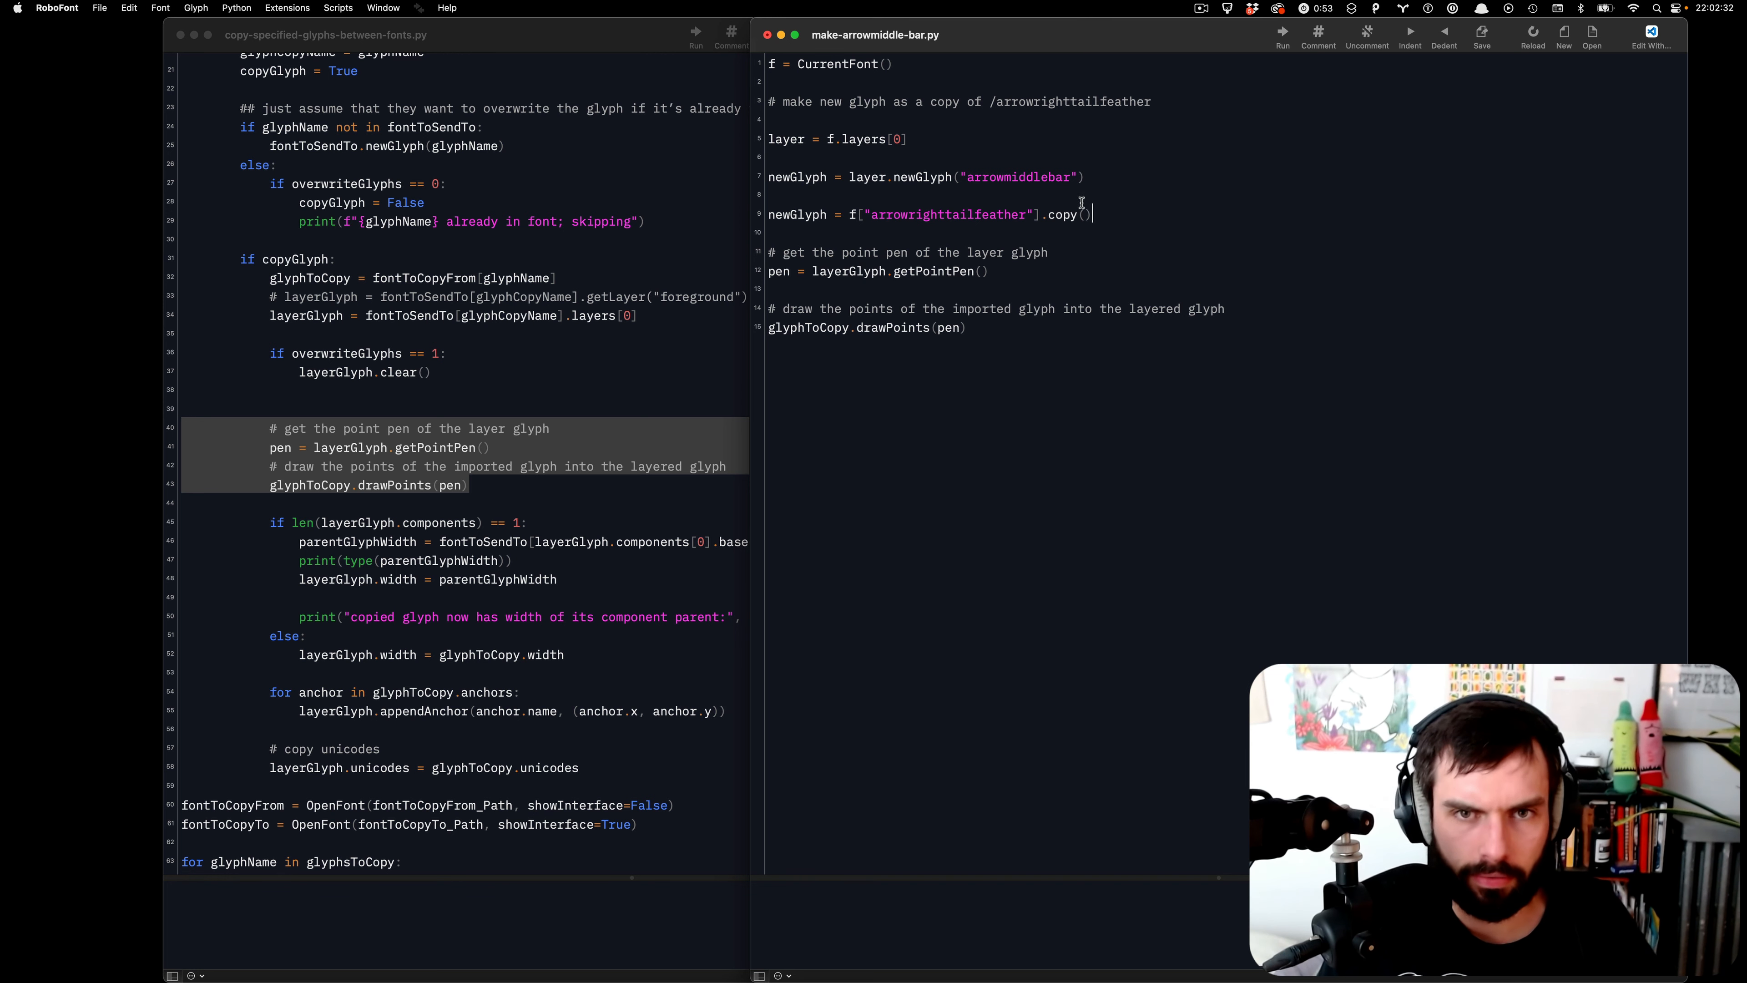
click(1323, 36)
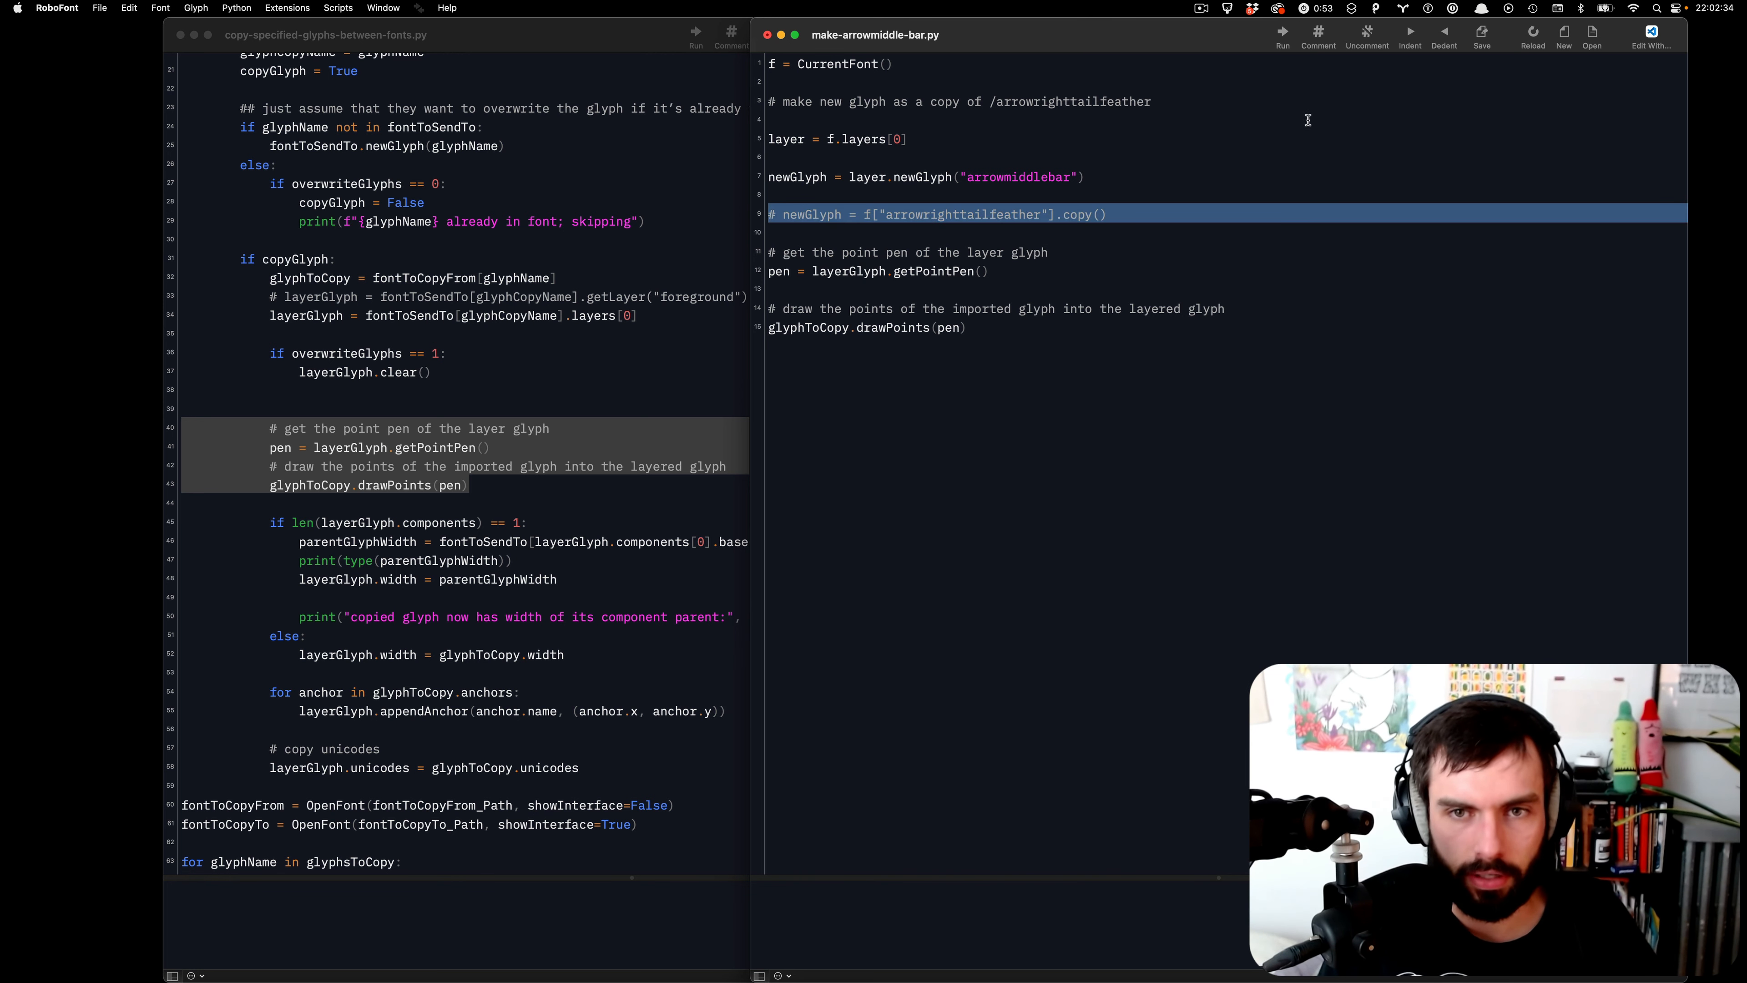
- Add the line glyphToCopy = f["arrowrighttailfeather"] below the commented-out copy() line
click(1182, 210)
key(Return)
key(Return)
text(glyphToCopy)
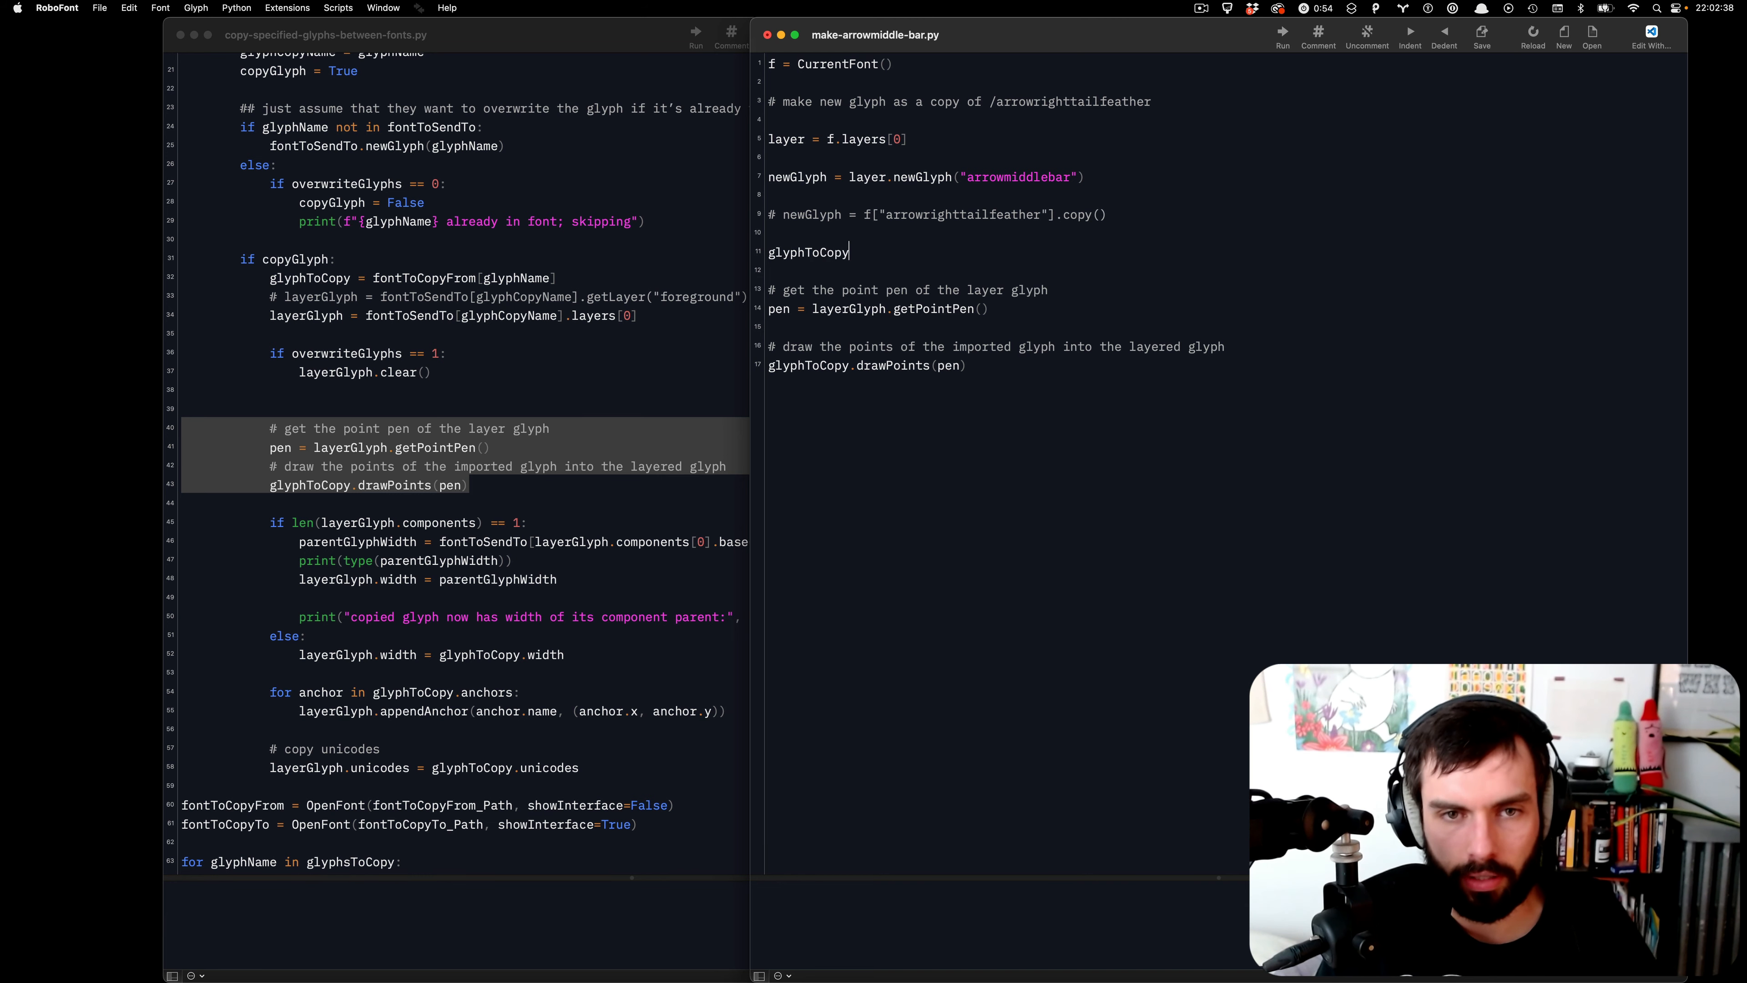
text( =)
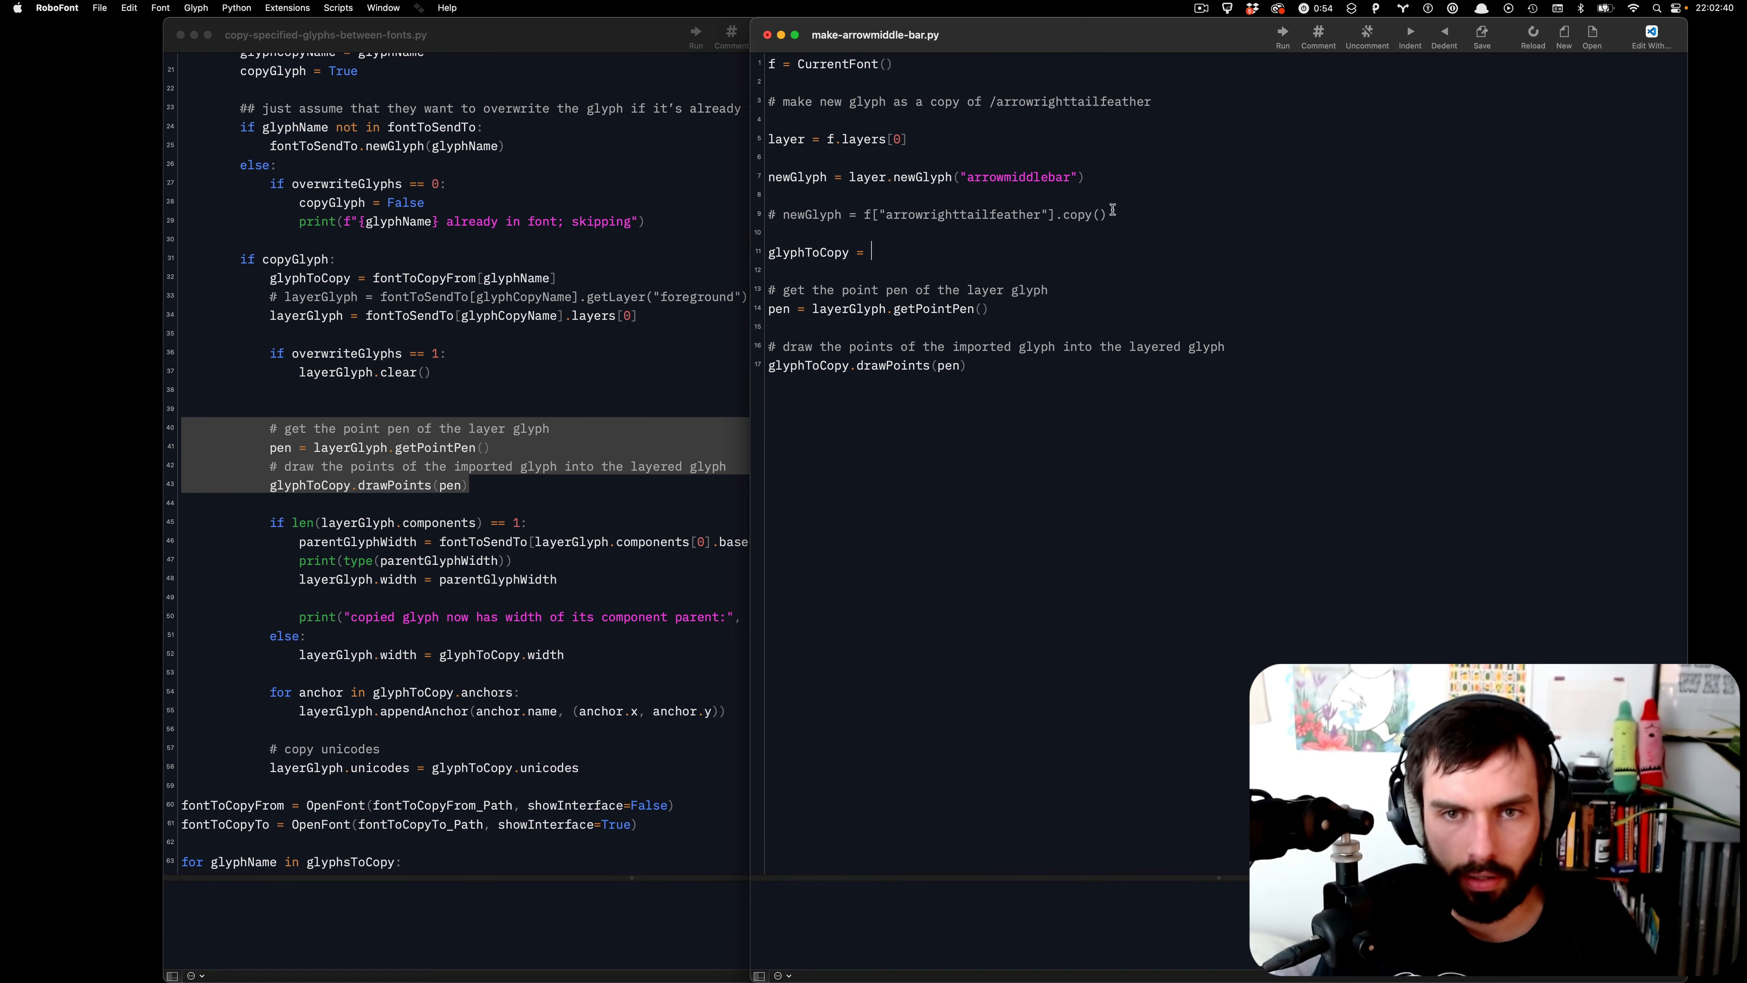
drag(1055, 214, 863, 216)
key(super+c)
click(869, 253)
key(super+v)
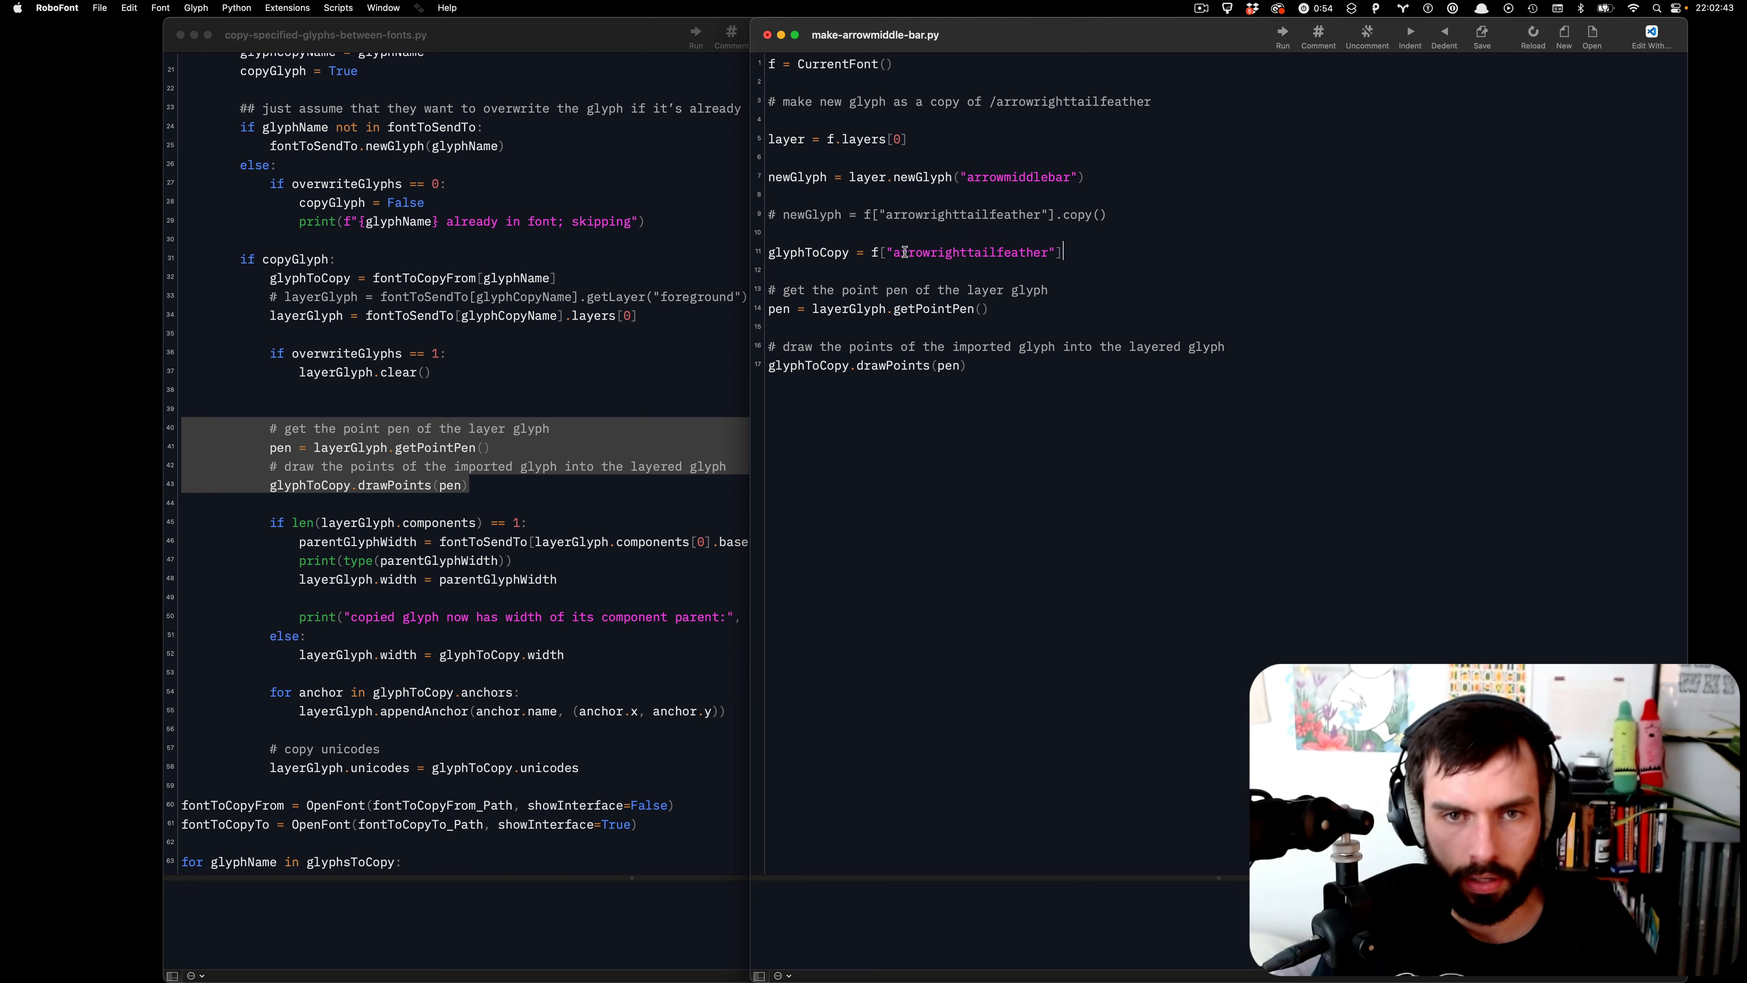
- Append .layers[0] to the glyphToCopy assignment
double_click(794, 255)
click(1103, 251)
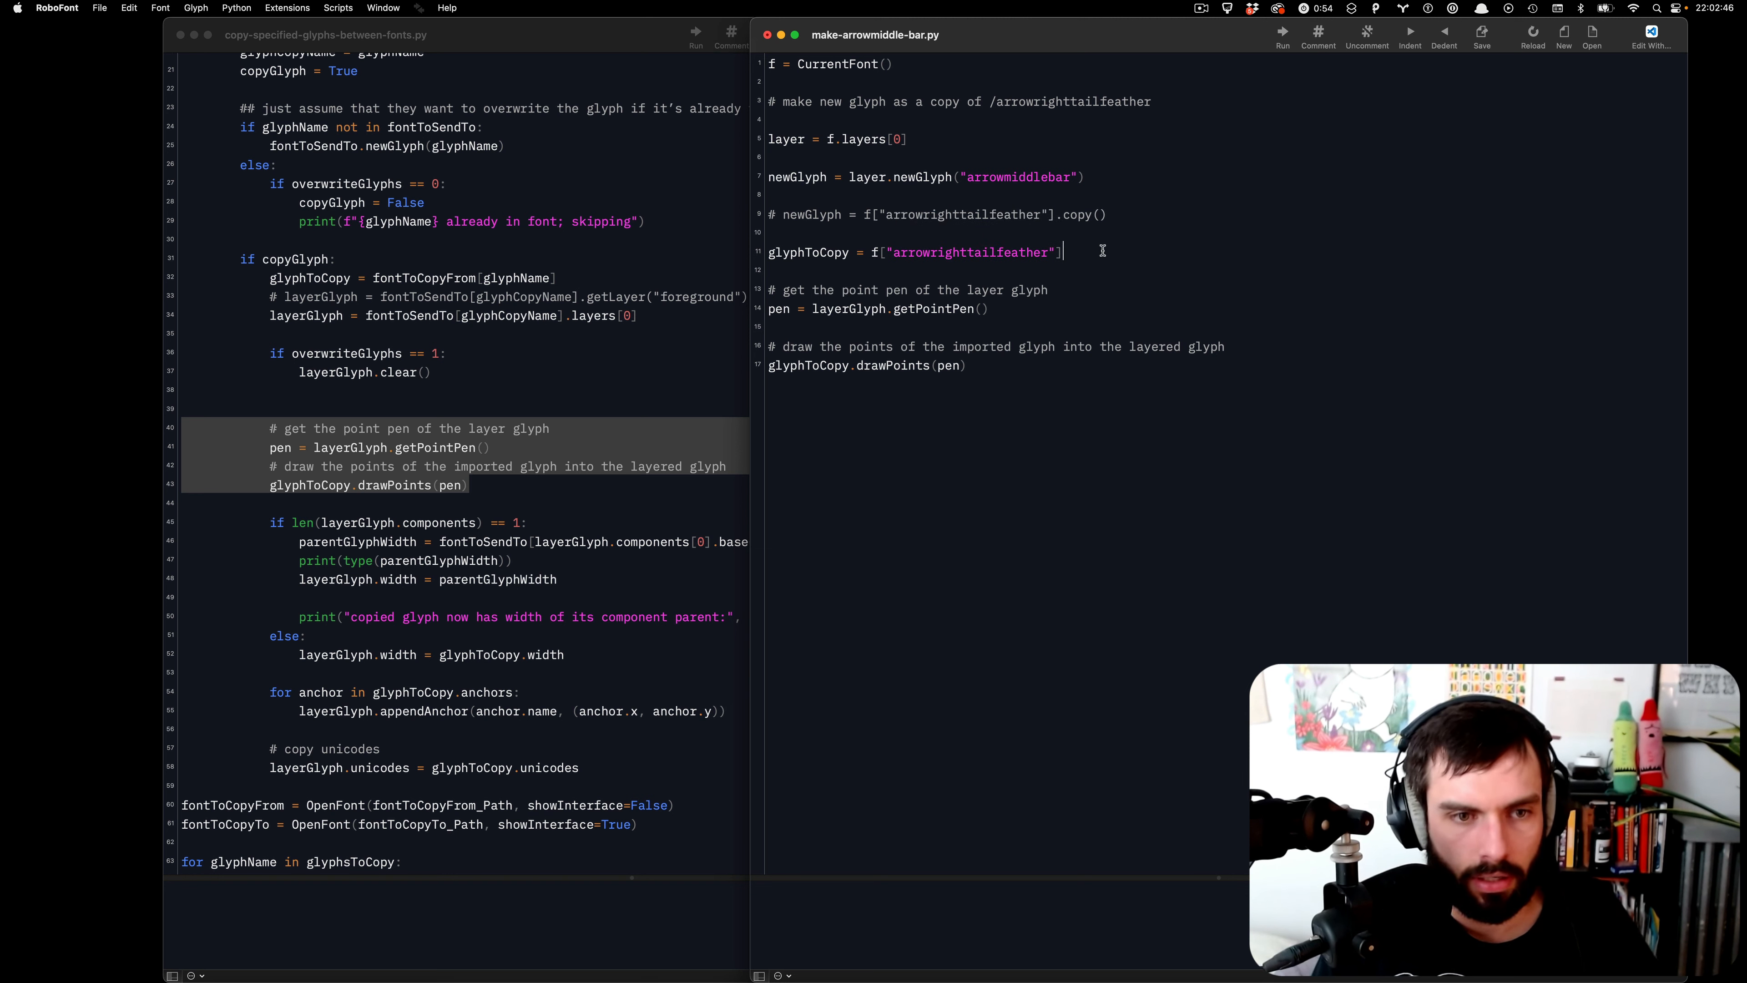
text(.layers)
key(Return)
key(BackSpace)
text([0)
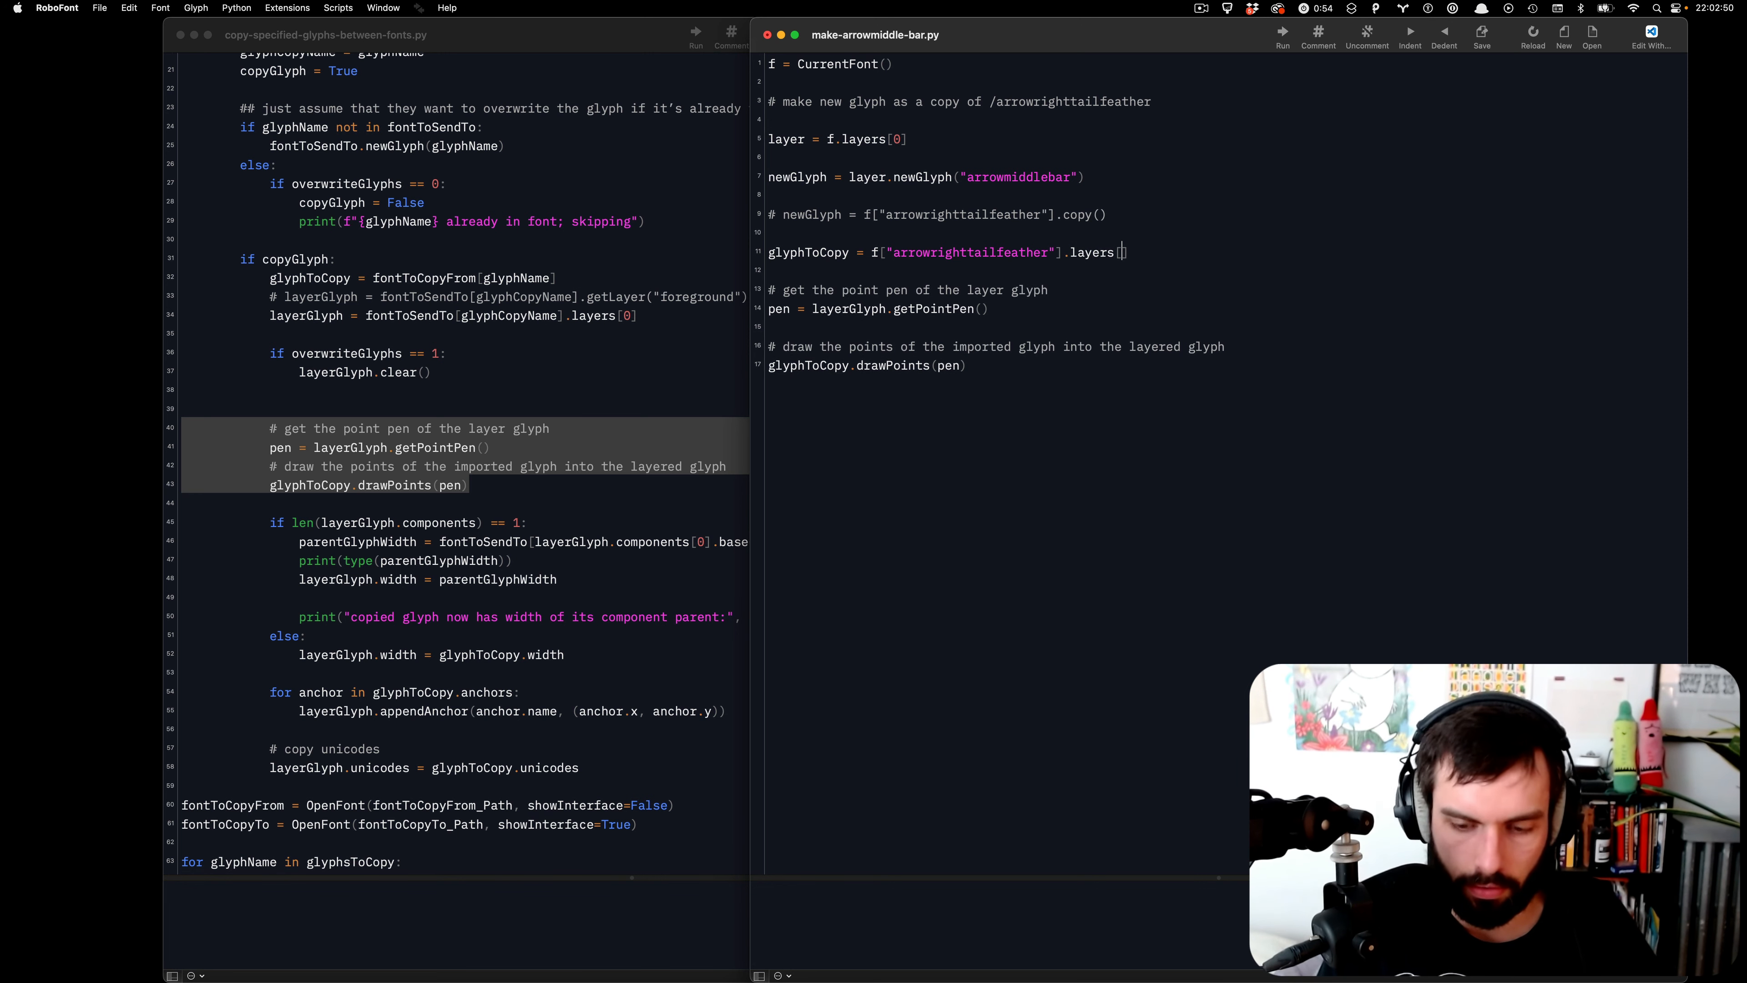
- Try newGlyph in place of layerGlyph in the getPointPen line, and undo the replacement
double_click(807, 252)
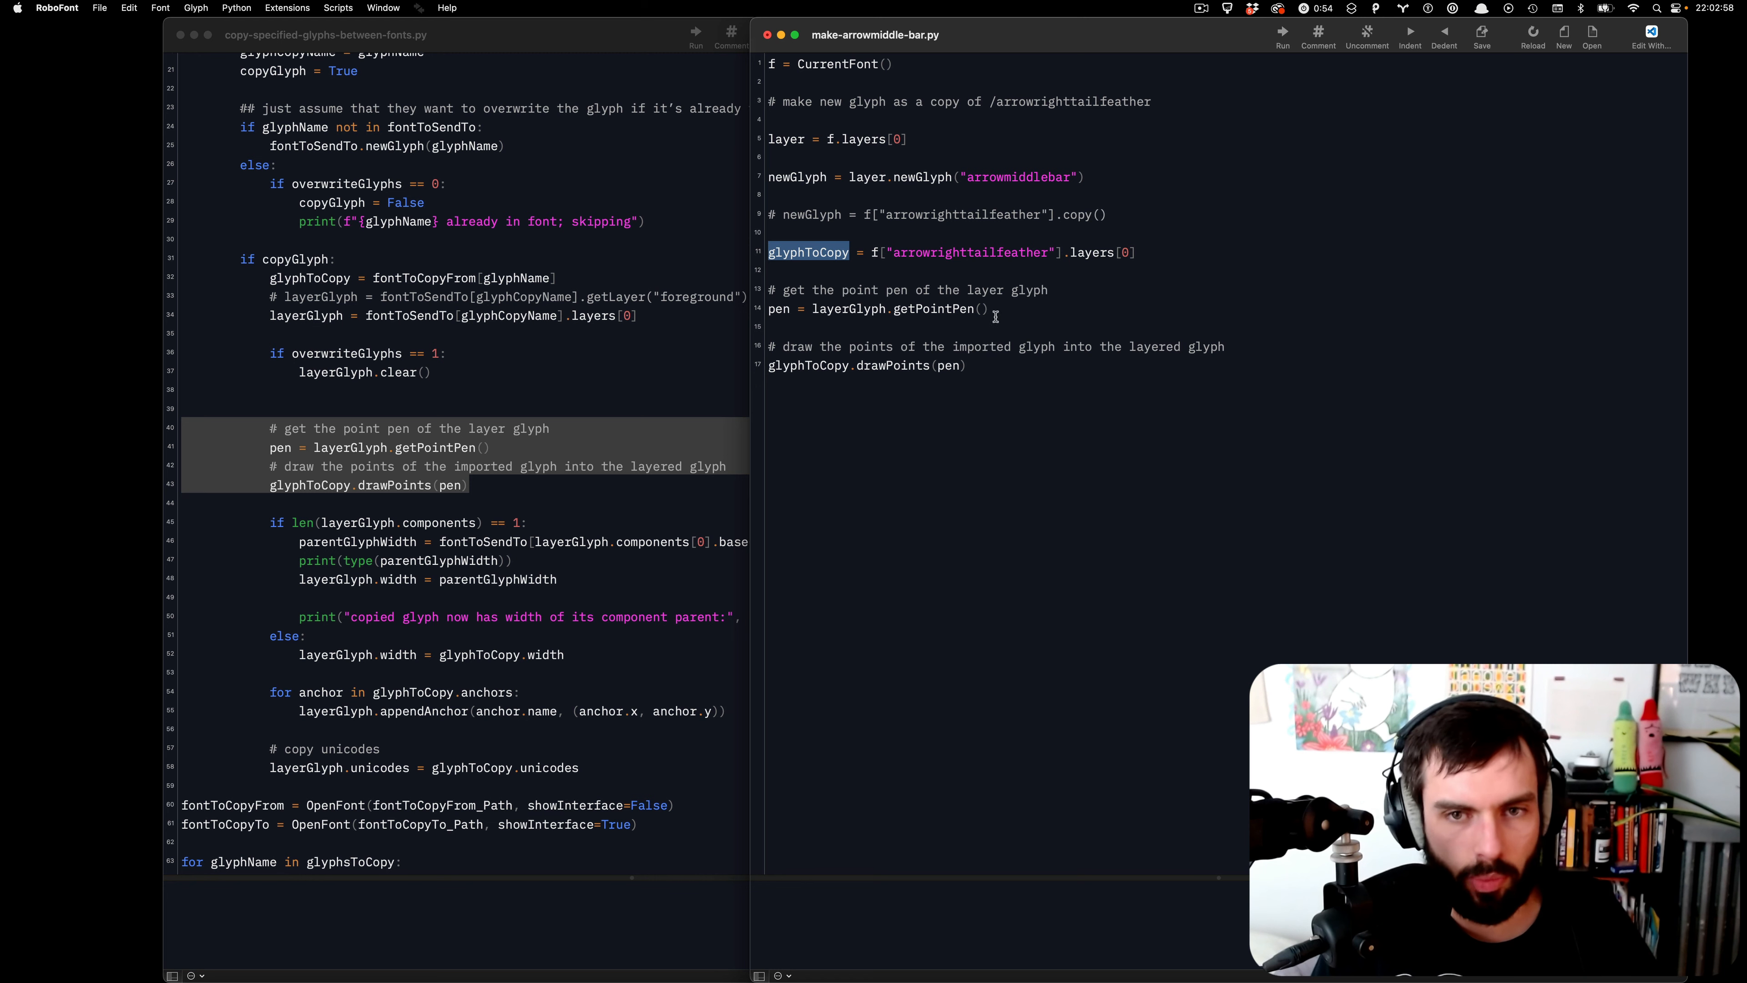
drag(995, 316, 834, 313)
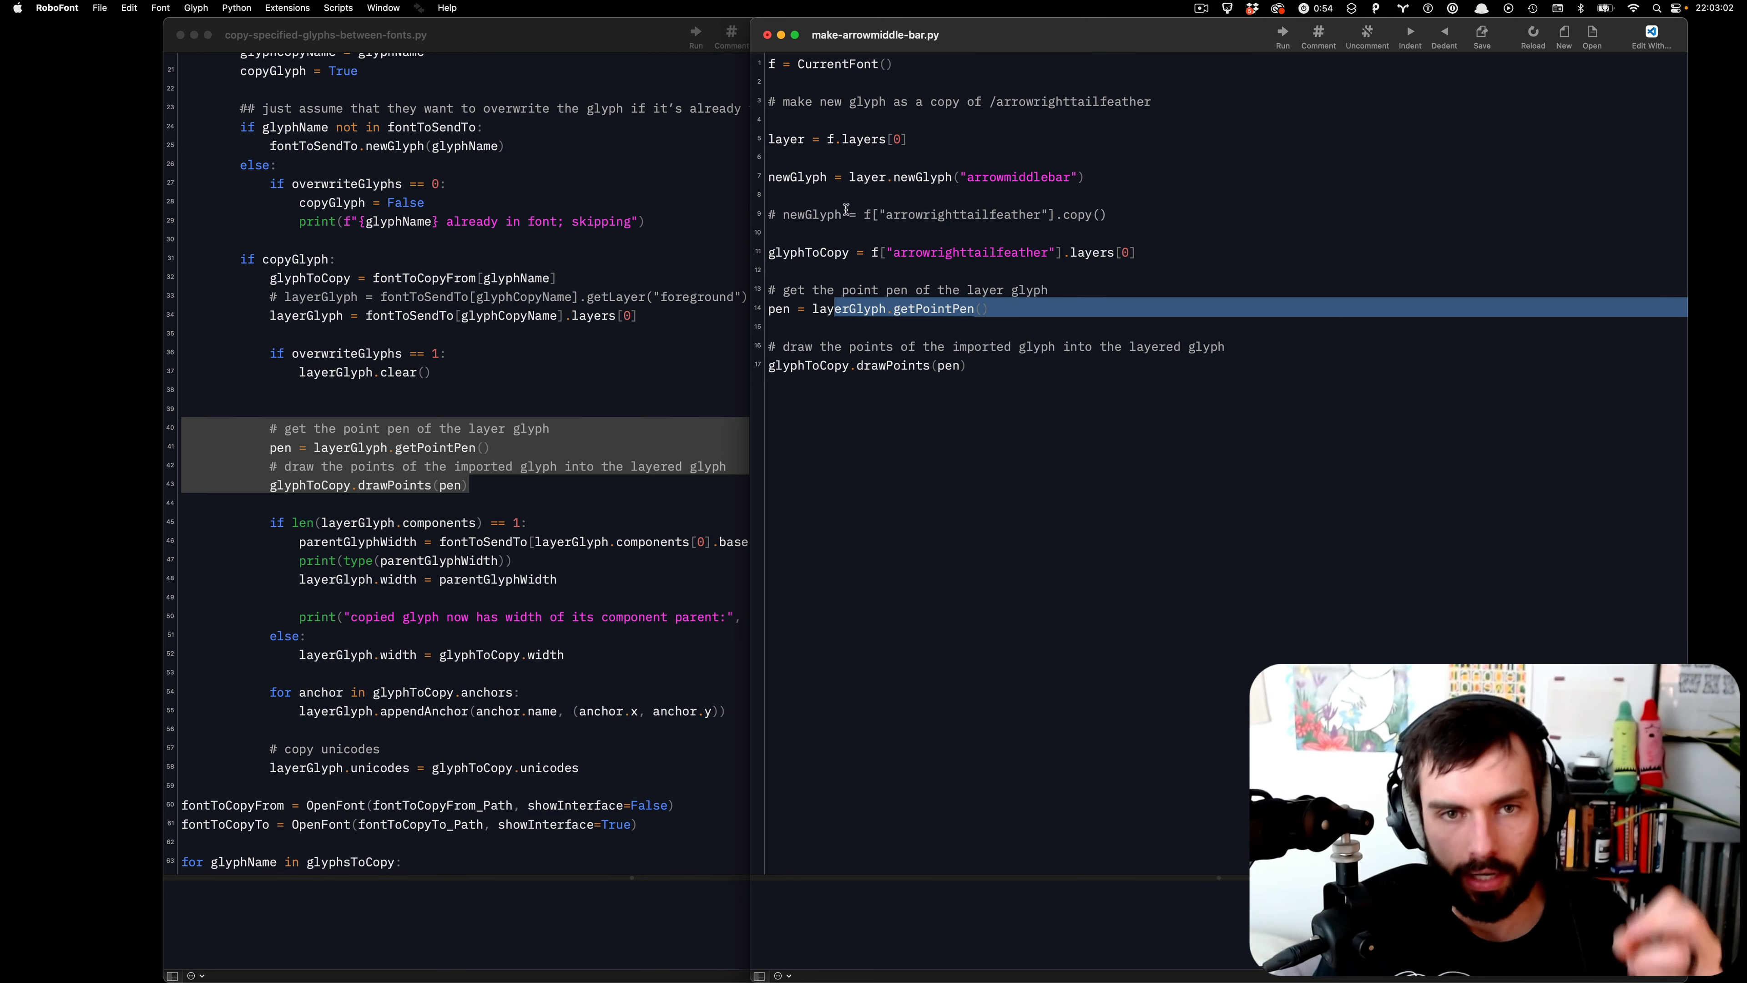
double_click(818, 178)
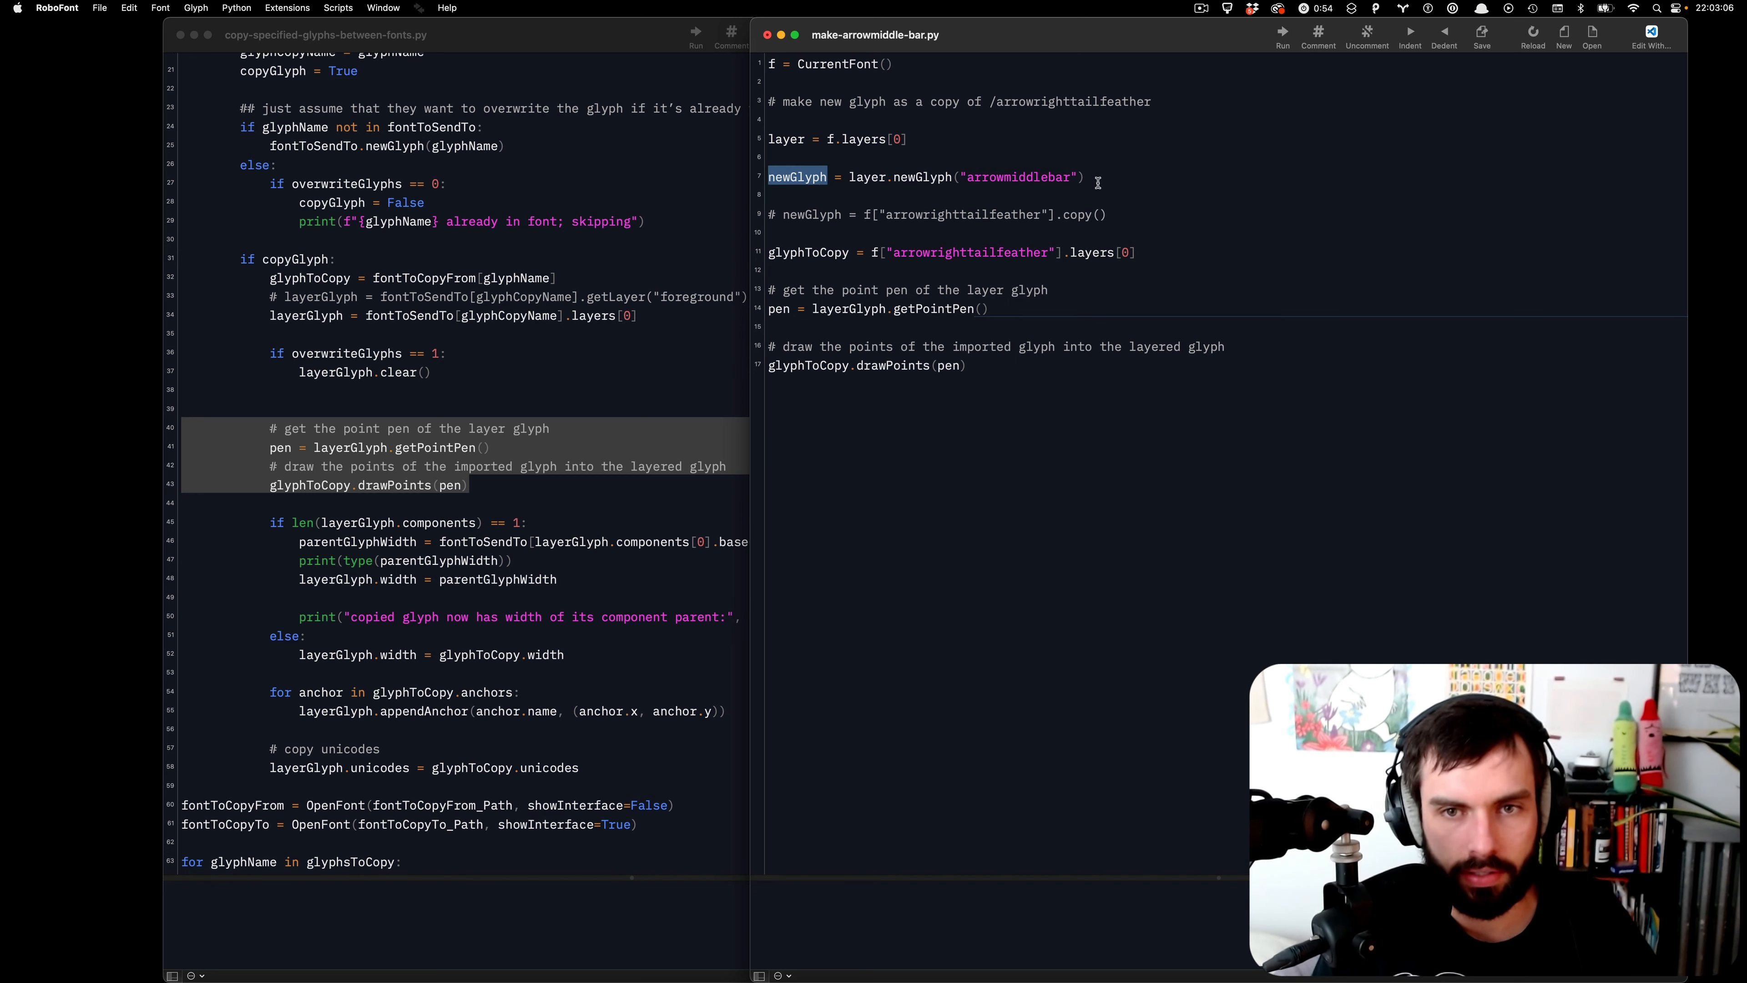
drag(1161, 256, 1060, 257)
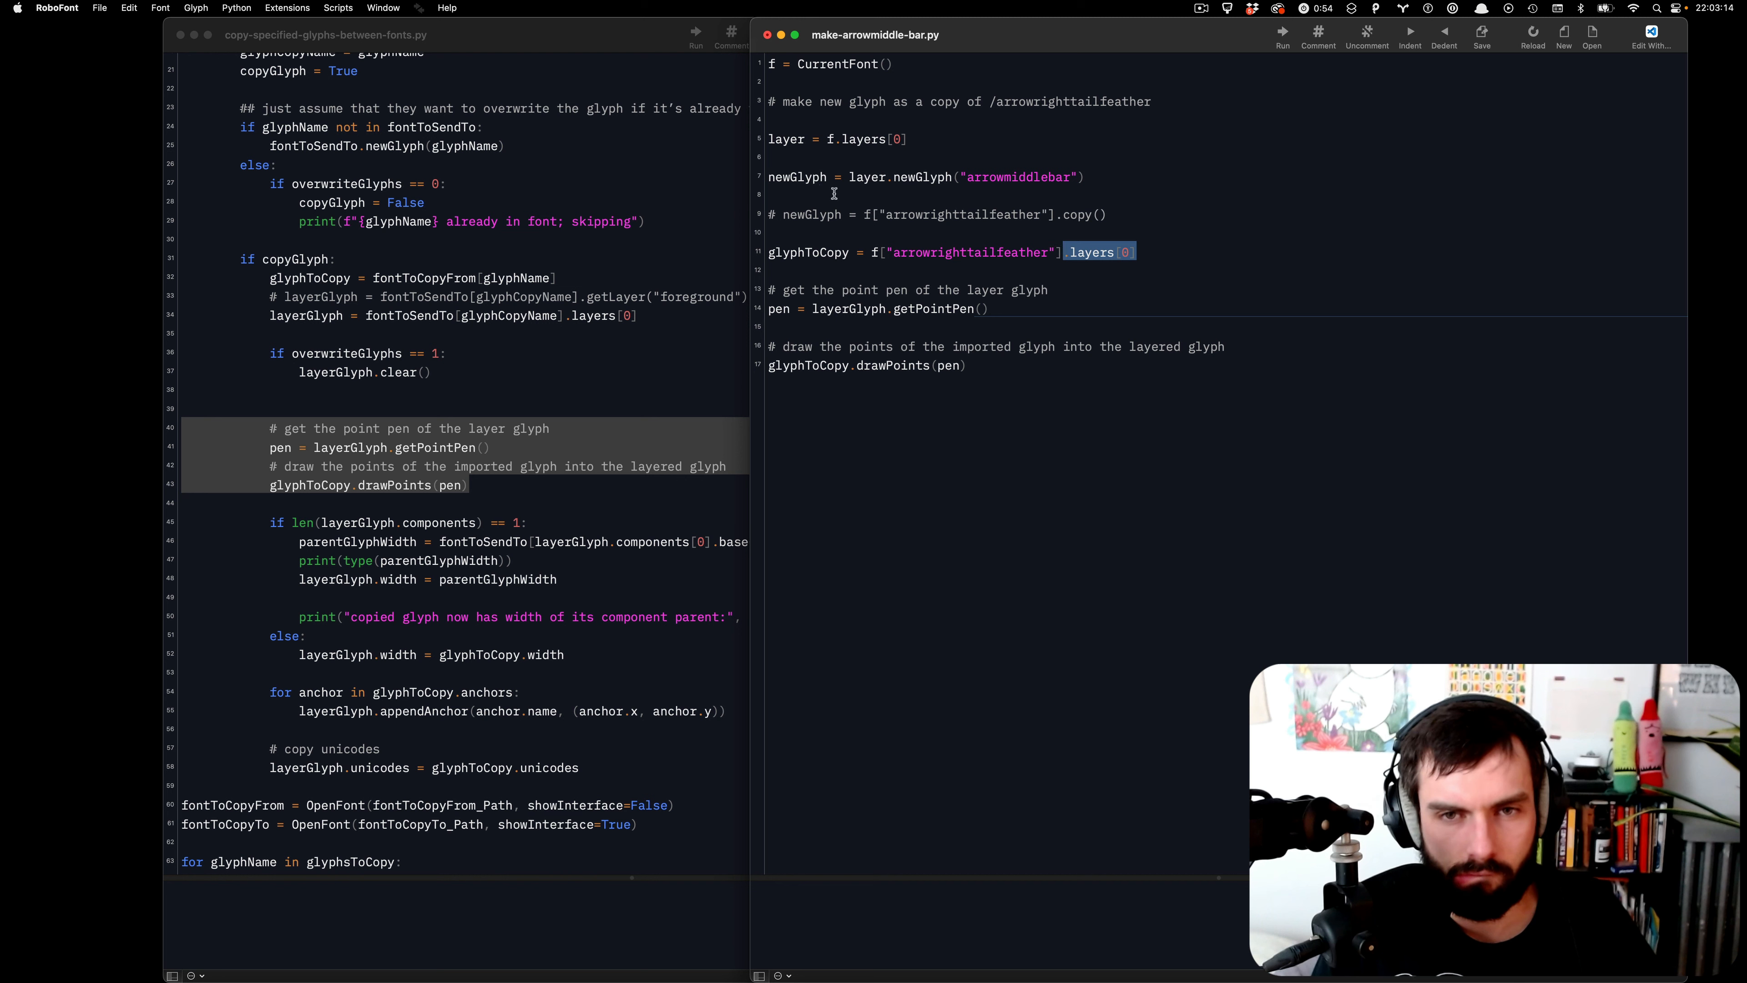
double_click(799, 176)
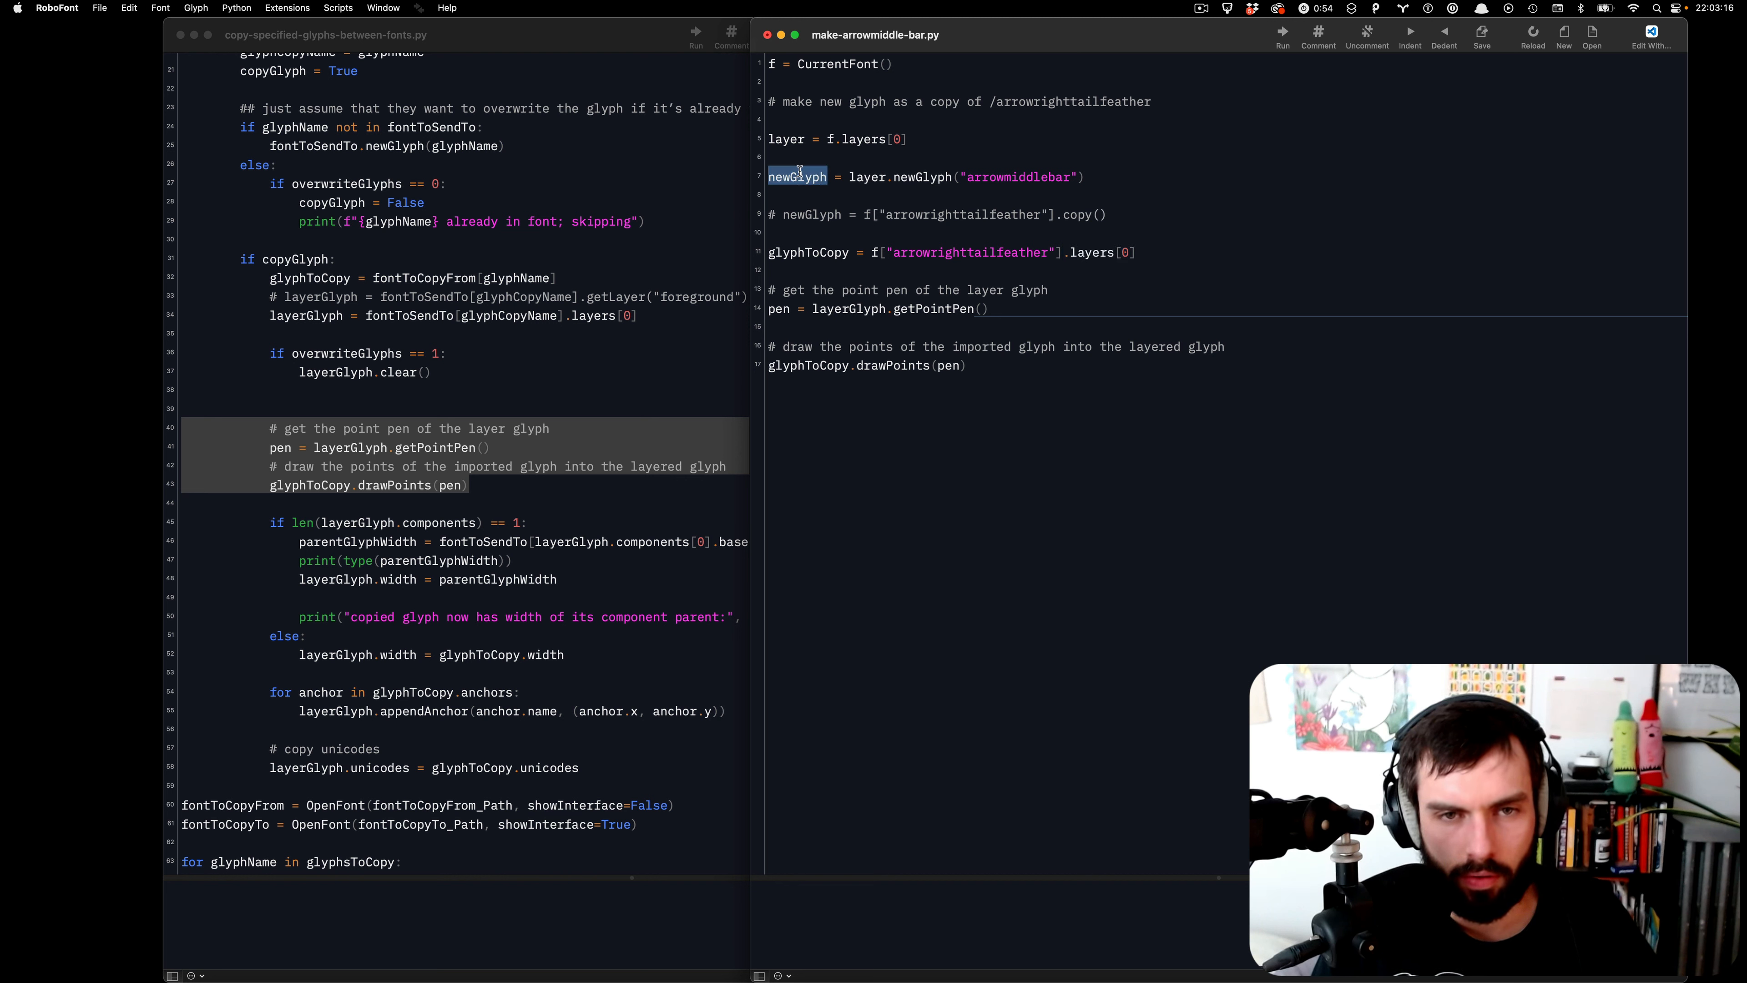
double_click(842, 305)
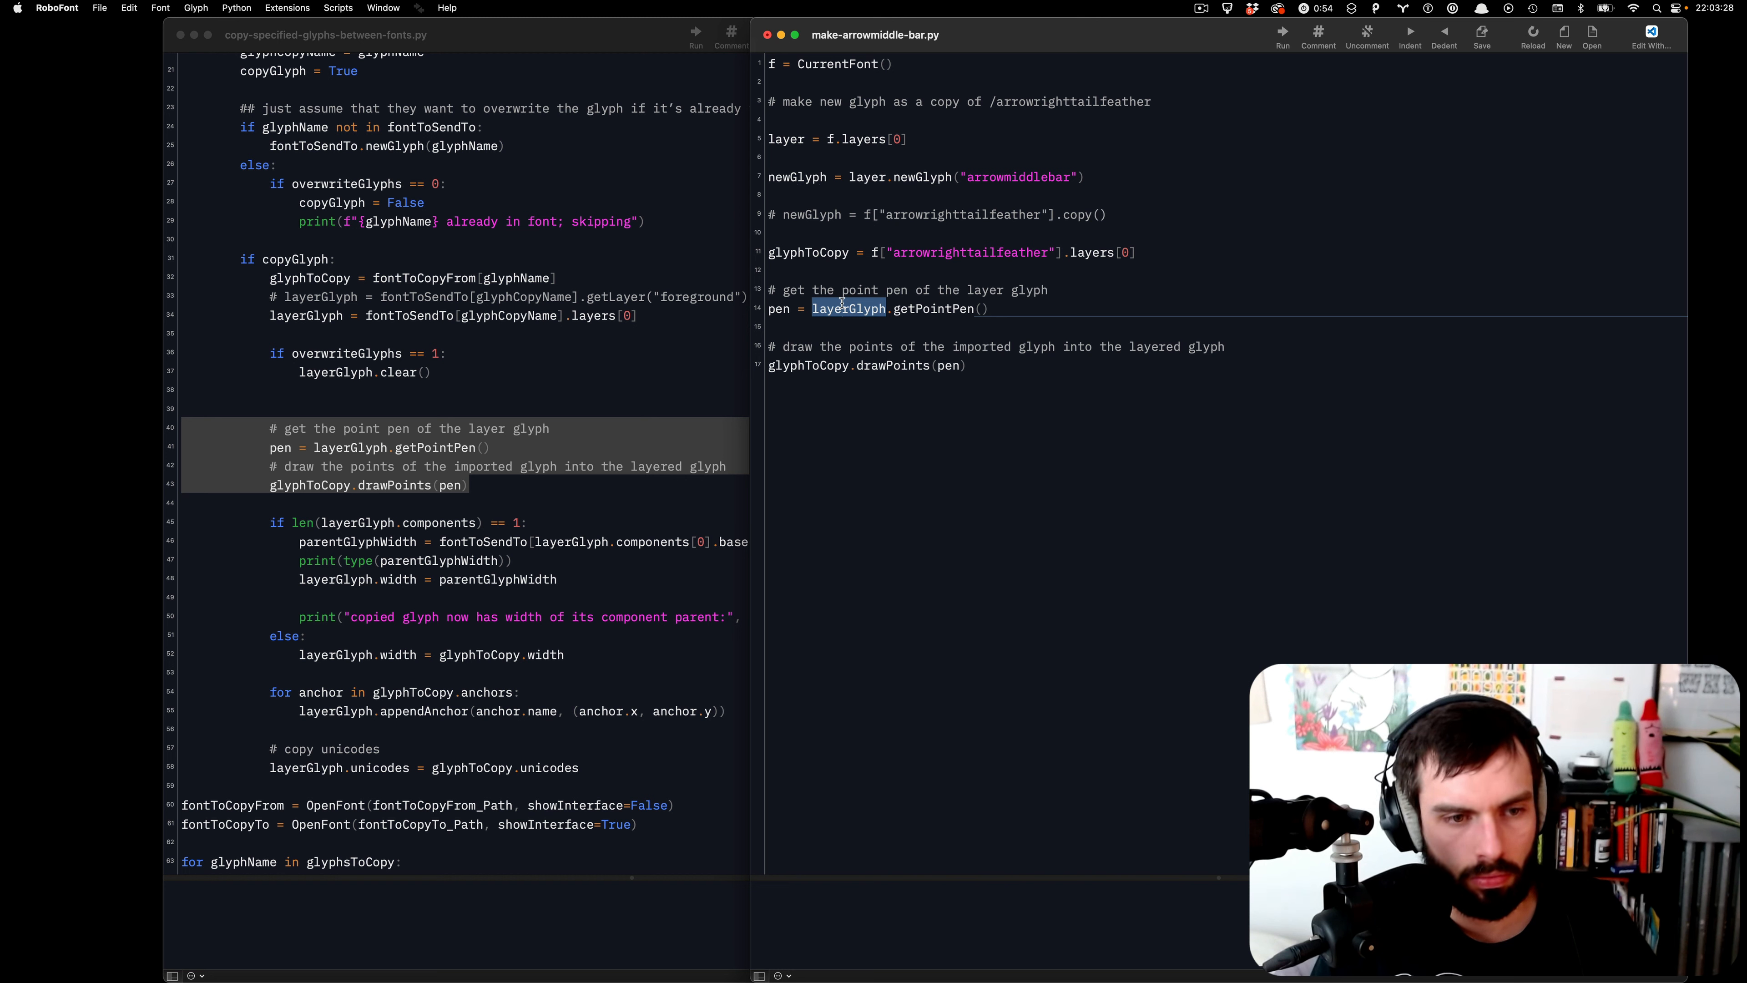
key(super+v)
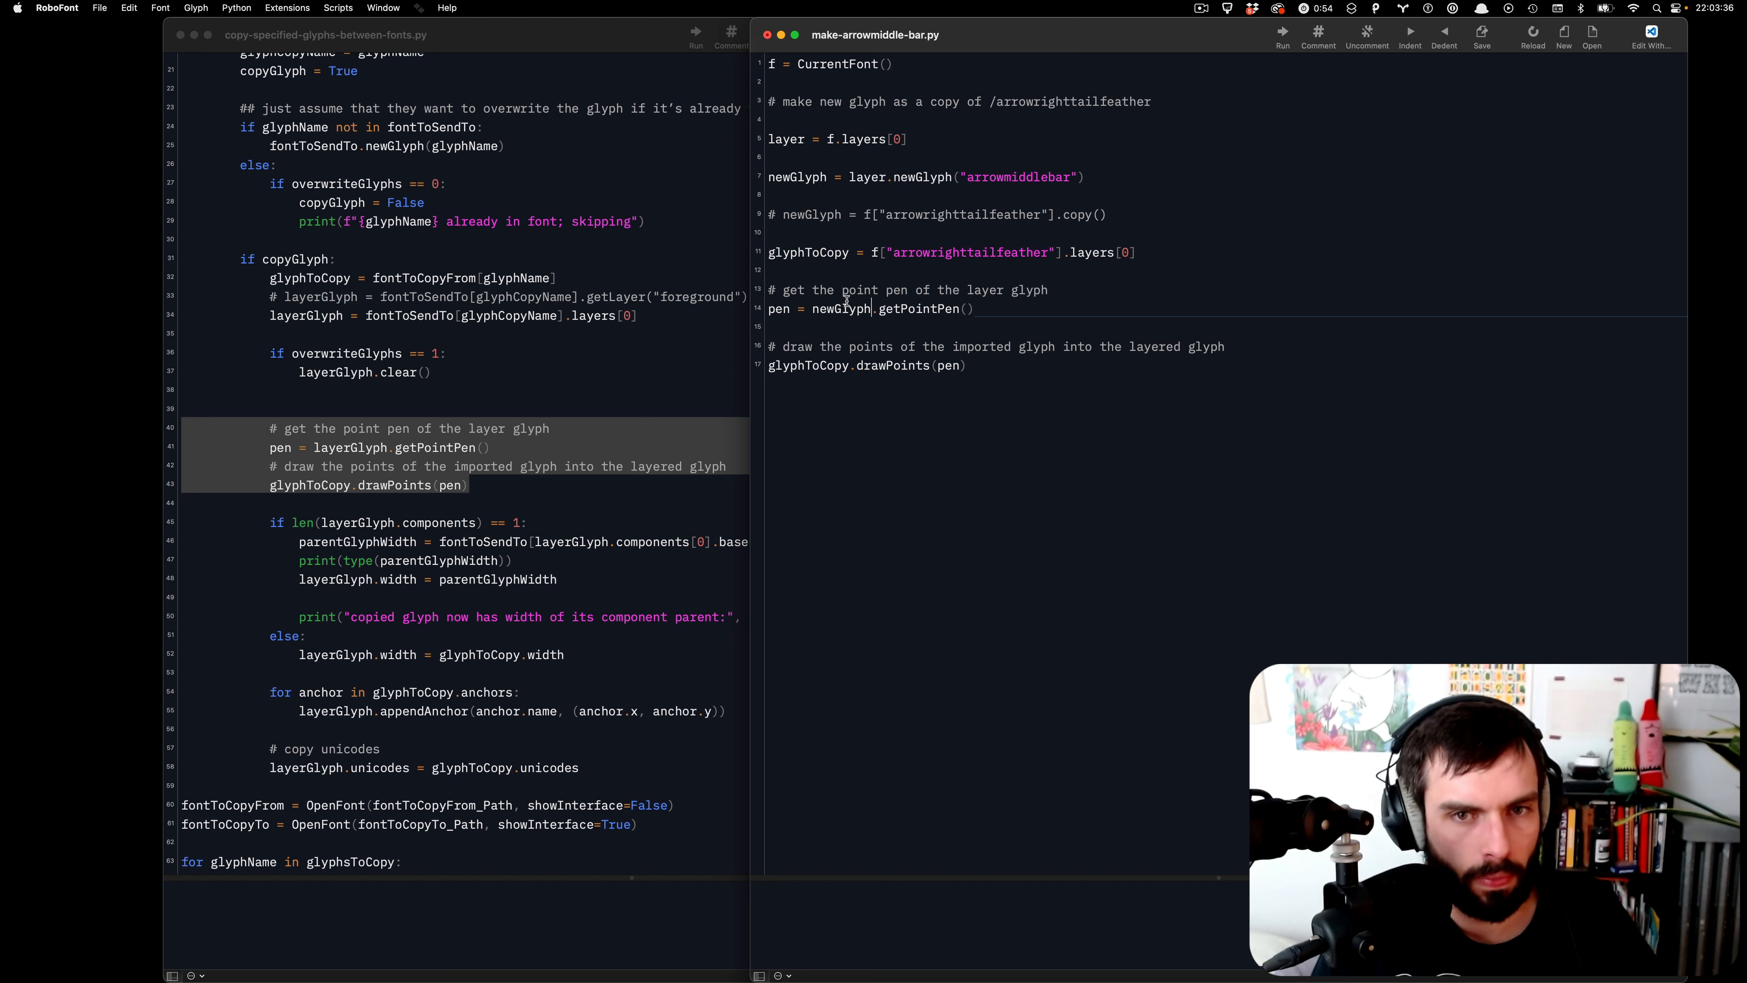
key(super+z)
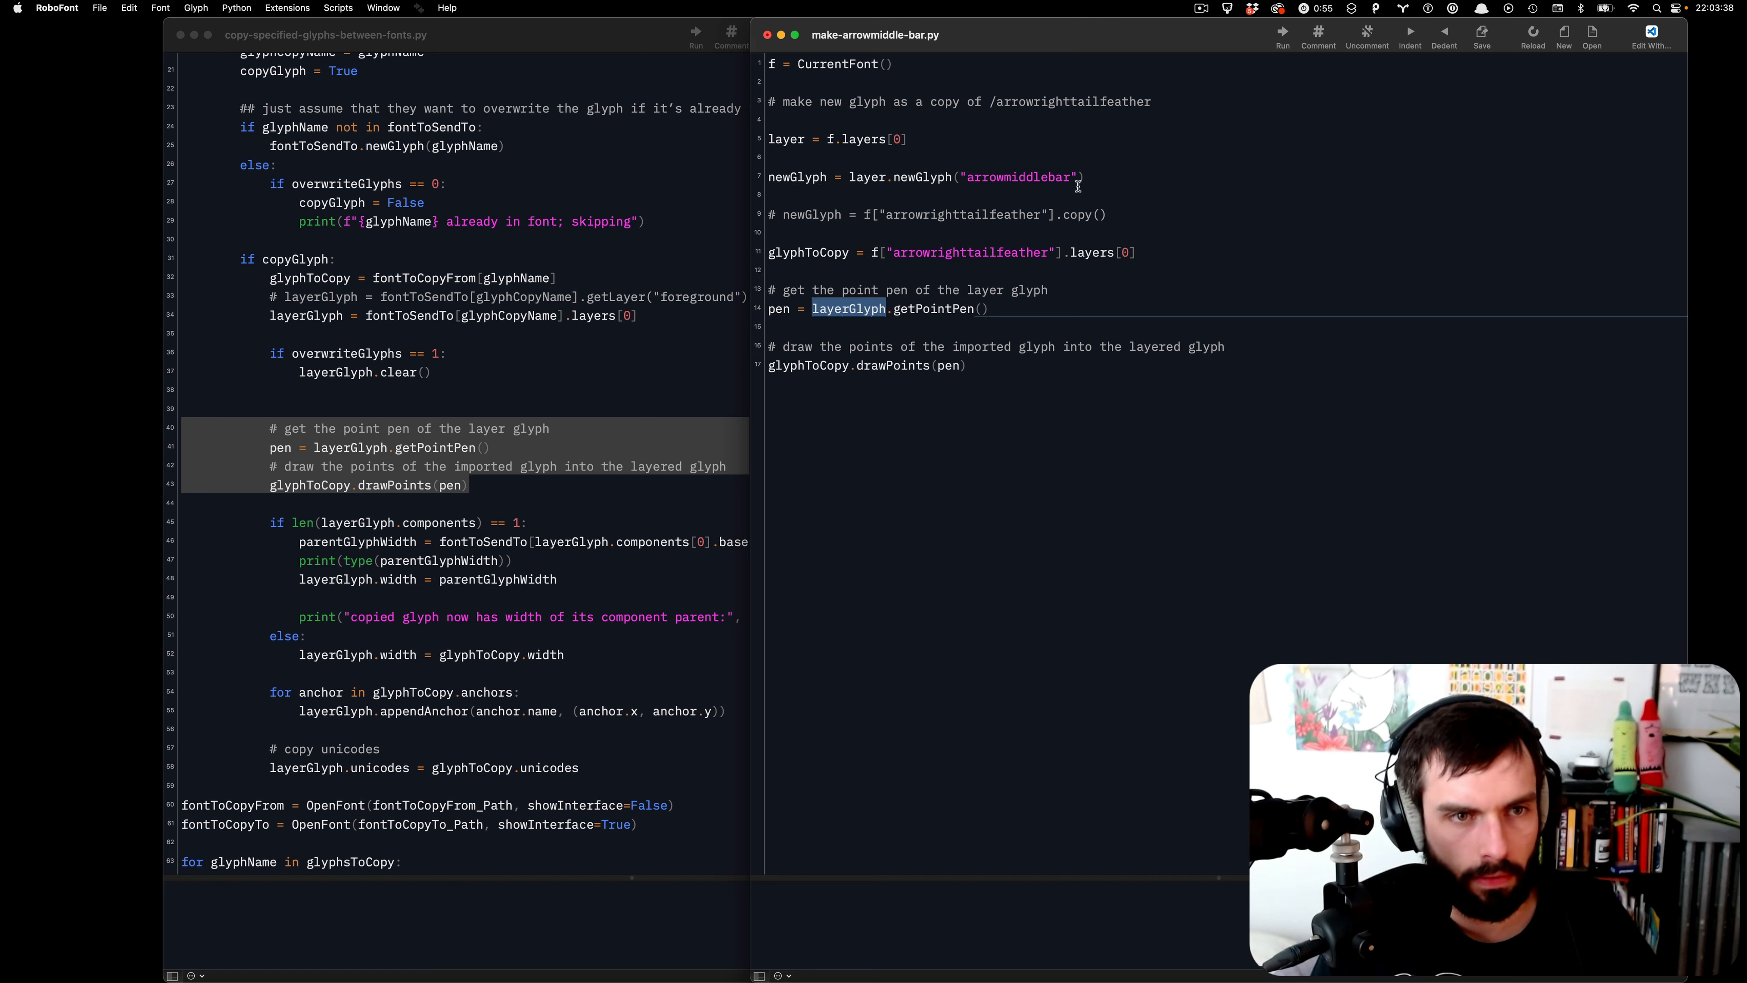
click(1107, 177)
key(Return)
text(n)
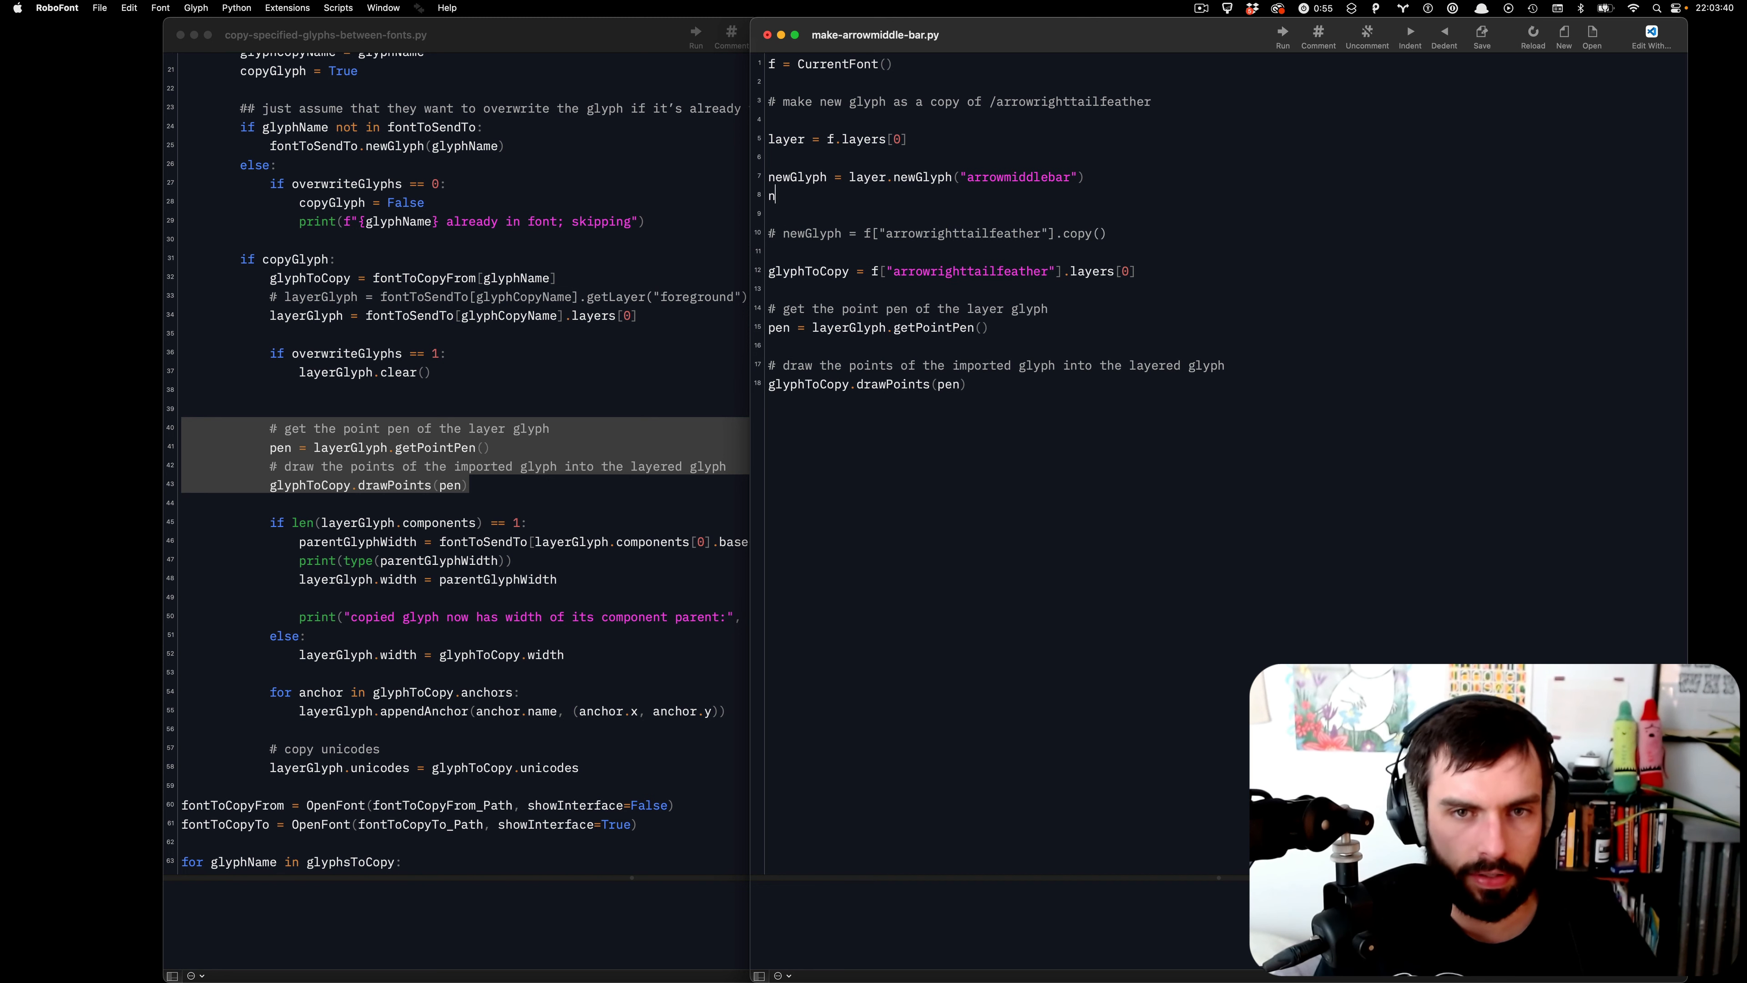
text(ewGlyph)
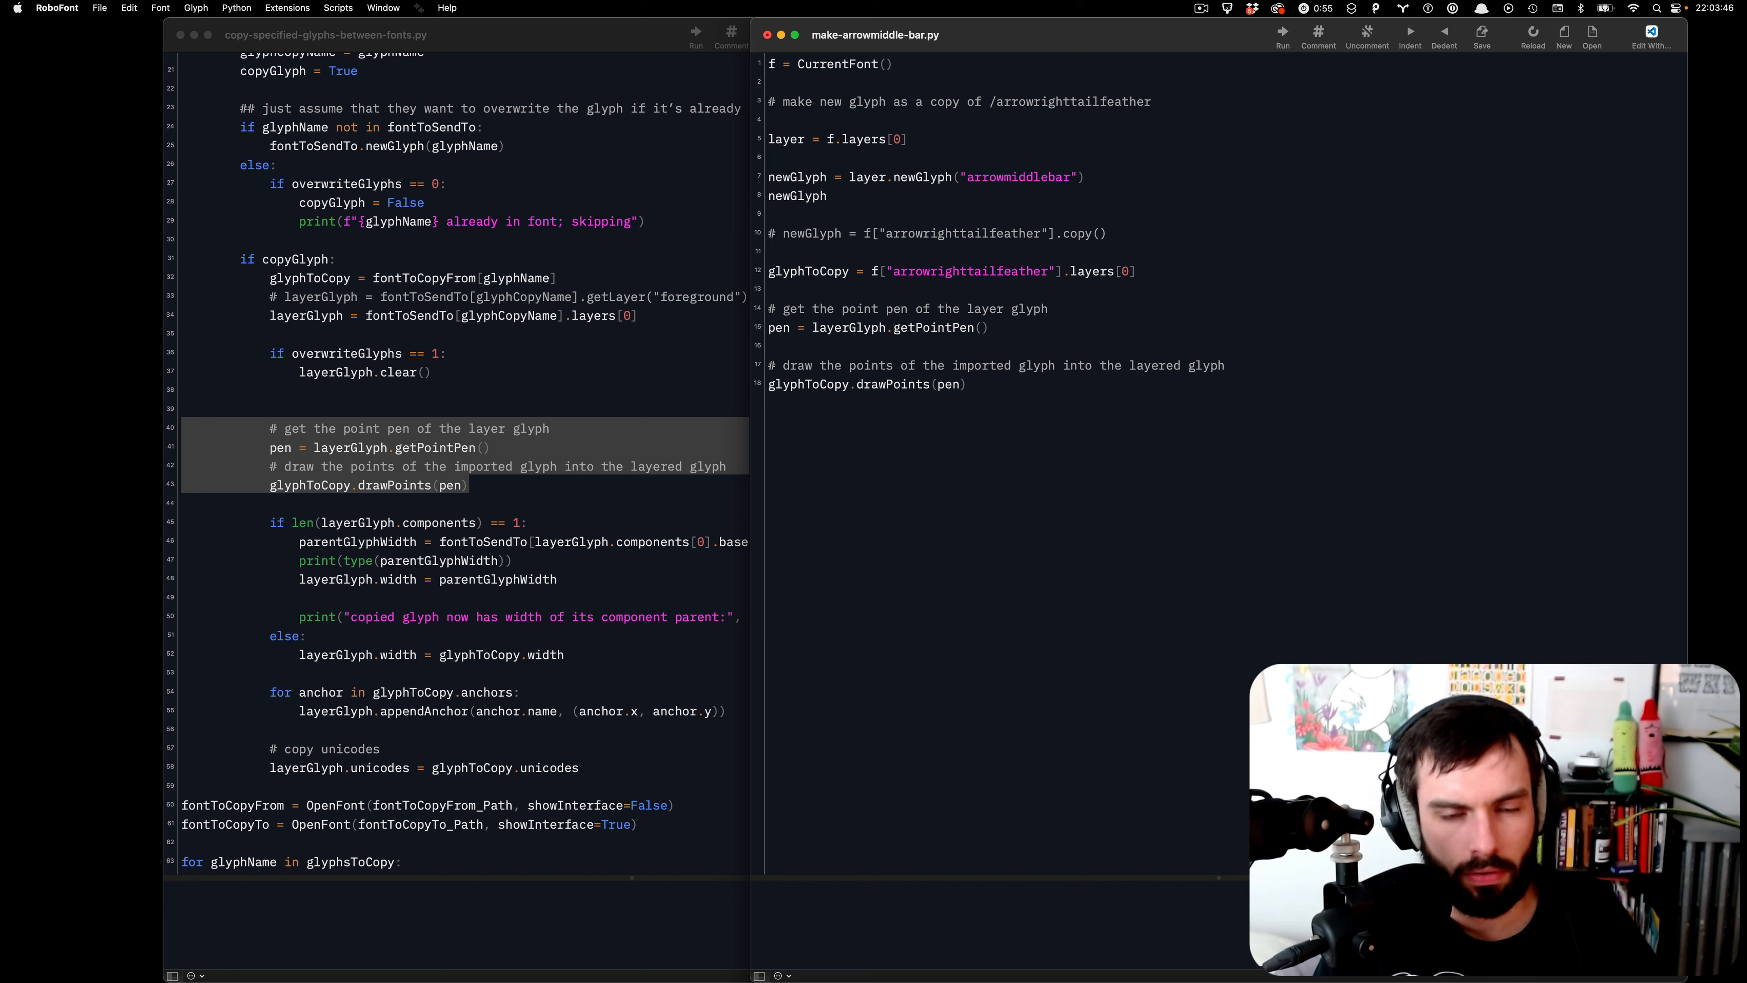
key(BackSpace)
key(BackSpace)
key(BackSpace)
key(BackSpace)
key(BackSpace)
key(BackSpace)
key(BackSpace)
key(BackSpace)
key(BackSpace)
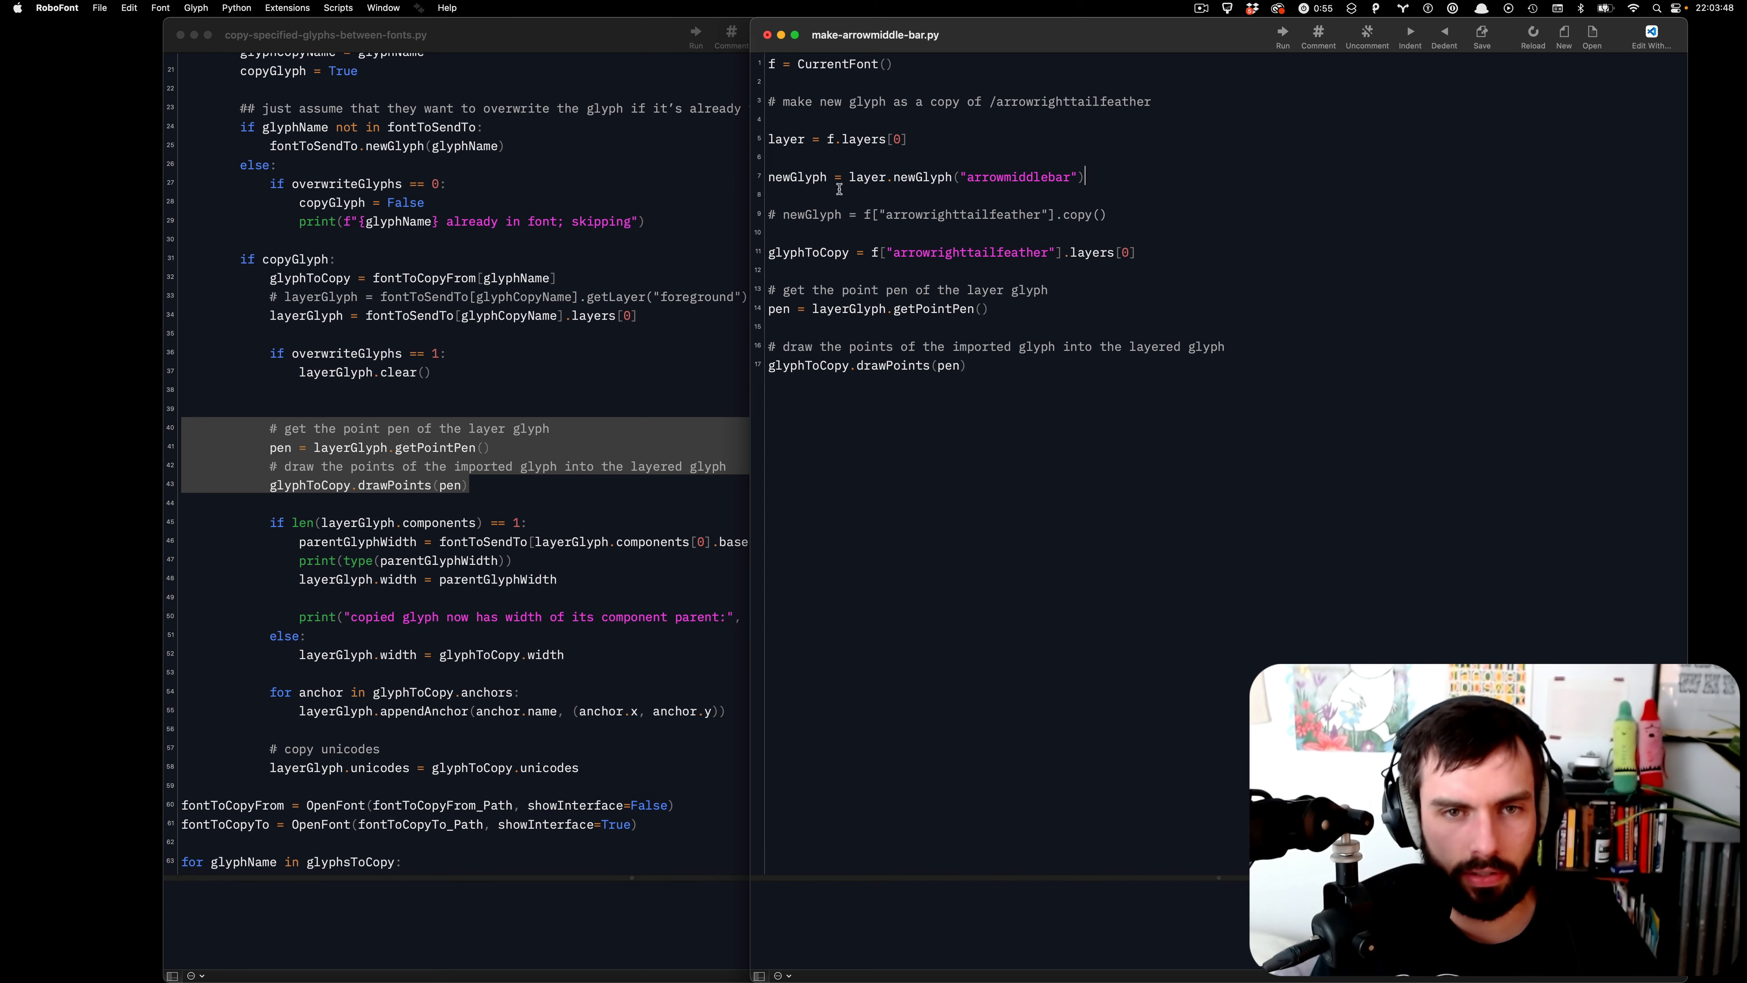
- Replace layerGlyph with newGlyph in the getPointPen line
click(776, 176)
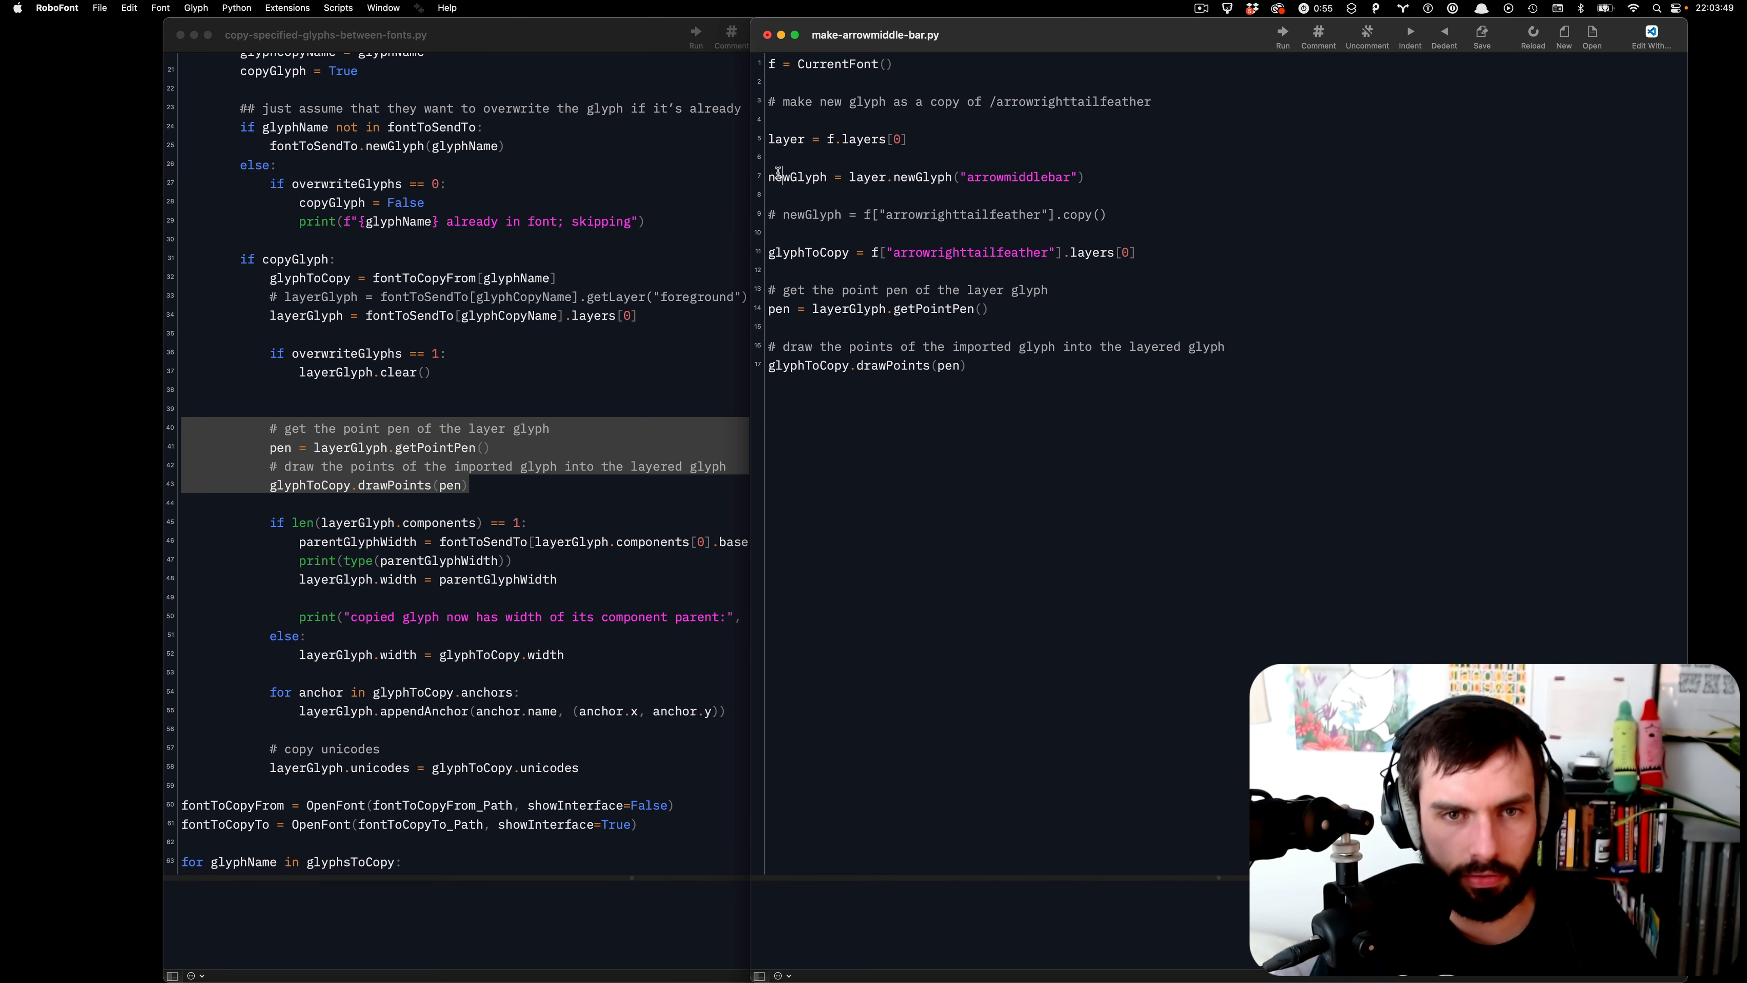
double_click(803, 180)
click(826, 305)
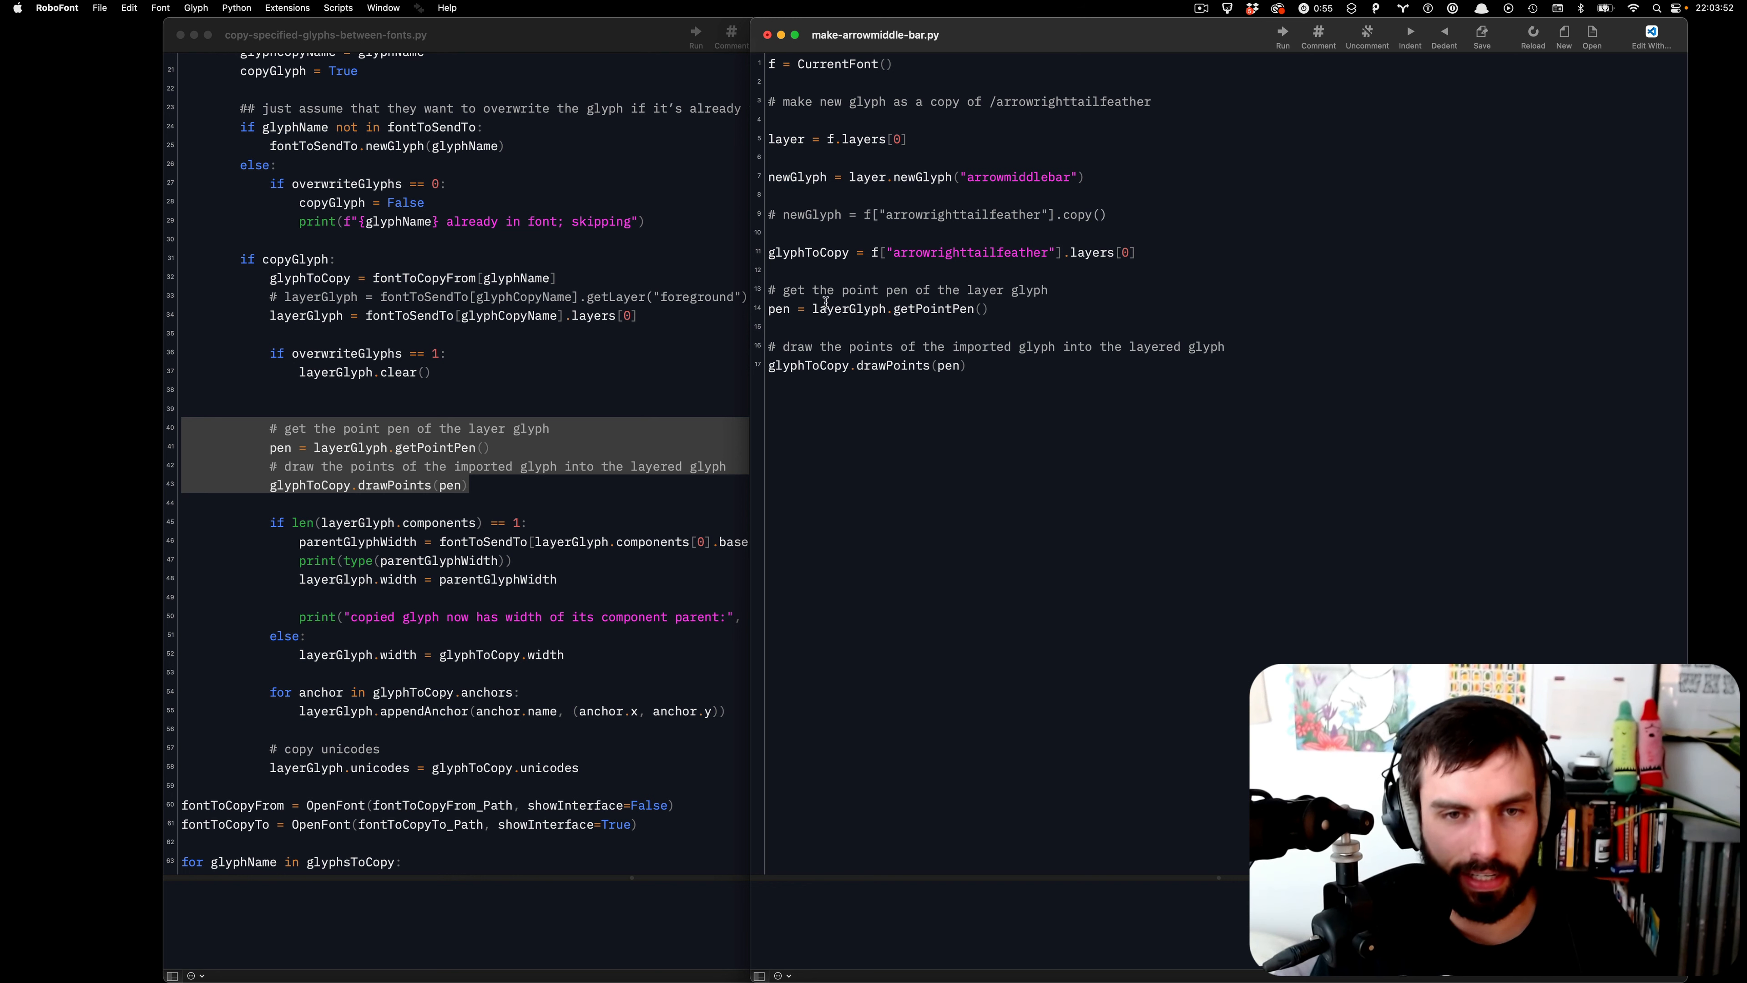
double_click(847, 308)
key(super+v)
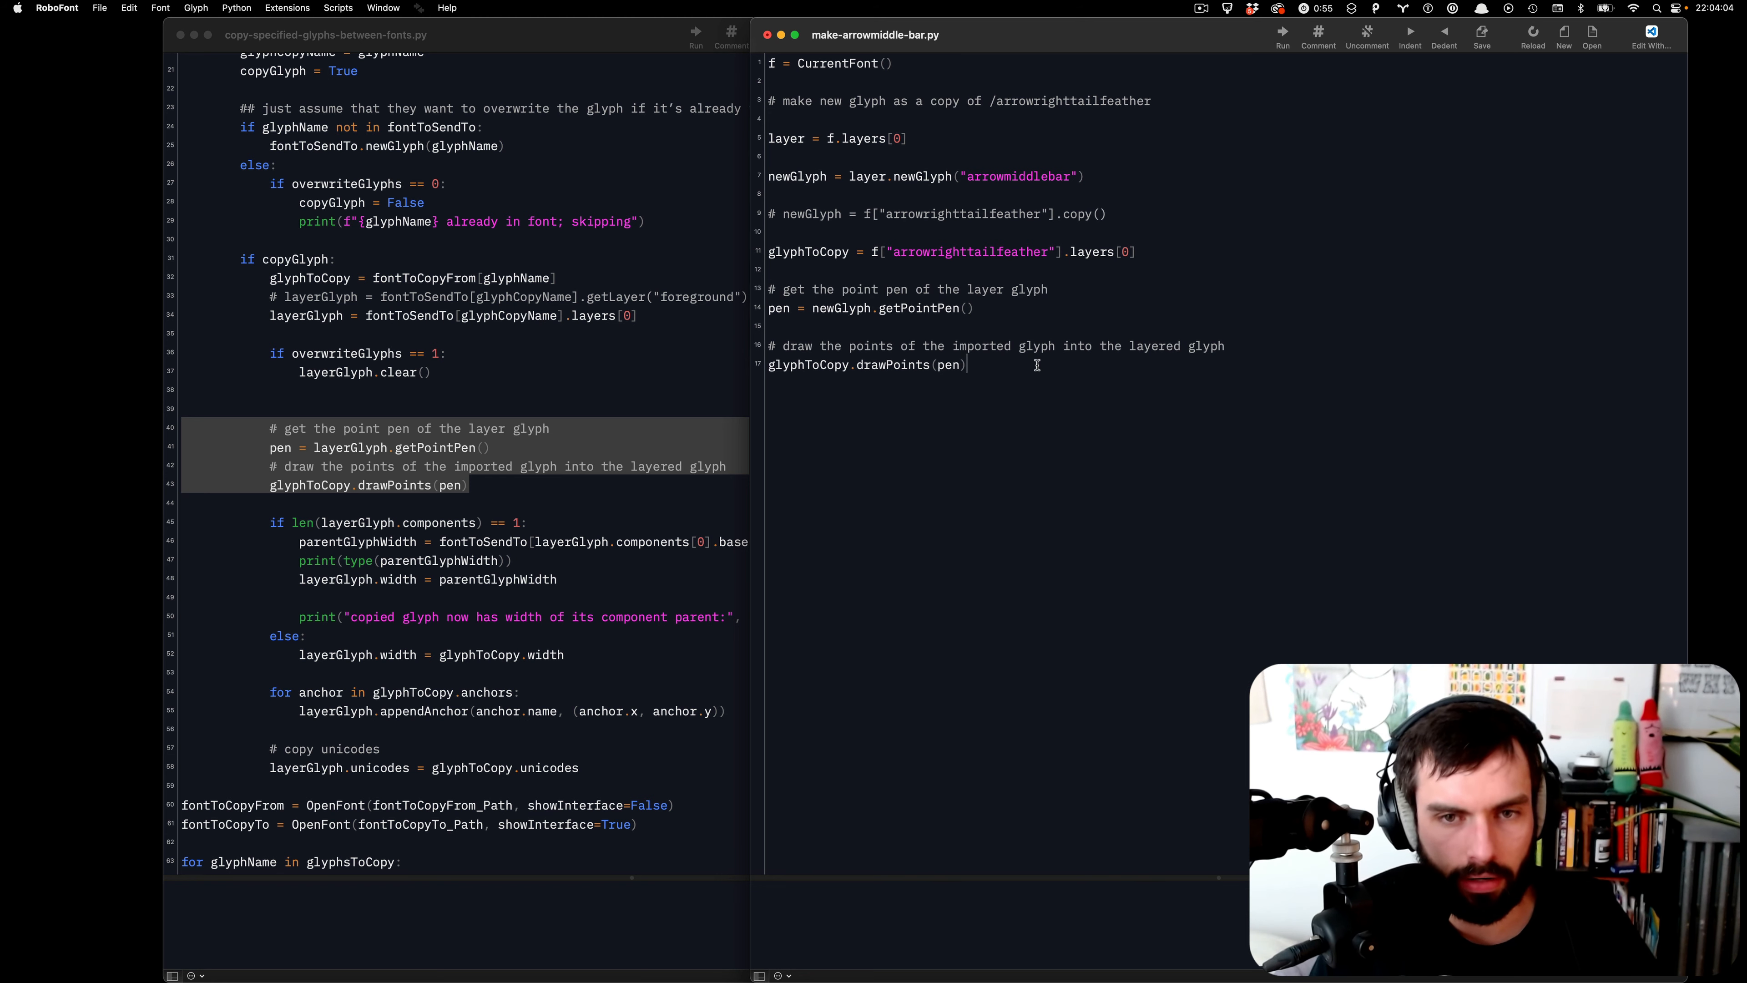
- Run the script on Name_Sans-Text_Bold.ufo and open the arrowmiddlebar glyph to check its outlines
key(ctrl+Up)
click(1144, 415)
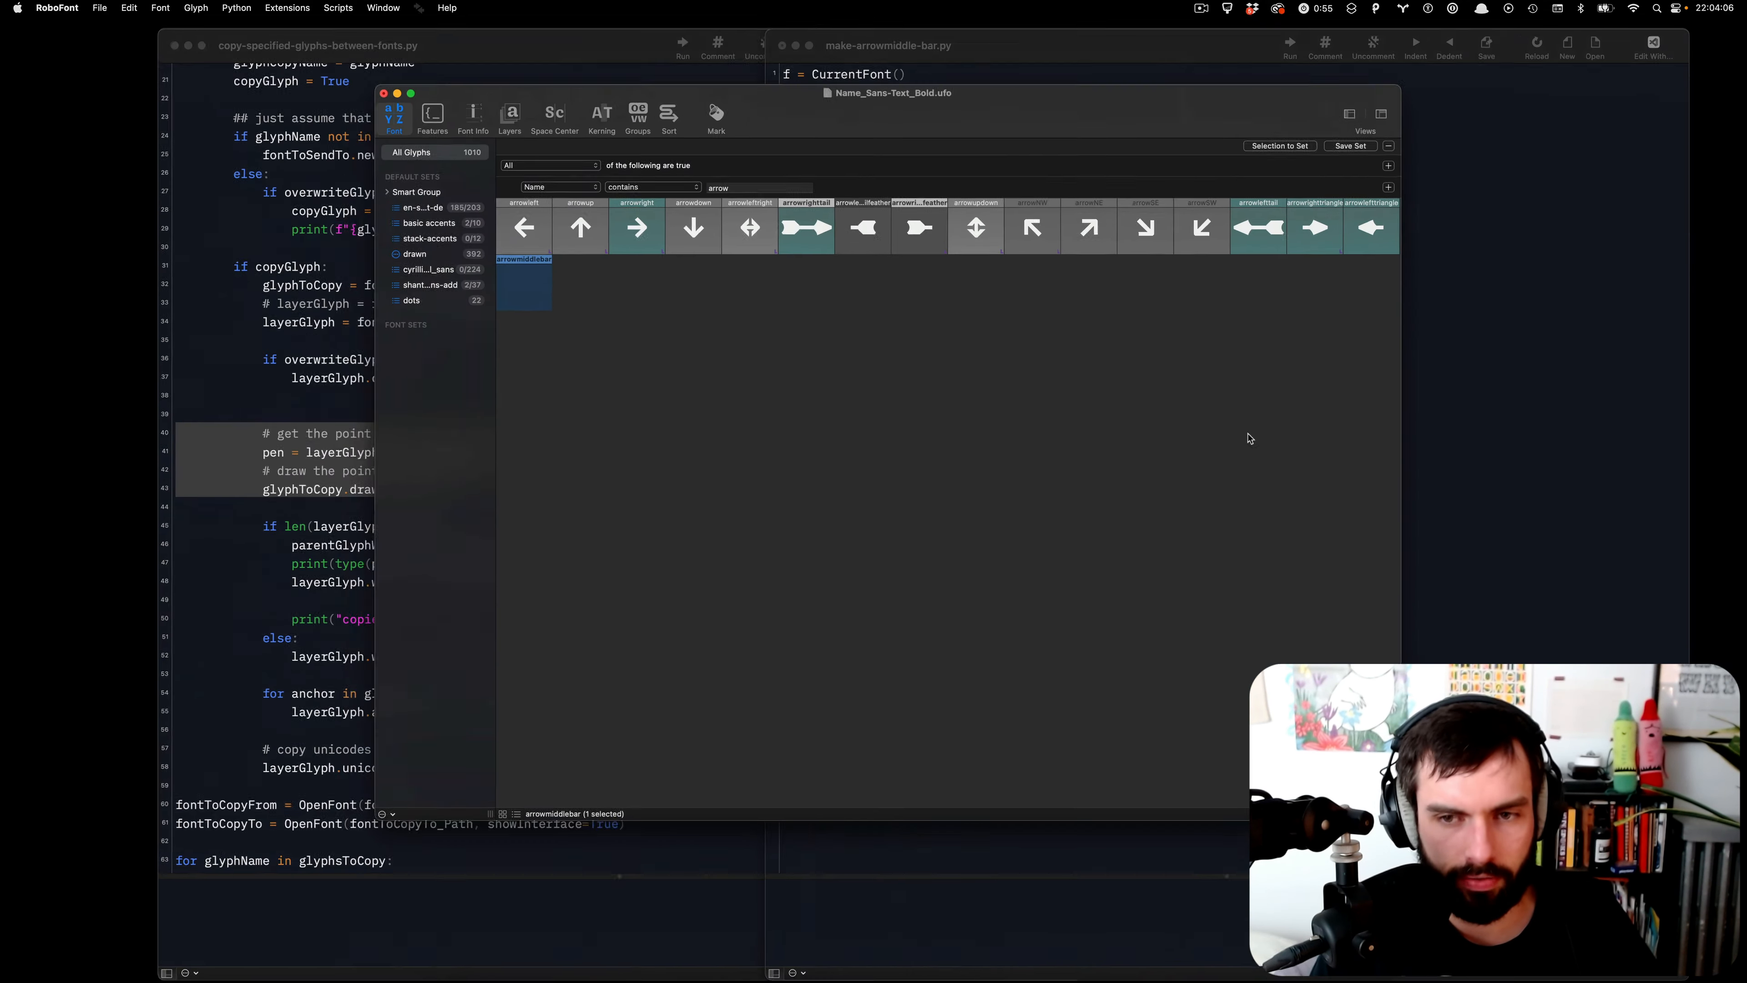
click(1534, 471)
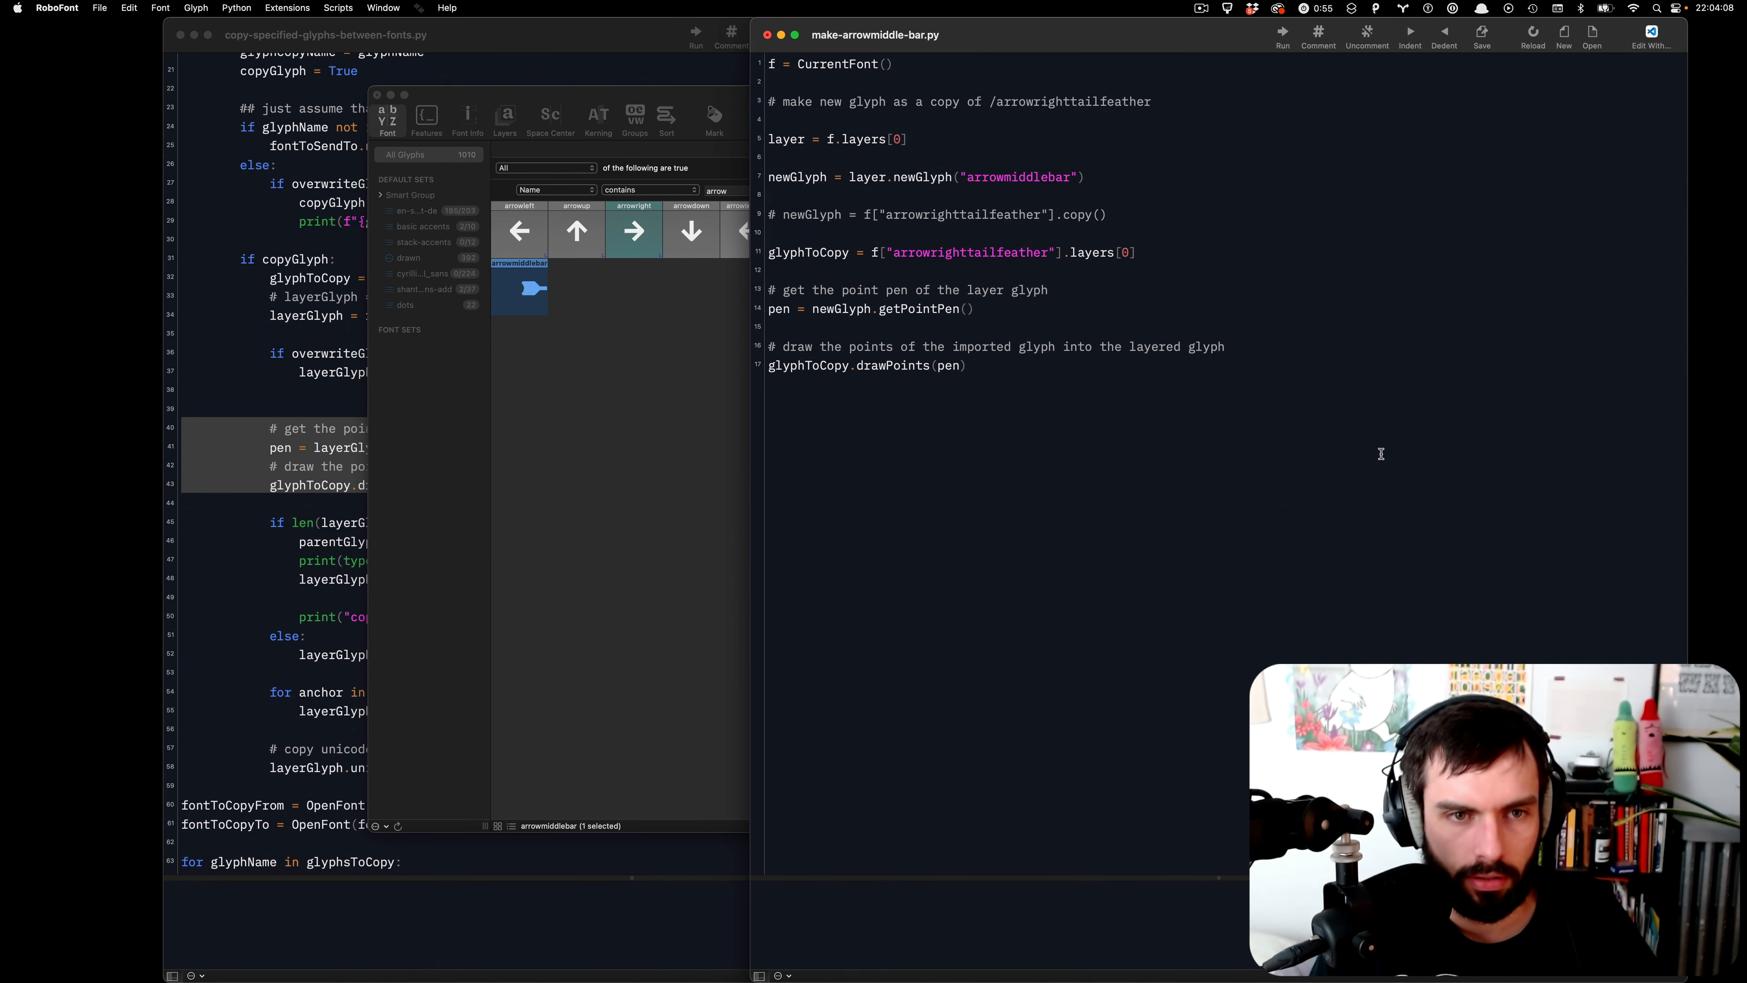
click(544, 333)
double_click(522, 303)
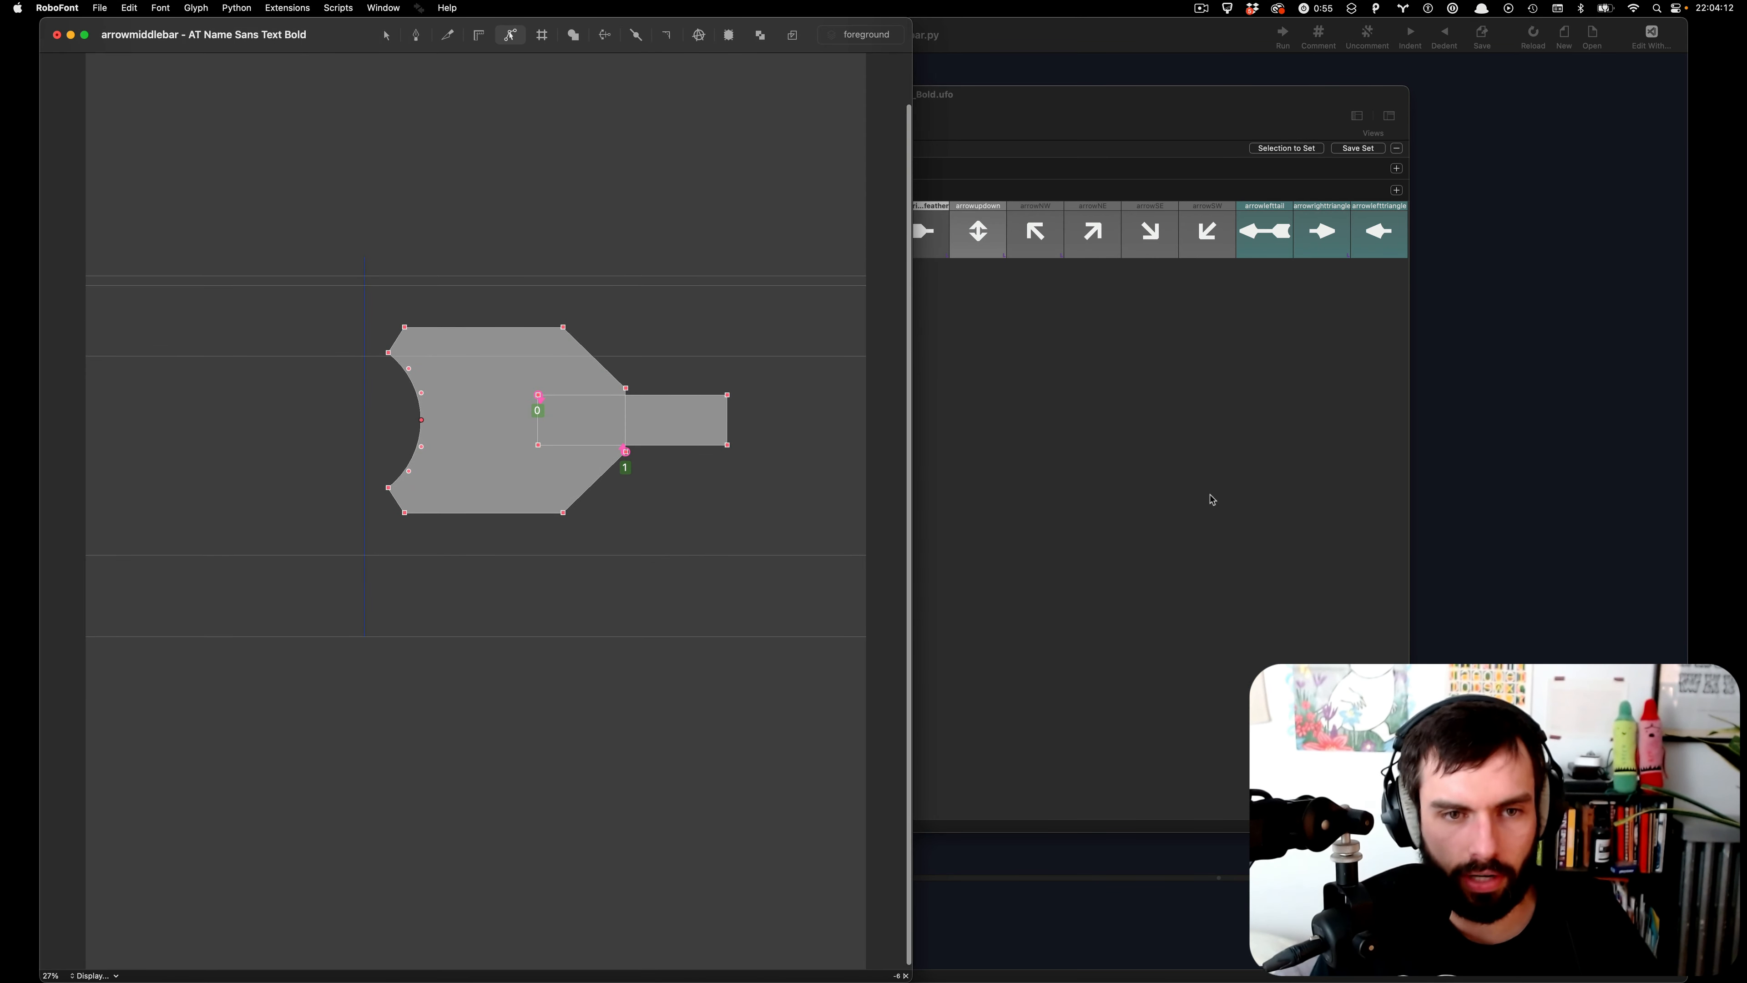
- Add the line newGlyph.width = glyphToCopy.width at the end of make-arrowmiddle-bar.py
click(1530, 514)
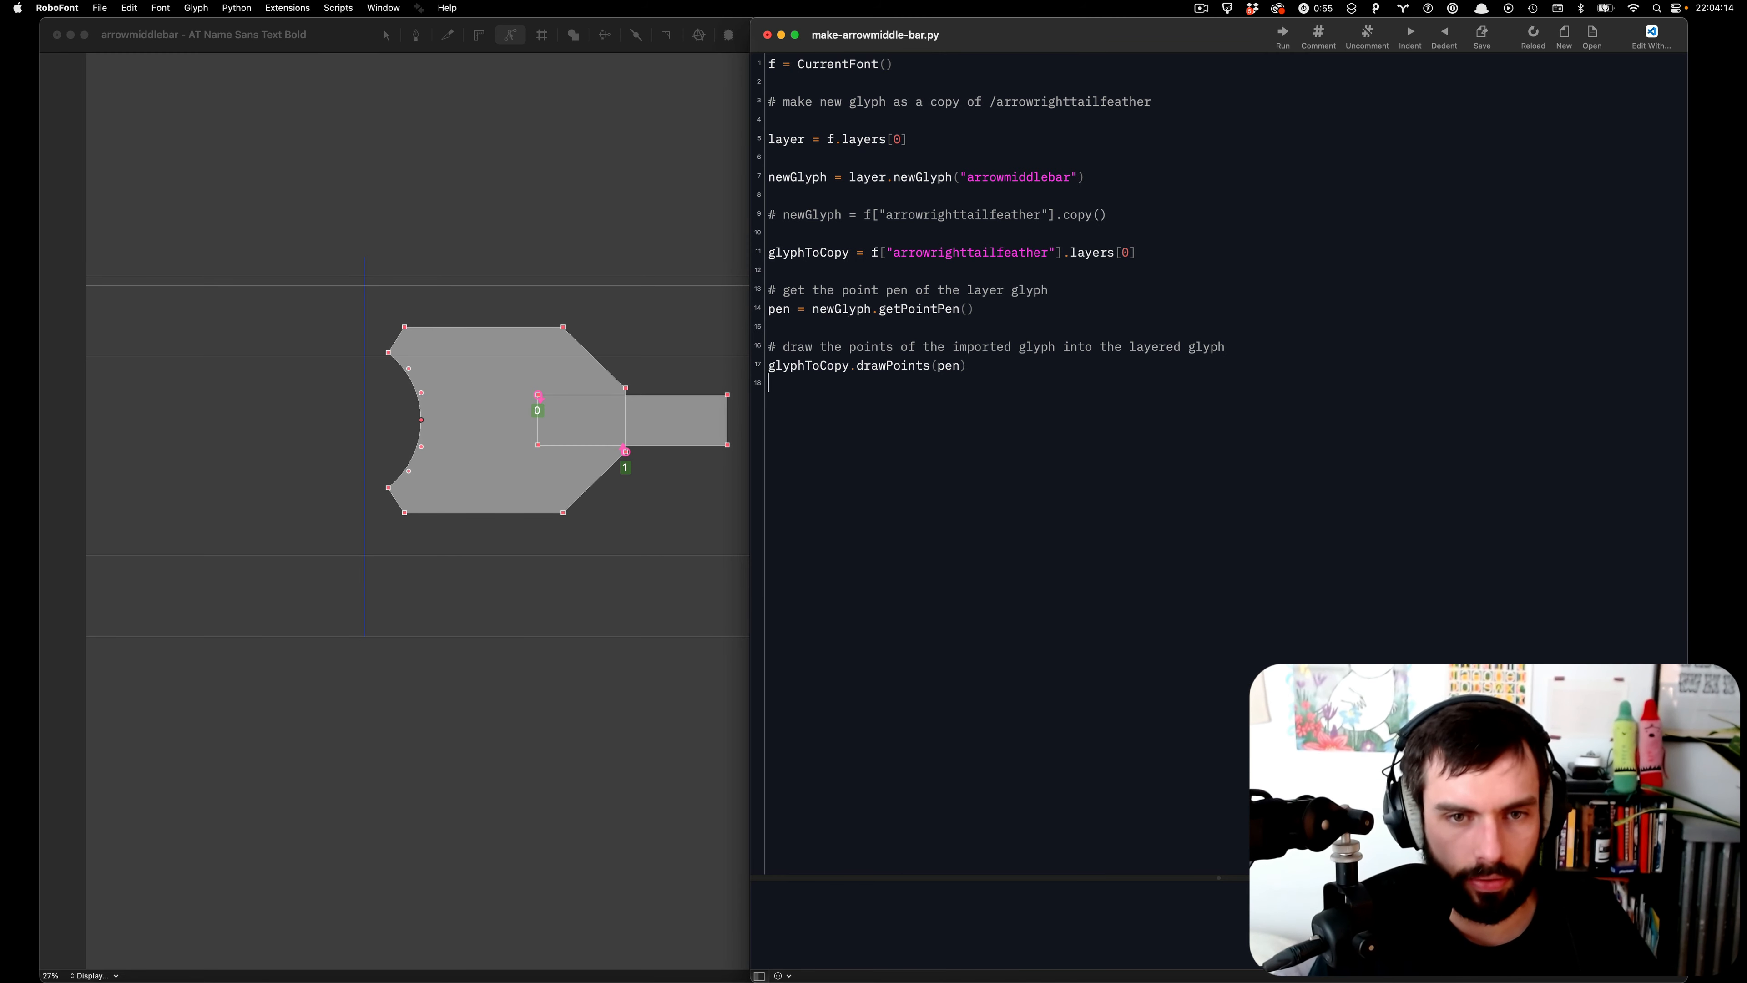
double_click(769, 177)
key(super+c)
click(843, 407)
key(super+v)
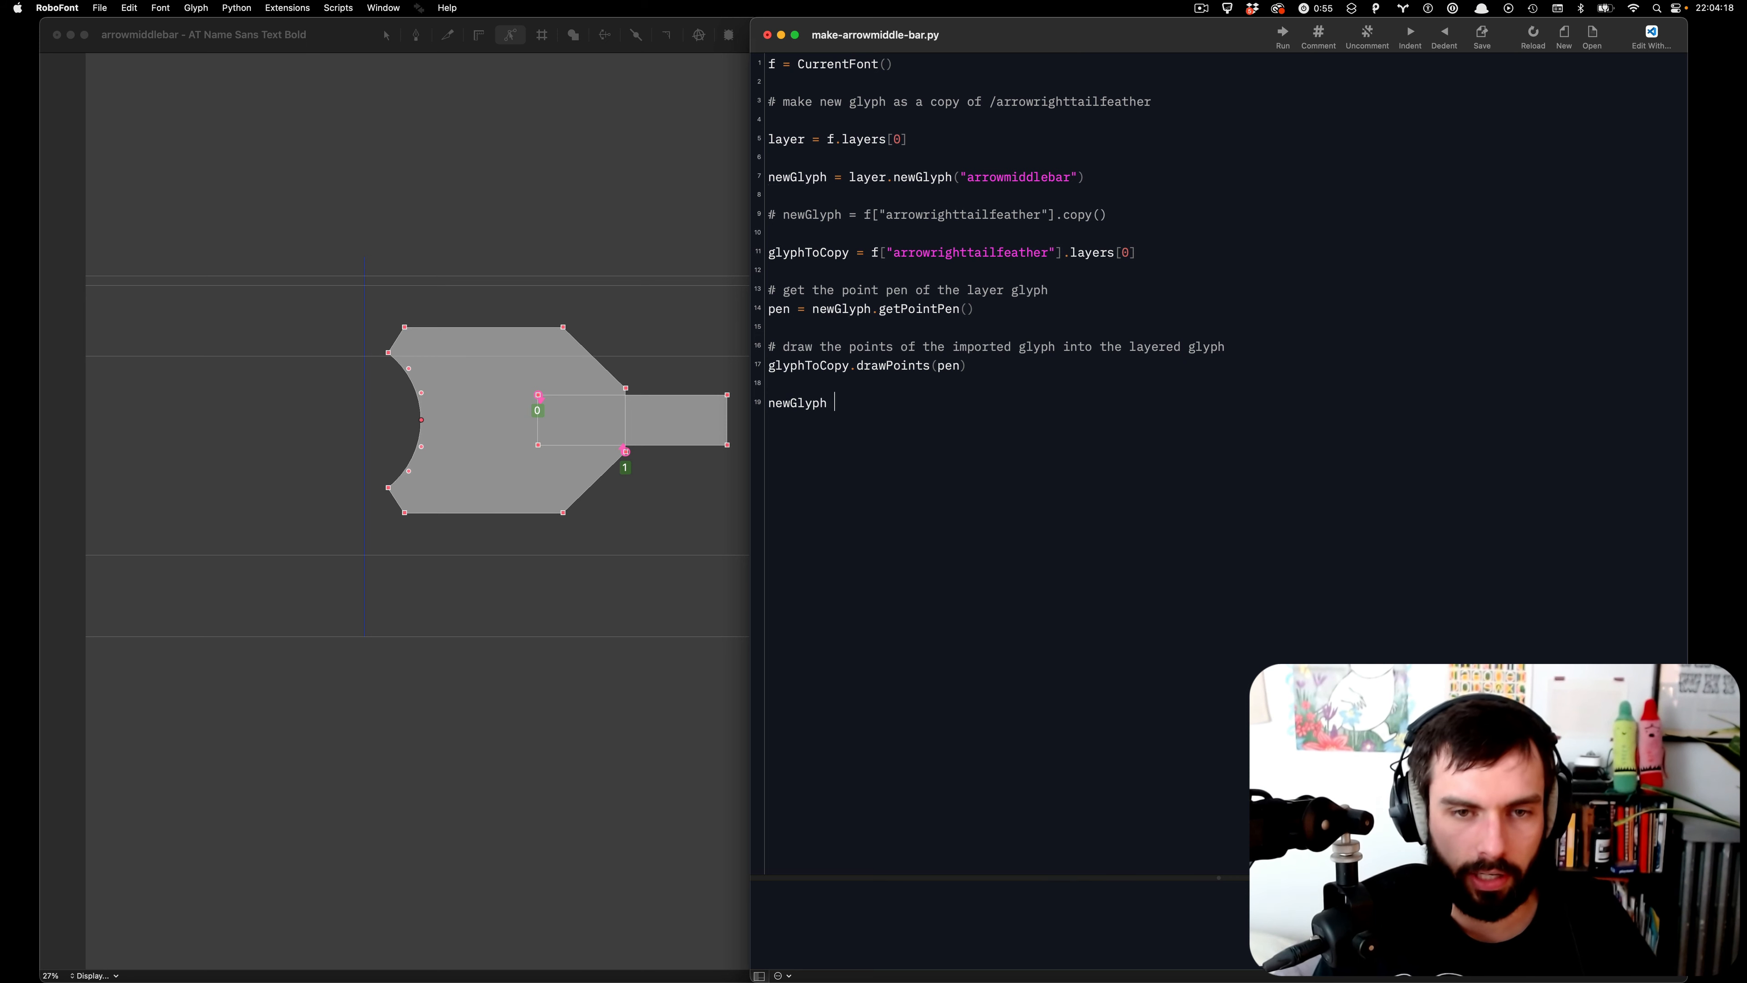
text(= width)
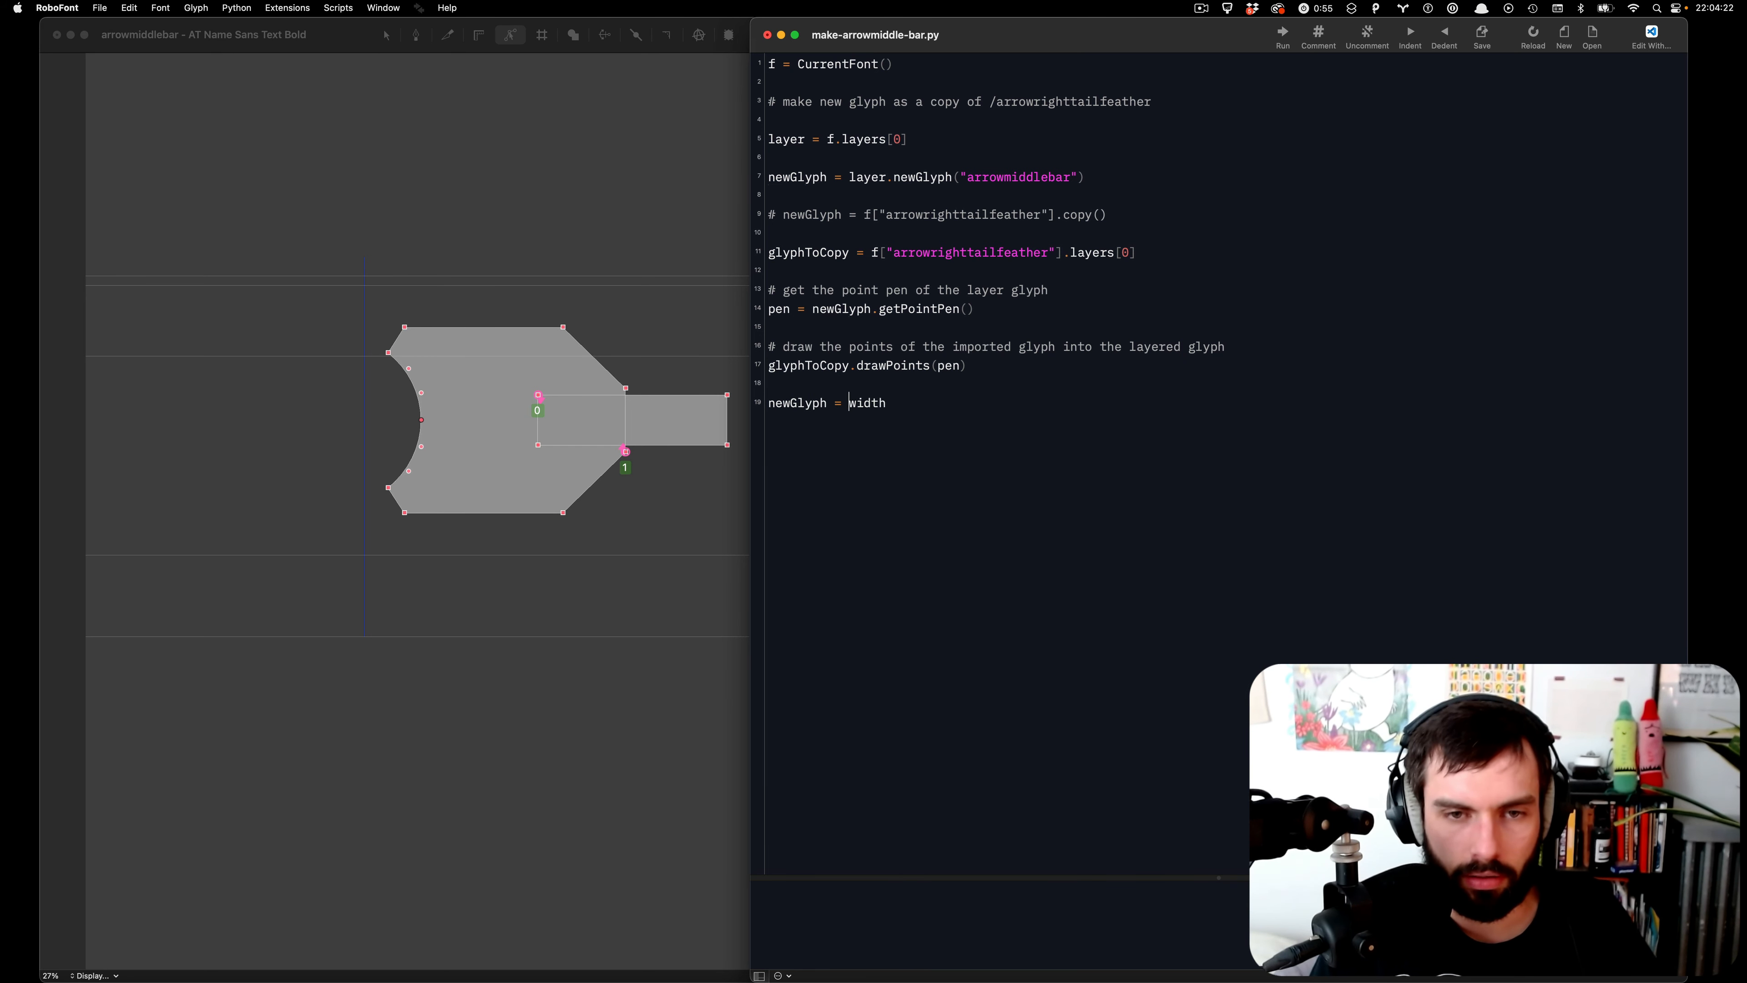
text(glyphToCopy)
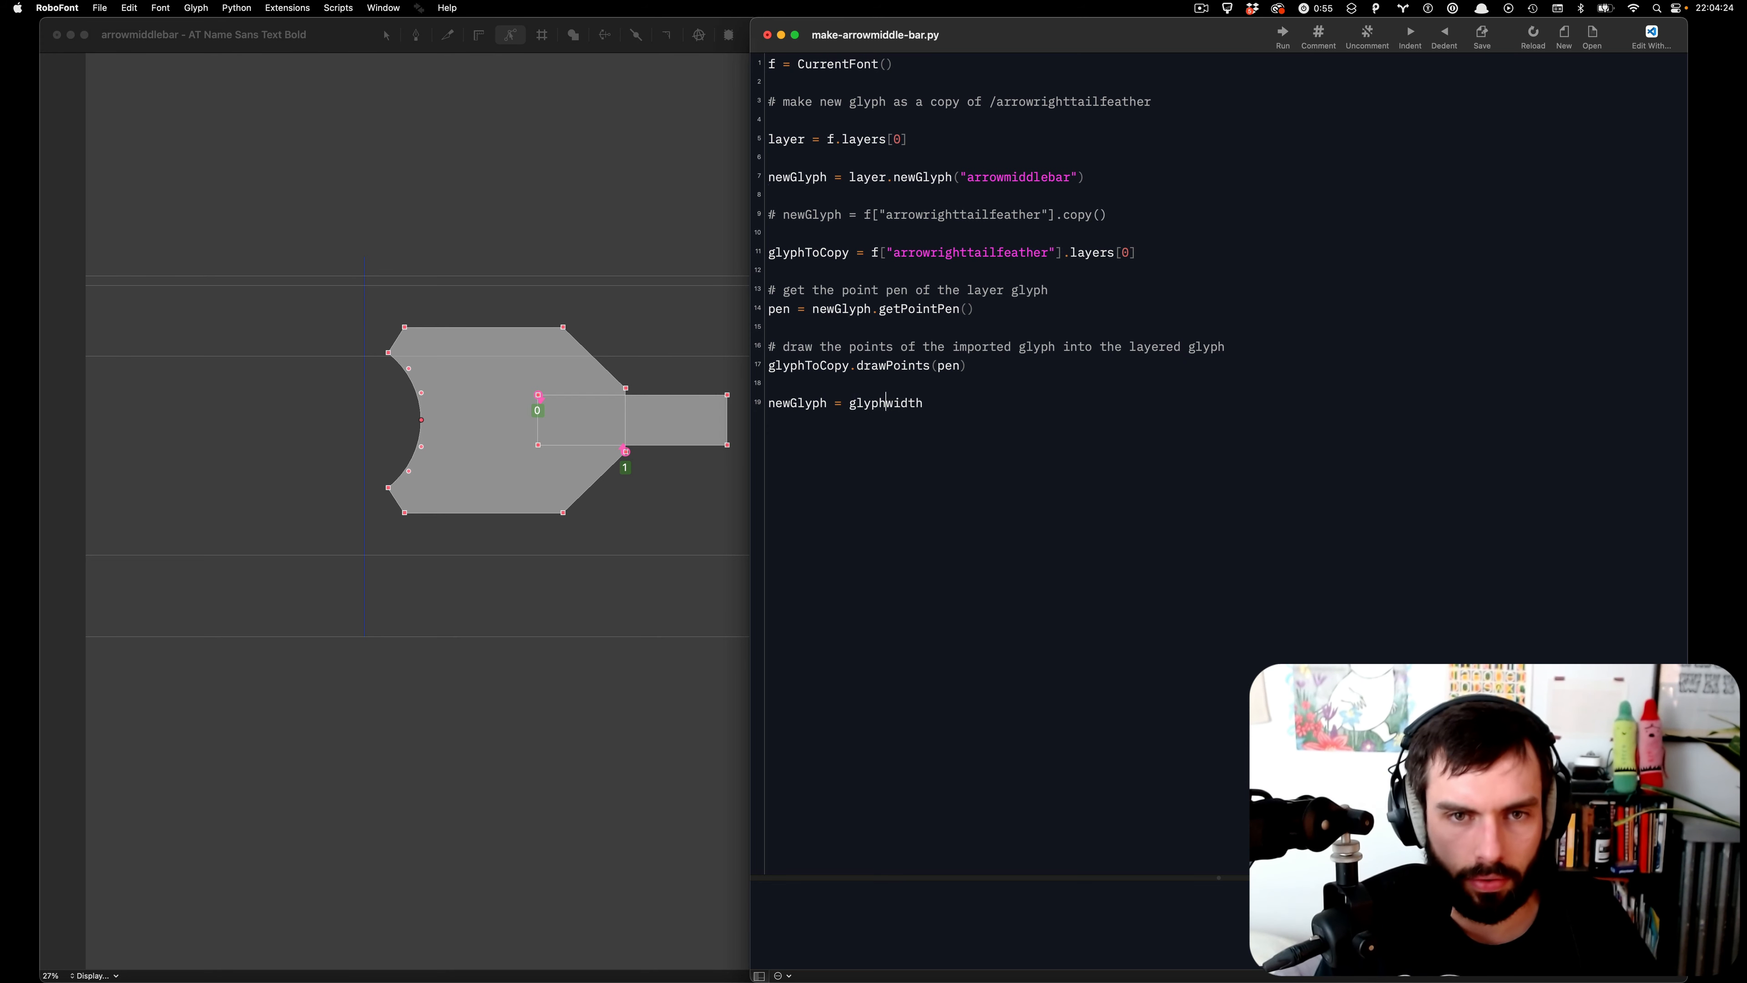
text(.)
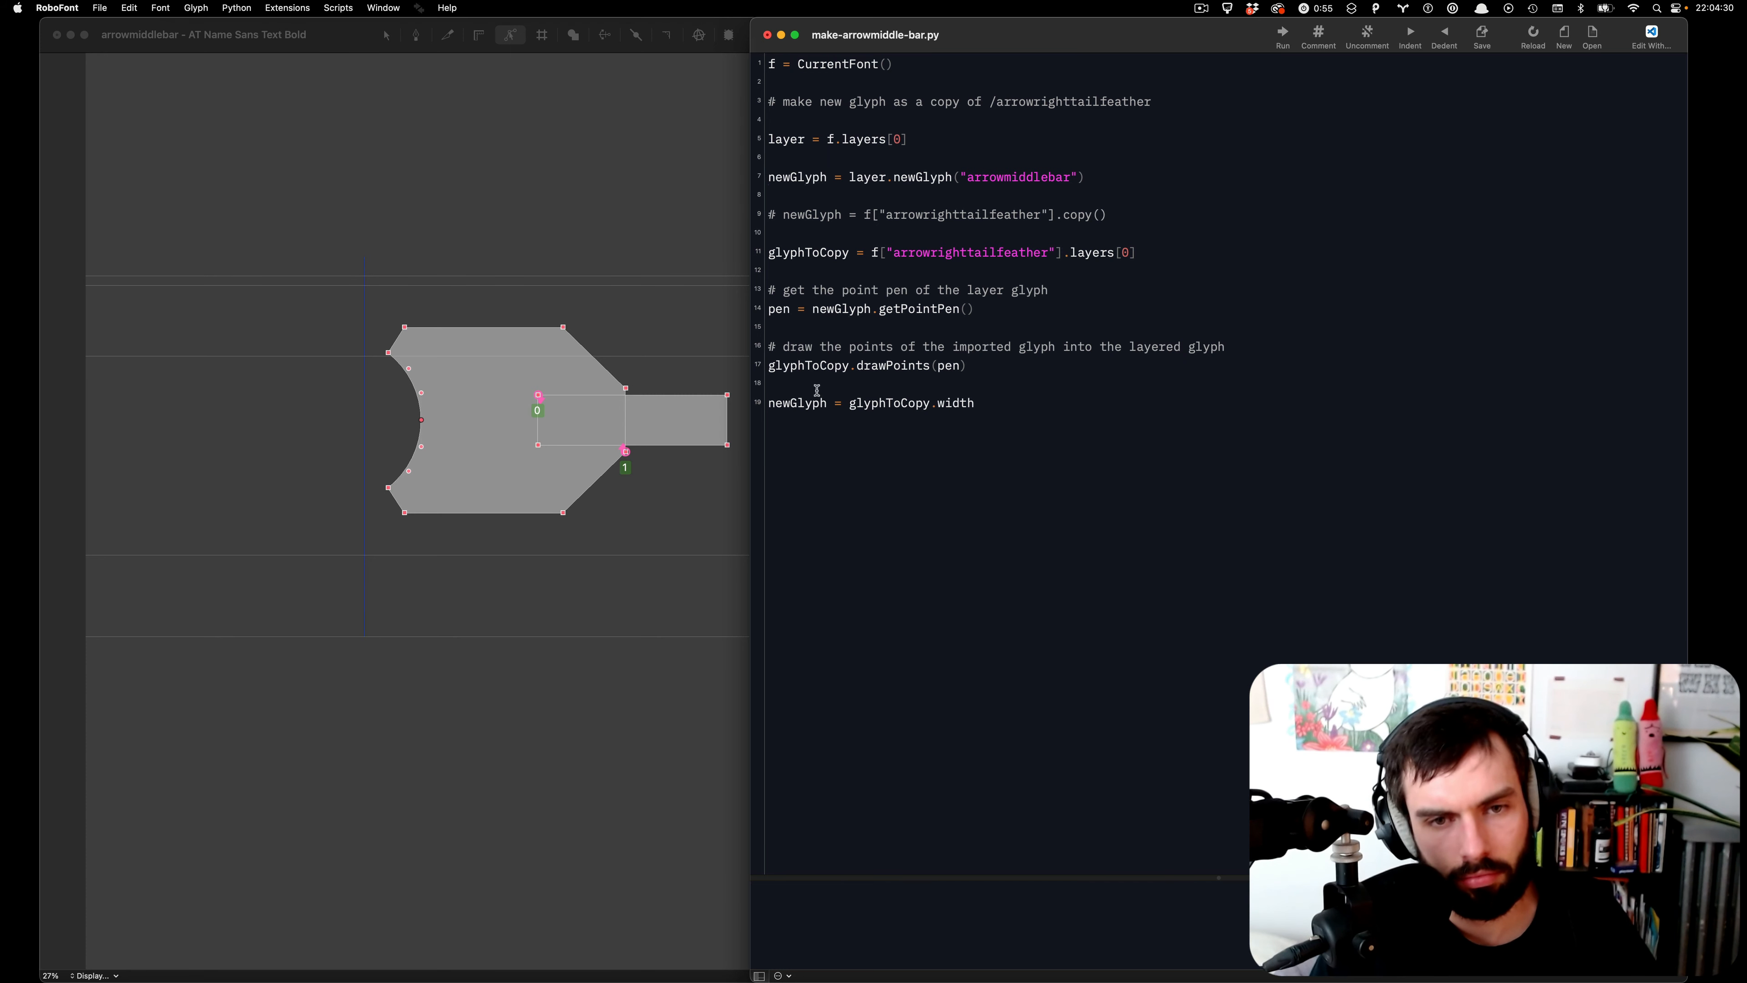
click(828, 403)
text(.)
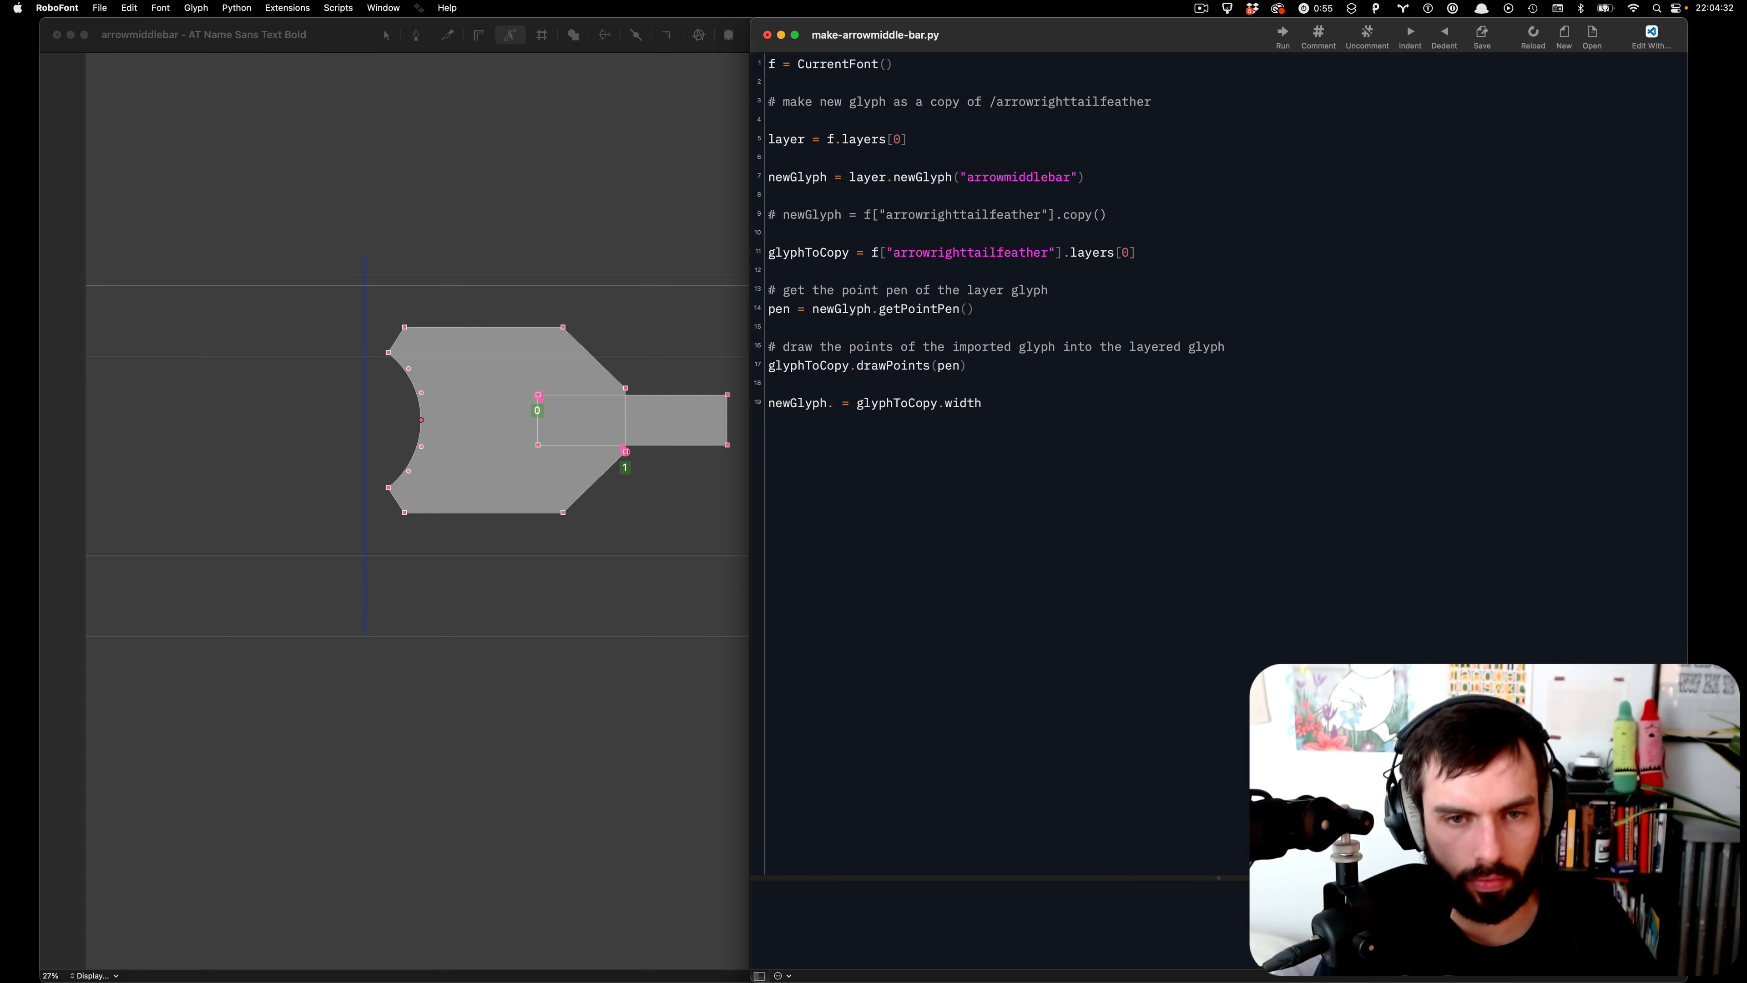
text(width)
- Run the script and check the arrowmiddlebar glyph's outlines and width in its glyph window
key(super+r)
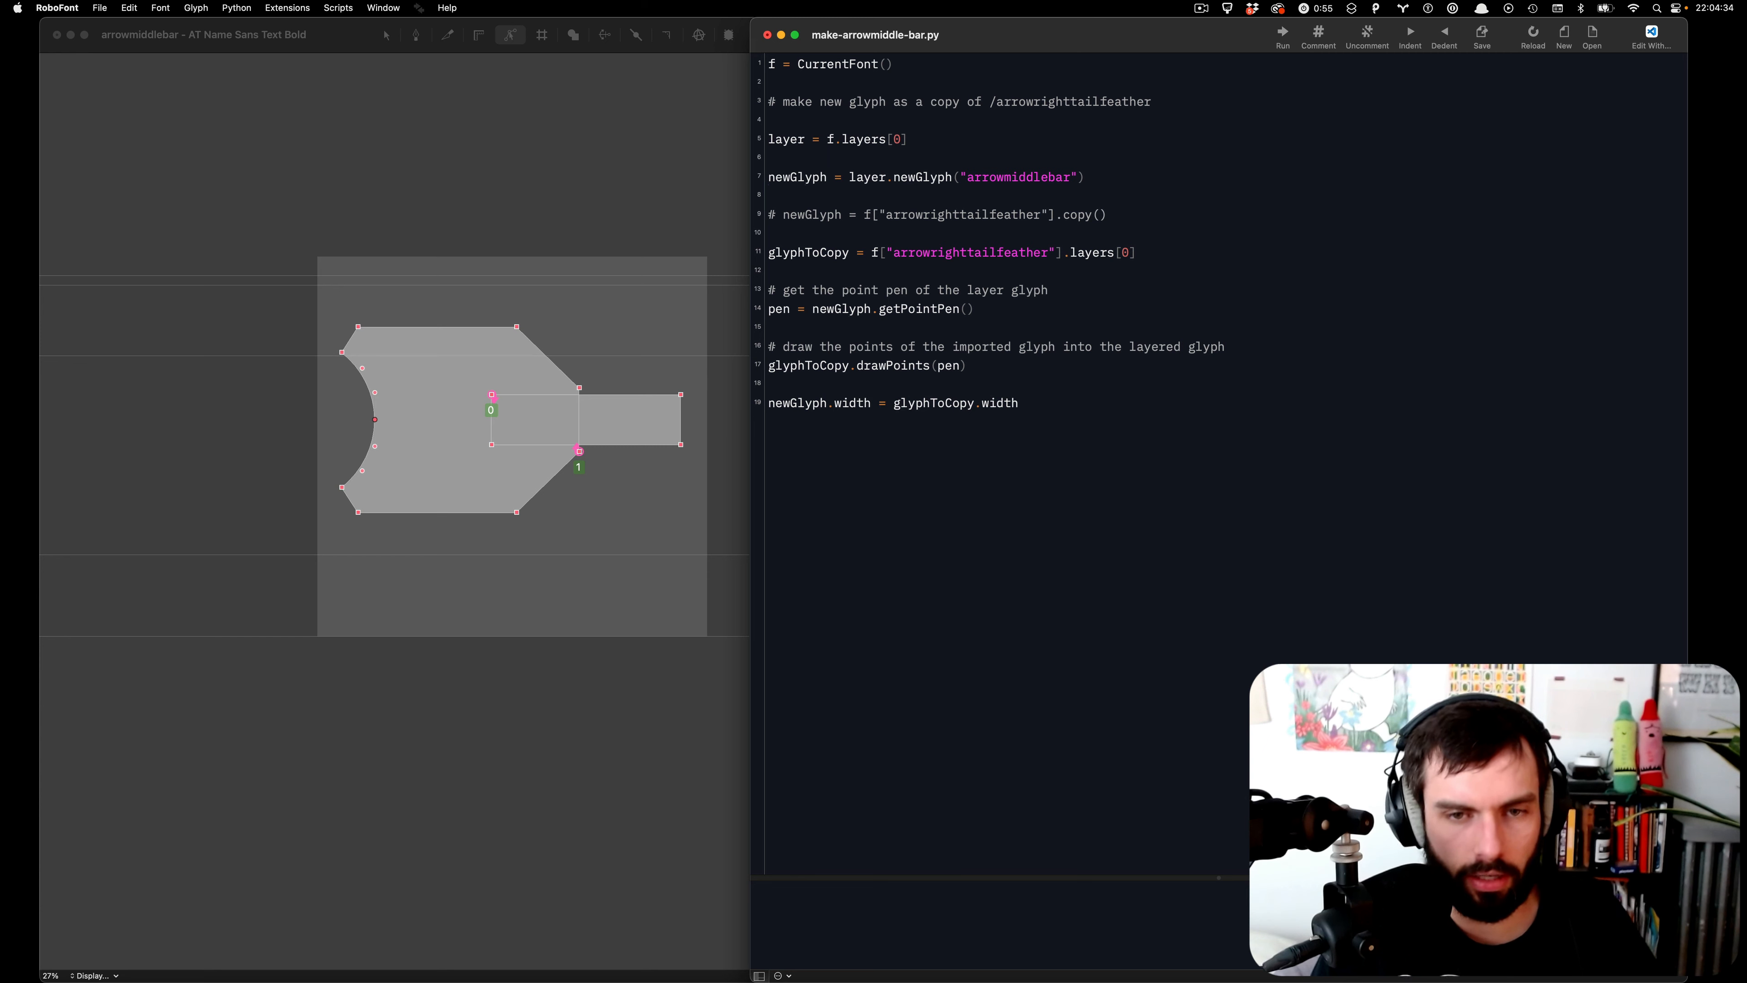
click(667, 219)
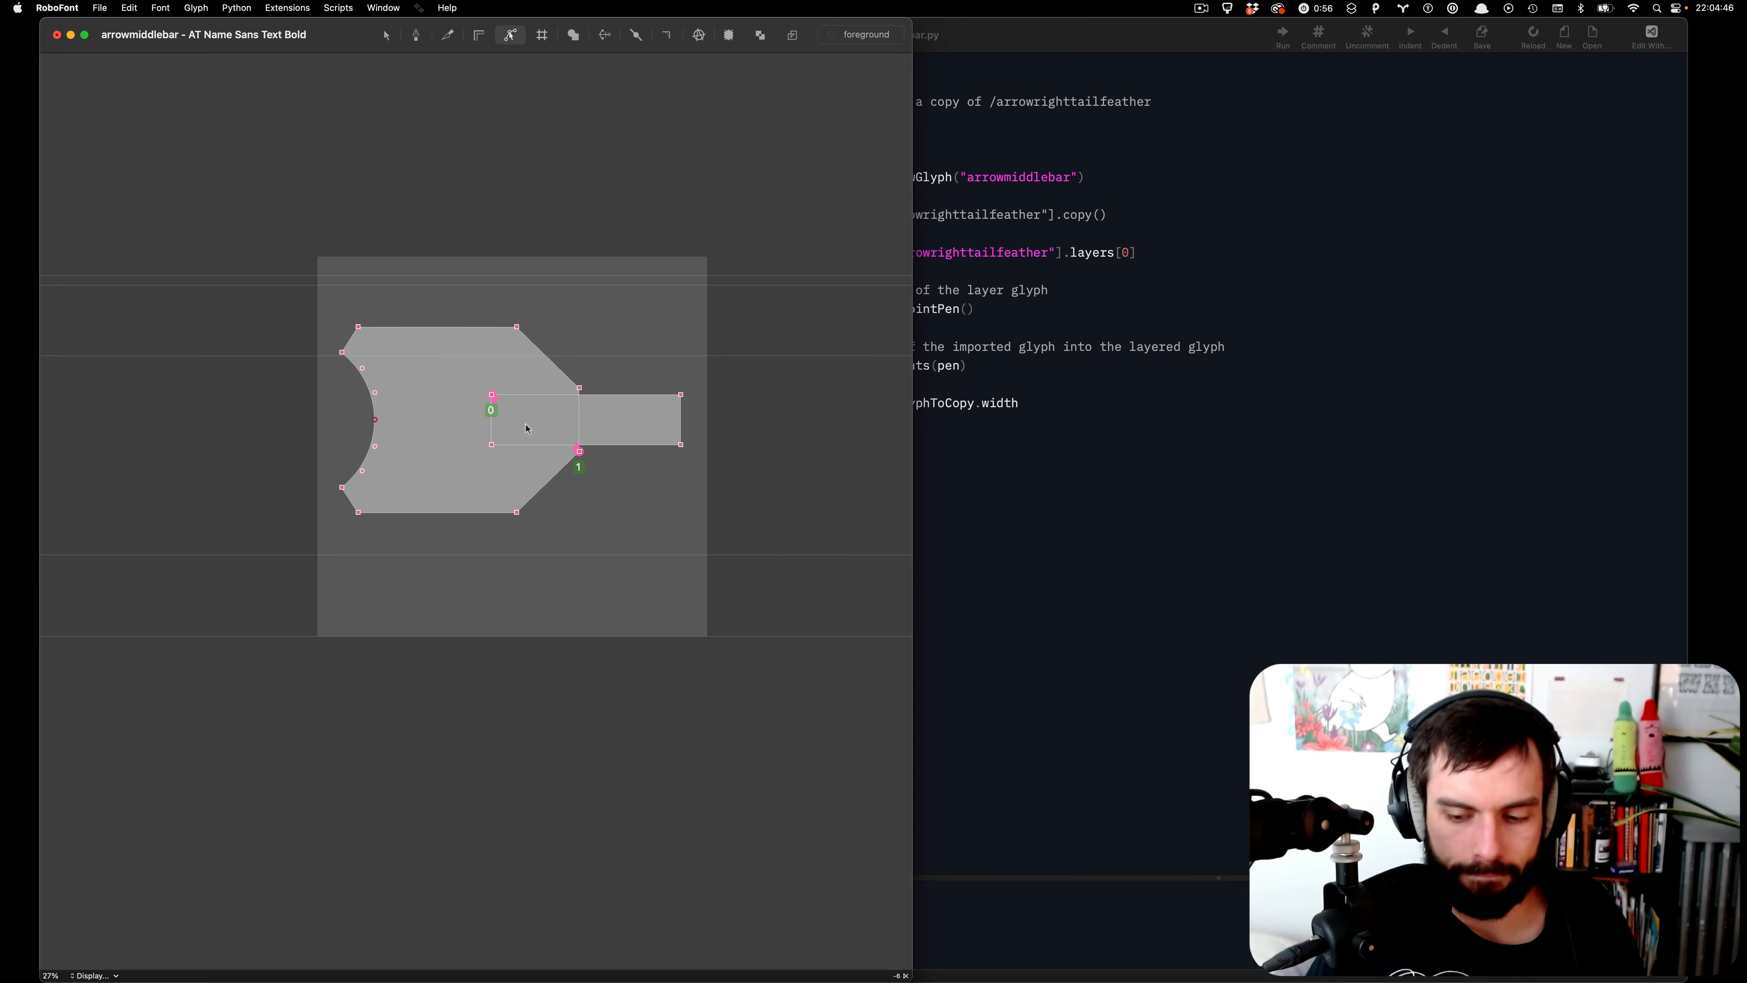
scroll(528, 428, right, 2)
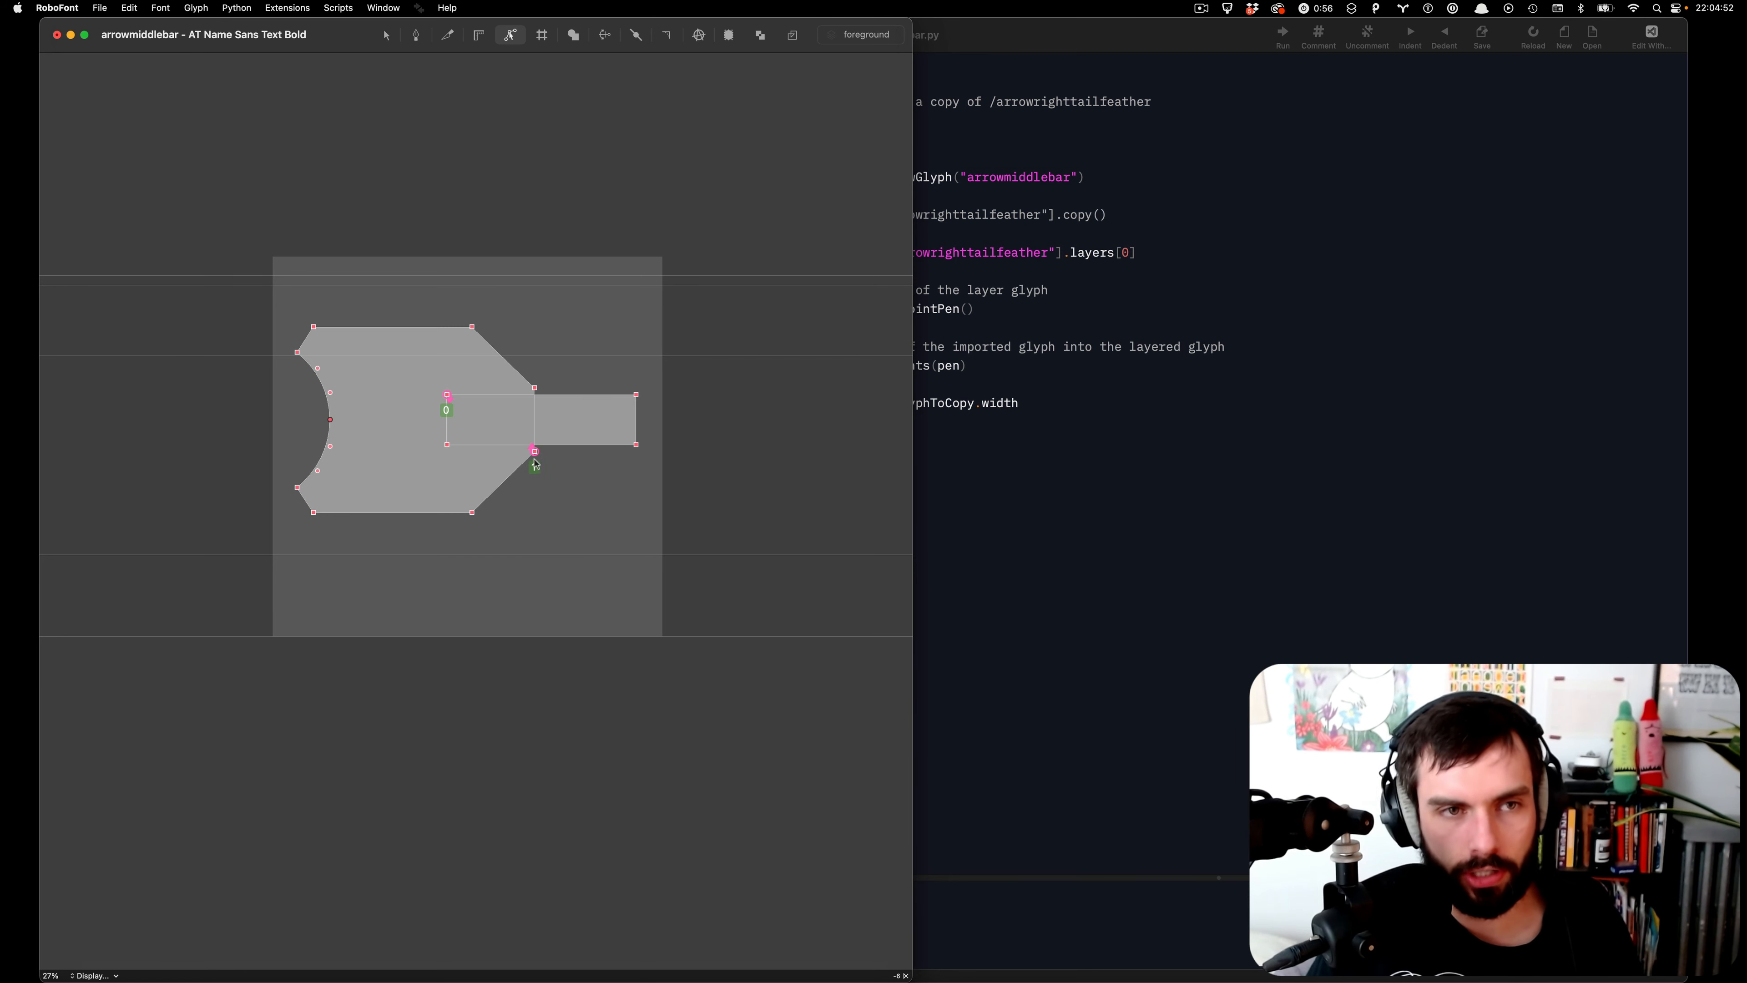
click(295, 7)
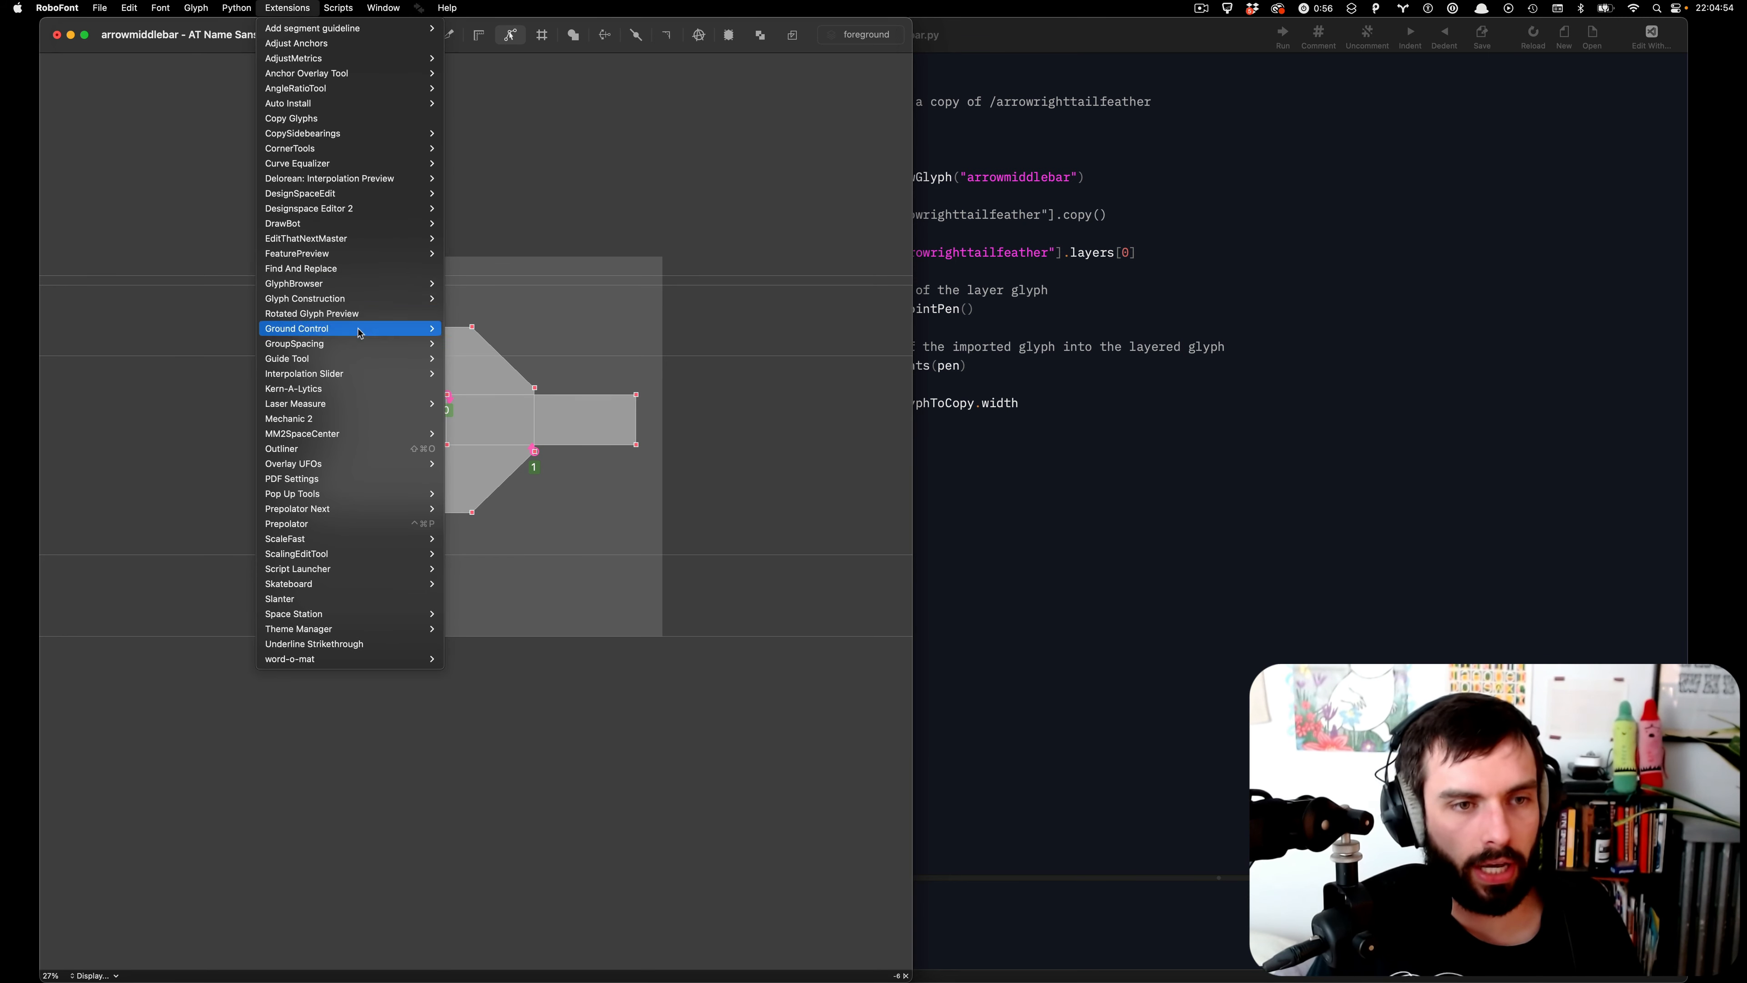
mouse_move(347, 303)
click(474, 298)
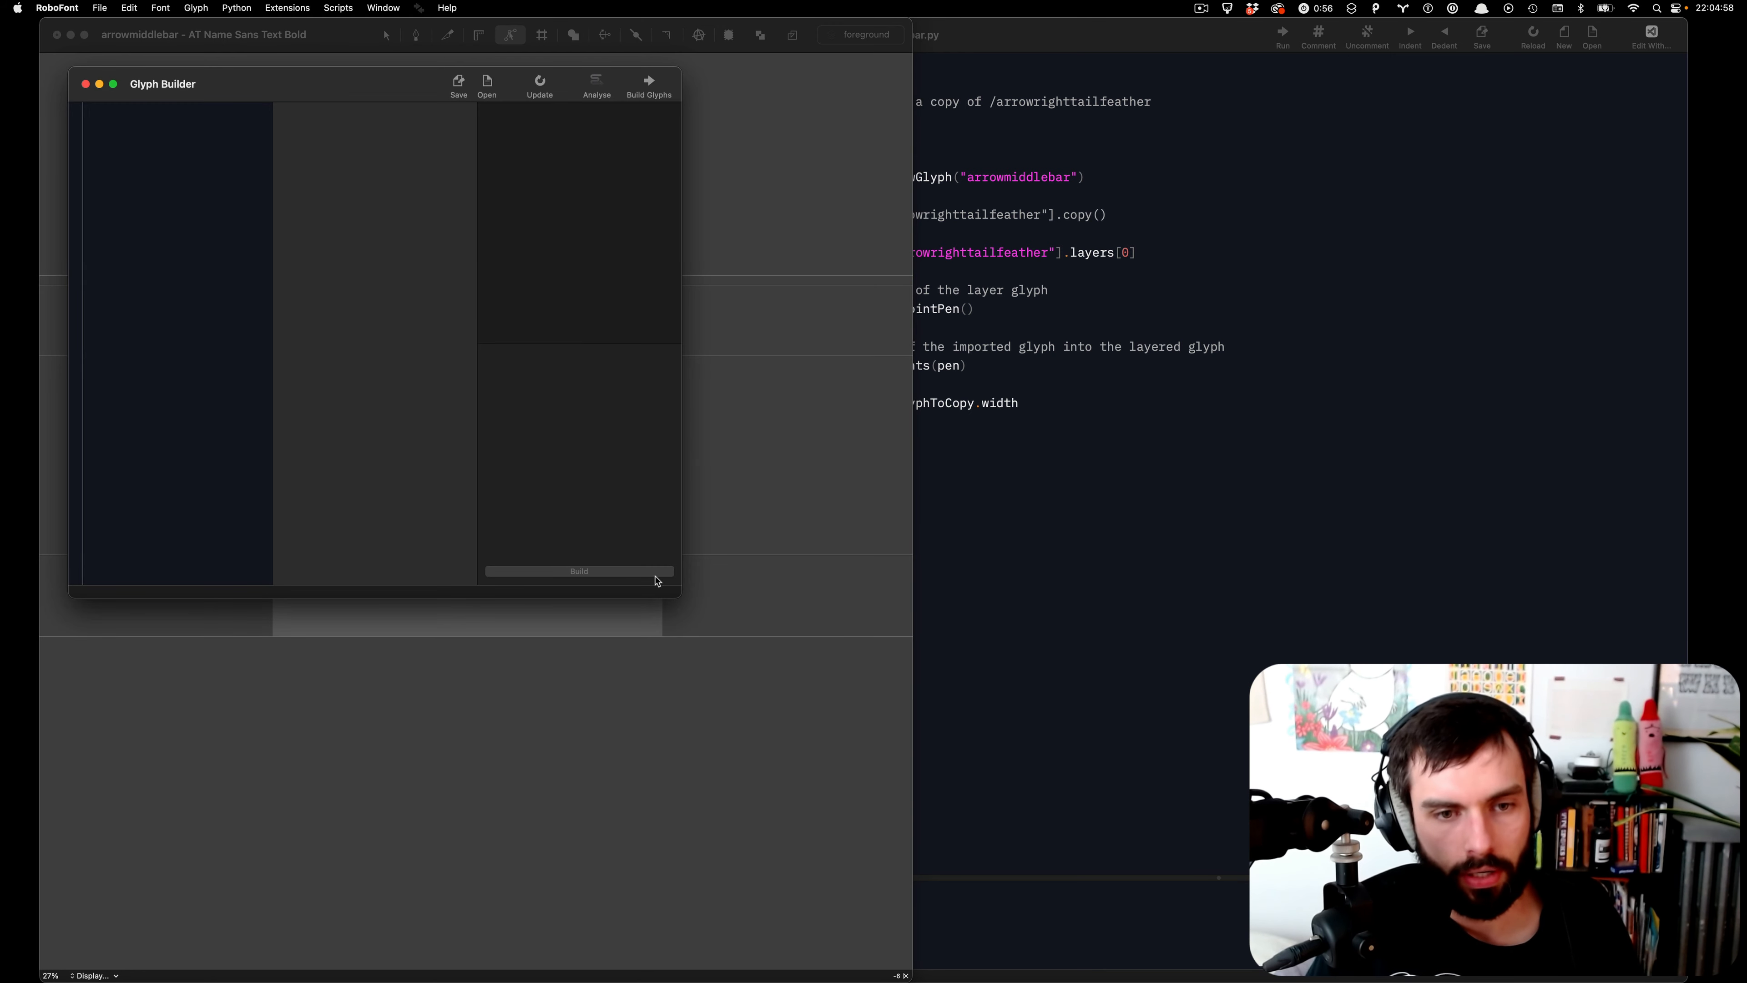
drag(676, 596, 1300, 800)
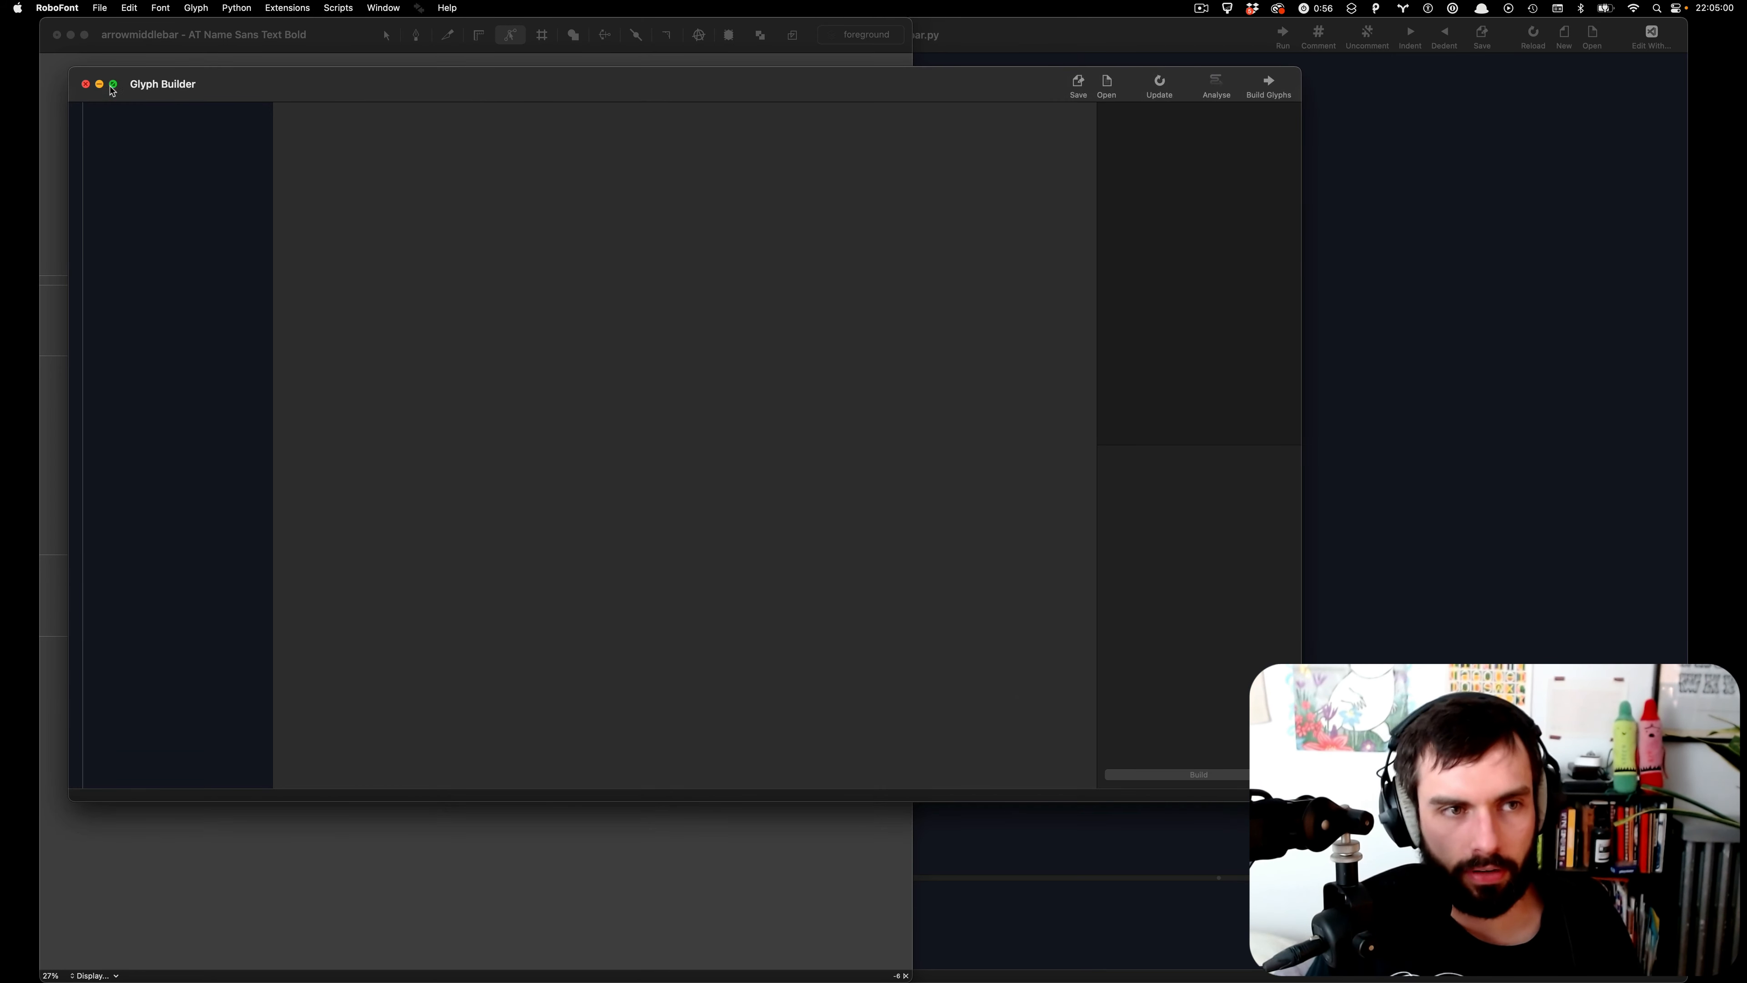
click(85, 84)
- Switch to VS Code and open build-glyph-recipes--selected_fonts.py from the diacritics folder in source/01-name_sans-robofont_scripts
key(ctrl+Left)
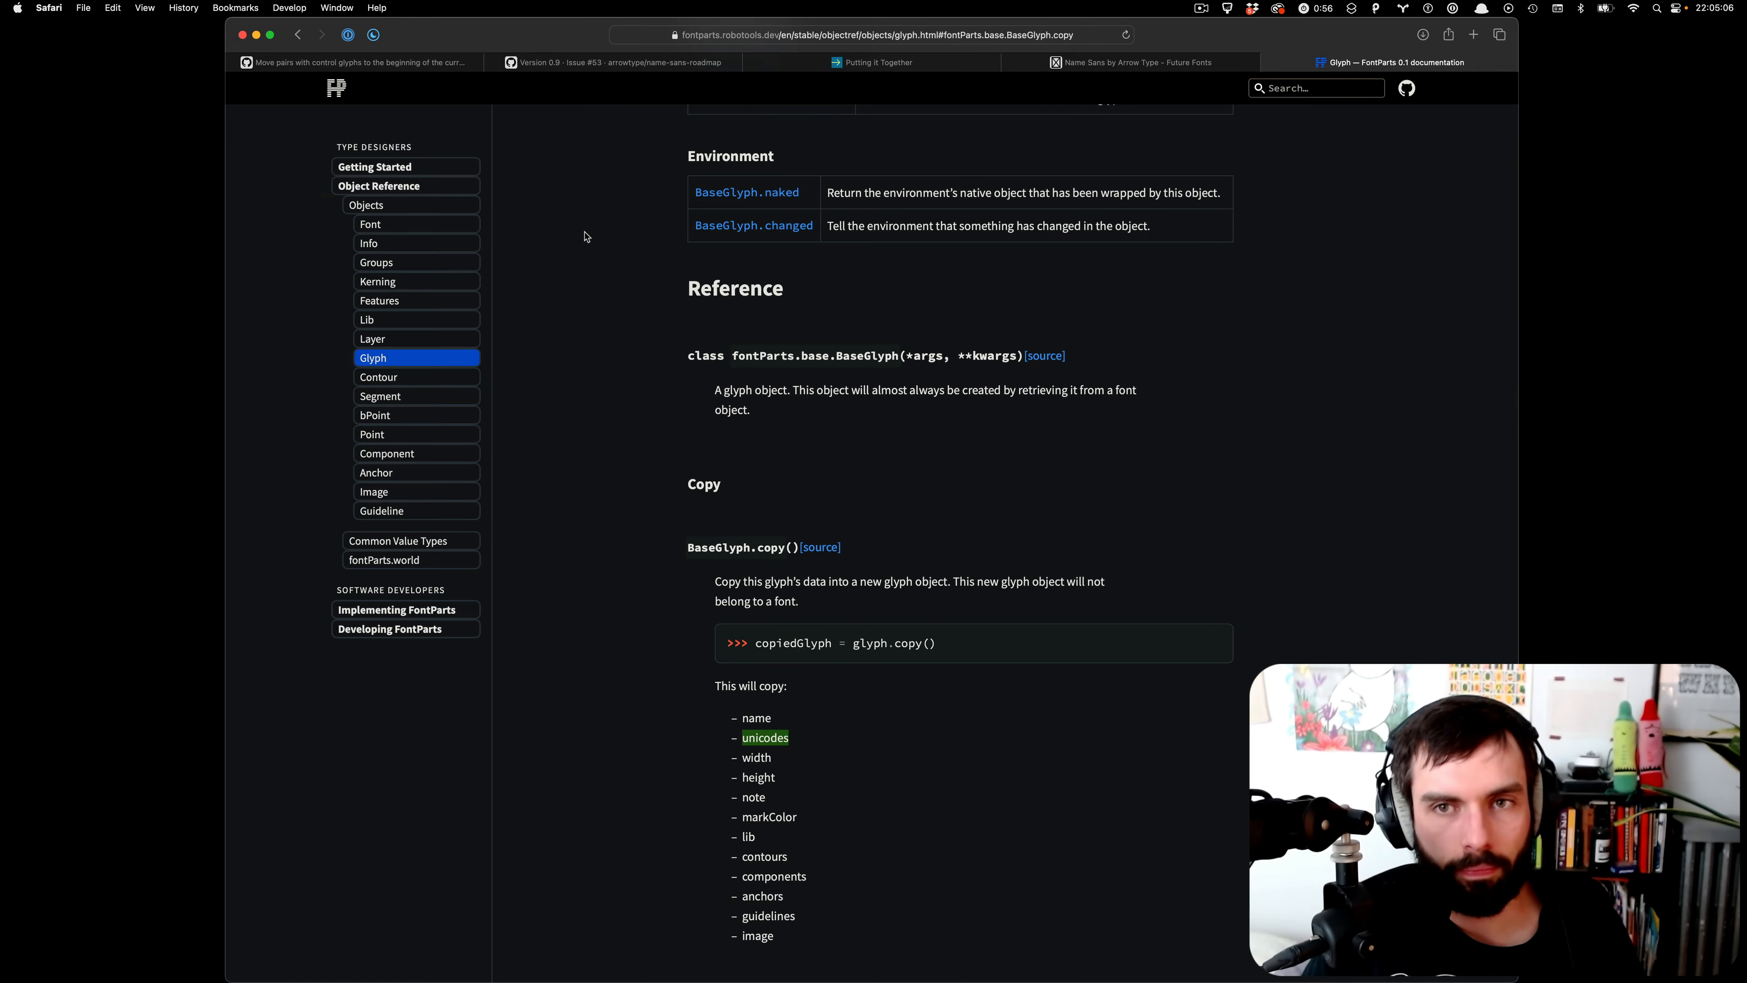
key(ctrl+Right)
key(ctrl+Up)
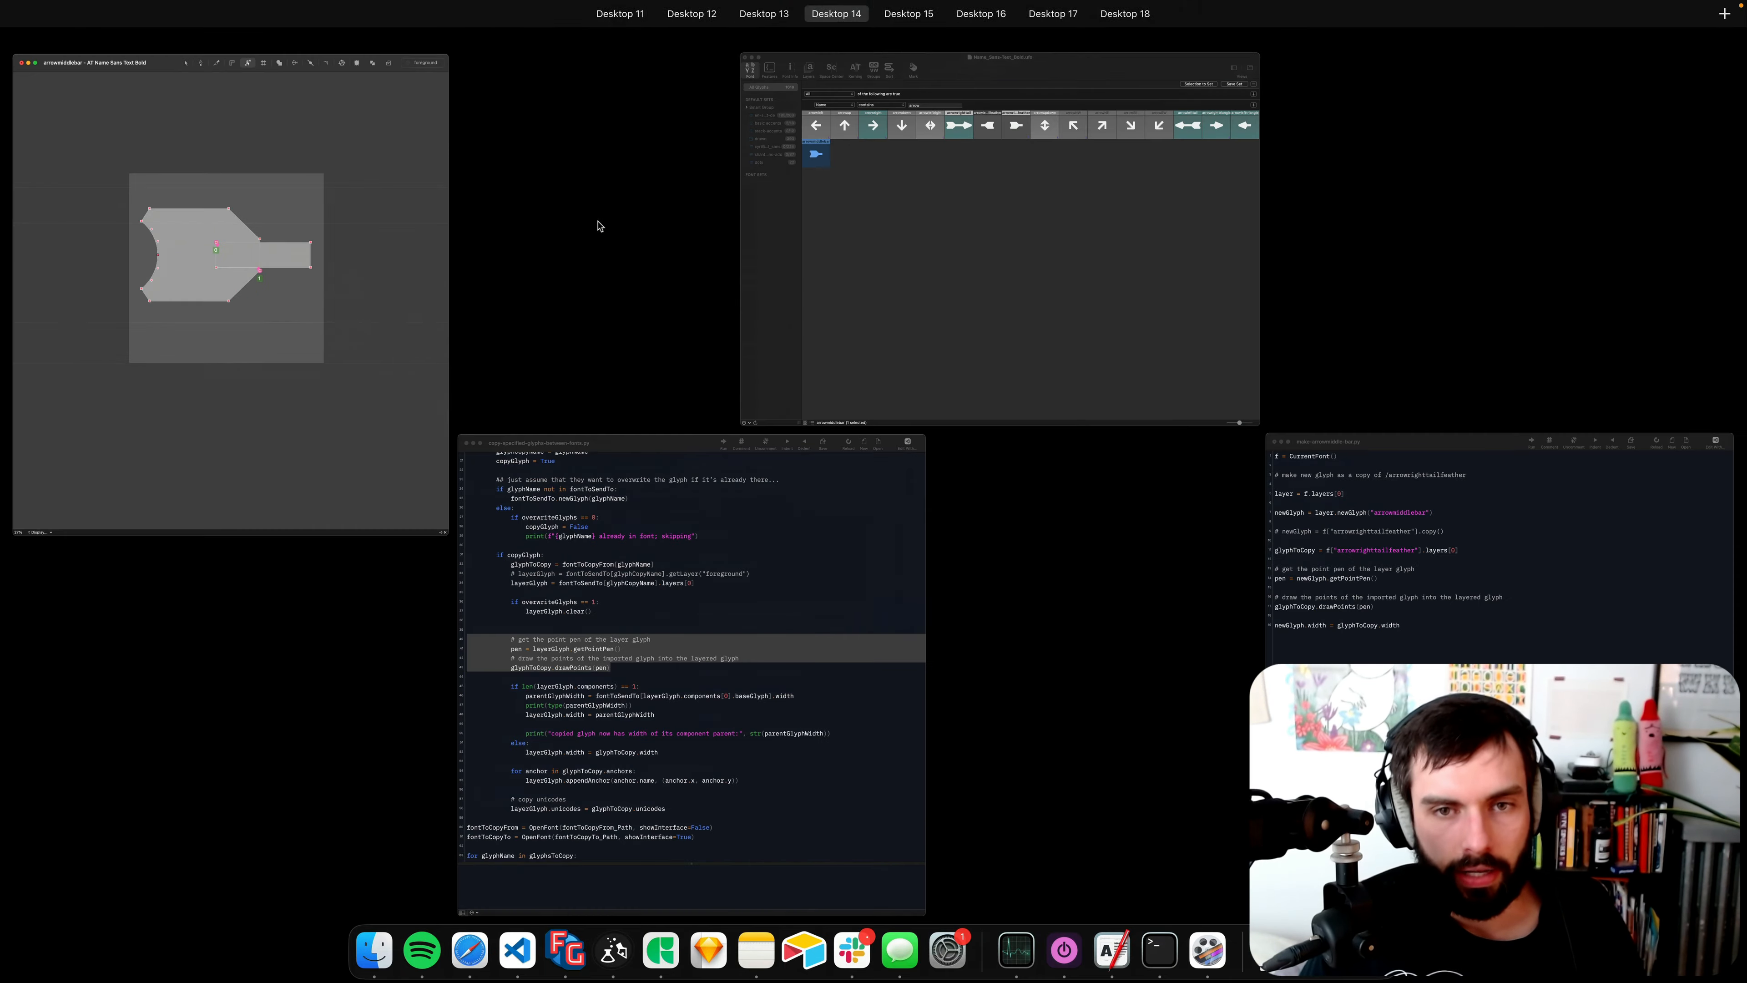
click(630, 48)
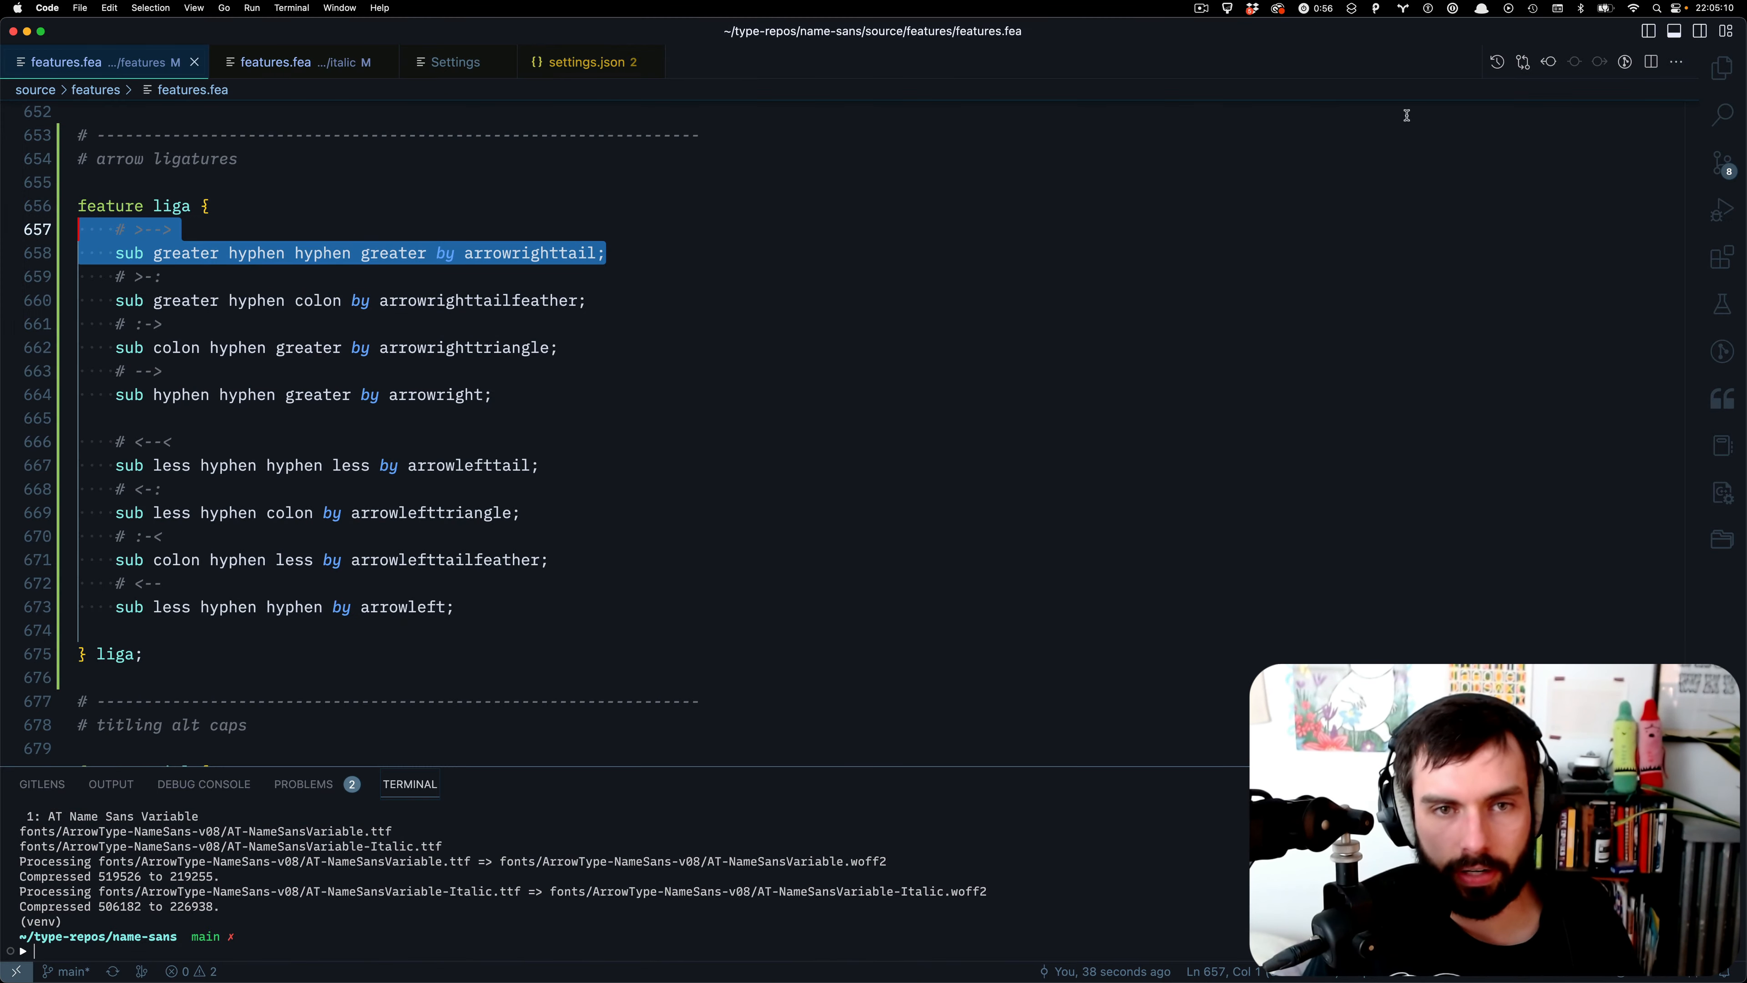
click(1723, 67)
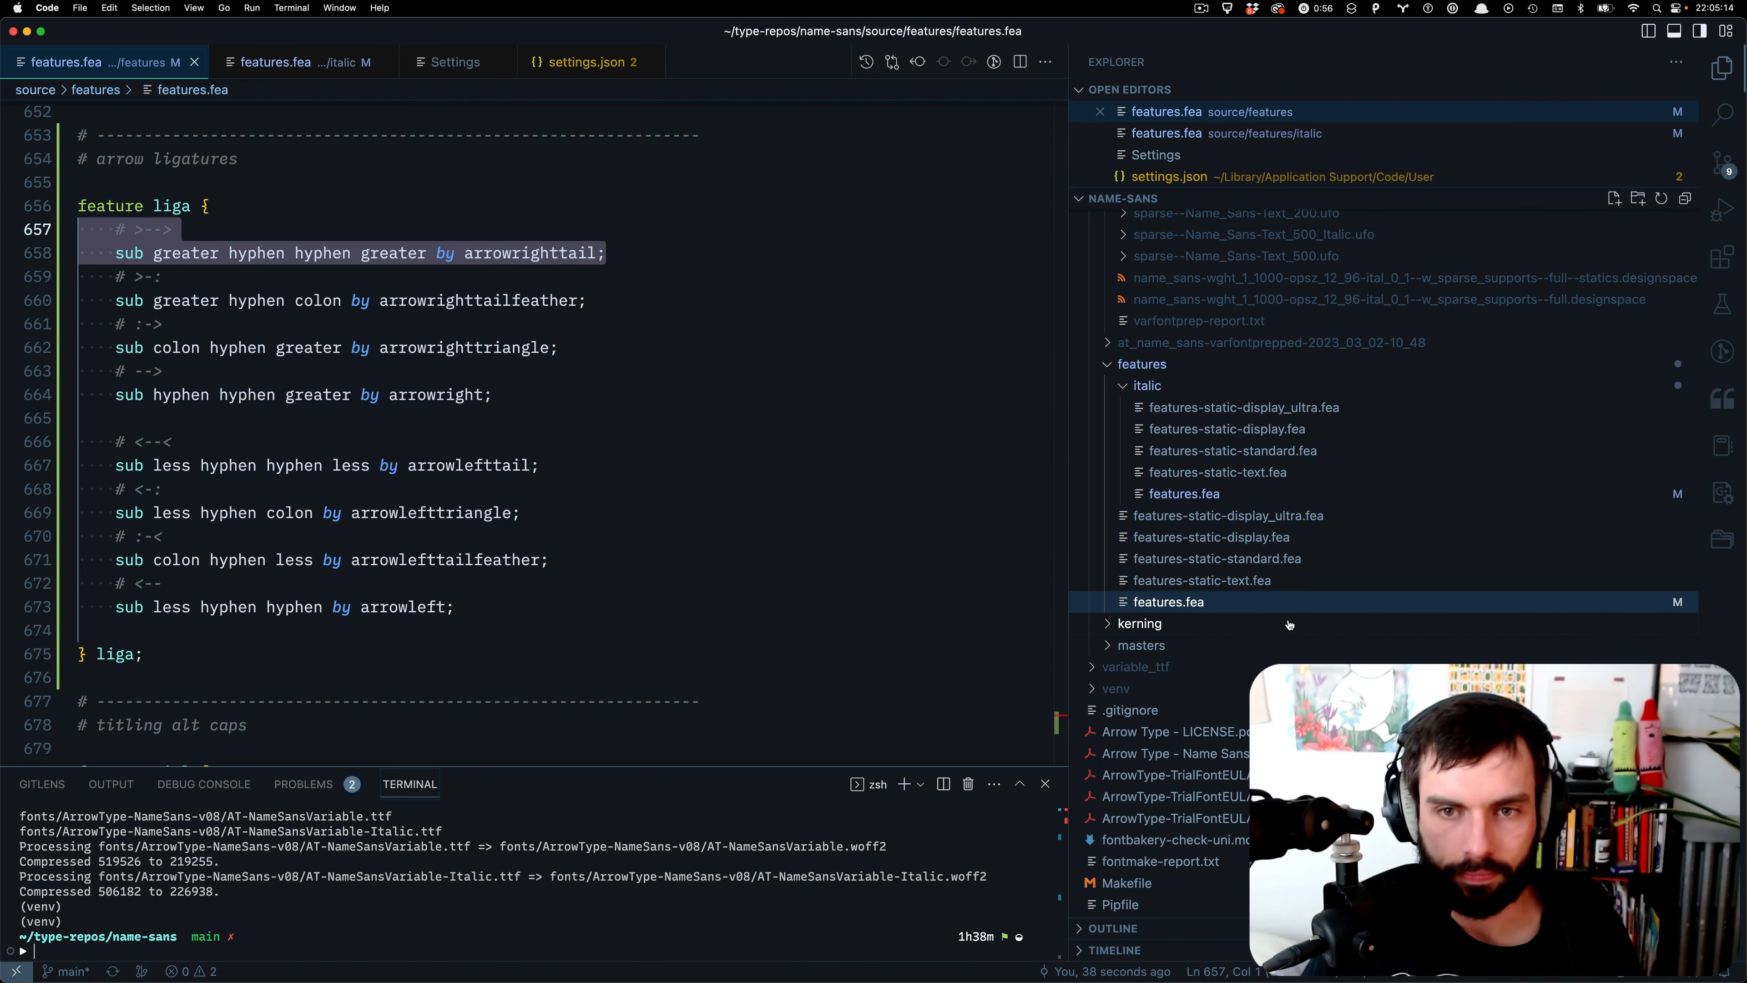
scroll(1290, 625, up, 10)
scroll(1290, 623, up, 10)
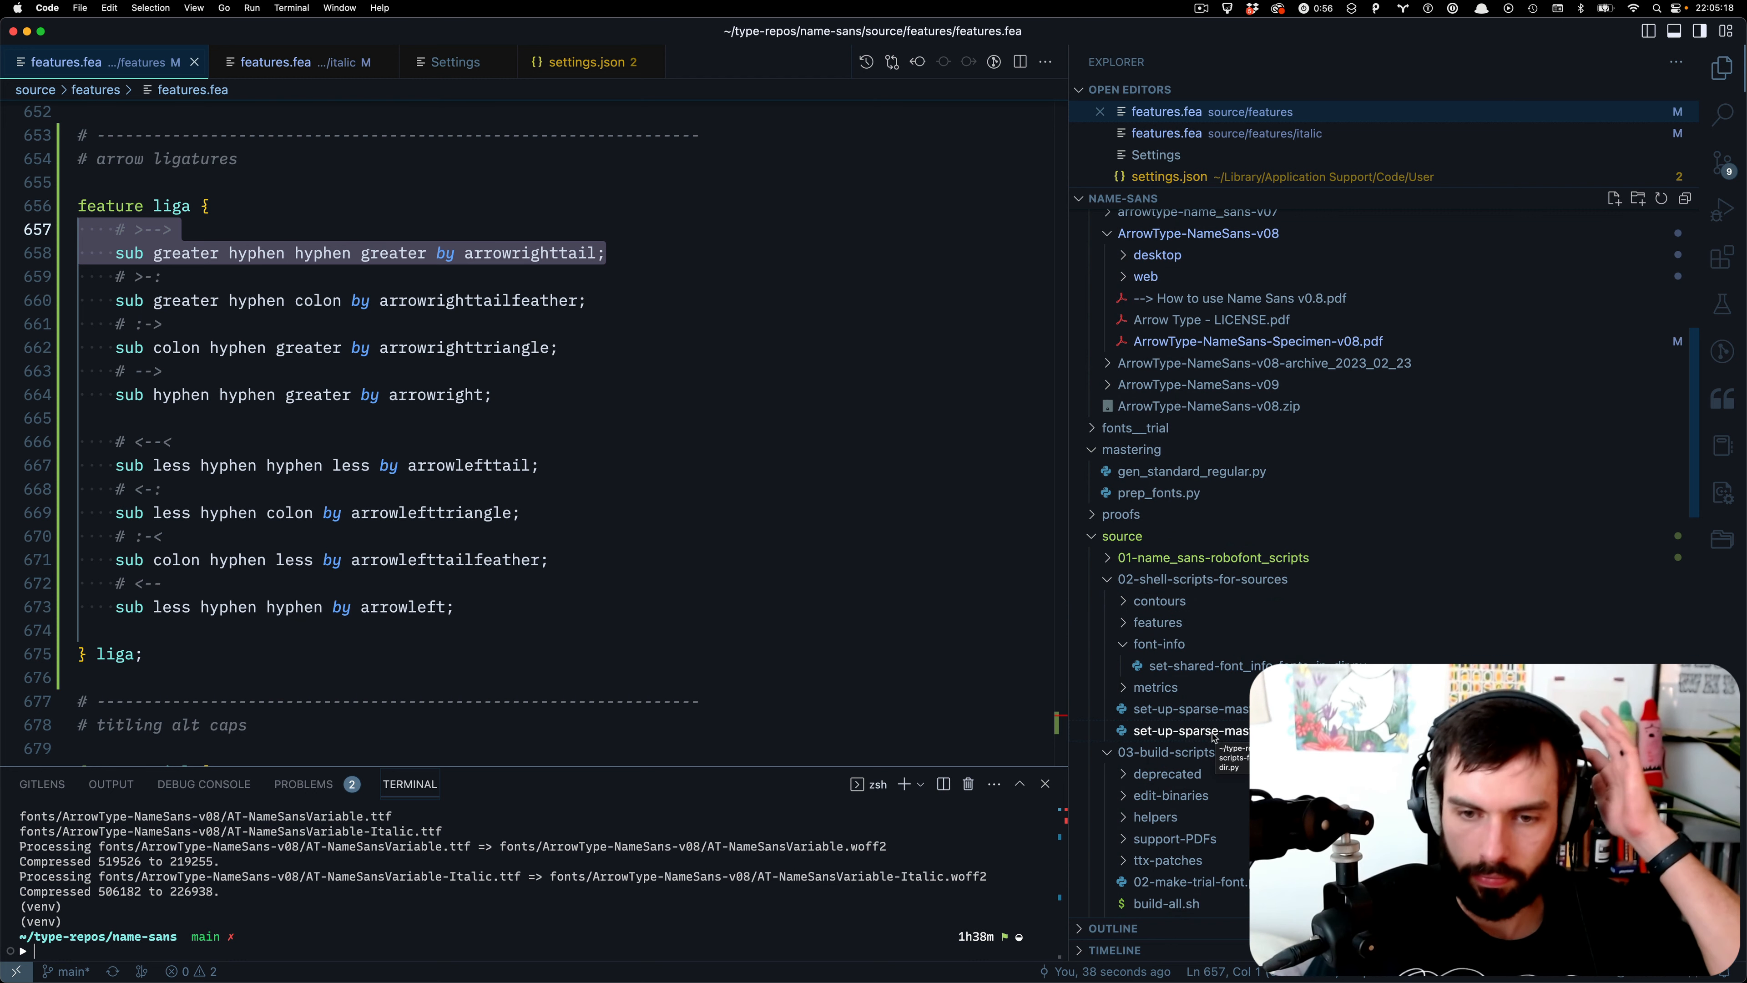
click(1190, 558)
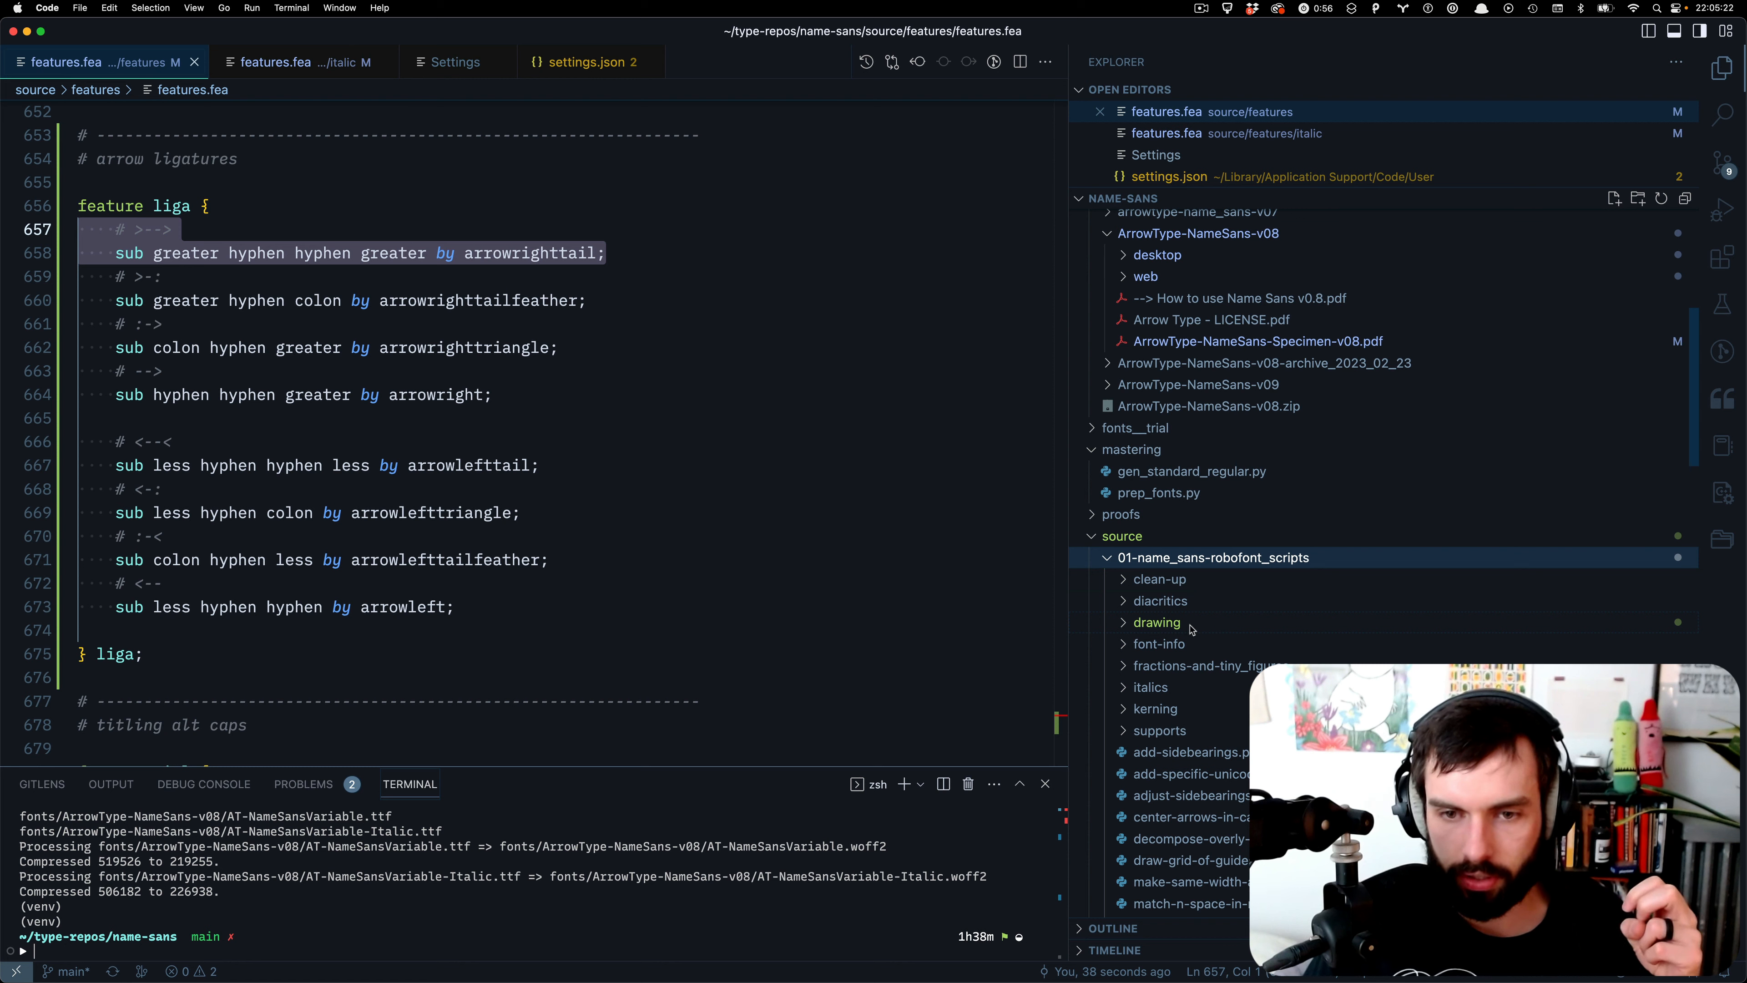
click(1185, 603)
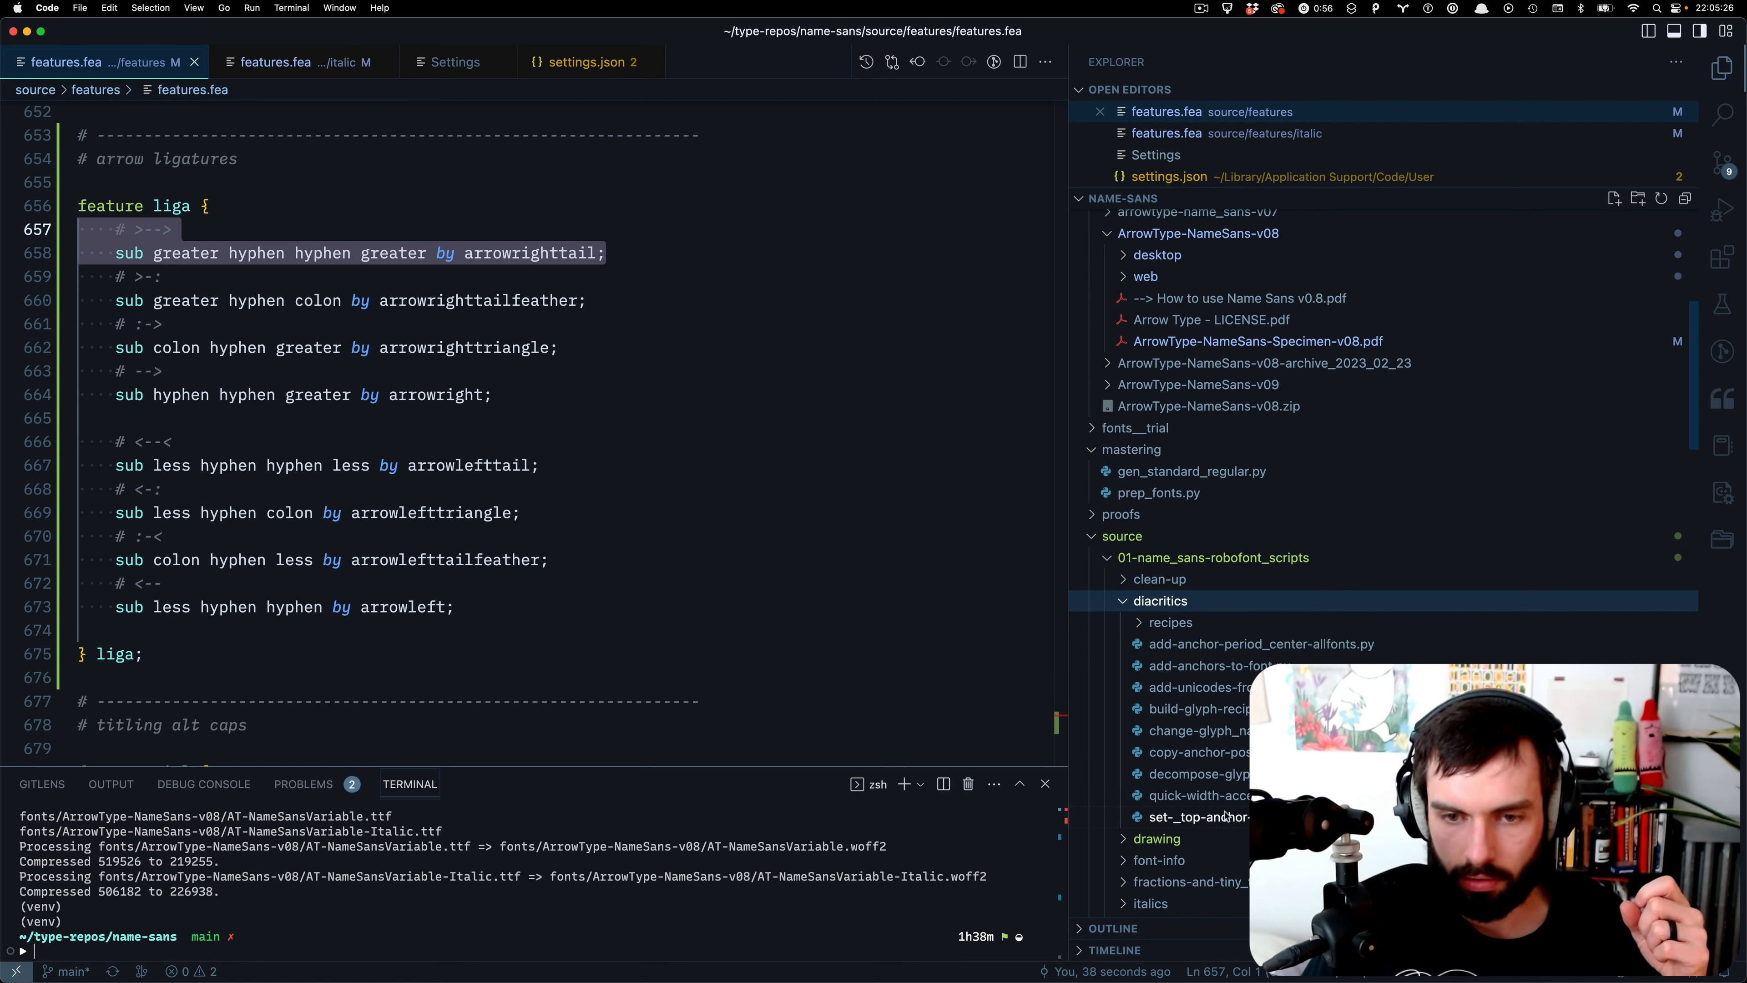
click(1245, 710)
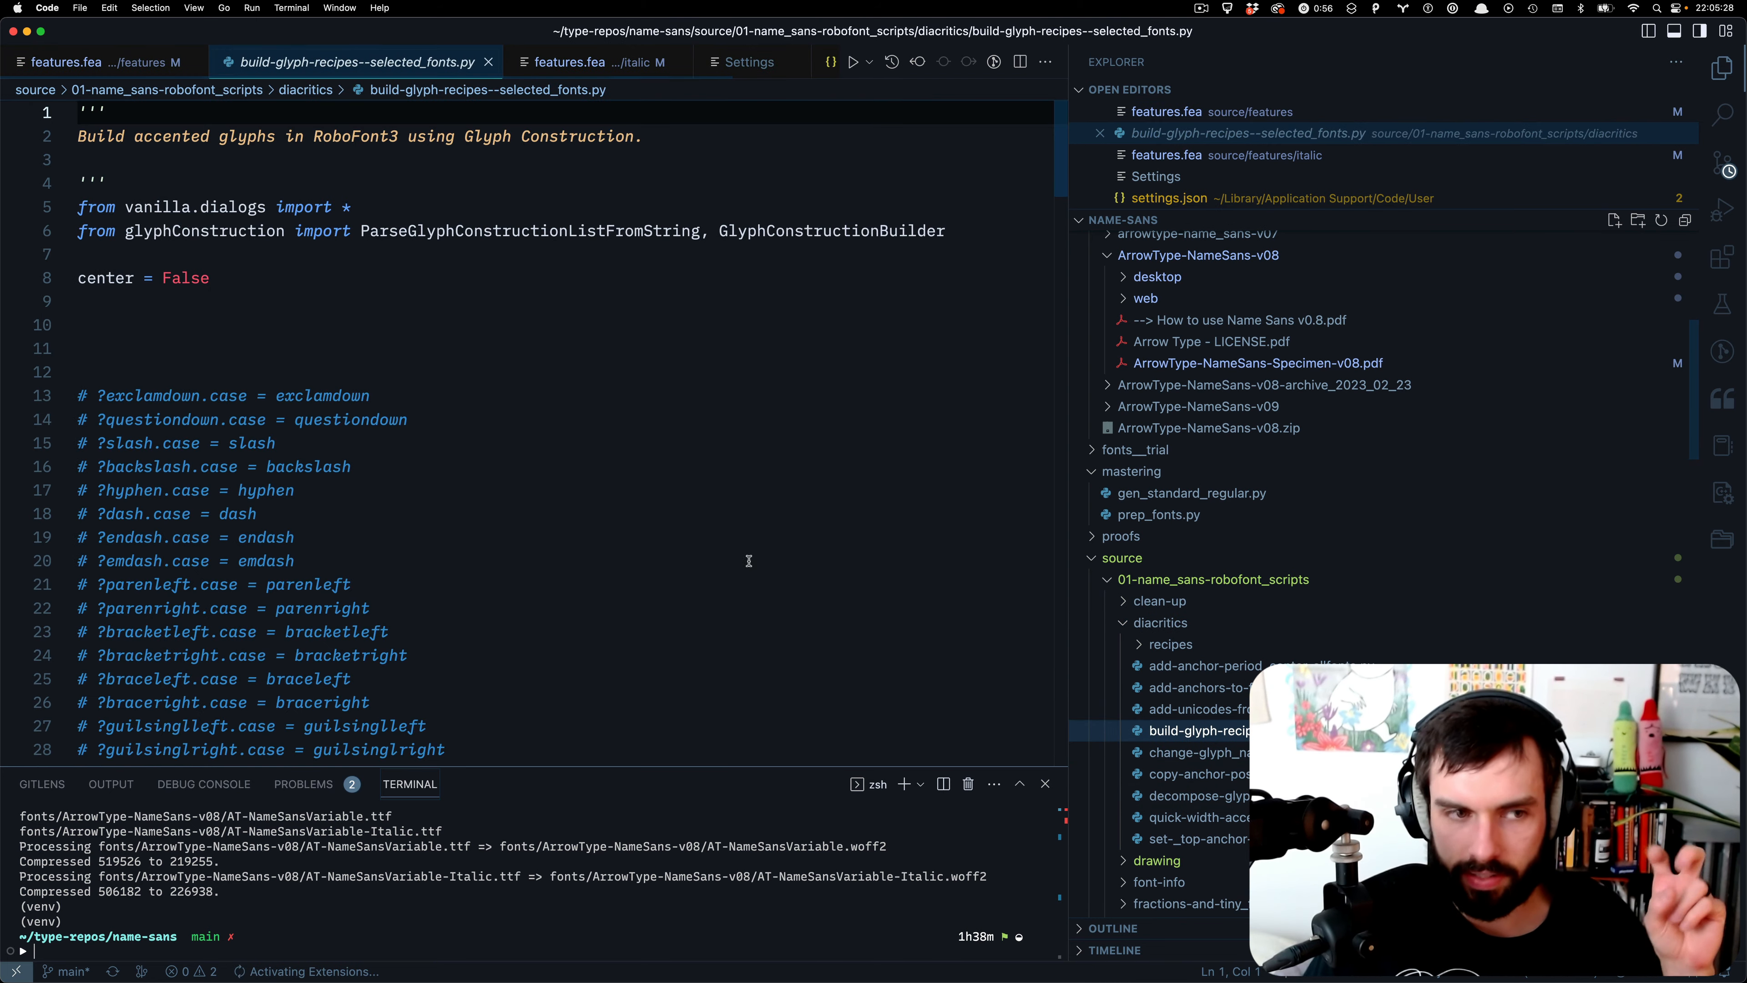
- Examine the Glyph Construction code and highlight the acaron.italic recipe in the txt string
scroll(622, 518, down, 20)
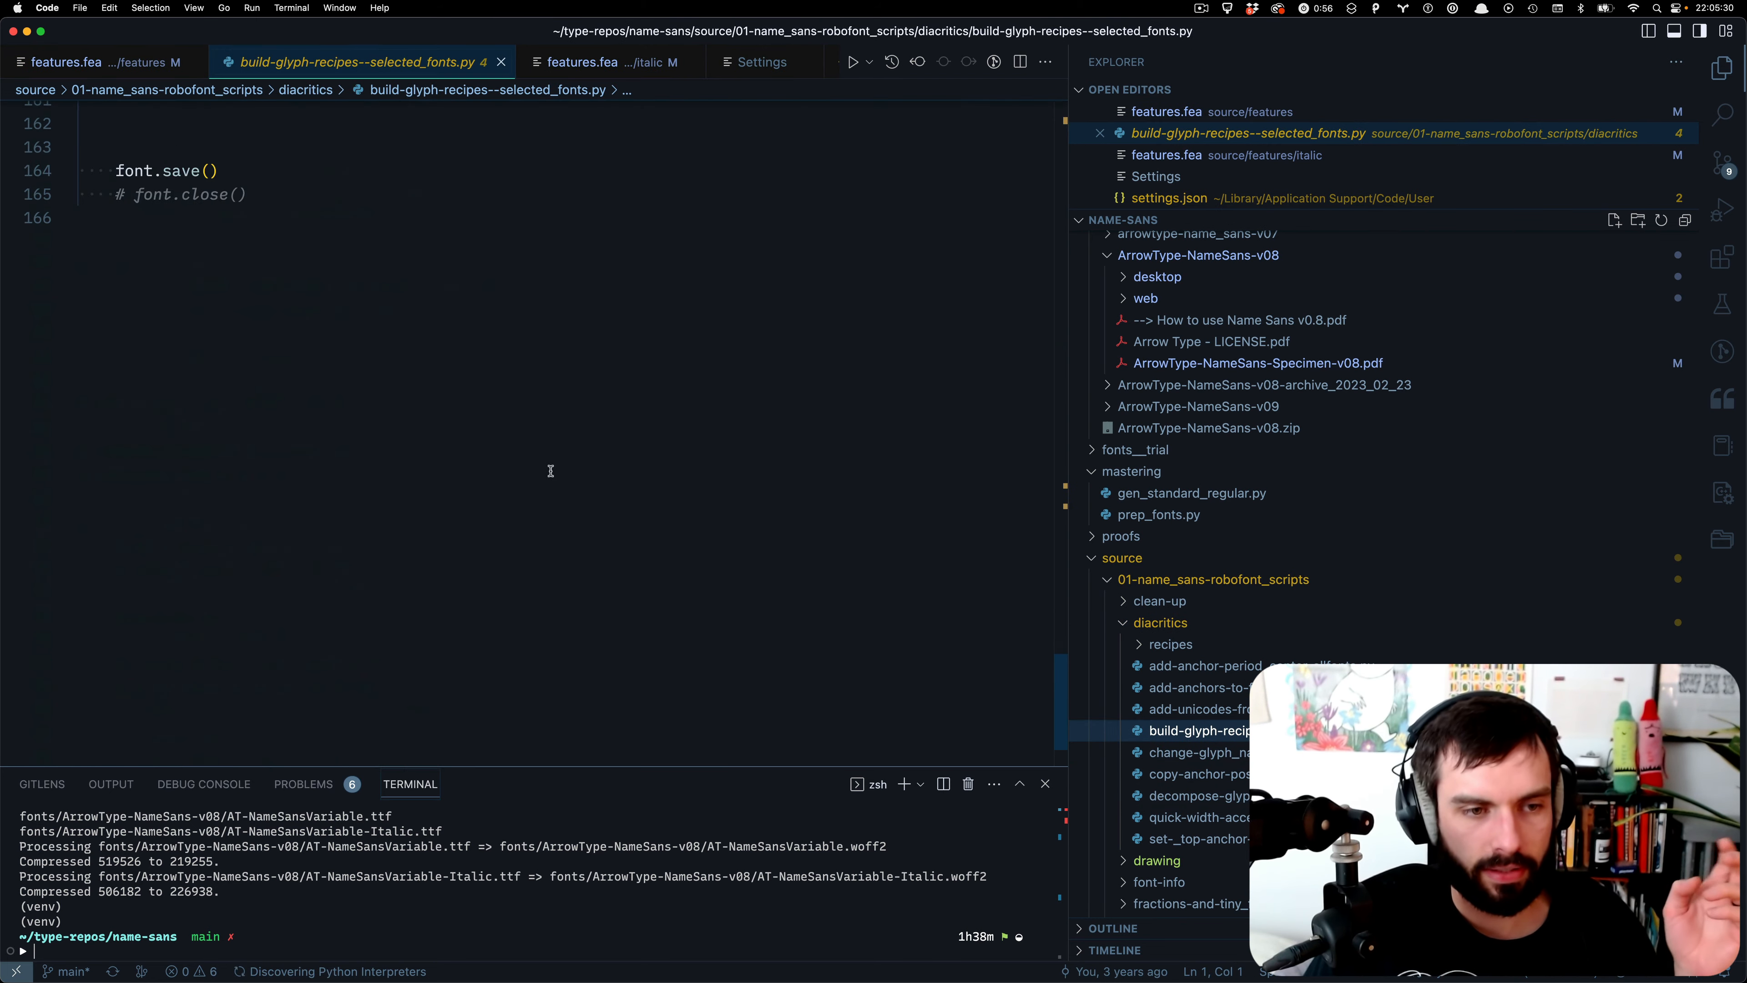
scroll(550, 471, up, 6)
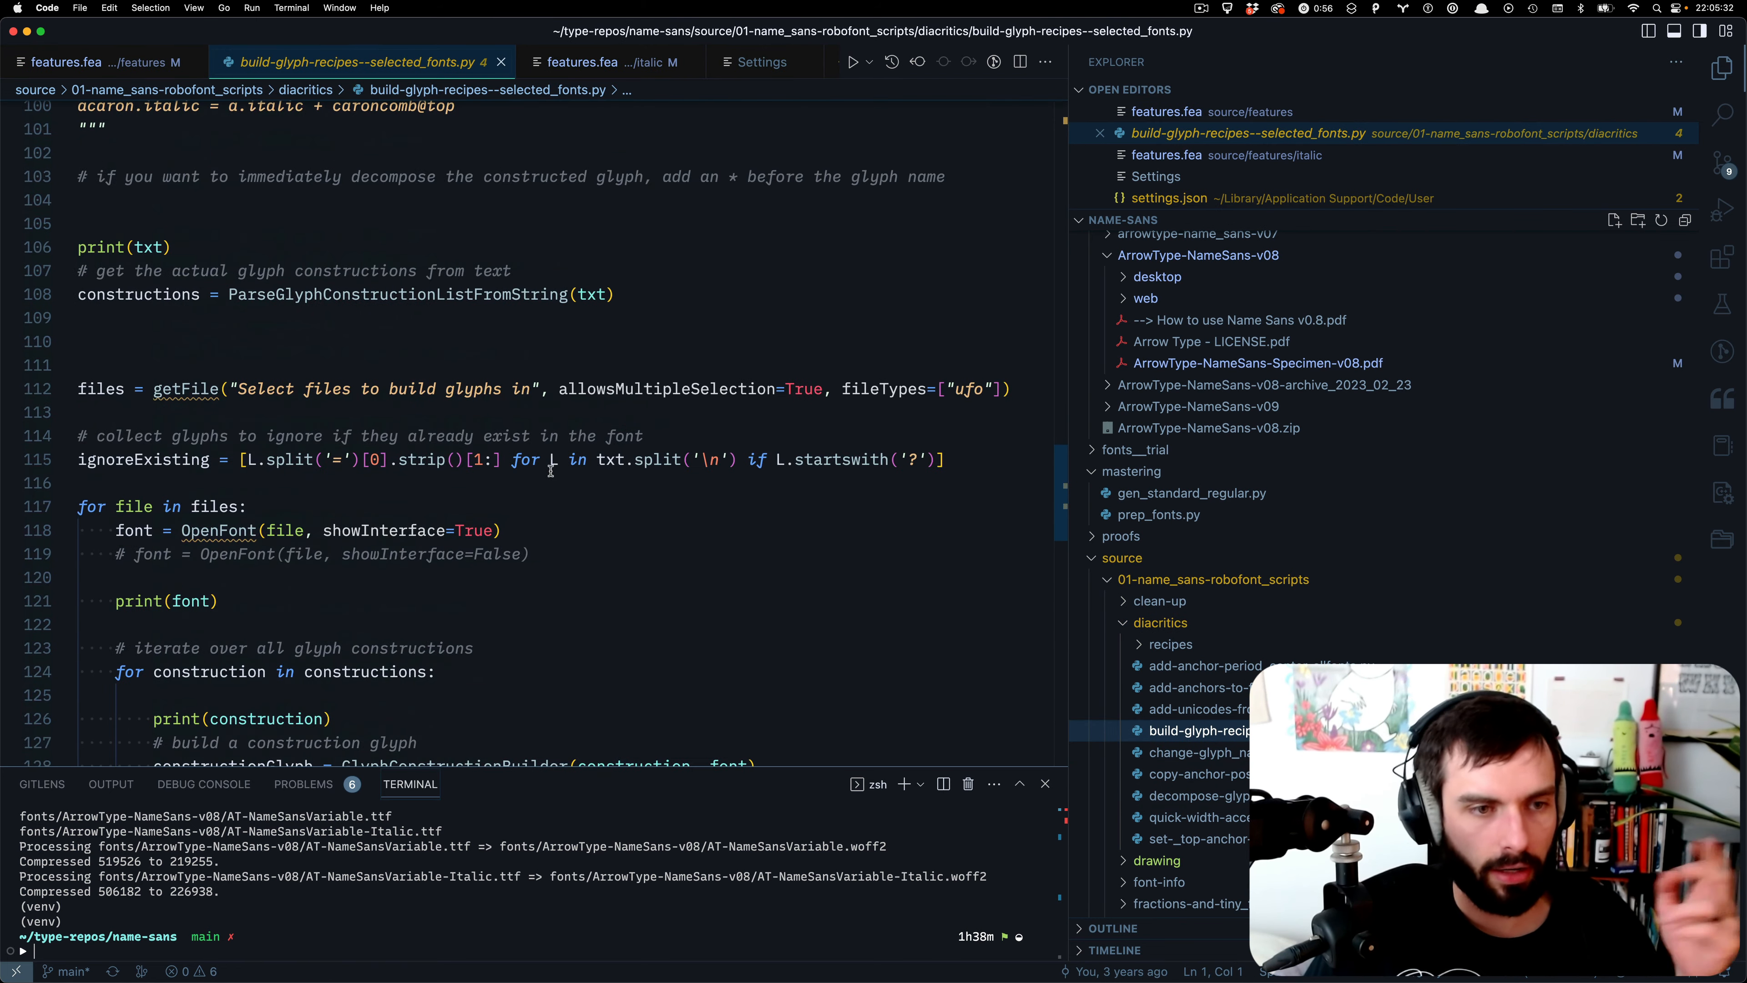
scroll(418, 471, up, 4)
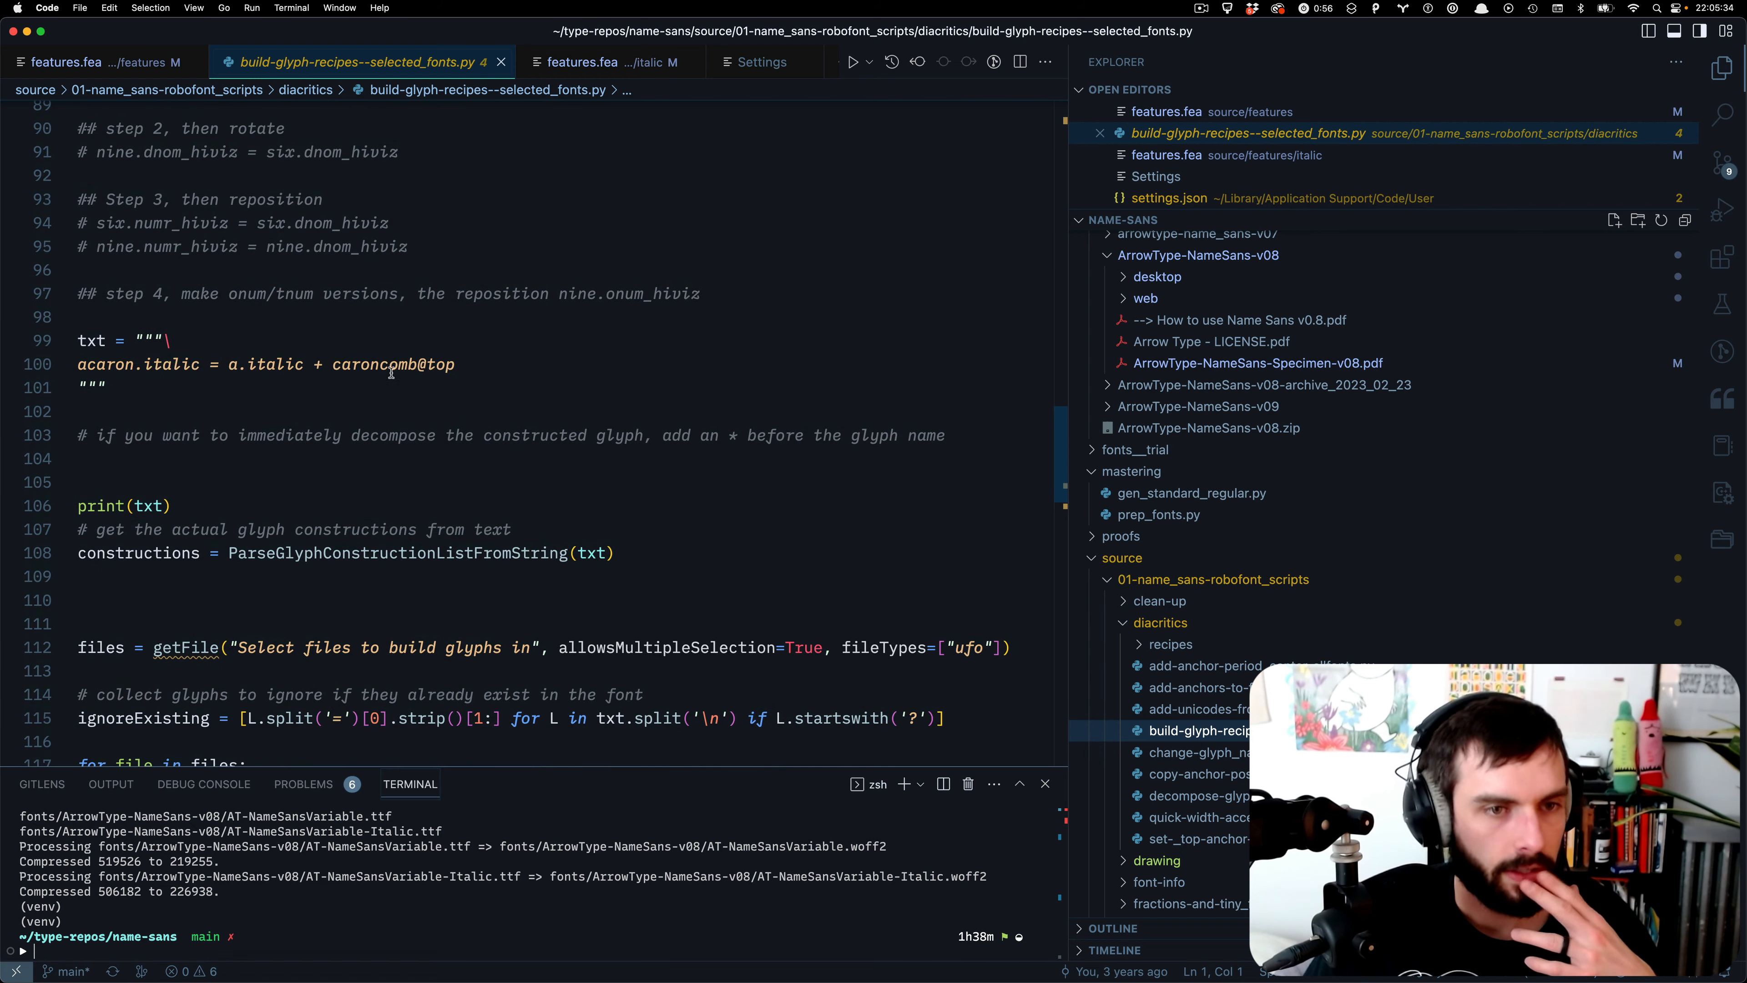
drag(559, 362, 68, 365)
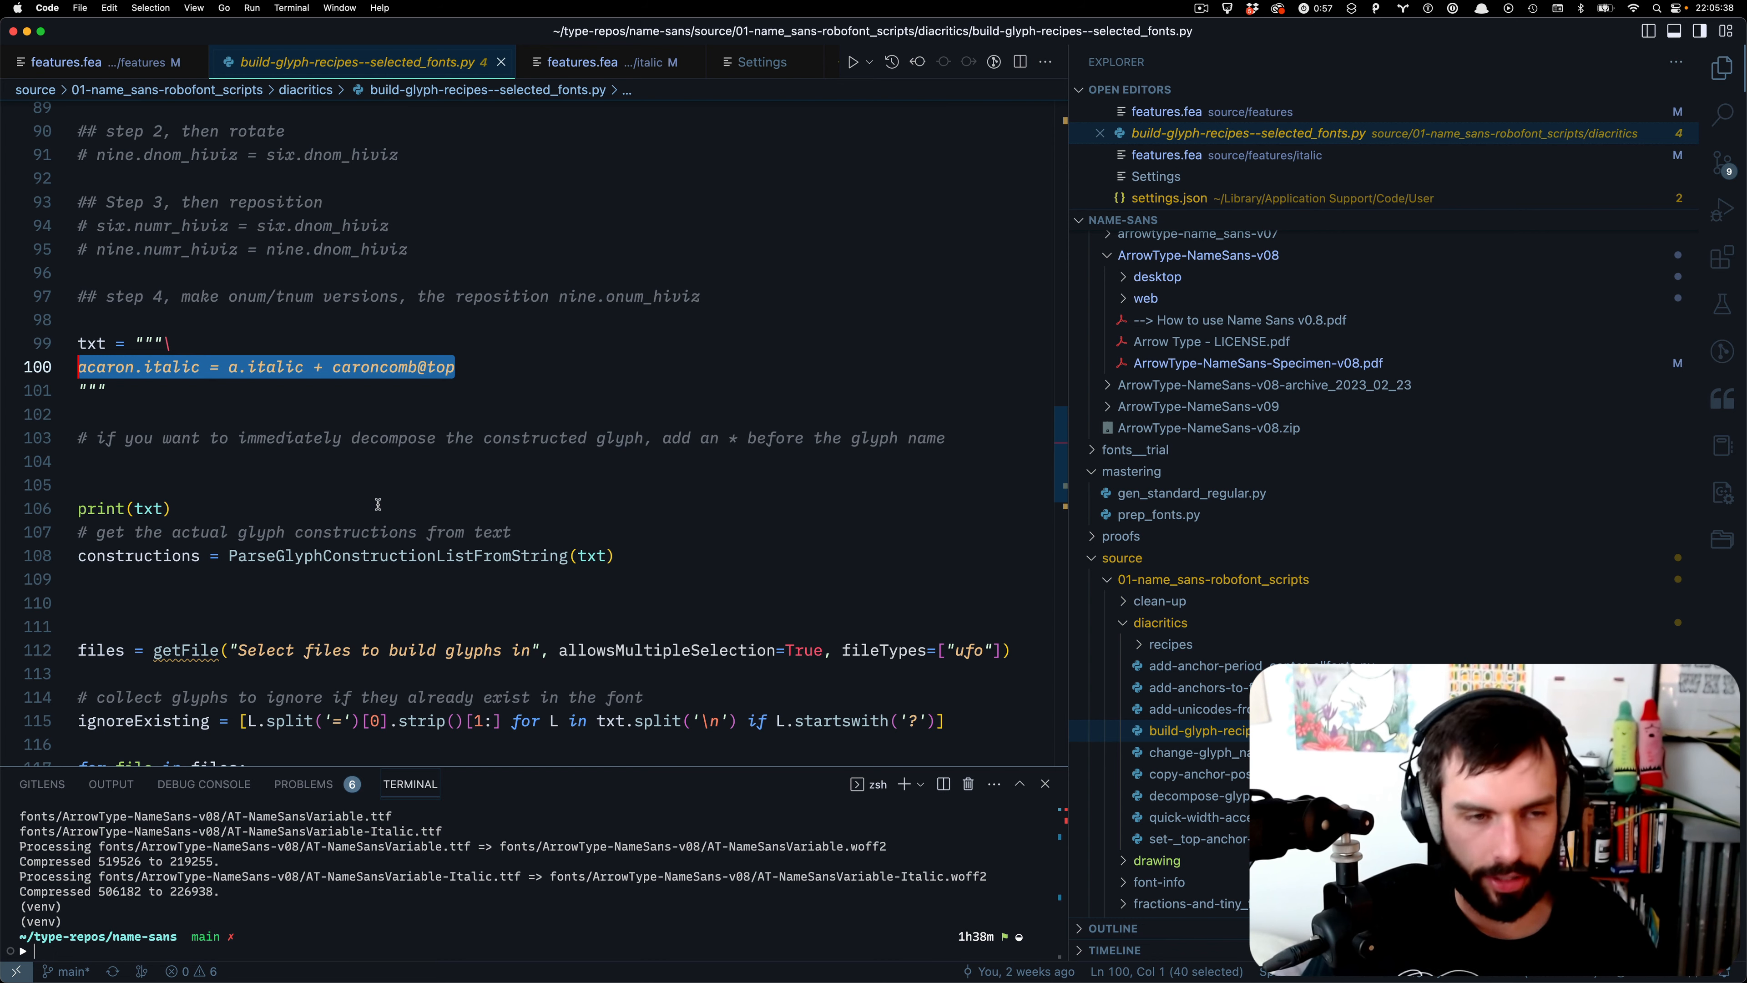
- Switch back to RoboFont and bring the make-arrowmiddle-bar.py script to the front
key(ctrl+Right)
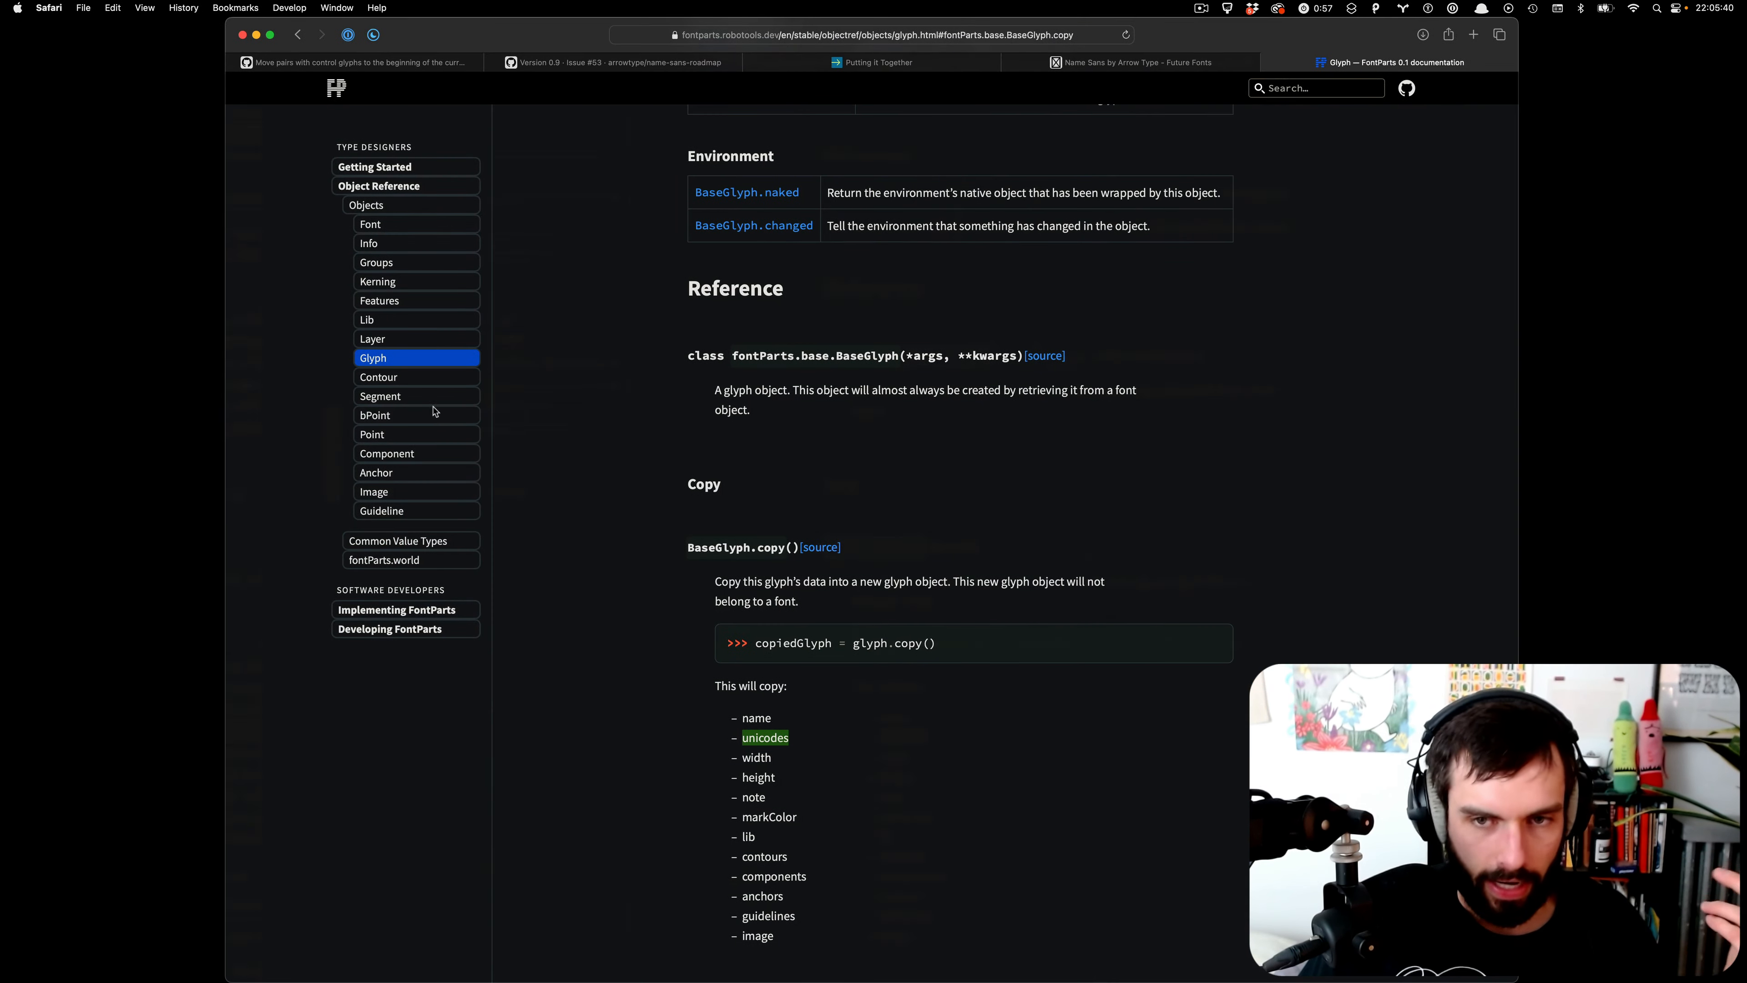
key(ctrl+Right)
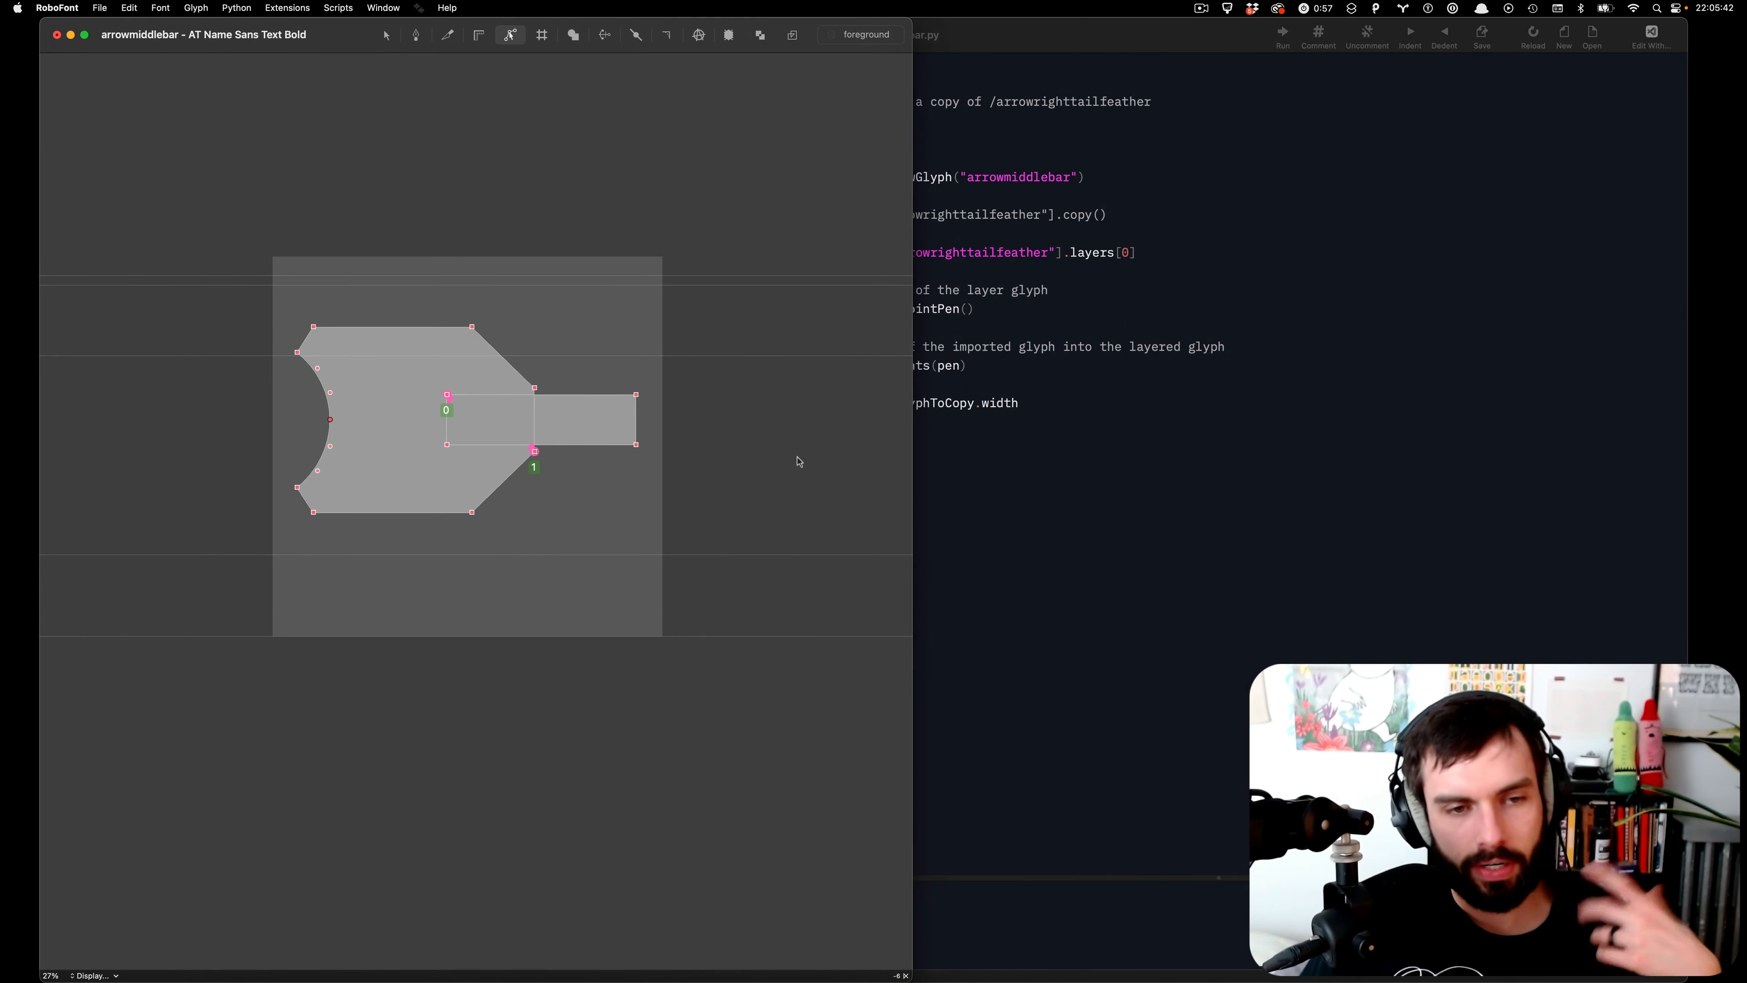
click(1357, 411)
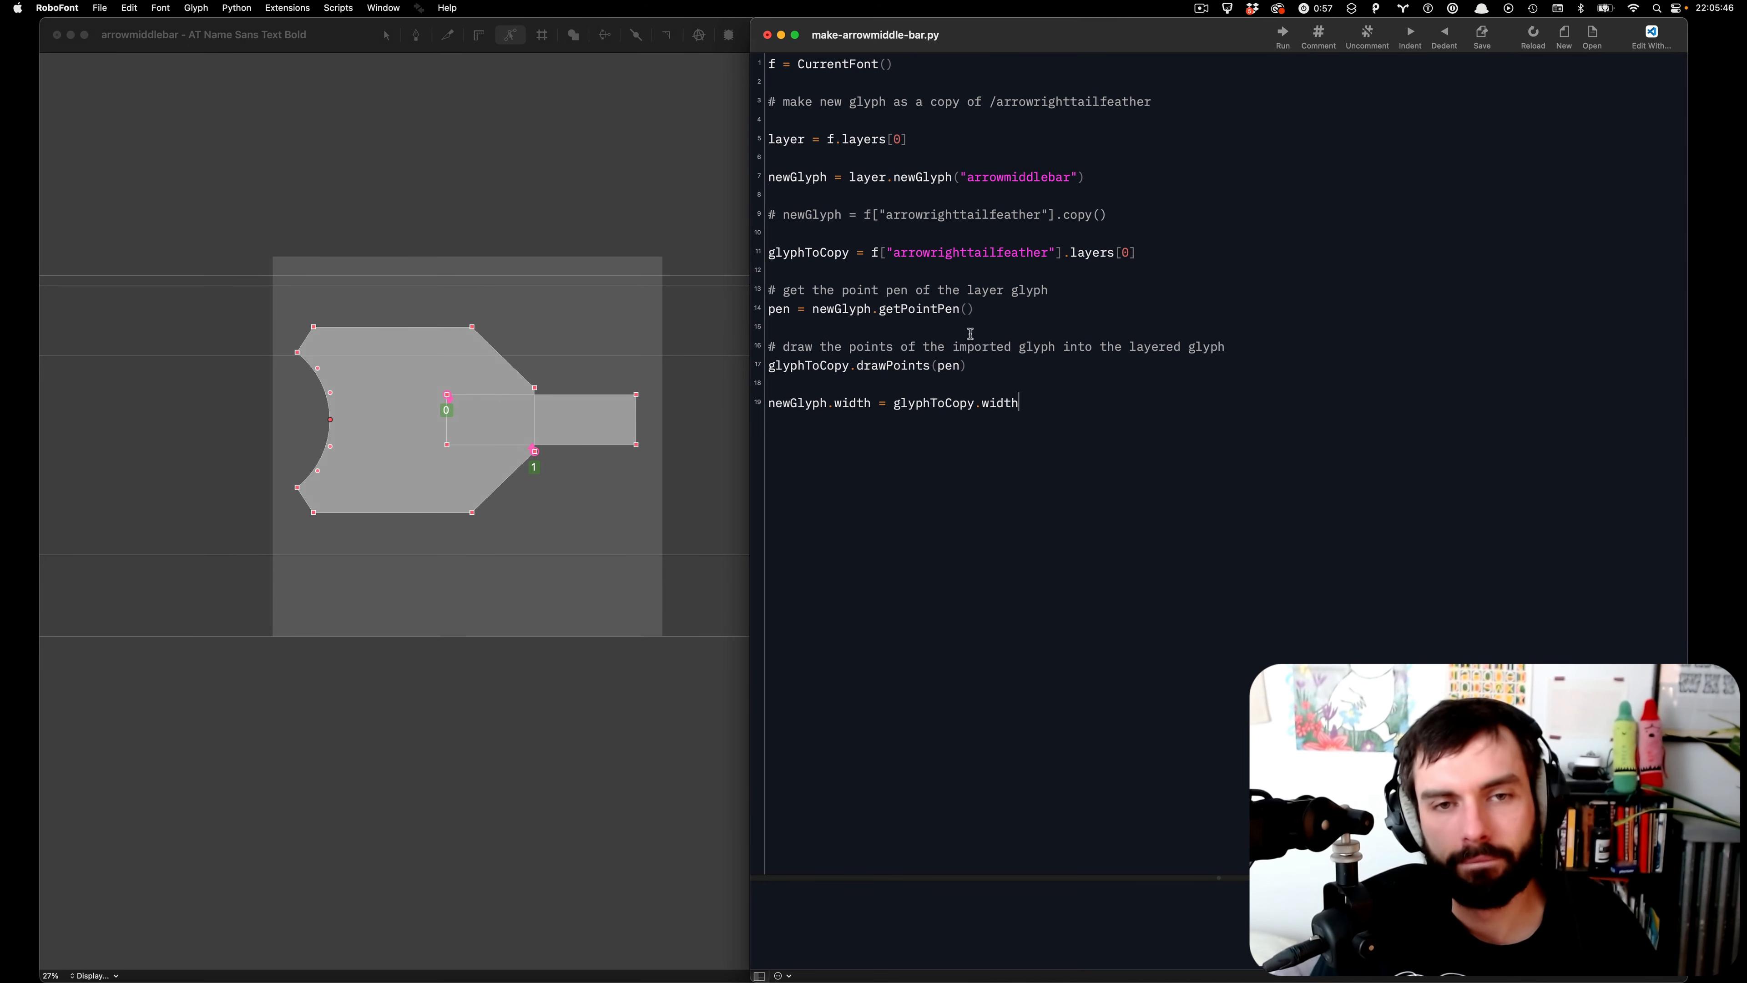
- Switch to Visual Studio Code and copy the getFile line from build-glyph-recipes--selected_fonts.py
key(ctrl+Left)
key(super+Tab)
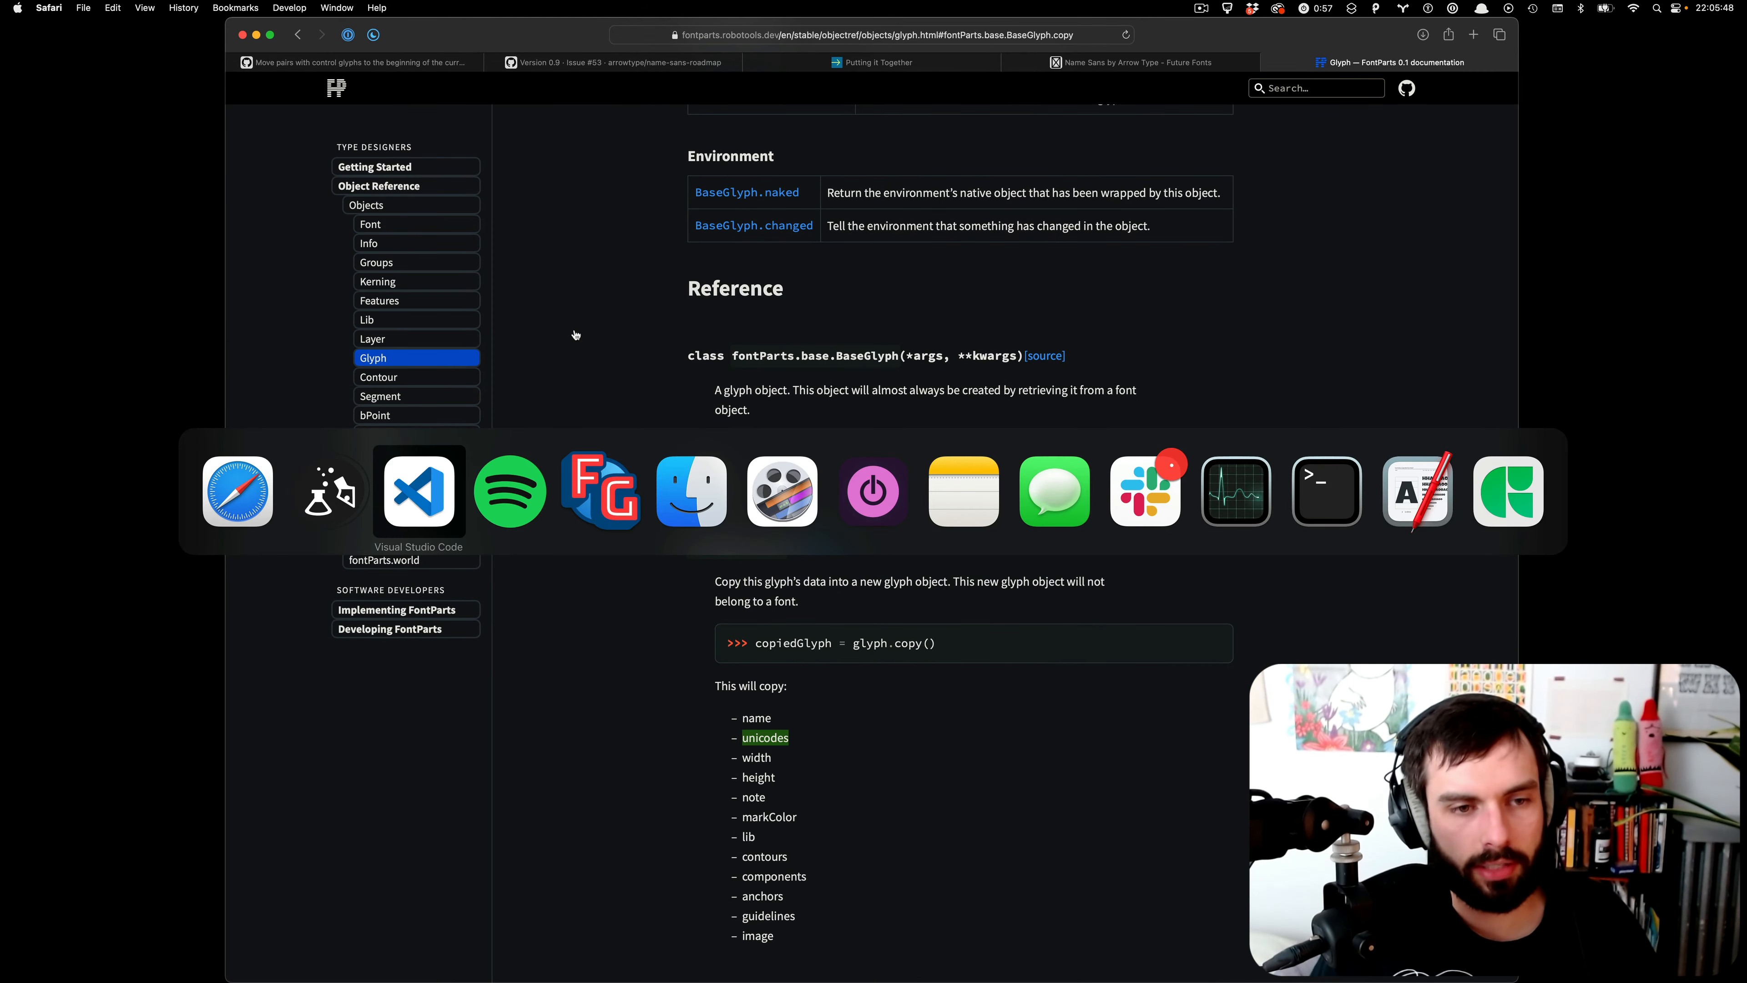
scroll(401, 462, down, 5)
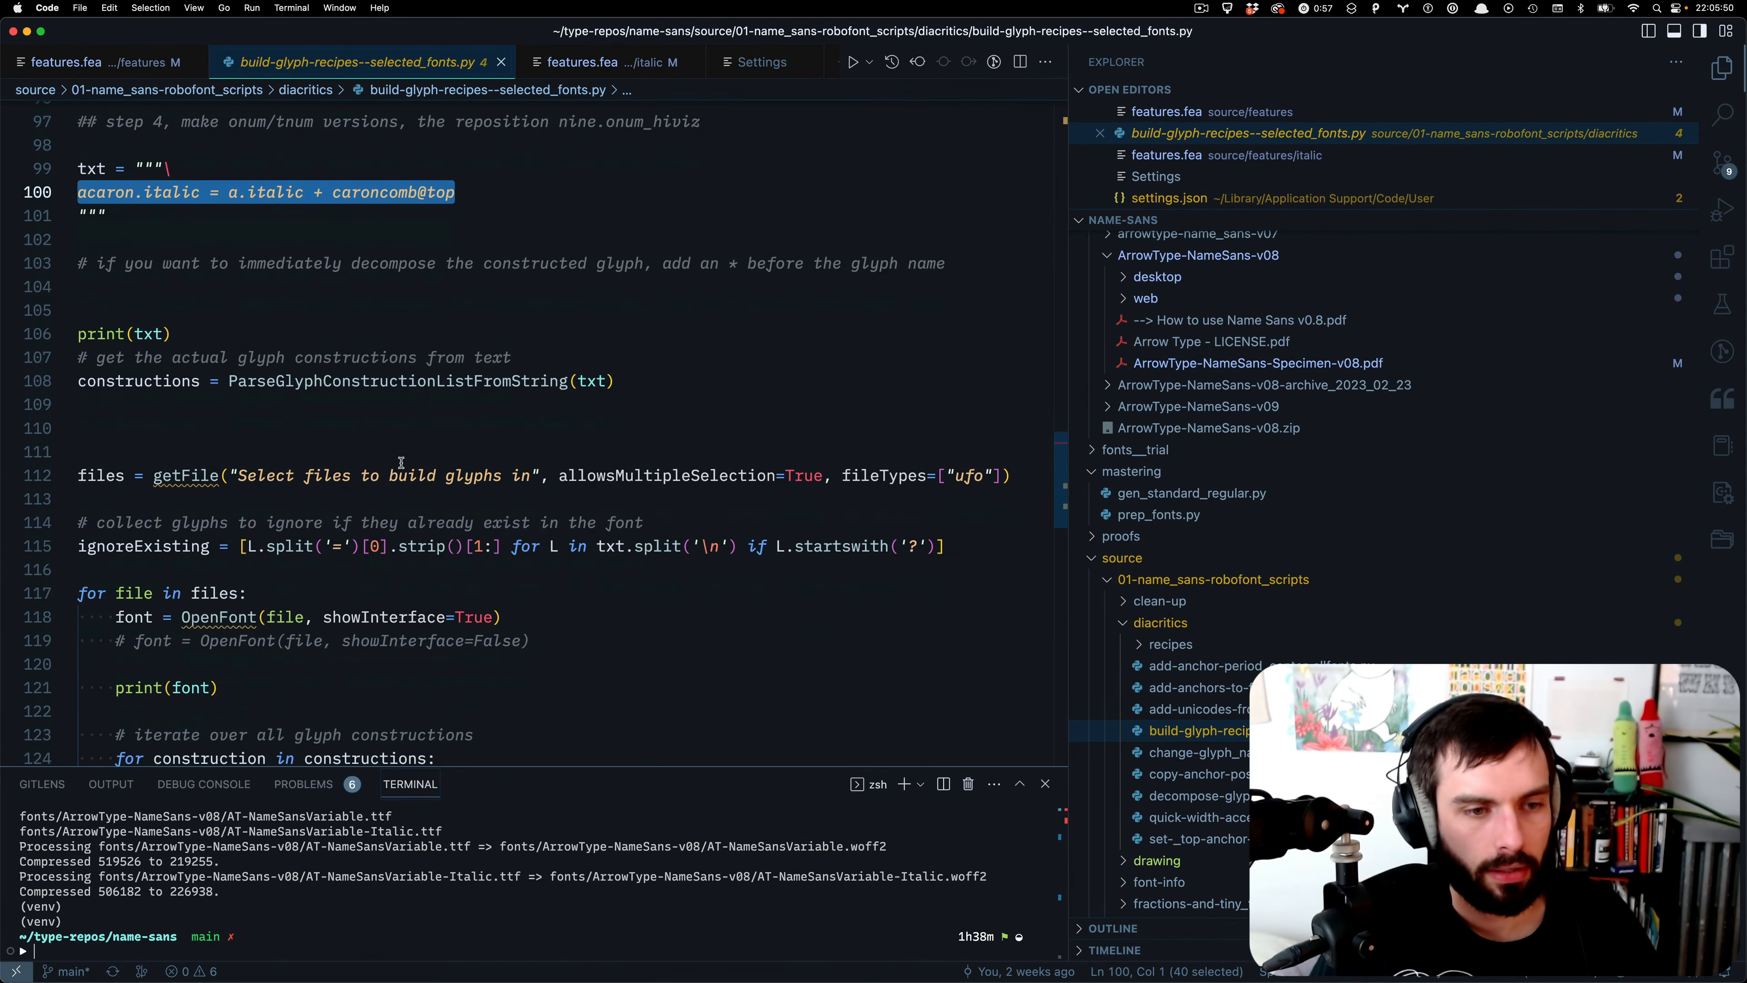
drag(1025, 430, 33, 423)
key(super+c)
- Switch back to RoboFont and replace the f = CurrentFont() line of make-arrowmiddle-bar.py with the copied getFile line
key(super+Tab)
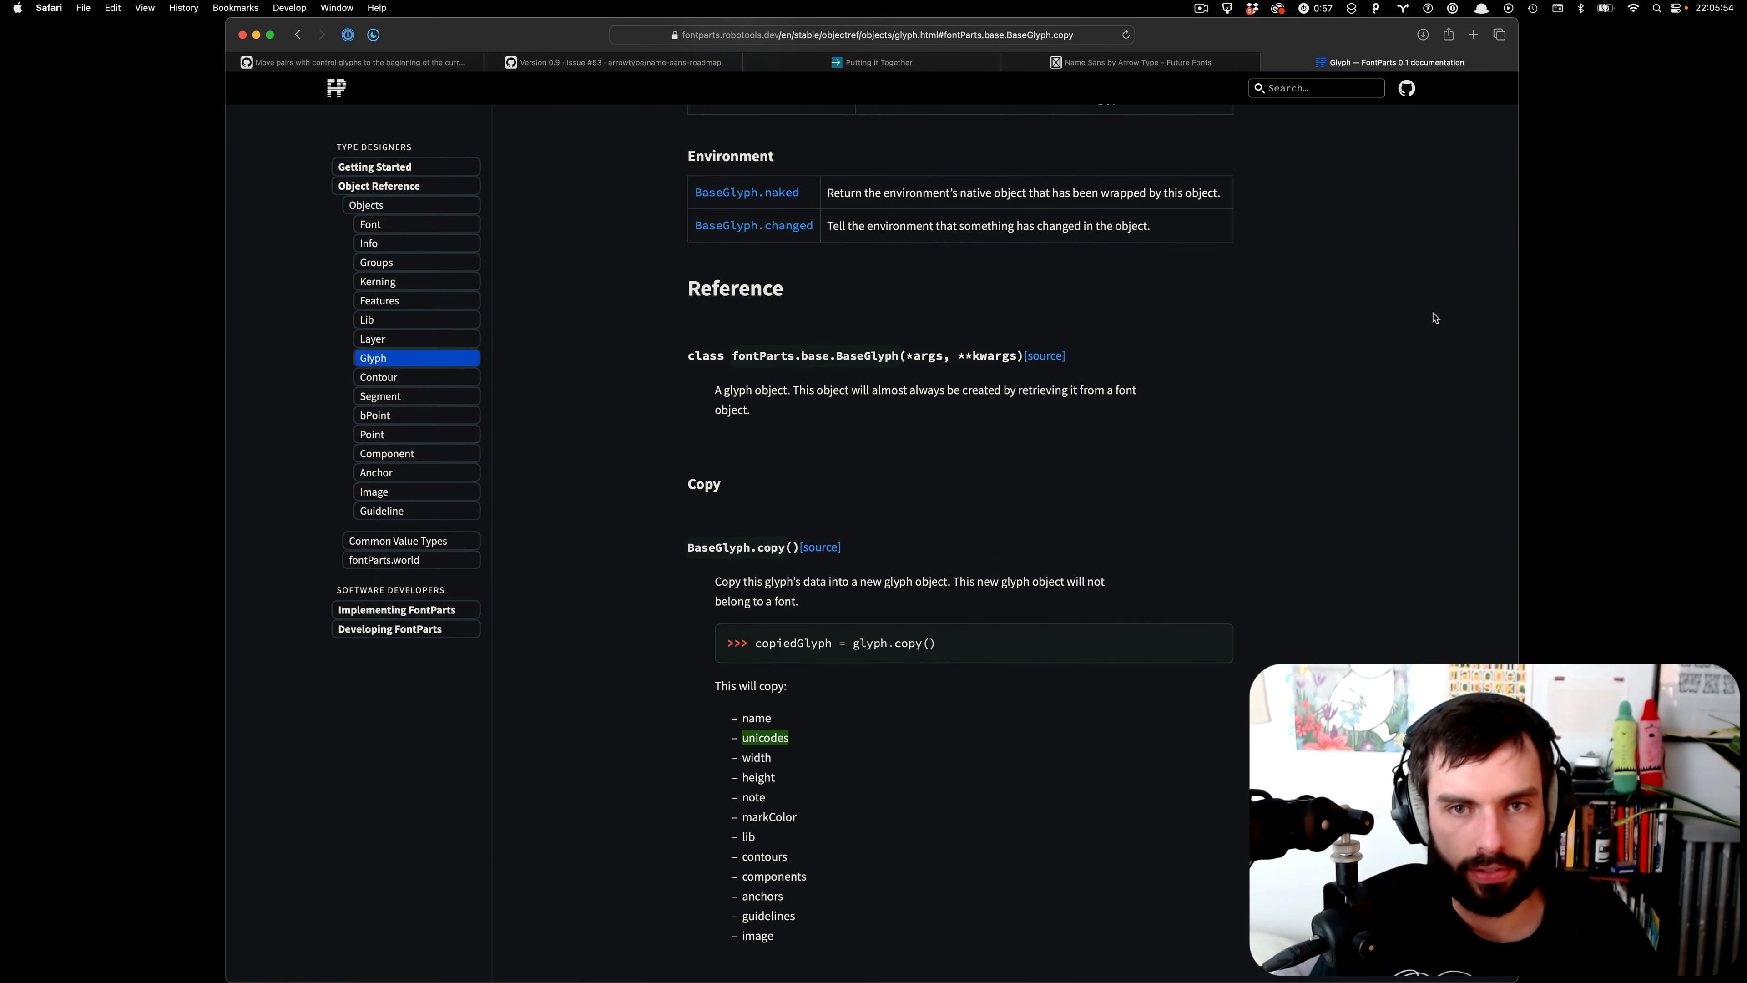
key(ctrl+Up)
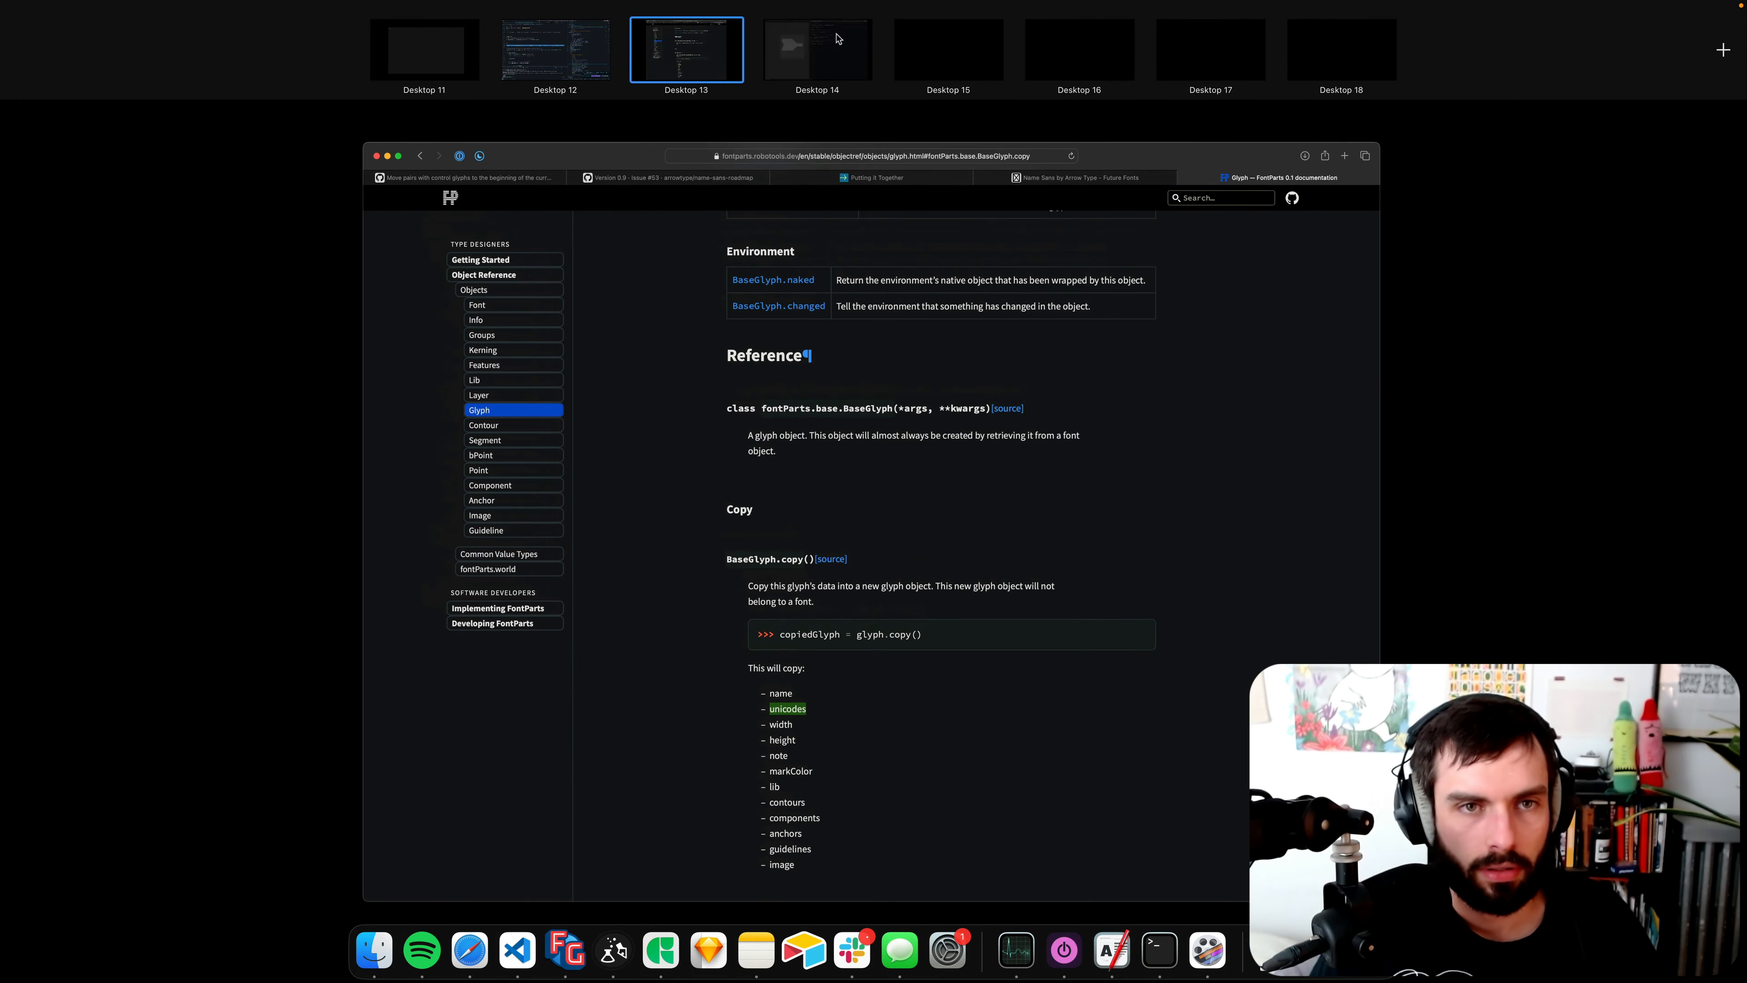
click(666, 43)
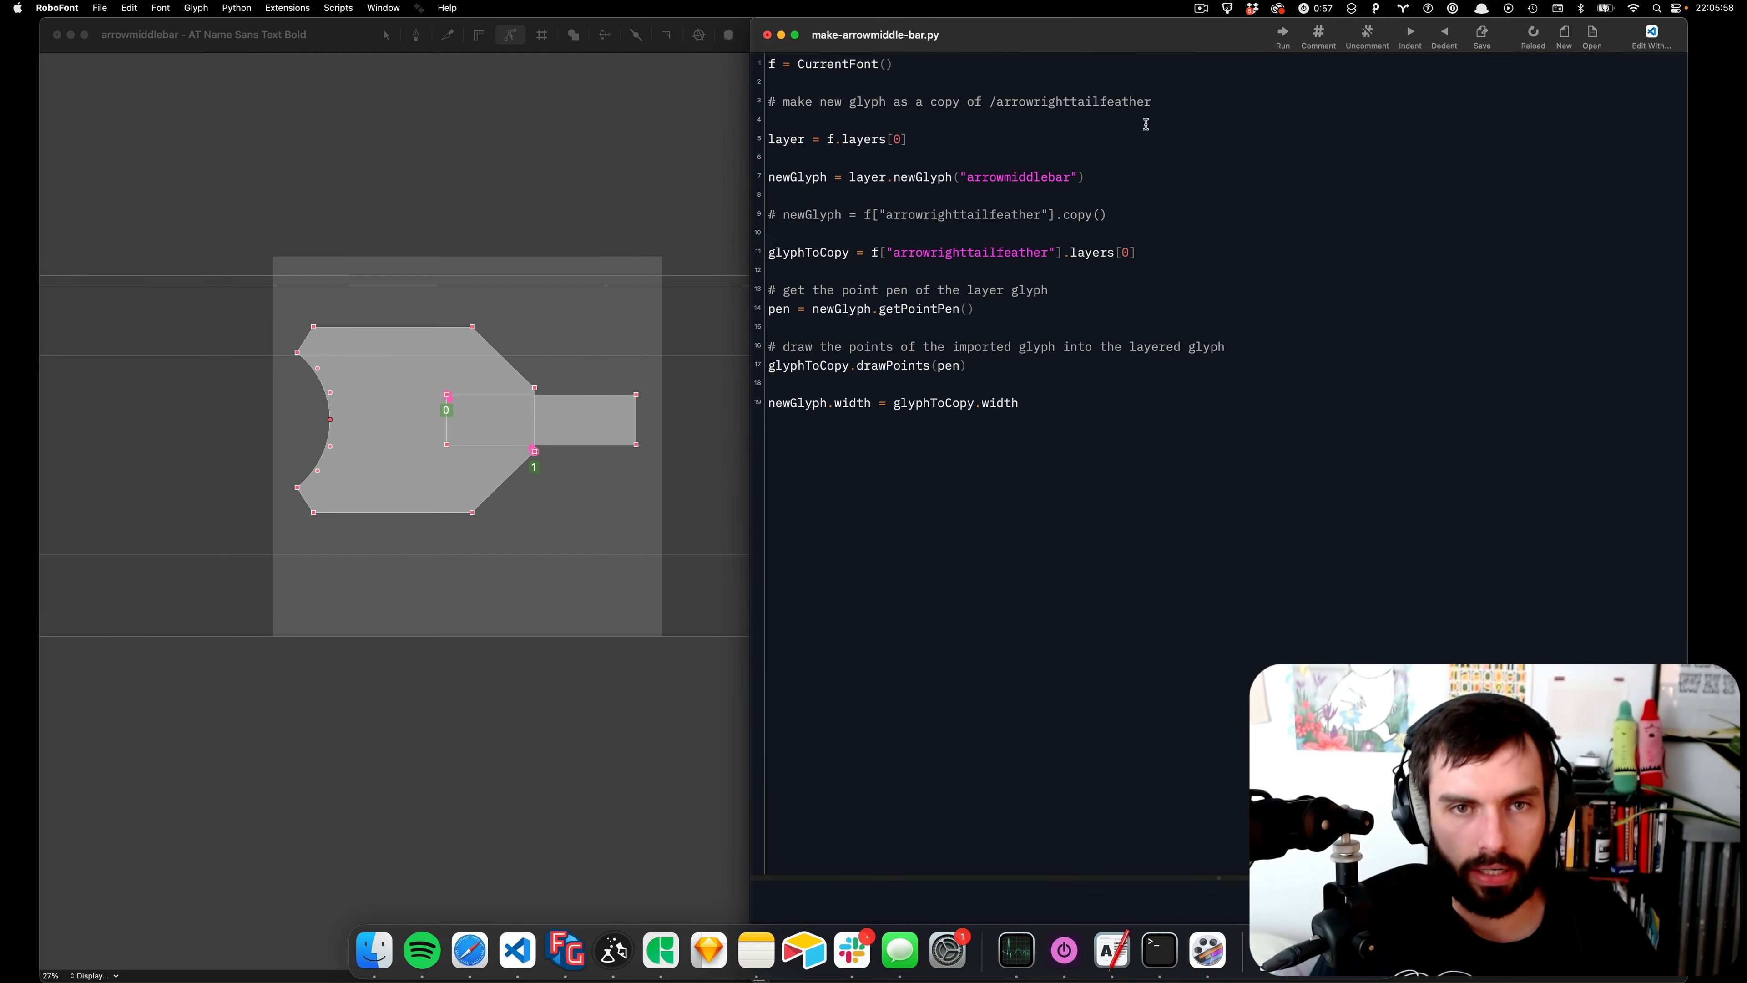
click(943, 67)
key(shift+super+Left)
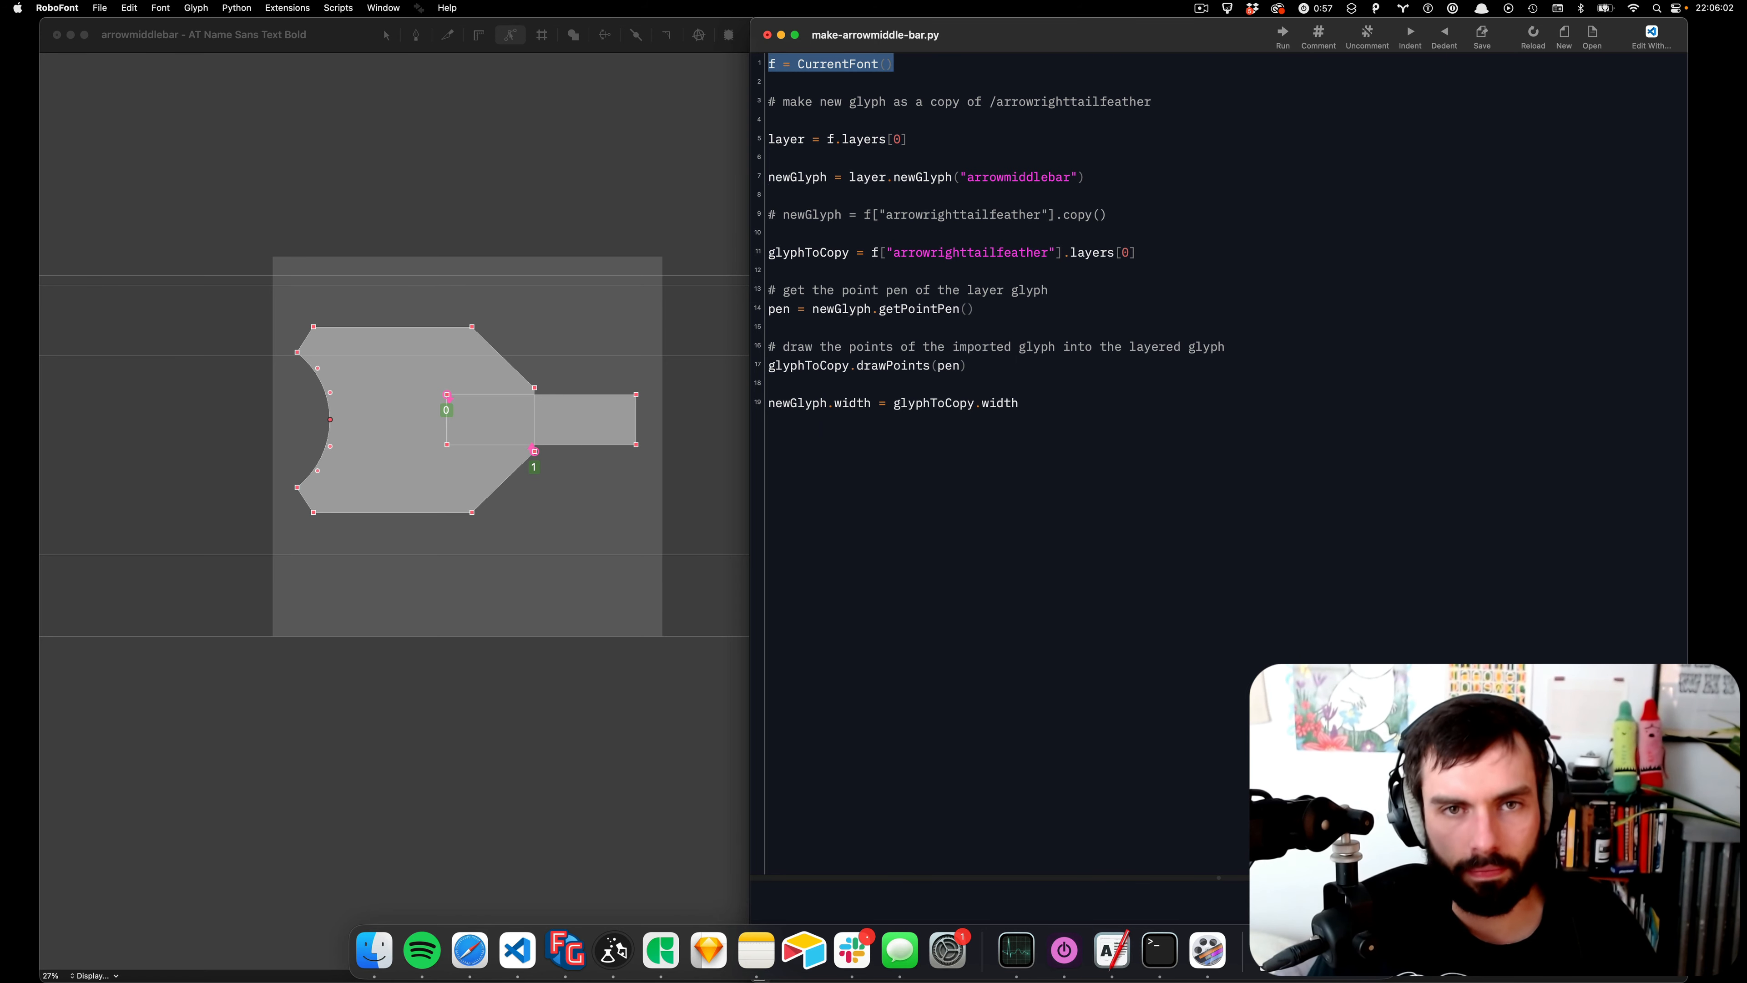
key(super+v)
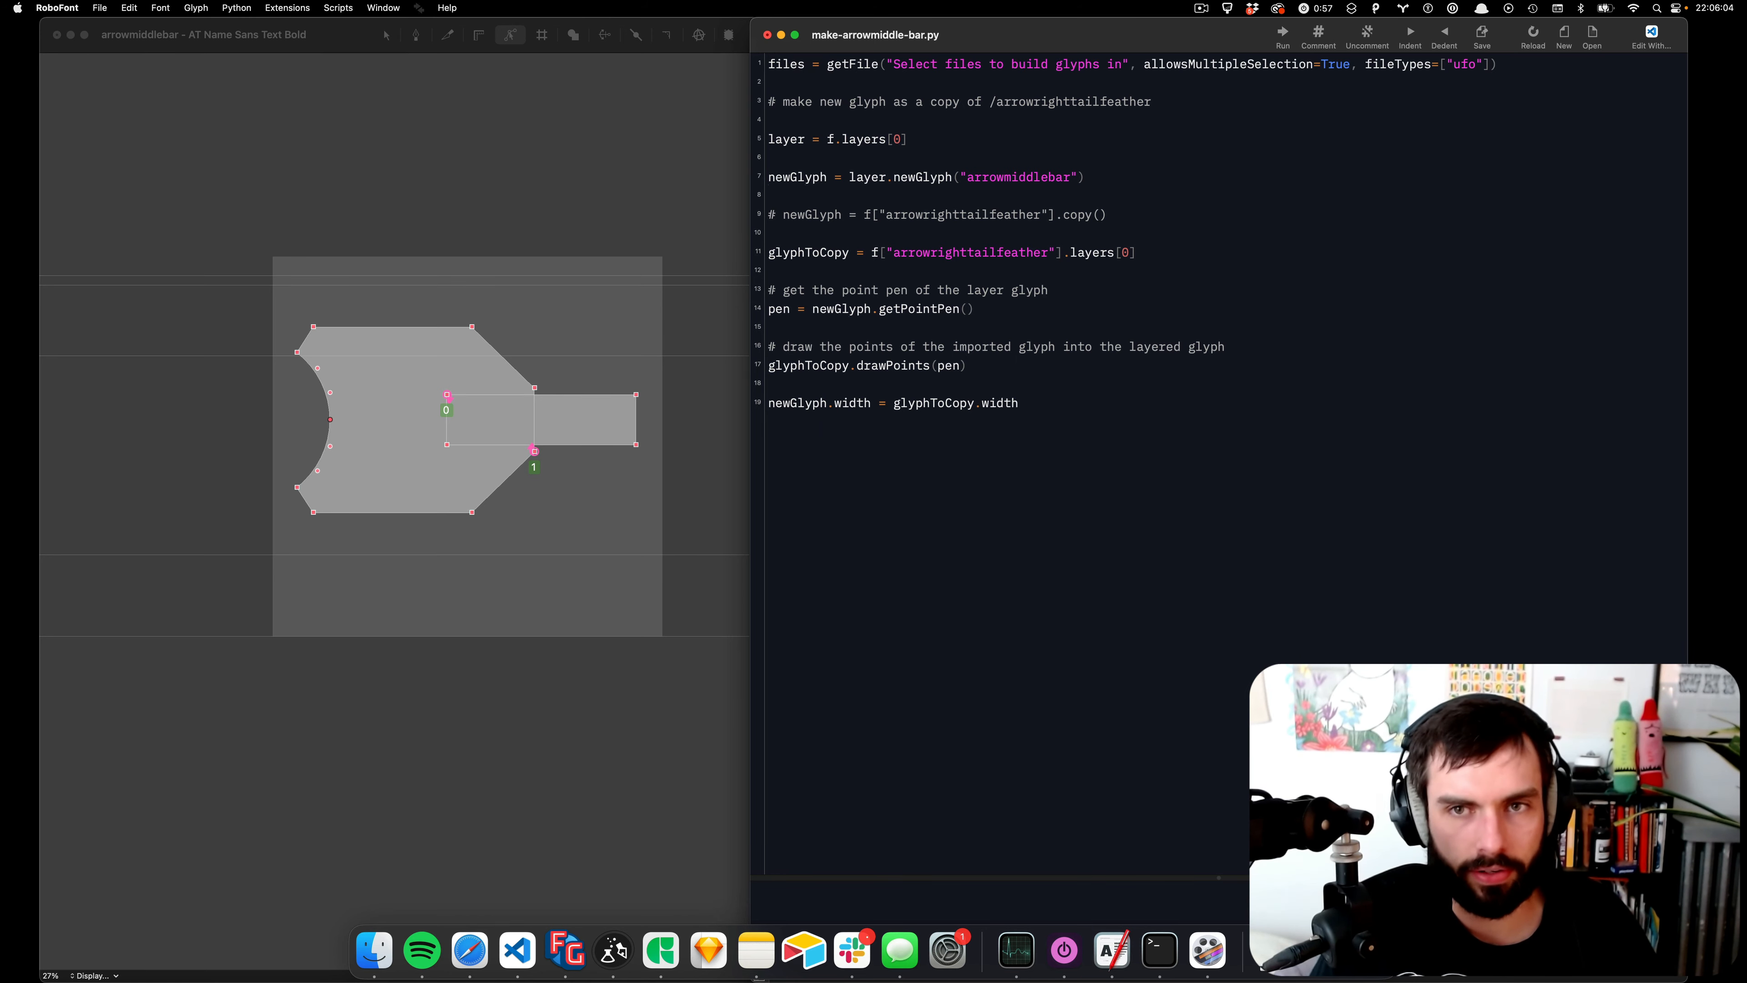
- In Visual Studio Code, copy the "from vanilla.dialogs import *" line near the start of the glyph recipes script
key(super+Tab)
scroll(349, 336, up, 15)
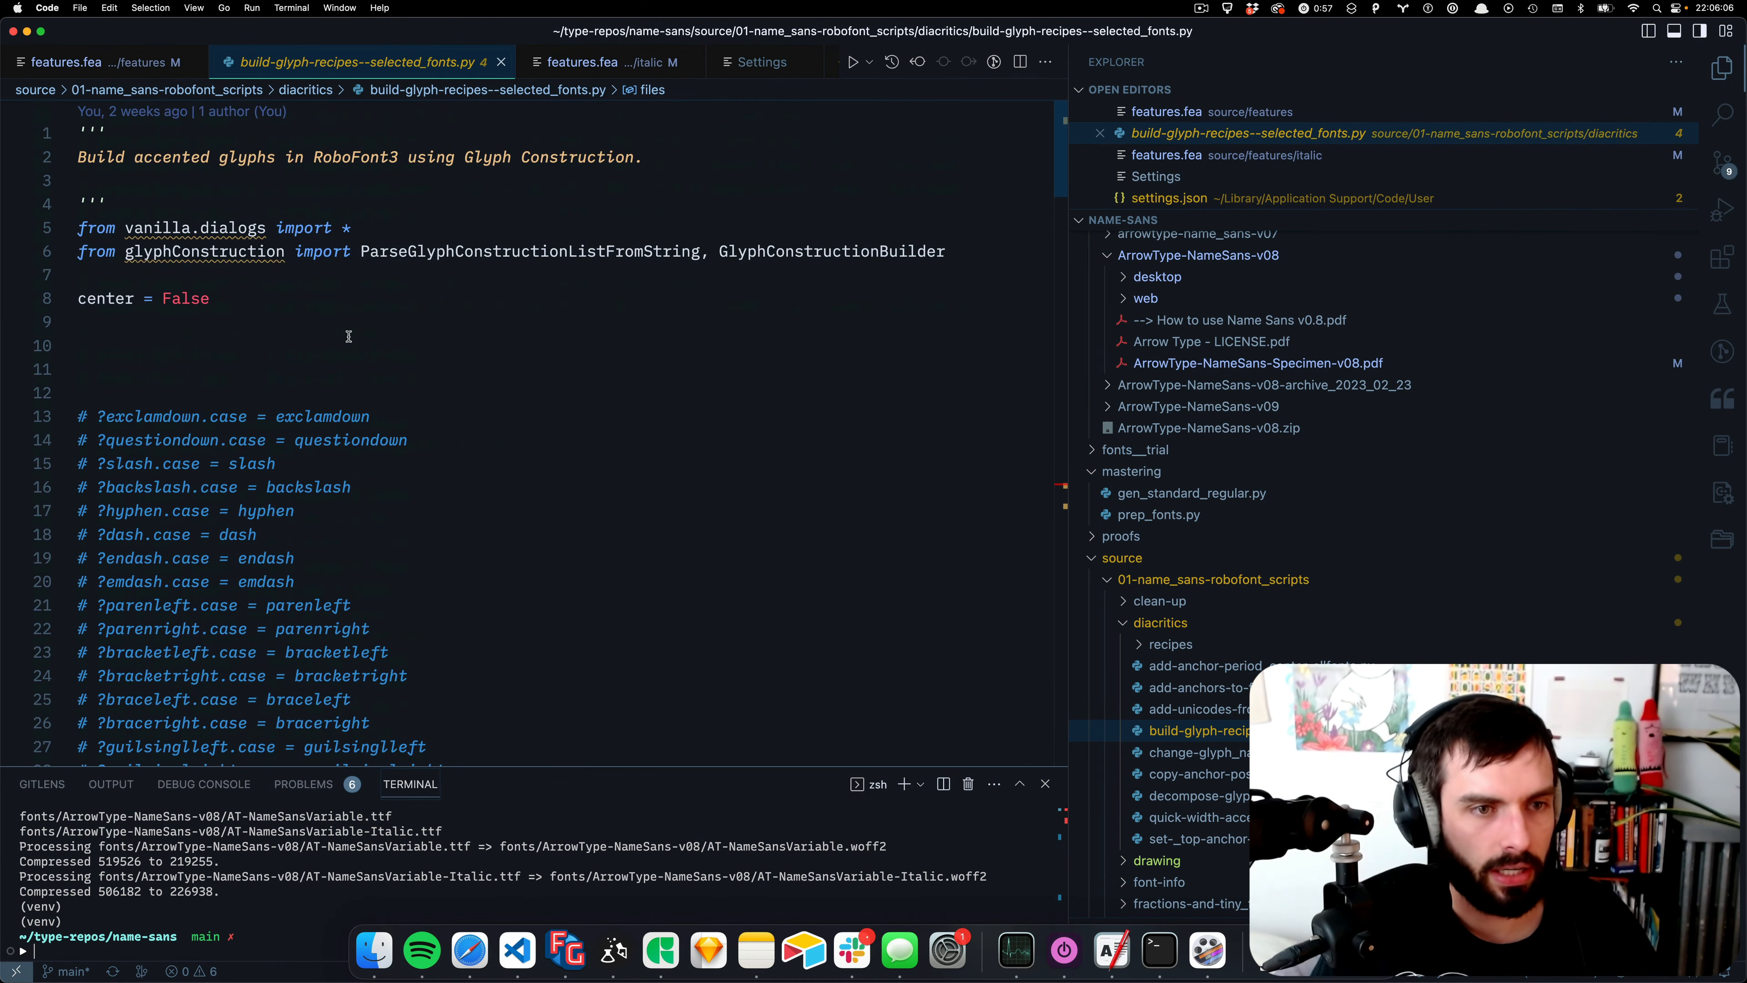
drag(396, 224, 14, 226)
key(super+c)
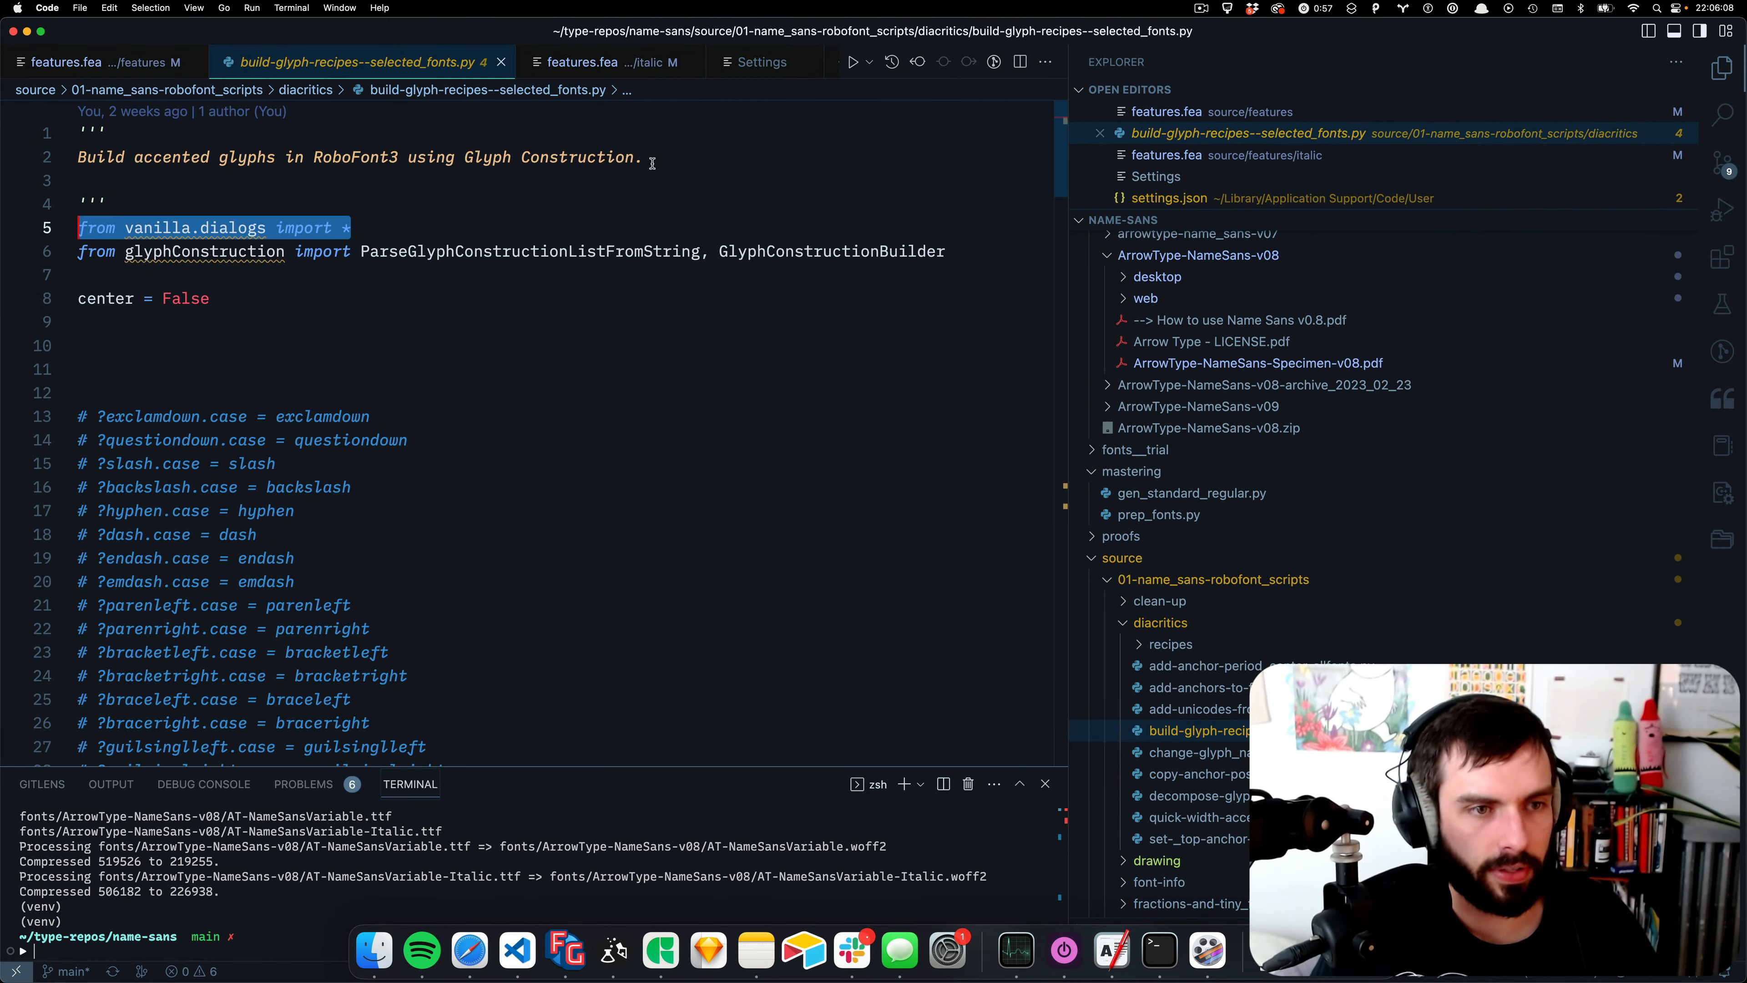
- Back in RoboFont, insert the copied vanilla.dialogs import above the getFile line, separated by a blank line
key(super+Tab)
key(super+Left)
key(Return)
key(Up)
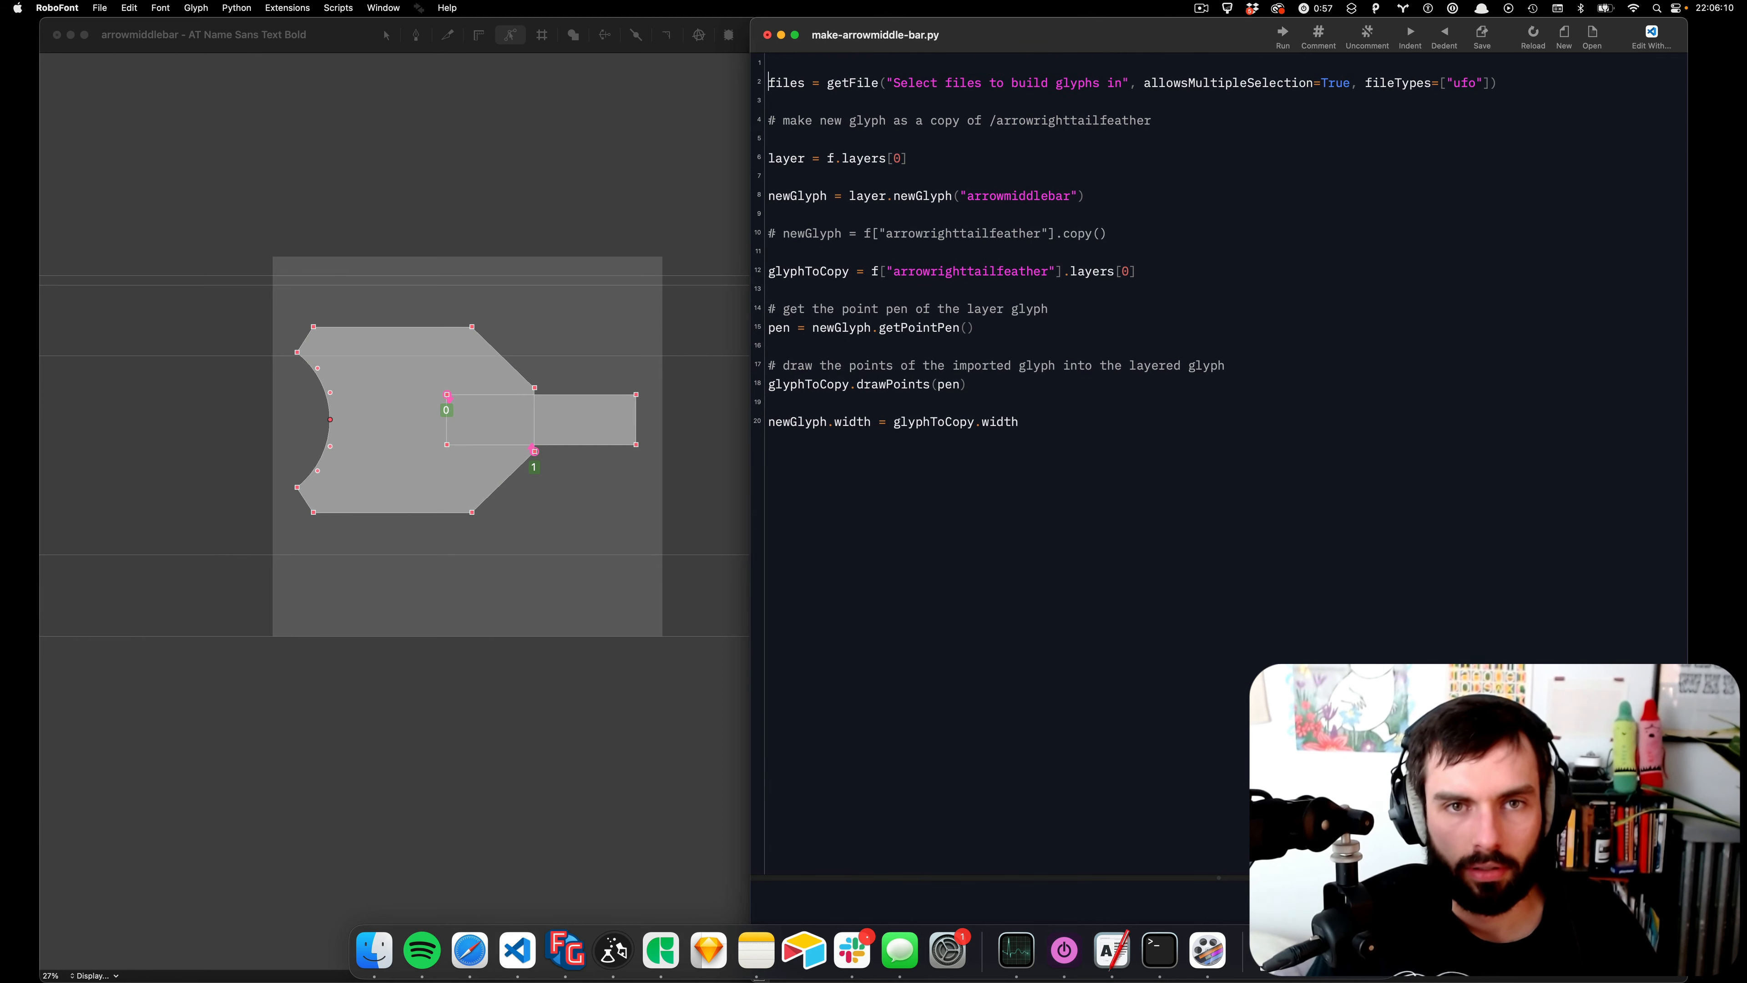
key(super+v)
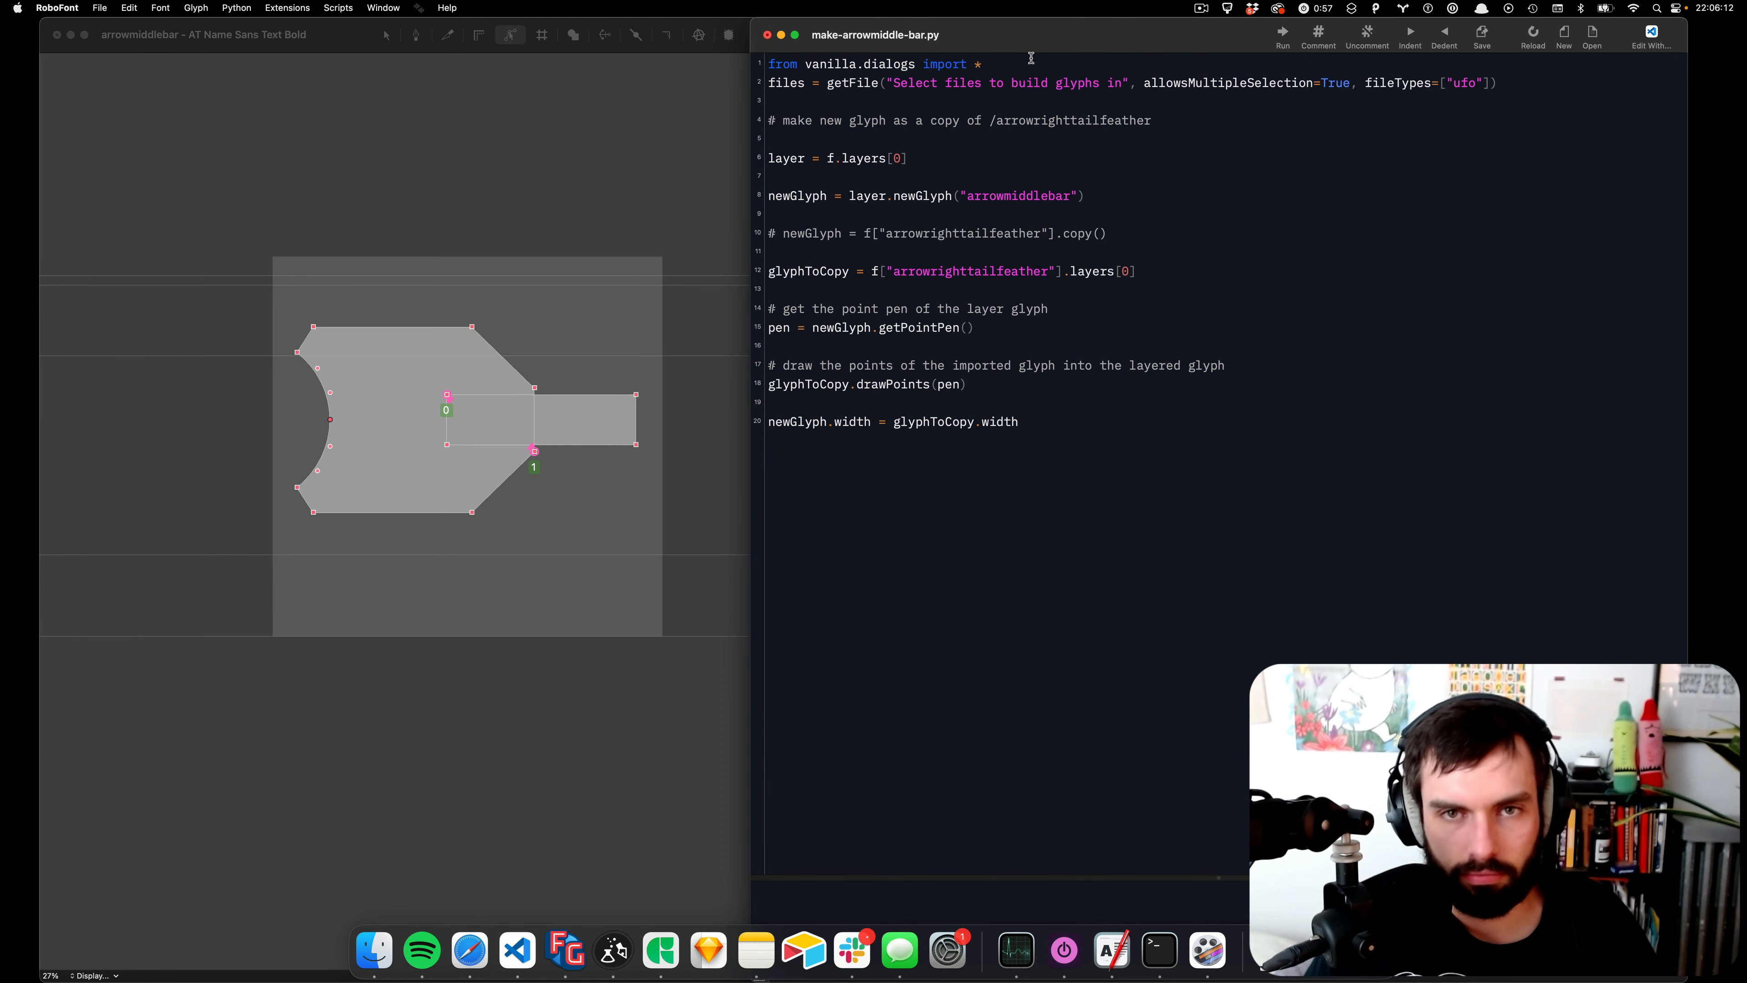
key(Return)
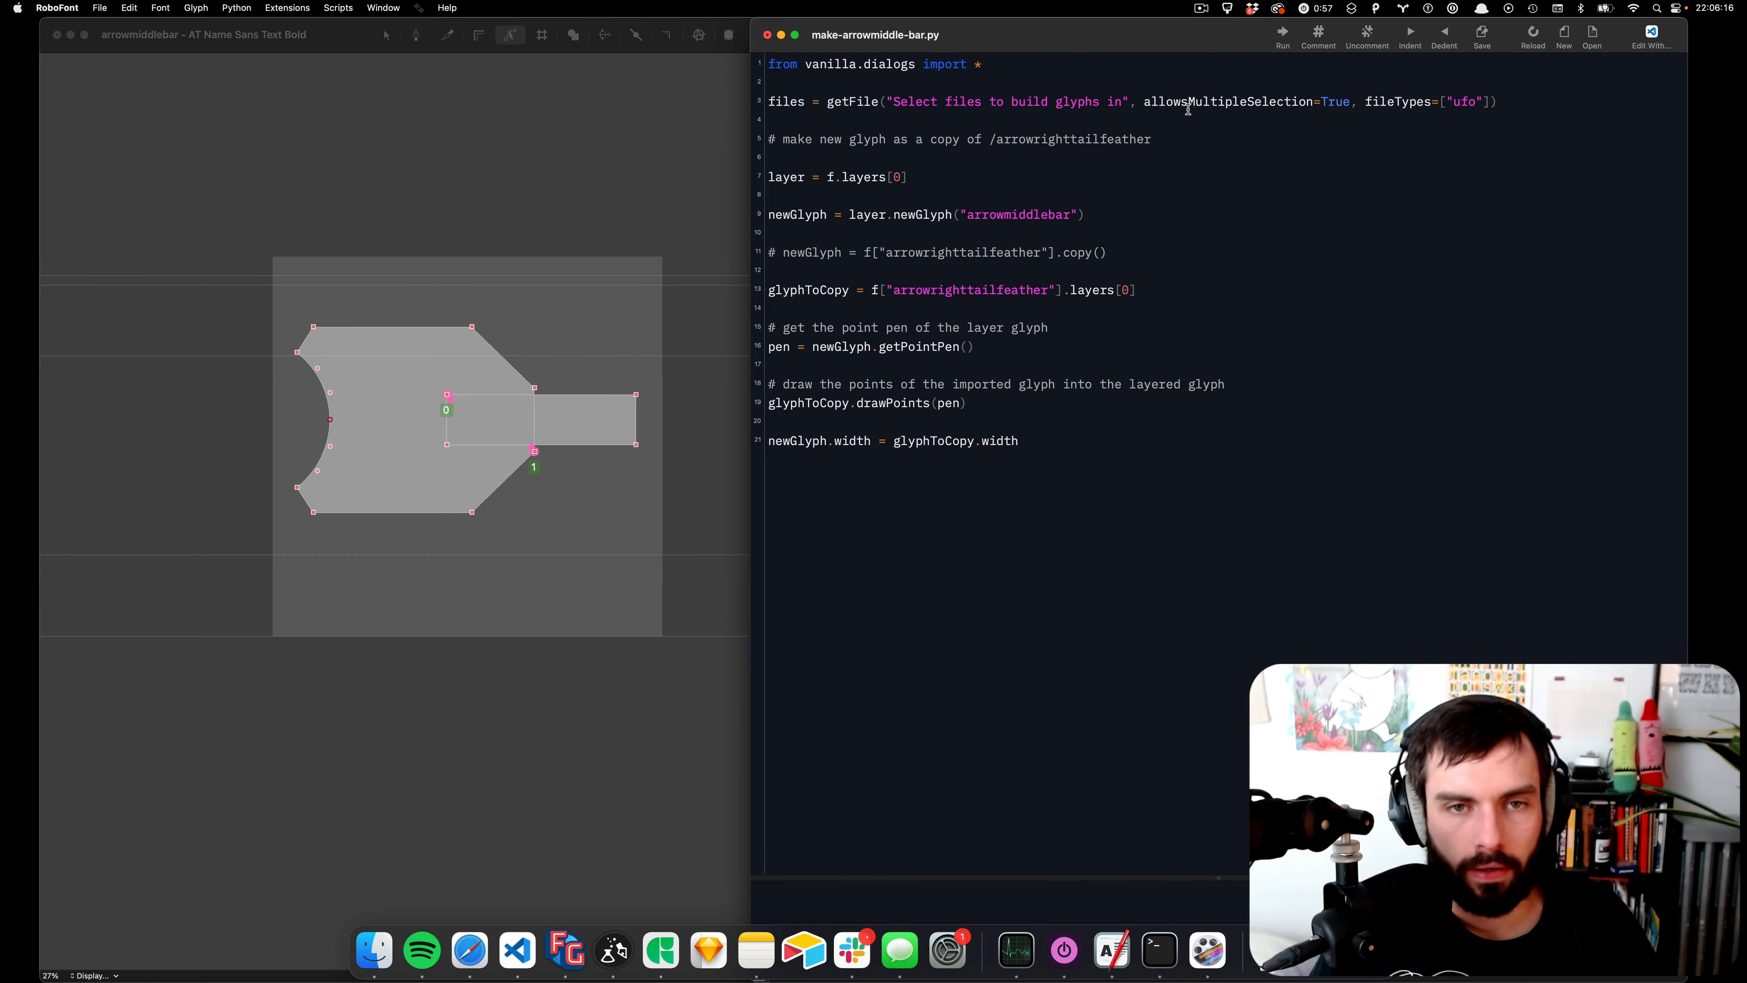
- In Visual Studio Code, copy the "for file in files:" line together with the OpenFont line using showInterface=True
key(super+Tab)
scroll(298, 362, down, 15)
scroll(298, 362, up, 1)
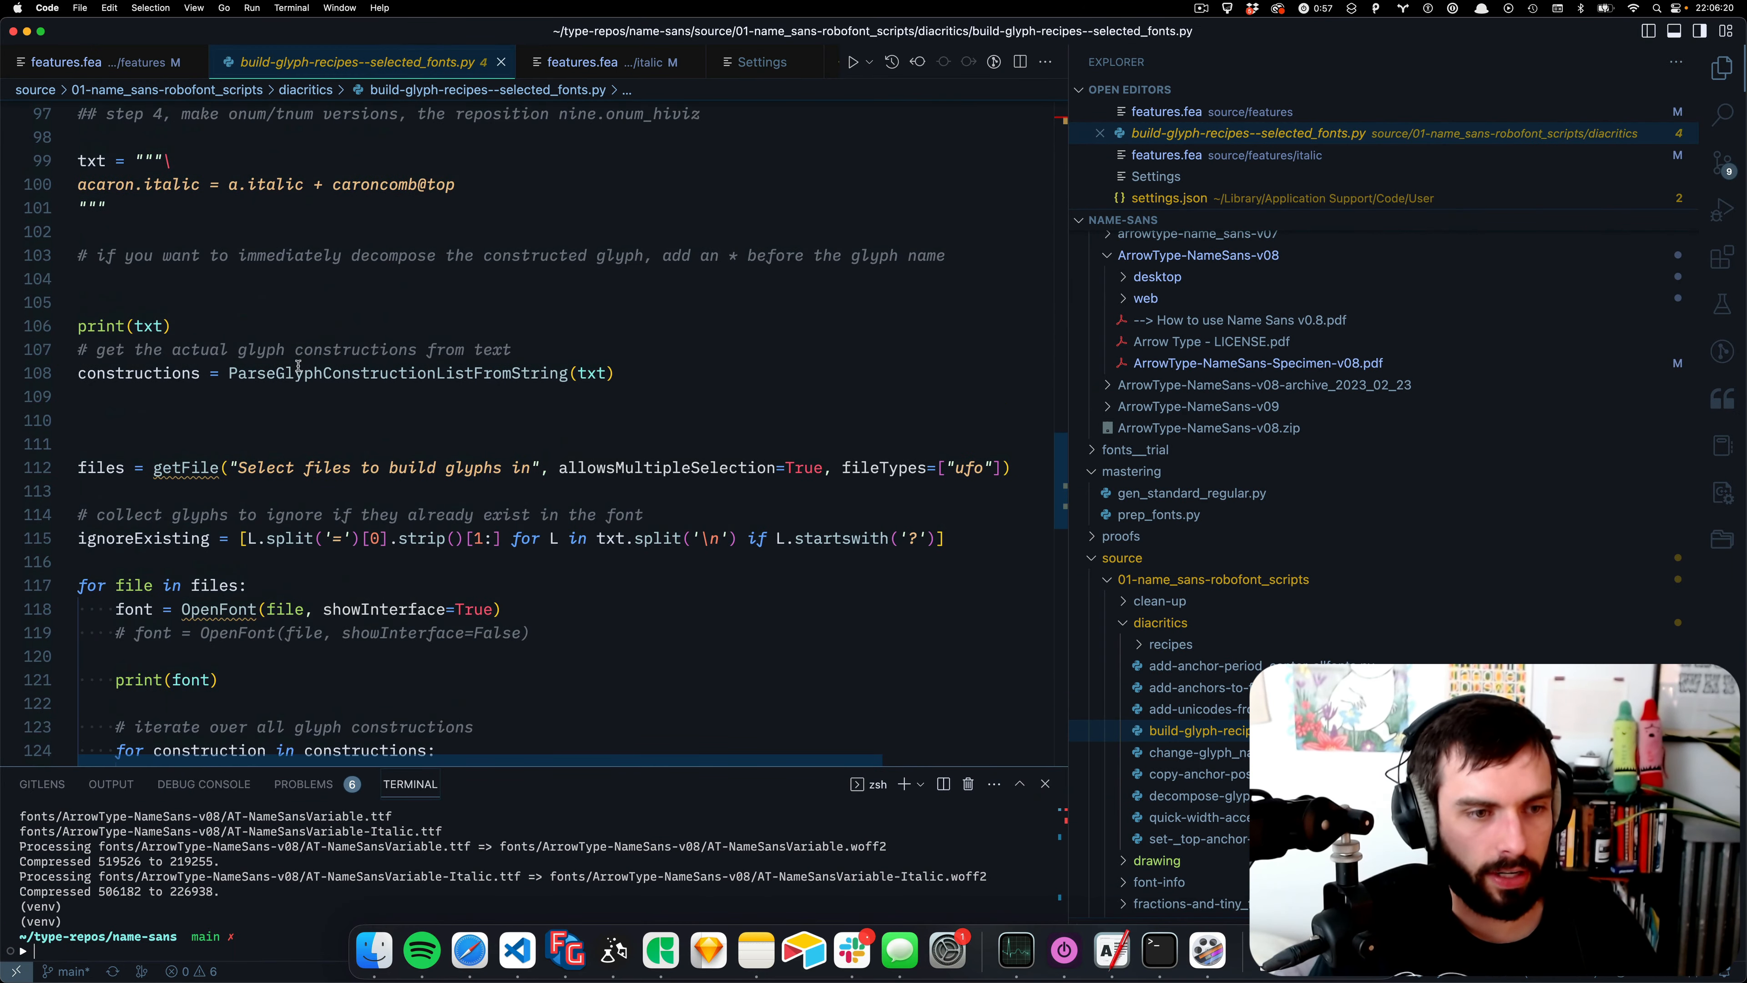
scroll(299, 344, down, 5)
scroll(236, 311, up, 1)
scroll(236, 311, right, 2)
scroll(237, 312, left, 2)
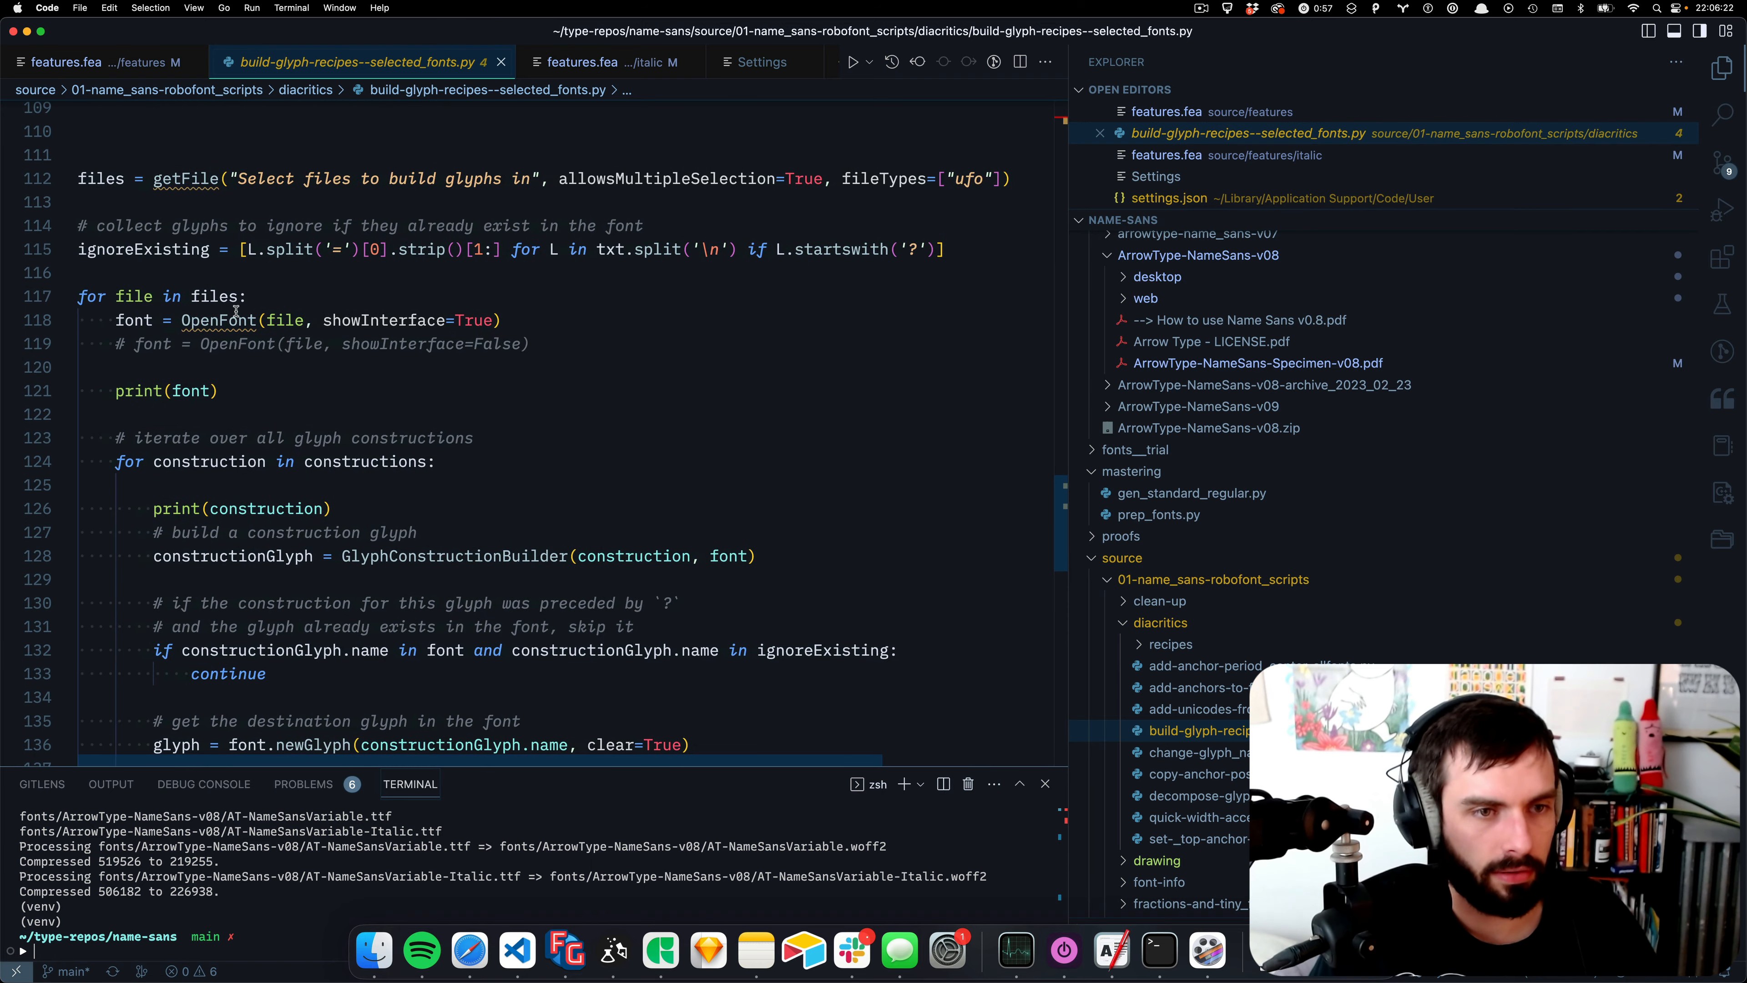
click(440, 322)
key(shift+Up)
key(shift+super+Left)
key(super+c)
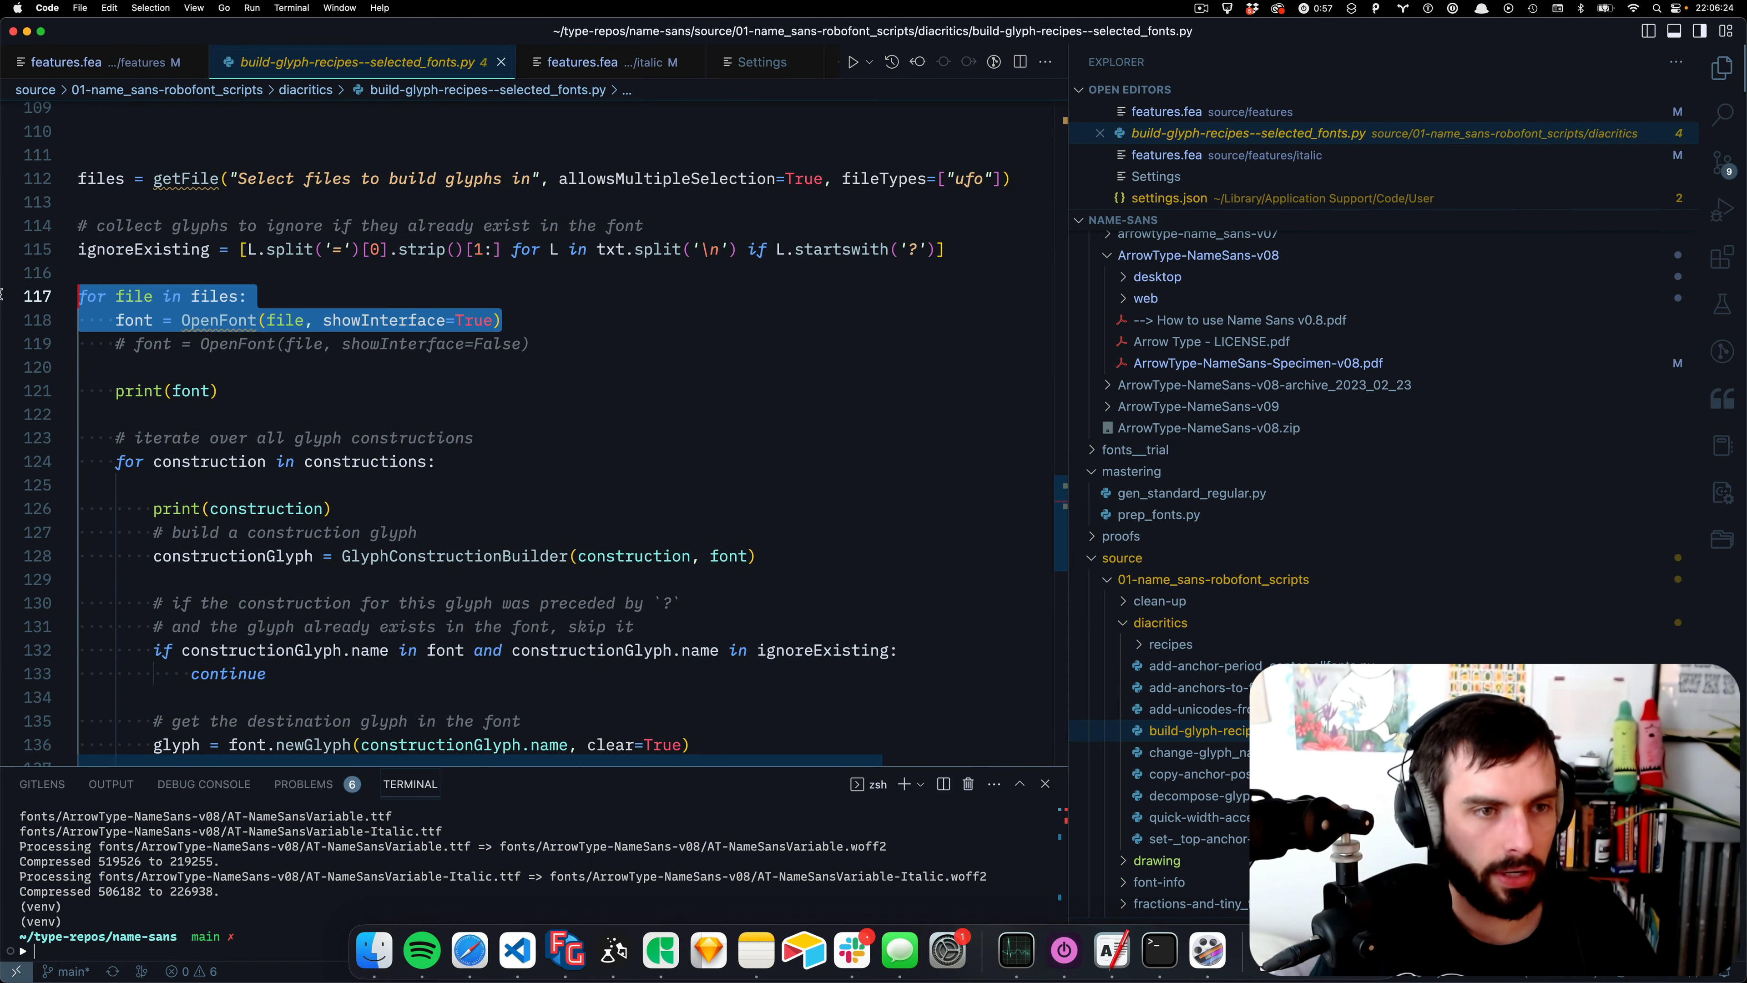
- In RoboFont, replace the "make new glyph as a copy of /arrowrighttailfeather" comment with the copied loop lines
key(super+Tab)
click(1195, 145)
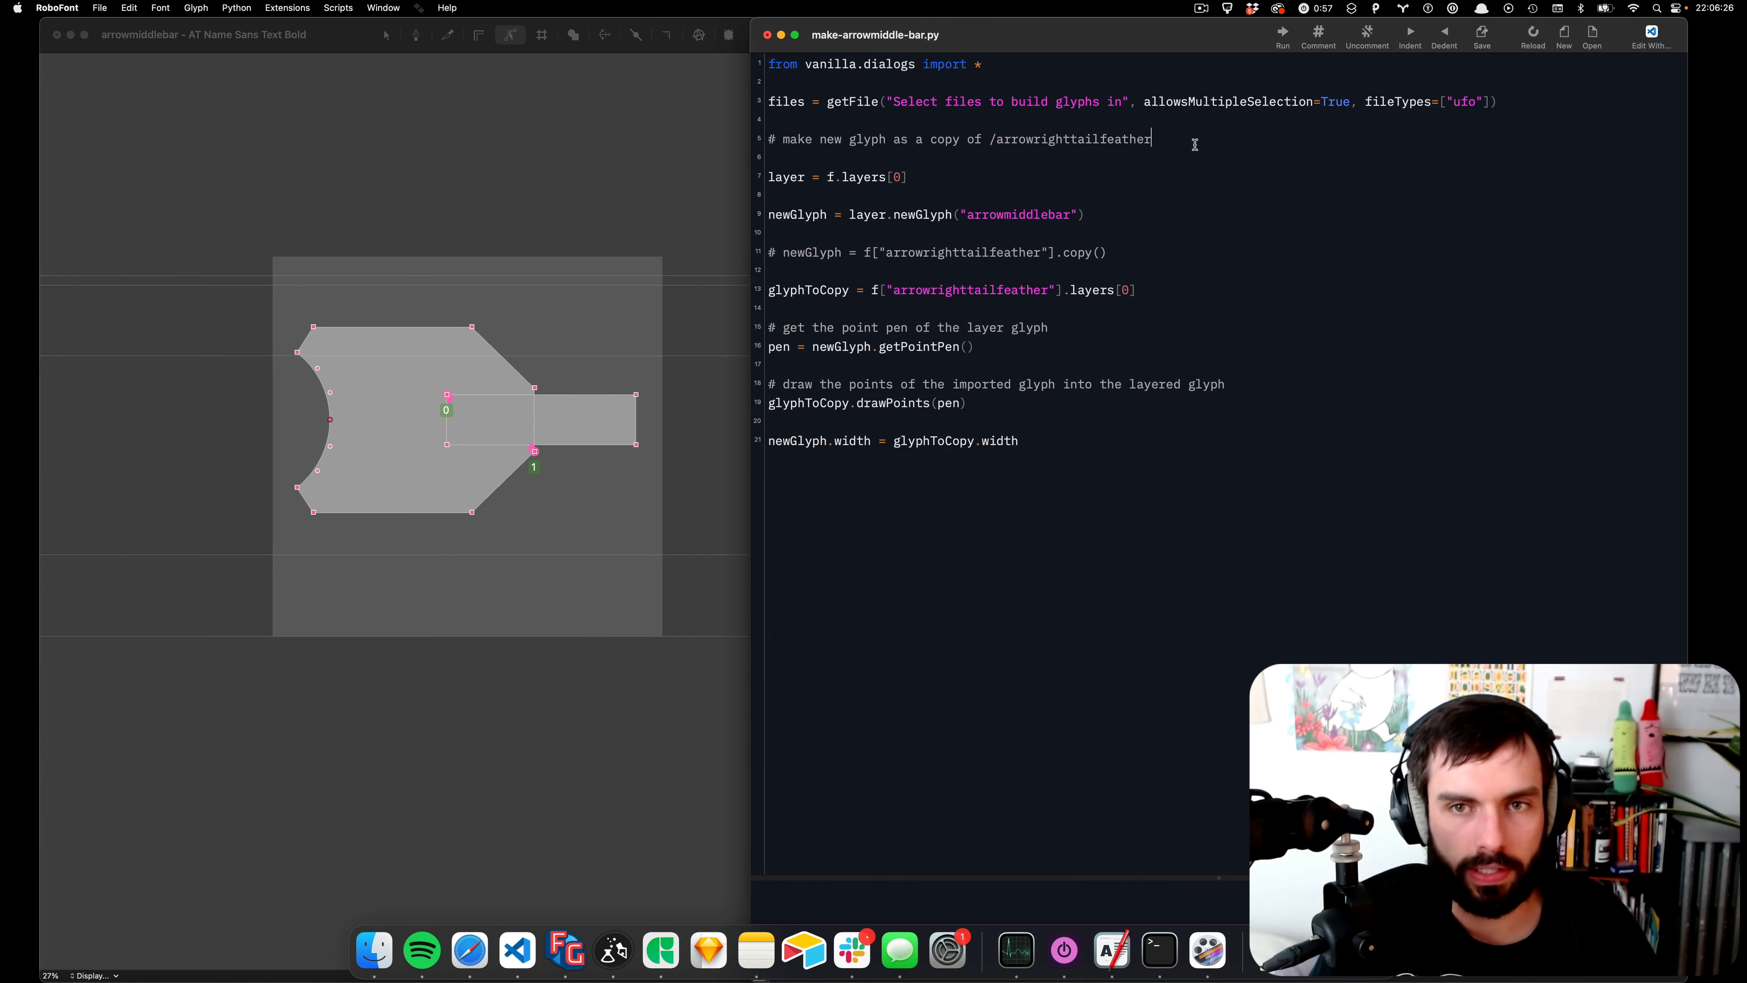
key(super+BackSpace)
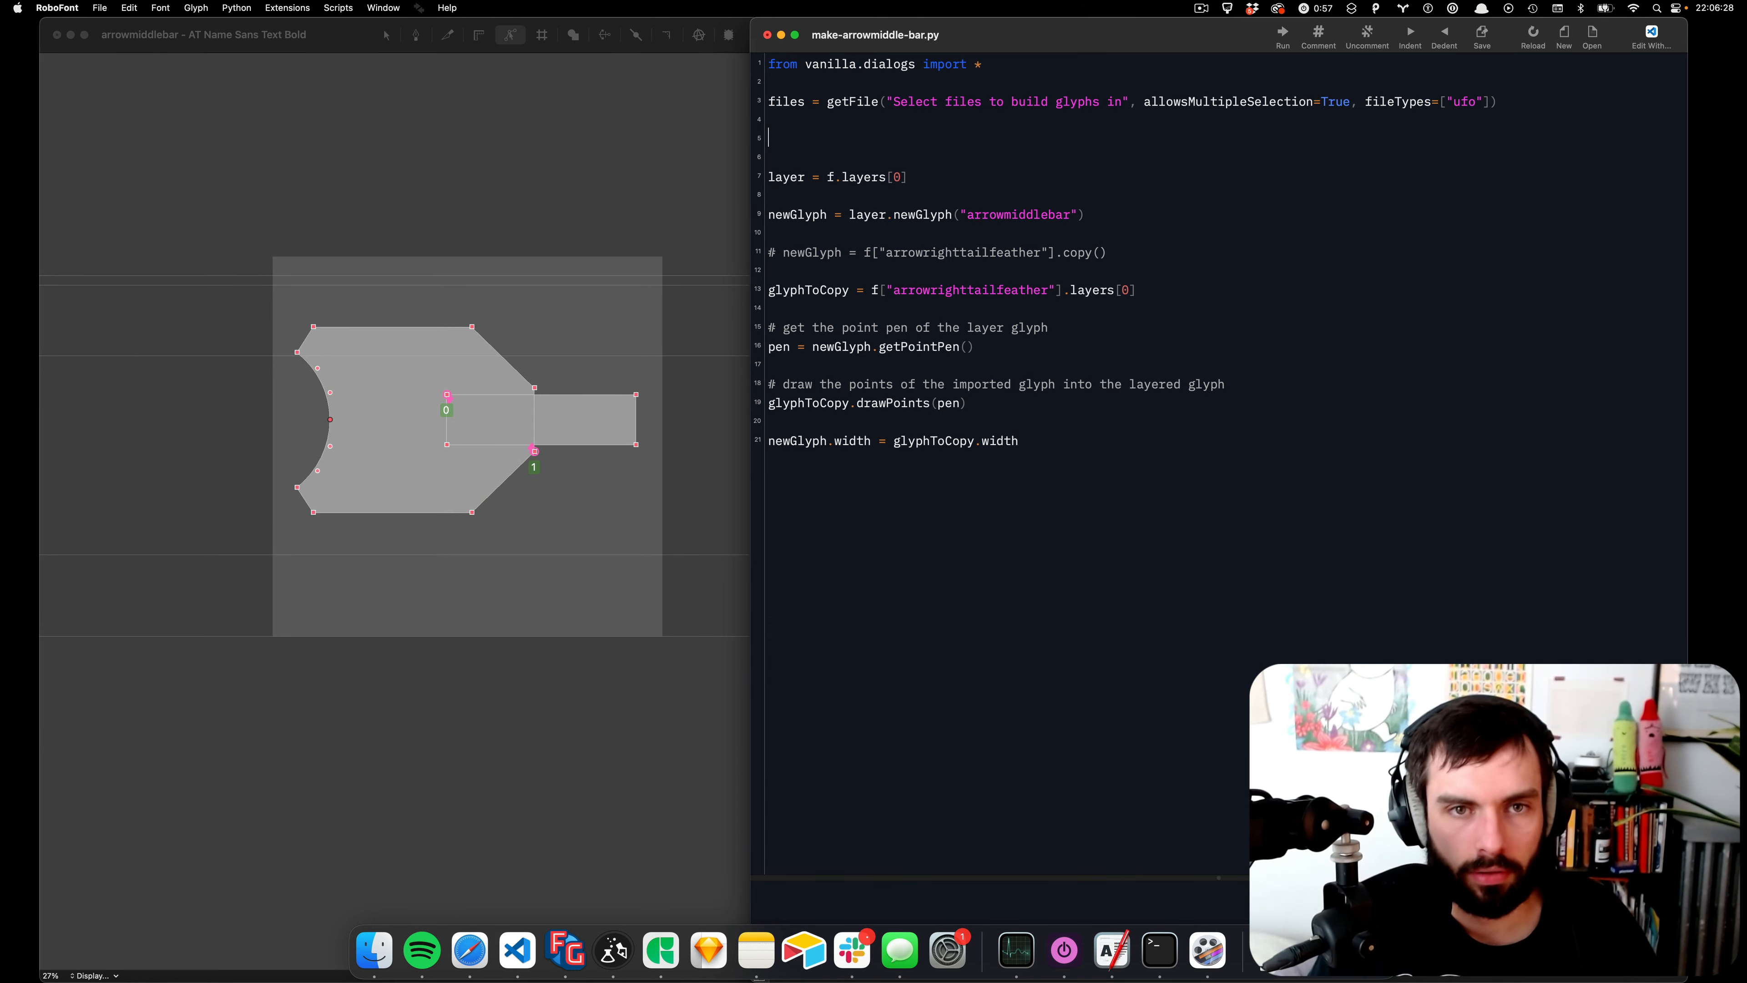
key(super+v)
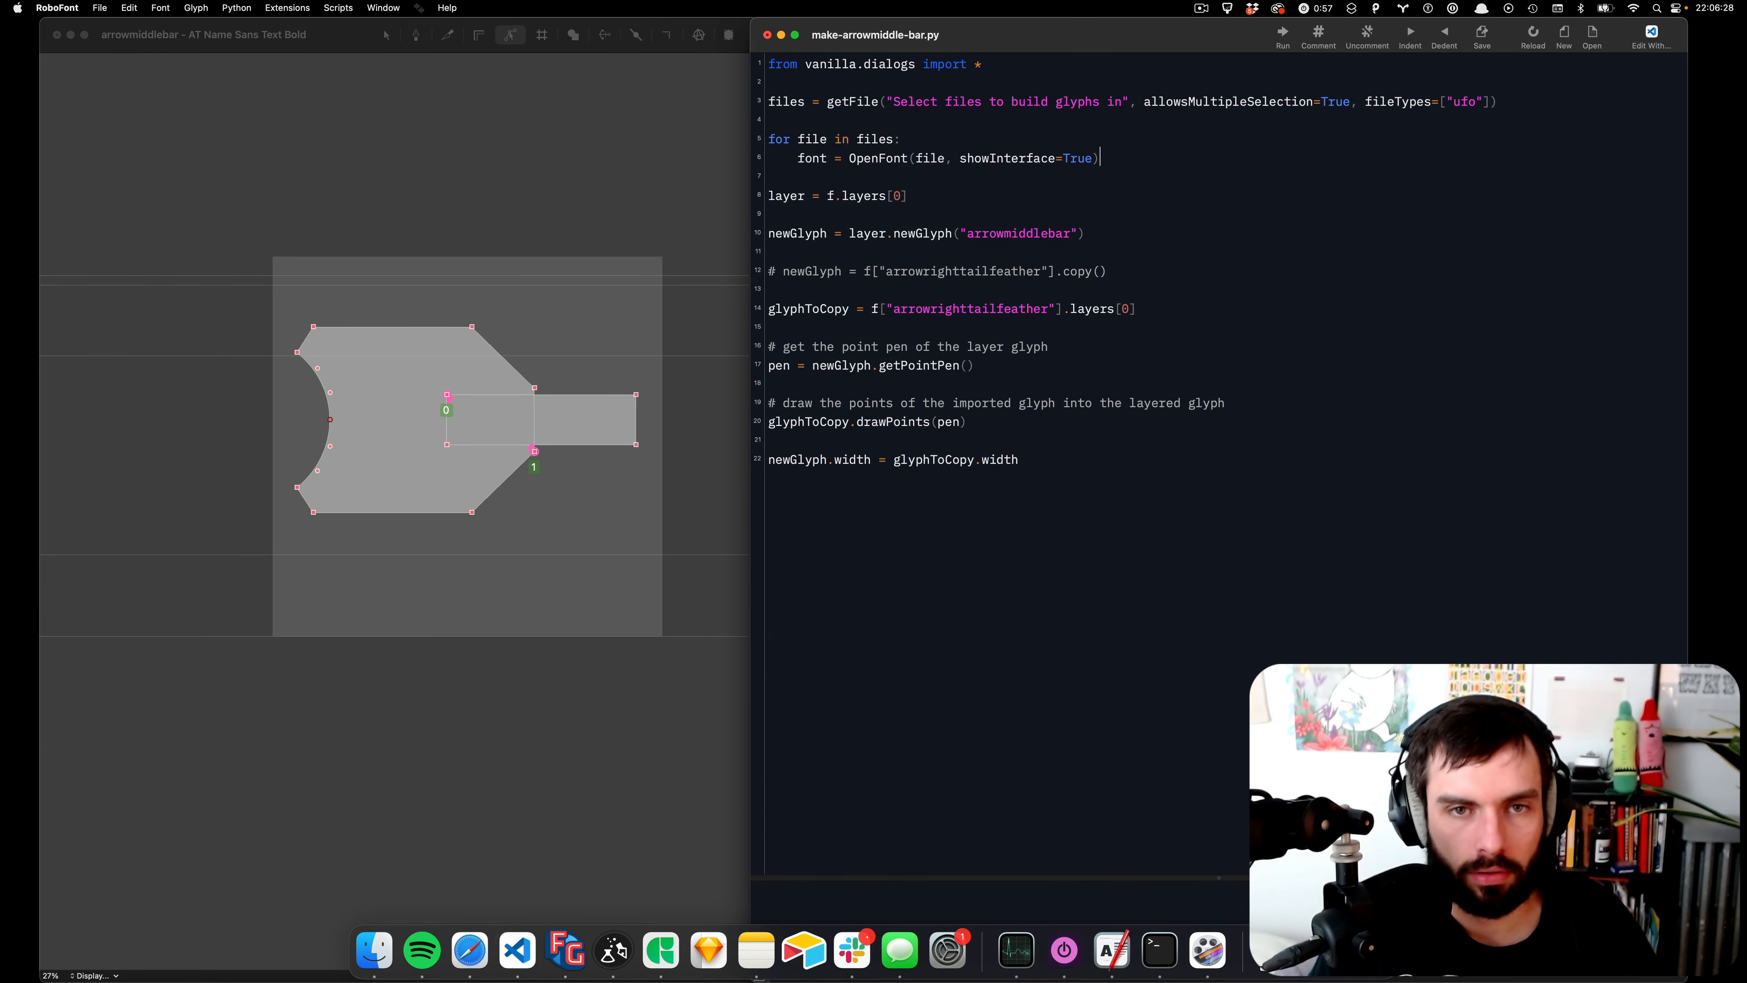
- Rename the loop variable to filepath and use filepath as the argument of OpenFont
click(828, 139)
text(path)
double_click(828, 138)
key(super+c)
click(923, 158)
key(super+v)
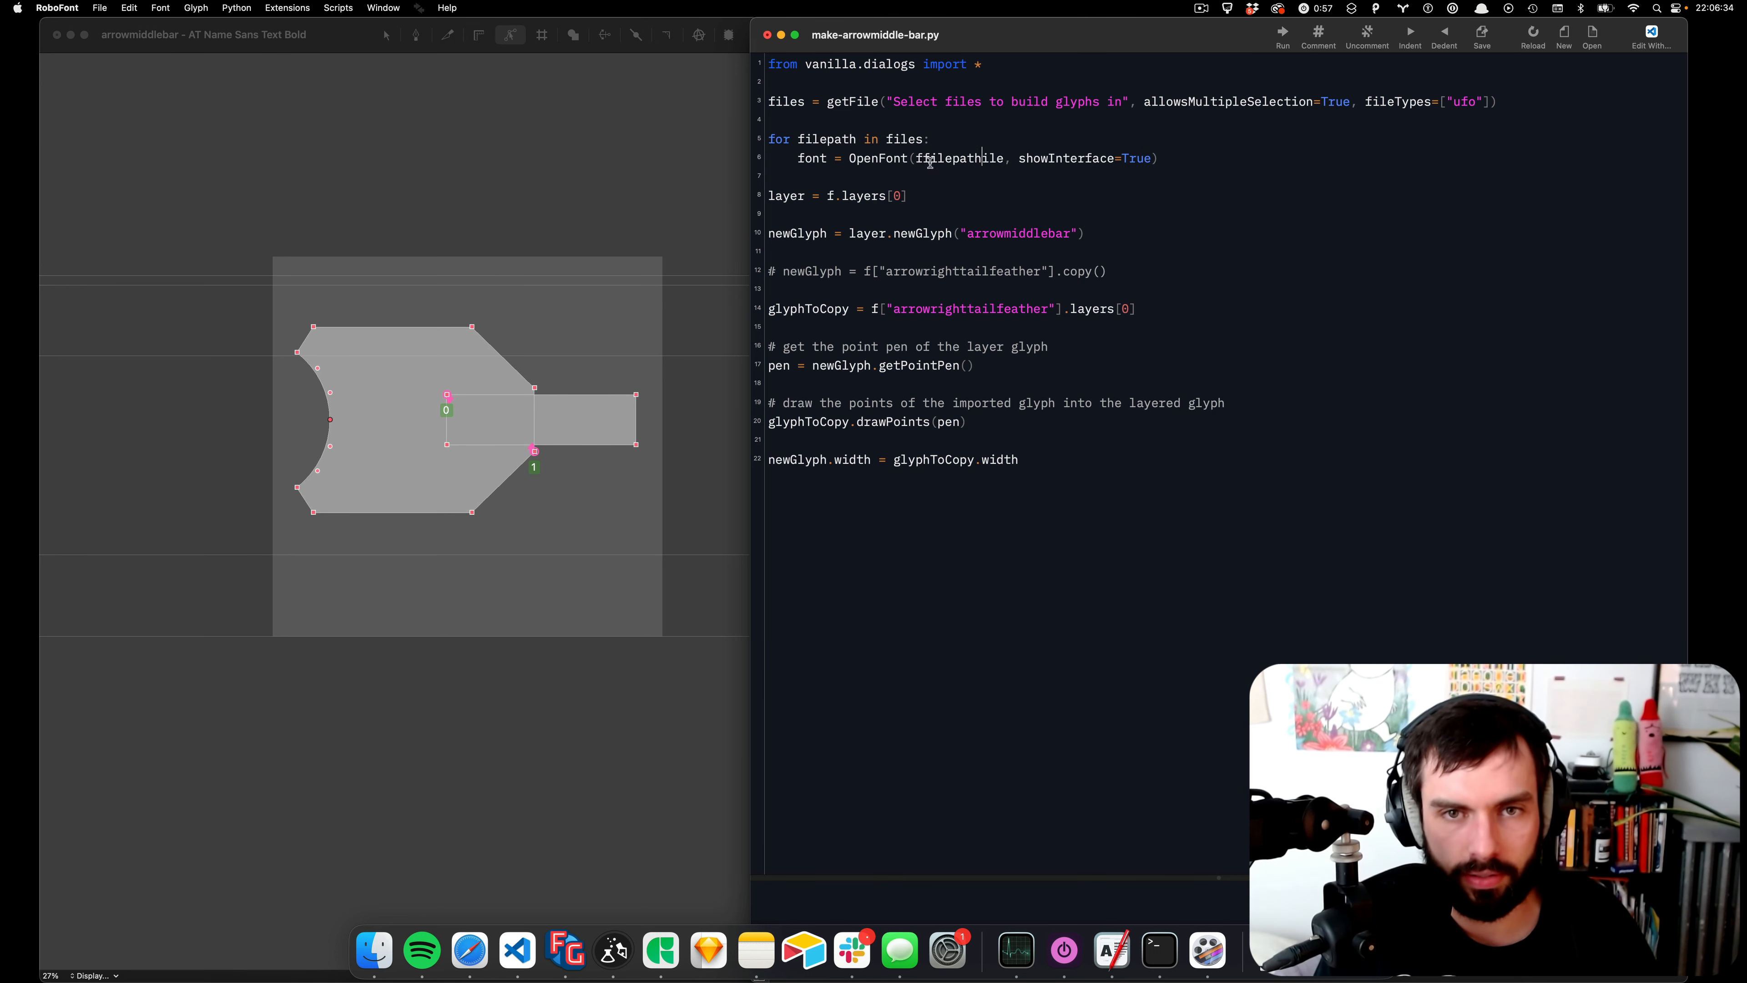
double_click(941, 152)
key(super+v)
- Indent all code from the layer line to the newGlyph.width line into the loop, and rename the font variable to f
drag(1072, 477, 627, 195)
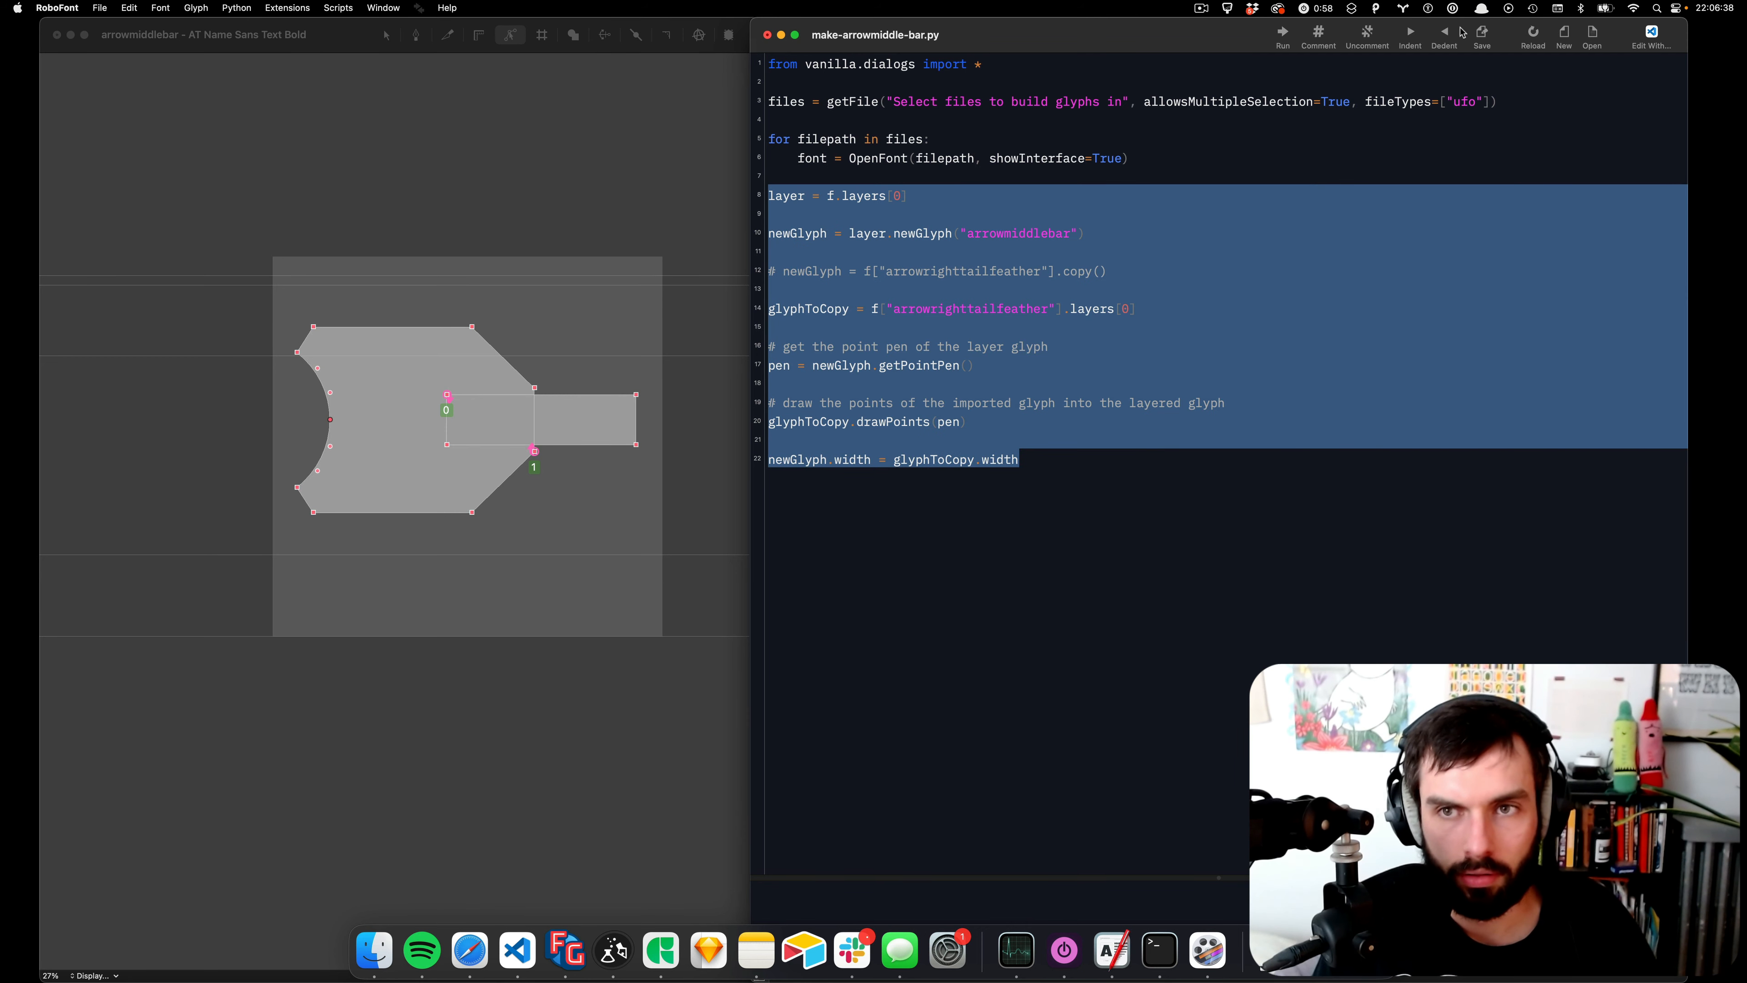
click(1410, 35)
click(814, 156)
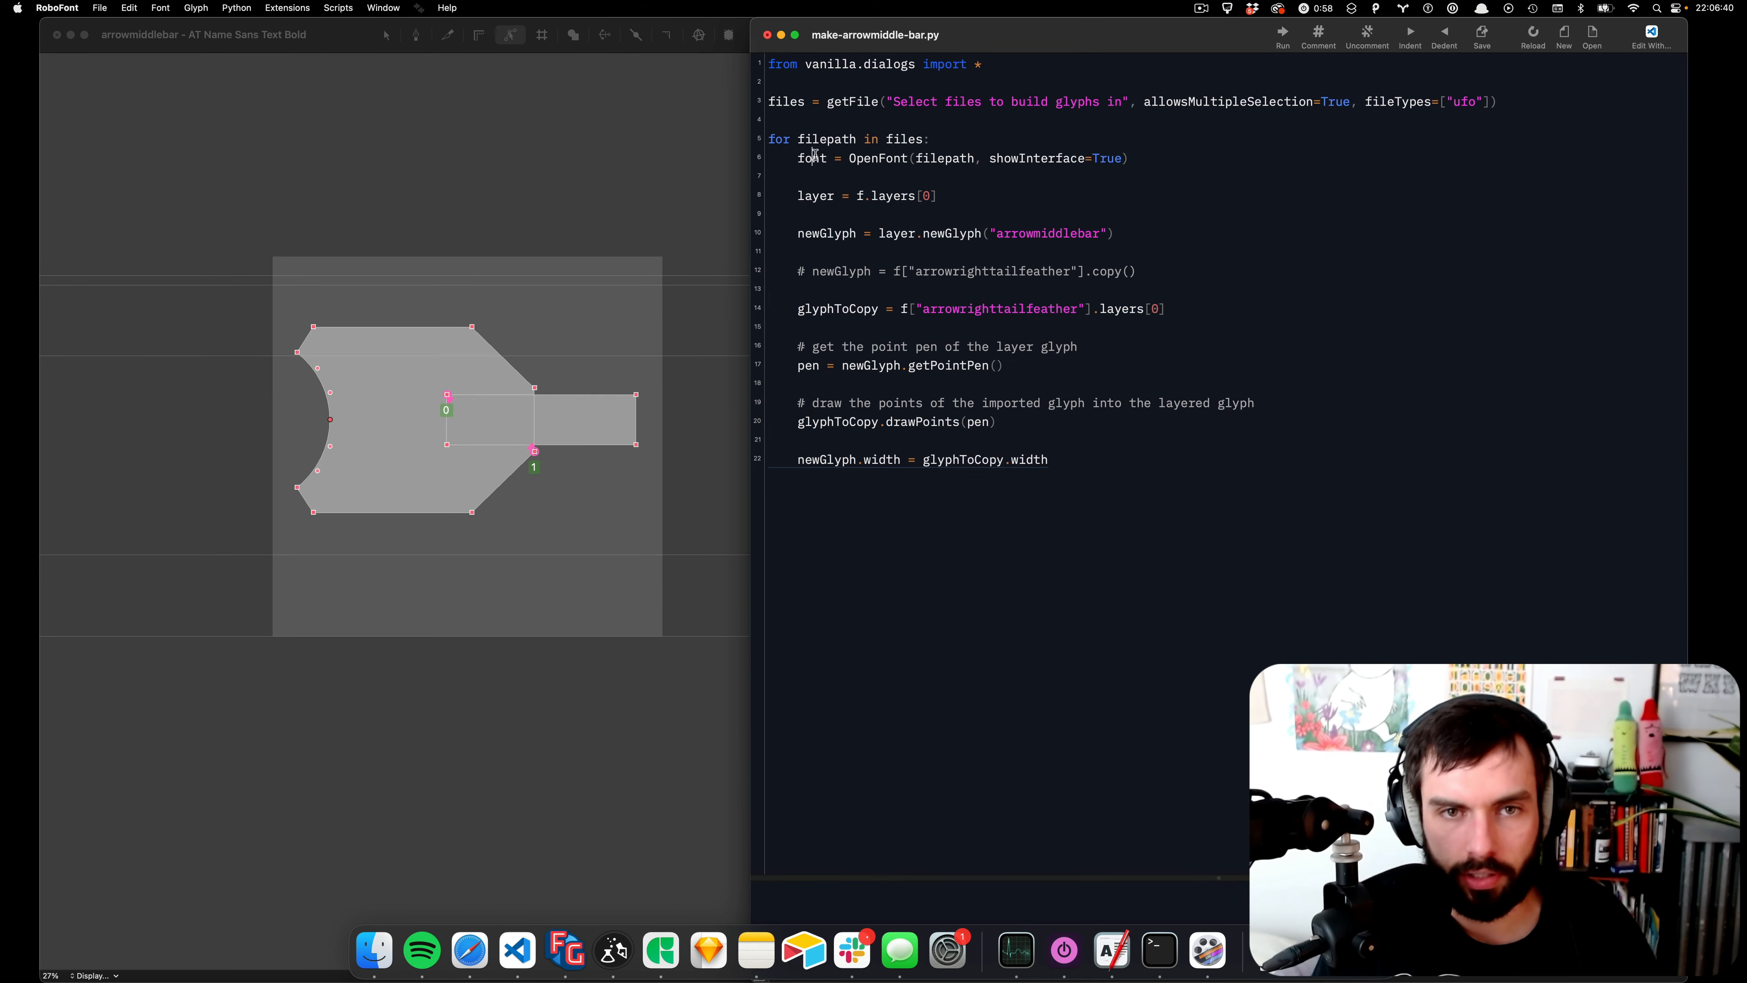
double_click(814, 156)
text(f)
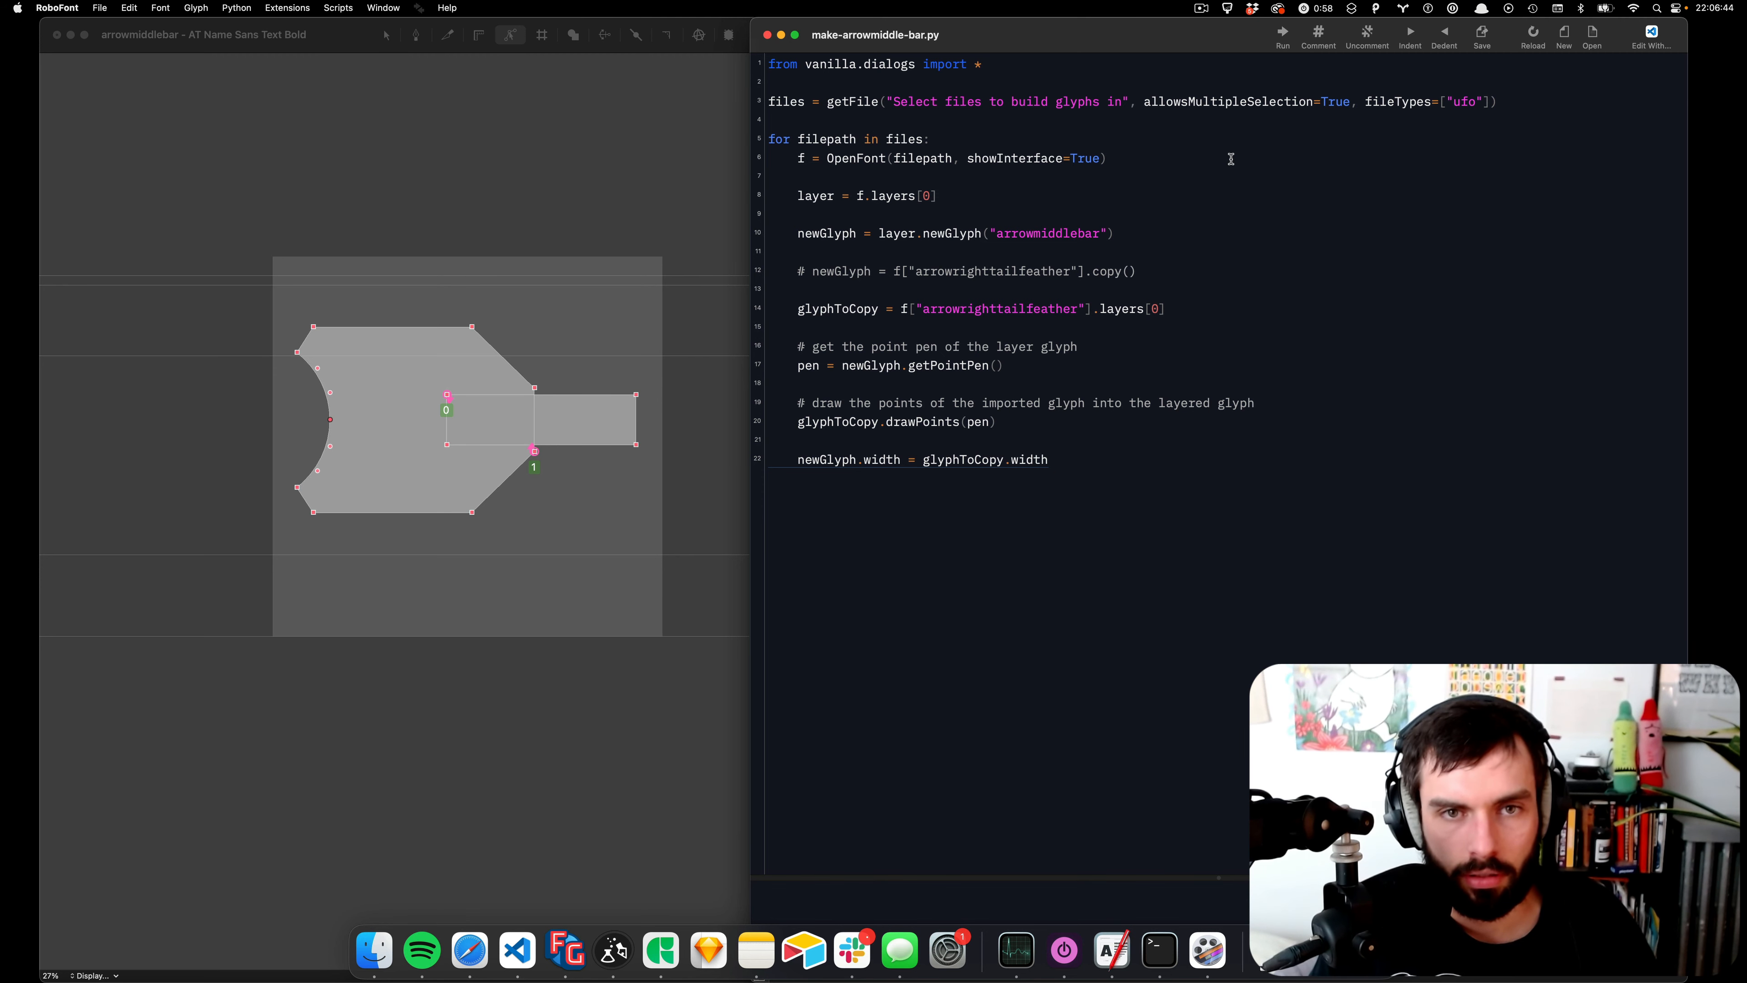
- Run the script and choose Name_Sans-Display_Bold.ufo in the source/masters folder as the font to build the glyph in
key(super+r)
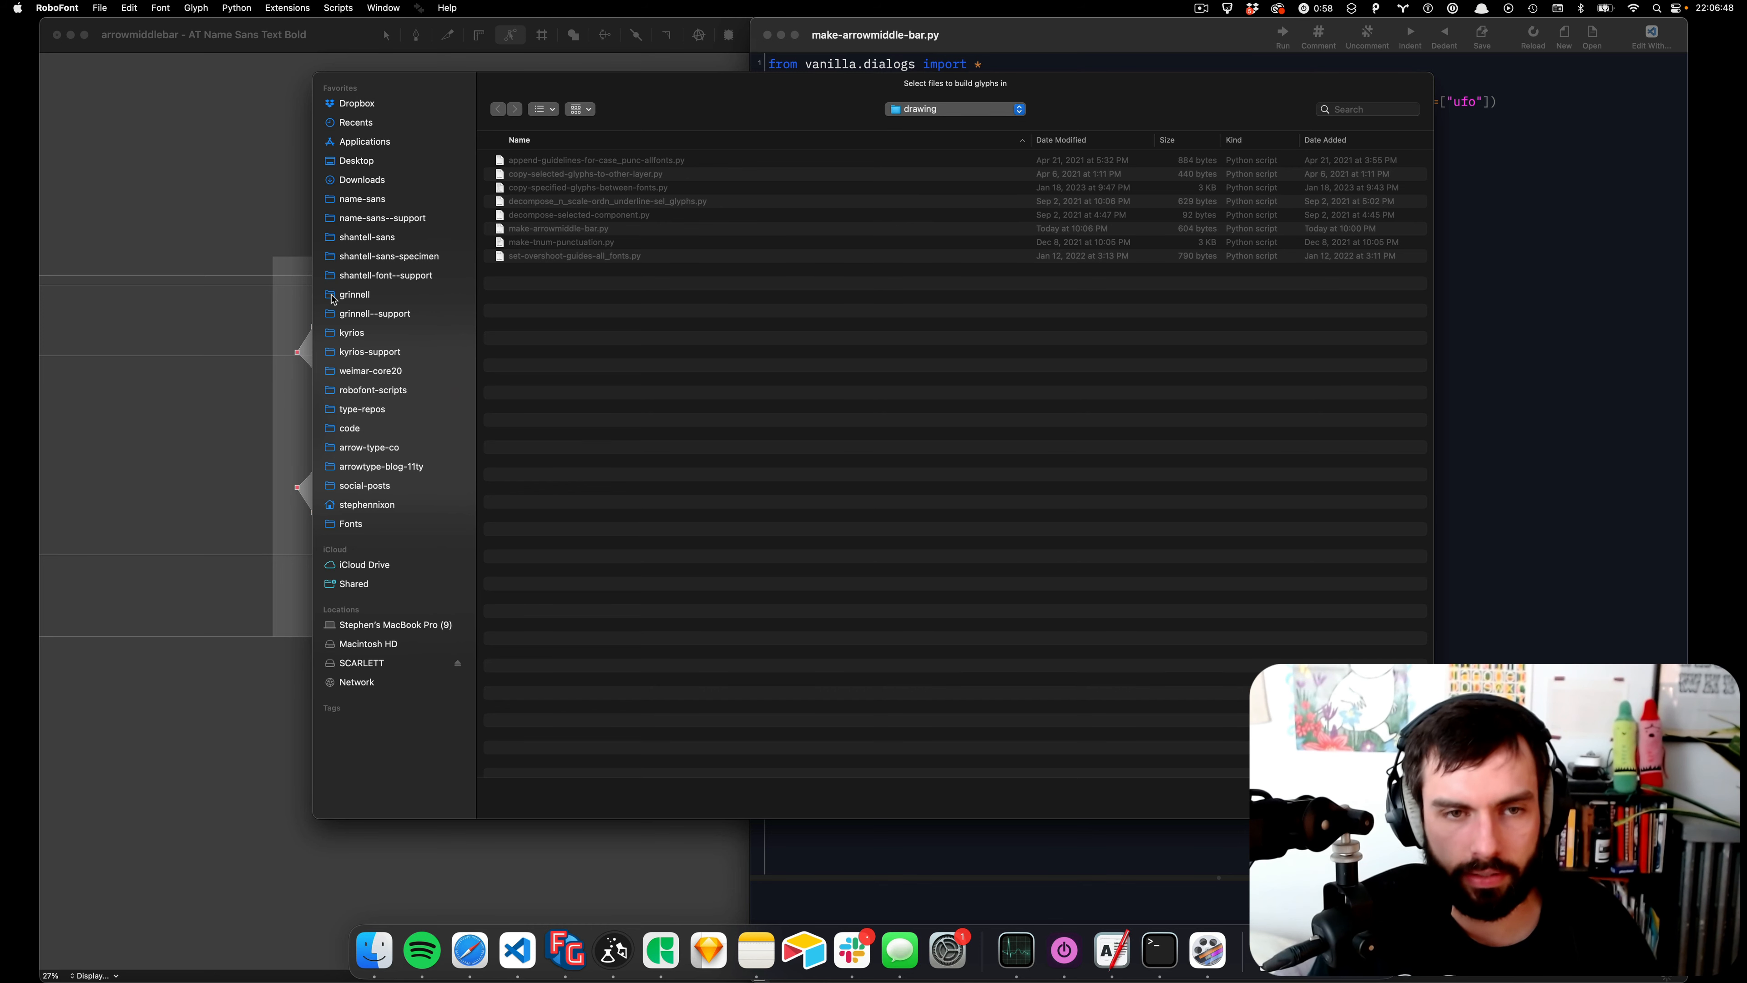
key(Escape)
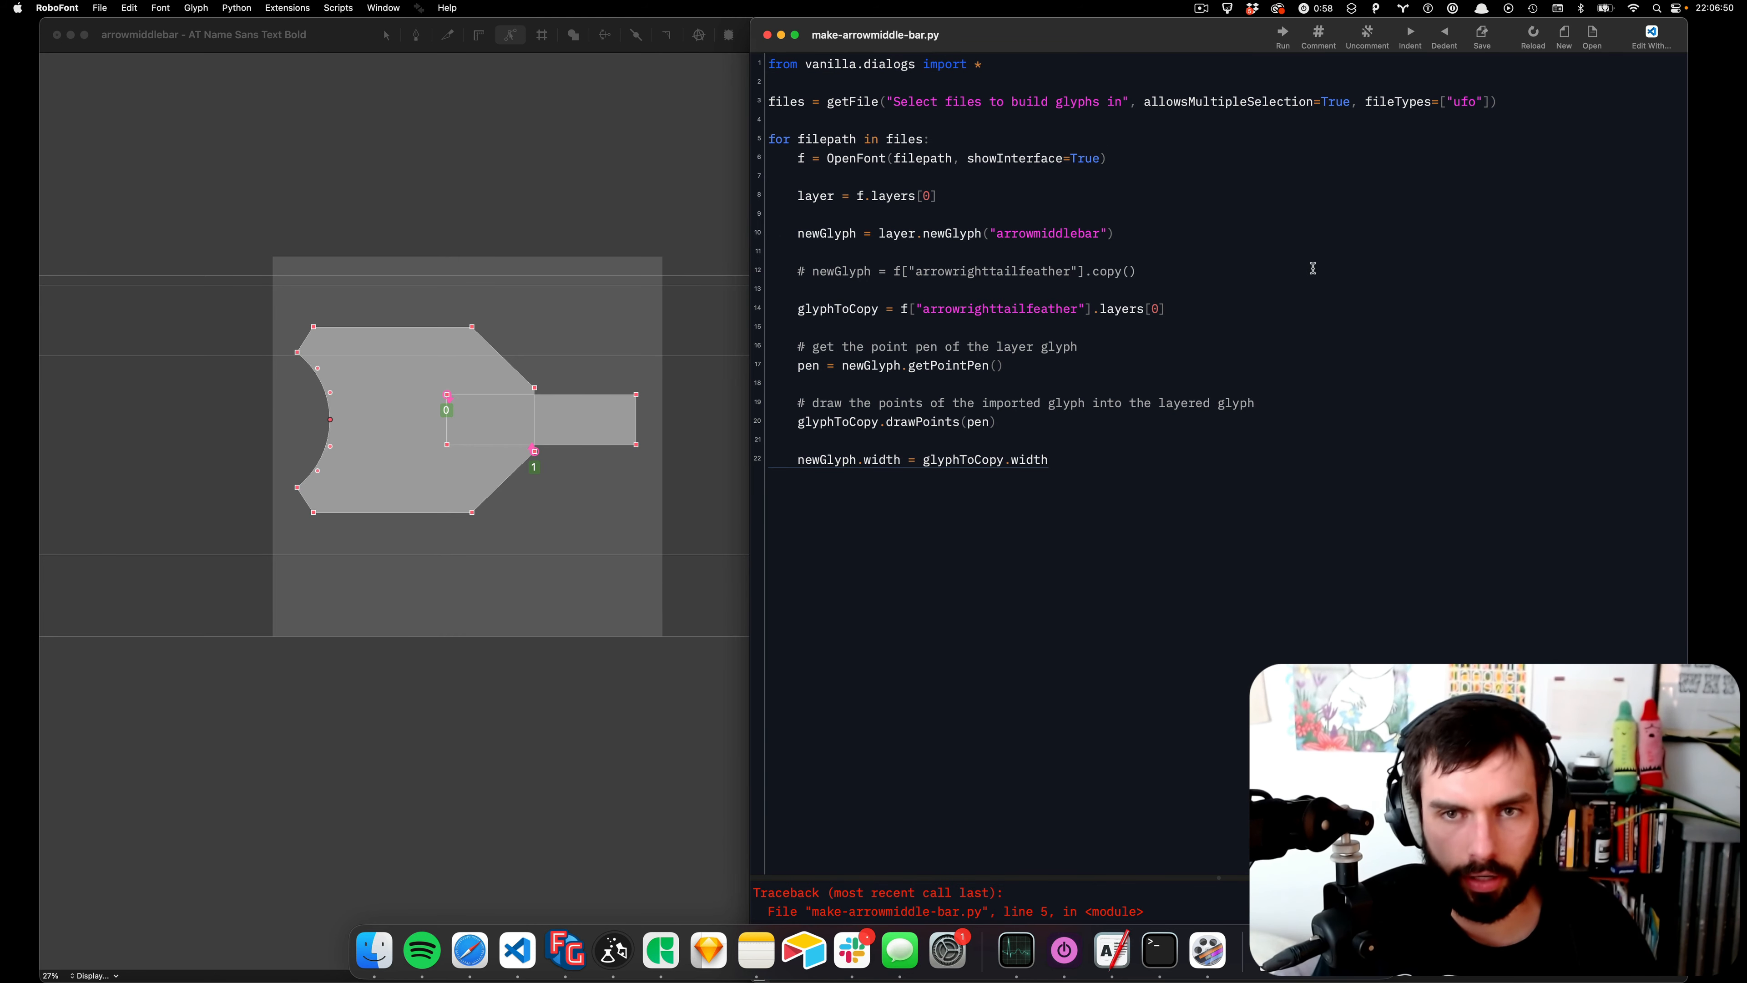
key(super+r)
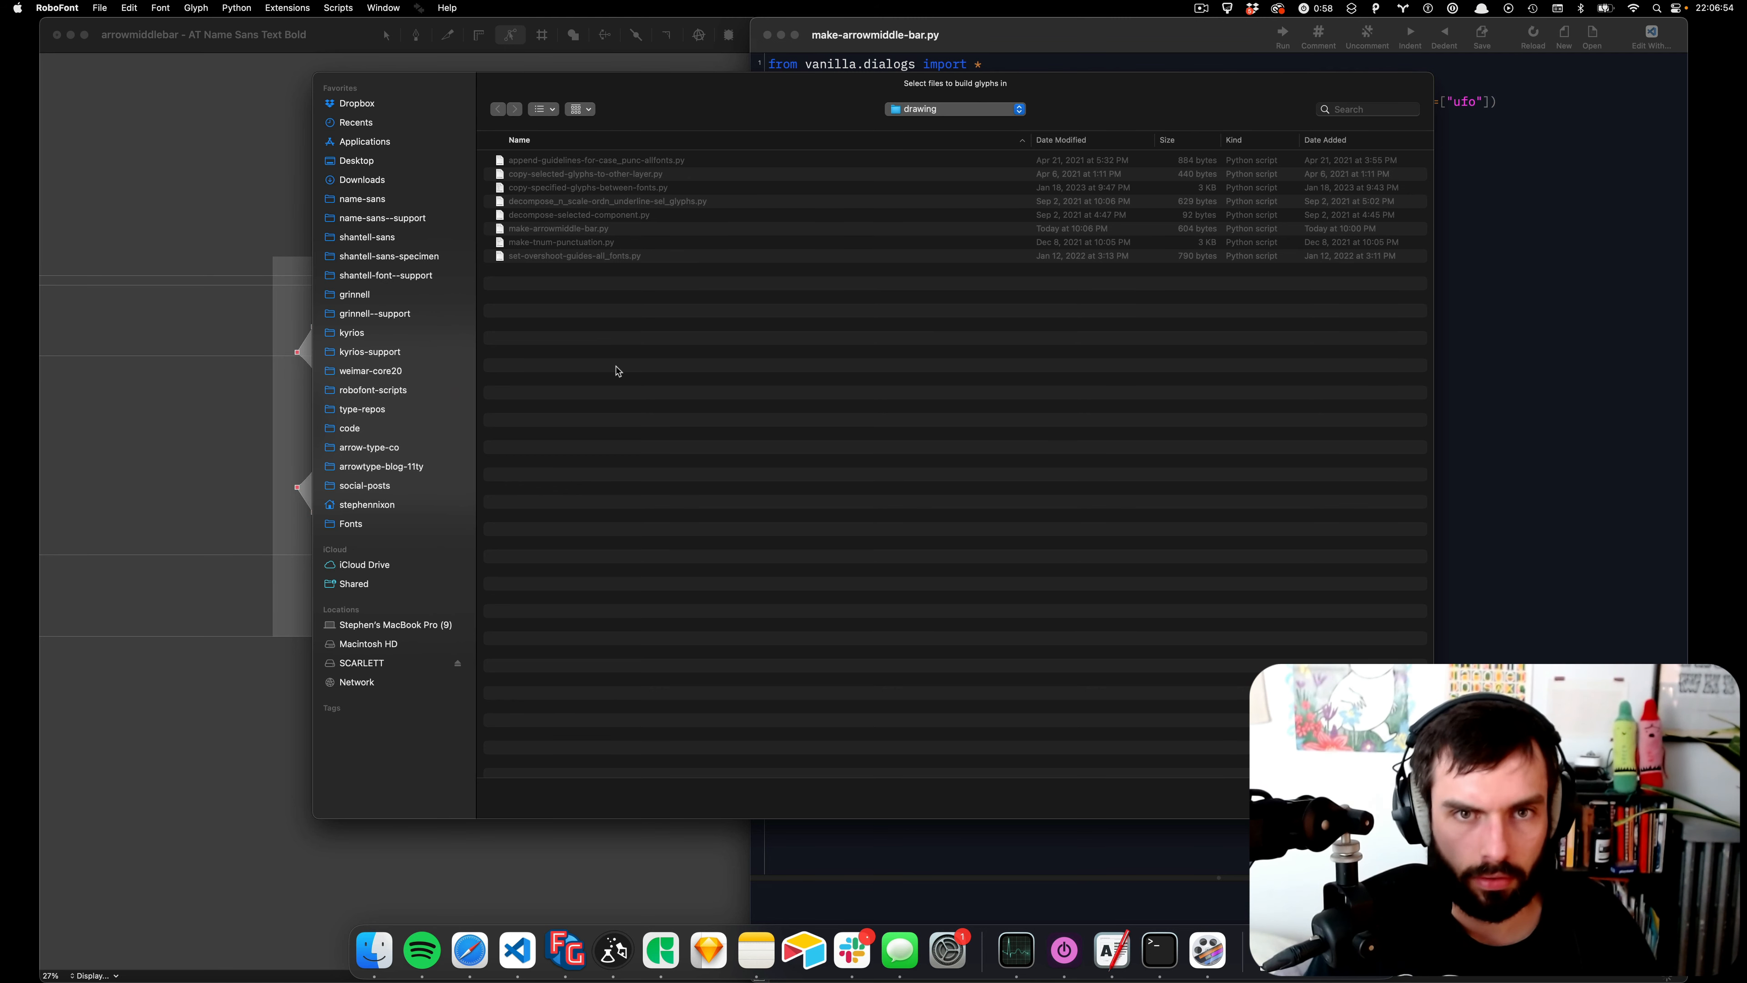
key(super+Up)
key(super+Up)
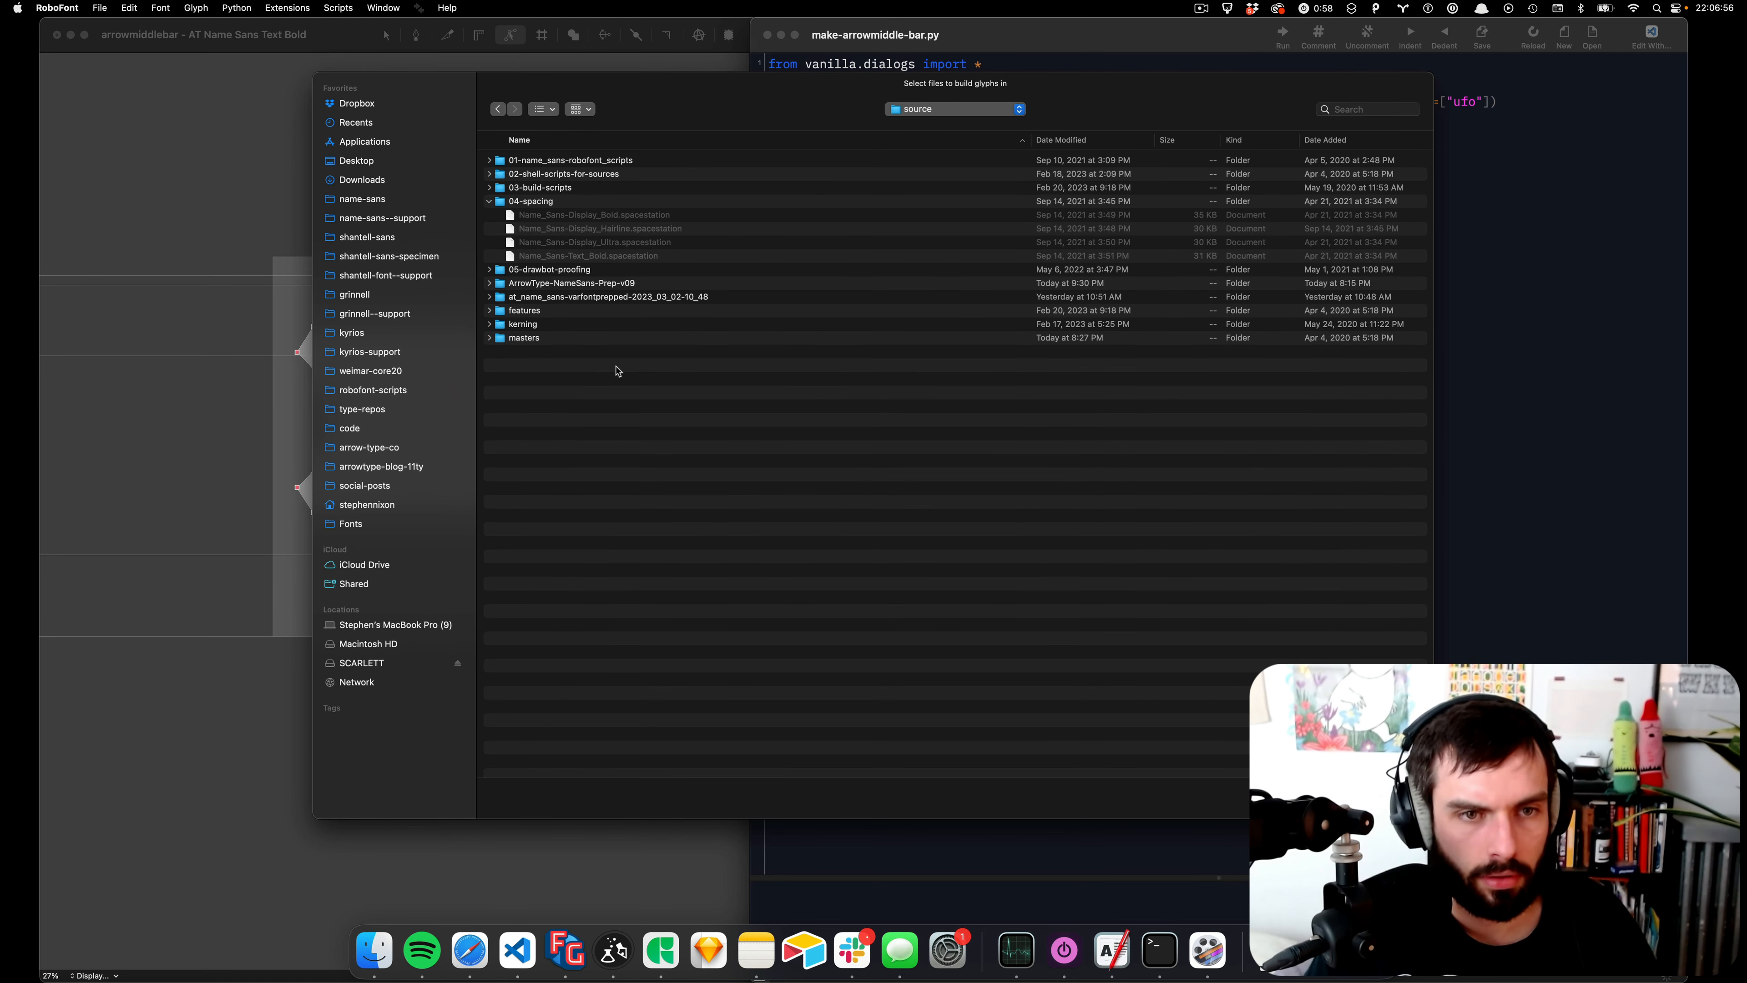
double_click(550, 339)
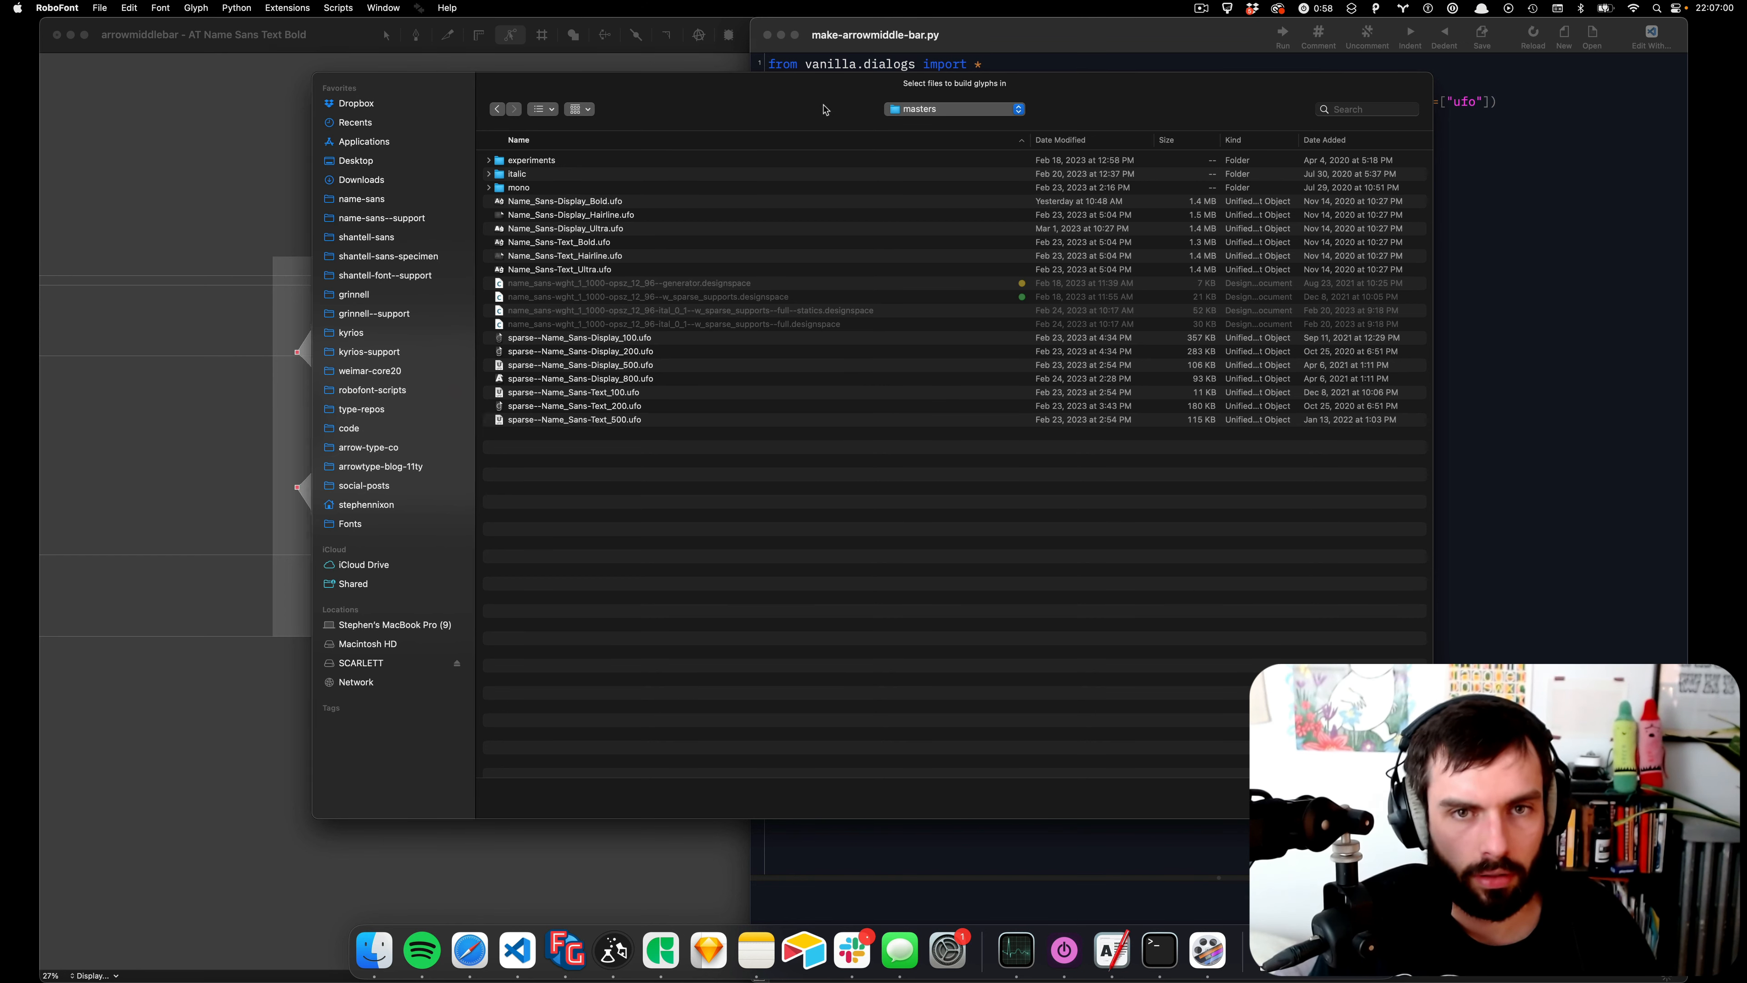
drag(826, 95, 884, 164)
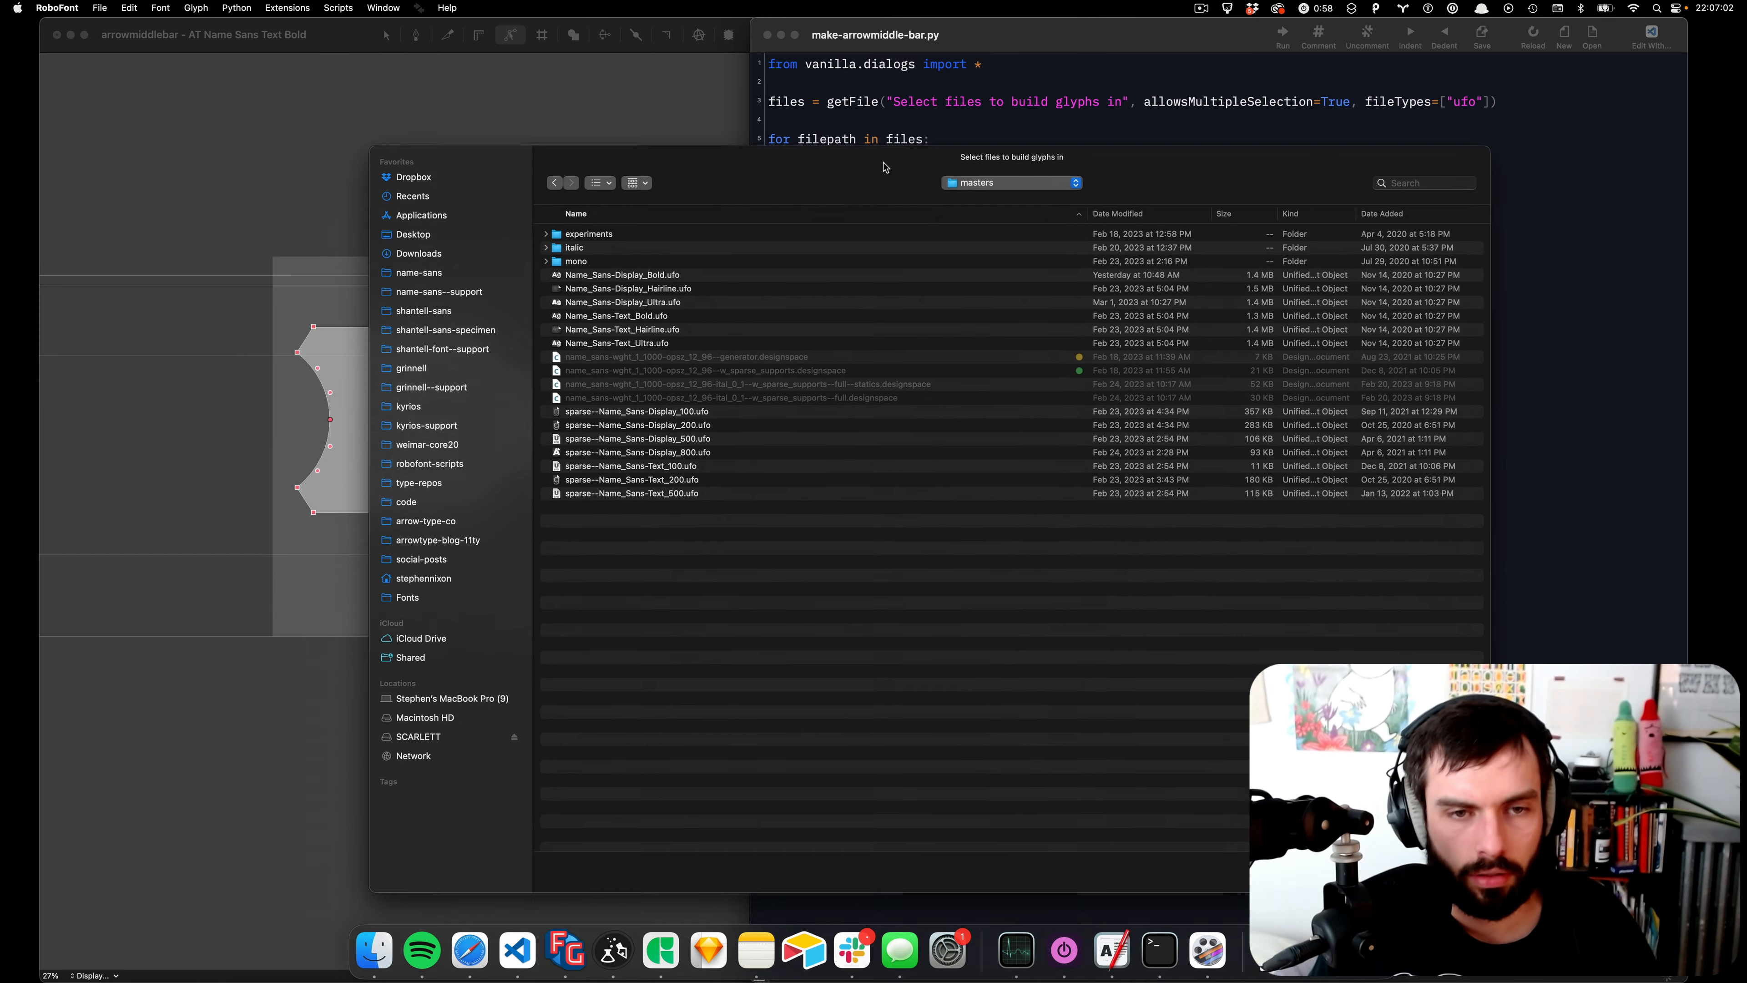
click(681, 273)
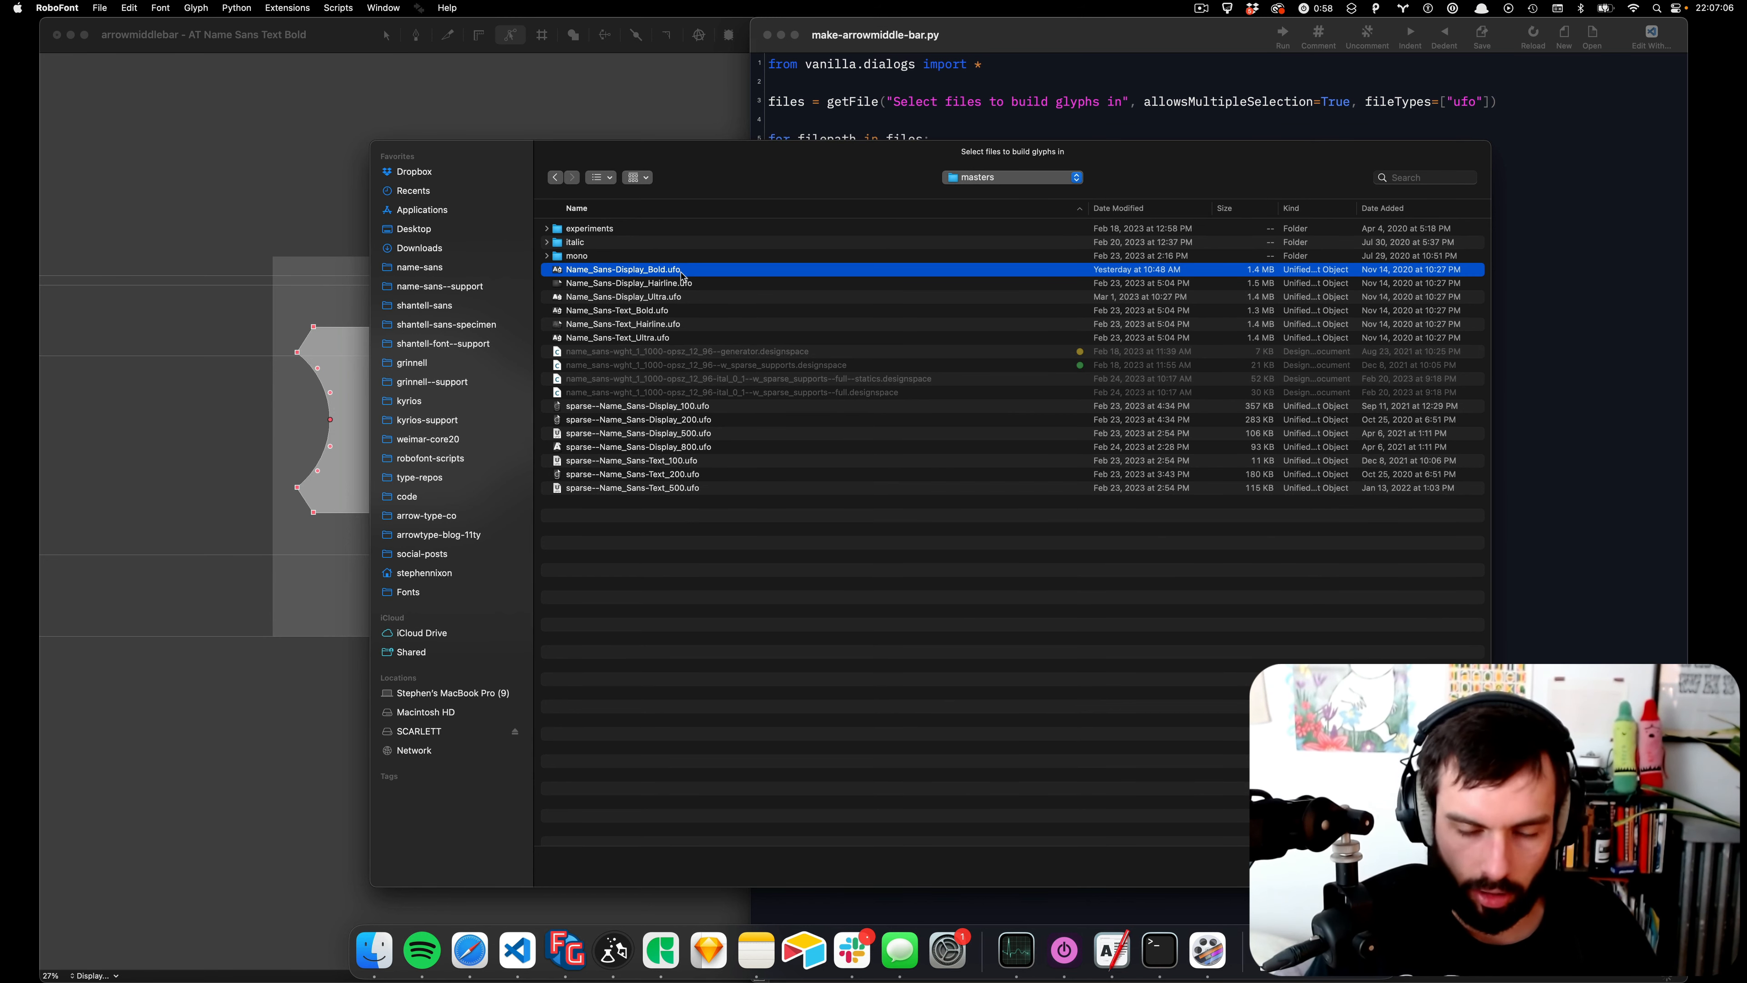
double_click(682, 273)
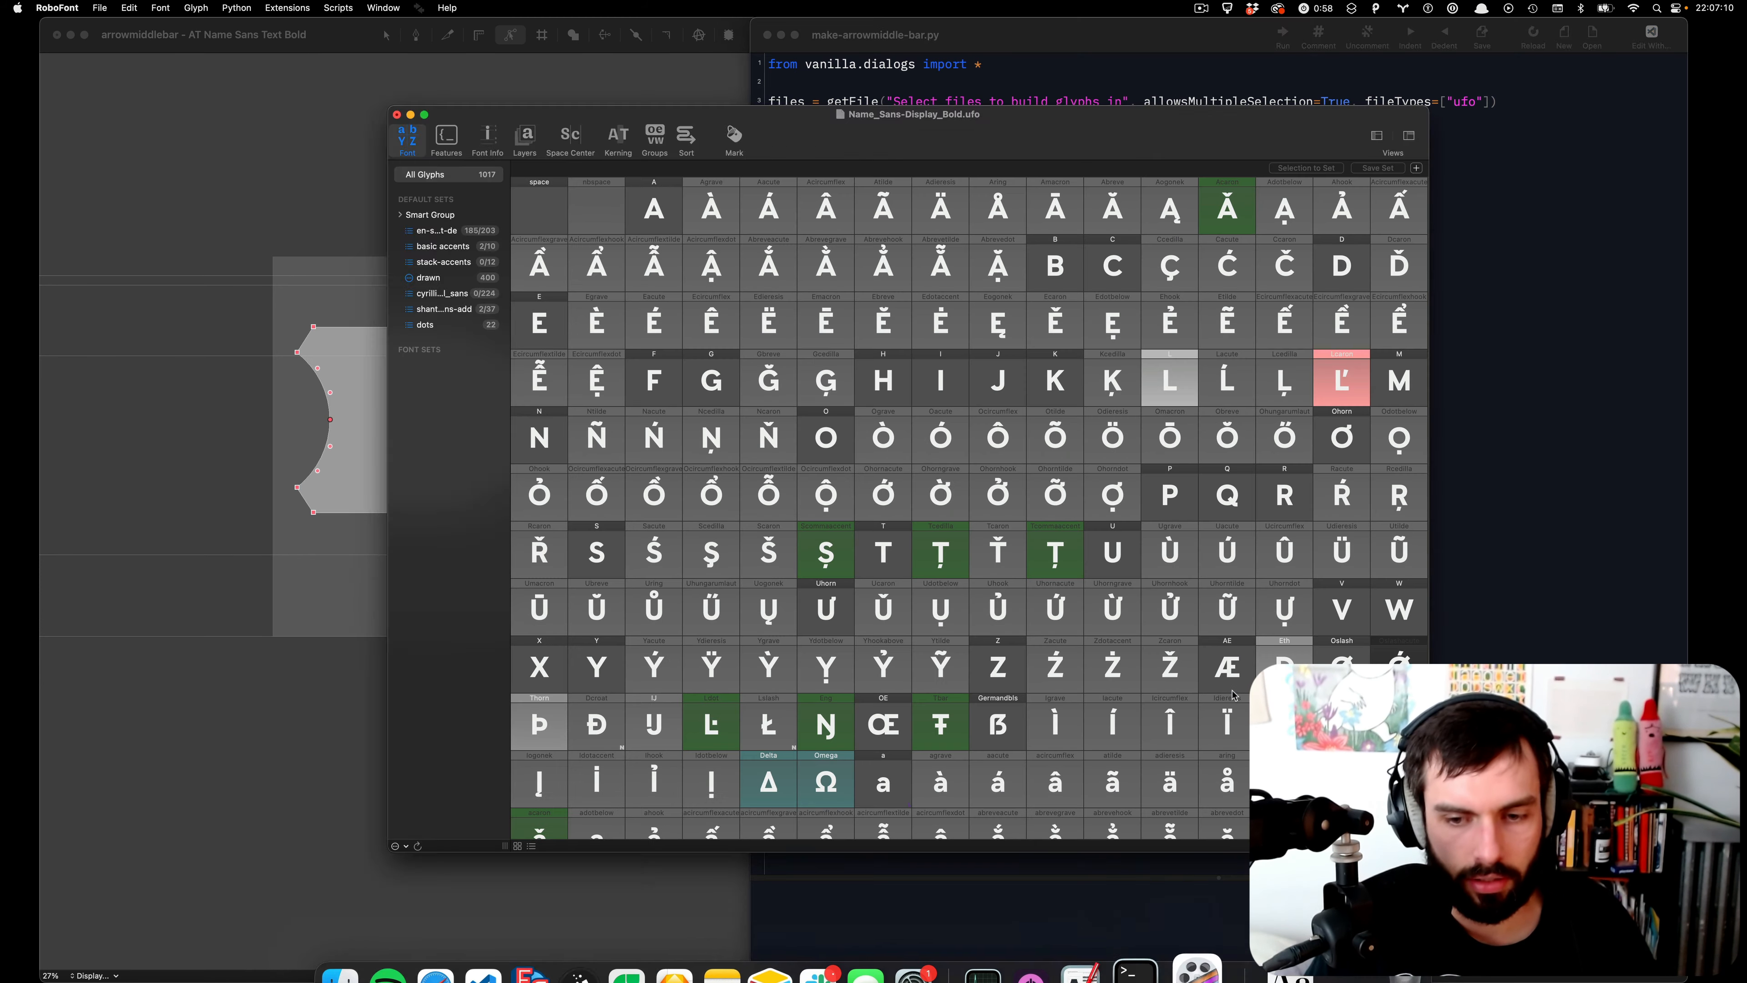
- Filter the glyphs of Name_Sans-Display_Bold.ufo to names containing "arrow"
key(super+f)
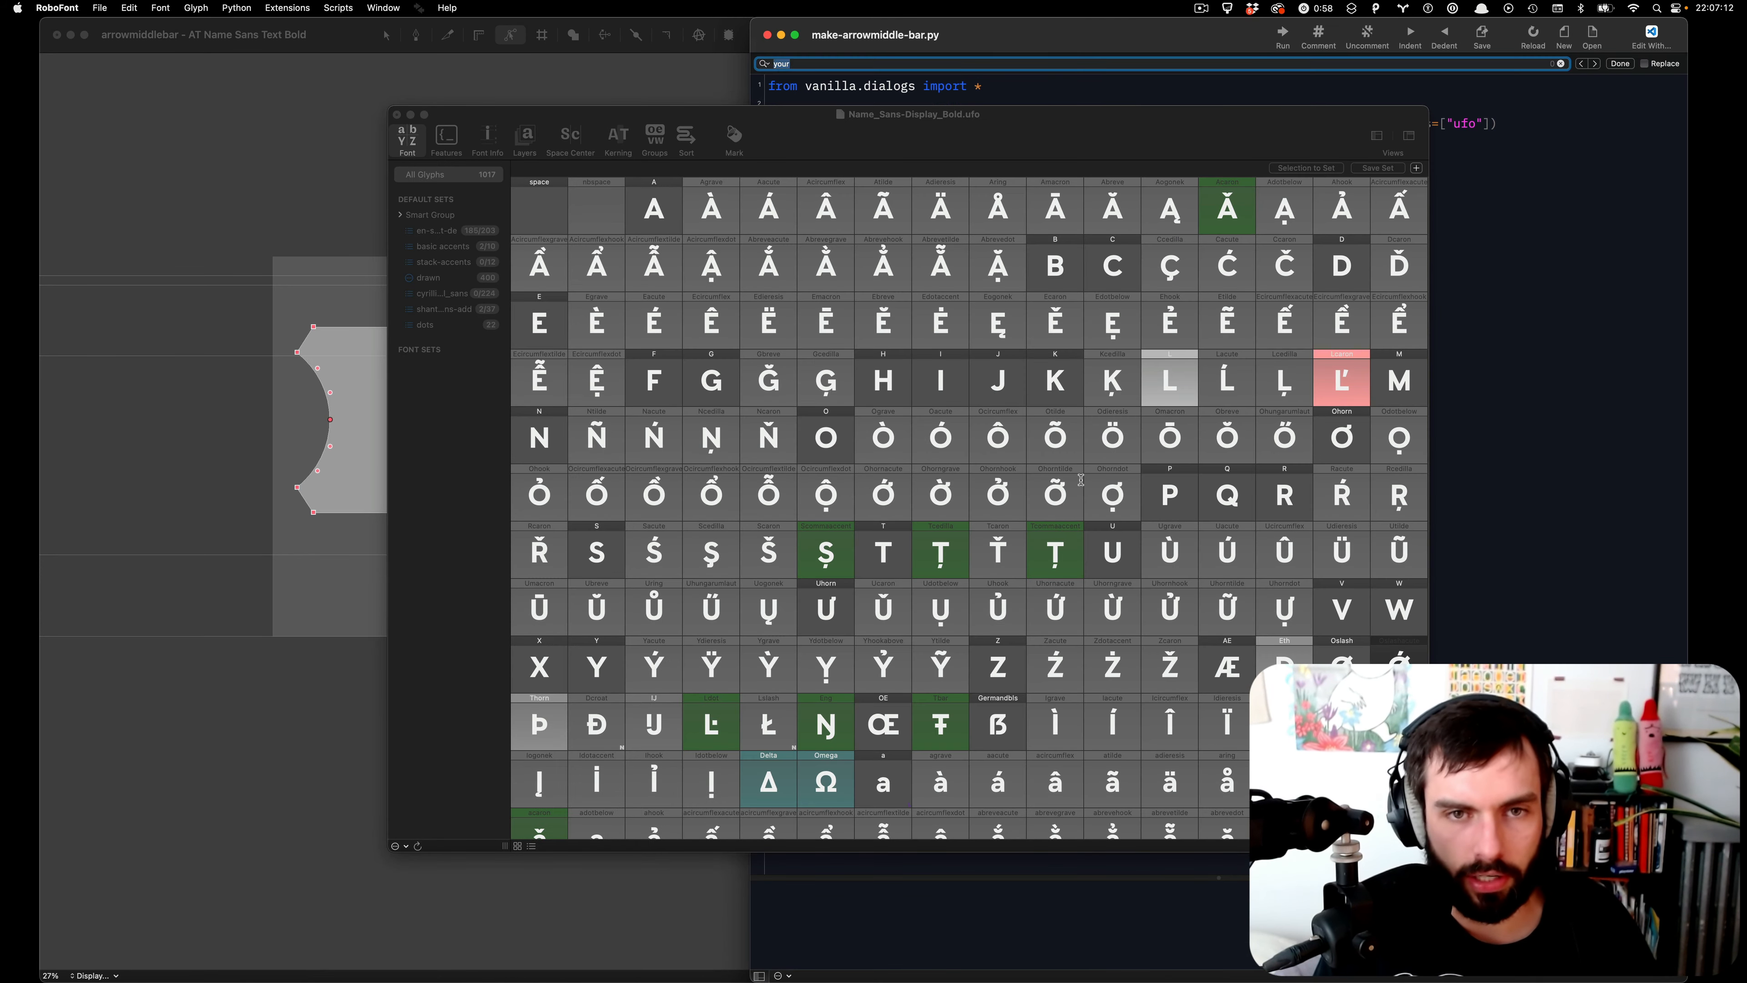
text(a)
click(1081, 479)
key(super+f)
text(arrow)
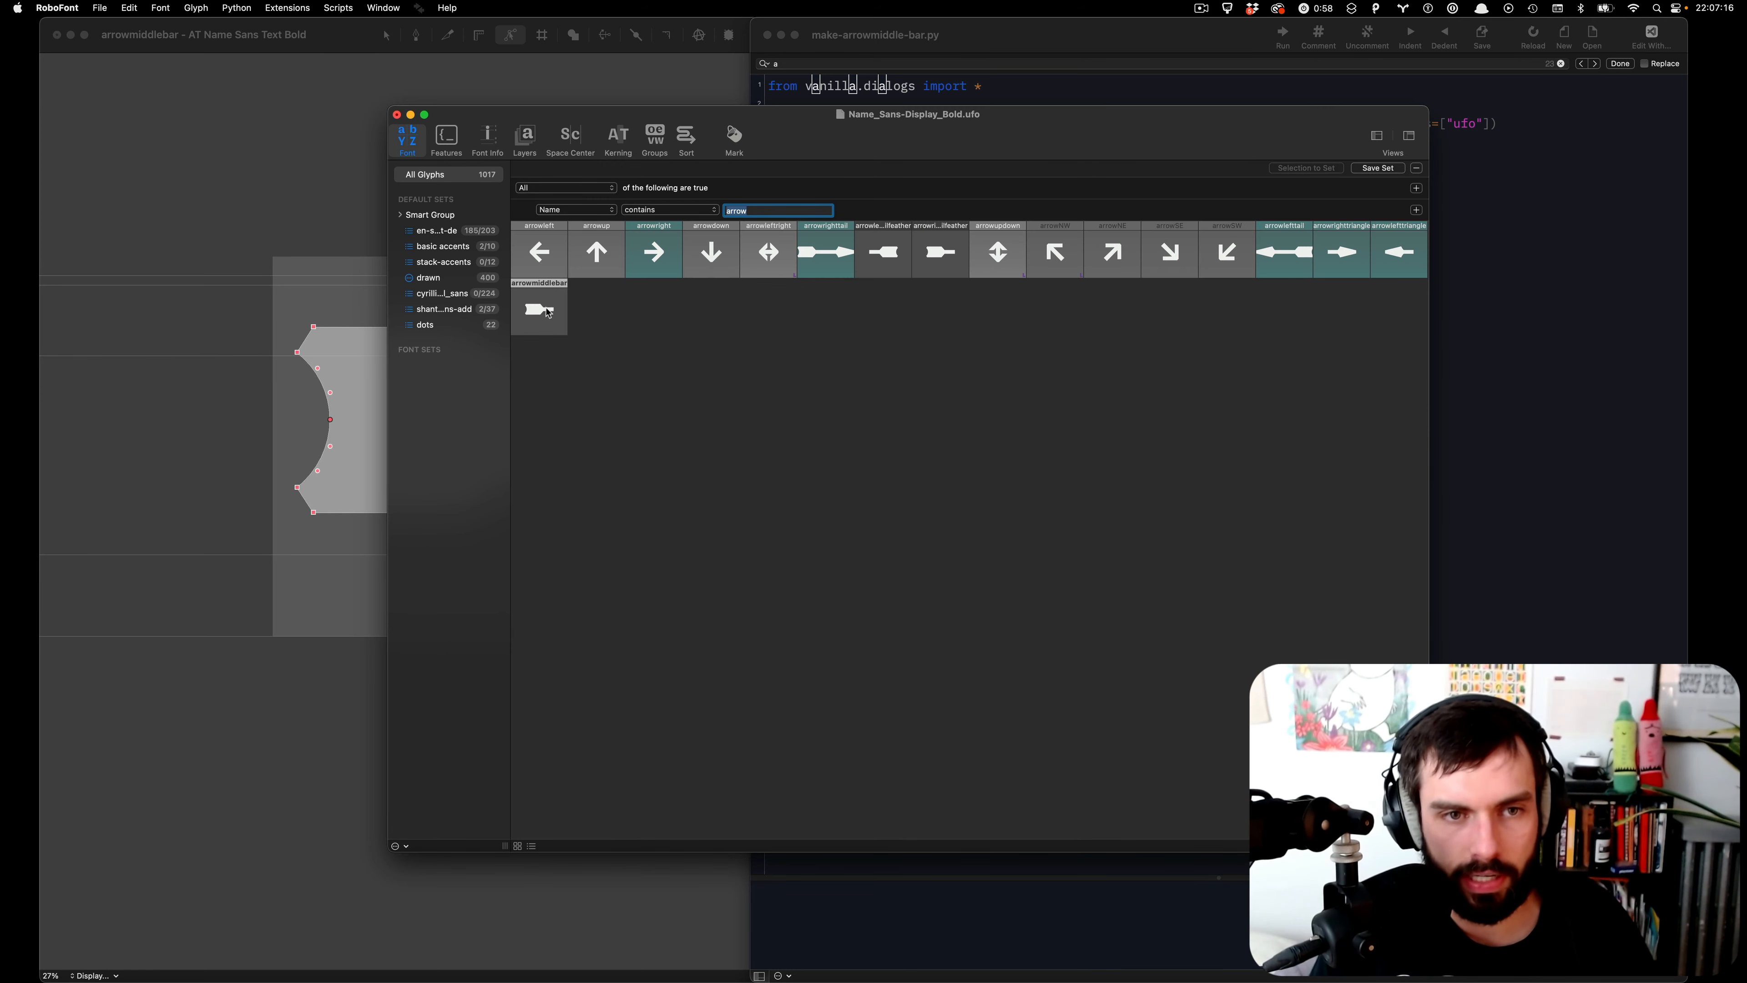
- Inspect the outlines of the arrowmiddlebar glyph in Display Bold, close it, and bring the Text Bold arrowmiddlebar glyph to the front
double_click(548, 311)
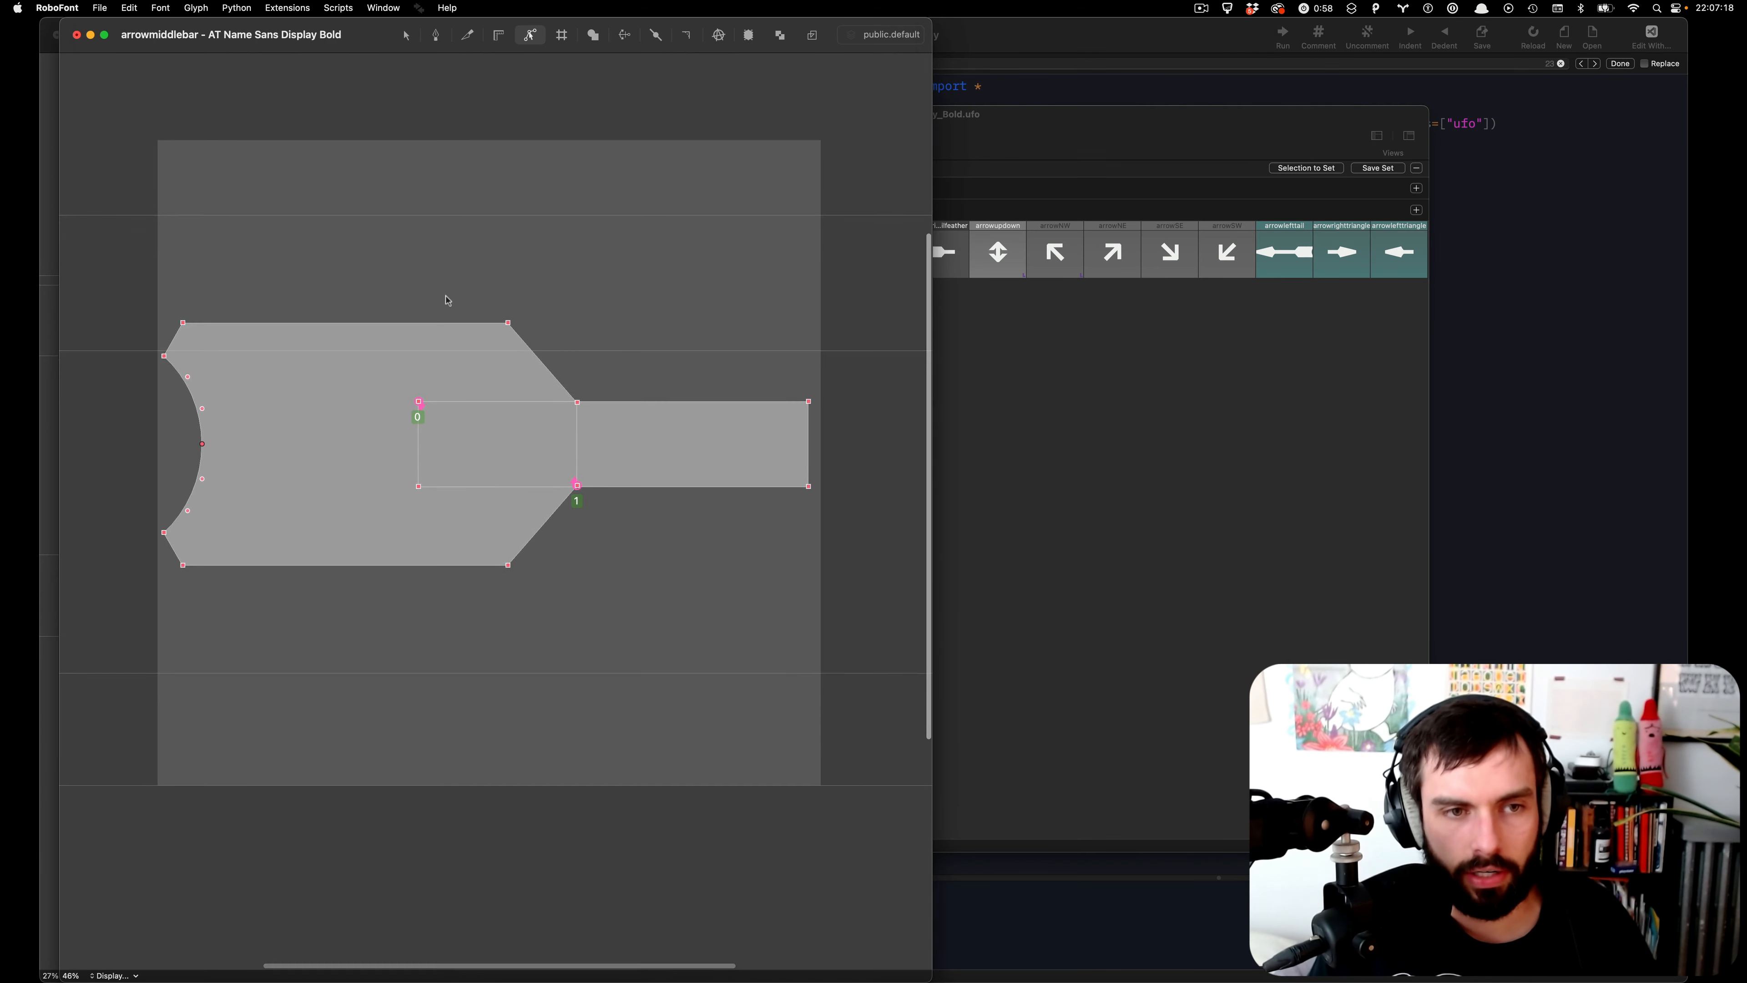
scroll(447, 301, down, 1)
key(super+w)
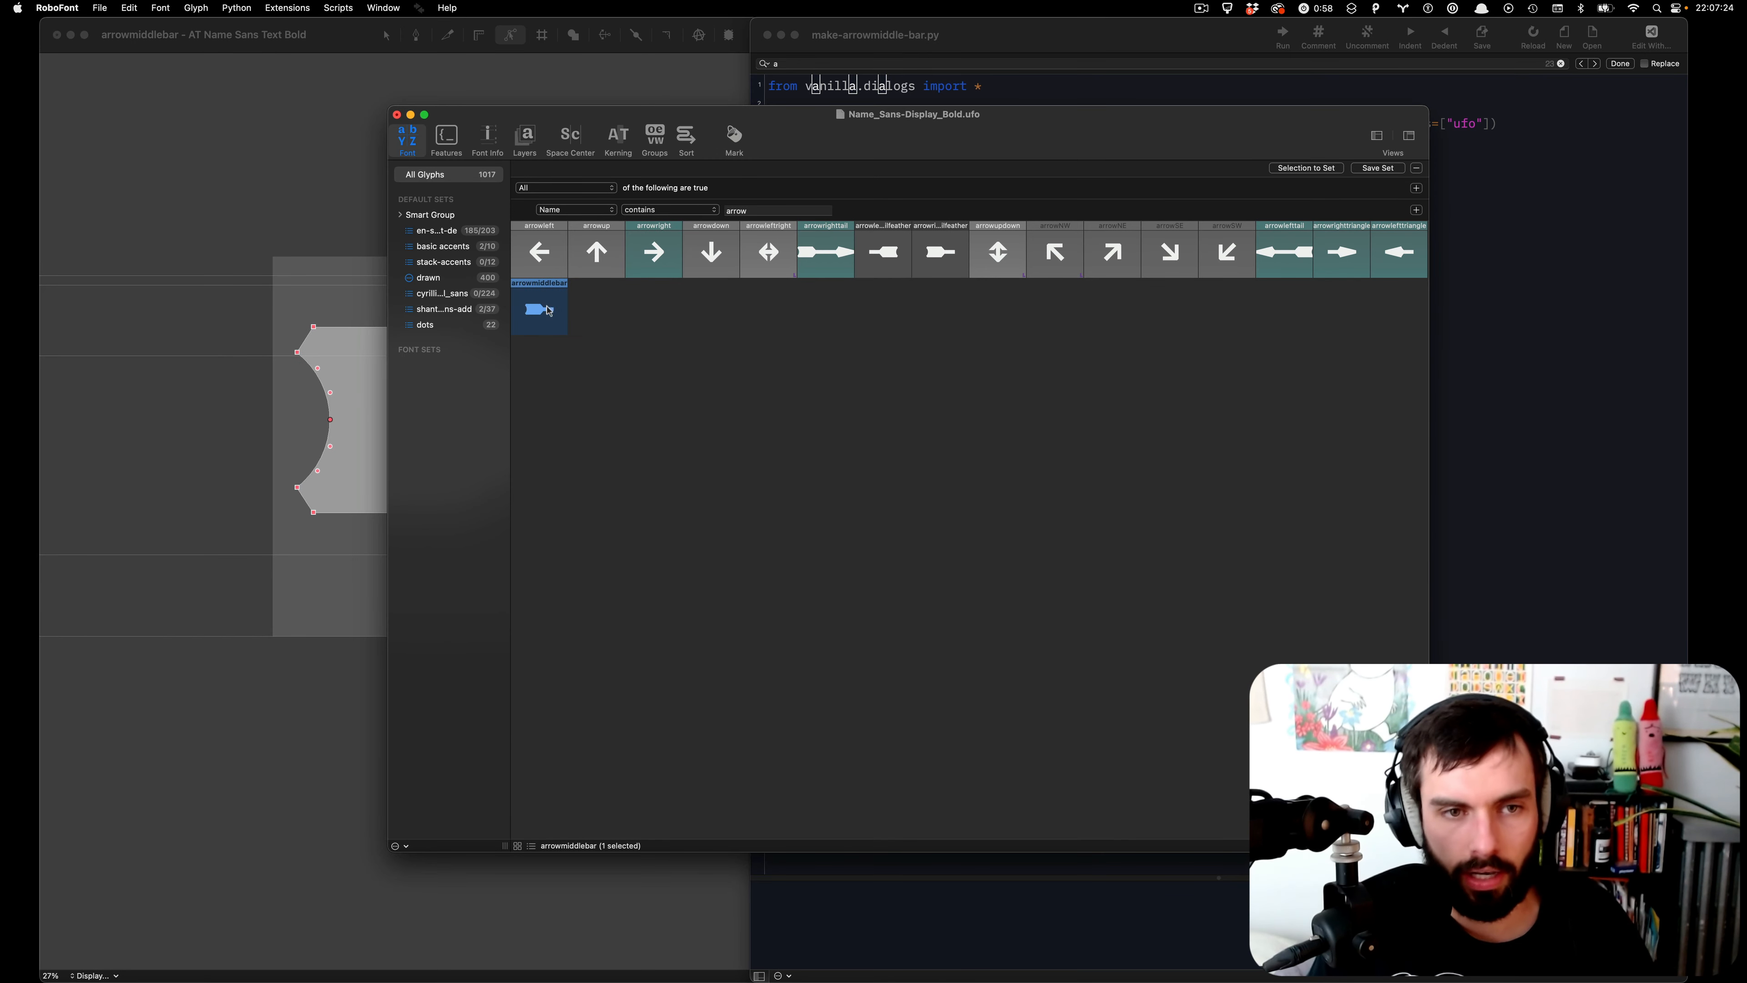
click(272, 226)
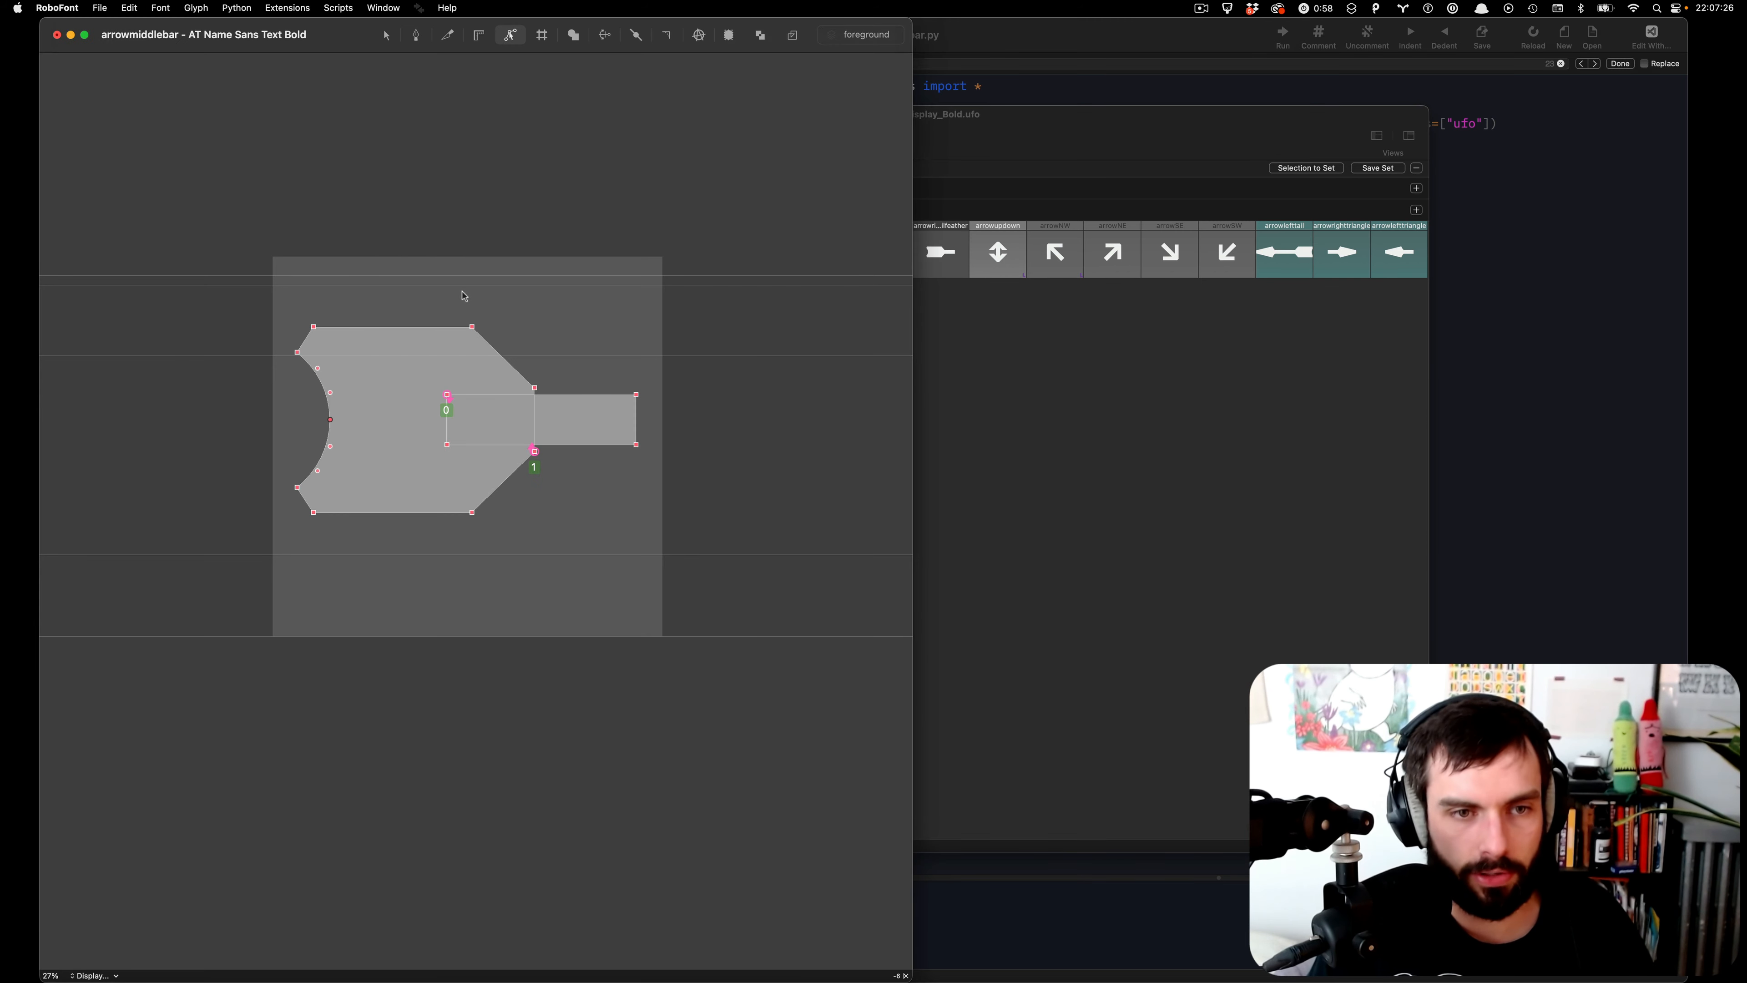
- Remove the tail feather contour from the Text Bold arrowmiddlebar glyph, keeping only the bar, and lengthen the bar slightly leftwards
key(super+z)
key(super+z)
drag(568, 298, 322, 686)
key(super+shift+Left)
key(super+shift+Left)
key(super+shift+Left)
key(super+shift+Left)
key(r)
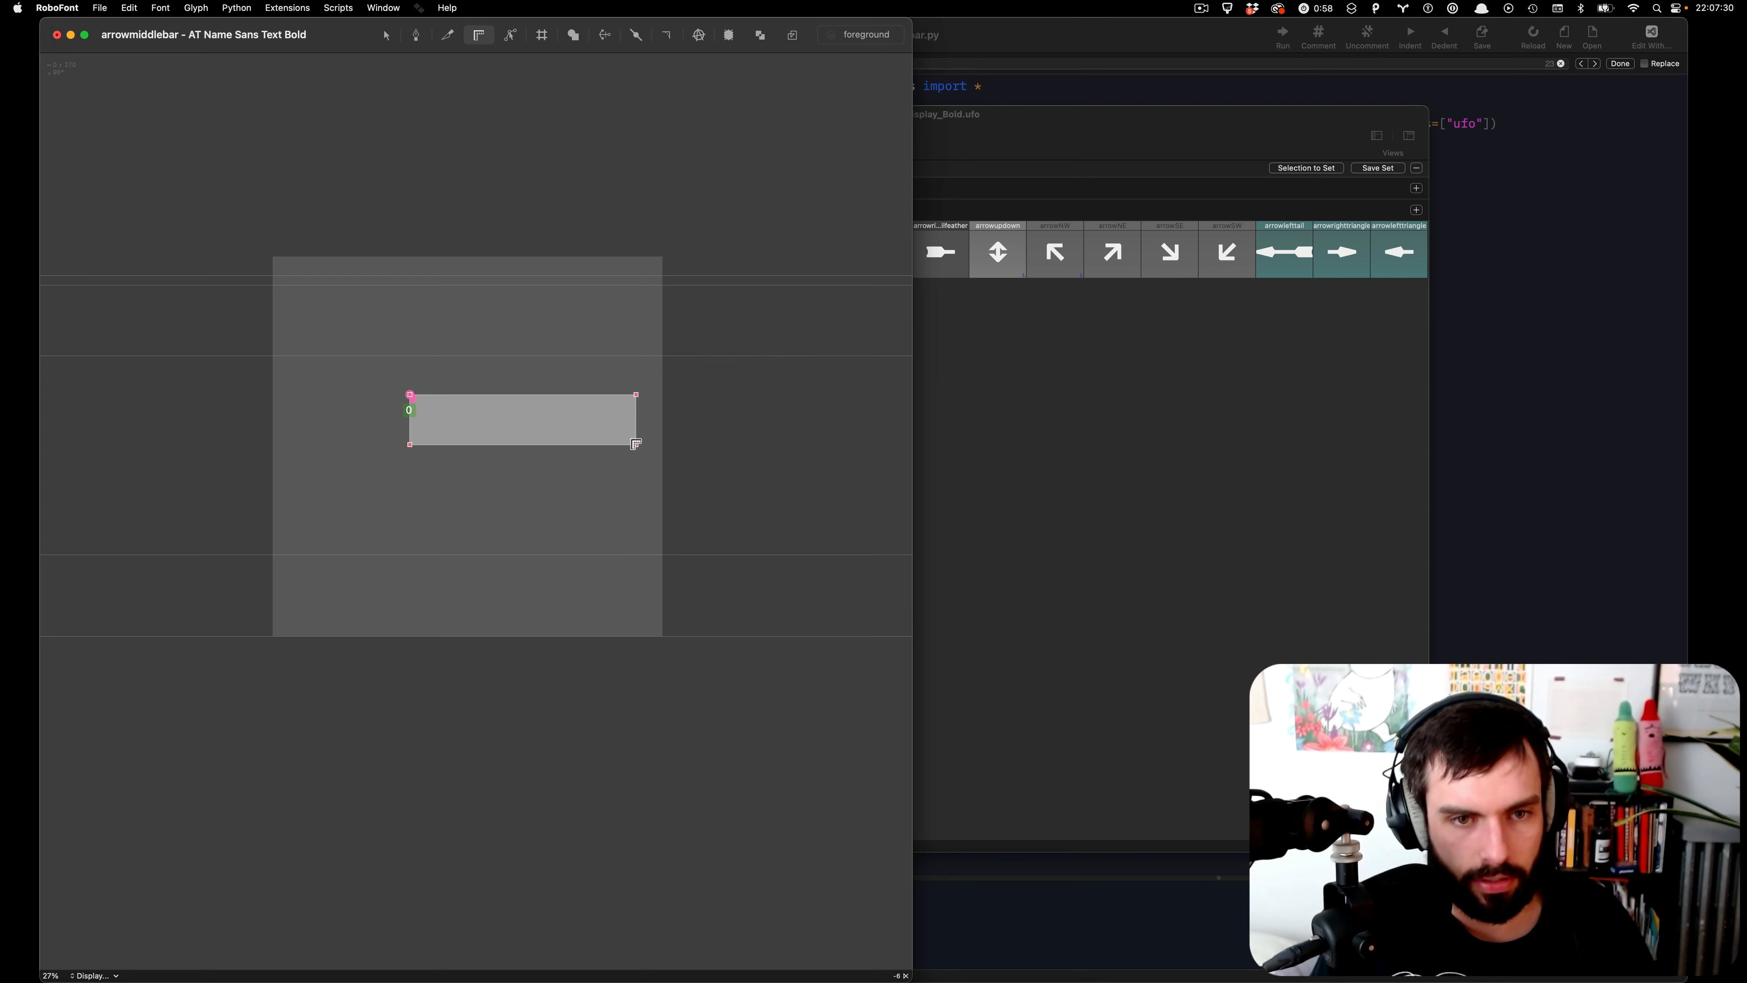
- Extend the bar's left end until the left sidebearing is 138 units, and preview the glyph in Space Center
drag(710, 420, 35, 434)
key(v)
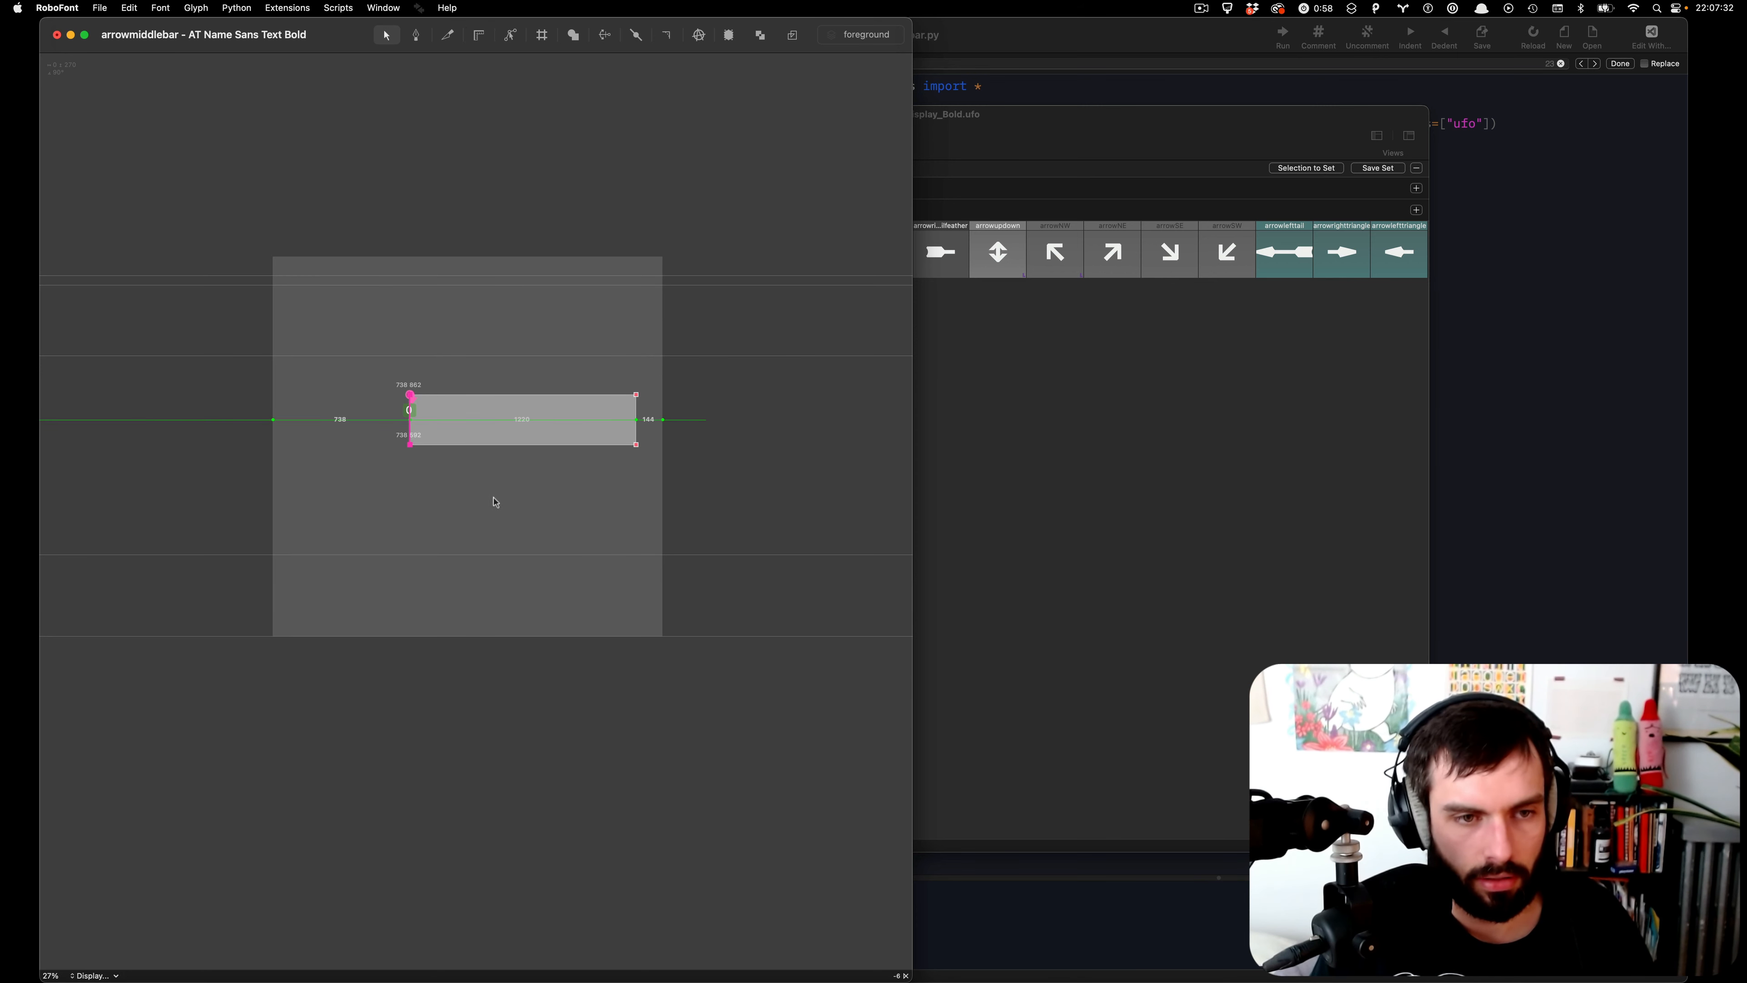
drag(496, 503, 304, 267)
key(shift+Left)
key(shift+Left)
key(shift+Left)
key(shift+Left)
key(shift+Left)
key(shift+Left)
key(shift+Left)
key(shift+Left)
key(shift+Left)
key(shift+Left)
key(shift+Left)
key(shift+Left)
key(shift+Left)
key(shift+Left)
key(shift+Left)
key(shift+Left)
key(shift+Left)
key(shift+Left)
key(shift+Left)
key(shift+Left)
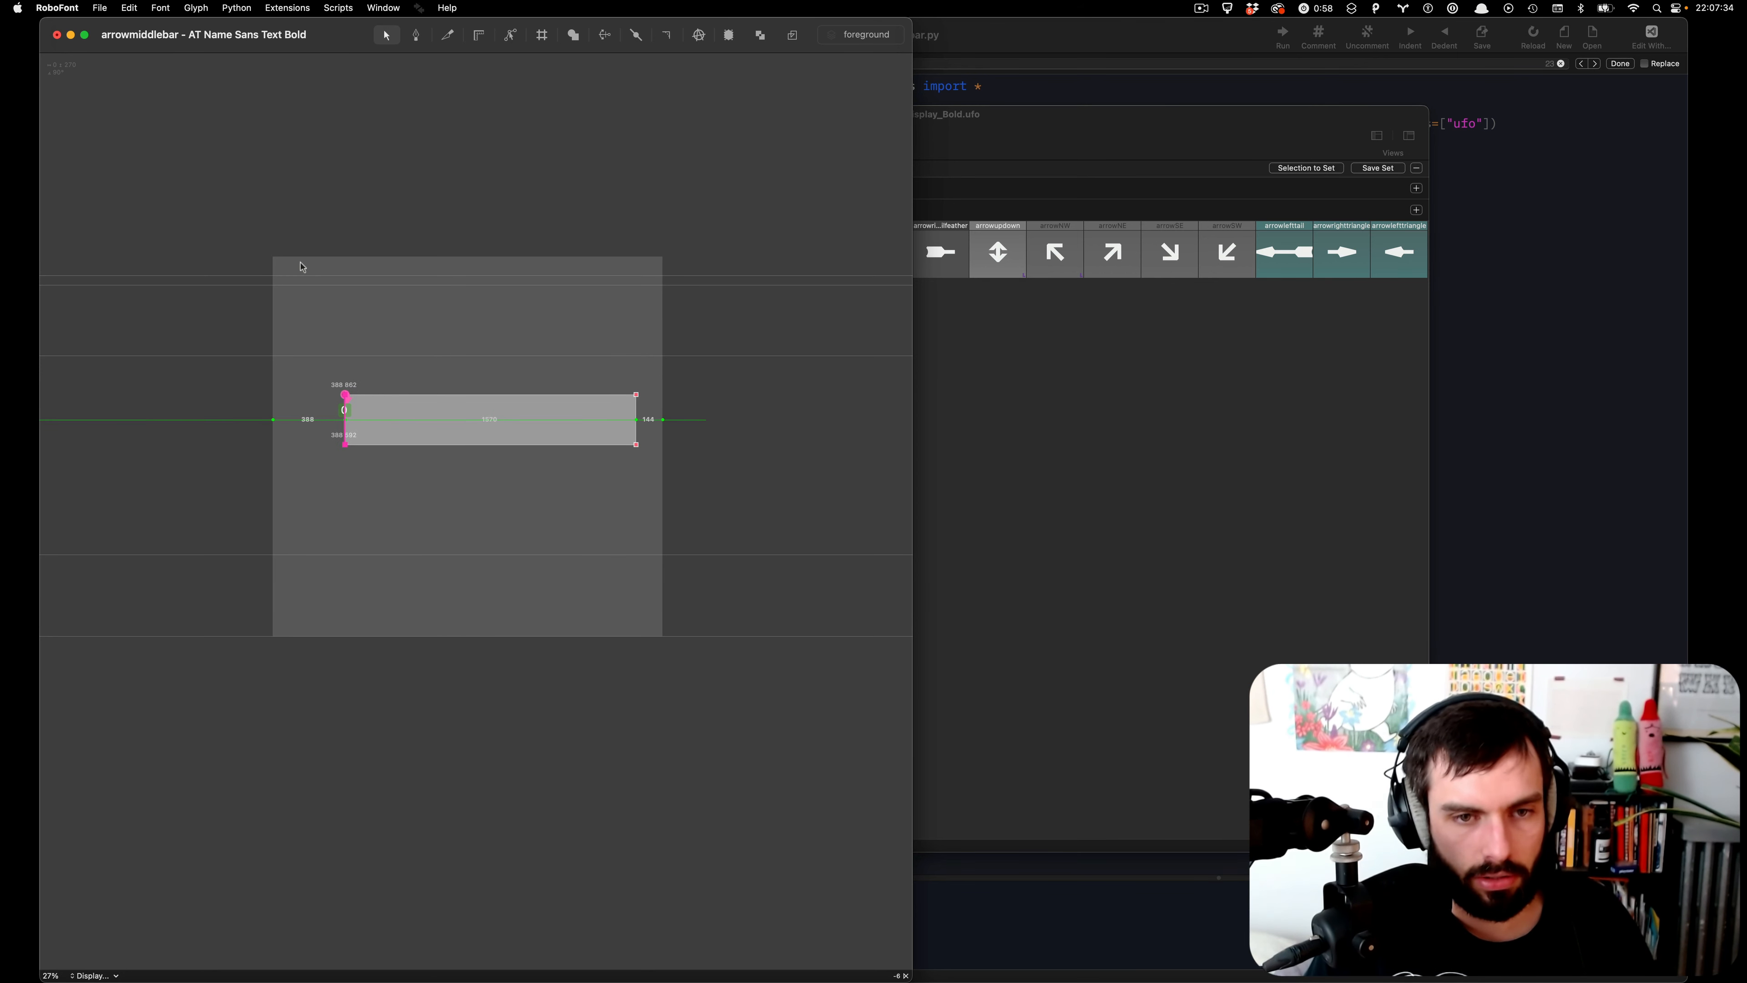
key(shift+Left)
key(shift+Left)
key(shift+Left)
key(shift+Left)
key(shift+Left)
key(shift+Left)
key(shift+Left)
key(shift+Left)
key(shift+Left)
key(shift+Left)
key(shift+Left)
key(shift+Left)
key(shift+Left)
key(shift+Left)
key(shift+Left)
key(shift+Left)
key(shift+Left)
key(shift+Left)
key(shift+Left)
key(shift+Left)
key(super+alt+s)
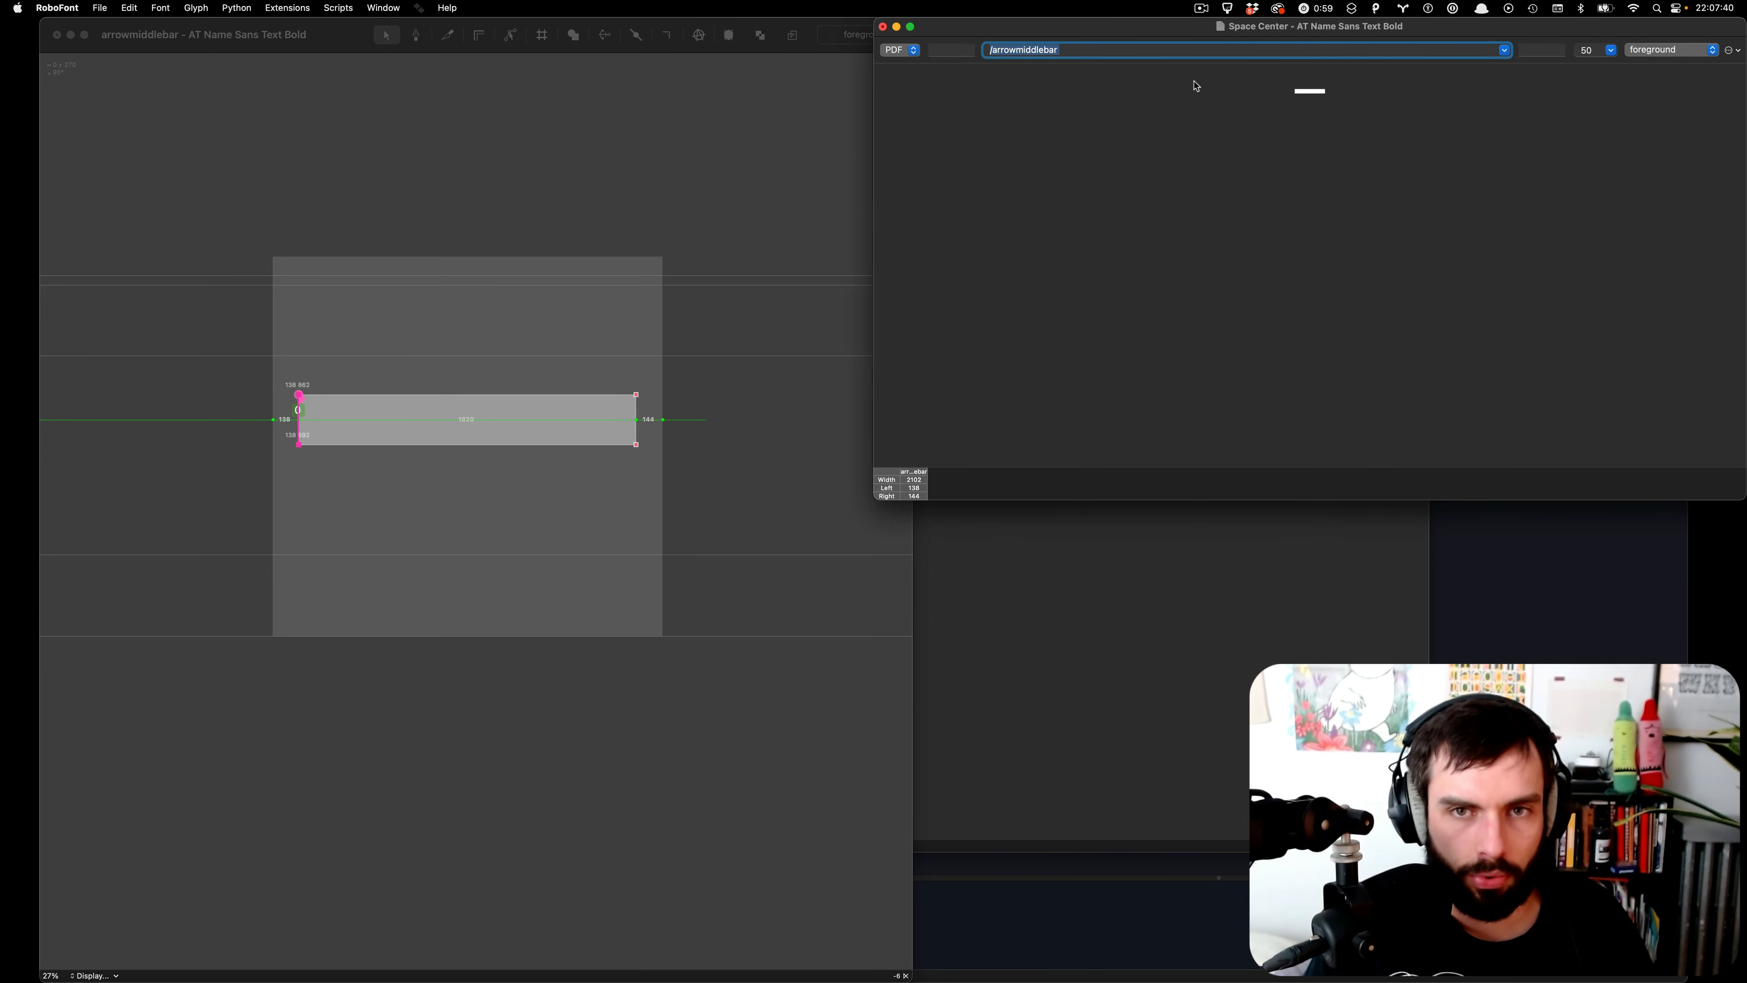
- In make-arrowmiddle-bar.py, replace the value assigned to newGlyph.width with f["zero.tnum"]
click(1576, 615)
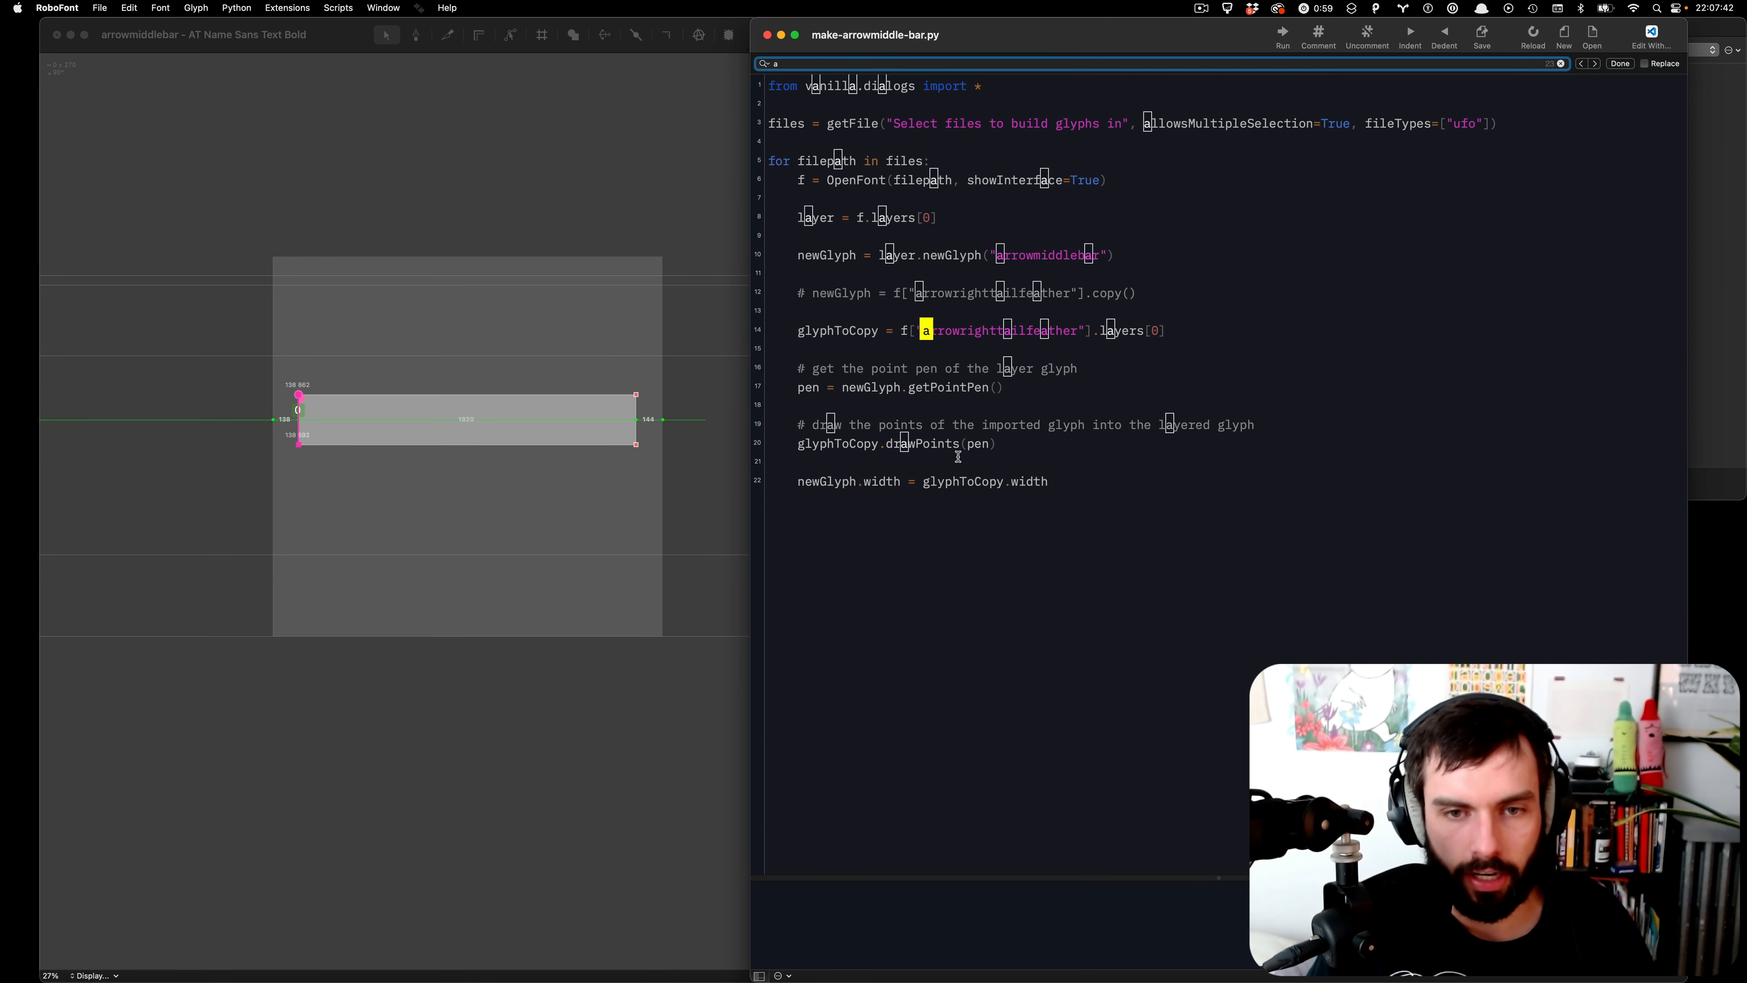
drag(1090, 475, 920, 483)
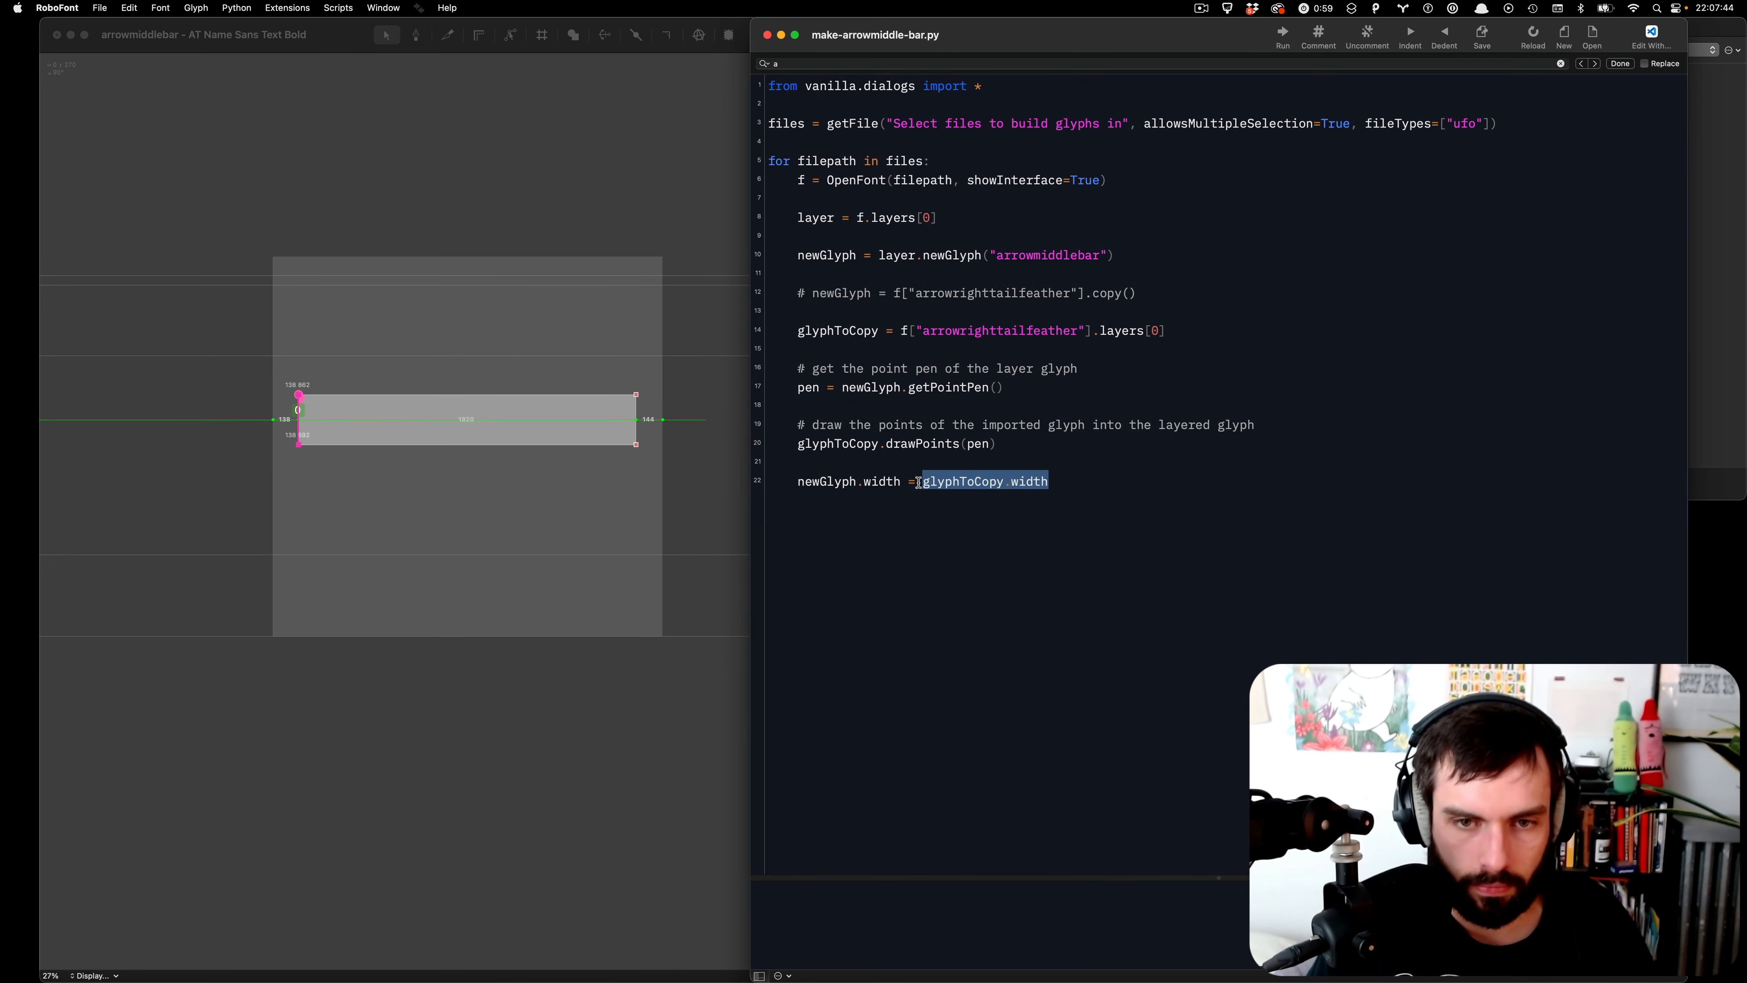
text(f[)
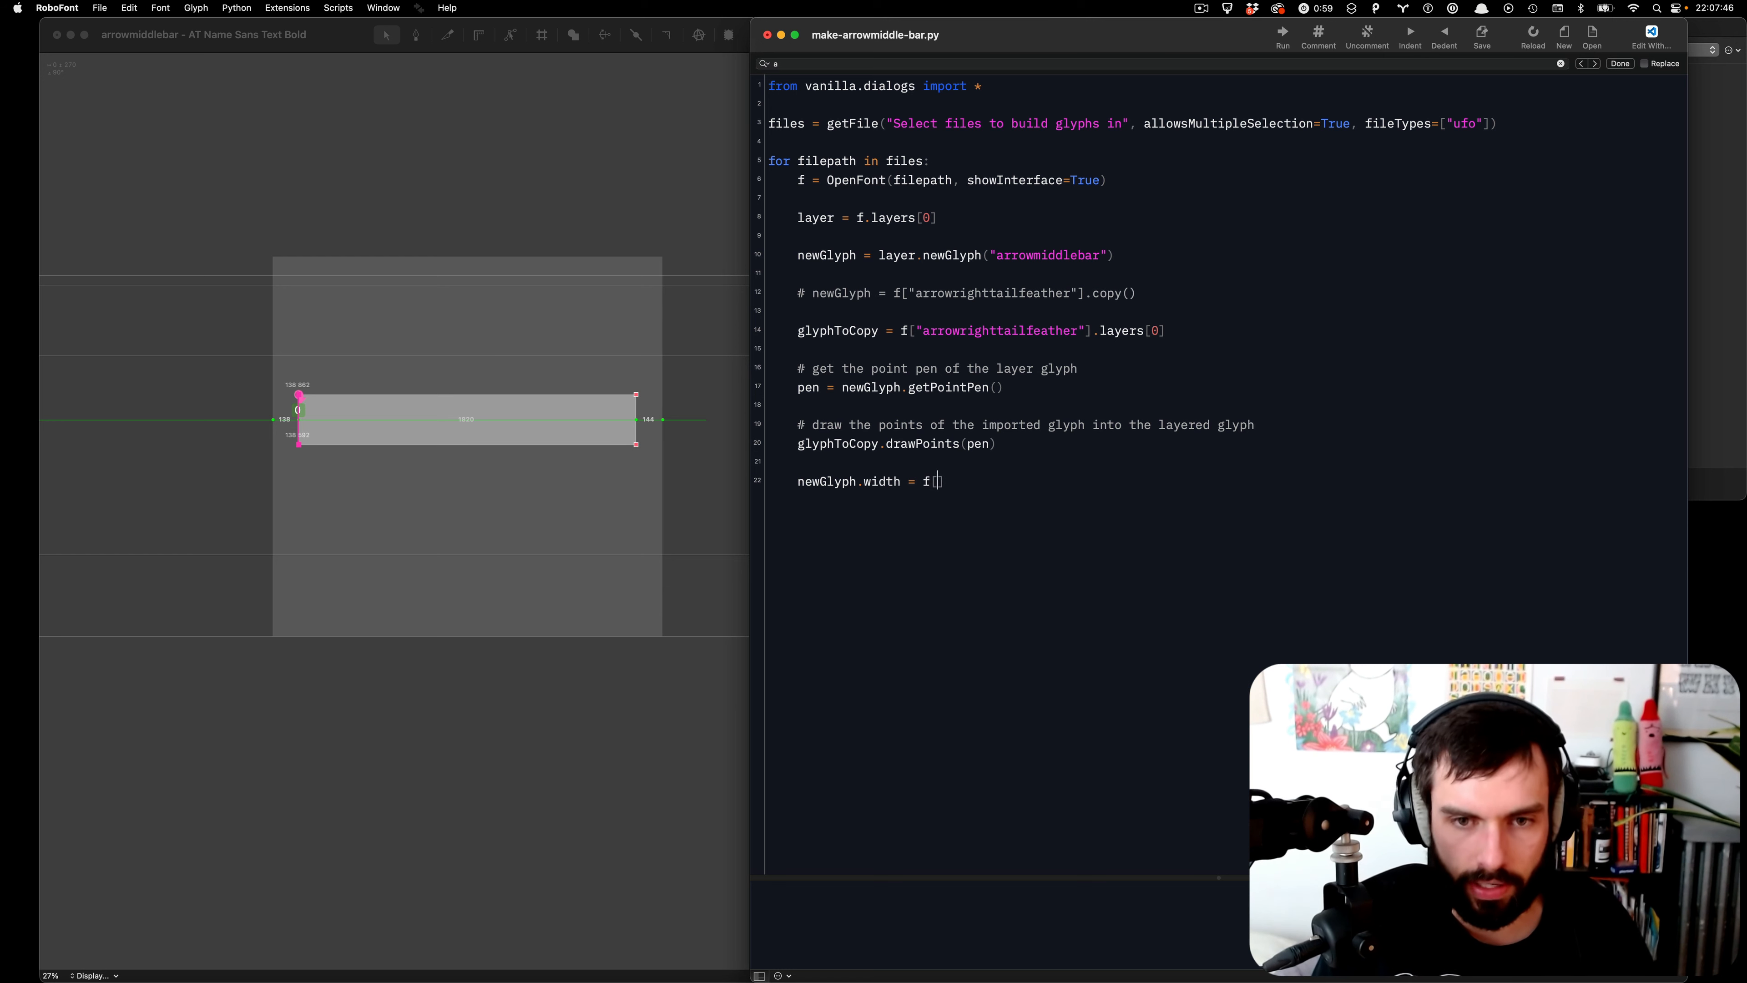
text("eight.tnu)
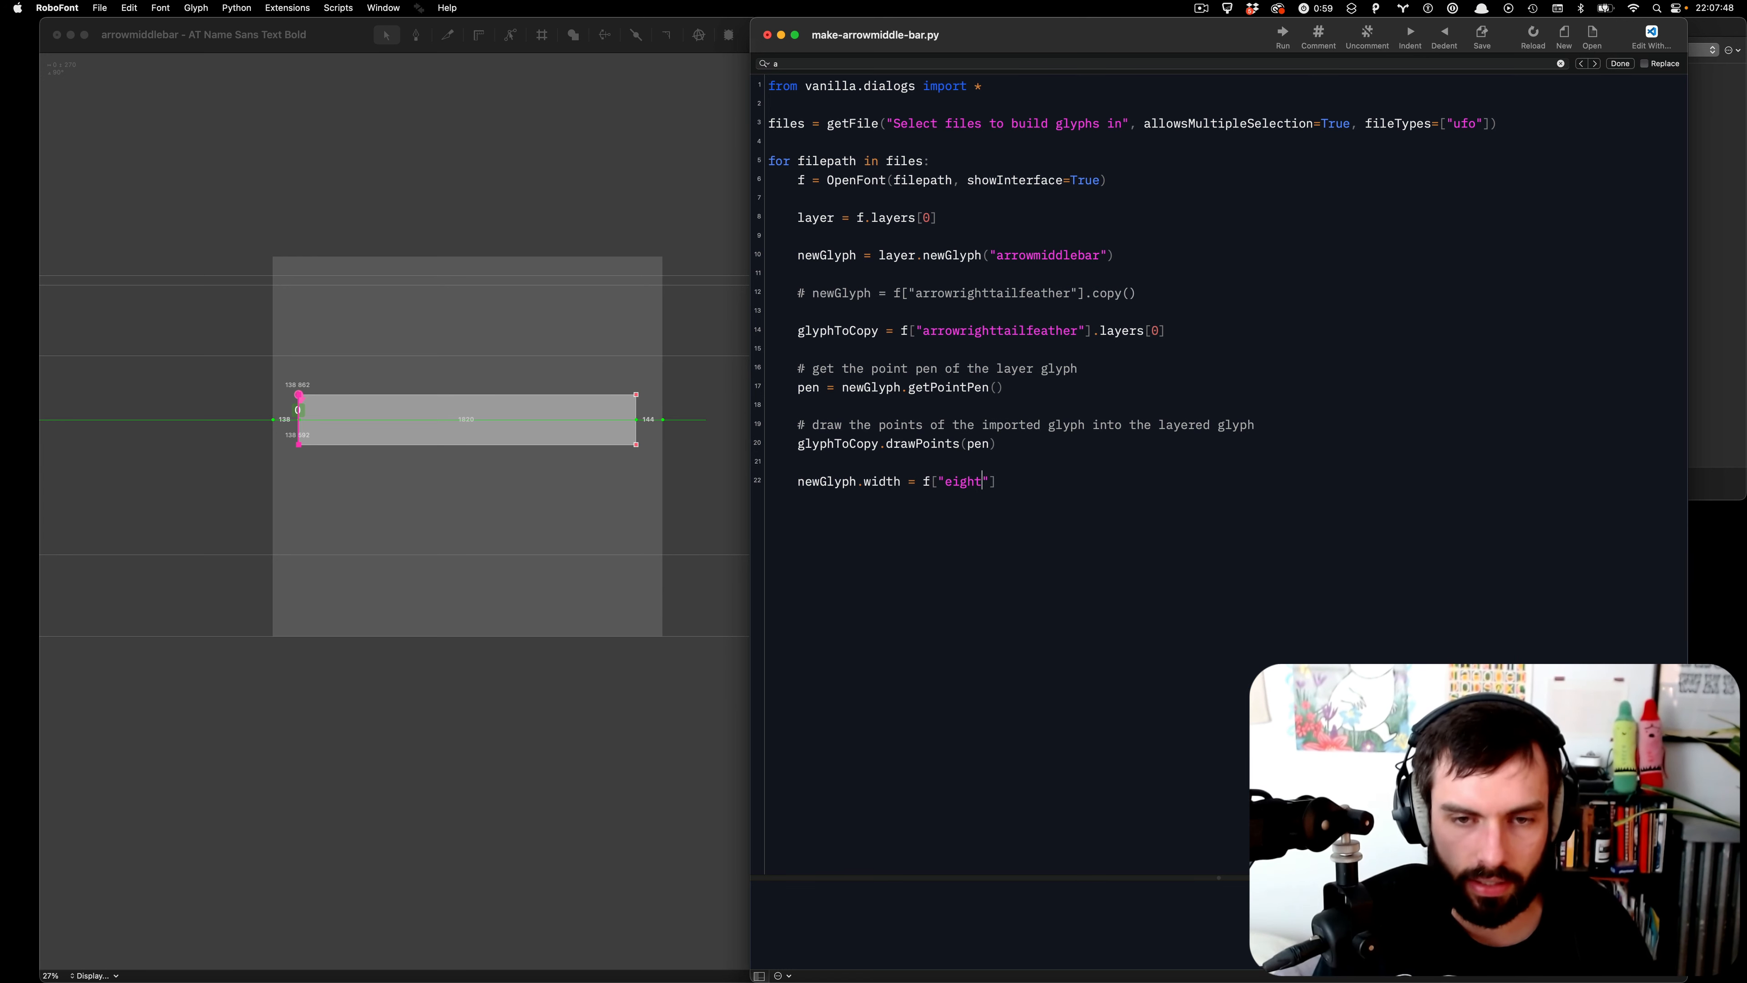
text(m)
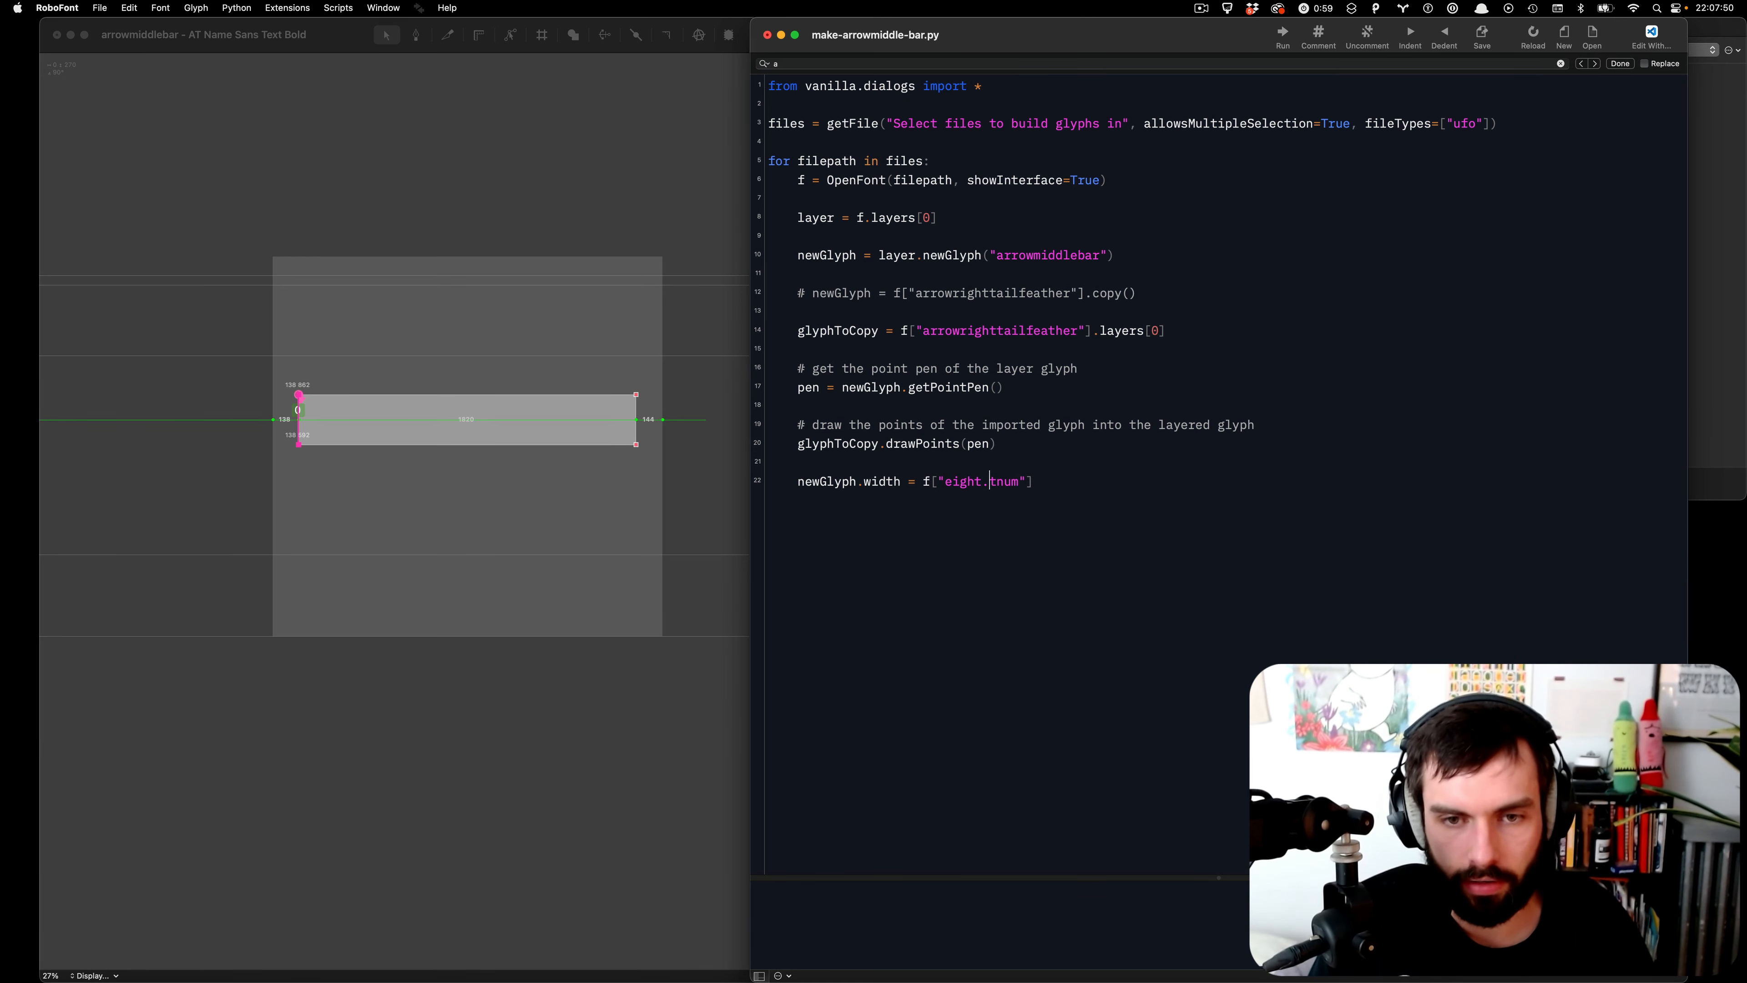
key(alt+shift+Left)
text(zero.)
key(super+Right)
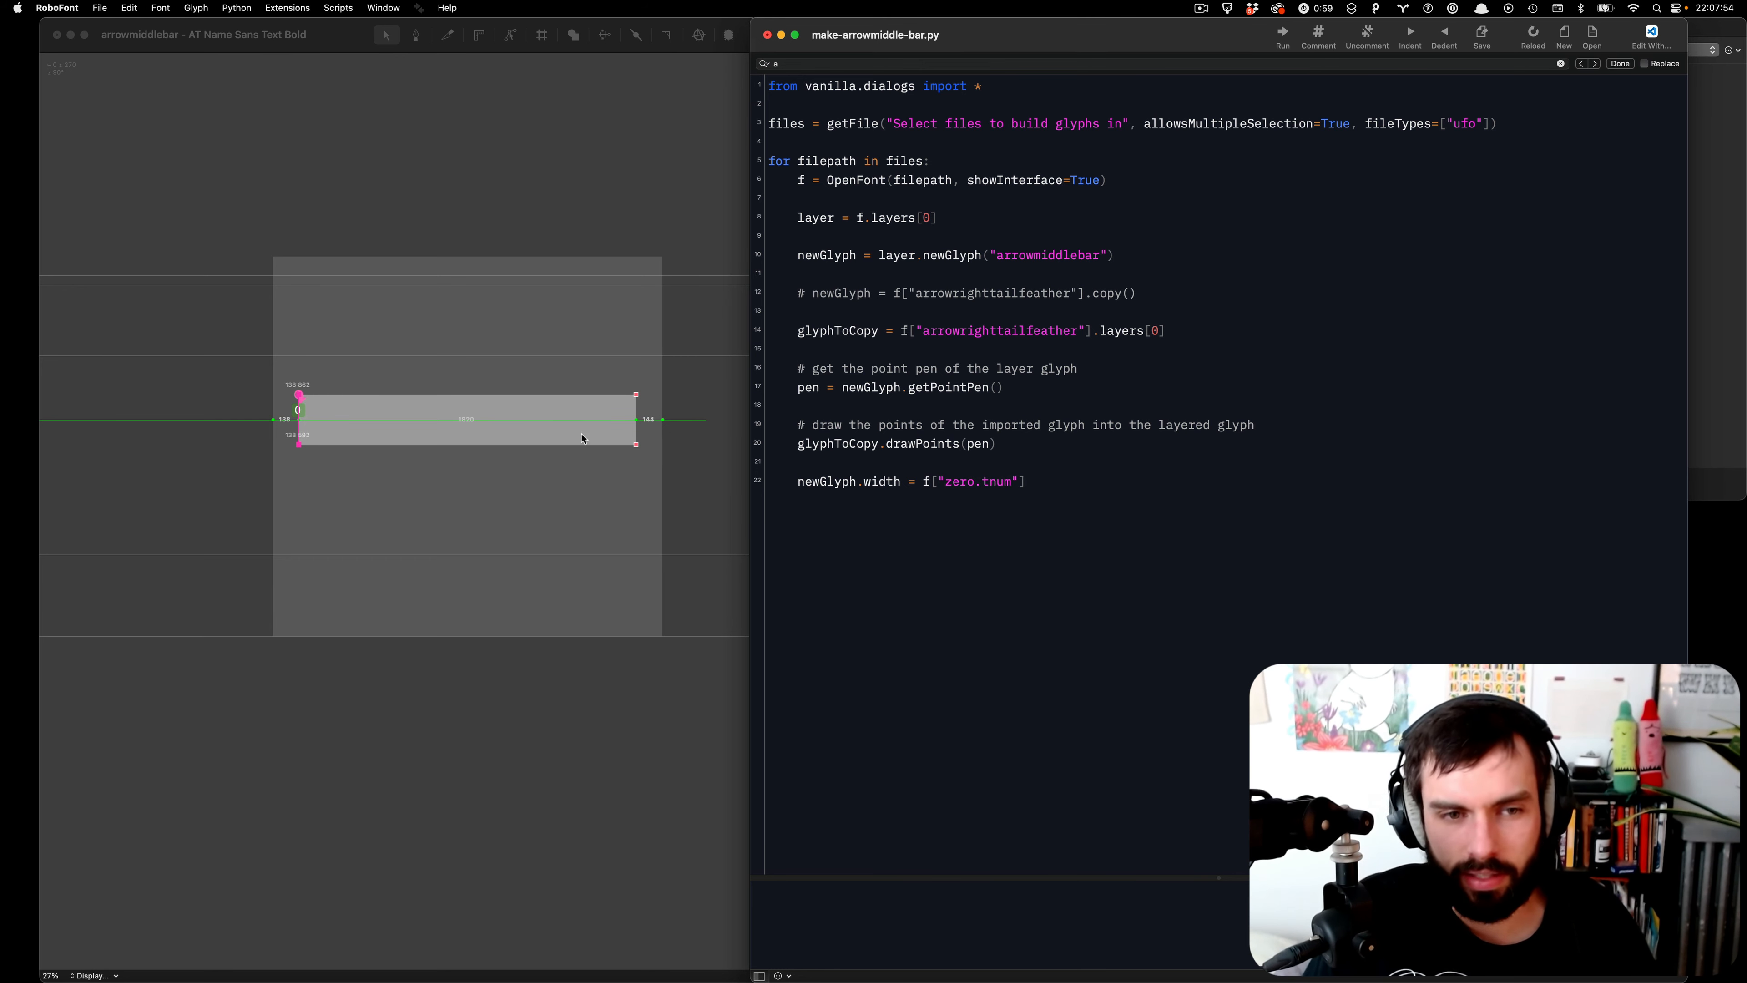
- Tile the arrowmiddlebar glyph window on the left half of the screen and the script window on the right half
click(518, 475)
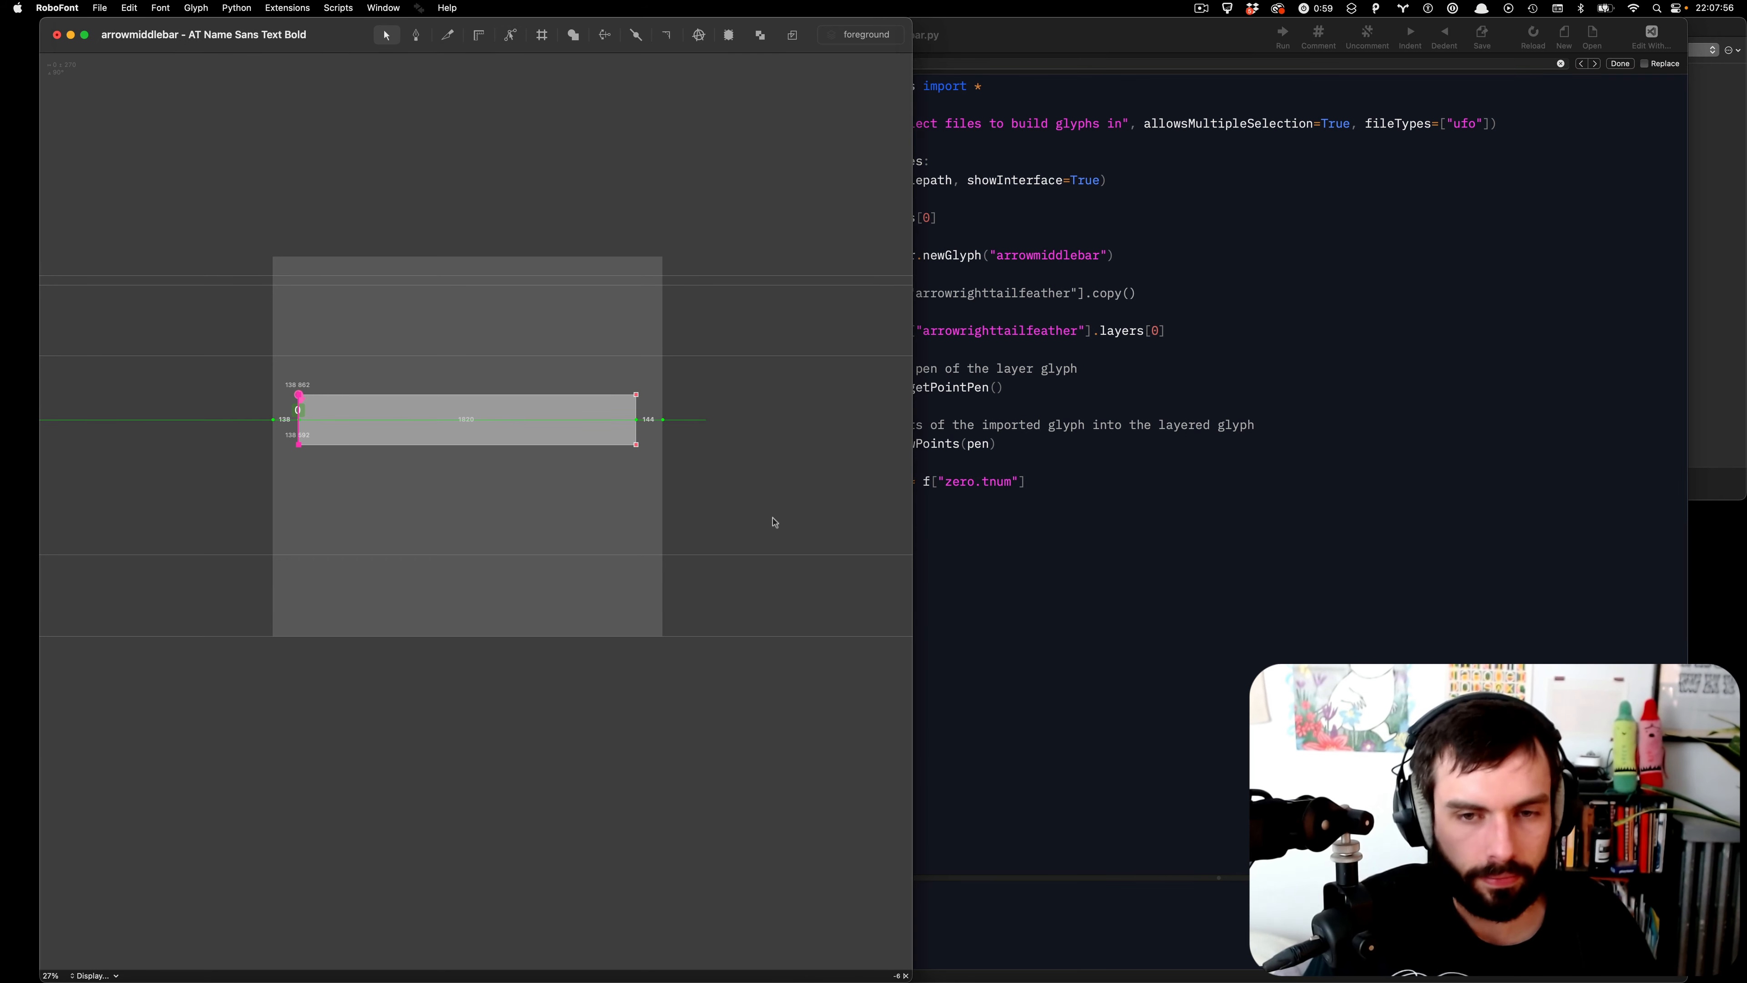
click(1040, 564)
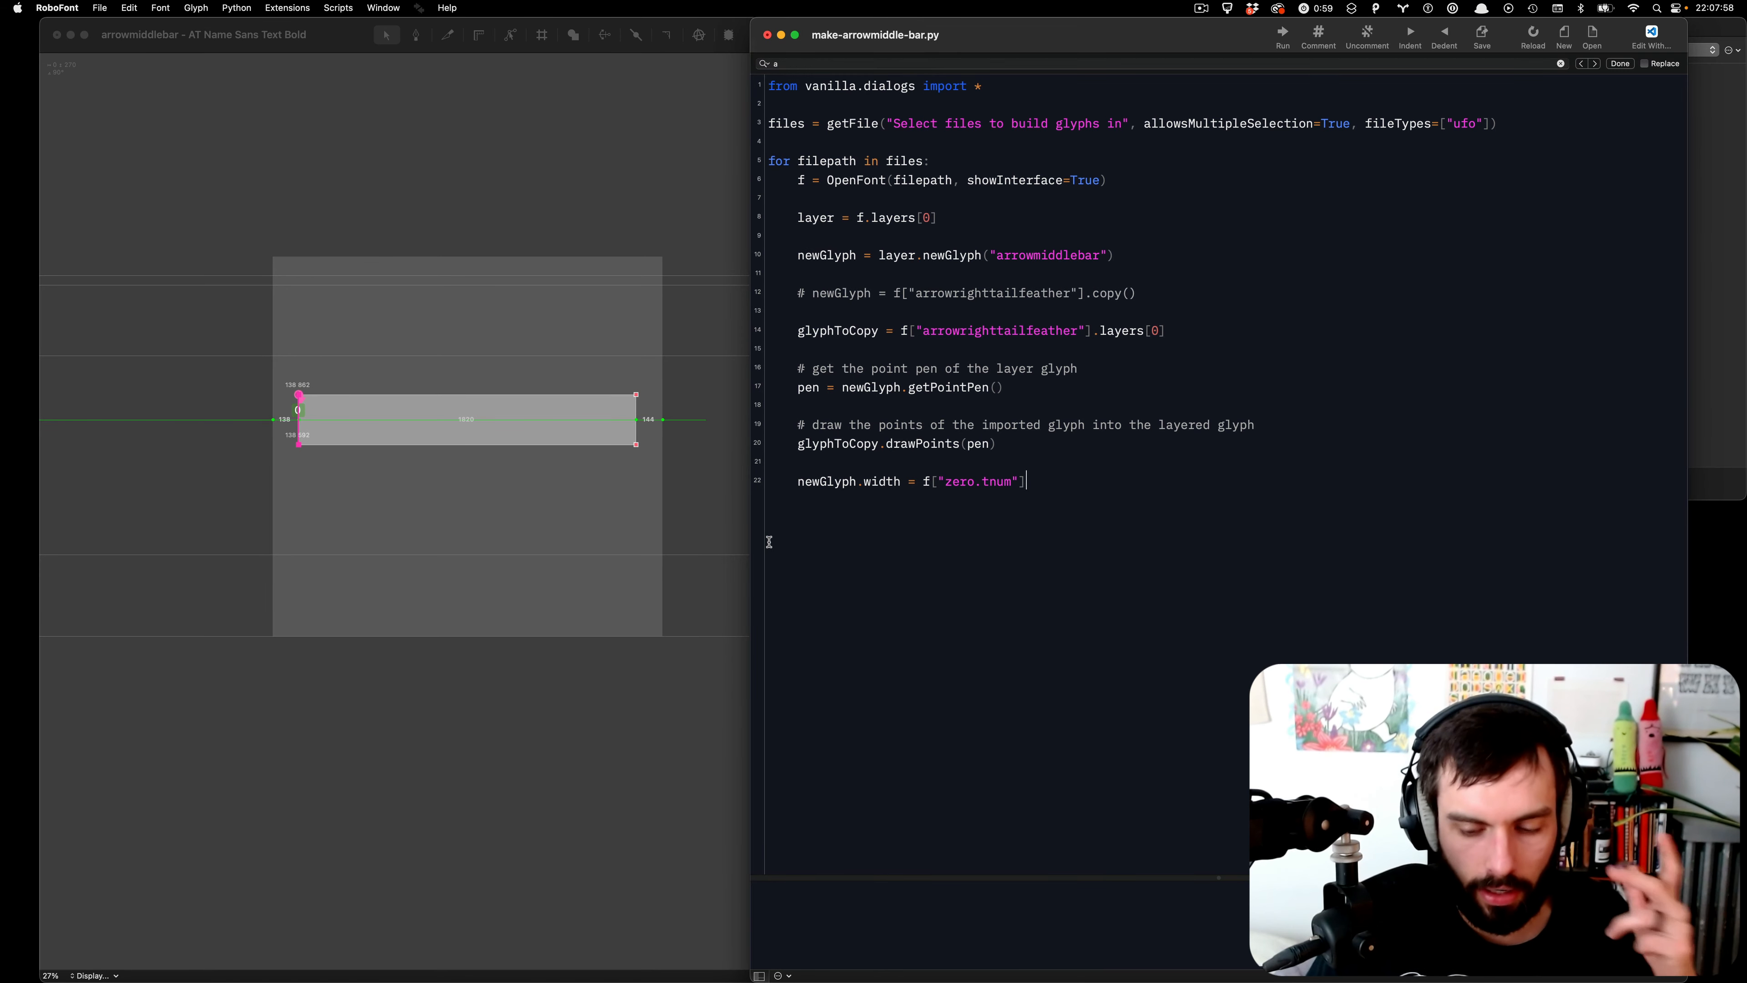
click(676, 515)
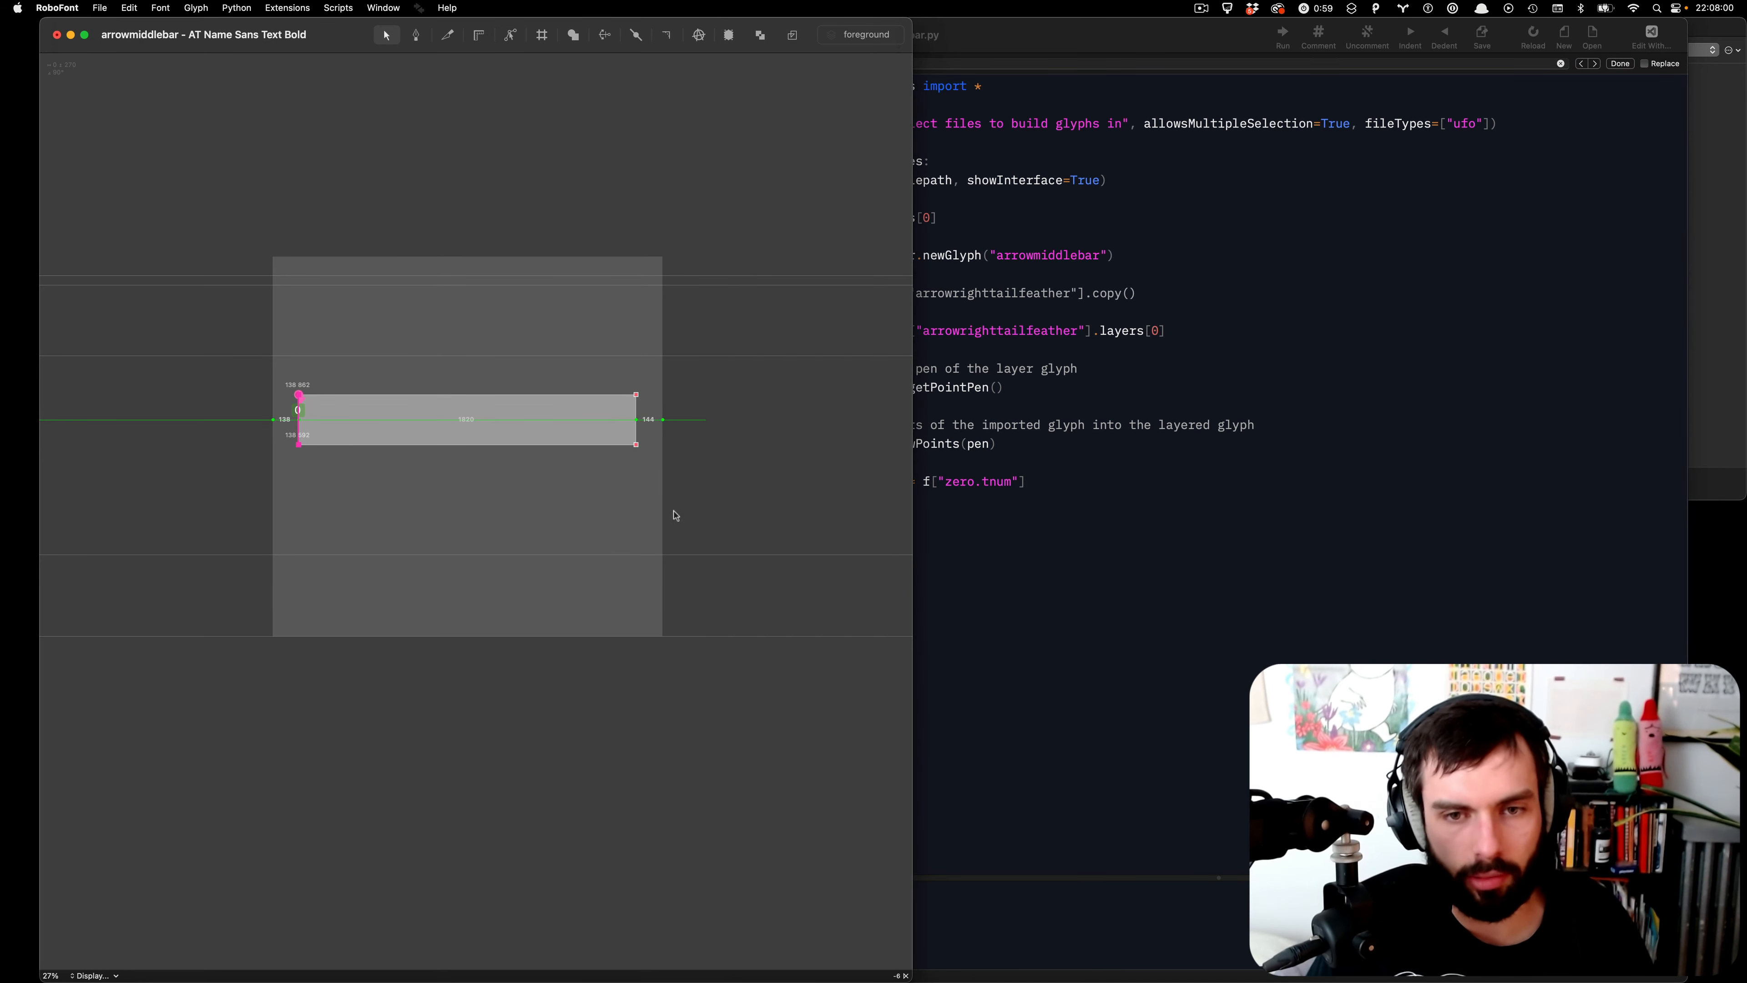
key(super+minus)
key(ctrl+alt+Left)
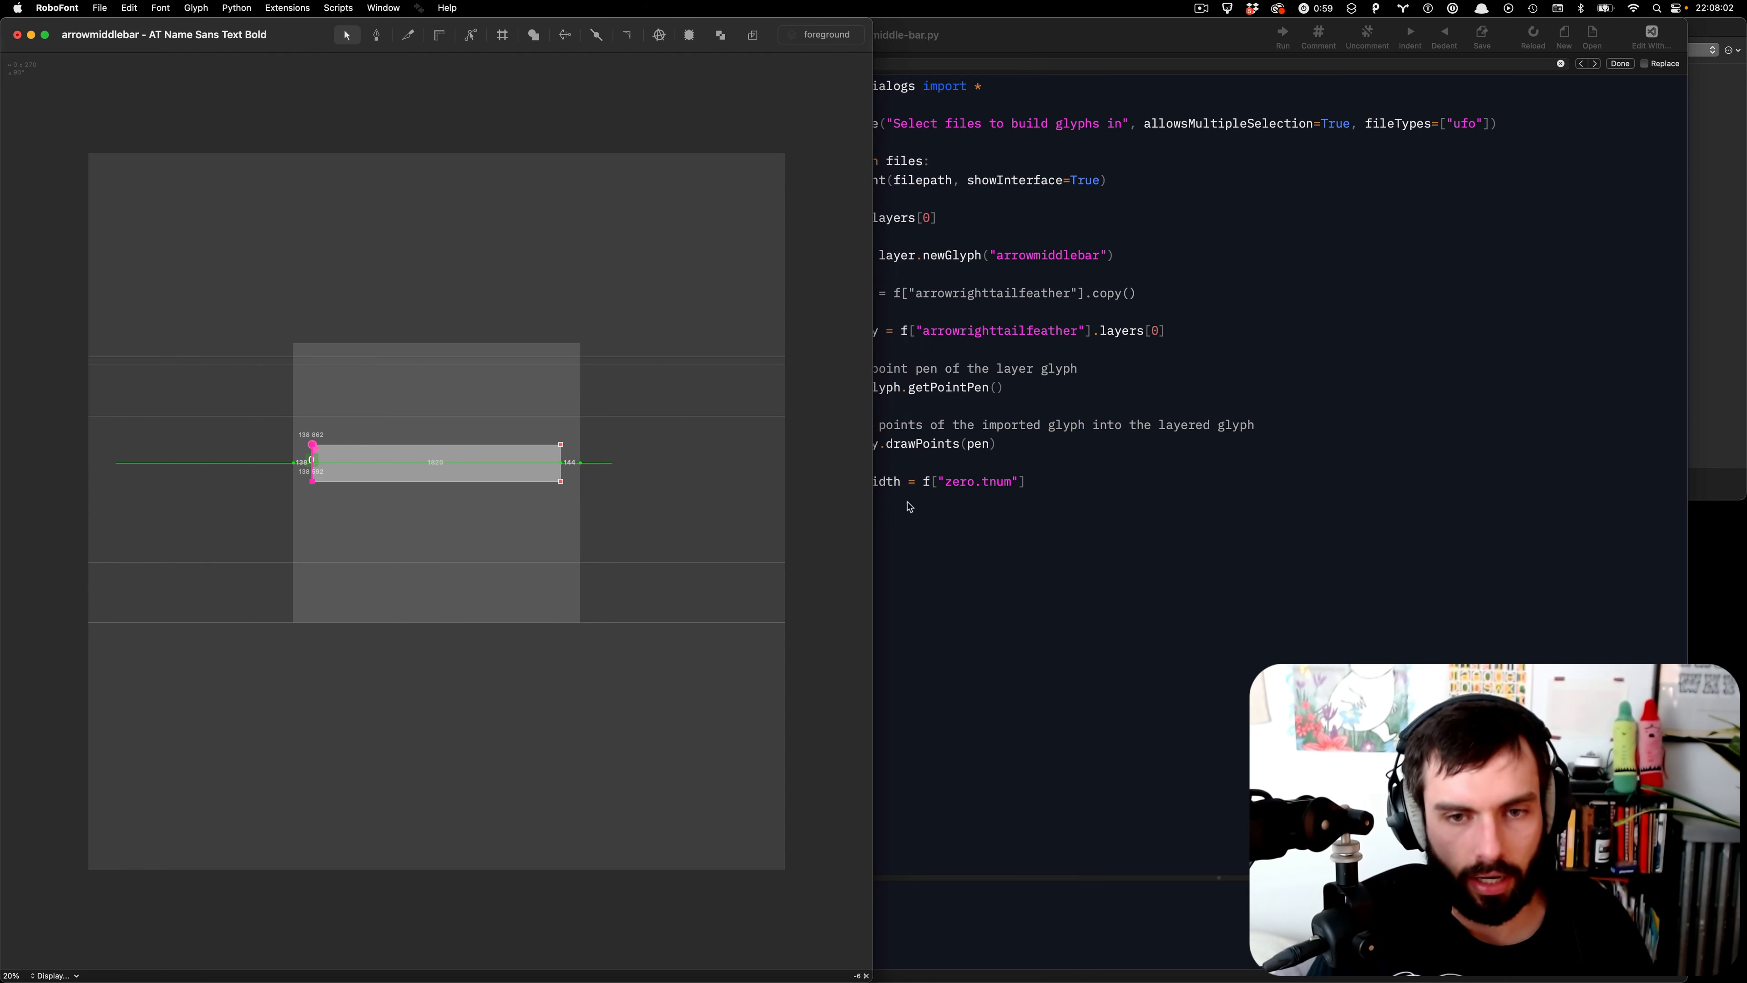
click(1117, 599)
key(ctrl+alt+Right)
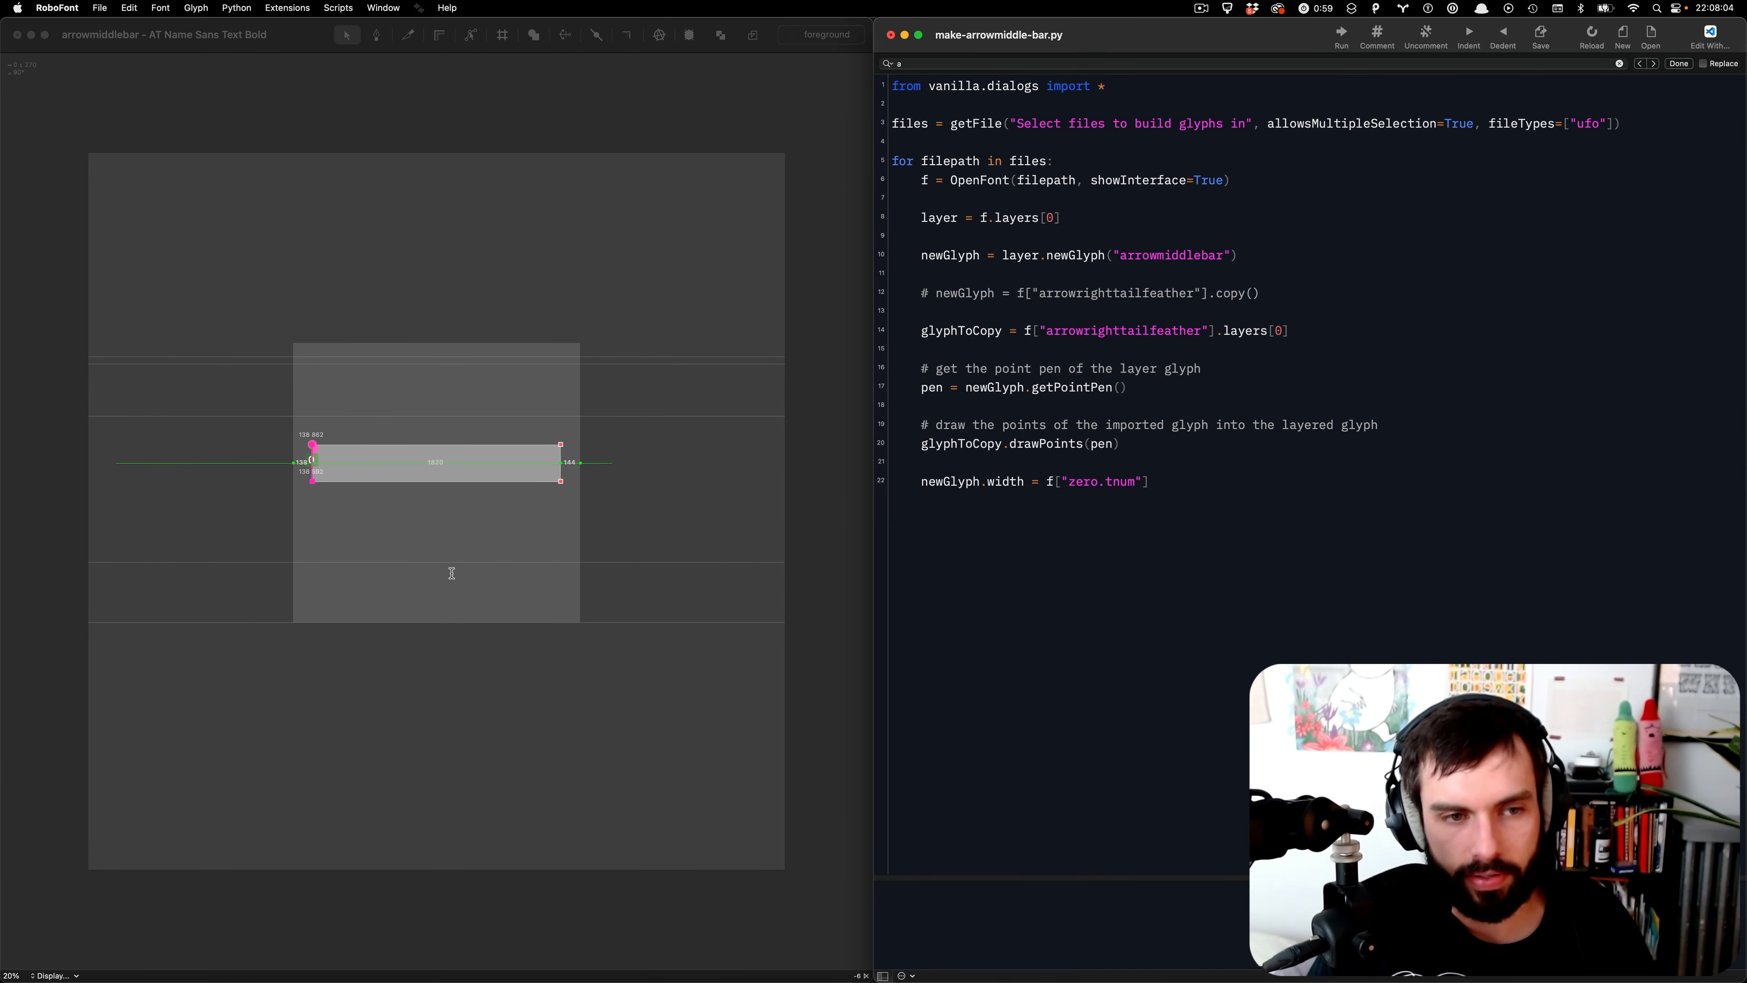
key(super+plus)
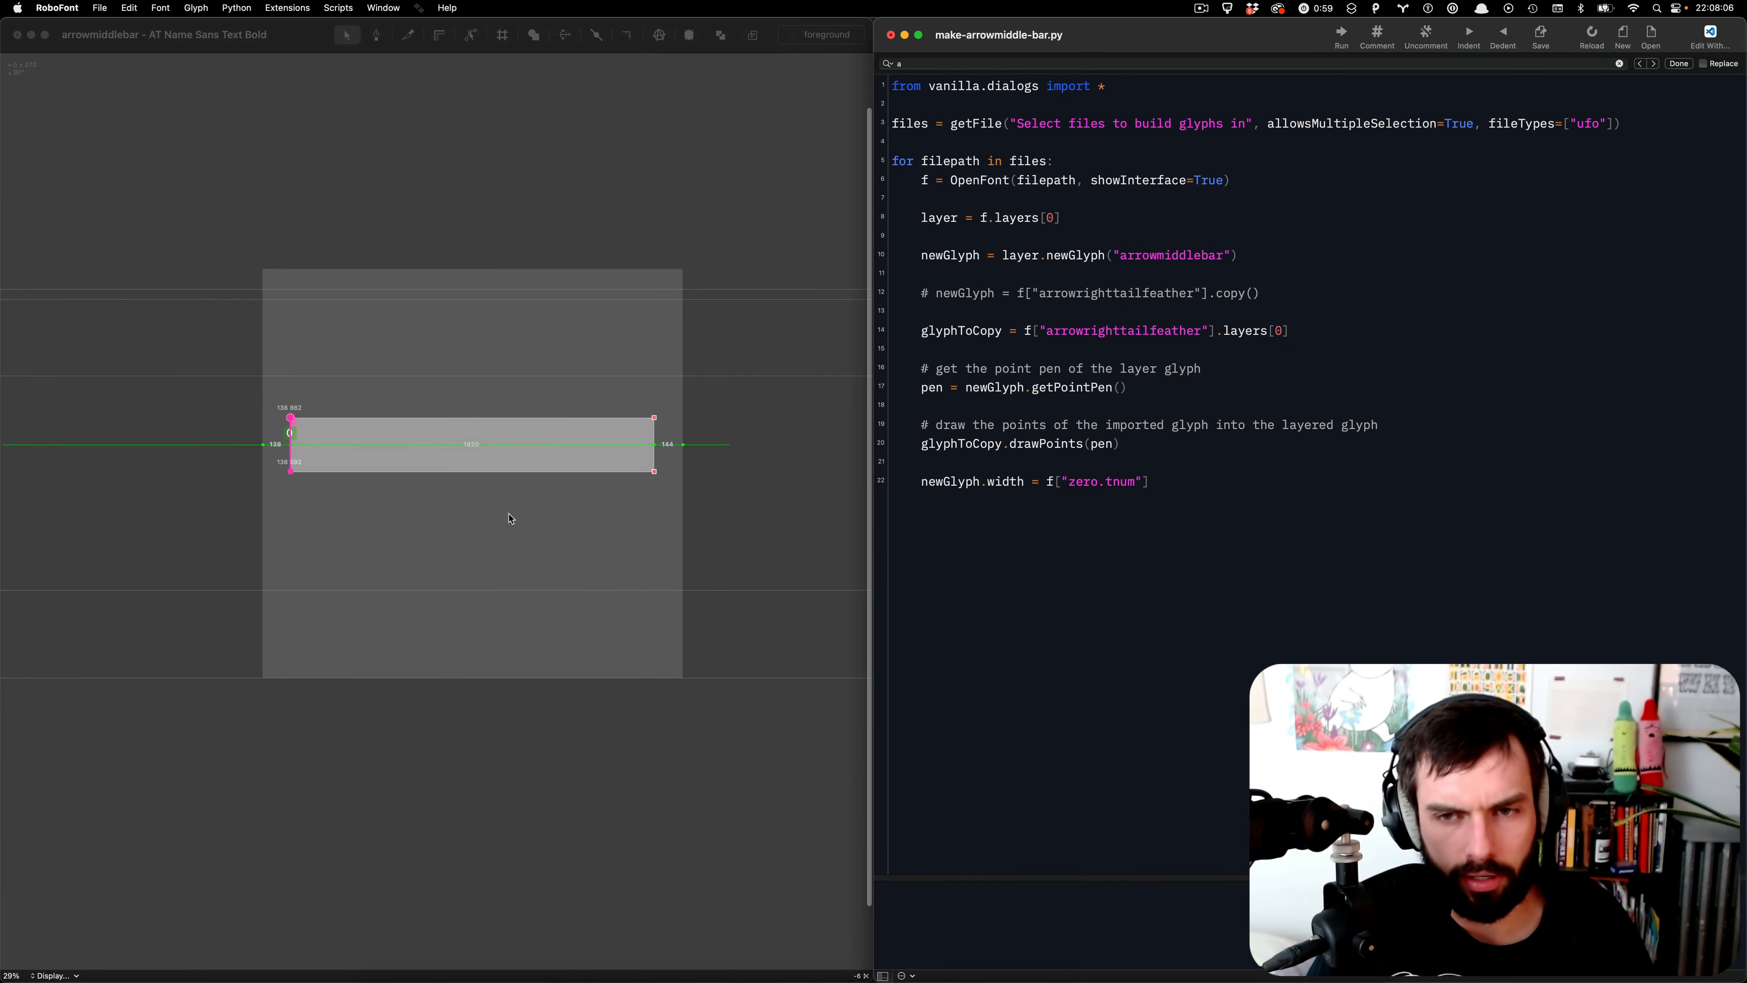
- Move the two left points of the arrowmiddlebar bar to x = 0 and select its two right points
key(ctrl+Up)
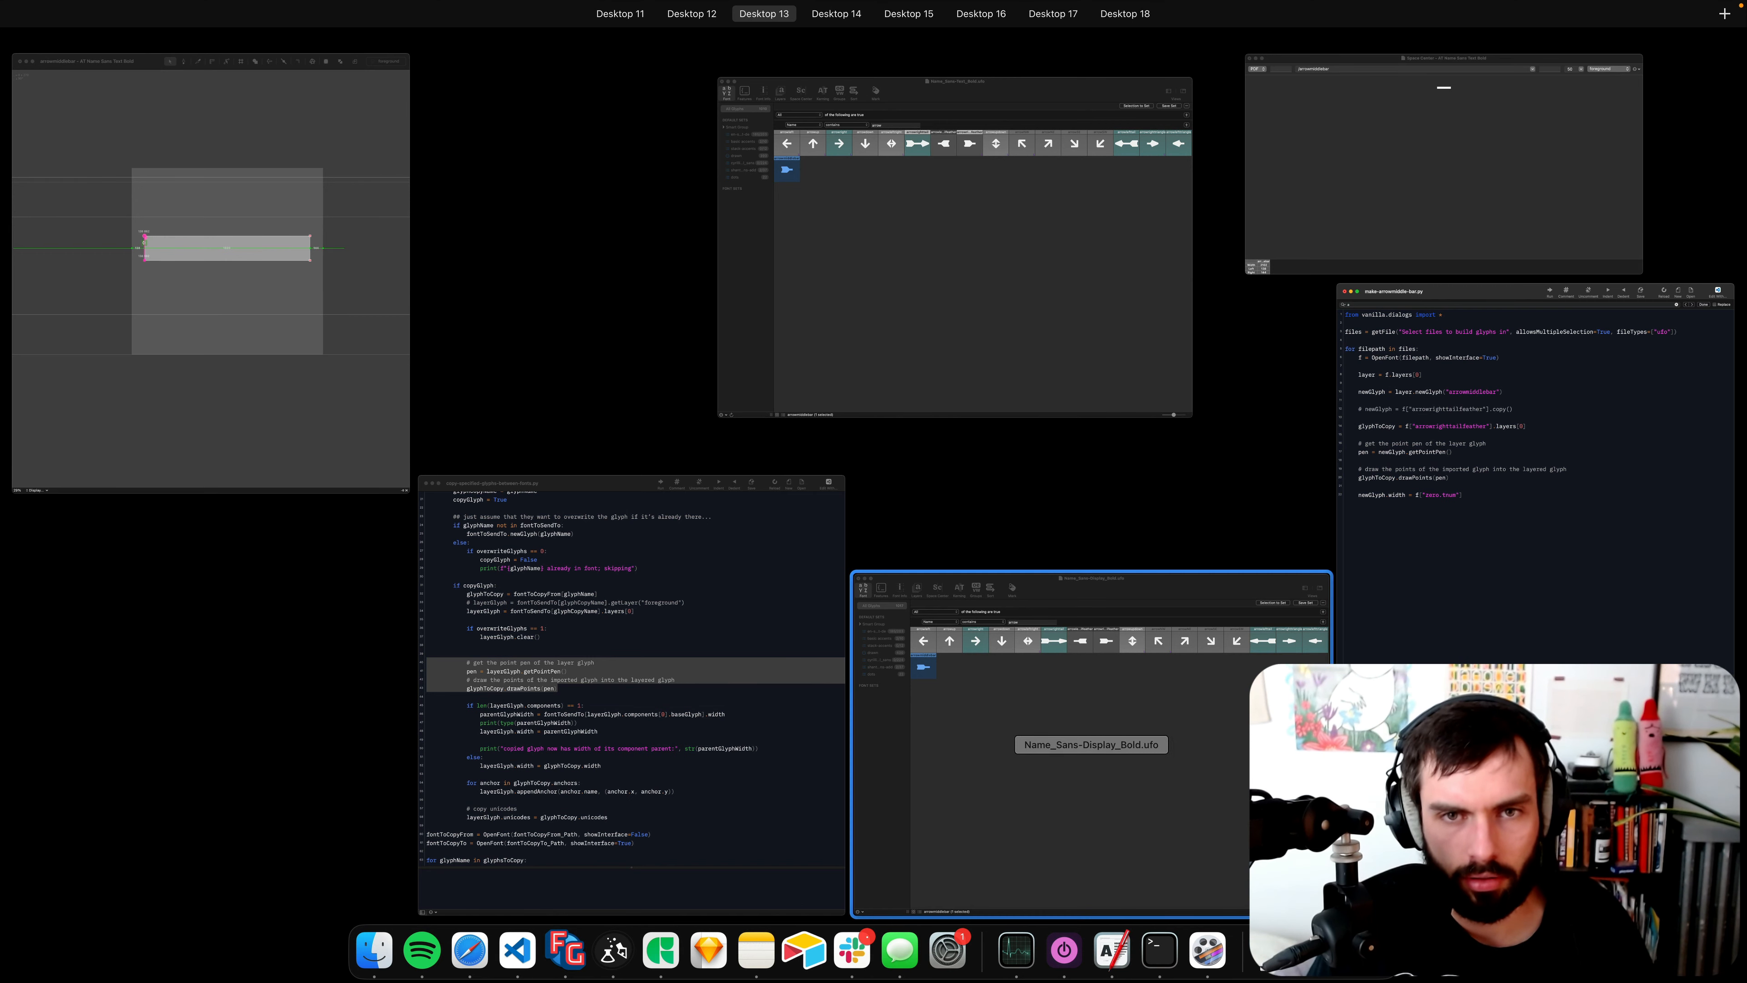
click(238, 454)
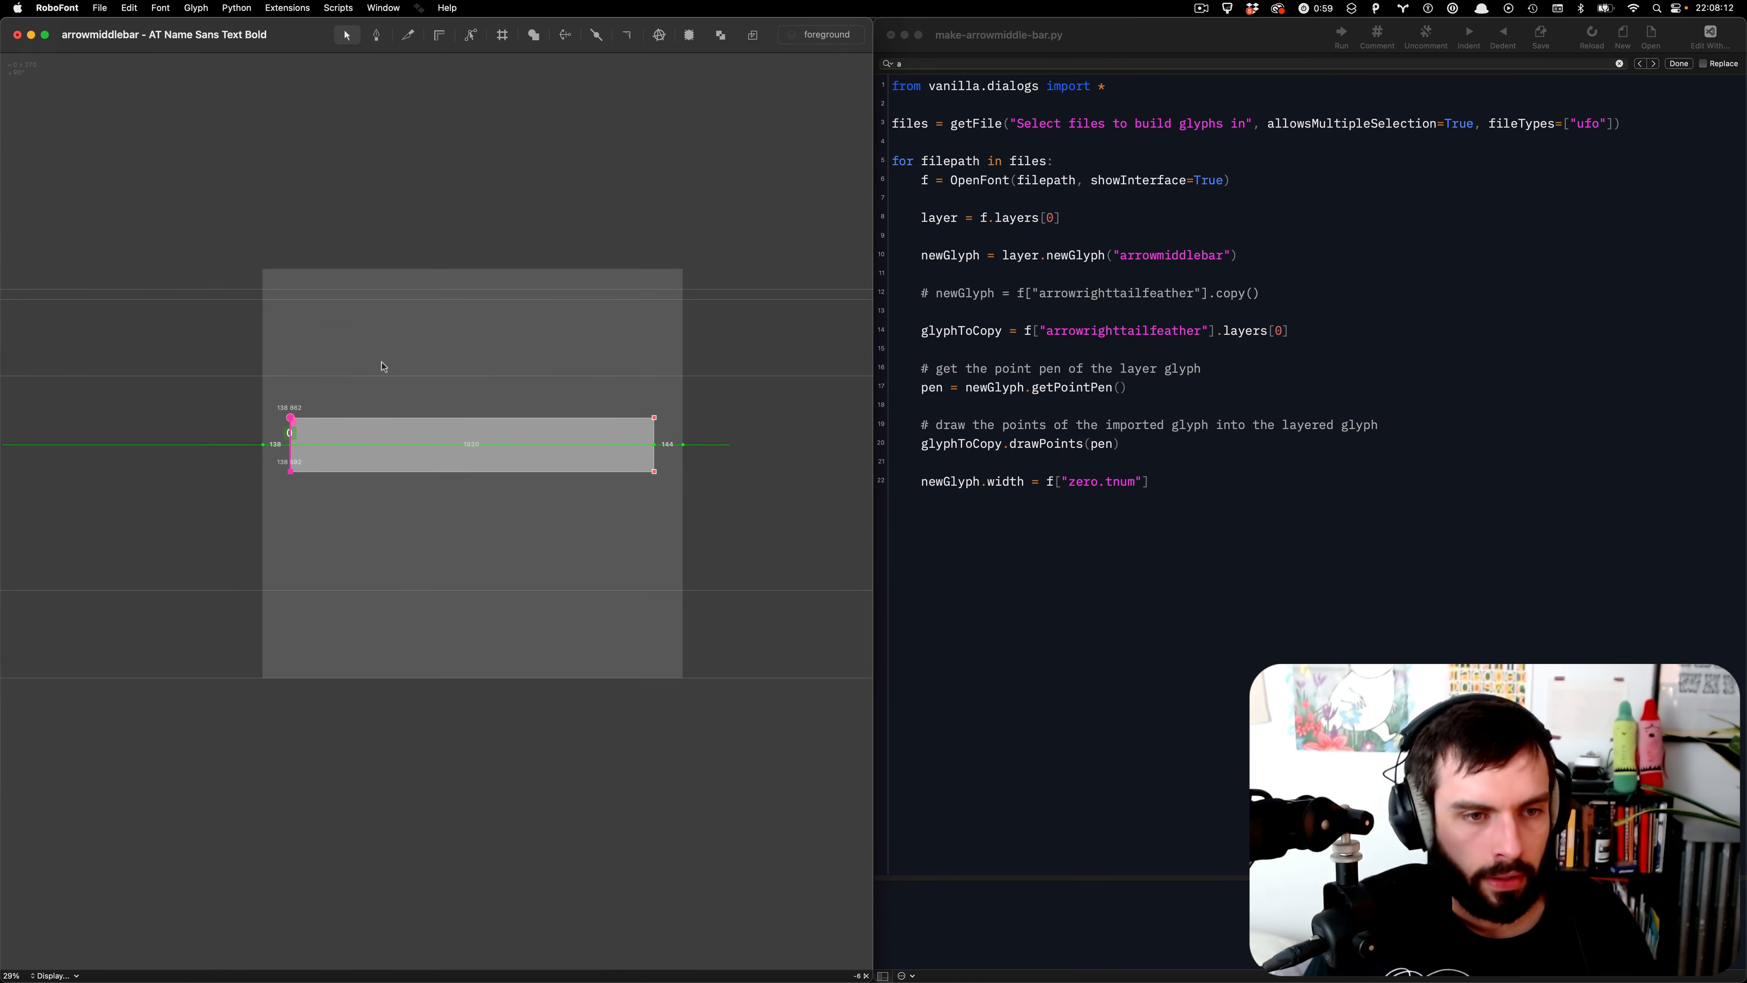
scroll(244, 374, up, 3)
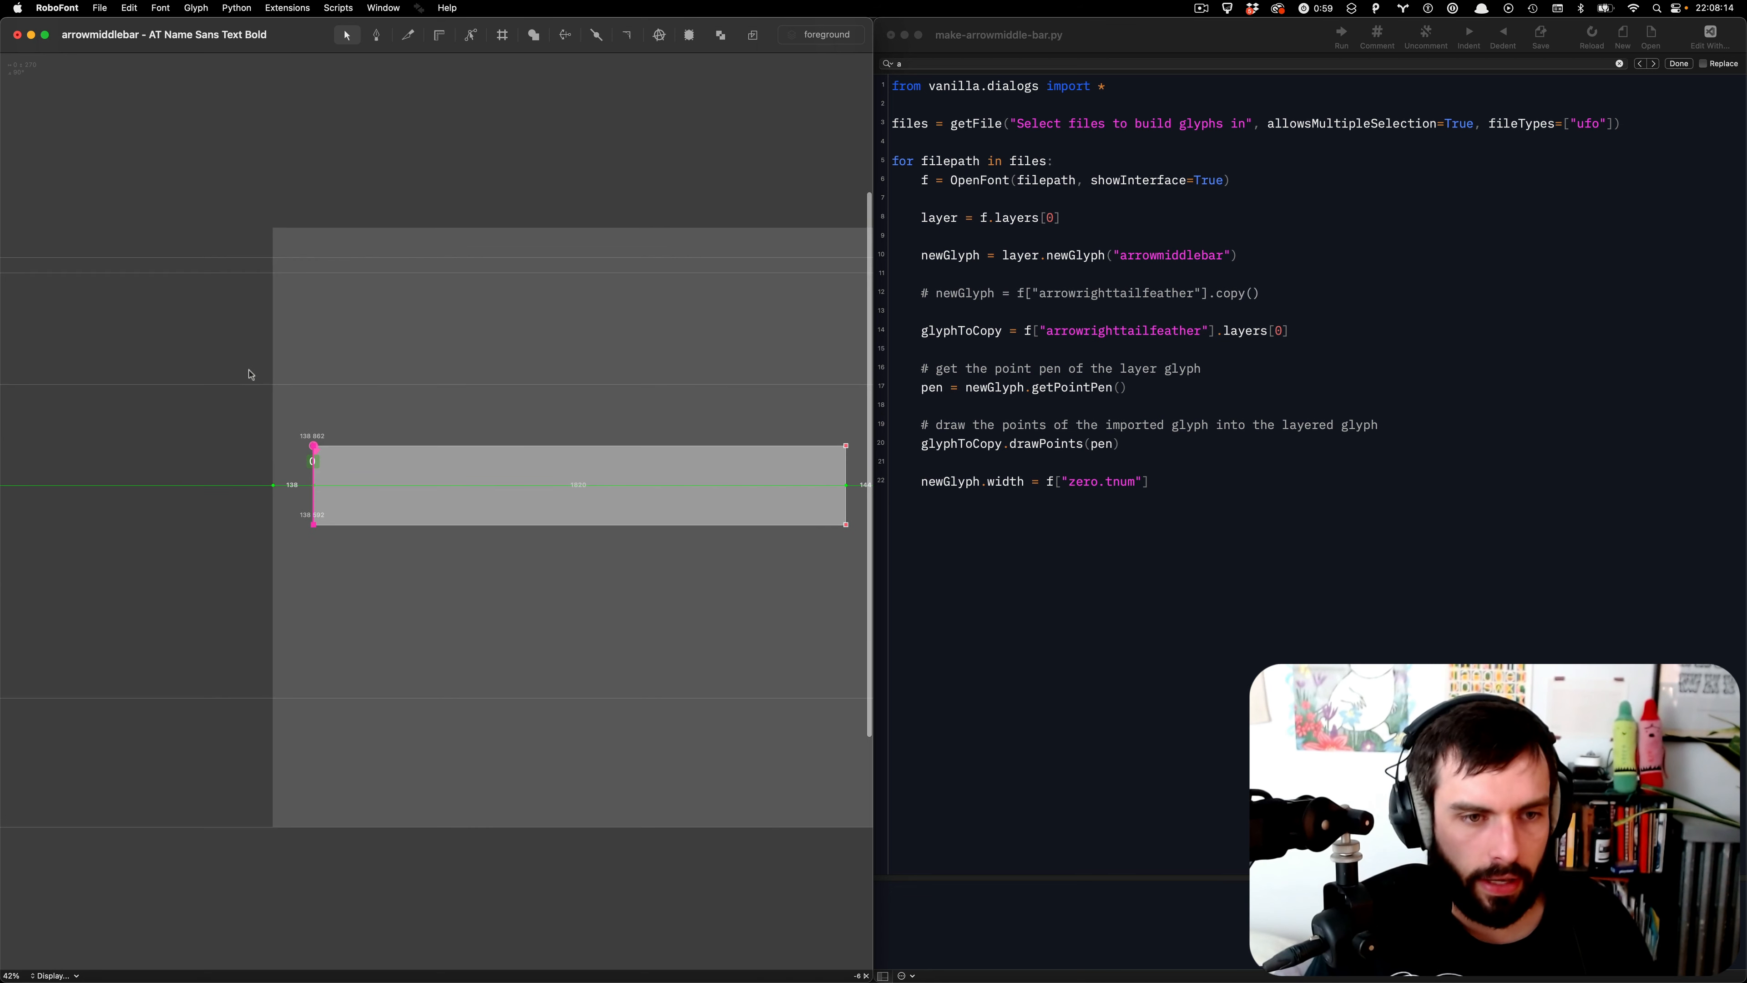
scroll(295, 391, right, 1)
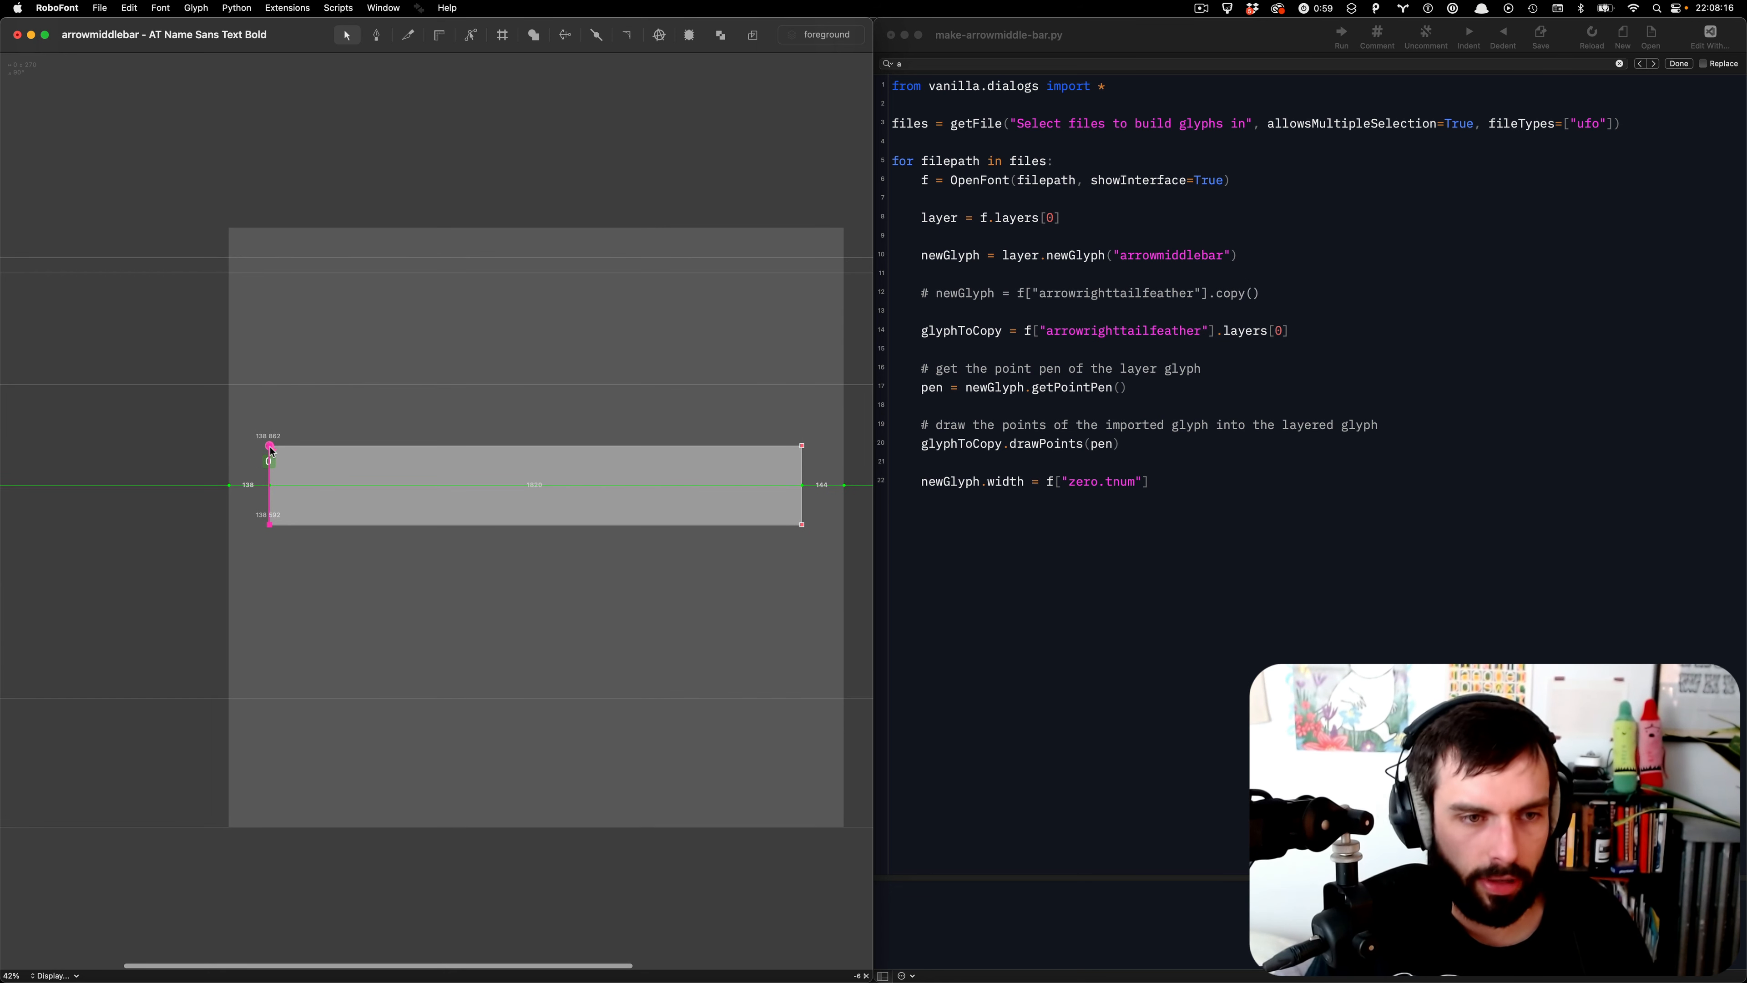
drag(270, 448, 229, 448)
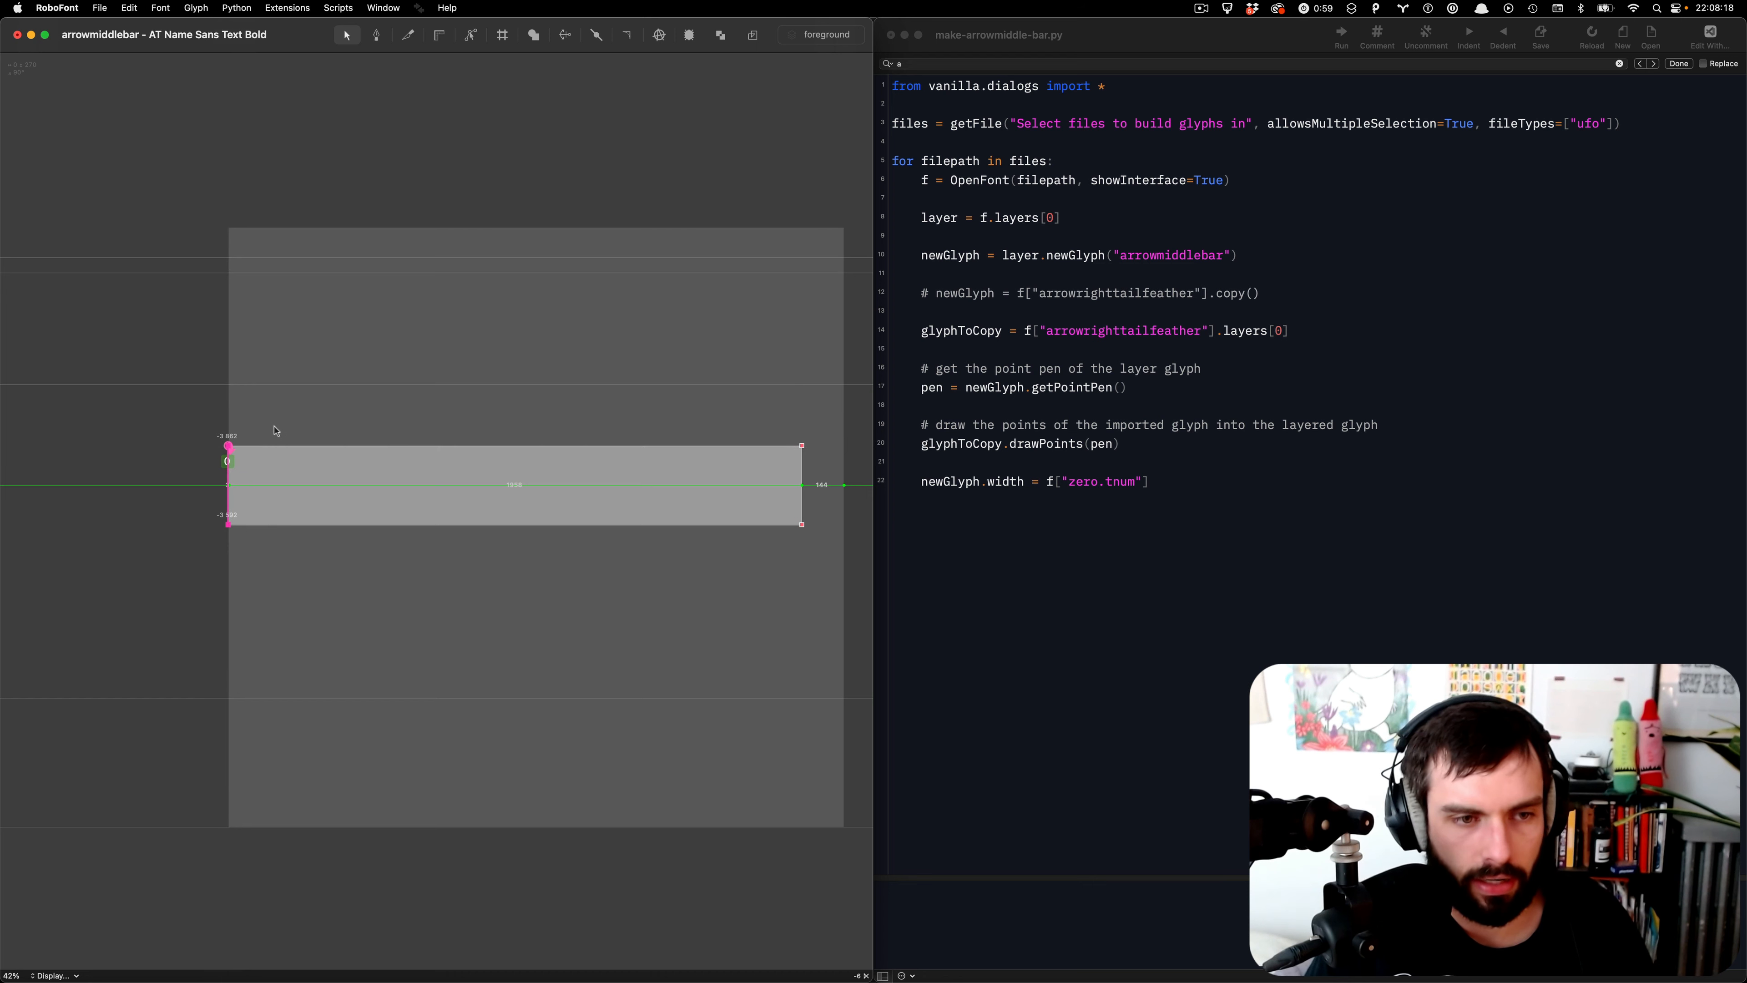
key(Right)
key(Right)
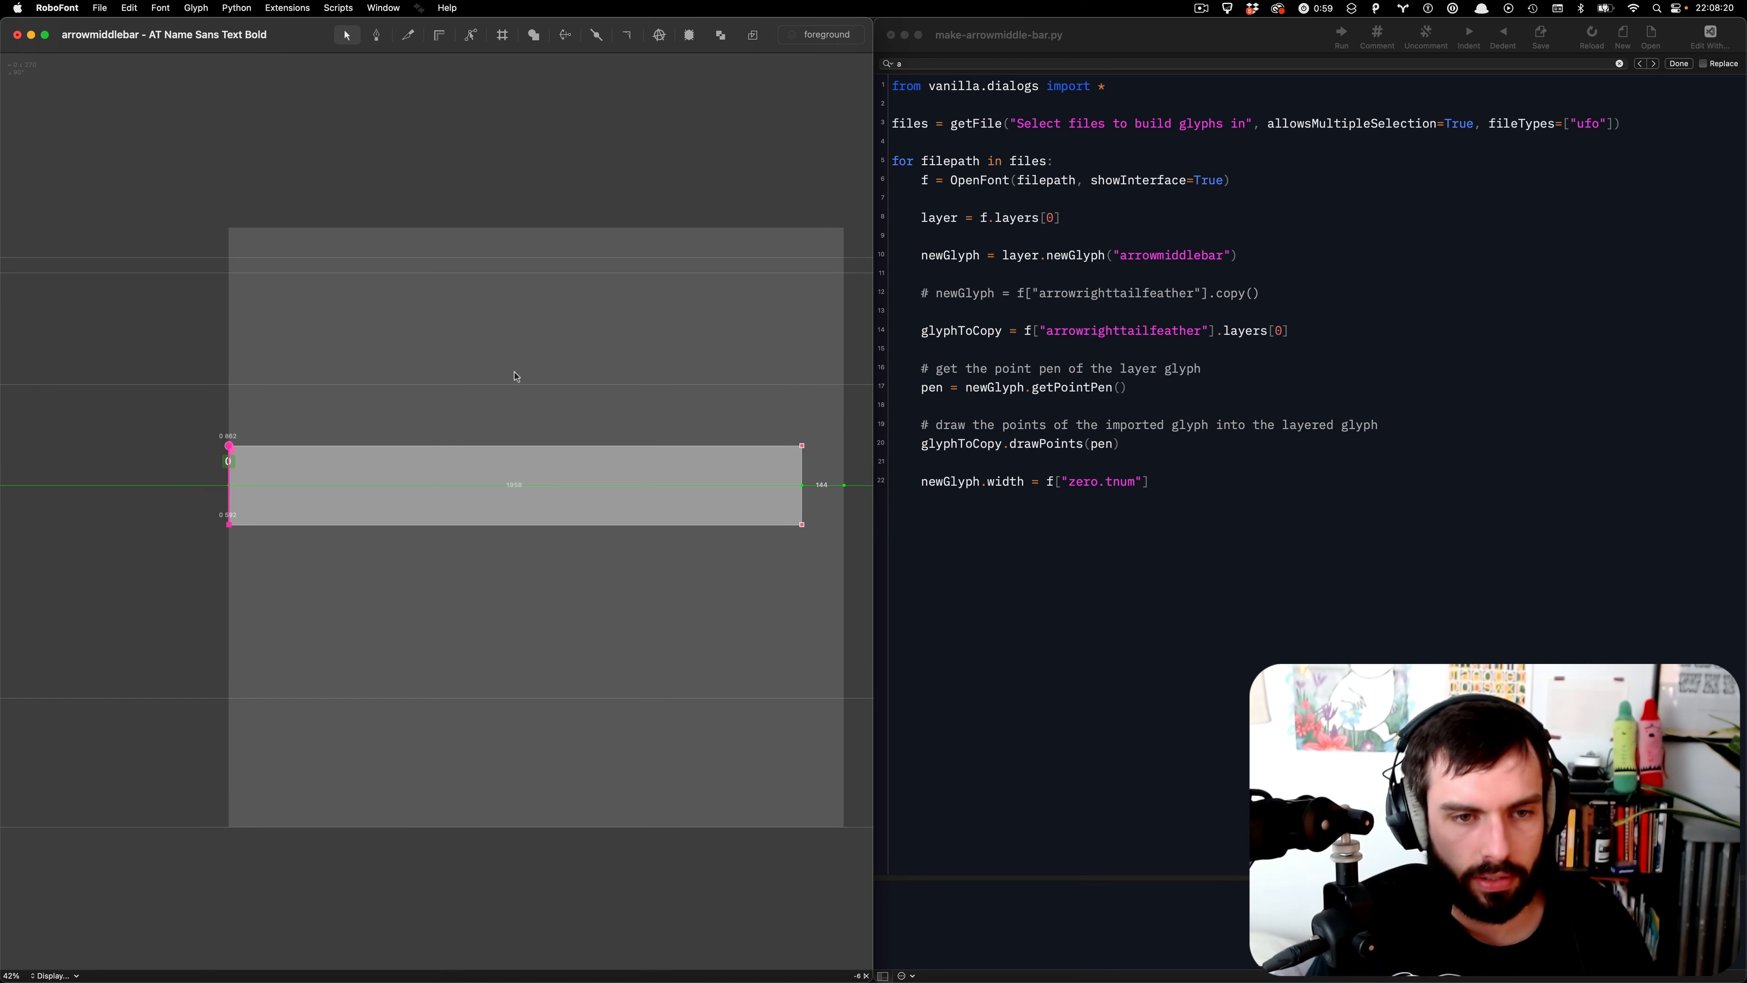
drag(516, 376, 834, 603)
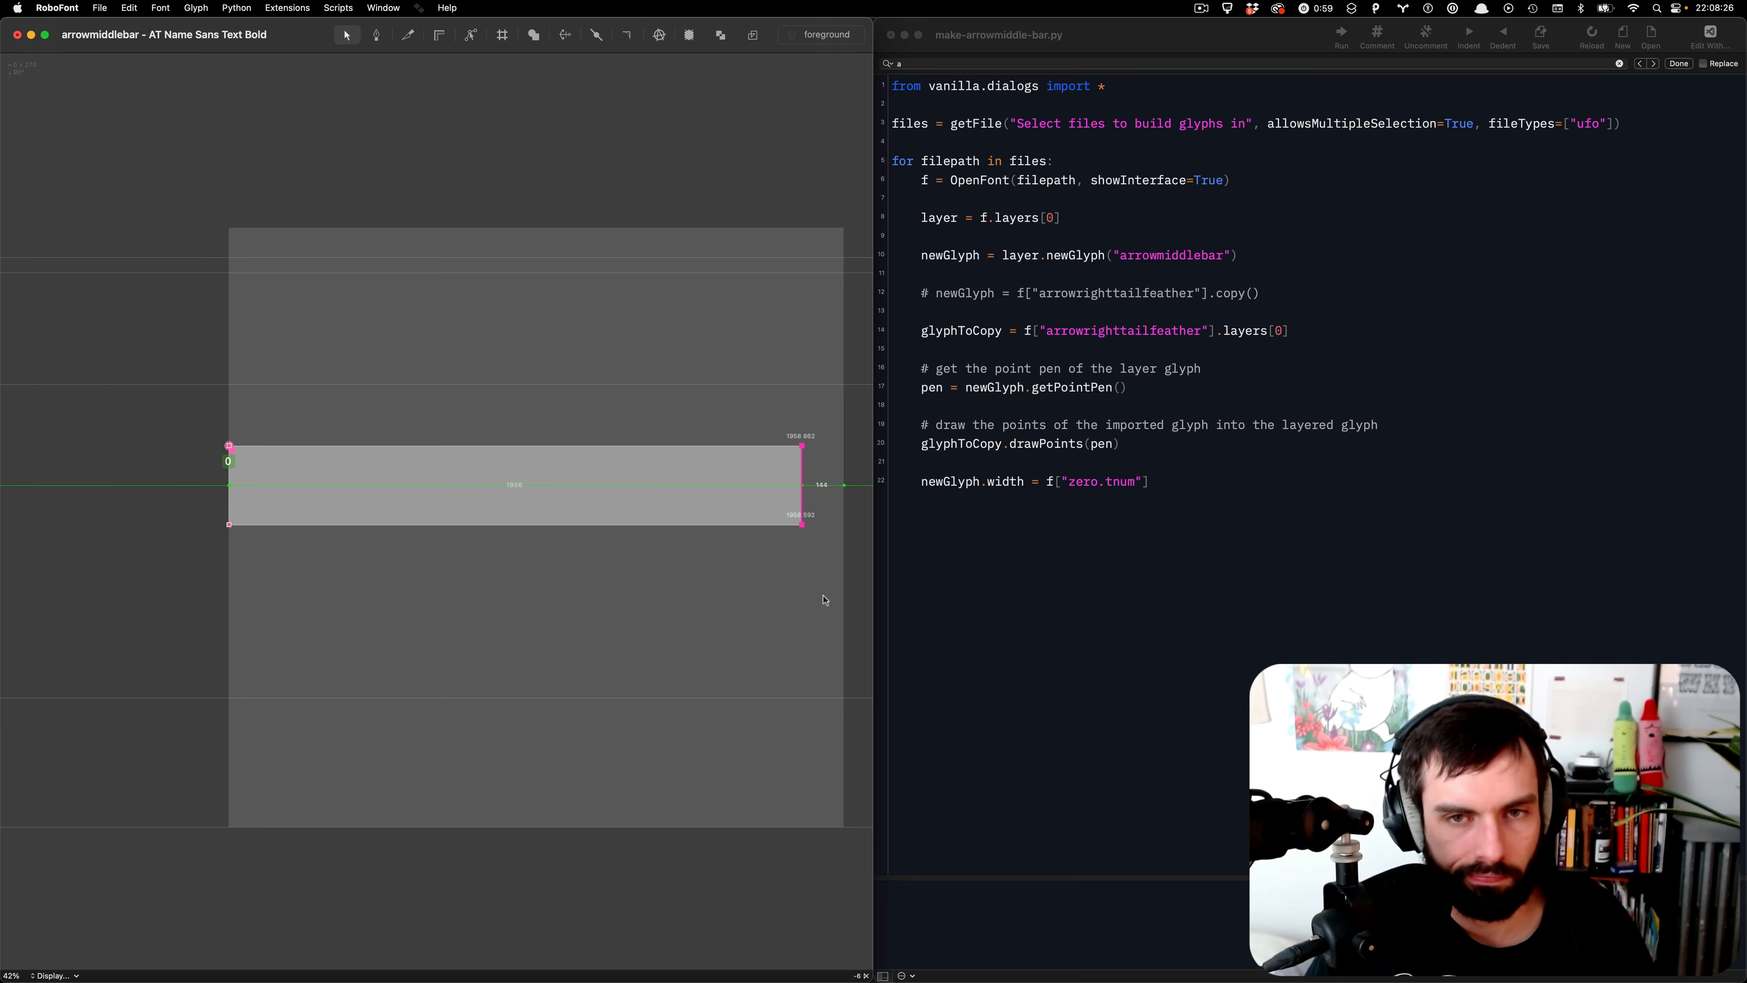
click(1369, 596)
click(384, 663)
scroll(384, 663, right, 1)
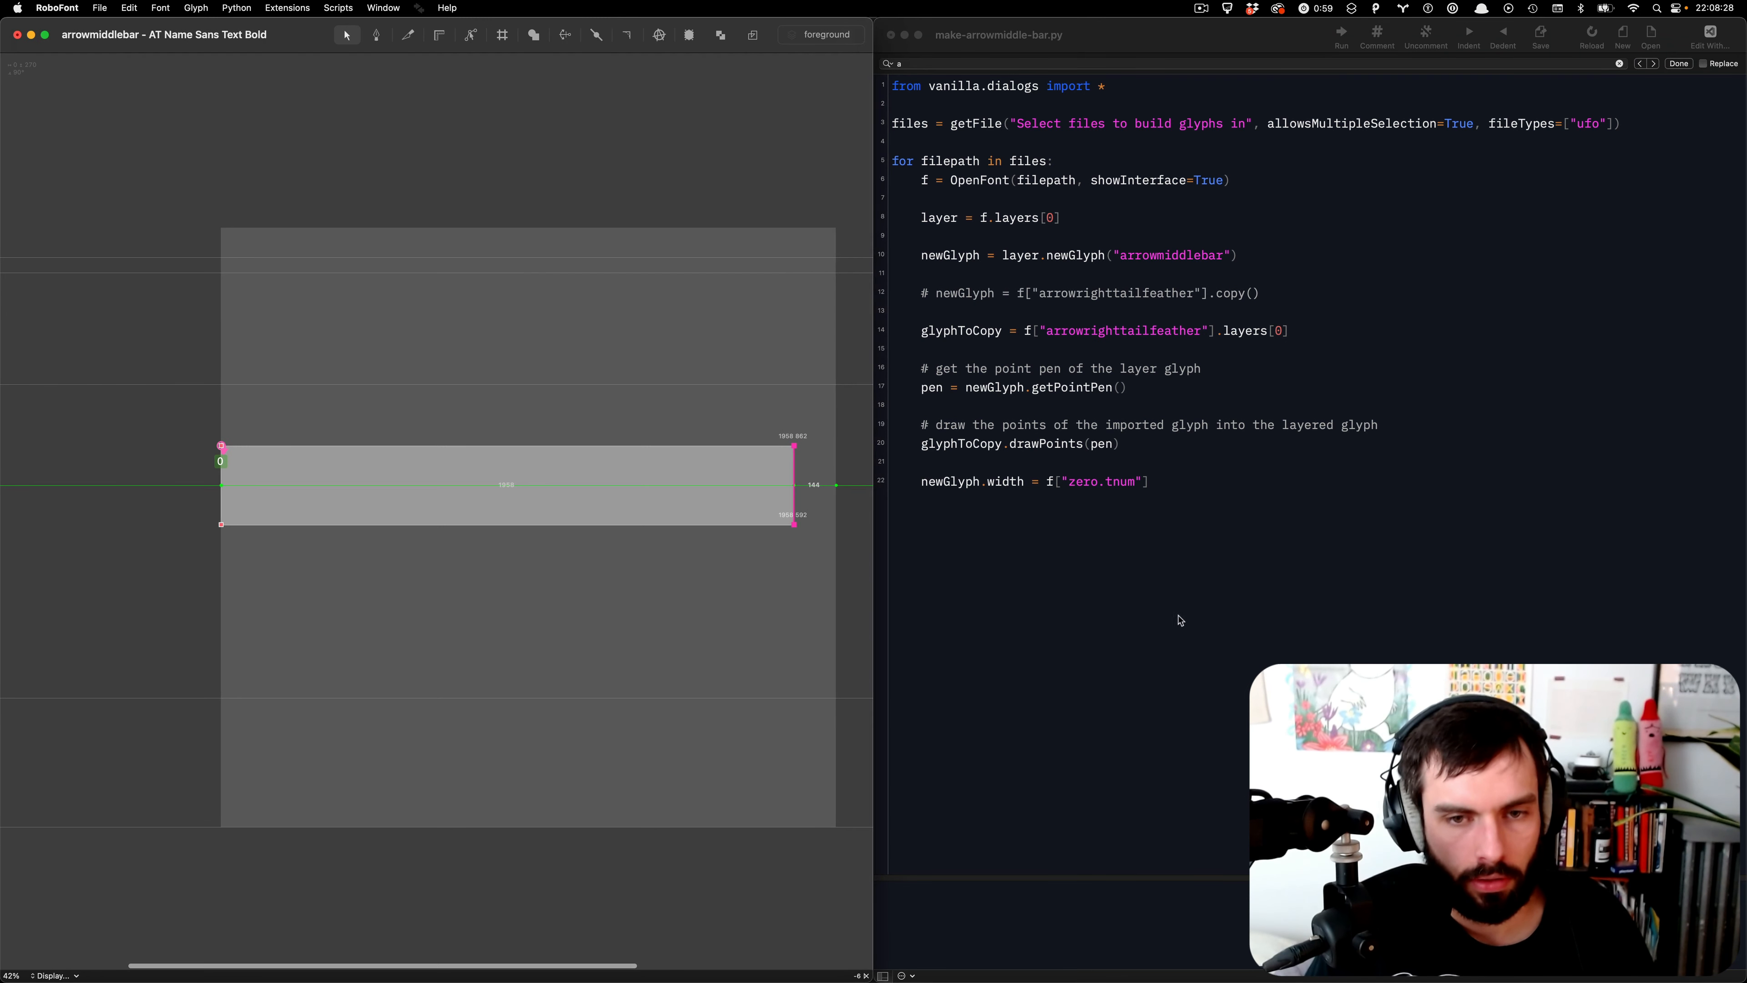
- Try running the script on Name_Sans-Display_Bold.ufo and Name_Sans-Text_Bold.ufo from the masters folder
click(1177, 612)
key(super+r)
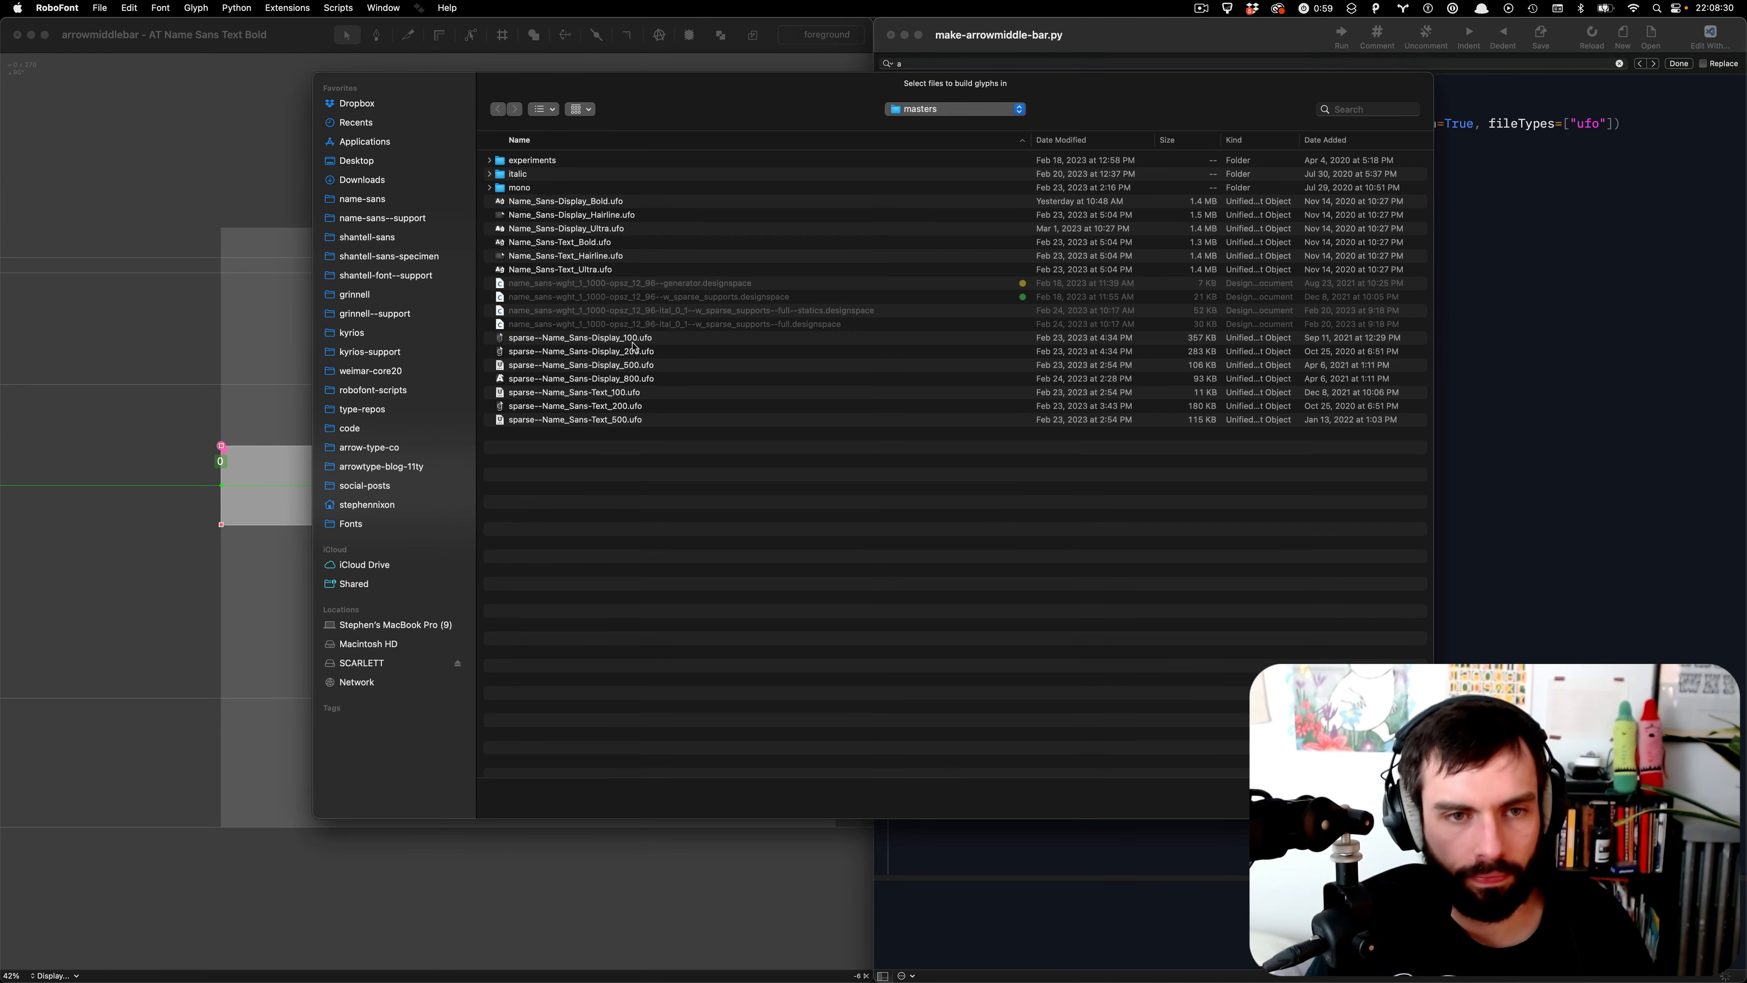
click(603, 245)
super+click(621, 202)
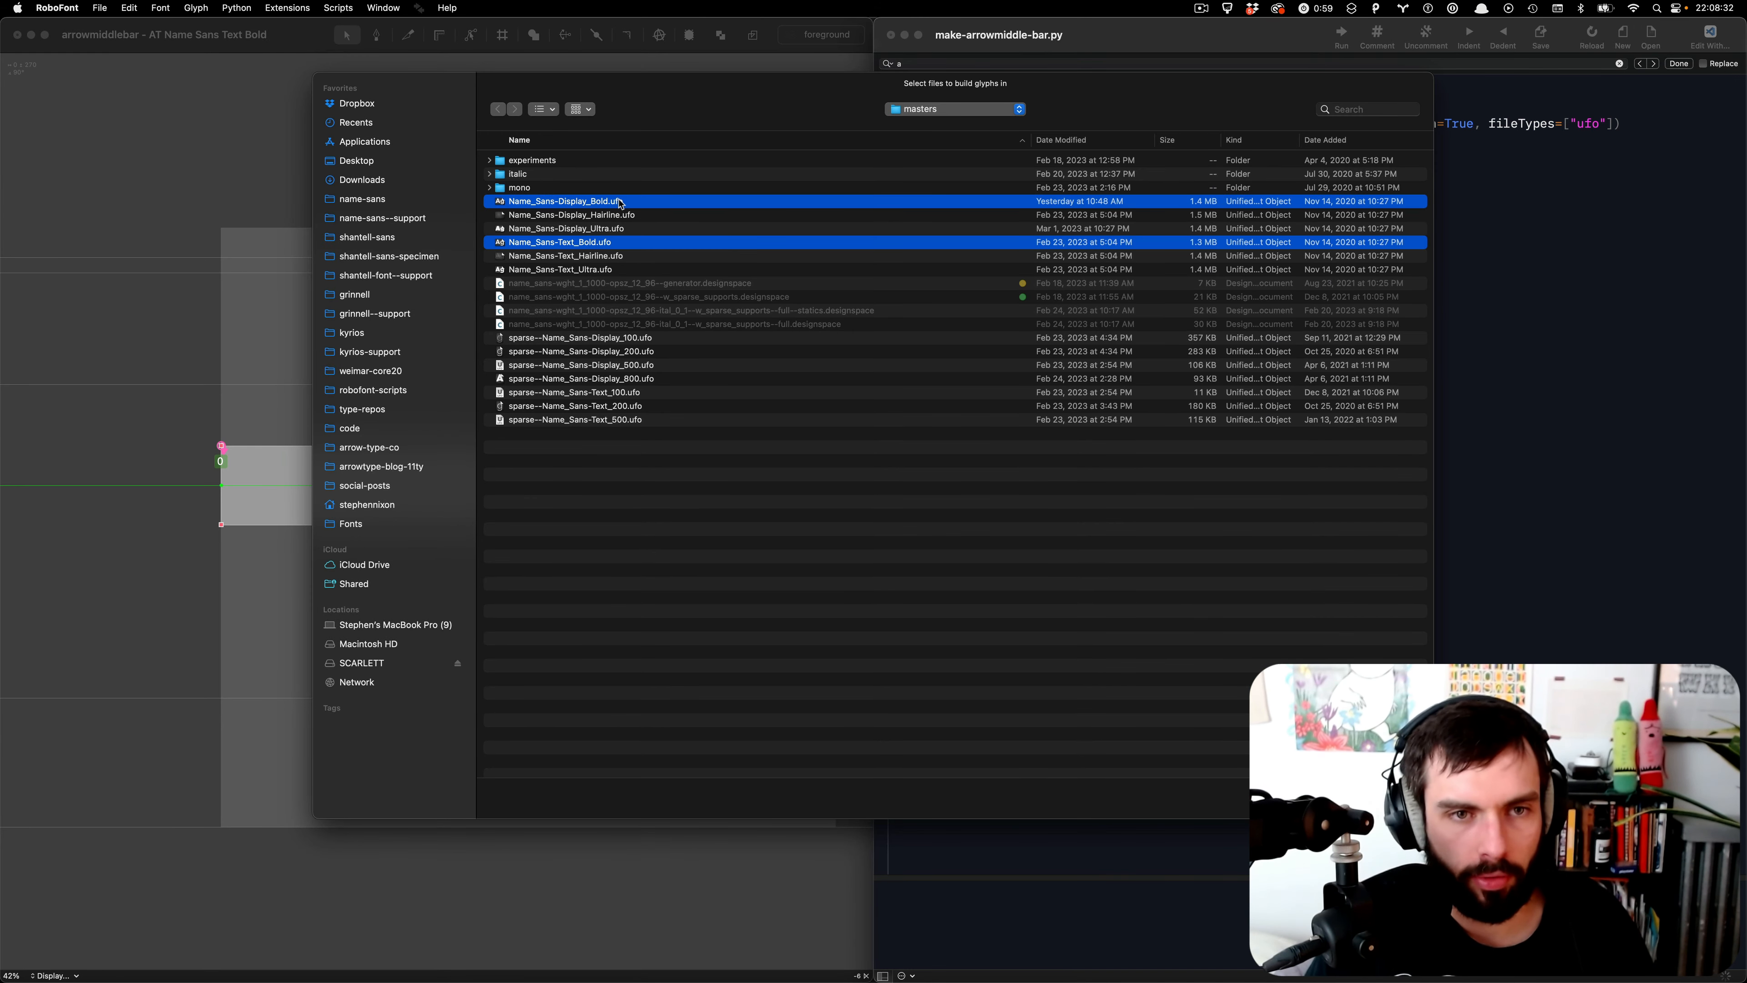
key(Return)
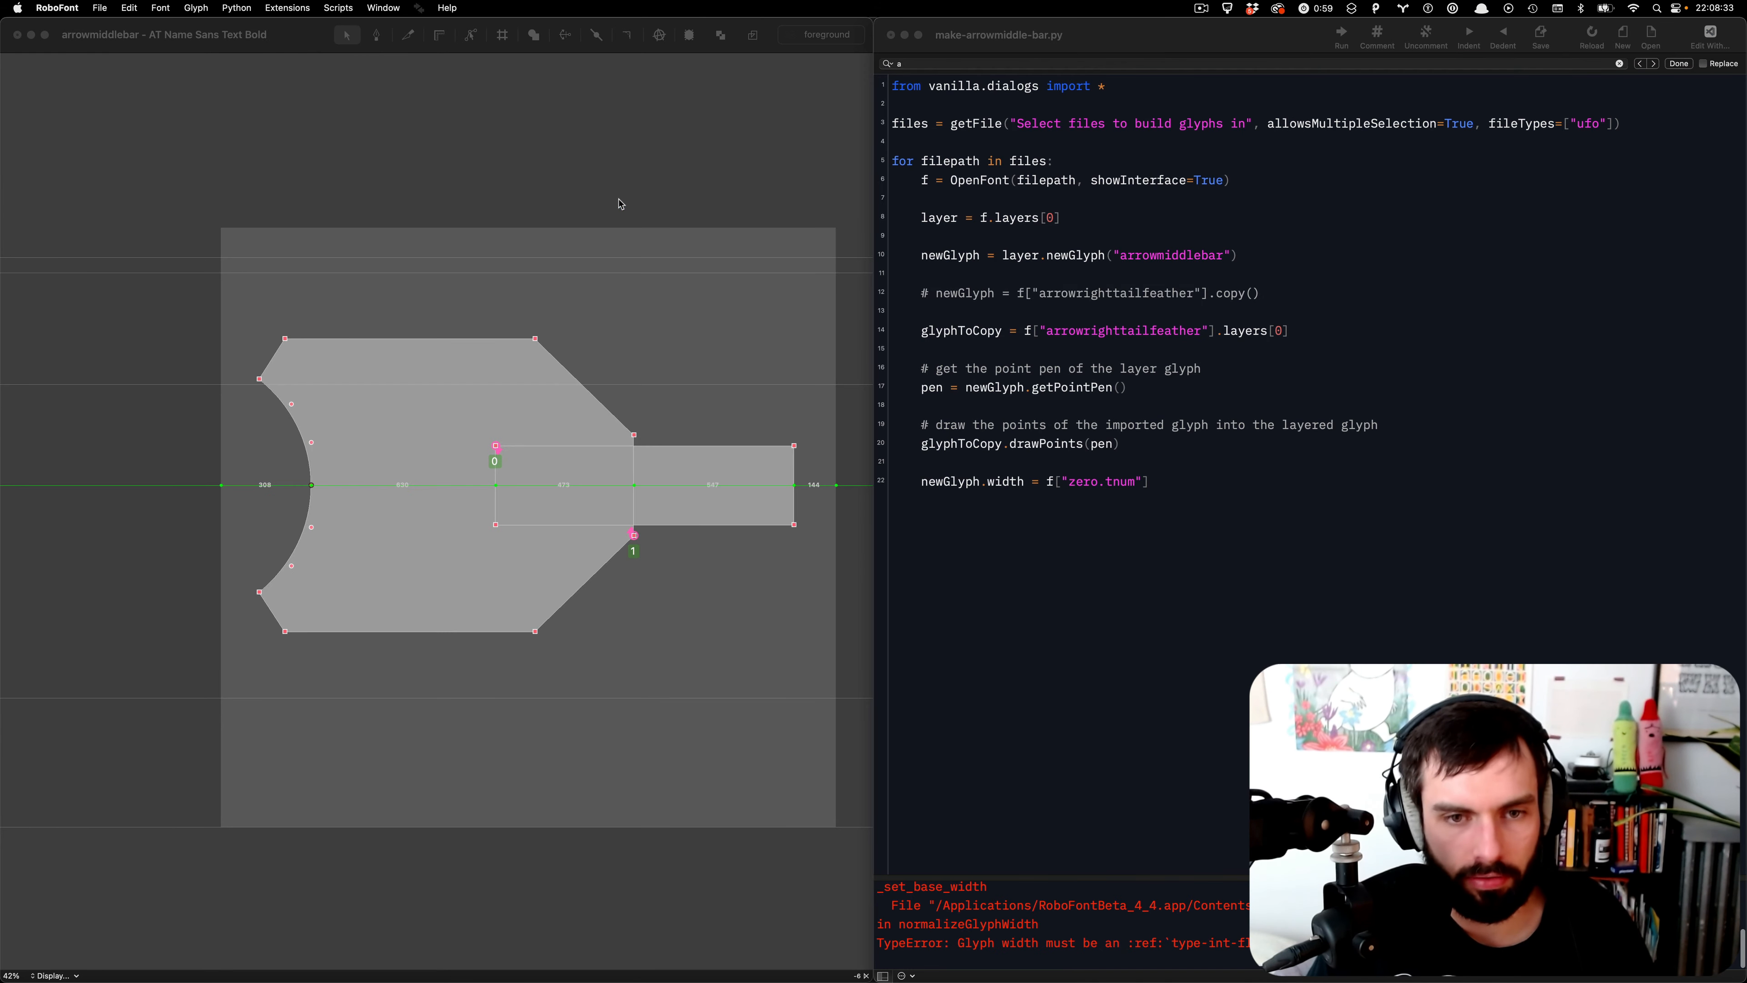
click(584, 239)
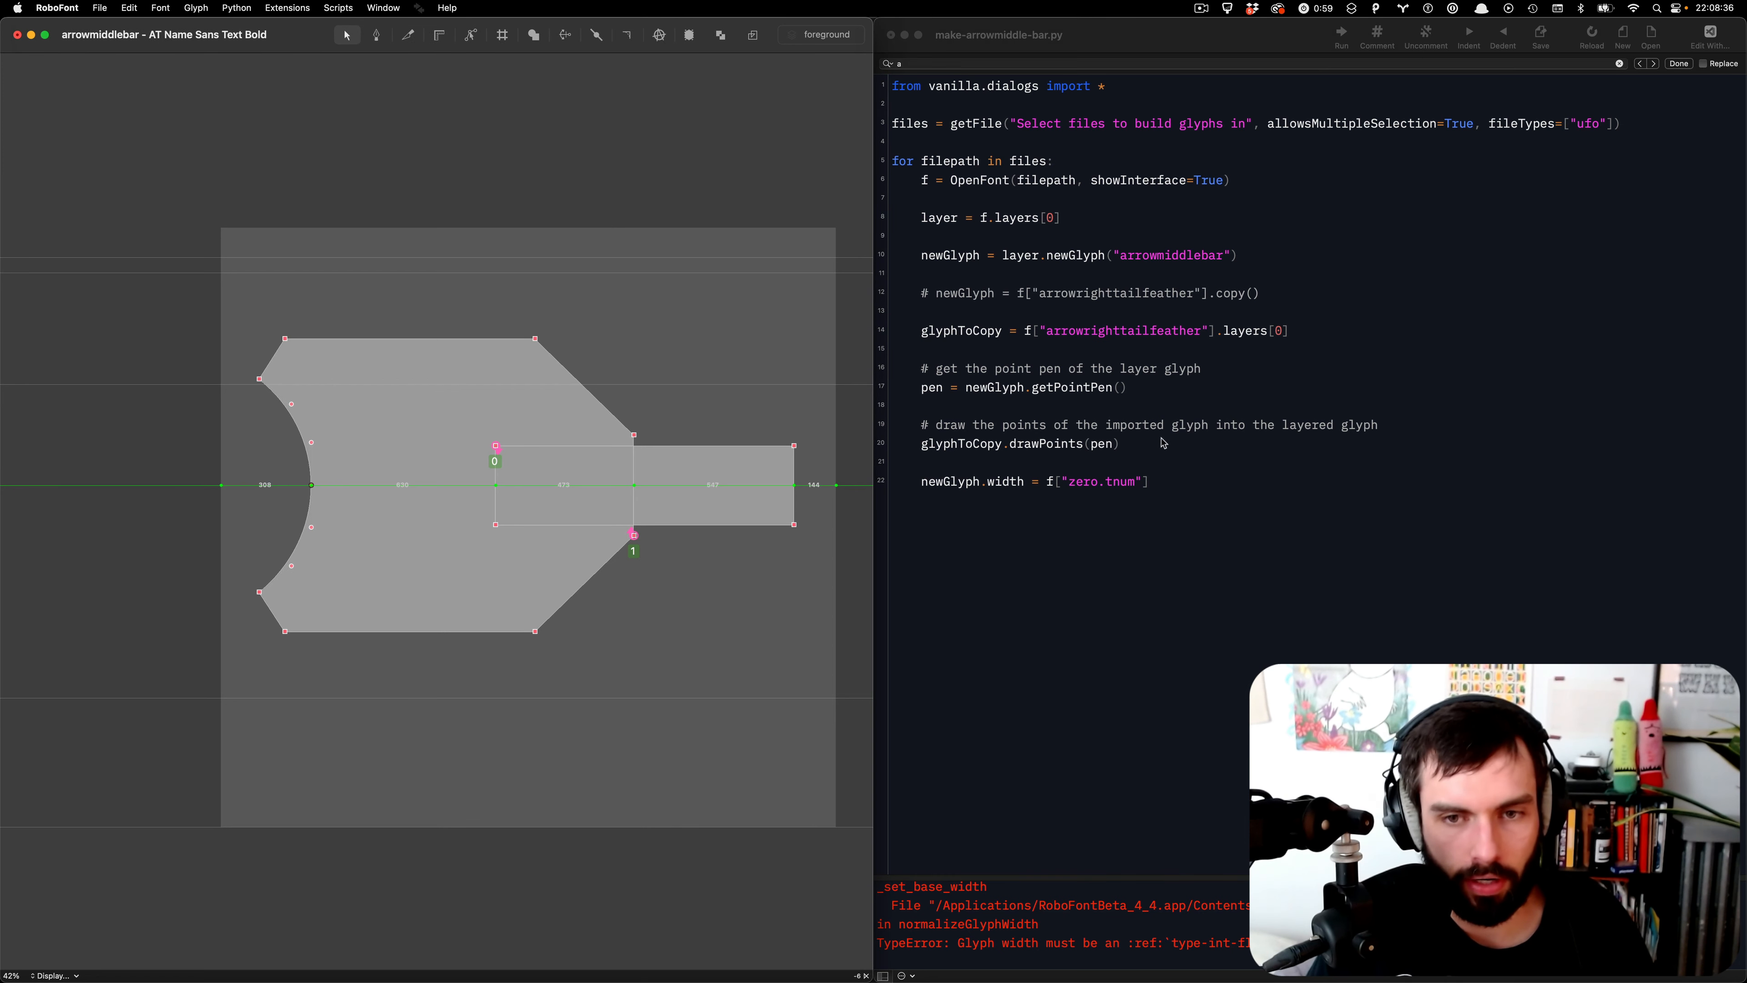
- Append .width to f["zero.tnum"] and run the script again on Name_Sans-Display_Bold.ufo and Name_Sans-Text_Bold.ufo
click(1151, 484)
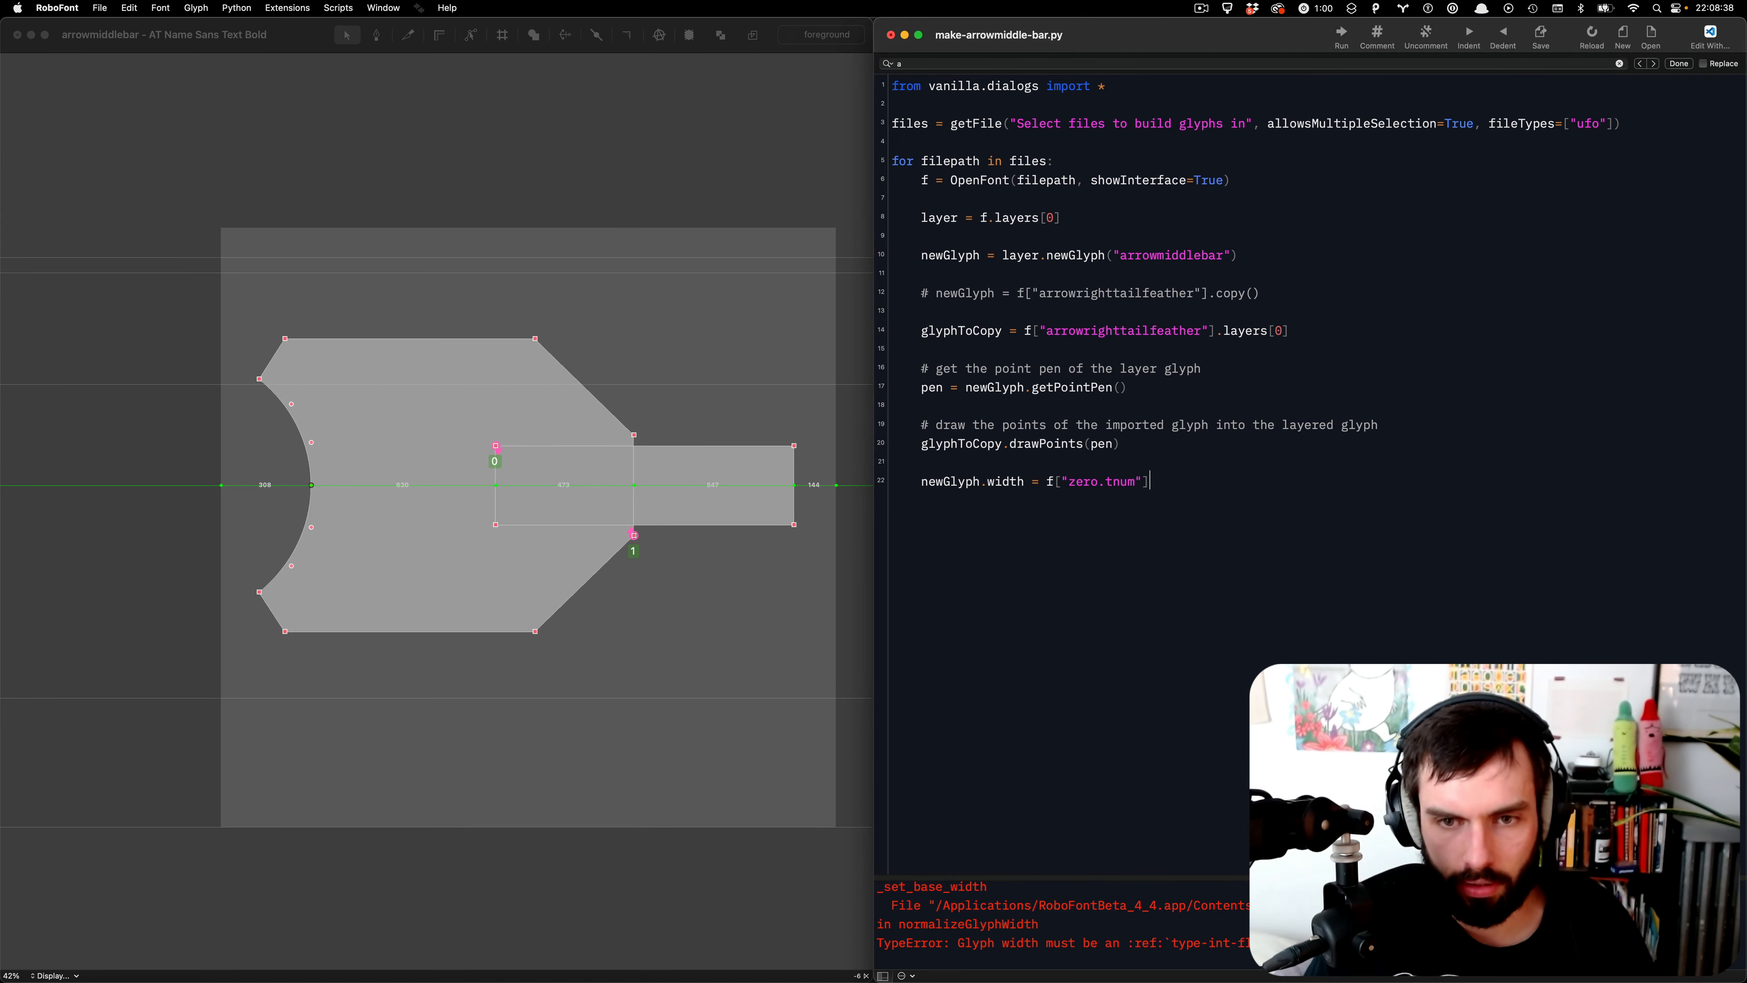
text(.width)
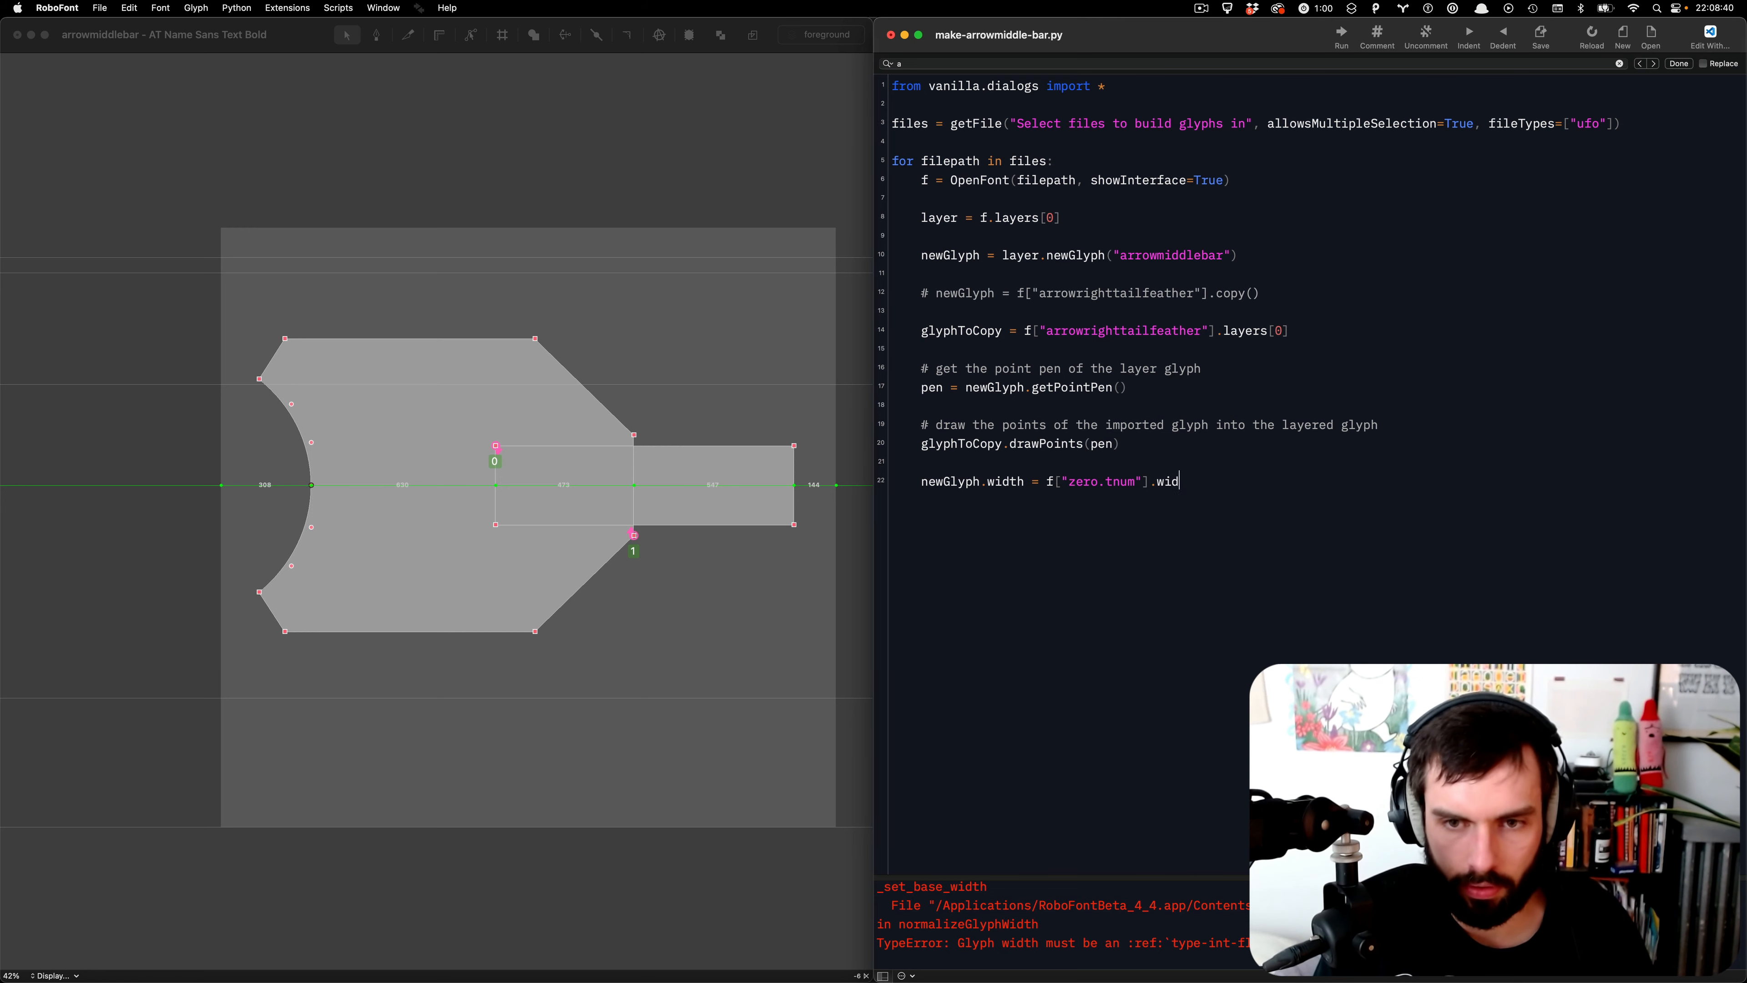
key(super+r)
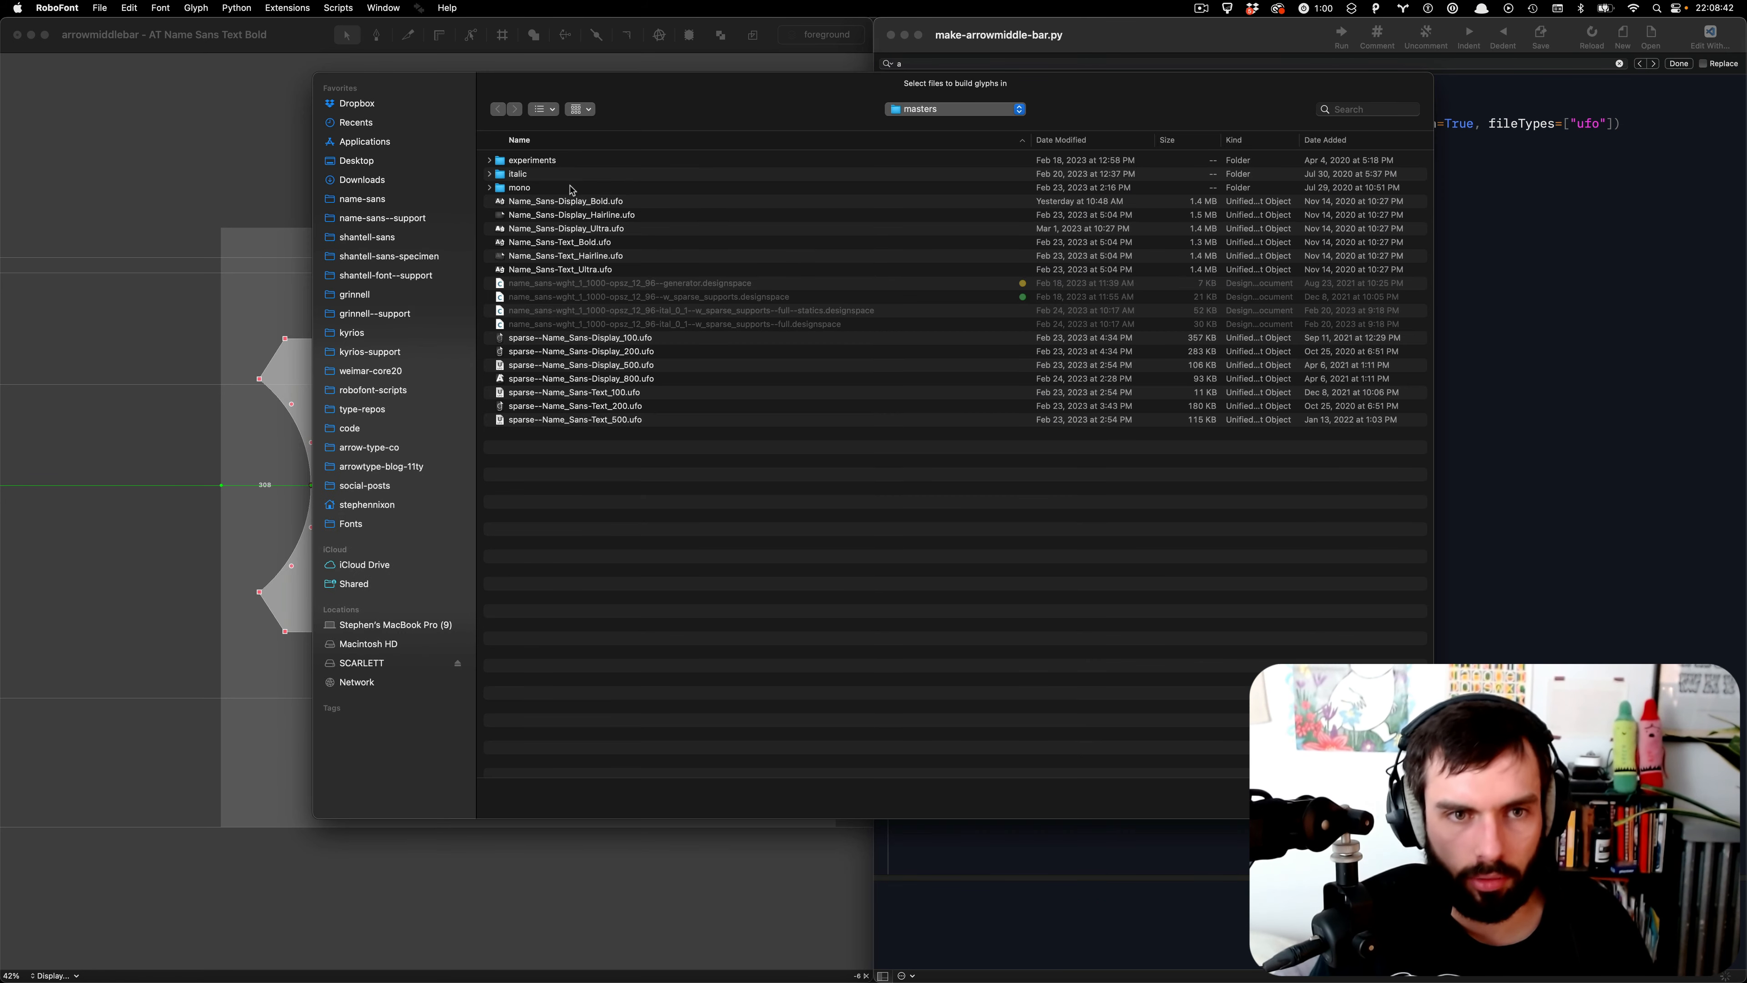
click(572, 201)
super+click(590, 242)
key(Return)
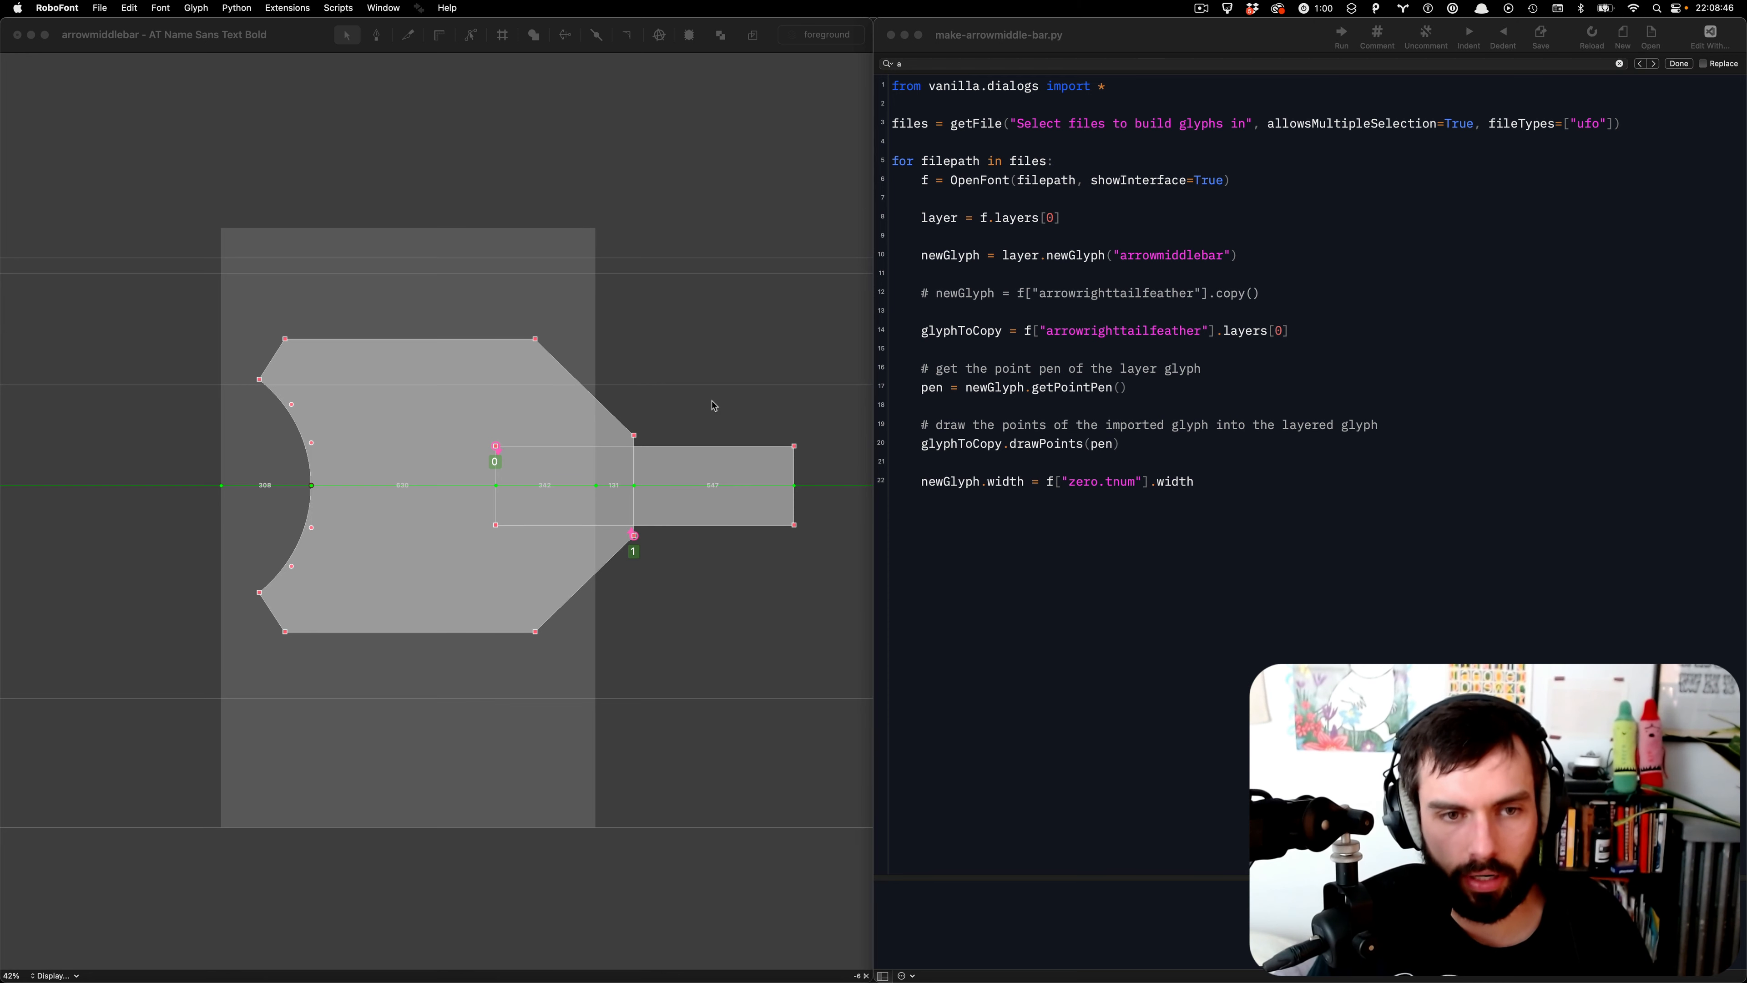
- Delete the tail feather contour from the regenerated Text Bold arrowmiddlebar glyph
click(665, 398)
double_click(446, 338)
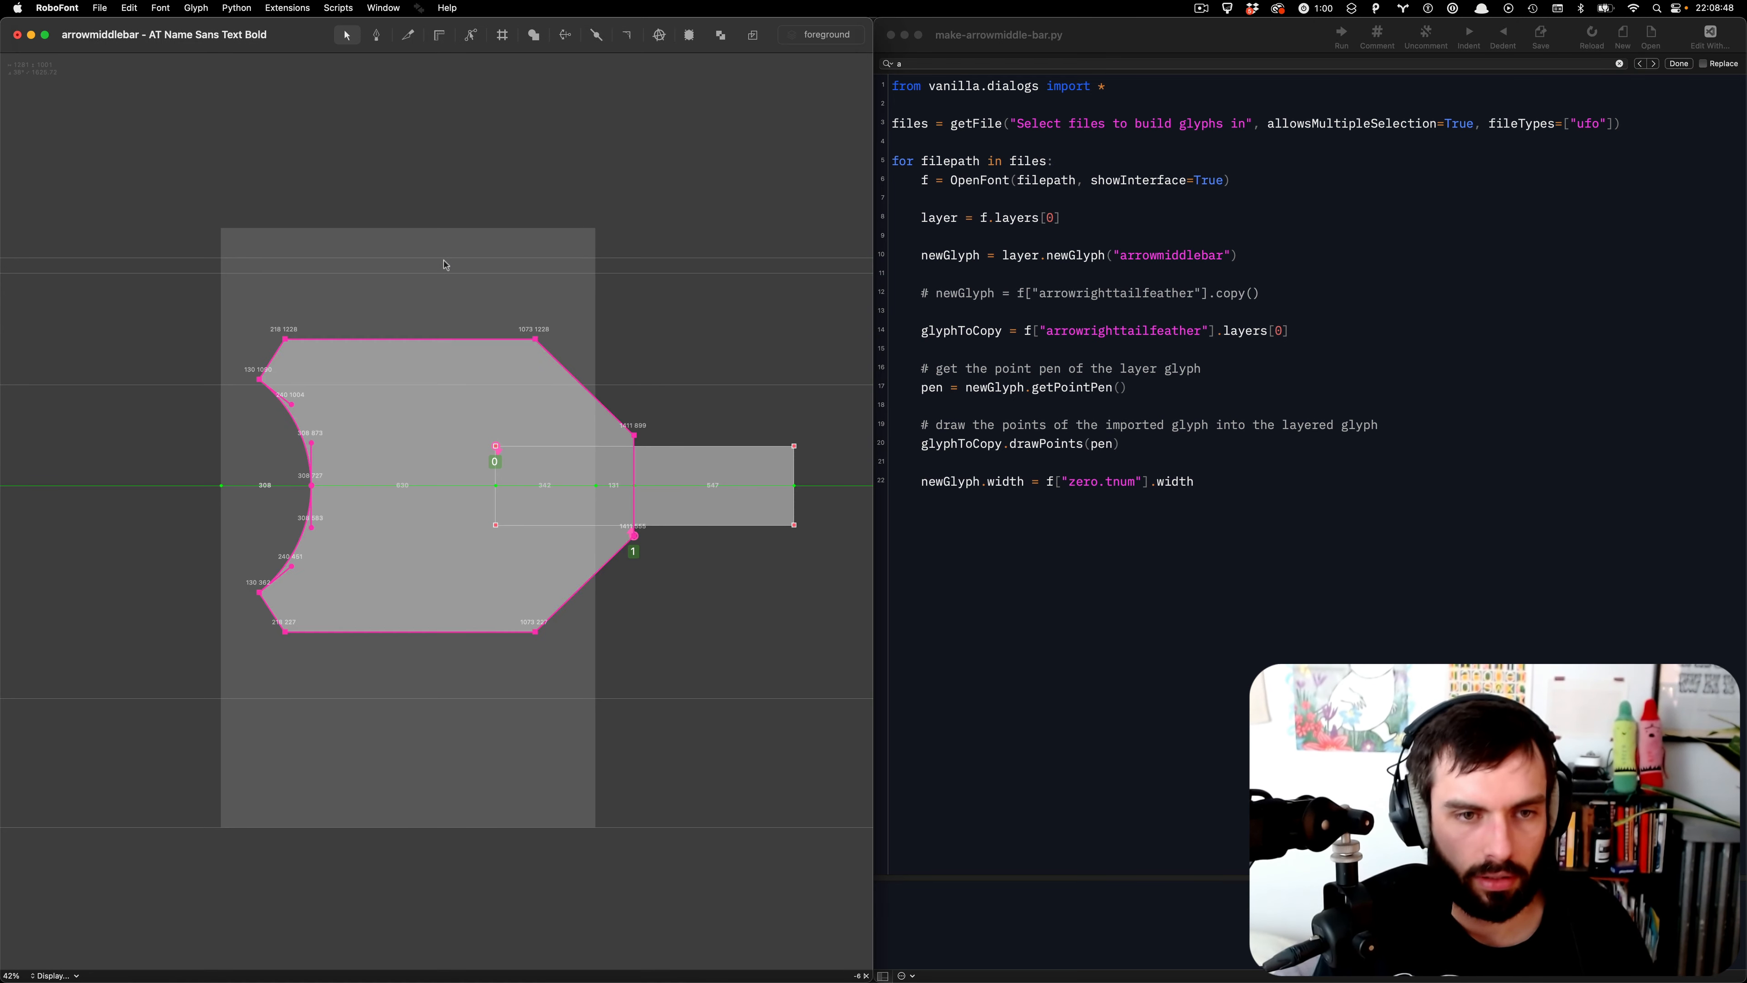
key(BackSpace)
- Move the whole remaining bar left until its left edge sits at x = -12, near the glyph's left margin
key(super+a)
key(shift+Left)
key(shift+Left)
key(shift+Left)
key(shift+Left)
key(shift+Left)
key(shift+Left)
key(shift+Left)
key(shift+Left)
key(shift+Left)
key(shift+Left)
key(shift+Left)
key(shift+Left)
key(shift+Left)
key(shift+Left)
key(shift+Left)
key(shift+Left)
key(shift+Left)
key(shift+Left)
key(shift+Left)
key(shift+Left)
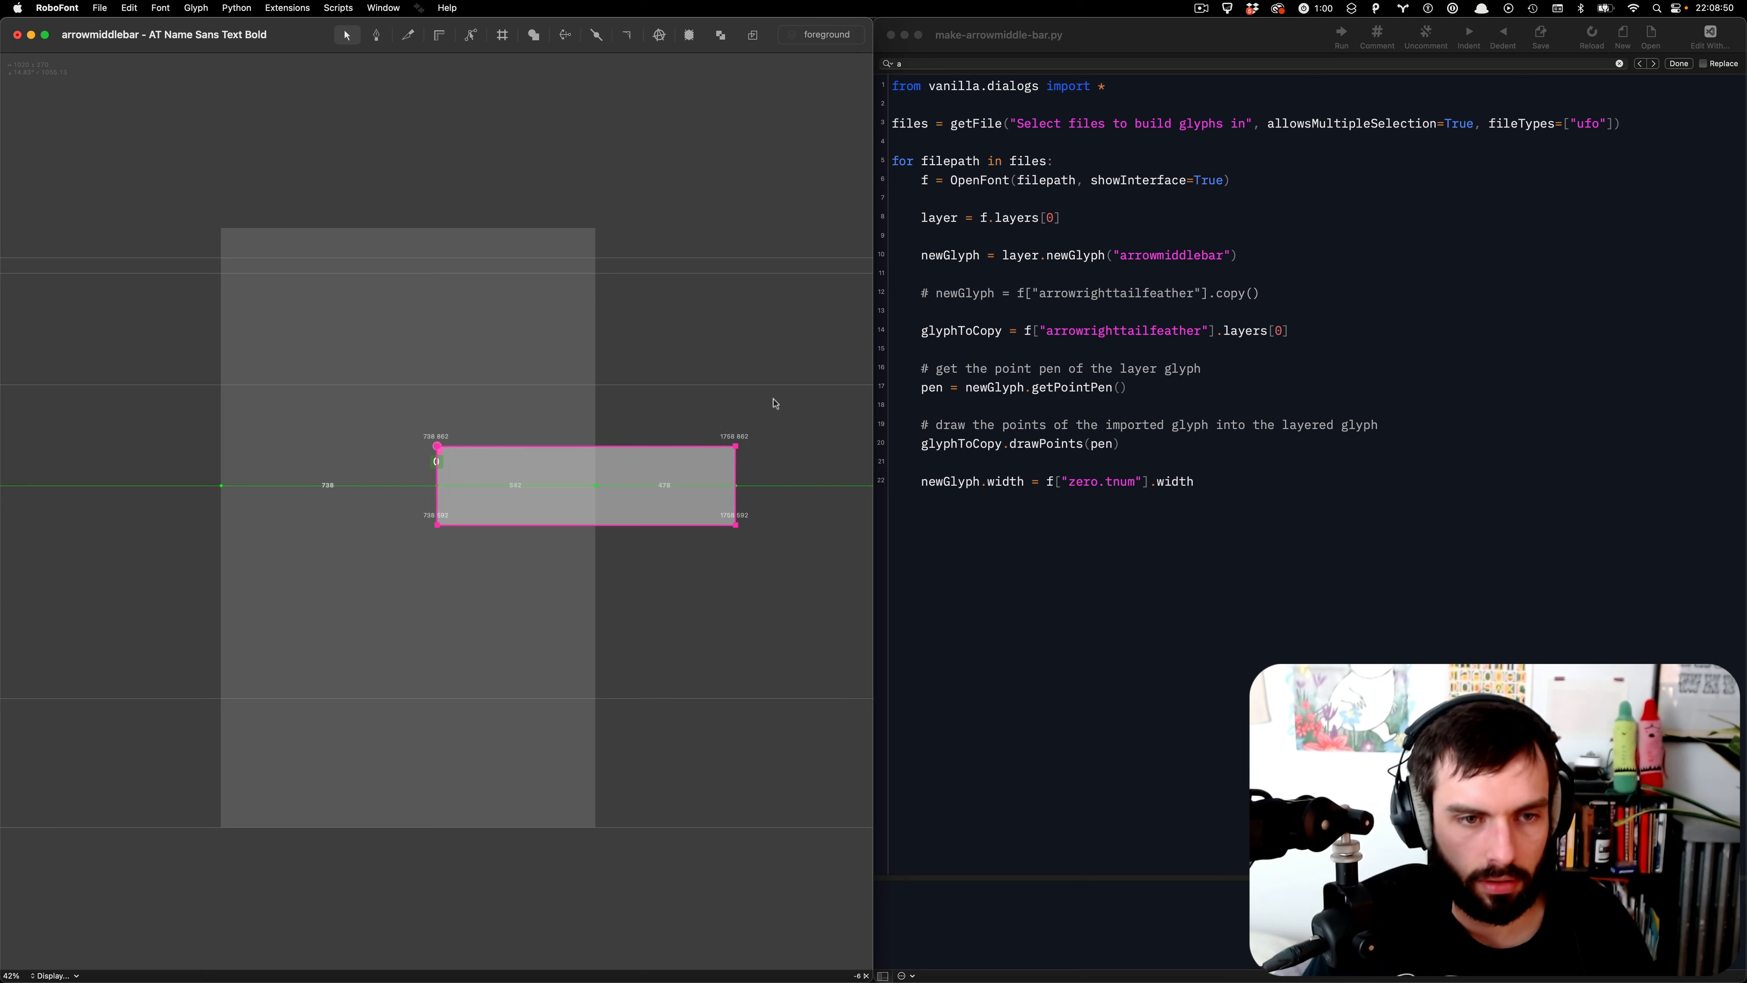
key(shift+Left)
key(shift+Left)
key(shift+Left)
key(shift+Left)
key(shift+Left)
key(shift+Left)
key(shift+Left)
key(shift+Left)
key(shift+Left)
key(shift+Left)
key(shift+Left)
key(shift+Left)
key(shift+Left)
key(shift+Left)
key(shift+Left)
key(shift+Left)
key(shift+Left)
key(shift+Left)
key(shift+Left)
key(shift+Left)
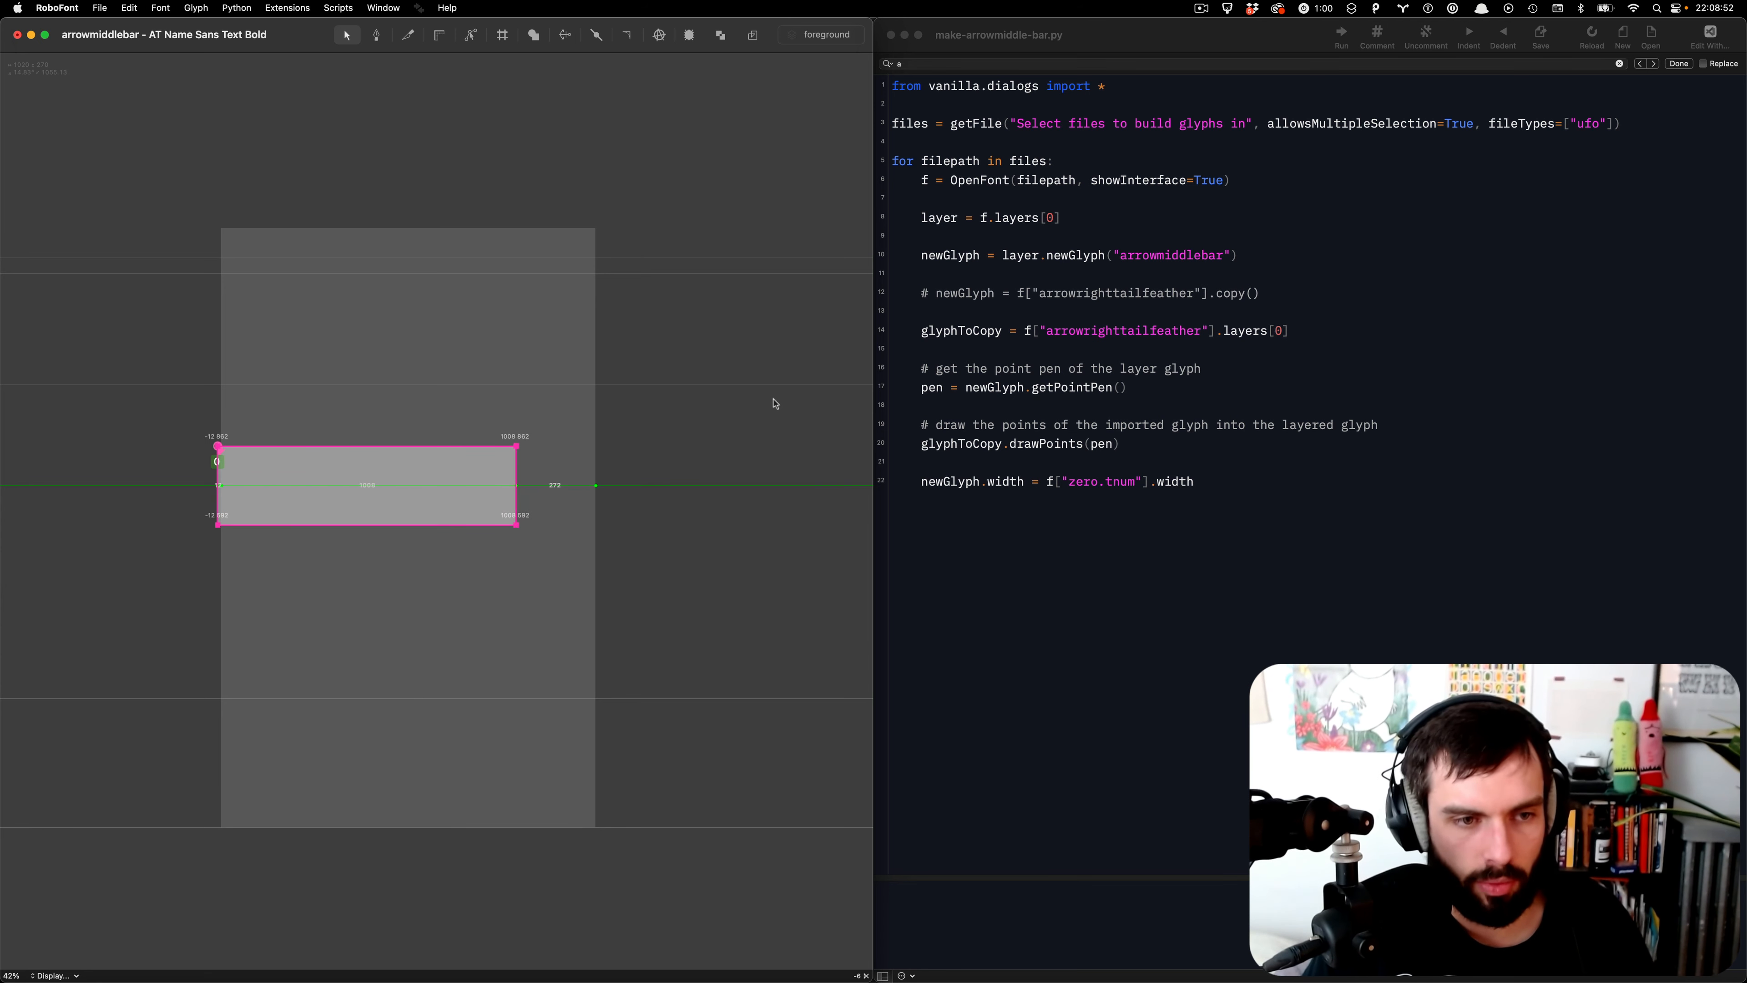
- Move the whole bar right until its left edge sits exactly on the glyph's left margin
key(shift+Right)
key(shift+Right)
key(shift+Right)
key(shift+Right)
key(shift+Right)
key(Right)
key(Right)
- Stretch the bar by moving its two right points to x = 1280, on the glyph's right margin
drag(773, 399, 474, 614)
key(shift+Right)
key(shift+Right)
key(shift+Right)
key(shift+Right)
key(shift+Right)
key(shift+Right)
key(shift+Right)
key(shift+Right)
key(shift+Right)
key(shift+Right)
key(shift+Right)
key(shift+Right)
key(shift+Right)
key(shift+Right)
key(shift+Right)
key(shift+Right)
key(shift+Right)
key(shift+Right)
key(shift+Right)
key(shift+Right)
key(shift+Right)
key(shift+Right)
key(shift+Right)
key(shift+Right)
key(shift+Right)
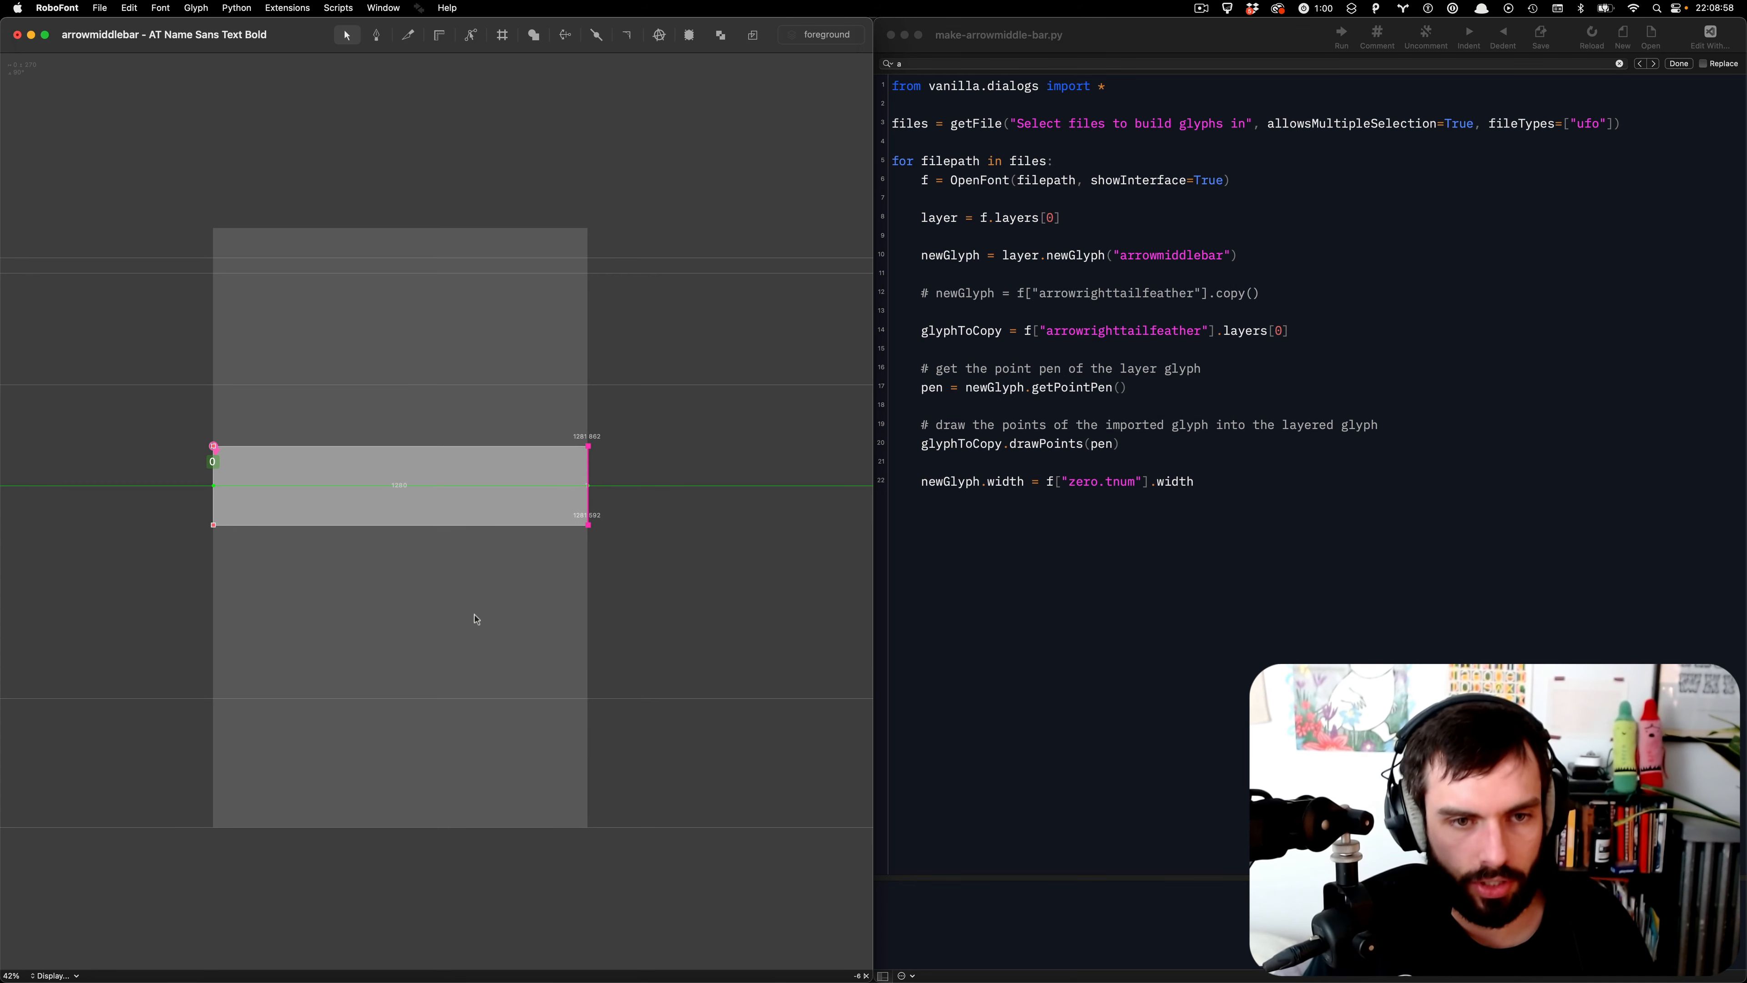
key(Left)
key(Left)
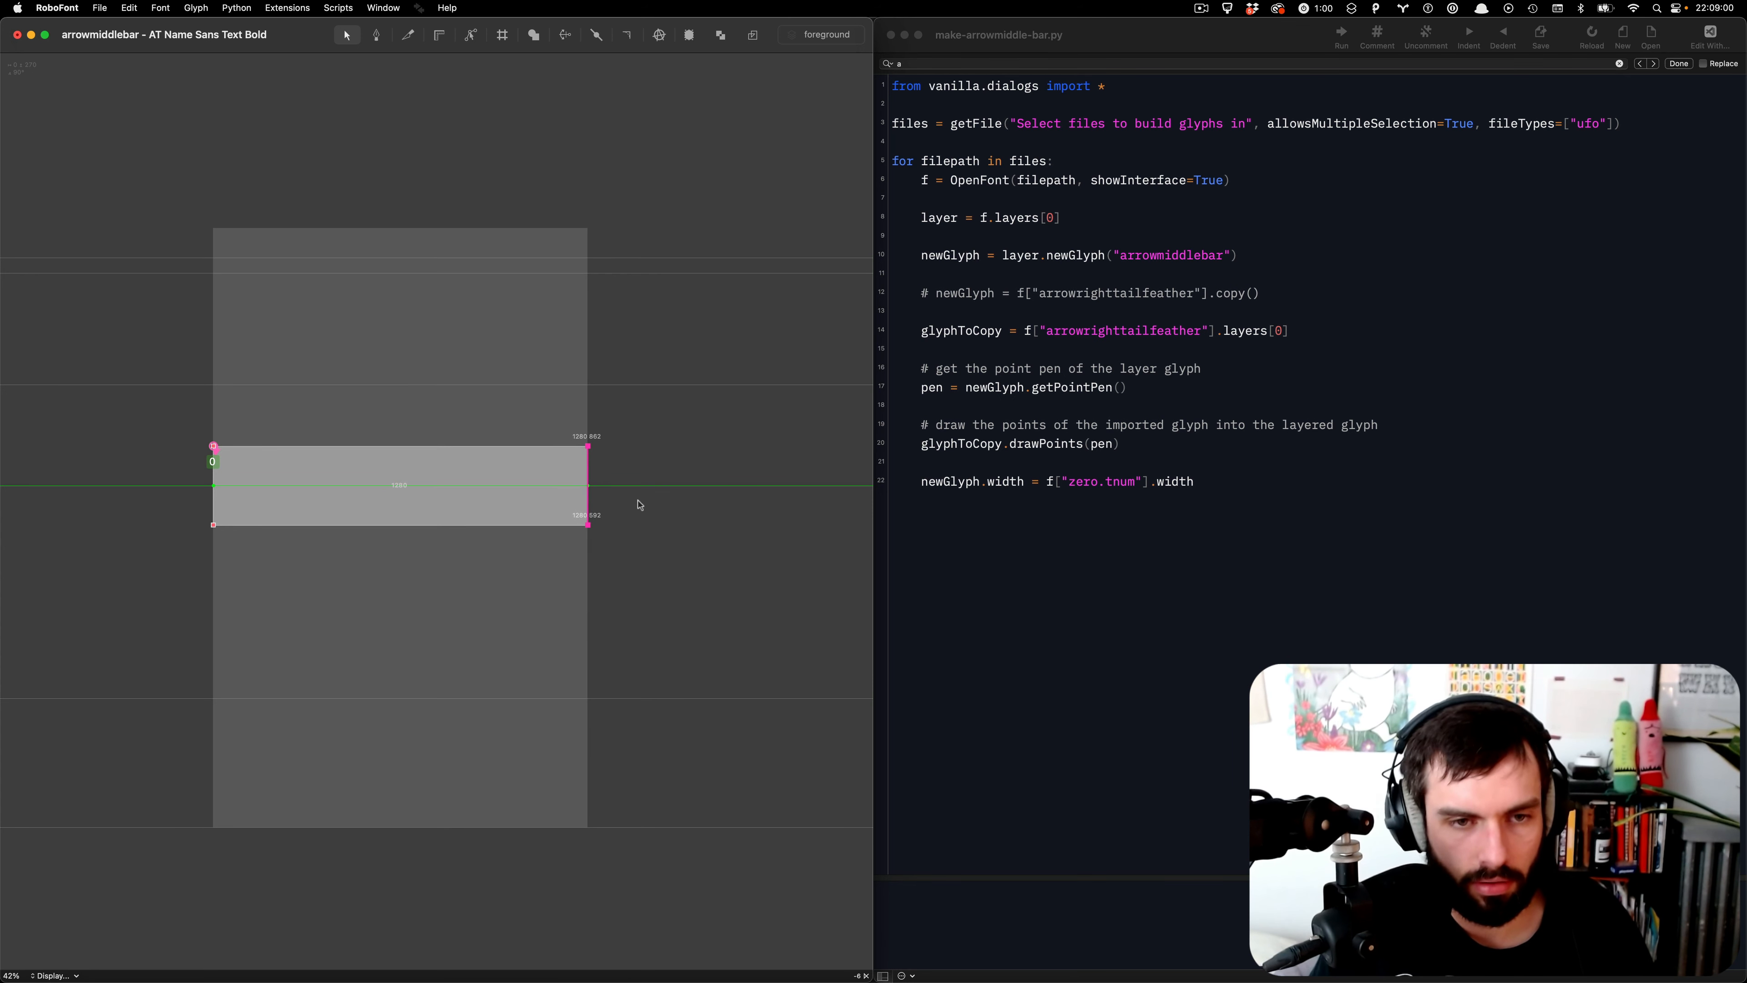
scroll(623, 487, up, 5)
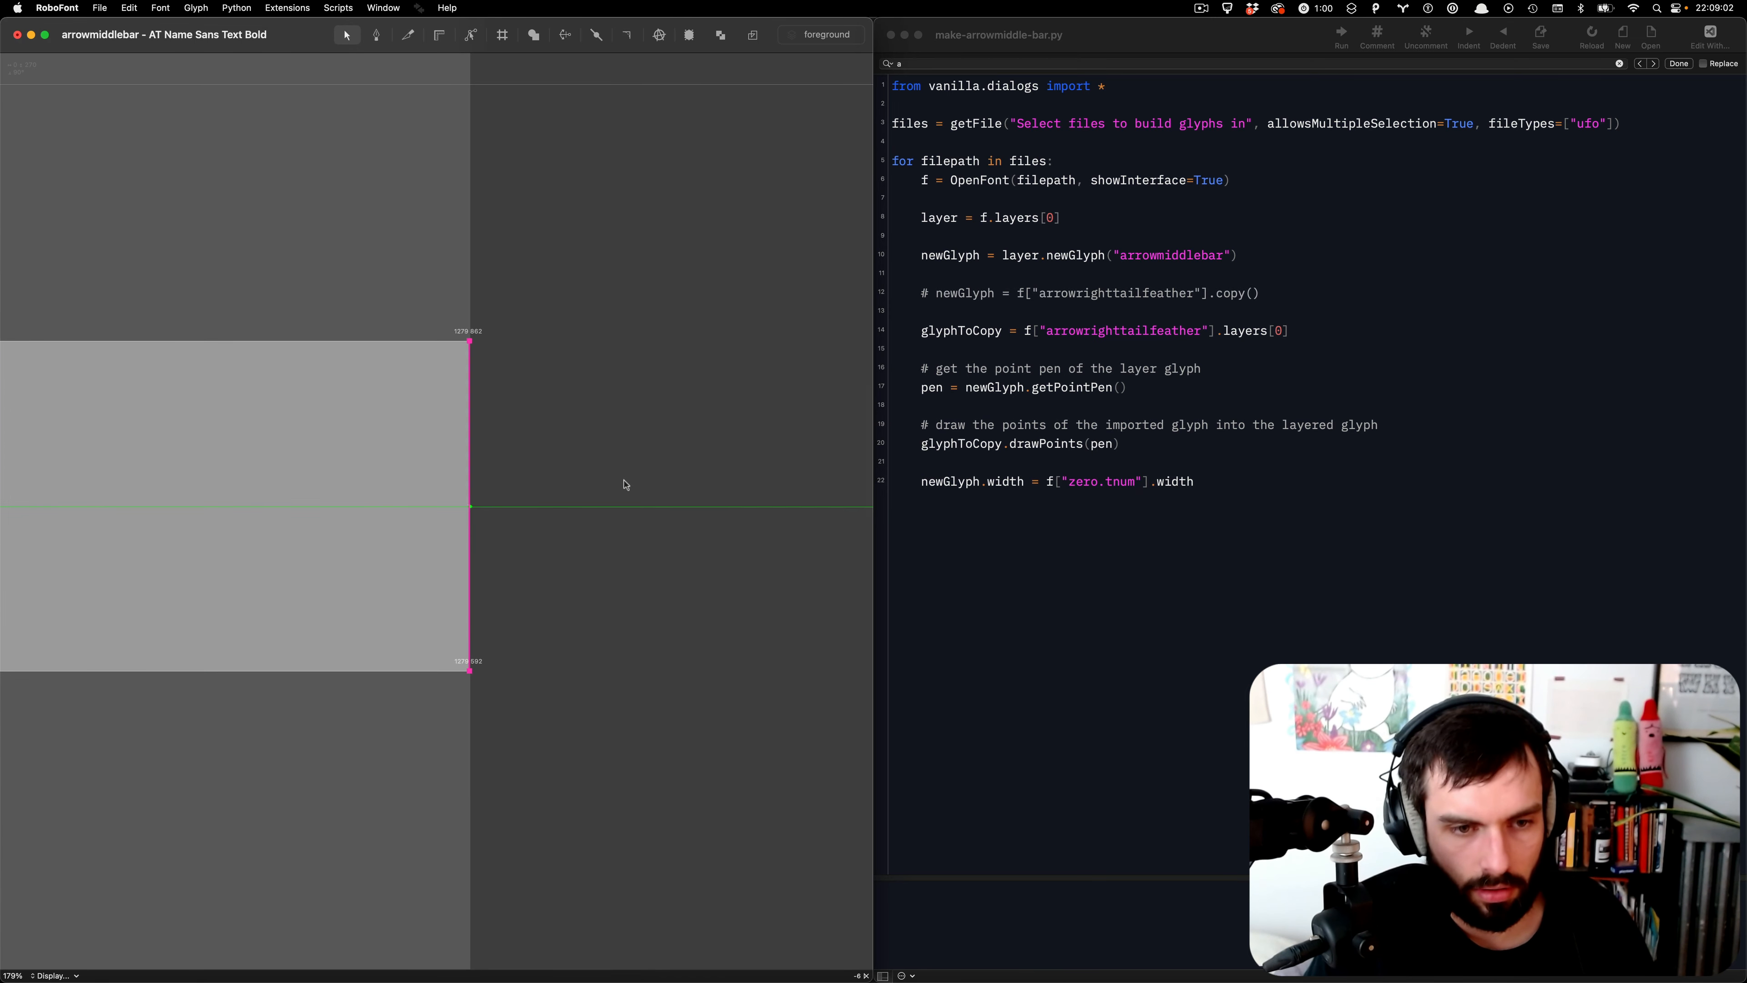
scroll(623, 485, down, 3)
- Add the line newGlyph.appendGuideline((0,0), 90) to the script below the newGlyph.width assignment
click(1267, 551)
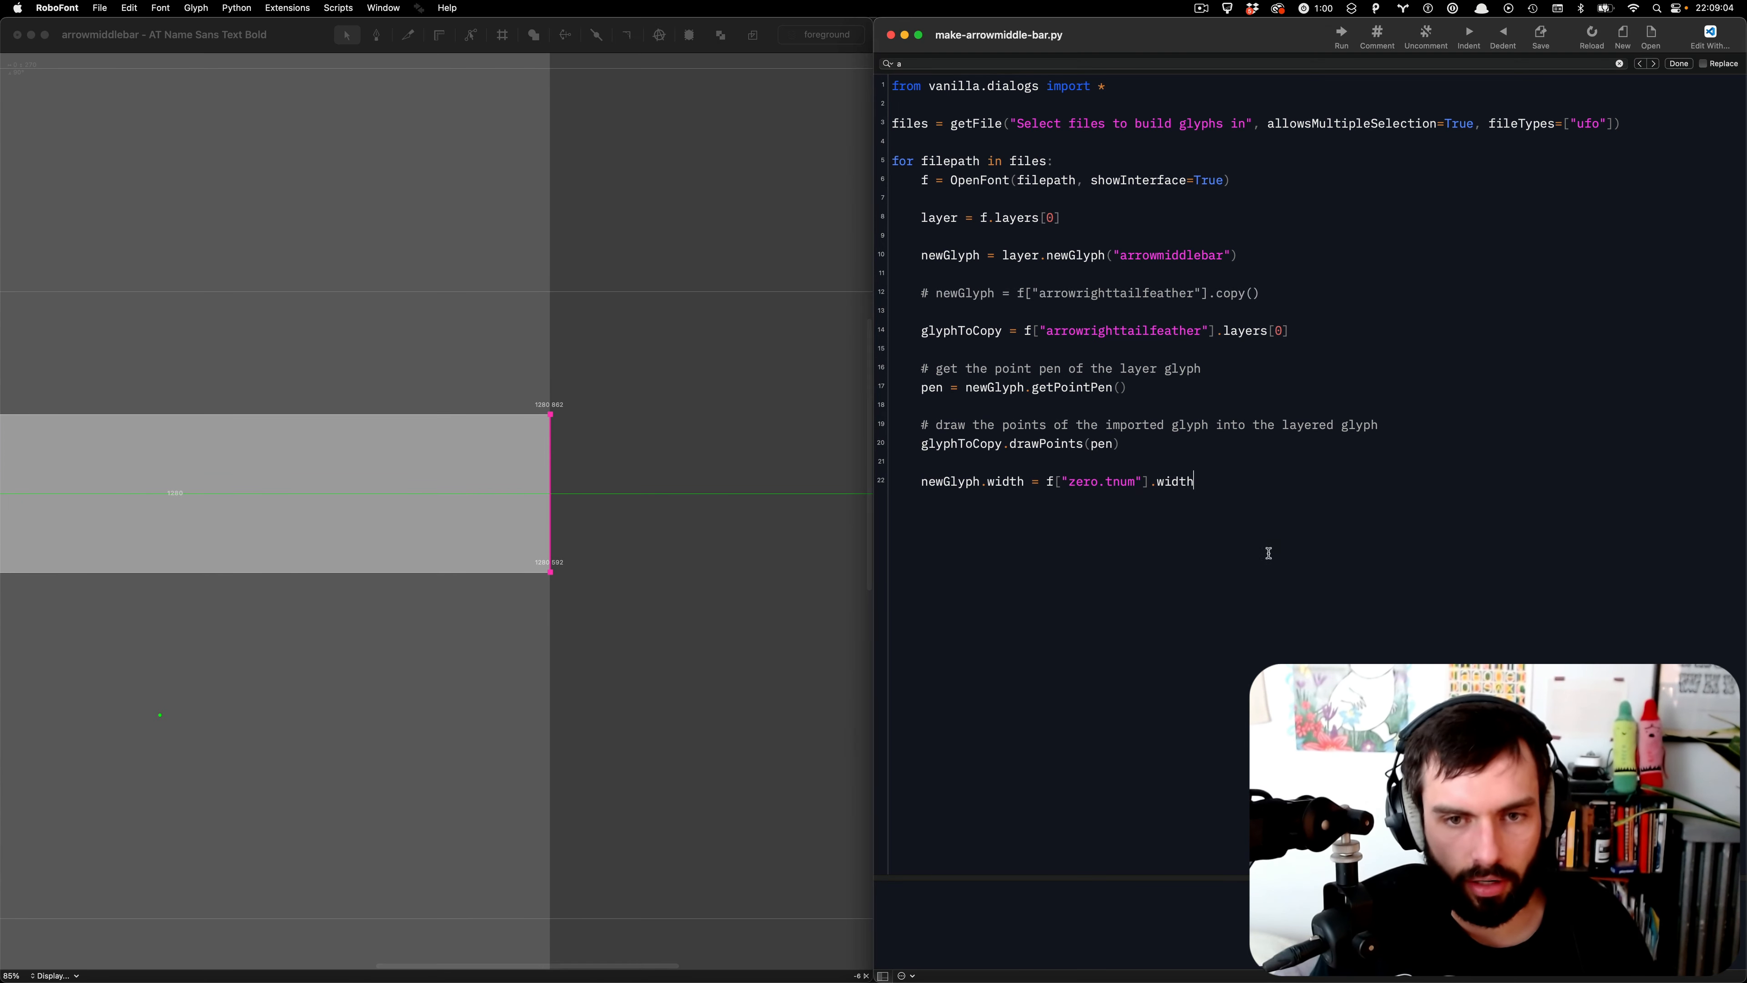
key(Return)
key(Return)
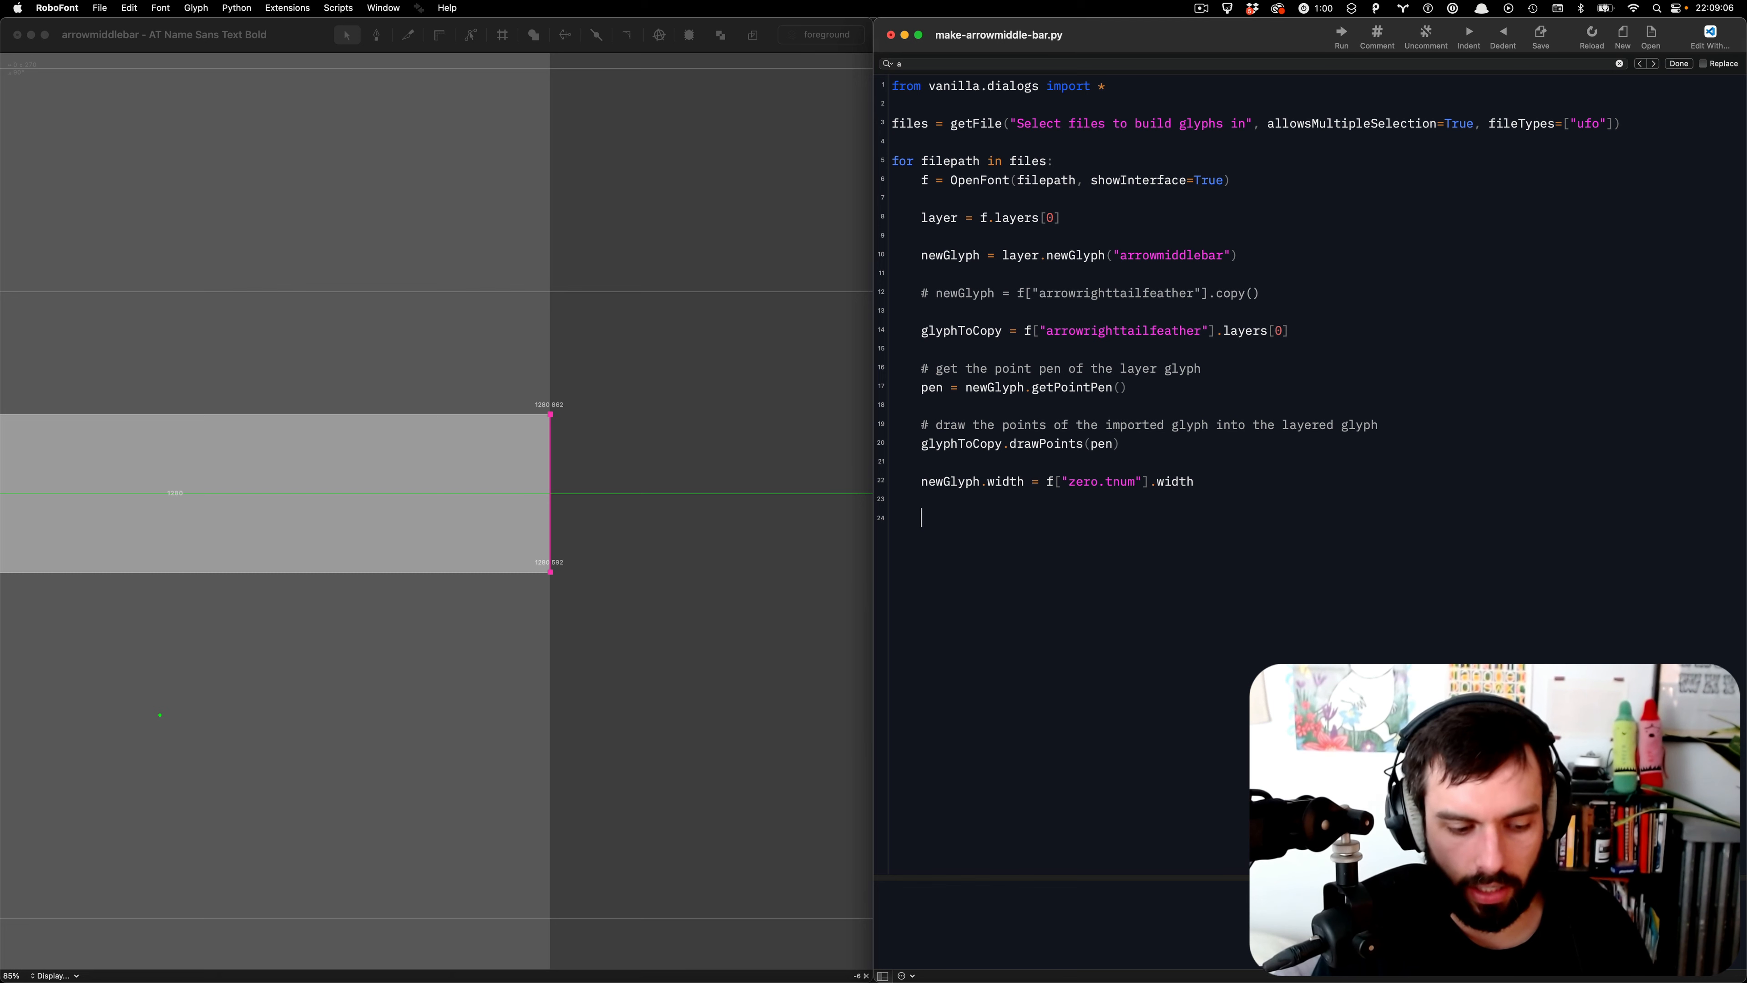
double_click(944, 482)
key(super+c)
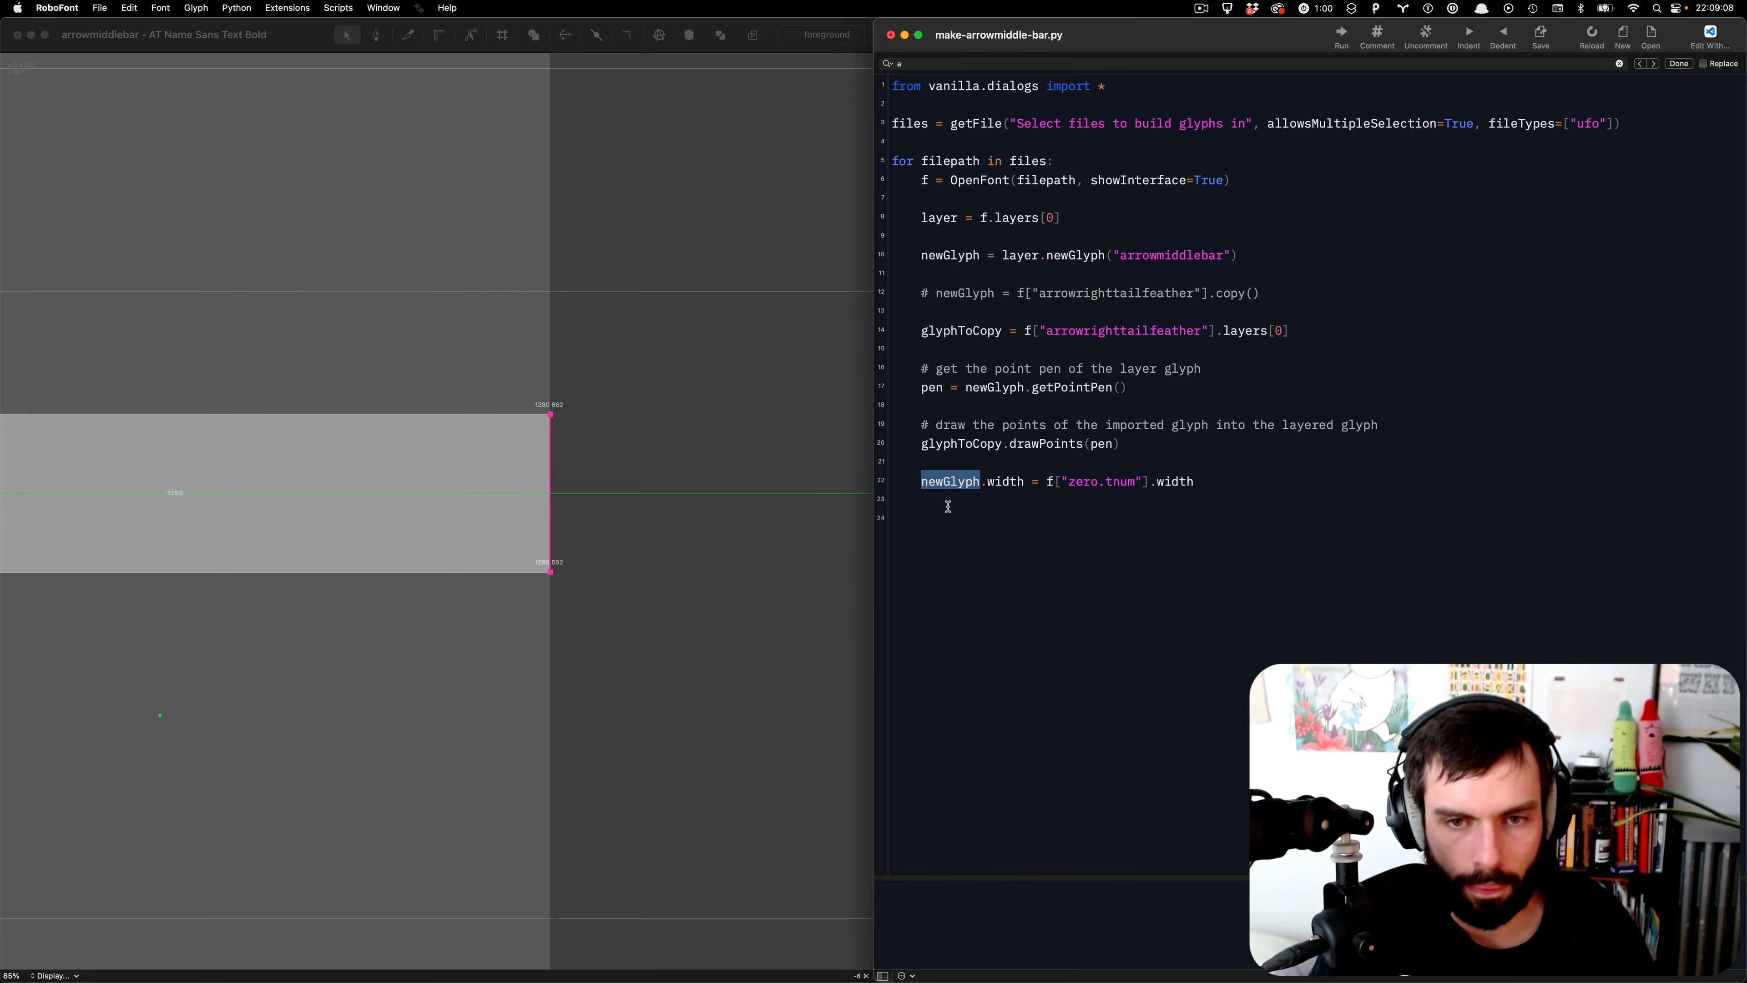
click(954, 516)
key(super+v)
text(.appen)
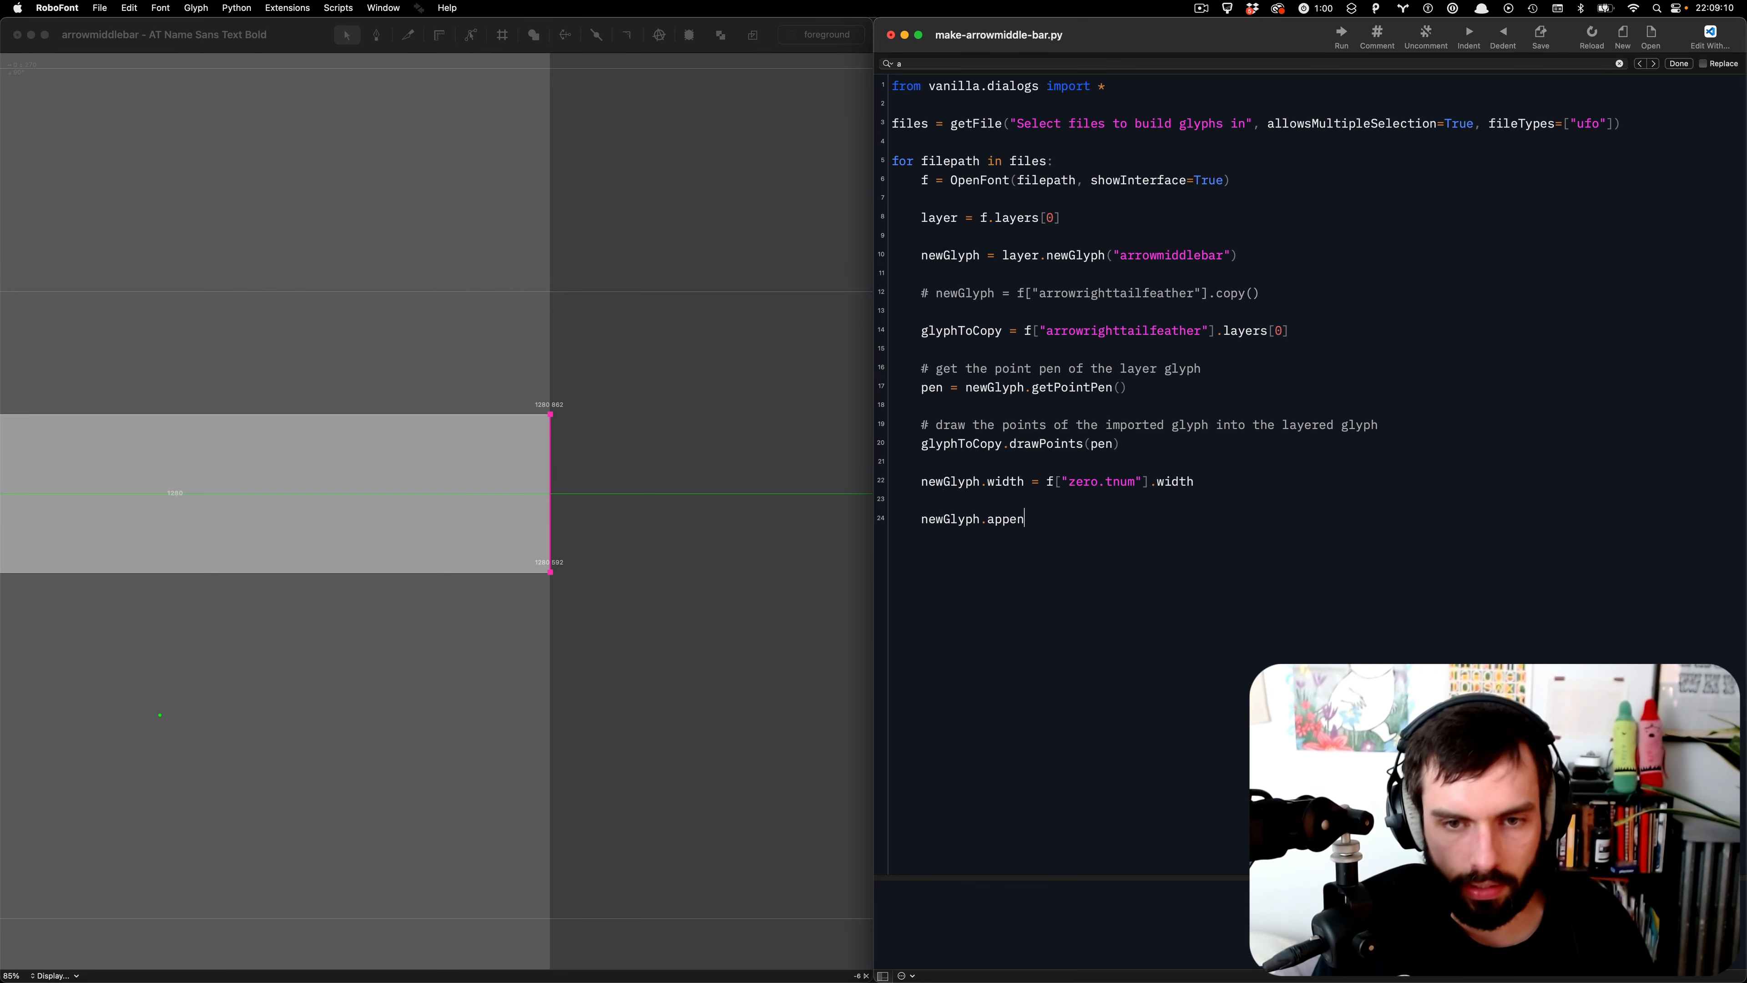
text(dGuideline)
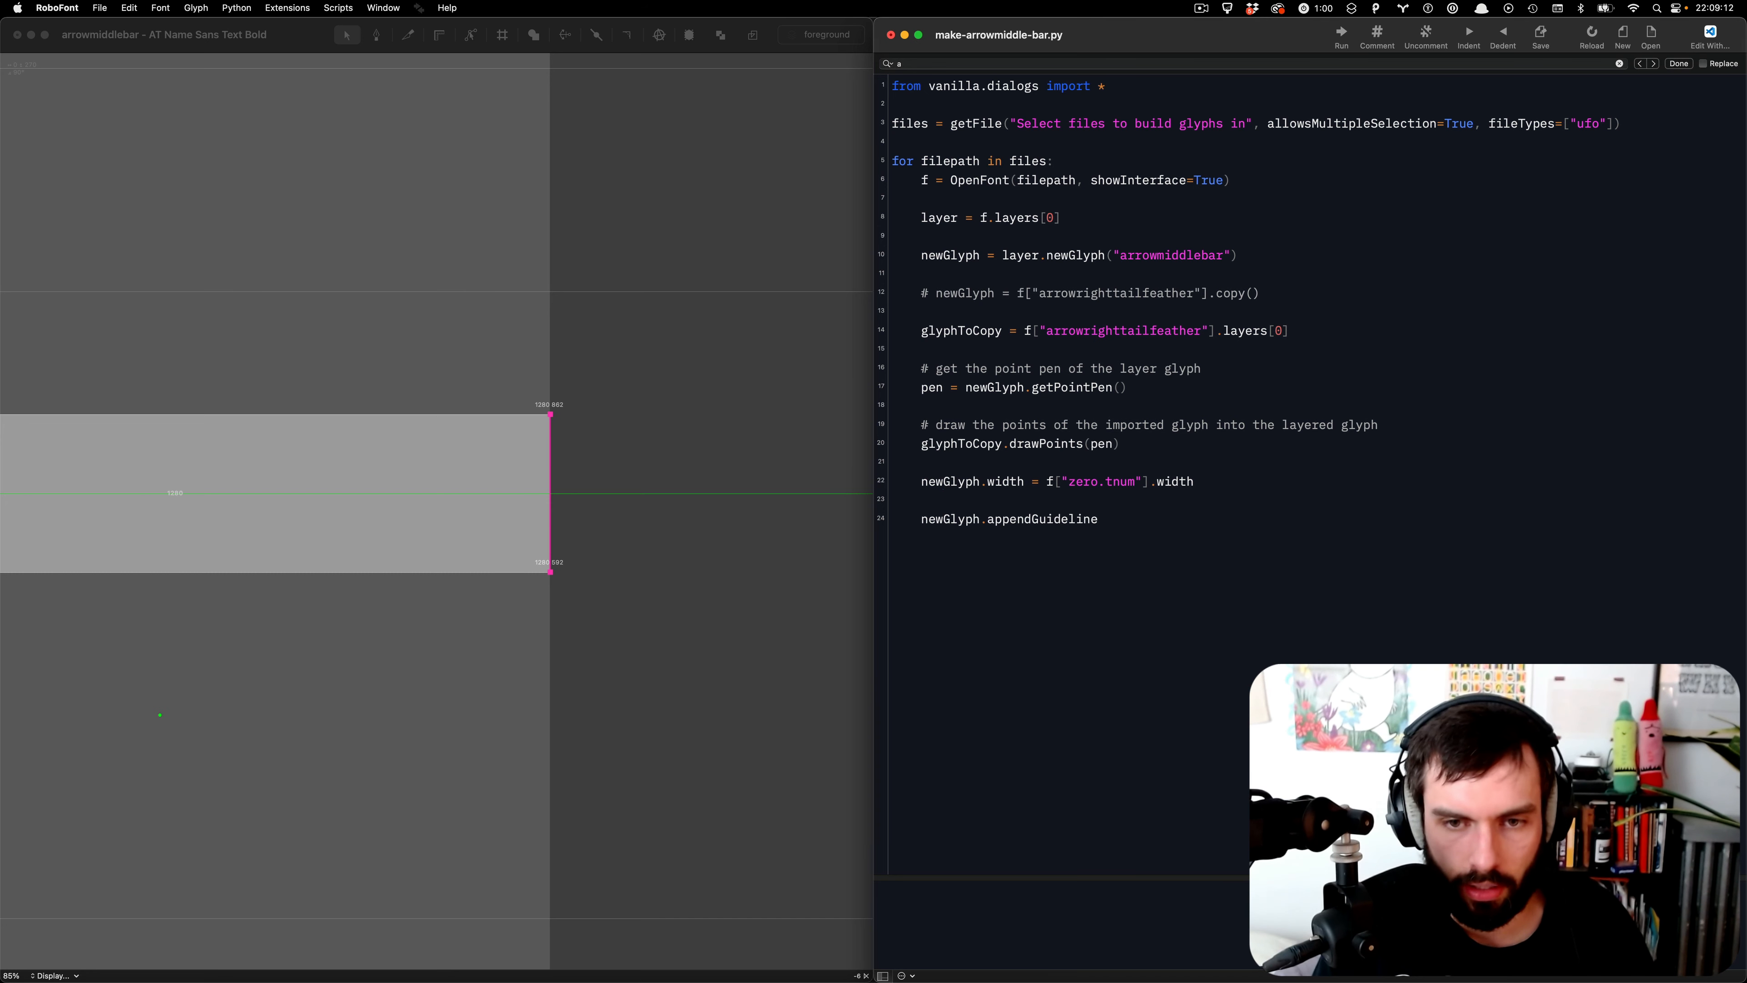
text(()
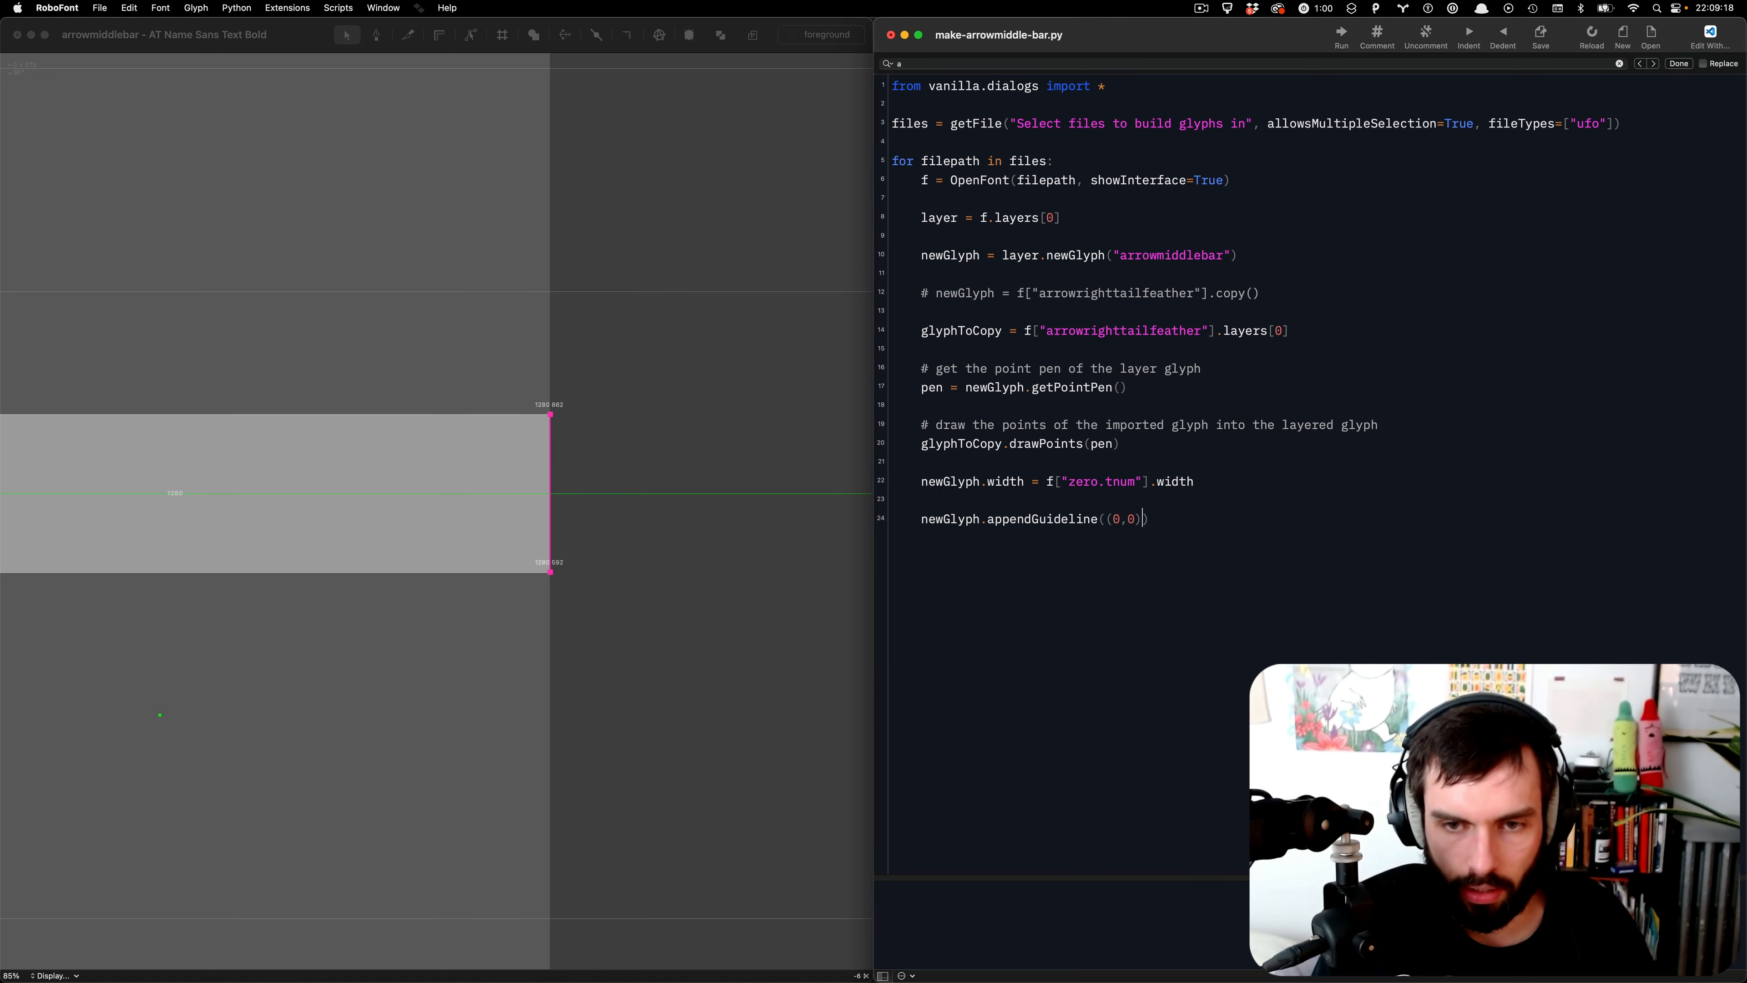
text((0,0), )
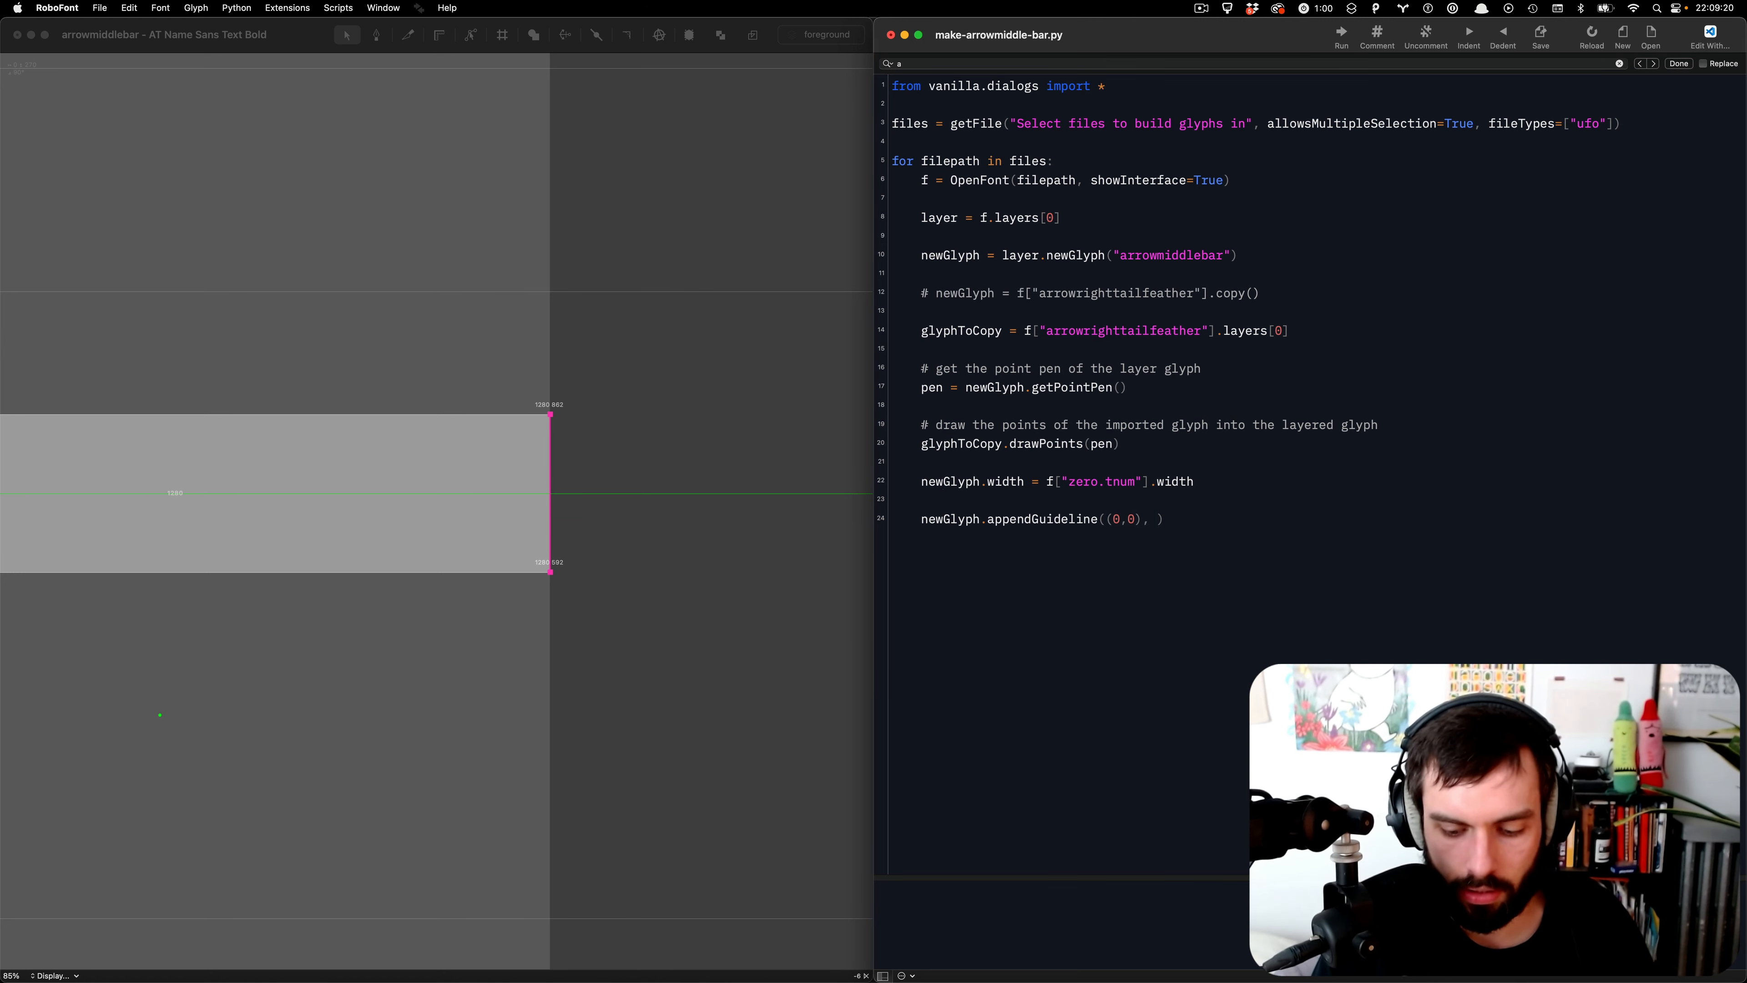
text(90)
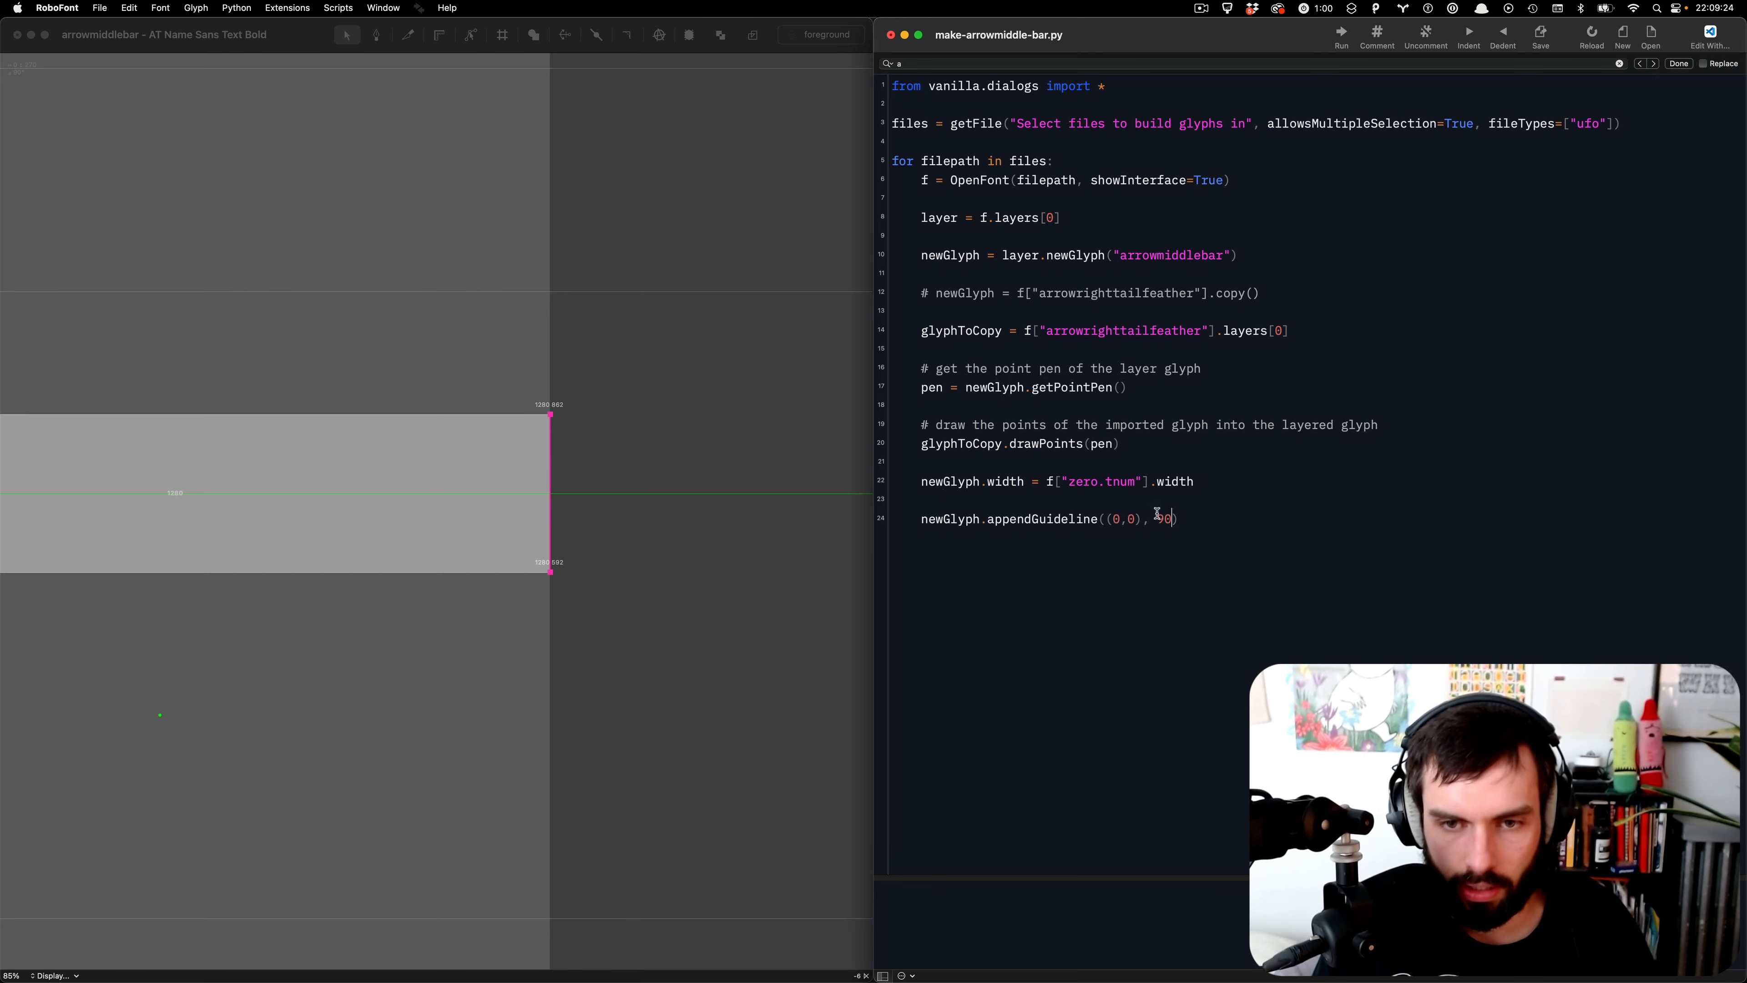
- Duplicate the appendGuideline line and set the copy's x value to f["zero.tnum"].width
drag(1200, 520, 919, 519)
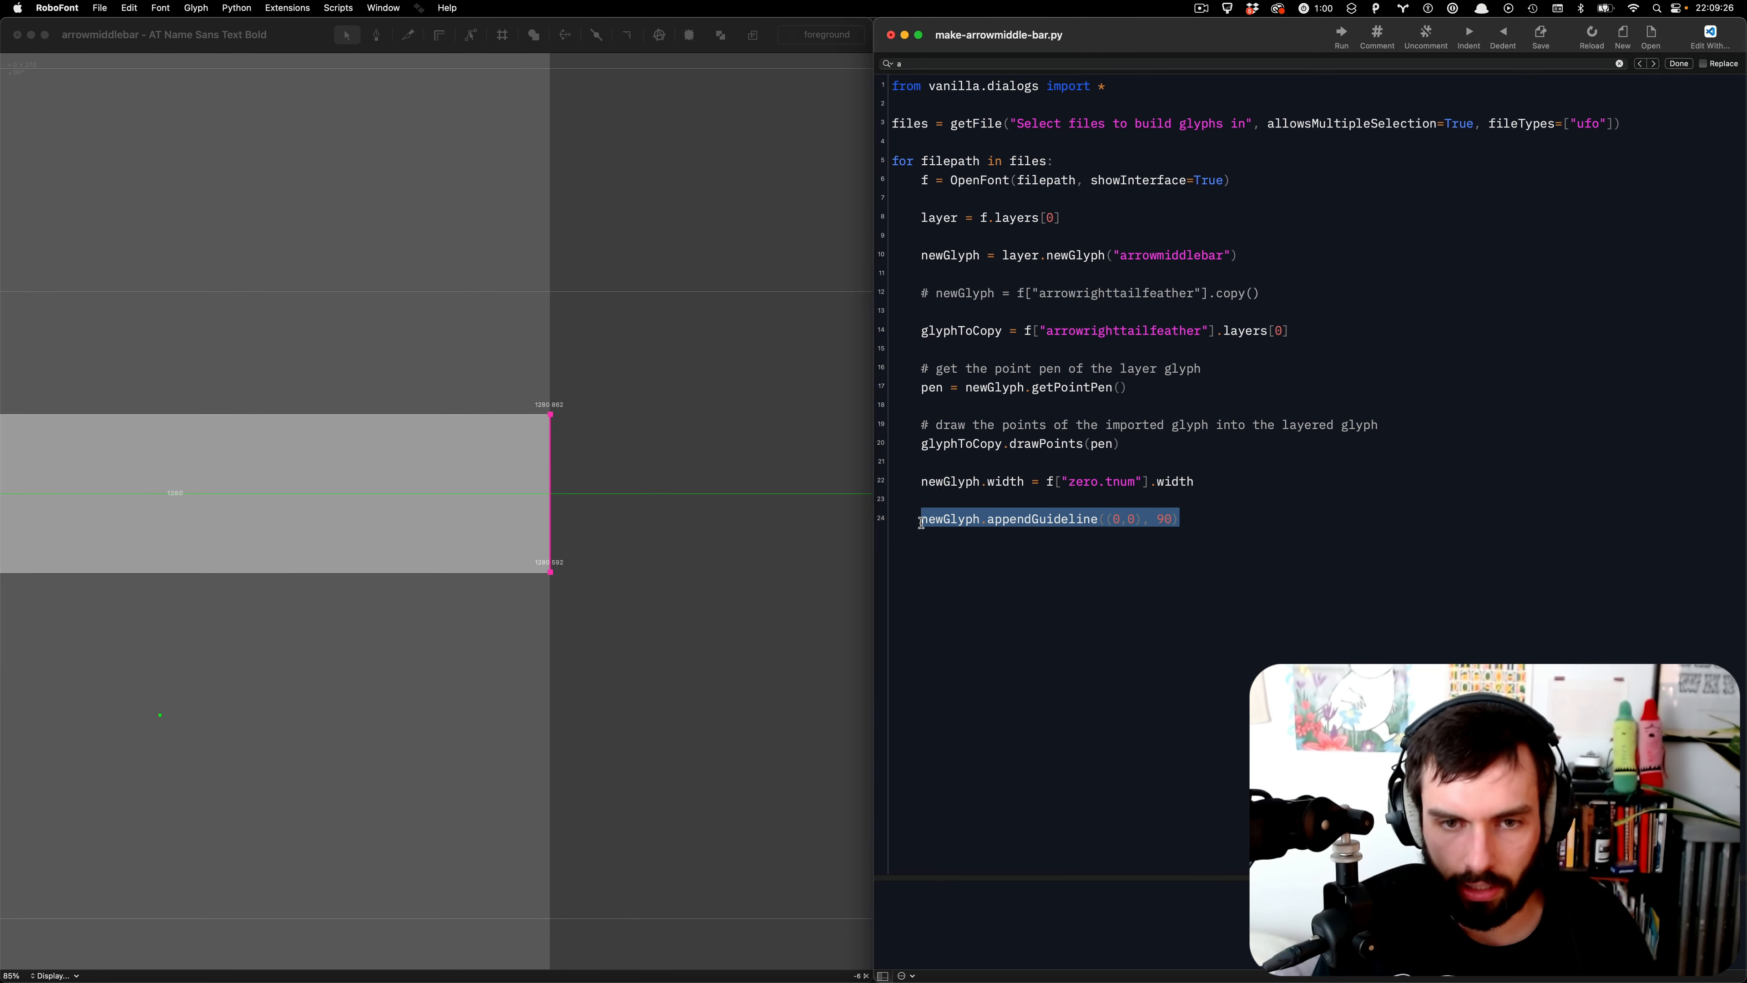
key(cmd+c)
key(Right)
key(cmd+v)
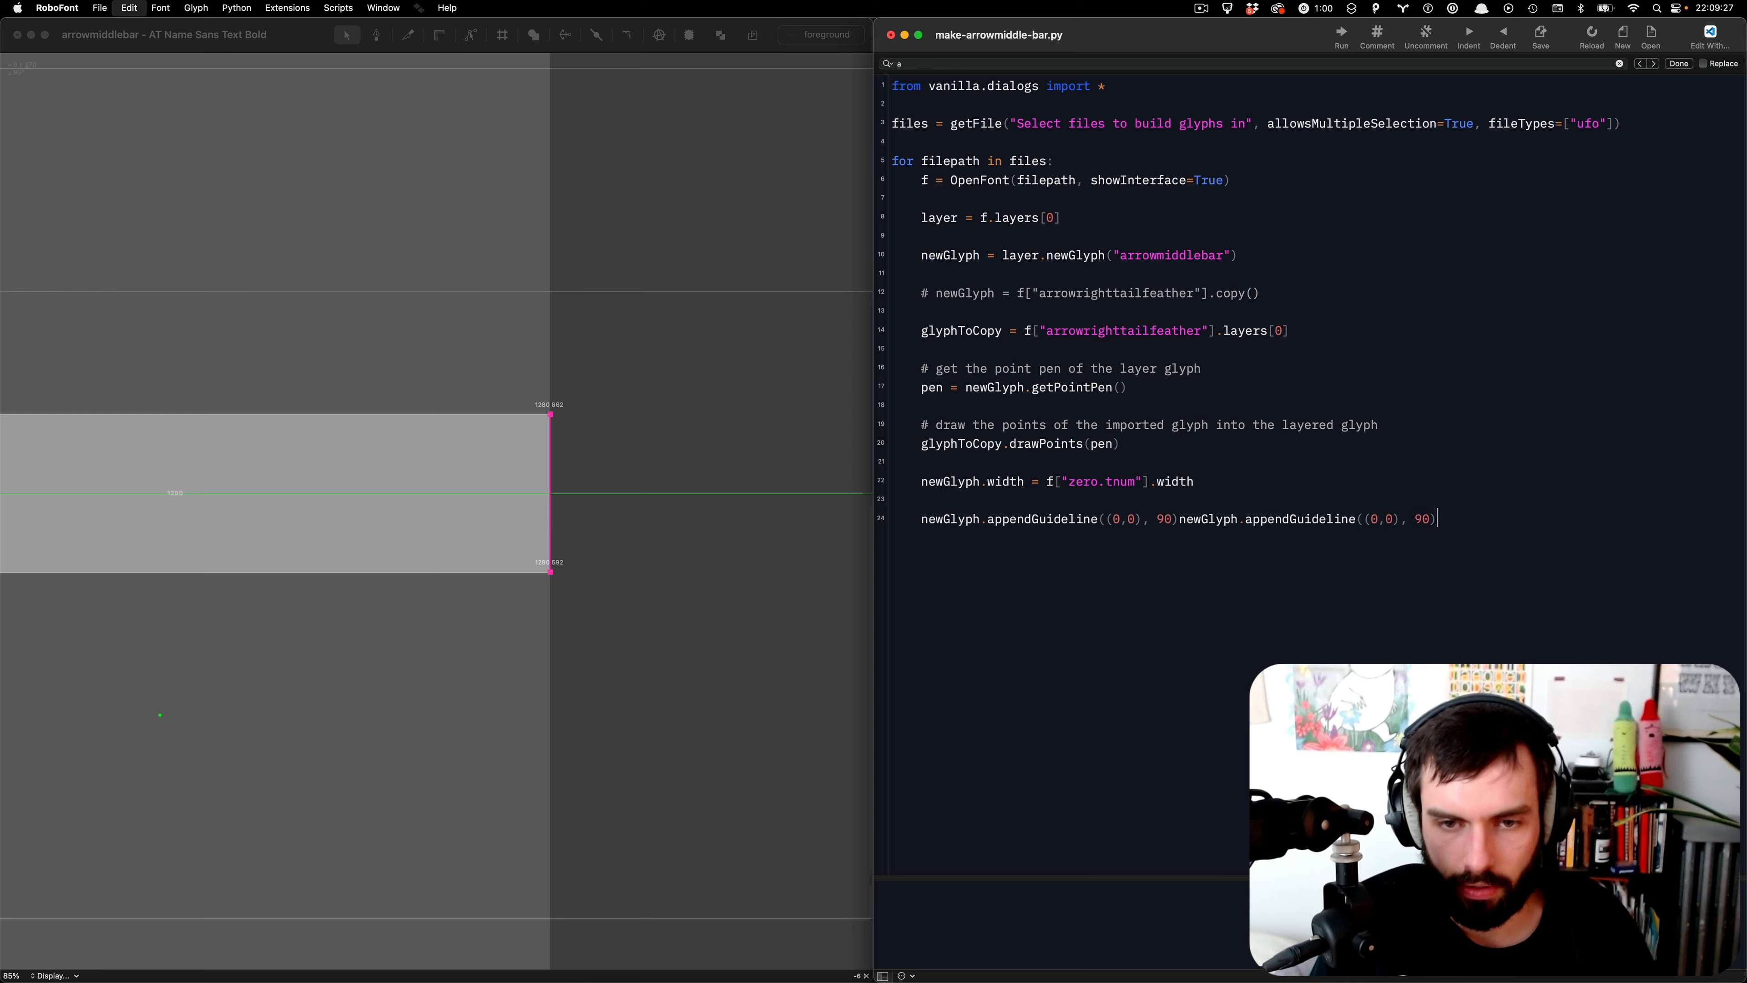
click(1179, 516)
key(Return)
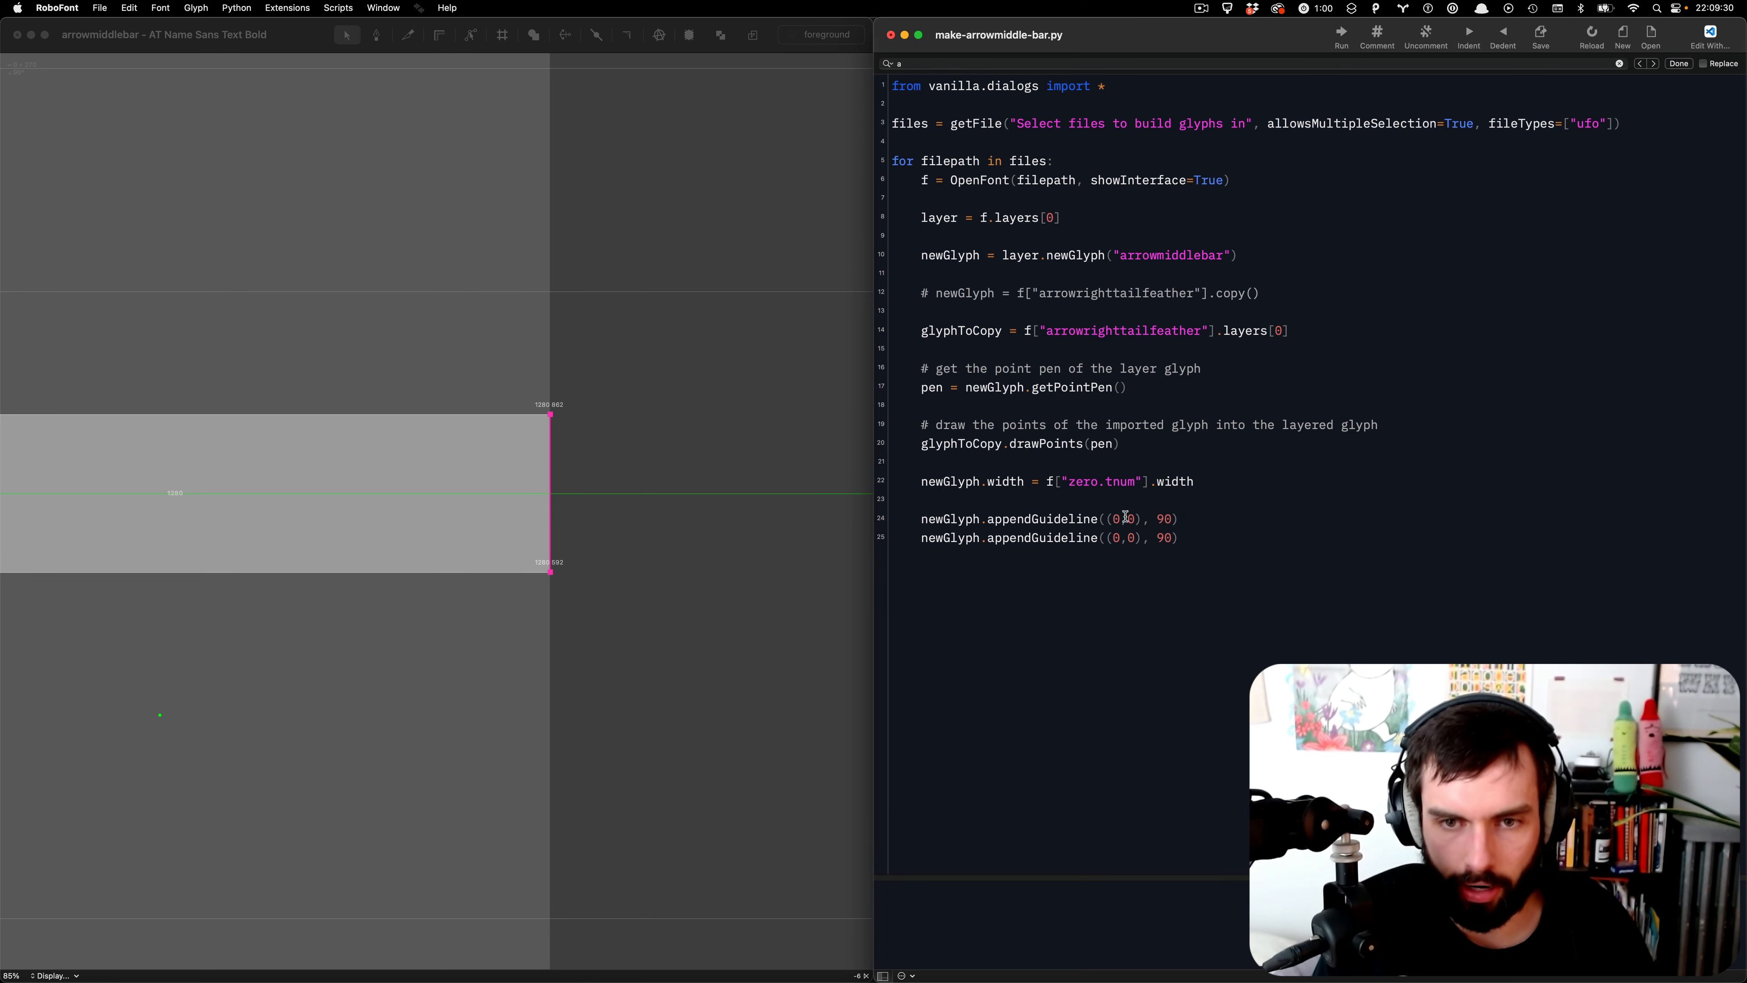
drag(1204, 482, 1046, 484)
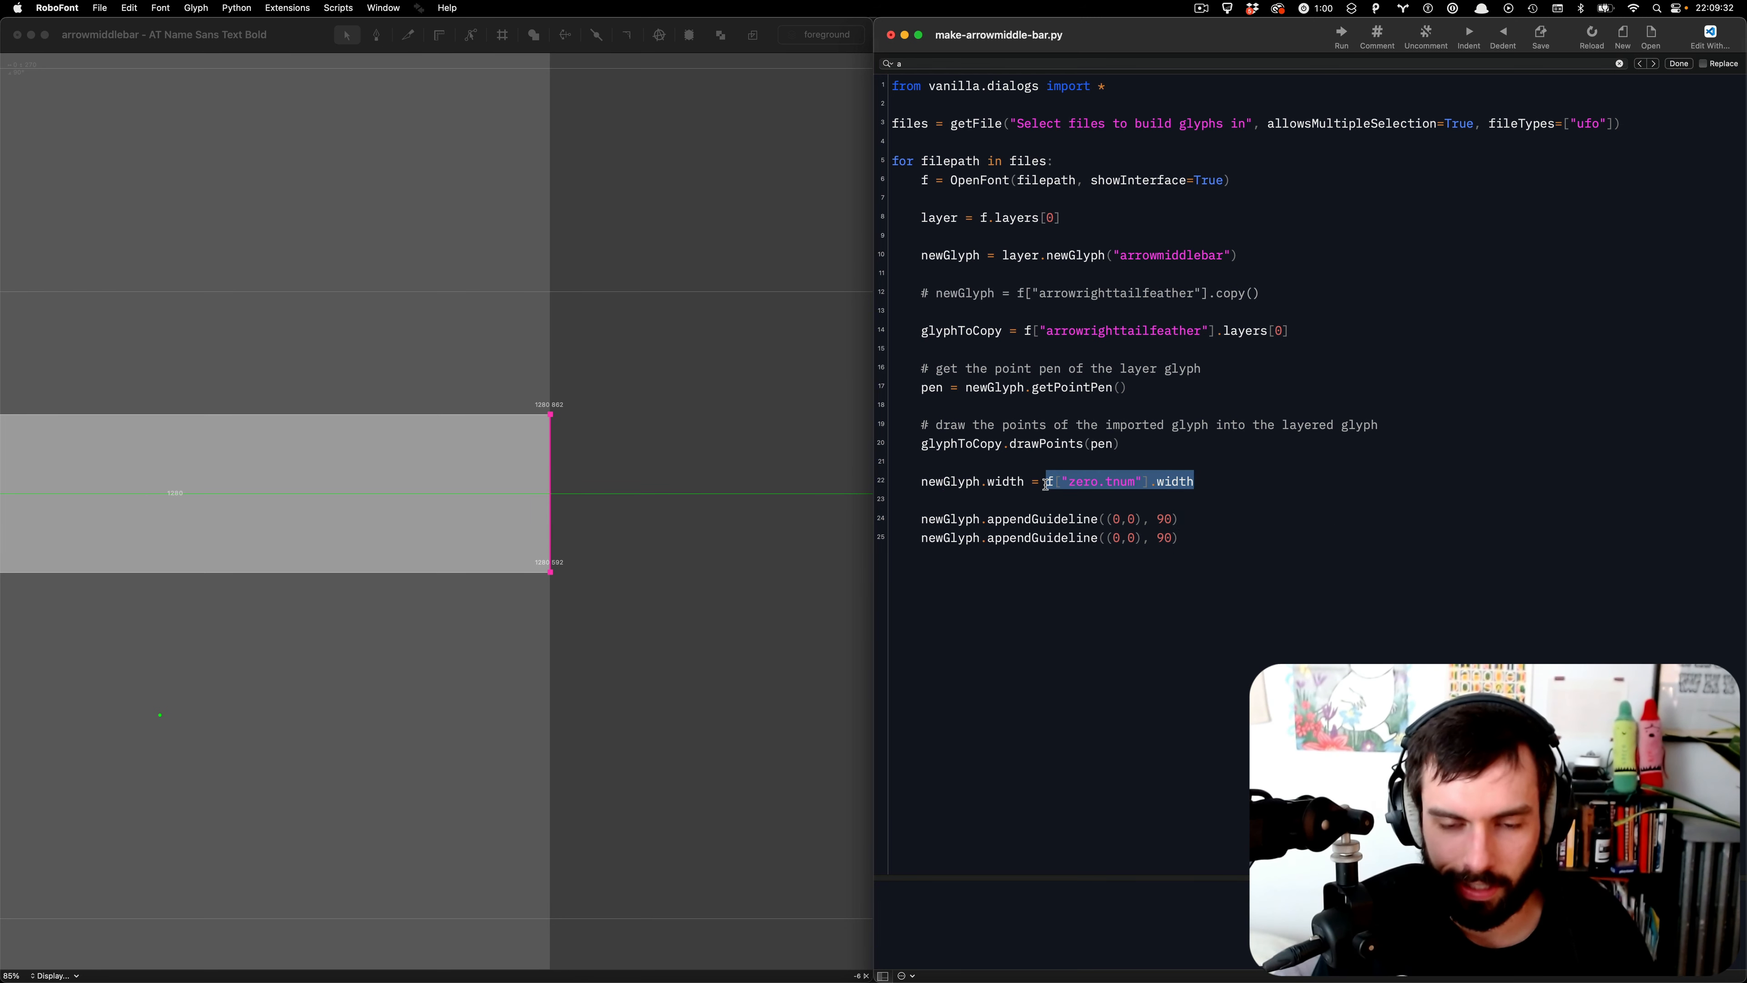
double_click(1121, 537)
key(cmd+v)
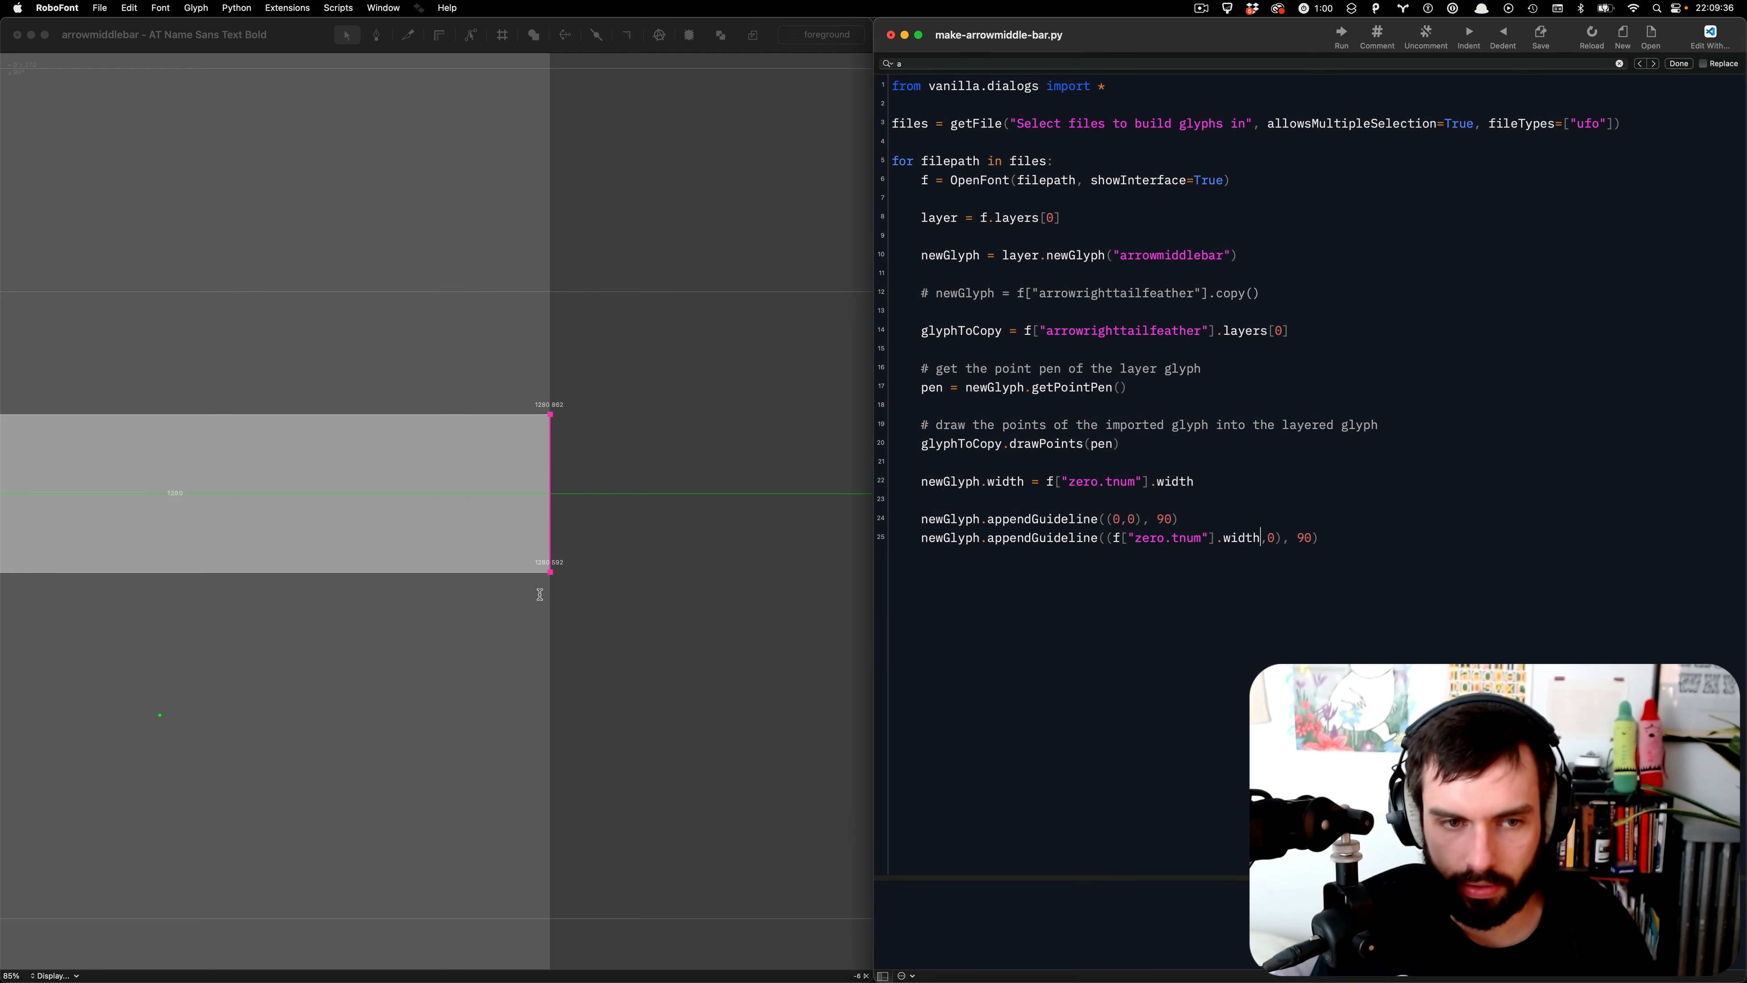
- Run the script again on Name_Sans-Display_Bold.ufo and Name_Sans-Text_Bold.ufo to rebuild arrowmiddlebar with margin guidelines
scroll(544, 594, down, 5)
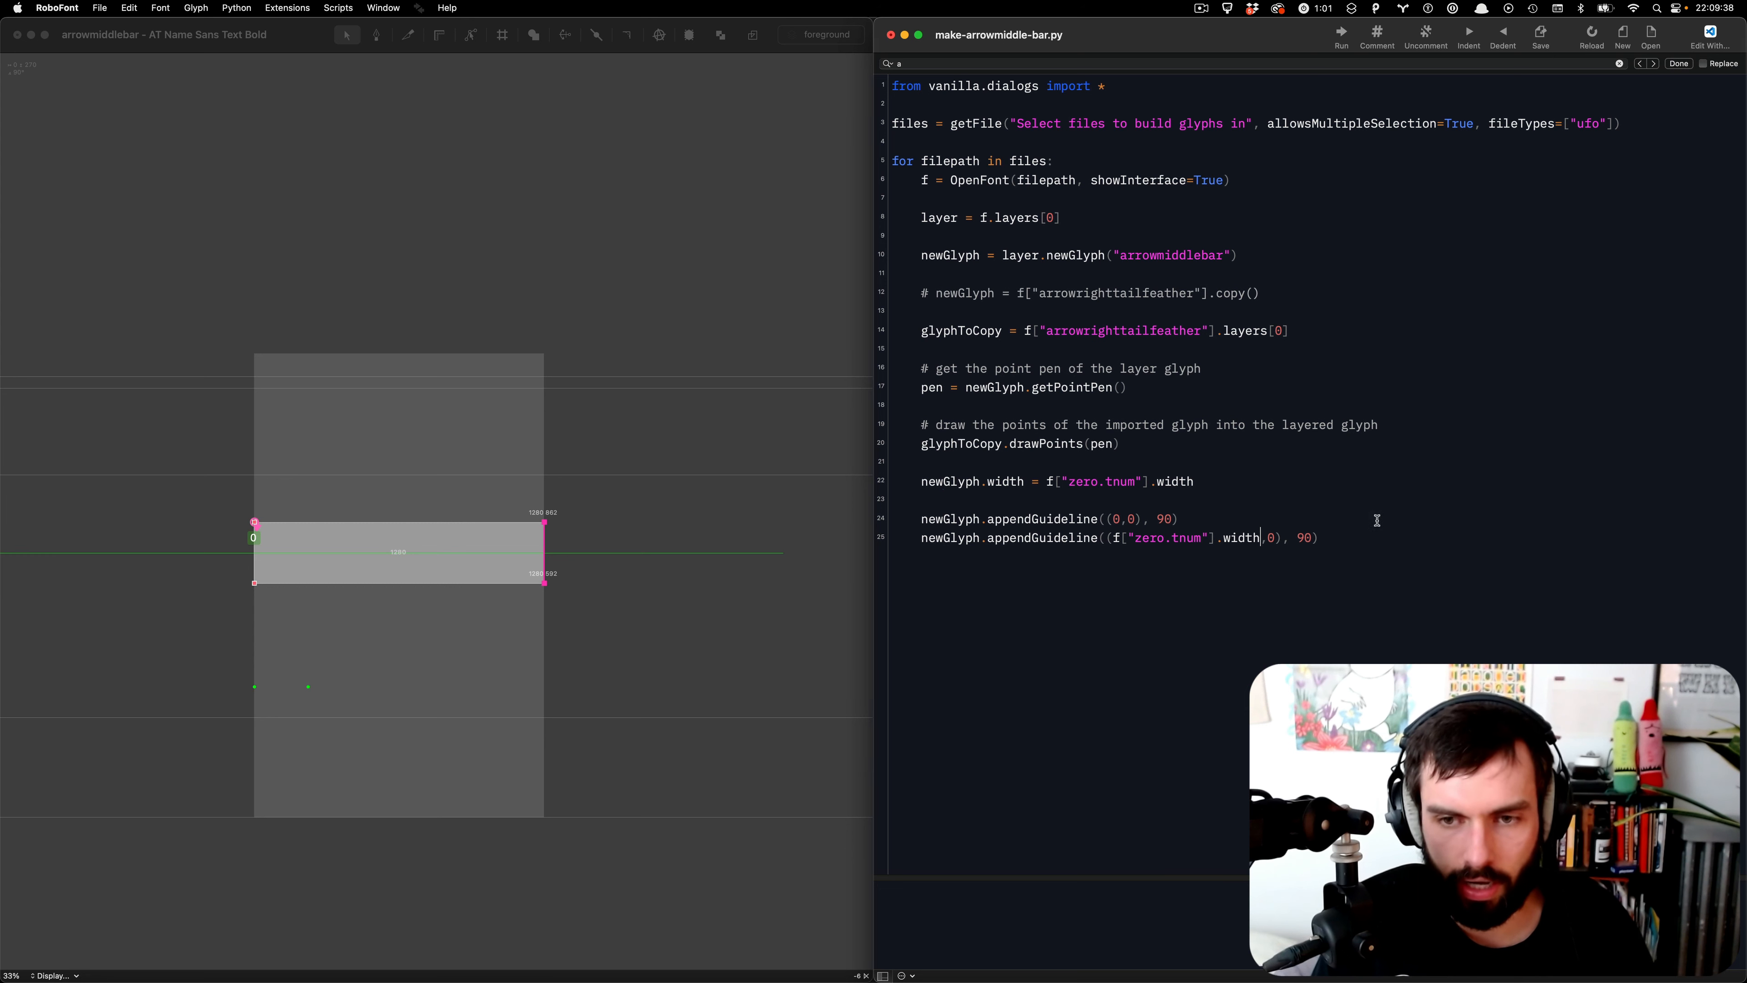
click(1264, 536)
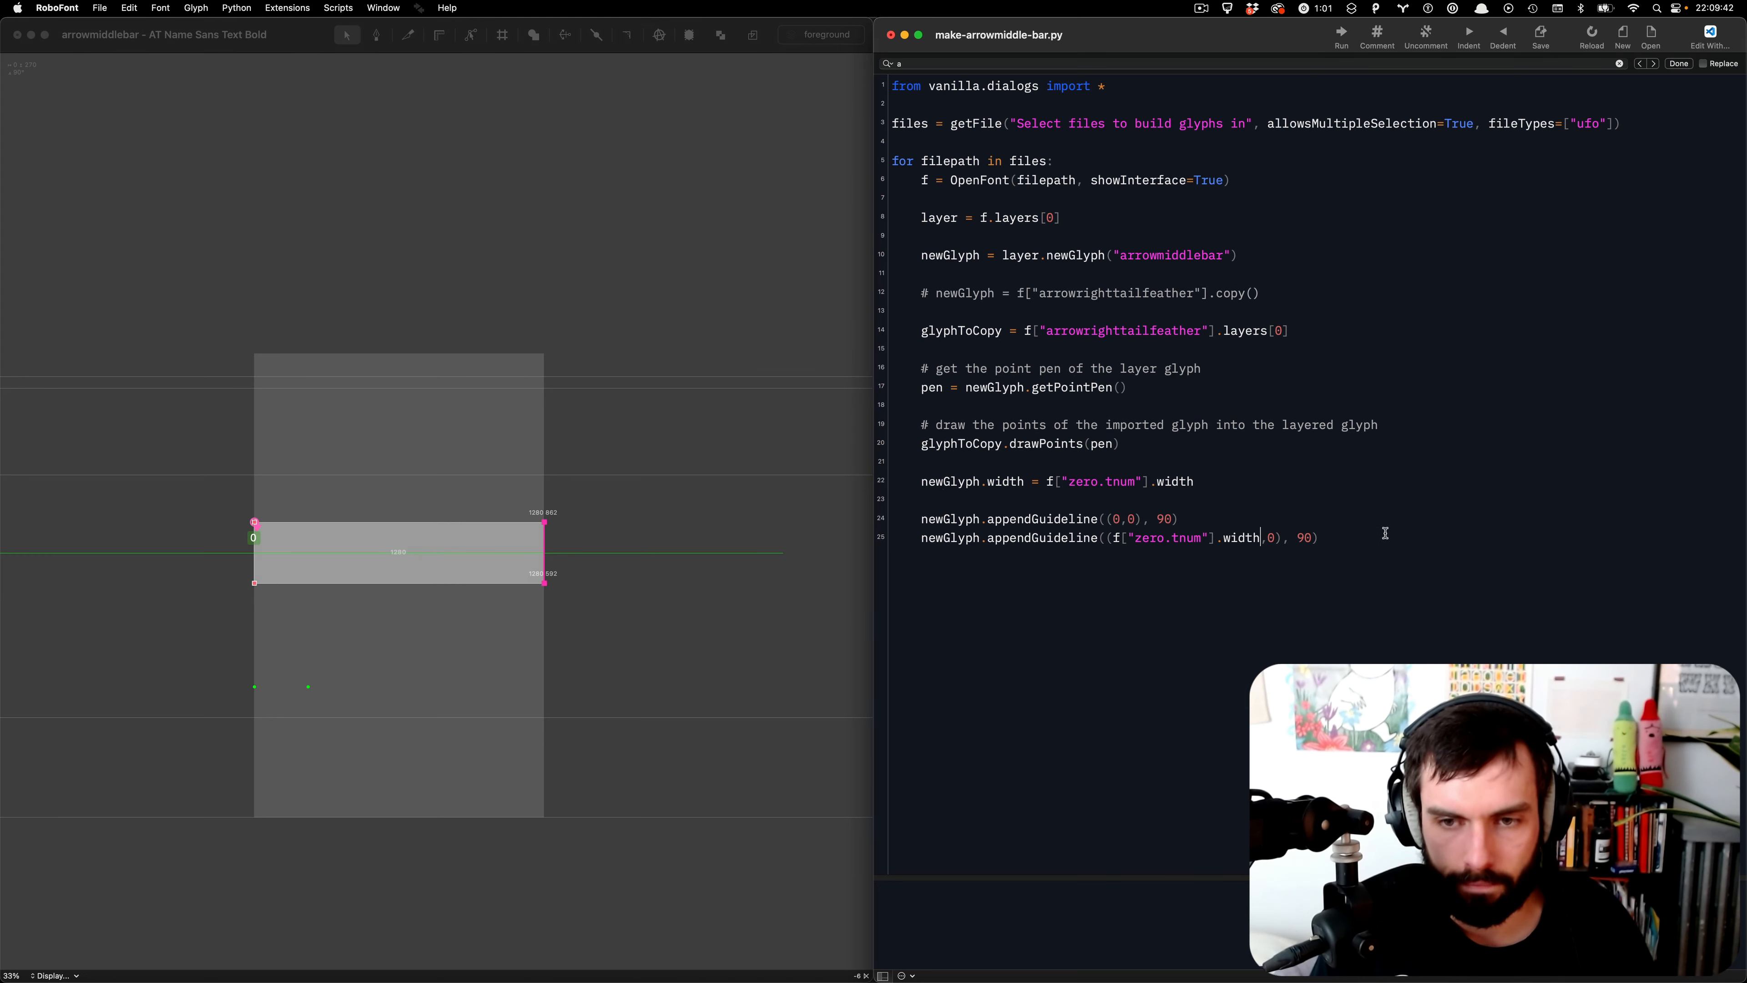
key(super+r)
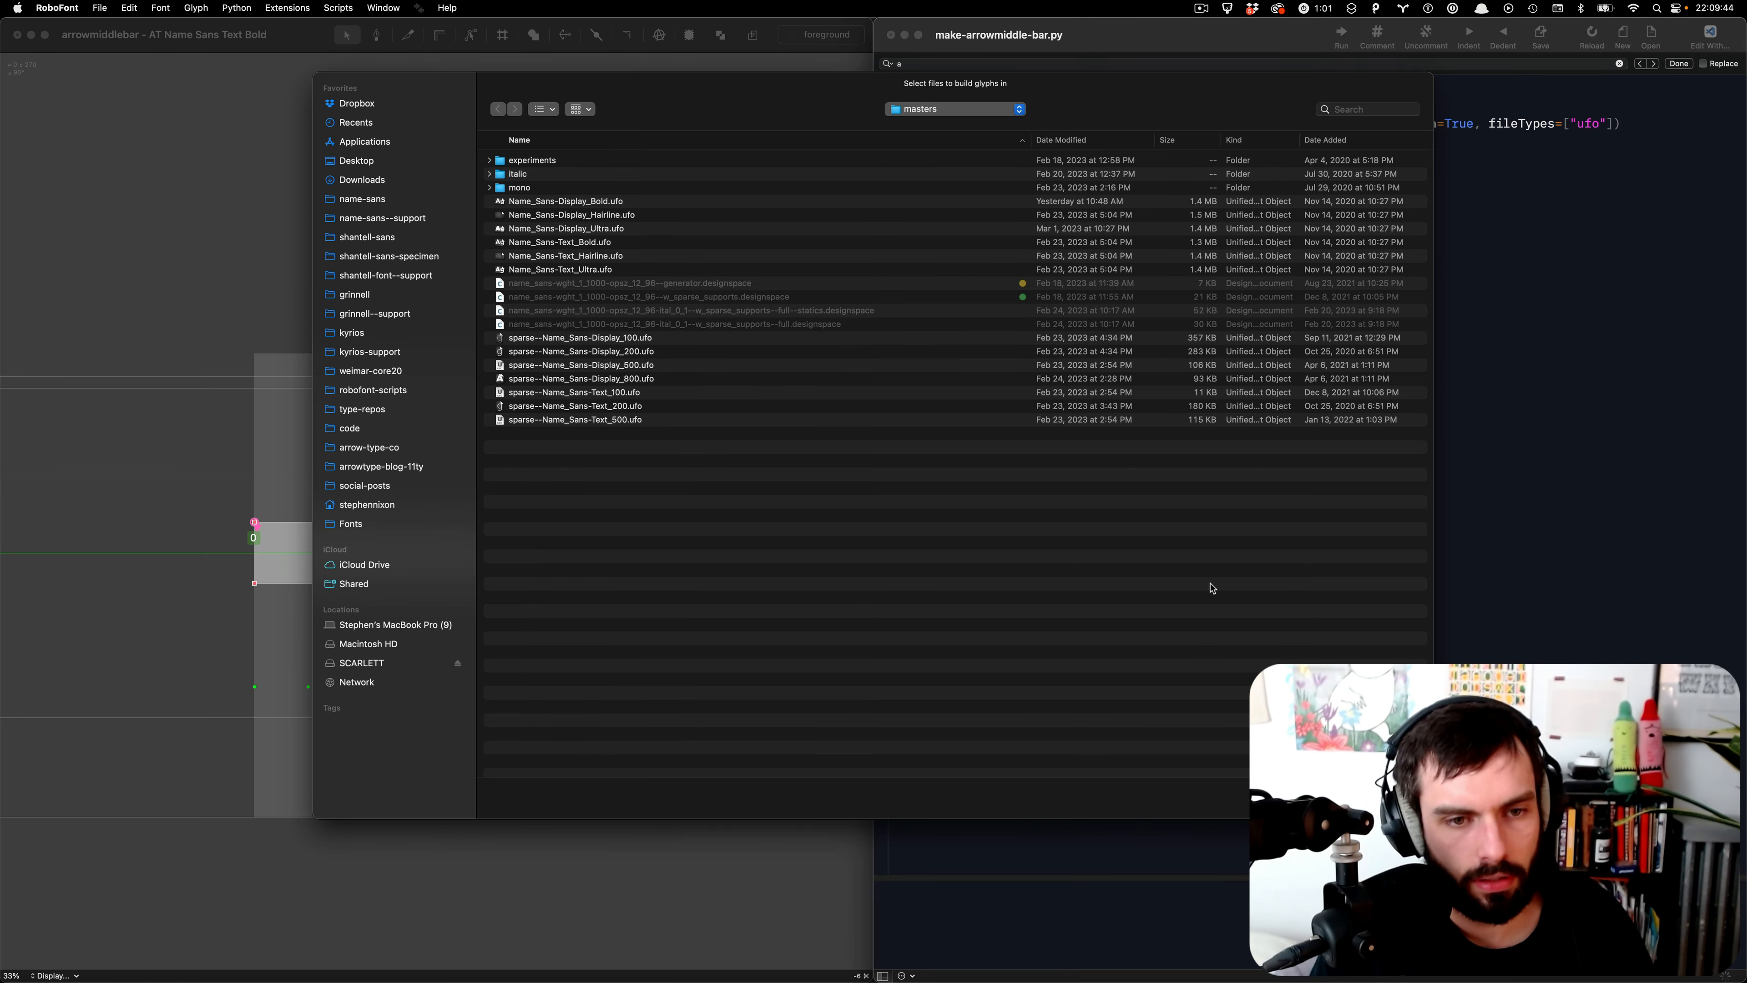
click(558, 202)
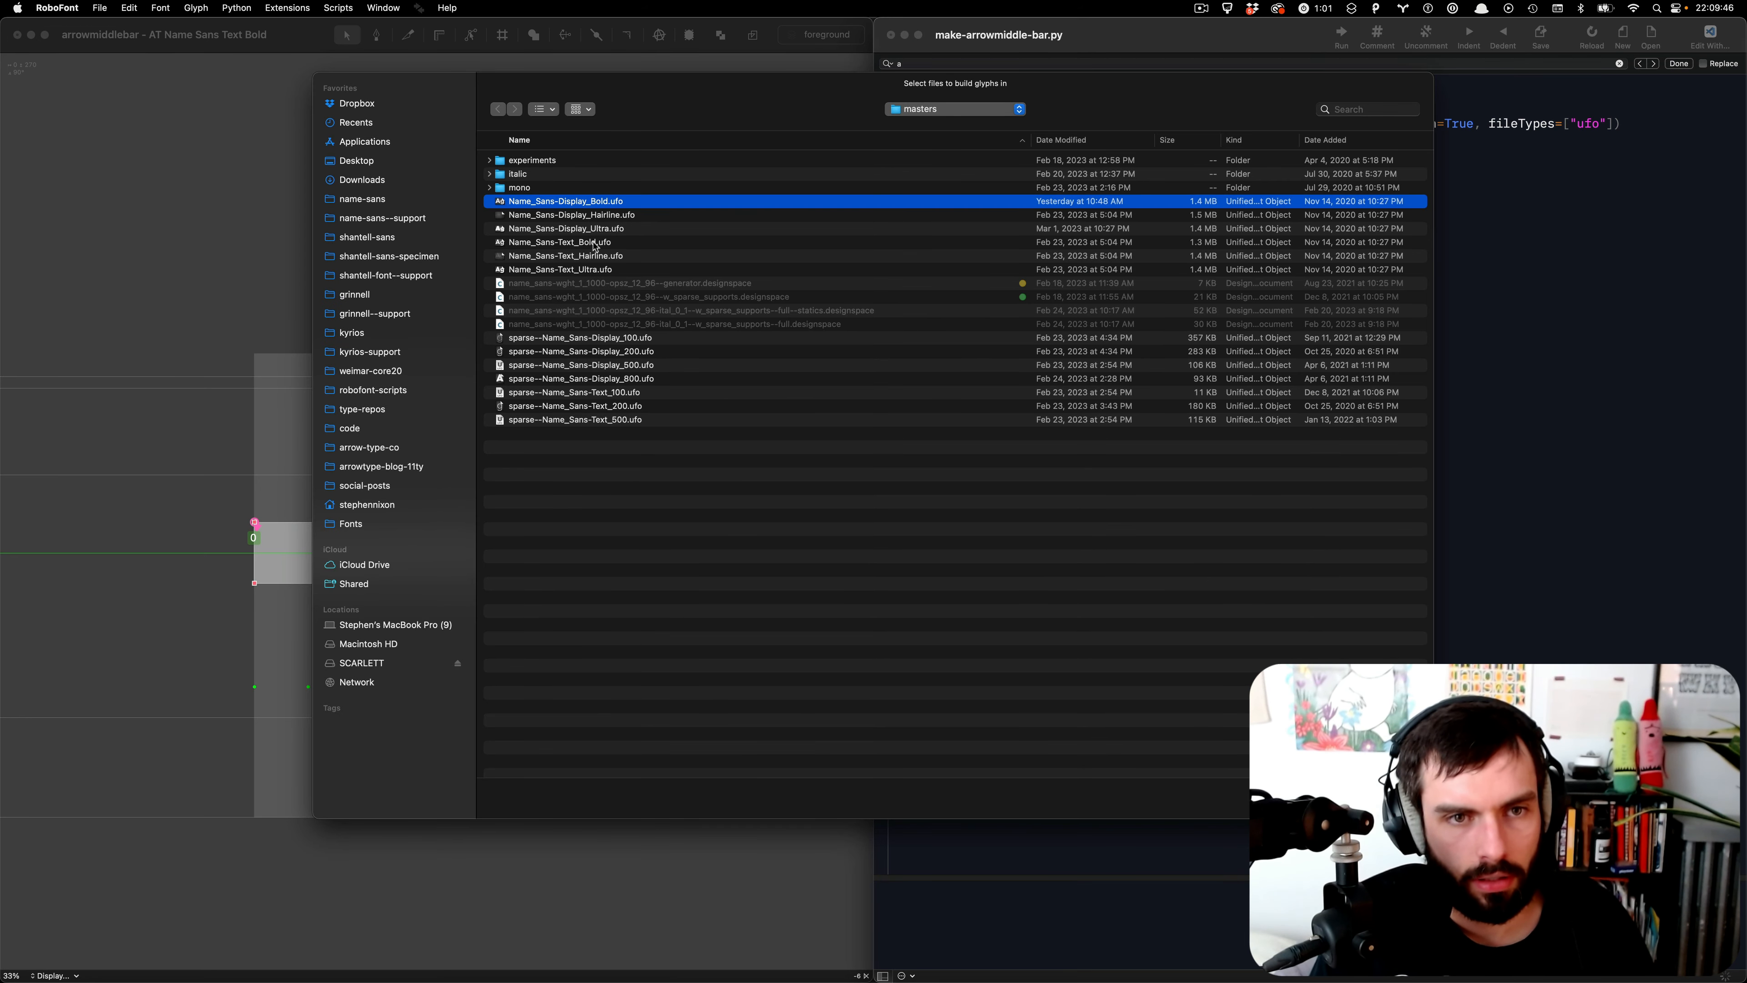
super+click(596, 242)
key(Return)
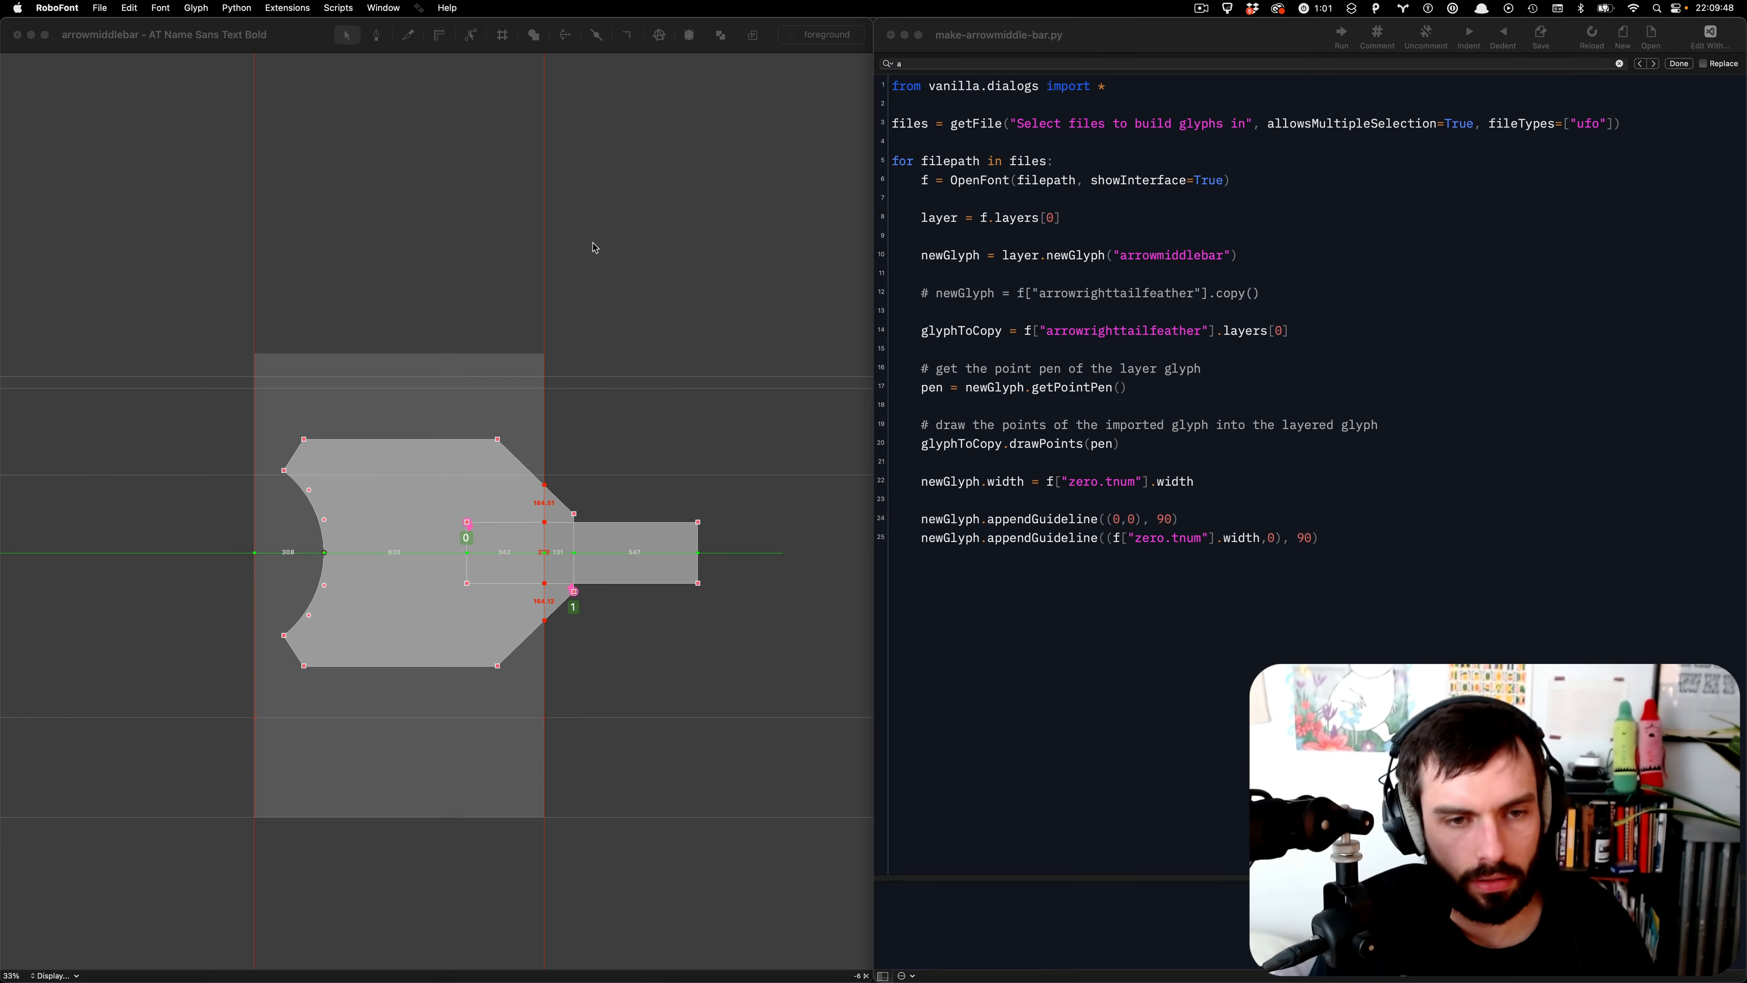
- Delete the tail feather contour from the rebuilt Text Bold arrowmiddlebar glyph, keeping the bar
click(595, 248)
click(398, 468)
key(BackSpace)
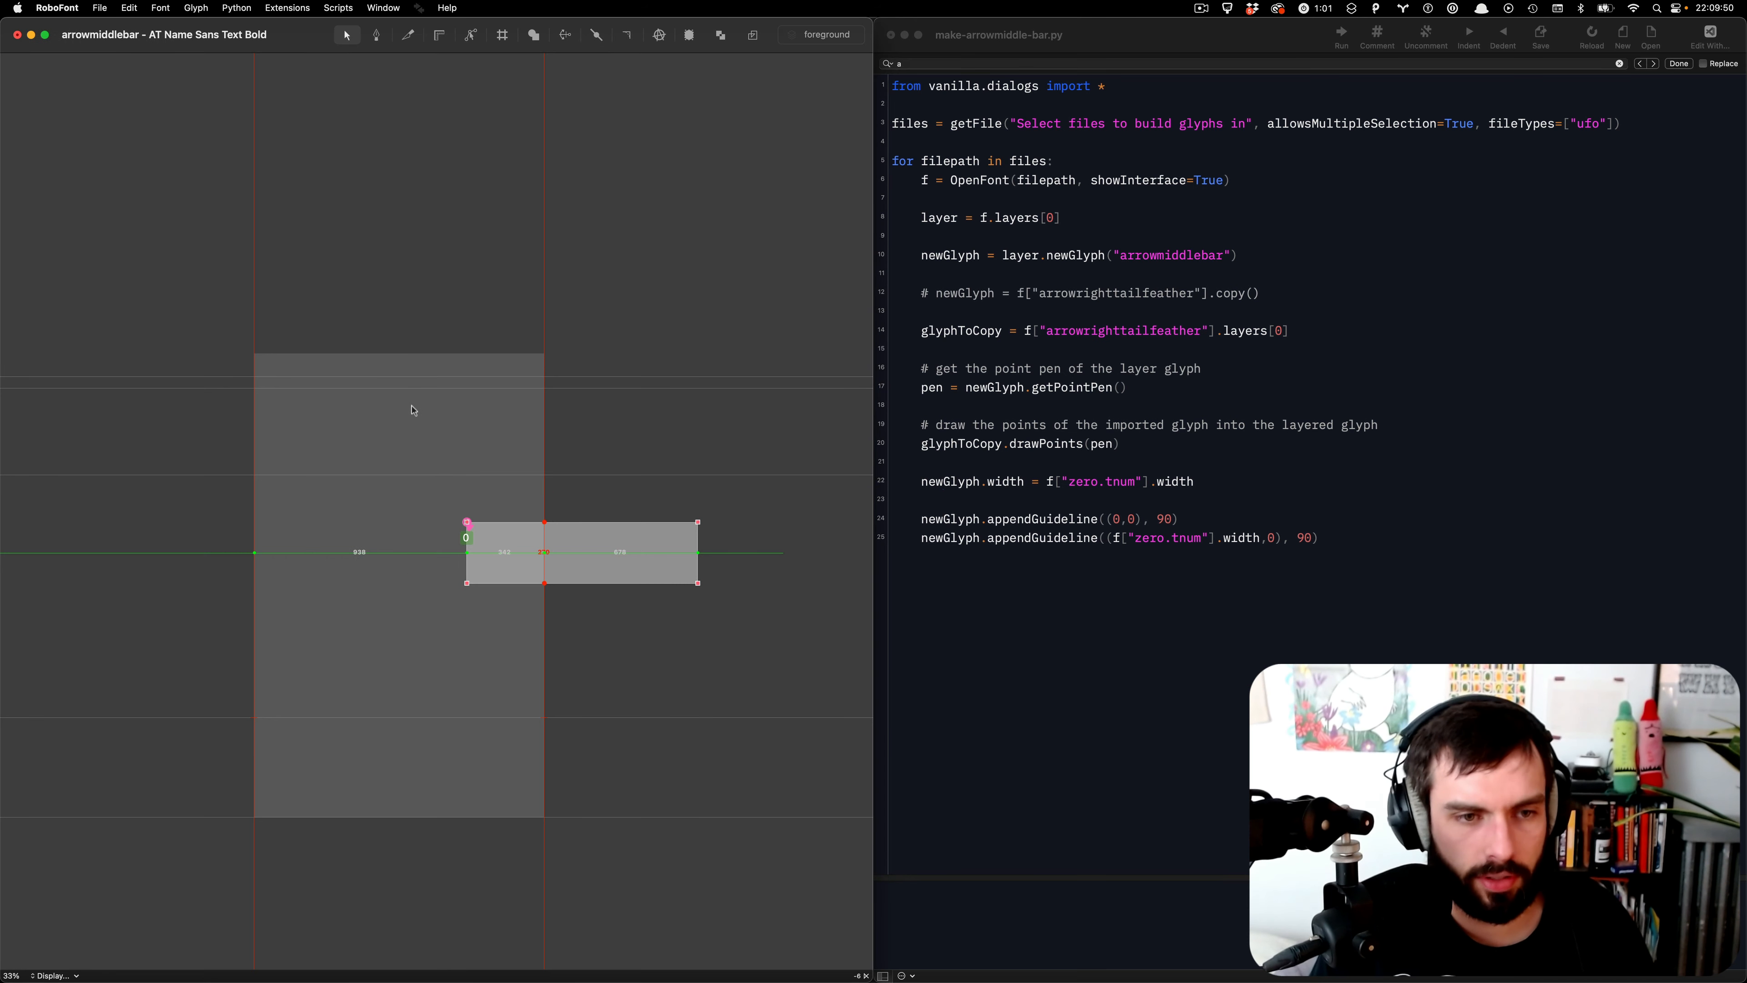
- Move the whole bar left until its left edge sits on the x = 0 guideline, and select its two right points
scroll(486, 470, up, 2)
scroll(487, 470, up, 1)
key(super+a)
key(super+shift+Left)
key(super+shift+Left)
key(super+shift+Left)
key(super+shift+Left)
key(super+shift+Left)
key(super+shift+Left)
key(super+shift+Left)
key(super+shift+Left)
key(super+shift+Left)
key(super+shift+Left)
key(super+shift+Left)
key(super+shift+Left)
key(super+shift+Left)
key(super+shift+Left)
key(super+shift+Left)
key(super+shift+Left)
key(super+shift+Left)
key(super+shift+Left)
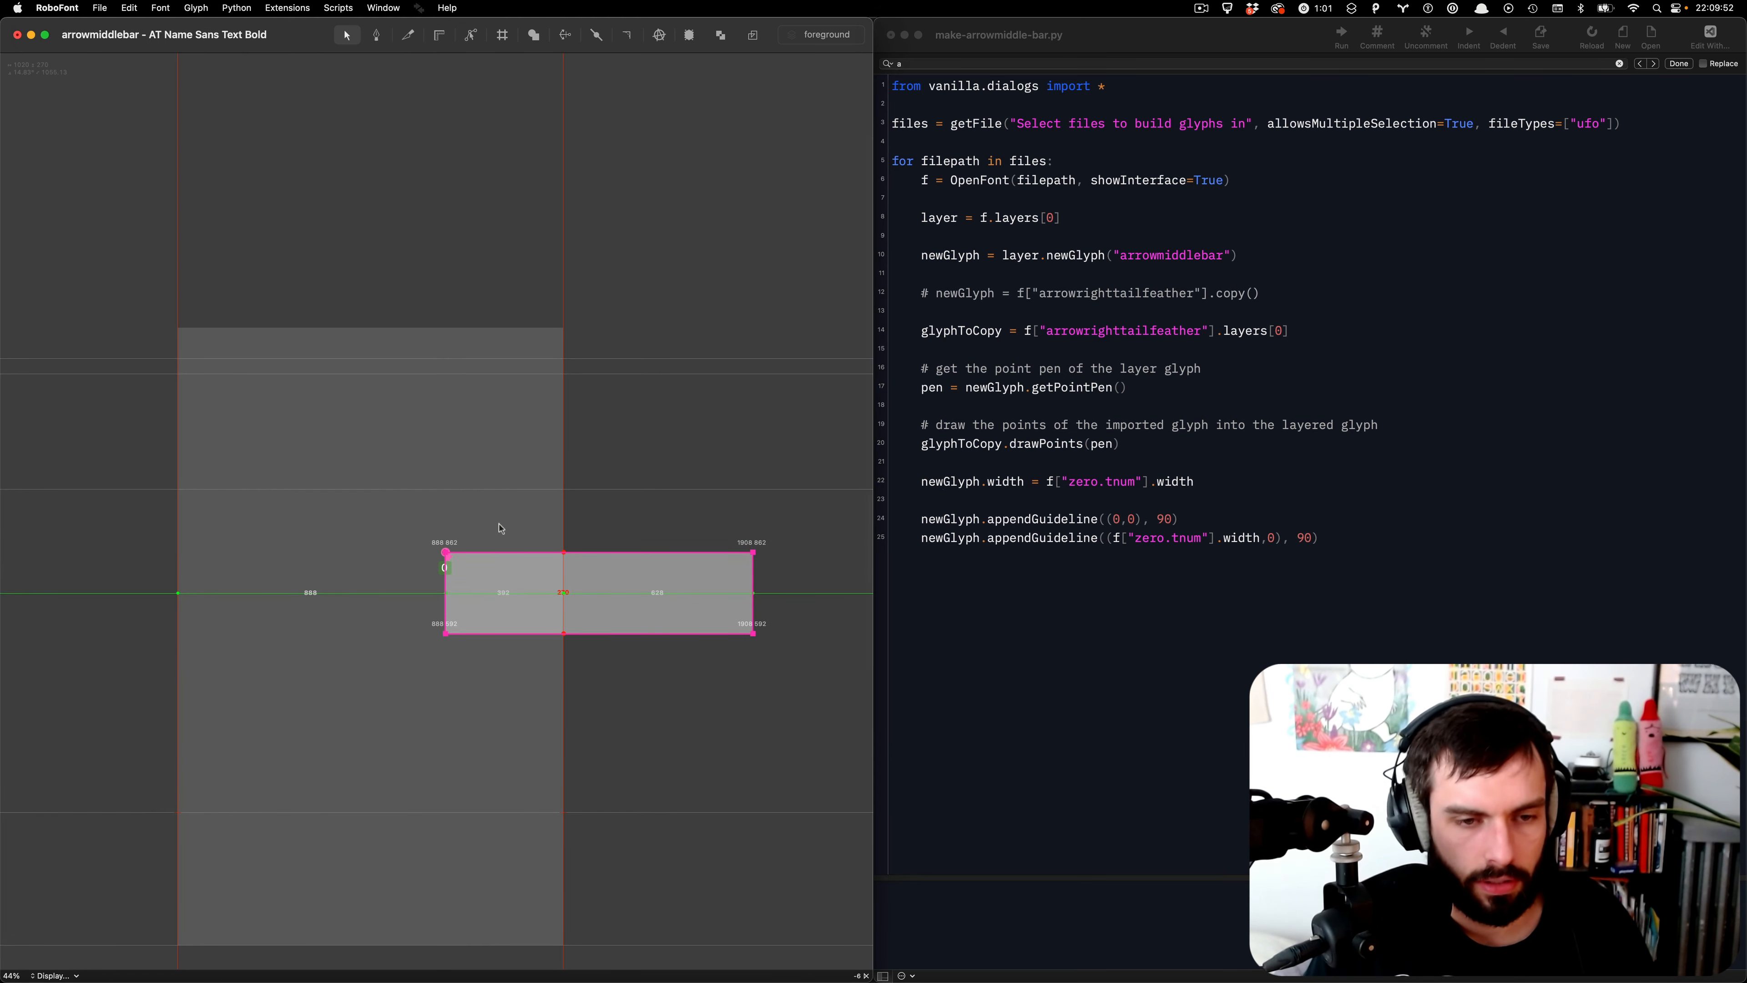
key(shift+Left)
key(shift+Left)
key(shift+Left)
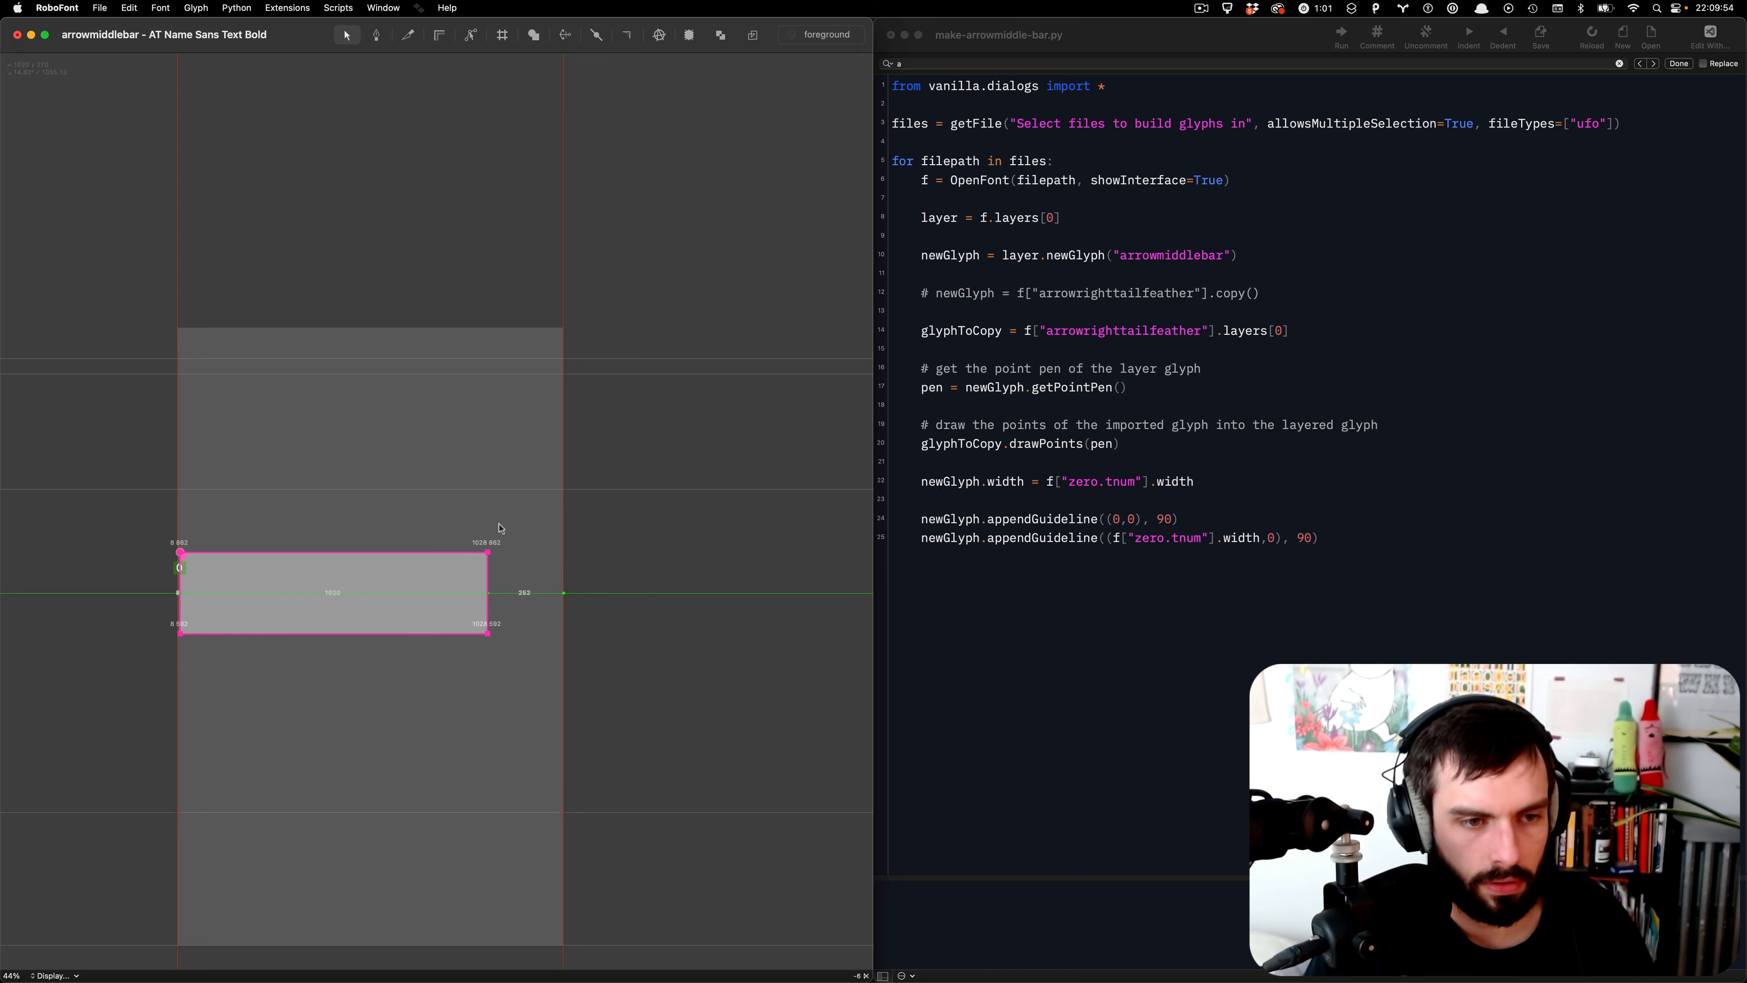
key(Left)
key(Left)
key(Left)
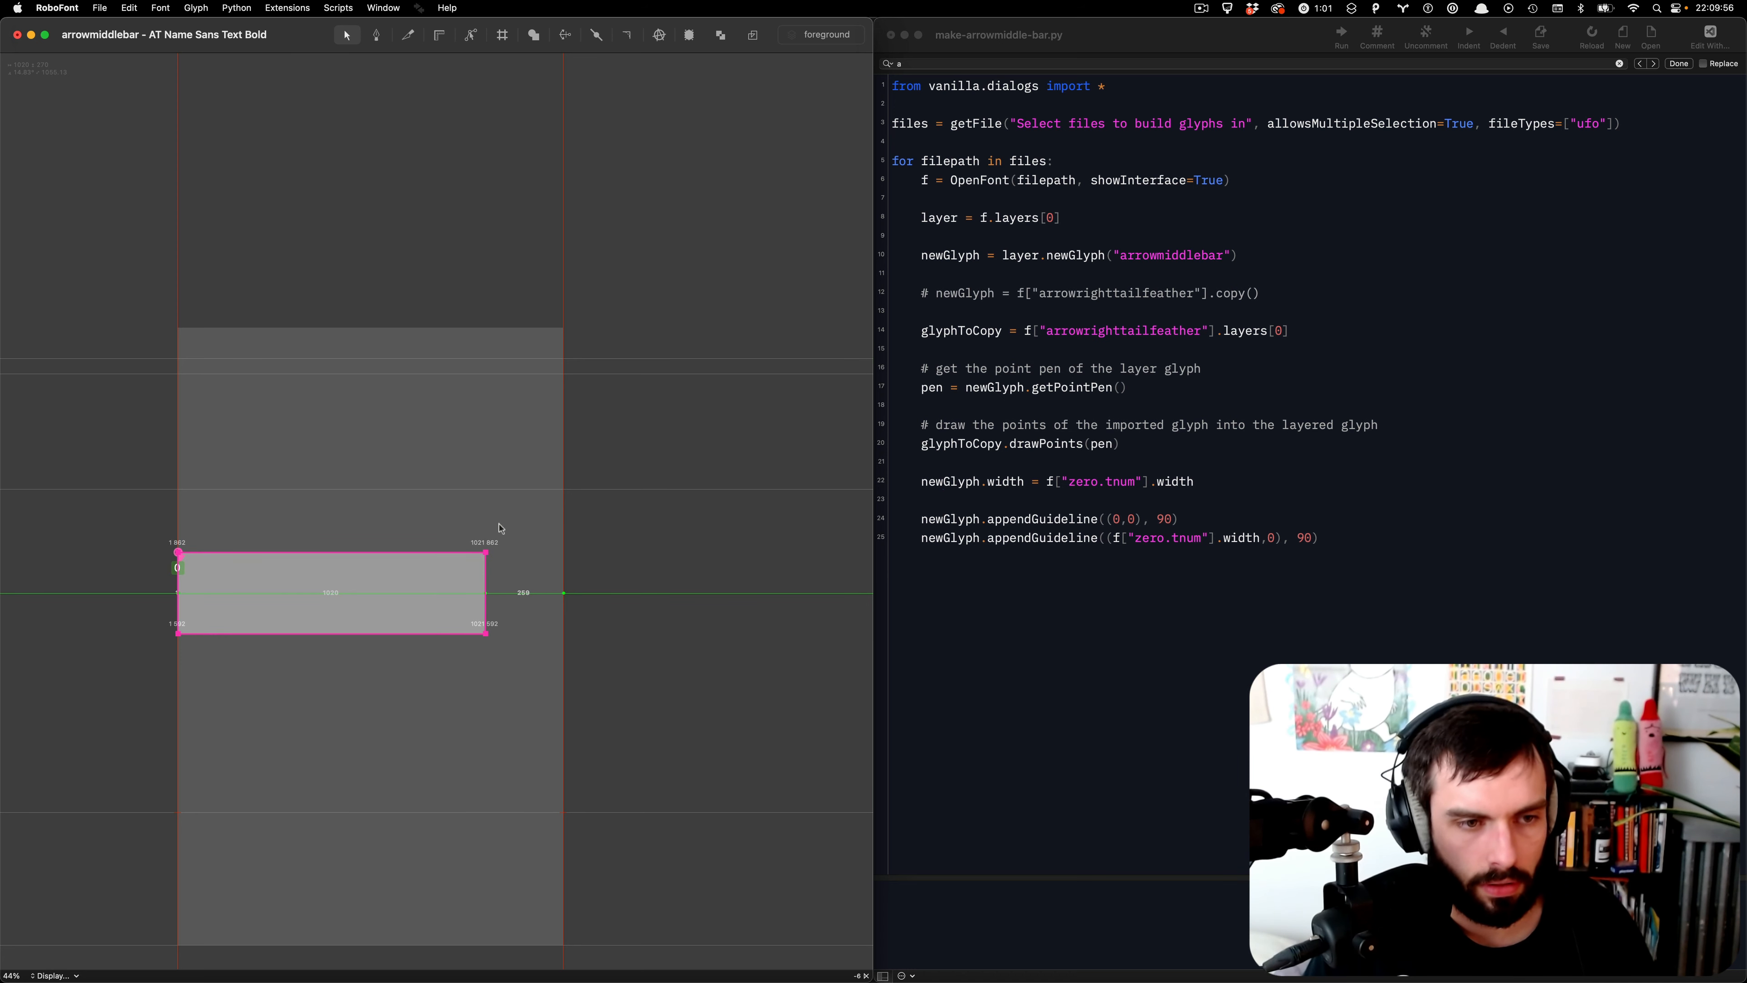
key(Left)
drag(500, 527, 411, 724)
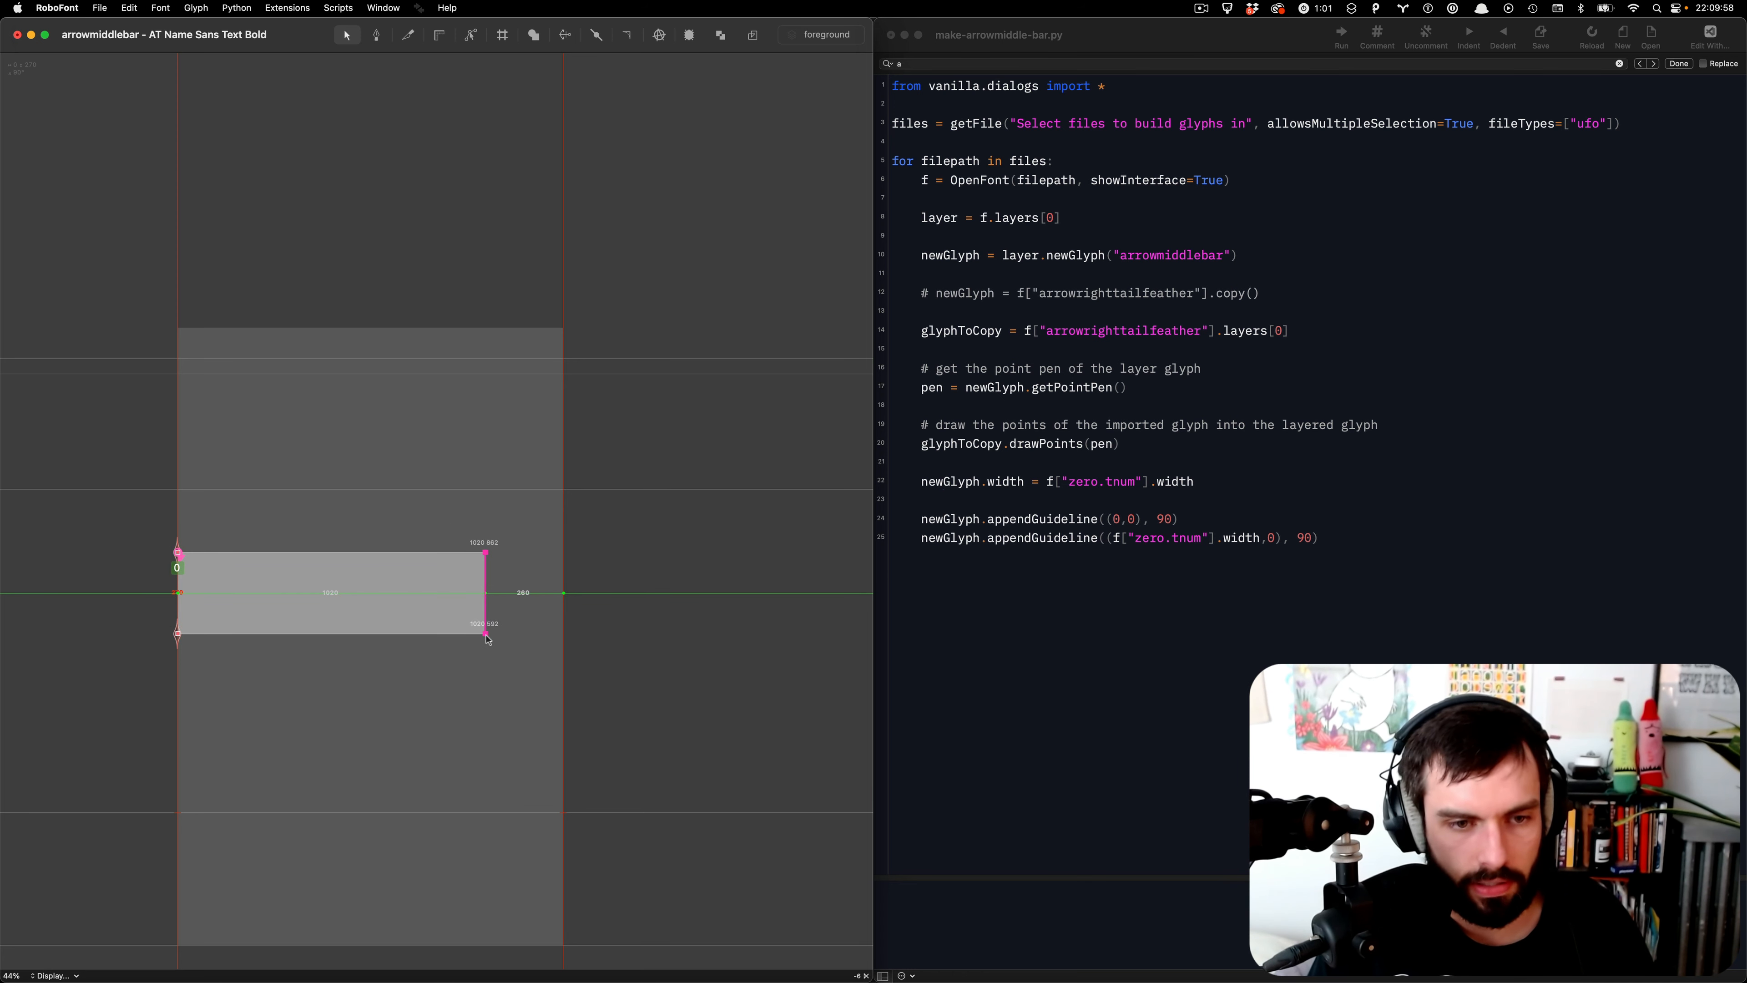
drag(487, 640, 565, 641)
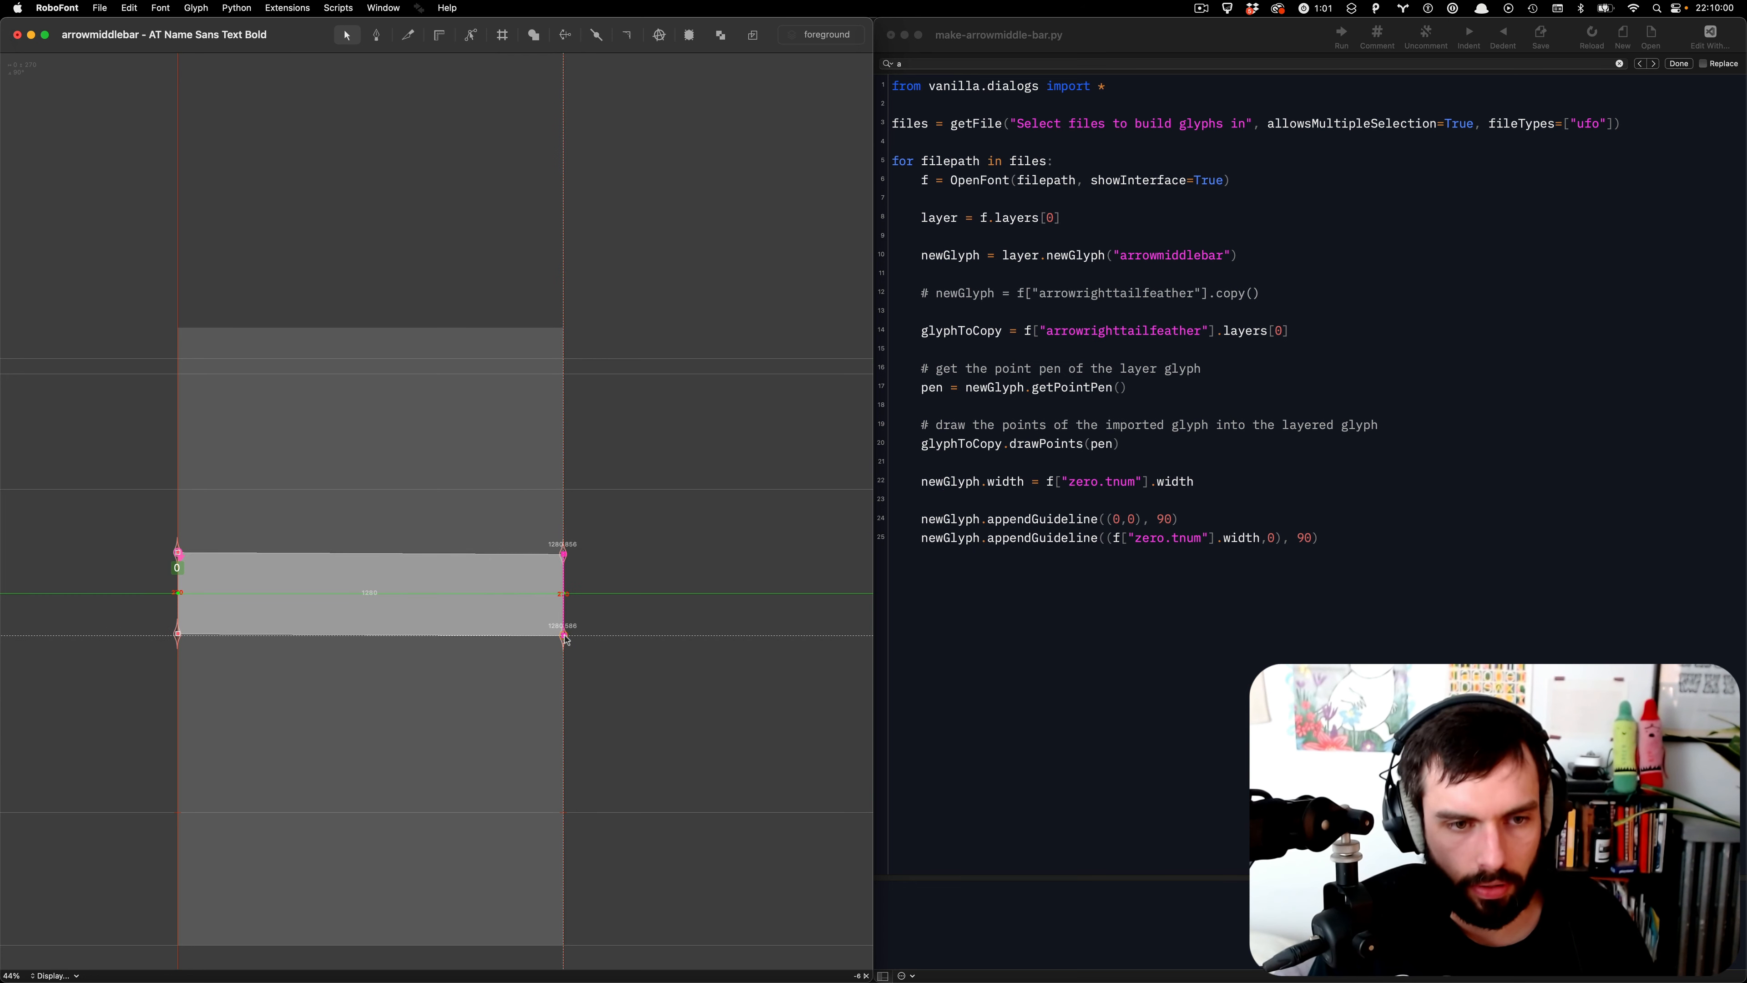
key(super+z)
scroll(553, 630, up, 5)
drag(446, 642, 572, 642)
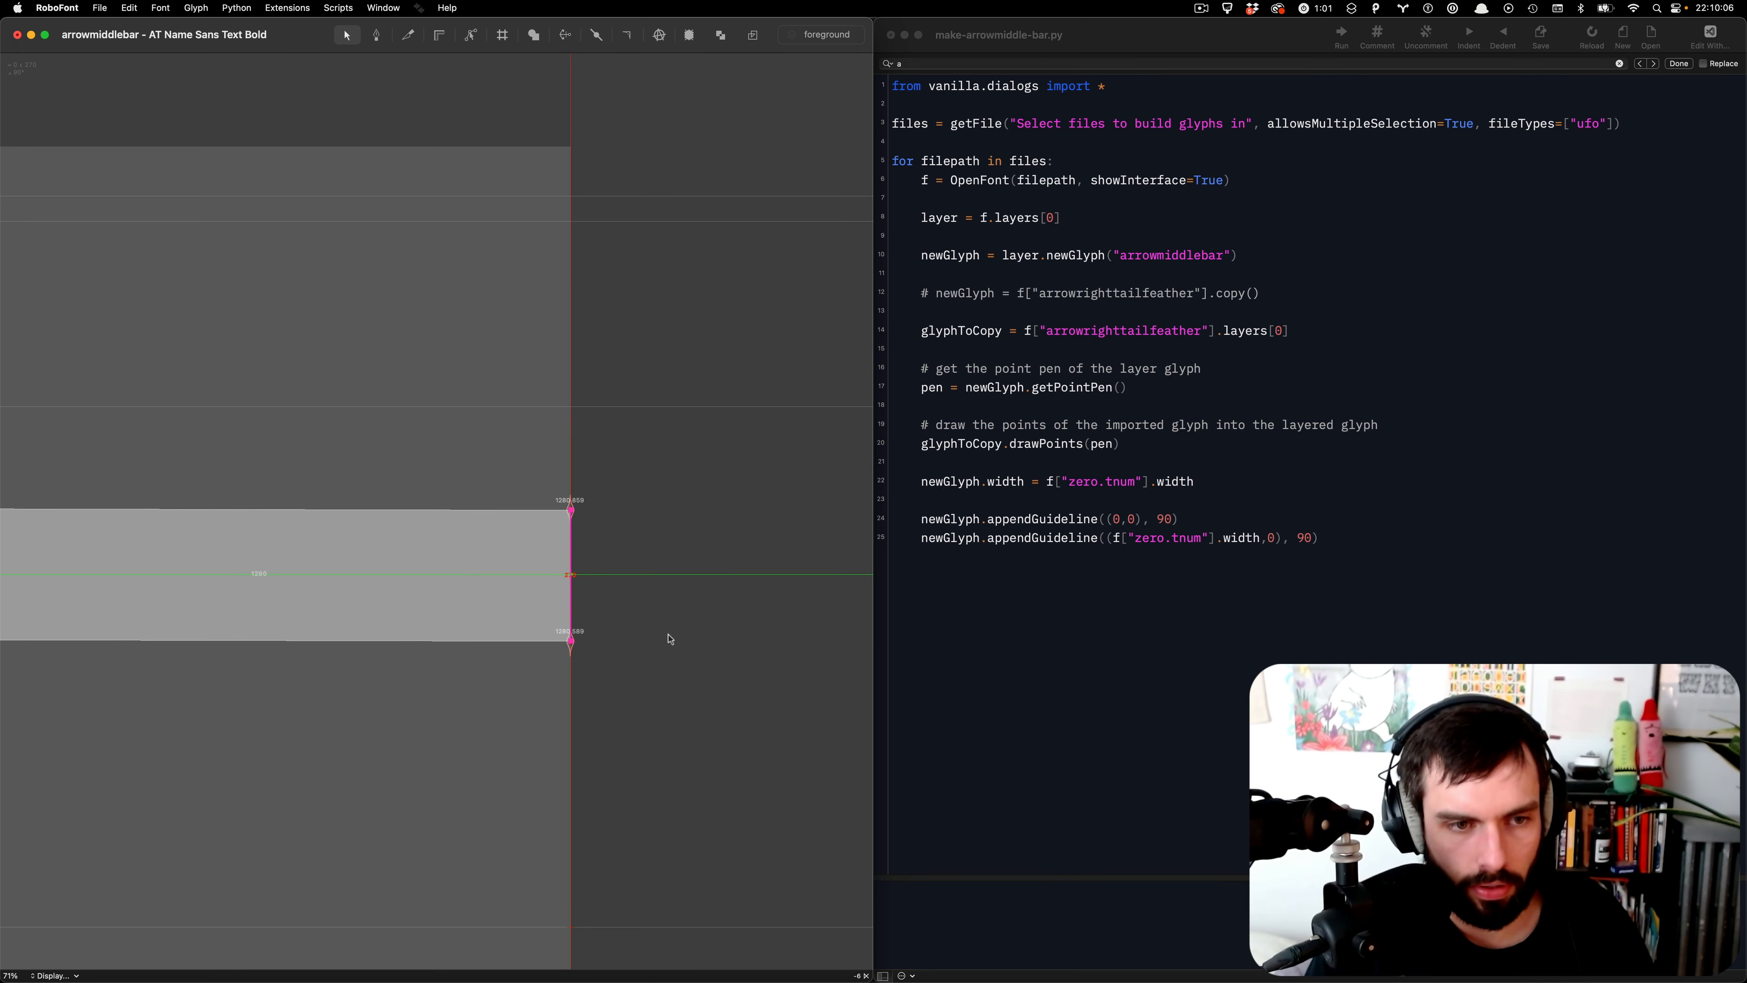
key(super+z)
- Stretch the bar horizontally by moving its two right points to x = 1280, on the right-hand guideline
key(shift+Right)
key(shift+Right)
key(shift+Right)
key(shift+Right)
key(shift+Right)
key(shift+Right)
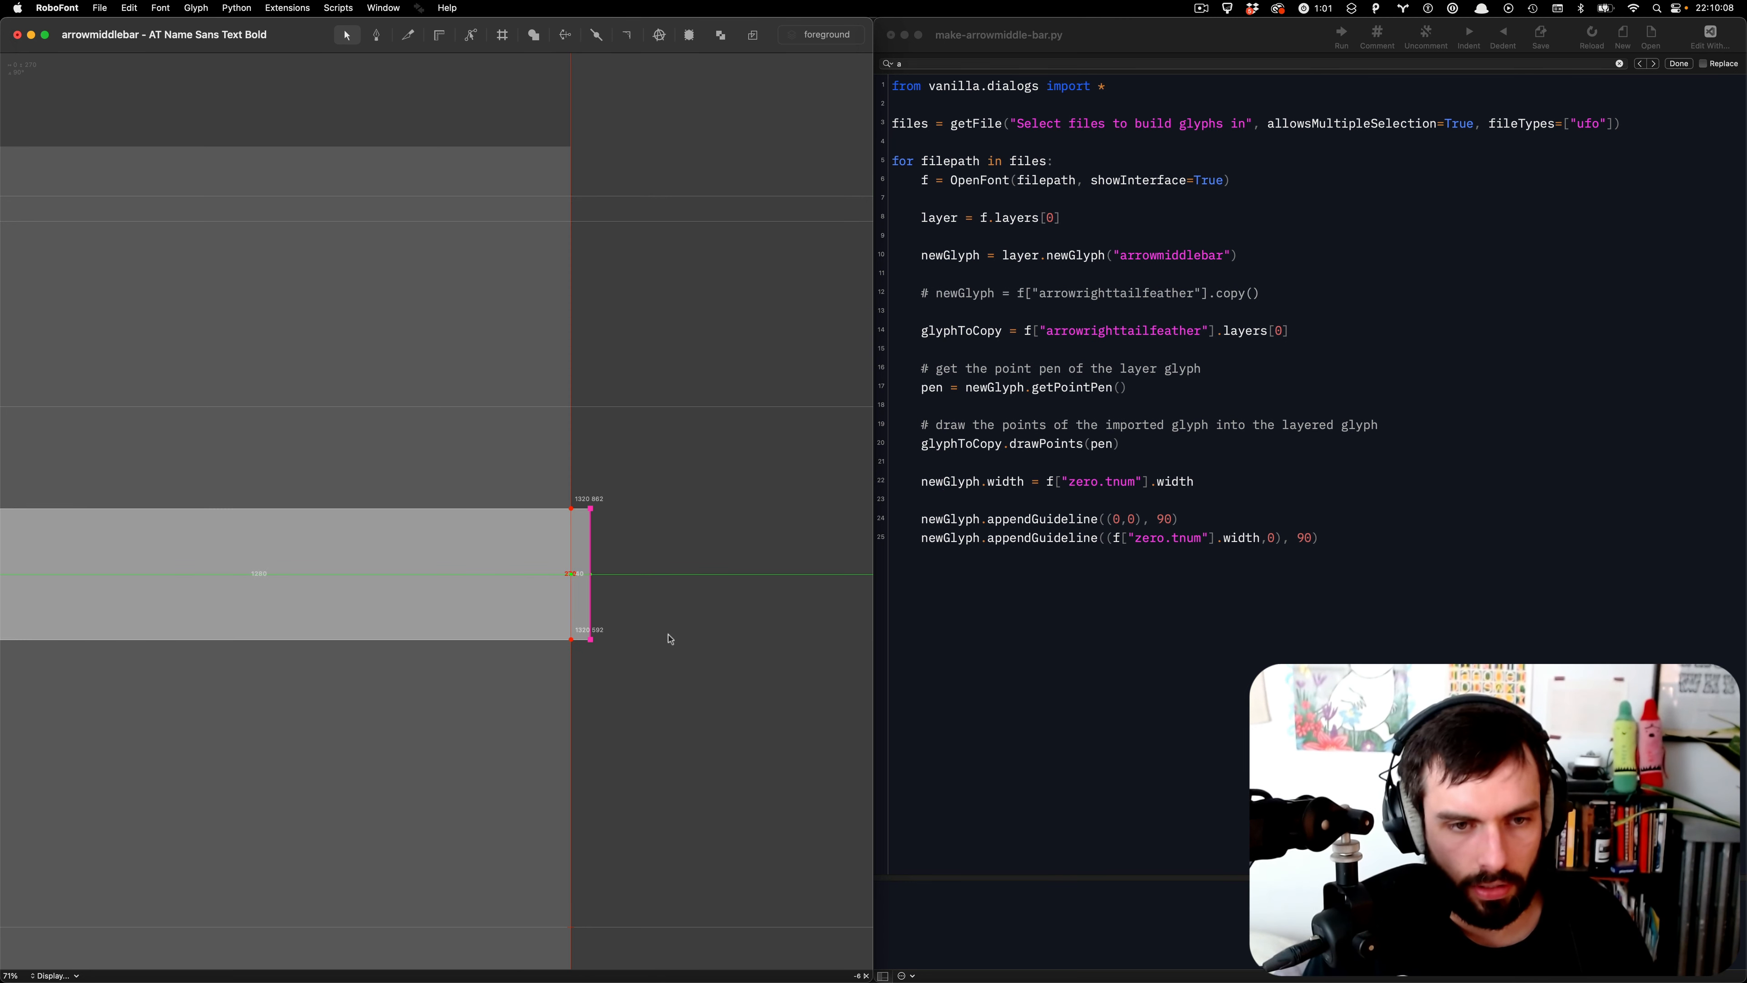
key(shift+Left)
key(shift+Left)
key(shift+Left)
key(shift+Left)
key(shift+Left)
key(shift+Left)
key(shift+Right)
key(shift+Right)
key(Right)
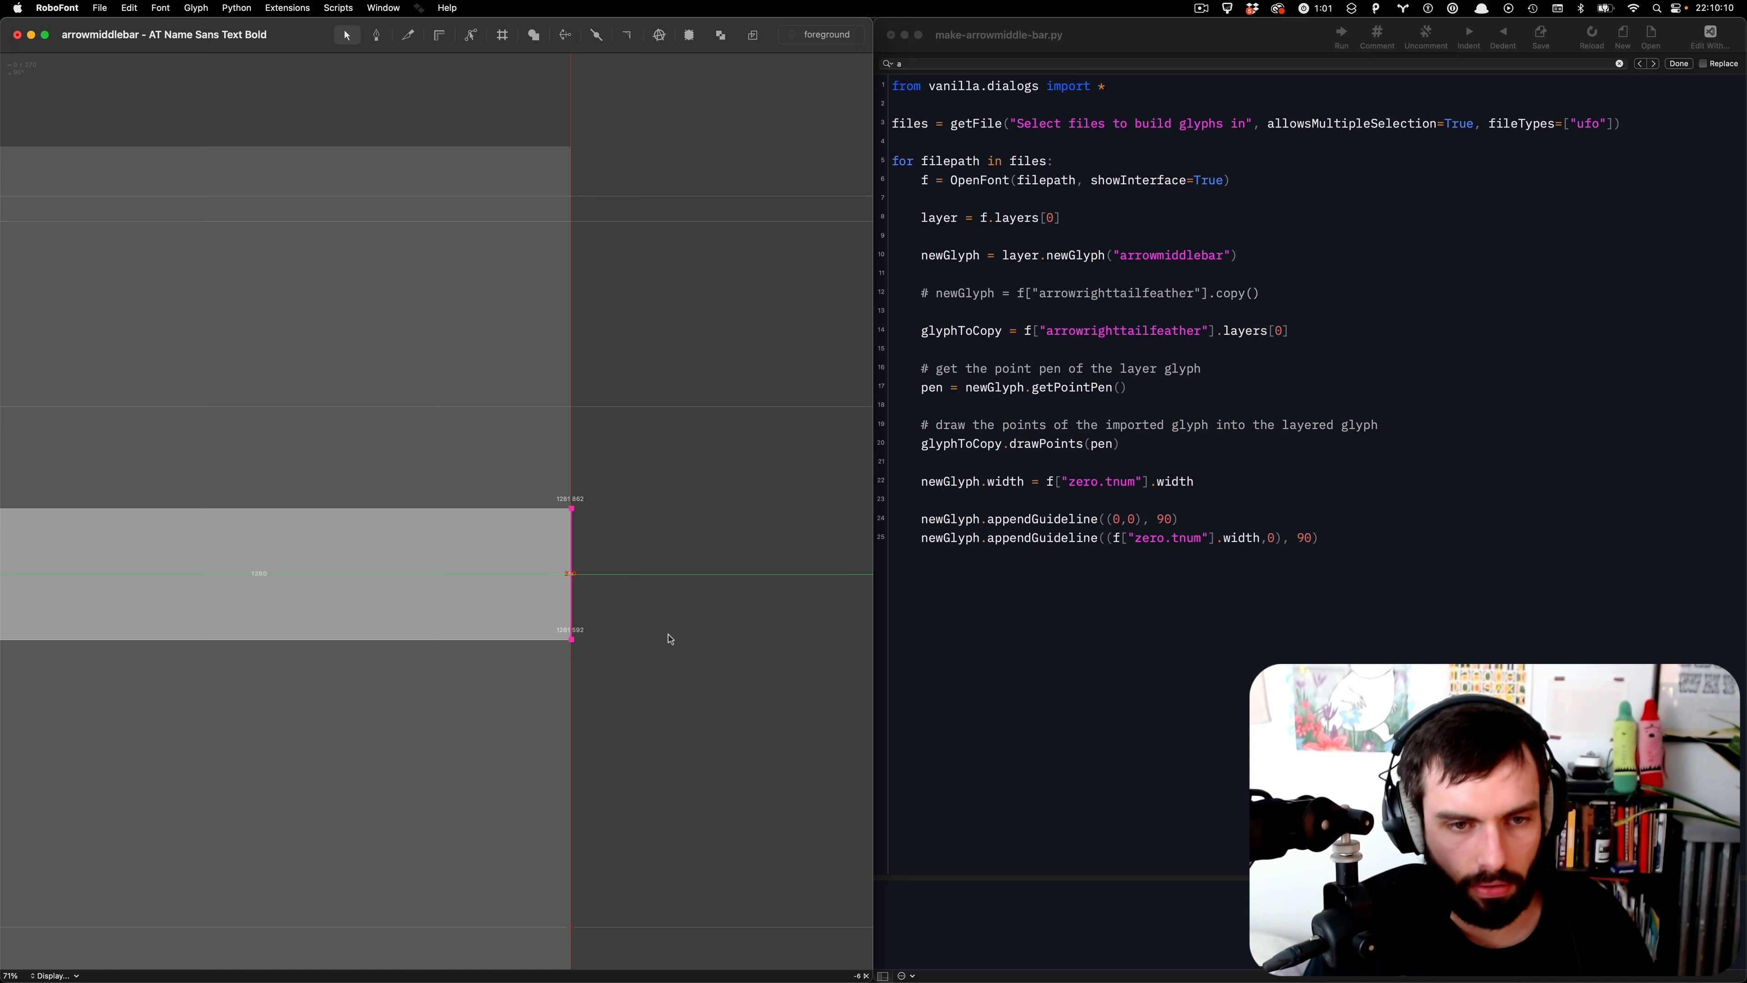
key(Left)
scroll(670, 634, down, 5)
click(671, 632)
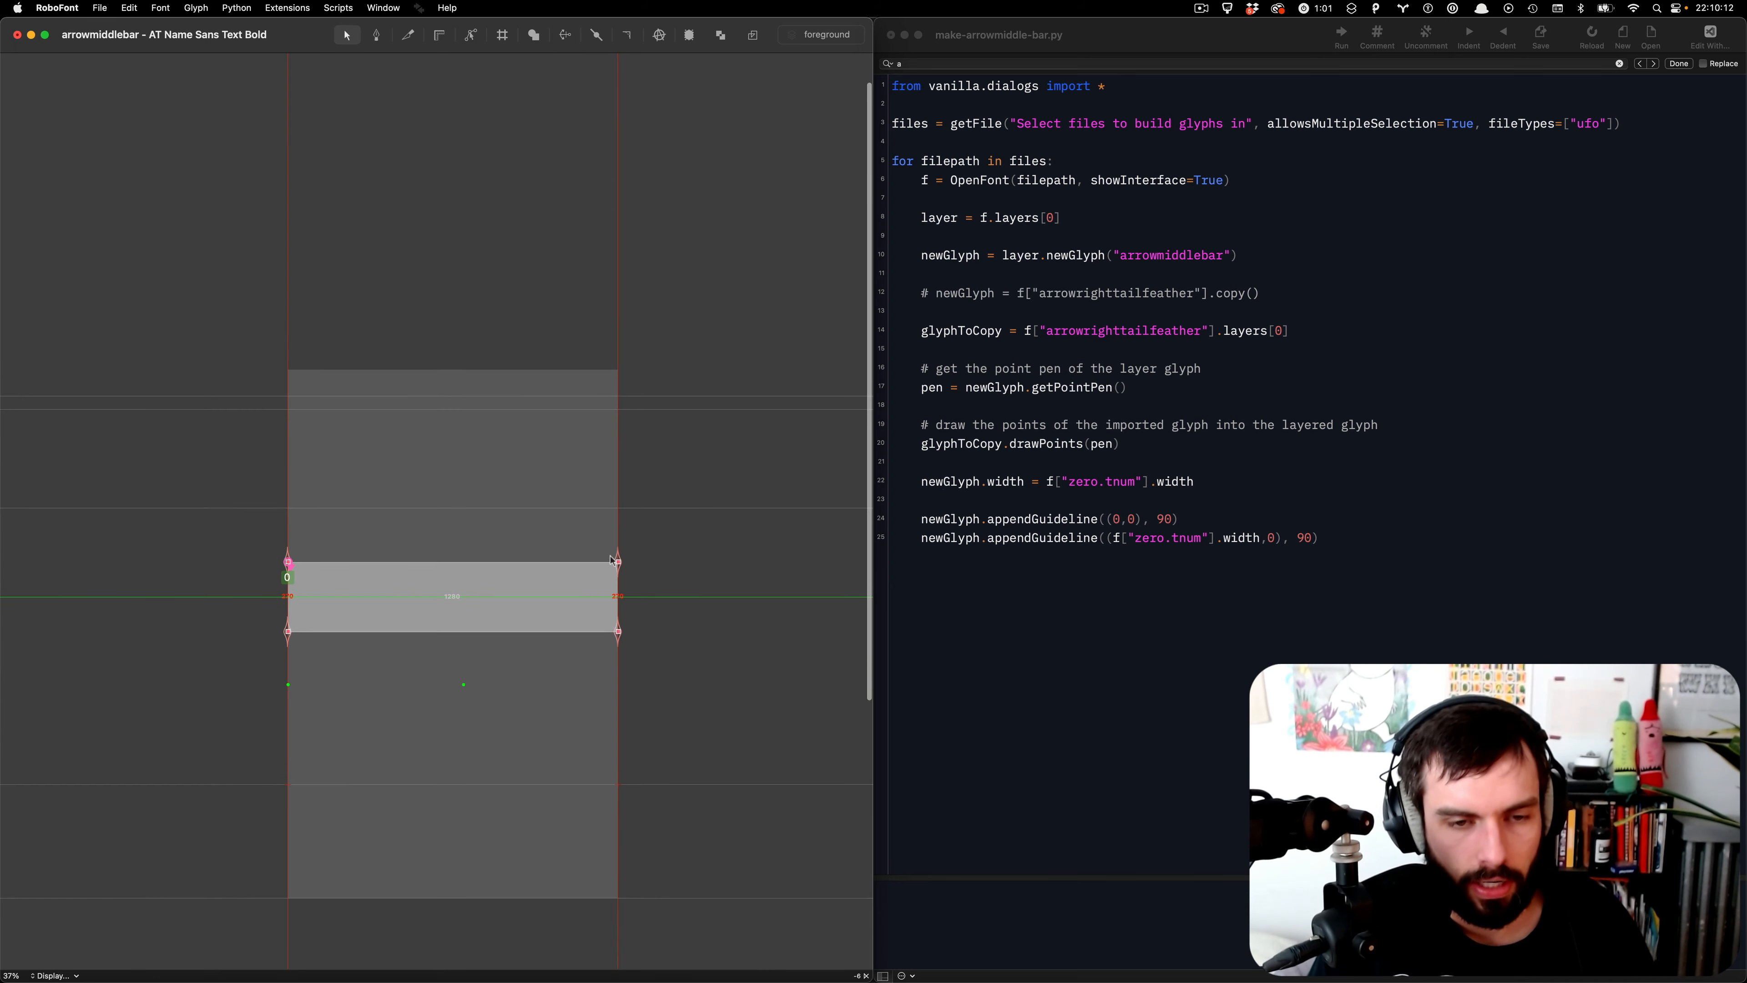
scroll(611, 560, up, 8)
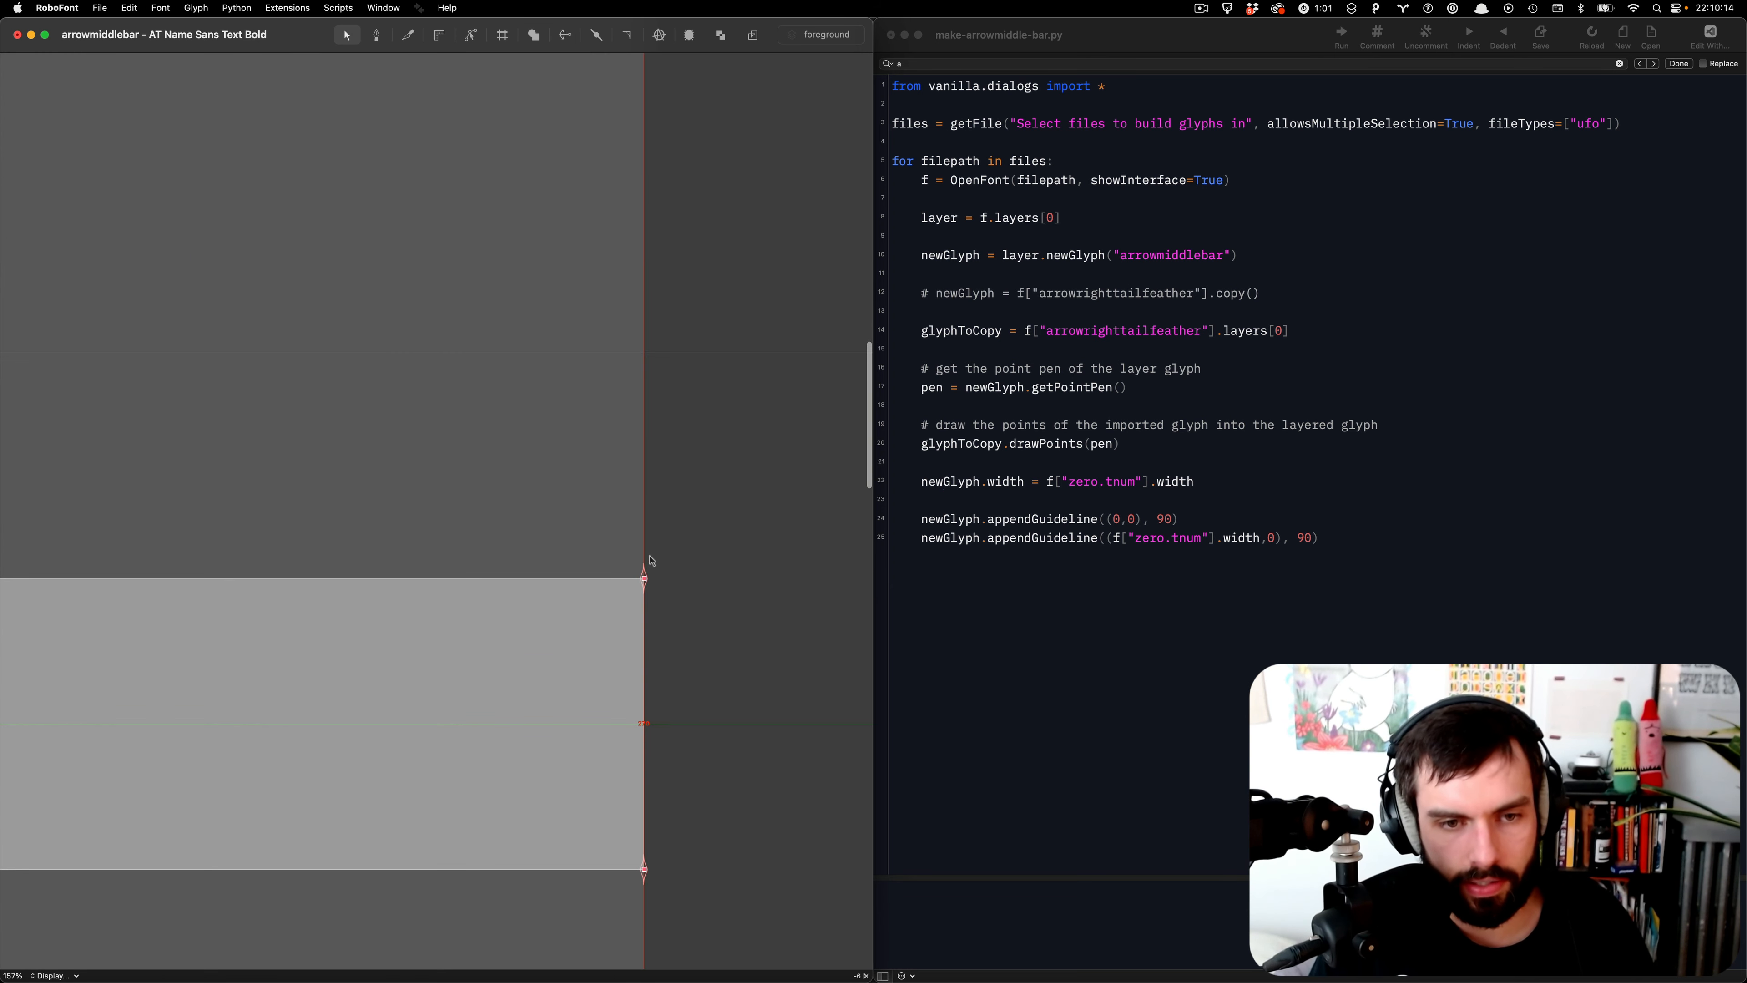
scroll(651, 565, down, 6)
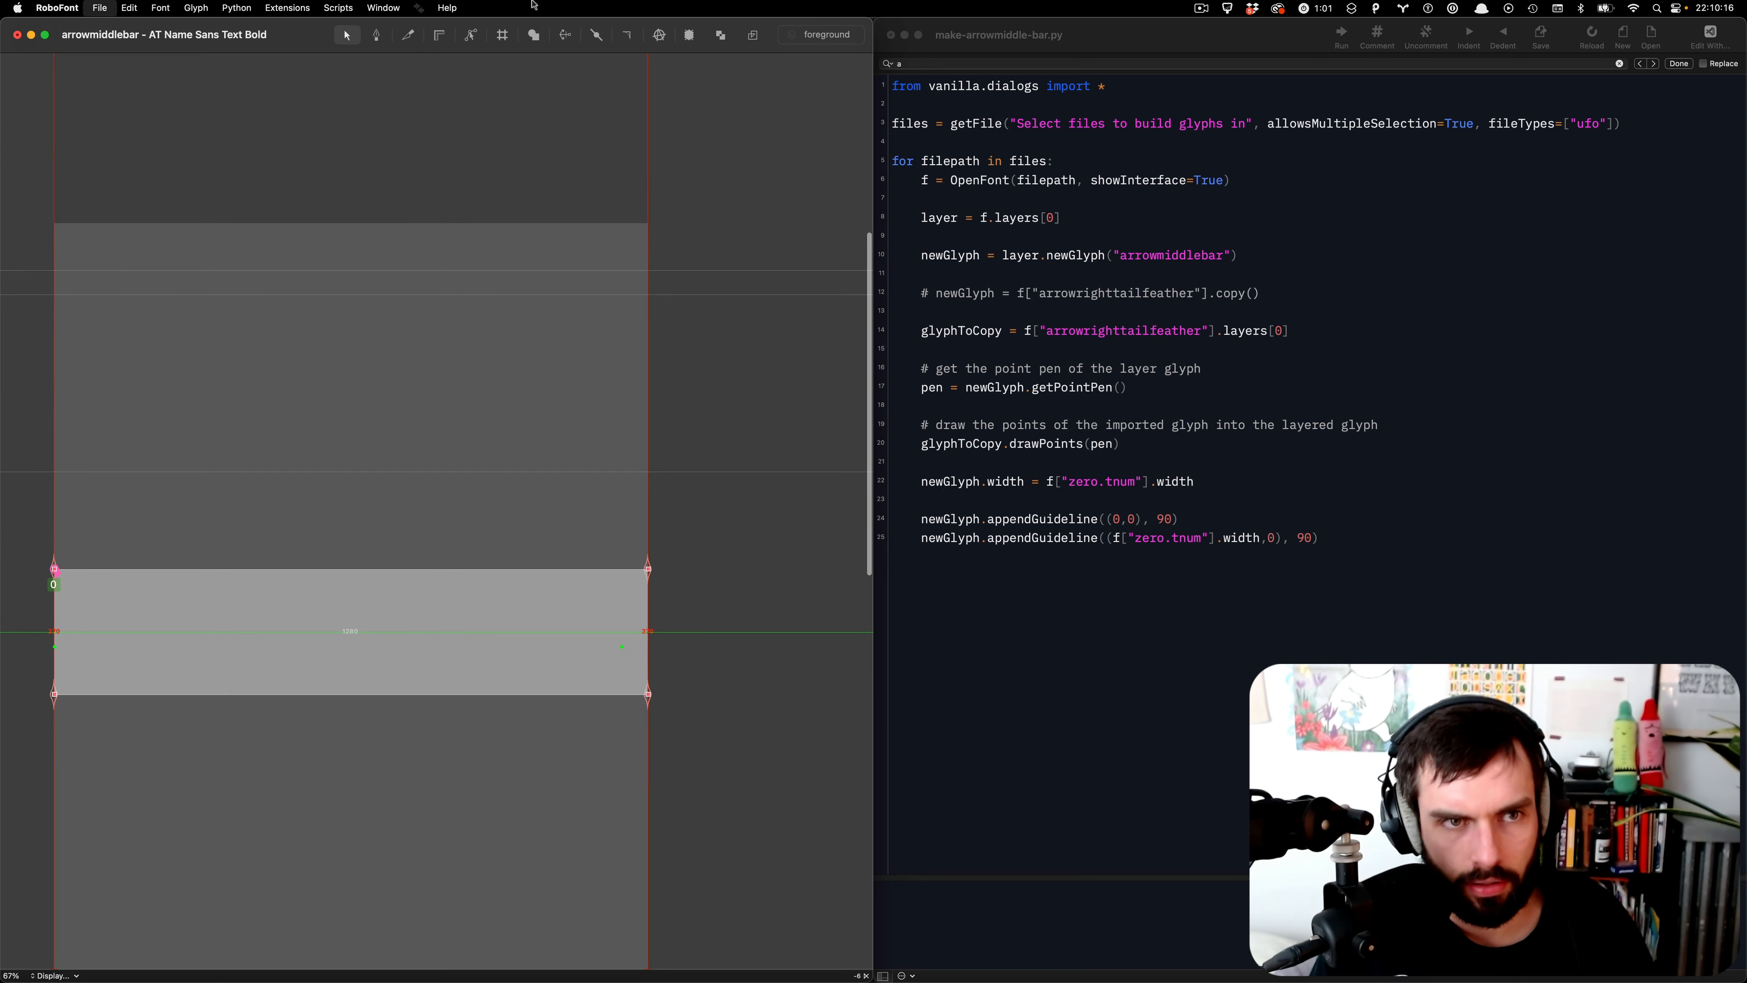
click(358, 5)
mouse_move(301, 4)
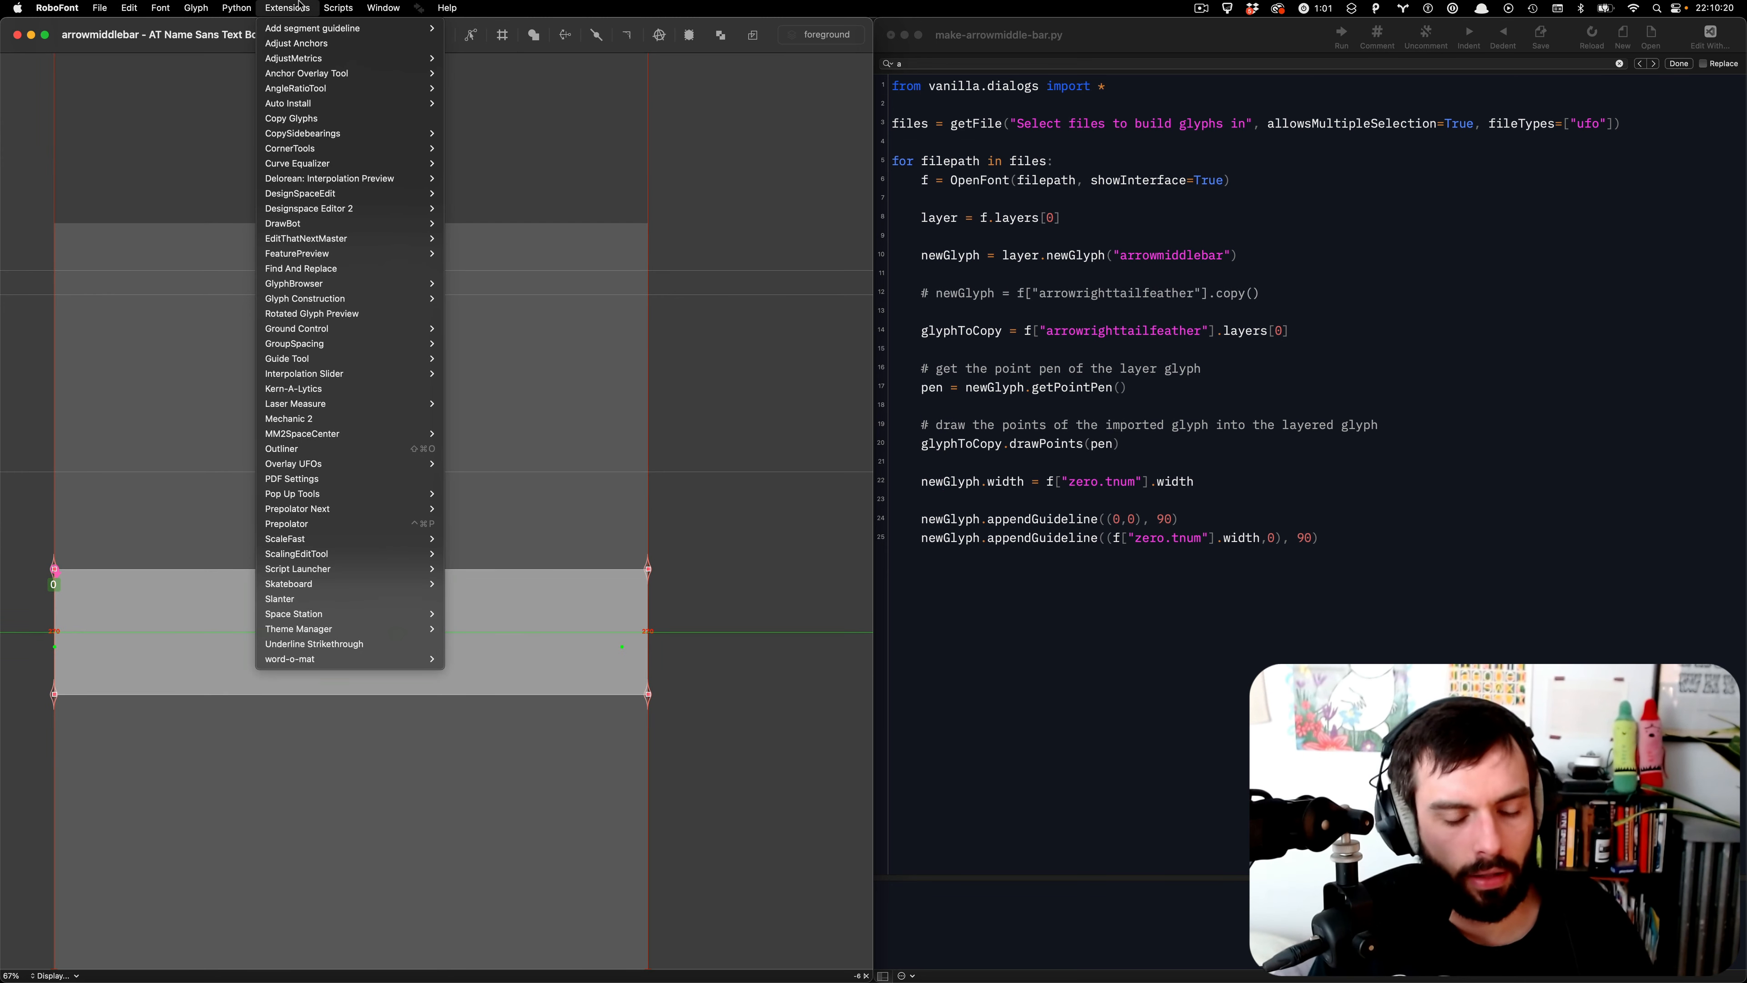
mouse_move(350, 210)
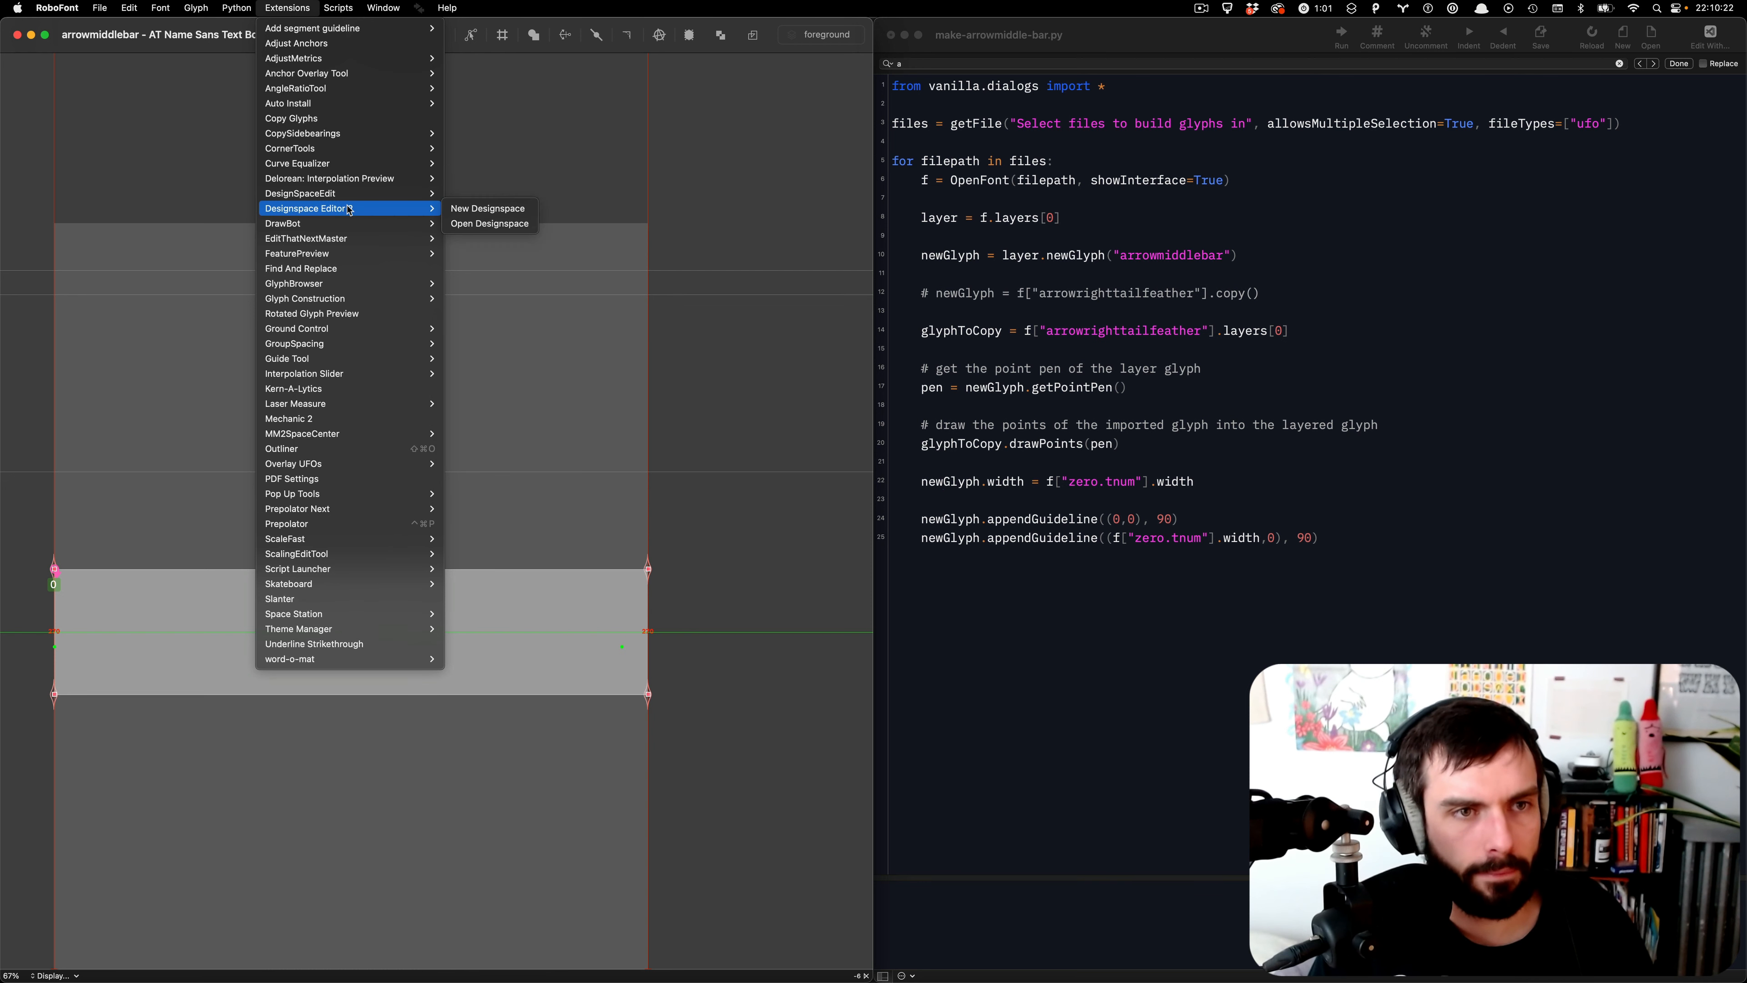
mouse_move(339, 136)
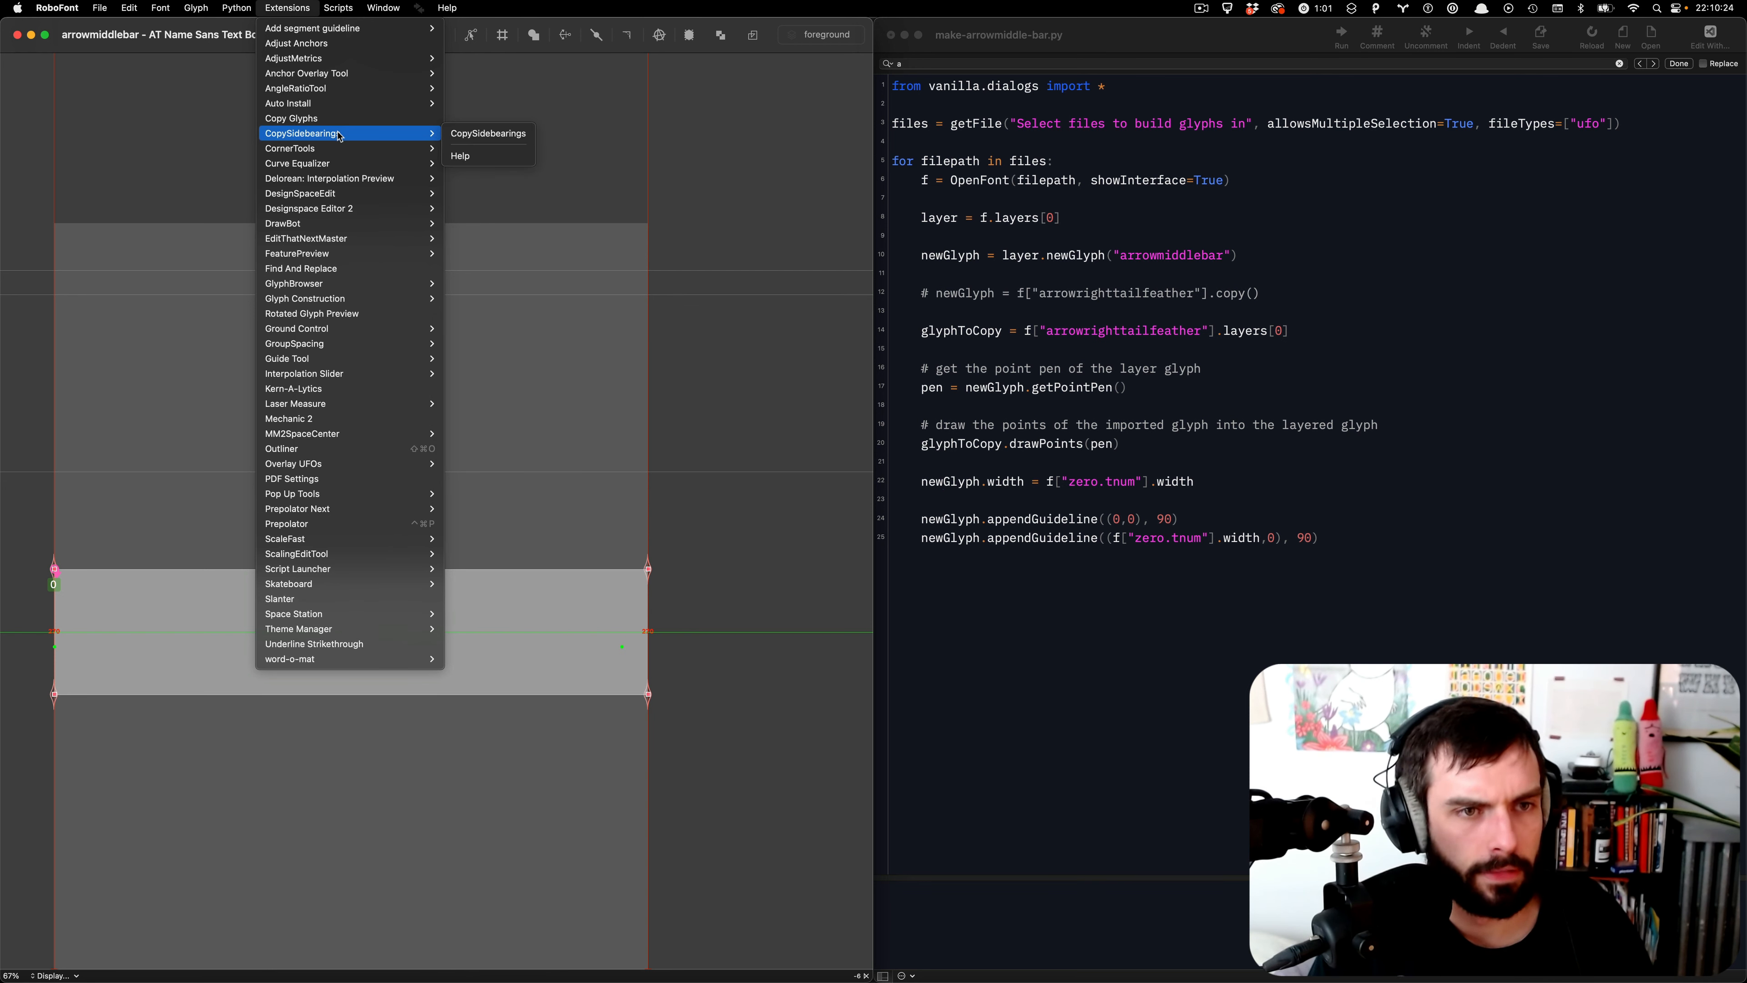
mouse_move(349, 544)
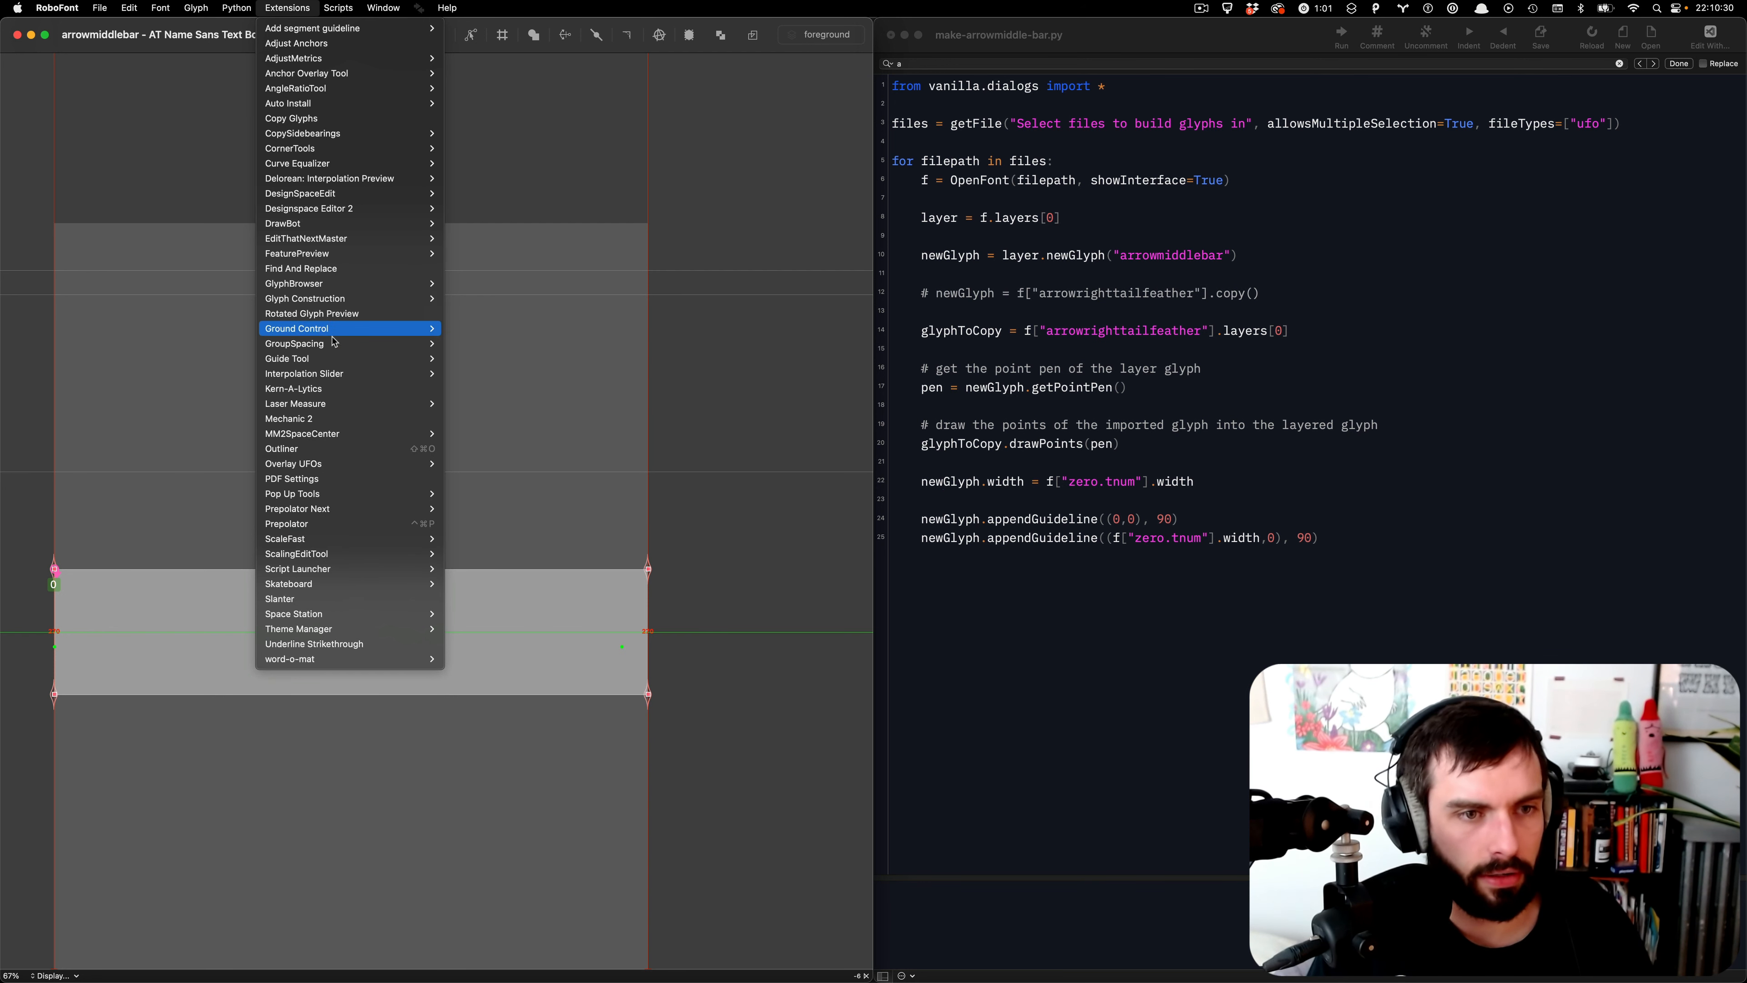
mouse_move(365, 303)
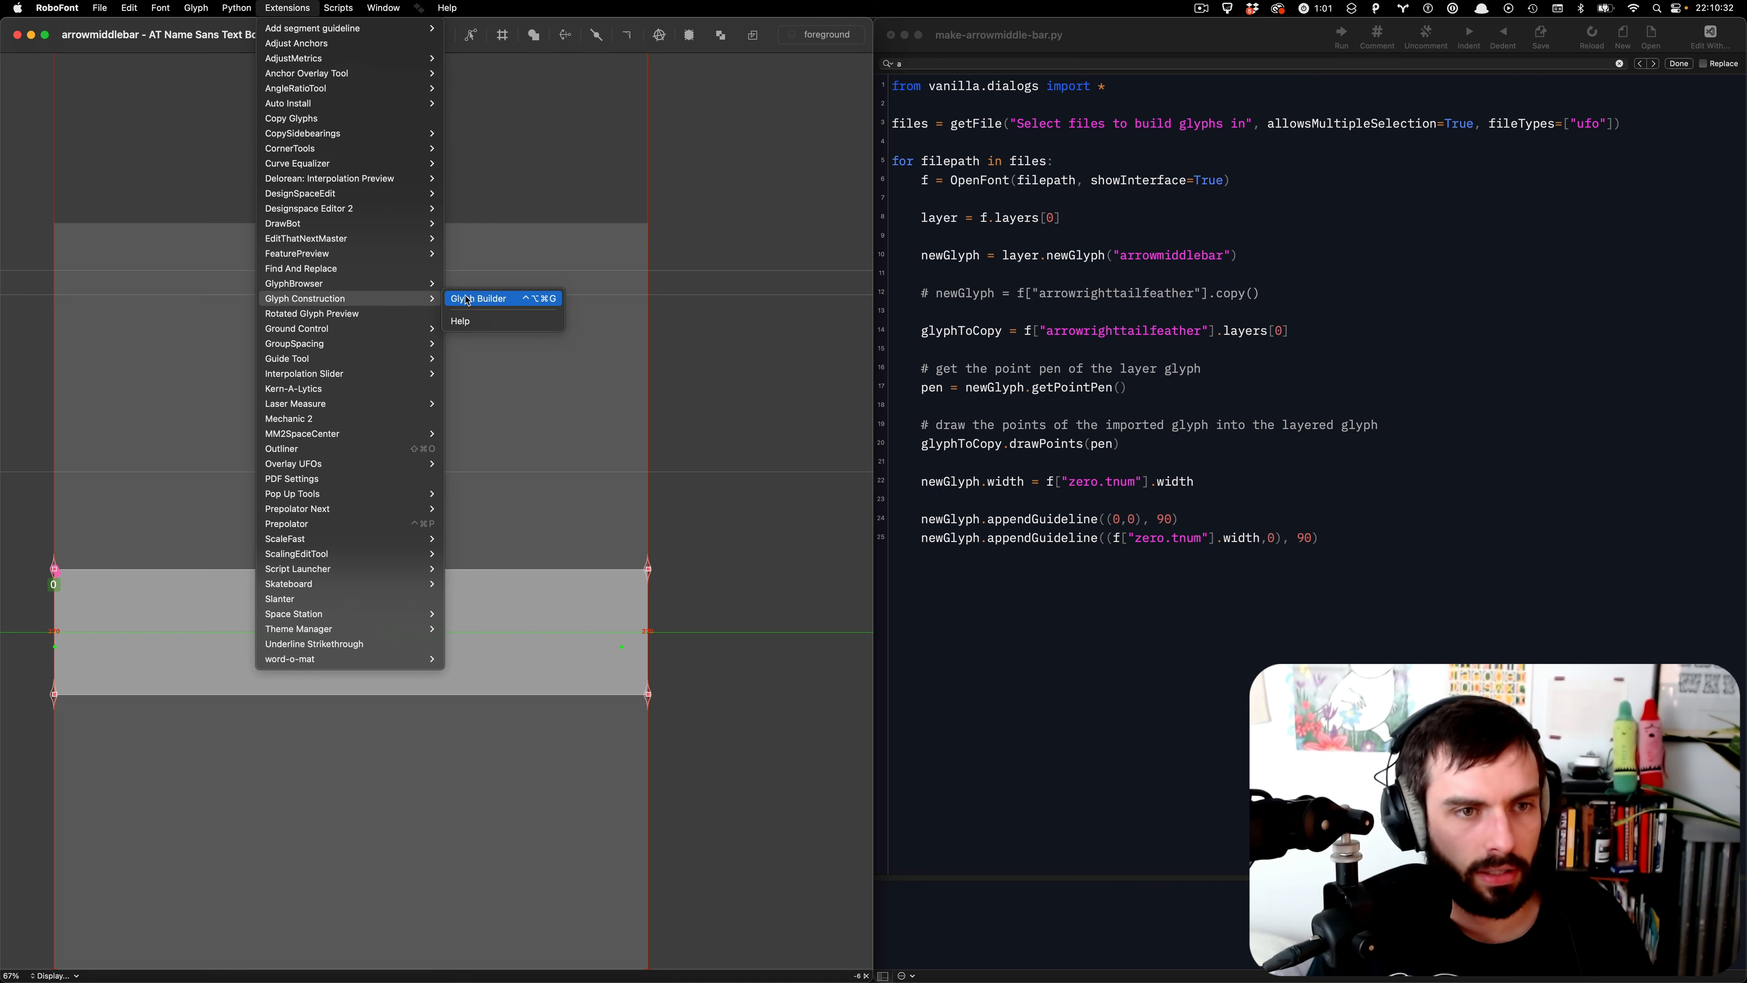
click(707, 292)
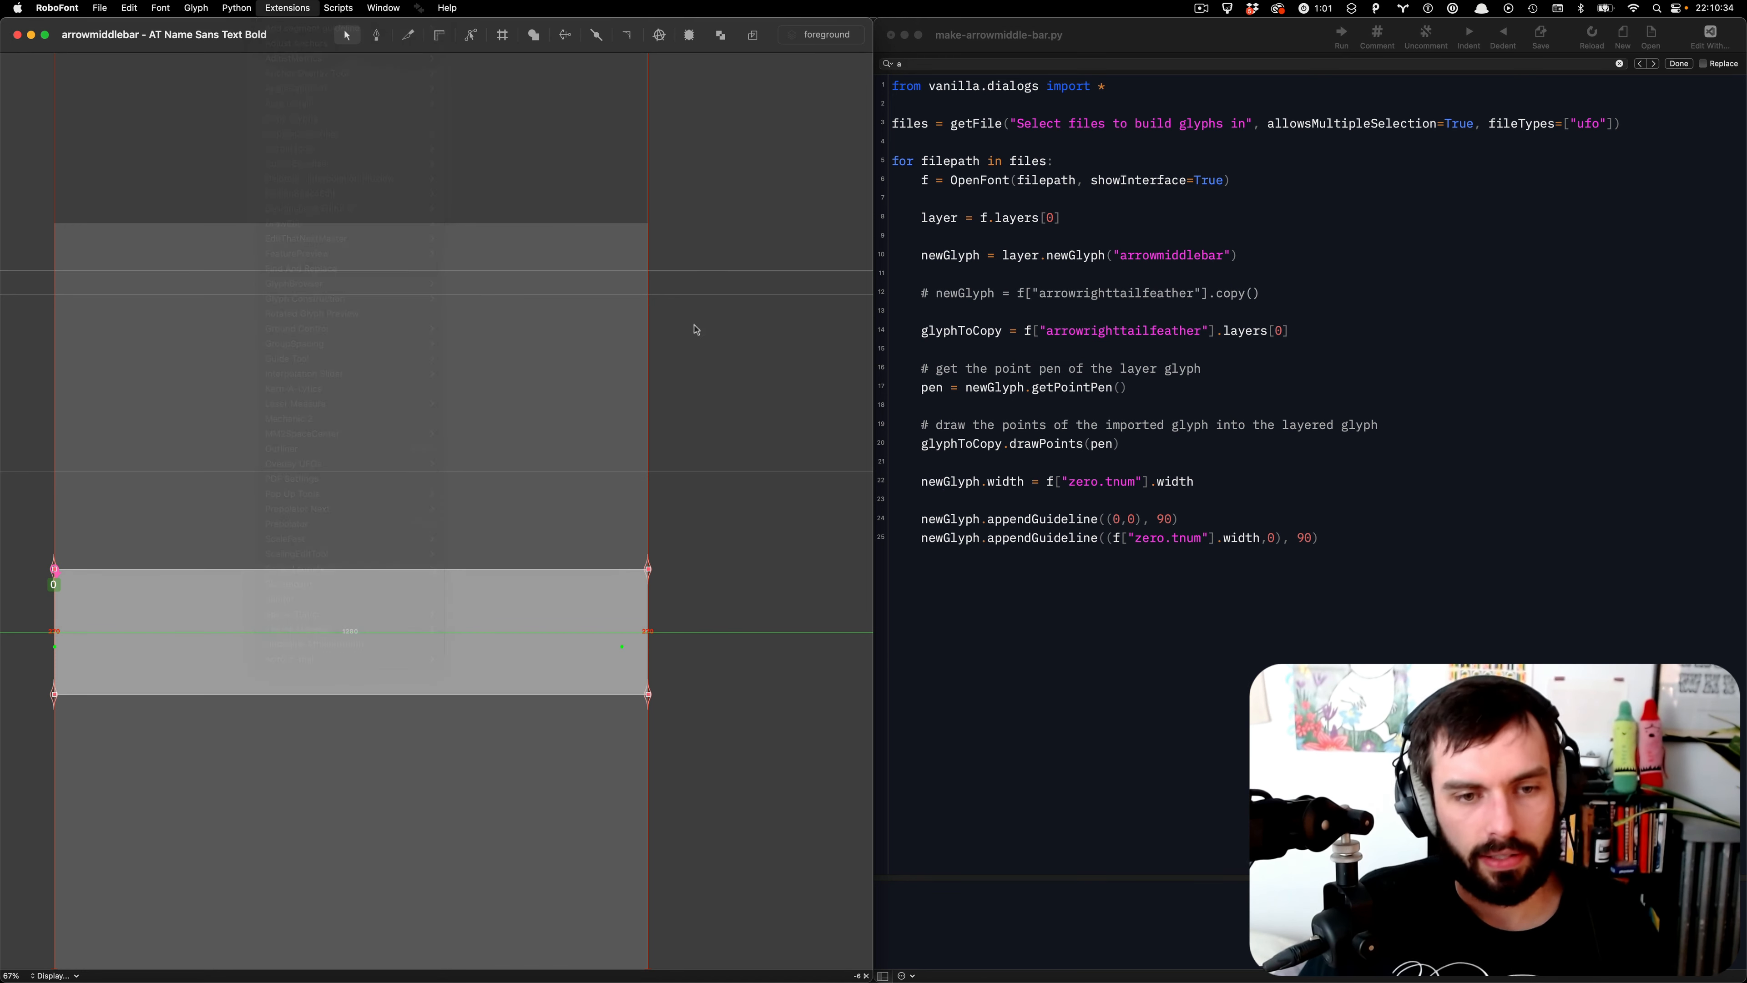
- Switch to the Display Bold arrowmiddlebar glyph and delete its tail feather contour, keeping the bar
scroll(582, 467, down, 3)
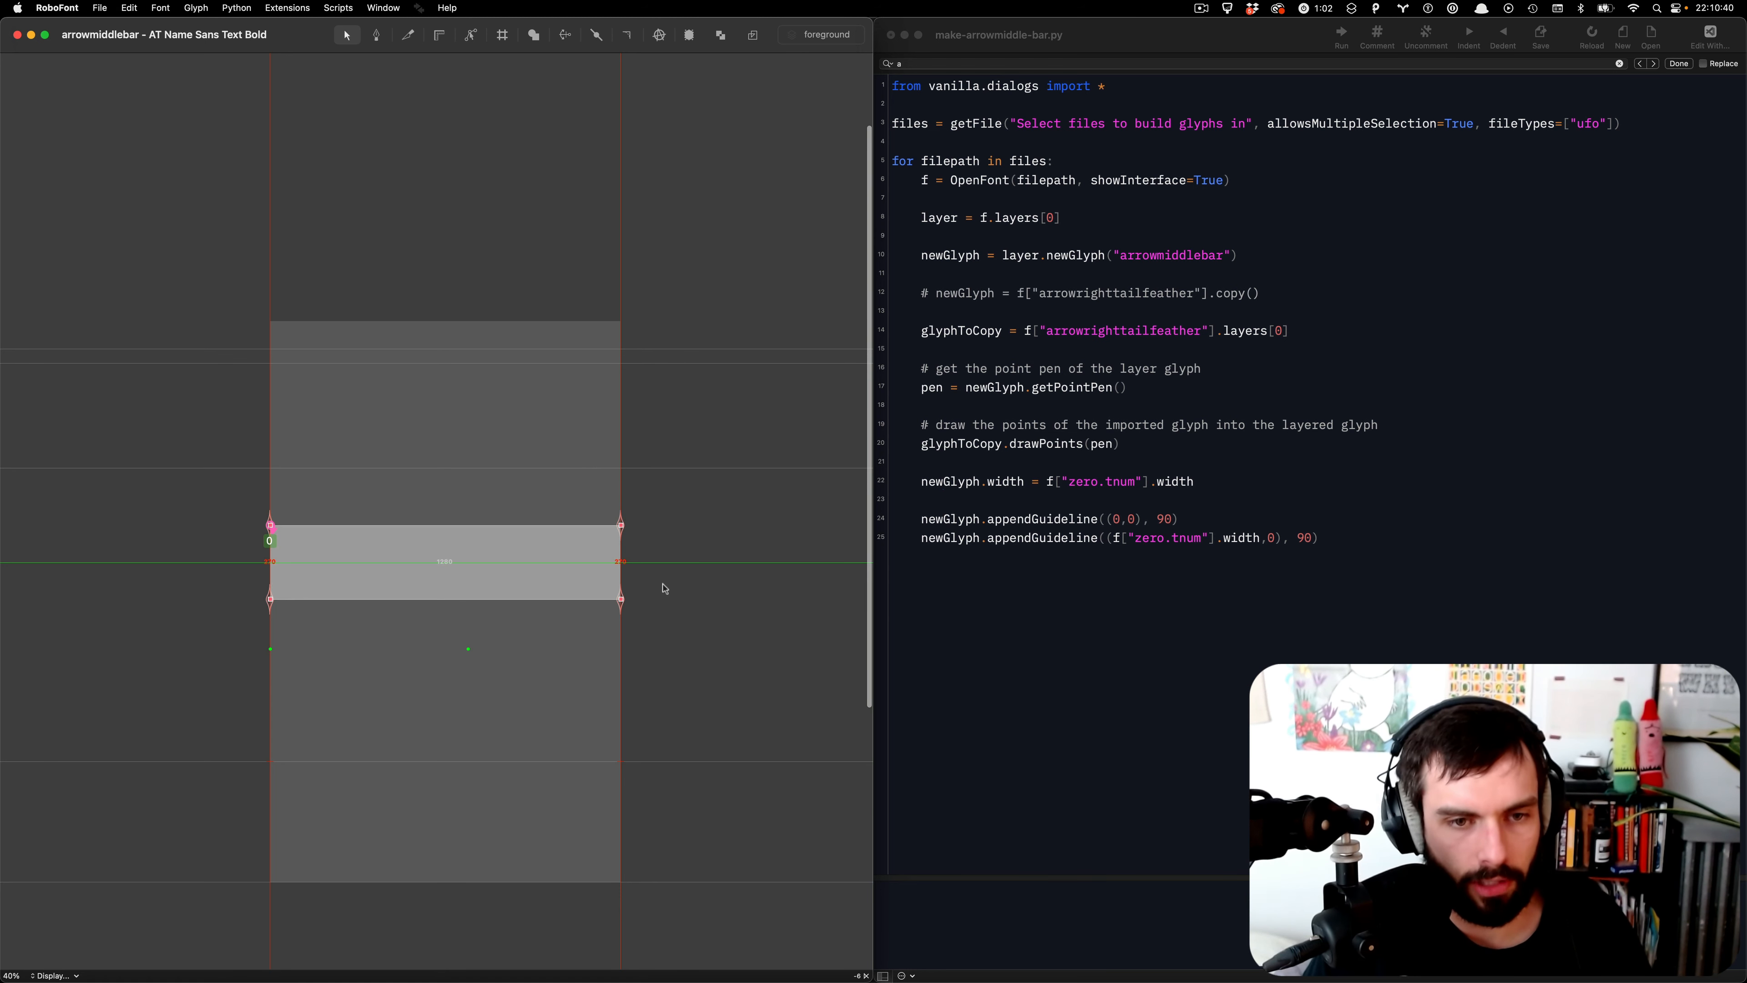
key(alt+super+])
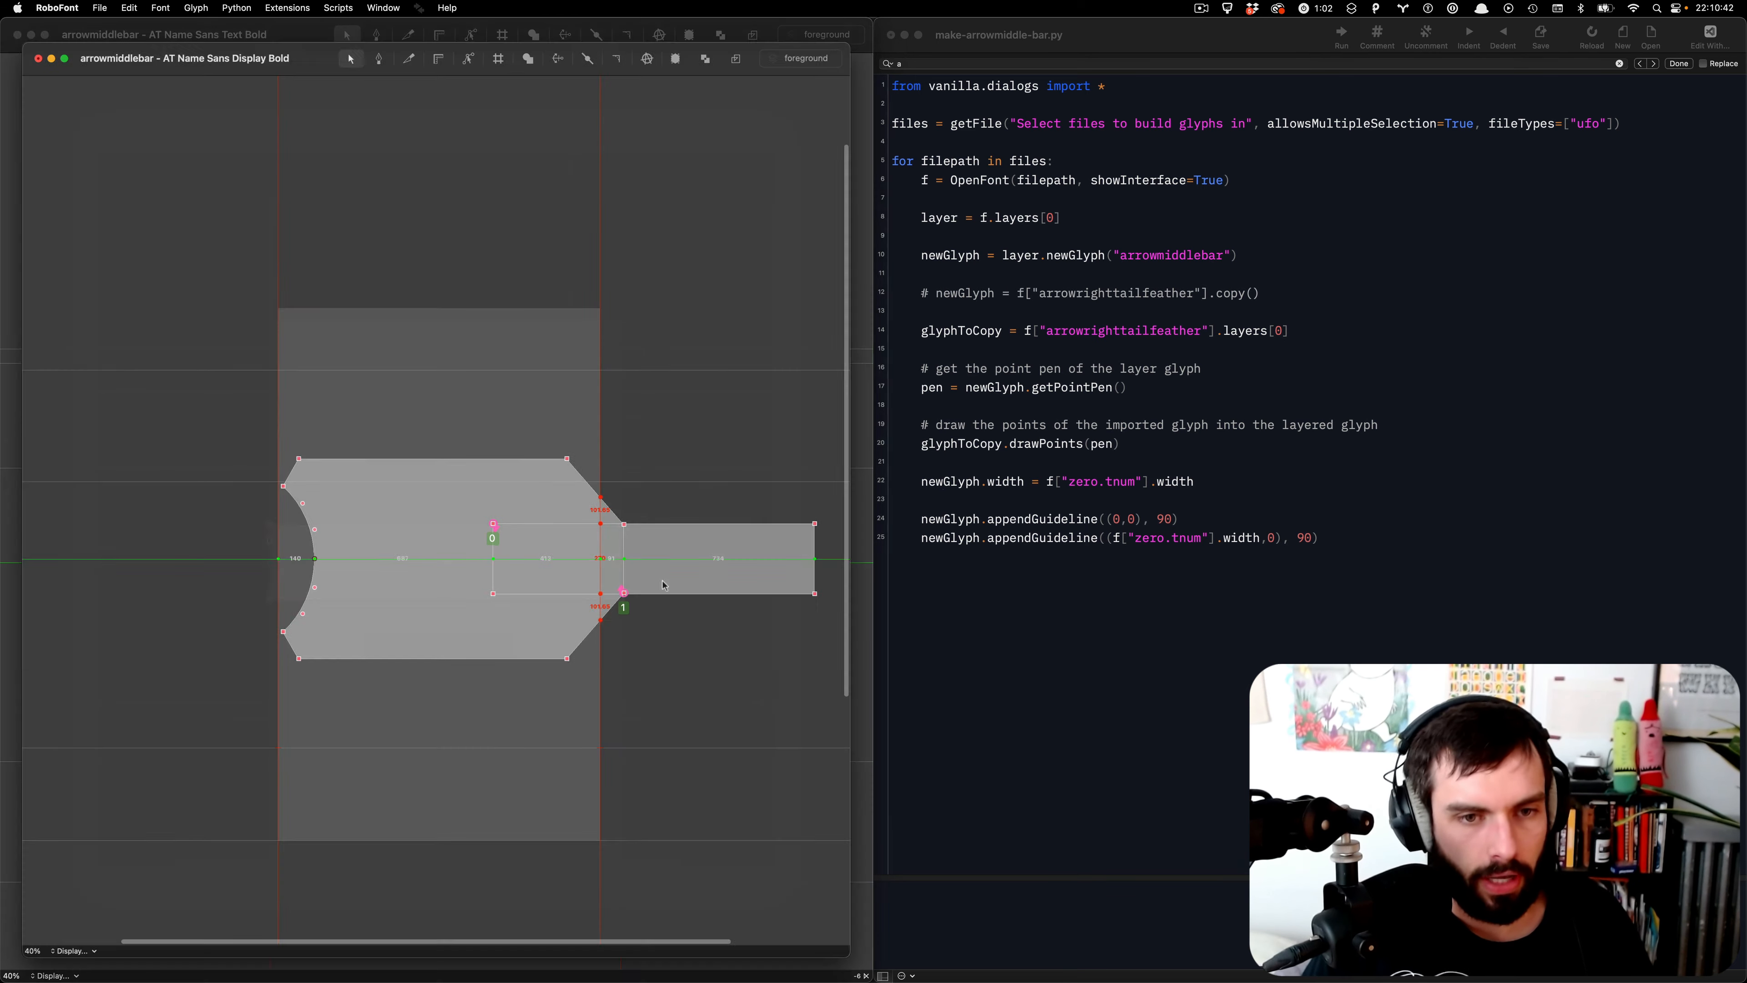
key(alt+Tab)
key(BackSpace)
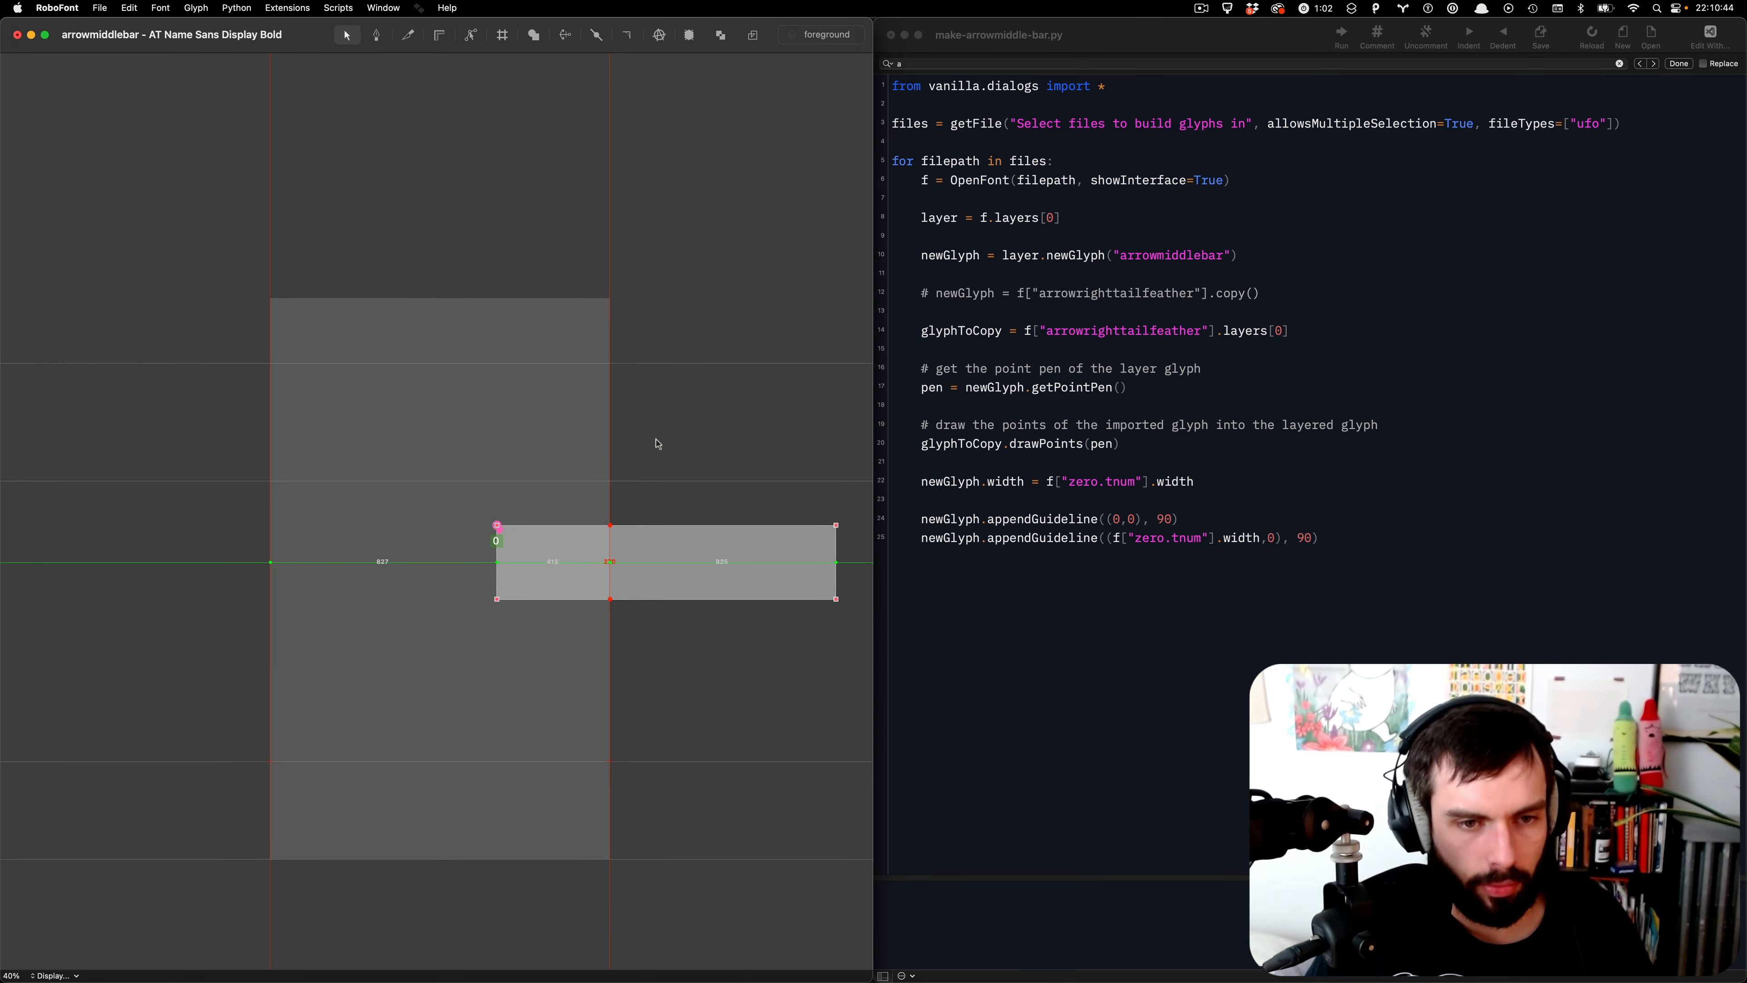
- Move the Display Bold bar left onto the x = 0 guideline, align its right points with the right margin, and close the glyph window
key(super+a)
key(super+shift+Left)
key(super+shift+Left)
key(super+shift+Left)
key(super+shift+Left)
key(super+shift+Left)
key(super+shift+Left)
key(super+shift+Left)
key(super+shift+Left)
key(super+shift+Left)
key(super+shift+Left)
key(super+shift+Left)
key(super+shift+Left)
key(super+shift+Left)
key(super+shift+Left)
key(super+shift+Left)
key(super+shift+Left)
key(super+shift+Left)
key(super+shift+Right)
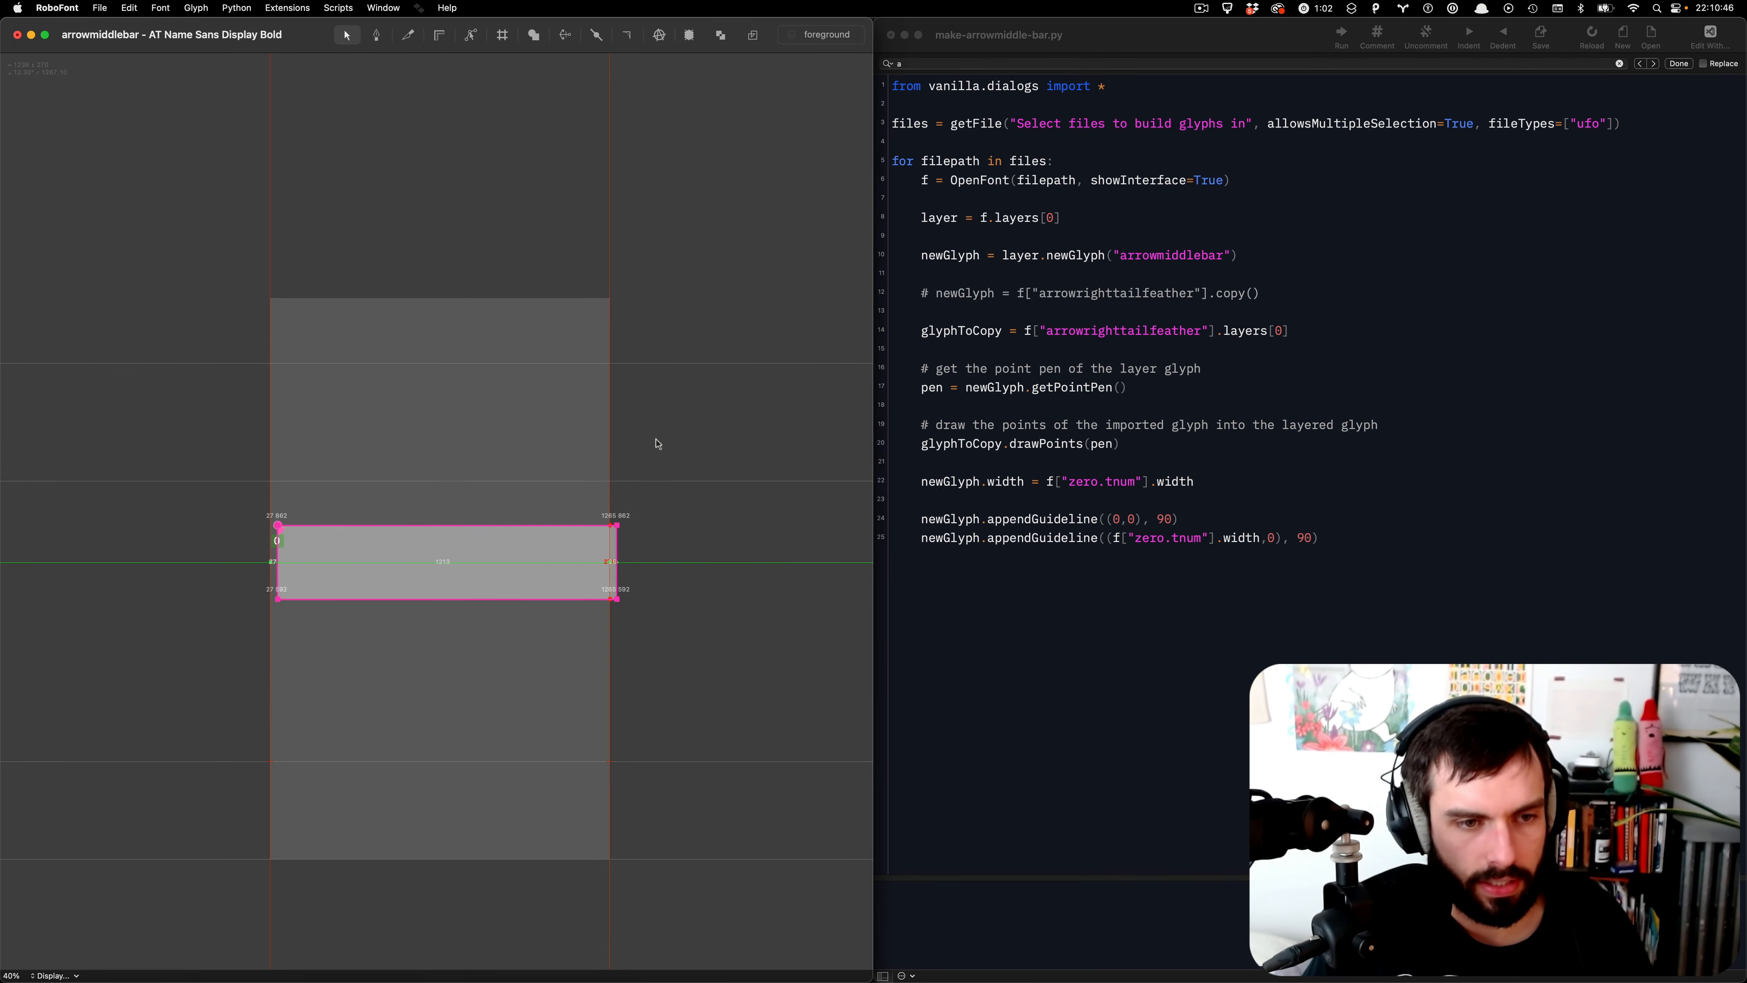
key(shift+Left)
key(shift+Left)
key(shift+Left)
key(Right)
drag(654, 440, 543, 691)
key(Right)
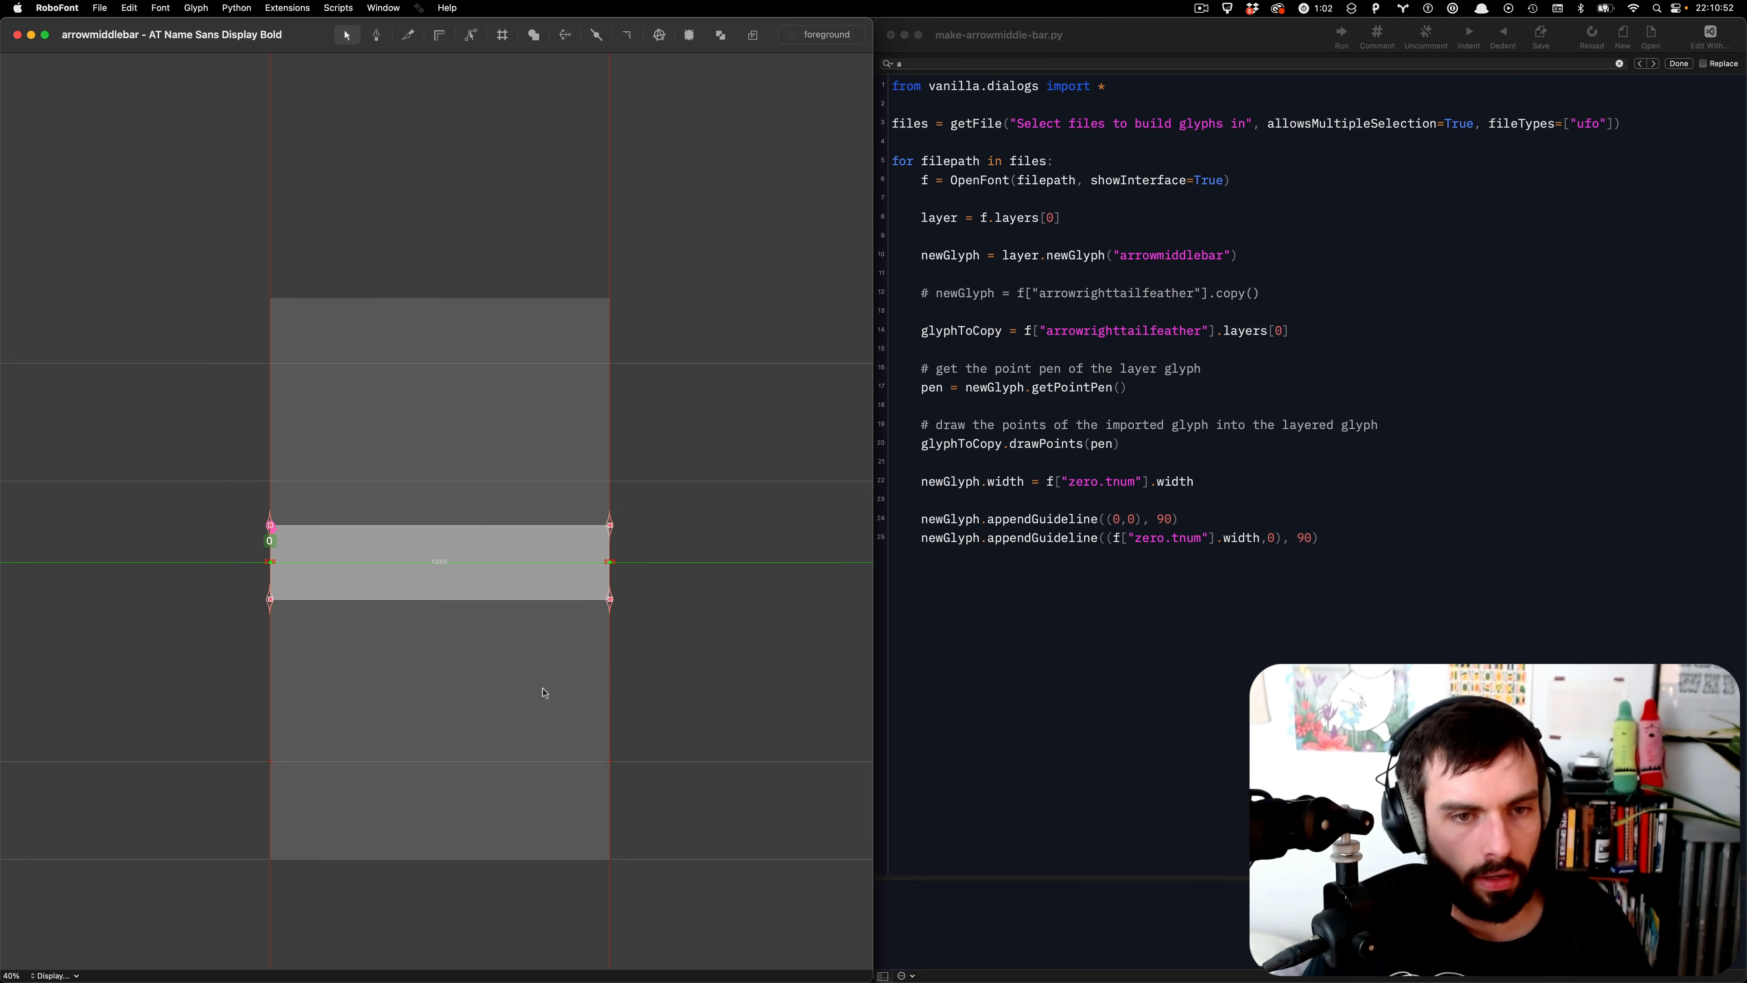
key(super+w)
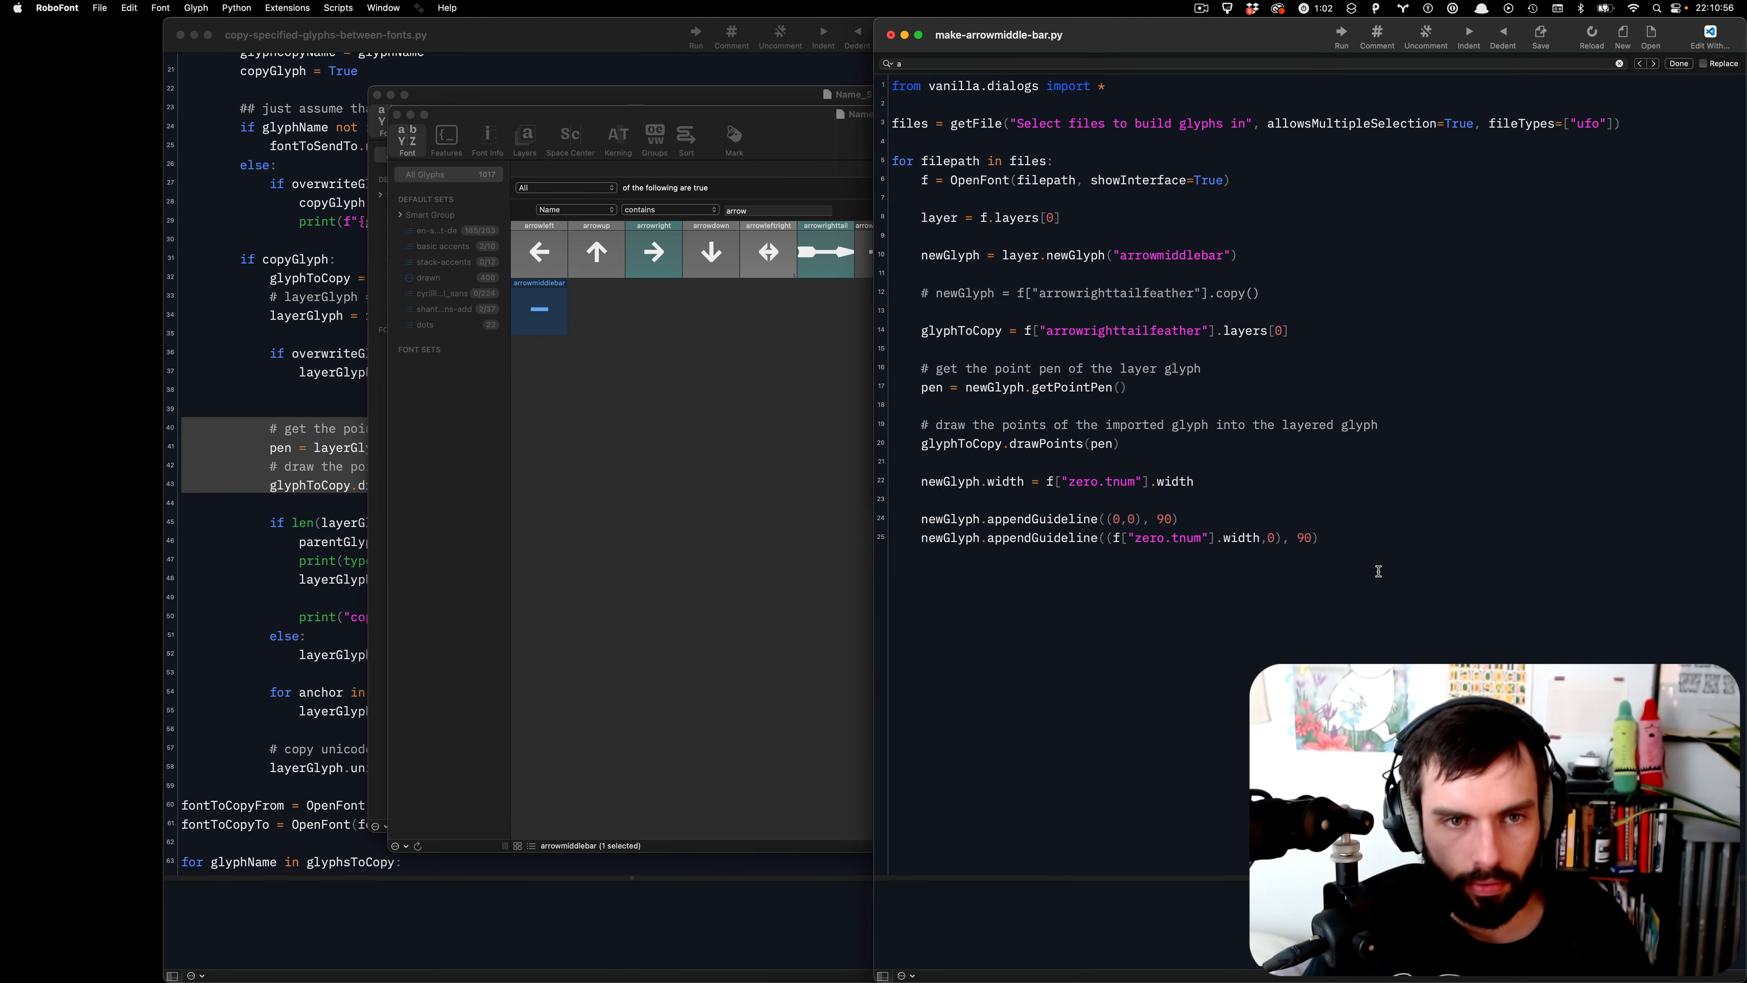
- Run make-arrowmiddle-bar.py on Name_Sans-Display_Hairline.ufo, Name_Sans-Display_Ultra.ufo, Name_Sans-Text_Hairline.ufo and Name_Sans-Text_Ultra.ufo
key(super+r)
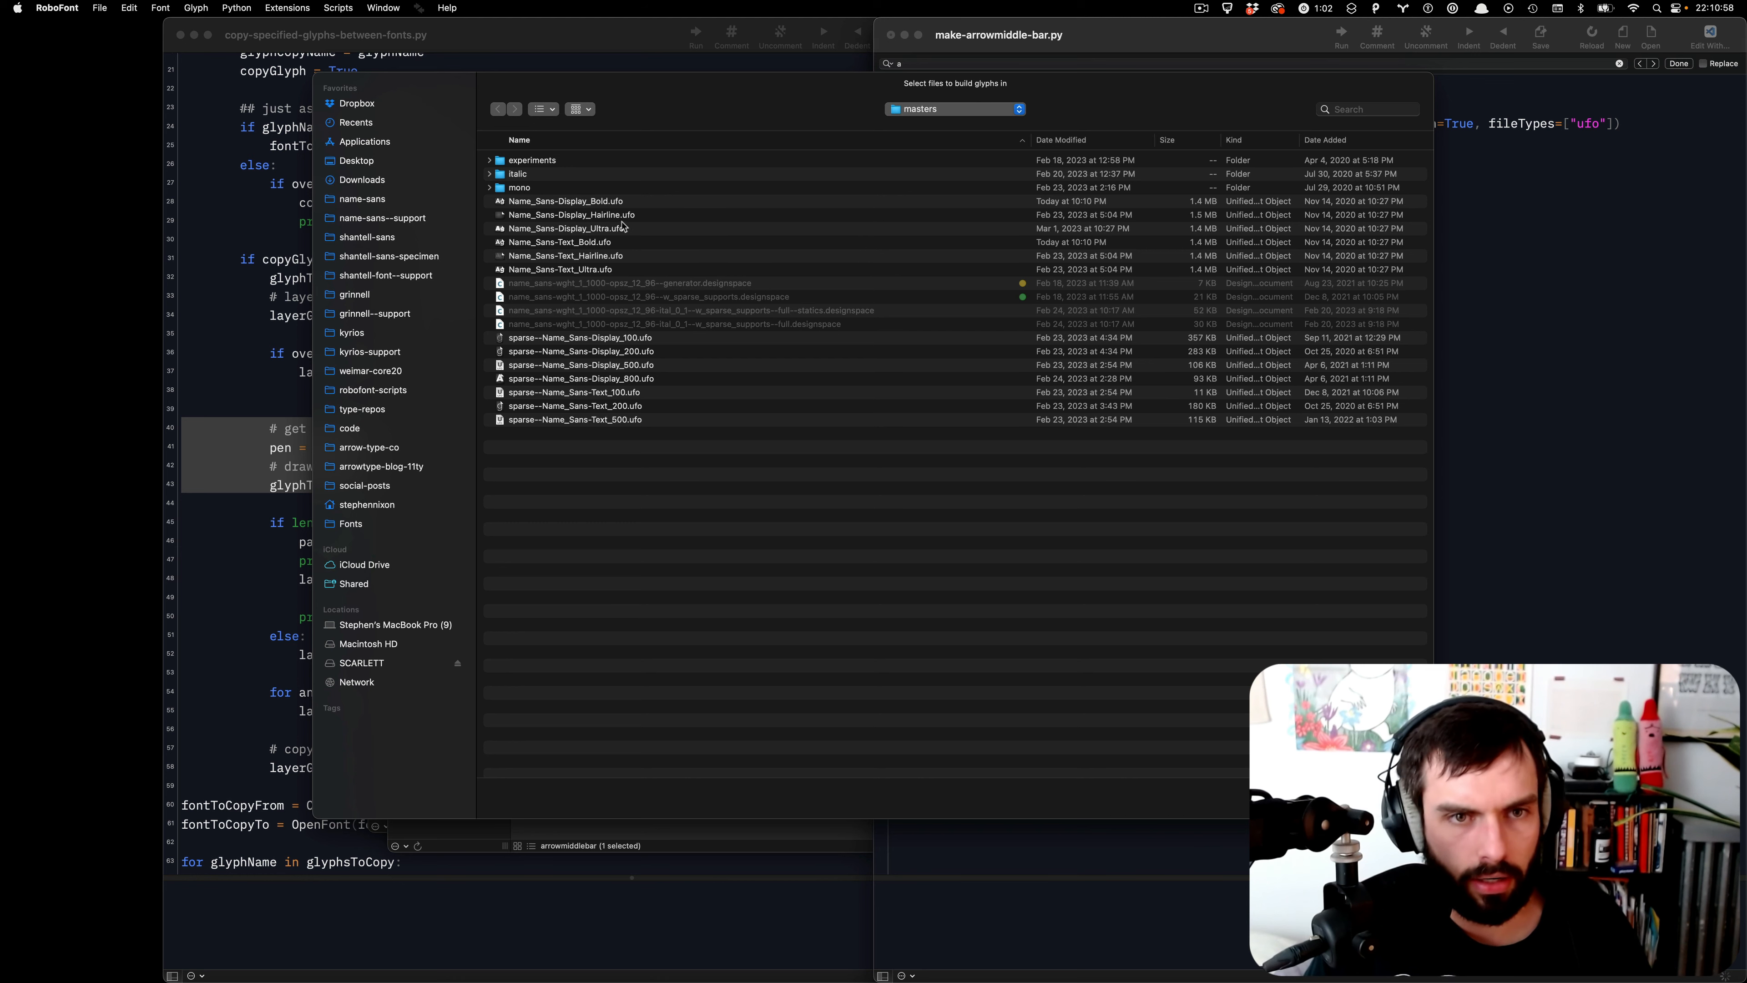
click(619, 218)
super+click(615, 229)
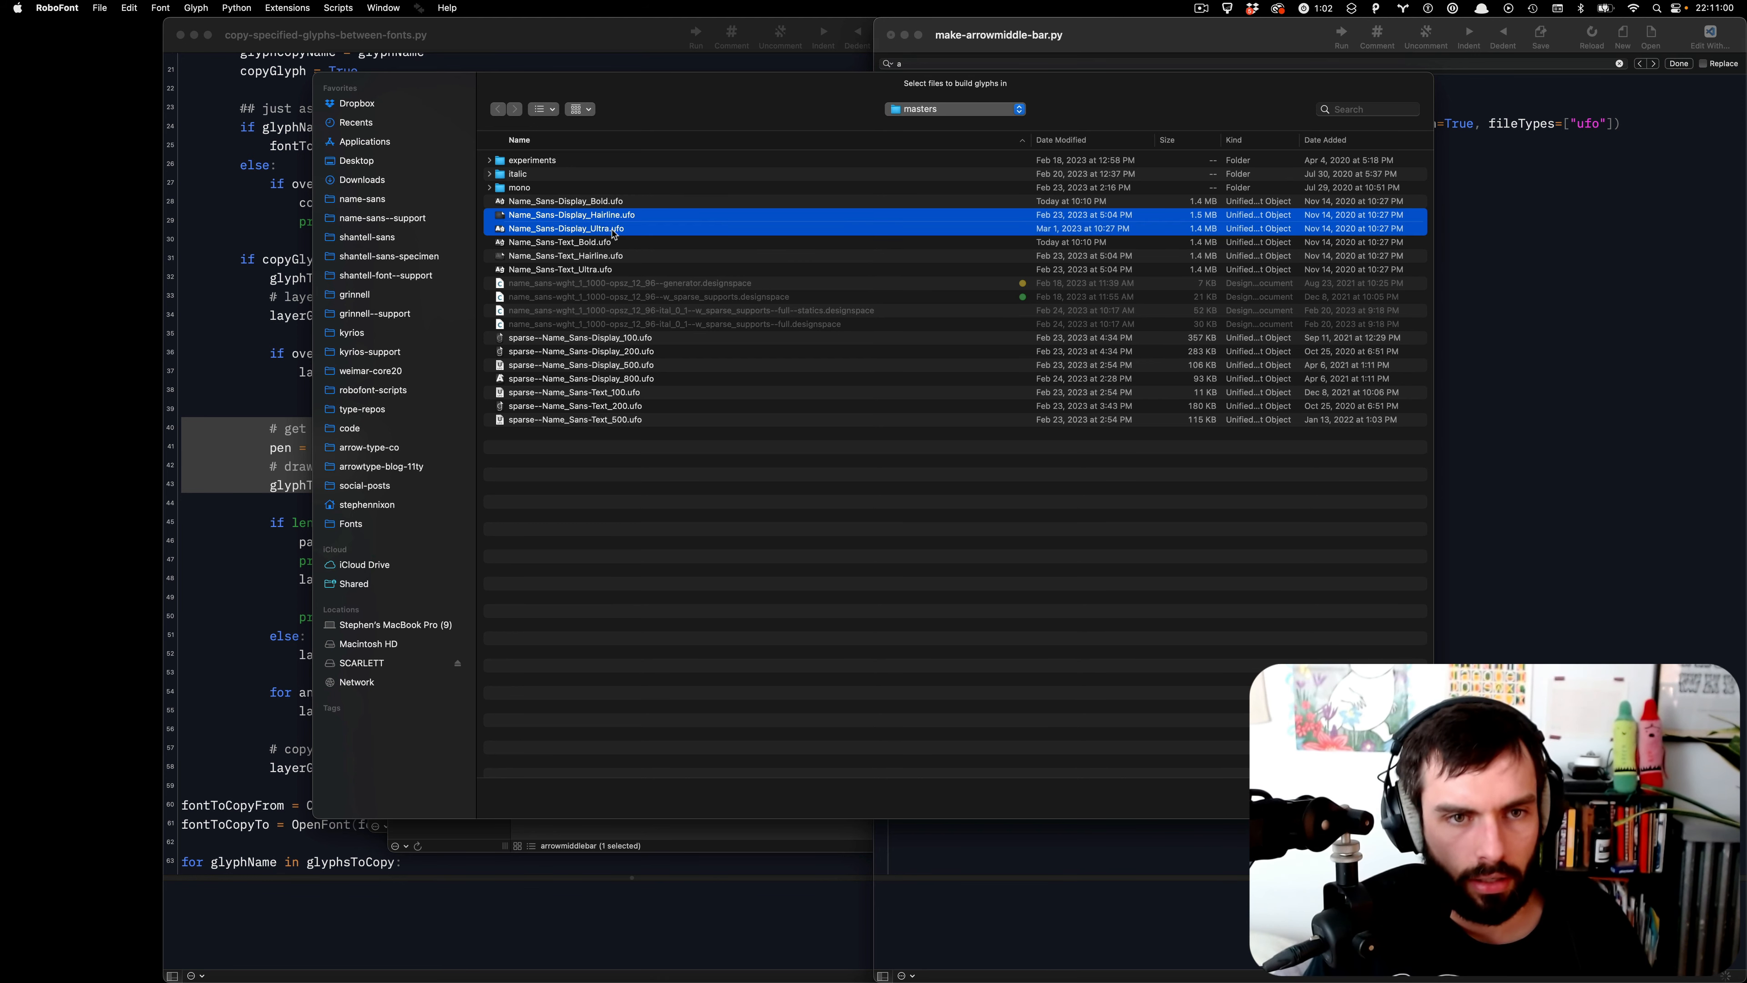
super+click(606, 257)
super+click(600, 270)
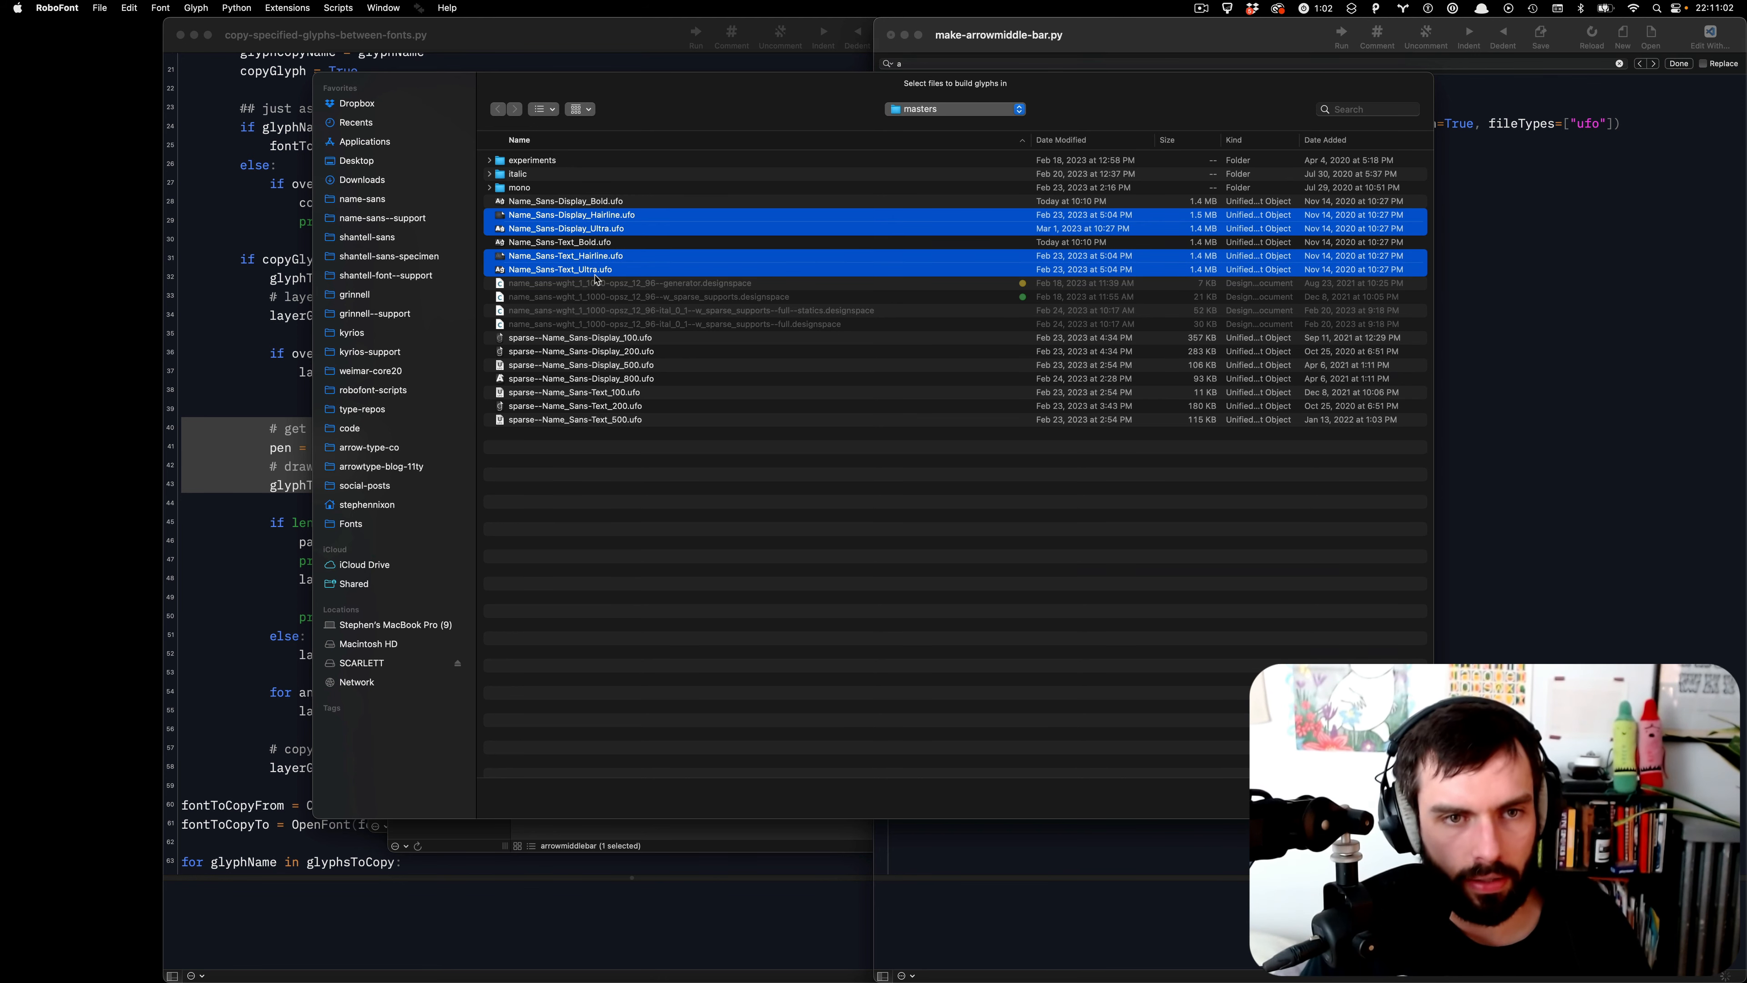
key(Return)
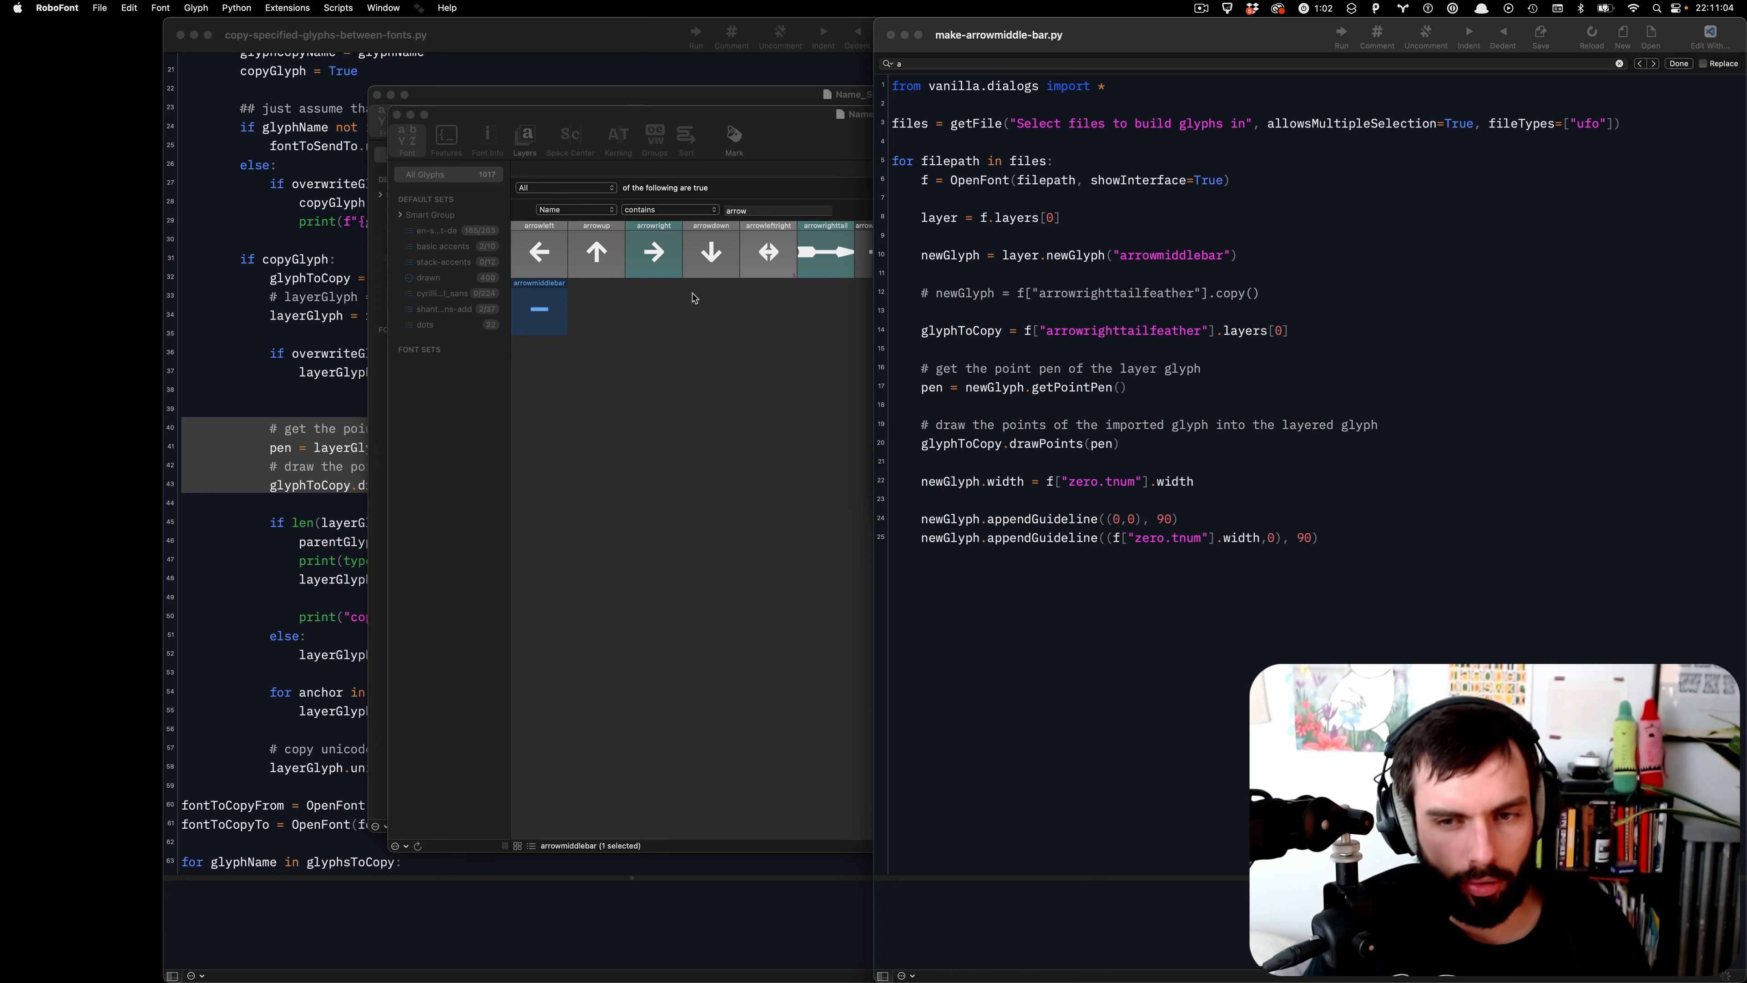
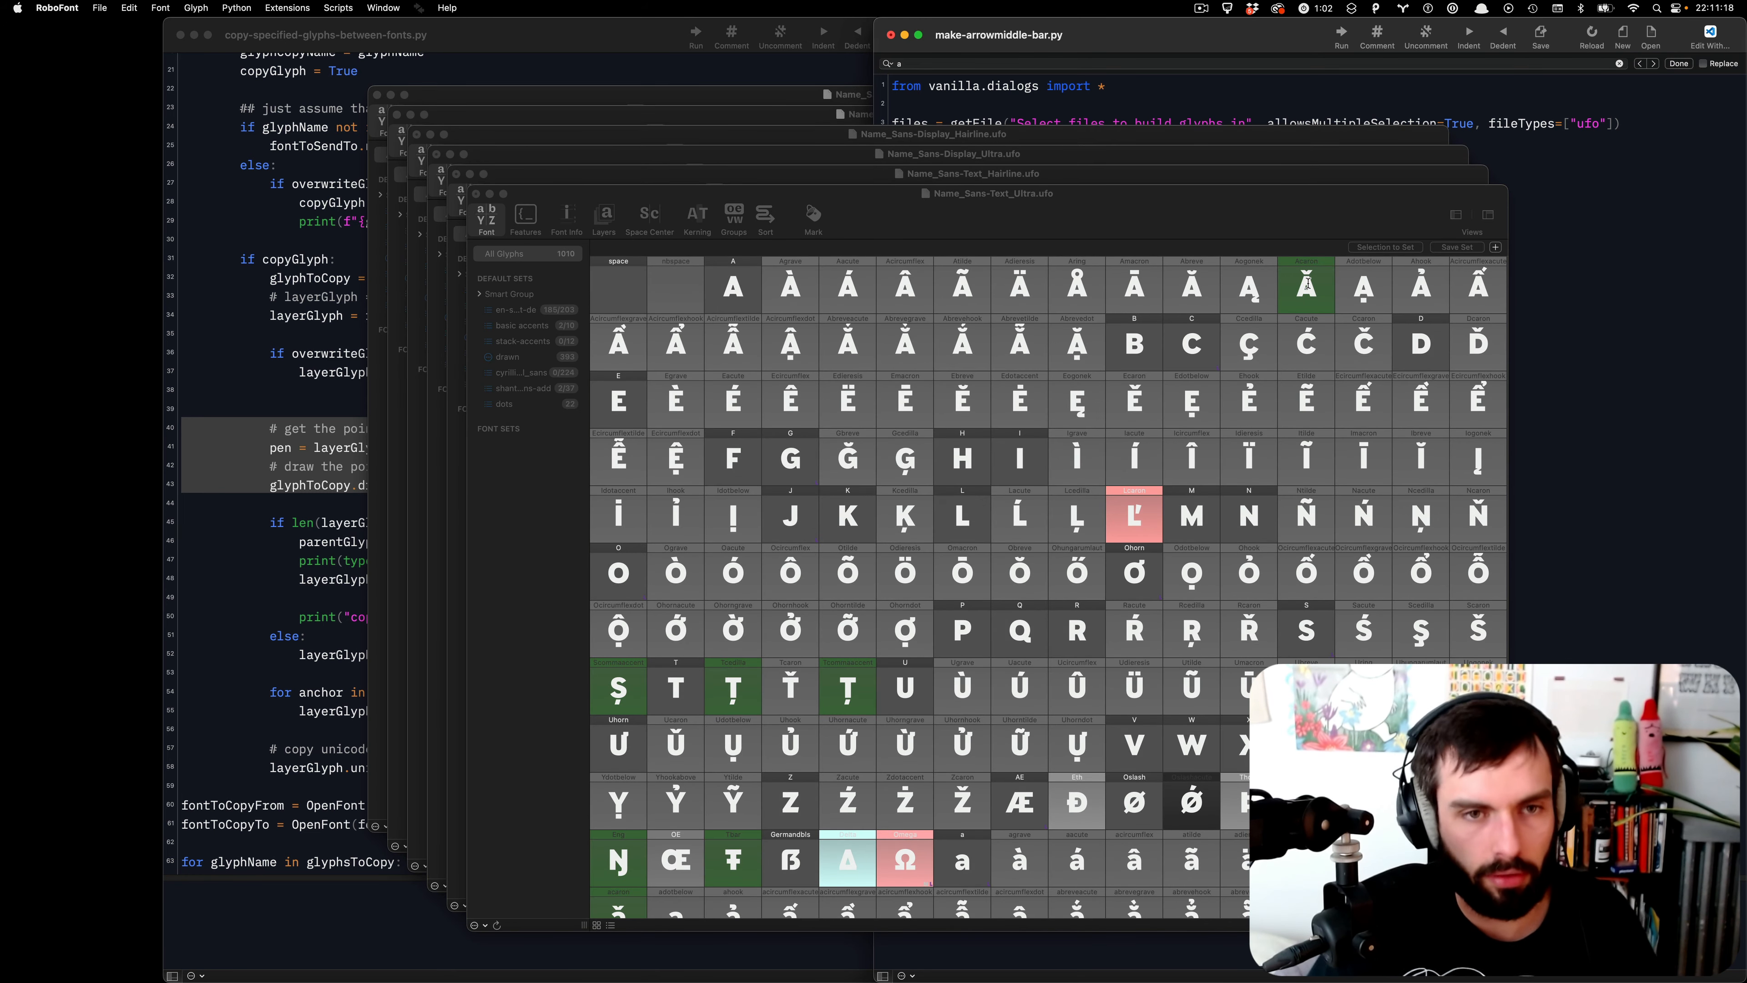
- Filter the Text Ultra font for glyph names containing "arrow" and open its arrowmiddlebar glyph
click(1144, 285)
key(super+f)
text(arrow)
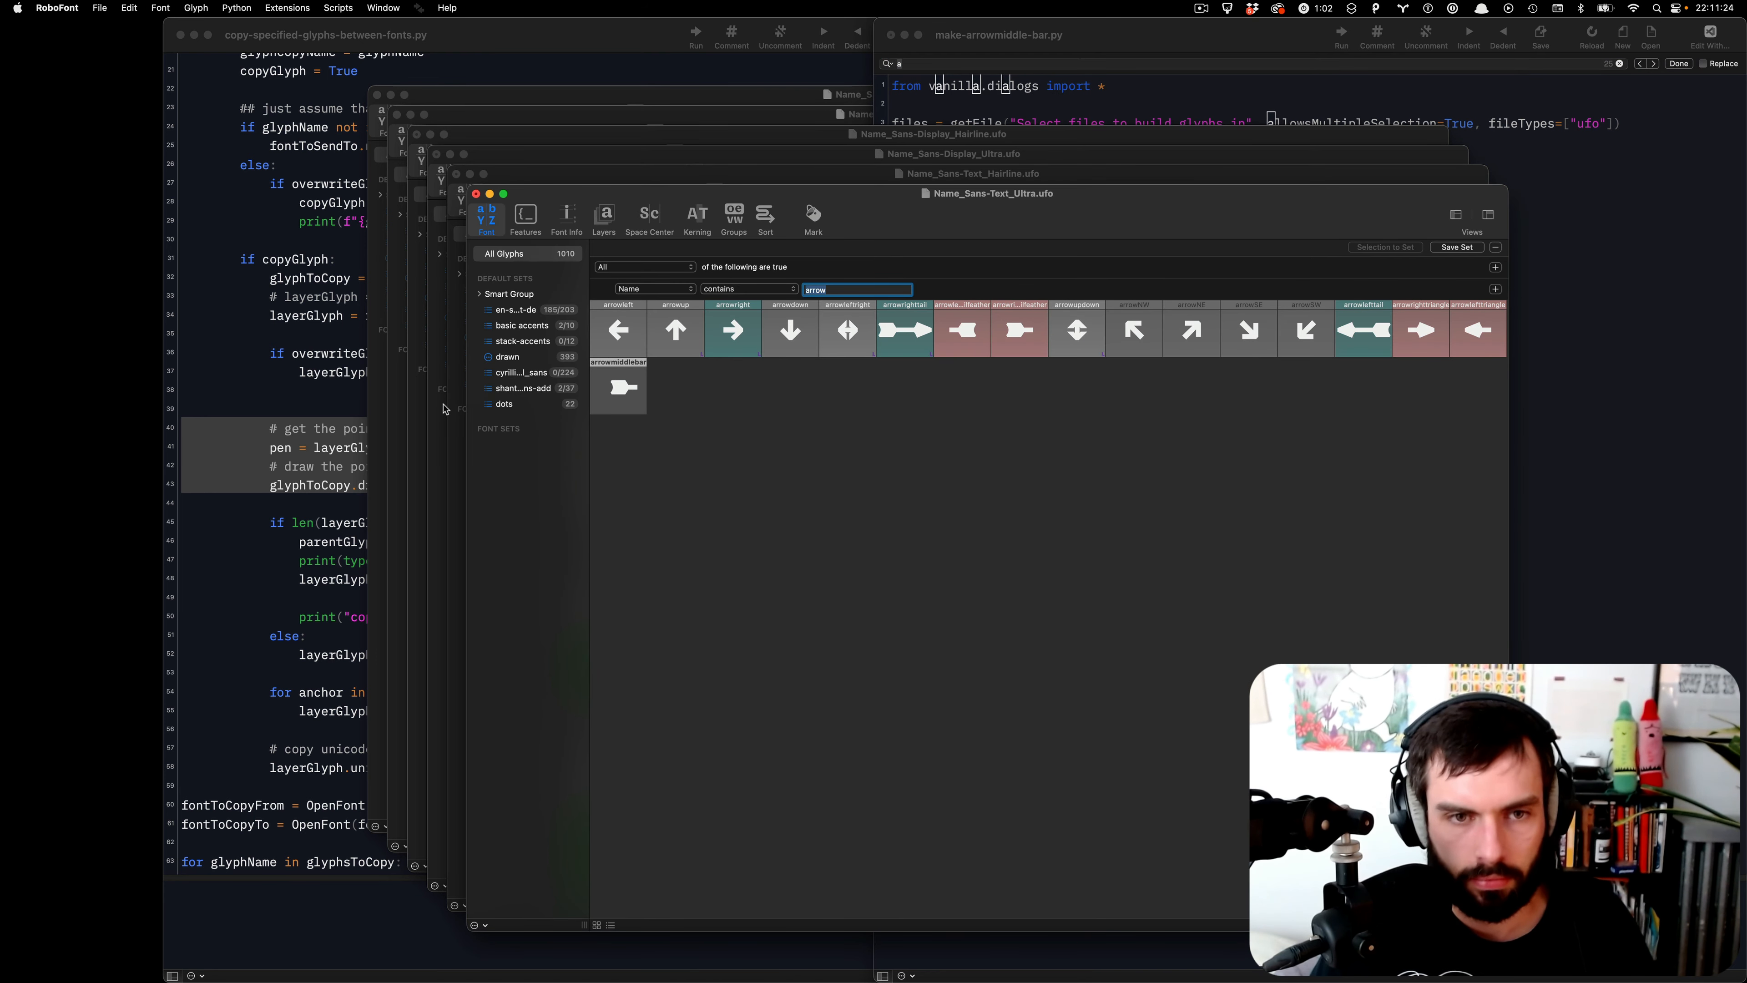
double_click(624, 387)
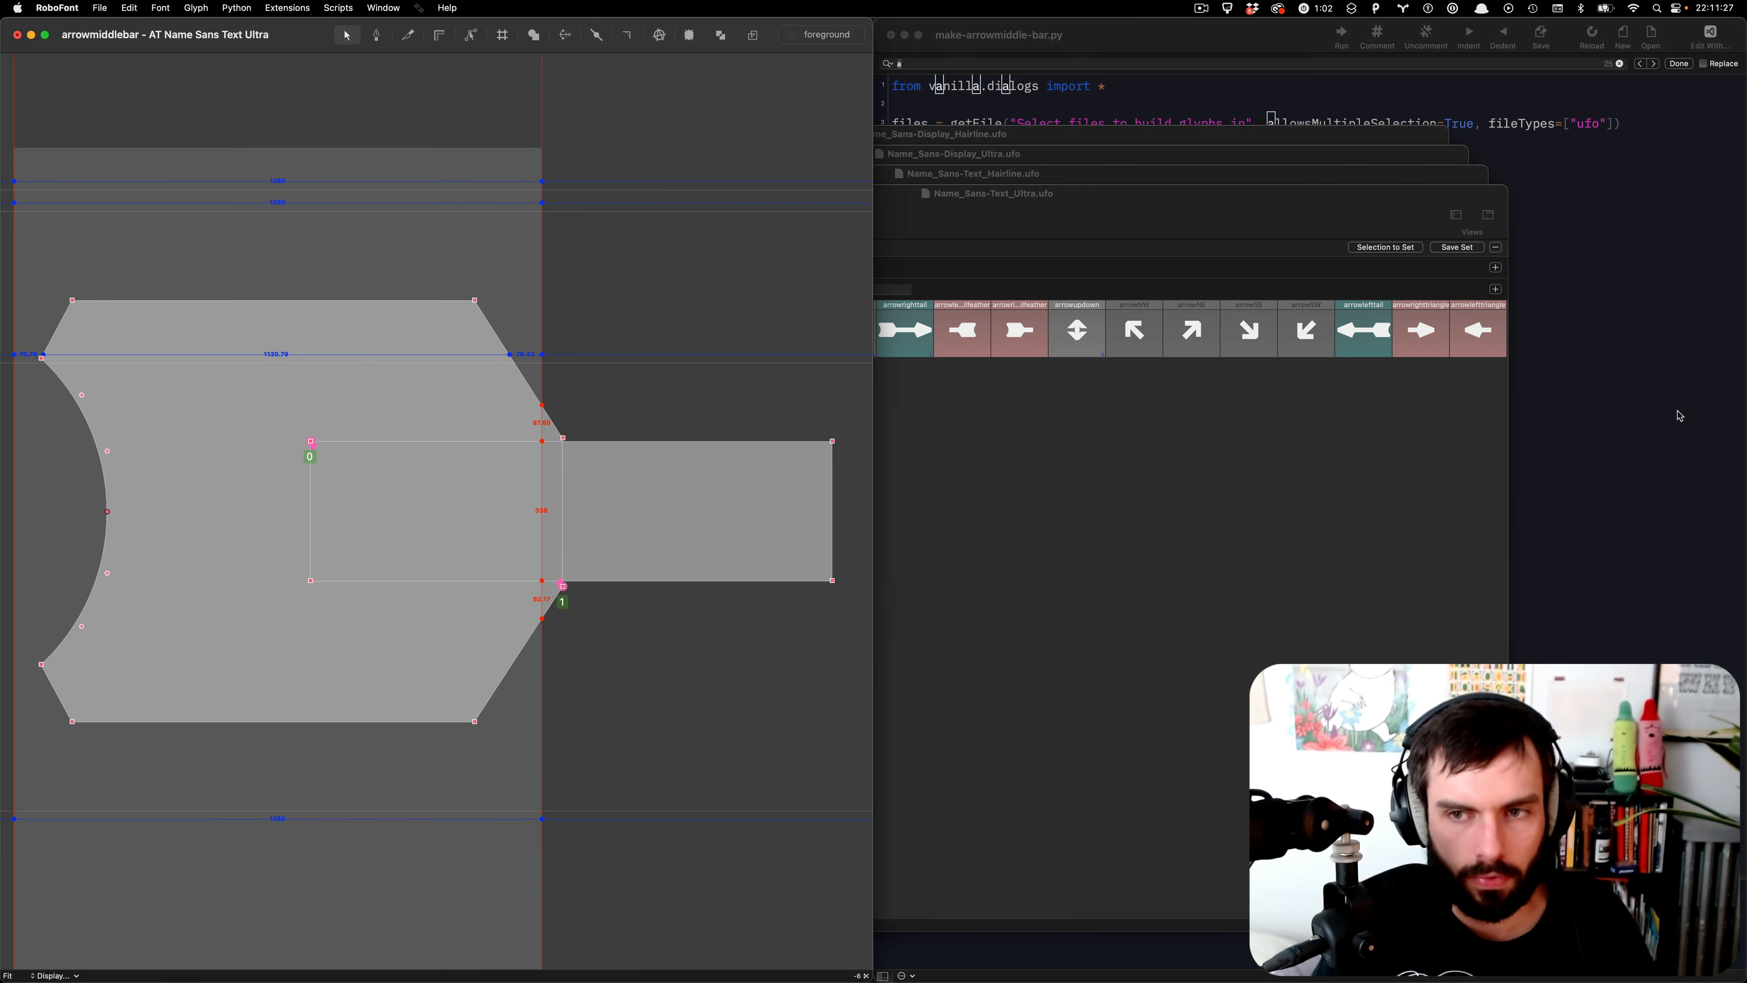
- Clear the script's find text and add the condition if "arrowmiddlebar" not in f.keys(): below the layer assignment
click(1680, 416)
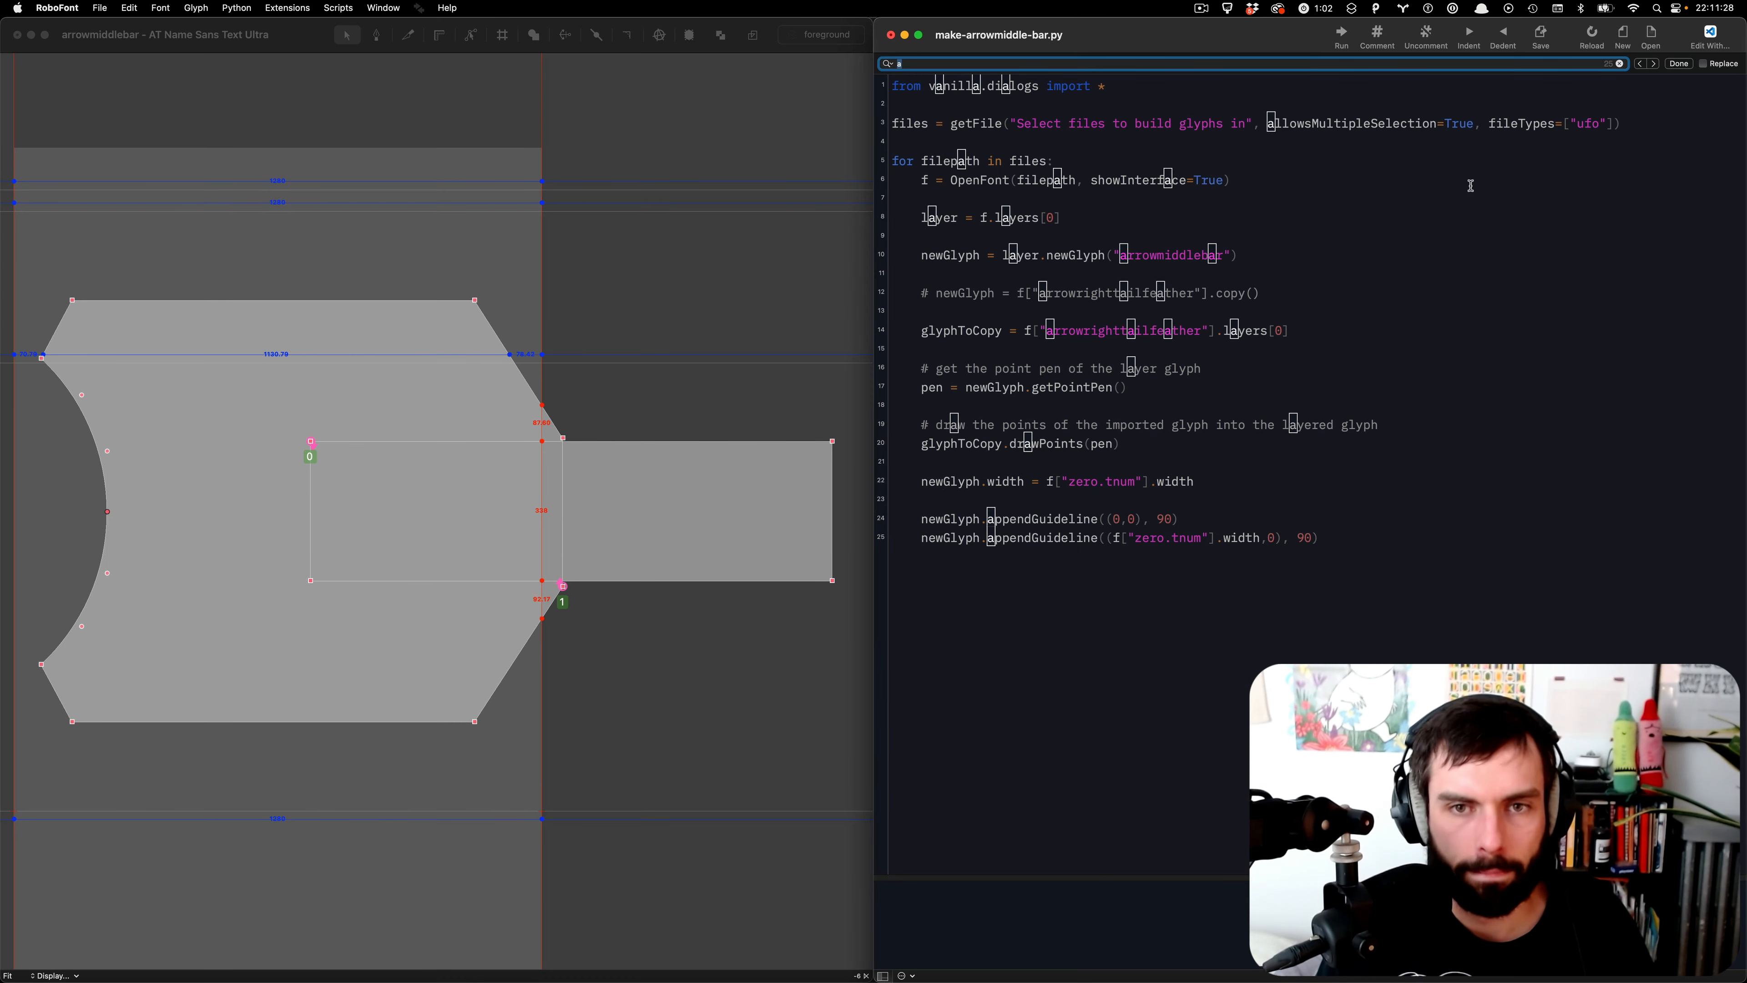
click(1620, 63)
click(1275, 227)
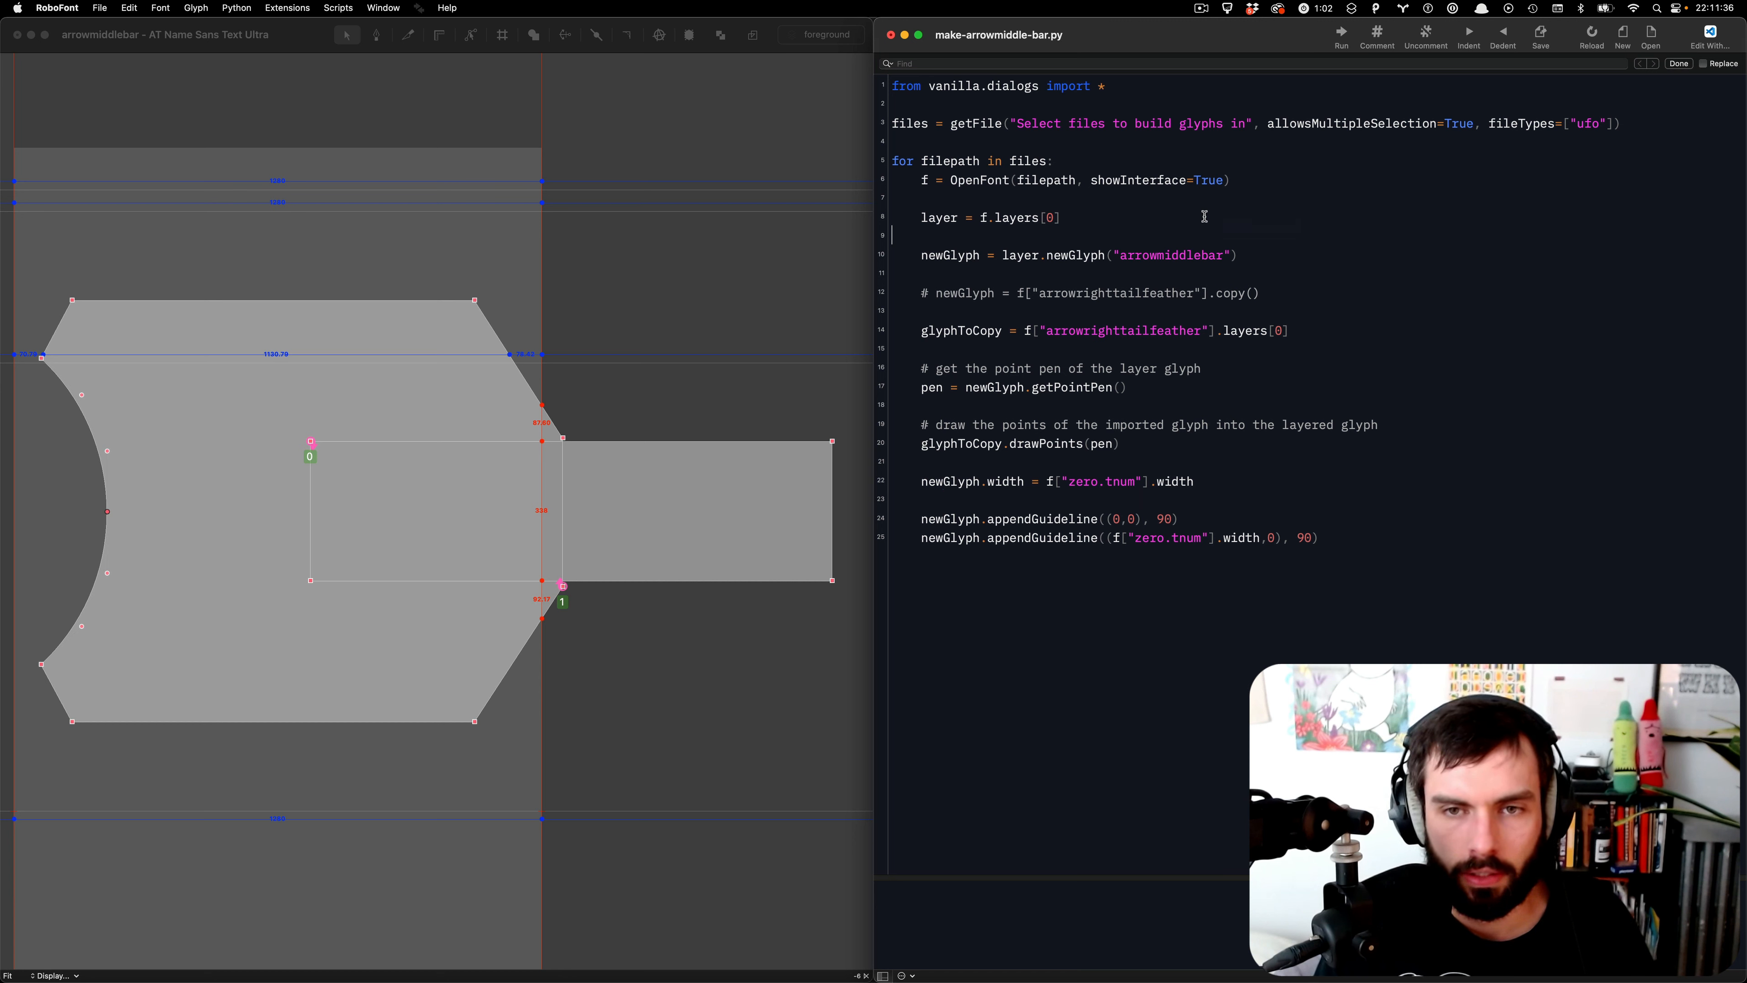
double_click(1178, 253)
key(cmd+c)
click(1187, 212)
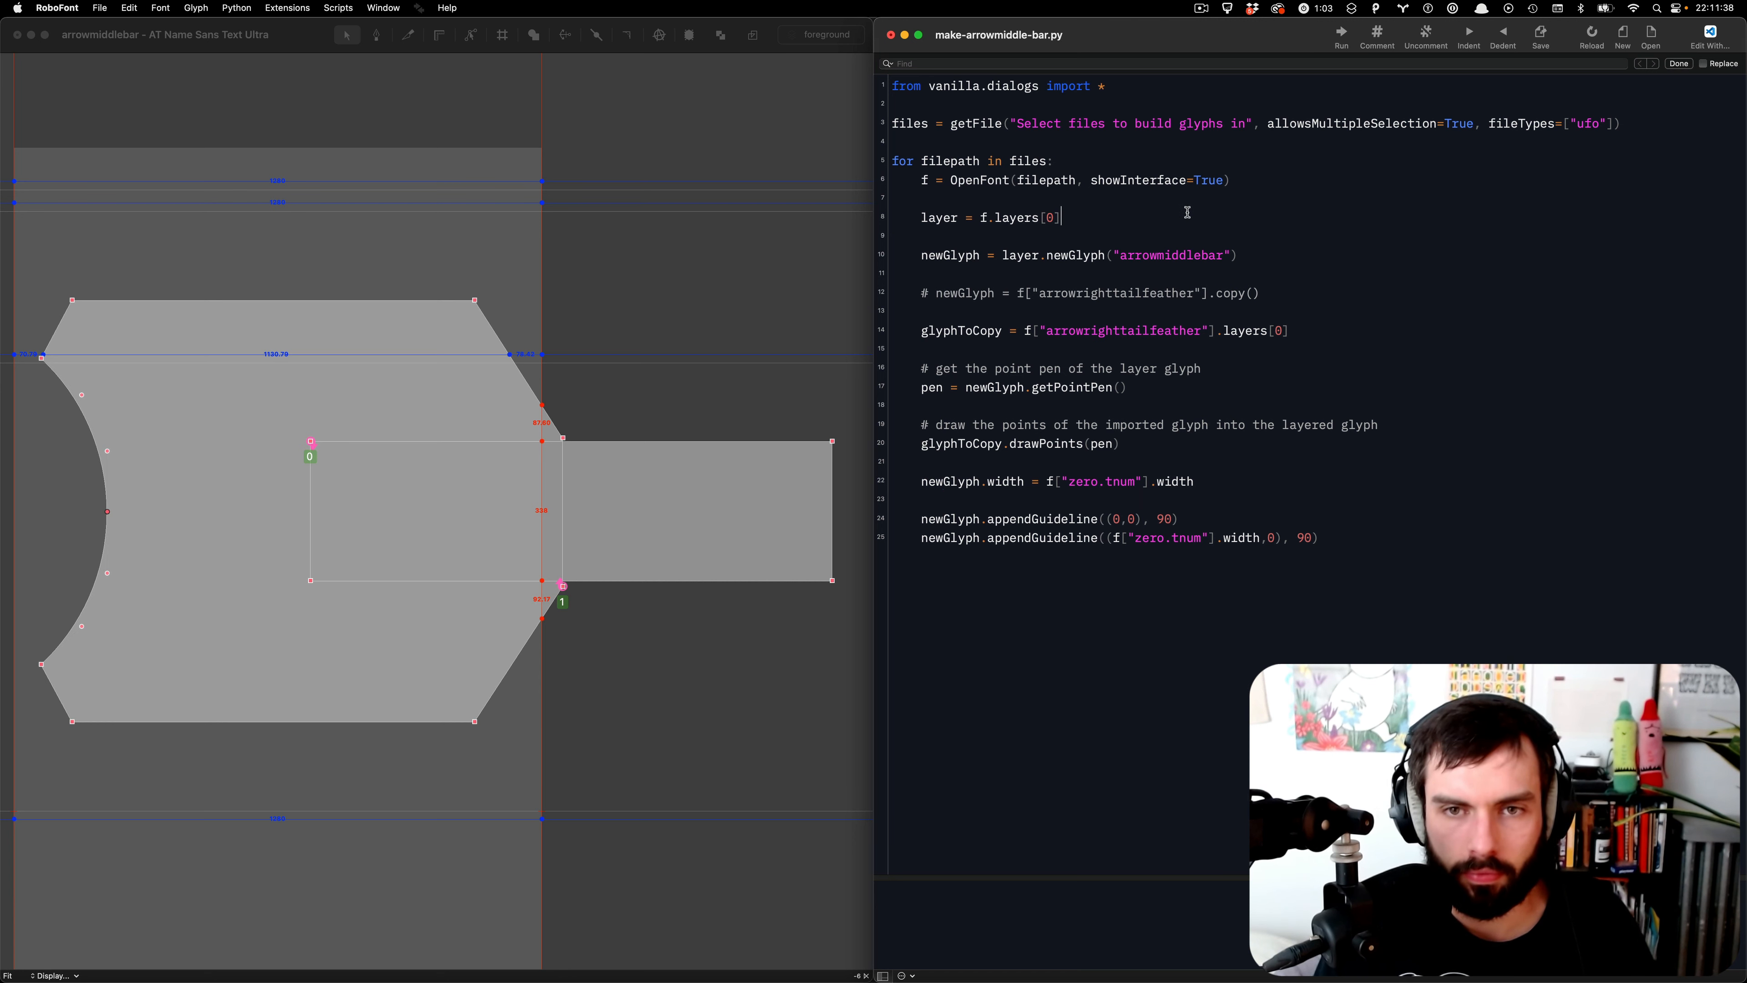
key(Return)
key(Return)
text(if ")
key(cmd+v)
text(" n)
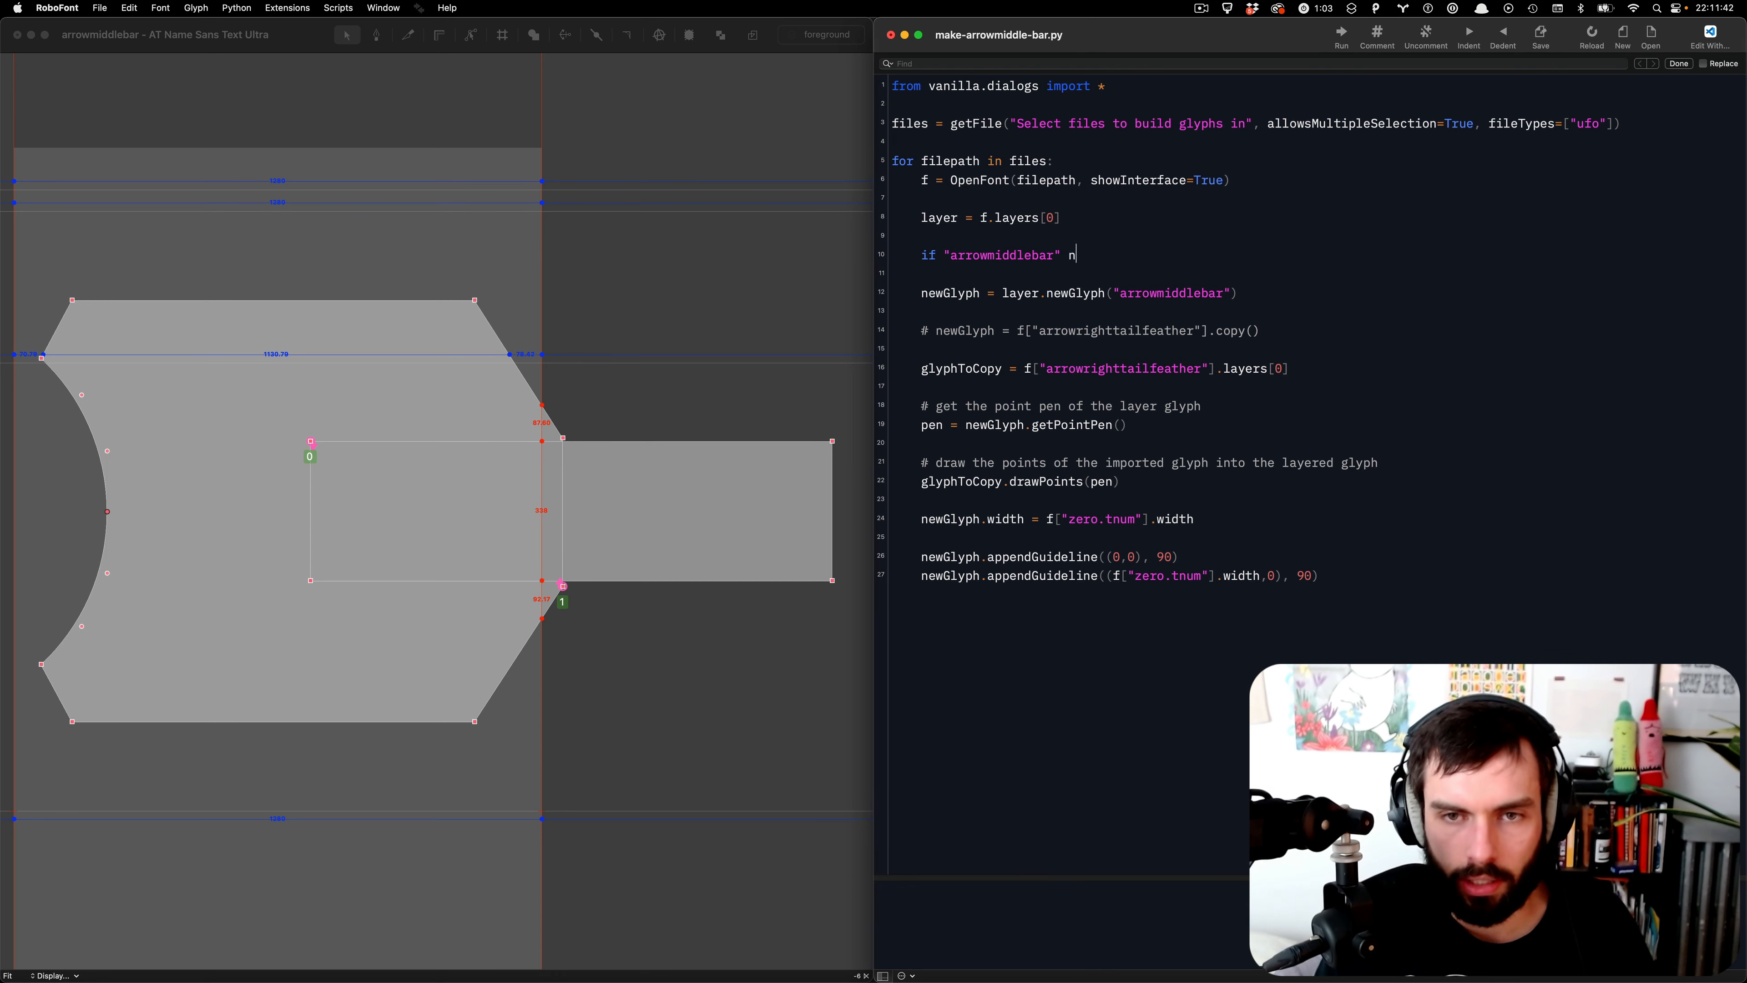
text(ot in f.)
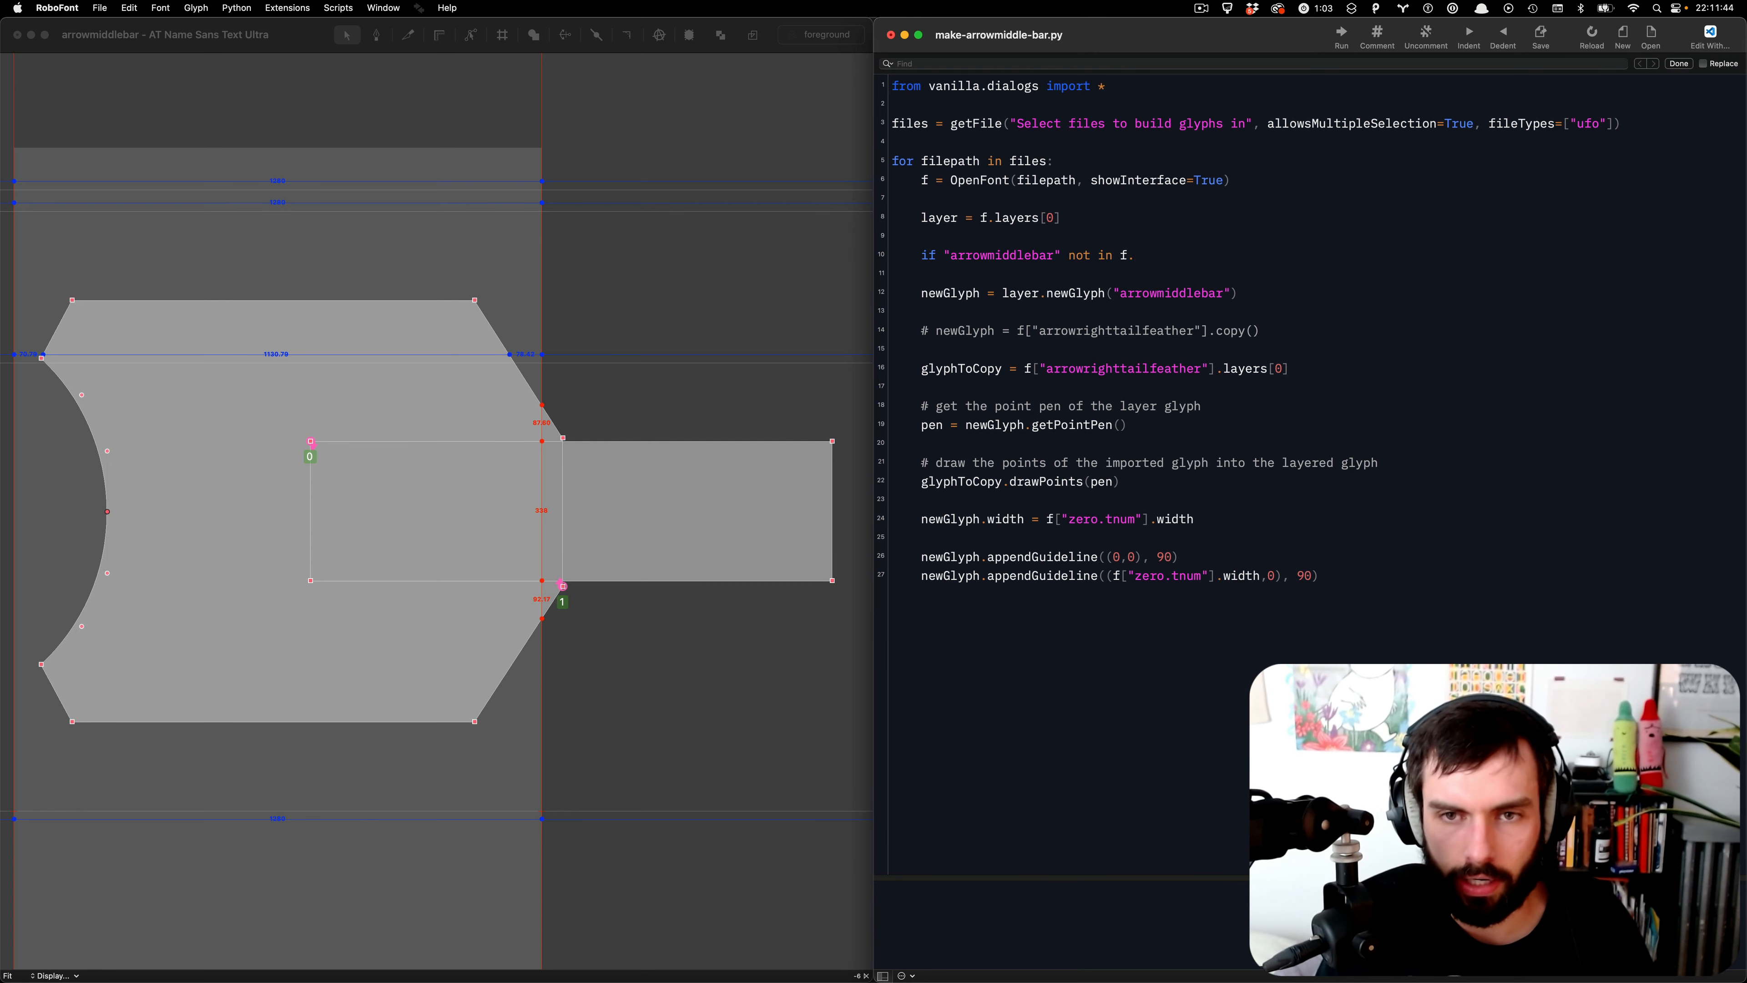
text(keys())
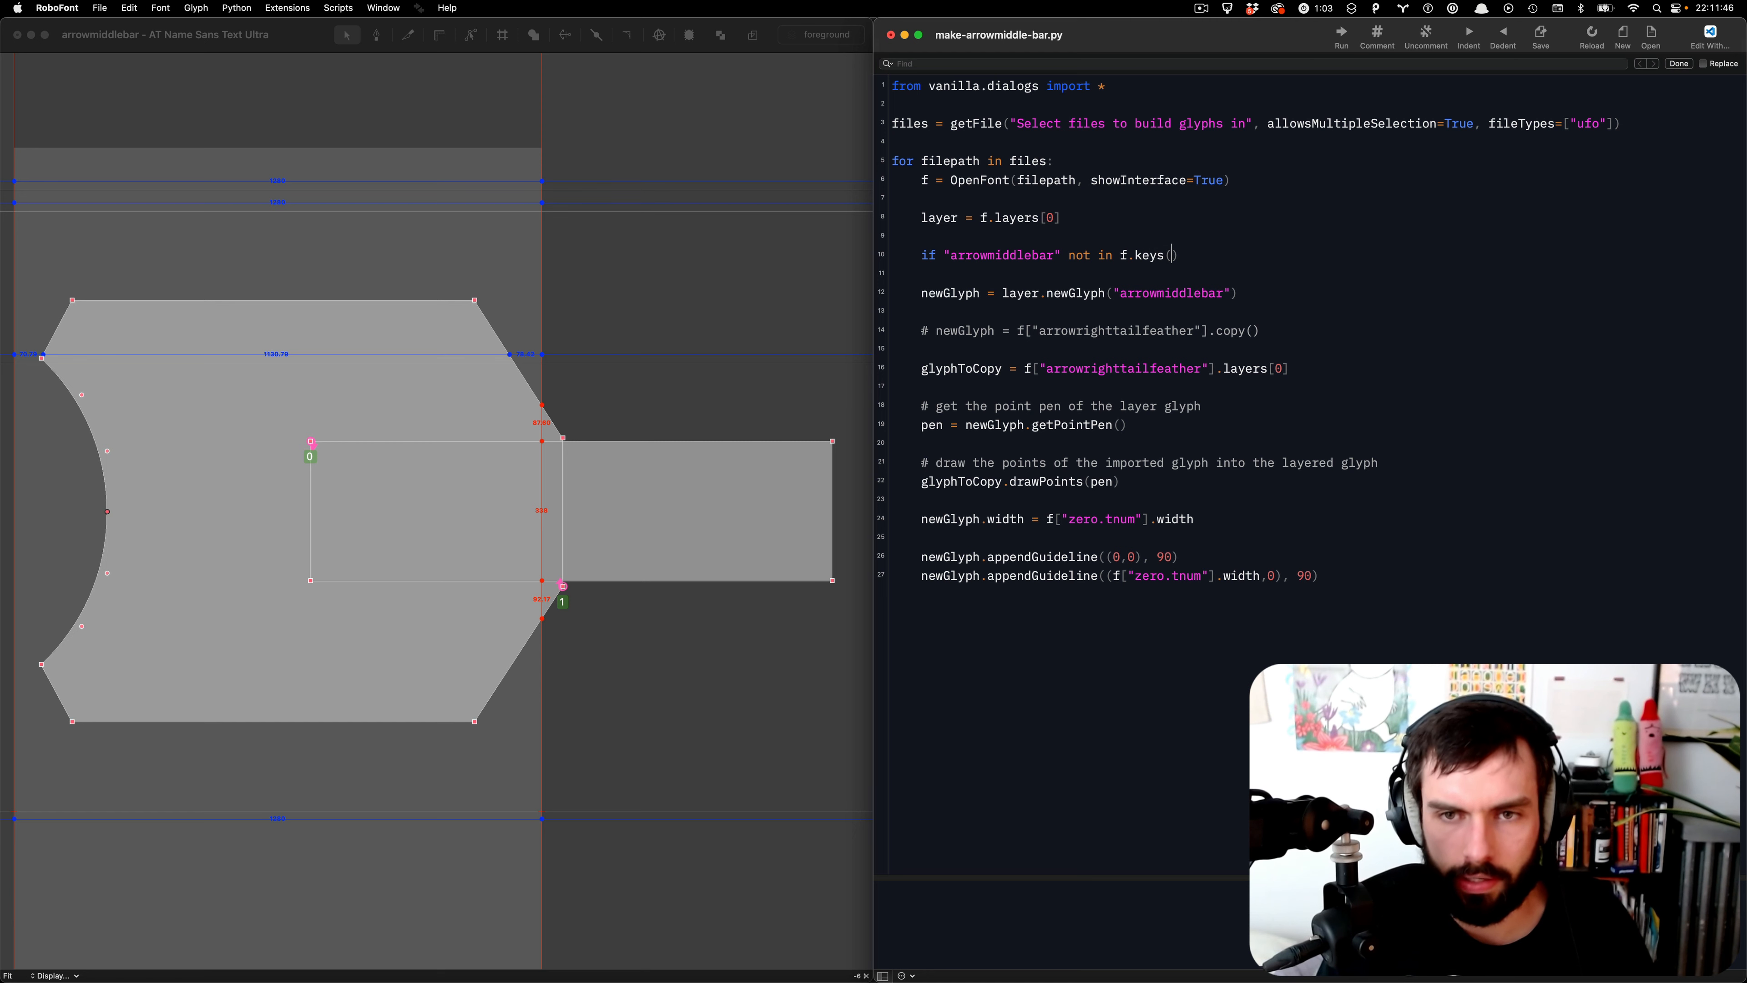
text(:)
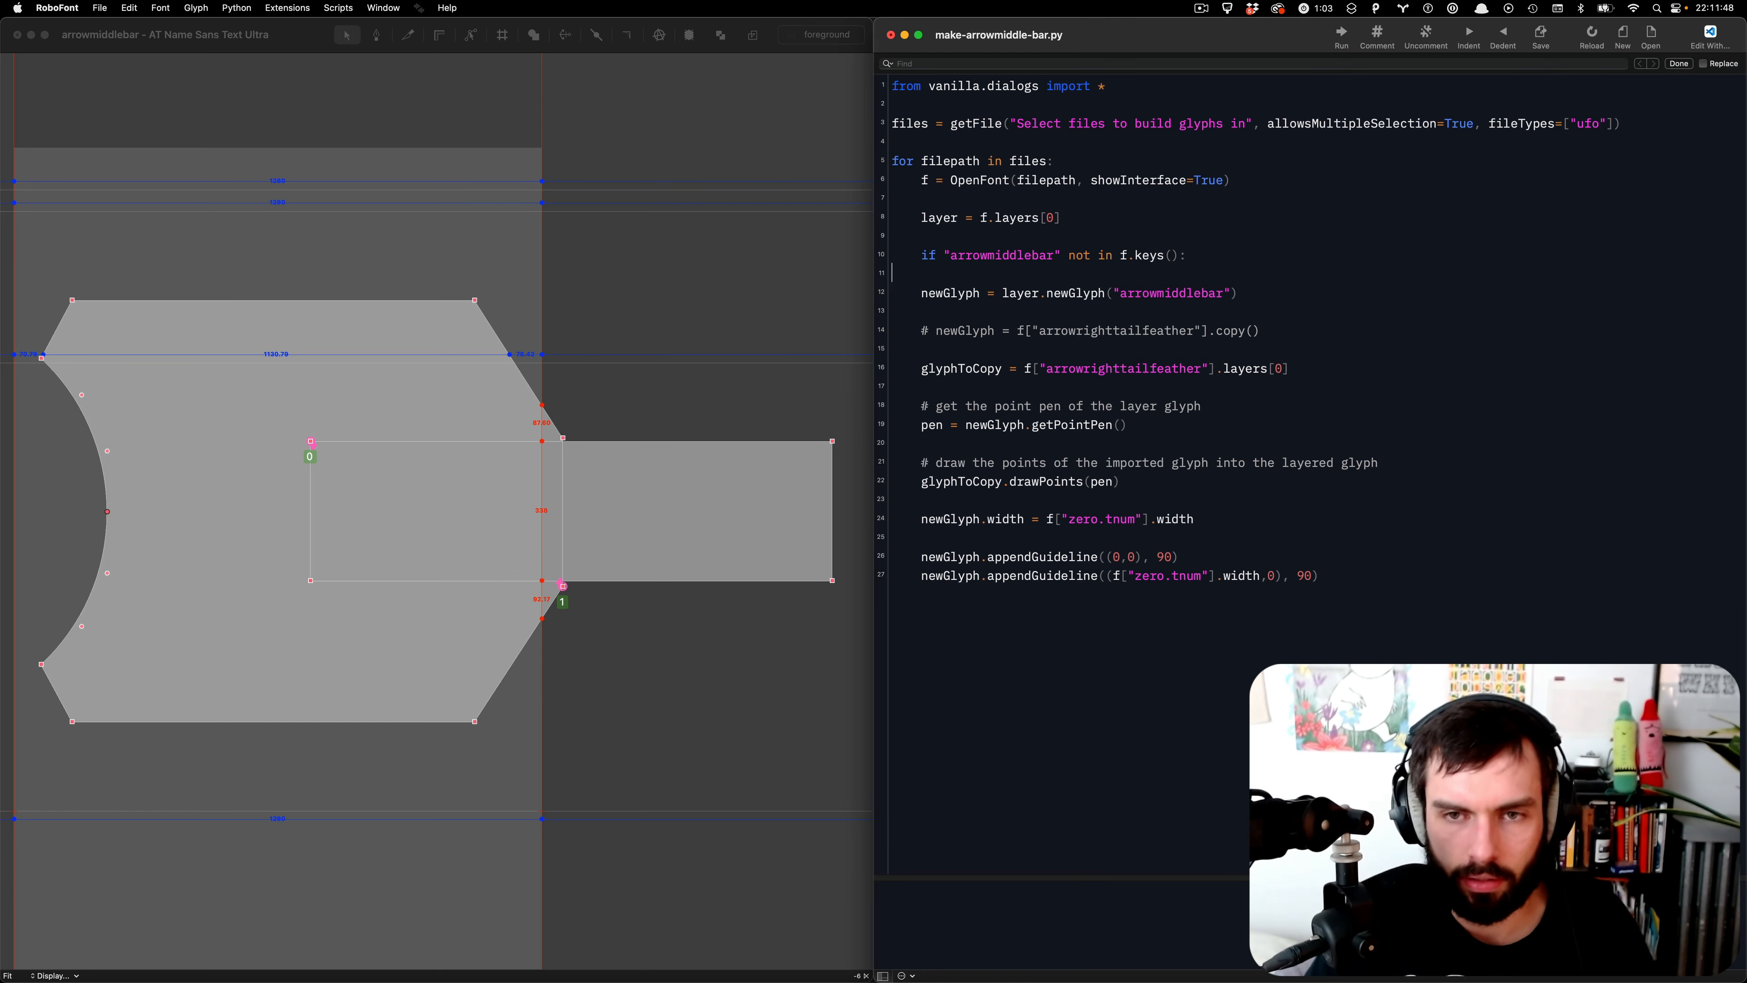
- Indent all the remaining glyph-building lines one level so they fall under the new if condition
key(shift+super+Down)
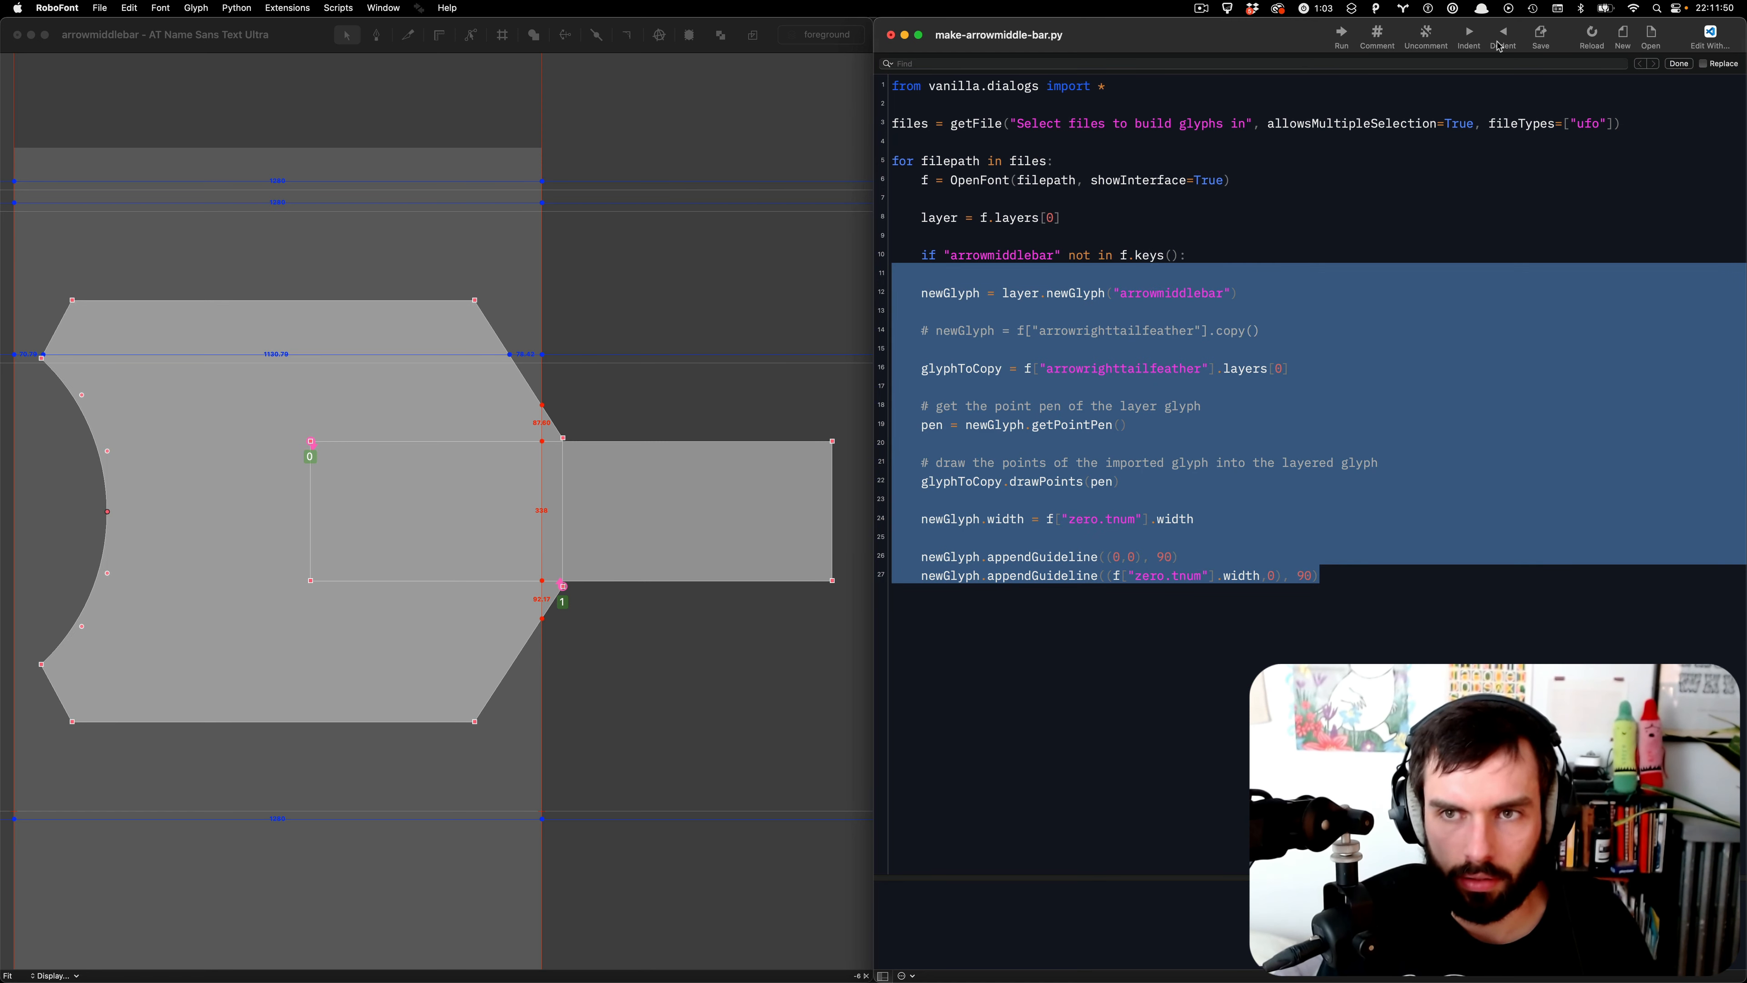
click(1472, 36)
click(1419, 286)
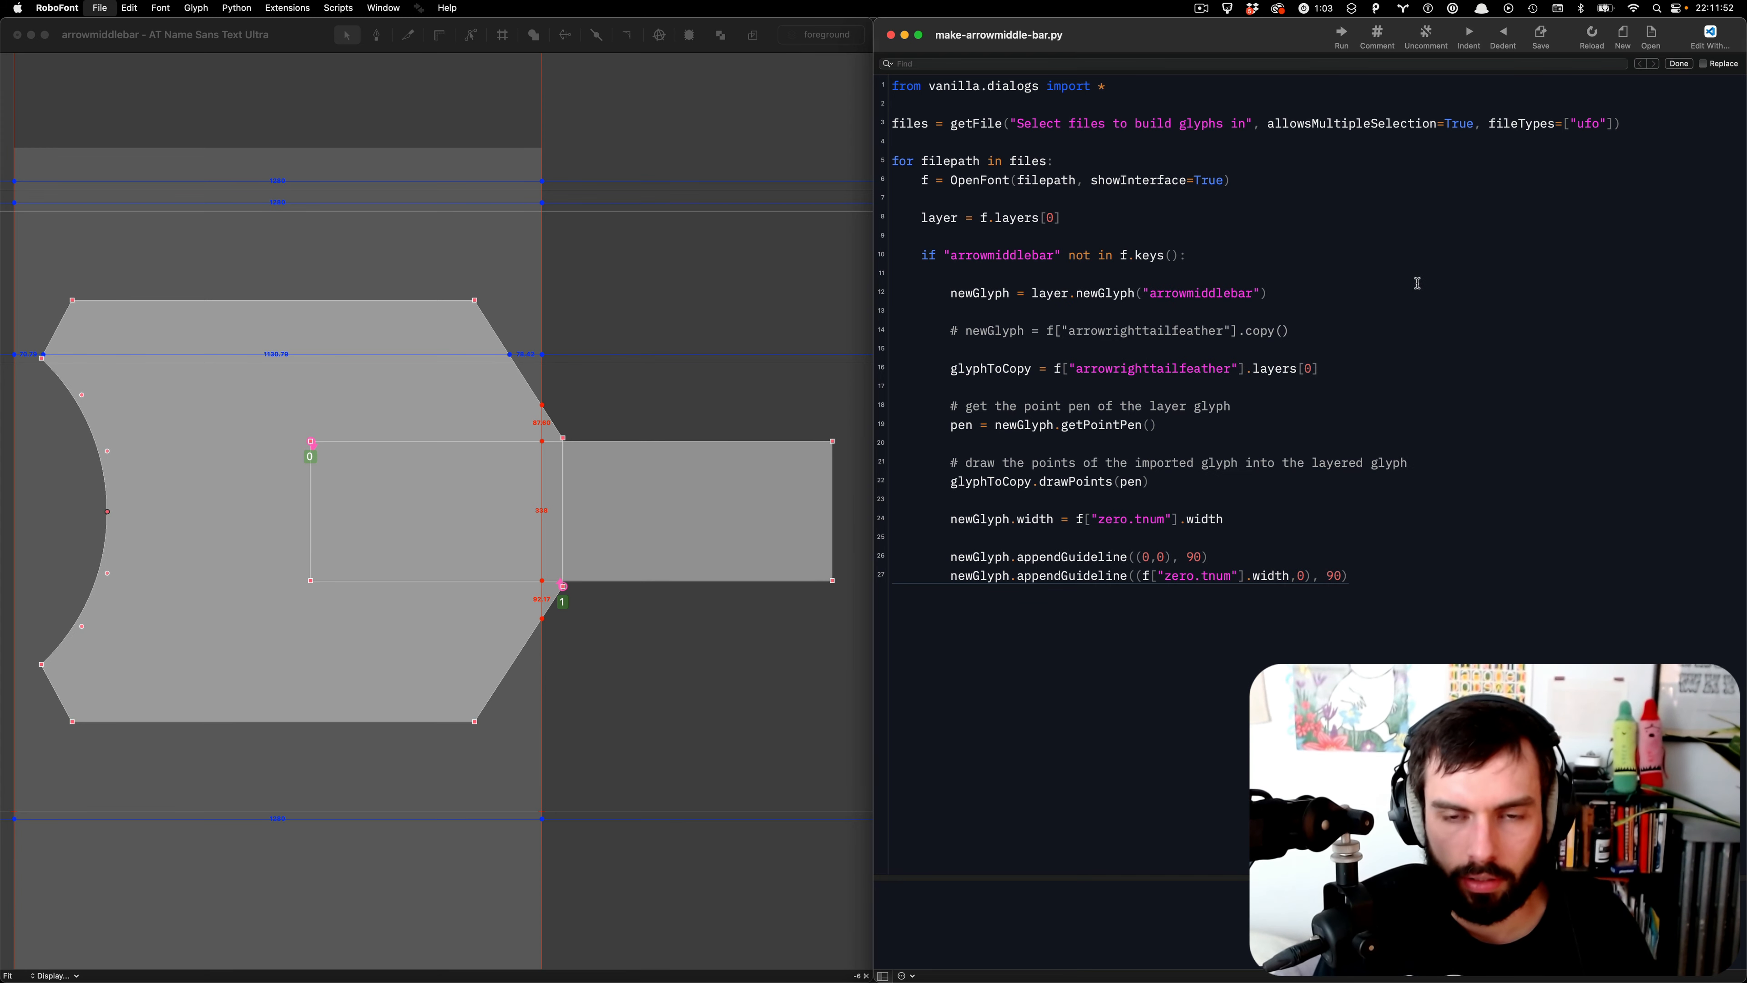
scroll(551, 383, down, 3)
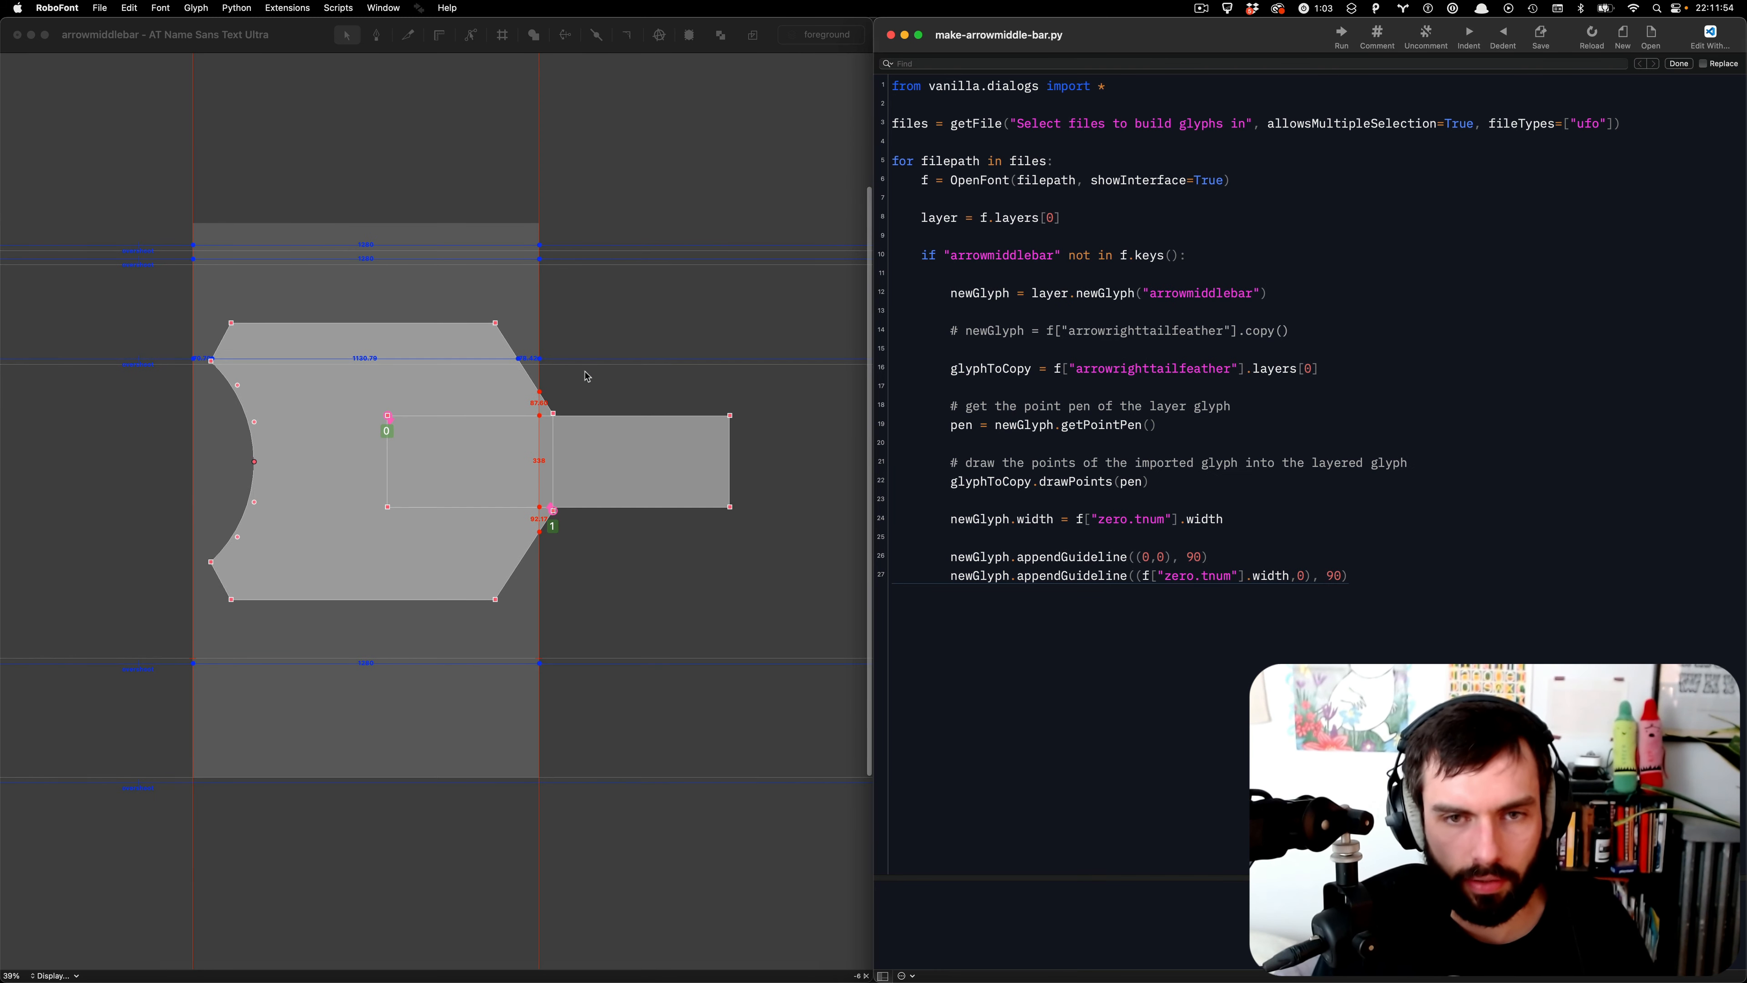
click(331, 72)
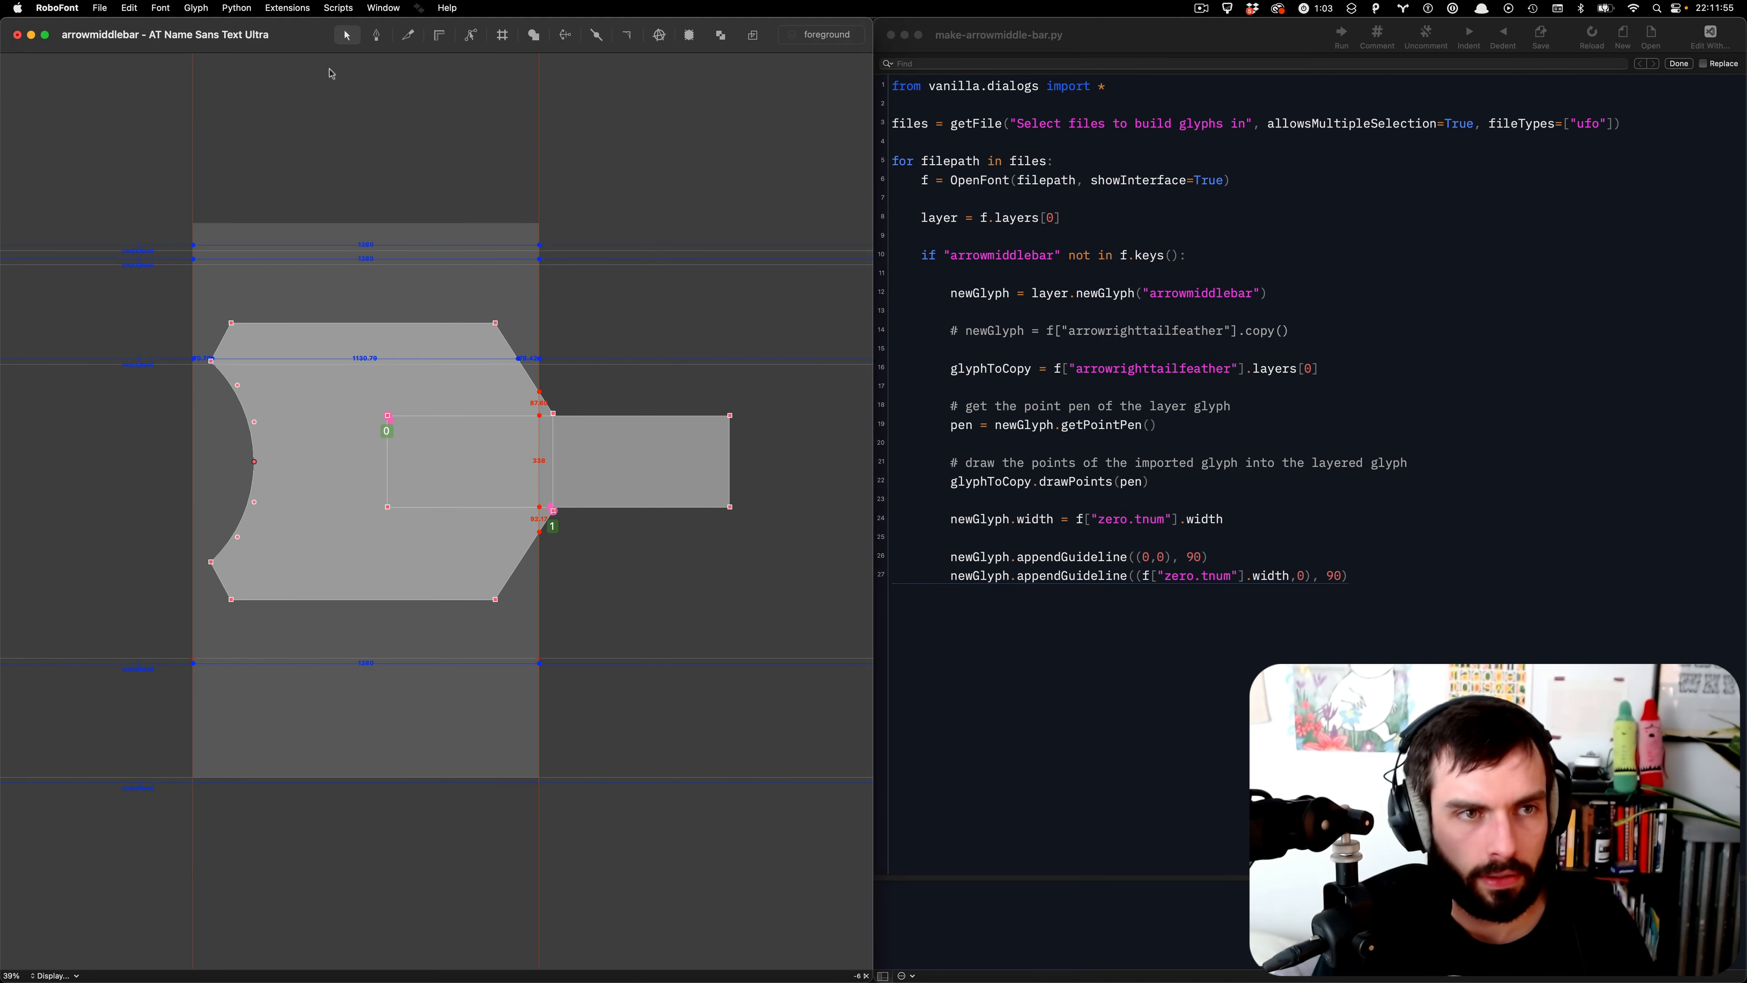
click(1556, 330)
key(super+r)
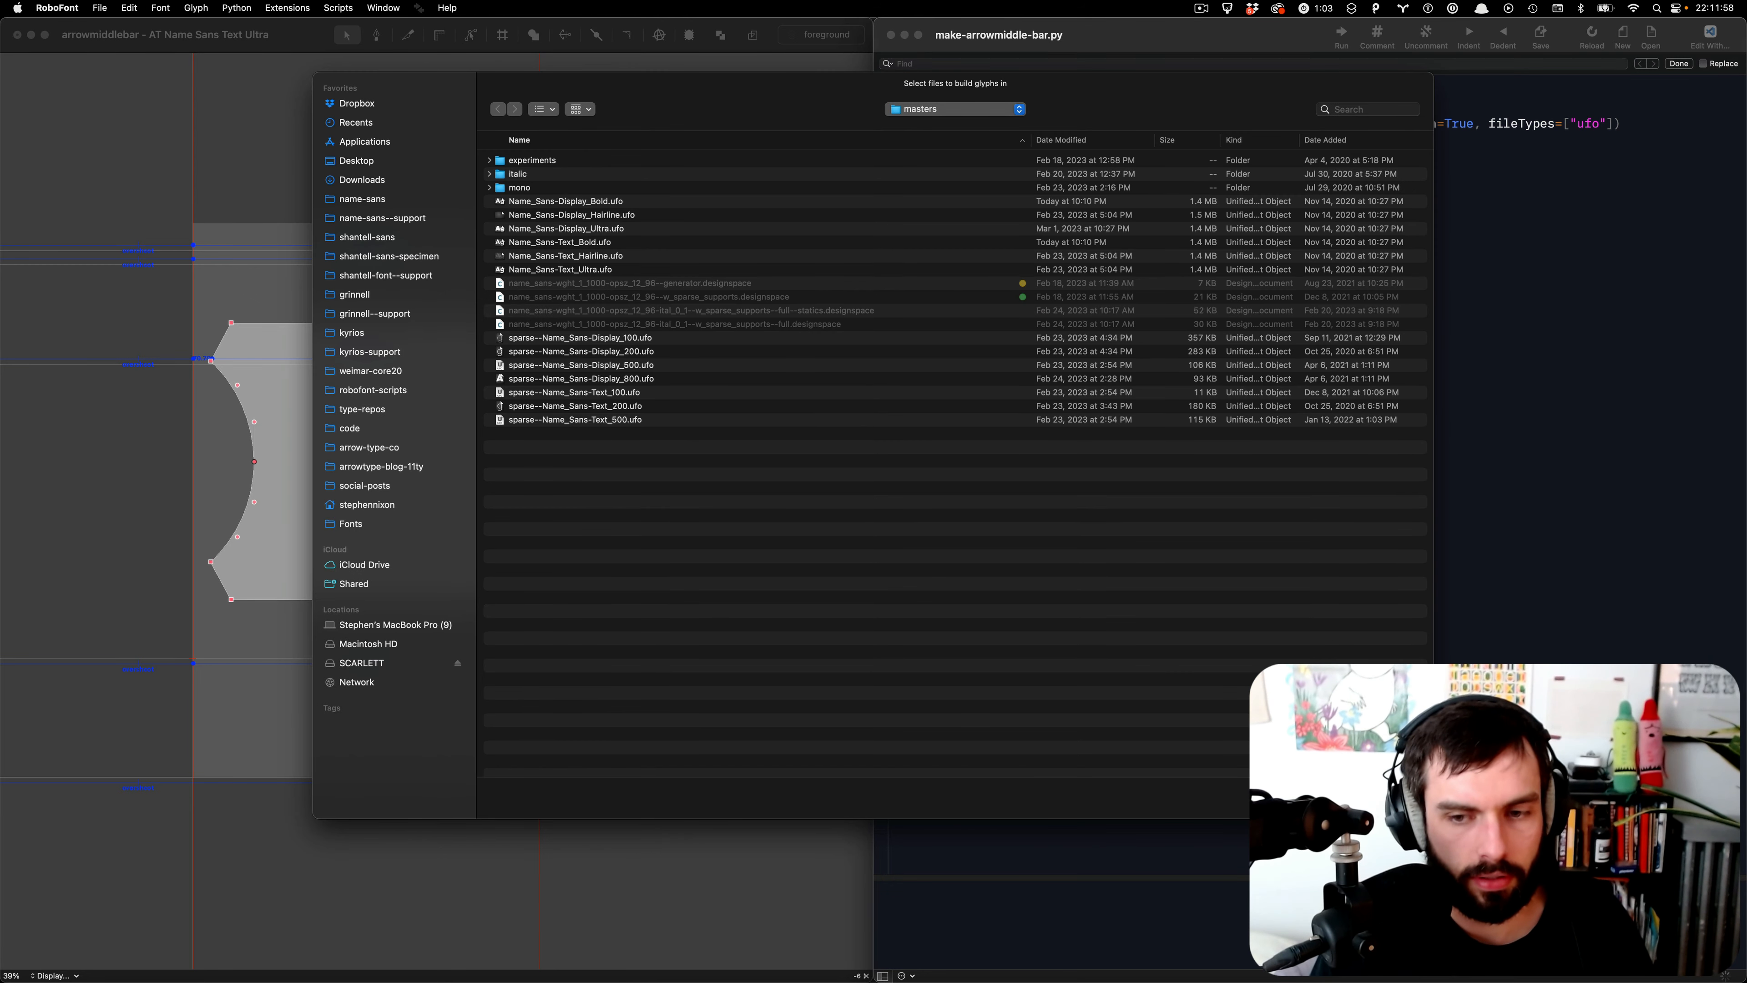
key(Escape)
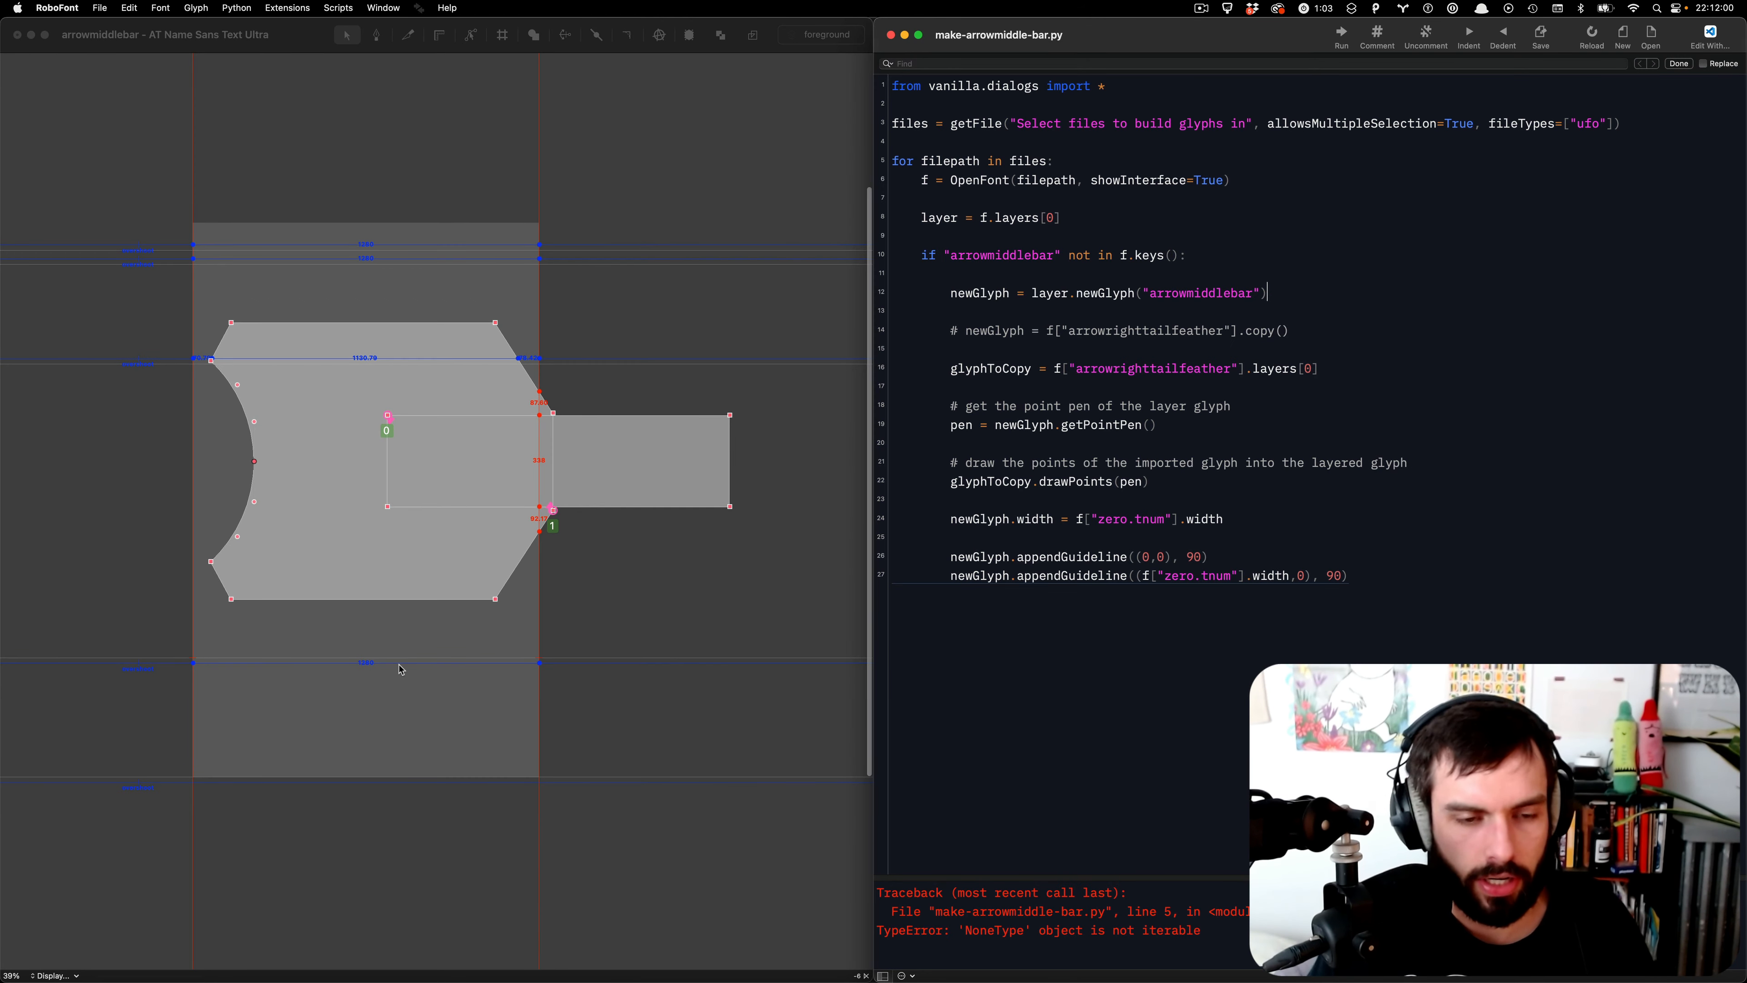
- Delete the tail feather contour from the Text Ultra arrowmiddlebar glyph, keeping the bar
click(376, 620)
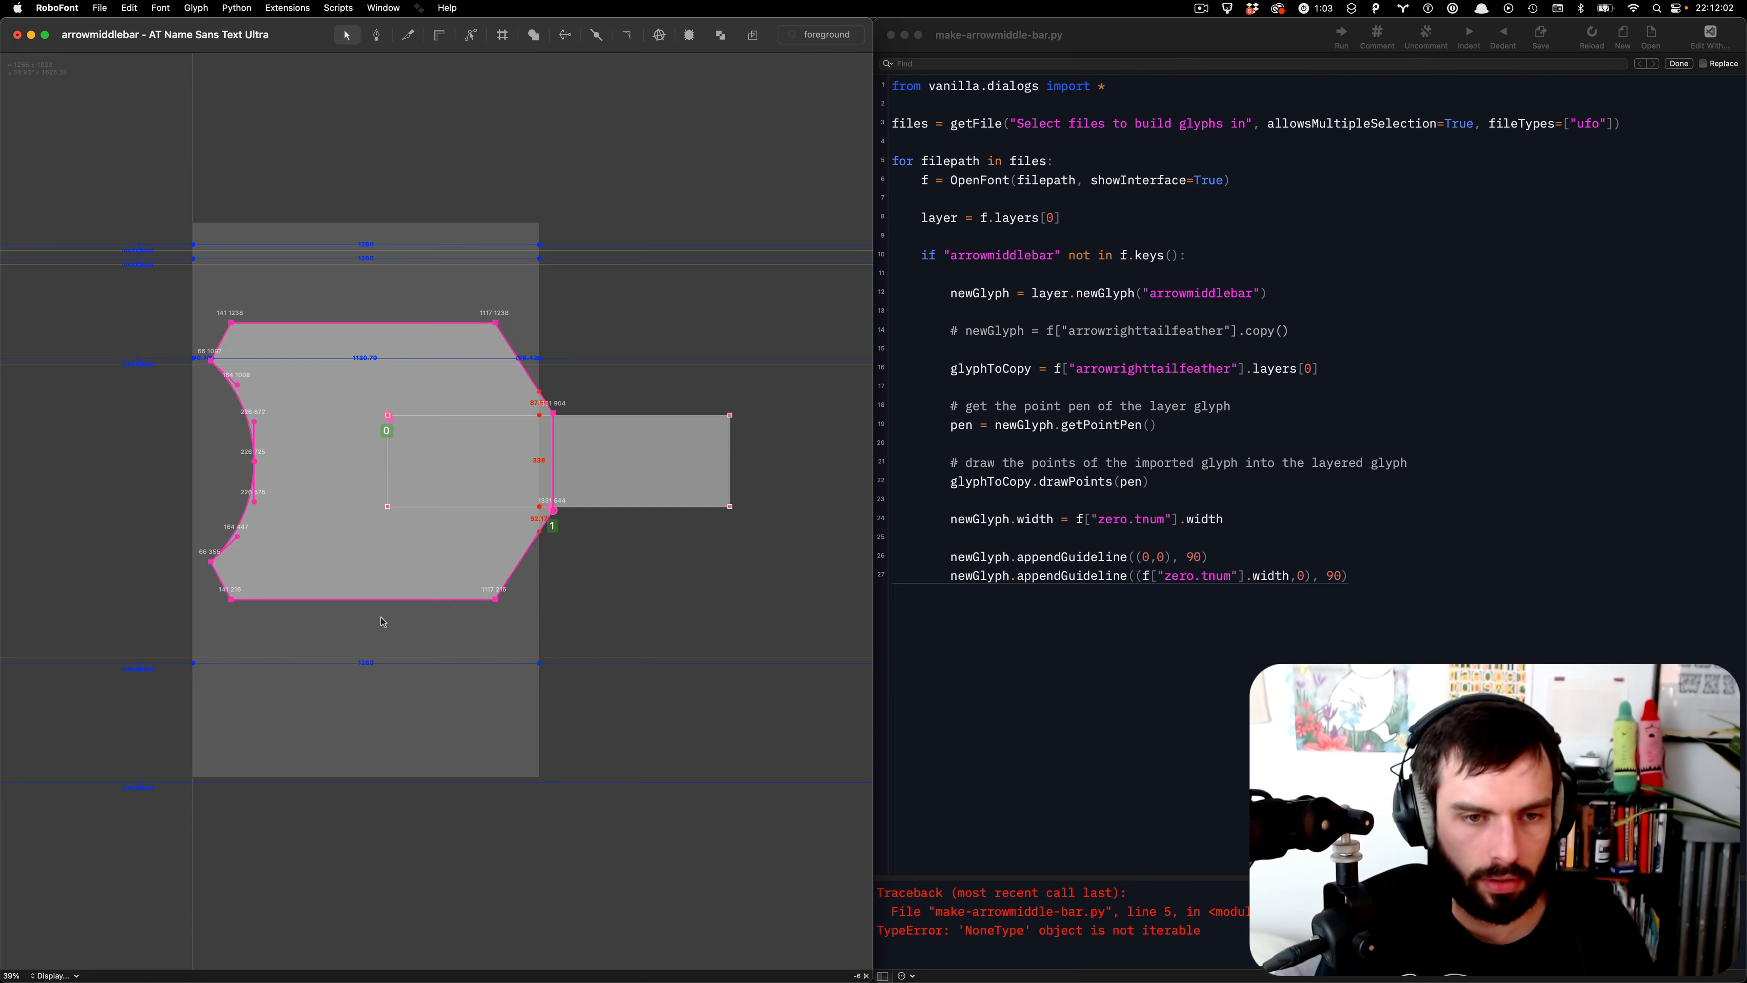
key(BackSpace)
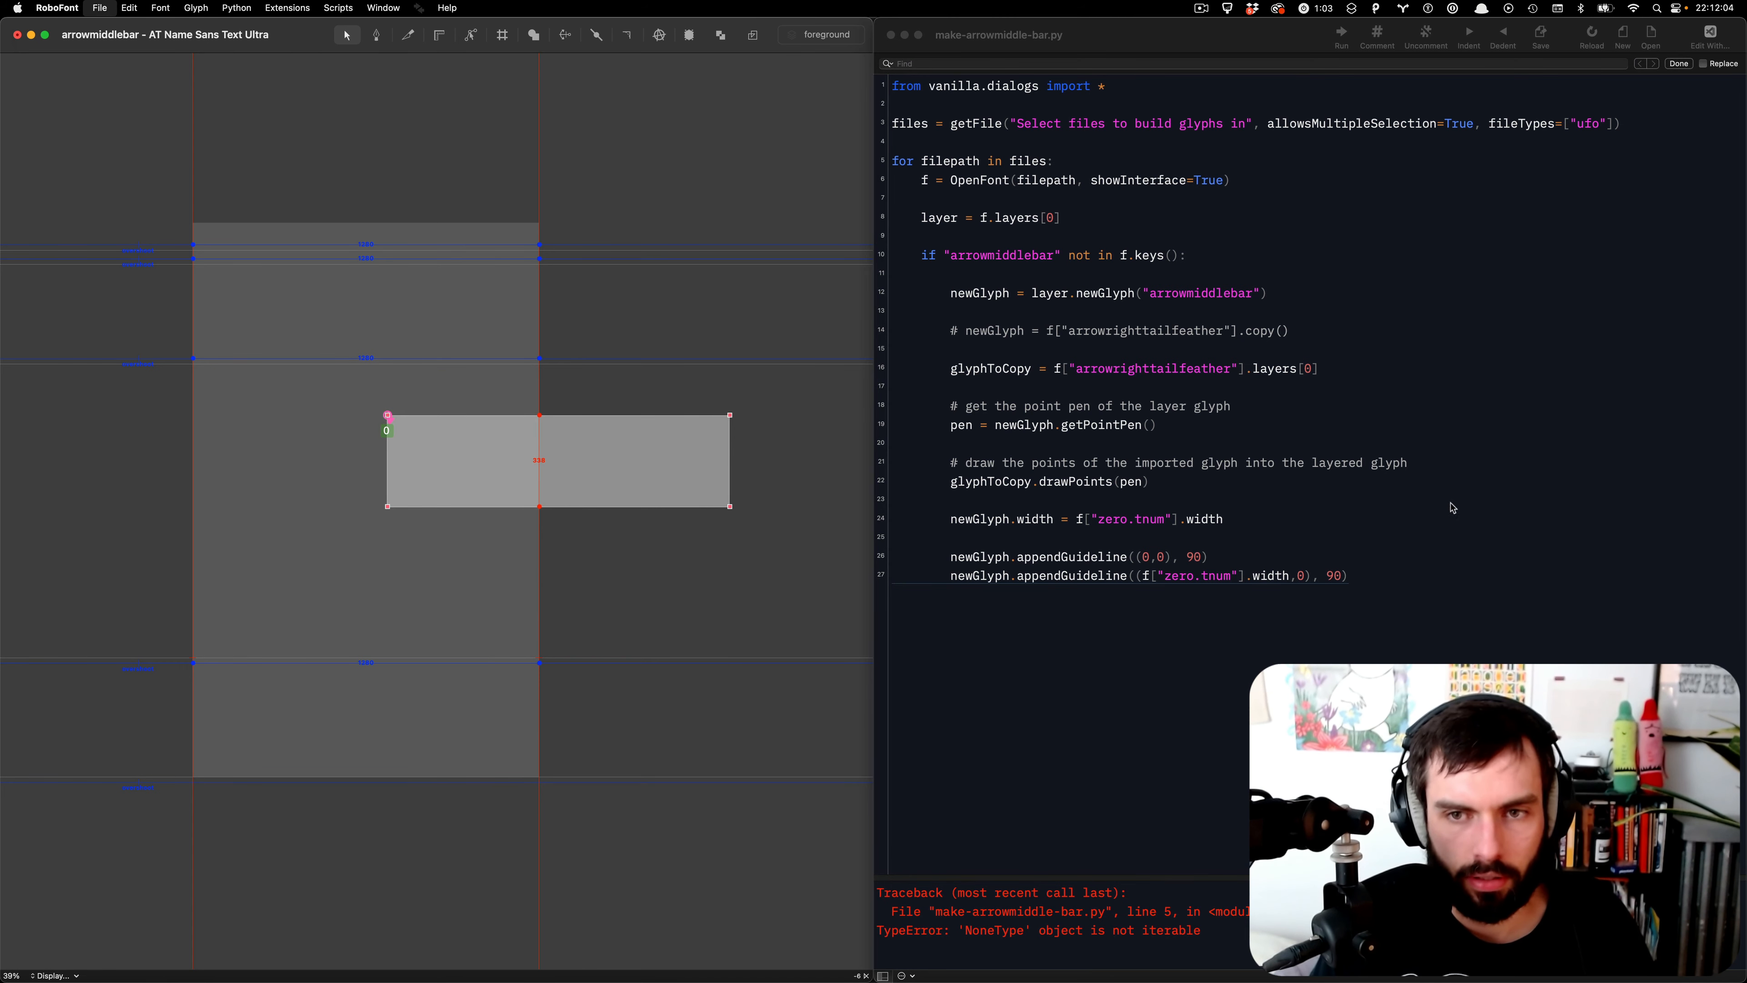
- Run make-arrowmiddle-bar.py on Name_Sans-Text_Ultra.ufo to test the new if condition
click(1418, 458)
key(super+r)
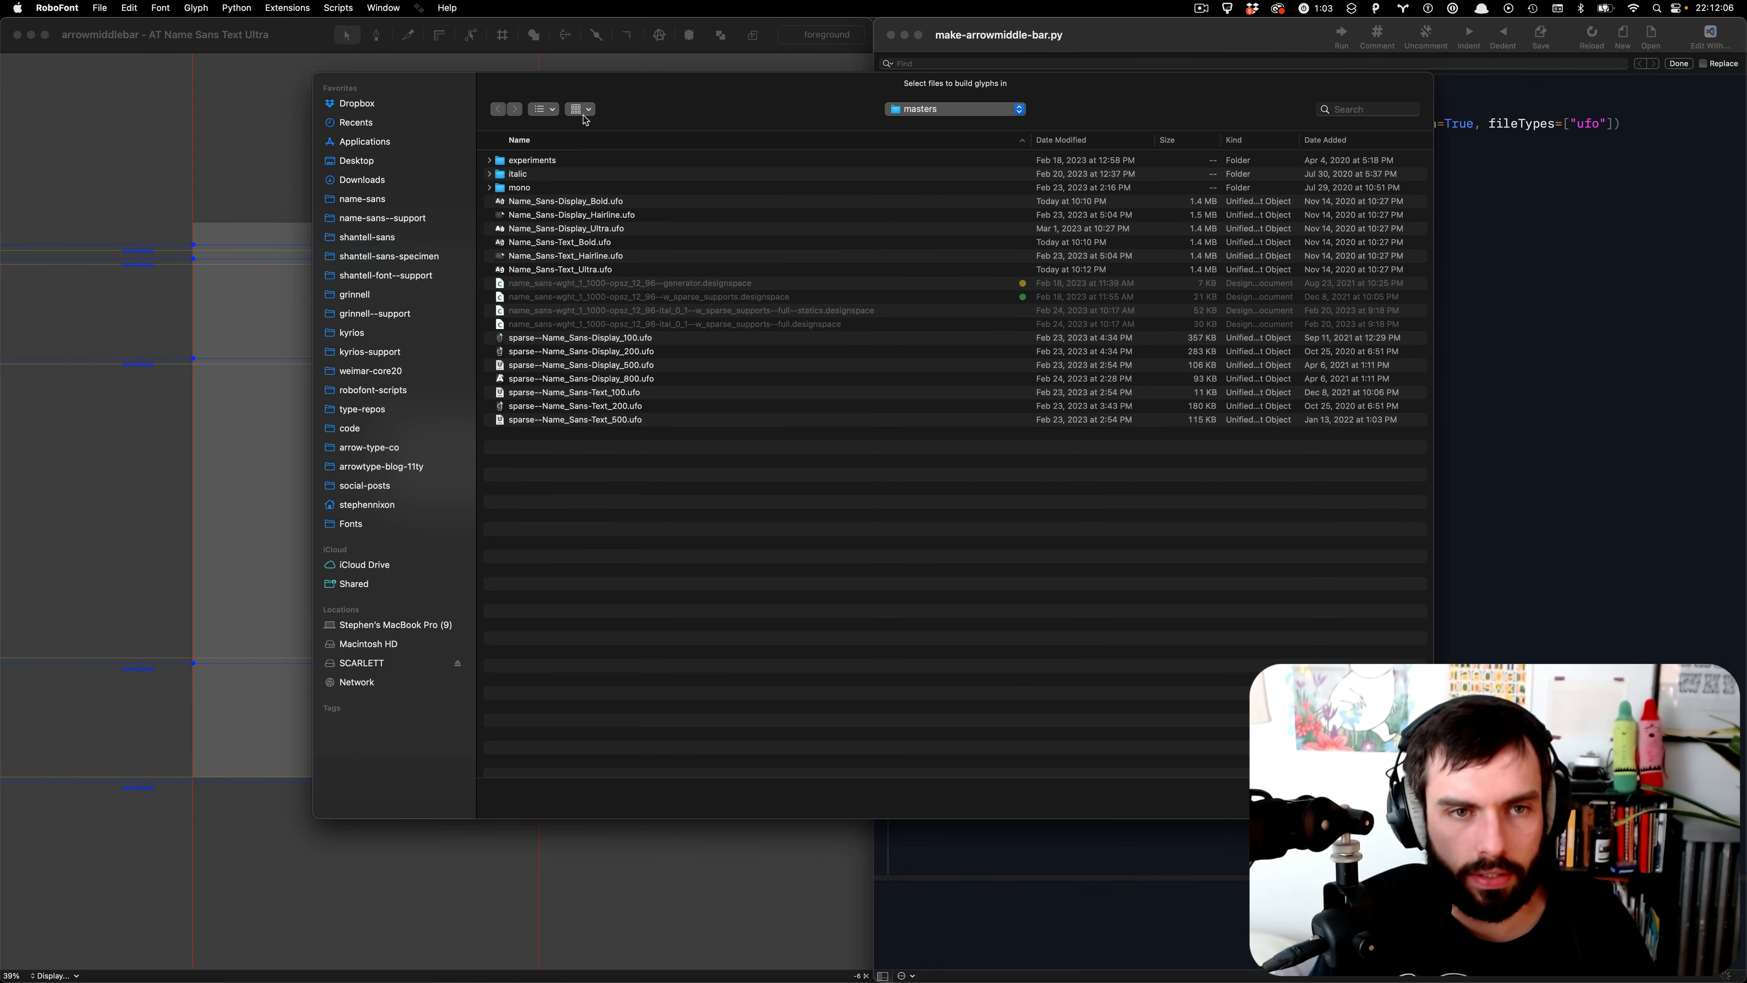
click(590, 270)
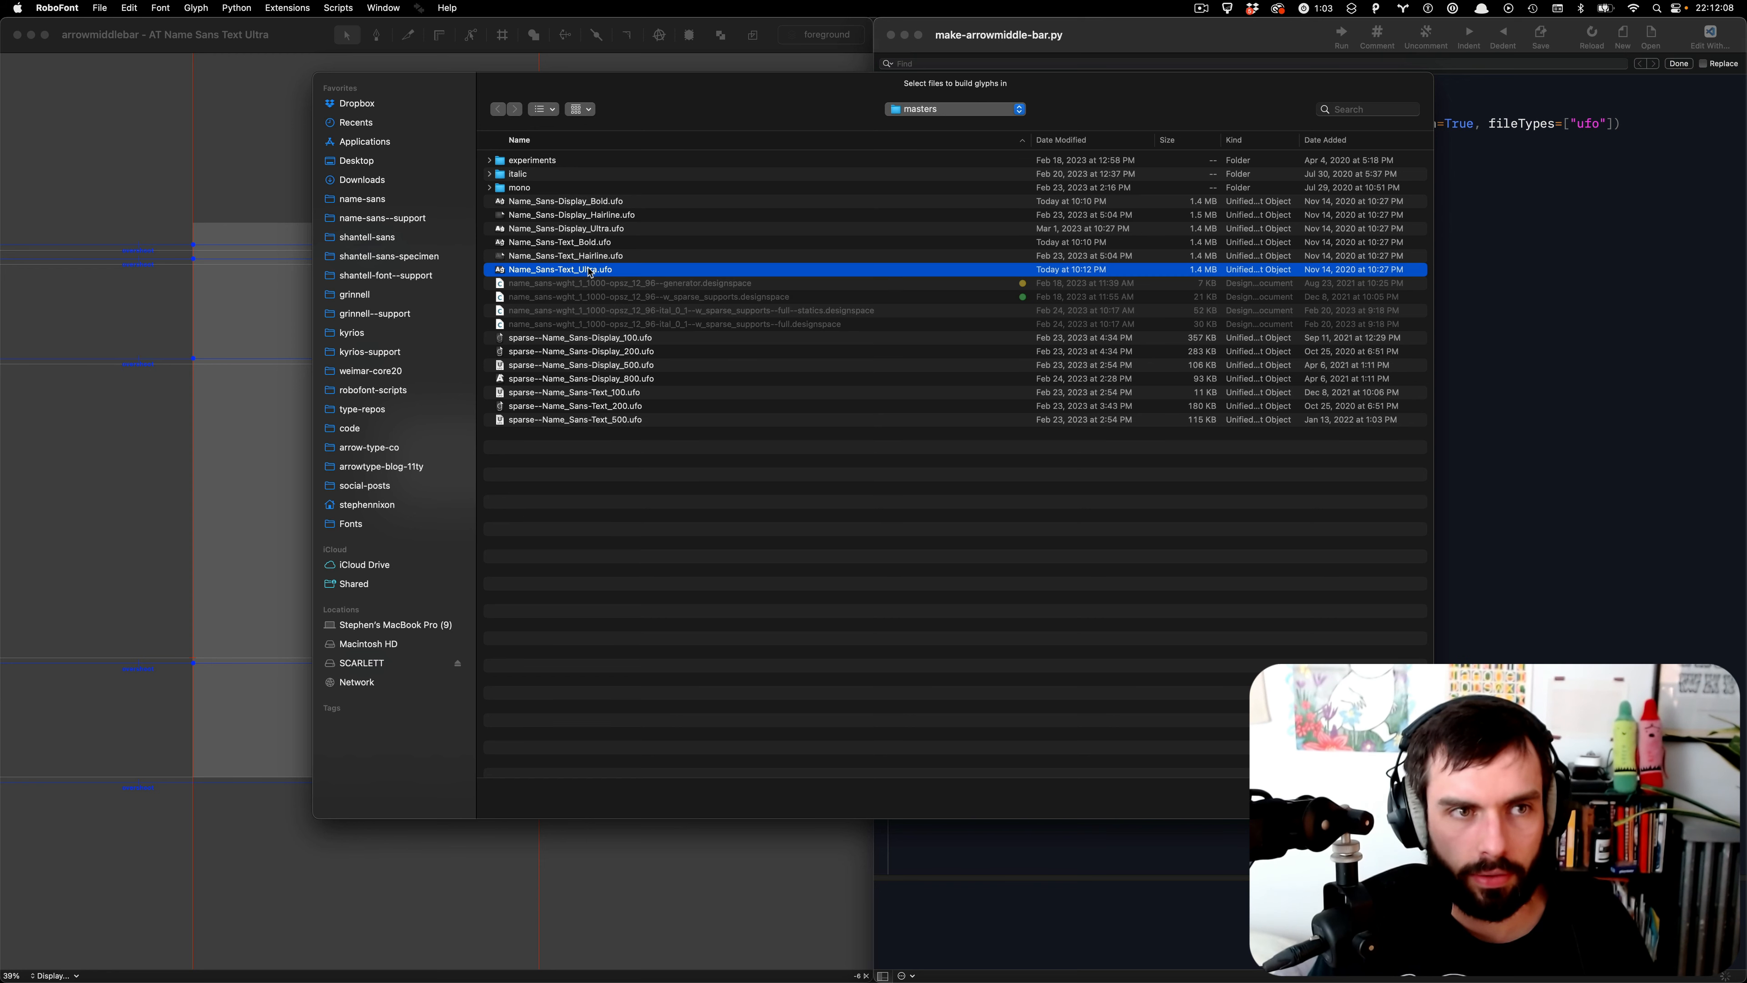
key(Return)
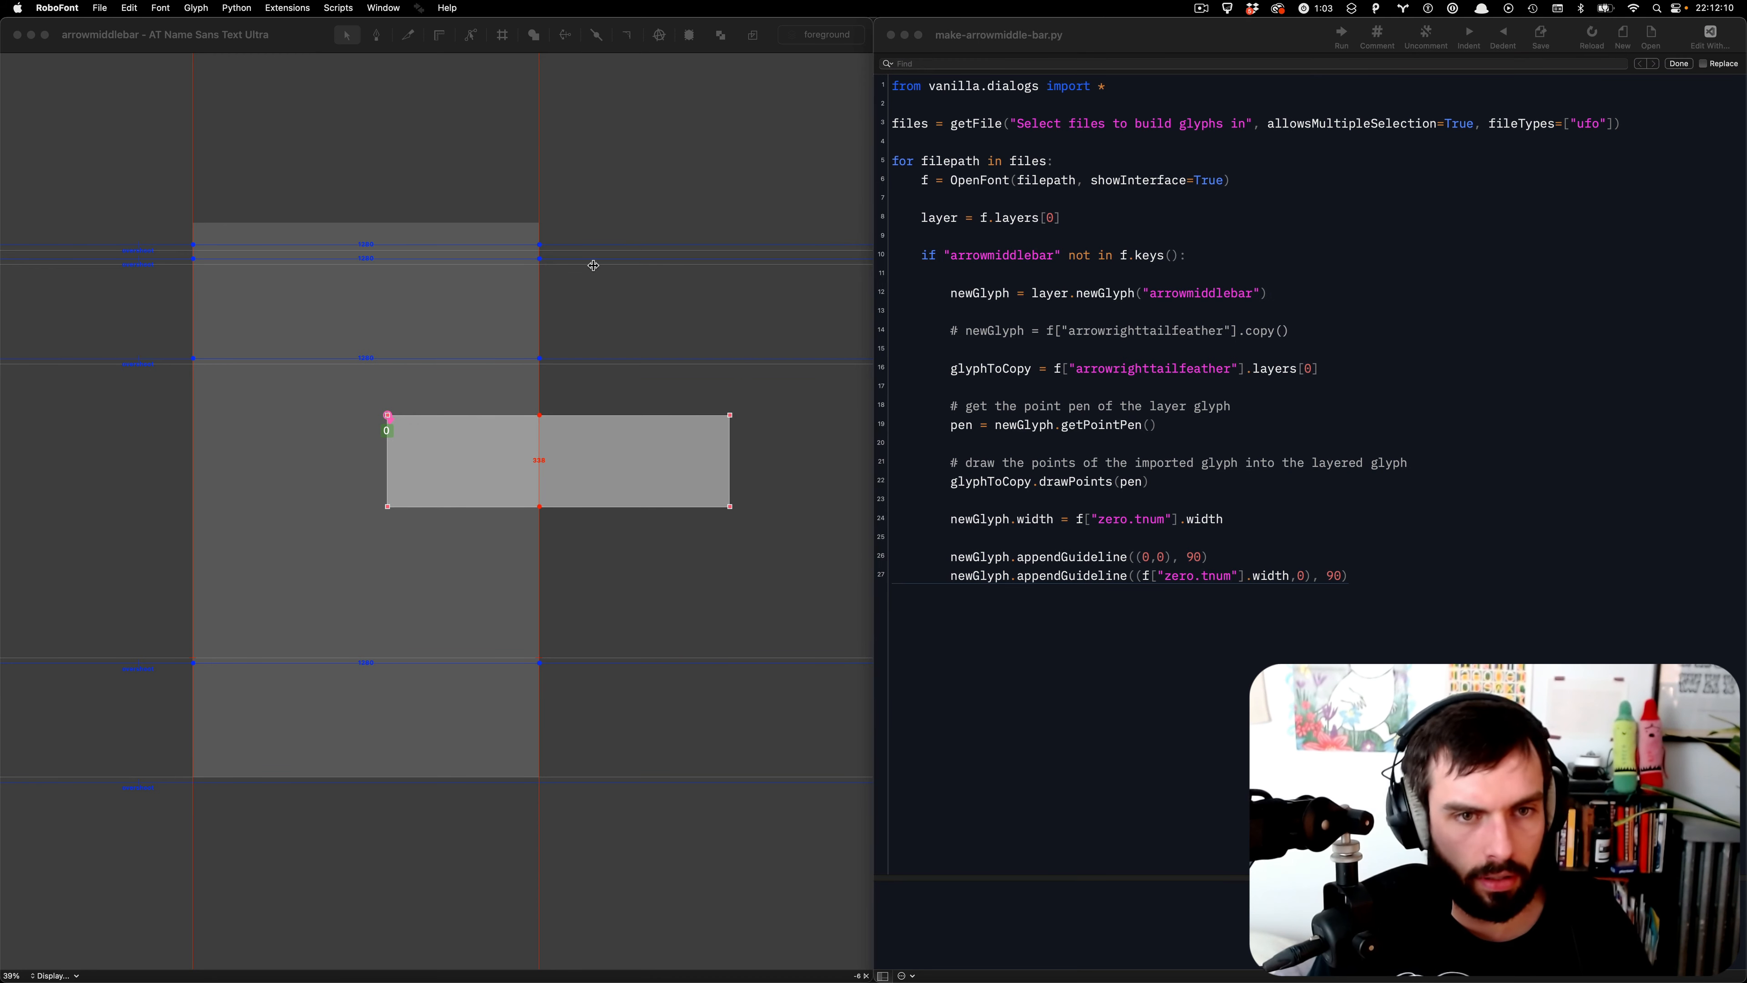
click(1421, 278)
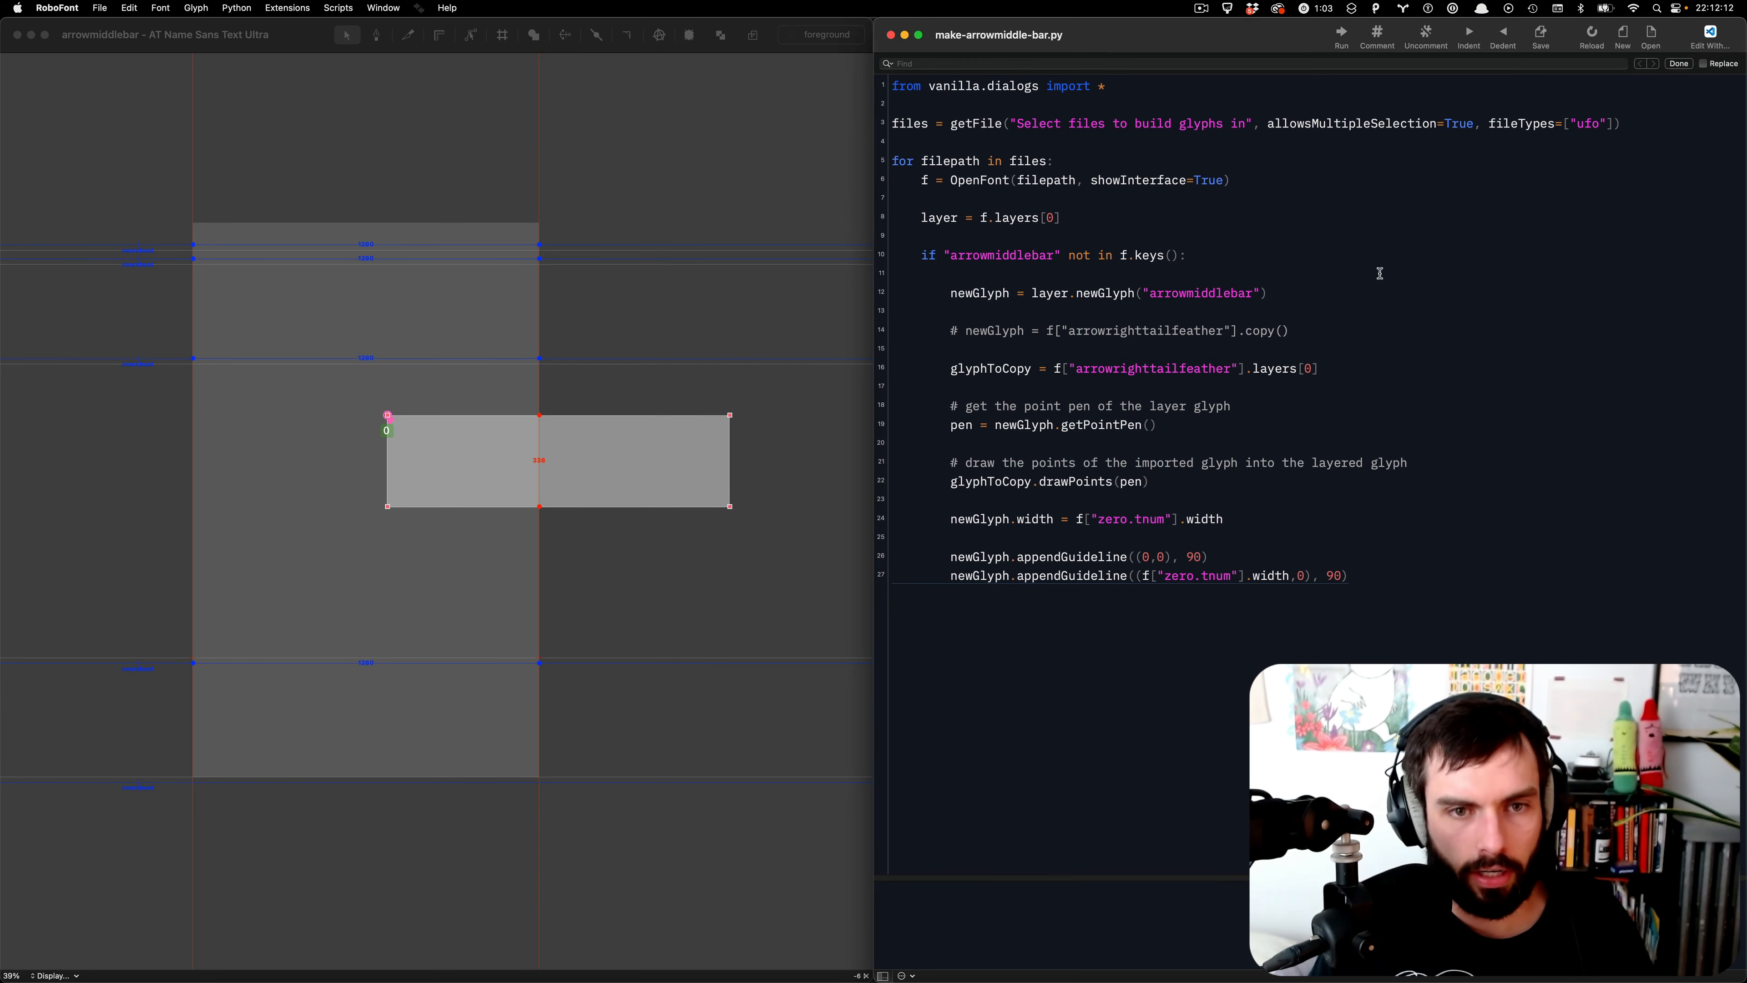
click(479, 503)
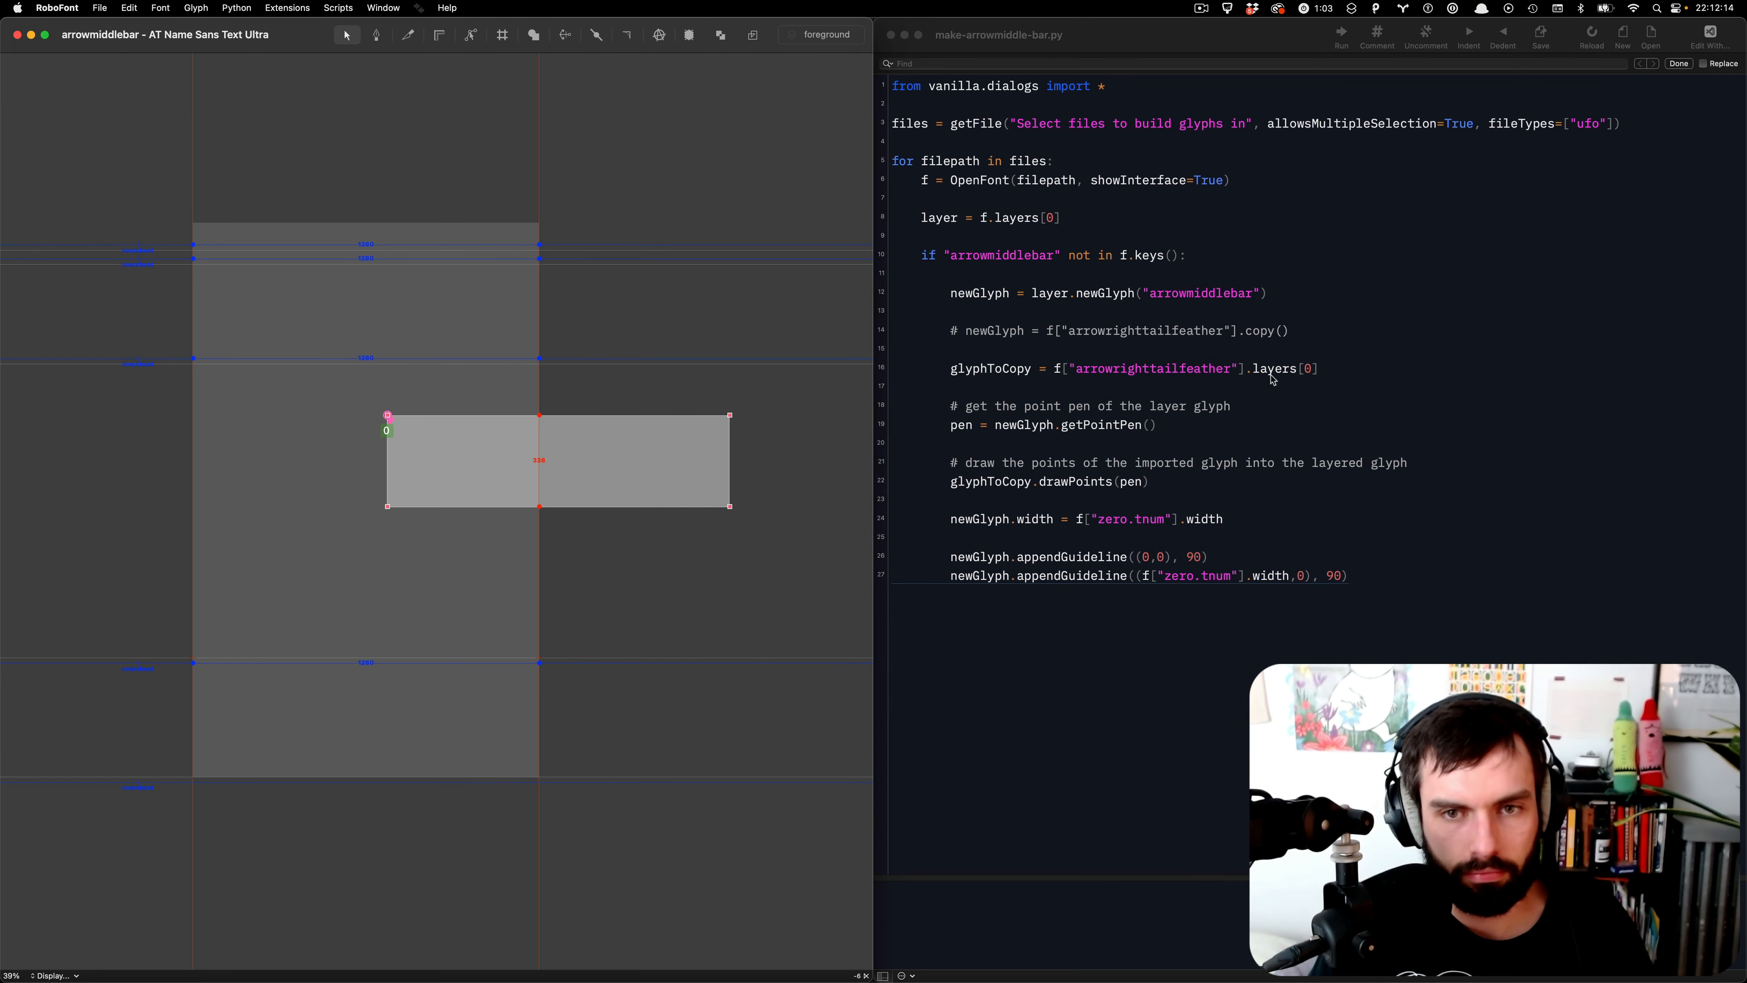
- Delete the commented-out newGlyph = f["arrowrighttailfeather"].copy() line and its extra blank line from the script
click(1300, 332)
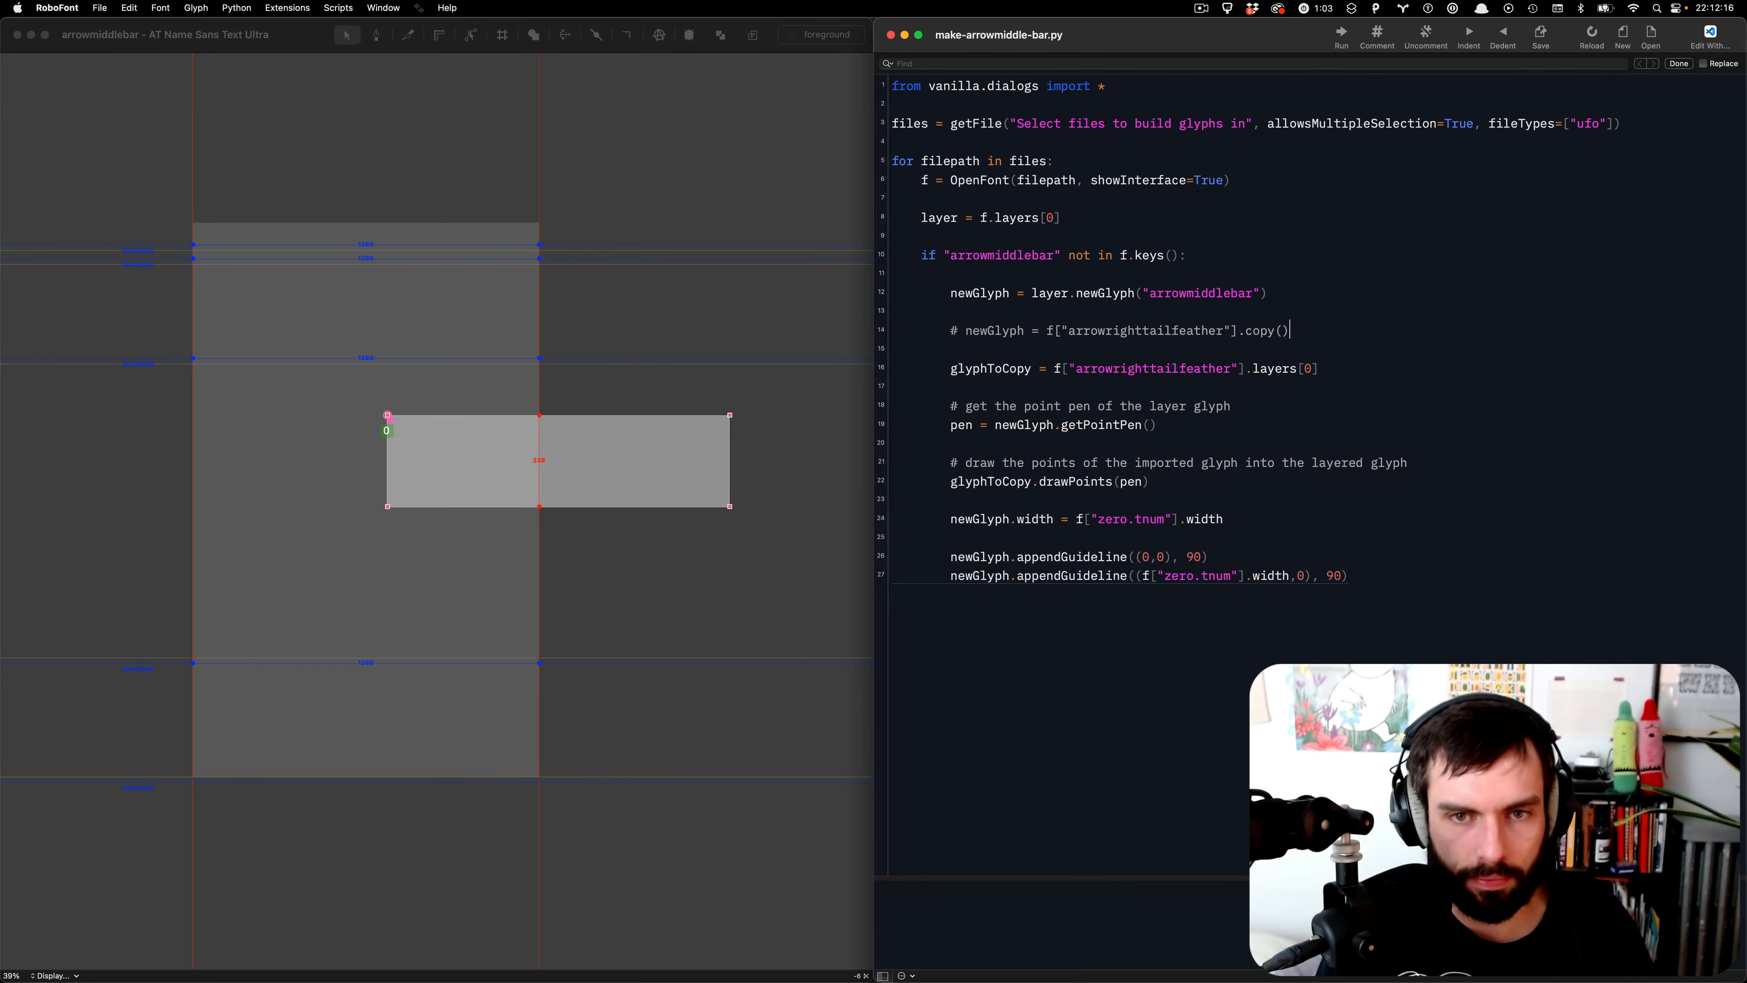
key(super+BackSpace)
key(BackSpace)
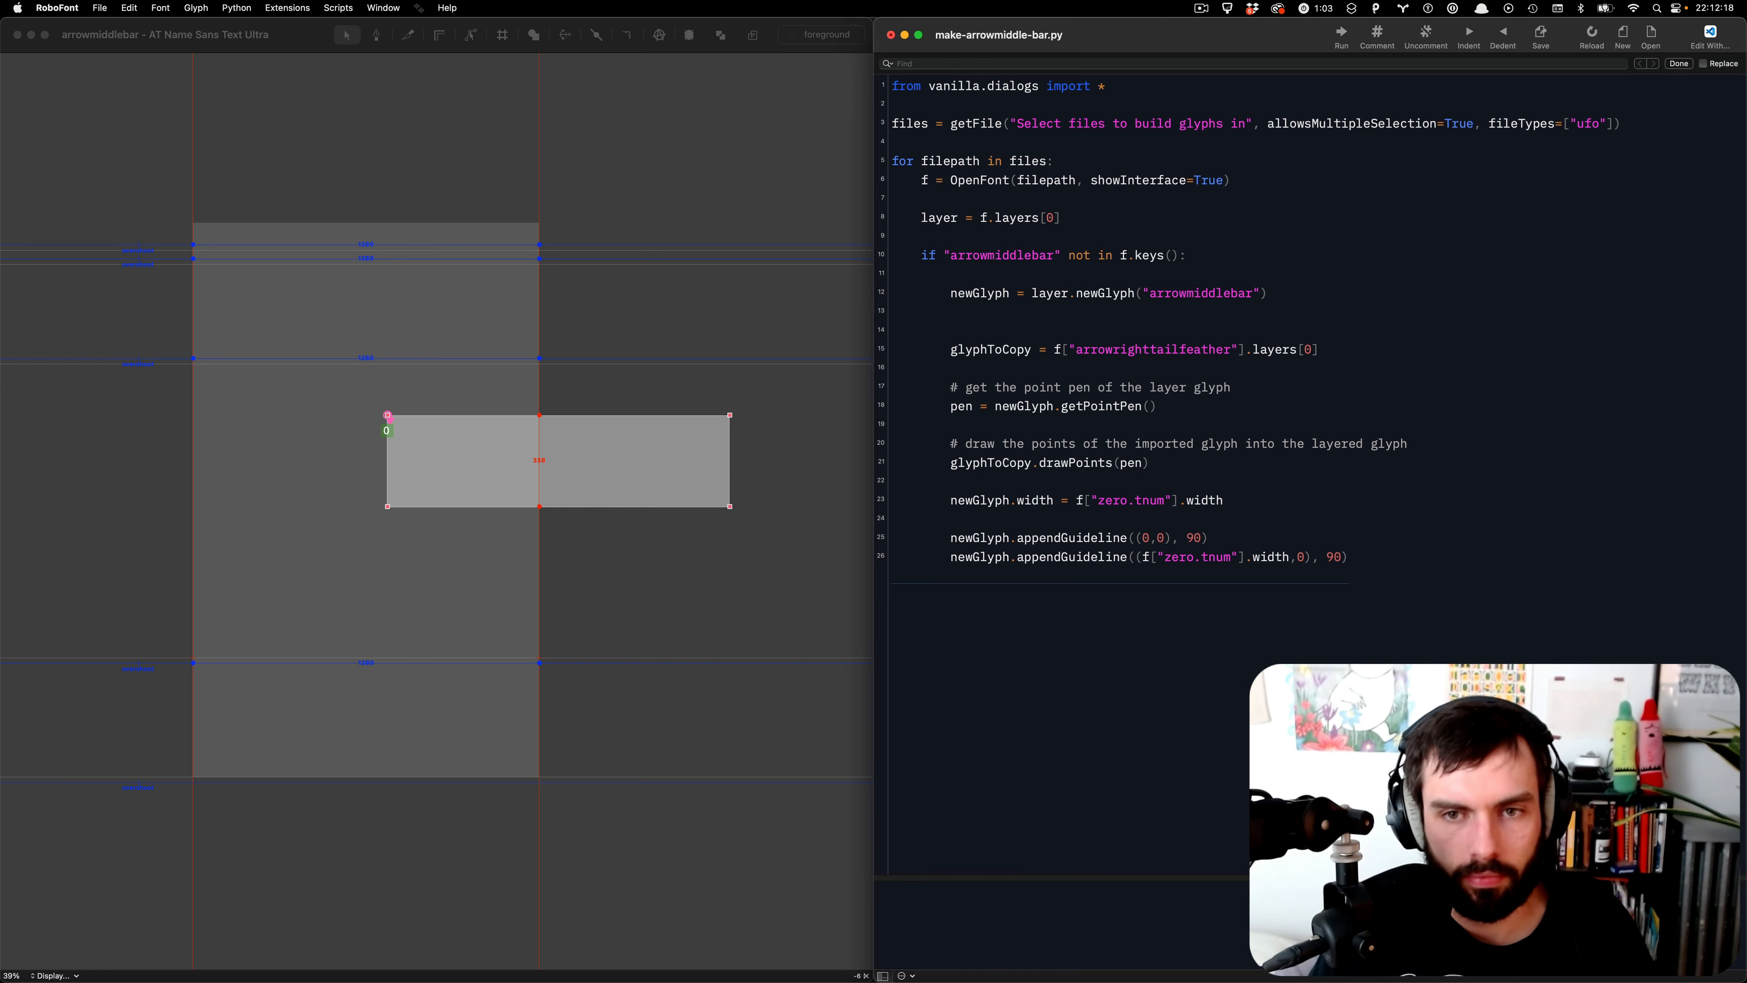
key(BackSpace)
- Move the whole bar in the Text Ultra arrowmiddlebar glyph left until its left edge sits at x = 0
click(503, 329)
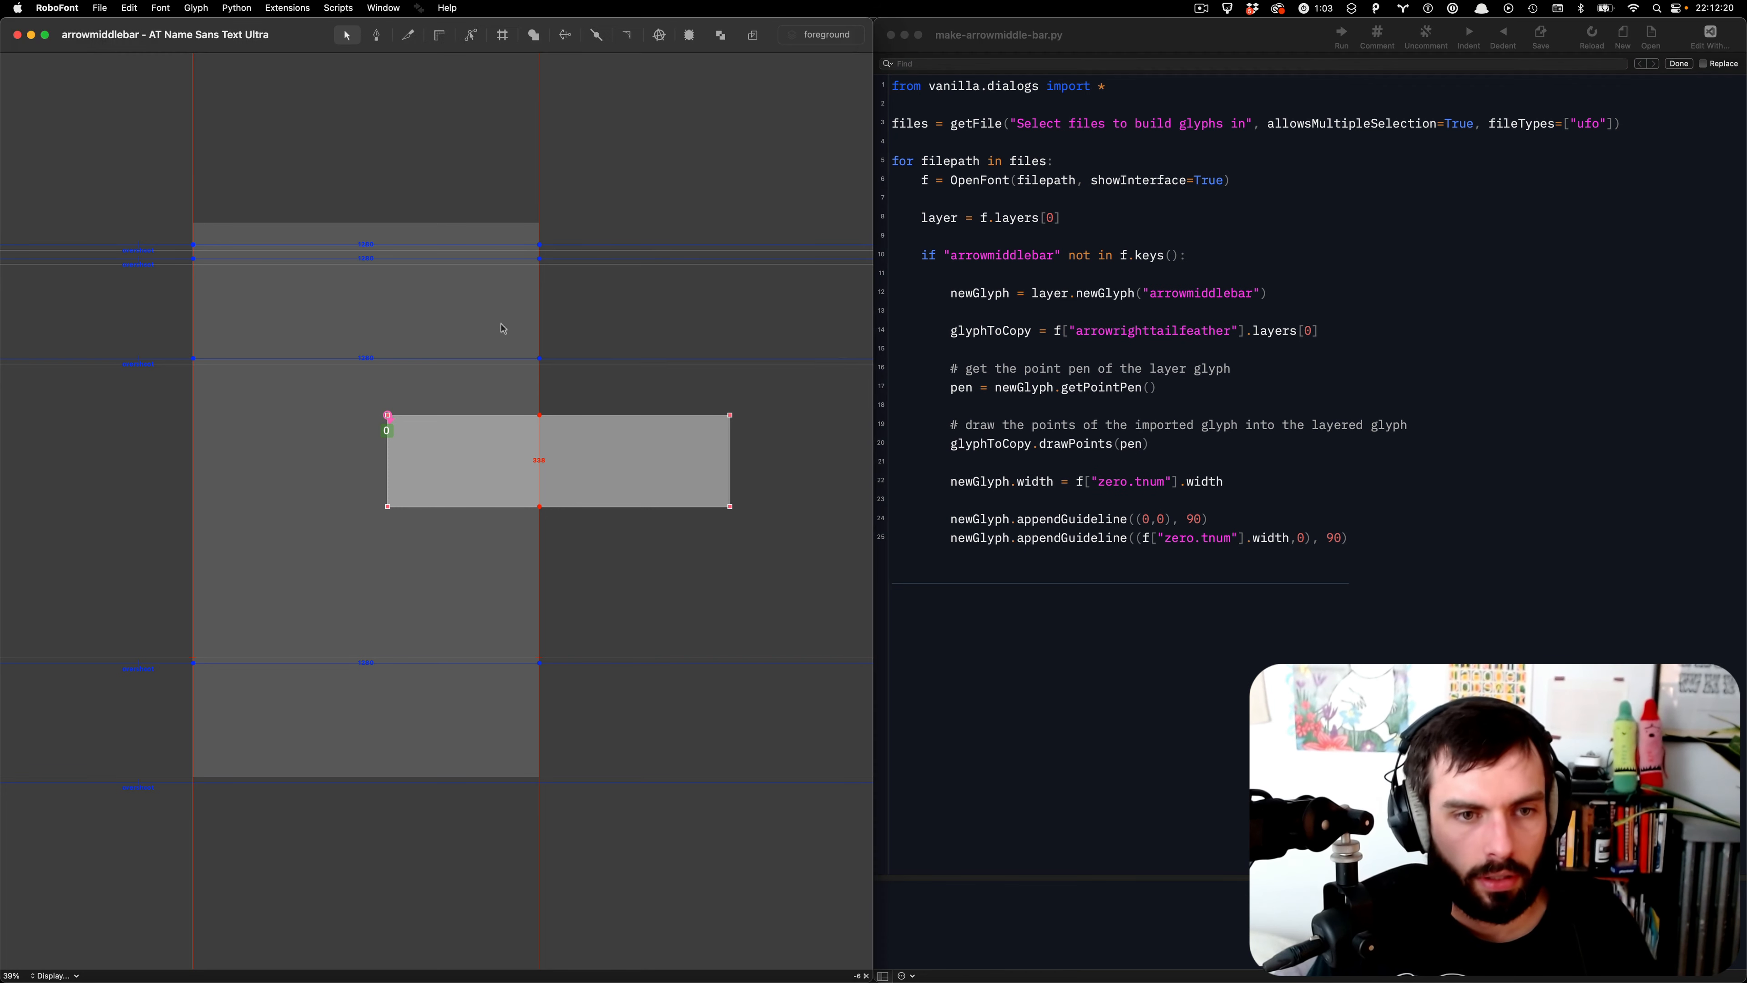
key(super+a)
key(shift+super+Left)
key(shift+super+Left)
key(shift+super+Left)
key(shift+super+Left)
key(shift+super+Left)
key(shift+super+Left)
key(shift+super+Left)
key(shift+super+Left)
key(shift+super+Left)
key(shift+super+Left)
key(shift+super+Left)
key(shift+super+Left)
key(shift+super+Left)
key(shift+super+Left)
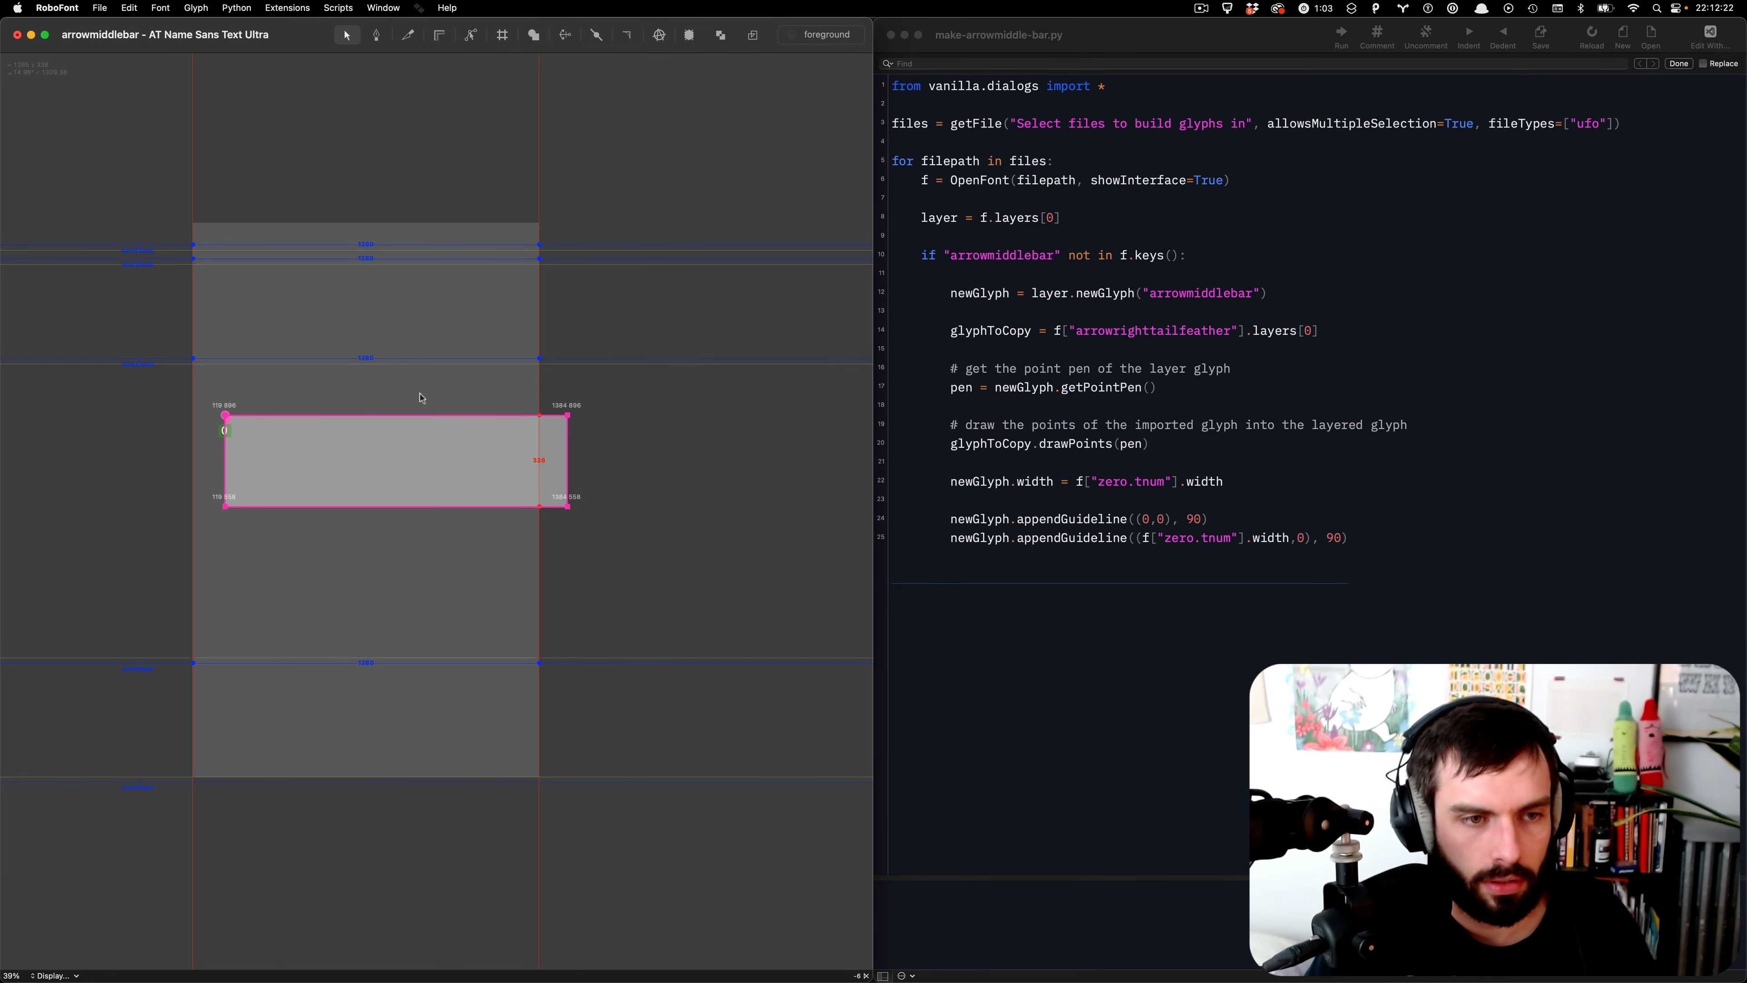
key(shift+Left)
key(Left)
key(Left)
key(Left)
key(Left)
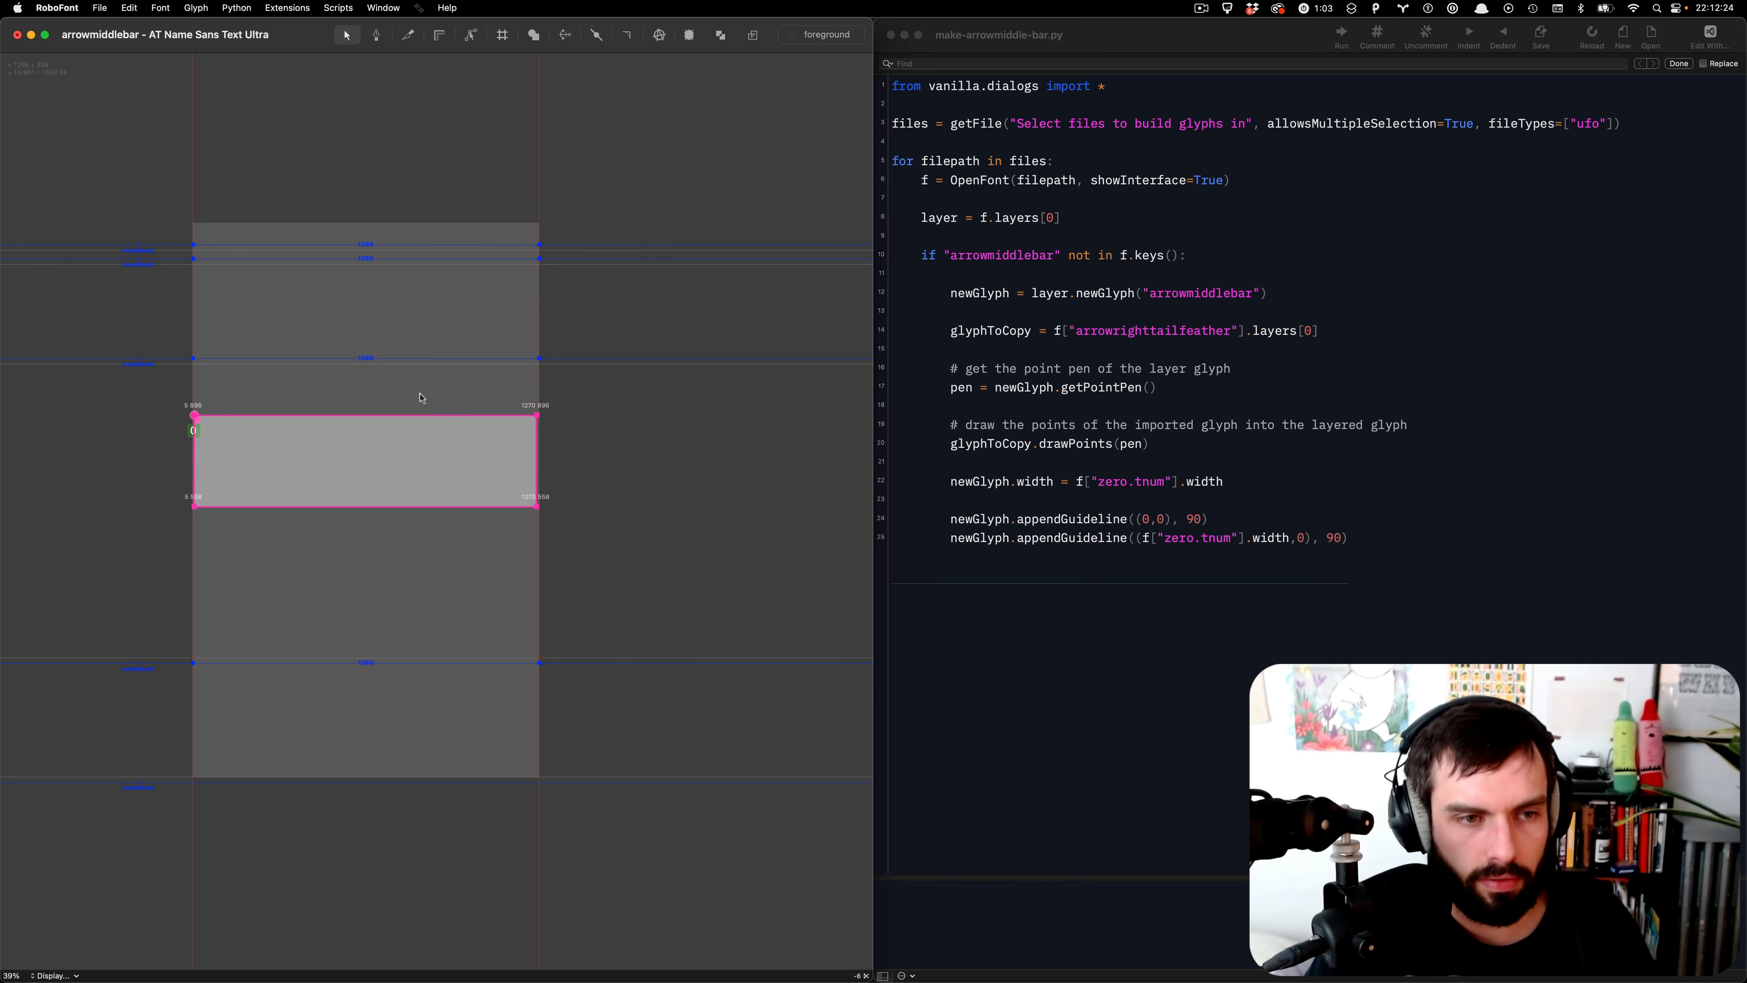
- Shift the two right-hand points of the Text Ultra bar onto the right margin guideline and save the font
drag(419, 395, 589, 572)
scroll(488, 454, up, 6)
key(shift+Right)
key(shift+Right)
key(shift+Right)
key(shift+Right)
key(shift+Right)
key(shift+Left)
key(shift+Left)
key(shift+Left)
key(shift+Left)
key(Right)
key(Right)
key(Right)
key(Right)
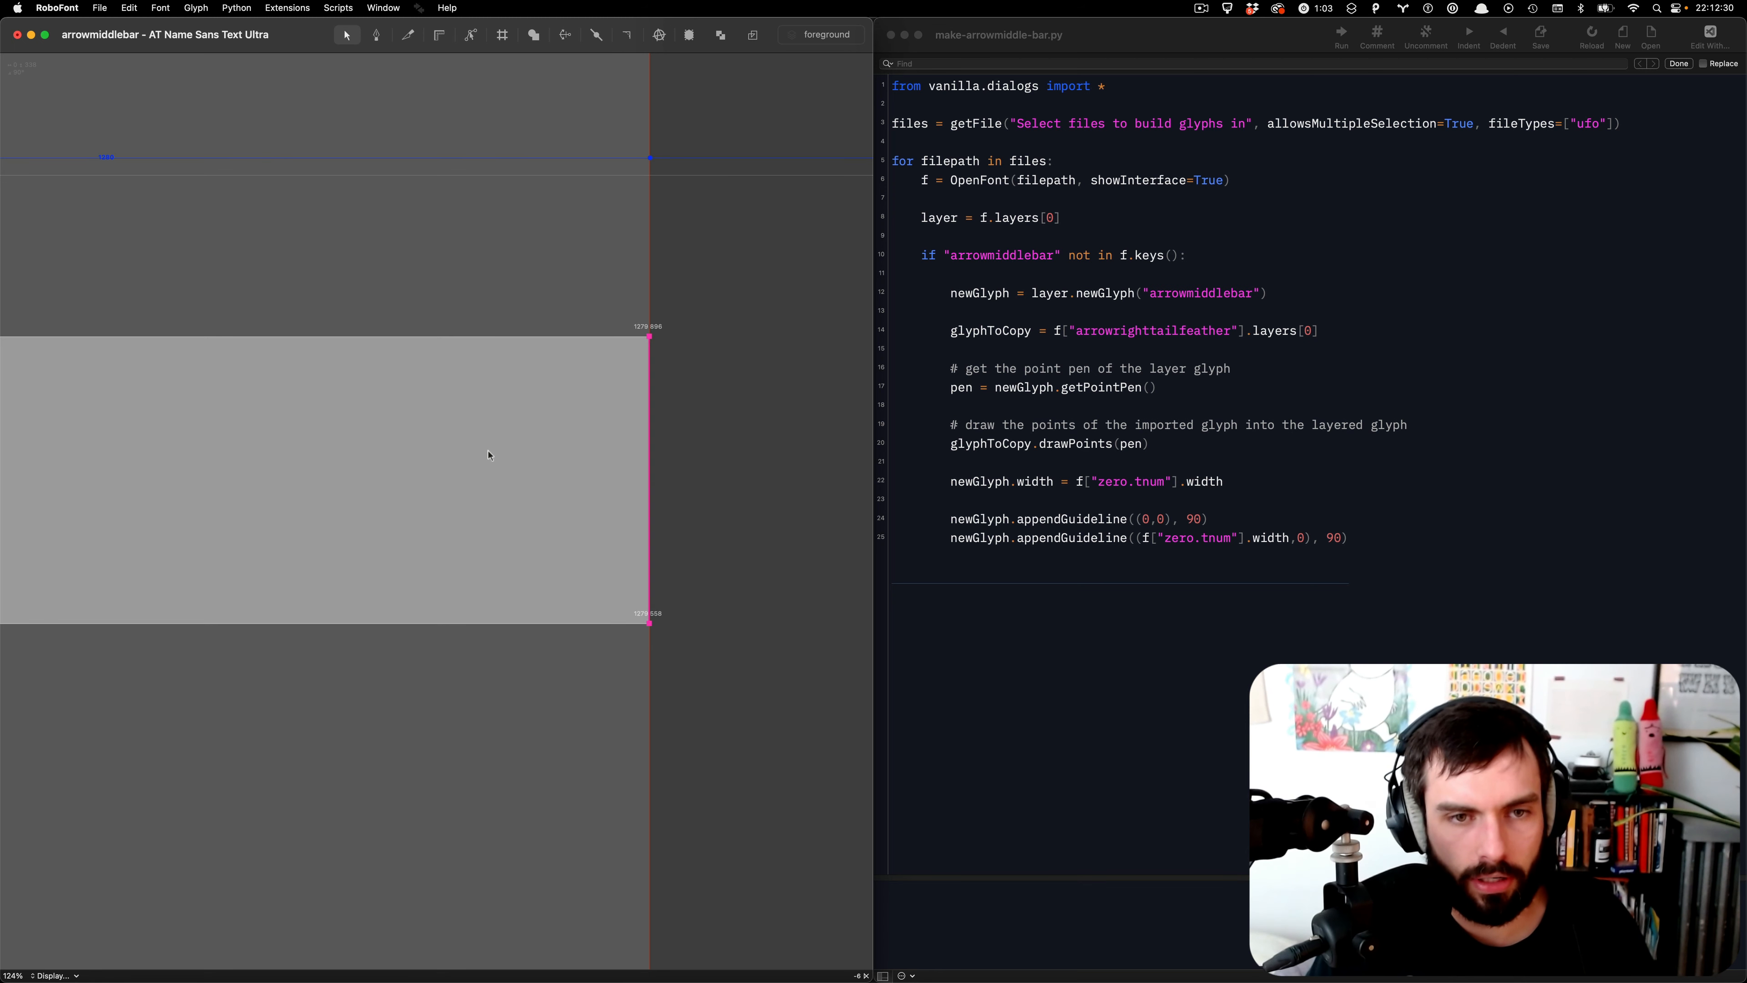
key(Right)
scroll(488, 451, down, 6)
key(super+s)
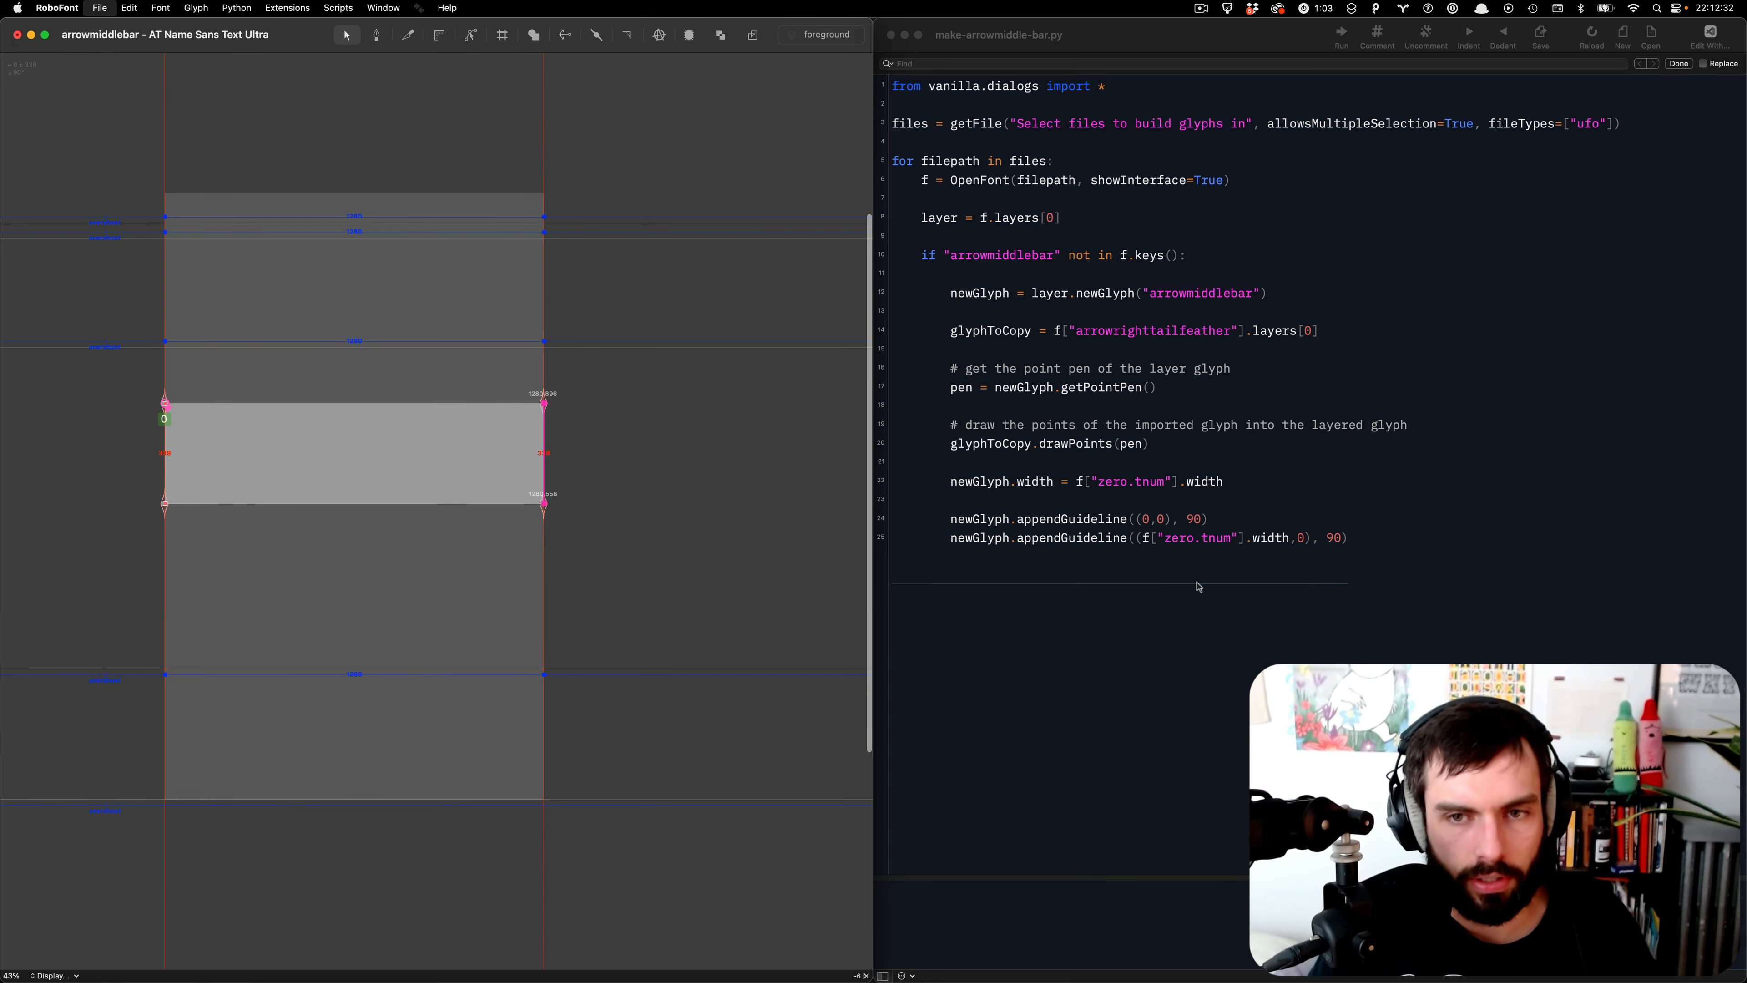
click(618, 448)
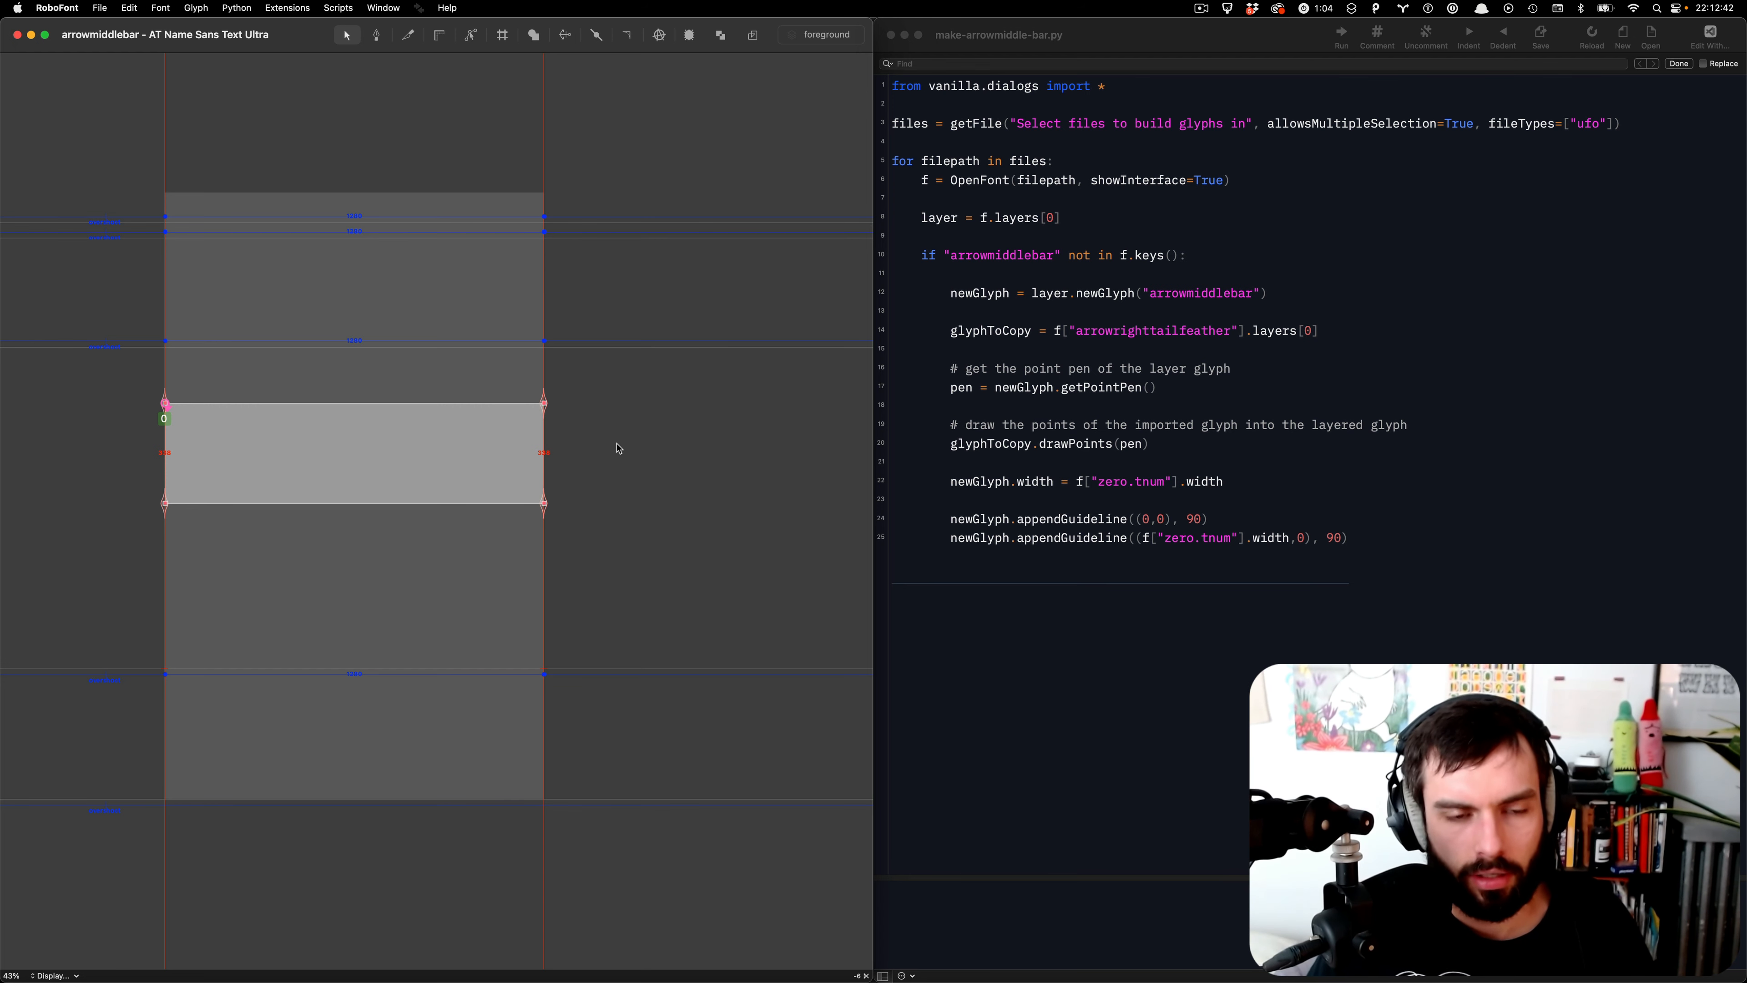
- Compare the Text Ultra arrowmiddlebar with the Display Bold version, and close the open glyph windows
key(super+grave)
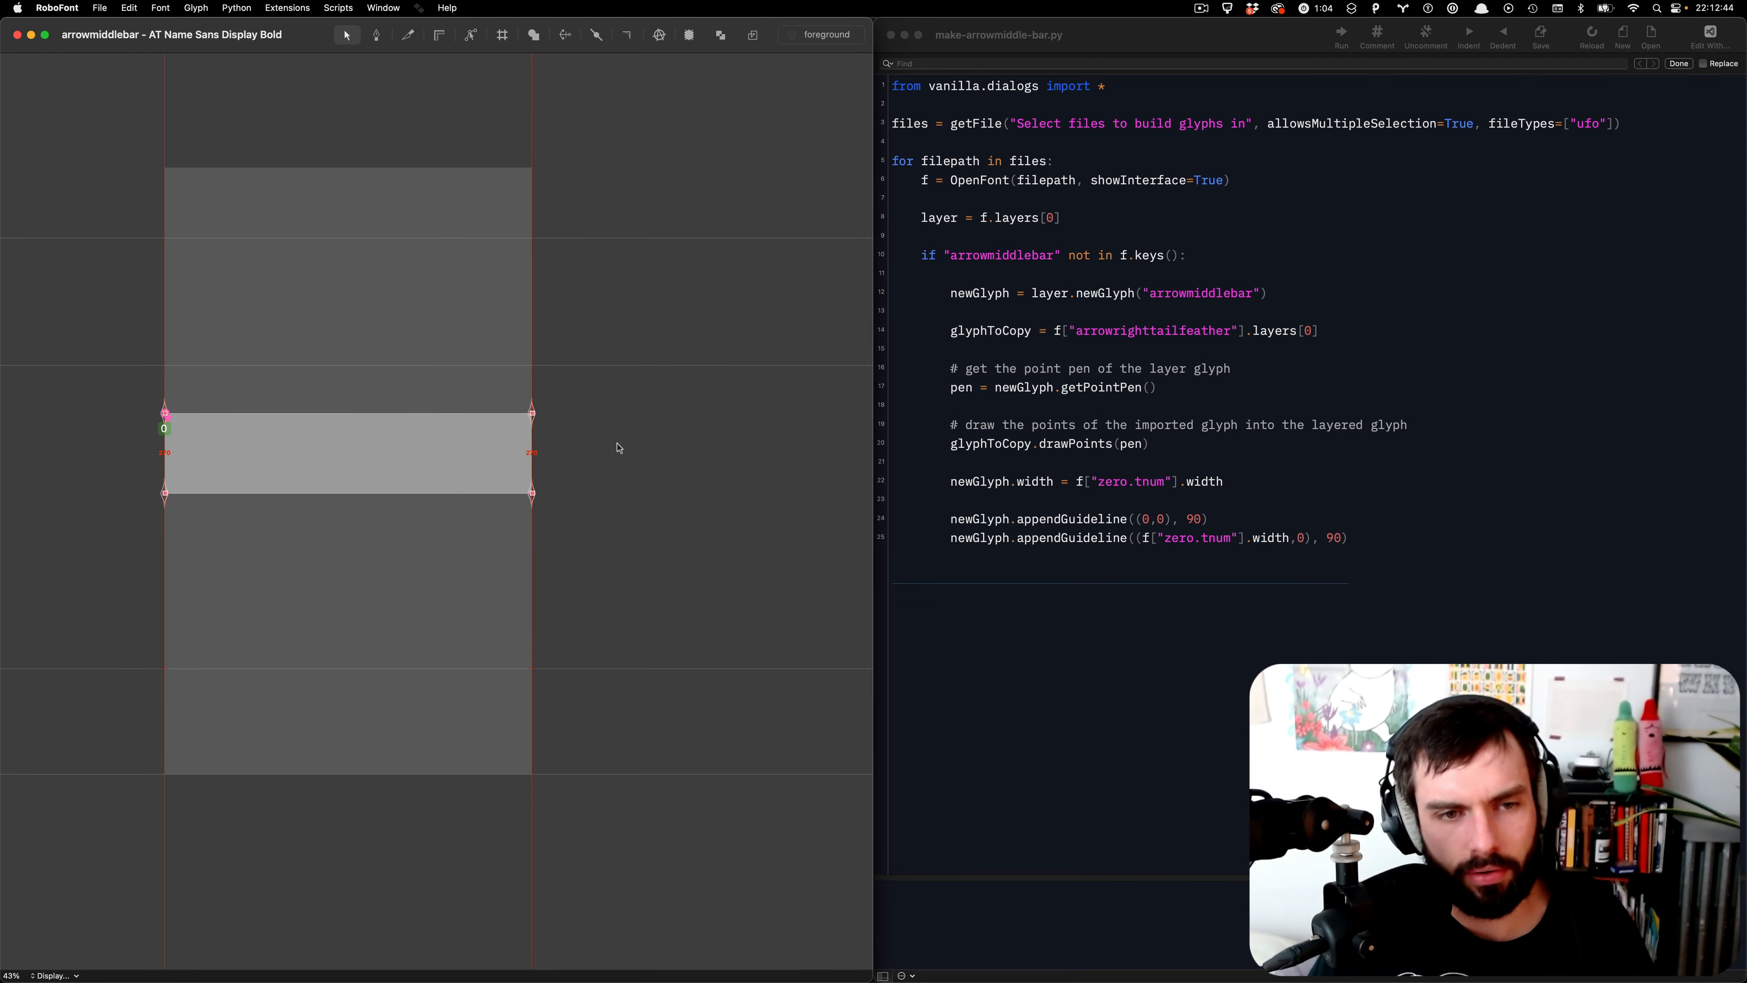
key(super+grave)
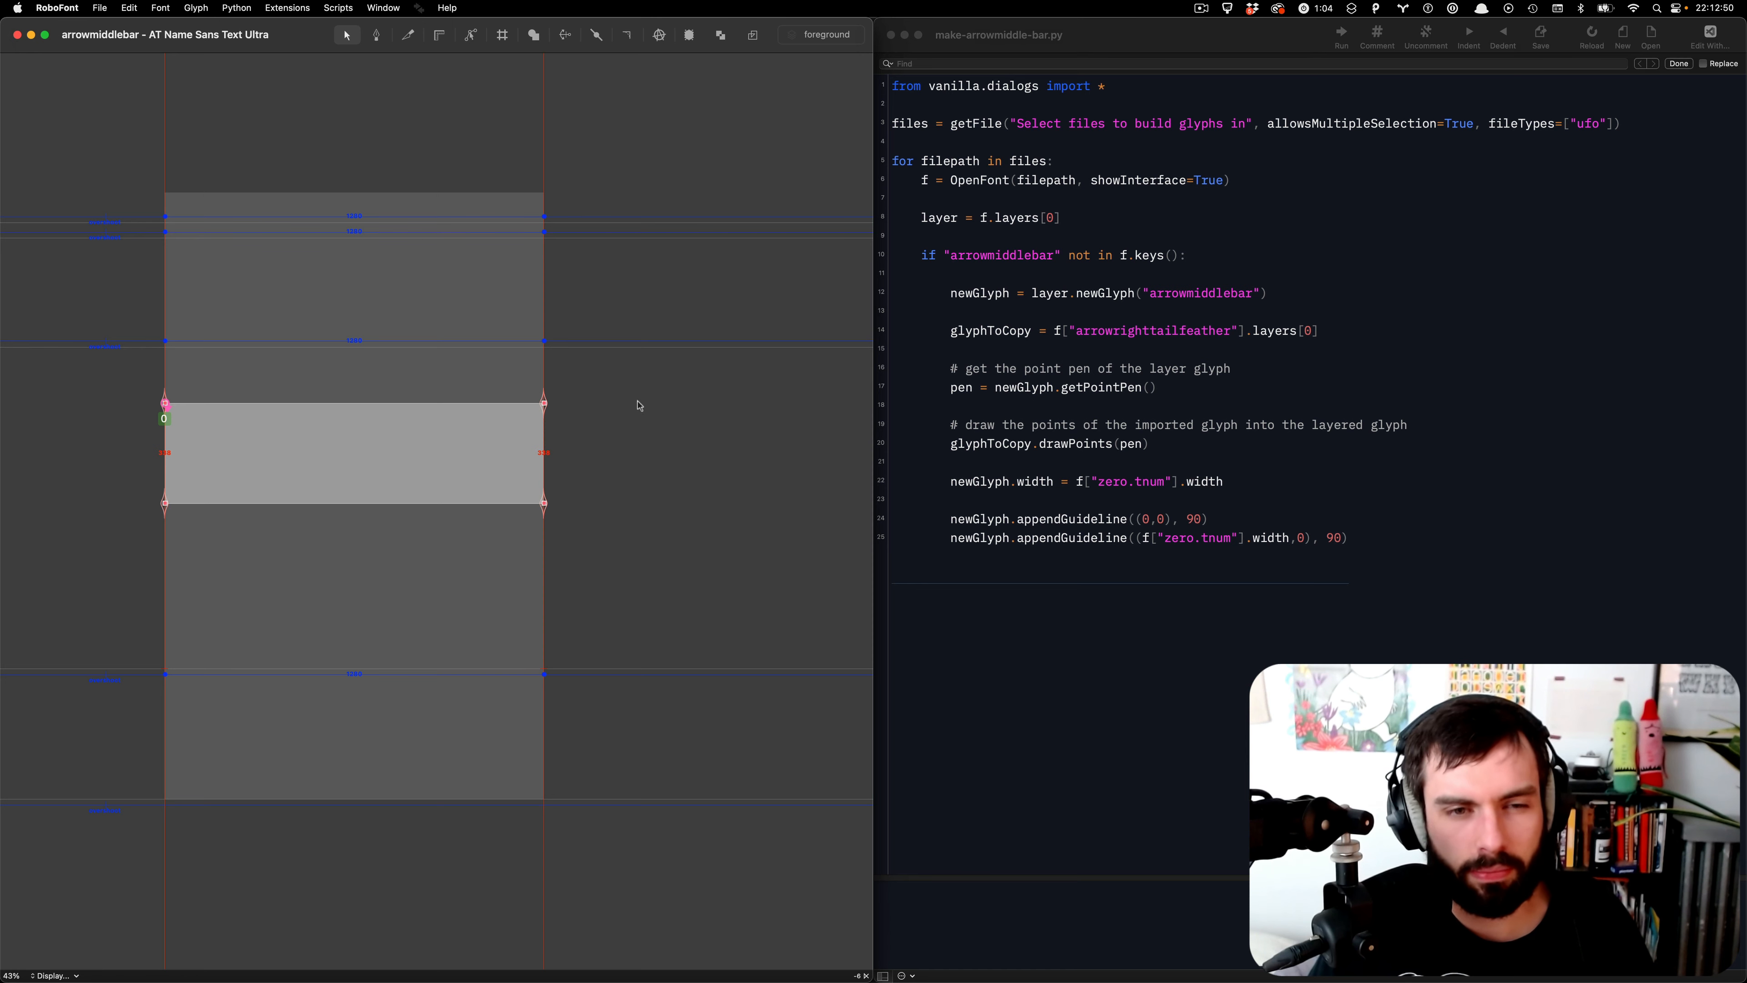
key(super+w)
key(super+w)
key(super+w)
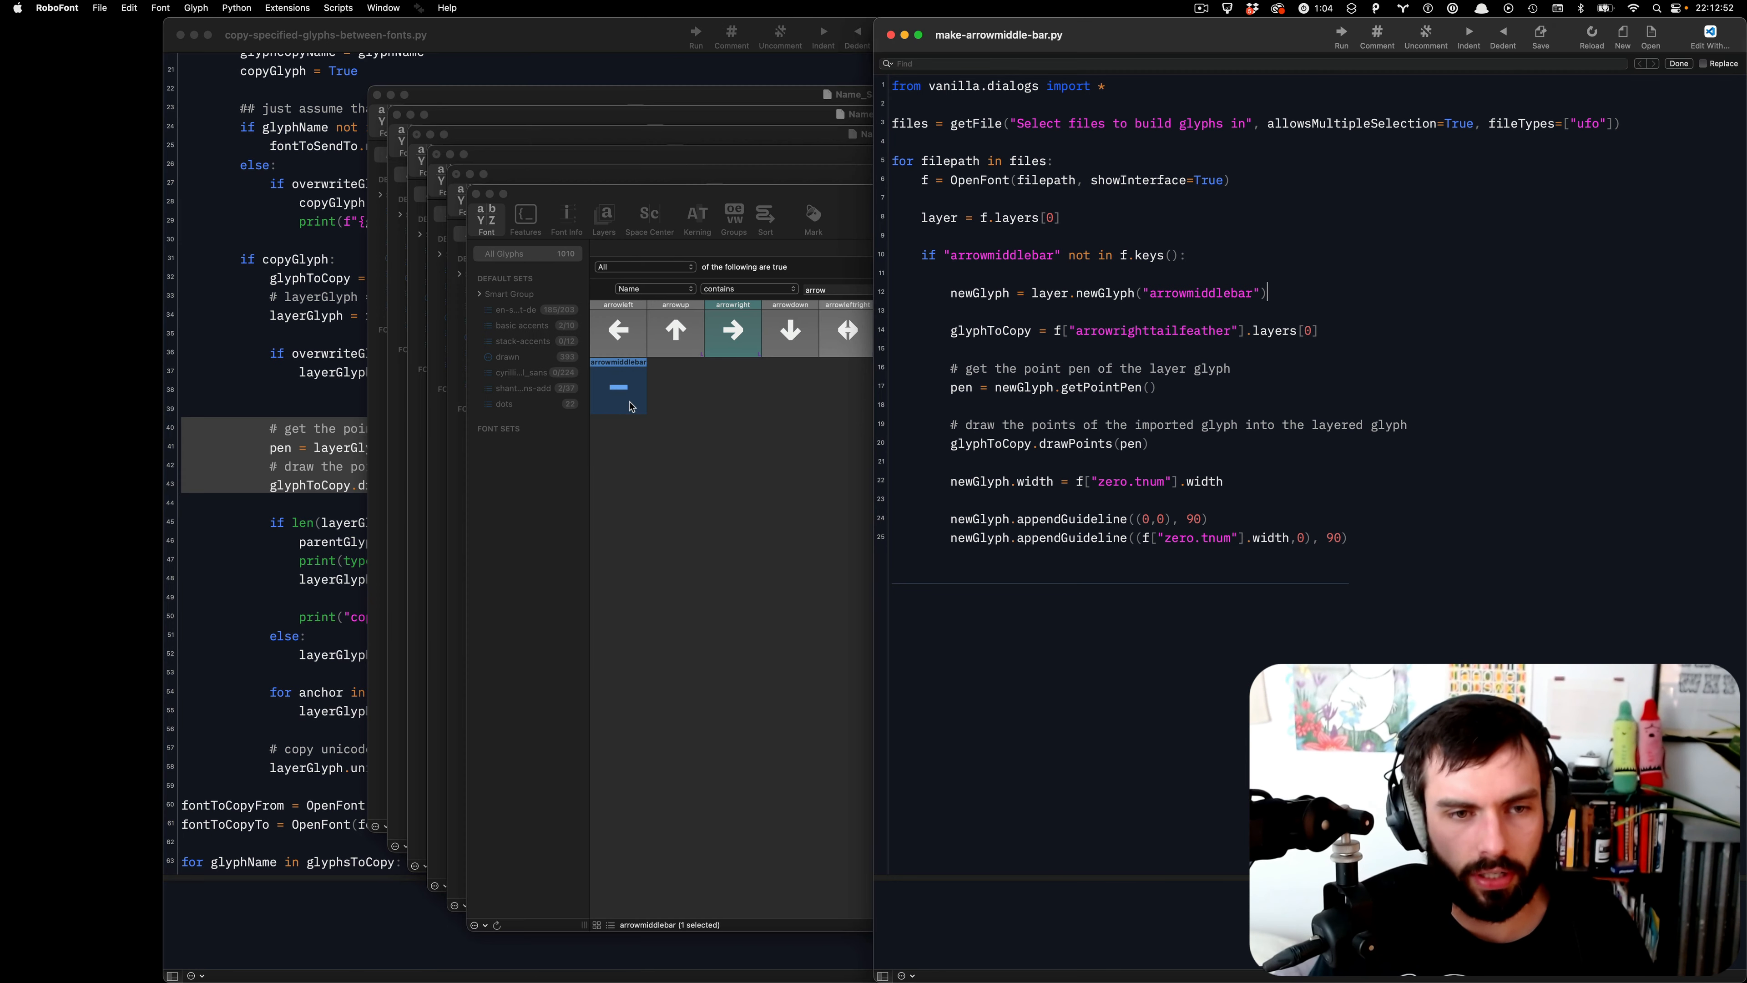
- Open the arrowmiddlebar glyph of the Display Ultra font and delete its tail feather contour, keeping the bar
click(643, 393)
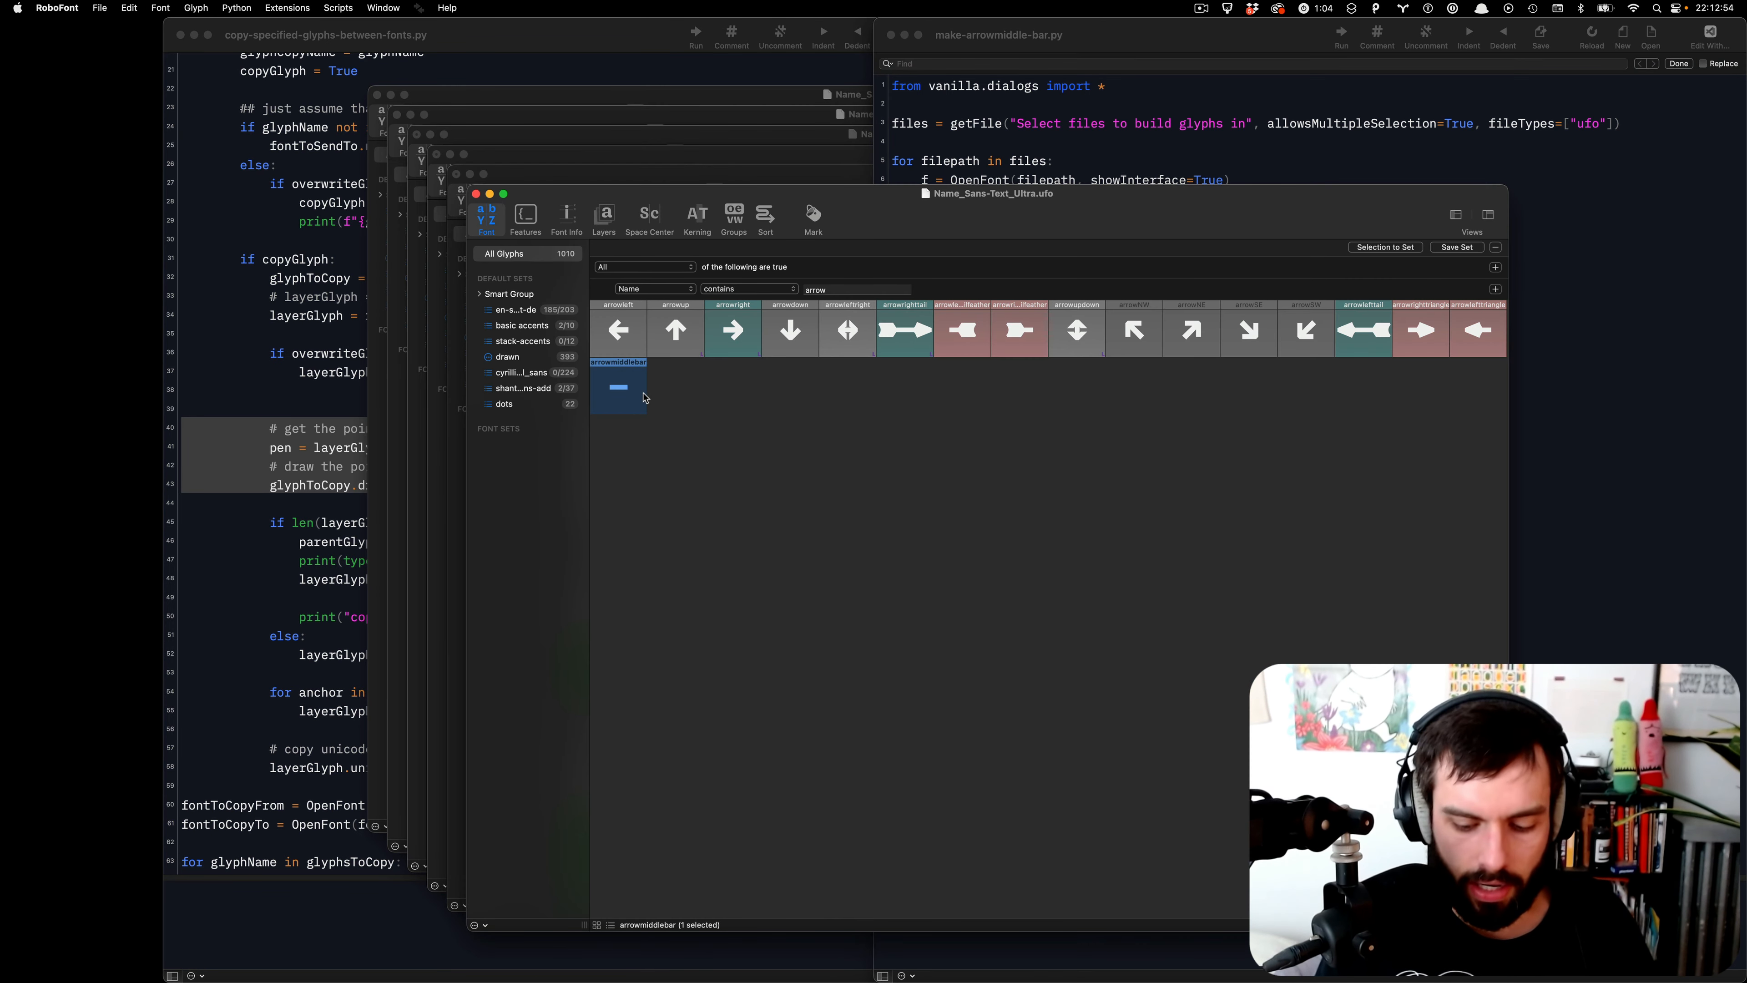
key(super+grave)
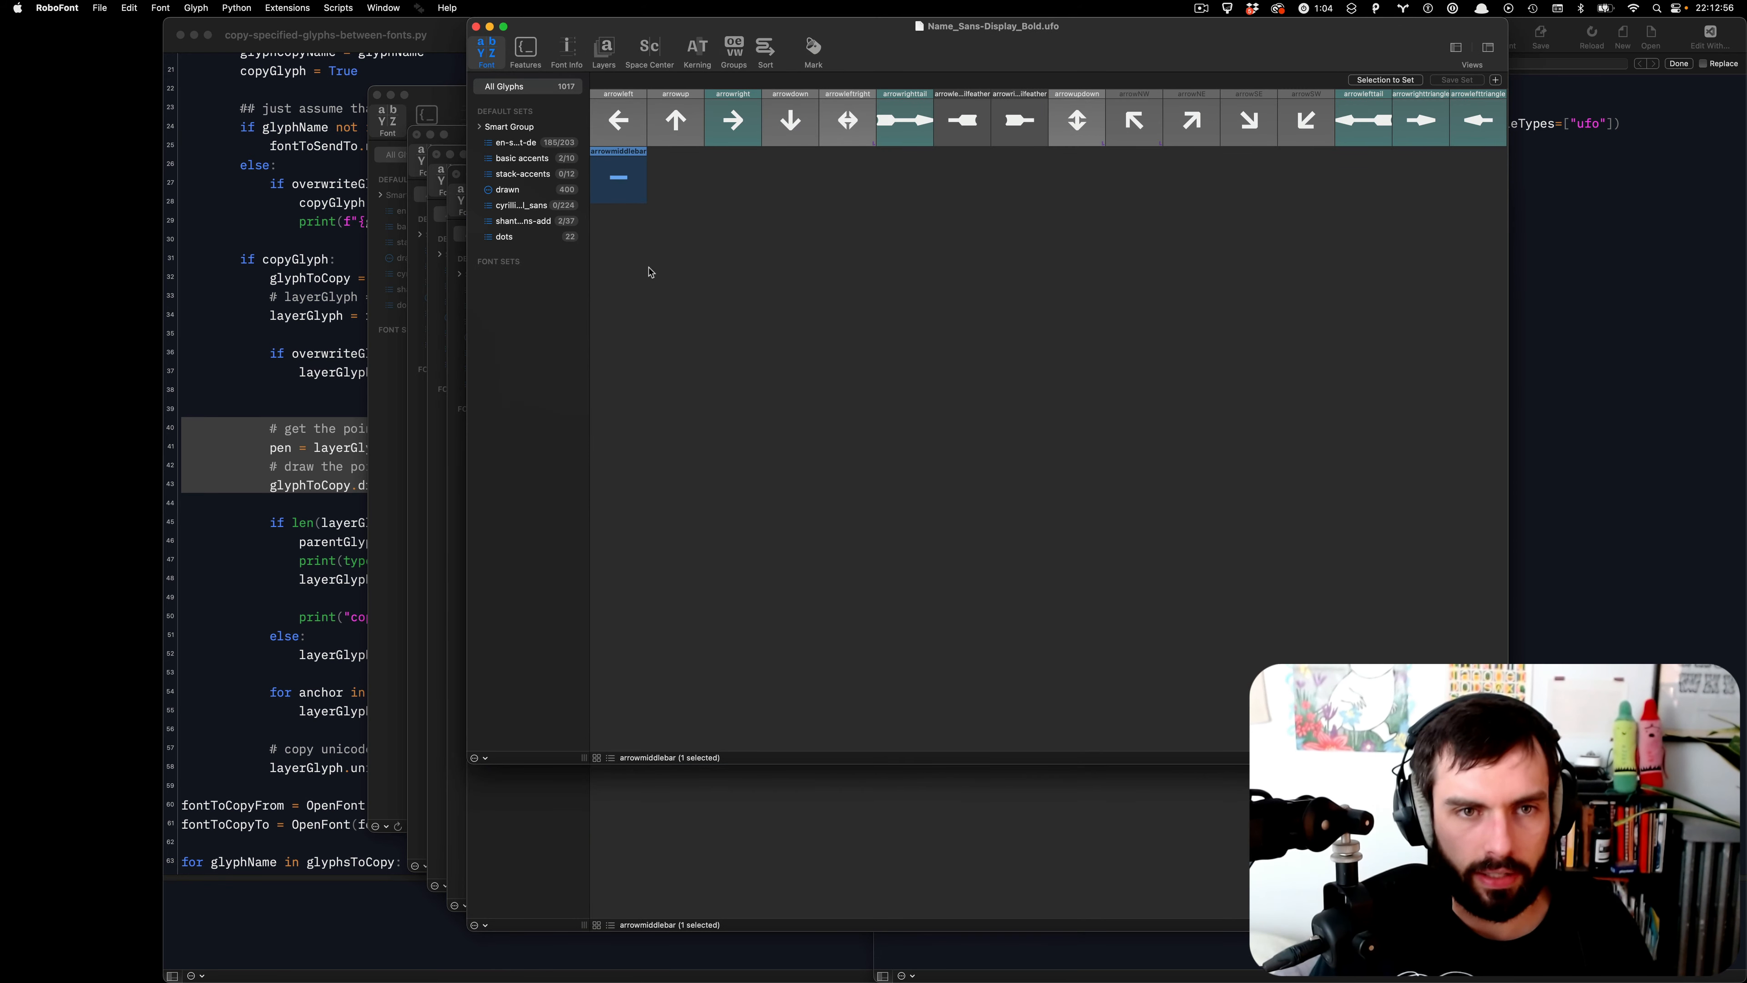
key(super+bracketright)
key(super+grave)
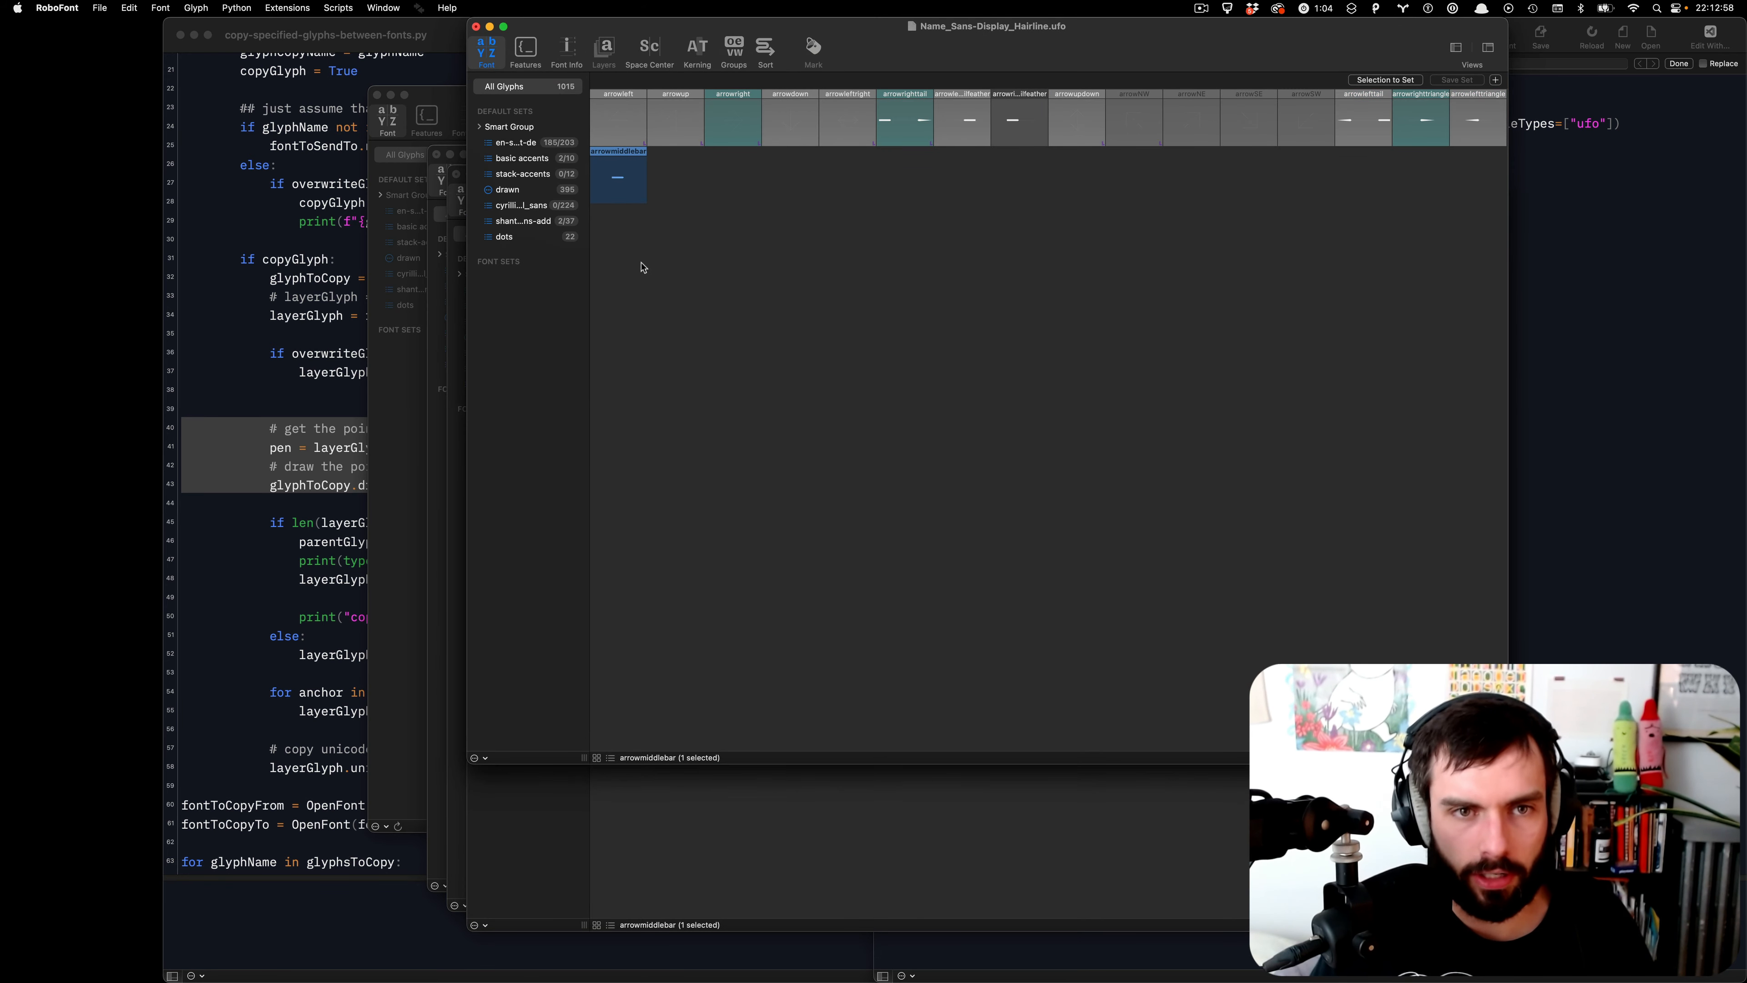
key(super+bracketright)
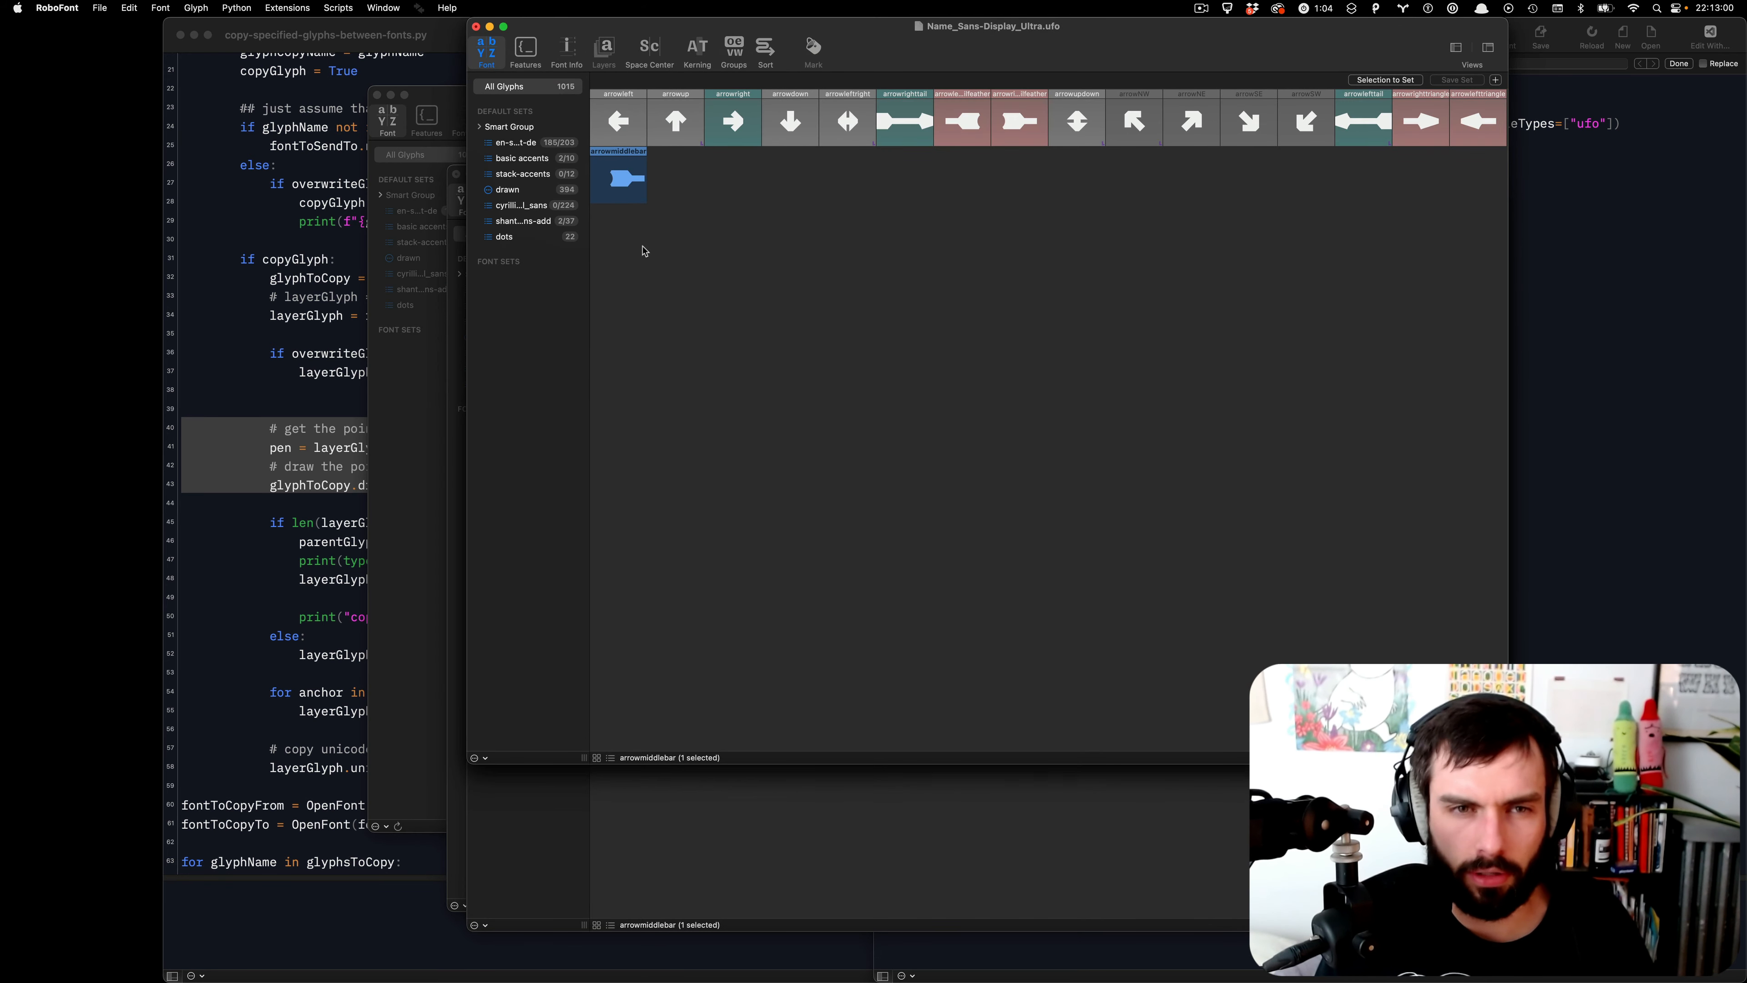
double_click(620, 176)
double_click(480, 257)
key(BackSpace)
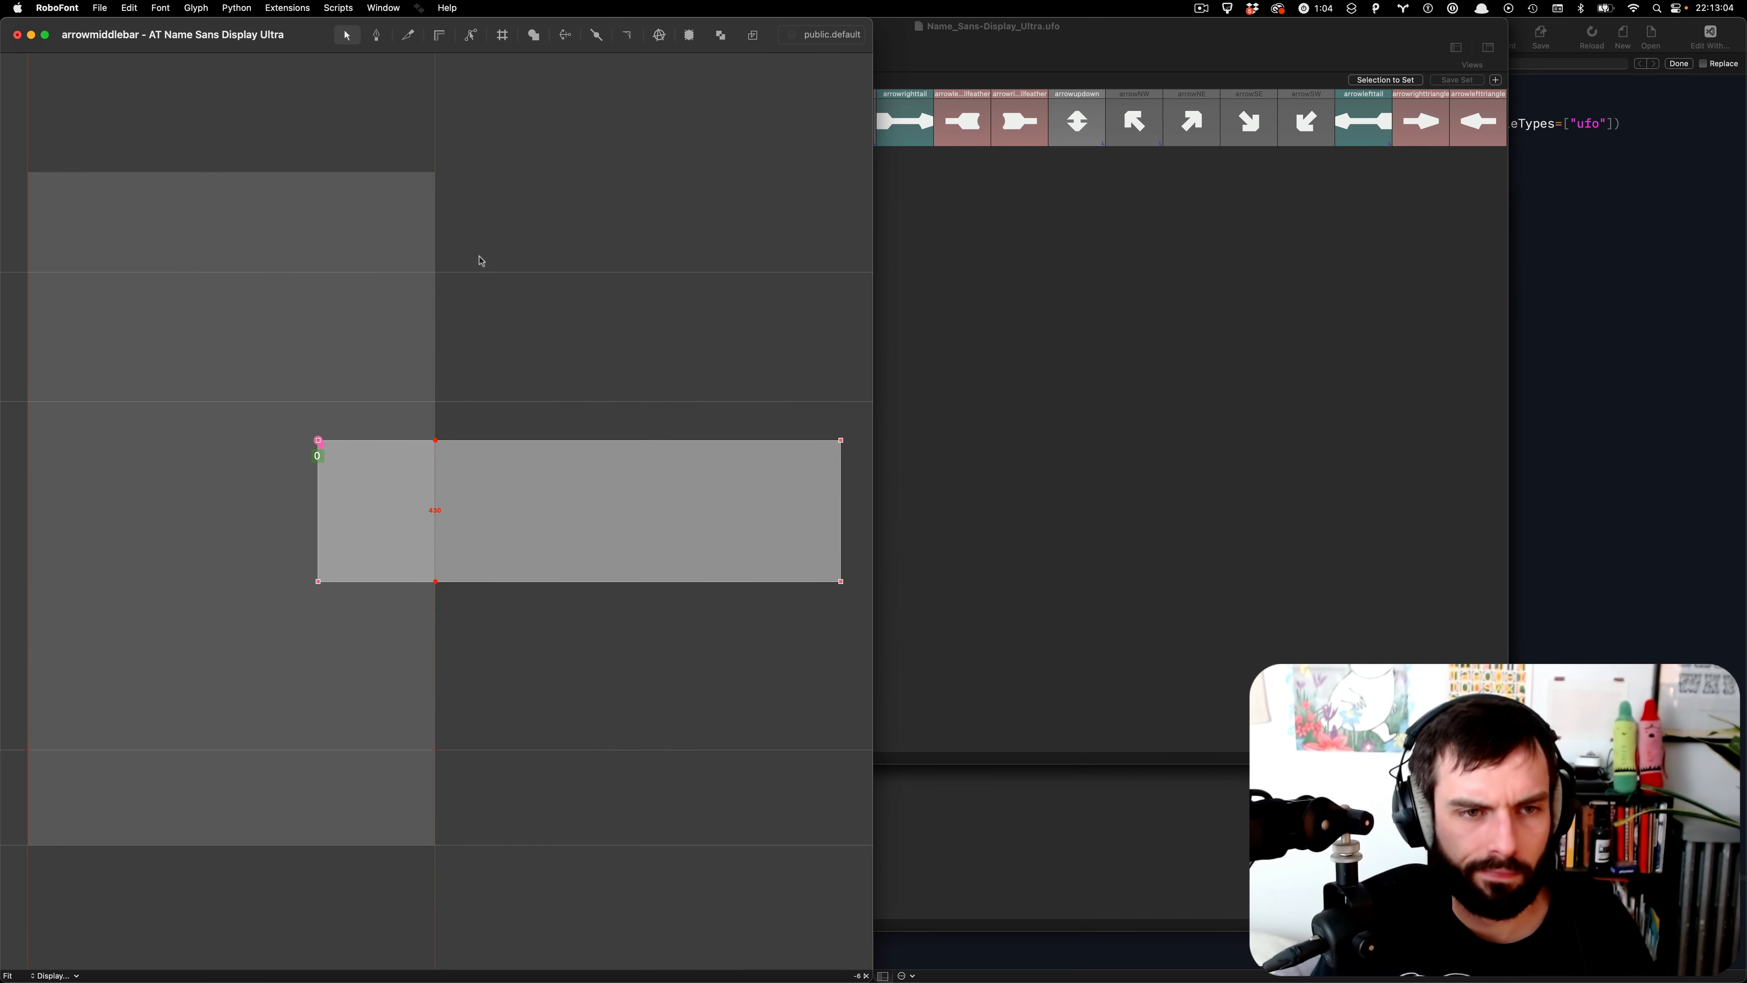
- Move the whole Display Ultra bar left until its left edge sits on the left margin guideline at x = 0
scroll(482, 261, down, 2)
key(super+a)
key(shift+Left)
key(shift+Left)
key(shift+Left)
key(shift+Left)
key(shift+Left)
key(shift+Left)
key(shift+Left)
key(shift+Left)
key(shift+Left)
key(shift+Left)
key(shift+Left)
key(shift+Left)
key(shift+Left)
key(shift+Left)
key(shift+Left)
key(shift+Left)
key(shift+Left)
key(shift+Left)
key(shift+Left)
key(shift+Left)
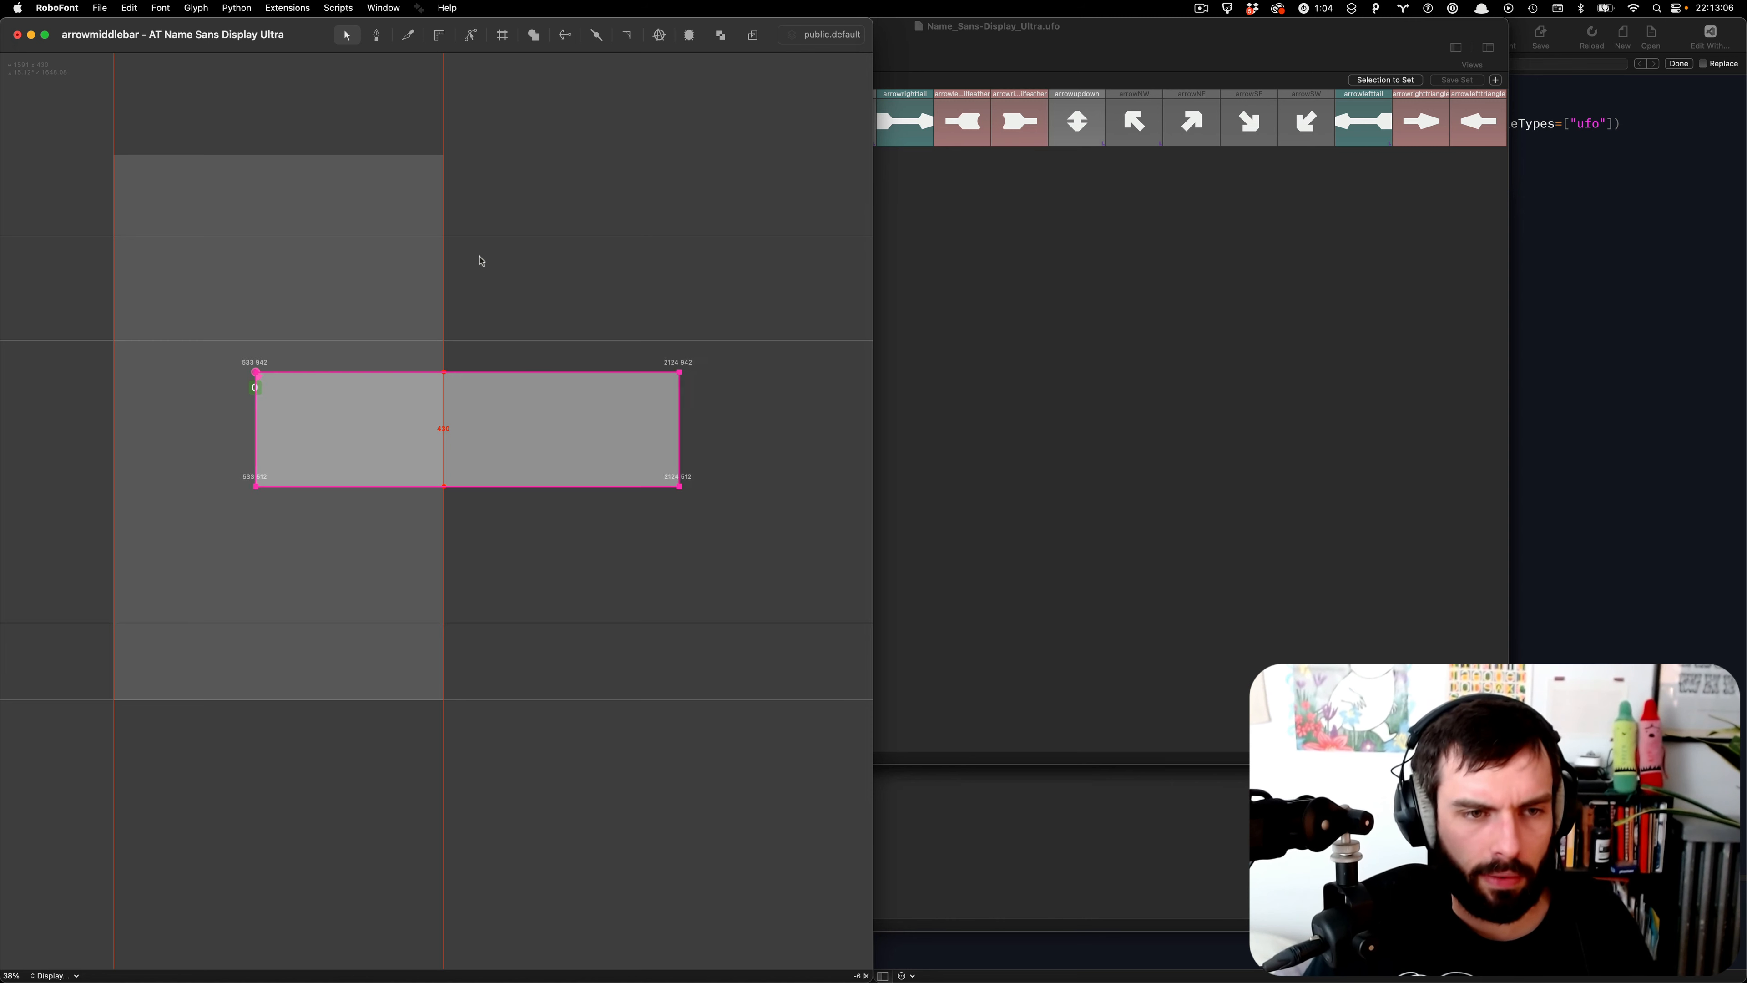
key(shift+Left)
key(shift+Left)
key(shift+Left)
key(shift+Left)
key(shift+Left)
key(shift+Left)
key(shift+Left)
key(shift+Left)
key(shift+Left)
key(shift+Left)
key(shift+Left)
key(shift+Left)
key(shift+Left)
key(shift+Left)
key(shift+Left)
key(shift+Left)
key(shift+Left)
key(shift+Left)
key(shift+Left)
key(shift+Left)
key(shift+Right)
key(shift+Right)
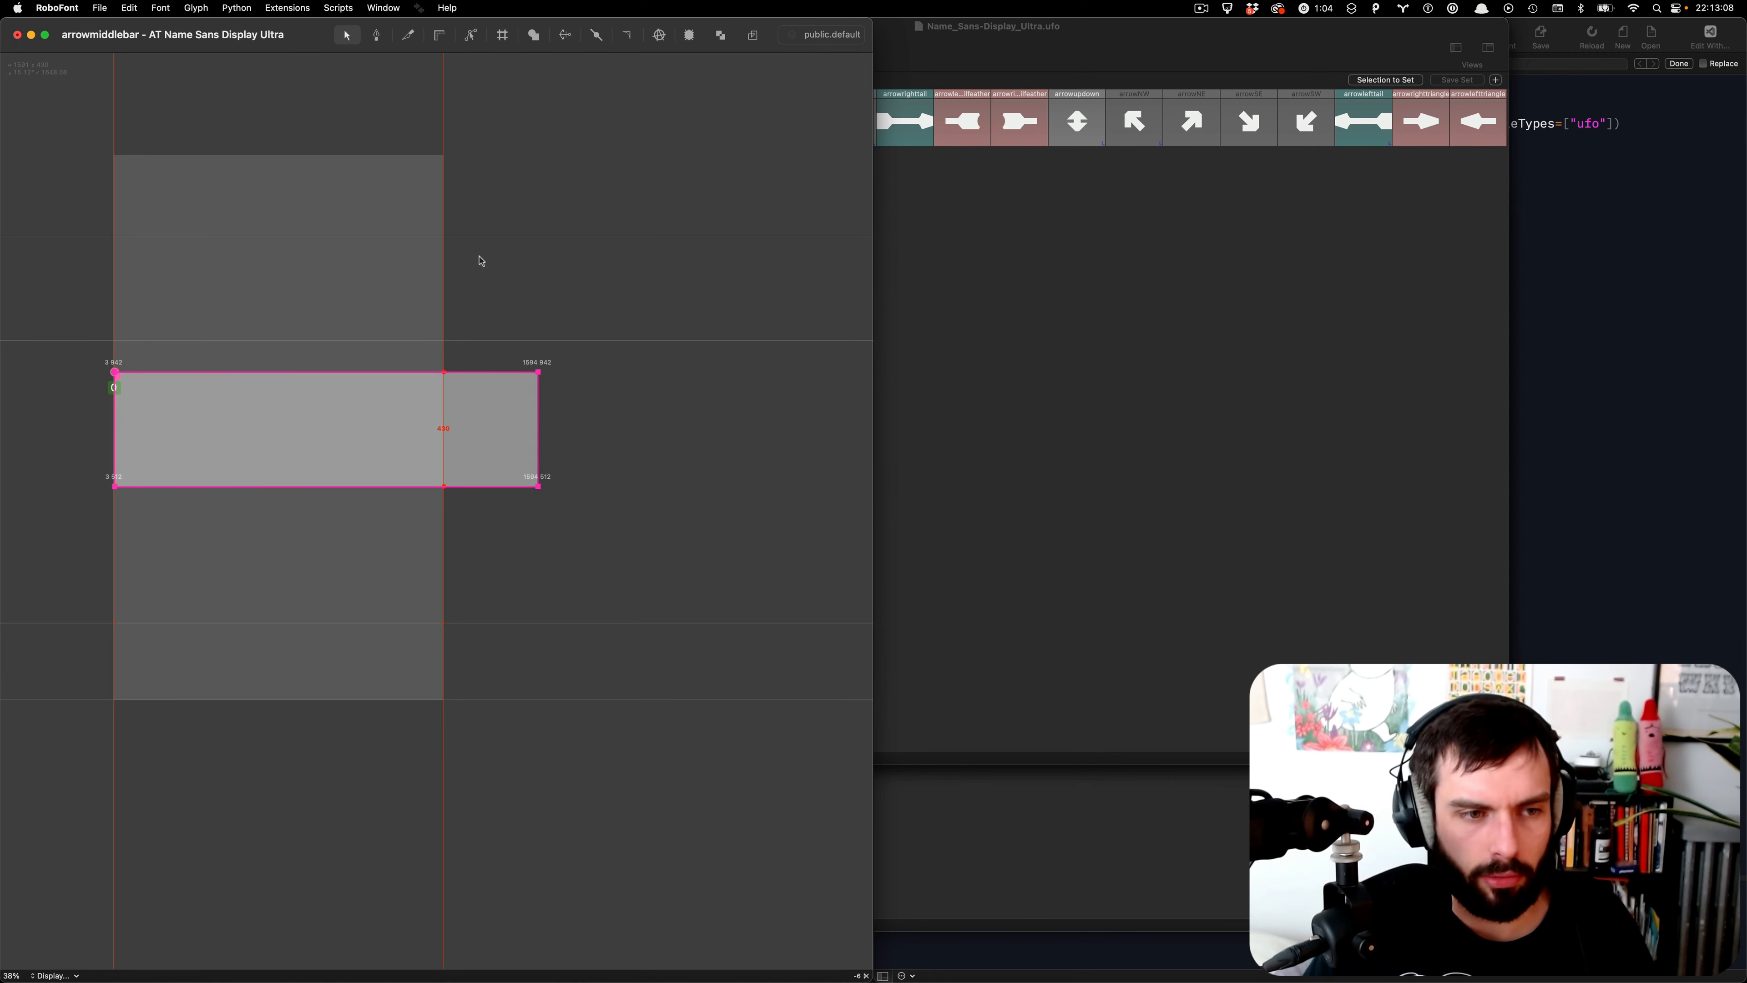
key(Left)
key(Left)
key(Left)
- Pull the two right-hand points of the Display Ultra bar in to the right margin guideline and save the font
drag(479, 257, 734, 768)
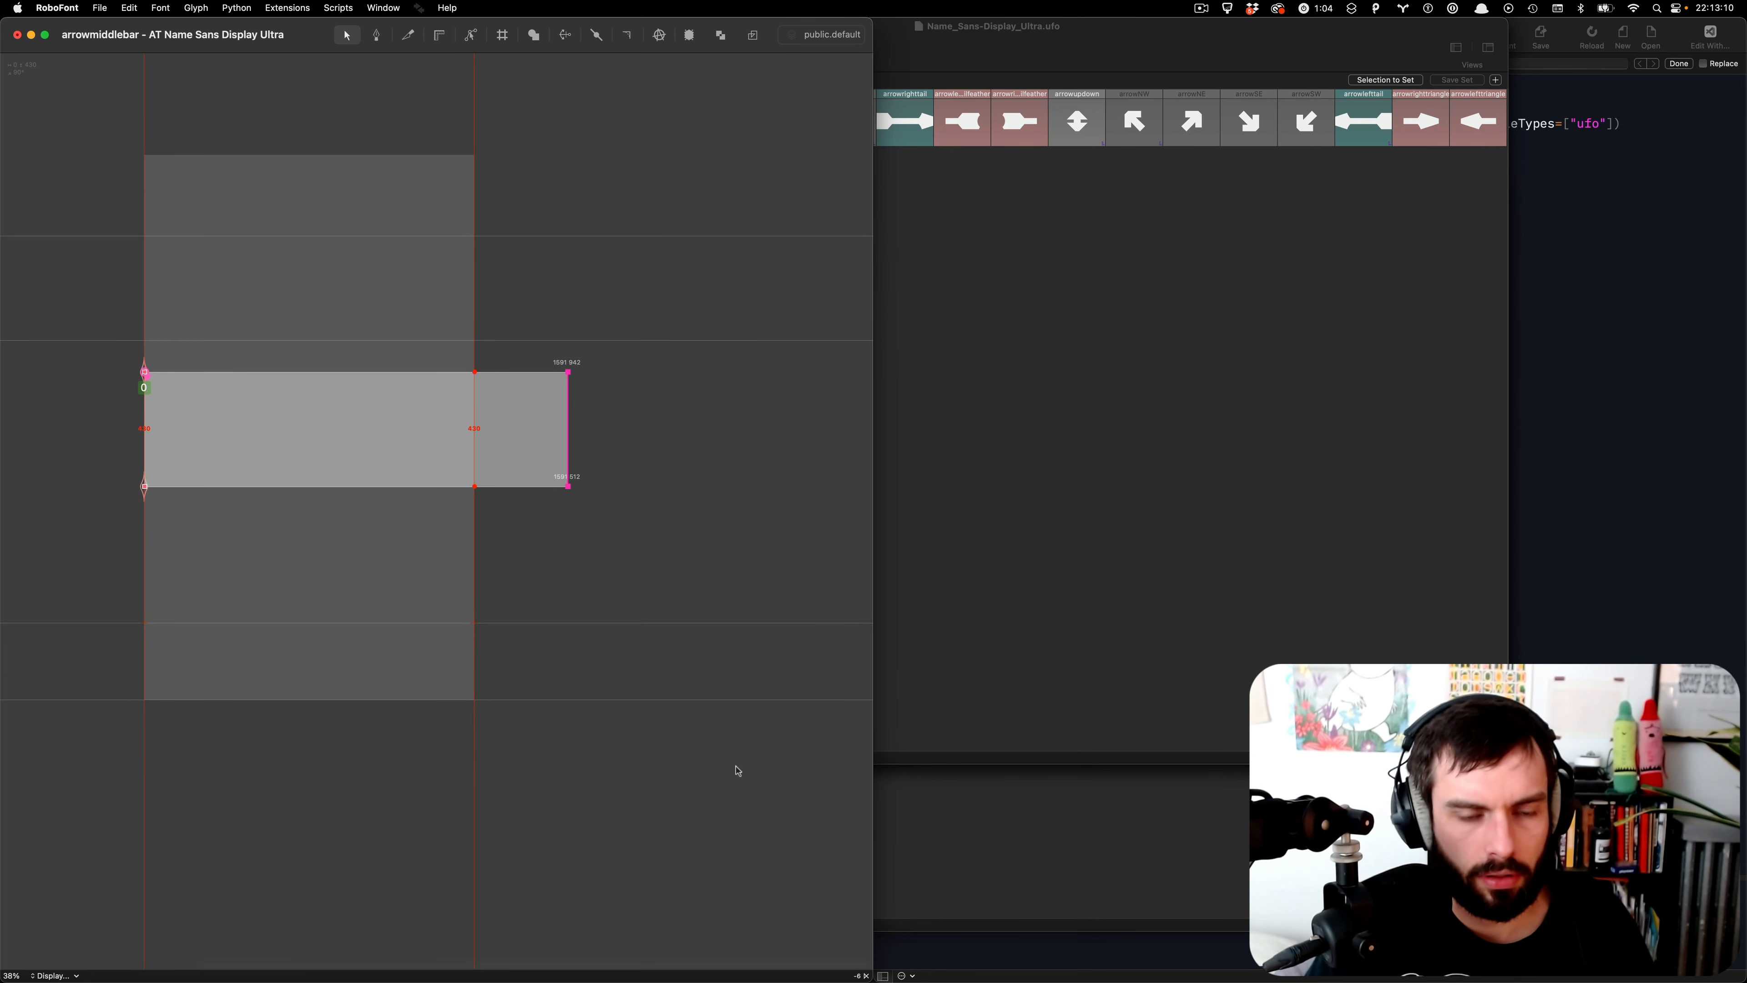
key(shift+Left)
key(shift+Left)
key(shift+Left)
key(shift+Left)
key(shift+Left)
key(shift+Left)
key(shift+Left)
key(shift+Left)
key(shift+Left)
key(shift+Left)
key(shift+Left)
key(shift+Left)
key(shift+Left)
key(shift+Left)
key(shift+Left)
key(shift+Left)
key(shift+Left)
key(shift+Left)
key(shift+Left)
key(shift+Left)
key(shift+Right)
key(shift+Right)
key(shift+Right)
key(shift+Right)
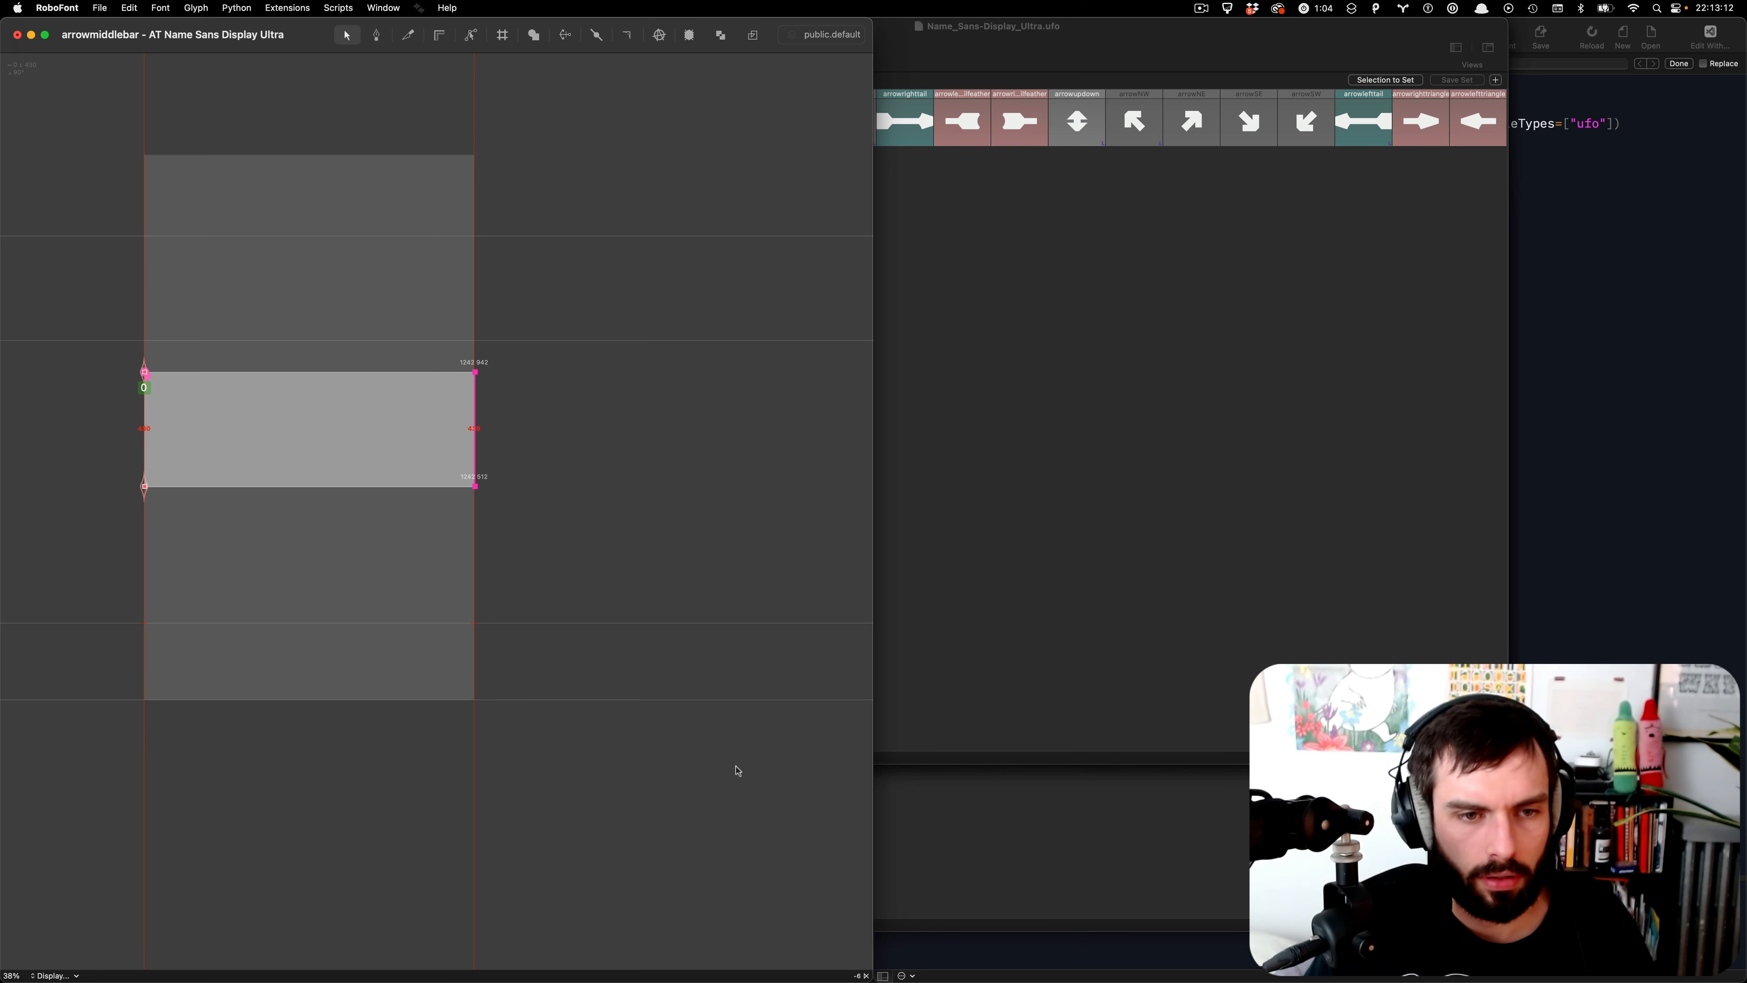
key(Left)
key(Left)
key(super+s)
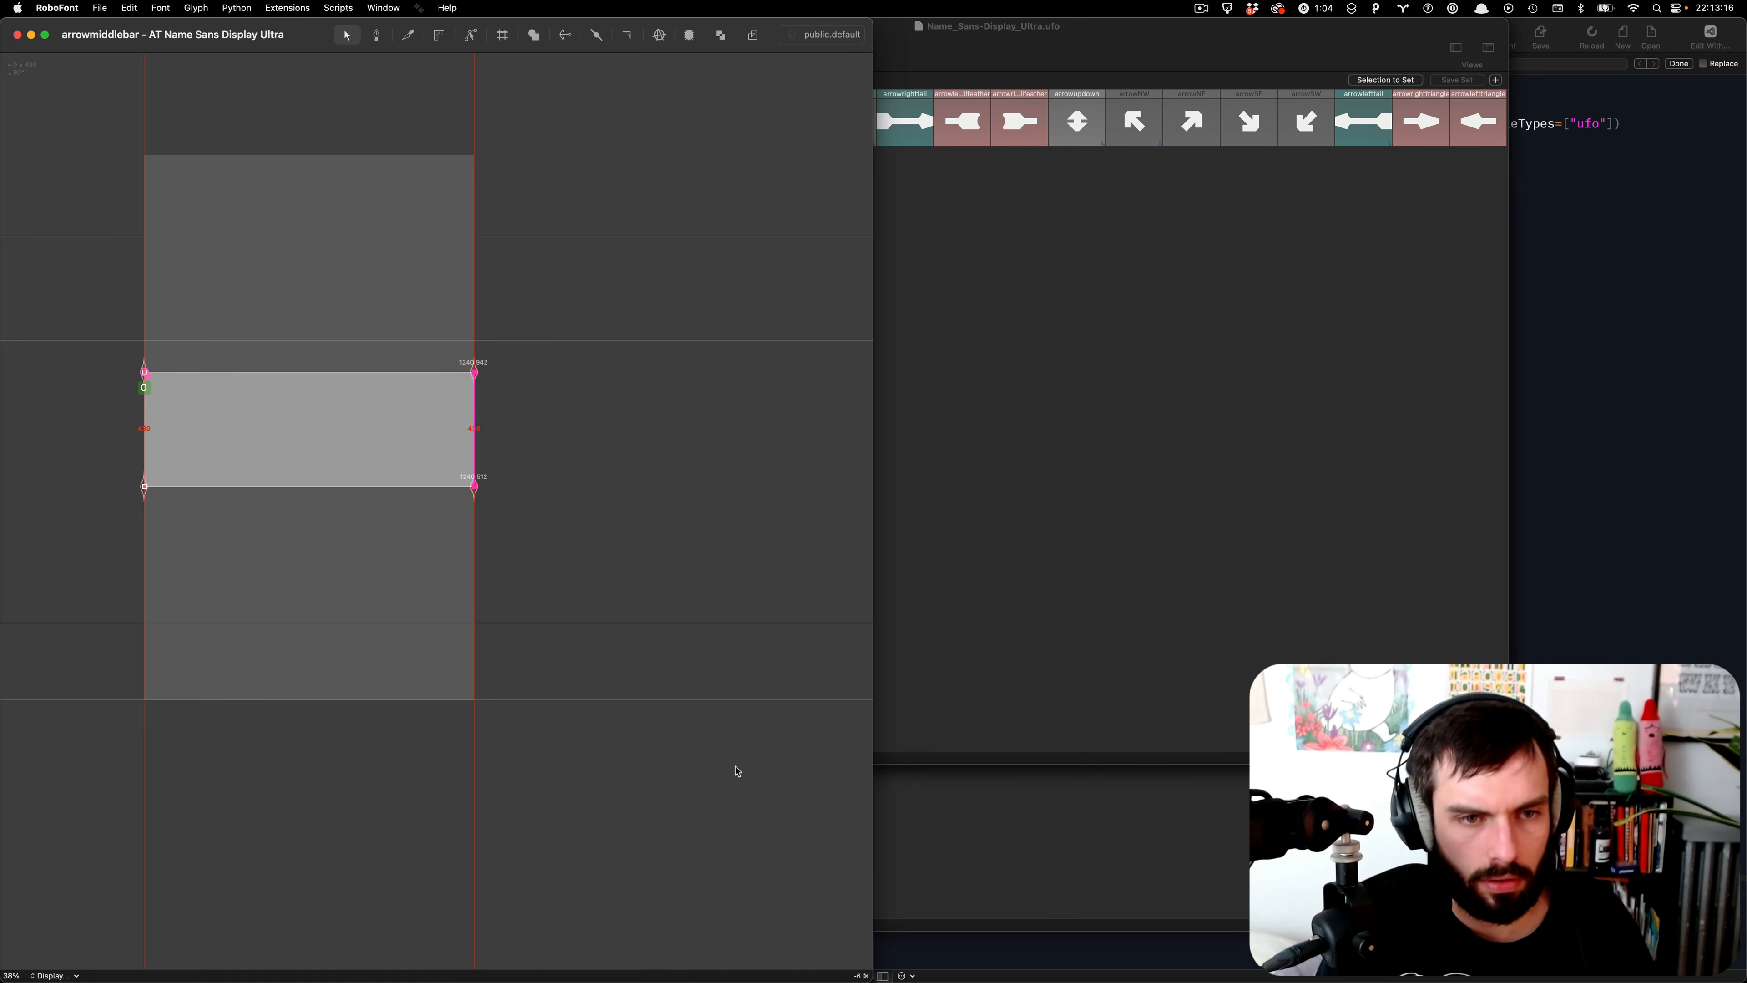
- Switch to the Text Hairline arrowmiddlebar glyph and delete its tail feather contour, keeping the thin bar
key(super+])
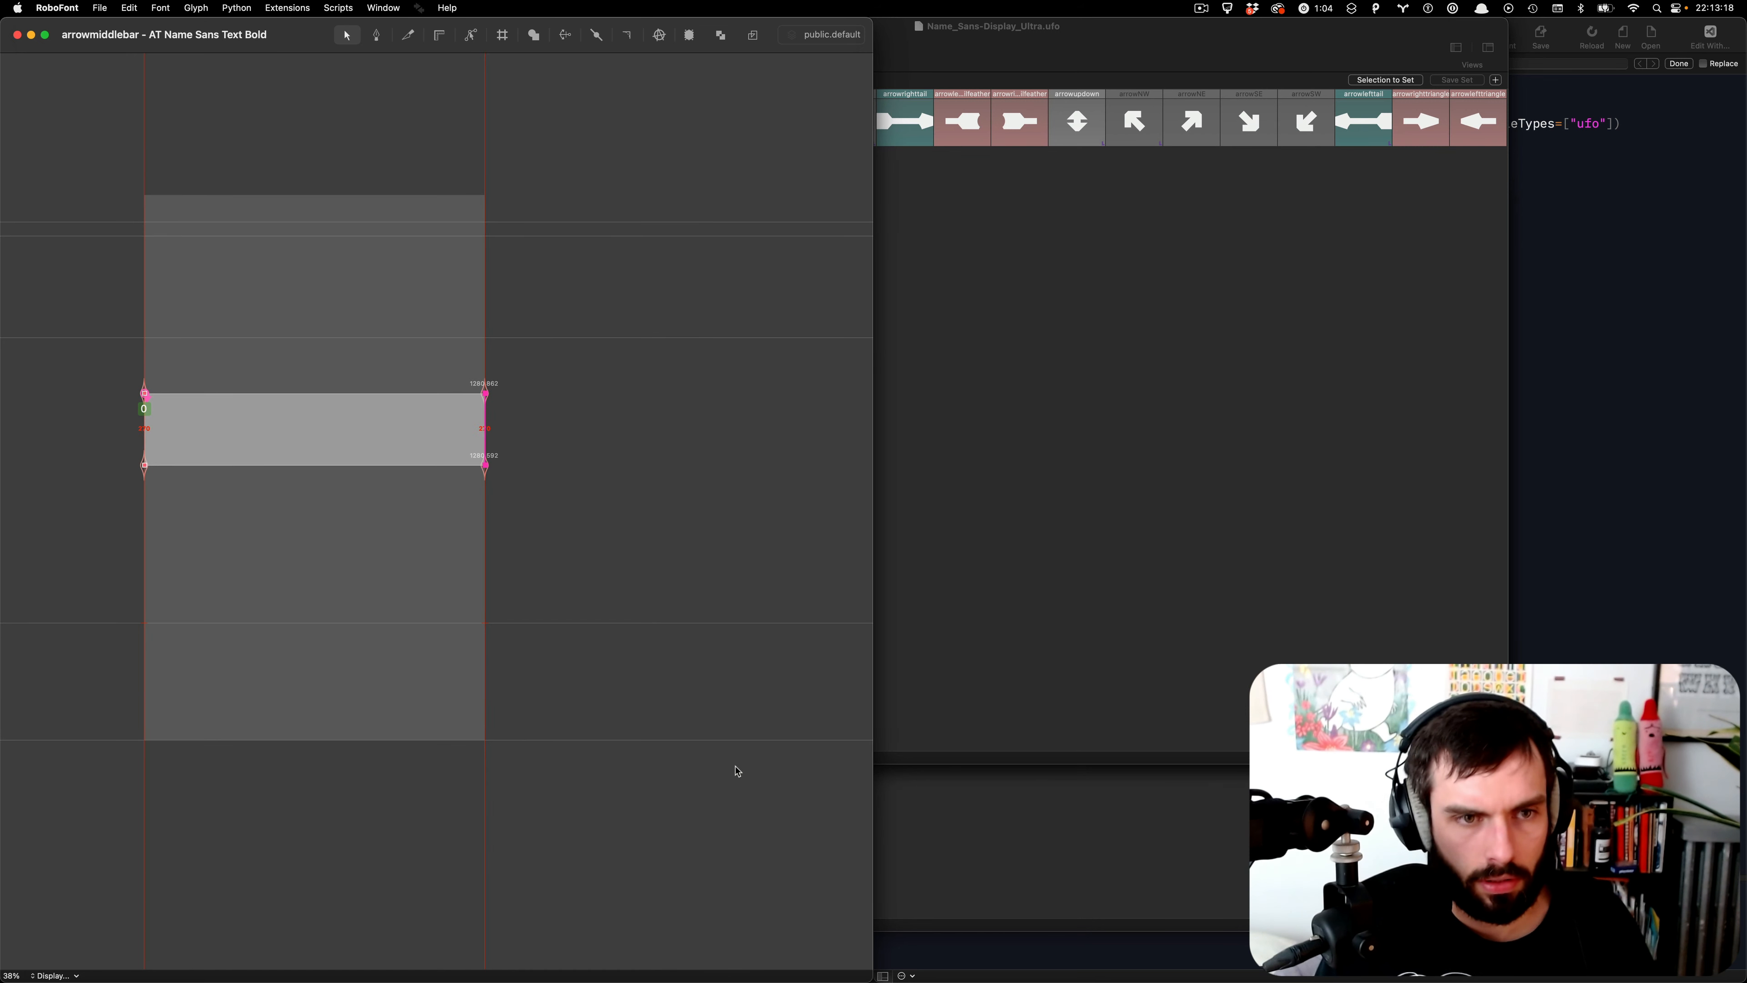
key(super+])
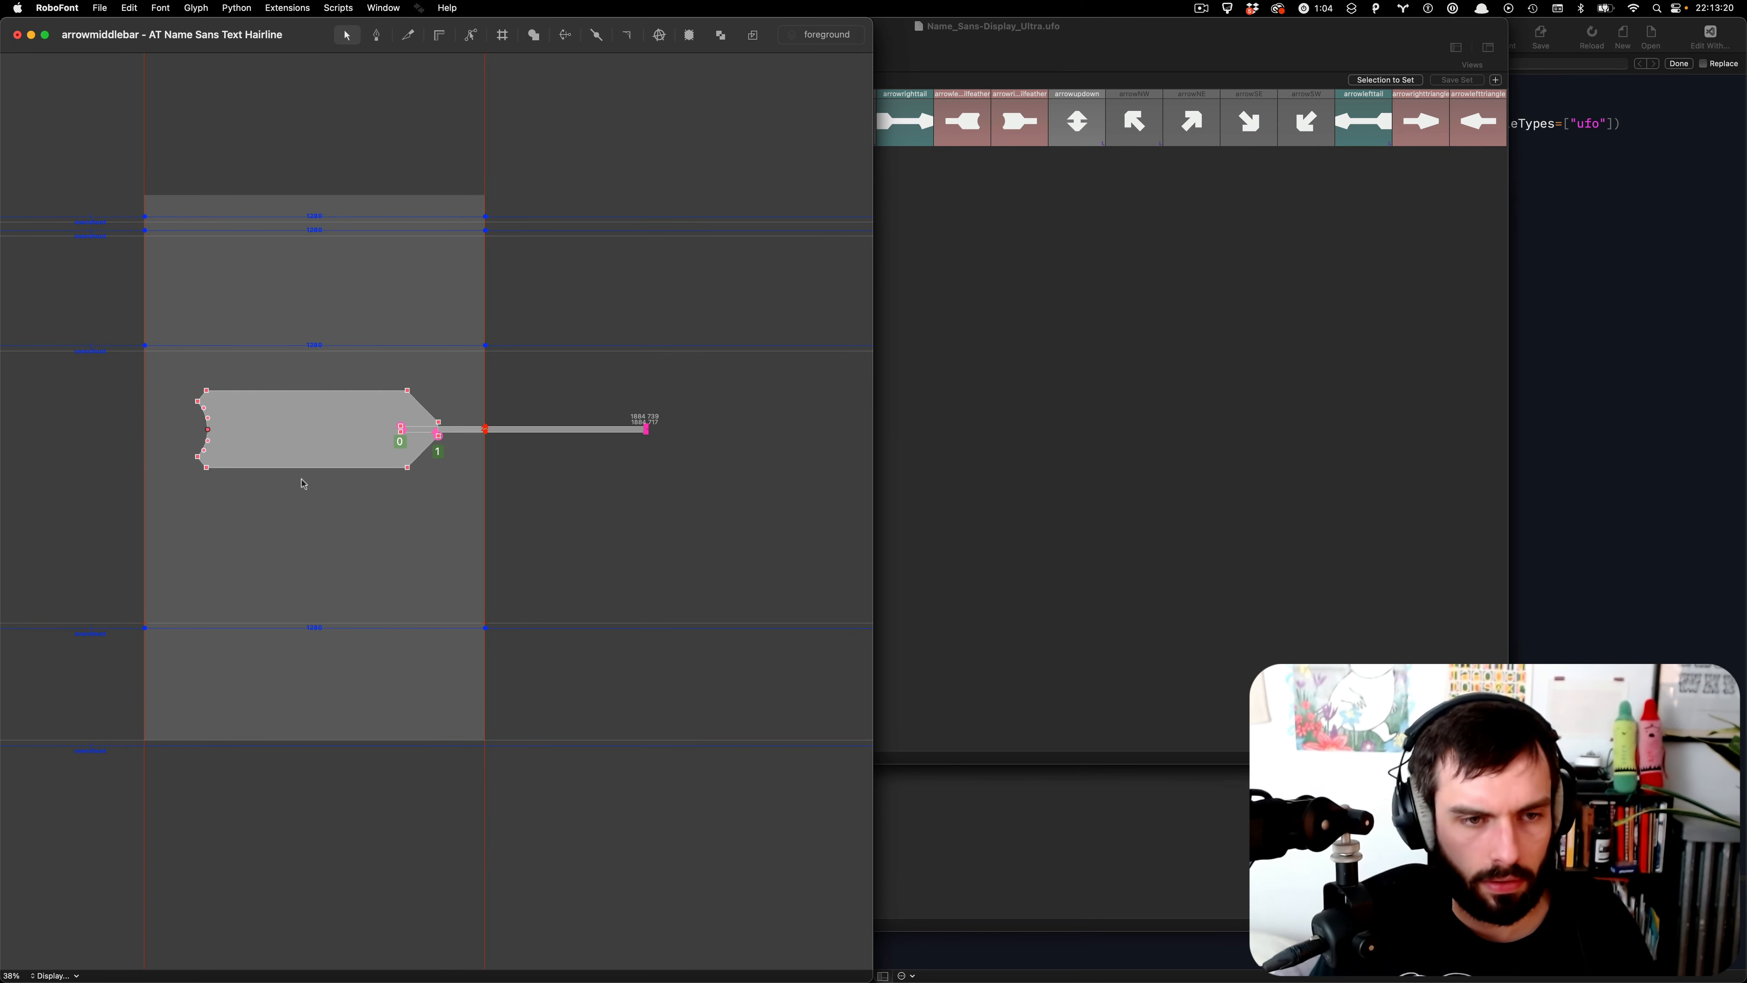
key(alt+Tab)
key(BackSpace)
- Move the whole Text Hairline bar left until its left edge sits on the left margin guideline
key(super+a)
key(super+shift+Left)
key(super+shift+Left)
key(super+shift+Left)
key(super+shift+Left)
key(super+shift+Left)
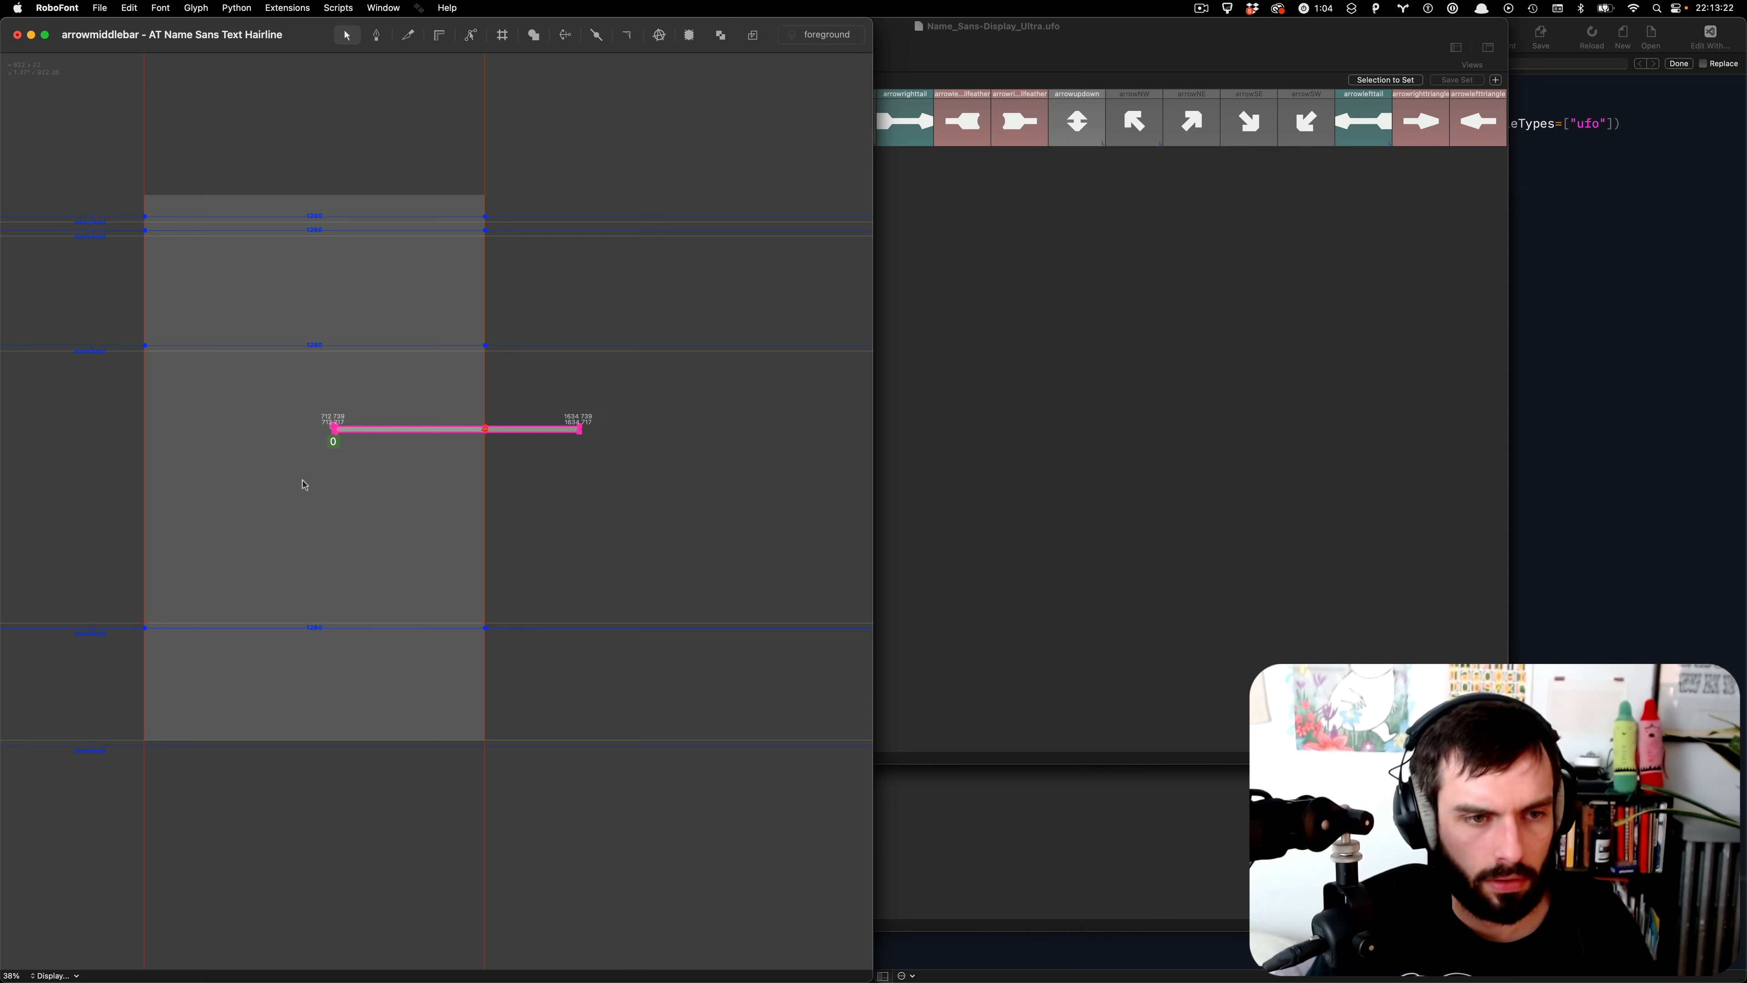
key(super+shift+Left)
key(super+shift+Left)
key(super+shift+Left)
key(super+shift+Left)
key(super+shift+Left)
key(super+shift+Left)
key(super+shift+Left)
key(super+shift+Left)
key(super+shift+Left)
key(super+shift+Left)
key(super+shift+Left)
key(super+shift+Left)
key(super+shift+Left)
key(super+shift+Left)
key(super+shift+Left)
key(super+shift+Left)
key(super+shift+Left)
key(super+shift+Right)
key(super+shift+Right)
key(super+shift+Right)
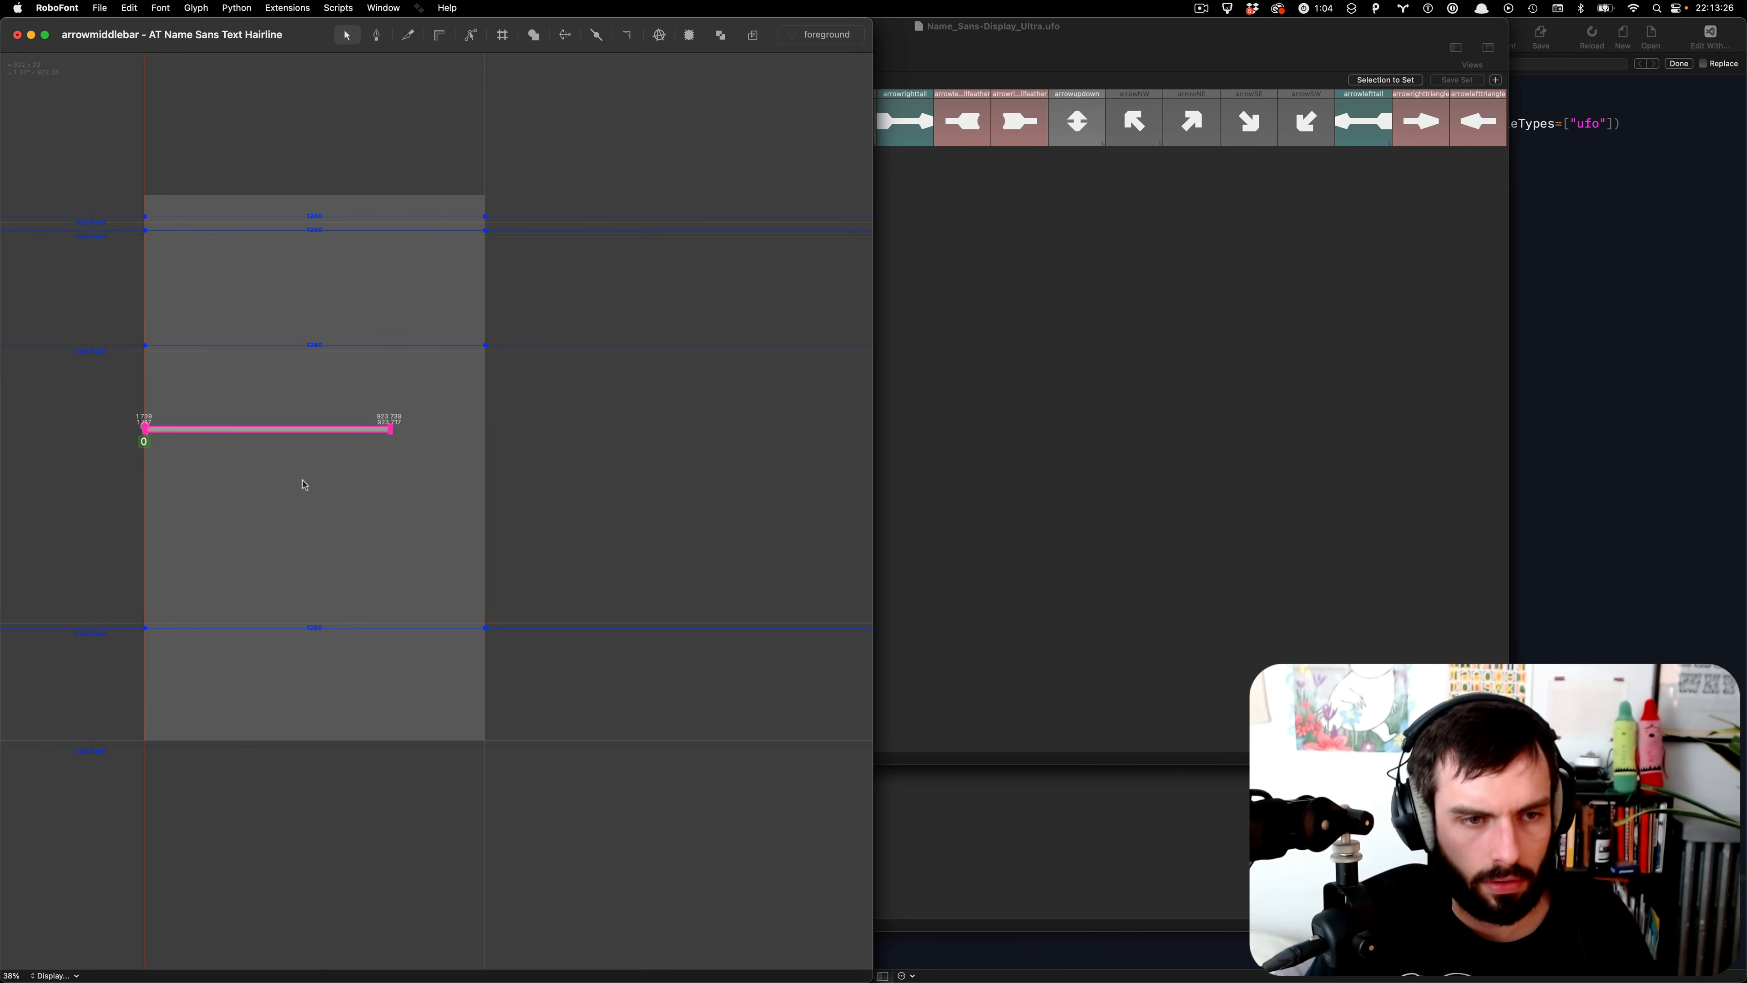
- Extend the right-hand end points of the Text Hairline bar out to the right margin guideline and save the font
drag(302, 481, 448, 355)
key(super+shift+Right)
key(super+shift+Right)
key(super+shift+Right)
key(super+shift+Right)
key(super+shift+Right)
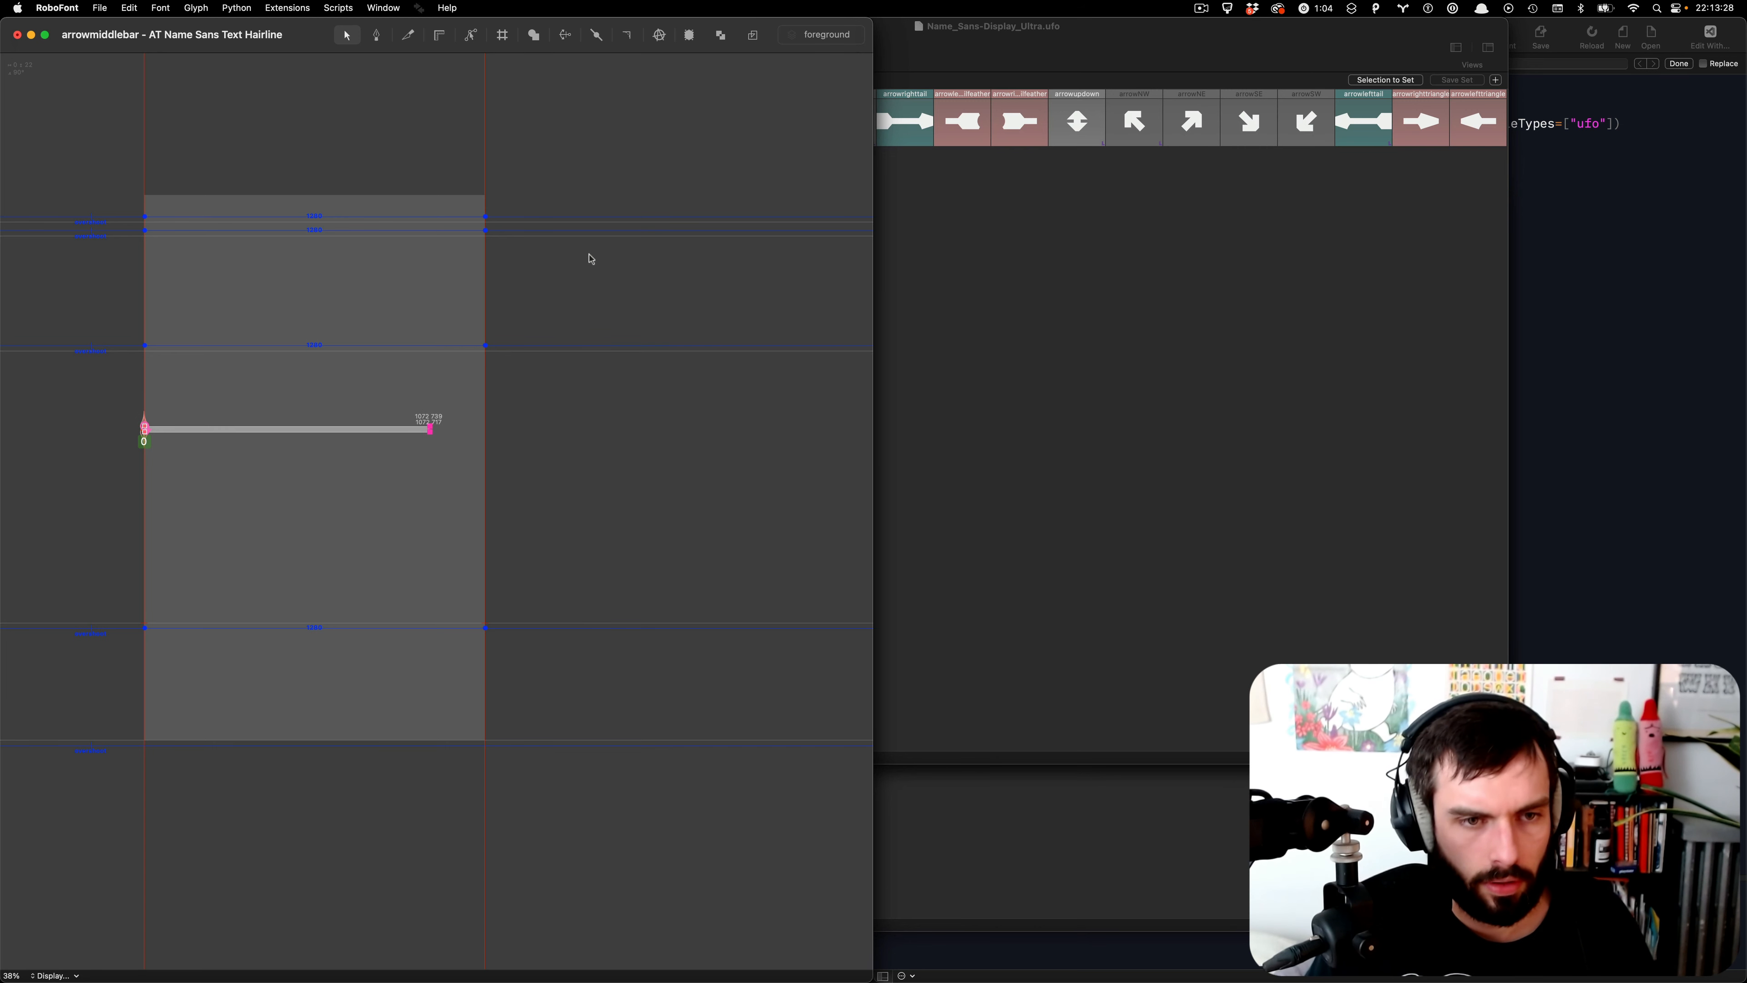
key(super+shift+Right)
key(super+shift+Right)
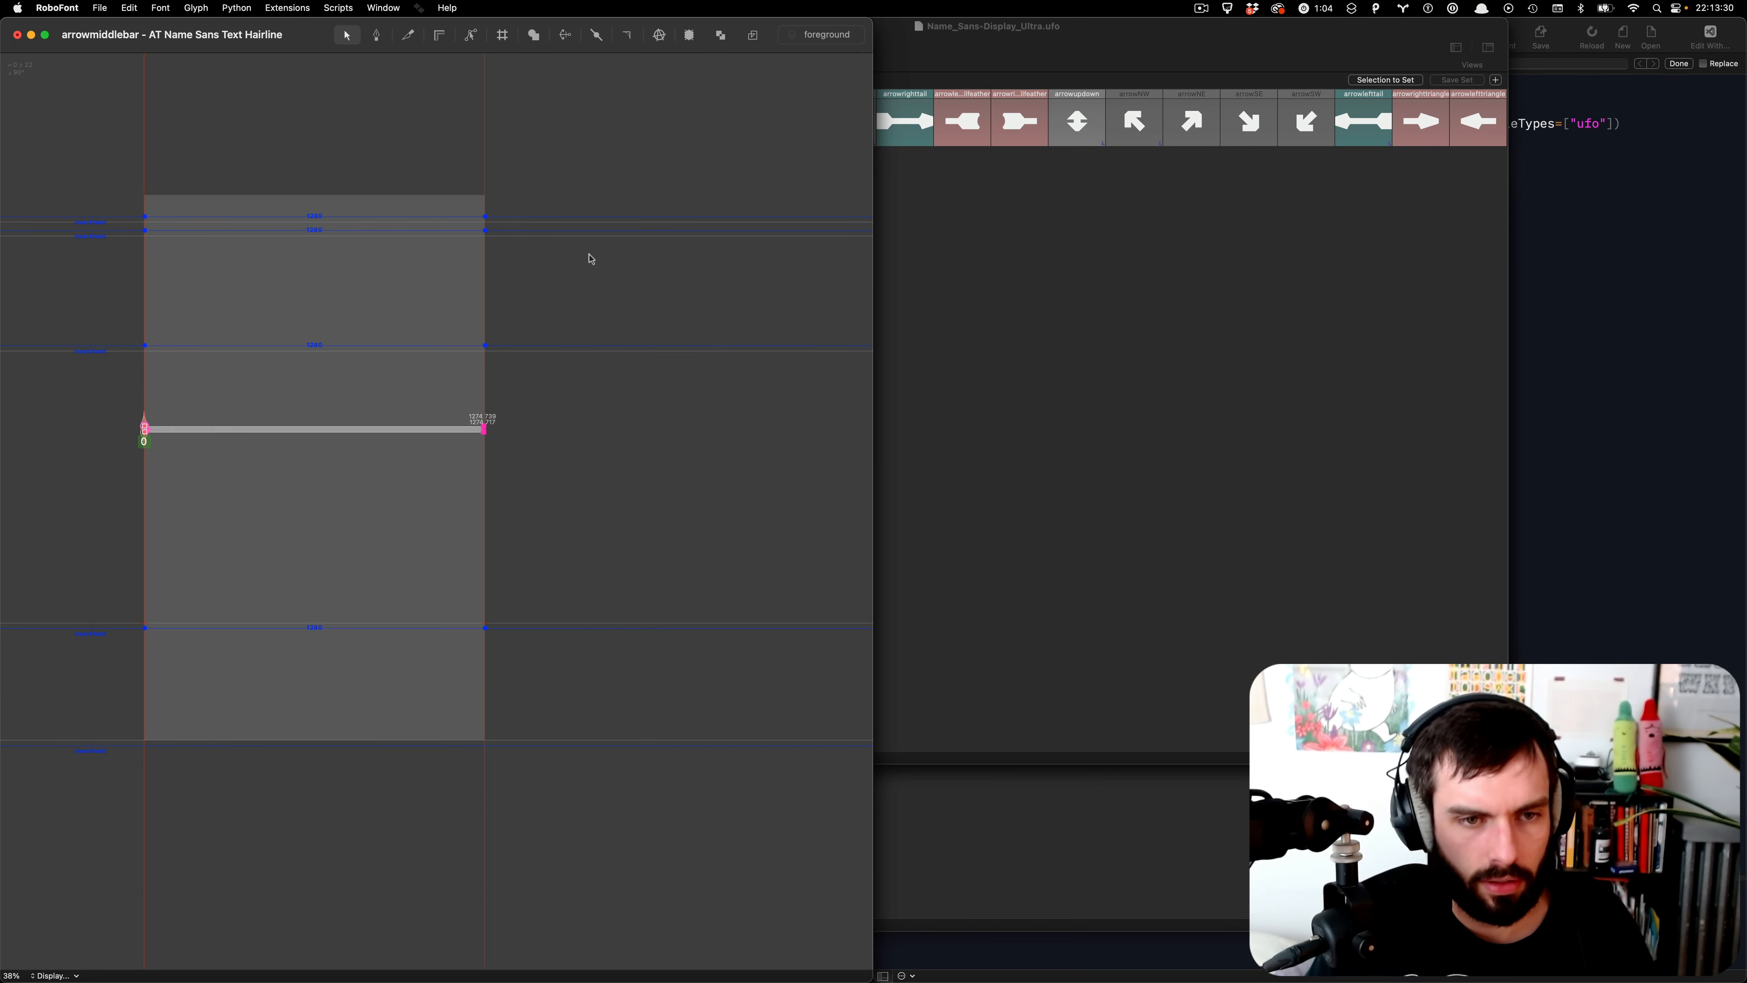
key(Right)
key(super+s)
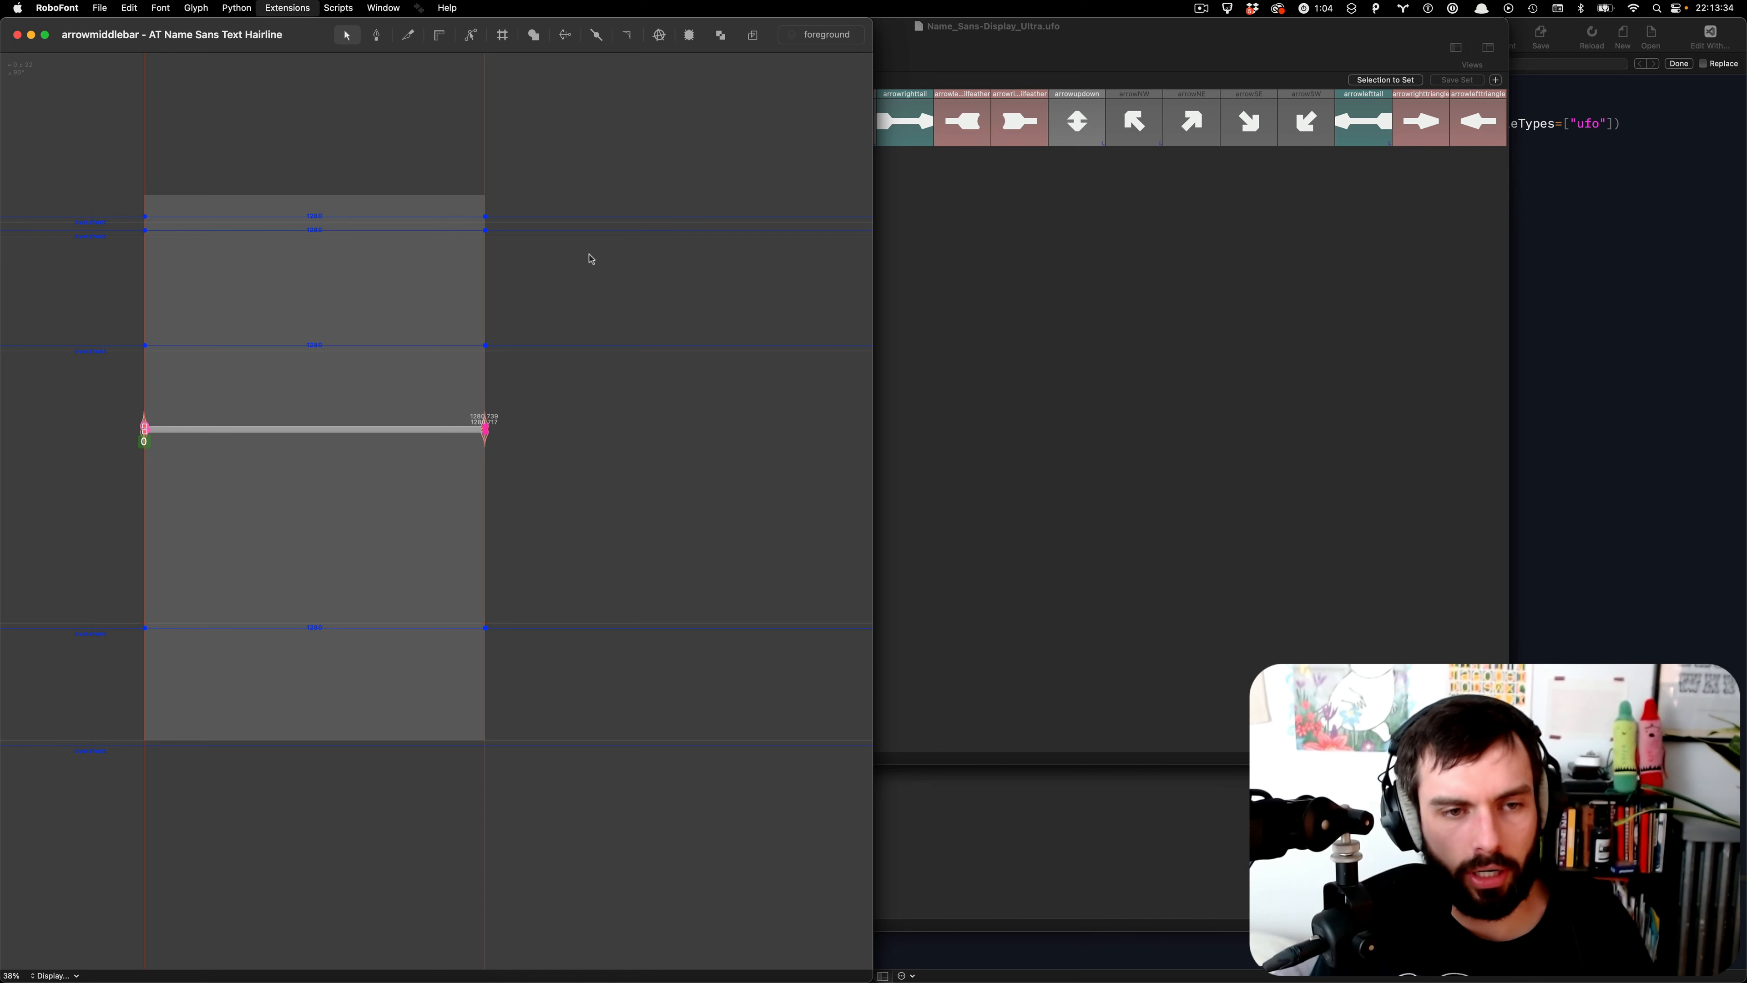
- Switch to the Display Hairline arrowmiddlebar glyph and delete its tail feather contour, keeping the thin bar
key(super+grave)
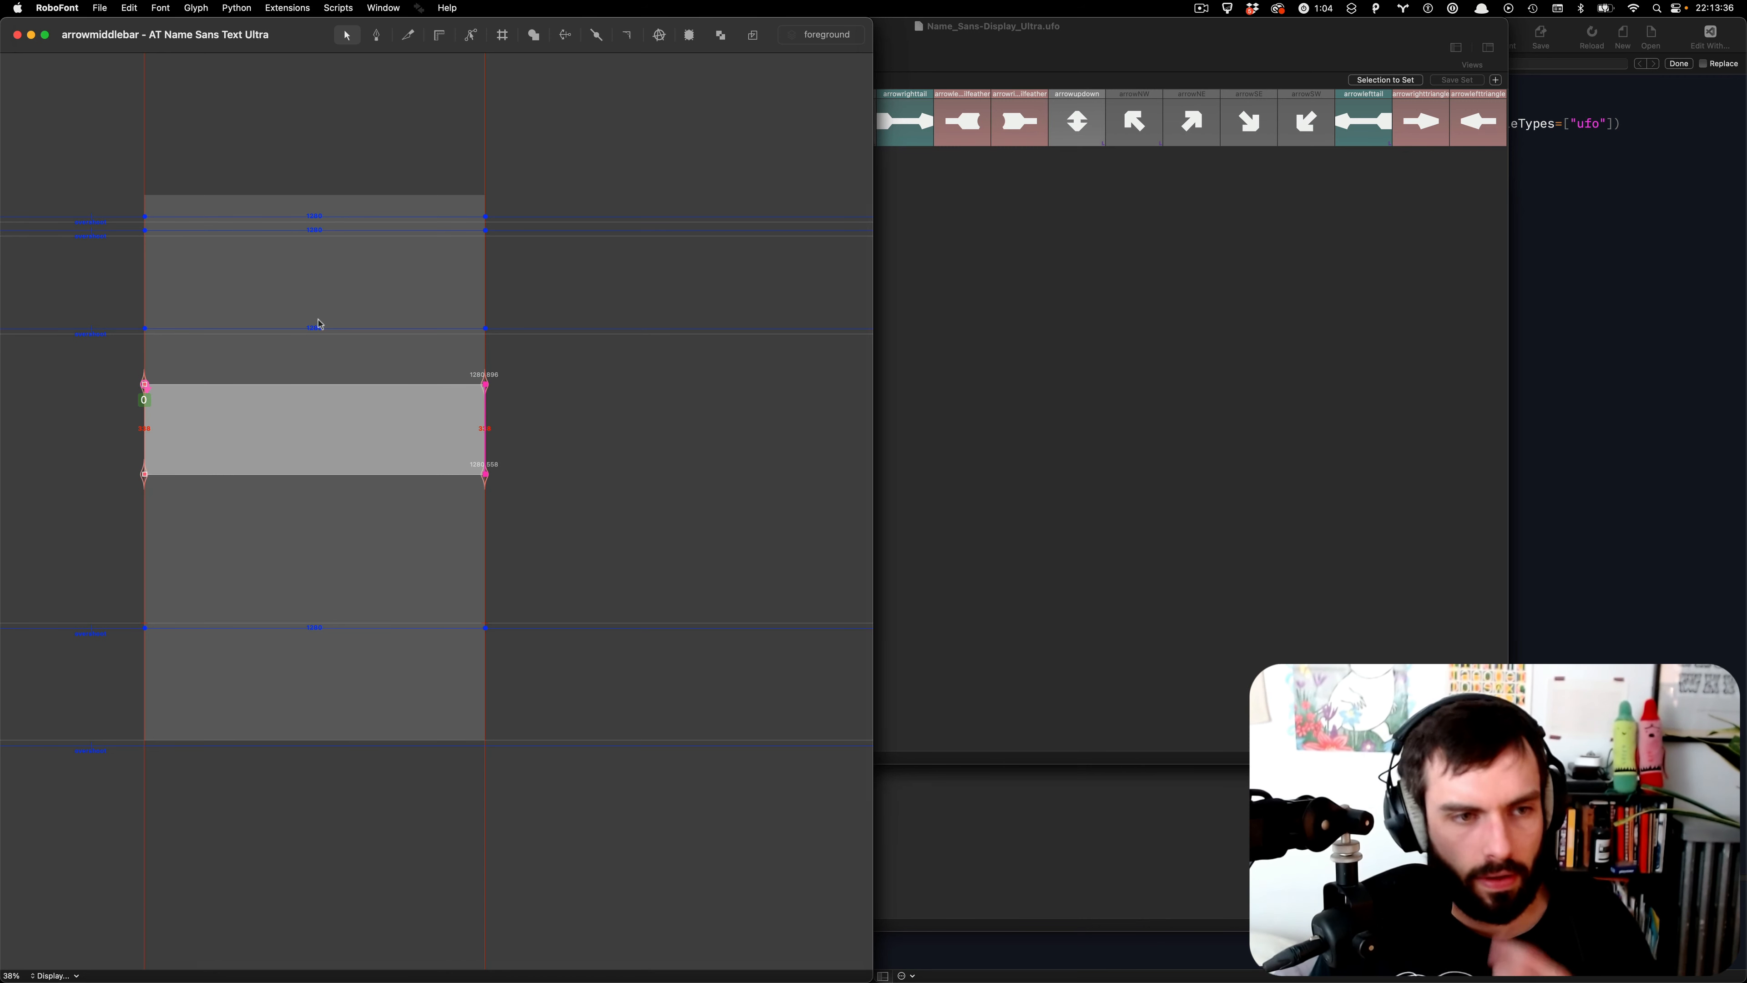
key(super+ctrl+Down)
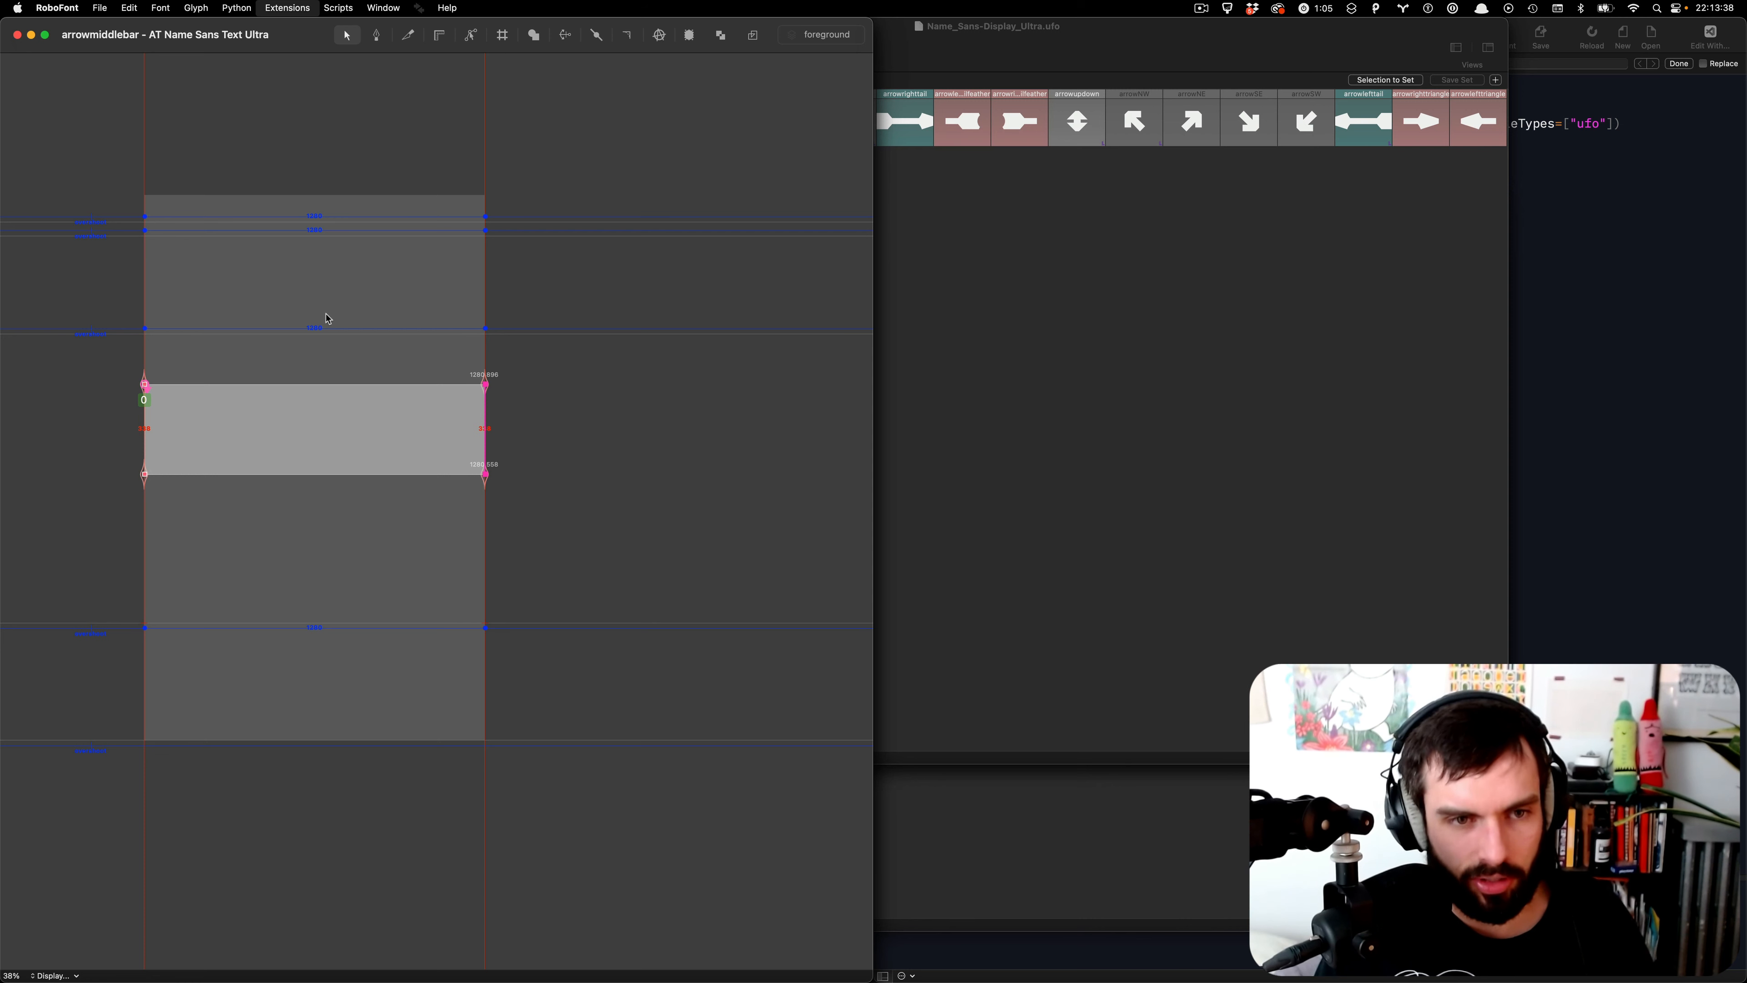
key(super+ctrl+Down)
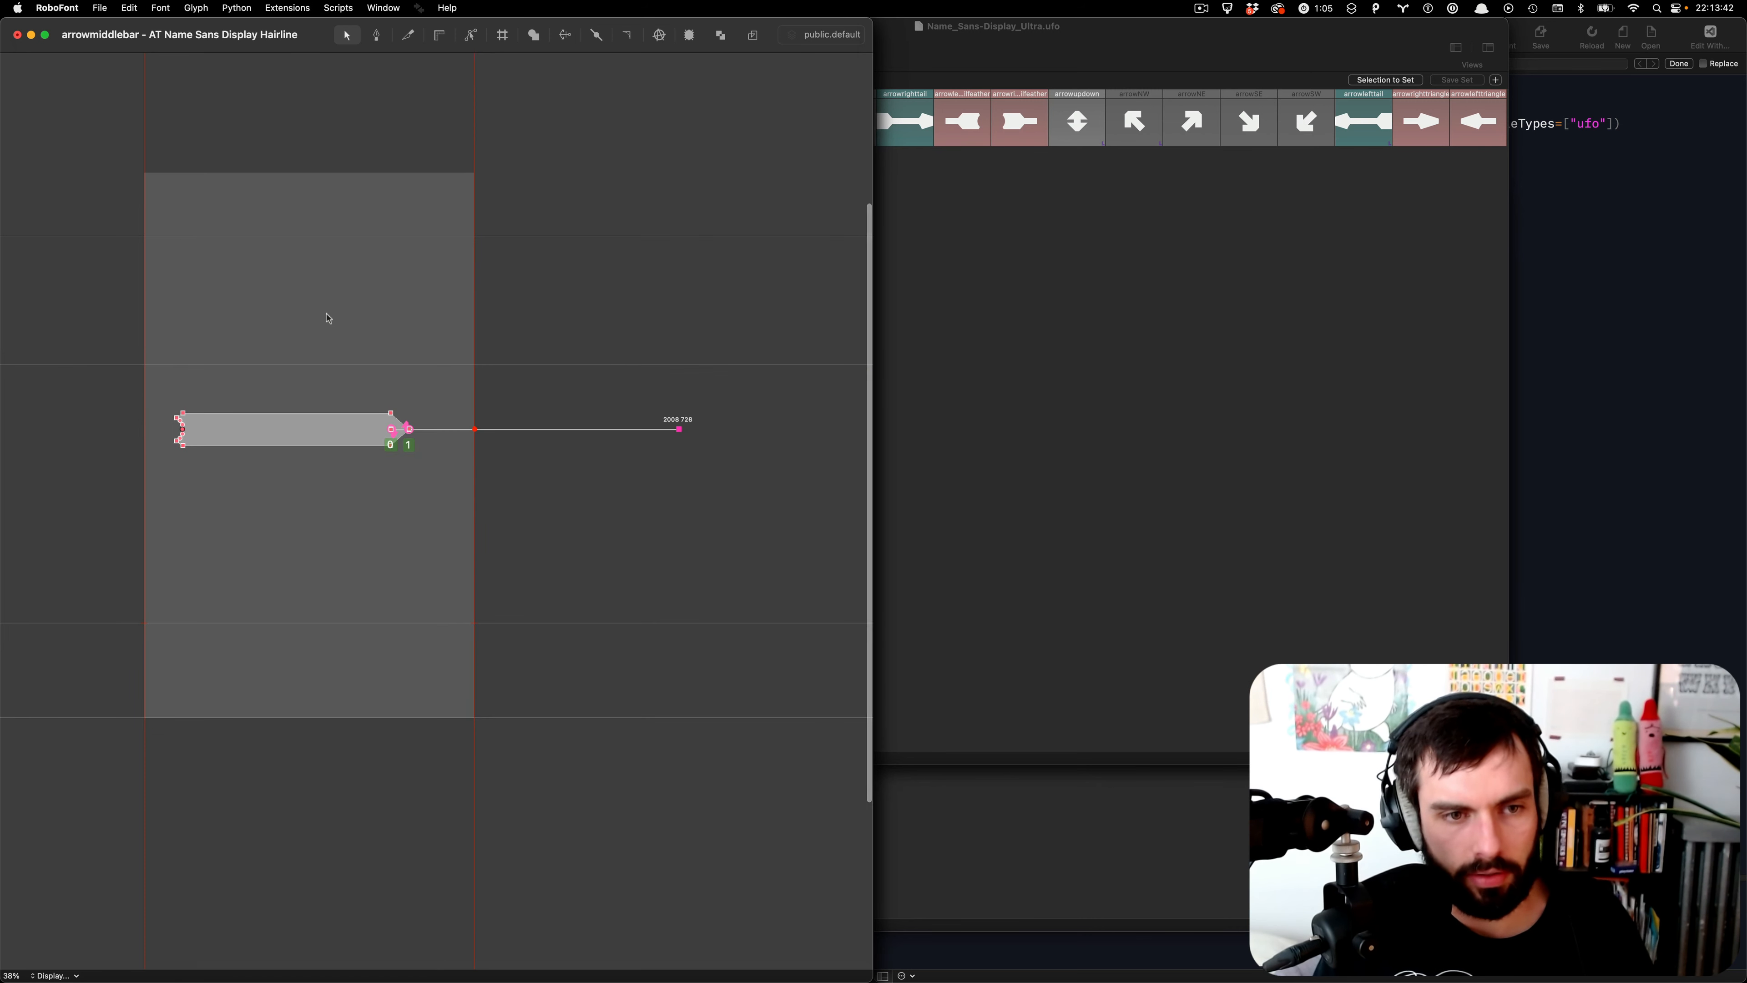
key(alt+Tab)
key(BackSpace)
- Move the whole Display Hairline bar left until its left edge sits on the left margin guideline at x = 0
key(super+a)
key(super+shift+Left)
key(super+shift+Left)
key(super+shift+Left)
key(super+shift+Left)
key(super+shift+Left)
key(super+shift+Left)
key(super+shift+Left)
key(super+shift+Left)
key(super+shift+Left)
key(super+shift+Left)
key(super+shift+Left)
key(super+shift+Left)
key(super+shift+Left)
key(super+shift+Left)
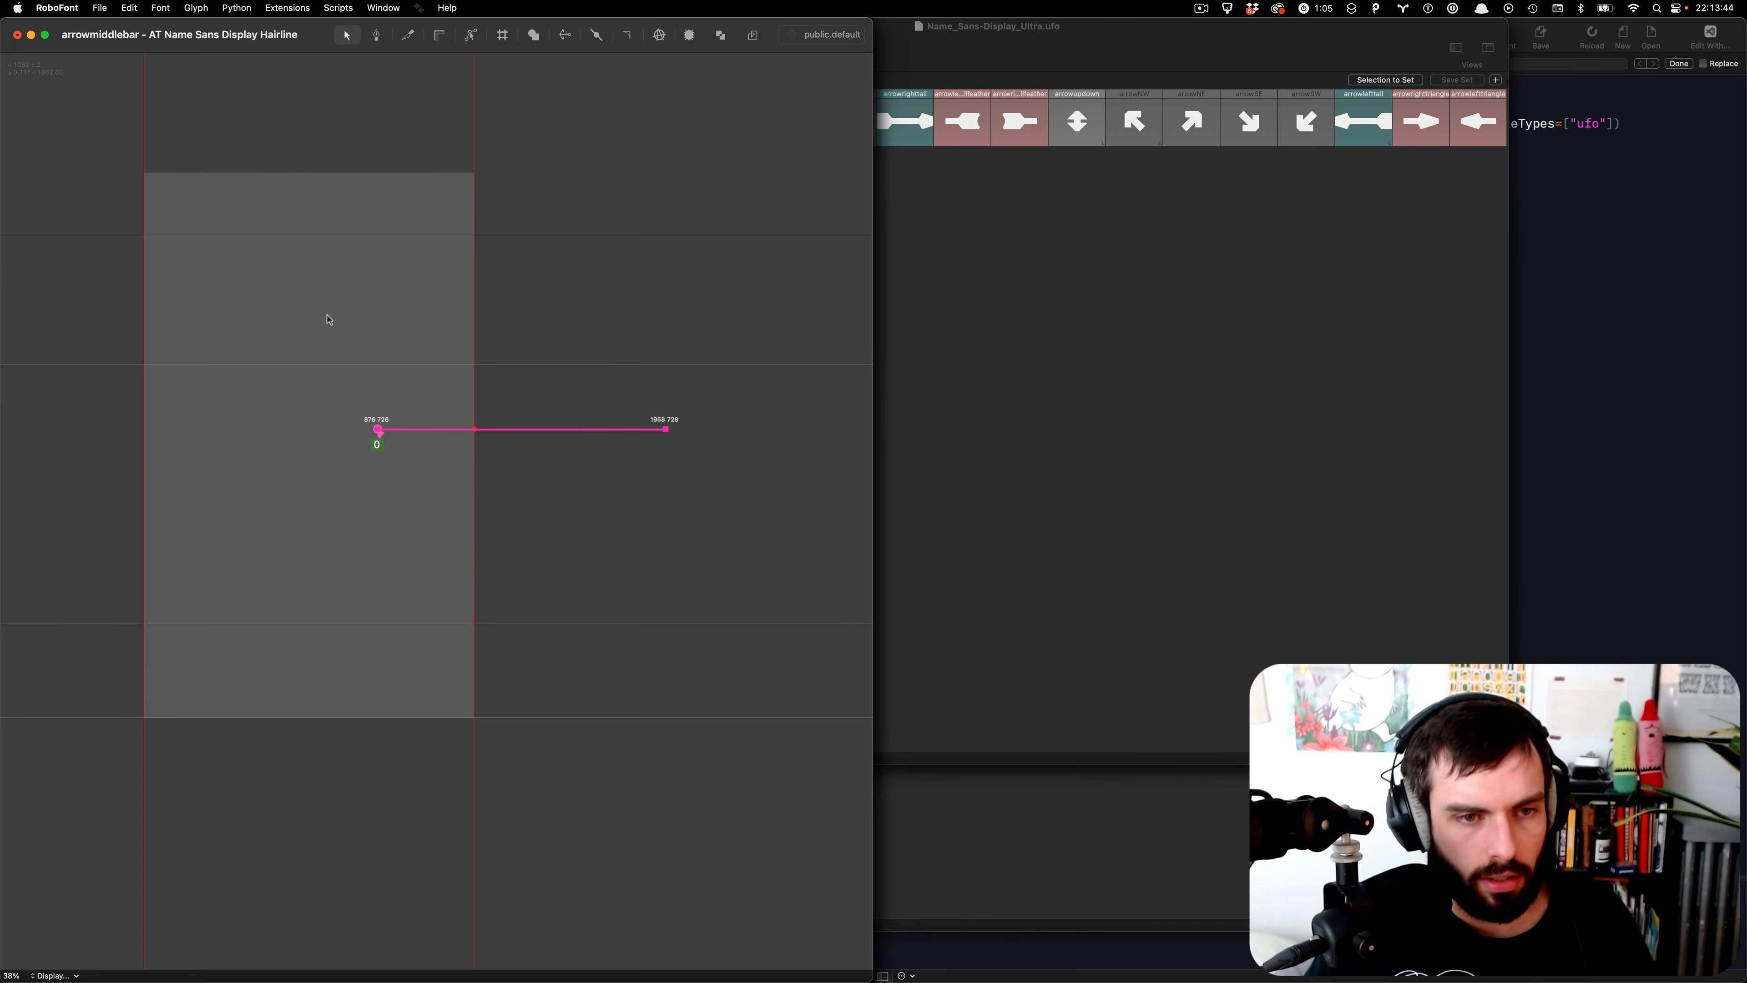
key(shift+Left)
key(shift+Left)
key(shift+Left)
key(shift+Left)
key(shift+Left)
key(shift+Left)
key(shift+Left)
key(shift+Left)
key(shift+Left)
key(shift+Left)
key(shift+Left)
key(shift+Left)
key(shift+Left)
key(shift+Left)
key(shift+Left)
key(shift+Left)
key(shift+Left)
key(shift+Left)
key(shift+Left)
key(shift+Left)
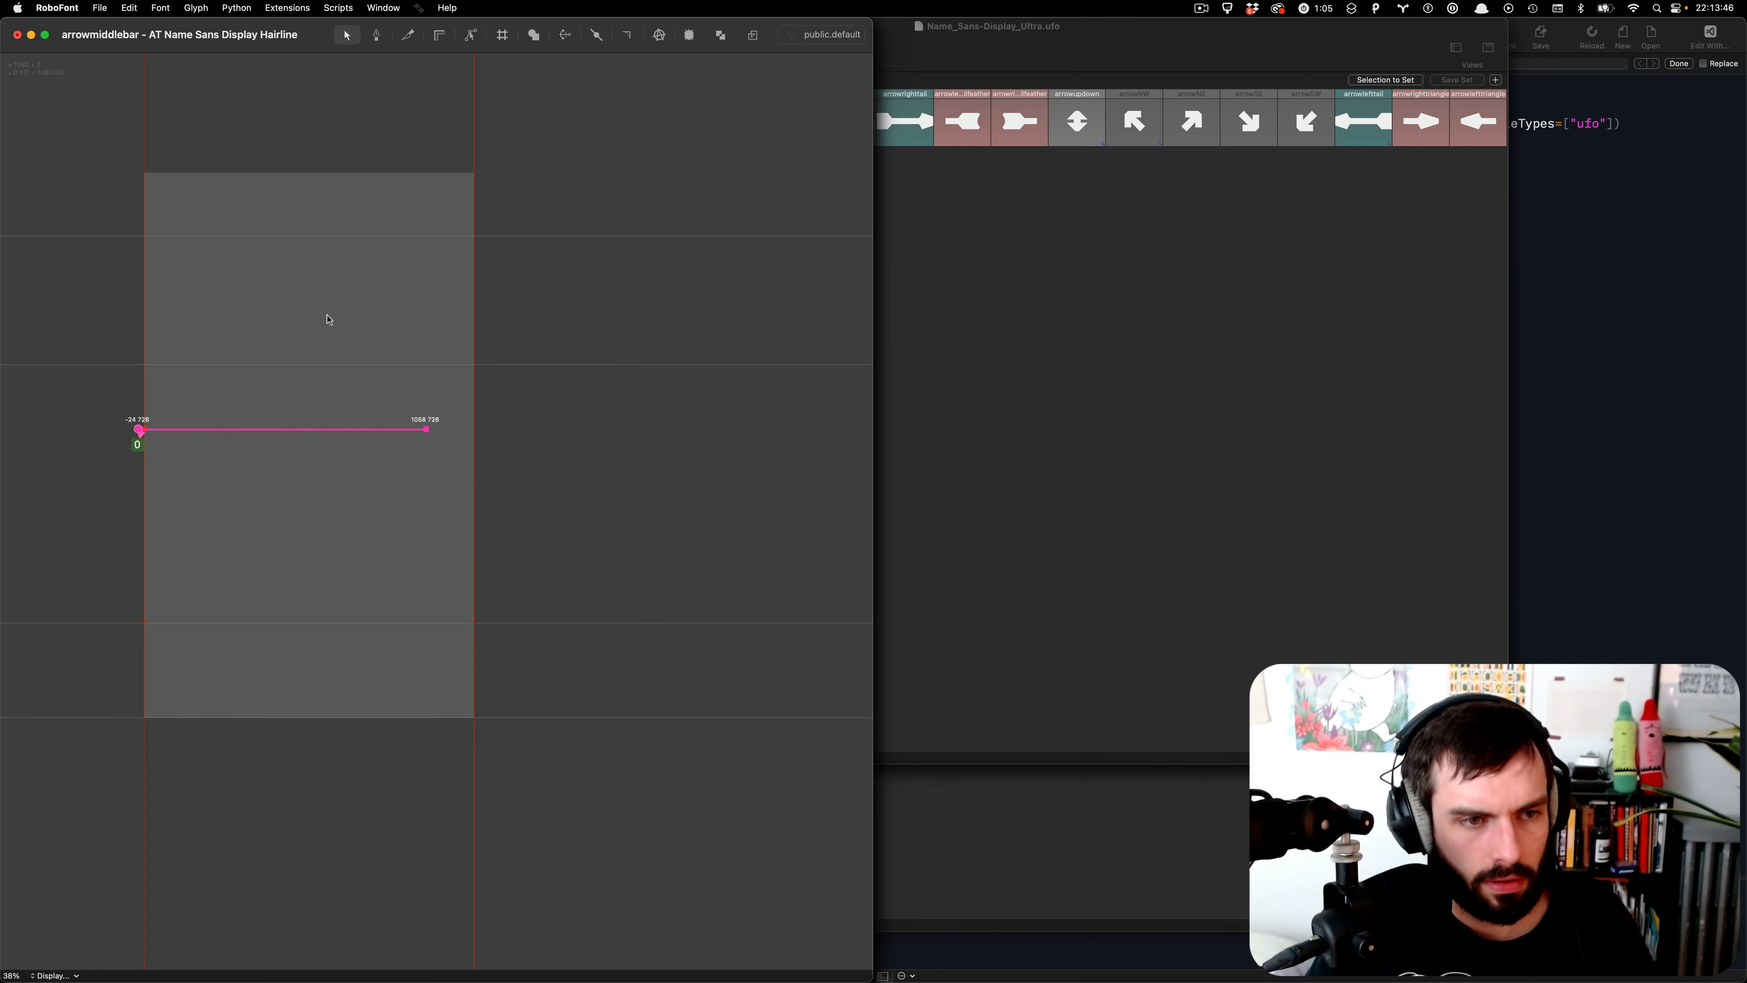
key(shift+Right)
key(Right)
key(Right)
key(Right)
key(Right)
key(Right)
key(Right)
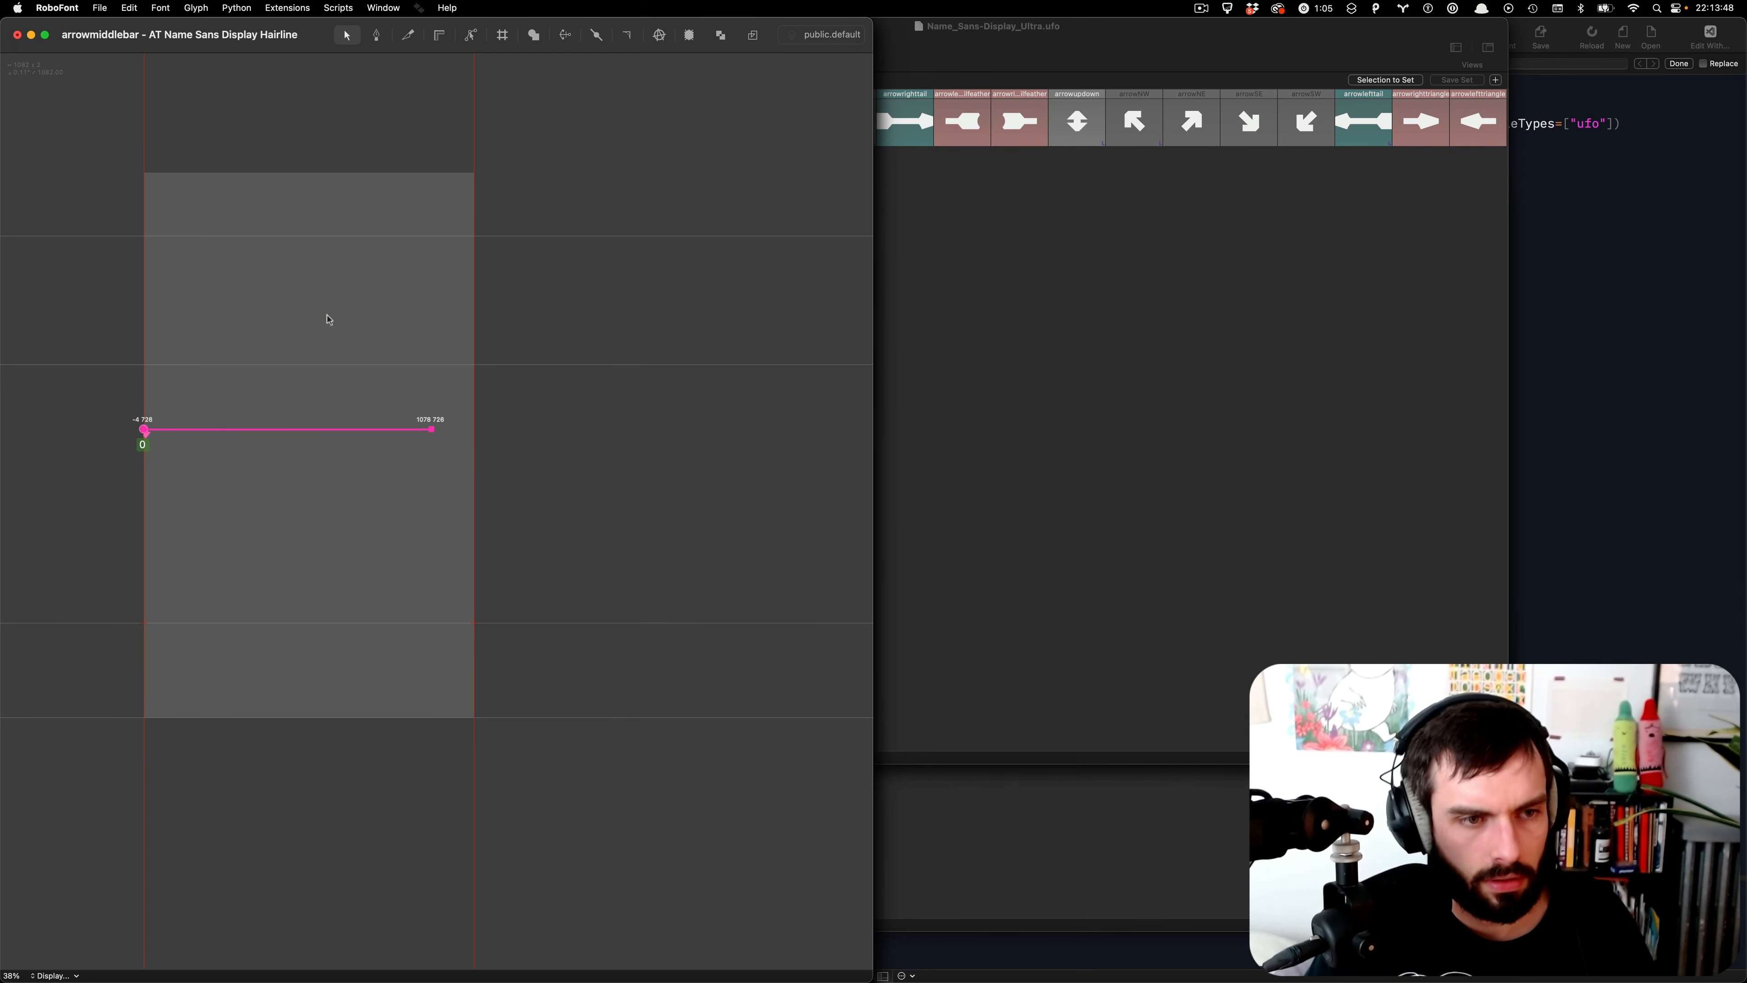
- Extend the right-hand end points of the Display Hairline bar out to the right margin guideline and save the font
drag(328, 315, 655, 585)
key(shift+Right)
key(shift+Right)
key(shift+Right)
key(shift+Right)
key(shift+Right)
key(shift+Right)
key(shift+Right)
key(shift+Right)
key(shift+Right)
key(shift+Right)
key(shift+Right)
key(shift+Right)
key(shift+Right)
key(shift+Right)
key(shift+Right)
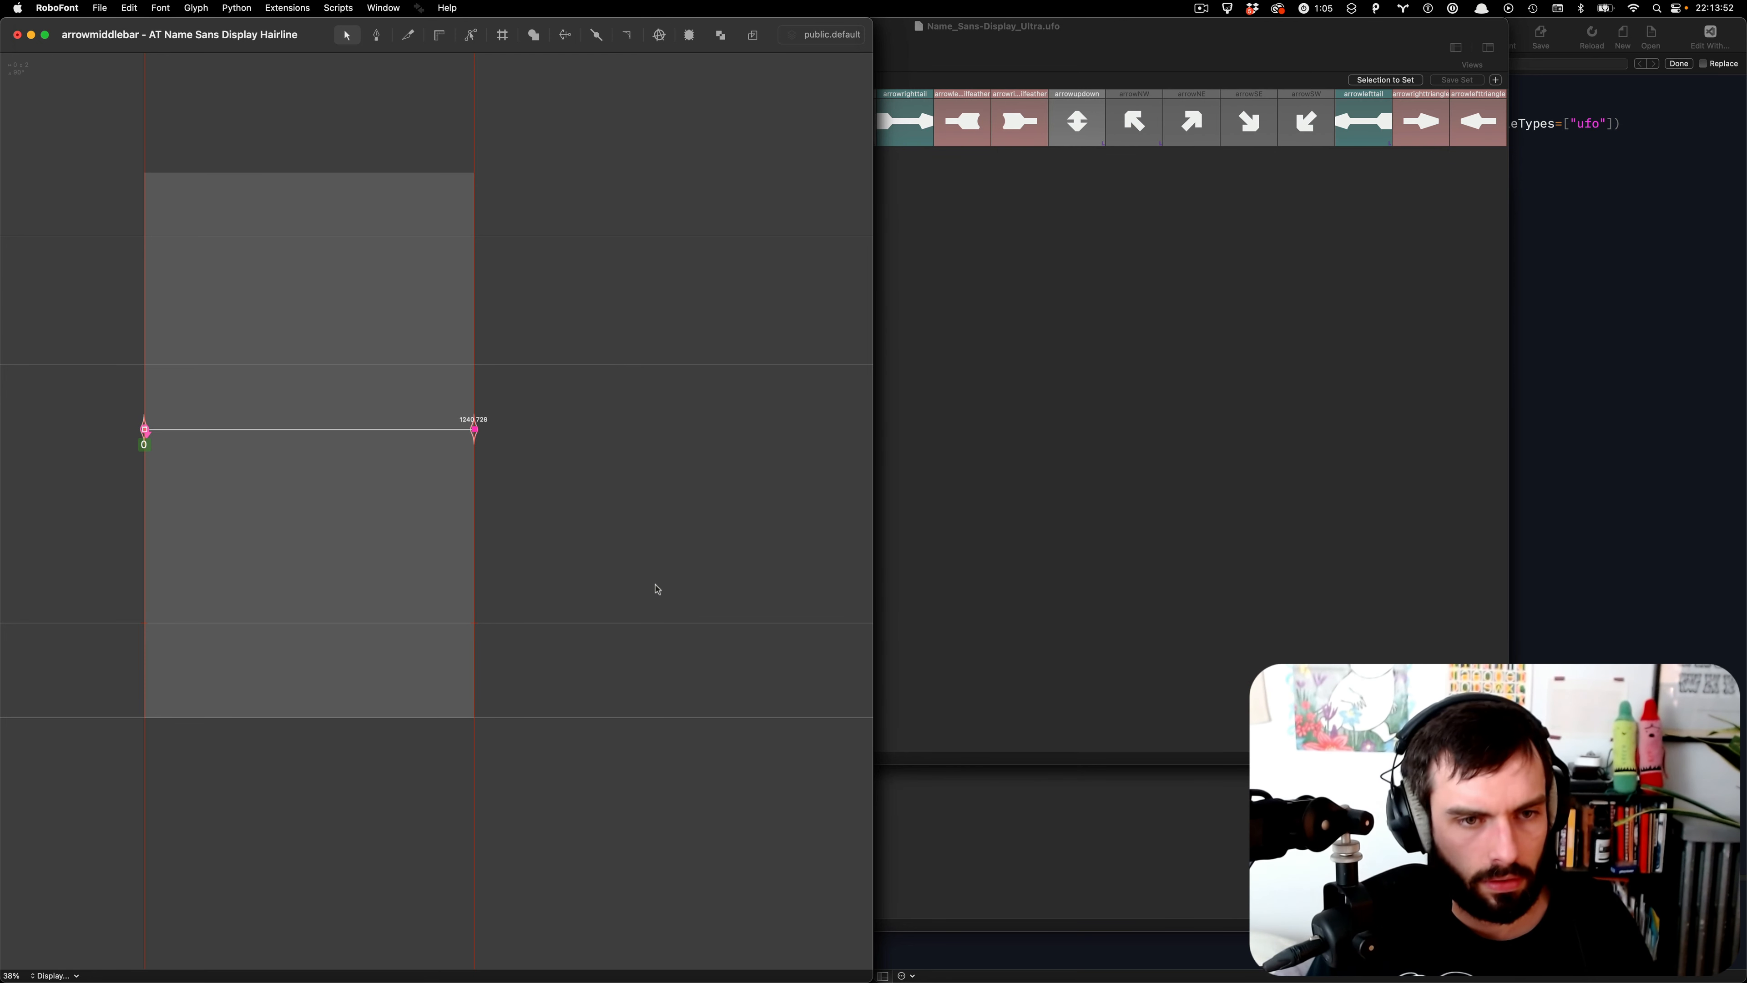
key(super+s)
- Review the finished arrowmiddlebar glyphs in the Display Ultra, Text Bold and Text Hairline masters
key(super+bracketright)
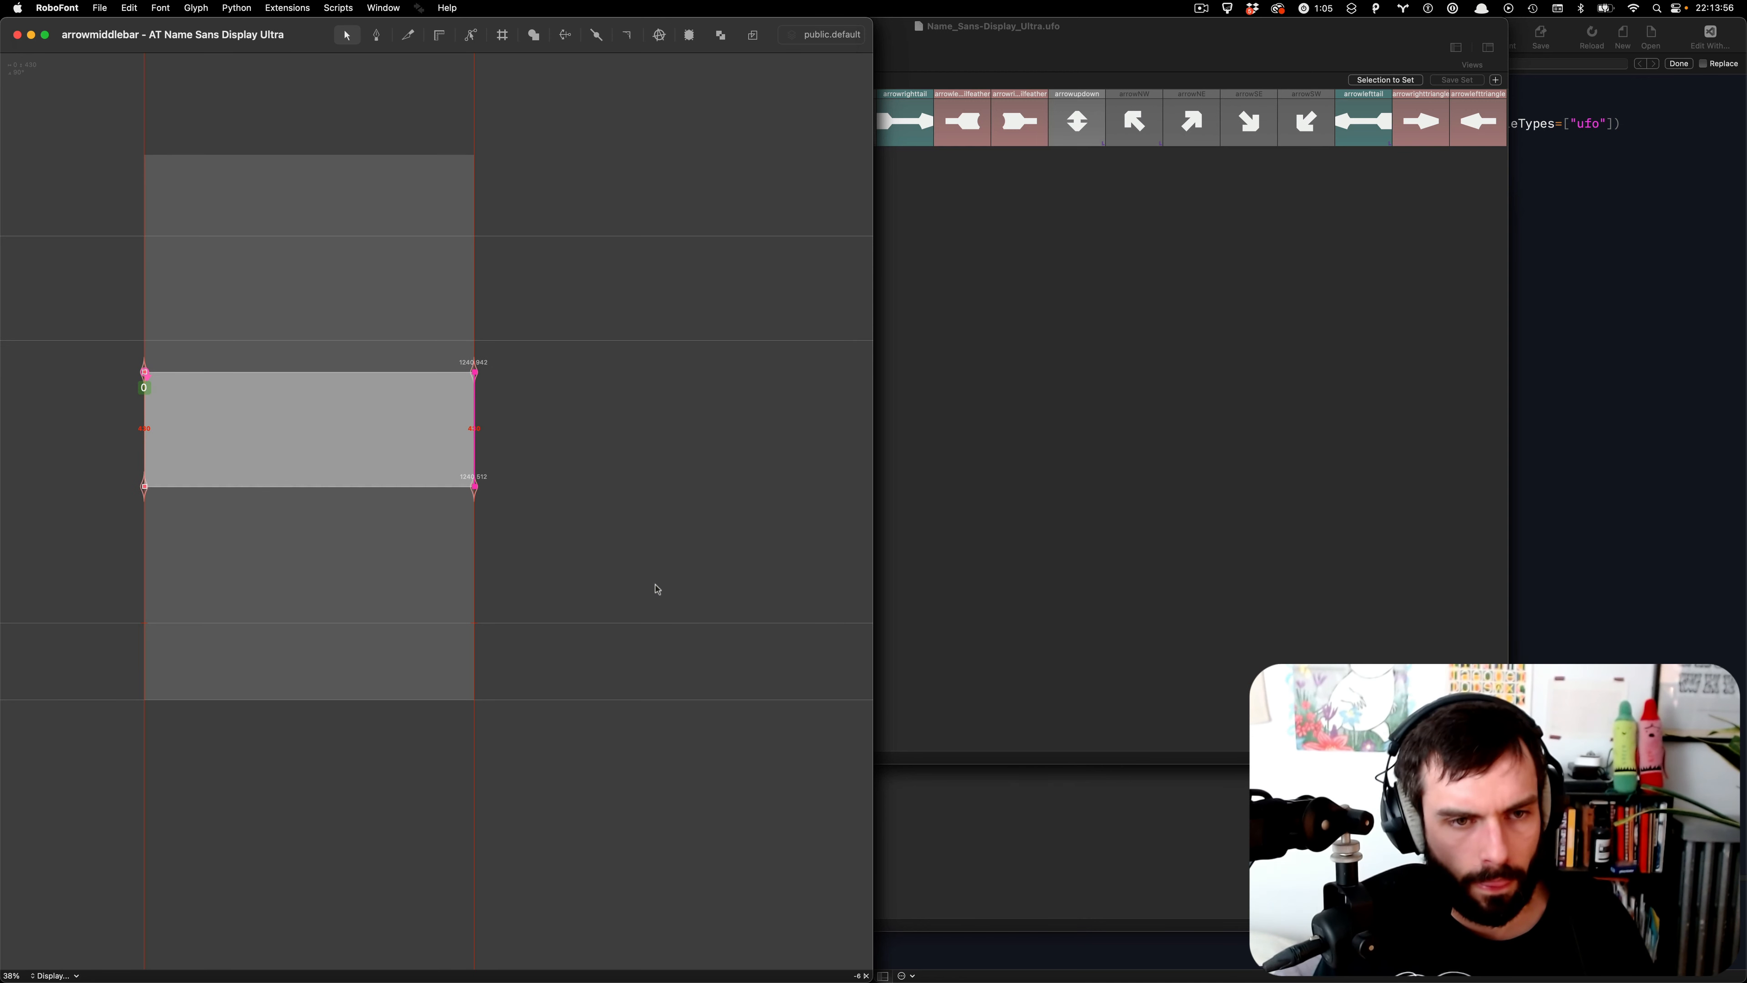
key(super+bracketright)
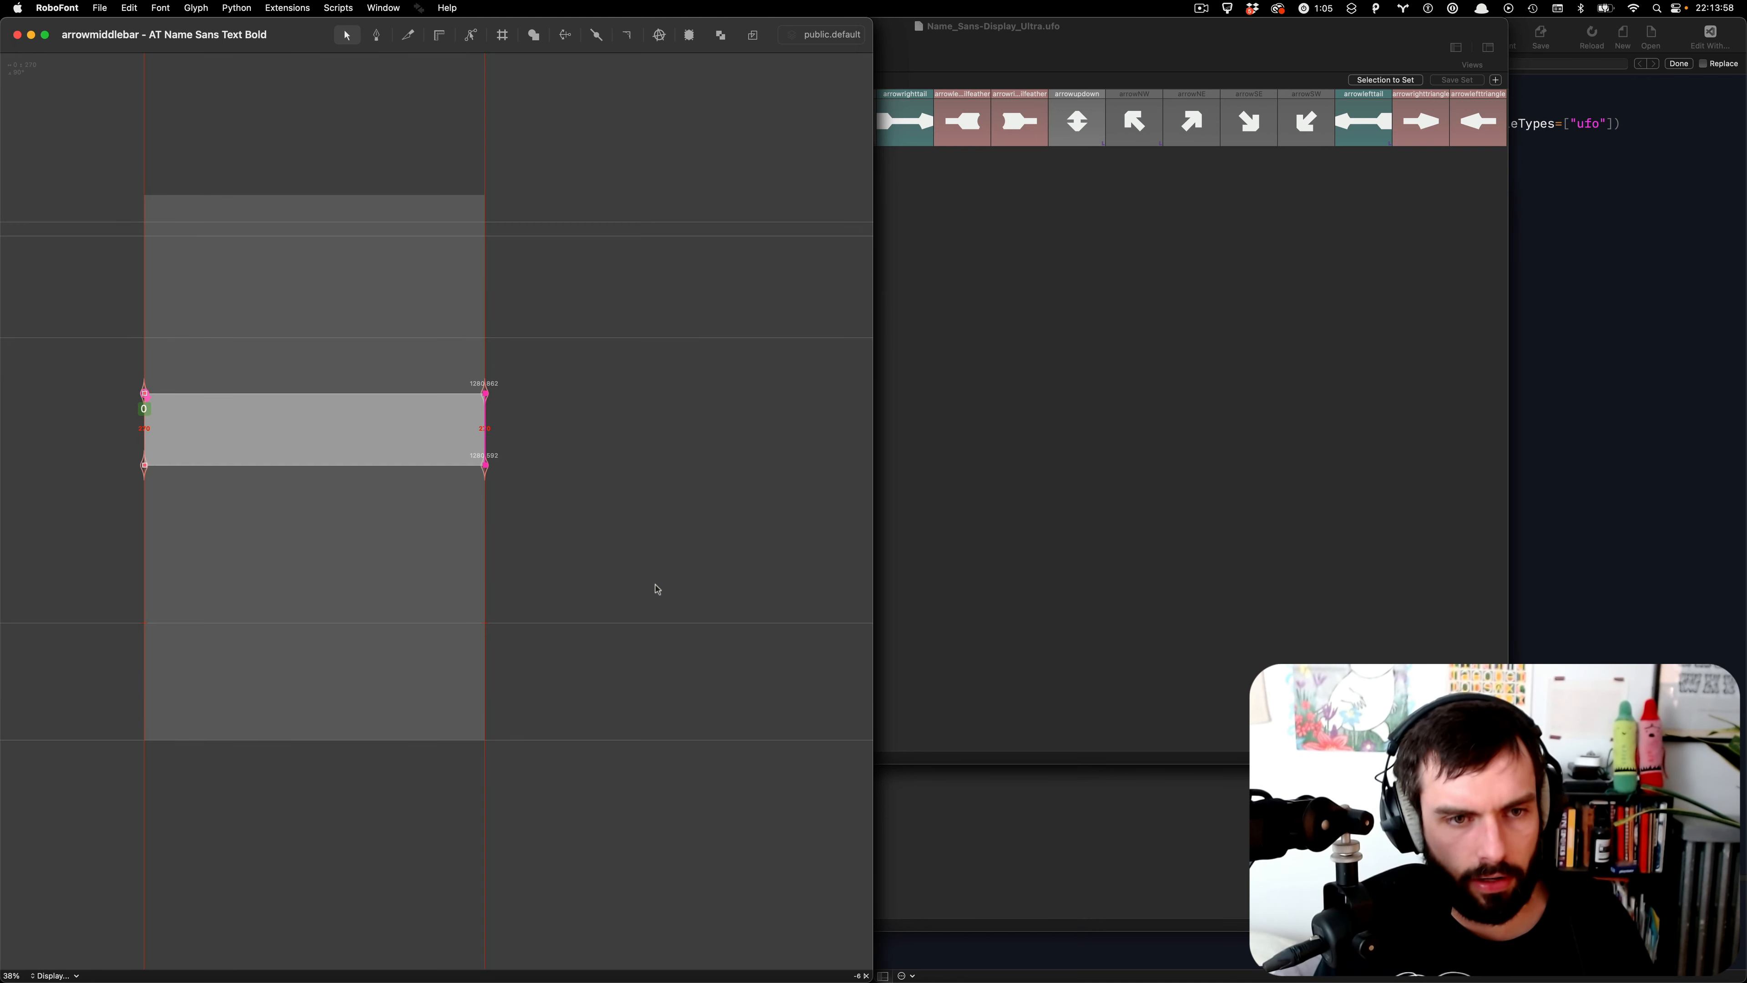
key(super+bracketright)
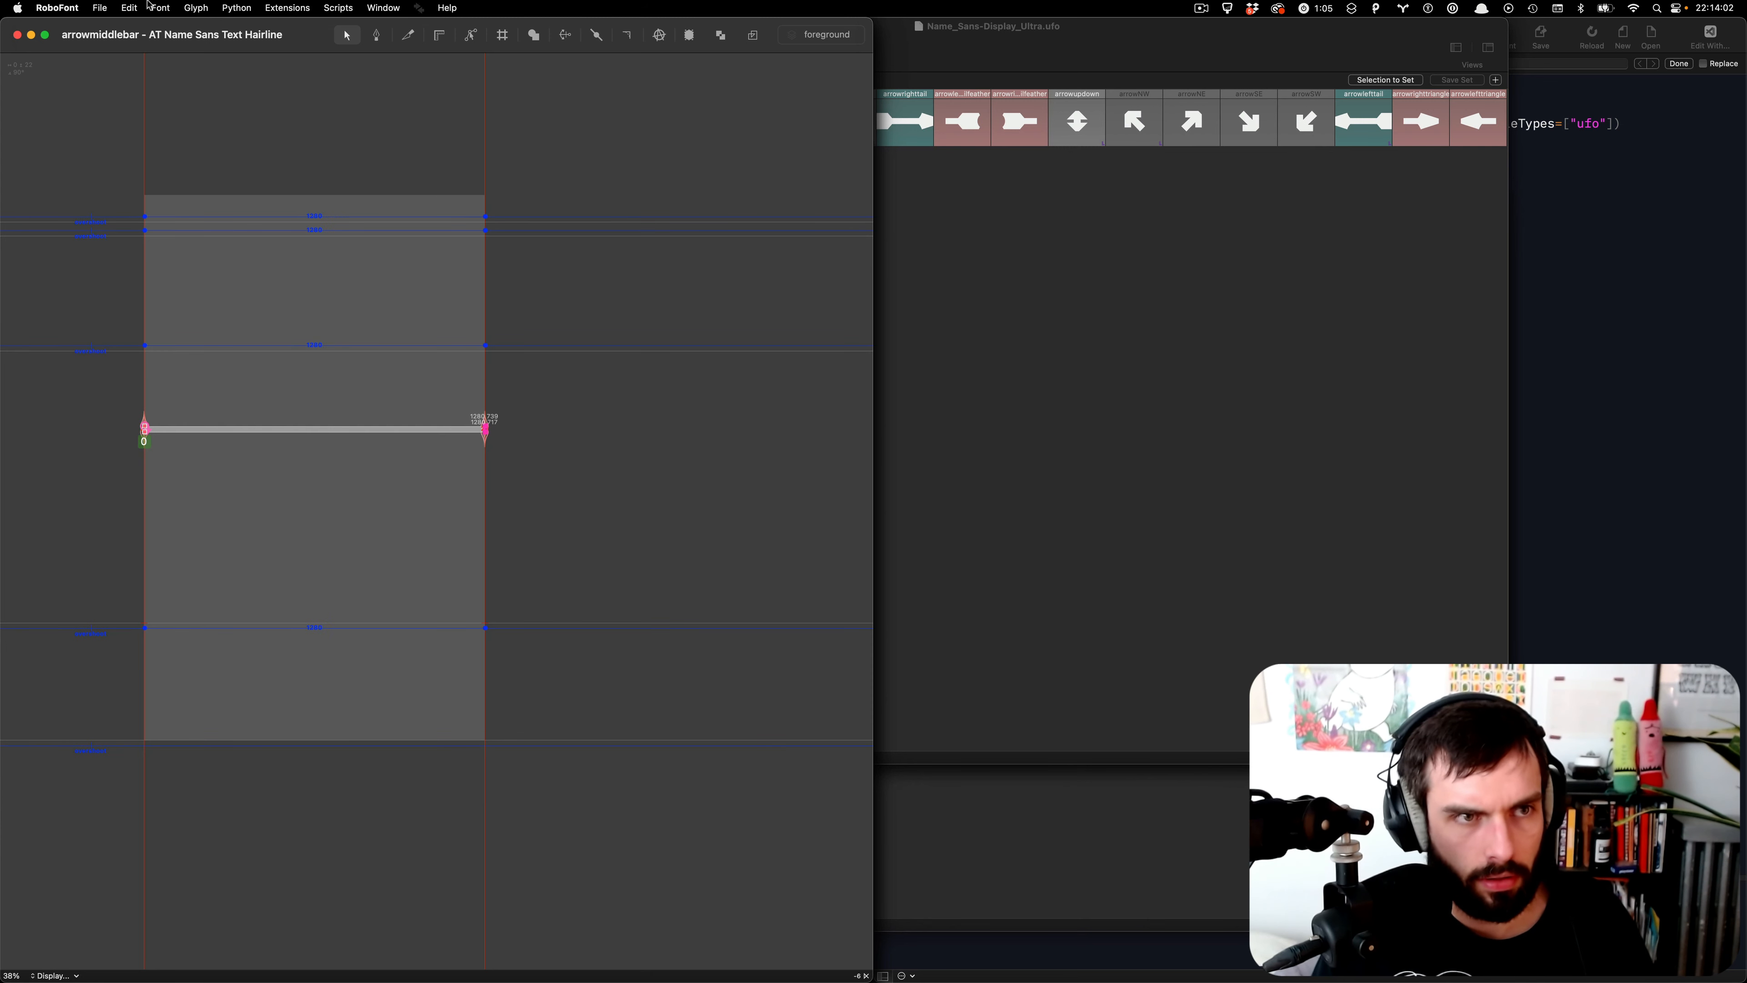
click(100, 8)
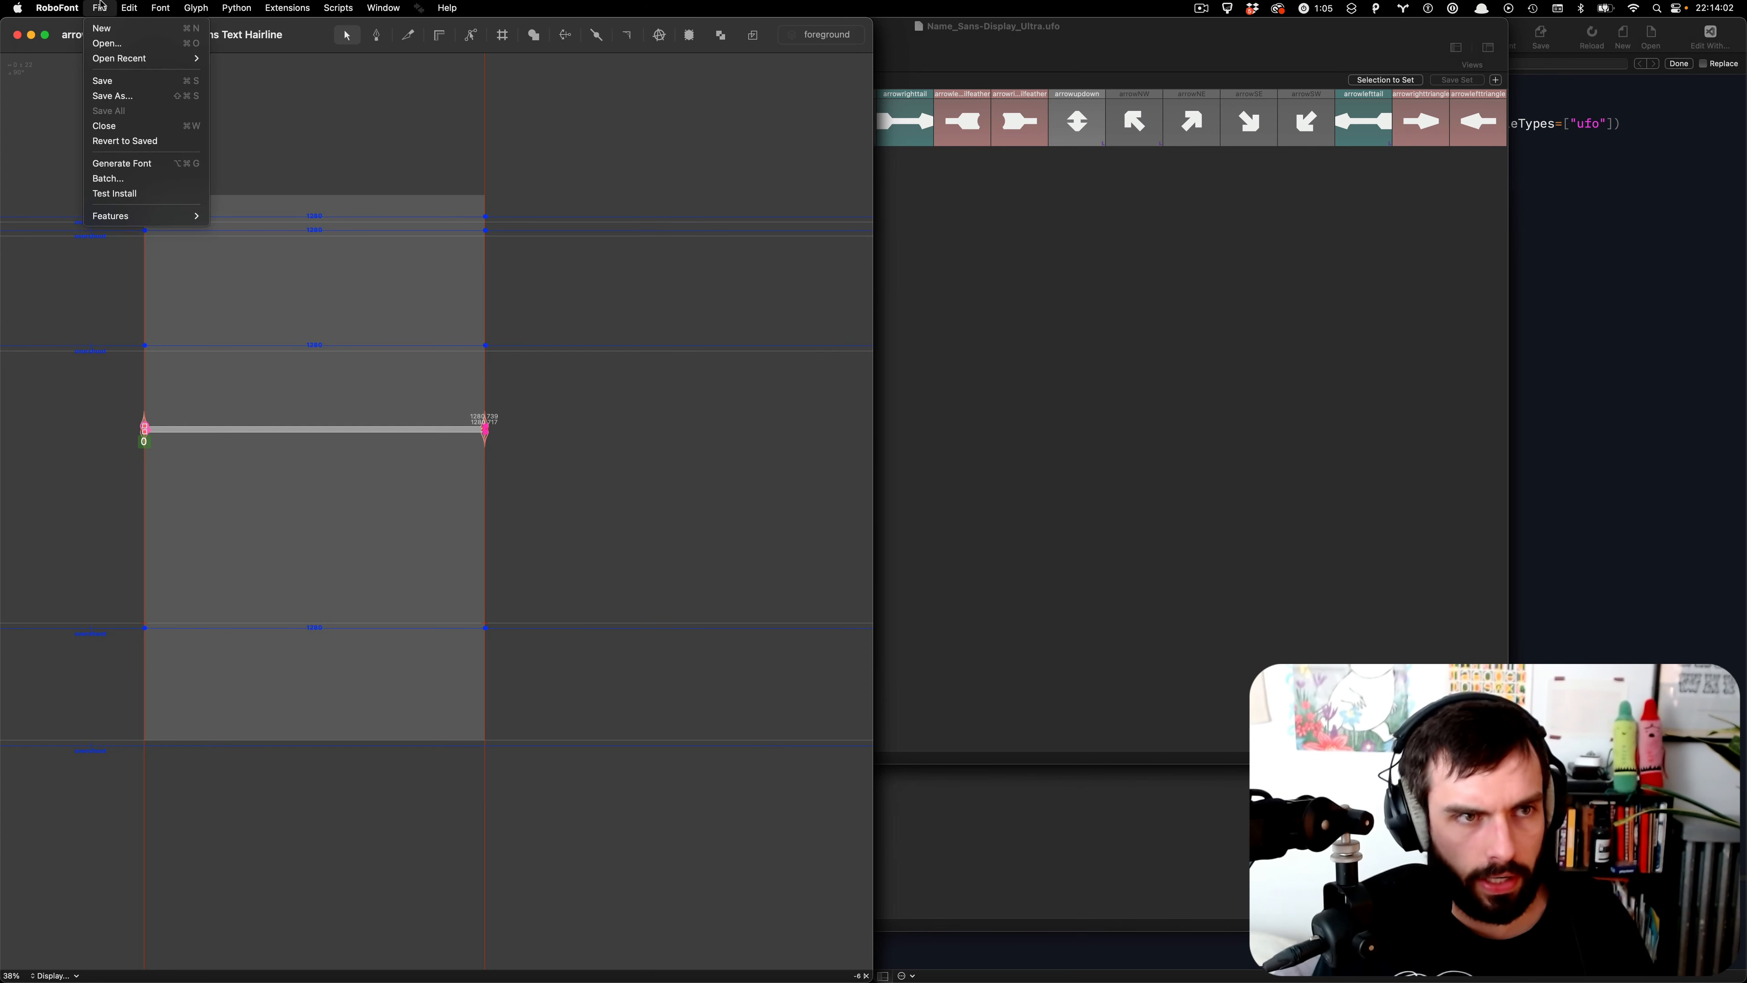
click(551, 139)
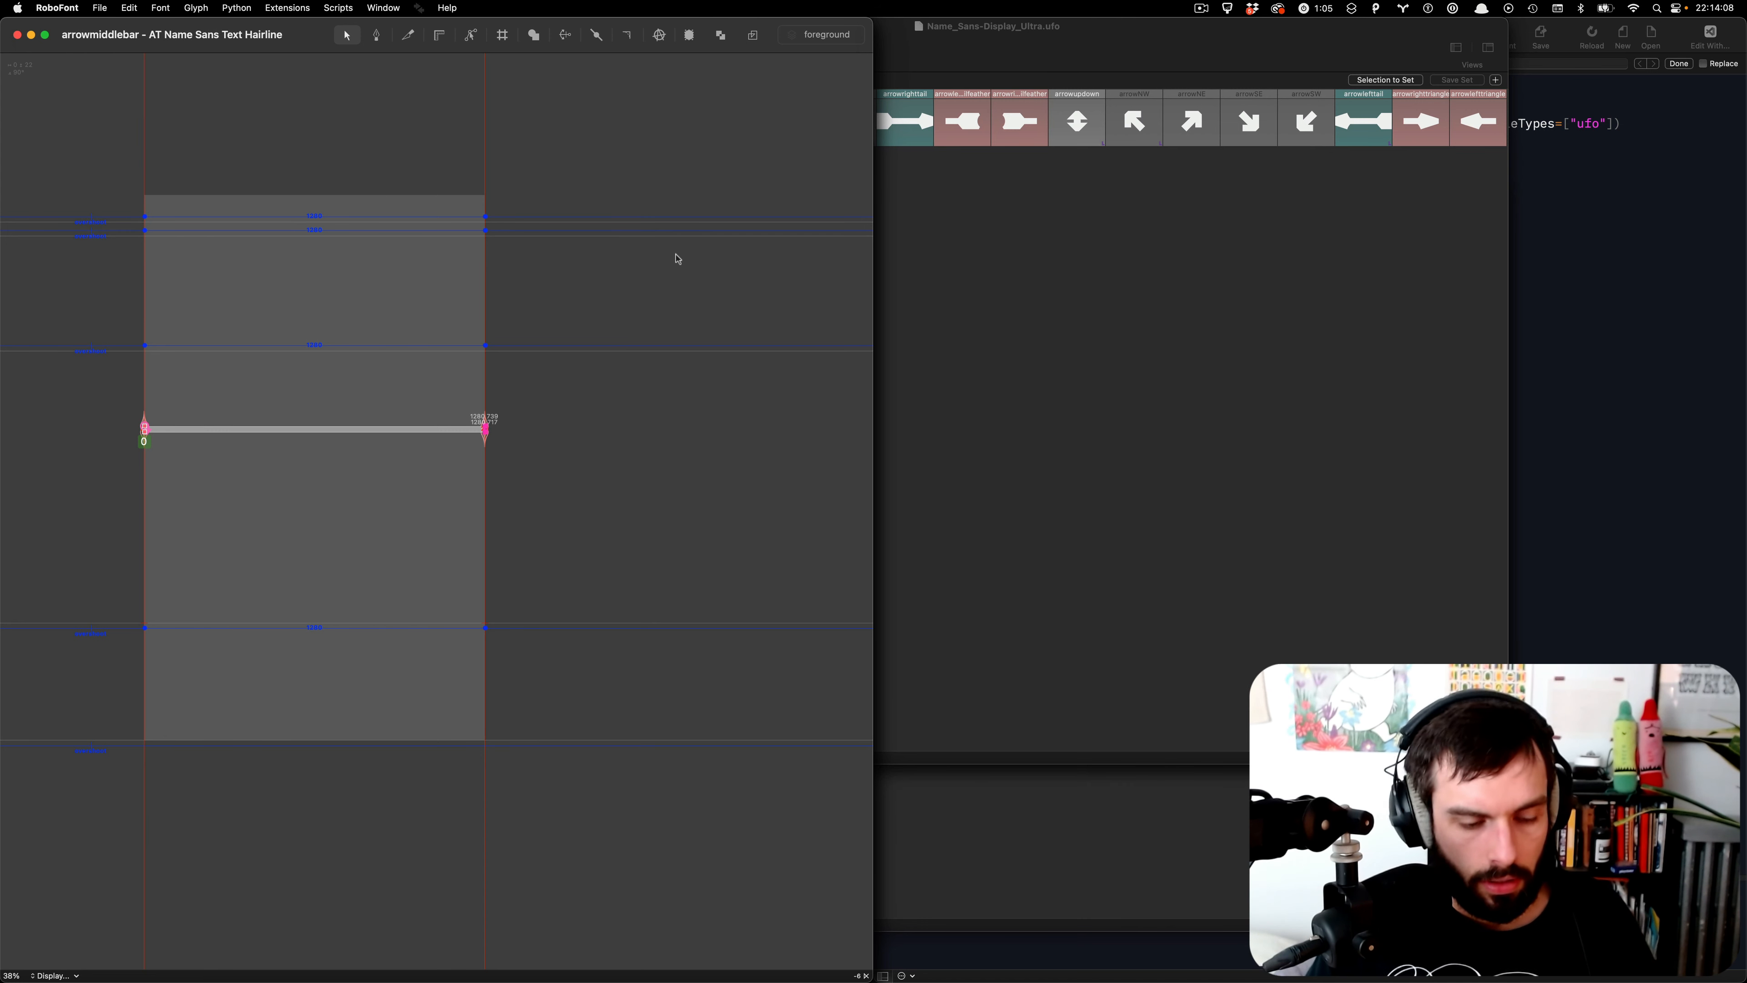
- Bring the make-arrowmiddle-bar.py script forward, save it and close all open windows
click(1600, 361)
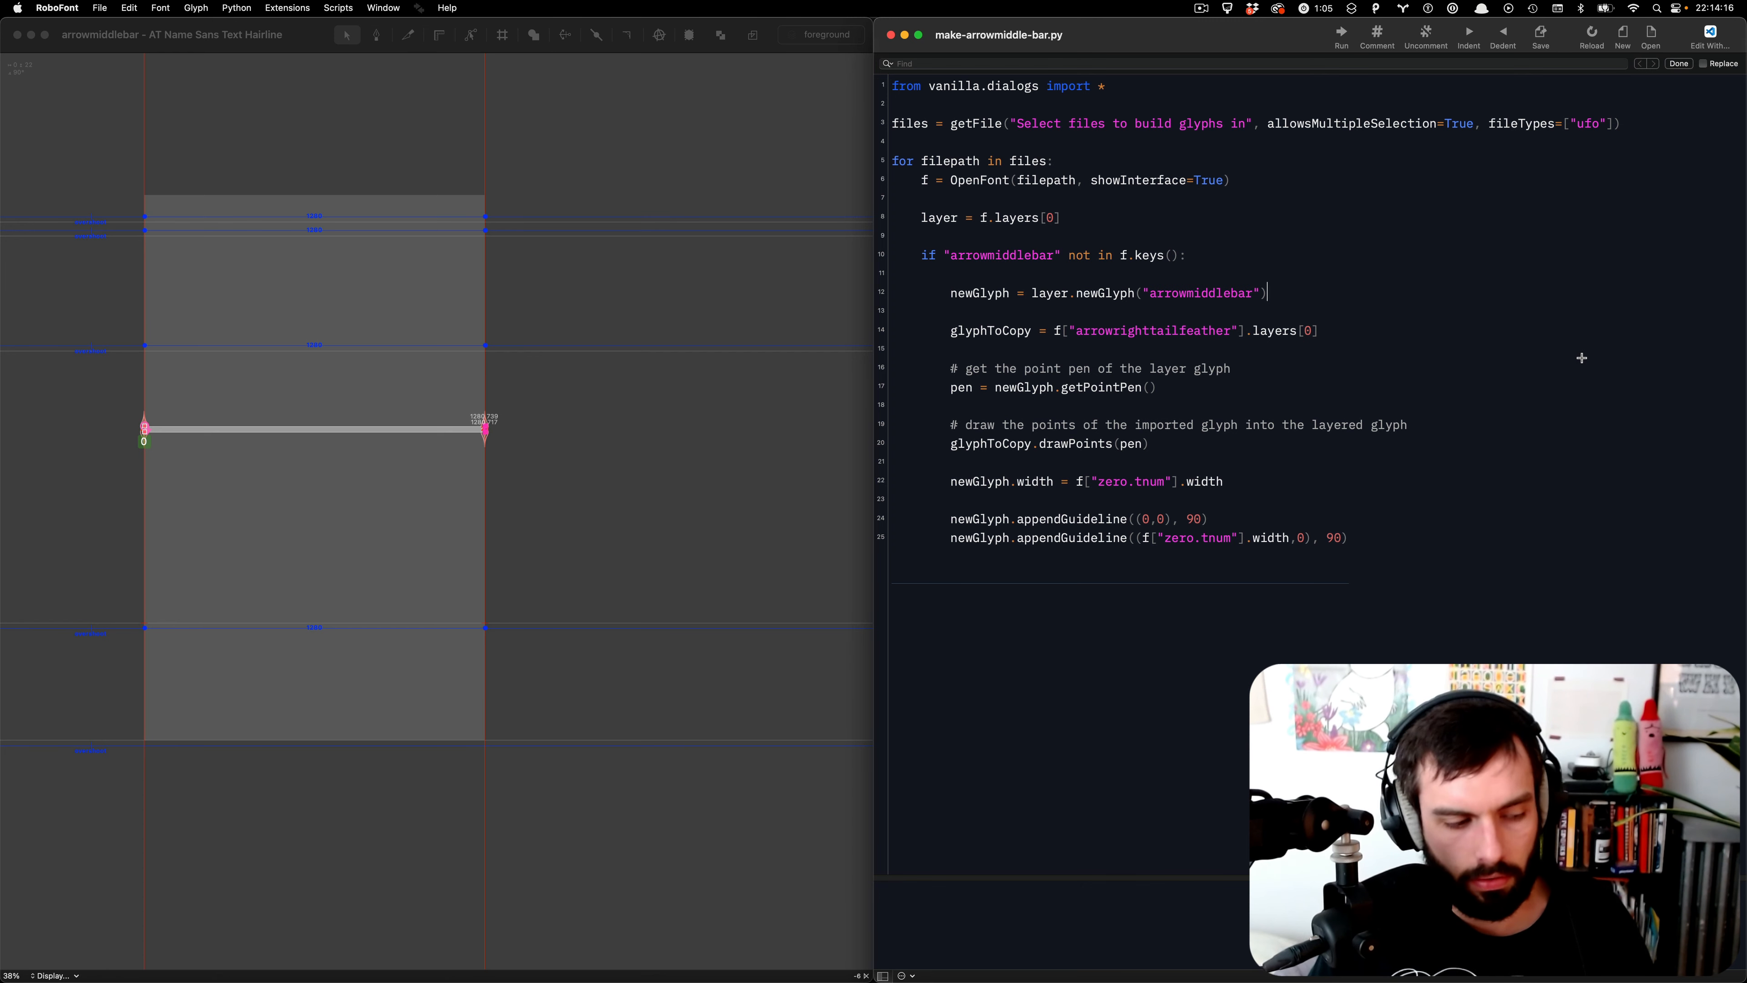
key(super+s)
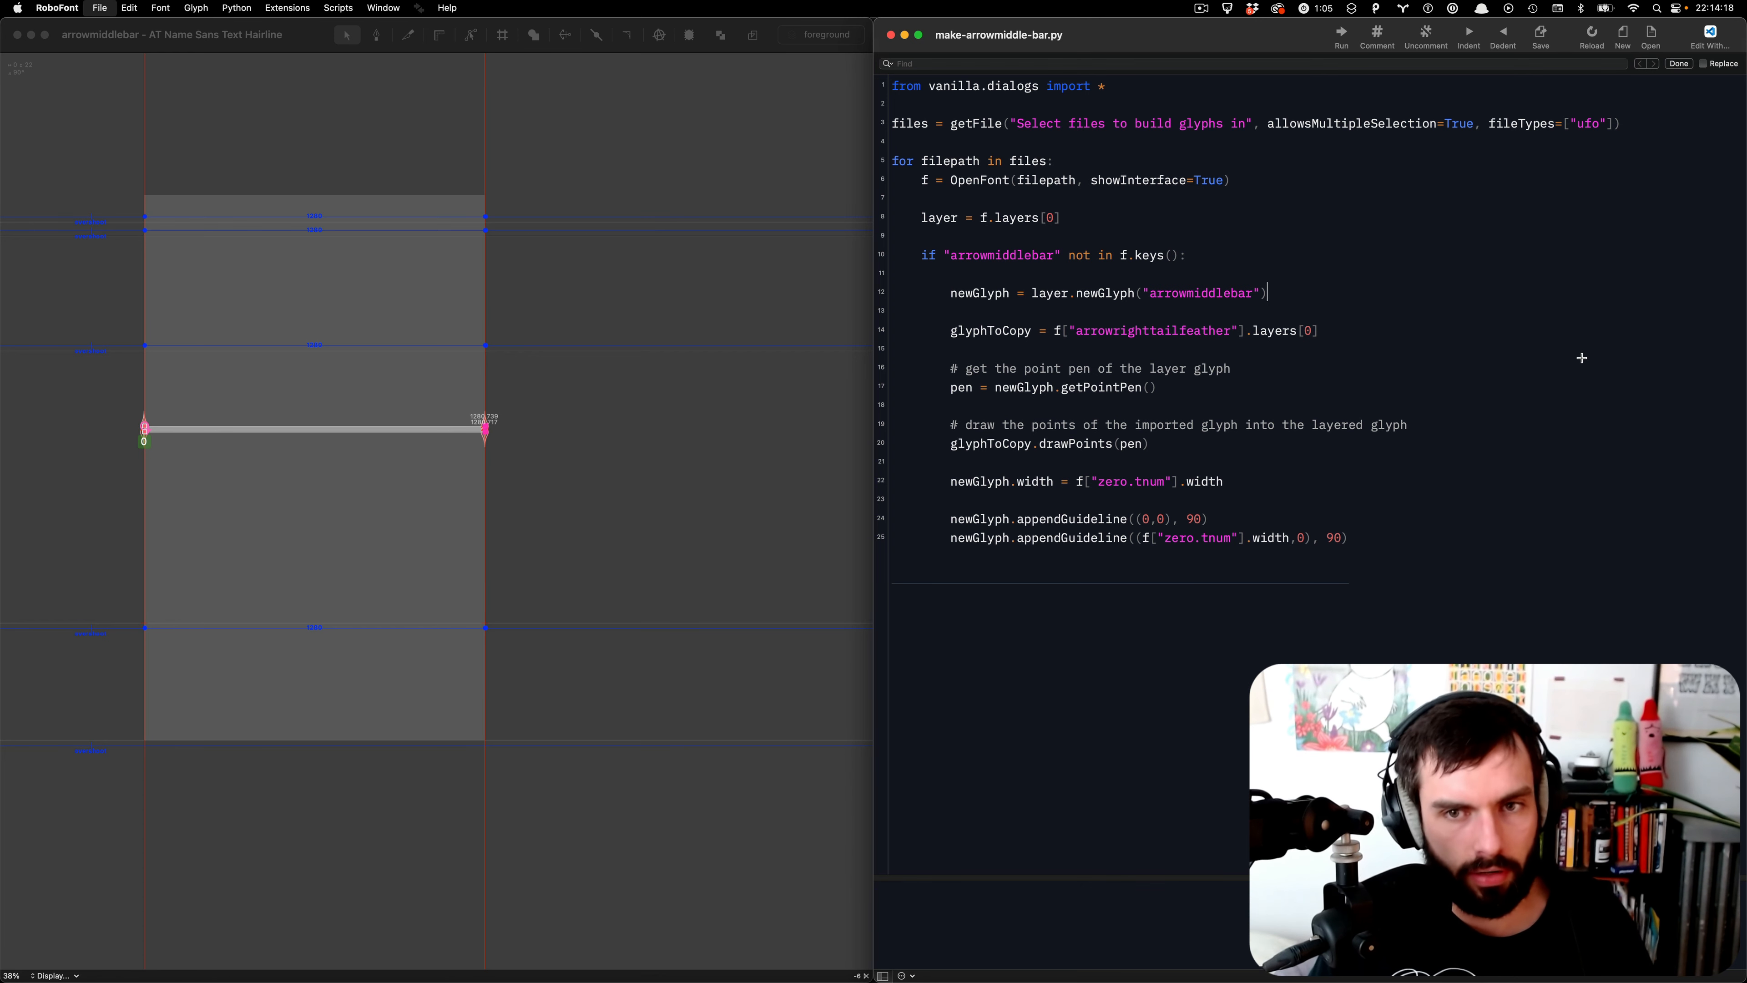
key(alt+super+w)
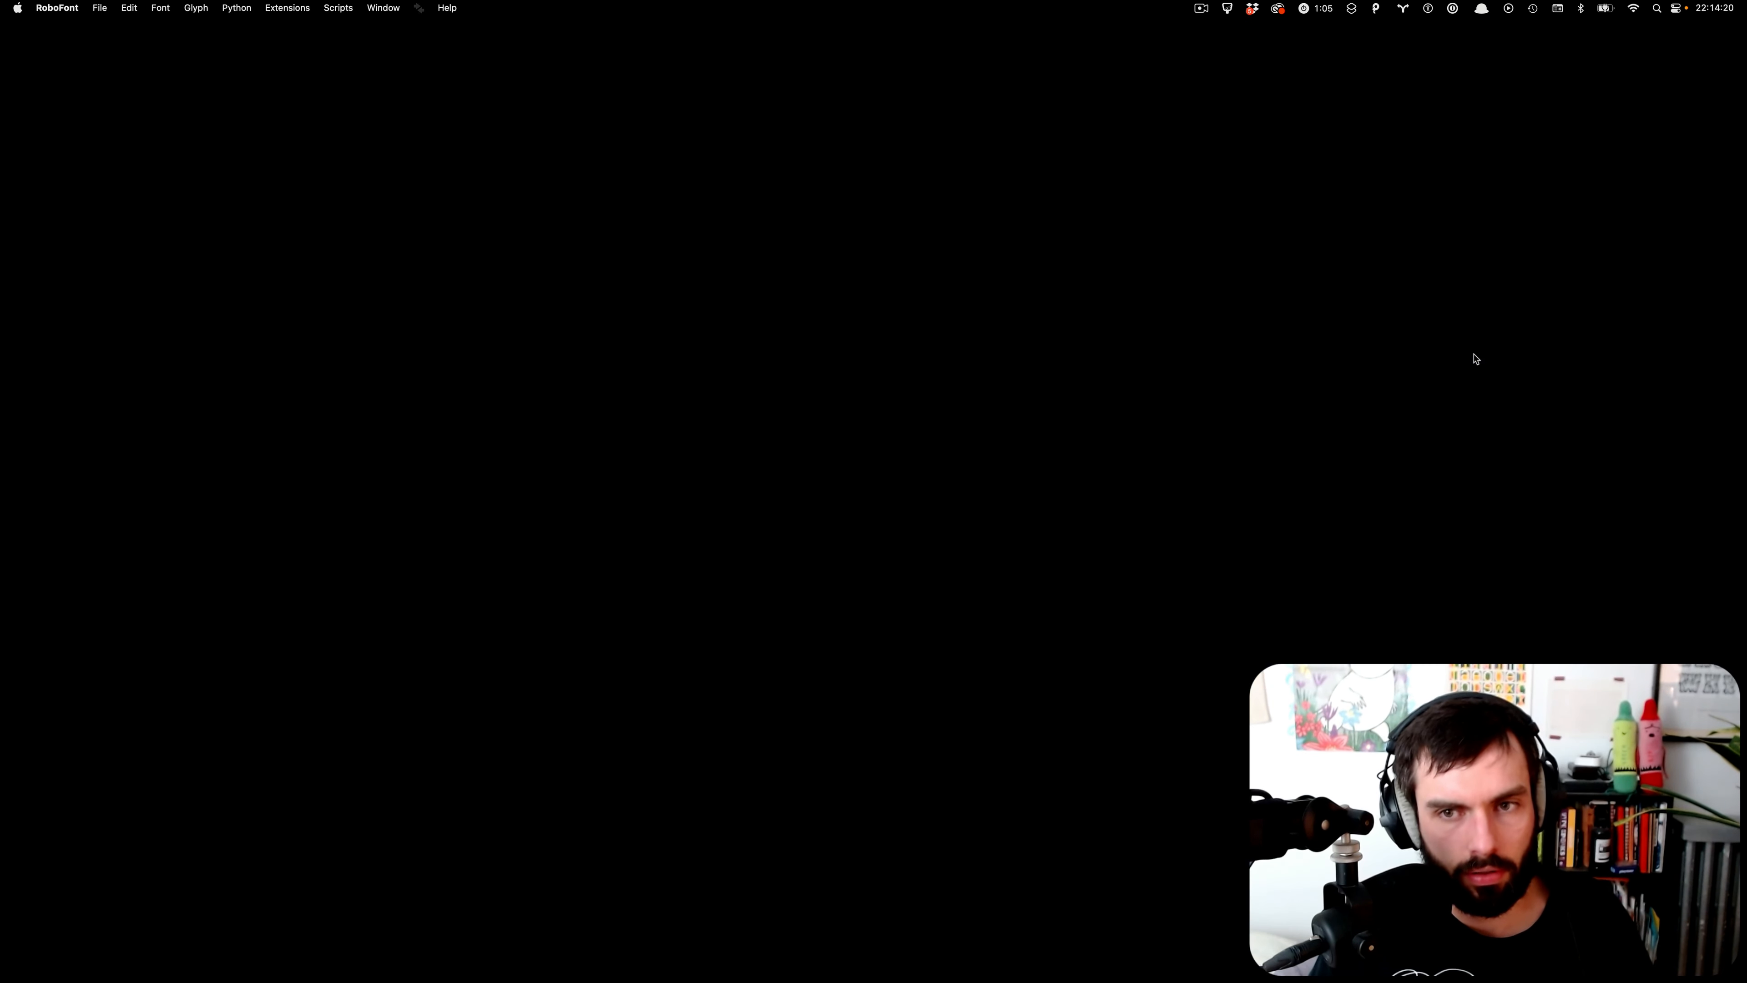
- Refresh the list of available scripts so it includes the saved make-arrowmiddle-bar script
click(328, 5)
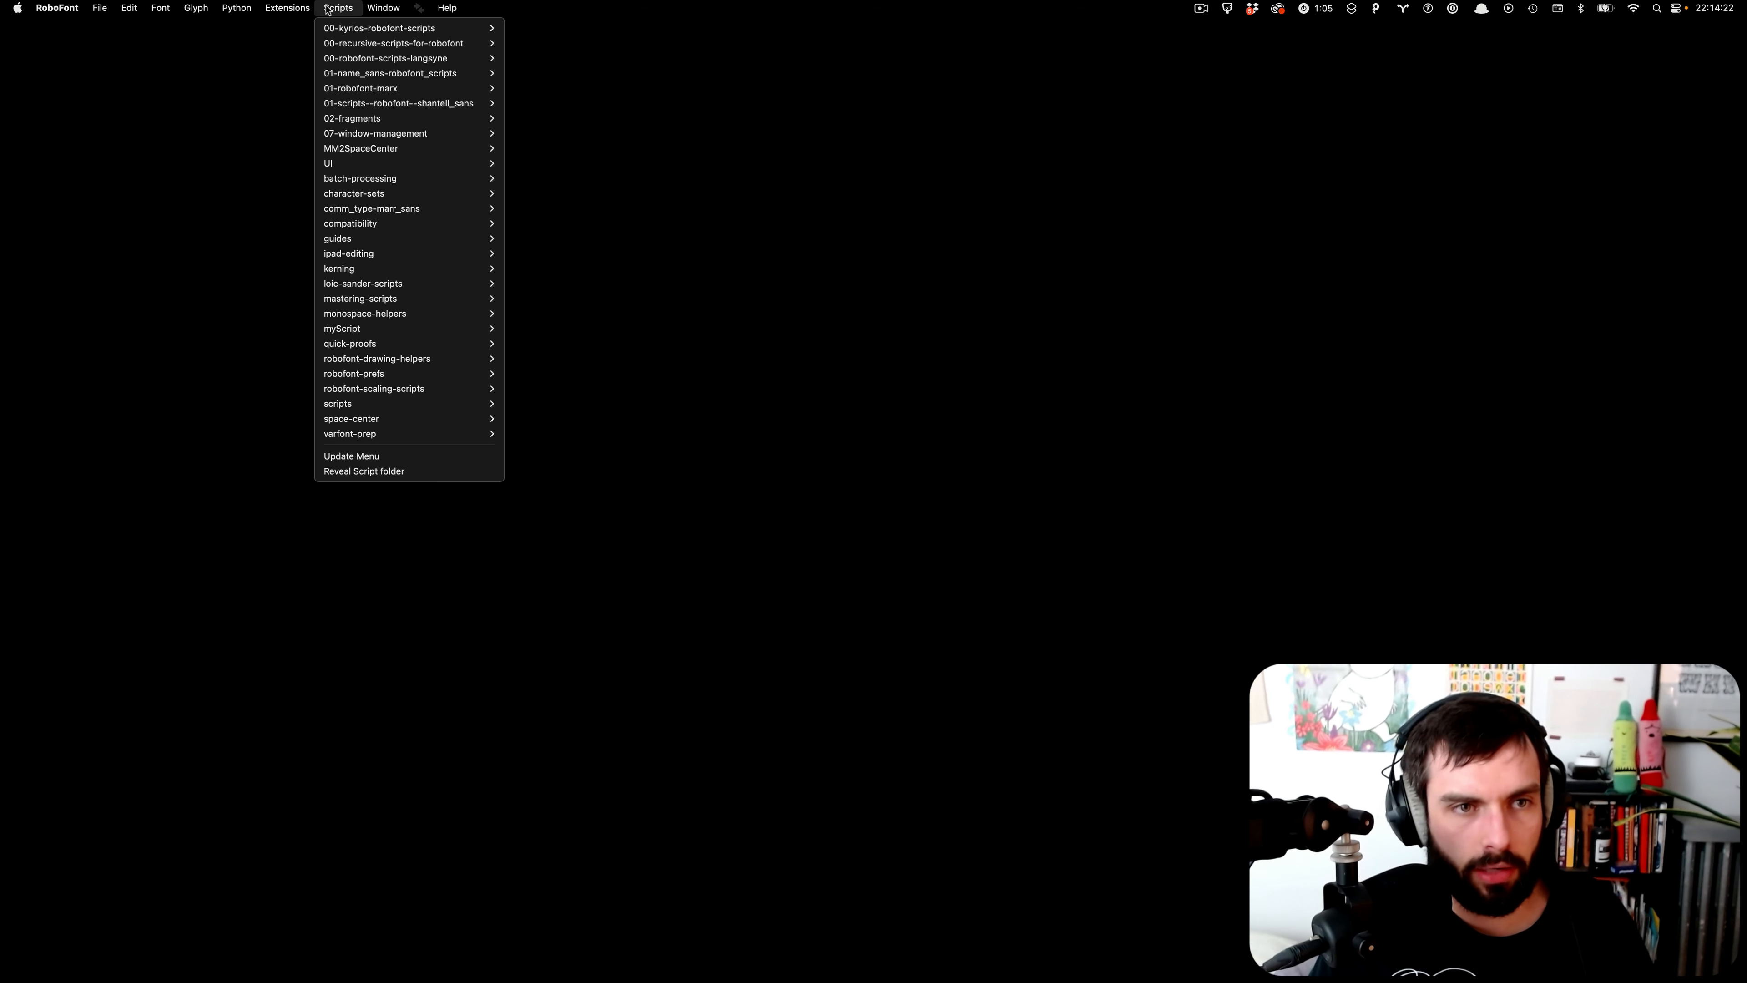
click(384, 459)
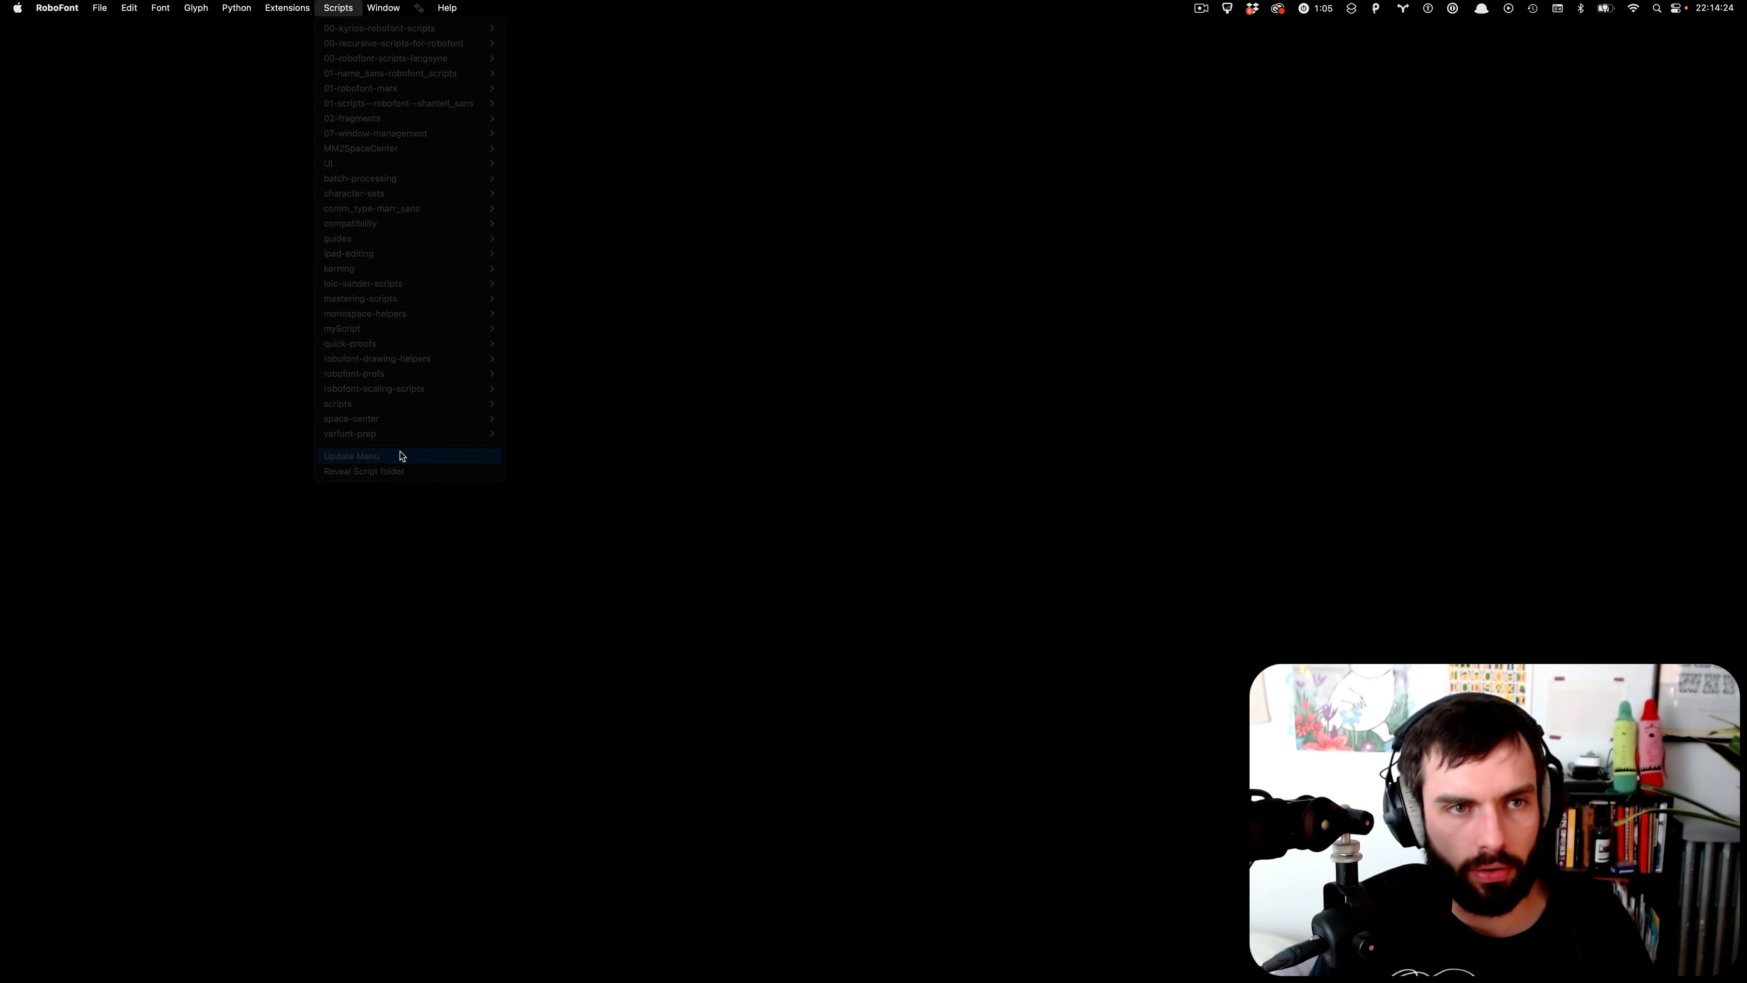
click(336, 5)
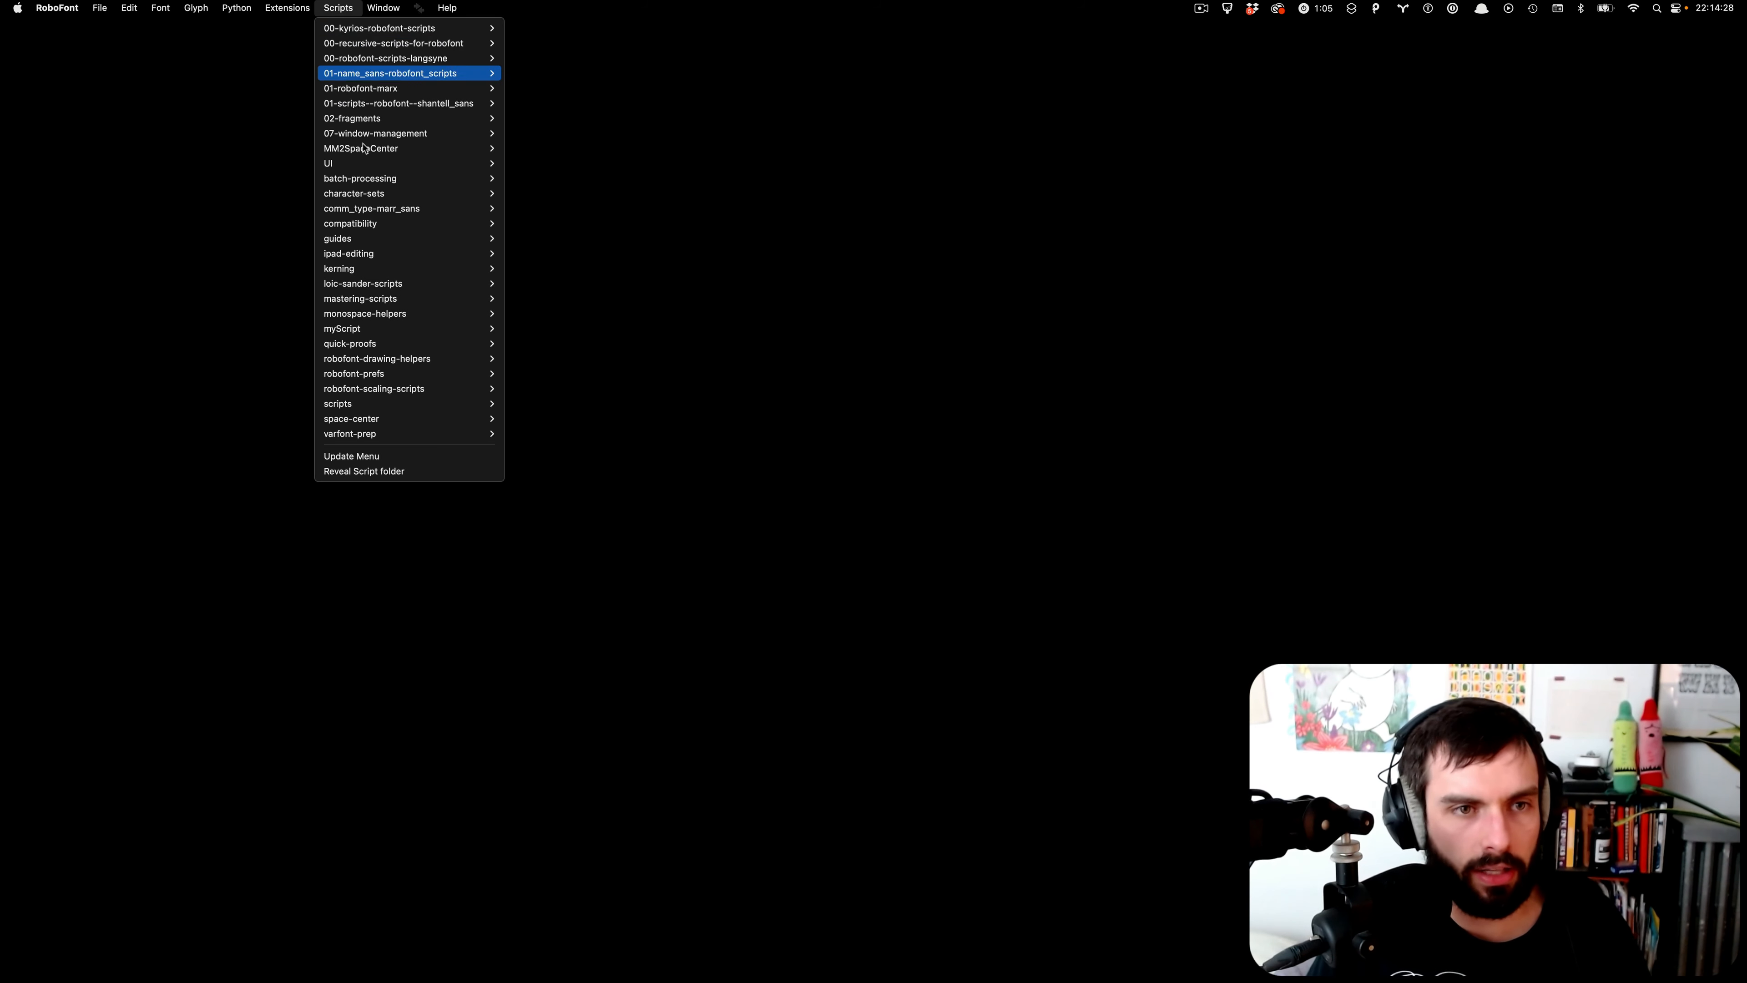
mouse_move(431, 114)
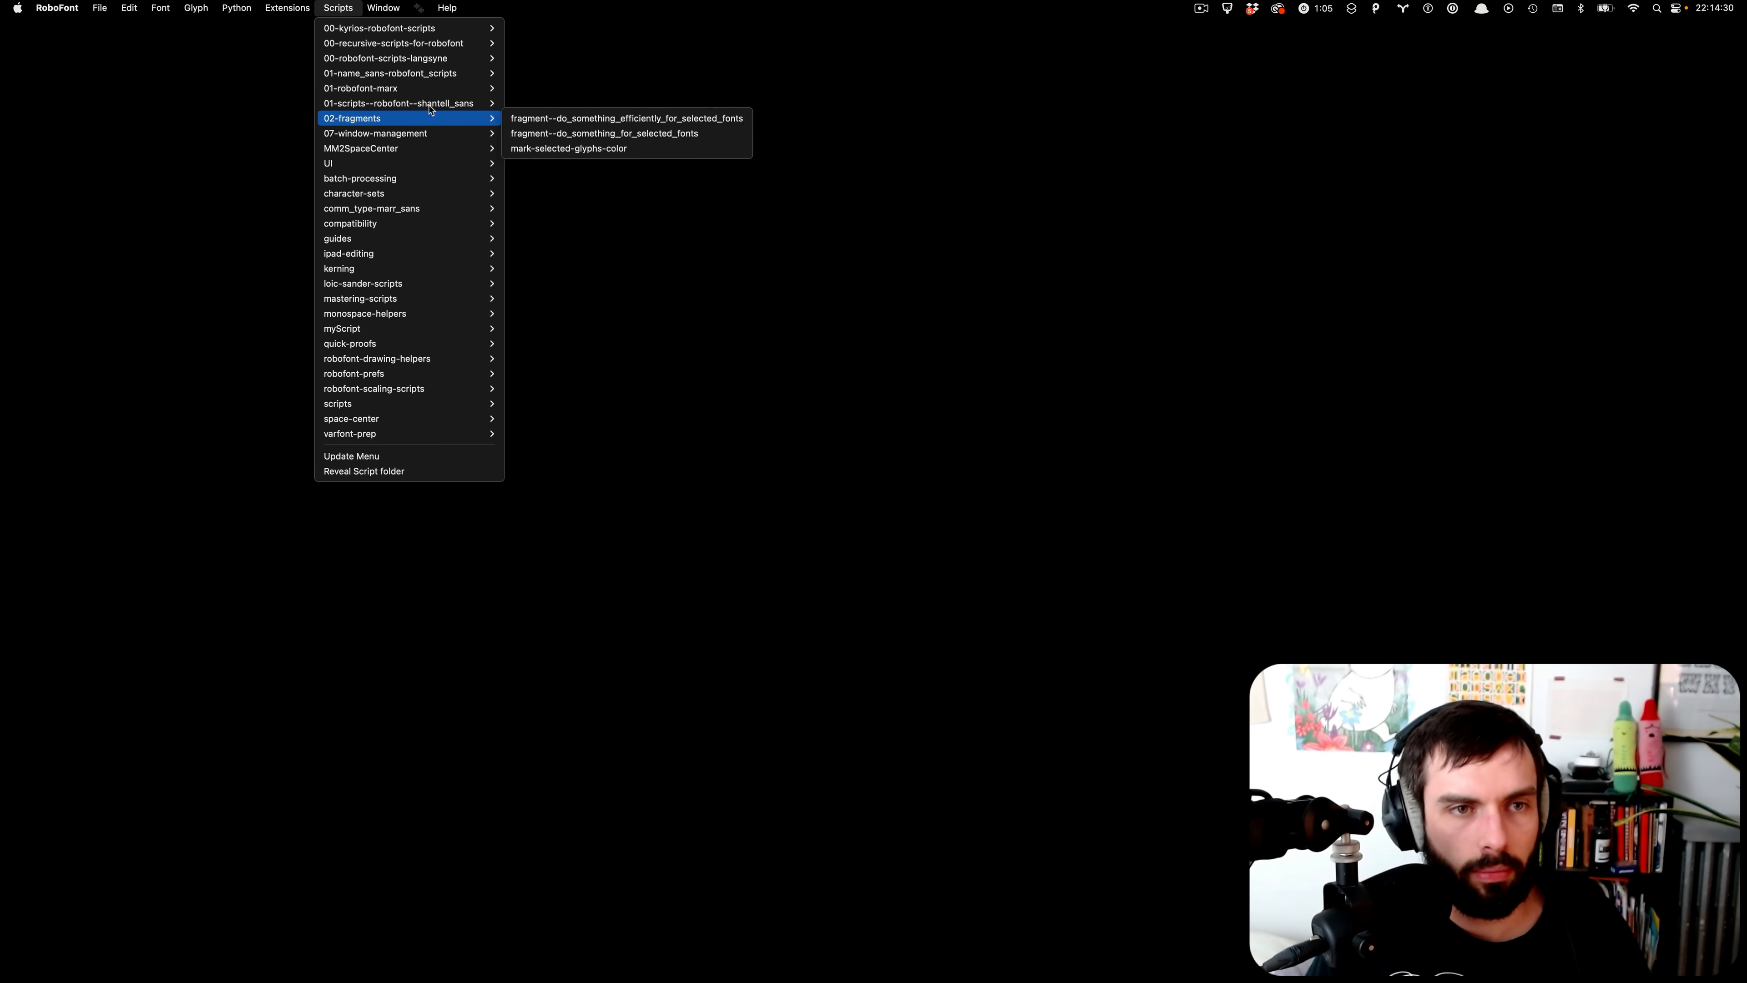
mouse_move(434, 74)
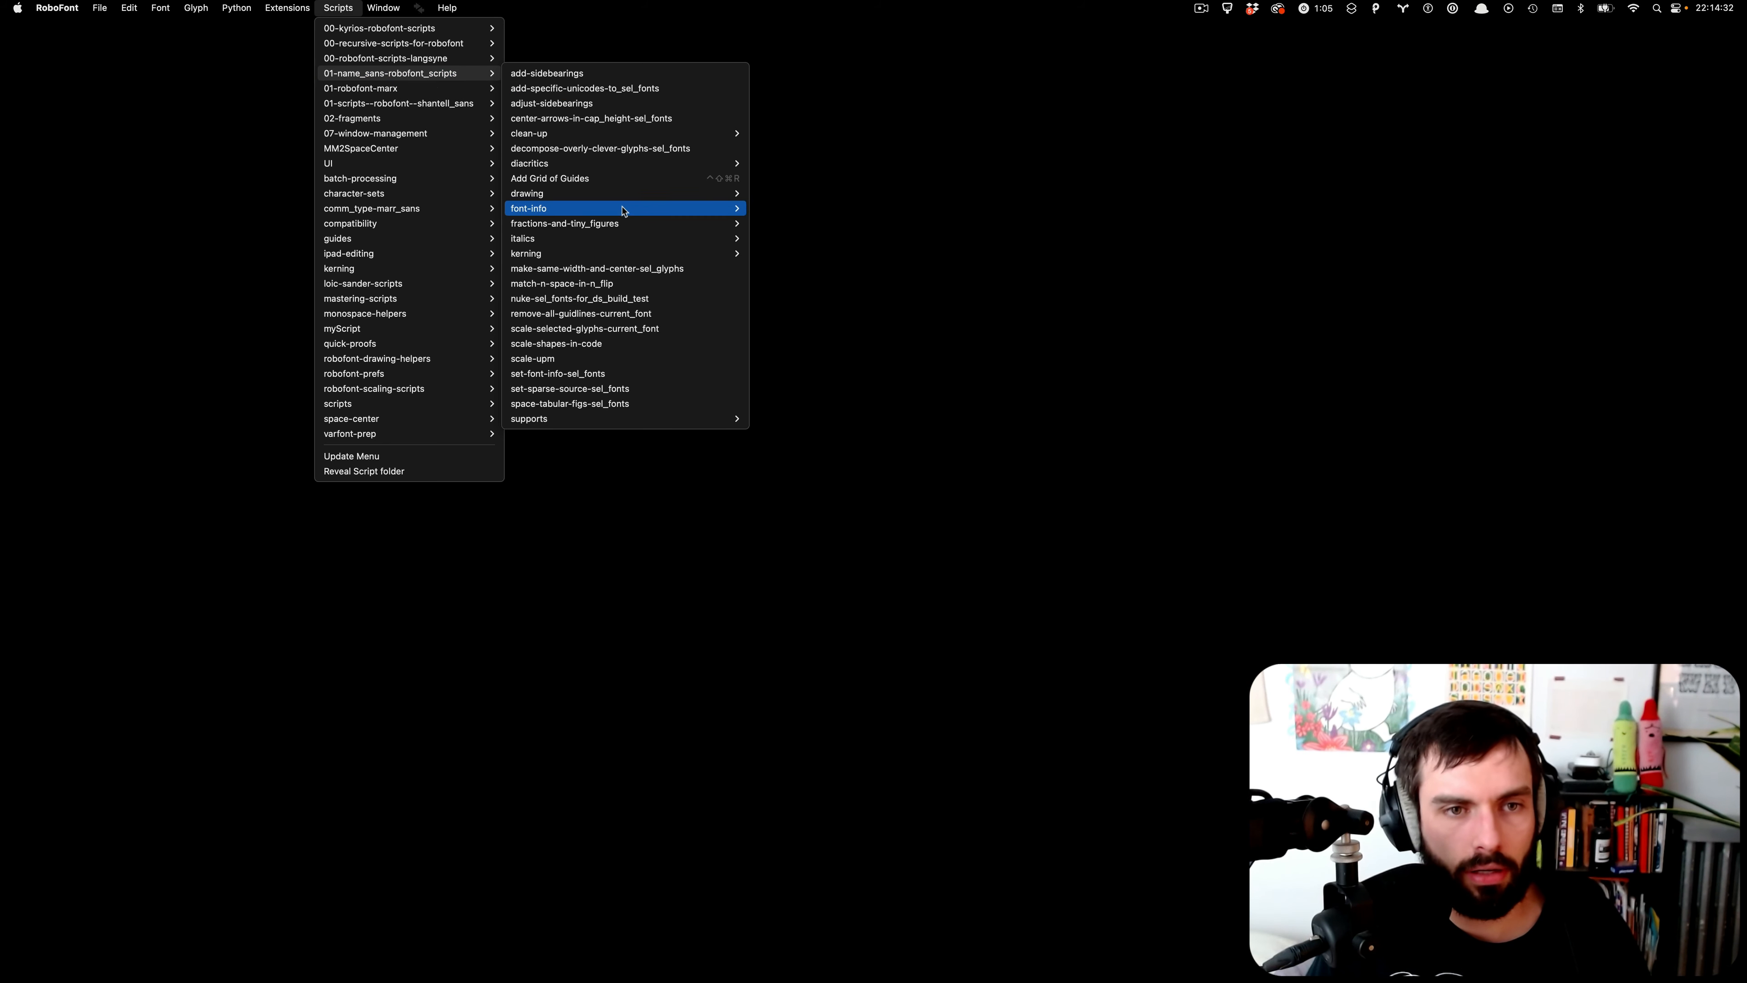
mouse_move(640, 194)
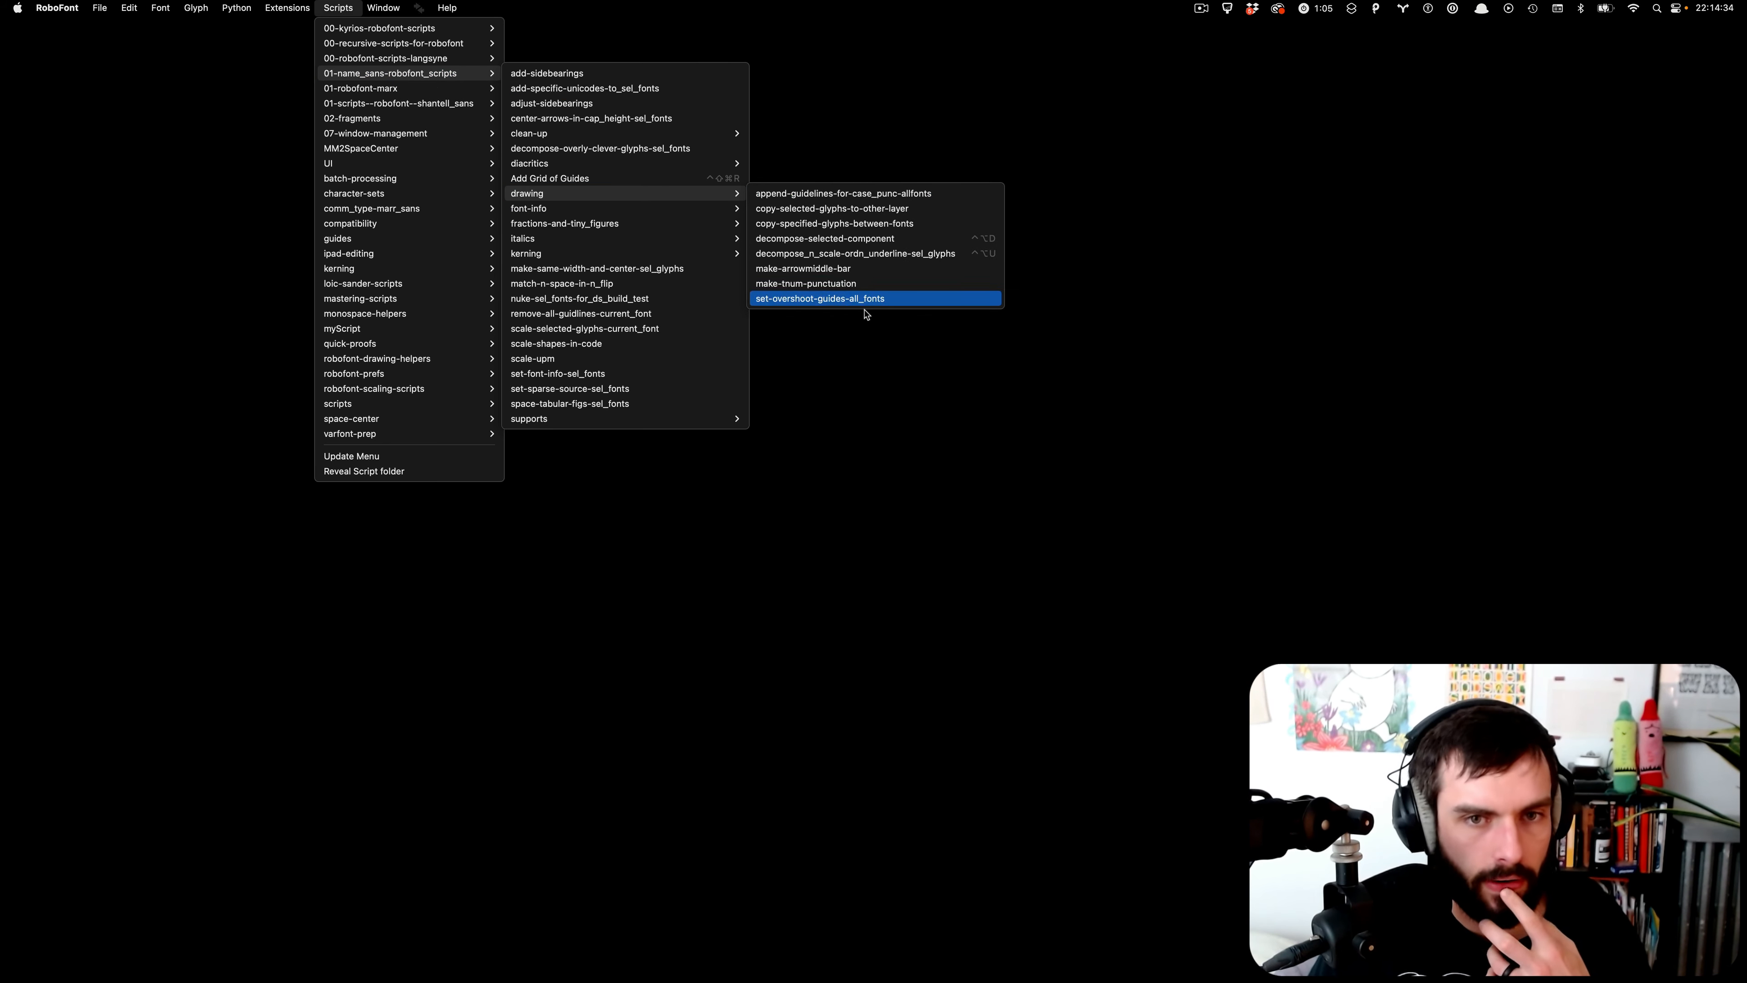
click(866, 268)
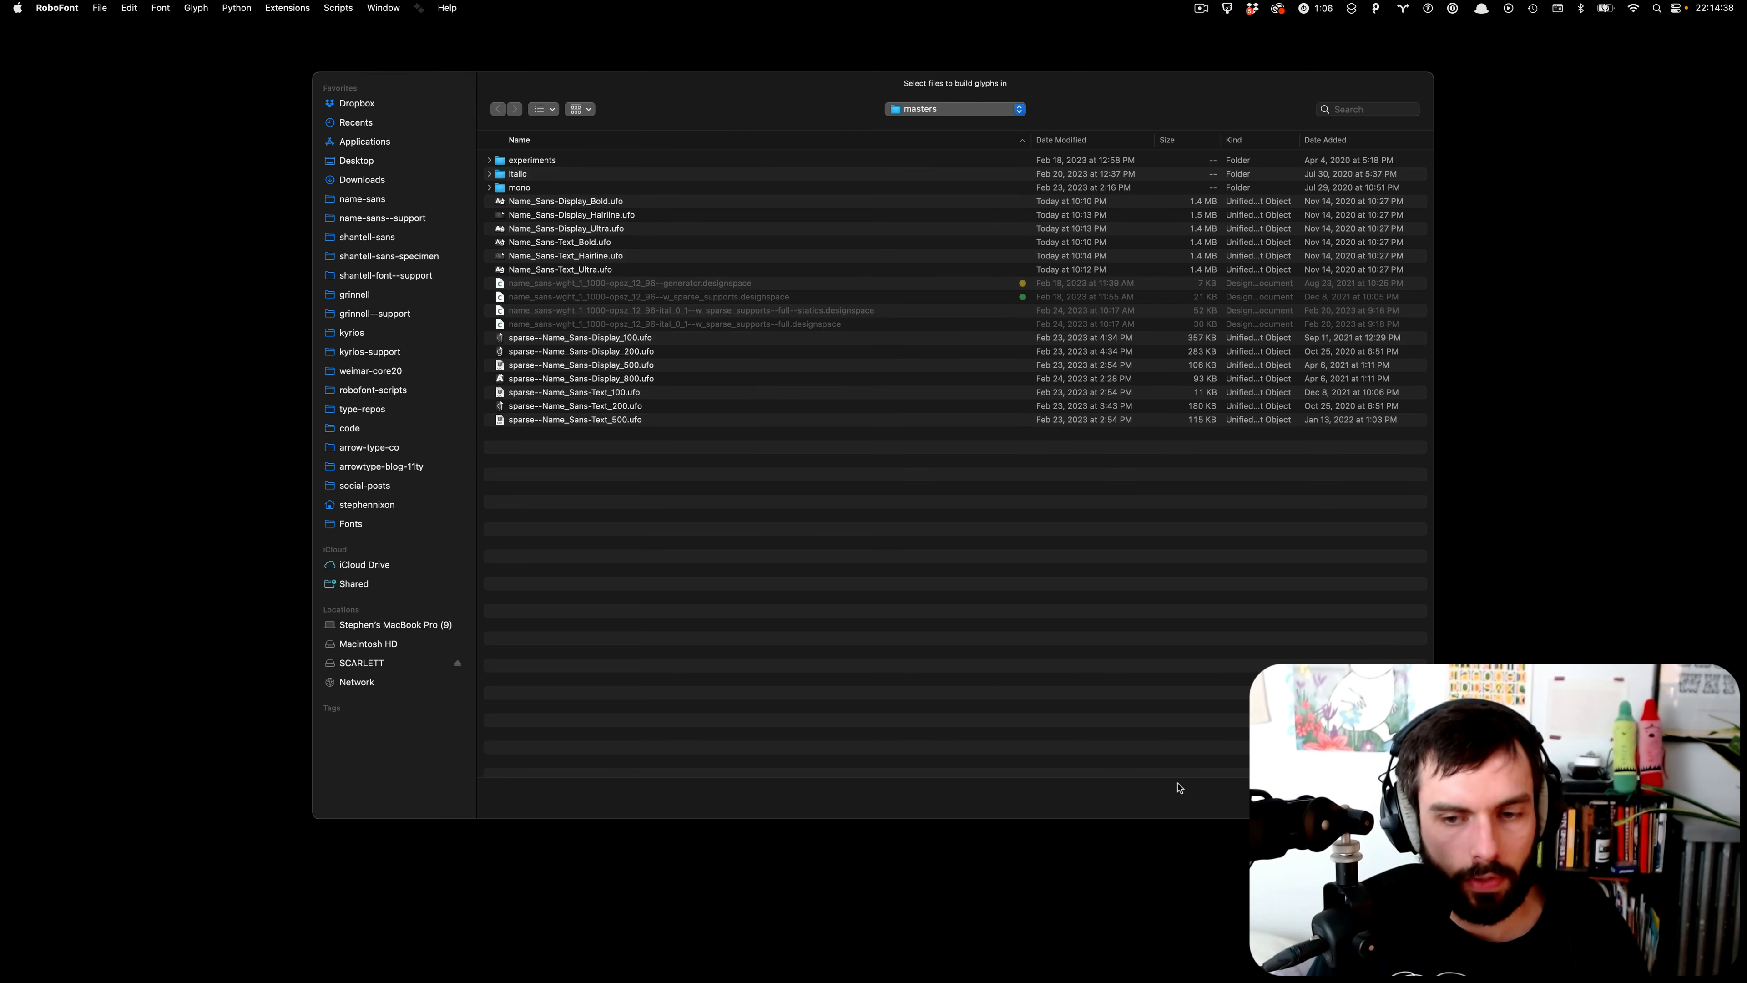
click(1342, 798)
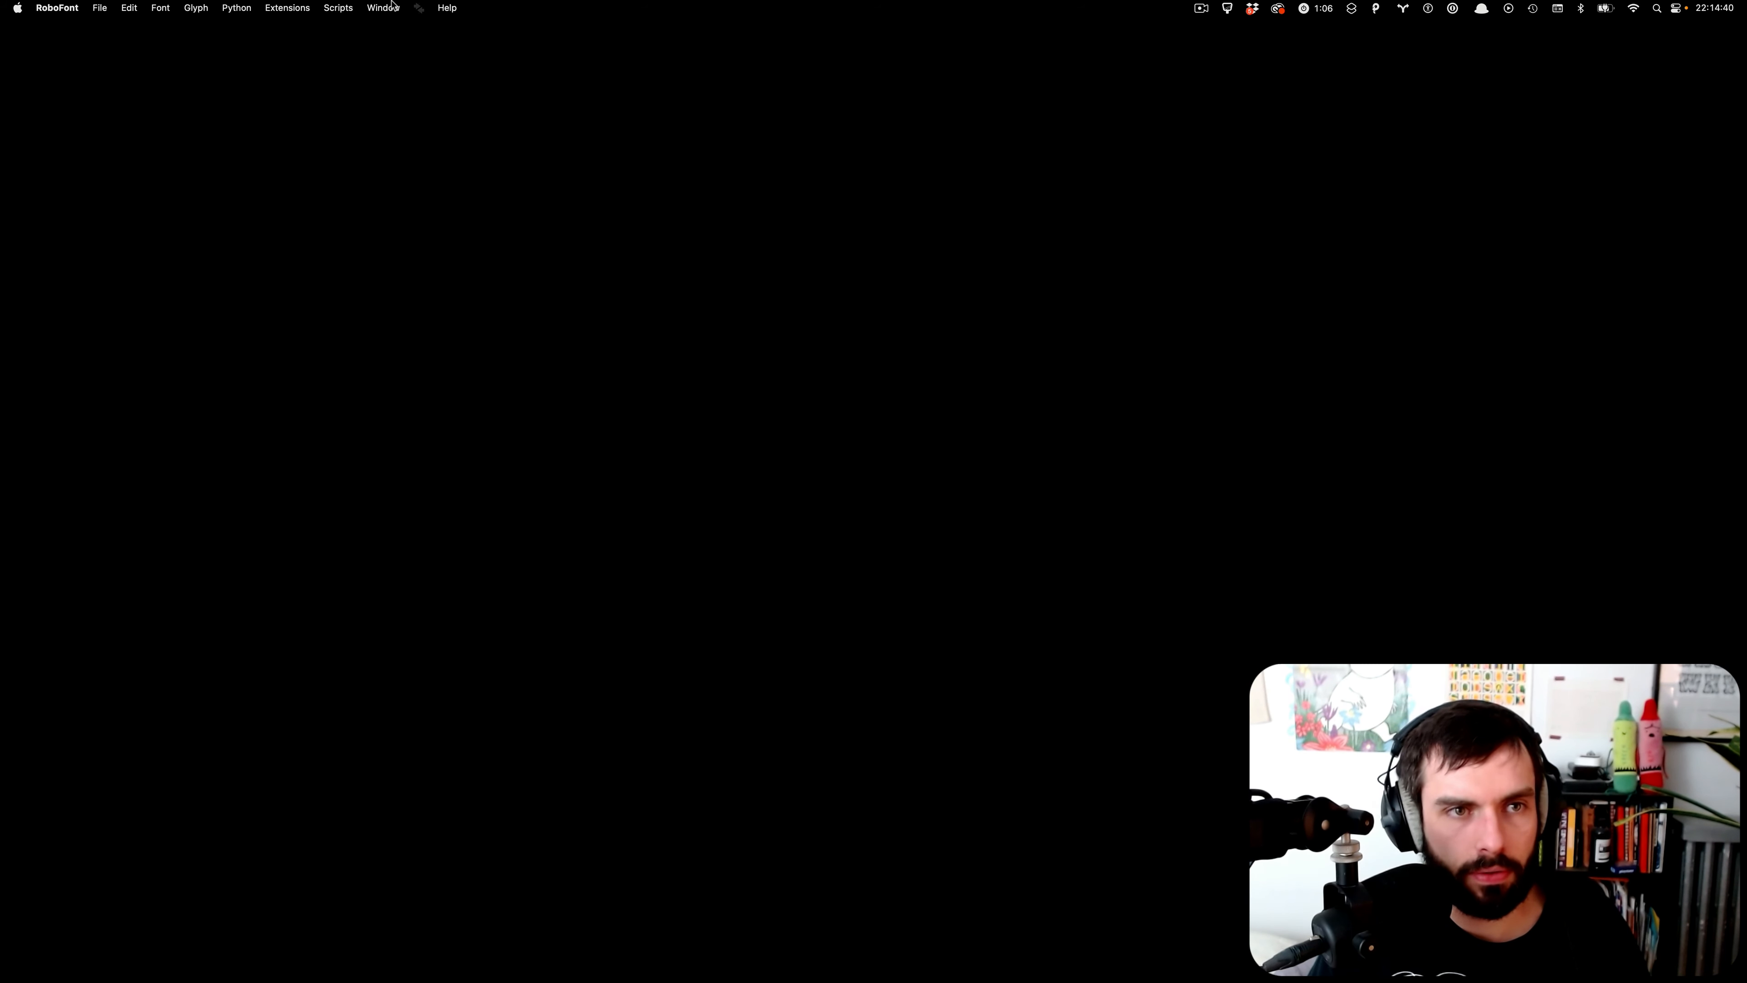
- Open the make-arrowmiddle-bar script from the Name Sans drawing scripts for editing instead of running it
click(357, 7)
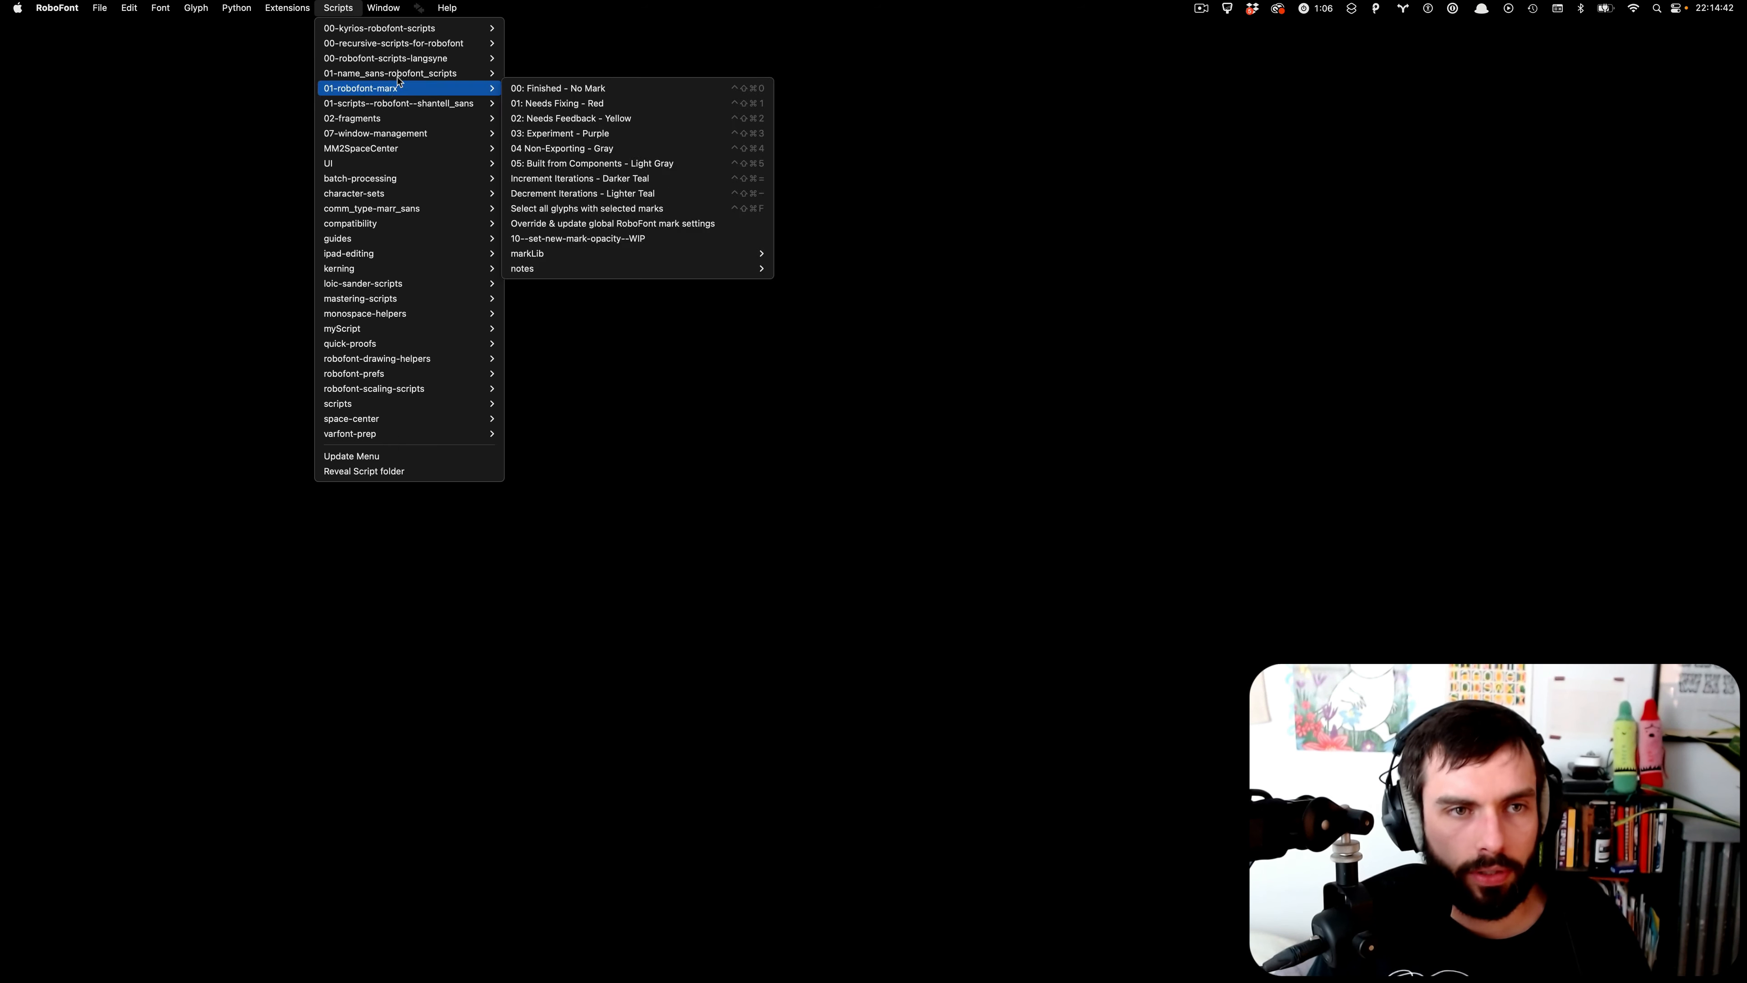
mouse_move(406, 75)
mouse_move(619, 216)
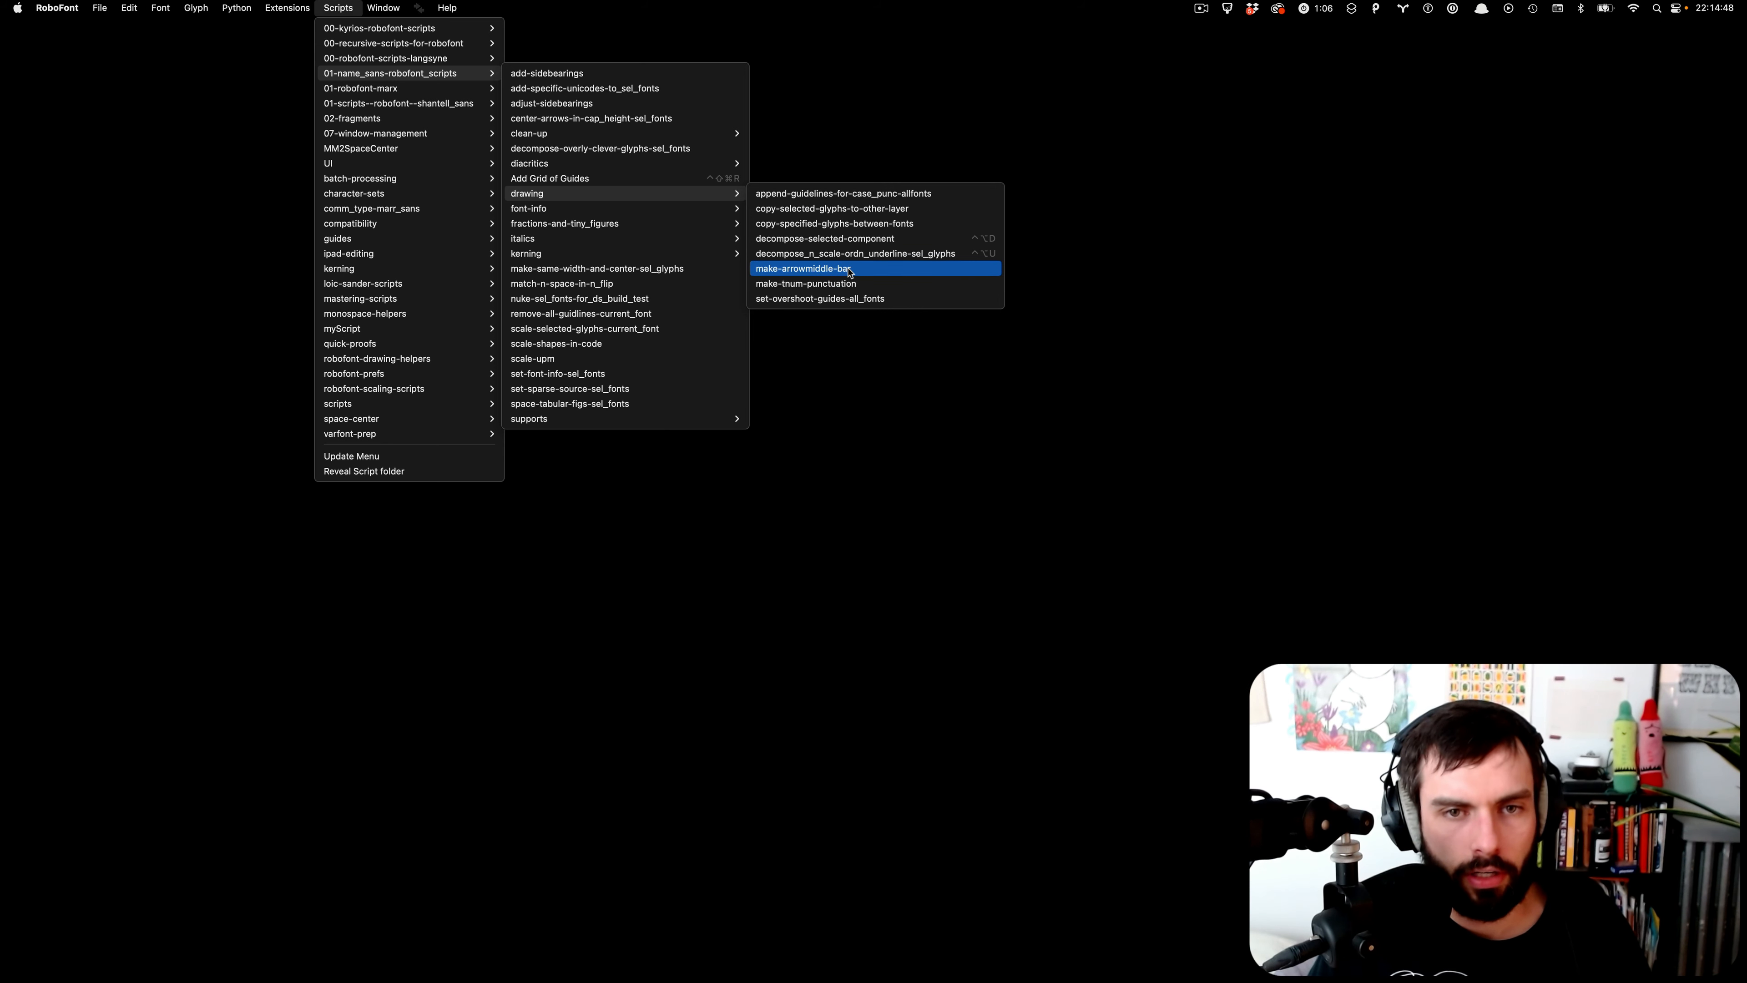
key(alt)
alt+click(861, 270)
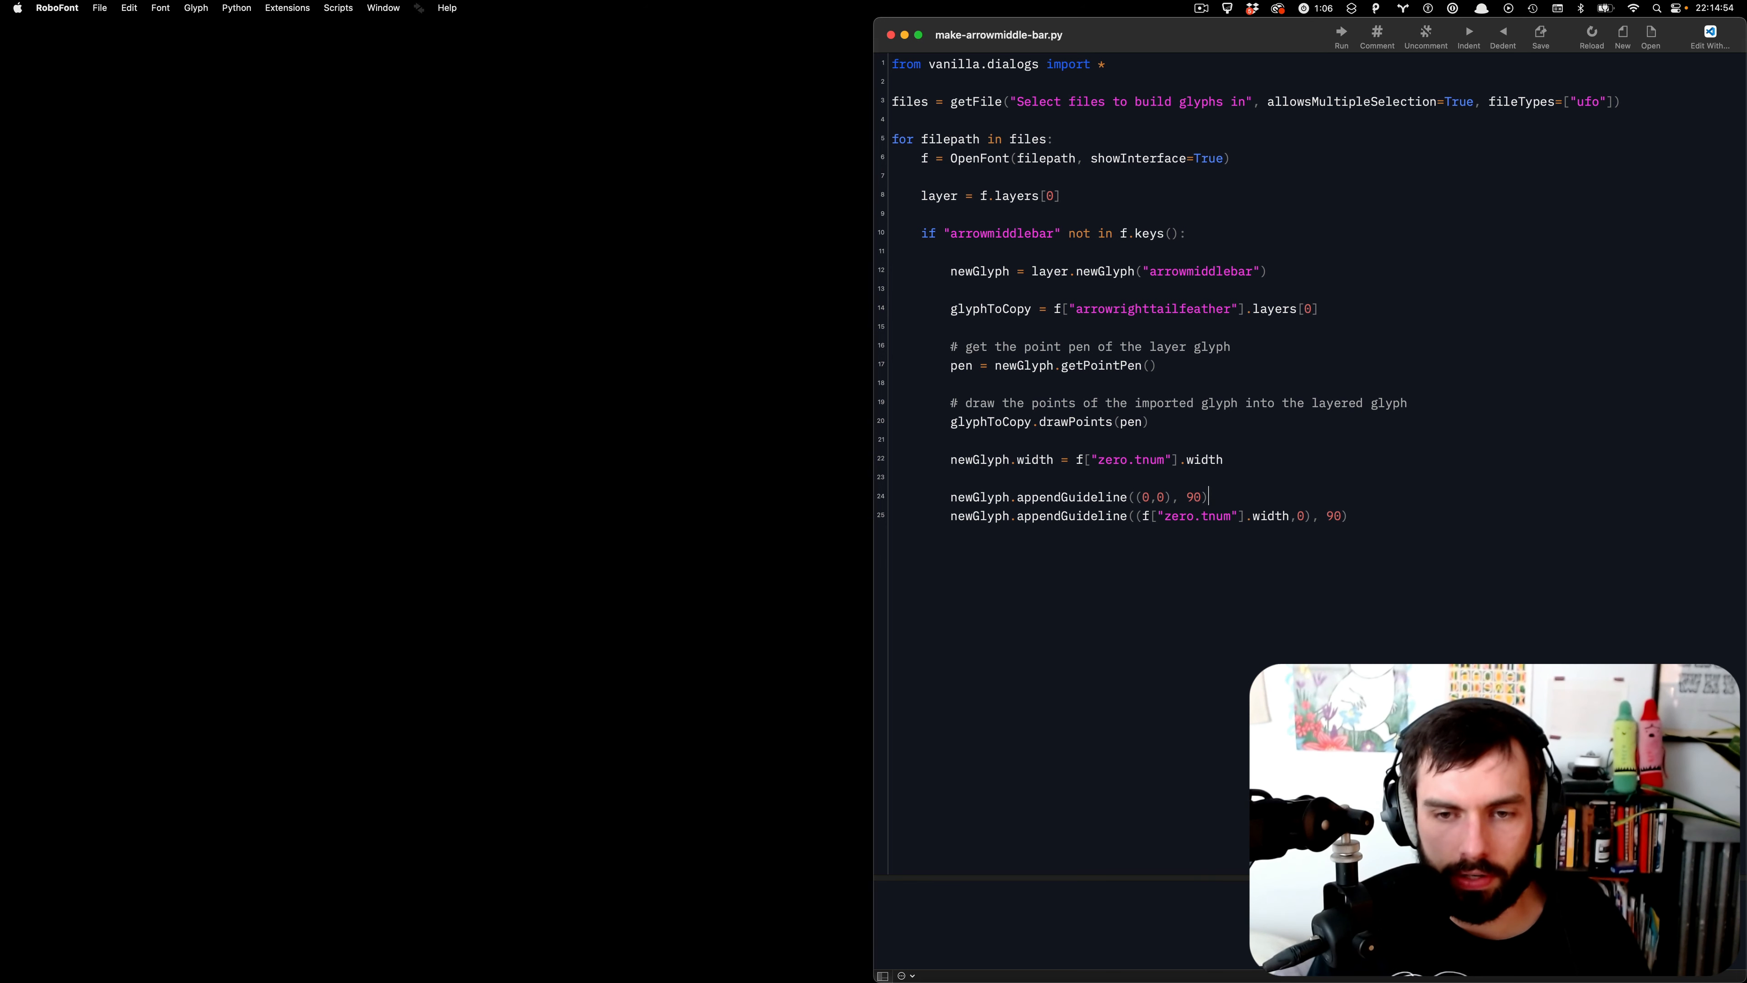
- Change the angle of the first appended guideline, at (0,0), to 90+f.info.italicAngle
key(Left)
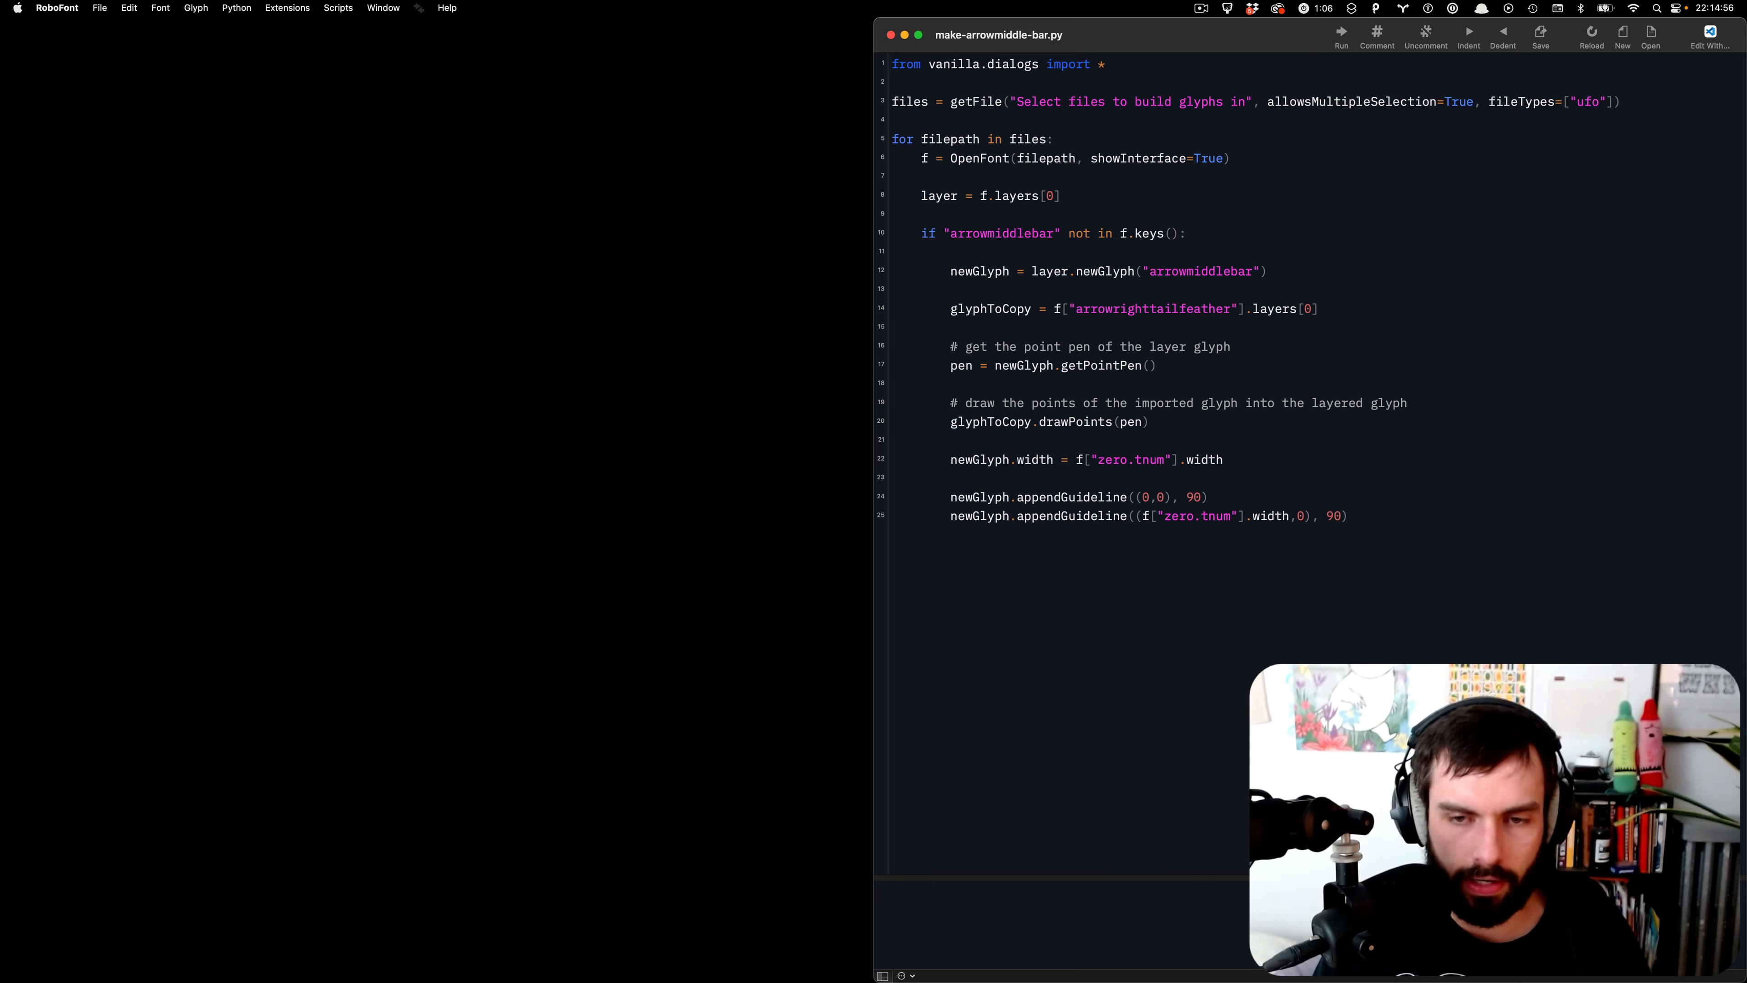
text(+f.info.italic)
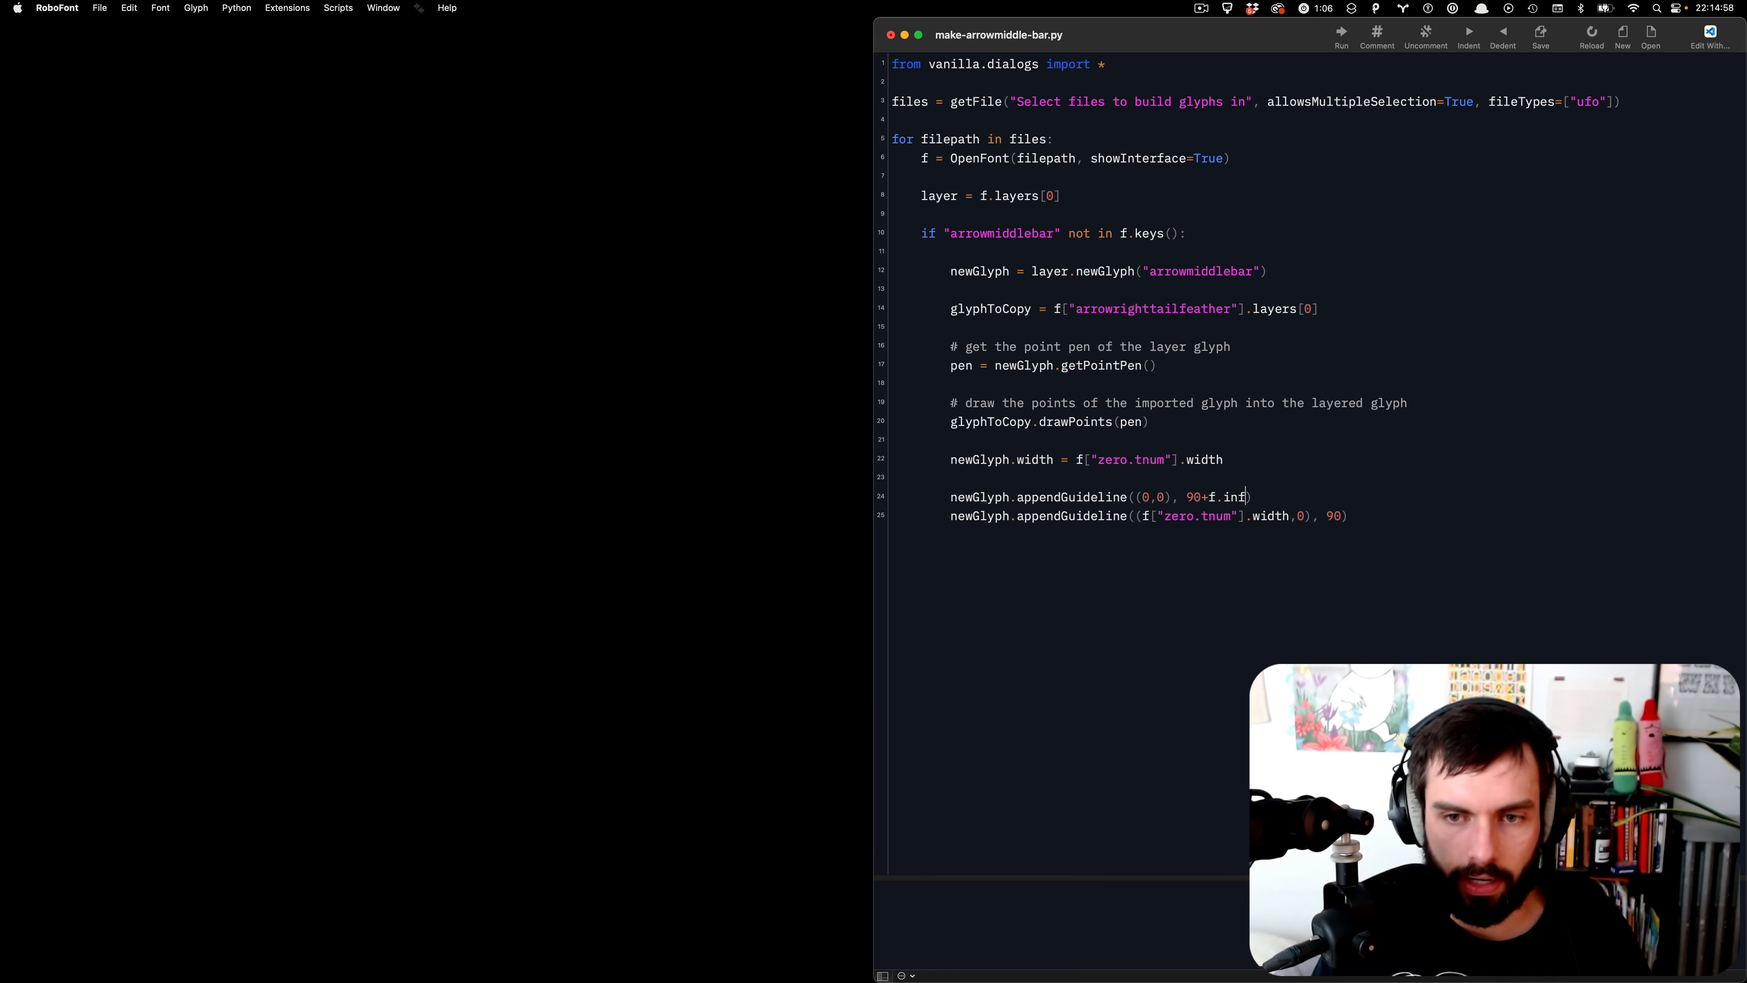
text(Angle)
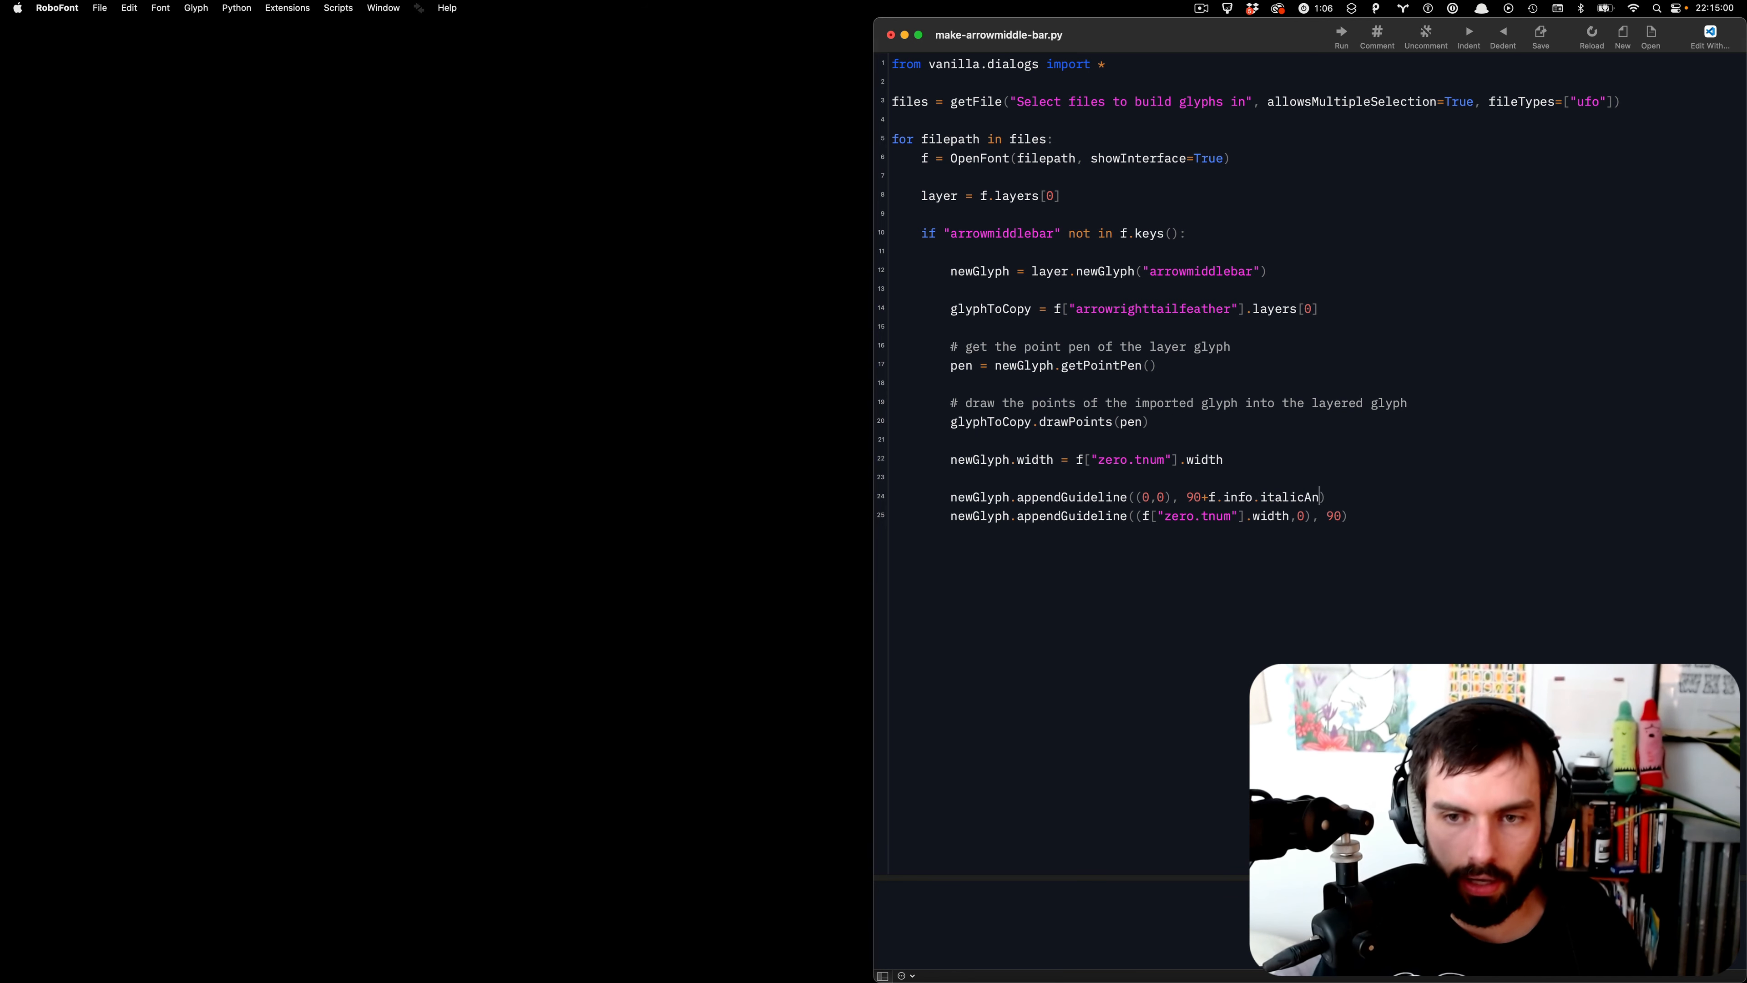
- Change the angle of the second appended guideline, at the zero.tnum width, to 90+f.info.italicAngle
key(shift+alt+Left)
key(shift+alt+Left)
key(shift+alt+Left)
key(super+c)
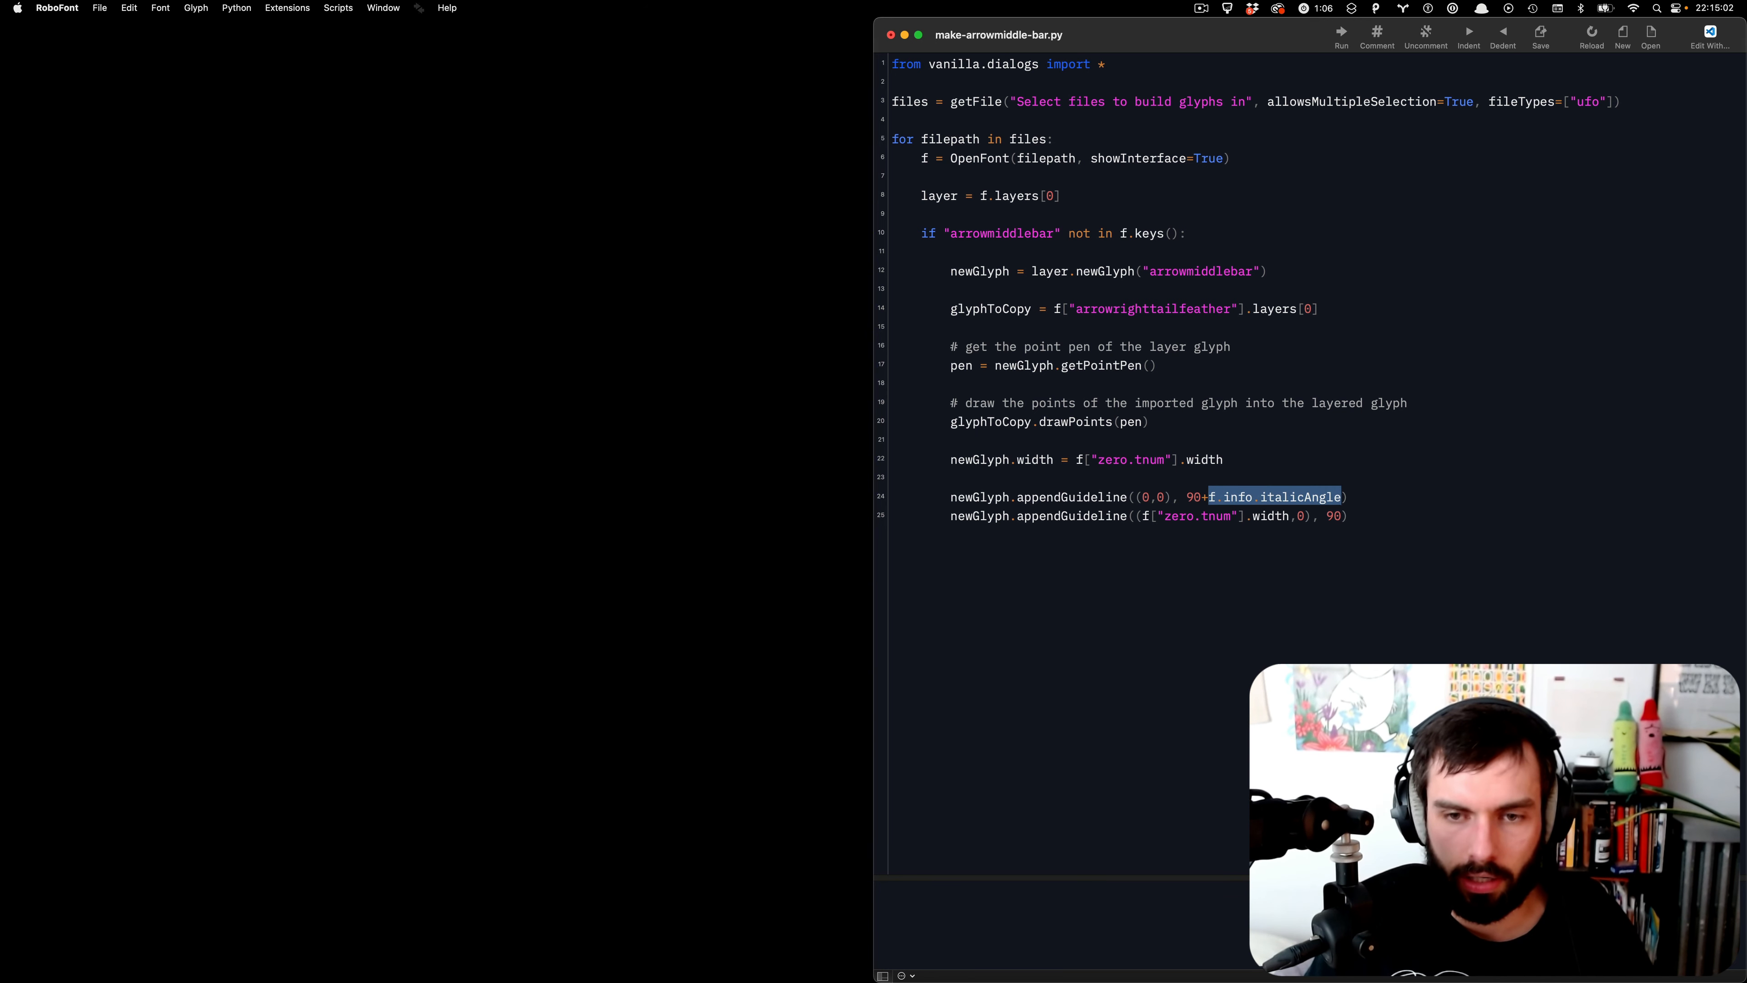
key(Down)
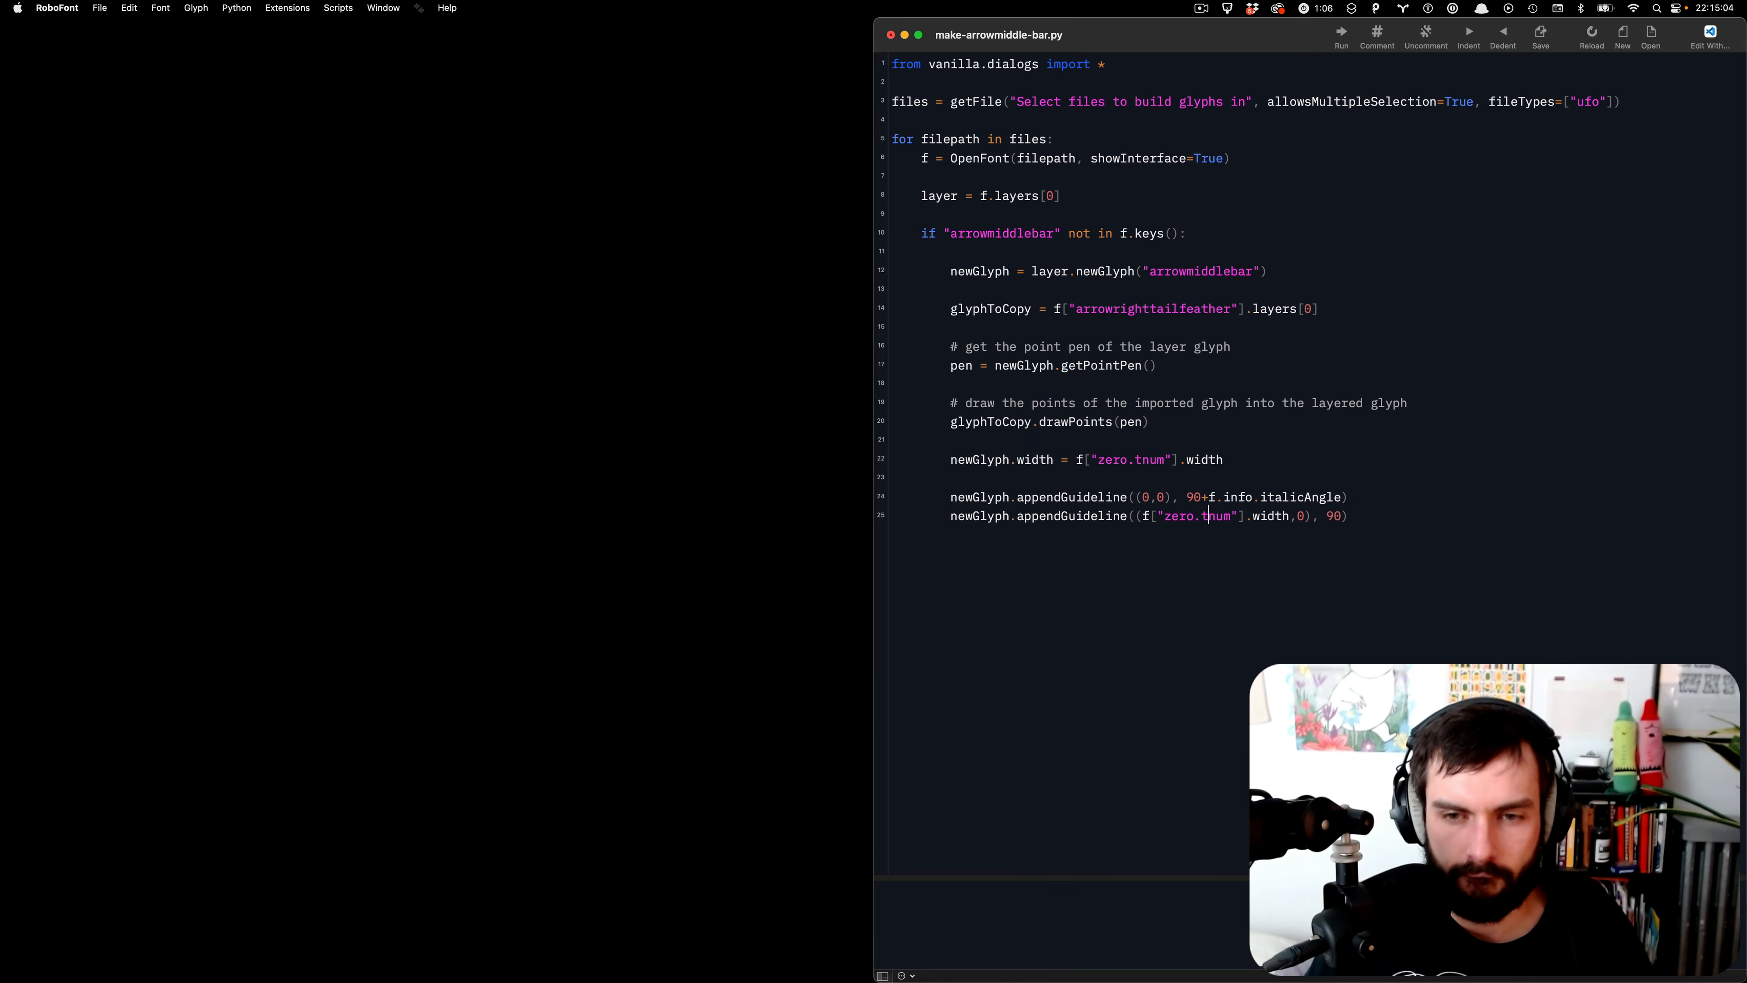
key(super+Right)
key(Left)
key(super+v)
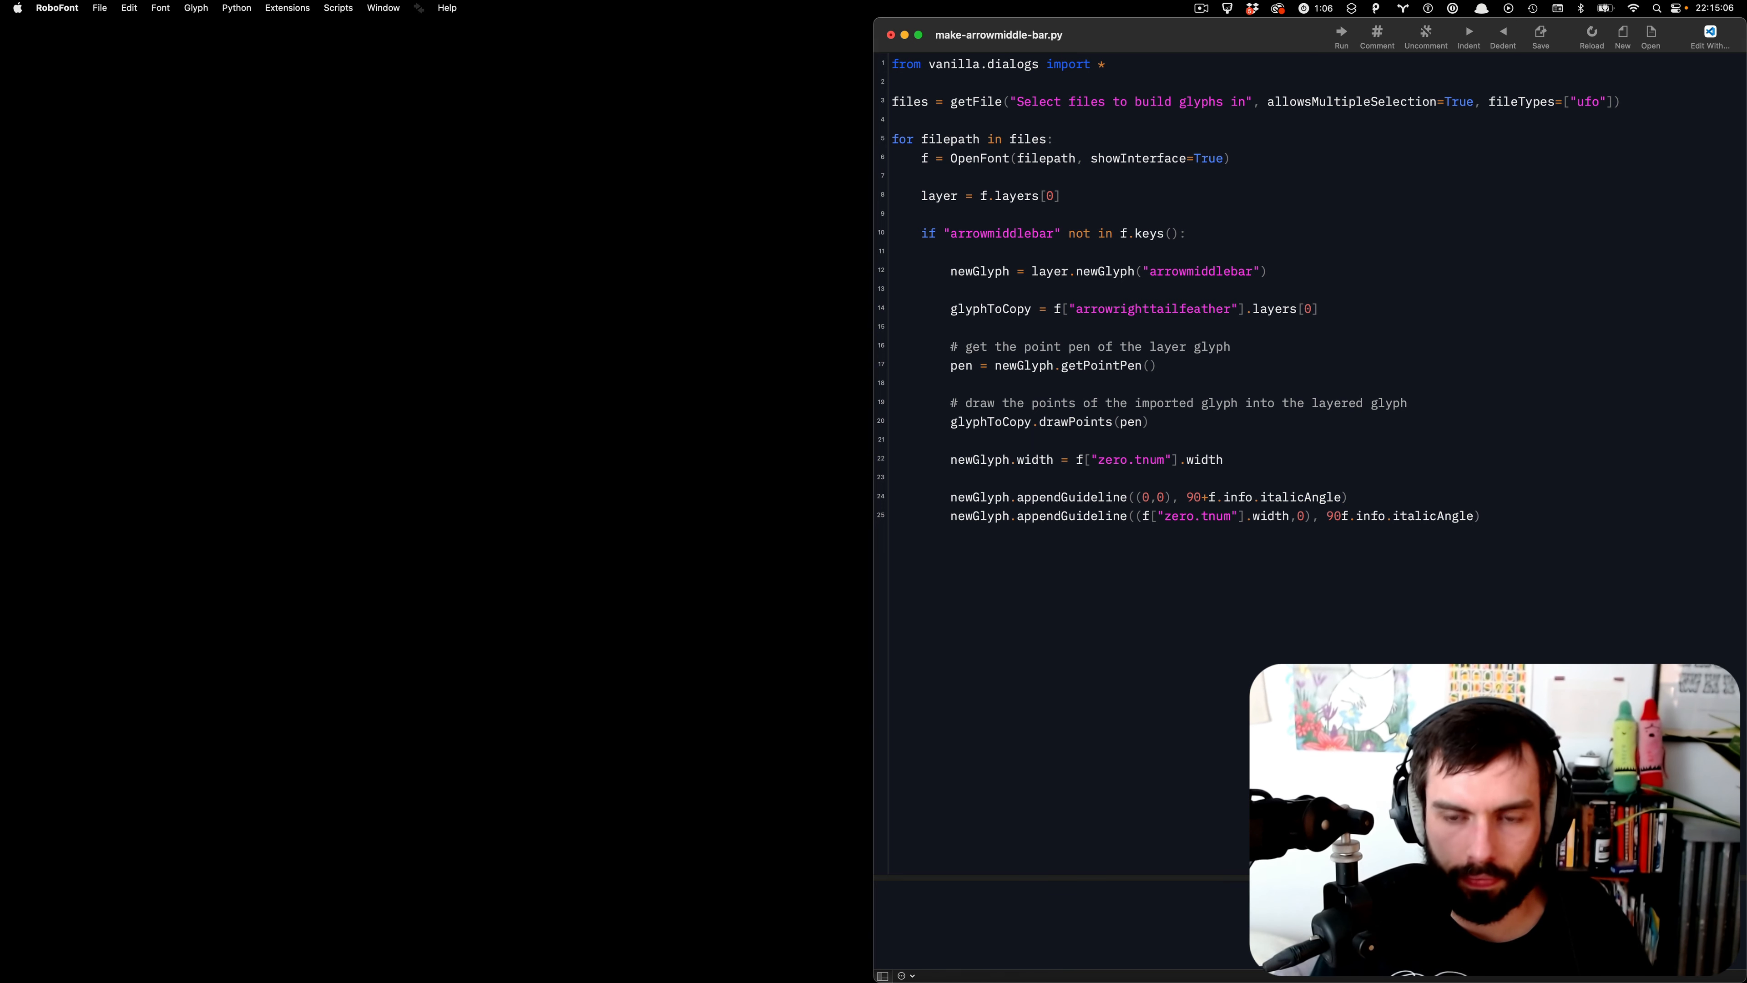
key(alt+Right)
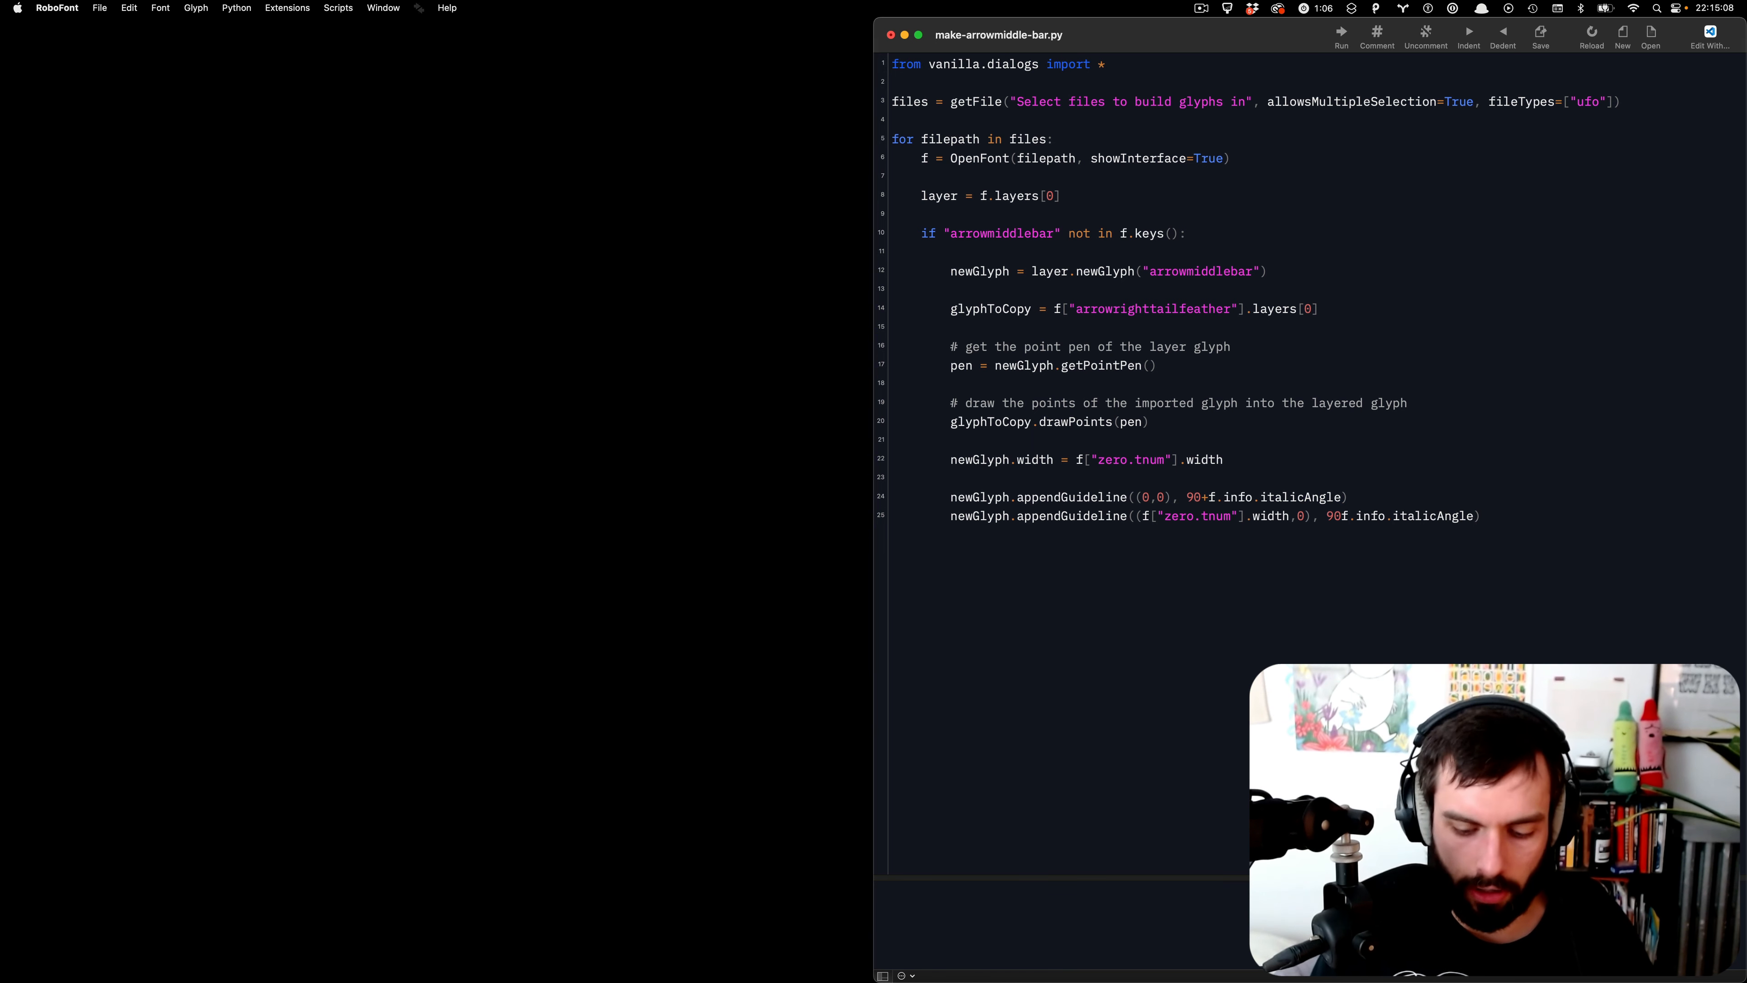
text(+)
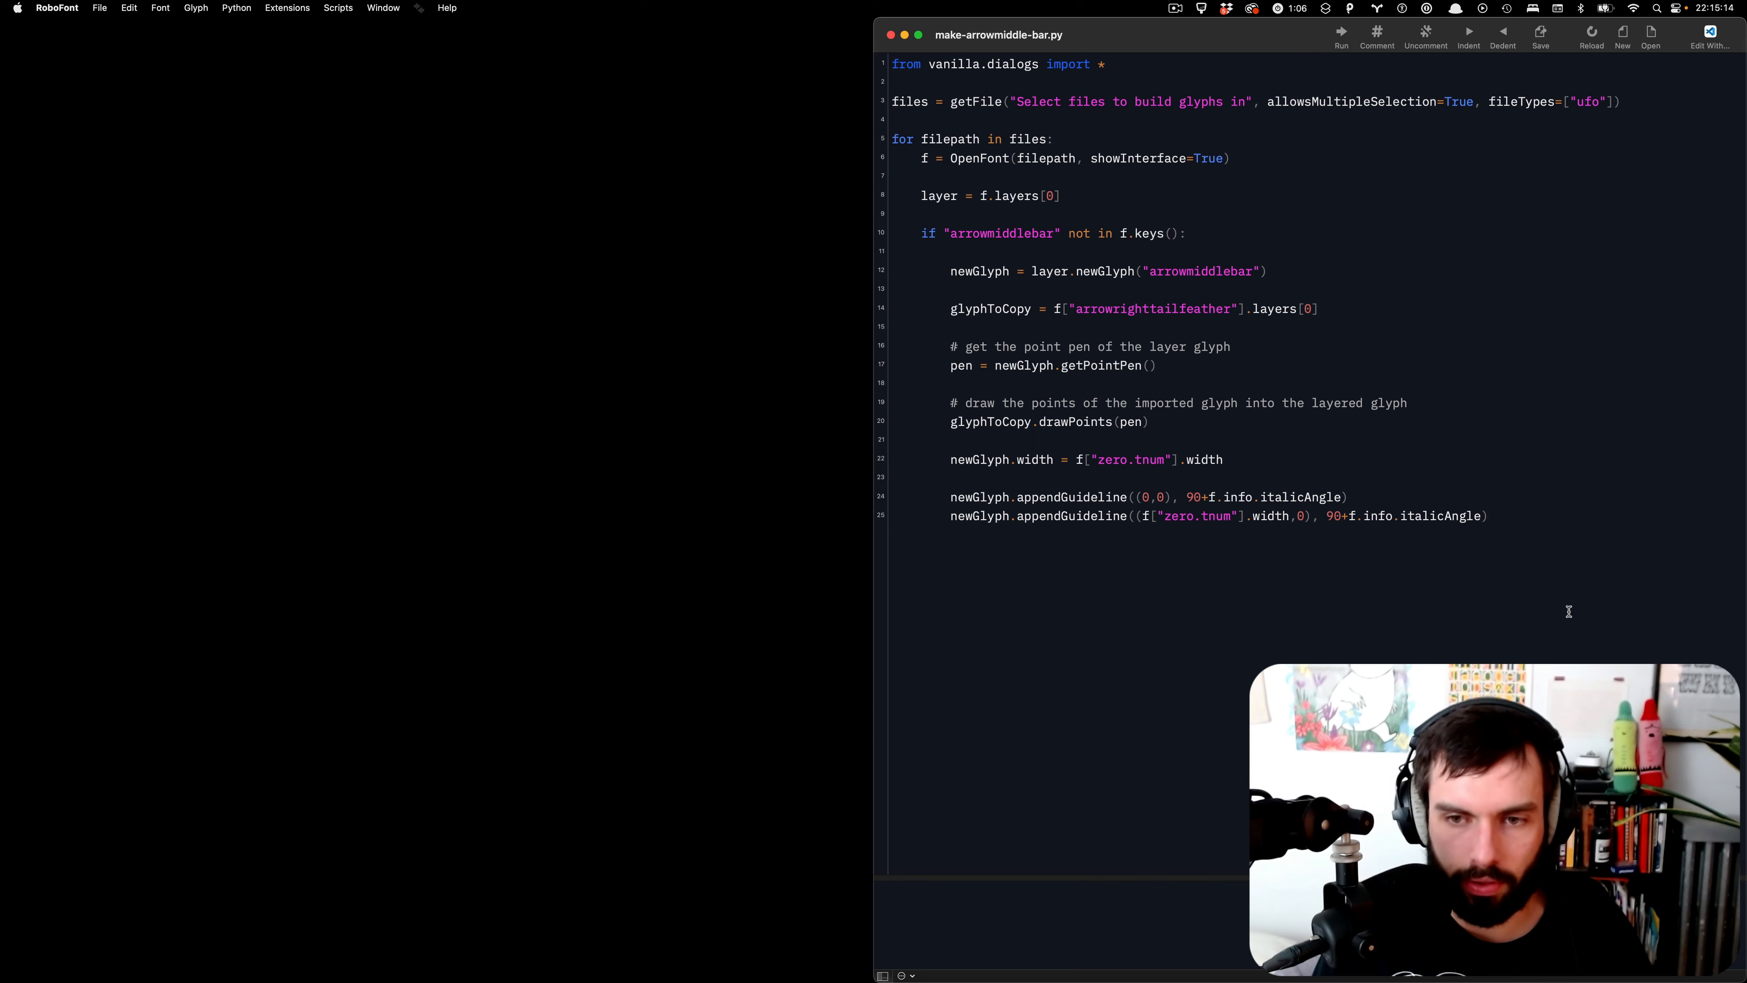
- Run the script on Name_Sans-Text_Bold_Italic.ufo from the italic masters folder
key(super+r)
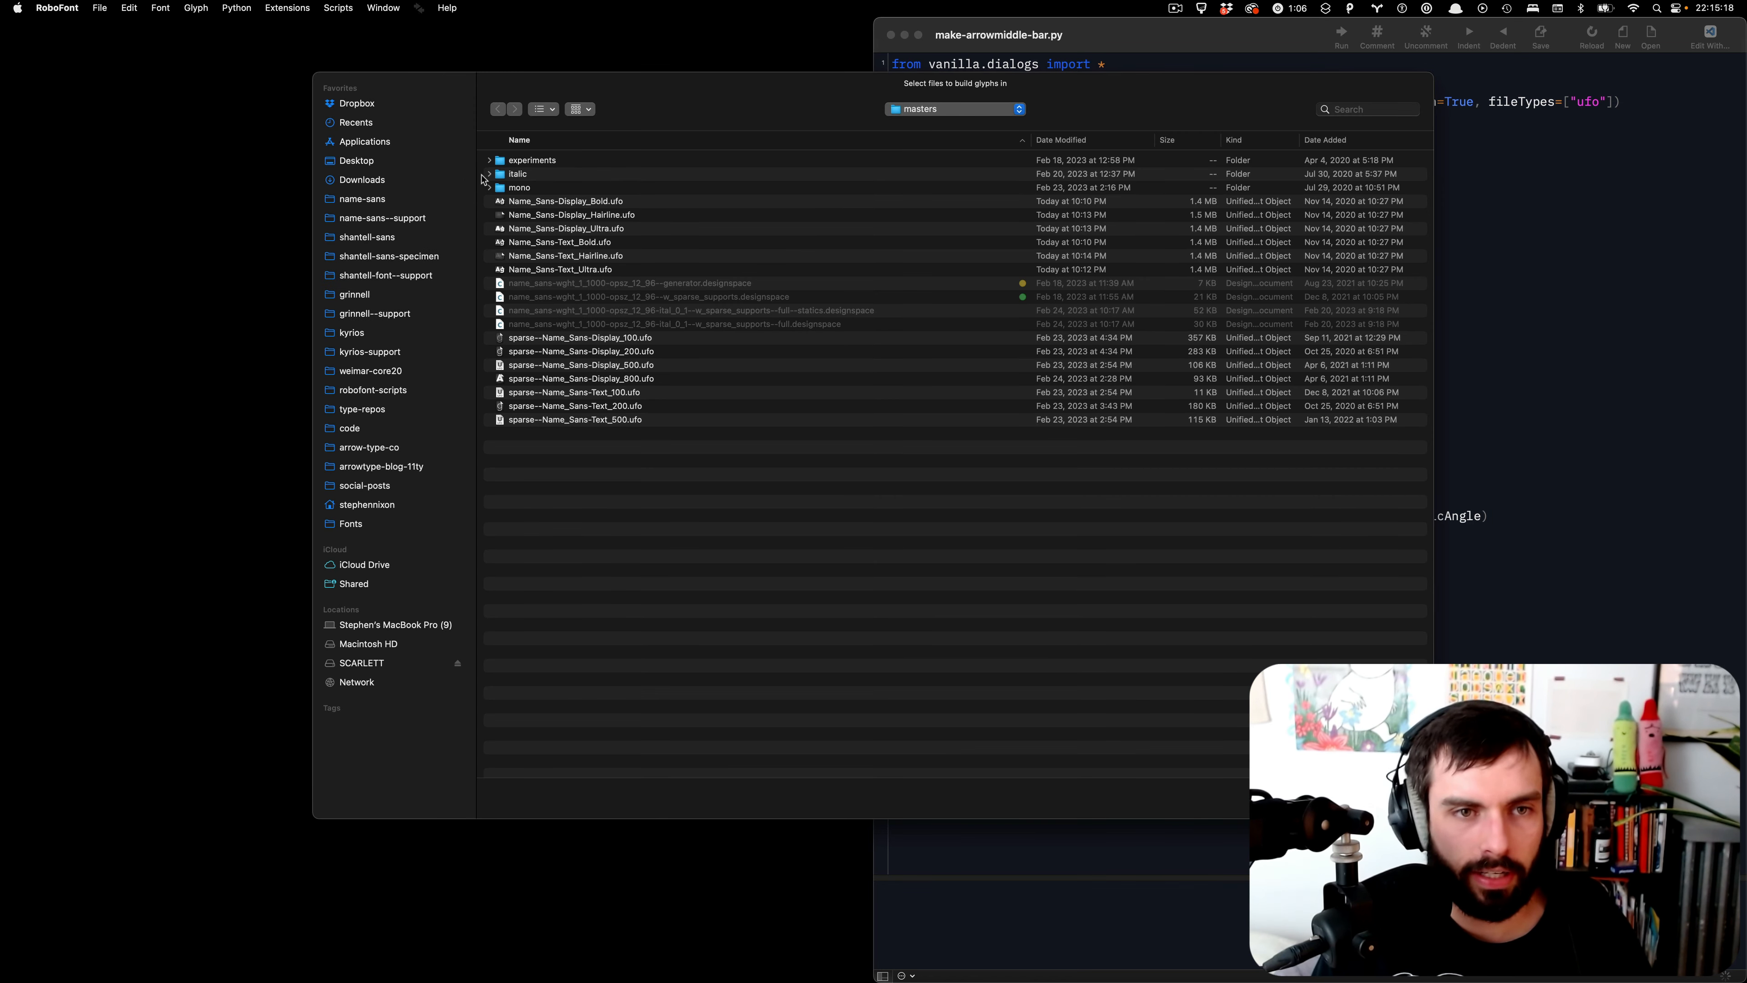
click(489, 174)
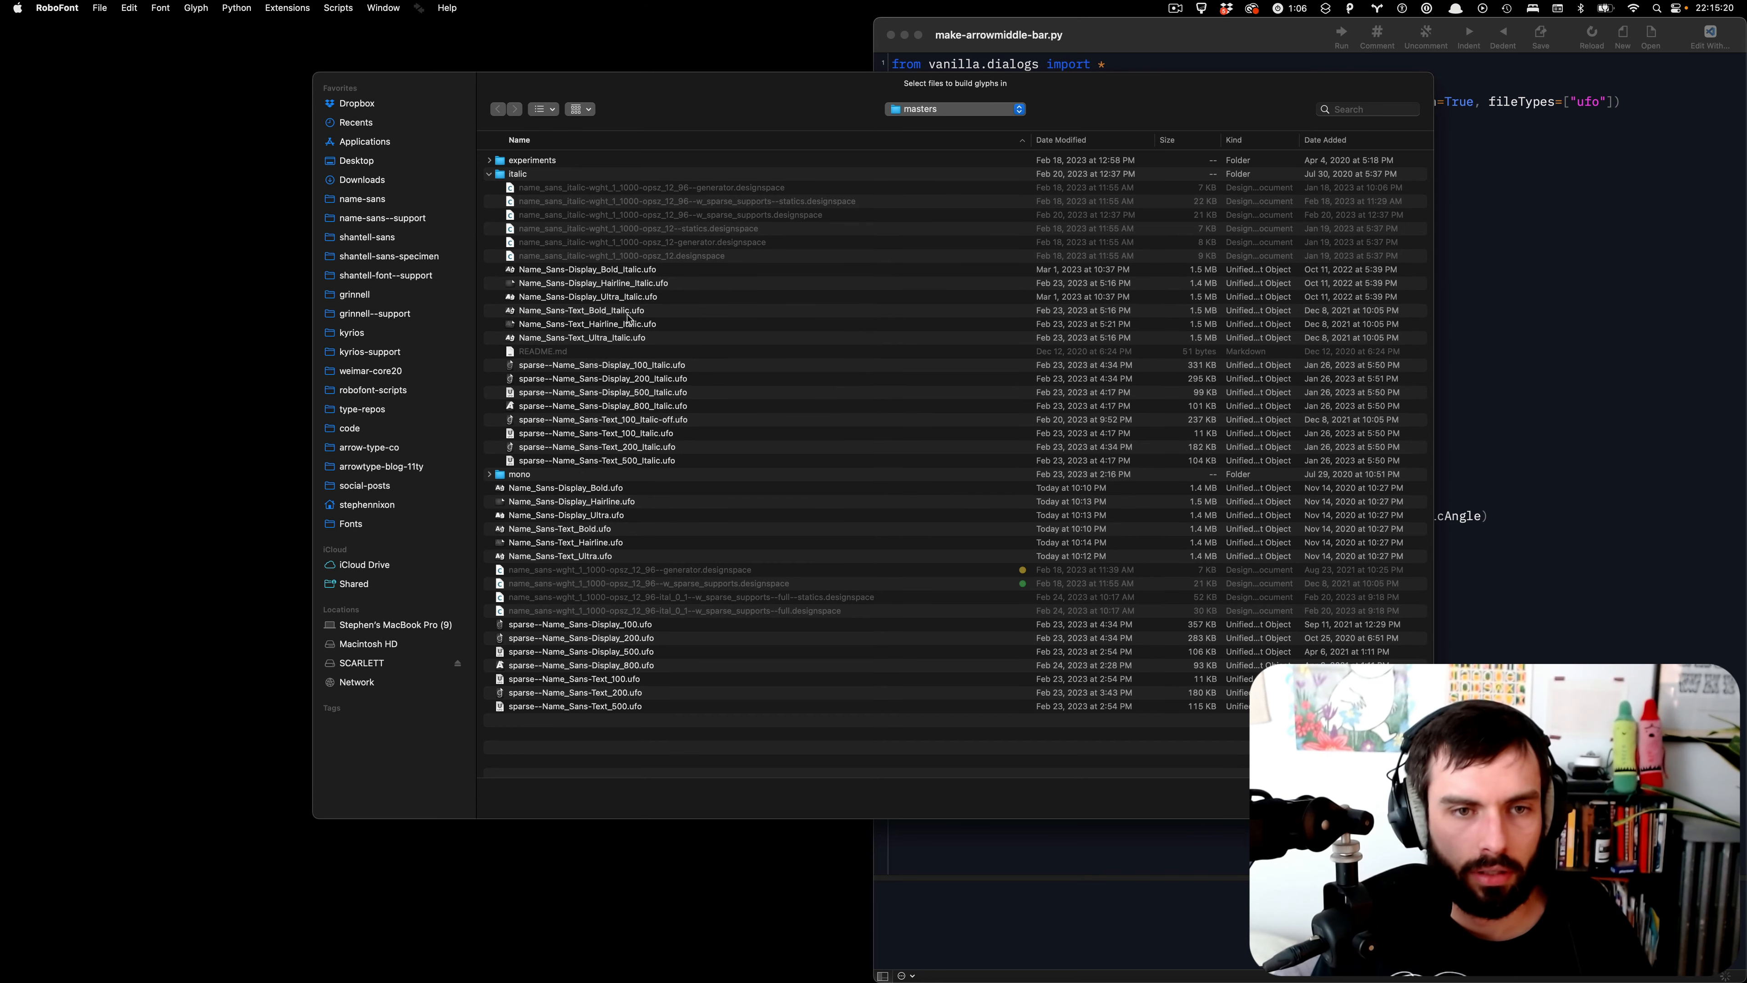
double_click(612, 312)
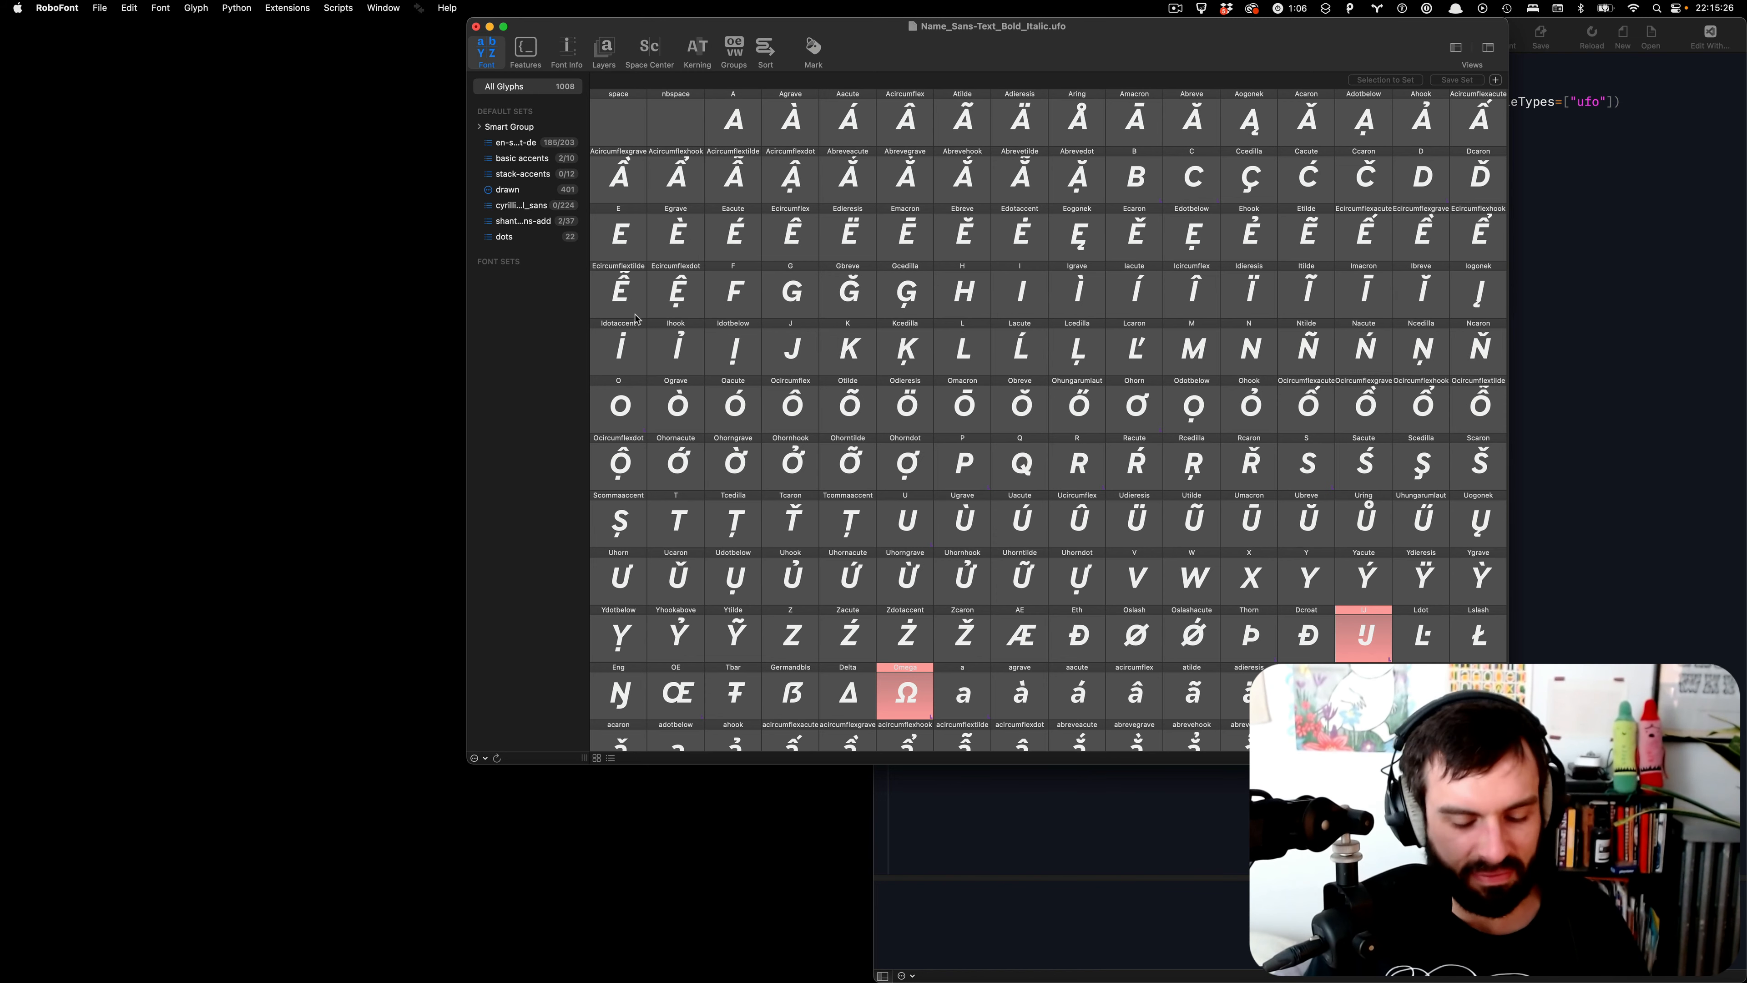
- Filter the font's glyphs by "arrow" and open the arrowmiddlebar glyph to examine its margin guidelines
key(super+f)
text(arrow)
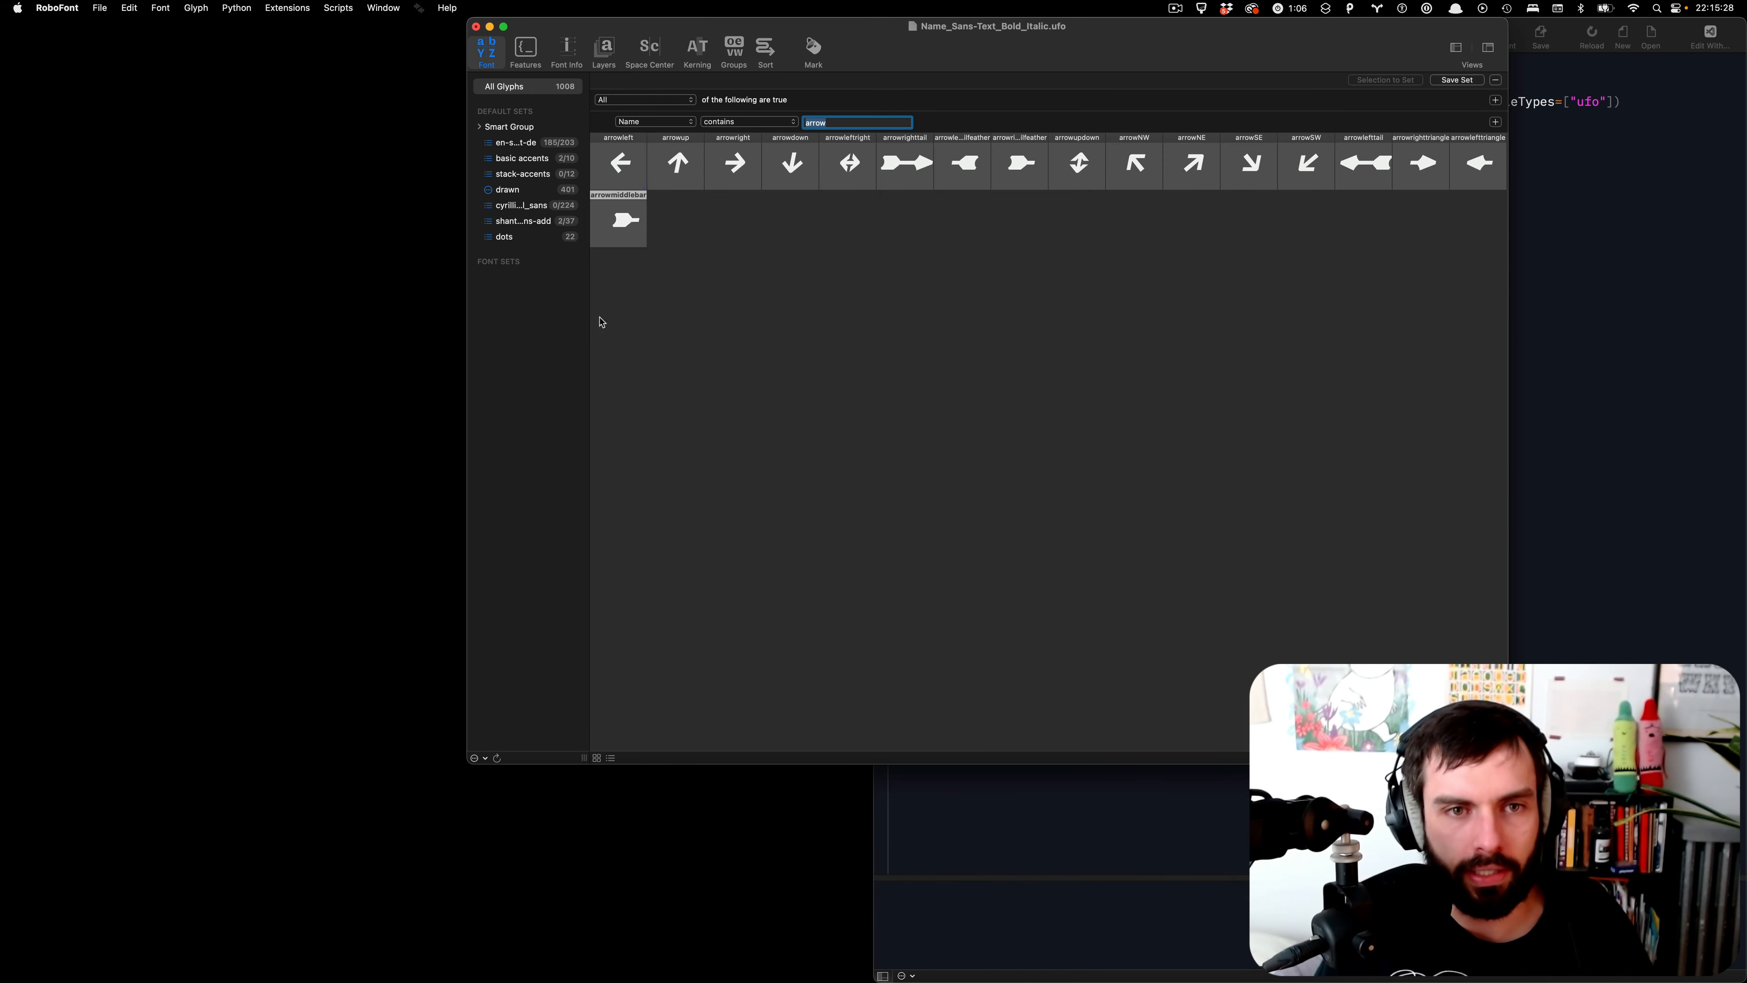
double_click(629, 219)
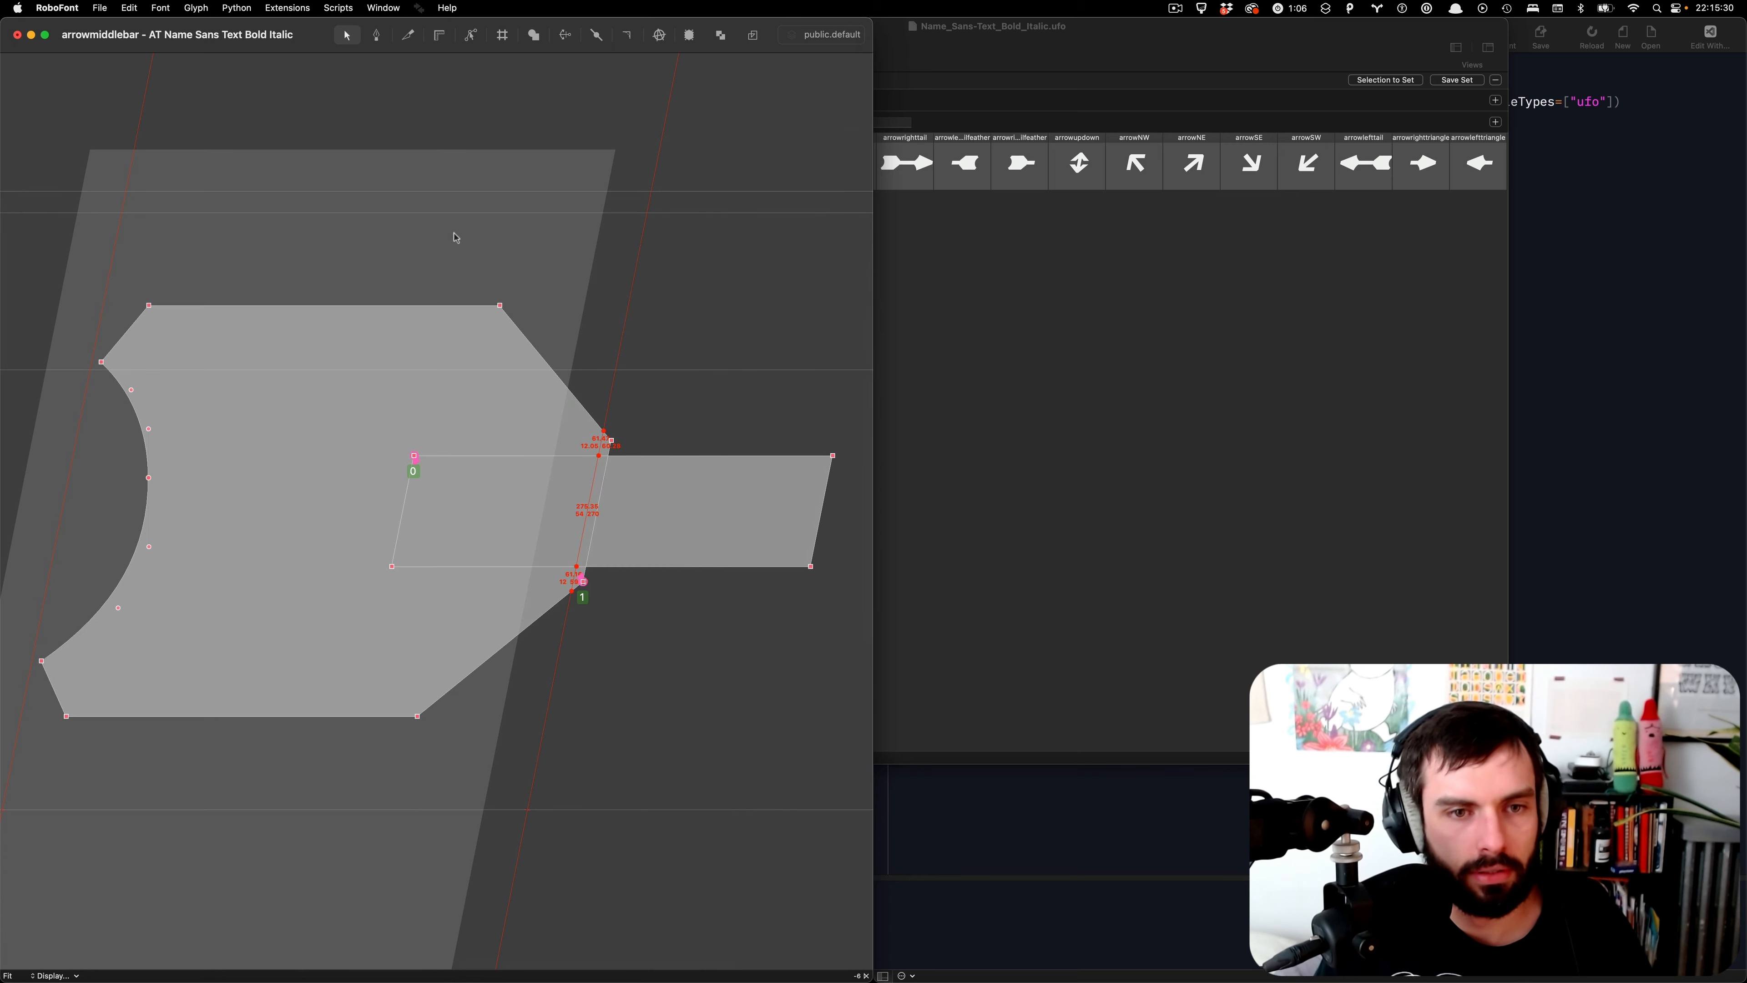
scroll(454, 237, down, 4)
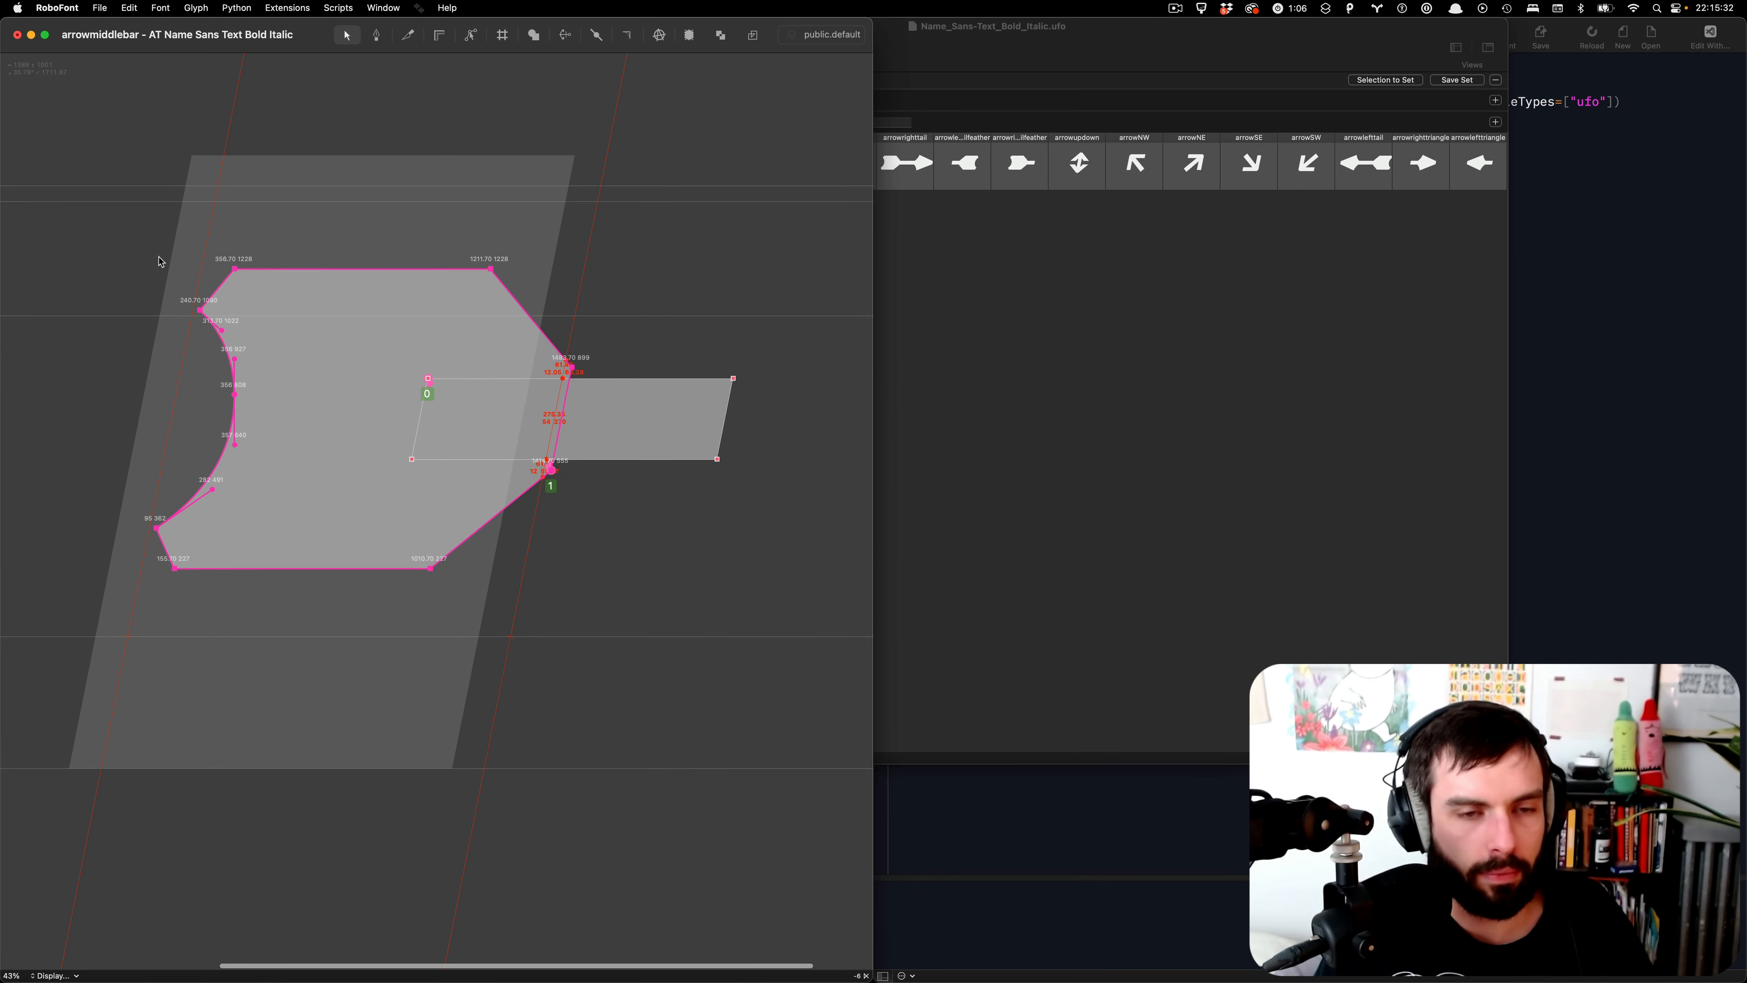
- In make-arrowmiddle-bar.py, begin an offset term by adding + after the first guideline's x value of 0
click(1684, 321)
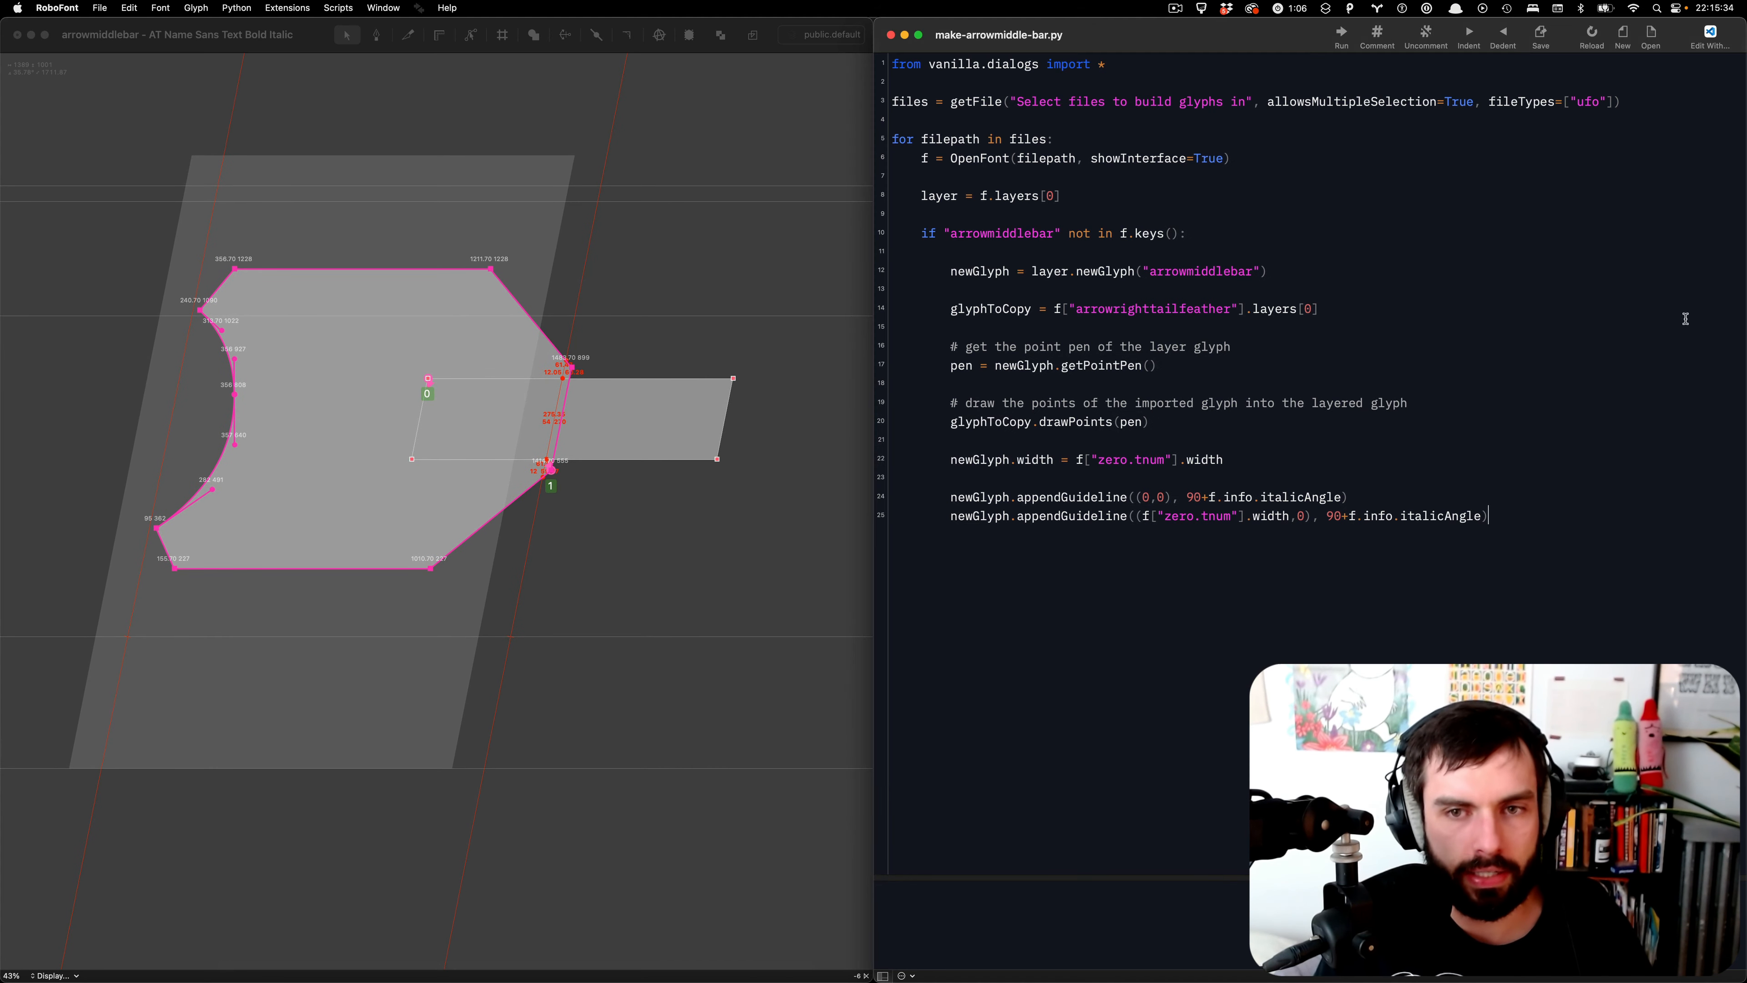
click(1149, 496)
text(+)
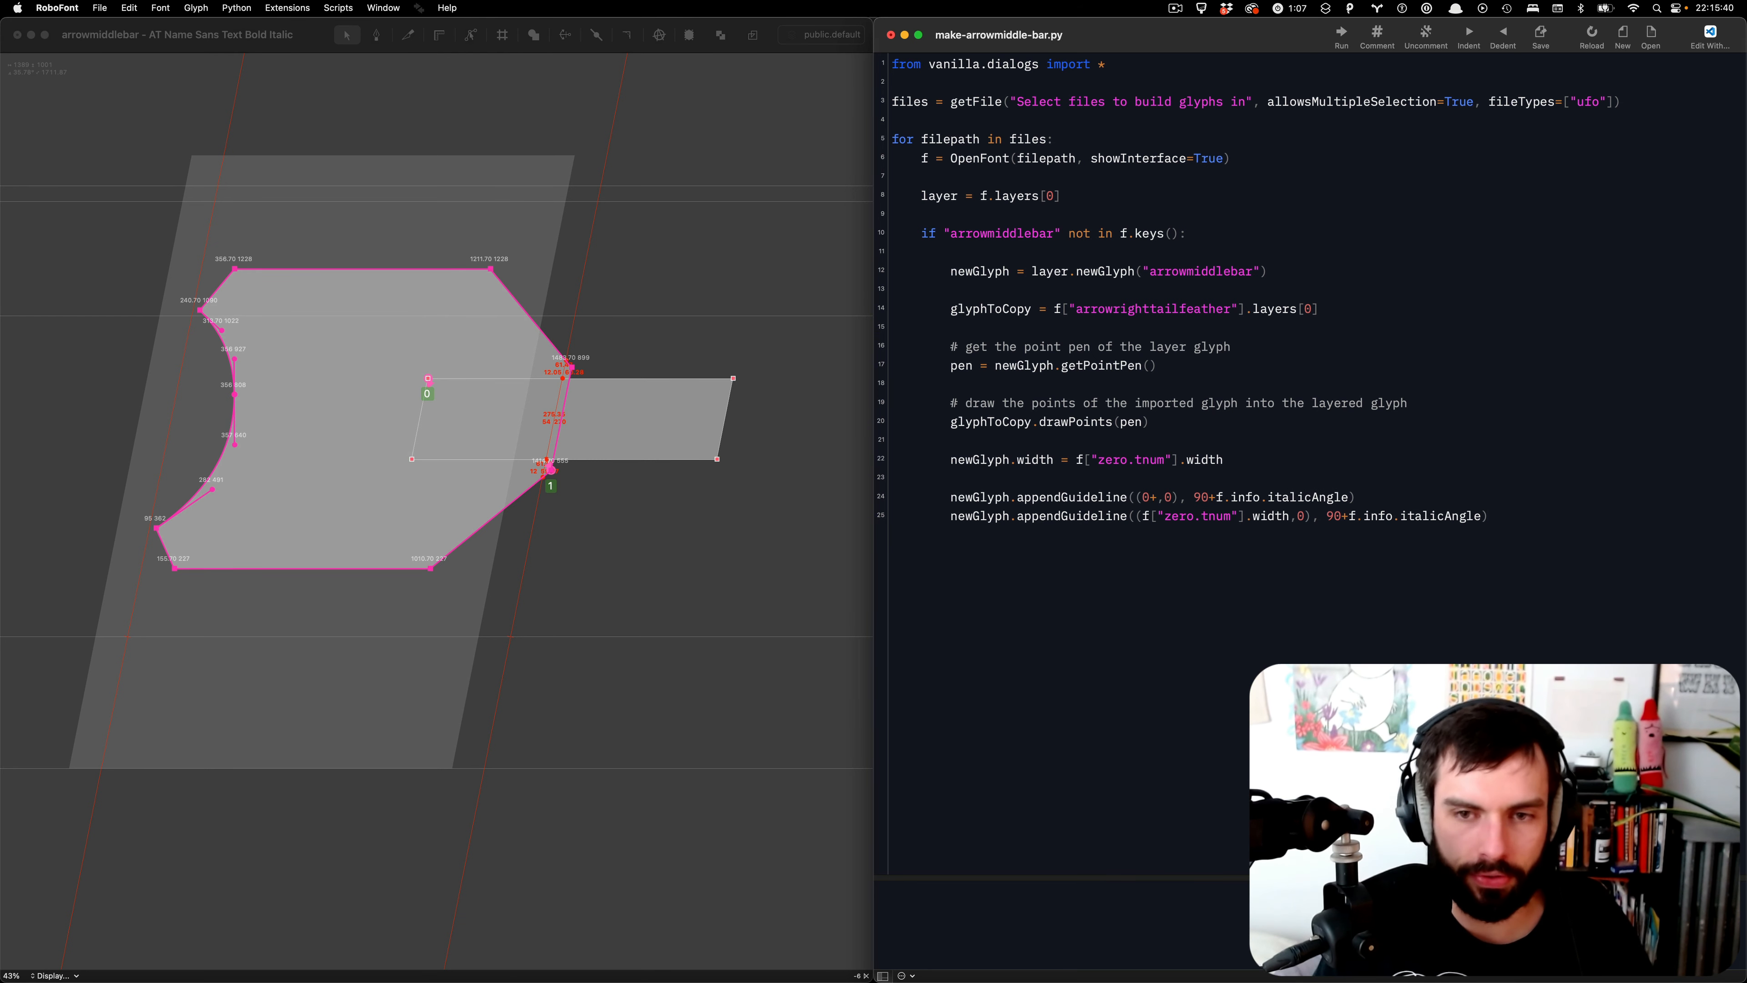
- Switch to VS Code, search the source folder for italicOffset and open its definition in draw-grid-of-guides--route_sans.py
key(ctrl+Left)
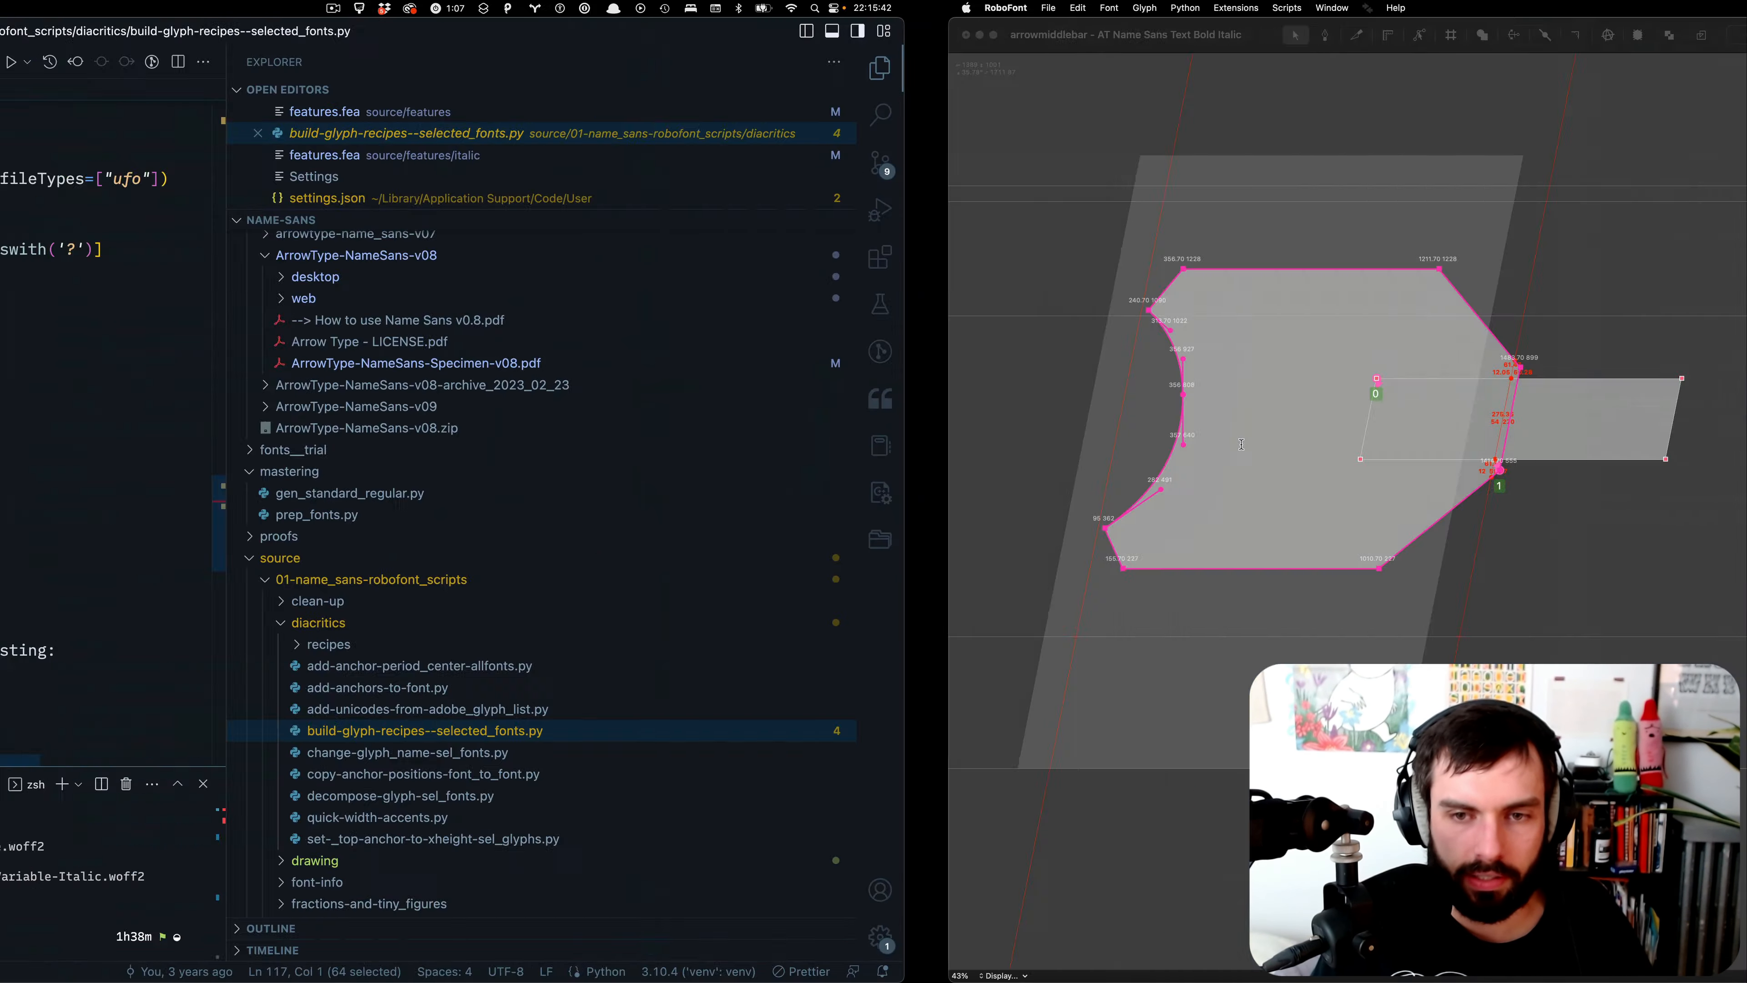
click(1724, 114)
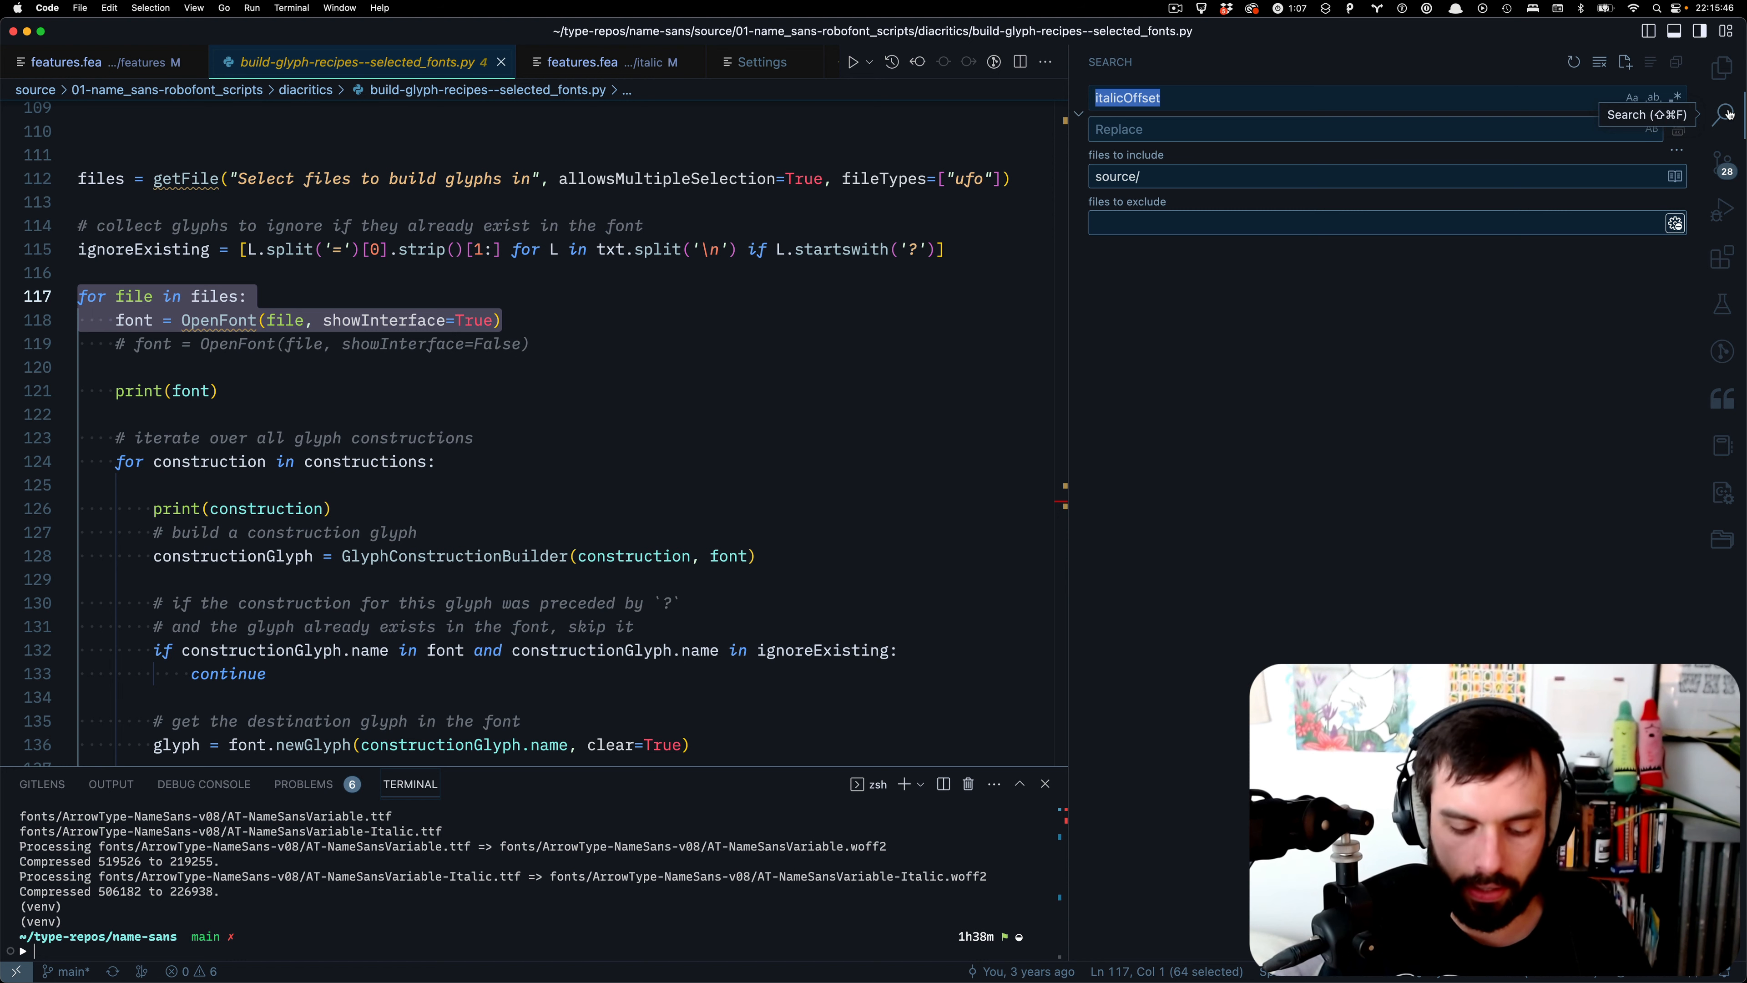
text(italicOf)
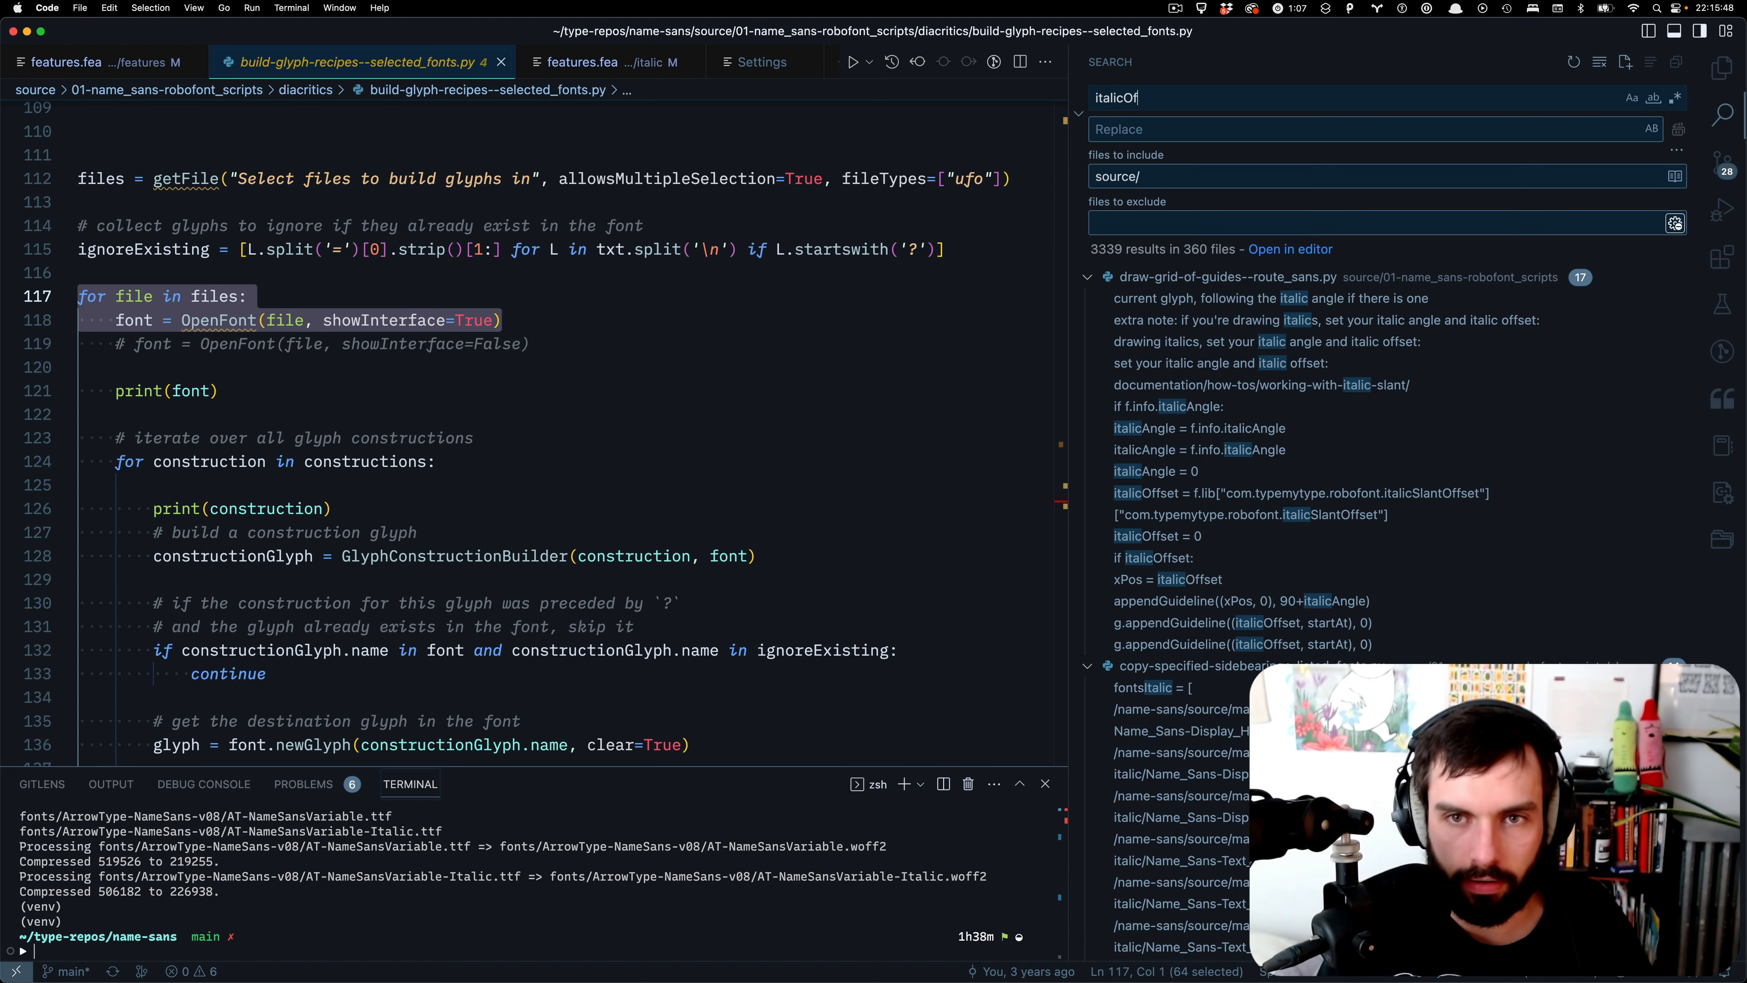
text(fset)
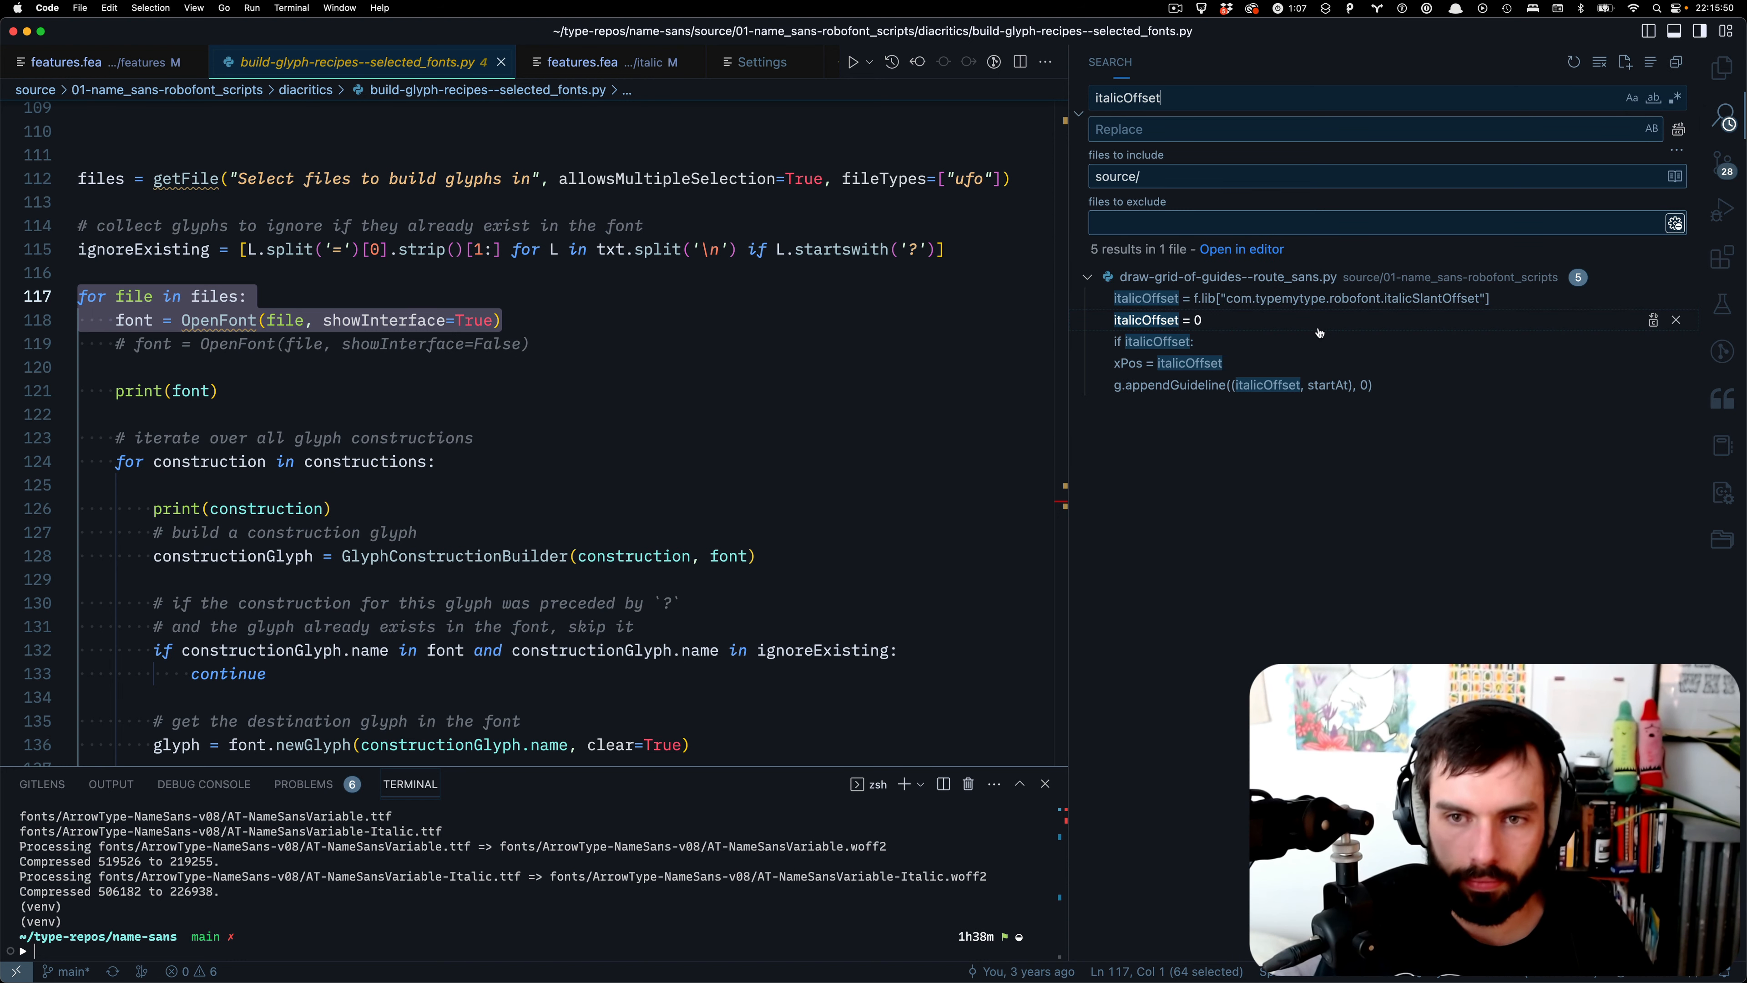
click(1327, 298)
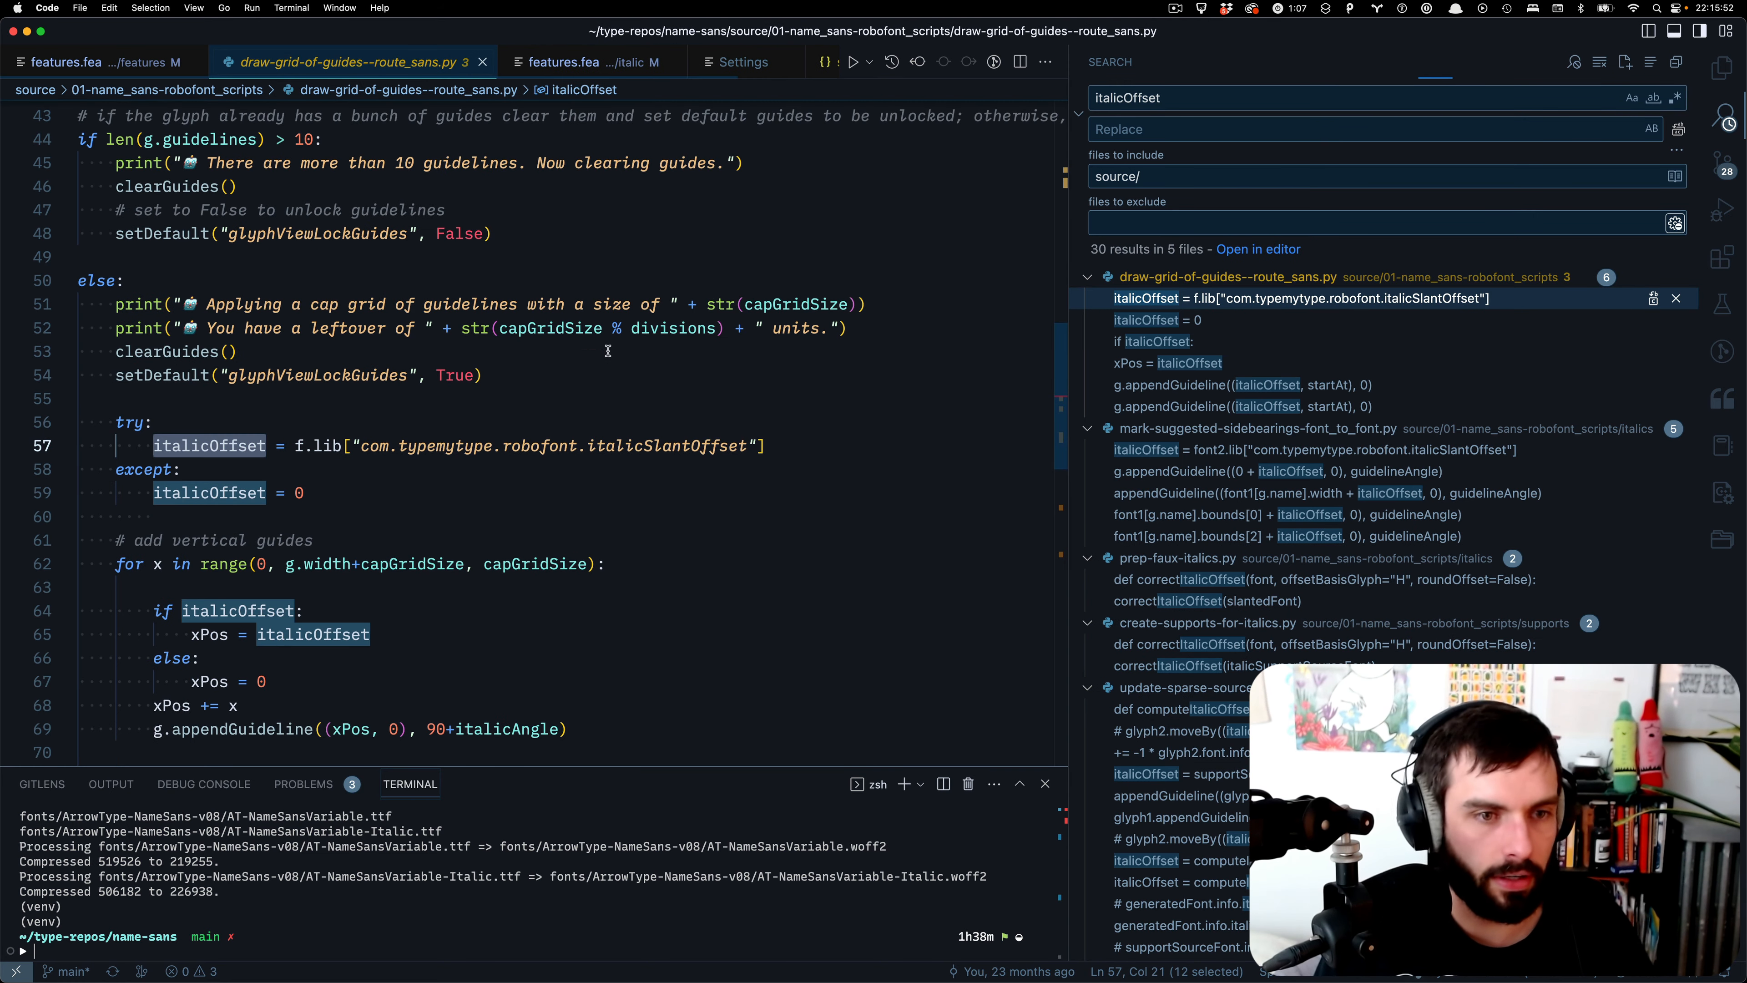
- Copy the try/except block defining italicOffset into RoboFont's make-arrowmiddle-bar.py below the layer assignment, aligning its indentation with the surrounding loop code
drag(791, 446, 141, 448)
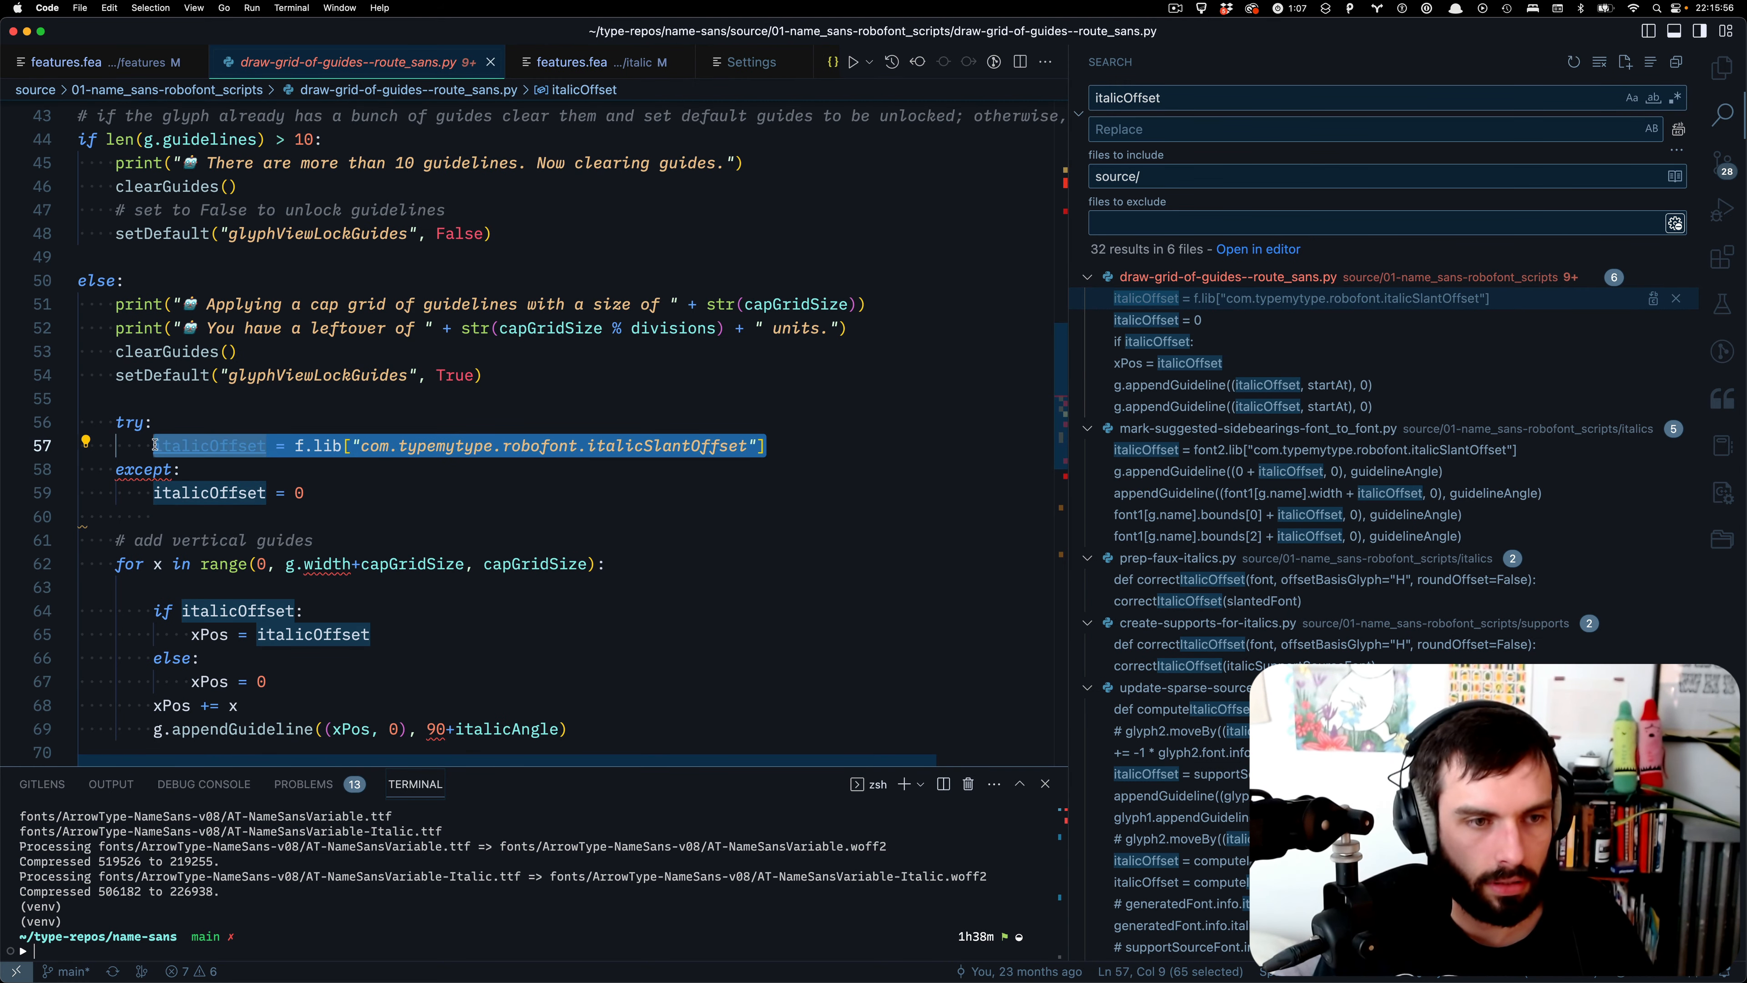
drag(308, 491, 115, 422)
key(super+c)
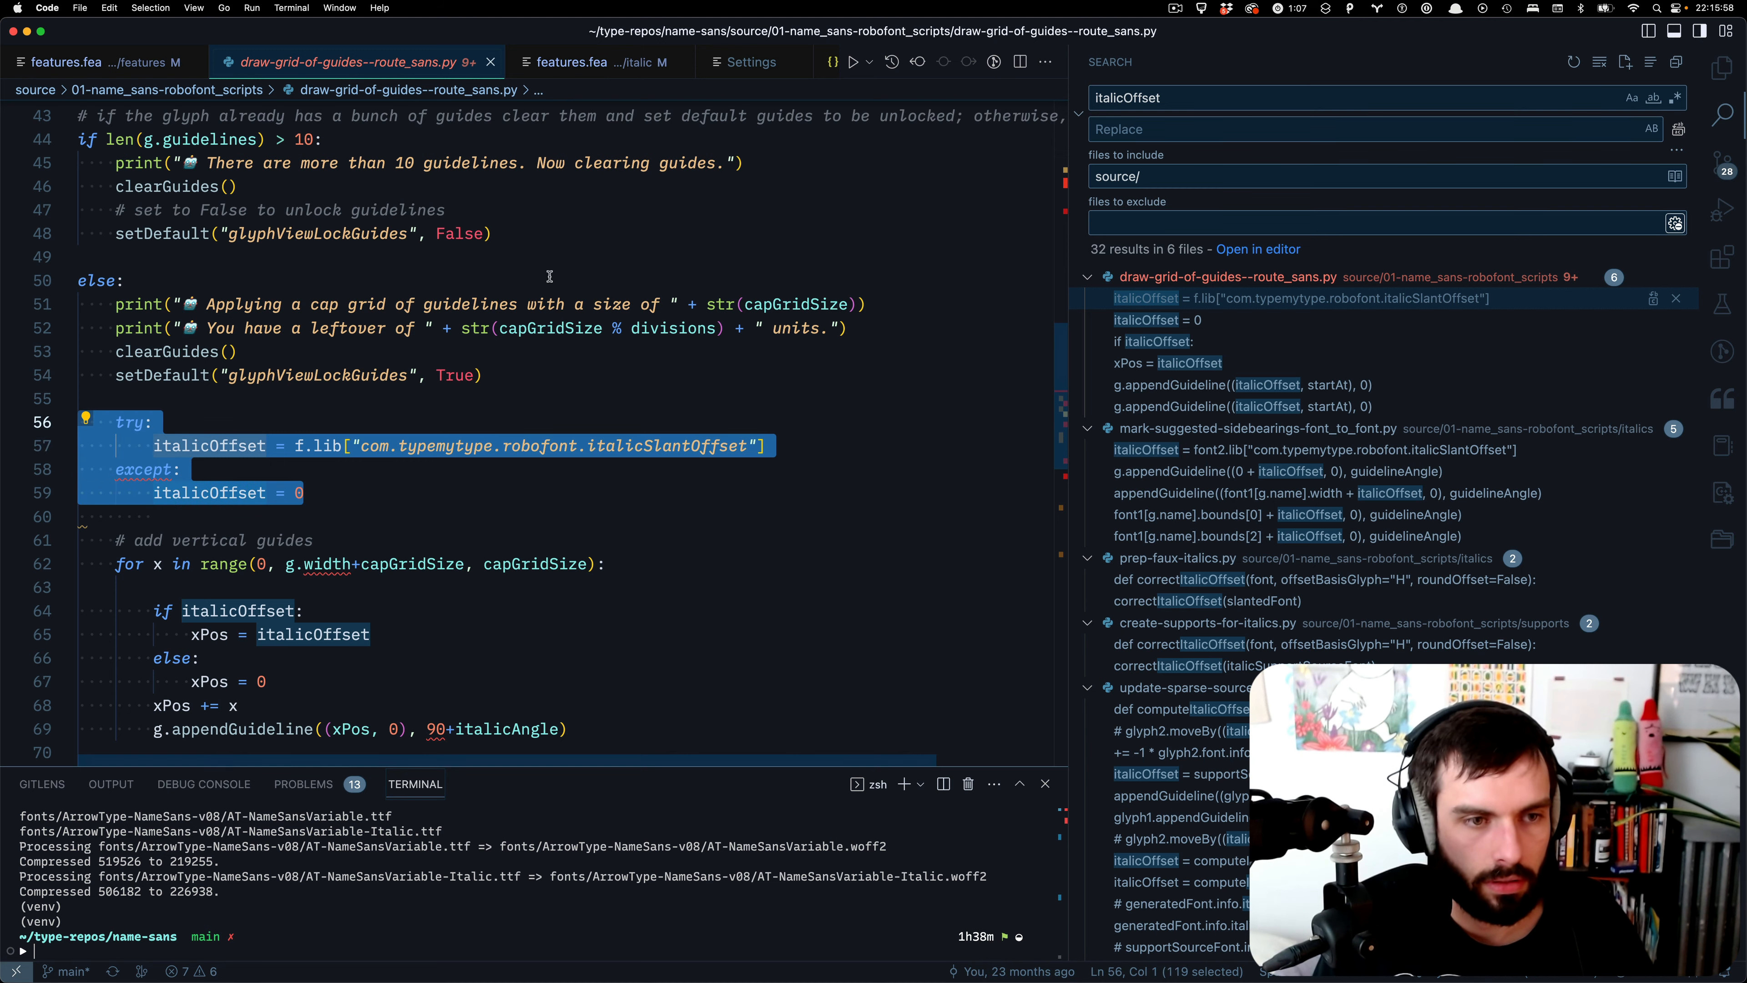
key(super+Tab)
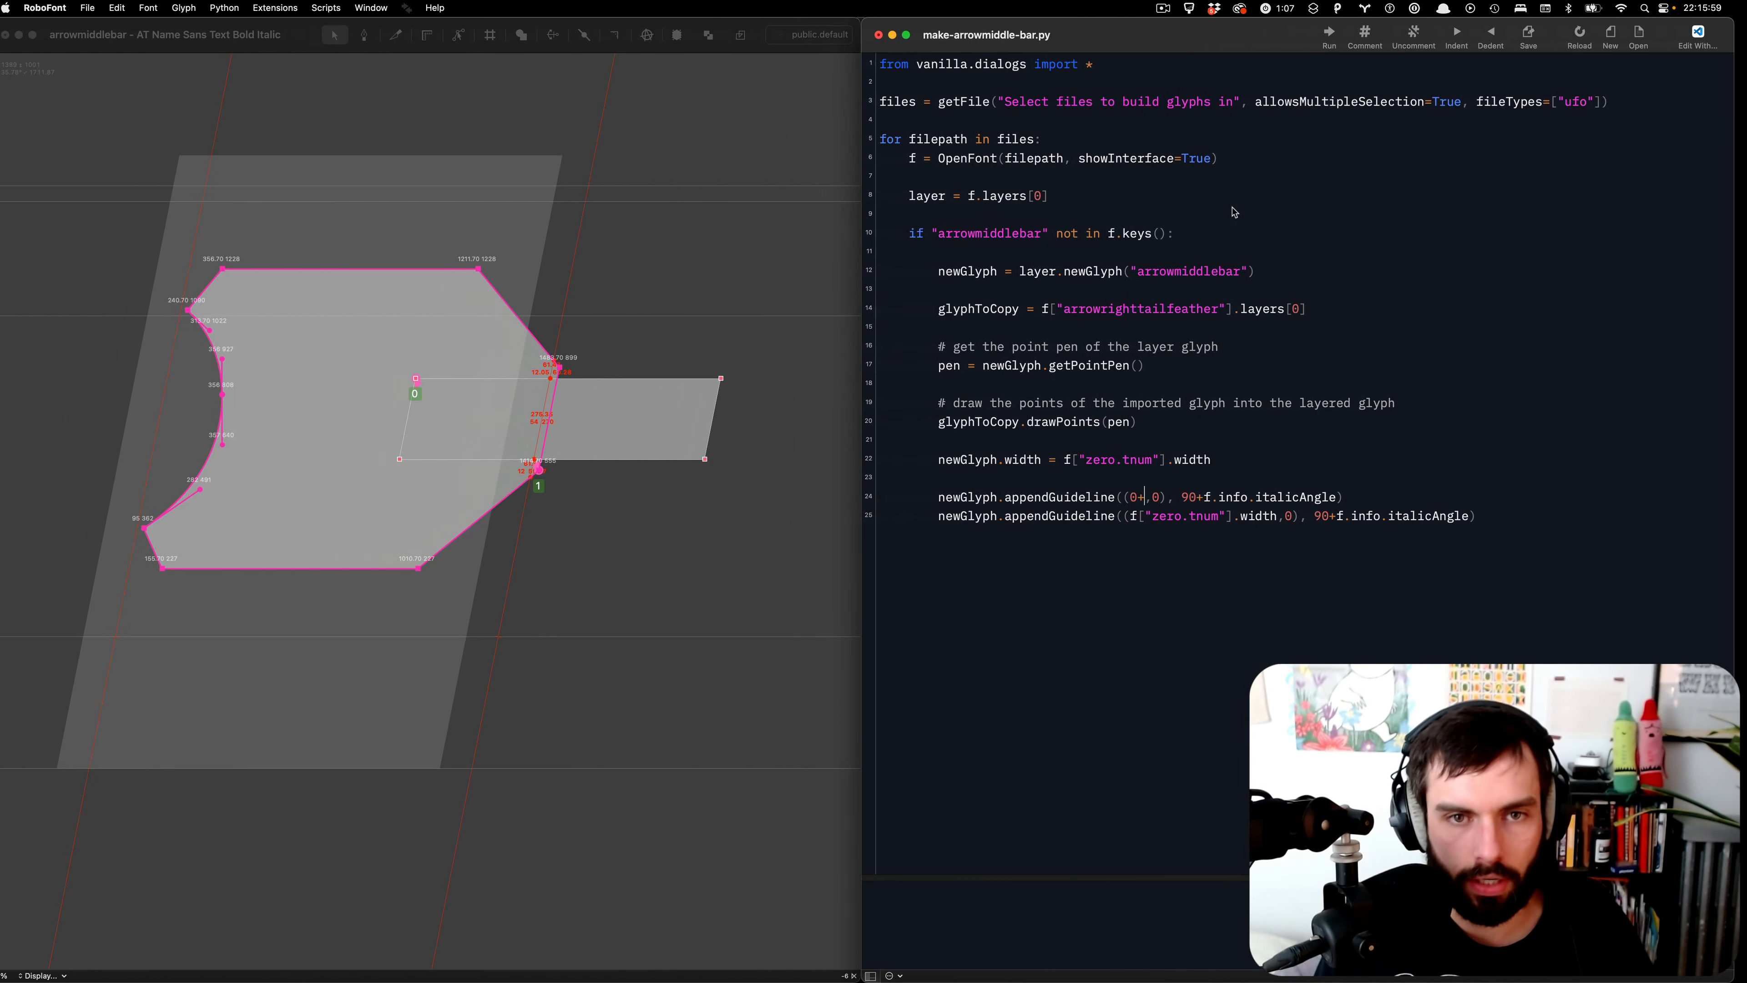
click(1244, 198)
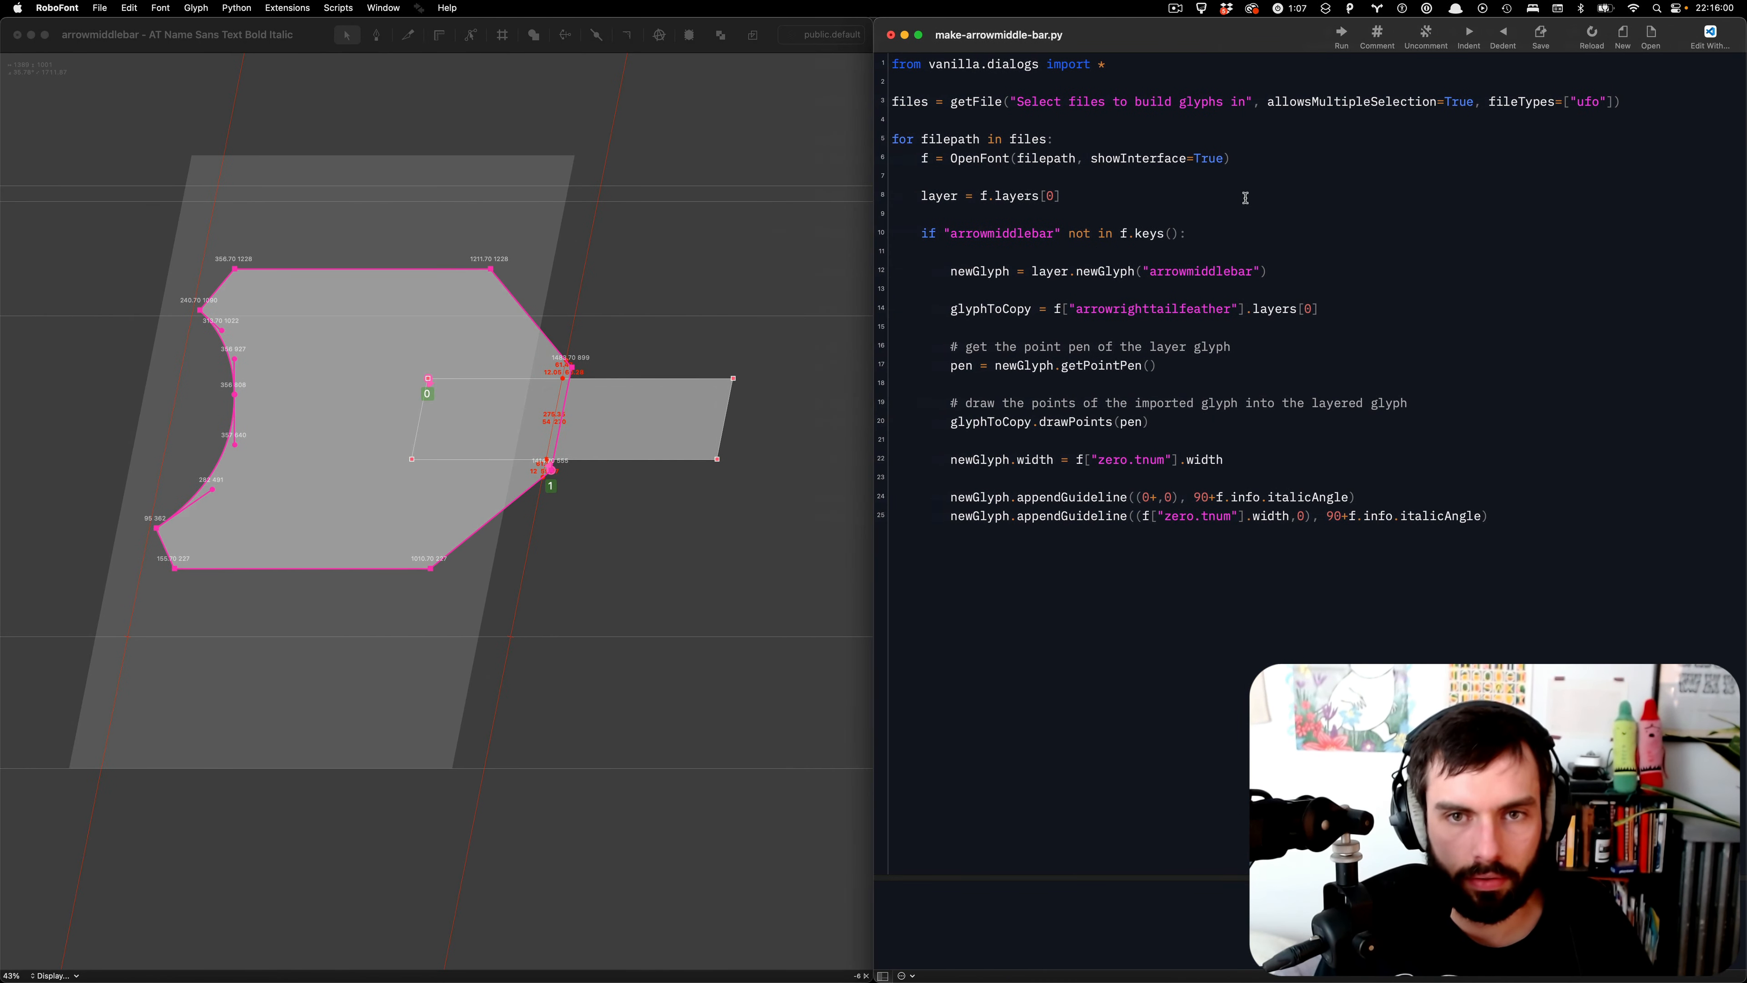
key(Return)
key(Return)
key(Return)
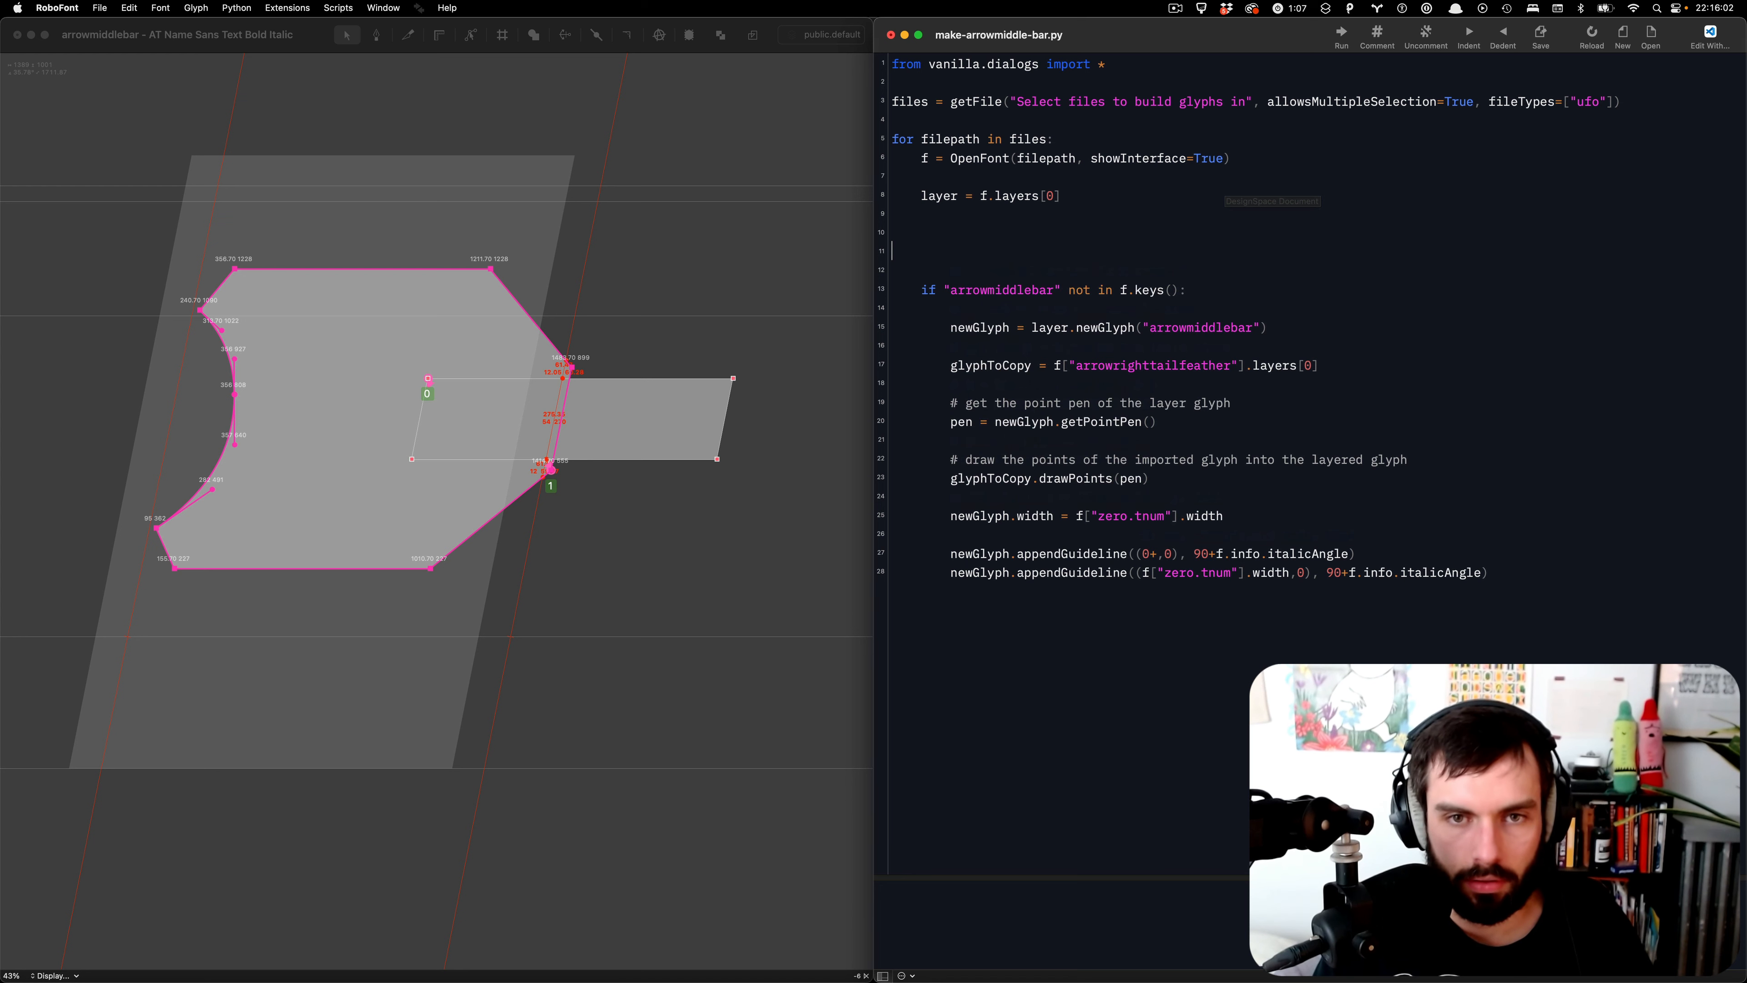
key(super+v)
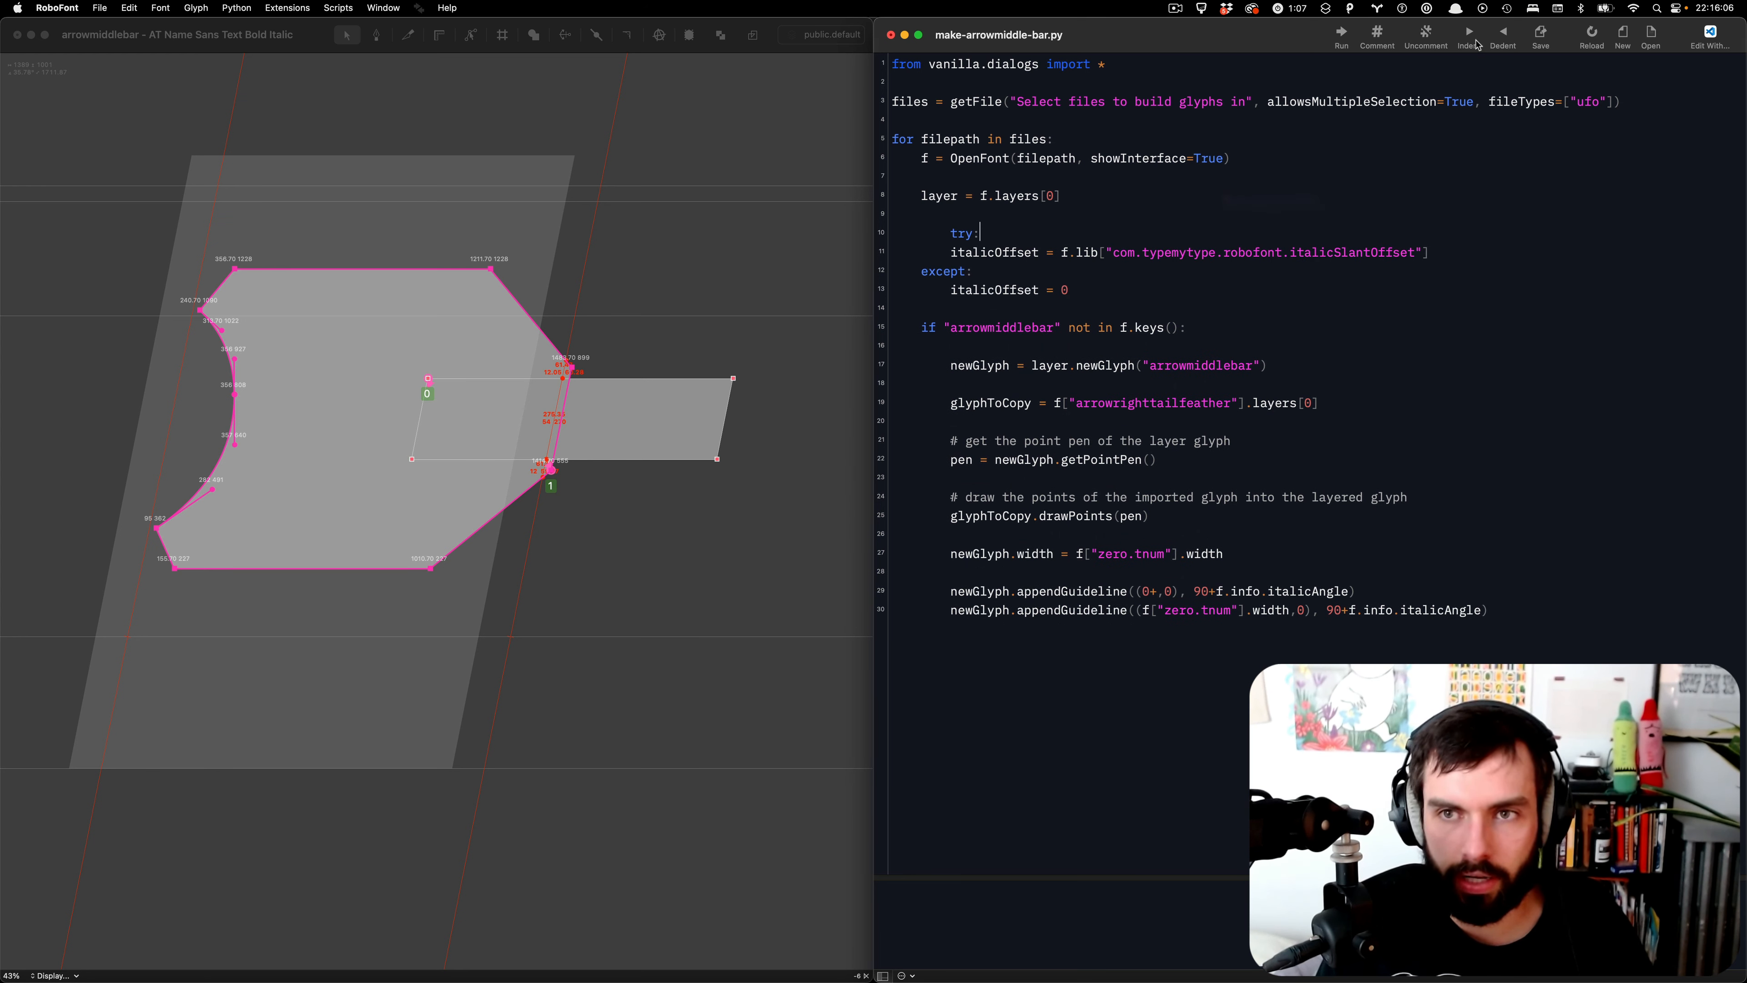
click(1503, 35)
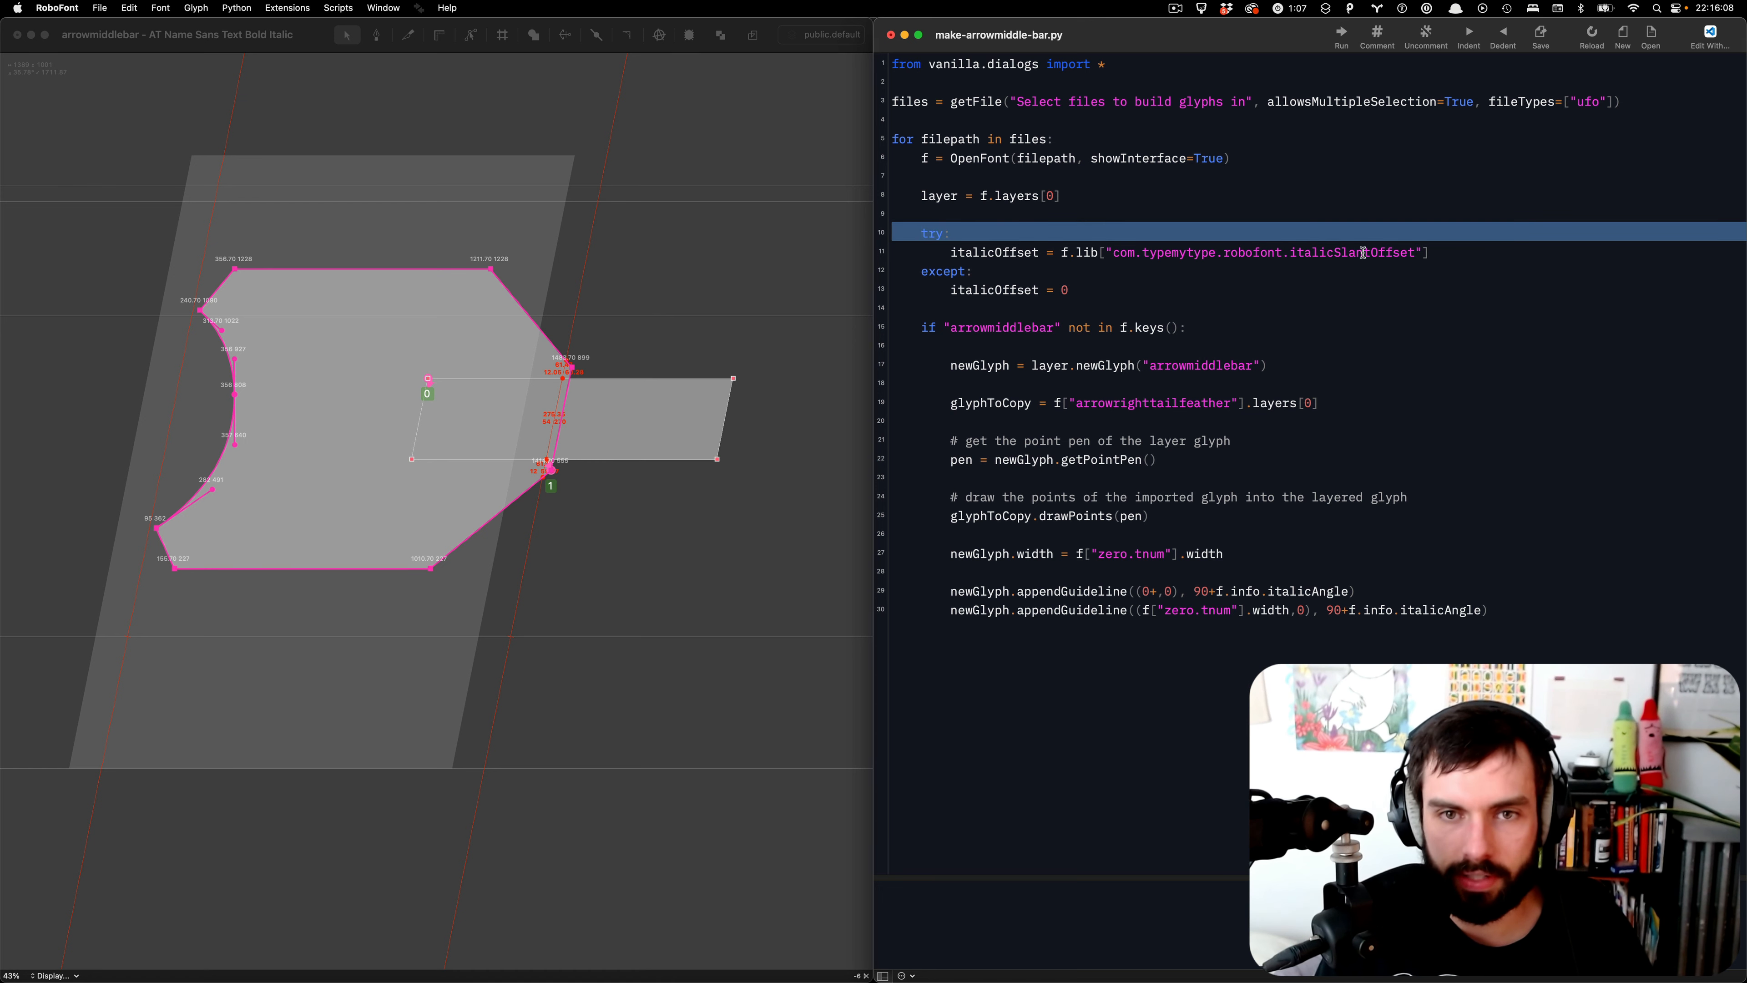
click(1359, 274)
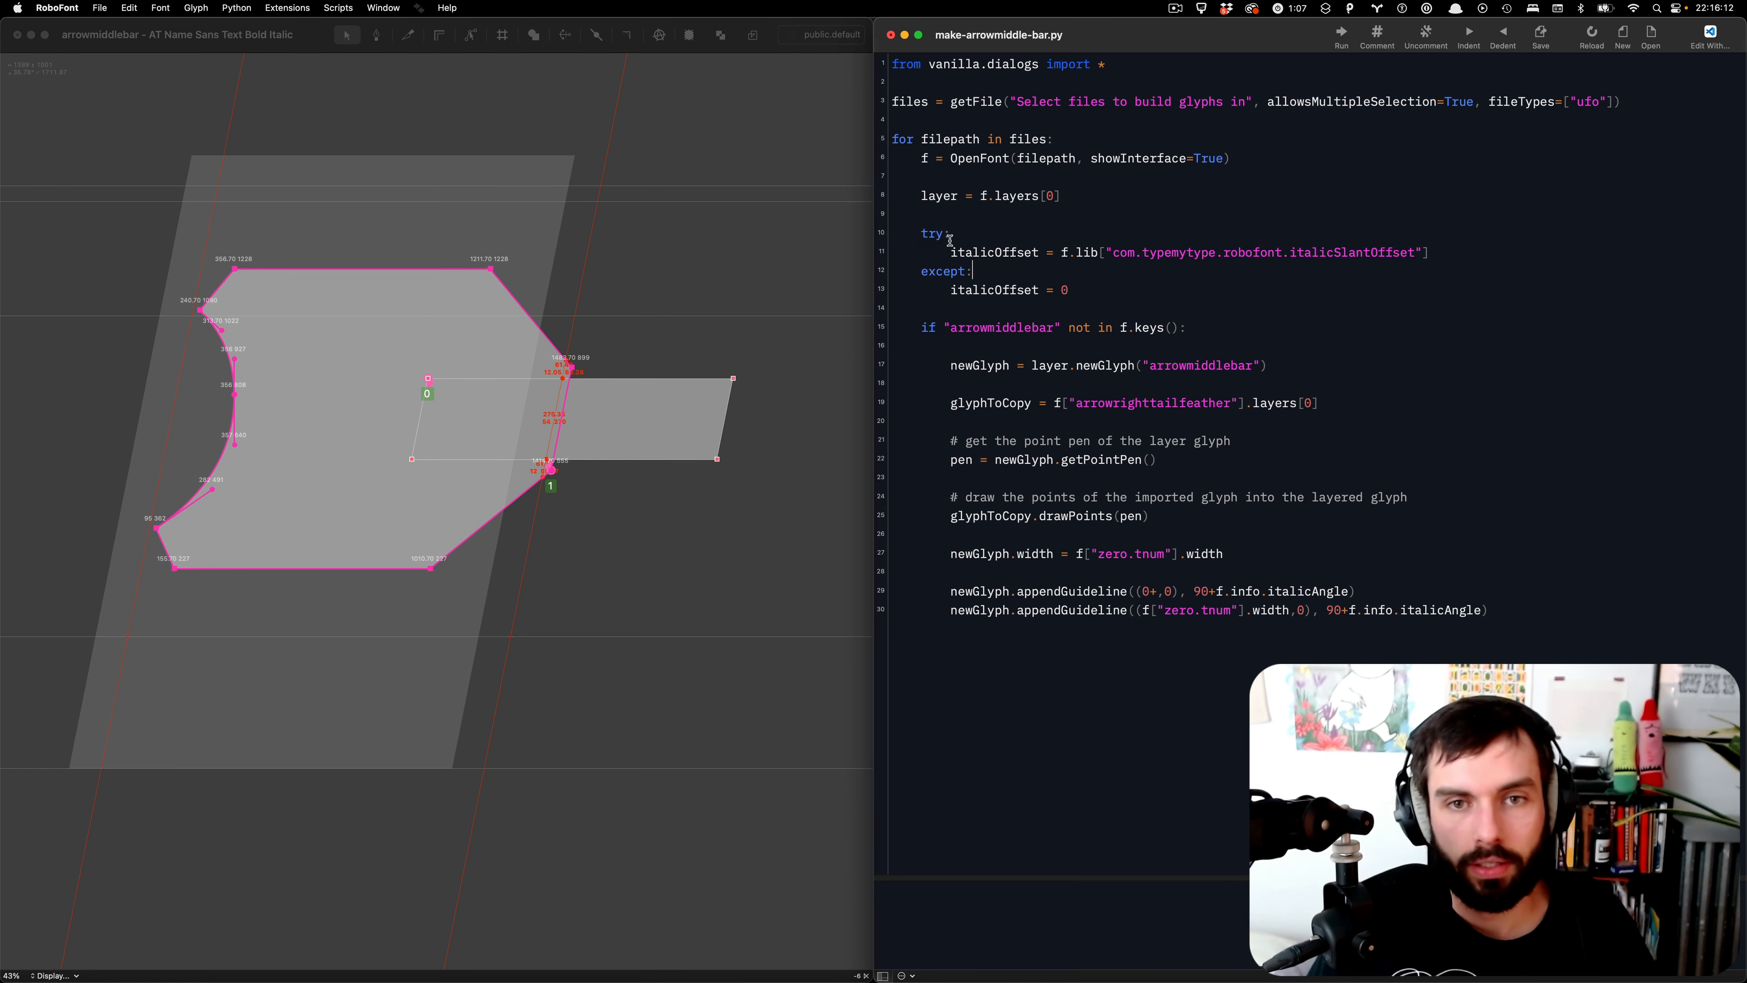
drag(929, 236, 1069, 245)
click(1418, 253)
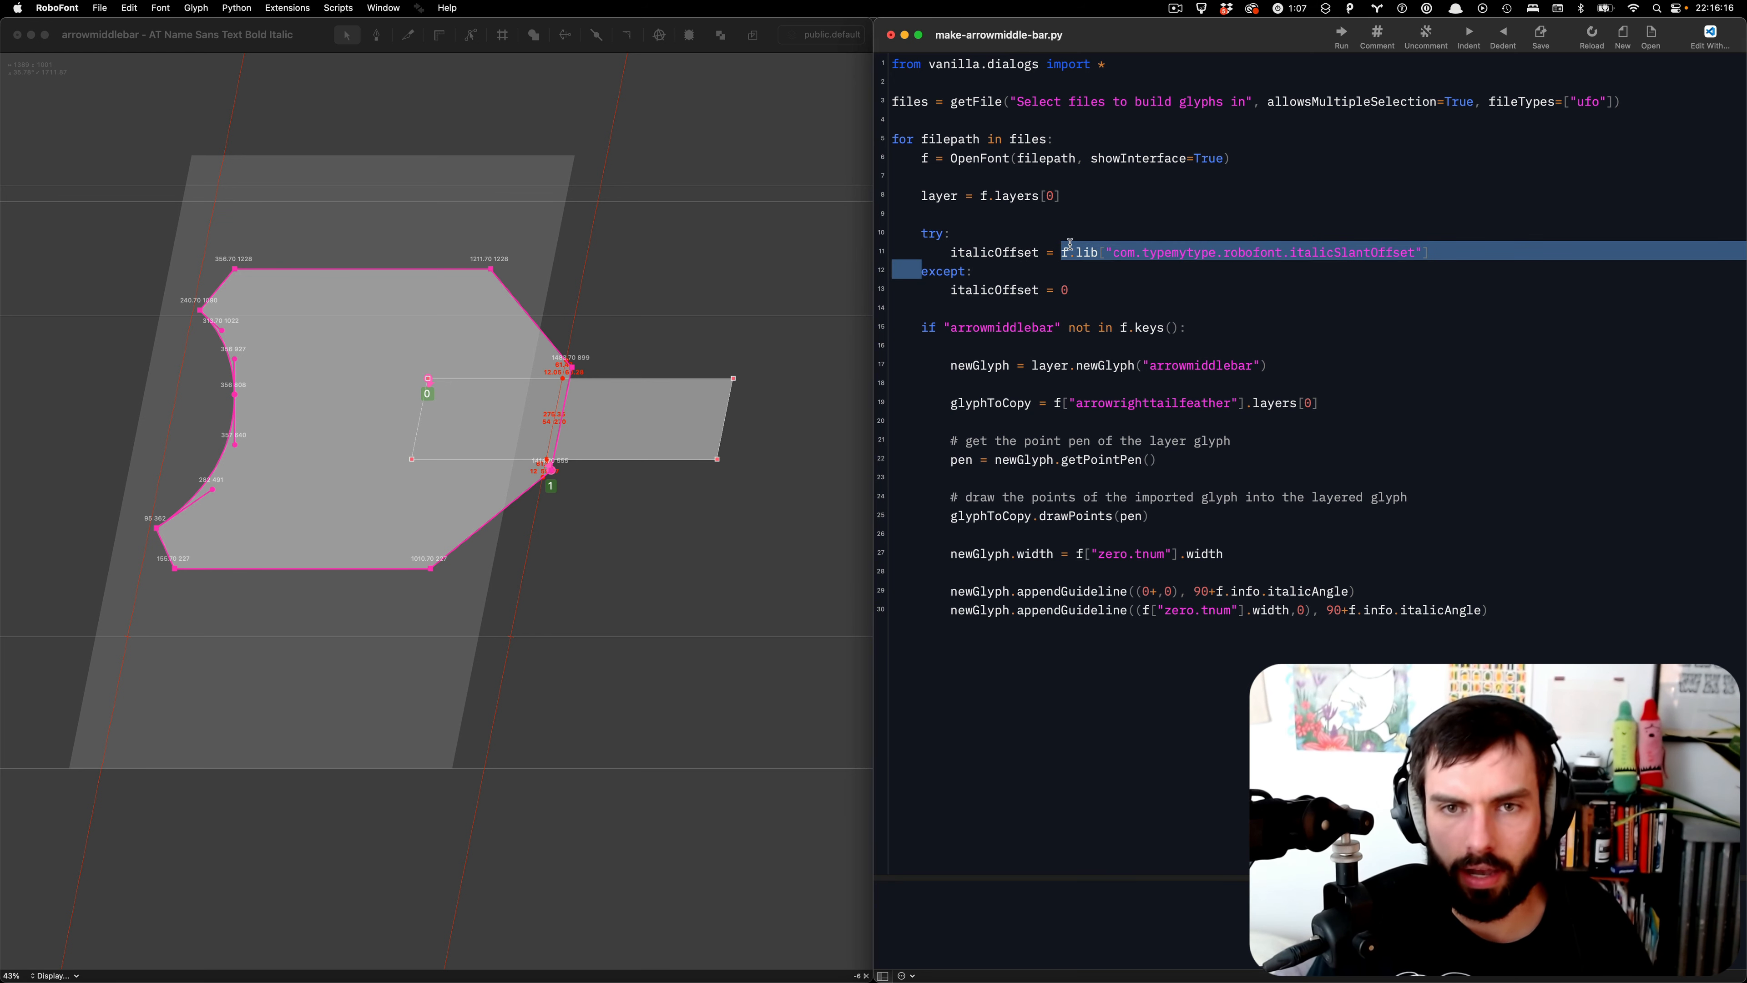
click(996, 290)
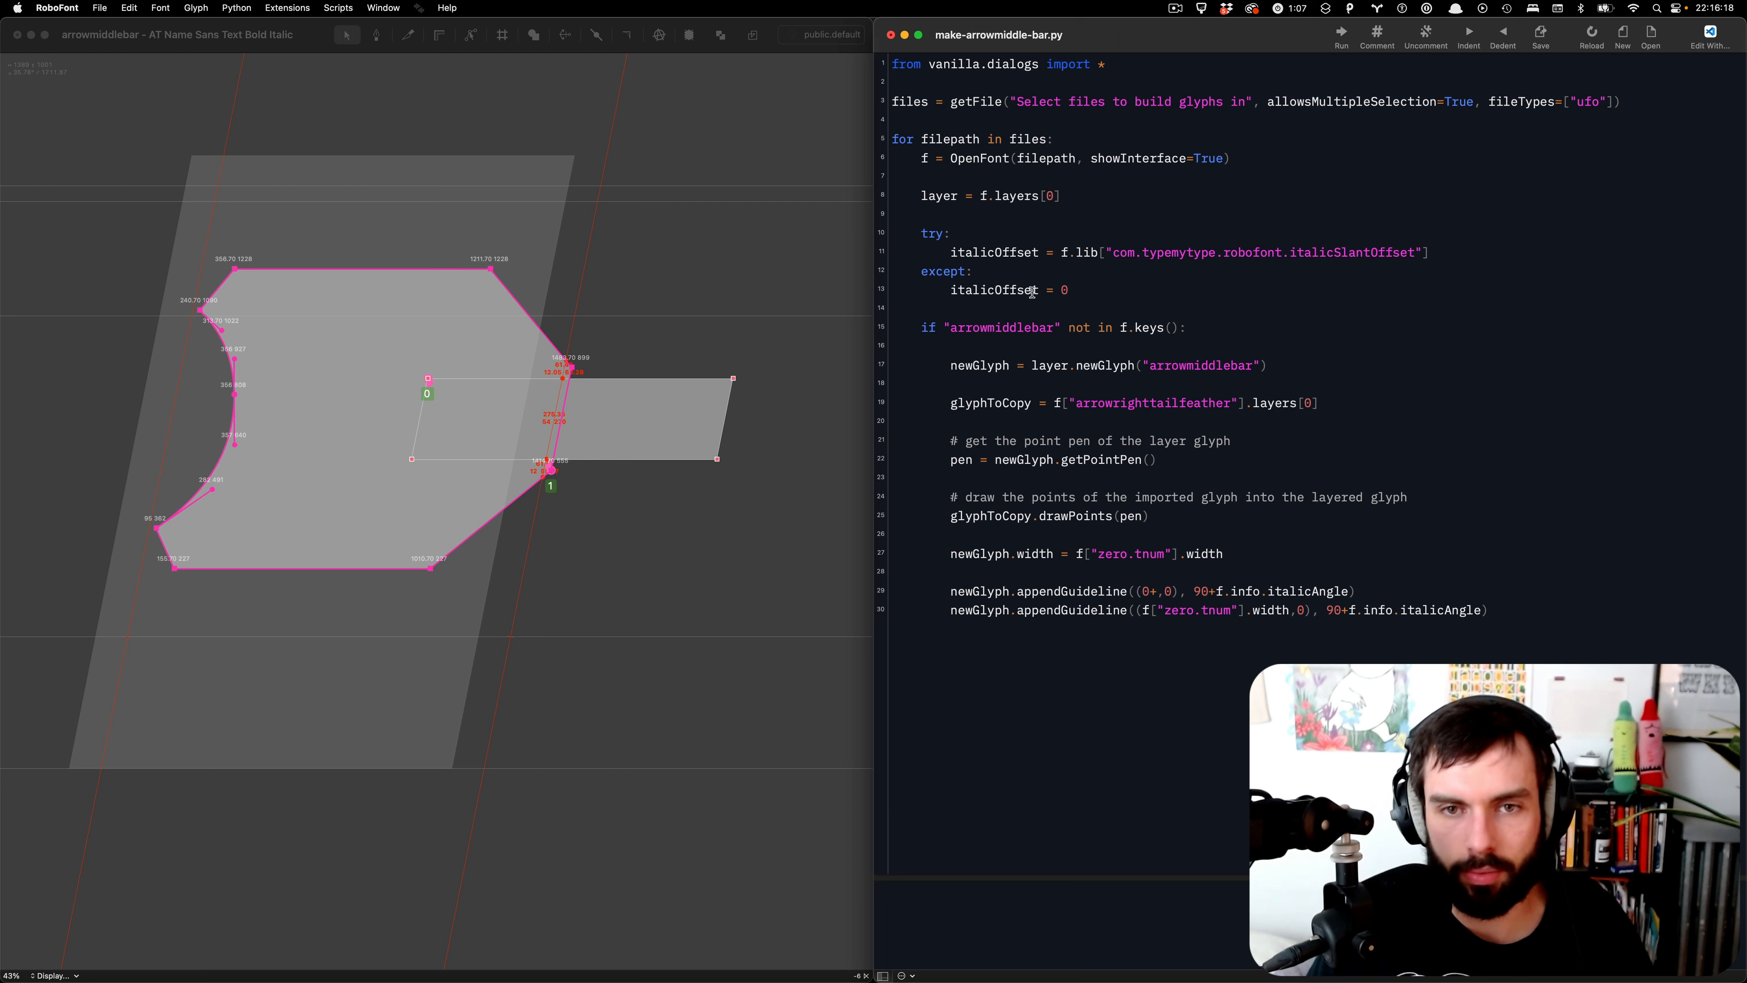
- Complete the first guideline's x position as 0+italicOffset
double_click(1022, 254)
key(super+c)
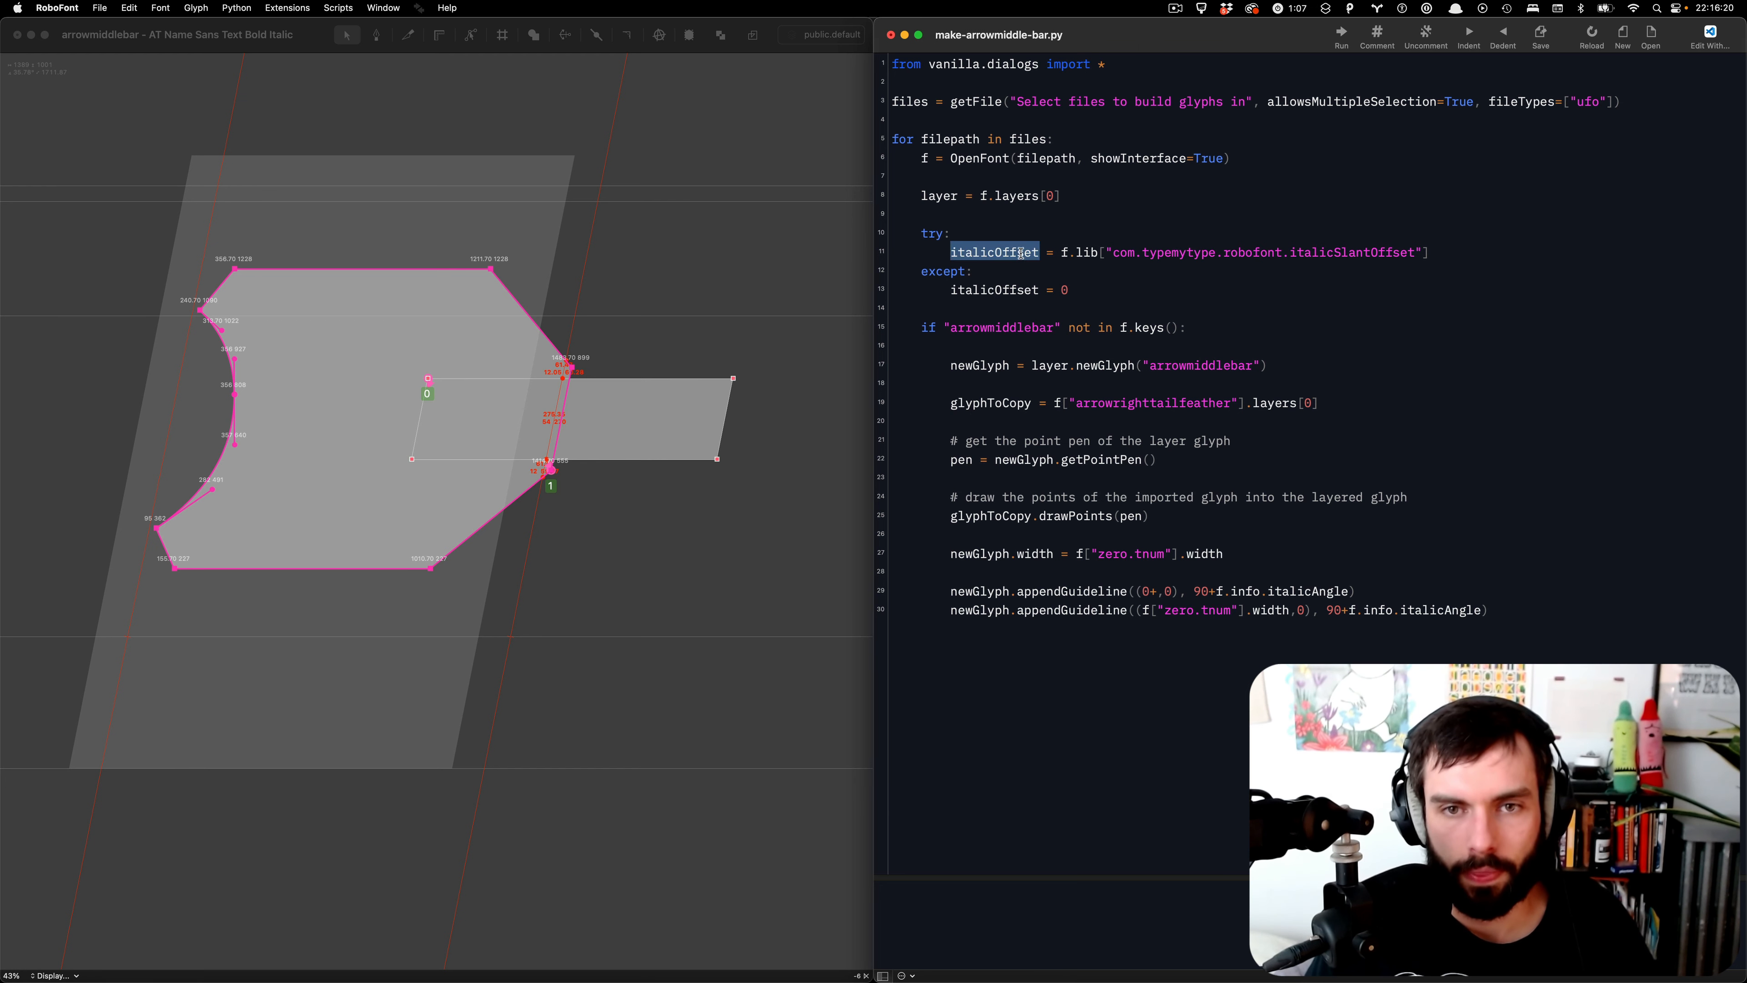
click(1156, 589)
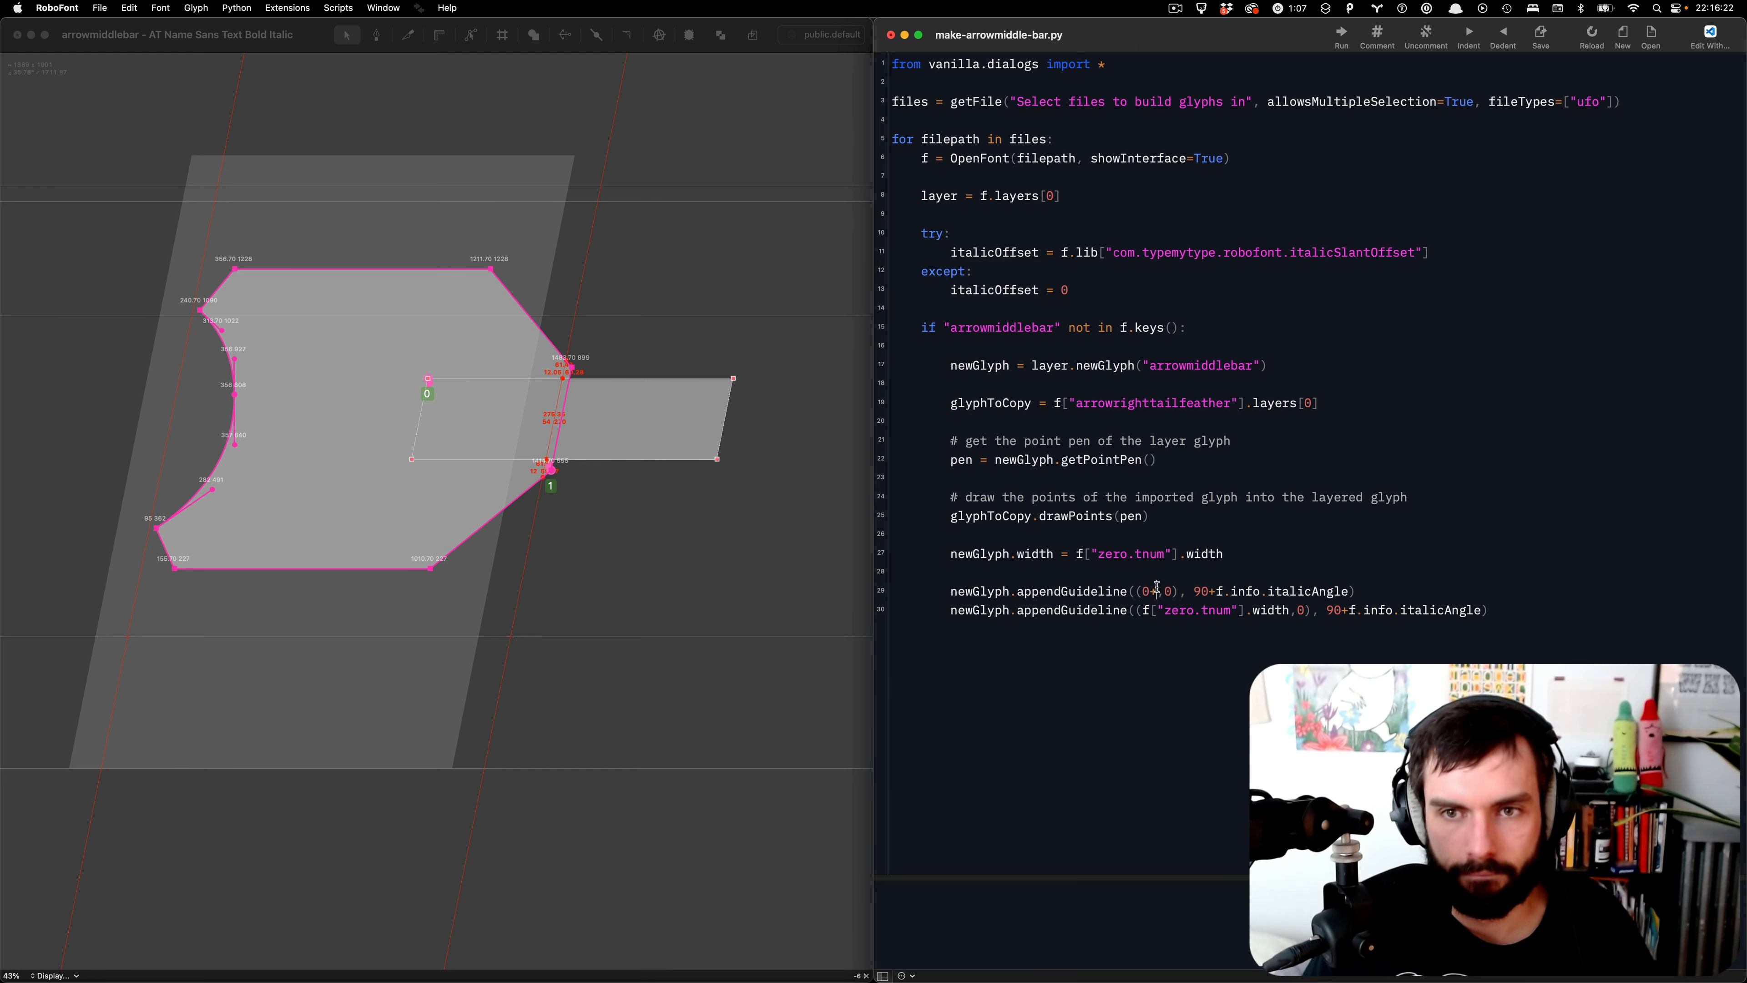
text(+)
key(super+v)
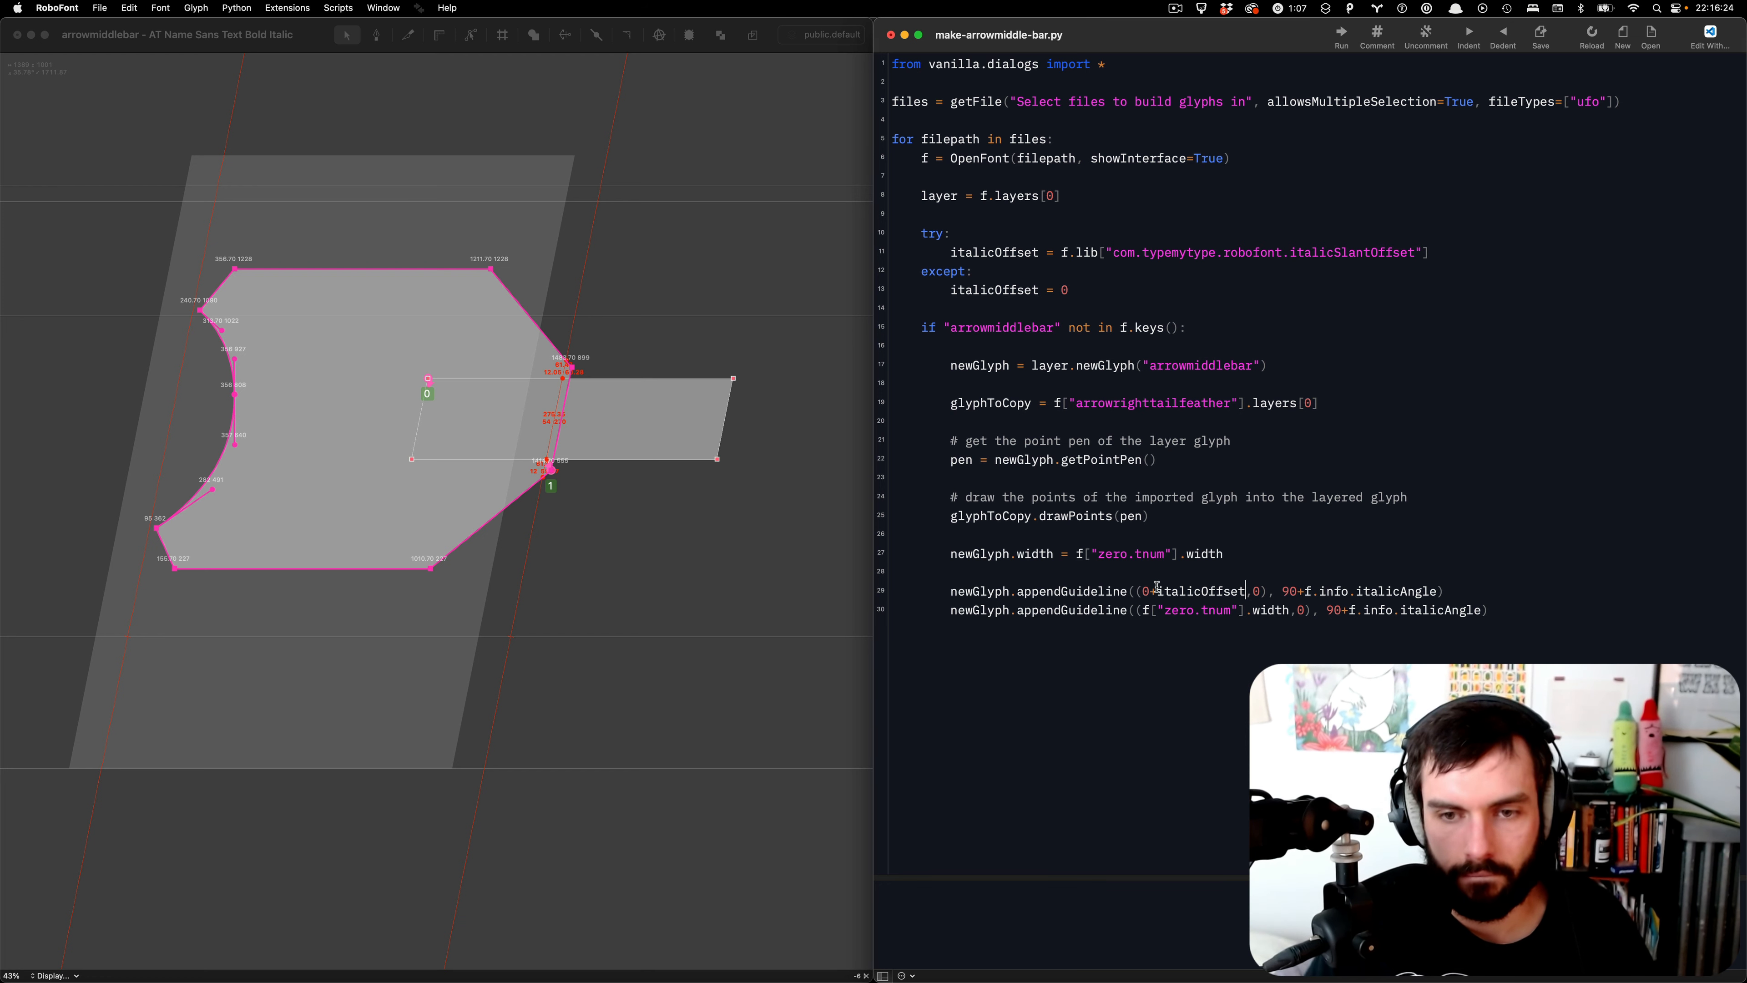
- Add +italicOffset to the second guideline's x position, after the zero.tnum width, with a single plus sign
drag(1150, 592, 1245, 592)
key(super+c)
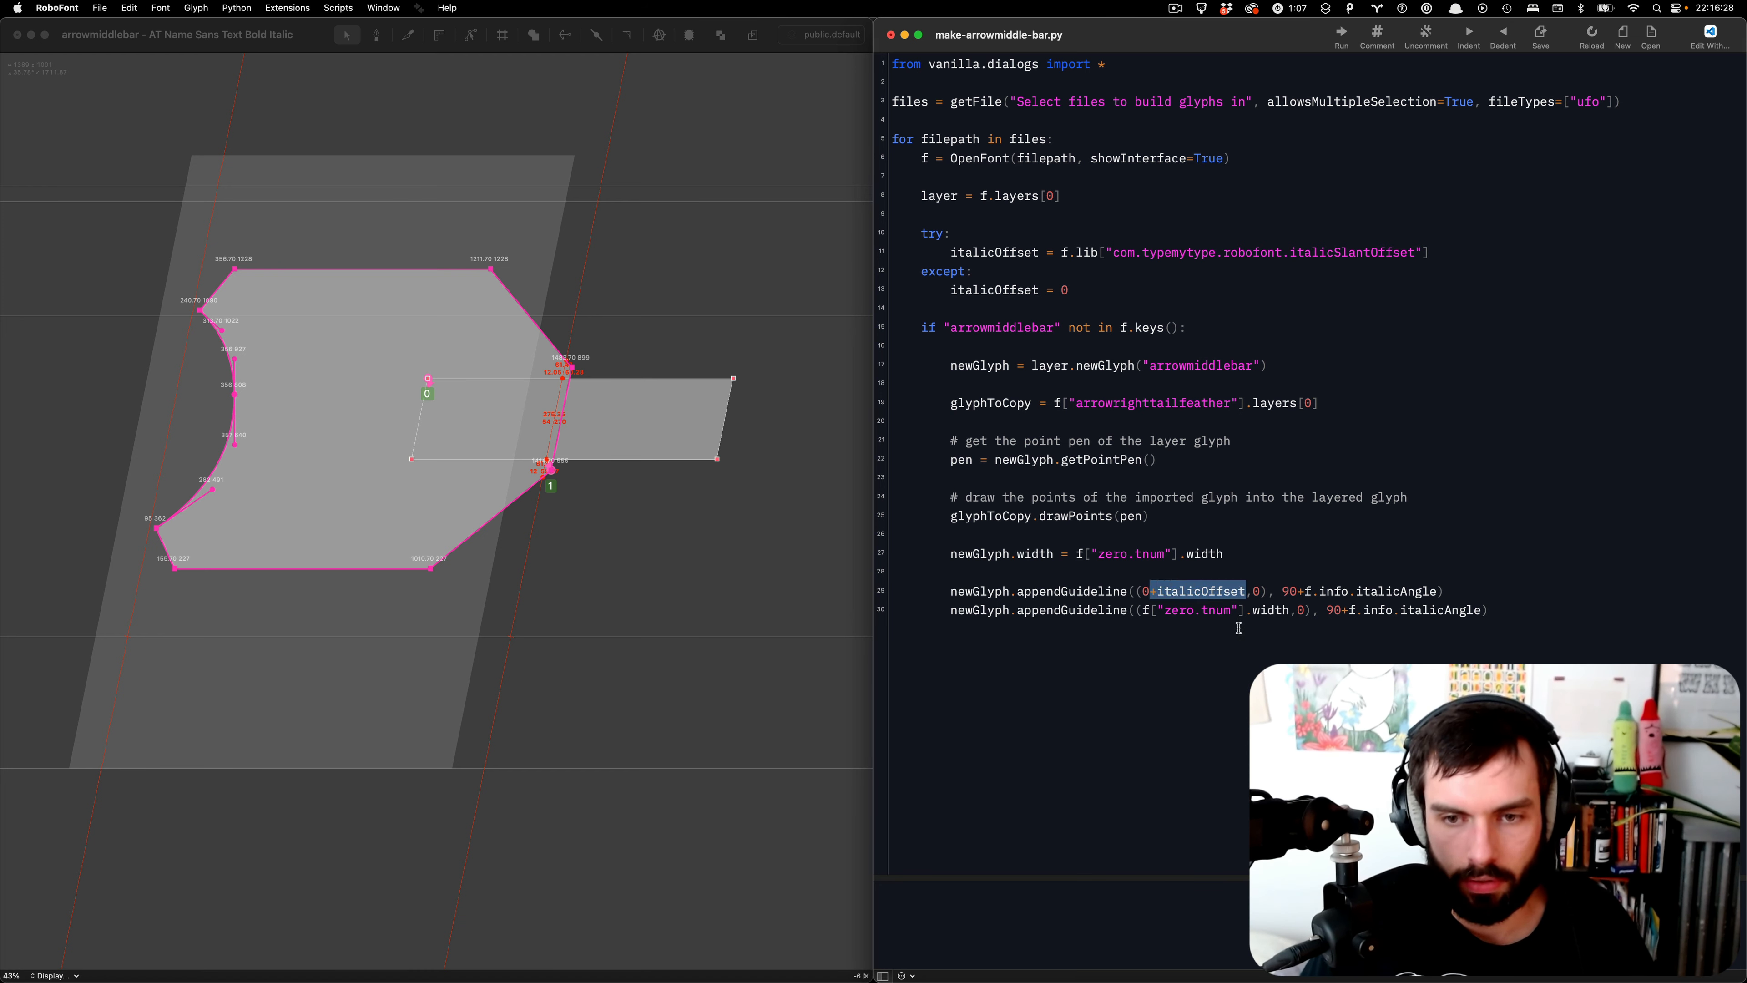
click(1291, 607)
key(super+v)
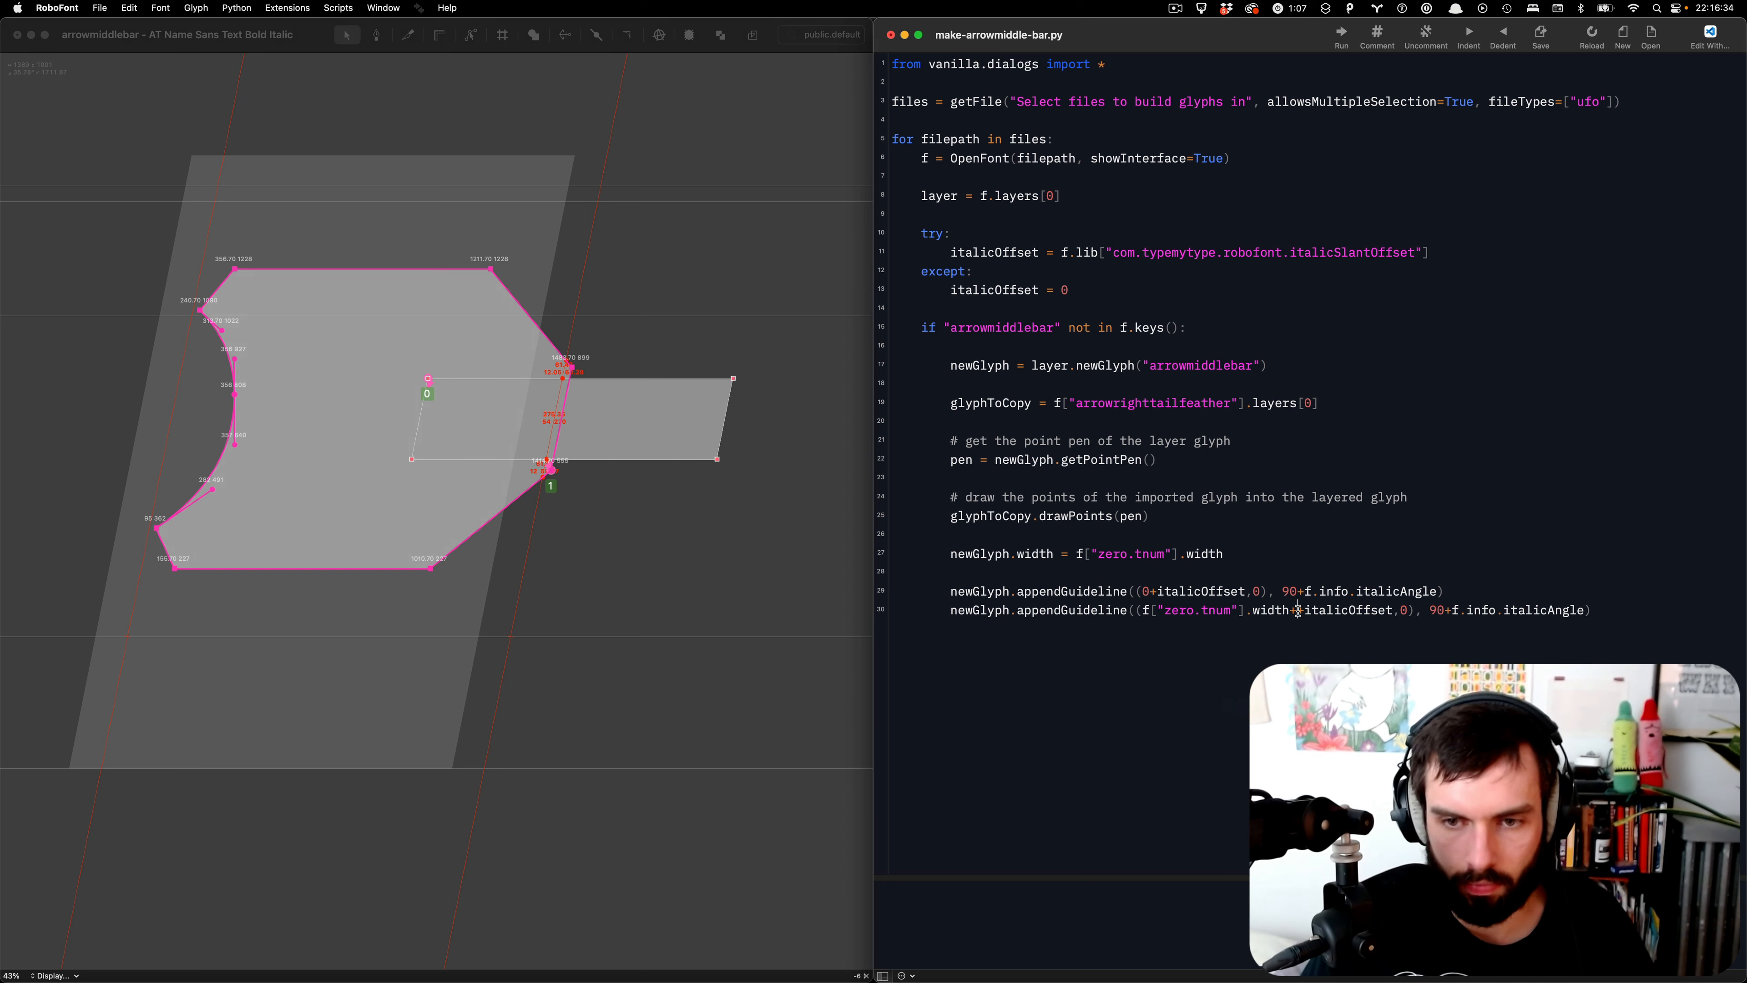
click(1298, 611)
key(BackSpace)
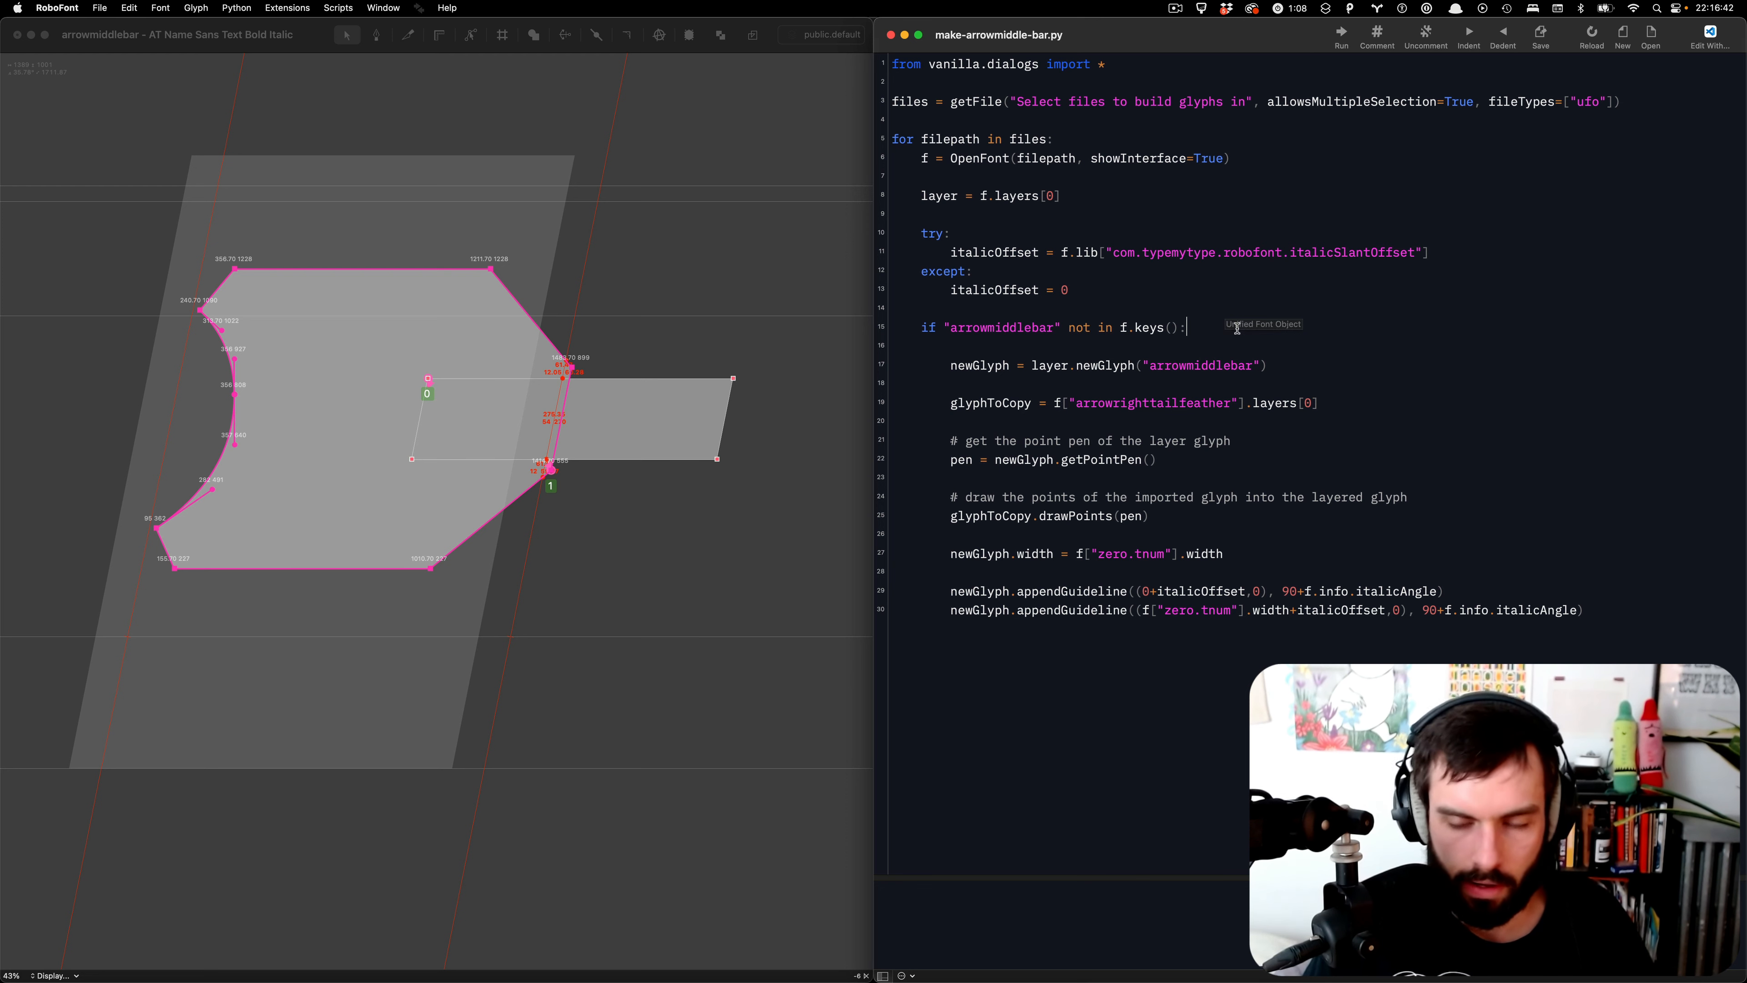
- Comment out the script's check for an existing arrowmiddlebar glyph and dedent the glyph-building block below it by one level
click(1378, 36)
drag(1644, 612, 845, 368)
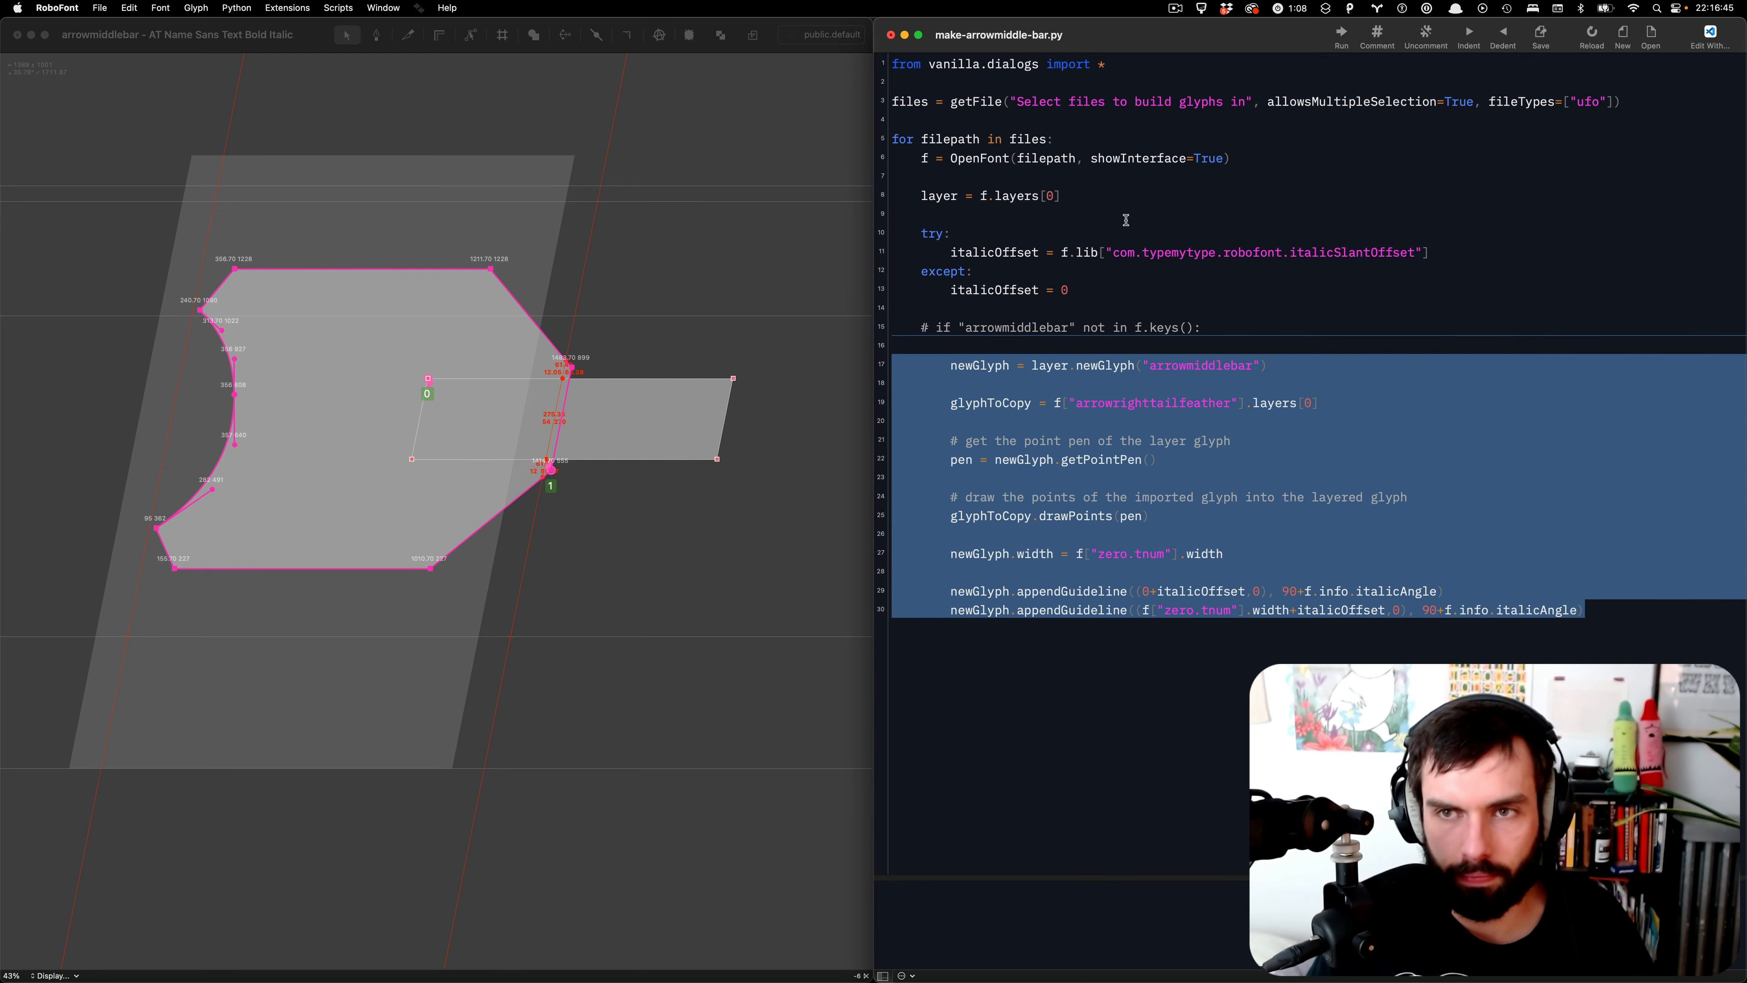
click(1503, 36)
click(1442, 327)
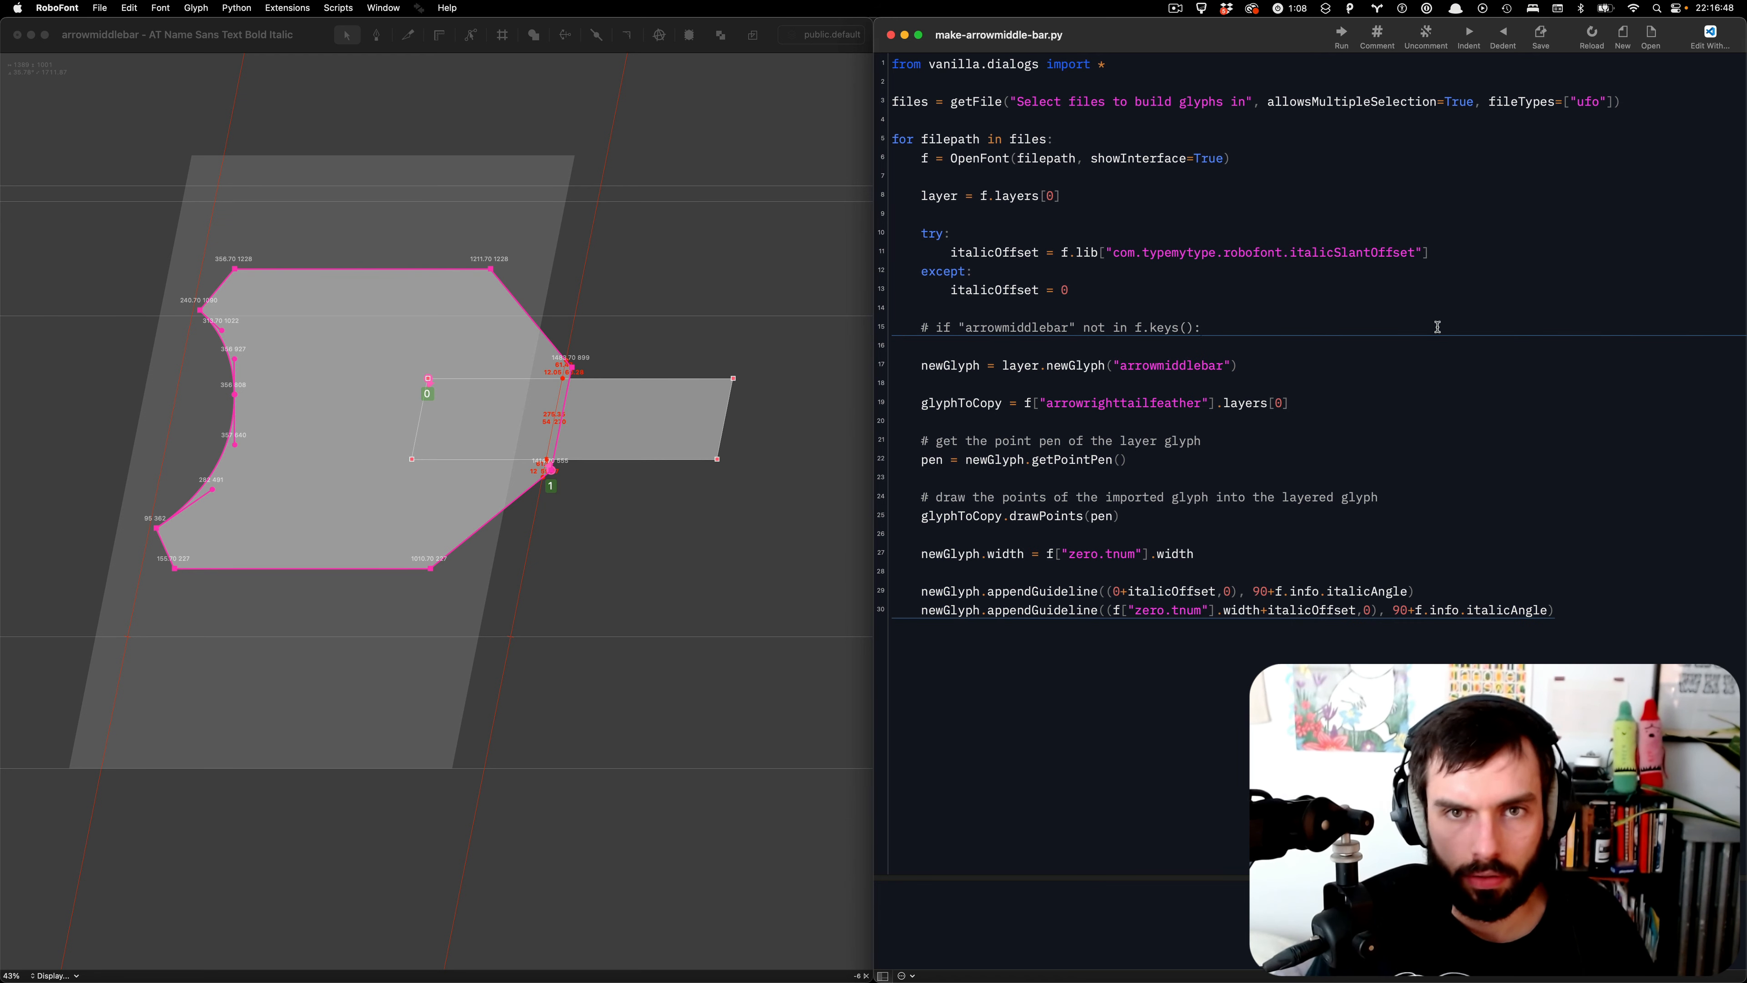
- Run the script on Name_Sans-Text_Bold_Italic.ufo to rebuild its arrowmiddlebar glyph
key(super+r)
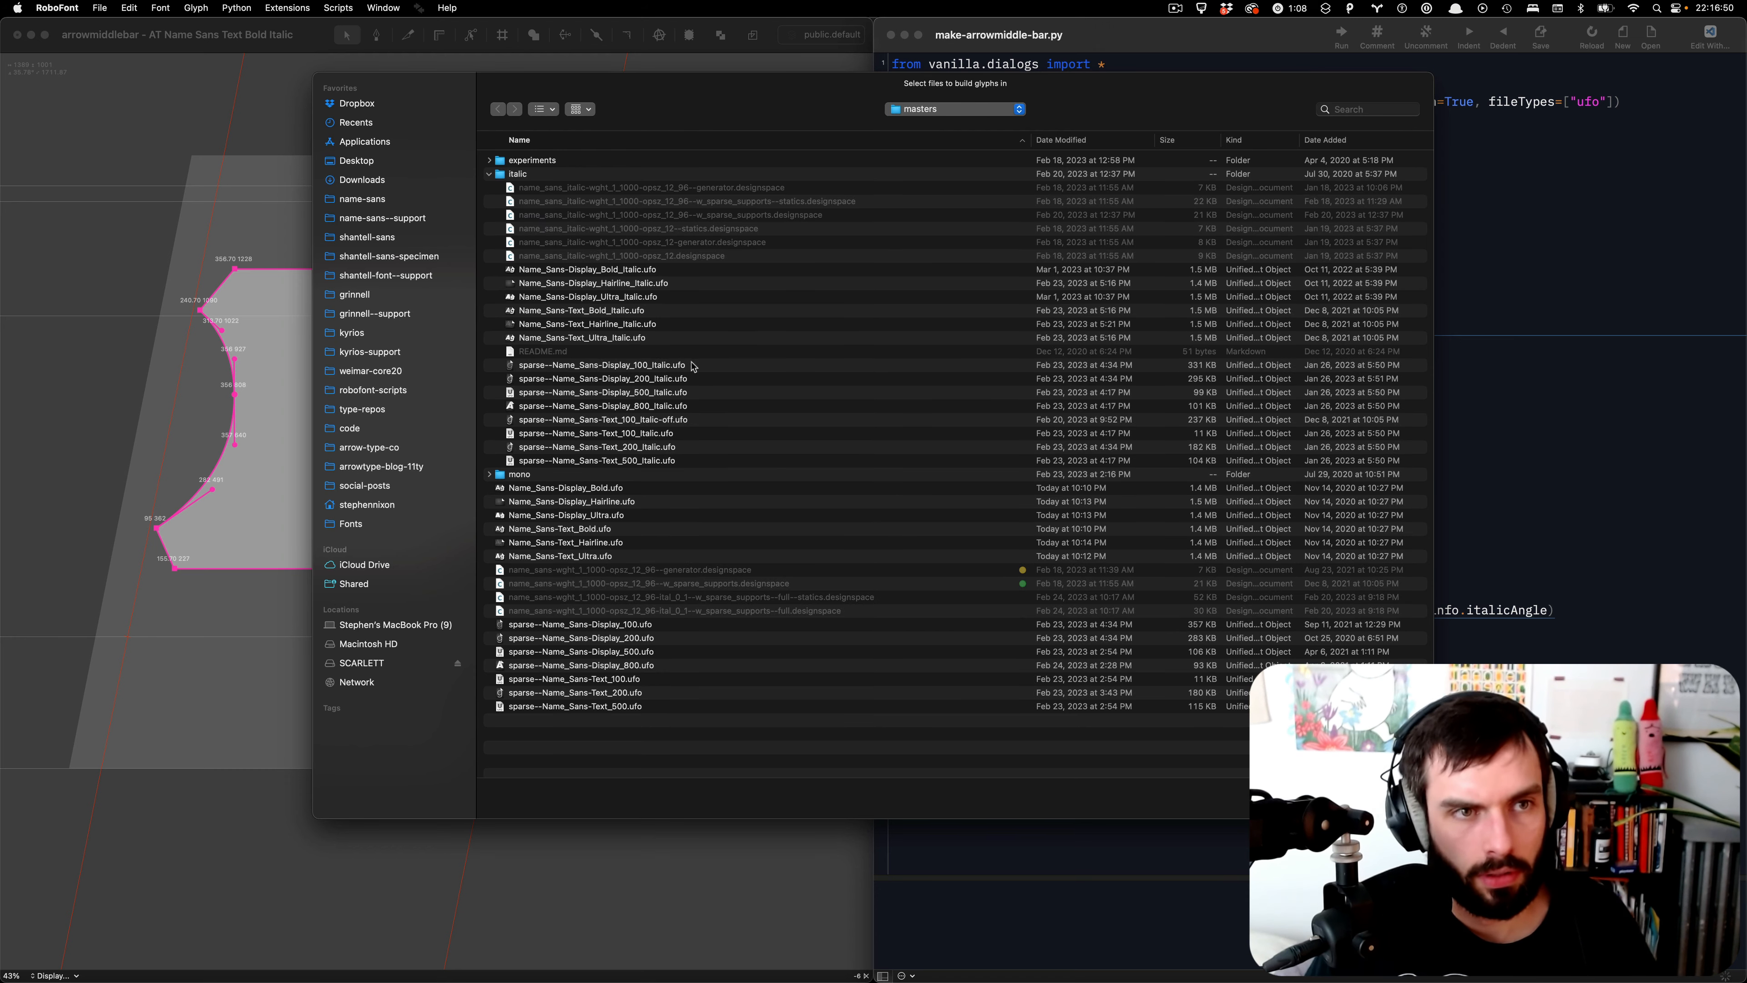
double_click(637, 312)
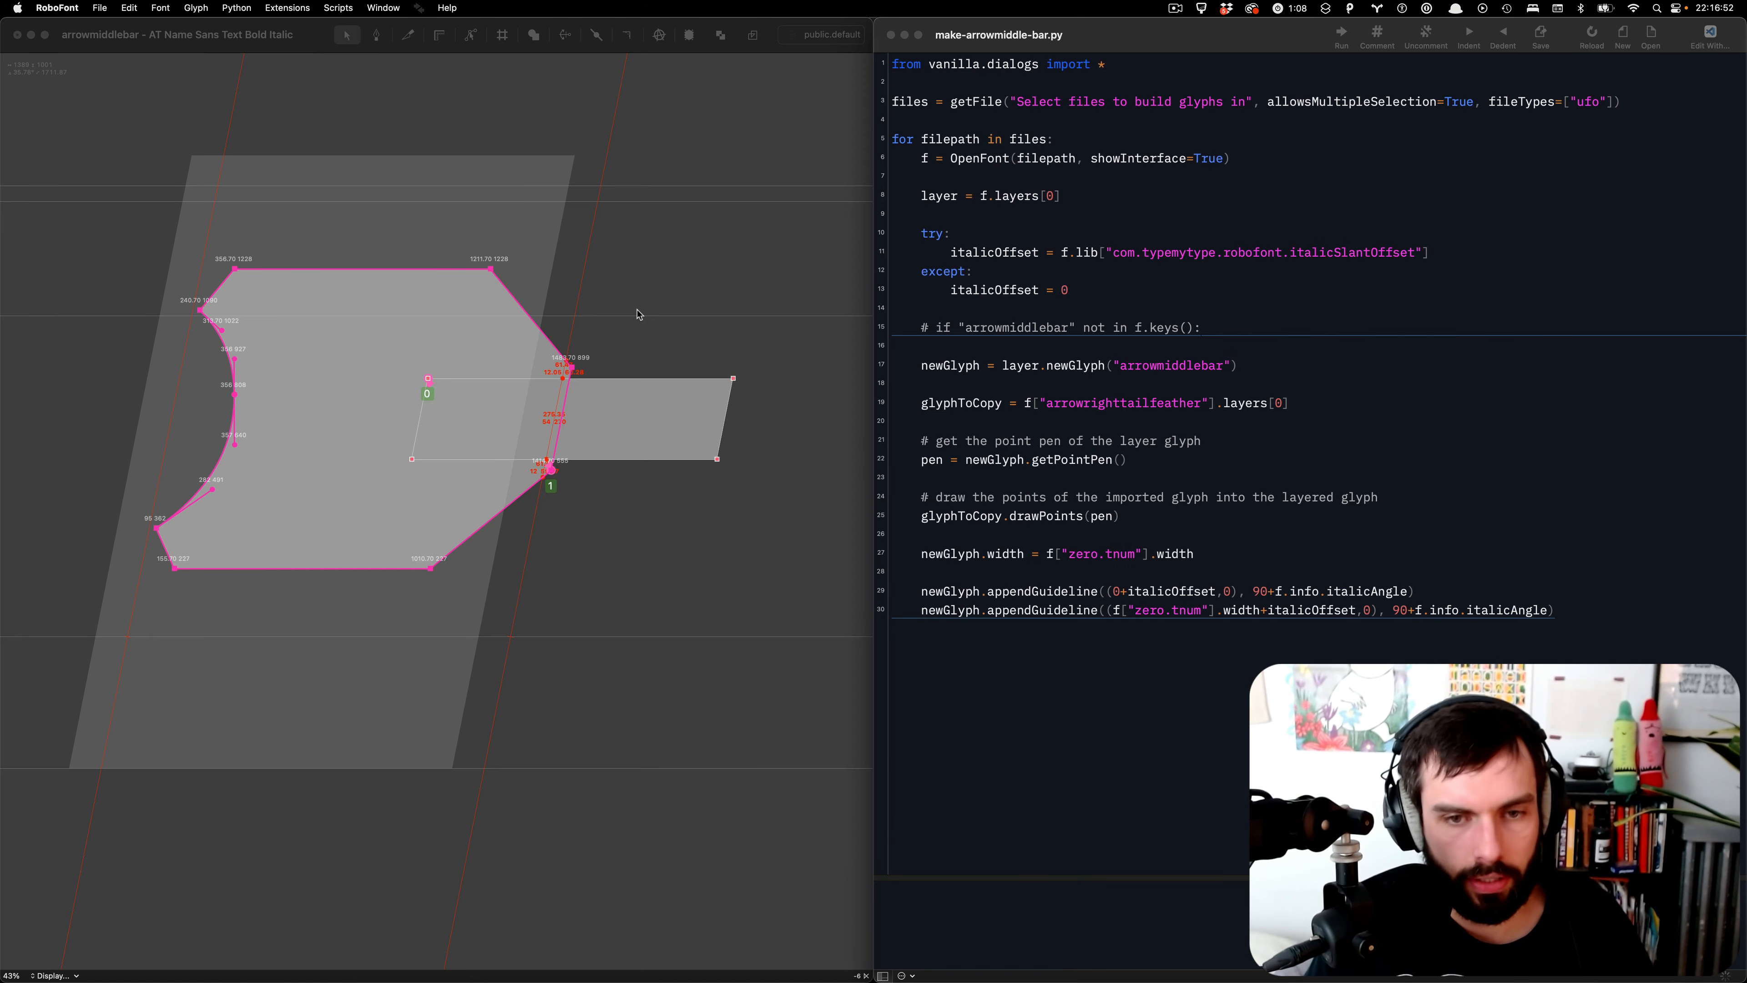
scroll(640, 314, left, 1)
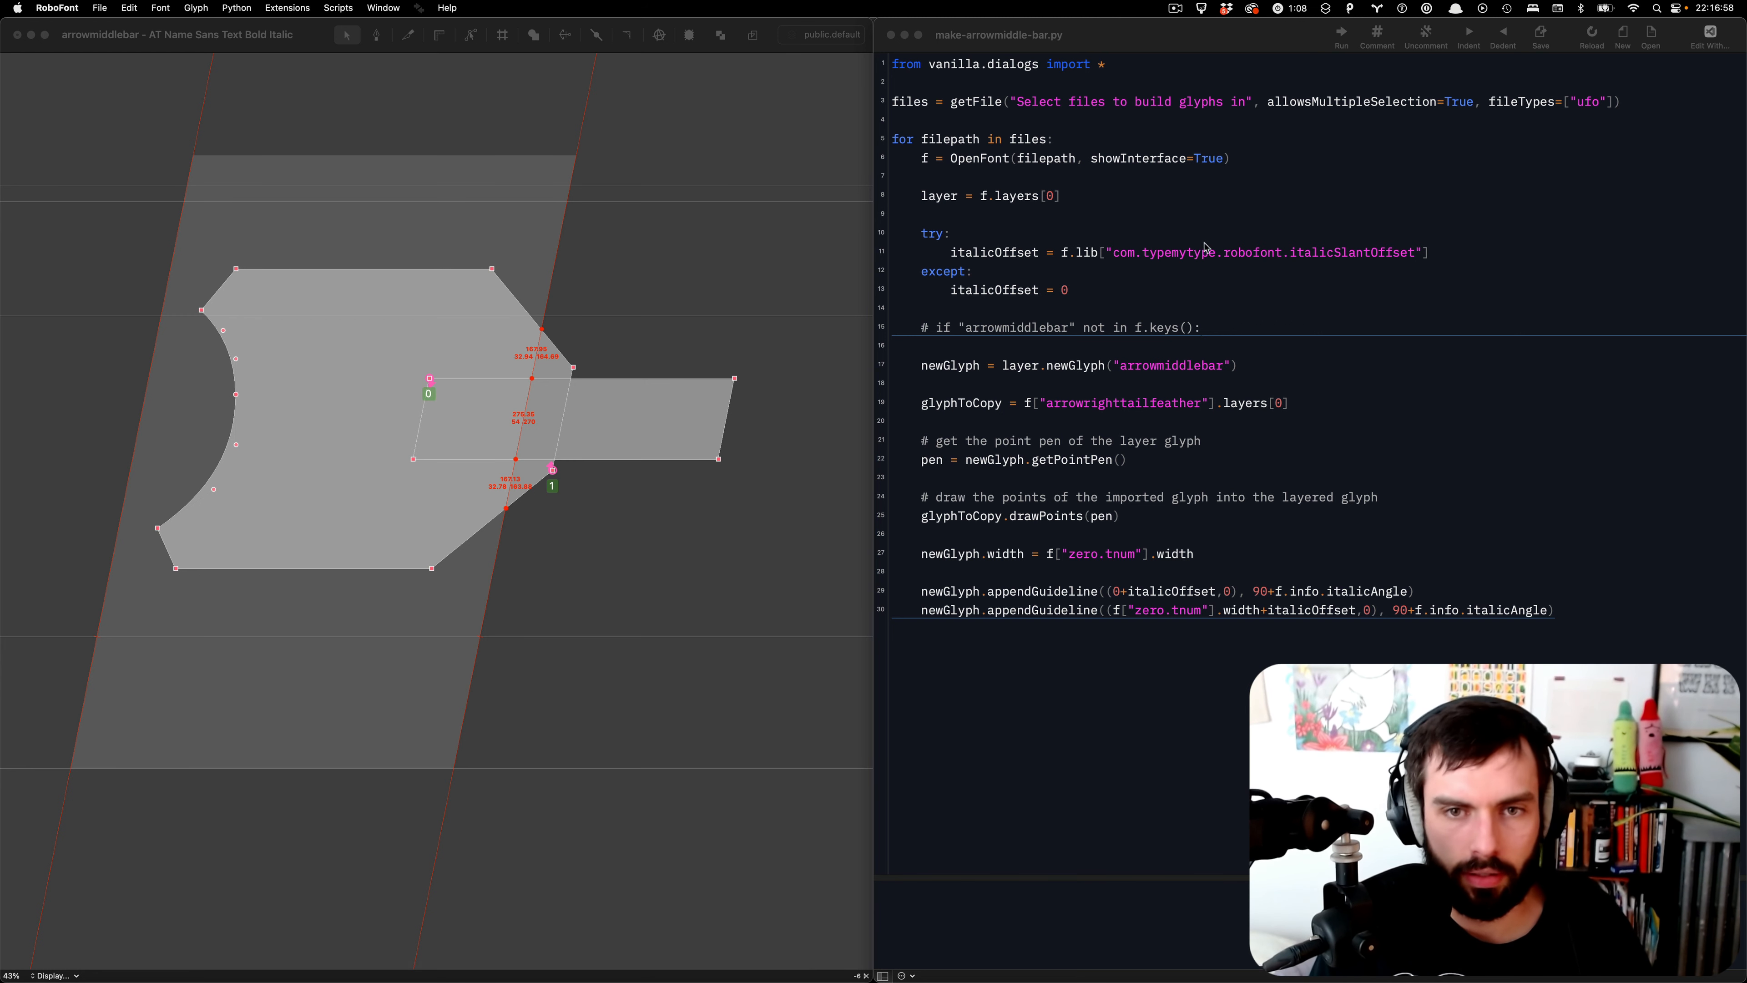
- Undo the dedent and the commenting-out to restore the script's existing-glyph check
click(1205, 282)
key(super+z)
key(super+z)
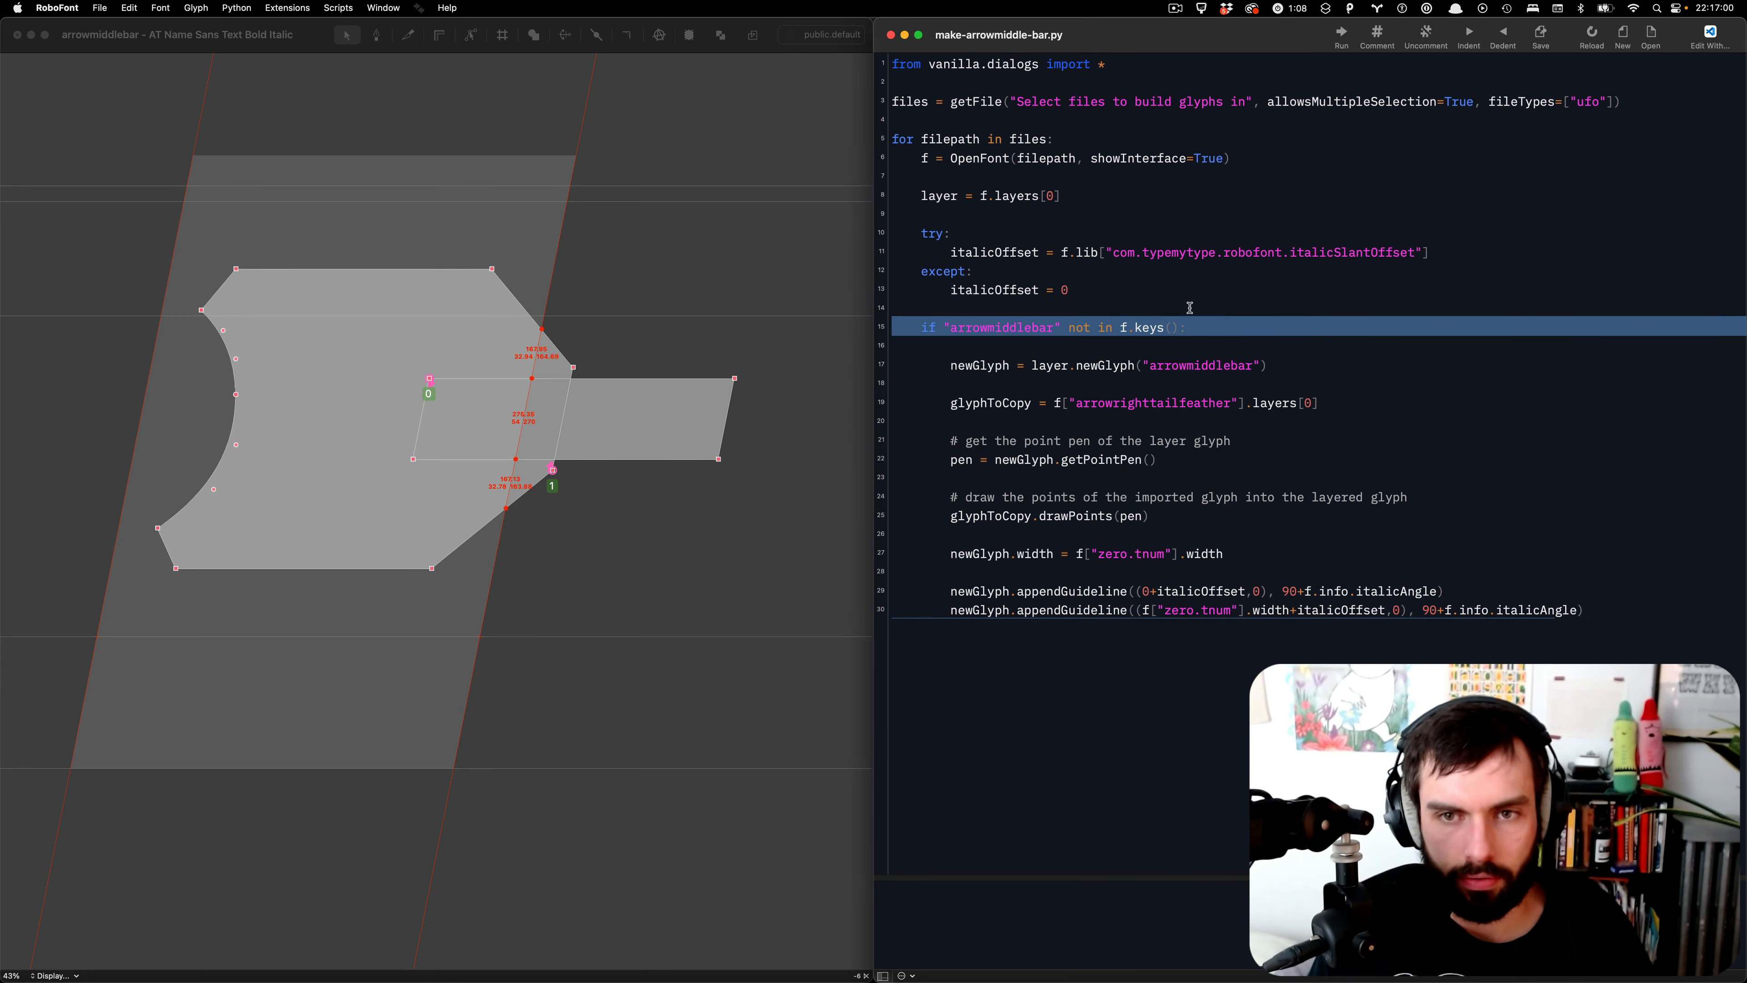
- Remove the tail feather contour from the Text Bold Italic arrowmiddlebar glyph, keeping only the bar
click(488, 248)
key(super+z)
key(super+z)
key(super+z)
key(super+z)
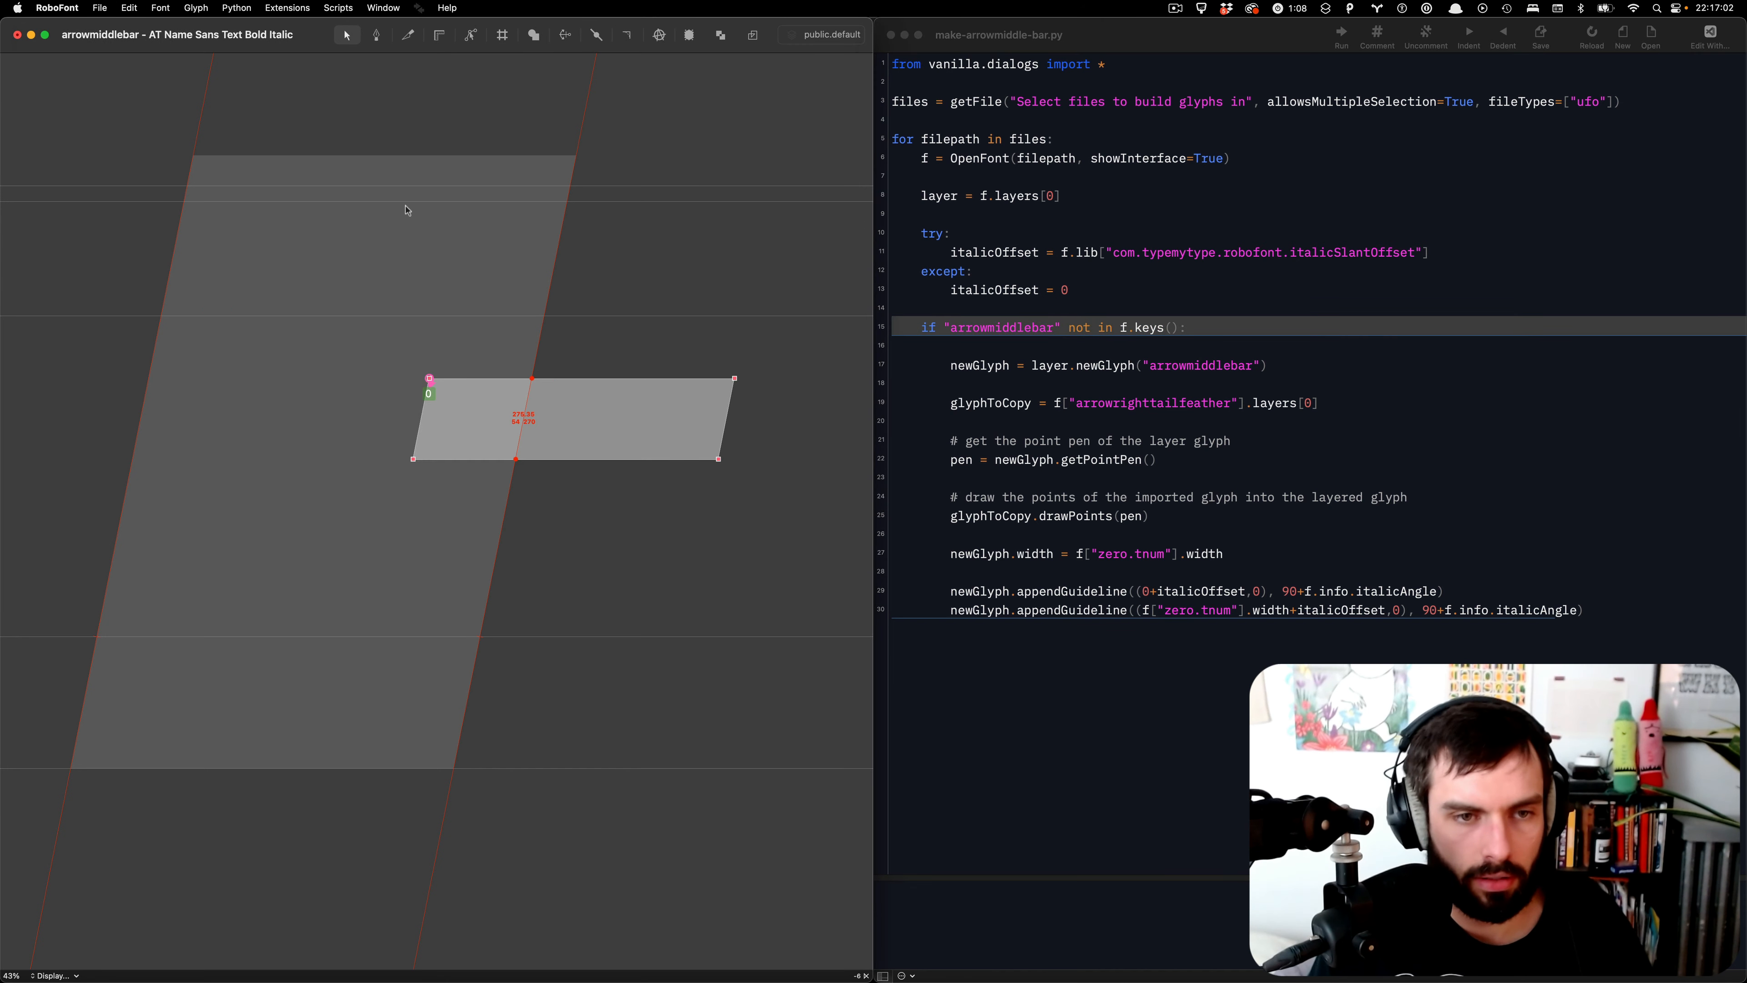
- Move the Text Bold Italic bar left until its left end sits on the left slanted margin guideline
key(shift+super+Left)
key(shift+super+Left)
key(shift+super+Left)
key(shift+super+Left)
key(shift+super+Left)
key(shift+super+Left)
key(shift+super+Left)
key(shift+super+Left)
key(shift+super+Left)
key(shift+super+Left)
key(shift+super+Left)
key(shift+super+Left)
key(shift+super+Left)
key(shift+super+Left)
key(shift+super+Left)
key(shift+super+Left)
key(shift+super+Left)
key(shift+super+Left)
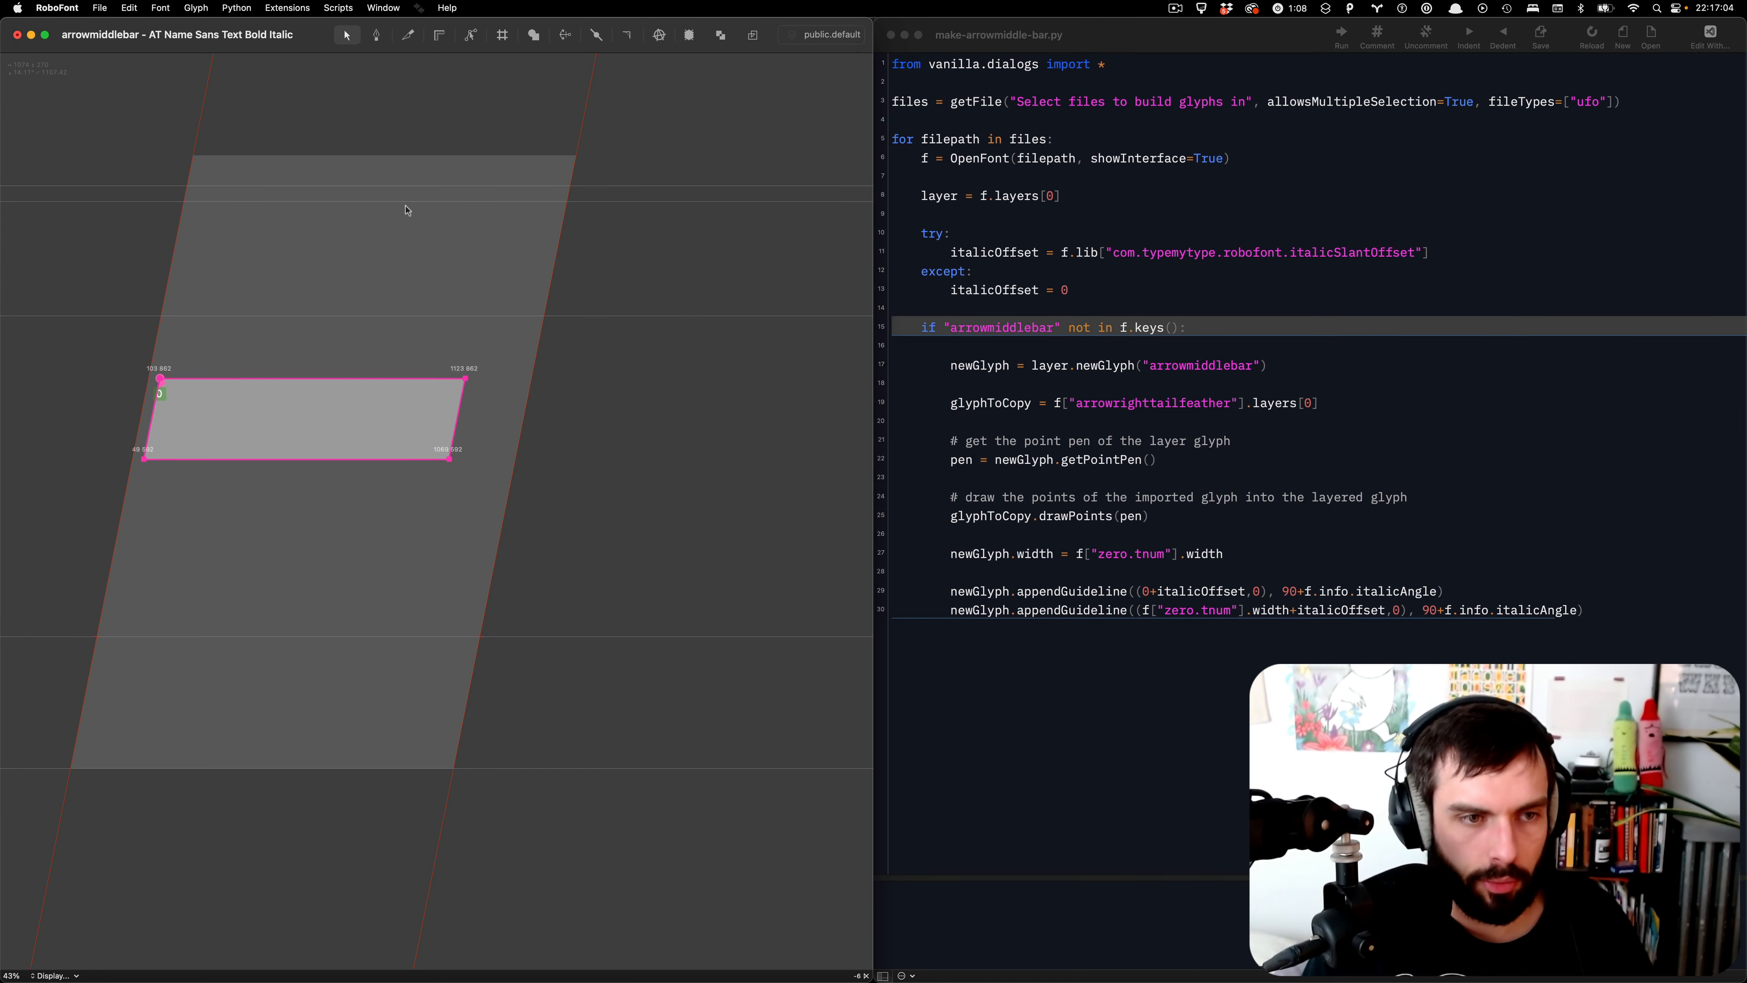
key(shift+Right)
key(Right)
key(Right)
key(Right)
key(Left)
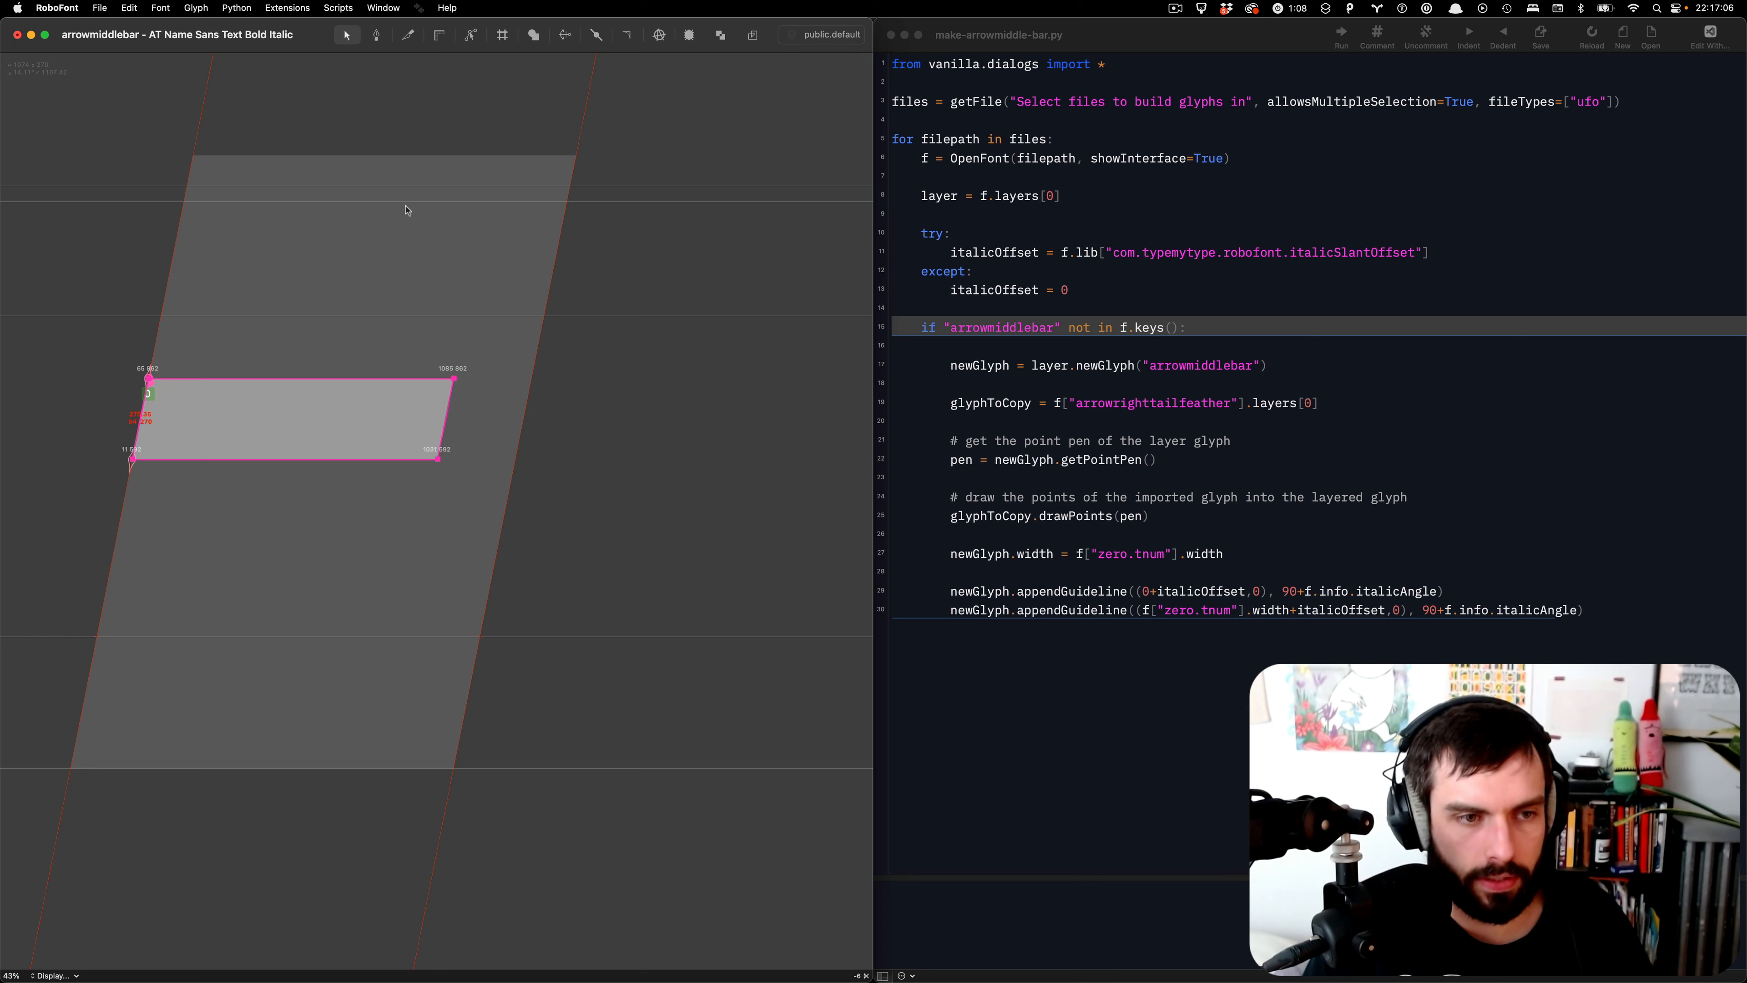
- Extend the right end of the Text Bold Italic bar to the right slanted margin guideline
click(413, 224)
drag(411, 212, 652, 614)
key(shift+Right)
key(shift+Right)
key(shift+Right)
key(shift+Right)
key(shift+Right)
key(shift+Right)
key(shift+Right)
key(shift+Right)
key(shift+Right)
key(shift+Right)
key(shift+Right)
key(shift+Right)
key(shift+Right)
key(shift+Right)
key(shift+Right)
key(shift+Right)
key(shift+Right)
key(shift+Right)
key(shift+Right)
key(shift+Right)
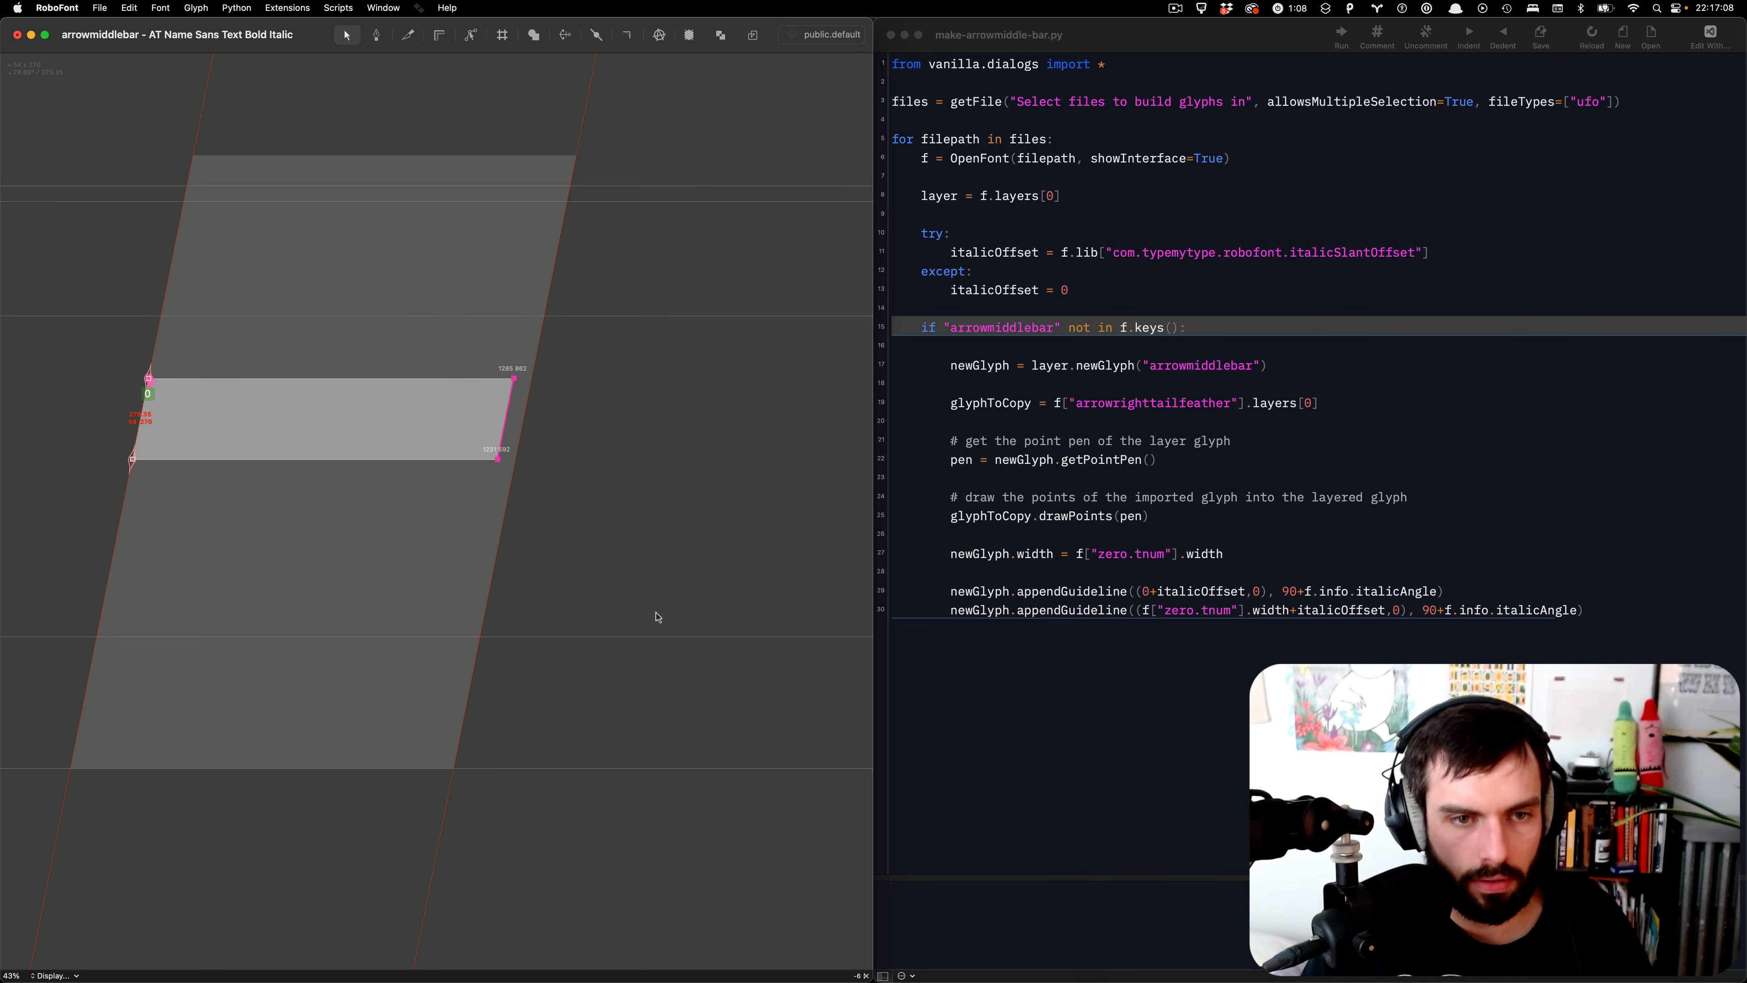
key(shift+Right)
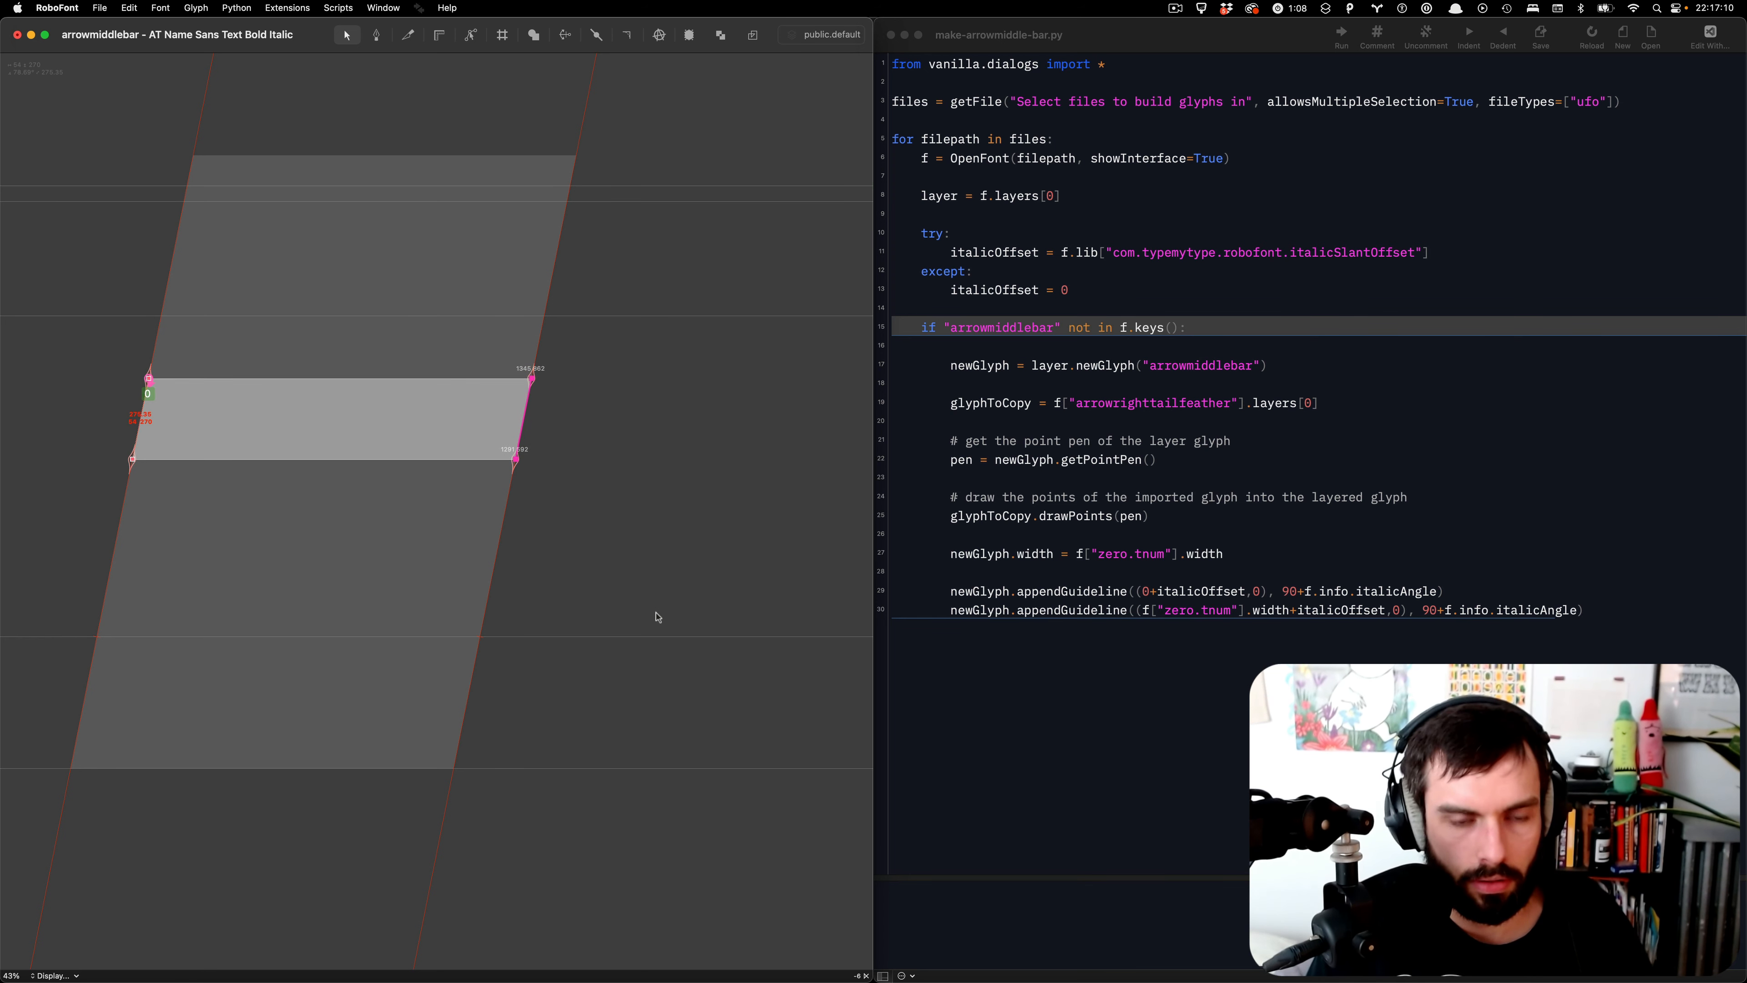
- Run the script on the six italic masters from Name_Sans-Display_Bold_Italic.ufo through Name_Sans-Text_Ultra_Italic.ufo
click(1376, 369)
key(super+r)
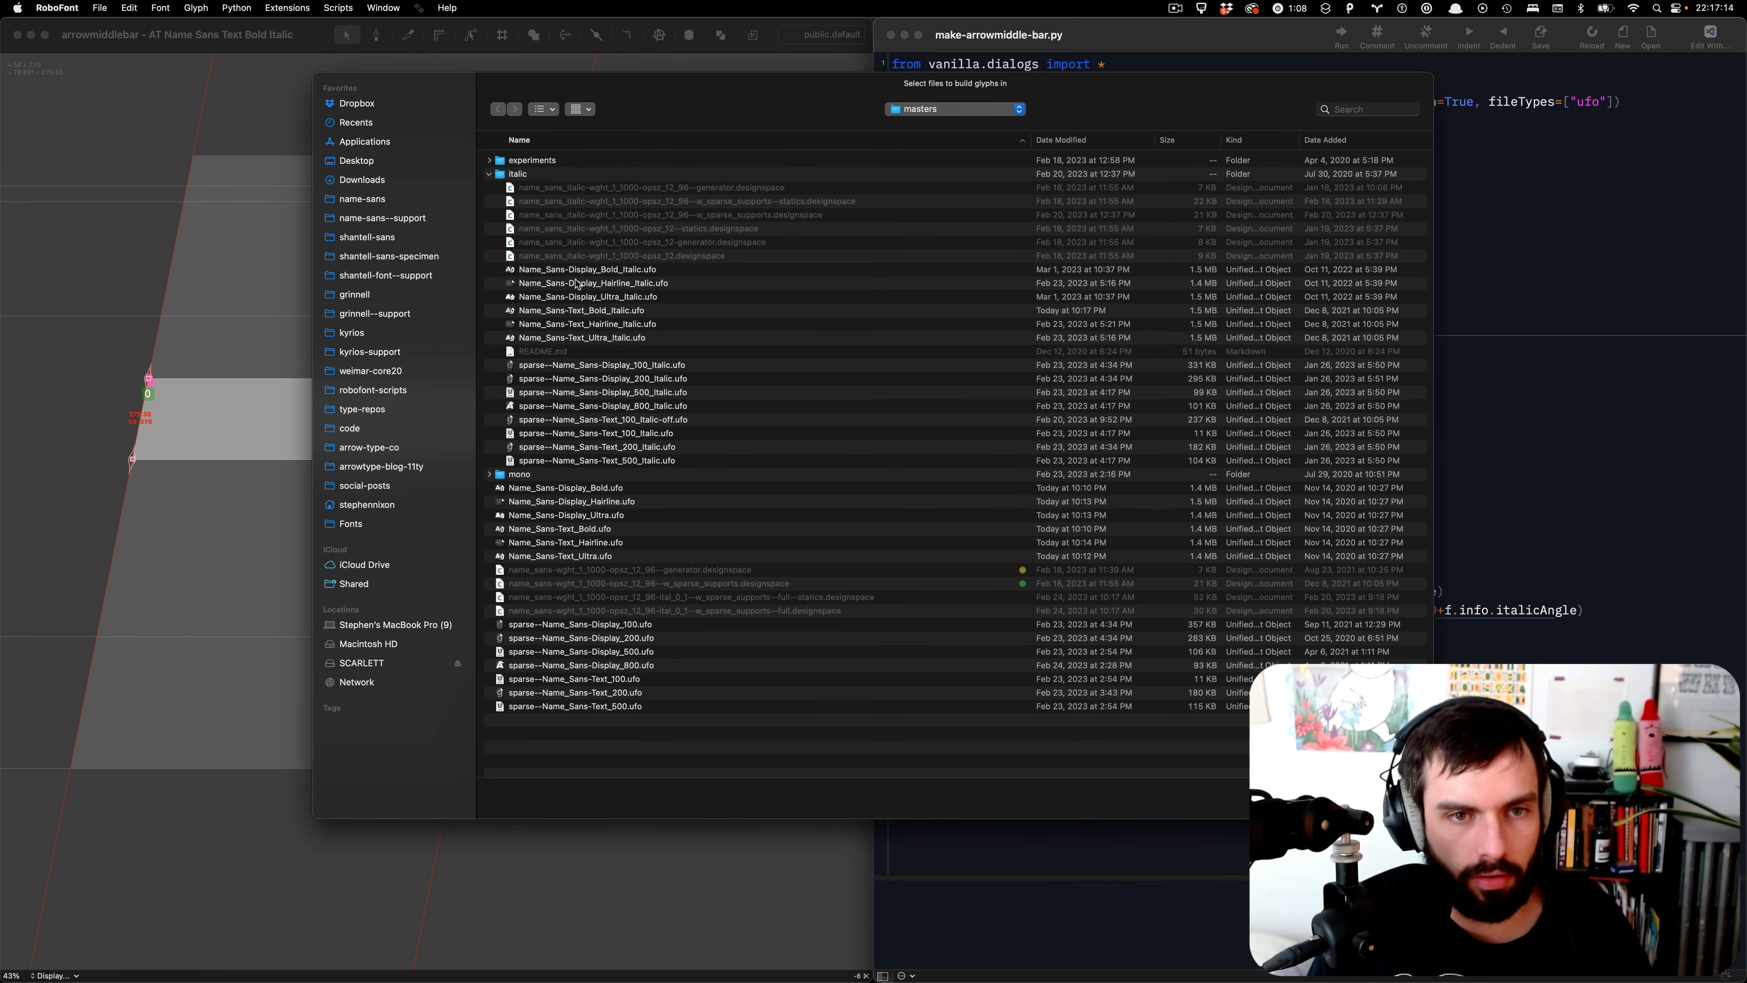
click(585, 270)
shift+click(604, 337)
key(Return)
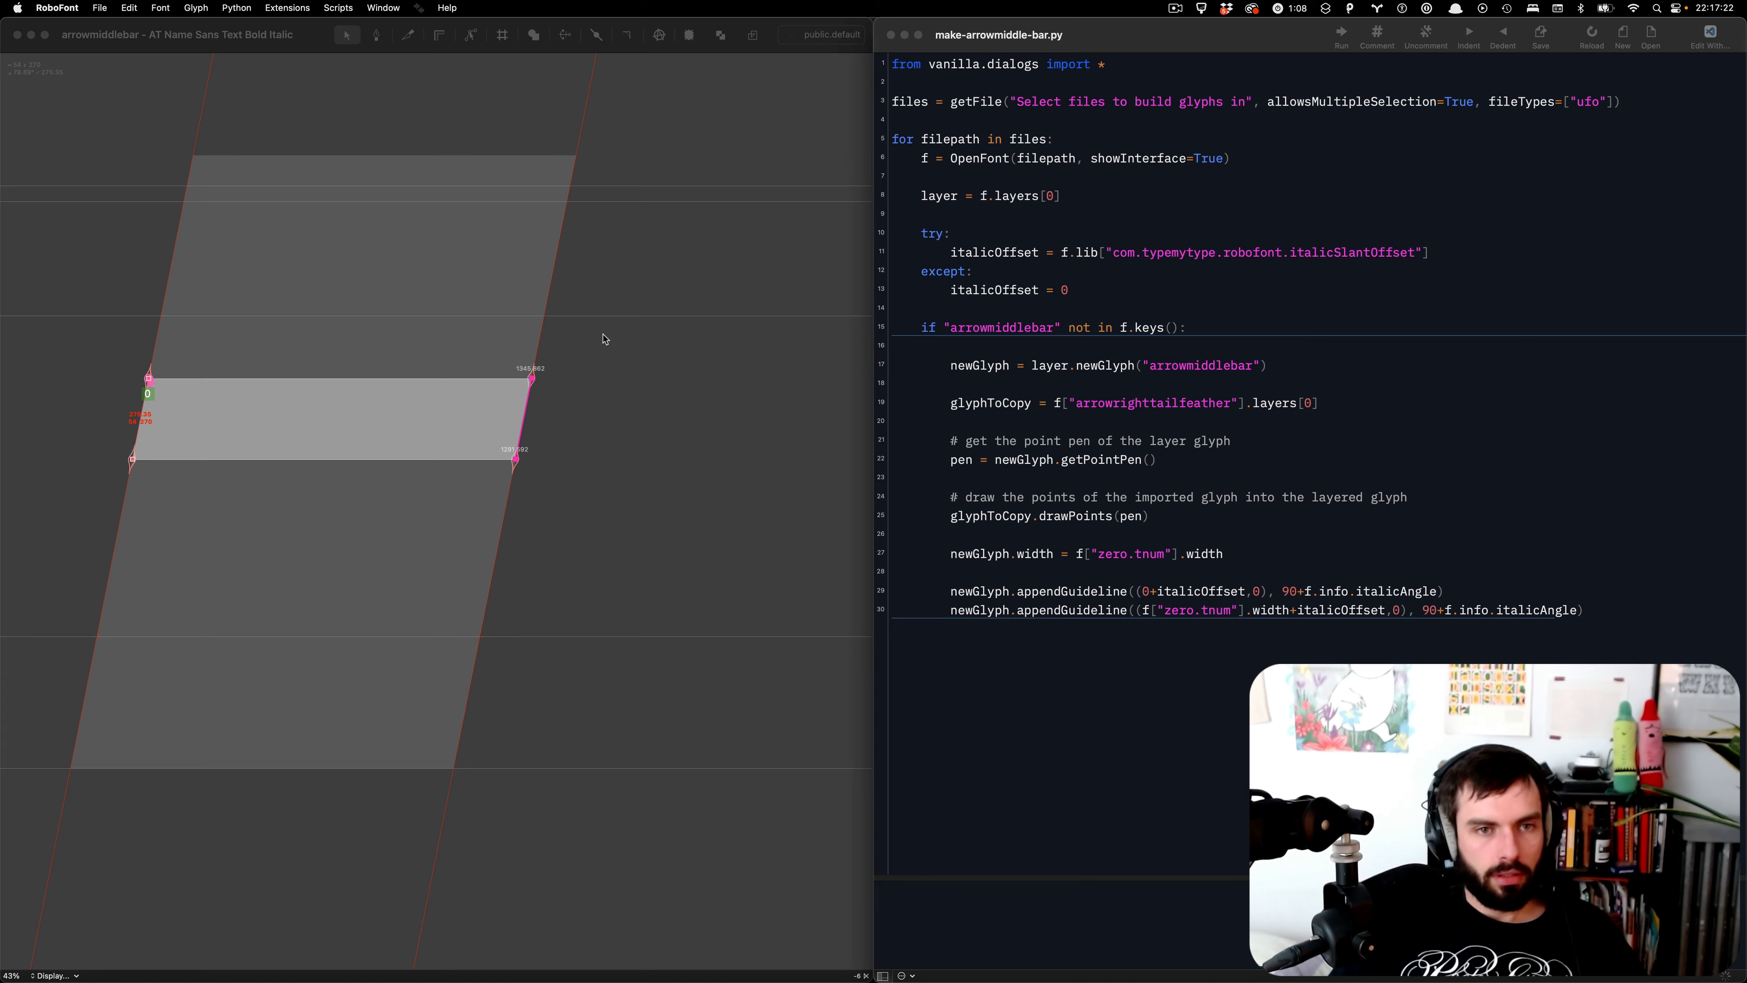
- Switch to the Text Hairline Italic arrowmiddlebar glyph and delete its tail feather contour
key(ctrl+Up)
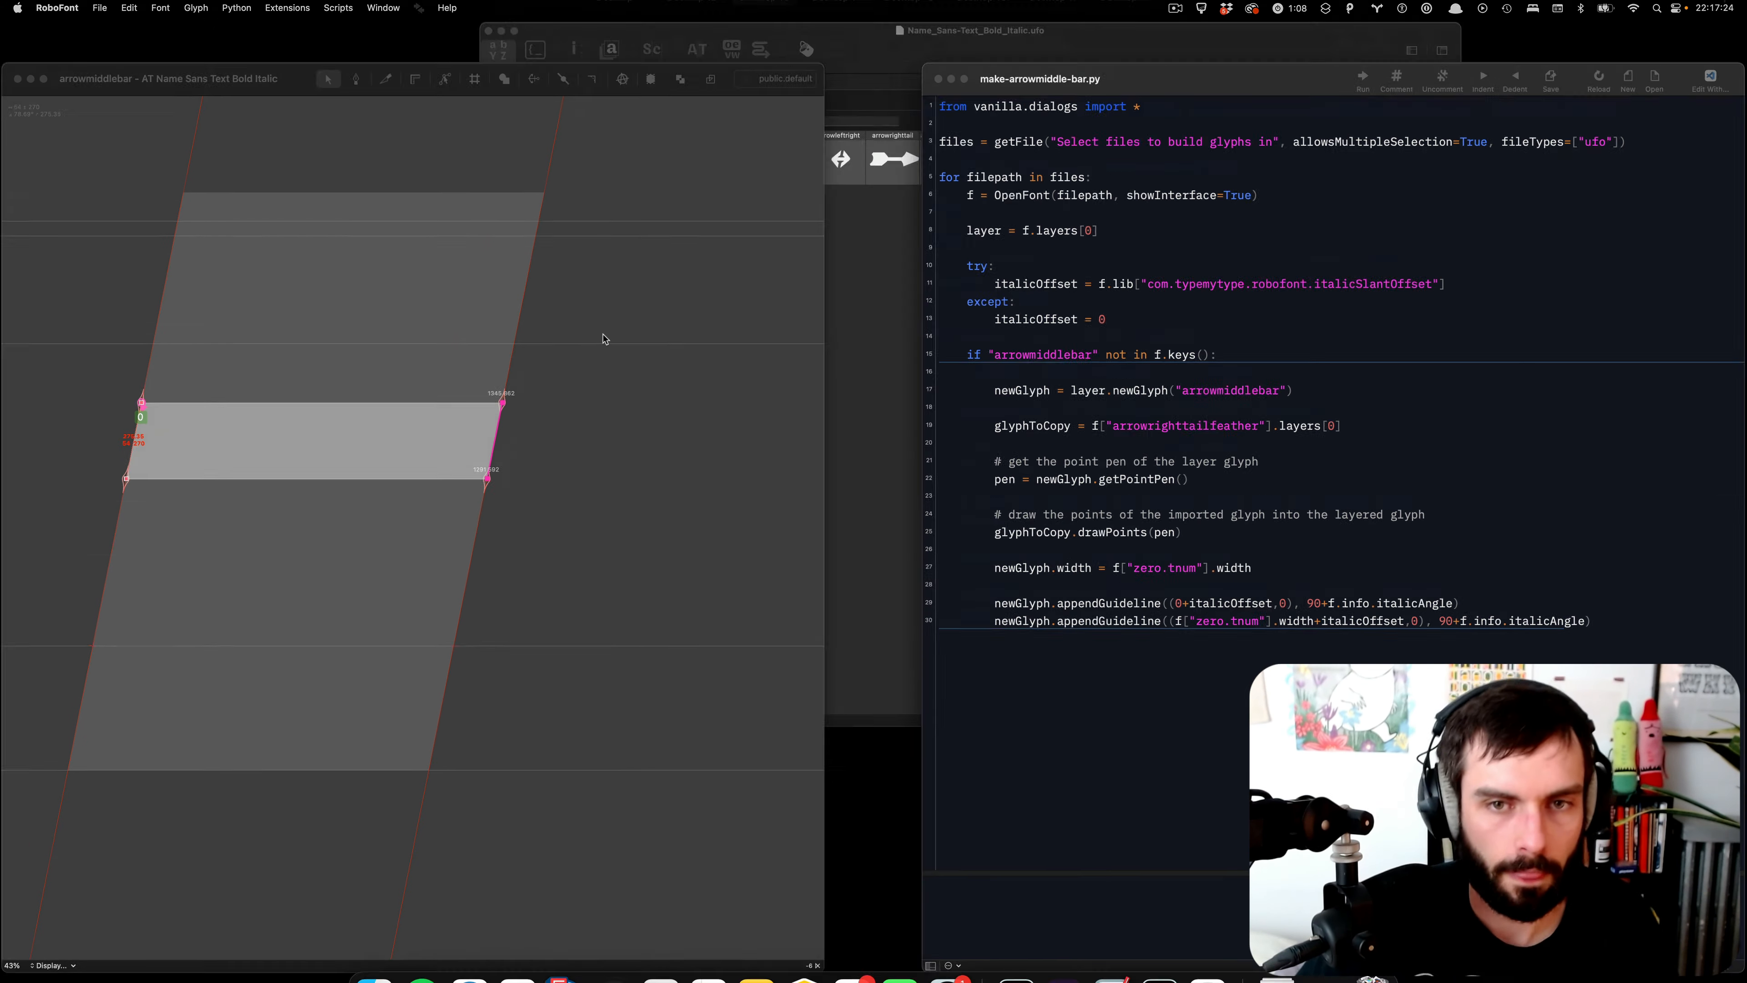
click(413, 419)
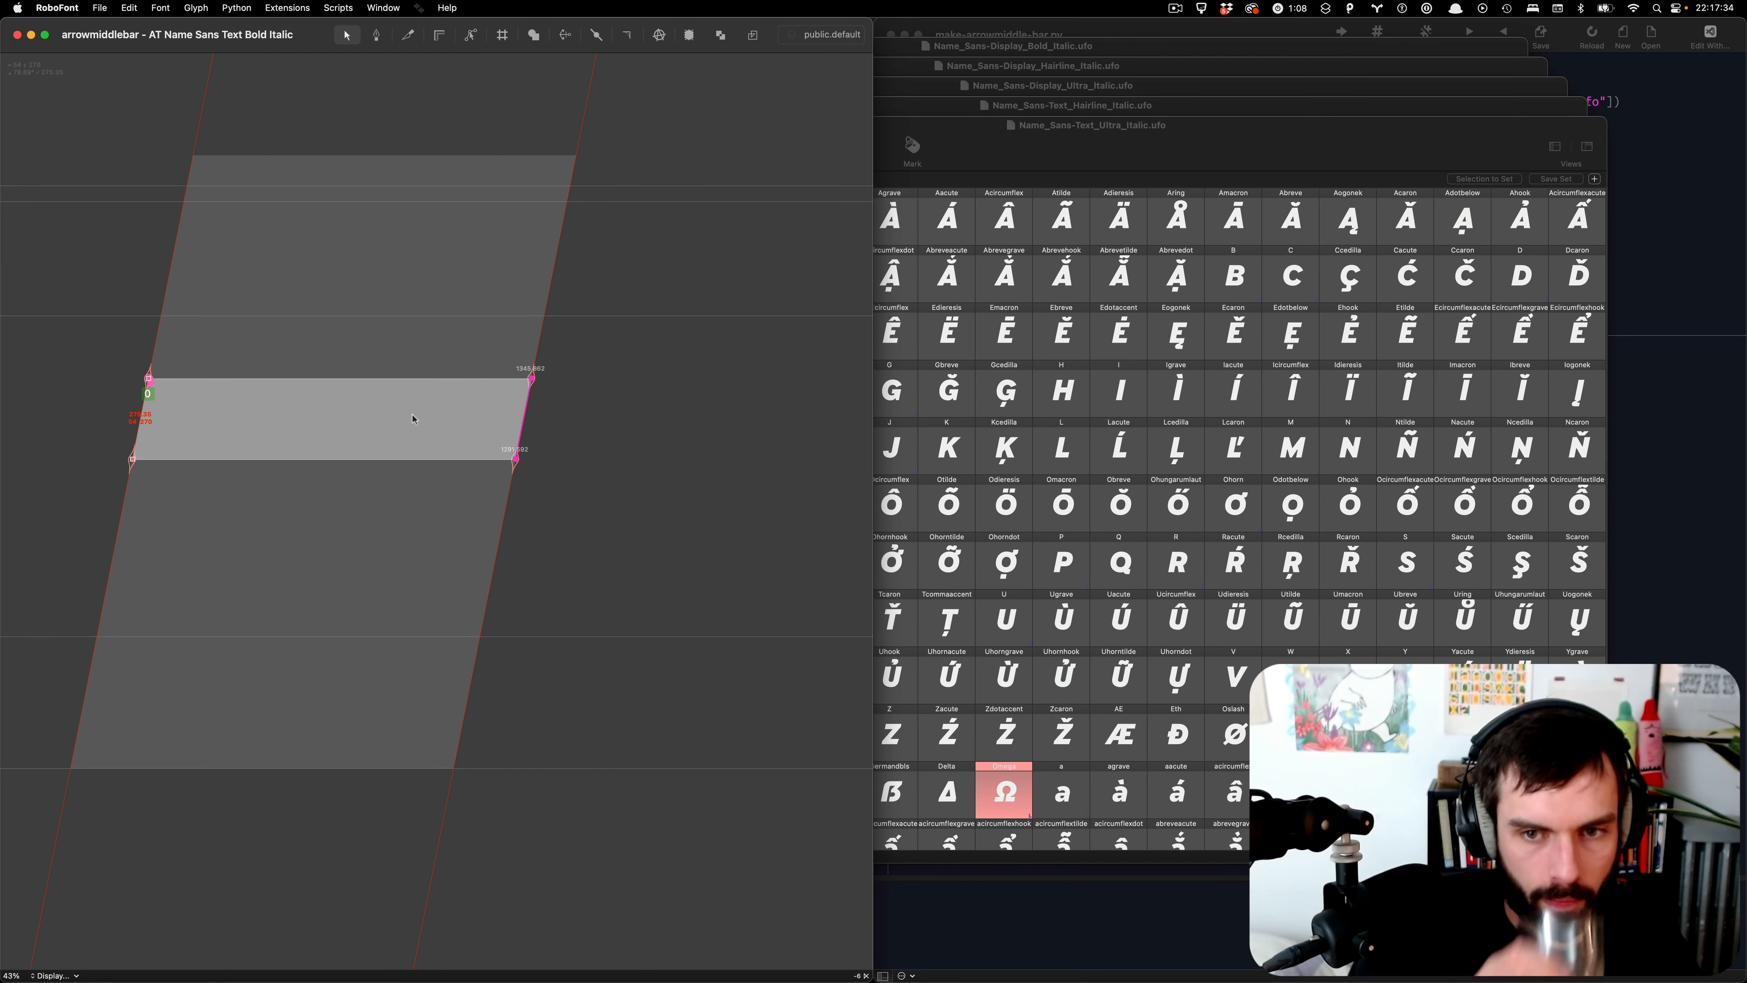
click(413, 420)
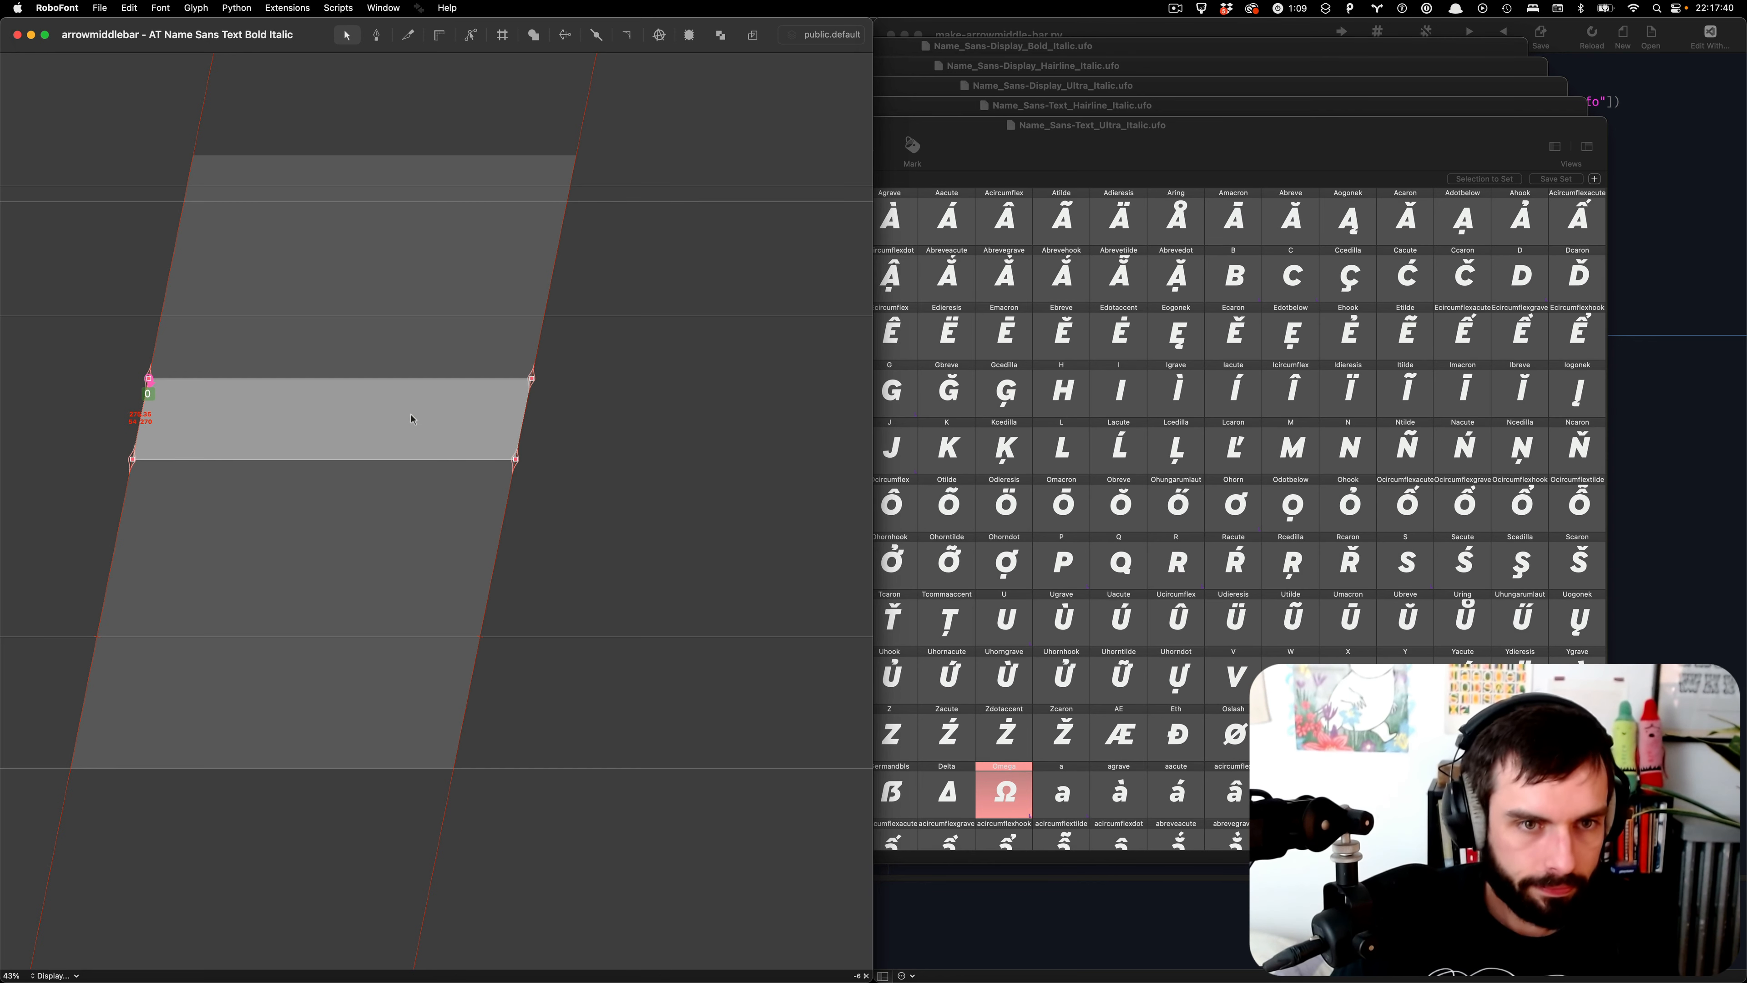
key(super+grave)
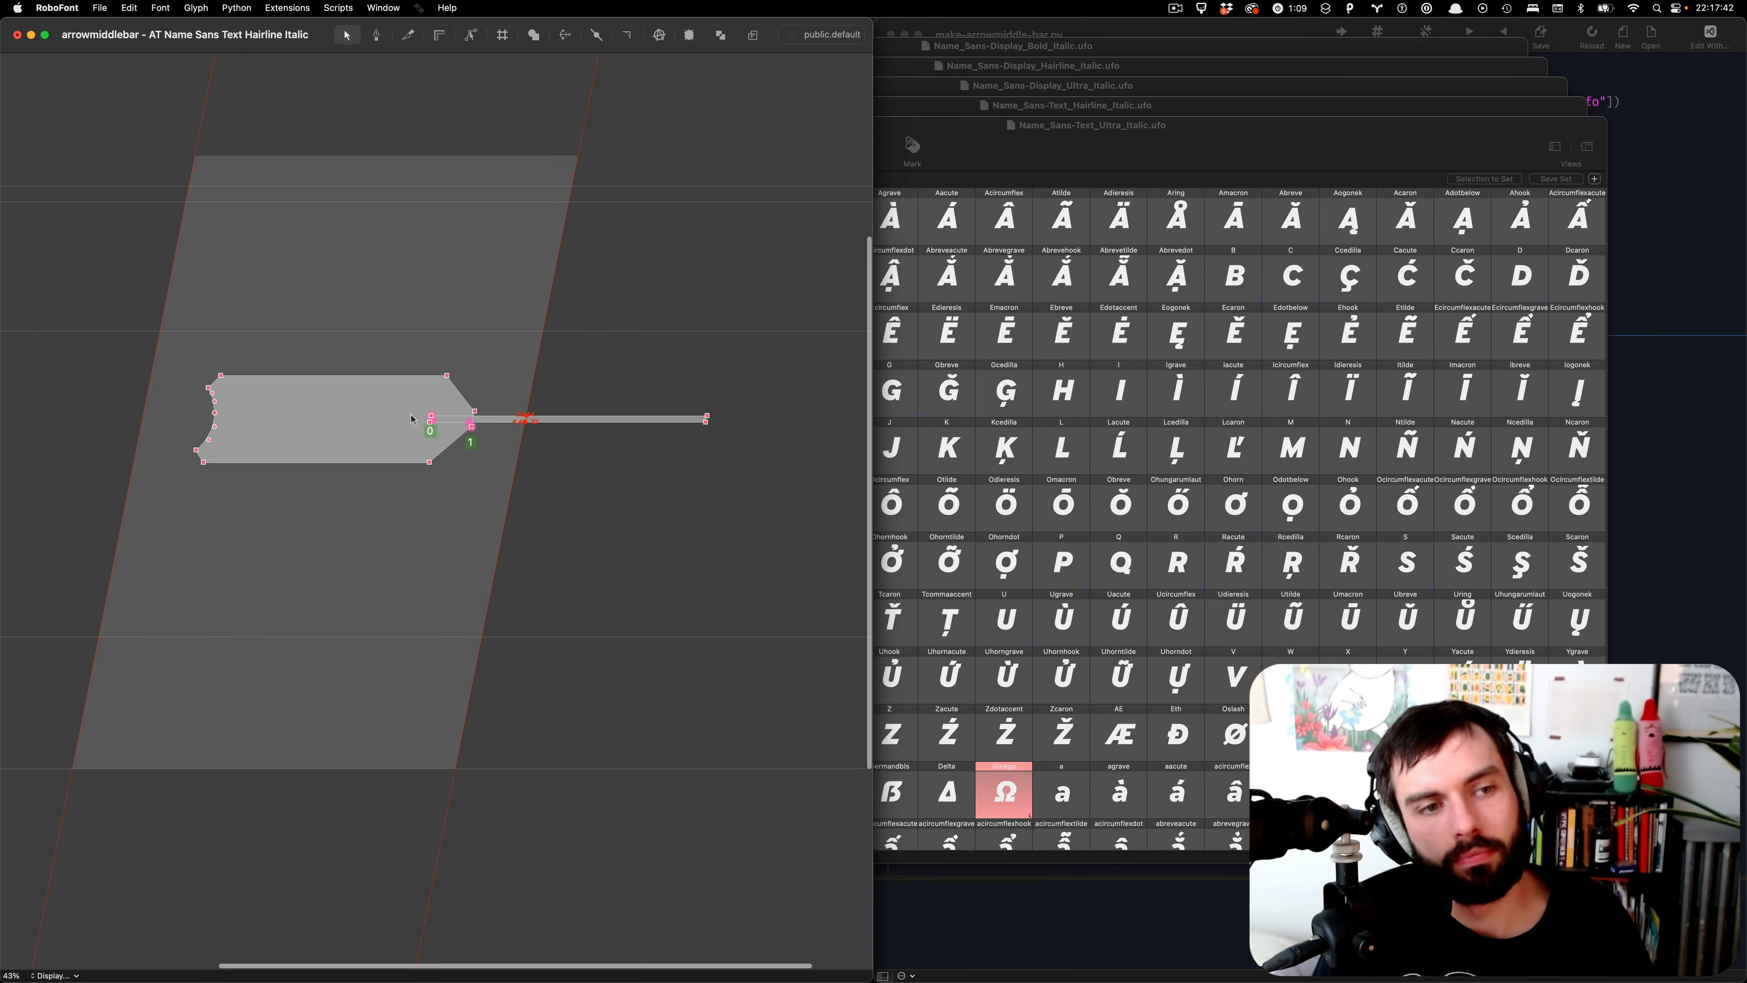
key(Tab)
key(BackSpace)
- Move the whole Text Hairline Italic bar left until its left end meets the left slanted guideline
key(super+a)
key(super+shift+Left)
key(super+shift+Left)
key(super+shift+Left)
key(super+shift+Left)
key(super+shift+Left)
key(super+shift+Left)
key(super+shift+Left)
key(super+shift+Left)
key(super+shift+Left)
key(super+shift+Left)
key(super+shift+Left)
key(super+shift+Left)
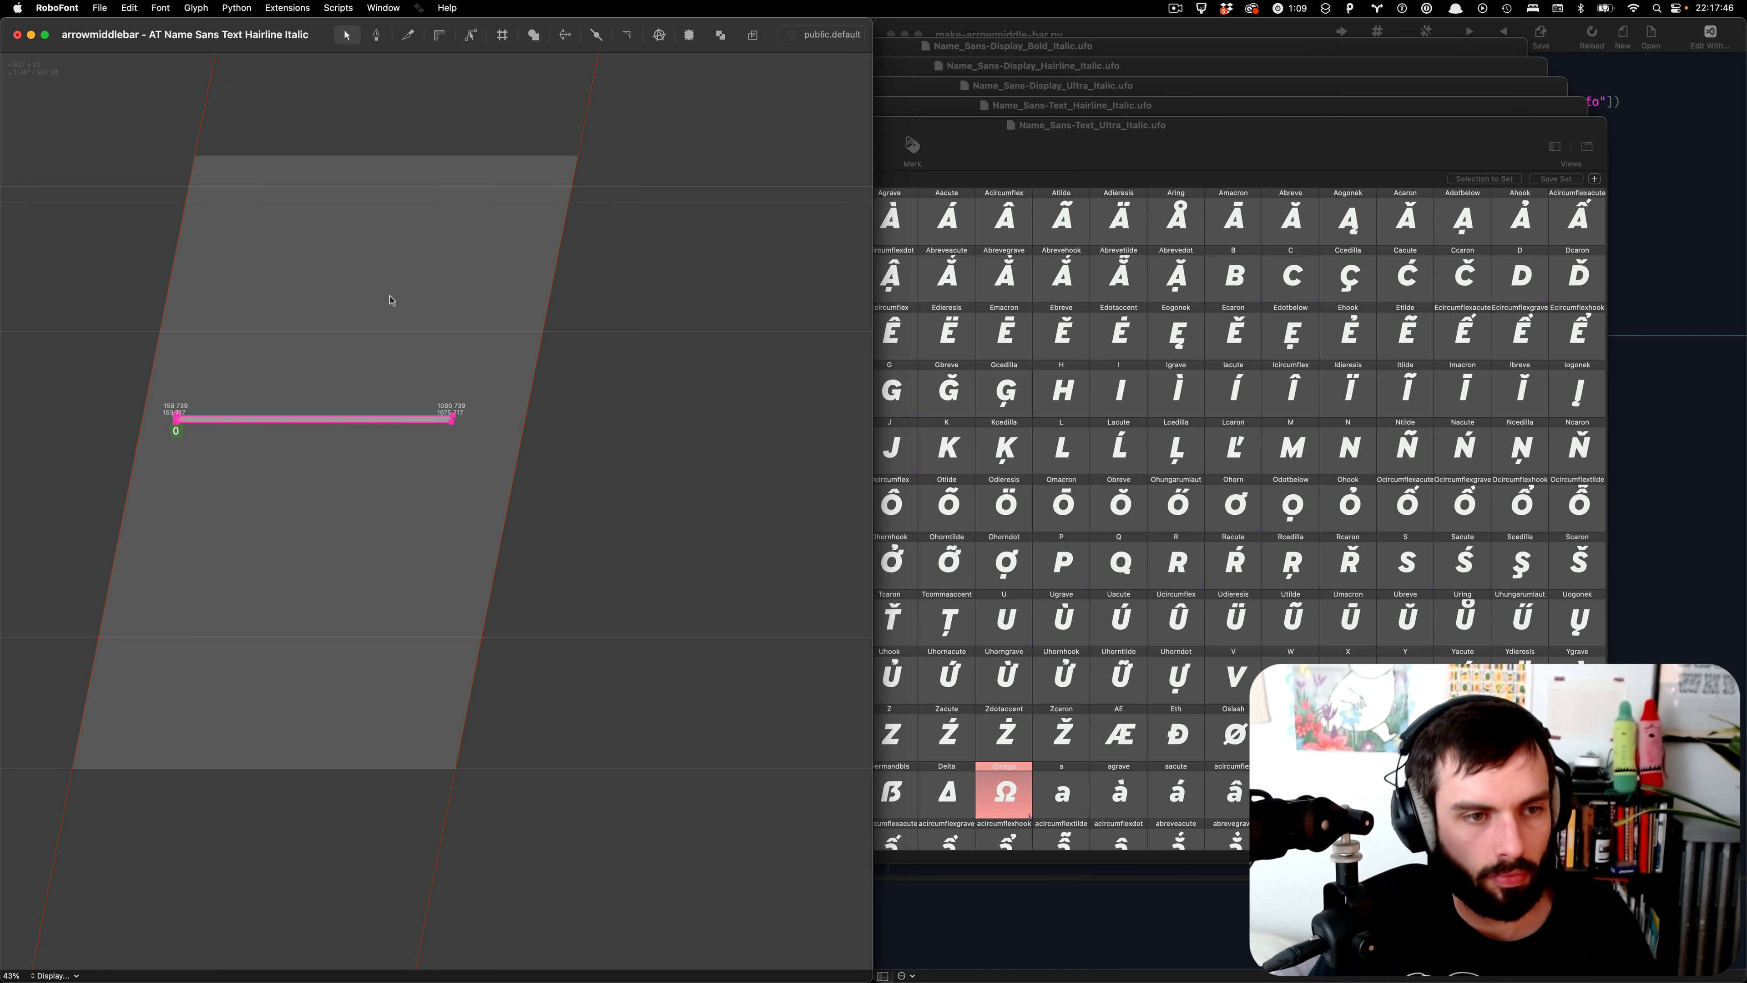
key(super+shift+Right)
key(shift+Left)
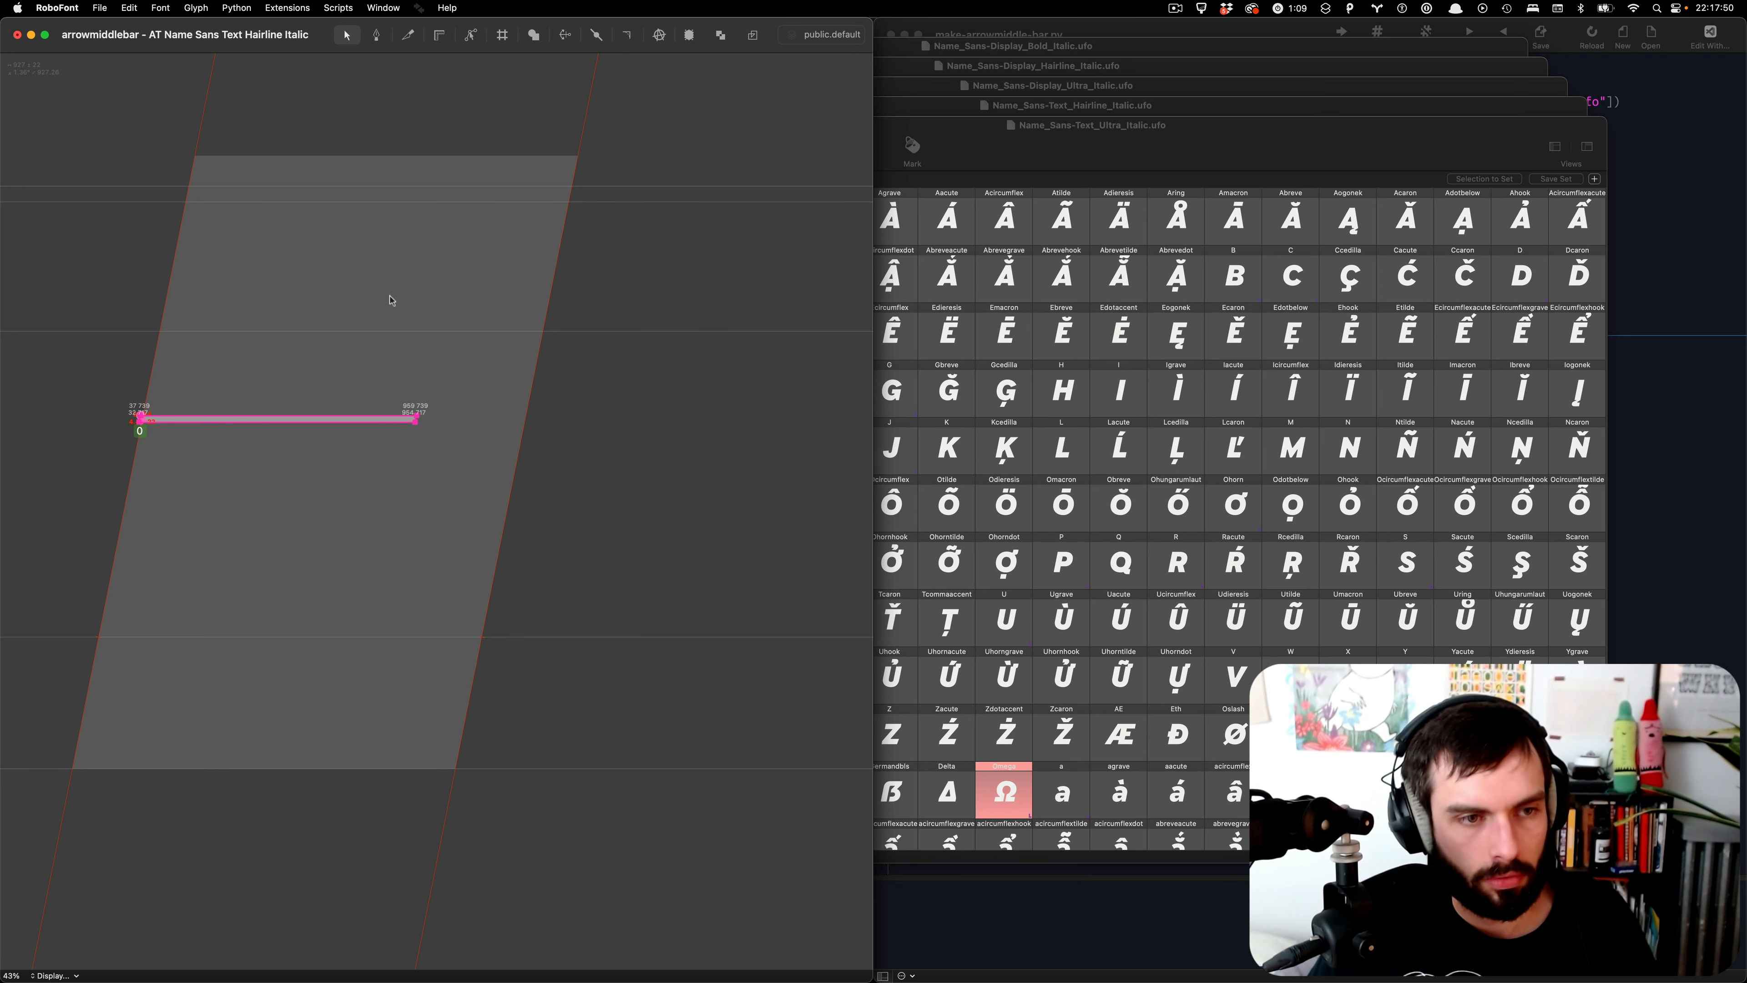
- Nudge the upper-left corner point of the Text Hairline Italic bar 1 unit left onto the guideline
scroll(115, 399, up, 10)
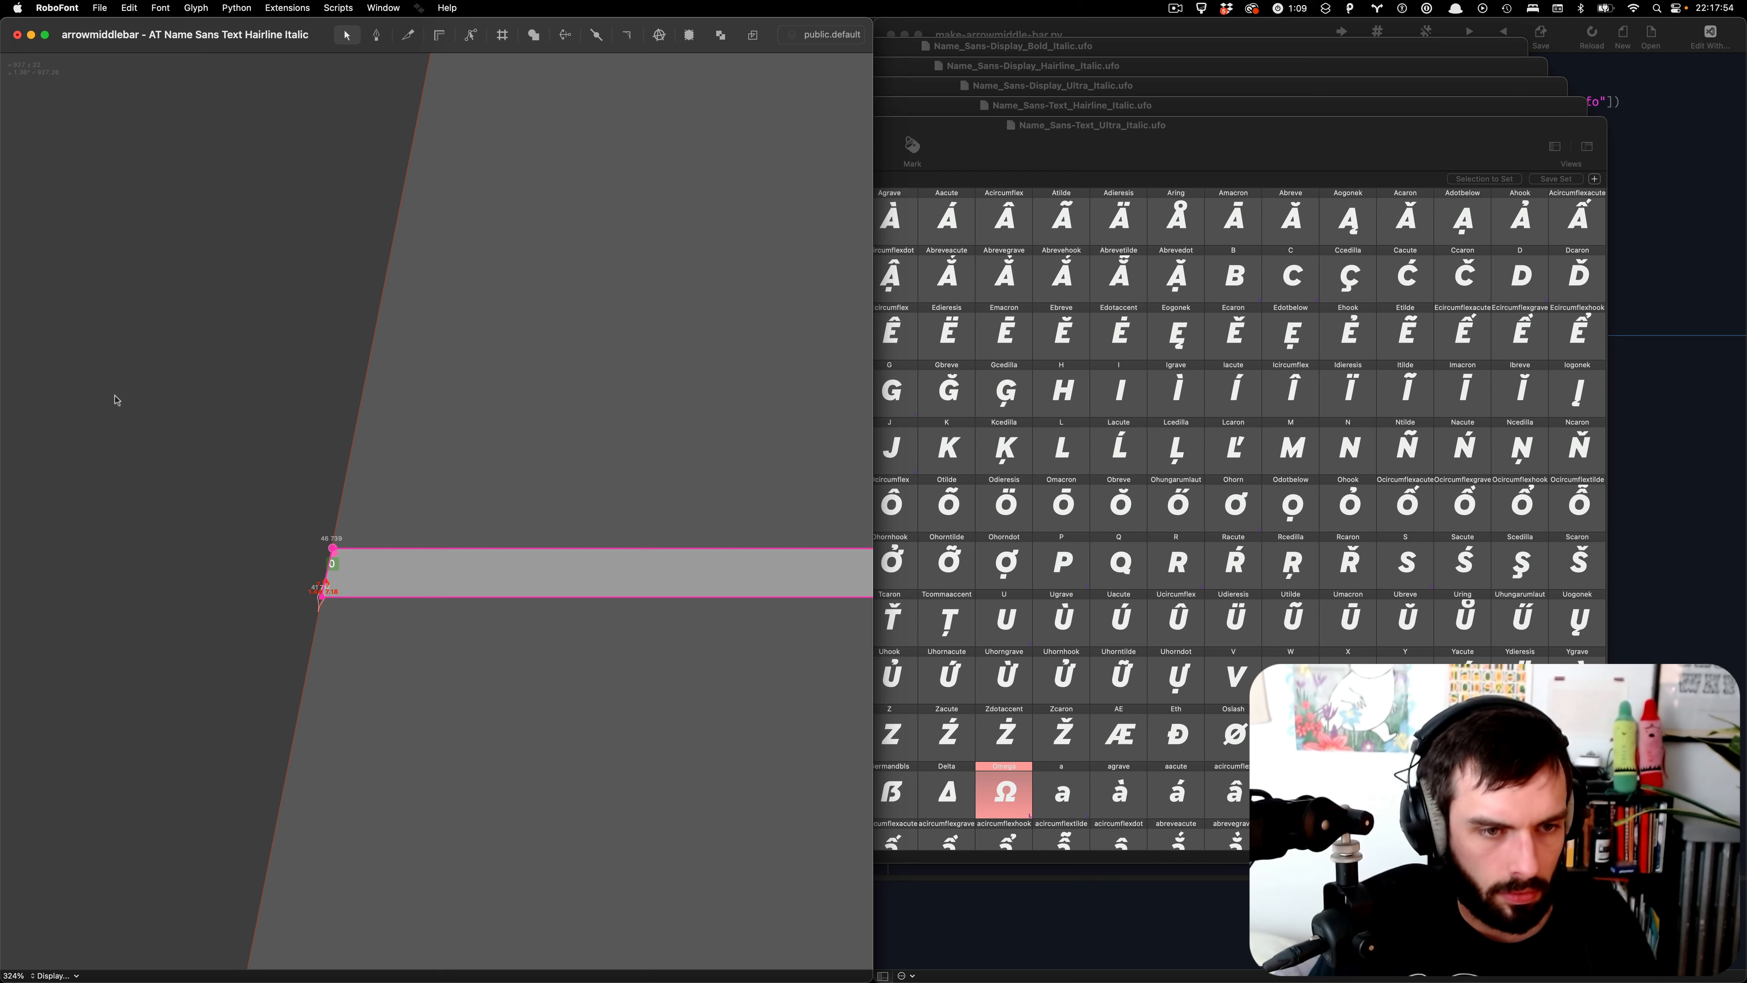
drag(115, 399, 450, 591)
key(Left)
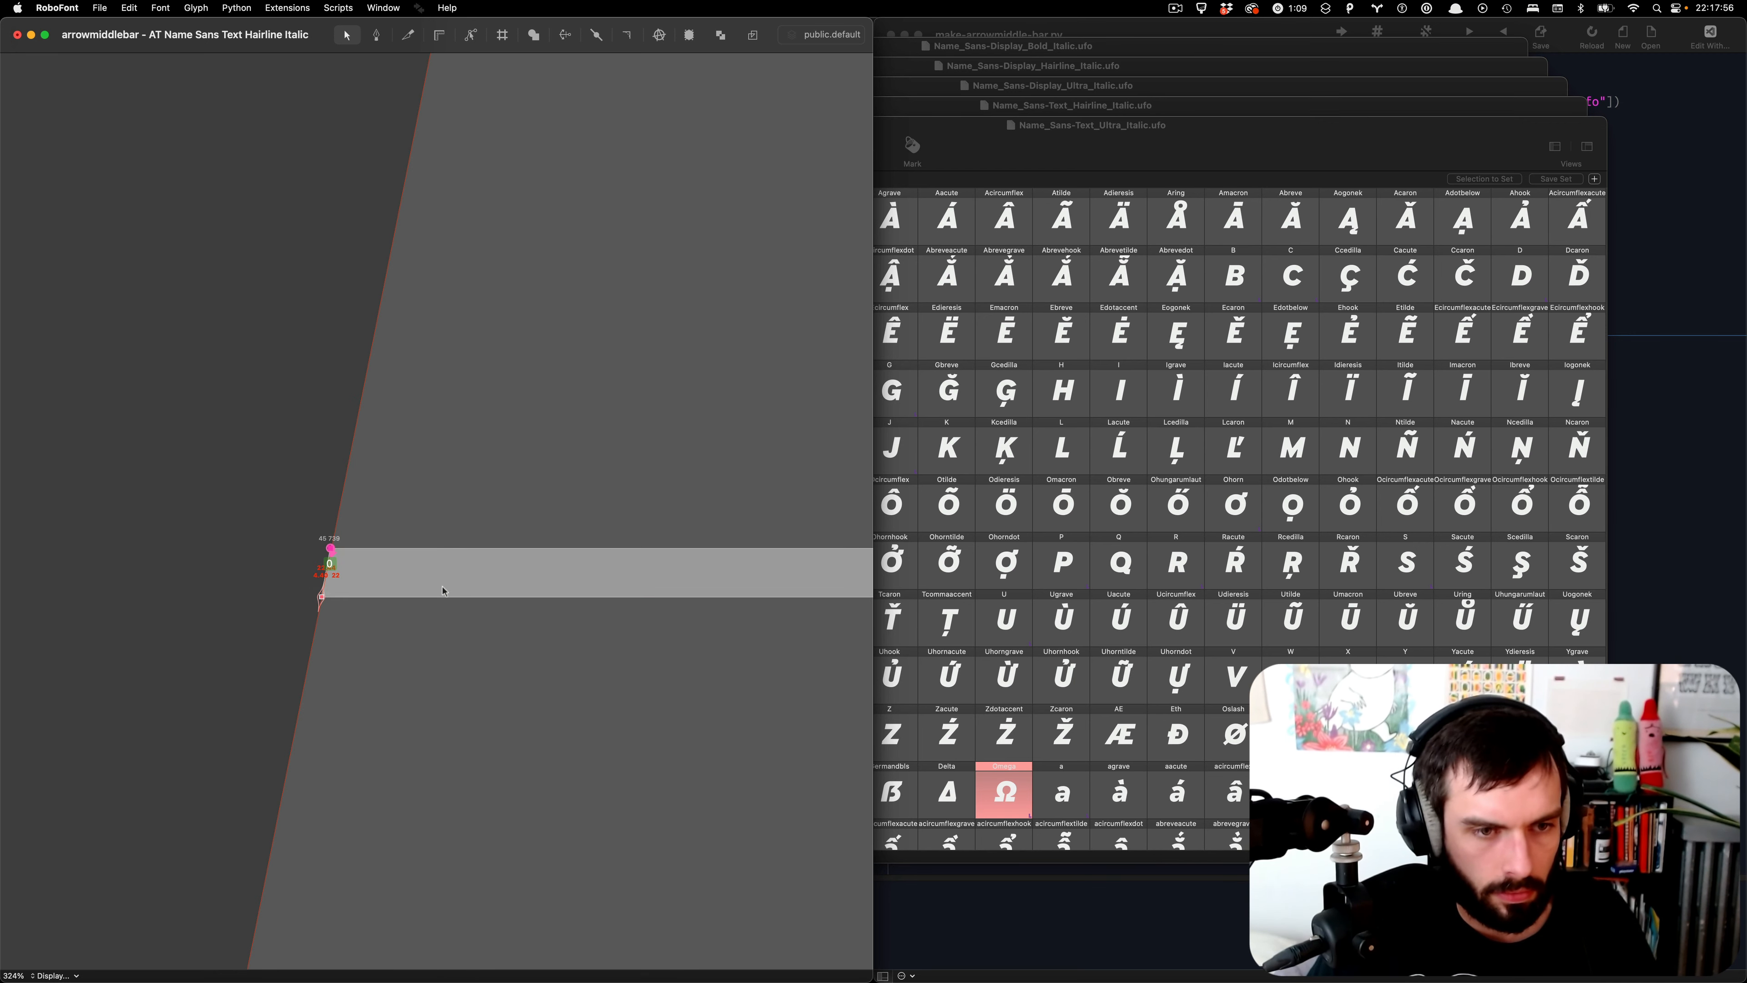
key(Right)
key(Left)
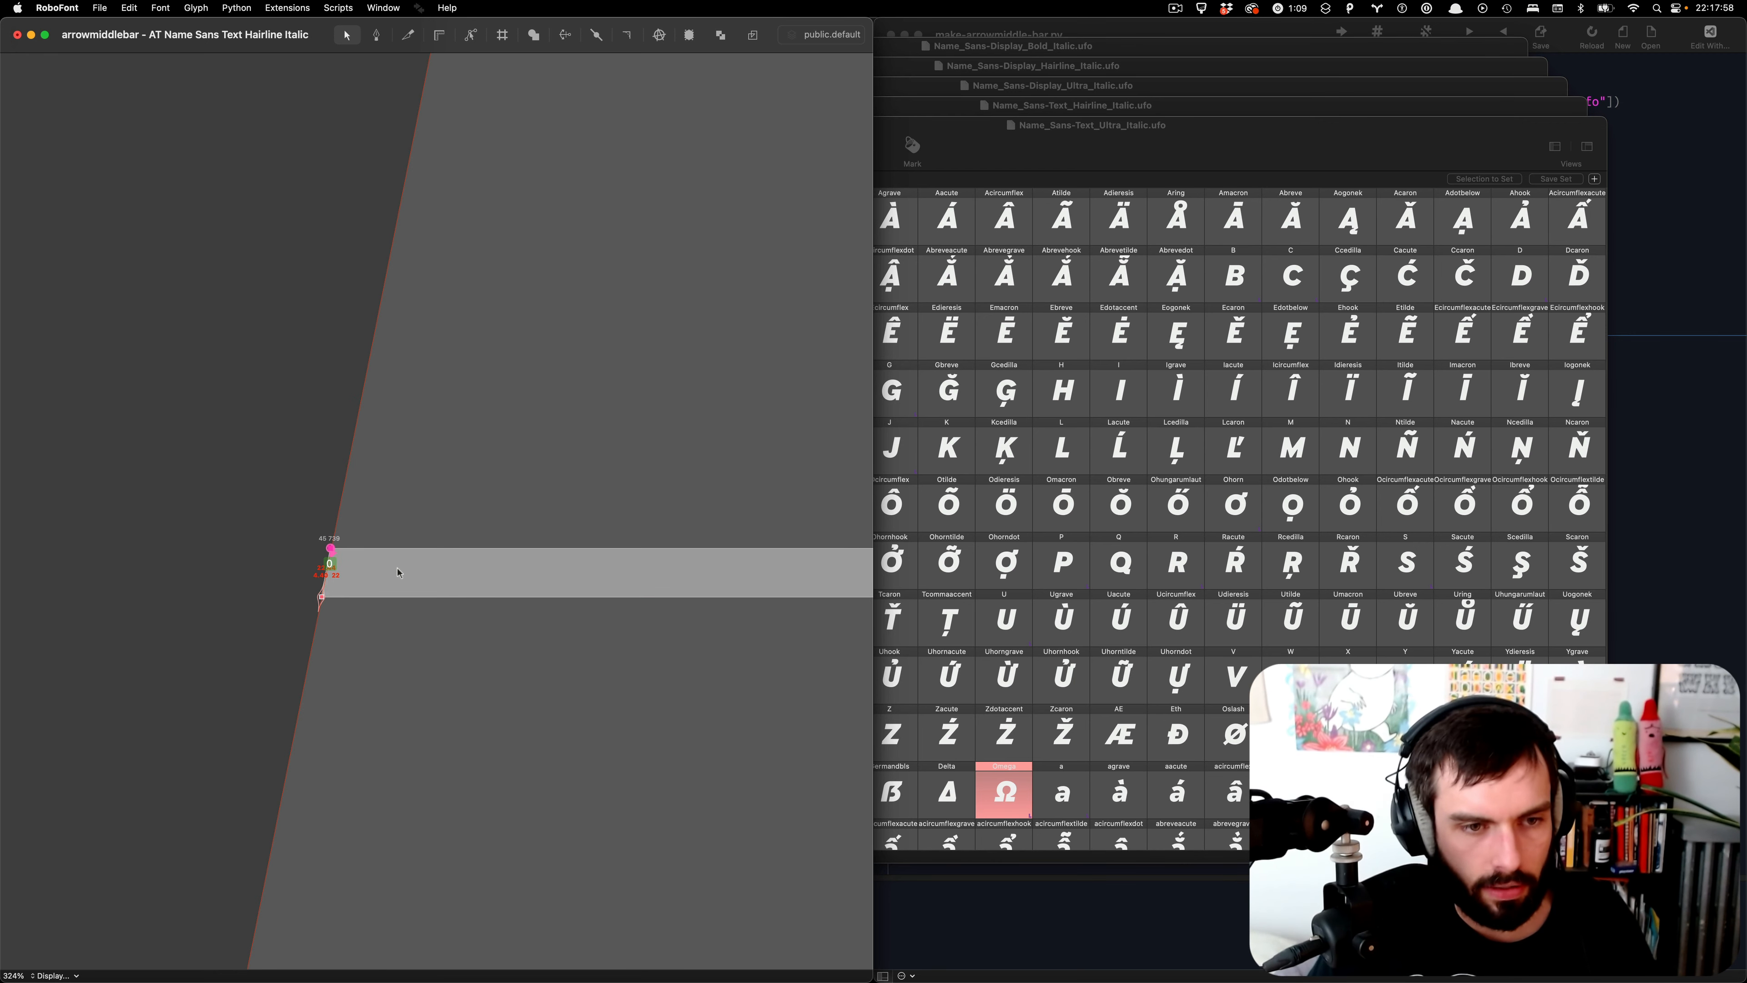
- Extend the right end of the Text Hairline Italic bar to the right slanted guideline and save the font
scroll(398, 572, down, 10)
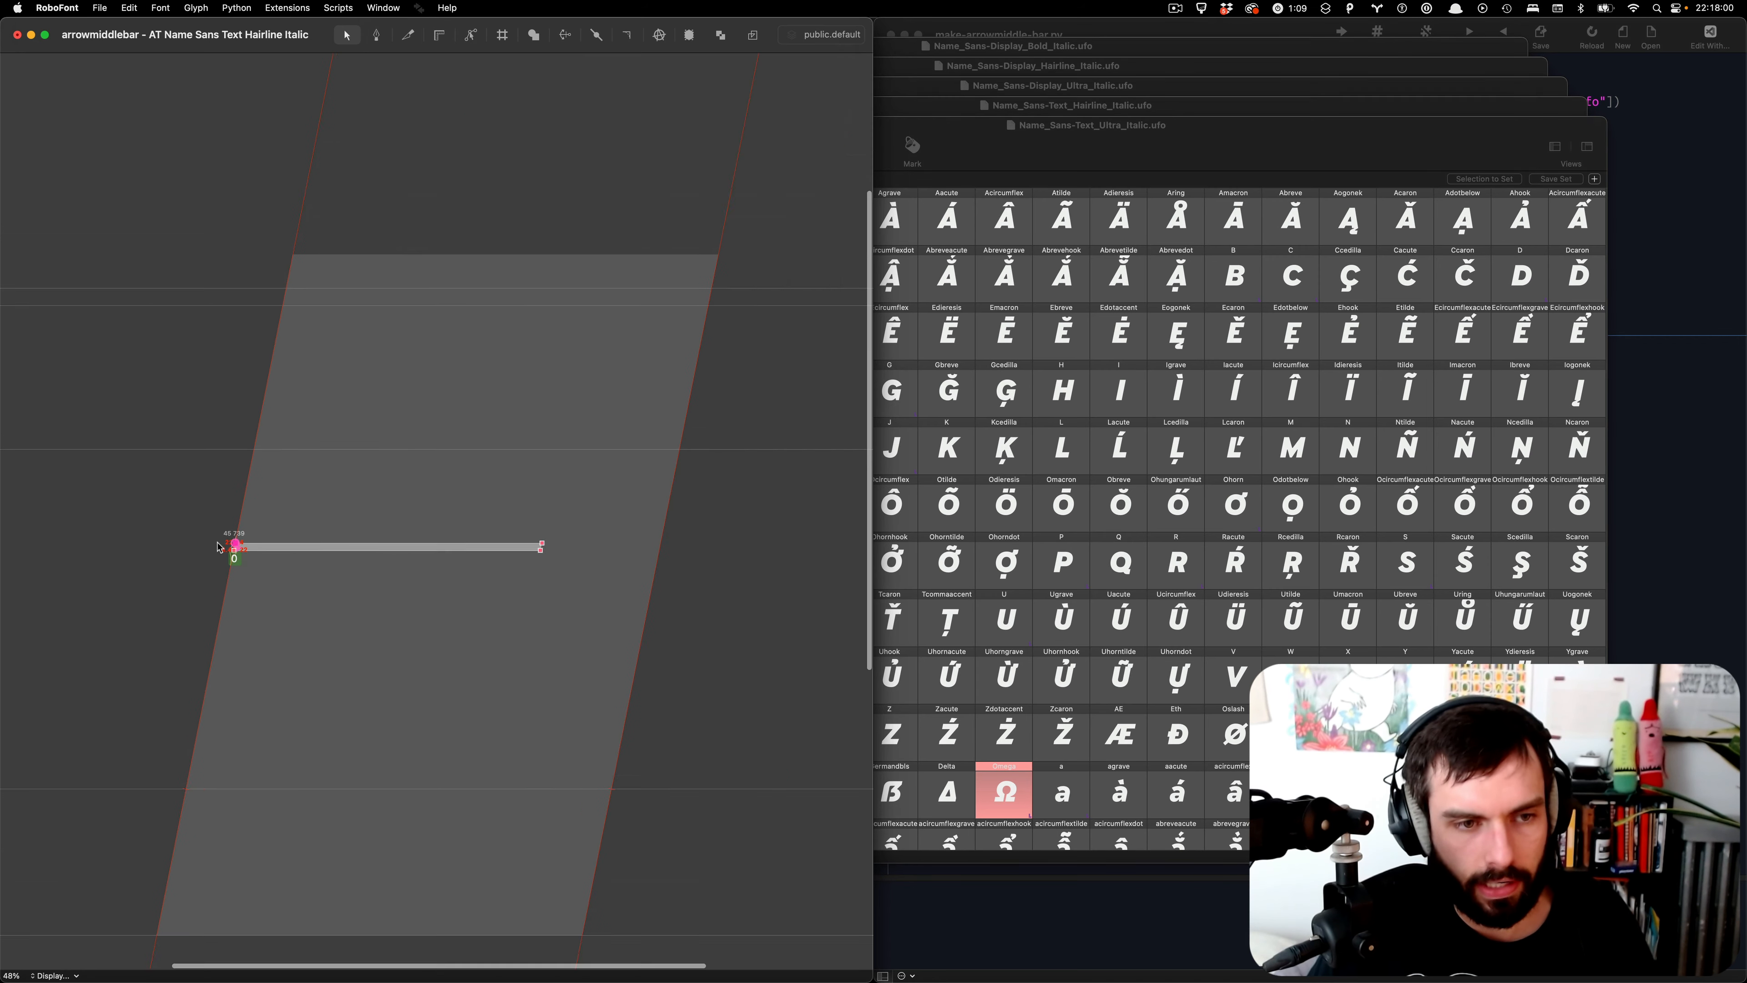
scroll(577, 479, up, 4)
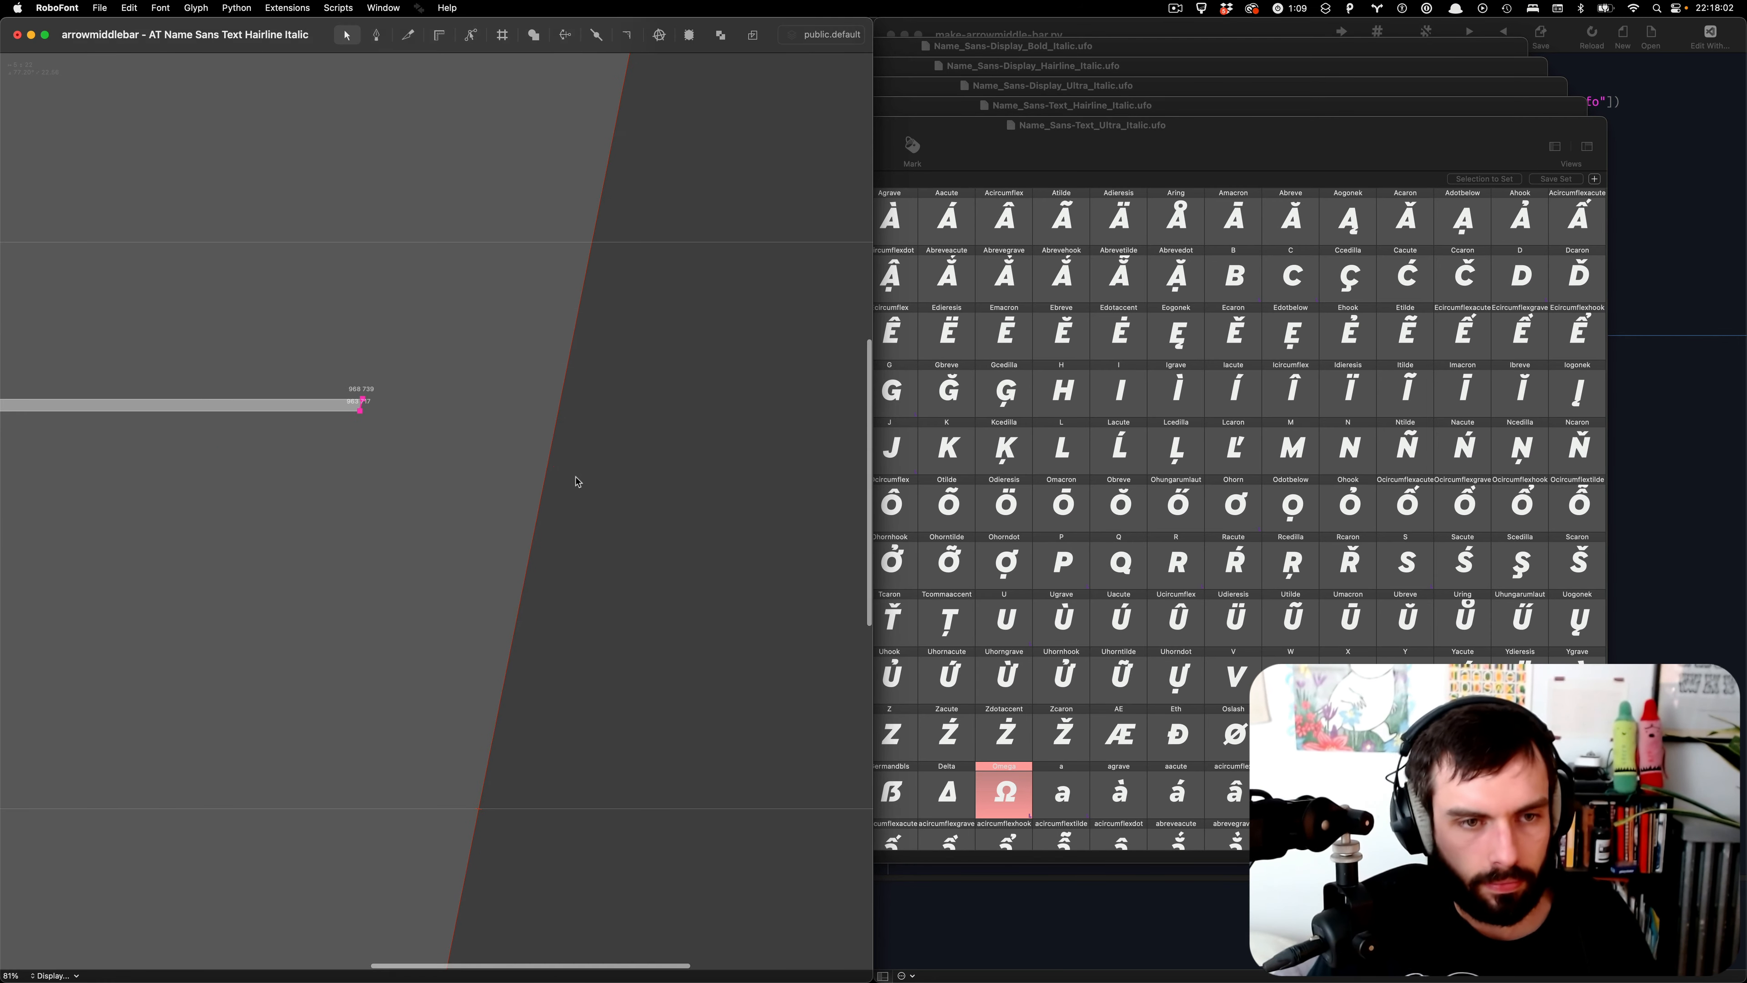
key(shift+Right)
key(shift+Right)
key(shift+Right)
key(shift+Right)
key(shift+Right)
key(shift+Right)
key(shift+Right)
key(shift+Right)
key(shift+Right)
key(shift+Right)
key(shift+Right)
key(shift+Right)
key(shift+Right)
key(shift+Right)
key(shift+Right)
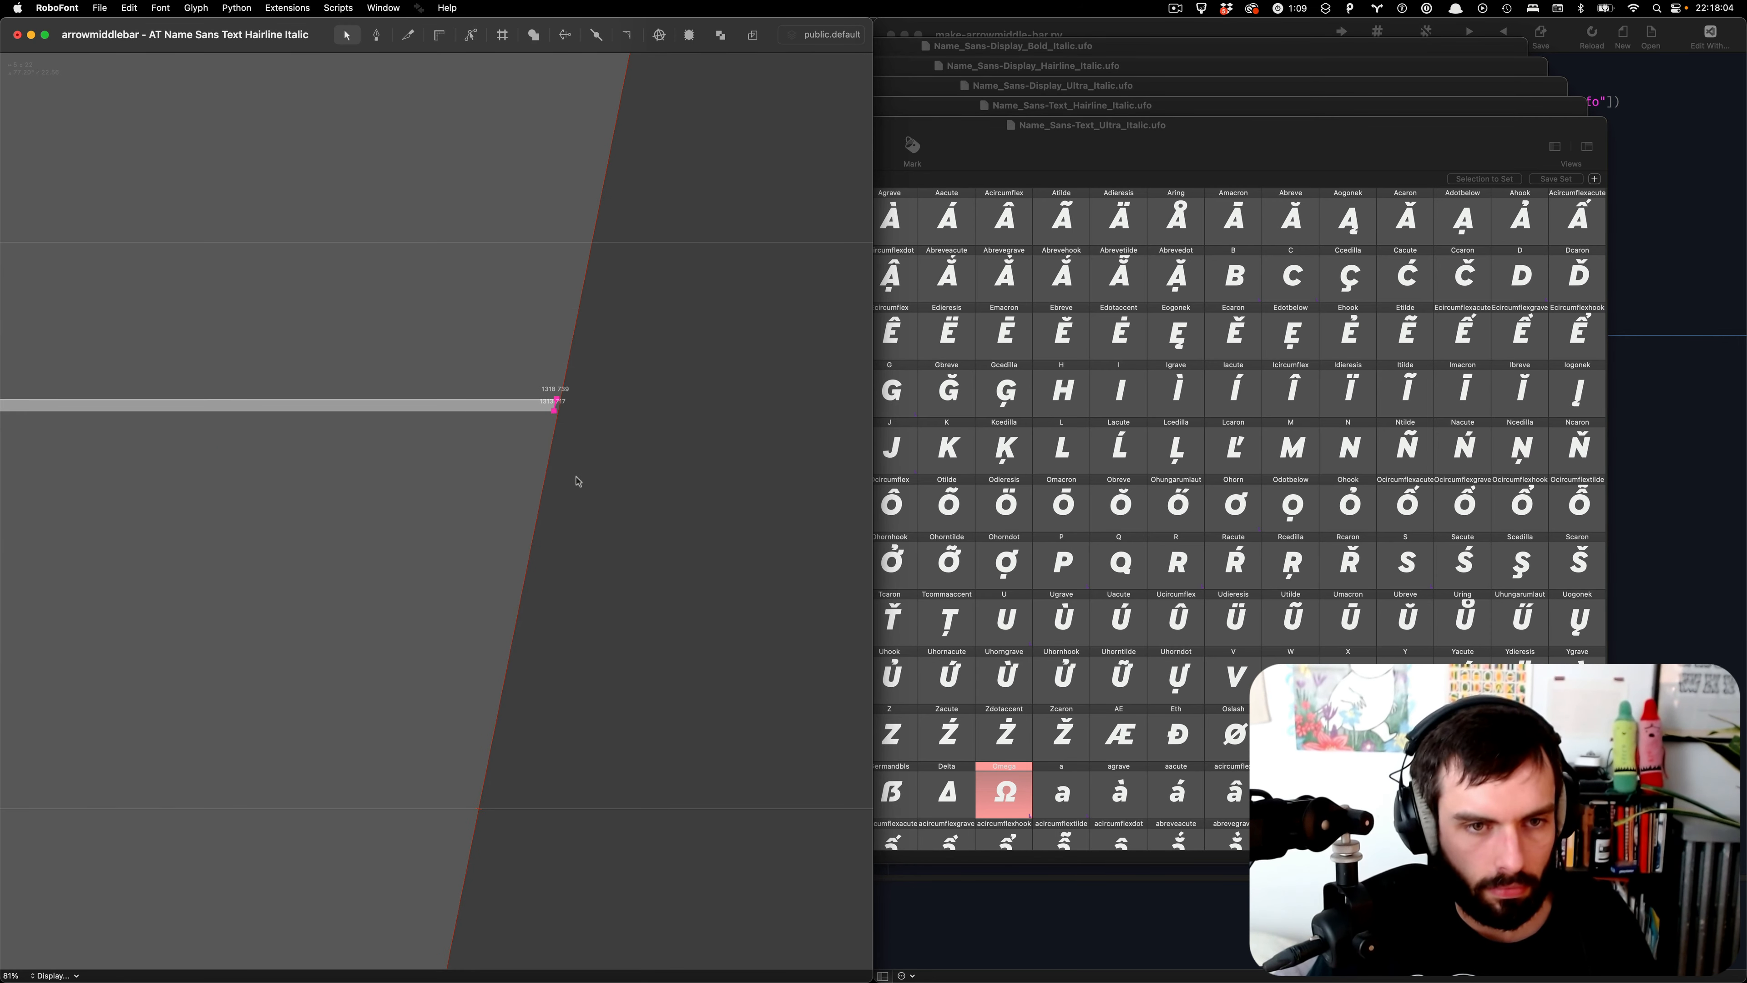
key(Right)
key(Right)
key(Right)
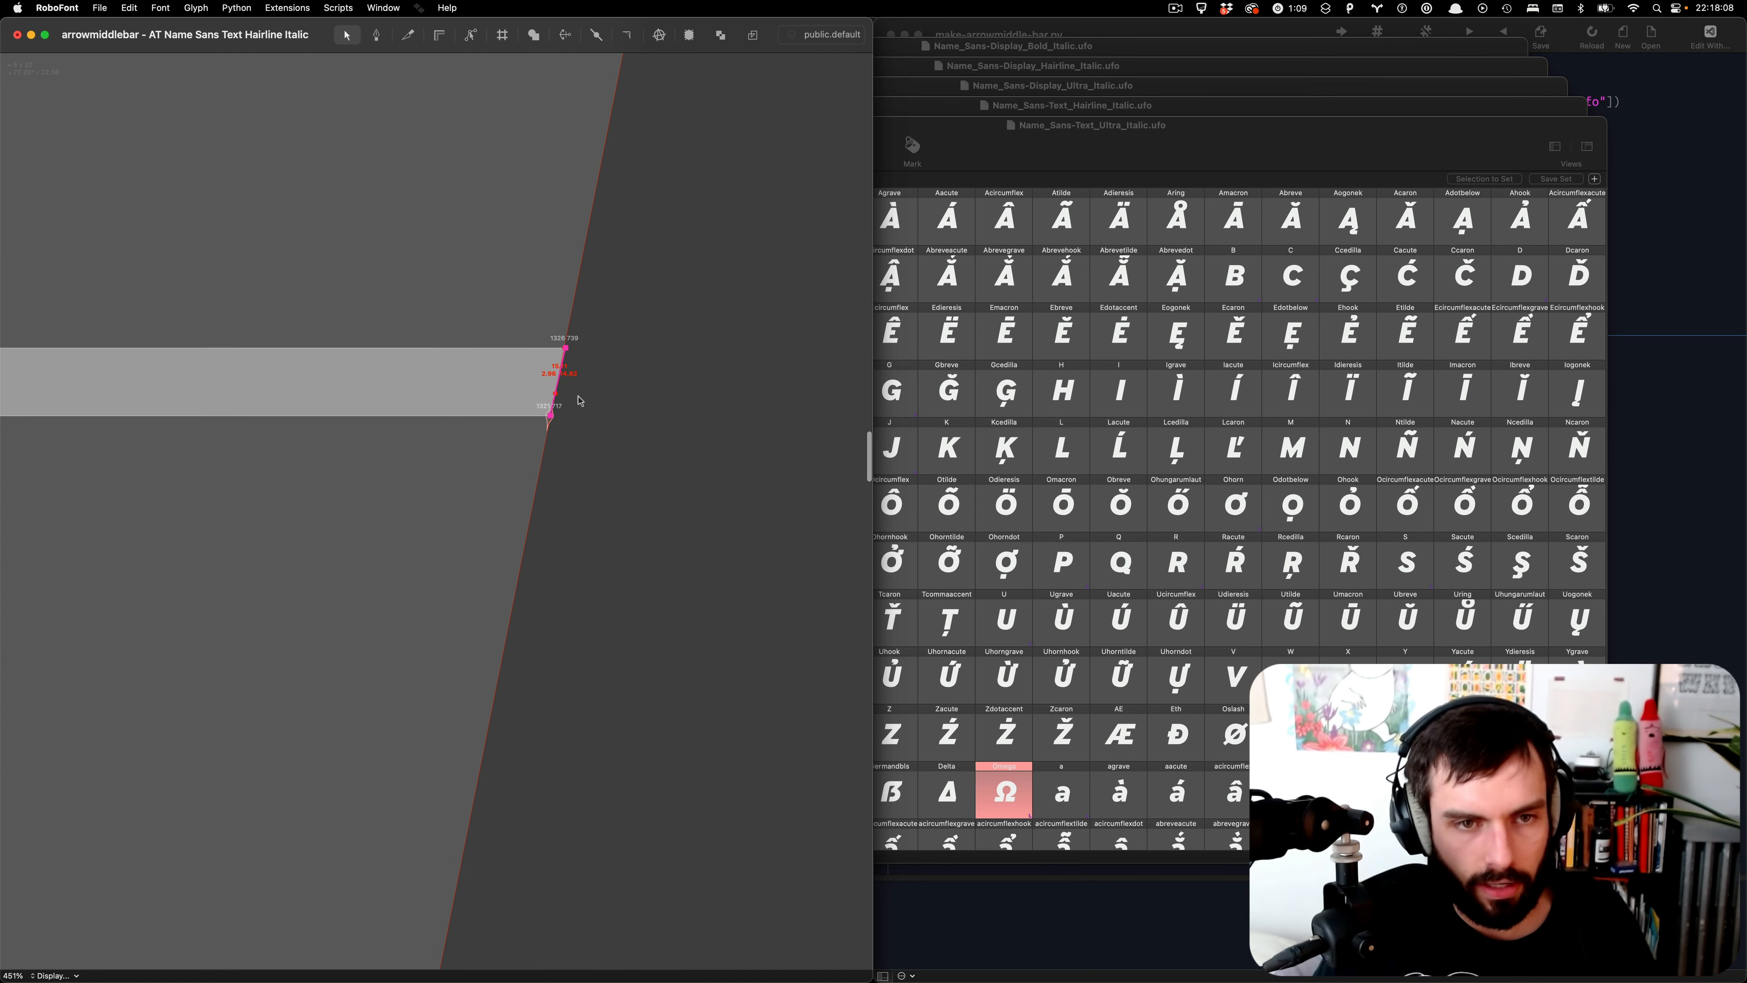
scroll(561, 412, down, 6)
key(super+s)
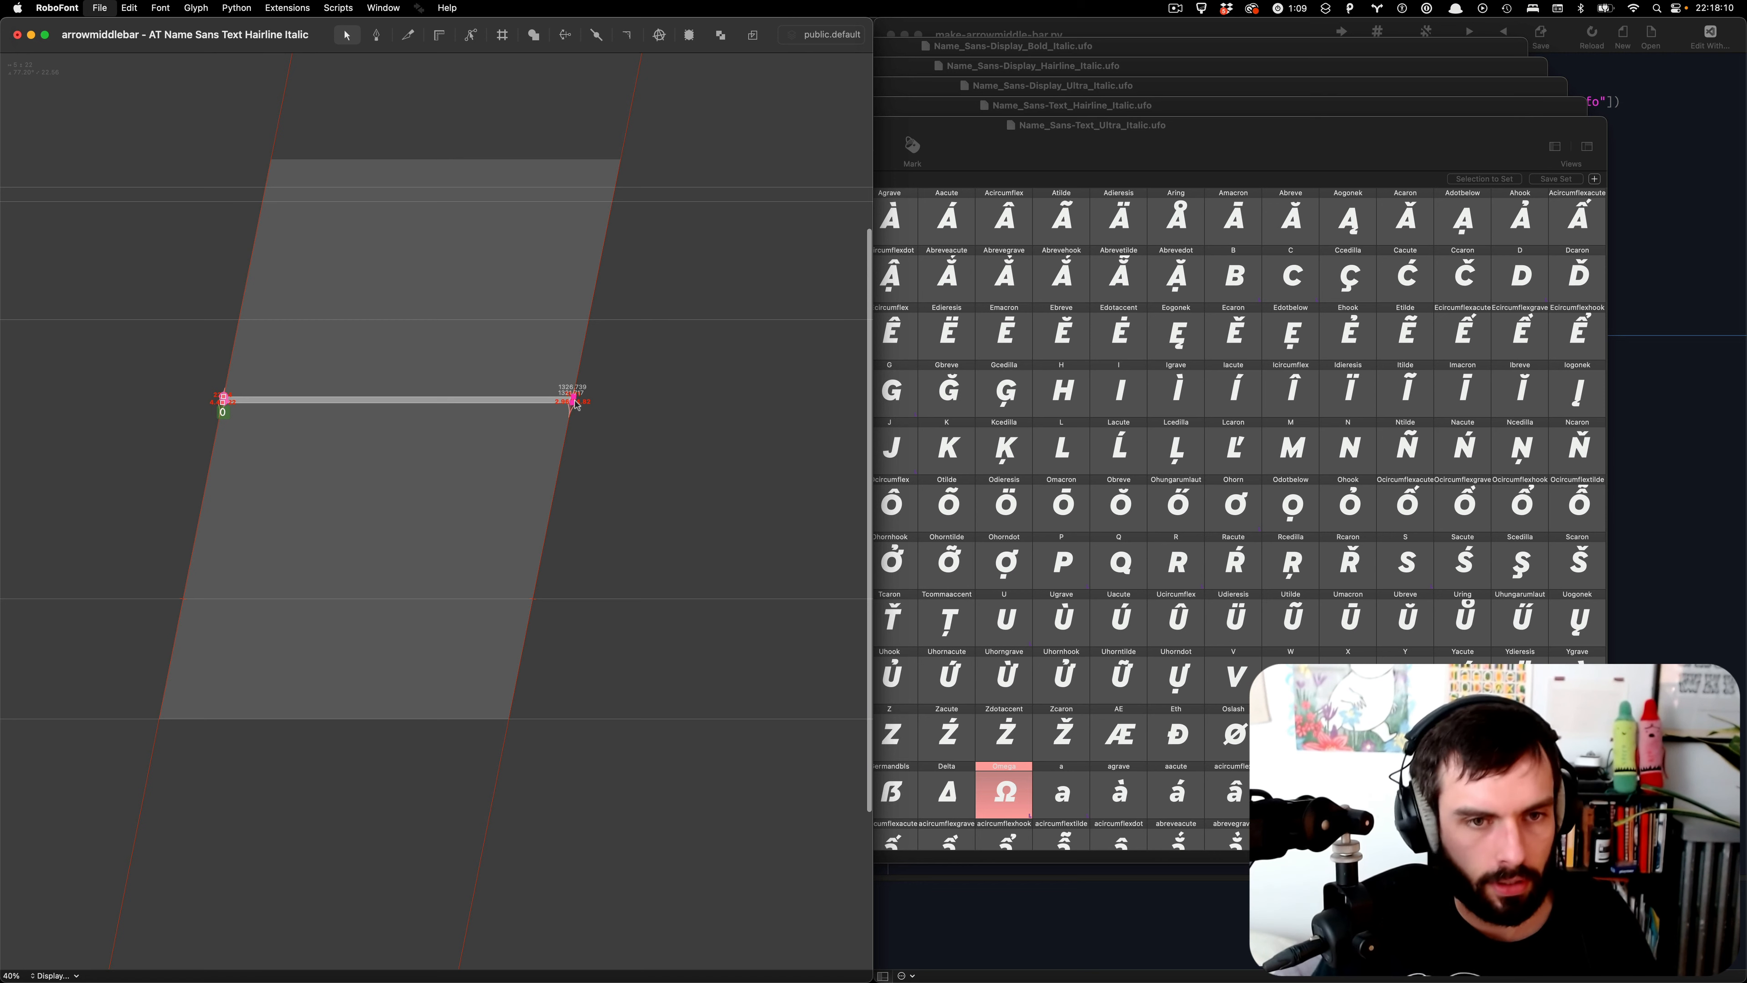
- Switch to the Text Ultra Italic arrowmiddlebar glyph and delete its tail feather contour
key(super+])
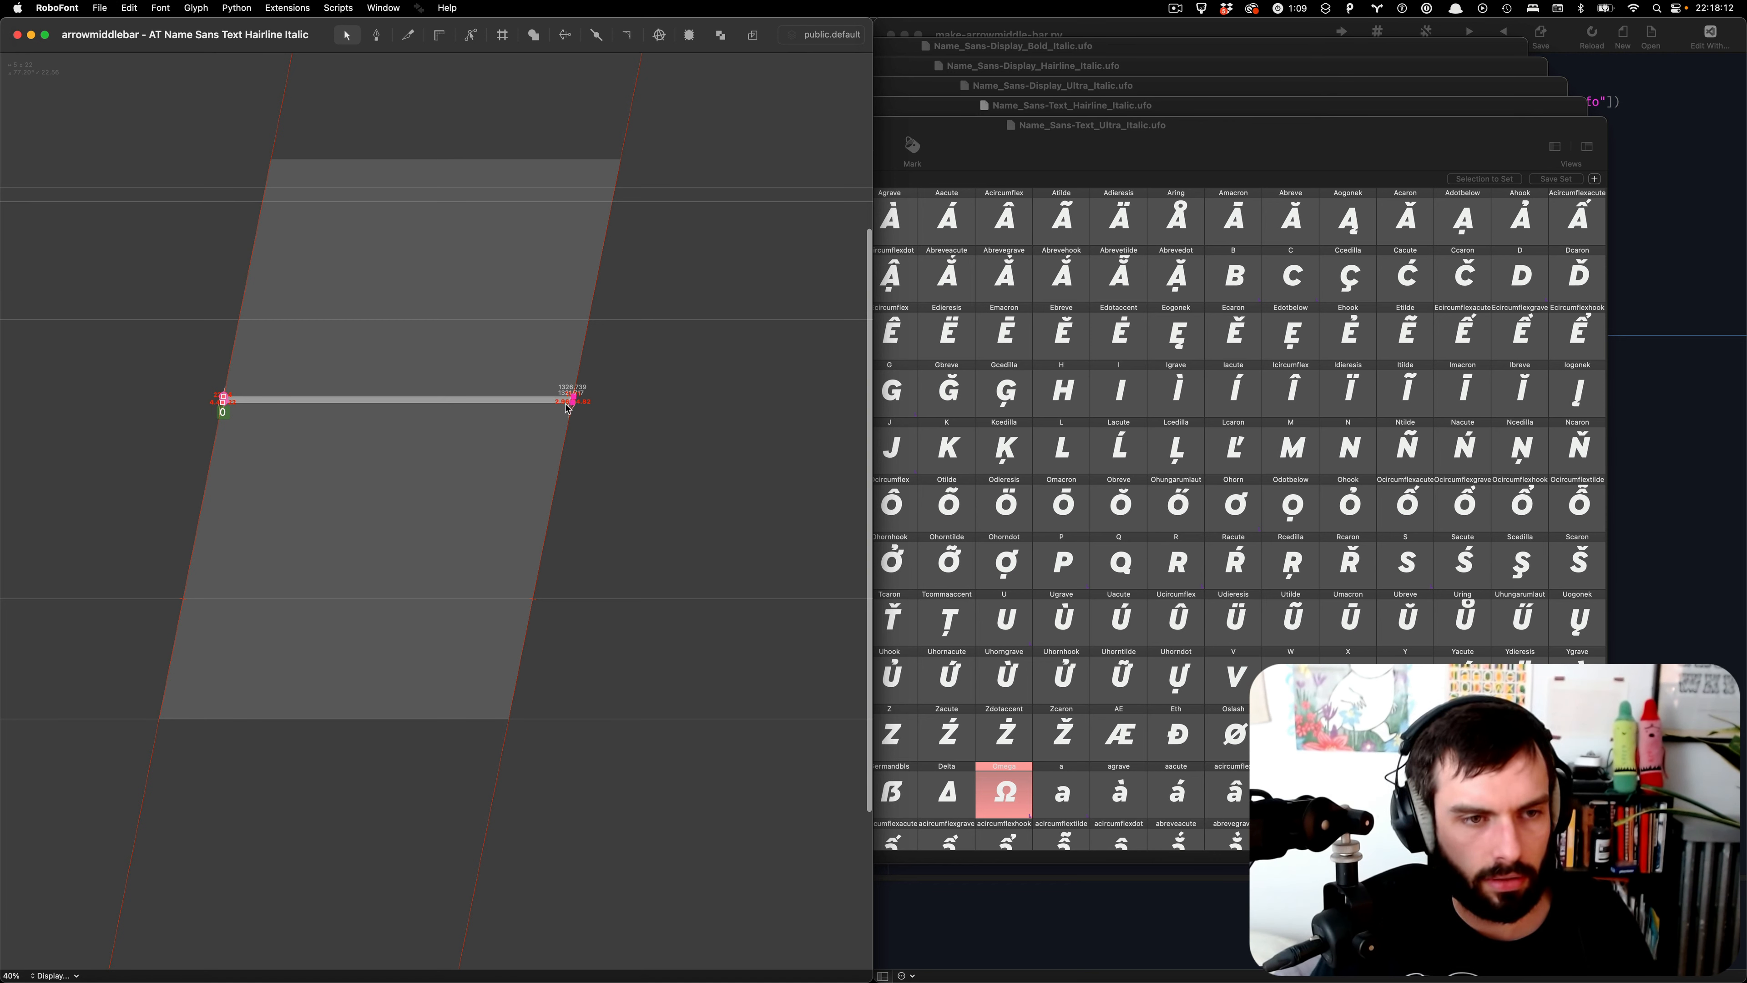
key(super+])
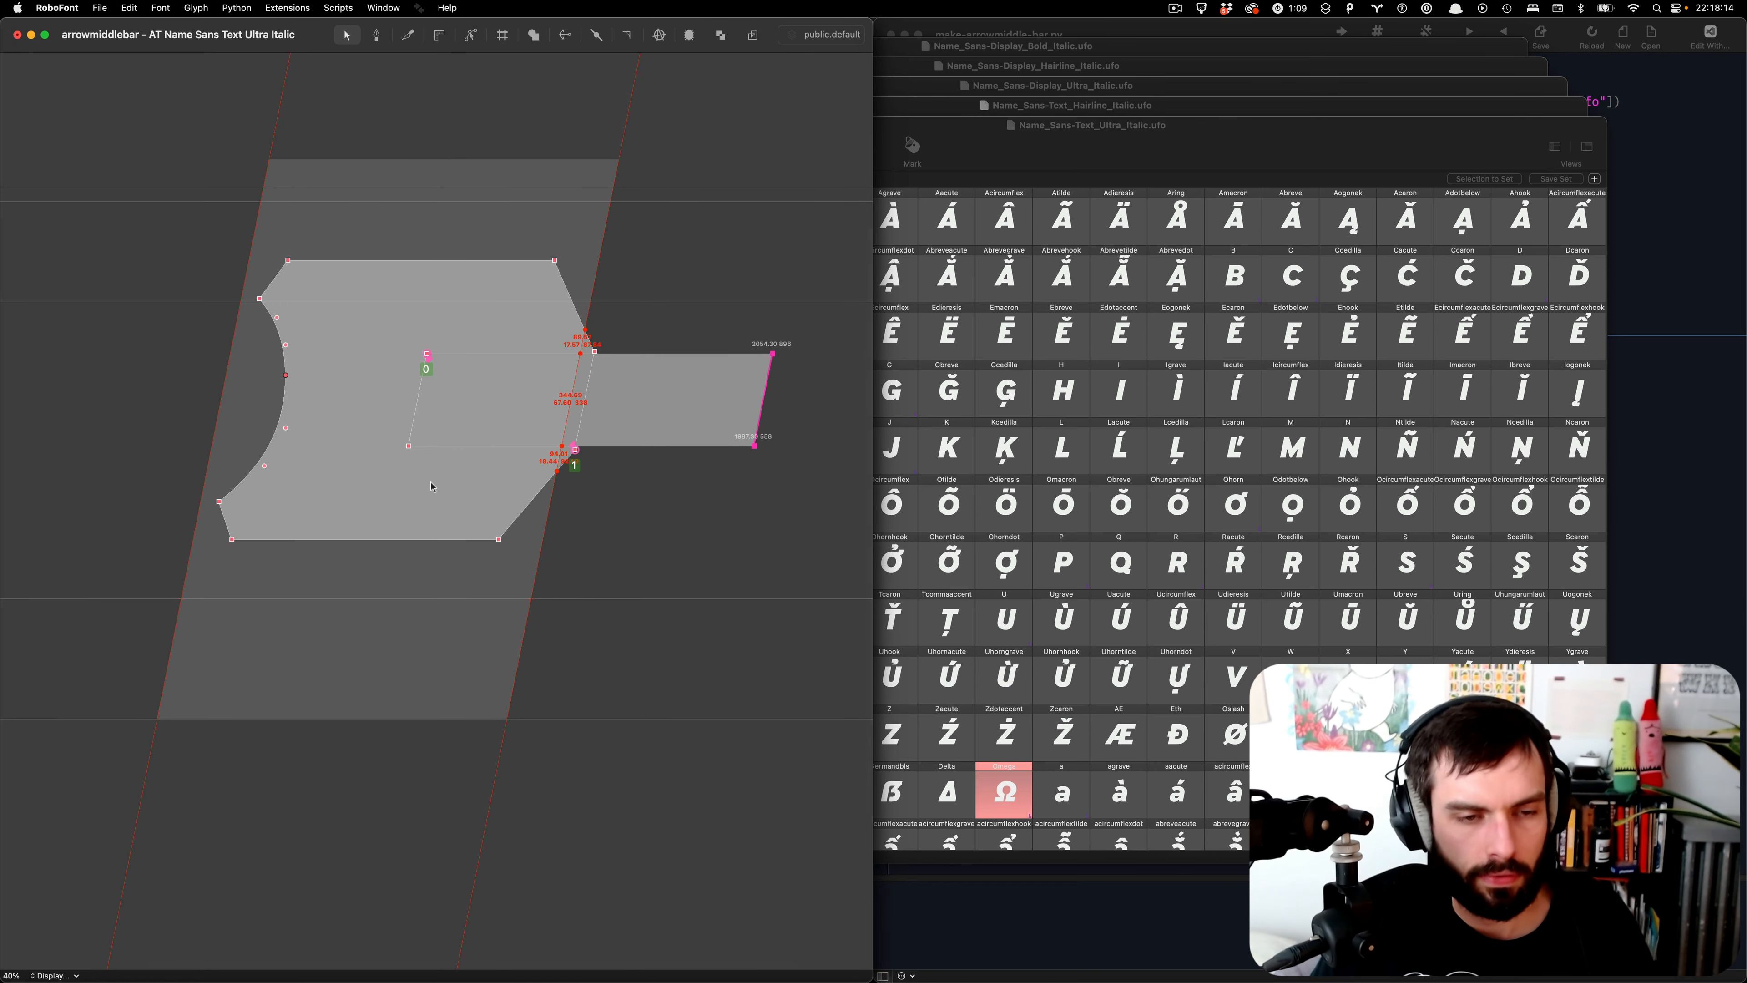
key(d)
key(BackSpace)
- Move the whole Text Ultra Italic bar left until its left end is close to the left slanted guideline
key(super+a)
key(shift+super+Left)
key(shift+super+Left)
key(shift+super+Left)
key(shift+super+Left)
key(shift+super+Left)
key(shift+super+Left)
key(shift+super+Left)
key(shift+super+Left)
key(shift+super+Left)
key(shift+super+Left)
key(shift+super+Left)
key(shift+super+Left)
key(shift+super+Left)
key(shift+super+Left)
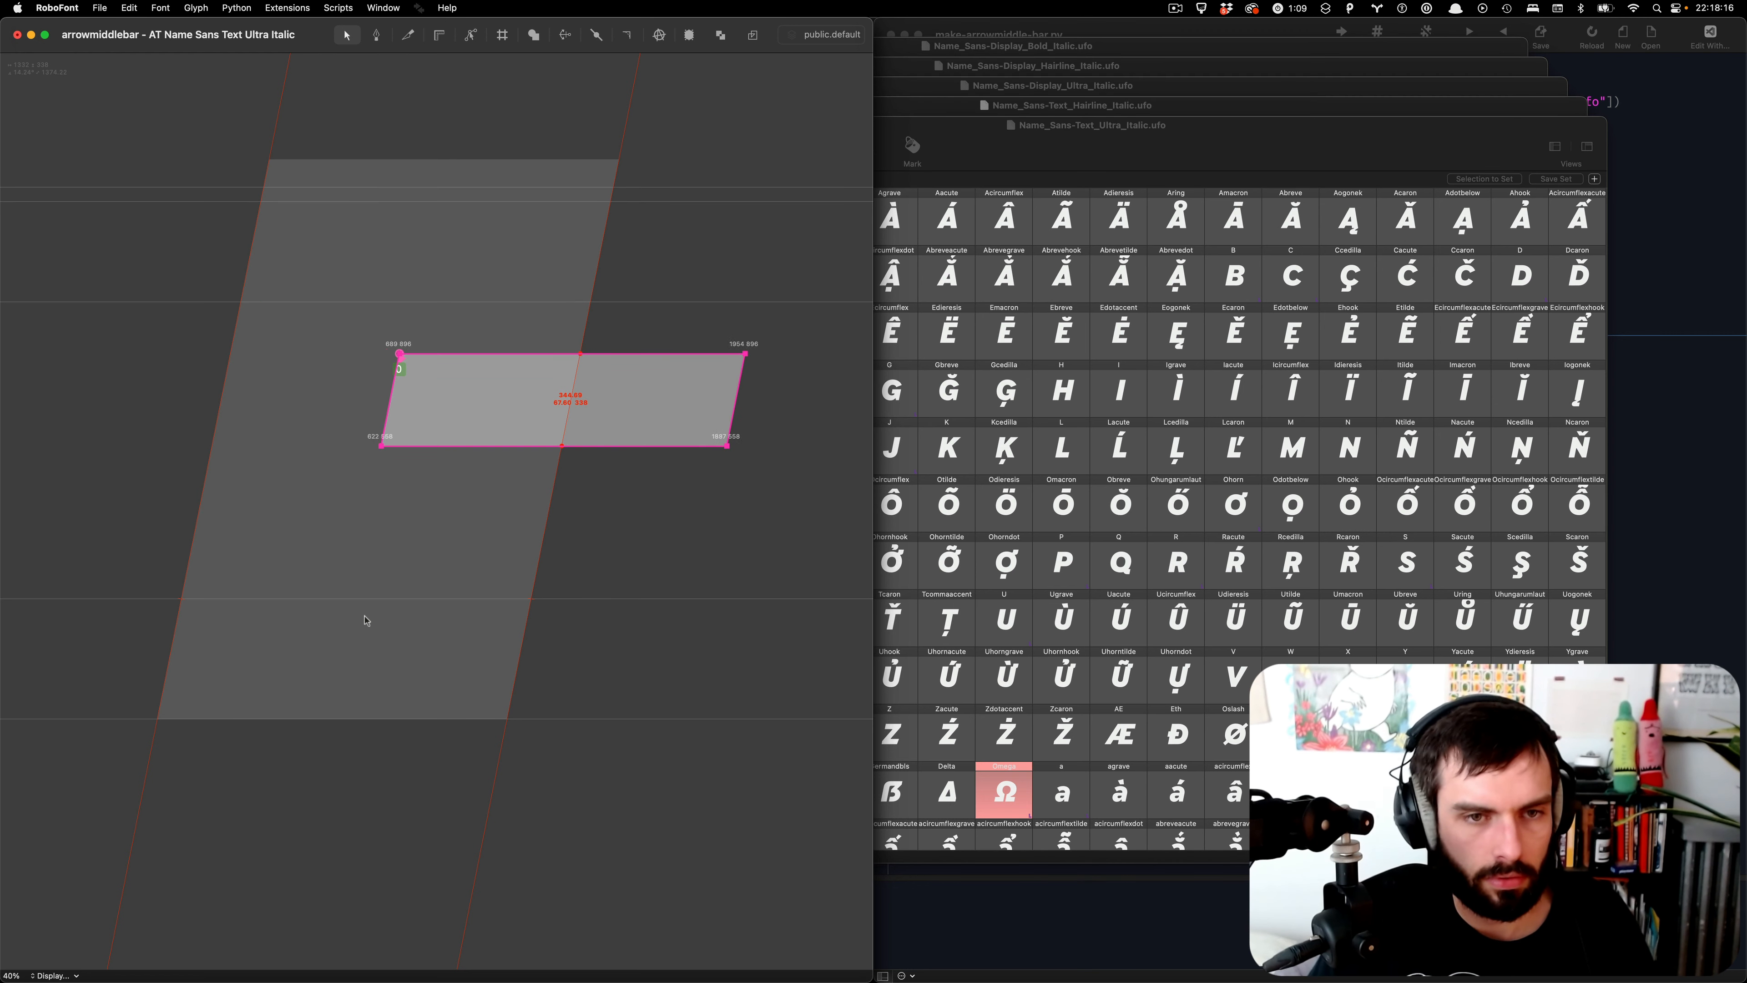
key(shift+super+Left)
key(shift+Right)
key(shift+Right)
key(Right)
key(Right)
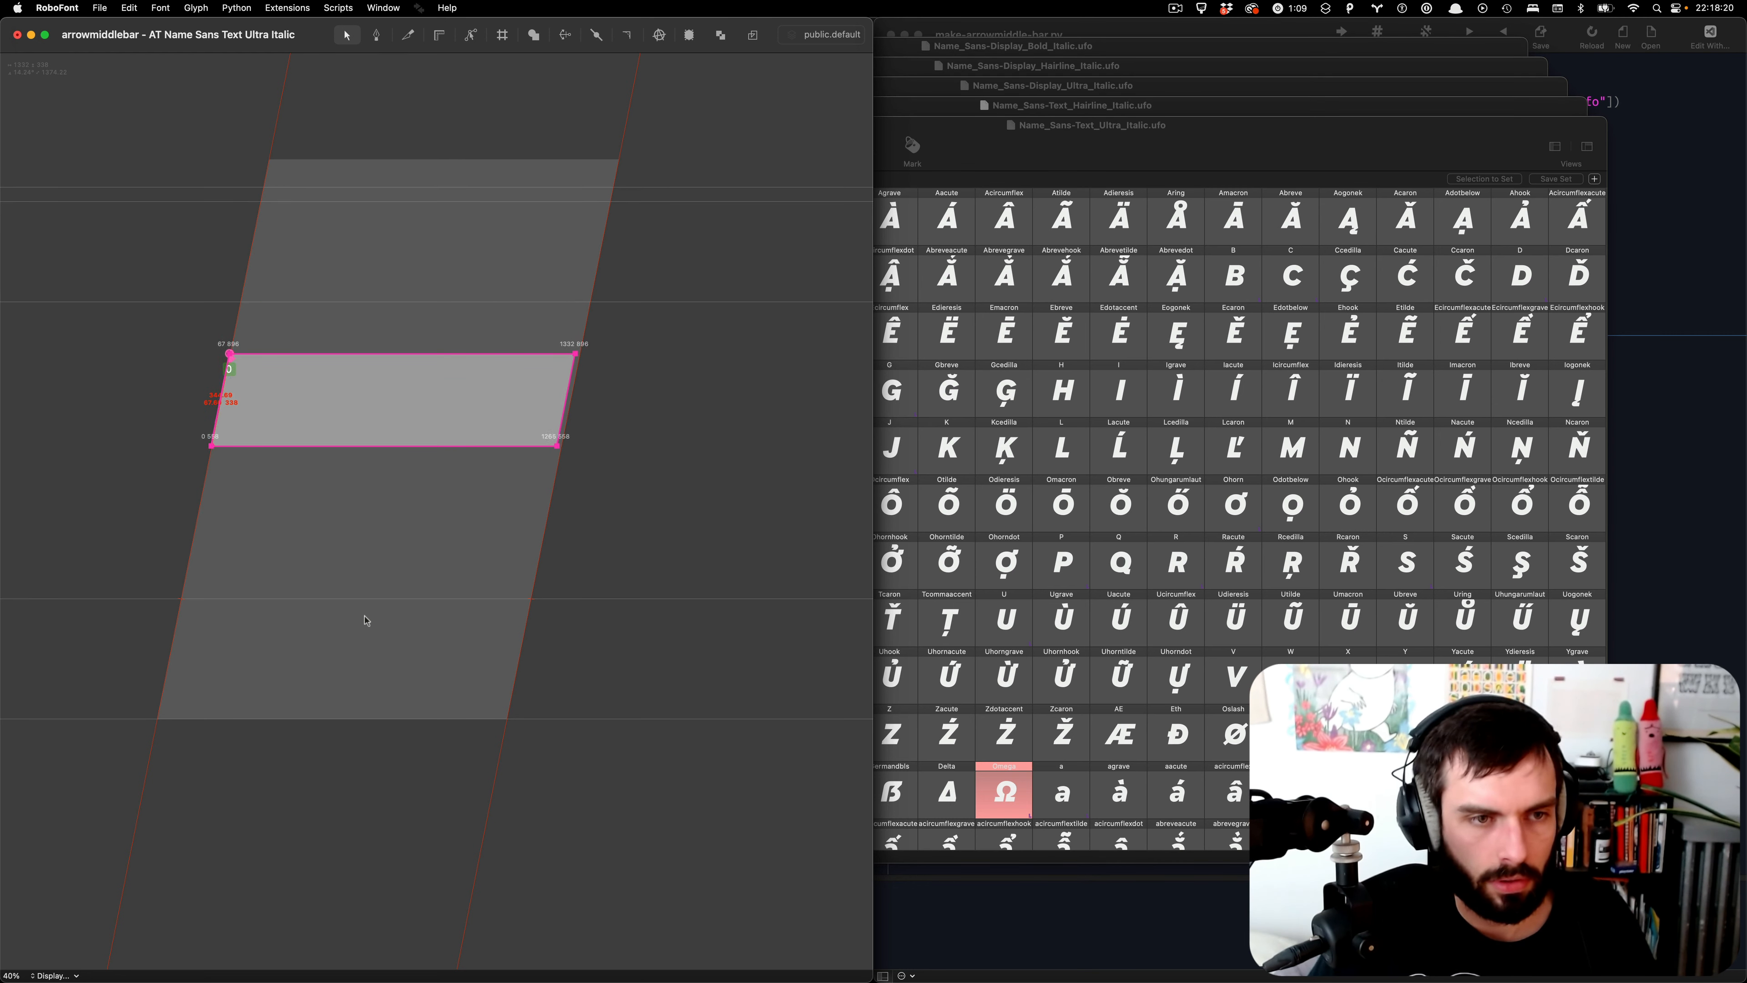
- Nudge the whole Text Ultra Italic bar 3 units right and check its left corner points against the slanted guideline
scroll(323, 355, up, 5)
drag(273, 281, 13, 416)
scroll(12, 417, down, 2)
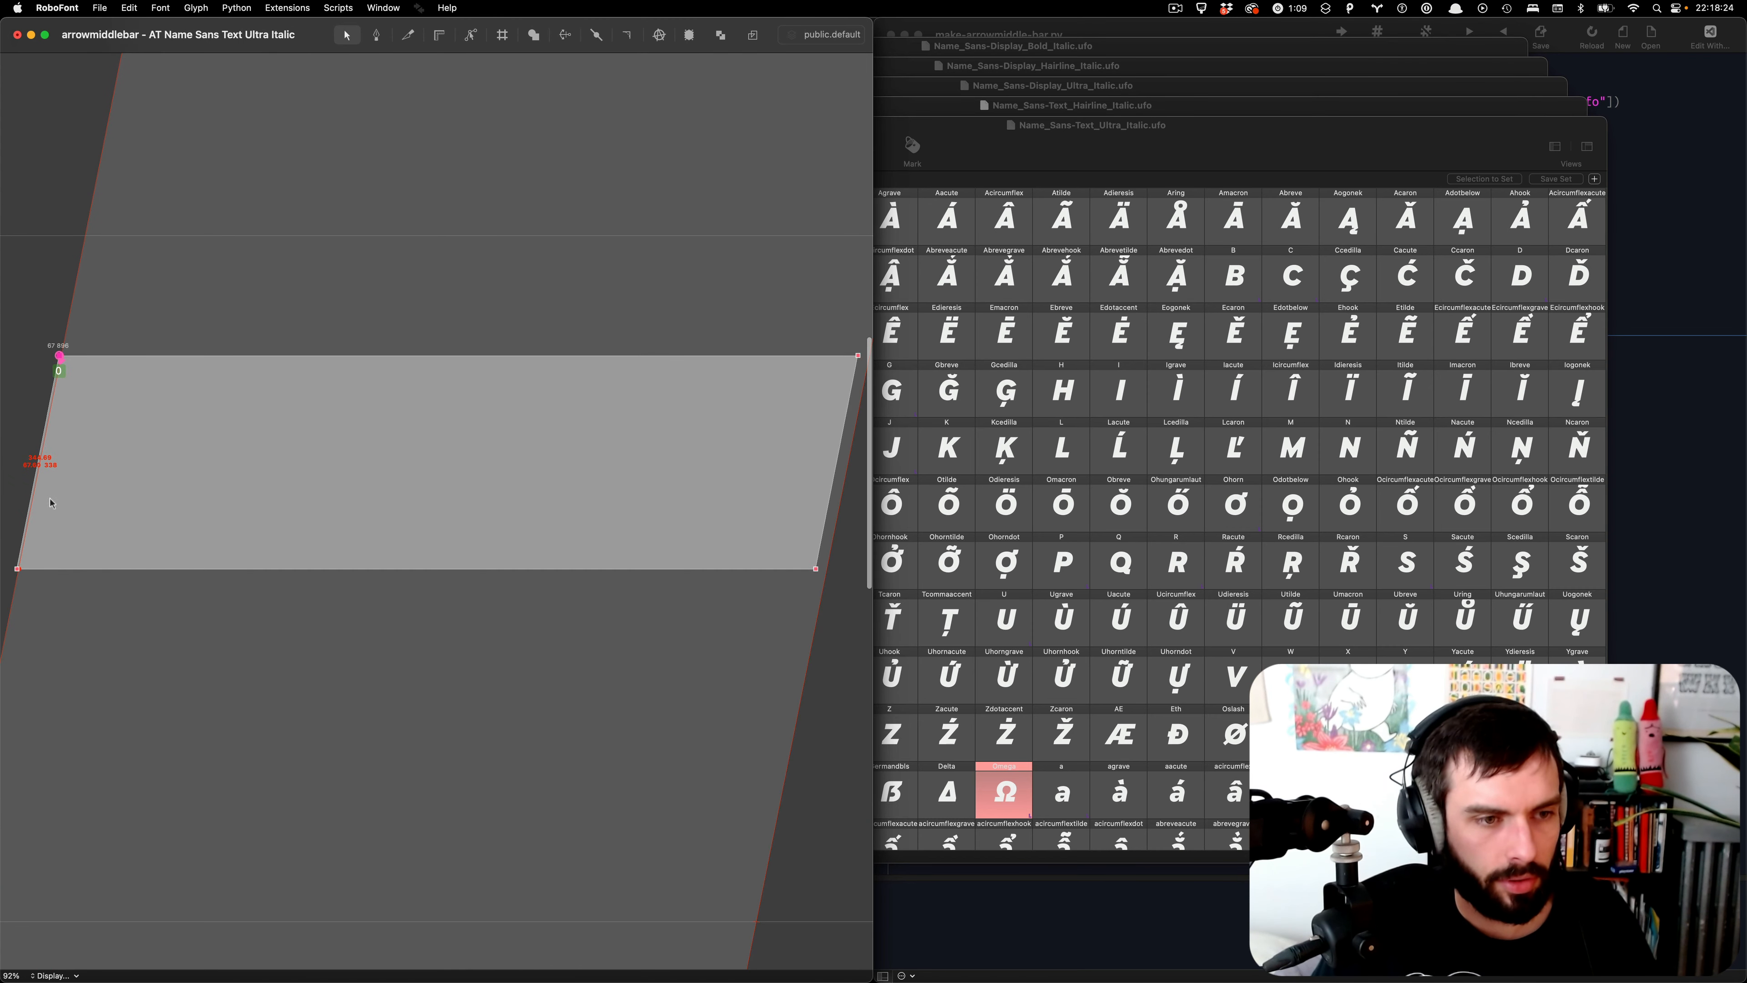
key(super+a)
scroll(9, 569, up, 5)
key(Right)
key(Right)
key(Right)
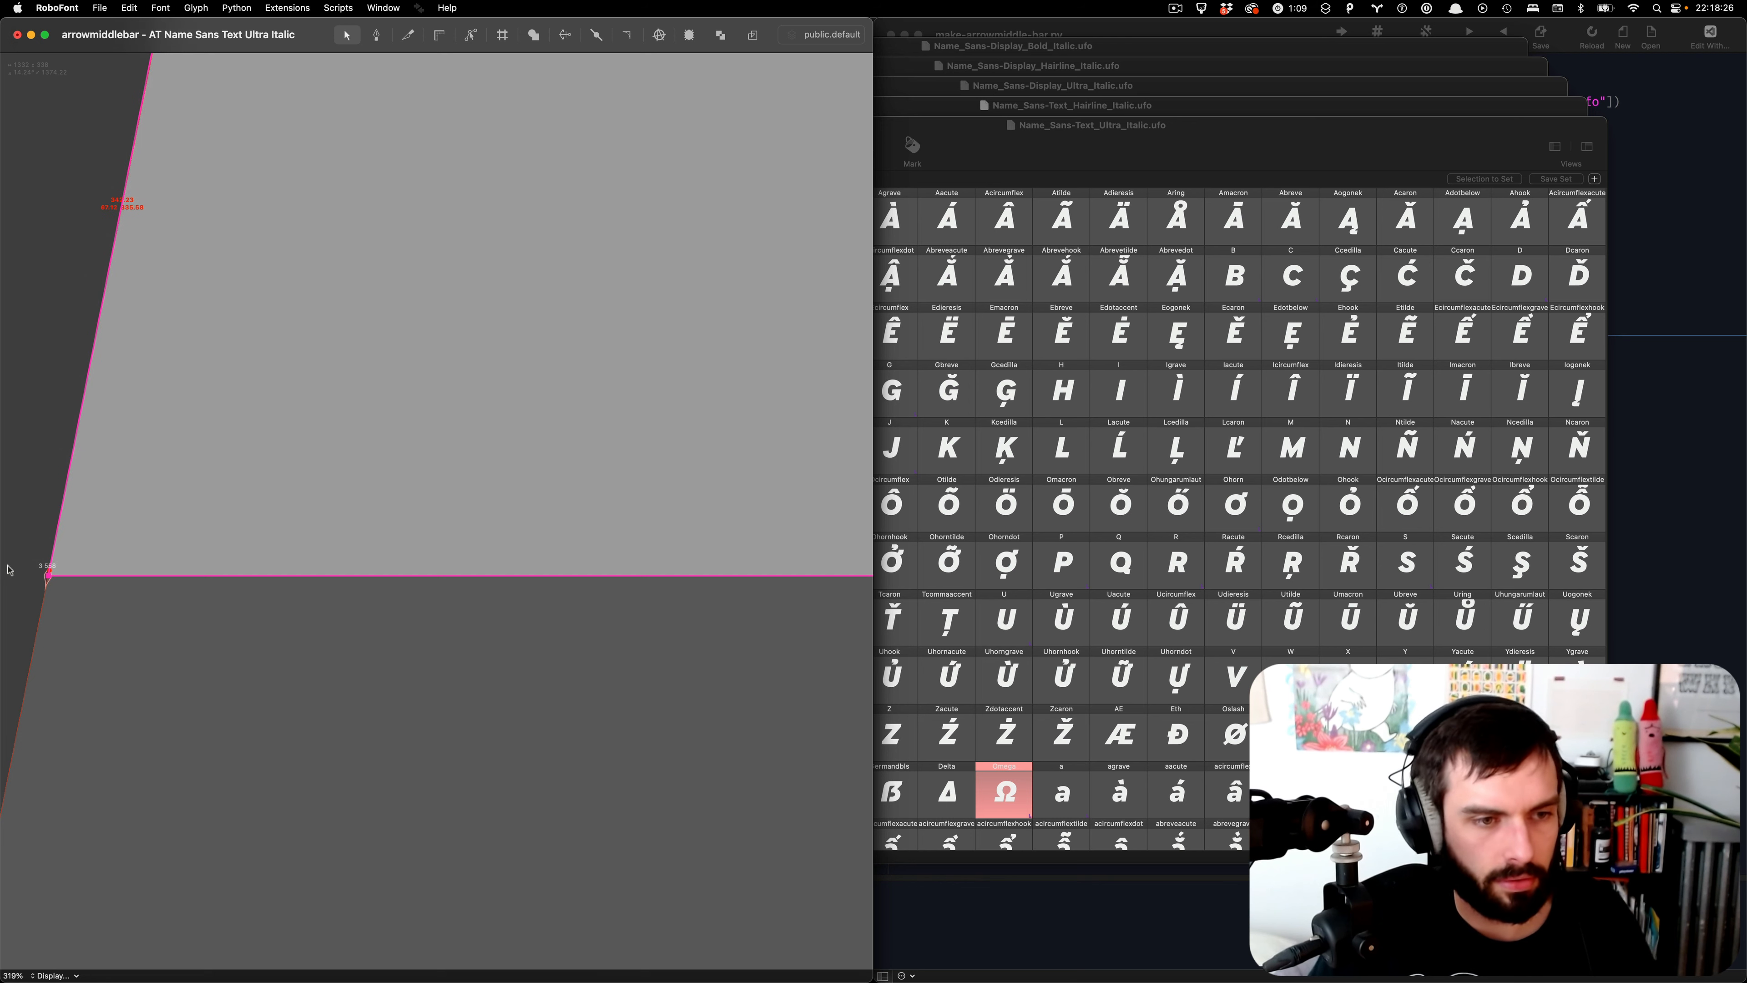
scroll(47, 575, up, 4)
click(47, 574)
scroll(339, 228, up, 3)
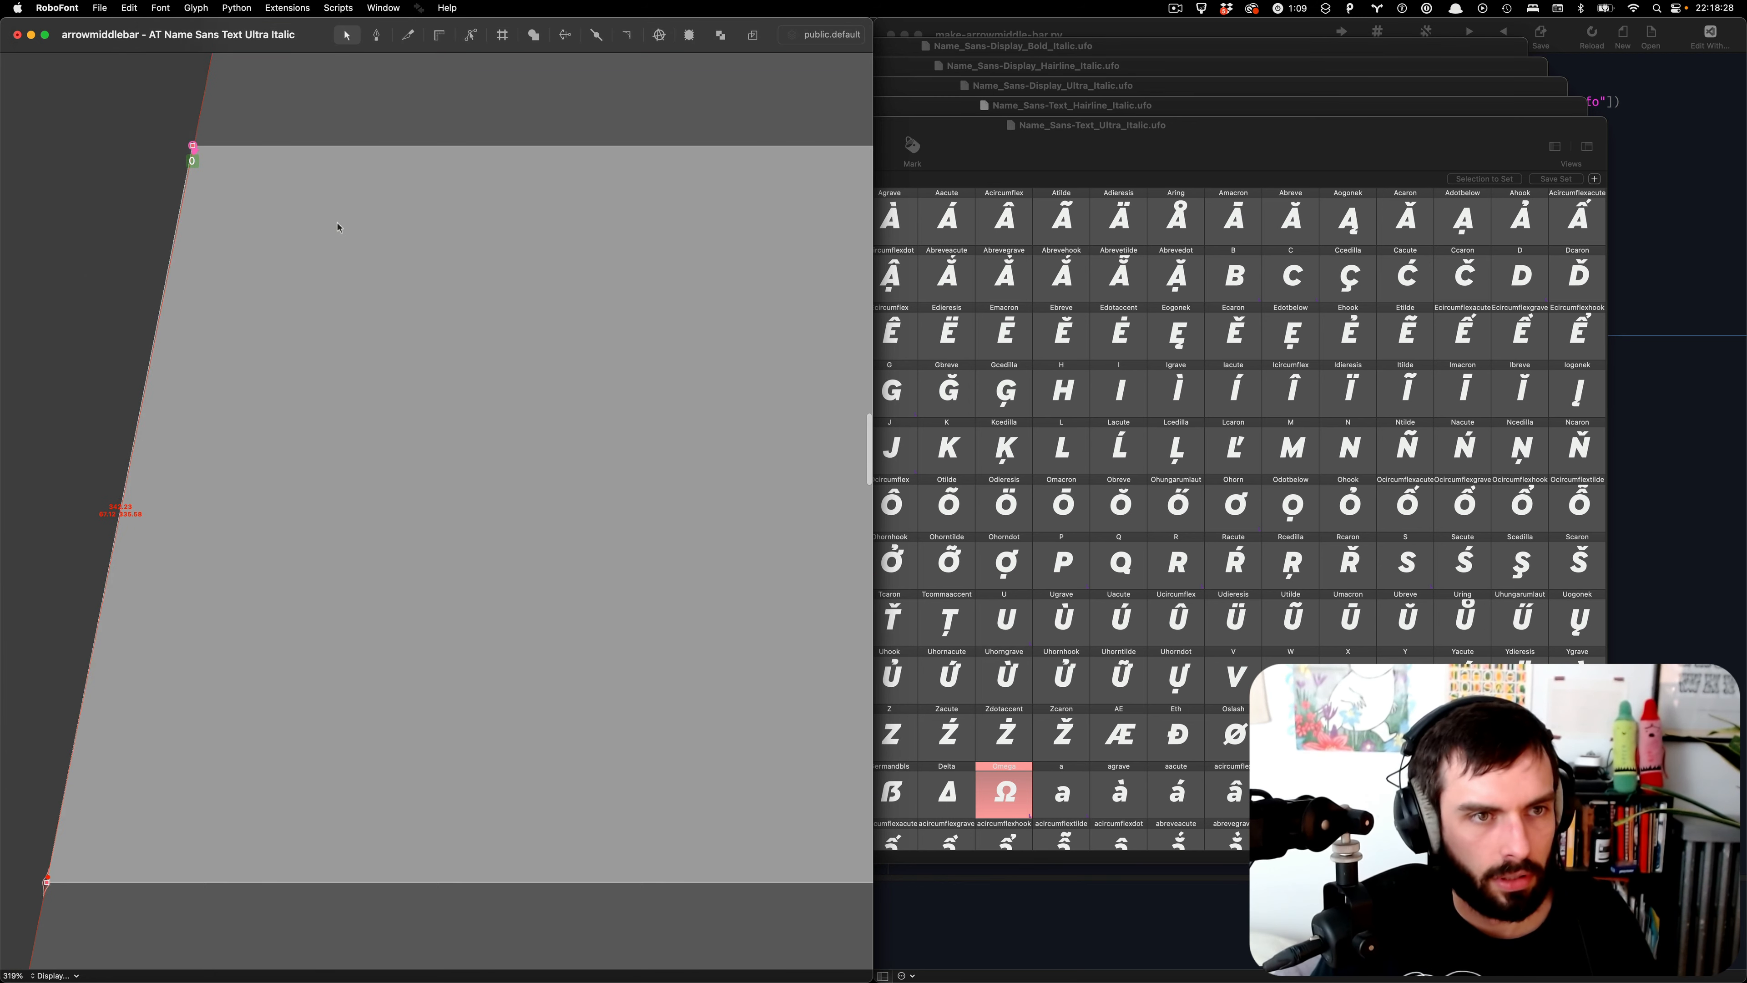
click(291, 147)
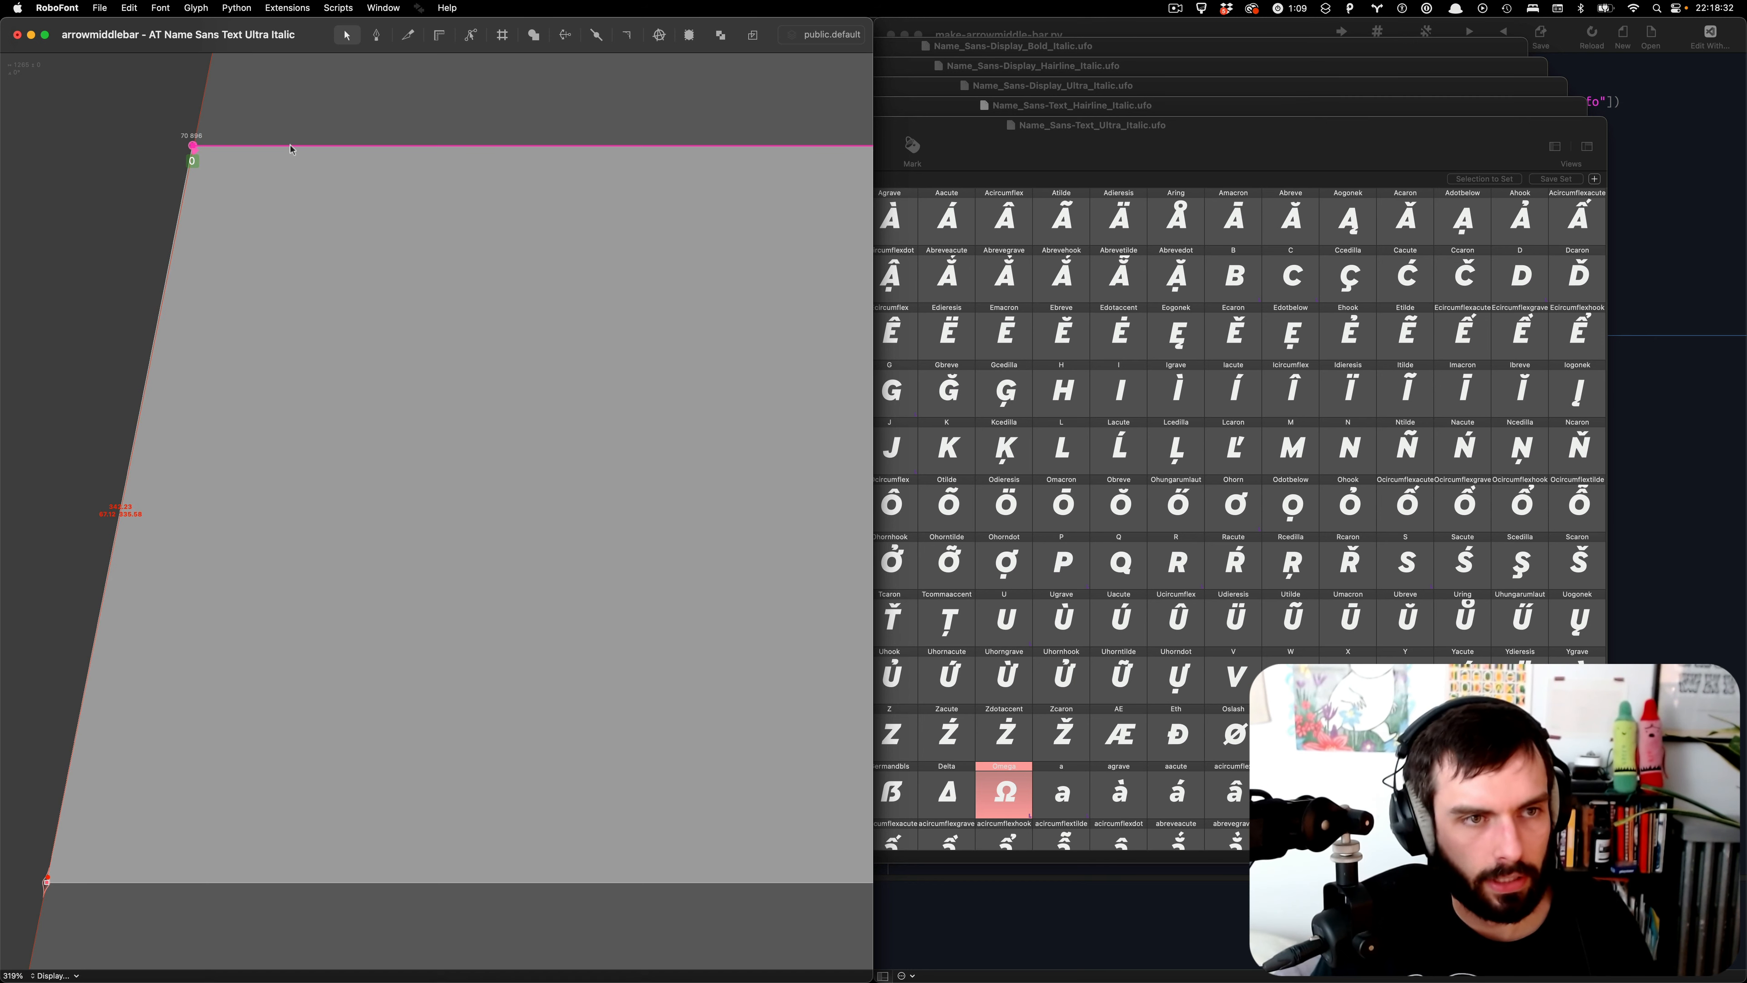
- Extend the right end of the Text Ultra Italic bar to the right slanted guideline and check its corner points against it
scroll(291, 149, down, 8)
scroll(395, 88, right, 5)
drag(396, 88, 798, 457)
key(Right)
key(Right)
key(Right)
key(Right)
key(Right)
key(Right)
key(Right)
key(Right)
key(Right)
key(Right)
key(Right)
key(Right)
key(Right)
key(Right)
key(Right)
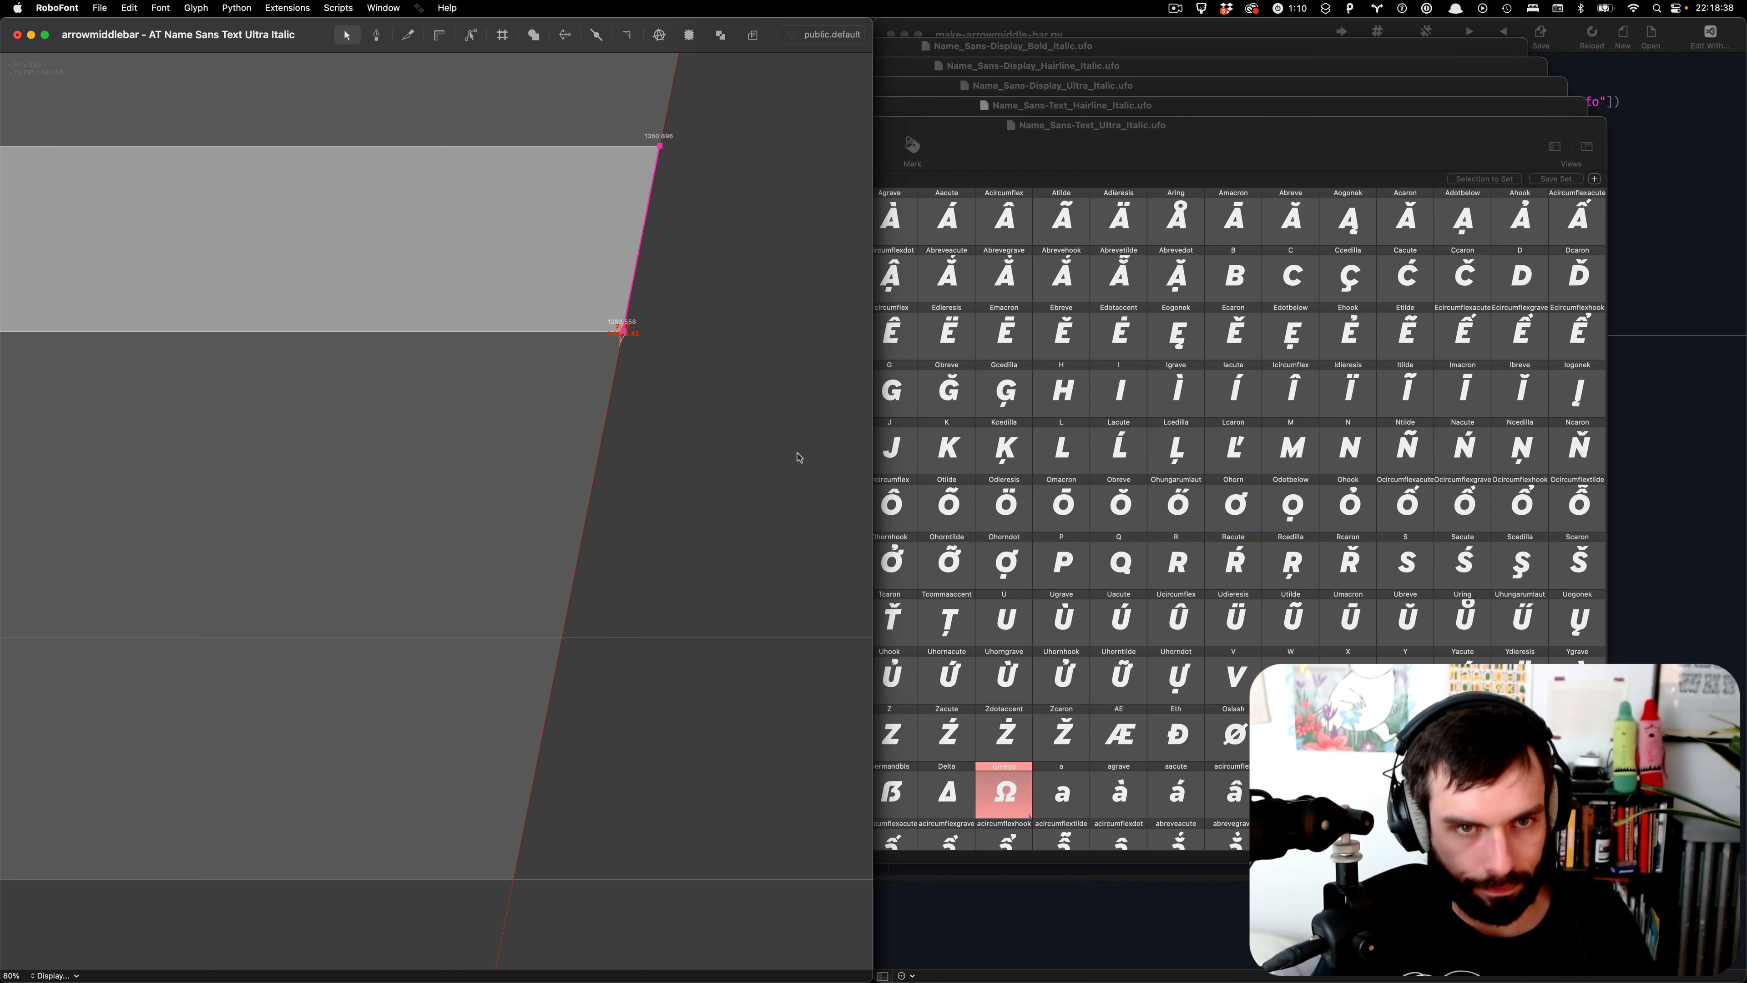
scroll(707, 127, up, 8)
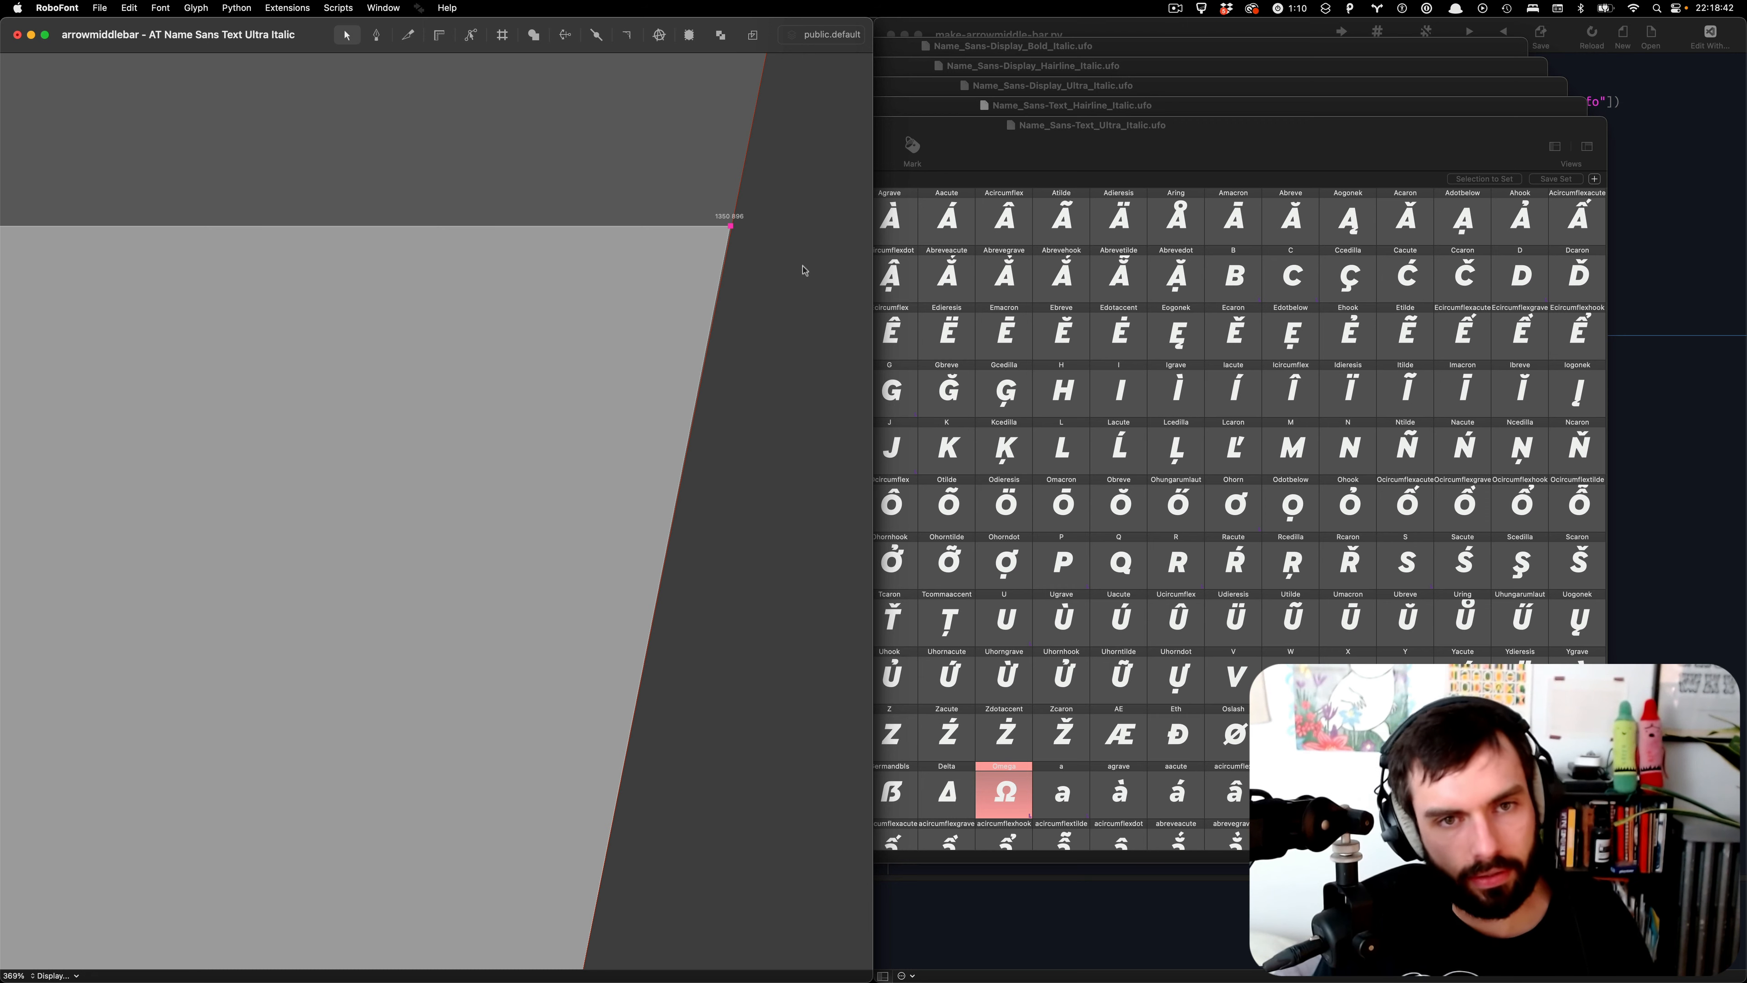
scroll(788, 254, down, 4)
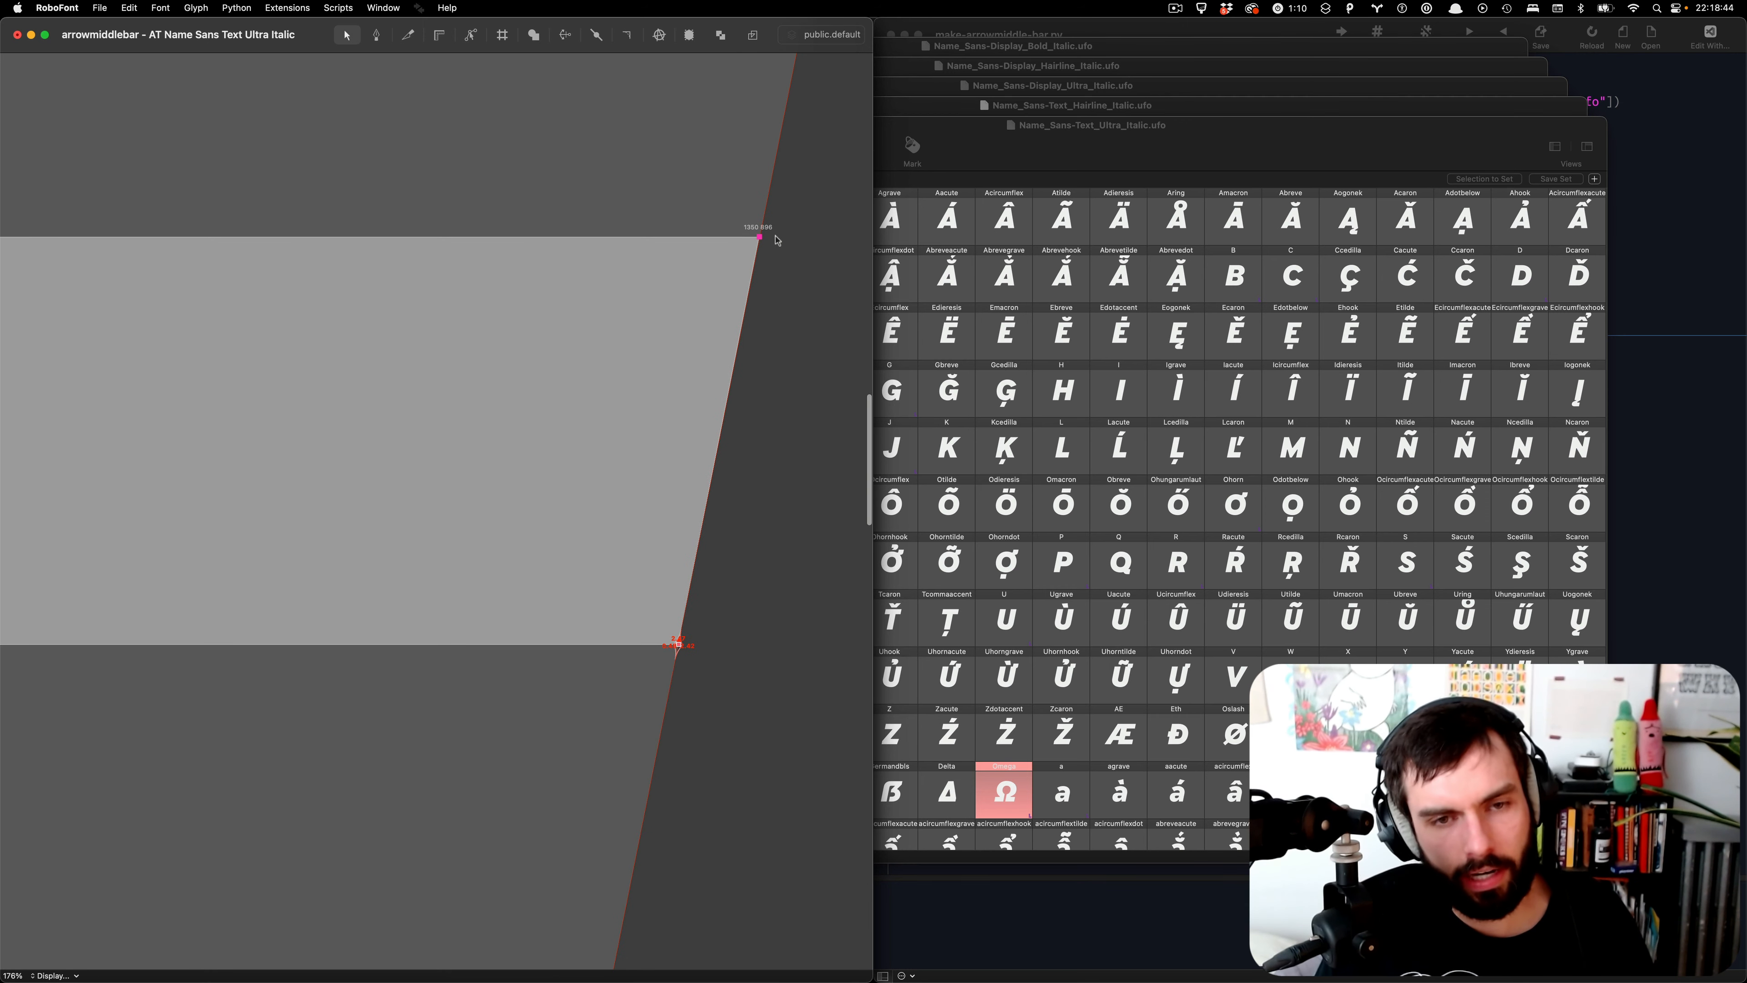
scroll(777, 240, up, 2)
scroll(734, 249, down, 4)
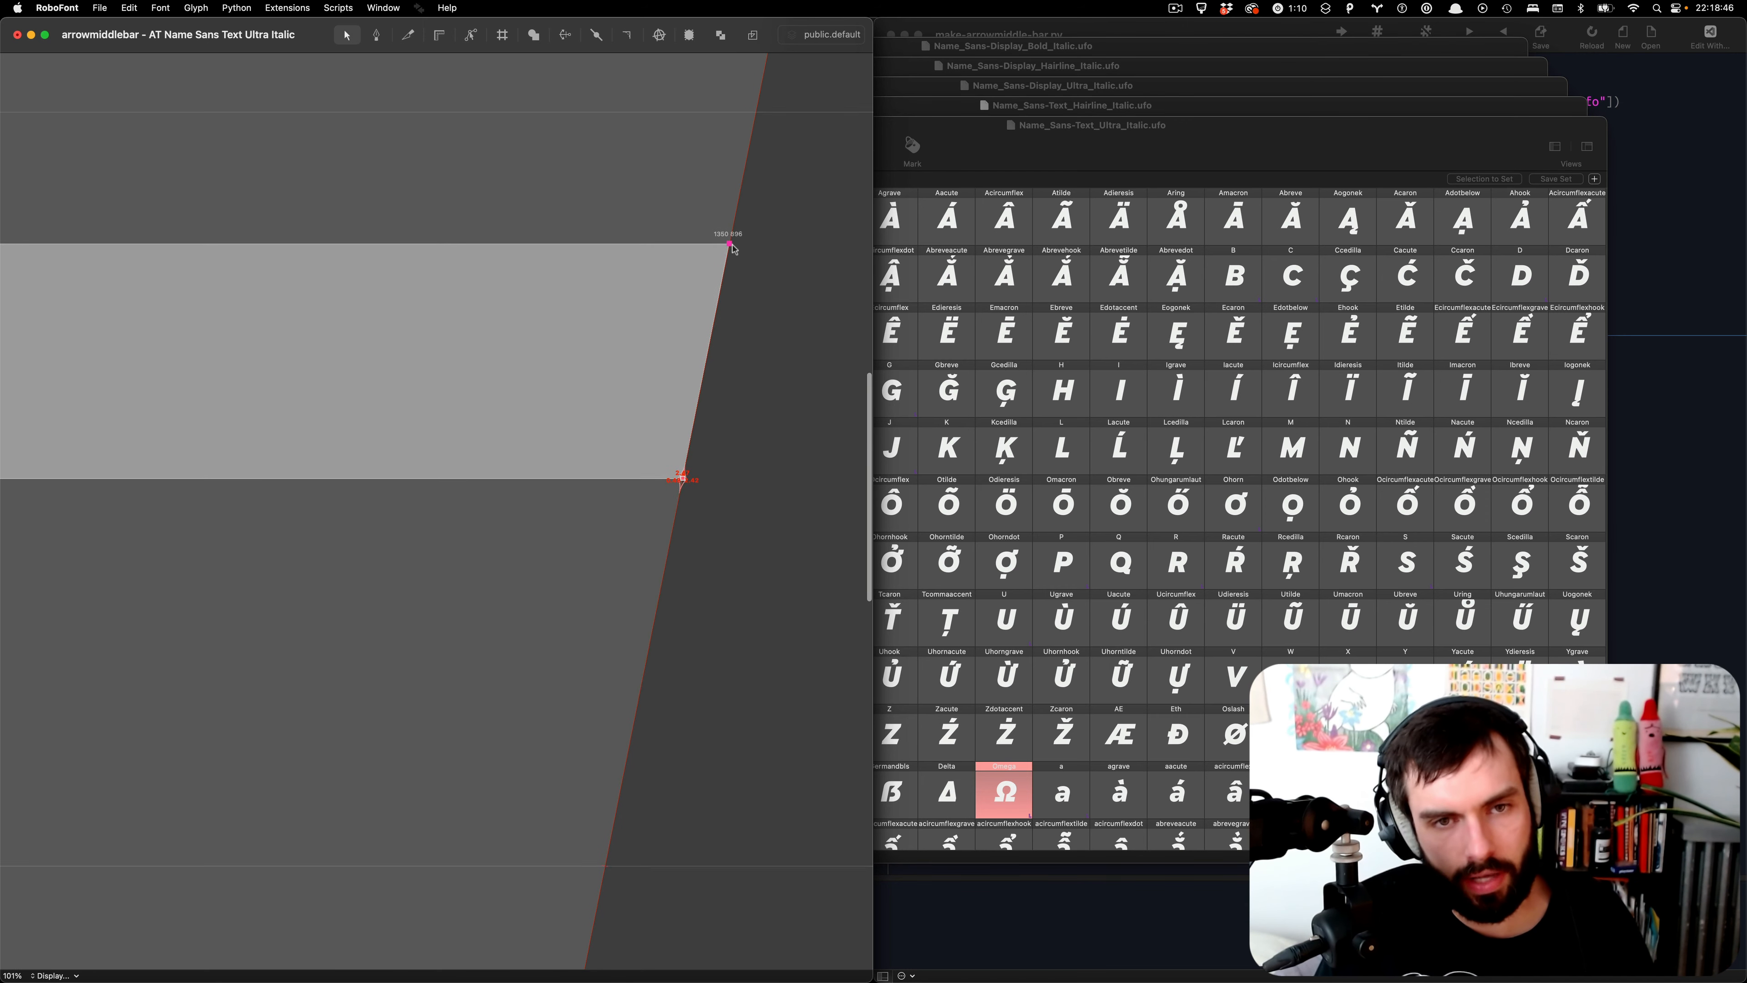
scroll(733, 249, down, 1)
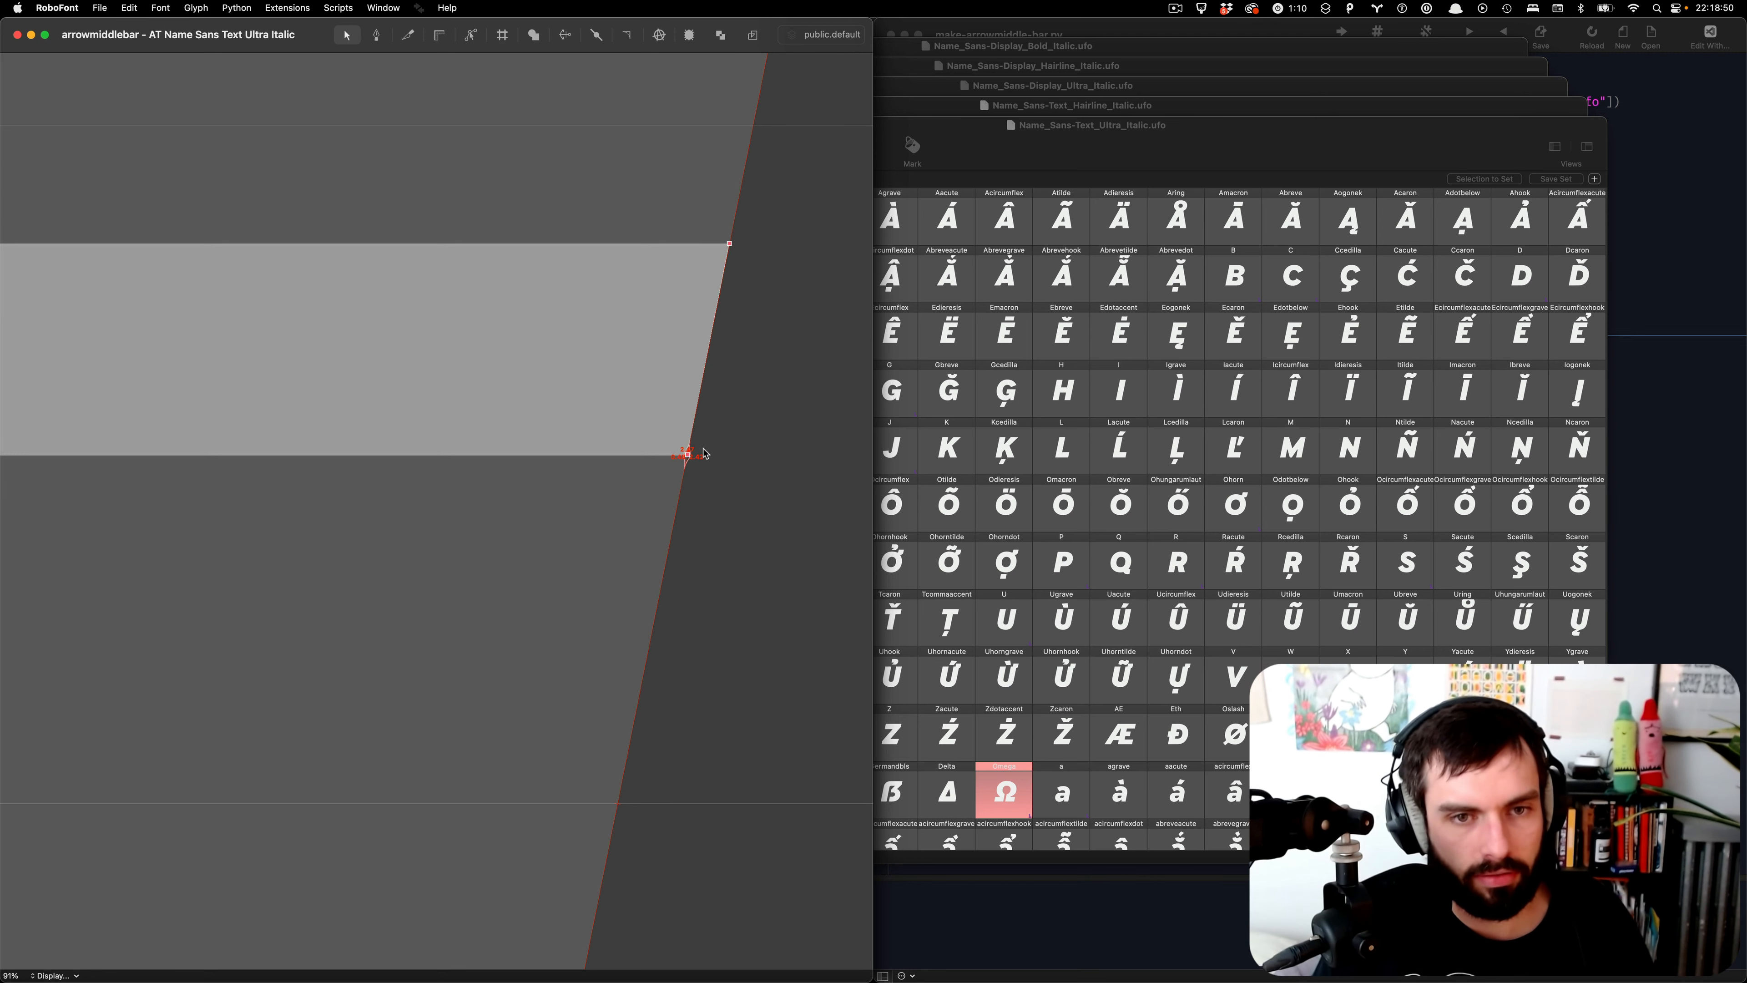
- Switch to the Text Hairline Italic arrowmiddlebar glyph and nudge the bar's upper right corner point 1 unit left
key(super+grave)
scroll(685, 320, up, 3)
scroll(685, 320, up, 5)
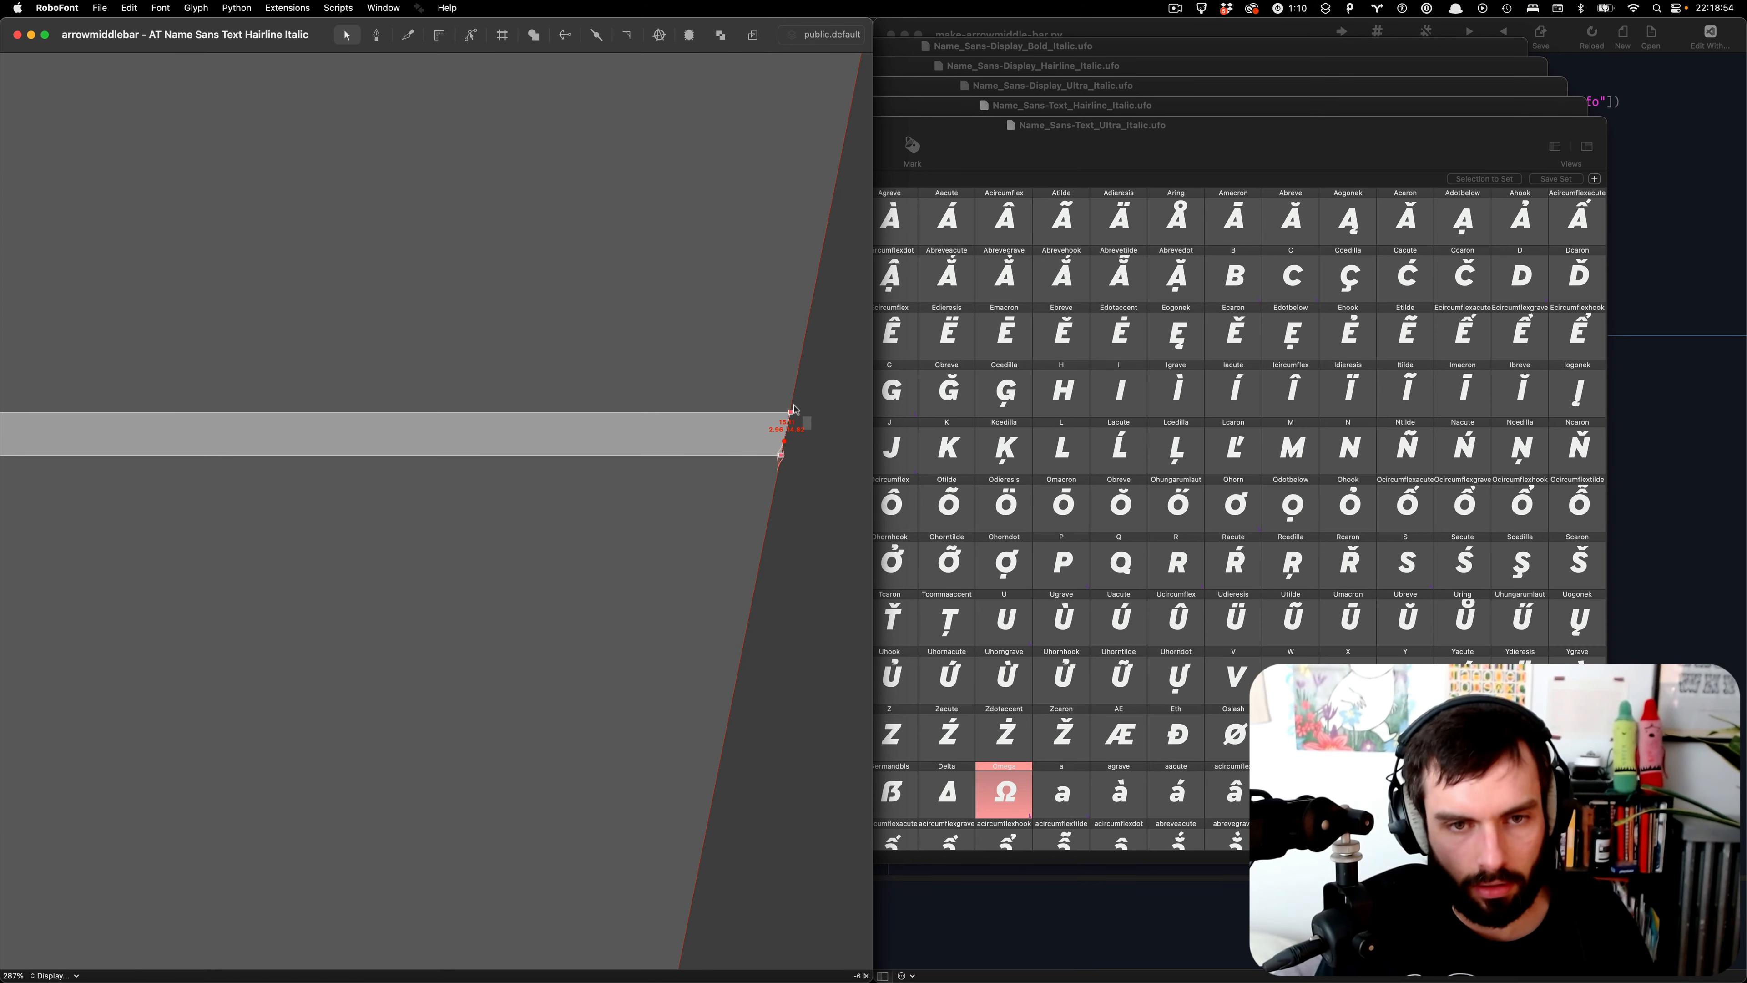
drag(778, 407, 808, 434)
key(Left)
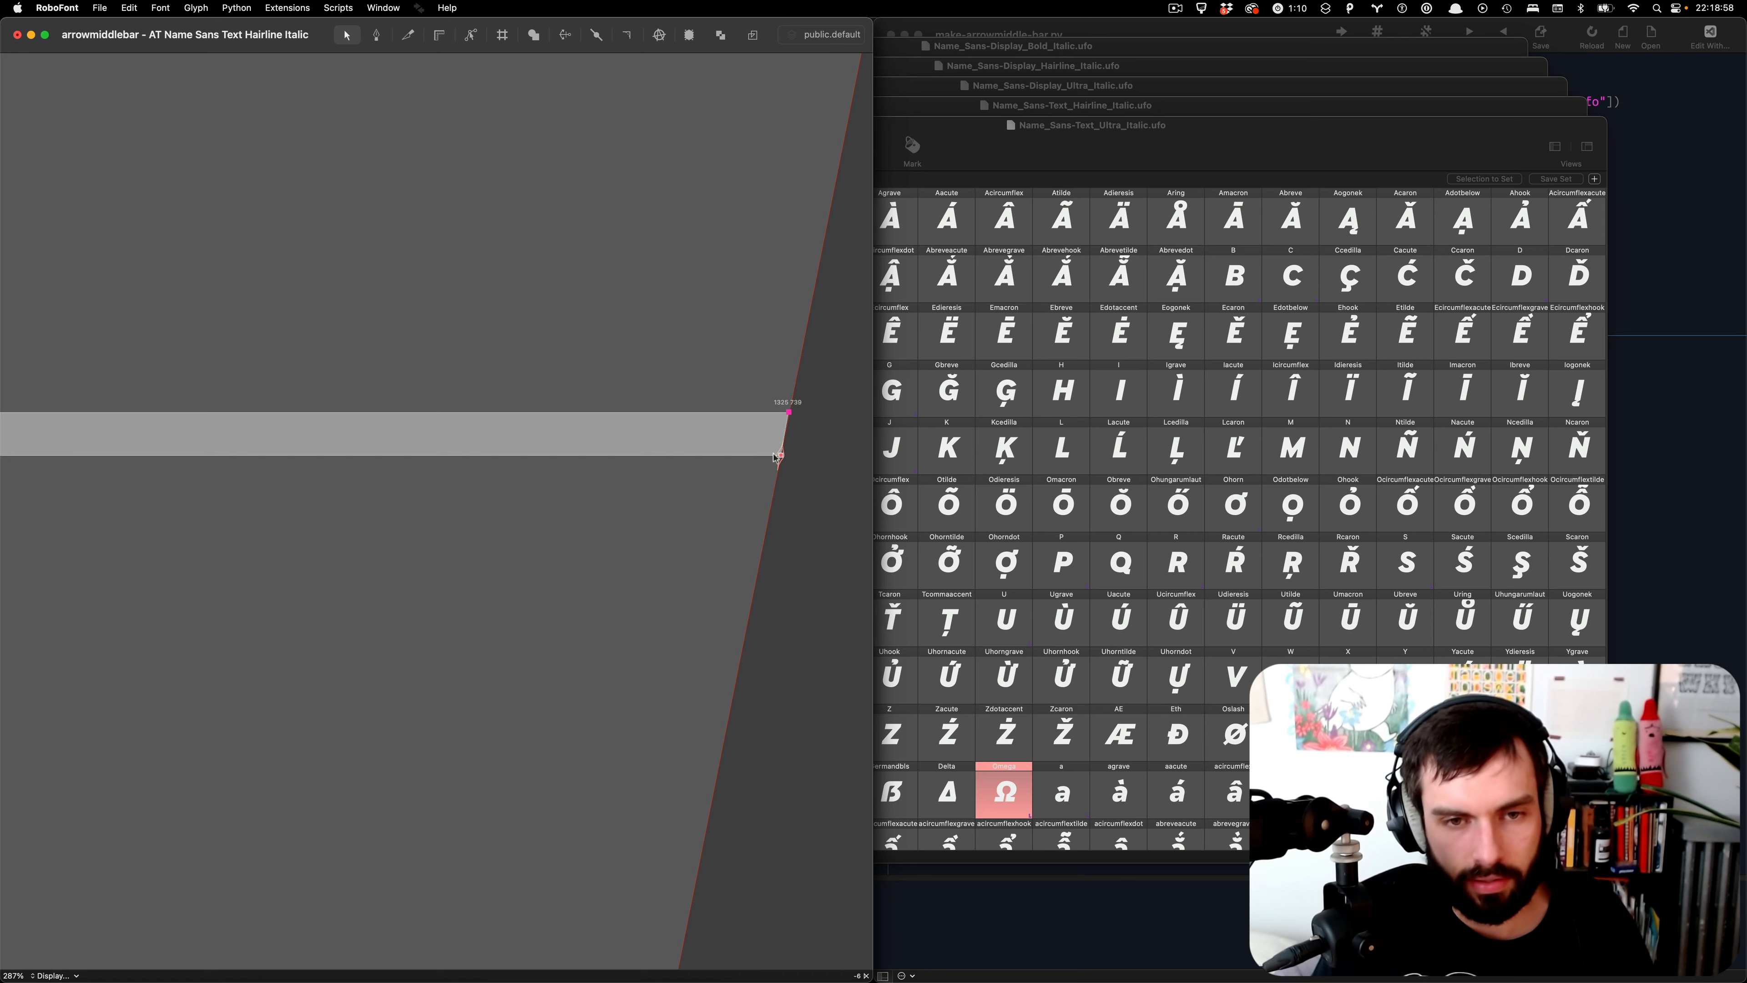
- Open a Space Center preview of the Text Hairline Italic font showing five consecutive arrowmiddlebar glyphs
scroll(779, 456, down, 10)
scroll(777, 460, down, 3)
scroll(473, 453, up, 3)
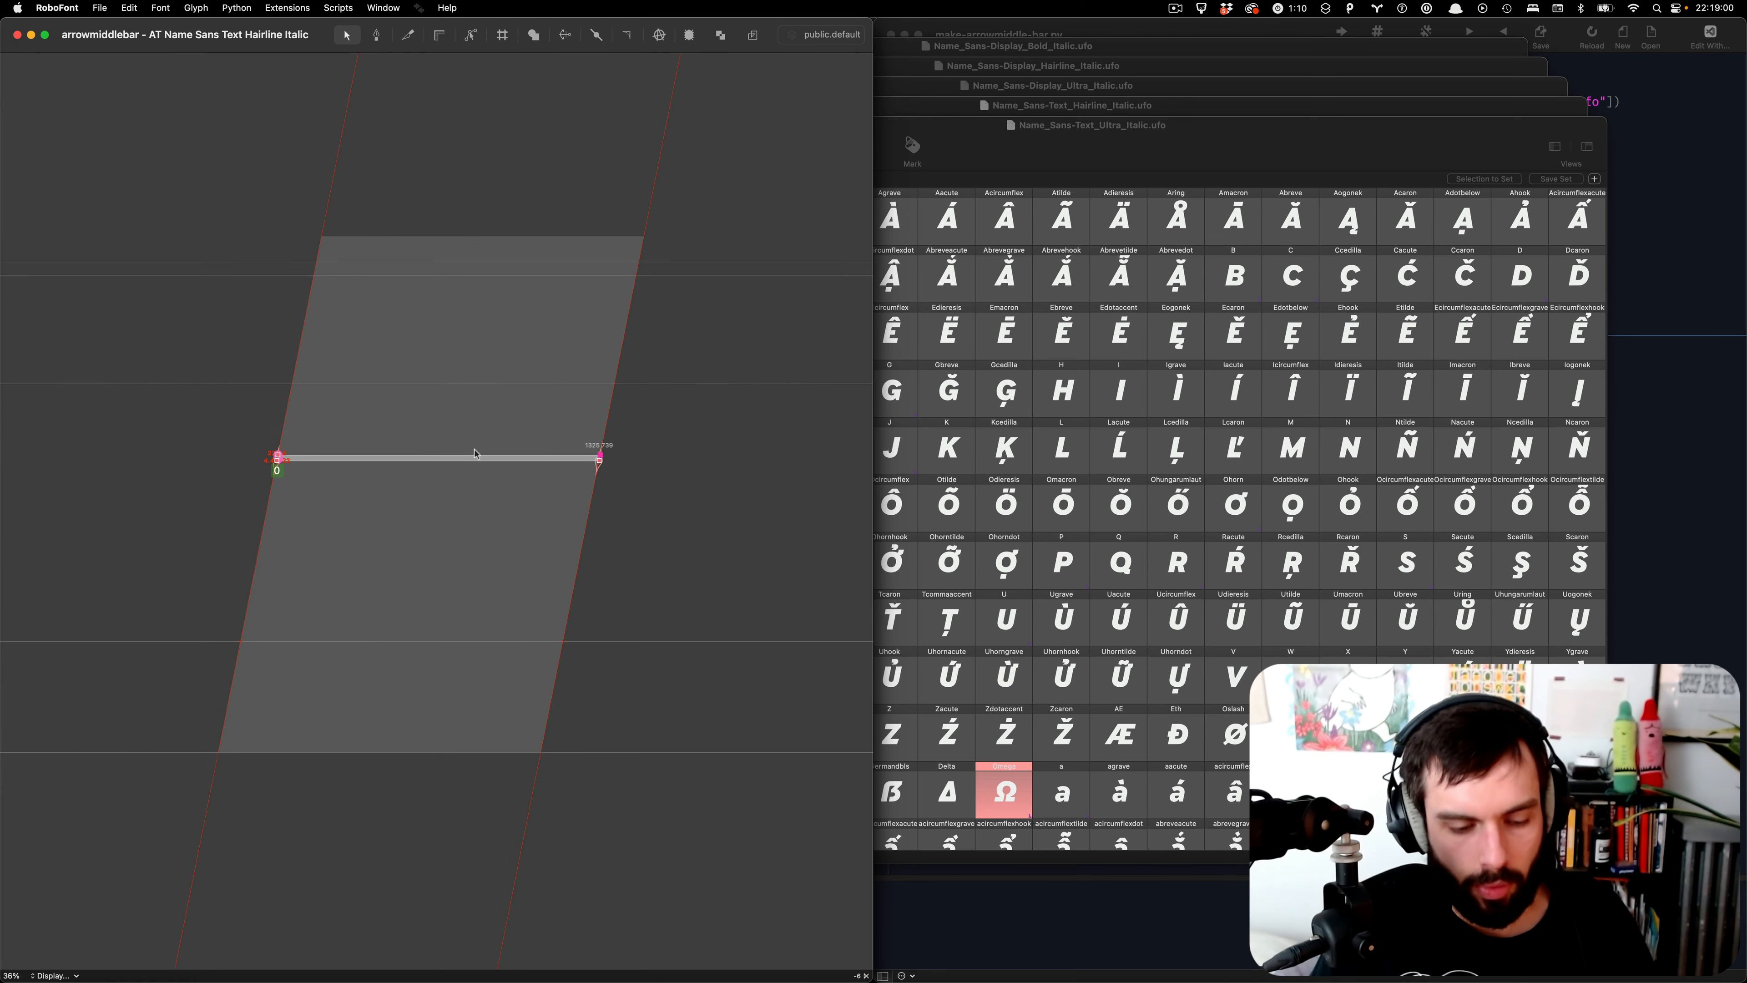
key(alt+super+s)
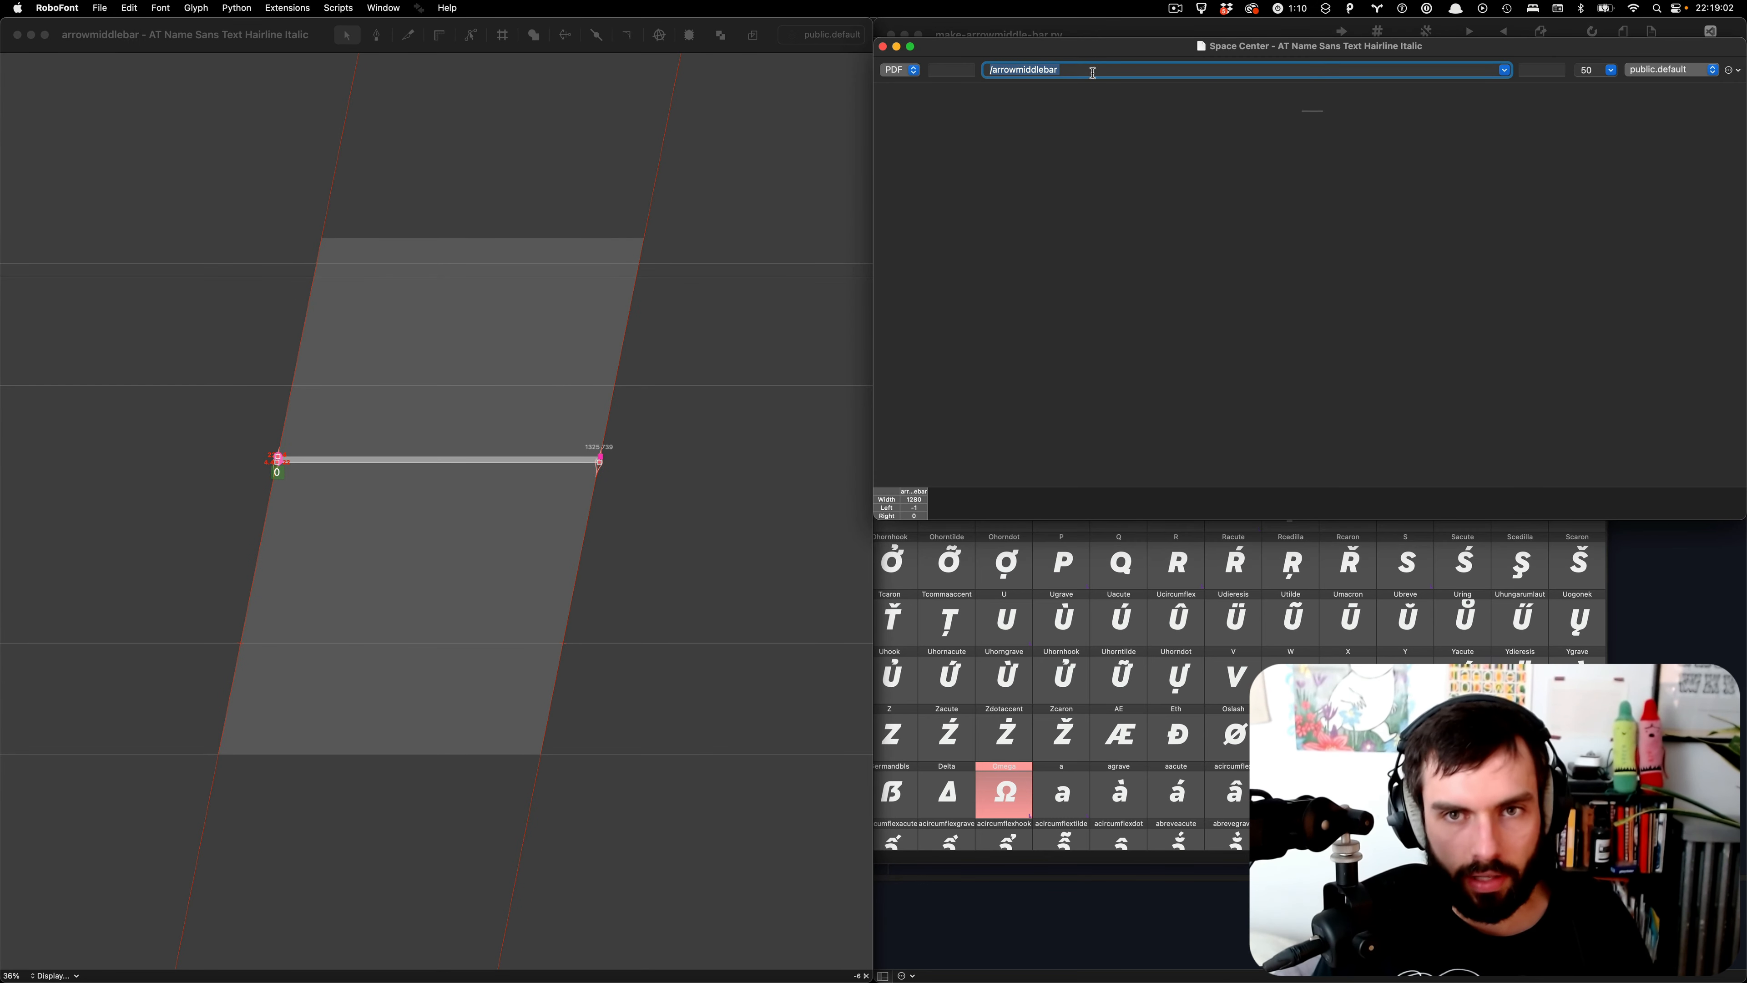
click(1095, 69)
key(super+a)
key(super+c)
key(Right)
key(super+v)
key(super+v)
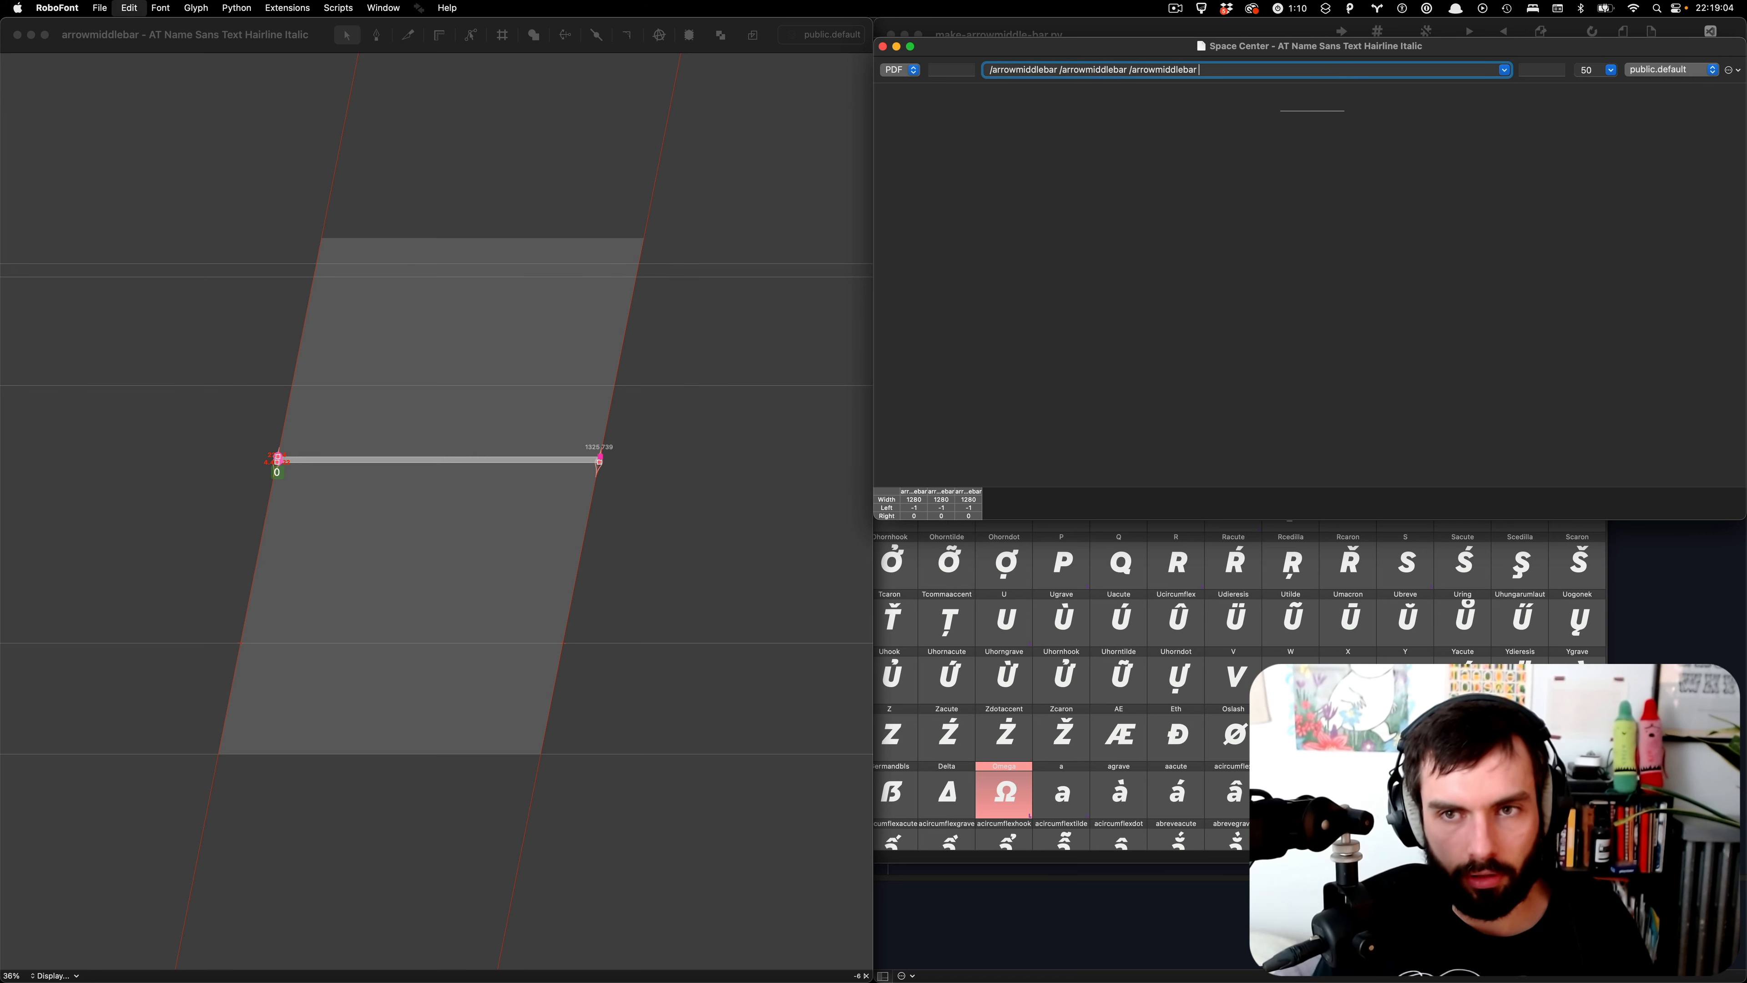
key(super+v)
key(super+v)
- Enlarge the preview to size 724 and examine the join between neighbouring bars
scroll(1331, 120, up, 1)
key(super+equal)
key(super+equal)
key(super+equal)
key(super+equal)
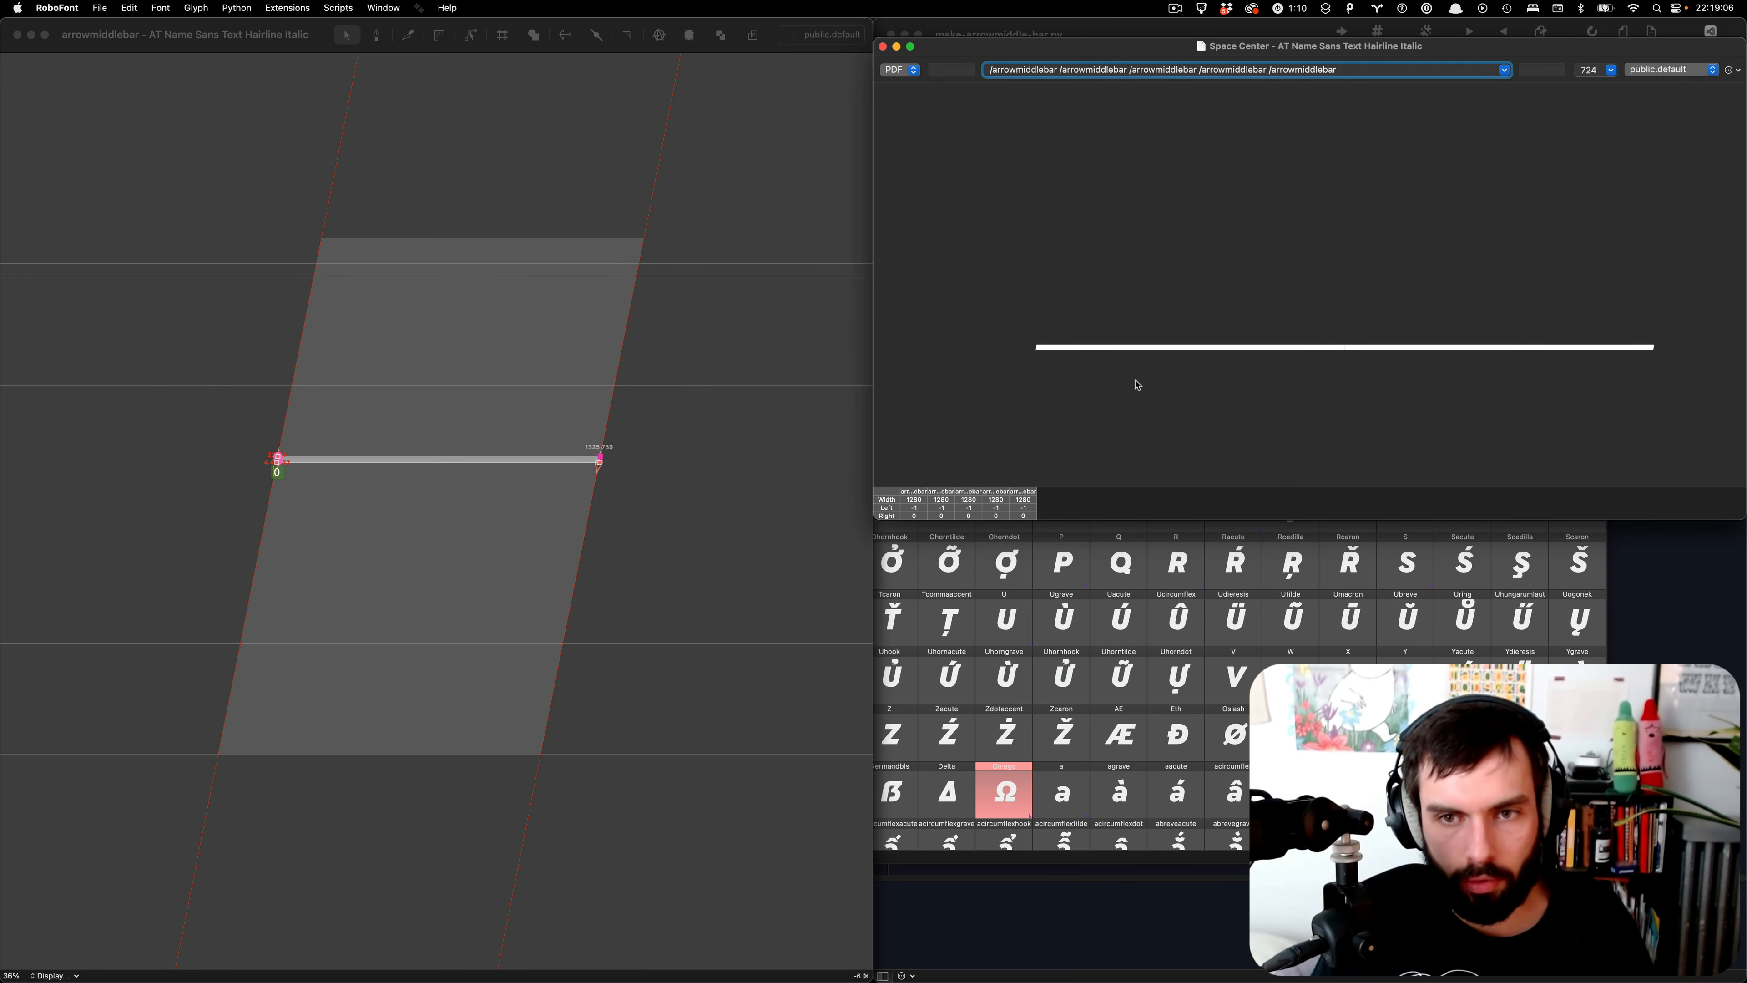
click(1140, 375)
click(1457, 314)
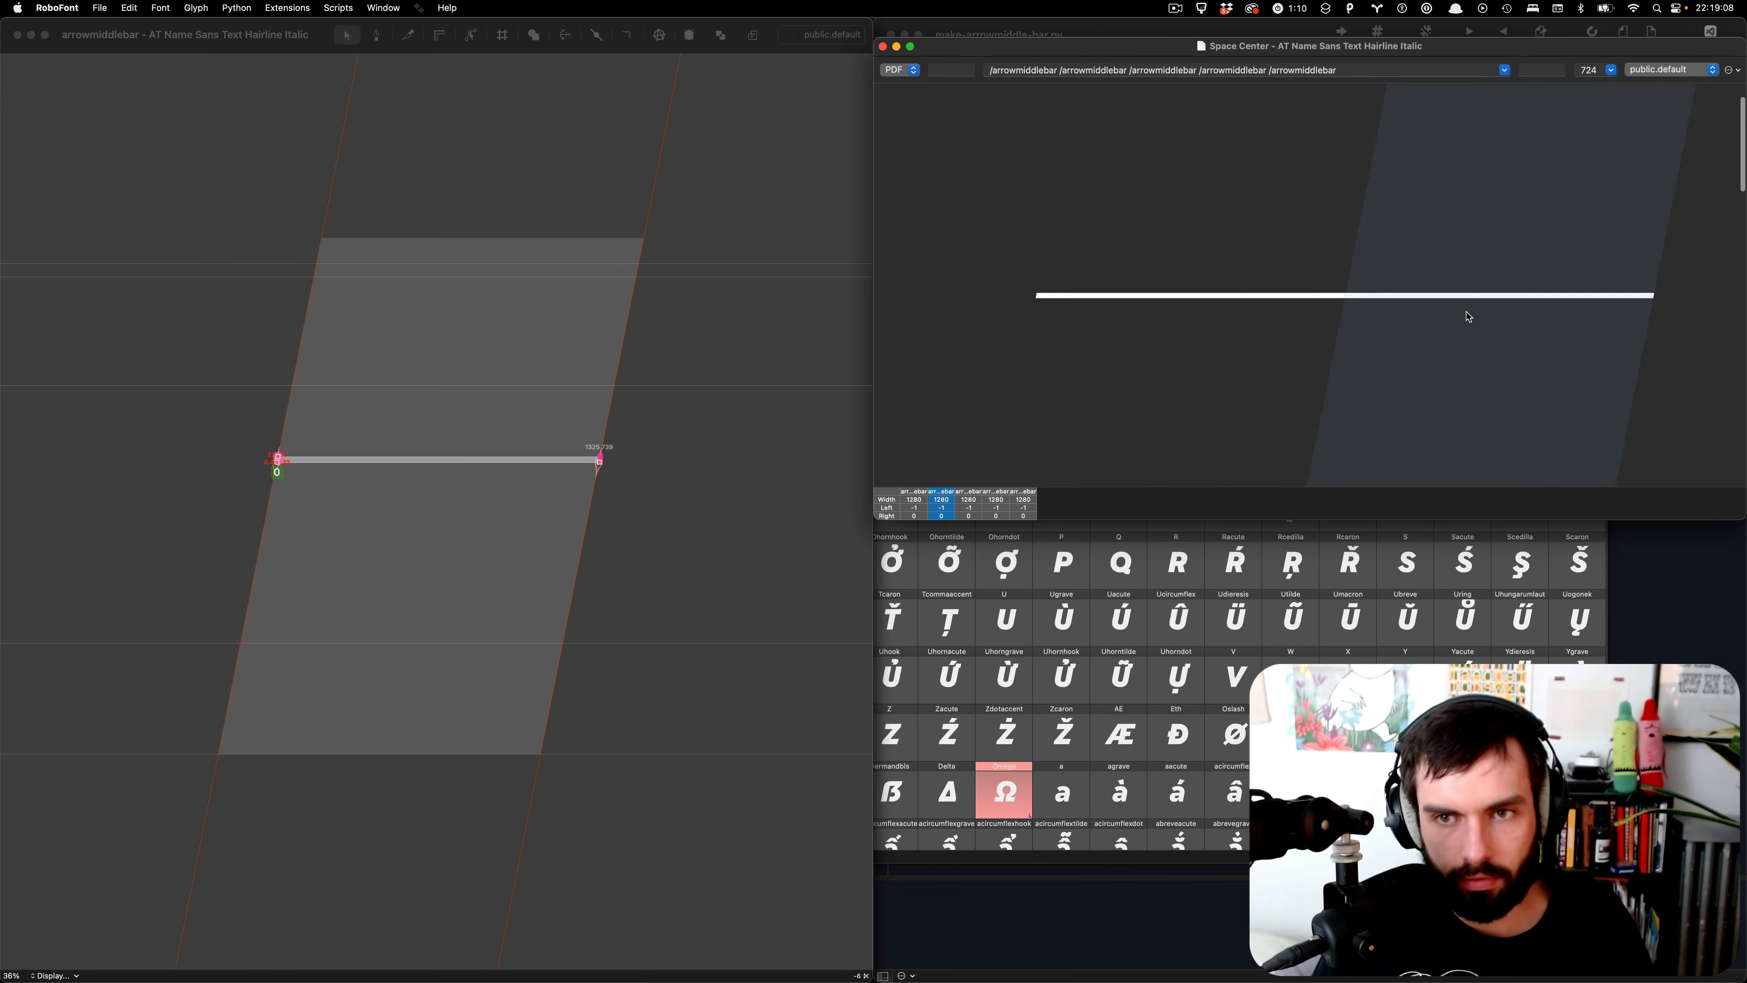
- Reduce the preview to size 166, examine the continuous row of bars, and close Space Center
key(super+minus)
key(super+minus)
key(super+minus)
key(super+minus)
key(super+minus)
key(super+minus)
key(super+minus)
key(super+minus)
key(super+minus)
key(super+minus)
key(super+minus)
key(super+minus)
key(super+minus)
key(super+minus)
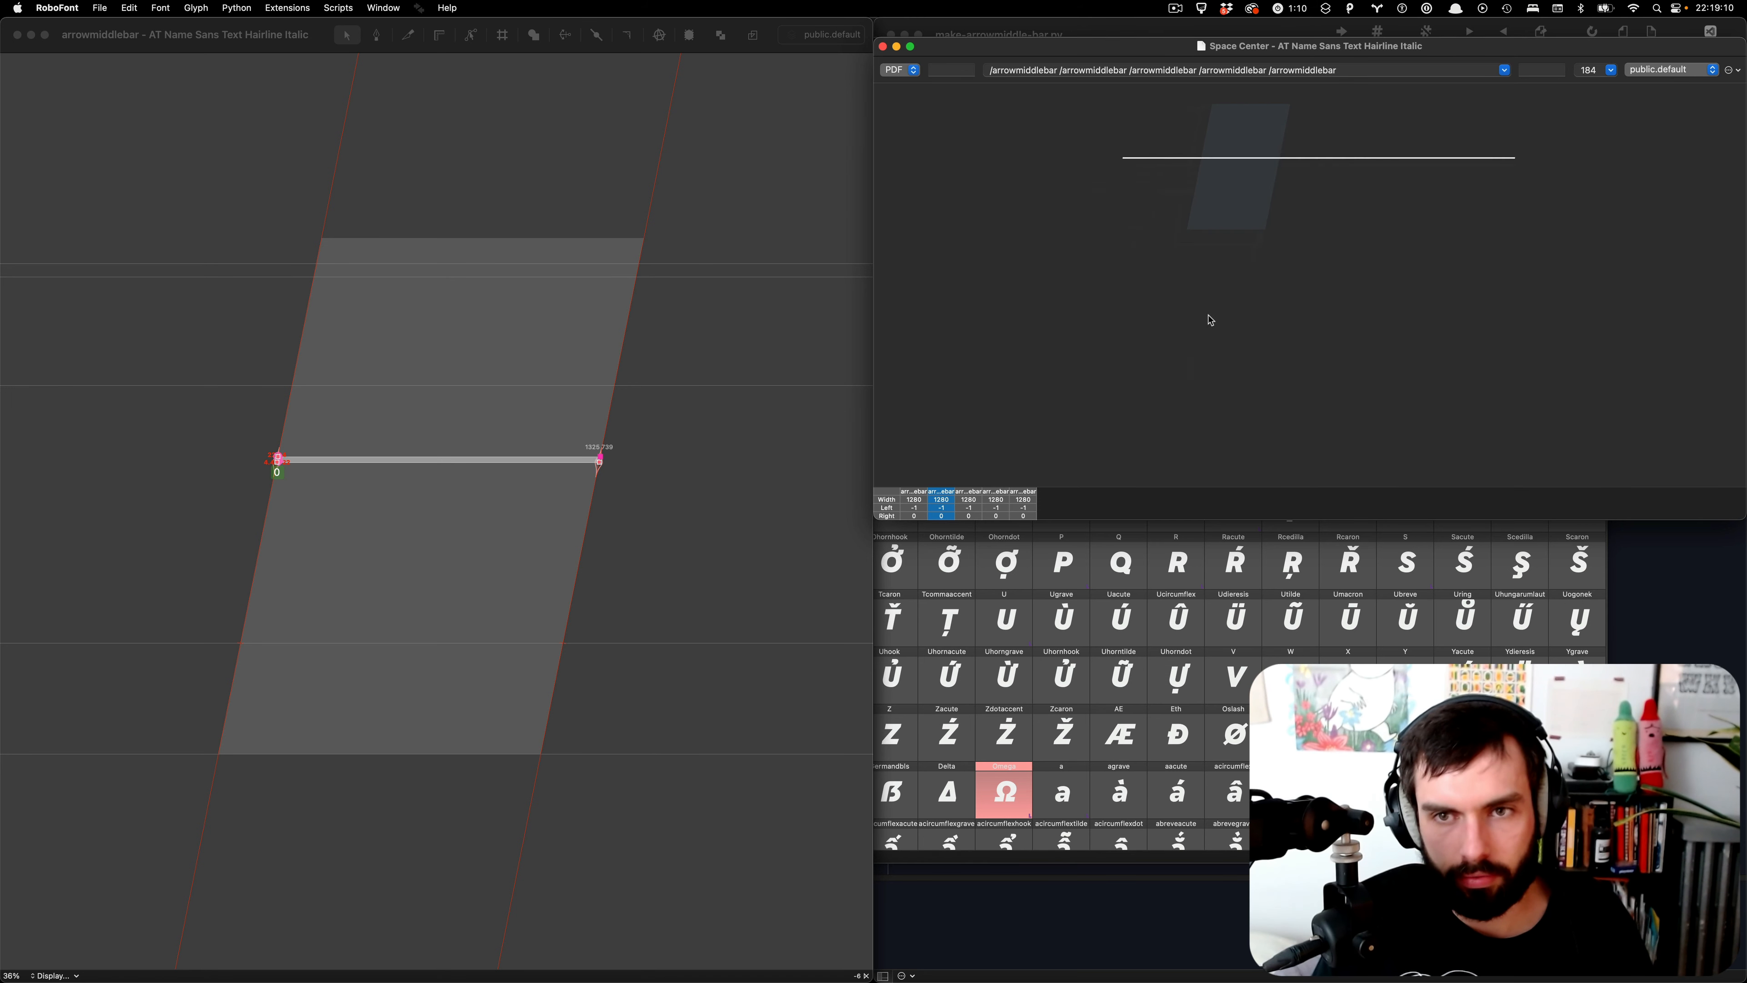
click(1397, 280)
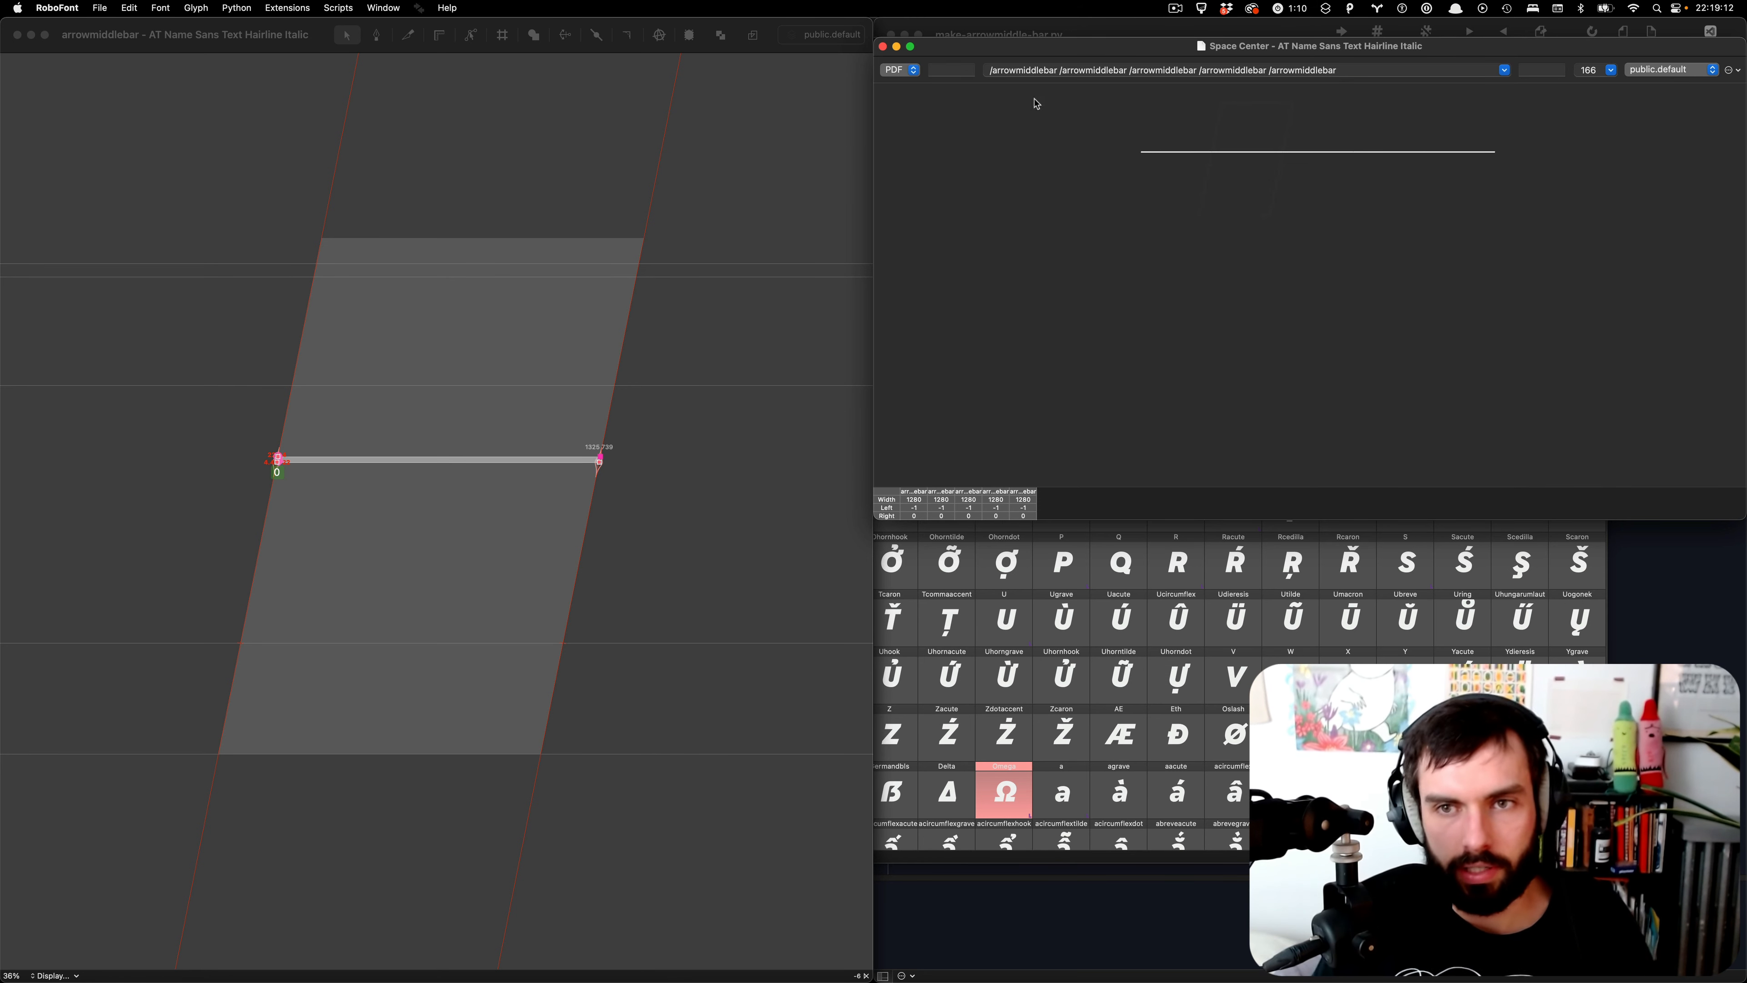
click(883, 46)
click(718, 393)
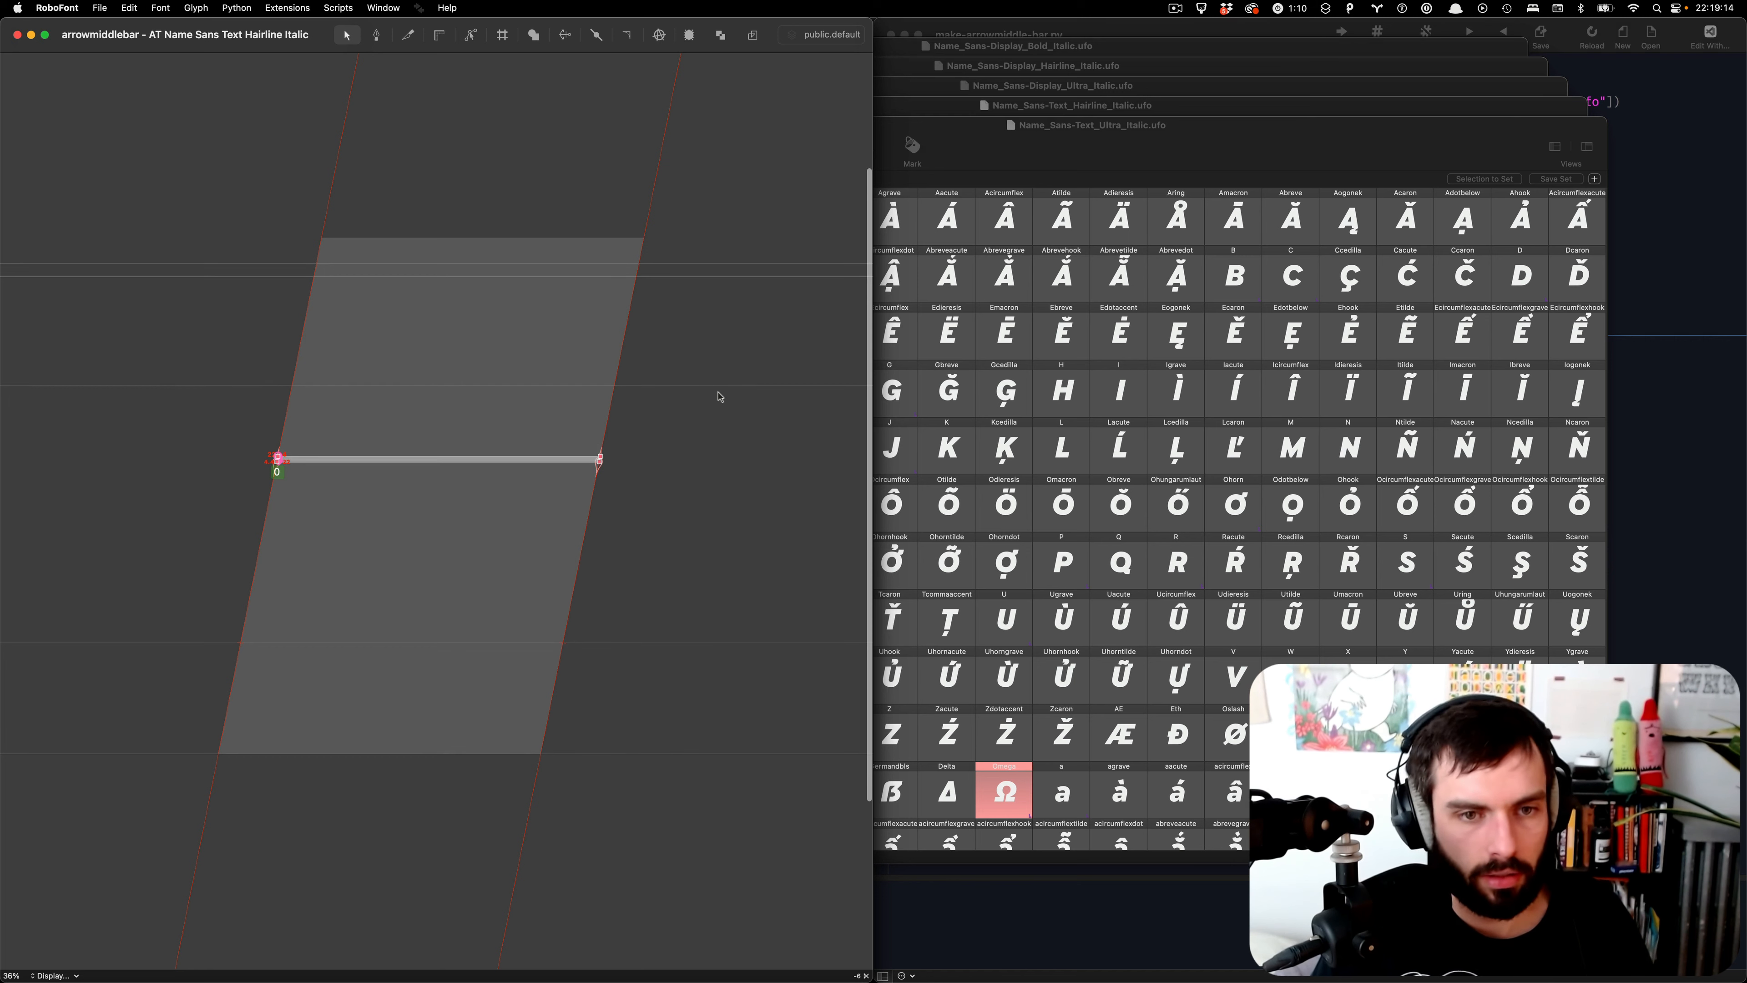
- Save the Text Hairline Italic font and switch to the Display Bold Italic arrowmiddlebar glyph
key(super+s)
key(super+shift+bracketright)
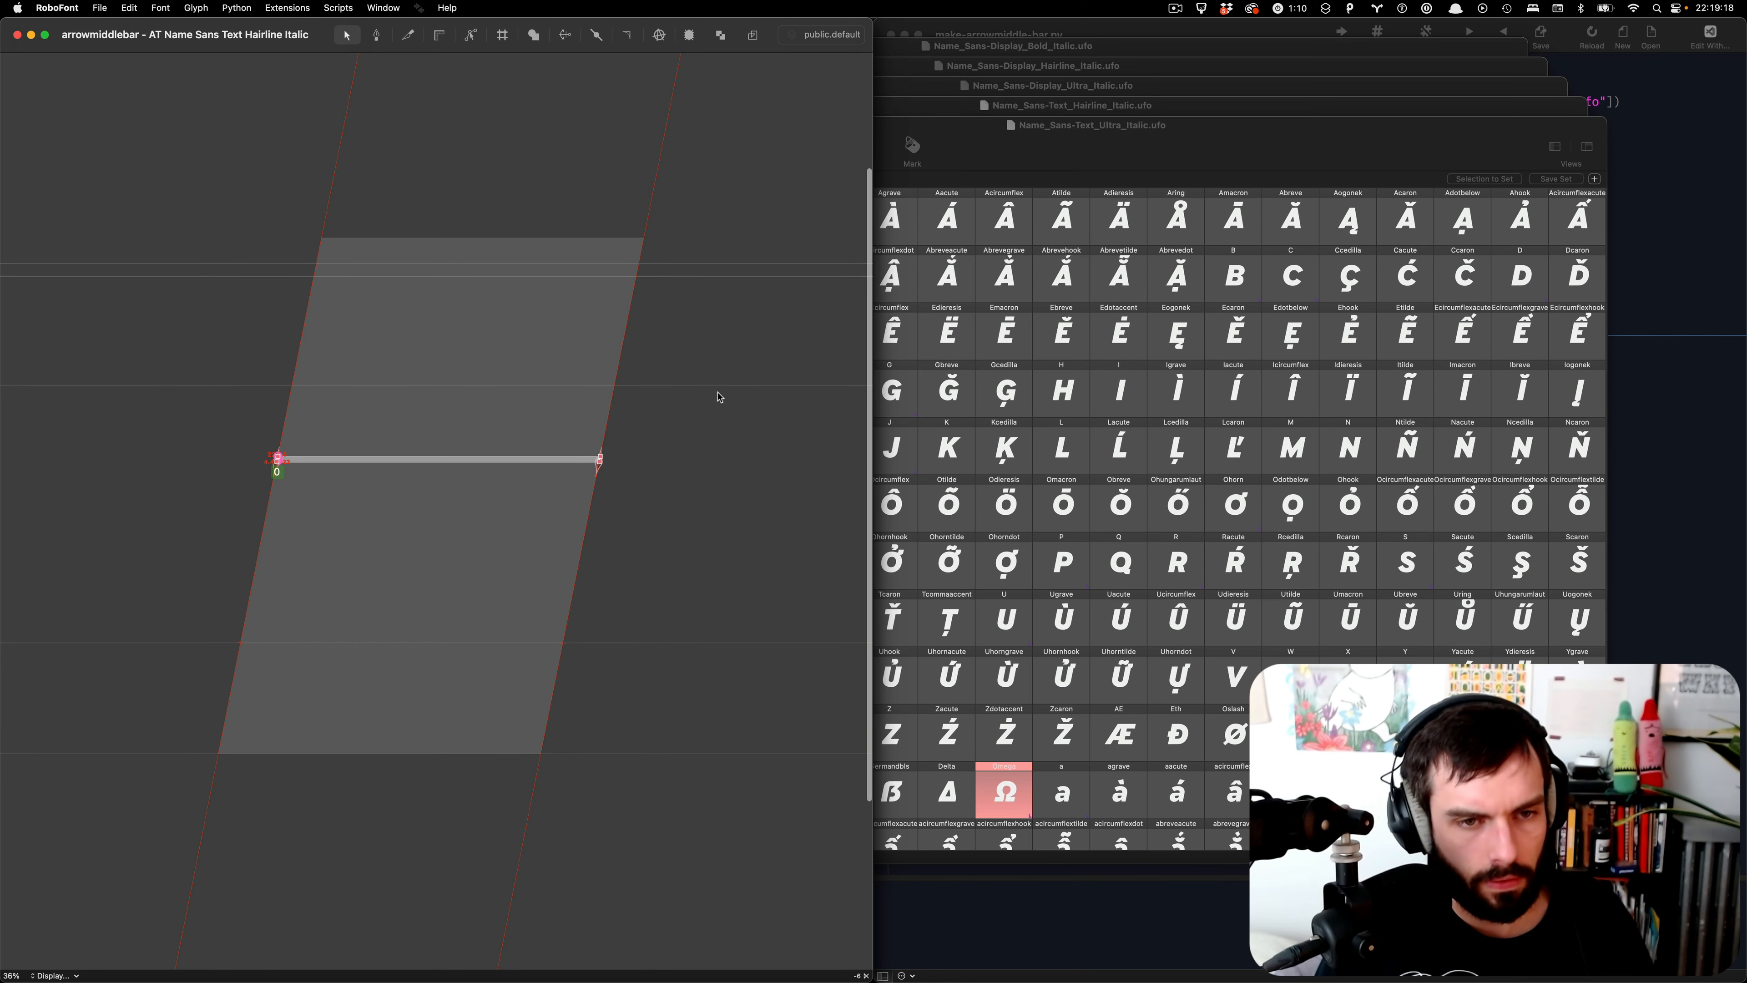
key(super+shift+bracketright)
key(super+shift+bracketright)
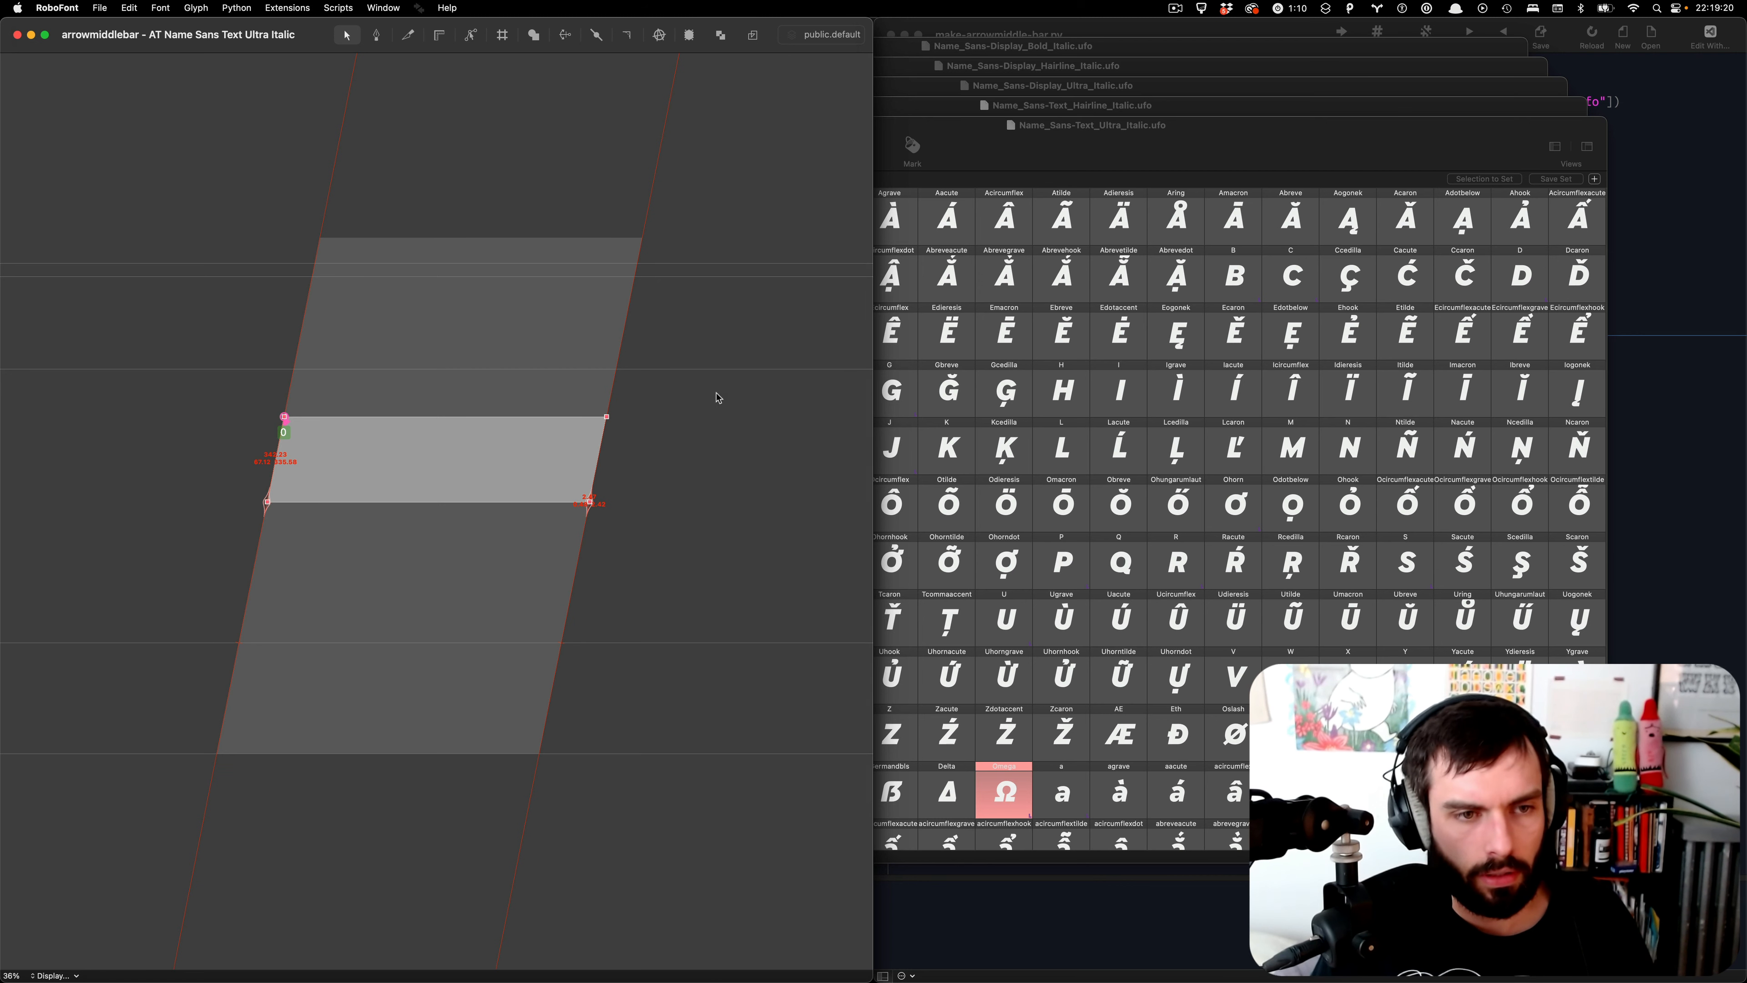
key(super+shift+bracketright)
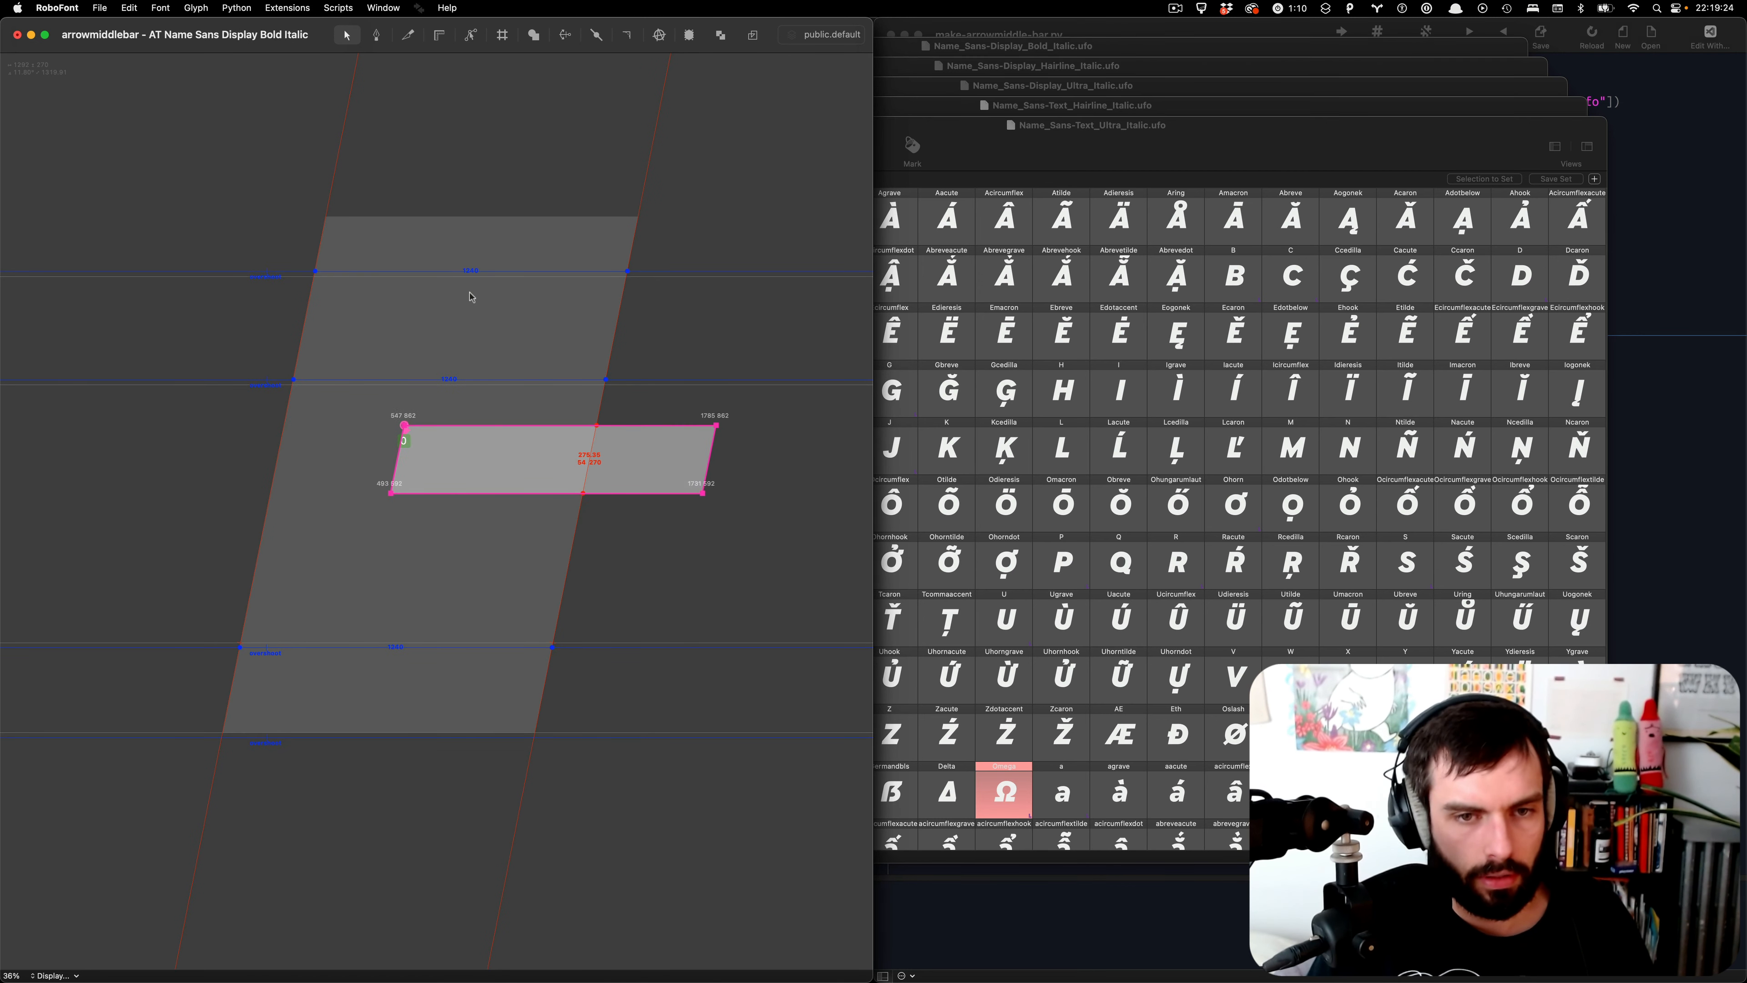
- Move the whole Display Bold Italic bar left until its left end meets the left slanted guideline
key(shift+Right)
key(shift+Right)
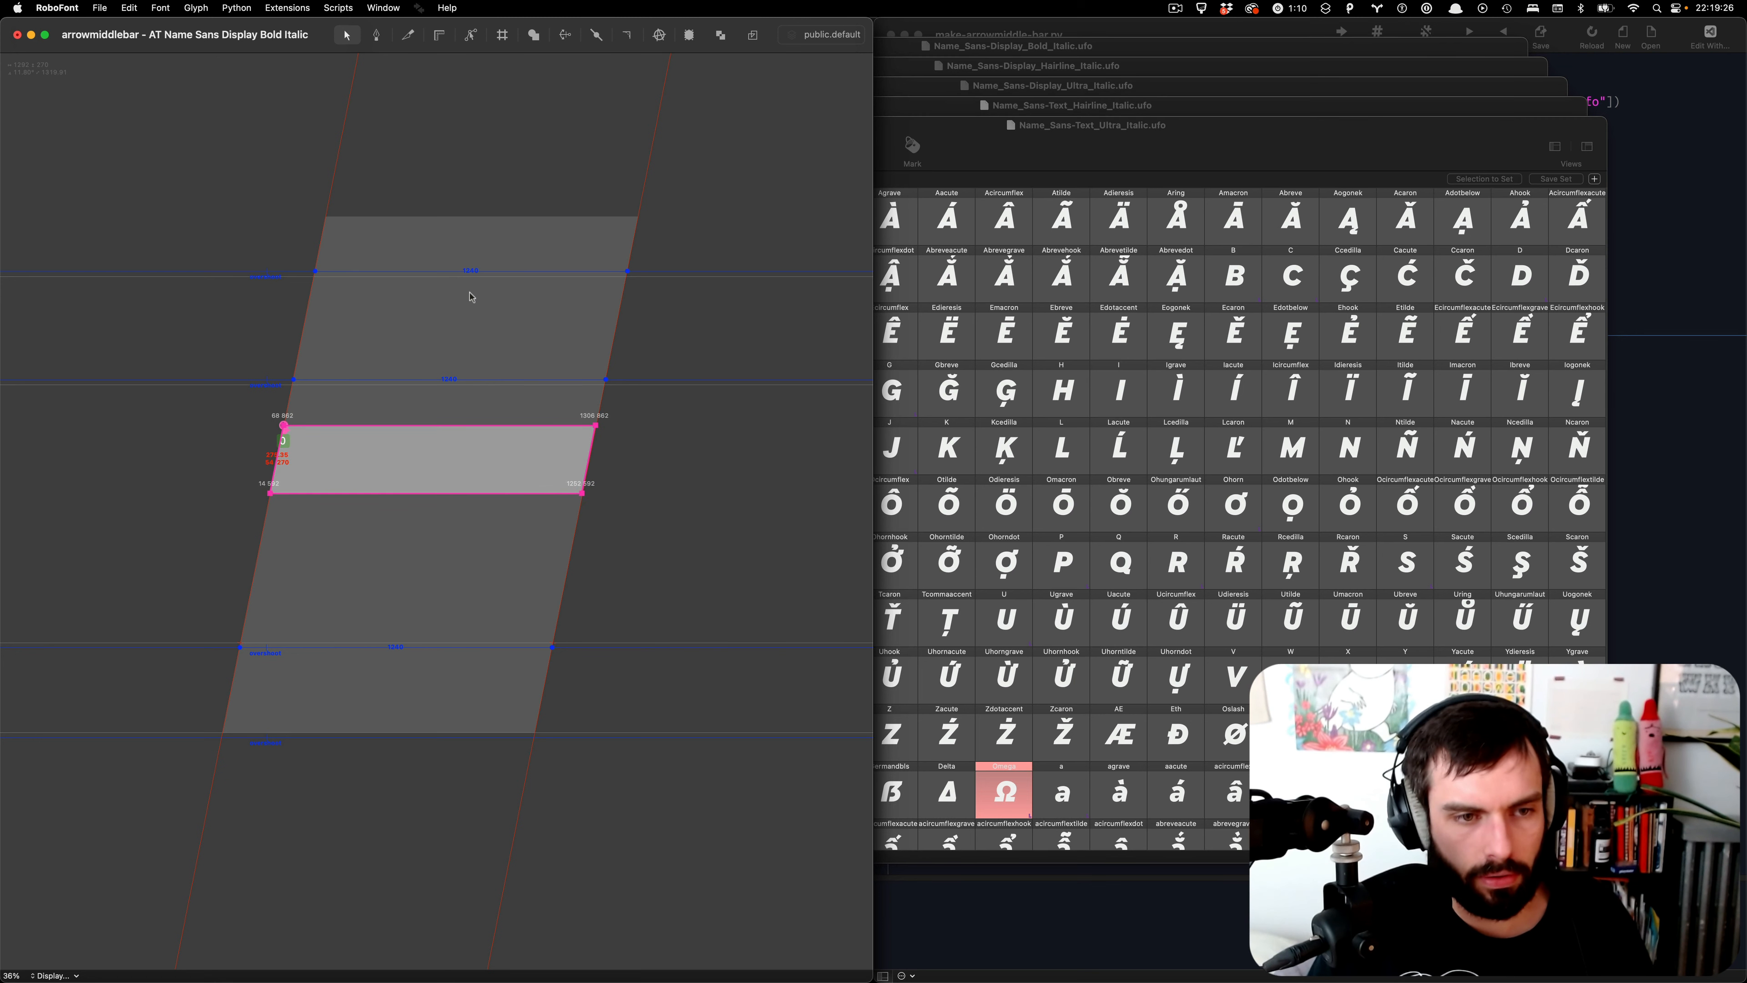
key(Right)
key(Right)
- Extend the right end of the Display Bold Italic bar to the right slanted guideline
scroll(475, 293, left, 1)
drag(478, 293, 734, 637)
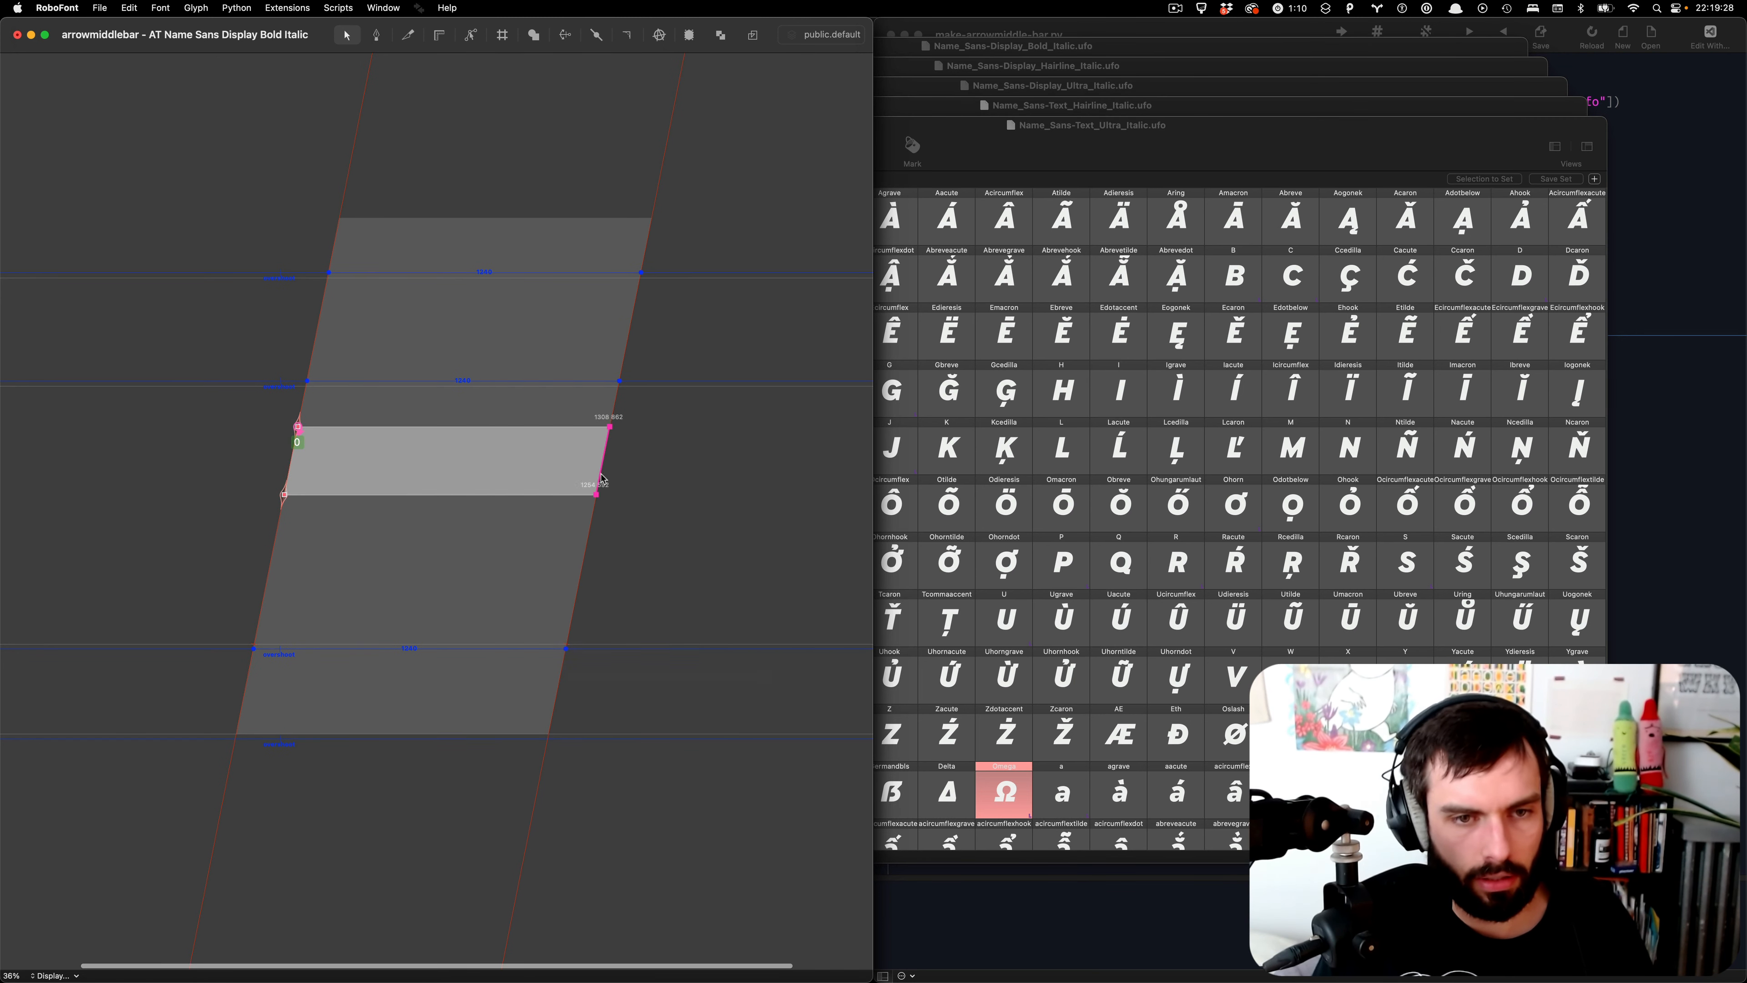
scroll(652, 442, up, 10)
key(Right)
key(Right)
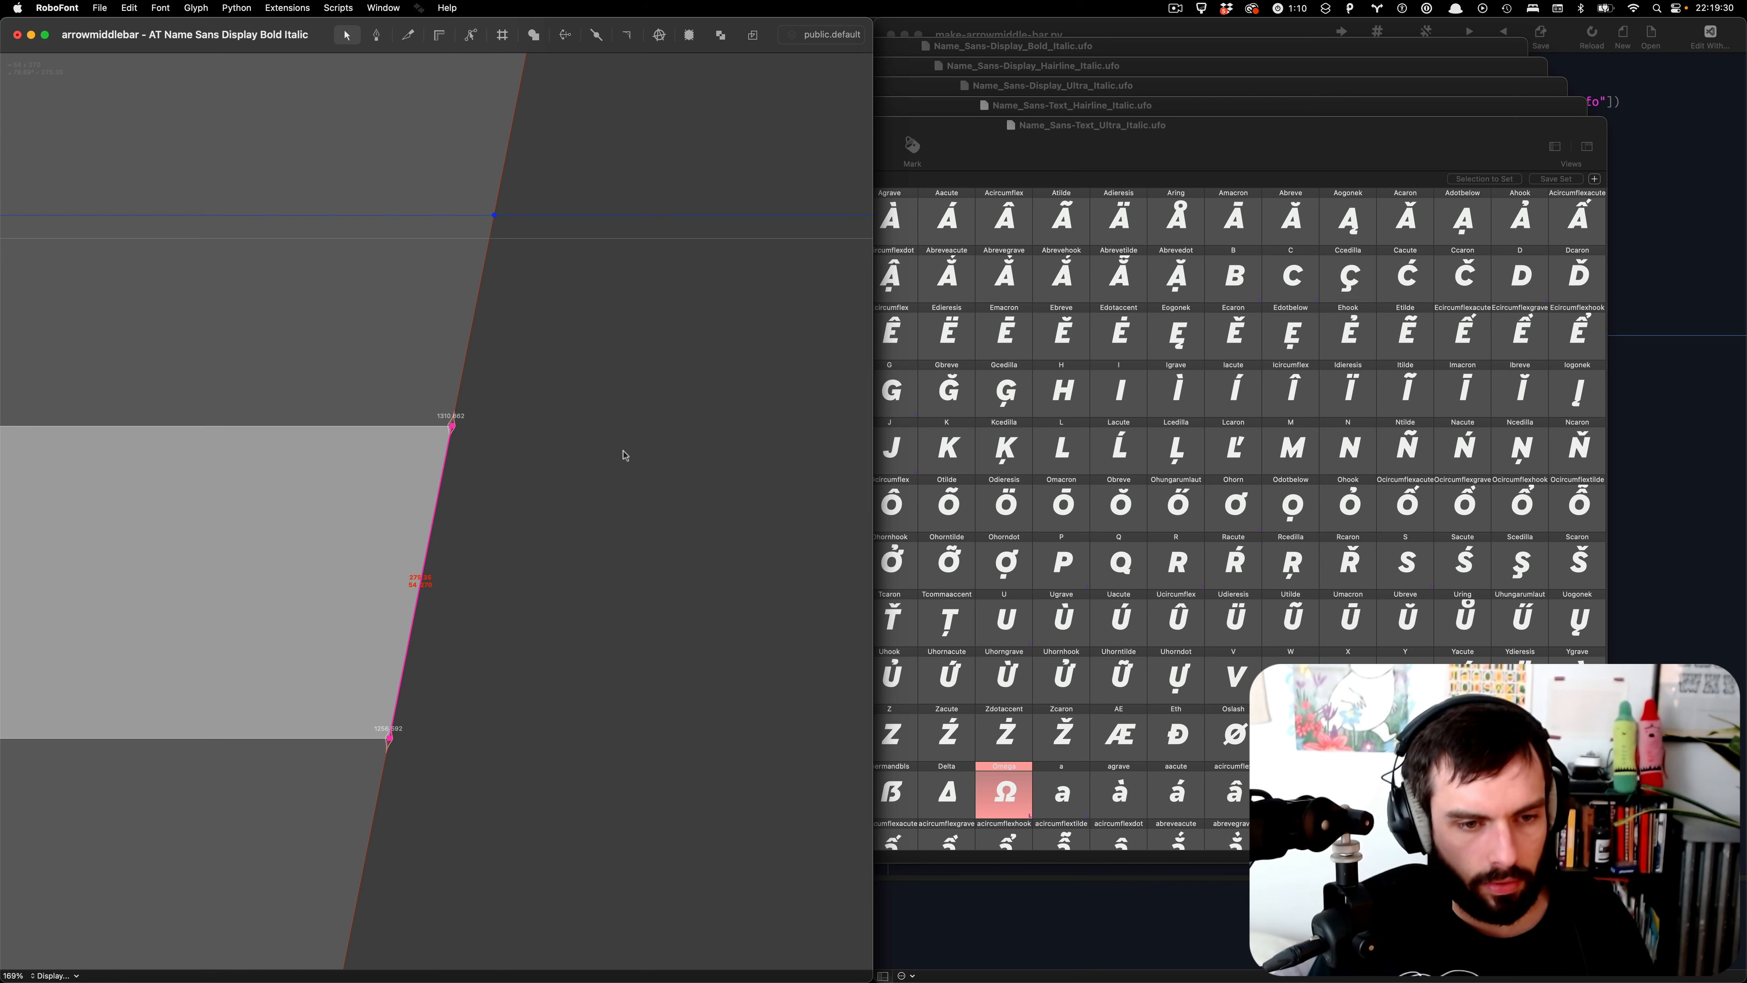
scroll(625, 456, down, 8)
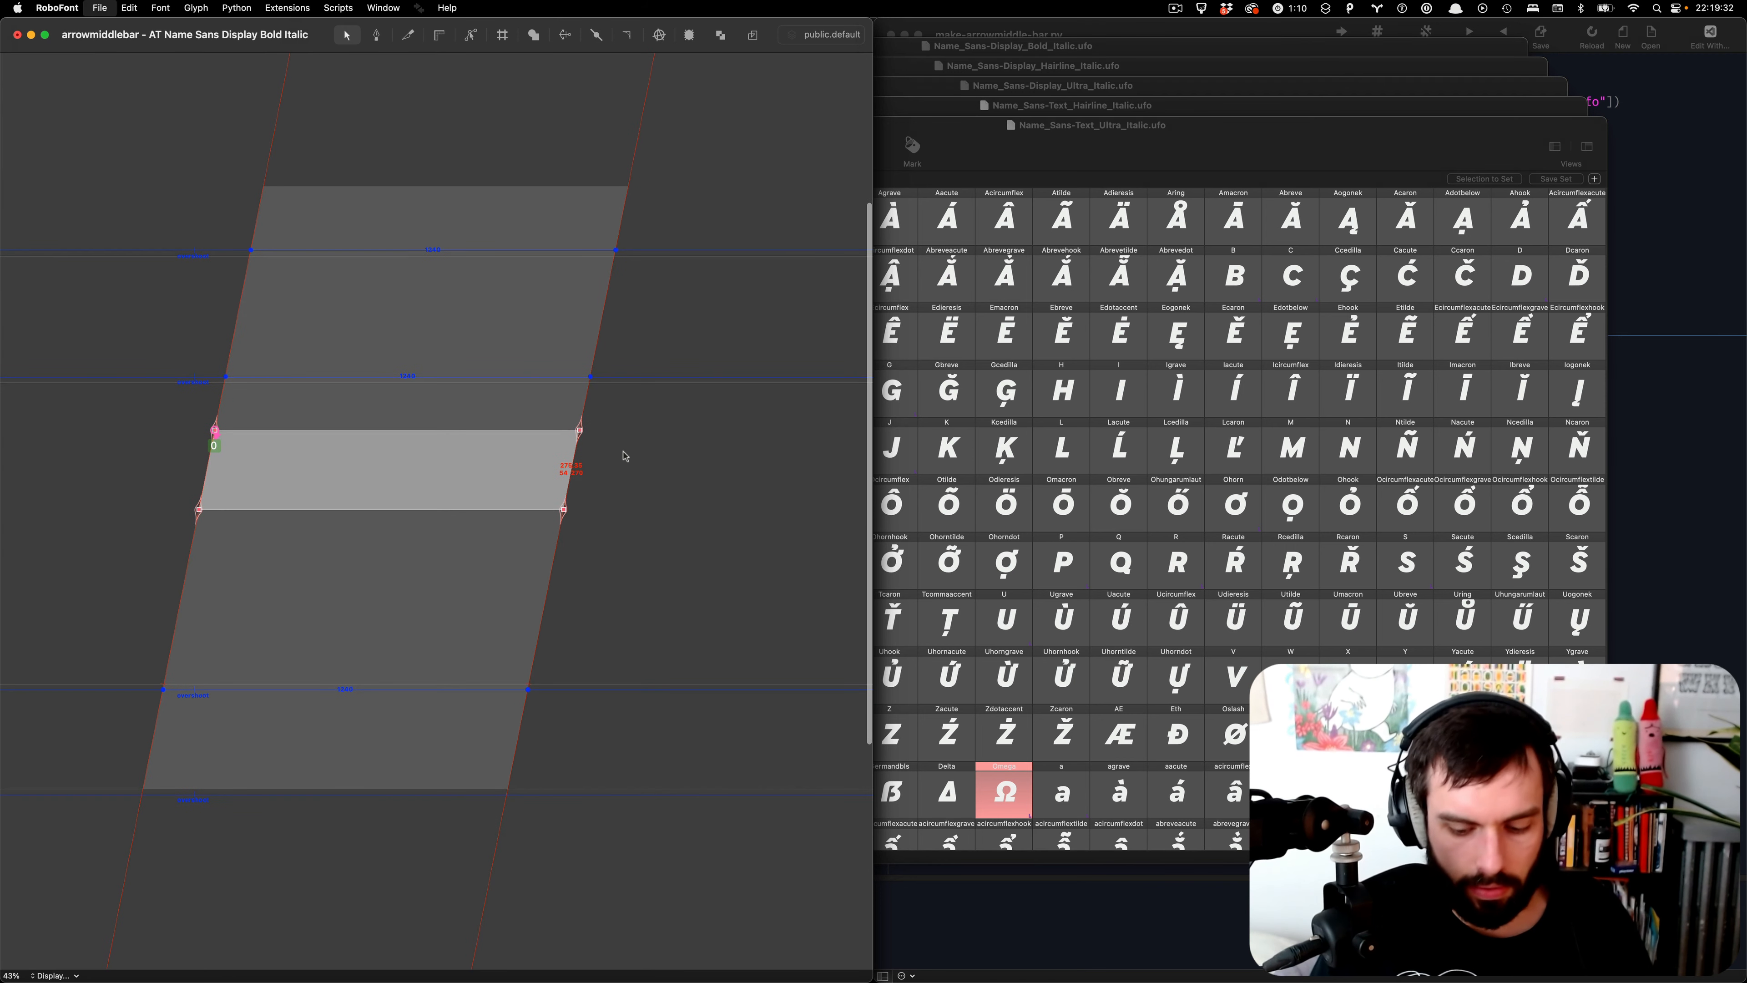
- Switch to the Display Hairline Italic arrowmiddlebar glyph and delete its tail feather contour
key(super+alt+bracketright)
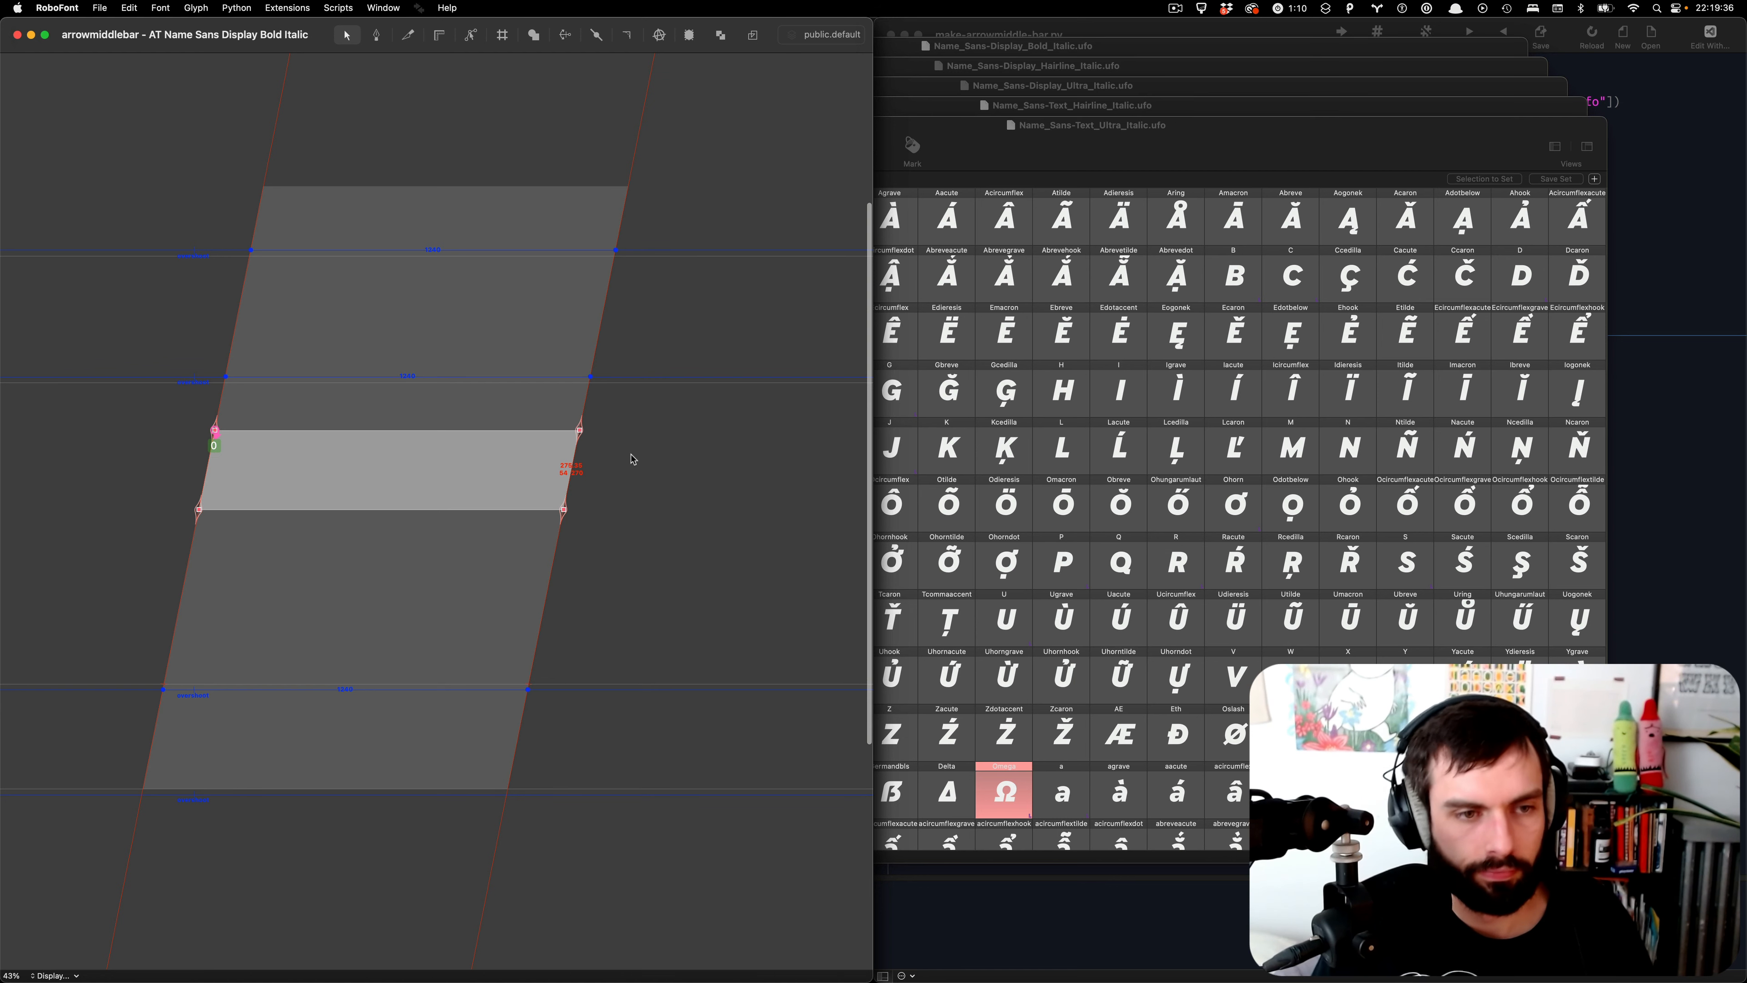
key(super+alt+bracketright)
key(alt+Tab)
key(BackSpace)
- Move the whole Display Hairline Italic bar left until its left end is close to the left slanted guideline
key(super+a)
key(super+shift+Left)
key(super+shift+Left)
key(super+shift+Left)
key(super+shift+Left)
key(super+shift+Left)
key(super+shift+Left)
key(super+shift+Left)
key(super+shift+Left)
key(super+shift+Left)
key(super+shift+Left)
key(super+shift+Left)
key(shift+Left)
key(shift+Left)
key(shift+Left)
key(shift+Left)
key(shift+Left)
key(shift+Left)
key(shift+Left)
key(shift+Left)
key(shift+Left)
key(shift+Left)
key(shift+Left)
key(shift+Left)
key(shift+Left)
key(shift+Left)
key(shift+Left)
key(shift+Left)
key(shift+Left)
key(shift+Left)
key(shift+Left)
key(shift+Left)
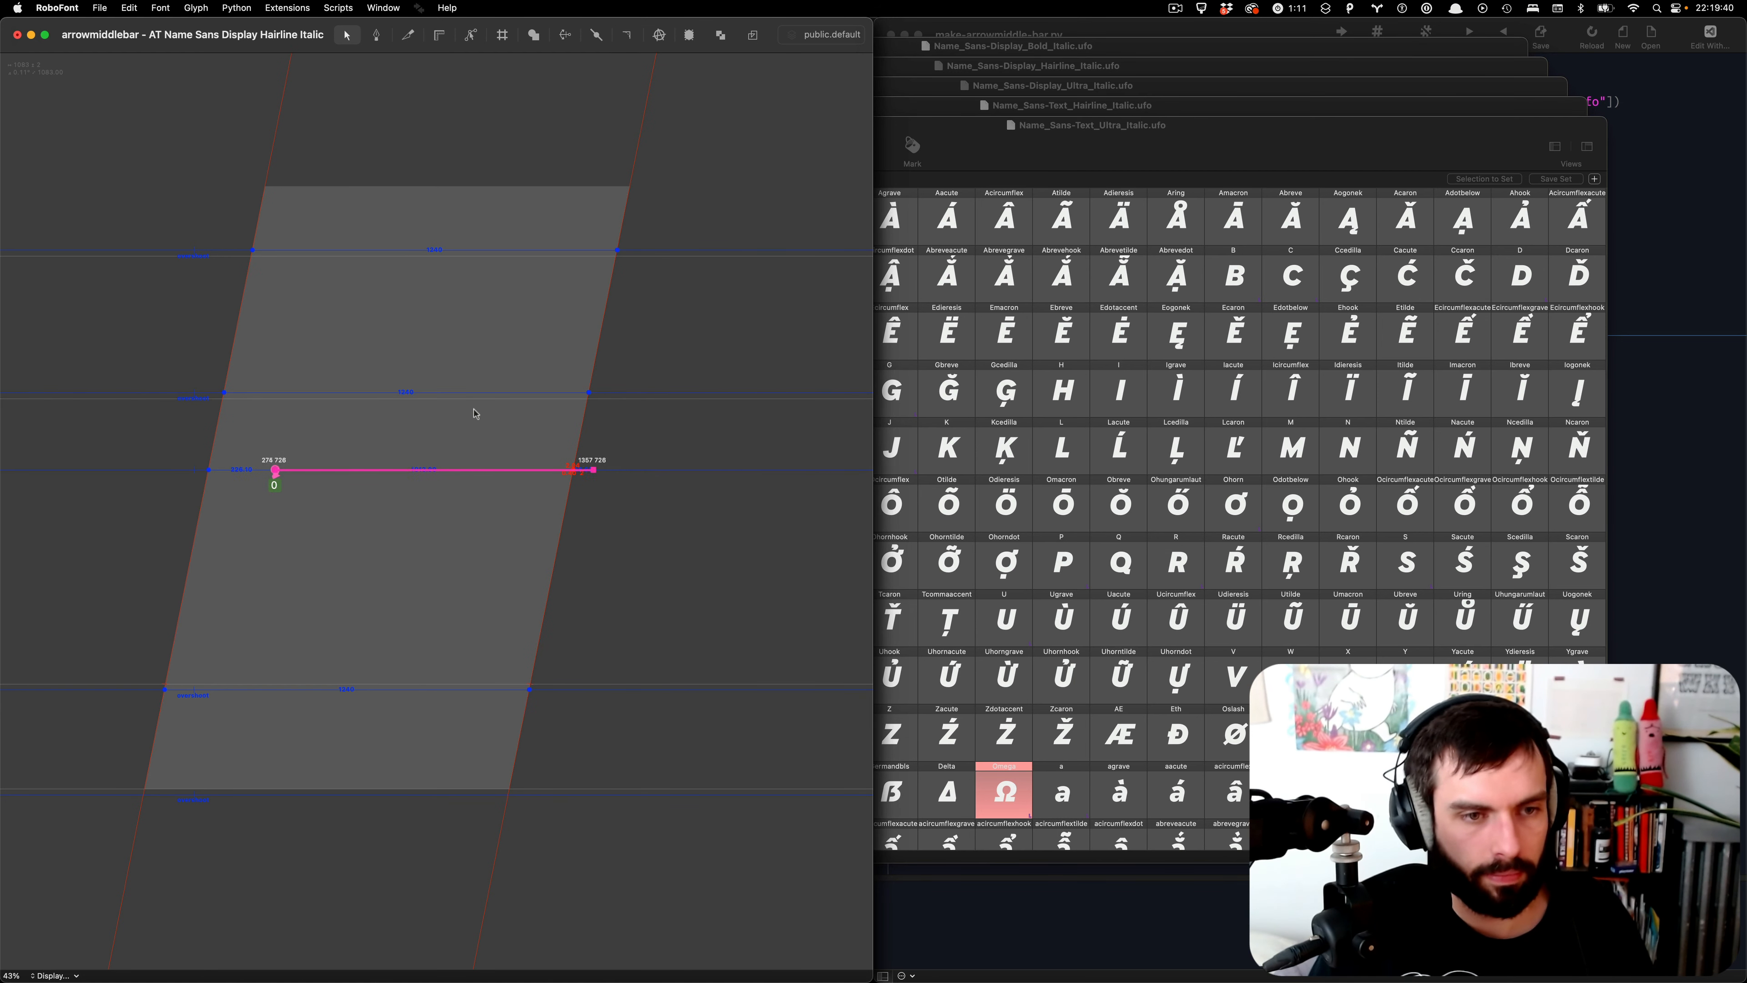
- Nudge the whole Display Hairline Italic bar so its left end sits on the left slanted guideline
scroll(207, 467, up, 10)
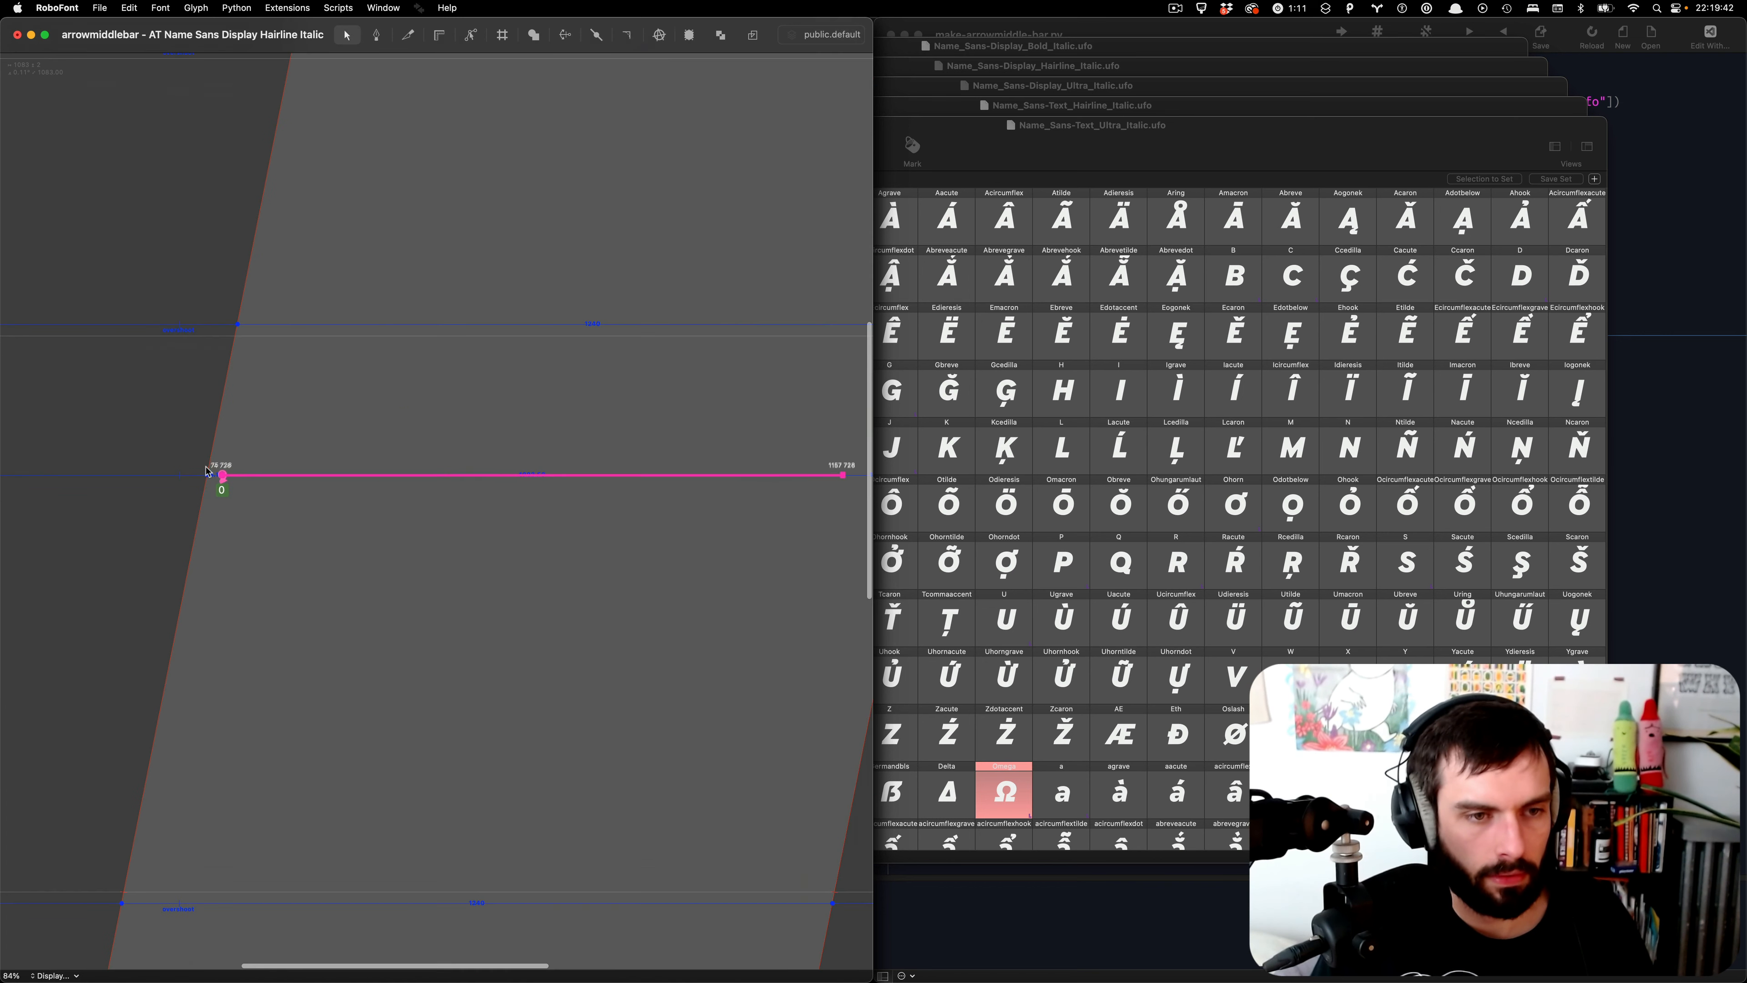
key(shift+Left)
key(shift+Left)
key(shift+Left)
key(Right)
key(Right)
key(Right)
key(Right)
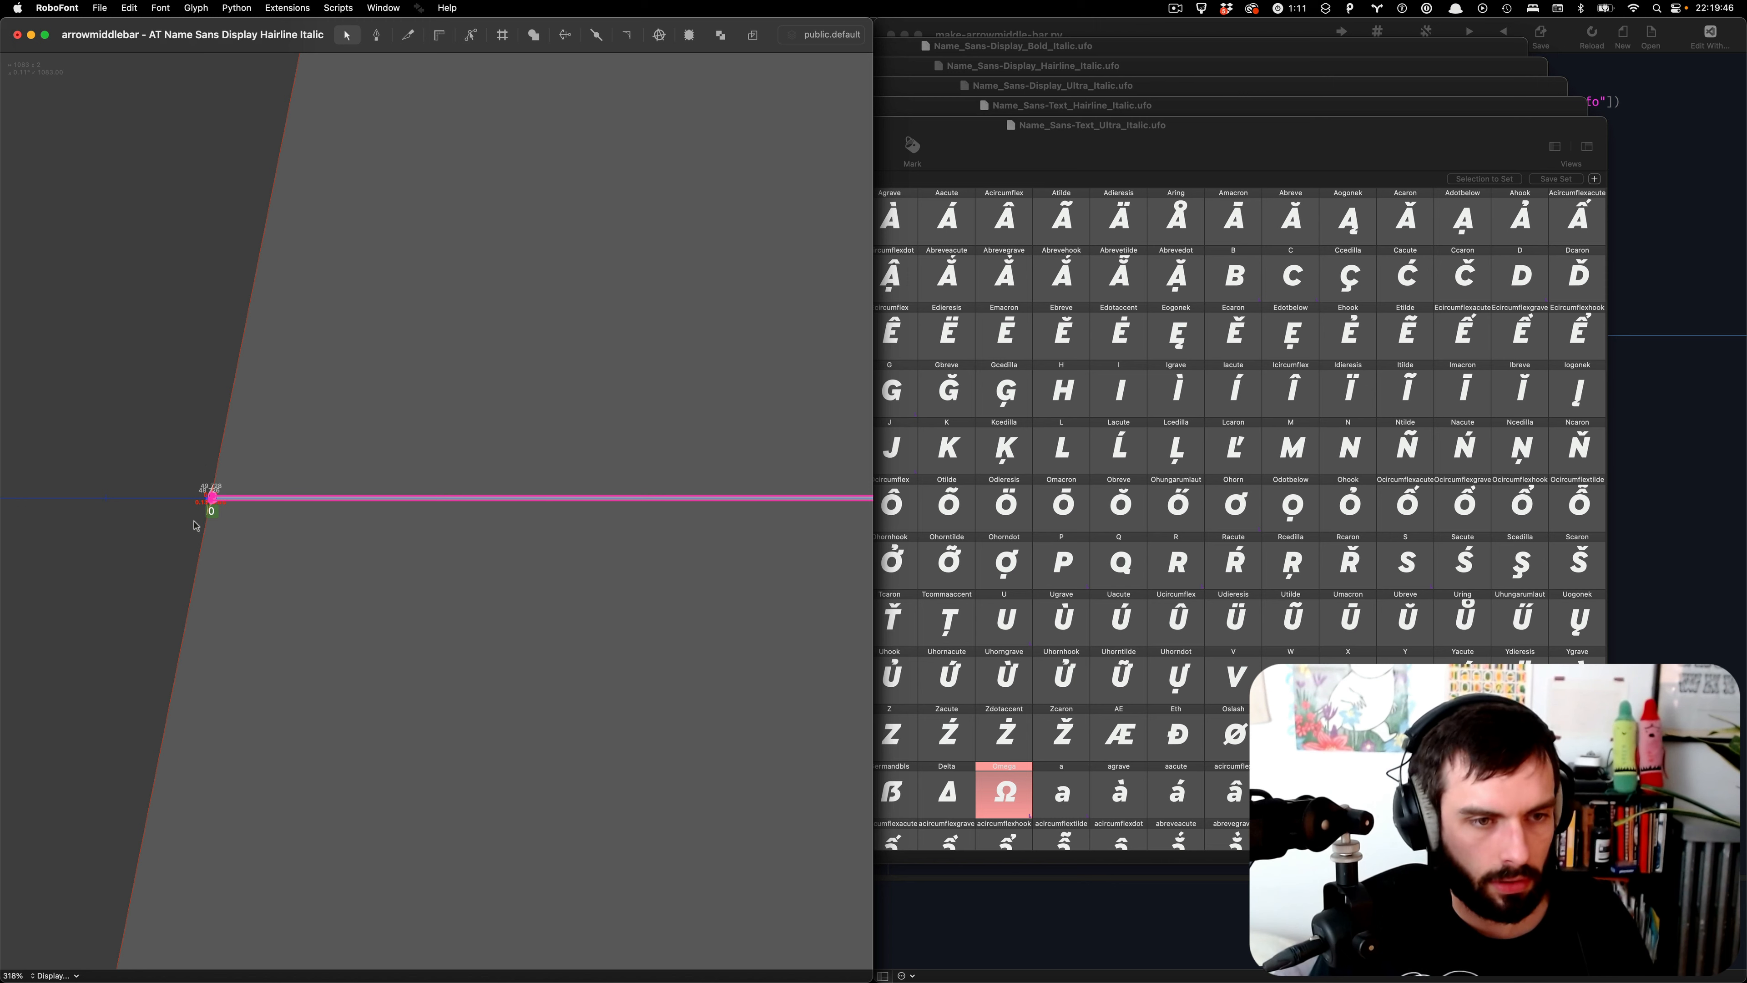
- Undo the last change to the Display Hairline Italic bar's left end and nudge its upper left corner point 1 unit left
scroll(187, 490, up, 9)
click(245, 491)
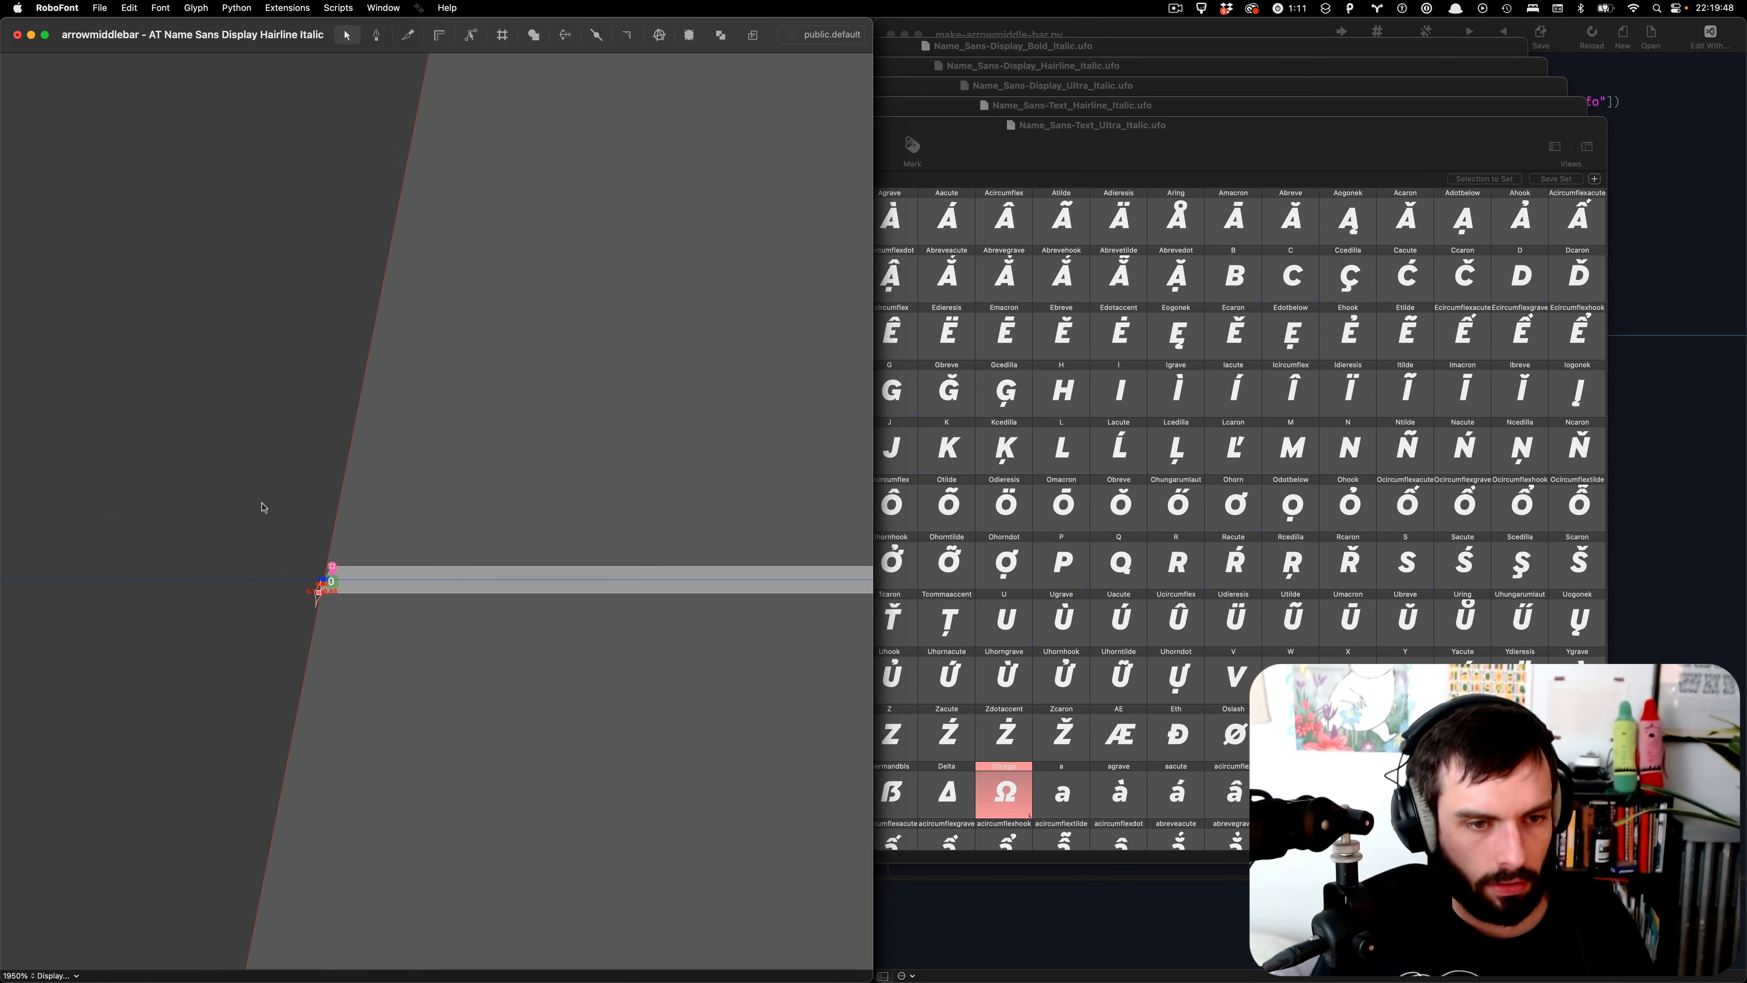
scroll(304, 558, up, 5)
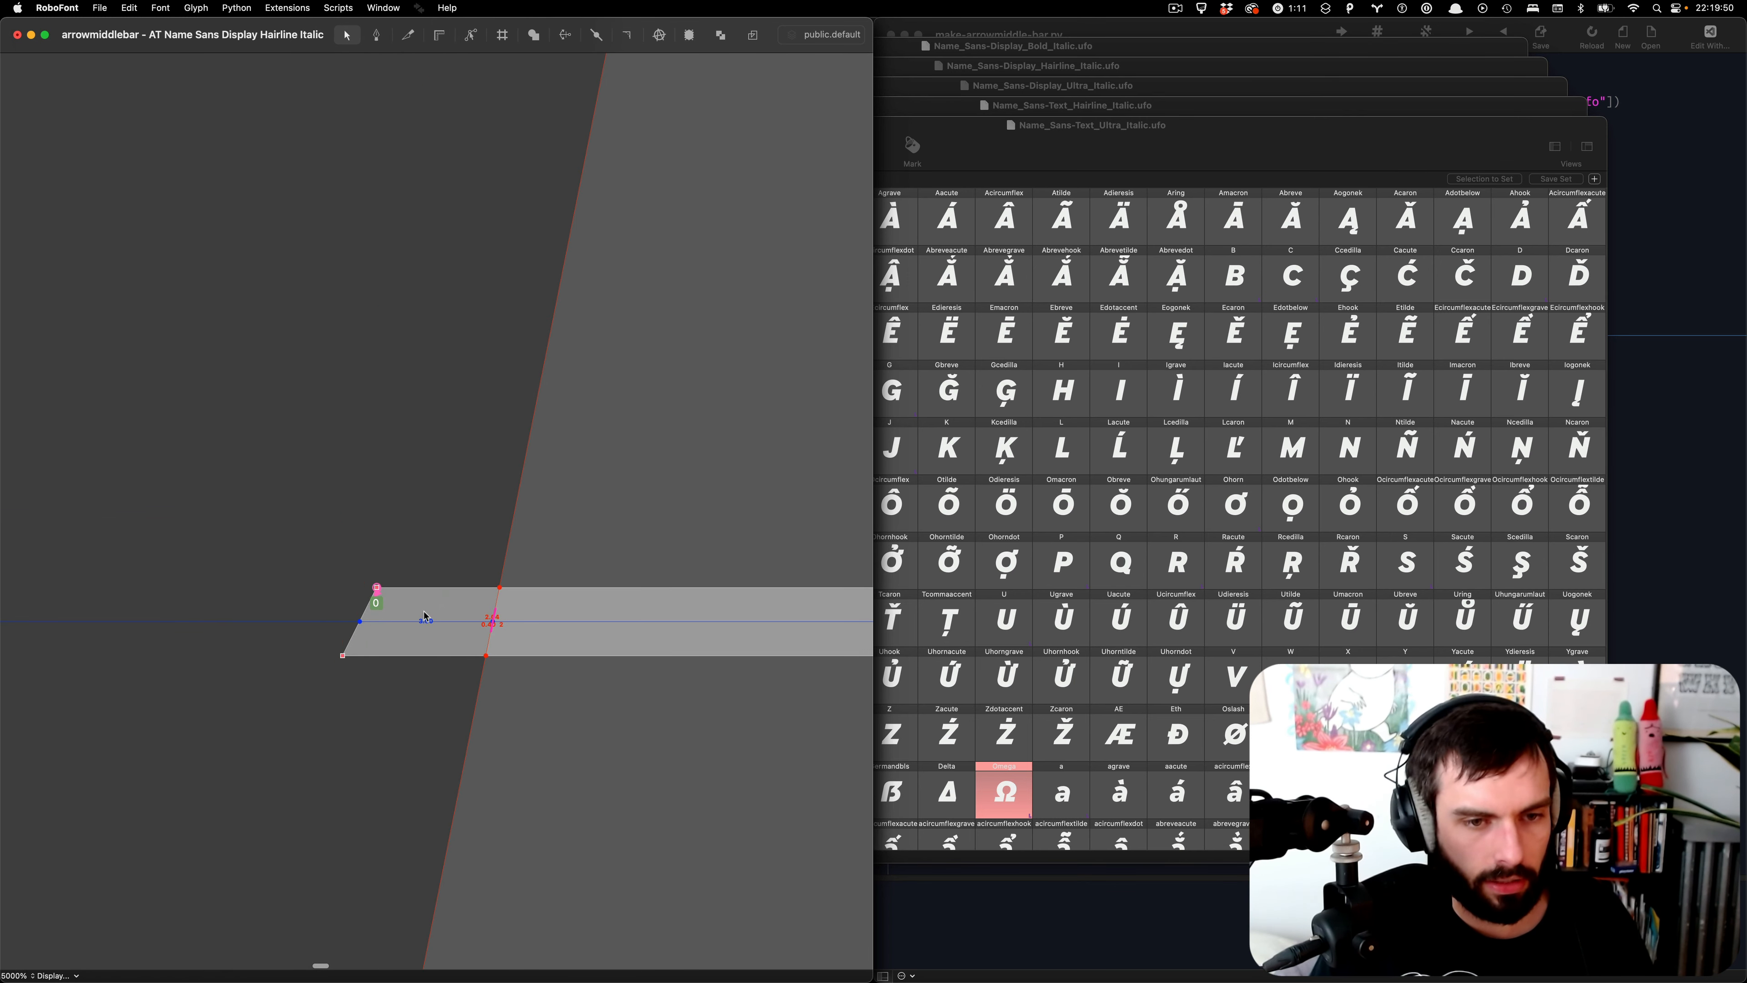
key(super+z)
drag(289, 525, 757, 857)
click(523, 662)
drag(660, 453, 378, 613)
key(Left)
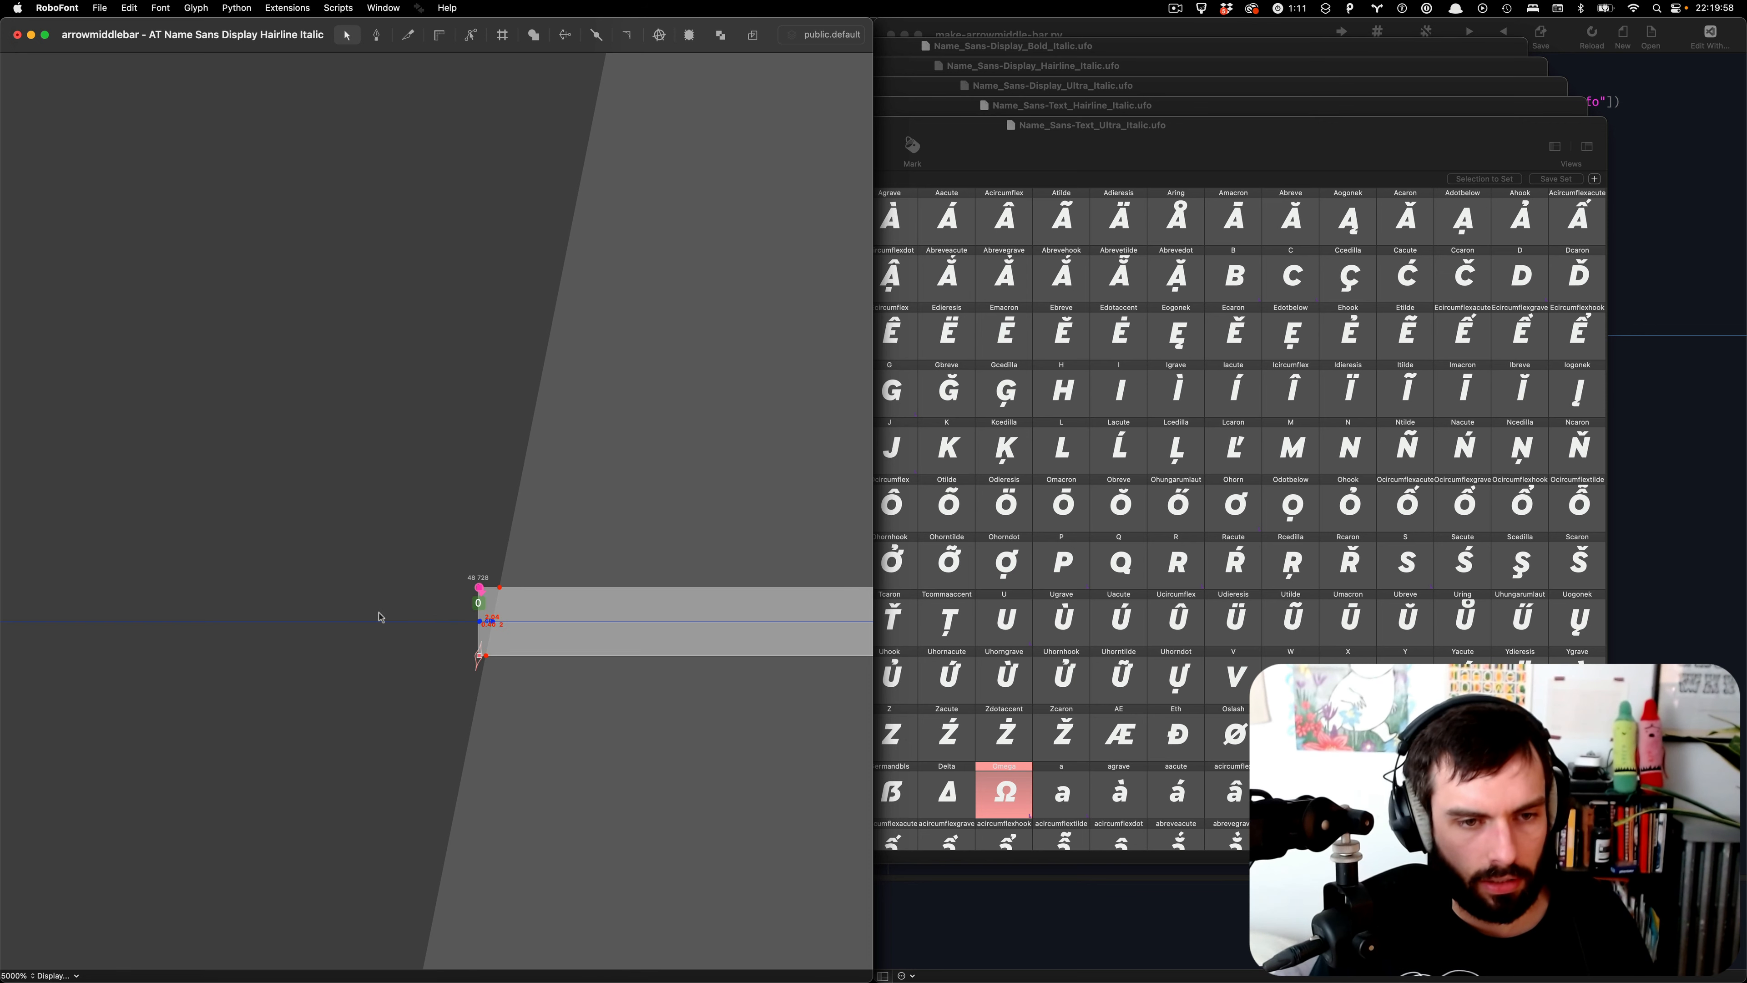
- Extend the right end of the Display Hairline Italic bar in 10-unit moves to just past the right slanted guideline
scroll(380, 617, down, 10)
scroll(381, 616, down, 6)
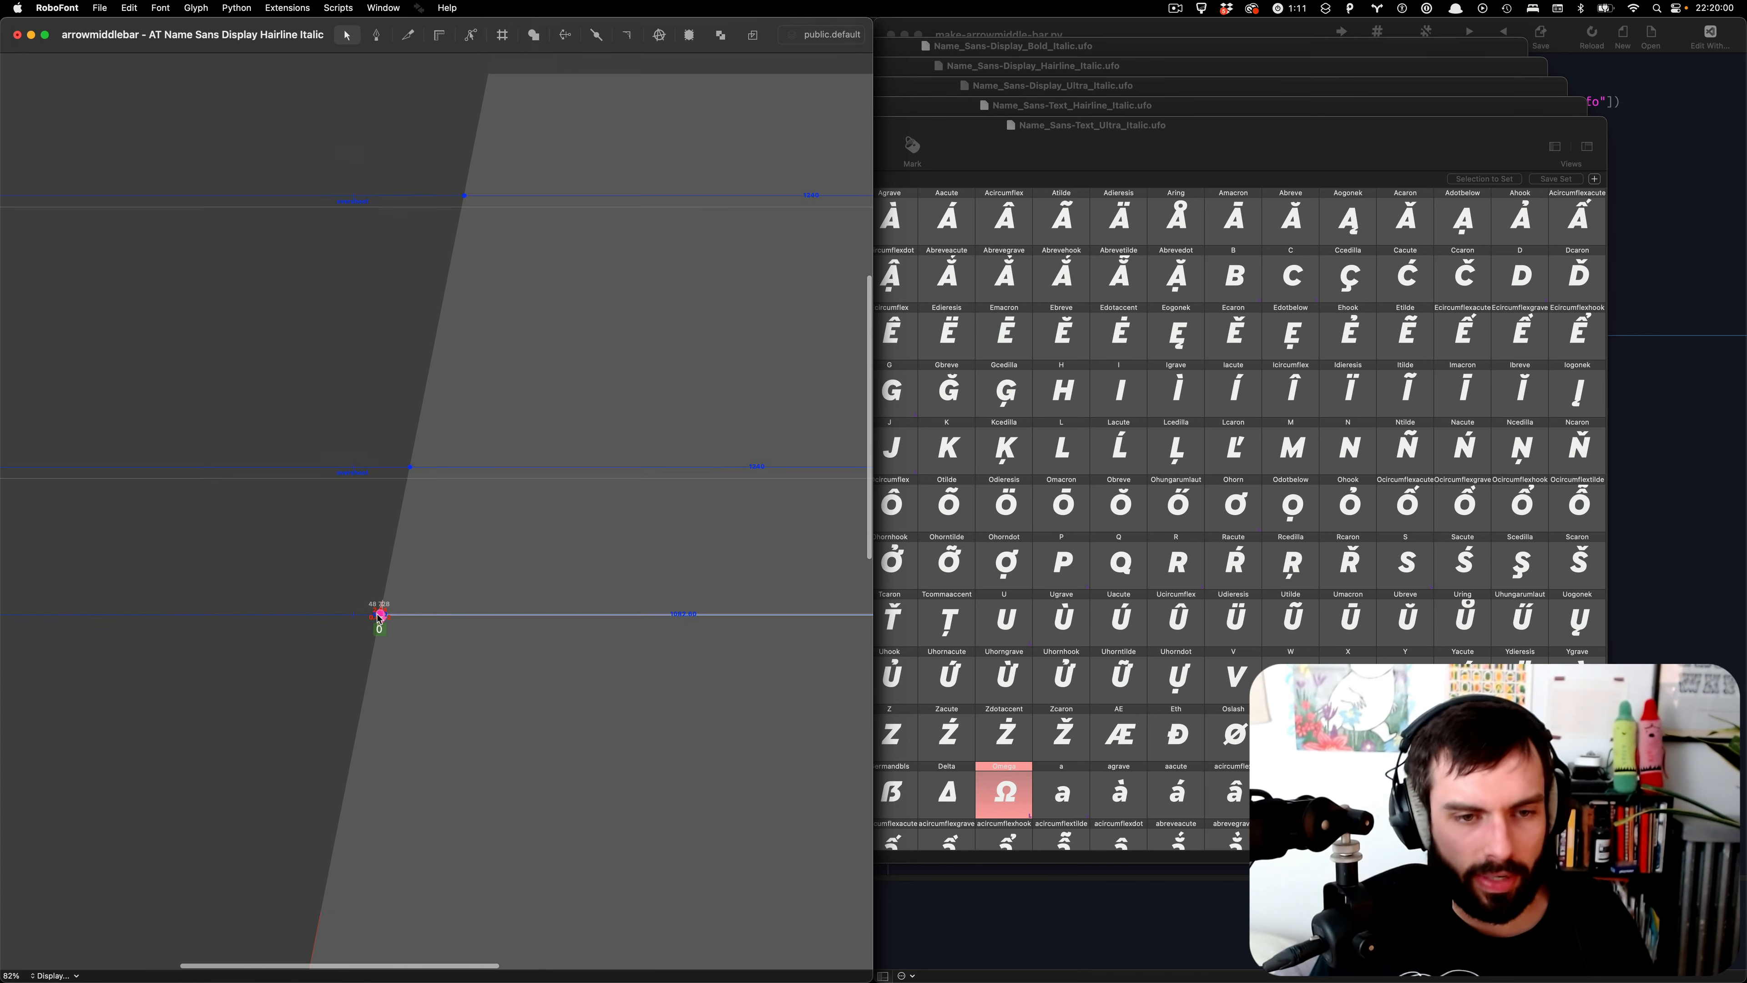
scroll(428, 593, up, 8)
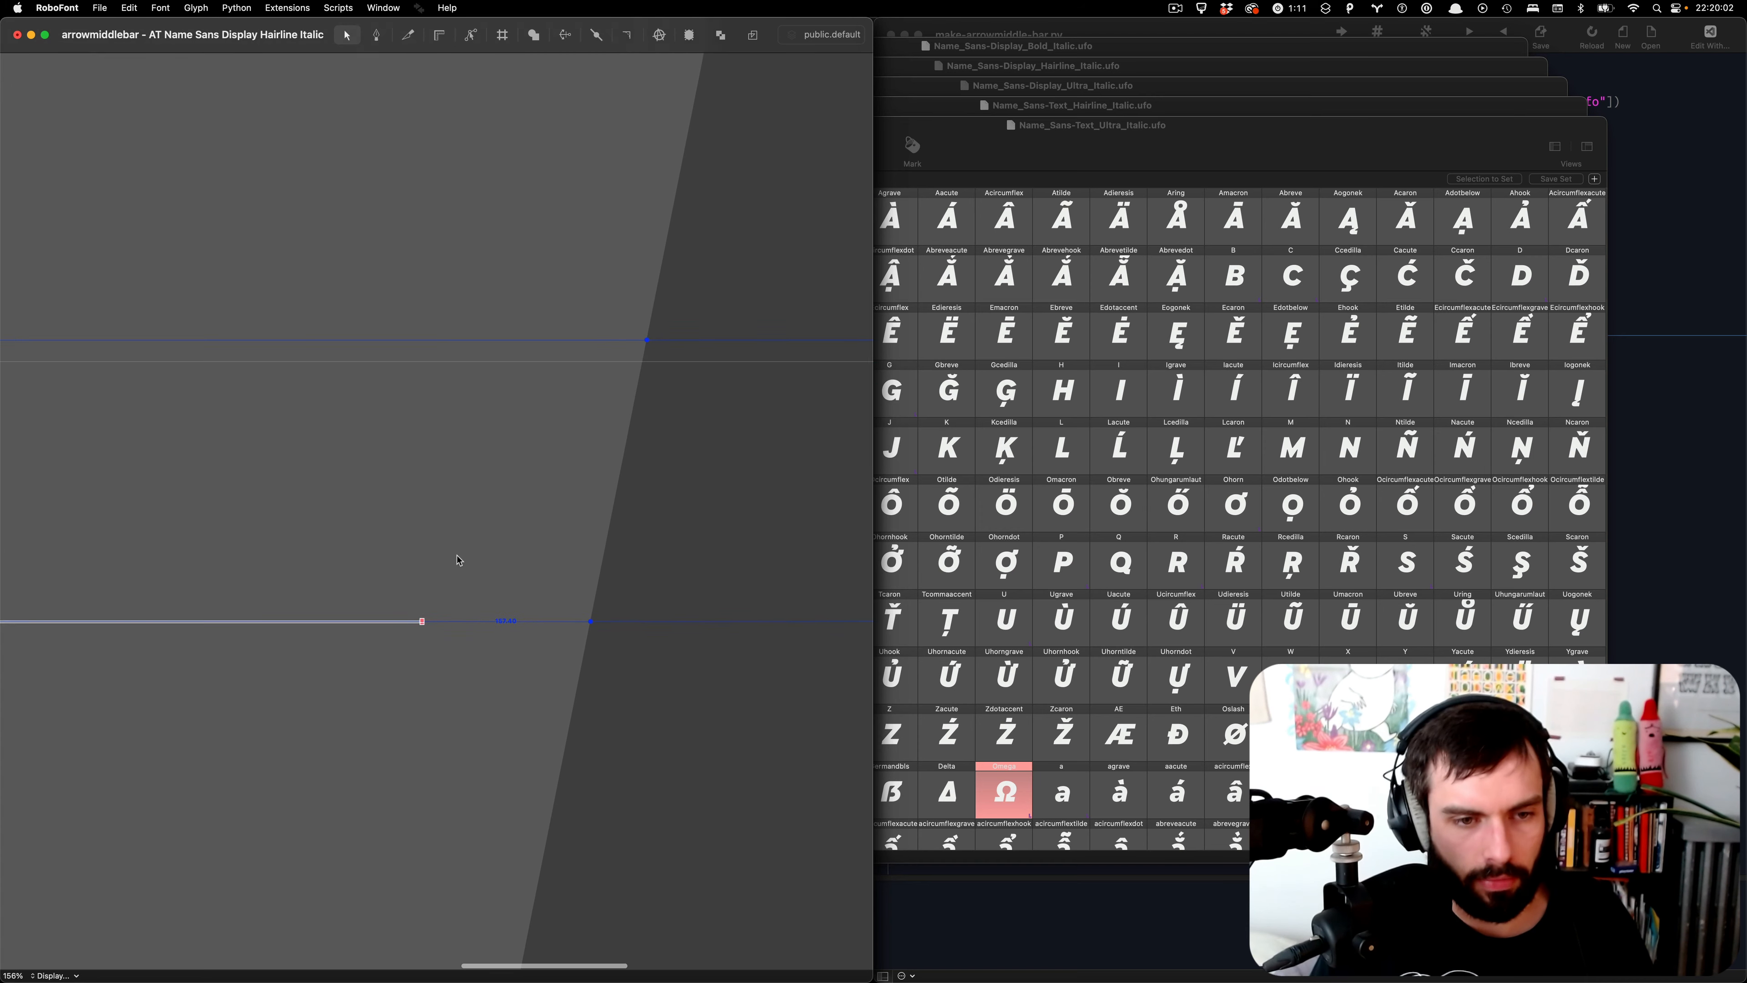
scroll(604, 647, up, 3)
key(shift+Right)
key(shift+Right)
key(shift+Right)
key(shift+Right)
key(shift+Right)
key(shift+Right)
key(shift+Right)
key(shift+Right)
key(shift+Right)
key(shift+Right)
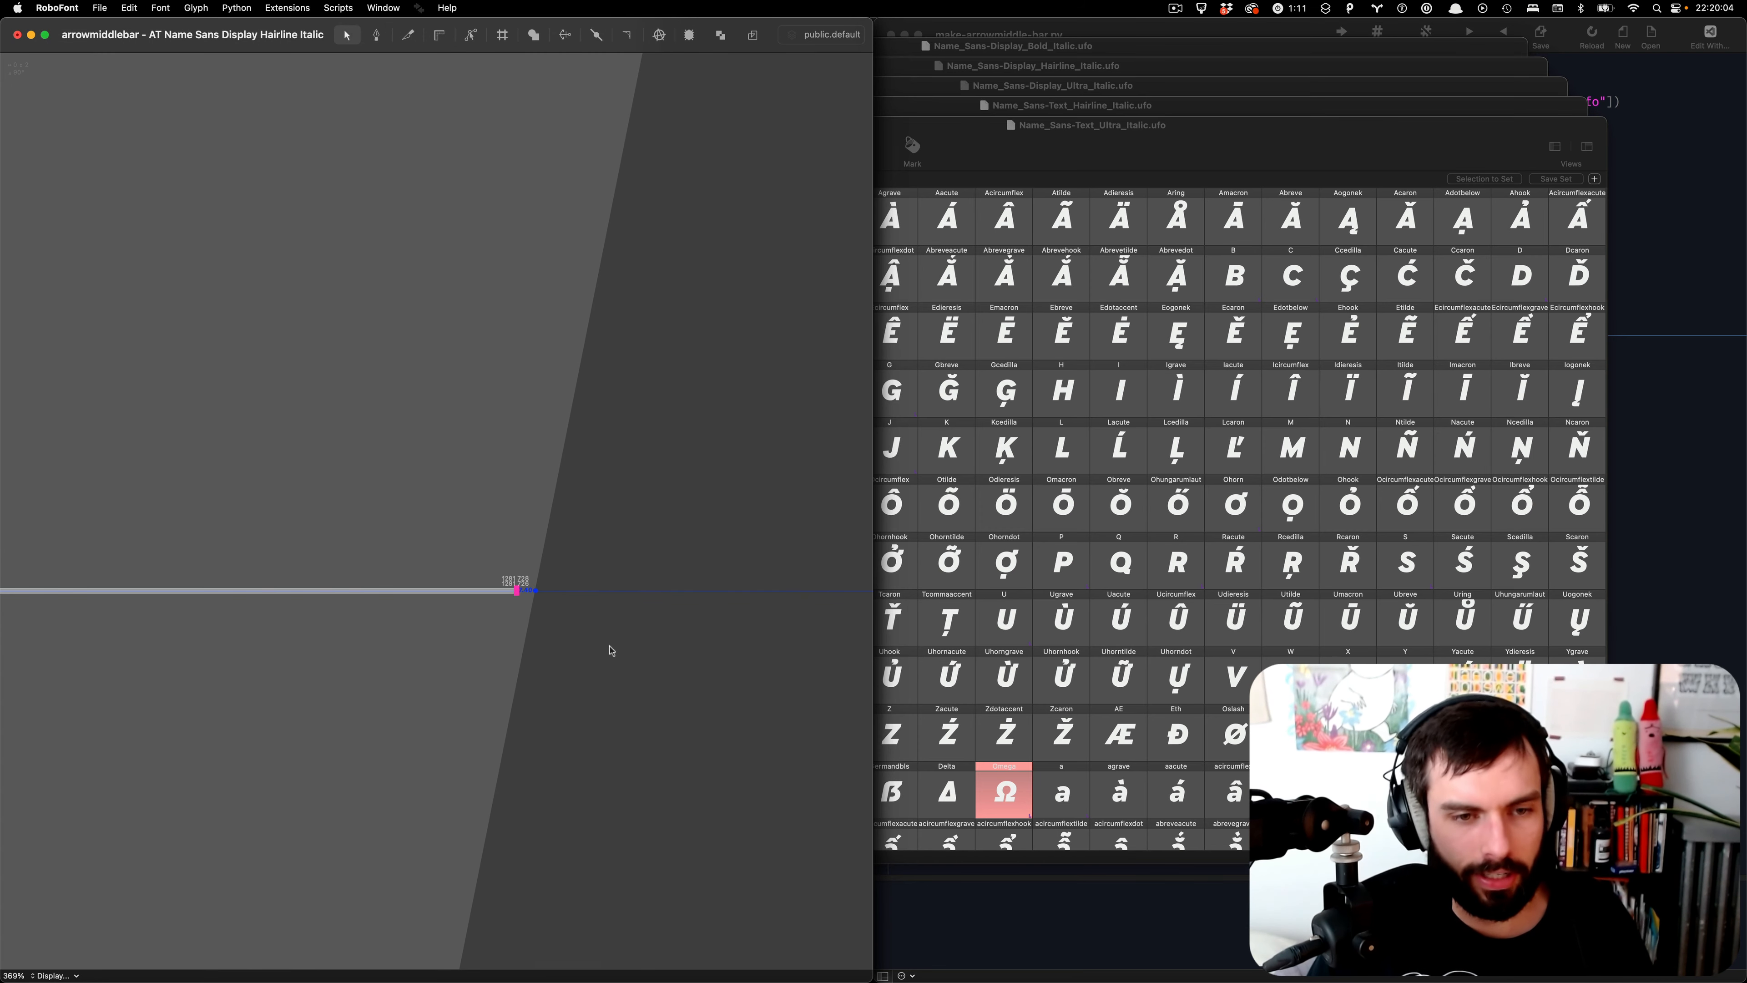
key(shift+Right)
key(shift+Right)
key(shift+Right)
key(shift+Right)
key(shift+Right)
key(shift+Left)
key(shift+Left)
key(shift+Left)
key(shift+Left)
key(shift+Left)
key(shift+Right)
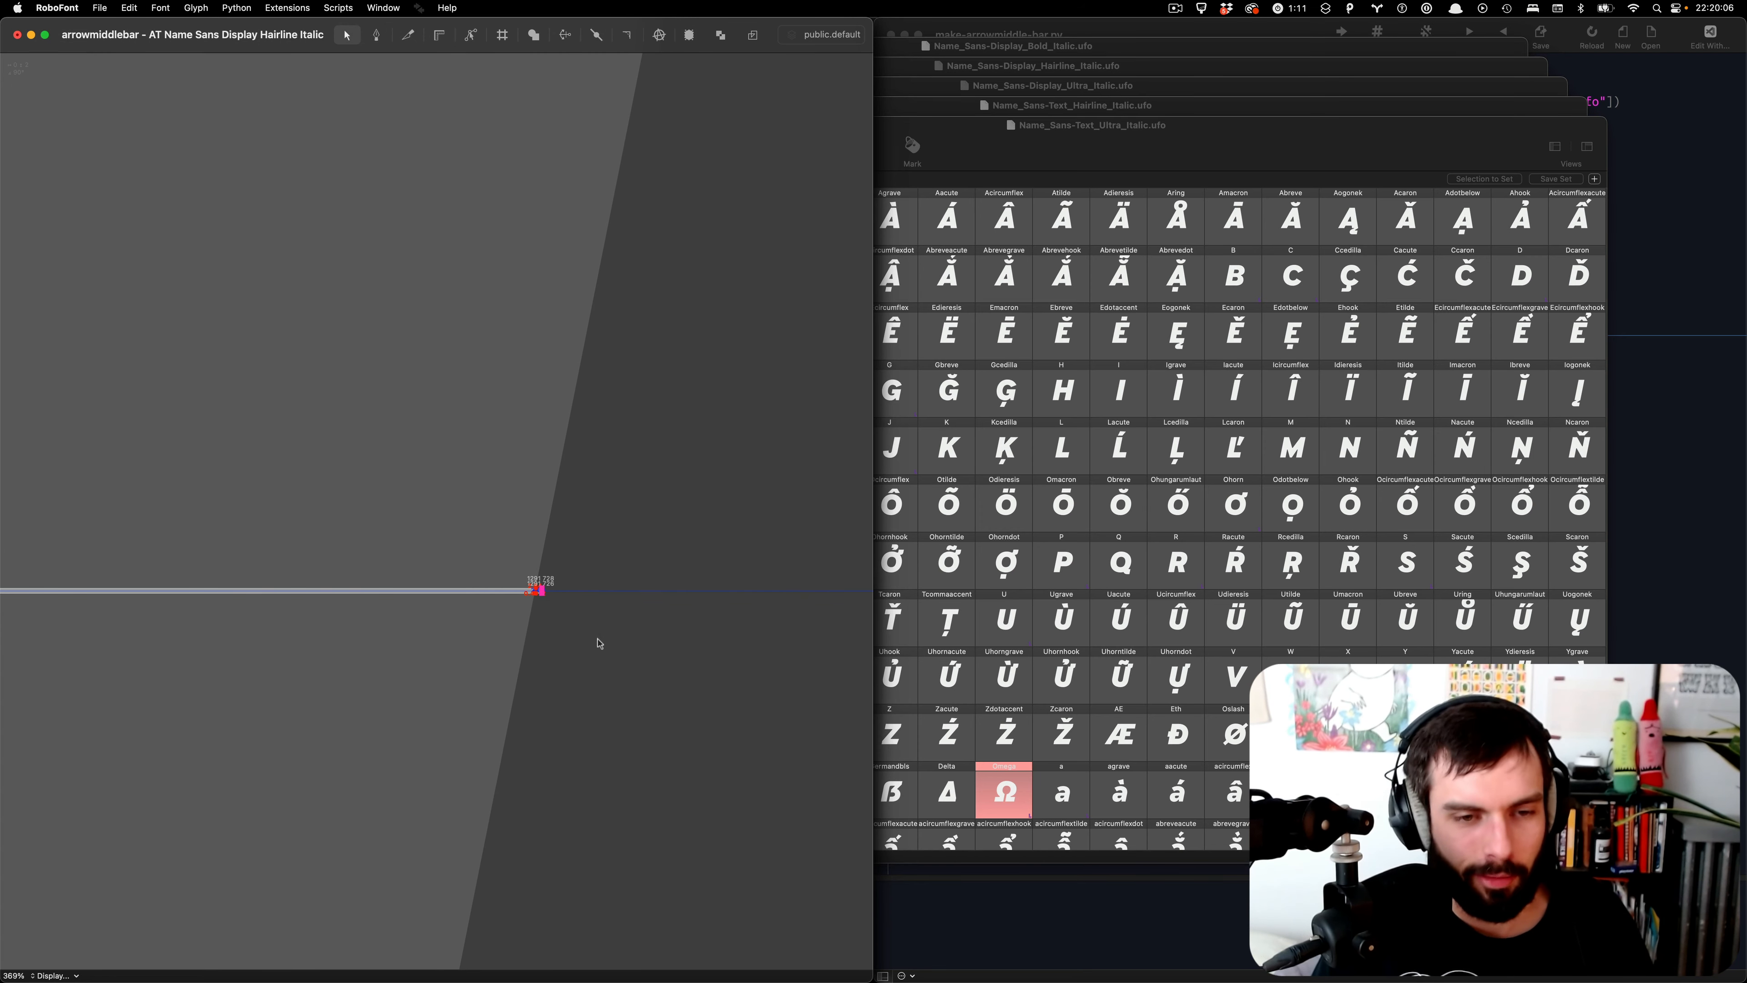
- Nudge the right end of the Display Hairline Italic bar back left onto the slanted guideline and save the font
scroll(533, 589, up, 10)
key(Left)
key(Left)
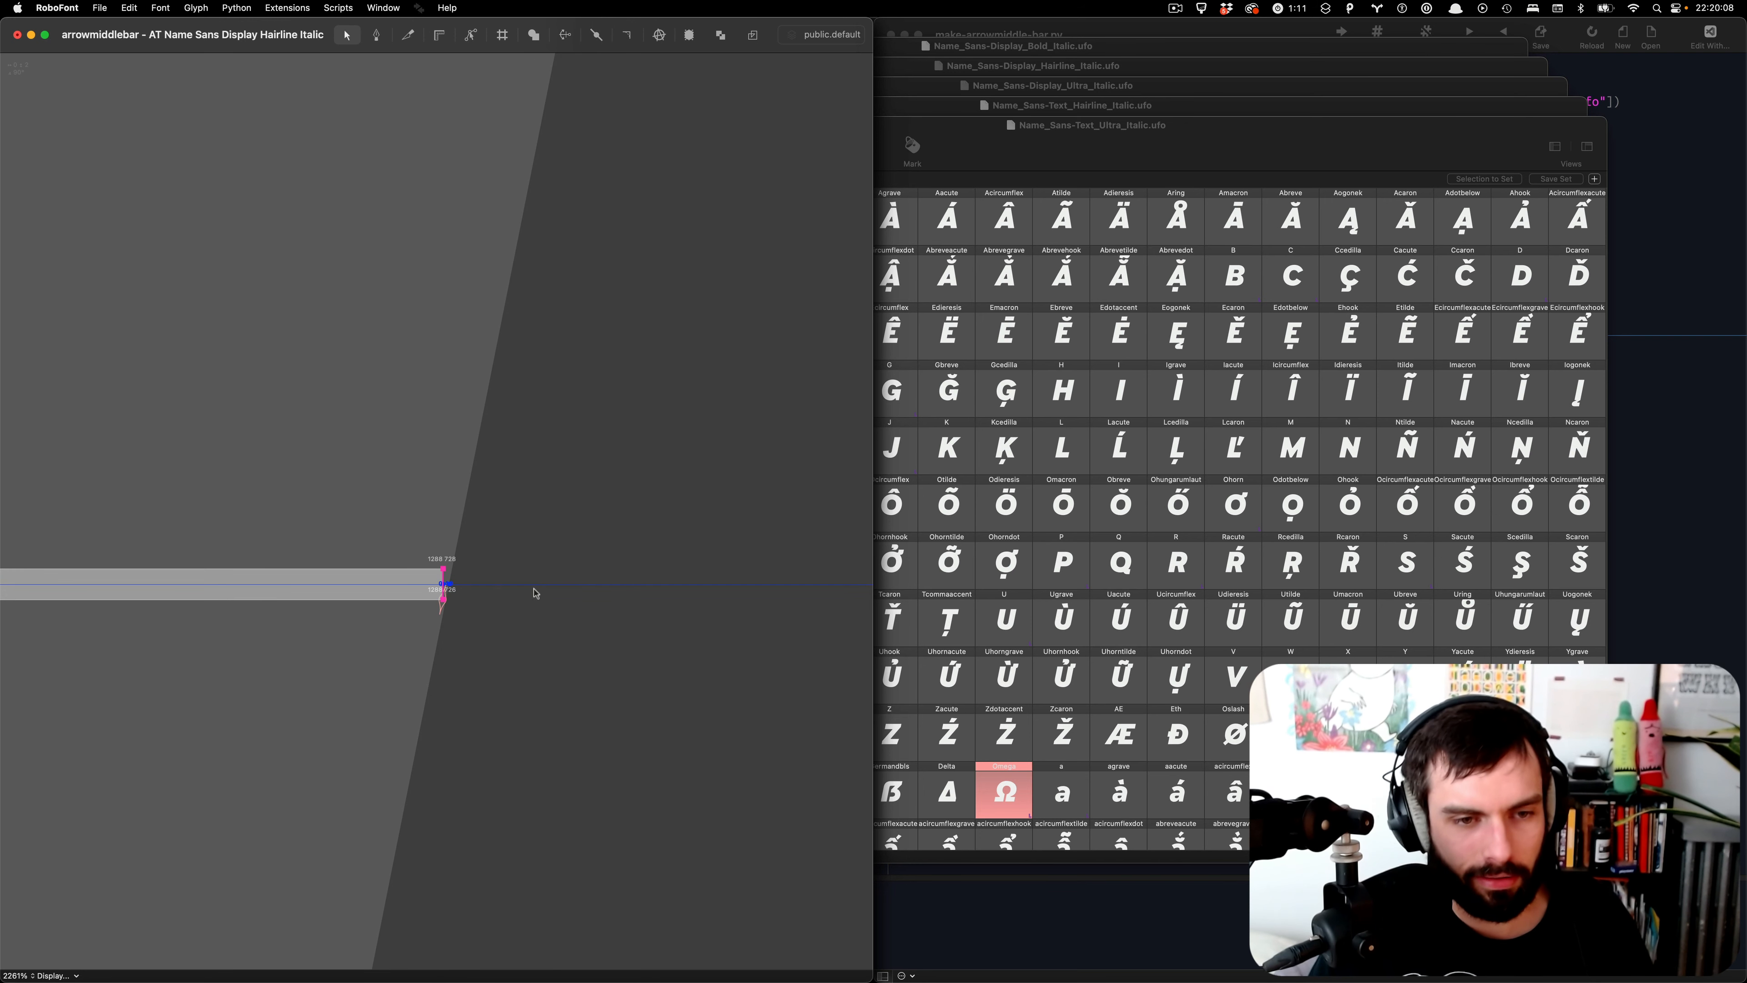
key(super+s)
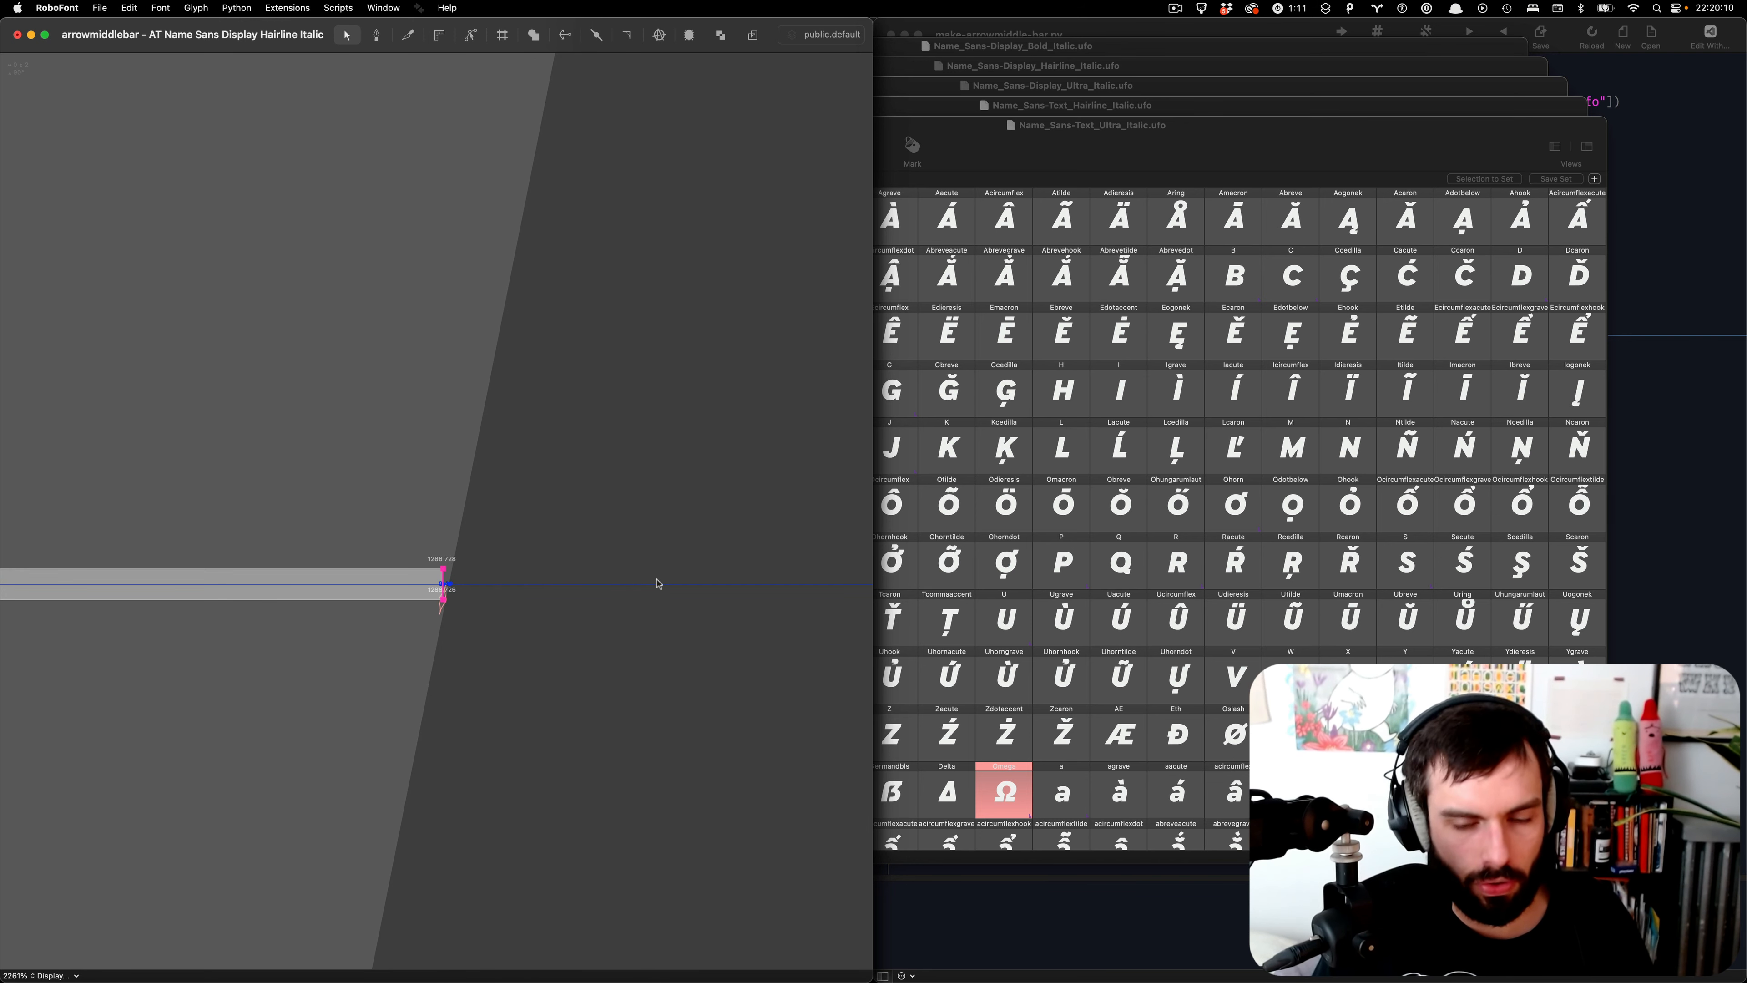
- Switch to the Display Ultra Italic arrowmiddlebar and shift the whole bar left in large moves to near the left slanted guideline
scroll(658, 584, down, 4)
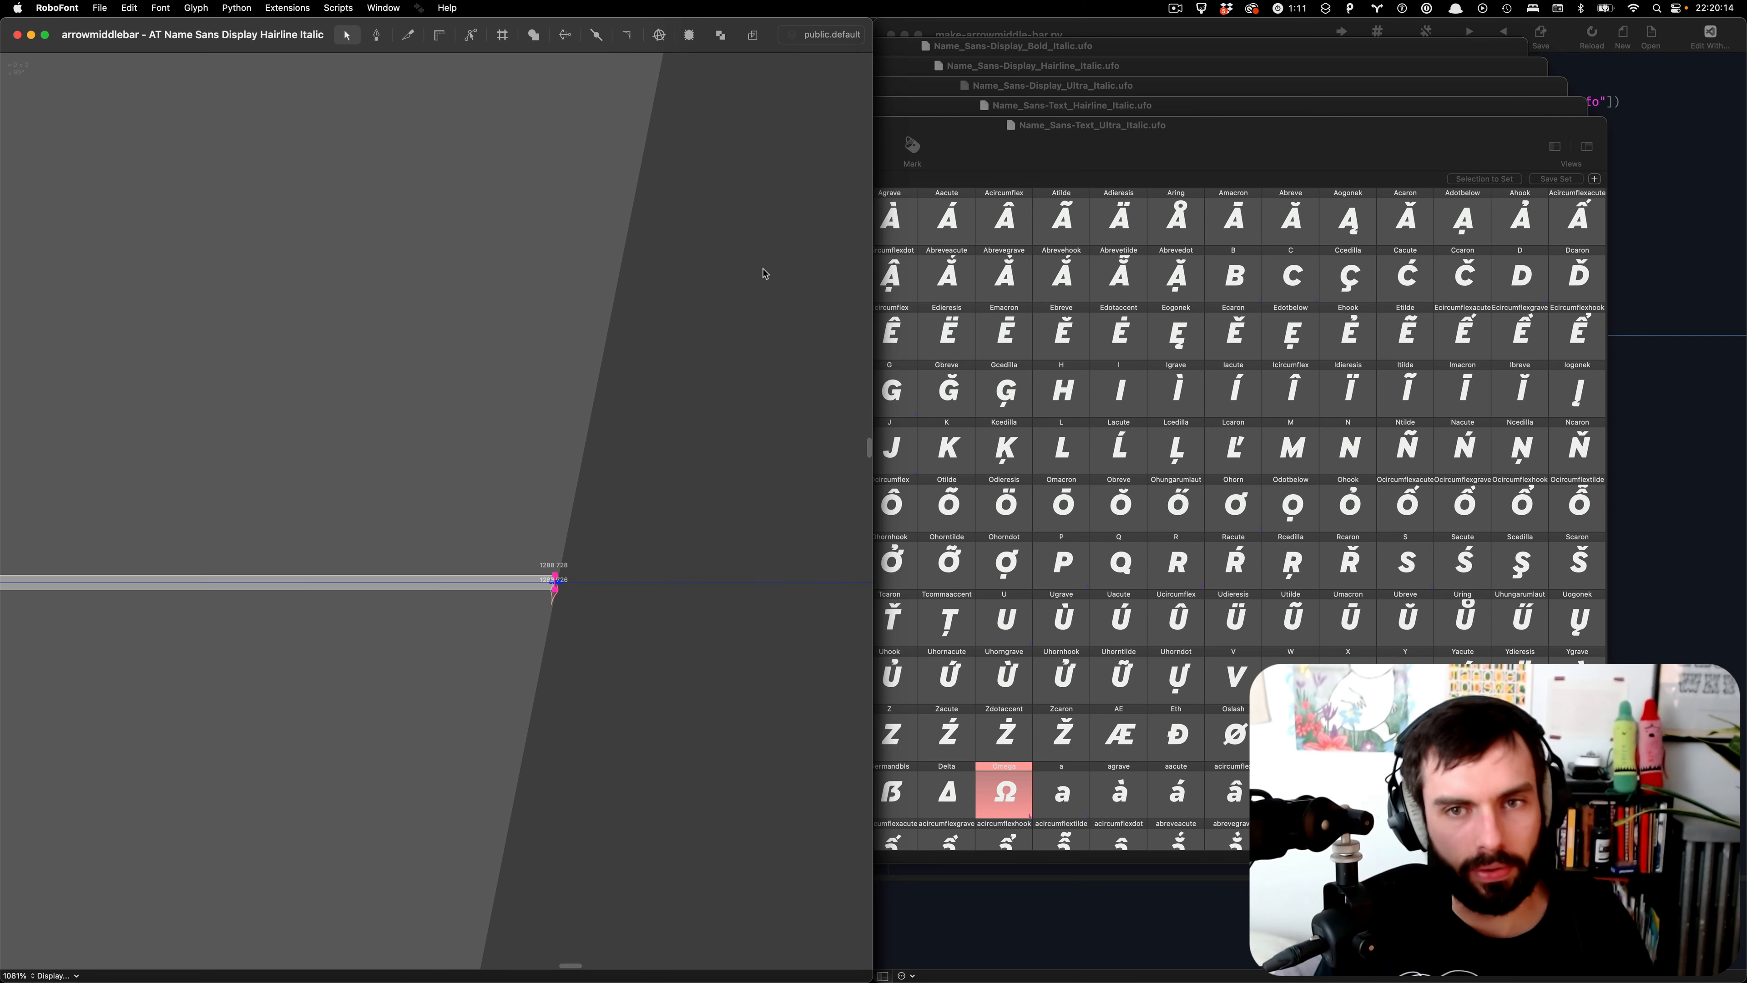
key(super+grave)
scroll(668, 483, left, 3)
scroll(653, 483, down, 2)
scroll(649, 484, down, 10)
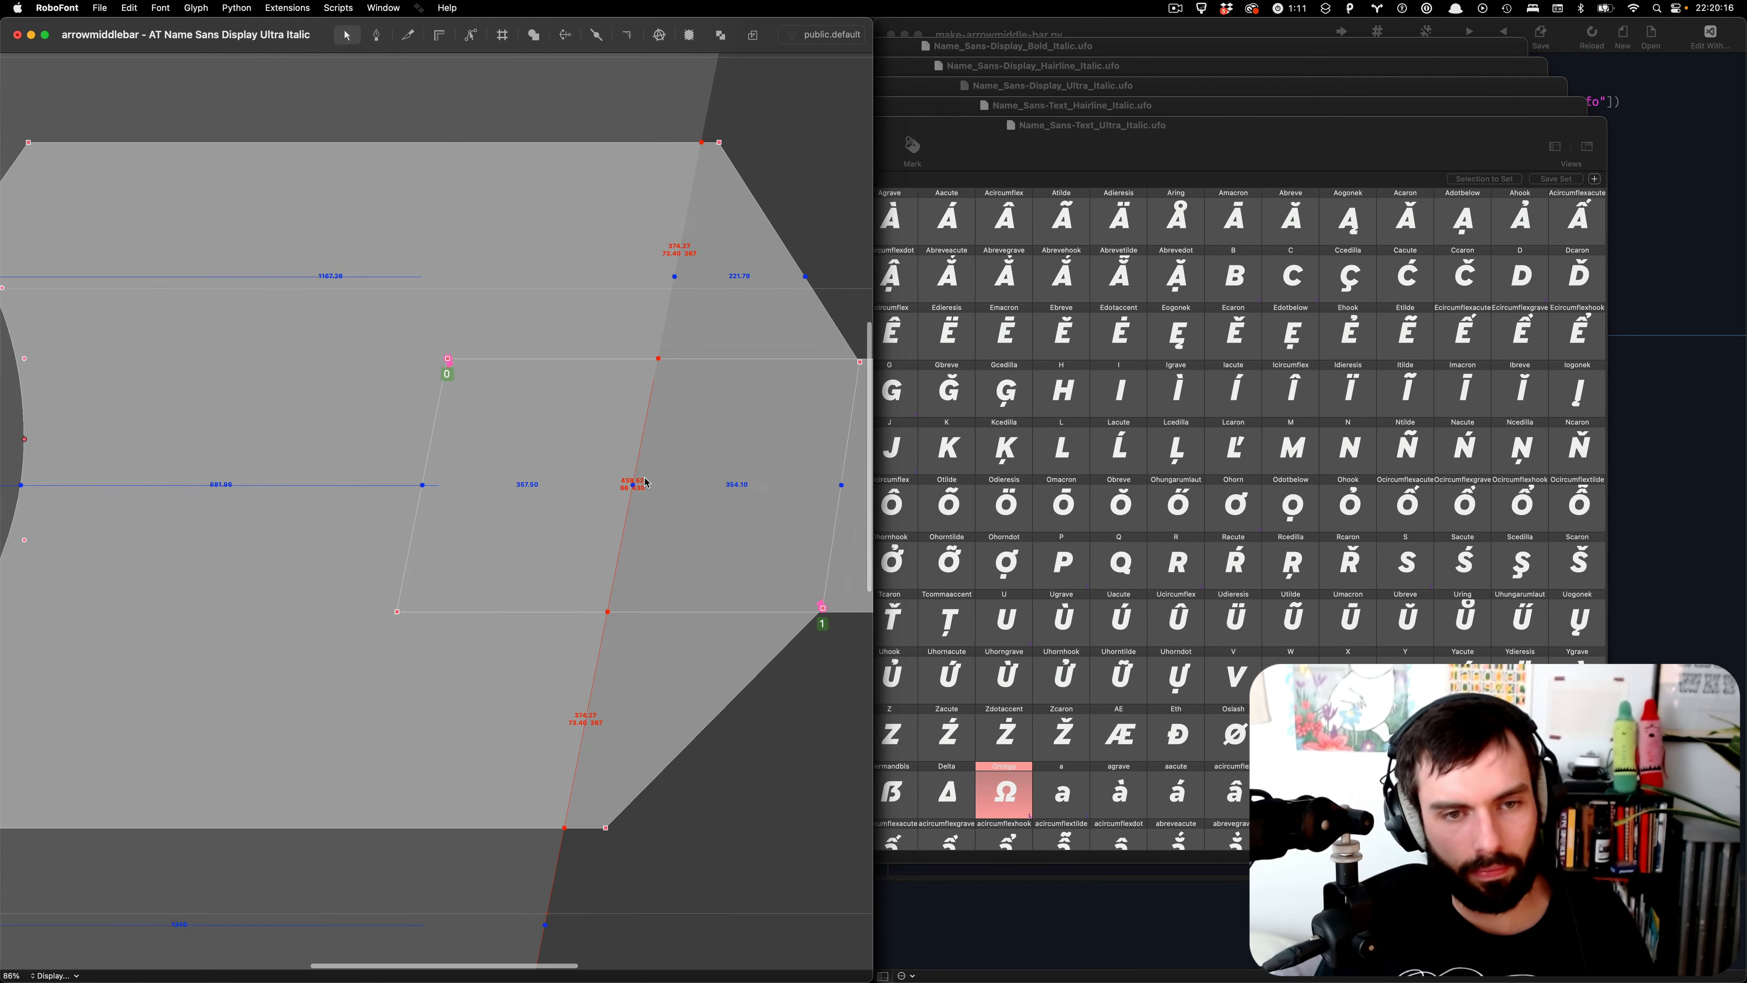
key(super+a)
key(super+shift+Left)
key(super+shift+Left)
key(super+shift+Left)
key(super+shift+Left)
key(super+shift+Left)
key(super+shift+Left)
key(super+shift+Left)
key(super+shift+Left)
key(super+shift+Left)
key(super+shift+Left)
key(super+shift+Left)
key(super+shift+Left)
key(super+shift+Left)
key(super+shift+Left)
key(super+shift+Left)
key(super+shift+Left)
key(super+shift+Left)
key(super+shift+Left)
key(super+shift+Left)
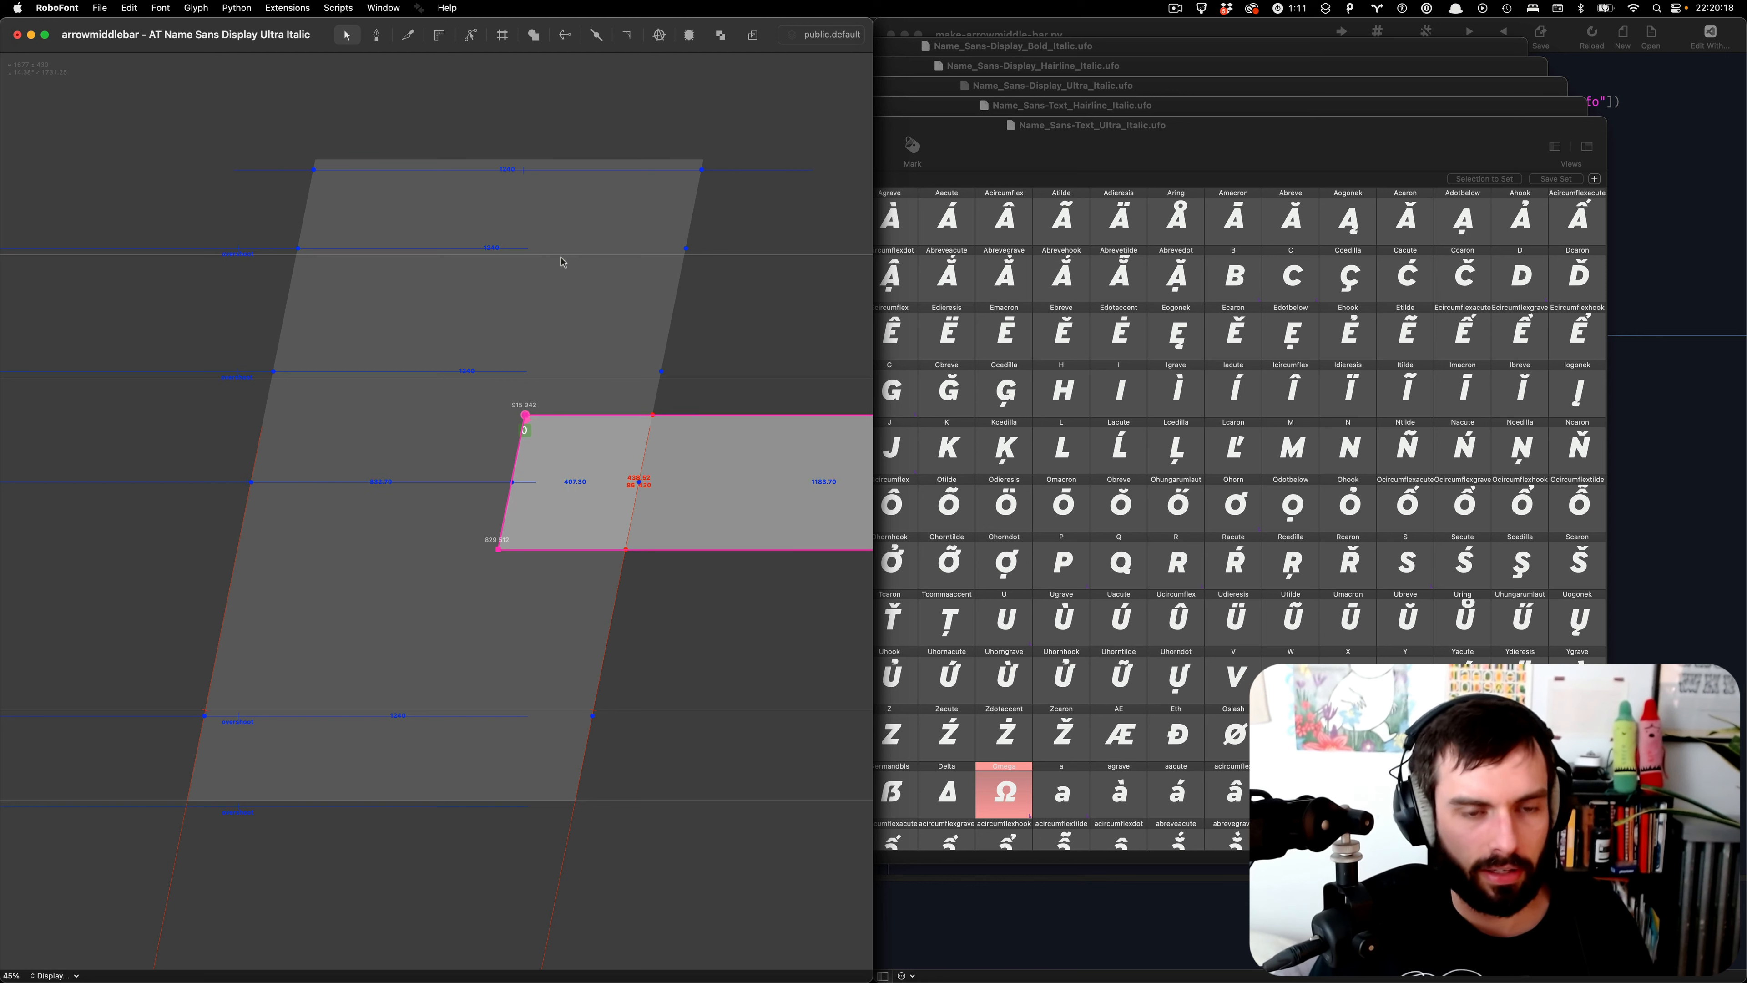
- Nudge the whole Display Ultra Italic bar in 10-unit moves until its left end sits on the left slanted guideline
key(super+shift+Right)
key(shift+Right)
key(shift+Right)
key(shift+Right)
key(shift+Right)
key(shift+Right)
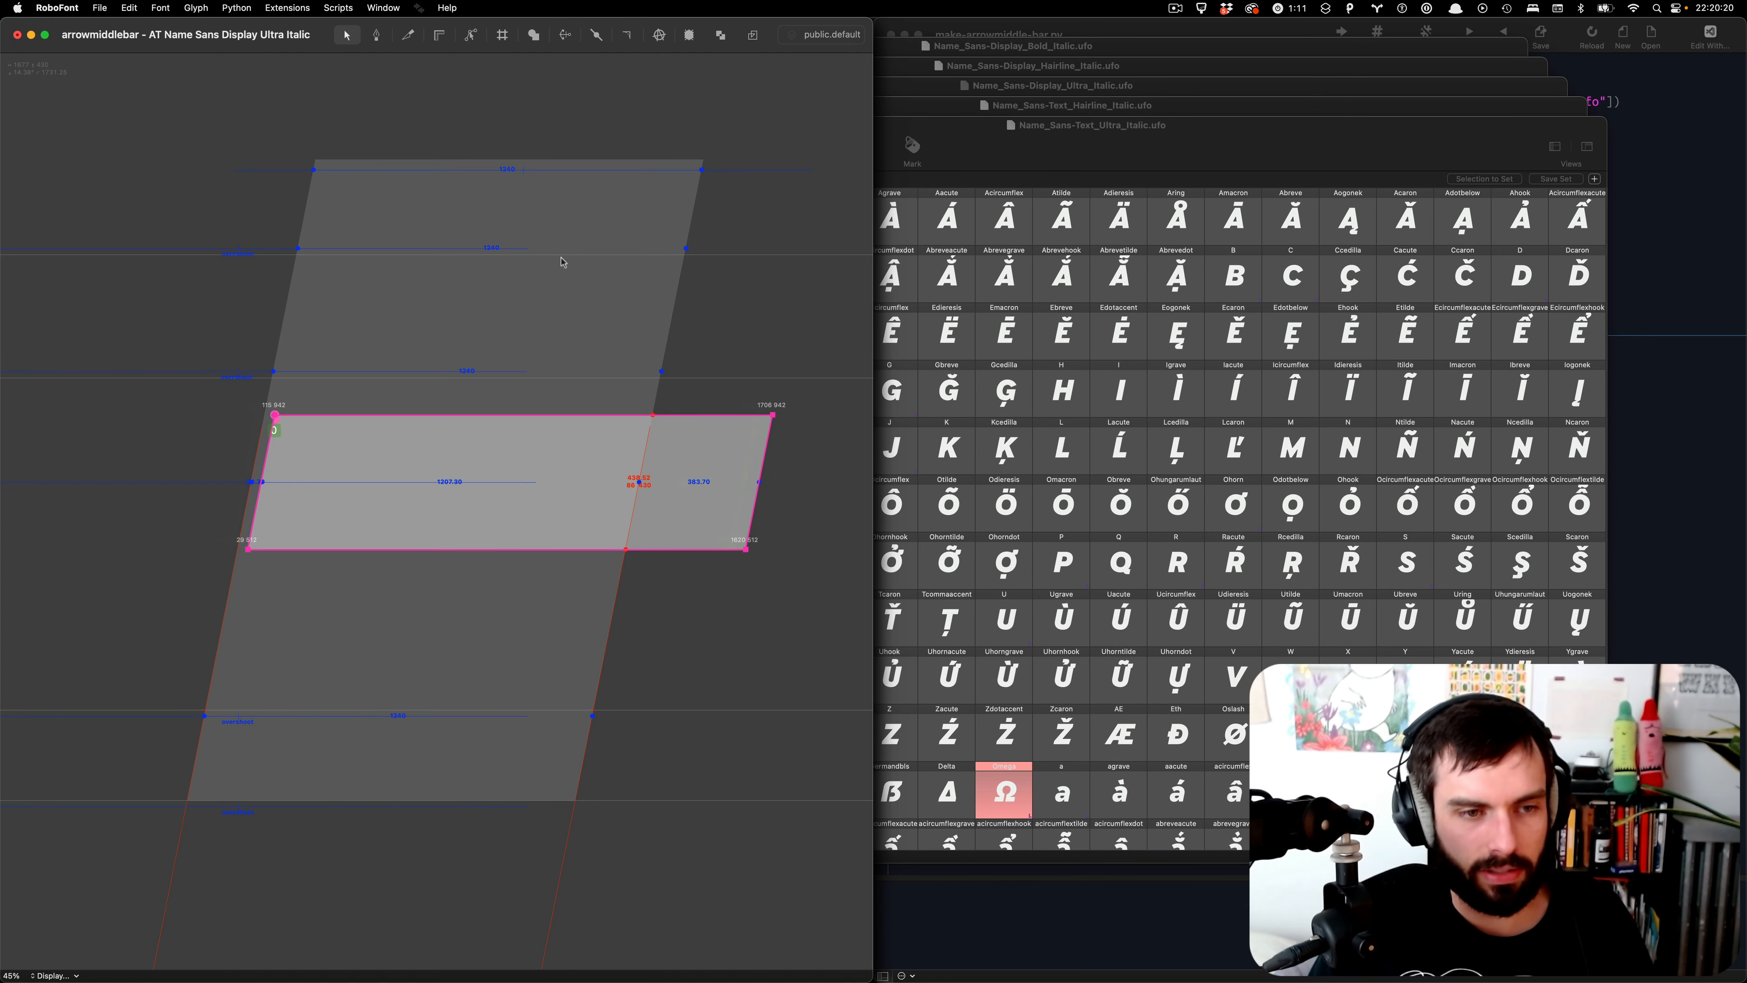
key(shift+Left)
key(shift+Left)
key(shift+Left)
scroll(215, 455, up, 8)
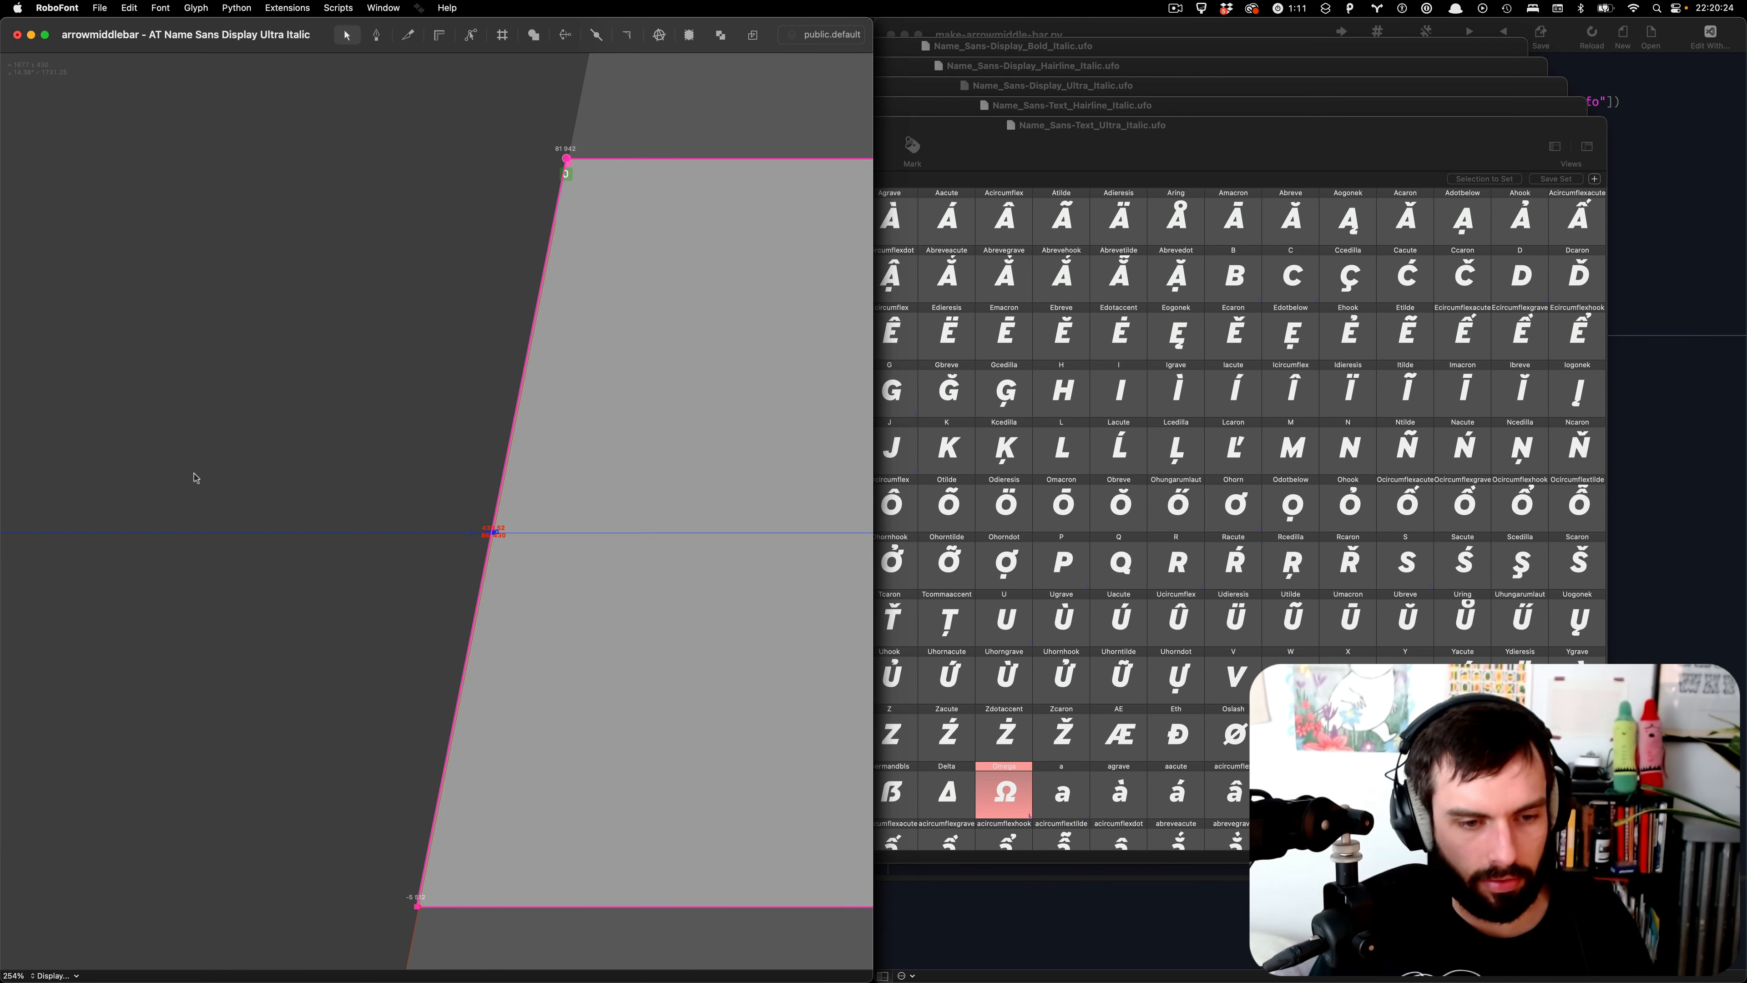
click(432, 258)
scroll(320, 265, down, 8)
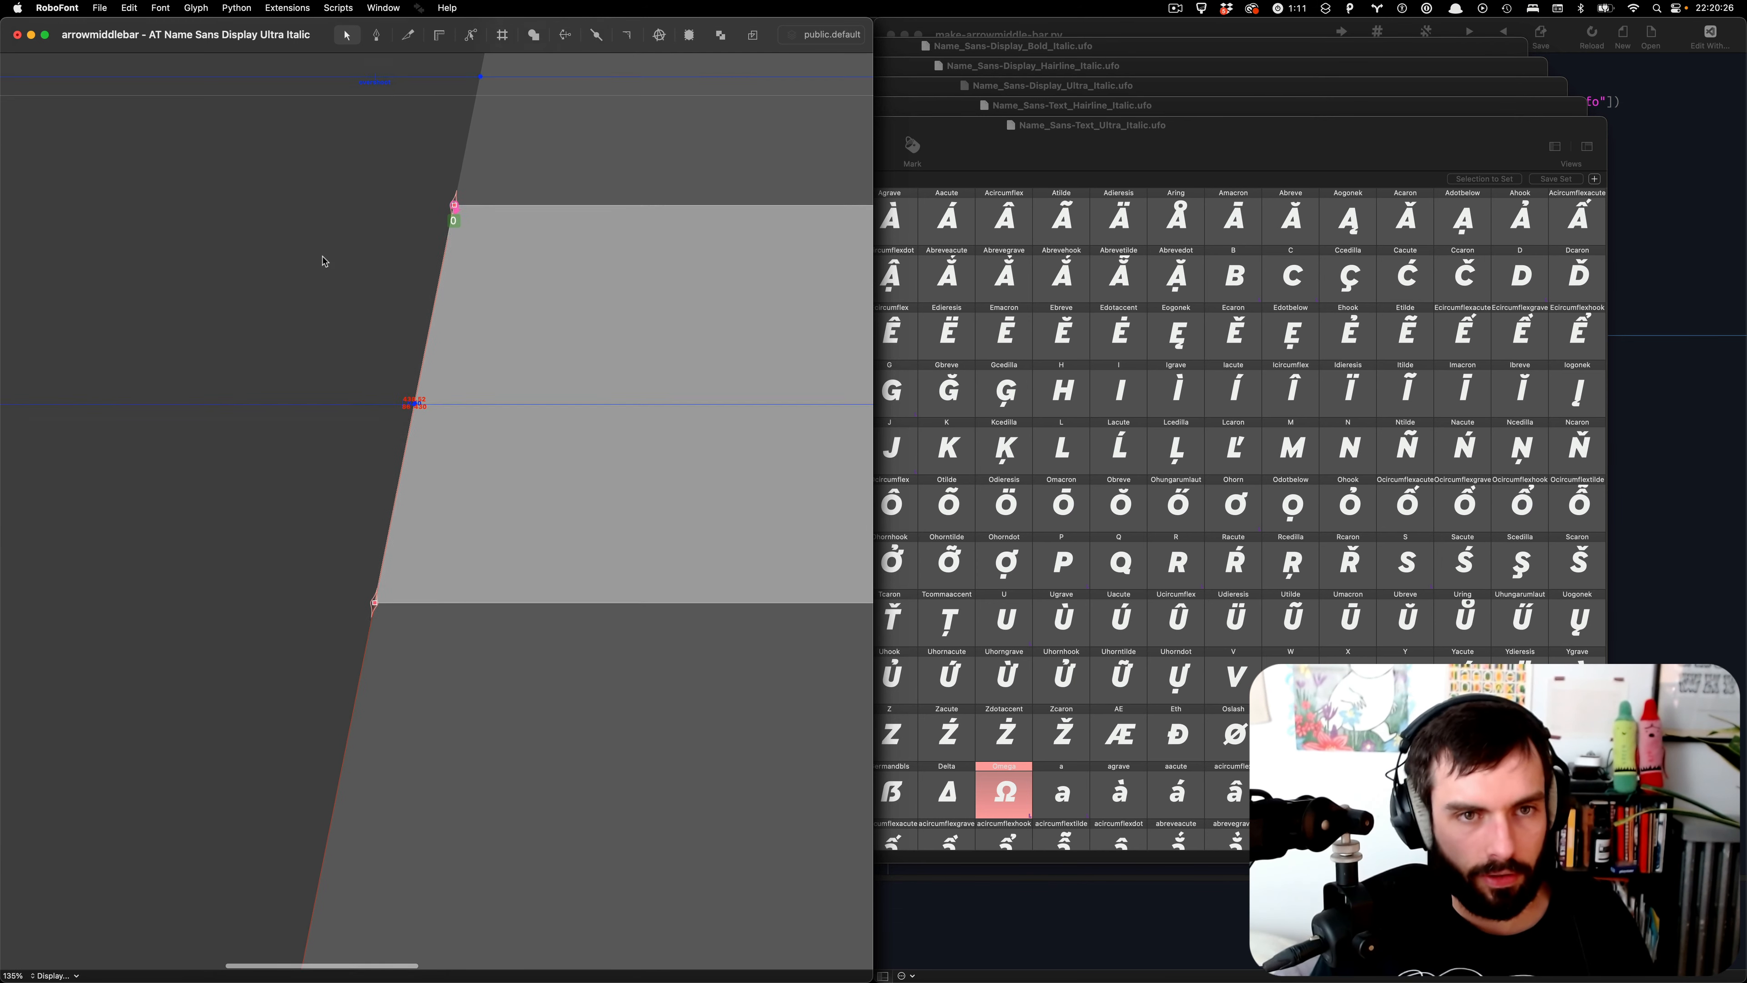
- Pull the right end of the Display Ultra Italic bar in to the right slanted guideline in 10-unit moves and save the font
drag(848, 183, 724, 471)
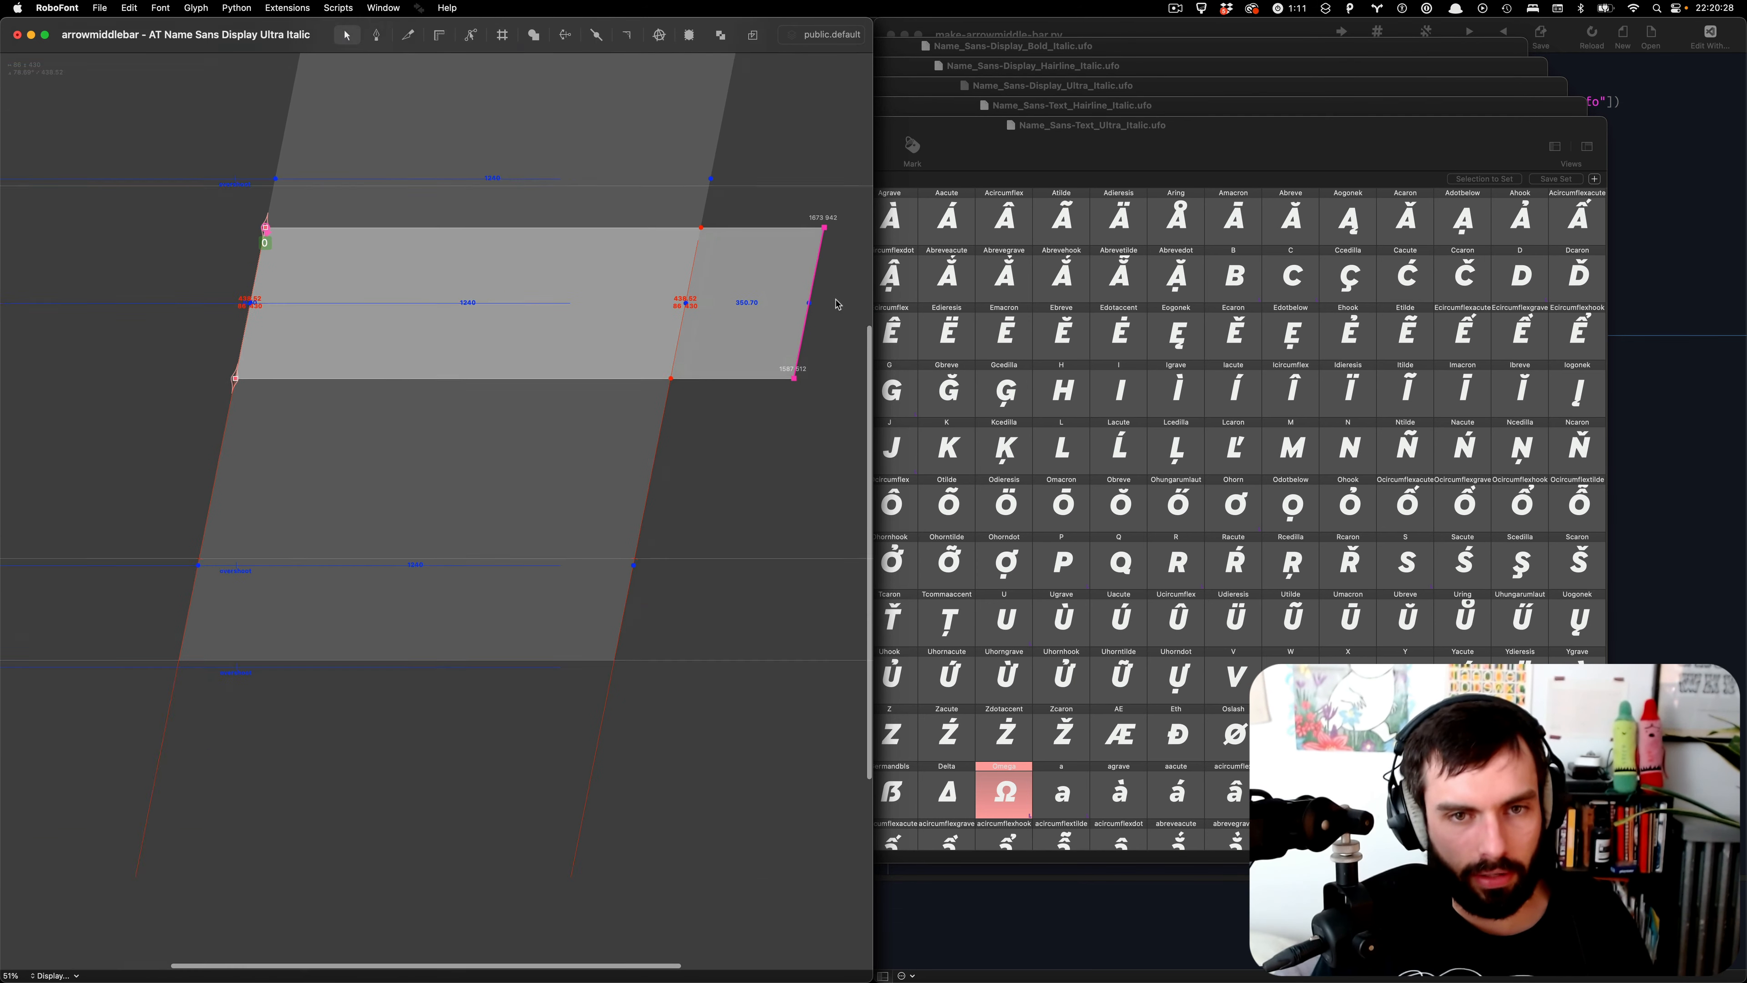
scroll(831, 300, up, 6)
key(shift+Left)
key(shift+Left)
key(shift+Left)
key(shift+Left)
key(shift+Left)
key(shift+Left)
key(shift+Left)
key(shift+Left)
key(shift+Left)
key(shift+Left)
key(shift+Left)
key(shift+Left)
key(shift+Left)
key(shift+Left)
key(shift+Left)
key(shift+Left)
key(shift+Left)
key(shift+Left)
key(shift+Left)
key(shift+Left)
key(shift+Left)
key(shift+Left)
key(shift+Left)
key(shift+Left)
key(shift+Left)
key(shift+Left)
key(shift+Left)
key(shift+Left)
key(shift+Left)
key(shift+Left)
key(shift+Left)
key(shift+Left)
key(shift+Left)
key(shift+Left)
key(shift+Left)
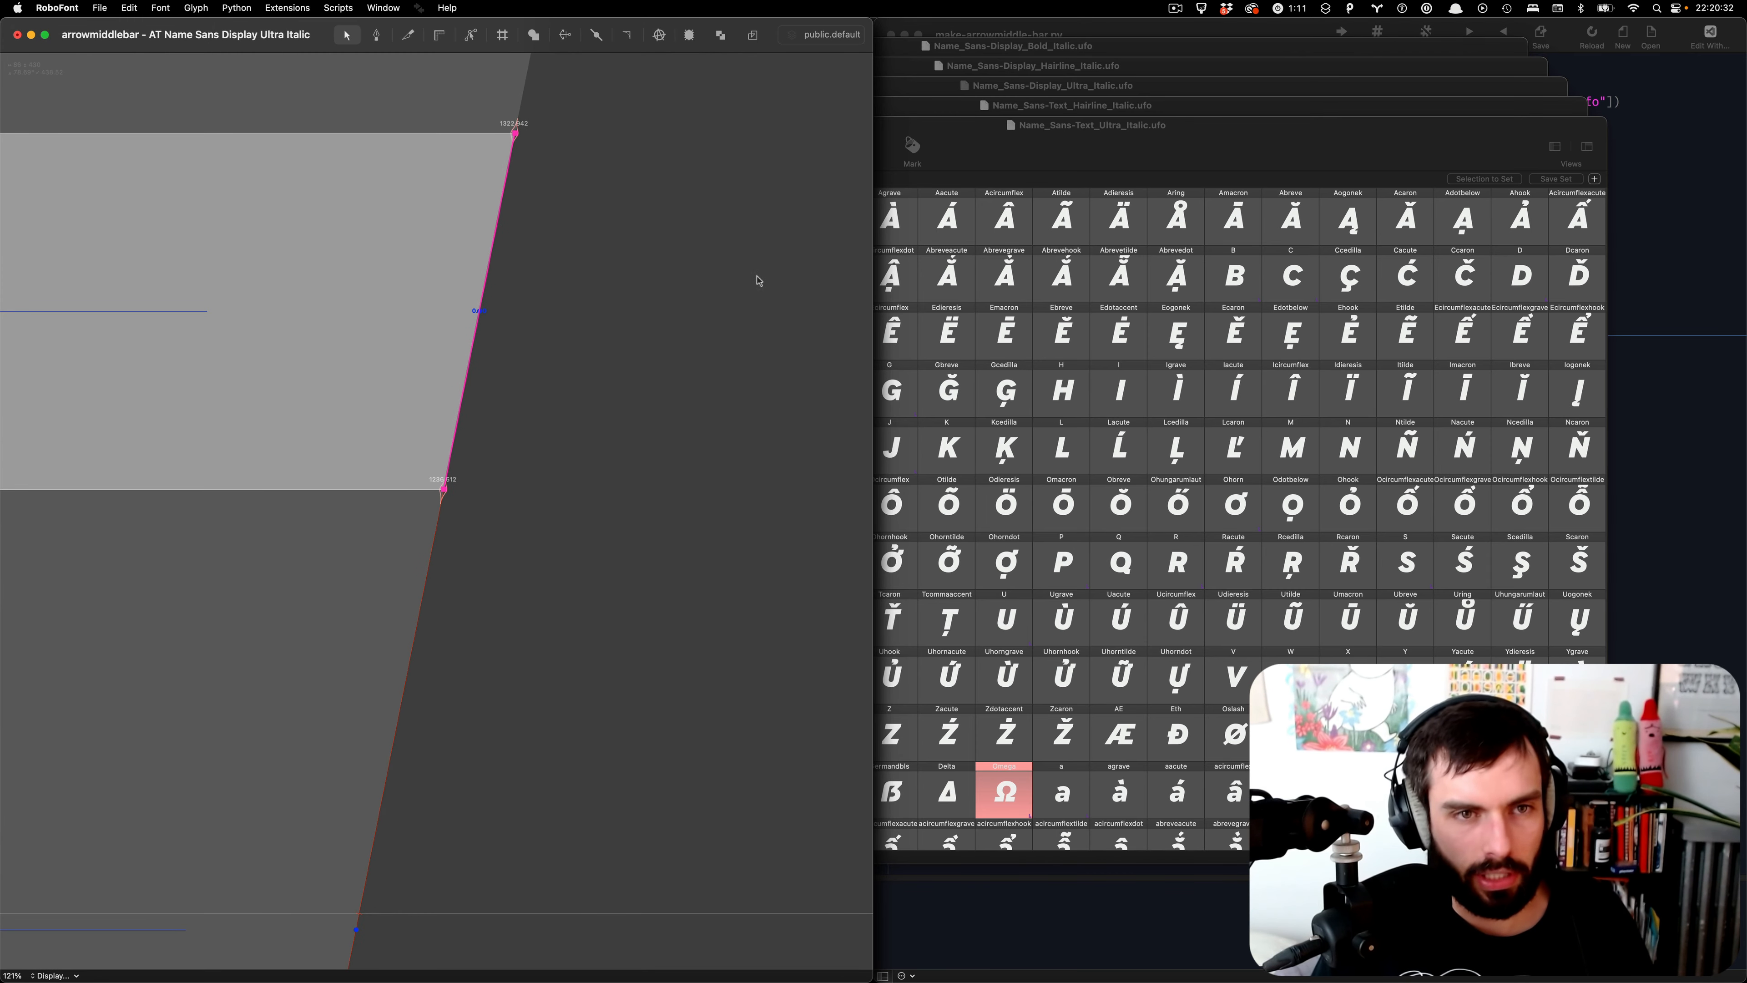
scroll(754, 279, down, 6)
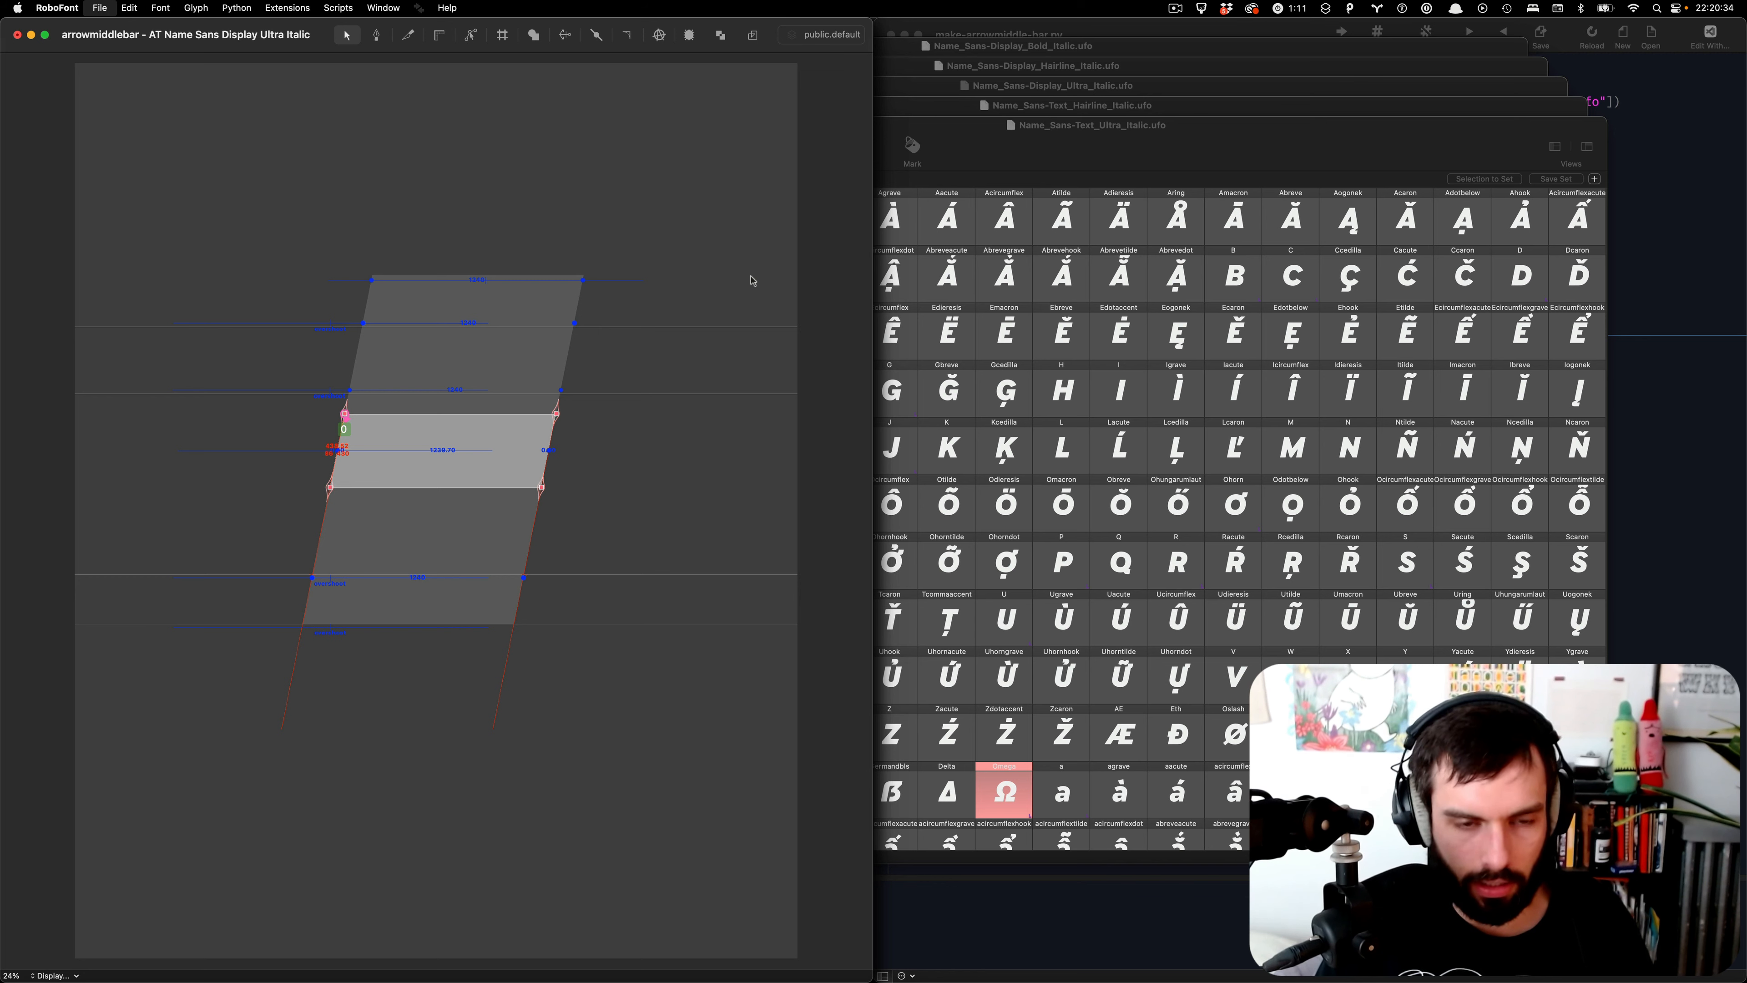
- Check the arrowmiddlebar glyphs of the Text Bold Italic and Text Hairline Italic masters against their slanted guidelines
key(super+Page_Down)
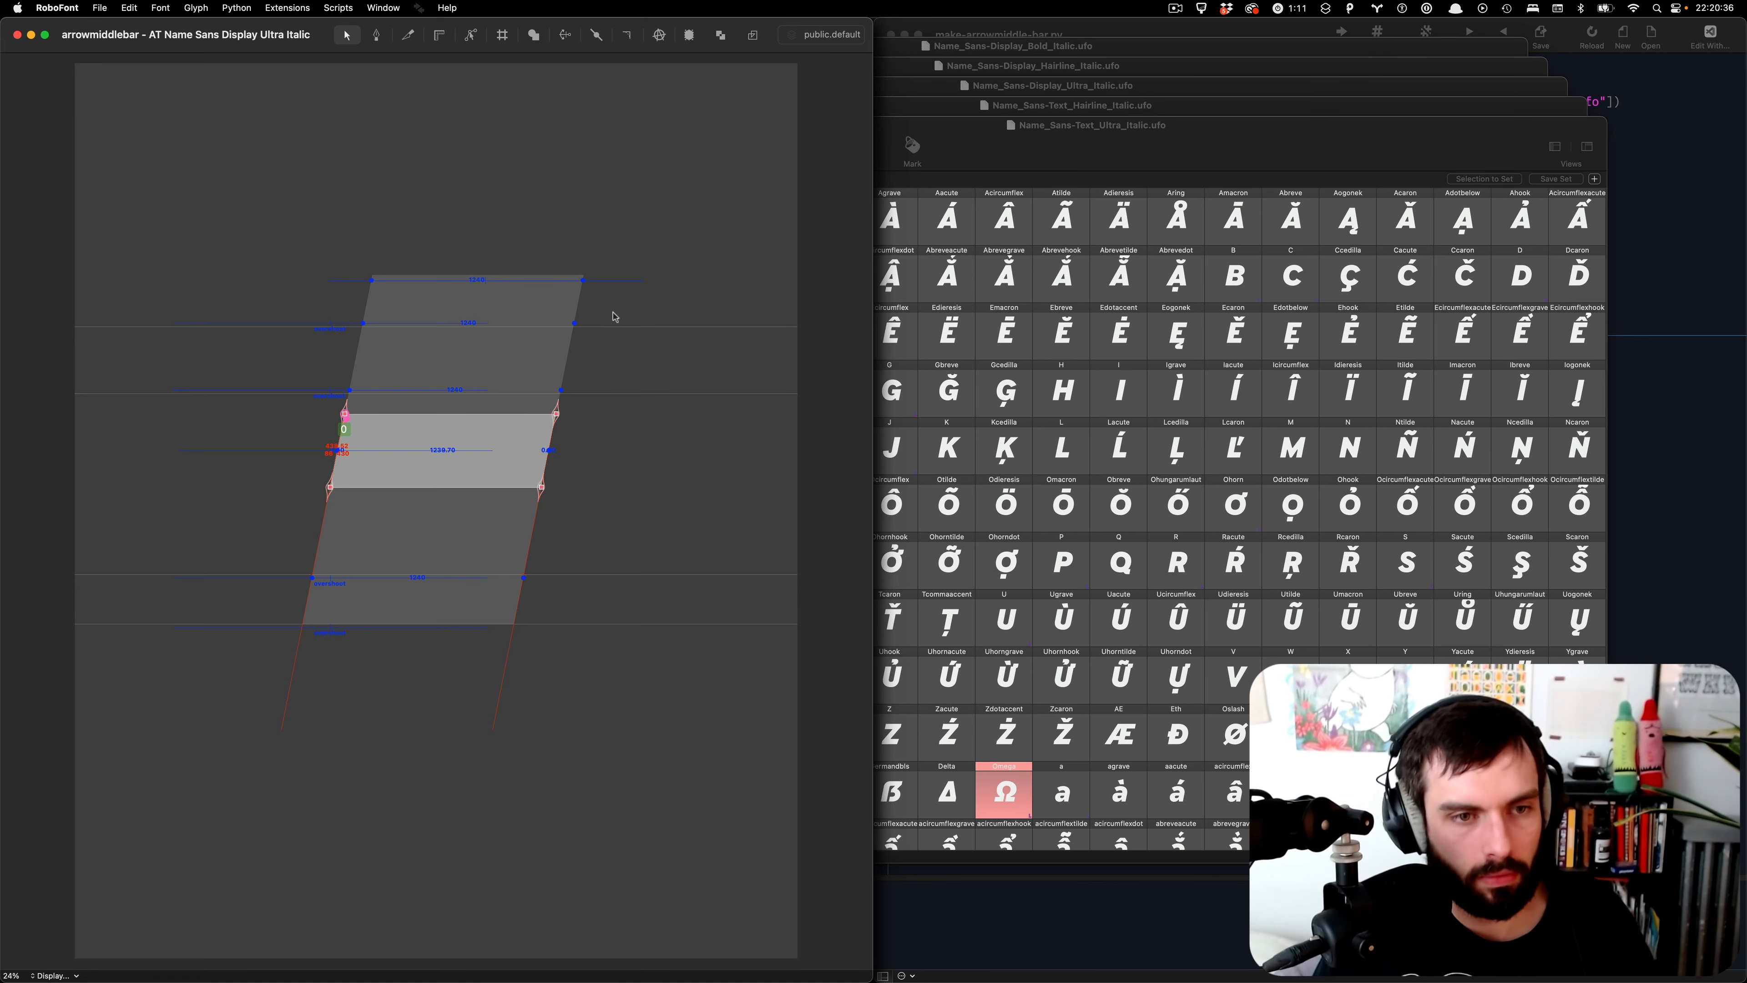
key(super+Page_Down)
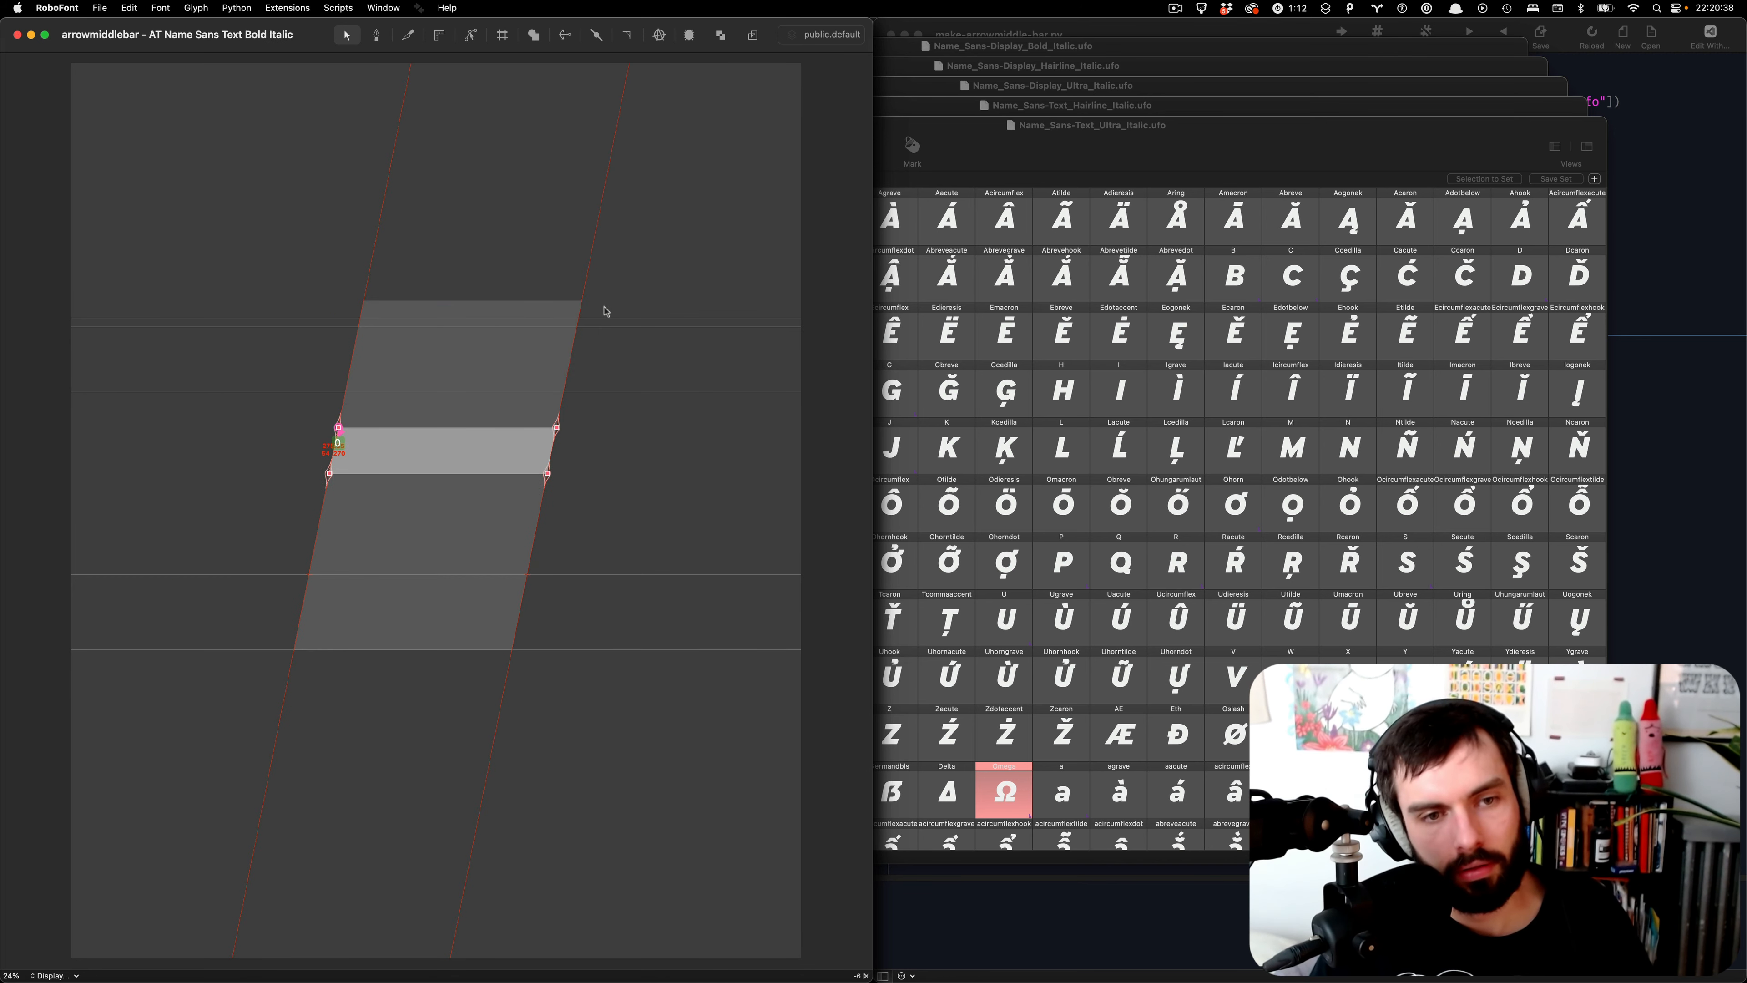
key(super+Page_Down)
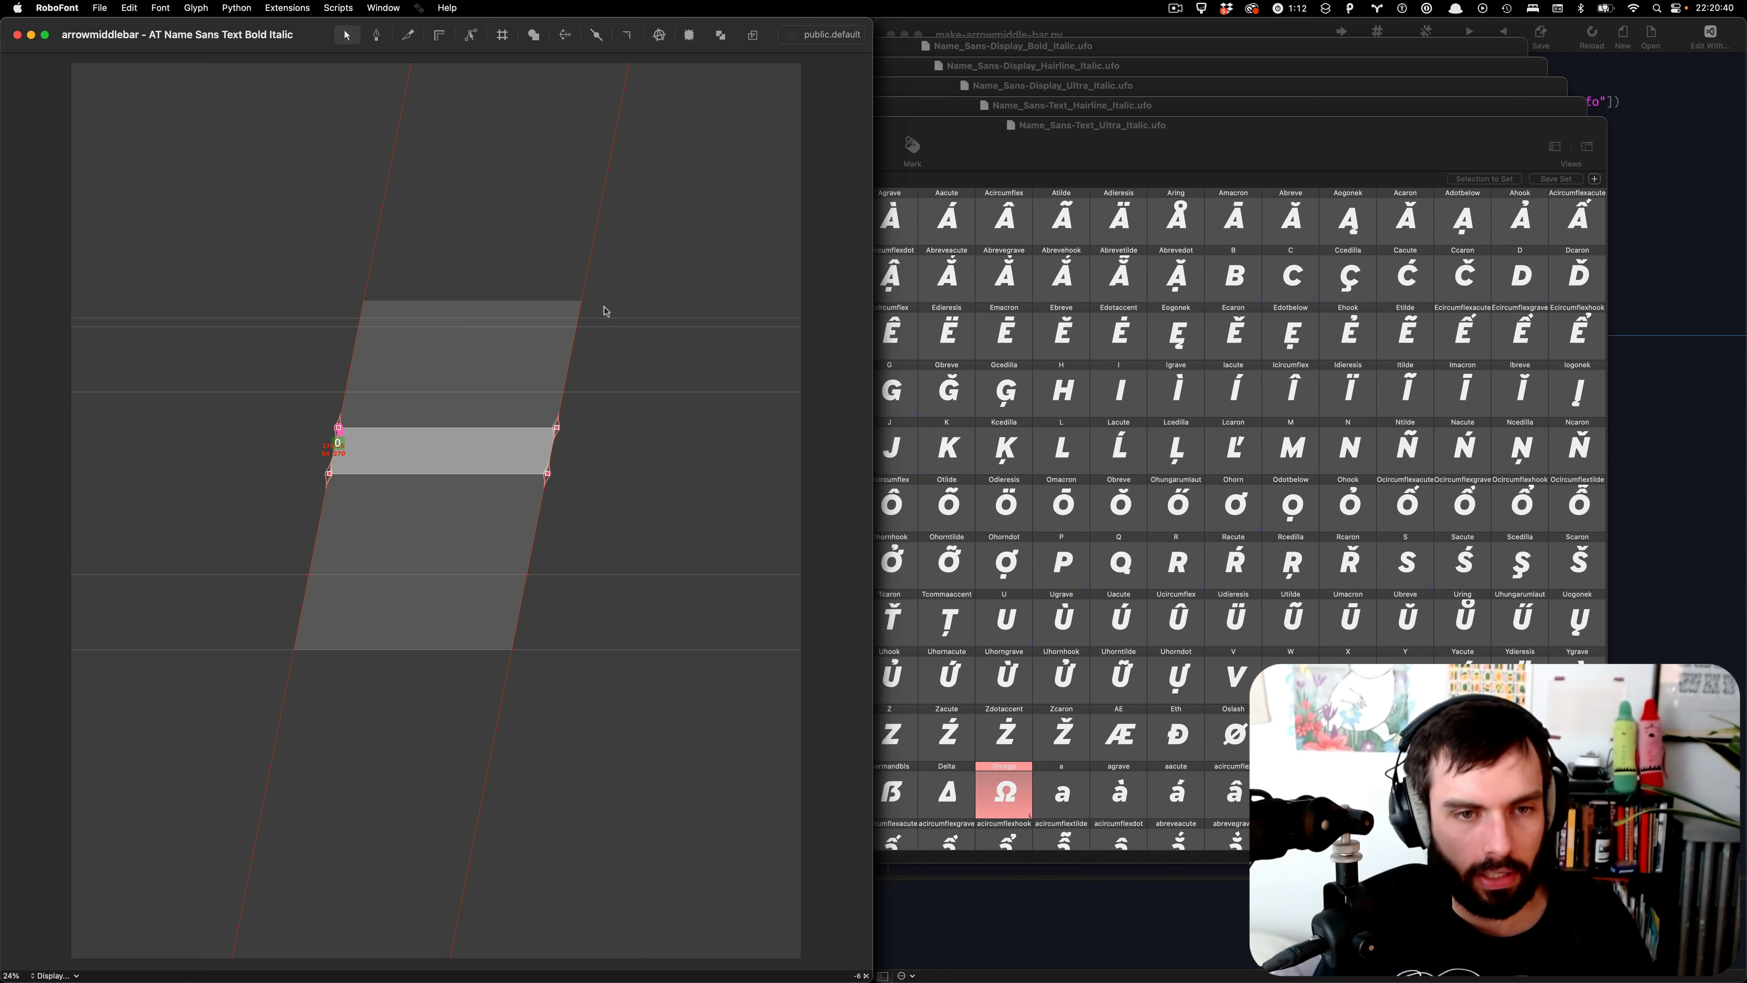
key(super+Page_Down)
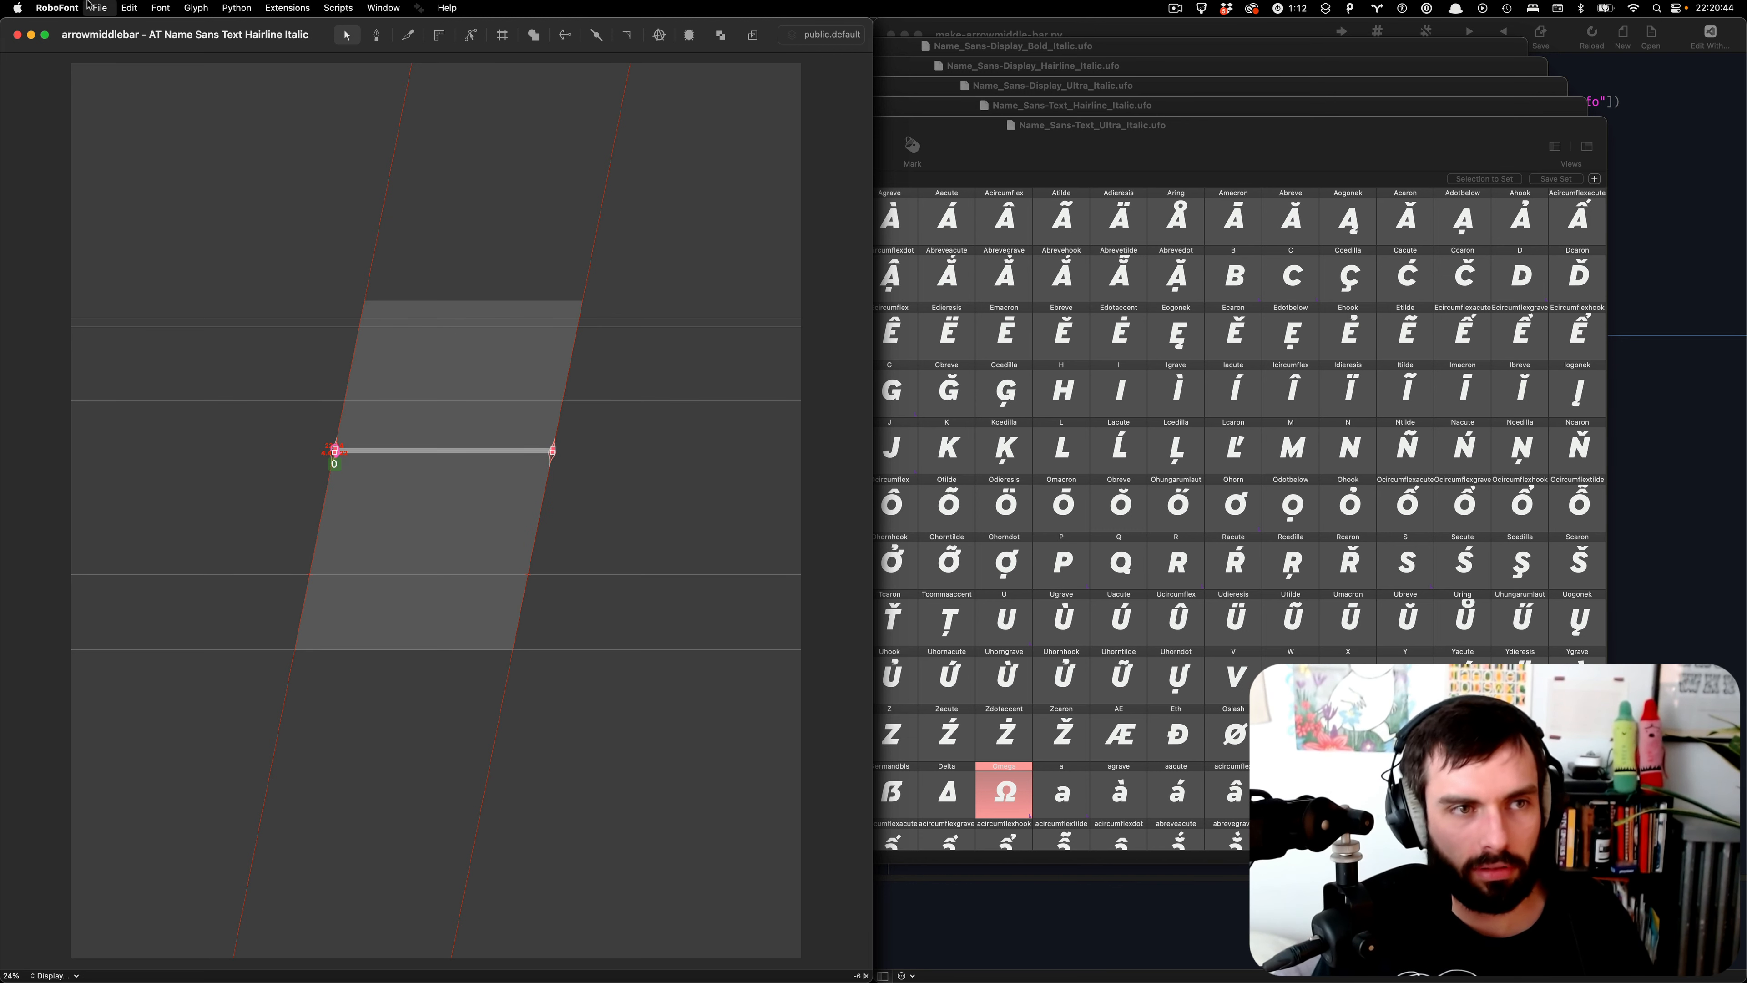
click(99, 8)
mouse_move(144, 59)
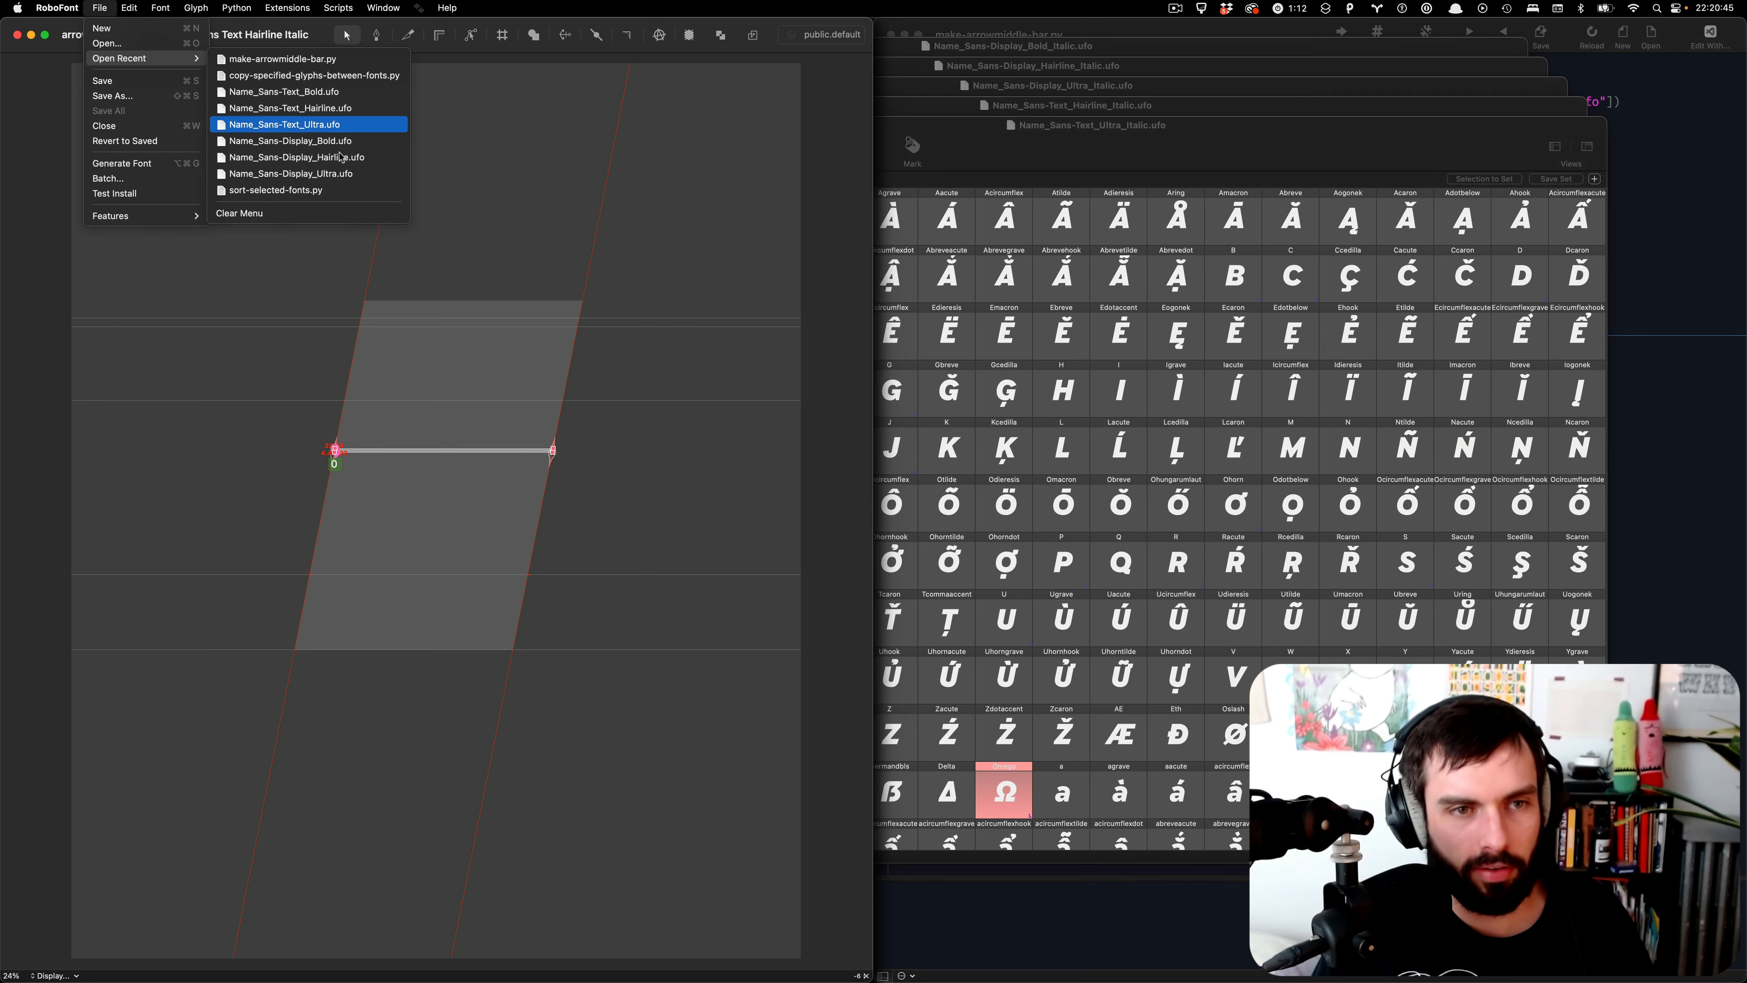
click(528, 214)
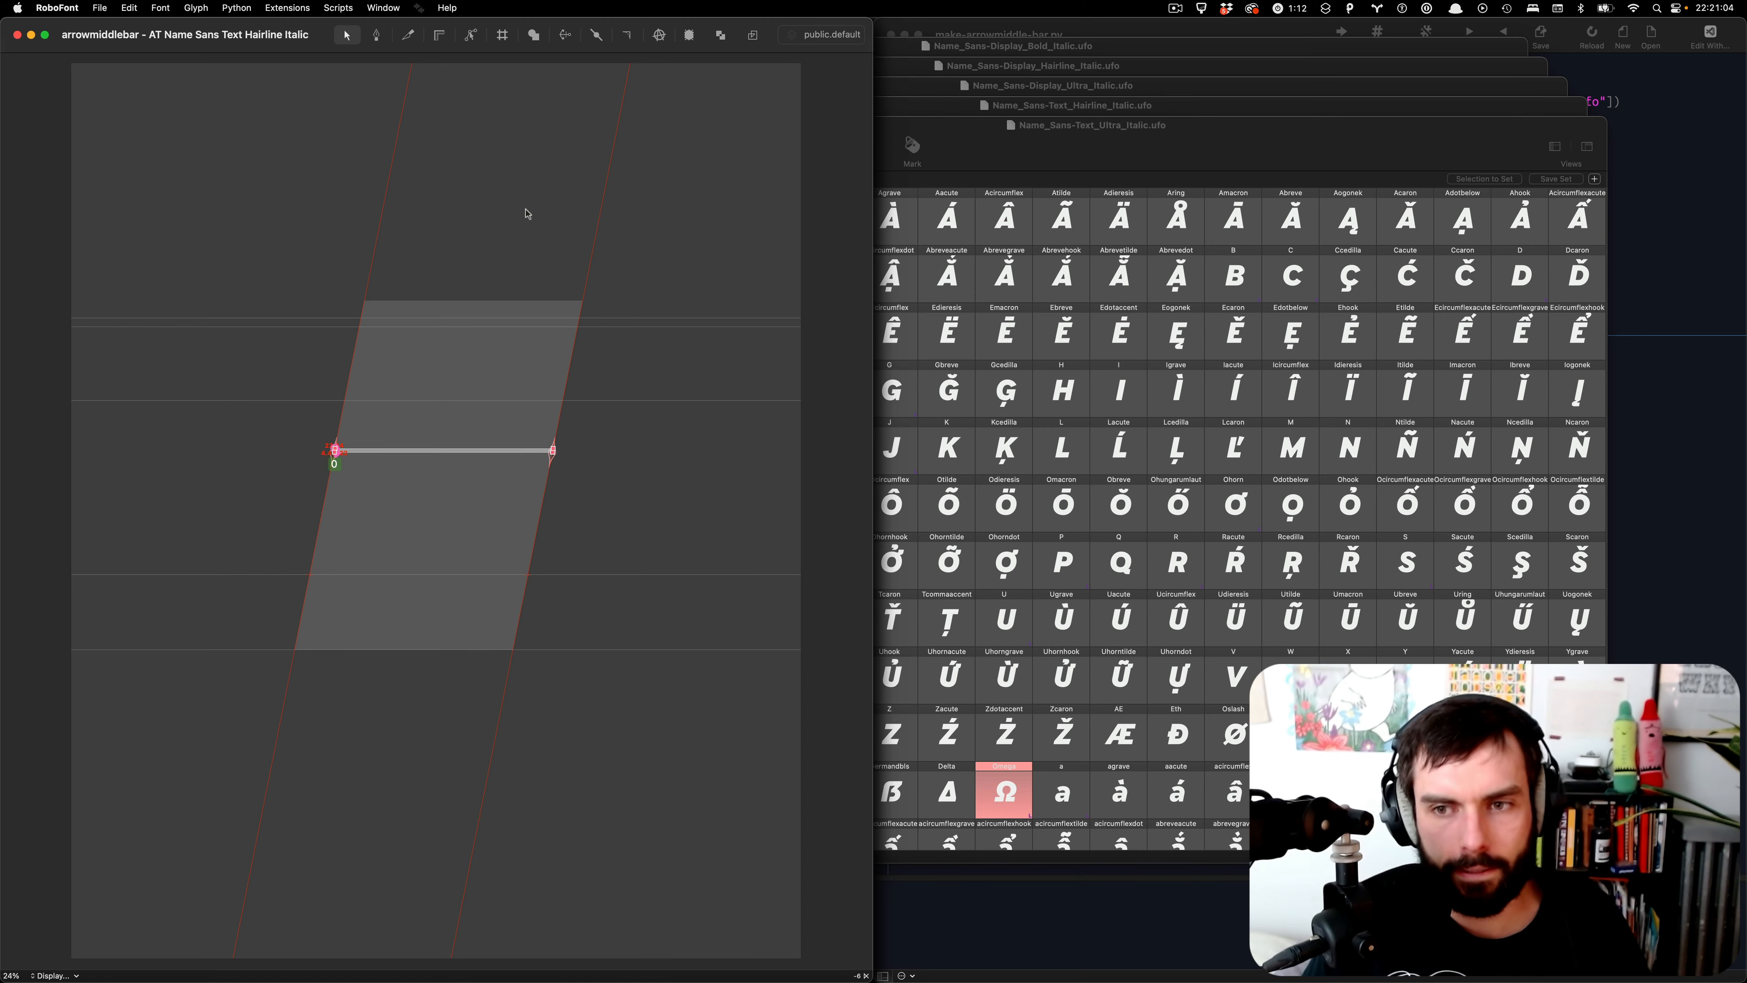
key(ctrl+Up)
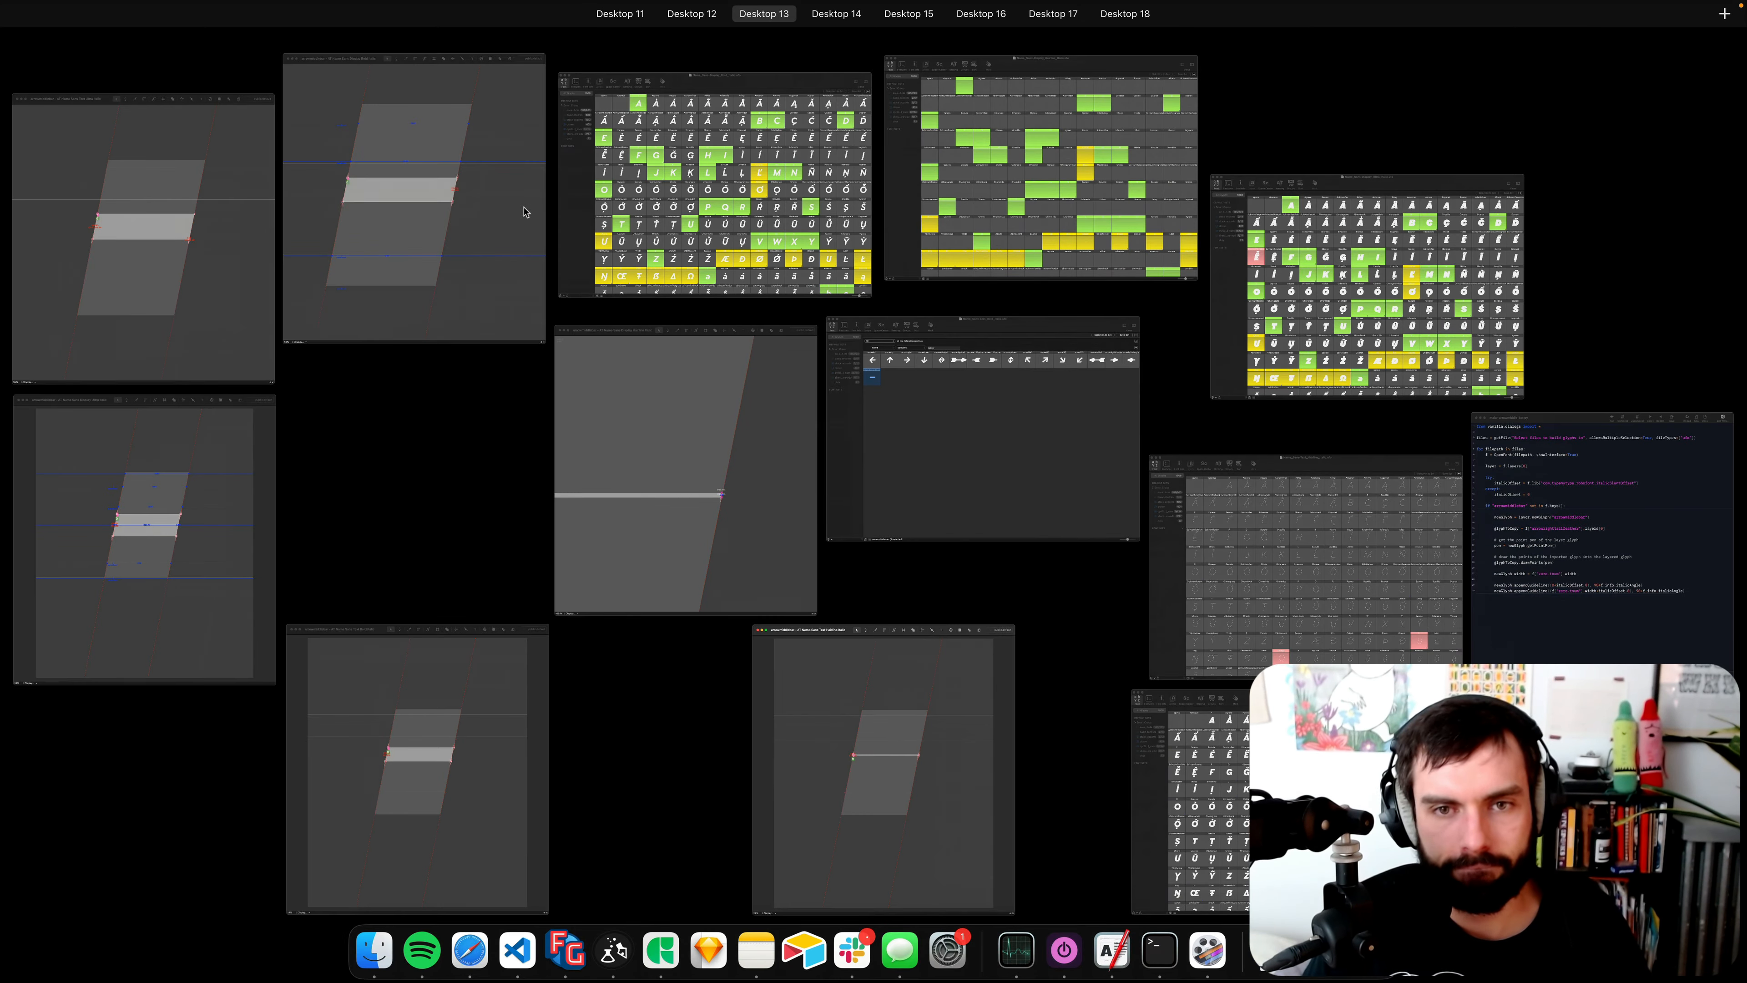
click(922, 675)
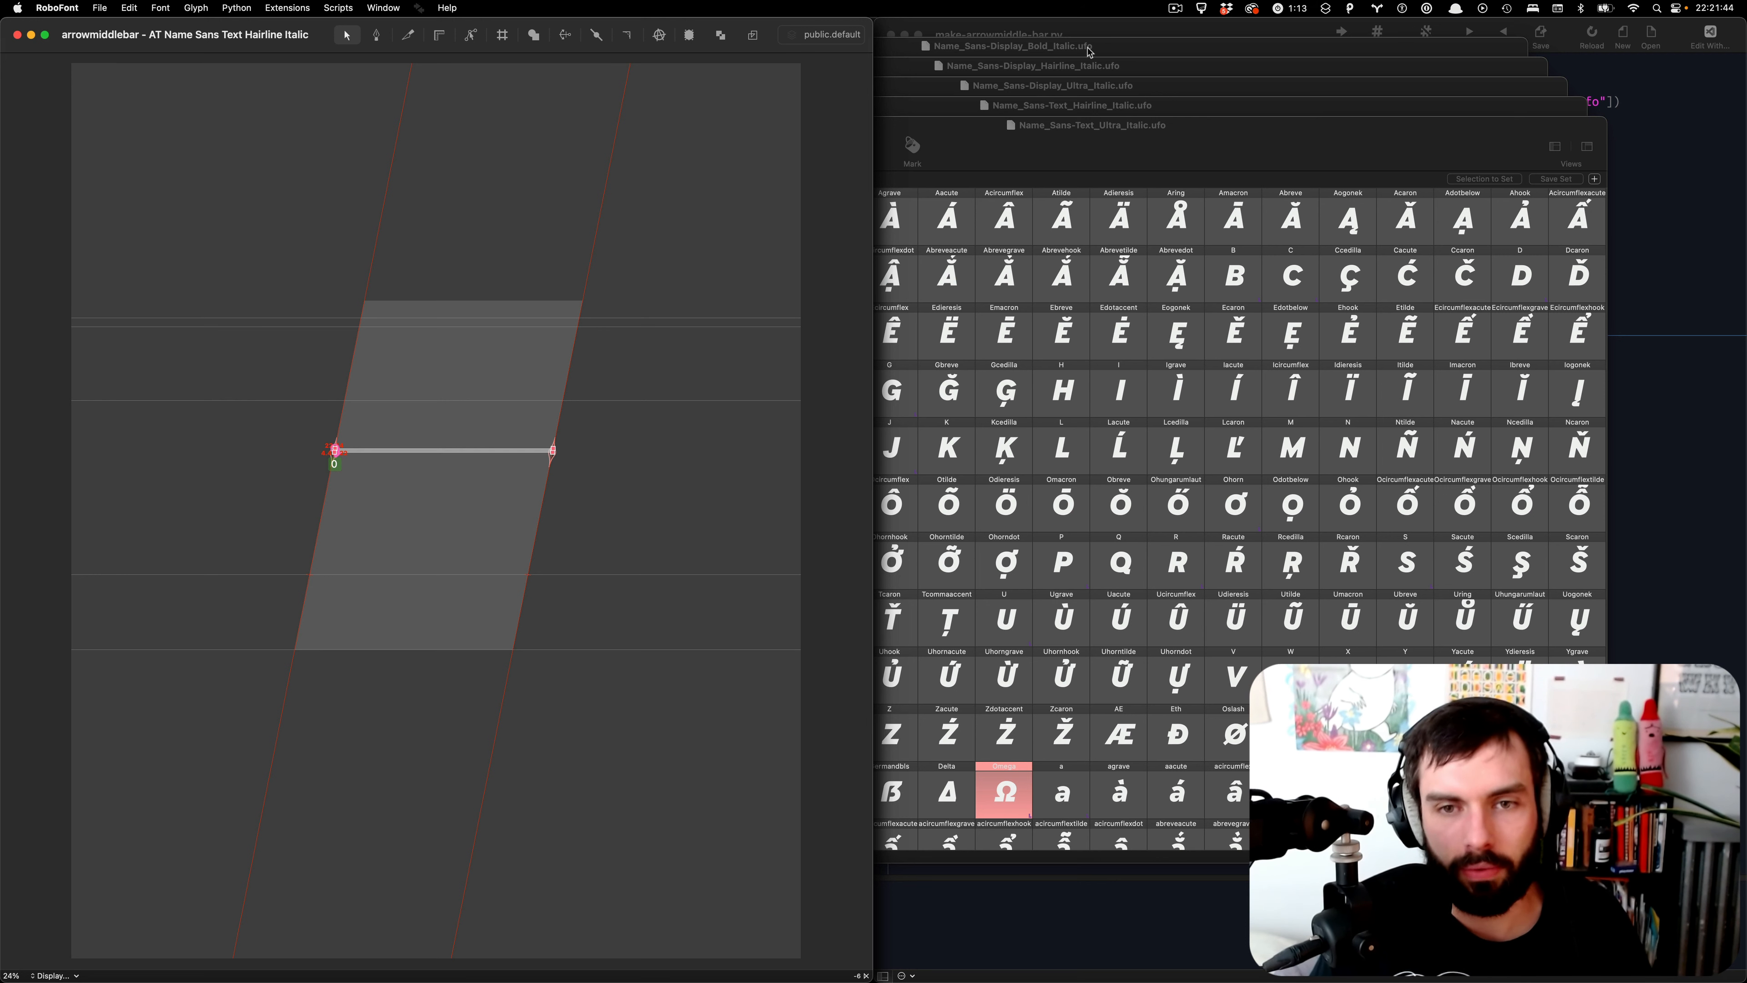
- Close all the open arrowmiddlebar glyph windows of the italic masters
key(super+w)
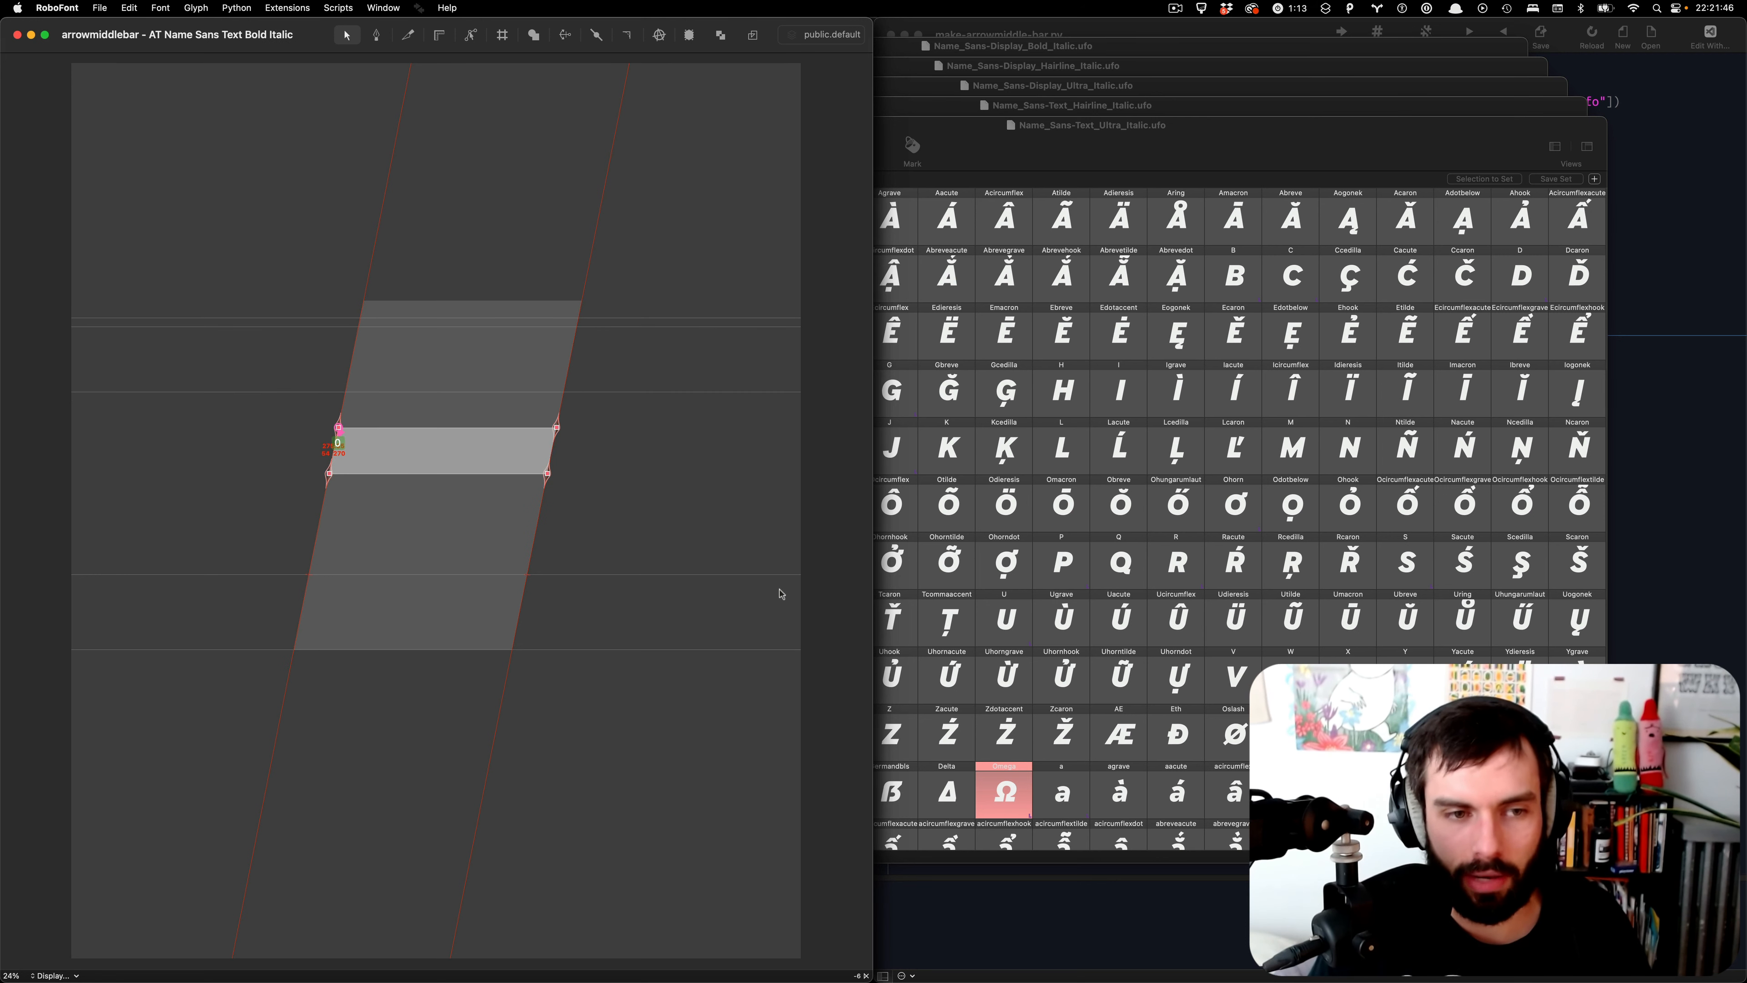
key(super+w)
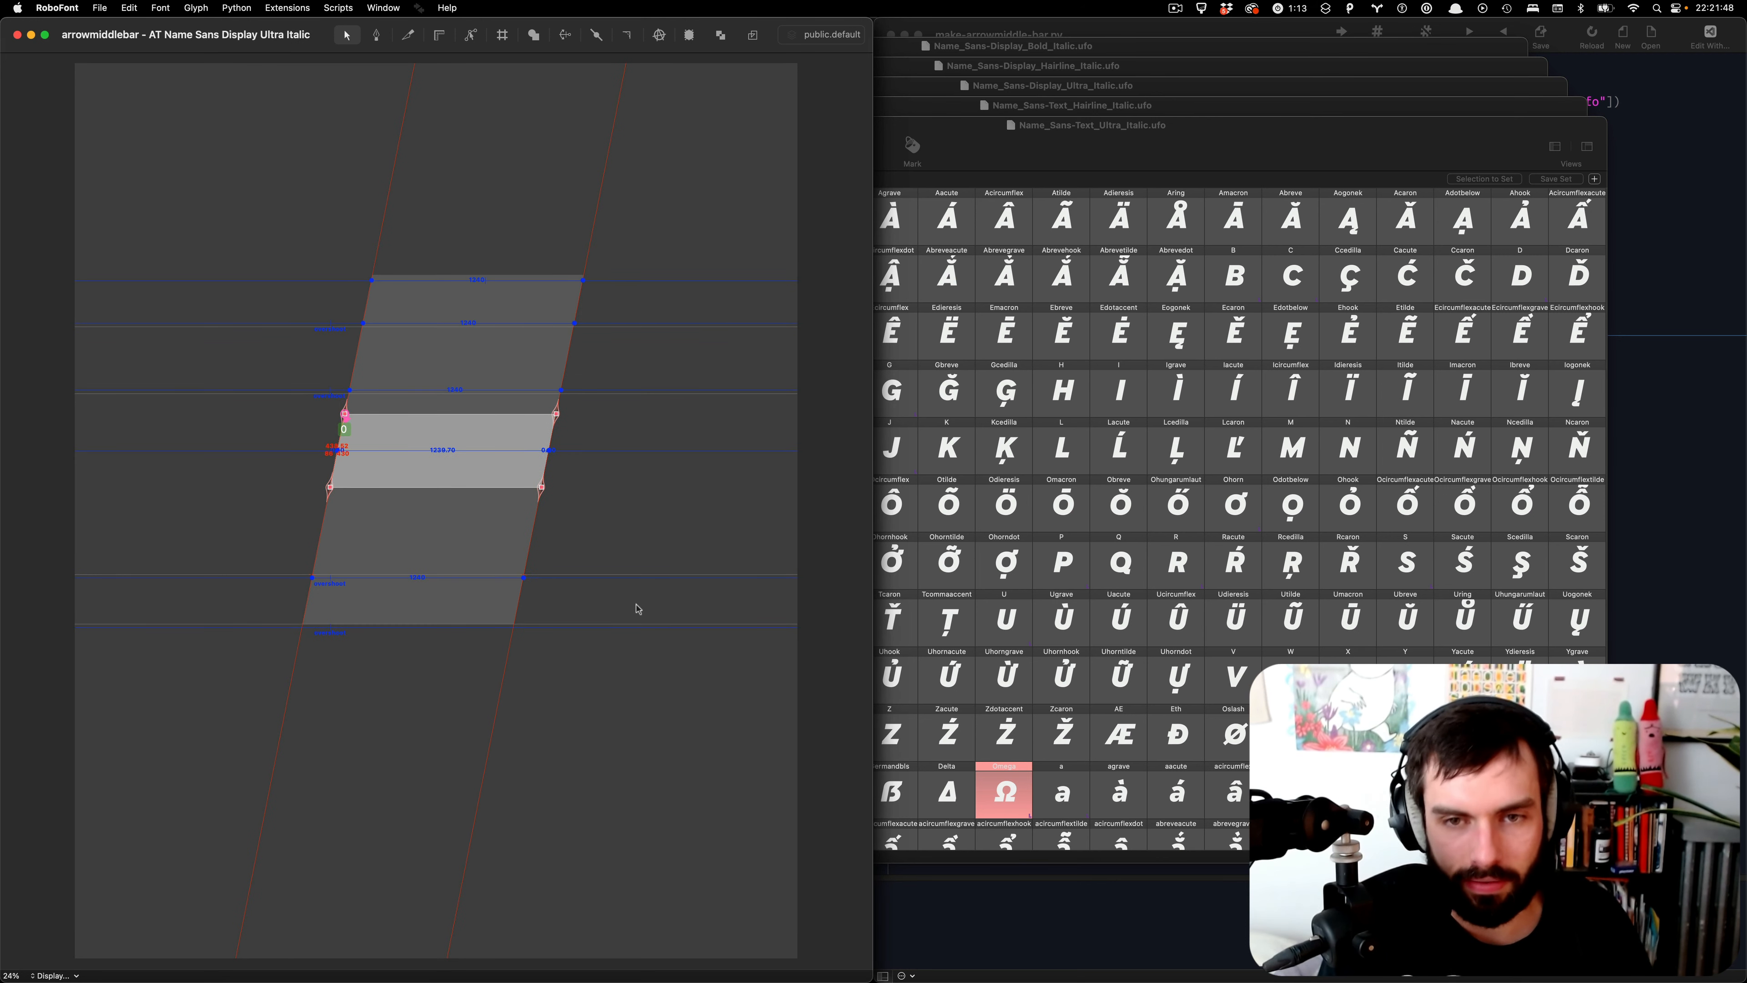
key(super+w)
key(super+w)
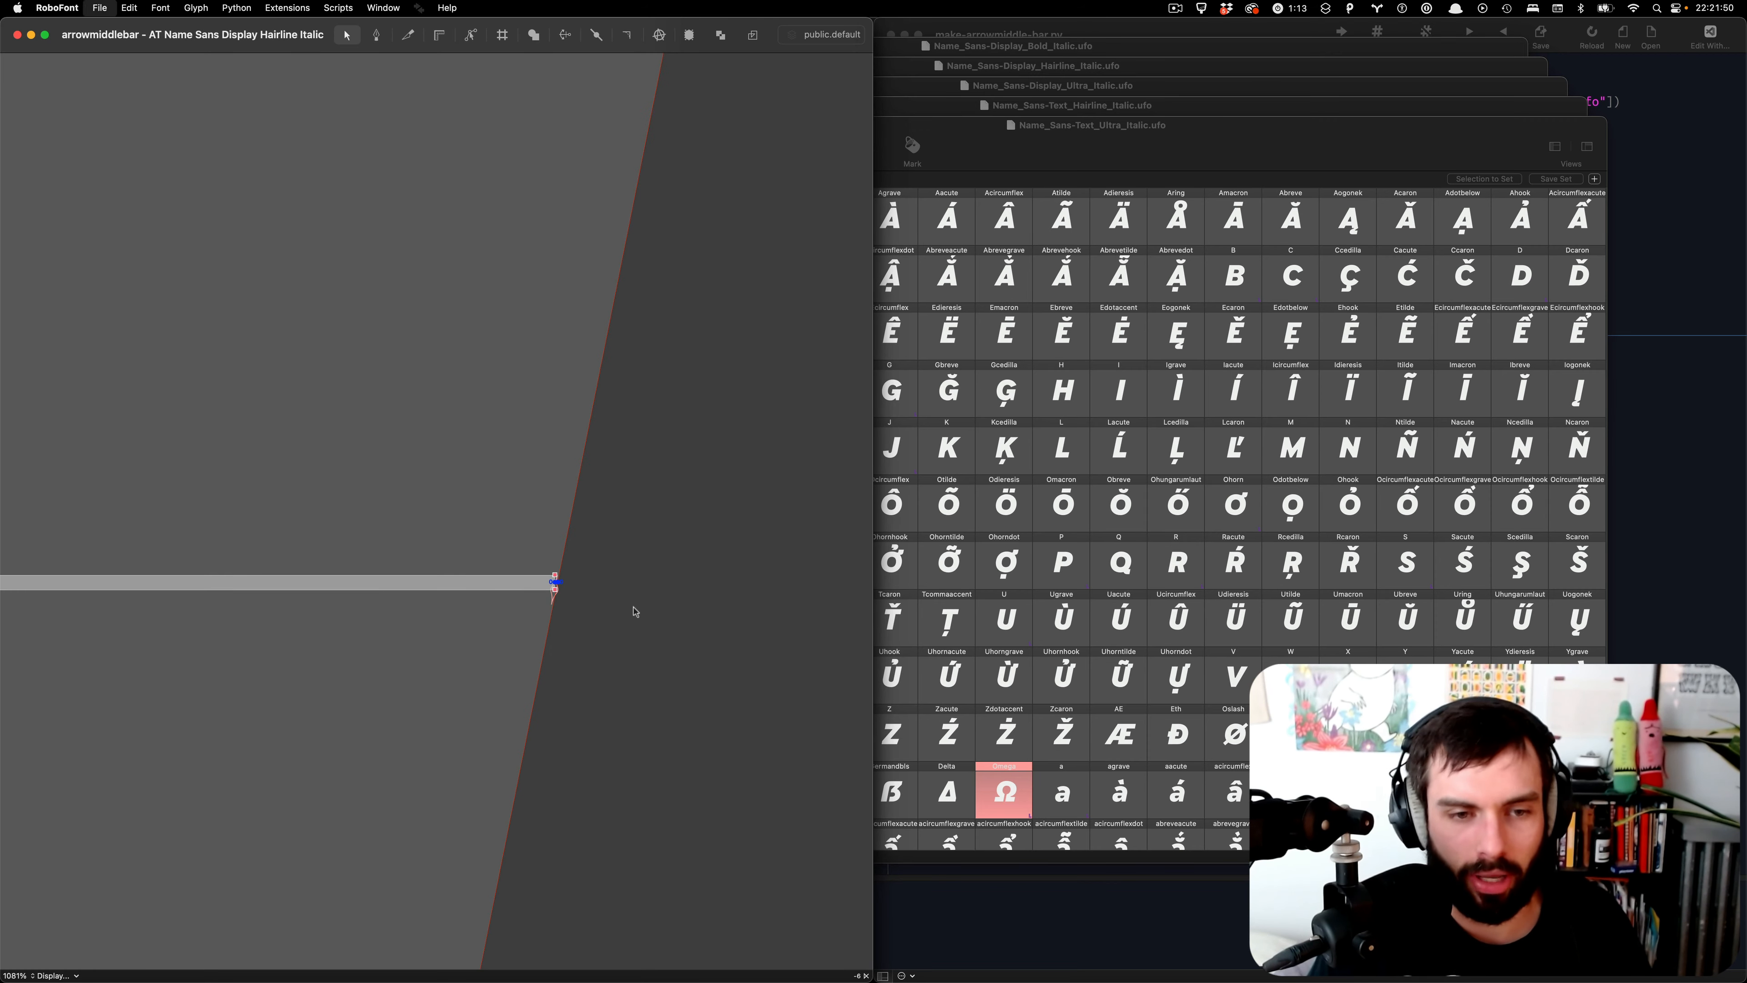
key(super+w)
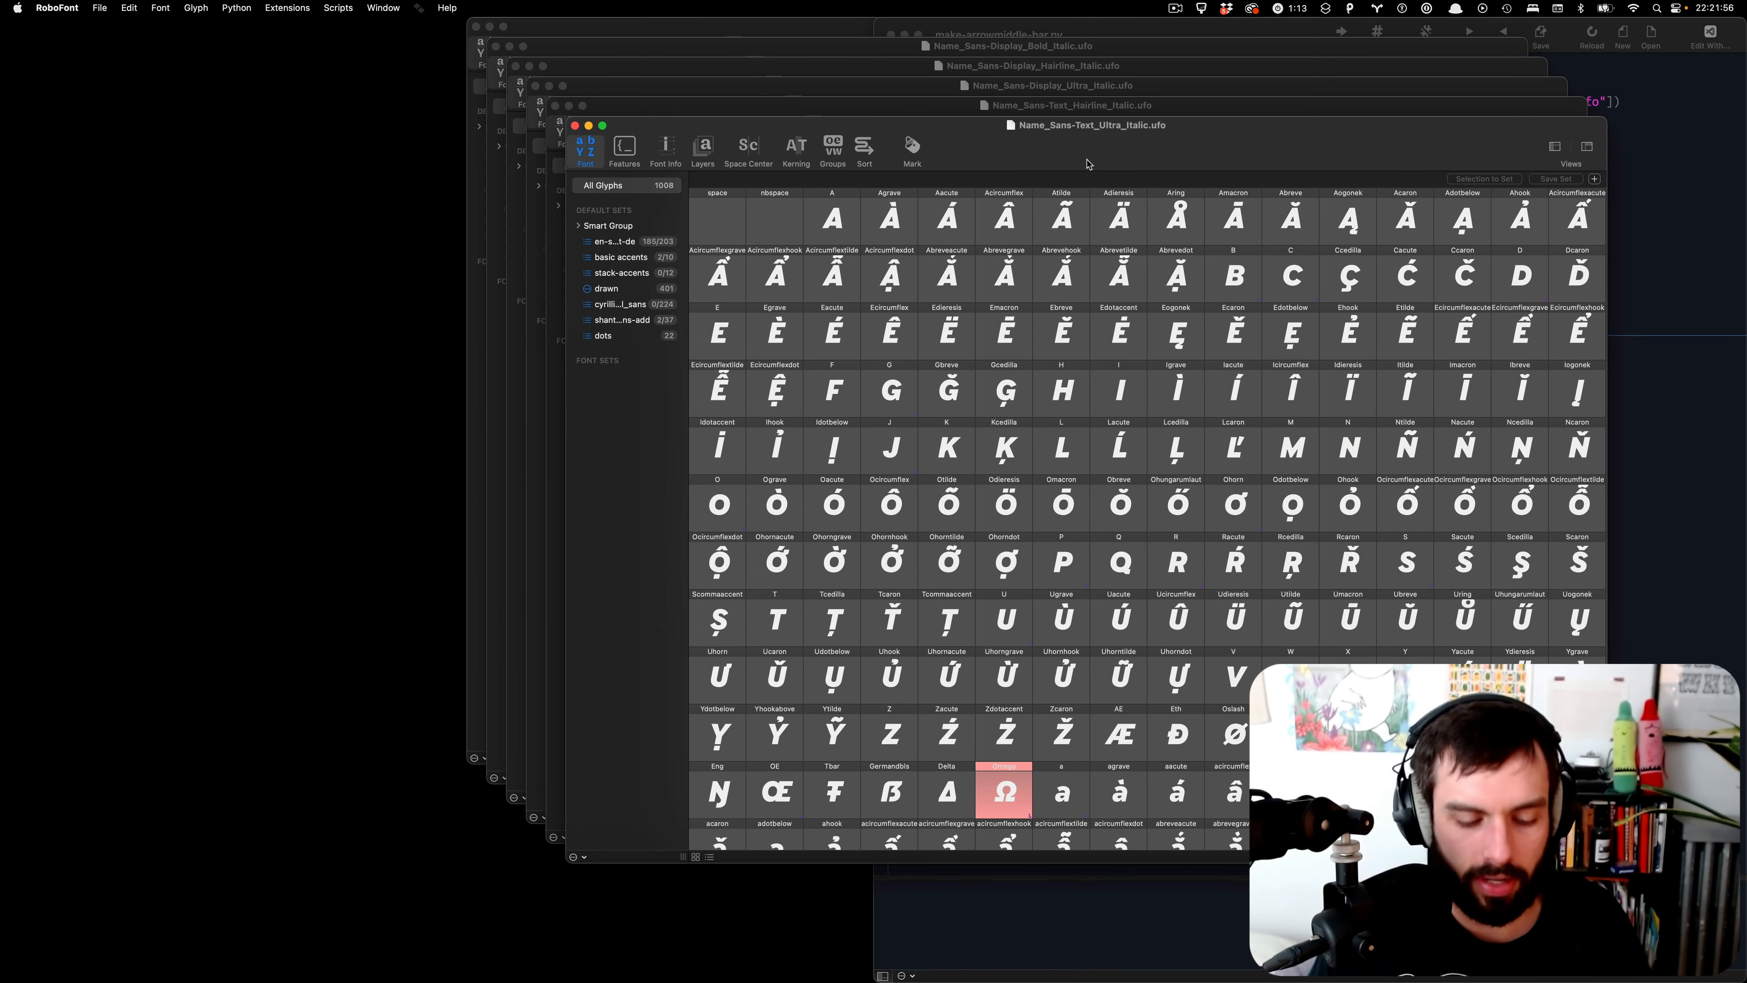
- Filter the glyphs of Name_Sans-Text_Ultra_Italic.ufo to names containing "arrow" and check the arrowmiddlebar glyph
key(super+f)
text(arrow)
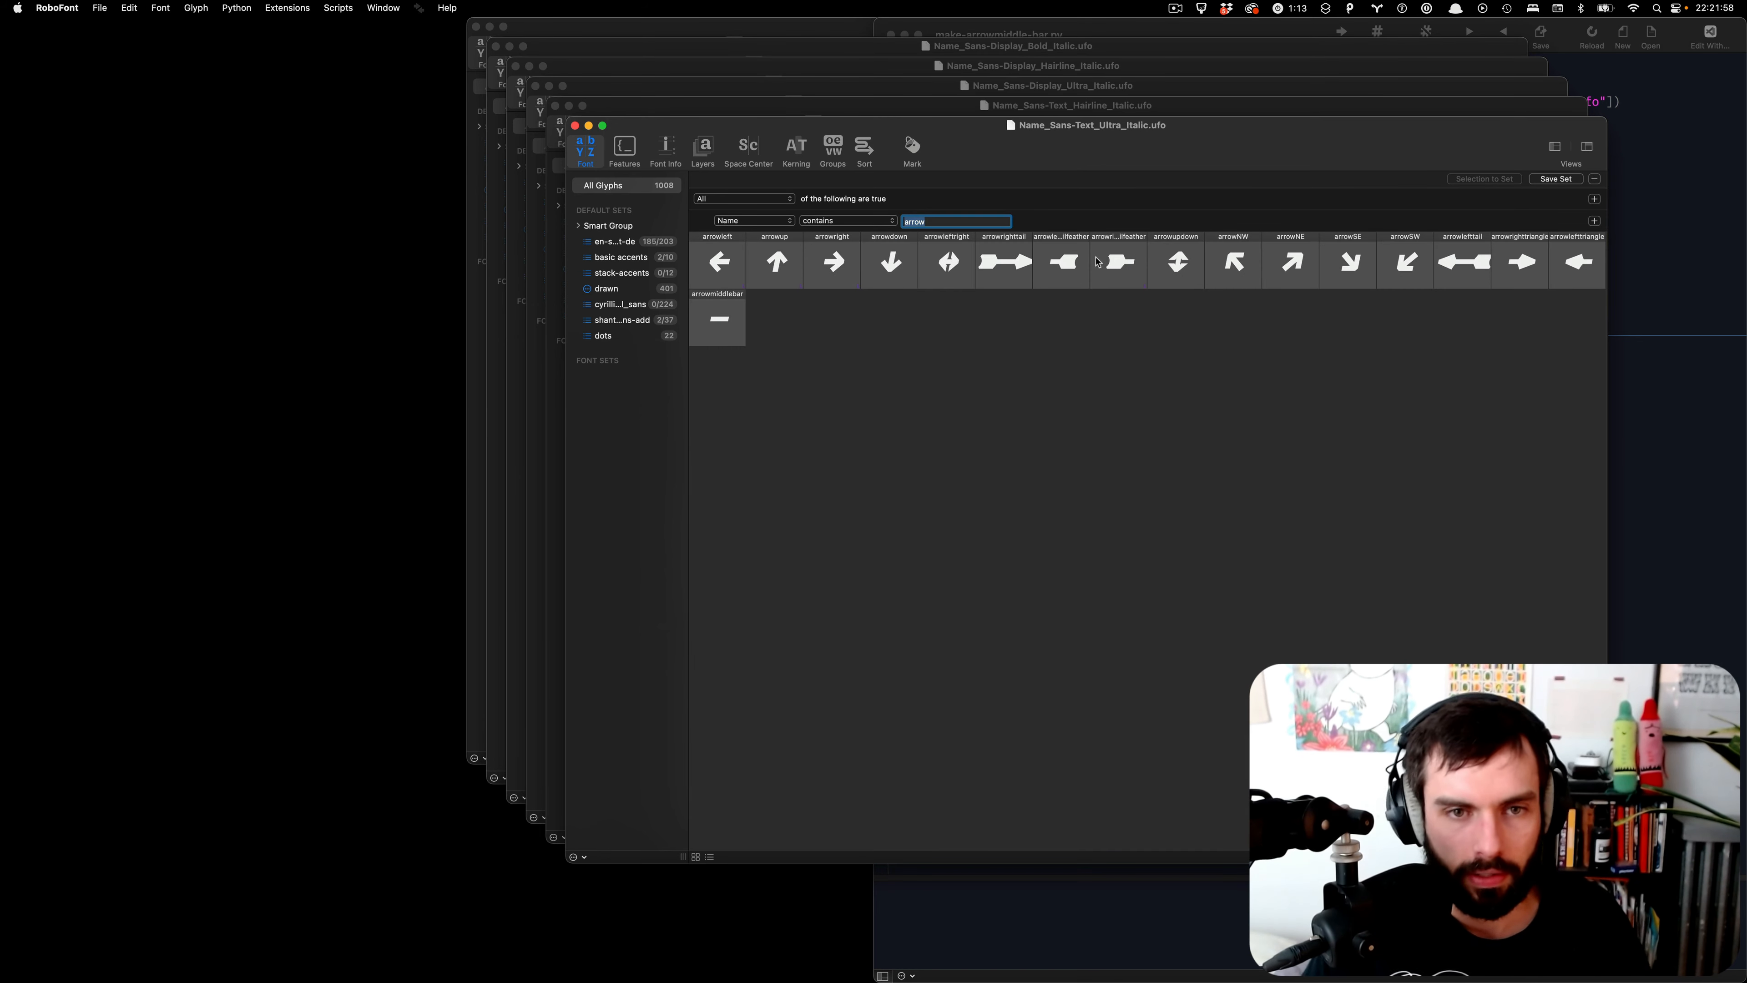
click(1058, 366)
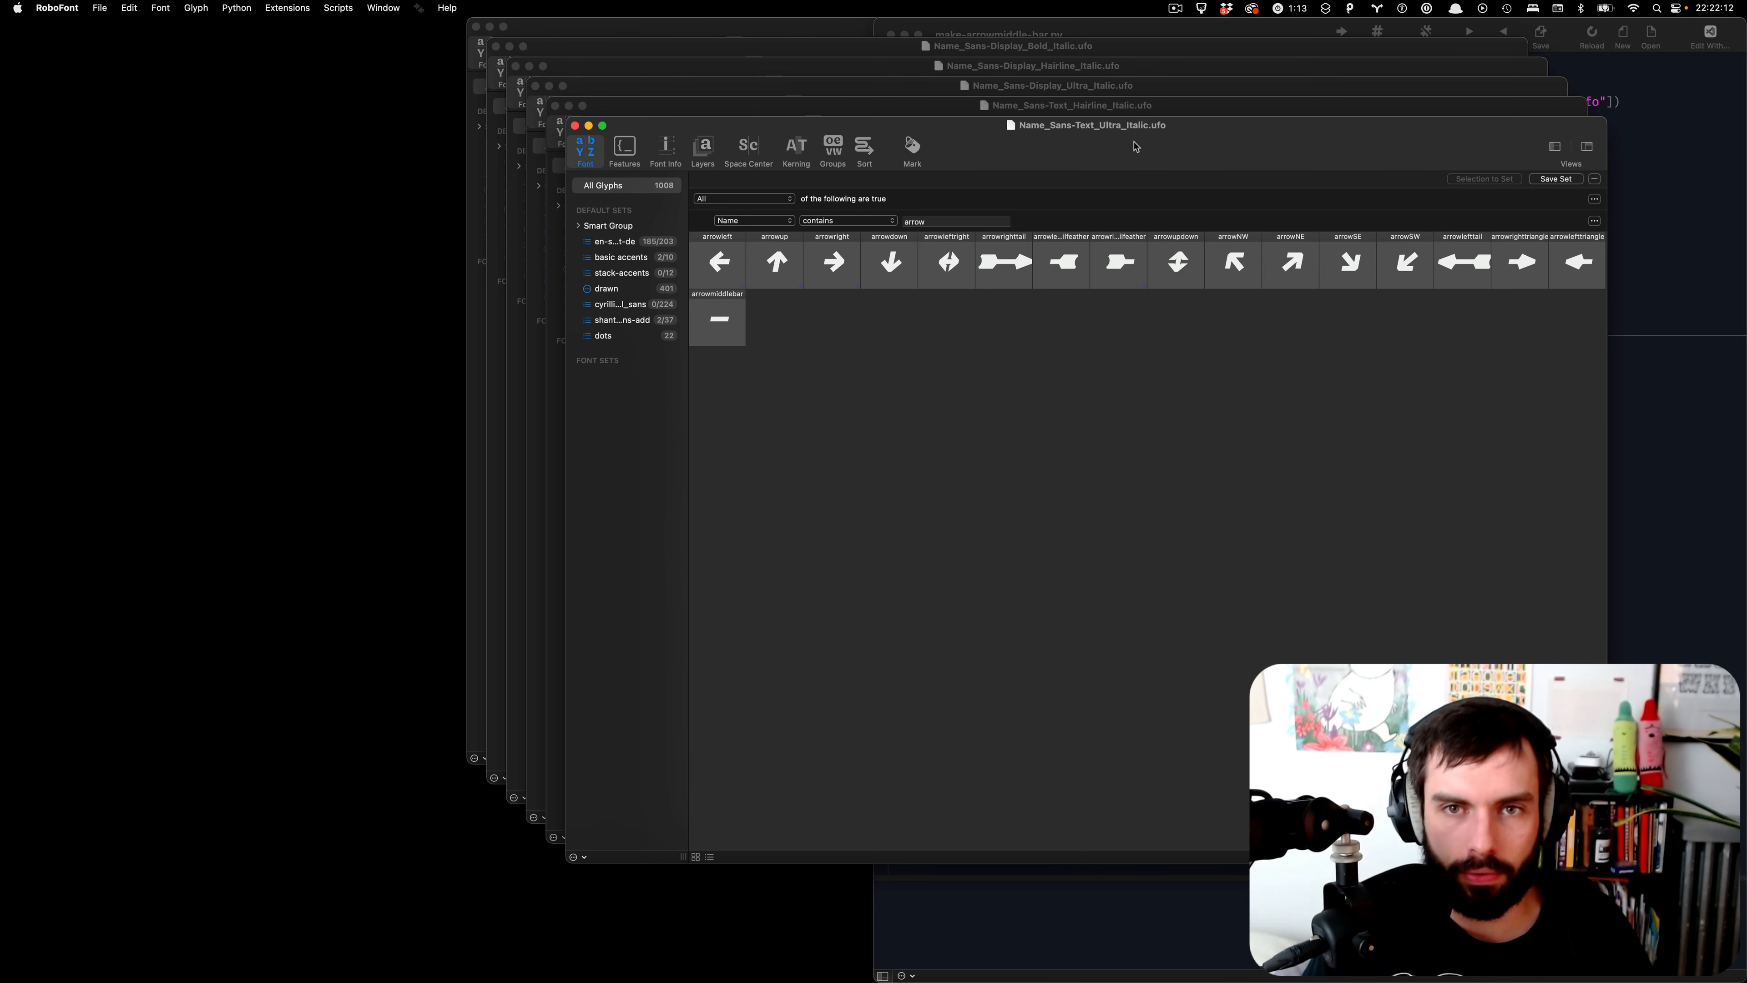
- Save the Text Ultra Italic font and close all open font and script windows
key(super+s)
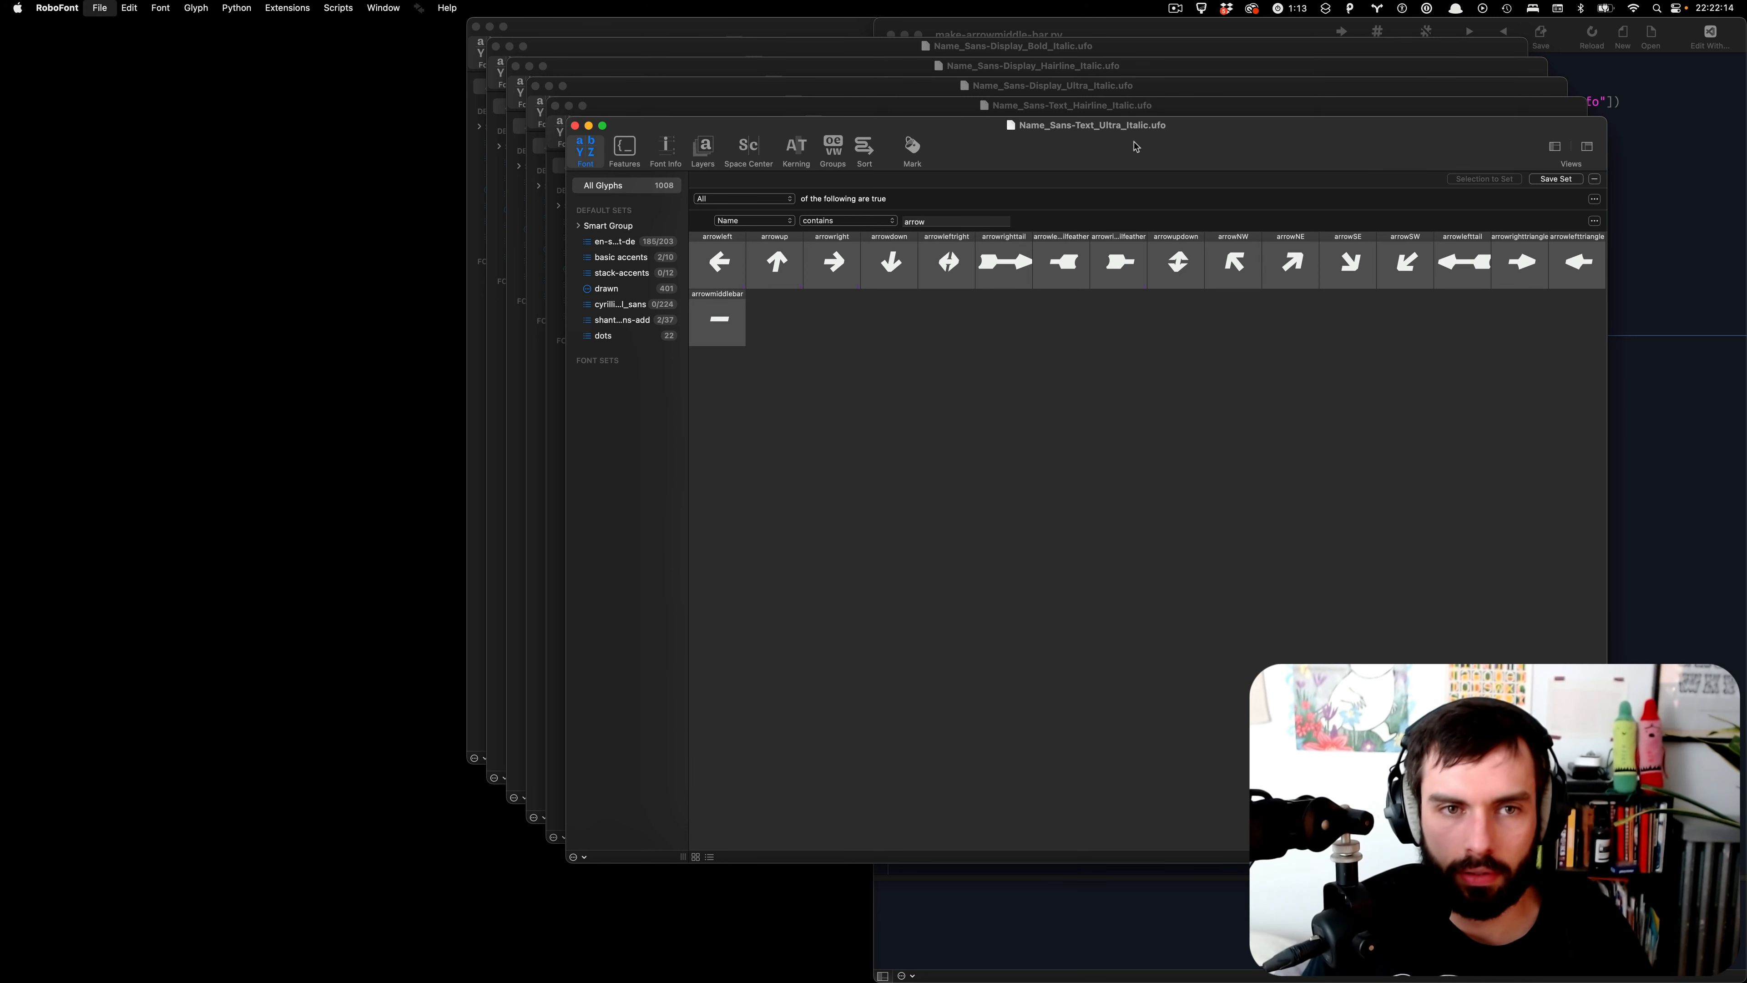
key(alt+super+w)
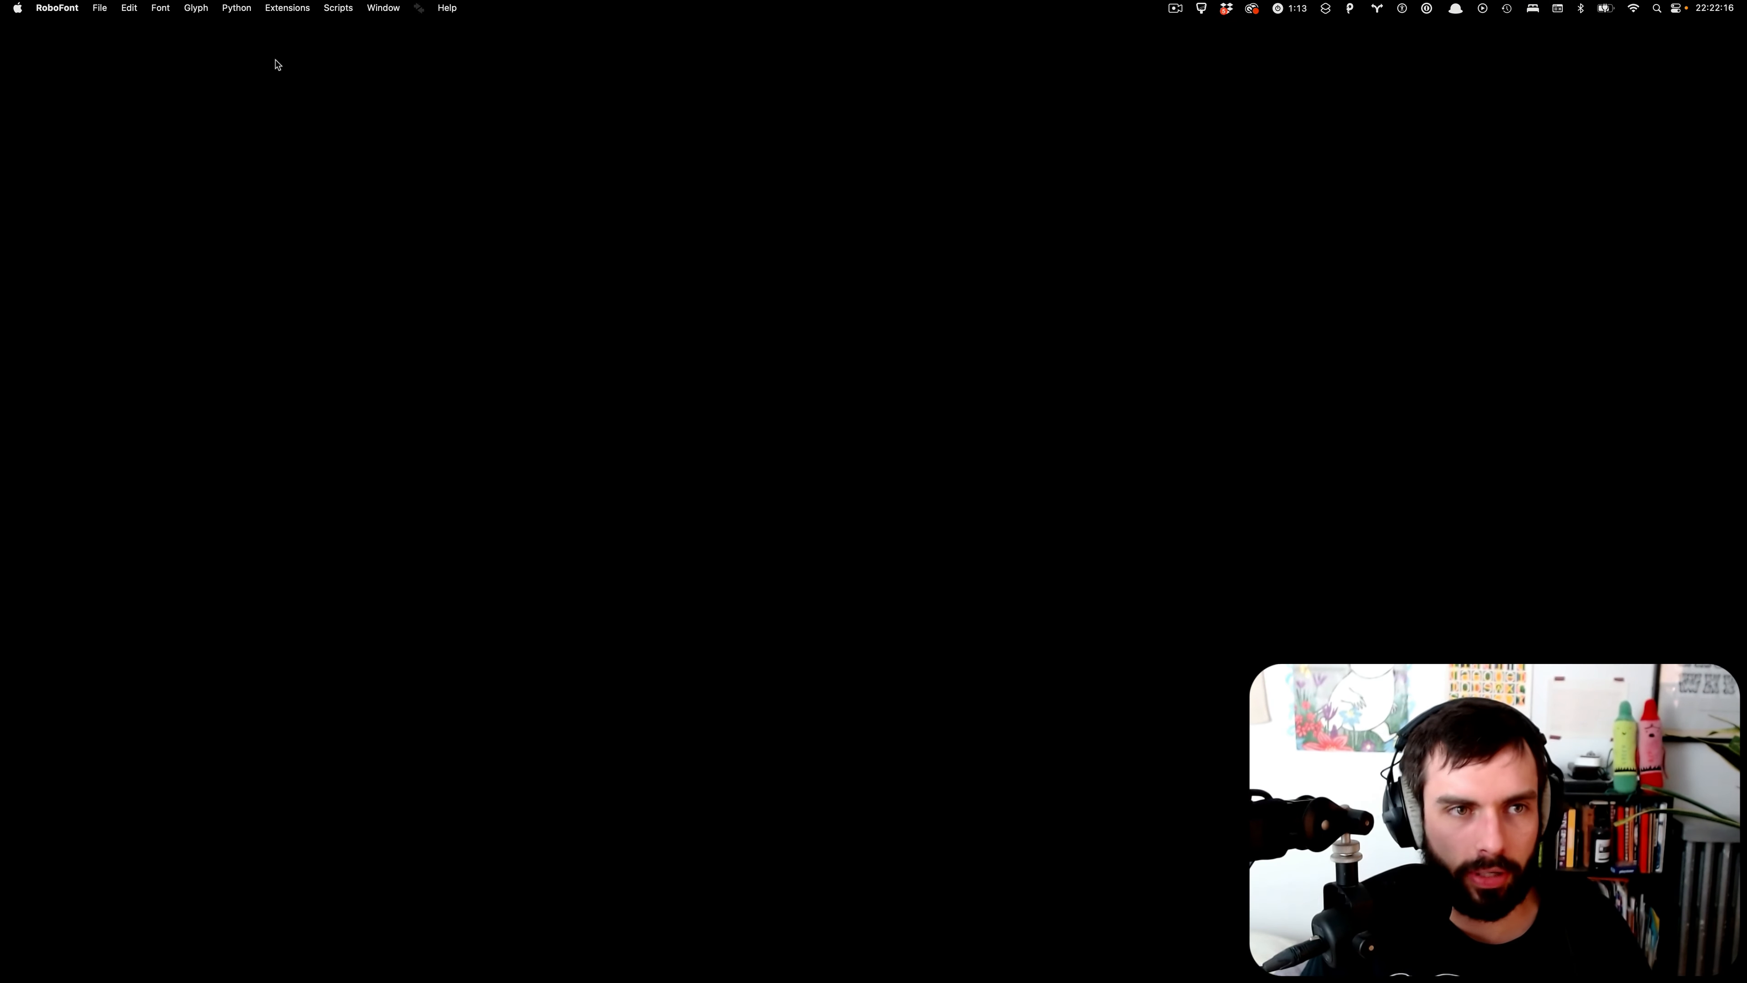
- Reopen the recently used font Name_Sans-Text_Bold.ufo
click(100, 8)
mouse_move(162, 60)
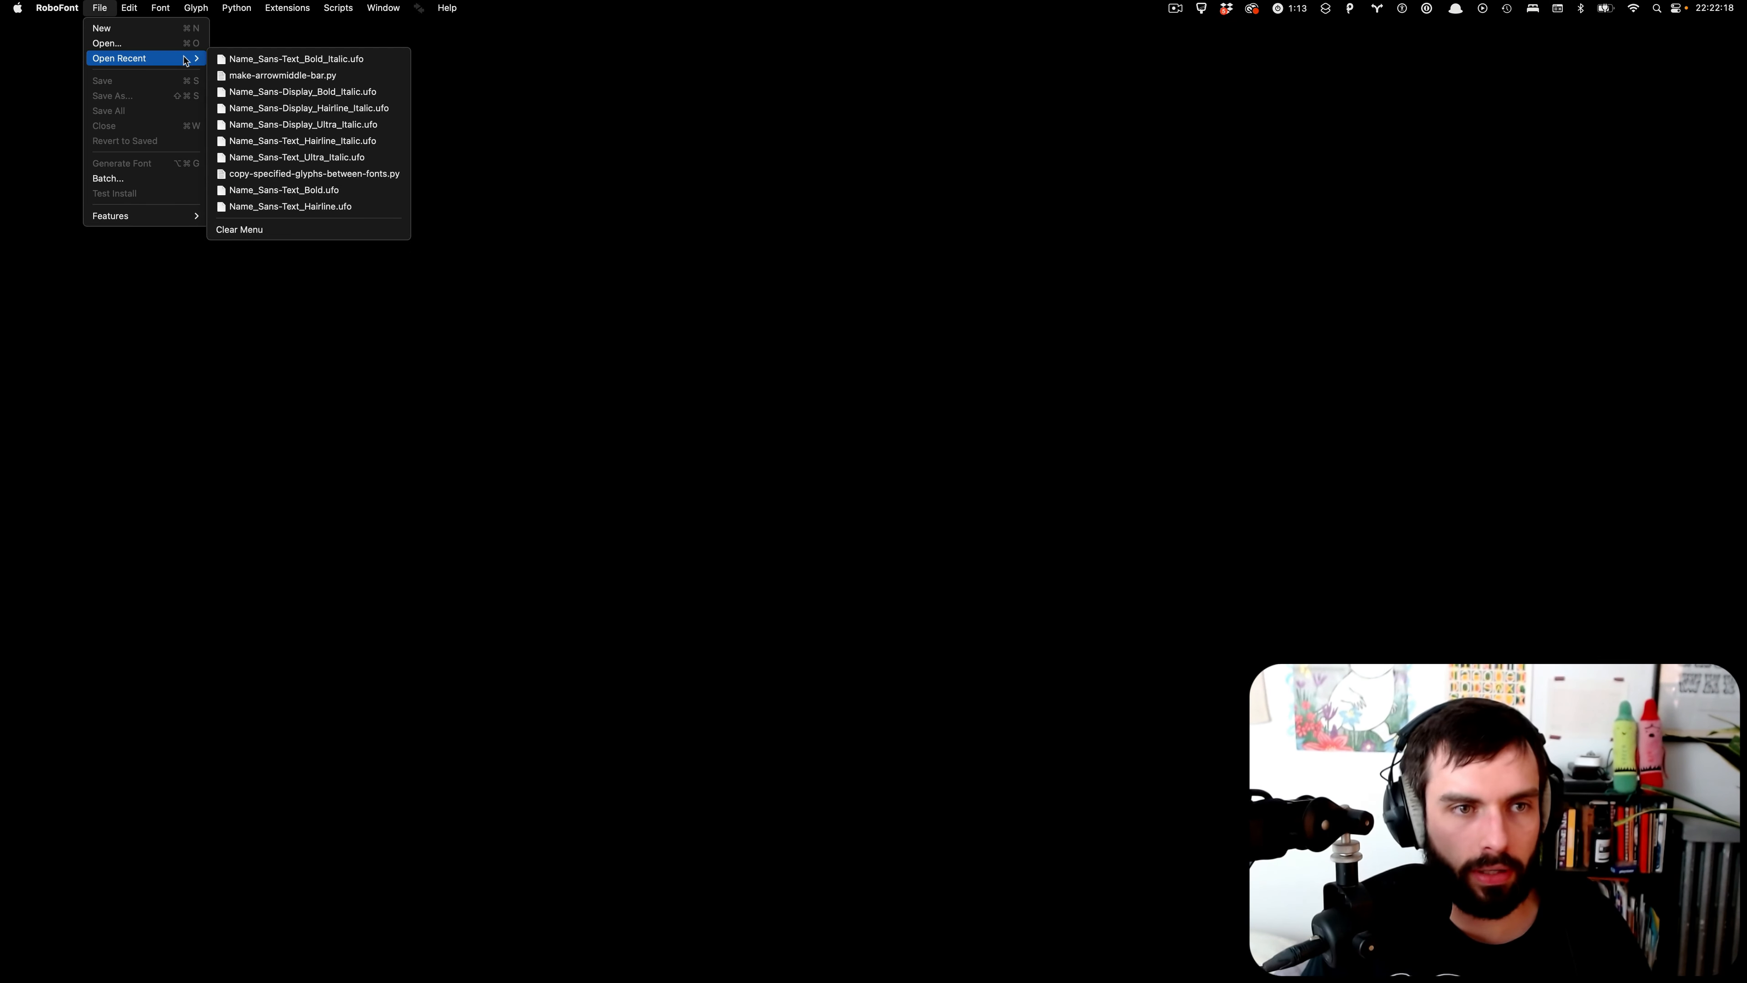
click(317, 192)
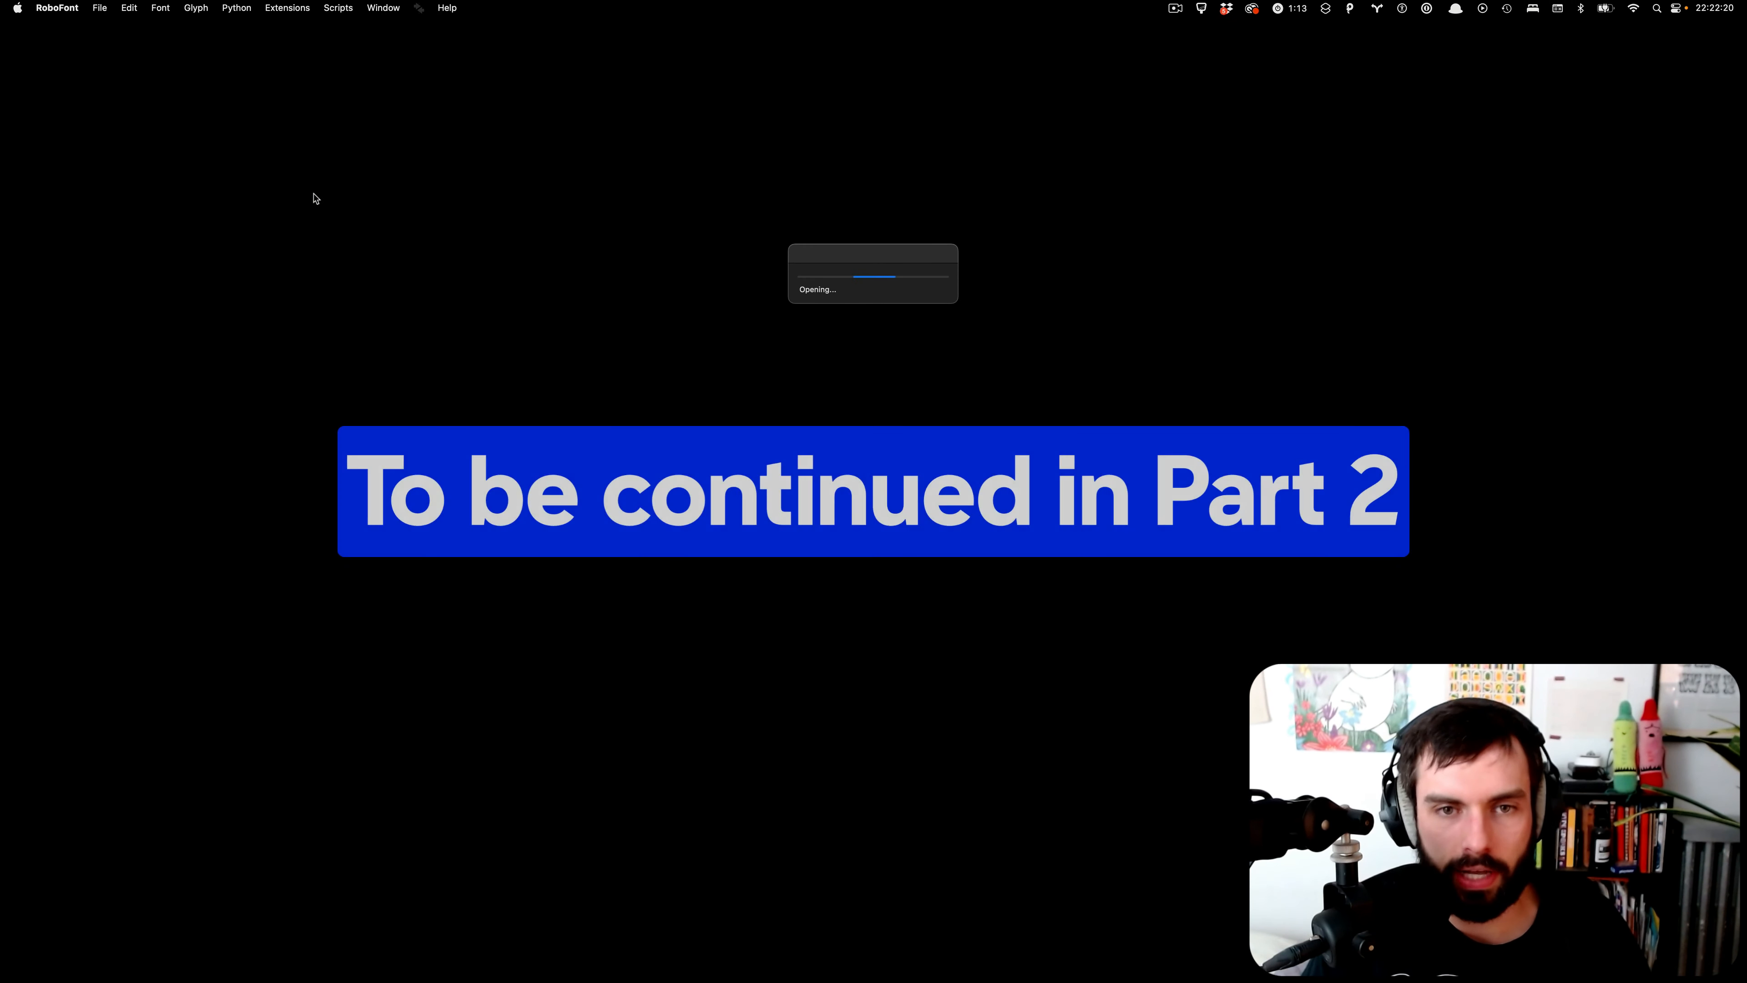